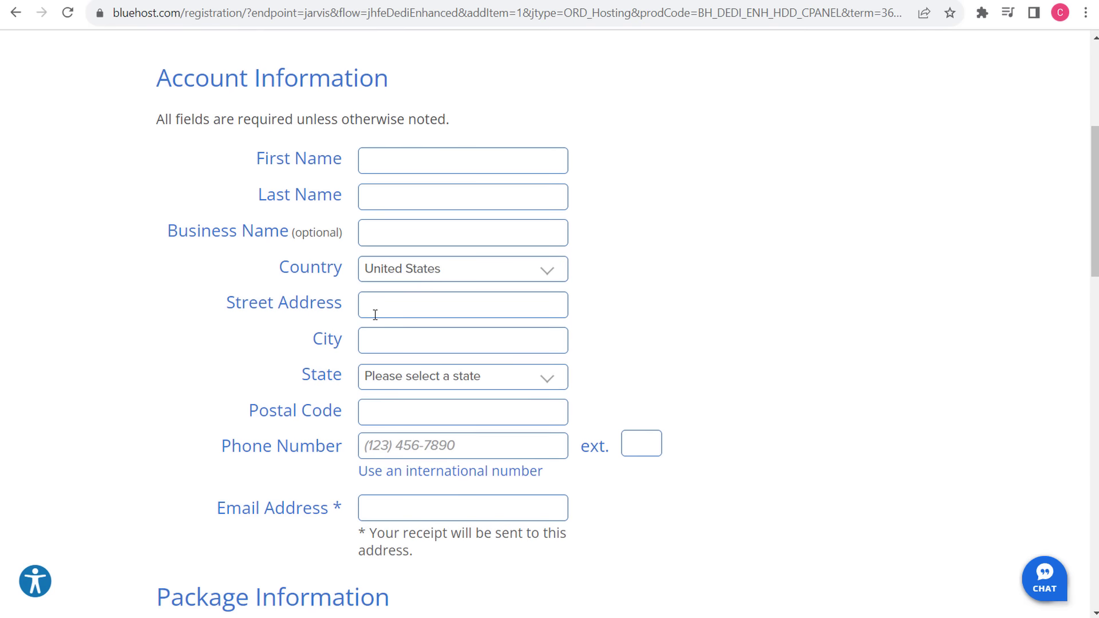
pyautogui.scroll(-14, 1020, 288)
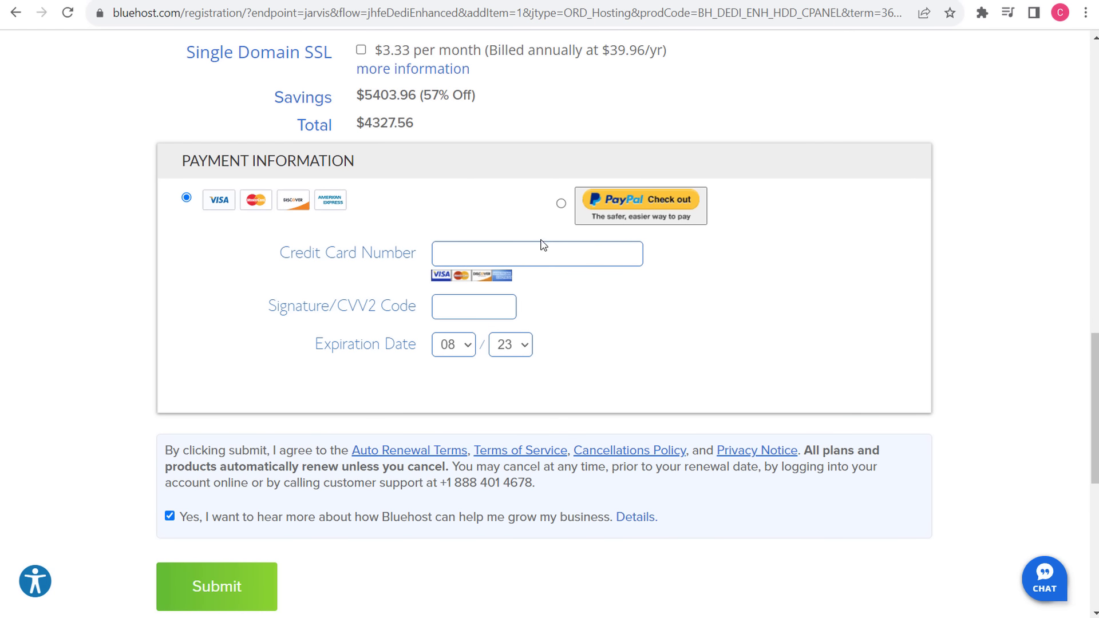
# - Look over the order form and Service Term options without changing them, then return to the rvslices.com domain page
pyautogui.scroll(7, 846, 298)
pyautogui.scroll(1, 848, 303)
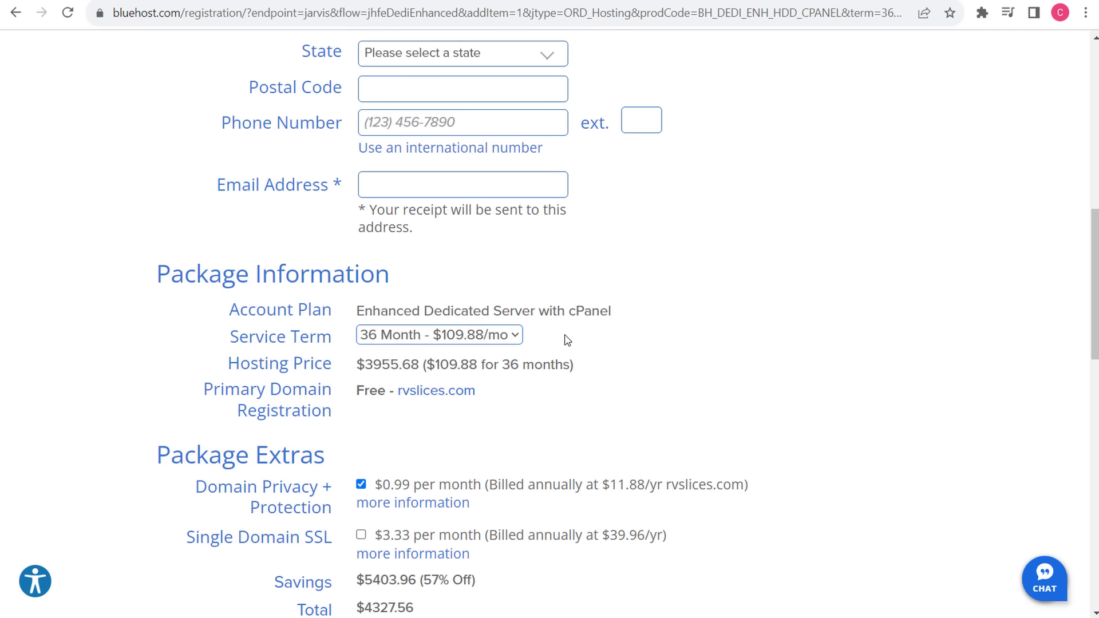
pyautogui.scroll(7, 650, 312)
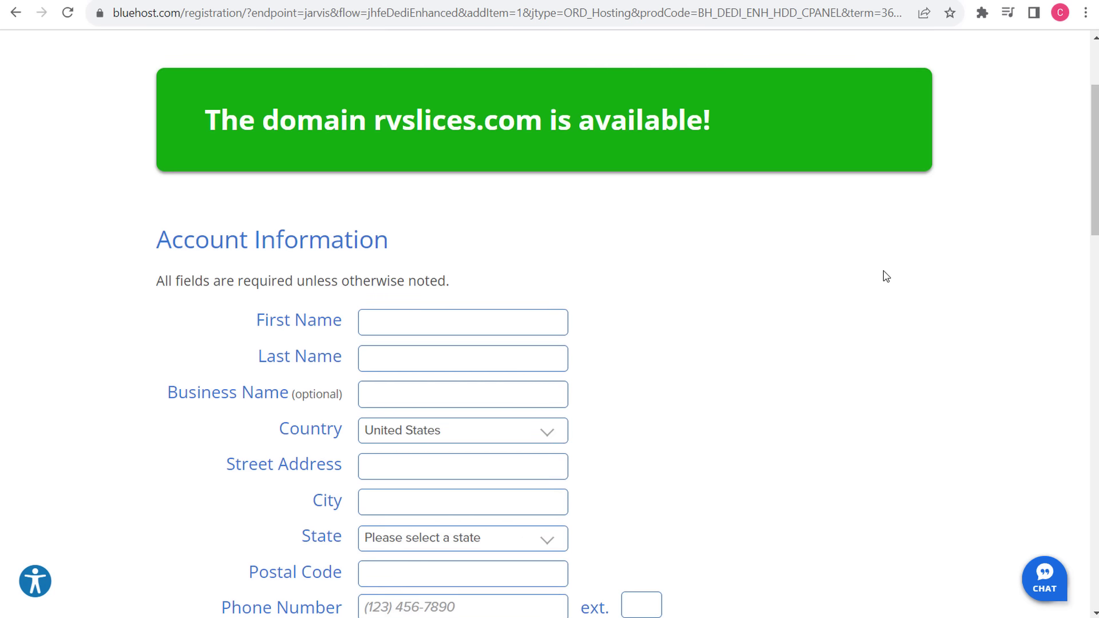
pyautogui.scroll(-6, 886, 277)
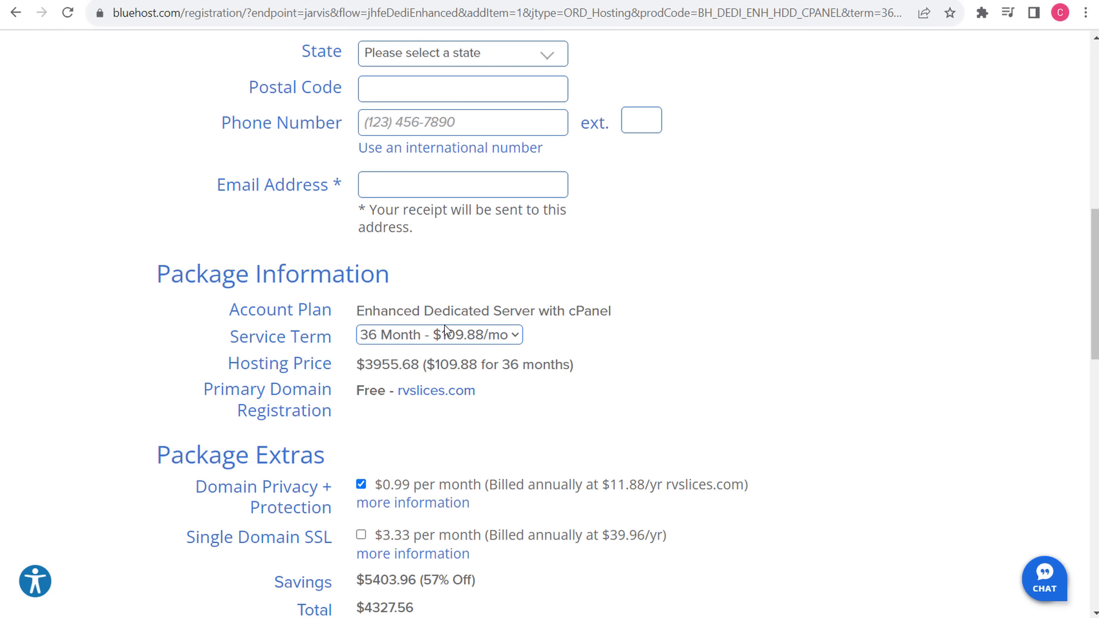
pyautogui.click(450, 337)
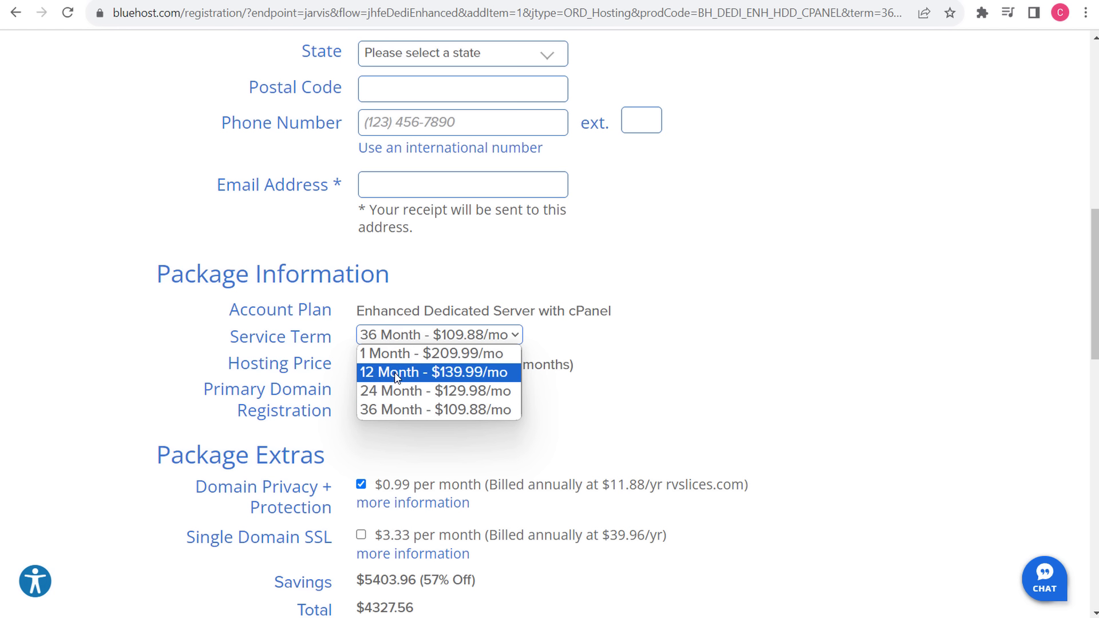
pyautogui.press('Escape')
pyautogui.click(16, 12)
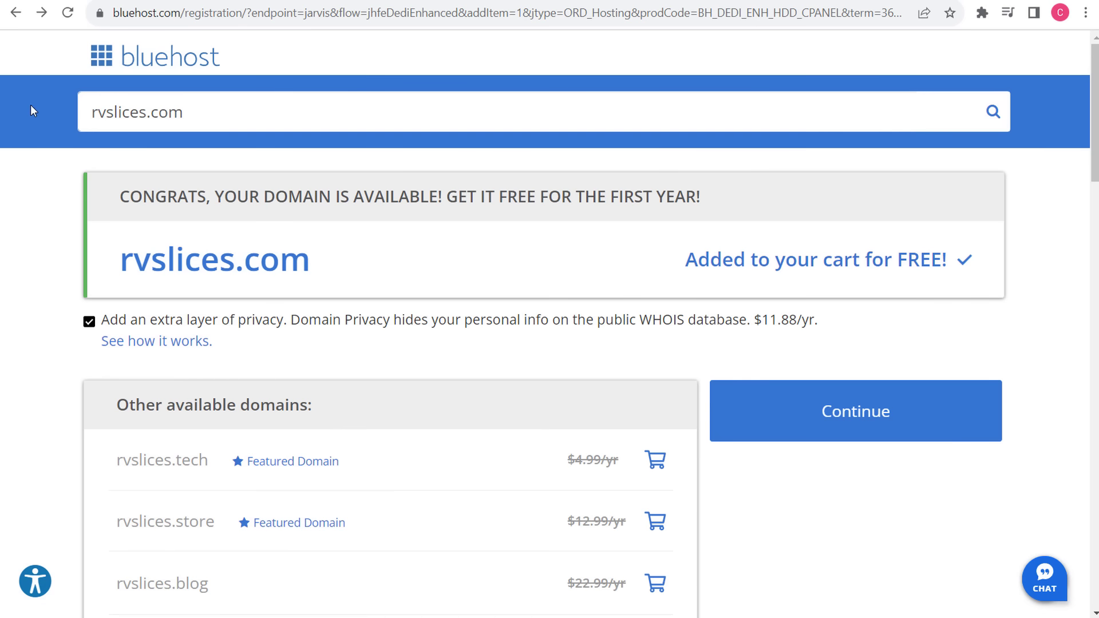
# - Pick the Standard dedicated server for rvslices.com and check its 12-month price of $1199.64
pyautogui.click(16, 12)
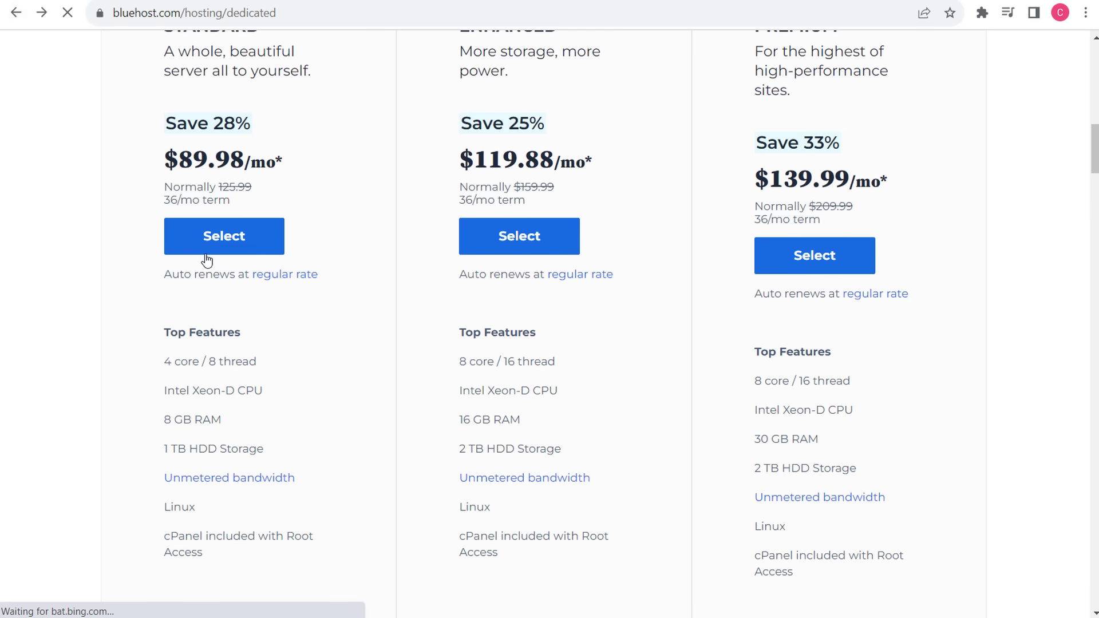
pyautogui.click(225, 240)
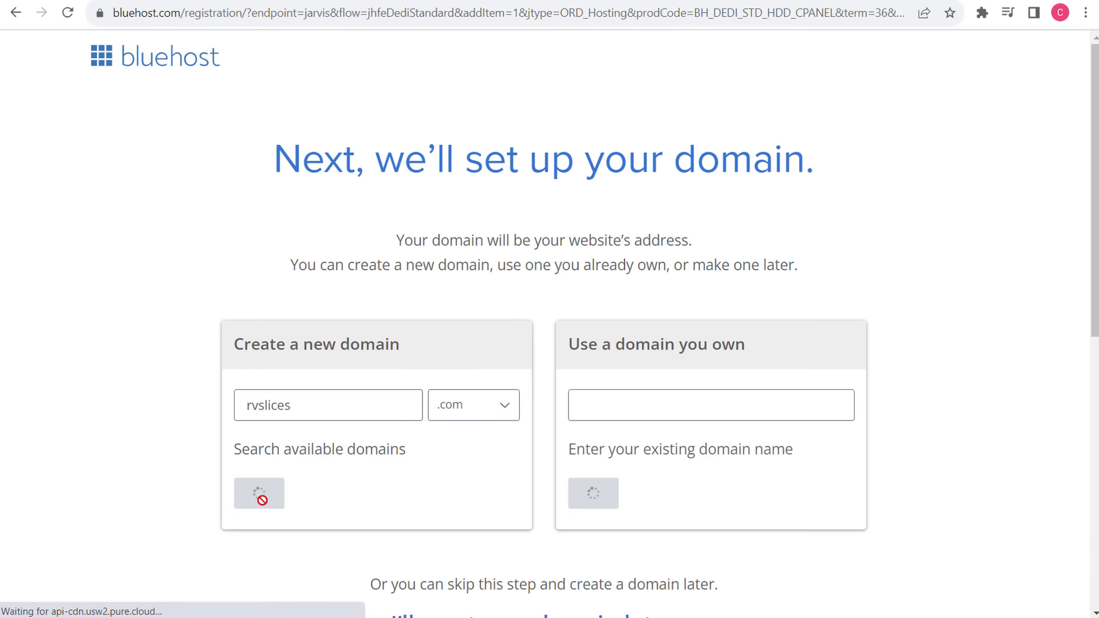
pyautogui.click(273, 498)
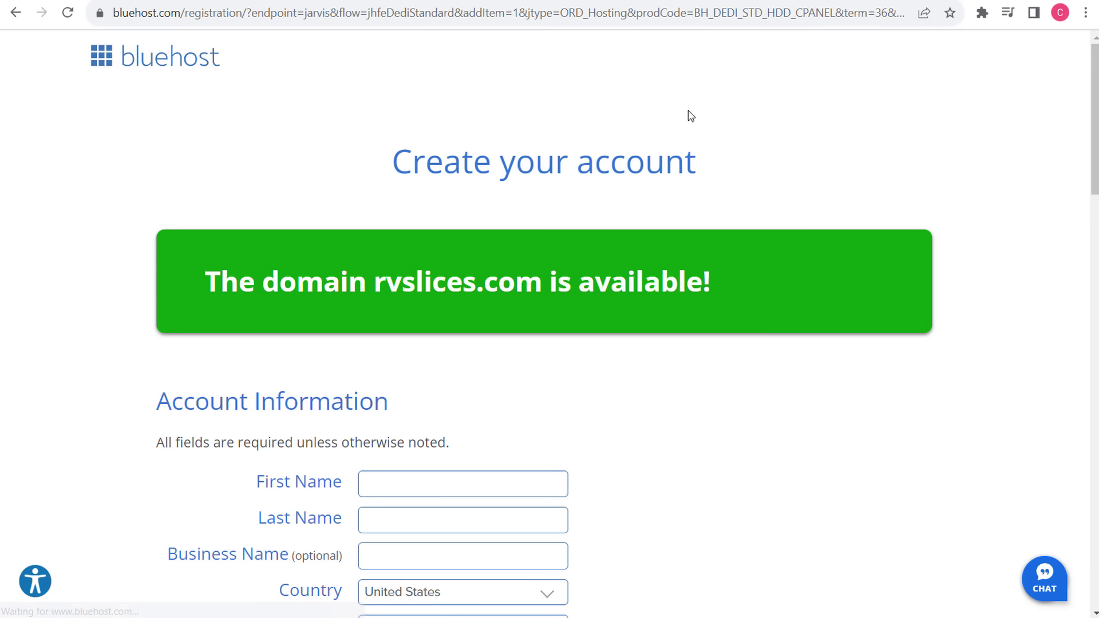
pyautogui.scroll(-10, 702, 329)
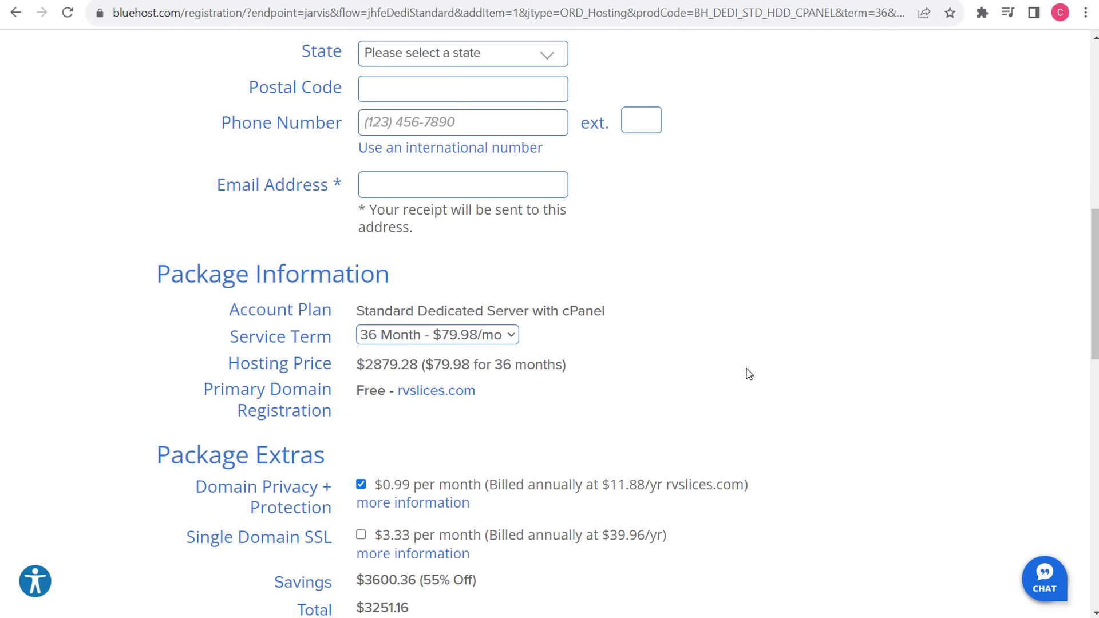
pyautogui.click(488, 341)
pyautogui.click(447, 373)
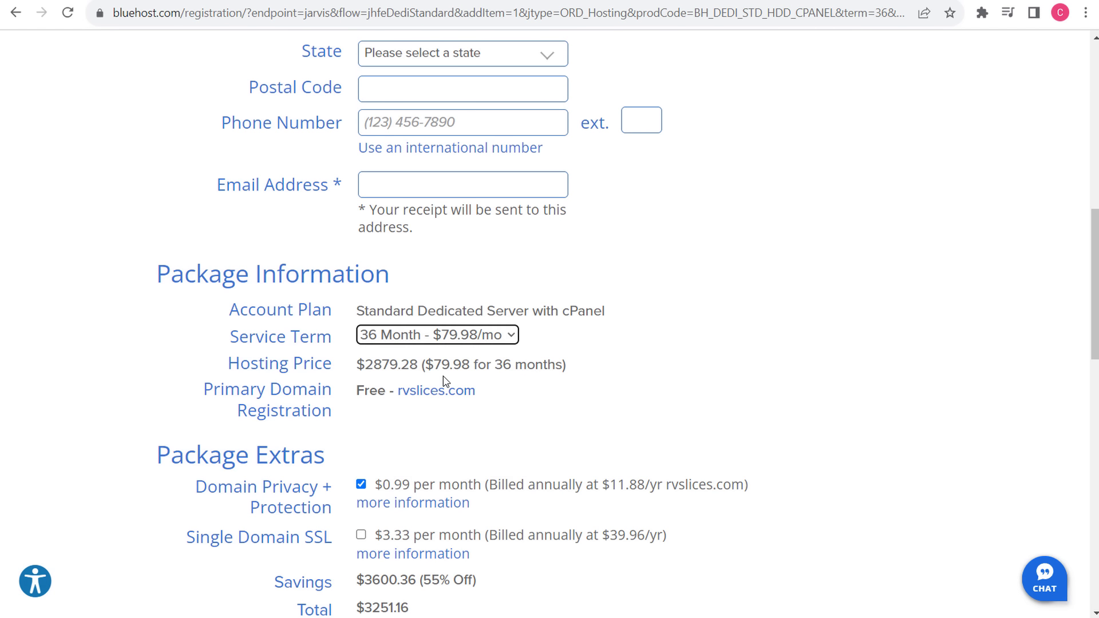
pyautogui.moveTo(359, 364); pyautogui.dragTo(411, 365)
pyautogui.click(741, 379)
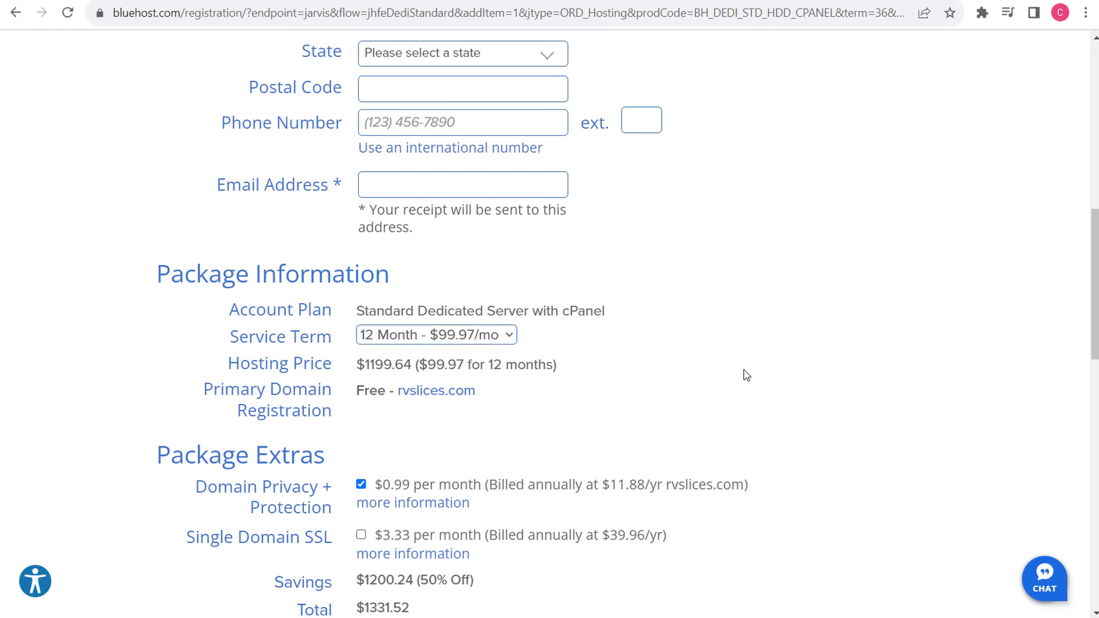
# - Restore the 36-month term, note its $2879.28 price, and return to the domain availability page
pyautogui.click(505, 339)
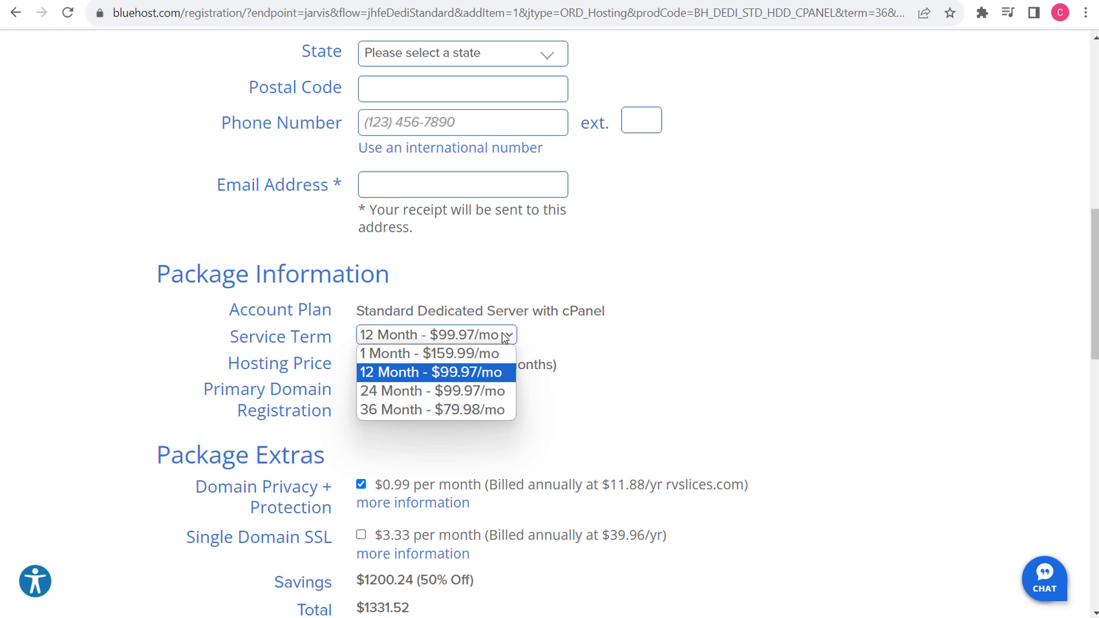
pyautogui.click(480, 410)
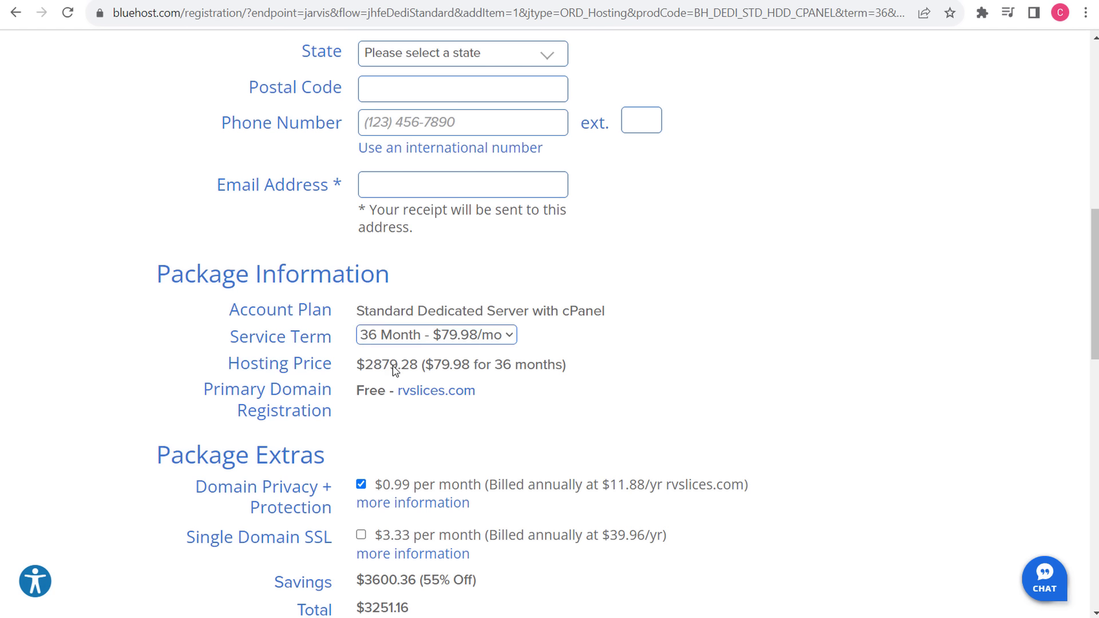
pyautogui.doubleClick(372, 368)
pyautogui.click(501, 370)
pyautogui.click(17, 13)
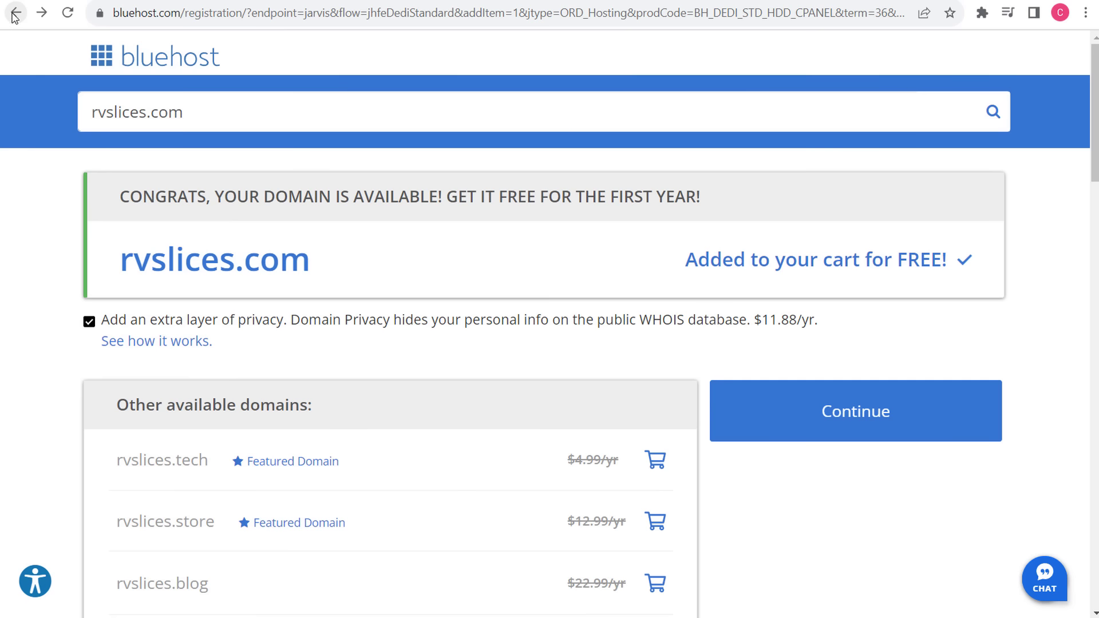
# - Leave the dedicated plans and bring up the VPS Hosting plans page
pyautogui.click(18, 12)
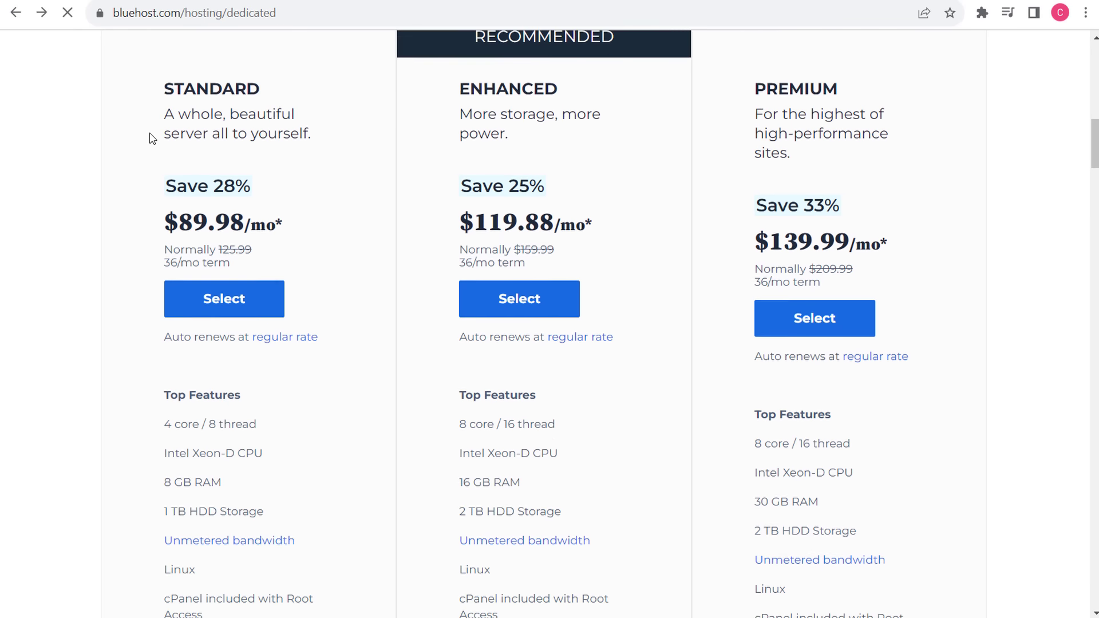
pyautogui.scroll(10, 319, 238)
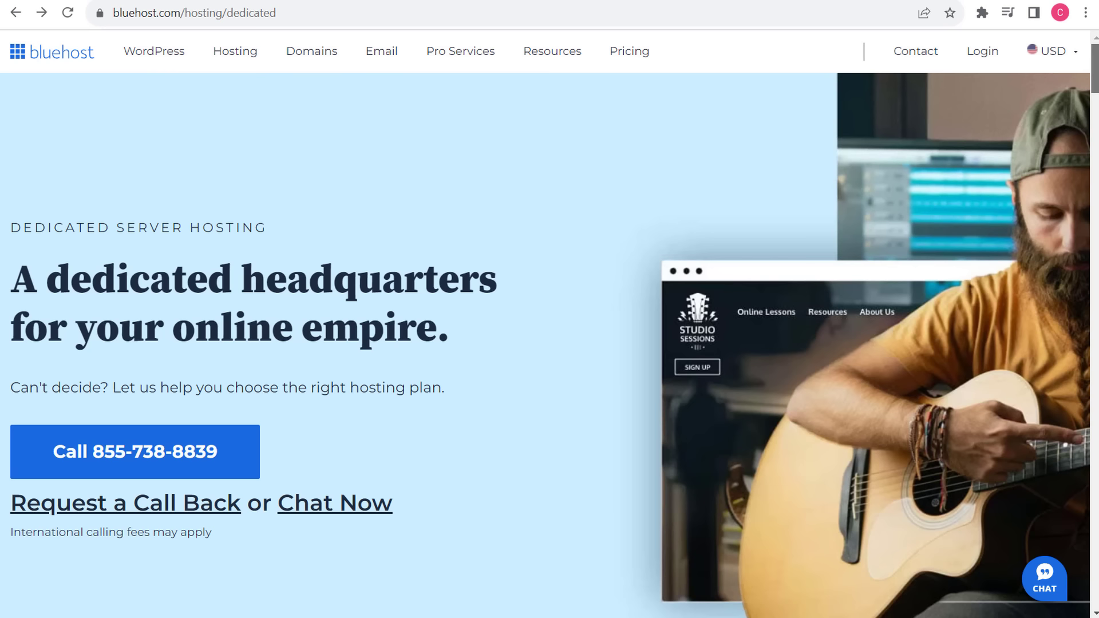
pyautogui.moveTo(255, 54)
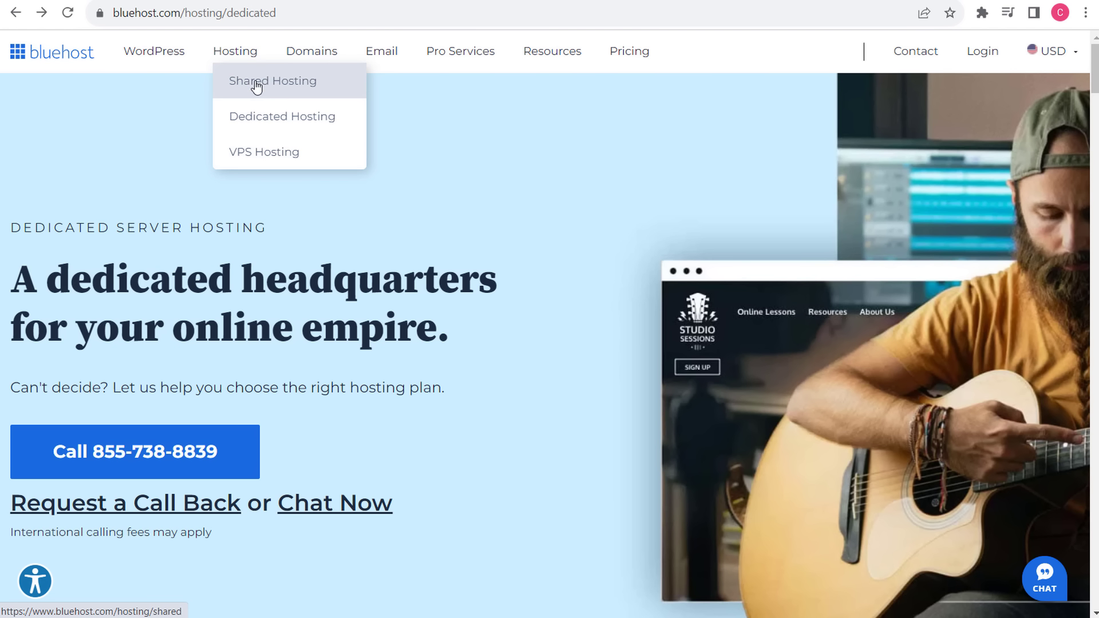
pyautogui.click(262, 150)
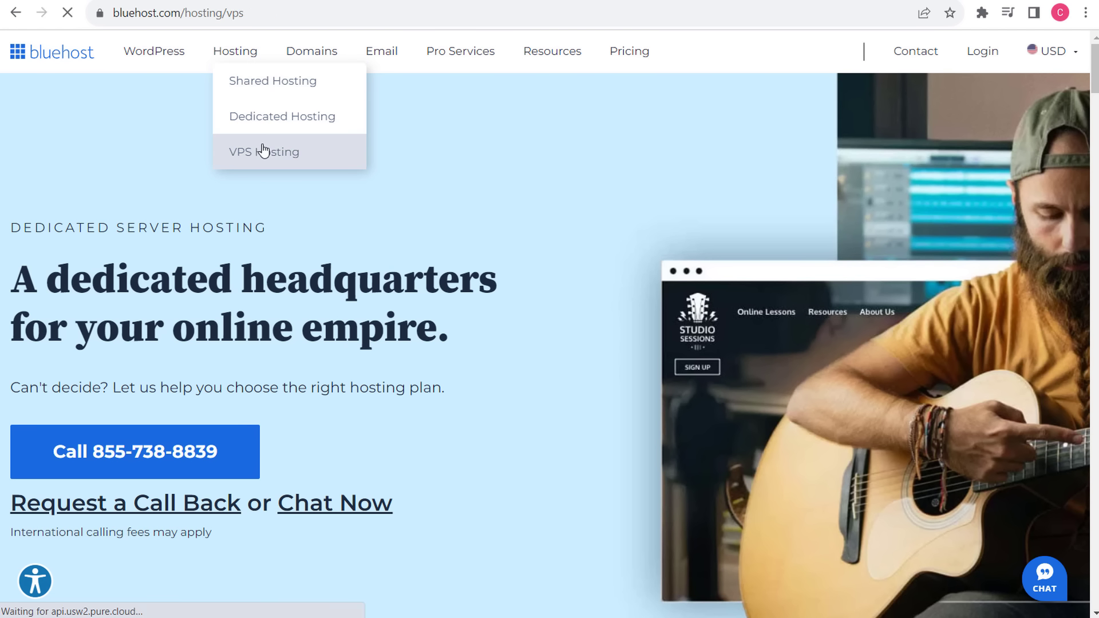
pyautogui.scroll(-10, 511, 217)
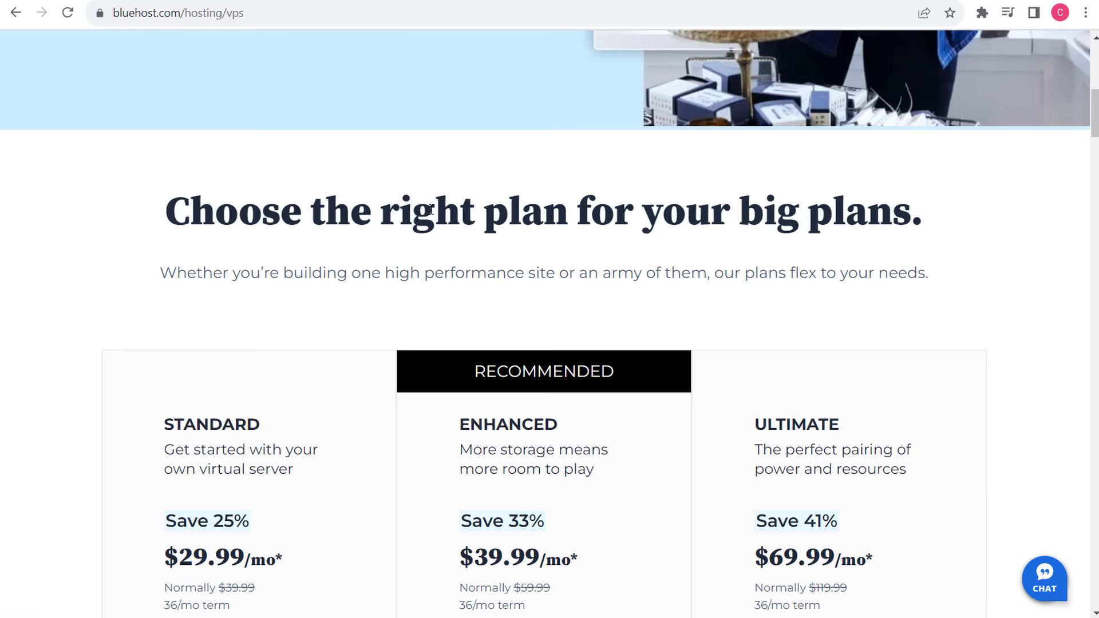
# - Compare the Enhanced and Ultimate VPS plans, select Enhanced, and continue with rvslices.com
pyautogui.moveTo(464, 189); pyautogui.dragTo(613, 184)
pyautogui.click(692, 201)
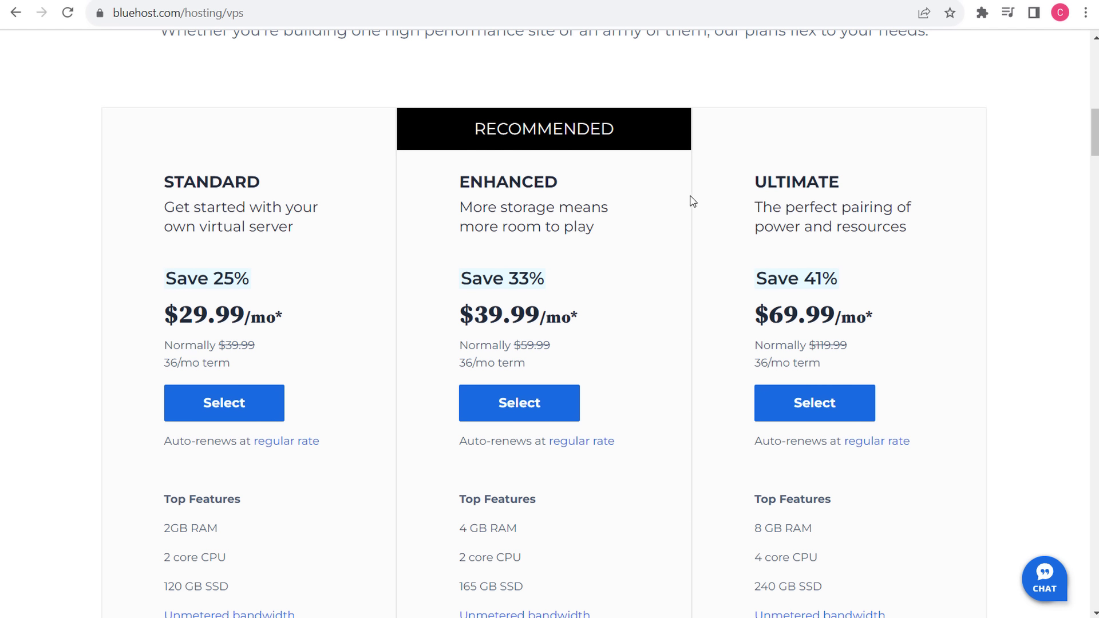
pyautogui.moveTo(776, 181); pyautogui.dragTo(808, 182)
pyautogui.click(218, 178)
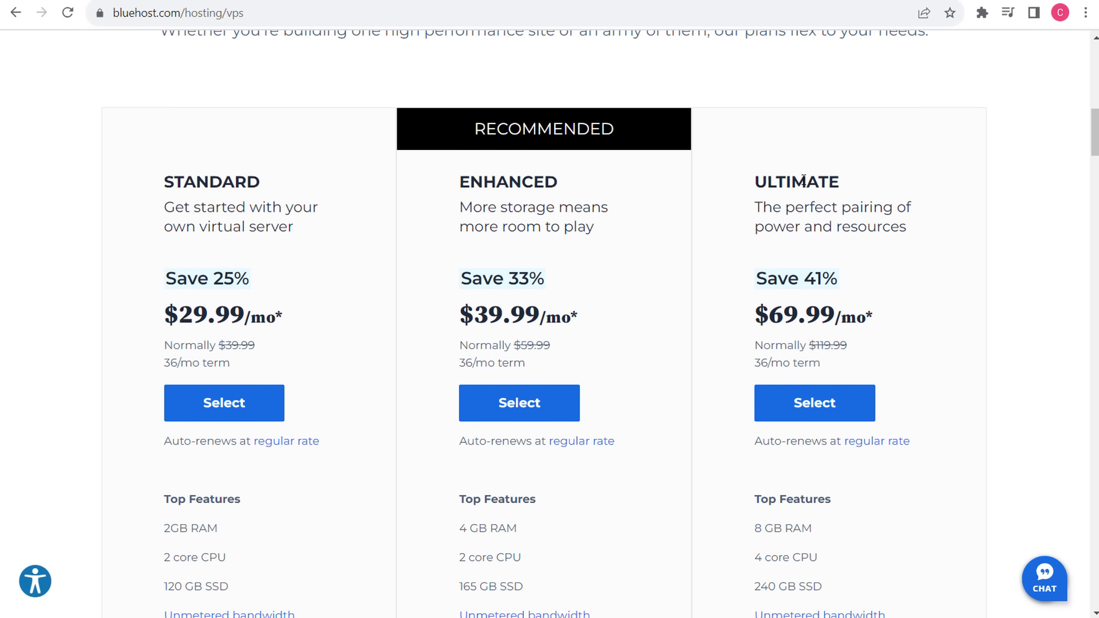
pyautogui.scroll(-1, 537, 304)
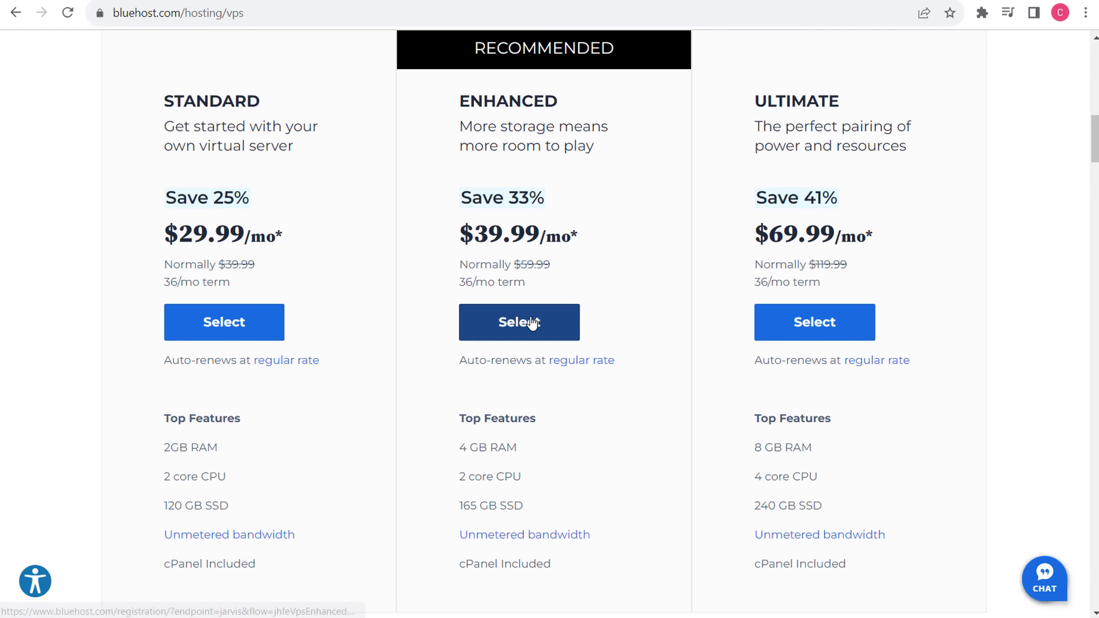
pyautogui.click(532, 322)
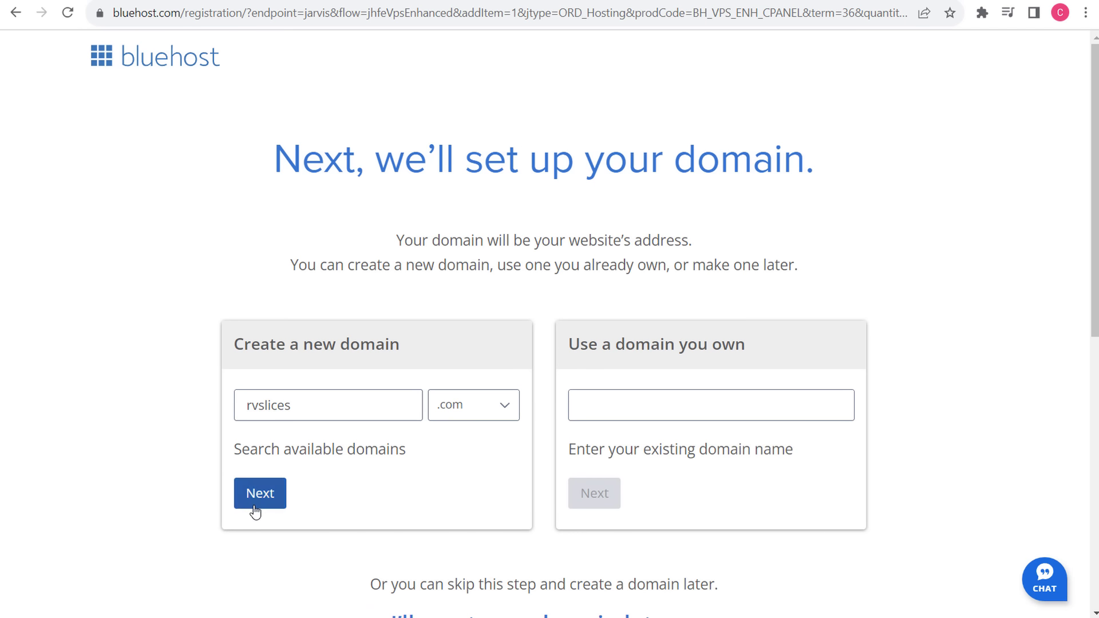
pyautogui.click(256, 501)
# - Set the VPS service term to 12 months and note the $503.88 hosting price
pyautogui.scroll(-6, 724, 281)
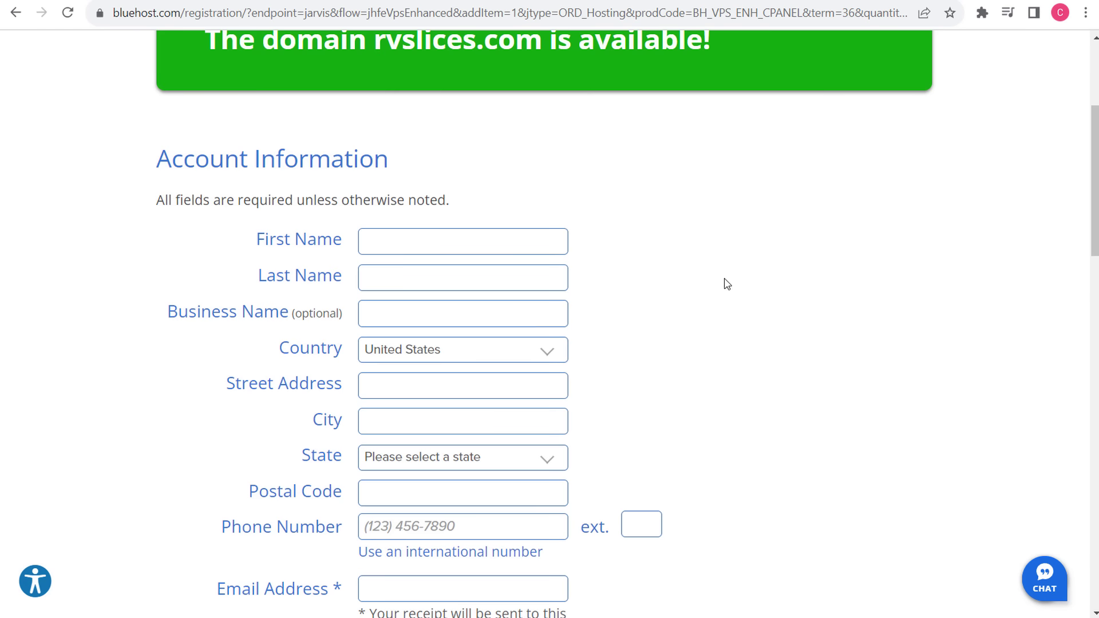
pyautogui.click(502, 338)
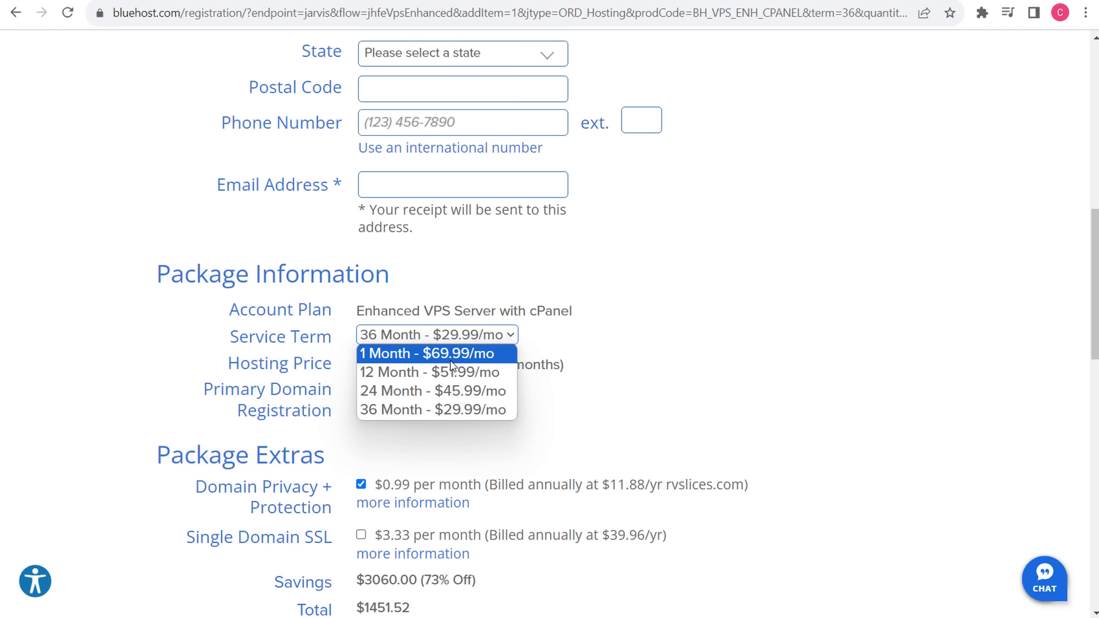
pyautogui.click(444, 369)
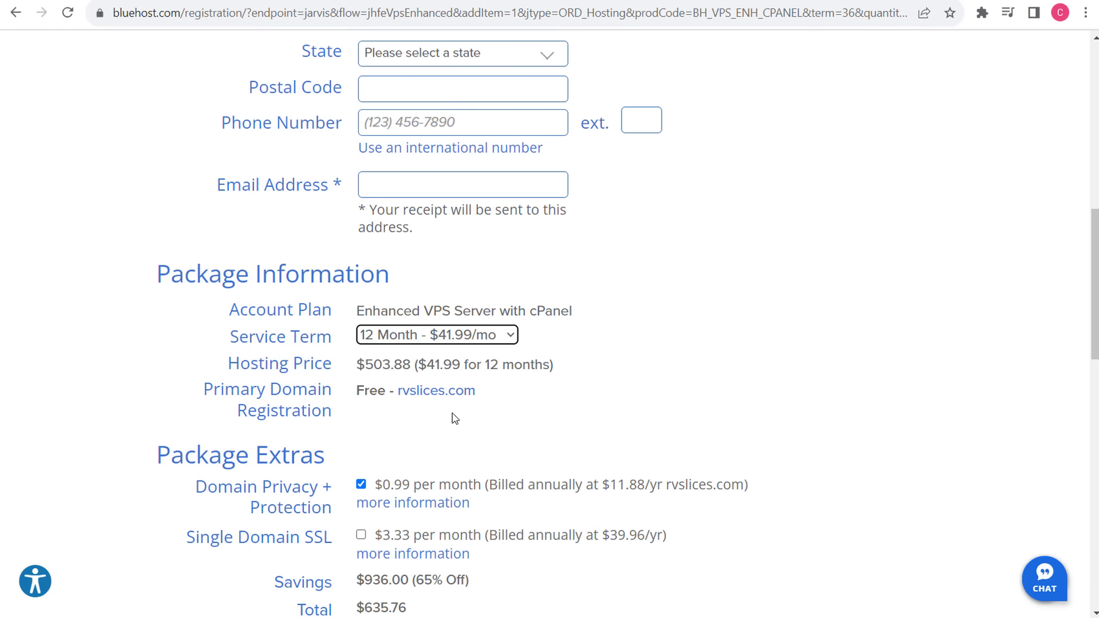
pyautogui.moveTo(371, 366); pyautogui.dragTo(403, 369)
pyautogui.click(661, 390)
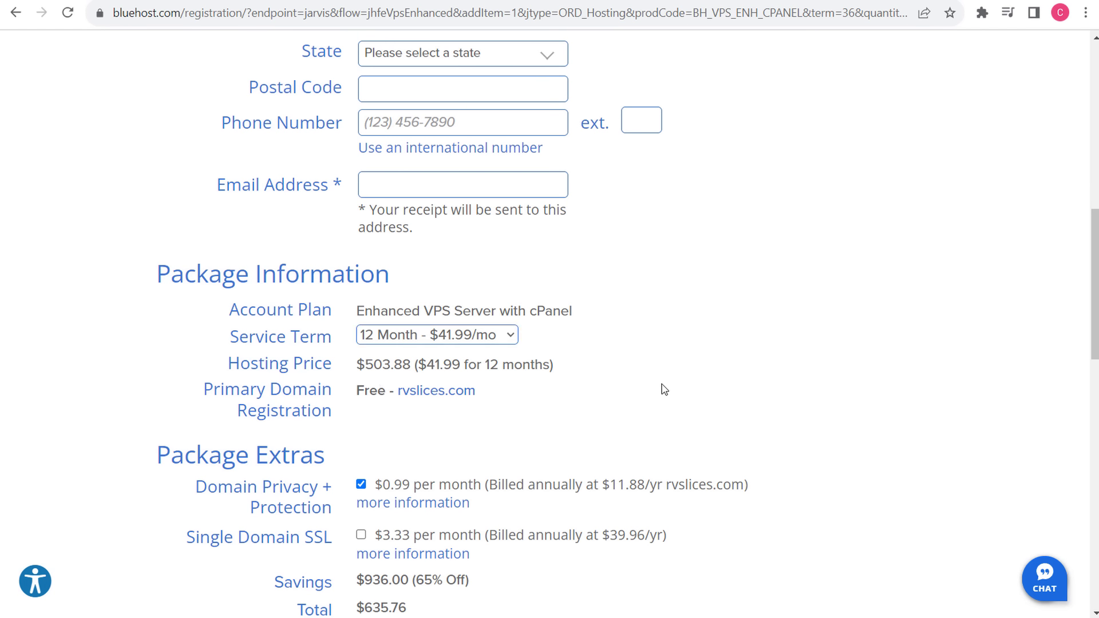
# - Try the 1 Month term and check its $59.99 monthly breakdown
pyautogui.click(449, 339)
pyautogui.click(408, 350)
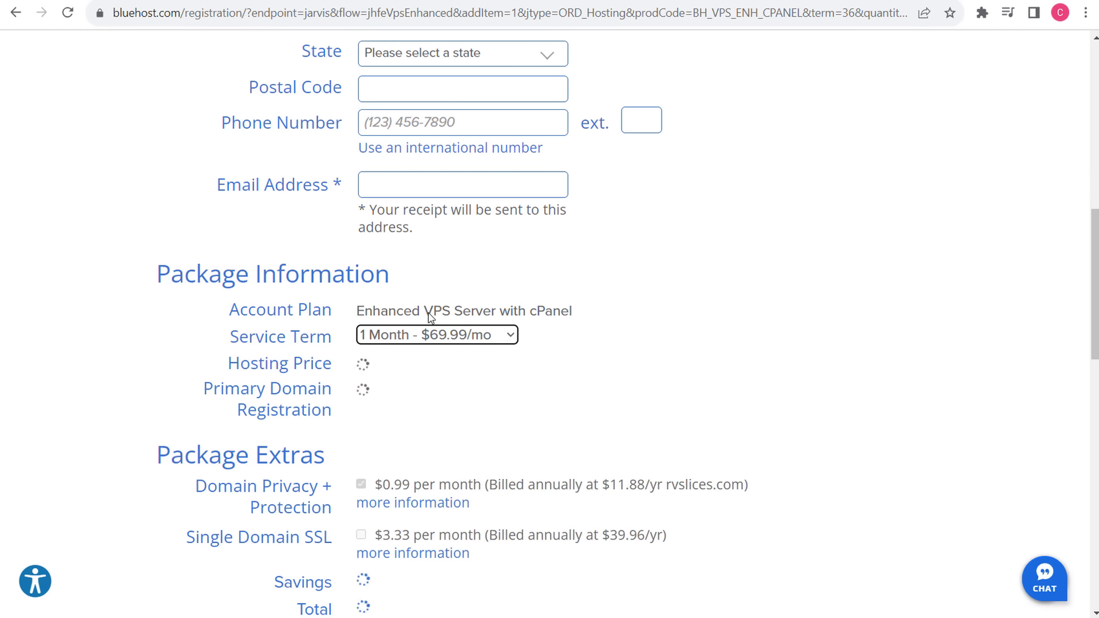
pyautogui.moveTo(433, 313); pyautogui.dragTo(564, 314)
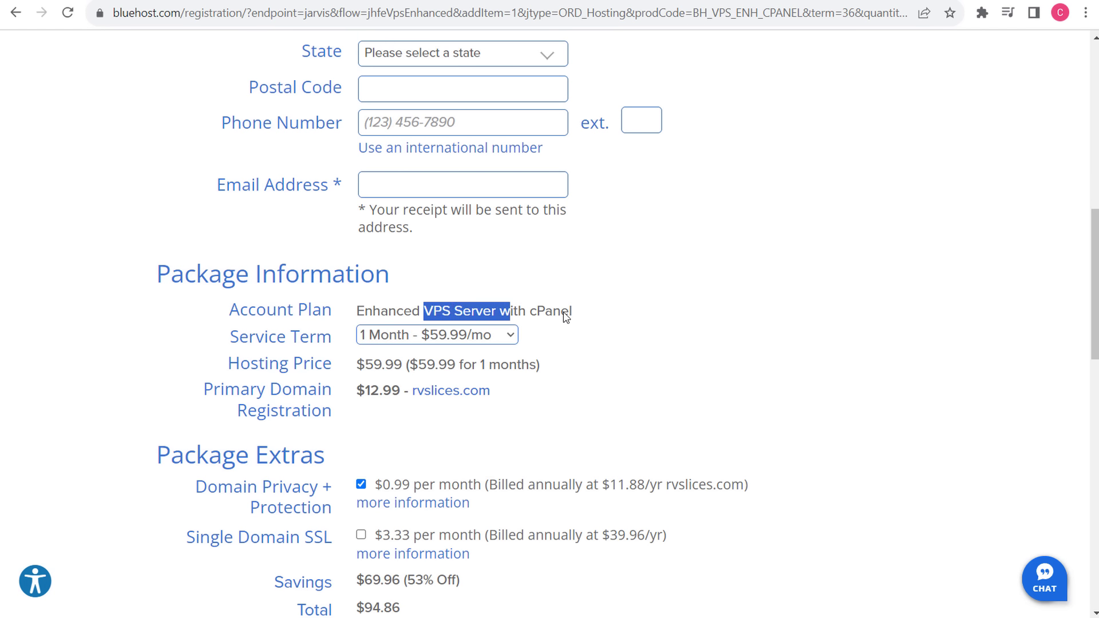
pyautogui.click(608, 320)
pyautogui.moveTo(409, 371); pyautogui.dragTo(541, 375)
# - Put the term back to 12 Month and return to the domain search page
pyautogui.click(581, 375)
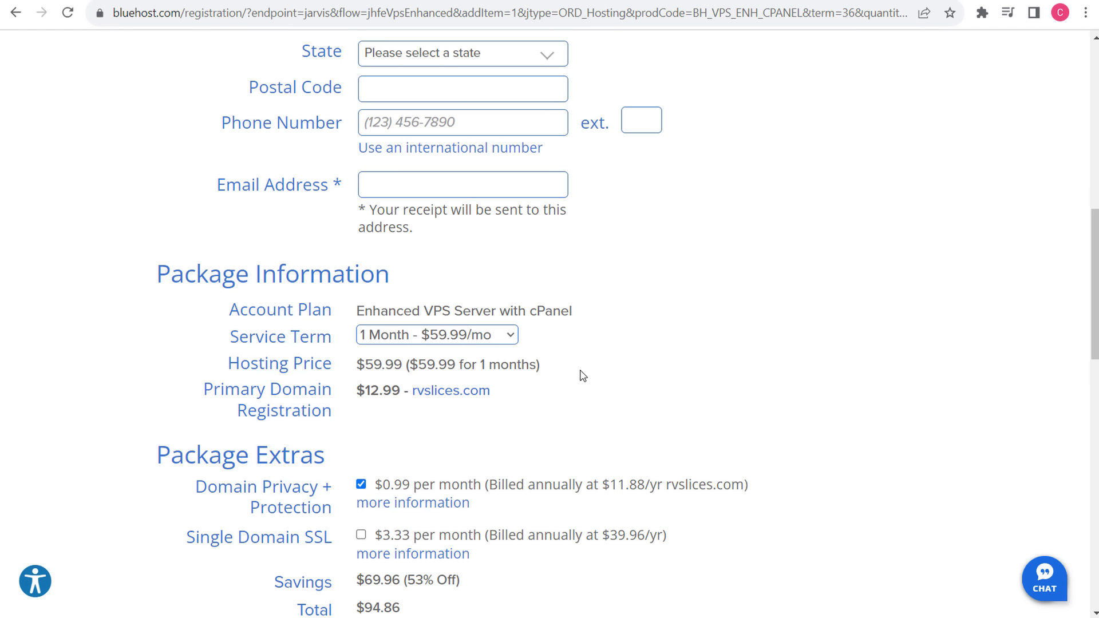
pyautogui.click(488, 342)
pyautogui.press('Escape')
pyautogui.press('Down')
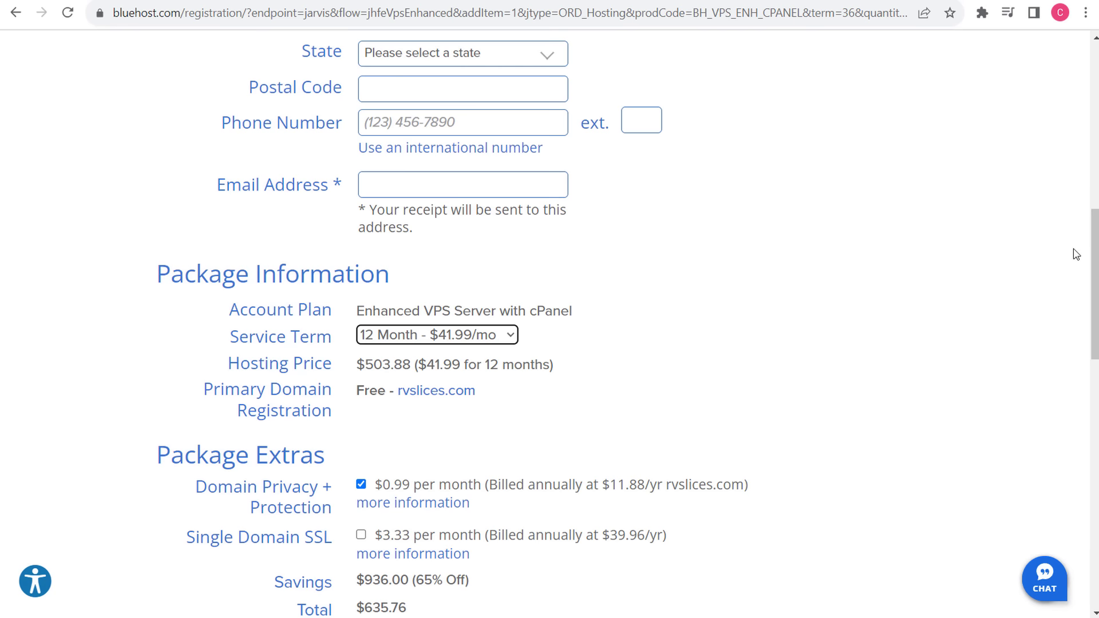
pyautogui.moveTo(1095, 255); pyautogui.dragTo(1094, 90)
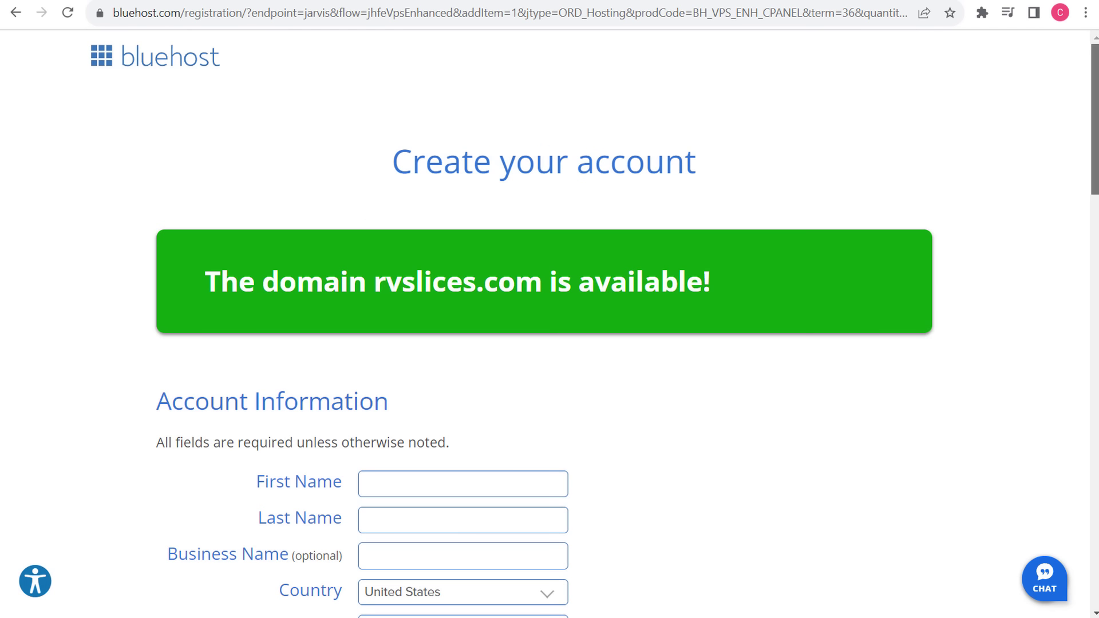
pyautogui.click(16, 12)
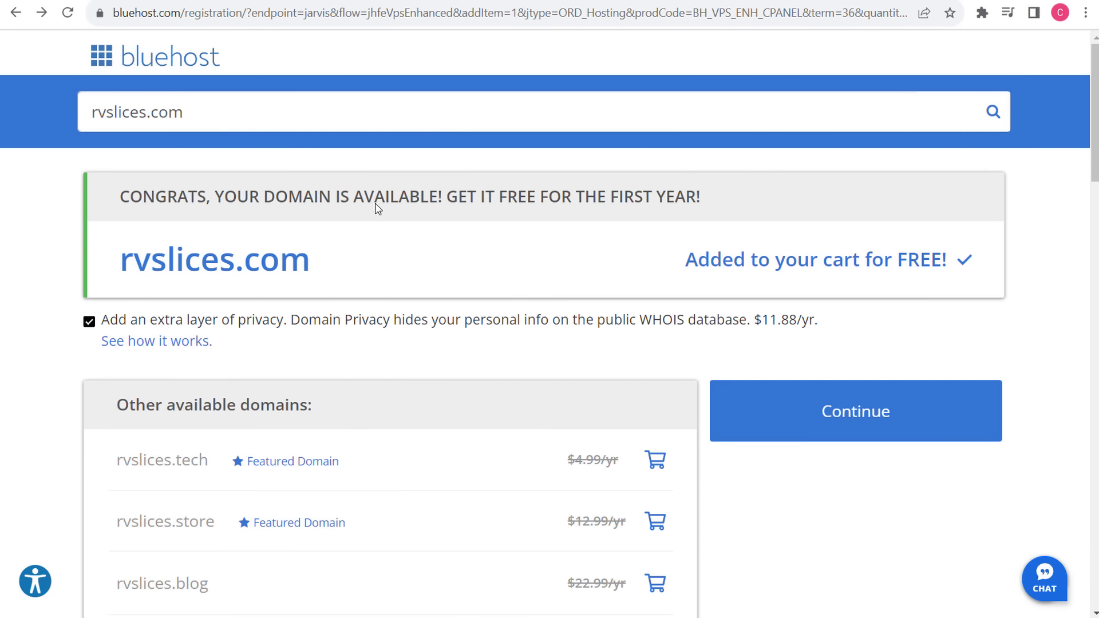
# - Choose the Enhanced dedicated server plan and carry rvslices.com through to the order form
pyautogui.click(194, 60)
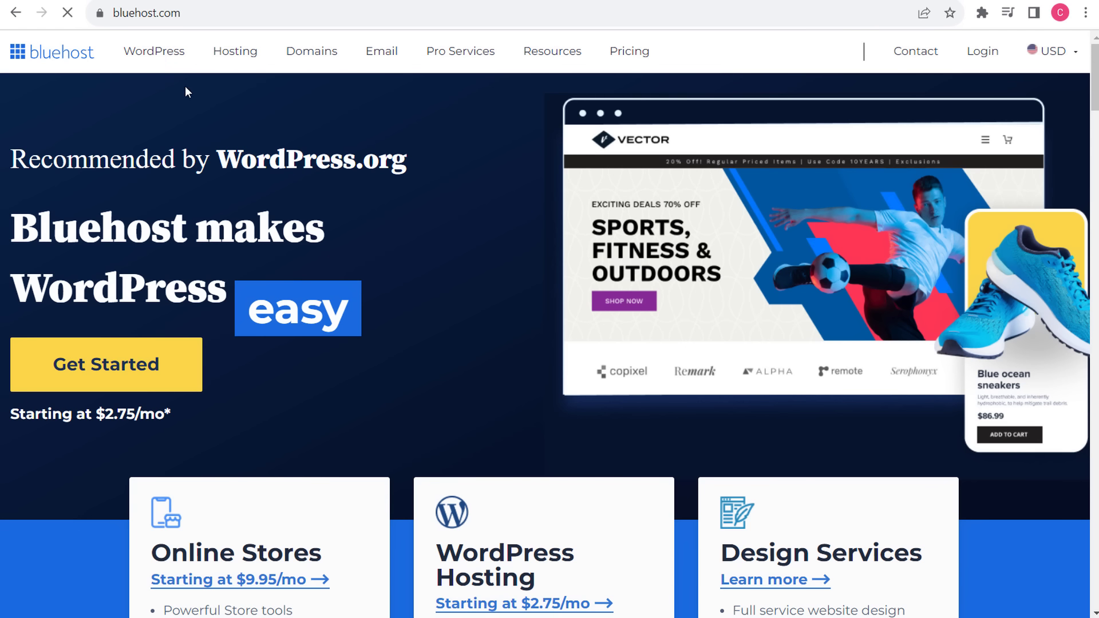
pyautogui.moveTo(150, 56)
pyautogui.moveTo(233, 49)
pyautogui.click(237, 116)
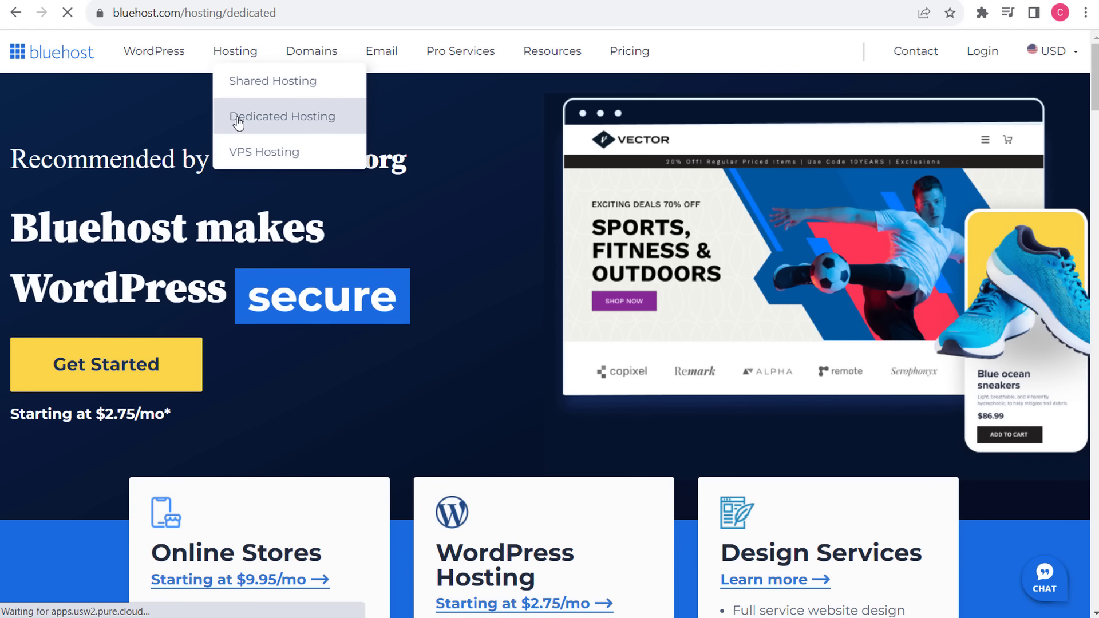
pyautogui.scroll(-12, 480, 351)
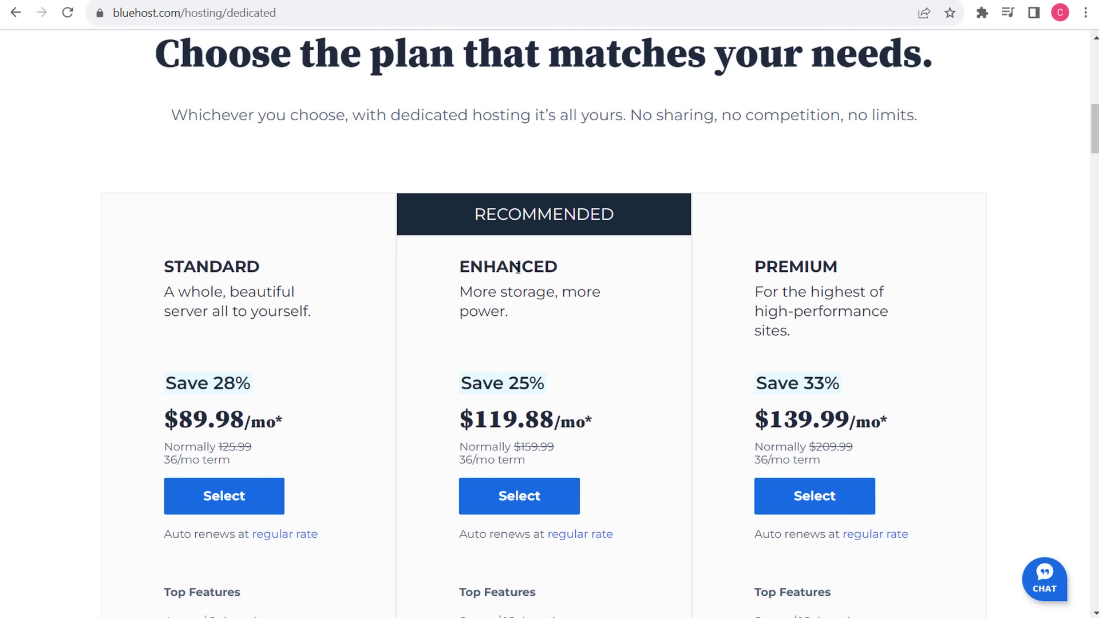
pyautogui.scroll(-3, 513, 328)
pyautogui.click(512, 336)
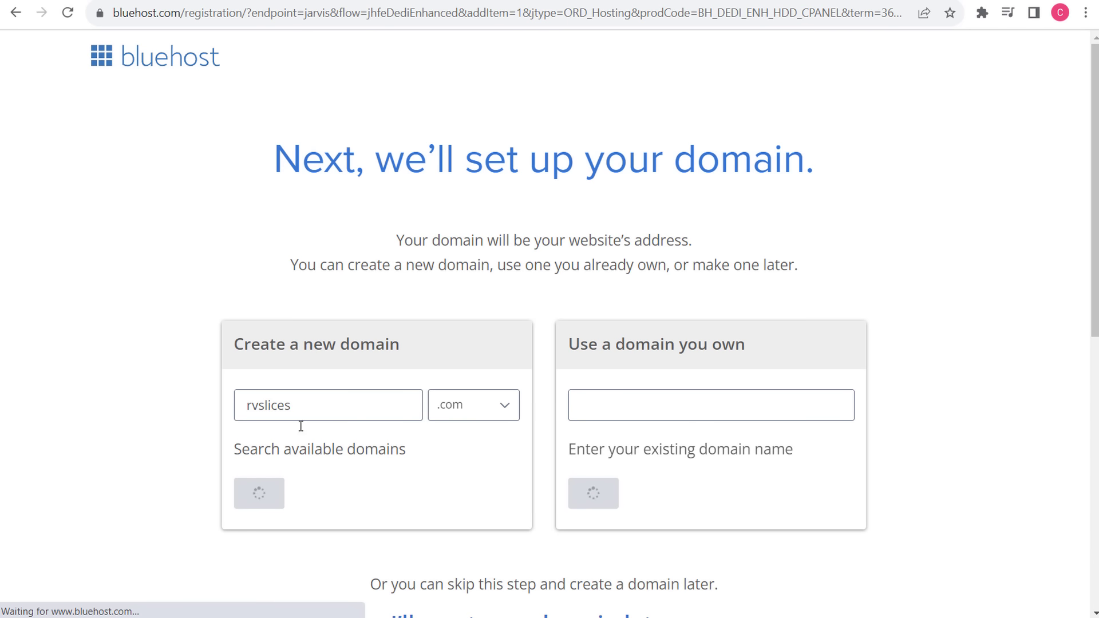
pyautogui.click(252, 492)
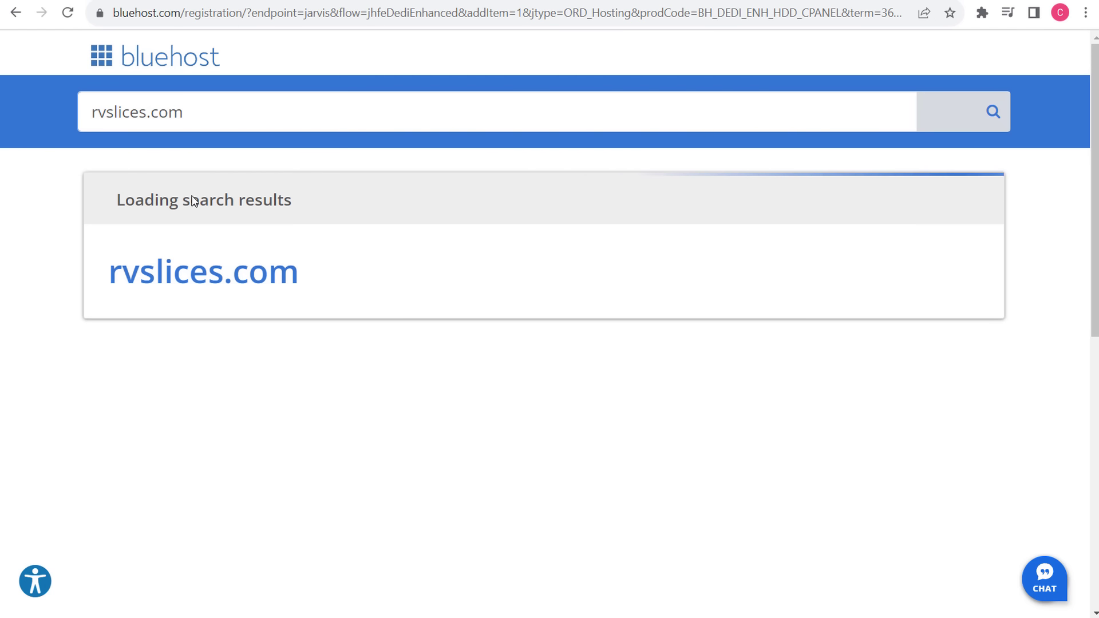
pyautogui.scroll(-10, 435, 286)
pyautogui.click(440, 173)
# - Set the service term to 36 Month and review its $109.88 monthly price breakdown
pyautogui.click(427, 248)
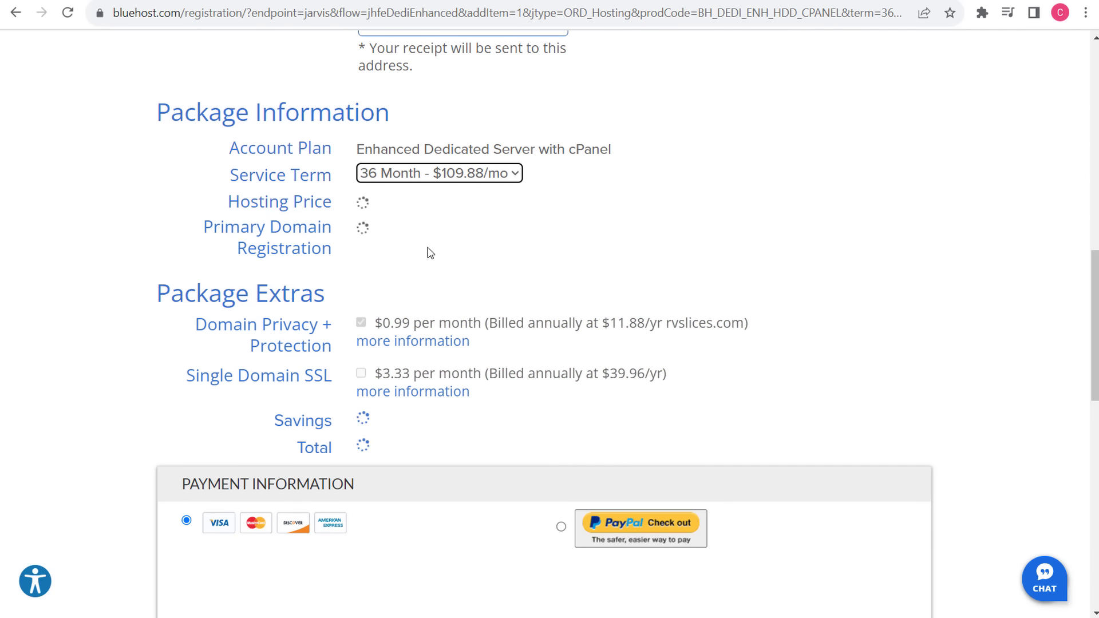
pyautogui.moveTo(365, 203); pyautogui.dragTo(415, 204)
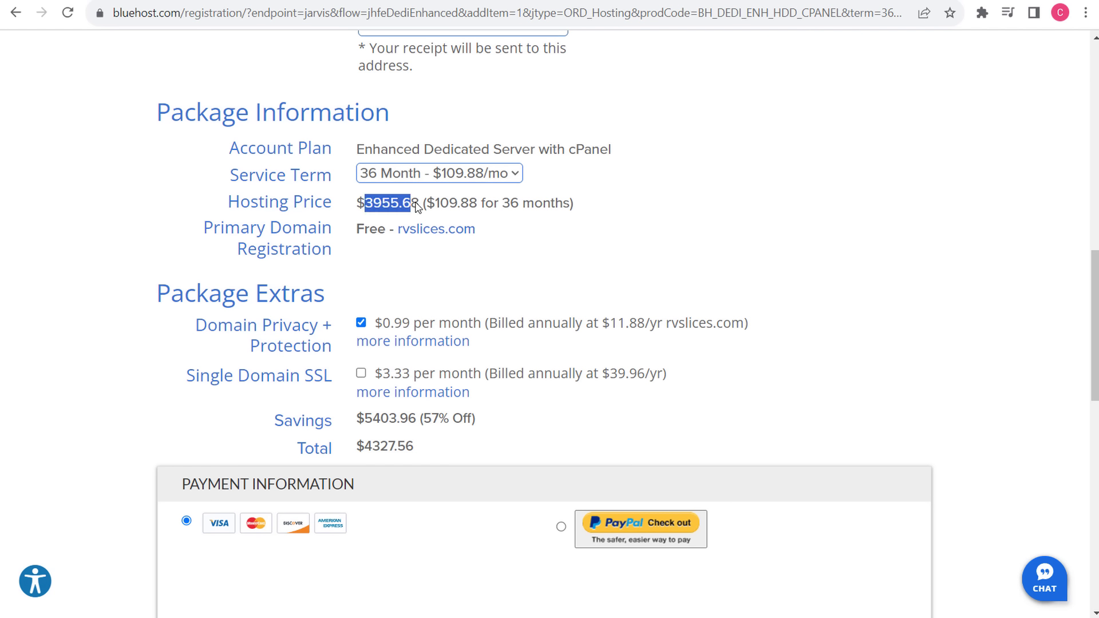
pyautogui.click(442, 207)
pyautogui.moveTo(601, 206); pyautogui.dragTo(359, 209)
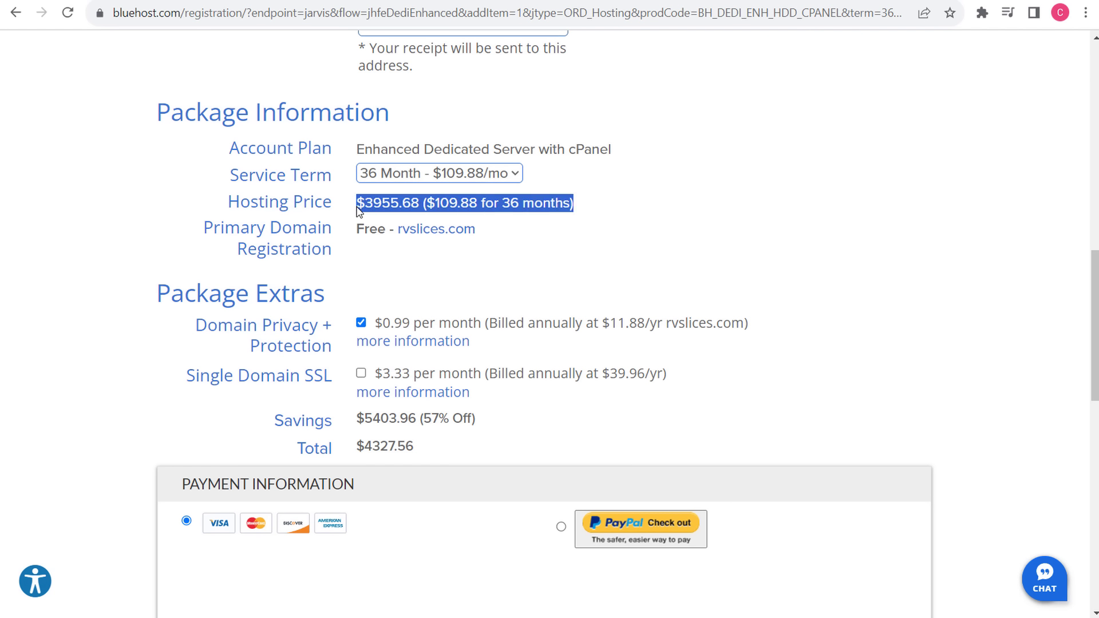
pyautogui.click(429, 207)
pyautogui.moveTo(427, 207); pyautogui.dragTo(596, 210)
pyautogui.click(612, 212)
# - Switch to the 12 Month term and confirm the $1559.88 hosting price
pyautogui.click(475, 177)
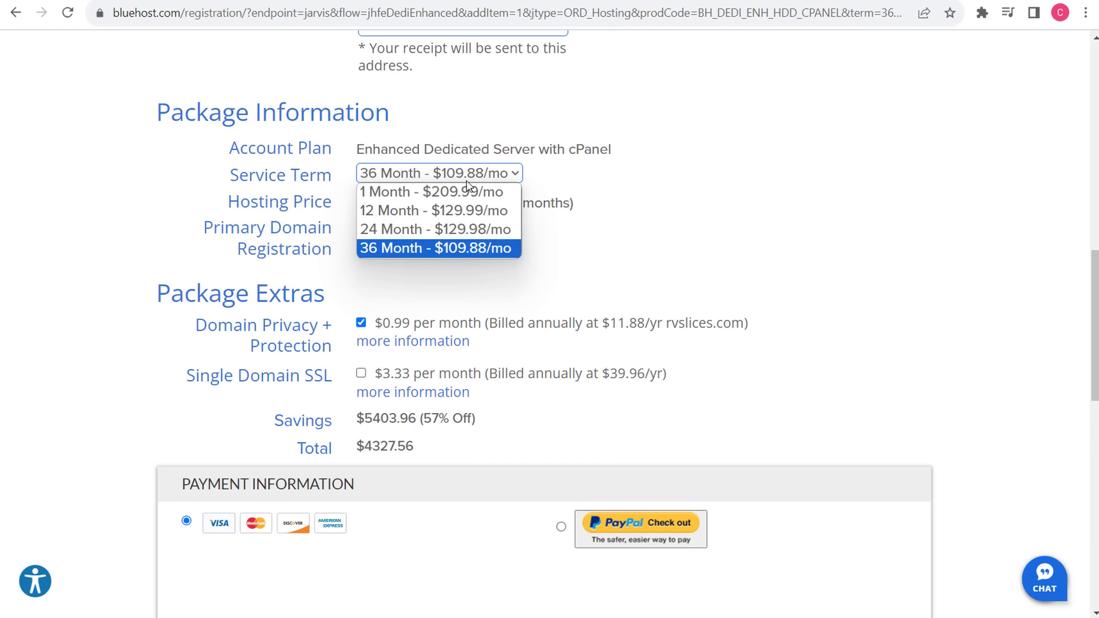
pyautogui.click(444, 213)
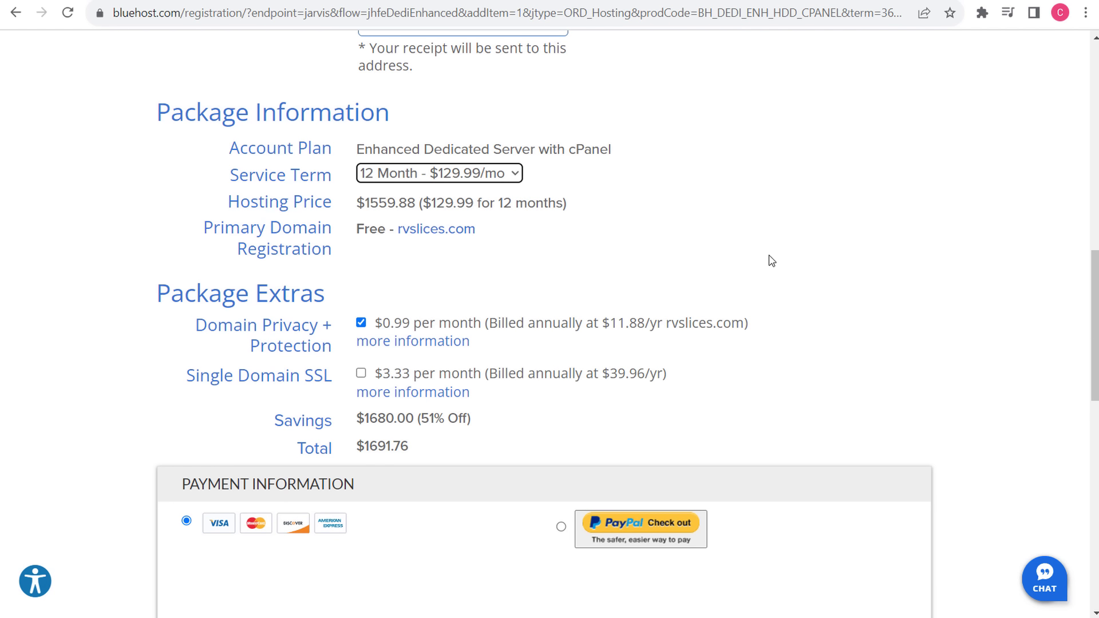
pyautogui.moveTo(359, 212); pyautogui.dragTo(654, 209)
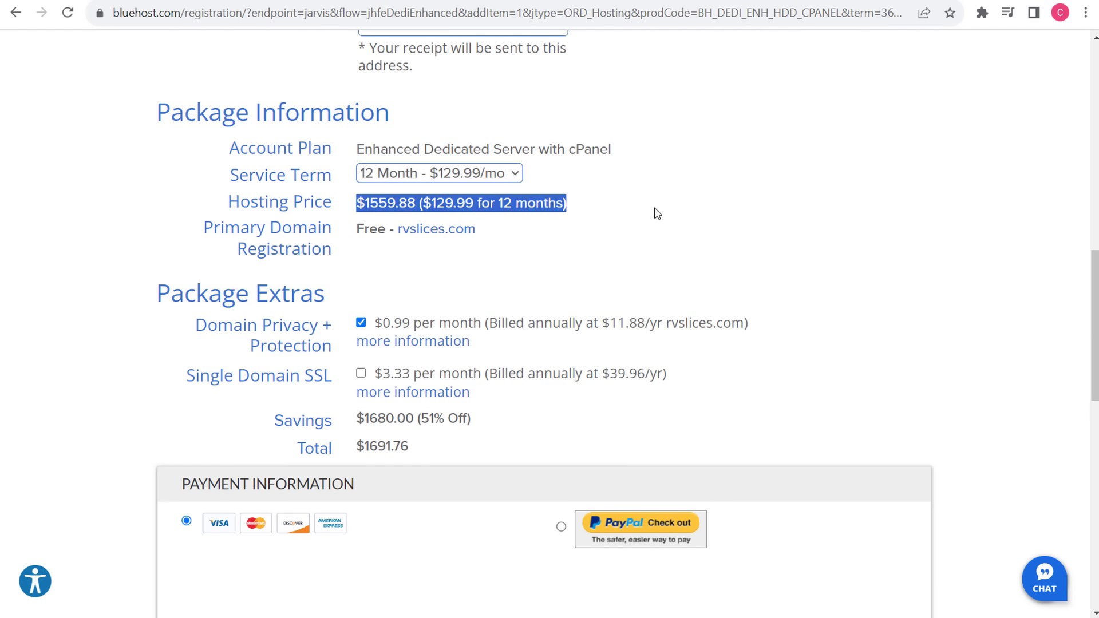
pyautogui.click(656, 214)
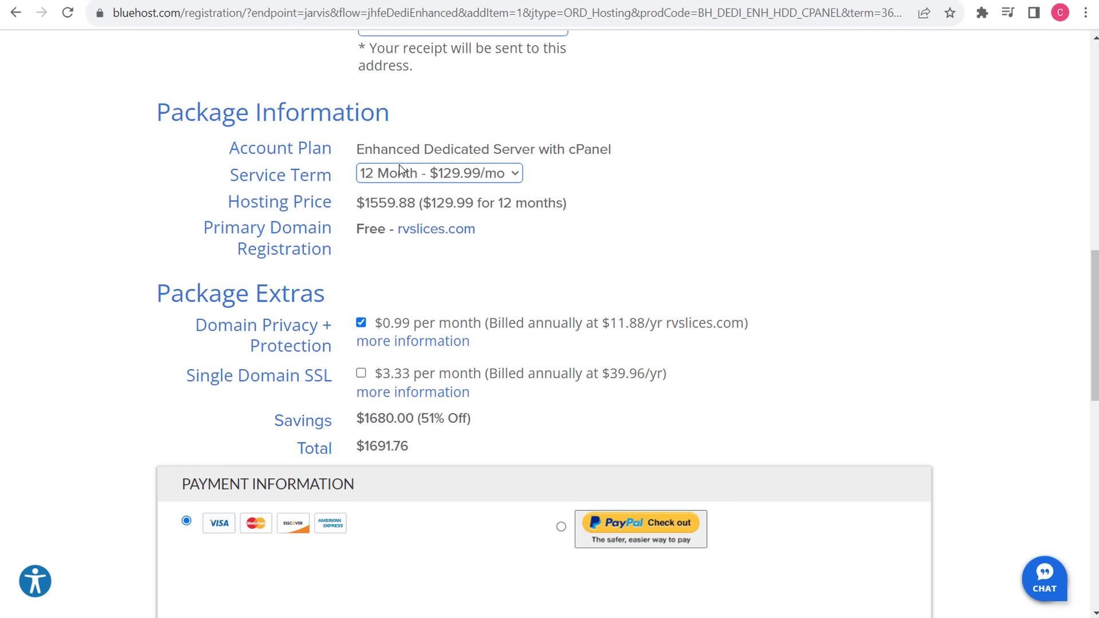
pyautogui.click(400, 178)
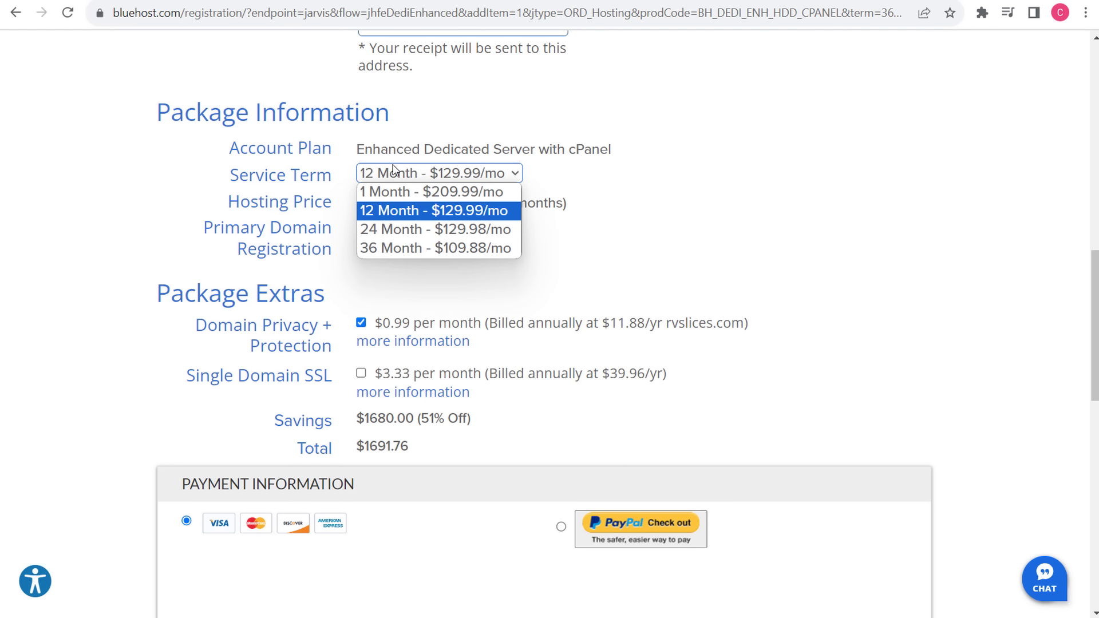
pyautogui.click(397, 210)
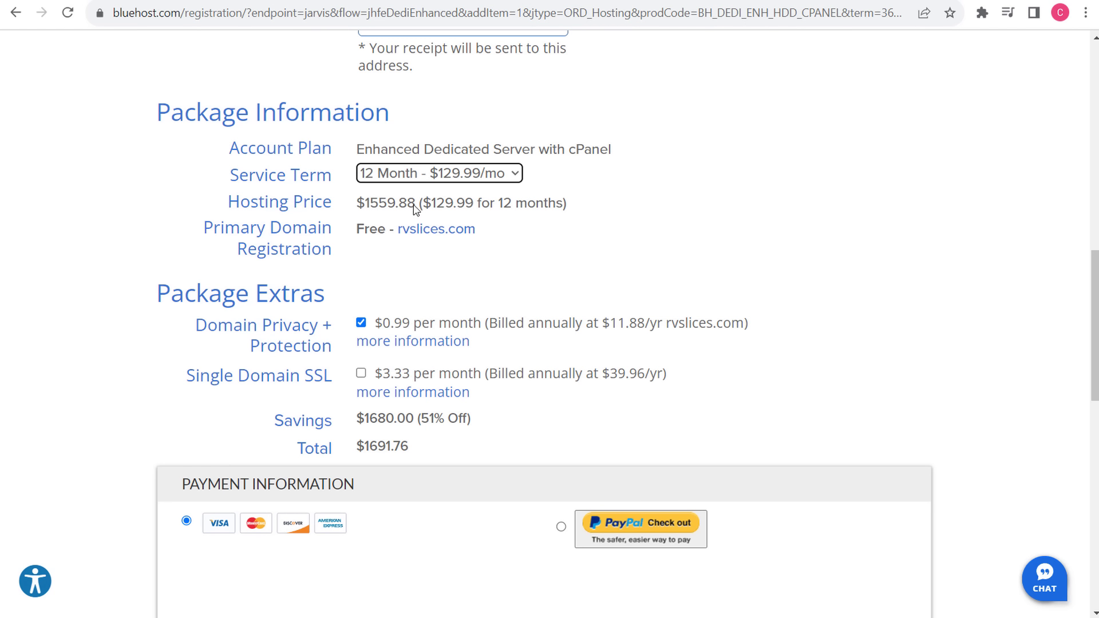
pyautogui.moveTo(415, 207); pyautogui.dragTo(367, 210)
pyautogui.click(591, 215)
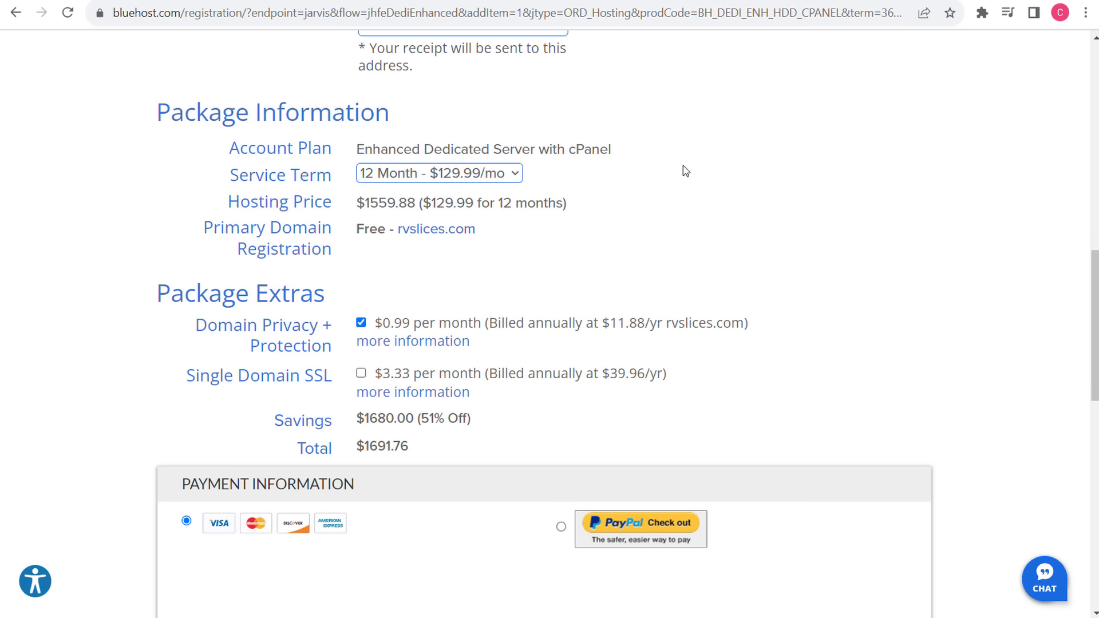
pyautogui.scroll(-1, 858, 254)
pyautogui.scroll(10, 858, 255)
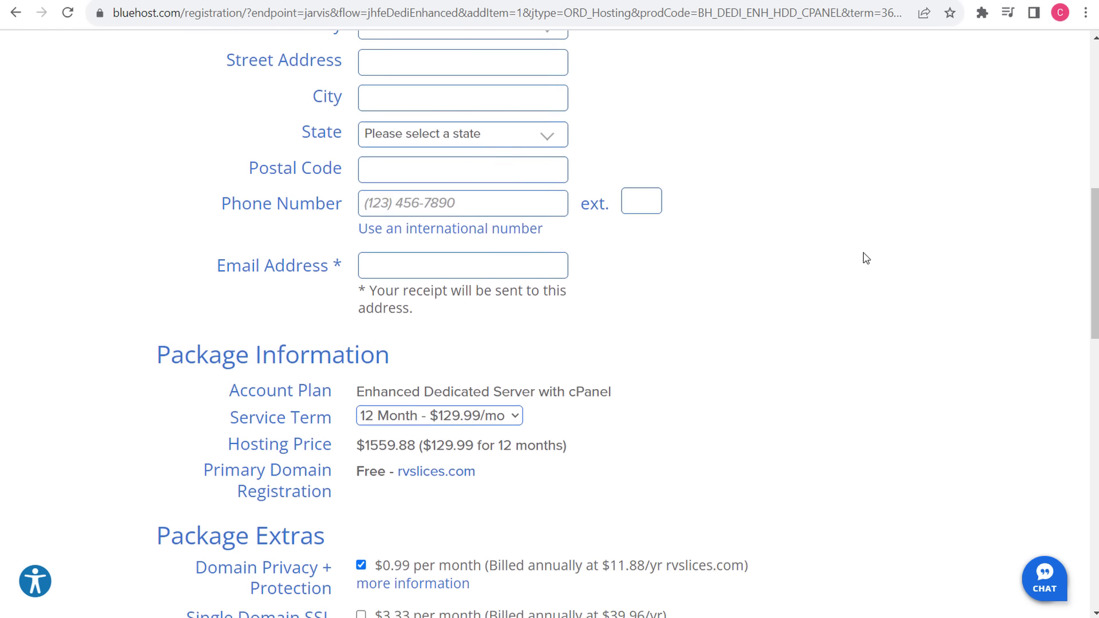
pyautogui.scroll(-10, 873, 253)
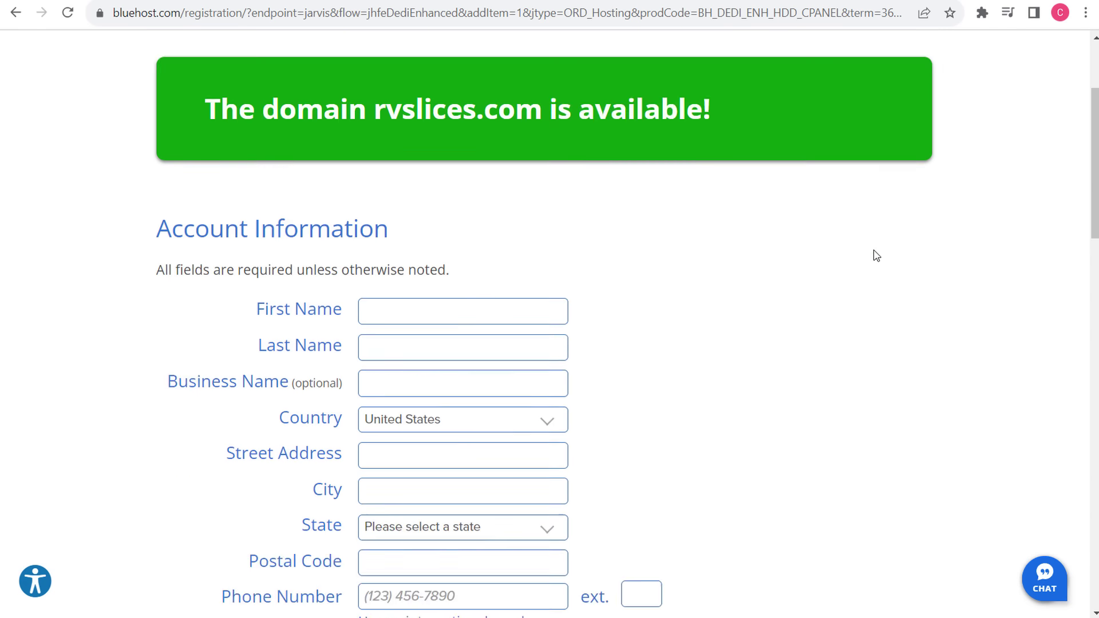
pyautogui.moveTo(356, 207); pyautogui.dragTo(425, 206)
pyautogui.click(760, 230)
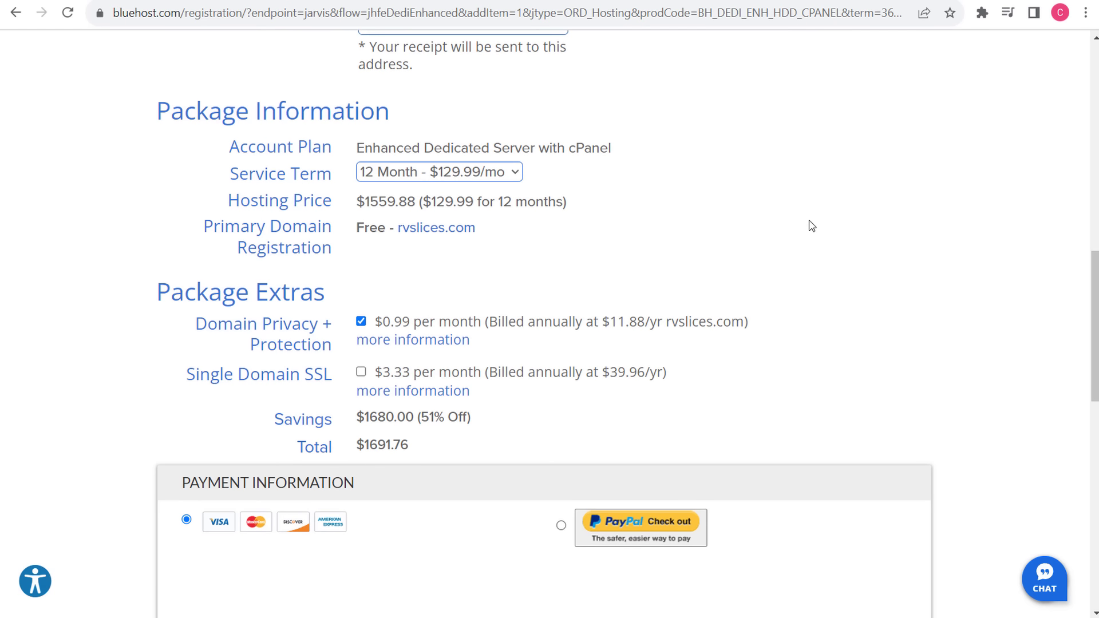
pyautogui.scroll(-3, 733, 189)
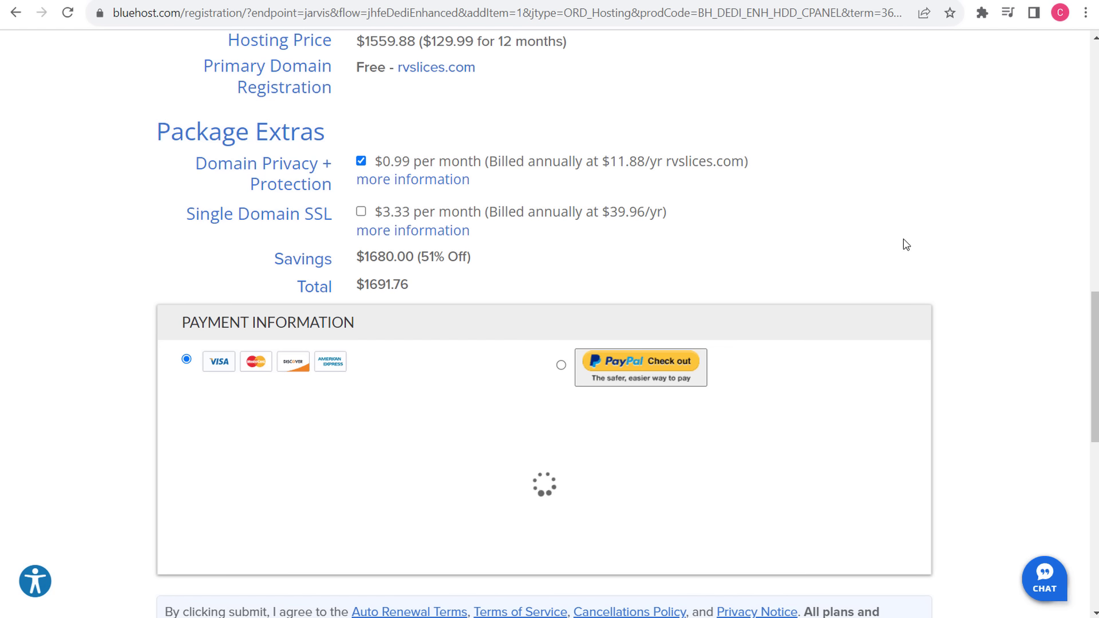
pyautogui.scroll(-2, 939, 229)
pyautogui.moveTo(487, 187); pyautogui.dragTo(365, 171)
pyautogui.click(470, 205)
pyautogui.moveTo(471, 205); pyautogui.dragTo(358, 204)
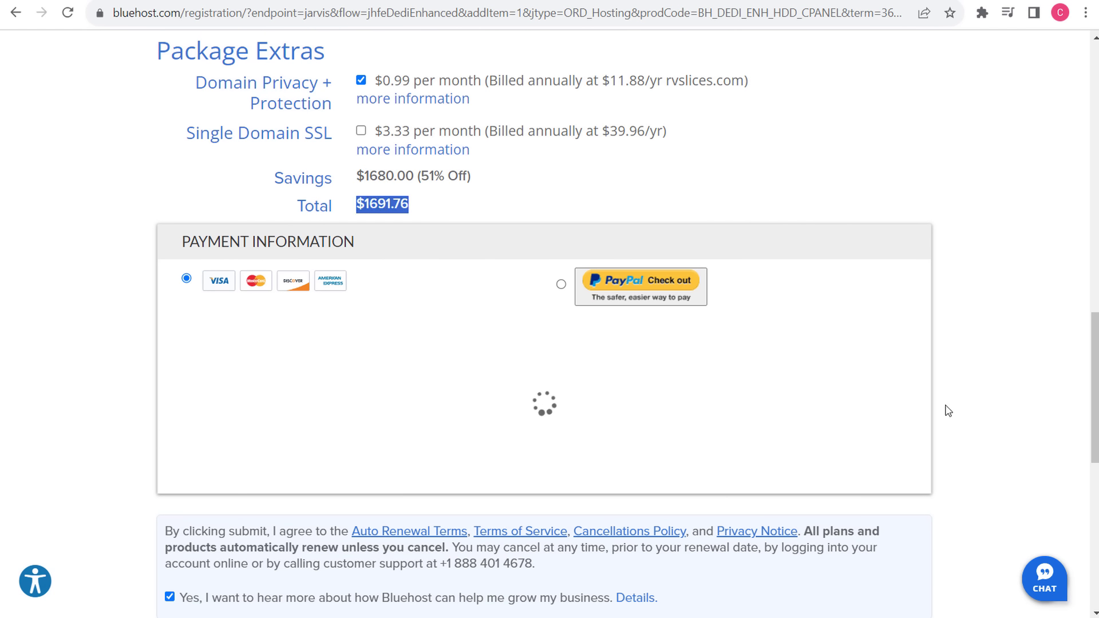
pyautogui.click(1009, 246)
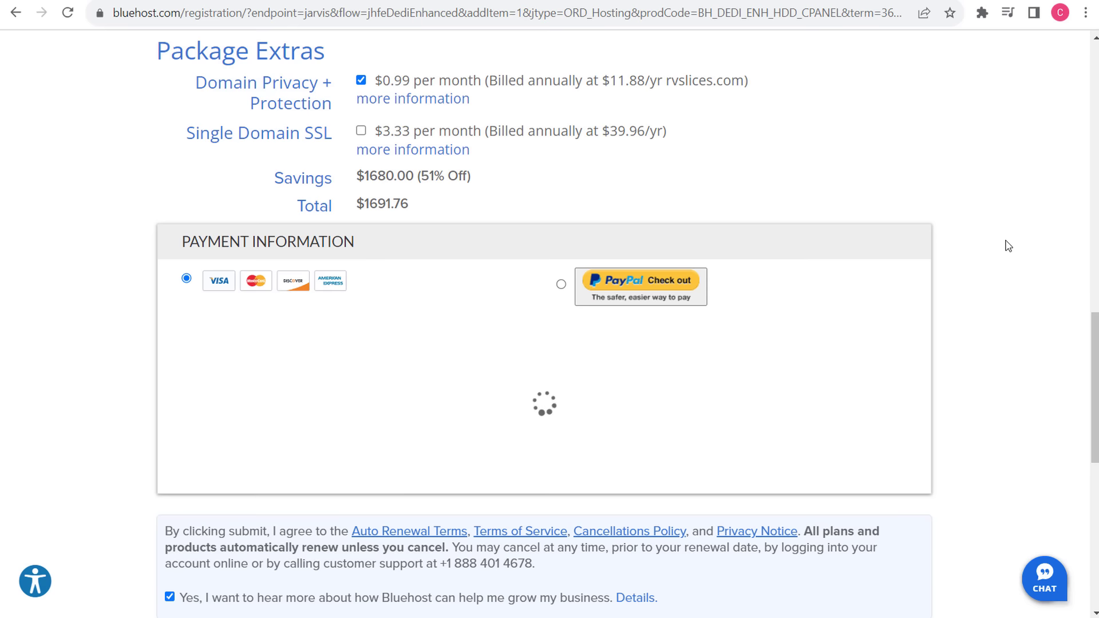
pyautogui.scroll(15, 1008, 246)
pyautogui.scroll(-7, 986, 272)
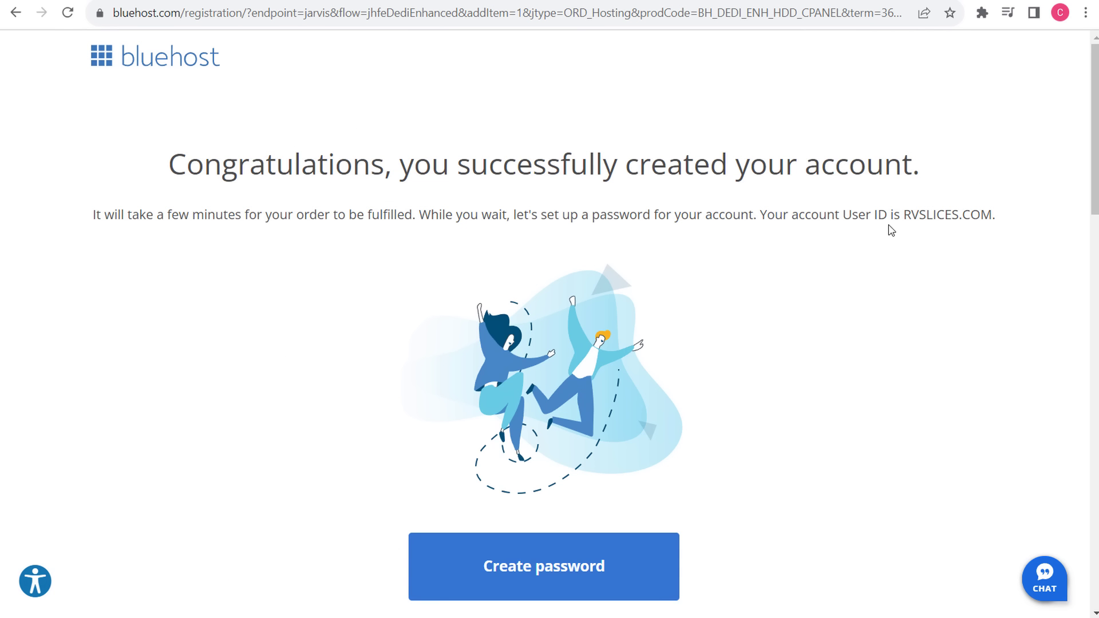
# - Read the Congratulations heading confirming the completed order
pyautogui.moveTo(170, 164); pyautogui.dragTo(795, 164)
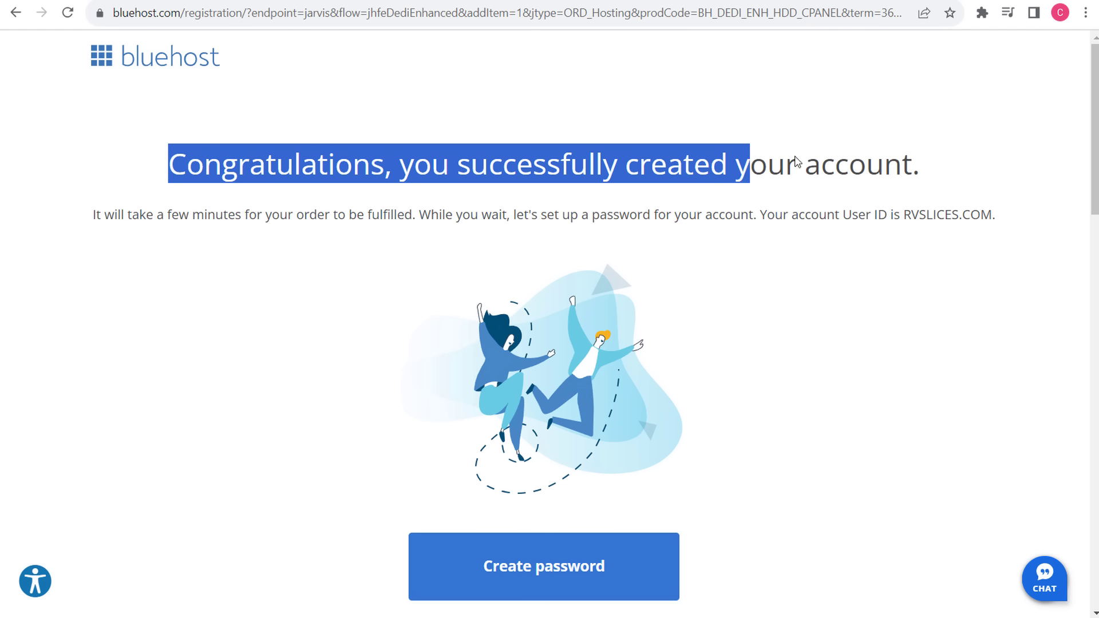
pyautogui.click(797, 164)
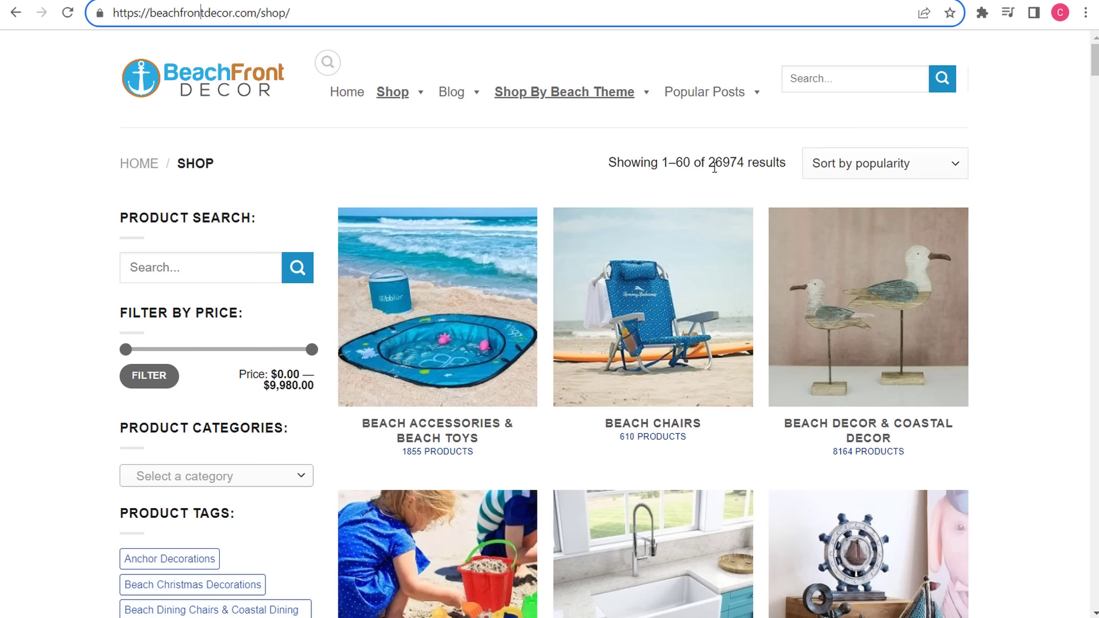
# - Inspect the BeachFront Decor shop's 26974 results count
pyautogui.doubleClick(726, 162)
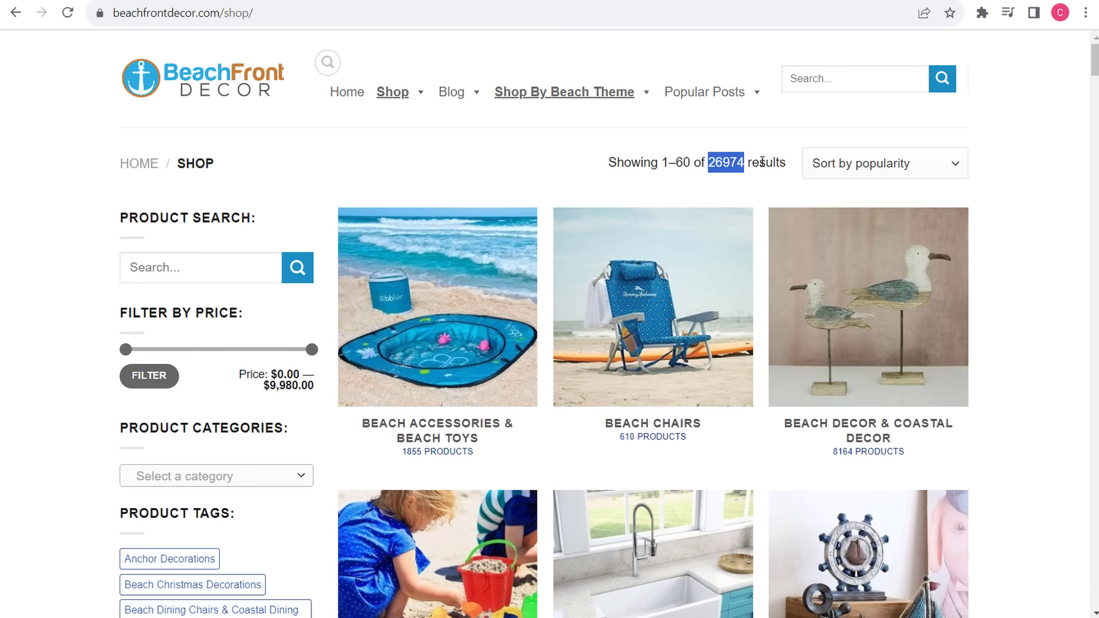
pyautogui.click(767, 189)
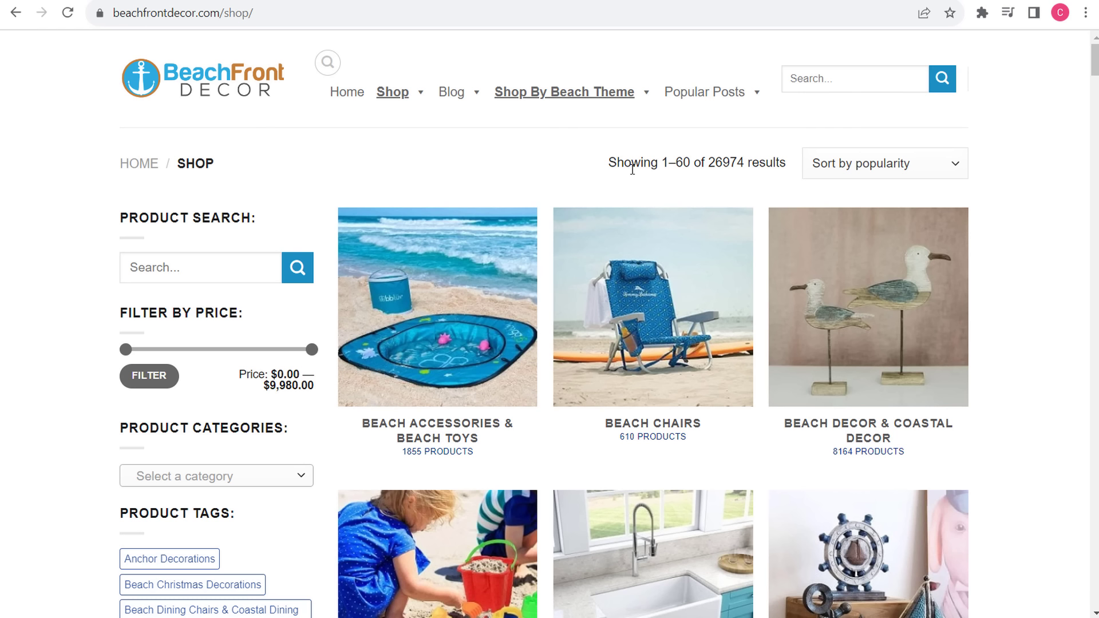
pyautogui.moveTo(630, 164); pyautogui.dragTo(676, 165)
pyautogui.click(674, 164)
pyautogui.click(691, 163)
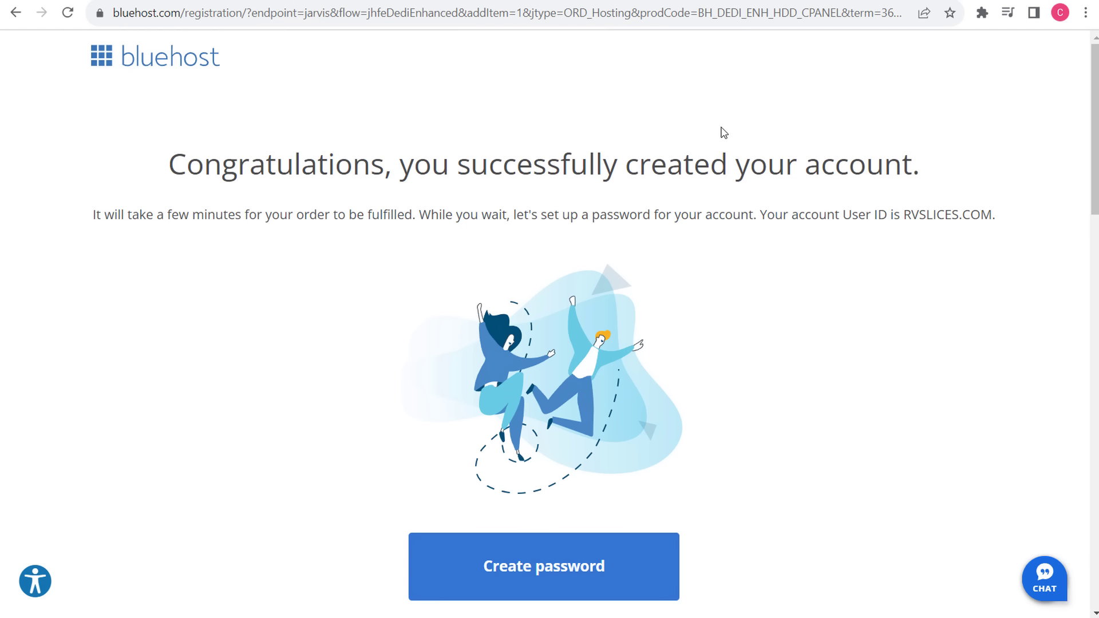
# - Read the congratulations text, the password setup note, and the new account's user ID
pyautogui.moveTo(667, 166); pyautogui.dragTo(692, 174)
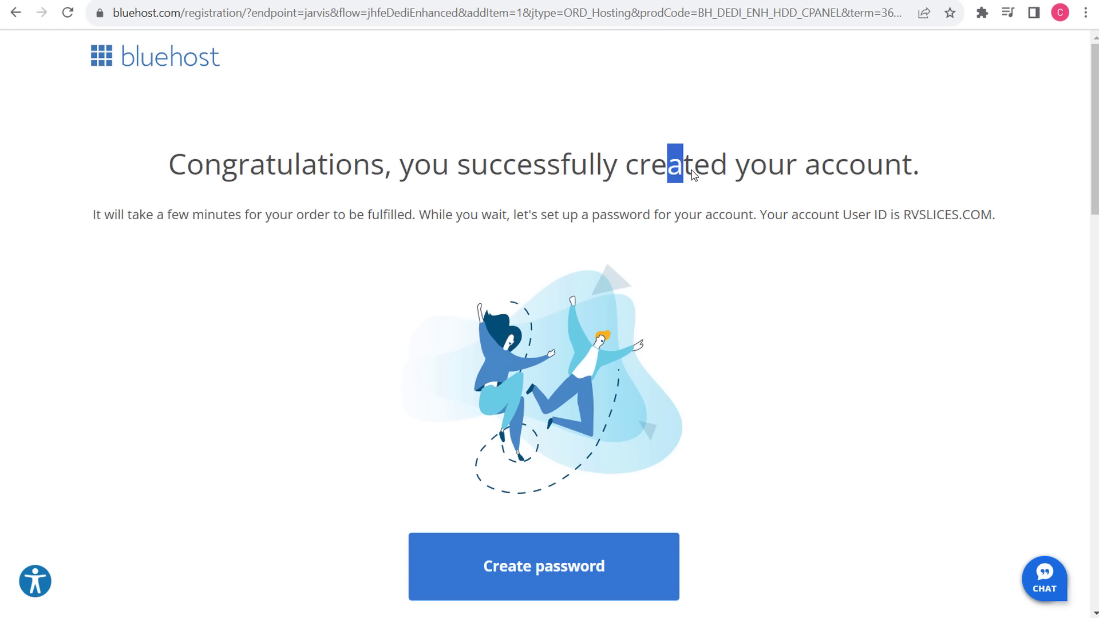
pyautogui.click(693, 173)
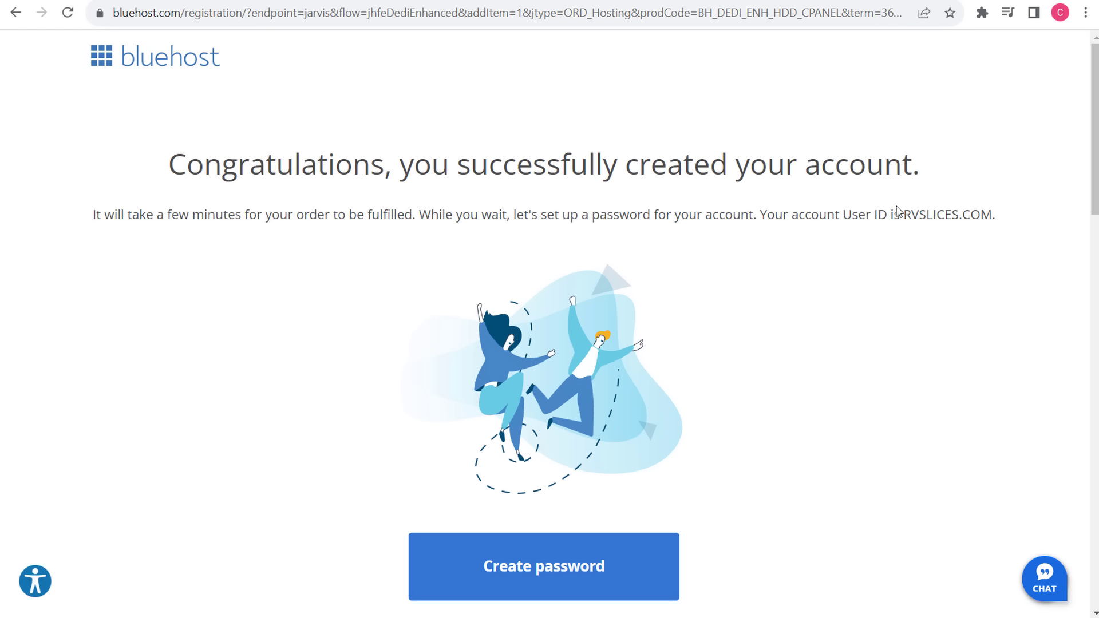
pyautogui.moveTo(194, 213); pyautogui.dragTo(537, 212)
pyautogui.click(552, 208)
pyautogui.moveTo(431, 219); pyautogui.dragTo(788, 212)
pyautogui.click(798, 210)
pyautogui.moveTo(918, 216); pyautogui.dragTo(992, 222)
# - Create and submit a new password for the account
pyautogui.click(966, 316)
pyautogui.click(569, 568)
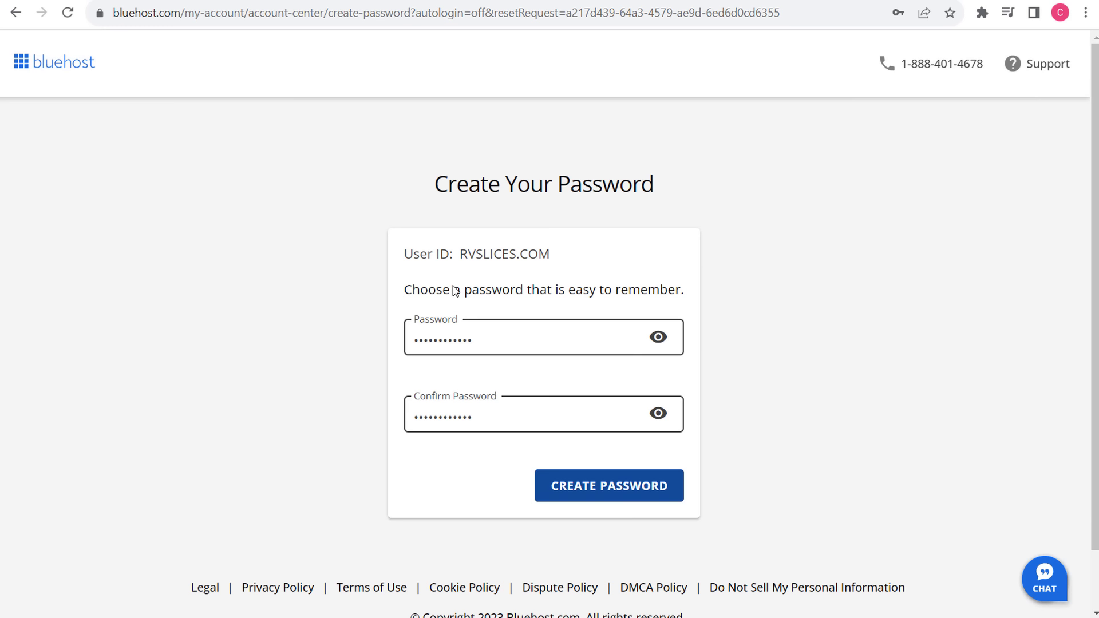
pyautogui.click(602, 489)
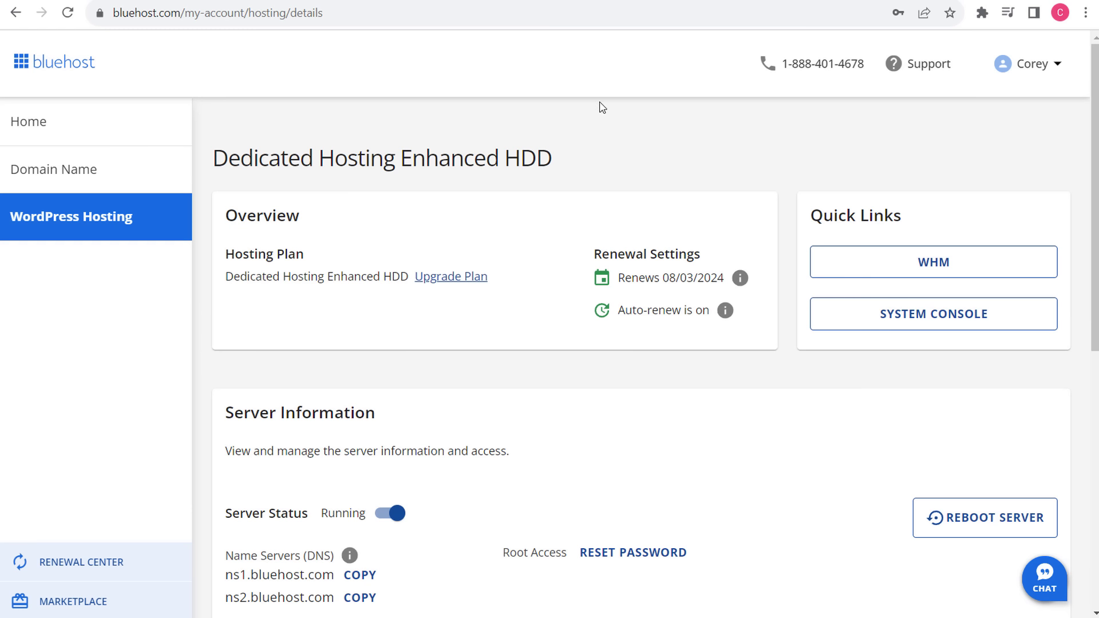
# - Review the Enhanced HDD plan heading, 08/03/2024 renewal date, and server information and usage
pyautogui.moveTo(241, 161); pyautogui.dragTo(465, 162)
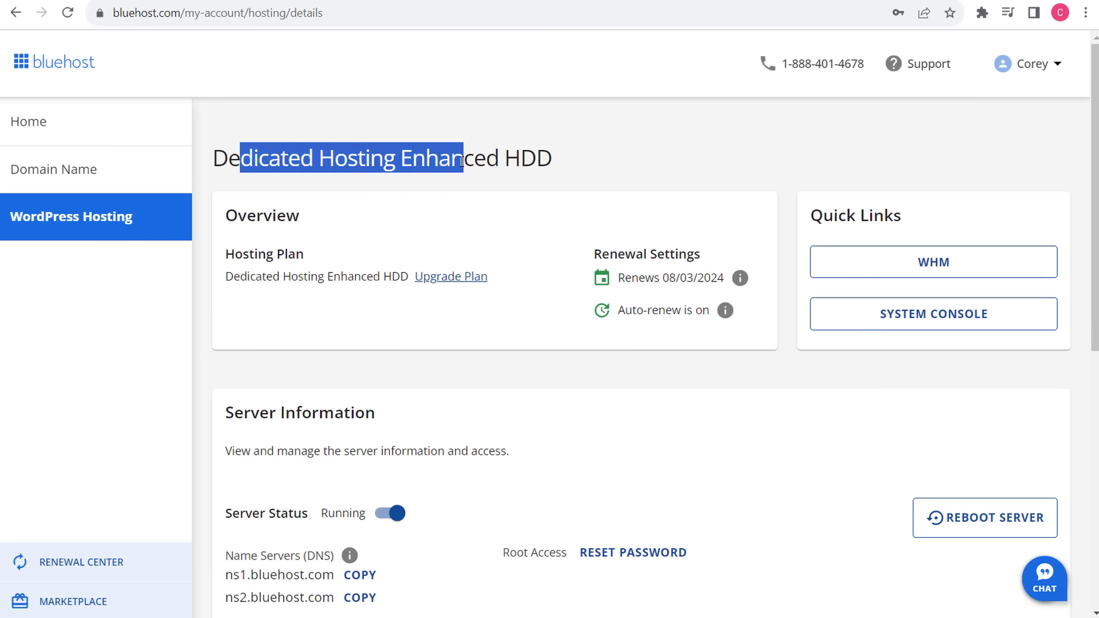
pyautogui.click(487, 162)
pyautogui.moveTo(583, 163); pyautogui.dragTo(401, 162)
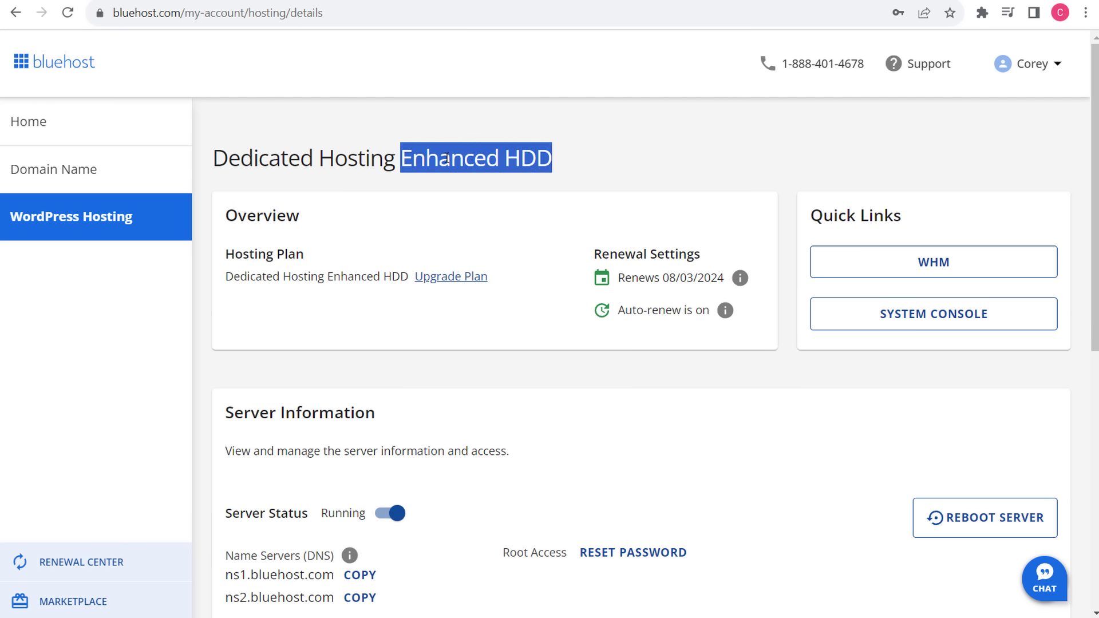
pyautogui.click(395, 189)
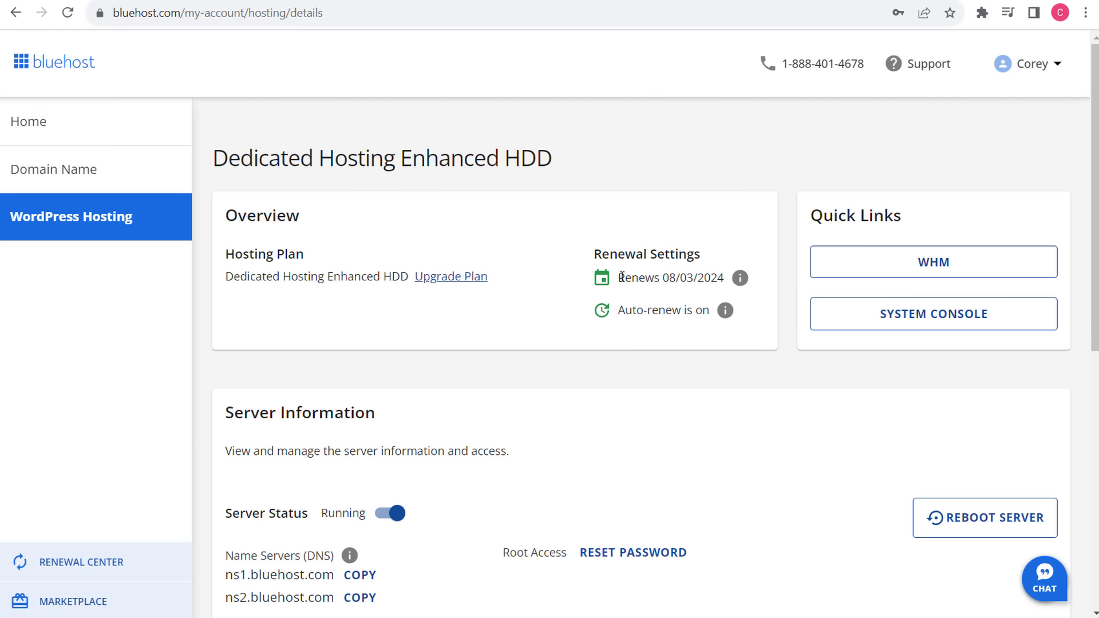
pyautogui.moveTo(619, 278); pyautogui.dragTo(737, 278)
pyautogui.click(695, 280)
pyautogui.scroll(-1, 694, 393)
pyautogui.scroll(-3, 694, 392)
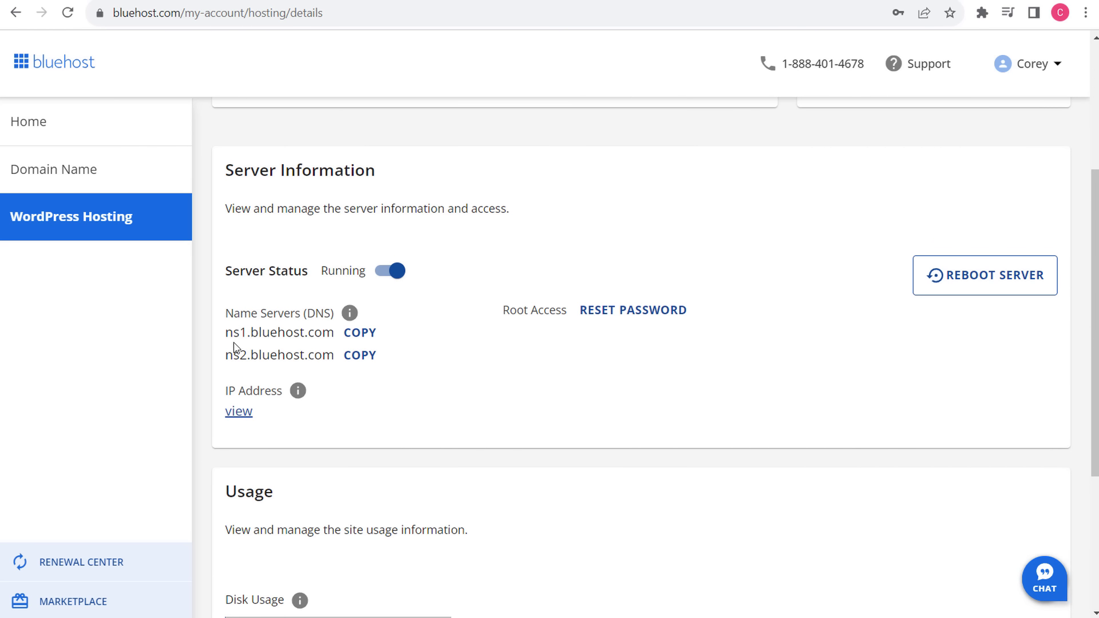
pyautogui.scroll(-4, 608, 366)
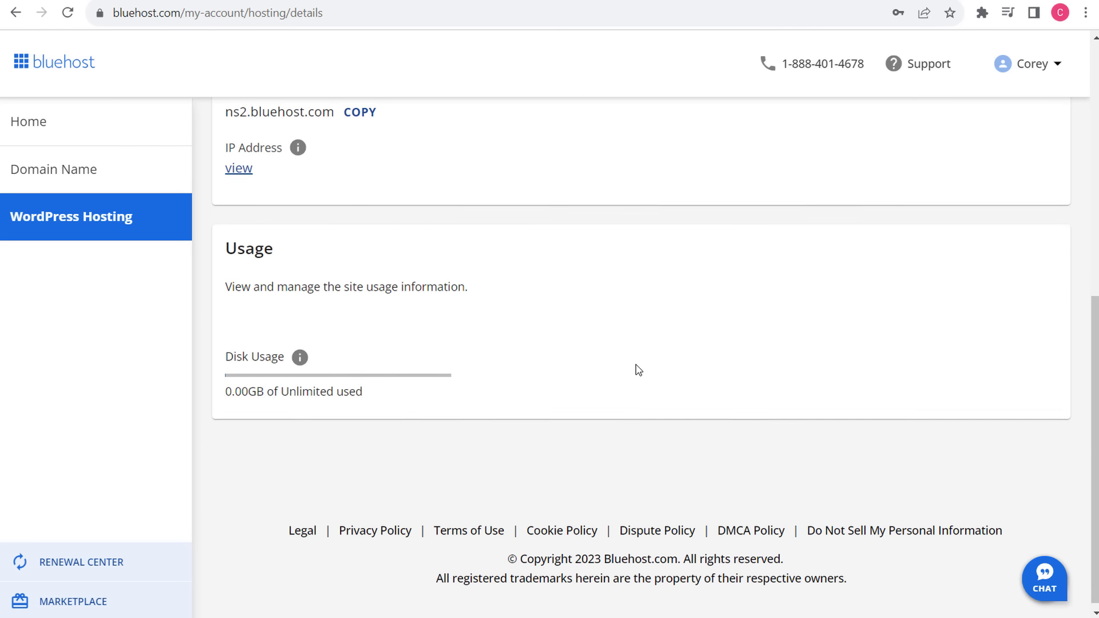
pyautogui.scroll(4, 635, 370)
pyautogui.scroll(4, 690, 331)
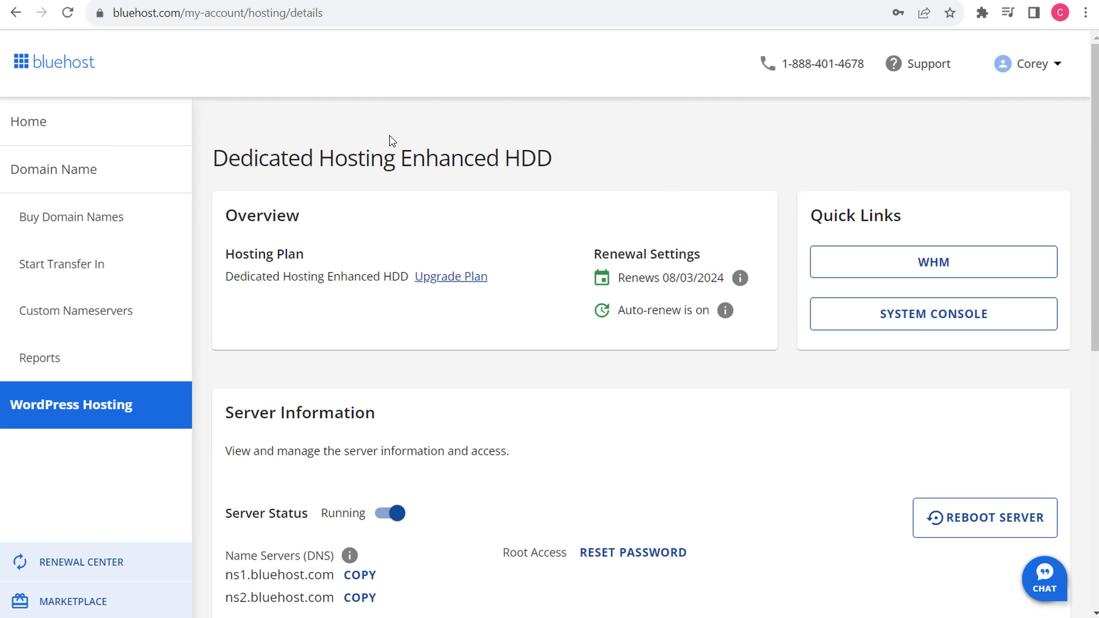
# - From the home dashboard, review the Domain Privacy + Protection notice and start setup for rvslices.com
pyautogui.click(50, 132)
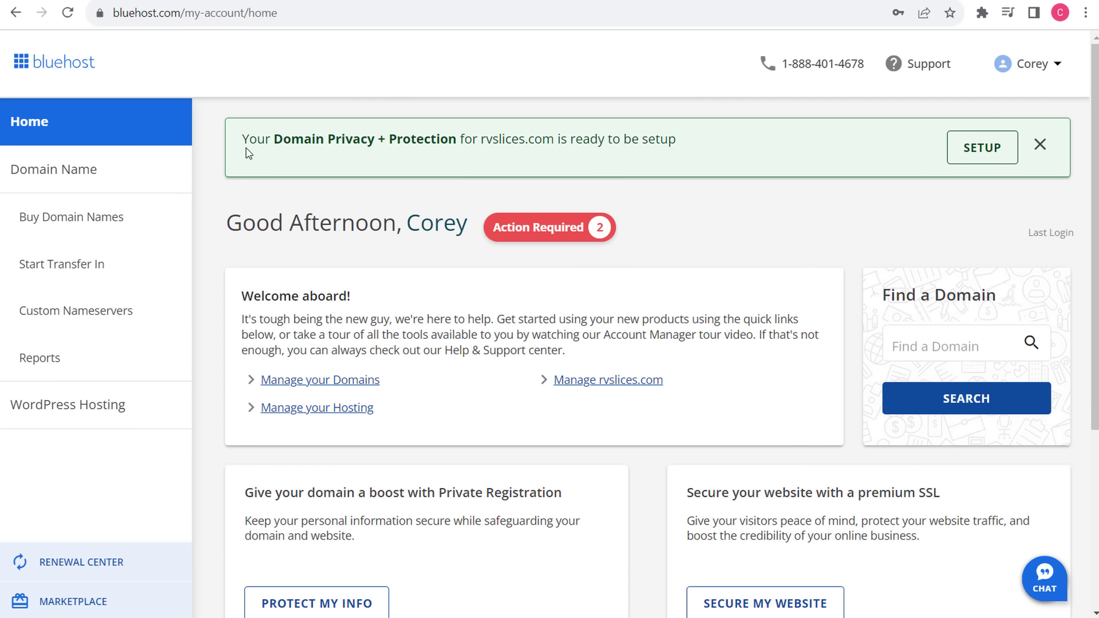
pyautogui.moveTo(241, 148); pyautogui.dragTo(367, 154)
pyautogui.click(371, 153)
pyautogui.moveTo(241, 148); pyautogui.dragTo(448, 140)
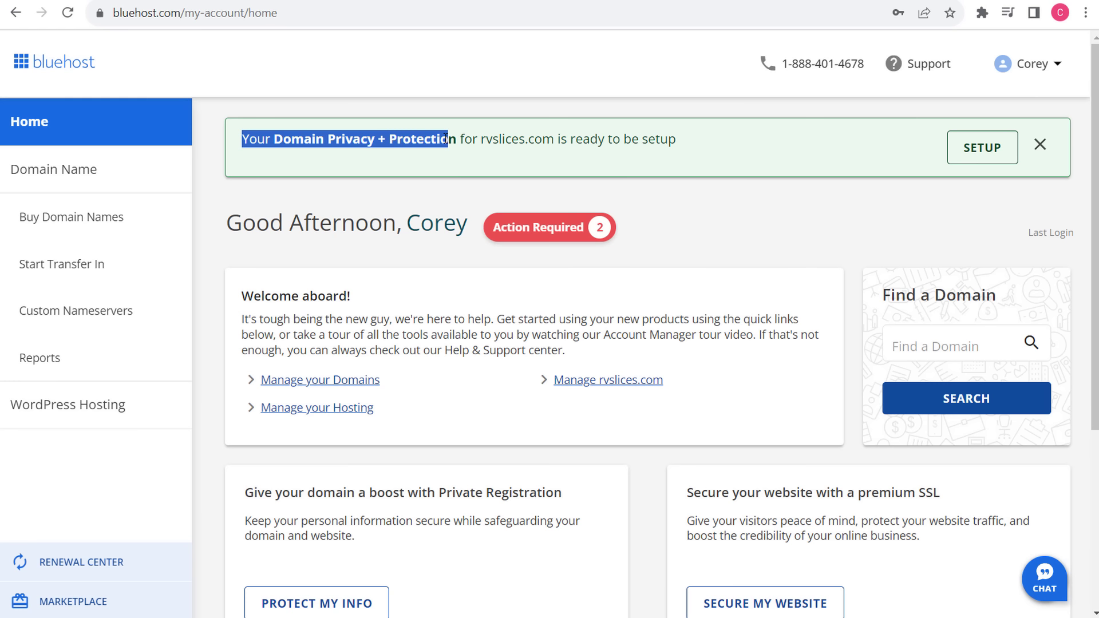
pyautogui.click(567, 139)
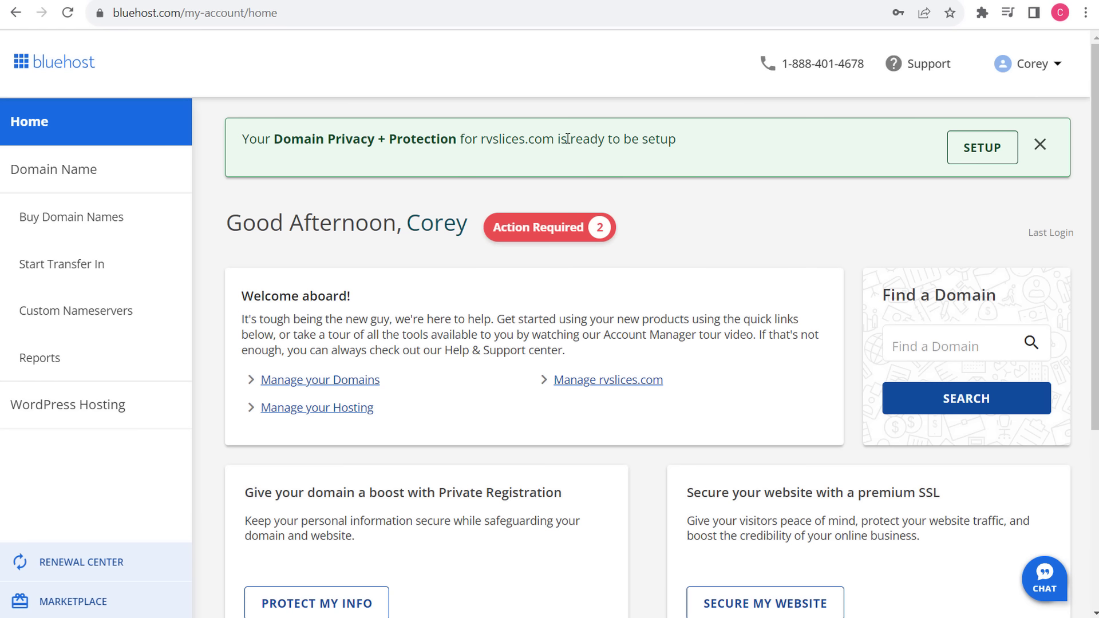
pyautogui.click(983, 148)
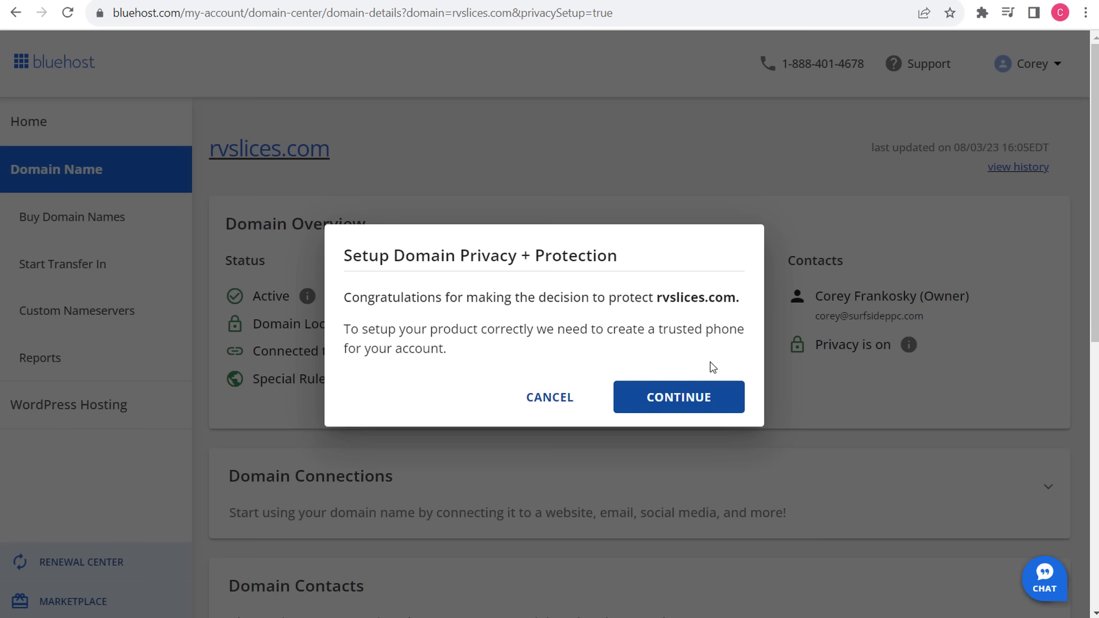
# - Confirm privacy for rvslices.com, skip the trusted-phone request, and start creating the Security PIN
pyautogui.click(689, 401)
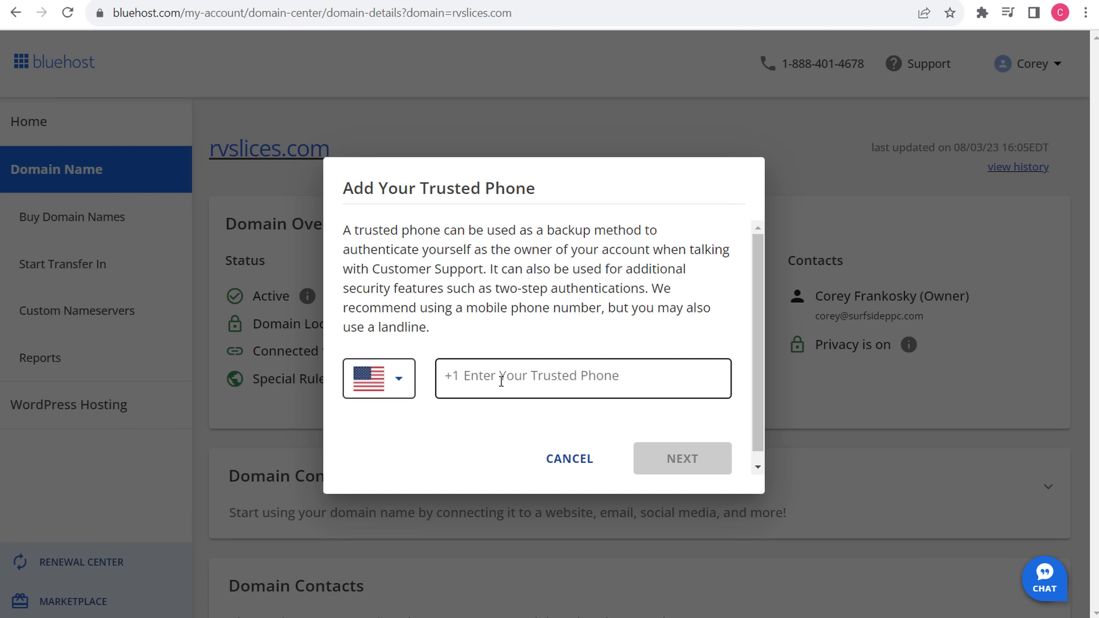
pyautogui.press('Escape')
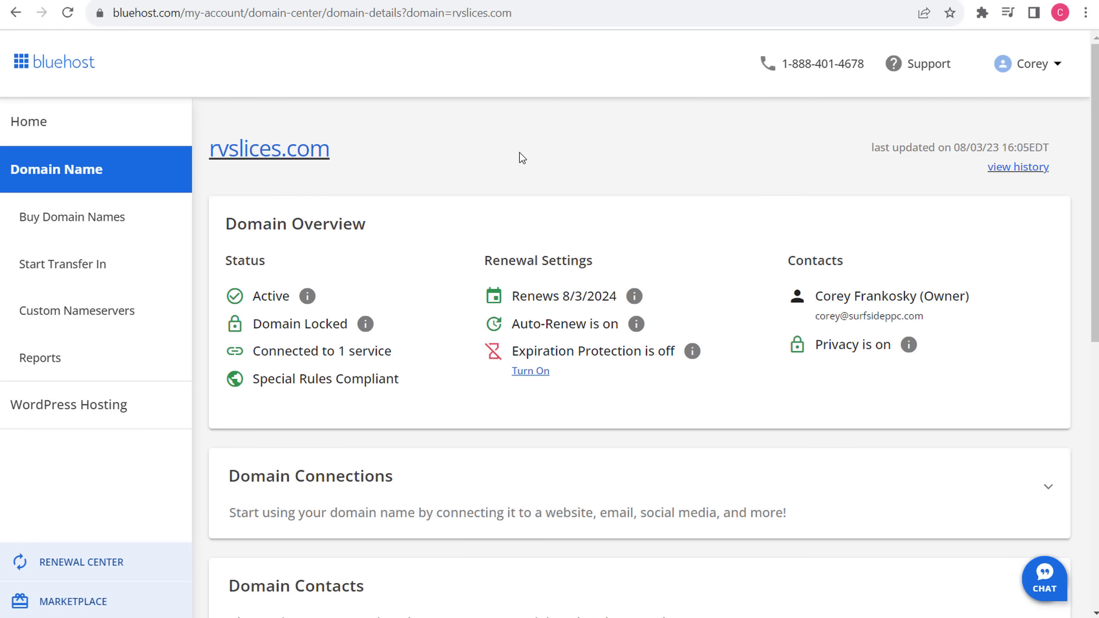
pyautogui.click(115, 125)
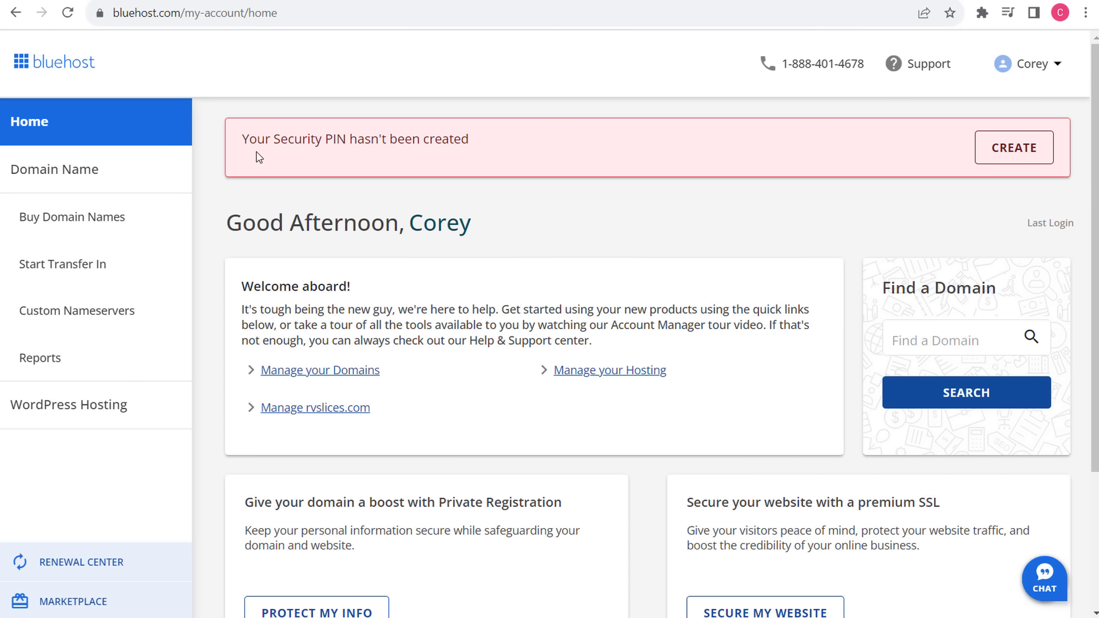
pyautogui.click(989, 154)
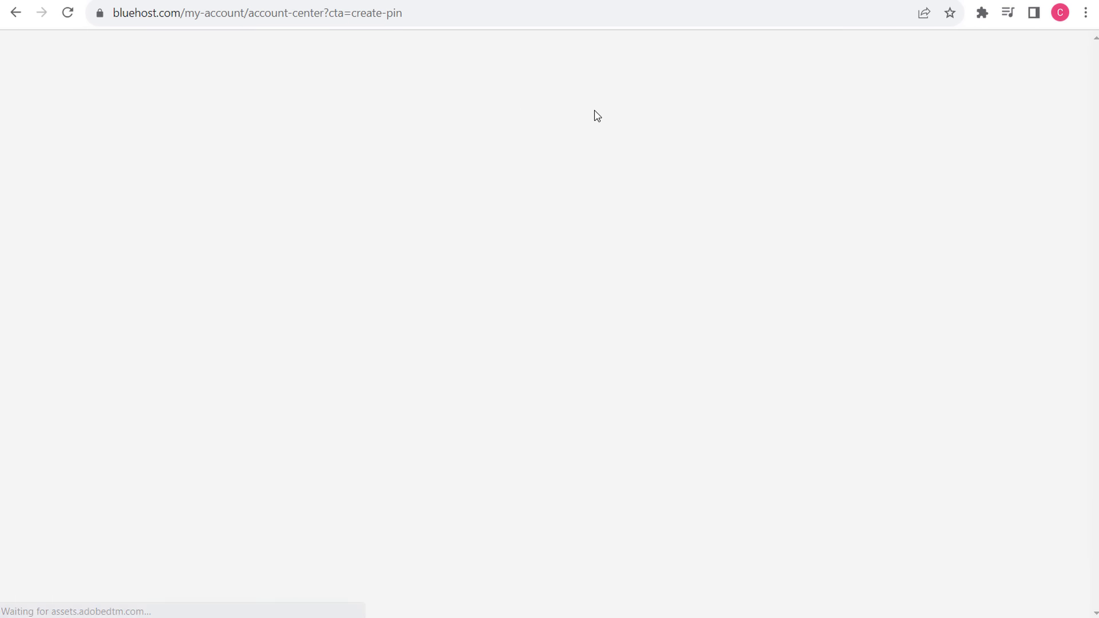
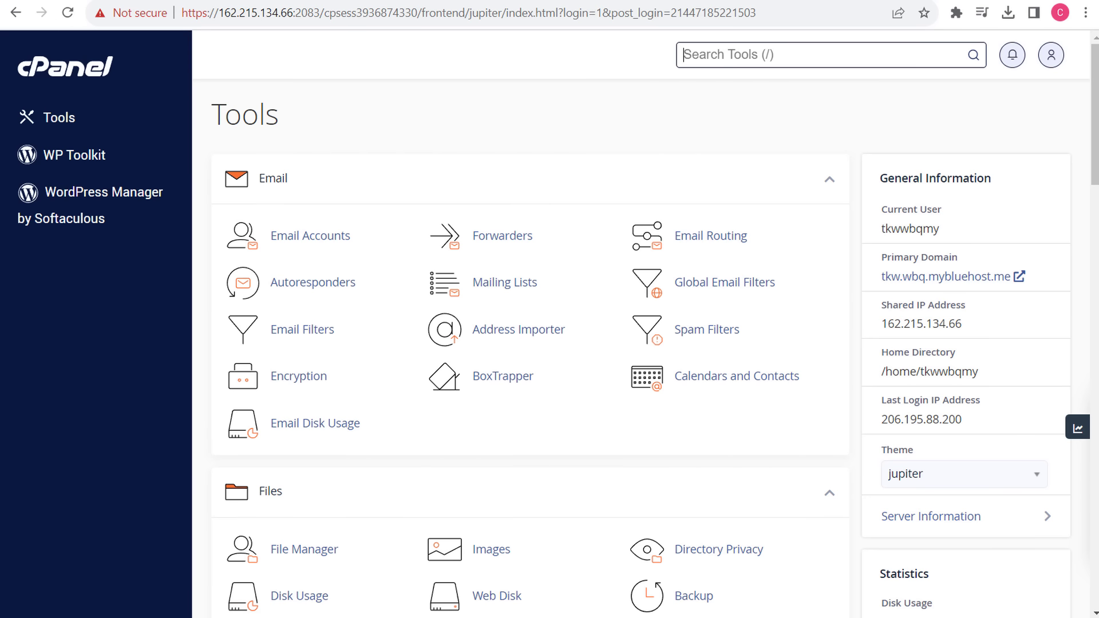
# - Switch to the How to install WordPress guide and read the Basic Instructions' first step on downloading
pyautogui.hotkey('ctrl', 'Tab')
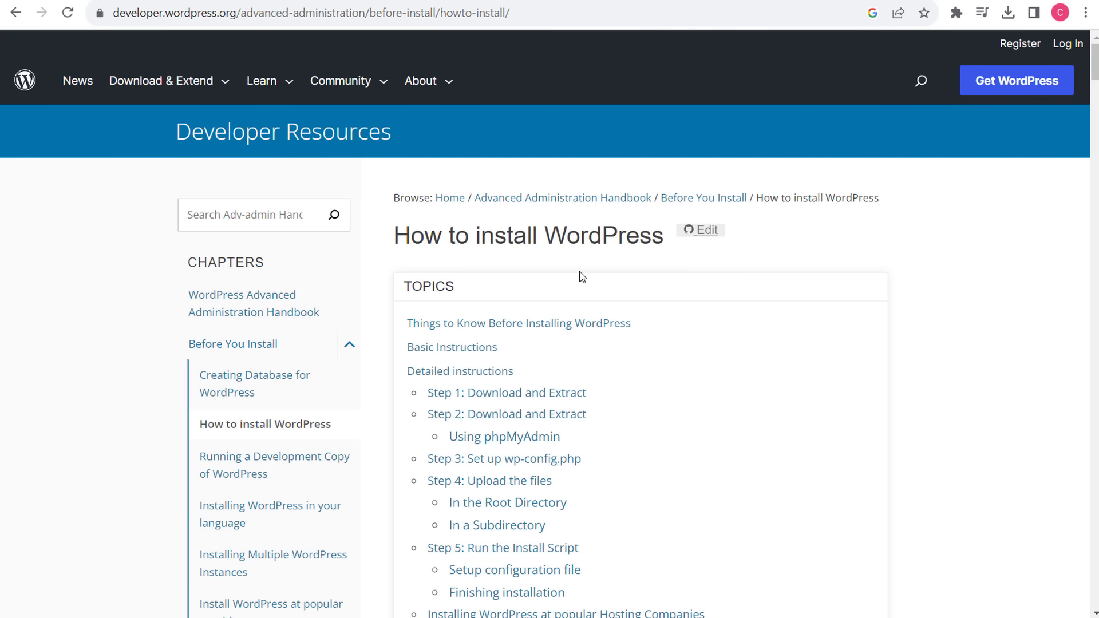
pyautogui.scroll(-10, 927, 366)
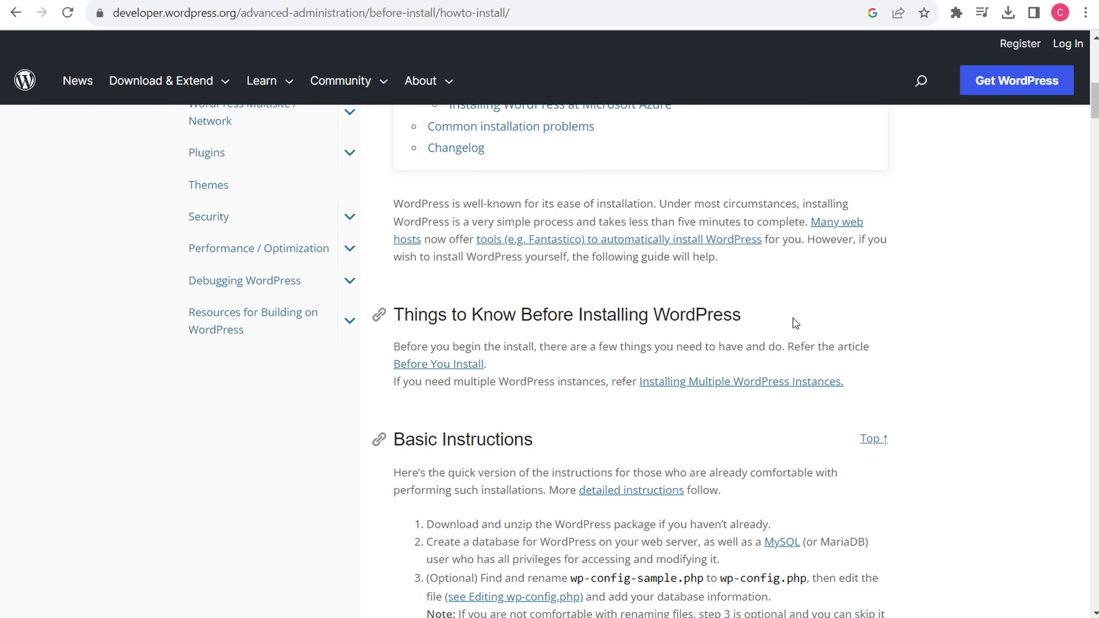
pyautogui.click(662, 314)
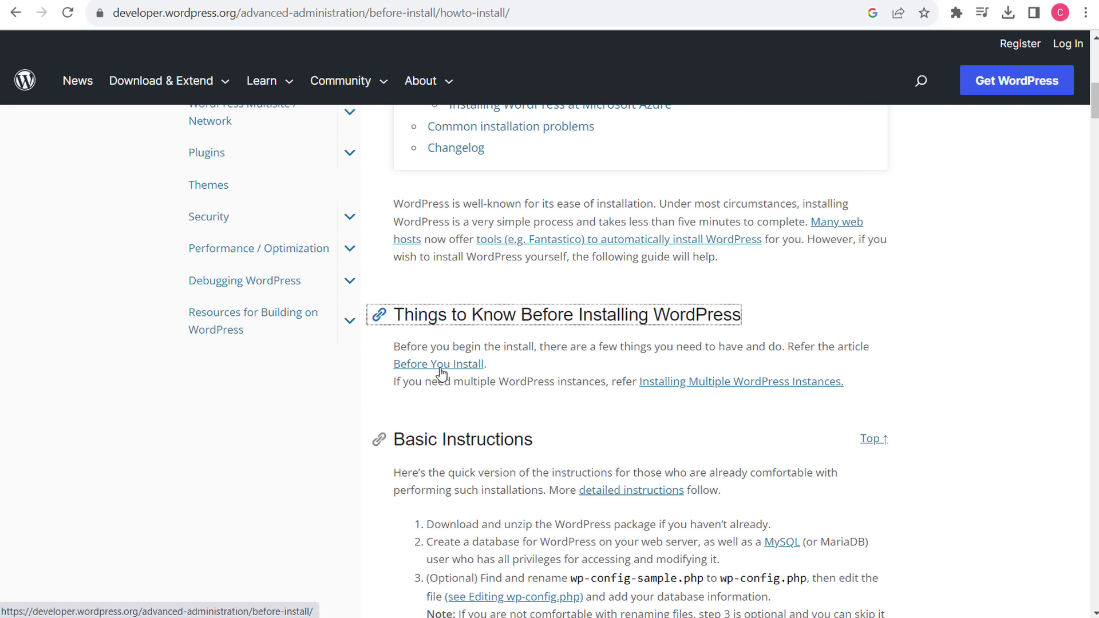
pyautogui.scroll(-2, 928, 302)
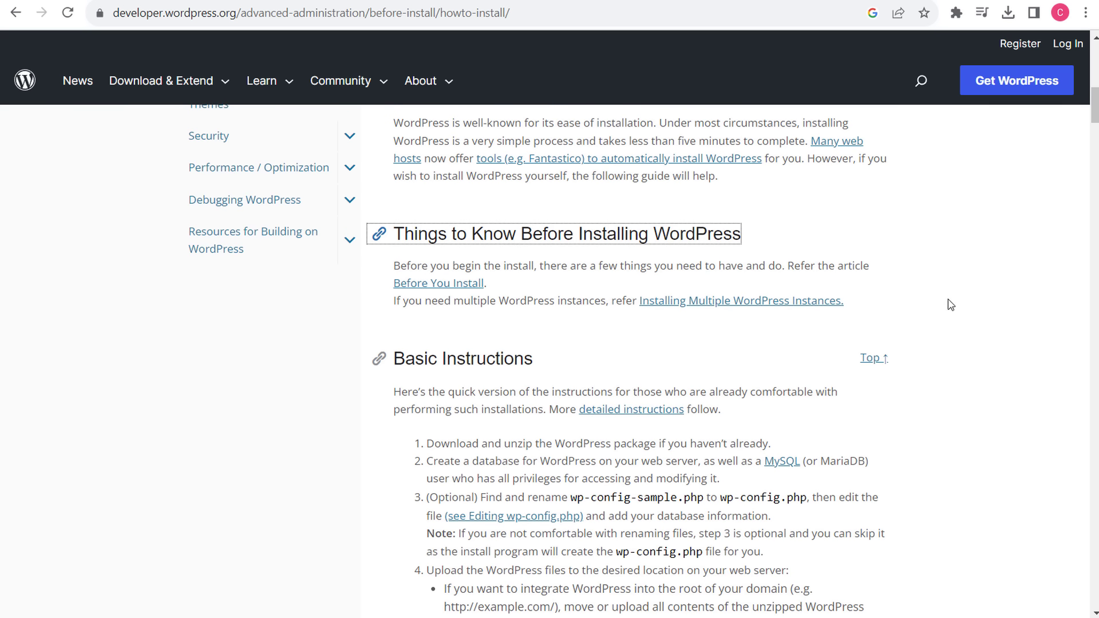
pyautogui.scroll(-3, 951, 305)
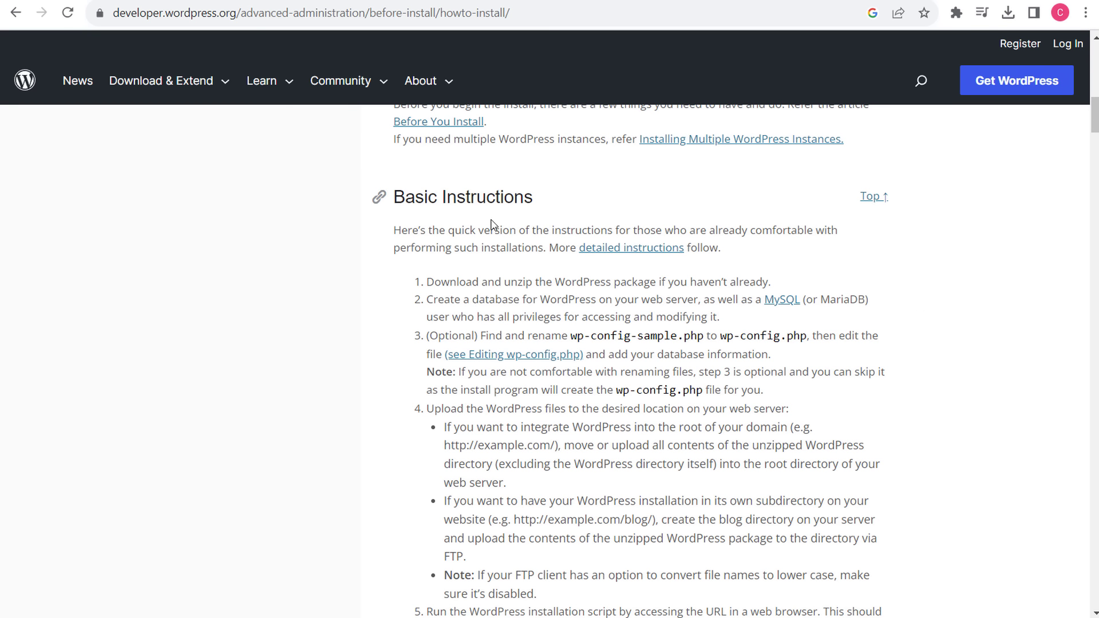
pyautogui.moveTo(414, 236); pyautogui.dragTo(469, 236)
pyautogui.click(469, 278)
pyautogui.moveTo(430, 285); pyautogui.dragTo(778, 284)
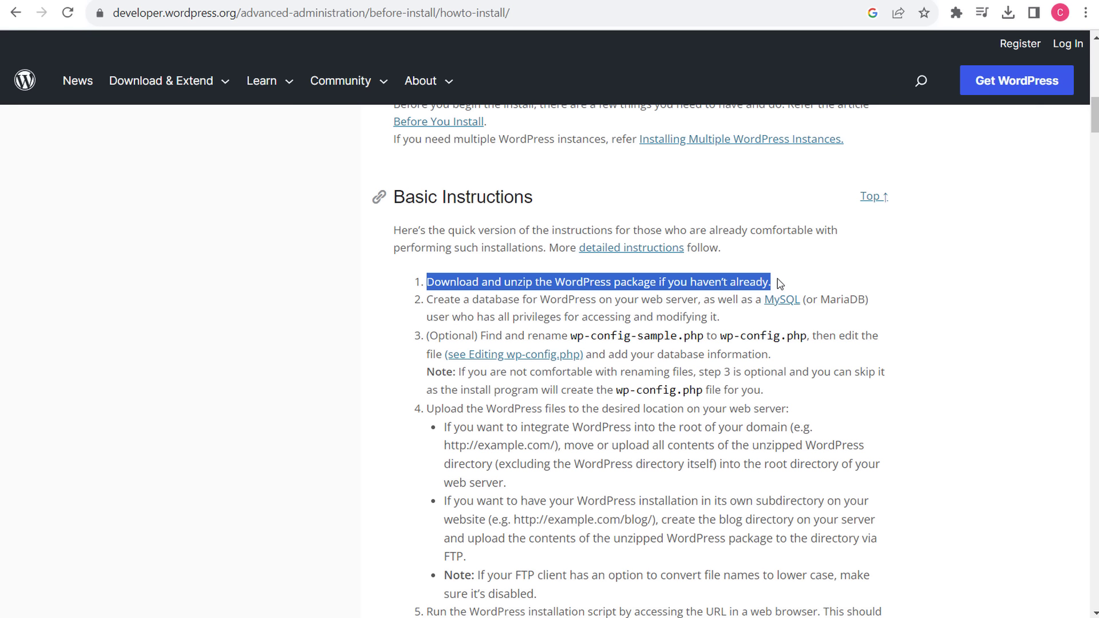
pyautogui.click(791, 269)
pyautogui.moveTo(200, 80)
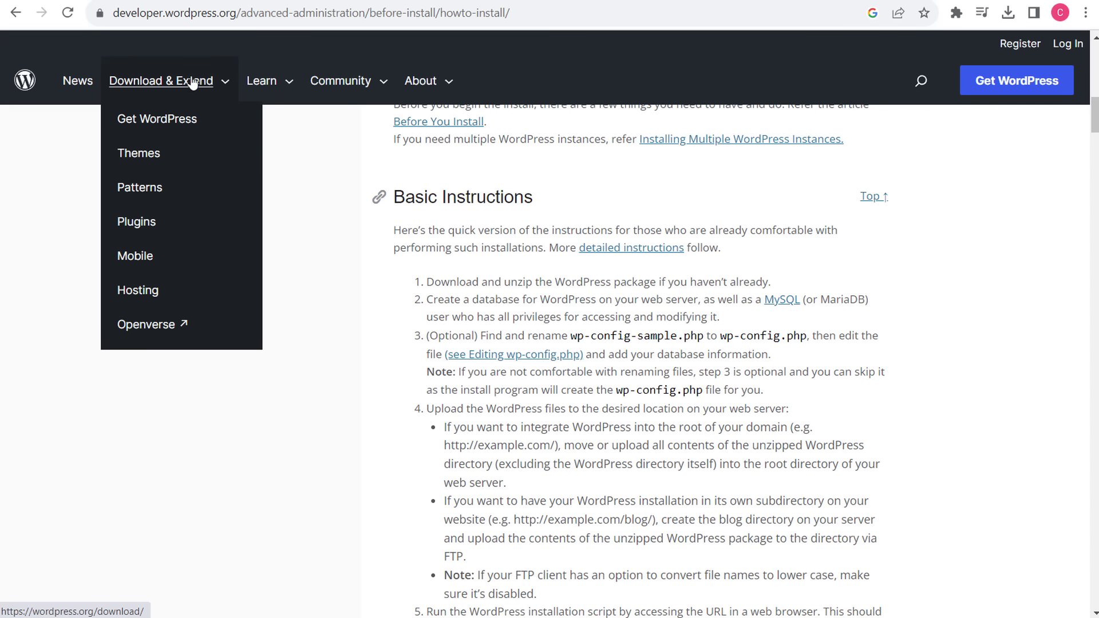
# - Download WordPress 6.2.2 from the Get WordPress page and dismiss the thank-you message
pyautogui.click(158, 121)
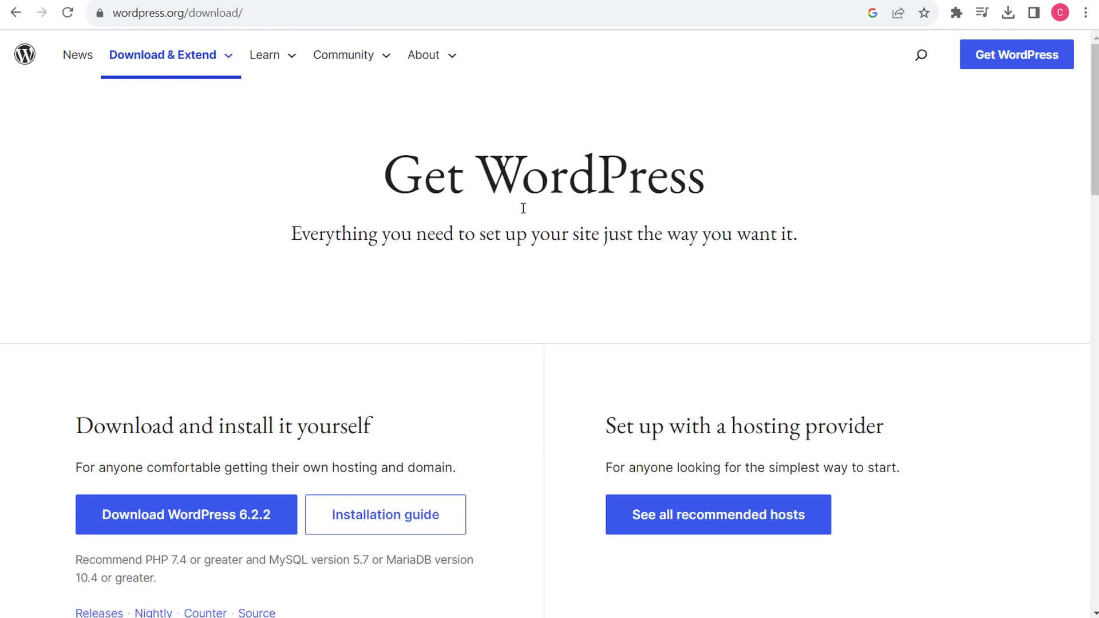
pyautogui.scroll(-1, 523, 208)
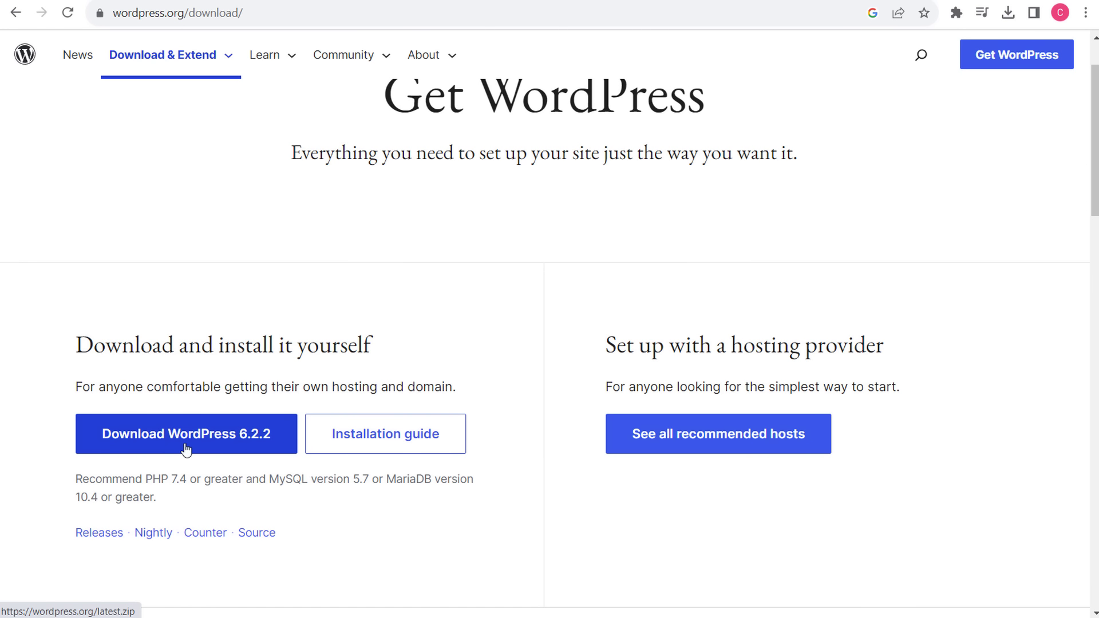
pyautogui.click(258, 446)
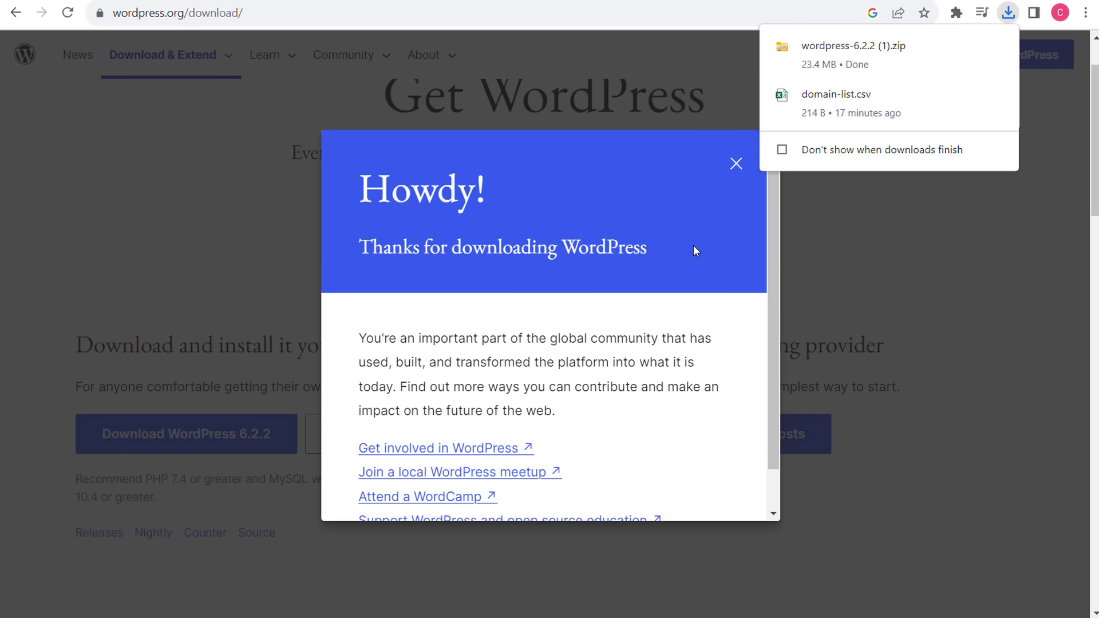
pyautogui.click(736, 163)
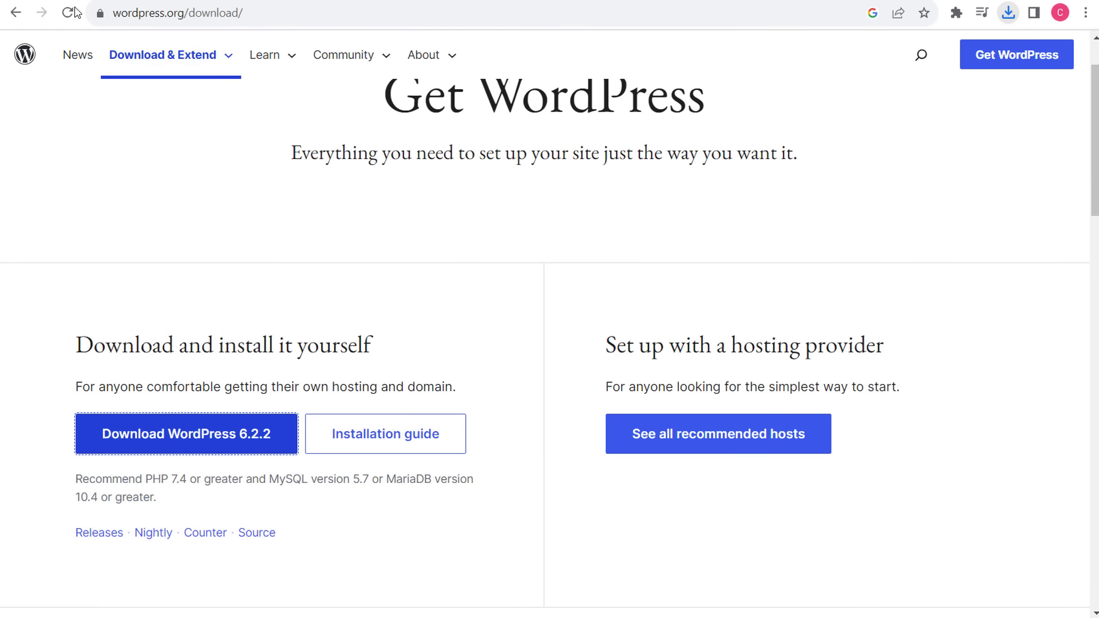
# - Go back to the install guide and re-read the first step about downloading WordPress
pyautogui.click(17, 12)
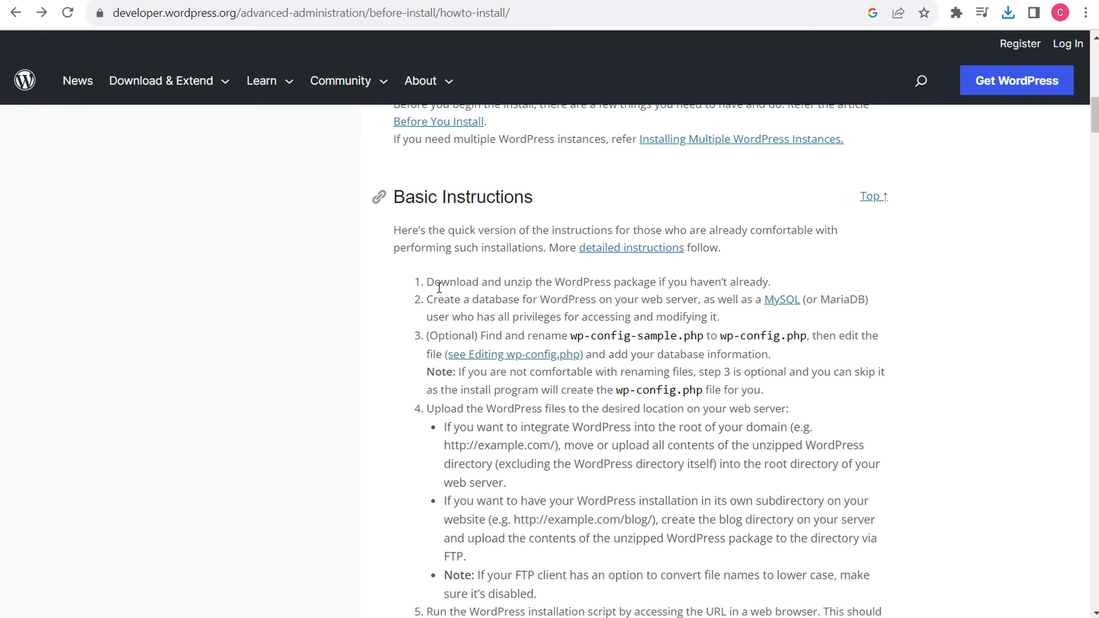
pyautogui.moveTo(425, 283); pyautogui.dragTo(726, 283)
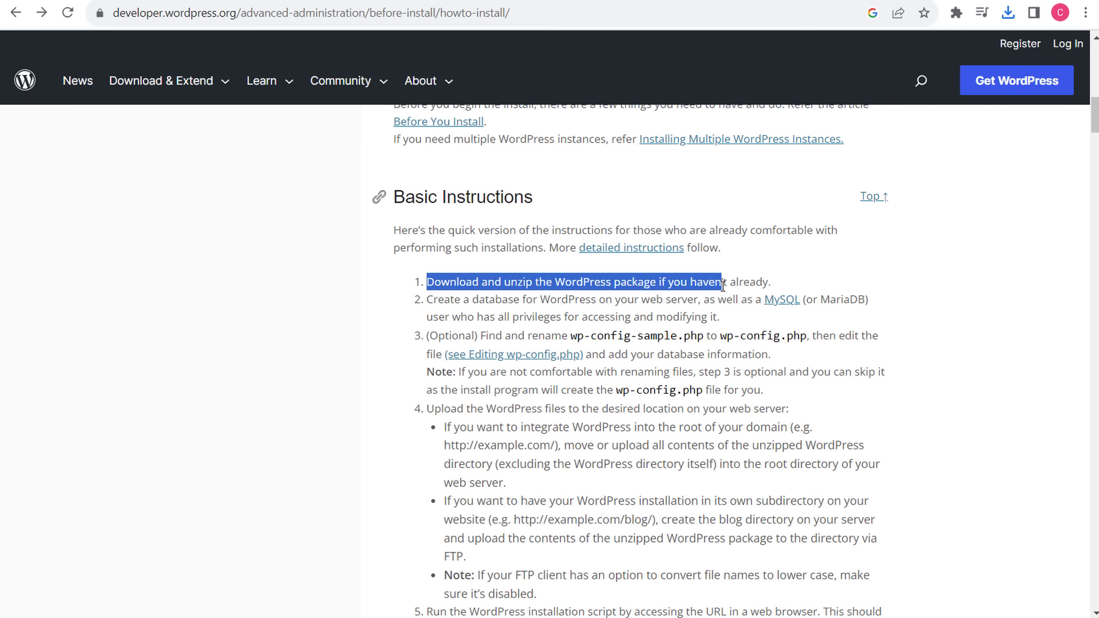
pyautogui.click(729, 318)
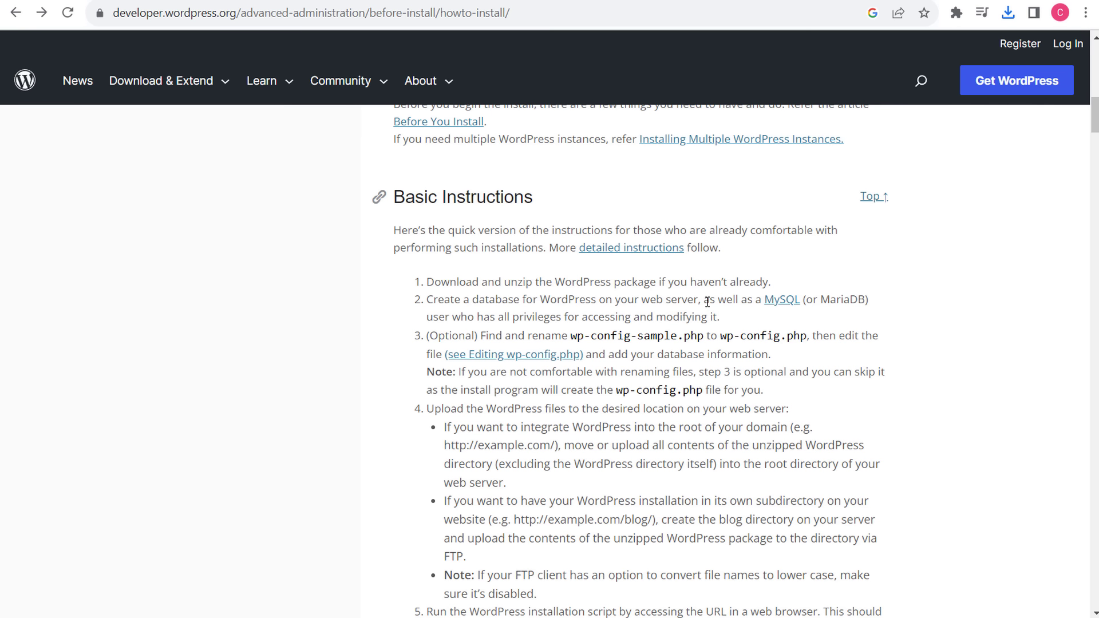
pyautogui.hotkey('alt', 'Tab')
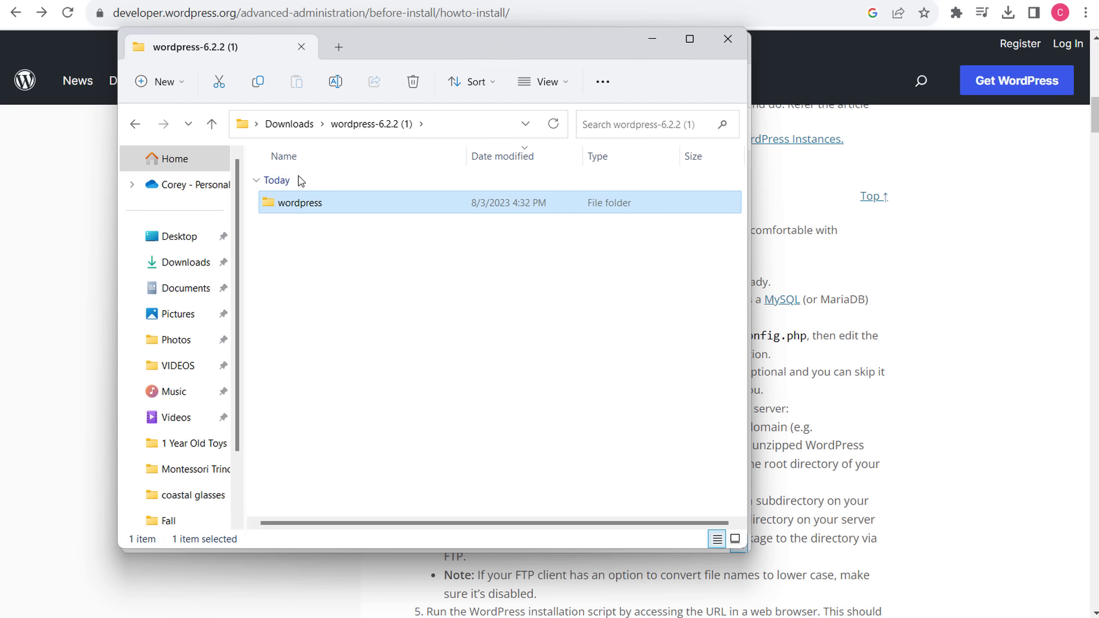
# - Open the extracted wordpress folder, look over its files, and close File Explorer
pyautogui.doubleClick(295, 208)
pyautogui.scroll(-3, 353, 343)
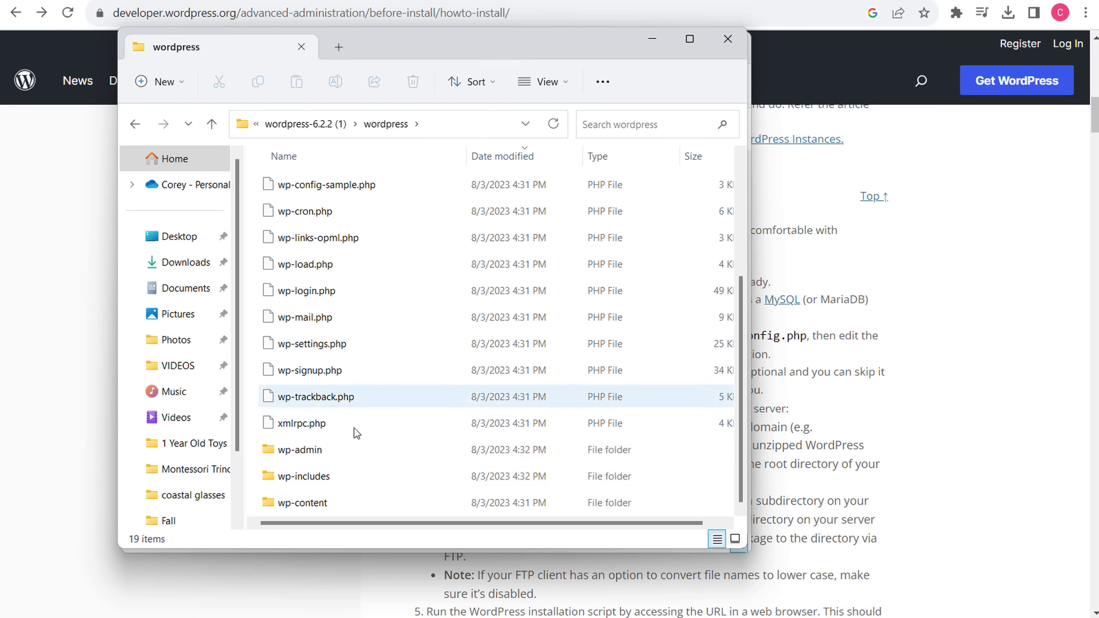
pyautogui.scroll(3, 390, 252)
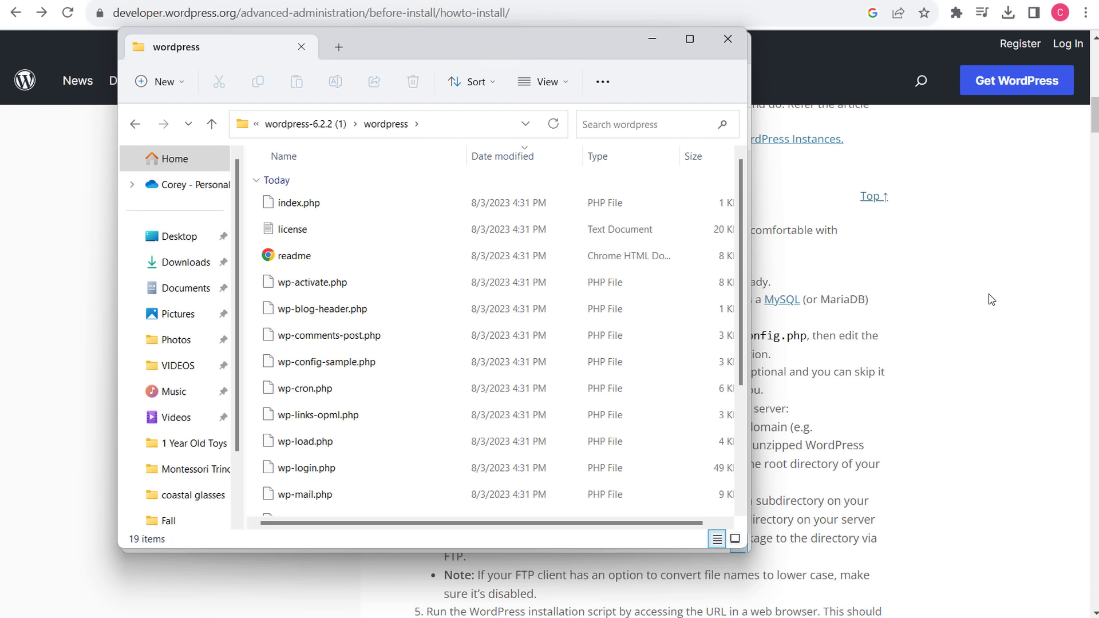
pyautogui.click(973, 291)
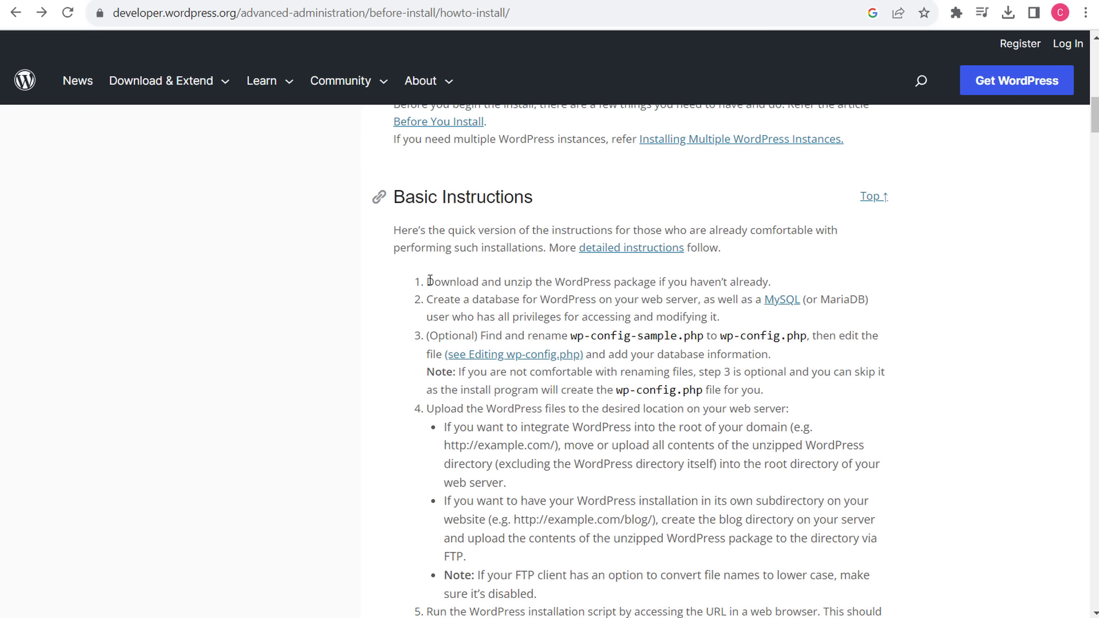
# - Read the guide's steps on unzipping, creating a database, and granting a user all privileges
pyautogui.moveTo(430, 281); pyautogui.dragTo(658, 280)
pyautogui.click(669, 279)
pyautogui.moveTo(429, 298); pyautogui.dragTo(659, 299)
pyautogui.click(697, 303)
pyautogui.moveTo(428, 317); pyautogui.dragTo(643, 318)
pyautogui.click(778, 343)
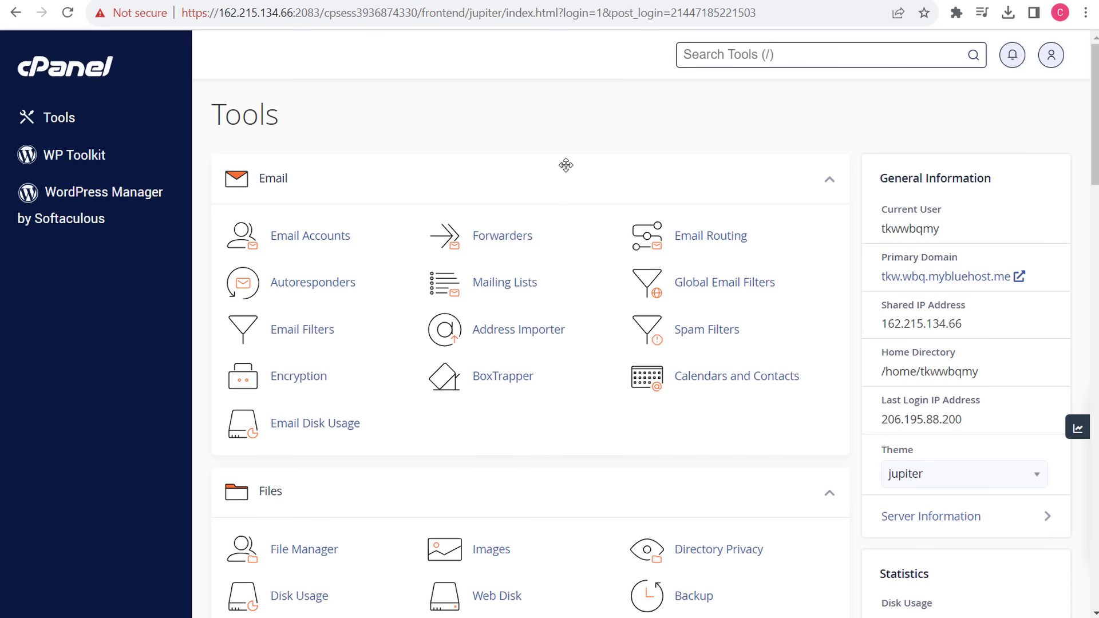
# - Create the MySQL database rvslices27, giving tkwwbqmy_rvslices27, and return to MySQL Databases
pyautogui.scroll(-10, 608, 118)
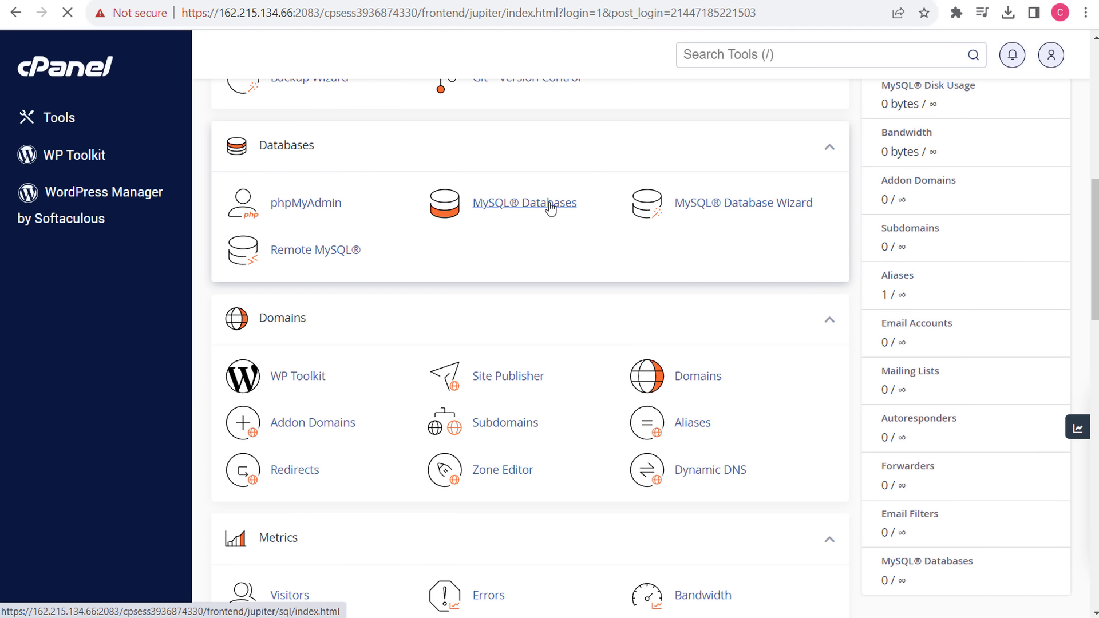
pyautogui.click(541, 207)
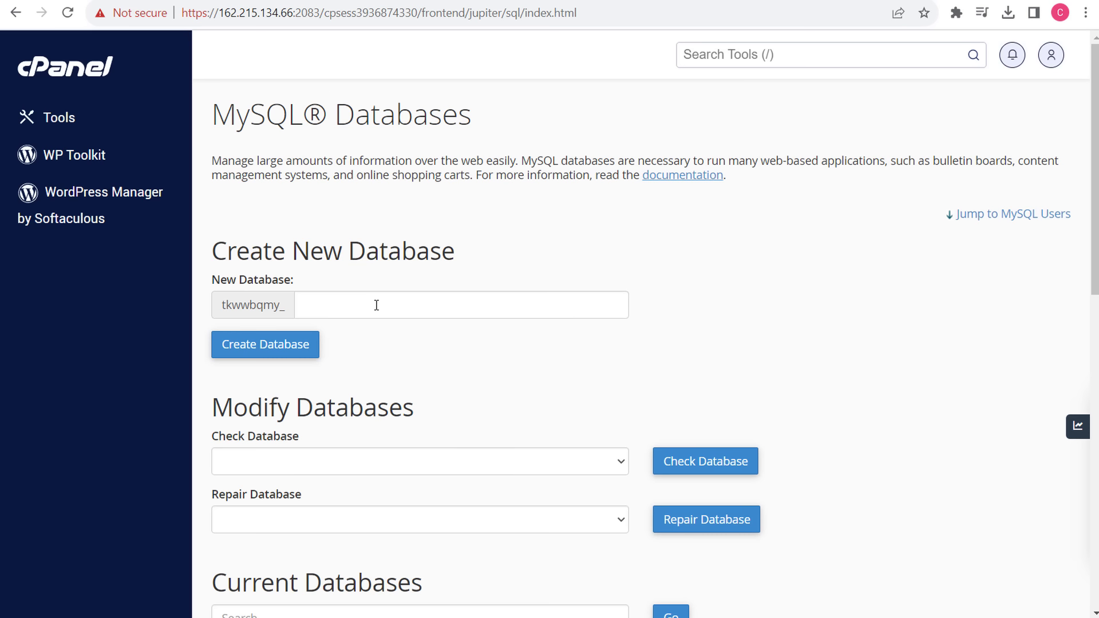
pyautogui.click(346, 311)
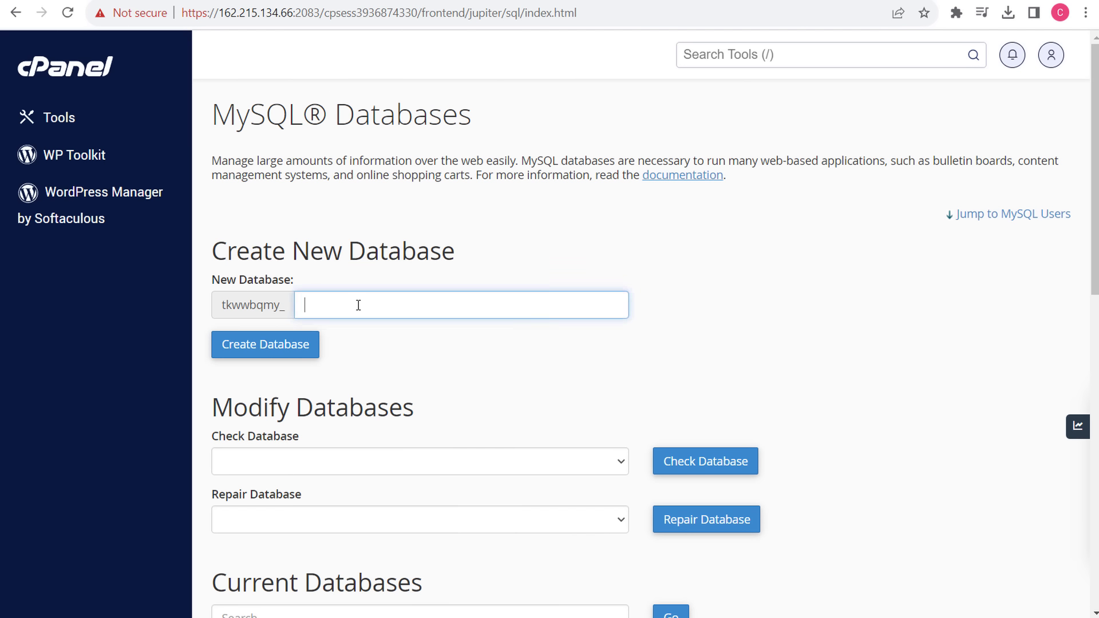
pyautogui.write('rvslices27')
pyautogui.moveTo(321, 309)
pyautogui.mouseDown()
pyautogui.moveTo(375, 304)
pyautogui.moveTo(301, 307)
pyautogui.mouseUp()
pyautogui.click(389, 304)
pyautogui.click(320, 303)
pyautogui.click(307, 346)
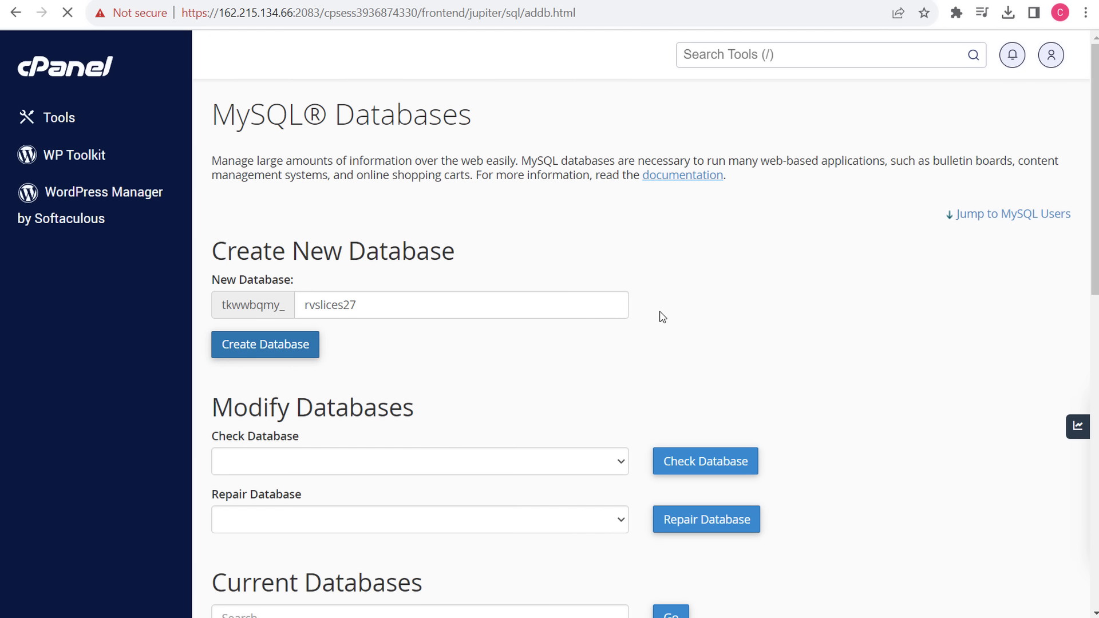
pyautogui.moveTo(256, 169); pyautogui.dragTo(513, 170)
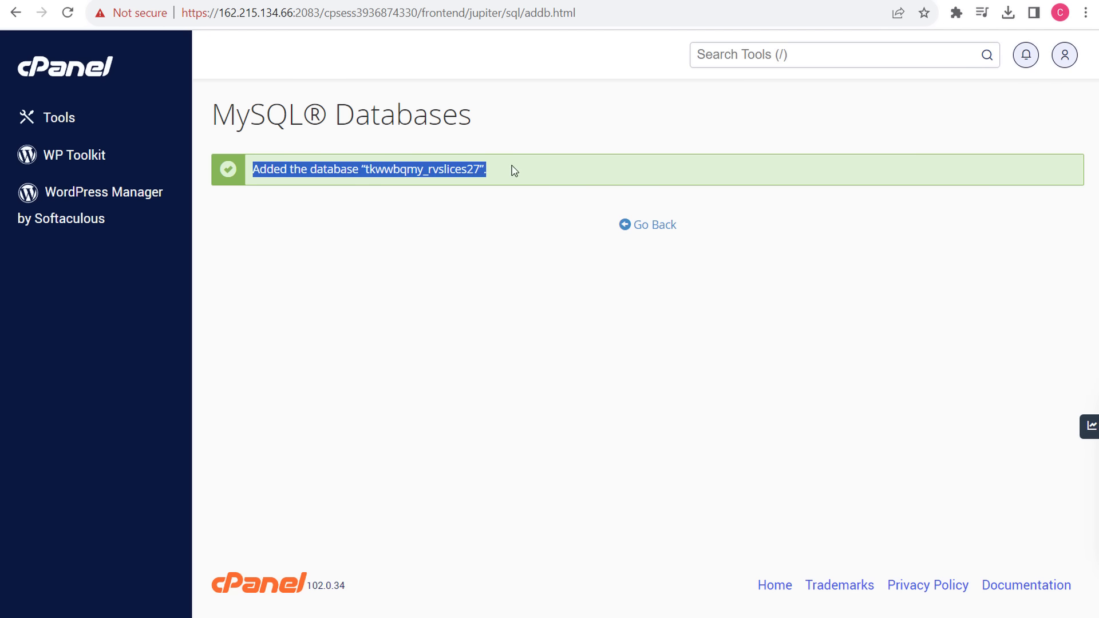
pyautogui.click(674, 225)
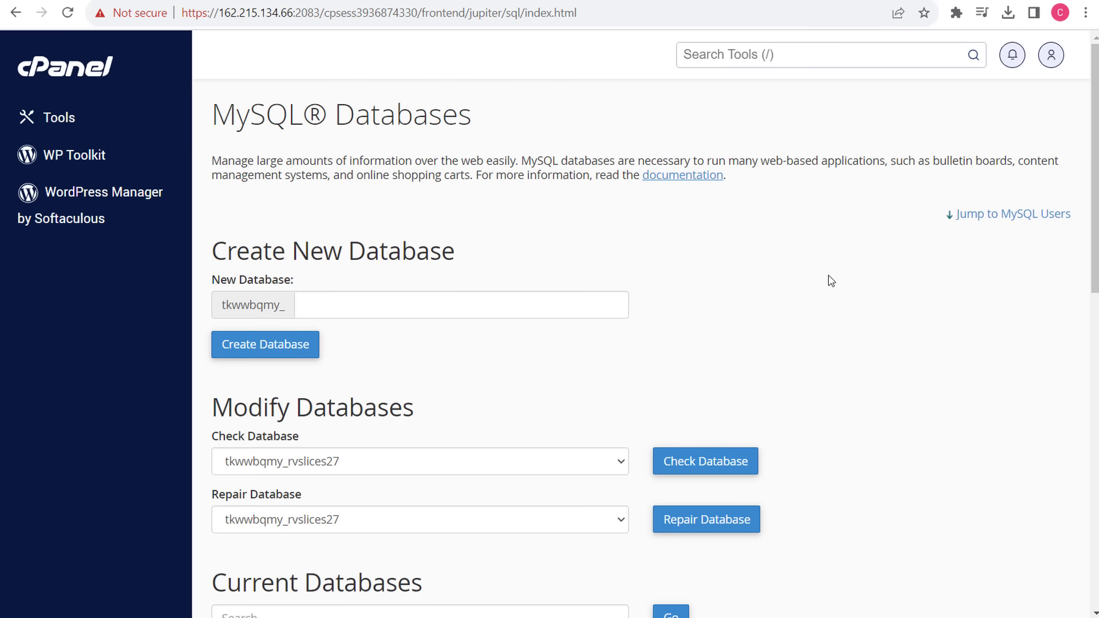
# - Create the MySQL user rvslices128 with a password
pyautogui.scroll(-5, 826, 277)
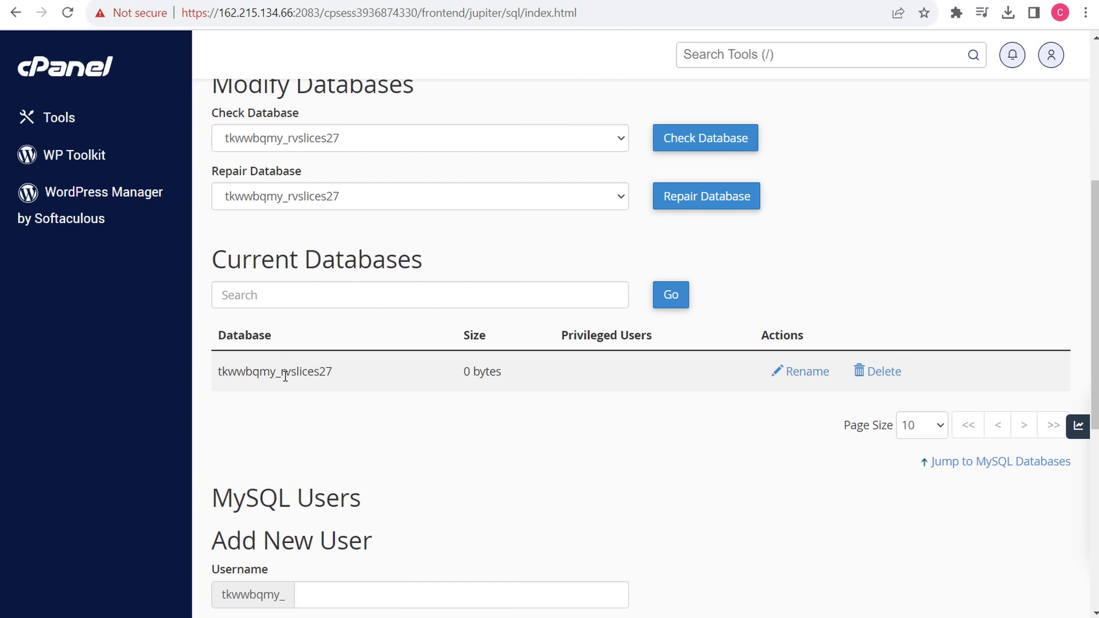
pyautogui.scroll(-3, 511, 444)
pyautogui.scroll(-3, 267, 338)
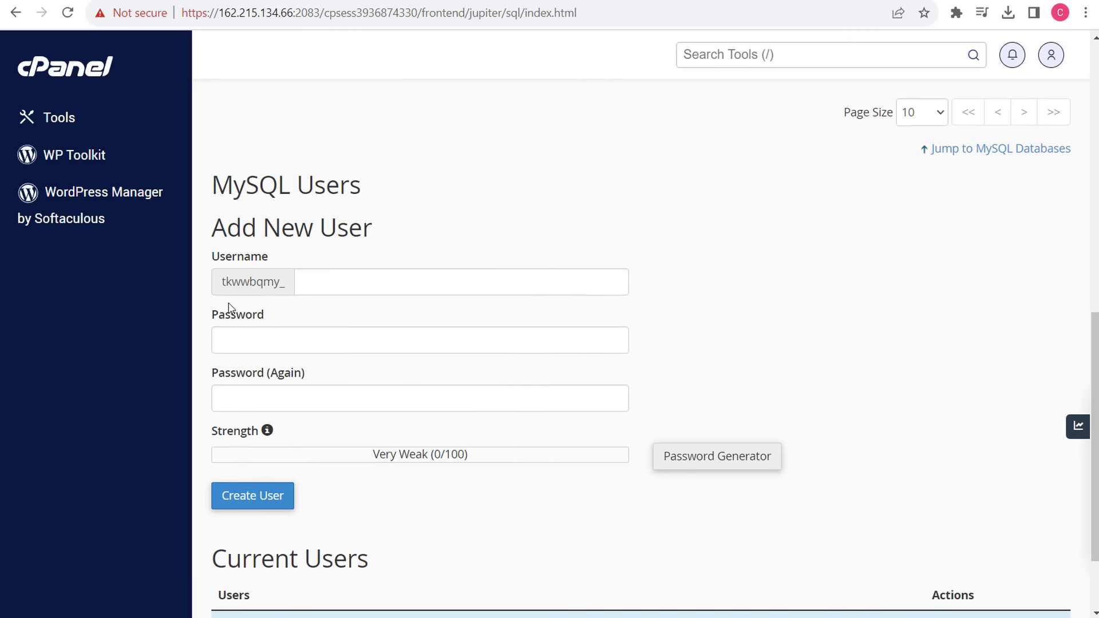
pyautogui.click(333, 284)
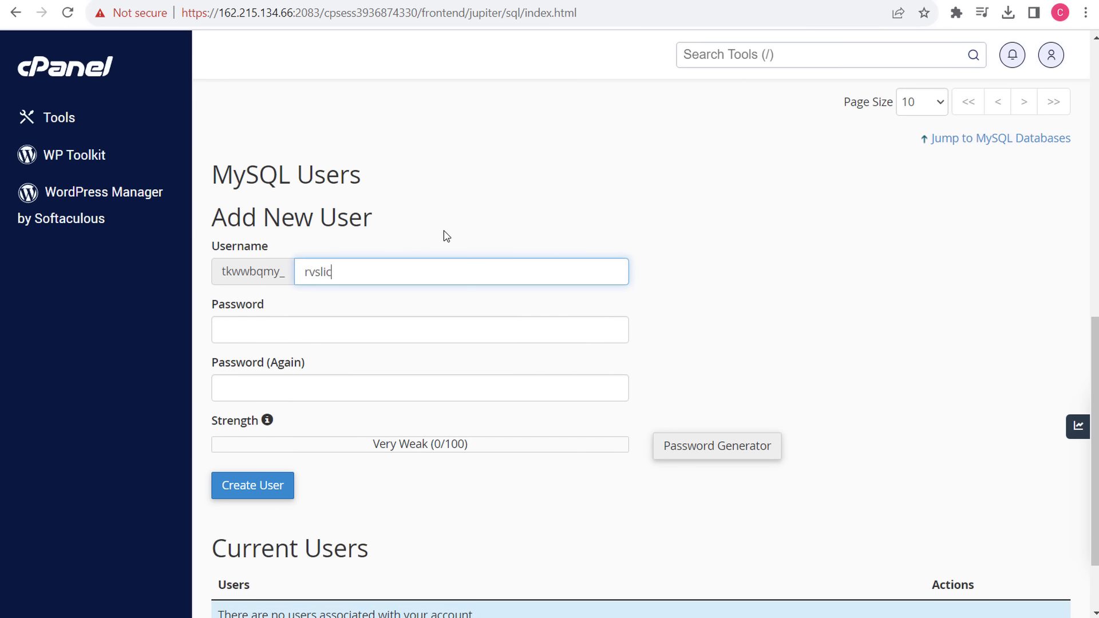
pyautogui.write('rvslices128')
pyautogui.press('Tab')
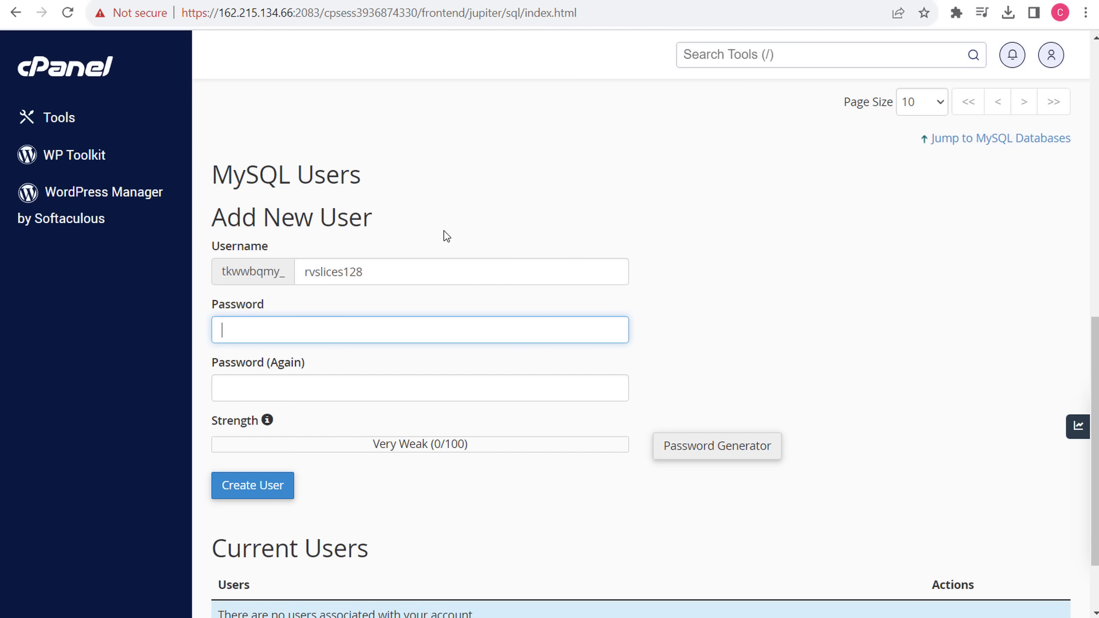
pyautogui.write('••')
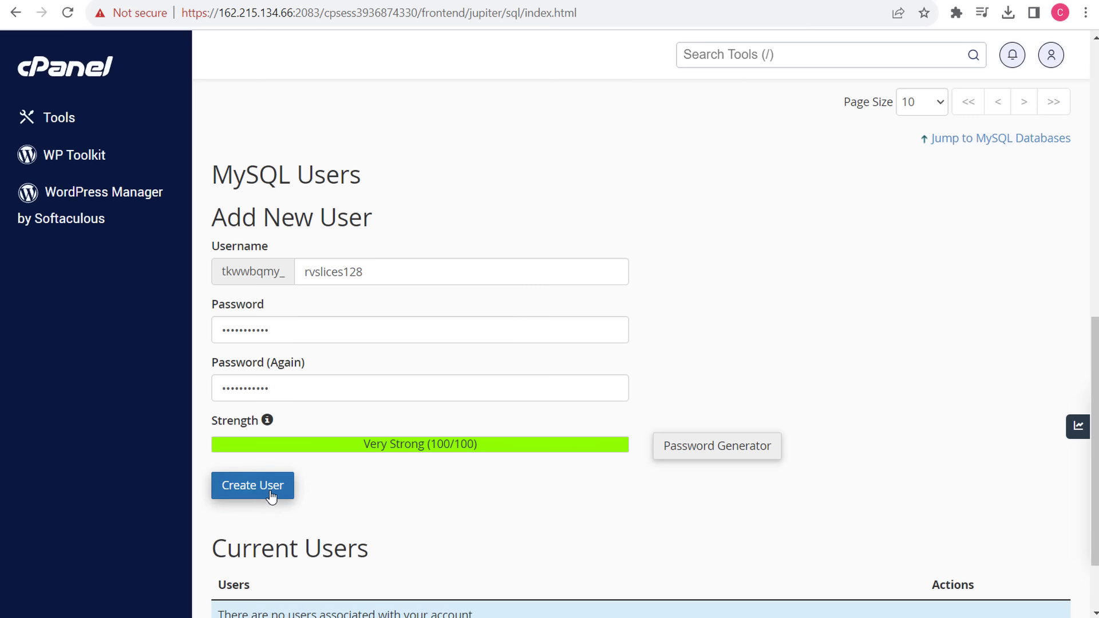
pyautogui.click(661, 229)
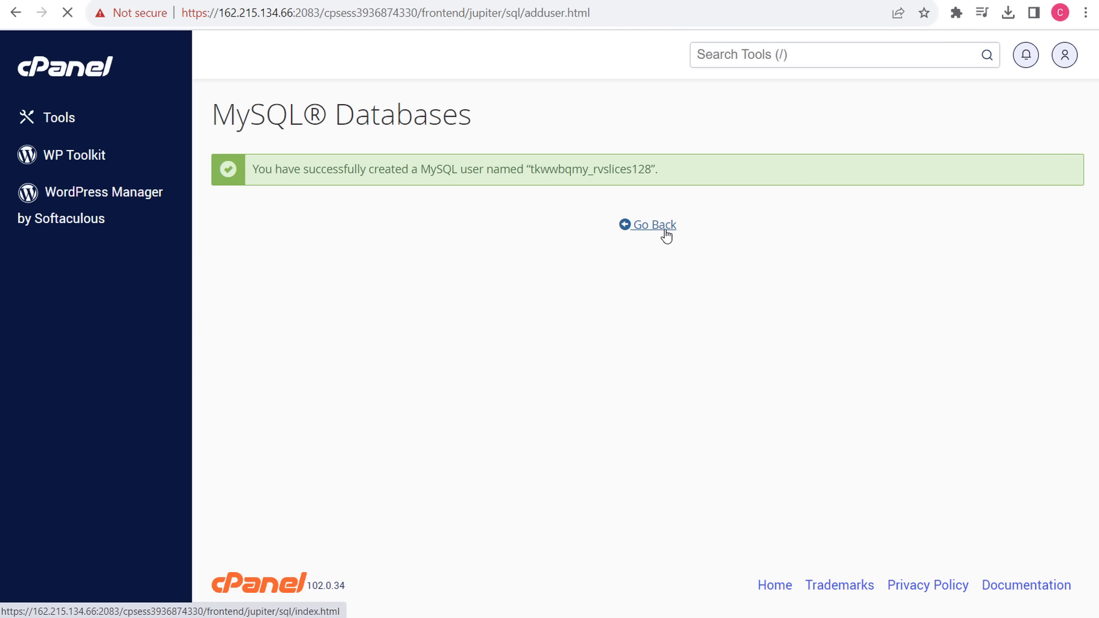
# - Add the rvslices128 user to the tkwwbqmy_rvslices27 database
pyautogui.scroll(-4, 884, 373)
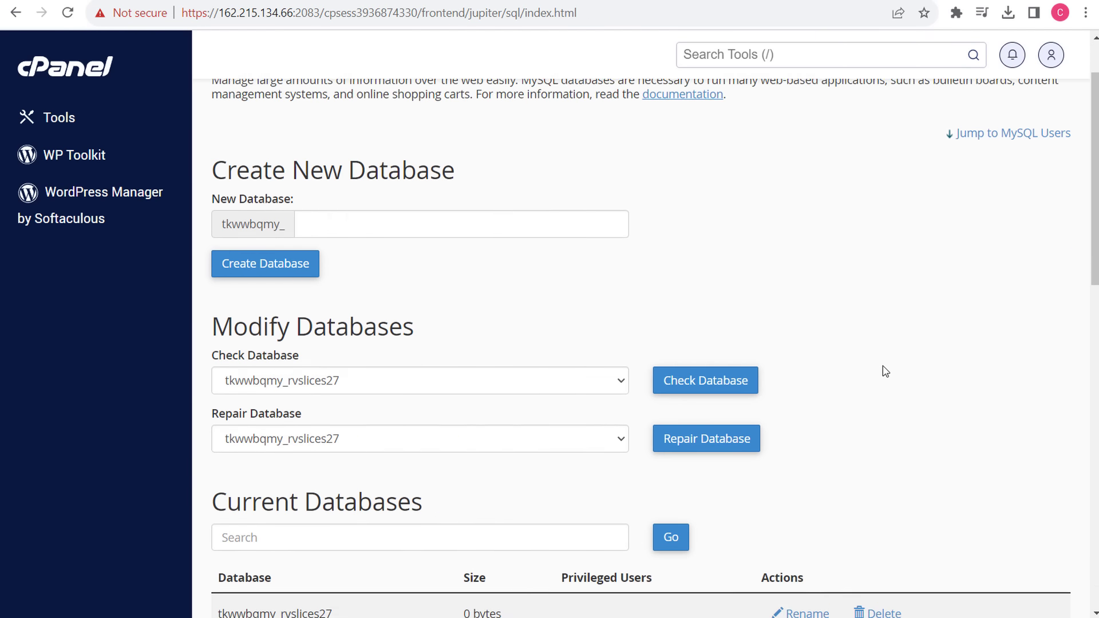
pyautogui.scroll(-10, 879, 373)
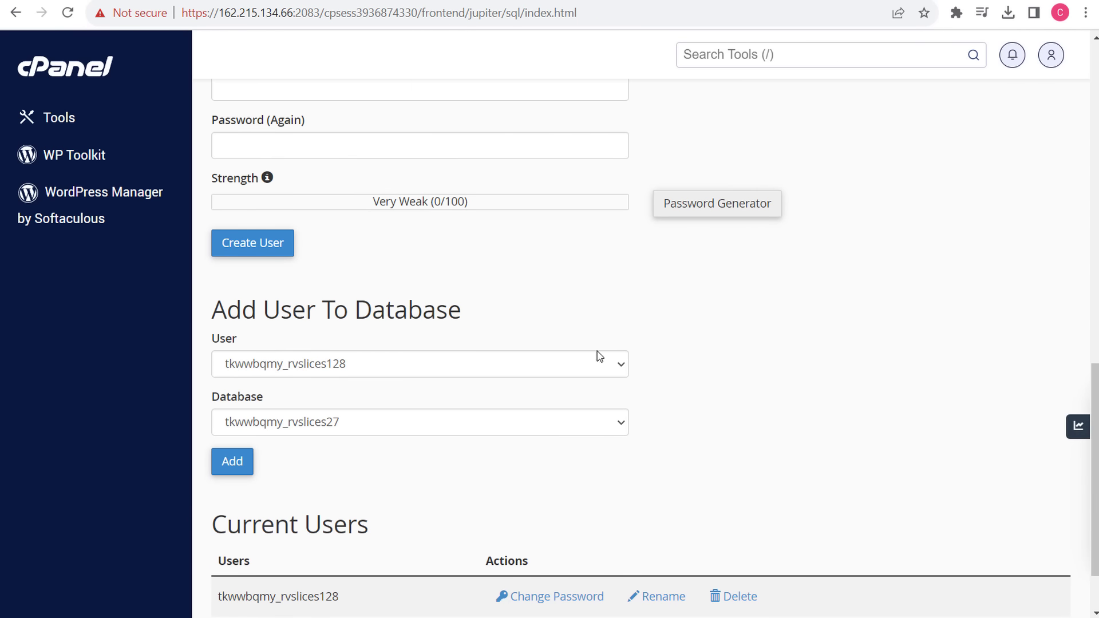
pyautogui.click(416, 369)
pyautogui.click(363, 382)
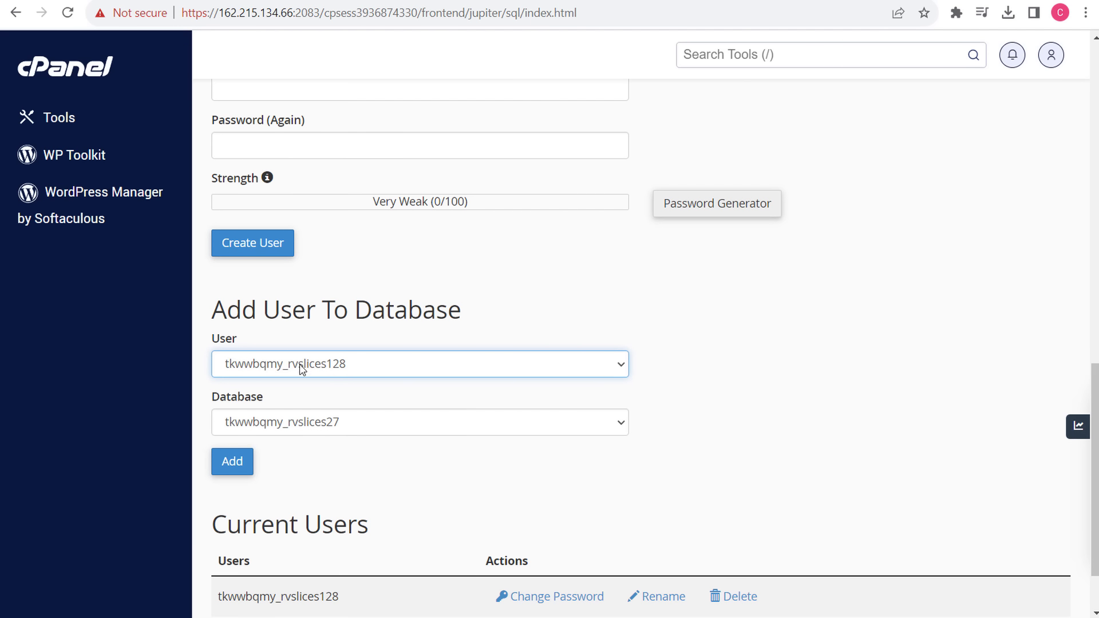
pyautogui.click(310, 421)
pyautogui.click(399, 487)
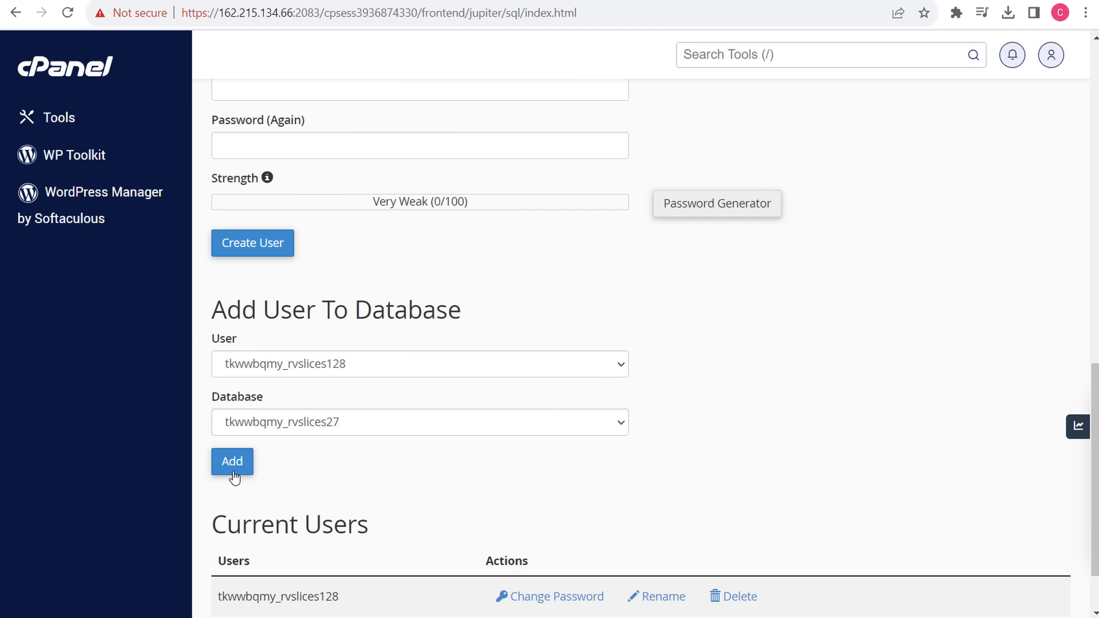
pyautogui.click(232, 464)
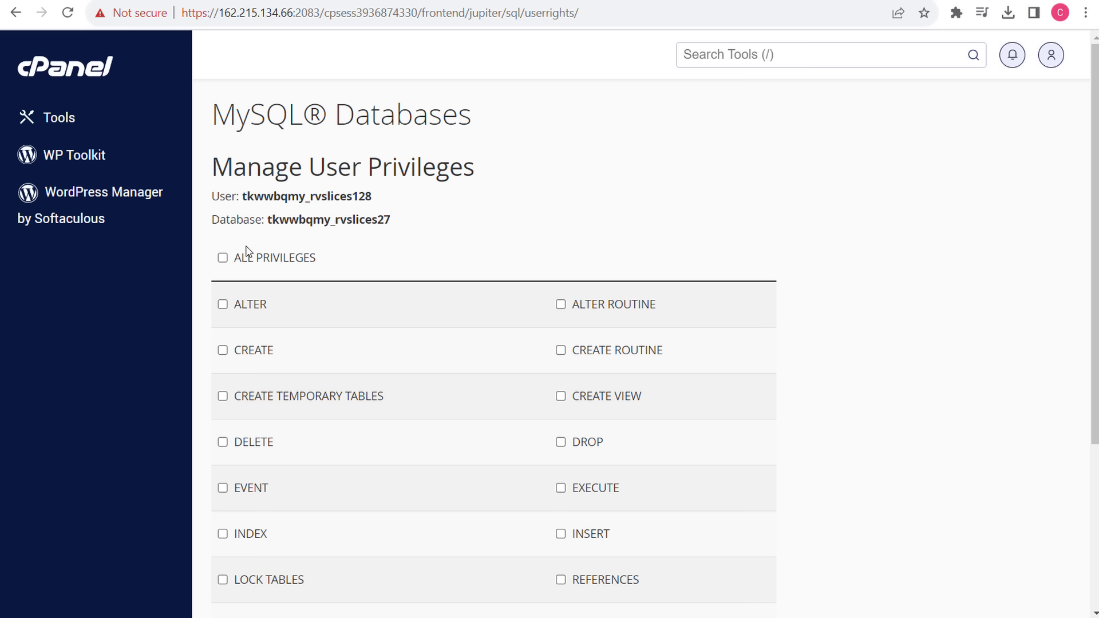
# - Grant the user ALL PRIVILEGES on the database and save the changes
pyautogui.click(222, 257)
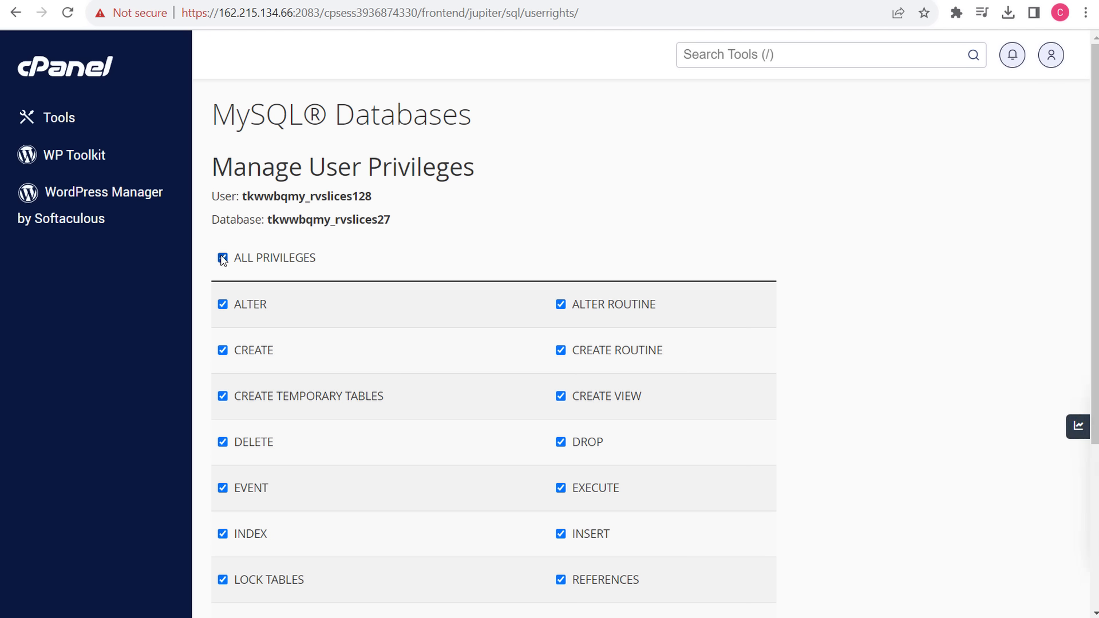
pyautogui.scroll(-5, 795, 287)
pyautogui.click(289, 483)
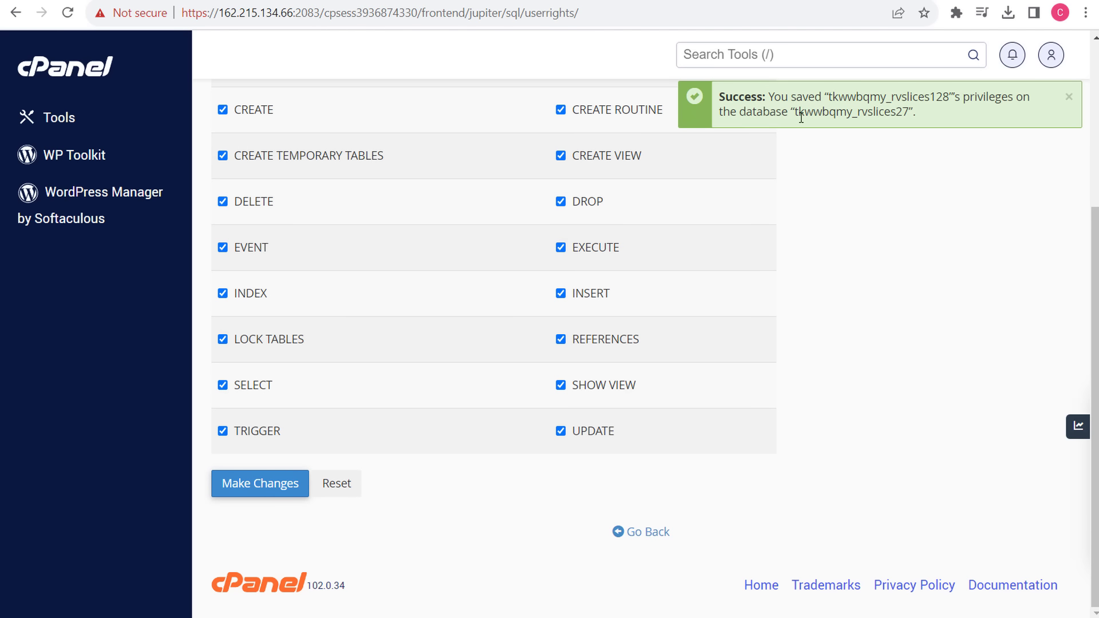
pyautogui.click(822, 1)
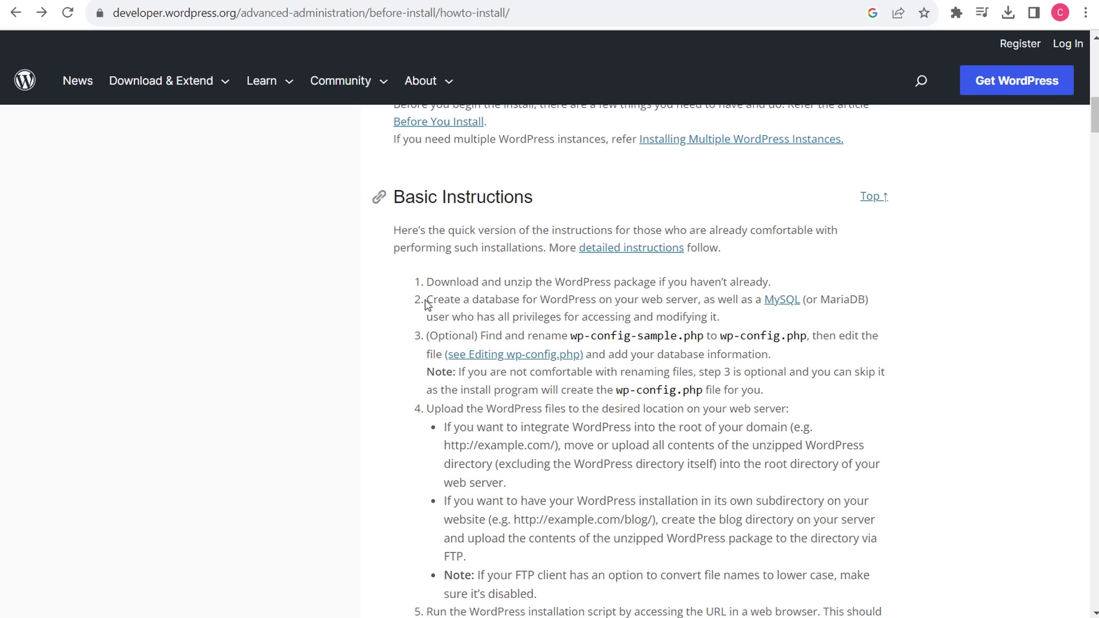
# - Re-read Basic Instructions step 2 about creating a database and a fully privileged user
pyautogui.moveTo(429, 300); pyautogui.dragTo(657, 298)
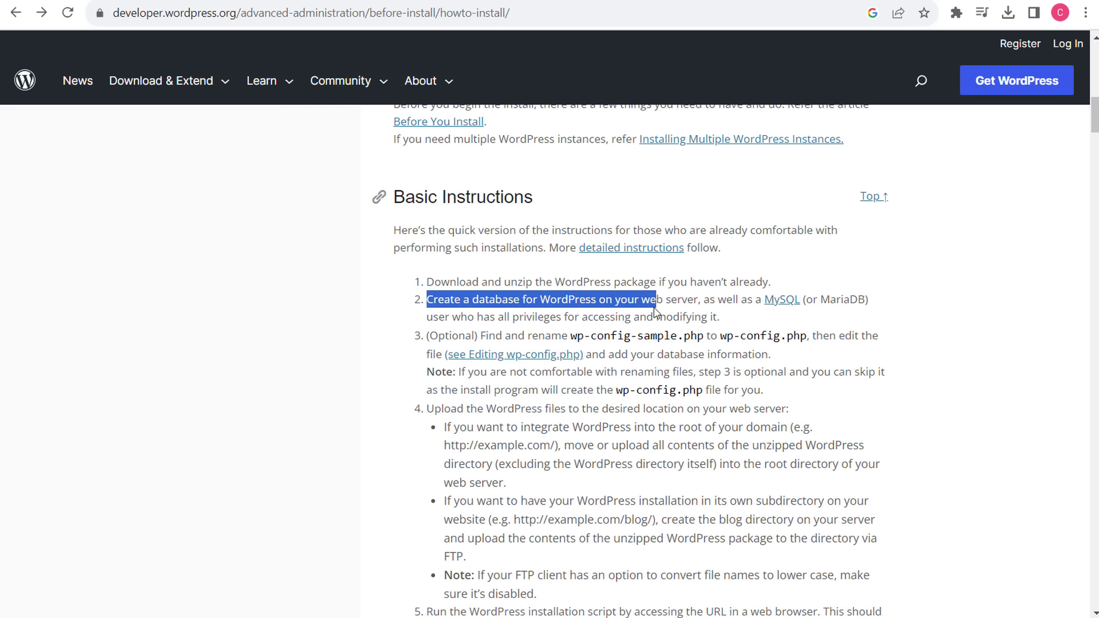
pyautogui.click(652, 319)
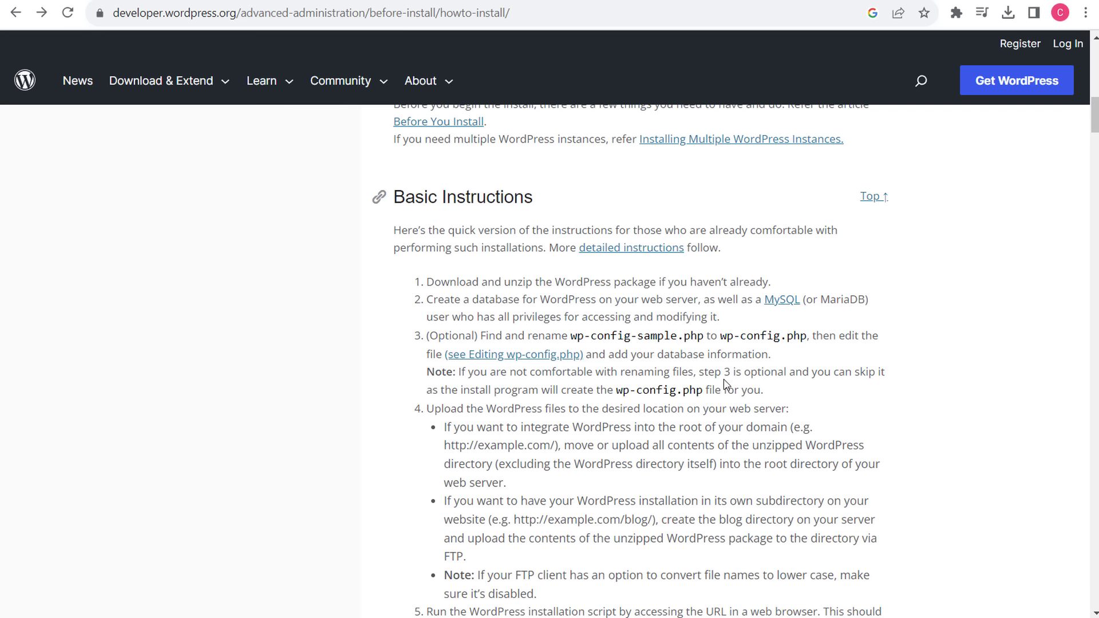
# - Bring the extracted wordpress folder to the front and inspect wp-config-sample.php
pyautogui.moveTo(480, 617)
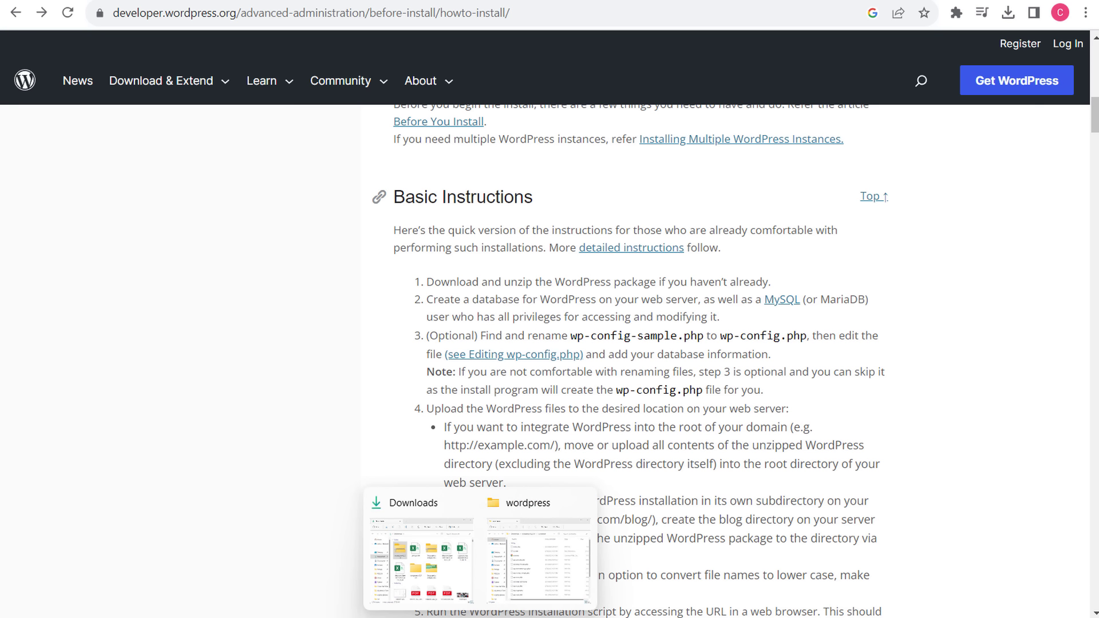
pyautogui.click(550, 573)
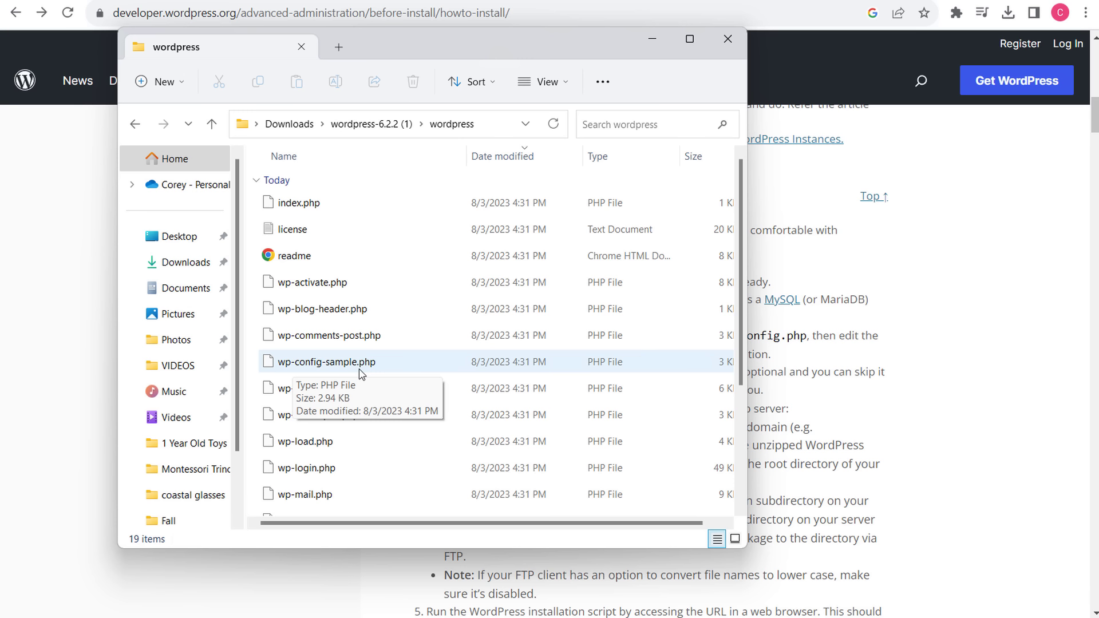
pyautogui.click(362, 373)
pyautogui.rightClick(361, 373)
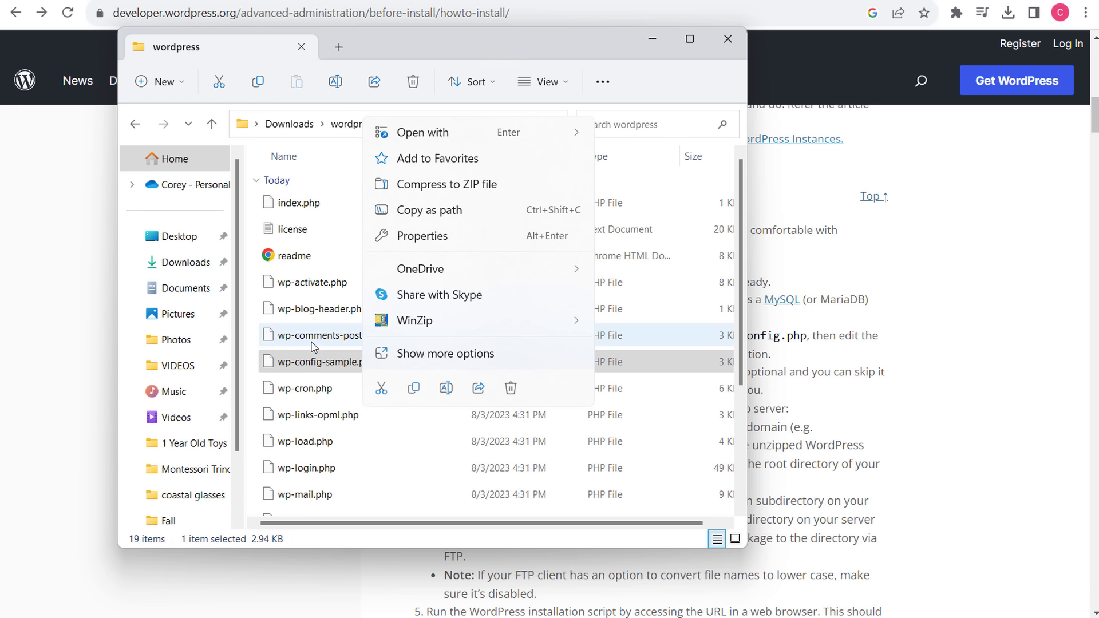
pyautogui.click(311, 314)
# - Go up to the wordpress-6.2.2 (1) folder and back into wordpress
pyautogui.scroll(-2, 350, 337)
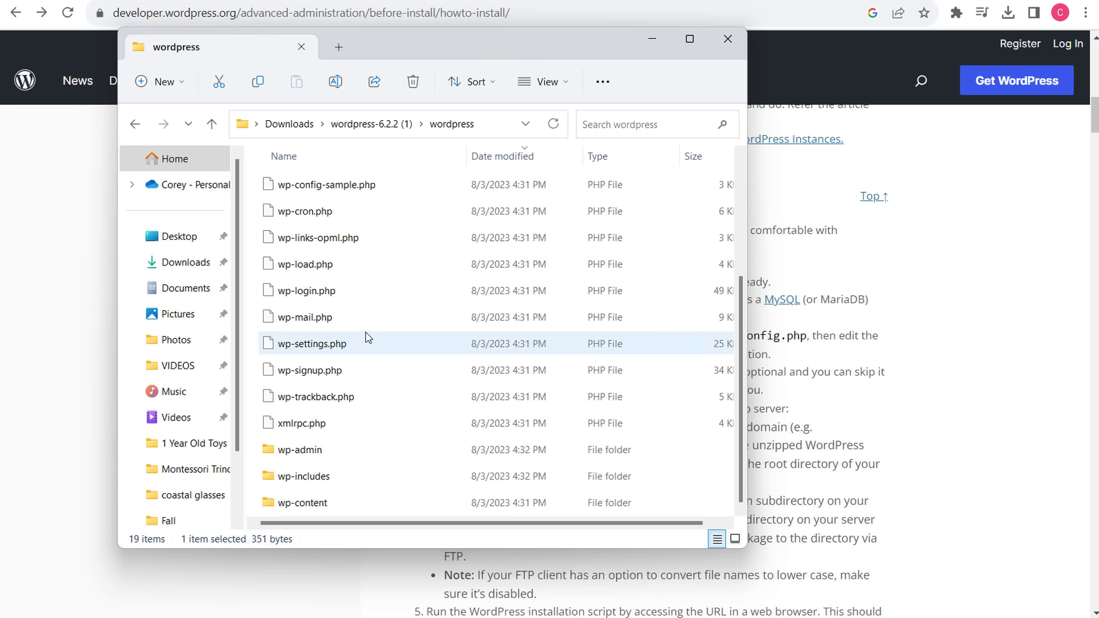
pyautogui.scroll(2, 364, 339)
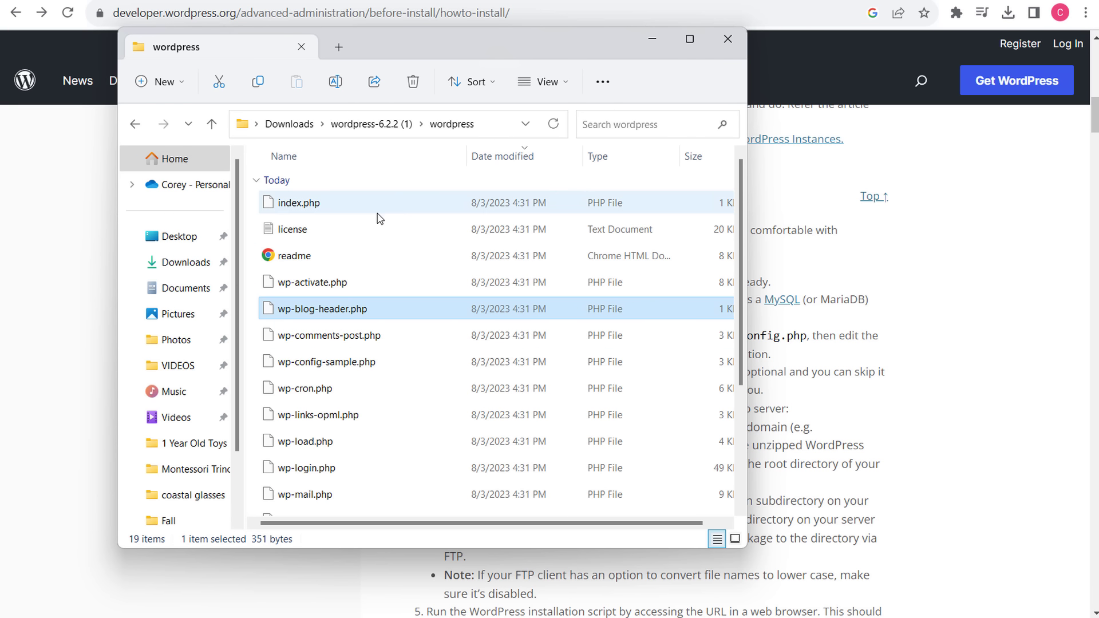
pyautogui.click(373, 130)
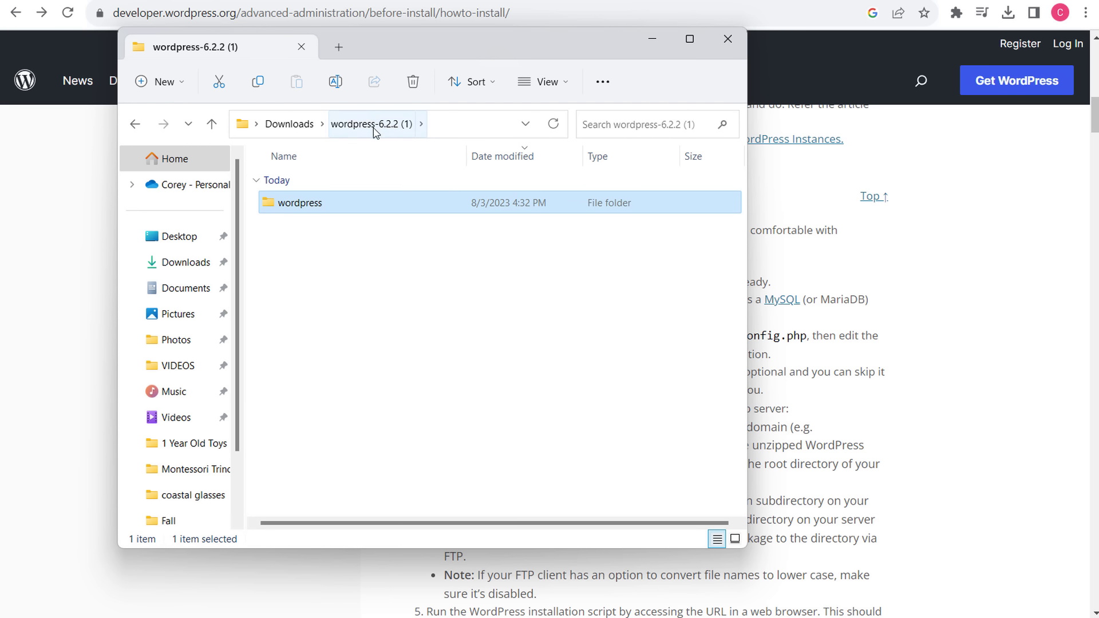
pyautogui.doubleClick(308, 206)
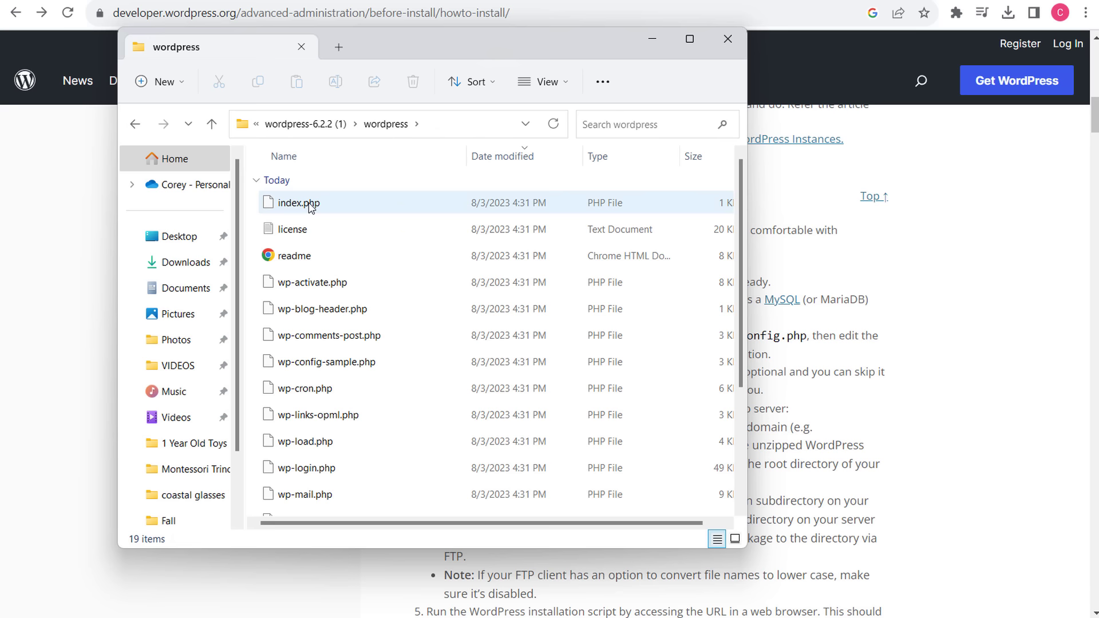
pyautogui.click(349, 205)
pyautogui.scroll(-3, 345, 262)
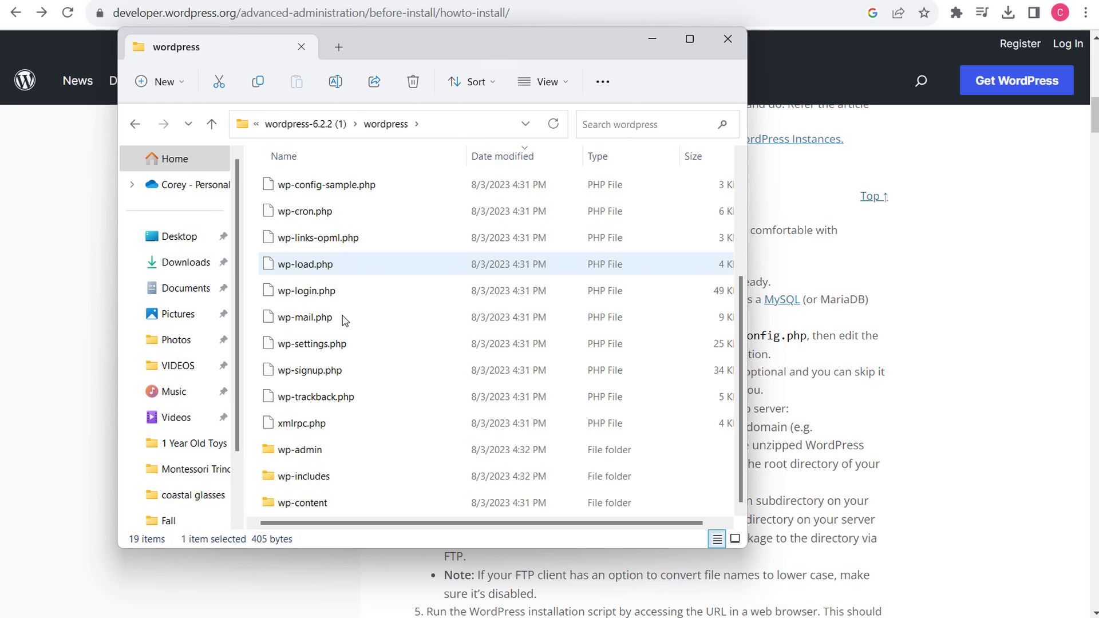
# - Compress all 19 items into a 23.3 MB zip archive named wp-mail
pyautogui.hotkey('ctrl', 'a')
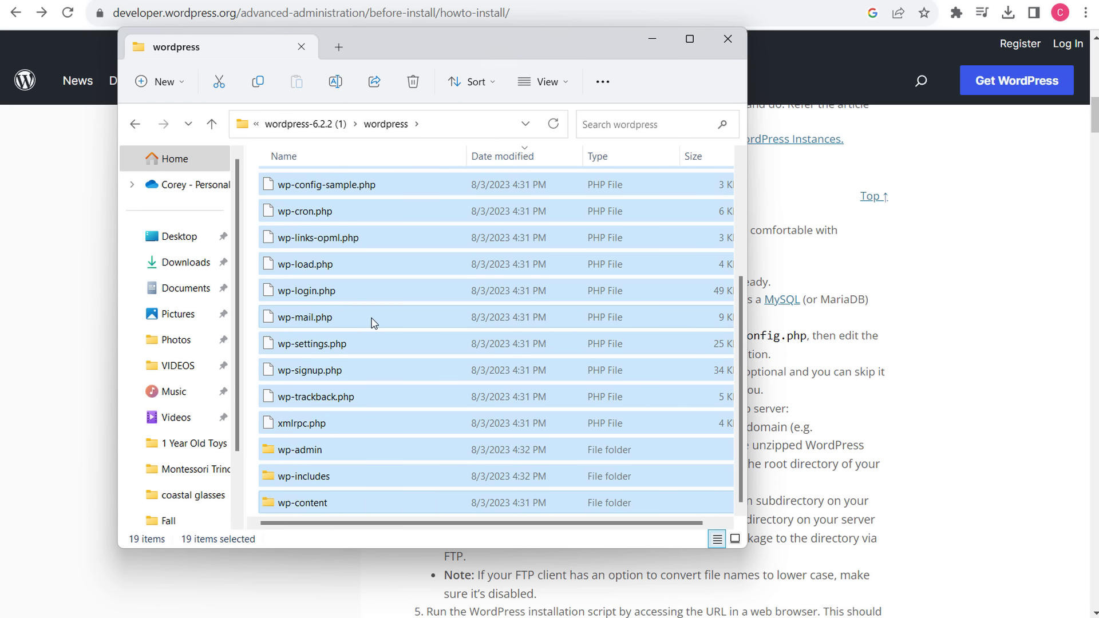
pyautogui.rightClick(371, 324)
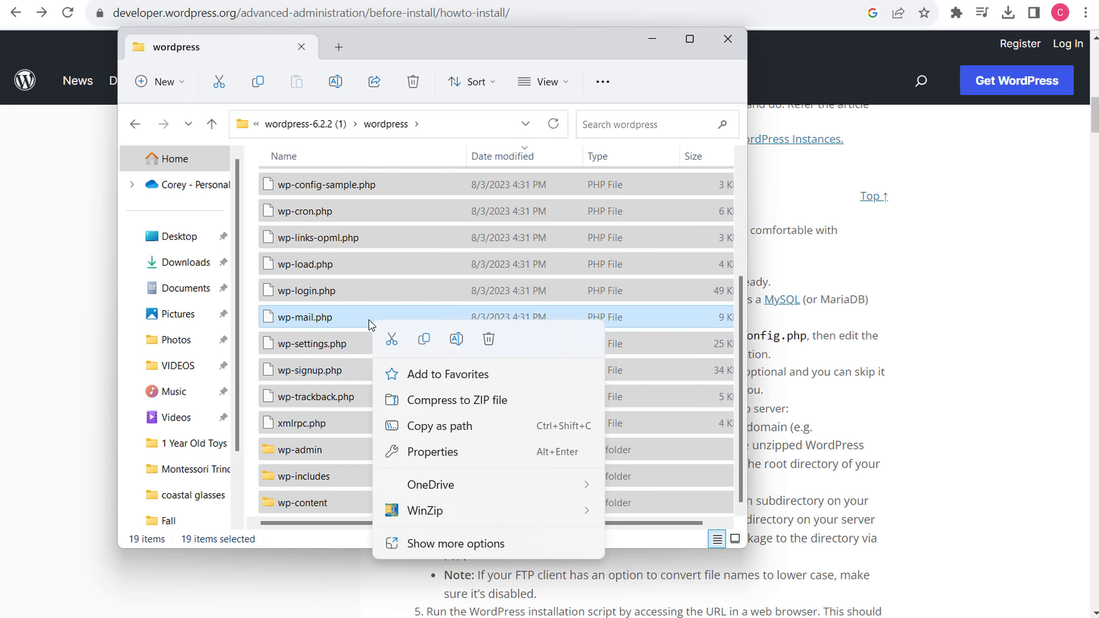
pyautogui.click(435, 400)
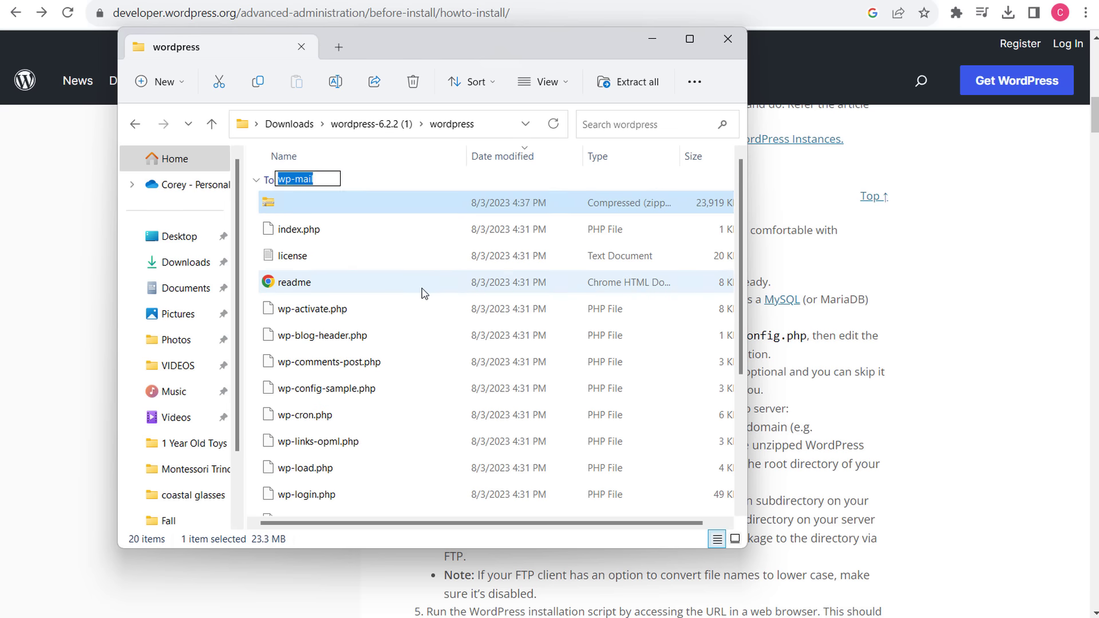
pyautogui.press('Return')
pyautogui.click(312, 228)
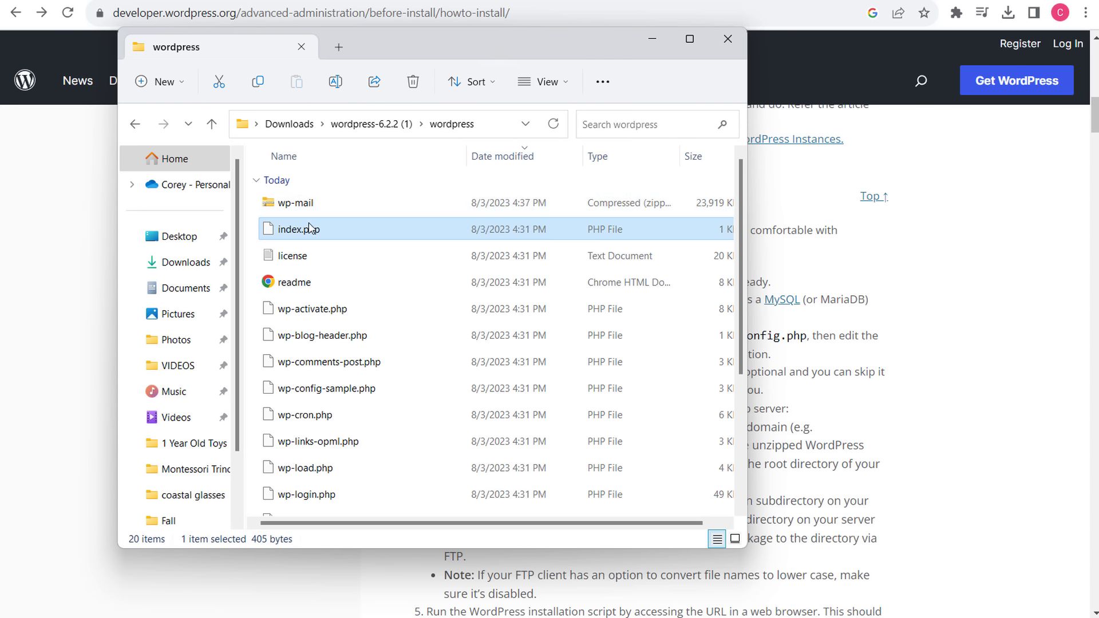
pyautogui.click(302, 210)
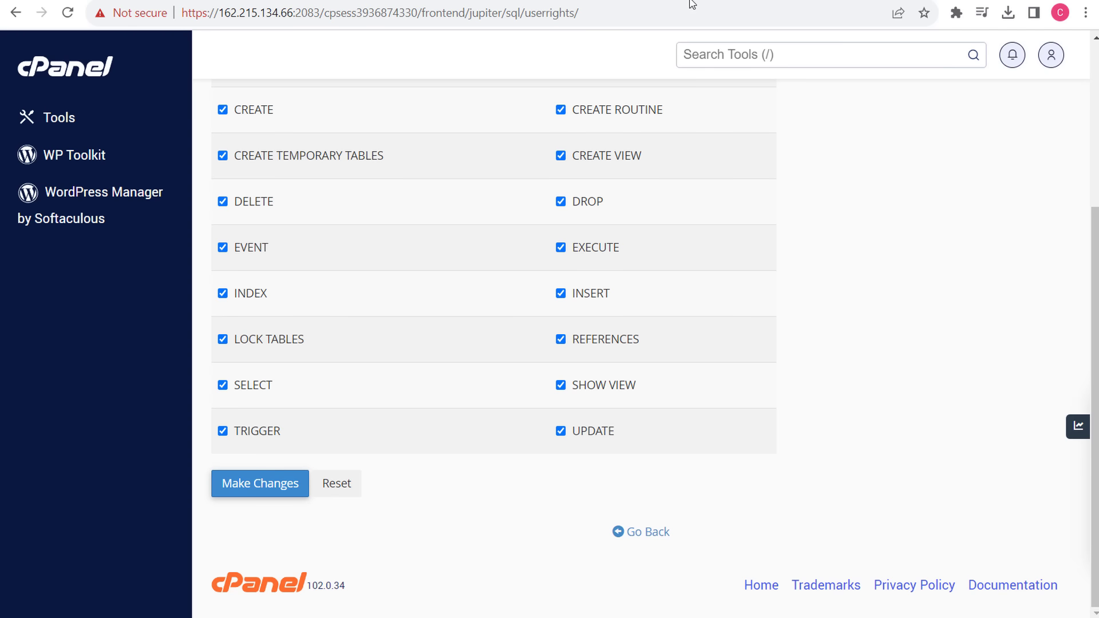
# - Save the user's database privileges again and return to MySQL Databases
pyautogui.scroll(3, 452, 248)
pyautogui.scroll(-3, 323, 376)
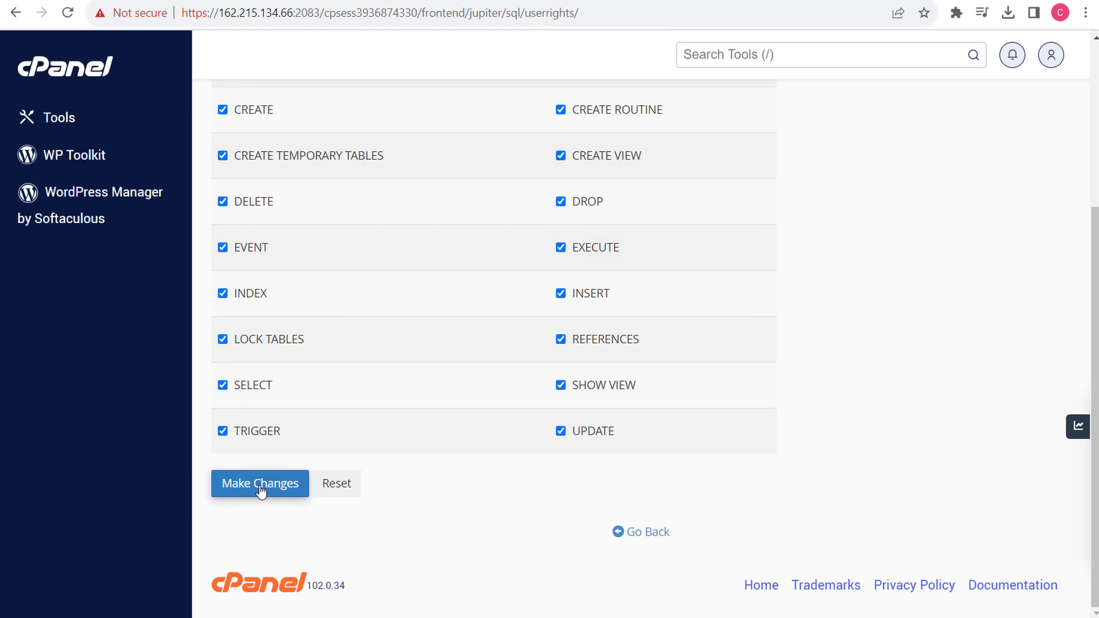
pyautogui.click(258, 484)
pyautogui.scroll(-5, 793, 315)
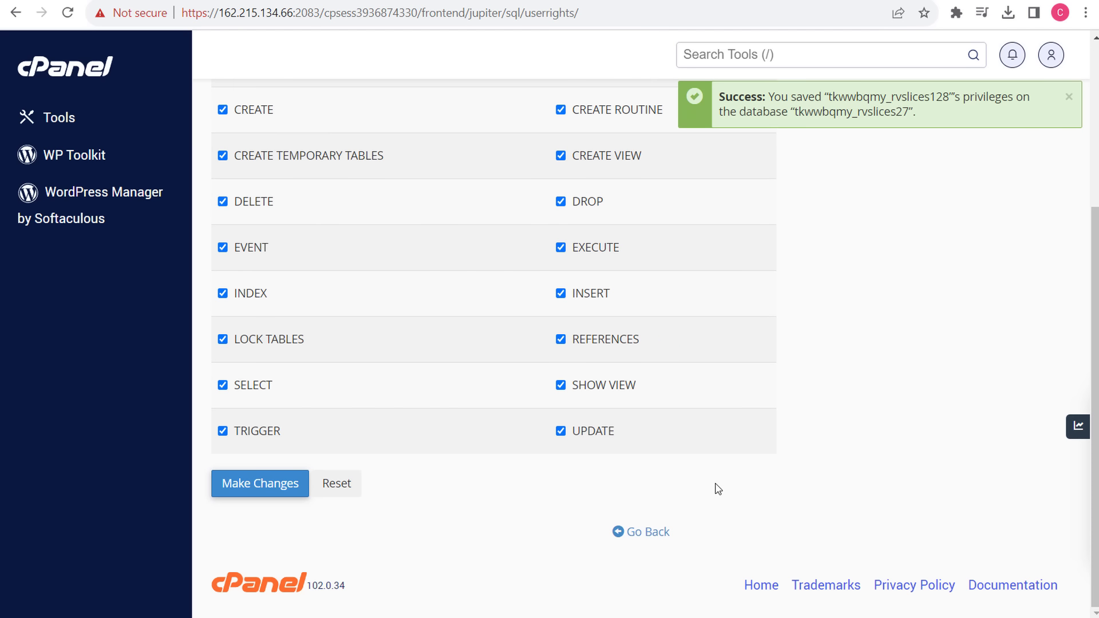
pyautogui.click(645, 538)
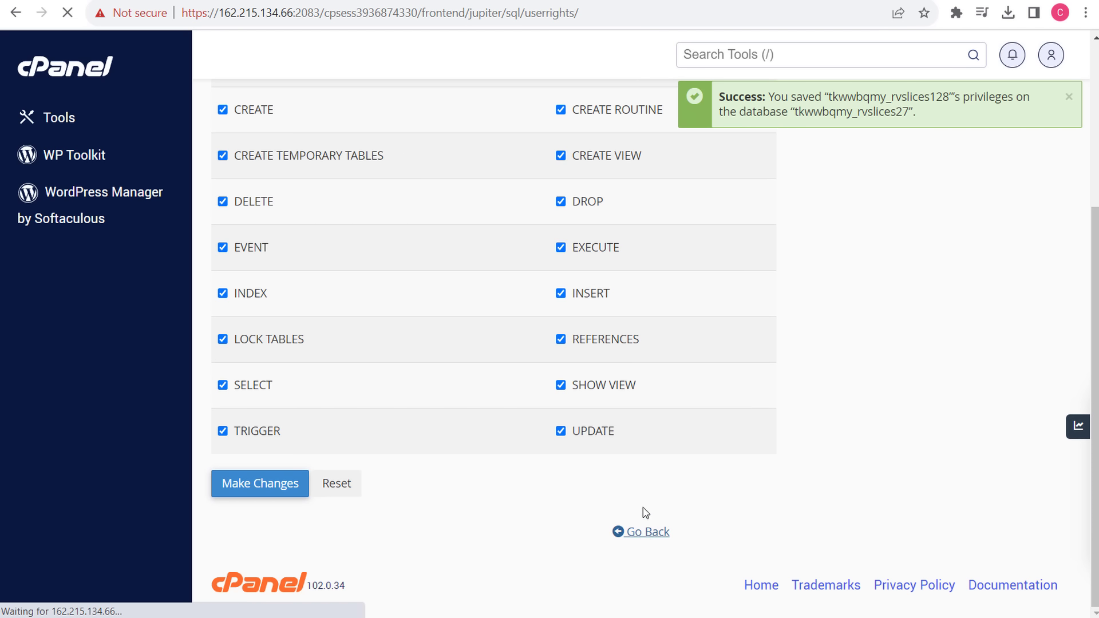
# - Open File Manager from the cPanel Tools home page's Files section
pyautogui.click(67, 69)
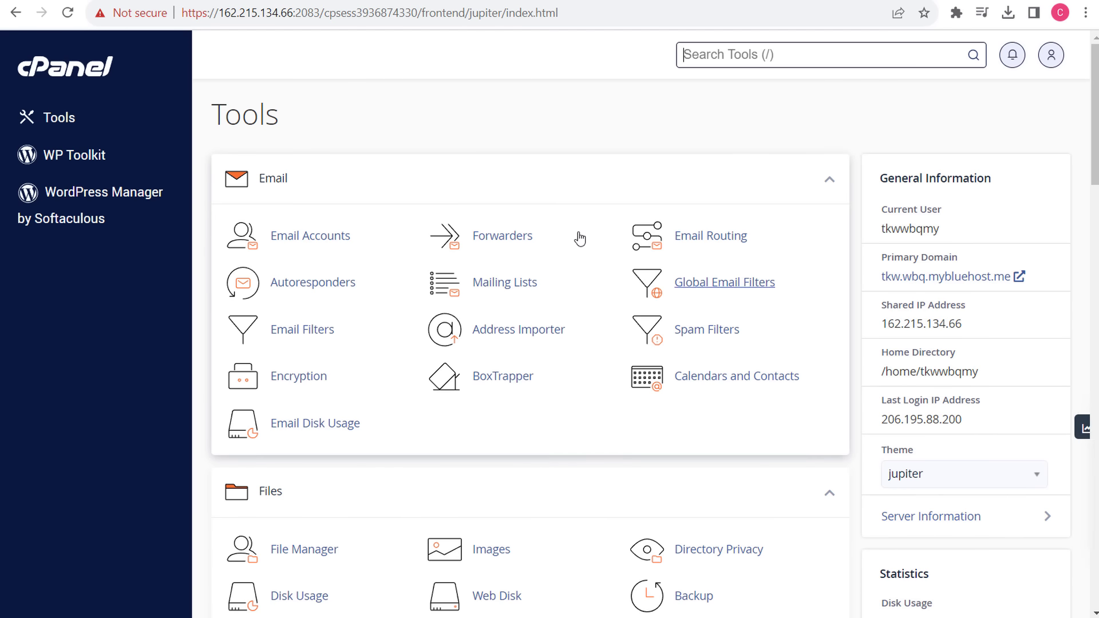
pyautogui.scroll(-4, 581, 355)
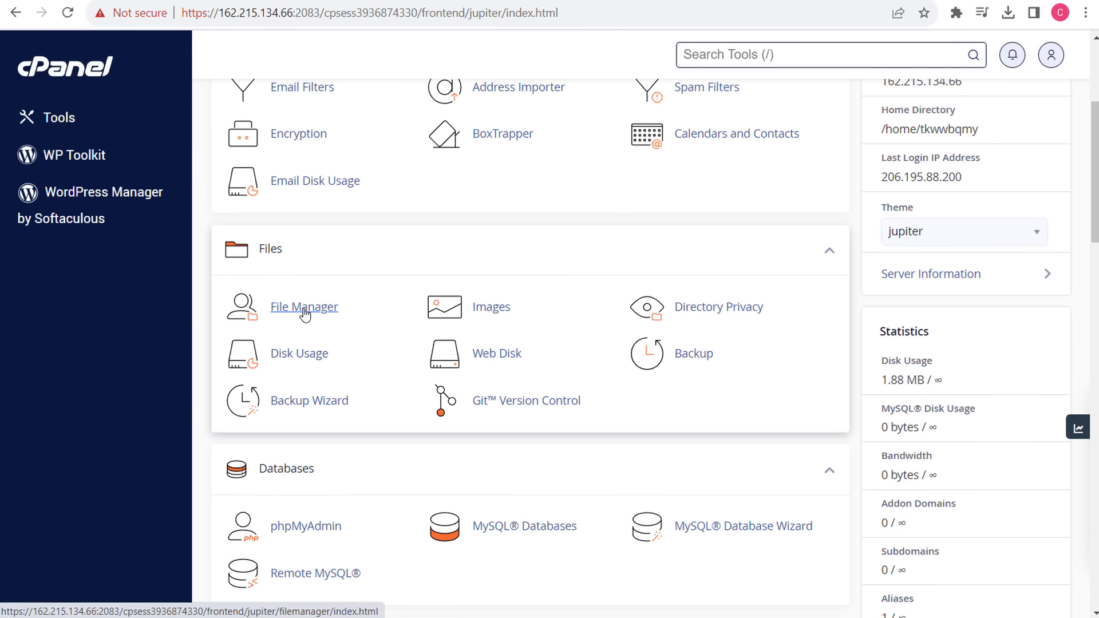
pyautogui.click(297, 311)
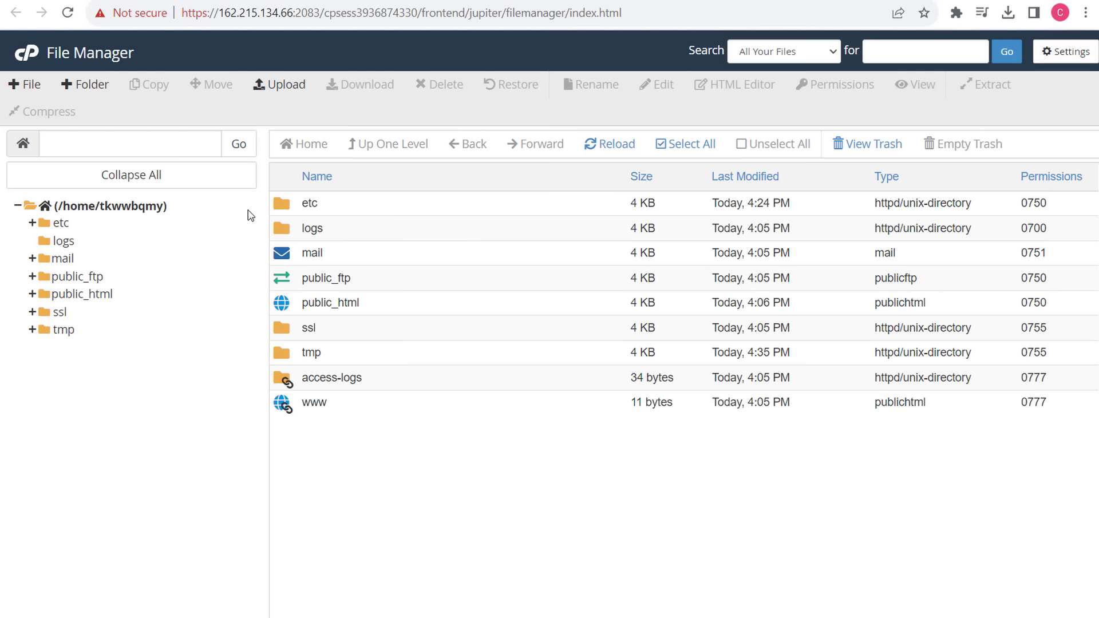
# - Open public_html in File Manager, finding only the cgi-bin folder inside
pyautogui.doubleClick(385, 309)
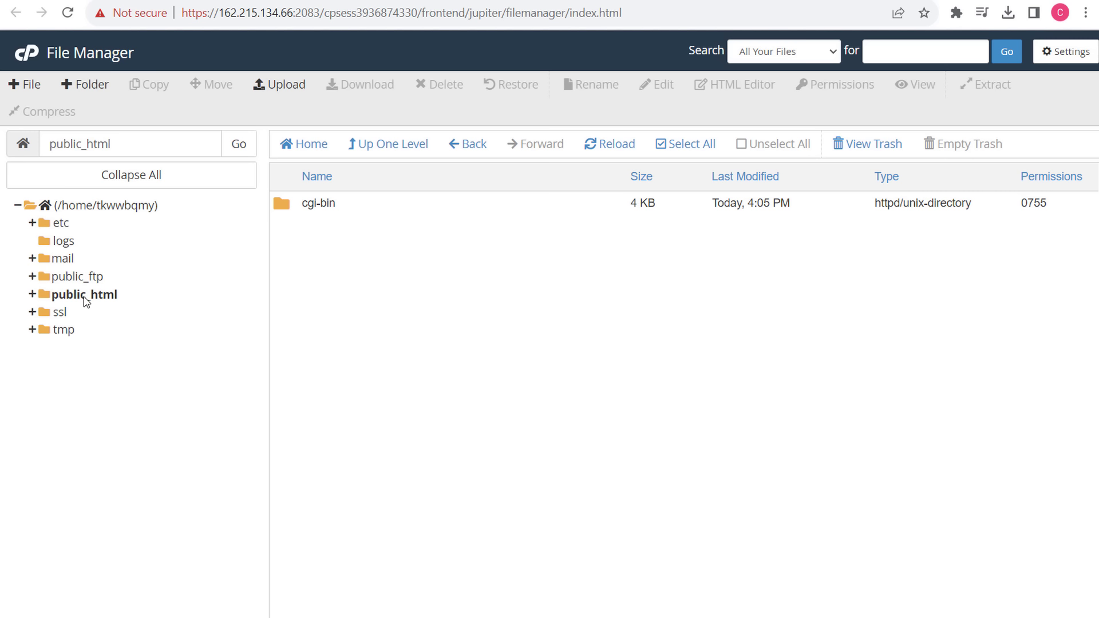
# - Upload the 23.36 MB wp-mail.zip from the wordpress folder into public_html
pyautogui.click(279, 86)
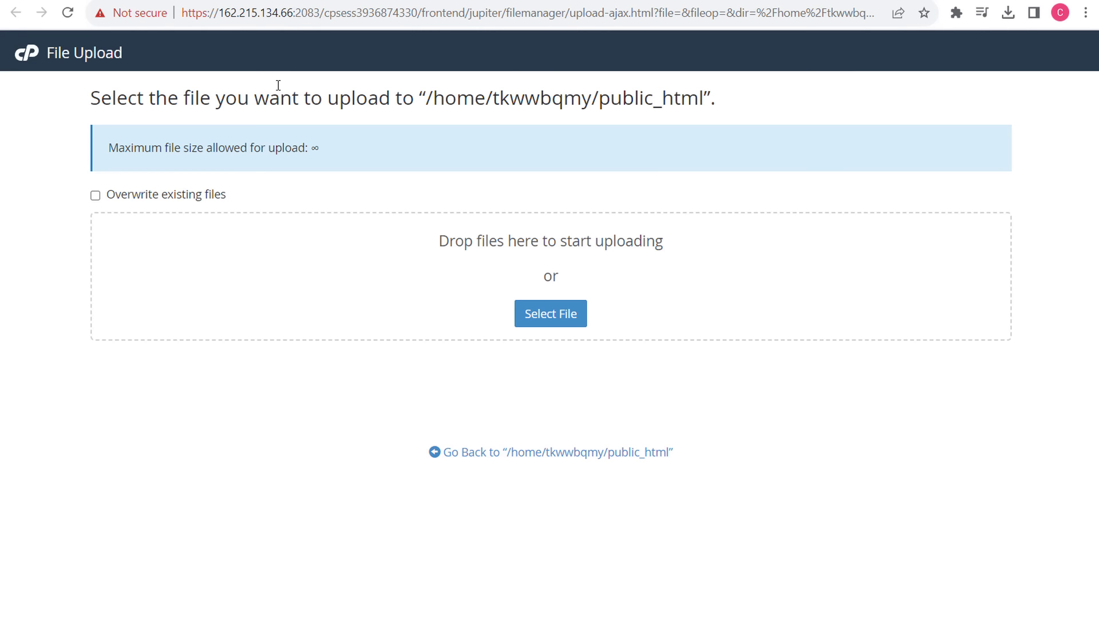
pyautogui.click(541, 318)
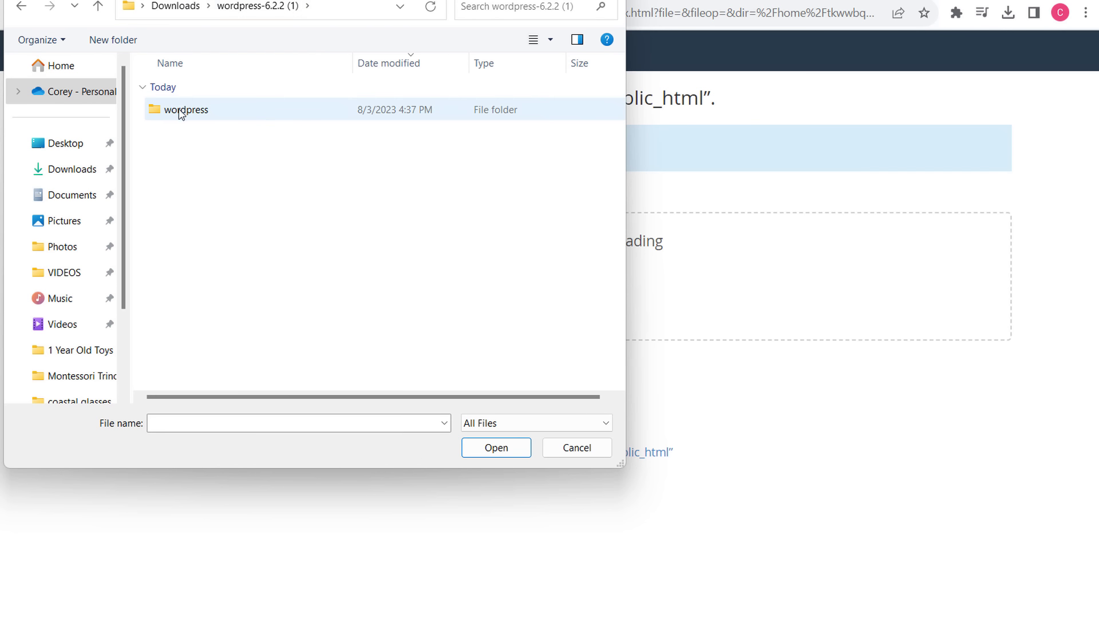
pyautogui.doubleClick(266, 114)
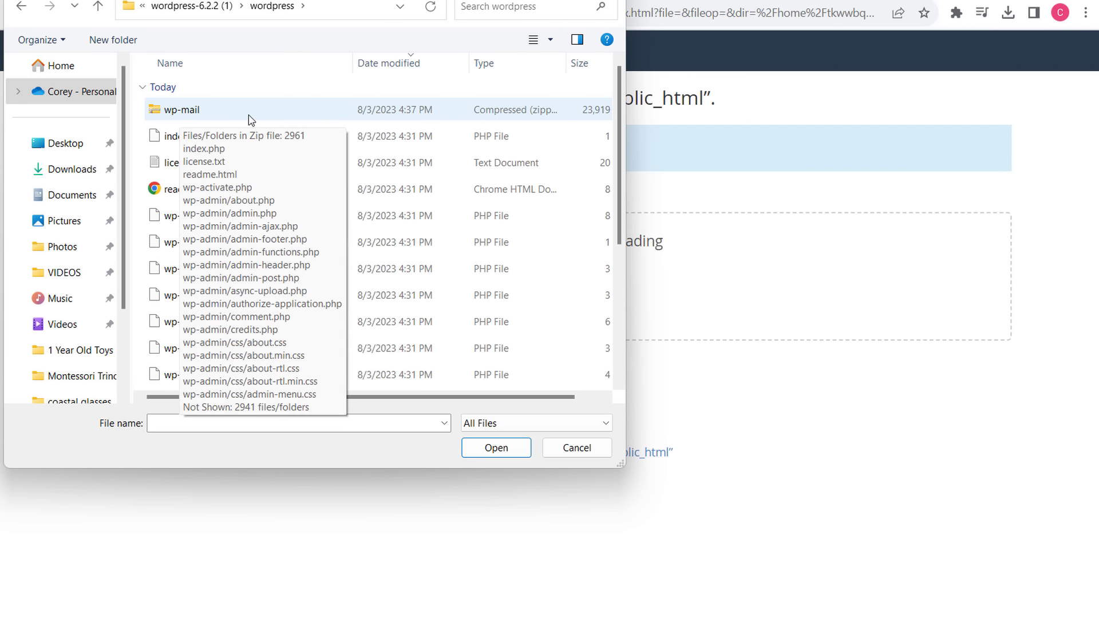
pyautogui.doubleClick(222, 114)
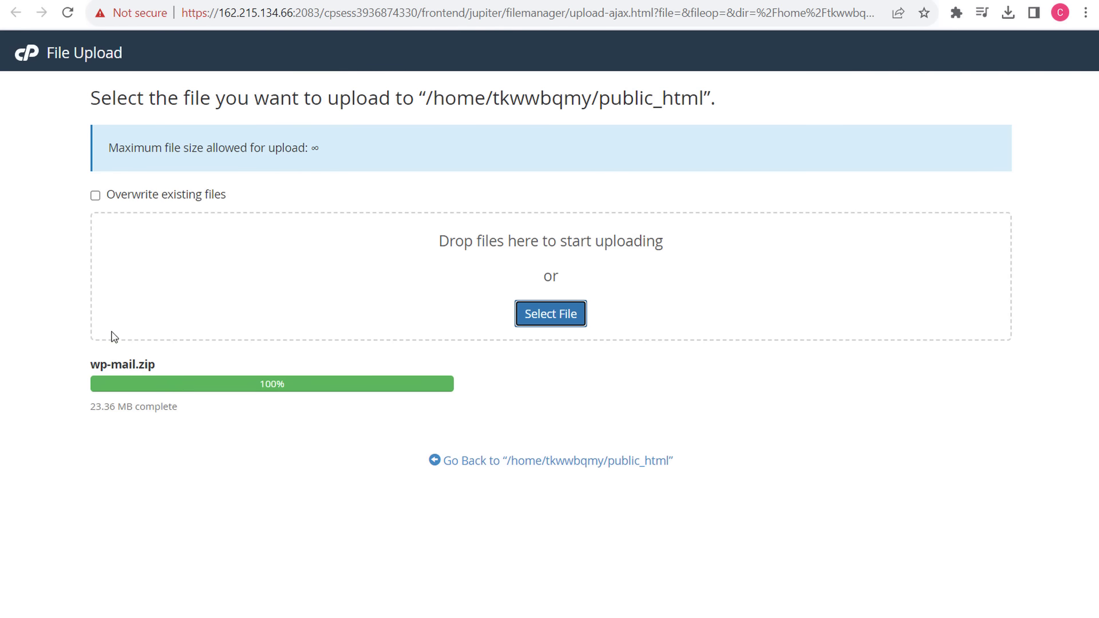
pyautogui.click(546, 465)
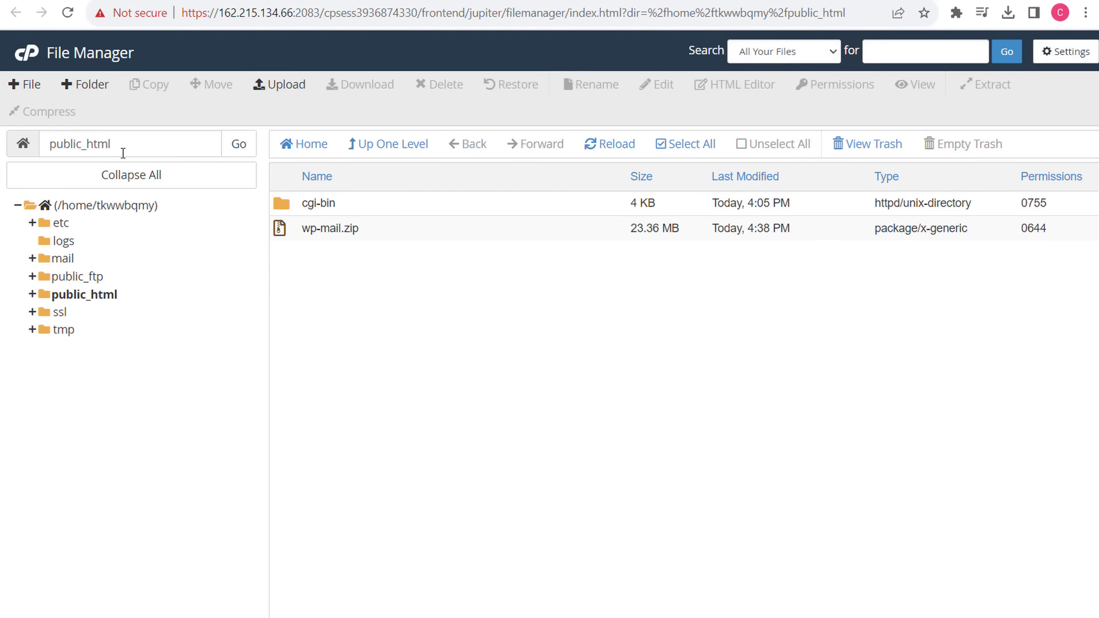
pyautogui.click(414, 232)
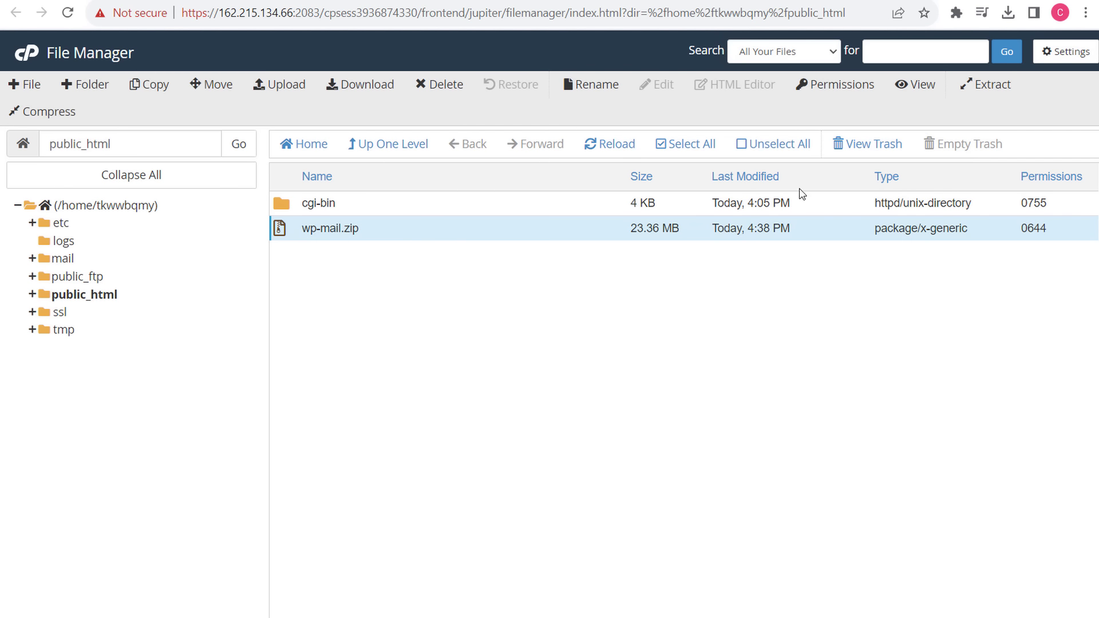
# - Extract the WordPress files from wp-mail.zip into public_html
pyautogui.click(993, 87)
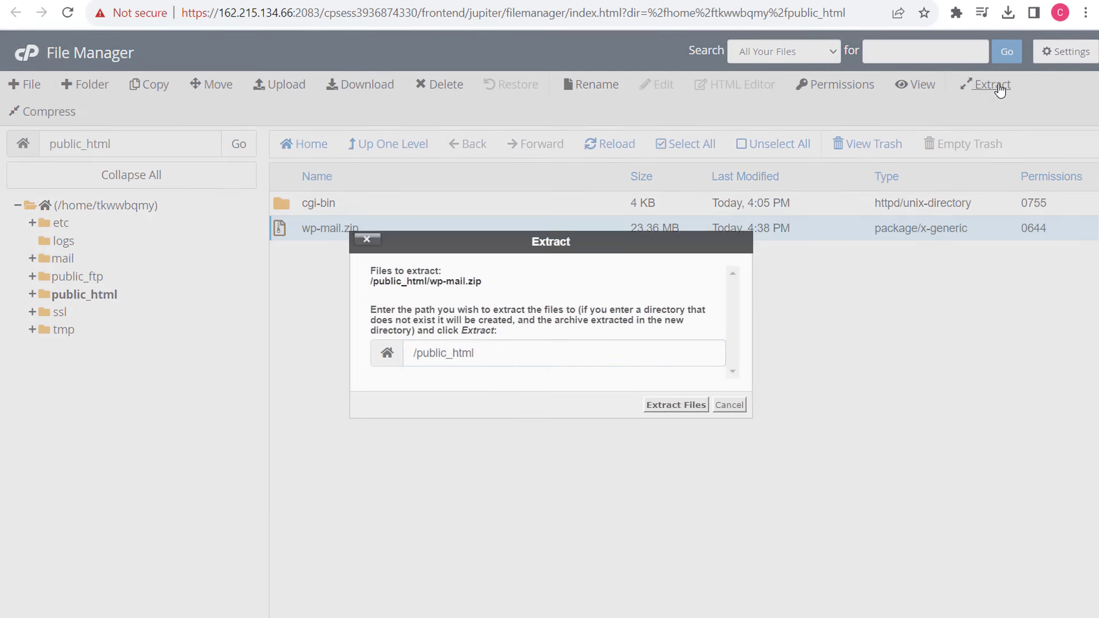
pyautogui.click(687, 406)
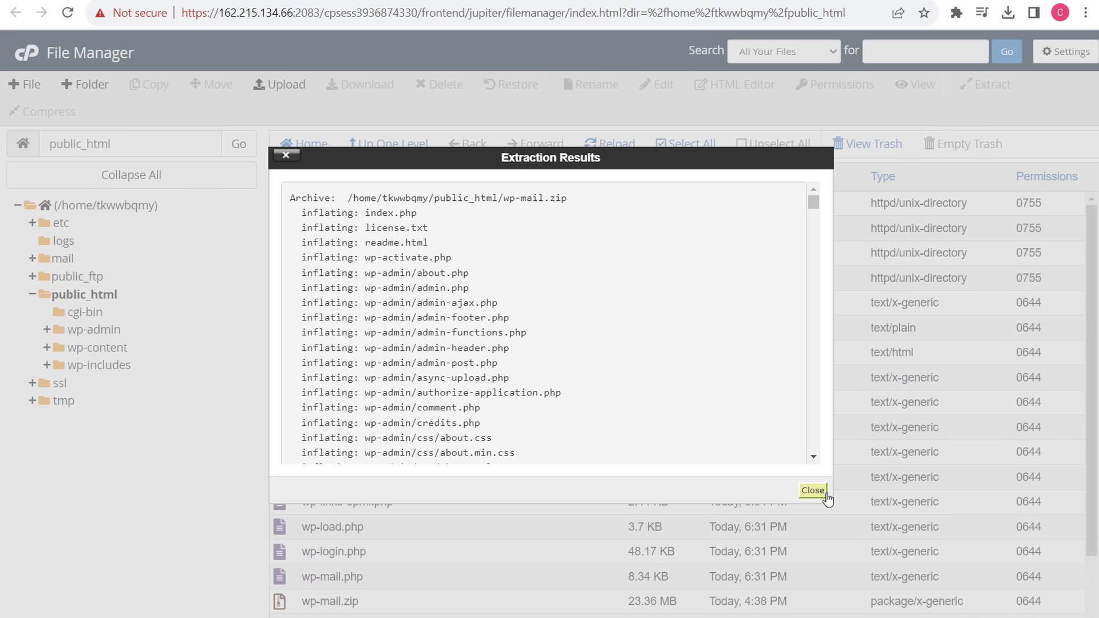
pyautogui.click(816, 492)
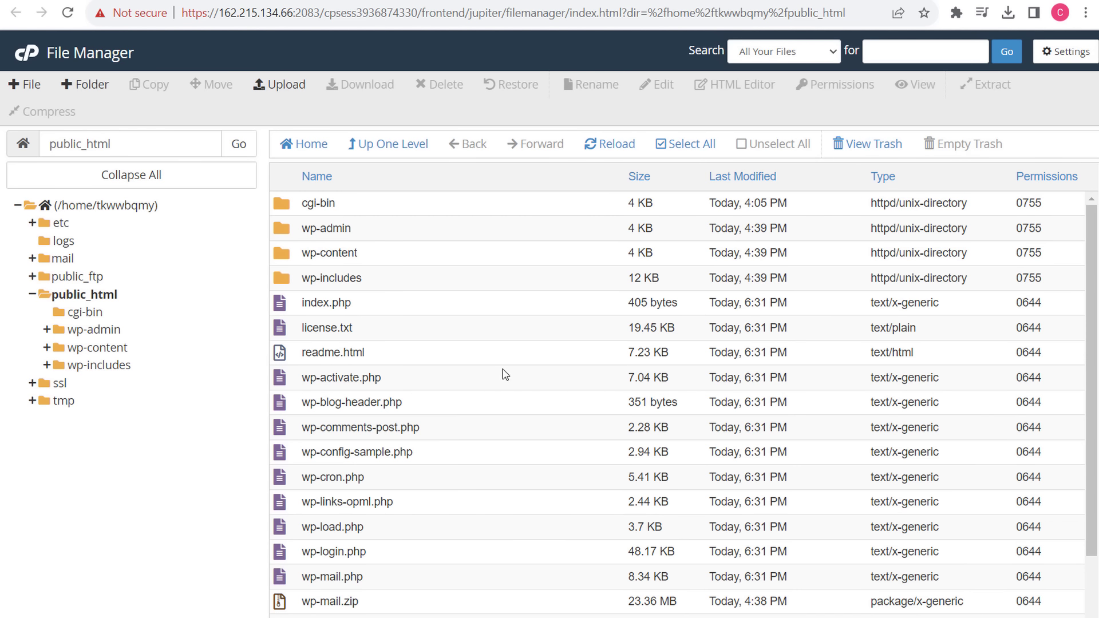
# - Permanently delete wp-mail.zip, skipping the trash
pyautogui.scroll(-1, 480, 441)
pyautogui.click(400, 522)
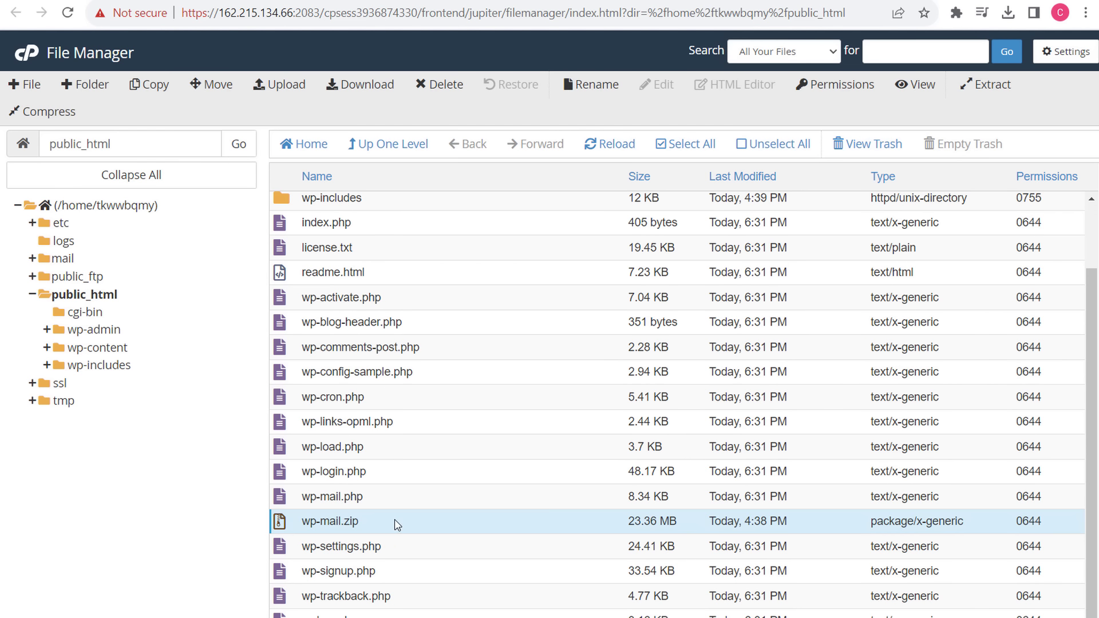
pyautogui.click(439, 85)
pyautogui.click(430, 333)
pyautogui.click(681, 376)
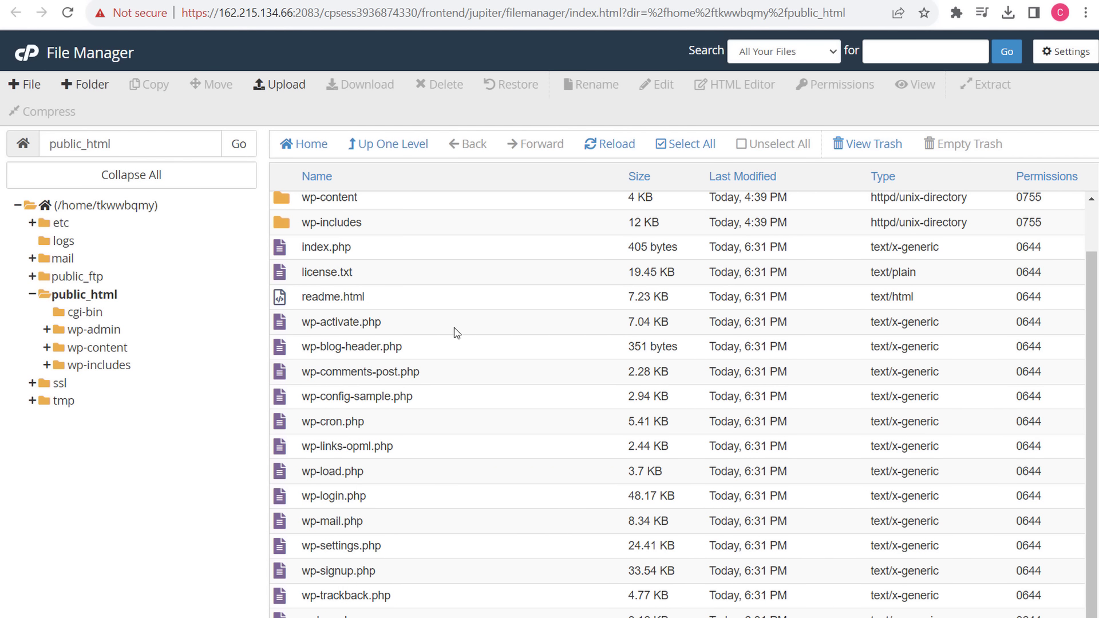
pyautogui.click(398, 399)
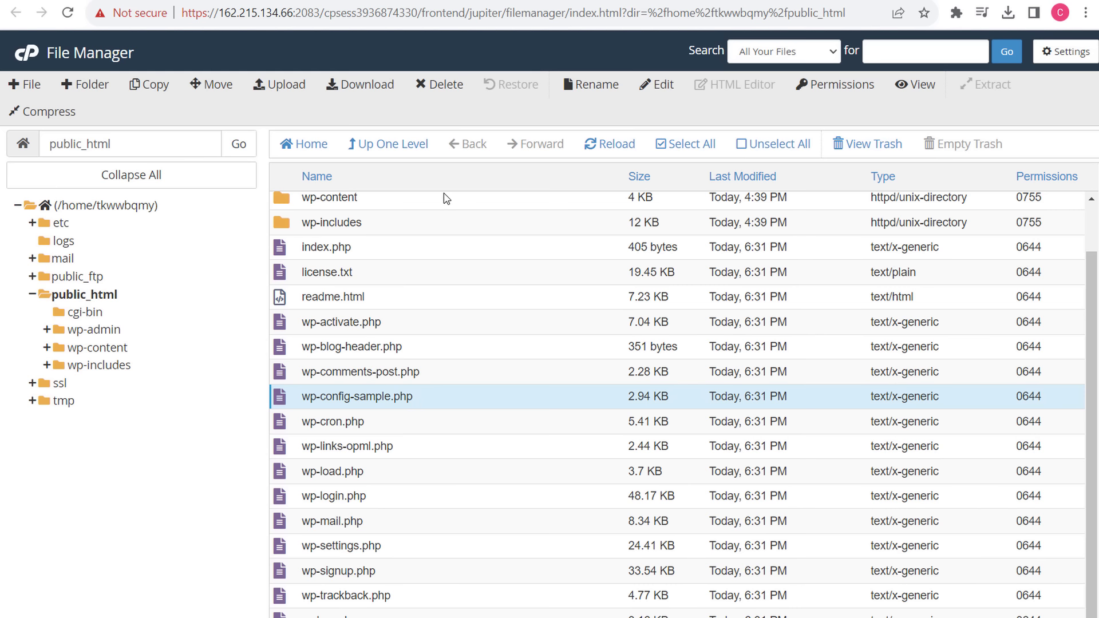
# - Rename wp-config-sample.php to wp-config.php
pyautogui.click(593, 86)
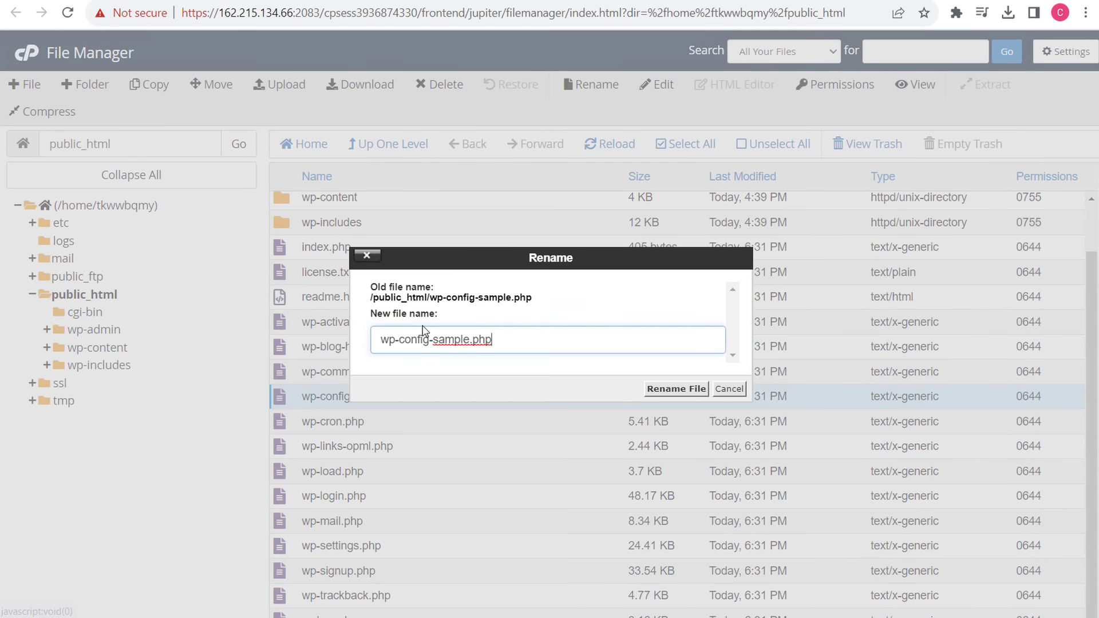
pyautogui.click(469, 340)
pyautogui.press('BackSpace')
pyautogui.press('BackSpace')
pyautogui.press('BackSpace')
pyautogui.press('BackSpace')
pyautogui.press('BackSpace')
pyautogui.press('BackSpace')
pyautogui.press('BackSpace')
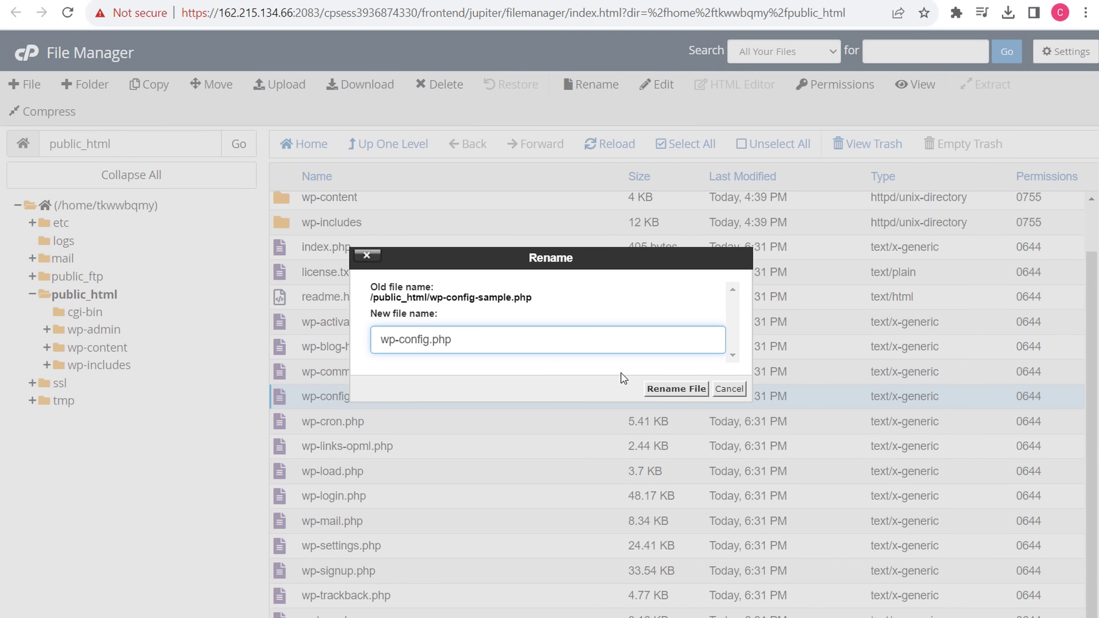
pyautogui.click(658, 390)
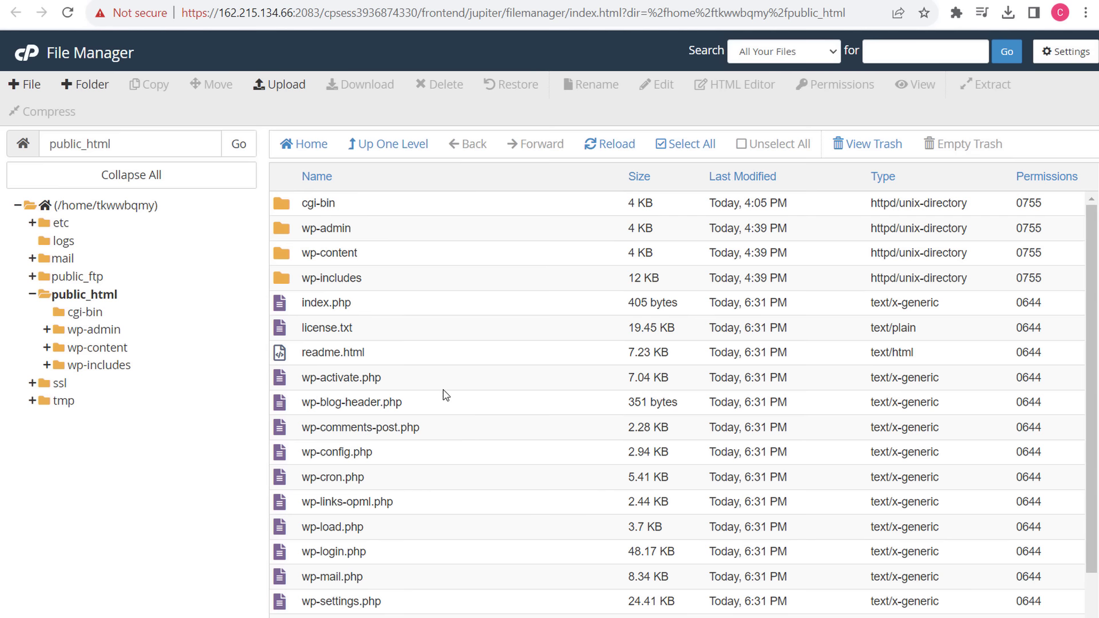
# - Open wp-config.php in the code editor, scrolled to its database settings
pyautogui.click(411, 455)
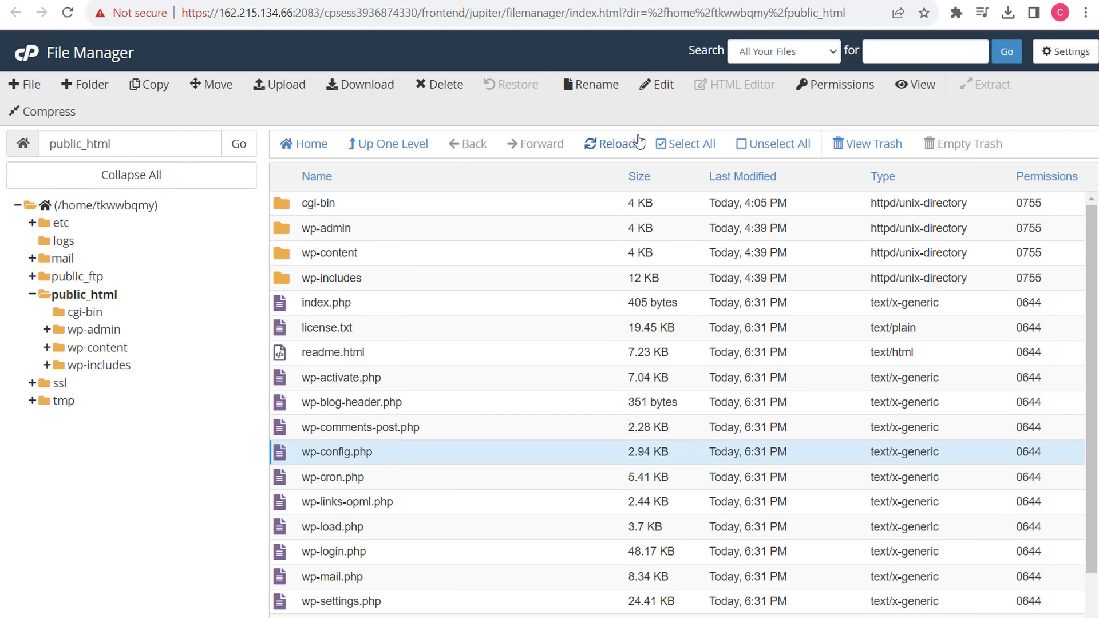
pyautogui.click(659, 85)
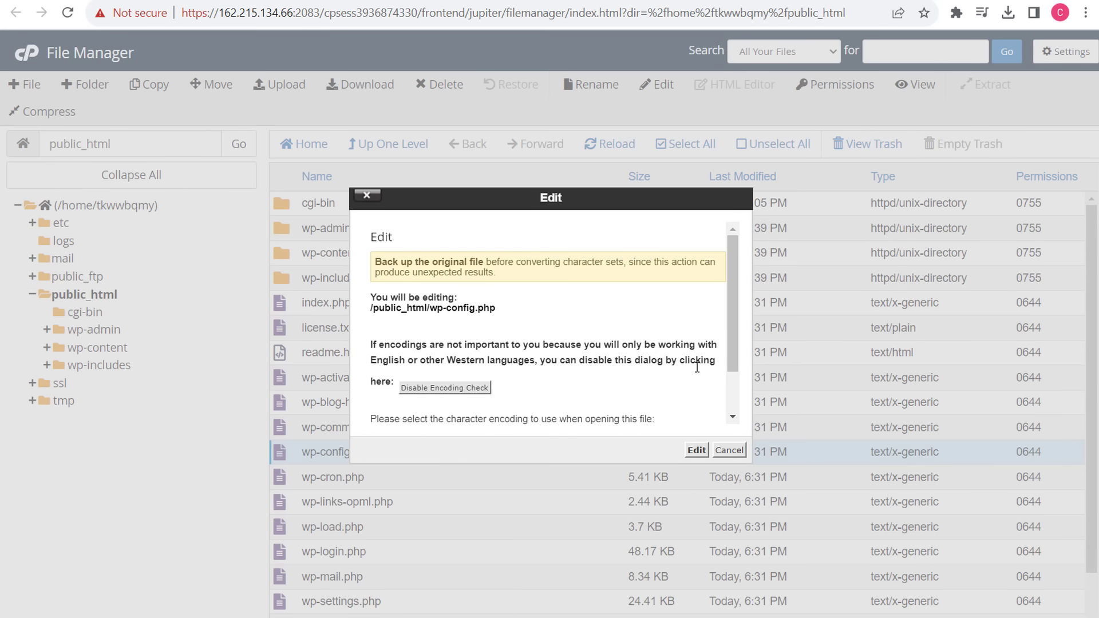
pyautogui.click(697, 450)
pyautogui.scroll(-1, 496, 295)
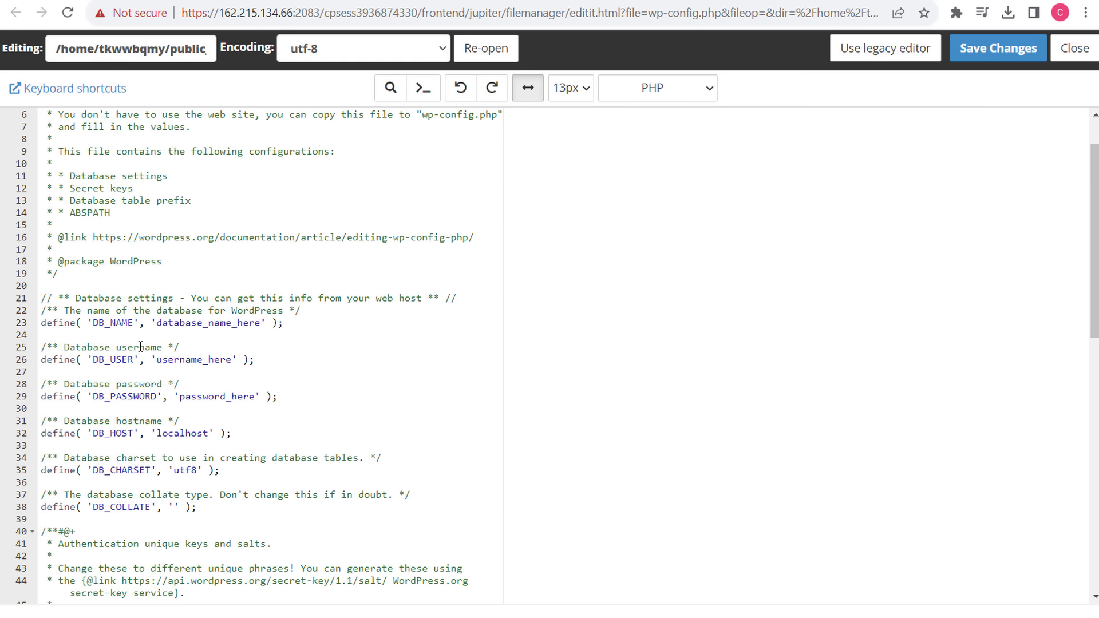
# - Copy the database name from MySQL Databases into DB_NAME on line 23
pyautogui.click(738, 2)
pyautogui.click(618, 2)
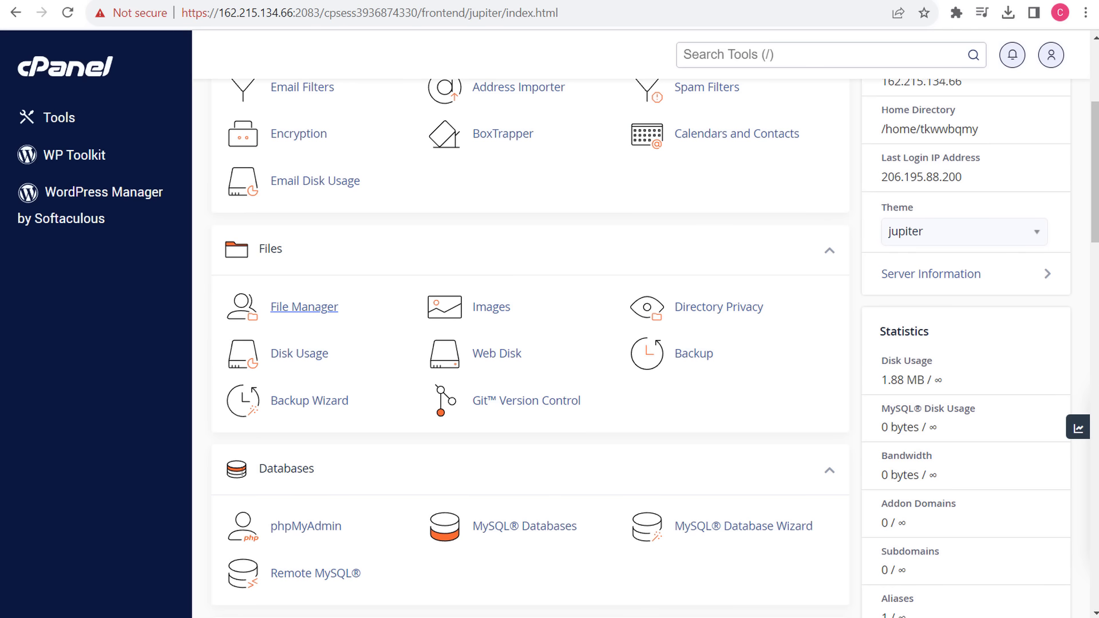
pyautogui.click(508, 541)
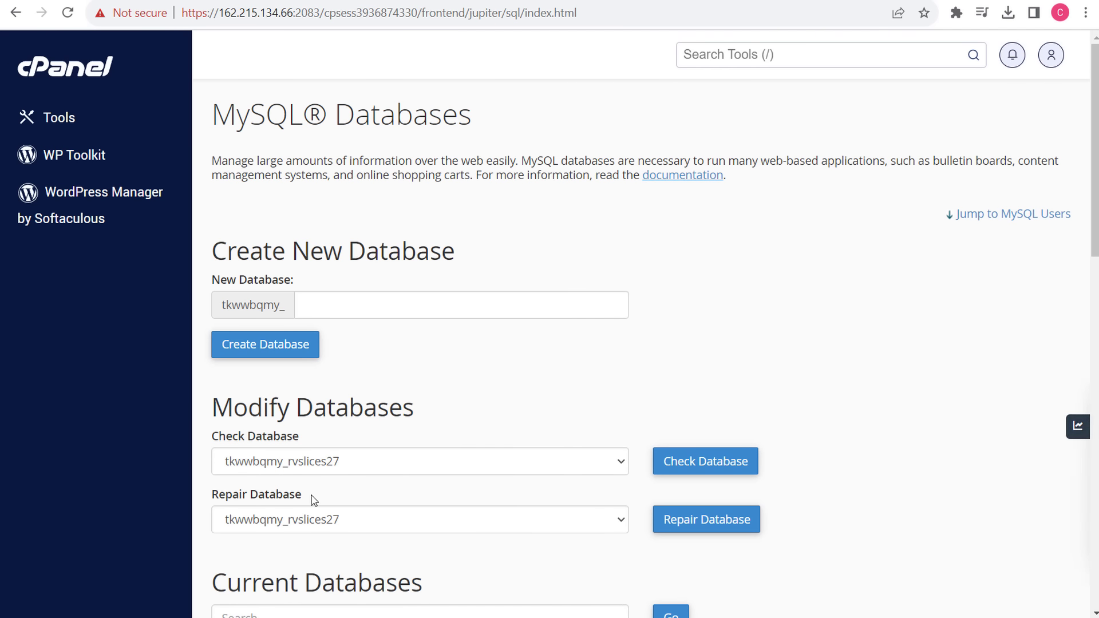
pyautogui.scroll(-10, 312, 501)
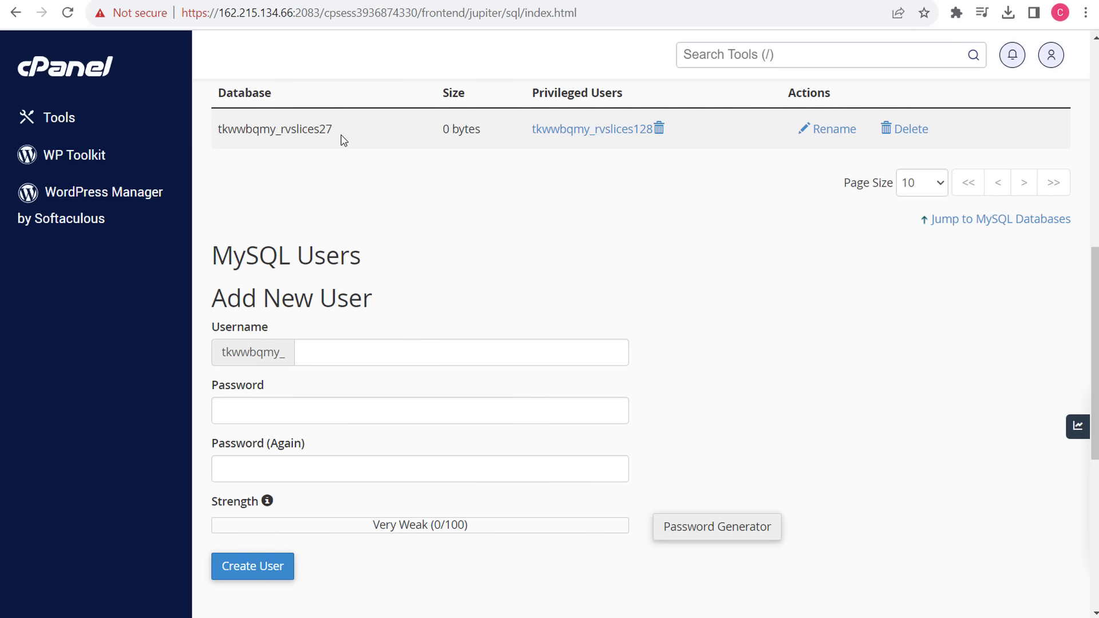
pyautogui.moveTo(354, 130); pyautogui.dragTo(218, 137)
pyautogui.hotkey('ctrl', 'c')
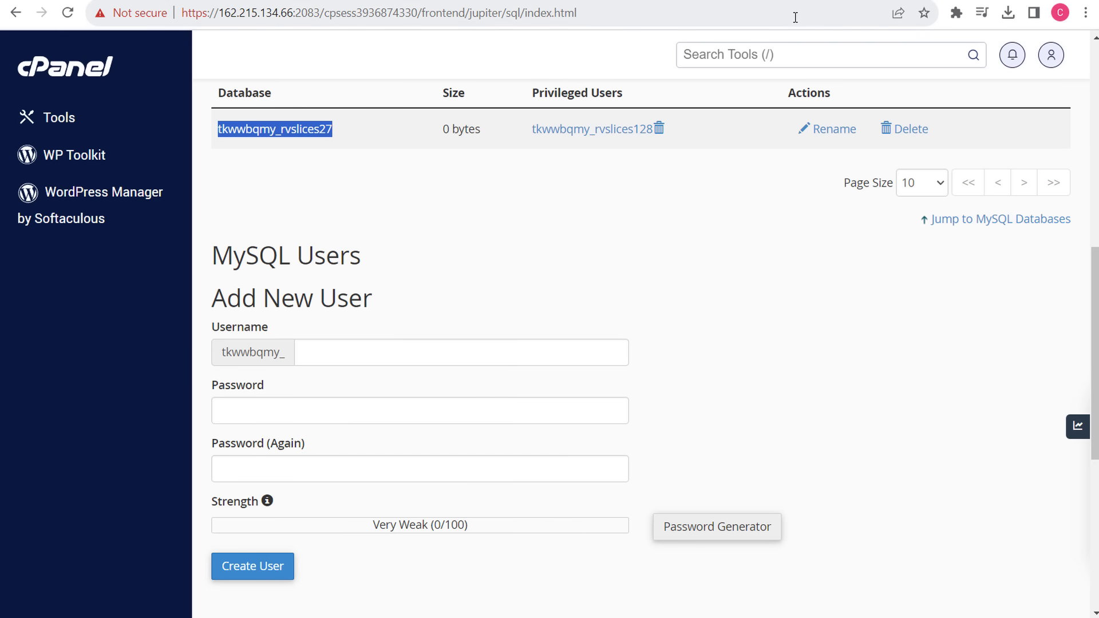
pyautogui.click(768, 0)
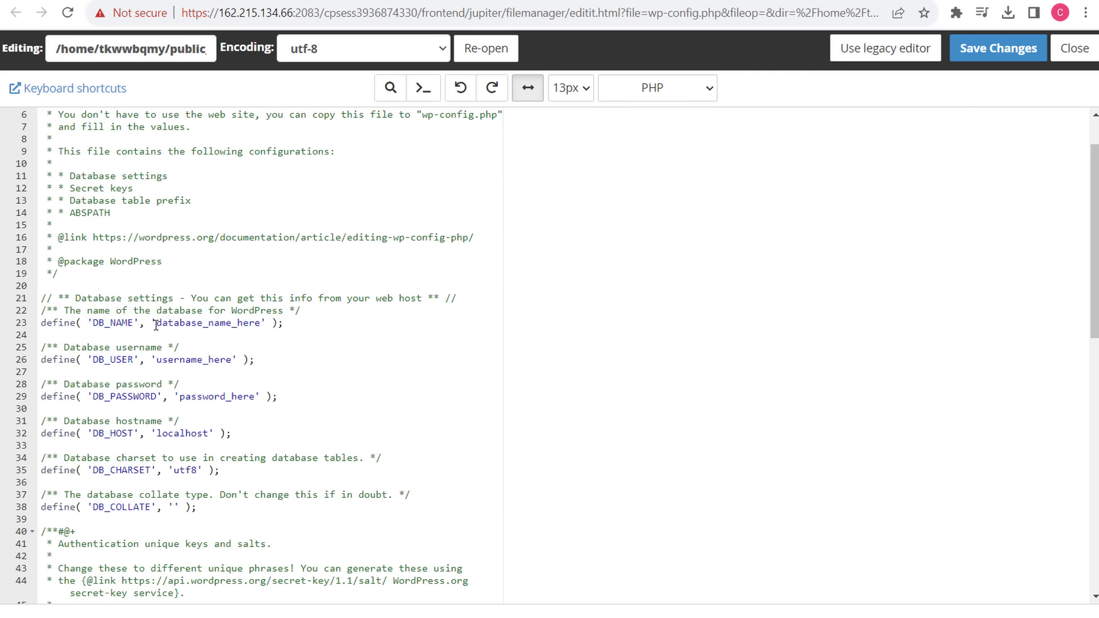
pyautogui.moveTo(156, 325); pyautogui.dragTo(267, 326)
pyautogui.hotkey('ctrl', 'v')
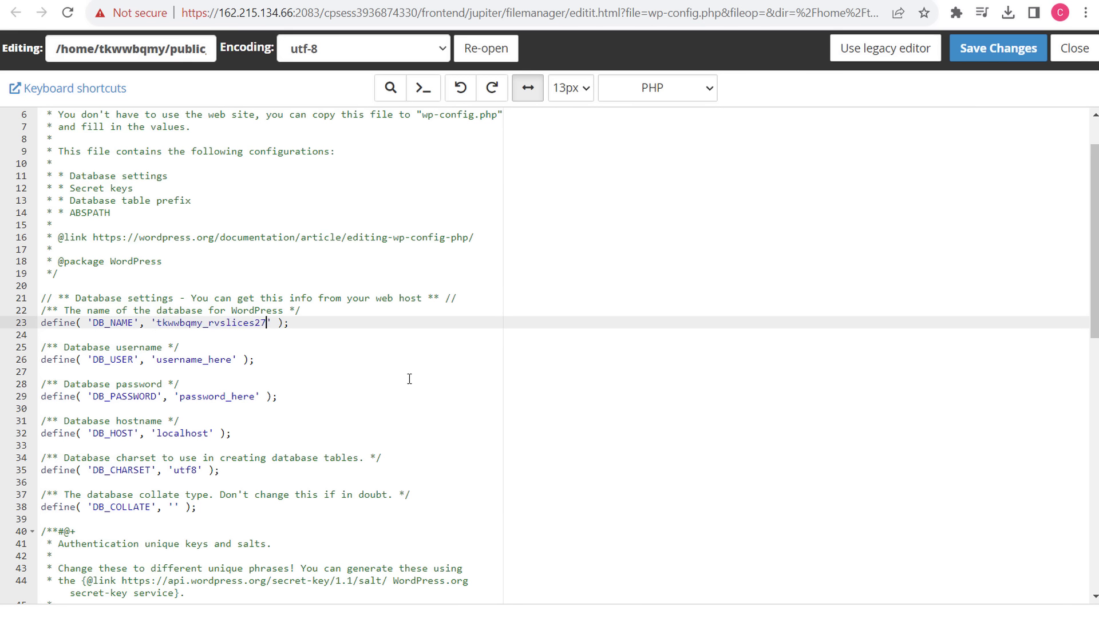
# - Paste the privileged database user name into DB_USER on line 26
pyautogui.click(610, 0)
pyautogui.moveTo(531, 129); pyautogui.dragTo(650, 130)
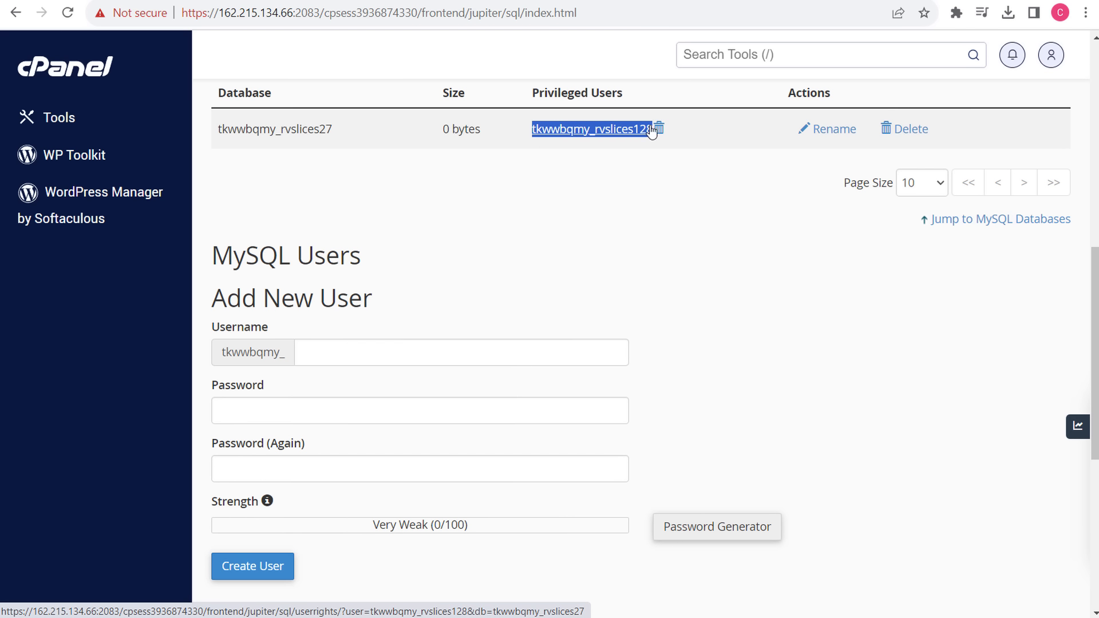
pyautogui.click(629, 0)
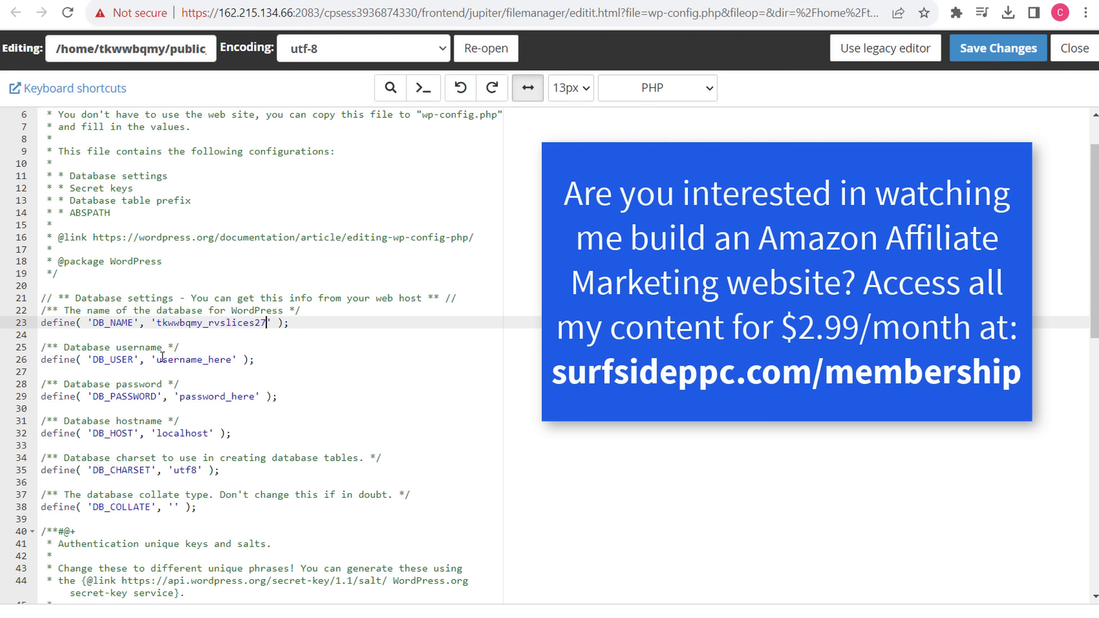
pyautogui.moveTo(157, 359); pyautogui.dragTo(233, 359)
pyautogui.write('tkwwbqmy_rvslices128')
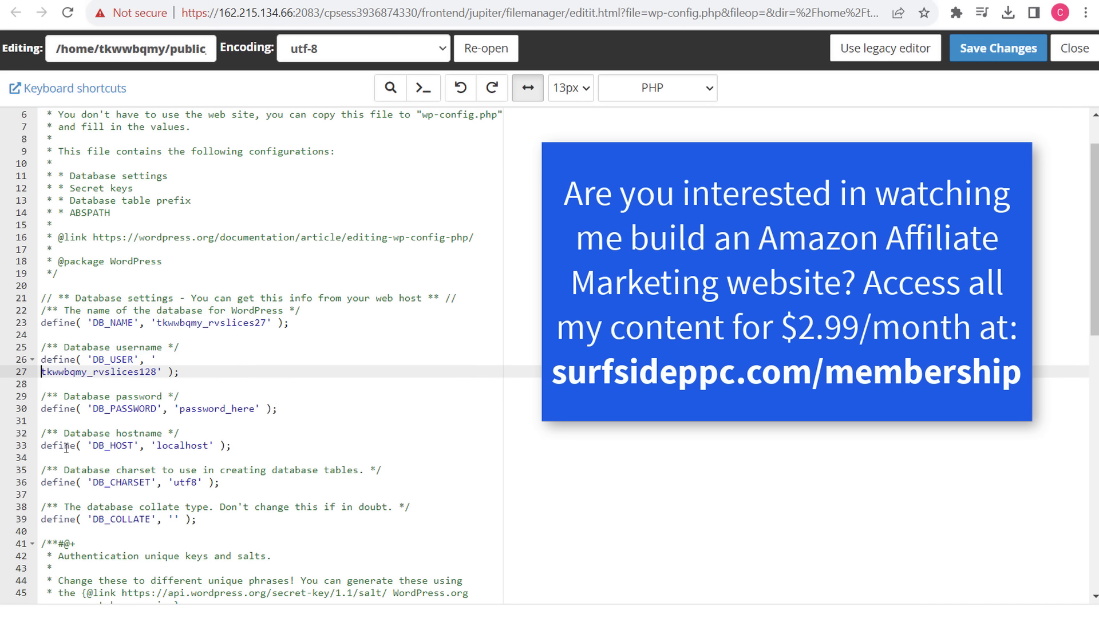
pyautogui.press('BackSpace')
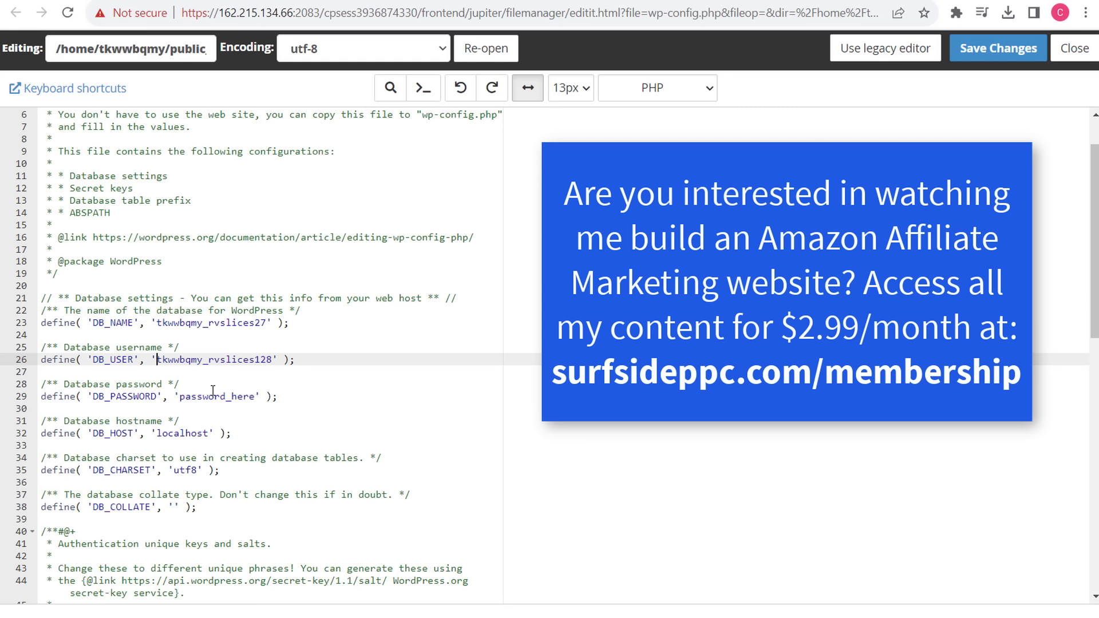
# - Enter the database password in DB_PASSWORD and save wp-config.php
pyautogui.moveTo(254, 396); pyautogui.dragTo(186, 396)
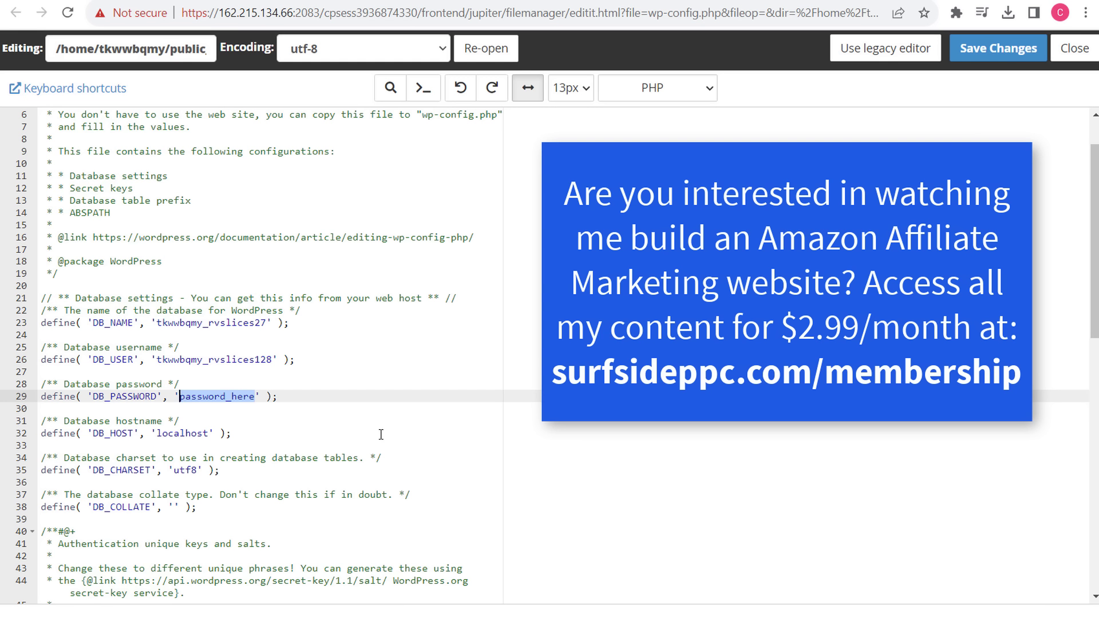
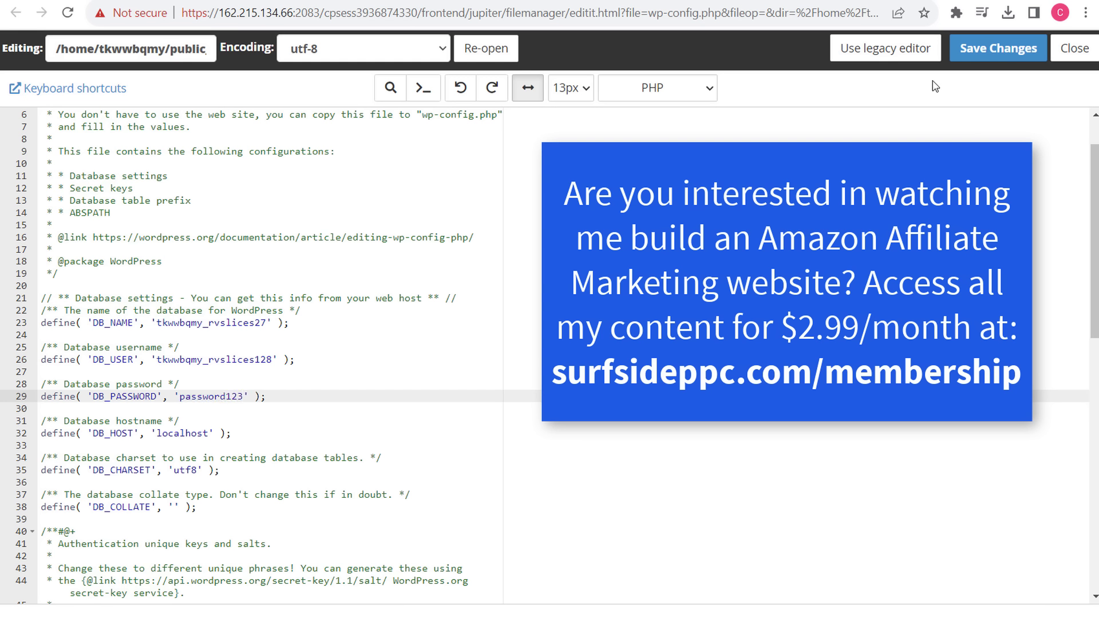
pyautogui.click(993, 59)
pyautogui.scroll(-8, 451, 388)
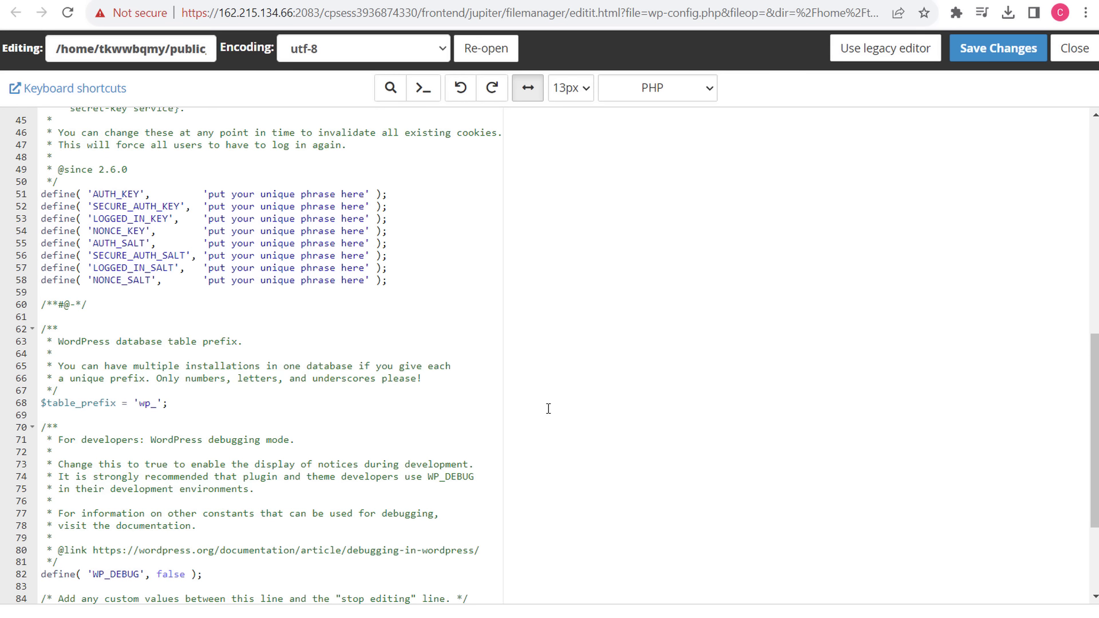
pyautogui.scroll(6, 568, 397)
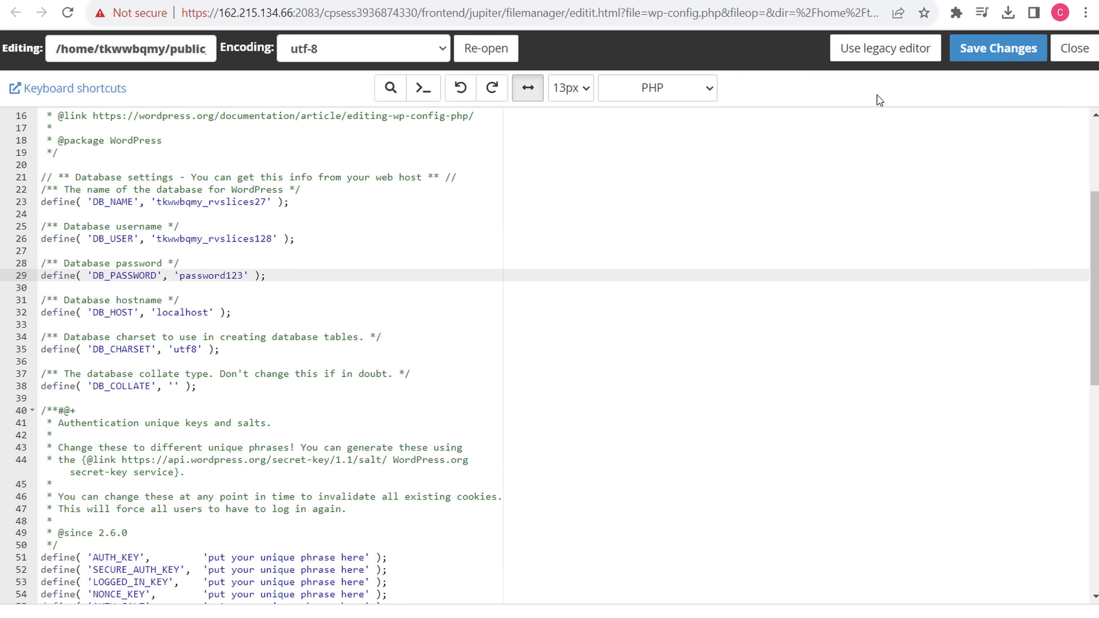
# - Add define( 'WP_MEMORY_LIMIT', '512M' ); on line 40 after the DB_COLLATE line
pyautogui.click(221, 385)
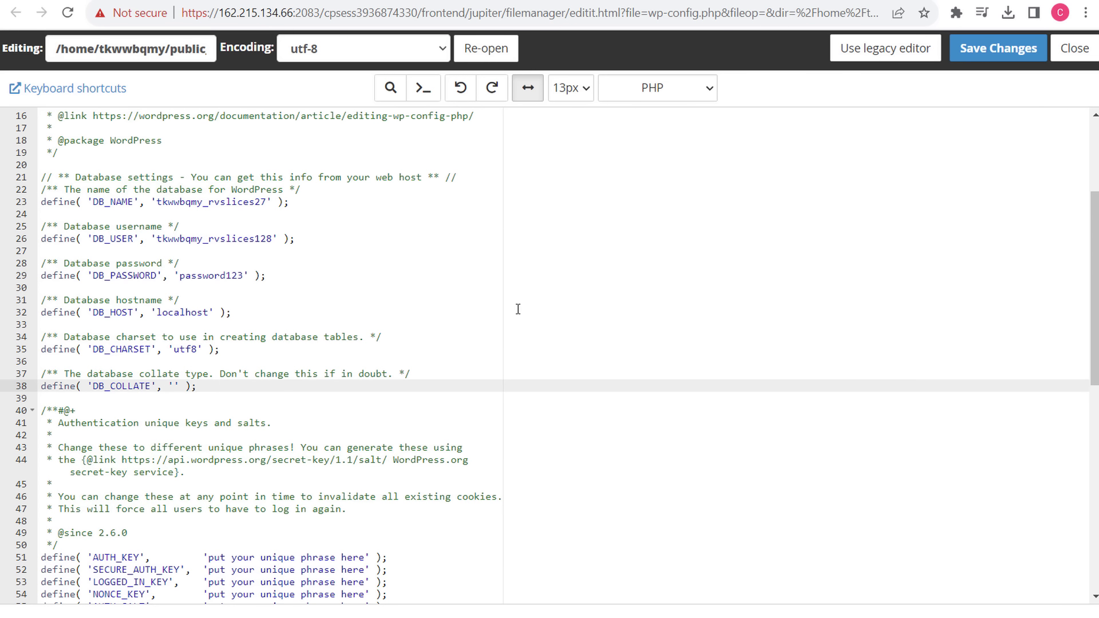
pyautogui.press('Return')
pyautogui.press('Return')
pyautogui.write("define( 'WP_MEMORY_LIMIT', '512M' );")
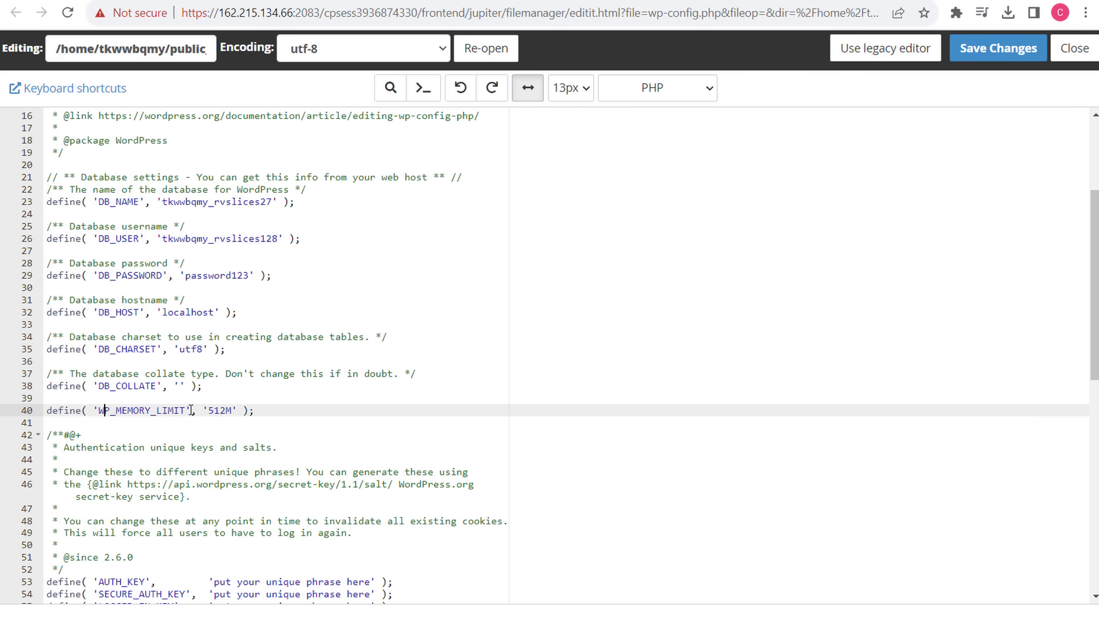
pyautogui.click(95, 411)
pyautogui.click(195, 410)
pyautogui.moveTo(209, 411); pyautogui.dragTo(234, 410)
pyautogui.click(334, 410)
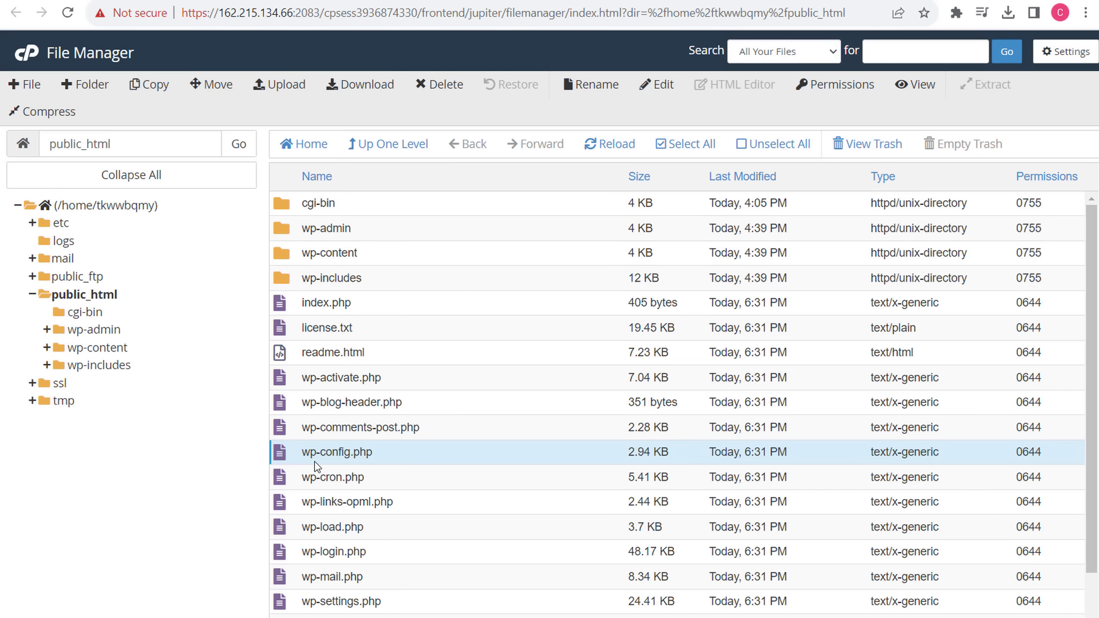
# - Move File Manager from public_html up to the home directory listing
pyautogui.click(497, 420)
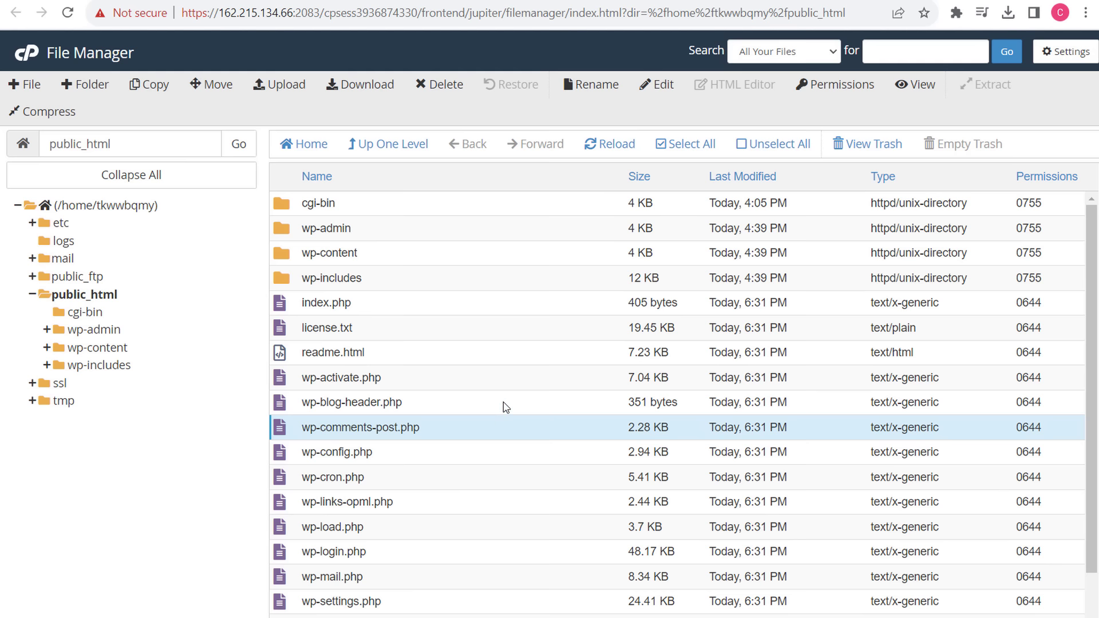
pyautogui.click(518, 454)
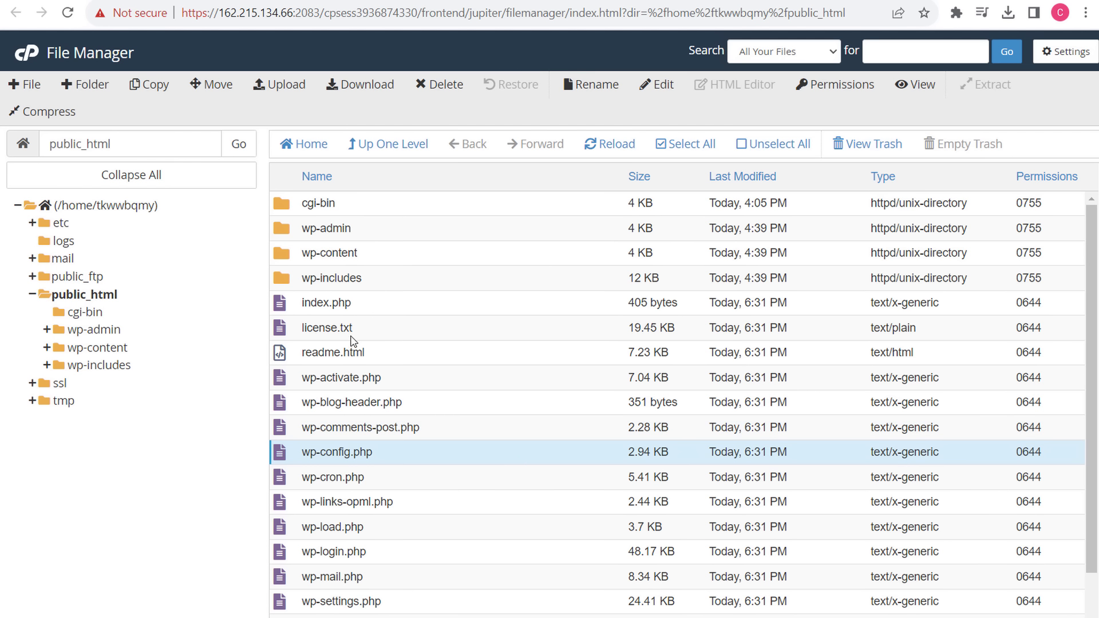
pyautogui.click(369, 145)
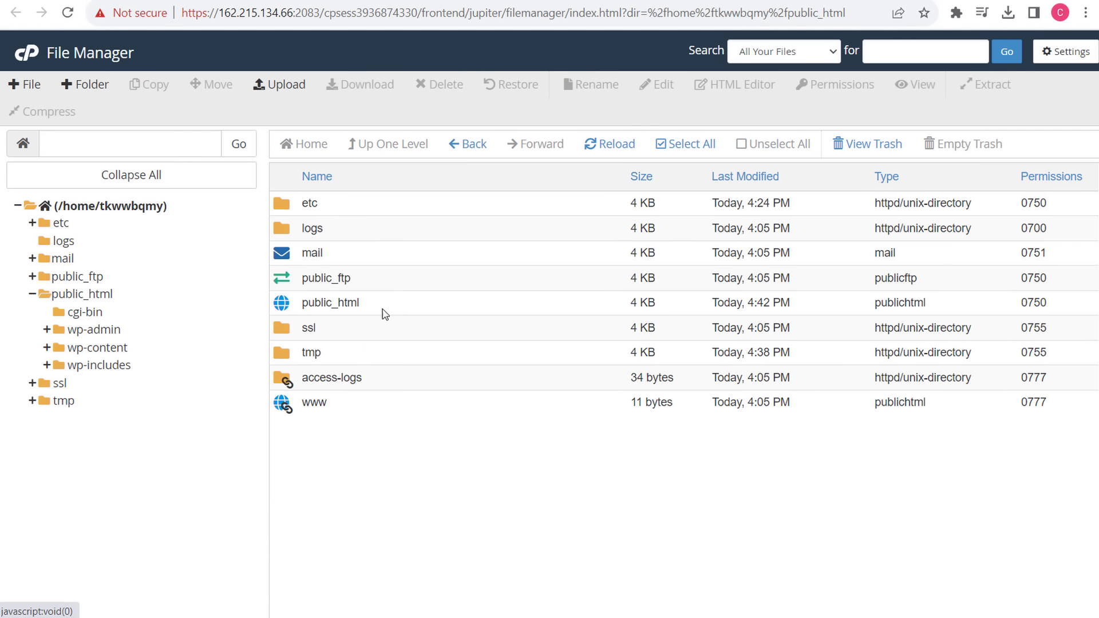
# - Review steps 4 and 5 of the WordPress install instructions
pyautogui.click(759, 1)
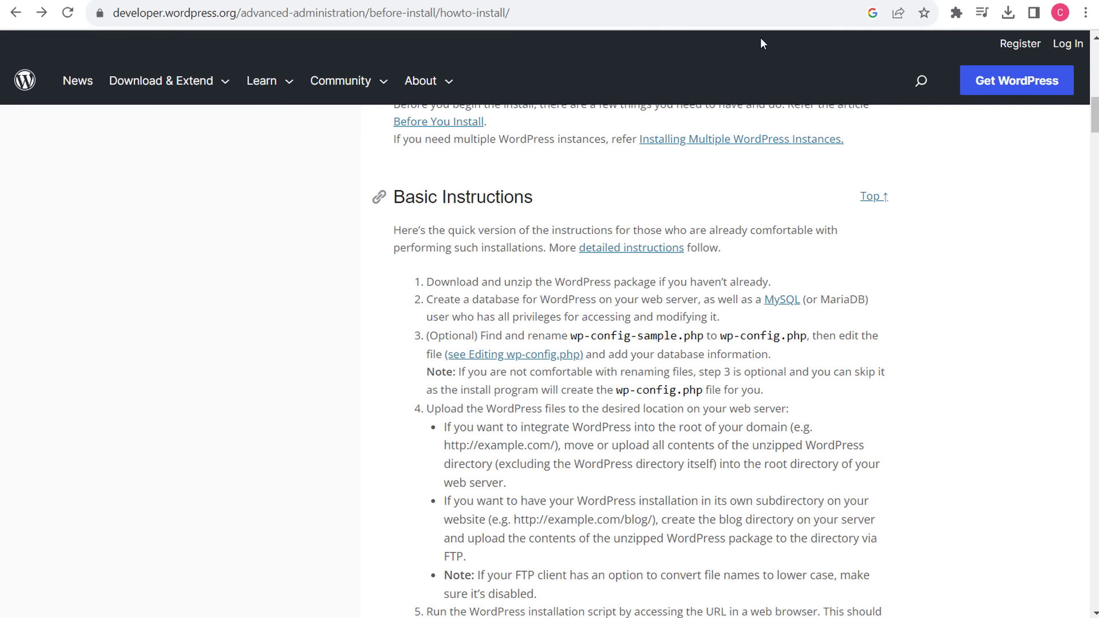
pyautogui.scroll(-1, 697, 399)
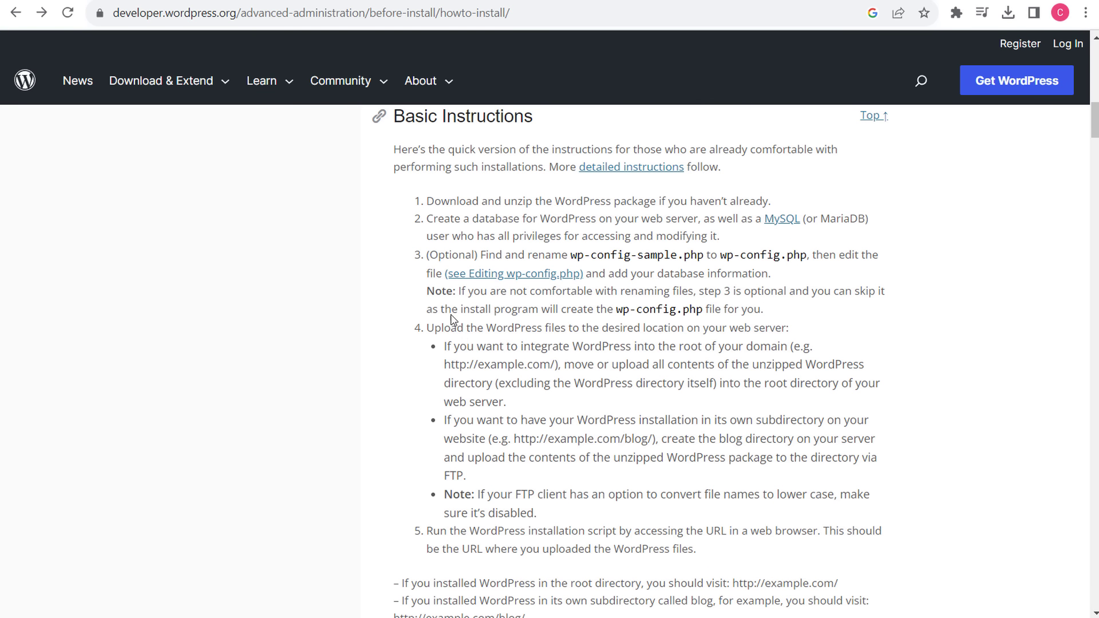
pyautogui.moveTo(426, 330); pyautogui.dragTo(947, 464)
pyautogui.scroll(-1, 885, 465)
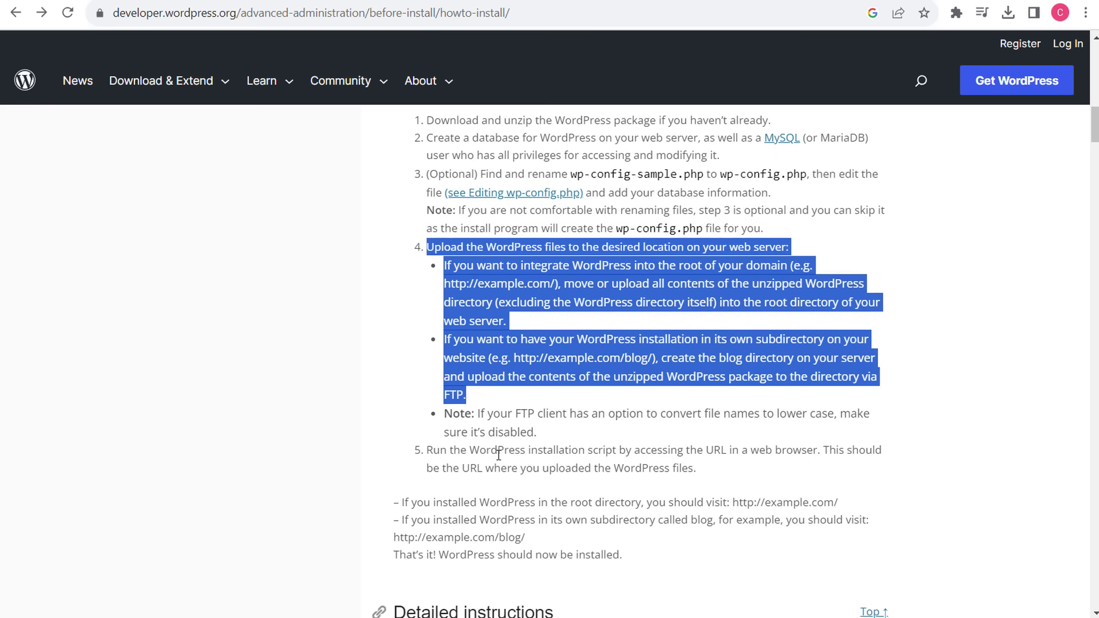
pyautogui.moveTo(435, 452); pyautogui.dragTo(804, 447)
pyautogui.click(882, 419)
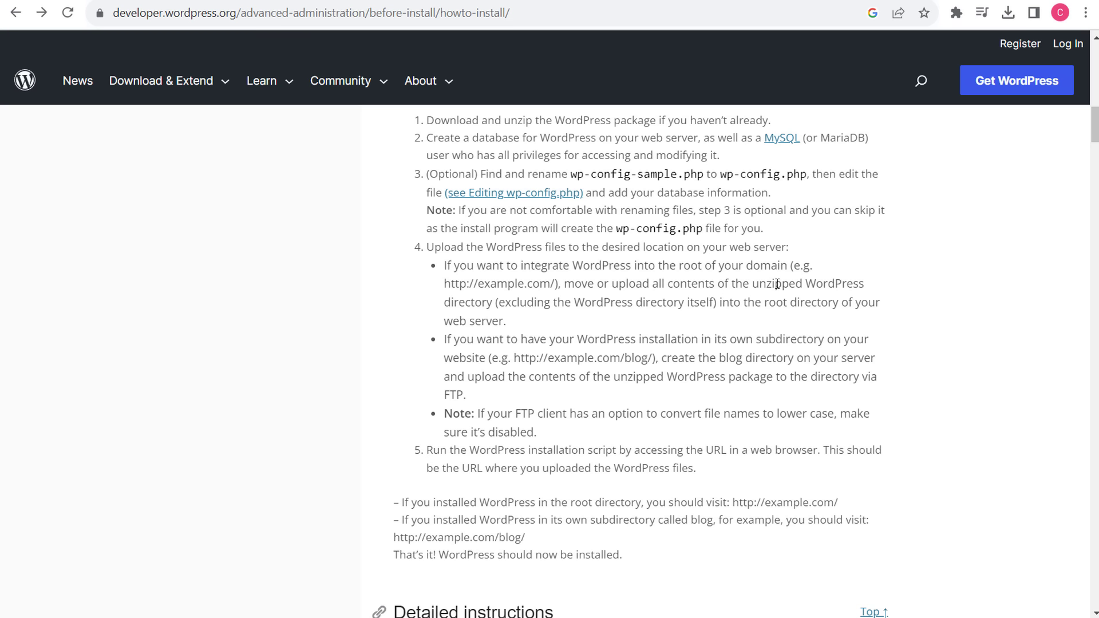
# - Load rvslices.com in a new tab, hitting a Cloudflare DNS error, then return to Bluehost
pyautogui.hotkey('ctrl', 't')
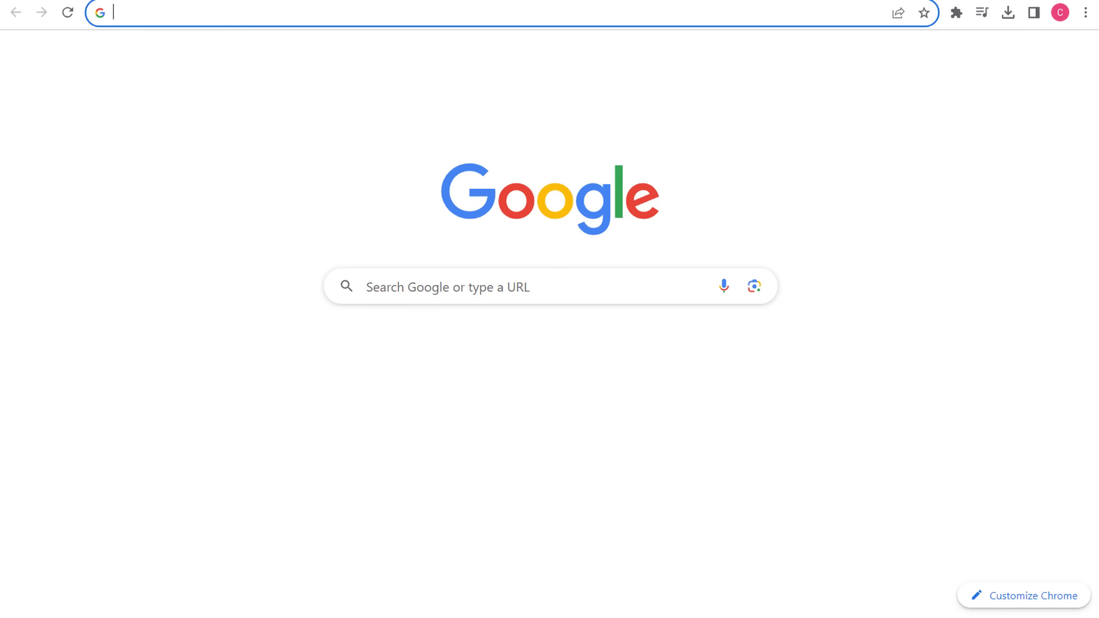
pyautogui.write('r')
pyautogui.write('vslices.com')
pyautogui.press('Return')
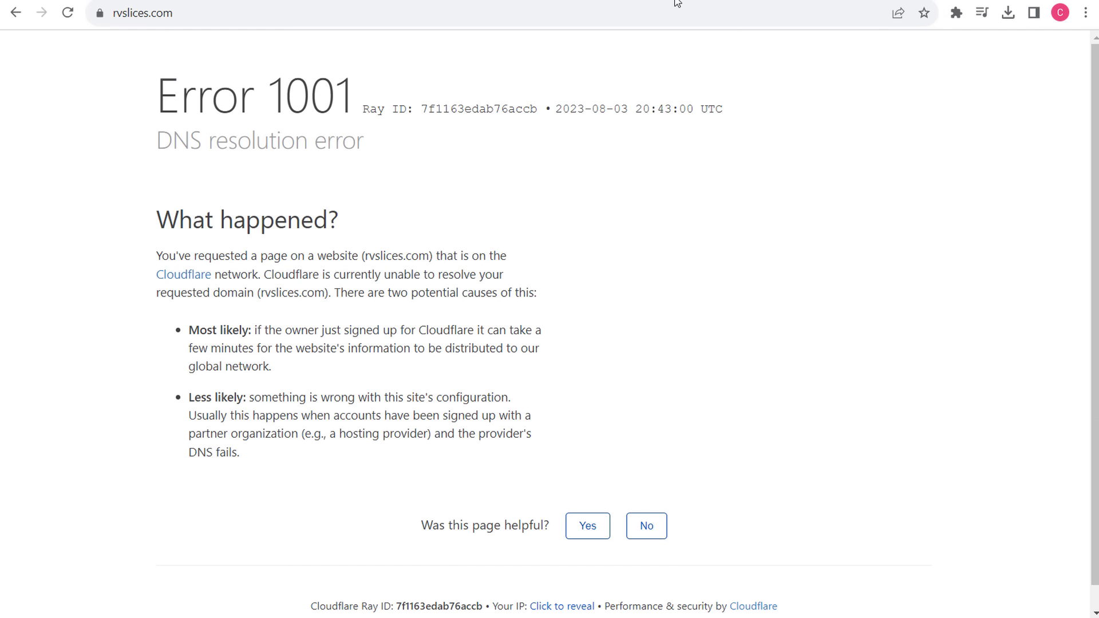
pyautogui.click(598, 1)
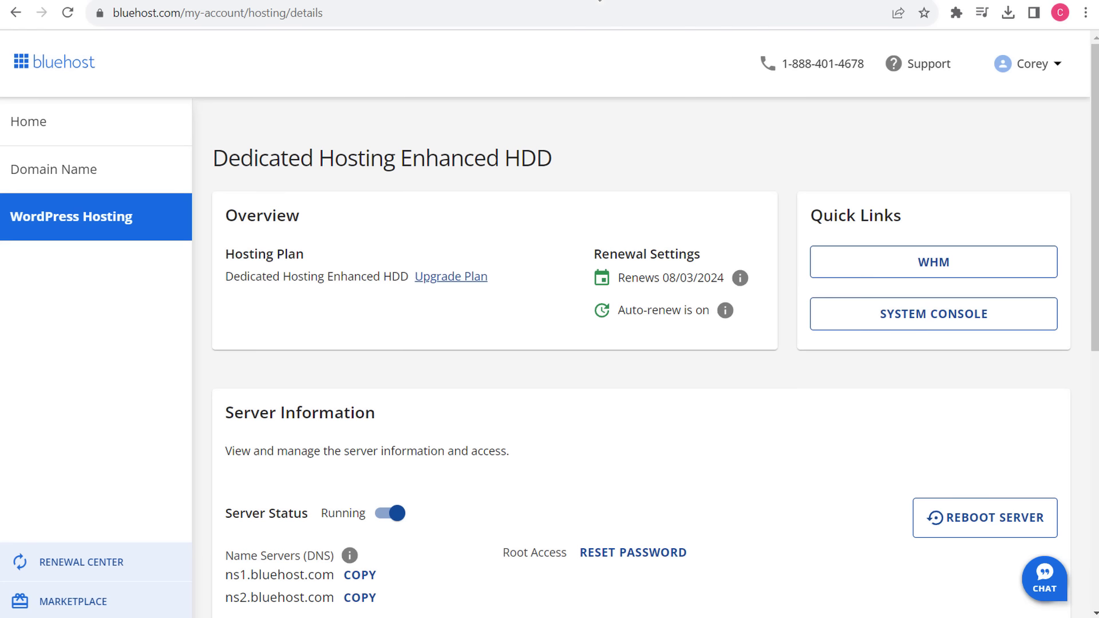
# - Open rvslices.com's Advanced DNS Records manager from the Domain Name Advanced Tools
pyautogui.click(17, 169)
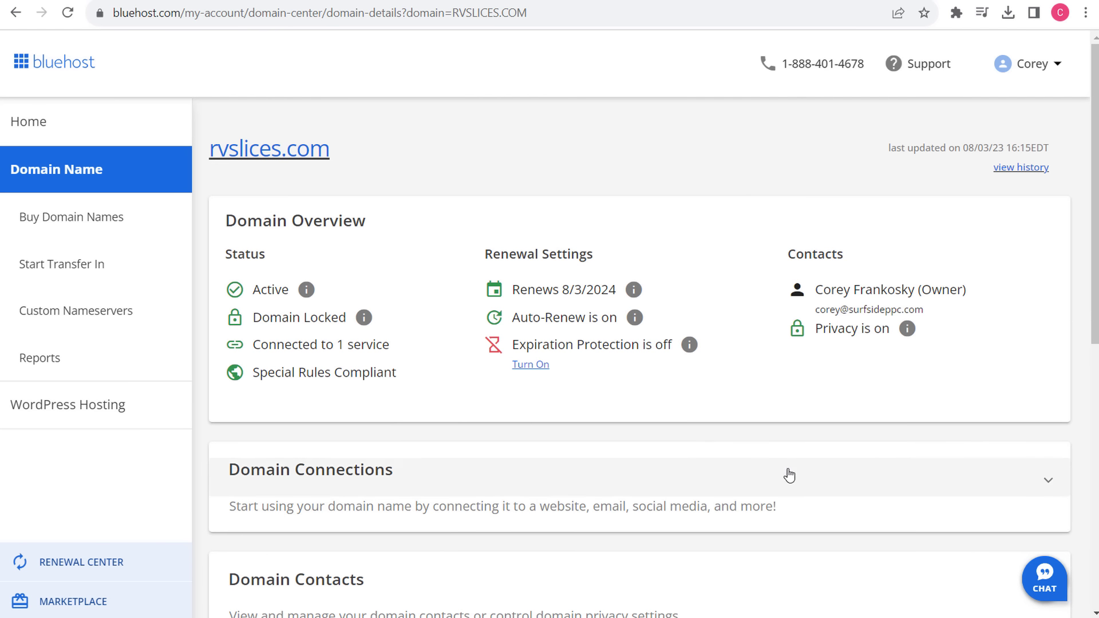
pyautogui.scroll(-9, 706, 436)
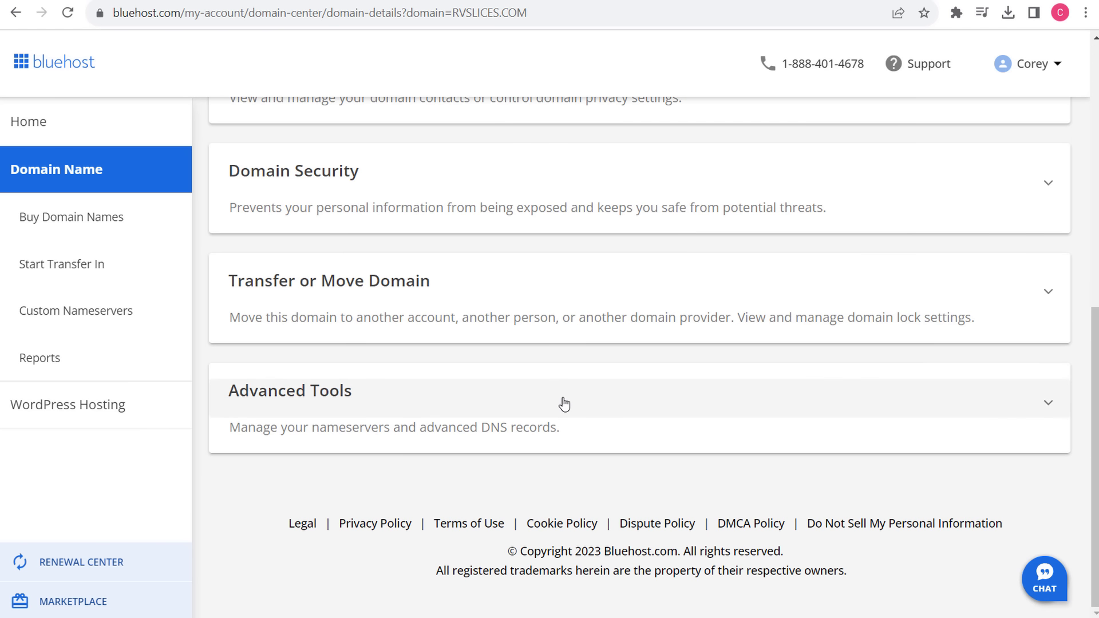
pyautogui.click(561, 402)
pyautogui.scroll(-1, 520, 375)
pyautogui.scroll(-1, 520, 373)
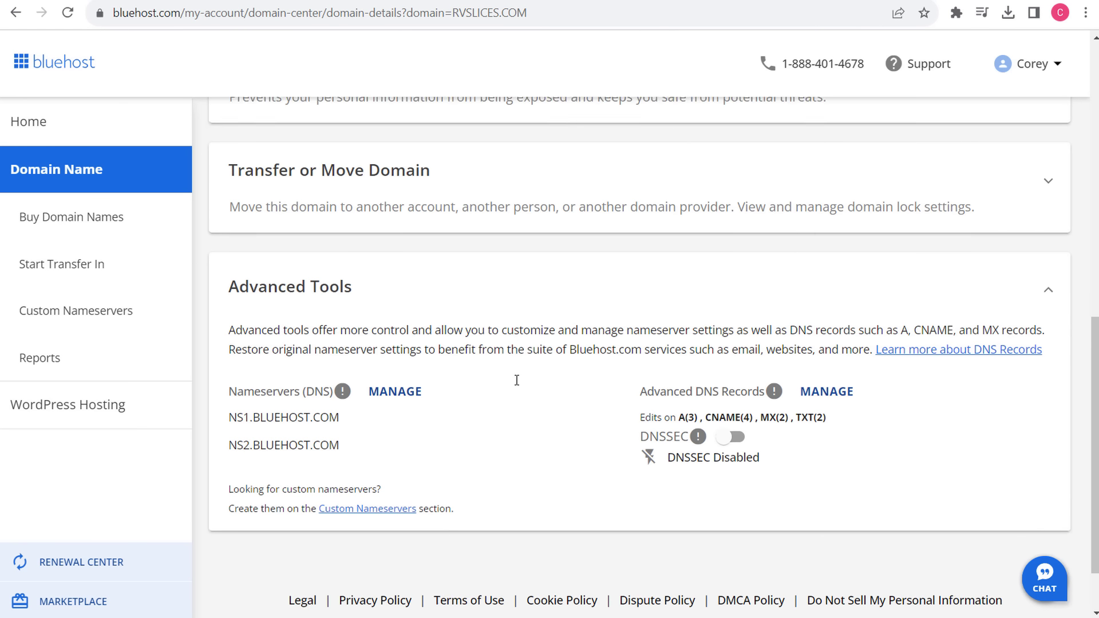
pyautogui.moveTo(239, 360); pyautogui.dragTo(449, 385)
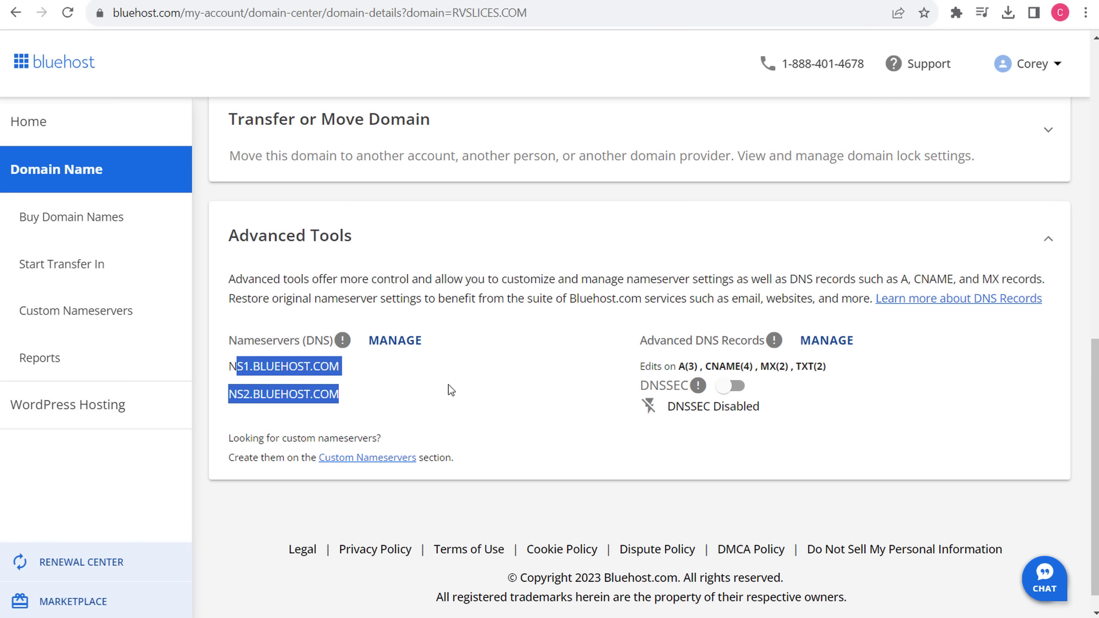
pyautogui.click(840, 344)
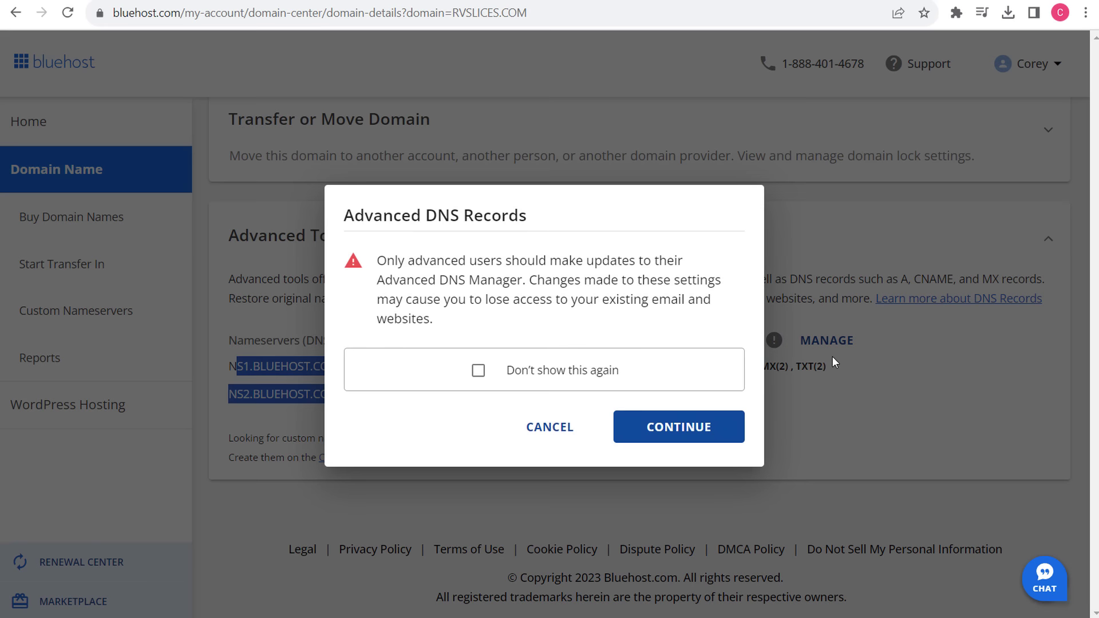
pyautogui.click(658, 427)
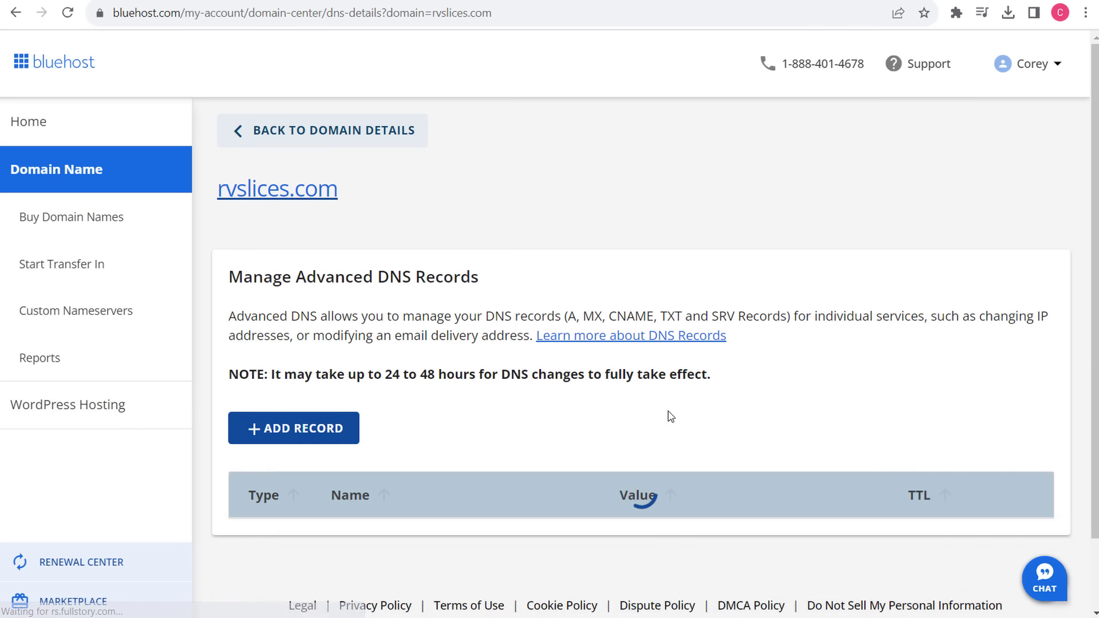
# - Compare the mail, @ and ftp record IPs against the server's shared IP
pyautogui.scroll(-5, 798, 397)
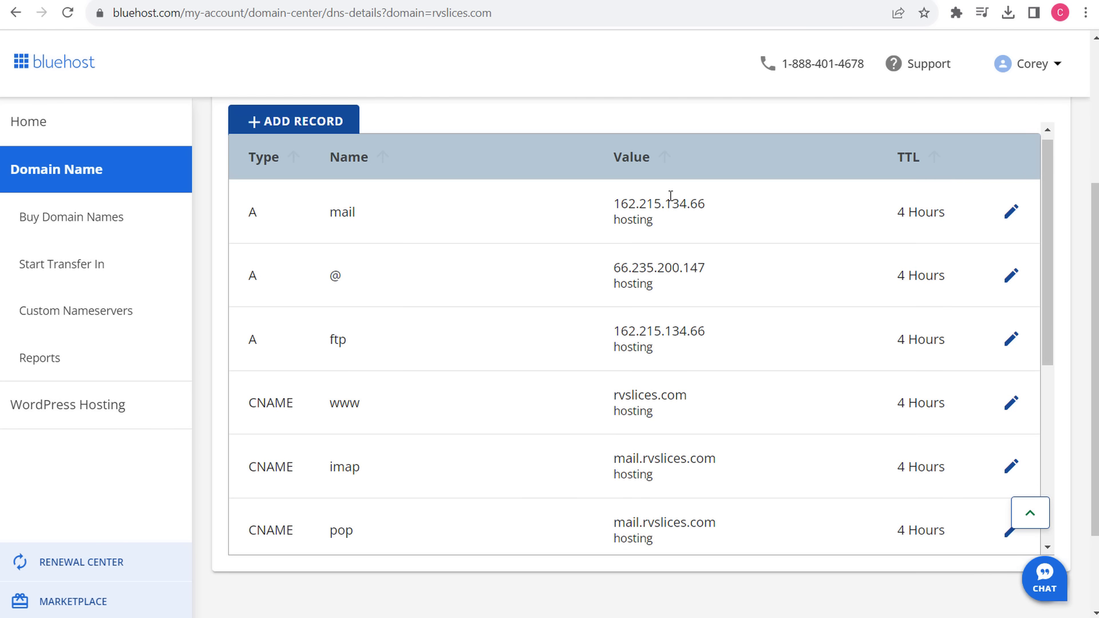
pyautogui.moveTo(709, 208); pyautogui.dragTo(297, 216)
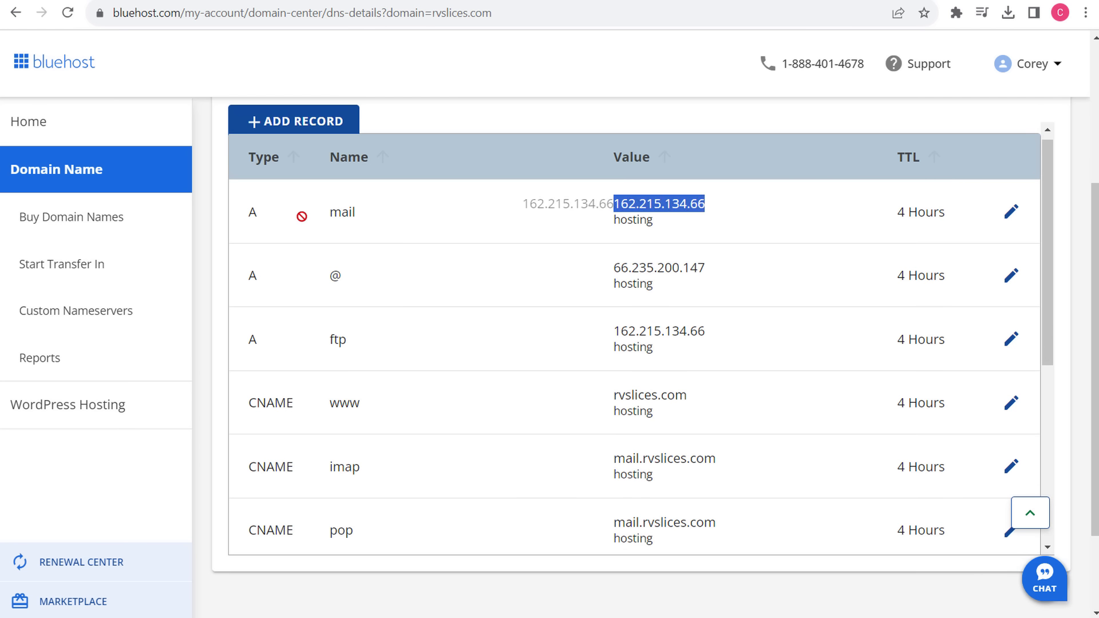
pyautogui.click(335, 277)
pyautogui.moveTo(354, 343); pyautogui.dragTo(328, 341)
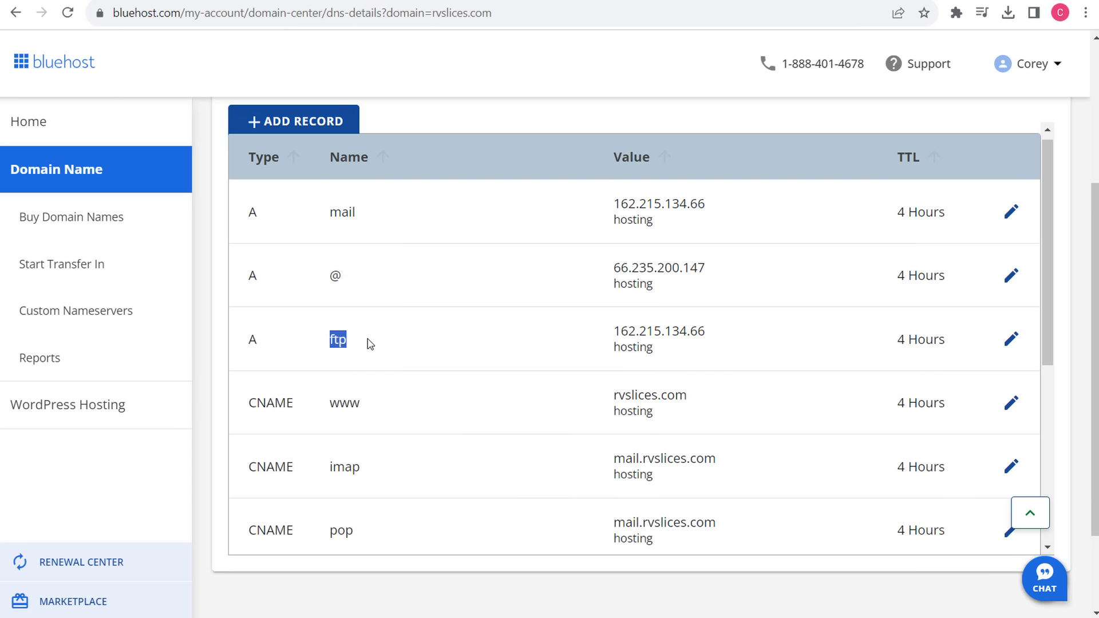
pyautogui.click(591, 61)
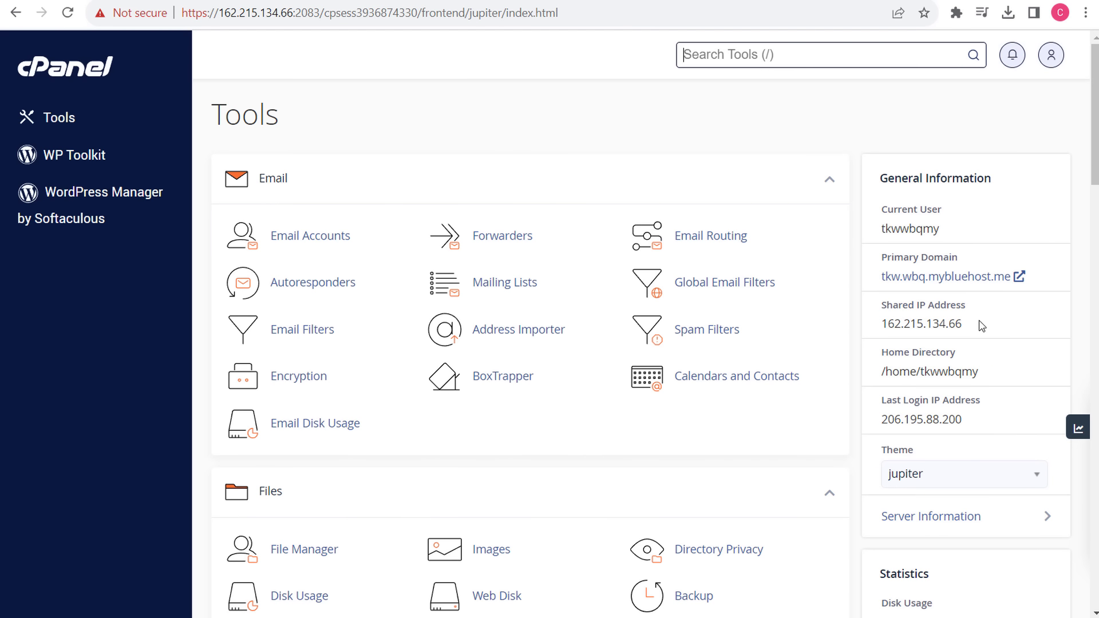
pyautogui.moveTo(973, 324); pyautogui.dragTo(877, 325)
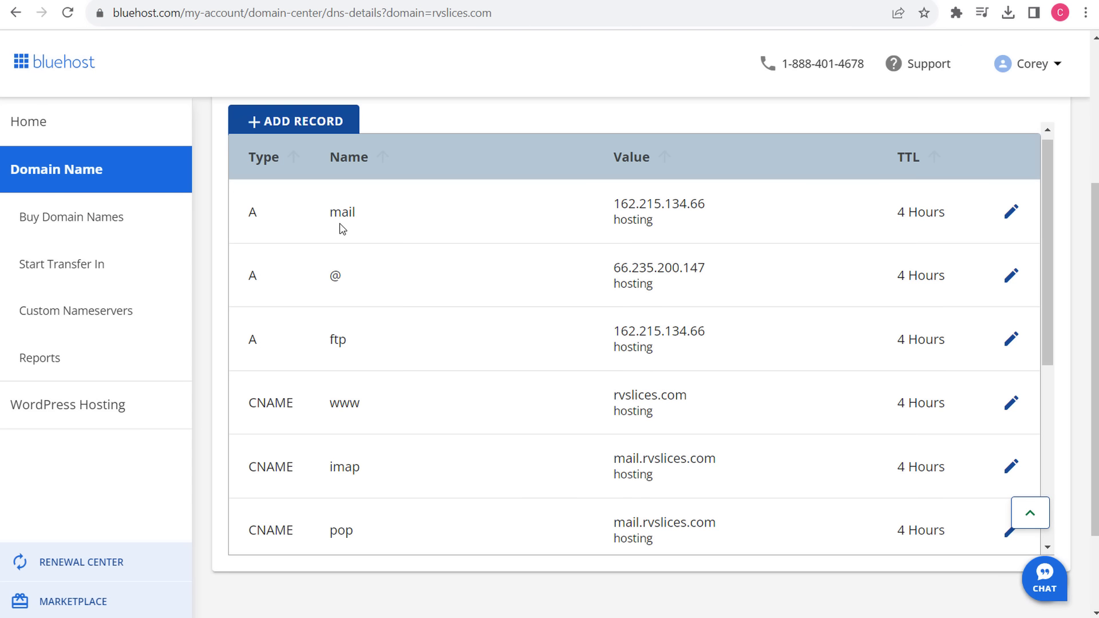
# - Set the mail A record's TTL to 15 Minutes
pyautogui.click(1011, 212)
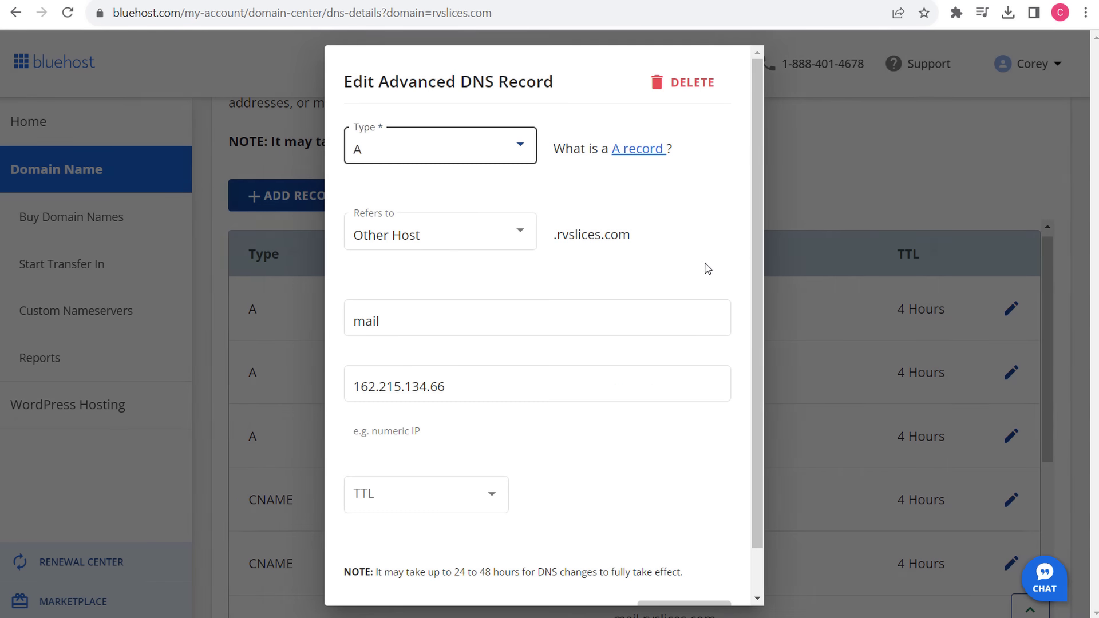
pyautogui.moveTo(487, 386); pyautogui.dragTo(311, 393)
pyautogui.hotkey('ctrl', 'c')
pyautogui.press('Right')
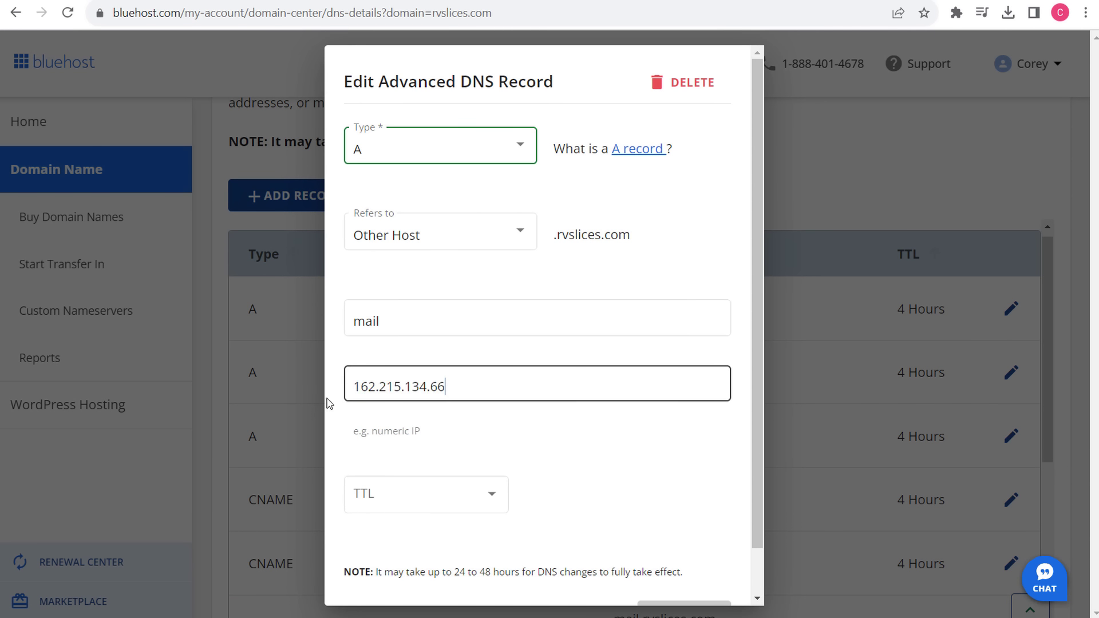
pyautogui.click(481, 509)
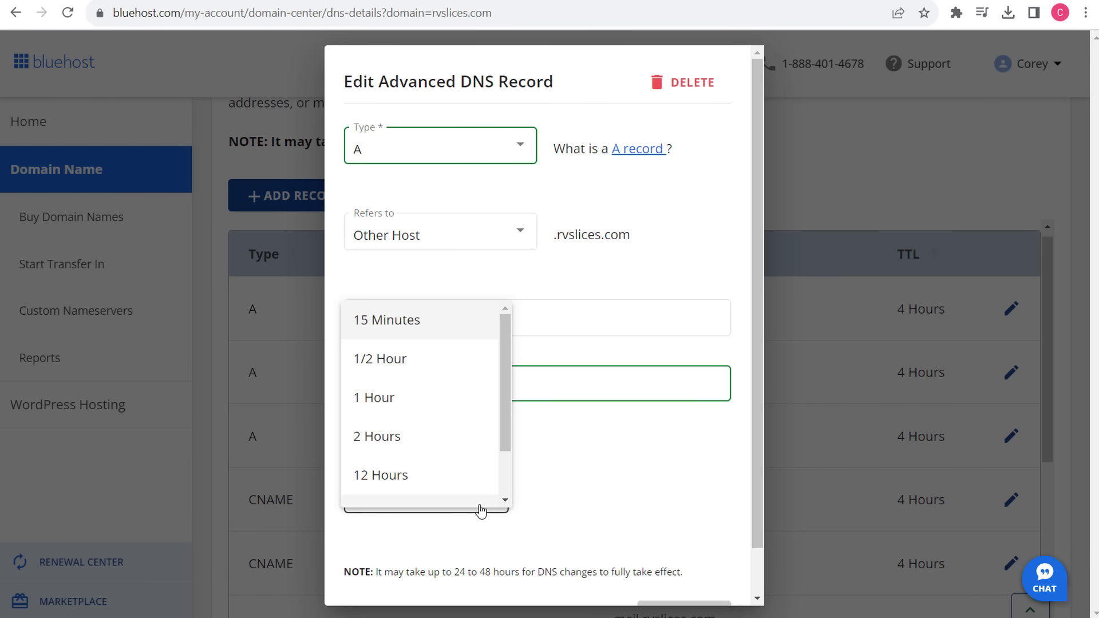
pyautogui.click(427, 324)
pyautogui.scroll(-1, 628, 521)
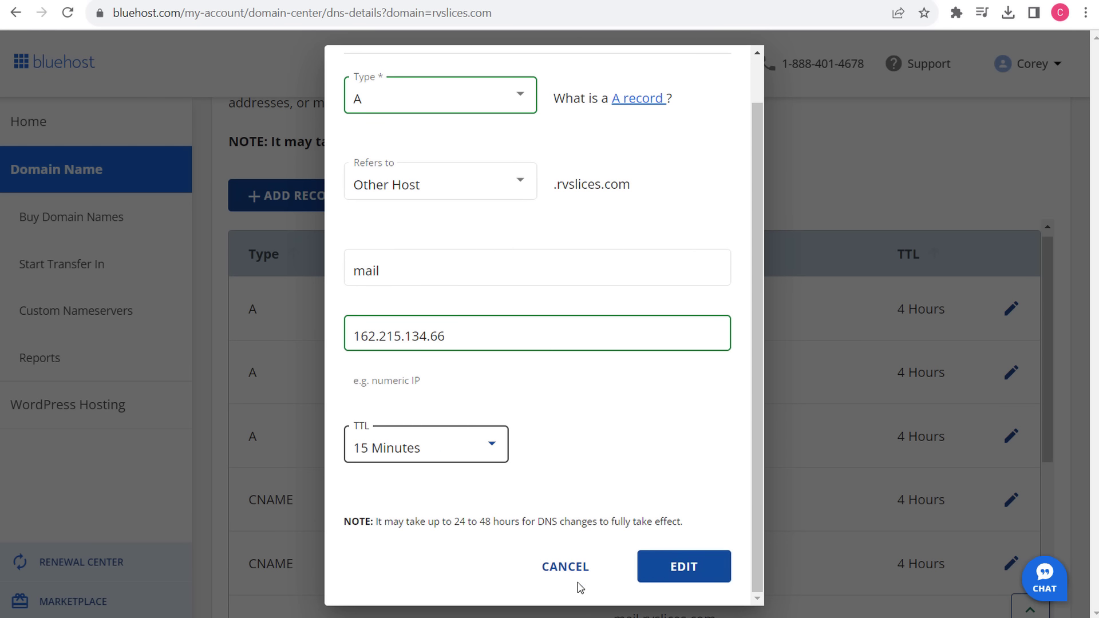
pyautogui.click(699, 572)
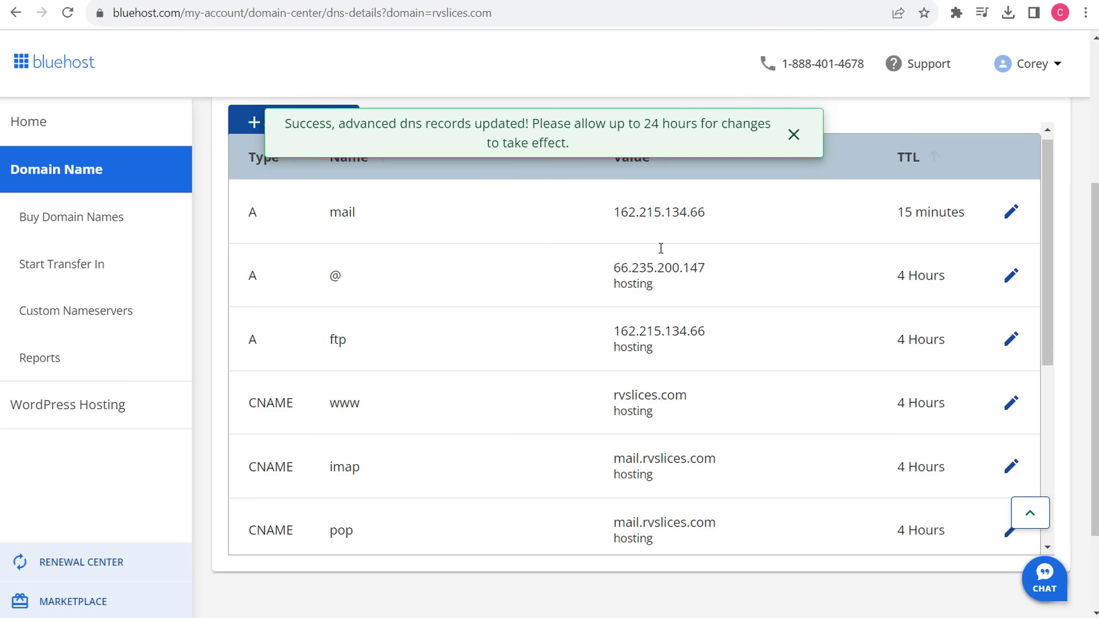
# - Point the @ record to 162.215.134.66 with a 15-minute TTL
pyautogui.click(1011, 276)
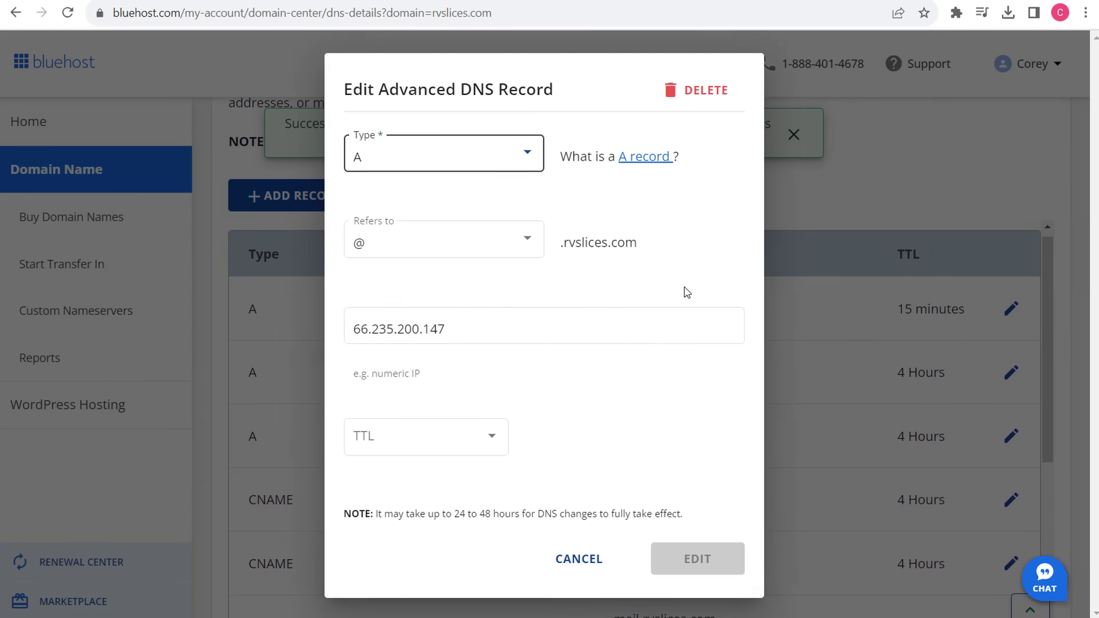
pyautogui.click(692, 327)
pyautogui.hotkey('ctrl', 'a')
pyautogui.hotkey('ctrl', 'v')
pyautogui.click(454, 437)
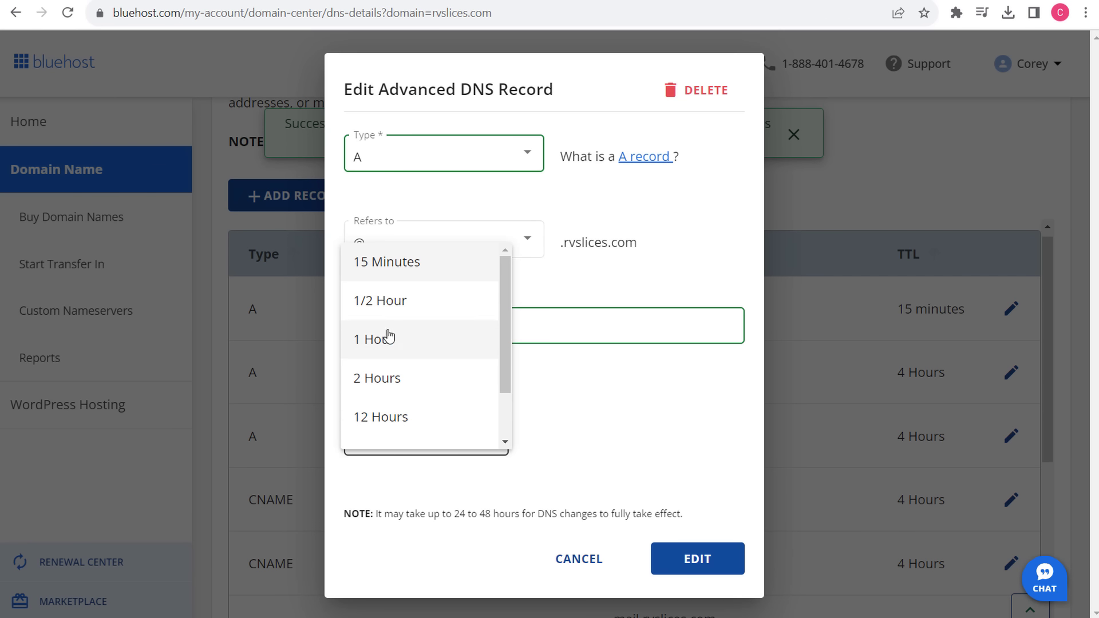
pyautogui.click(369, 256)
pyautogui.click(695, 565)
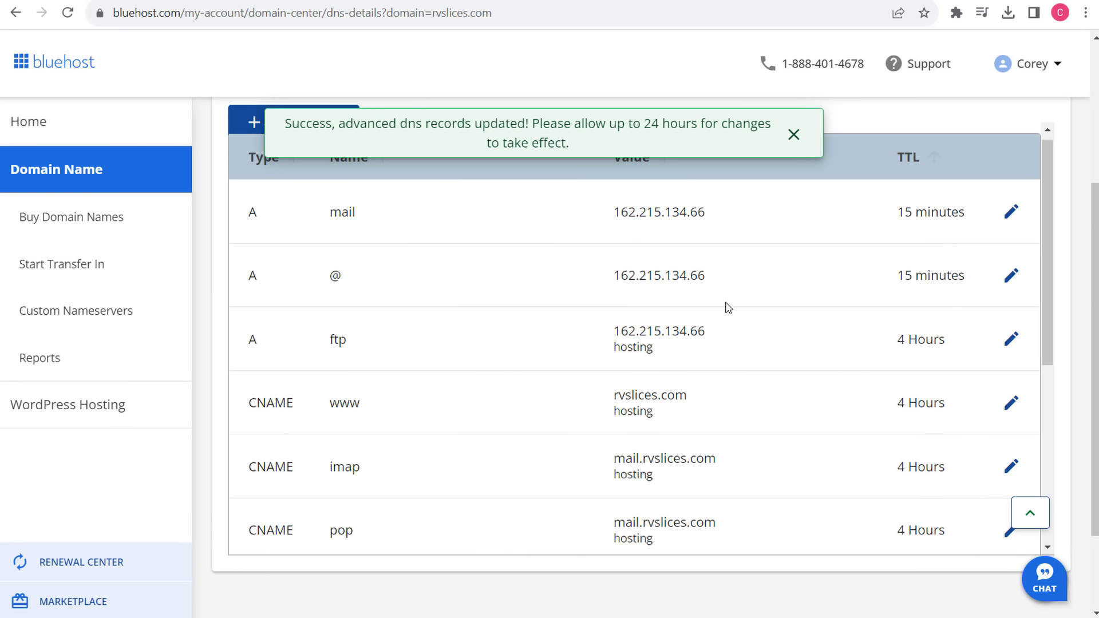
# - Set the ftp A record's TTL to 15 Minutes
pyautogui.moveTo(720, 341); pyautogui.dragTo(593, 339)
pyautogui.click(1011, 343)
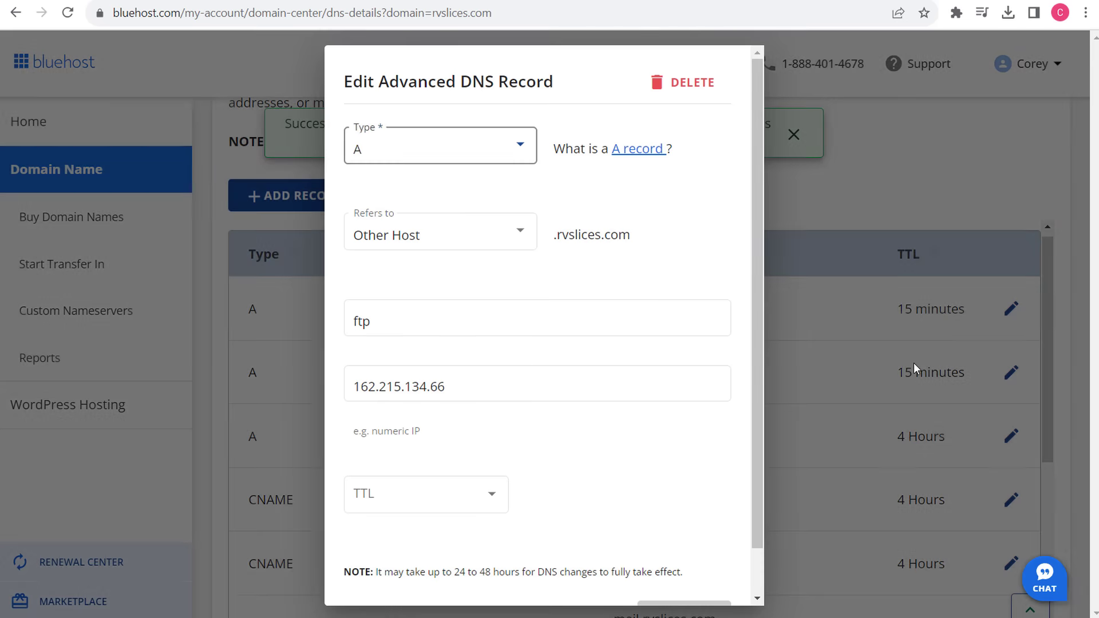
pyautogui.scroll(-2, 582, 483)
pyautogui.click(445, 441)
pyautogui.click(417, 276)
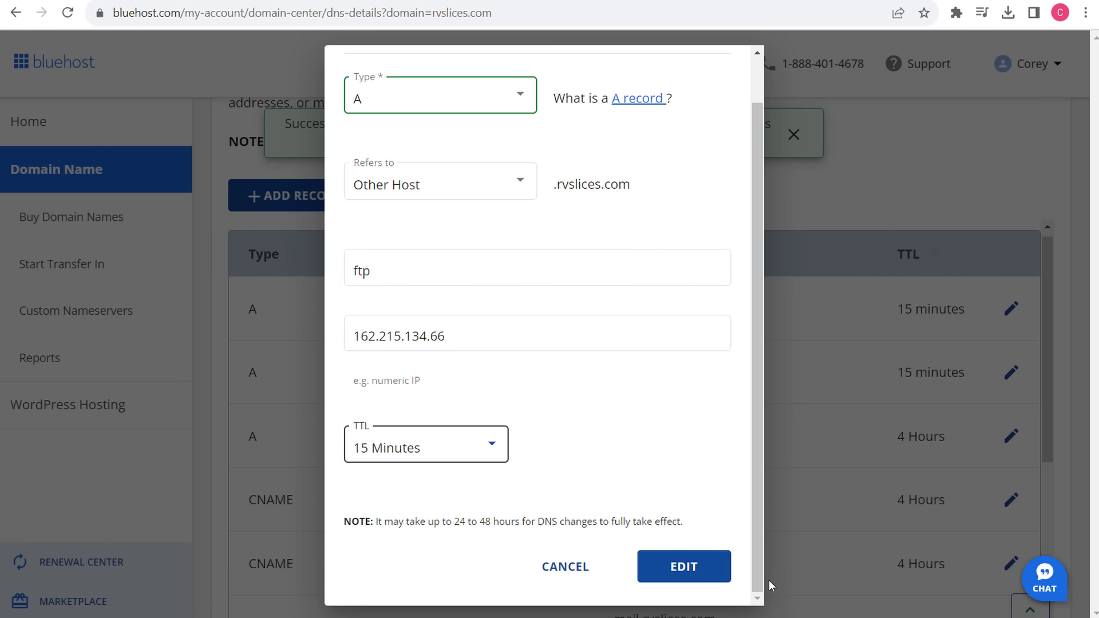
pyautogui.click(716, 558)
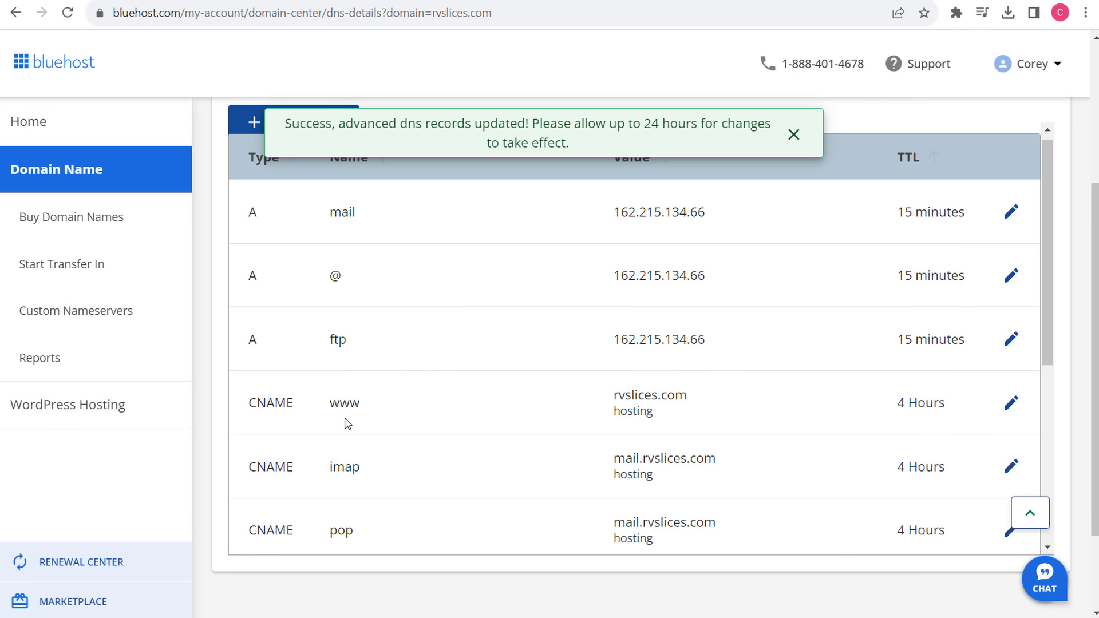
# - Set the www CNAME record's TTL to 15 Minutes
pyautogui.moveTo(328, 407); pyautogui.dragTo(677, 398)
pyautogui.click(1011, 404)
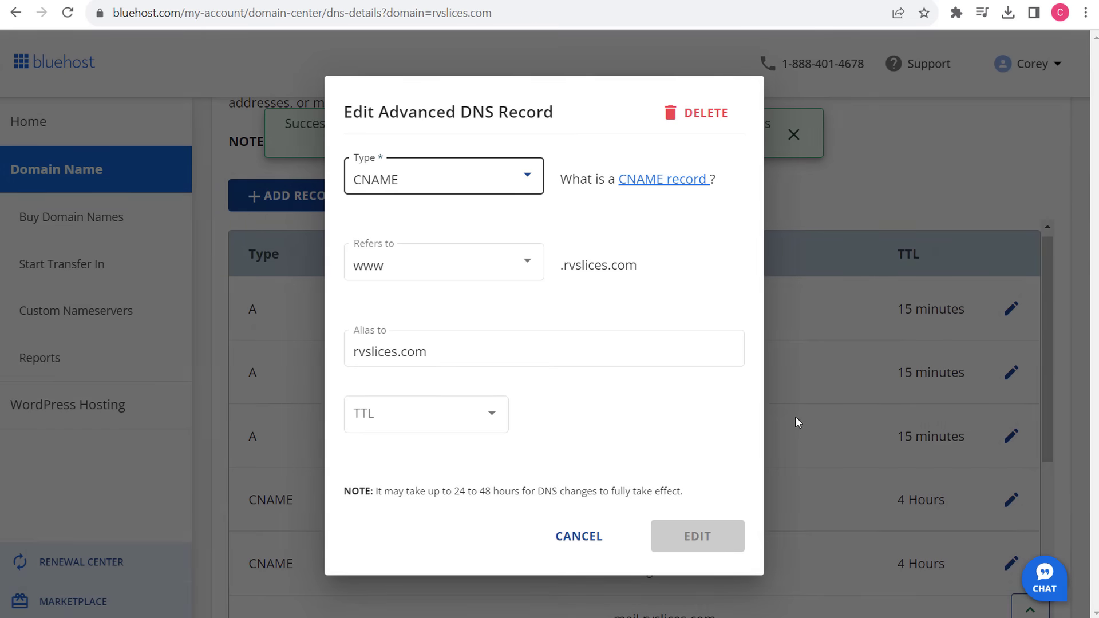
pyautogui.click(429, 436)
pyautogui.click(375, 422)
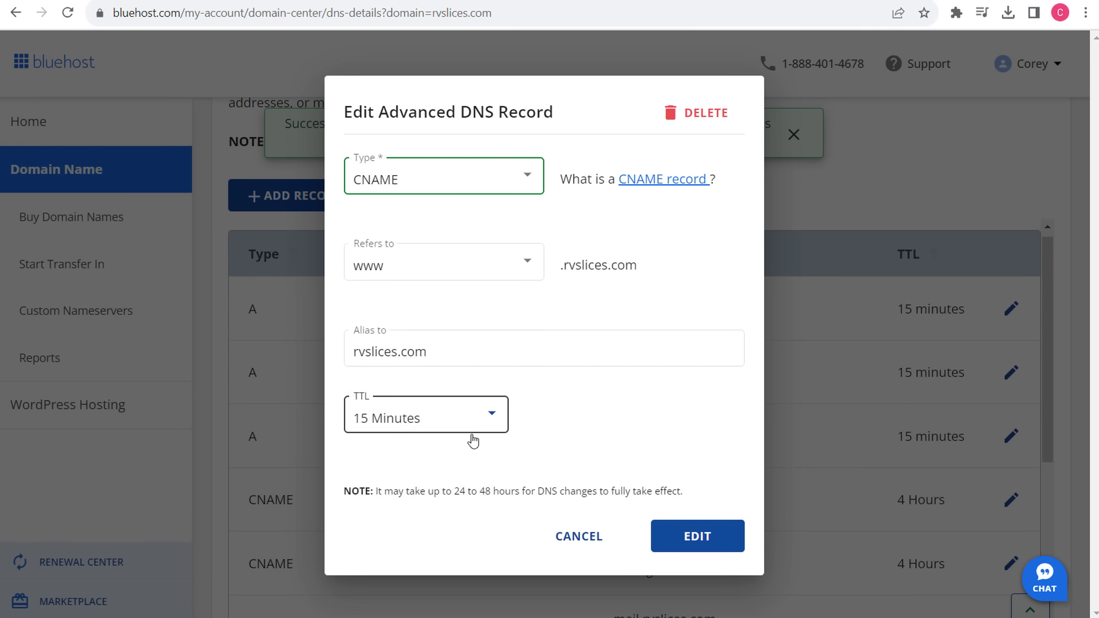
pyautogui.click(701, 536)
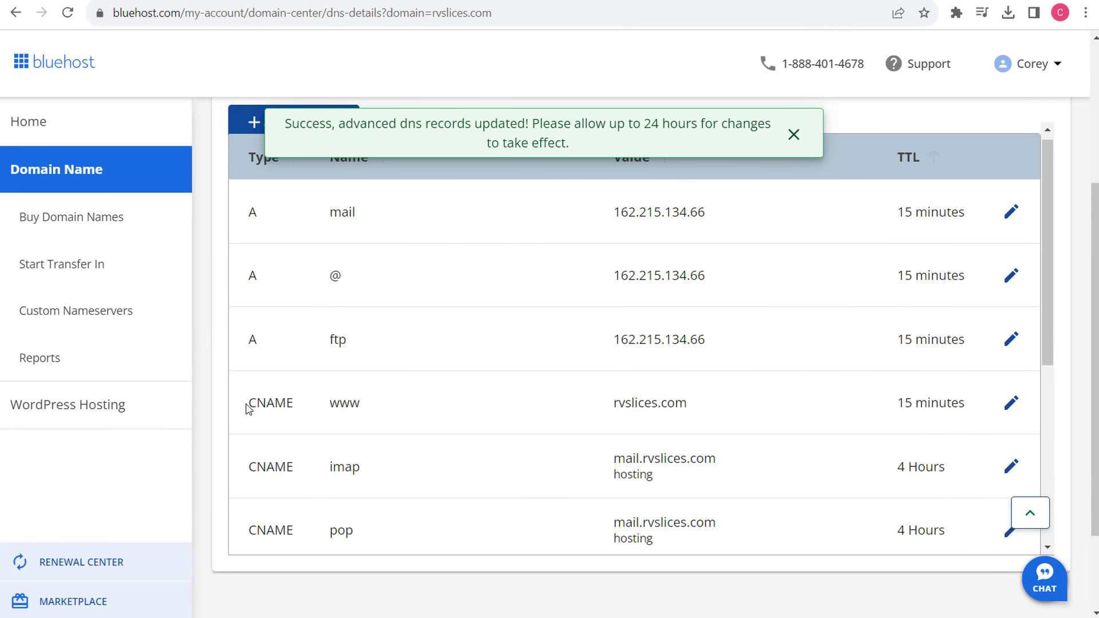
pyautogui.moveTo(247, 407); pyautogui.dragTo(925, 395)
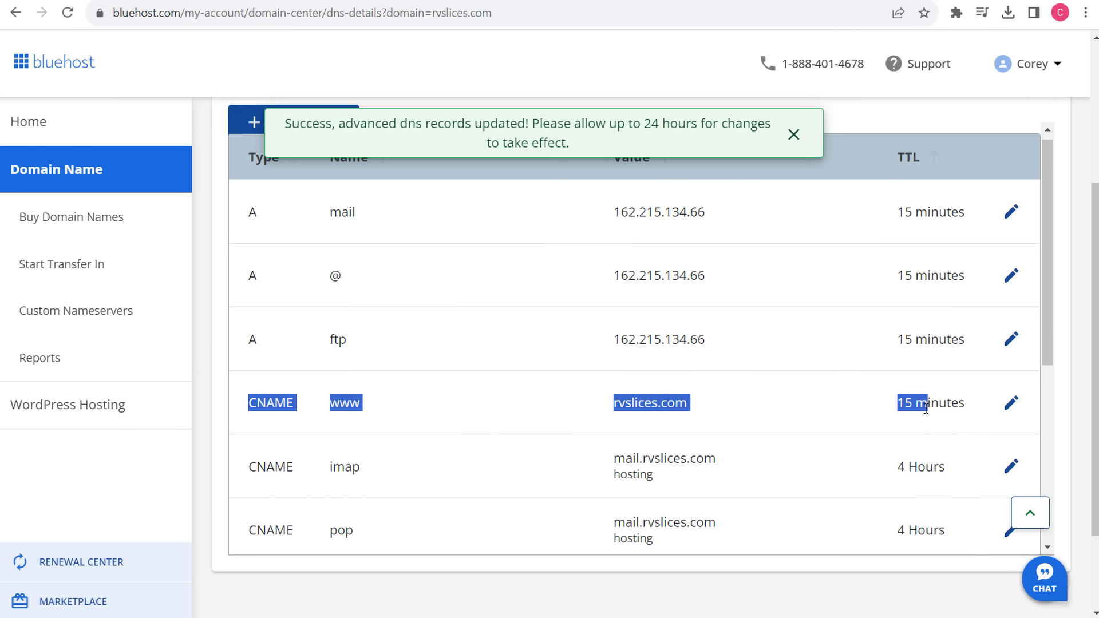
pyautogui.click(926, 407)
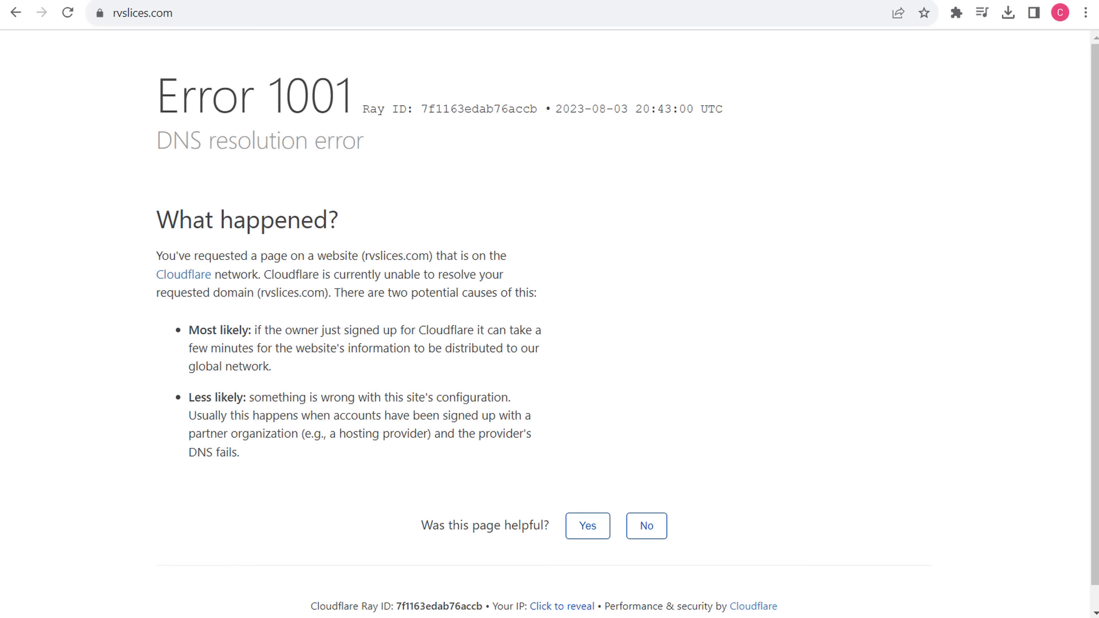
# - Reload and visit rvslices.com/wp-admin, which still returns Cloudflare Error 1001
pyautogui.click(68, 15)
pyautogui.click(190, 13)
pyautogui.press('Return')
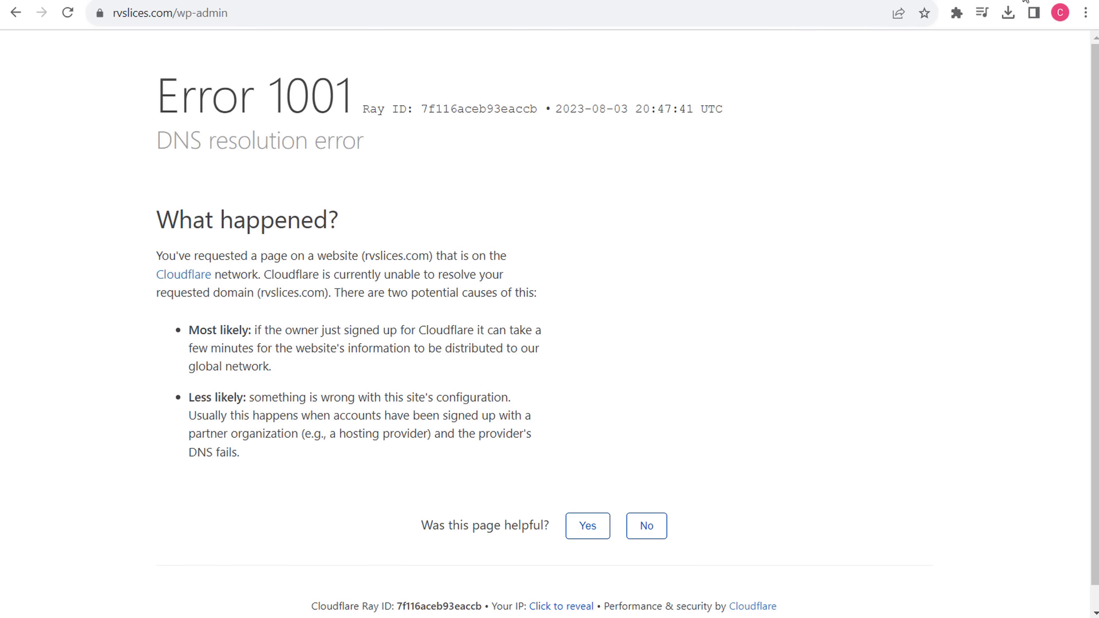
pyautogui.click(1086, 12)
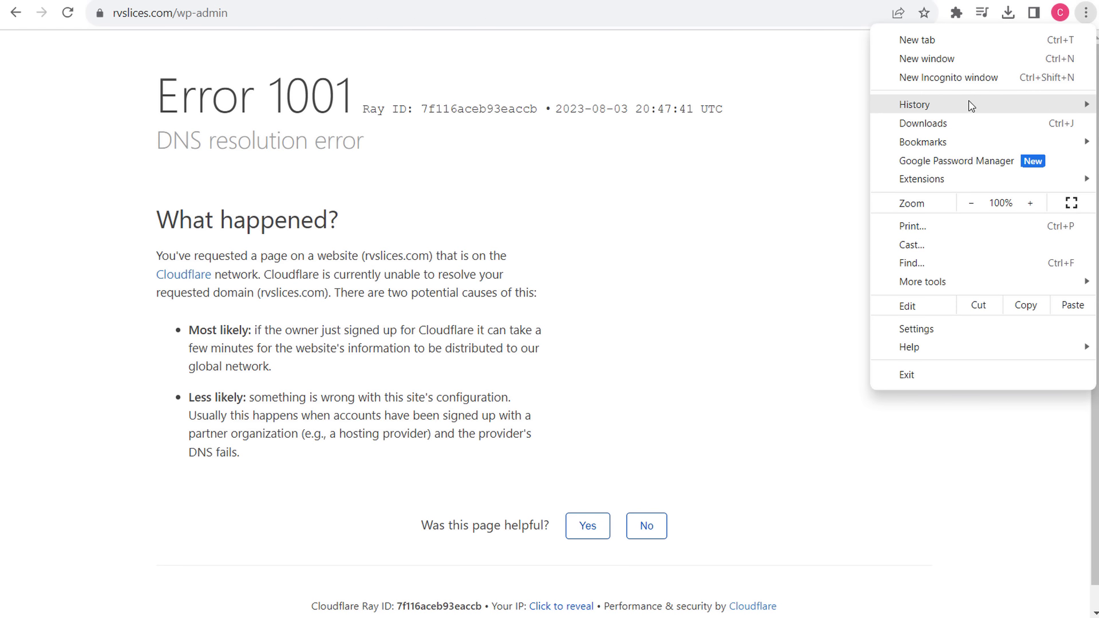
# - Bring up Chrome's advanced Clear browsing data options from the History page
pyautogui.moveTo(971, 104)
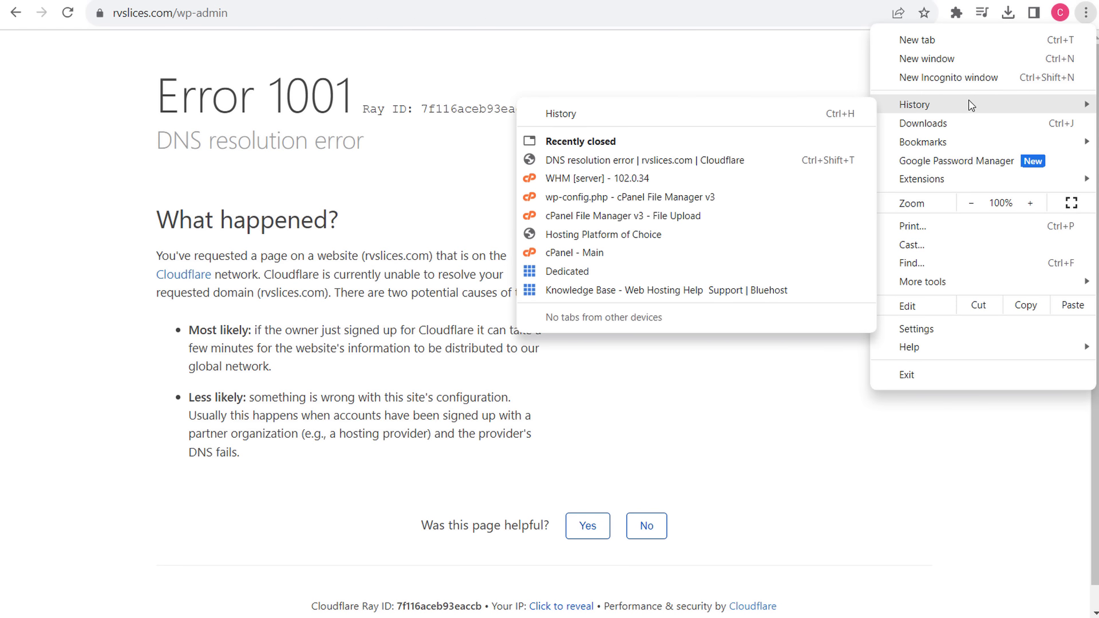
pyautogui.click(658, 114)
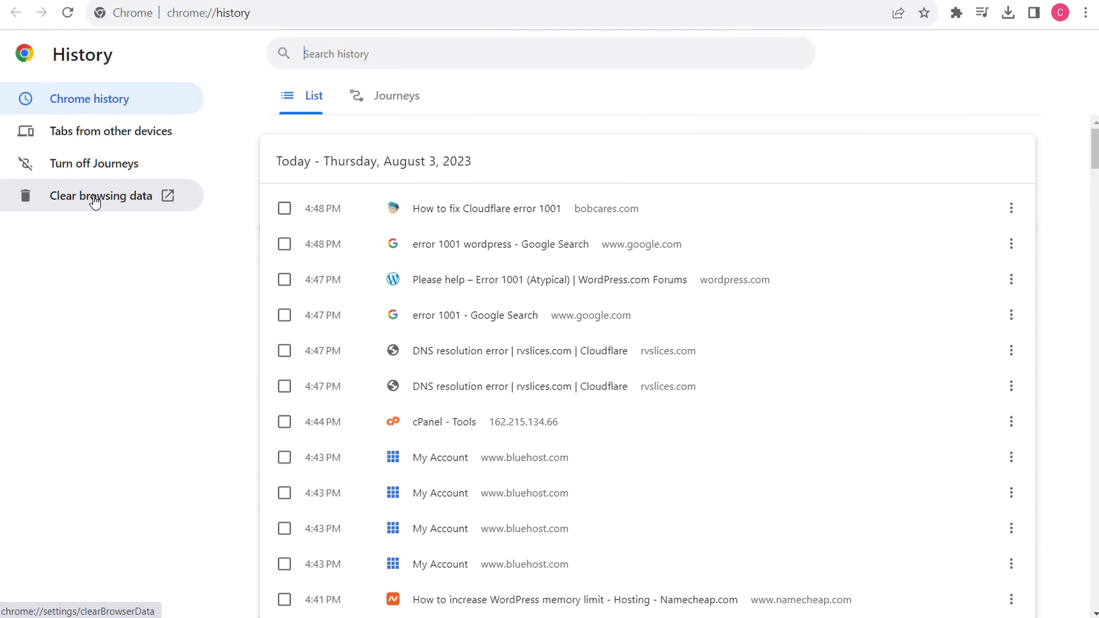
pyautogui.click(132, 196)
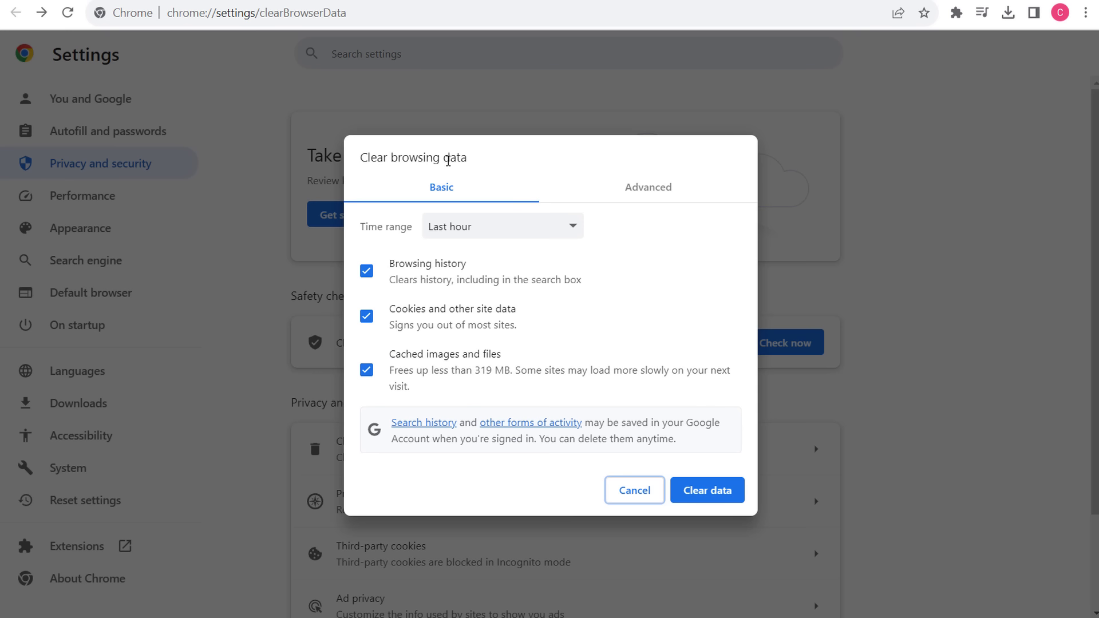
pyautogui.click(612, 194)
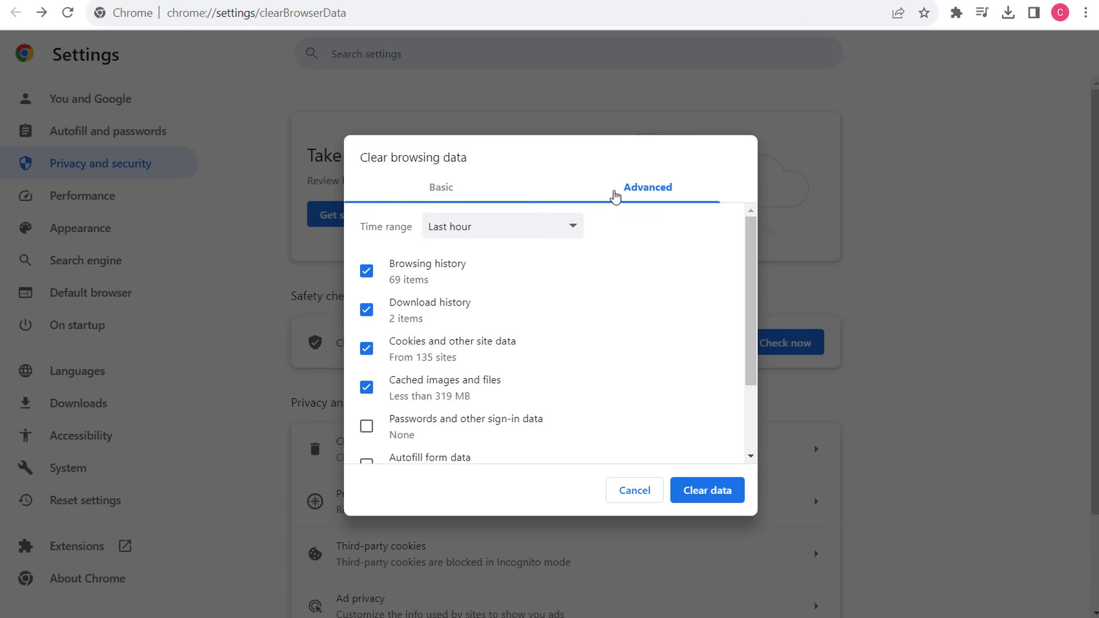
# - Clear all data types, including passwords, autofill, site settings and hosted app data, for All time
pyautogui.scroll(-1, 620, 304)
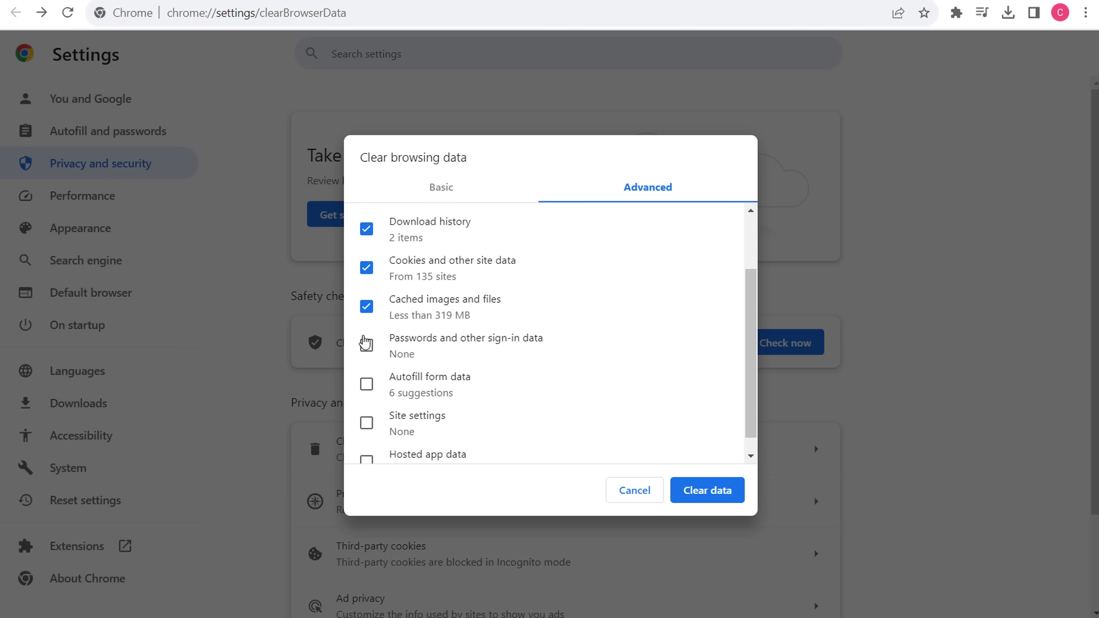
pyautogui.click(365, 346)
pyautogui.click(367, 384)
pyautogui.click(366, 423)
pyautogui.scroll(-1, 366, 415)
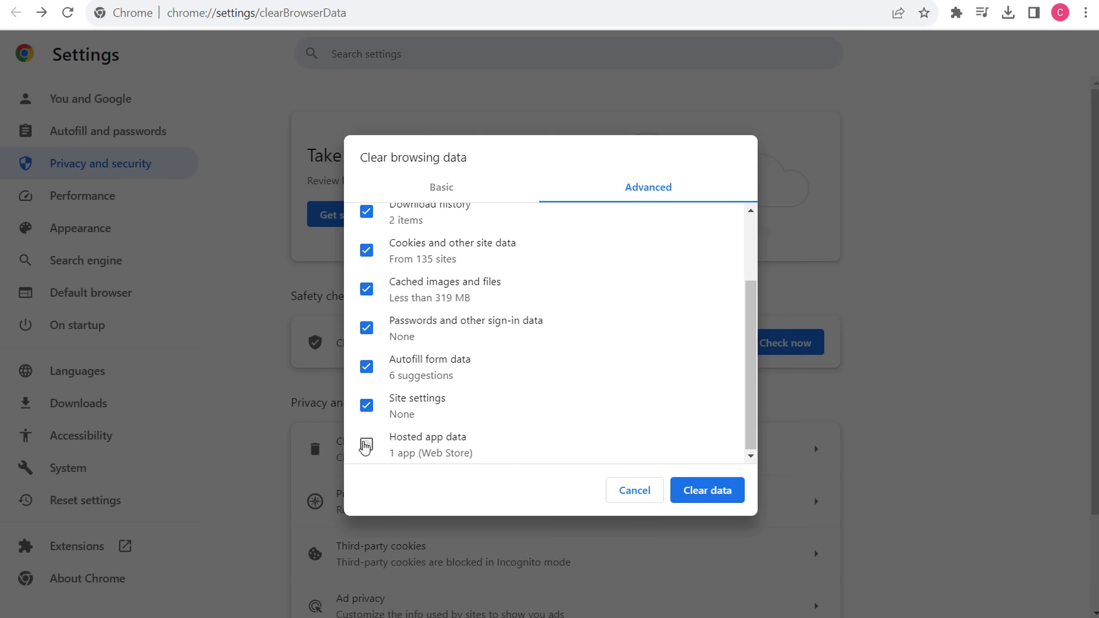
pyautogui.click(366, 444)
pyautogui.scroll(3, 493, 244)
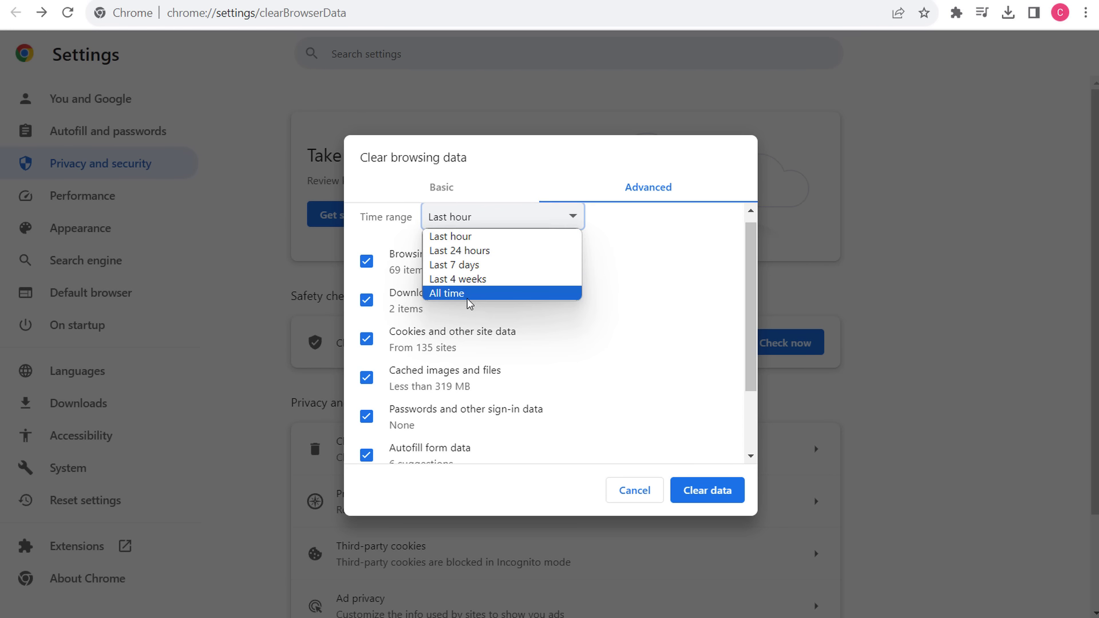
pyautogui.click(468, 294)
pyautogui.click(742, 493)
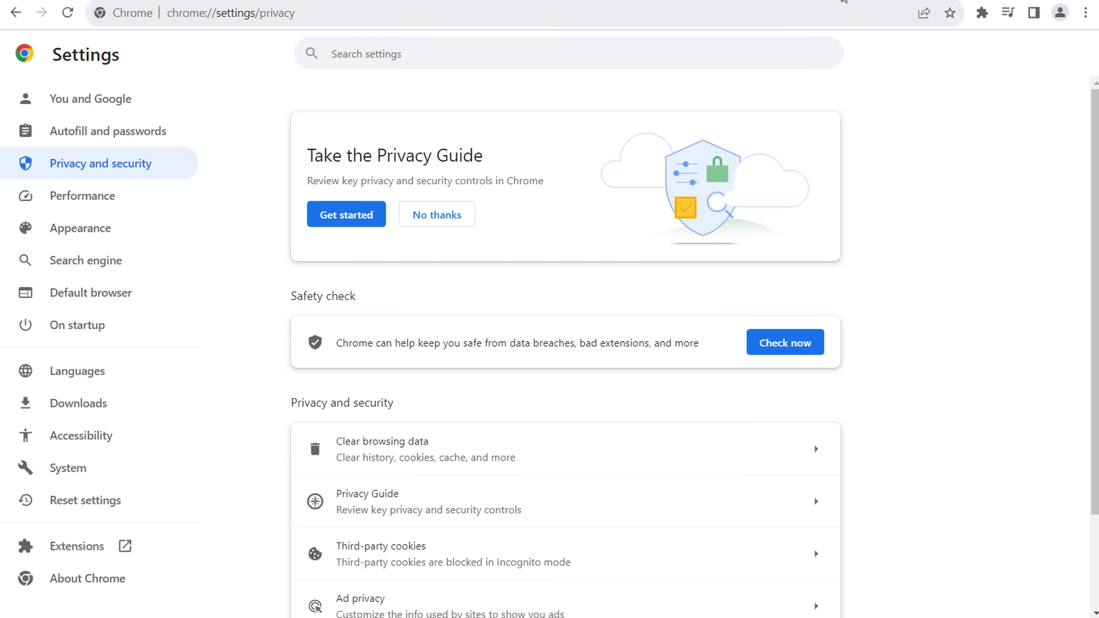
pyautogui.hotkey('ctrl', 'h')
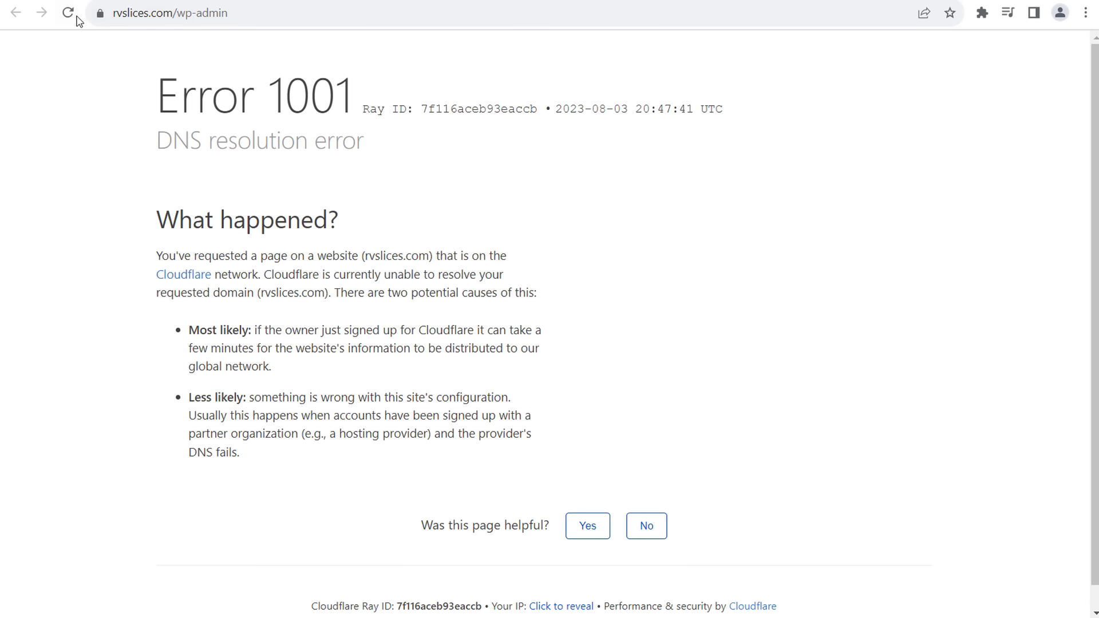
# - Reload rvslices.com/wp-admin and proceed past the certificate warning to the WordPress installer
pyautogui.click(70, 15)
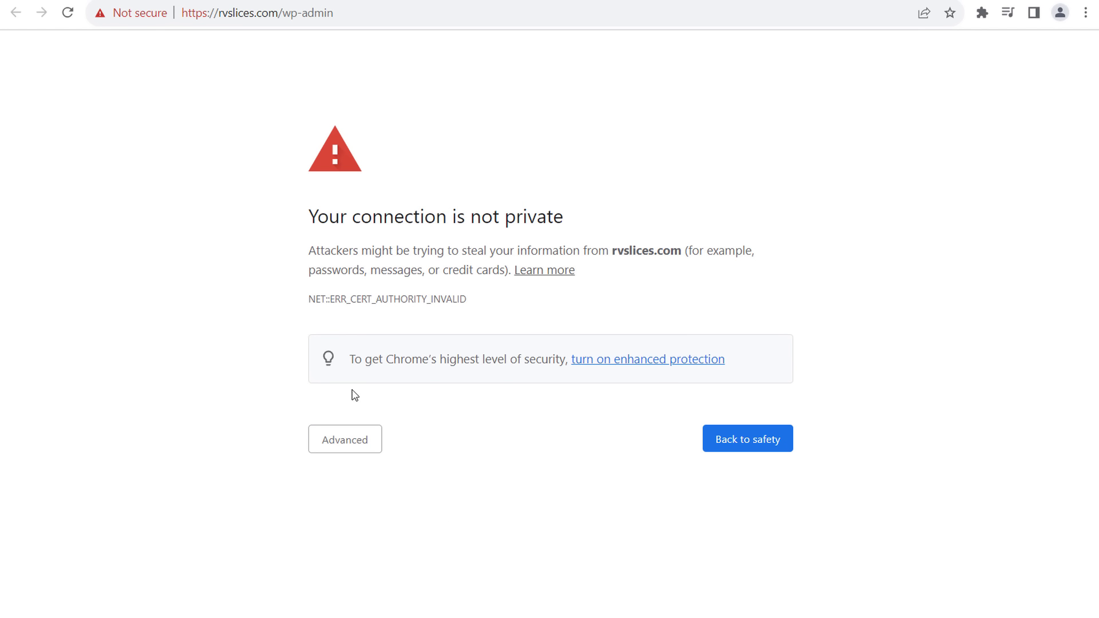
pyautogui.click(322, 446)
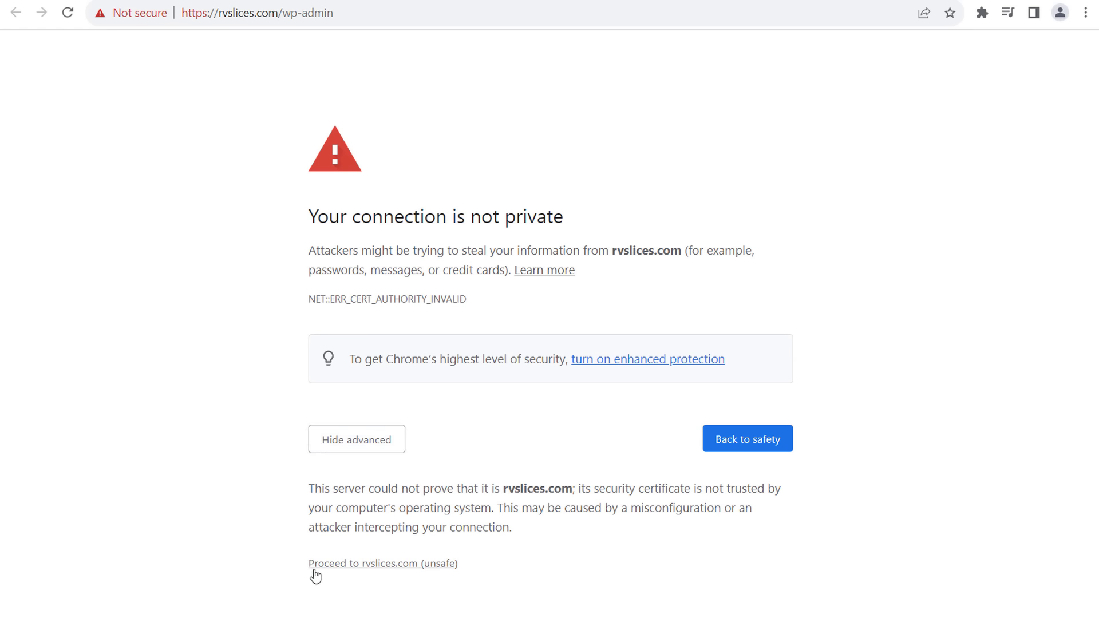
pyautogui.click(387, 566)
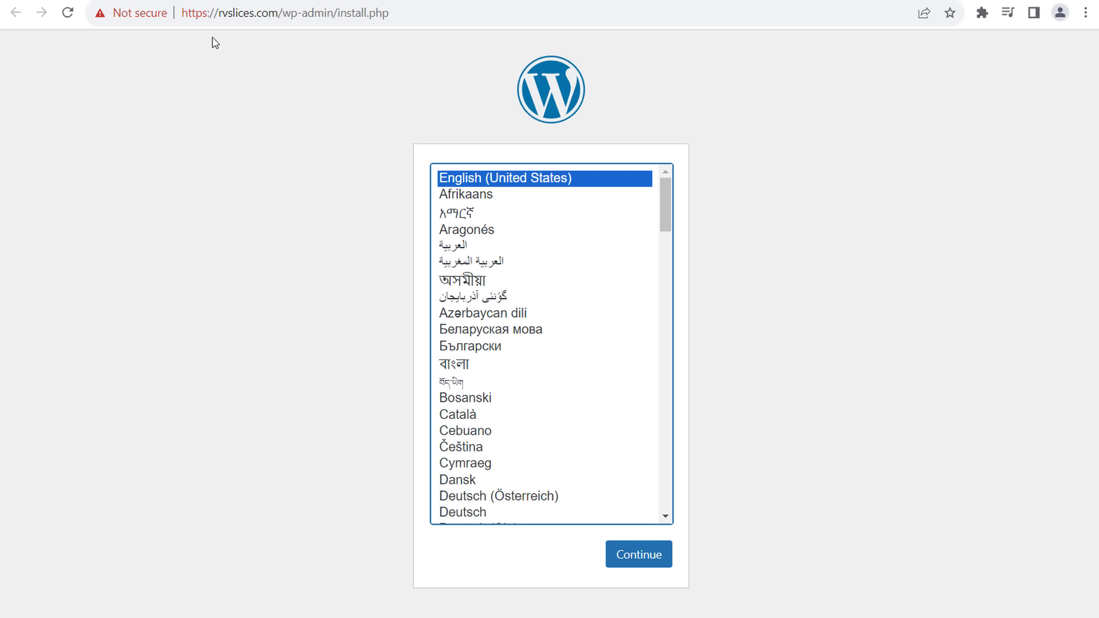
# - Continue in English (United States), entering site title RV Slices and admin username rvslices
pyautogui.click(631, 564)
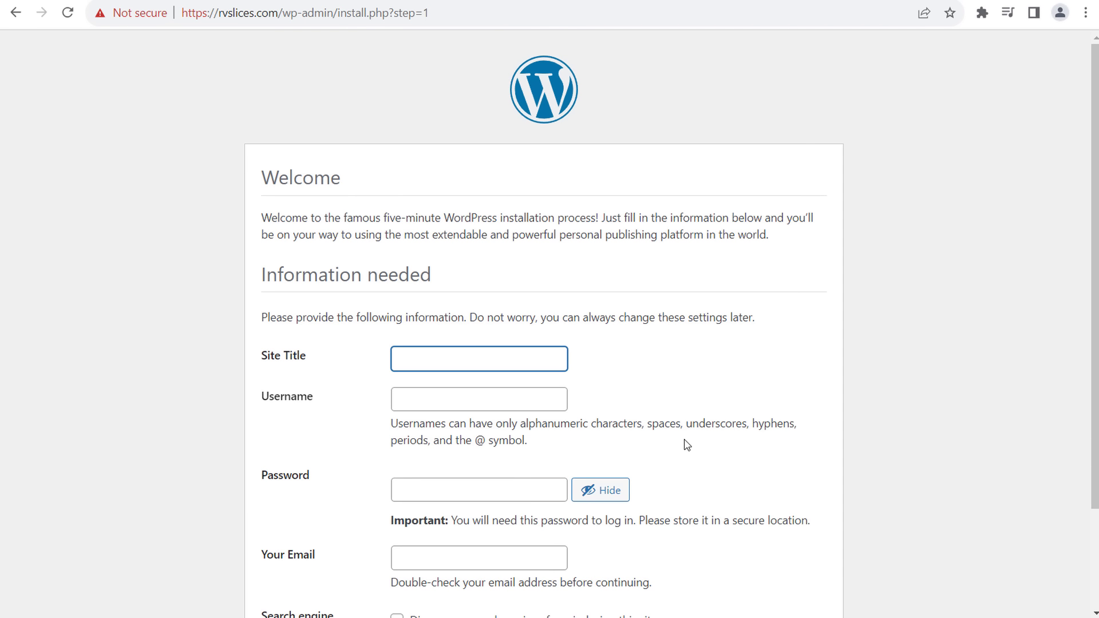
pyautogui.scroll(-1, 456, 306)
pyautogui.click(463, 275)
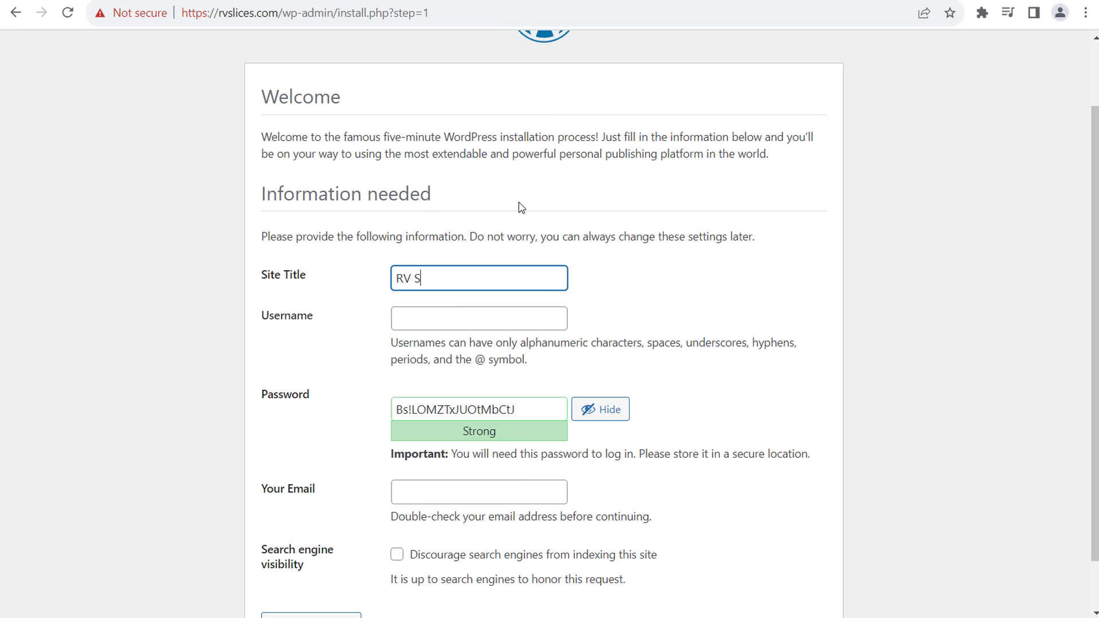
pyautogui.click(501, 322)
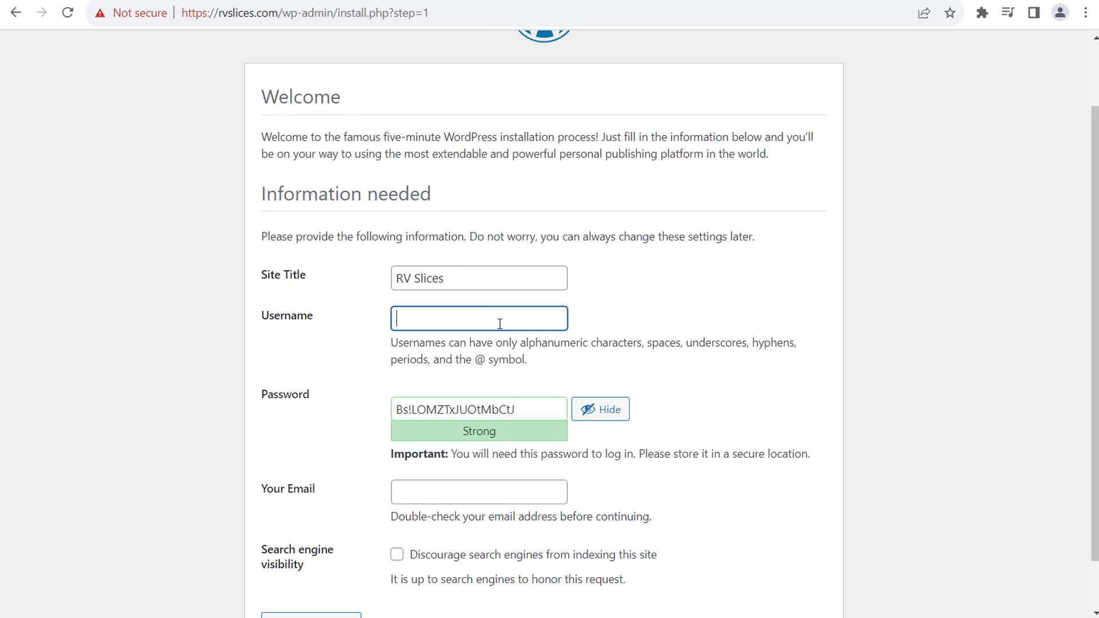
pyautogui.click(637, 291)
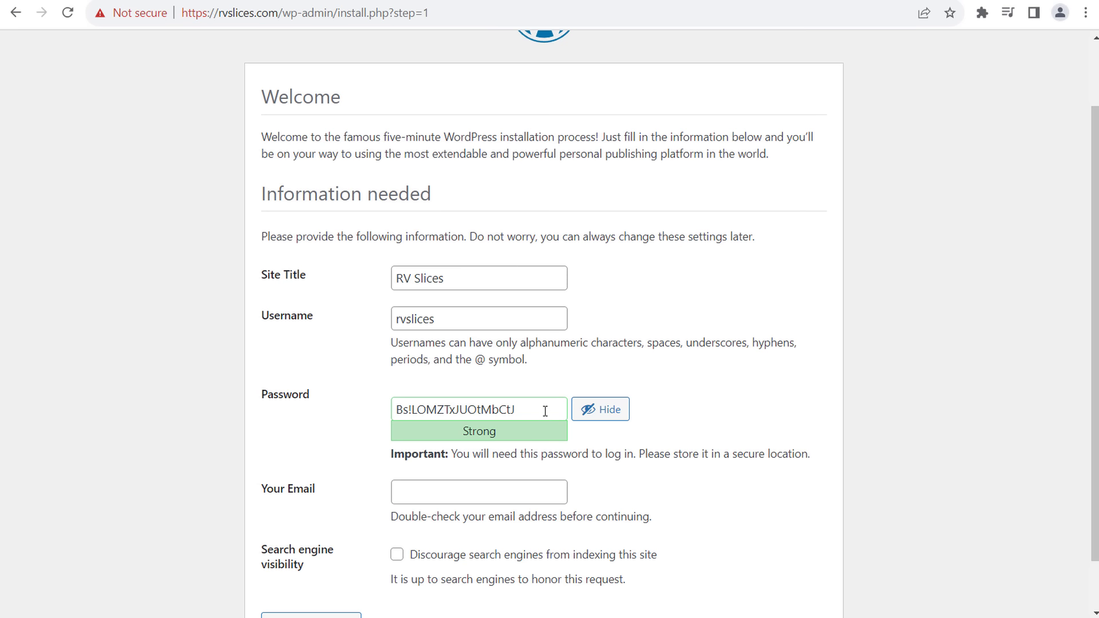
# - Replace the generated admin password with a new, medium-strength password
pyautogui.click(584, 418)
pyautogui.moveTo(535, 409); pyautogui.dragTo(311, 429)
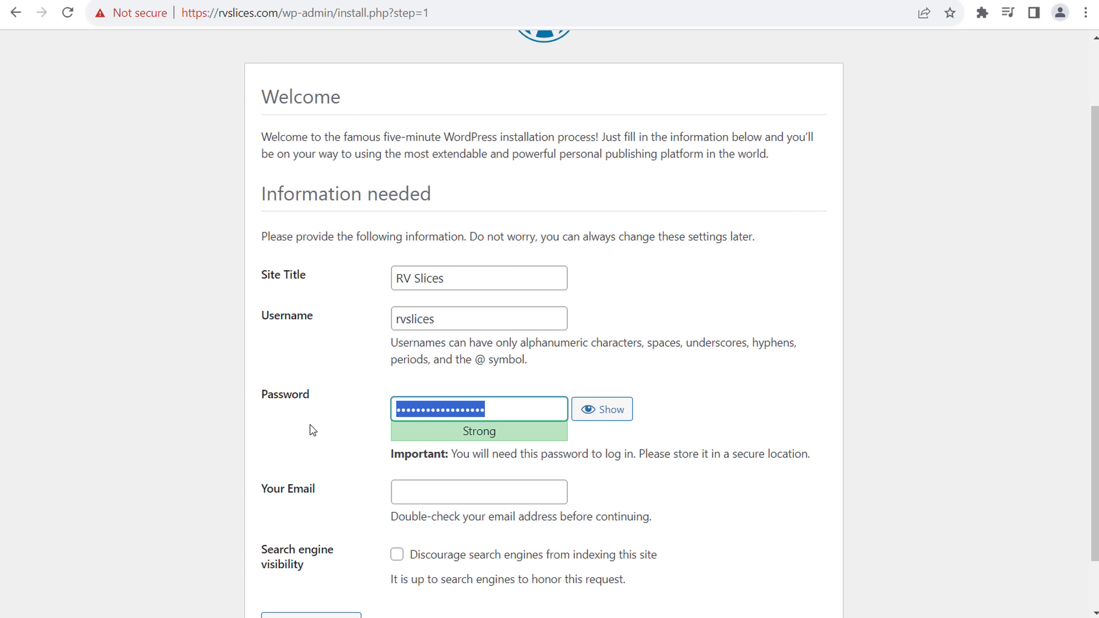
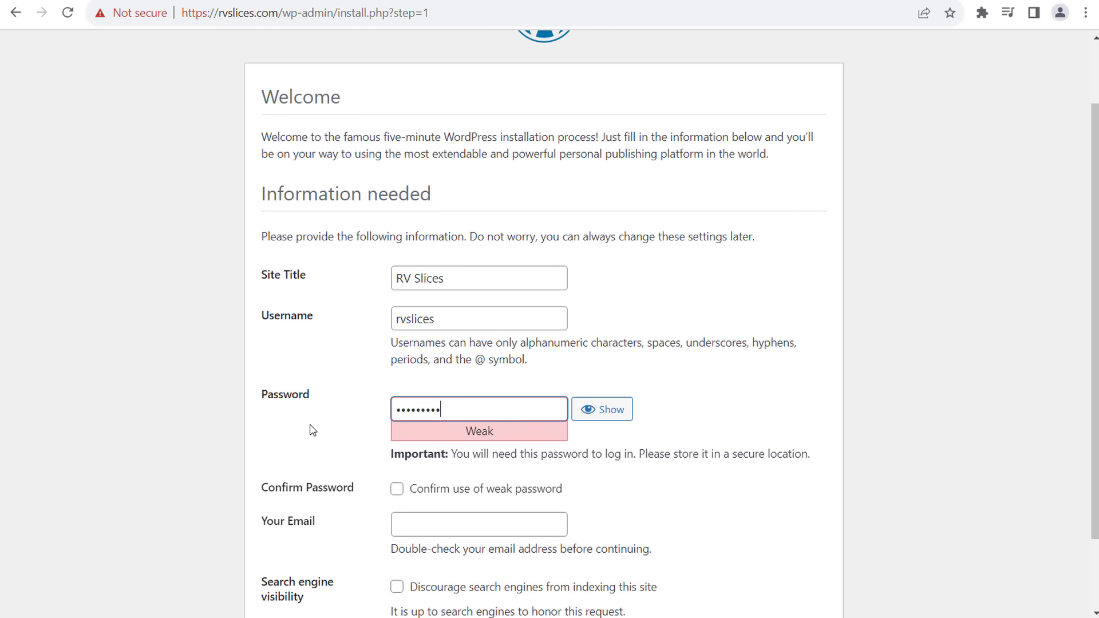
pyautogui.click(288, 316)
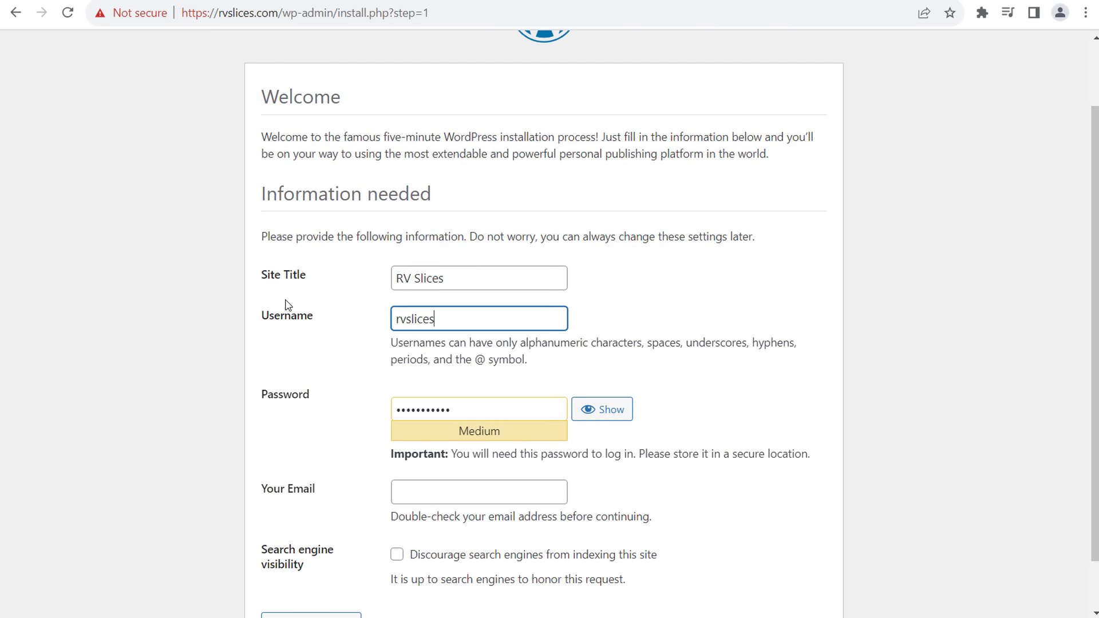
pyautogui.click(282, 275)
# - Fill in the admin's e-mail address and submit the installation form
pyautogui.click(406, 491)
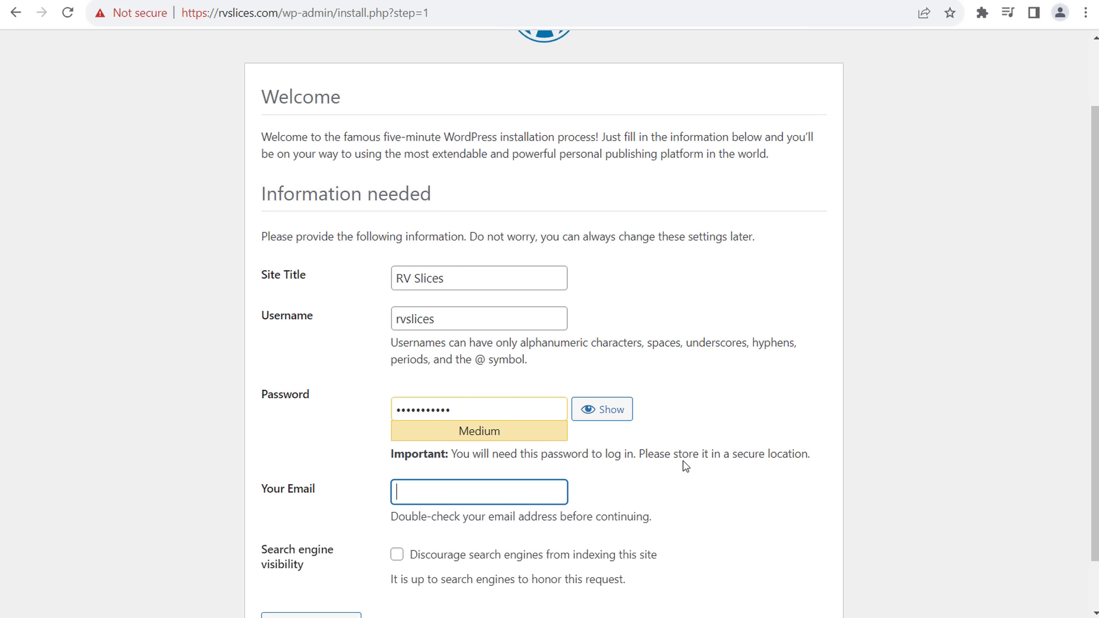
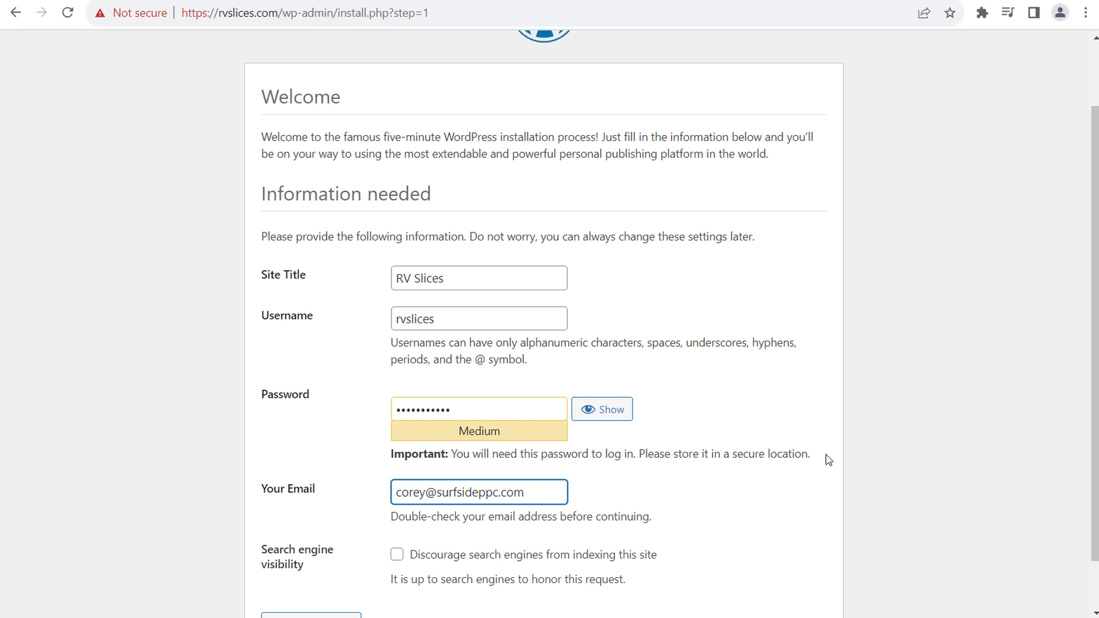
pyautogui.click(891, 457)
pyautogui.scroll(-1, 891, 457)
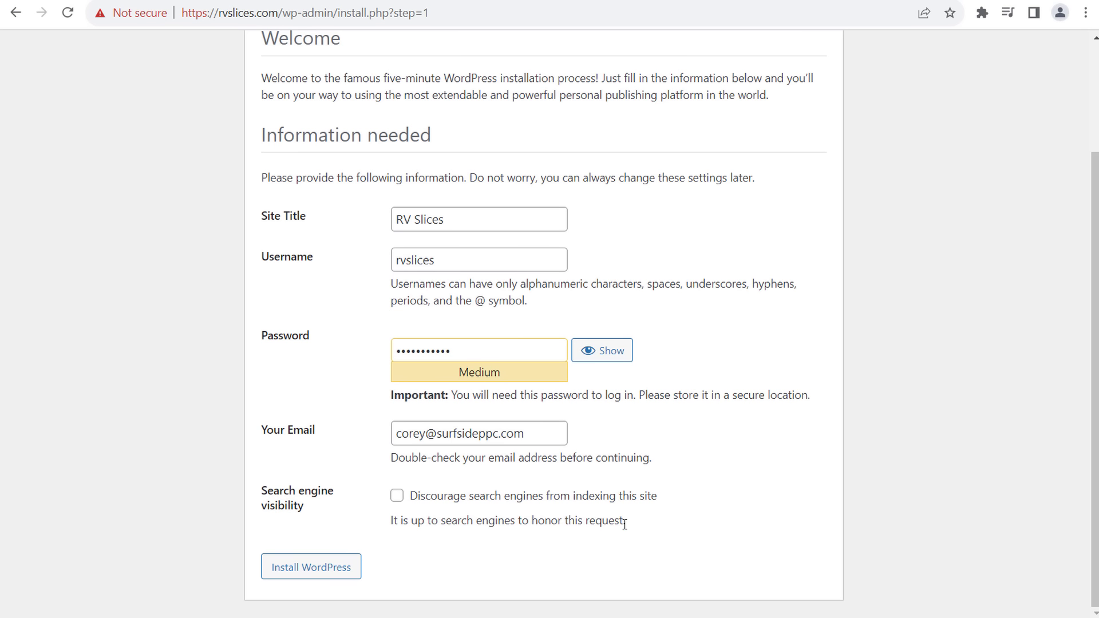
pyautogui.click(265, 577)
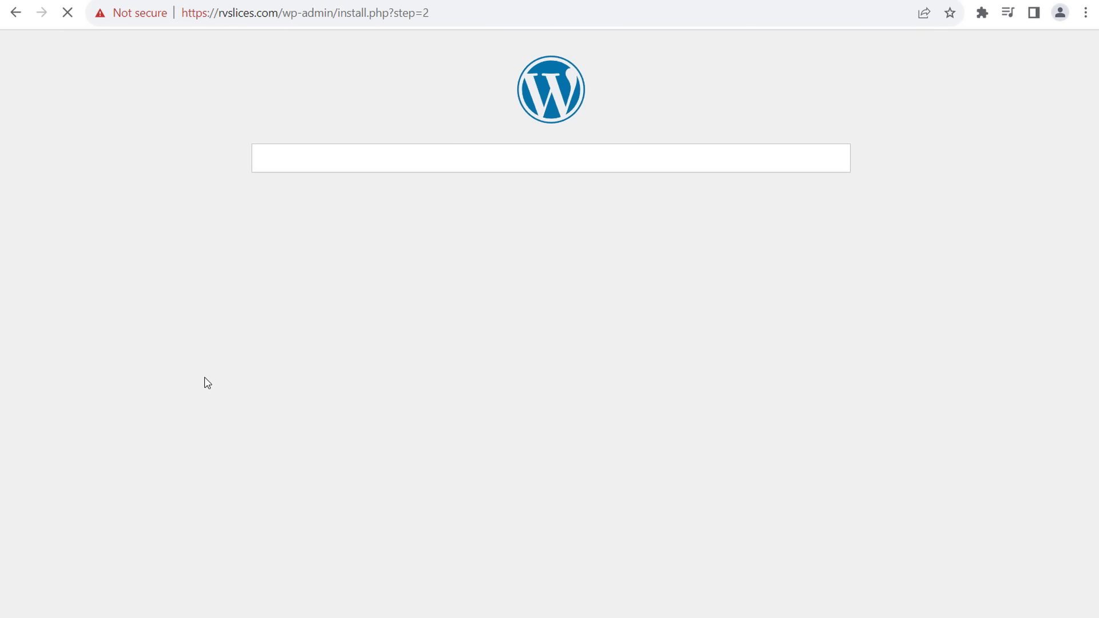
# - Review the installation success message and username rvslices, then go to the login page
pyautogui.moveTo(285, 214); pyautogui.dragTo(433, 216)
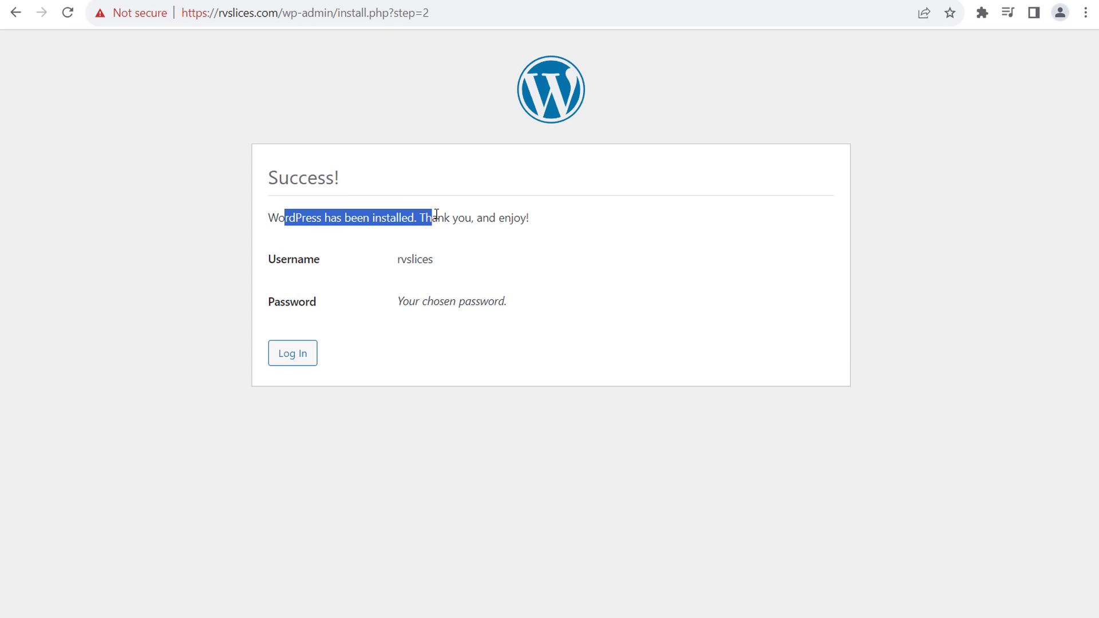
pyautogui.click(487, 217)
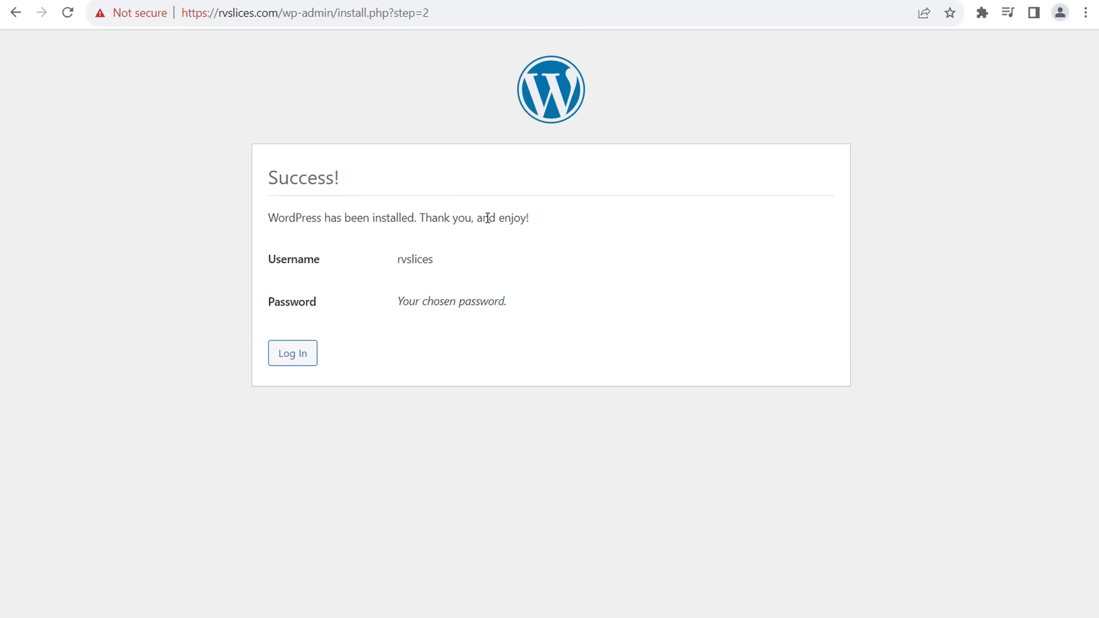
pyautogui.tripleClick(392, 306)
pyautogui.moveTo(446, 261); pyautogui.dragTo(395, 268)
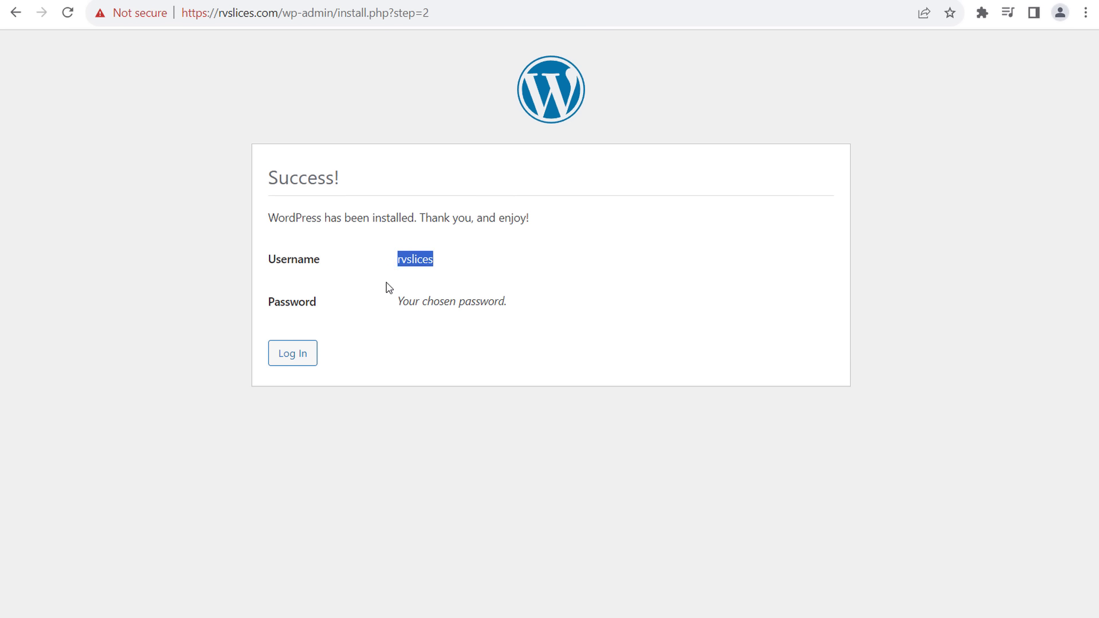
pyautogui.click(291, 361)
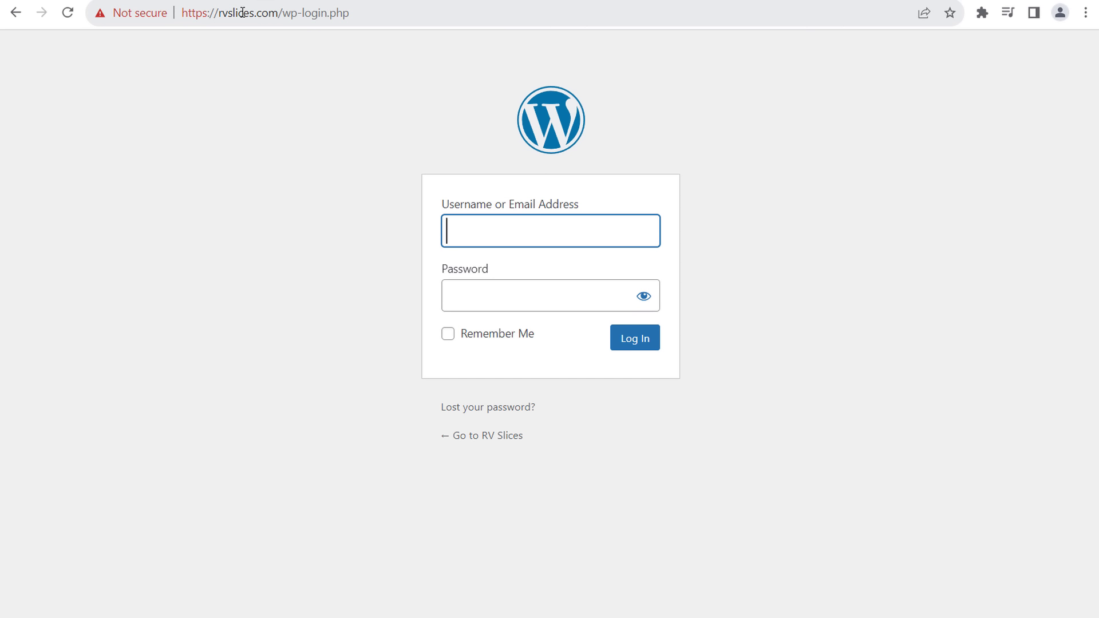
# - Go to rvslices.com/wp-admin and log in as rvslices with the password and Remember Me ticked
pyautogui.moveTo(219, 13); pyautogui.dragTo(298, 15)
pyautogui.click(375, 15)
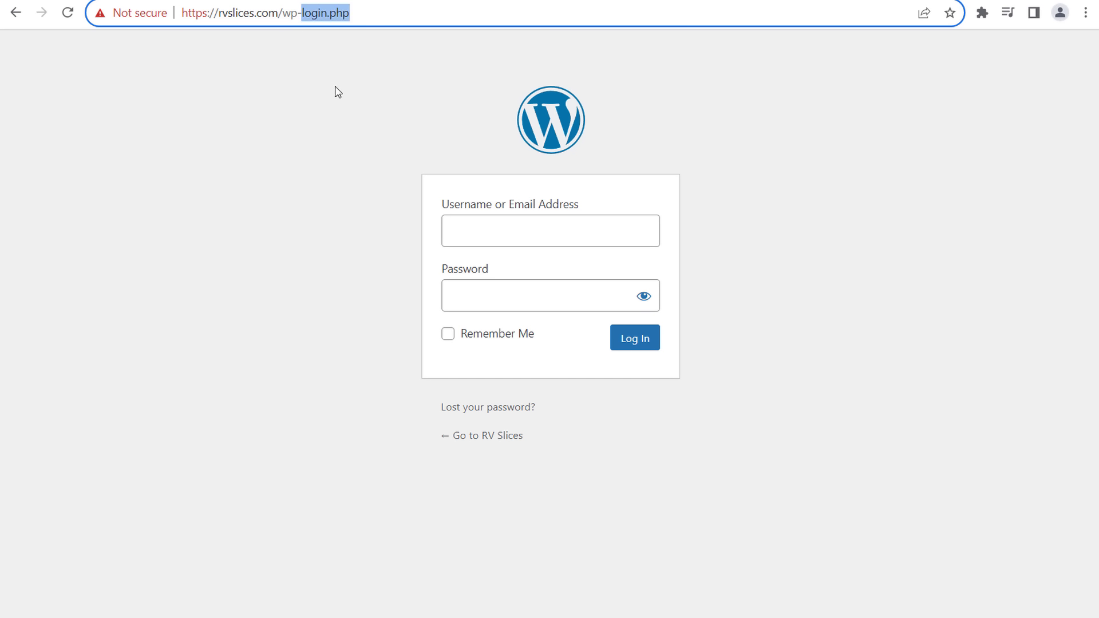
pyautogui.write('admin')
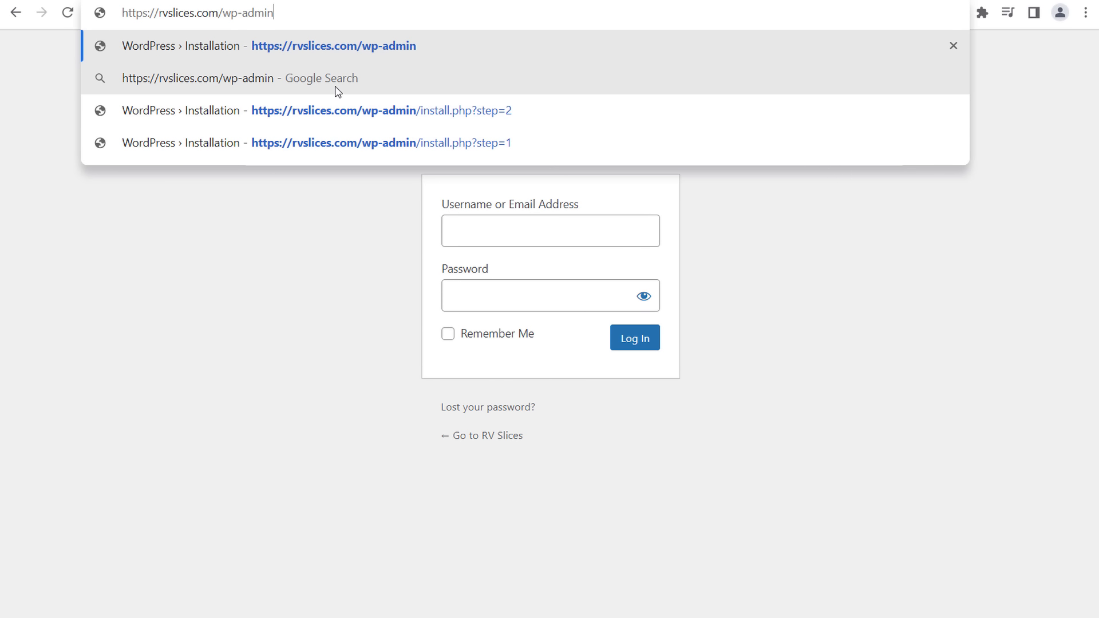
pyautogui.click(322, 258)
pyautogui.click(525, 230)
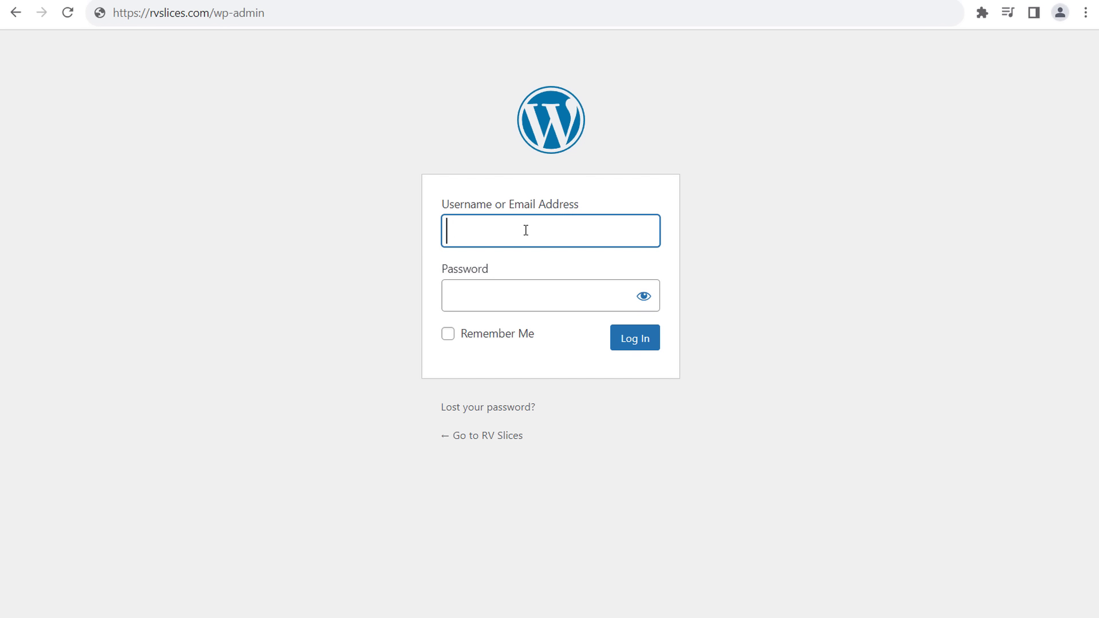
pyautogui.write('rvslices')
pyautogui.click(486, 293)
pyautogui.write('••')
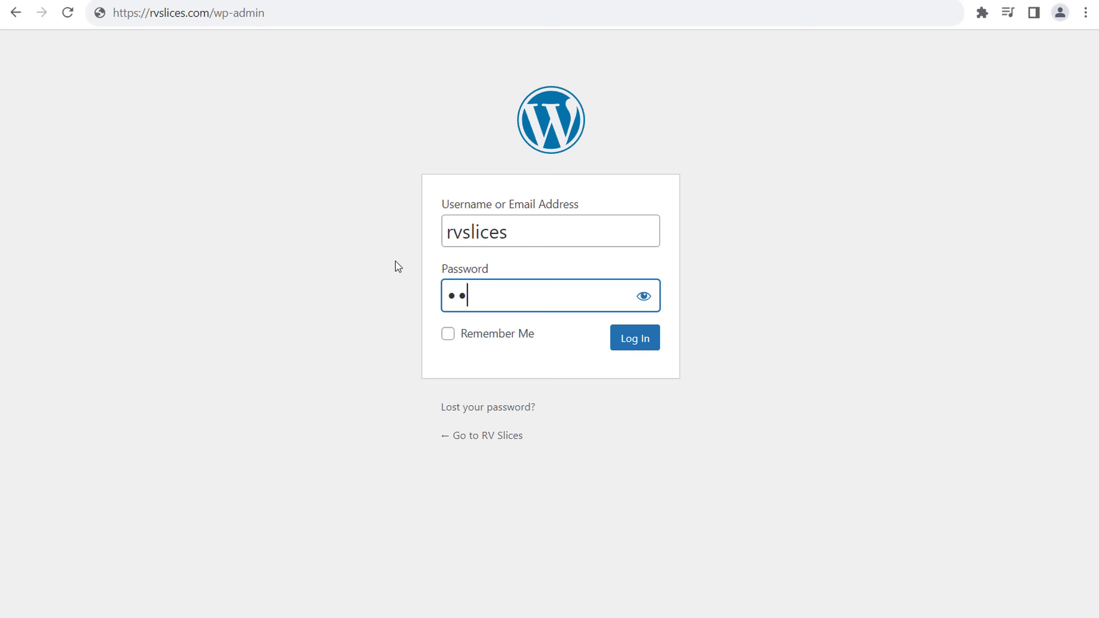
pyautogui.write('•••••••••')
pyautogui.click(449, 337)
pyautogui.click(652, 340)
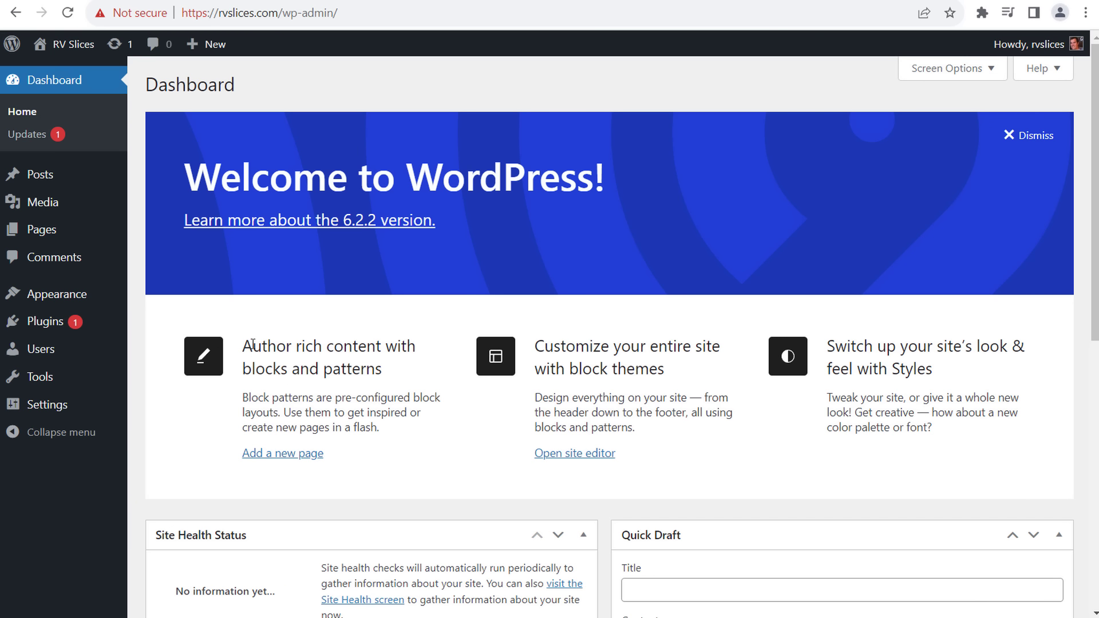
# - Dismiss the Welcome to WordPress panel on the Dashboard
pyautogui.moveTo(244, 345); pyautogui.dragTo(267, 347)
pyautogui.moveTo(437, 364); pyautogui.dragTo(486, 402)
pyautogui.moveTo(531, 353); pyautogui.dragTo(707, 409)
pyautogui.click(711, 406)
pyautogui.click(1025, 136)
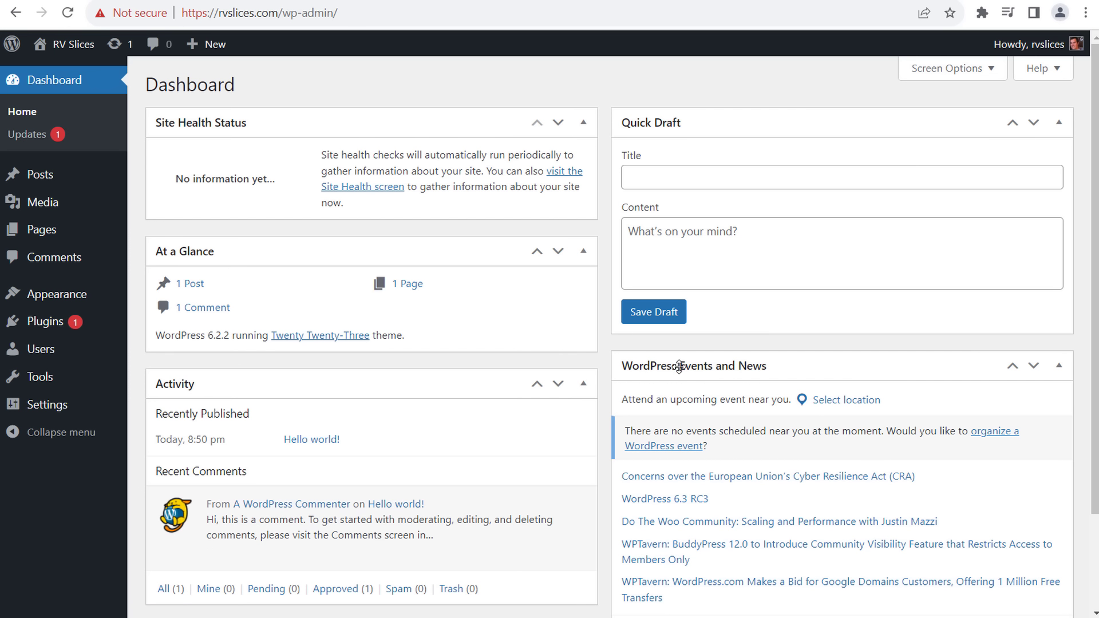
# - Review the dashboard widget checkboxes in Screen Options and close them again
pyautogui.scroll(-3, 679, 367)
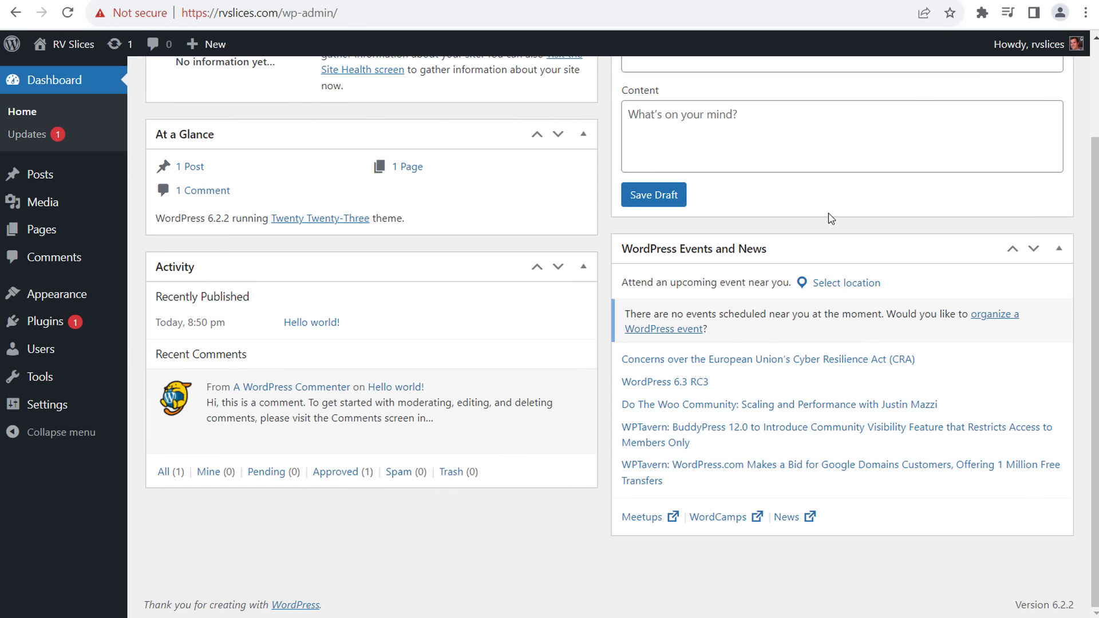
pyautogui.scroll(2, 560, 192)
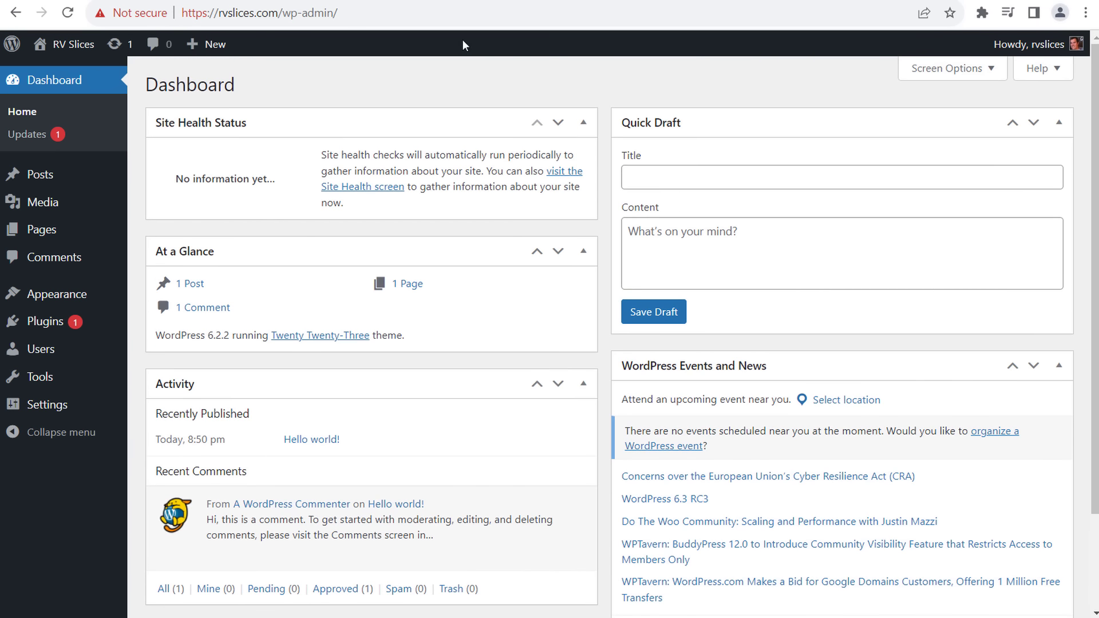
pyautogui.click(944, 69)
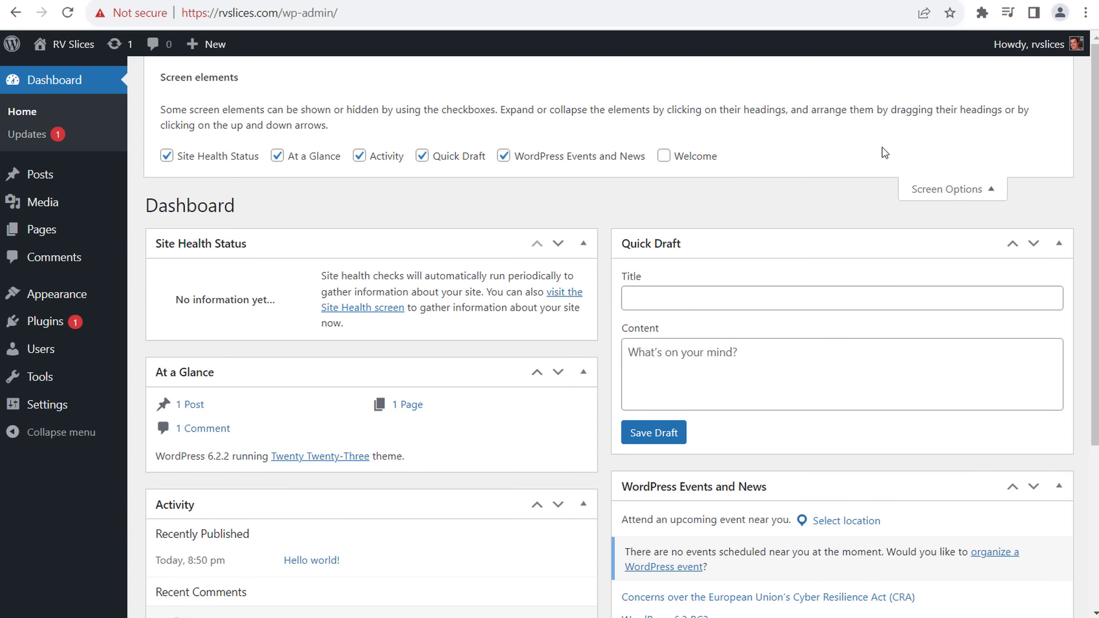
pyautogui.click(939, 189)
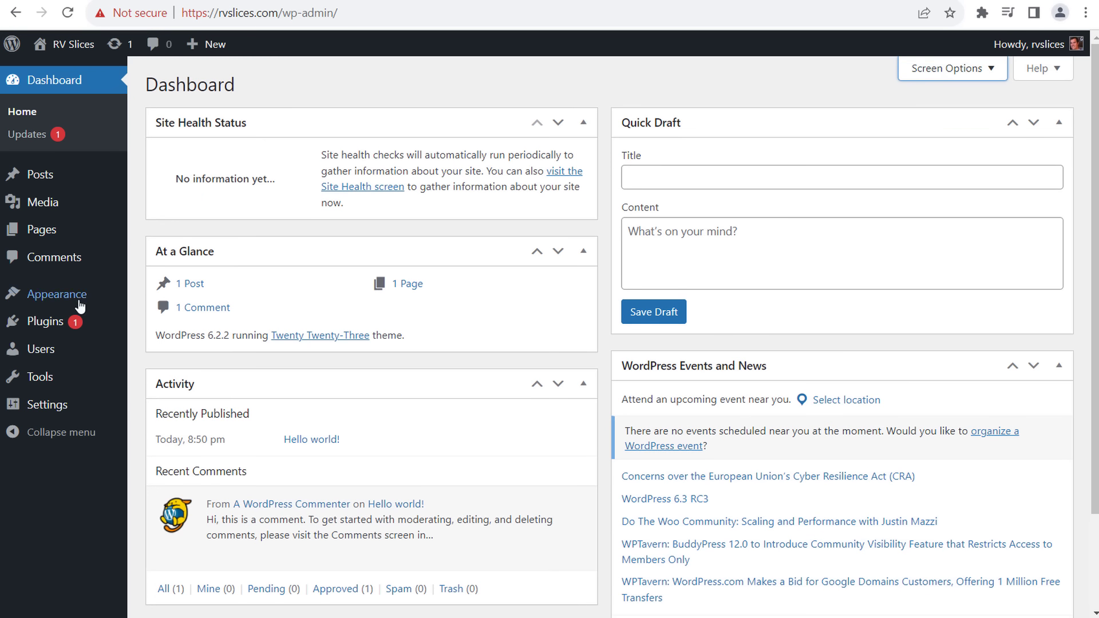
pyautogui.click(213, 85)
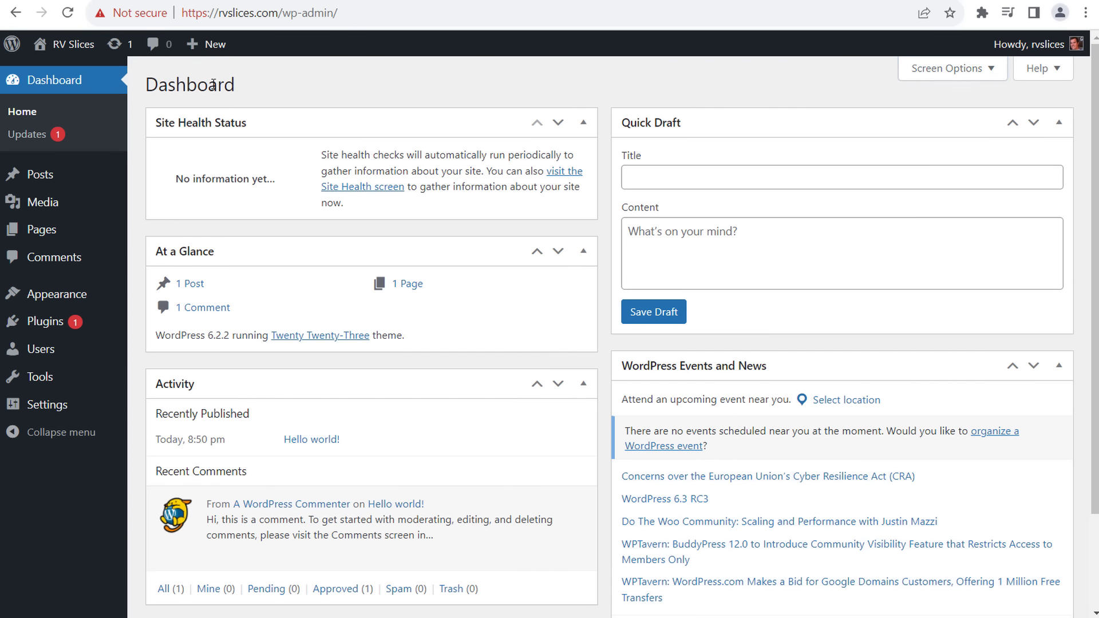
pyautogui.doubleClick(213, 84)
pyautogui.click(282, 76)
pyautogui.click(35, 138)
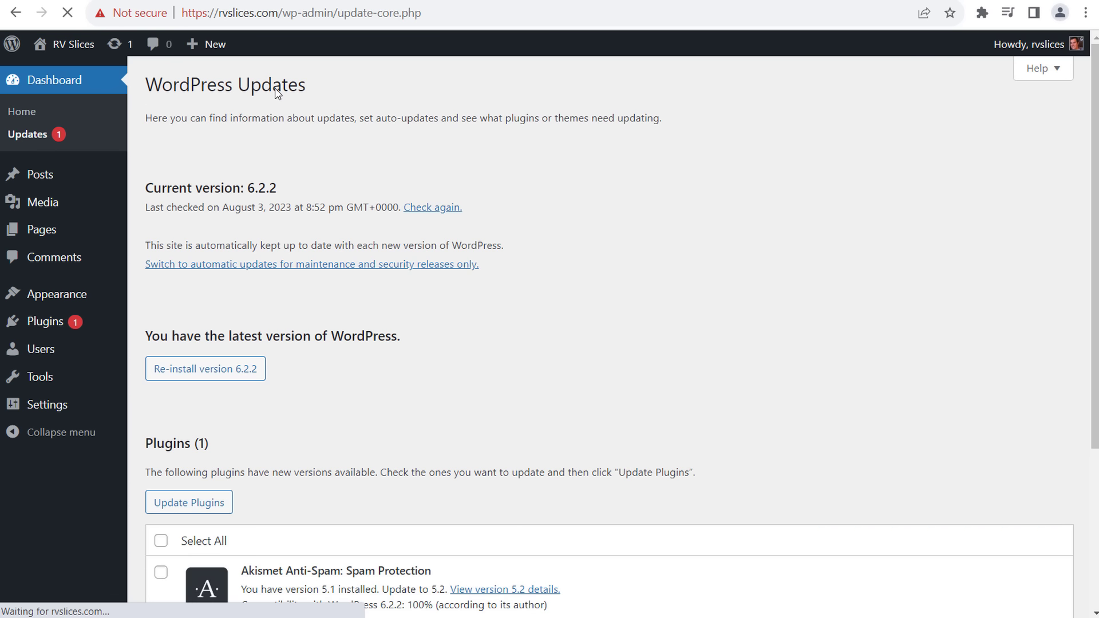
# - Select all plugins on the Updates page and update Akismet Anti-Spam to version 5.2
pyautogui.scroll(-3, 504, 201)
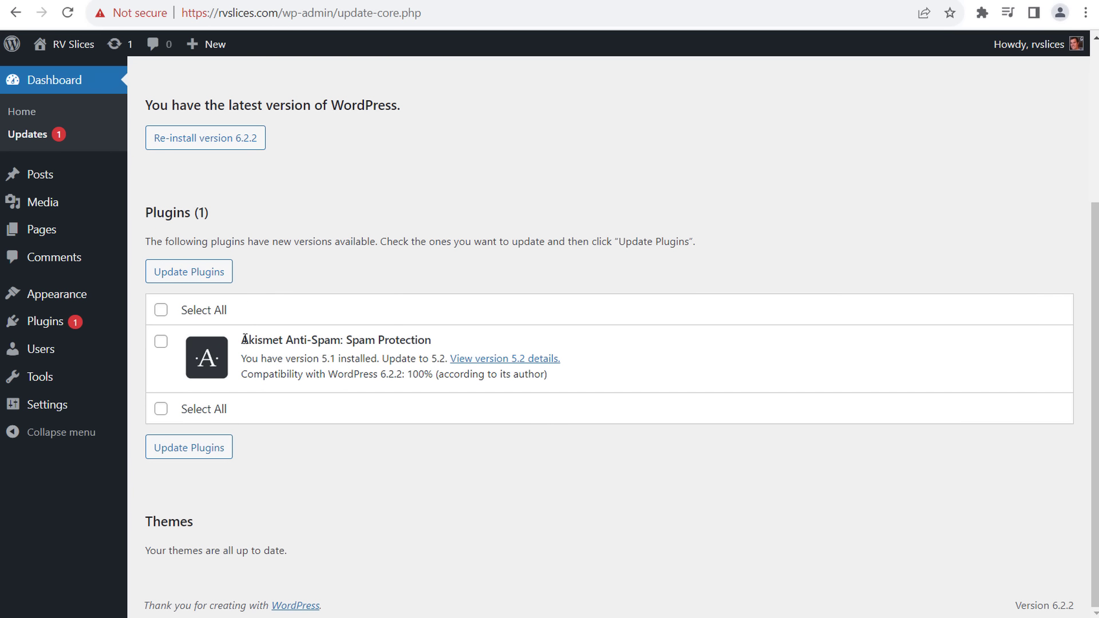
pyautogui.moveTo(250, 339); pyautogui.dragTo(381, 336)
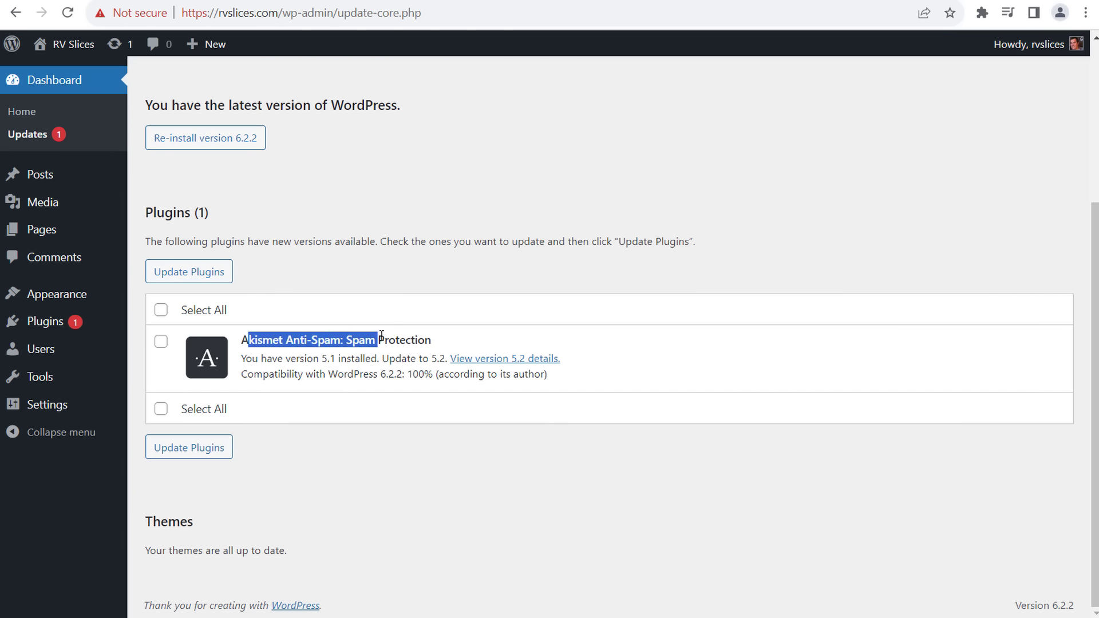
pyautogui.click(383, 426)
pyautogui.click(161, 309)
pyautogui.click(194, 272)
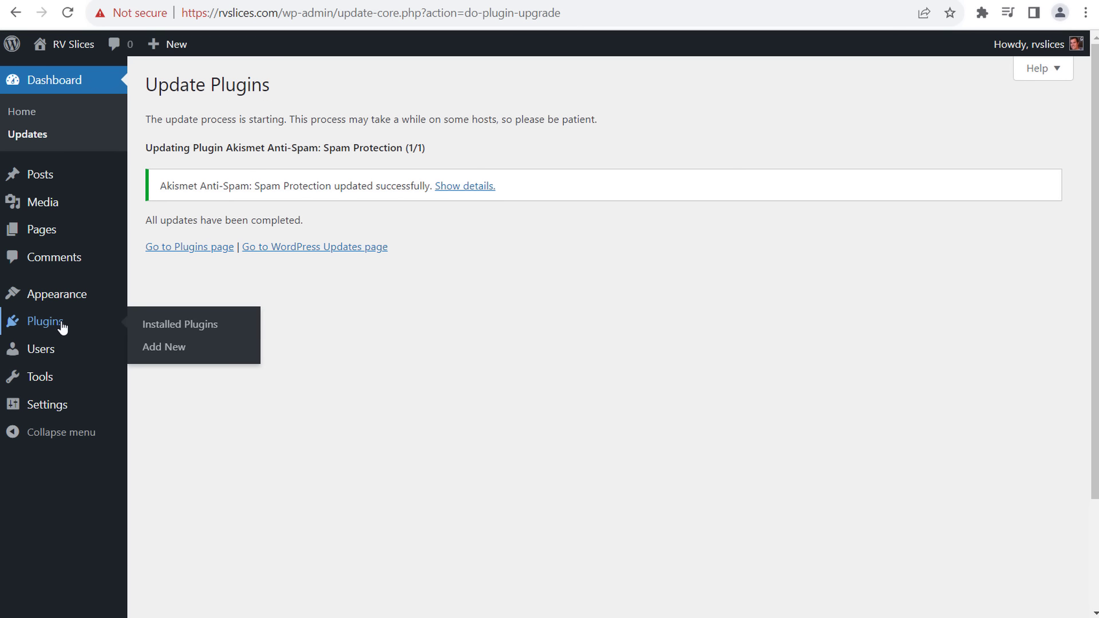
pyautogui.click(179, 324)
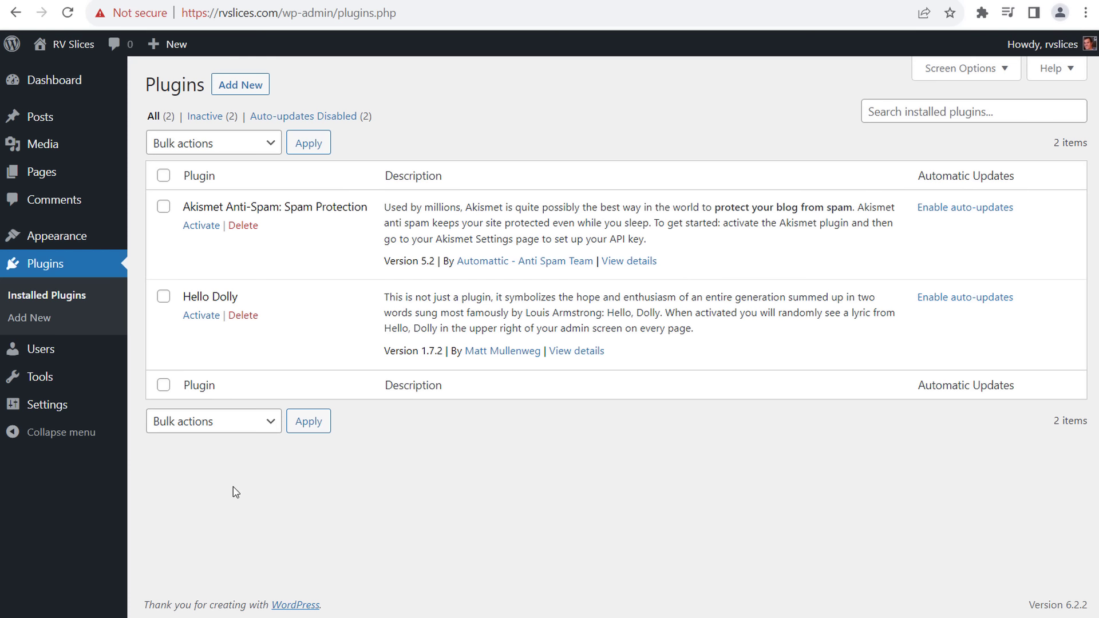
# - Delete the Hello Dolly plugin and confirm, leaving only Akismet Anti-Spam 5.2
pyautogui.click(243, 316)
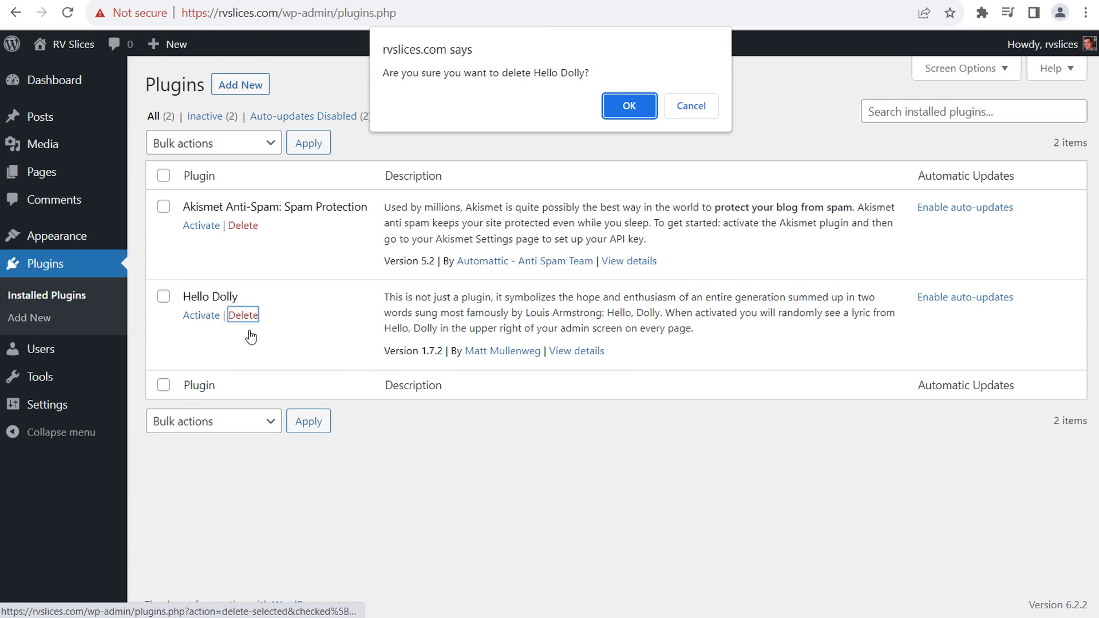
pyautogui.click(618, 103)
pyautogui.moveTo(451, 207); pyautogui.dragTo(797, 221)
pyautogui.click(810, 222)
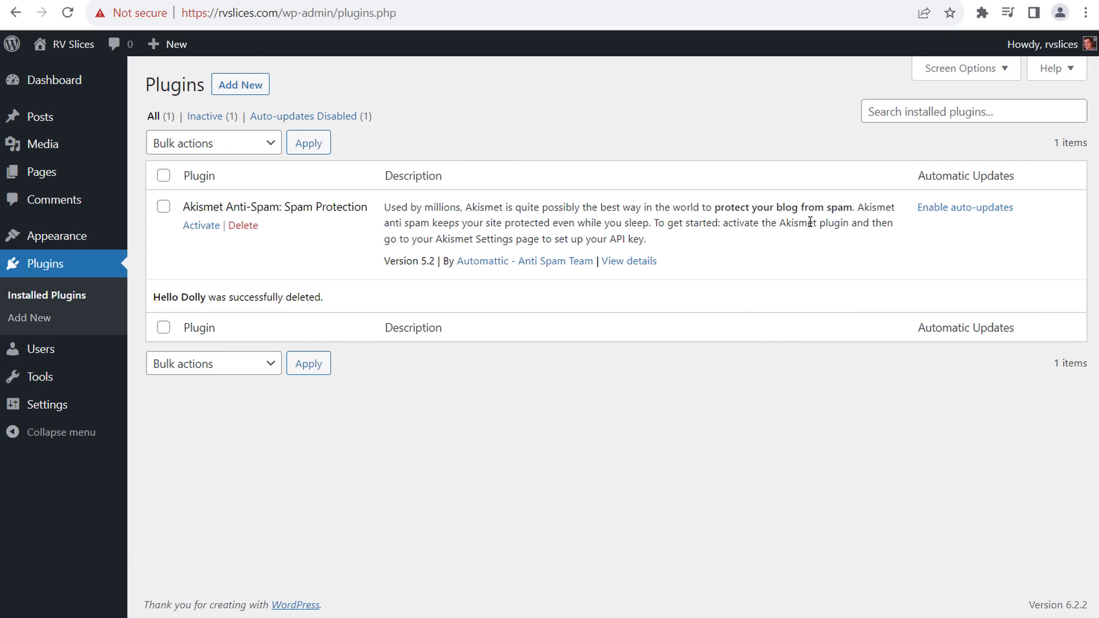
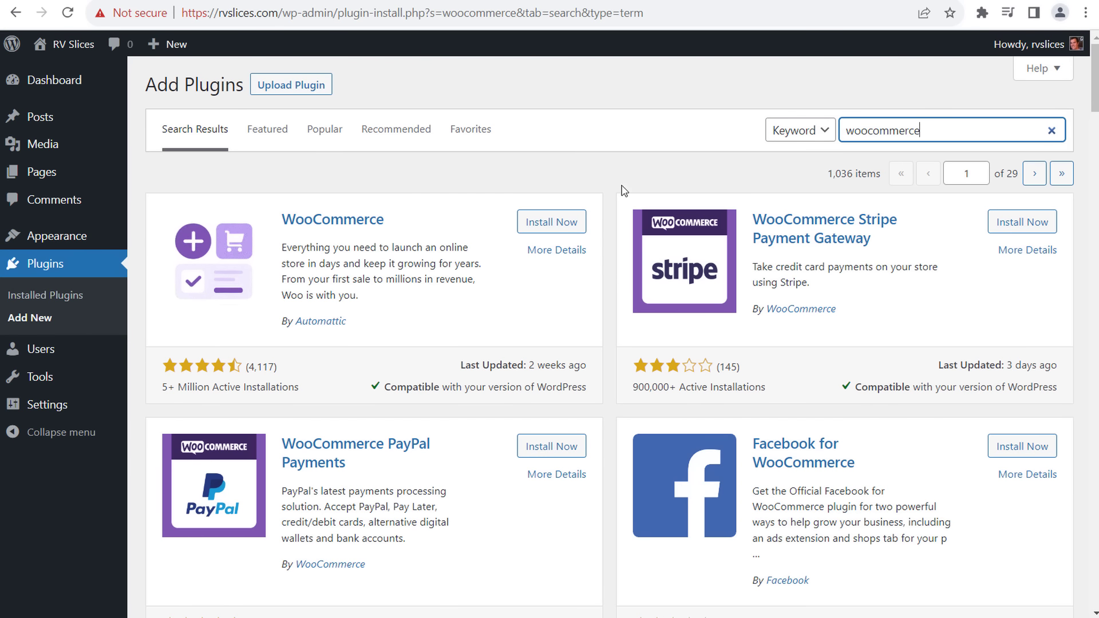
# - Install the WooCommerce plugin and activate it to reach the Welcome to Woo! wizard
pyautogui.click(567, 223)
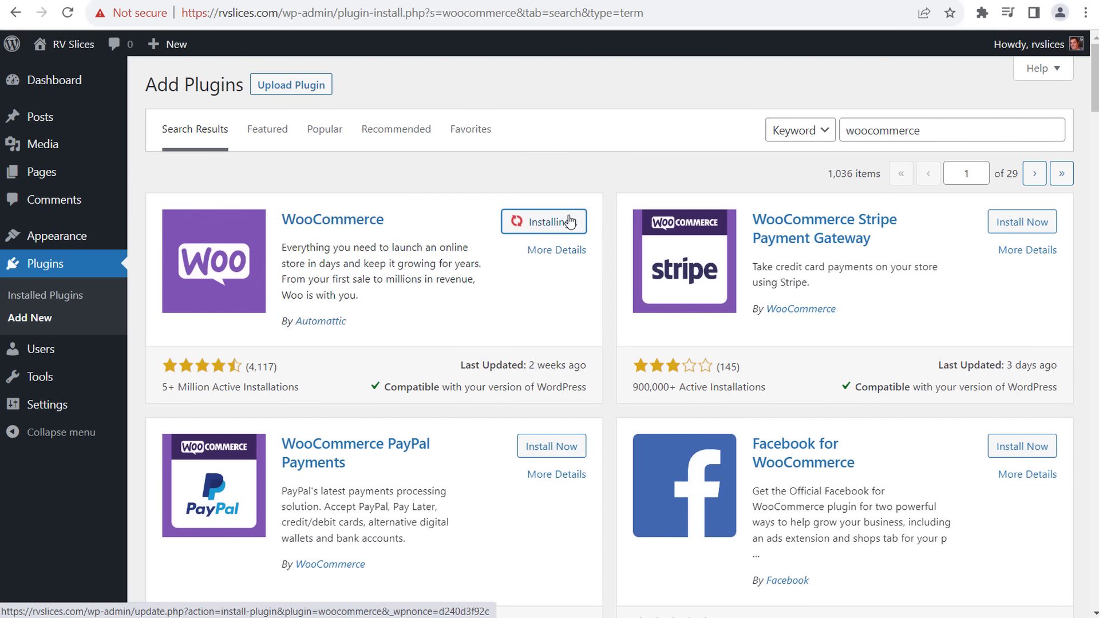
pyautogui.click(558, 224)
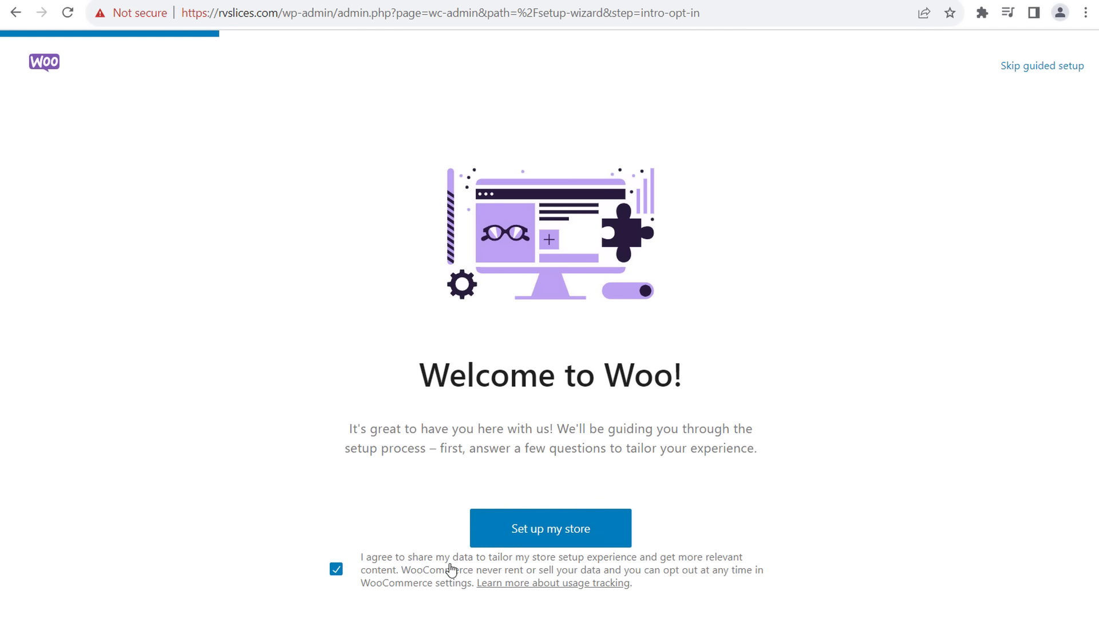
# - Set up the store as a new business named RV Slices Shop, industry Other
pyautogui.click(574, 538)
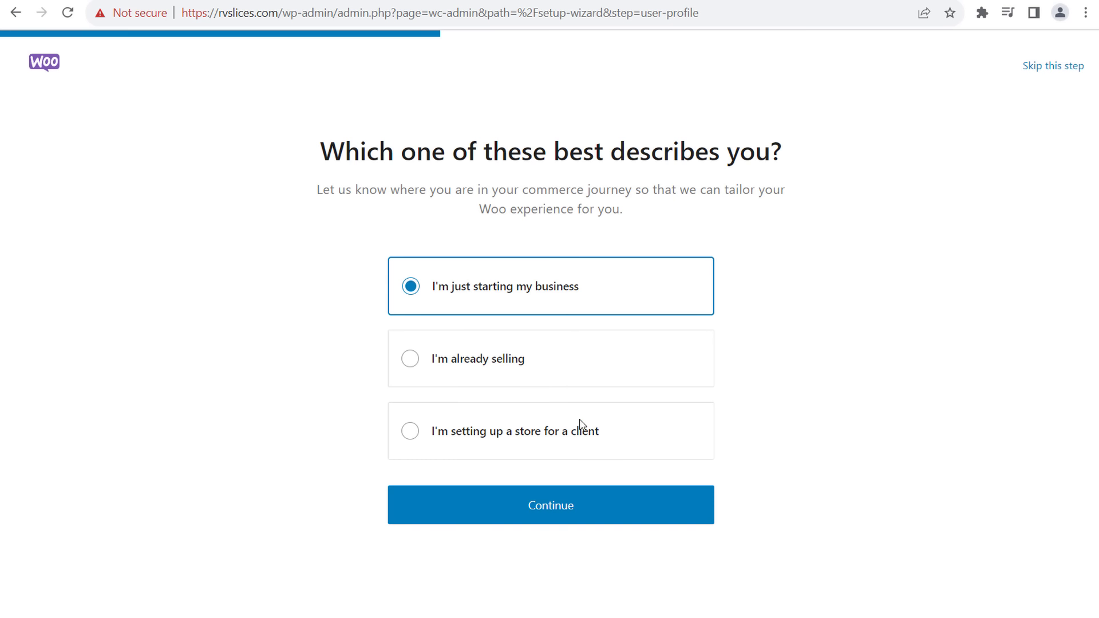
pyautogui.click(590, 508)
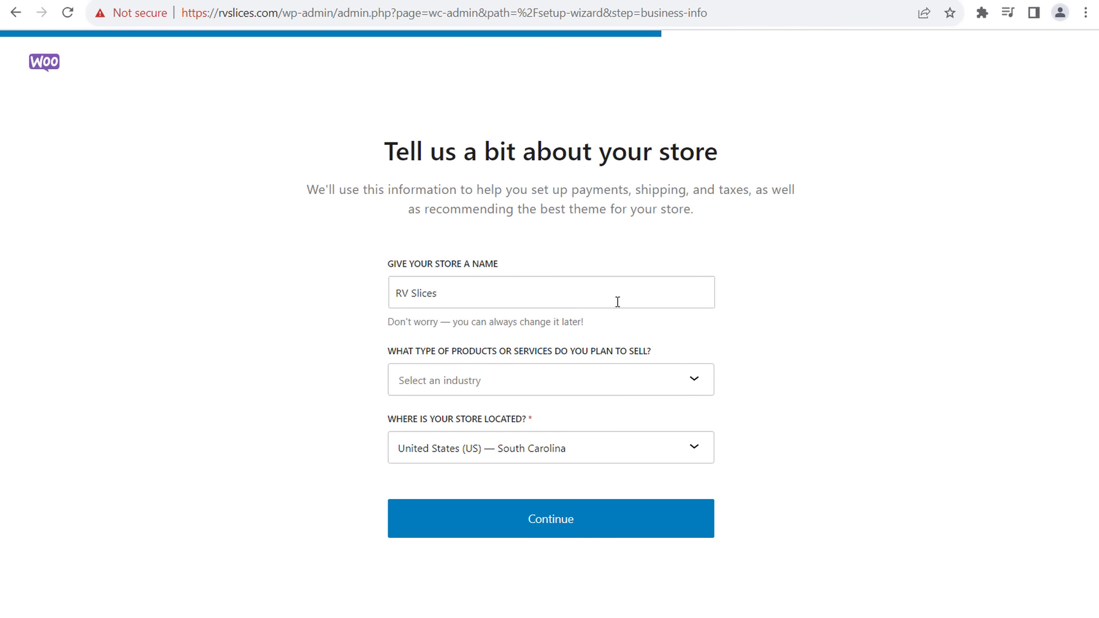
pyautogui.click(474, 286)
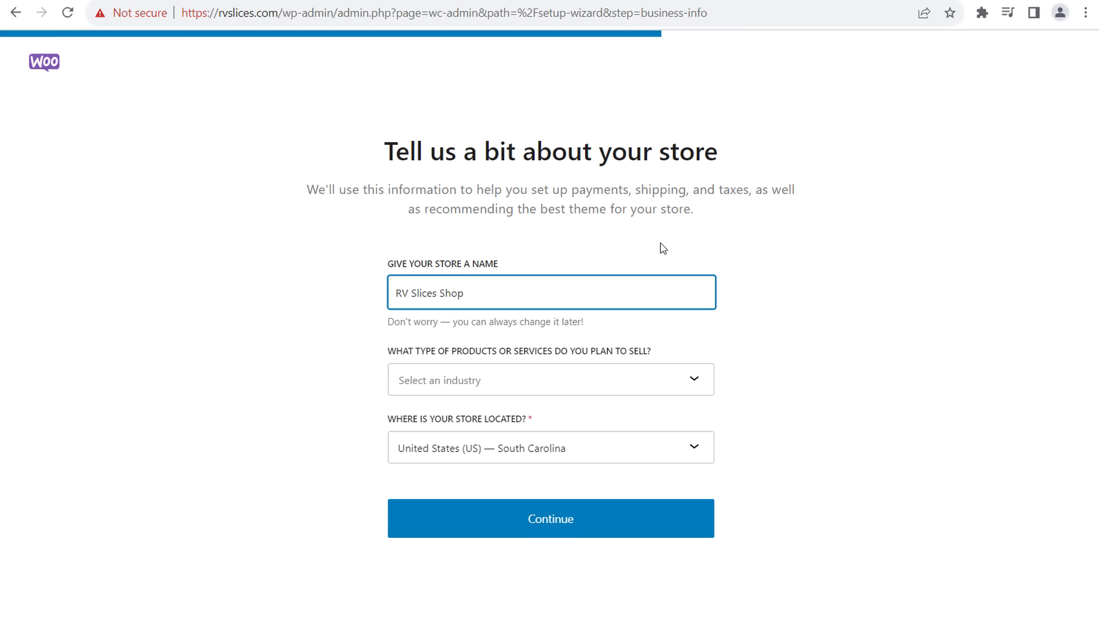
pyautogui.click(700, 382)
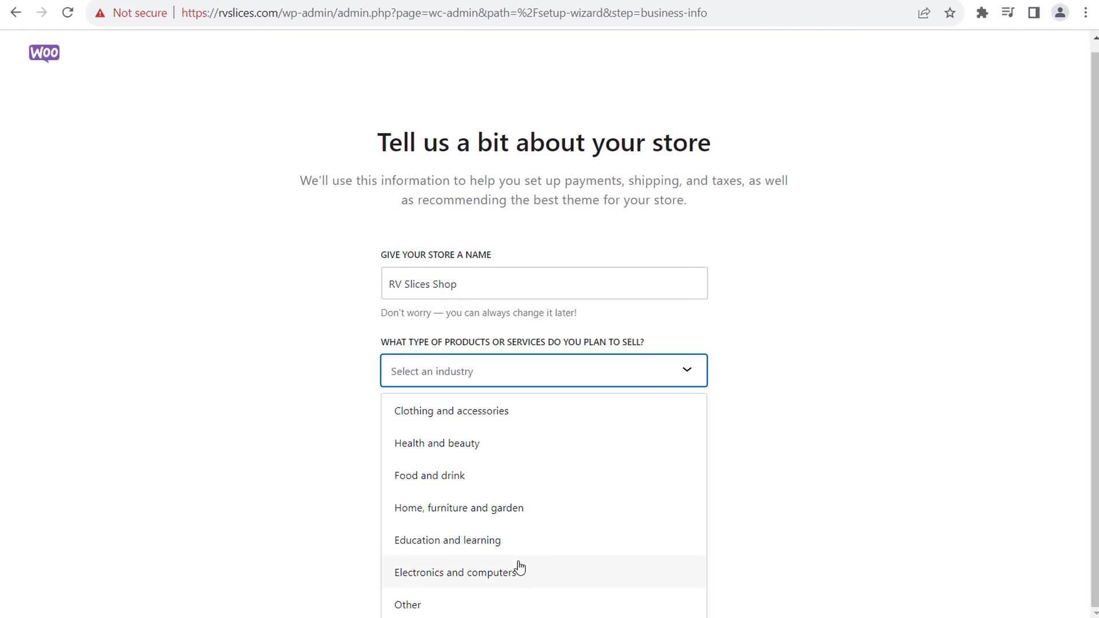
pyautogui.click(424, 607)
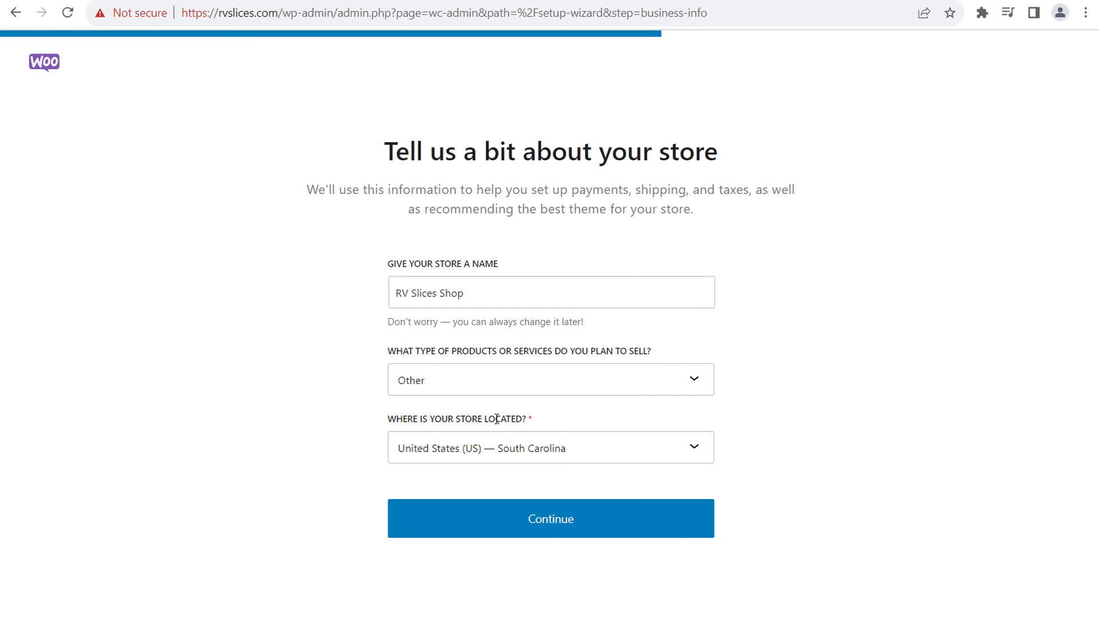
pyautogui.click(512, 524)
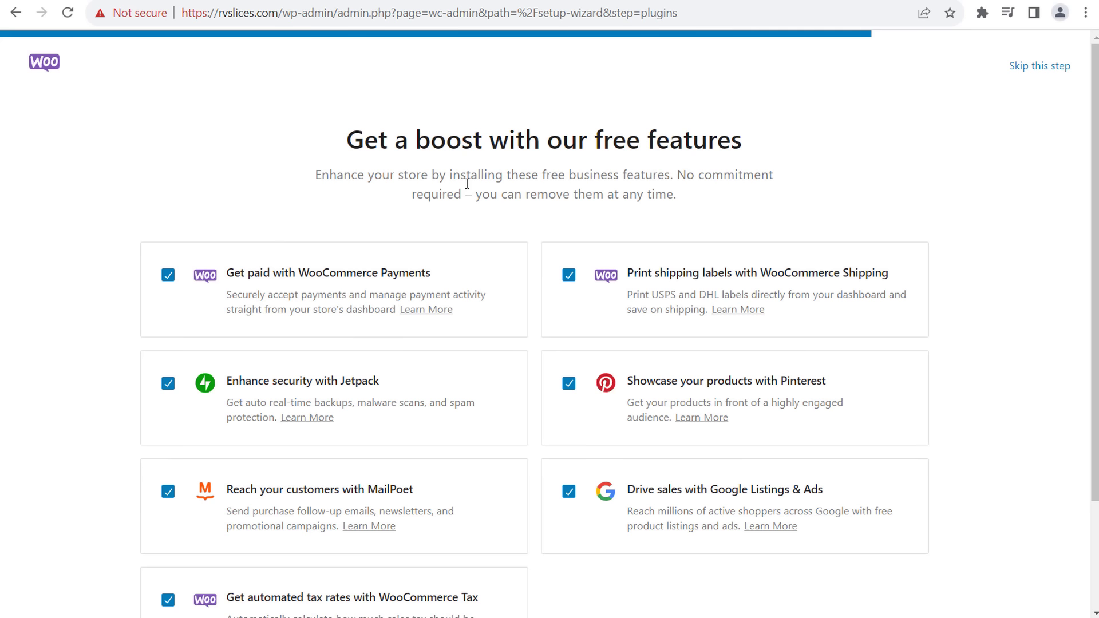
# - Read through the free features list, including the Pinterest and Google Listings & Ads entries
pyautogui.moveTo(418, 148); pyautogui.dragTo(699, 157)
pyautogui.click(697, 155)
pyautogui.moveTo(631, 382); pyautogui.dragTo(973, 387)
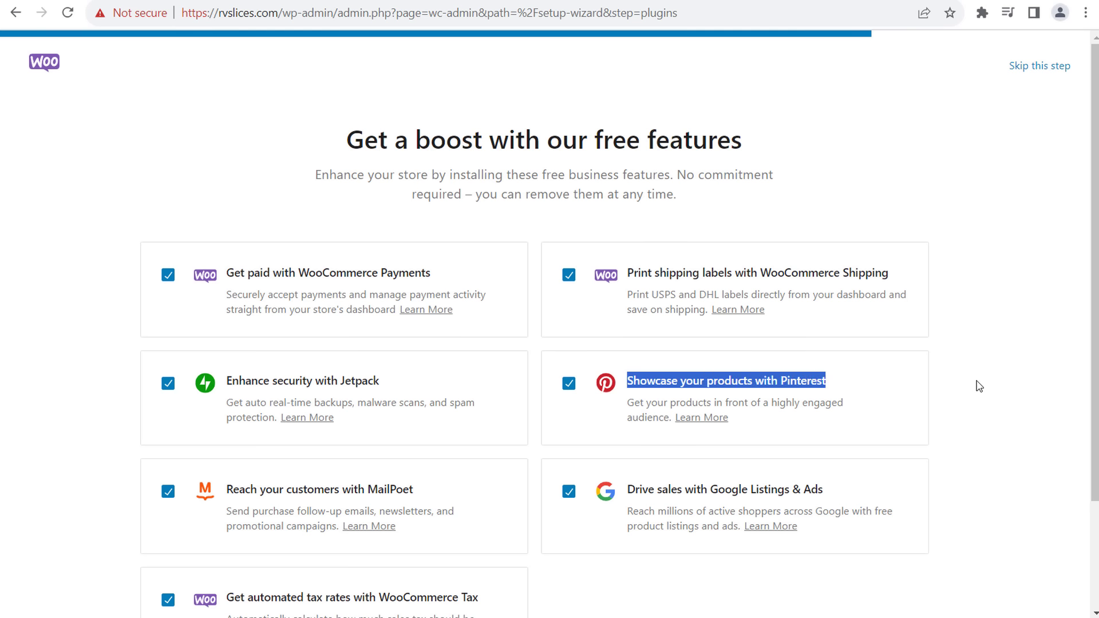
pyautogui.click(979, 386)
pyautogui.scroll(-2, 976, 383)
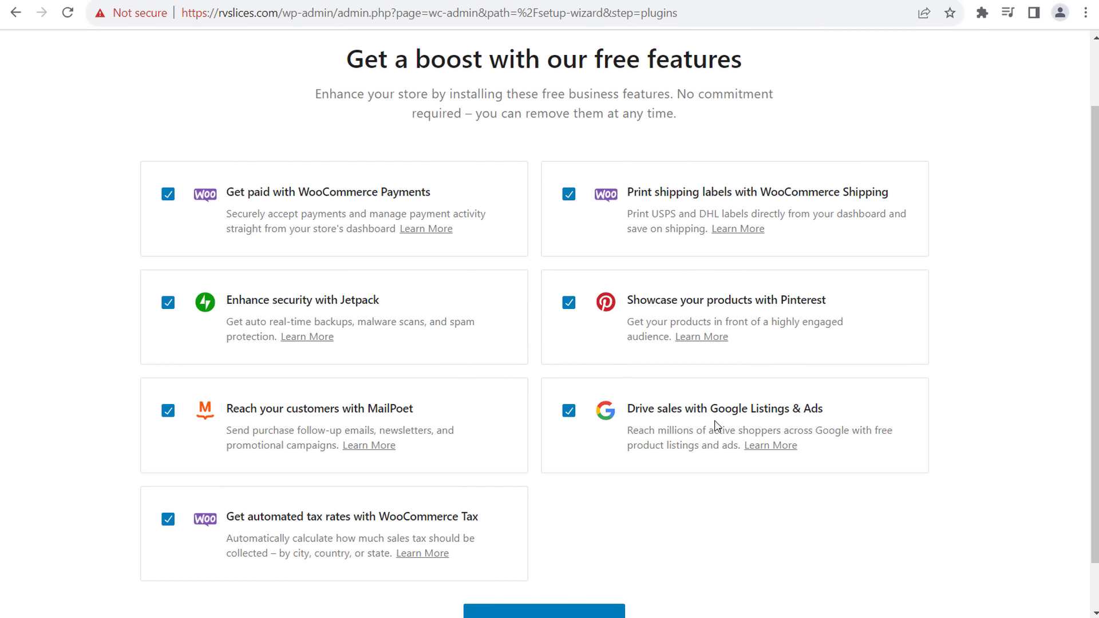
pyautogui.moveTo(634, 407); pyautogui.dragTo(784, 408)
pyautogui.click(796, 411)
# - Disable Google Listings & Ads, Tax, MailPoet, Shipping, Payments and Jetpack, keeping only Pinterest
pyautogui.click(569, 411)
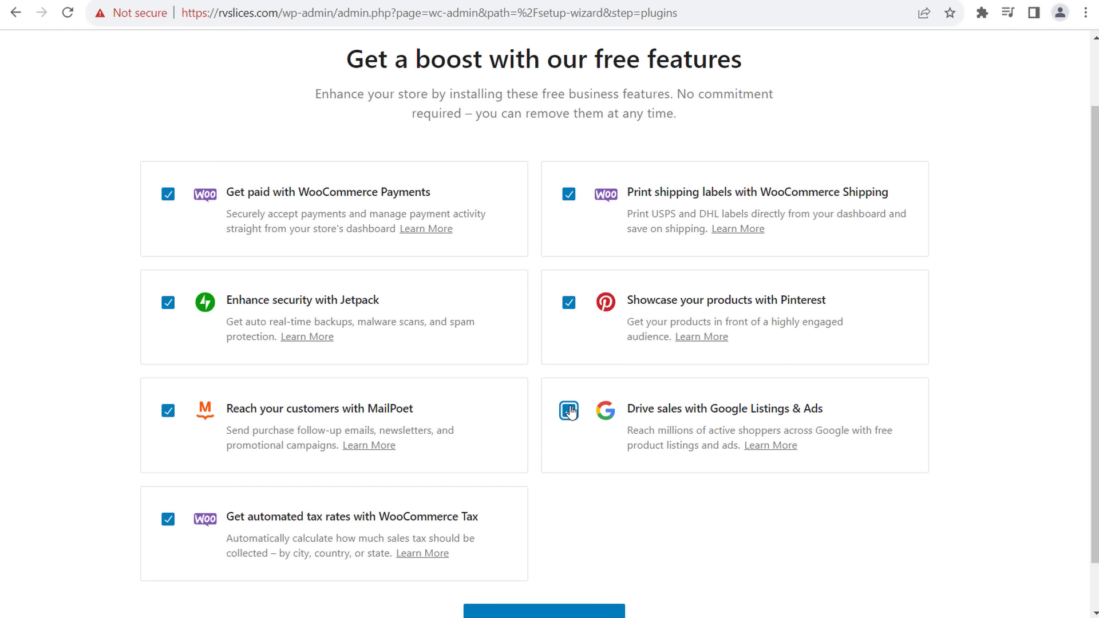
pyautogui.click(167, 520)
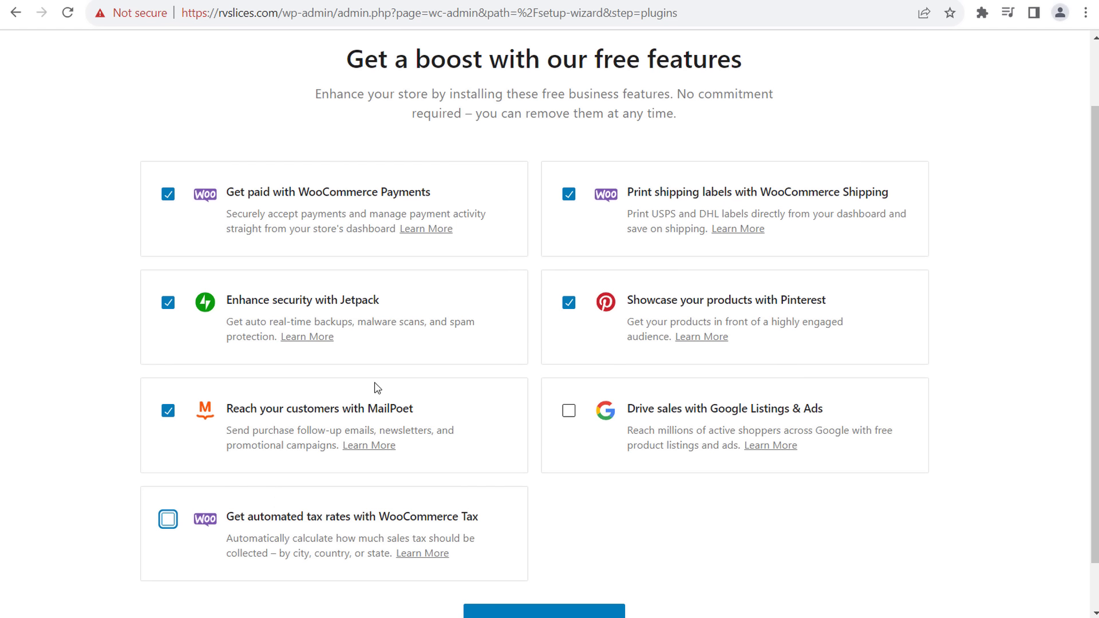
pyautogui.click(166, 412)
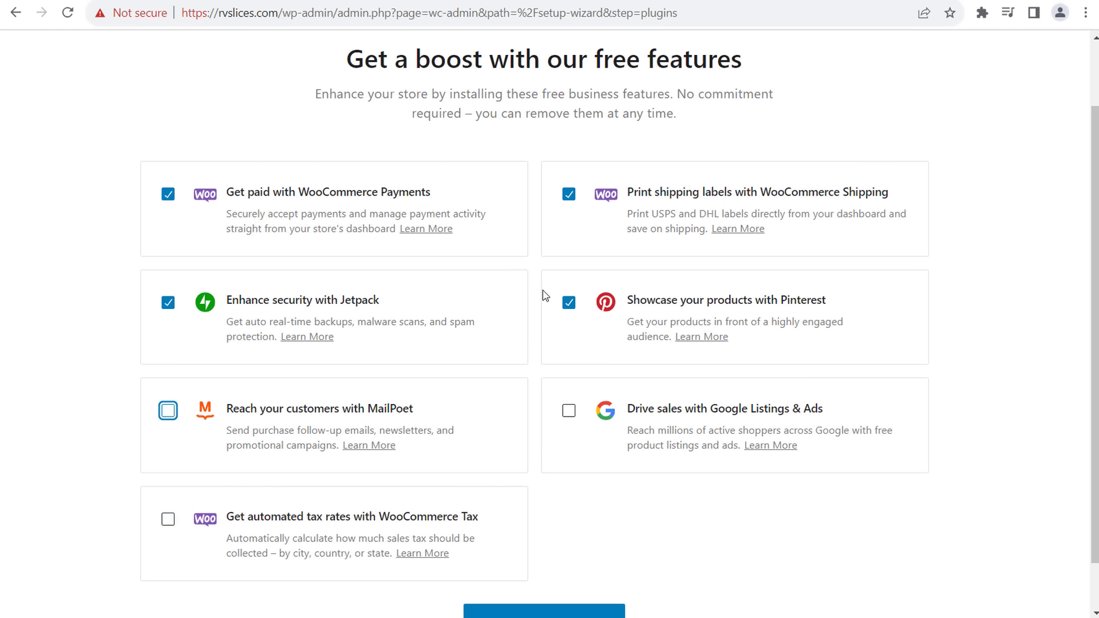
pyautogui.click(570, 197)
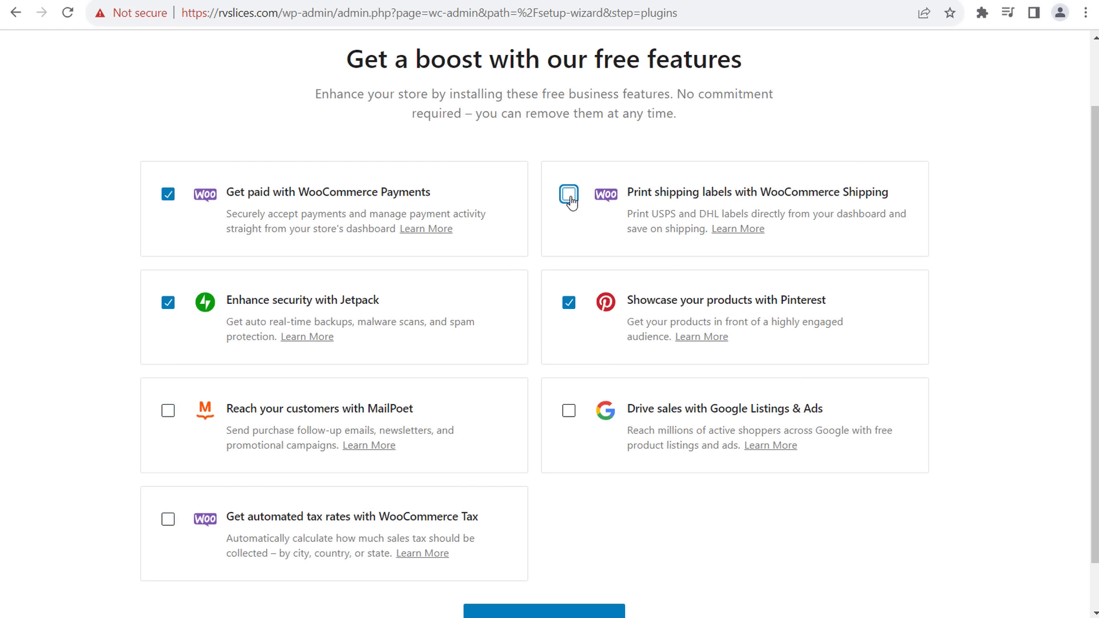
pyautogui.click(168, 196)
pyautogui.click(170, 304)
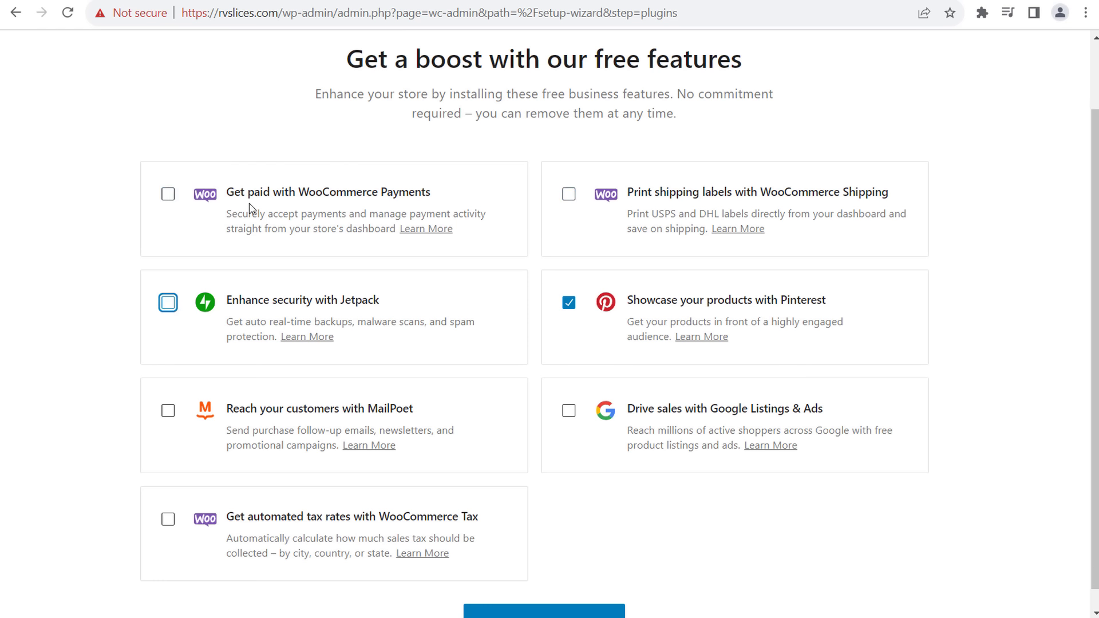
pyautogui.scroll(-1, 619, 572)
pyautogui.click(623, 579)
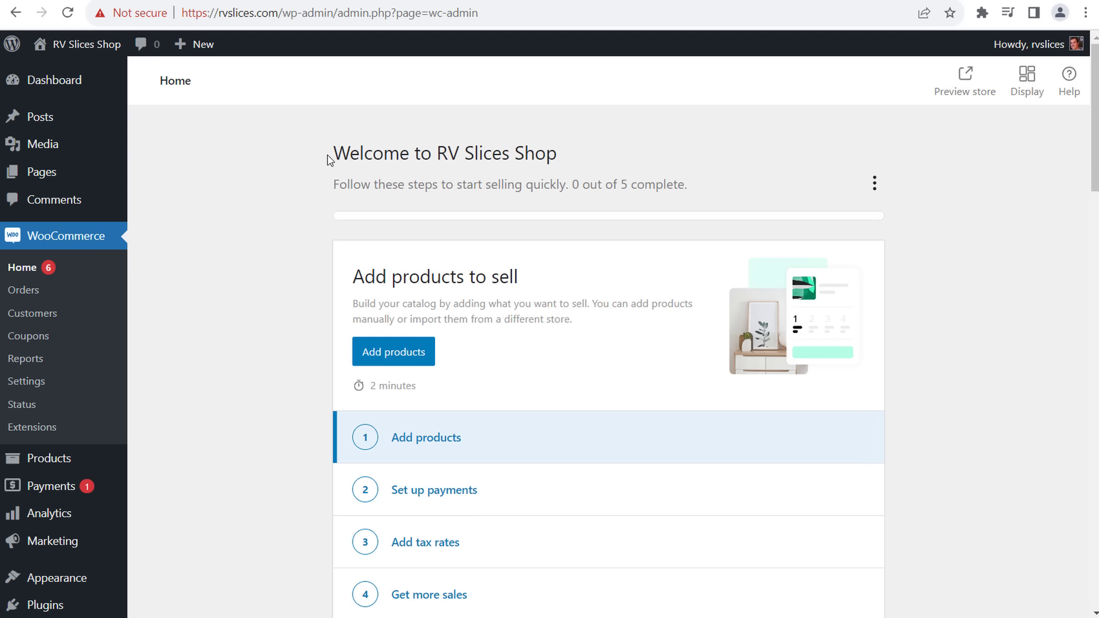
# - Preview the storefront and check that the Shop page has no products
pyautogui.moveTo(330, 159); pyautogui.dragTo(576, 153)
pyautogui.click(599, 150)
pyautogui.click(972, 85)
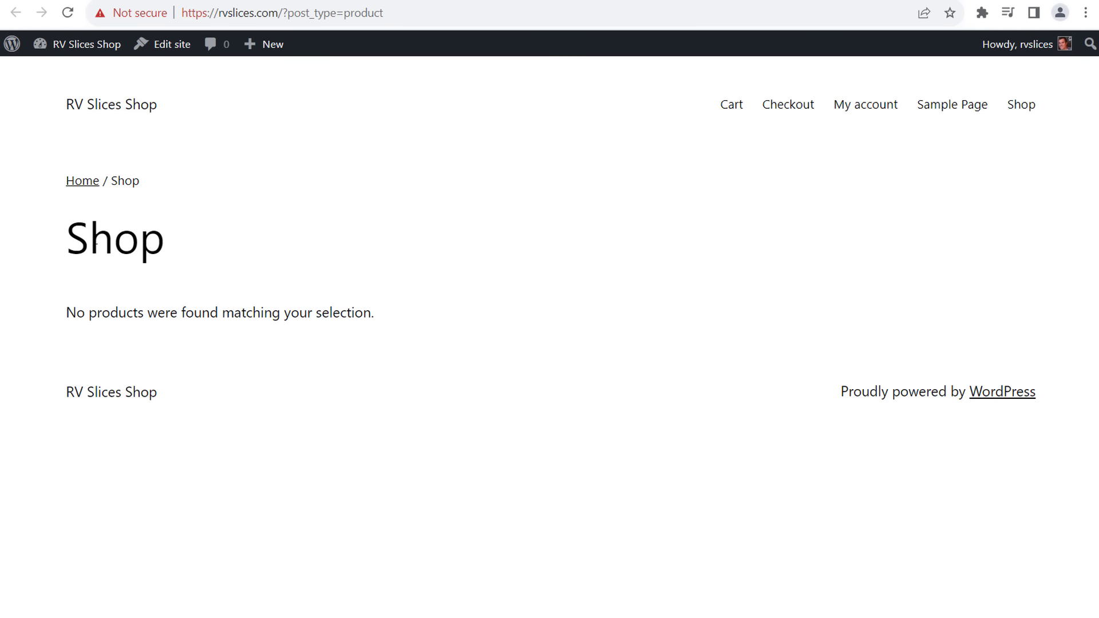
pyautogui.moveTo(95, 240); pyautogui.dragTo(462, 332)
pyautogui.click(463, 332)
# - Load the site home page by removing ?post_type=product from the URL
pyautogui.click(102, 104)
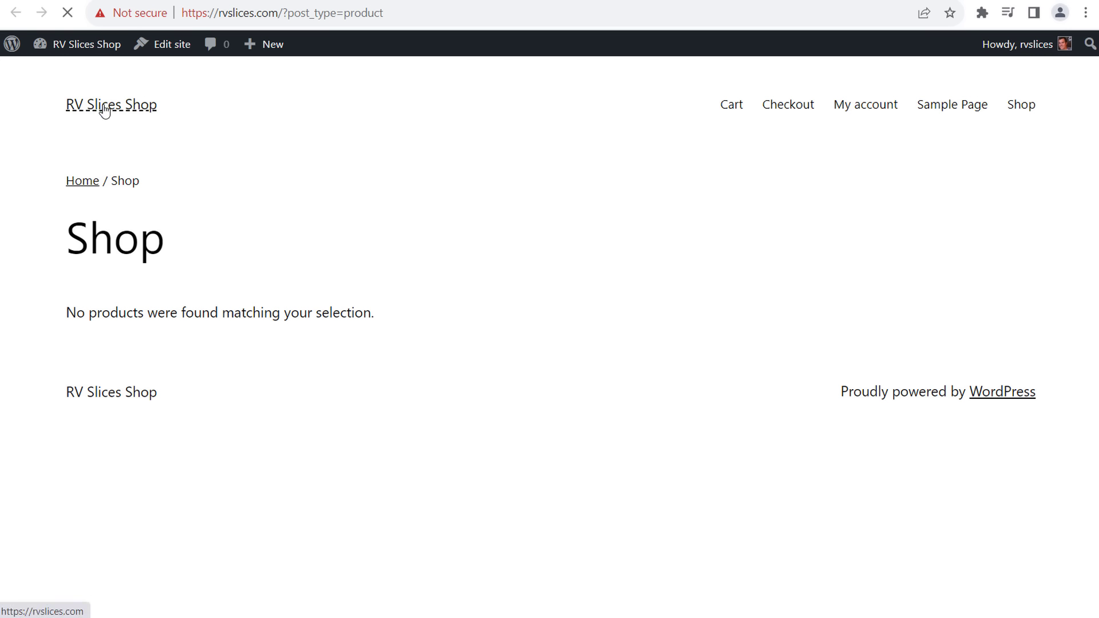
pyautogui.click(281, 13)
pyautogui.click(283, 14)
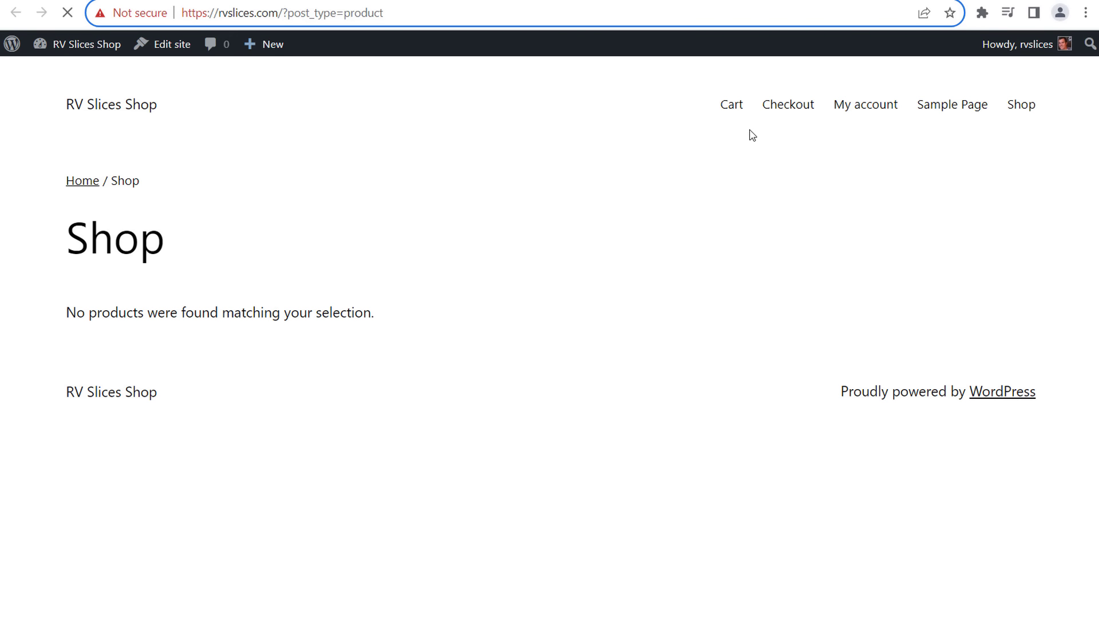
pyautogui.hotkey('shift', 'End')
pyautogui.press('Delete')
pyautogui.press('Return')
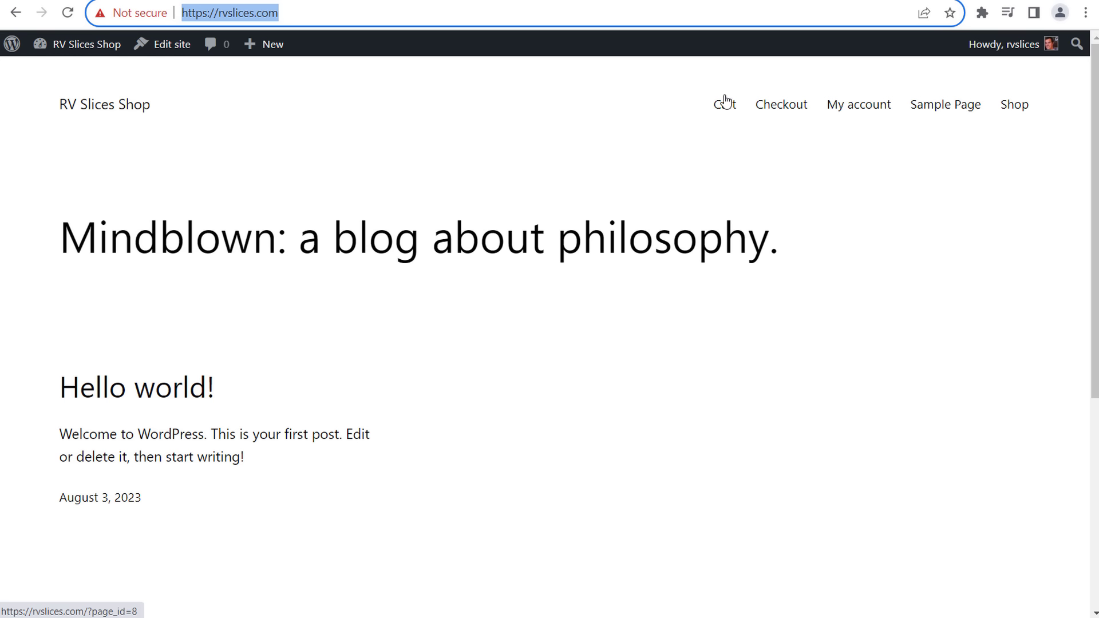
# - Browse the site home page and its Mindblown title
pyautogui.scroll(-3, 862, 216)
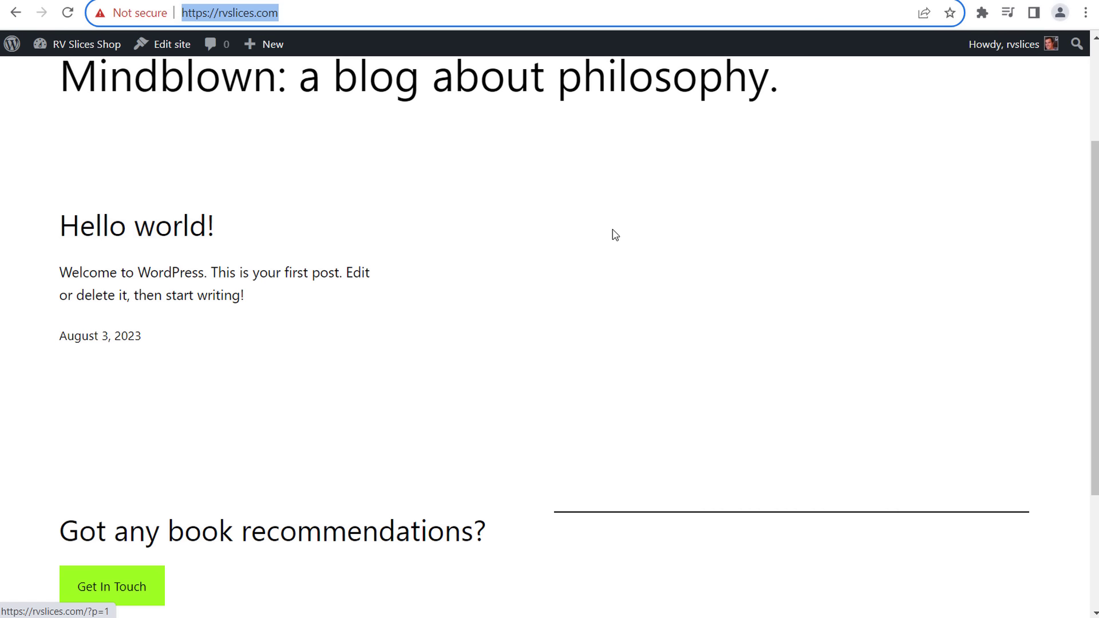
pyautogui.scroll(-3, 609, 237)
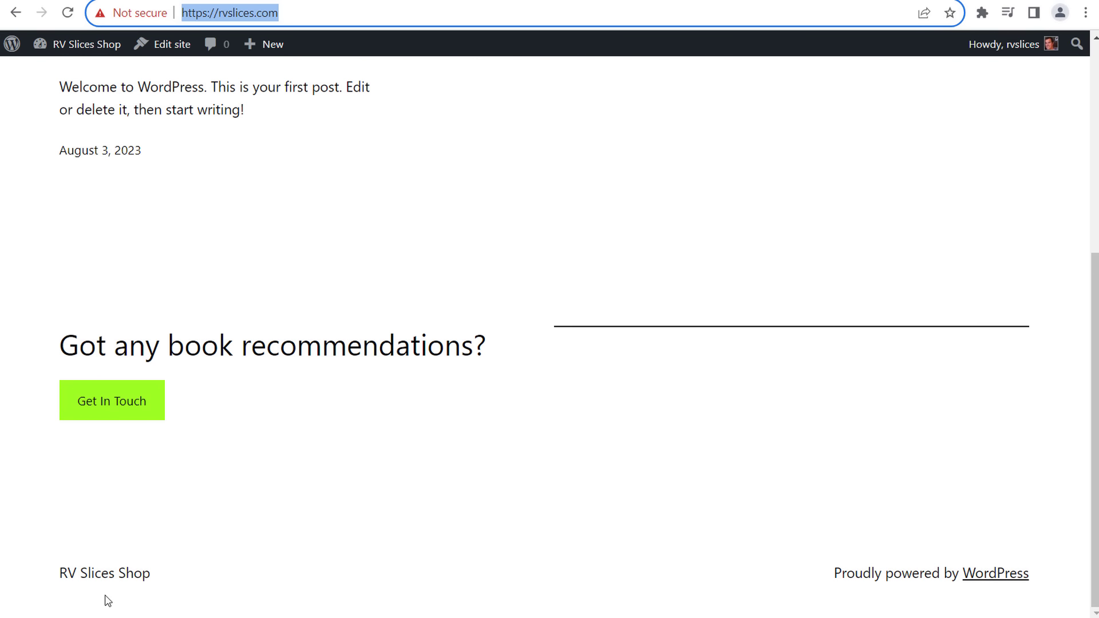
pyautogui.scroll(6, 478, 279)
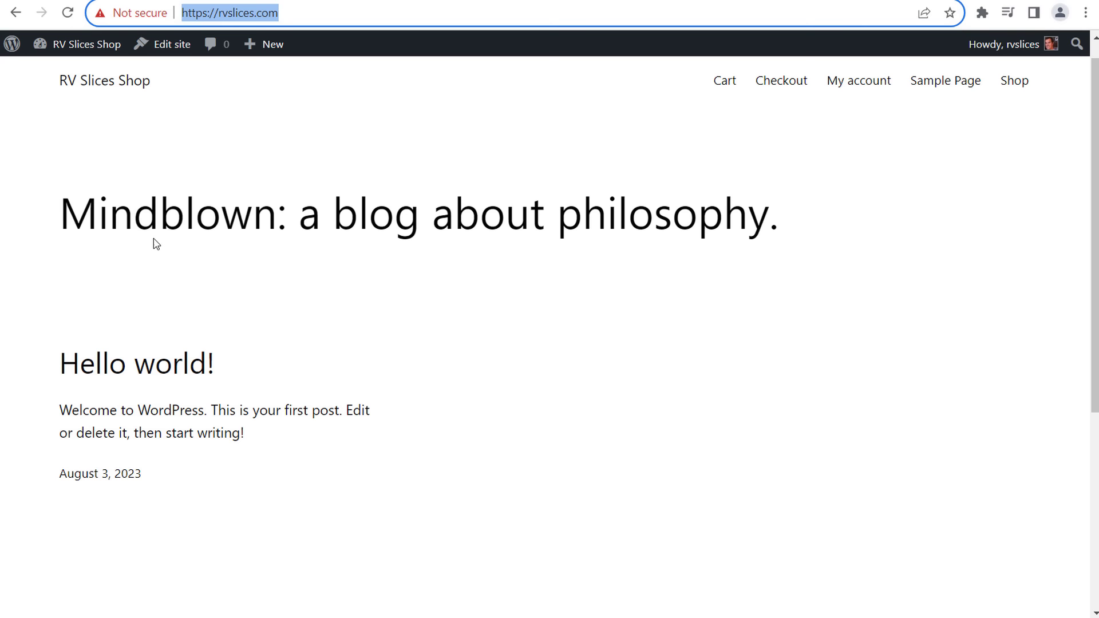
pyautogui.moveTo(99, 226); pyautogui.dragTo(433, 224)
pyautogui.click(267, 265)
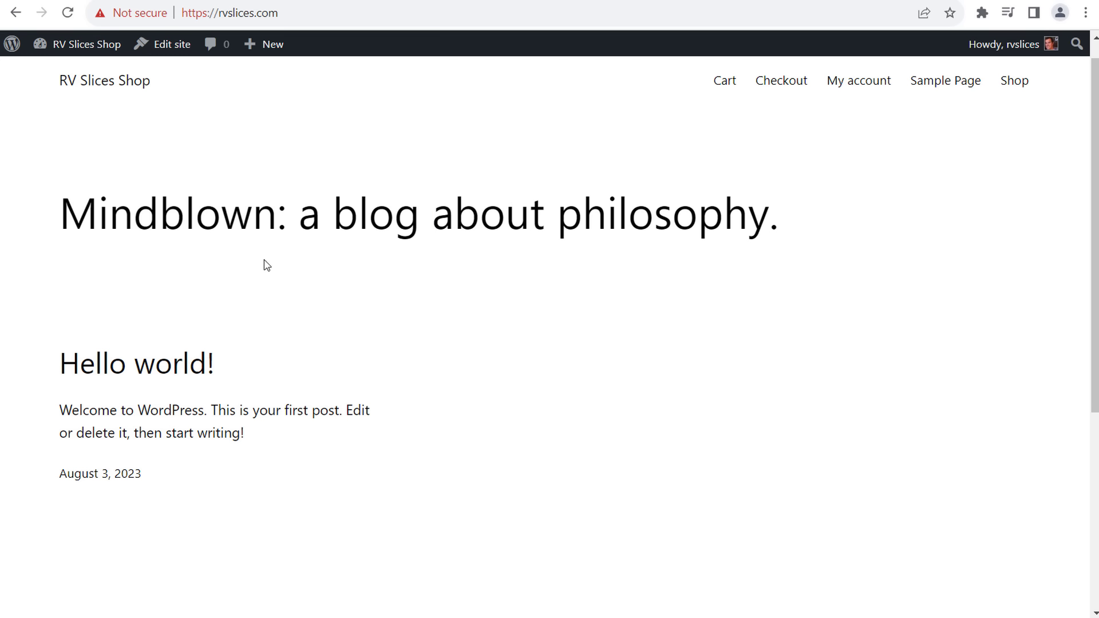
pyautogui.moveTo(85, 230); pyautogui.dragTo(402, 215)
pyautogui.click(420, 219)
# - Read the Hello world! post, then close the tab to return to WooCommerce Home
pyautogui.click(119, 377)
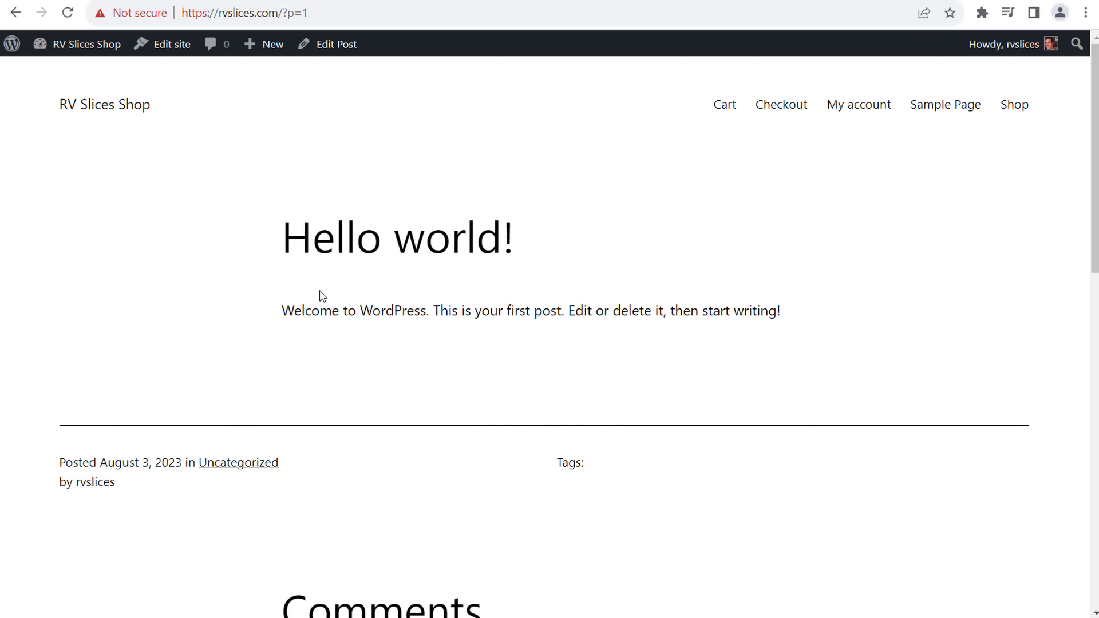
pyautogui.scroll(-10, 684, 344)
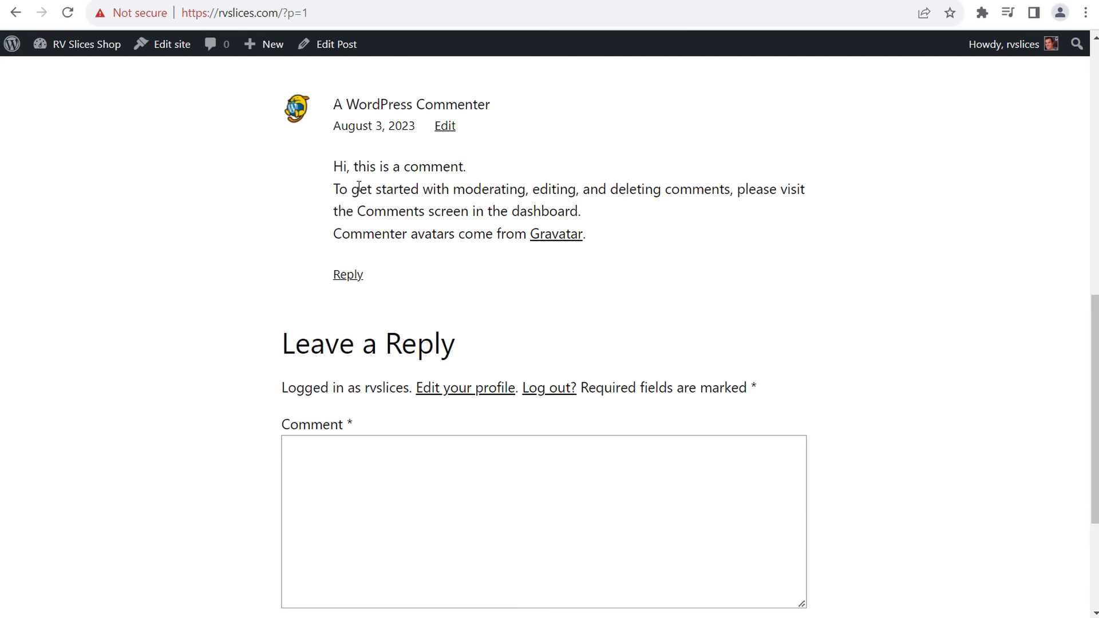
pyautogui.scroll(-4, 829, 299)
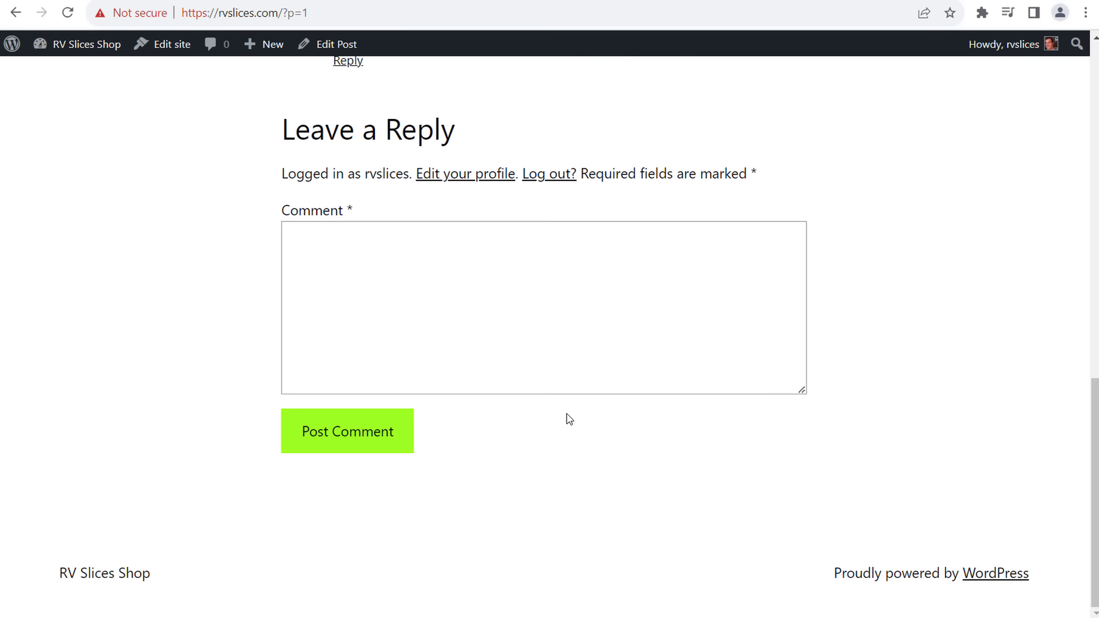
pyautogui.scroll(15, 581, 423)
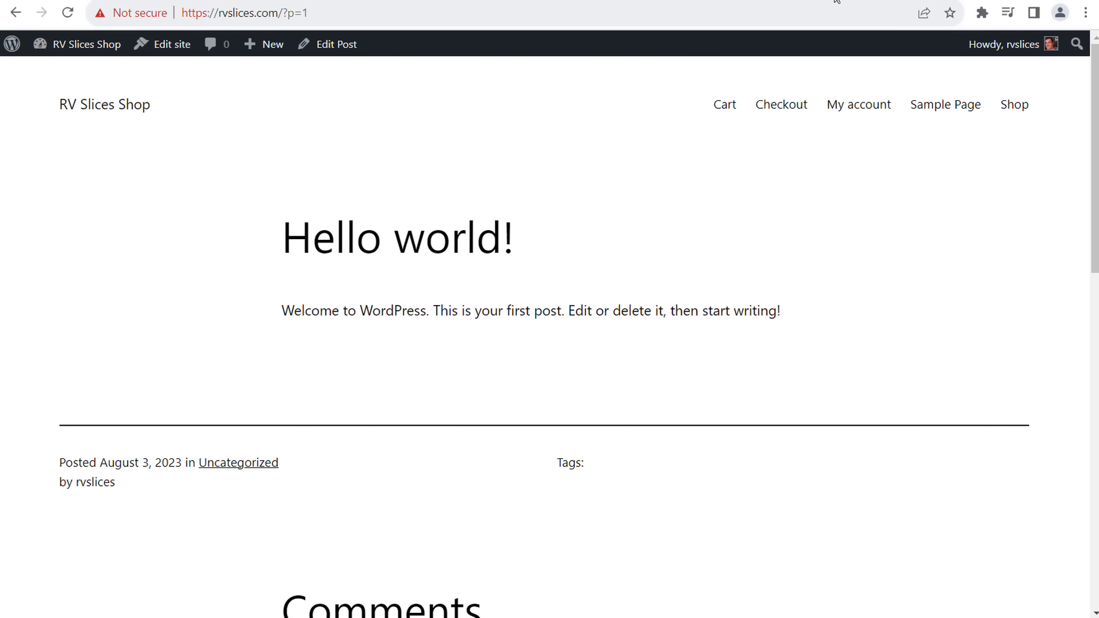
pyautogui.hotkey('ctrl', 'w')
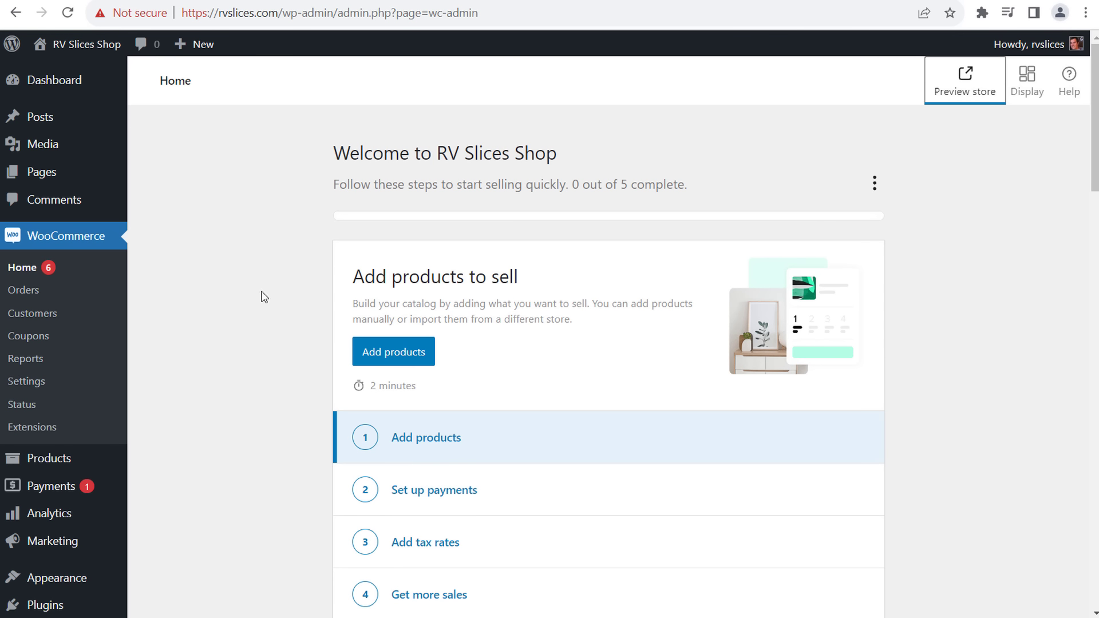
# - Scroll through the WooCommerce Home setup task list
pyautogui.scroll(-5, 401, 269)
pyautogui.scroll(1, 429, 252)
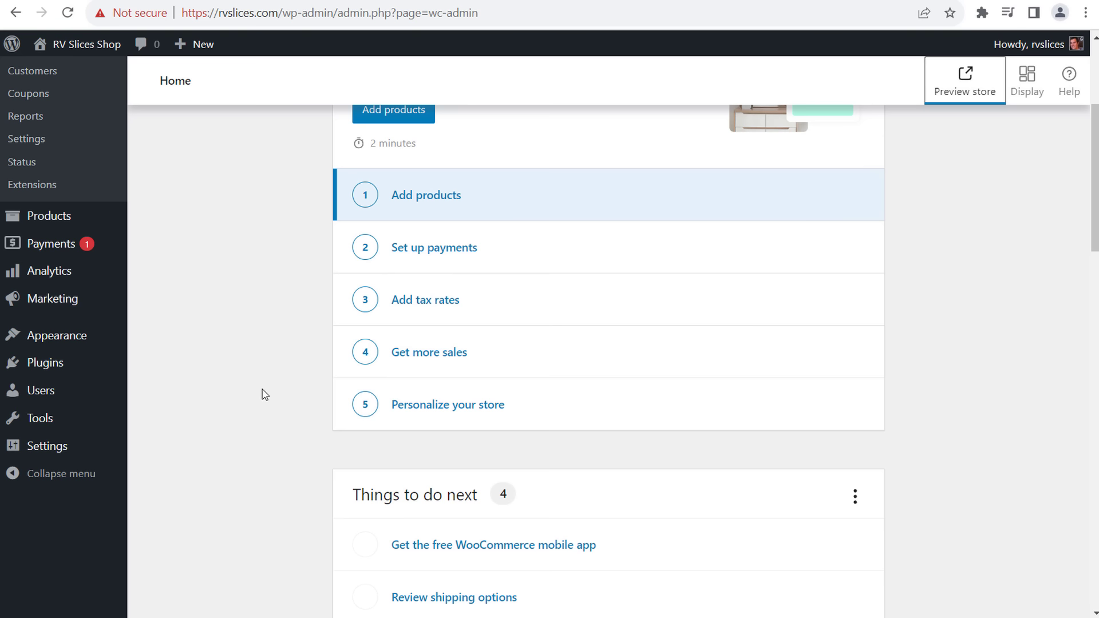
pyautogui.scroll(-4, 265, 395)
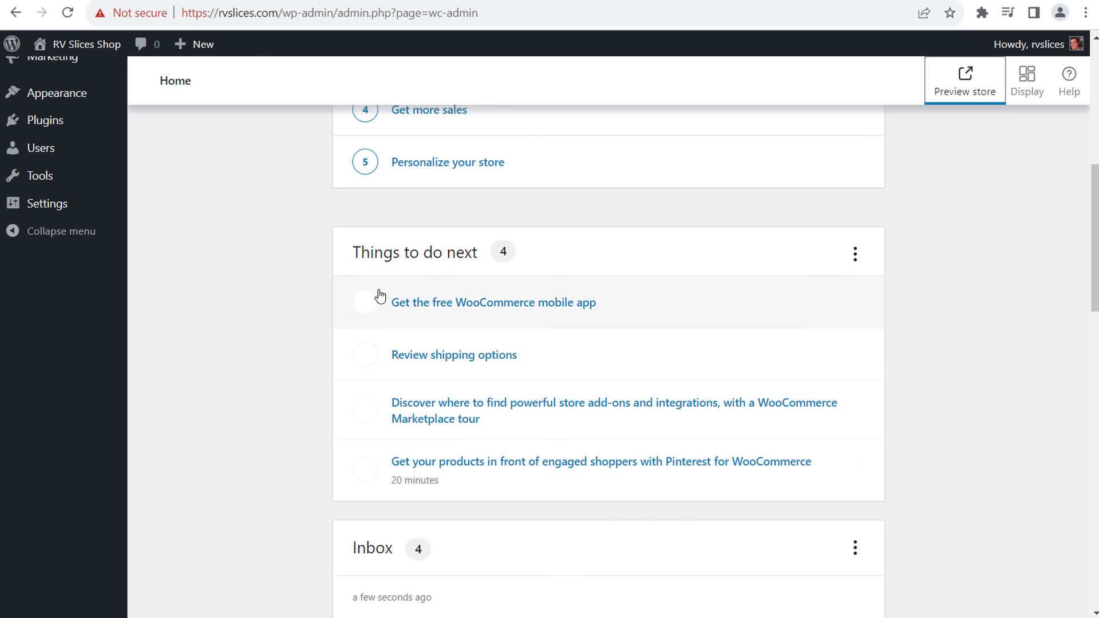
pyautogui.scroll(-5, 253, 422)
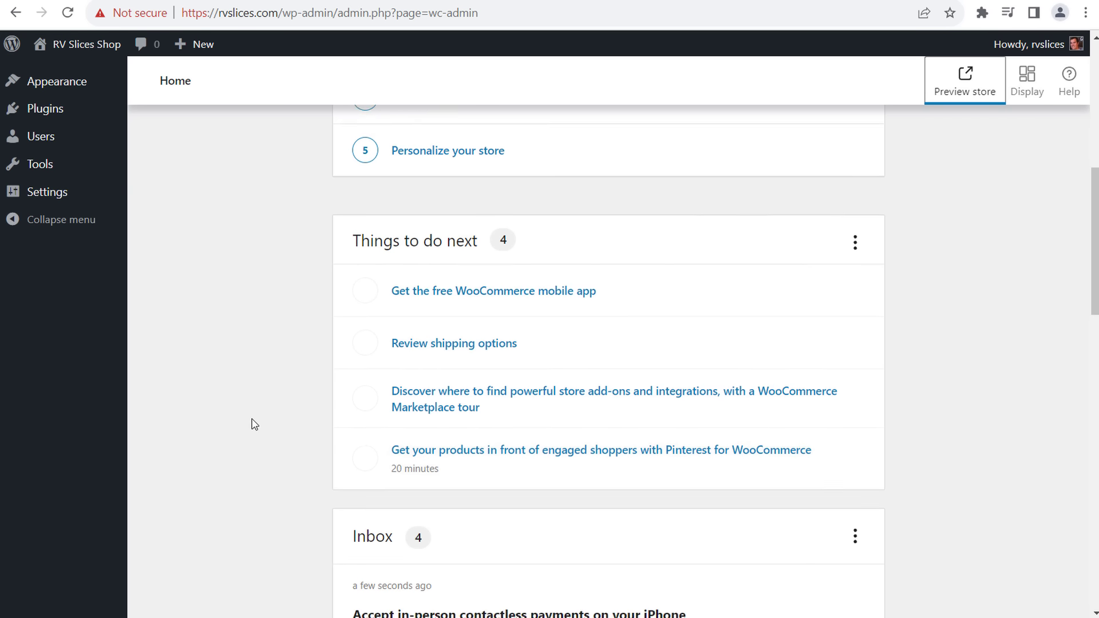
pyautogui.scroll(6, 258, 403)
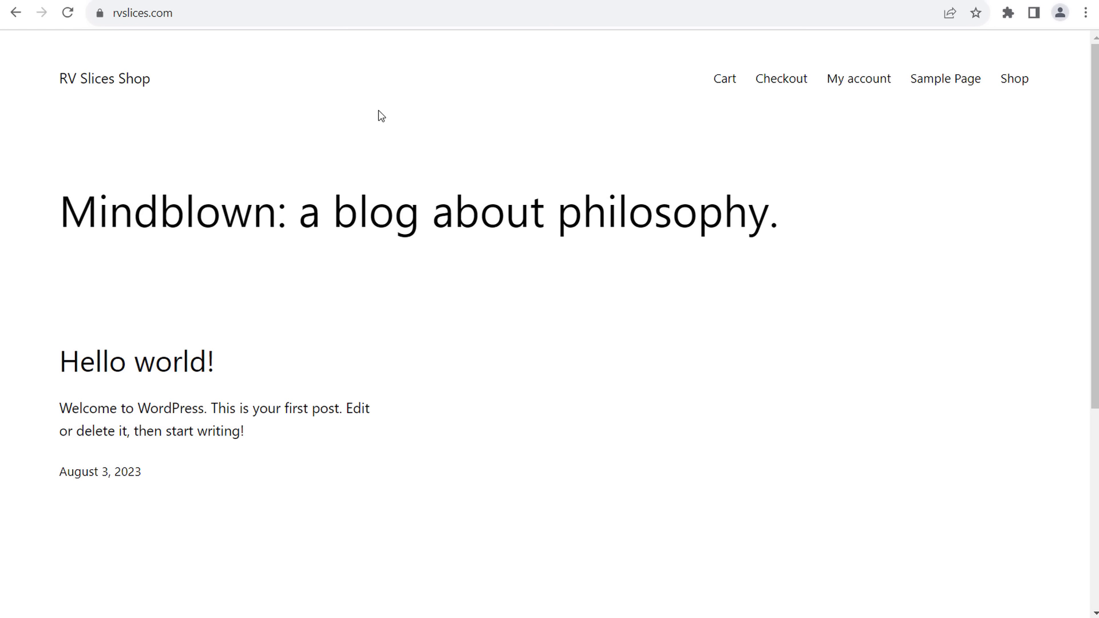
# - Verify rvslices.com's secure connection in site info, then go to the Bluehost account tab
pyautogui.click(100, 13)
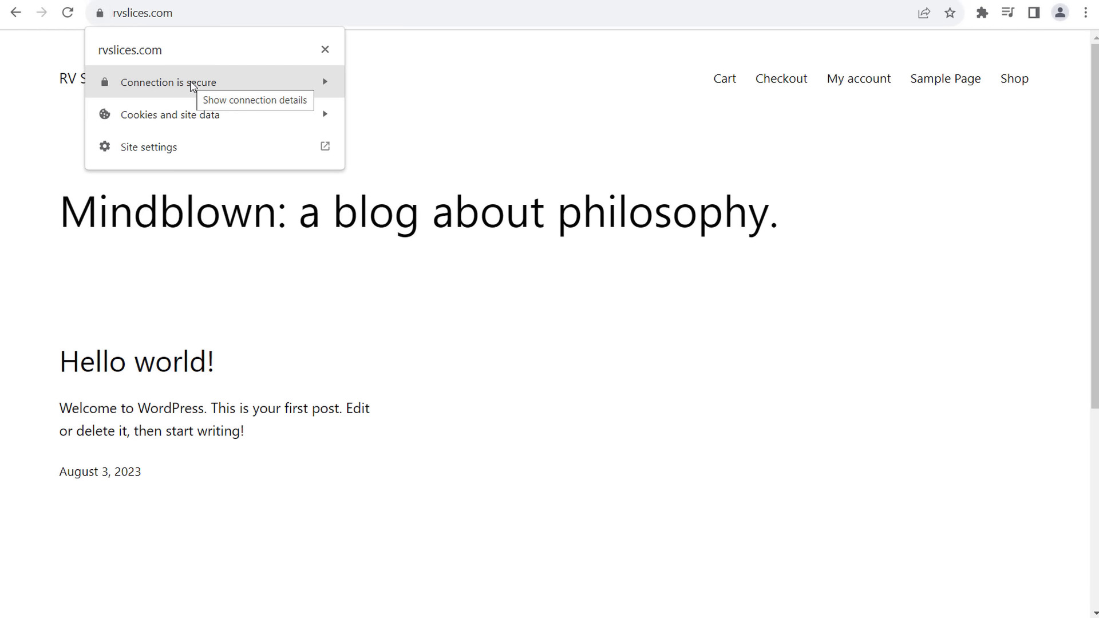
pyautogui.click(744, 0)
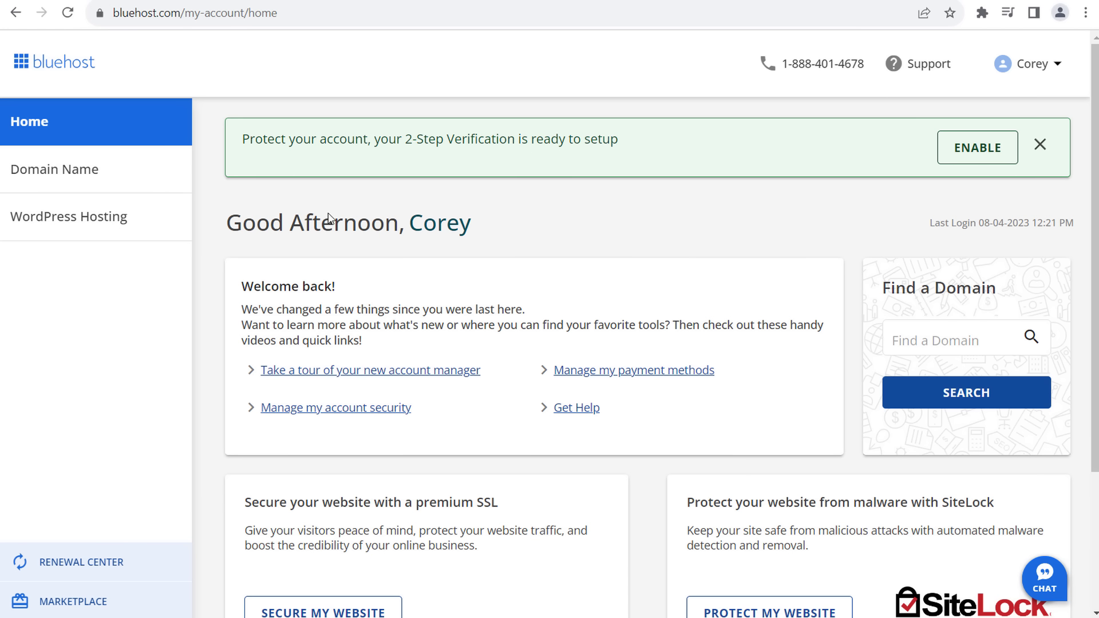
# - Open the WordPress Hosting details showing the Dedicated Hosting Enhanced HDD plan
pyautogui.scroll(-1, 346, 229)
pyautogui.moveTo(246, 421); pyautogui.dragTo(492, 423)
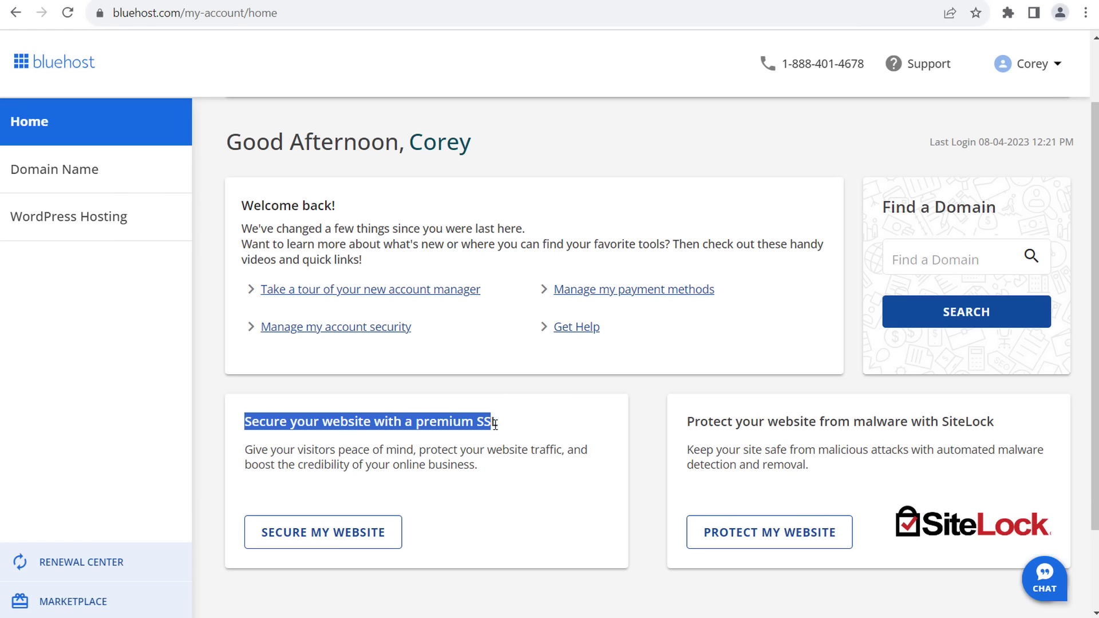
pyautogui.click(518, 432)
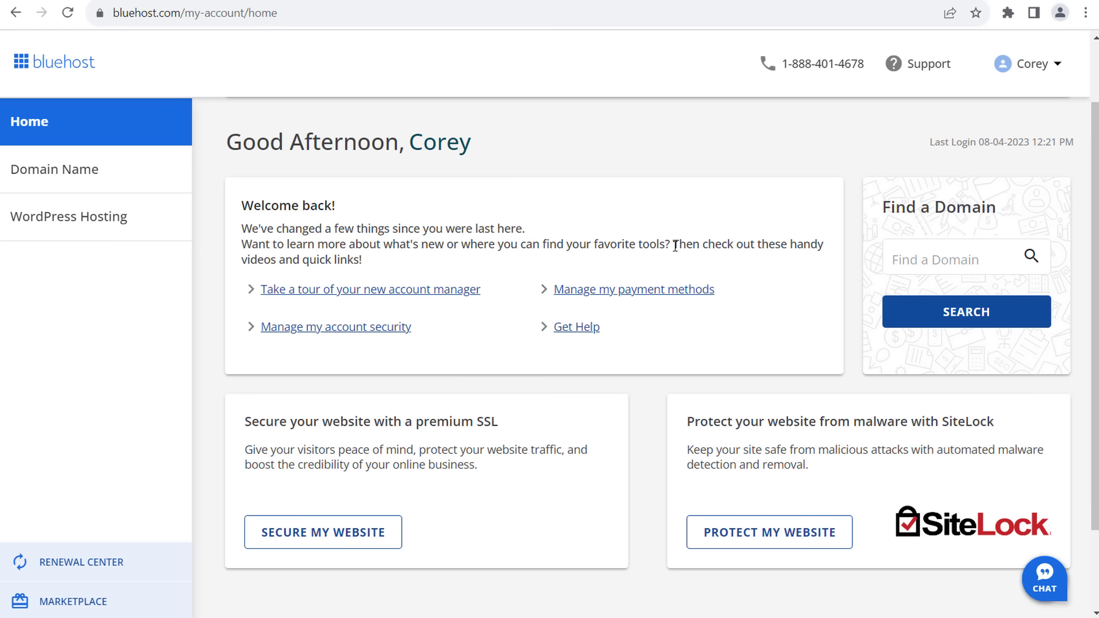
pyautogui.click(109, 226)
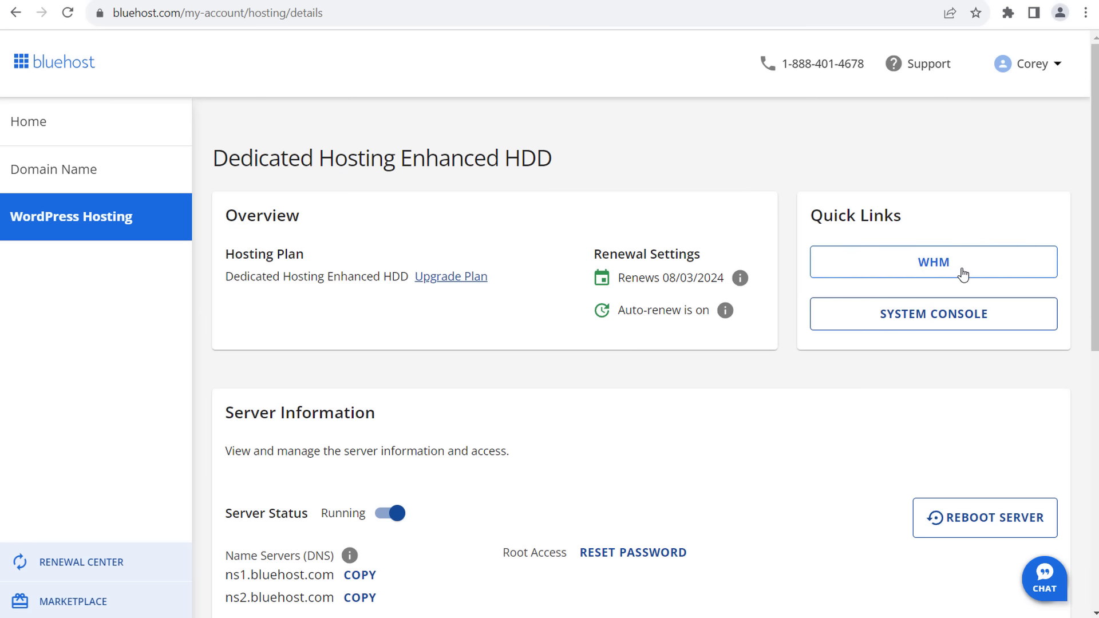
# - Open WHM past the certificate warning and launch cPanel for tkw.wbq.mybluehost.me
pyautogui.click(961, 266)
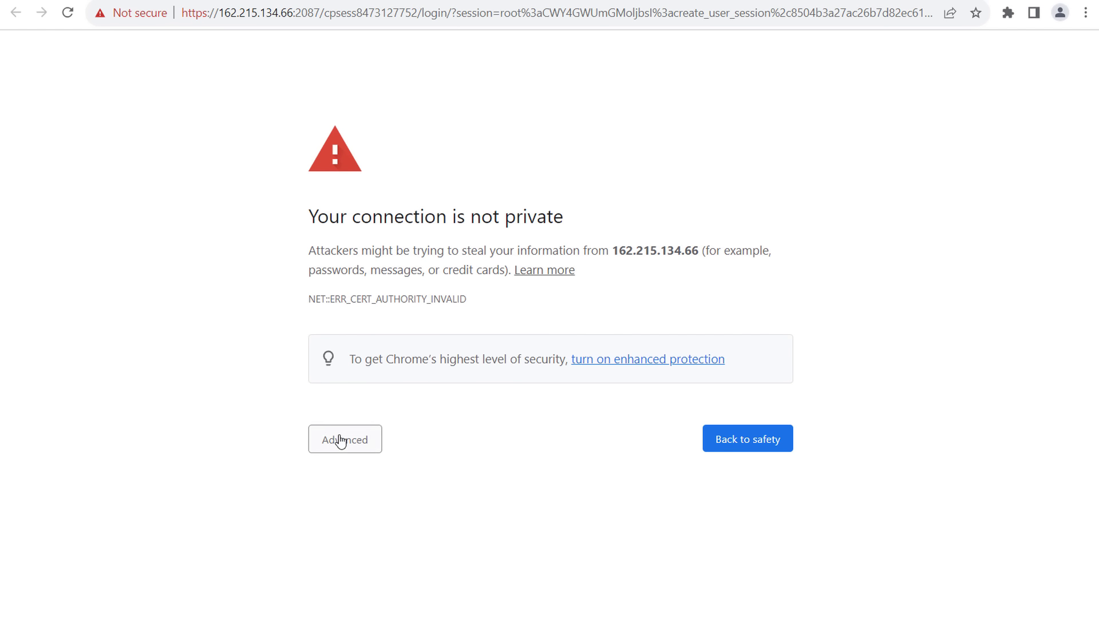
pyautogui.moveTo(495, 311); pyautogui.dragTo(302, 303)
pyautogui.click(362, 305)
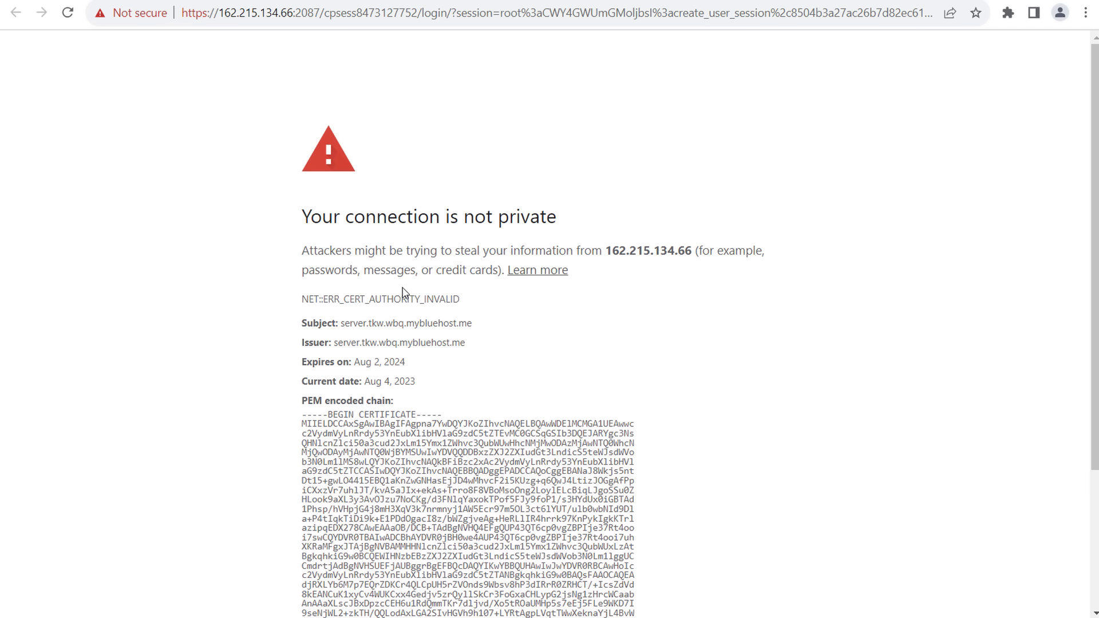
pyautogui.click(404, 298)
pyautogui.click(344, 448)
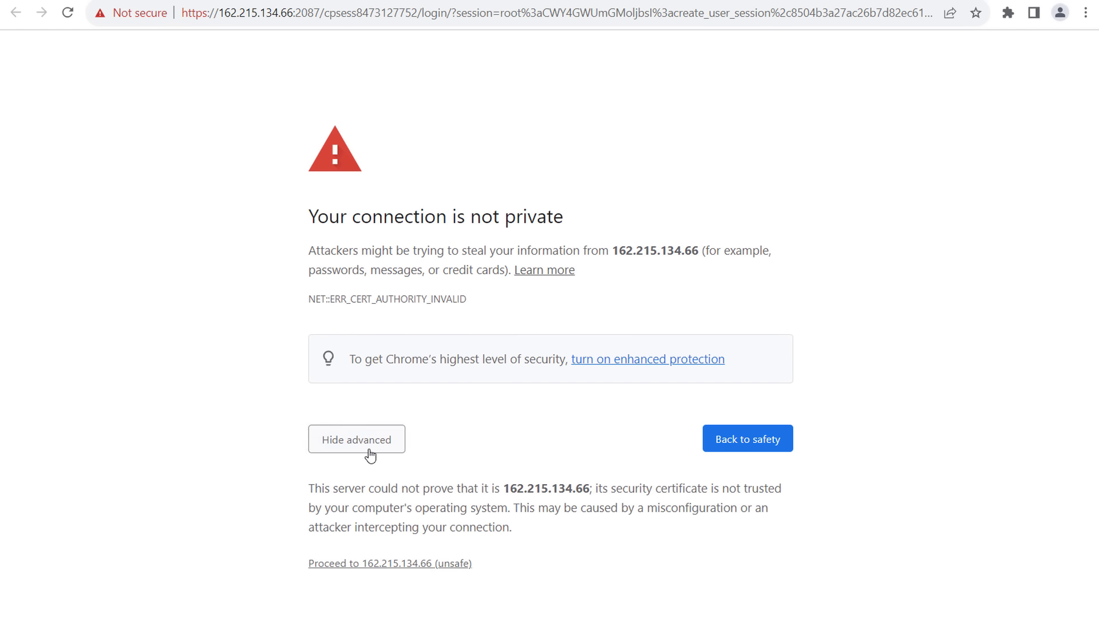
pyautogui.click(363, 564)
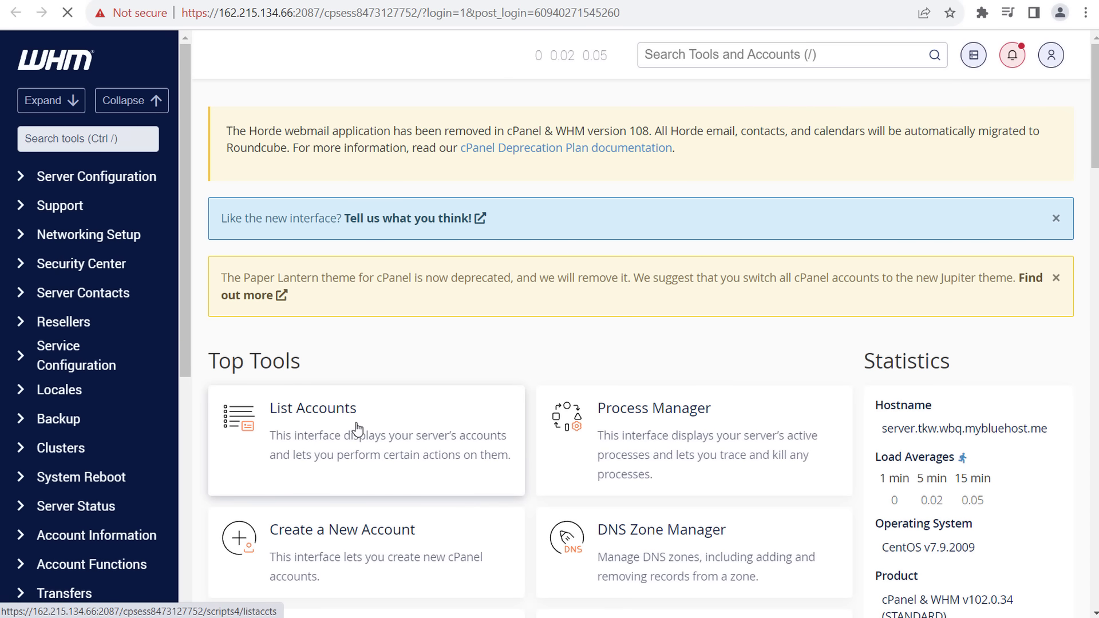
pyautogui.click(354, 436)
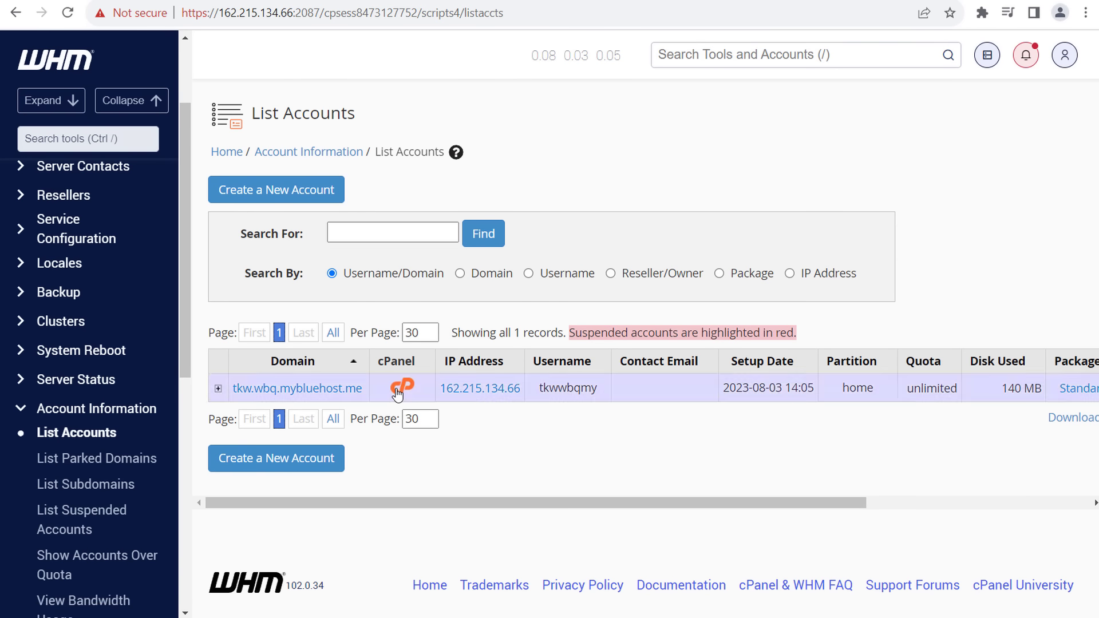
pyautogui.click(401, 386)
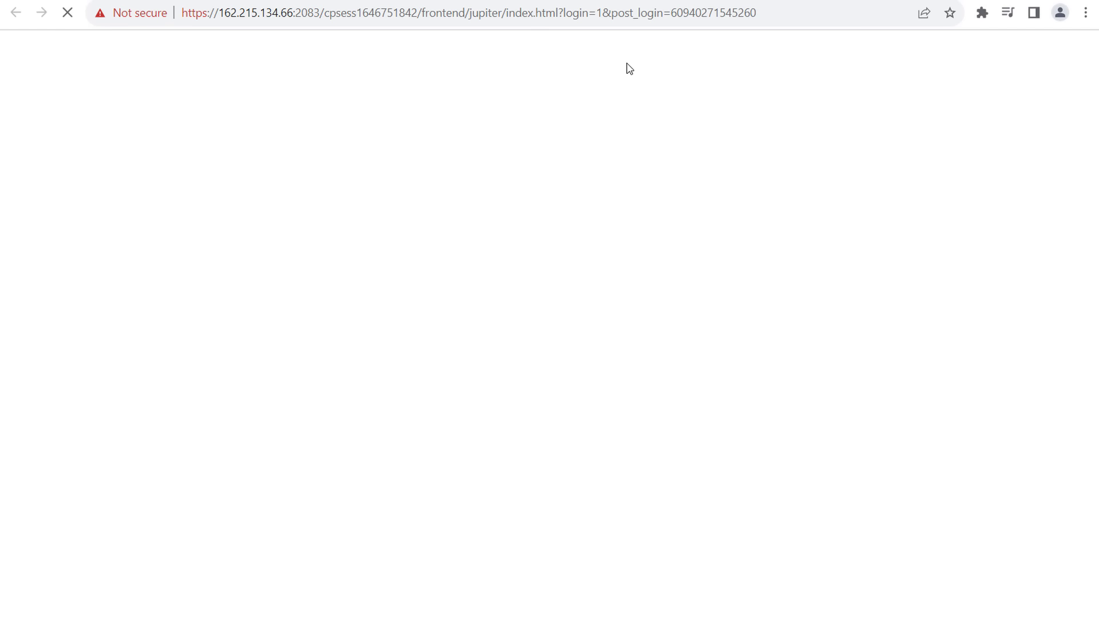
# - Open SSL/TLS from cPanel Security, then return to the Bluehost hosting details tab
pyautogui.scroll(-5, 824, 422)
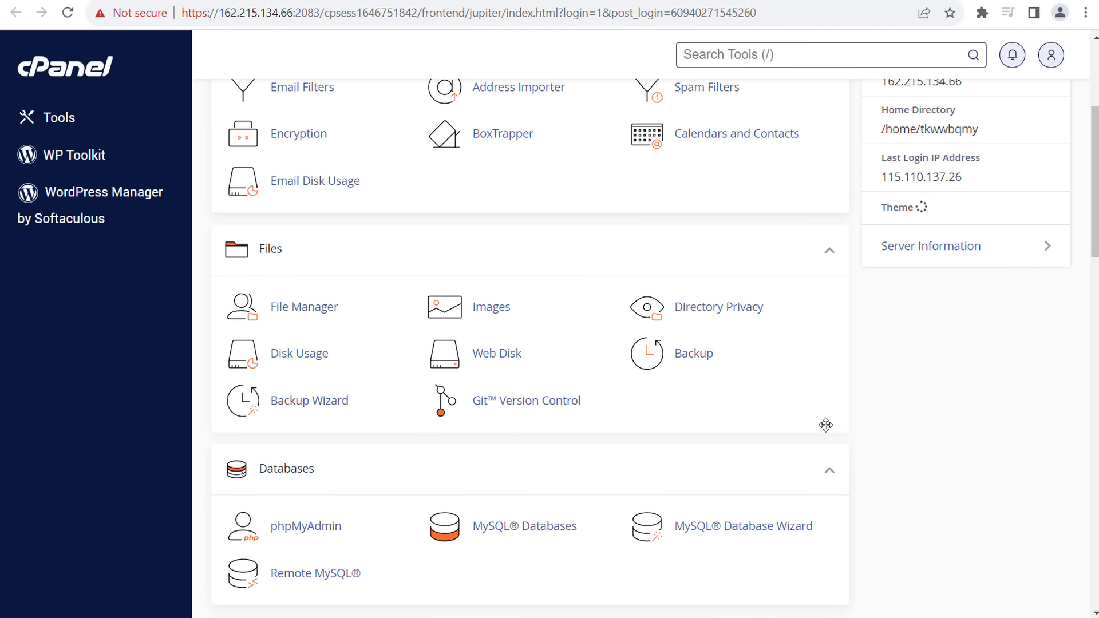
pyautogui.scroll(-9, 976, 364)
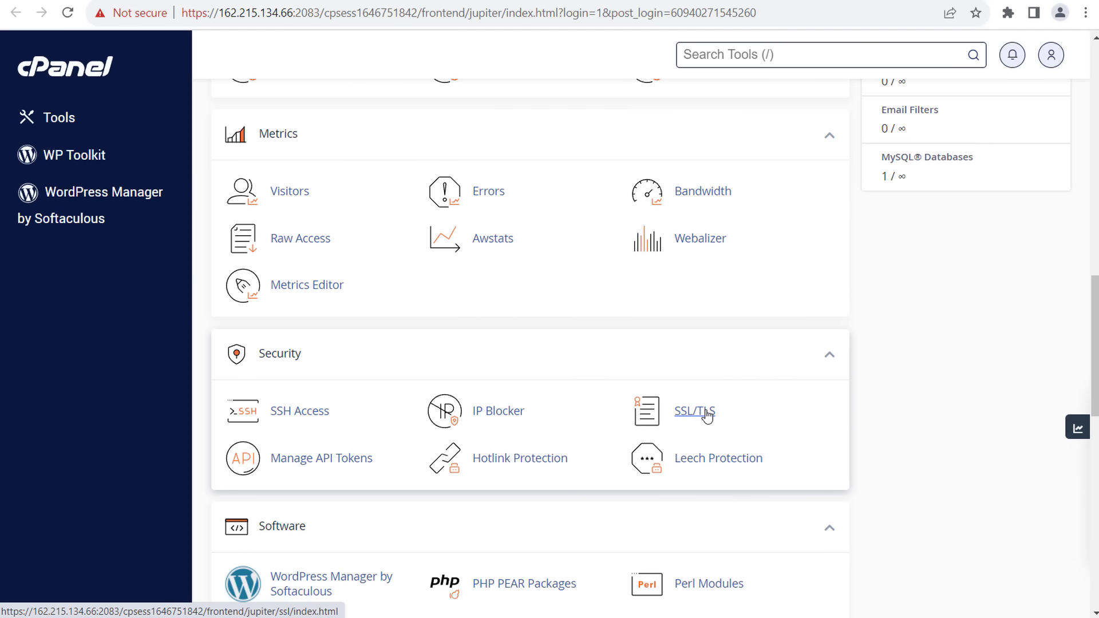
pyautogui.click(703, 415)
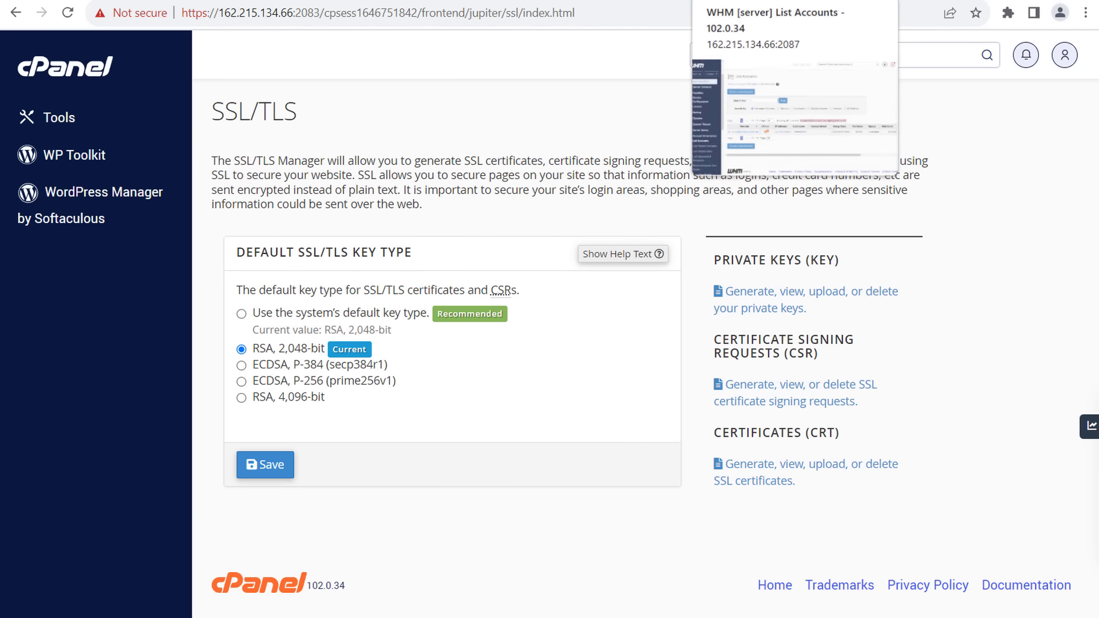
pyautogui.click(675, 1)
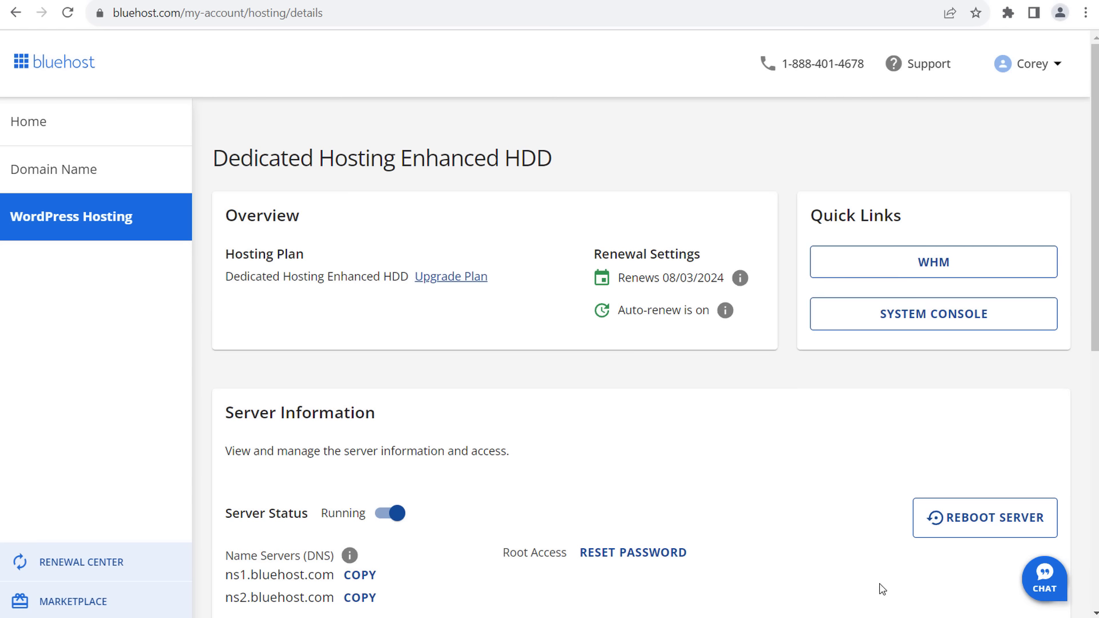
# - In Bluehost's support chat, request Support for Existing Products on the VPS & Dedicated Server topic
pyautogui.click(1044, 581)
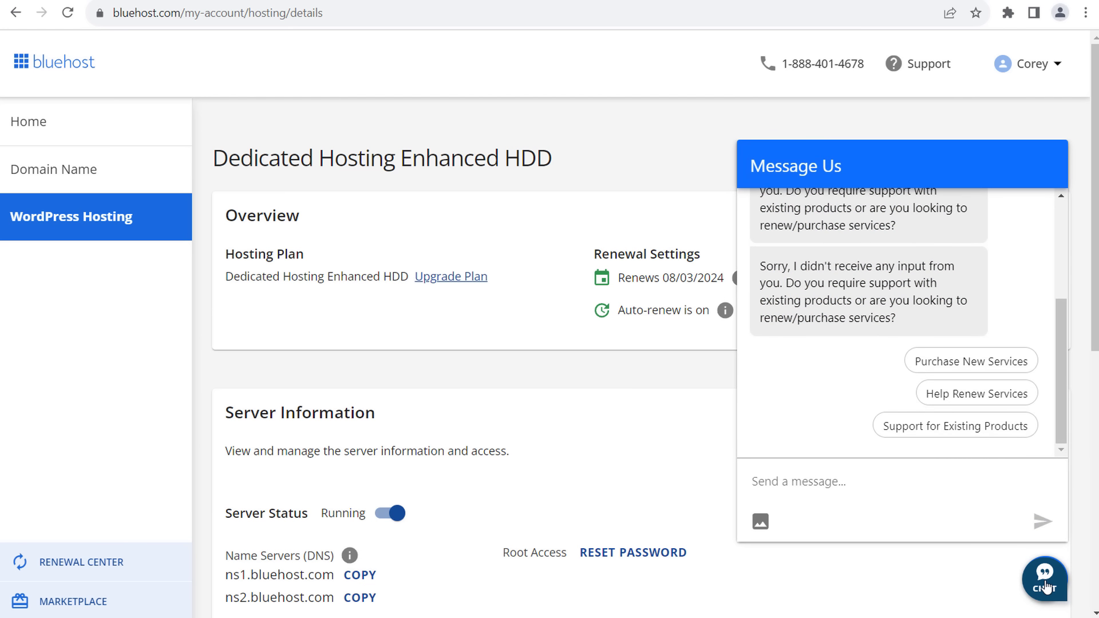
pyautogui.click(950, 434)
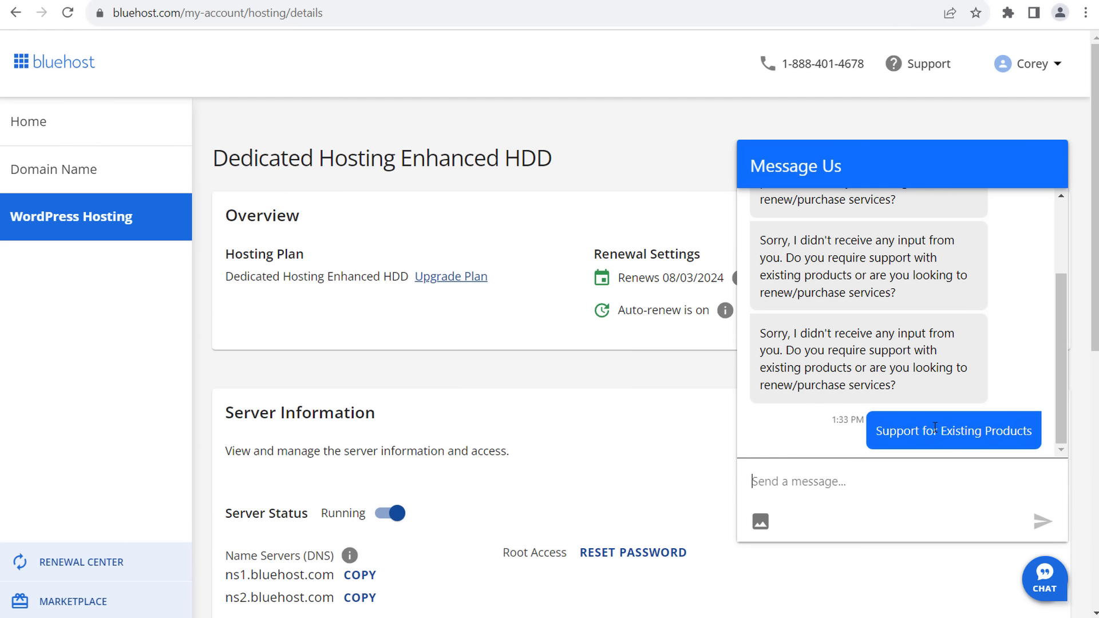
pyautogui.click(995, 396)
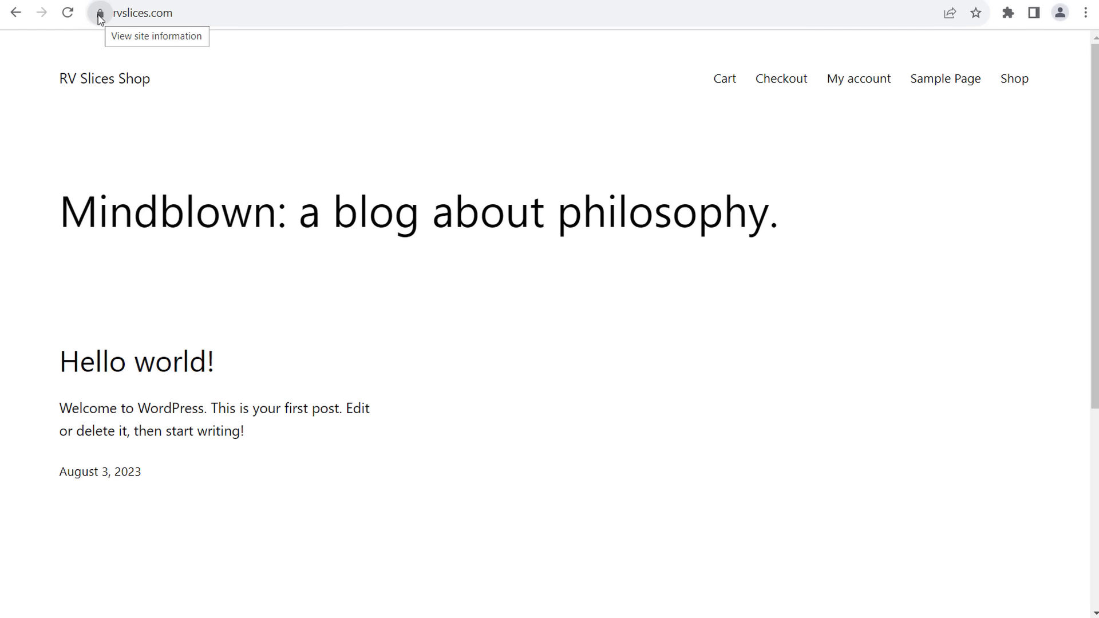
pyautogui.click(99, 13)
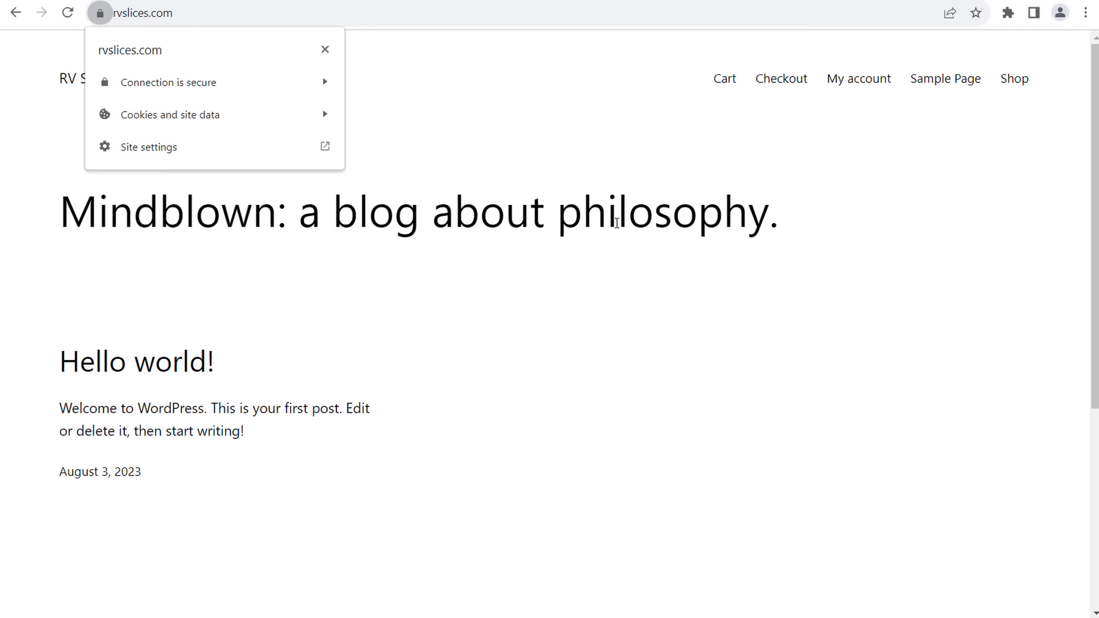
pyautogui.click(619, 224)
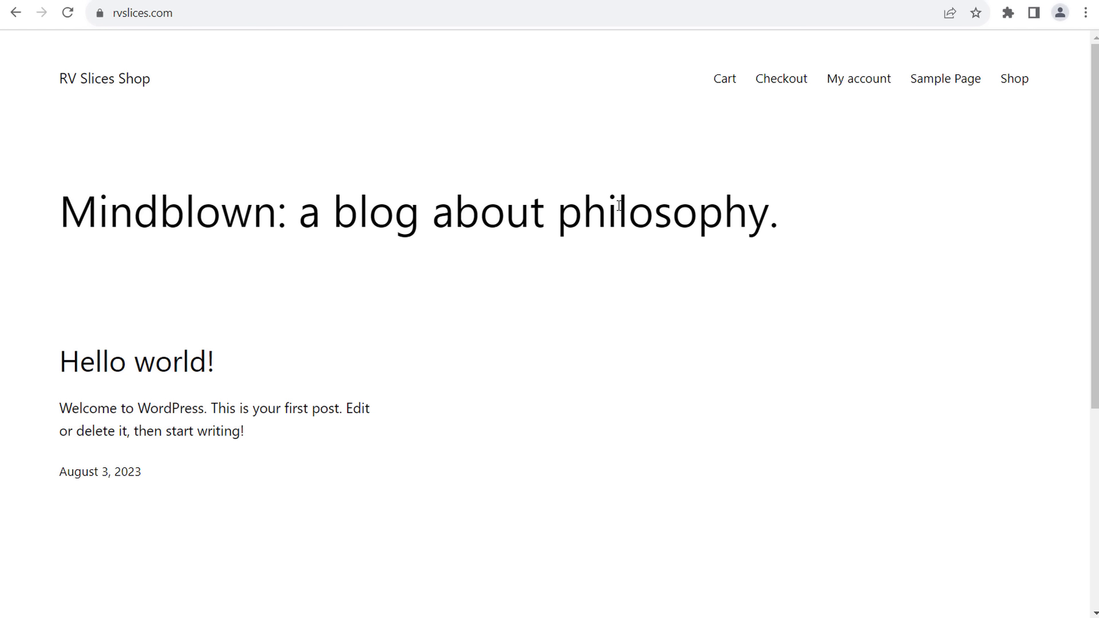
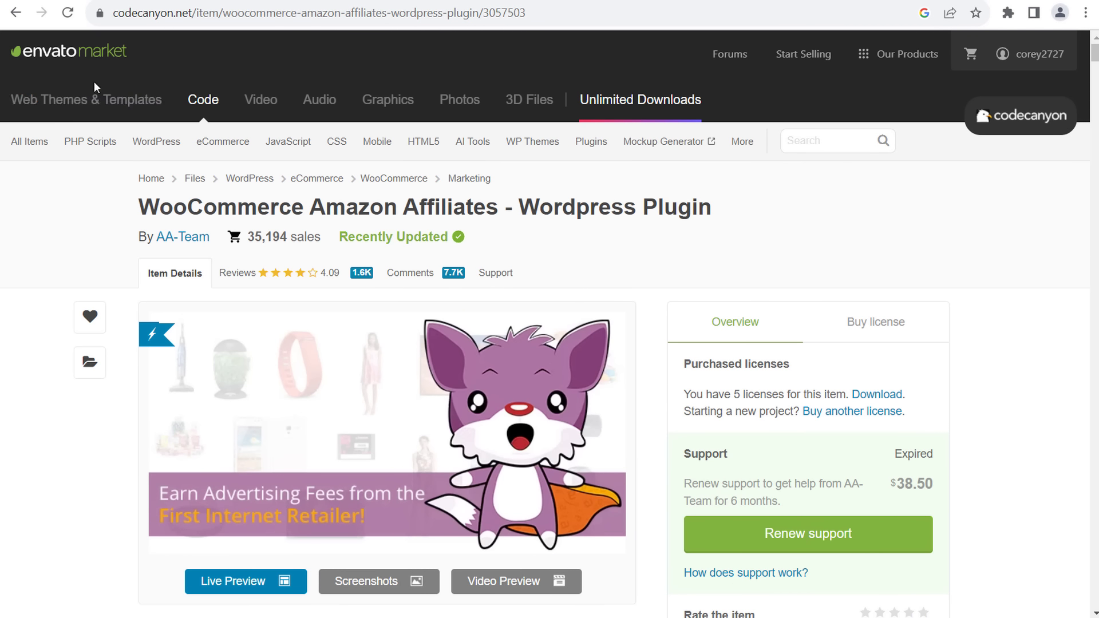
# - Add the Flatsome theme's $59 Regular License to the cart after viewing the Amazon Affiliates license offer
pyautogui.click(894, 327)
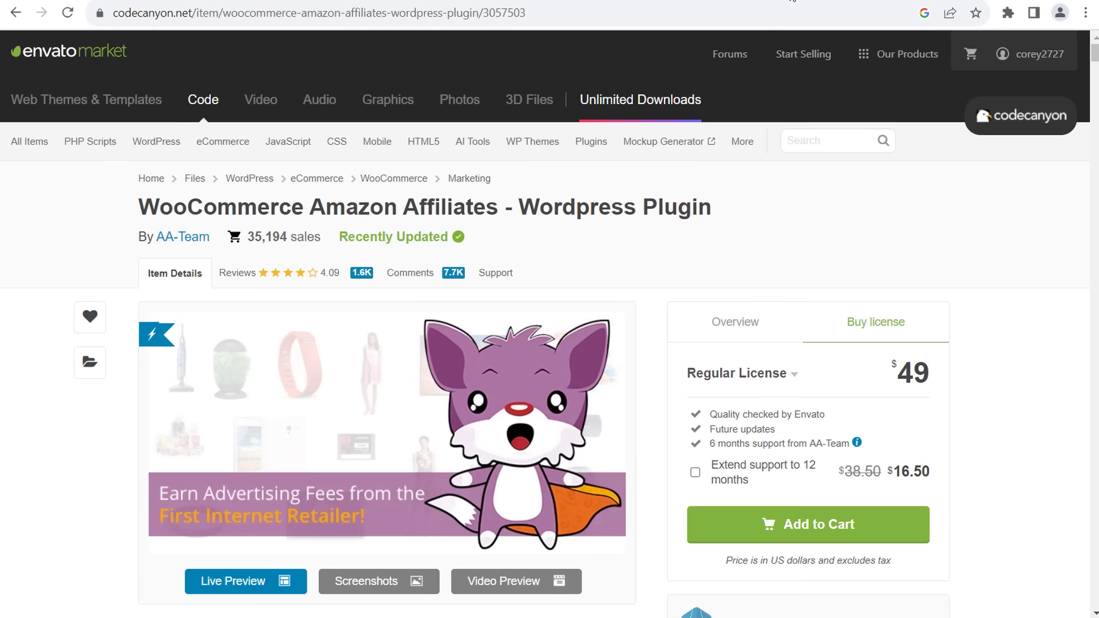
pyautogui.click(813, 0)
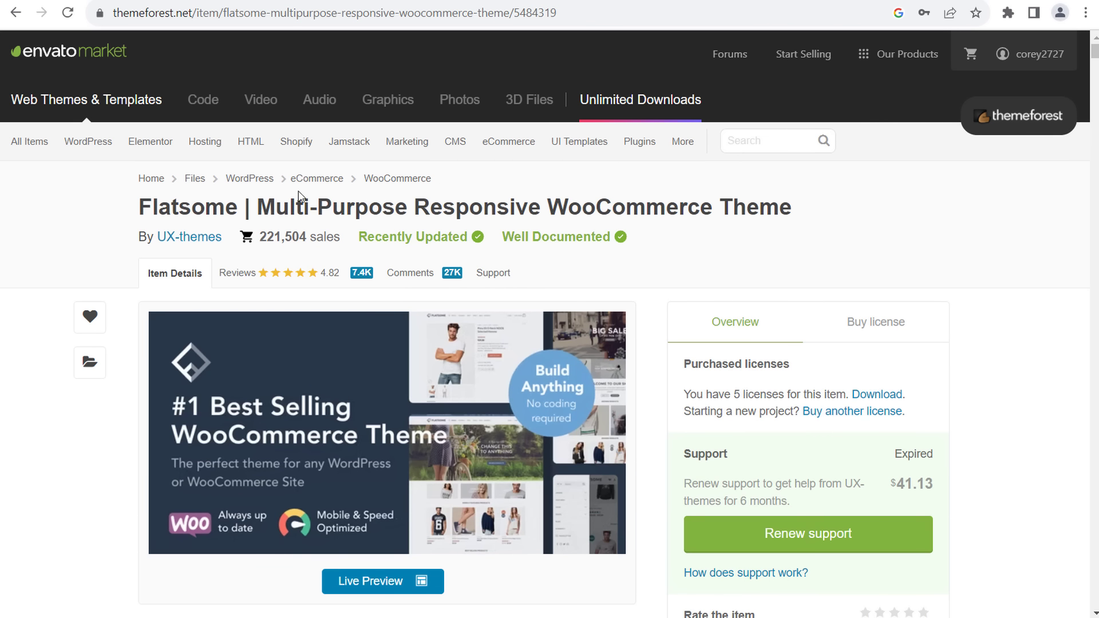
pyautogui.click(927, 328)
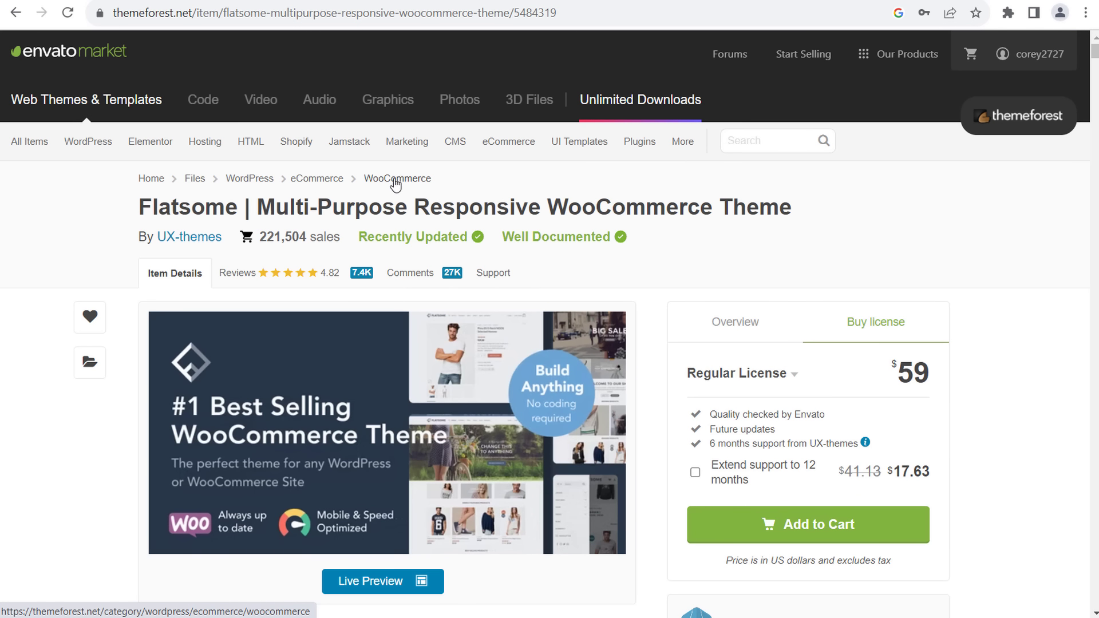
pyautogui.moveTo(91, 148)
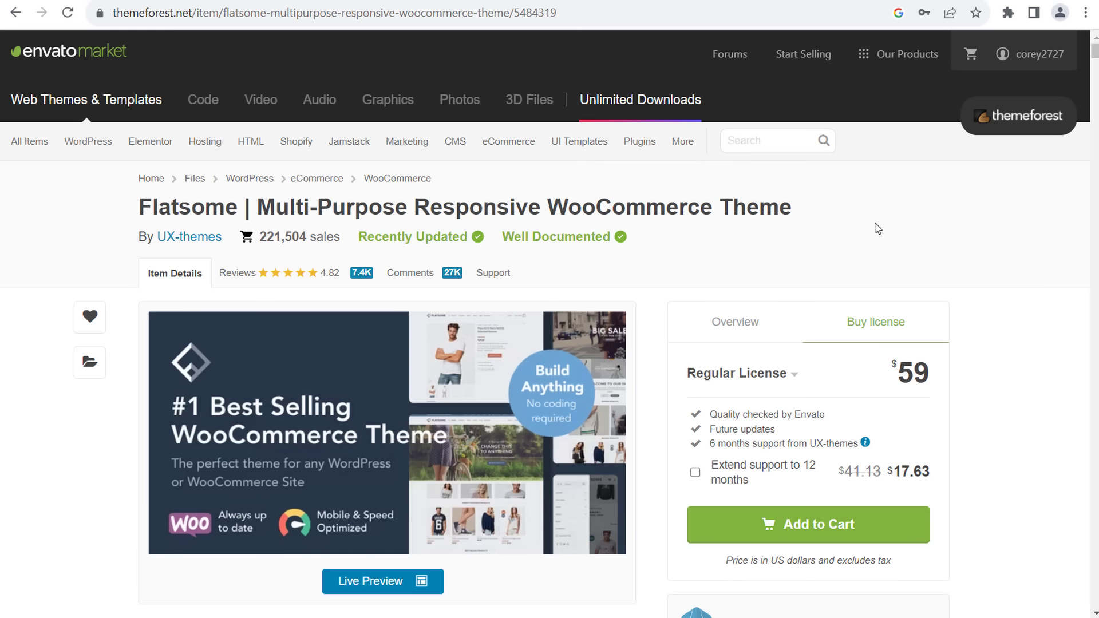
pyautogui.click(875, 524)
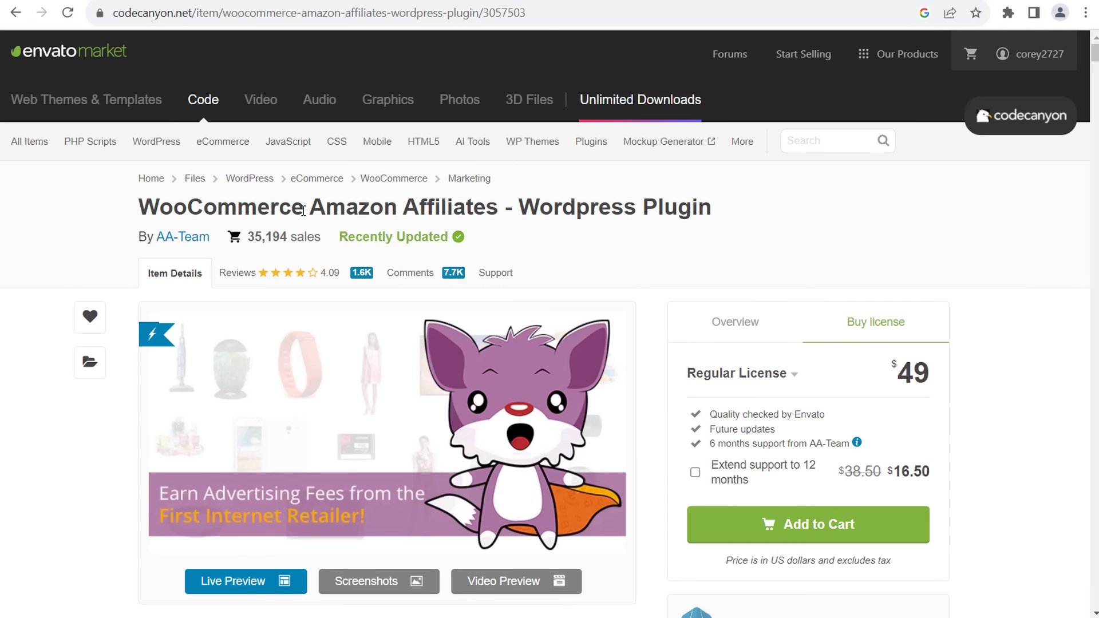
# - Add the Amazon Affiliates plugin license to the cart and check out with both items
pyautogui.click(893, 518)
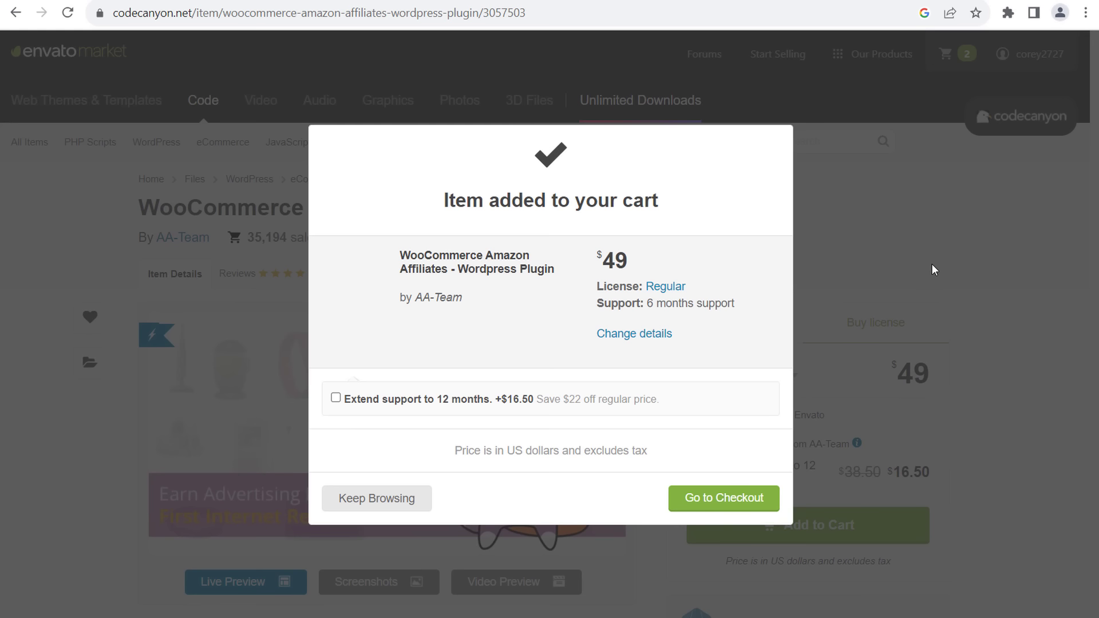
pyautogui.click(745, 500)
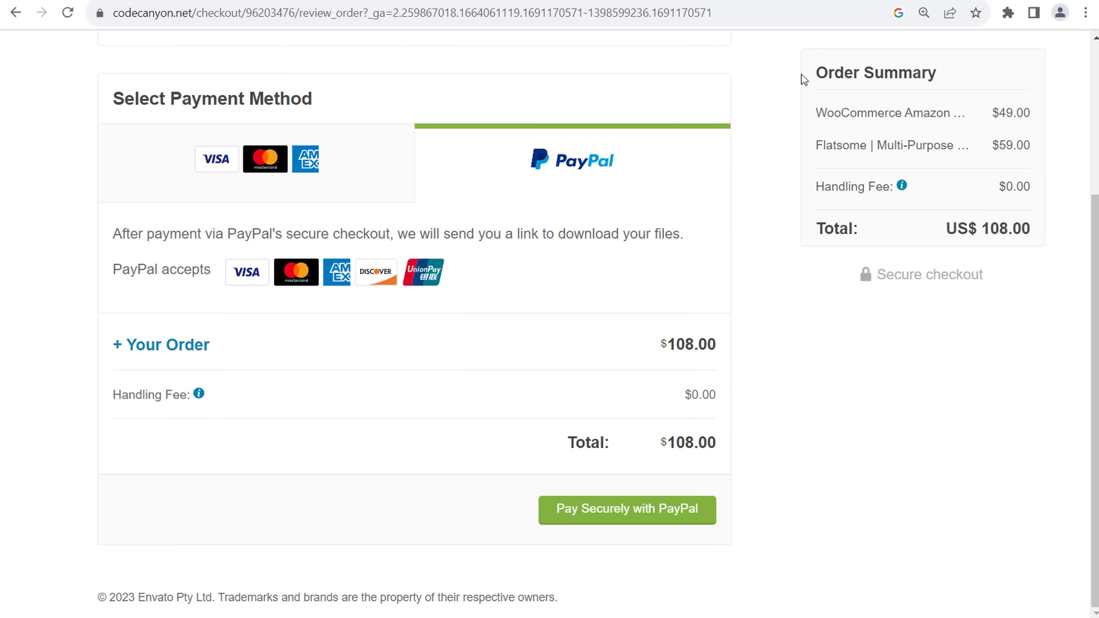
pyautogui.moveTo(813, 77); pyautogui.dragTo(1038, 285)
pyautogui.click(1039, 274)
# - Review the $49.00 plugin and $59.00 theme prices and complete the $108.00 PayPal payment
pyautogui.moveTo(994, 115); pyautogui.dragTo(1039, 115)
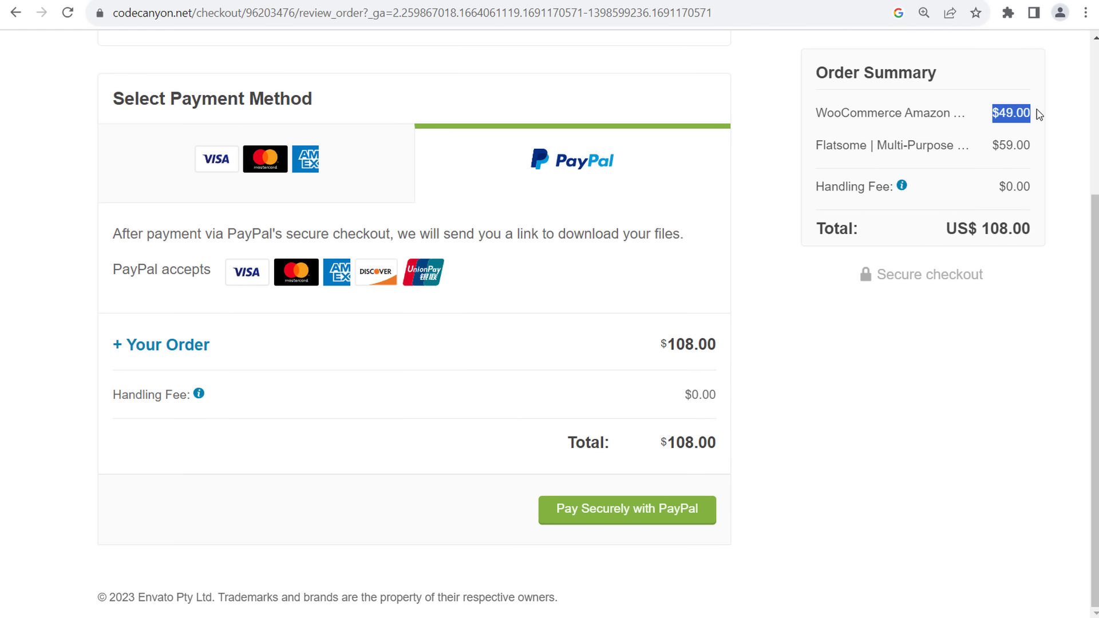
pyautogui.click(940, 127)
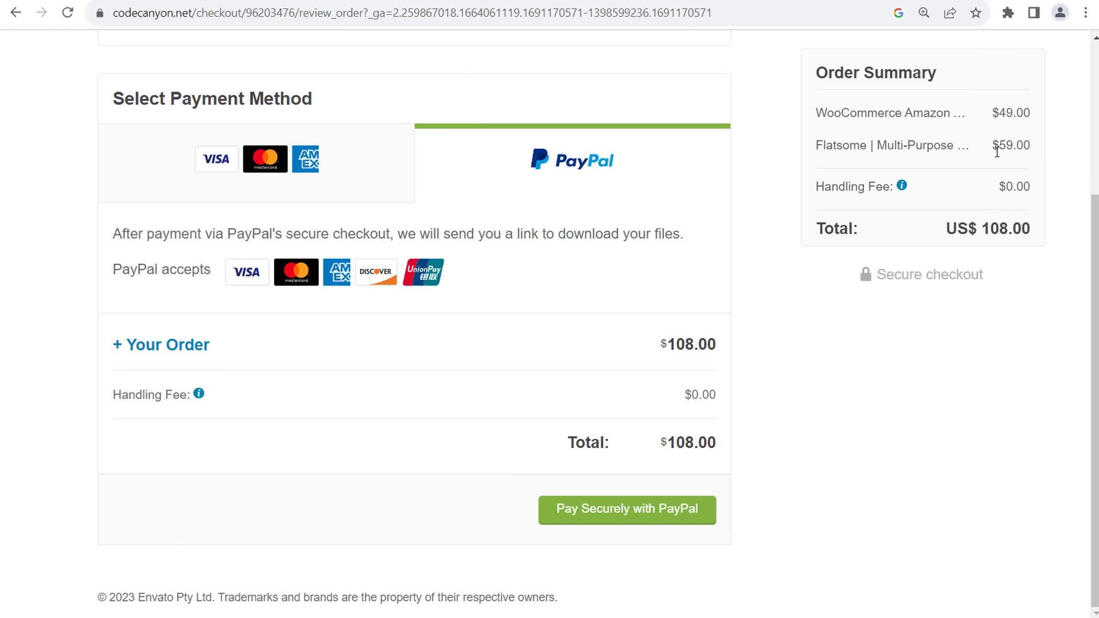
pyautogui.moveTo(998, 152); pyautogui.dragTo(1038, 146)
pyautogui.click(1022, 205)
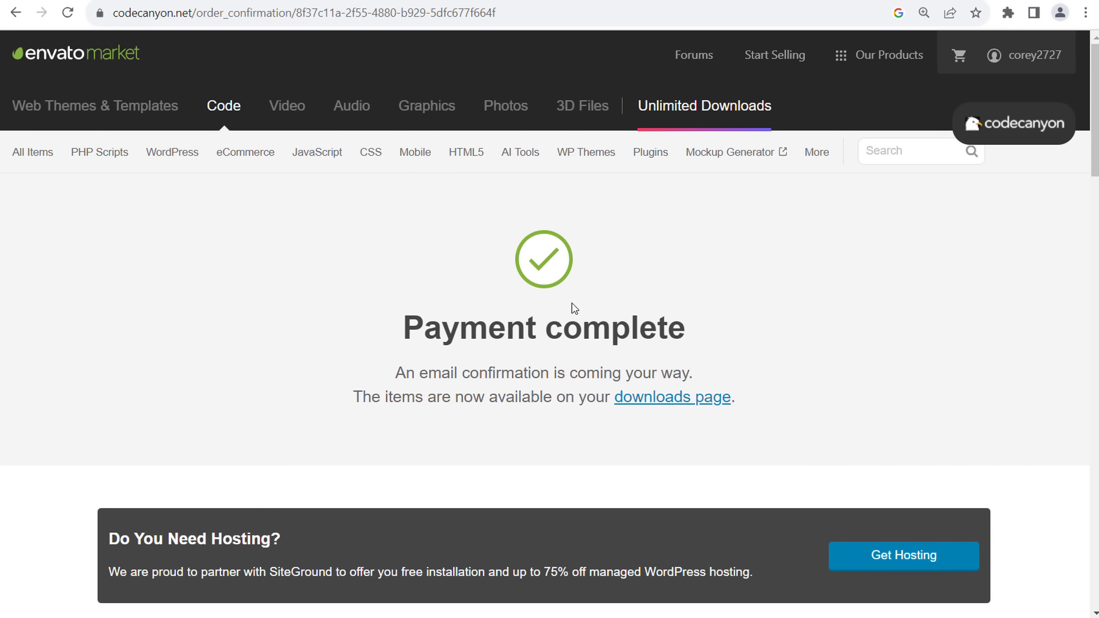
pyautogui.moveTo(387, 380); pyautogui.dragTo(767, 369)
# - From Downloads, get Flatsome's installable WordPress file and its license certificate PDF
pyautogui.click(767, 369)
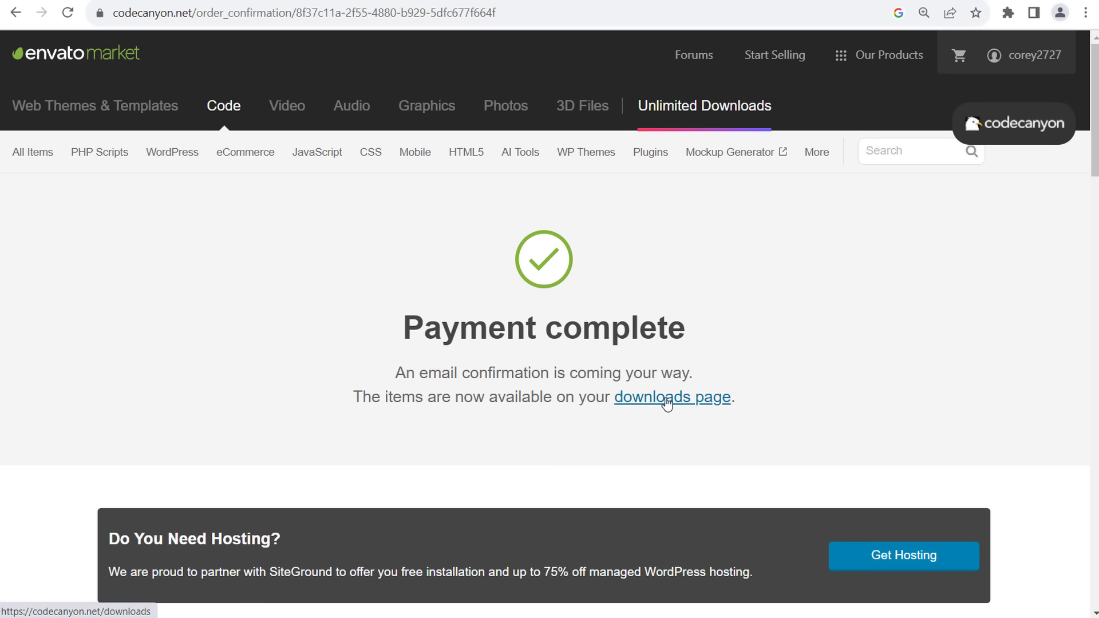
pyautogui.click(694, 404)
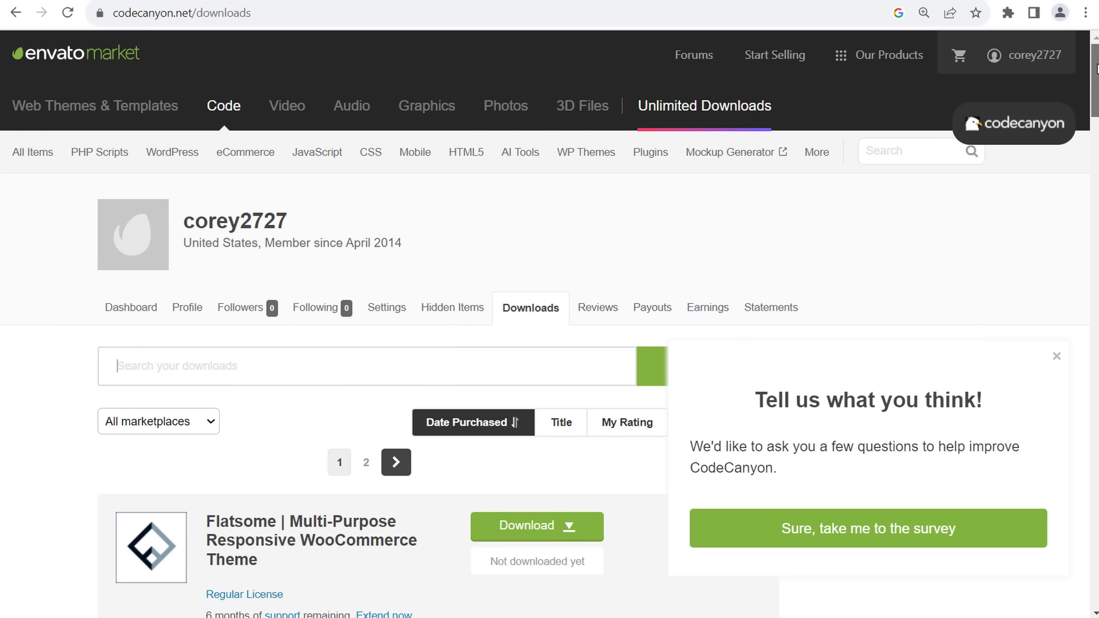
pyautogui.moveTo(1095, 68); pyautogui.dragTo(1095, 100)
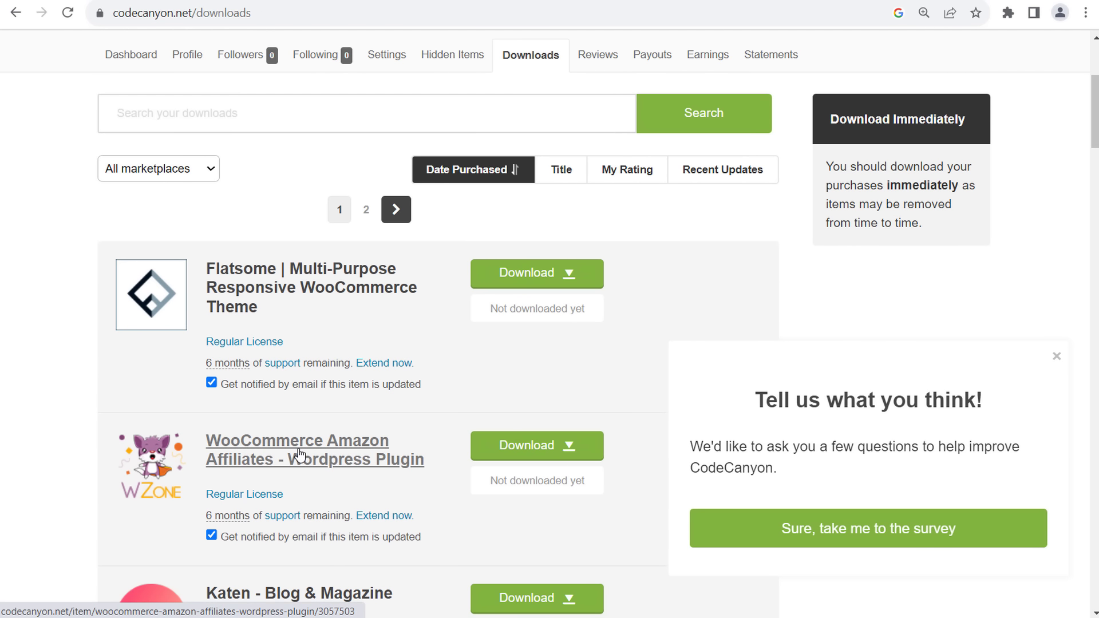
pyautogui.moveTo(133, 485)
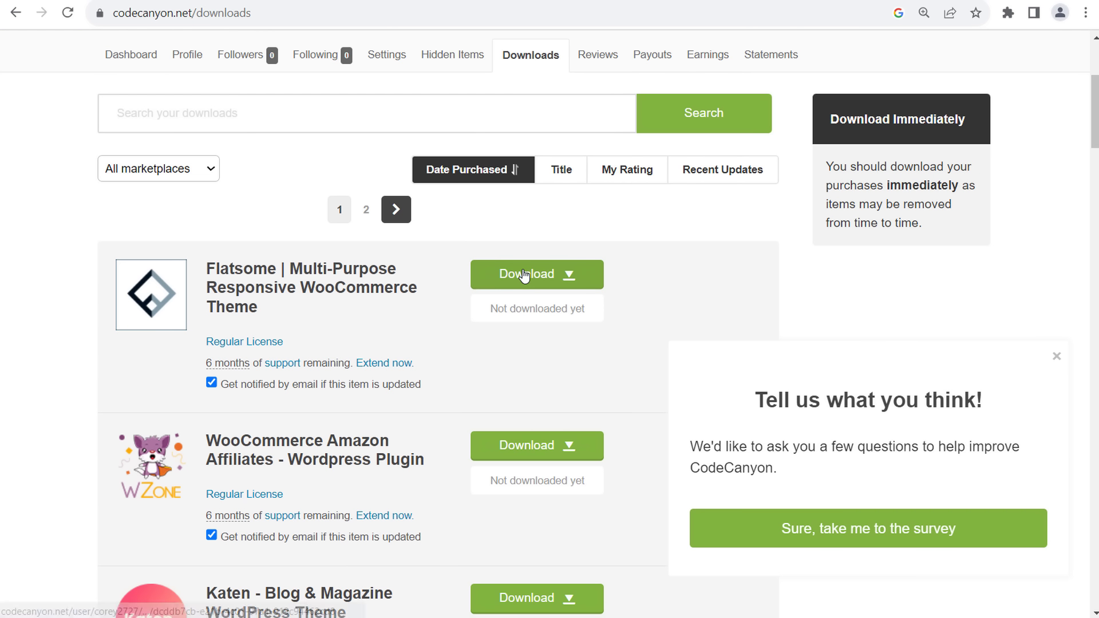
pyautogui.click(523, 275)
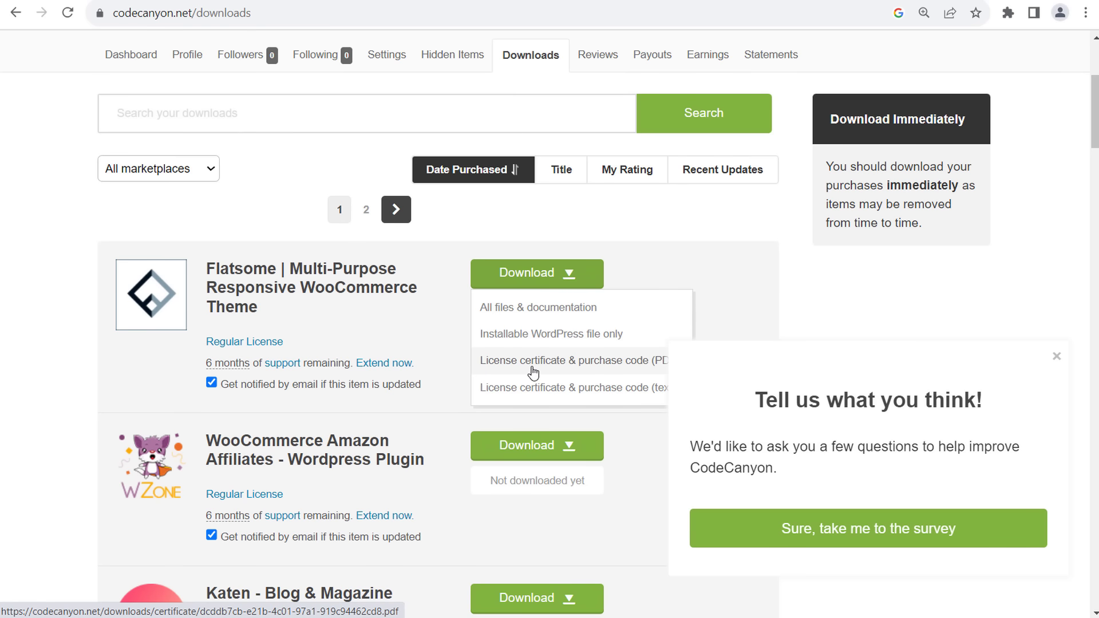
pyautogui.click(561, 338)
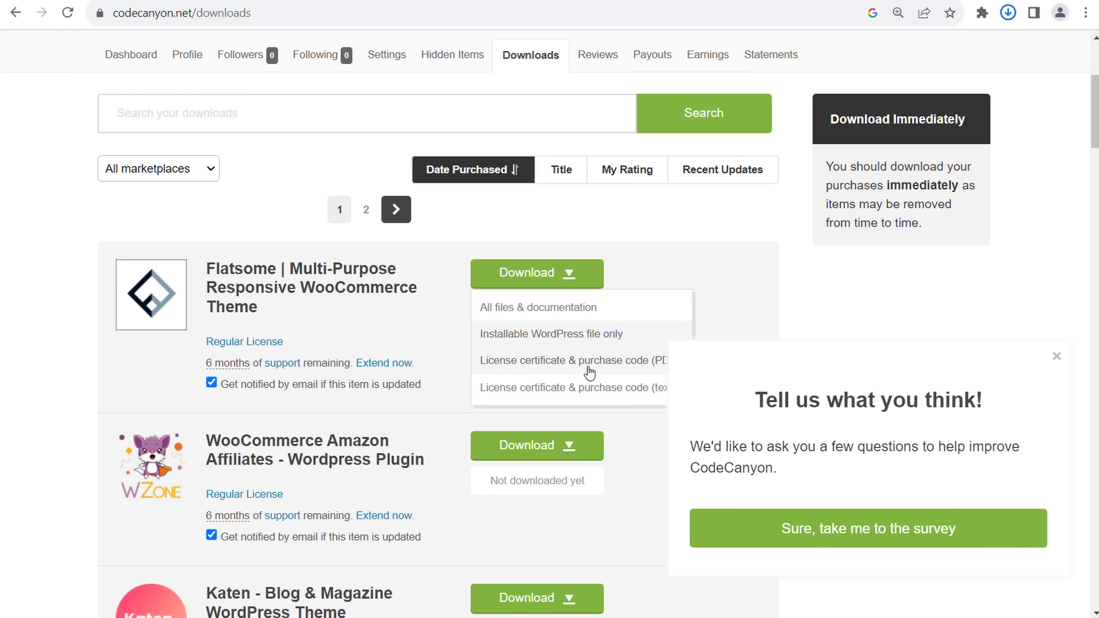
pyautogui.click(567, 365)
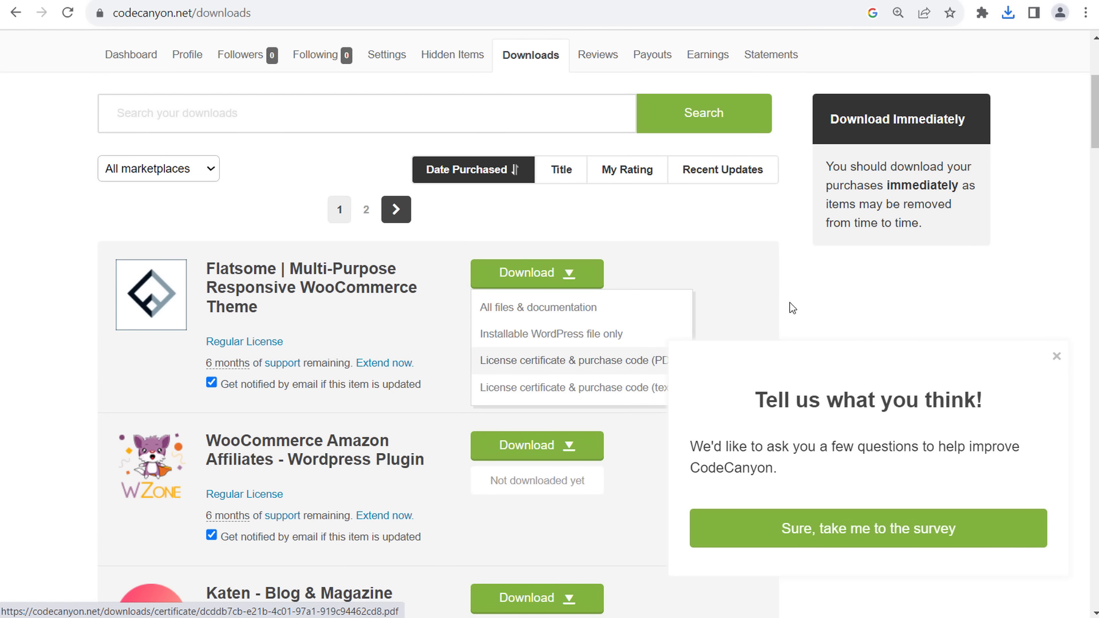
# - Download the Amazon Affiliates plugin's installable WordPress file only
pyautogui.click(1058, 357)
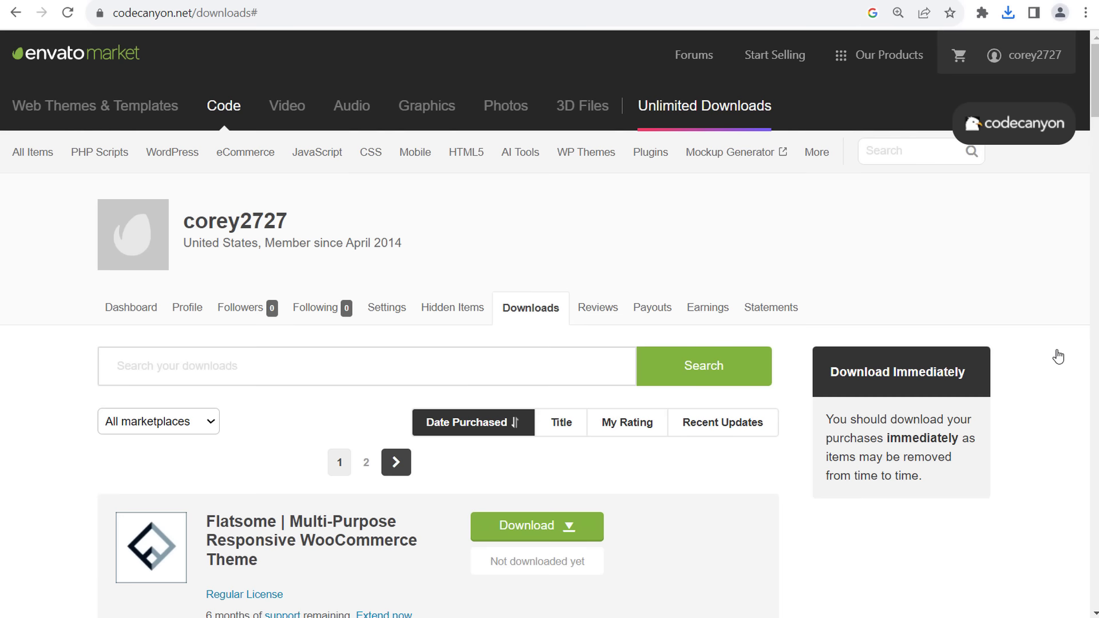
pyautogui.scroll(-3, 905, 180)
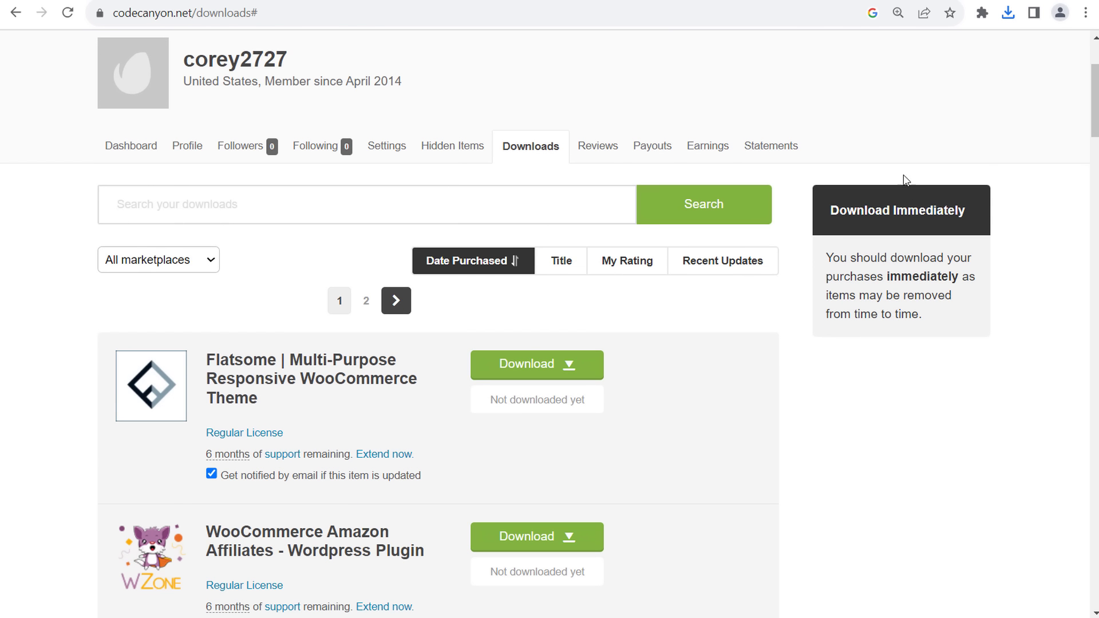
pyautogui.click(591, 364)
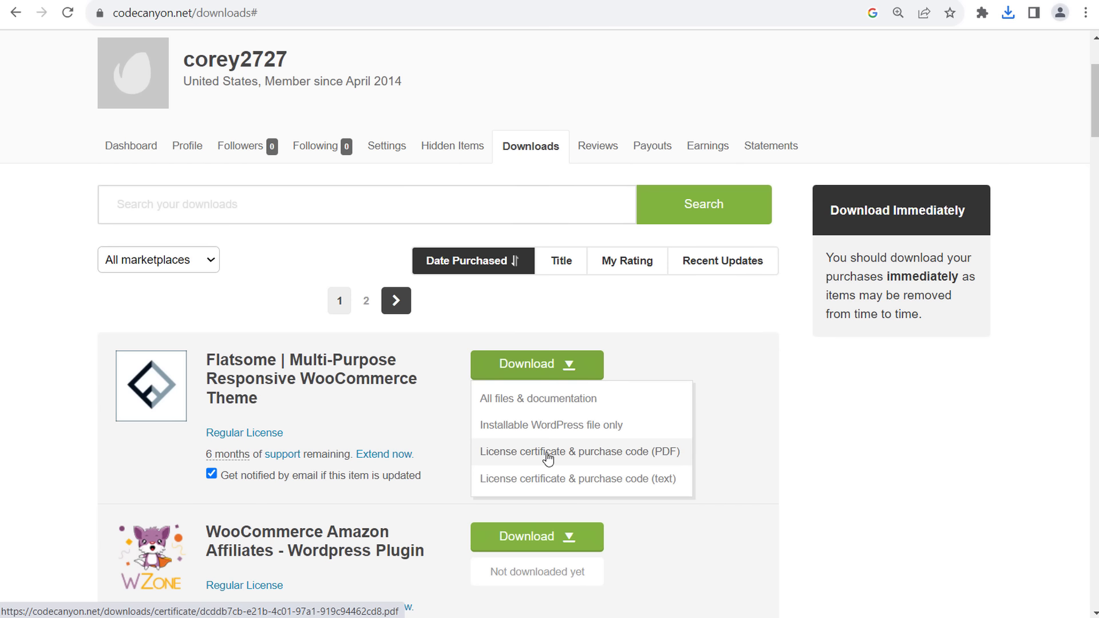
pyautogui.scroll(-2, 1093, 114)
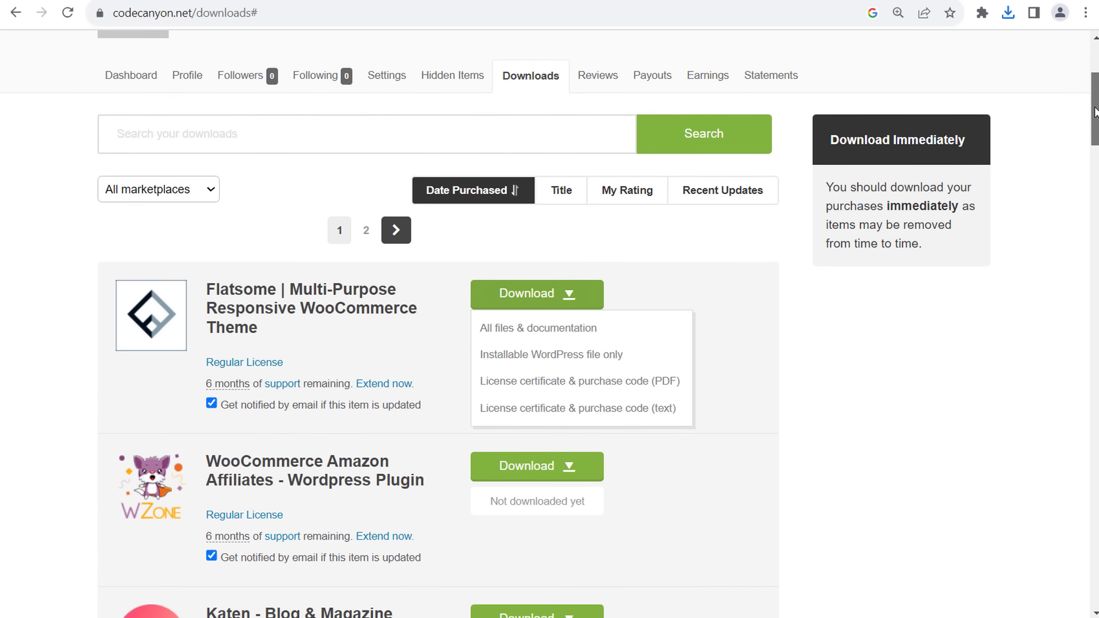
pyautogui.scroll(1, 1093, 159)
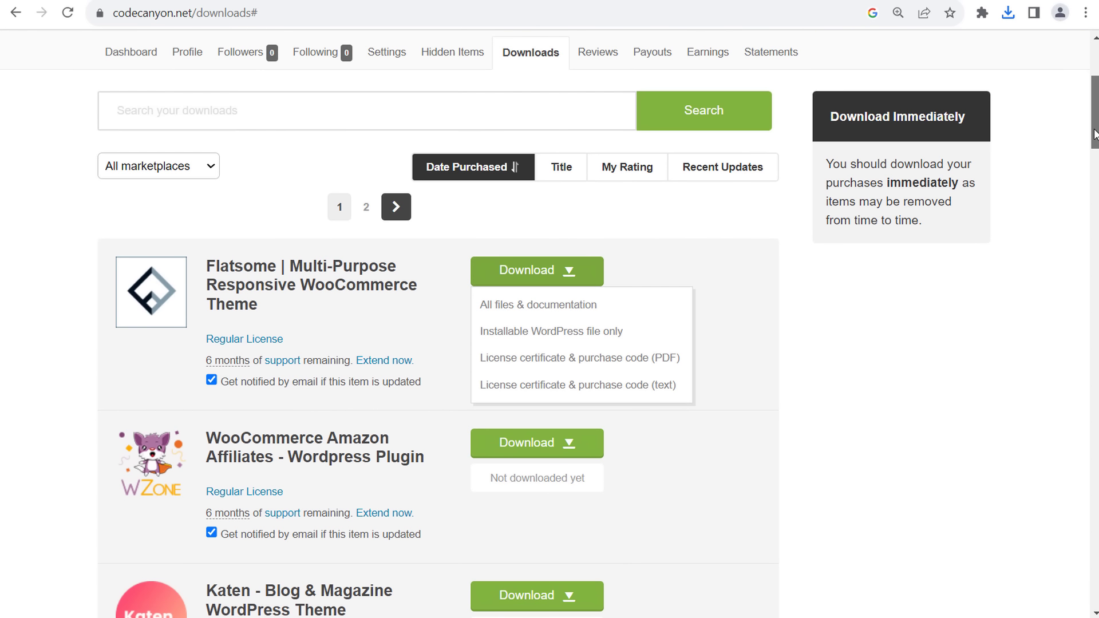
pyautogui.click(971, 300)
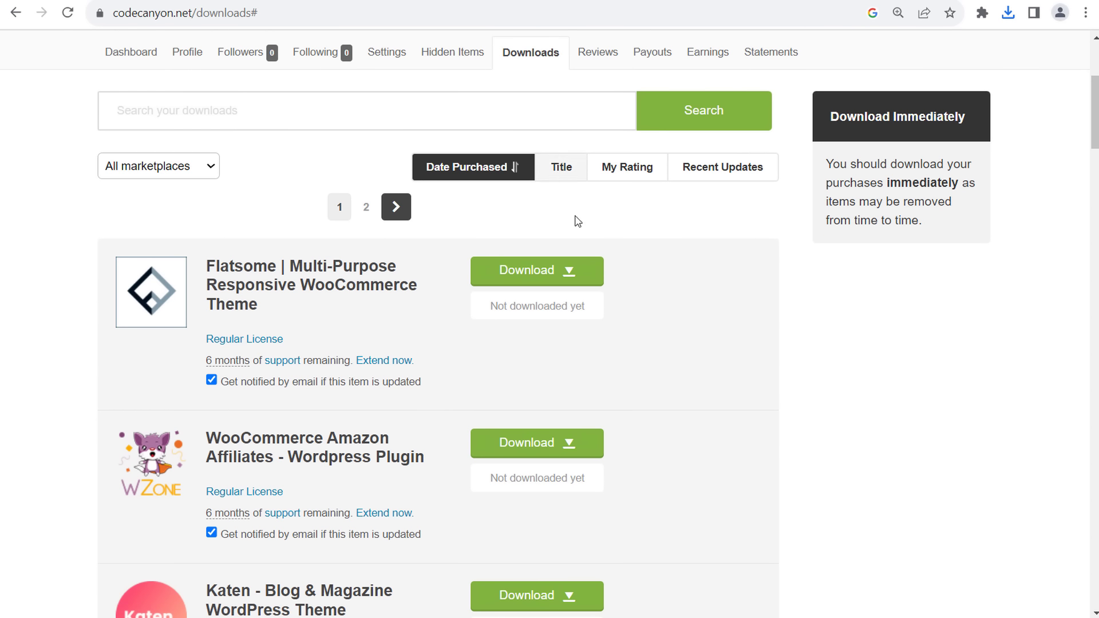
pyautogui.click(505, 449)
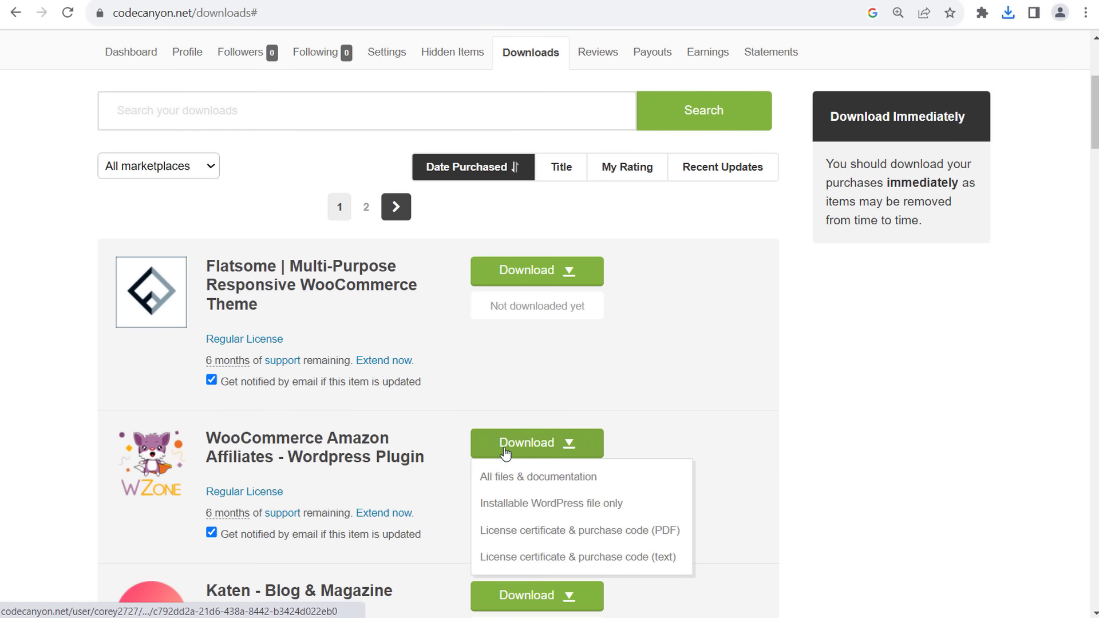
pyautogui.click(503, 504)
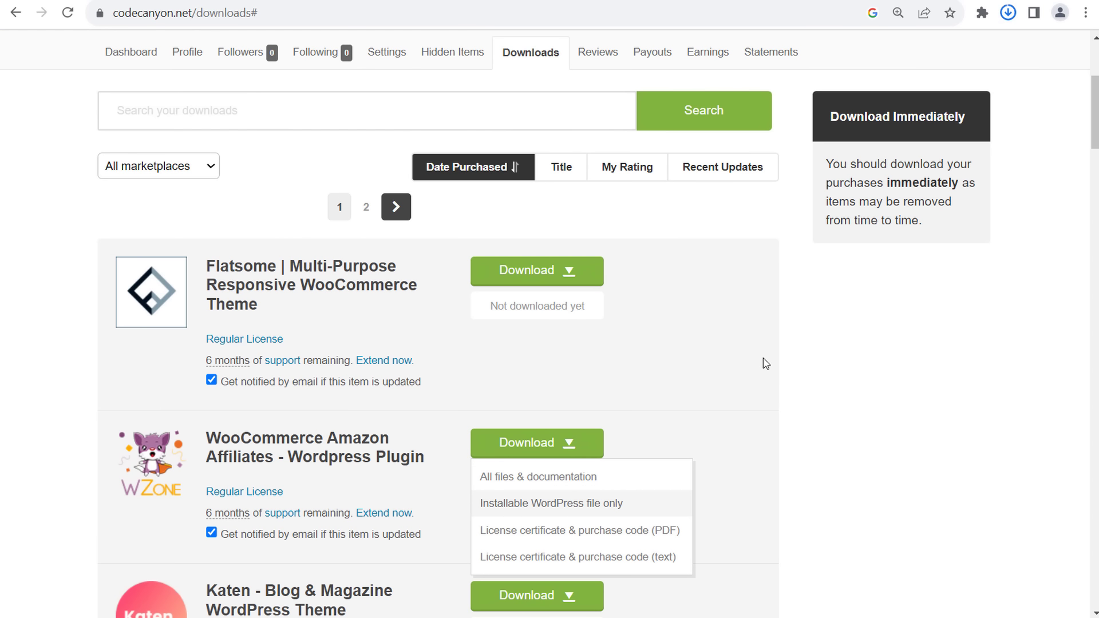
# - Load the rvslices.com/wp-login.php login page in the RV Slices tab
pyautogui.click(749, 0)
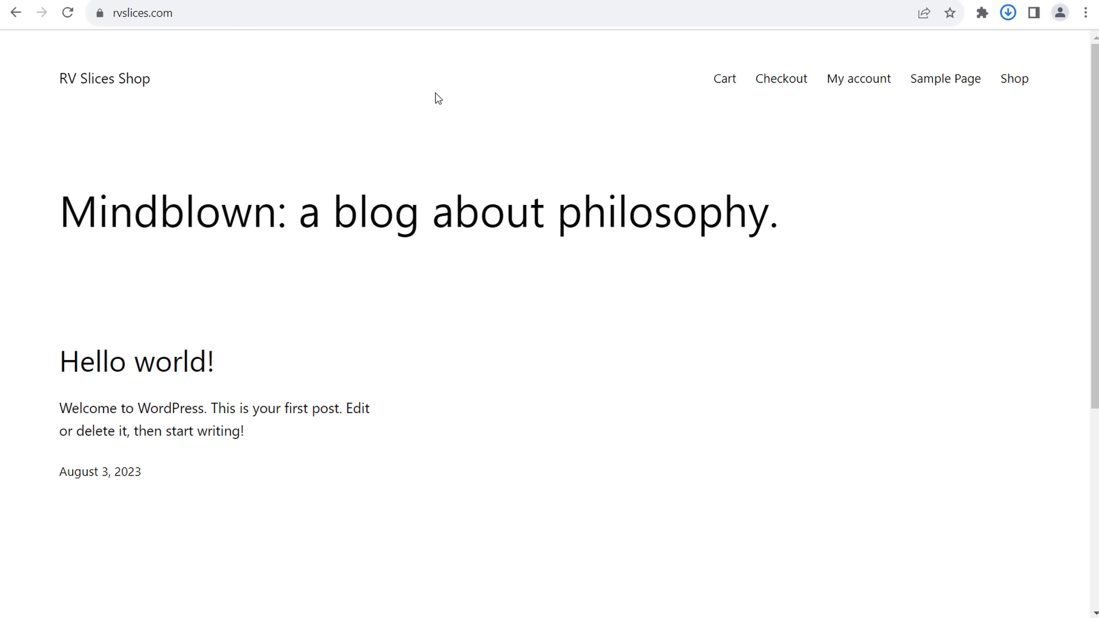
pyautogui.click(226, 20)
pyautogui.click(314, 11)
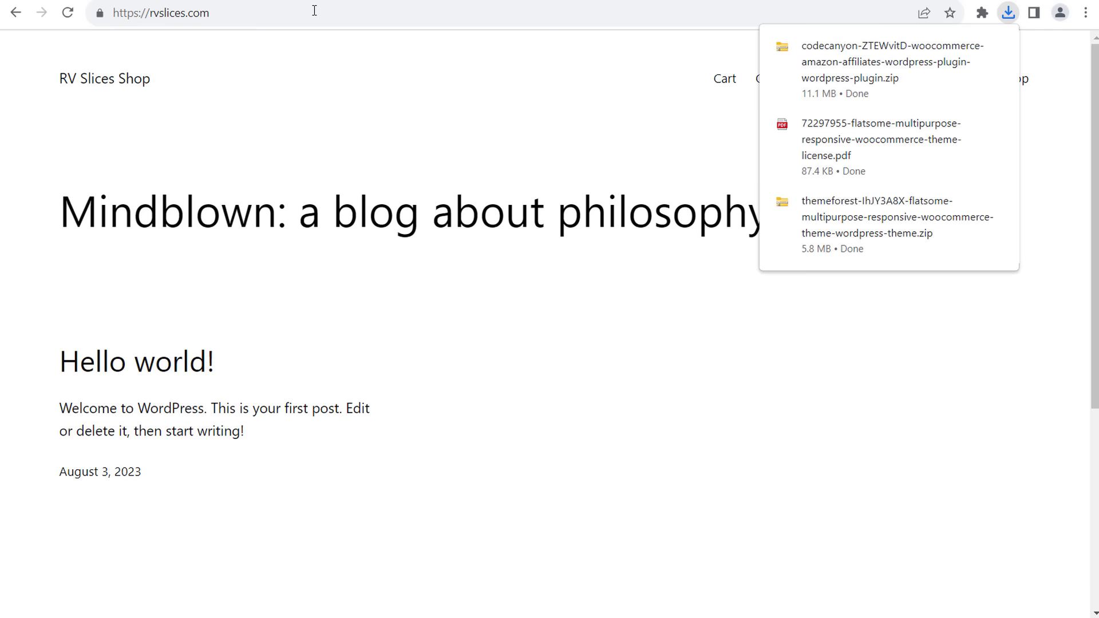
pyautogui.click(231, 14)
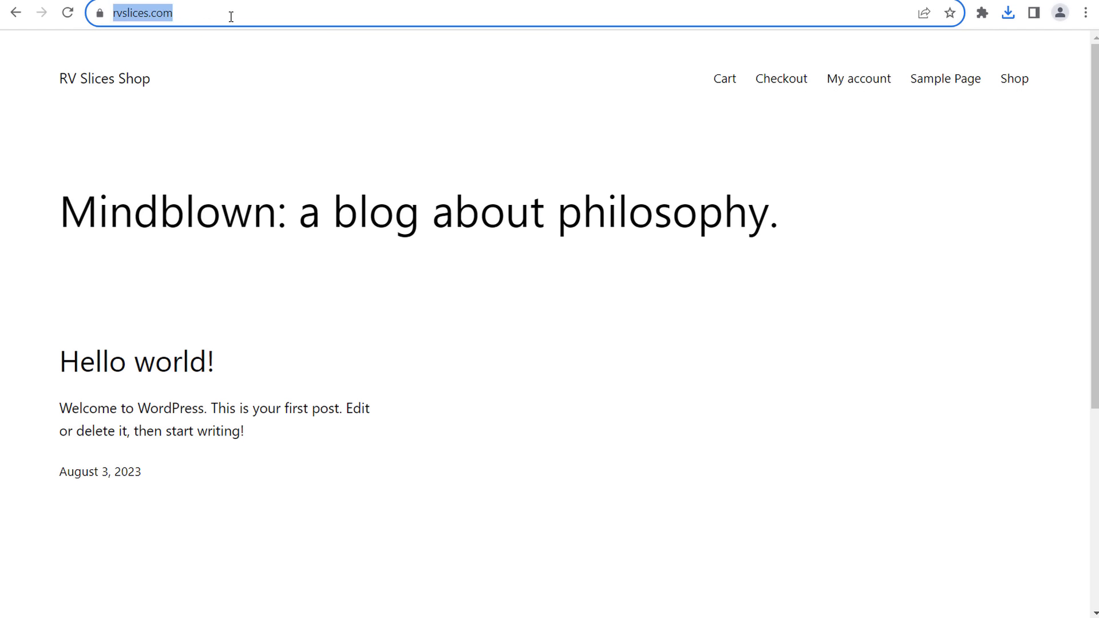
pyautogui.click(231, 16)
pyautogui.write('/p')
pyautogui.press('BackSpace')
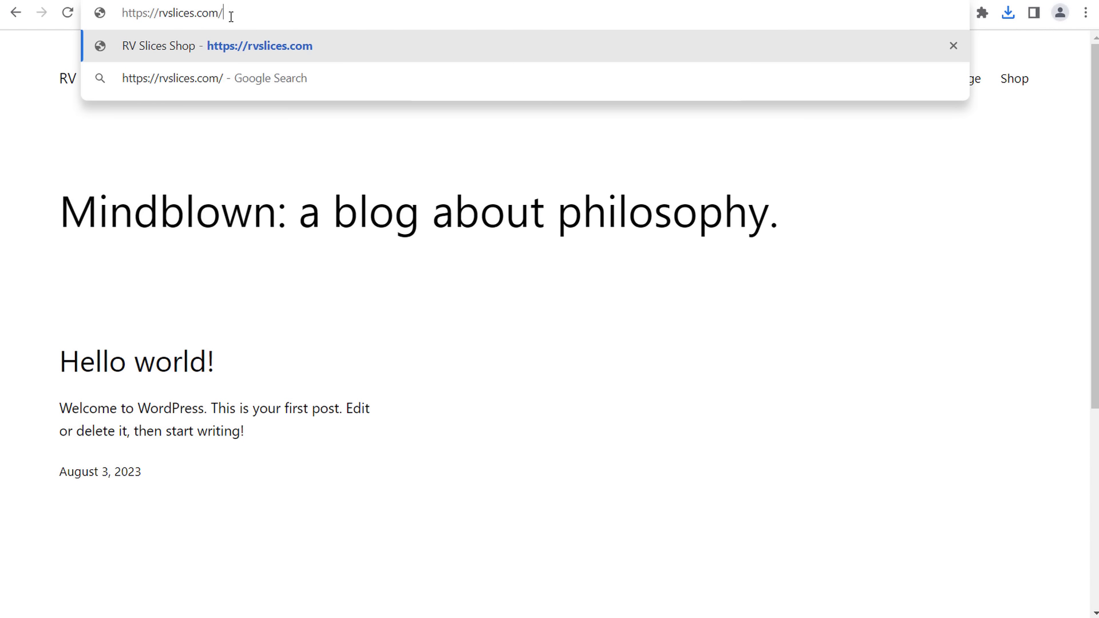
pyautogui.write('wp-login.php')
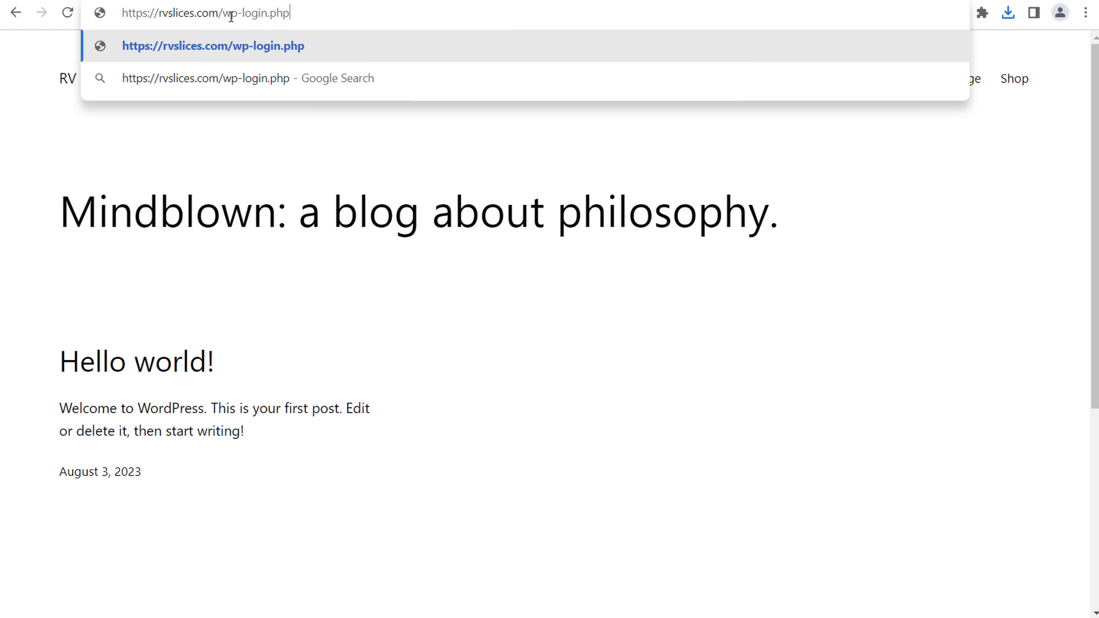
pyautogui.press('Return')
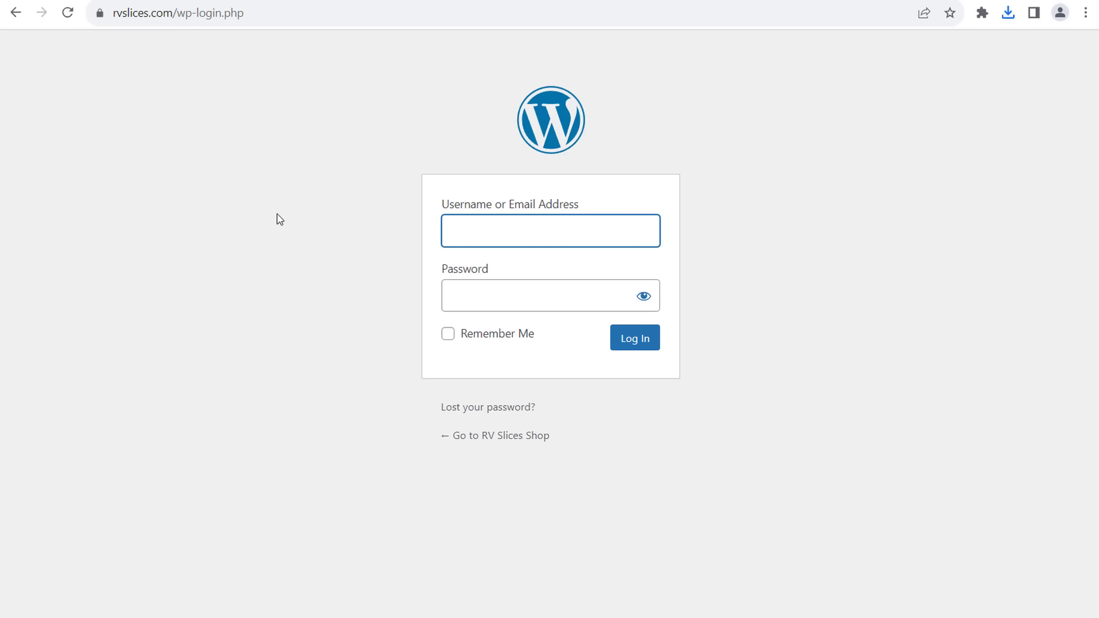
# - Log in with the site admin's username and password, with Remember Me ticked
pyautogui.write('rvslices')
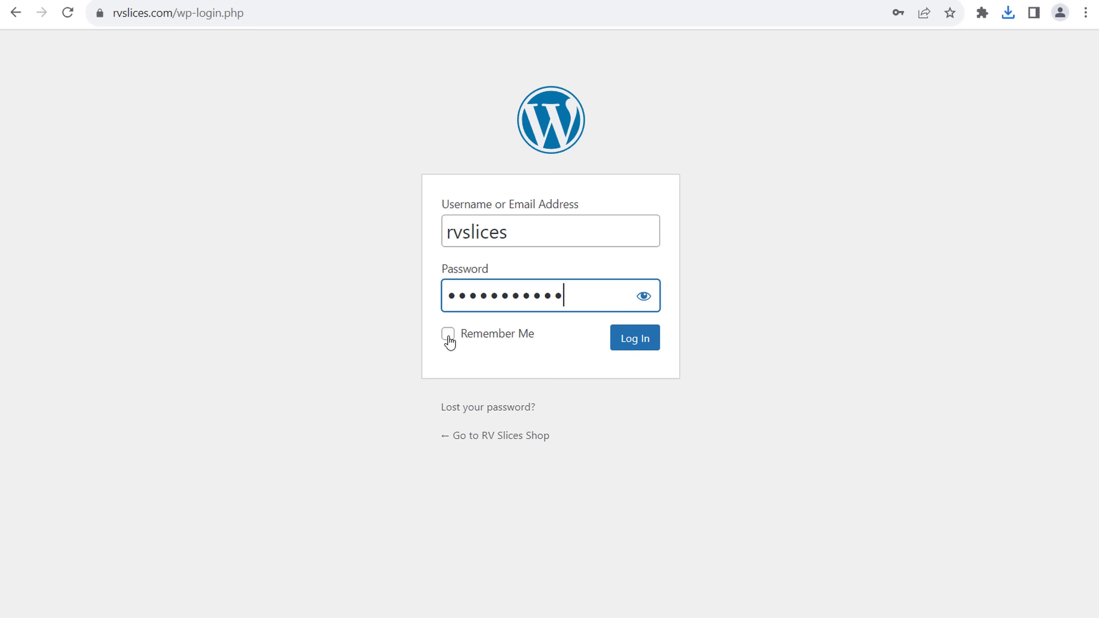
pyautogui.click(449, 342)
pyautogui.click(448, 335)
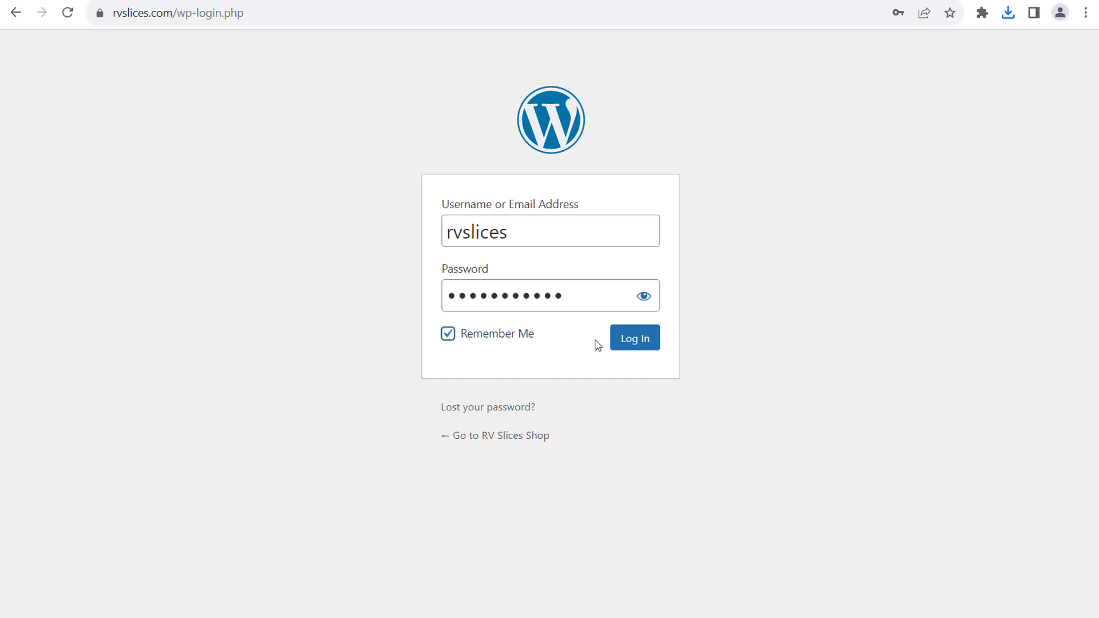
pyautogui.click(627, 338)
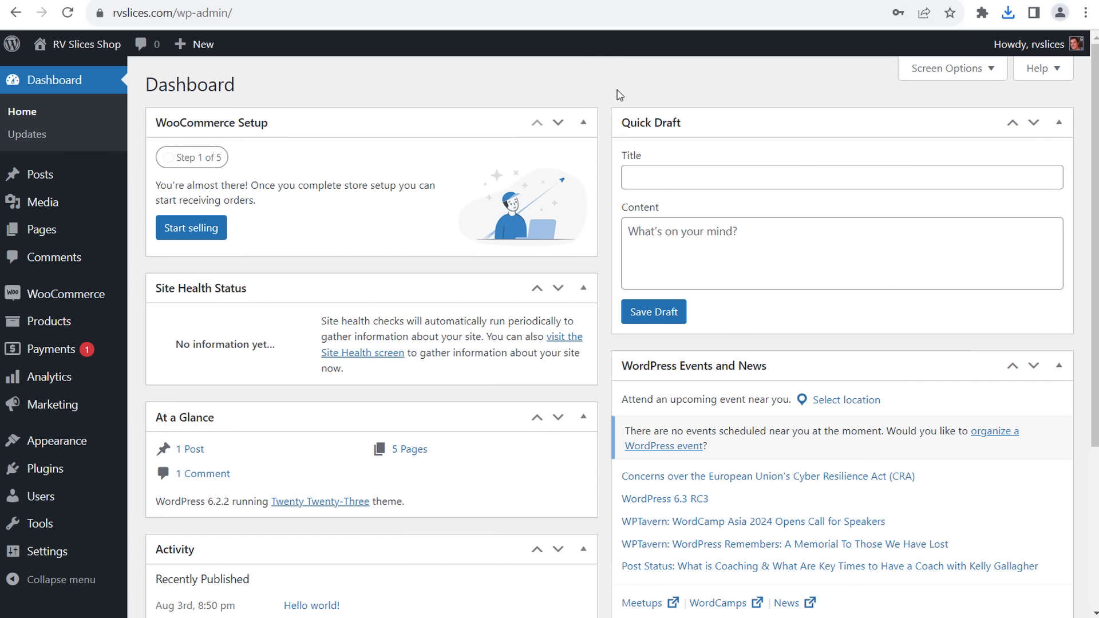
# - Open Appearance > Themes, showing Twenty Twenty-Three active among three installed themes
pyautogui.click(1085, 14)
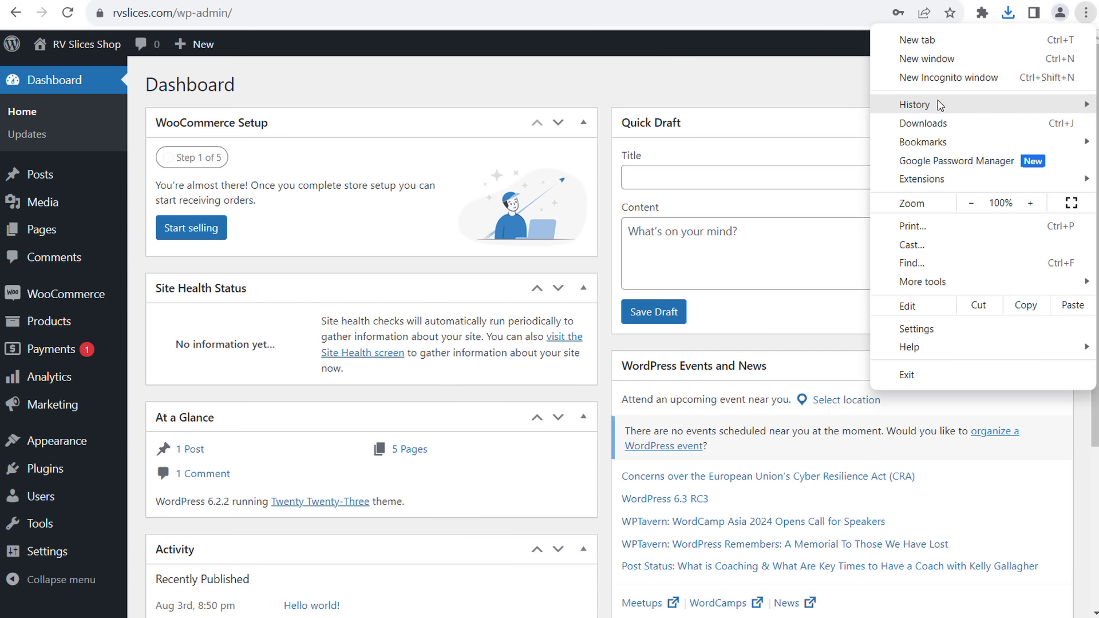
pyautogui.moveTo(916, 104)
pyautogui.click(755, 81)
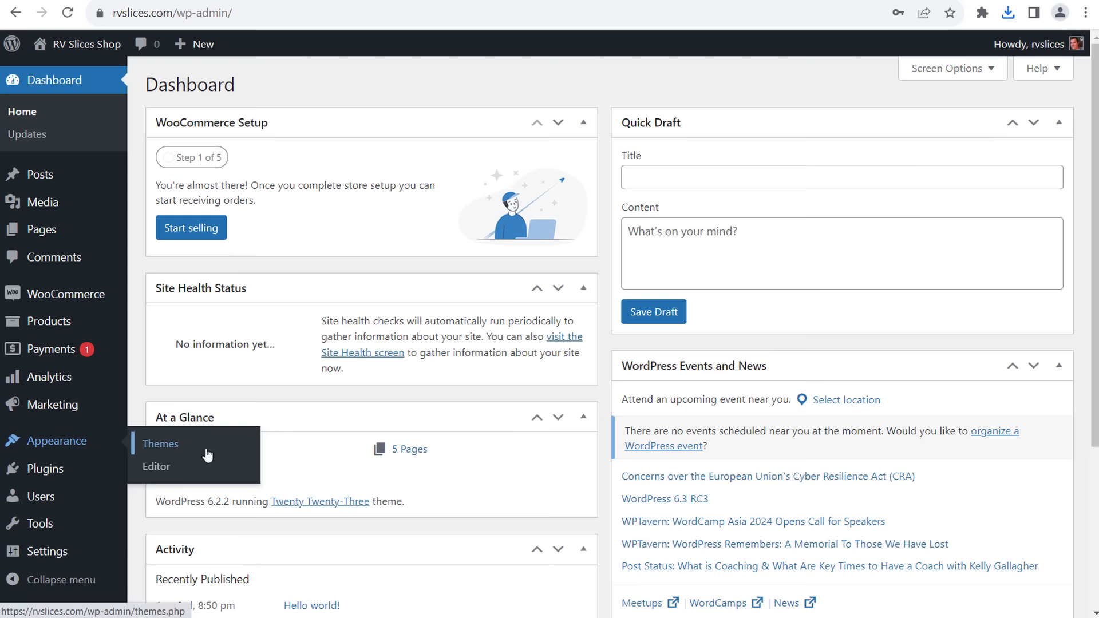
pyautogui.click(205, 451)
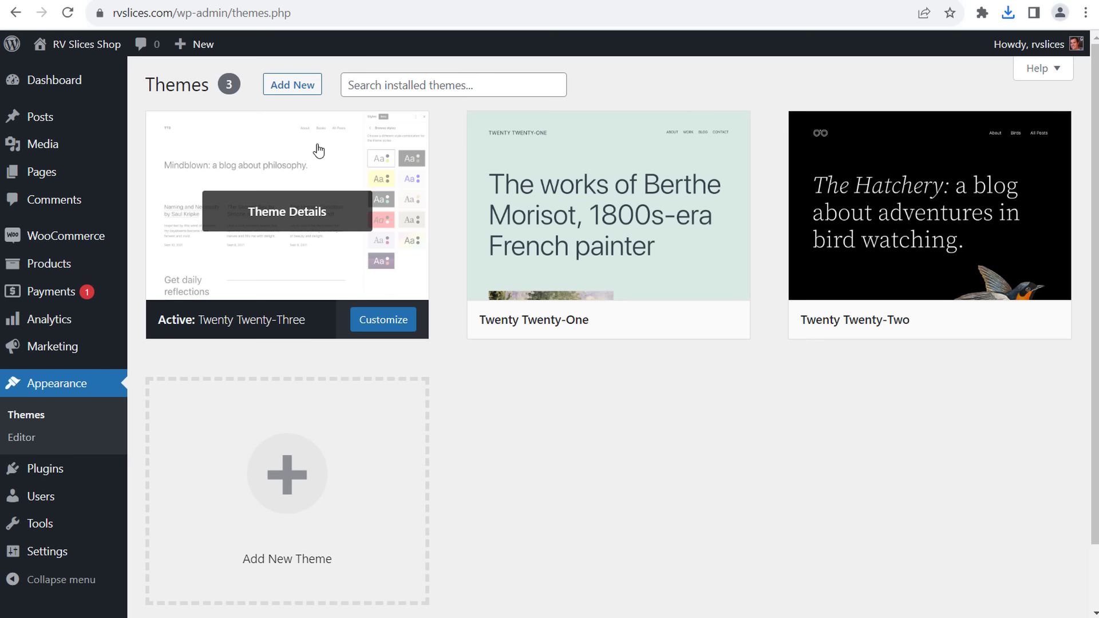
# - Upload the Flatsome theme zip via Add New, install it and activate it
pyautogui.click(303, 87)
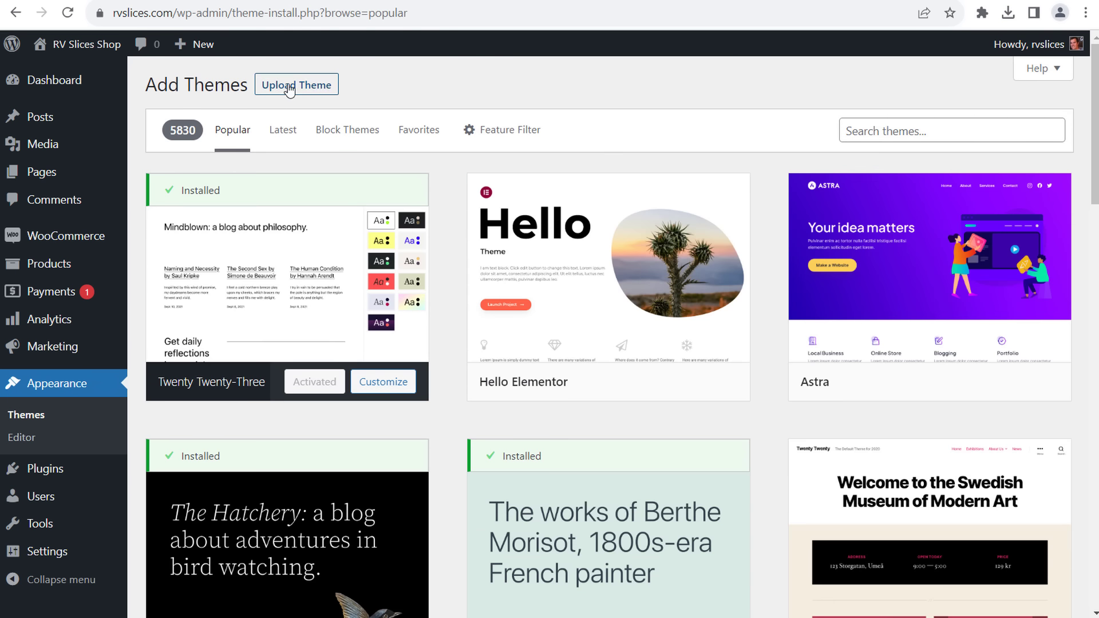
pyautogui.click(290, 87)
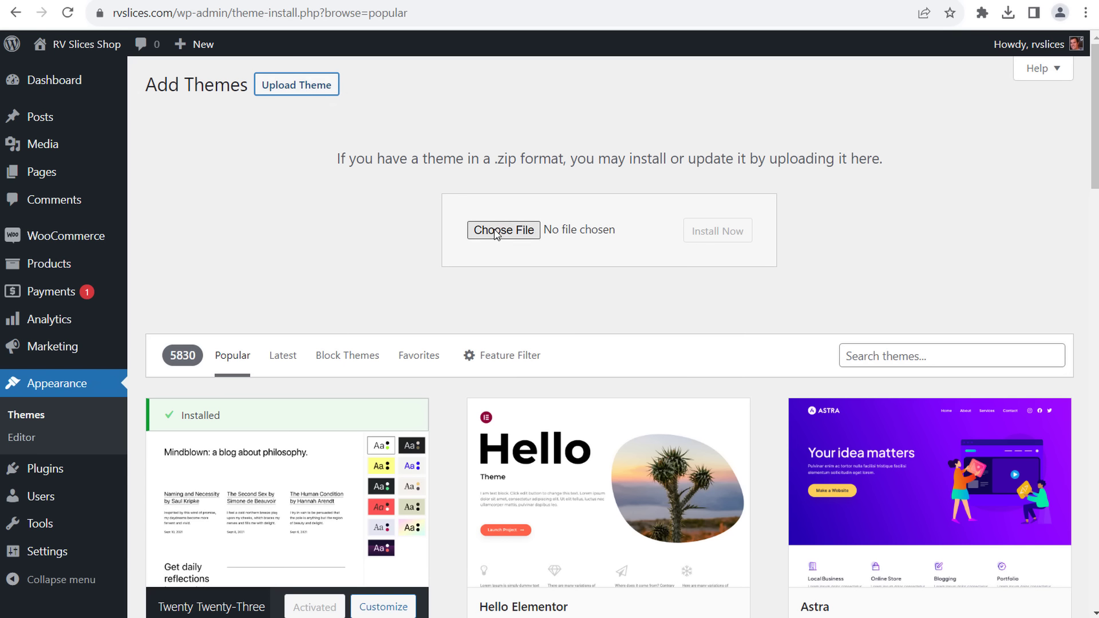
pyautogui.moveTo(349, 162); pyautogui.dragTo(531, 166)
pyautogui.click(555, 156)
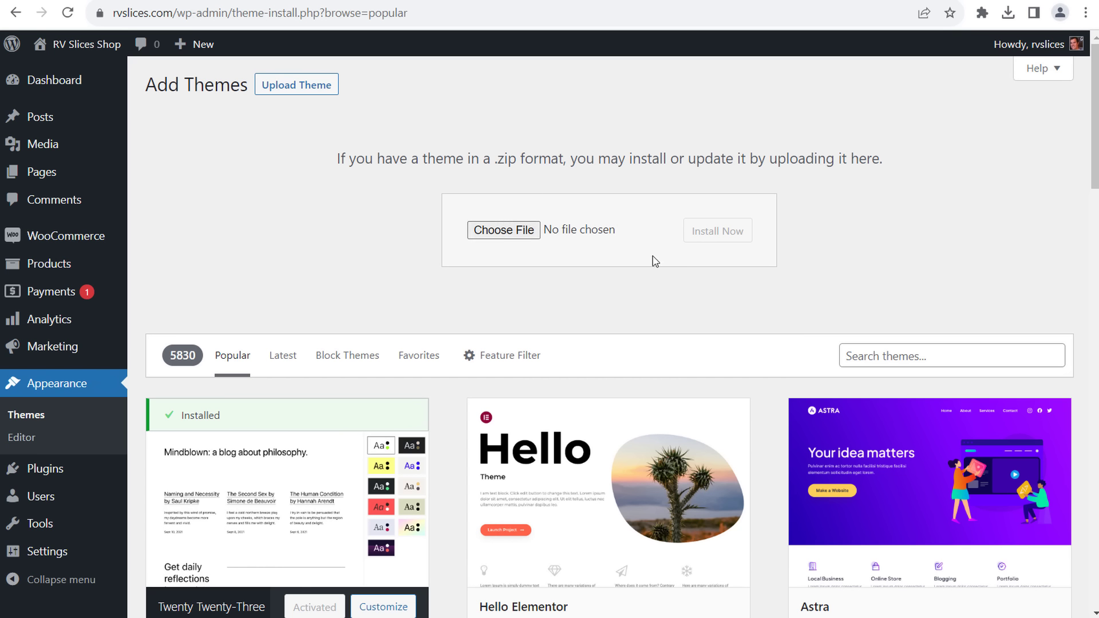
pyautogui.click(503, 235)
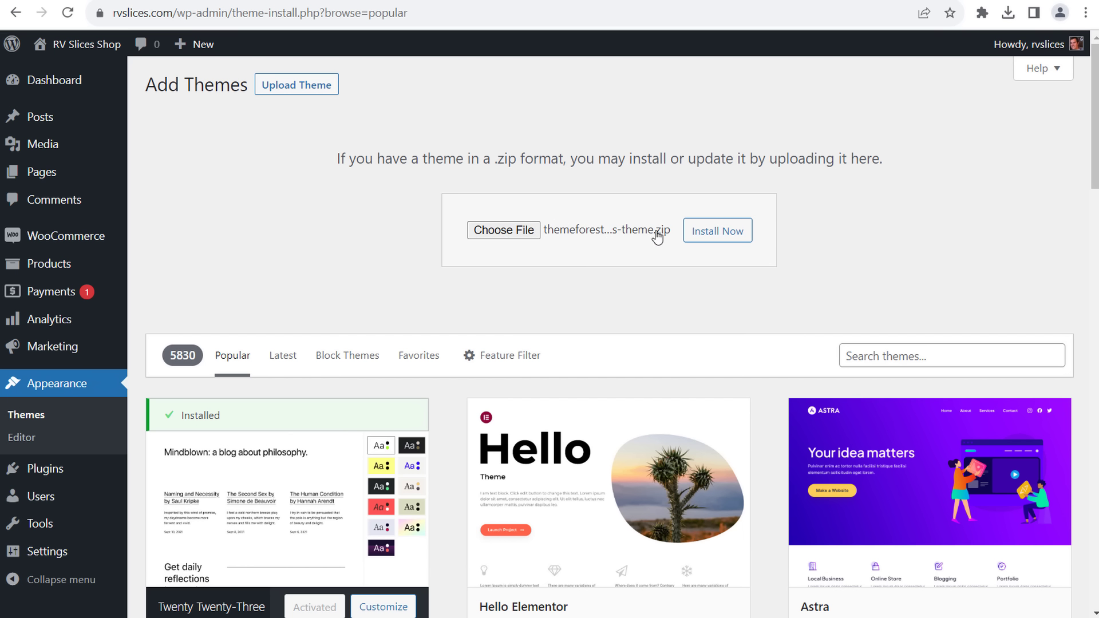
pyautogui.click(713, 232)
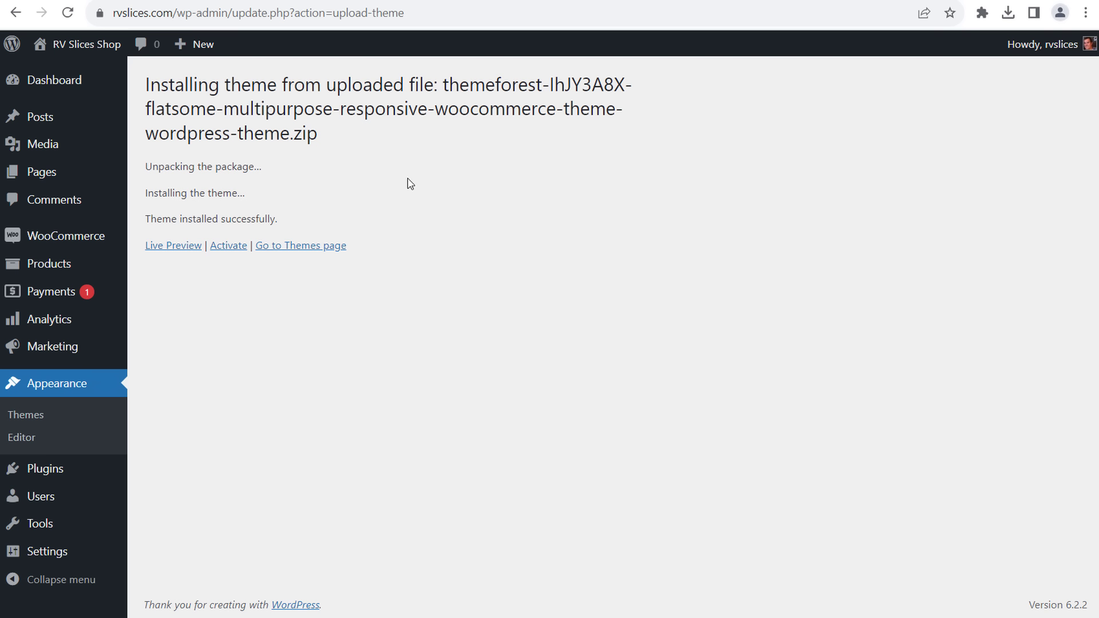
pyautogui.click(222, 245)
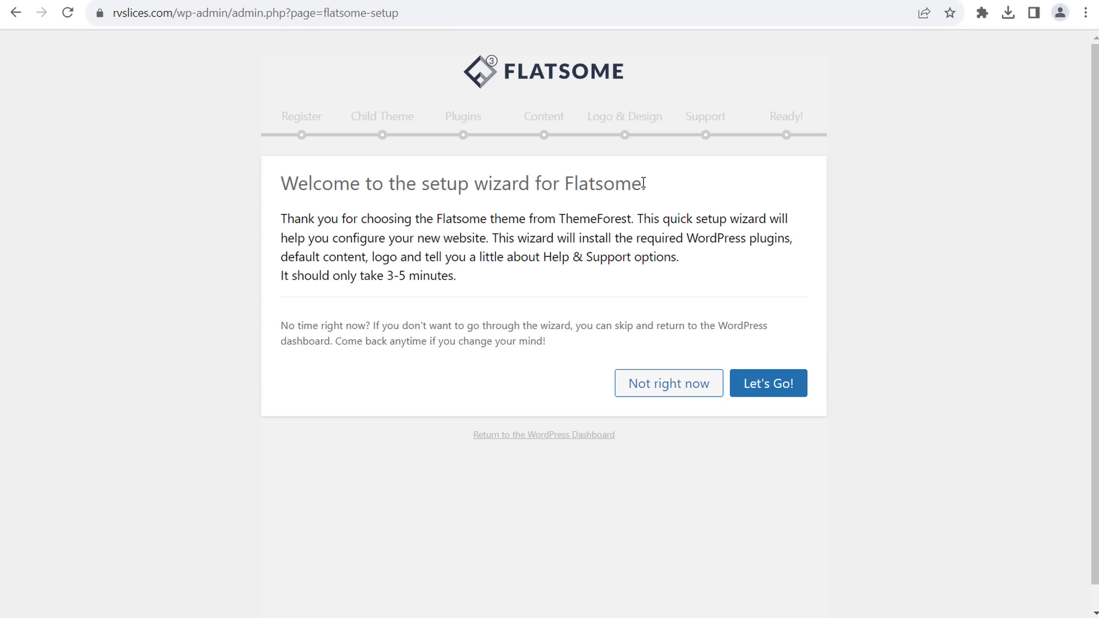
# - Start the Flatsome setup wizard and fetch Flatsome's purchase code from the Envato downloads tab
pyautogui.click(780, 386)
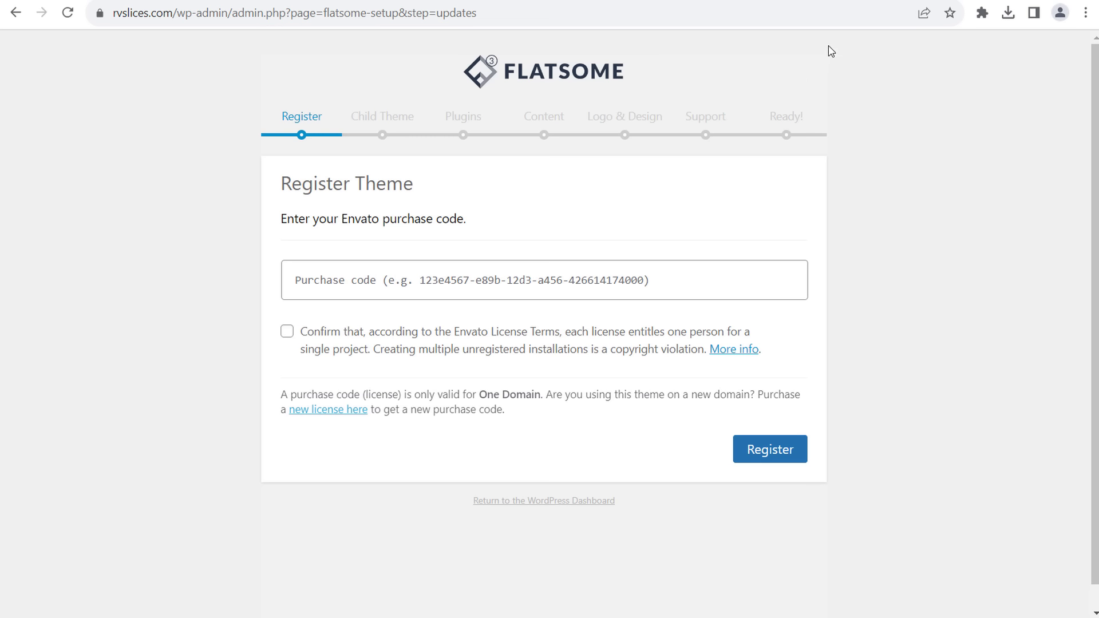
pyautogui.click(830, 1)
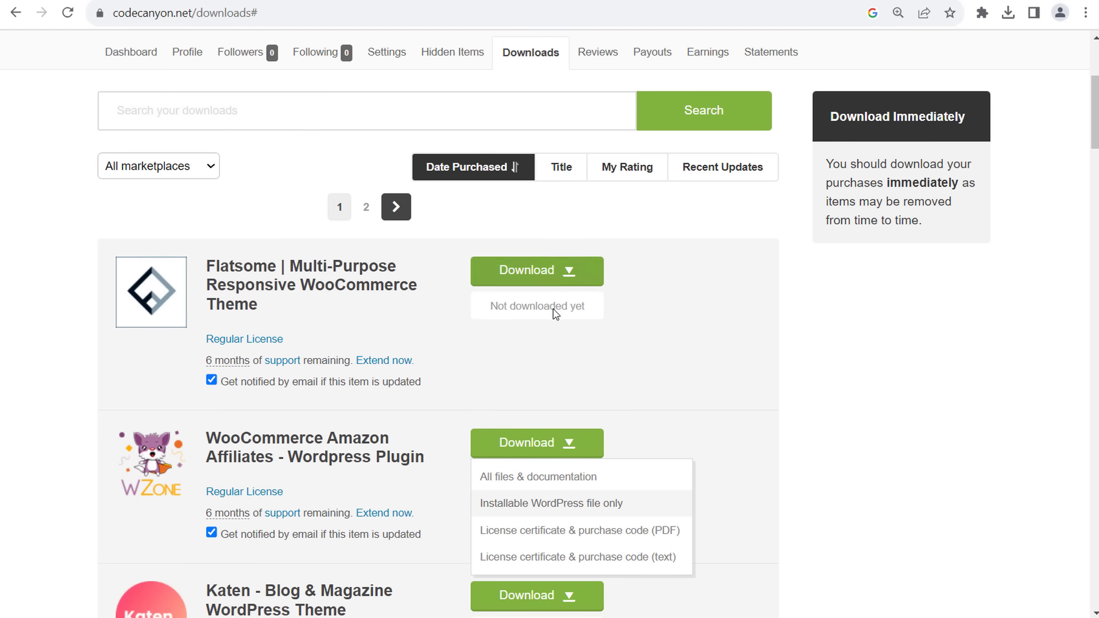
pyautogui.click(574, 274)
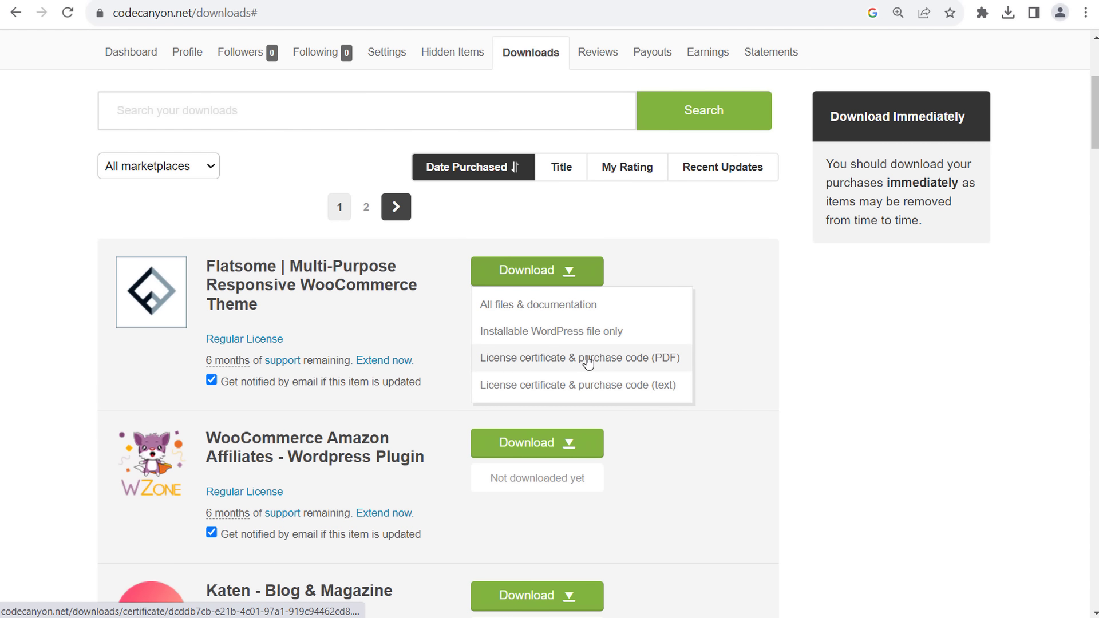
pyautogui.click(855, 320)
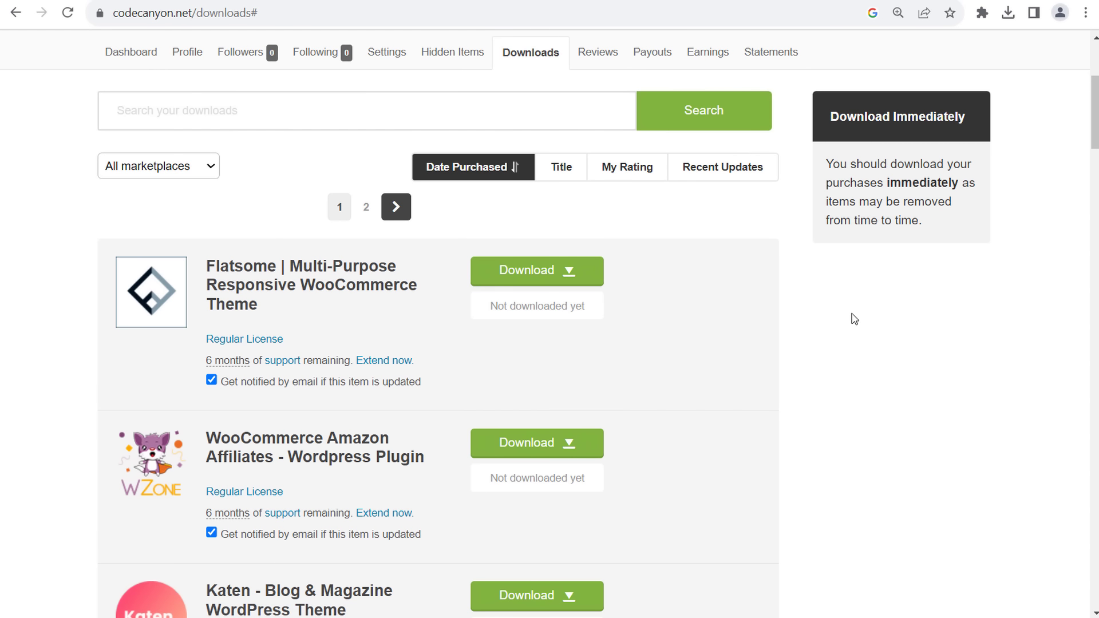
pyautogui.click(1013, 1)
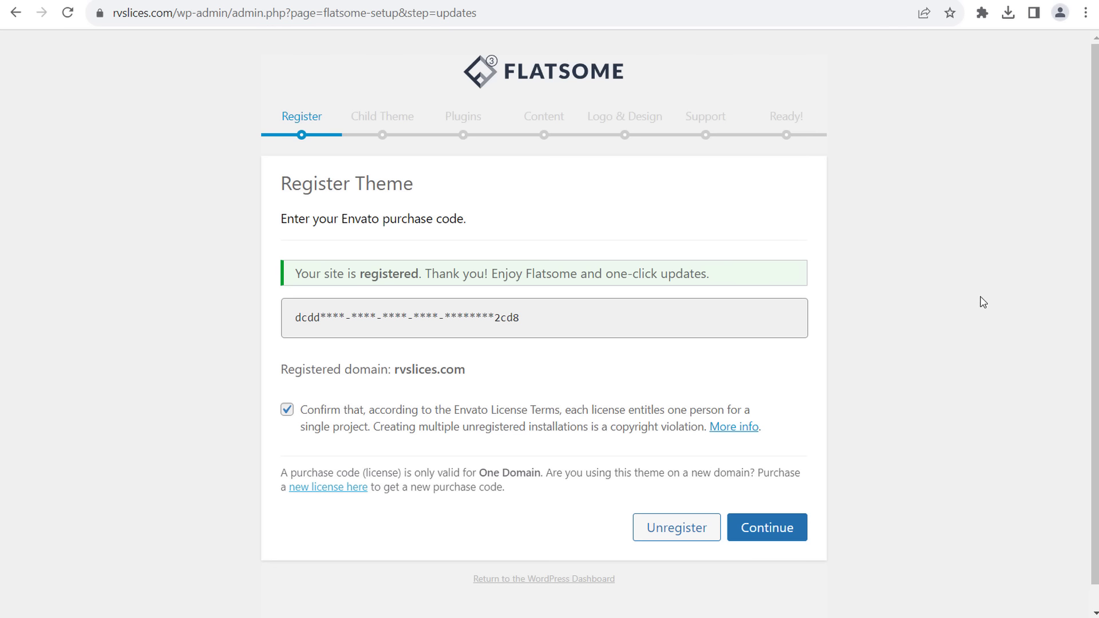
# - Confirm Flatsome is registered for rvslices.com and advance to the Child Theme step
pyautogui.moveTo(294, 275); pyautogui.dragTo(603, 265)
pyautogui.click(603, 265)
pyautogui.click(768, 528)
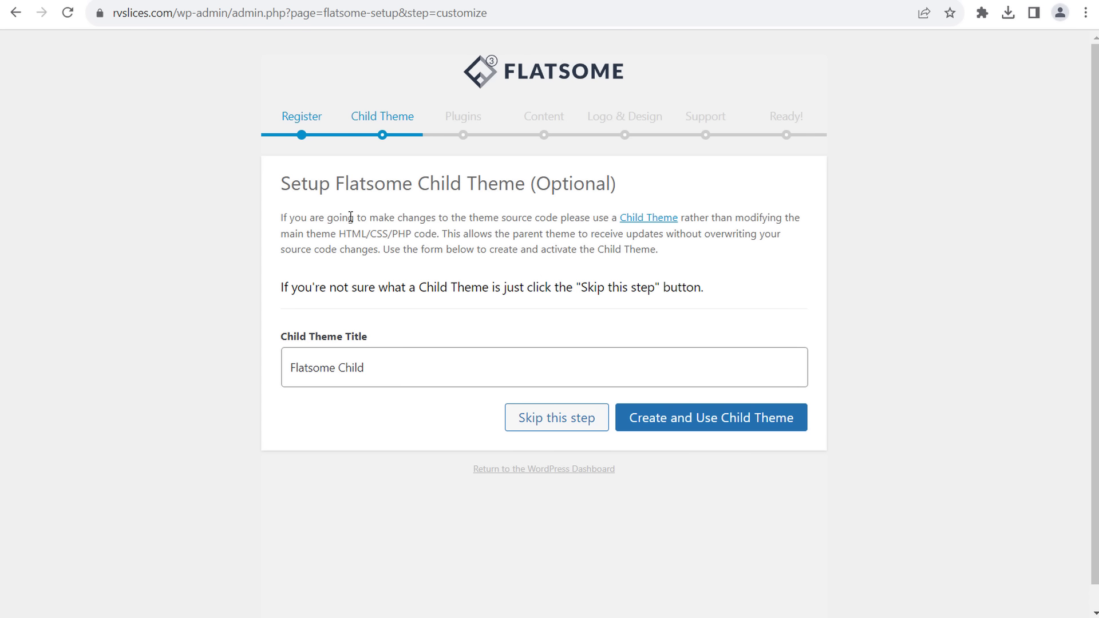
pyautogui.moveTo(350, 217); pyautogui.dragTo(479, 213)
pyautogui.click(495, 212)
pyautogui.moveTo(281, 235); pyautogui.dragTo(514, 233)
pyautogui.click(538, 233)
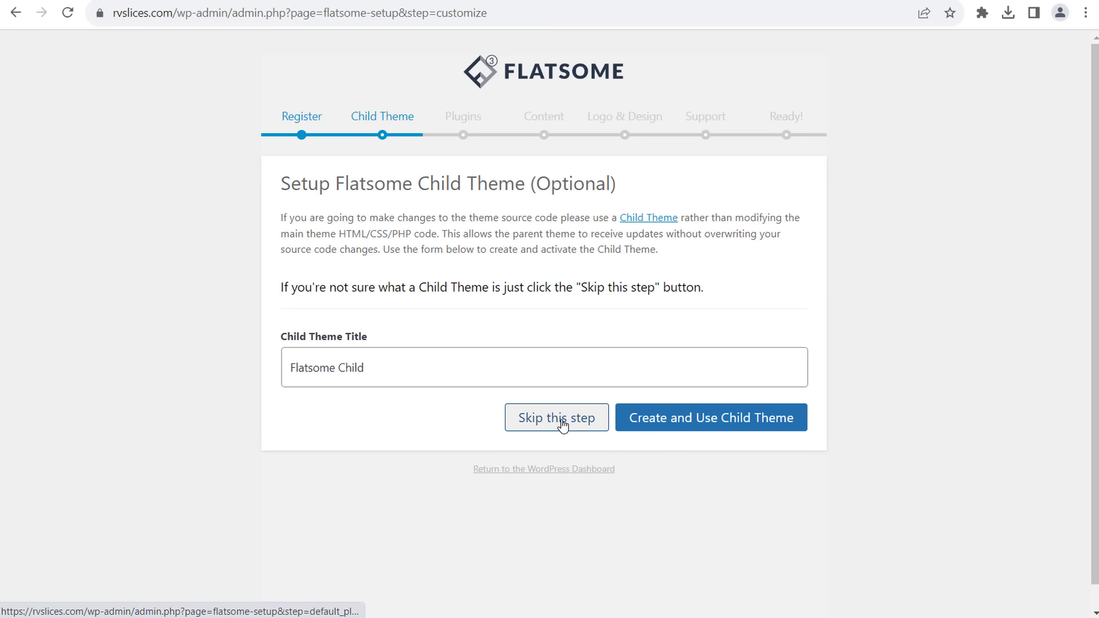
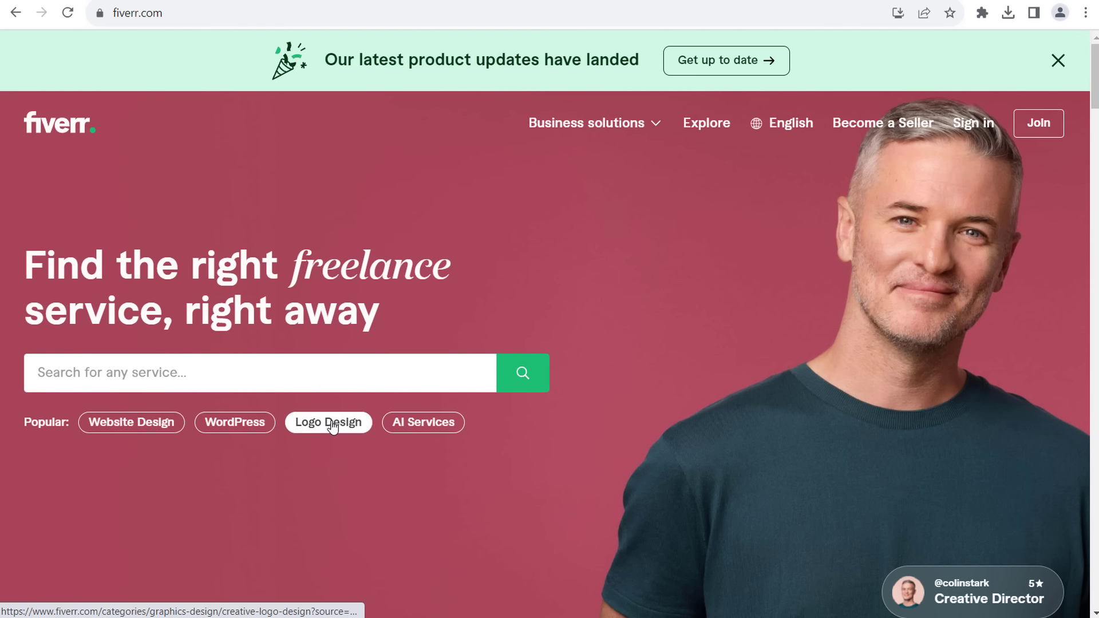
# - Open Fiverr's Logo Design category and close the create-account sign-up prompt
pyautogui.click(335, 429)
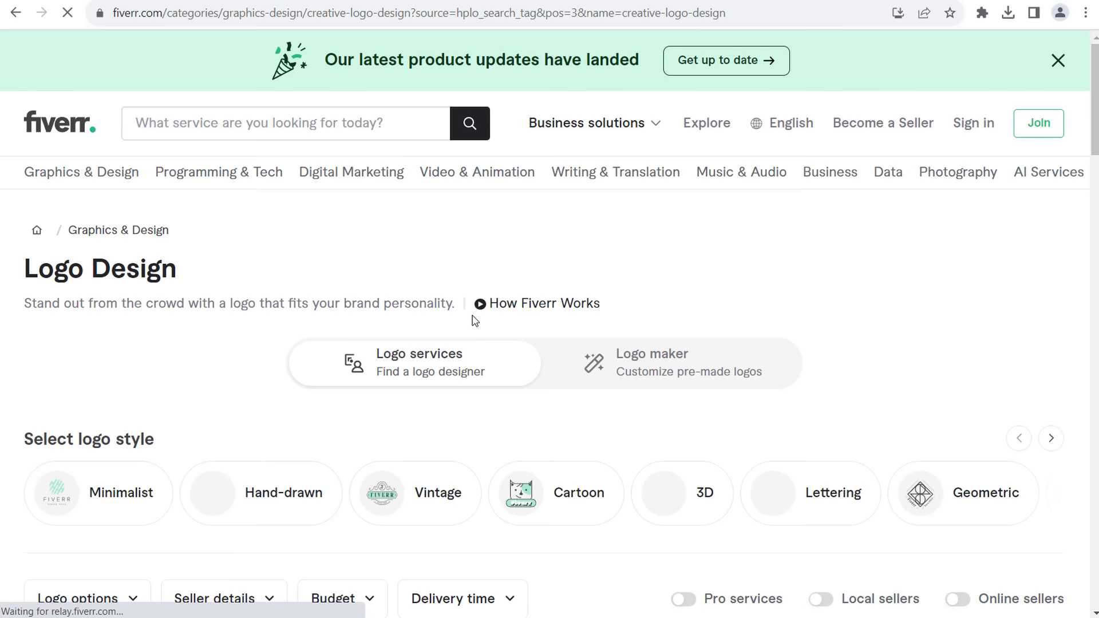
pyautogui.scroll(-5, 924, 281)
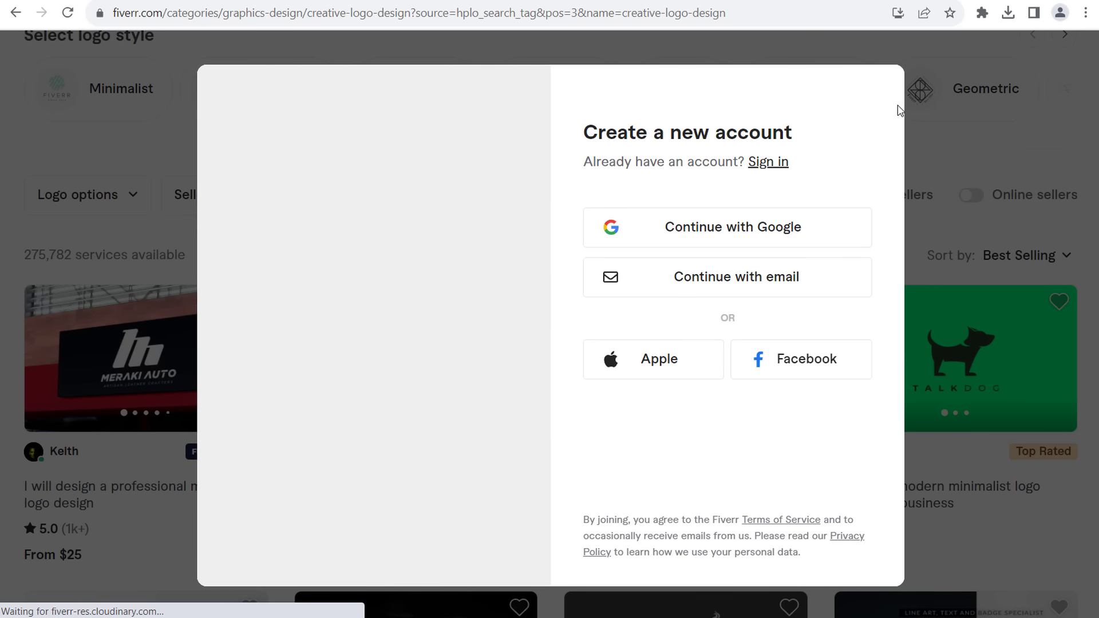
pyautogui.click(1016, 155)
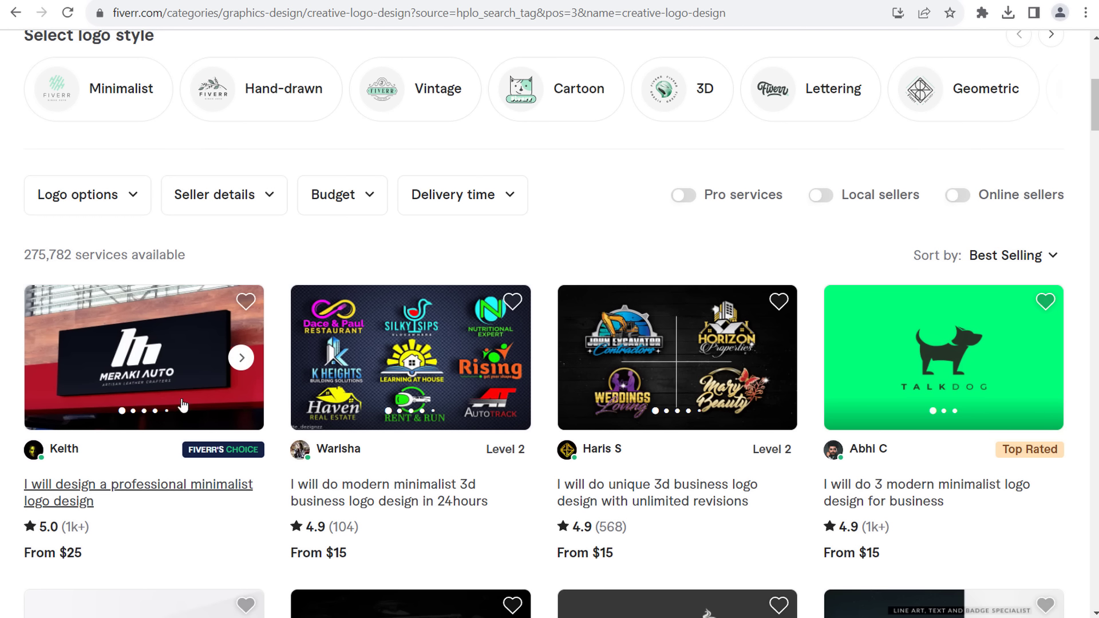
# - Browse the creative logo design gig listings
pyautogui.scroll(-5, 928, 376)
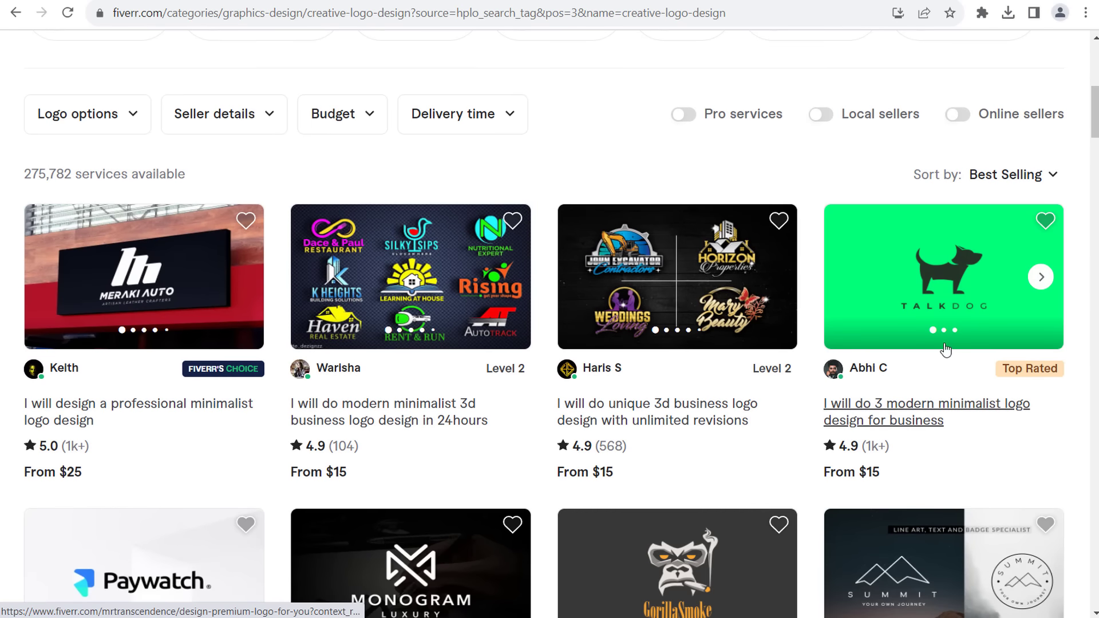
pyautogui.scroll(4, 988, 309)
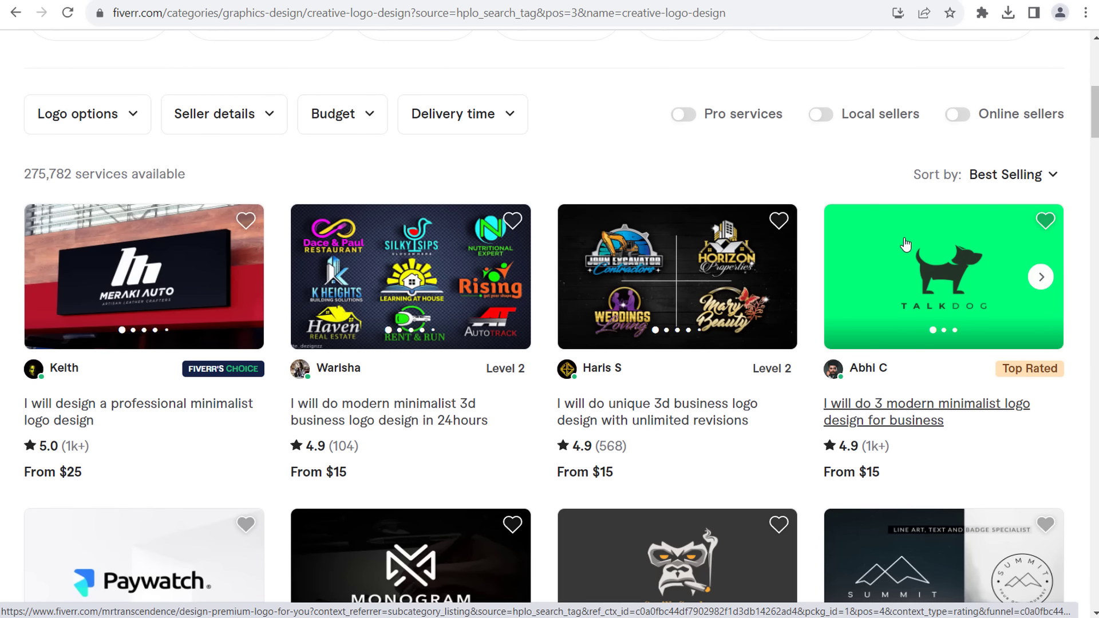
pyautogui.scroll(-3, 906, 246)
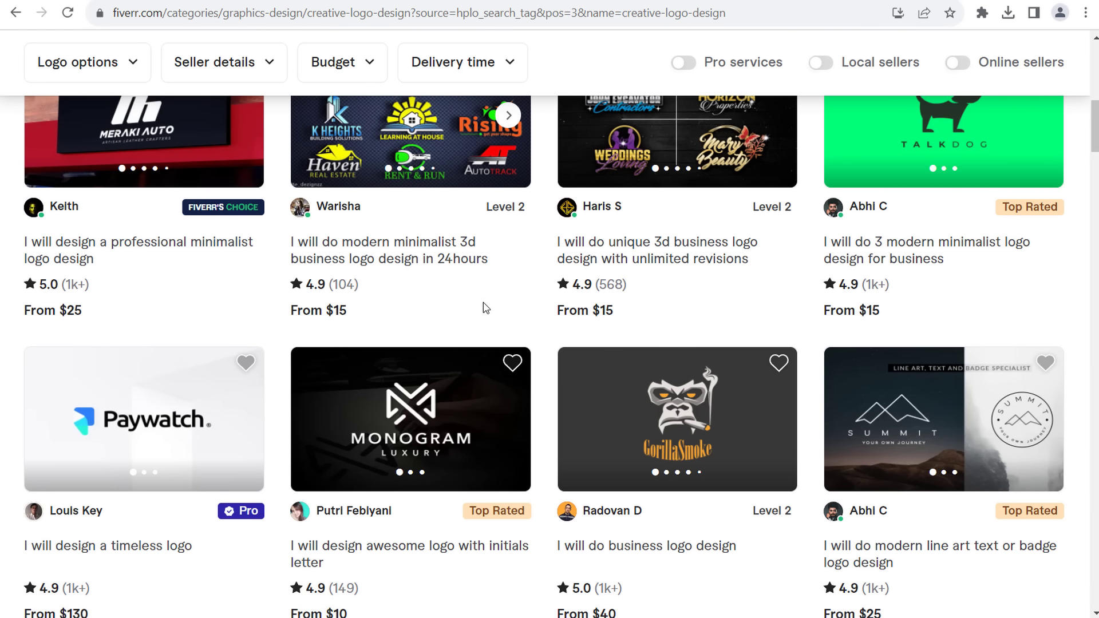
pyautogui.scroll(4, 544, 230)
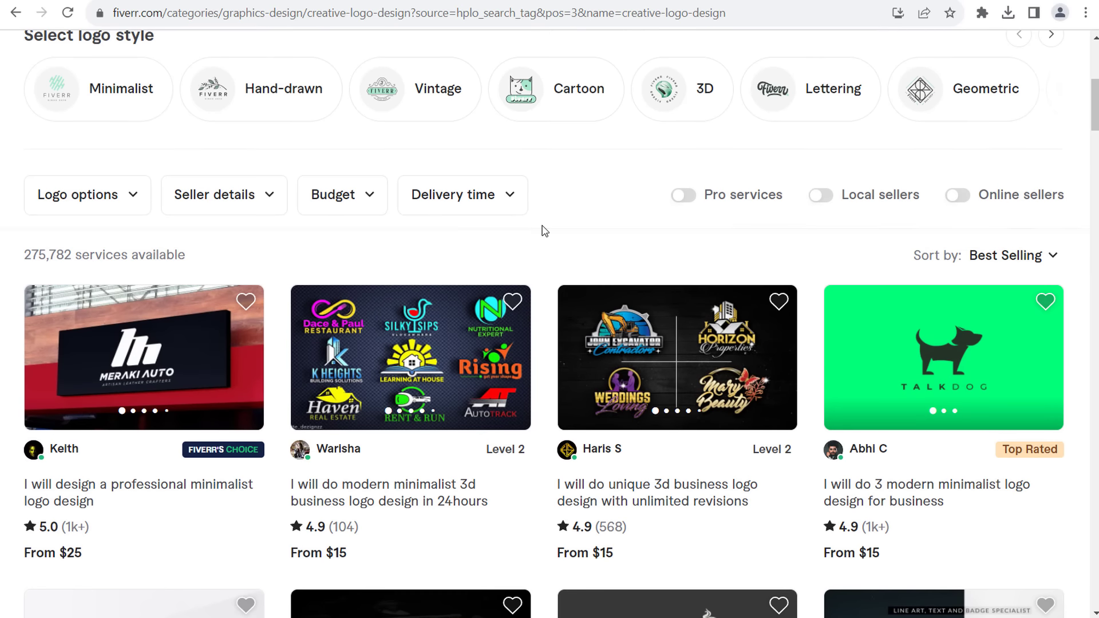
pyautogui.scroll(-3, 542, 245)
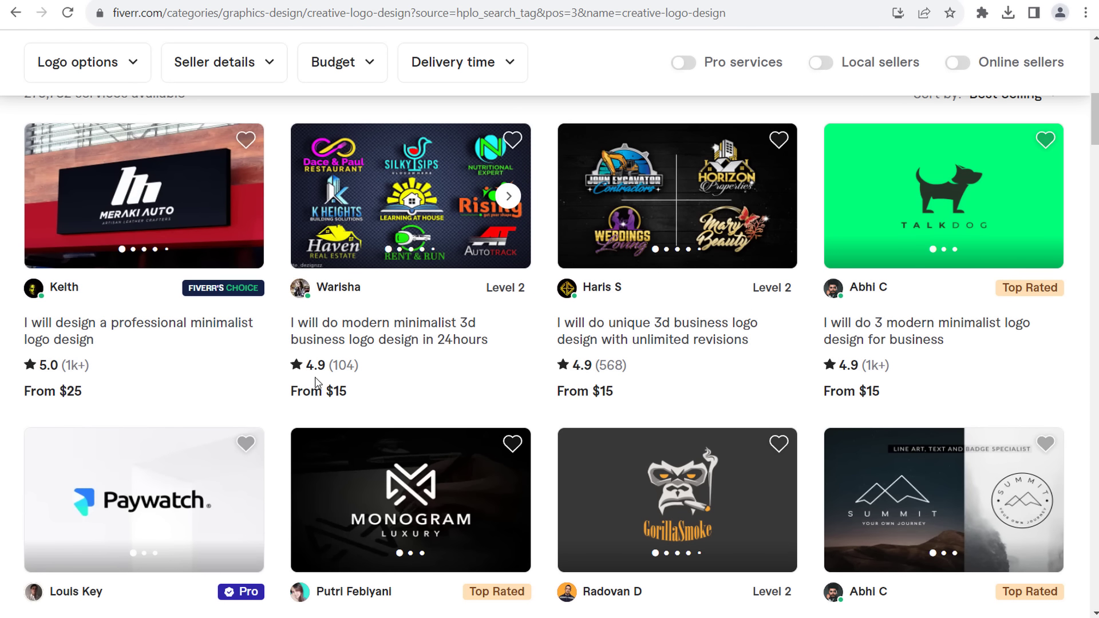
pyautogui.scroll(-4, 491, 366)
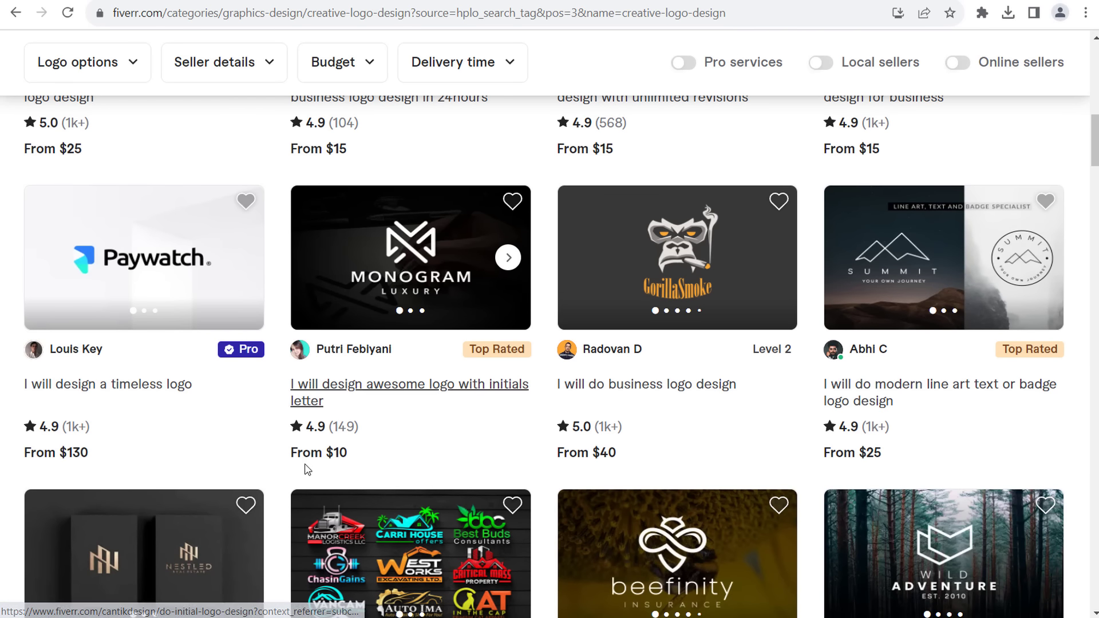
pyautogui.scroll(-5, 468, 413)
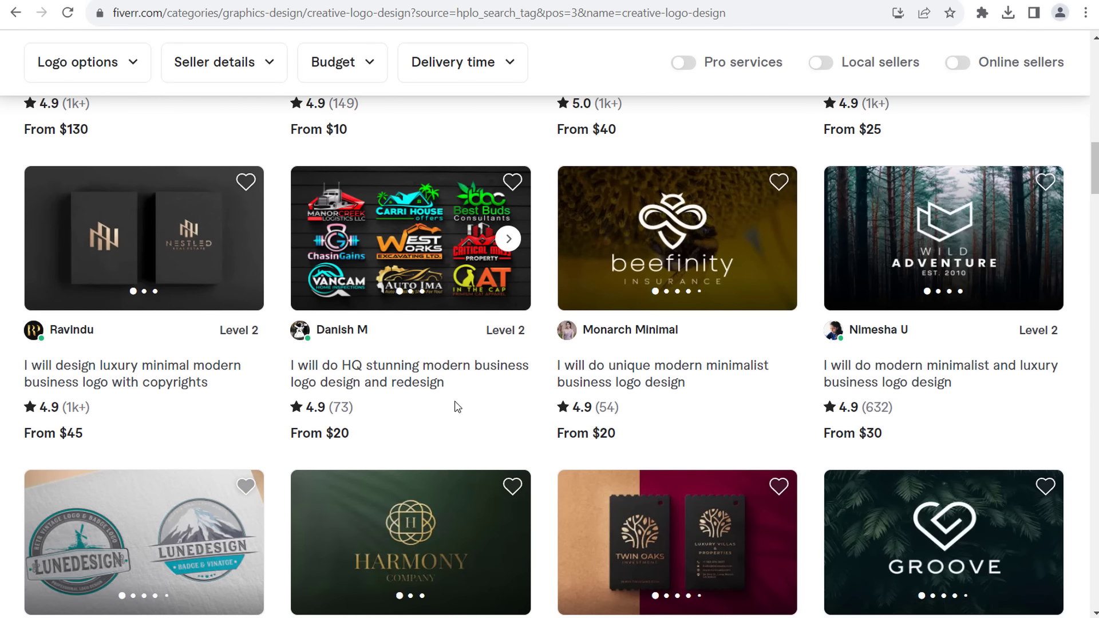
pyautogui.scroll(9, 466, 419)
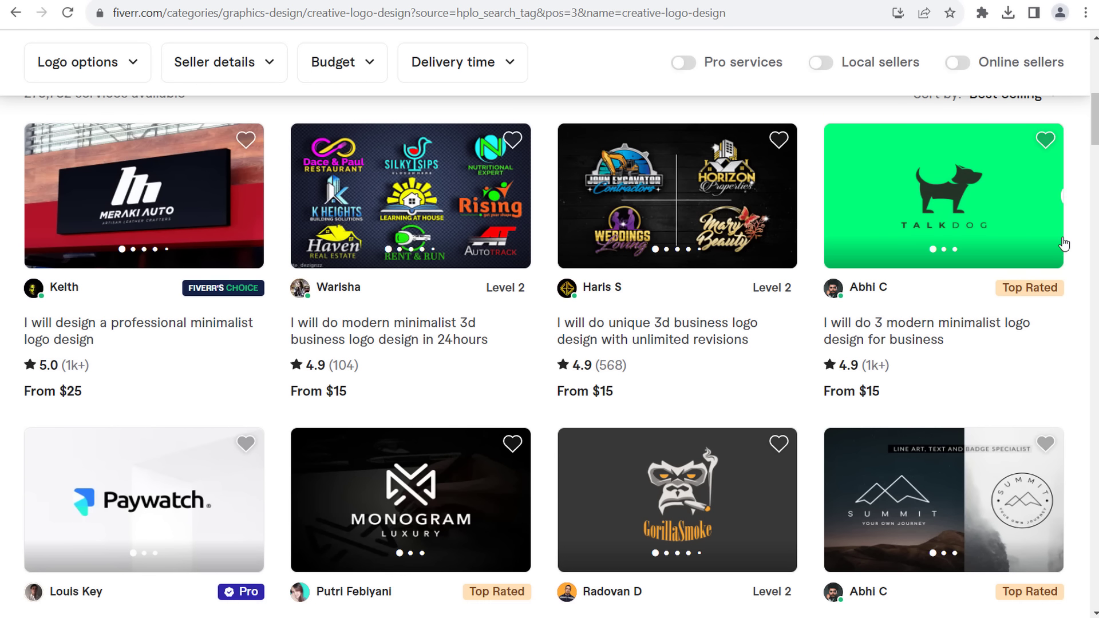
pyautogui.scroll(3, 1062, 251)
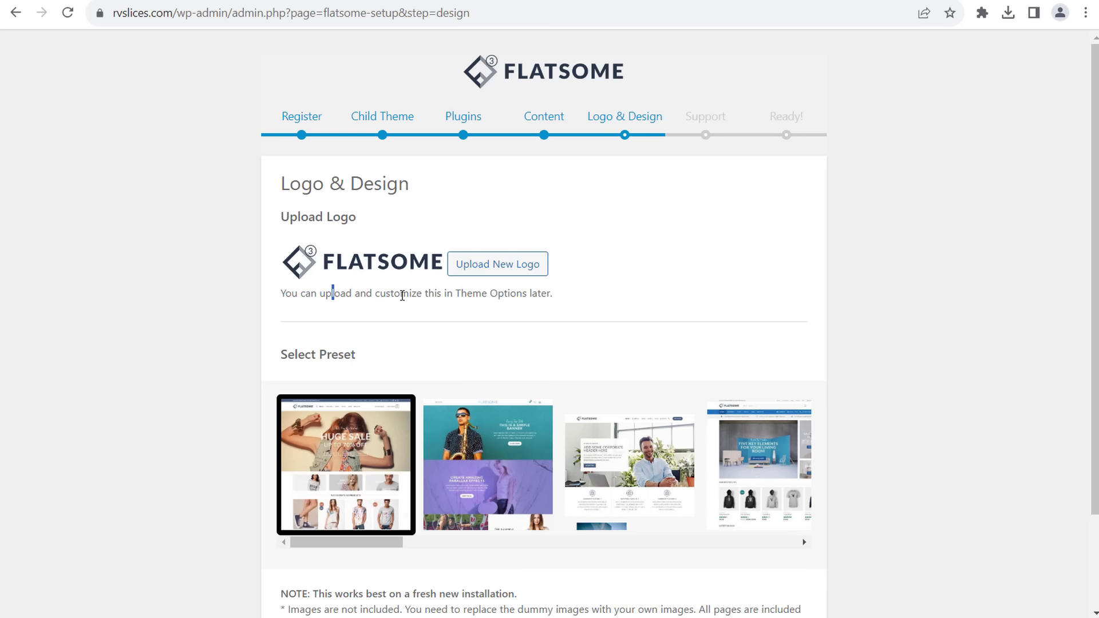
# - Keep the first design preset on Logo & Design and continue to Help and Support
pyautogui.moveTo(402, 296); pyautogui.dragTo(507, 296)
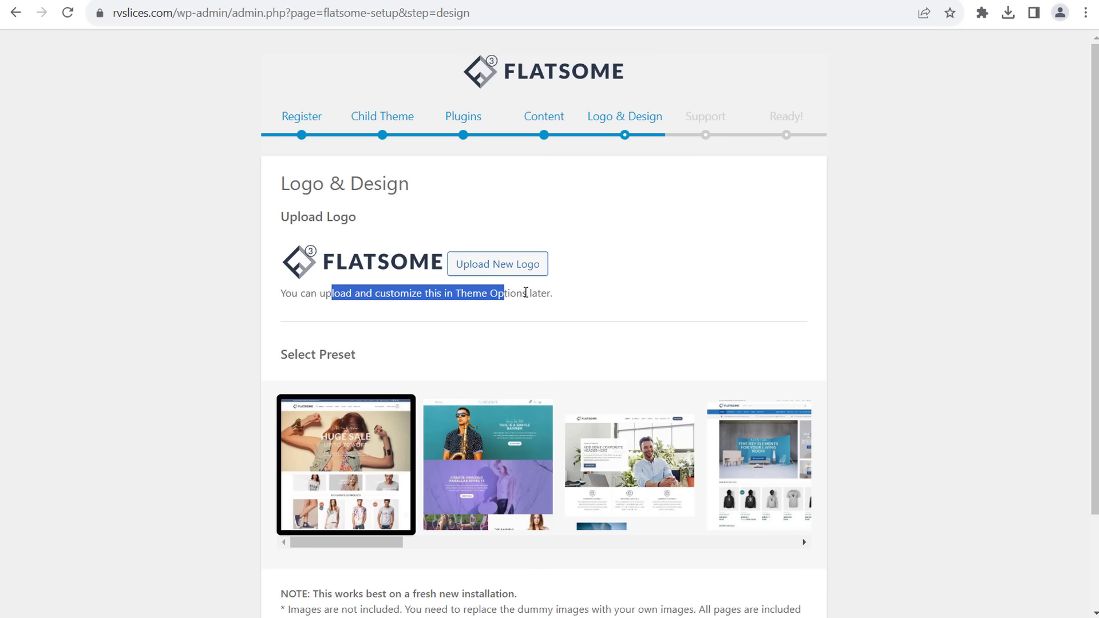
pyautogui.click(525, 294)
pyautogui.scroll(-3, 897, 309)
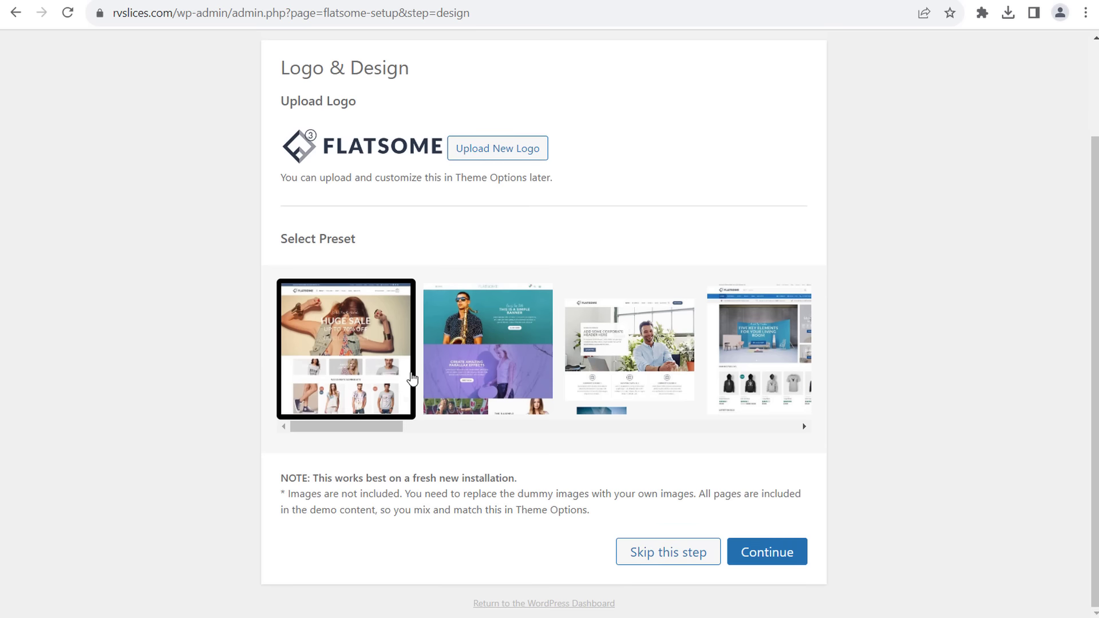
pyautogui.click(476, 343)
pyautogui.moveTo(376, 430)
pyautogui.mouseDown()
pyautogui.moveTo(773, 419)
pyautogui.moveTo(377, 418)
pyautogui.mouseUp()
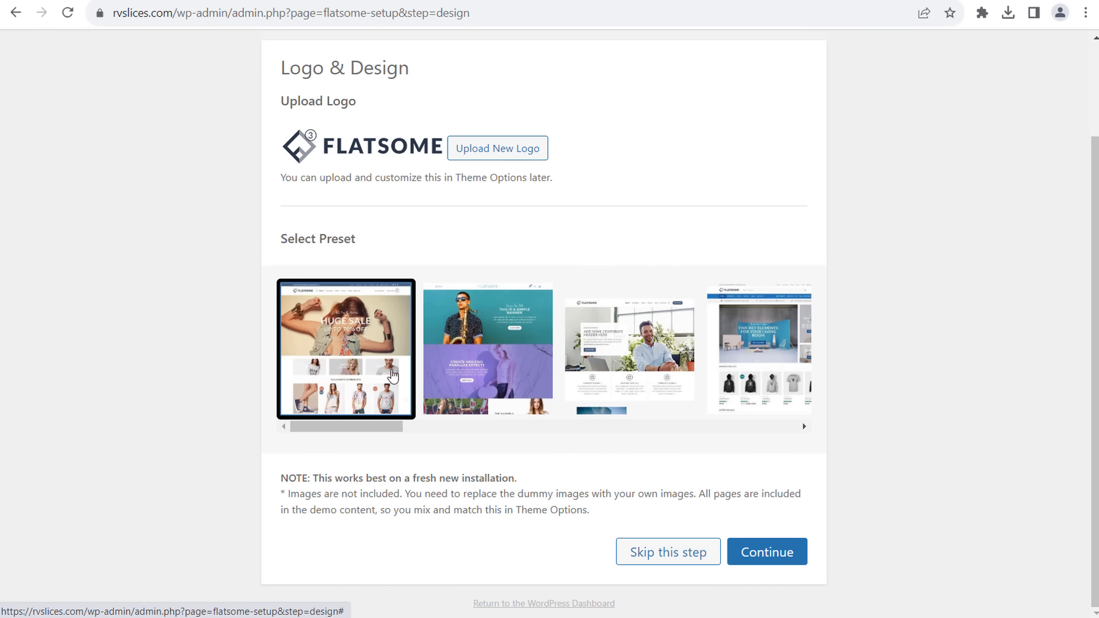
pyautogui.click(793, 565)
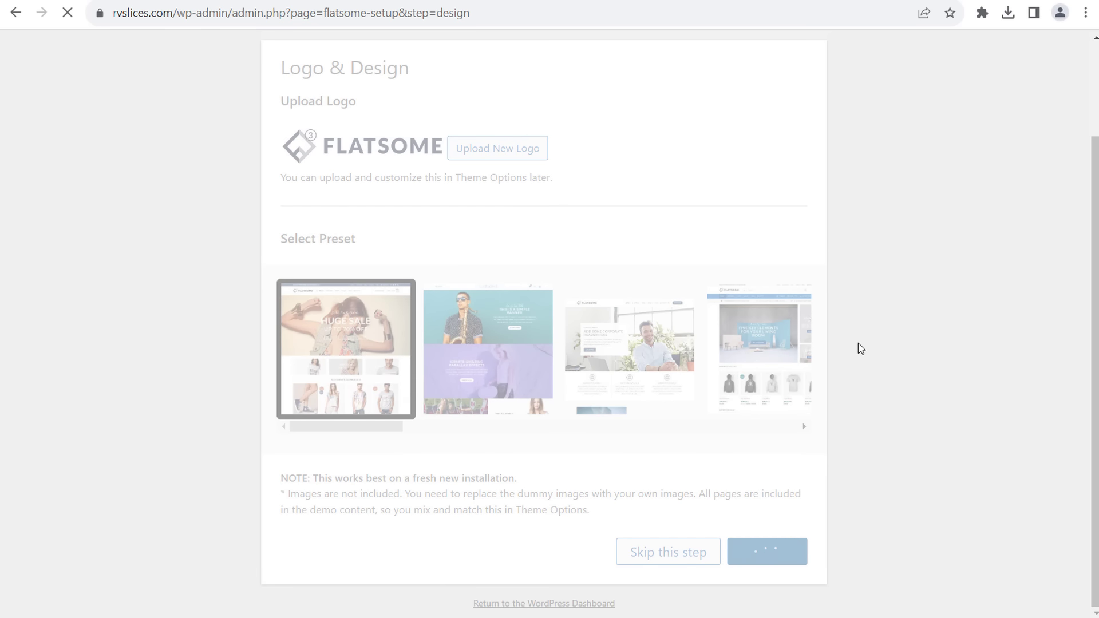
pyautogui.scroll(-1, 569, 255)
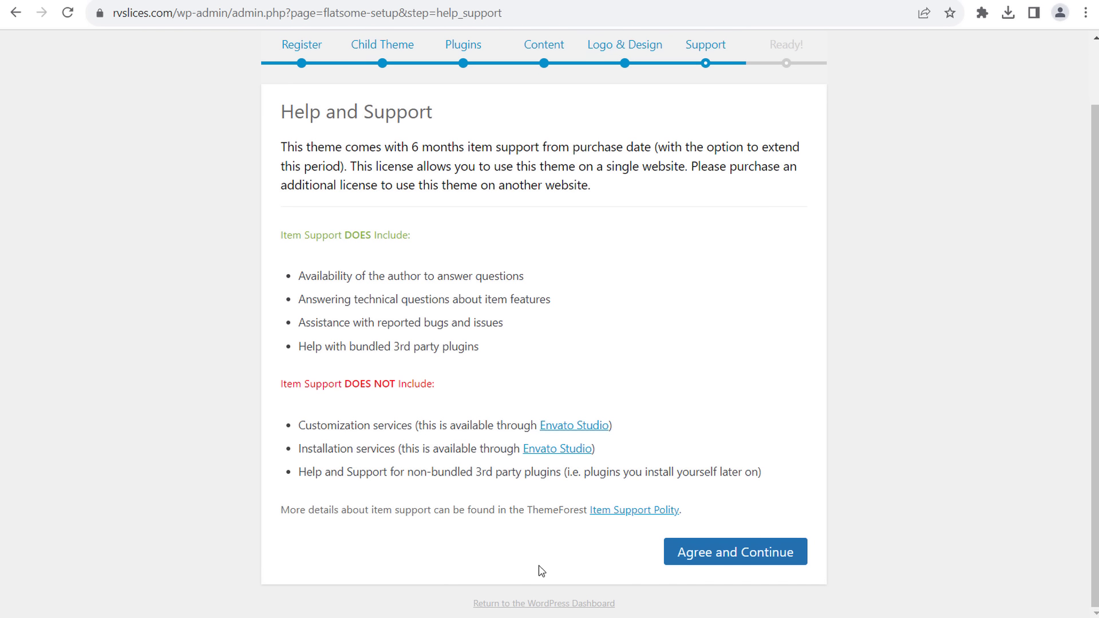
# - Accept the support terms to finish the Flatsome wizard and return to the Dashboard
pyautogui.click(751, 569)
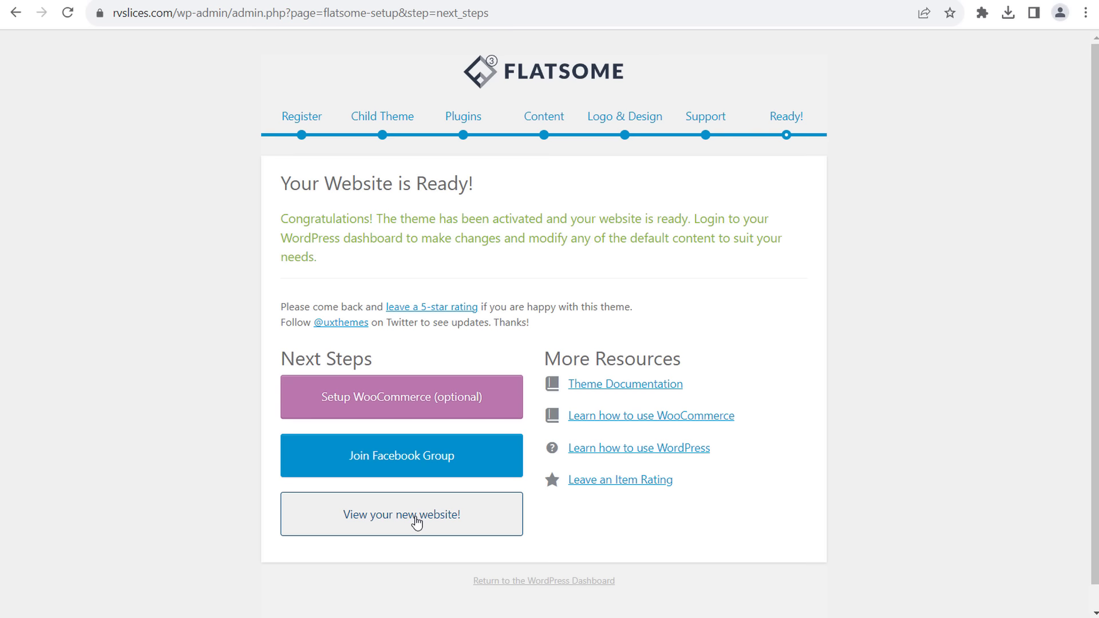
pyautogui.click(543, 584)
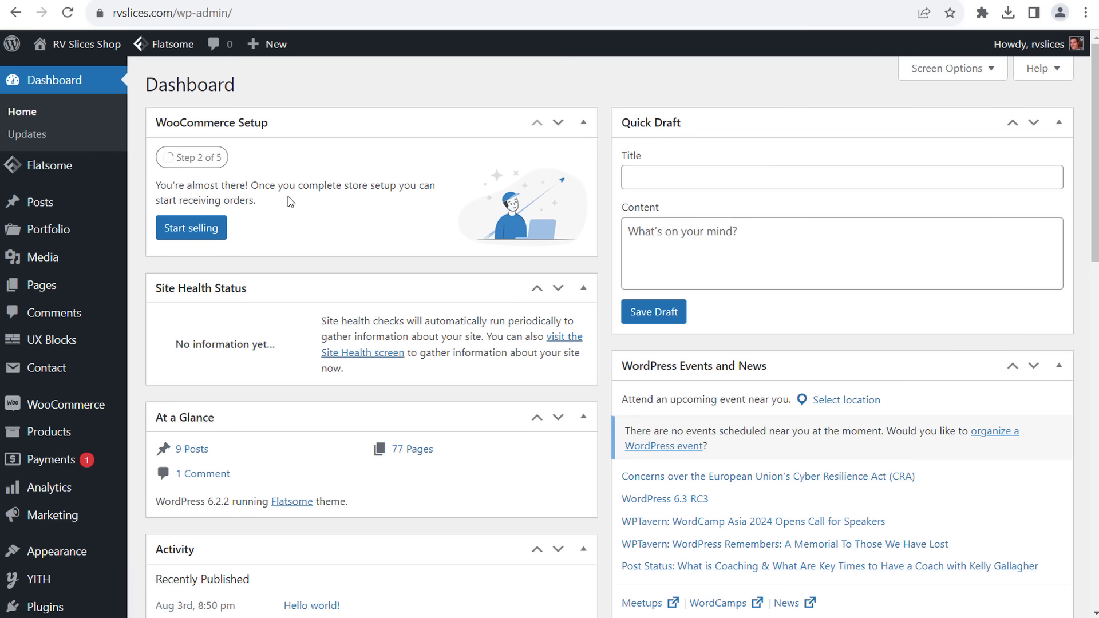
pyautogui.moveTo(66, 554)
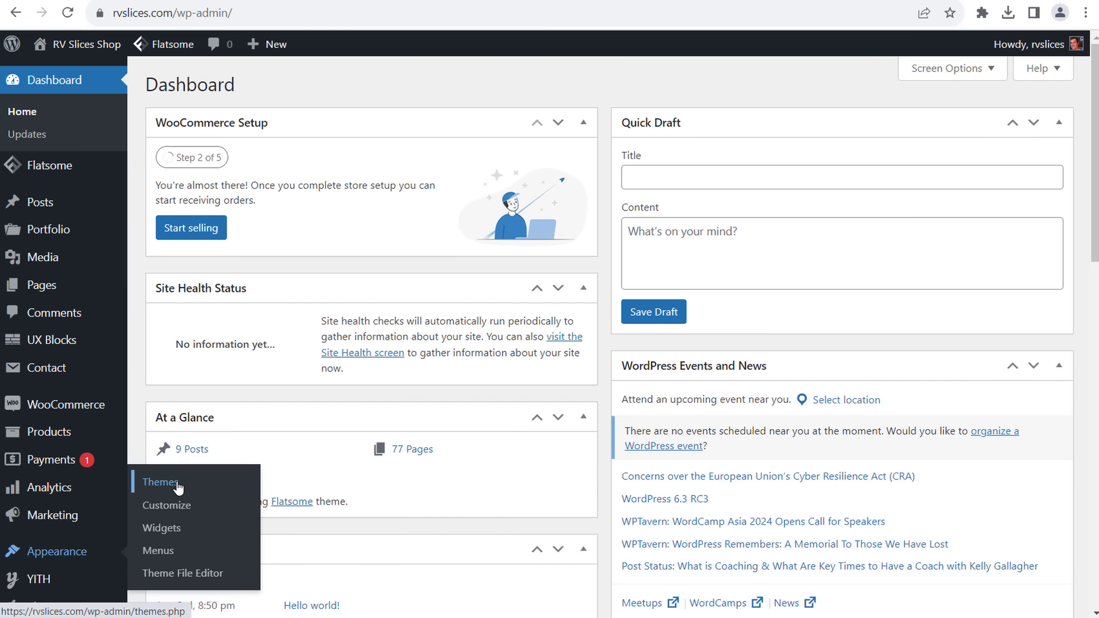
pyautogui.scroll(-4, 140, 312)
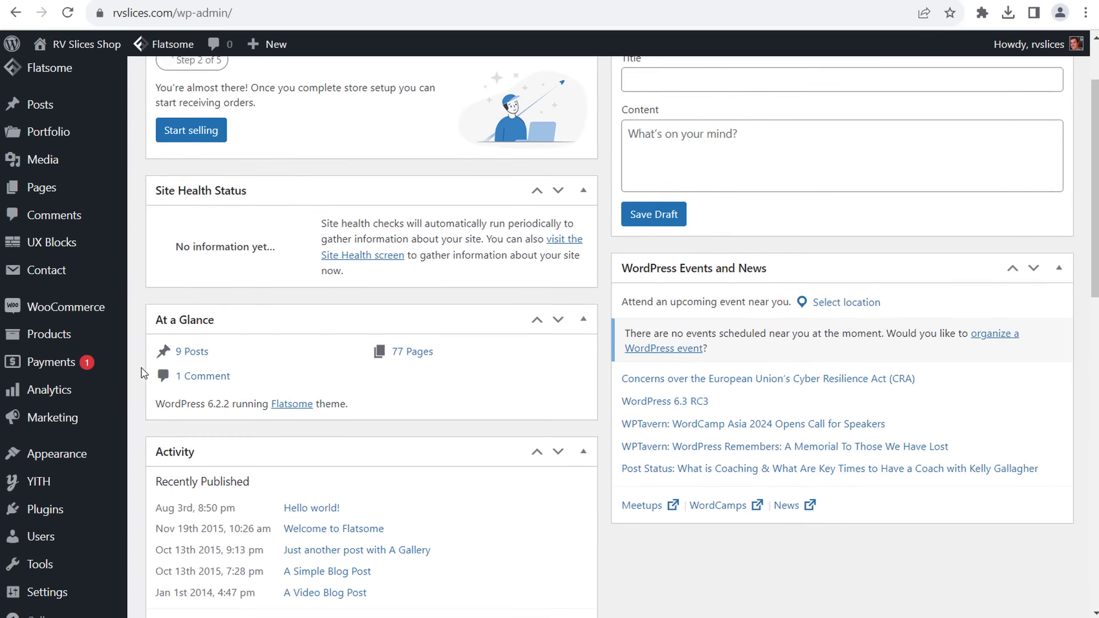
# - Upload and install the codecanyon Amazon Affiliates zip, then download its license certificate PDF
pyautogui.moveTo(64, 494)
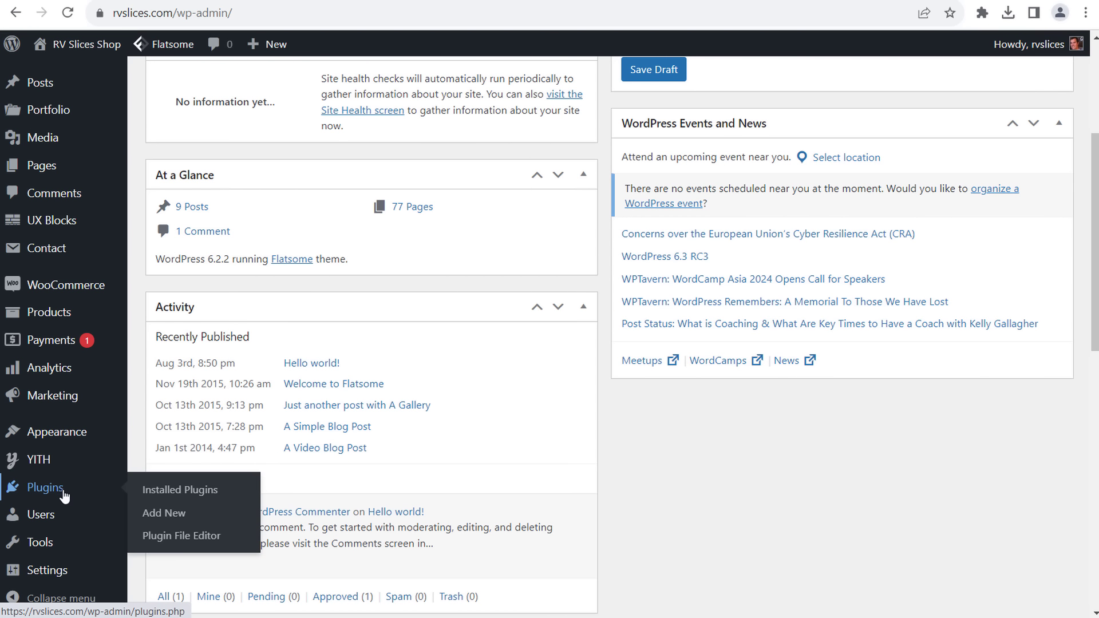
pyautogui.click(166, 517)
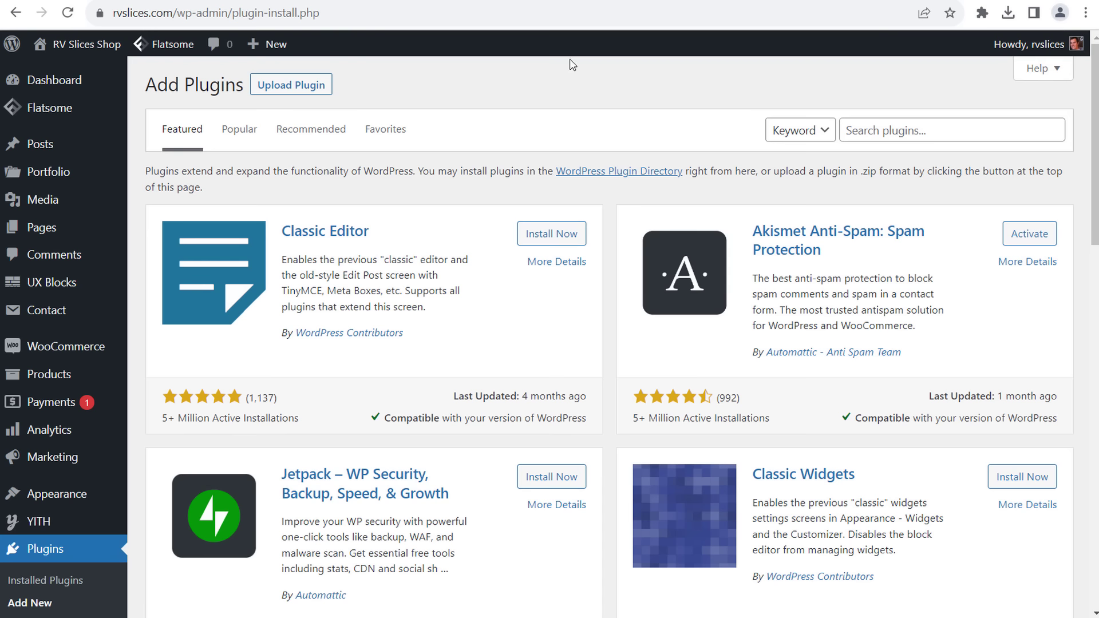
pyautogui.click(299, 88)
pyautogui.click(508, 233)
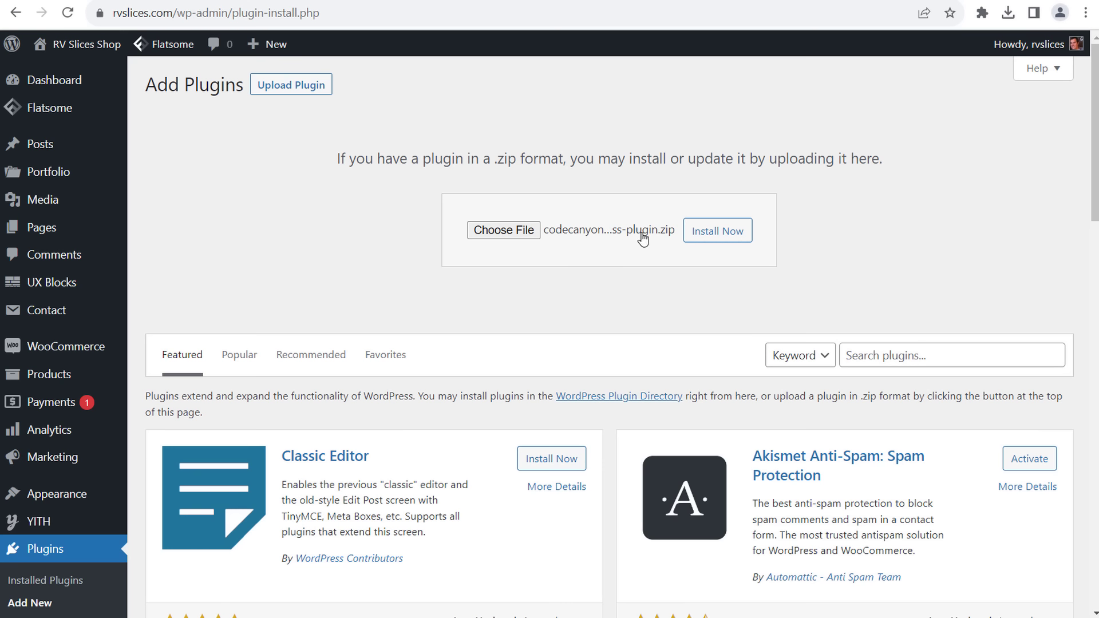
pyautogui.click(710, 231)
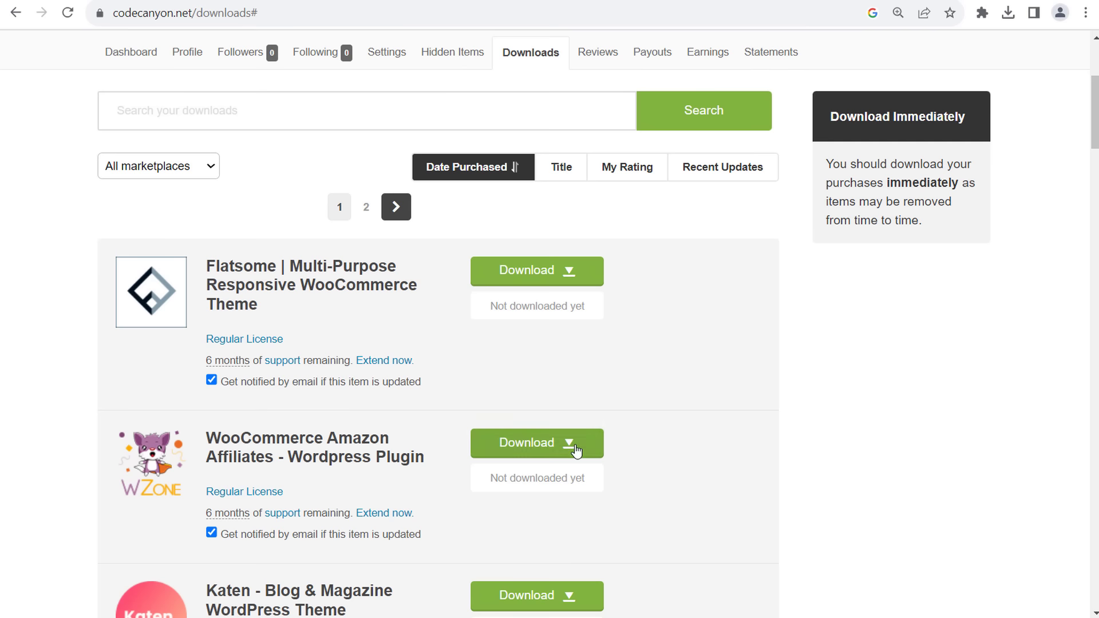
pyautogui.click(569, 445)
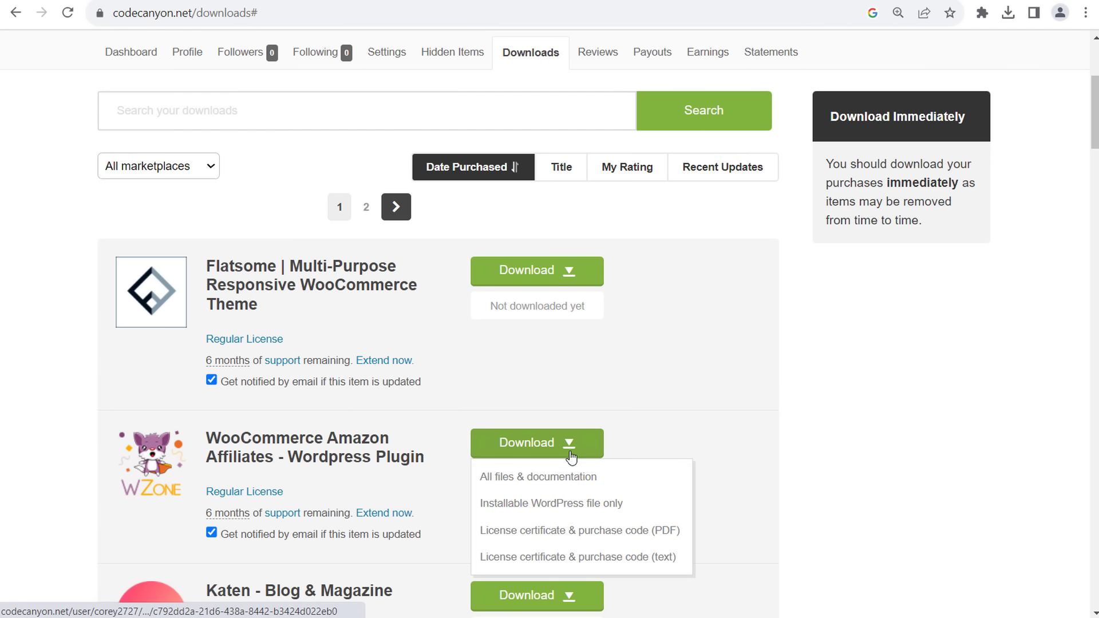
pyautogui.click(591, 531)
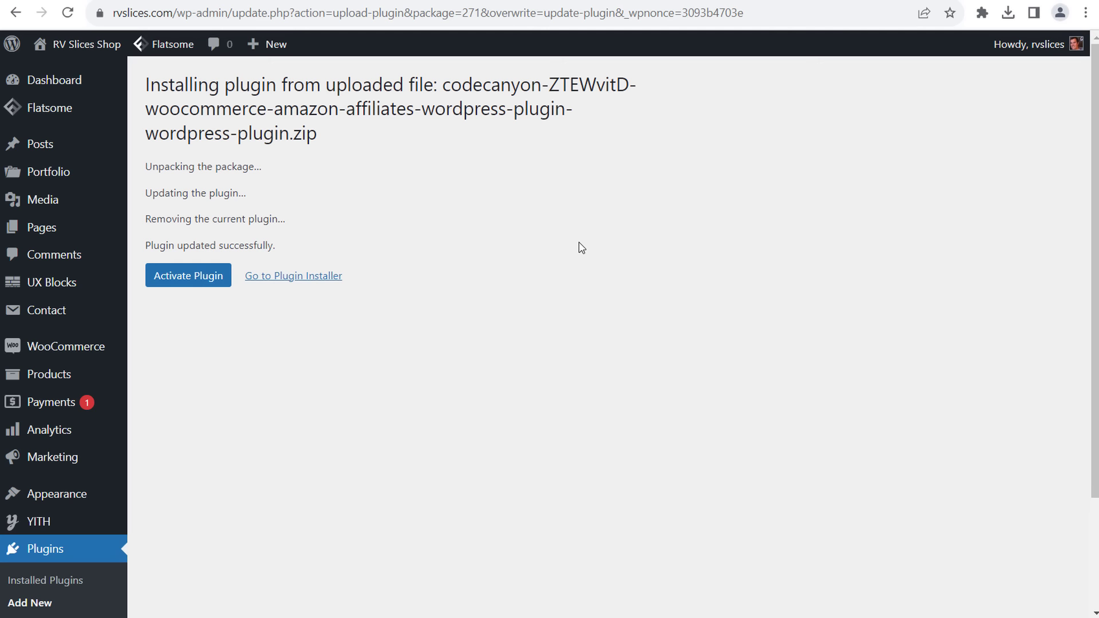
# - Activate the WooZone plugin and dismiss its theme recommendation notice
pyautogui.click(196, 280)
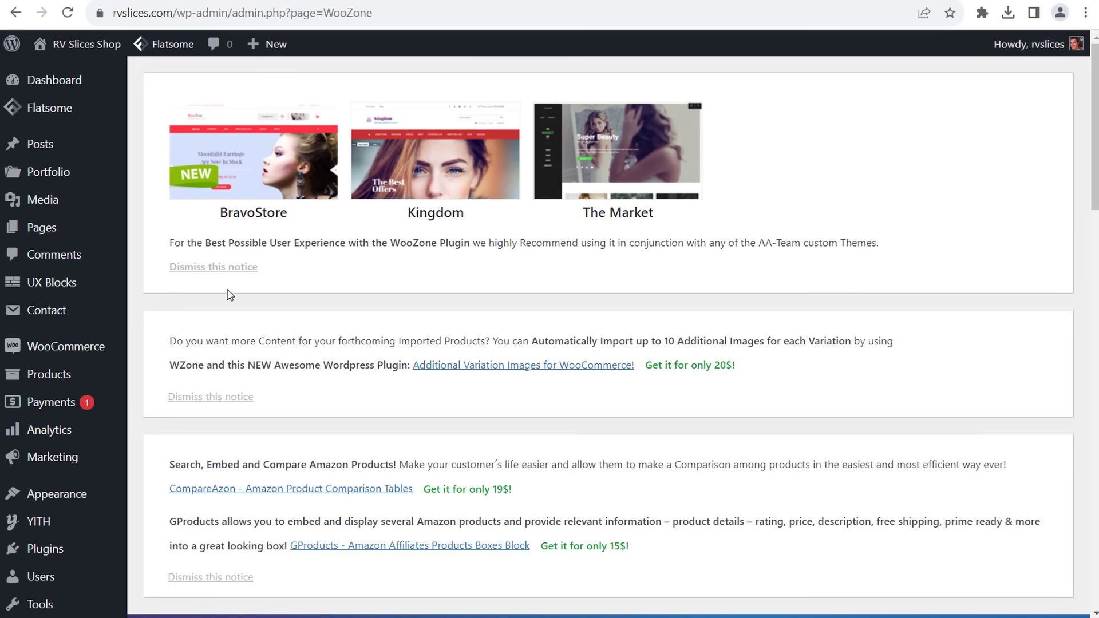
pyautogui.click(213, 267)
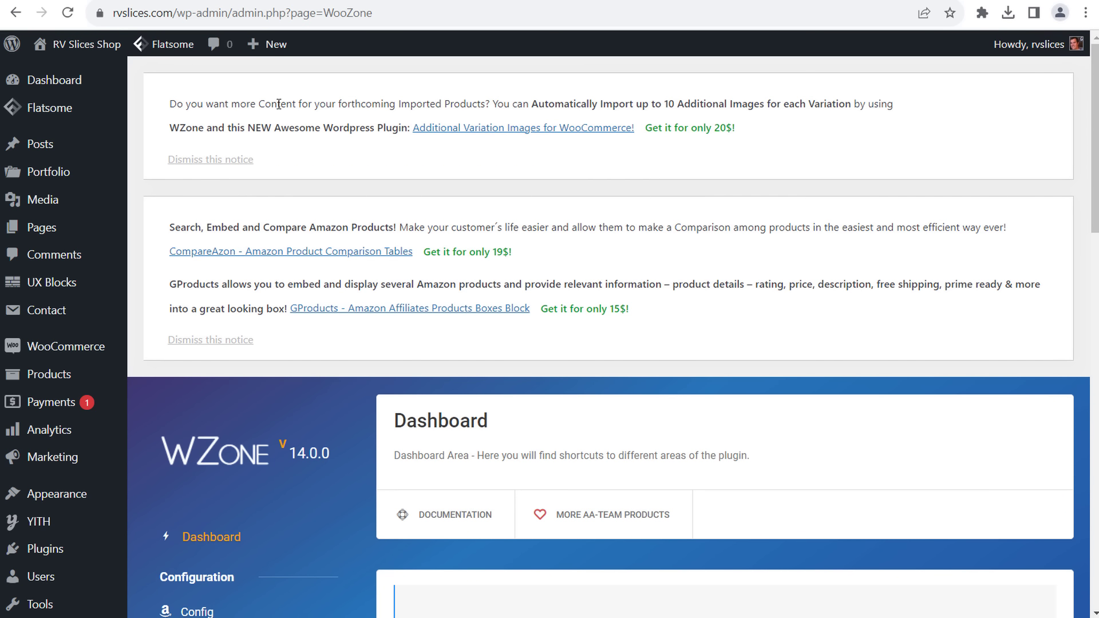
pyautogui.moveTo(279, 104); pyautogui.dragTo(453, 102)
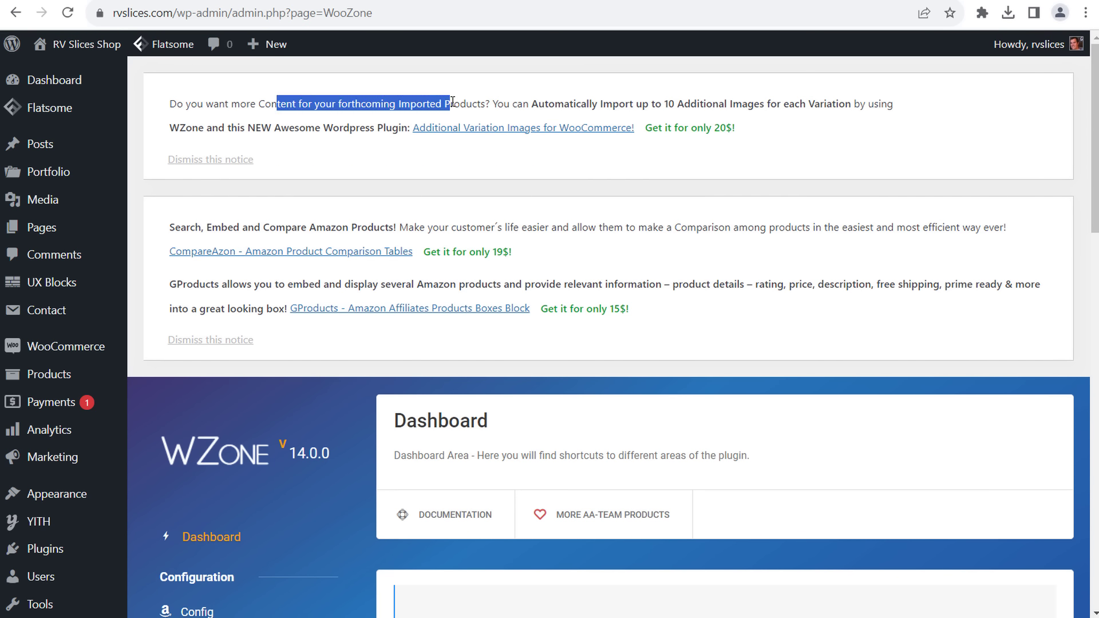
pyautogui.click(599, 109)
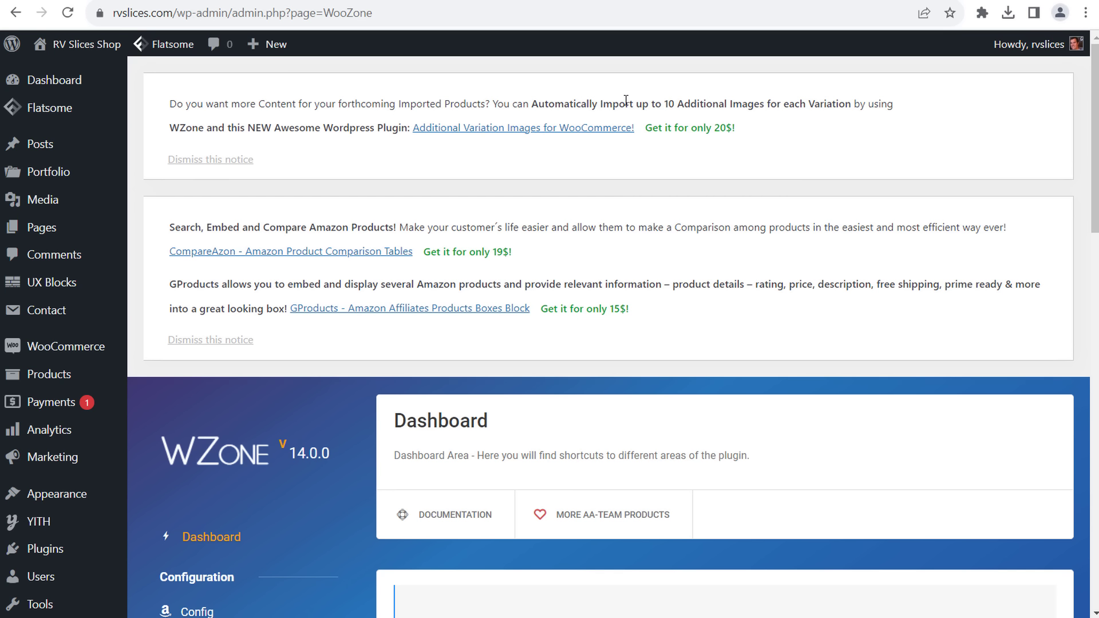
pyautogui.moveTo(627, 100); pyautogui.dragTo(723, 110)
pyautogui.click(733, 108)
pyautogui.moveTo(172, 122); pyautogui.dragTo(310, 121)
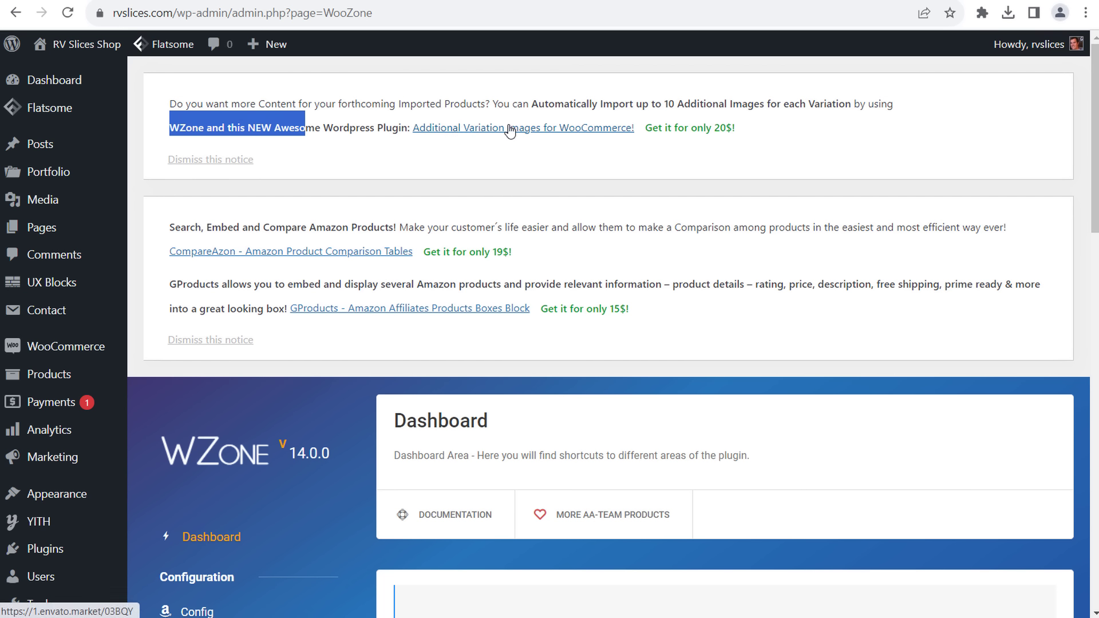
# - Dismiss the additional variation images notice and enter surfsideppc.com/membership in the address bar
pyautogui.click(223, 163)
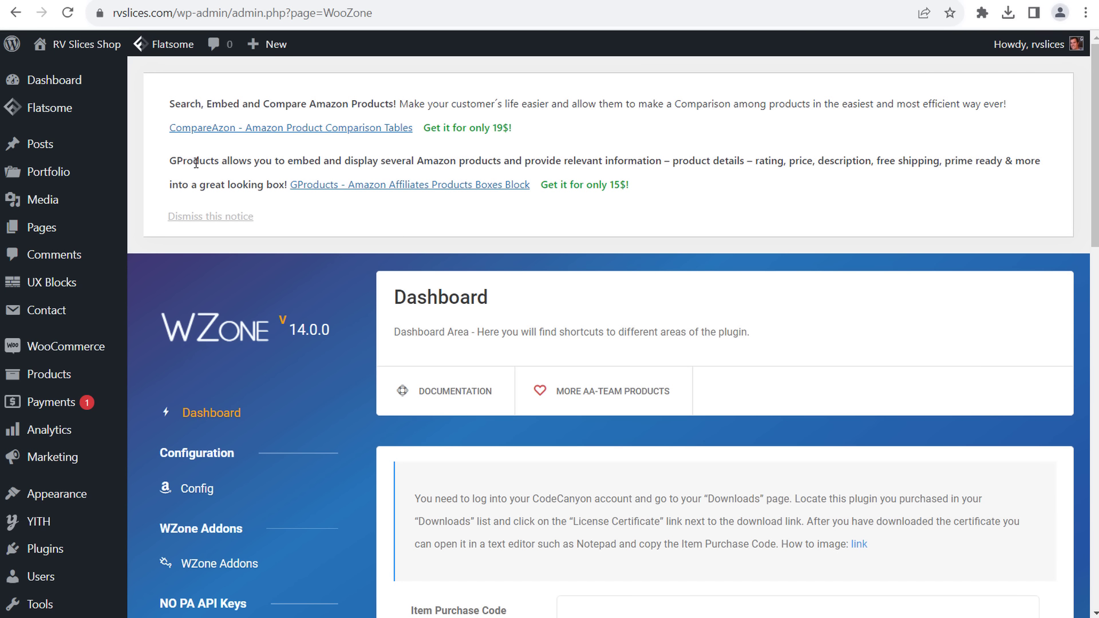
pyautogui.moveTo(265, 161); pyautogui.dragTo(415, 161)
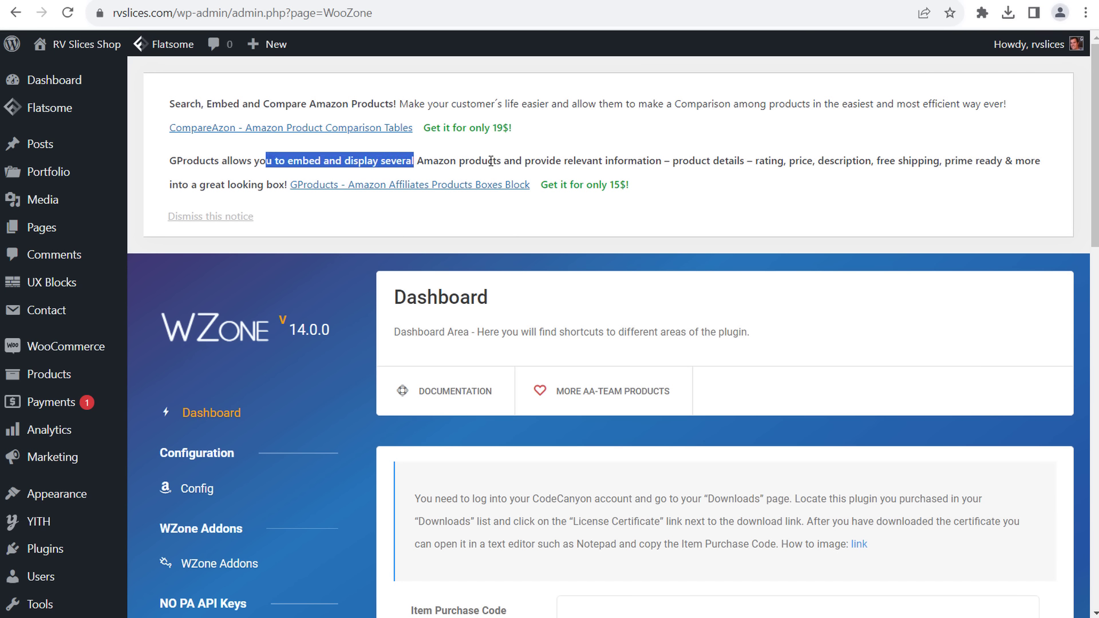
pyautogui.click(491, 161)
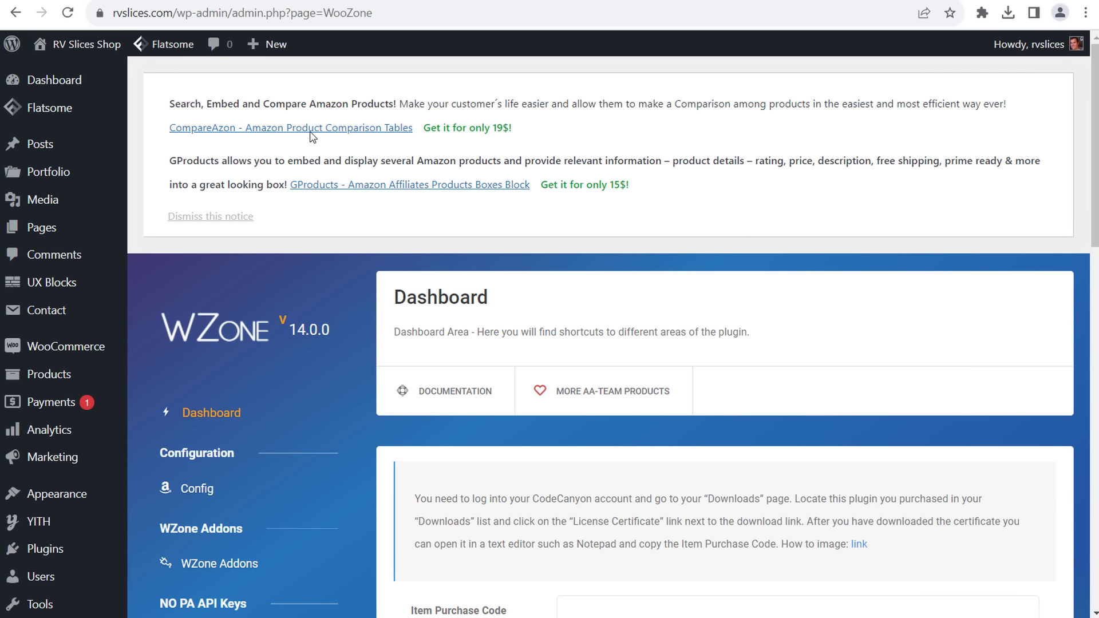
pyautogui.click(229, 13)
pyautogui.write('surfsideppc.co')
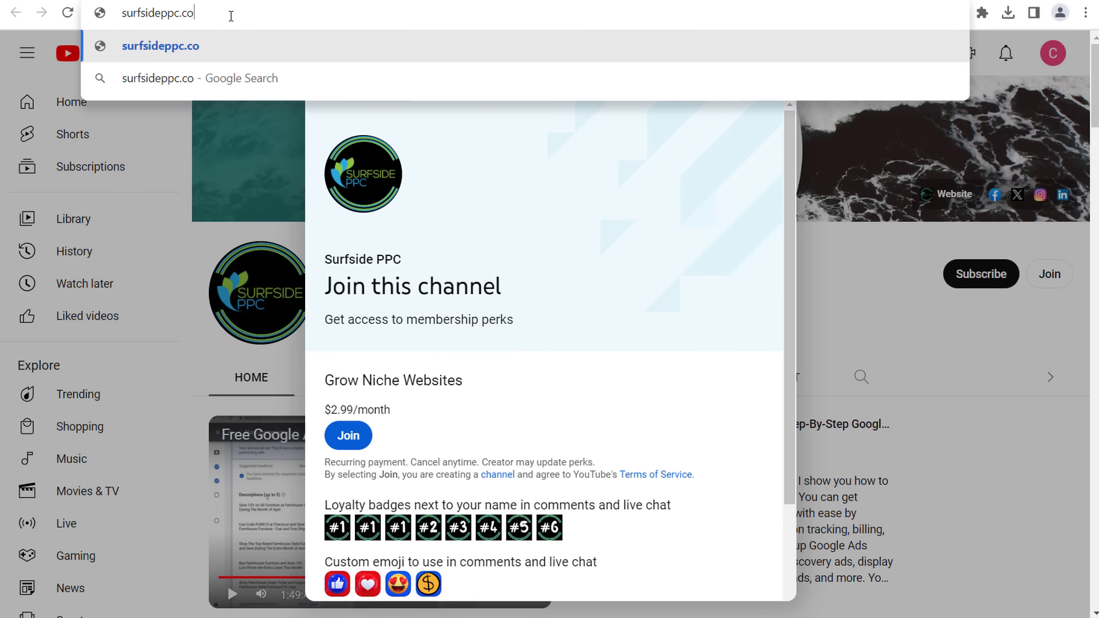
pyautogui.write('m/membership')
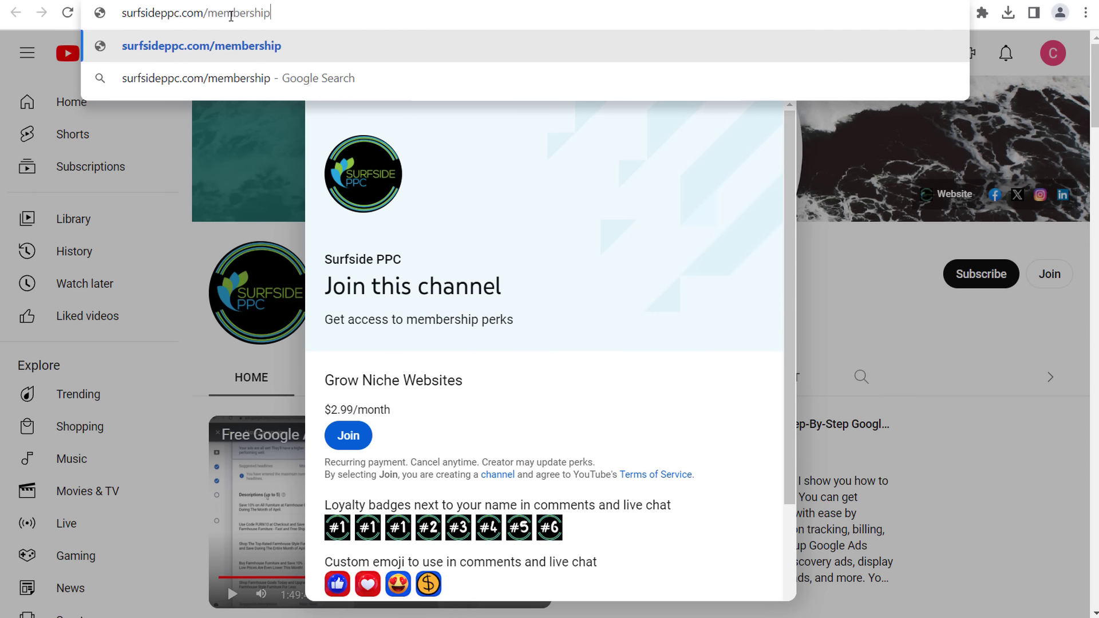
# - Load the surfsideppc.com/membership page showing the channel's Join offer
pyautogui.press('Return')
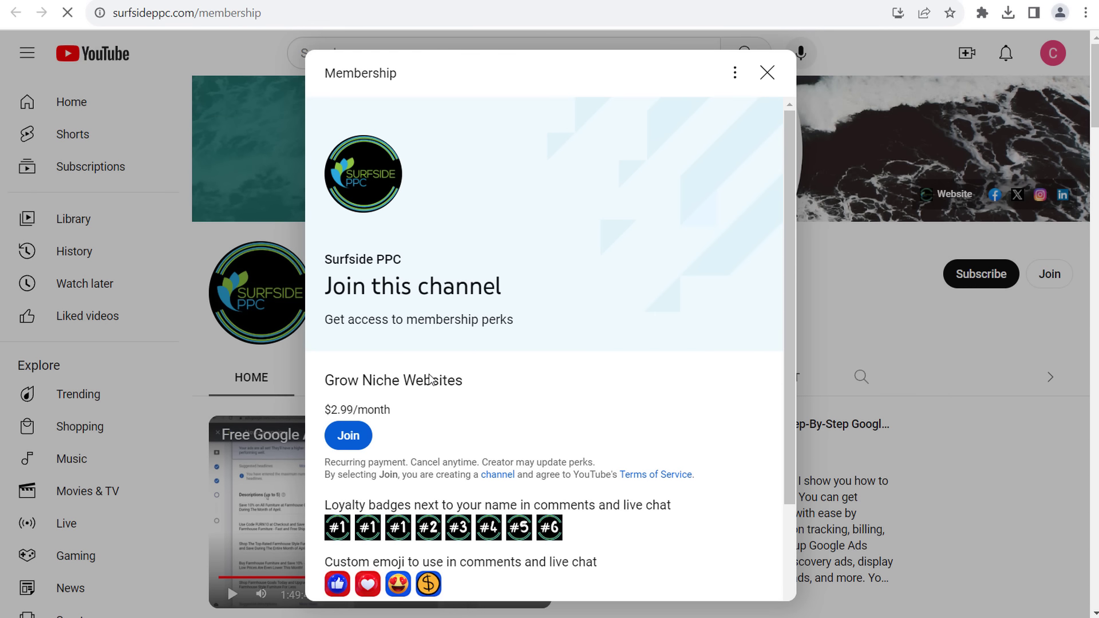
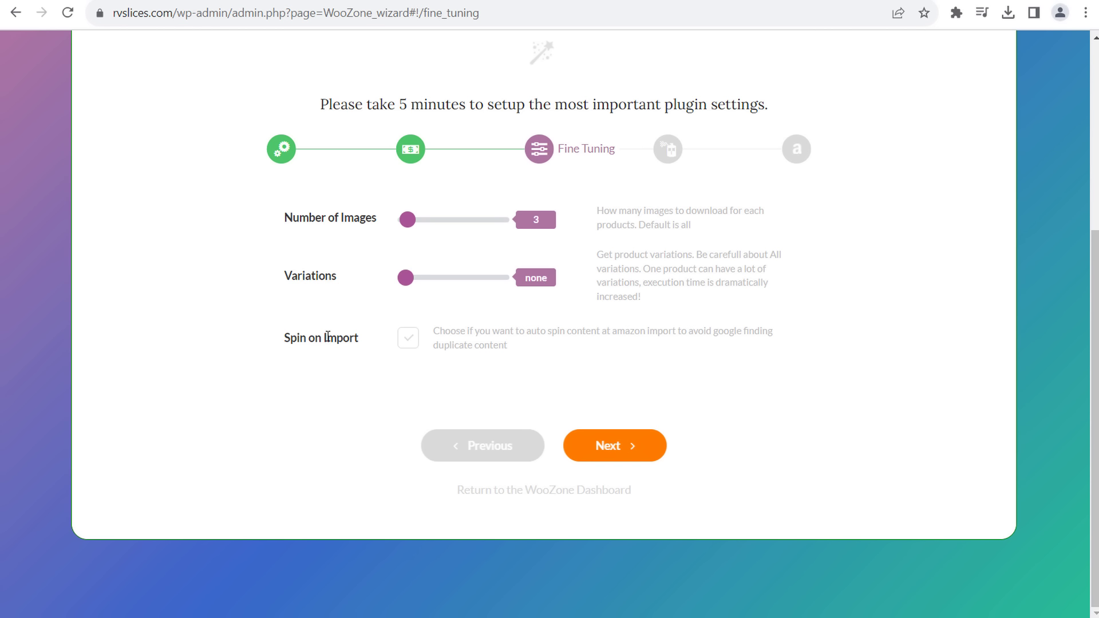
# - Highlight the Spin on Import help text in the WooZone wizard while explaining it
pyautogui.moveTo(524, 330); pyautogui.dragTo(670, 329)
pyautogui.click(674, 331)
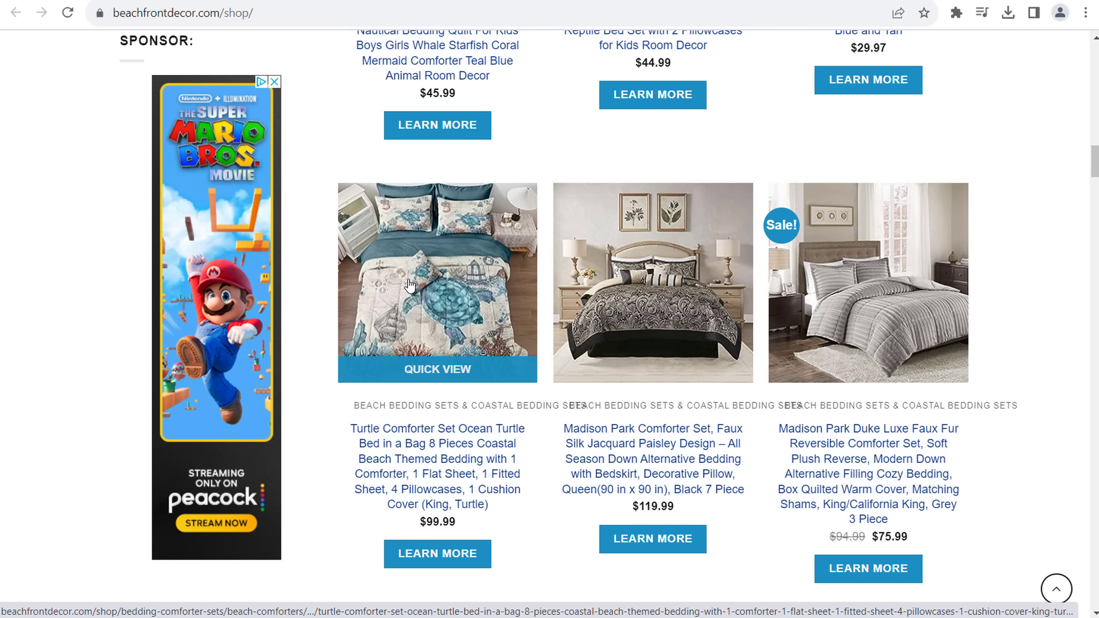
# - Scroll down the beachfrontdecor.com shop listing of beach bedding sets
pyautogui.scroll(-14, 409, 285)
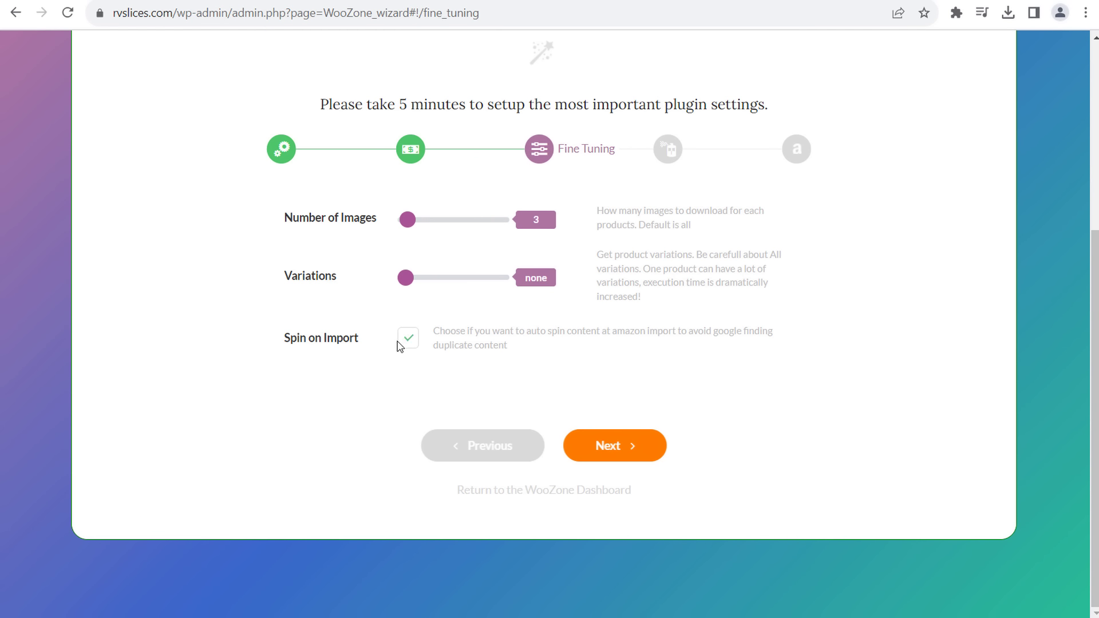
# - Tick Spin on Import, highlight its duplicate-content explanation, and continue to Customization
pyautogui.click(405, 346)
pyautogui.moveTo(530, 349); pyautogui.dragTo(715, 333)
pyautogui.click(728, 366)
pyautogui.click(615, 449)
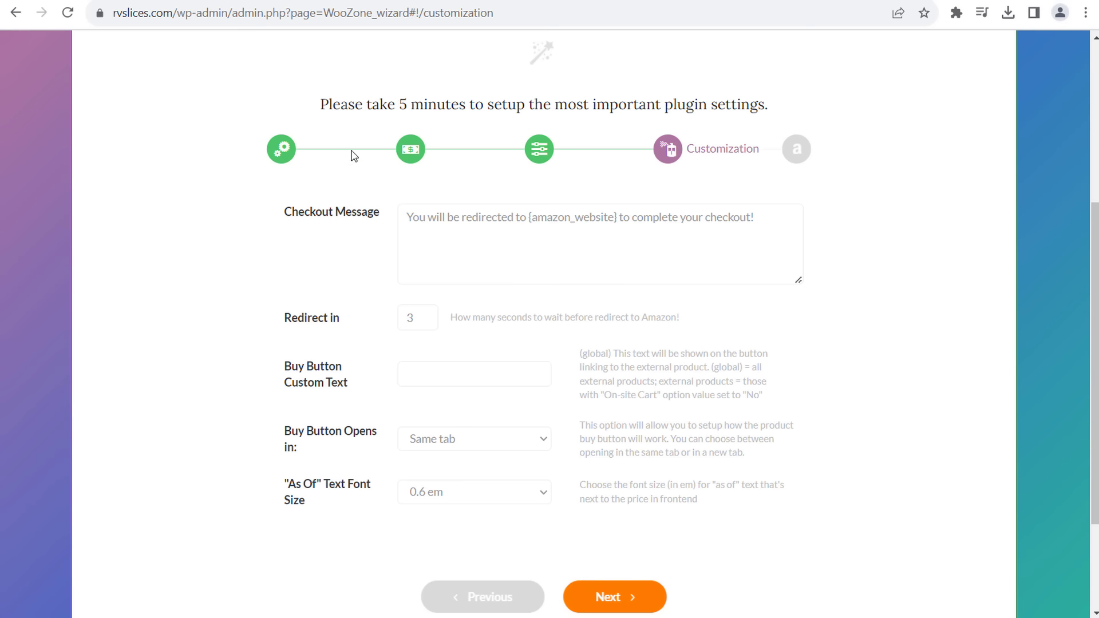
# - Review the default checkout message and change the redirect delay to 1 second
pyautogui.moveTo(408, 221); pyautogui.dragTo(720, 222)
pyautogui.click(727, 221)
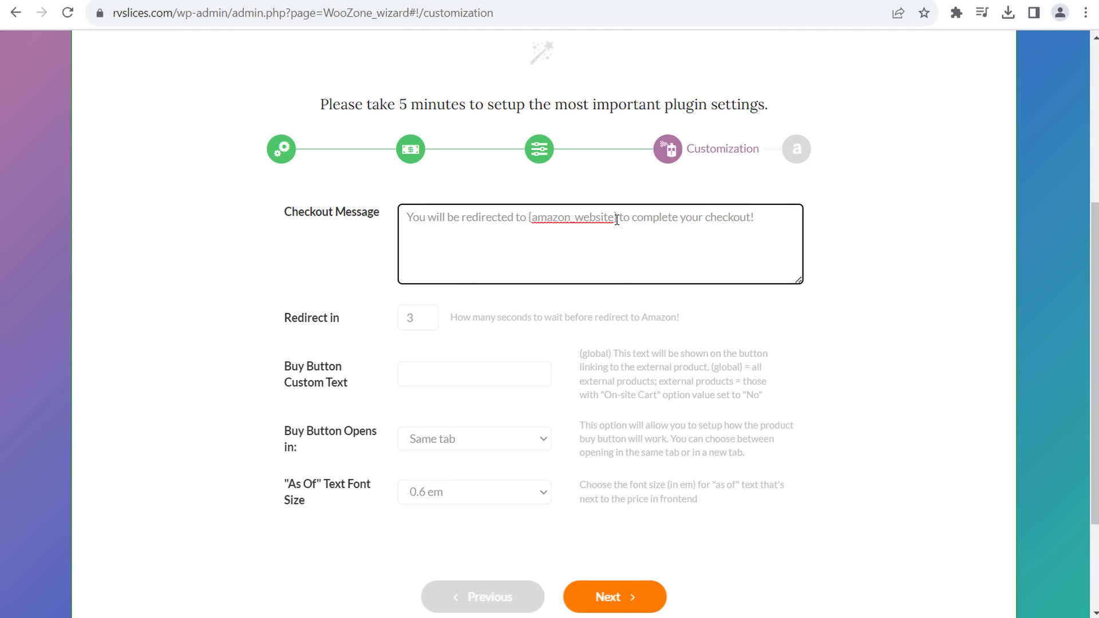
pyautogui.doubleClick(420, 315)
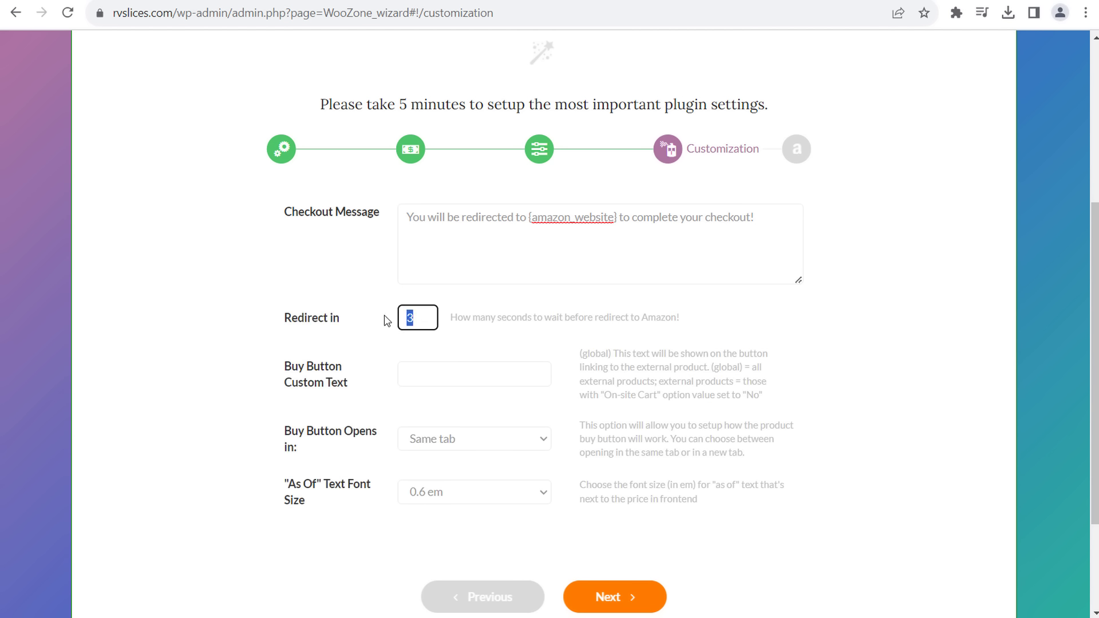
pyautogui.write('1')
pyautogui.click(662, 375)
# - Enter 'Learn More' as the buy button custom text
pyautogui.click(450, 378)
pyautogui.write('Buy No')
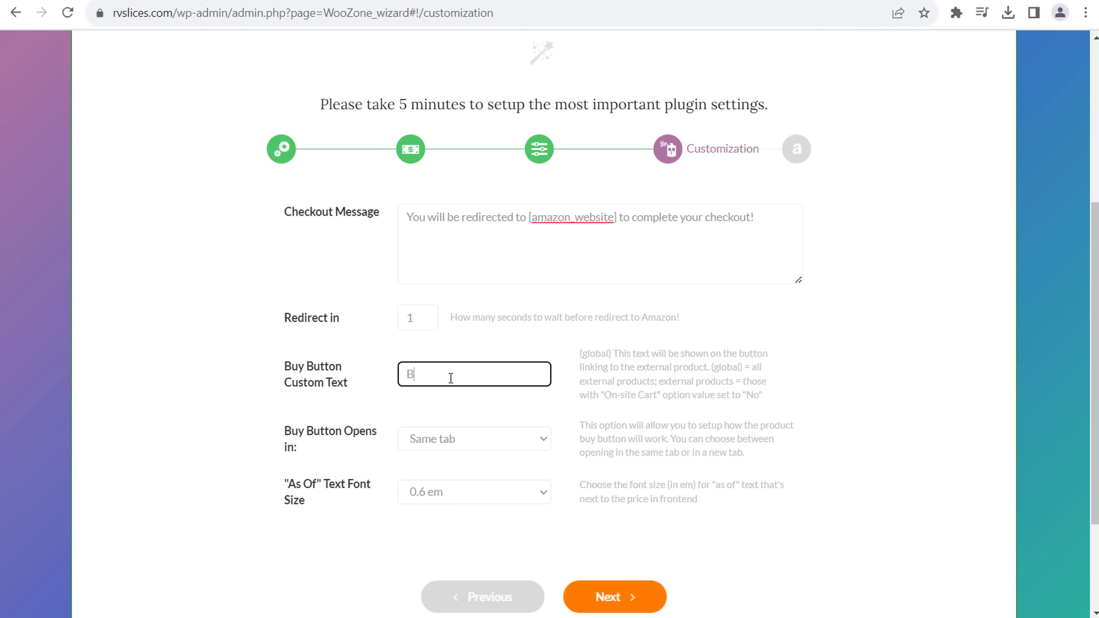
pyautogui.press('BackSpace')
pyautogui.press('BackSpace')
pyautogui.press('BackSpace')
pyautogui.press('BackSpace')
pyautogui.press('BackSpace')
pyautogui.press('BackSpace')
pyautogui.write('Learn More')
pyautogui.press('BackSpace')
pyautogui.press('BackSpace')
pyautogui.press('BackSpace')
pyautogui.press('BackSpace')
pyautogui.press('BackSpace')
pyautogui.press('BackSpace')
pyautogui.press('BackSpace')
pyautogui.press('BackSpace')
pyautogui.press('BackSpace')
pyautogui.write('Best Price Here')
pyautogui.press('BackSpace')
pyautogui.press('BackSpace')
pyautogui.press('BackSpace')
pyautogui.press('BackSpace')
pyautogui.press('BackSpace')
pyautogui.press('BackSpace')
pyautogui.press('BackSpace')
pyautogui.press('BackSpace')
pyautogui.press('BackSpace')
pyautogui.press('BackSpace')
pyautogui.press('BackSpace')
pyautogui.press('BackSpace')
pyautogui.press('BackSpace')
pyautogui.press('BackSpace')
pyautogui.press('BackSpace')
pyautogui.press('BackSpace')
pyautogui.write('Learn More')
pyautogui.click(699, 380)
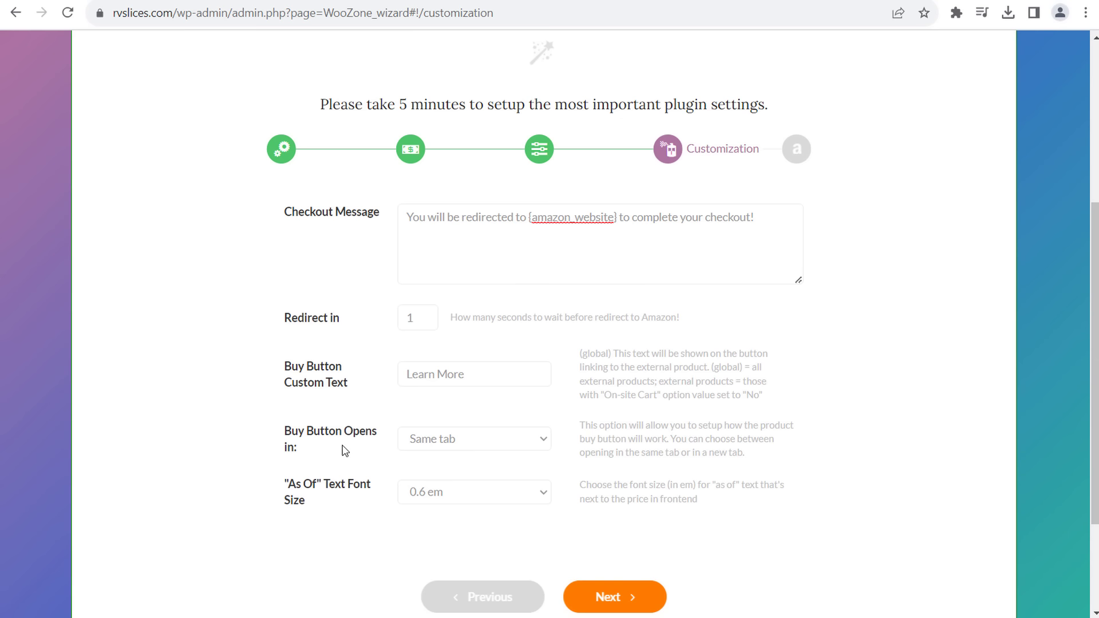
# - Make the buy button open in a new tab and keep the As Of text size at 0.6 em
pyautogui.click(468, 439)
pyautogui.click(448, 475)
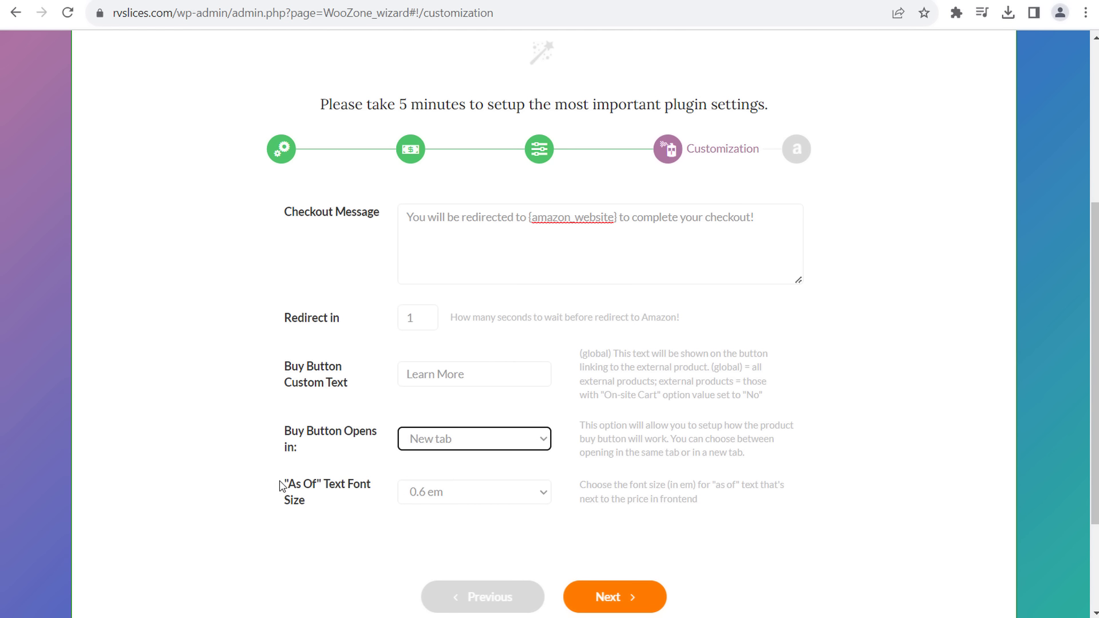
pyautogui.scroll(-1, 221, 489)
pyautogui.scroll(-1, 222, 488)
pyautogui.click(492, 416)
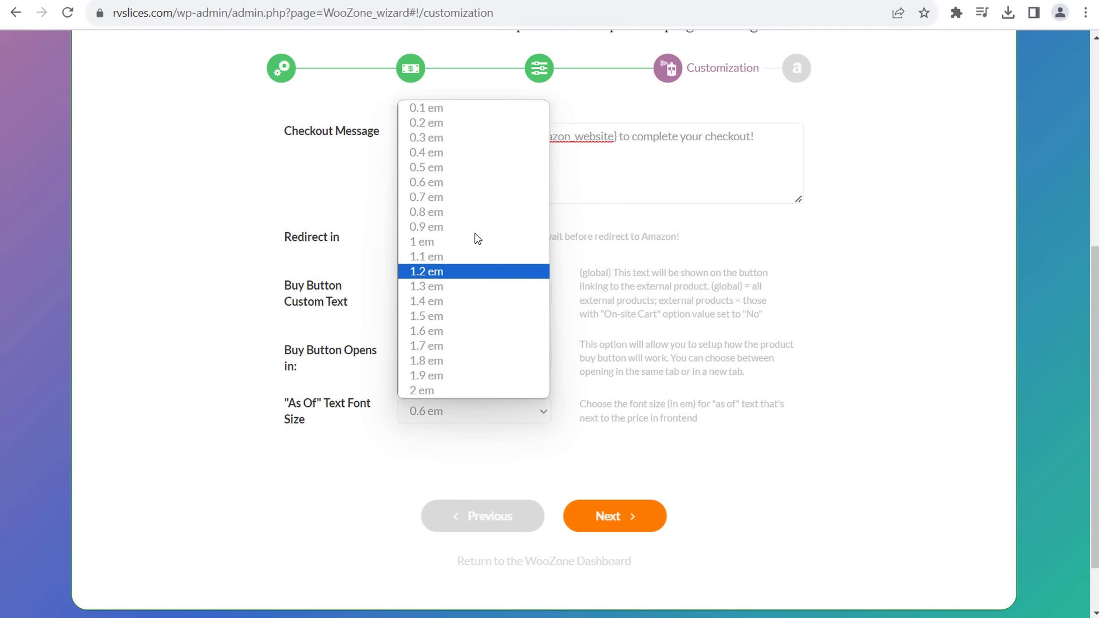
pyautogui.click(459, 182)
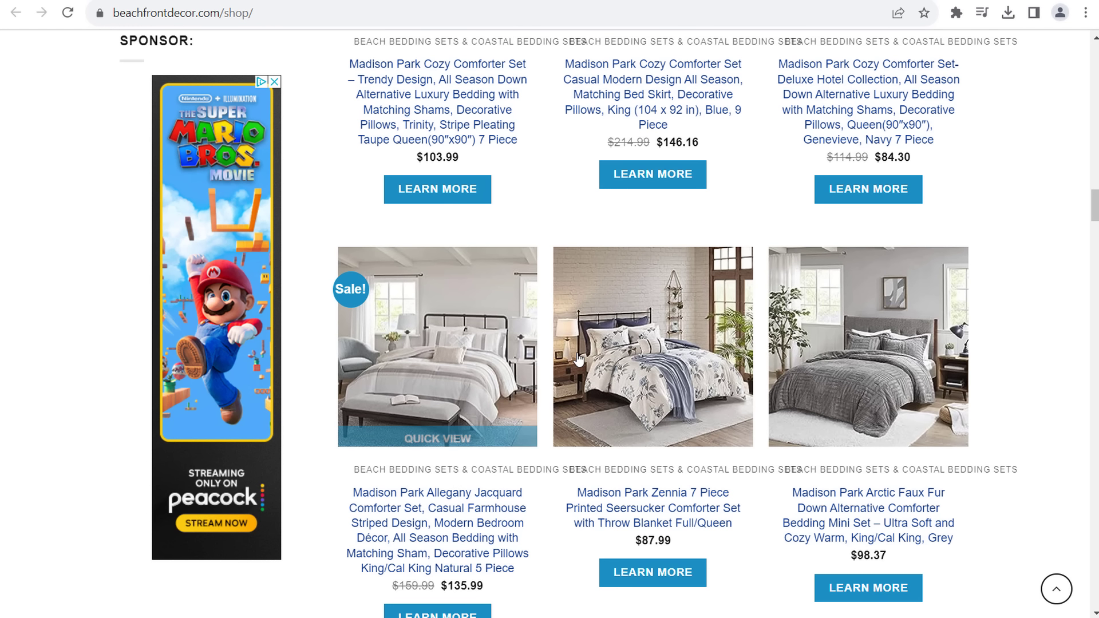
# - Open the Madison Park Zennia comforter page and click through its product photos
pyautogui.moveTo(664, 300)
pyautogui.click(662, 334)
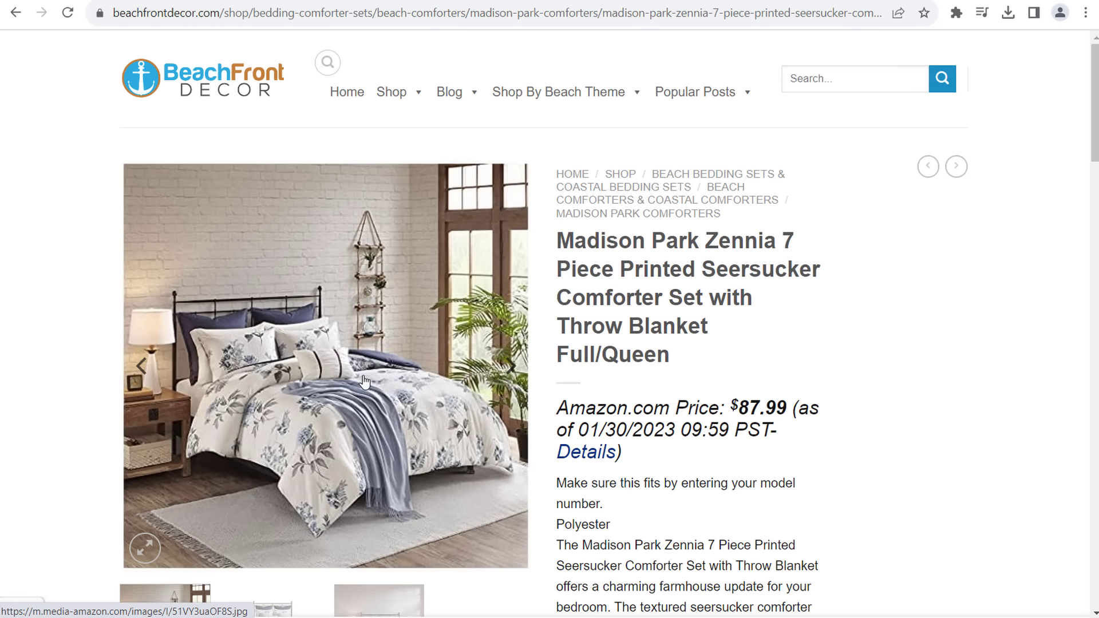
pyautogui.scroll(-5, 363, 381)
pyautogui.click(276, 324)
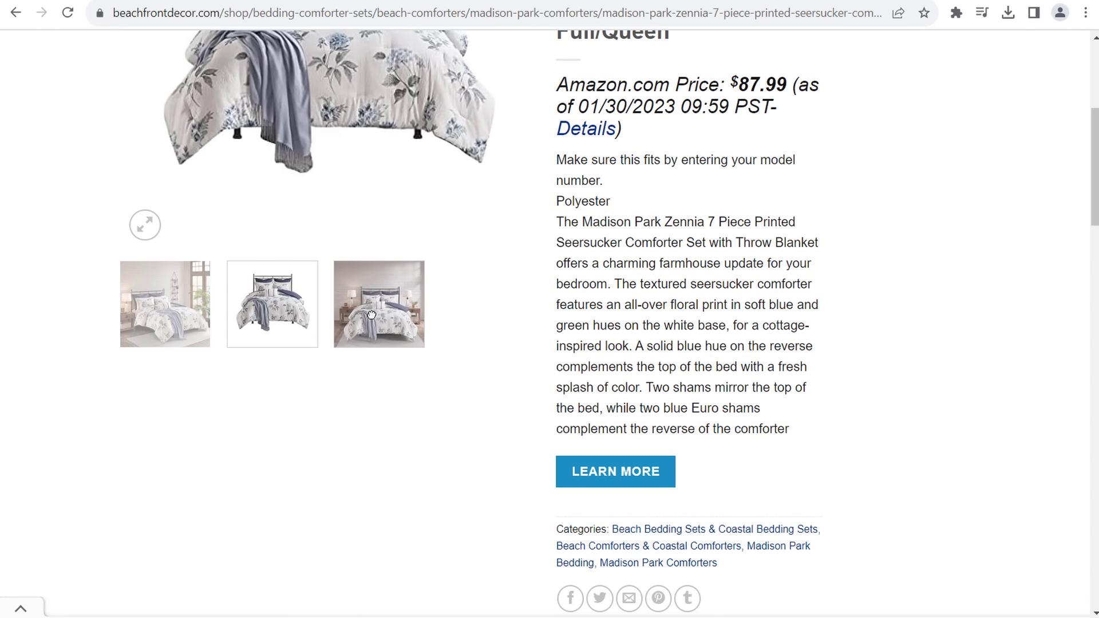
pyautogui.click(188, 314)
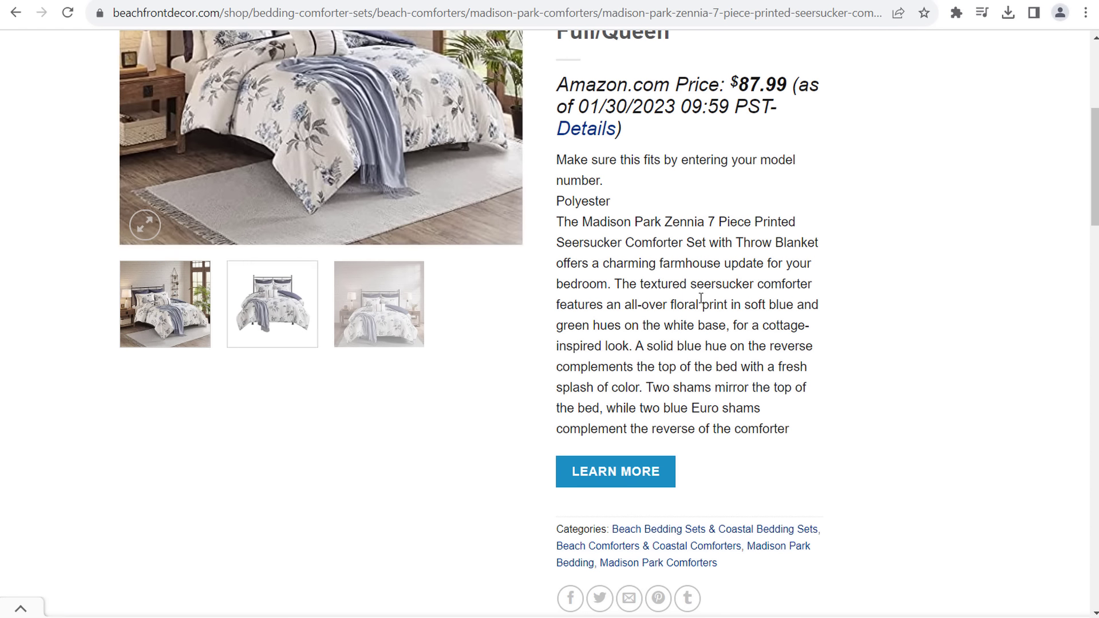
pyautogui.scroll(4, 824, 335)
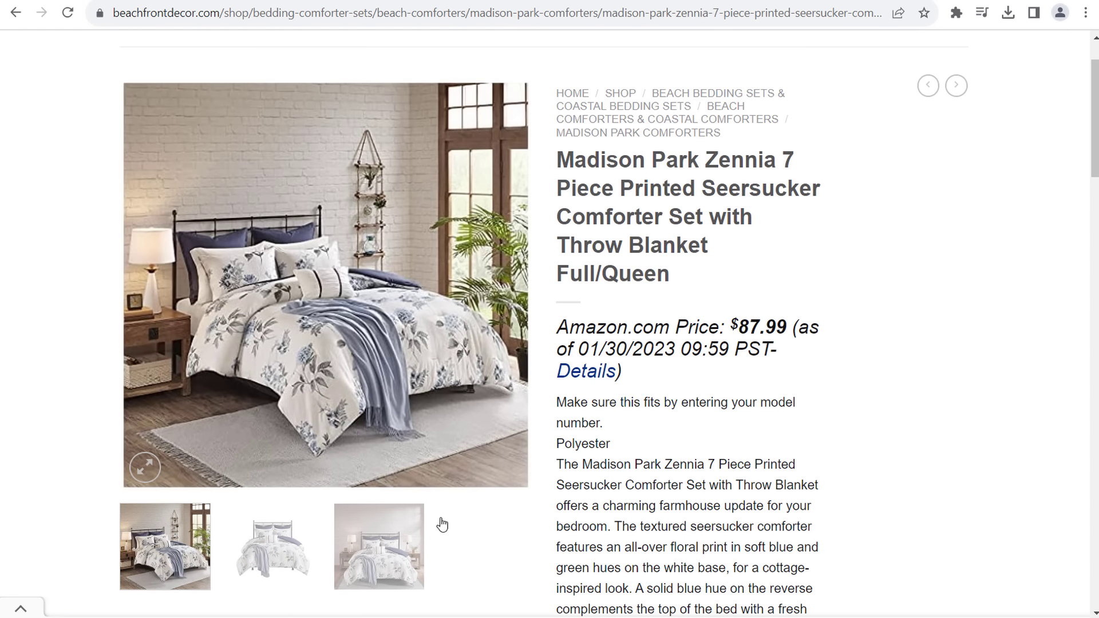
pyautogui.click(422, 539)
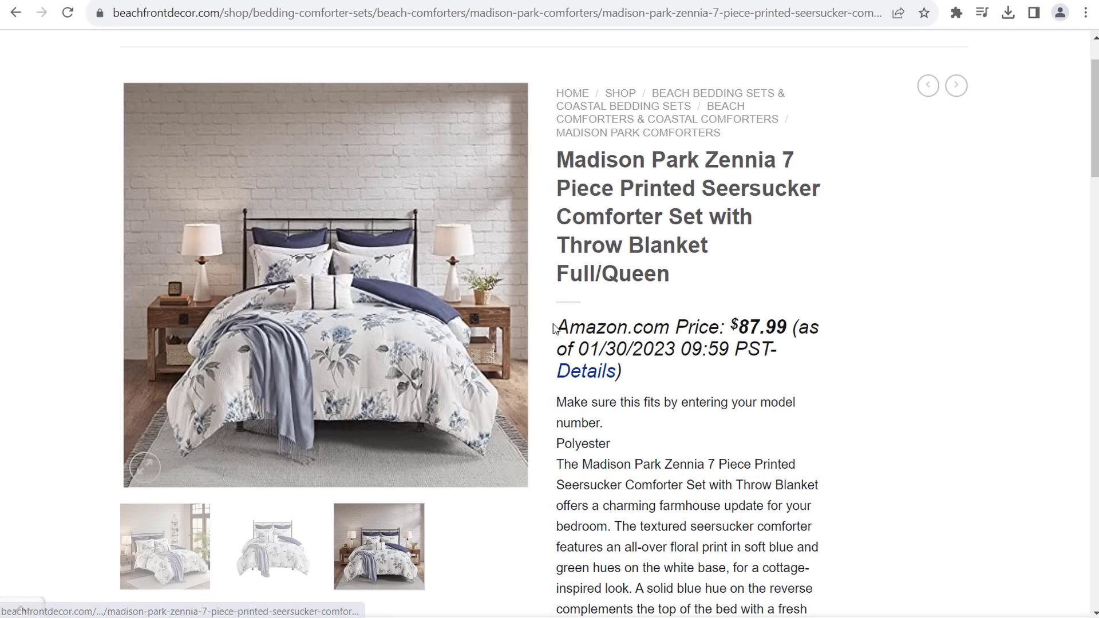
# - Highlight the Amazon.com Price label and its as-of date, then scroll to LEARN MORE
pyautogui.moveTo(551, 327); pyautogui.dragTo(719, 326)
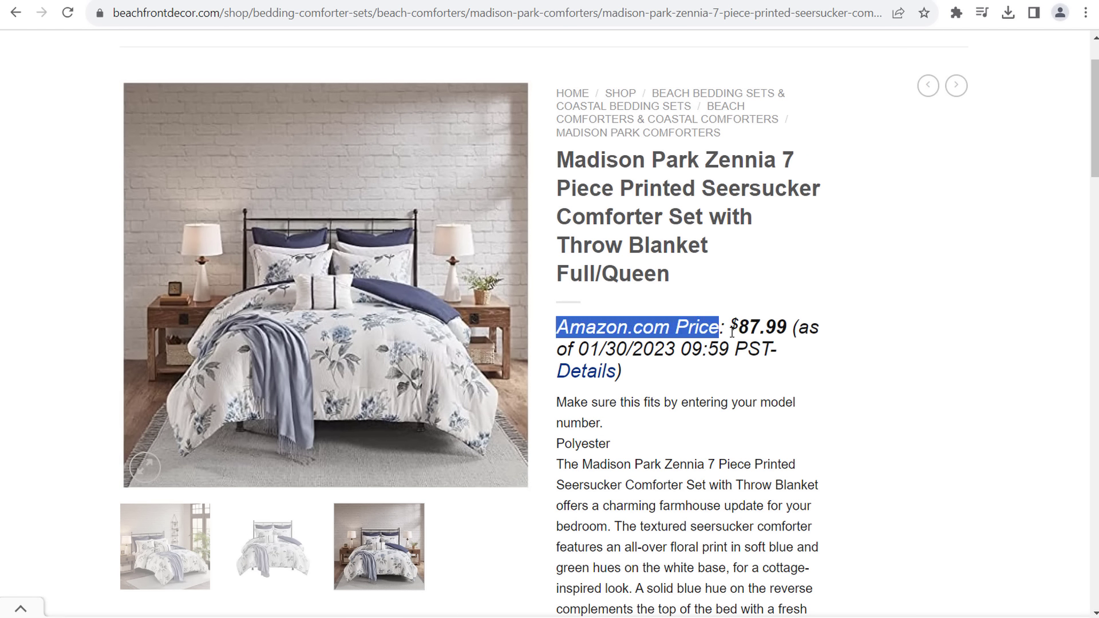
pyautogui.click(736, 325)
pyautogui.moveTo(558, 351); pyautogui.dragTo(588, 349)
pyautogui.click(687, 348)
pyautogui.click(636, 350)
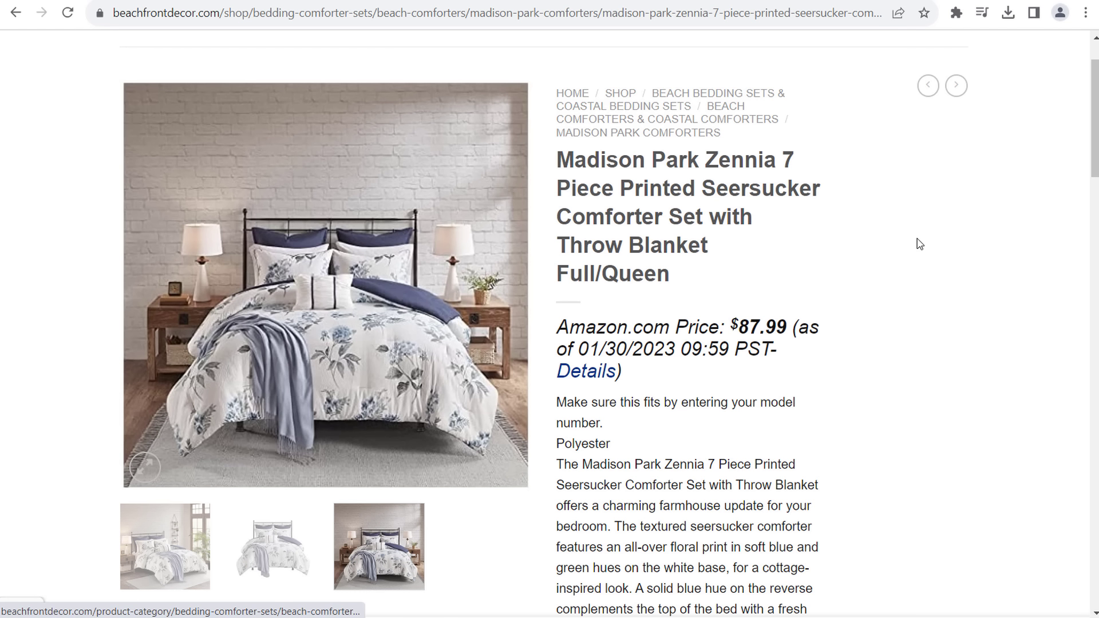
pyautogui.scroll(-7, 935, 255)
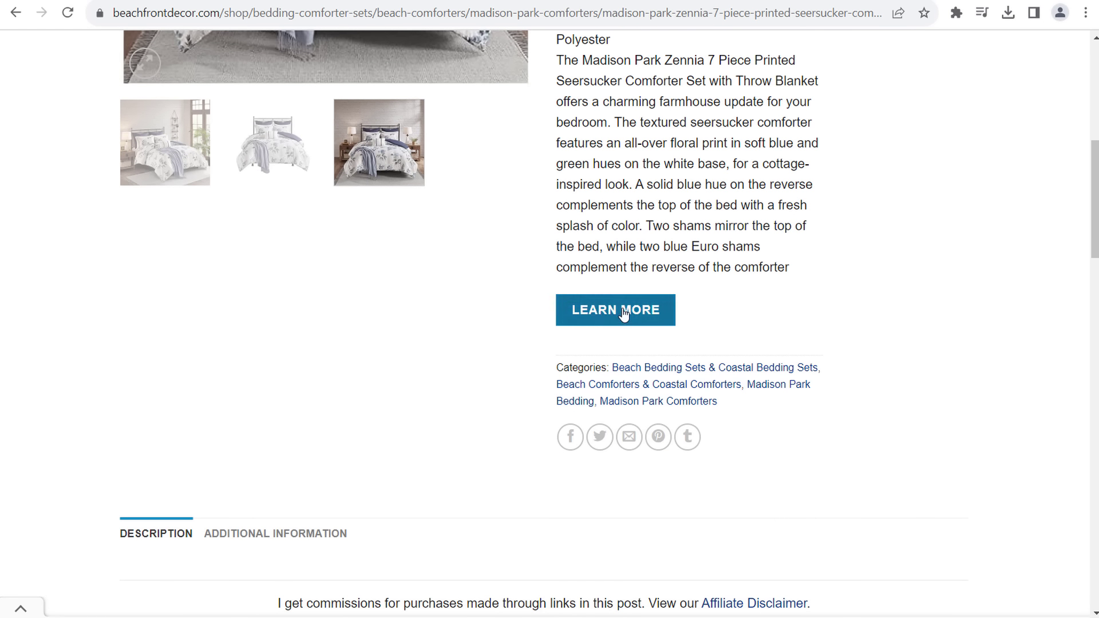
pyautogui.scroll(8, 843, 222)
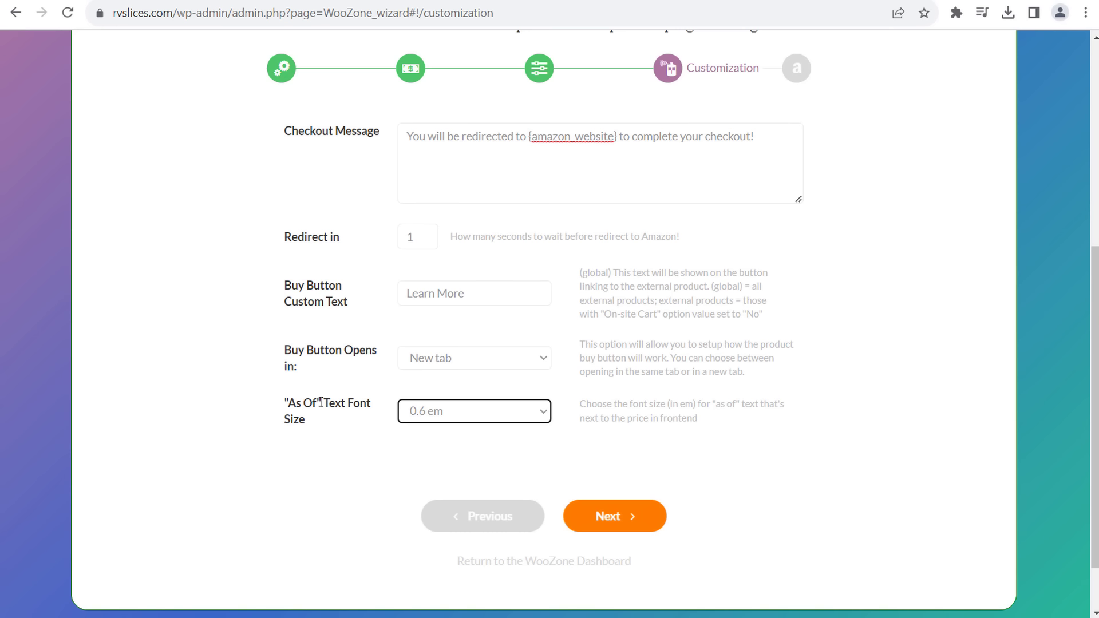
# - Advance to the Amazon Keys step and highlight the required-fields notice and access key labels
pyautogui.click(637, 520)
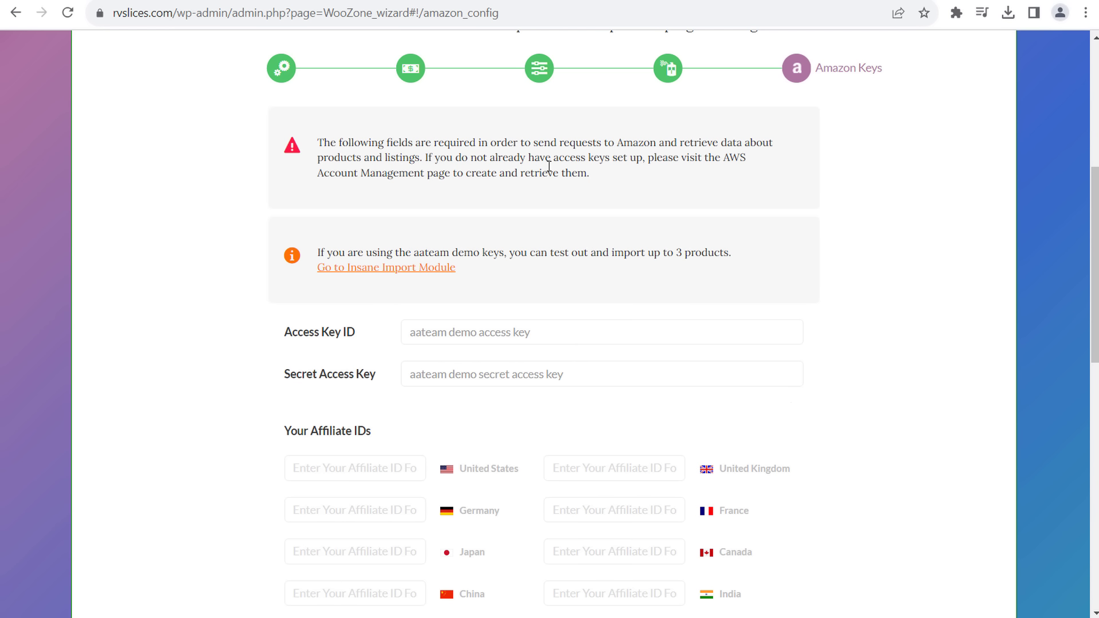
pyautogui.moveTo(348, 143); pyautogui.dragTo(692, 143)
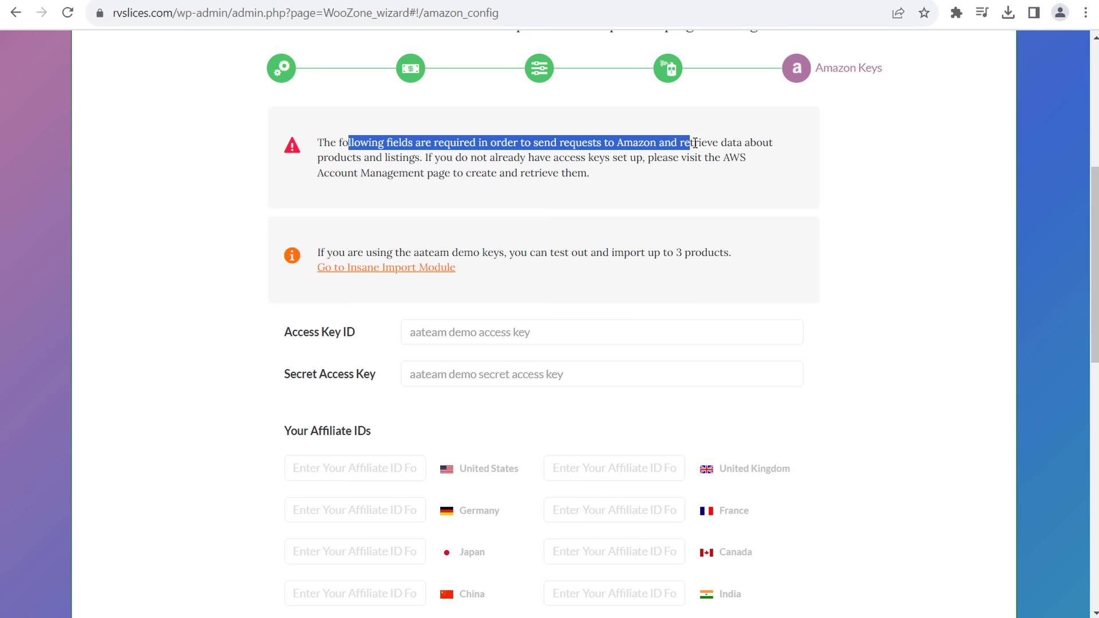
pyautogui.moveTo(292, 332); pyautogui.dragTo(343, 333)
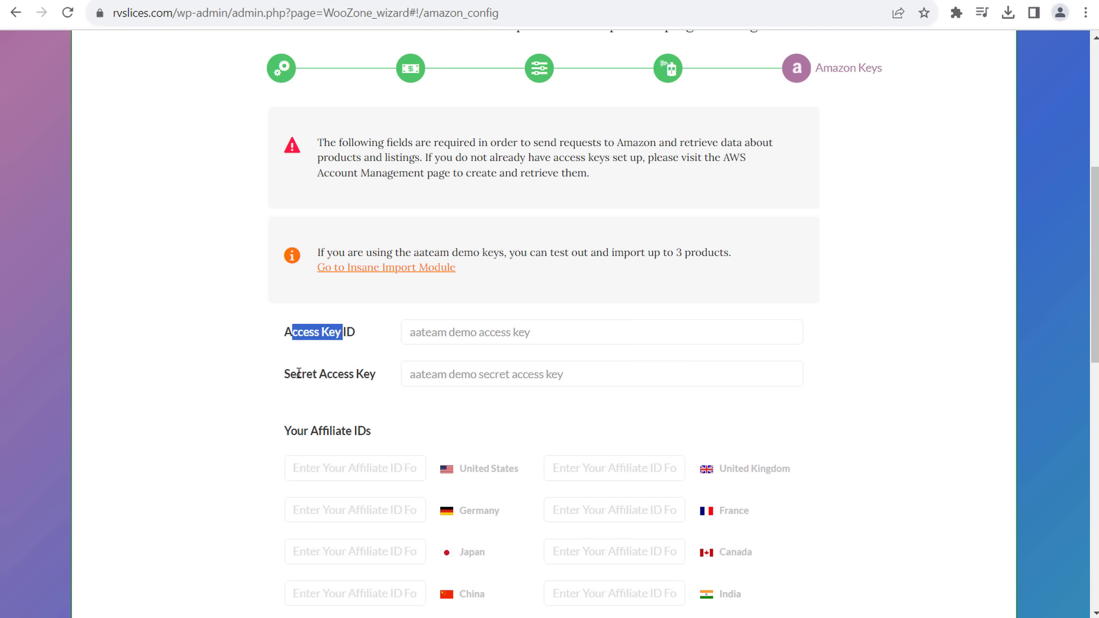
pyautogui.moveTo(299, 374); pyautogui.dragTo(383, 387)
pyautogui.click(385, 403)
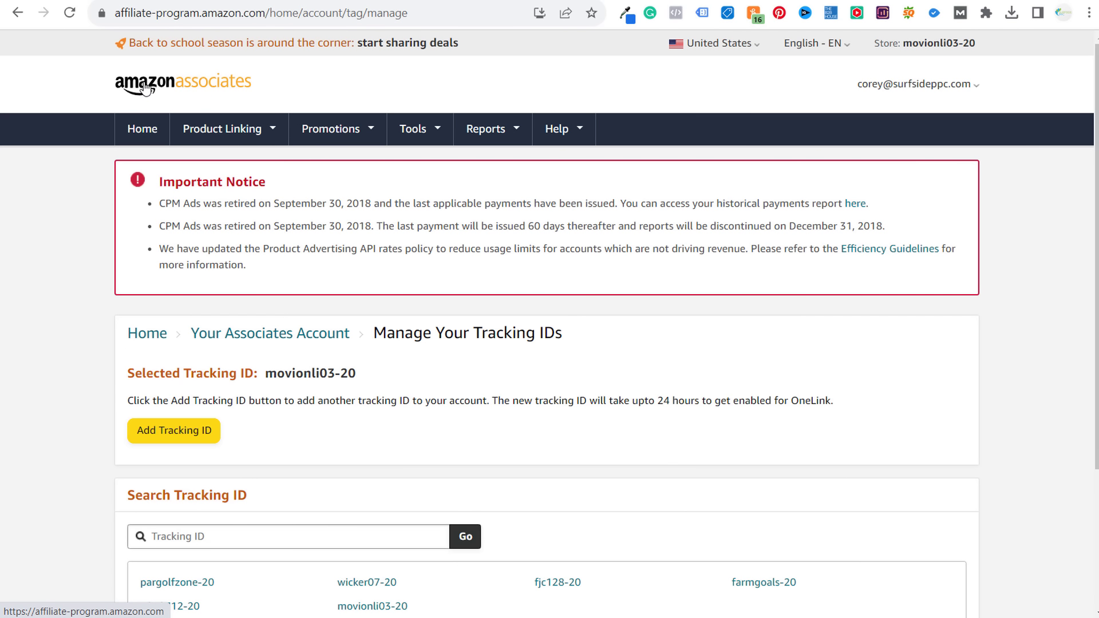
# - Highlight the Amazon Associates site address and open the account options menu
pyautogui.moveTo(116, 13); pyautogui.dragTo(266, 11)
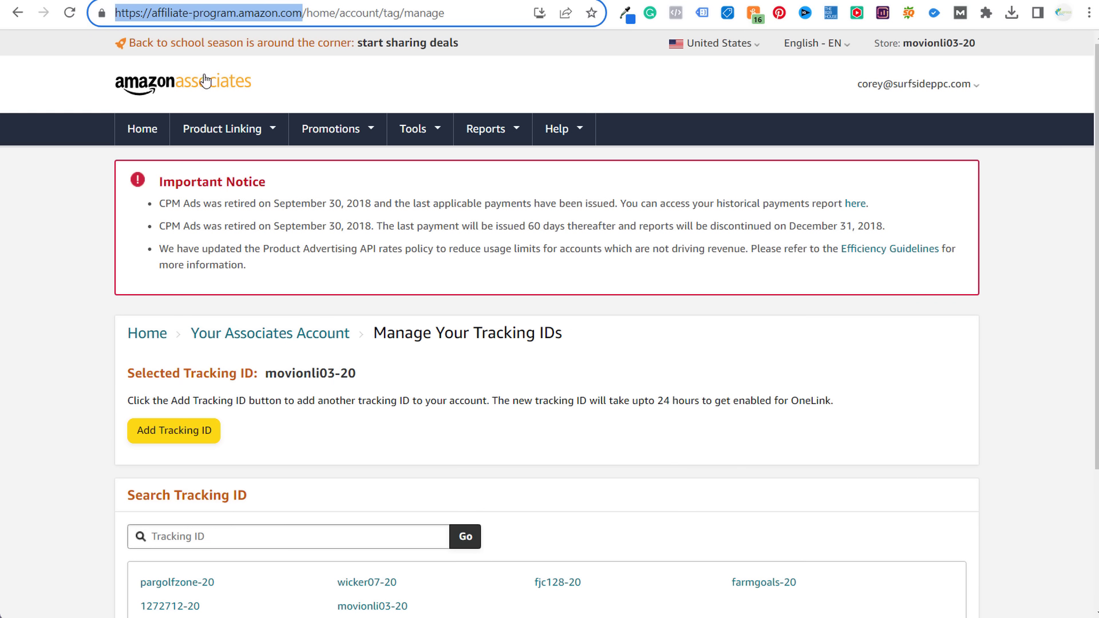
pyautogui.click(355, 218)
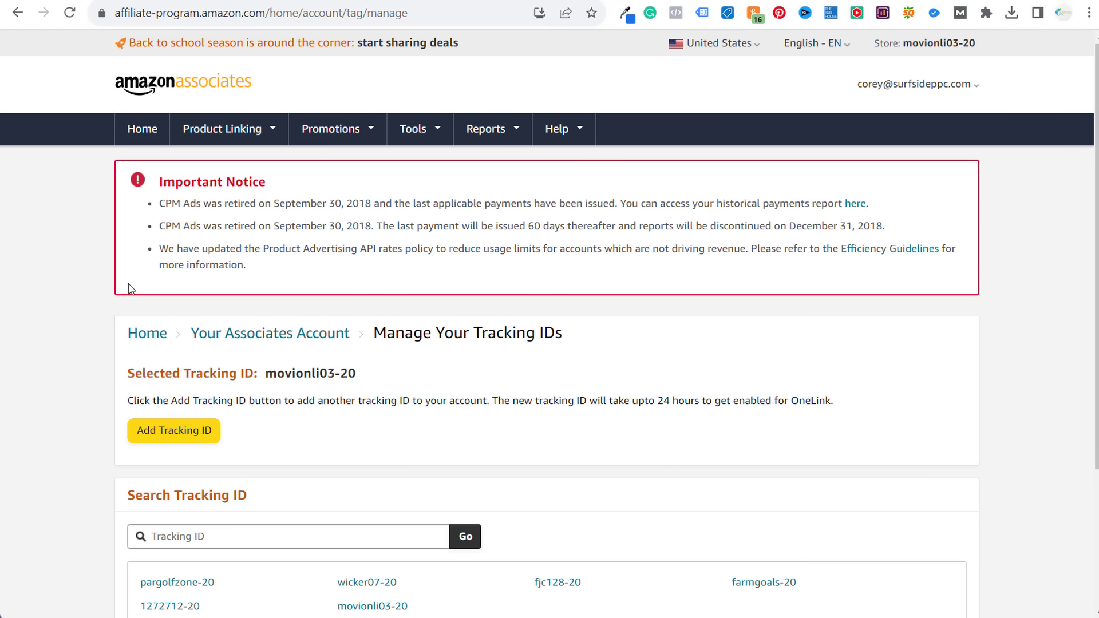
pyautogui.scroll(-2, 109, 301)
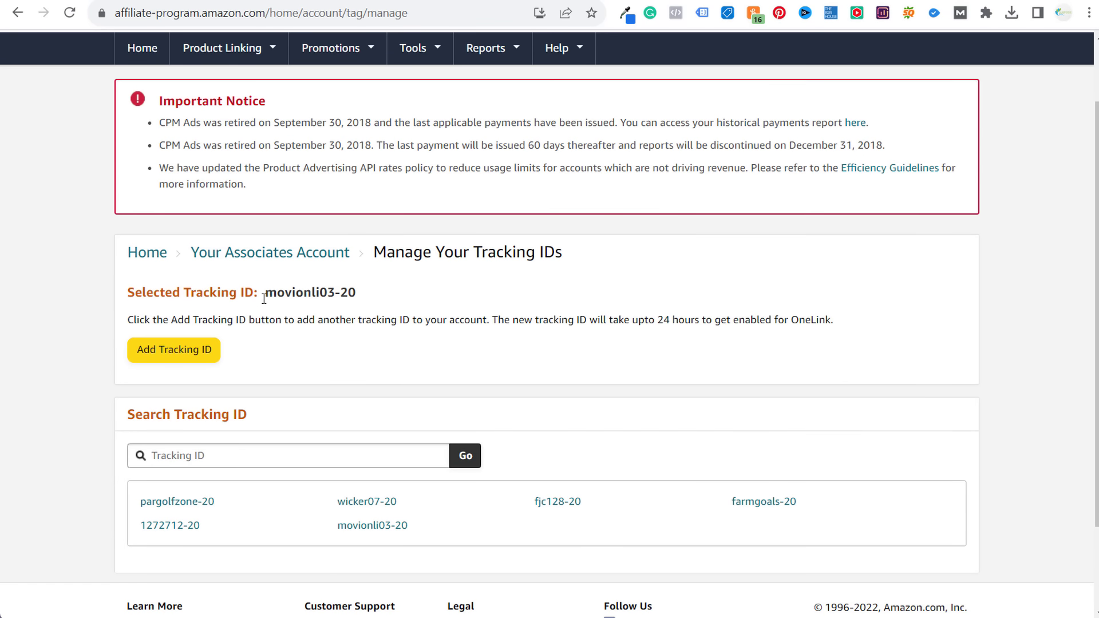
pyautogui.scroll(2, 878, 177)
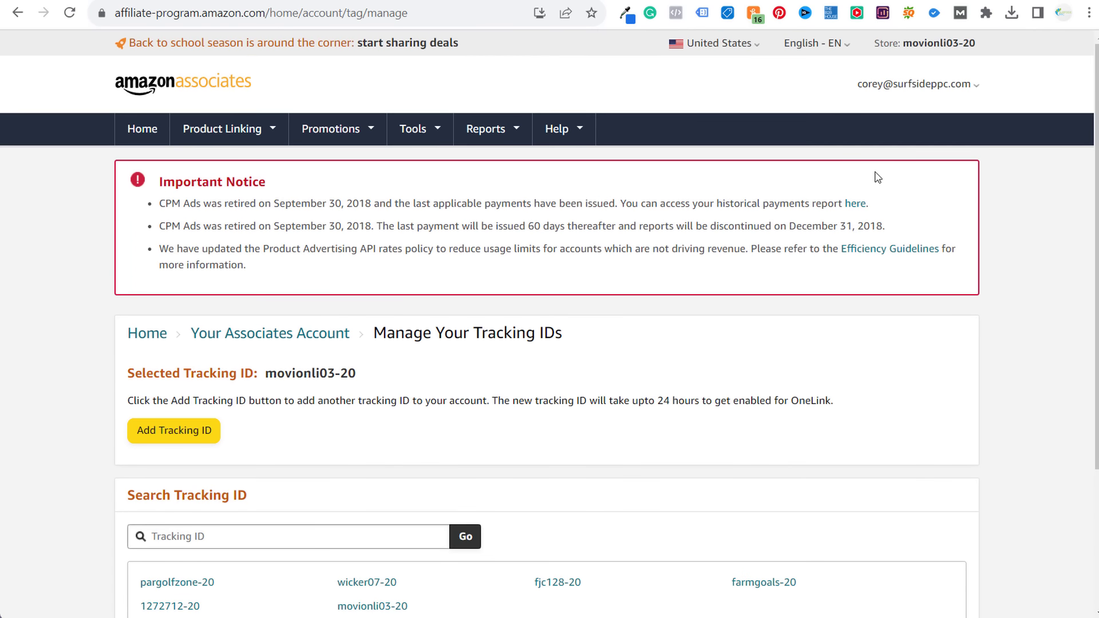
pyautogui.click(952, 90)
pyautogui.scroll(-1, 66, 317)
# - Create the rvslices-20 tracking ID and copy it from the tracking ID list
pyautogui.click(148, 353)
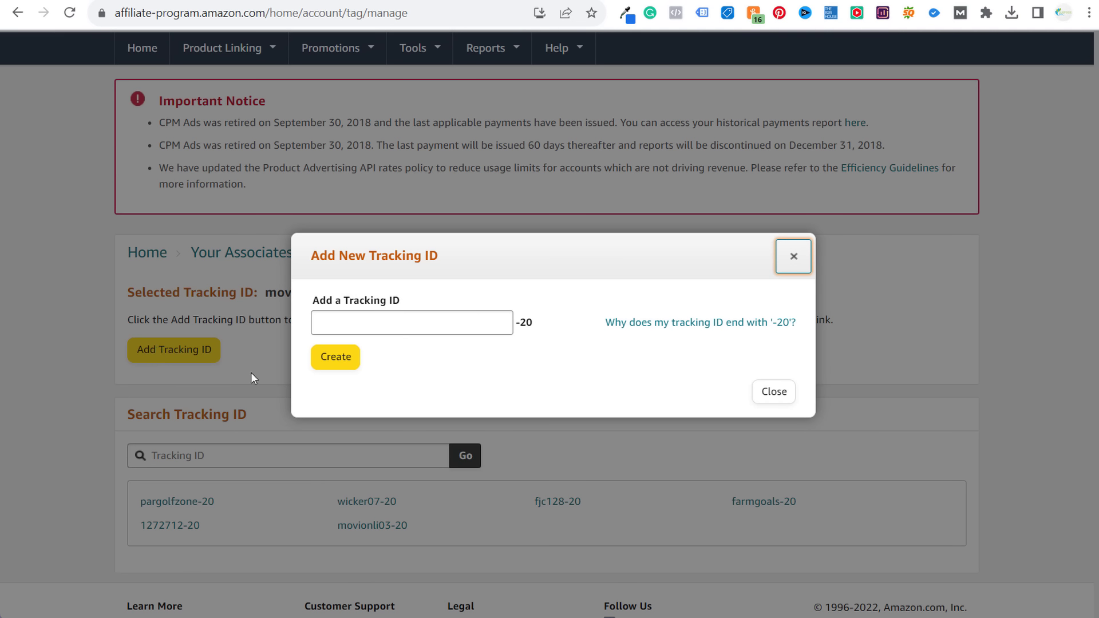
pyautogui.click(422, 325)
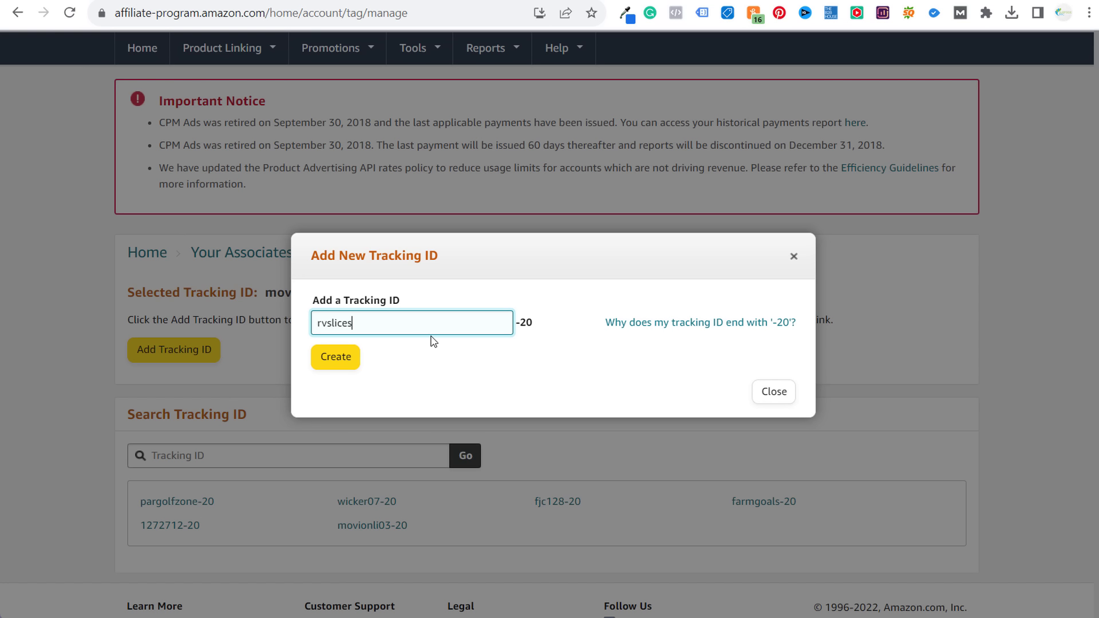
pyautogui.click(327, 366)
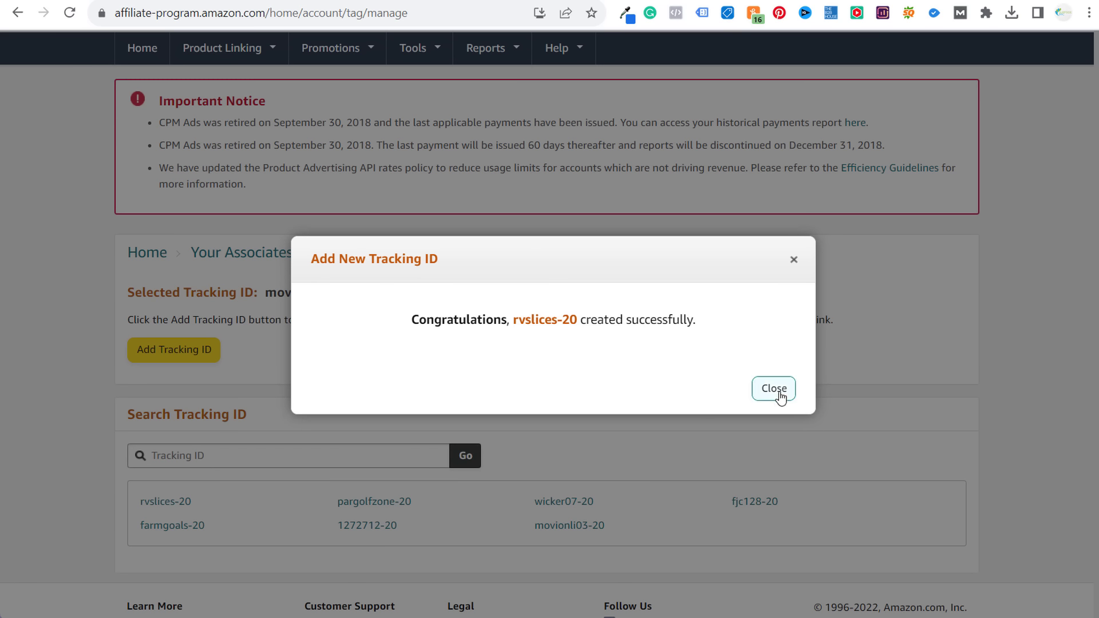
pyautogui.click(777, 392)
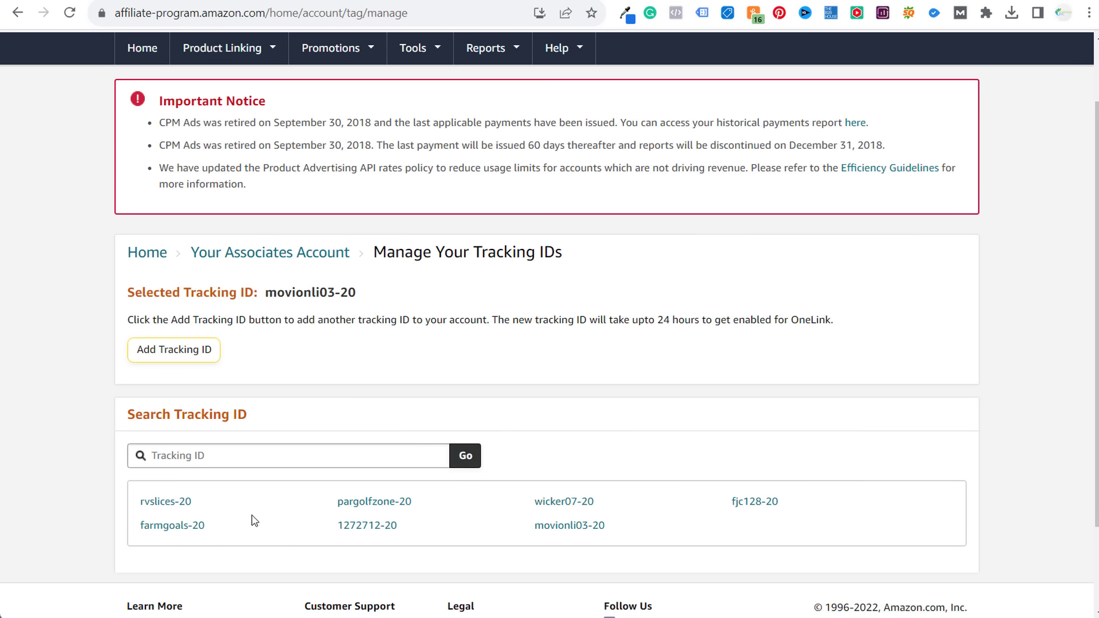
pyautogui.moveTo(193, 502); pyautogui.dragTo(138, 505)
pyautogui.hotkey('ctrl', 'c')
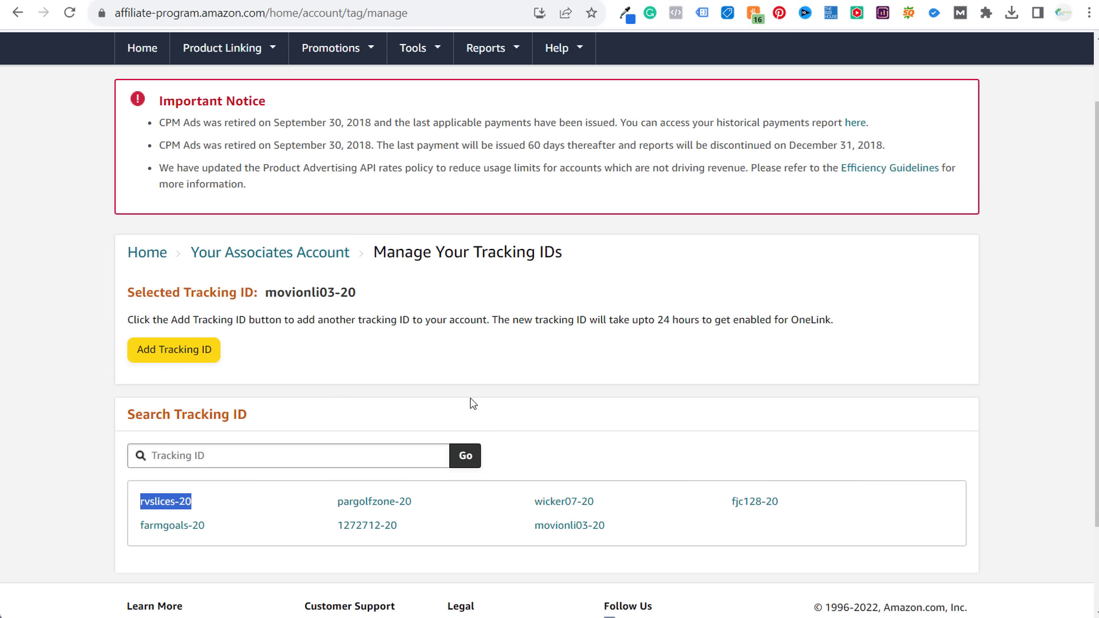
pyautogui.hotkey('alt', 'Tab')
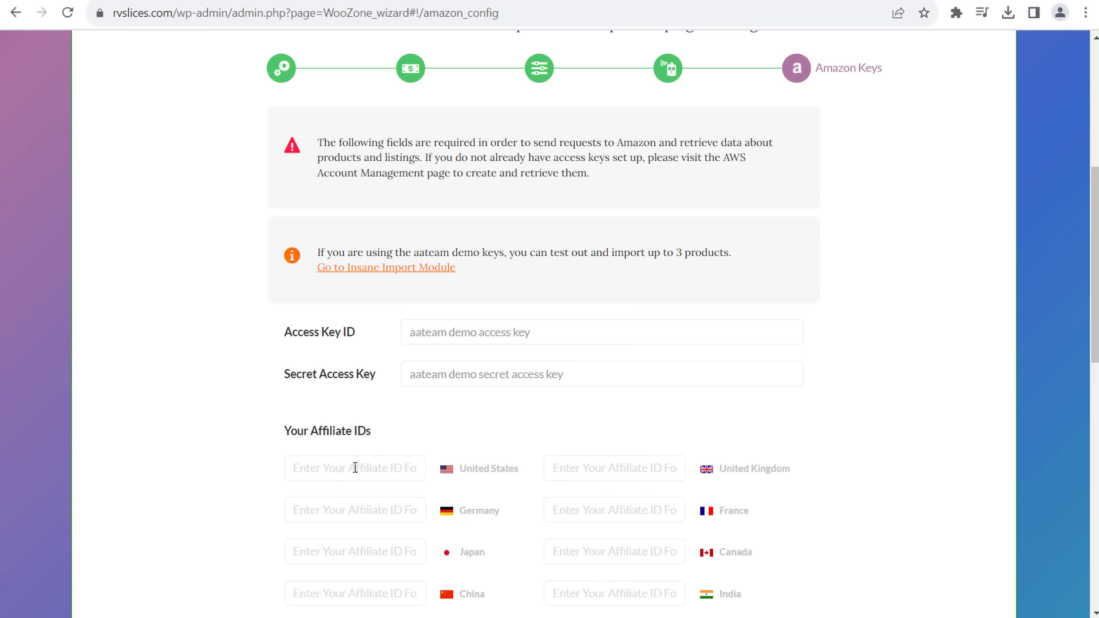
# - Paste rvslices-20 into the United States affiliate ID field and review the access key labels
pyautogui.click(355, 467)
pyautogui.hotkey('ctrl', 'v')
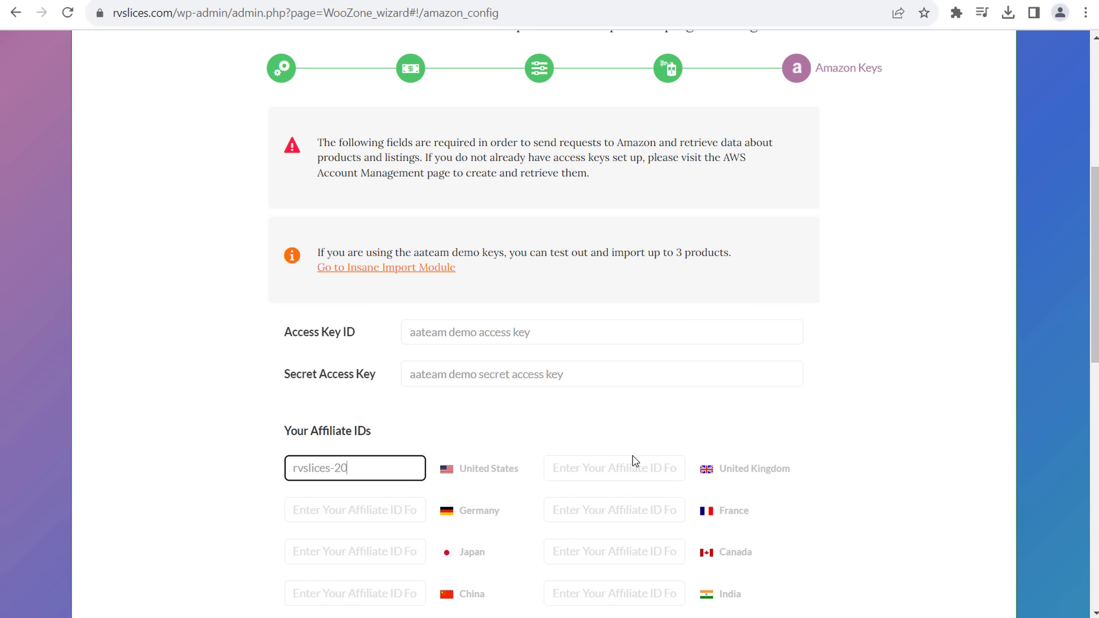
pyautogui.moveTo(292, 332); pyautogui.dragTo(369, 330)
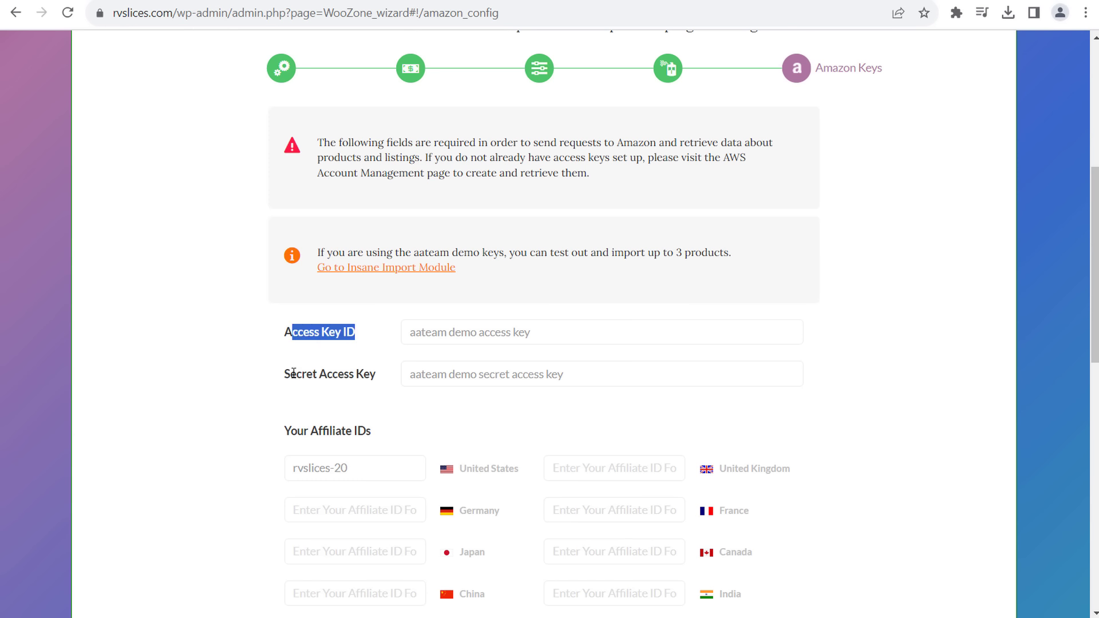
pyautogui.moveTo(293, 373); pyautogui.dragTo(375, 375)
pyautogui.click(373, 376)
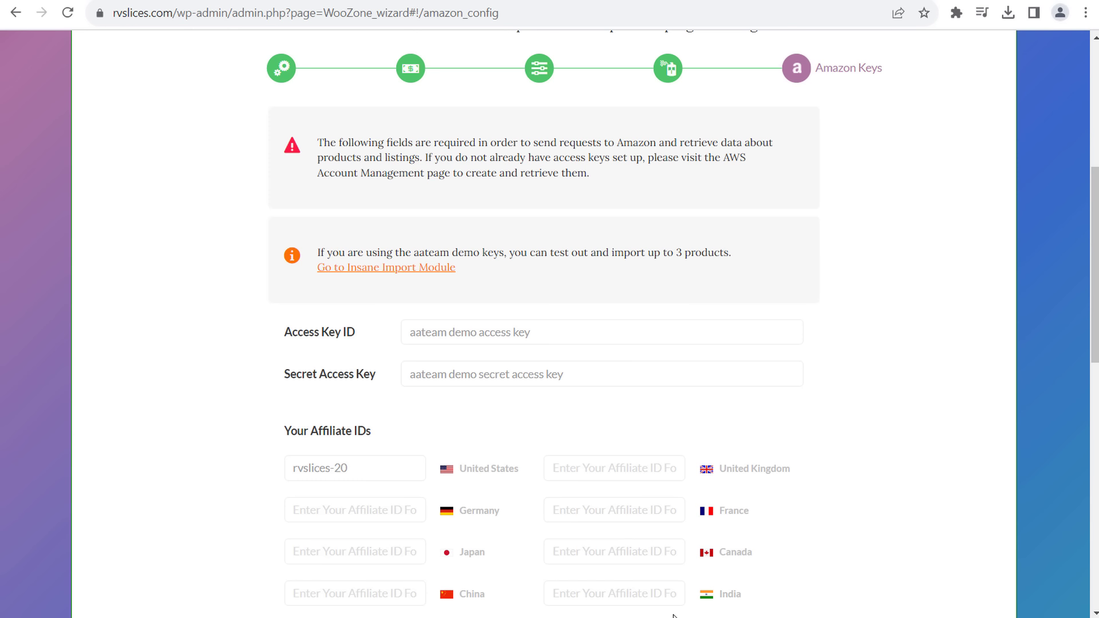
pyautogui.click(686, 550)
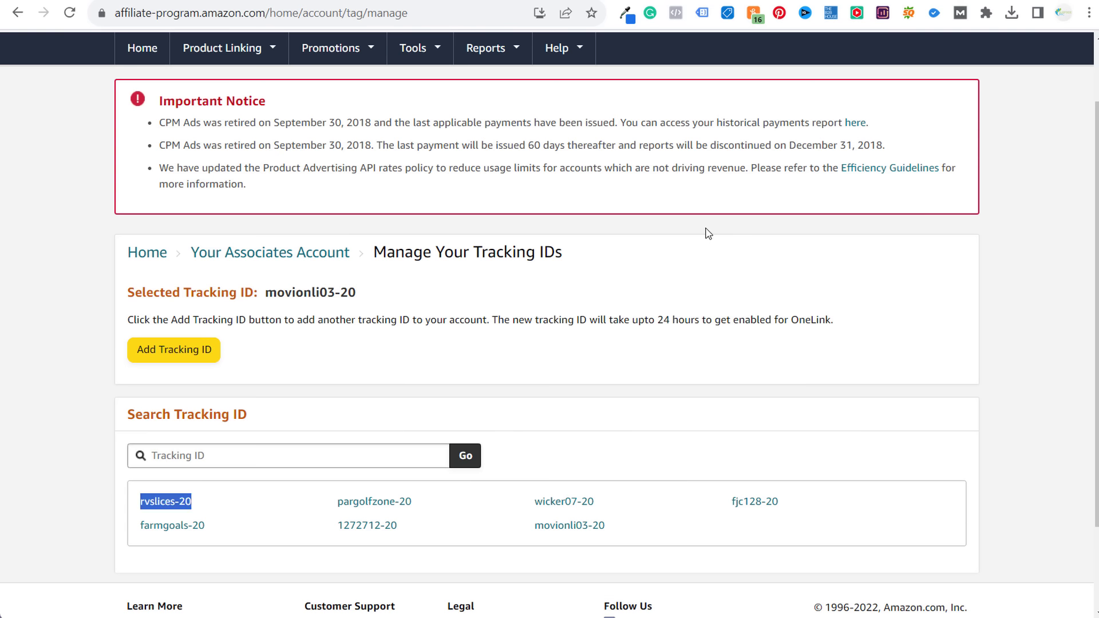
# - Browse the Amazon Associates account menus before moving to the baby bath toy page
pyautogui.scroll(2, 707, 227)
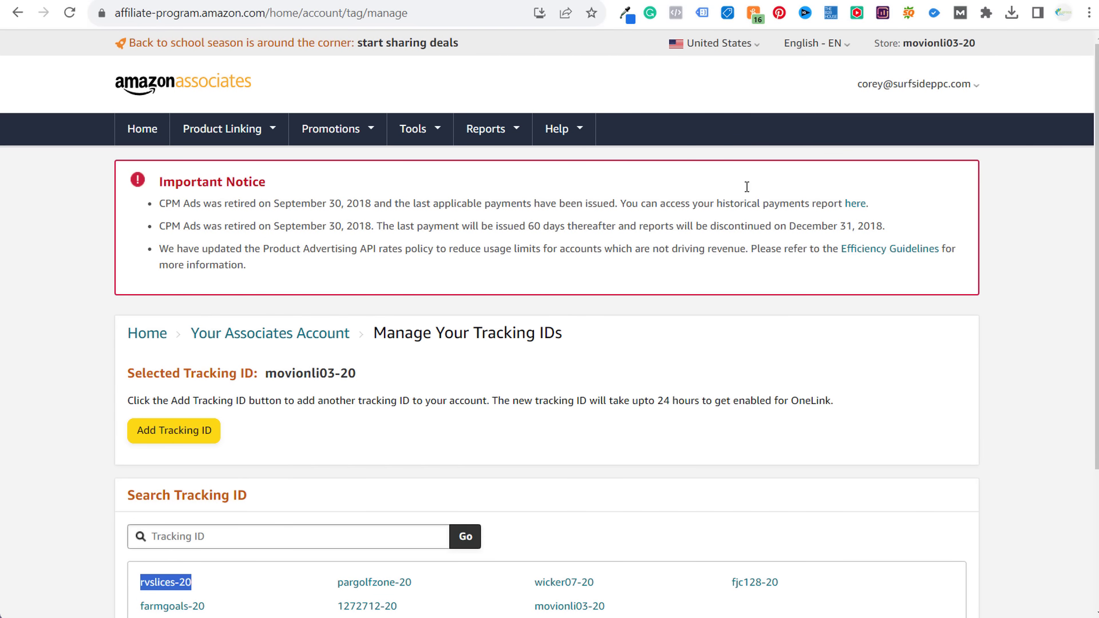
pyautogui.moveTo(927, 94)
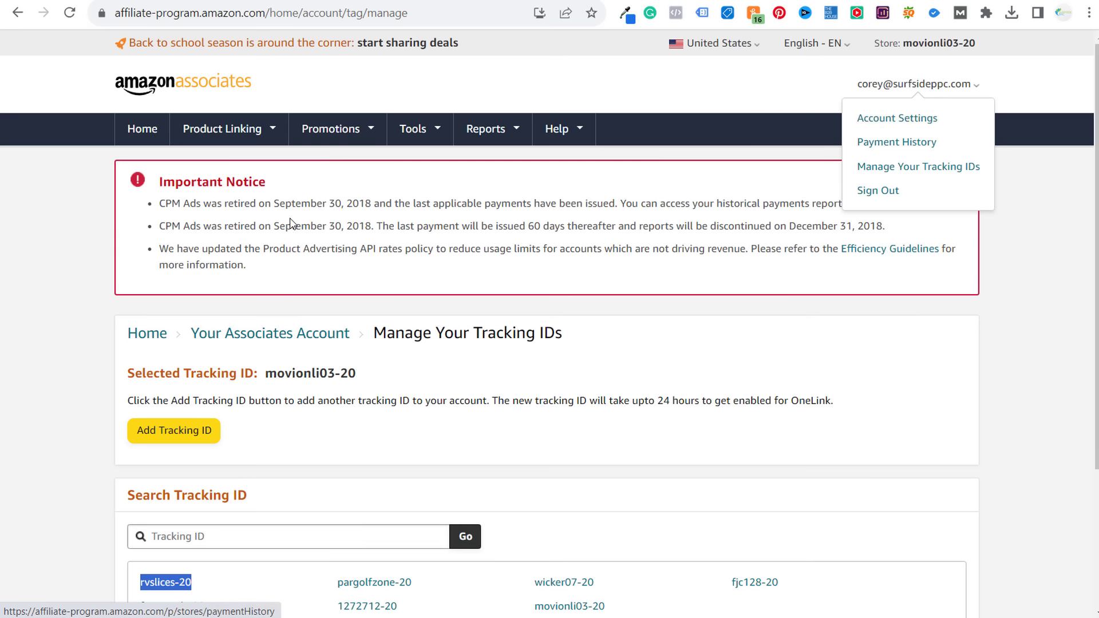
pyautogui.moveTo(225, 137)
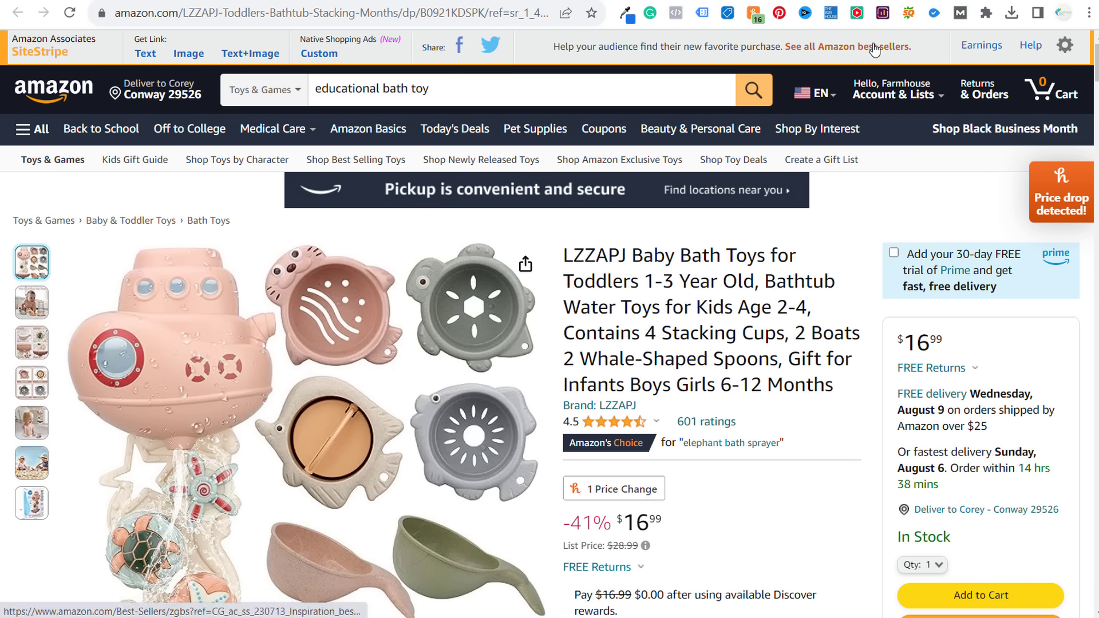
# - Glance at SiteStripe settings, then open Tools > Product Advertising API and scroll to Manage Your Credentials
pyautogui.click(1065, 46)
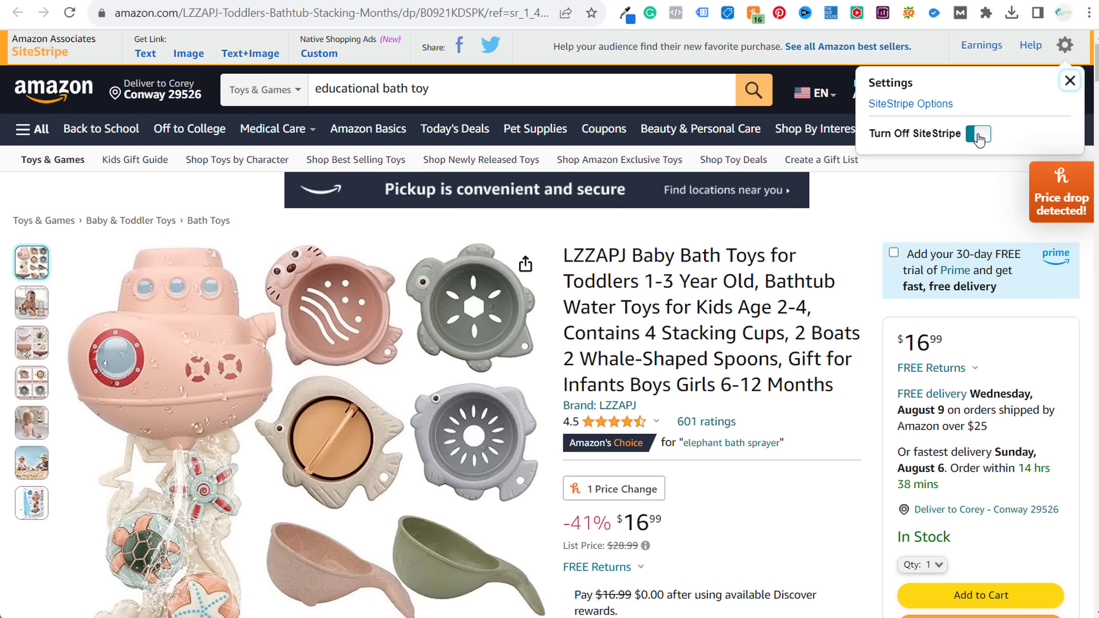
pyautogui.click(1069, 87)
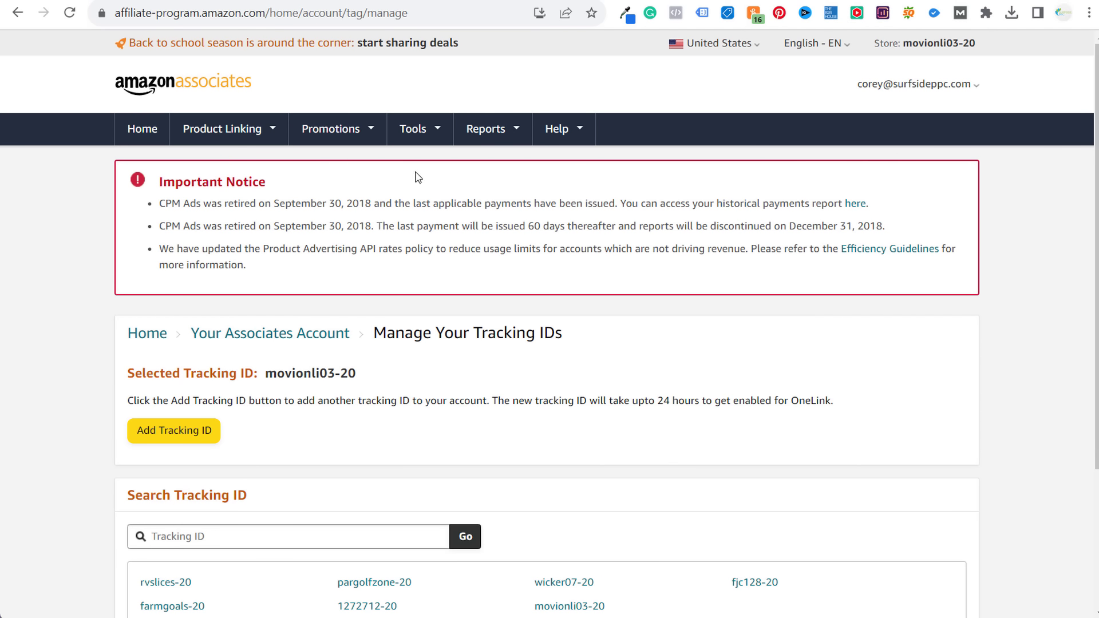
pyautogui.moveTo(360, 138)
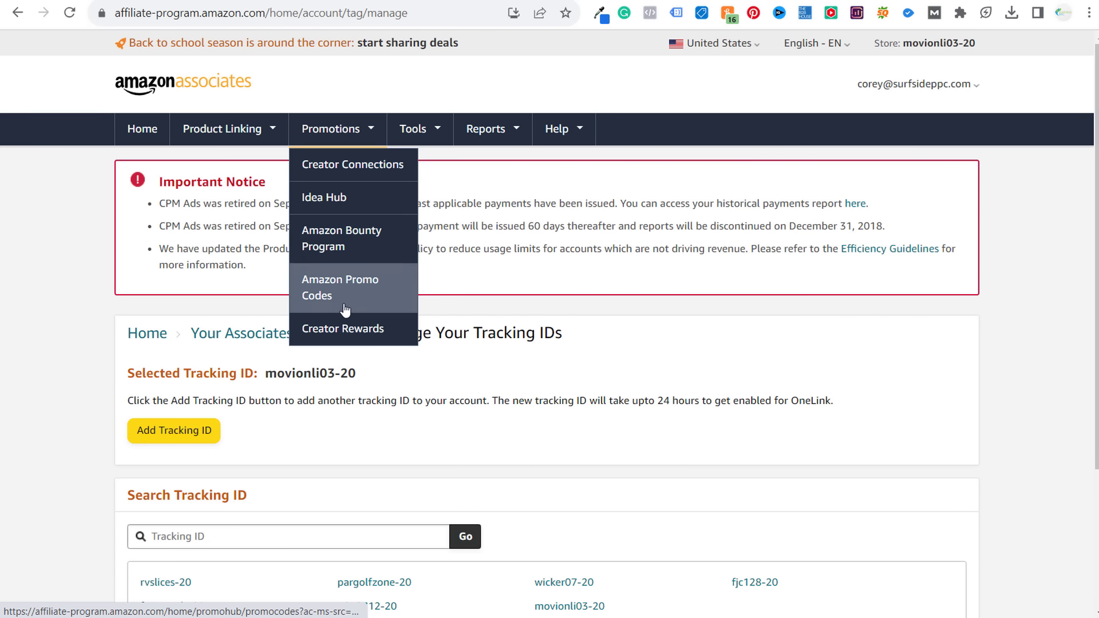
pyautogui.moveTo(414, 129)
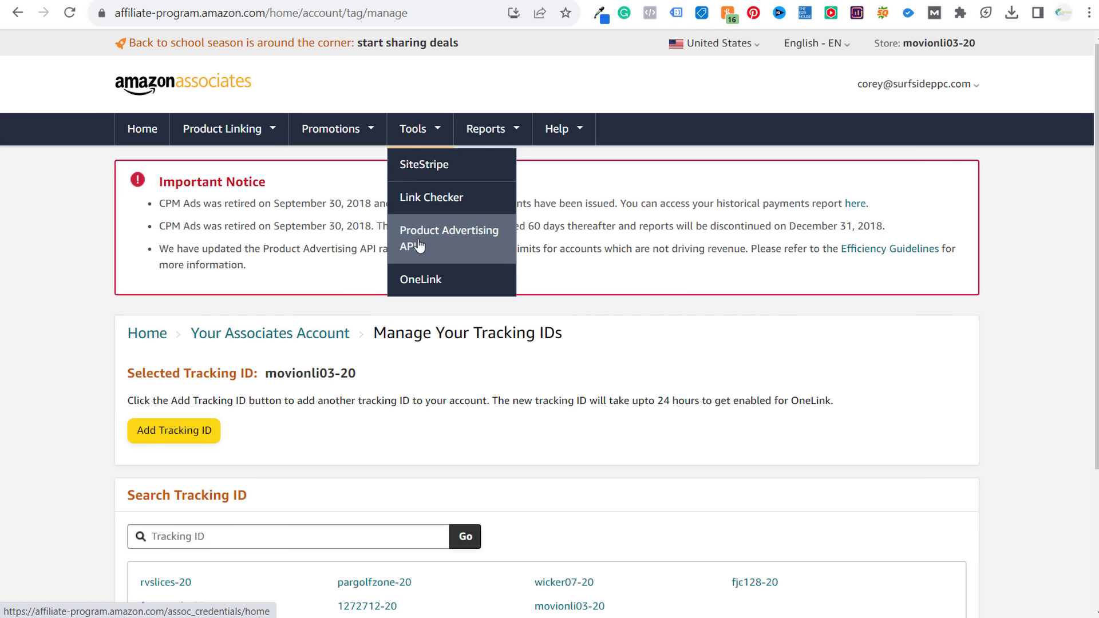
pyautogui.click(452, 244)
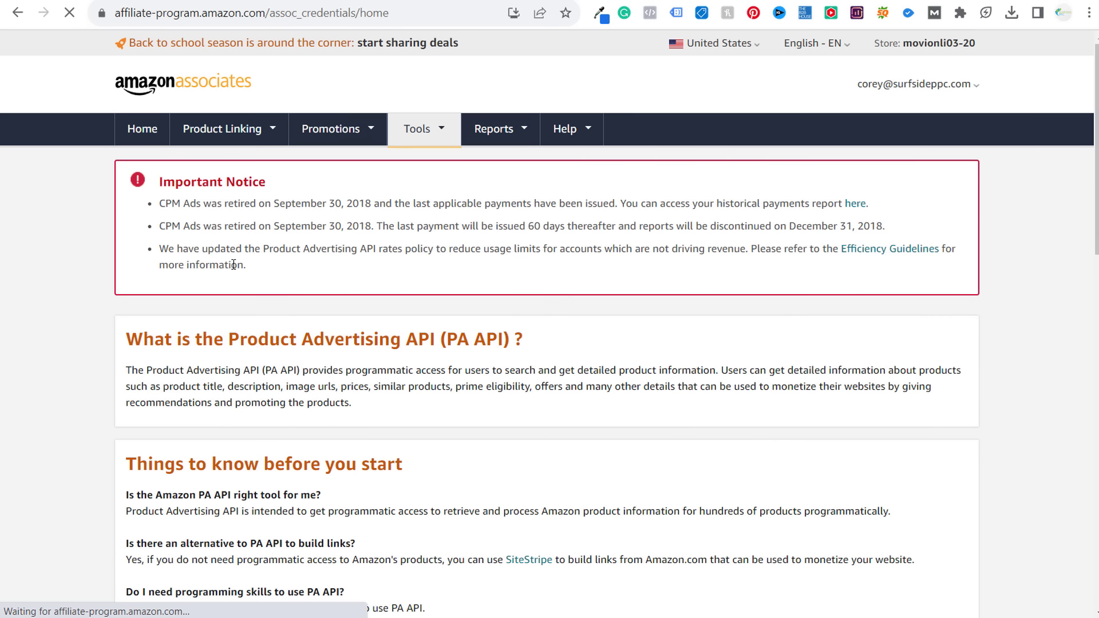
pyautogui.scroll(-10, 111, 340)
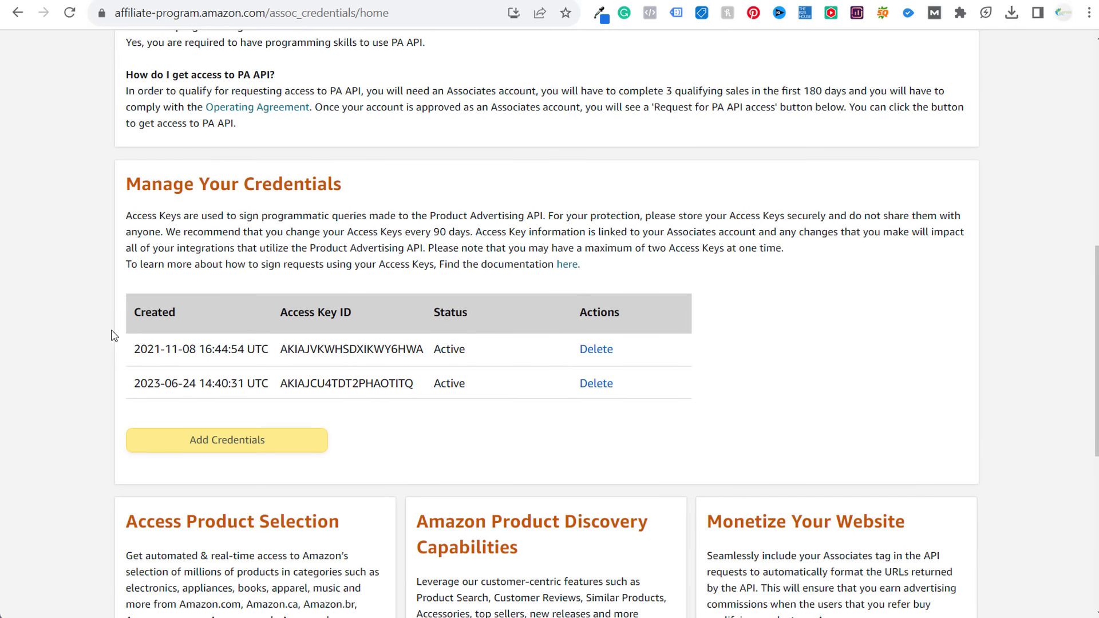
# - Inspect the first access key ID, then glance at the Montessori bath toys post and return
pyautogui.moveTo(280, 313); pyautogui.dragTo(352, 313)
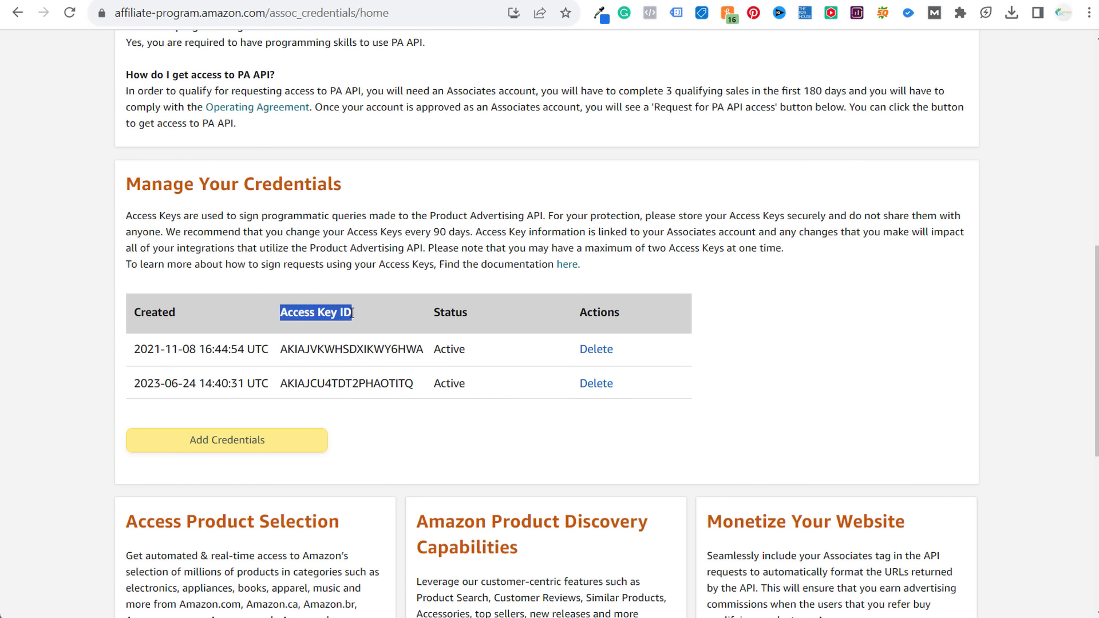
pyautogui.click(382, 315)
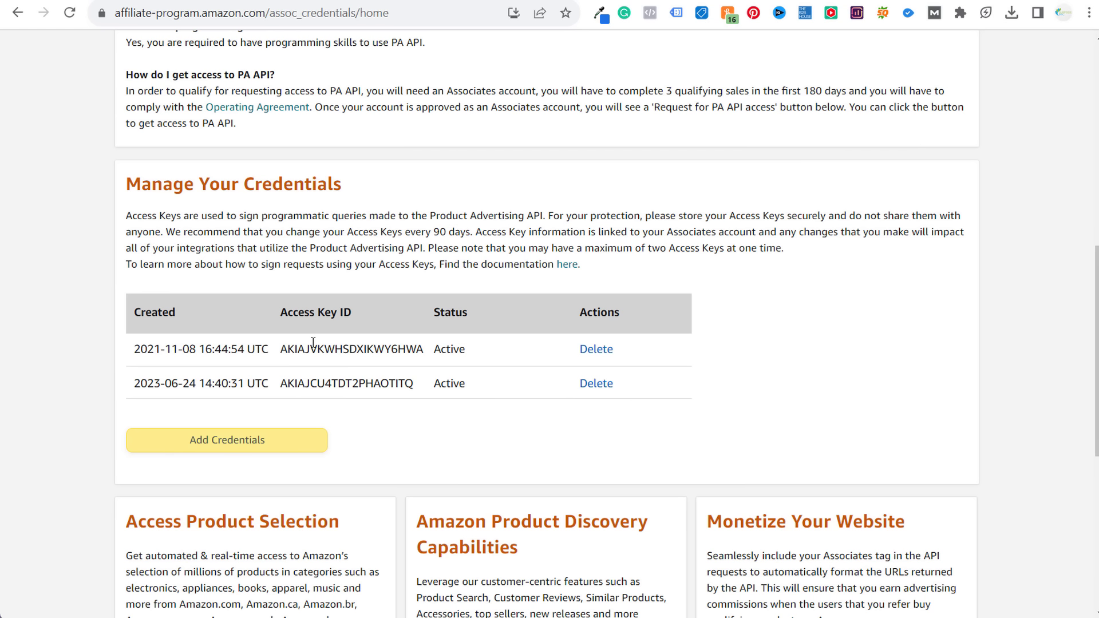
pyautogui.doubleClick(313, 349)
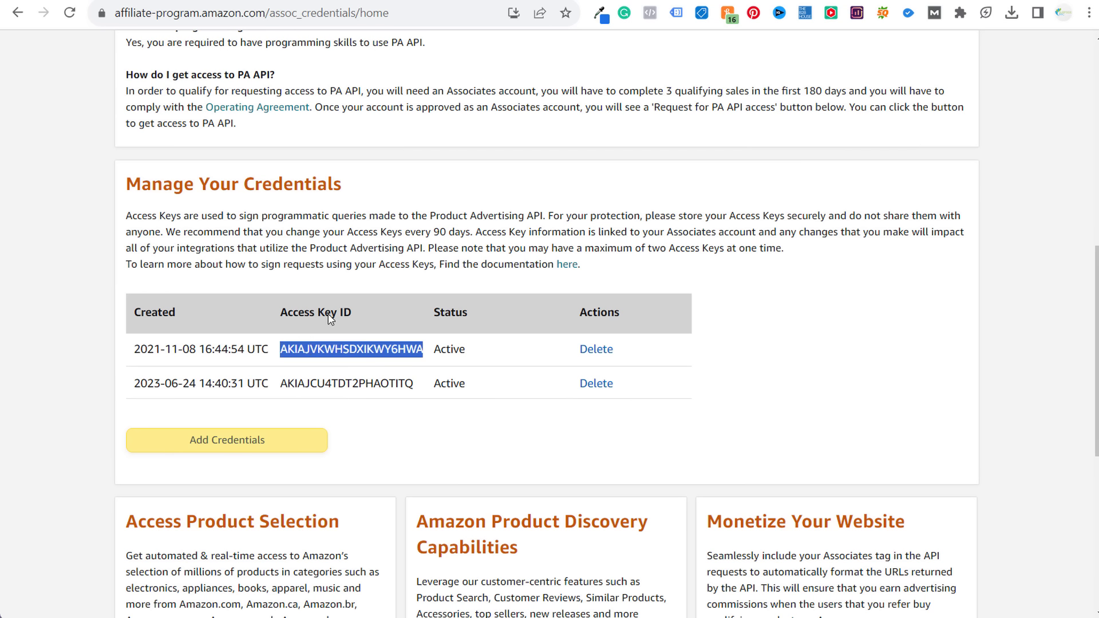
pyautogui.click(331, 320)
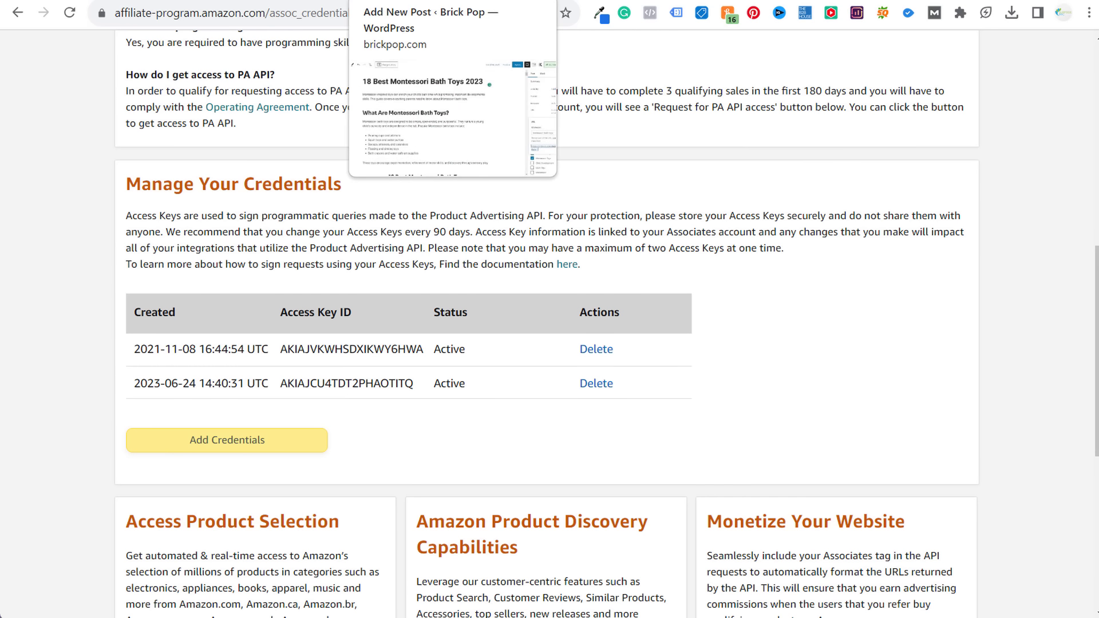
pyautogui.click(401, 1)
pyautogui.scroll(4, 355, 172)
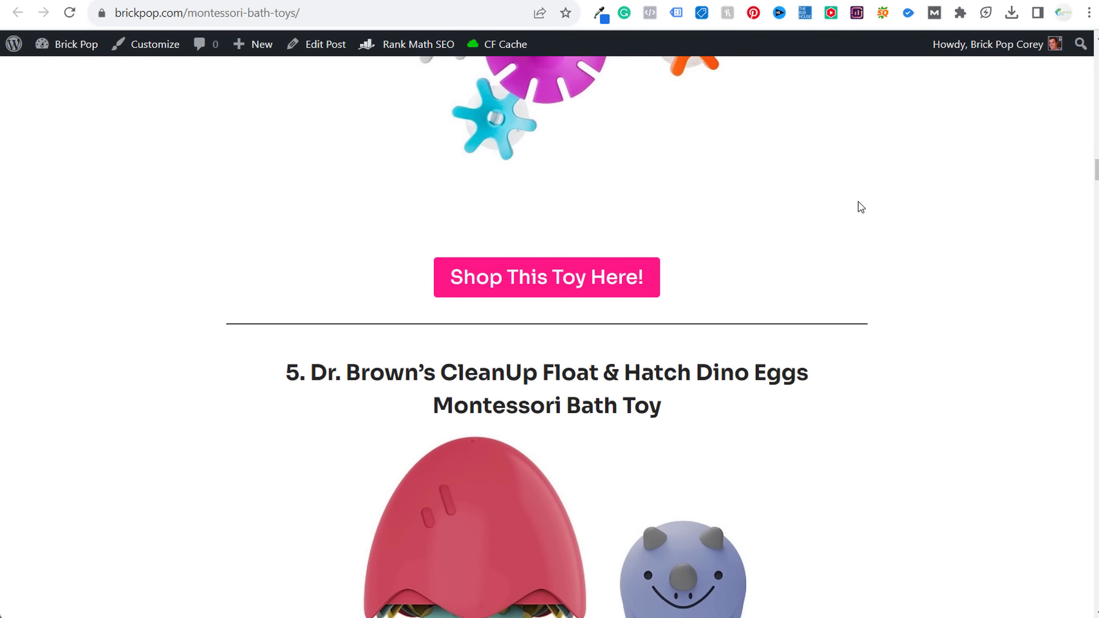
pyautogui.click(893, 2)
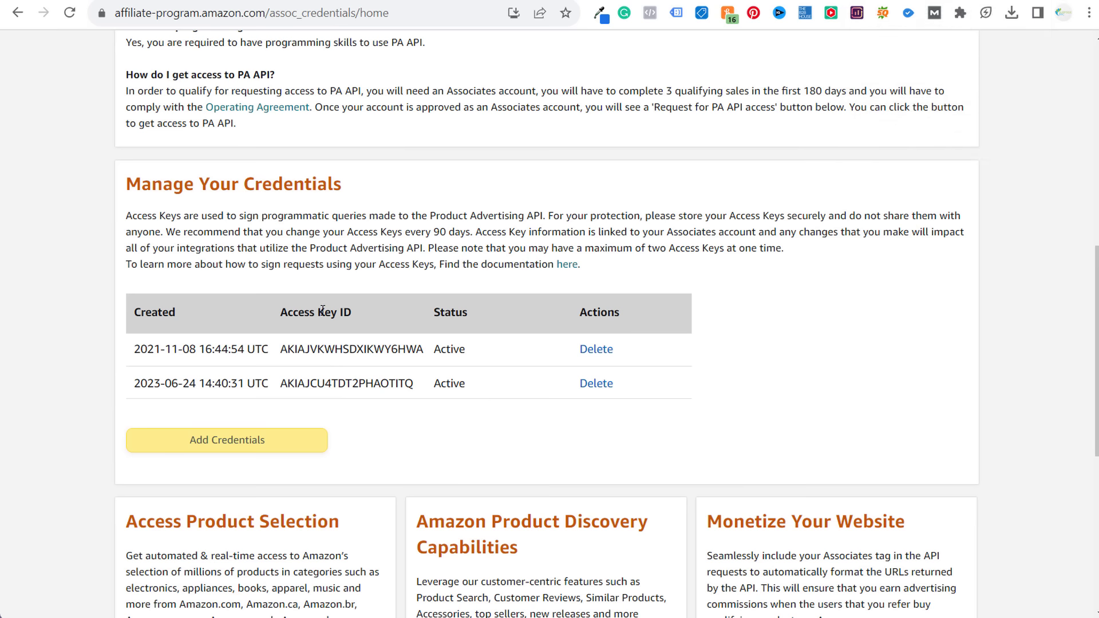
# - Start deleting the first credential, cancel, and read the advice to rotate keys every 90 days
pyautogui.click(596, 350)
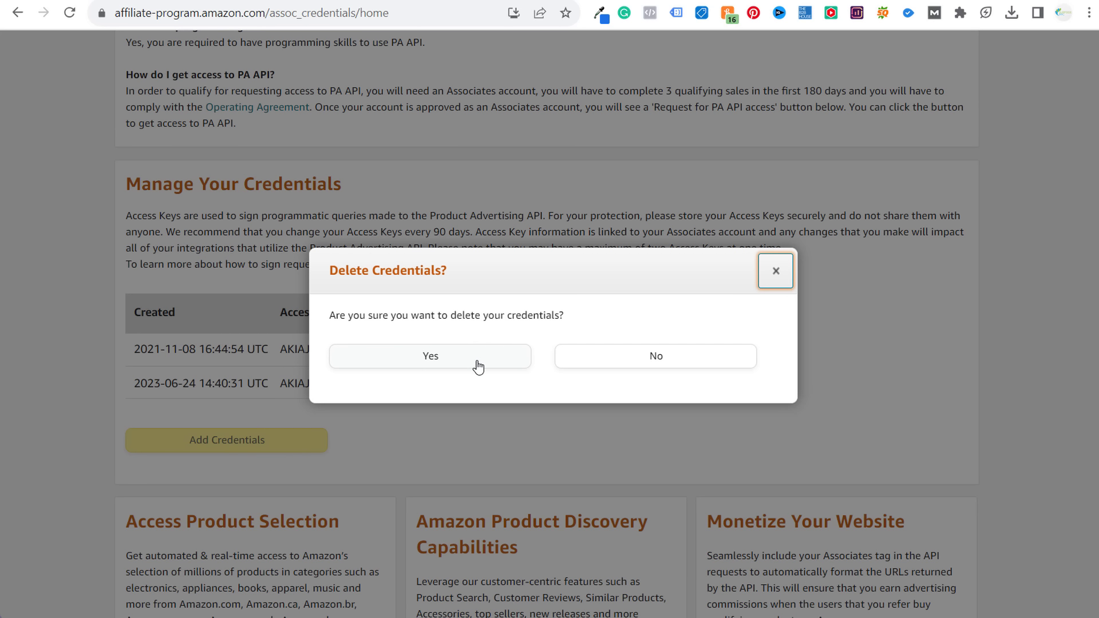
pyautogui.click(774, 271)
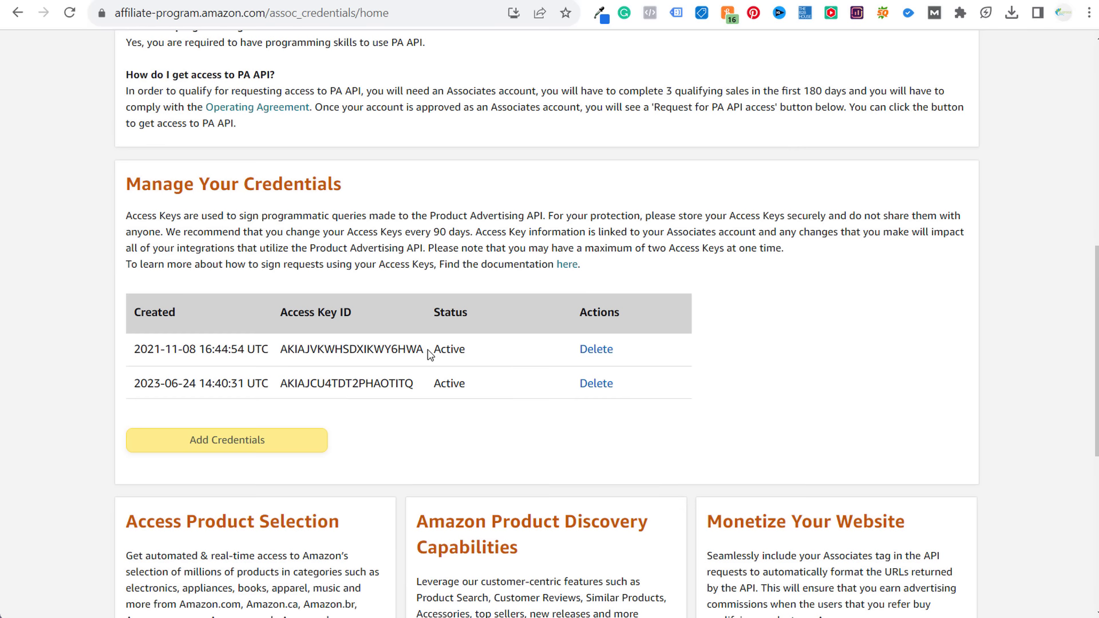
pyautogui.moveTo(429, 350); pyautogui.dragTo(279, 356)
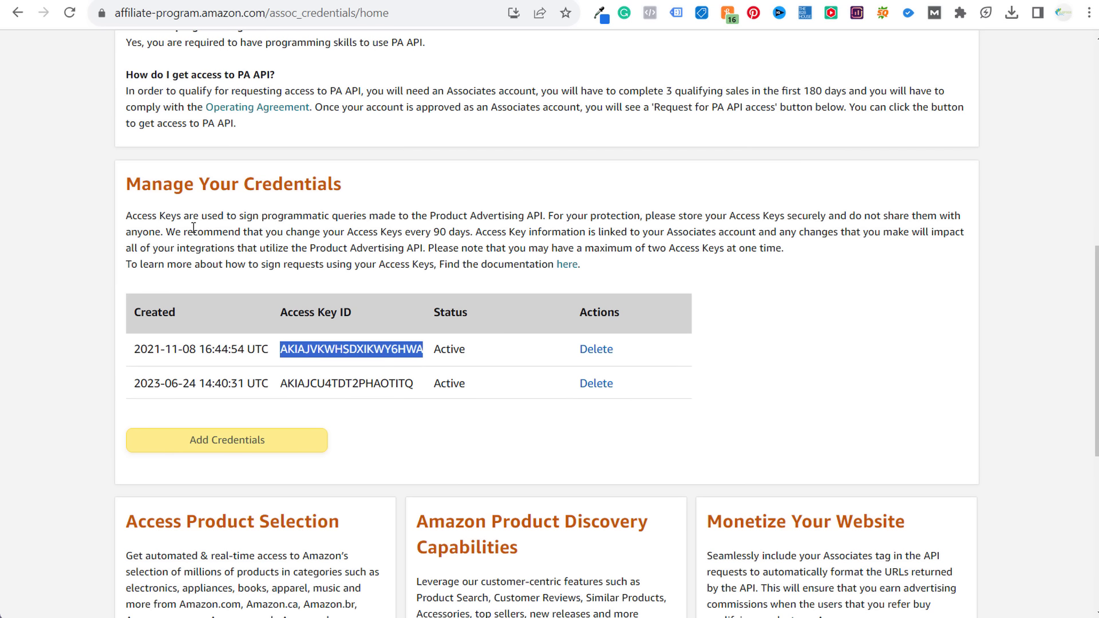
pyautogui.moveTo(182, 232); pyautogui.dragTo(470, 230)
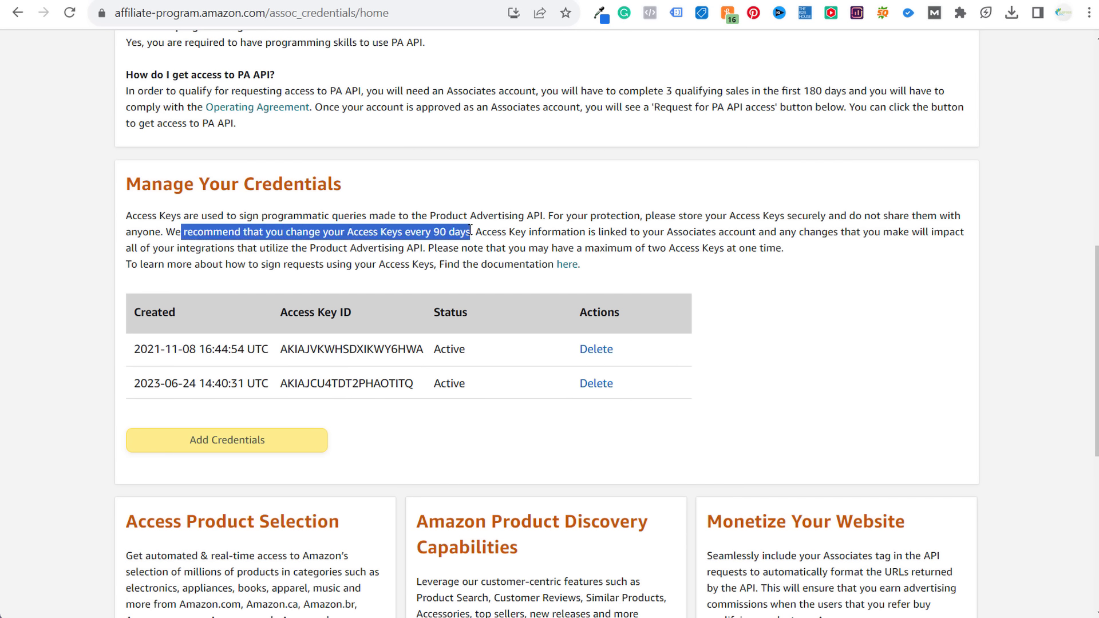
pyautogui.click(548, 233)
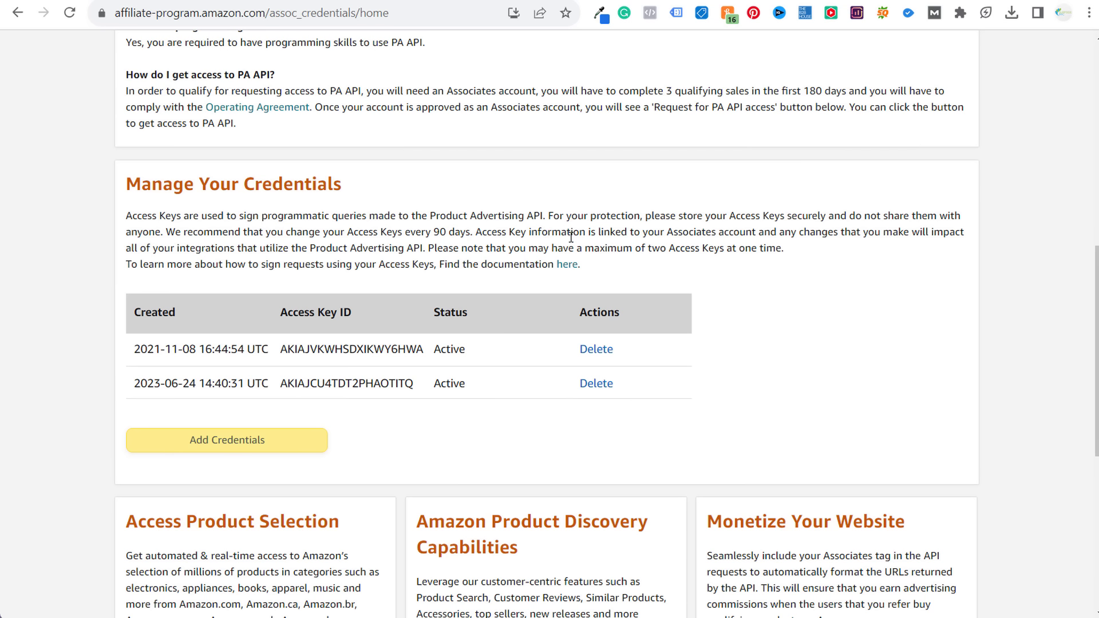
# - Compare the two keys' creation dates and delete the older 2021-11-08 key
pyautogui.moveTo(138, 350); pyautogui.dragTo(193, 349)
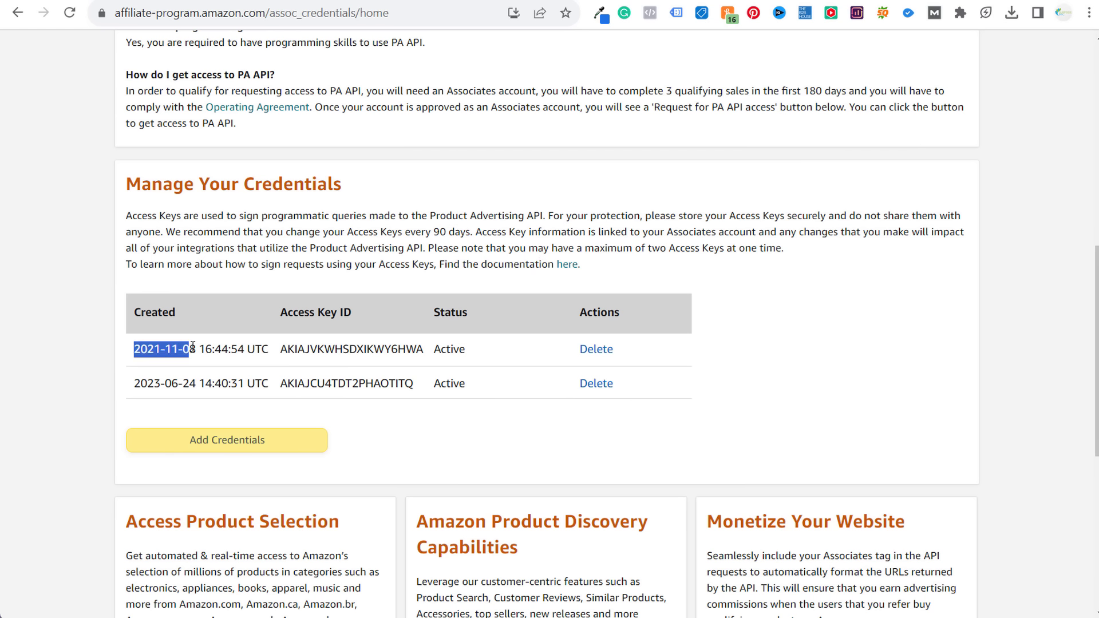
pyautogui.click(228, 358)
pyautogui.moveTo(133, 393); pyautogui.dragTo(191, 397)
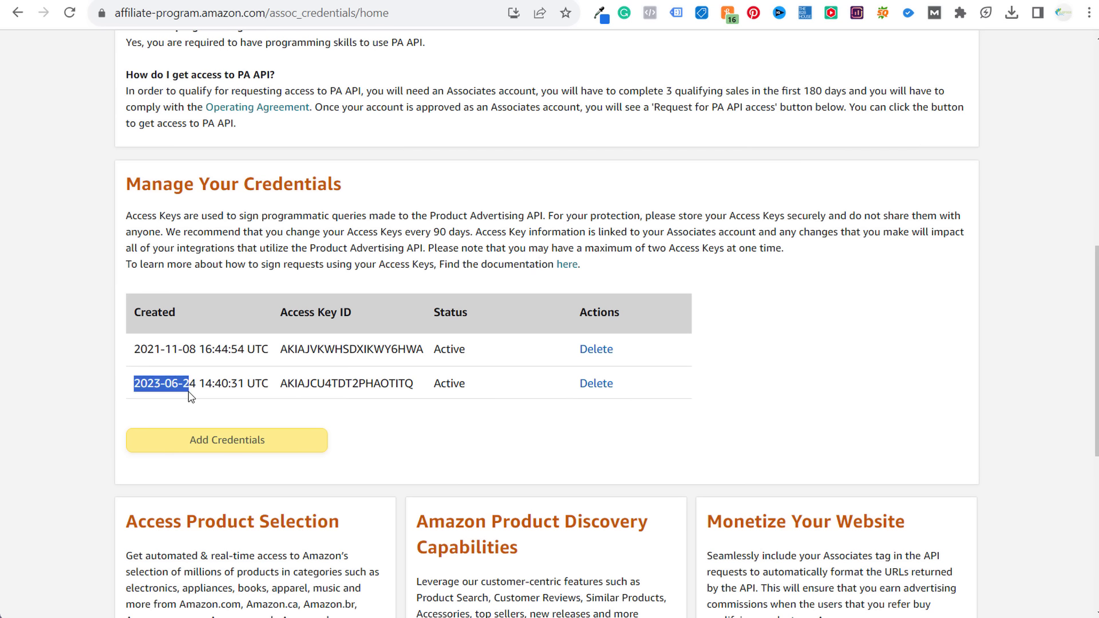
pyautogui.click(219, 386)
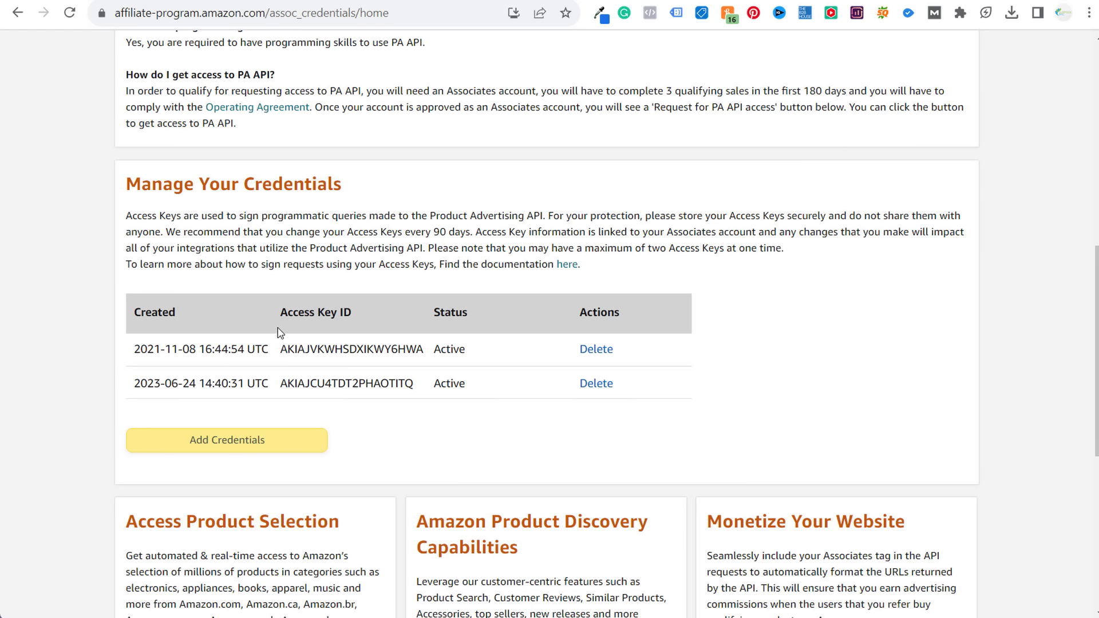
pyautogui.click(607, 350)
# - Confirm deleting the 2021-11-08 key, add new credentials, and copy the new access key
pyautogui.click(490, 360)
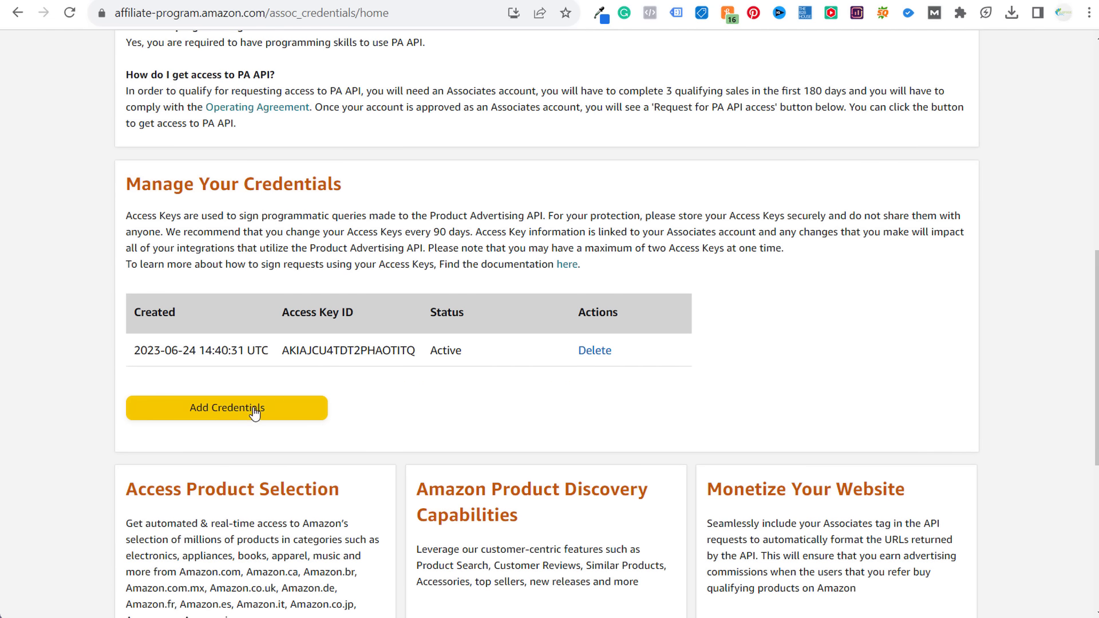
pyautogui.click(255, 410)
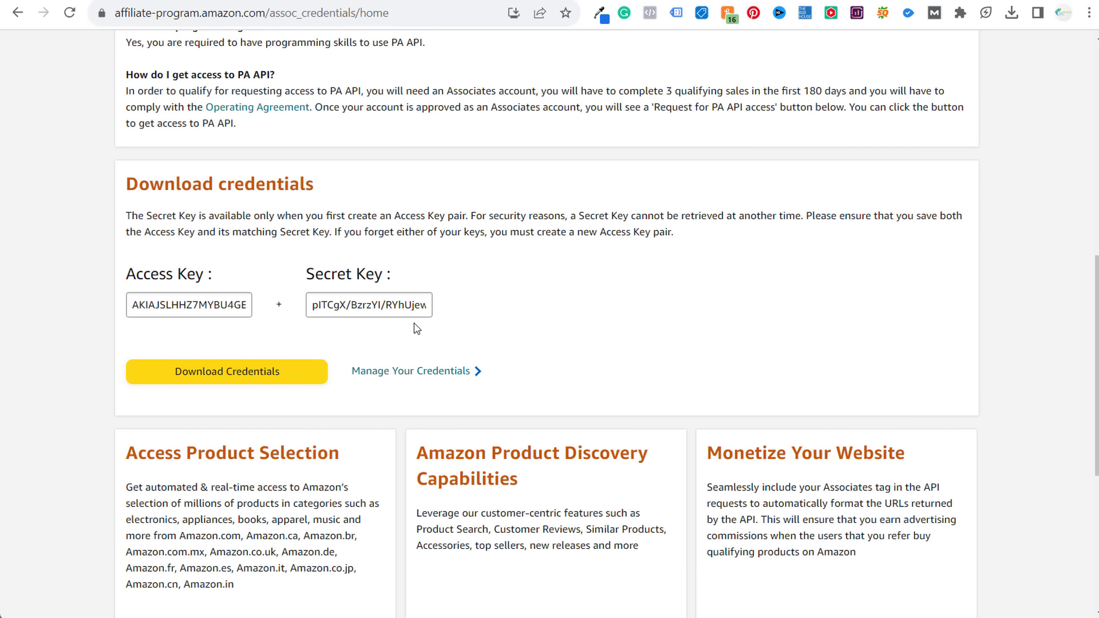
pyautogui.doubleClick(209, 300)
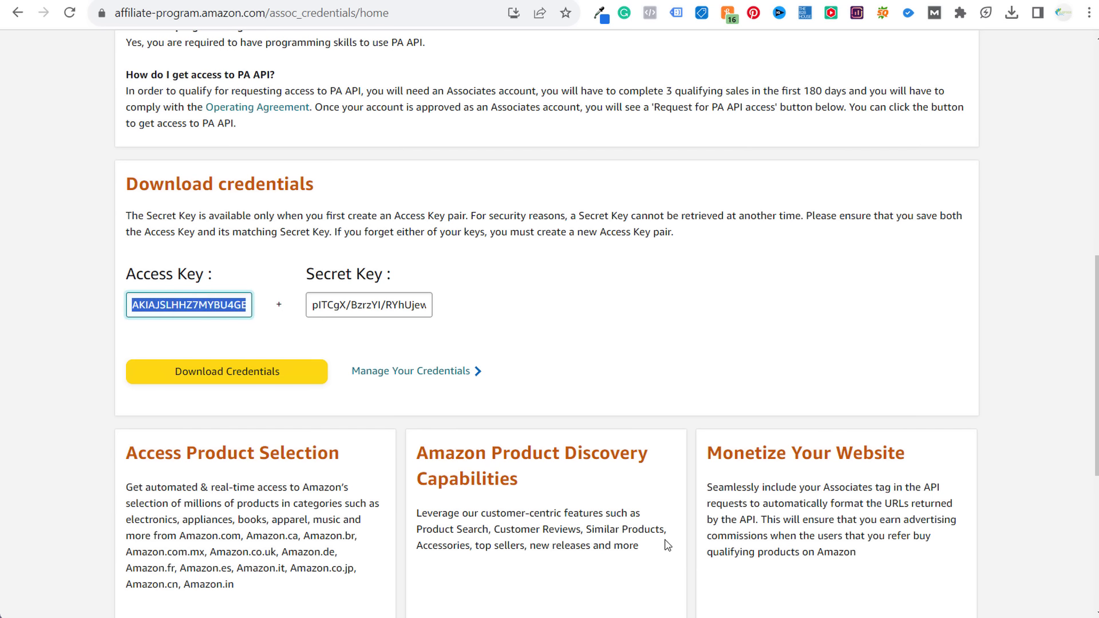
pyautogui.hotkey('alt', 'Tab')
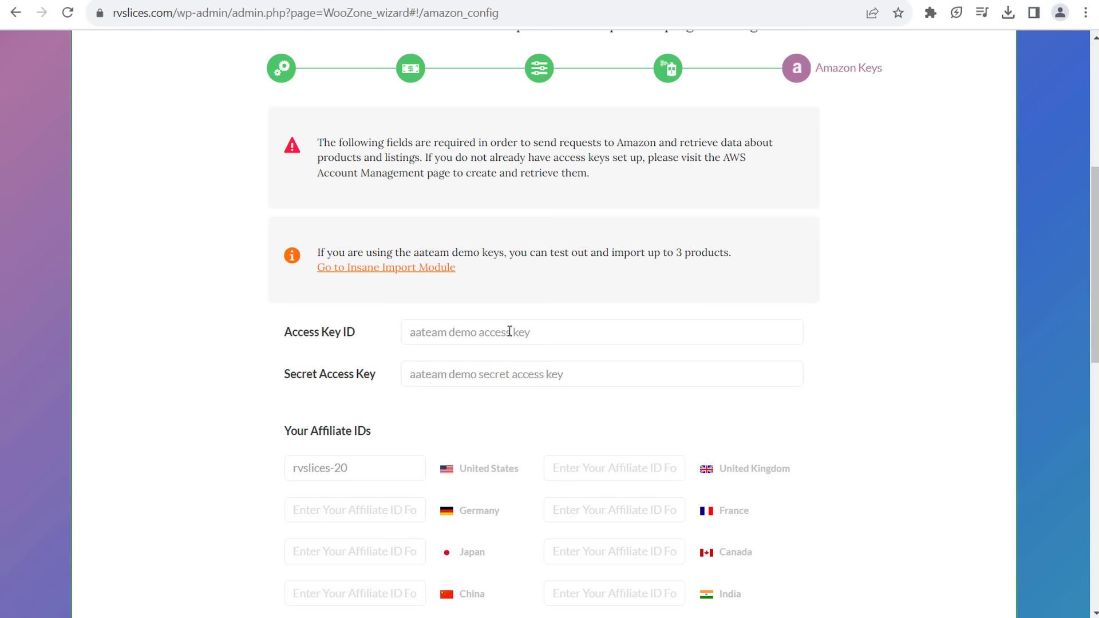
# - Paste the new Amazon access key alone into WooZone's Access Key ID field
pyautogui.click(510, 332)
pyautogui.hotkey('ctrl', 'v')
pyautogui.moveTo(707, 330); pyautogui.dragTo(352, 337)
pyautogui.press('BackSpace')
pyautogui.hotkey('ctrl', 'v')
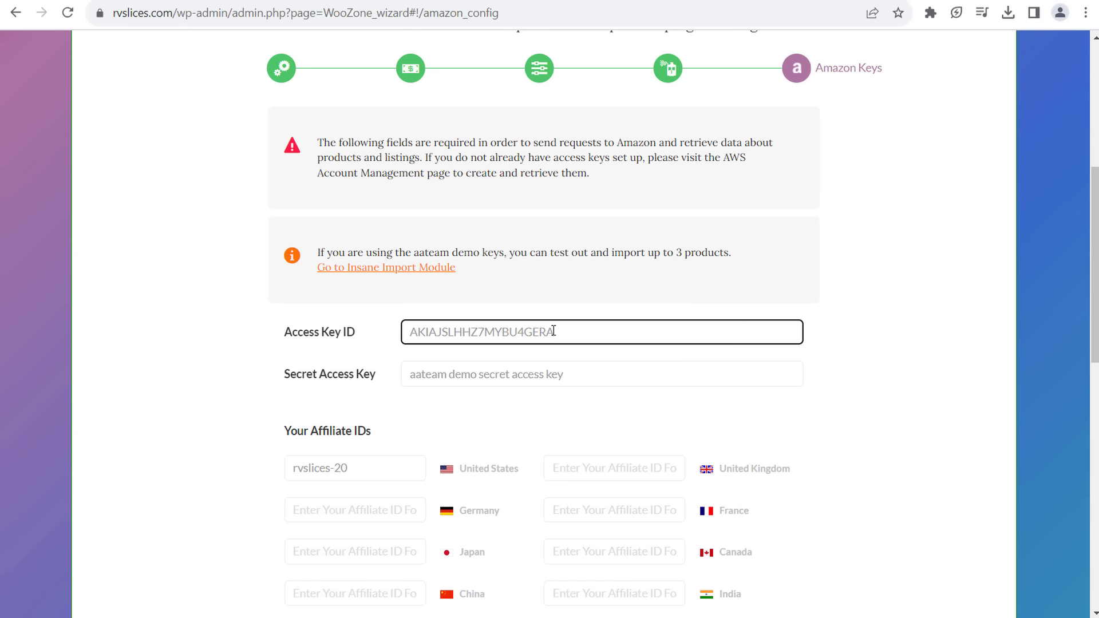
# - Copy the new secret key from Amazon and paste it over the old Secret Access Key
pyautogui.hotkey('alt', 'Tab')
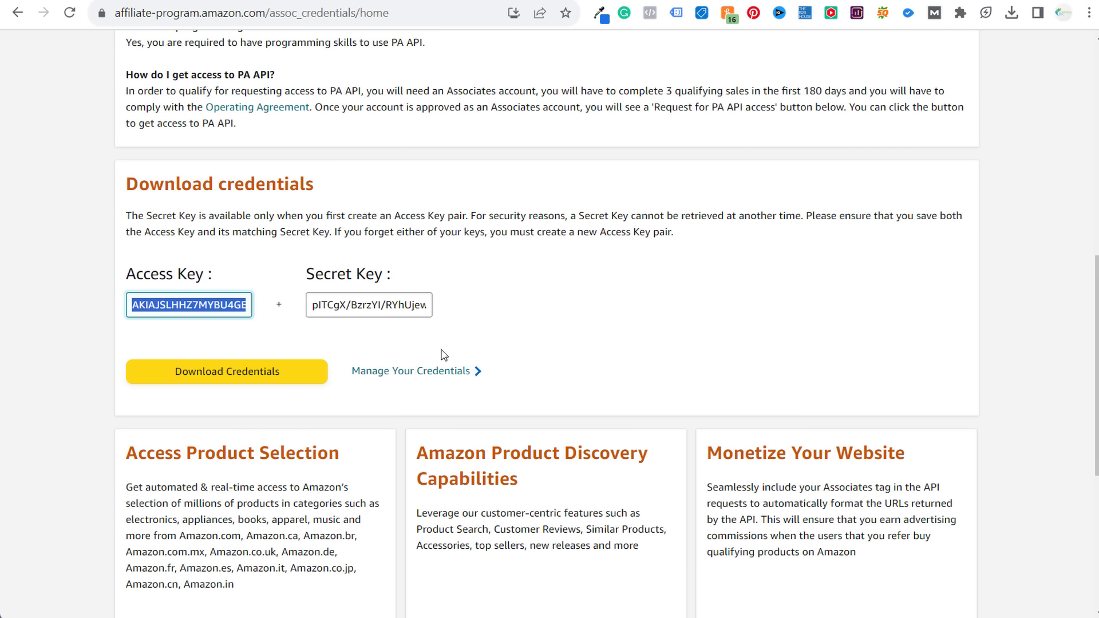
pyautogui.tripleClick(383, 307)
pyautogui.hotkey('alt', 'Tab')
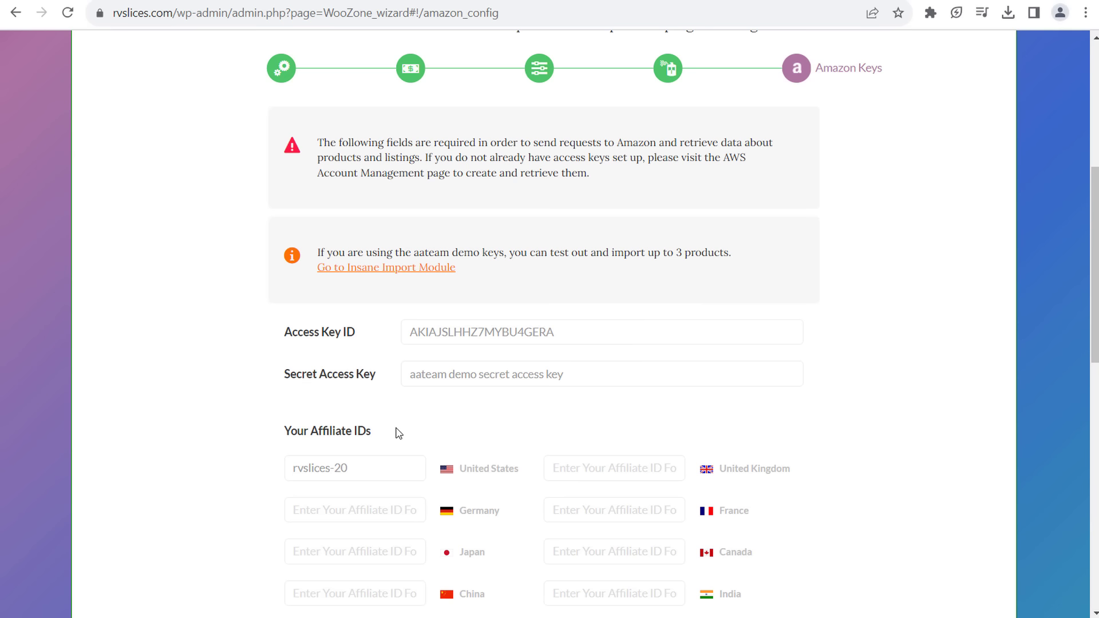
pyautogui.tripleClick(446, 375)
pyautogui.hotkey('ctrl', 'v')
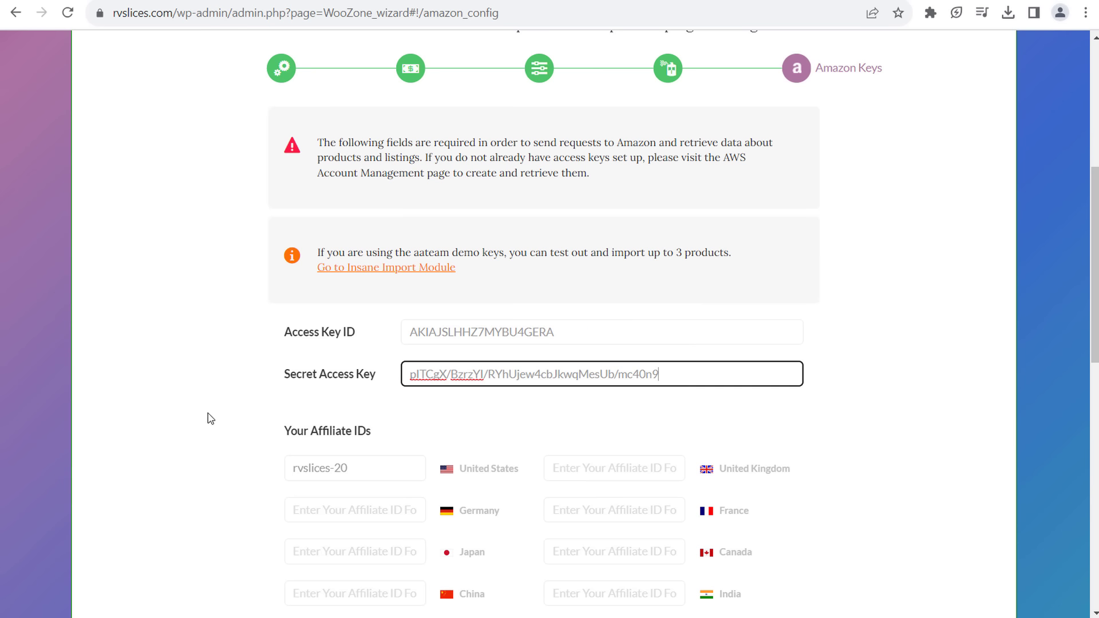
pyautogui.click(226, 397)
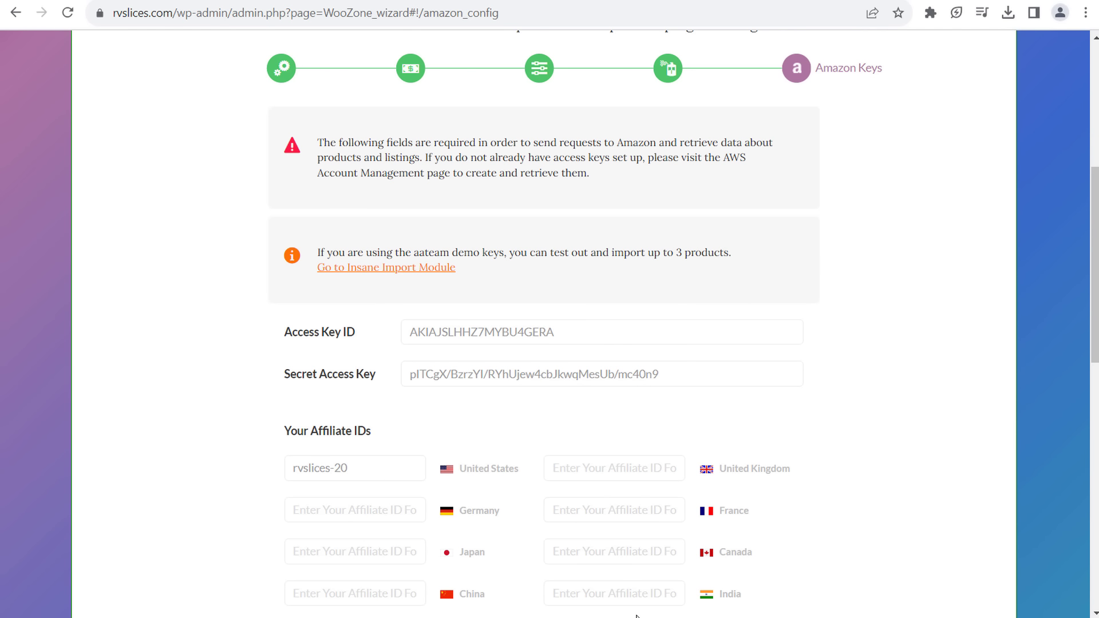
# - Return to Amazon Associates and open the Tools menu
pyautogui.hotkey('alt', 'Tab')
pyautogui.scroll(7, 568, 250)
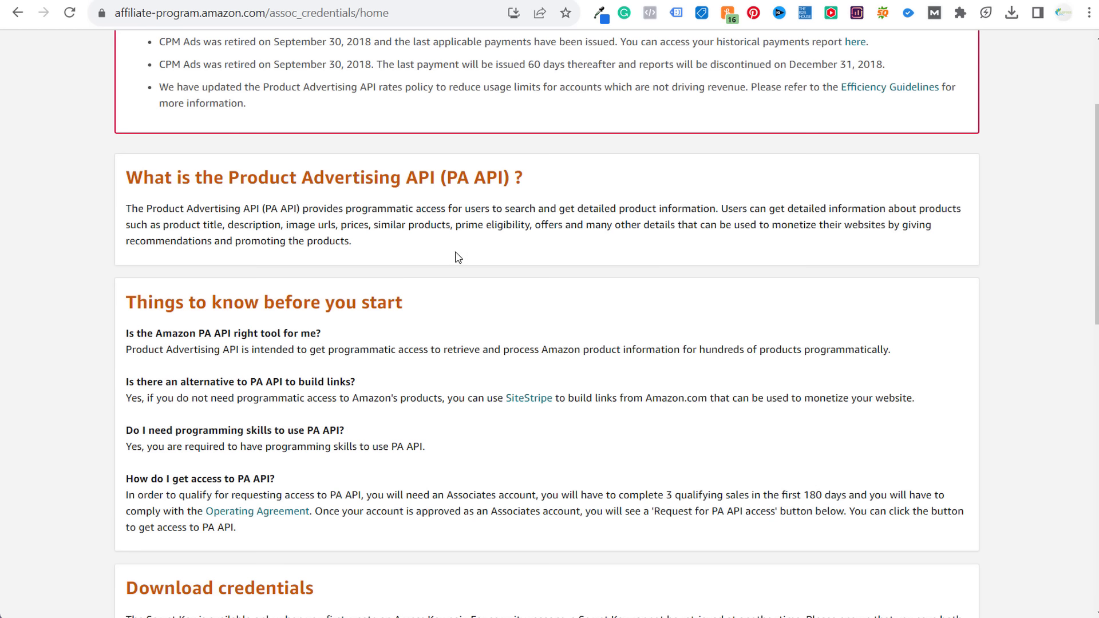
pyautogui.moveTo(282, 182); pyautogui.dragTo(400, 182)
pyautogui.scroll(3, 401, 183)
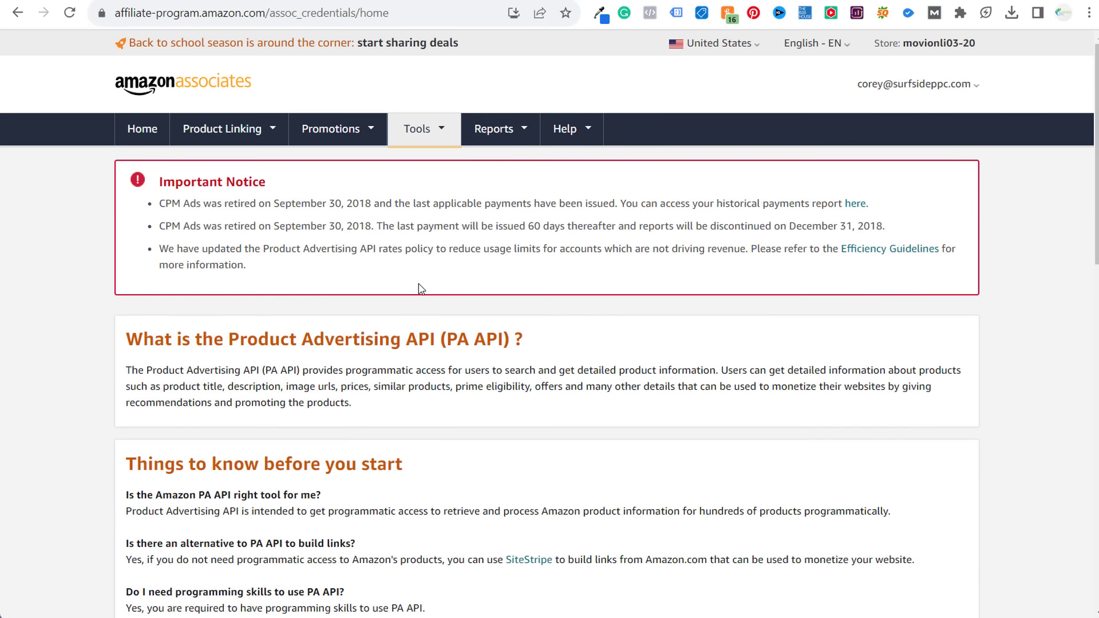
pyautogui.click(433, 137)
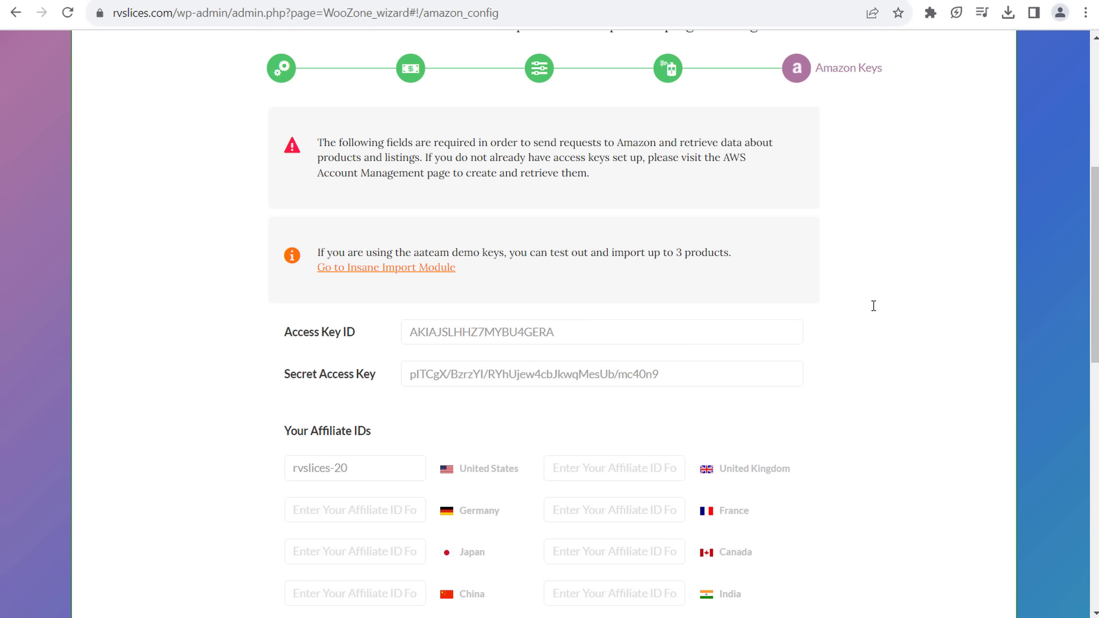
# - Keep Auto Detect as Request Type and United States as Import Location
pyautogui.scroll(-10, 874, 306)
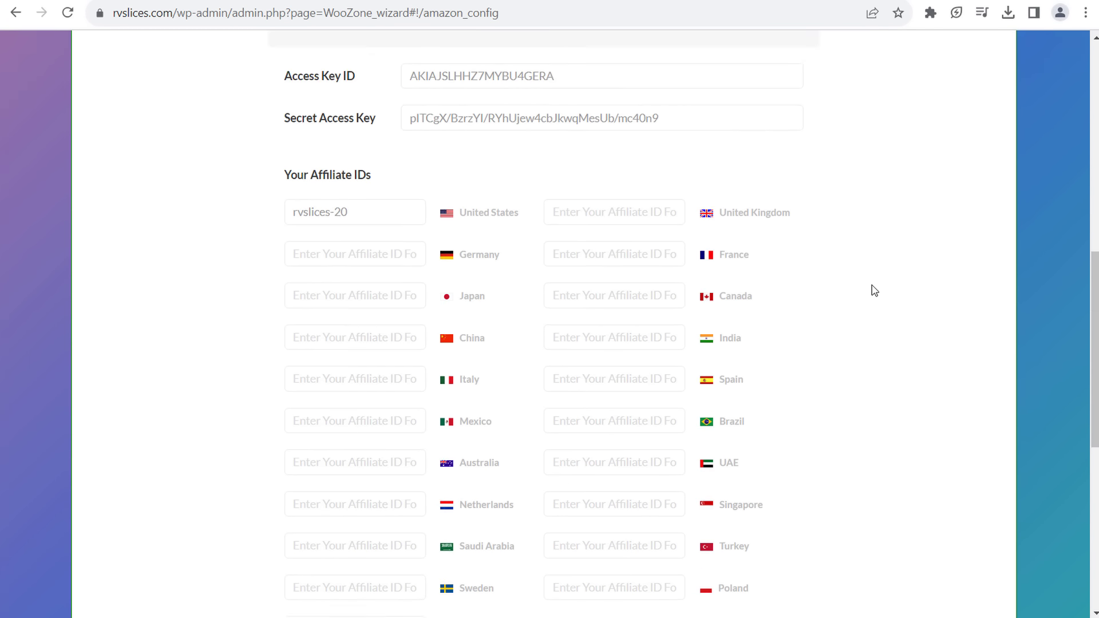
pyautogui.scroll(-2, 868, 283)
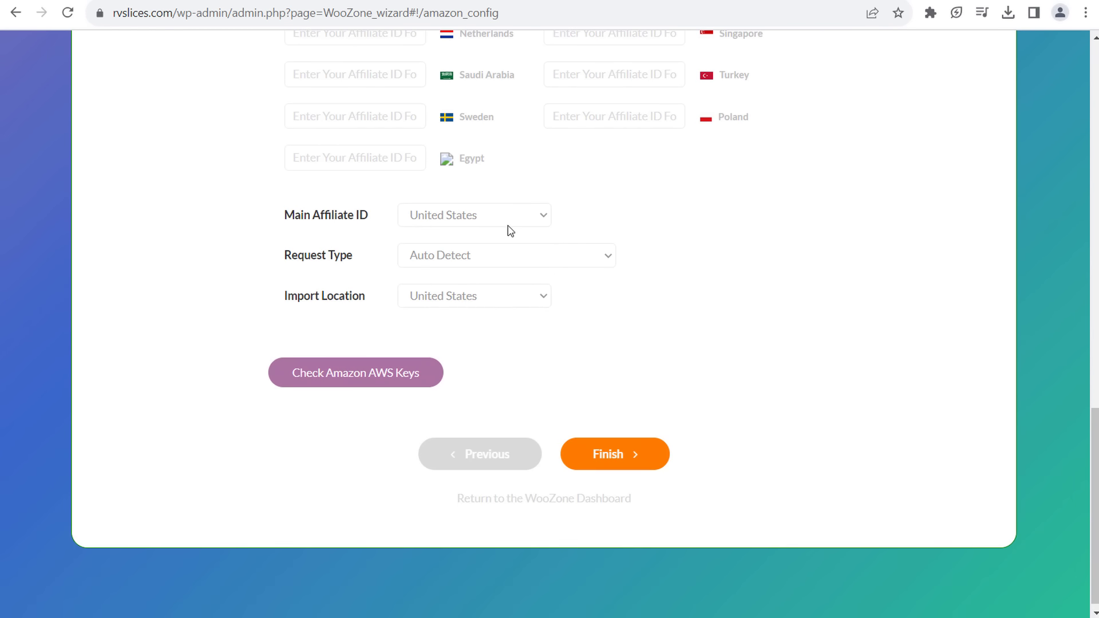
pyautogui.click(490, 254)
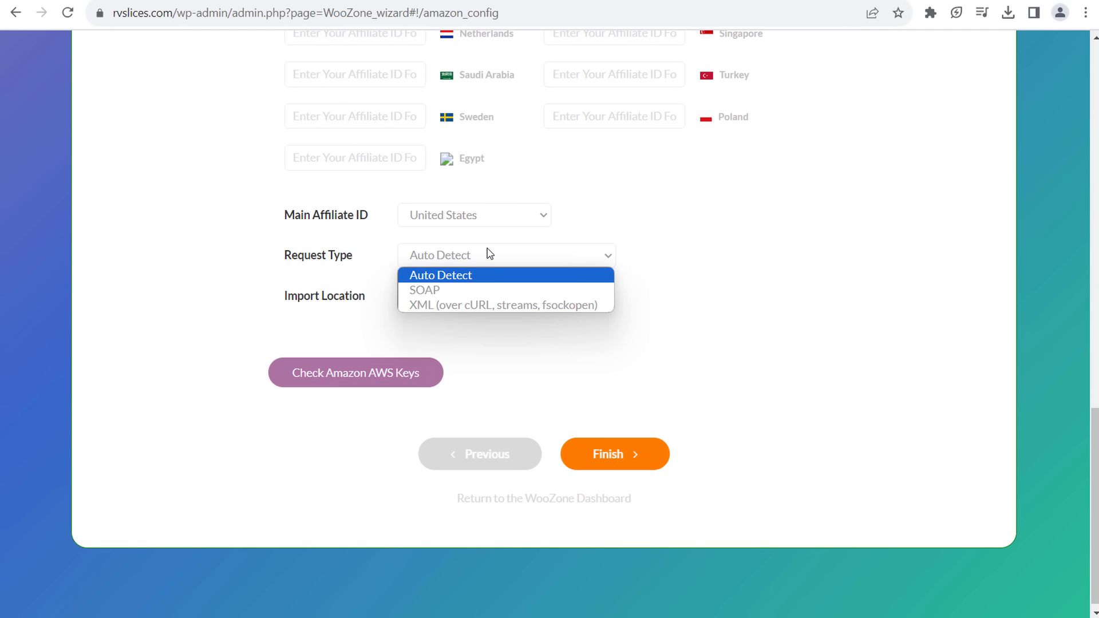
pyautogui.click(445, 278)
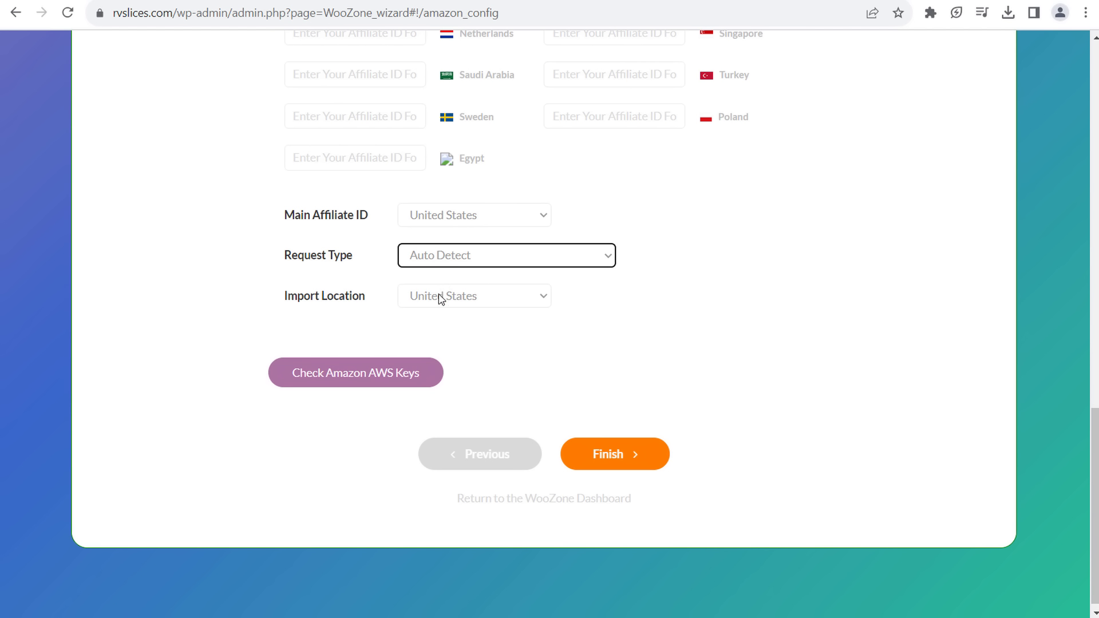
pyautogui.click(445, 299)
pyautogui.click(445, 315)
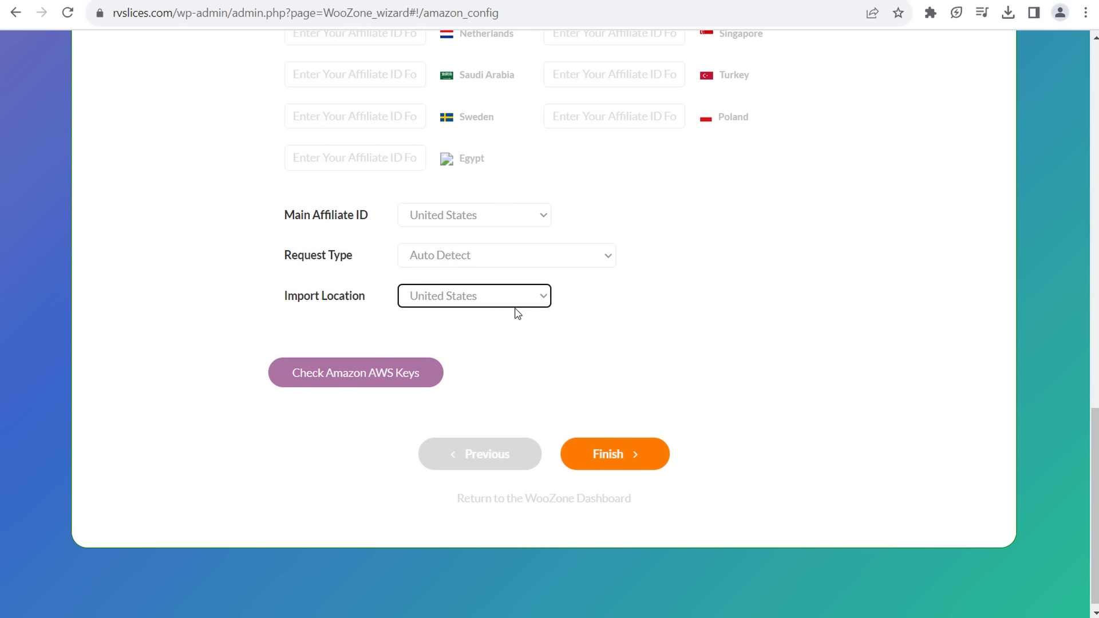
# - Test the Amazon AWS keys, confirm the connection succeeded, and finish the wizard
pyautogui.click(363, 380)
pyautogui.scroll(5, 802, 140)
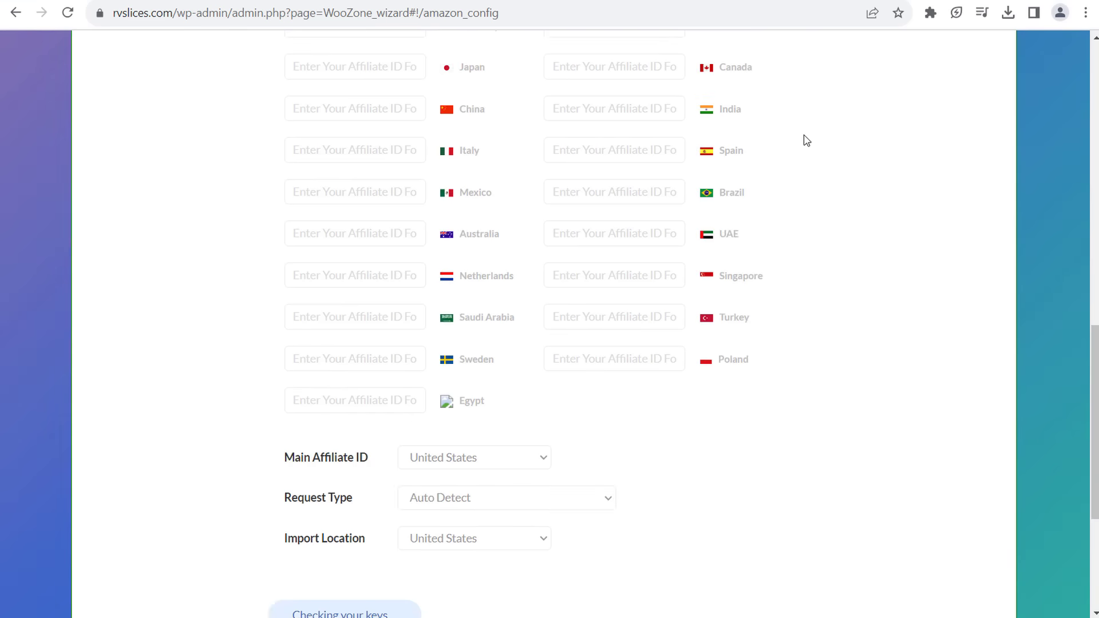
pyautogui.scroll(4, 780, 170)
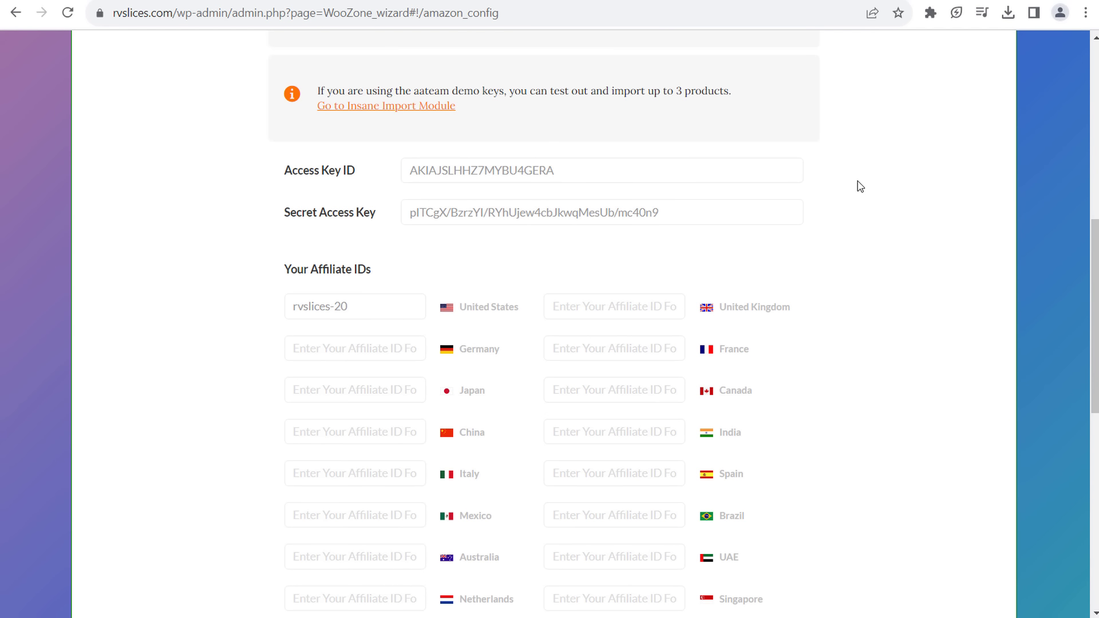
pyautogui.scroll(-6, 868, 297)
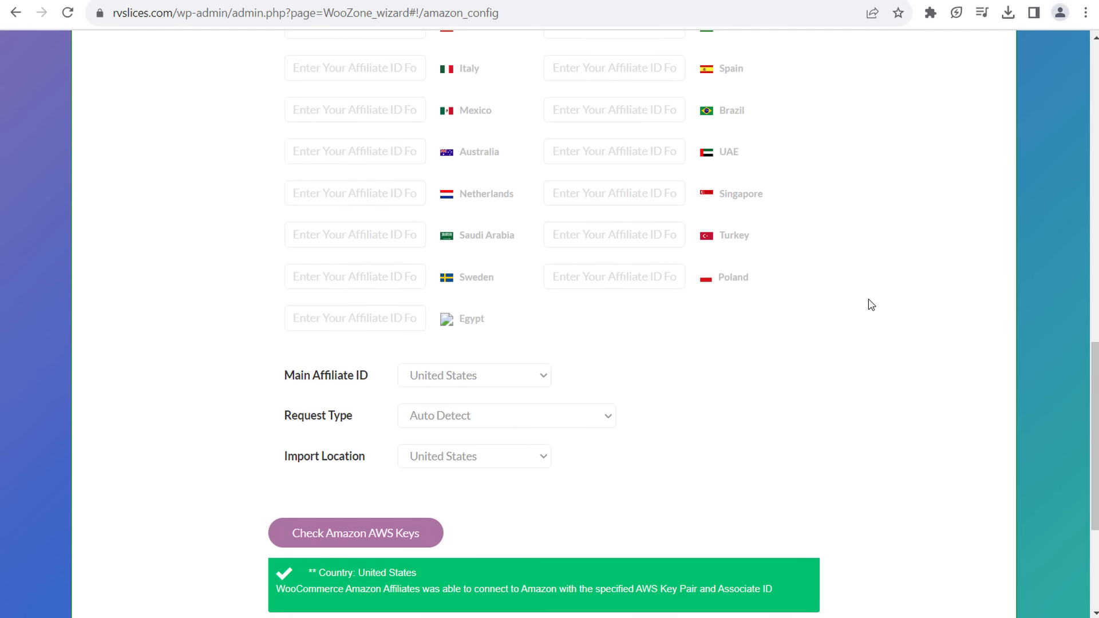
pyautogui.scroll(-3, 868, 304)
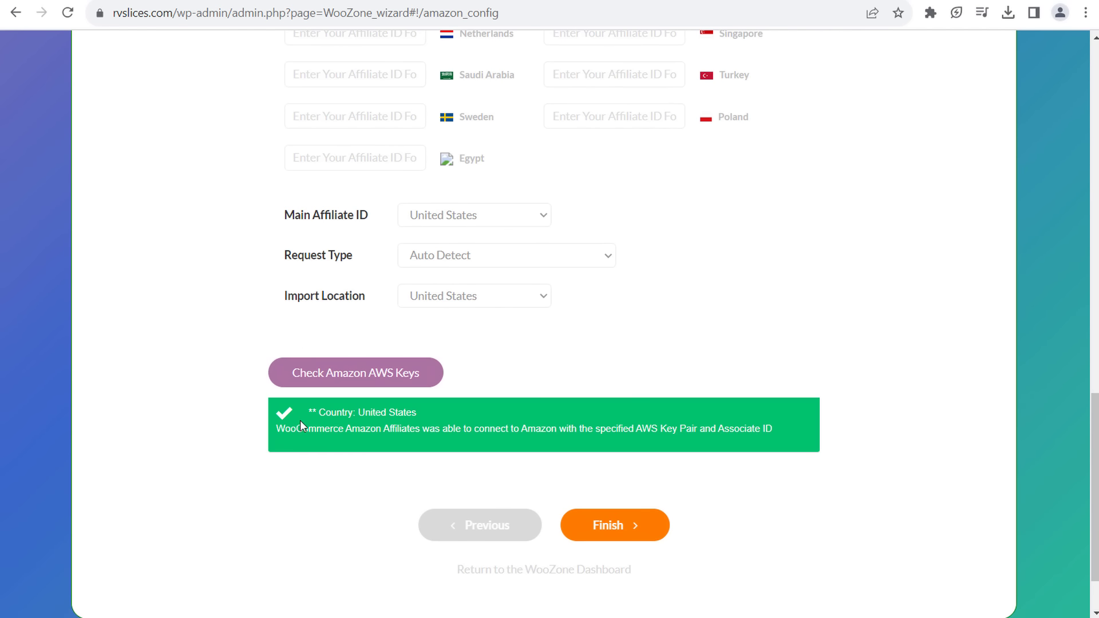
pyautogui.moveTo(300, 420); pyautogui.dragTo(362, 426)
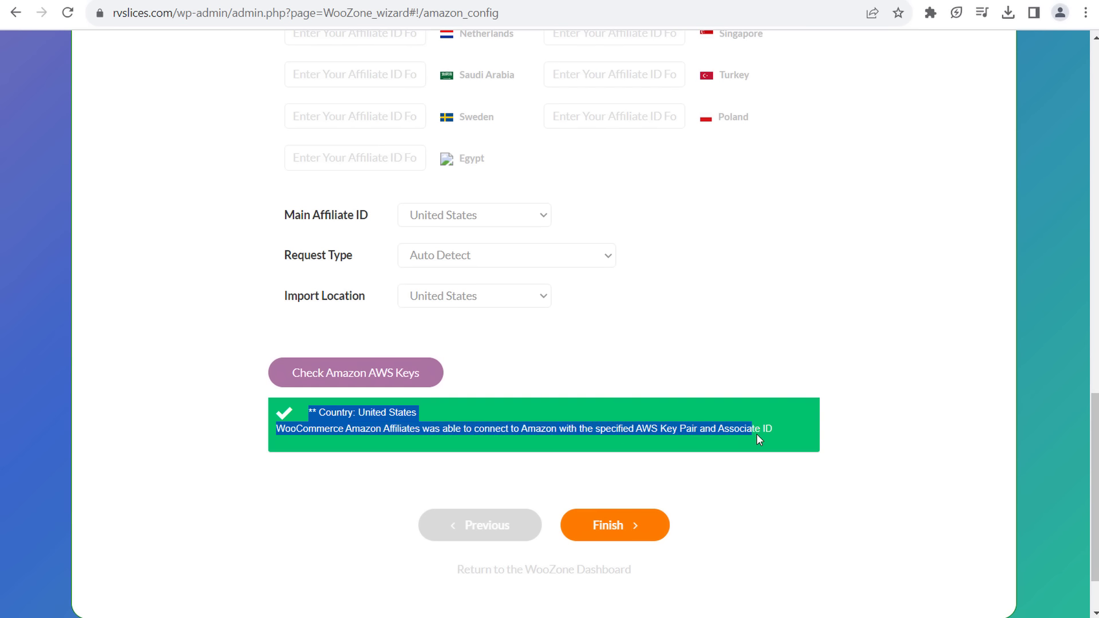
pyautogui.click(881, 464)
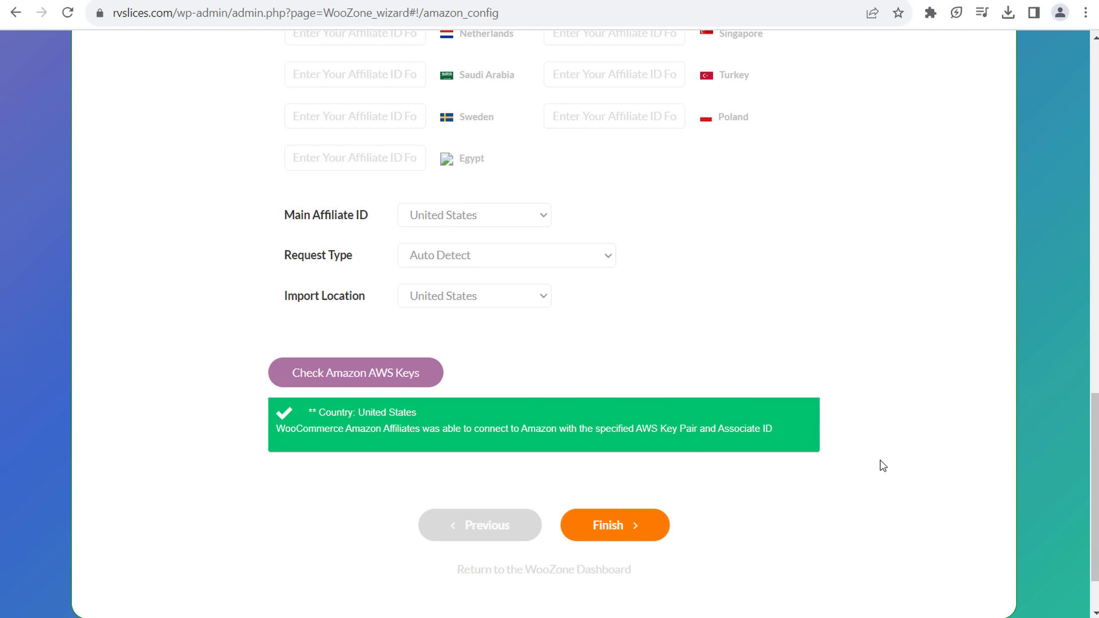
pyautogui.click(621, 537)
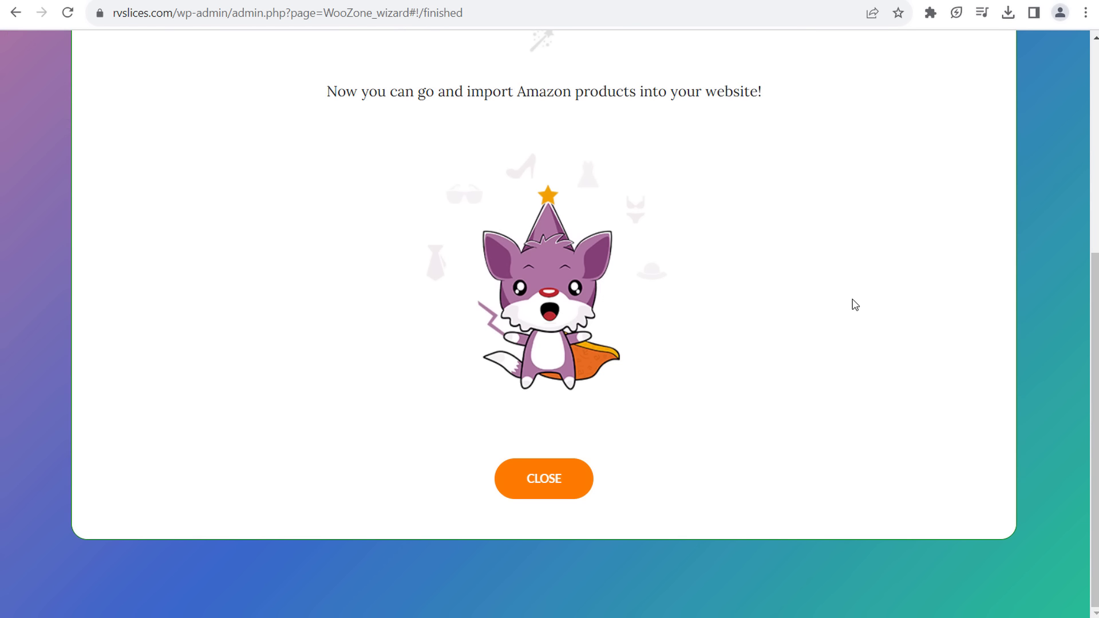
# - Close the finished WooZone setup wizard
pyautogui.click(560, 479)
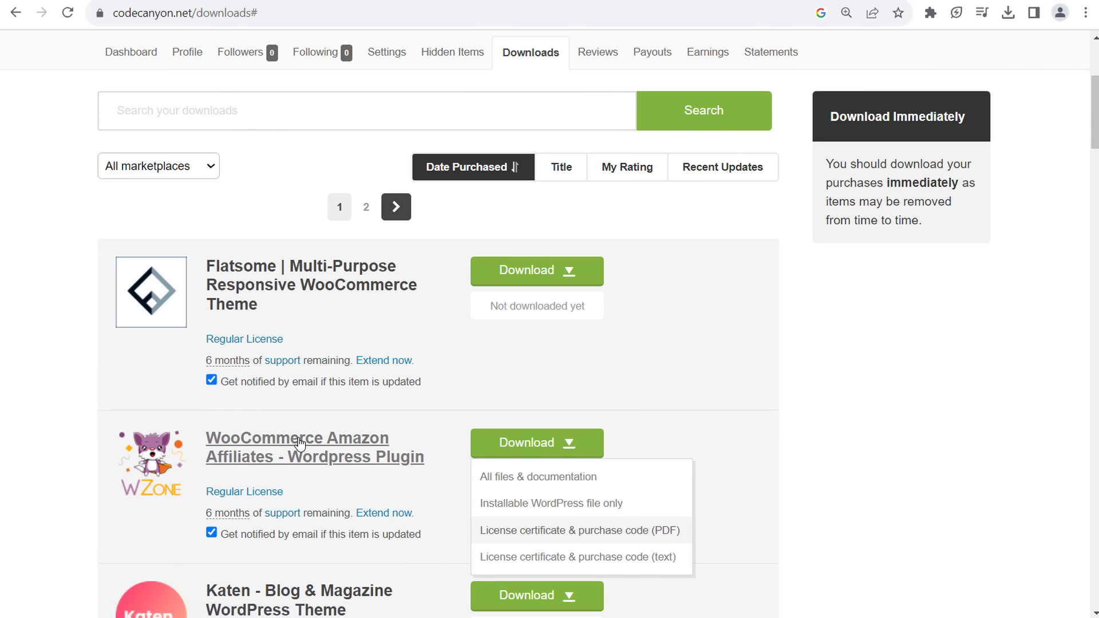
# - Open the WooCommerce Amazon Affiliates item page and review its version 14.0.0 details
pyautogui.click(301, 449)
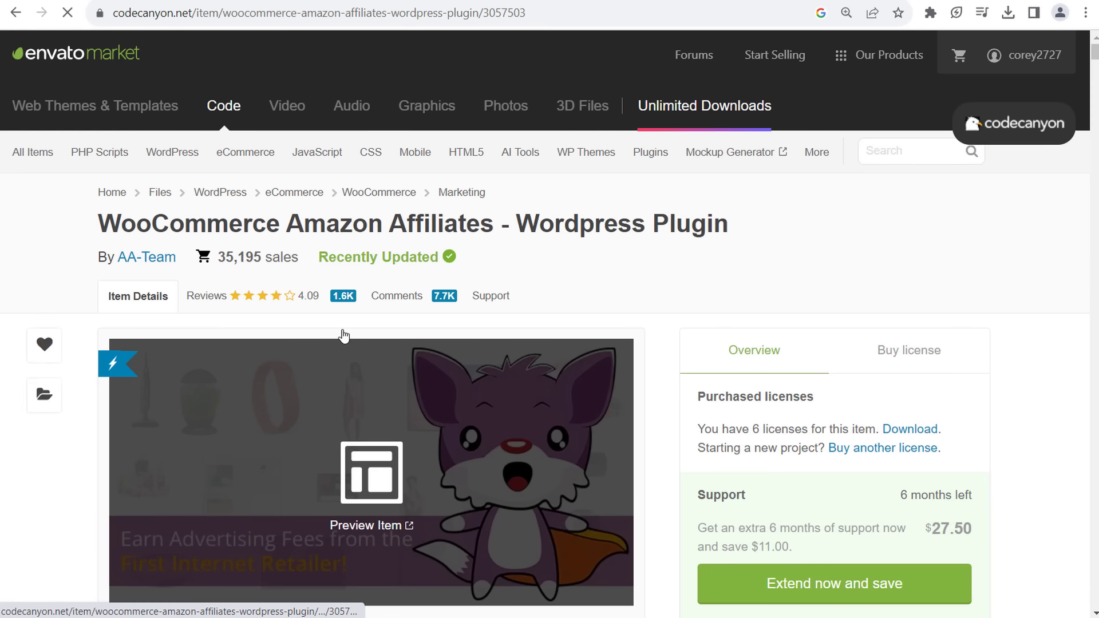
pyautogui.scroll(-5, 626, 439)
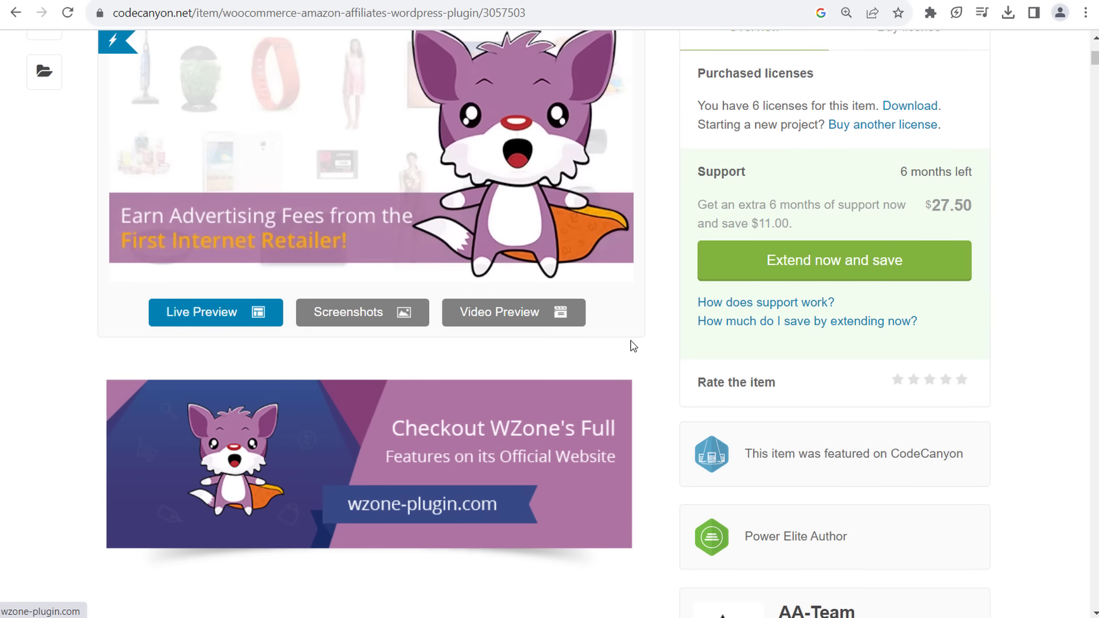
pyautogui.scroll(-4, 651, 331)
pyautogui.scroll(-3, 474, 350)
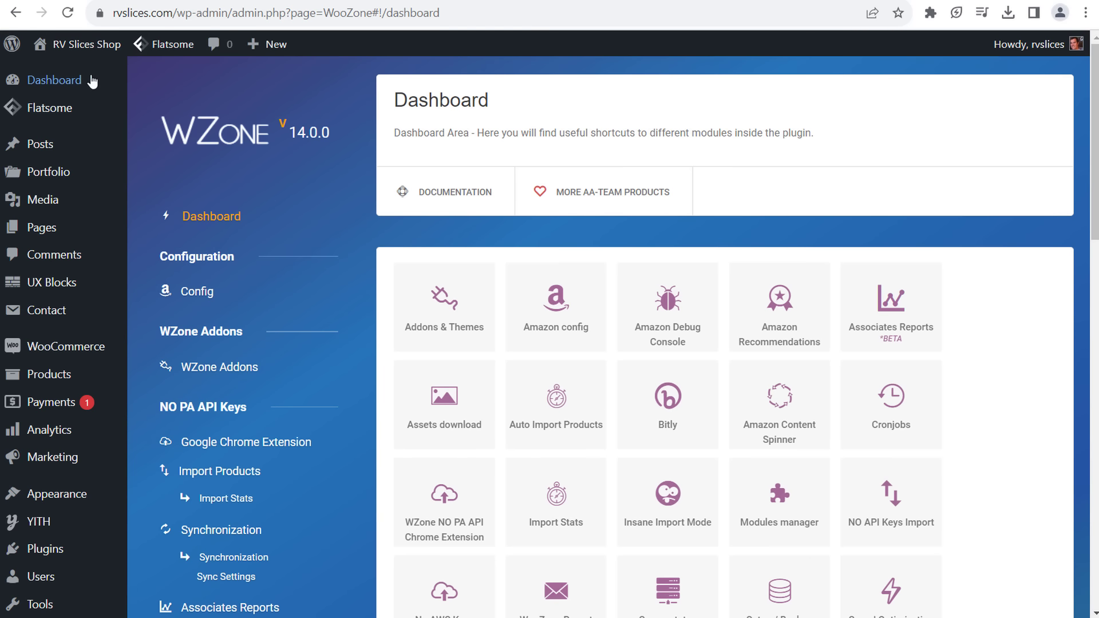
pyautogui.moveTo(86, 81)
# - Open WZone Config and review New API 5.0, Auto Detect, United States and the saved keys
pyautogui.click(198, 295)
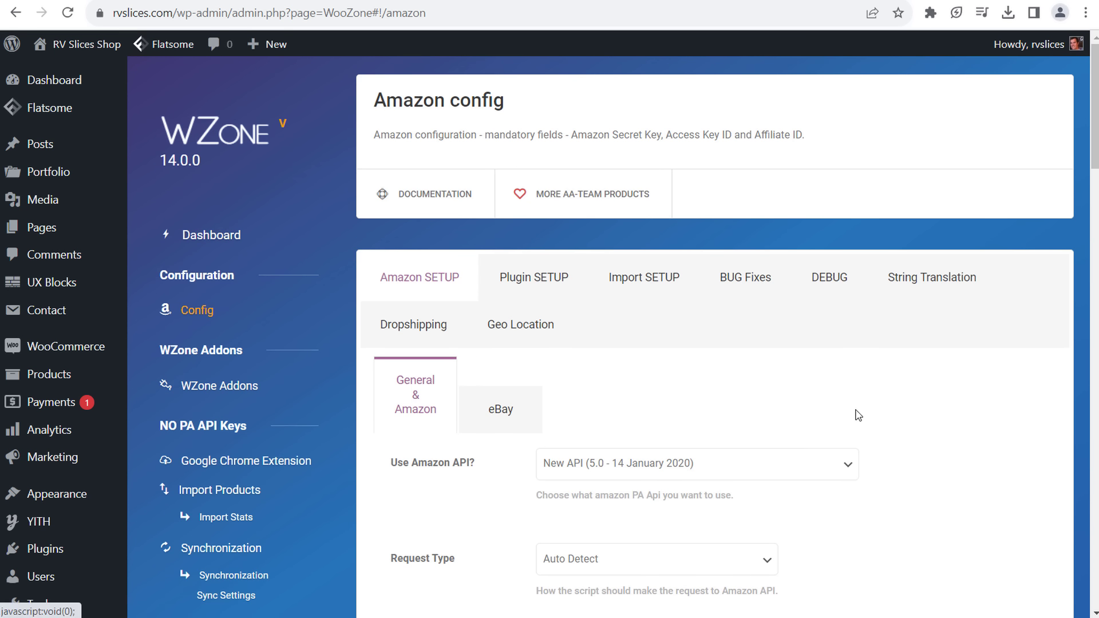
pyautogui.scroll(-4, 859, 412)
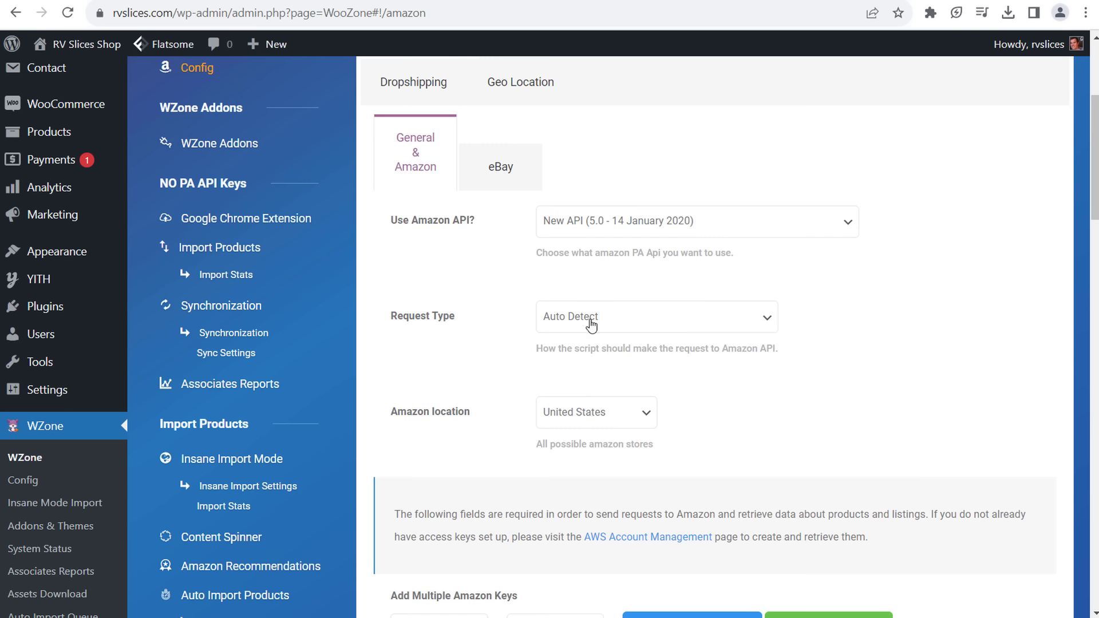
pyautogui.scroll(-1, 719, 409)
pyautogui.scroll(-3, 860, 364)
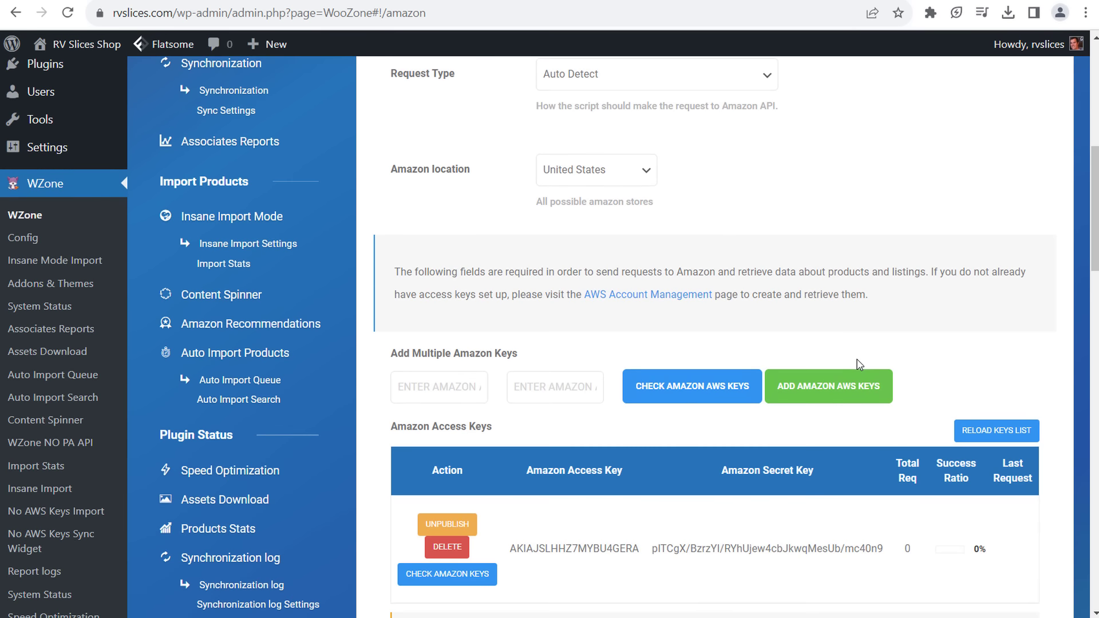
pyautogui.scroll(-1, 610, 435)
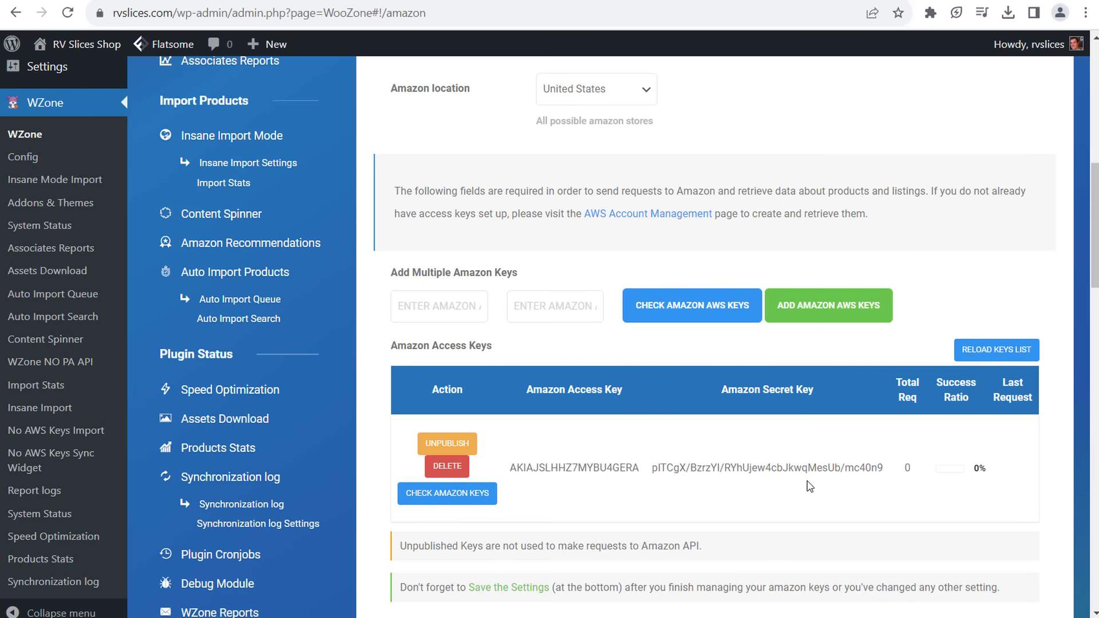
pyautogui.scroll(-5, 808, 486)
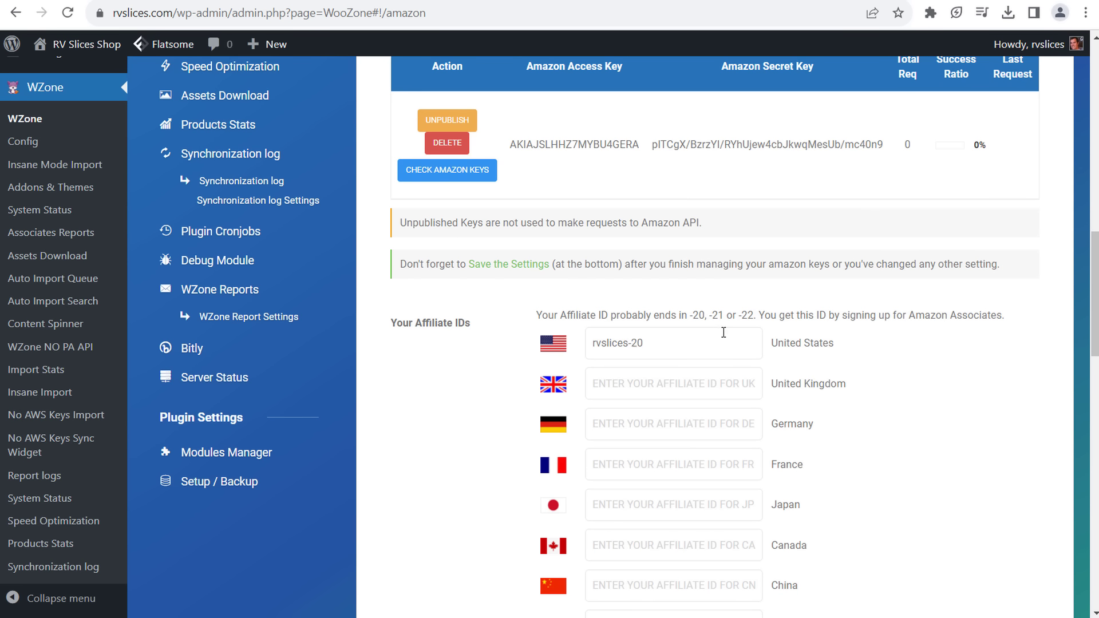
pyautogui.scroll(6, 834, 366)
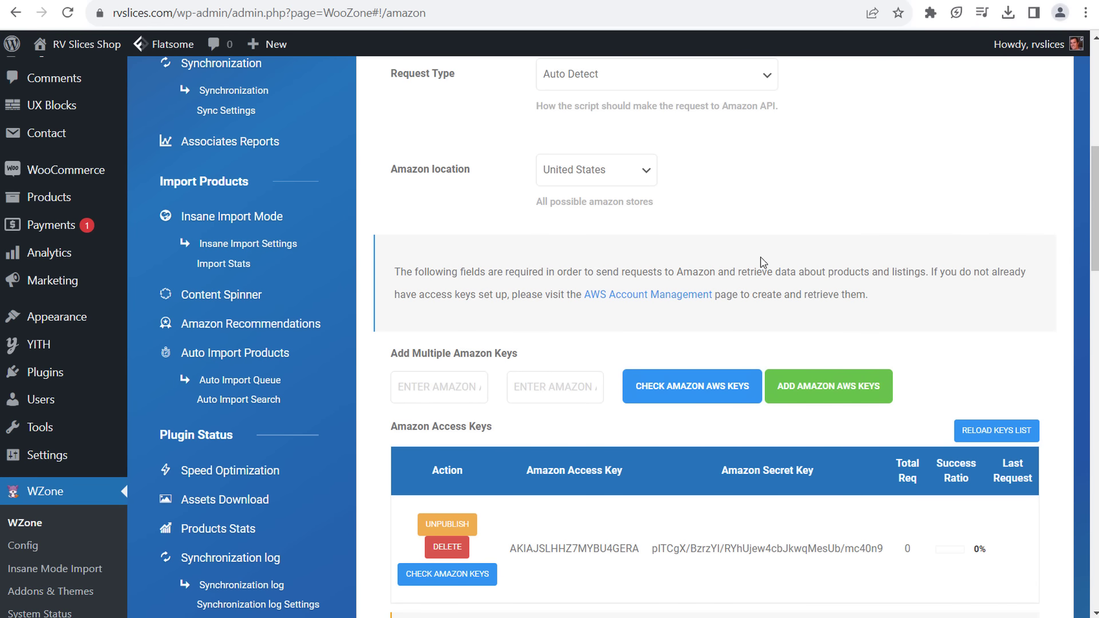
pyautogui.scroll(5, 792, 262)
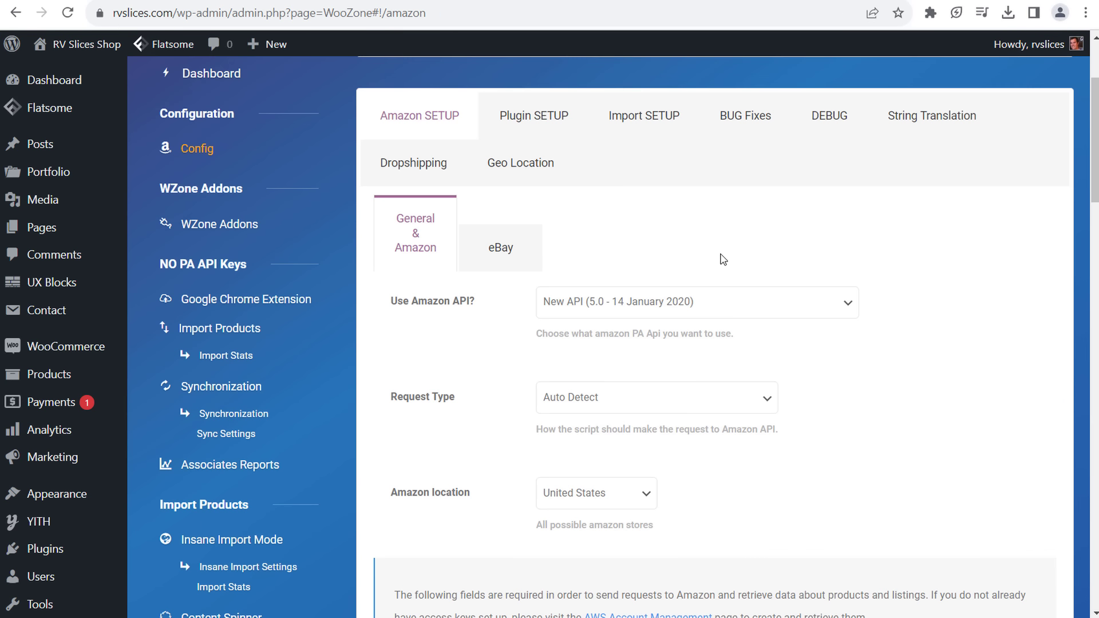
# - Scroll through WZone's Plugin SETUP options, starting from the on-site cart setting
pyautogui.click(554, 126)
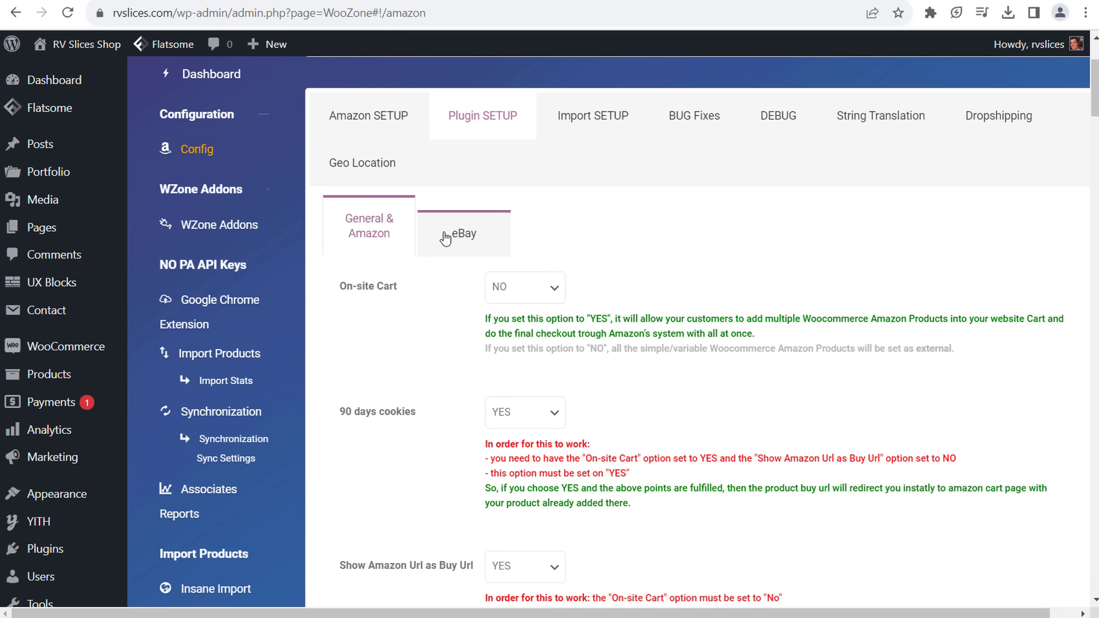
pyautogui.scroll(-3, 445, 238)
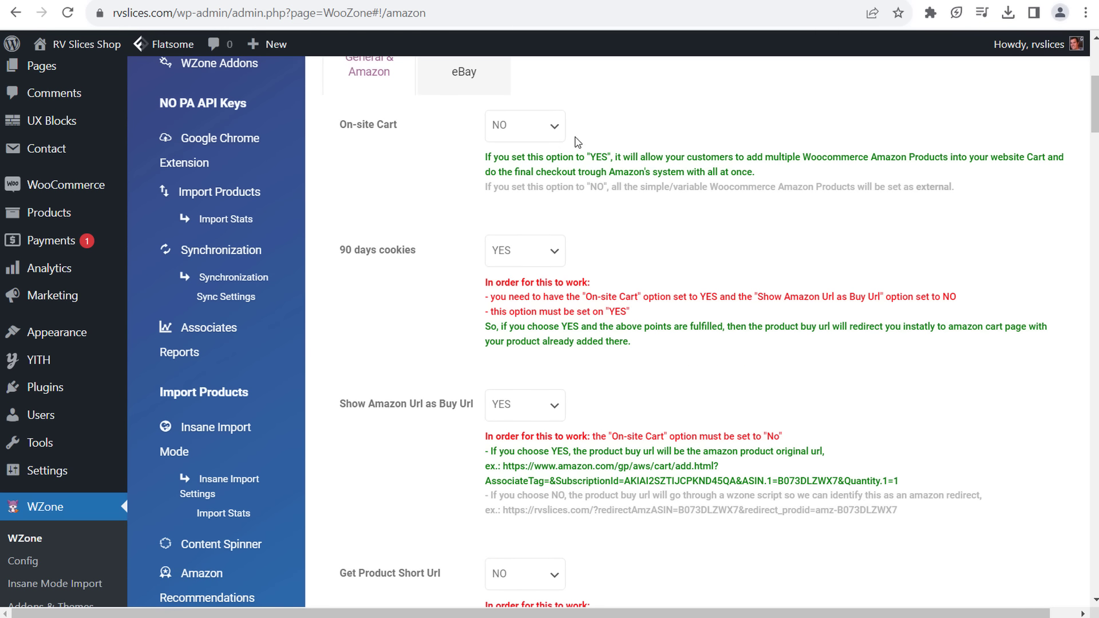
pyautogui.scroll(-3, 710, 232)
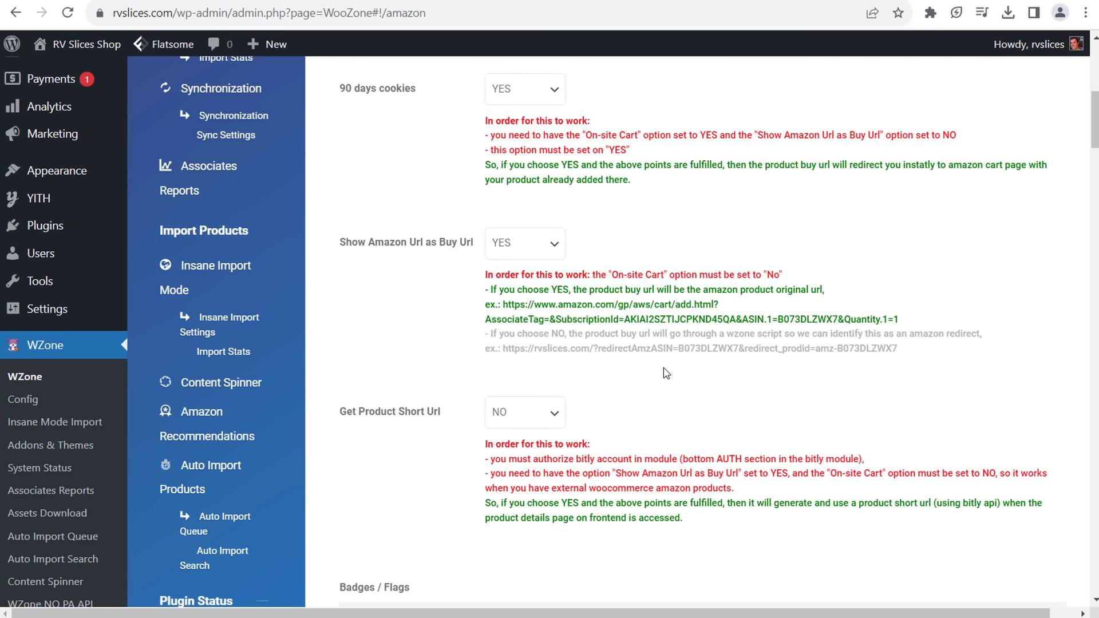
pyautogui.scroll(-2, 665, 374)
pyautogui.scroll(-10, 621, 343)
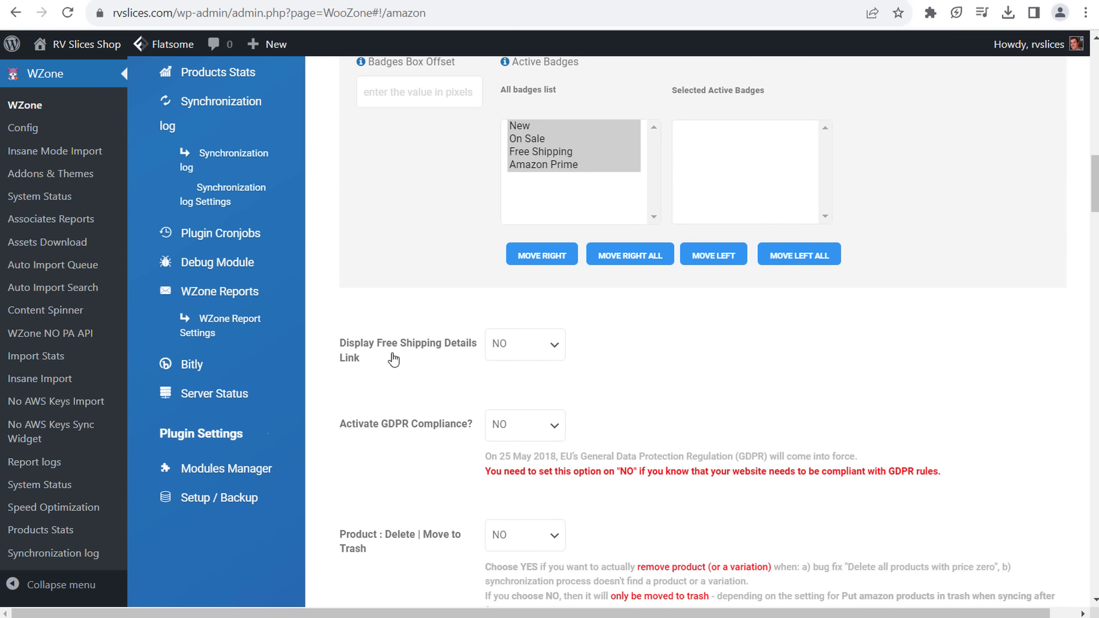
pyautogui.scroll(-3, 394, 359)
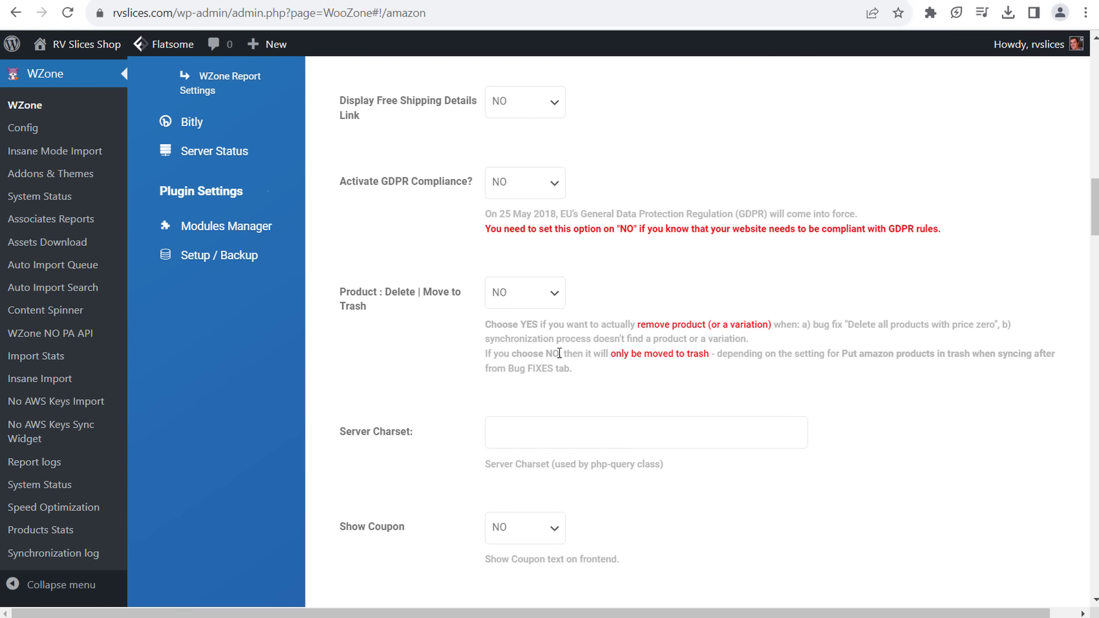
# - Read the move-to-trash and Product Delete help texts, including Delete all products
pyautogui.moveTo(557, 359); pyautogui.dragTo(583, 358)
pyautogui.click(611, 359)
pyautogui.moveTo(794, 355); pyautogui.dragTo(821, 357)
pyautogui.click(875, 357)
pyautogui.moveTo(533, 324); pyautogui.dragTo(596, 324)
pyautogui.click(604, 325)
pyautogui.moveTo(846, 325); pyautogui.dragTo(939, 324)
pyautogui.click(958, 325)
# - Save the Plugin SETUP settings and switch to the Import SETUP tab
pyautogui.scroll(-4, 451, 362)
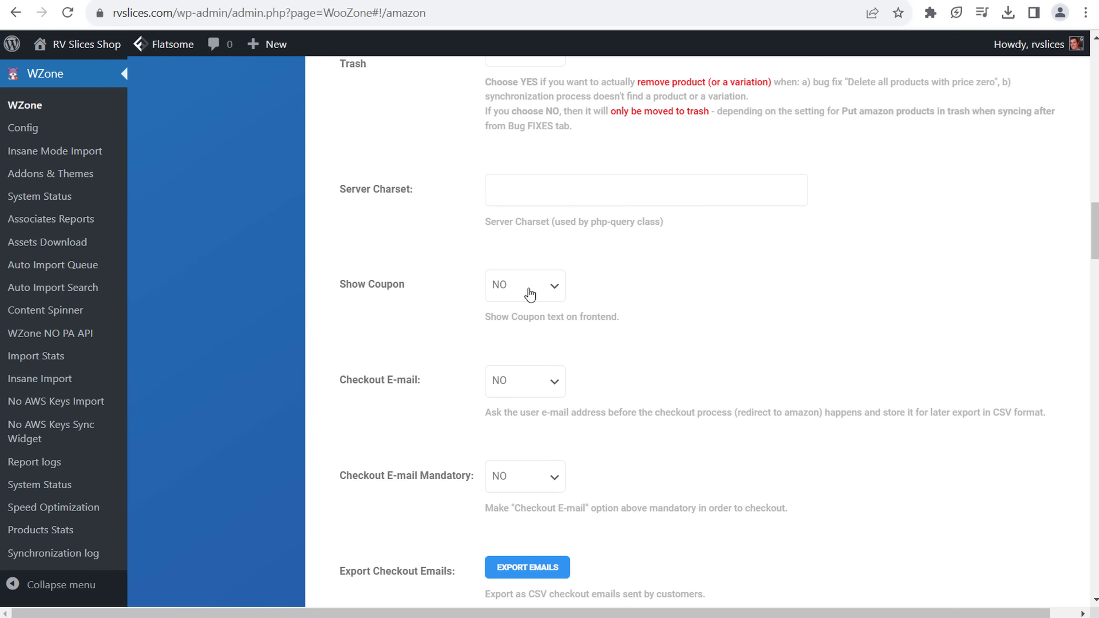
pyautogui.scroll(-8, 491, 277)
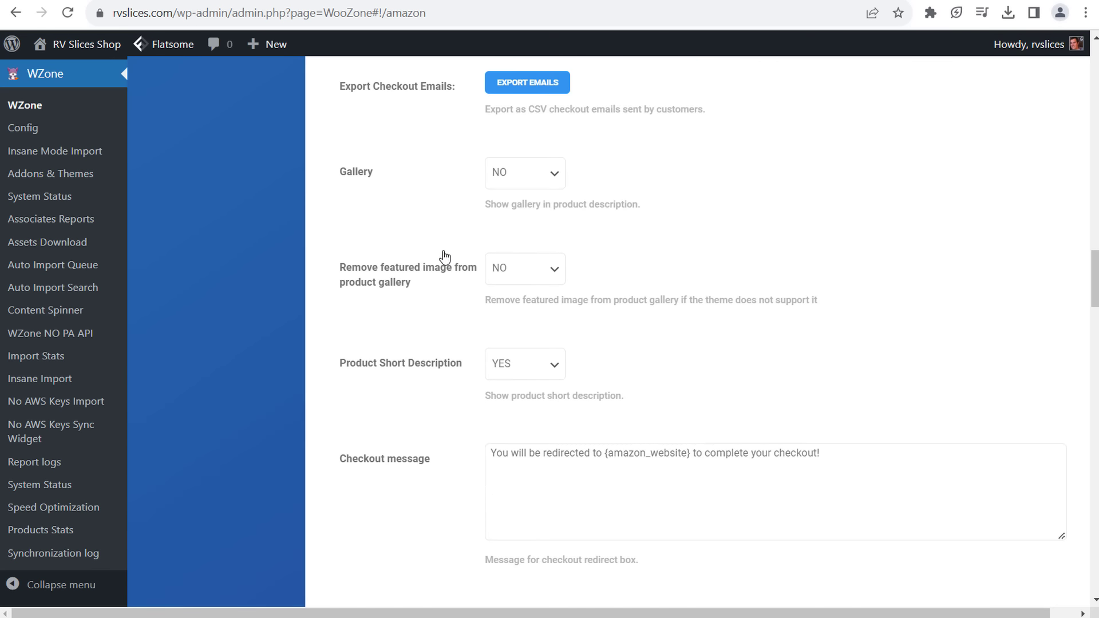
pyautogui.scroll(-20, 445, 256)
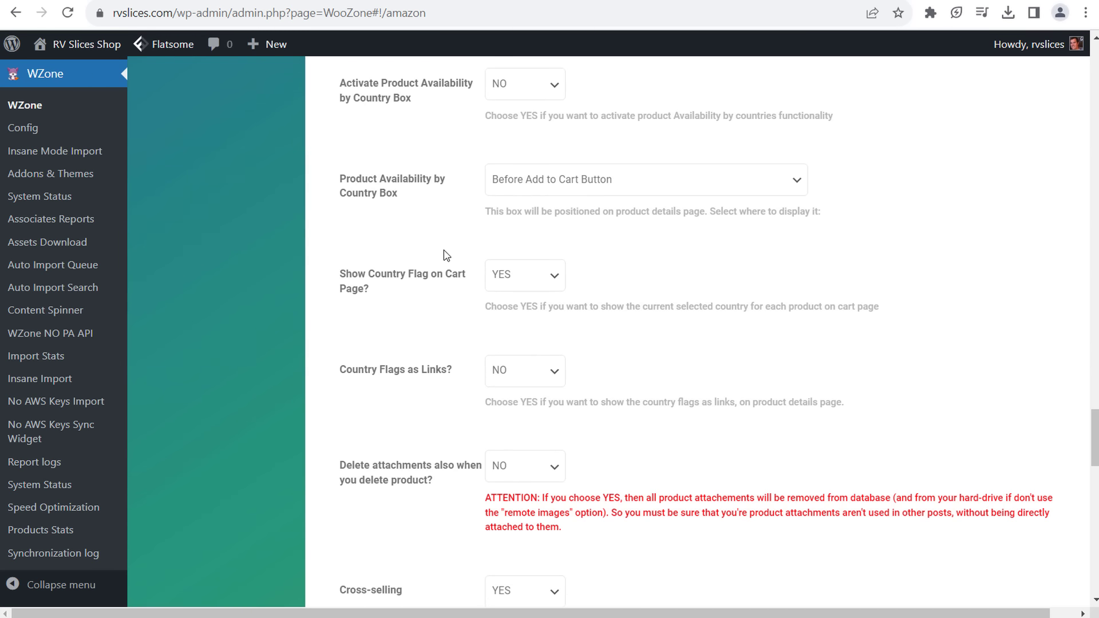
pyautogui.scroll(-20, 446, 256)
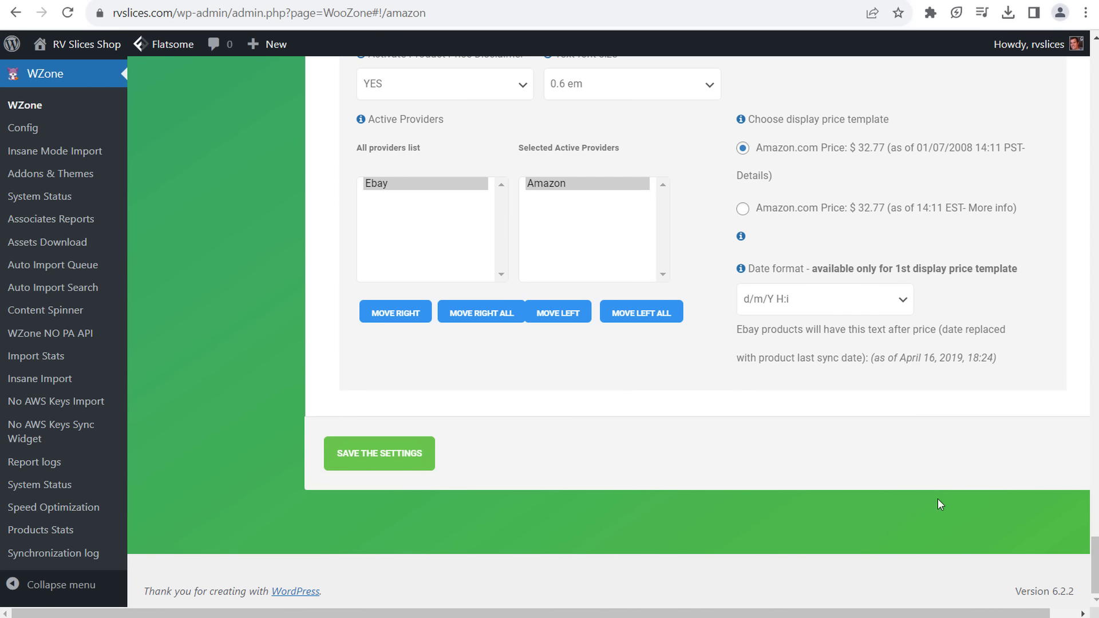
pyautogui.click(395, 453)
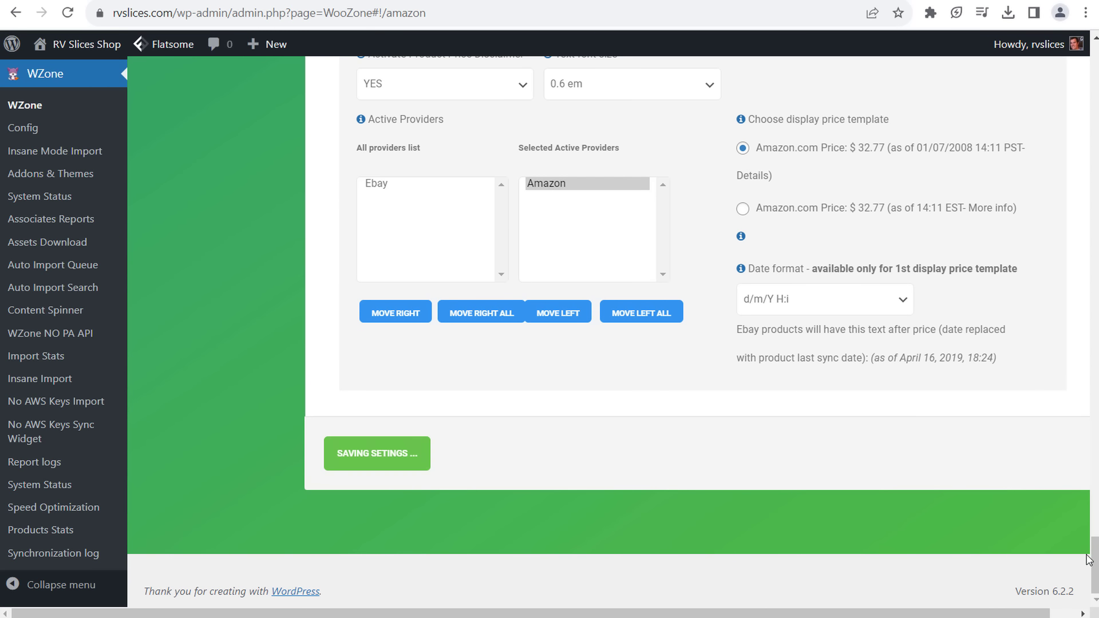
pyautogui.moveTo(1089, 559); pyautogui.dragTo(1083, 101)
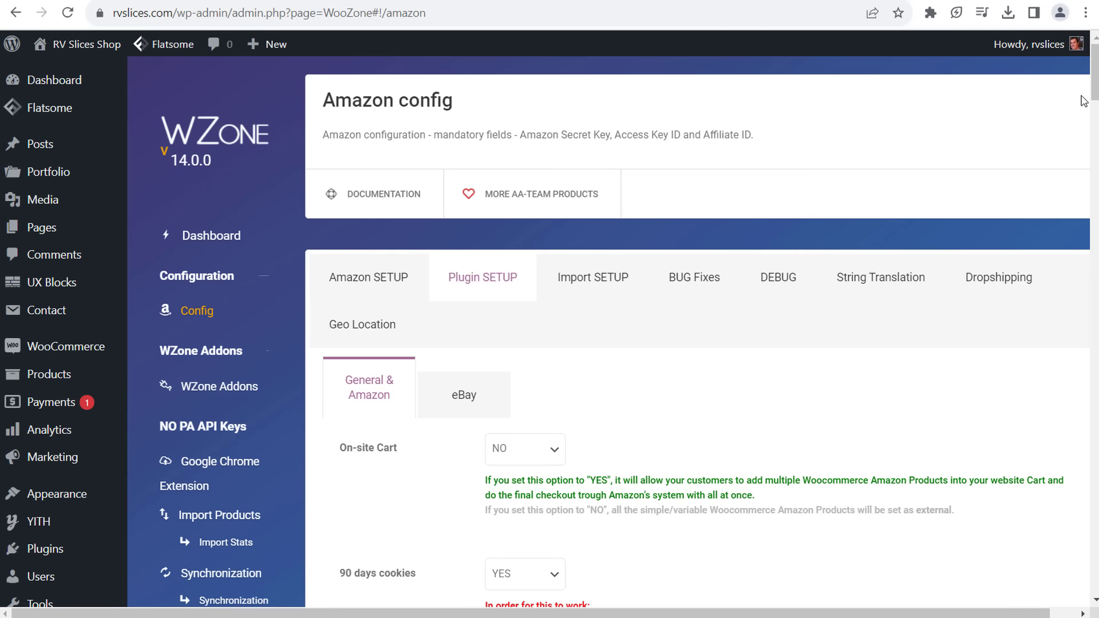
pyautogui.click(595, 283)
# - Scroll through all Import SETUP options to the bottom and back up
pyautogui.scroll(-4, 511, 238)
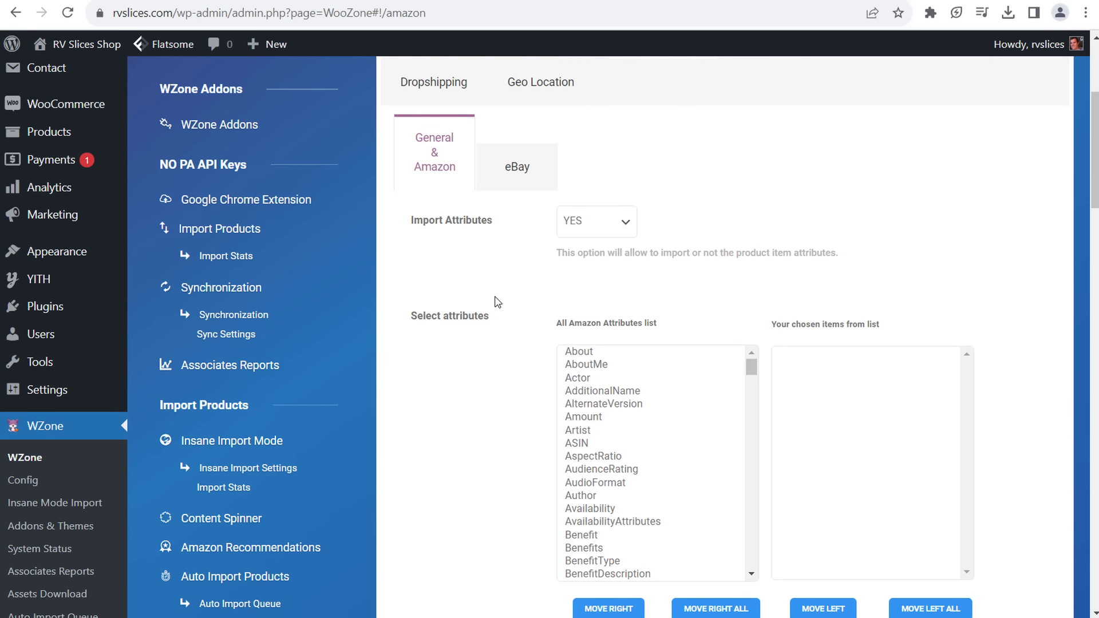
pyautogui.scroll(-8, 495, 302)
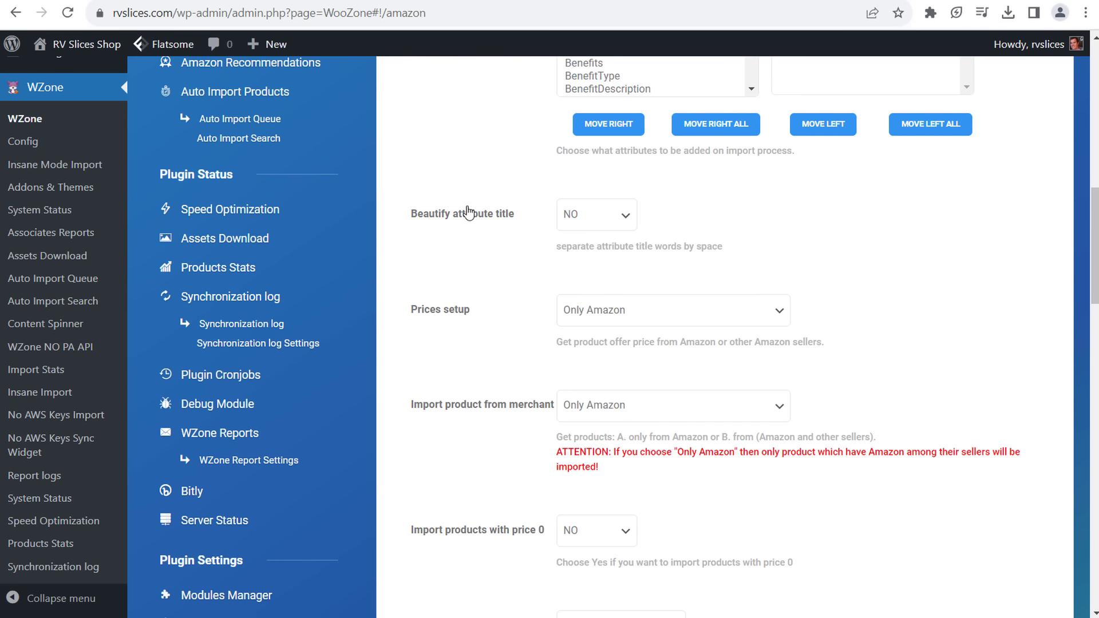
pyautogui.scroll(-3, 467, 246)
pyautogui.scroll(-15, 458, 198)
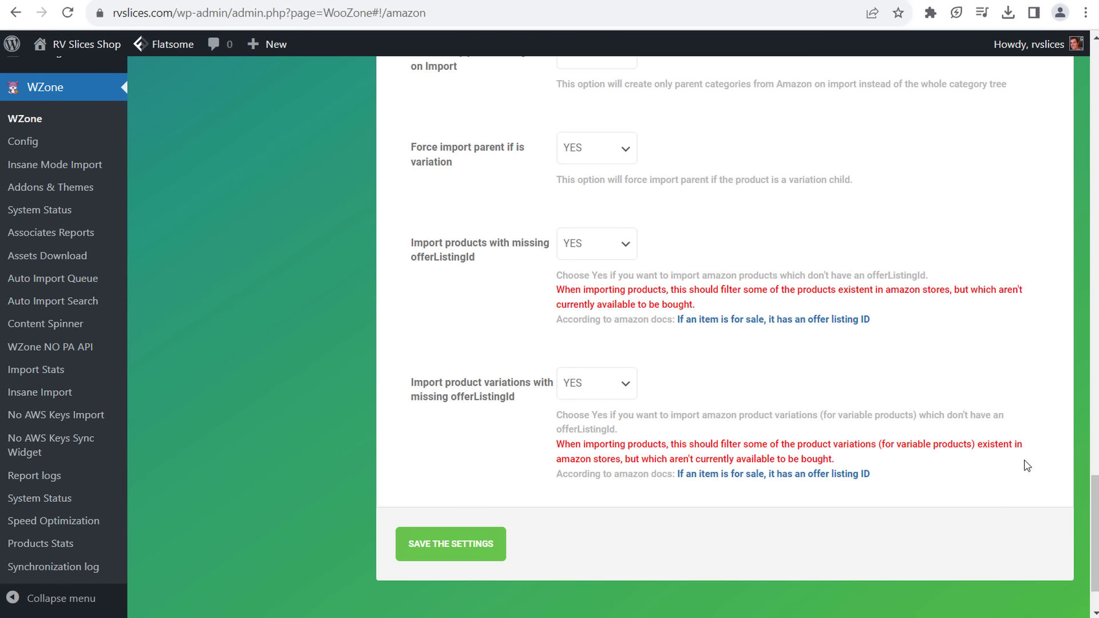
pyautogui.scroll(20, 1087, 526)
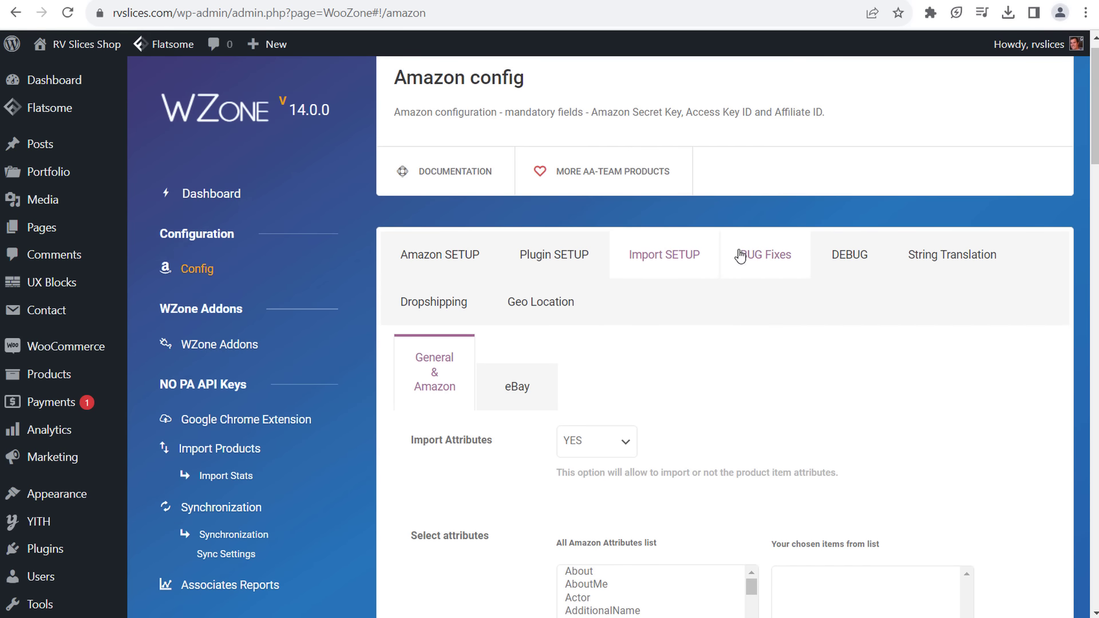
pyautogui.scroll(-7, 832, 382)
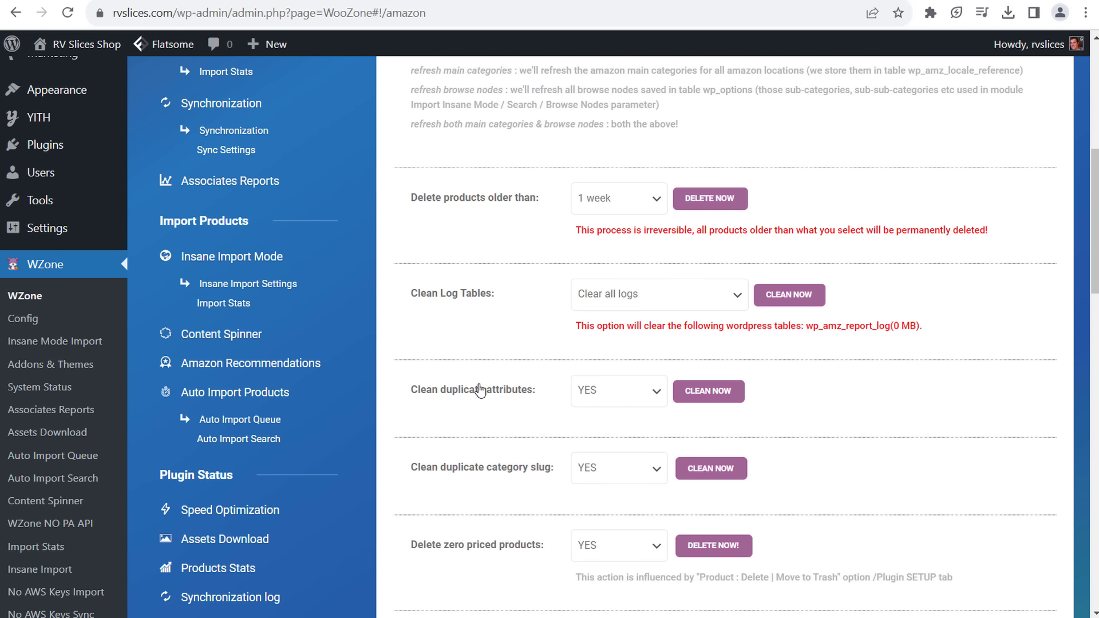
pyautogui.scroll(6, 821, 241)
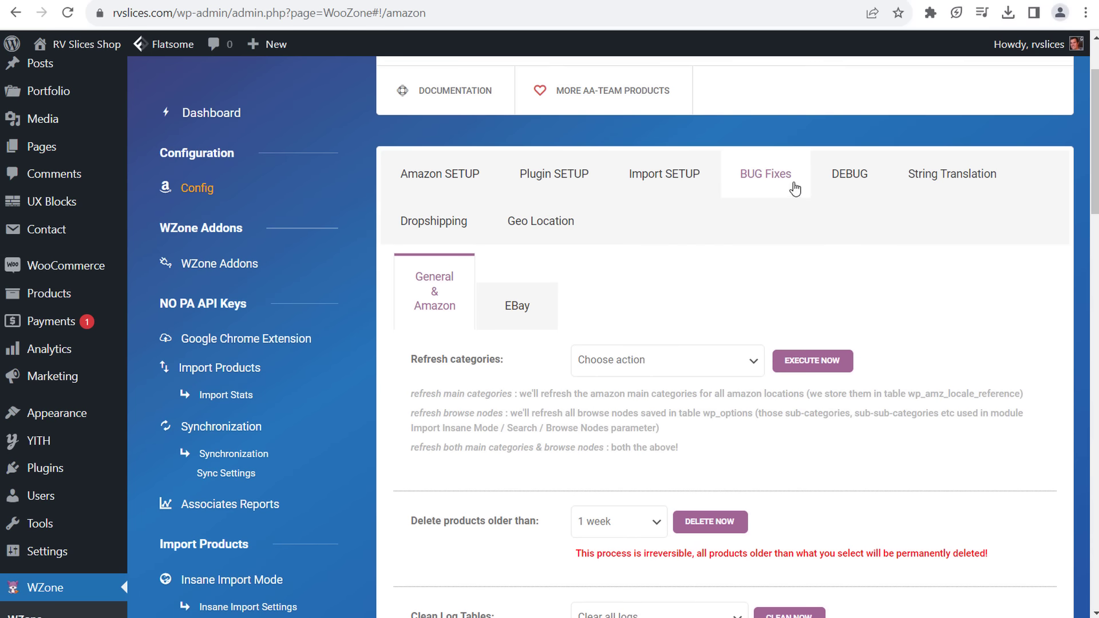
# - Review the BUG Fixes options: category refresh actions, trash-on-sync and restoring trashed products
pyautogui.scroll(-5, 896, 307)
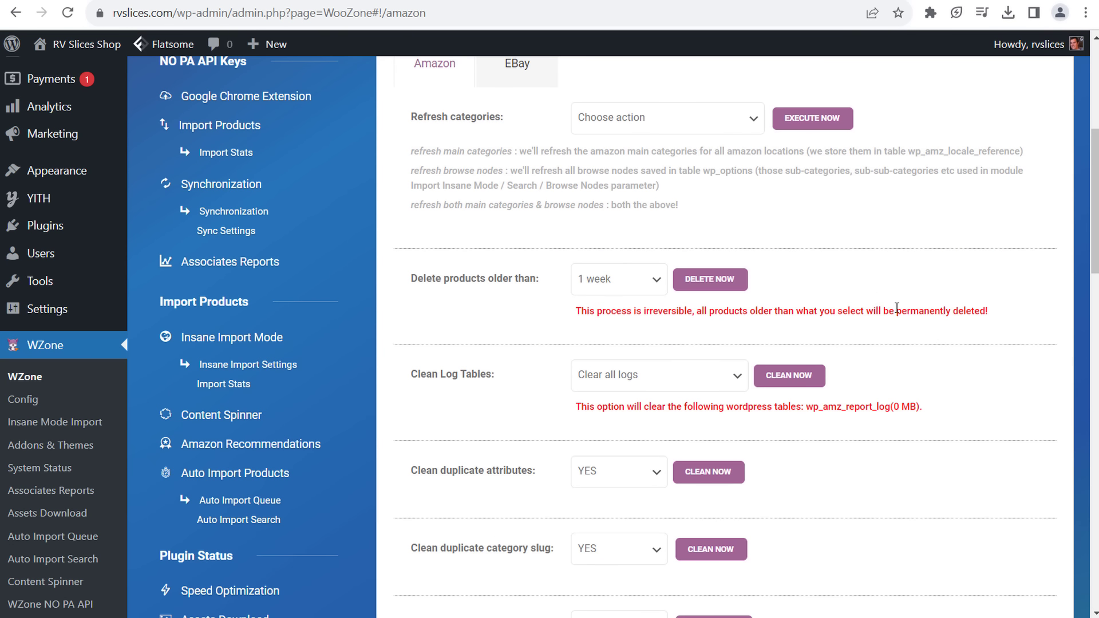
pyautogui.click(697, 117)
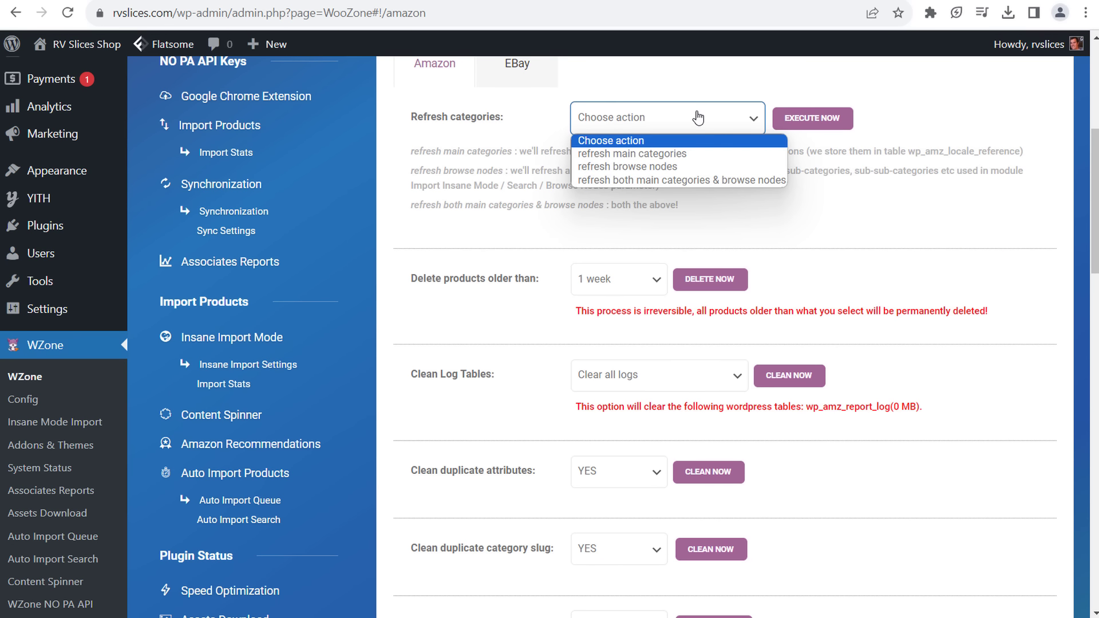
pyautogui.click(690, 140)
pyautogui.scroll(-5, 841, 234)
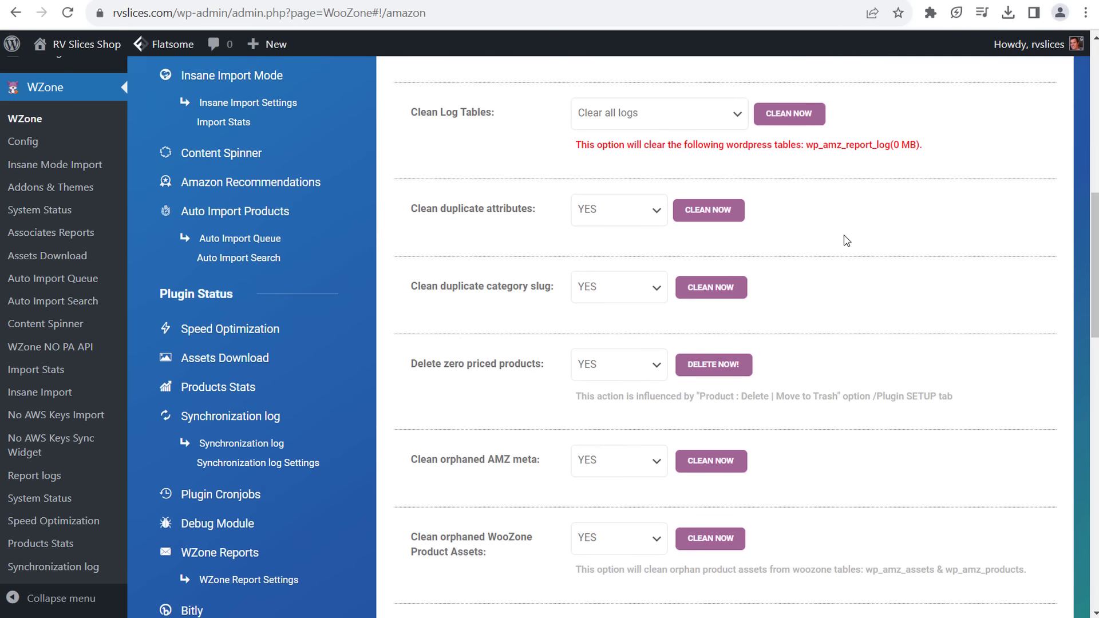
pyautogui.scroll(-15, 846, 240)
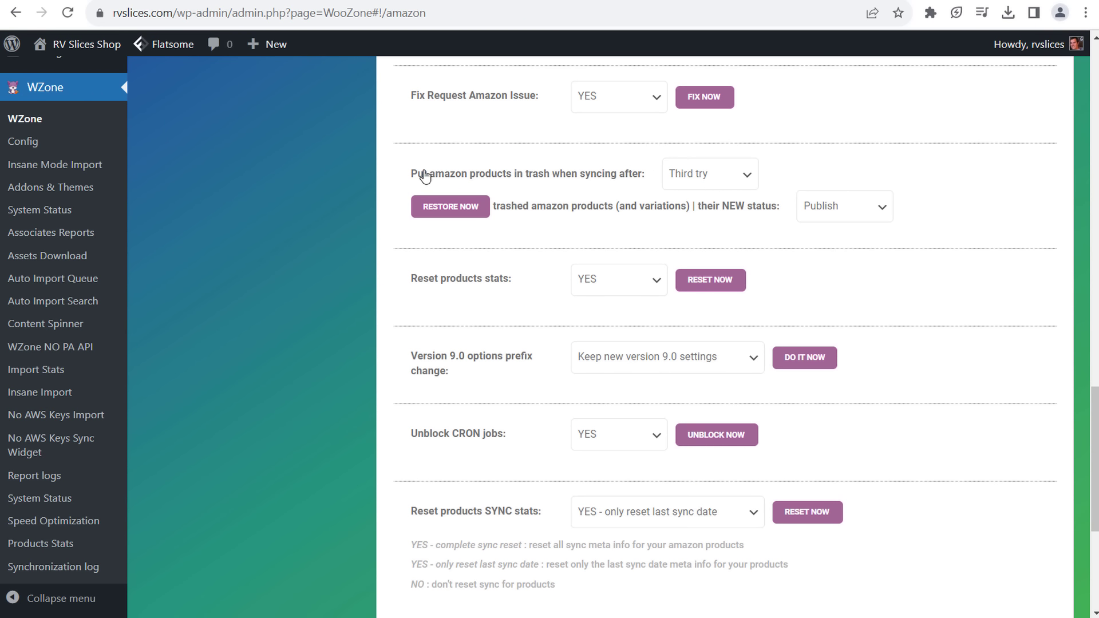
pyautogui.scroll(5, 458, 266)
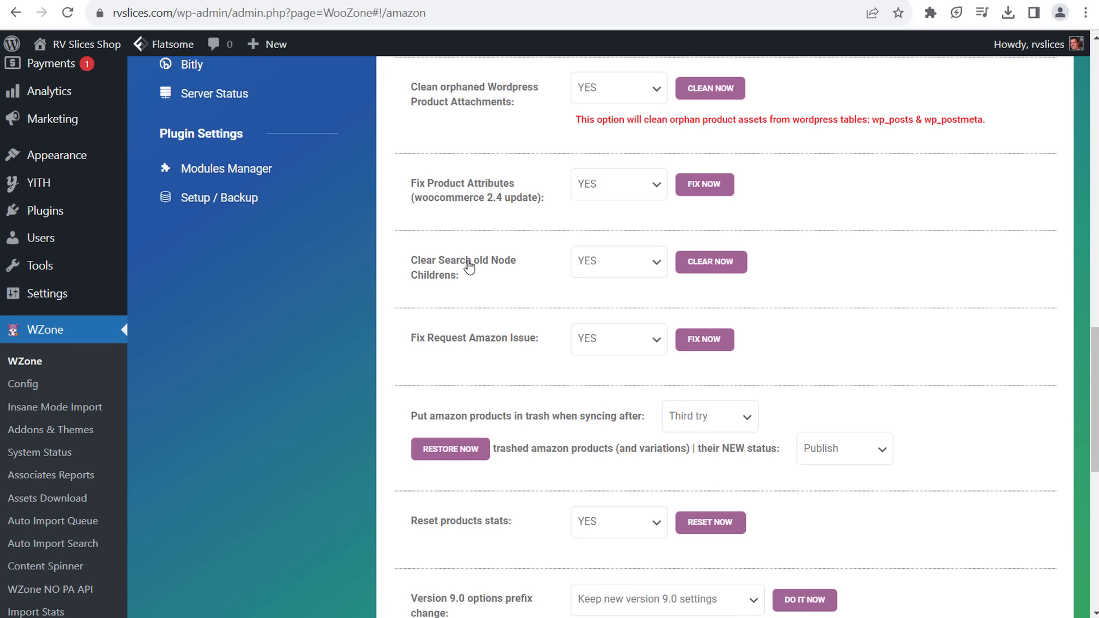
pyautogui.moveTo(430, 422); pyautogui.dragTo(592, 424)
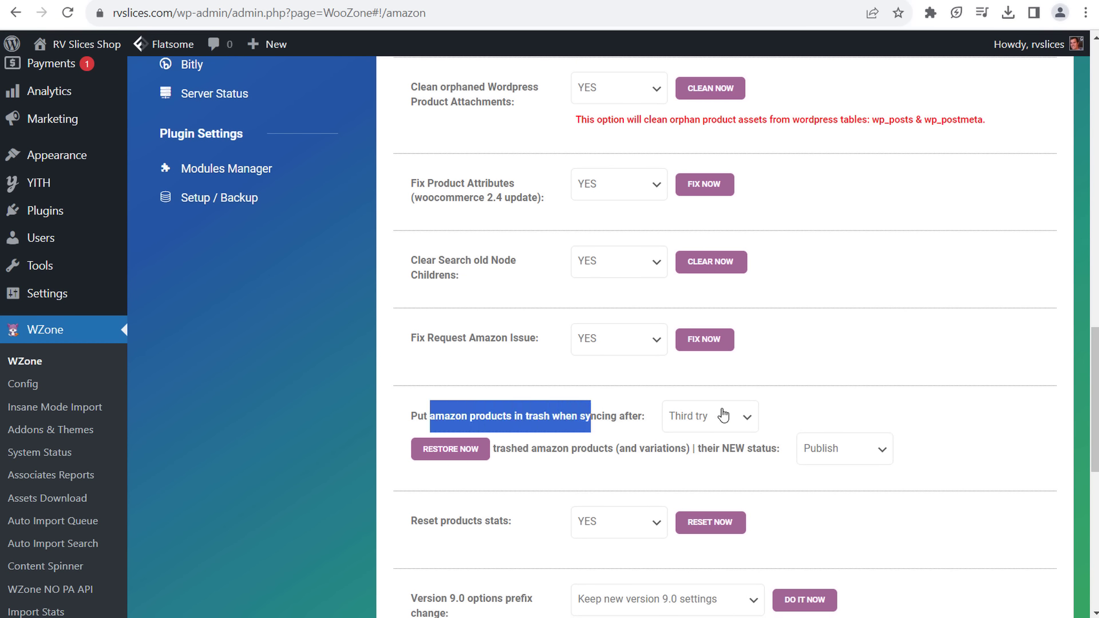
pyautogui.moveTo(522, 453); pyautogui.dragTo(642, 455)
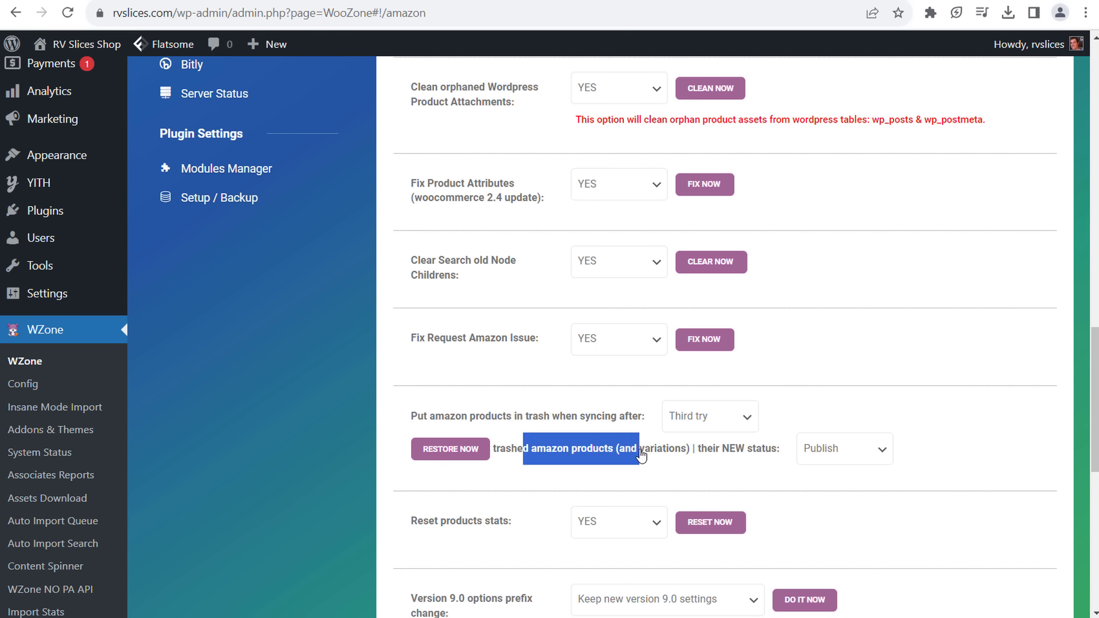
pyautogui.click(730, 452)
pyautogui.click(847, 462)
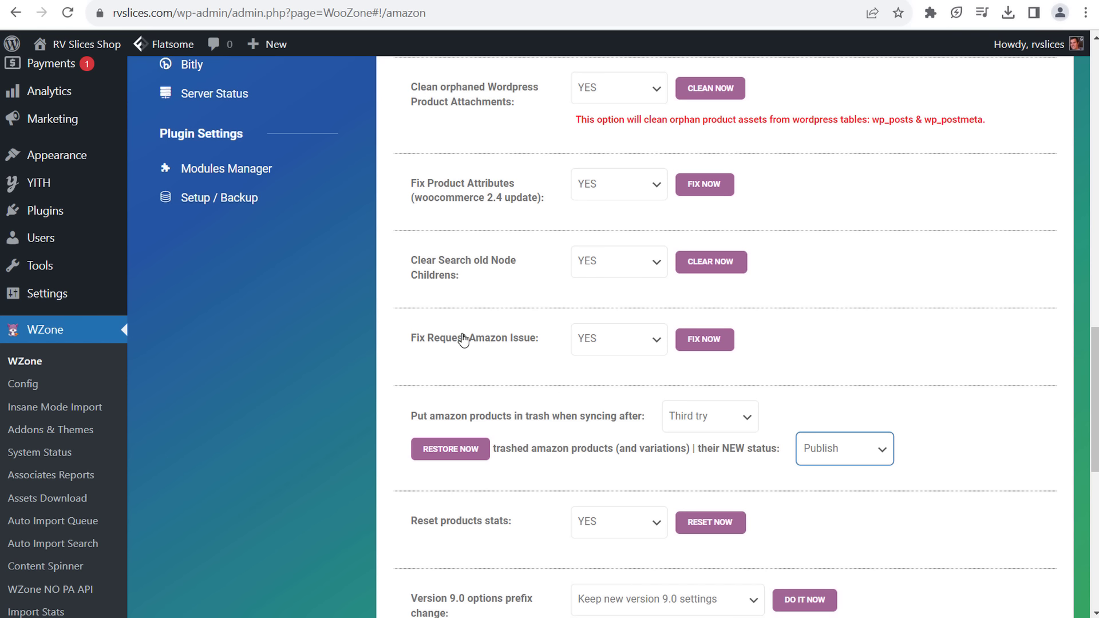
# - Open the DEBUG tab, showing the Debug Bar off and an empty Debug IP List
pyautogui.scroll(-4, 649, 395)
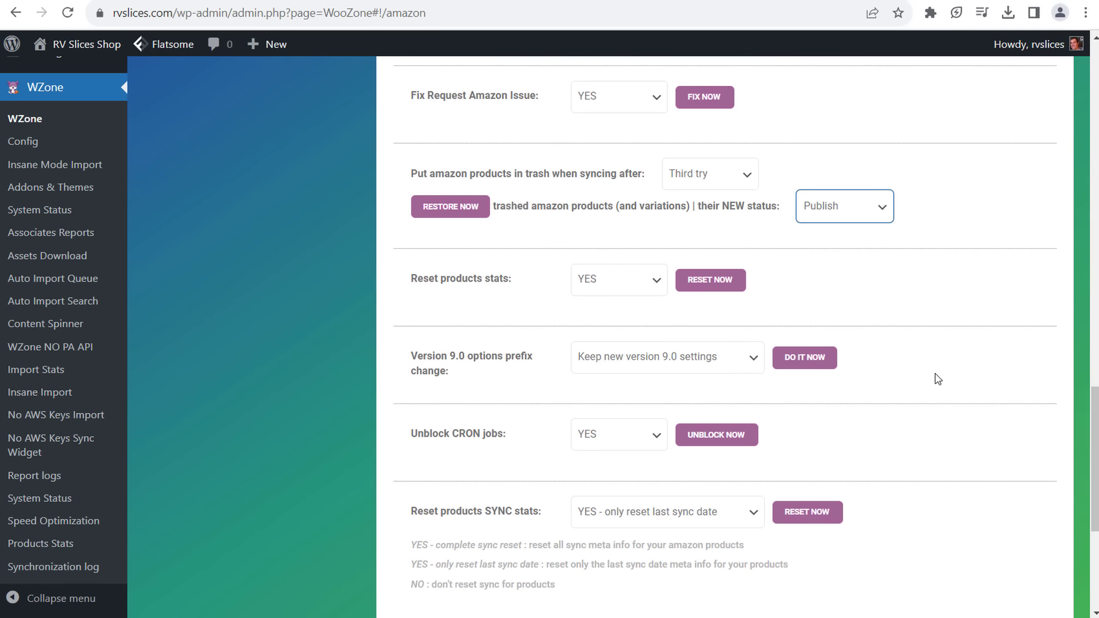
pyautogui.scroll(-5, 927, 366)
pyautogui.scroll(15, 885, 347)
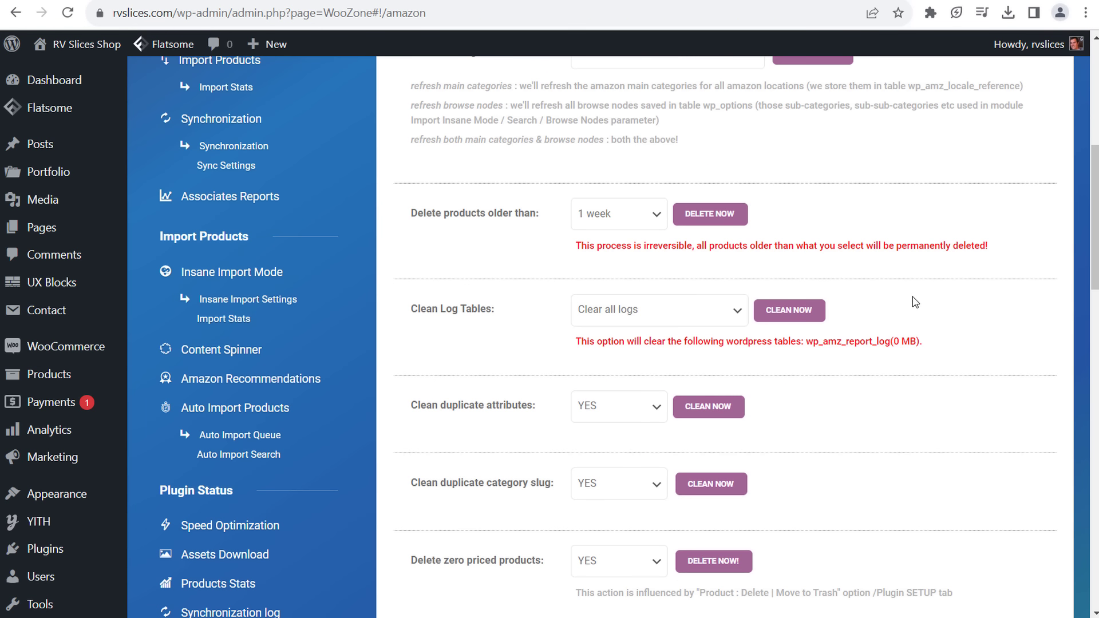
pyautogui.scroll(5, 913, 300)
pyautogui.click(847, 190)
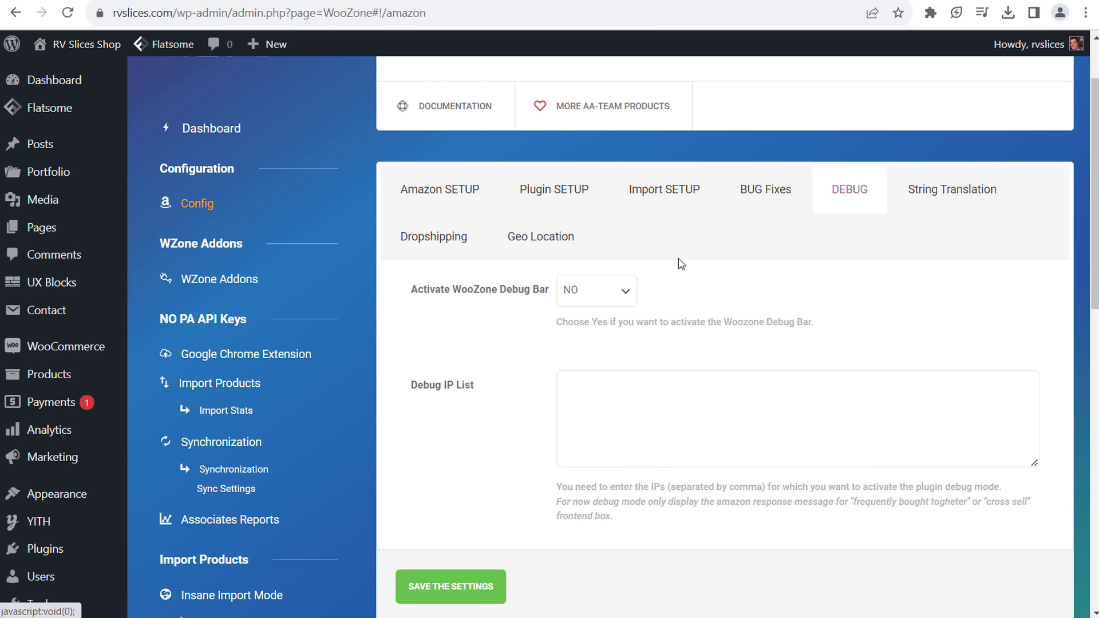
# - Open the WZone Amazon setup, check the eBay provider tab, then return to General & Amazon
pyautogui.click(438, 238)
pyautogui.click(371, 200)
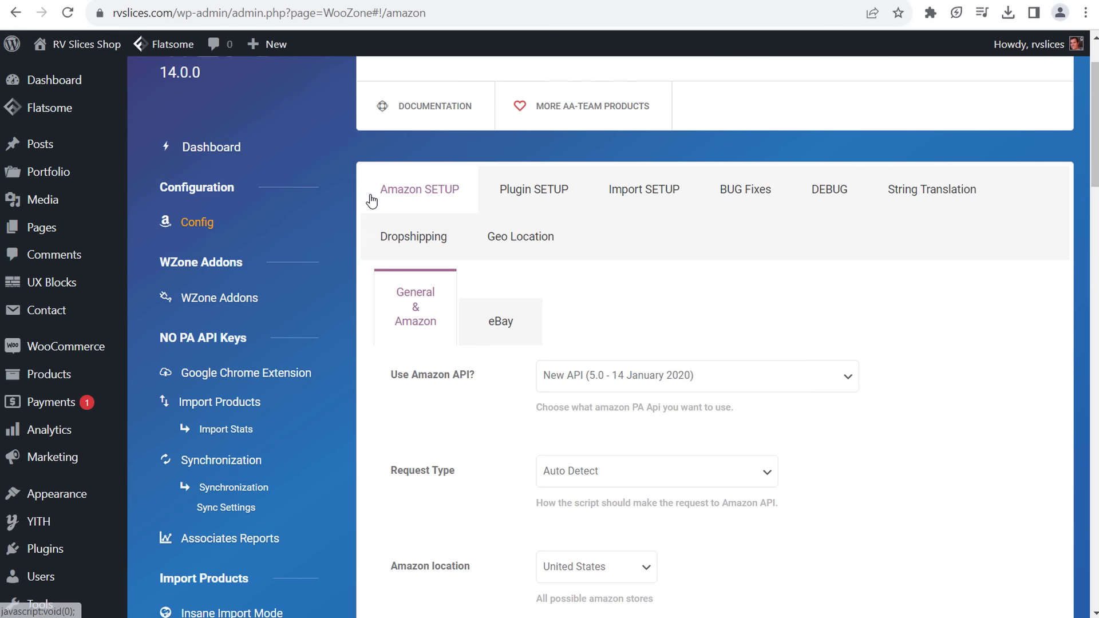
pyautogui.scroll(-10, 500, 223)
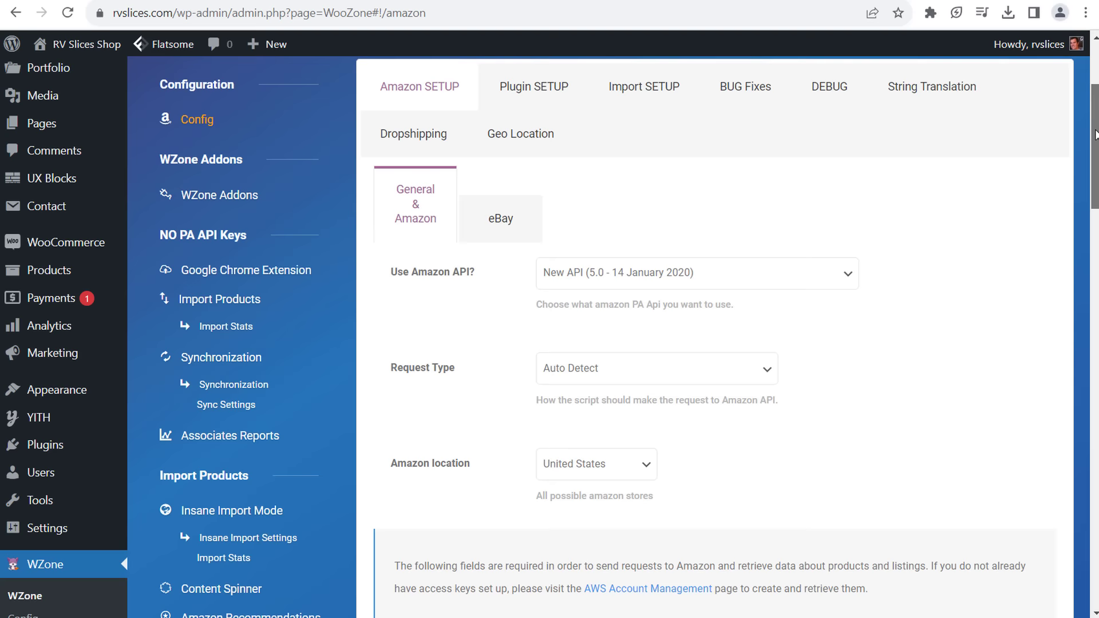
pyautogui.scroll(9, 499, 223)
pyautogui.click(489, 266)
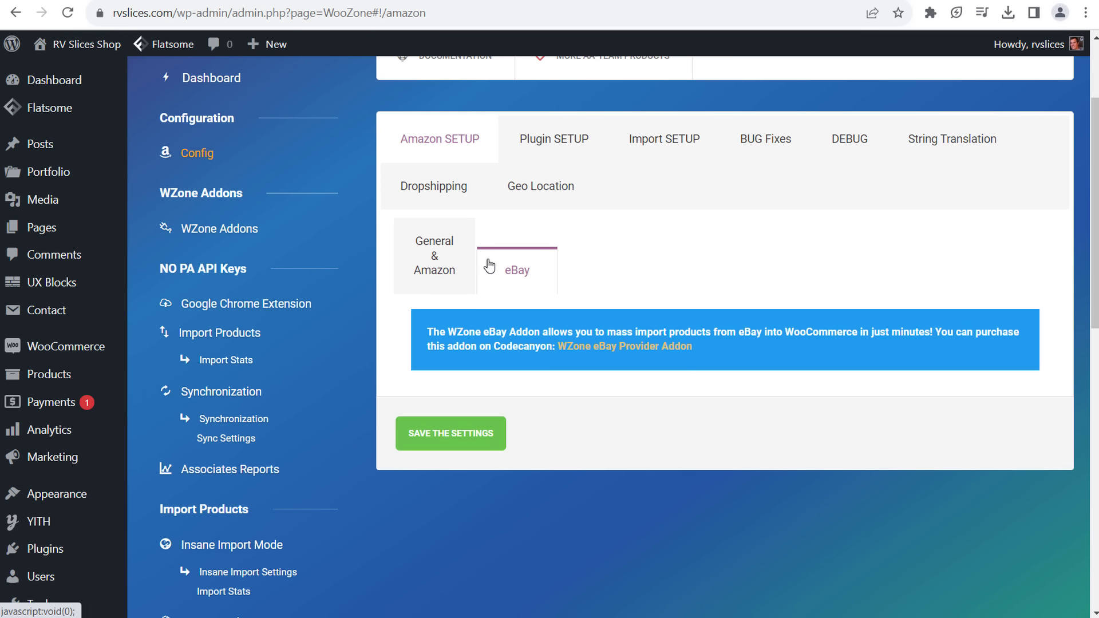
pyautogui.click(423, 256)
# - Save the Amazon configuration settings and scroll back to the top of the page
pyautogui.scroll(-15, 638, 510)
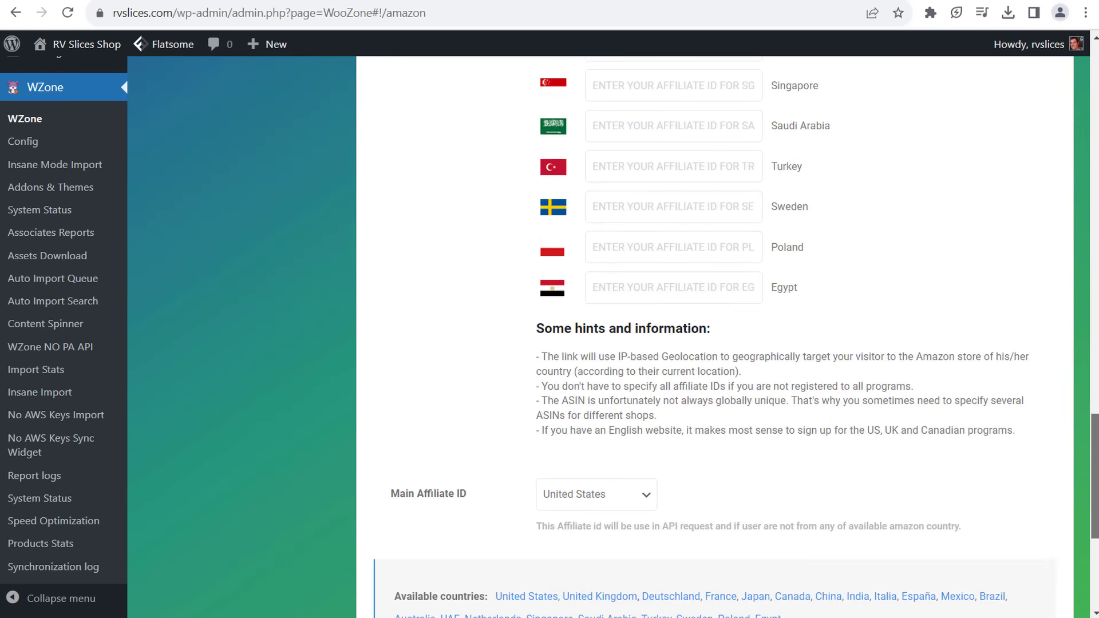
pyautogui.click(430, 466)
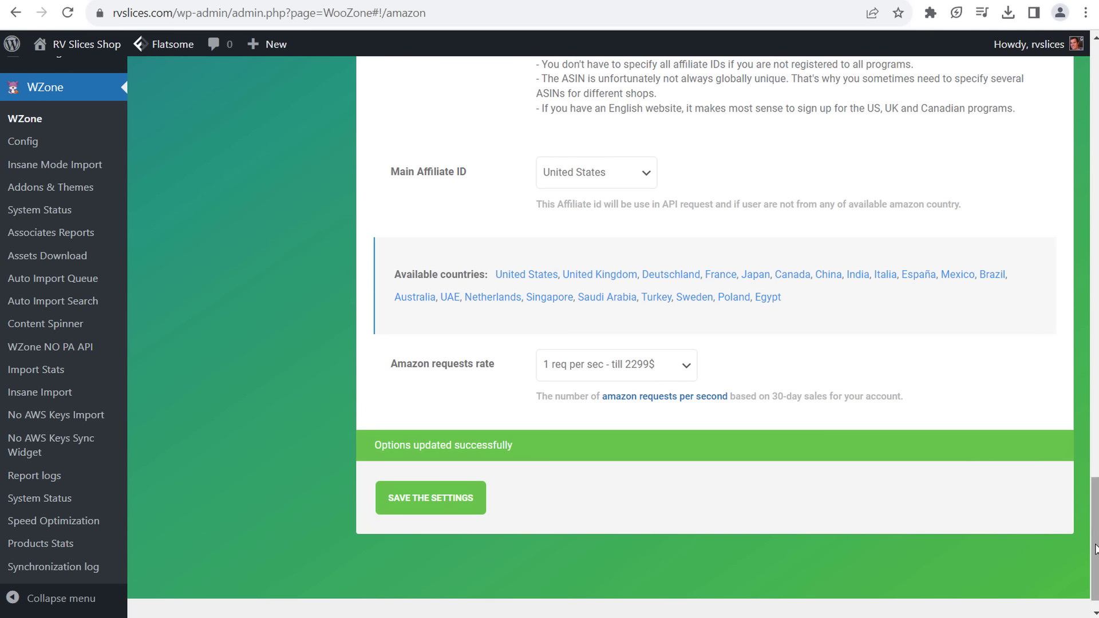
pyautogui.scroll(1, 1095, 550)
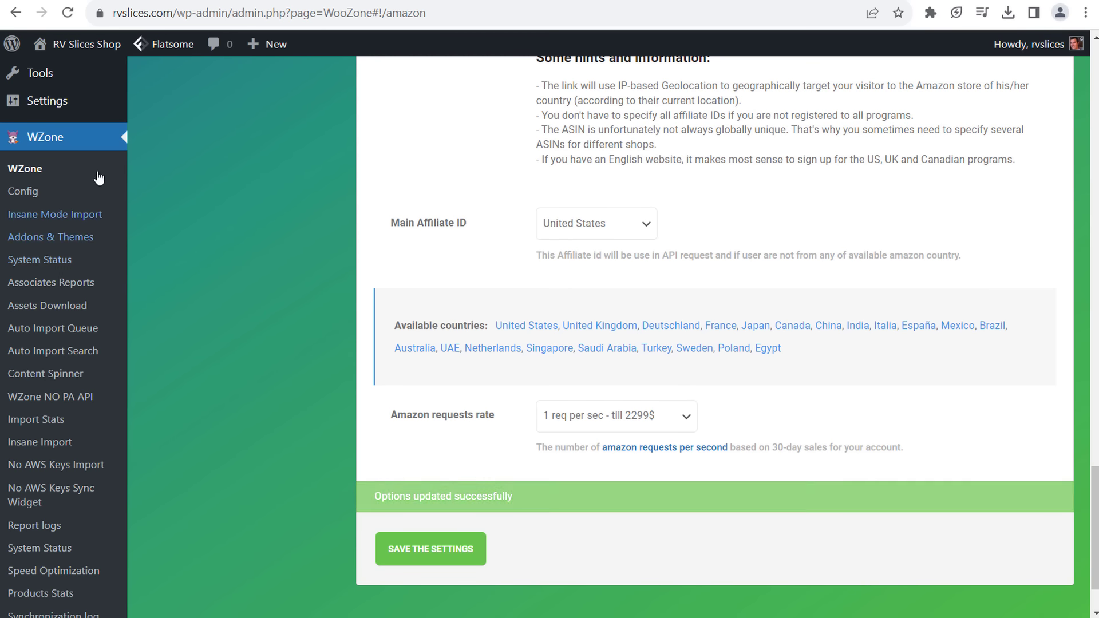
pyautogui.scroll(10, 248, 345)
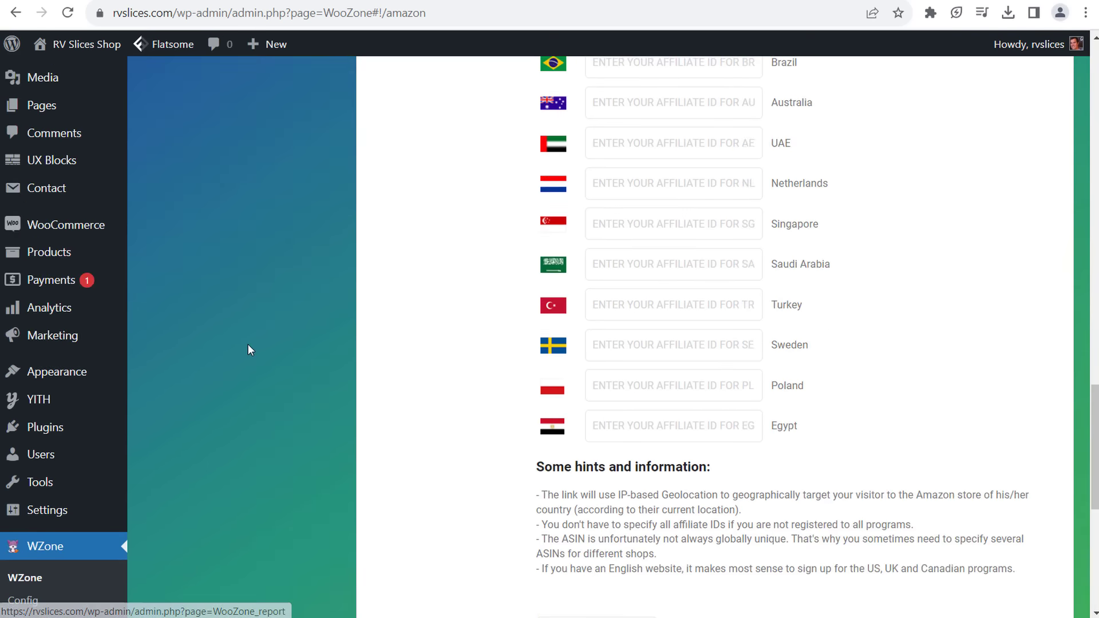
pyautogui.scroll(15, 303, 315)
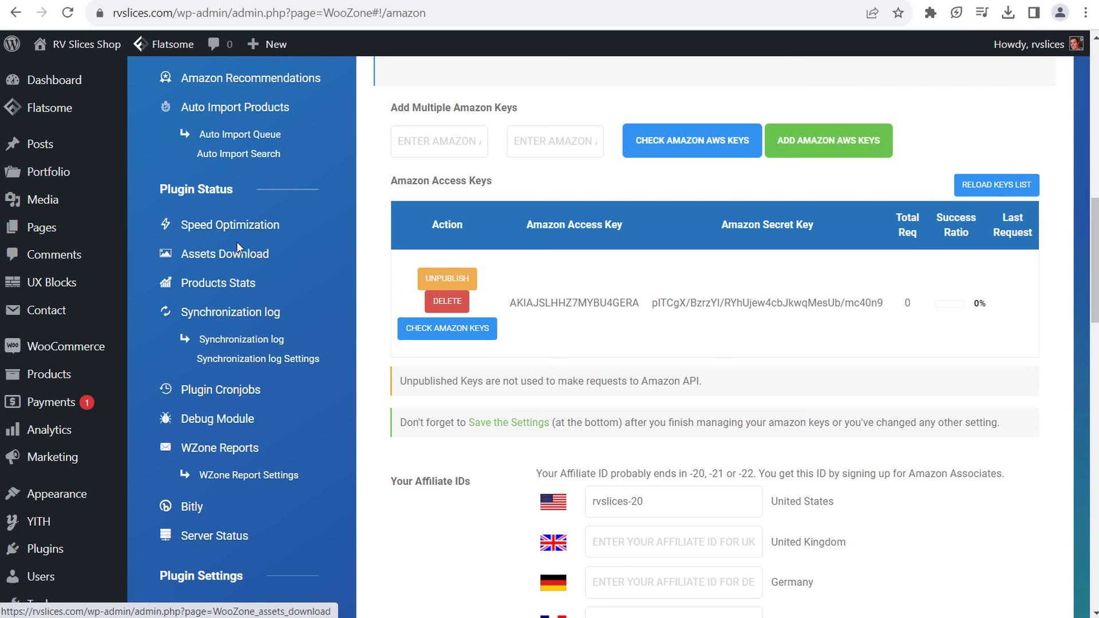
pyautogui.scroll(3, 235, 236)
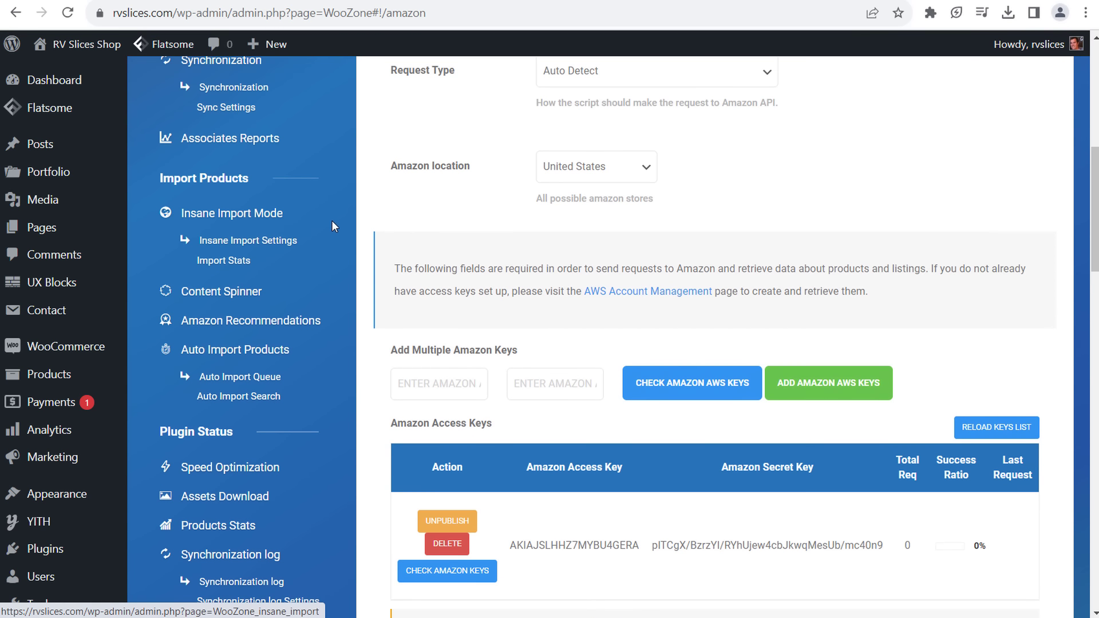
pyautogui.scroll(2, 371, 170)
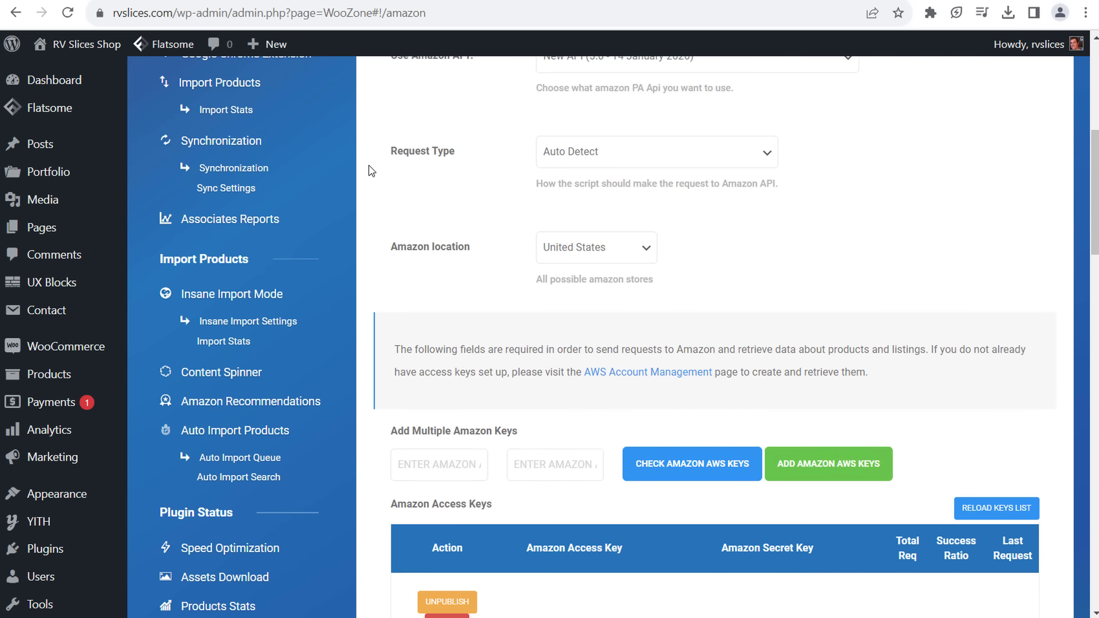
pyautogui.scroll(2, 372, 143)
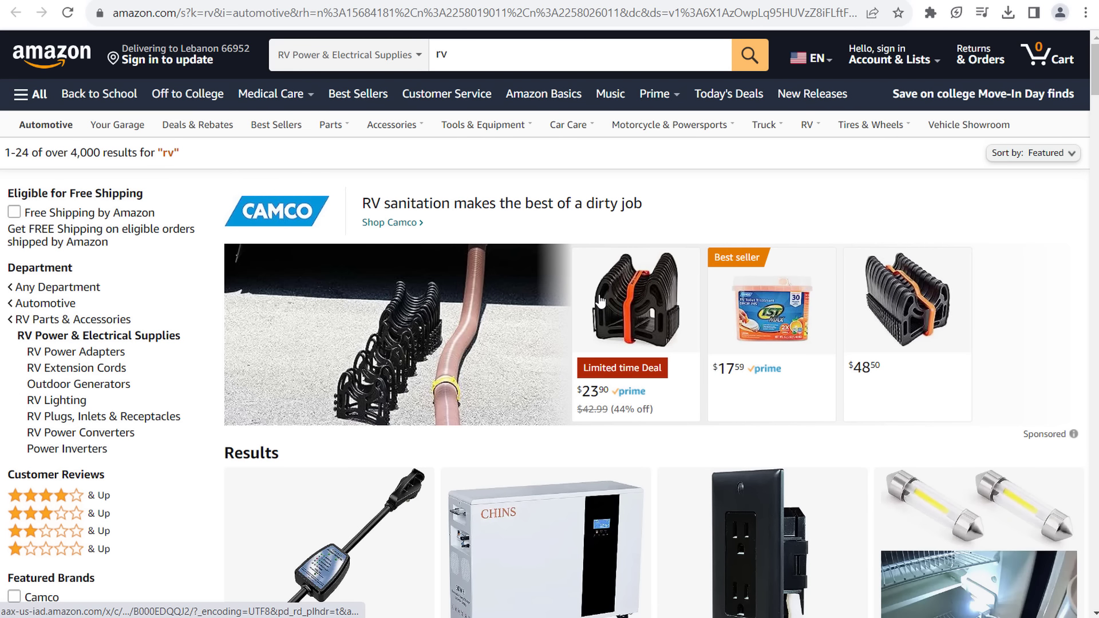
# - Scroll down the Amazon rv results in RV Power & Electrical Supplies
pyautogui.scroll(-5, 599, 300)
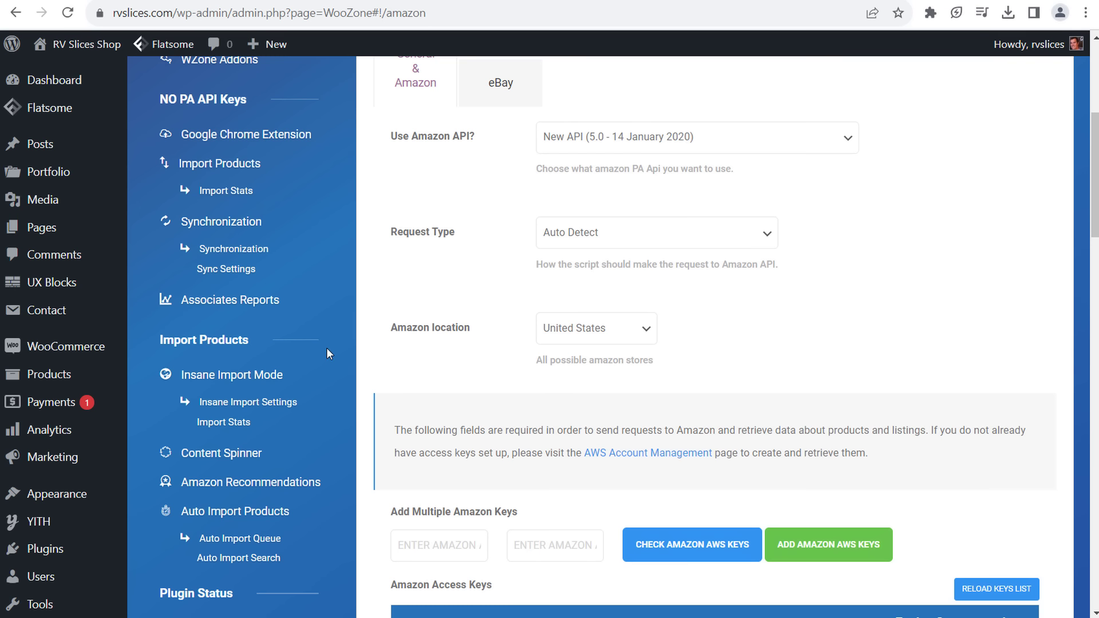
# - Scroll through the Amazon Access Keys and United States affiliate ID, then back to the top
pyautogui.scroll(-1, 326, 349)
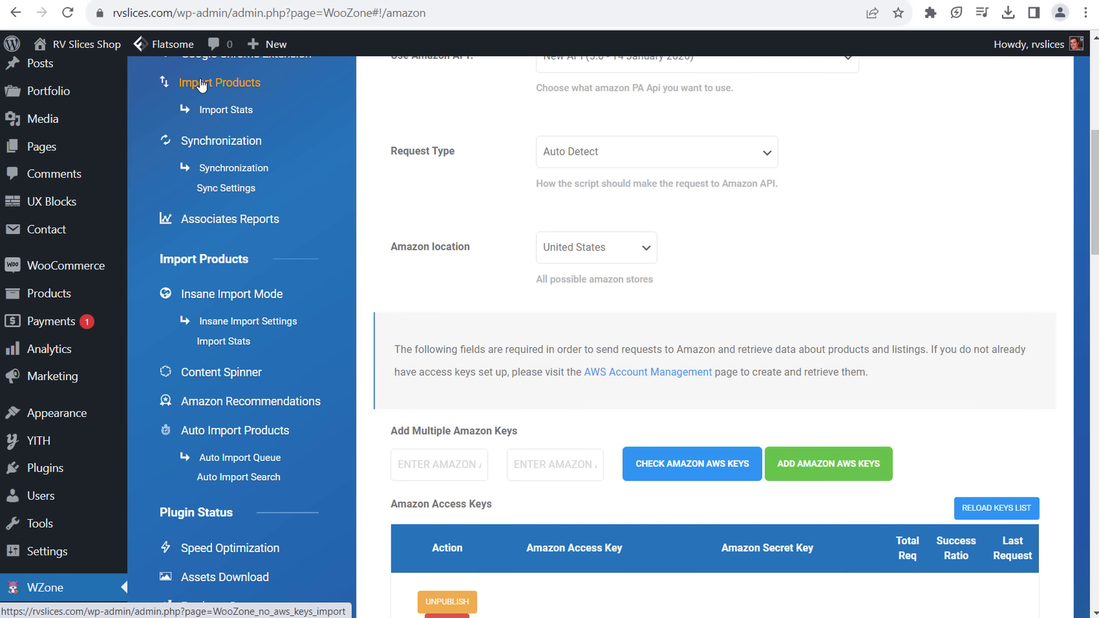
pyautogui.scroll(3, 195, 96)
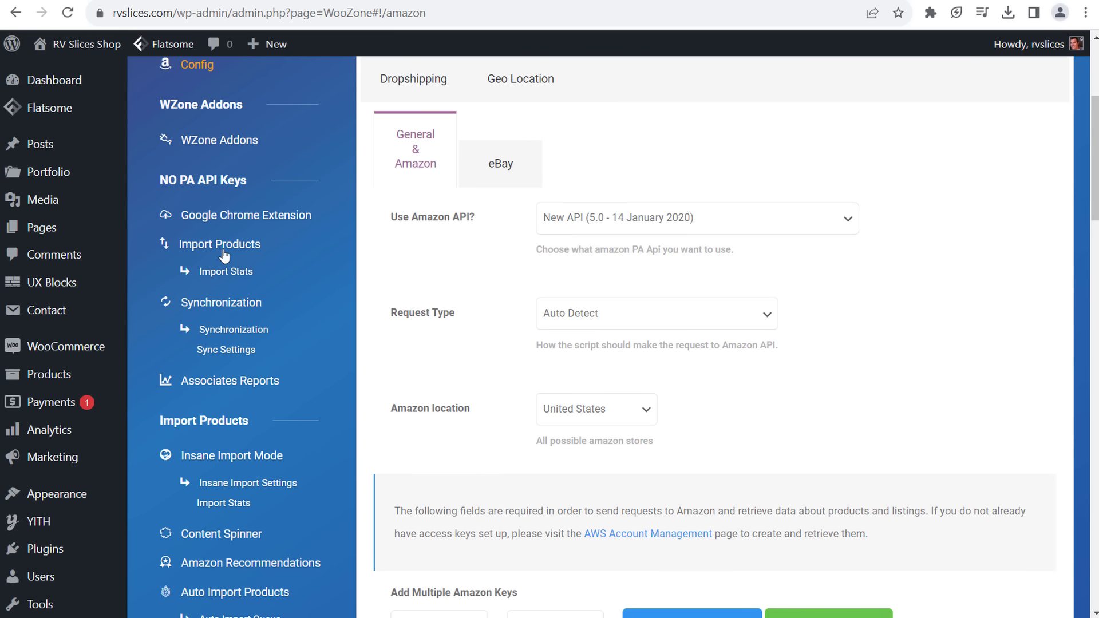
pyautogui.scroll(-5, 342, 370)
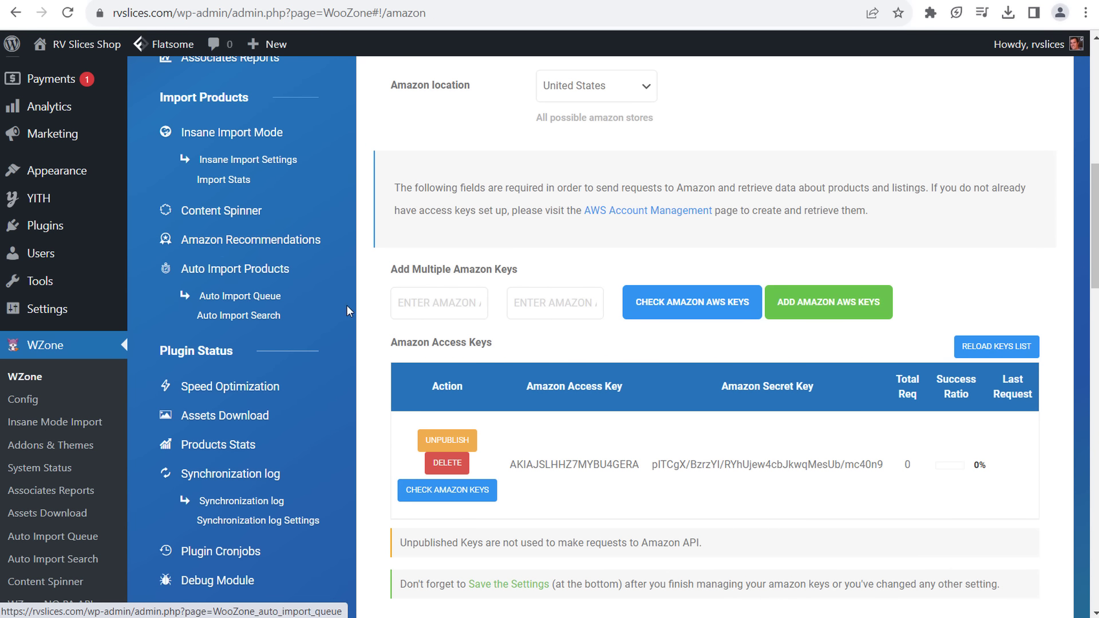
pyautogui.scroll(-1, 347, 305)
pyautogui.scroll(-1, 348, 305)
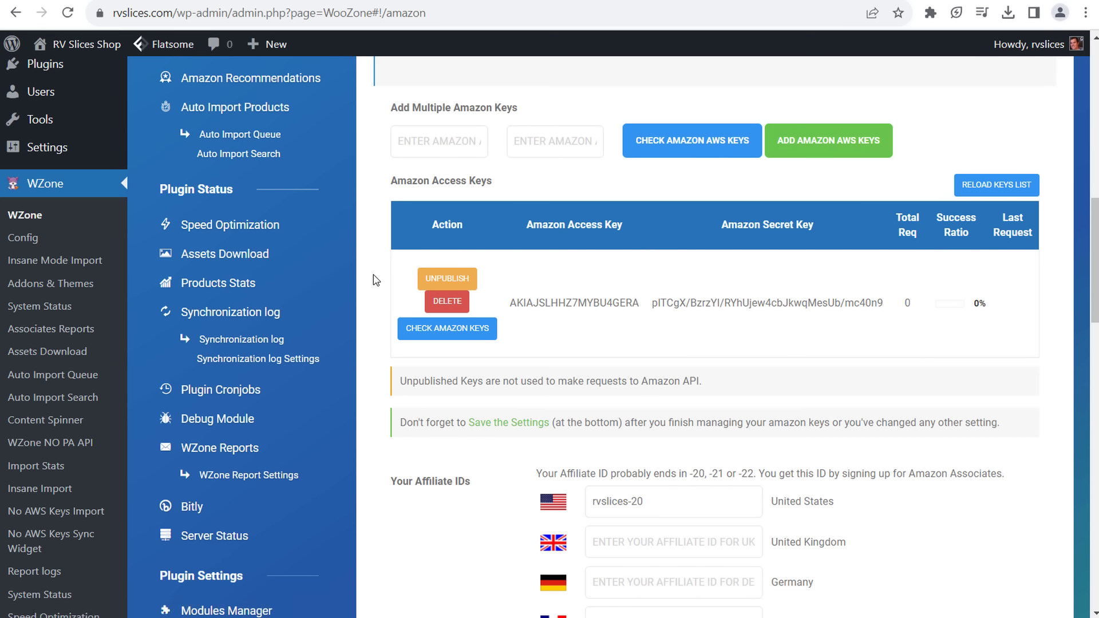
pyautogui.scroll(-3, 371, 279)
pyautogui.scroll(-1, 371, 280)
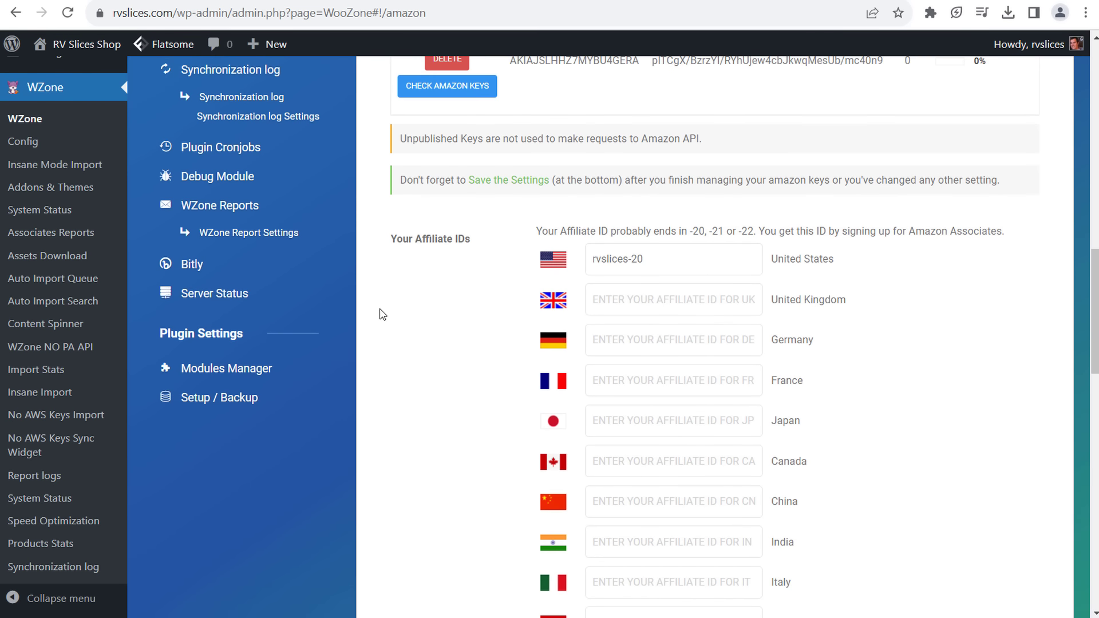
pyautogui.scroll(3, 368, 351)
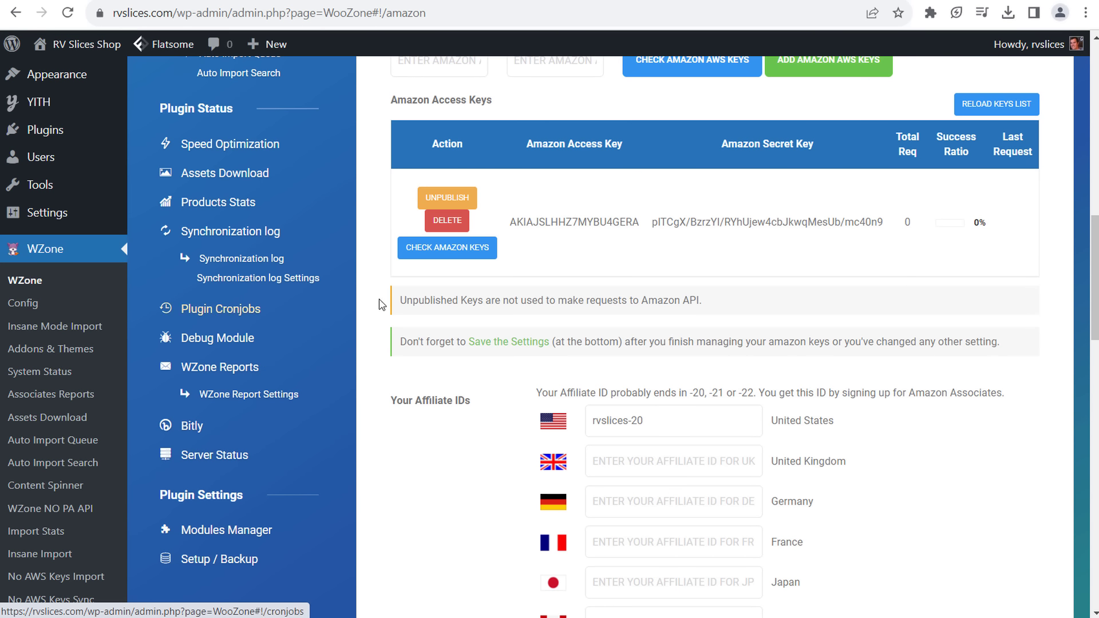
pyautogui.scroll(10, 373, 309)
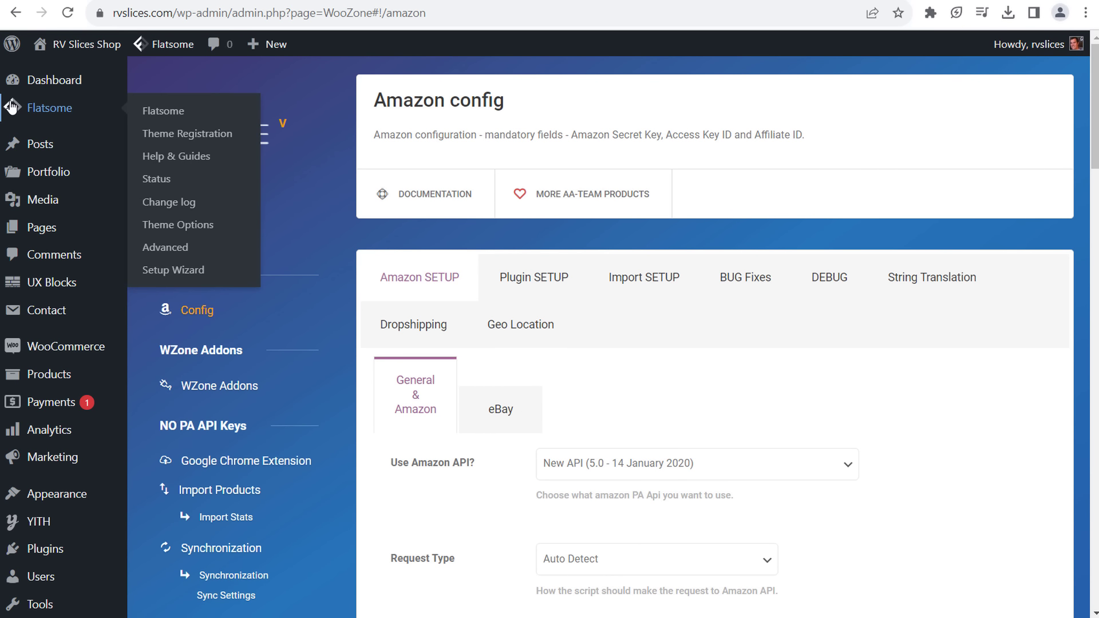
# - Open Flatsome > Advanced and look over the empty Global Settings header and footer script boxes
pyautogui.moveTo(40, 84)
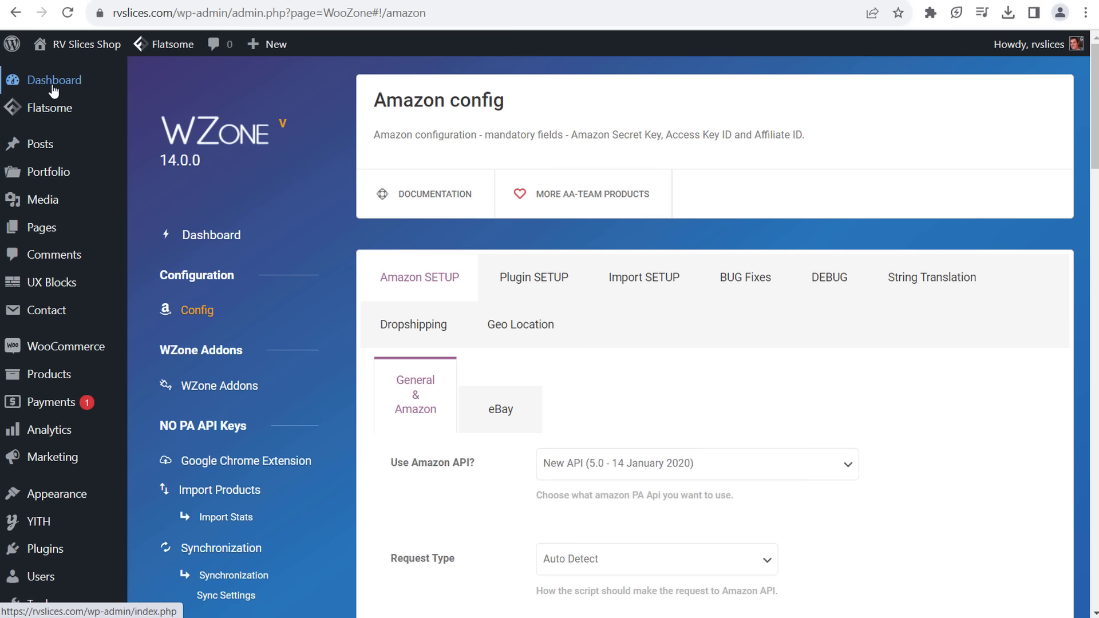
pyautogui.moveTo(72, 109)
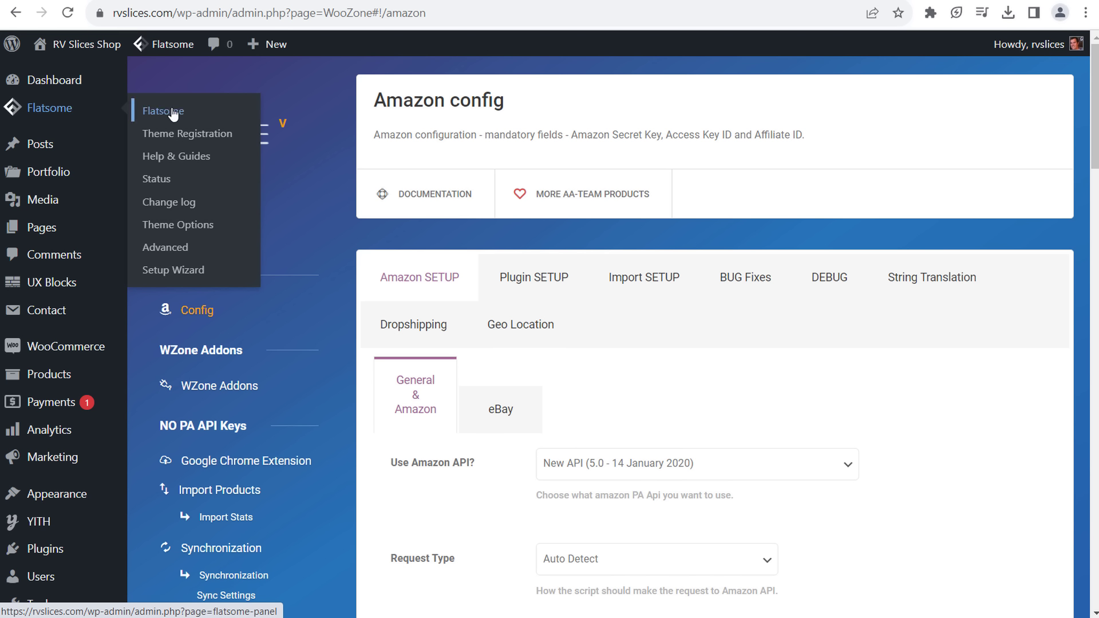
pyautogui.click(73, 110)
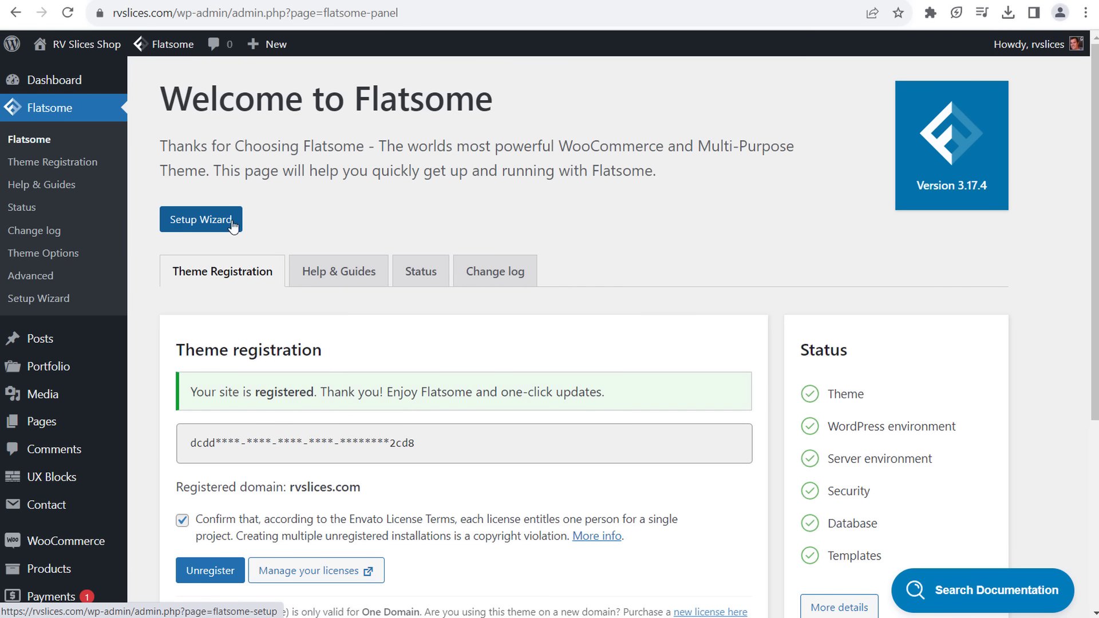
pyautogui.scroll(-4, 669, 204)
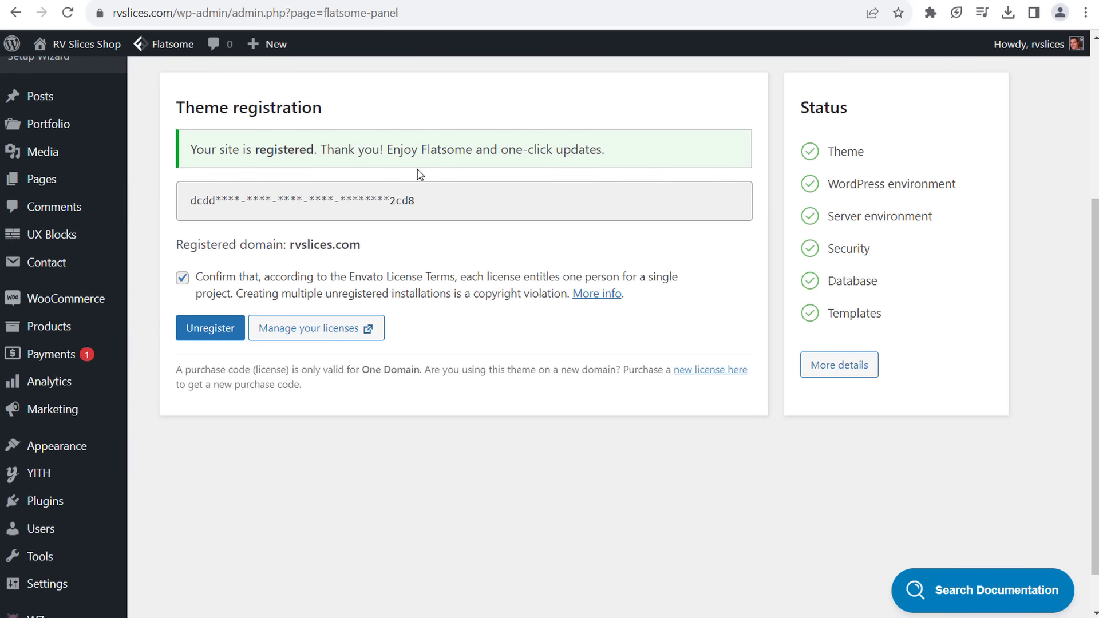
pyautogui.scroll(1, 549, 206)
pyautogui.scroll(3, 349, 240)
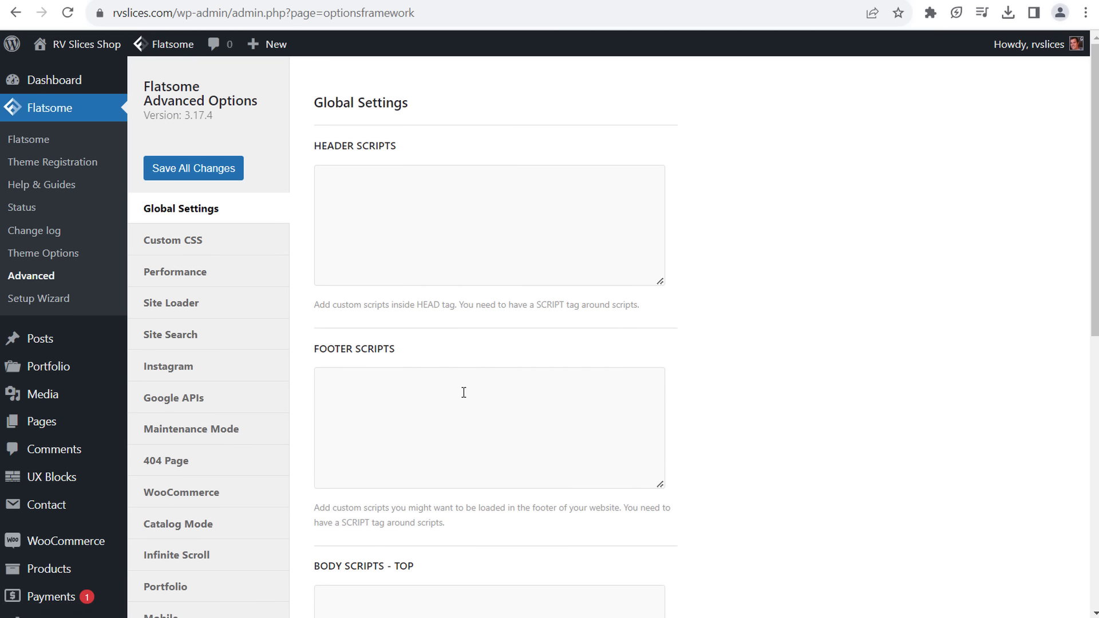
# - Browse the Custom CSS, Performance, Site Loader and Site Search tabs, then head to Flatsome Theme Options
pyautogui.click(208, 245)
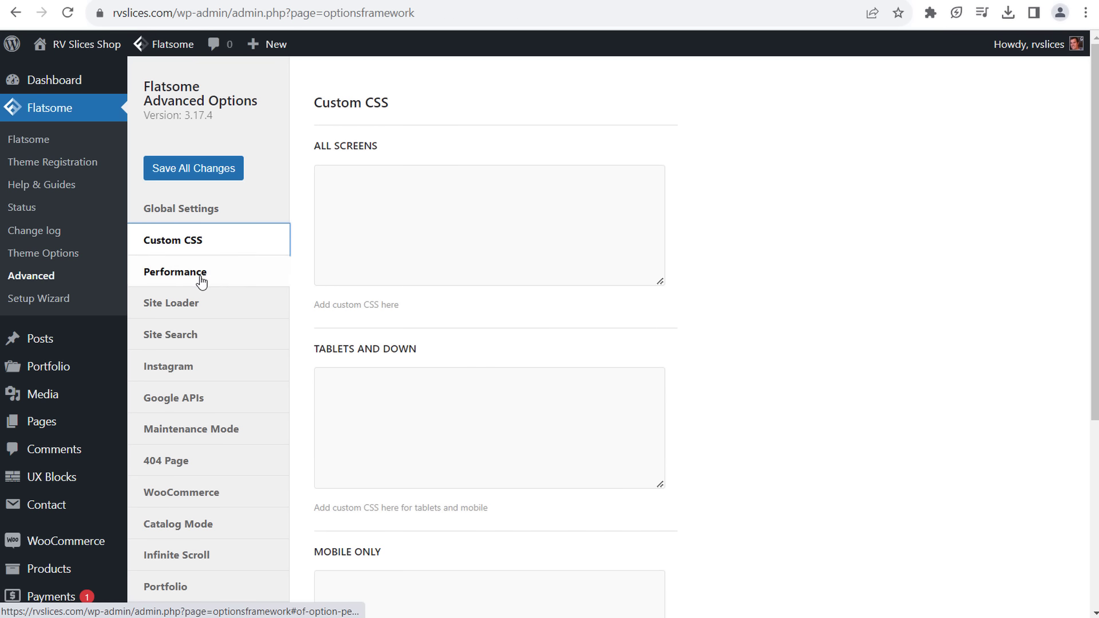
pyautogui.click(199, 277)
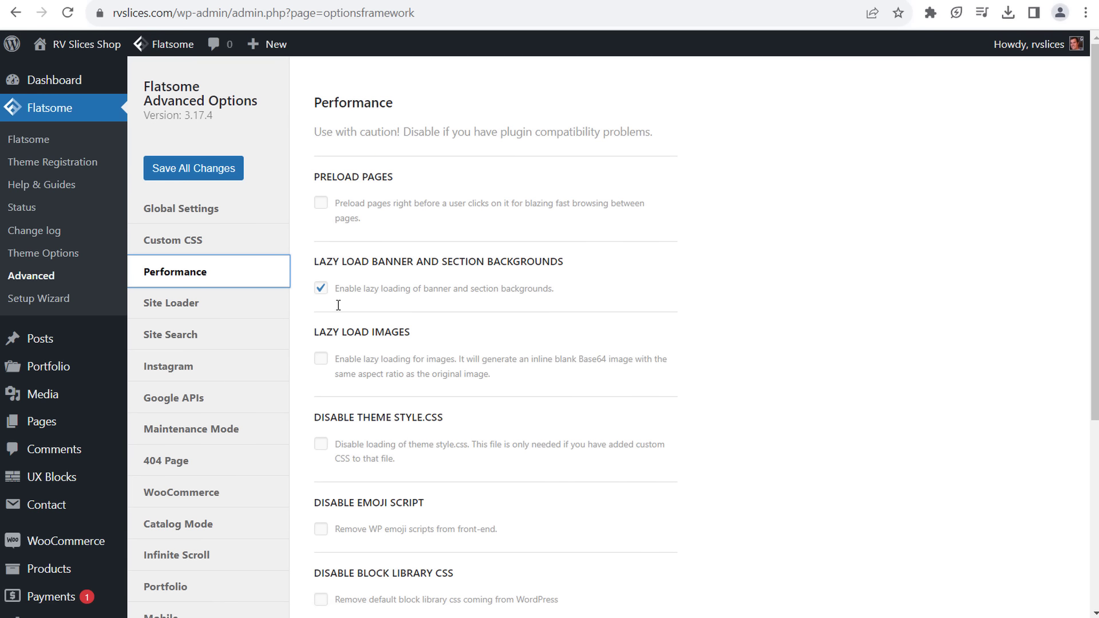
pyautogui.click(209, 305)
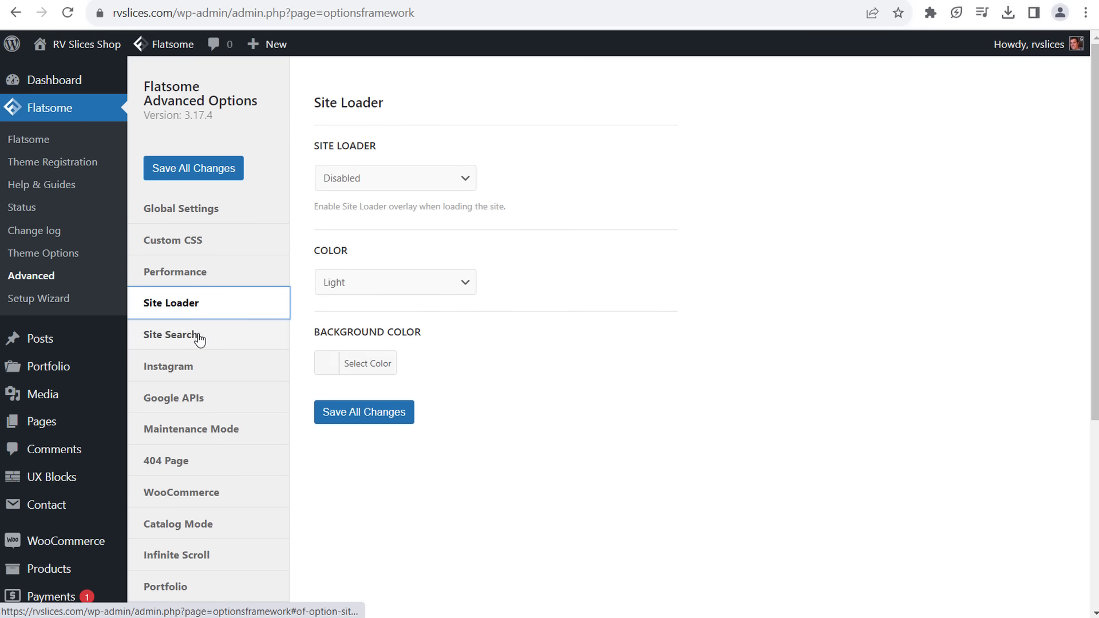
pyautogui.click(198, 338)
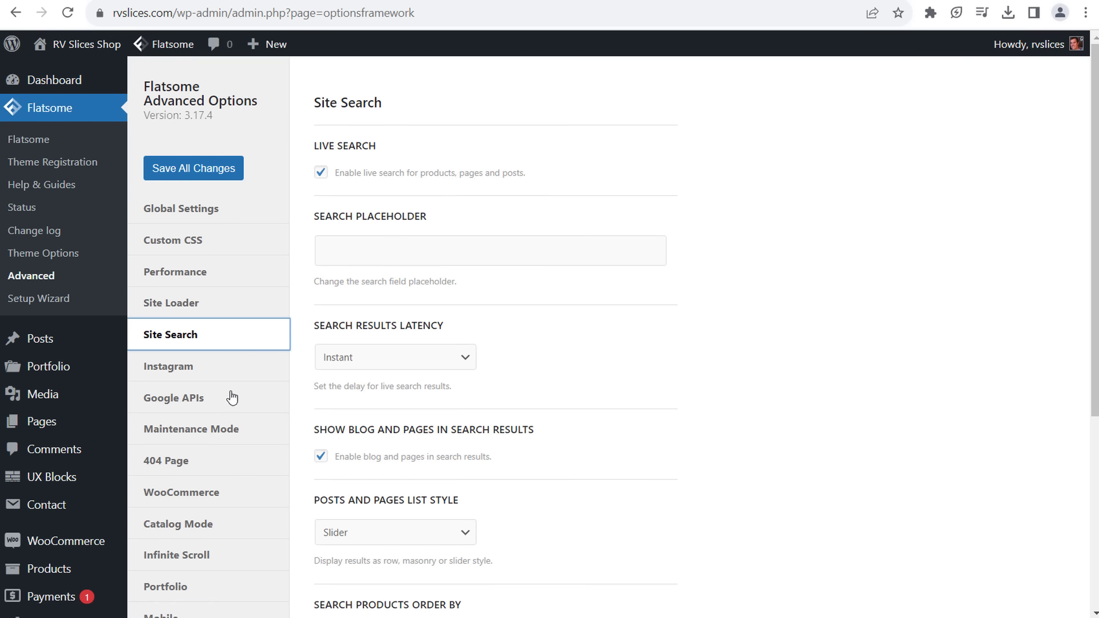
pyautogui.moveTo(147, 44)
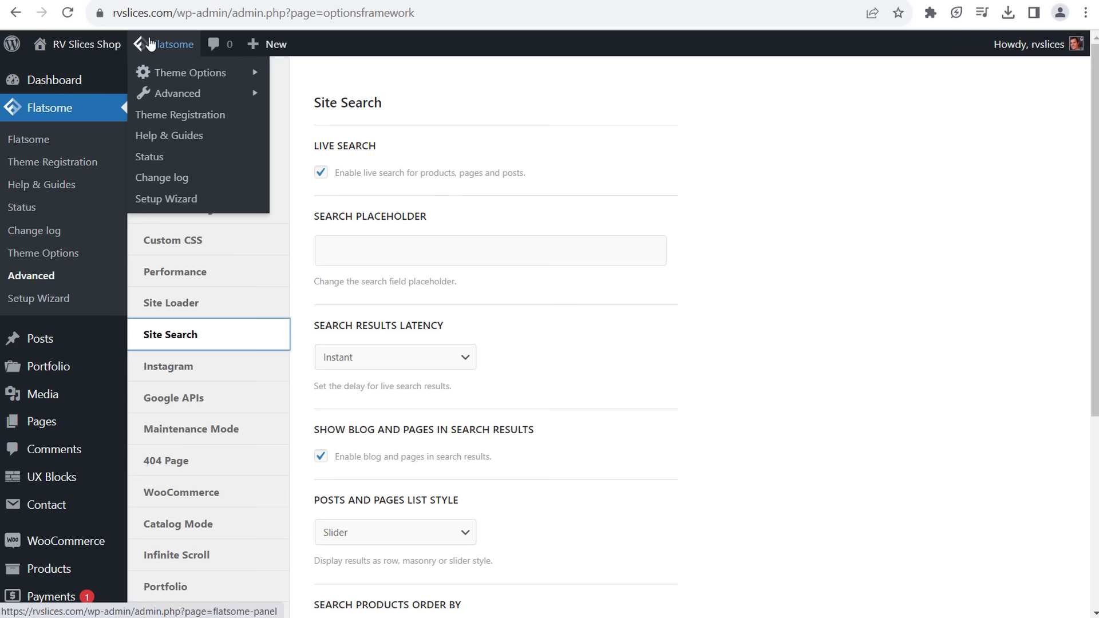
pyautogui.moveTo(193, 76)
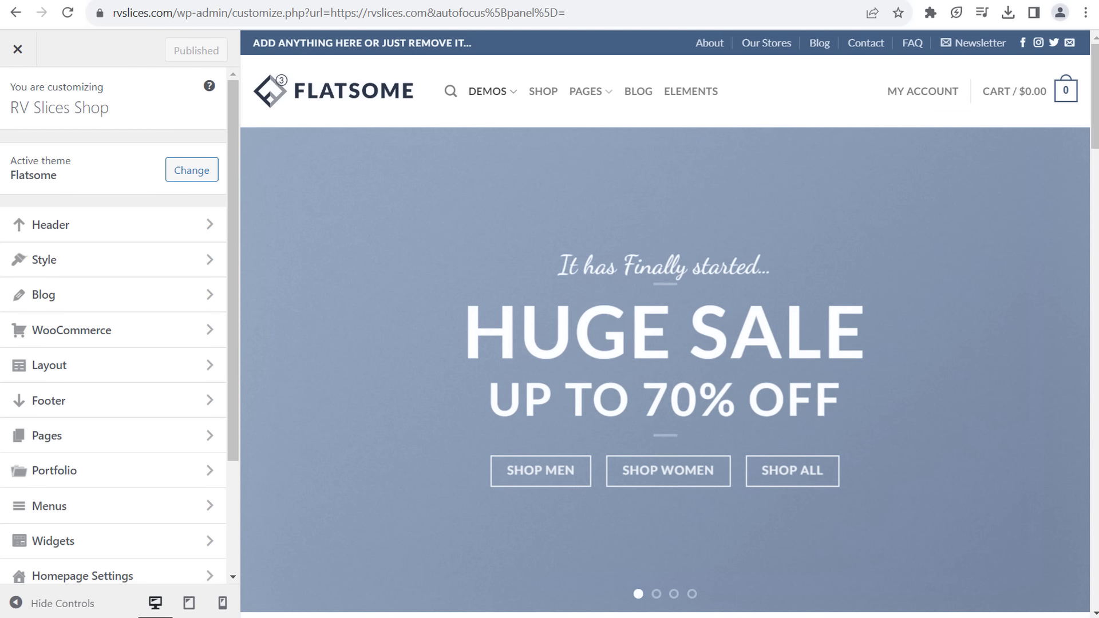
# - Load rvslices.com in a new tab and scroll the homepage down to the newsletter footer
pyautogui.hotkey('ctrl', 't')
pyautogui.write('rvslices.co')
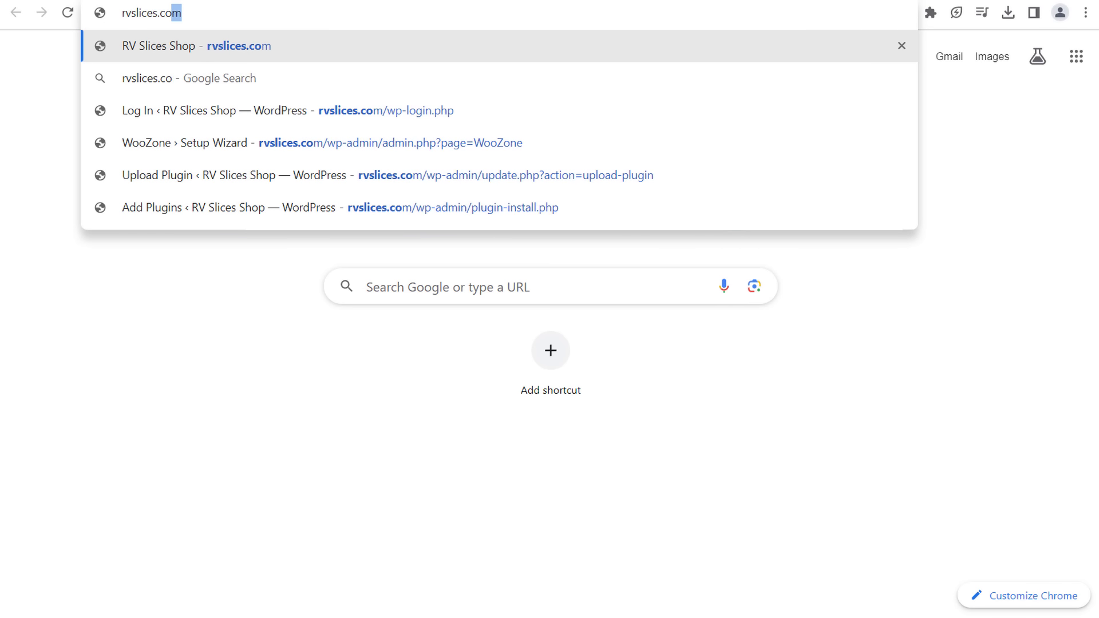
pyautogui.press('Return')
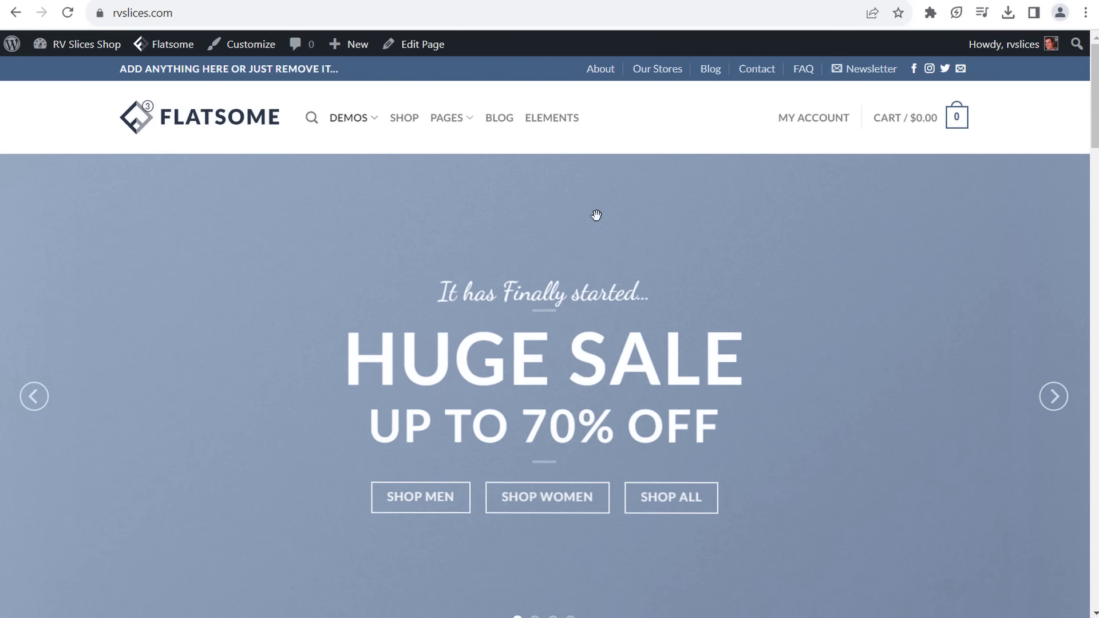
pyautogui.scroll(-8, 592, 256)
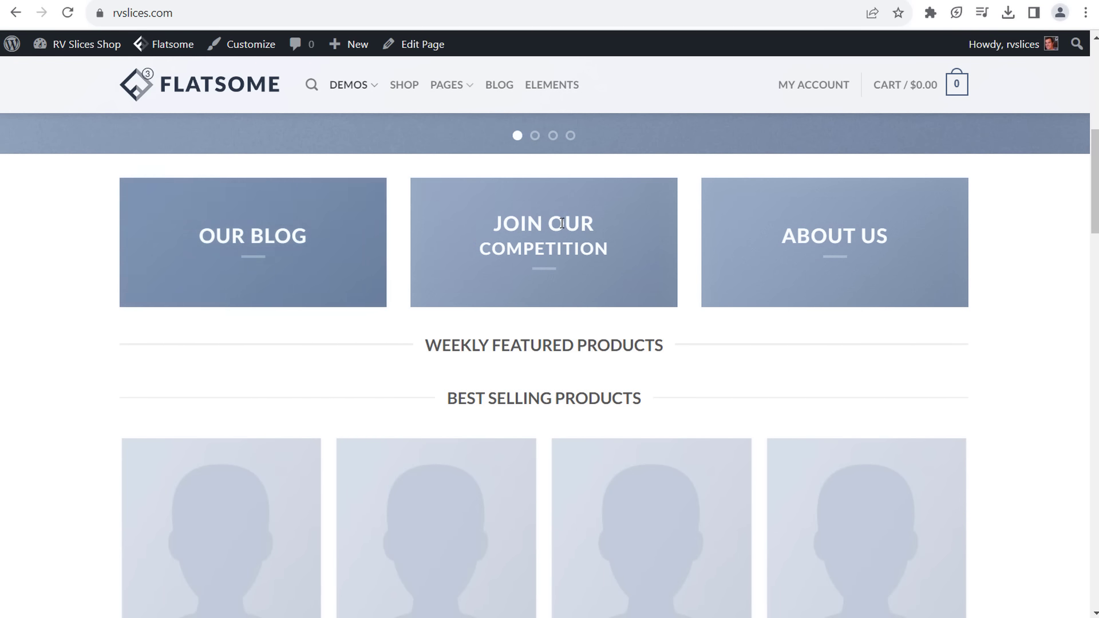
pyautogui.scroll(-5, 916, 240)
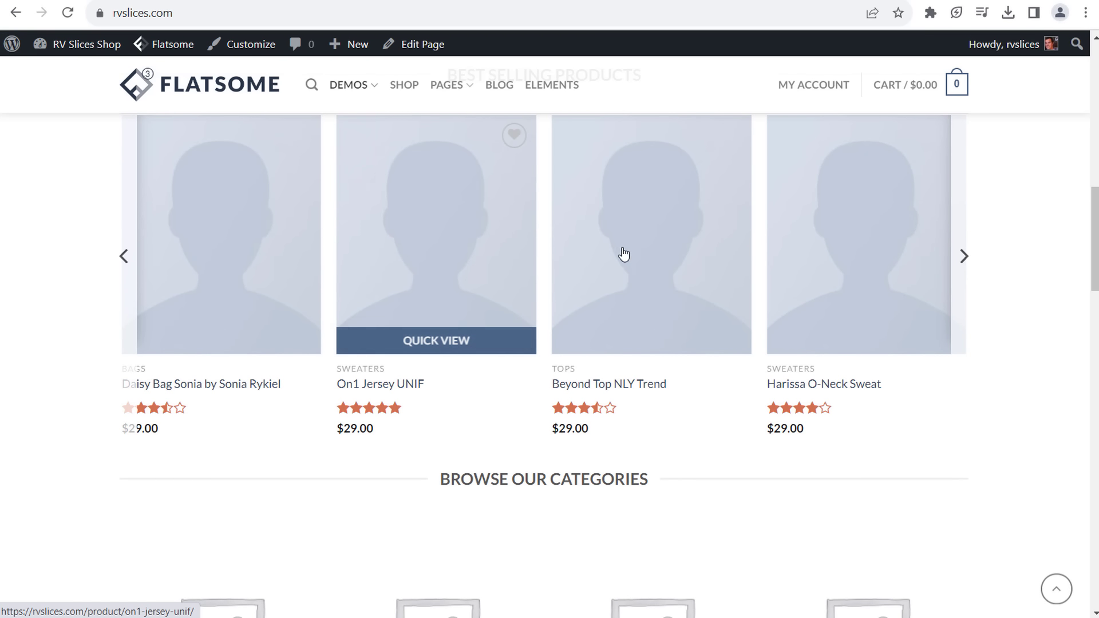
pyautogui.scroll(-5, 785, 367)
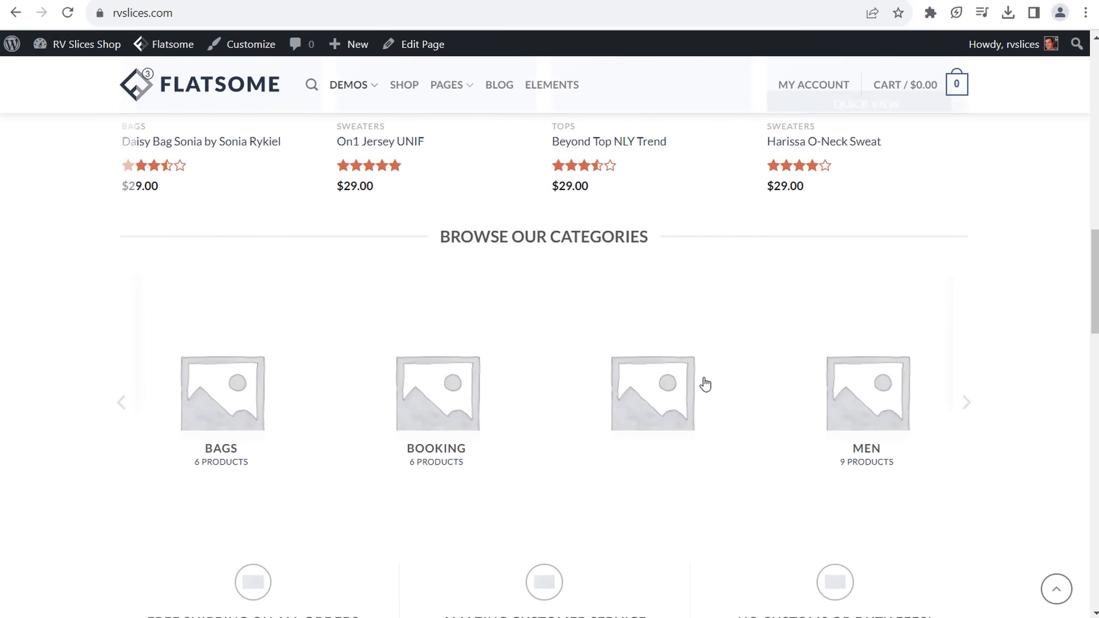
pyautogui.scroll(-9, 241, 315)
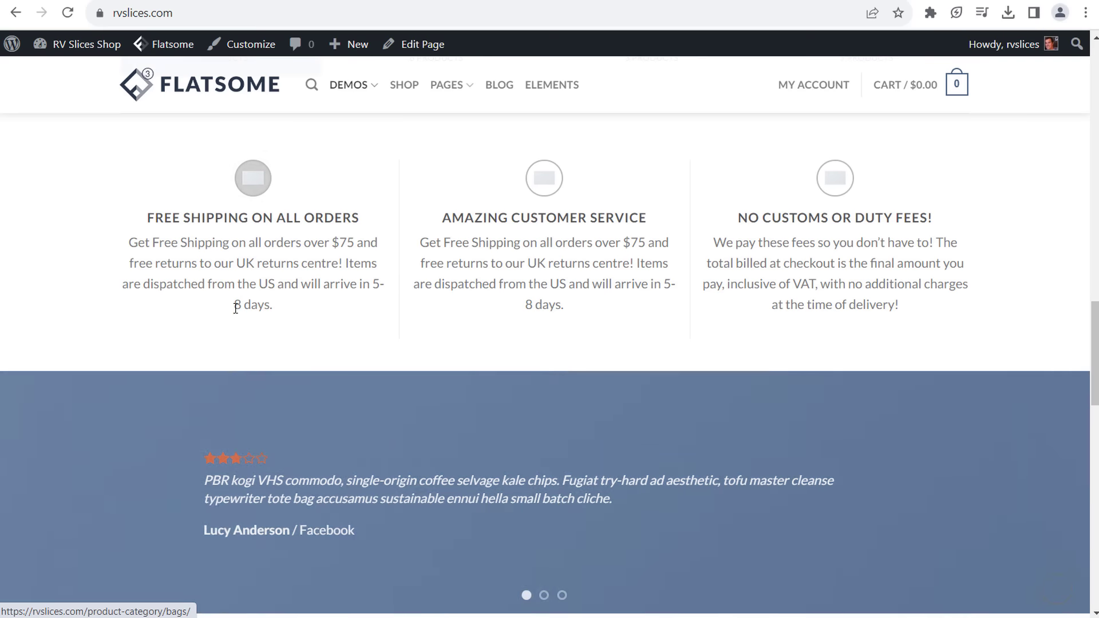
pyautogui.scroll(-10, 382, 284)
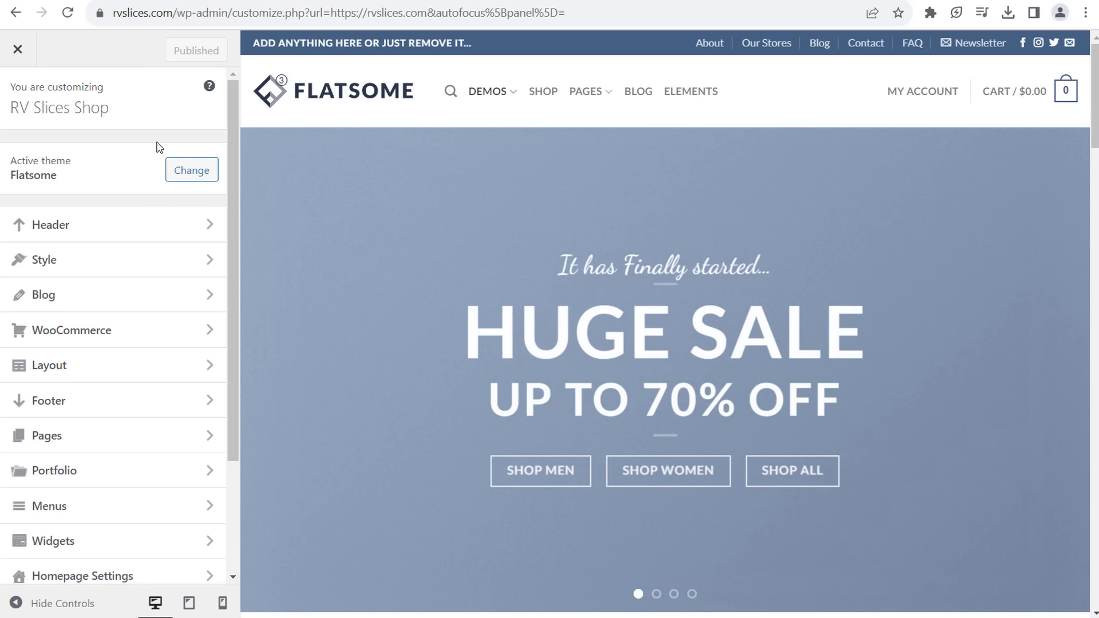
# - Open the Header panel in the Customizer so the Flatsome Header Builder shows the desktop layout
pyautogui.click(104, 235)
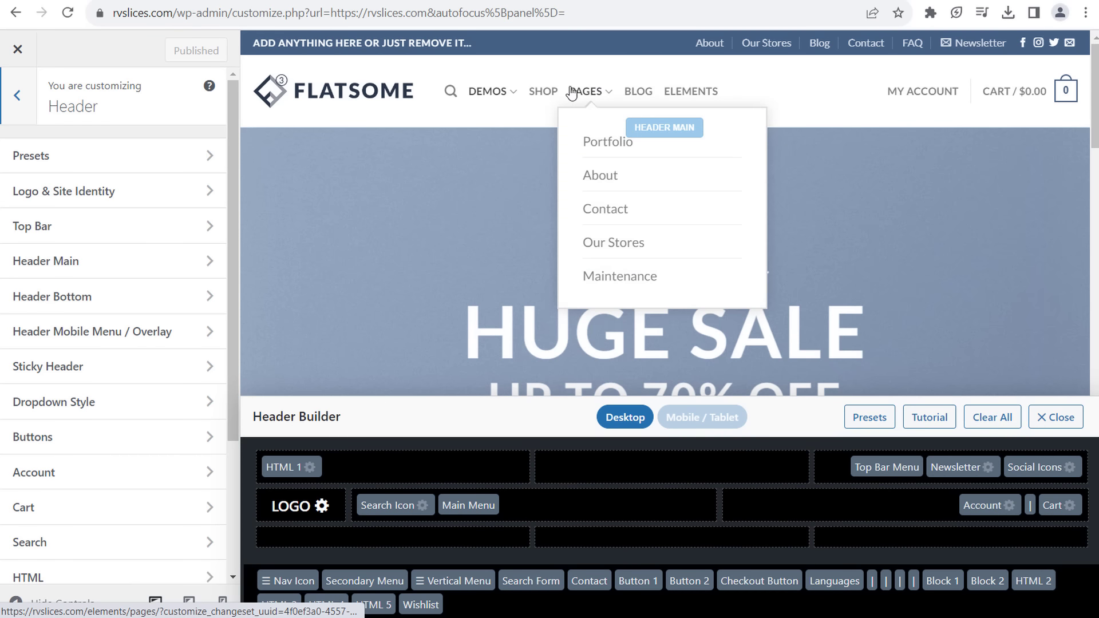
pyautogui.moveTo(491, 97)
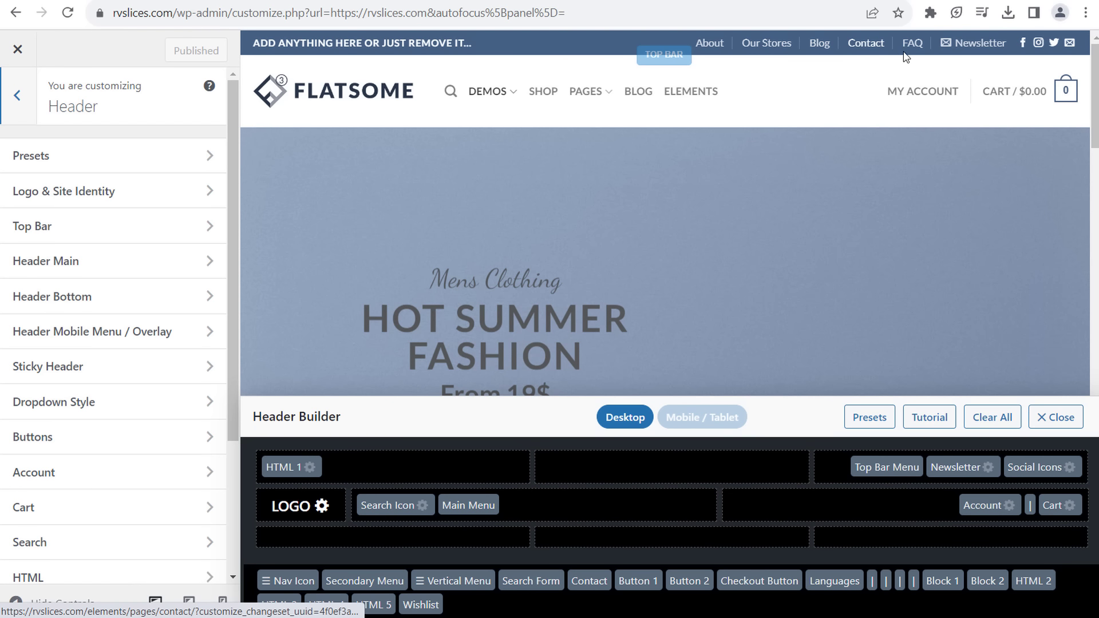
# - Switch the header Follow Icons to the second, outlined-circle style and go back to Header settings
pyautogui.keyDown('shift'); pyautogui.click(1038, 46); pyautogui.keyUp('shift')
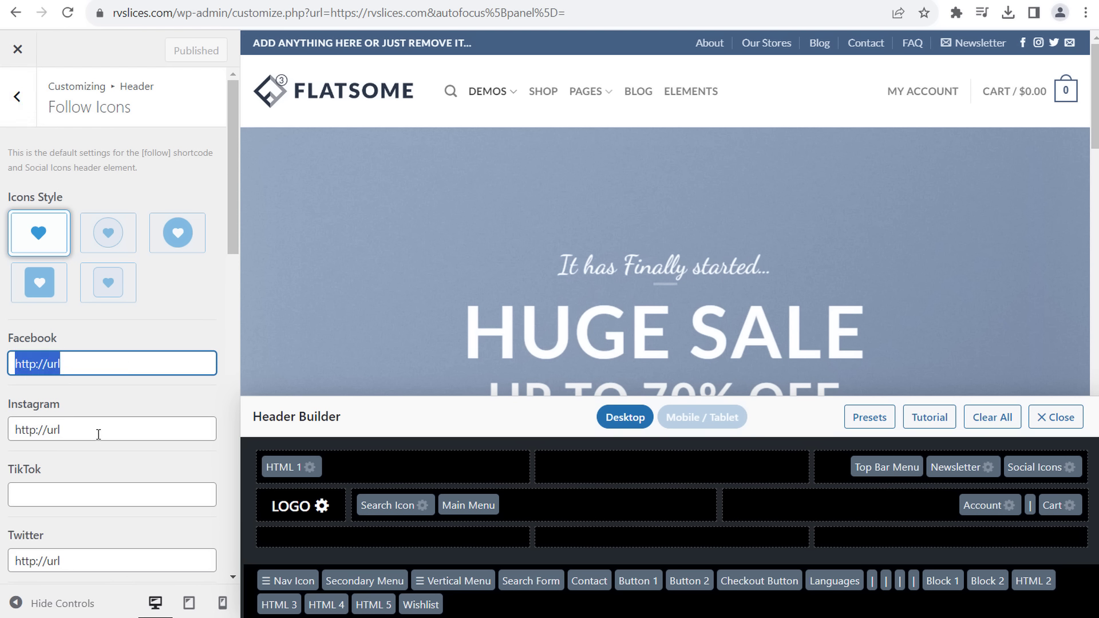
pyautogui.press('Tab')
pyautogui.press('Tab')
pyautogui.scroll(-4, 80, 450)
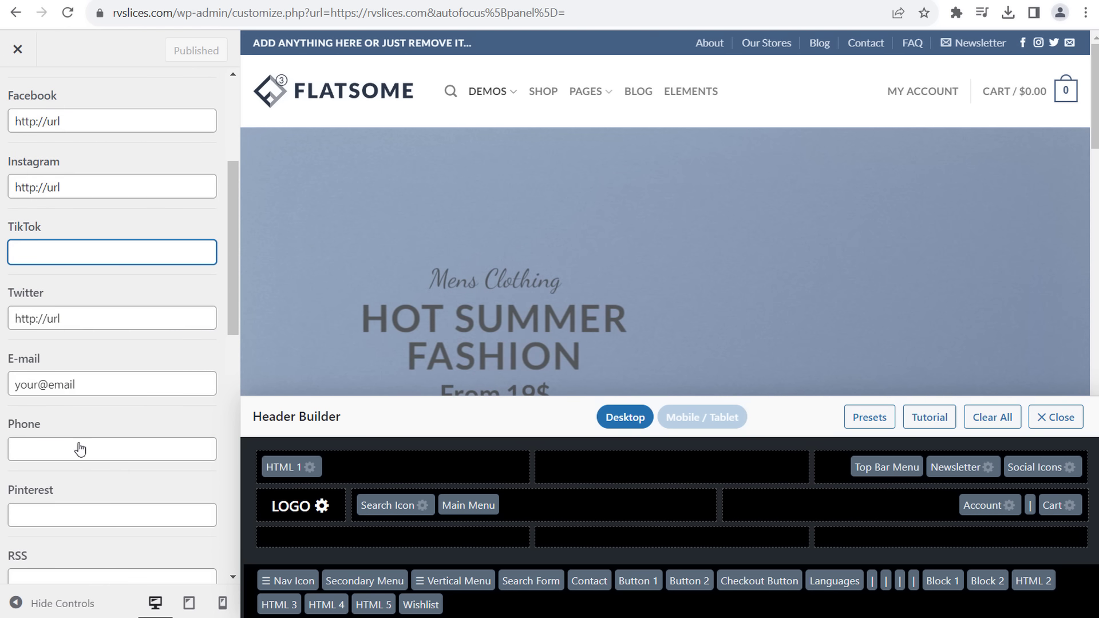
pyautogui.scroll(-5, 80, 450)
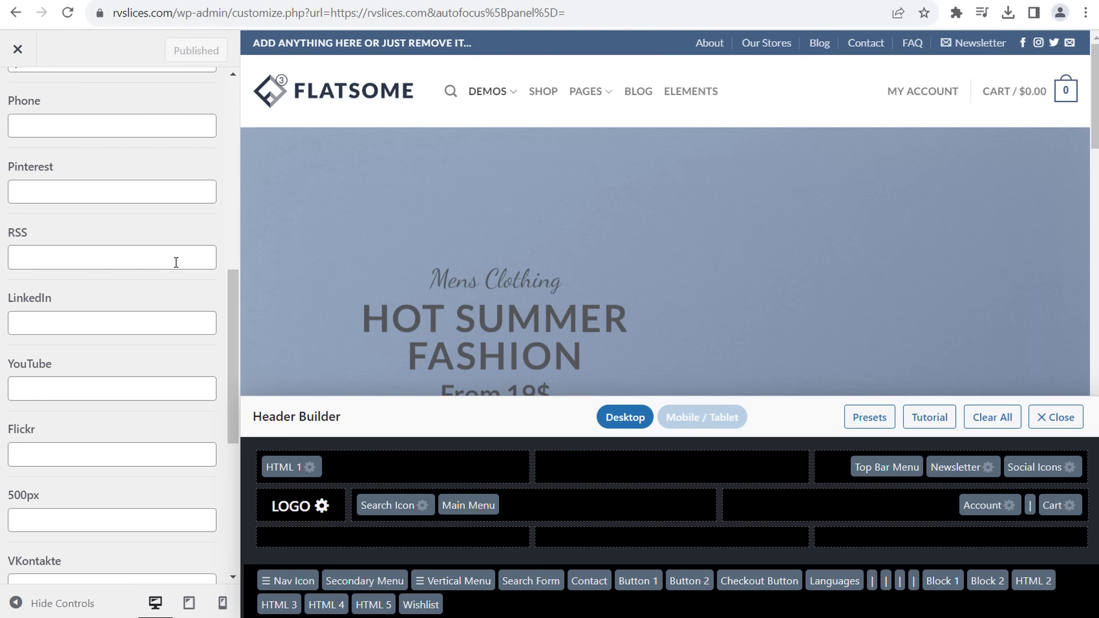
pyautogui.scroll(8, 137, 303)
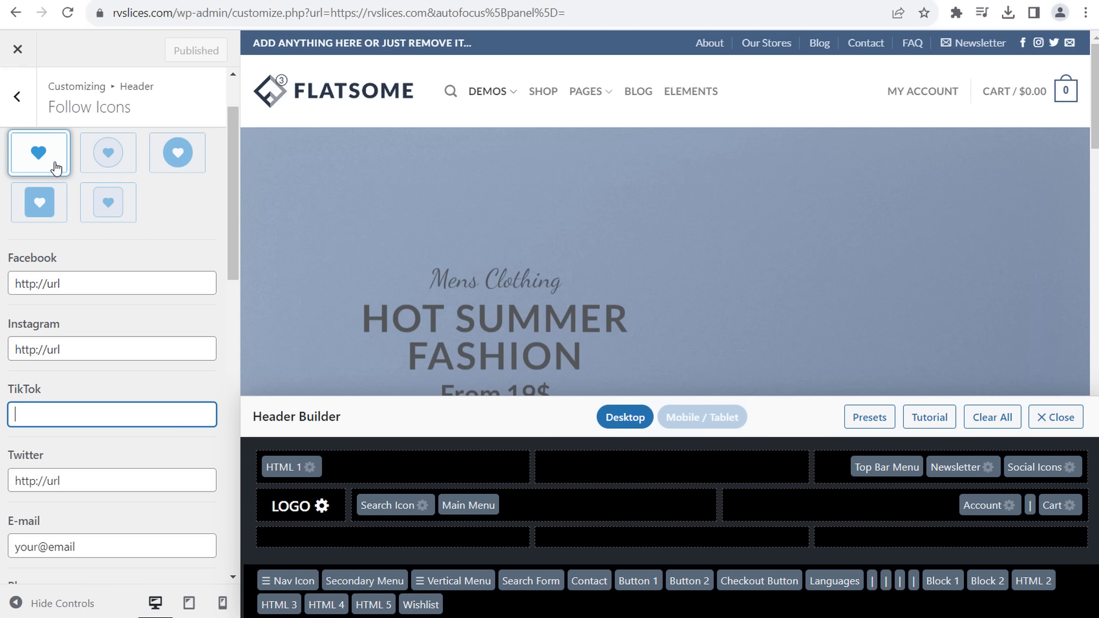
pyautogui.click(107, 156)
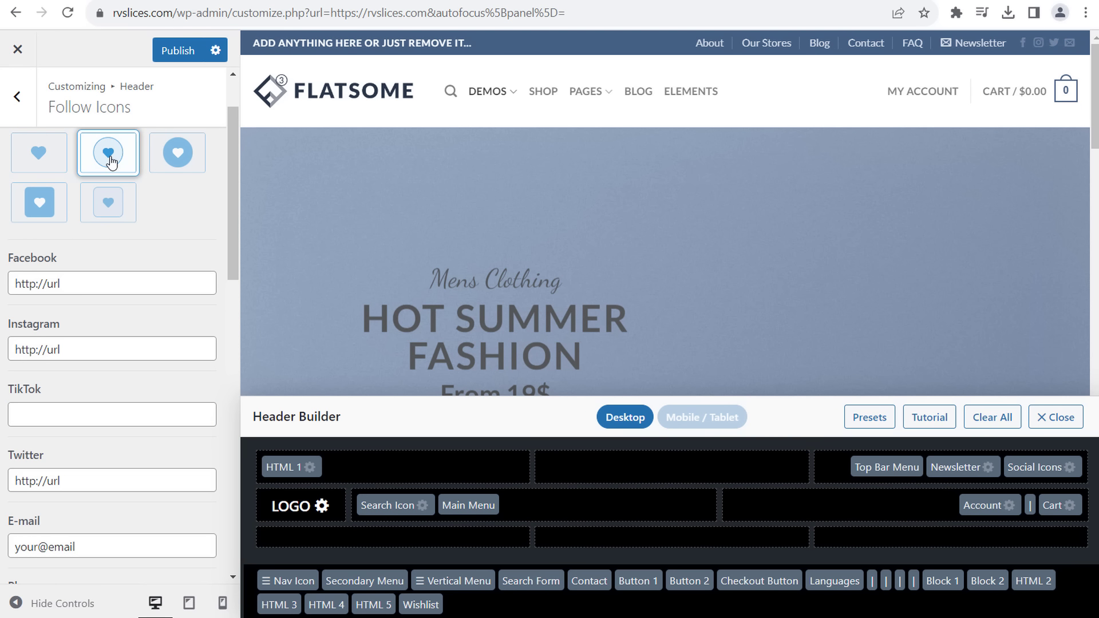
pyautogui.click(17, 96)
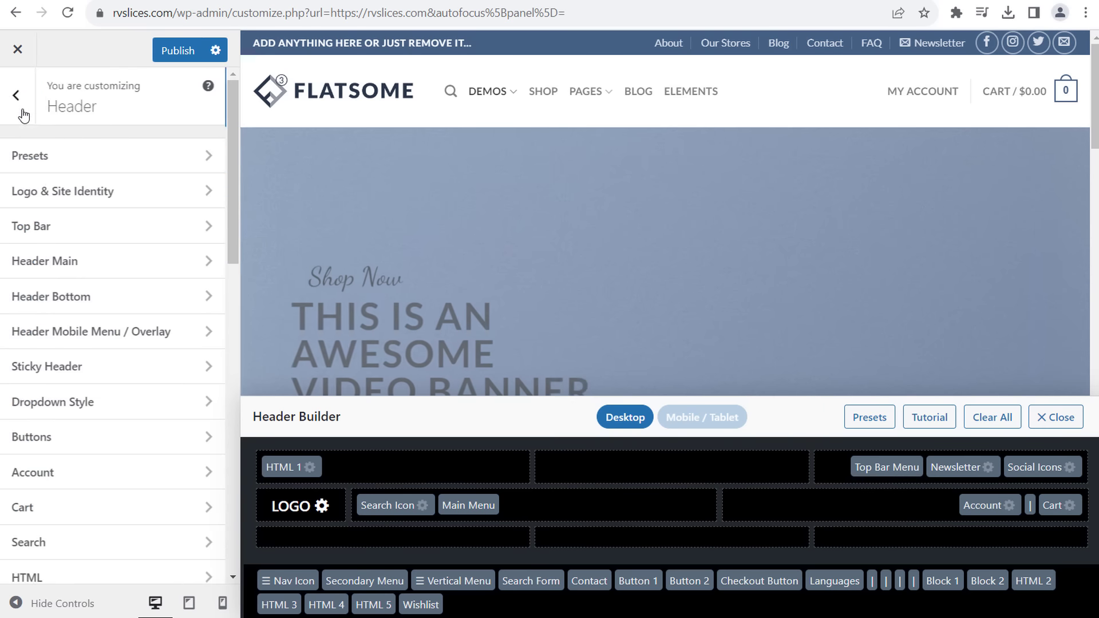
pyautogui.scroll(4, 86, 248)
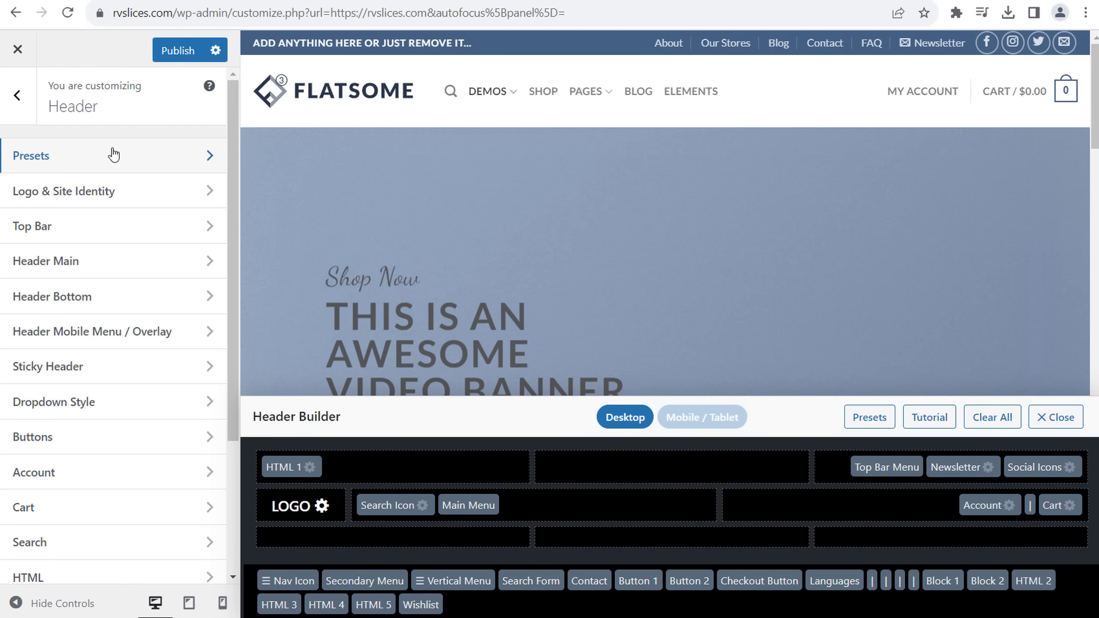
# - Remove the Flatsome logo image in the Logo & Site Identity settings
pyautogui.click(106, 195)
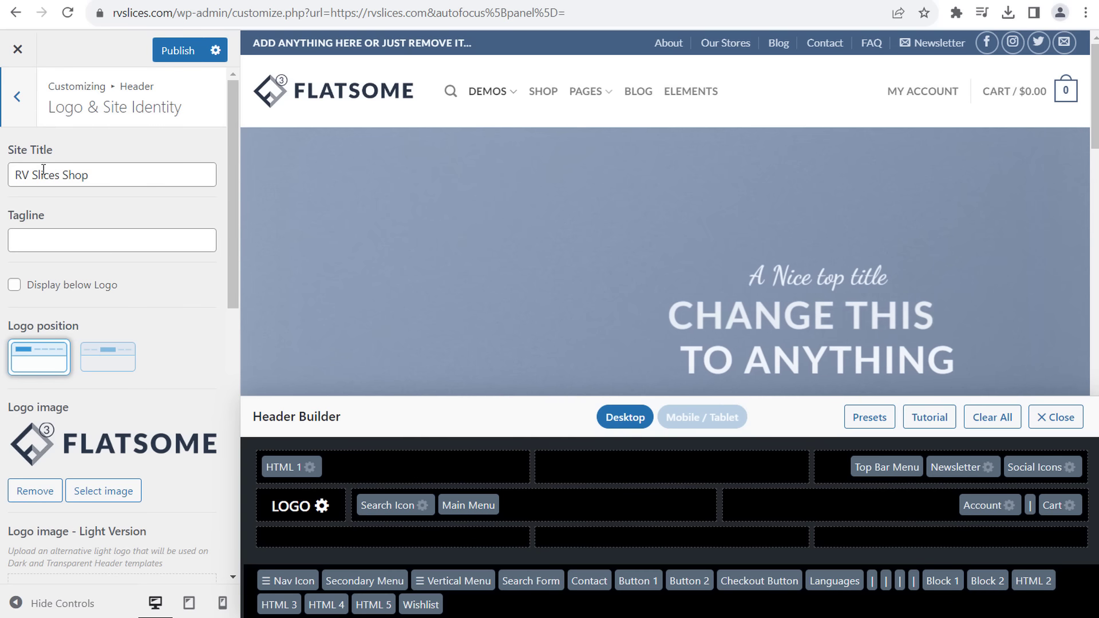
pyautogui.click(35, 491)
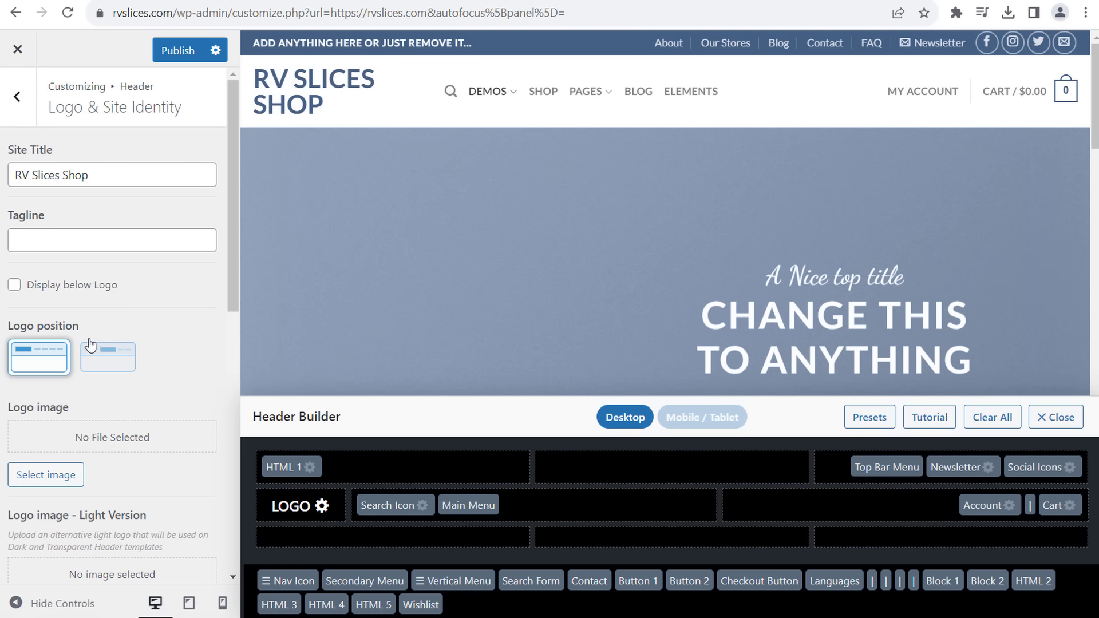
pyautogui.scroll(-3, 109, 387)
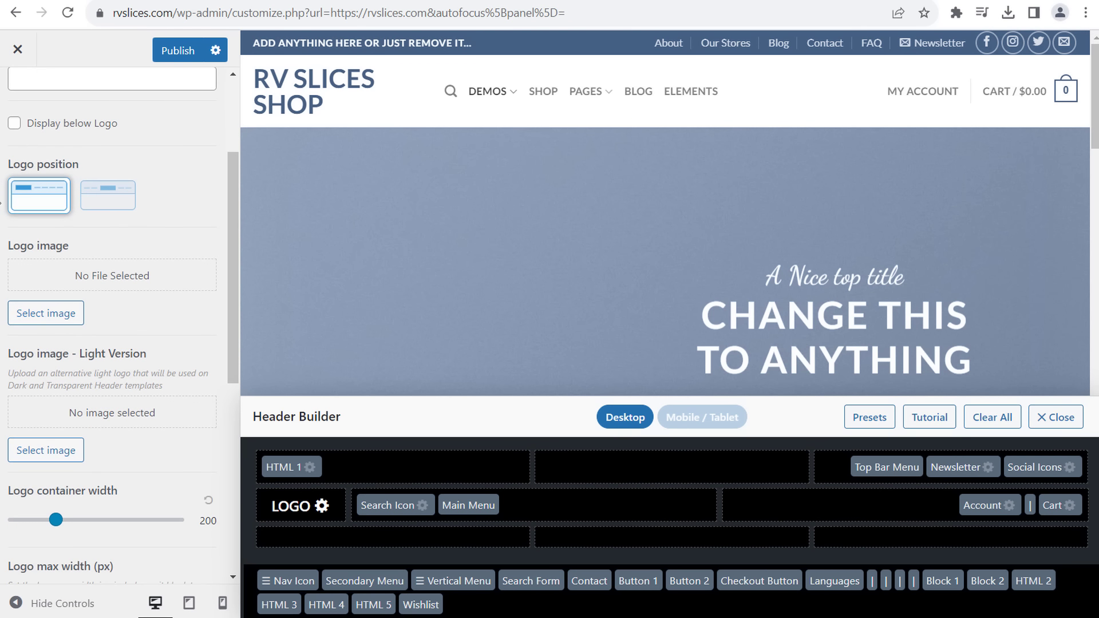
pyautogui.scroll(5, 20, 71)
pyautogui.click(17, 96)
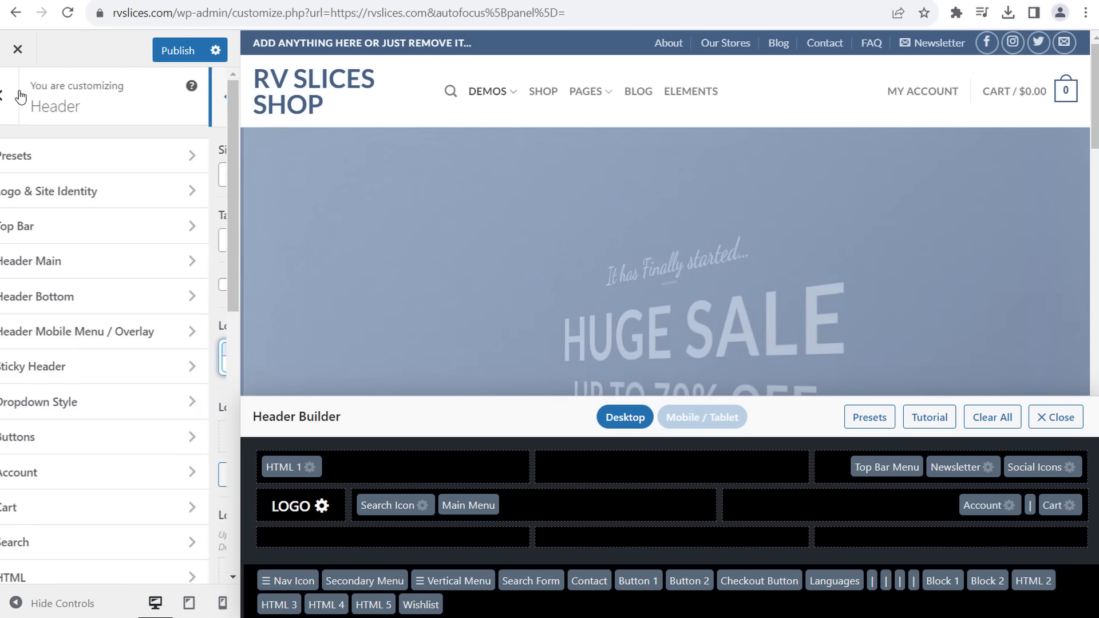
# - Look through the Top Bar and Header Main settings
pyautogui.click(29, 231)
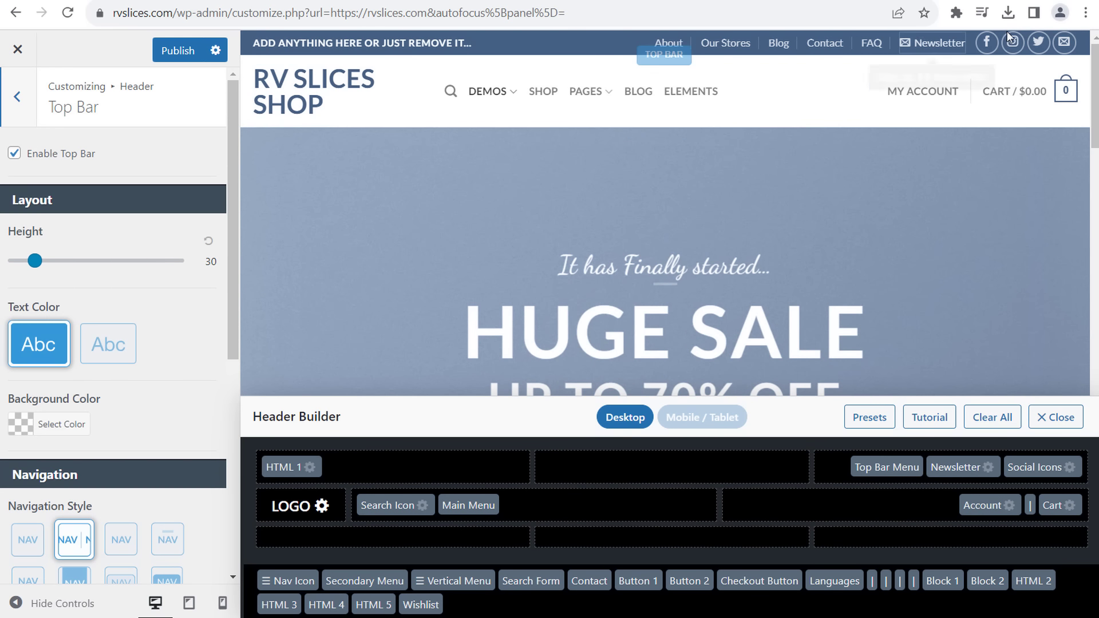
pyautogui.click(22, 98)
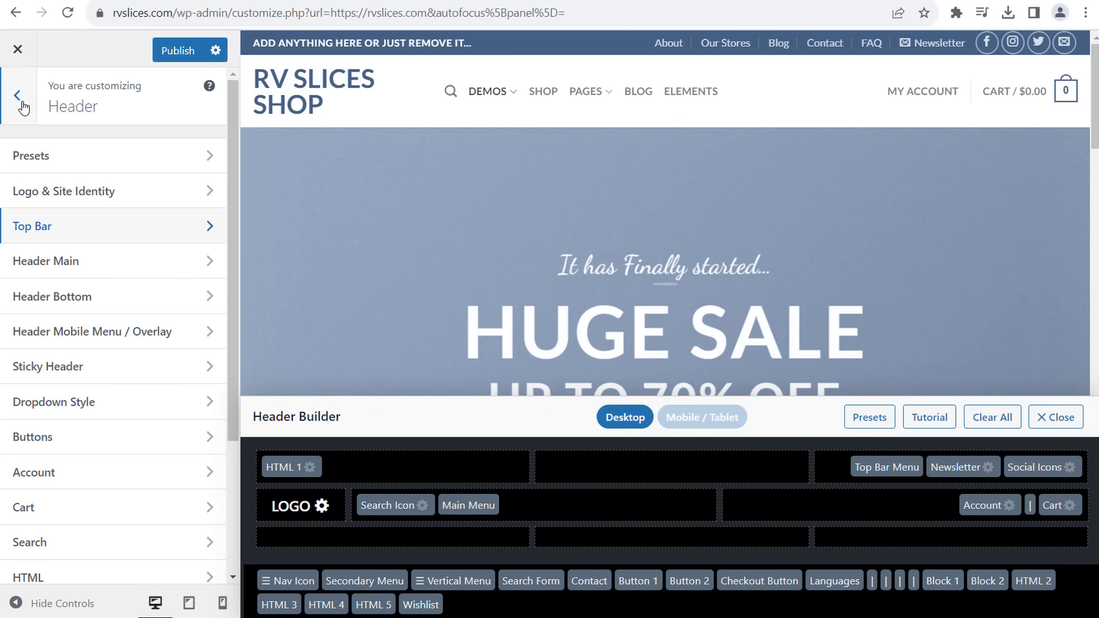
pyautogui.click(48, 262)
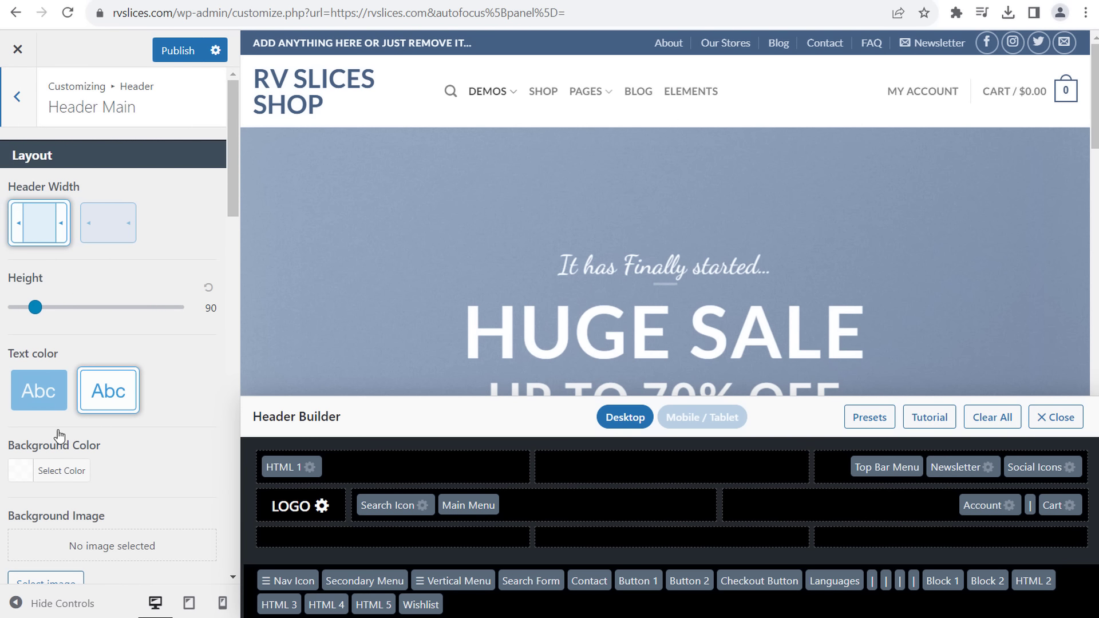
pyautogui.scroll(-1, 29, 172)
pyautogui.scroll(1, 19, 135)
pyautogui.click(17, 96)
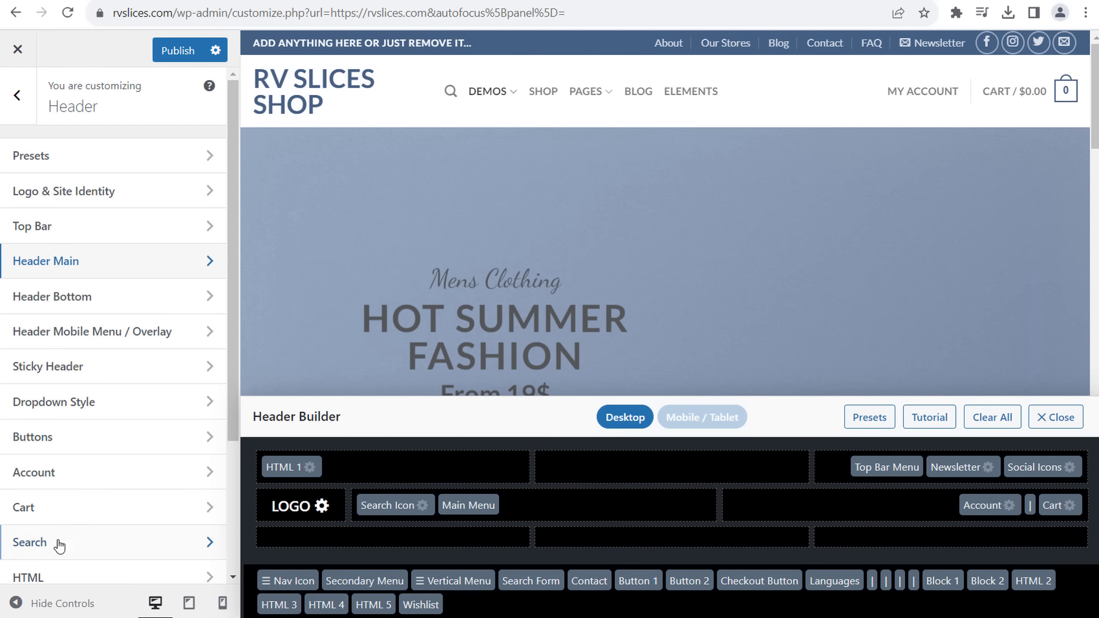
# - Review the header Buttons settings, then return to the top-level Customizer sections
pyautogui.scroll(-3, 118, 435)
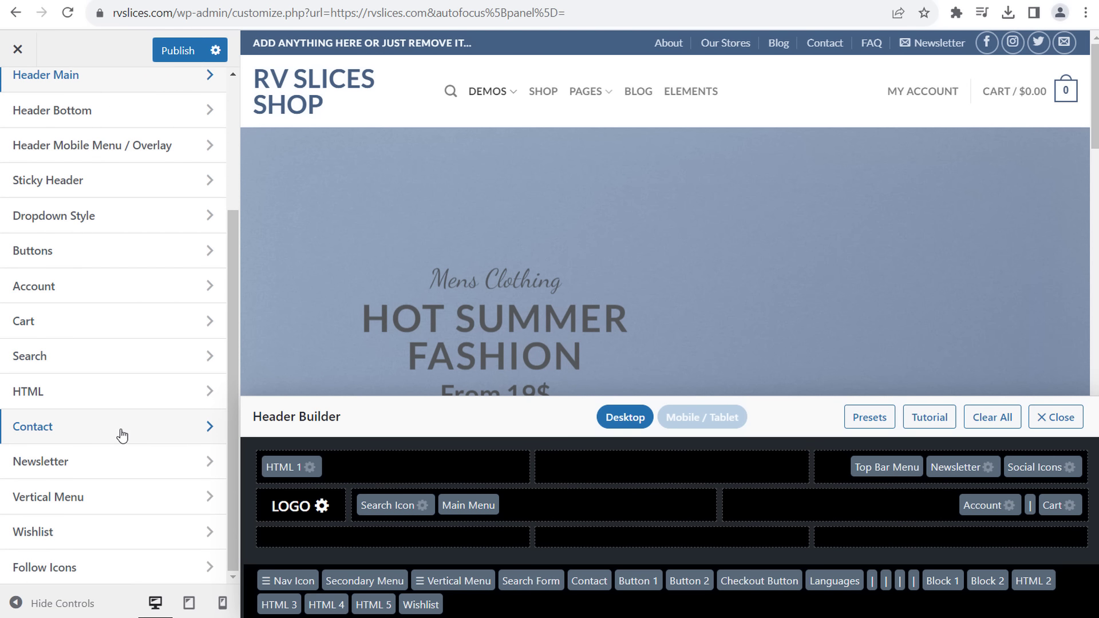
pyautogui.scroll(3, 122, 435)
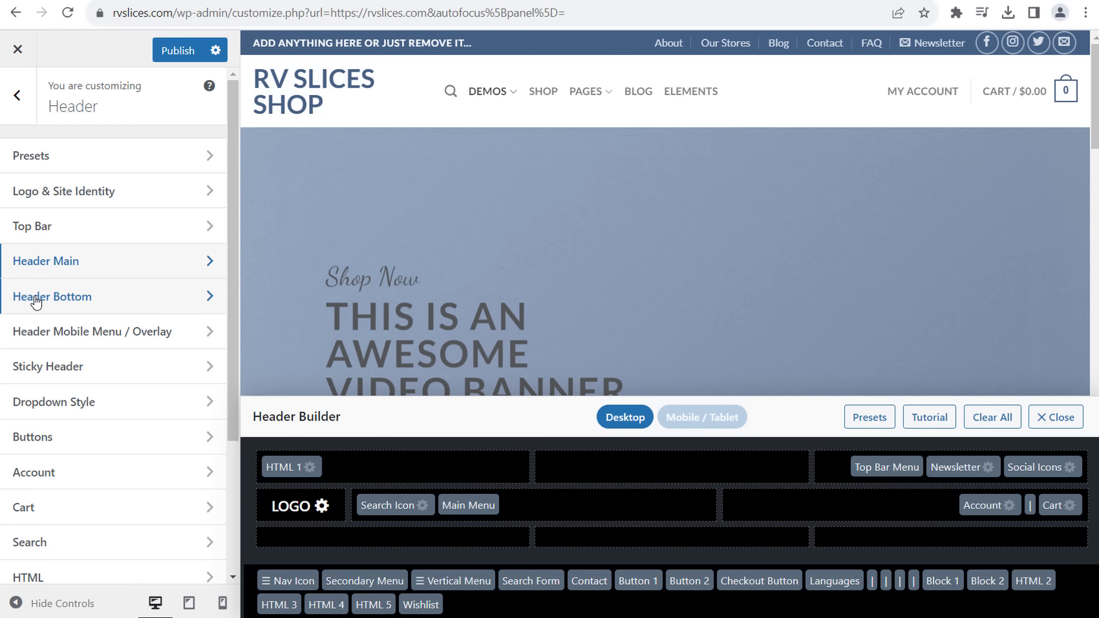
pyautogui.click(64, 435)
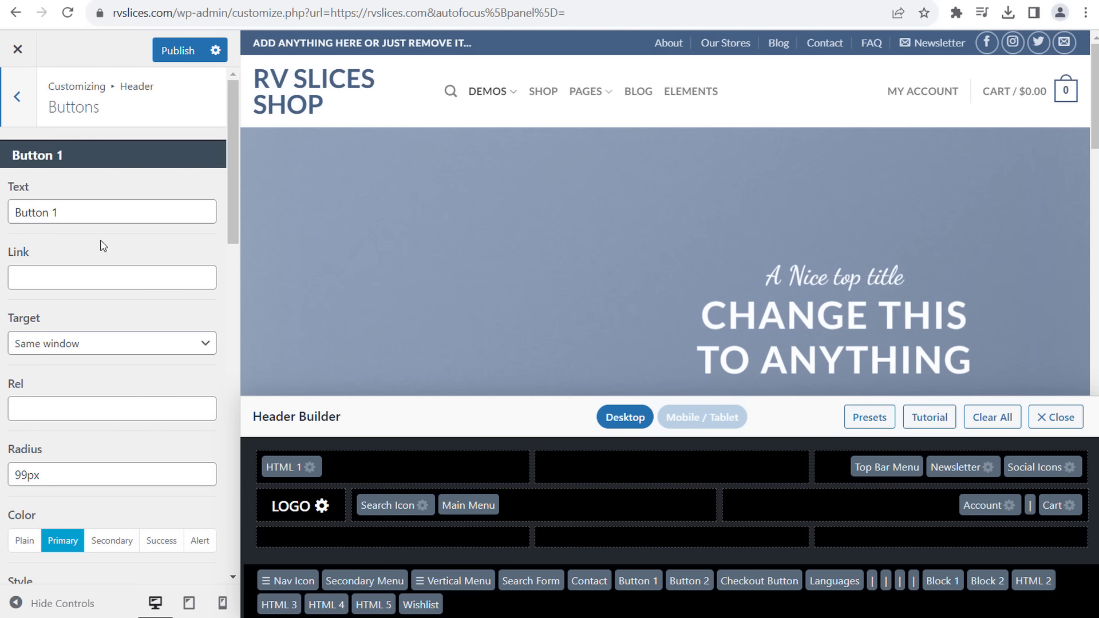
pyautogui.scroll(-10, 103, 246)
pyautogui.scroll(5, 25, 126)
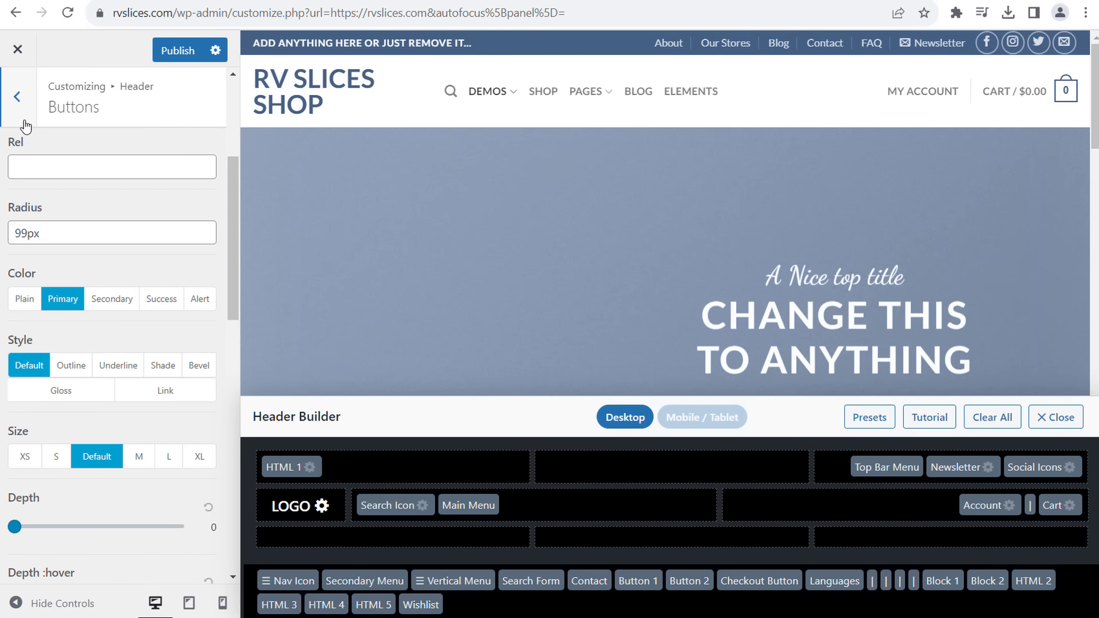
pyautogui.click(17, 96)
pyautogui.scroll(-4, 75, 395)
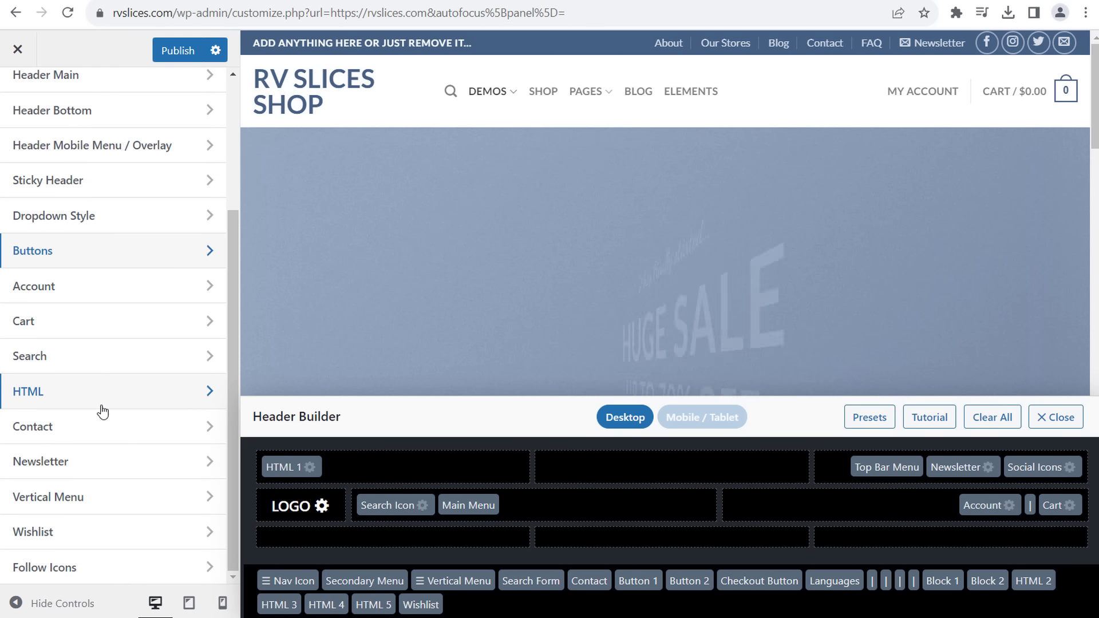
pyautogui.scroll(3, 129, 363)
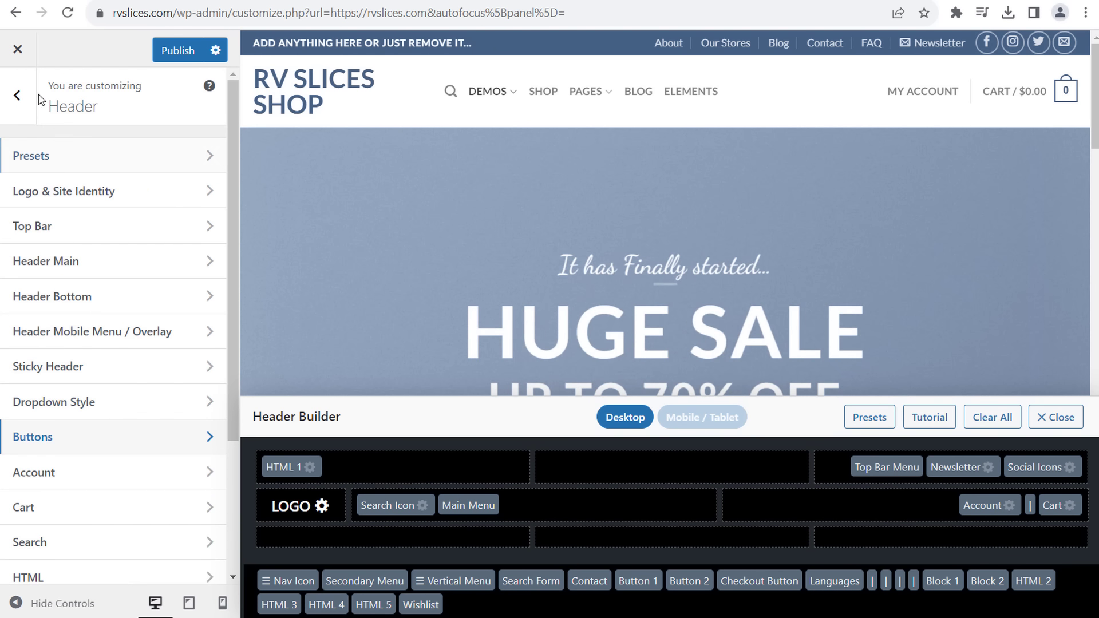
pyautogui.click(23, 95)
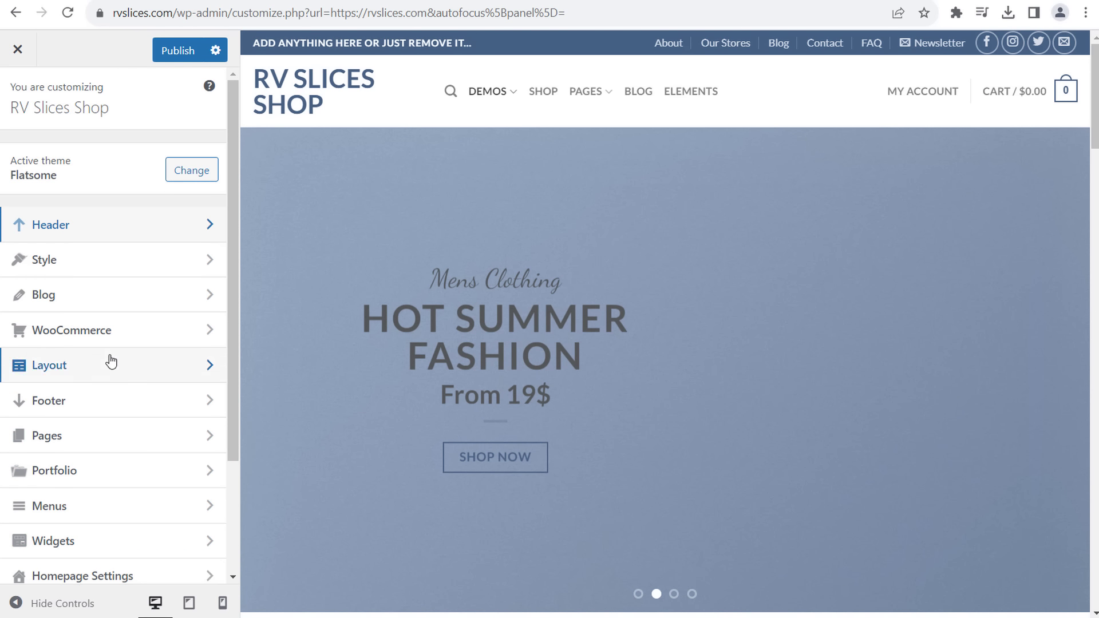
# - Check Style's Typography and Colors settings, then close the Customizer, triggering the unsaved-changes warning
pyautogui.click(97, 265)
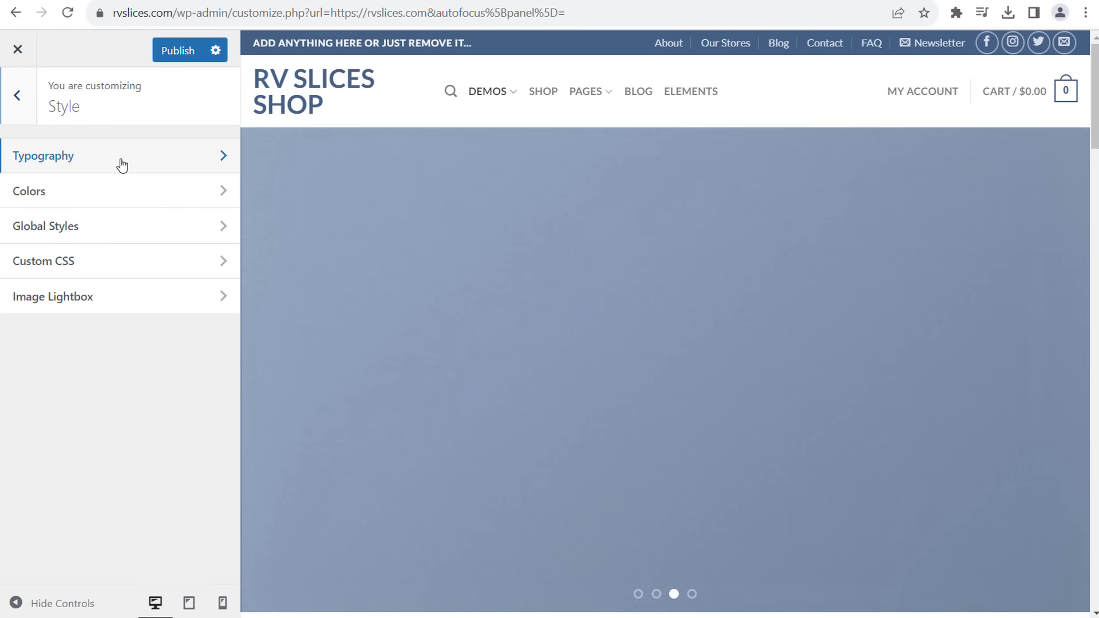
pyautogui.click(121, 165)
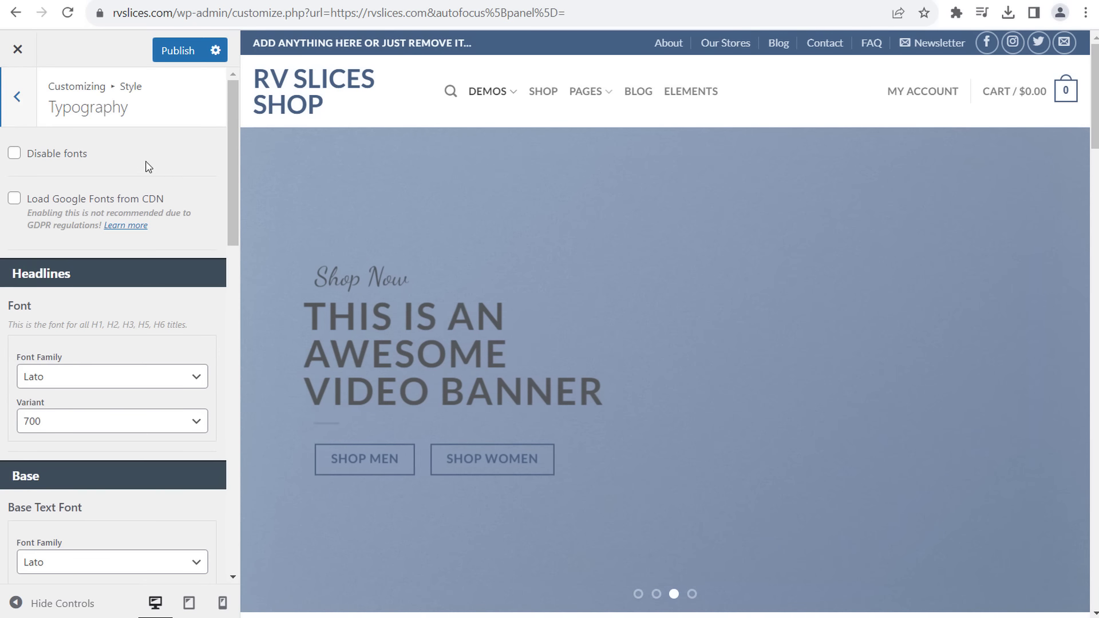
pyautogui.click(17, 96)
pyautogui.click(86, 195)
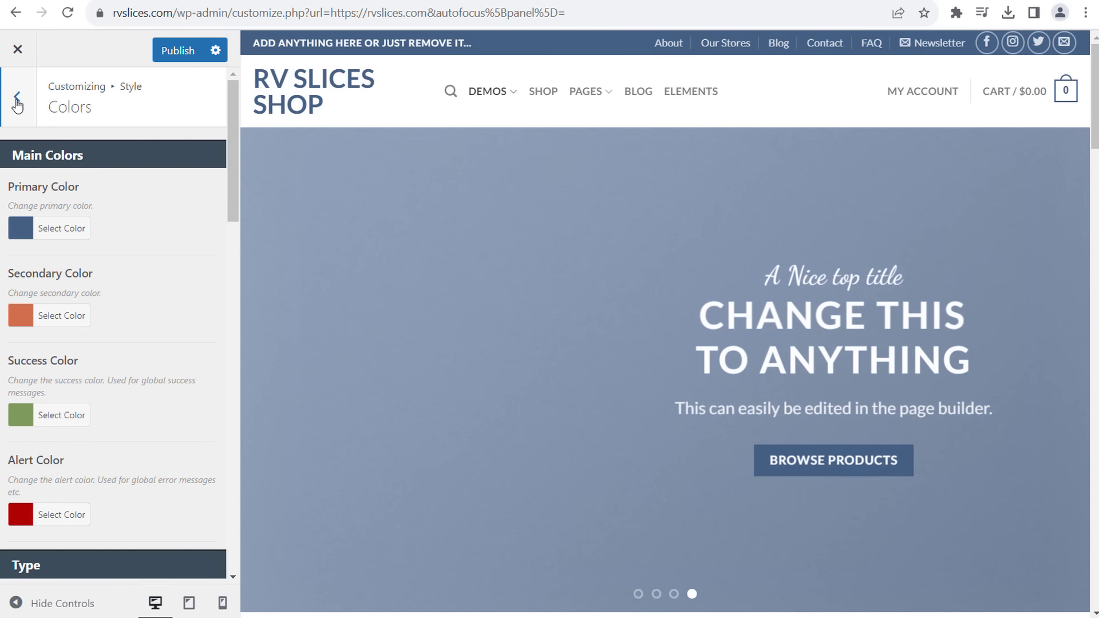
pyautogui.click(18, 105)
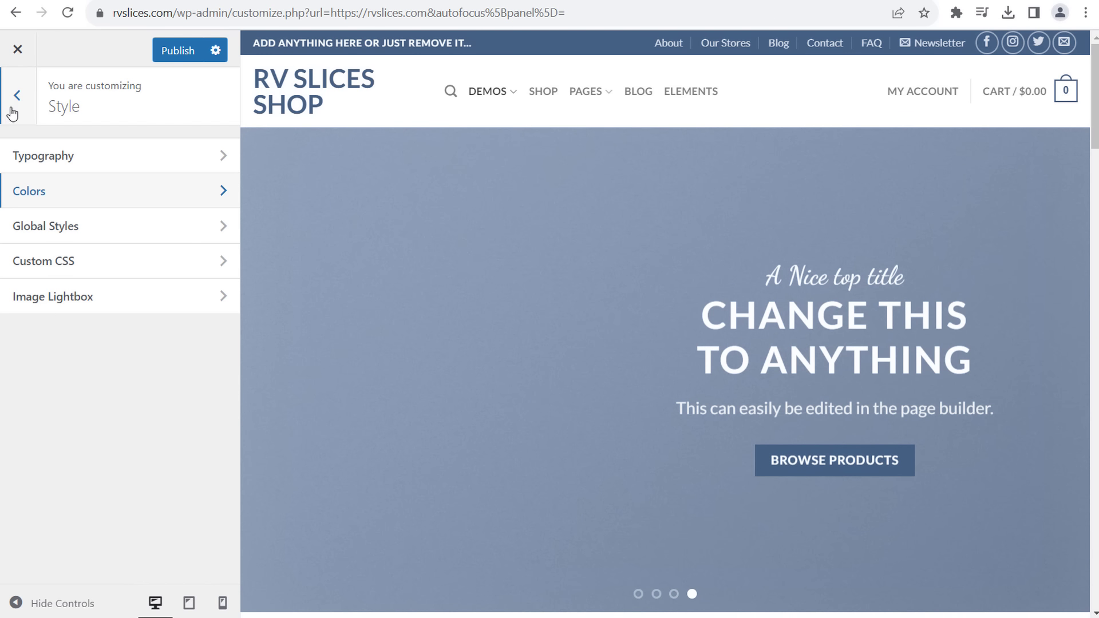
pyautogui.click(19, 62)
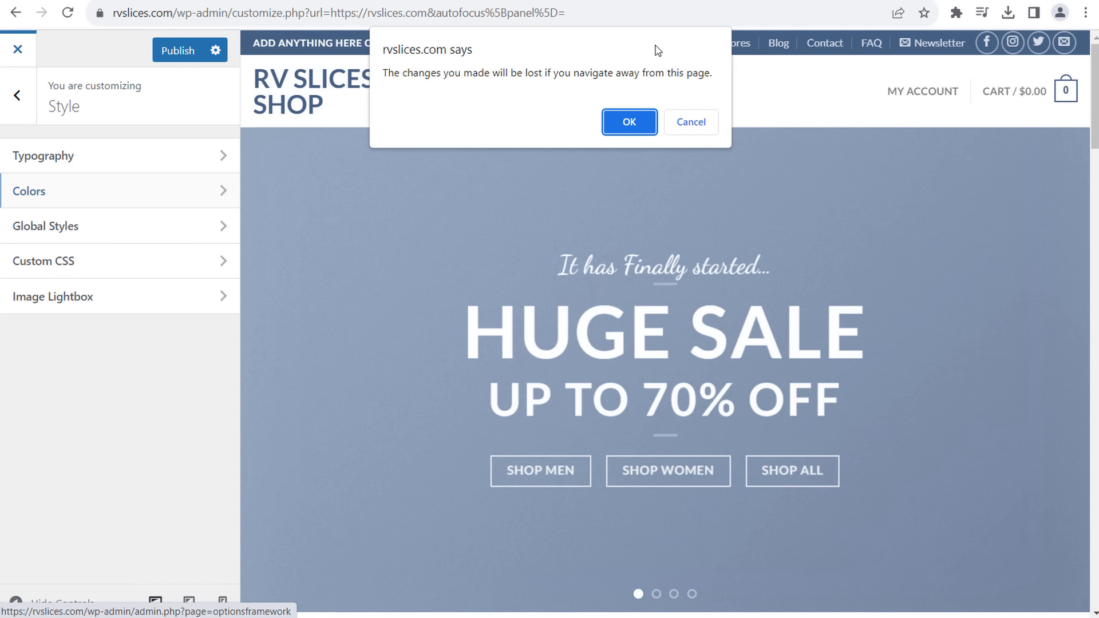
# - Discard the customizer changes and go to the Posts list of 9 published posts
pyautogui.click(618, 118)
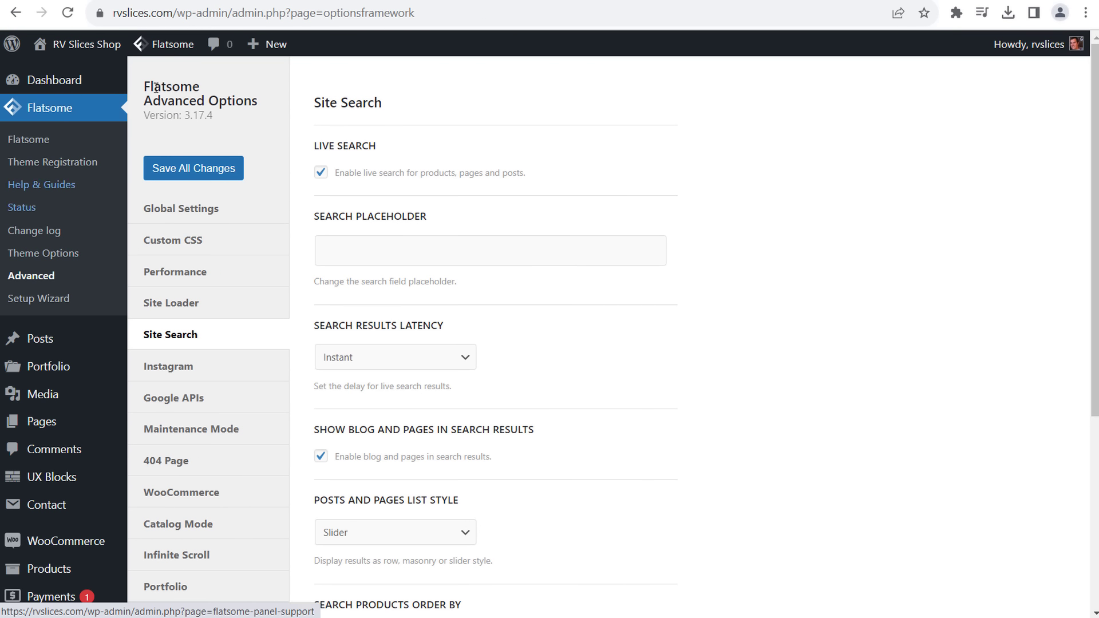
pyautogui.moveTo(159, 44)
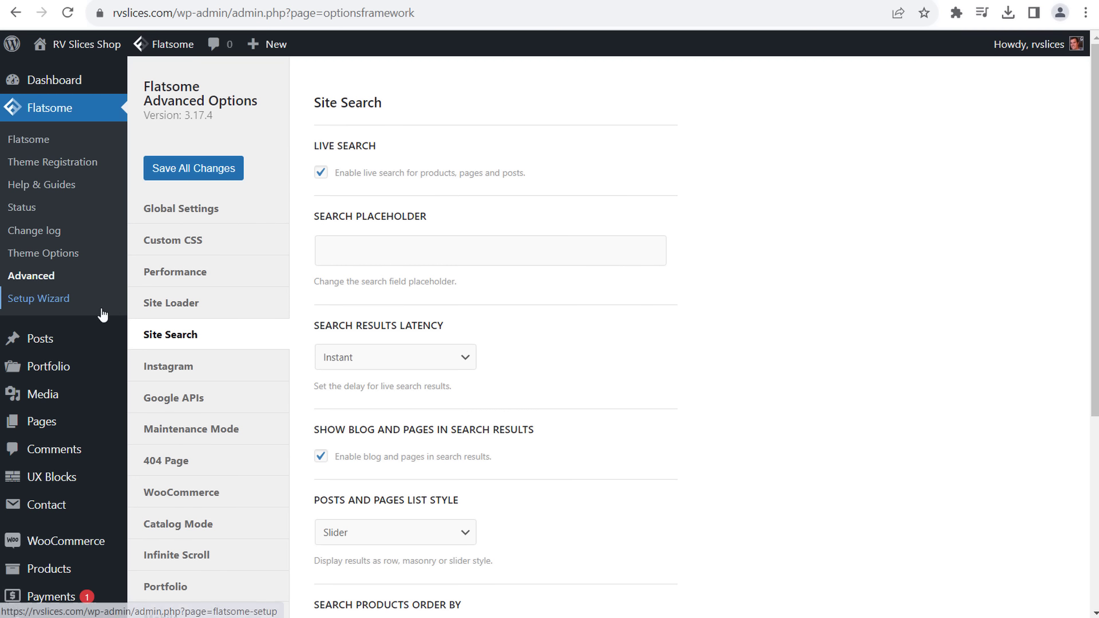
pyautogui.moveTo(80, 339)
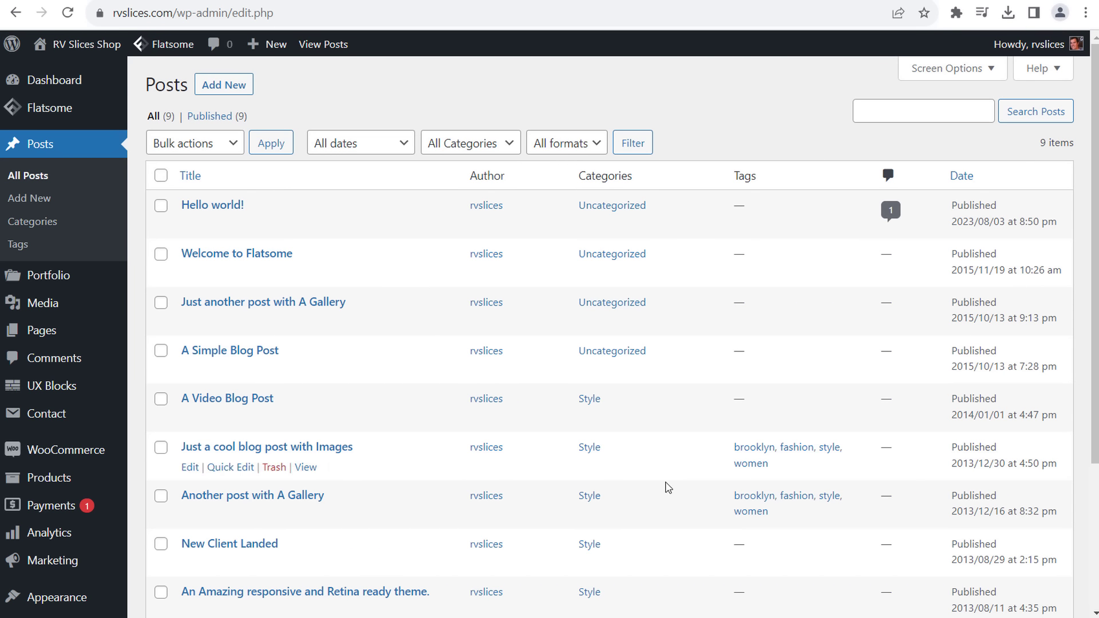
# - Open four demo posts in new tabs, including Just a cool blog post with Images
pyautogui.scroll(-1, 708, 214)
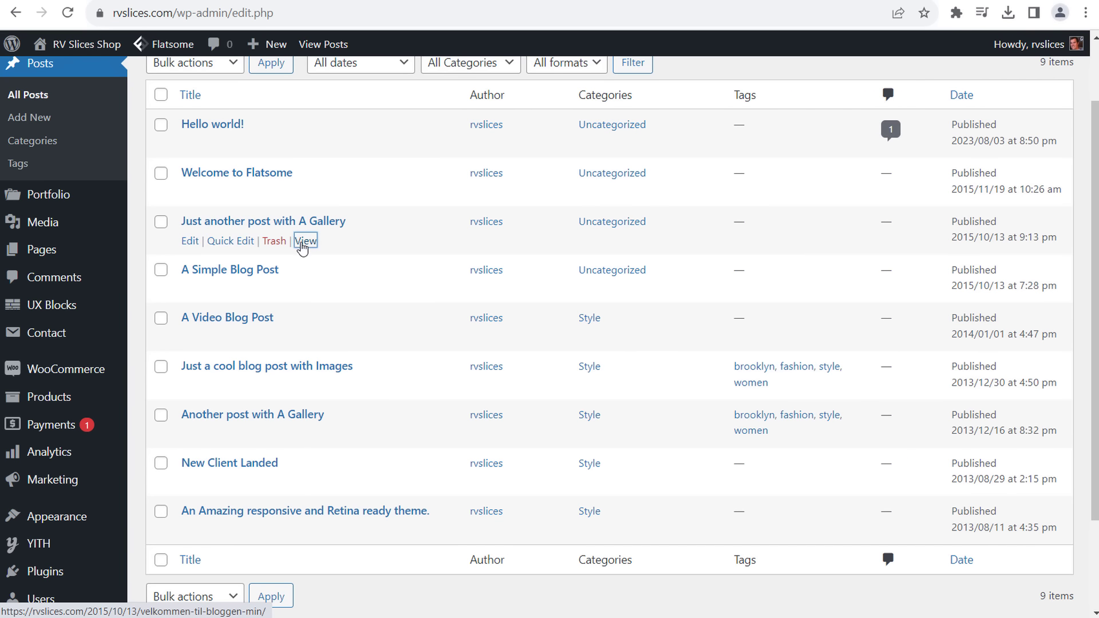
pyautogui.rightClick(306, 289)
pyautogui.click(341, 311)
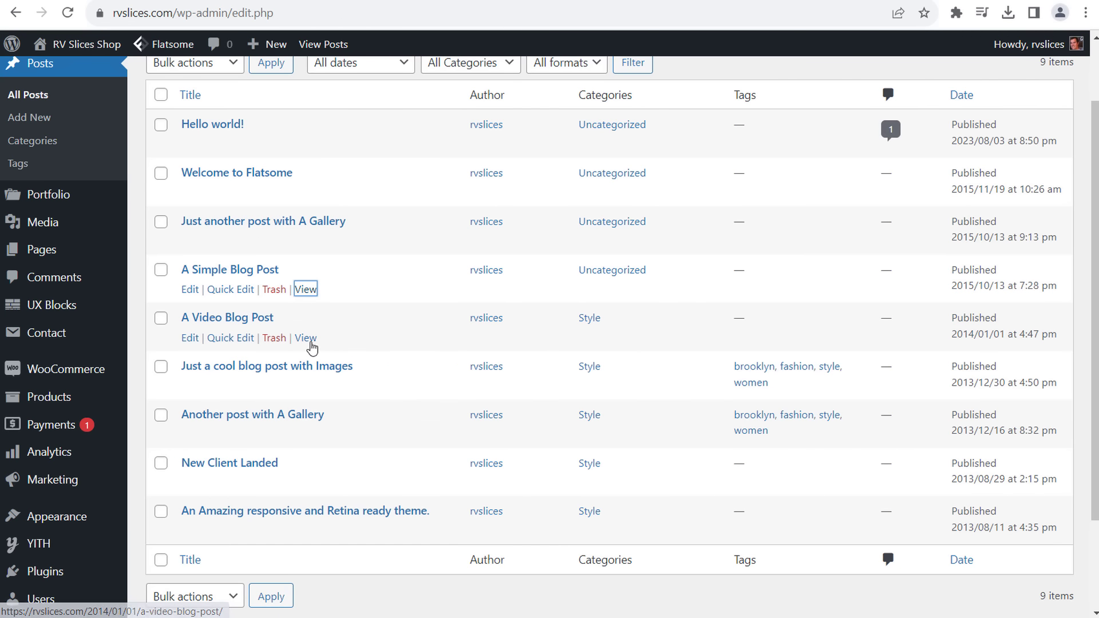
pyautogui.rightClick(305, 338)
pyautogui.click(343, 359)
pyautogui.rightClick(305, 389)
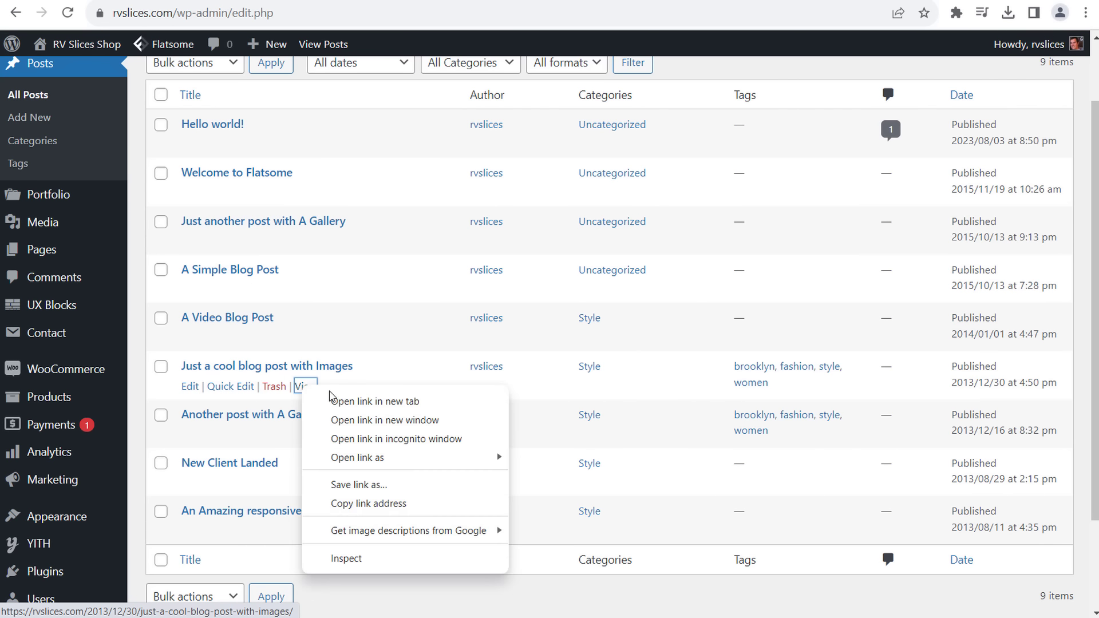
pyautogui.click(356, 468)
pyautogui.scroll(-2, 433, 381)
pyautogui.scroll(-1, 433, 380)
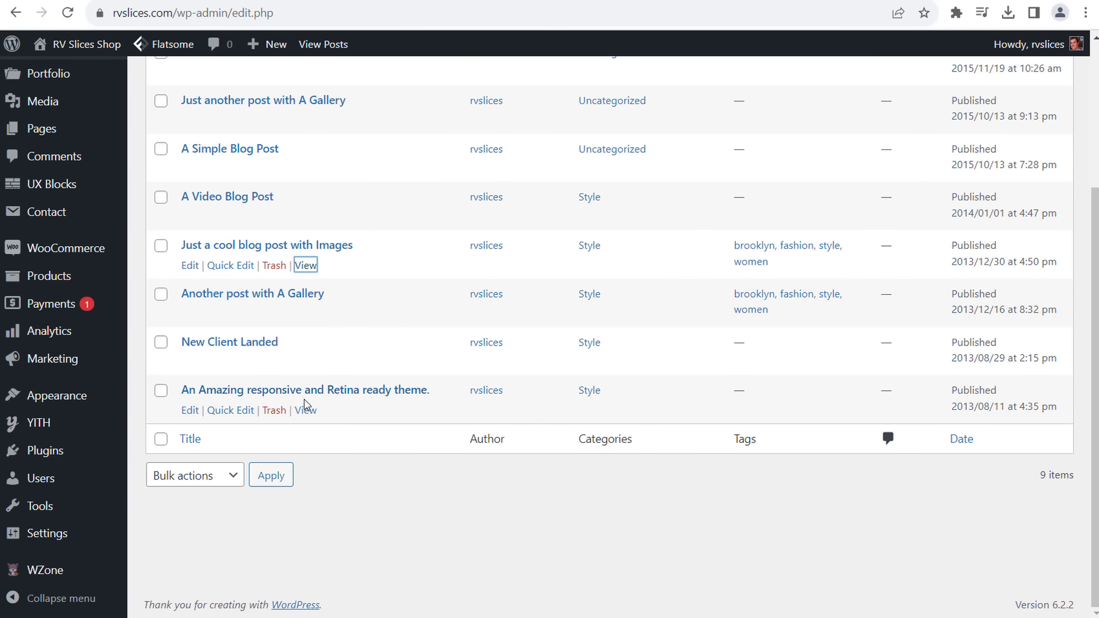
pyautogui.rightClick(305, 409)
pyautogui.click(385, 241)
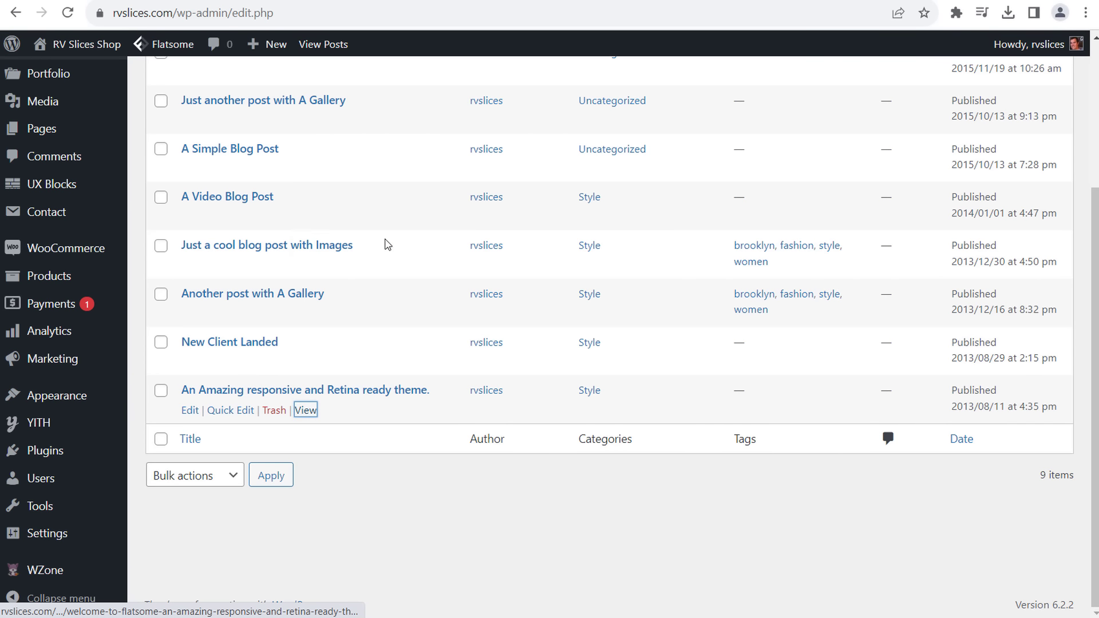
# - Read through the Gallery, A Simple Blog Post and A Video Blog Post pages
pyautogui.hotkey('ctrl', 'Tab')
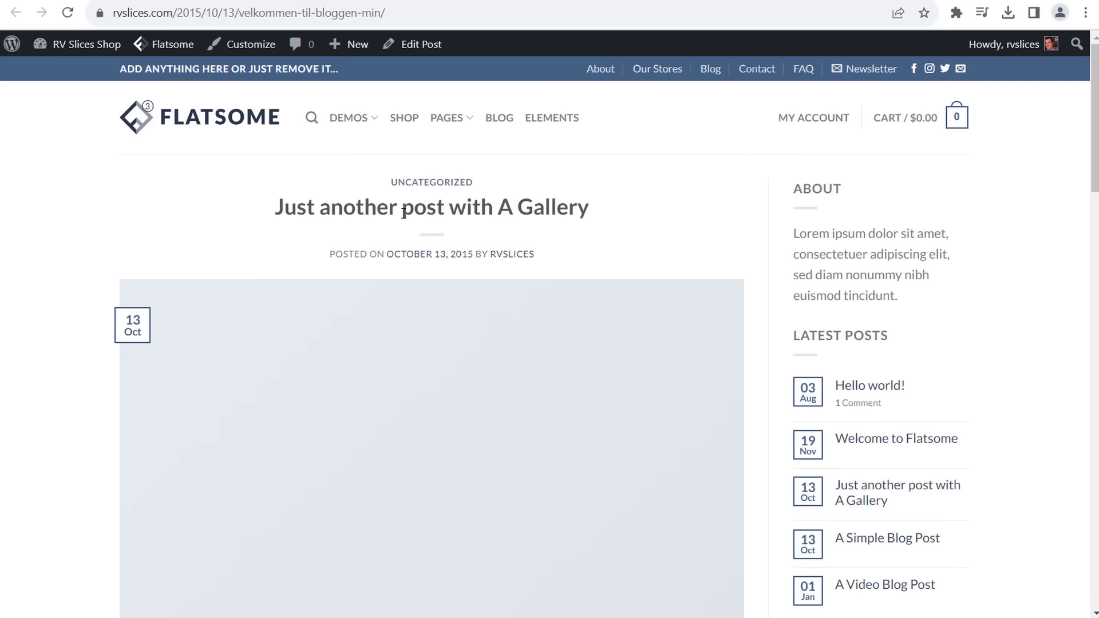
pyautogui.scroll(-8, 69, 292)
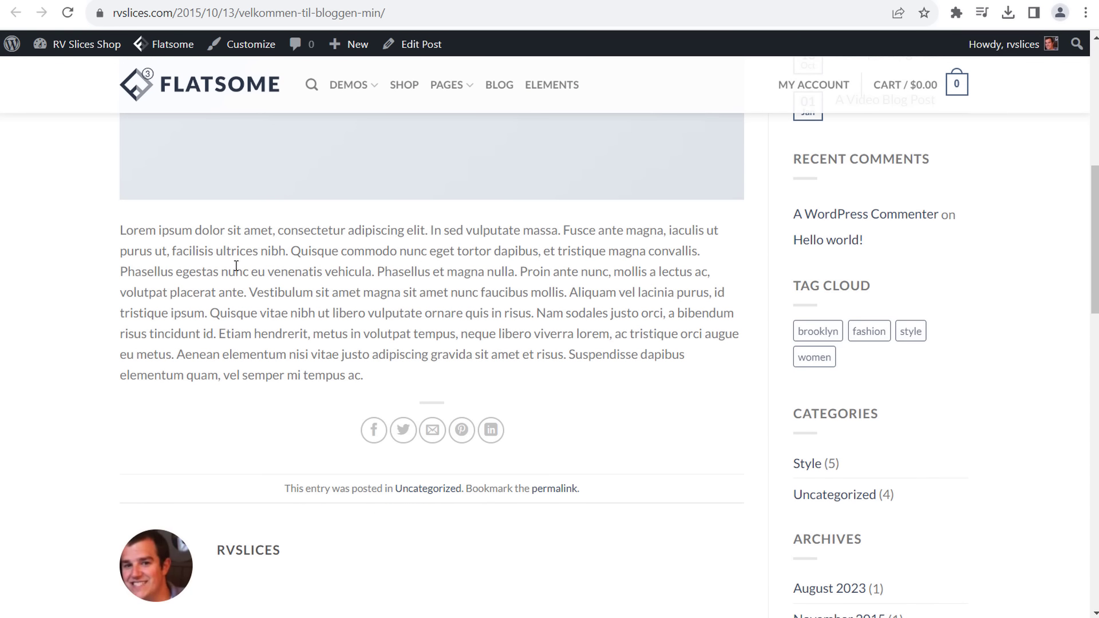
pyautogui.scroll(3, 204, 267)
pyautogui.scroll(5, 203, 268)
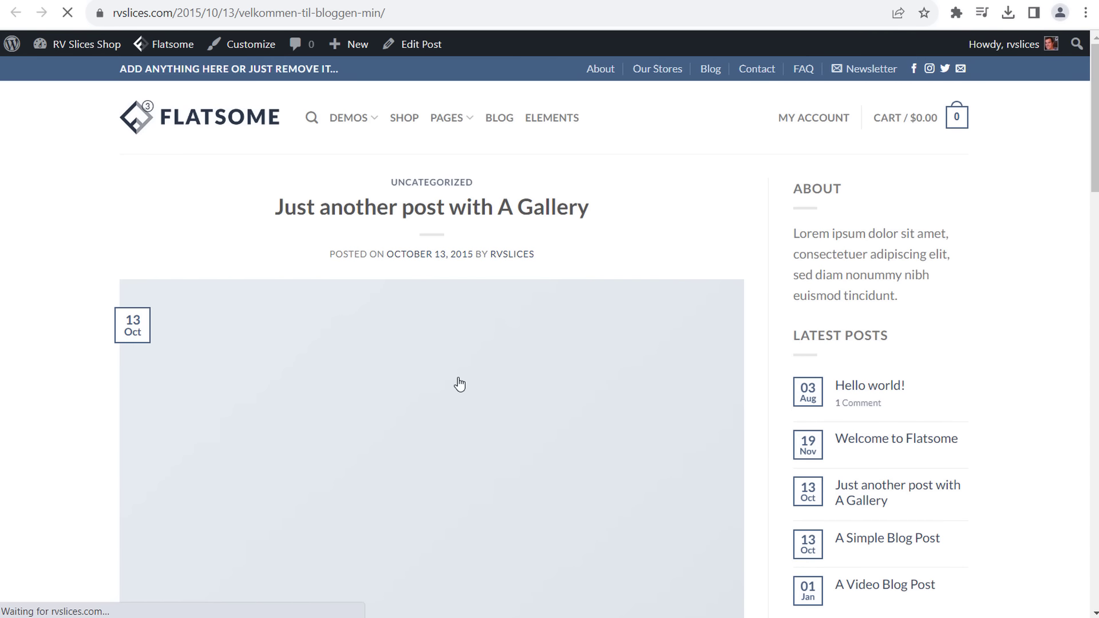
pyautogui.scroll(-5, 479, 312)
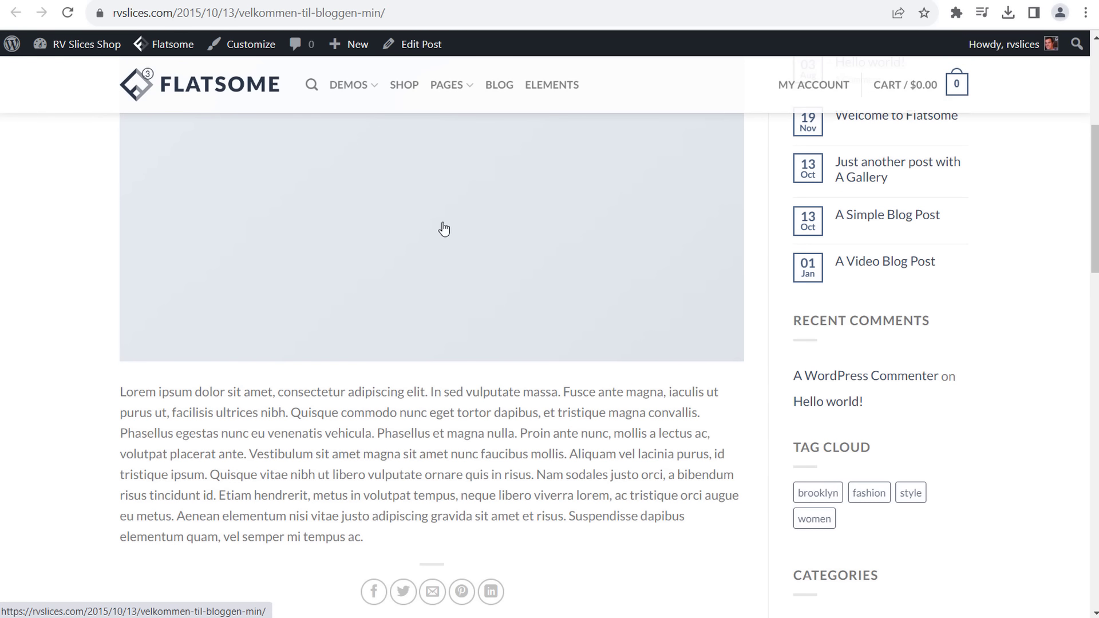
pyautogui.scroll(-4, 441, 228)
pyautogui.hotkey('alt', 'Left')
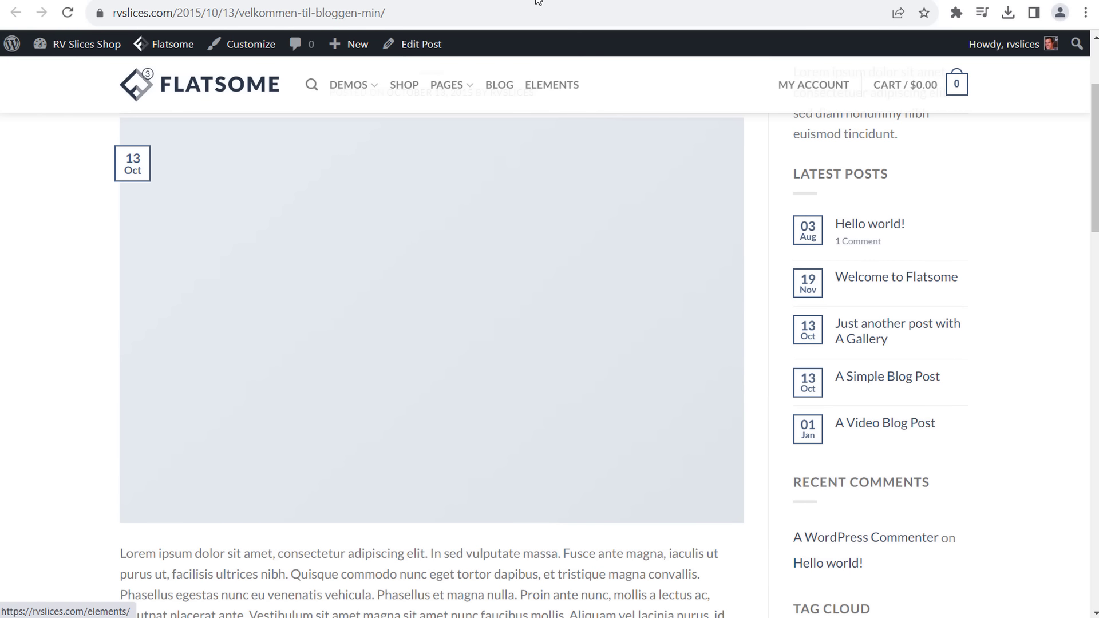
pyautogui.scroll(-10, 566, 246)
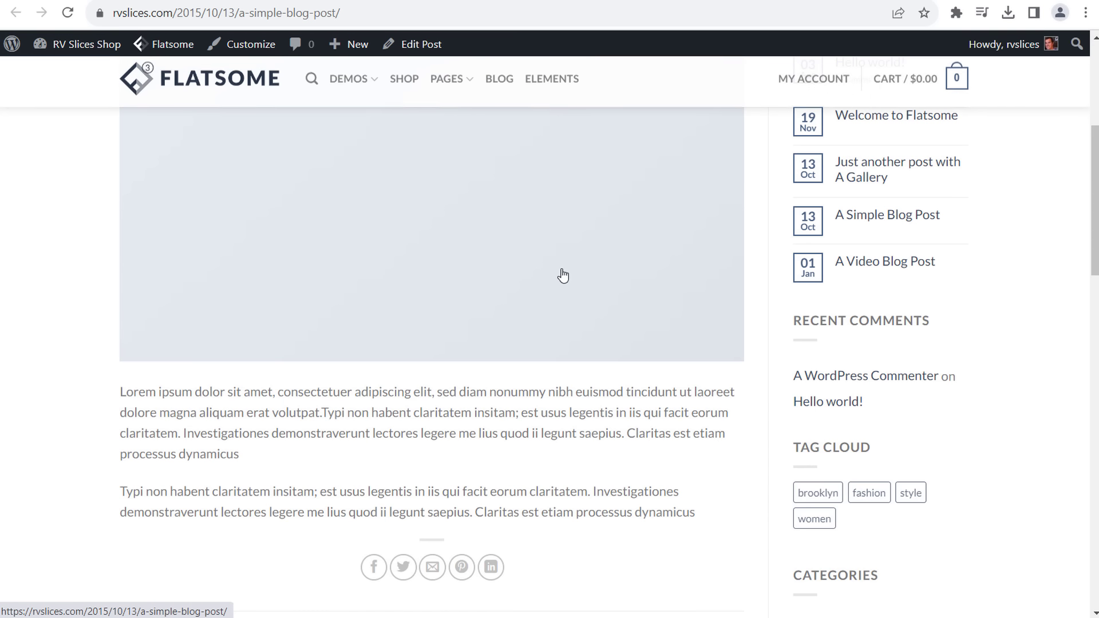
pyautogui.hotkey('alt', 'Left')
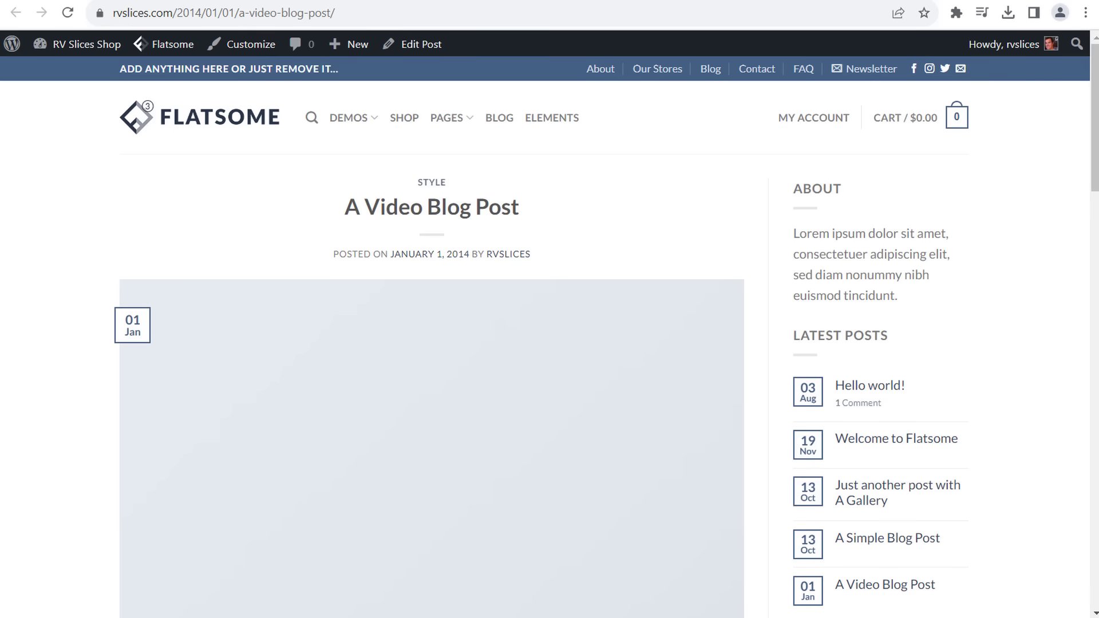
pyautogui.scroll(-10, 503, 229)
pyautogui.scroll(5, 450, 354)
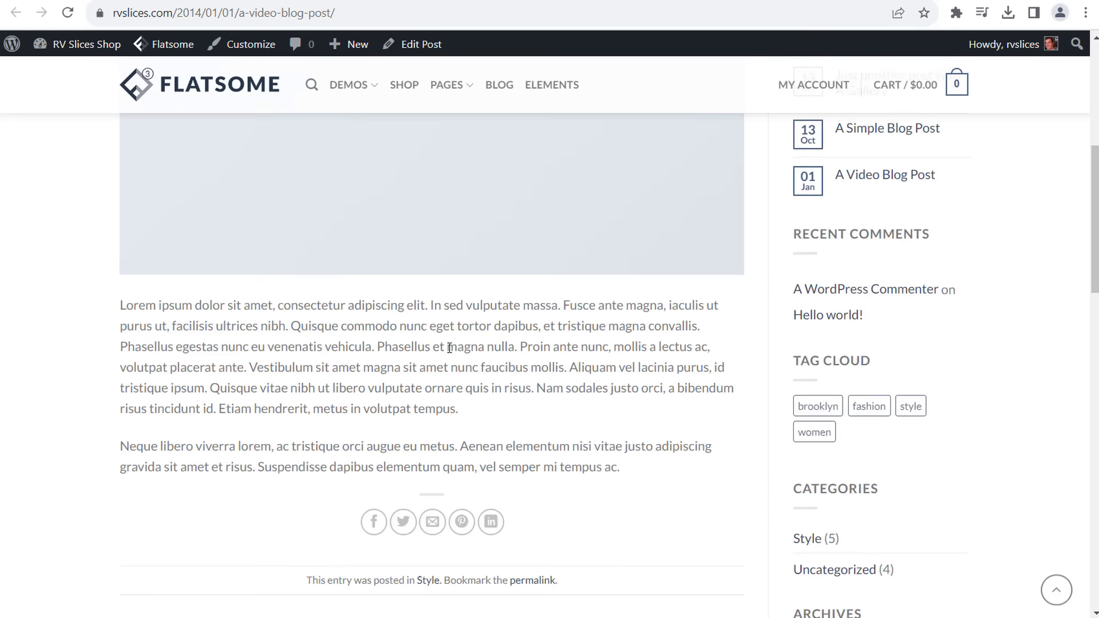
pyautogui.scroll(-7, 447, 355)
pyautogui.scroll(10, 446, 191)
pyautogui.scroll(3, 450, 212)
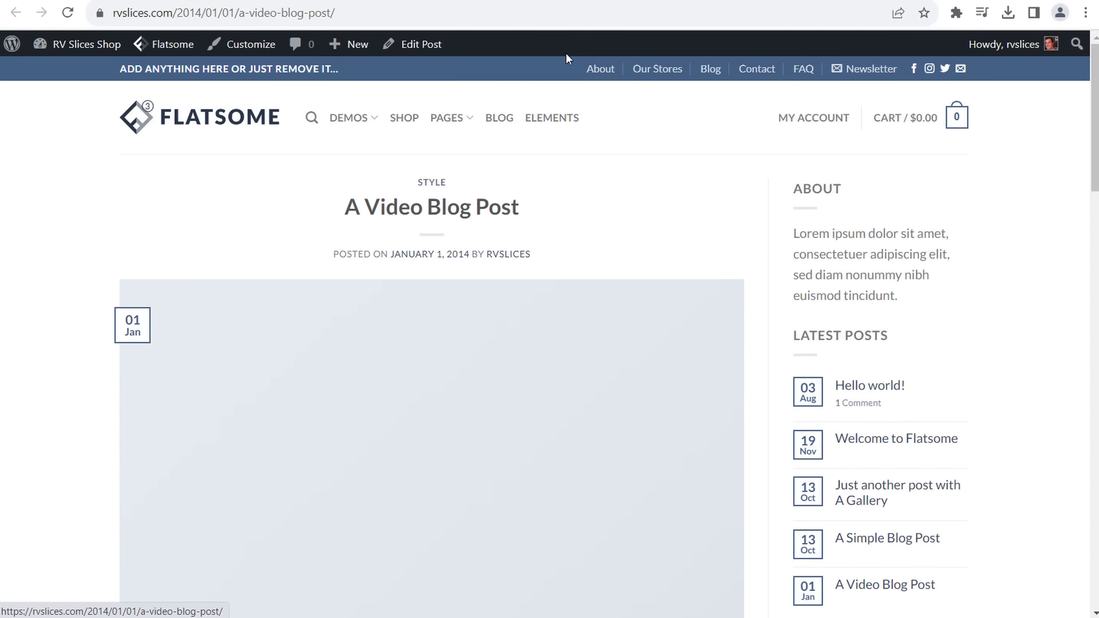
# - Review Just a cool blog post with Images and its About and Latest Posts sidebar
pyautogui.hotkey('alt', 'Left')
pyautogui.scroll(-7, 503, 225)
pyautogui.scroll(-10, 503, 225)
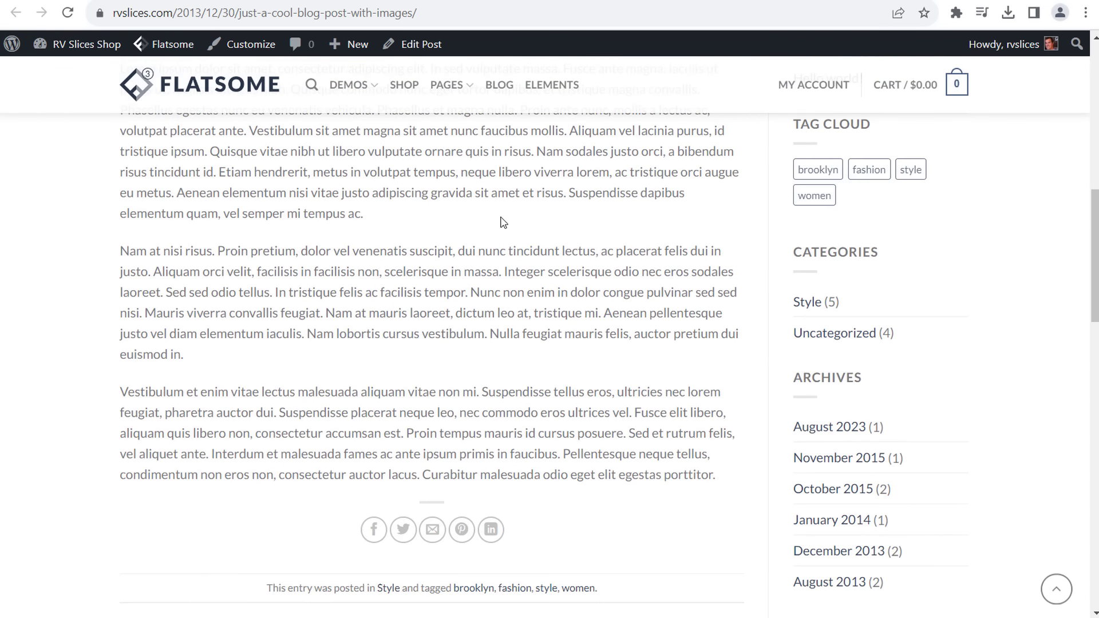
pyautogui.scroll(15, 507, 228)
pyautogui.scroll(-10, 525, 218)
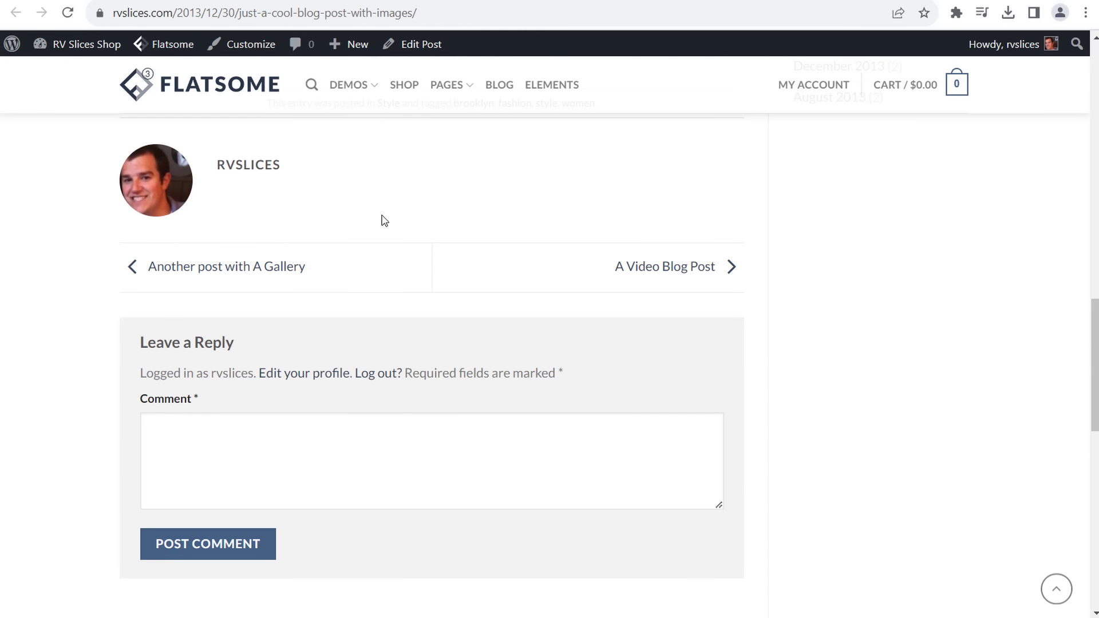
pyautogui.scroll(-5, 503, 235)
pyautogui.scroll(-4, 659, 229)
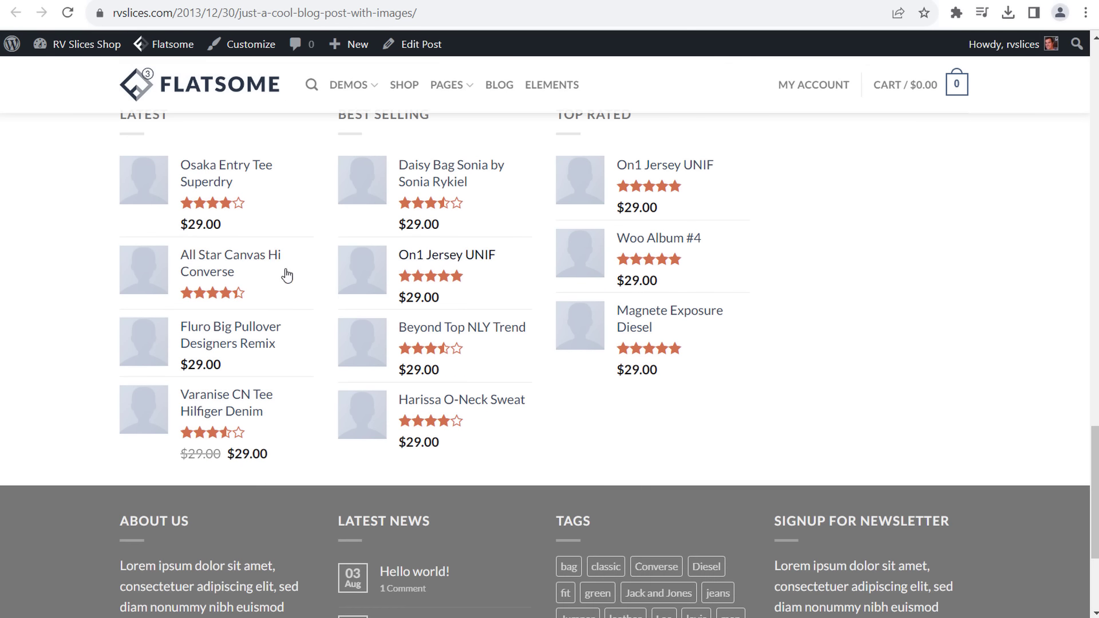
pyautogui.scroll(12, 976, 370)
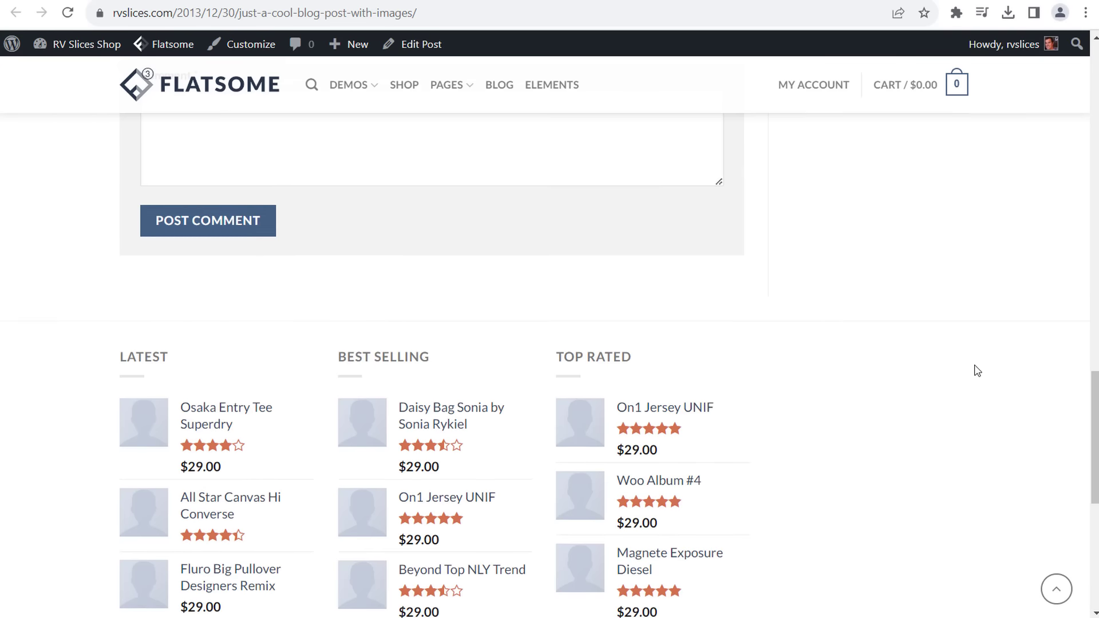
pyautogui.scroll(5, 1012, 313)
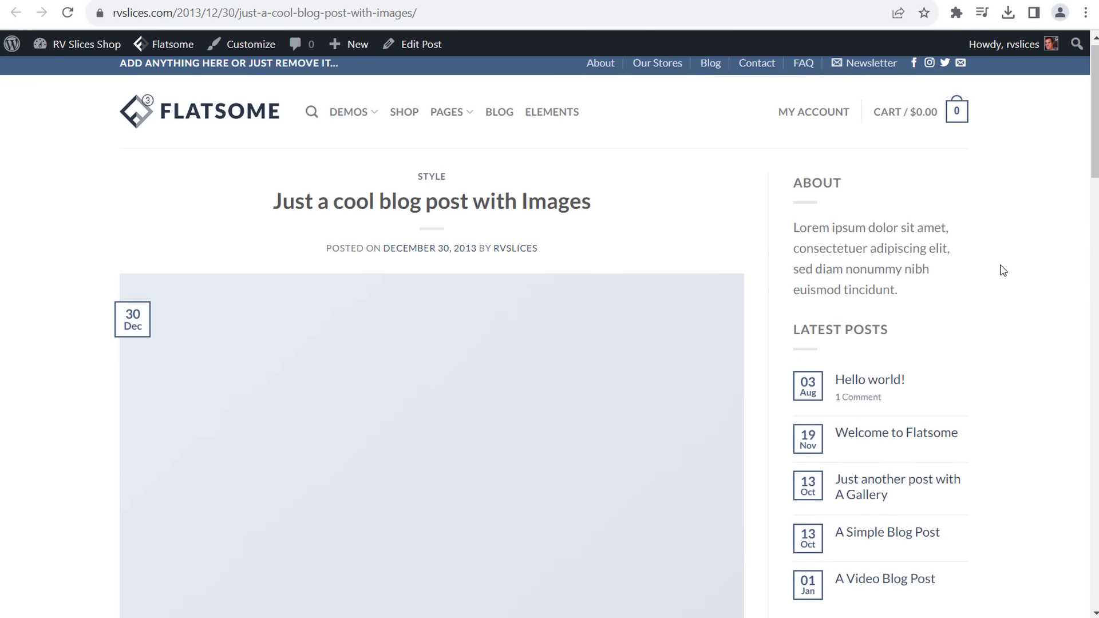
pyautogui.moveTo(792, 197); pyautogui.dragTo(1003, 395)
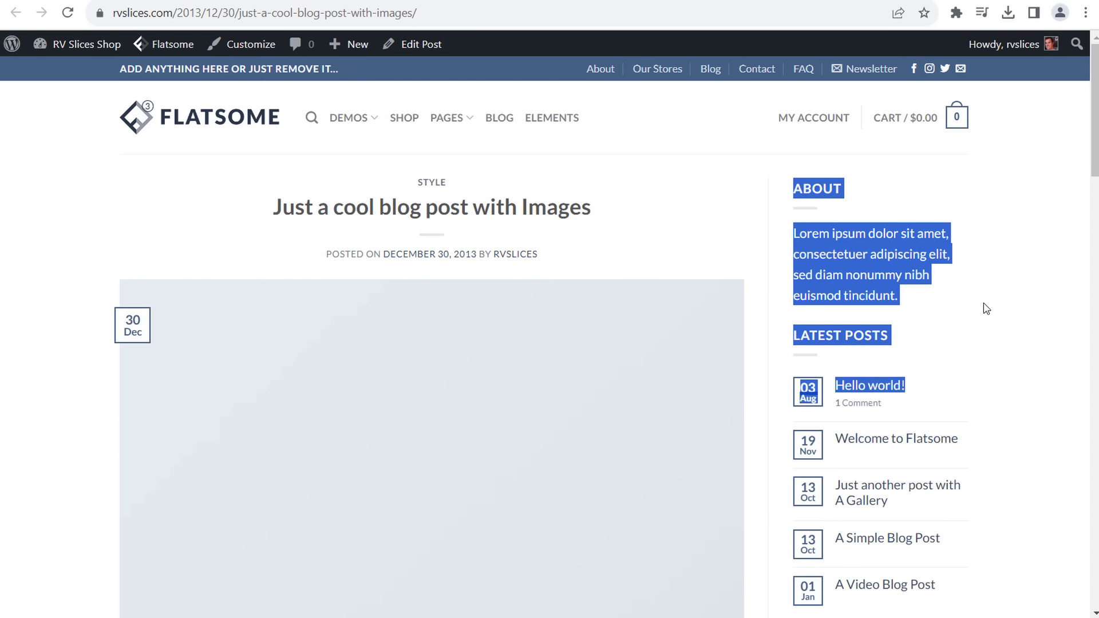
pyautogui.scroll(-10, 986, 309)
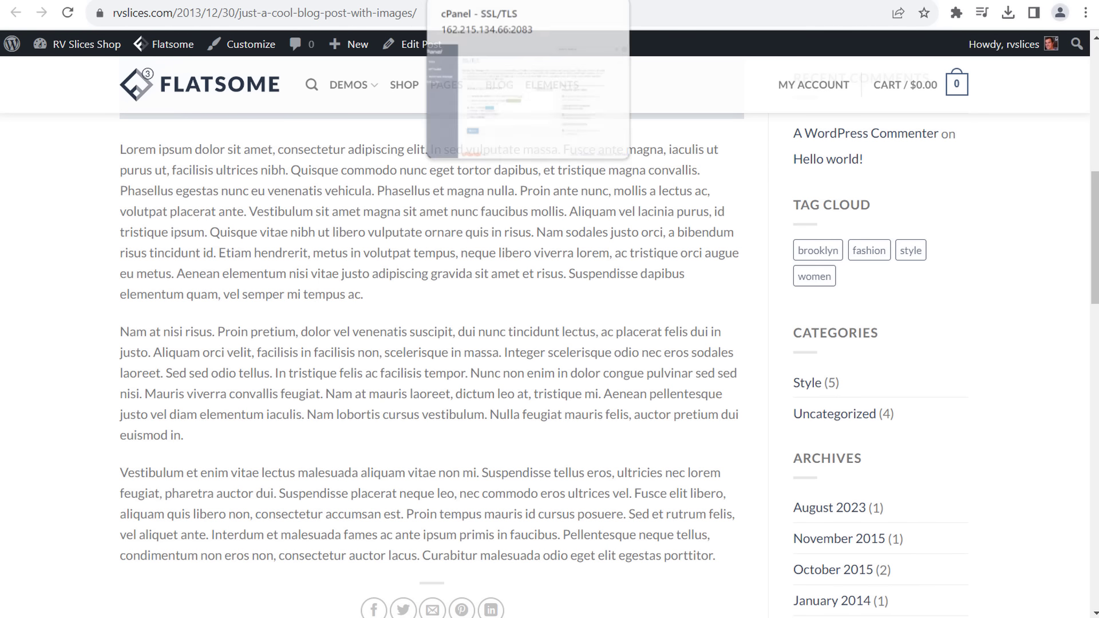
pyautogui.click(458, 1)
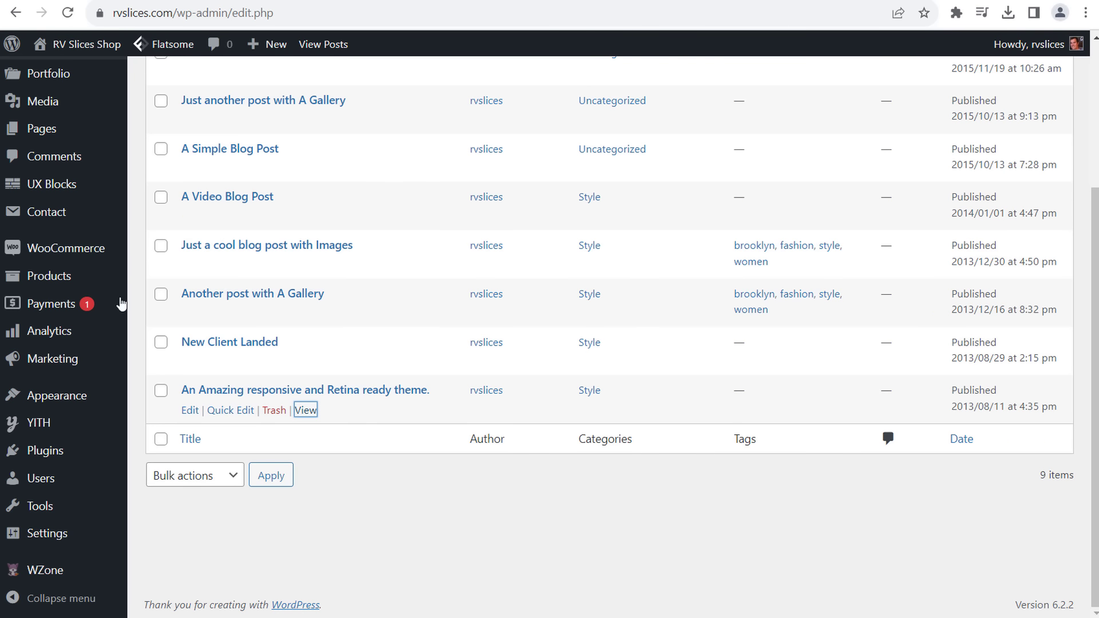
# - Go to the Media Library from the admin sidebar
pyautogui.moveTo(86, 398)
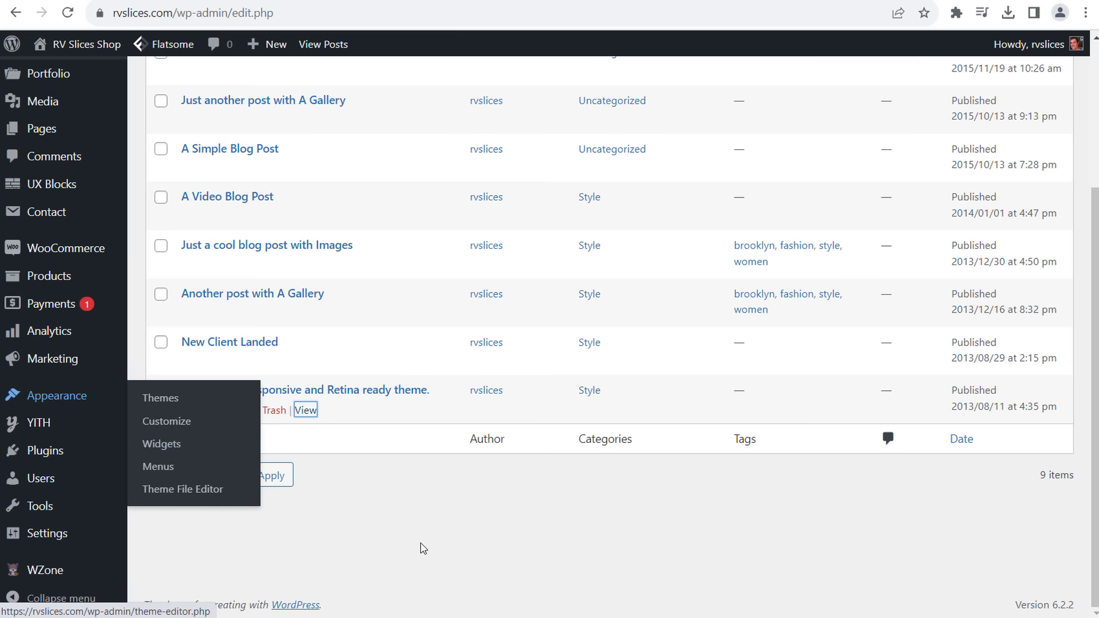
pyautogui.scroll(3, 454, 525)
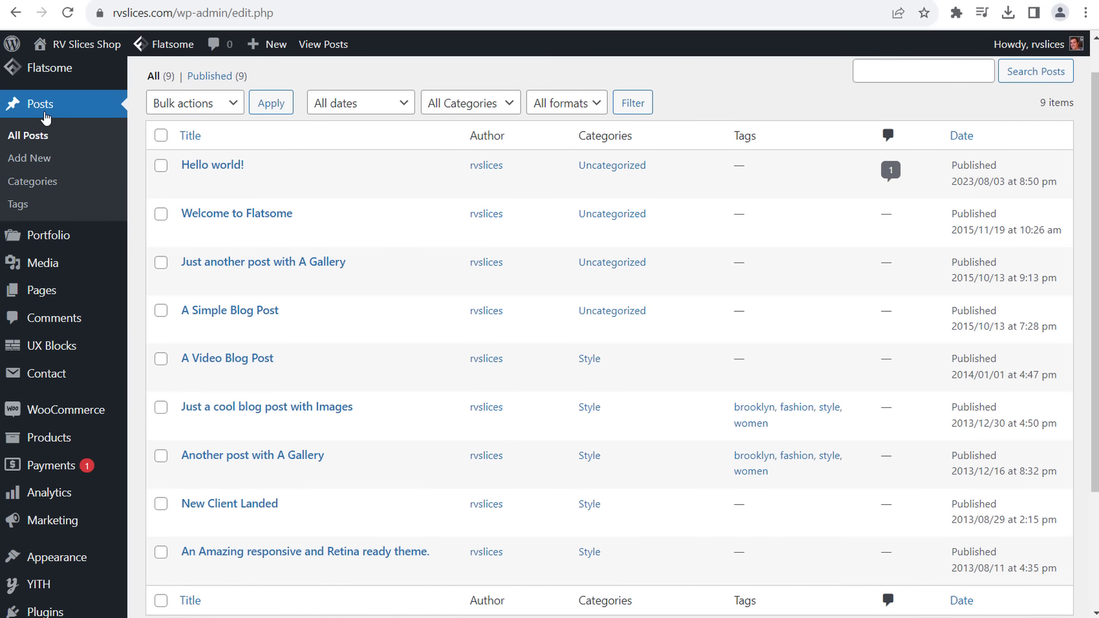
pyautogui.moveTo(56, 240)
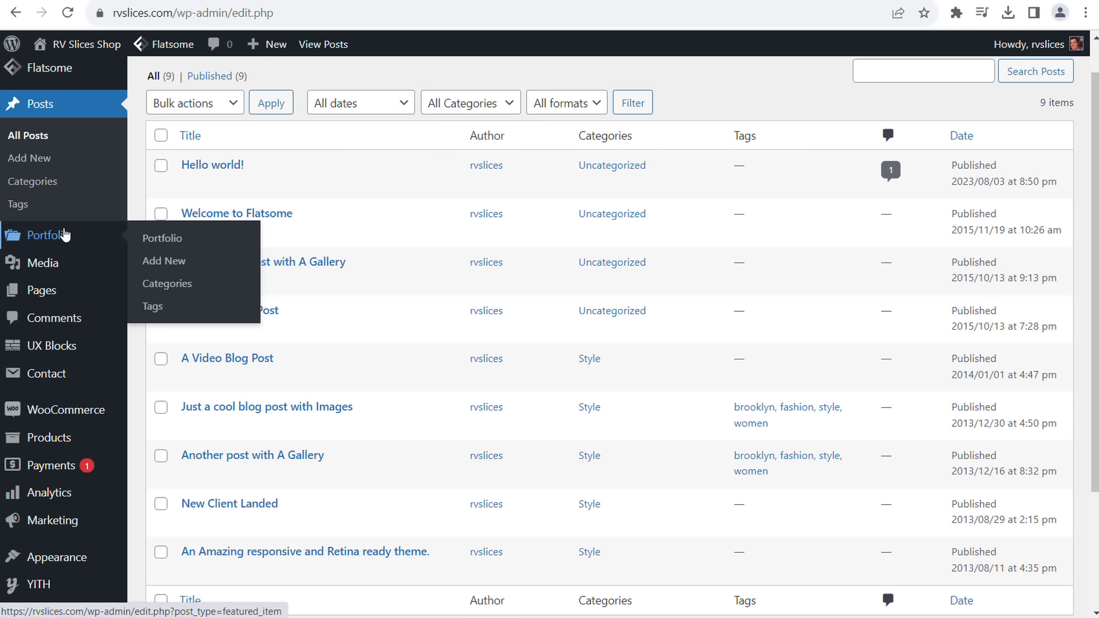
pyautogui.click(37, 266)
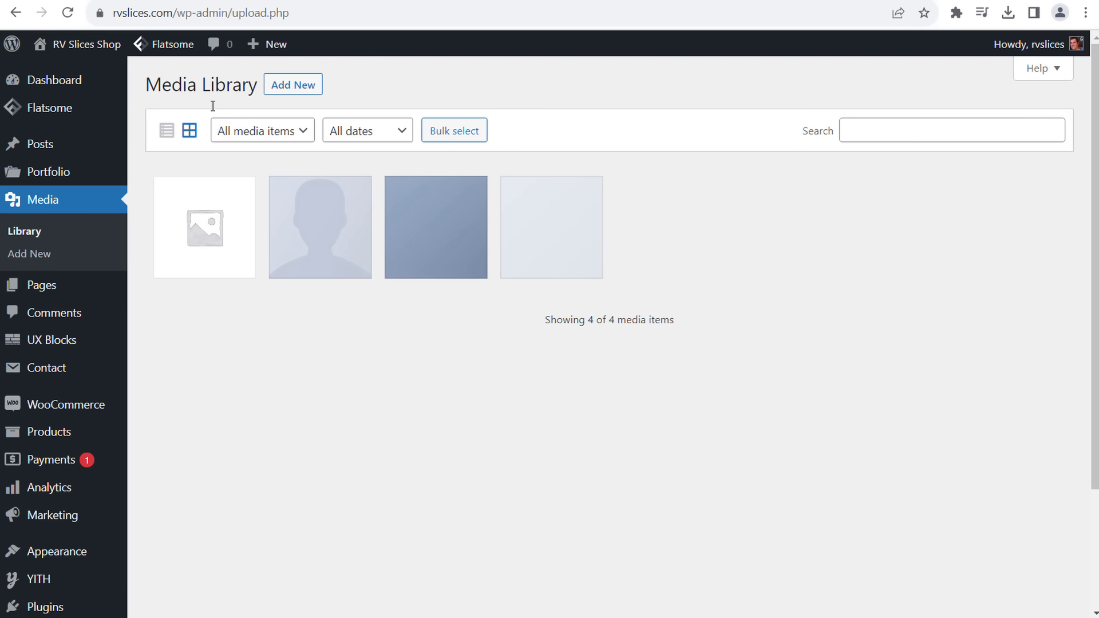
# - Inspect the dummy-prod-1.jpg attachment's title, file URL and alt text, then close it
pyautogui.click(309, 235)
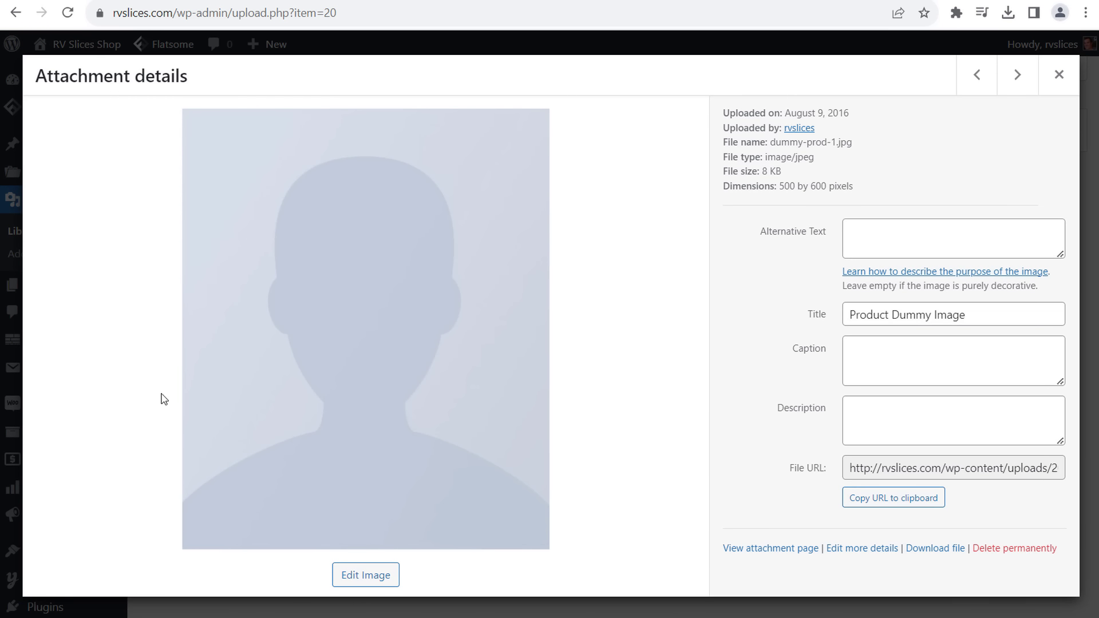
pyautogui.moveTo(979, 316); pyautogui.dragTo(839, 317)
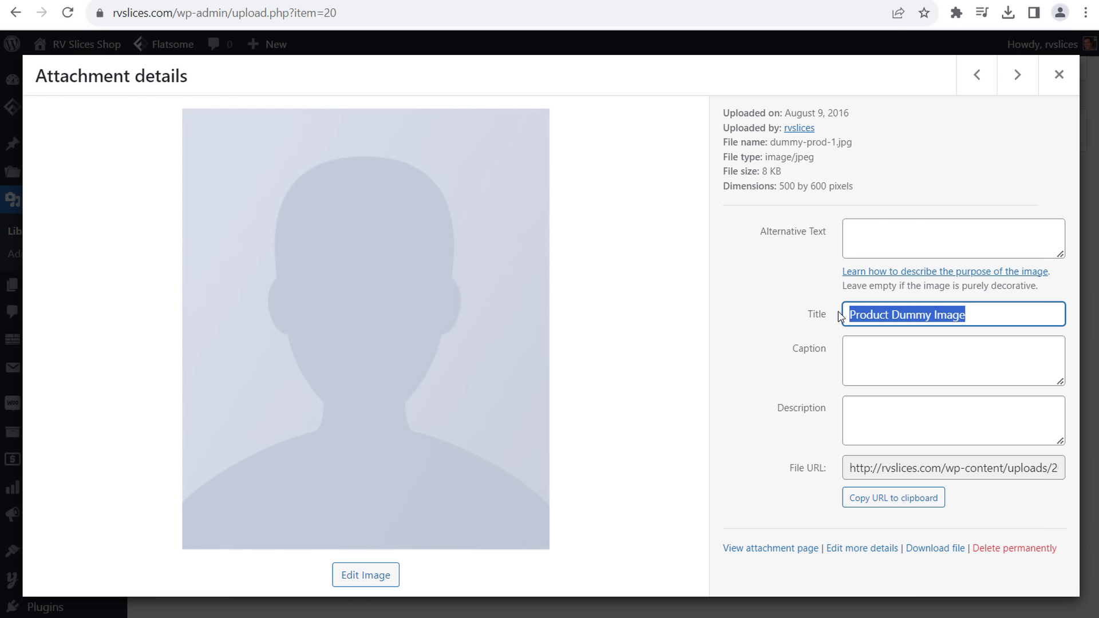
pyautogui.click(900, 310)
pyautogui.click(950, 467)
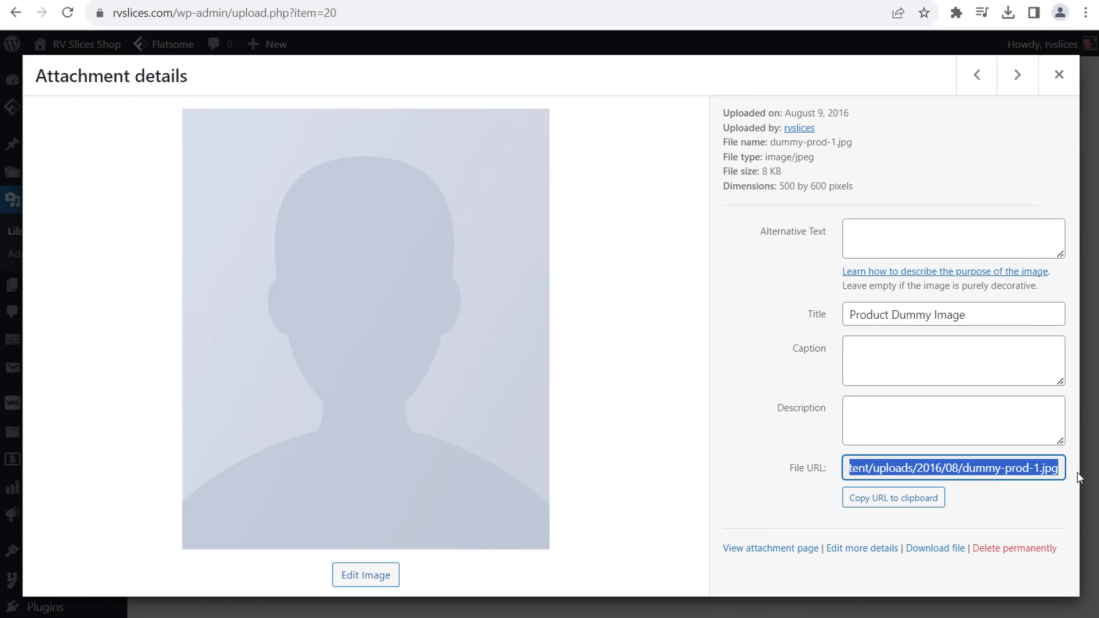
pyautogui.click(1029, 473)
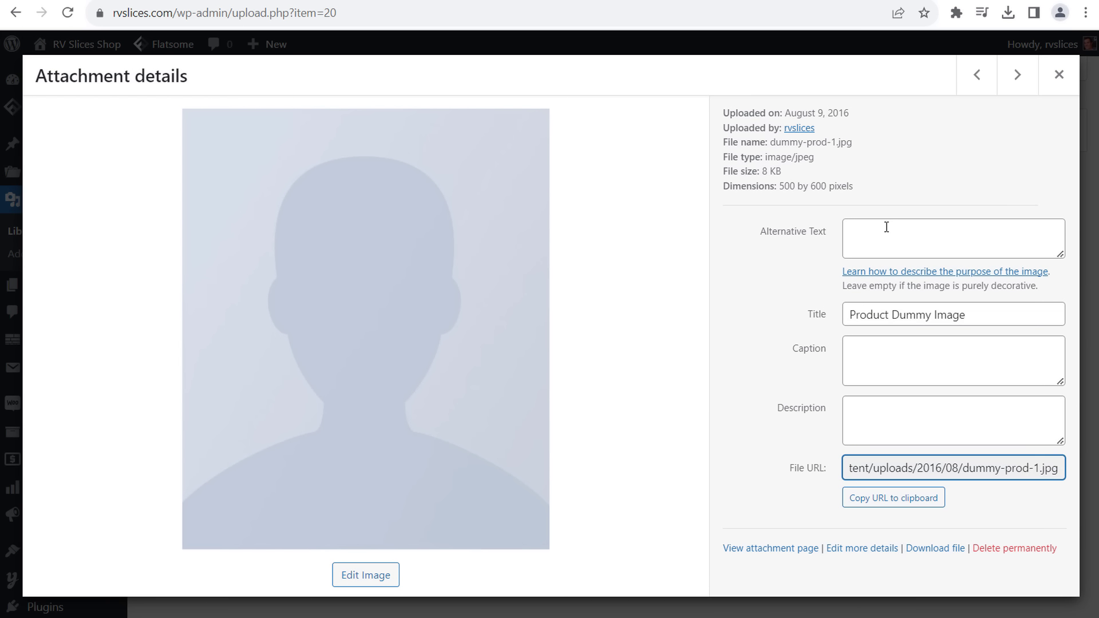
pyautogui.click(921, 237)
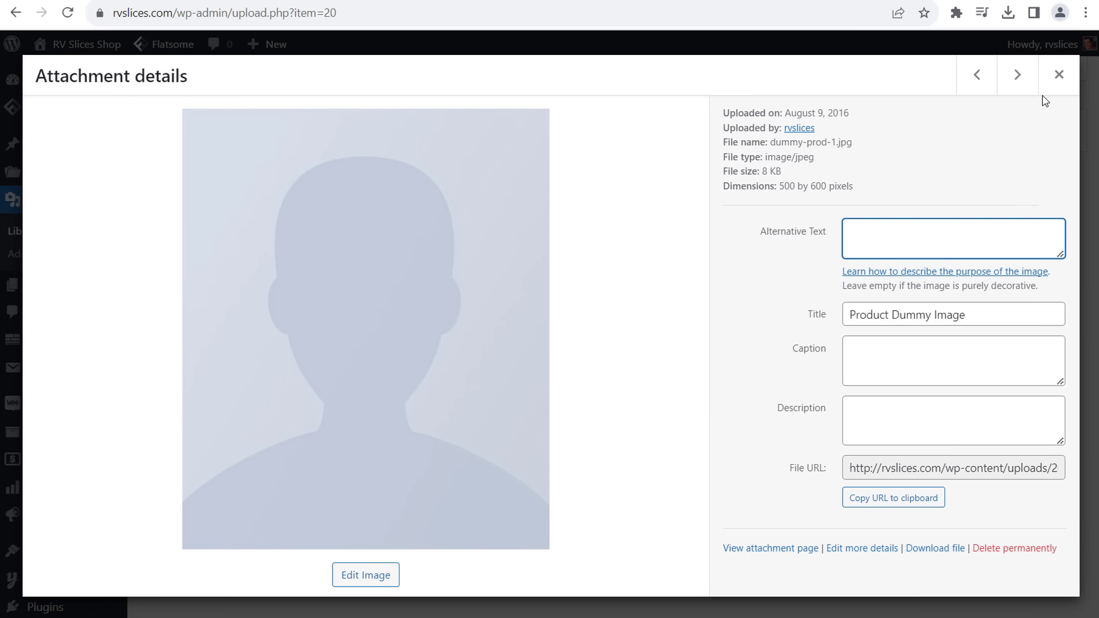
pyautogui.click(1059, 75)
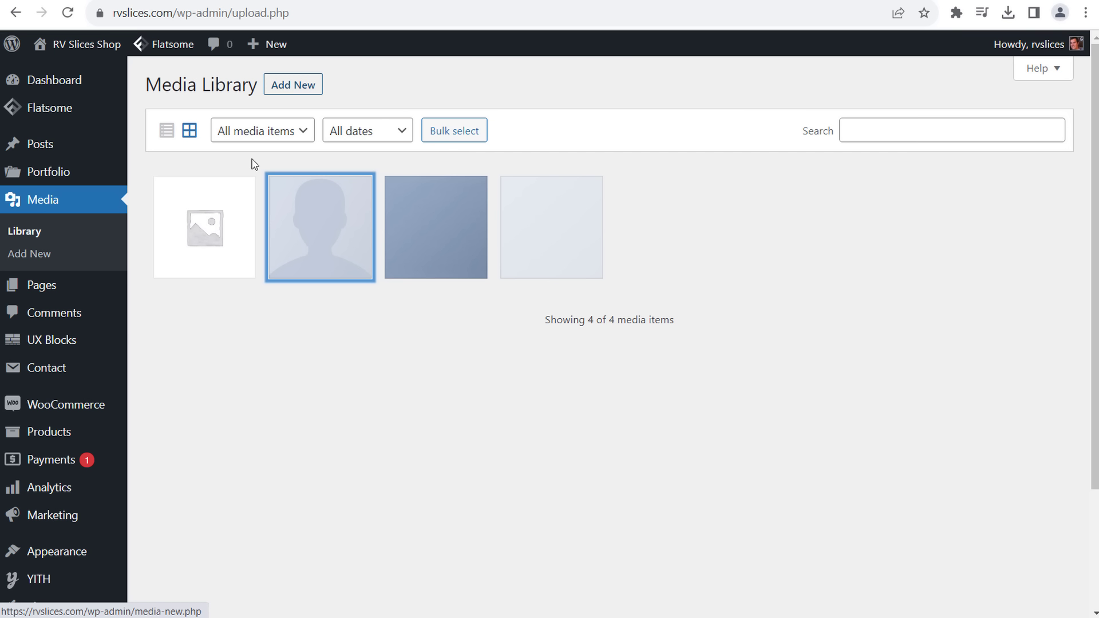
pyautogui.moveTo(57, 148)
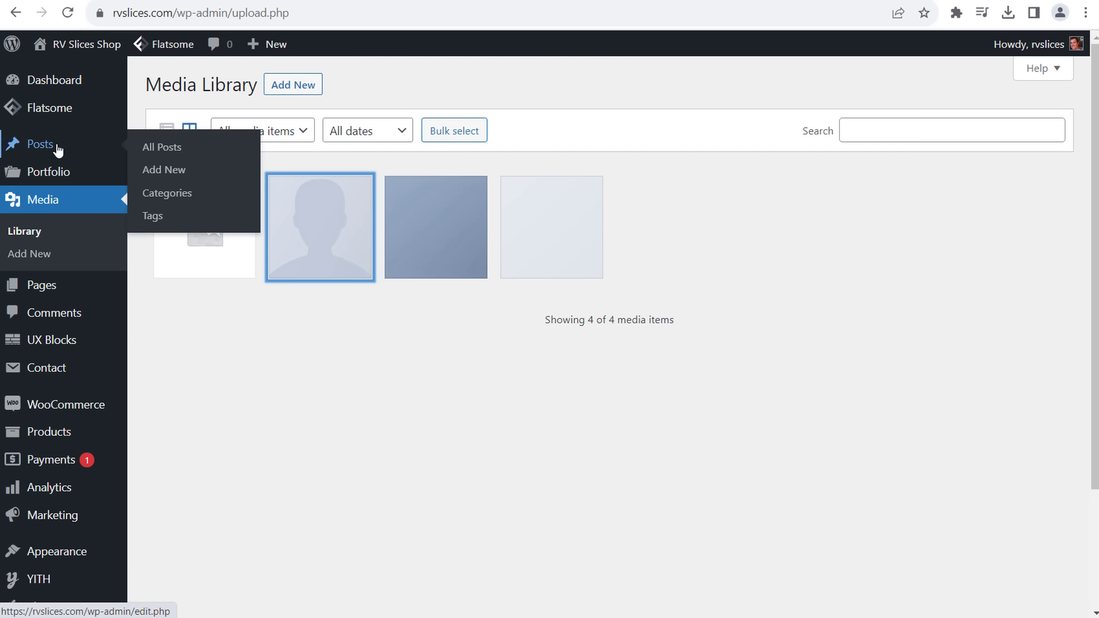
# - Start a new post from All Posts and advance past the first welcome guide page
pyautogui.click(177, 155)
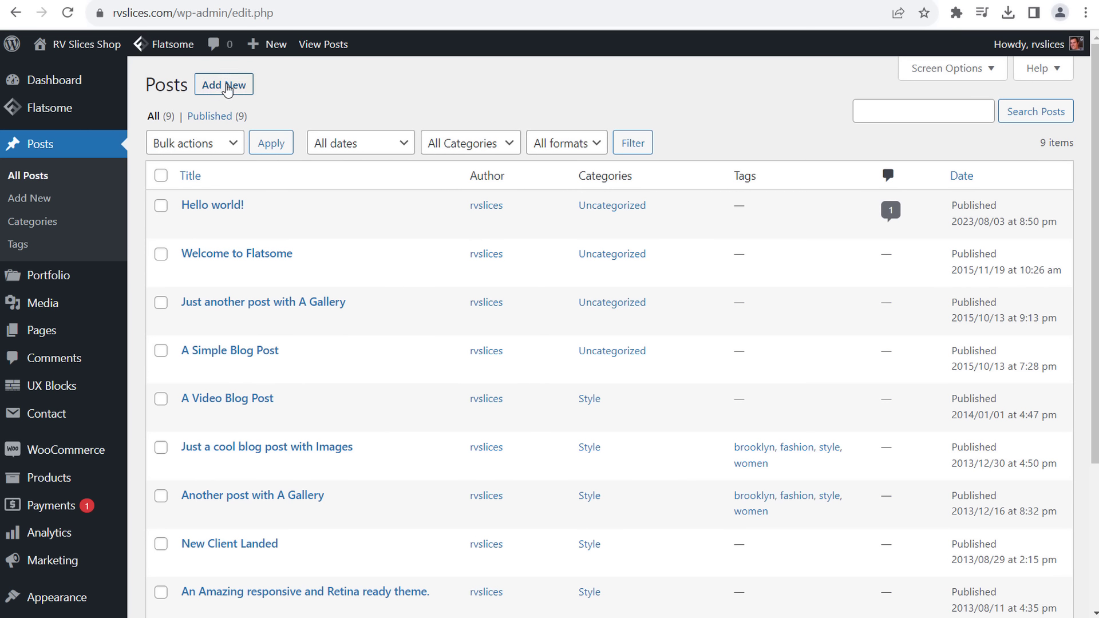
pyautogui.click(225, 85)
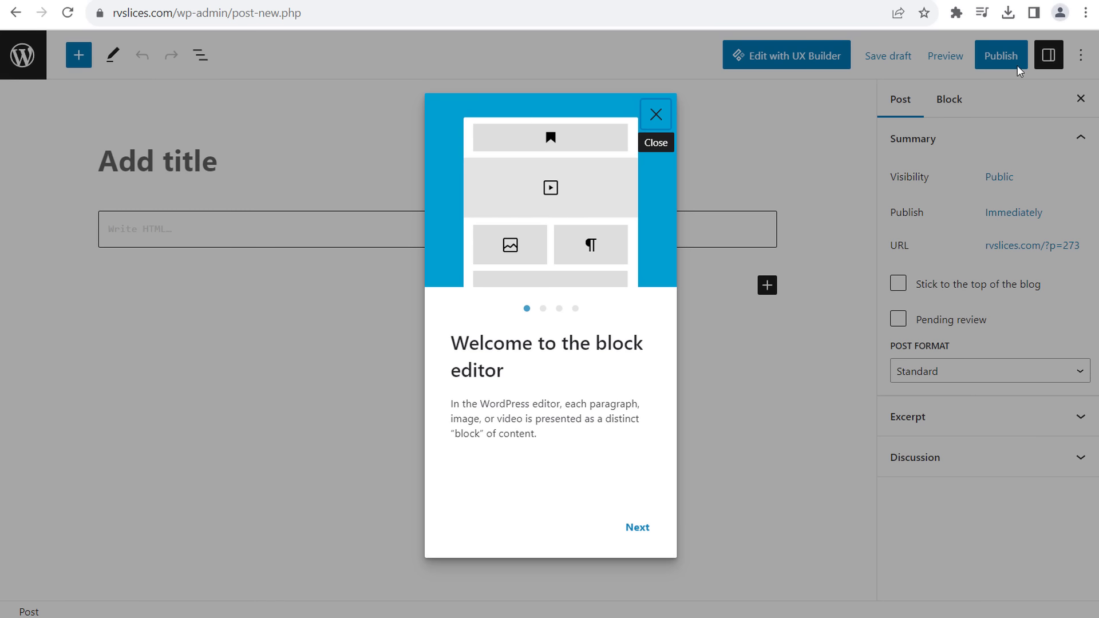
pyautogui.click(636, 527)
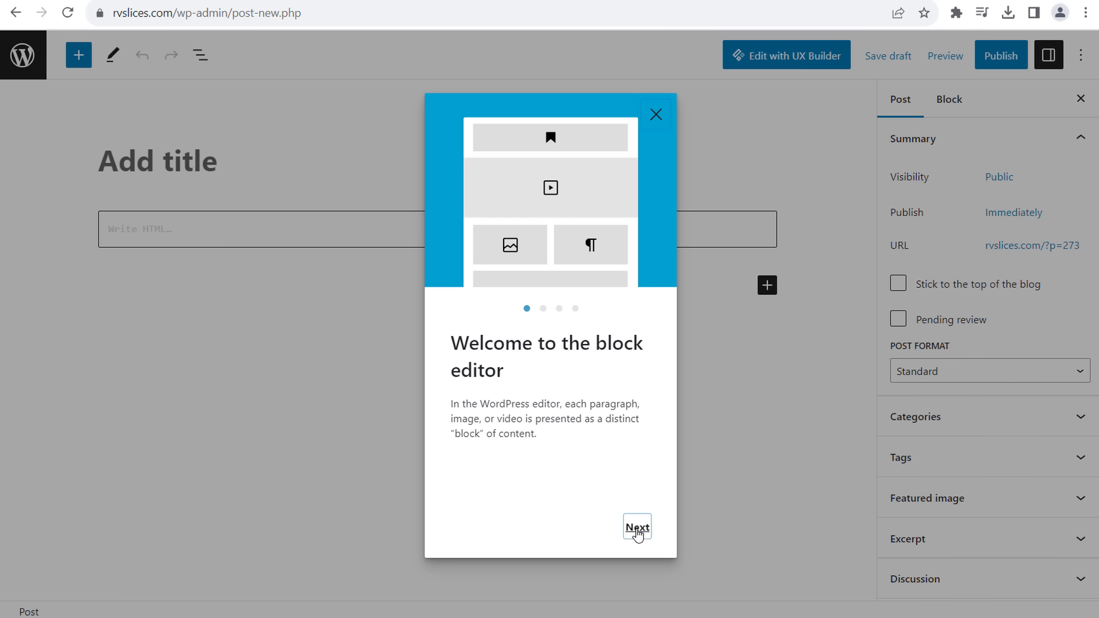
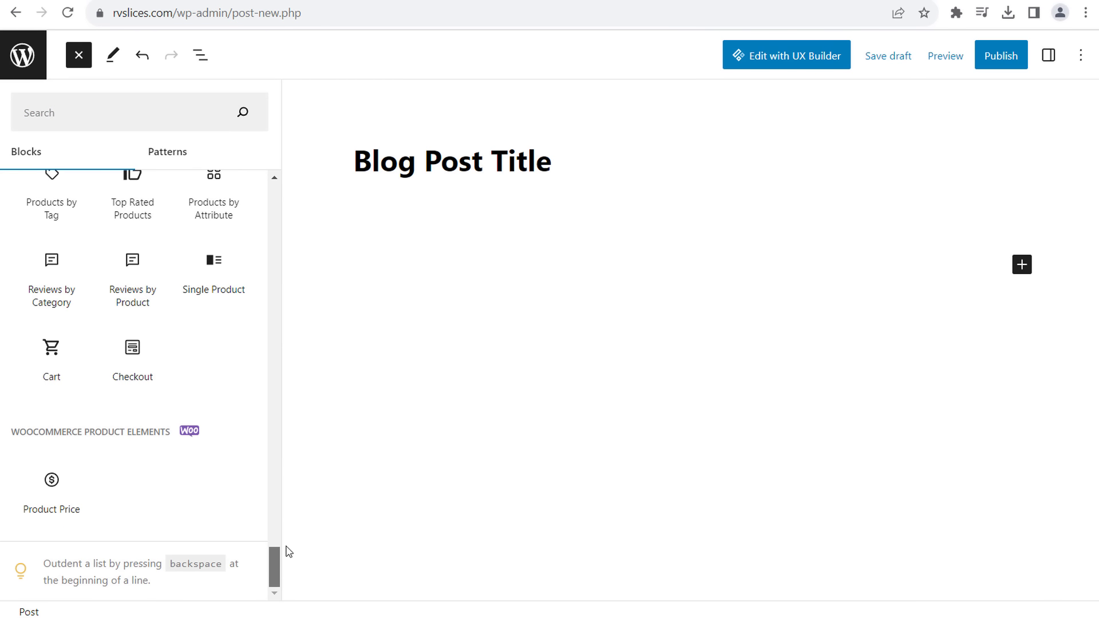
# - Scroll through the block inserter's available blocks, then close the block library
pyautogui.moveTo(203, 345)
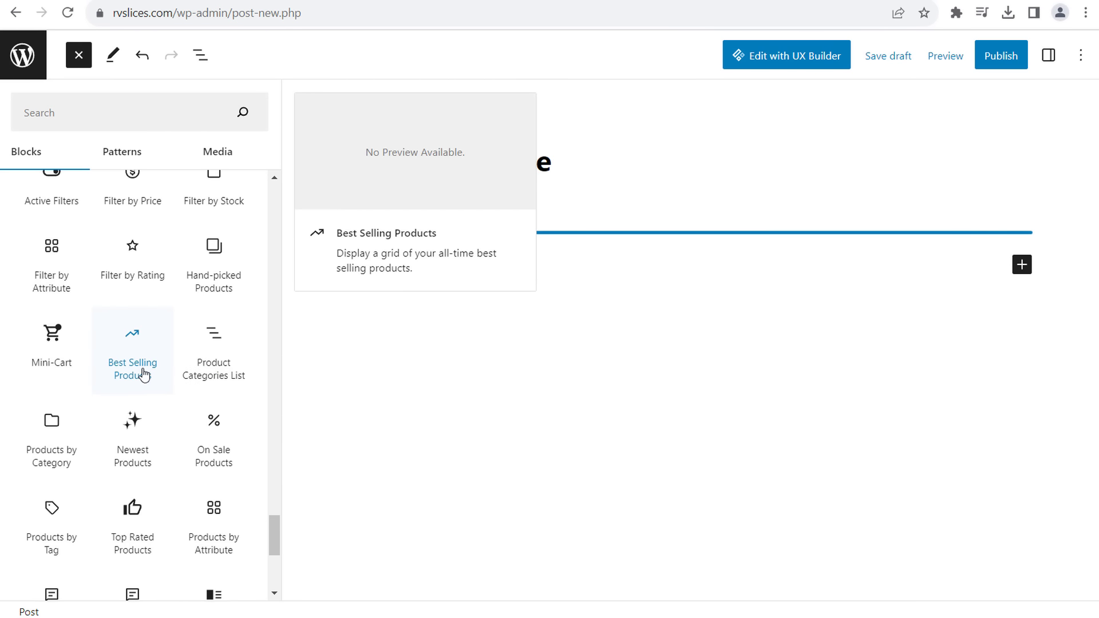
pyautogui.scroll(2, 123, 327)
pyautogui.scroll(4, 143, 283)
pyautogui.scroll(1, 144, 274)
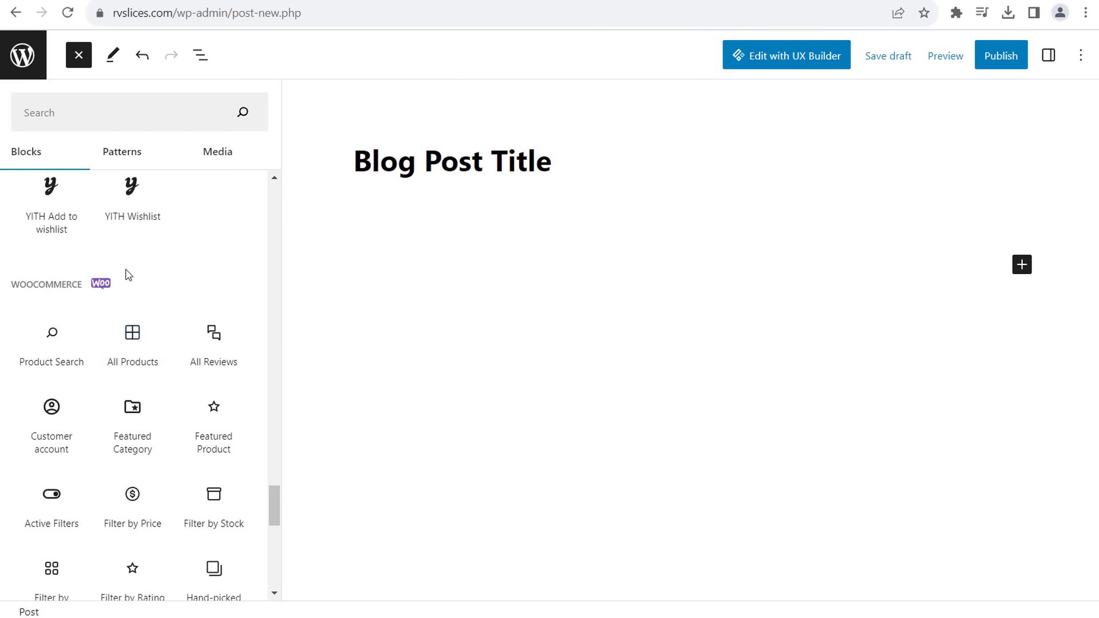
pyautogui.scroll(2, 115, 372)
pyautogui.scroll(1, 46, 377)
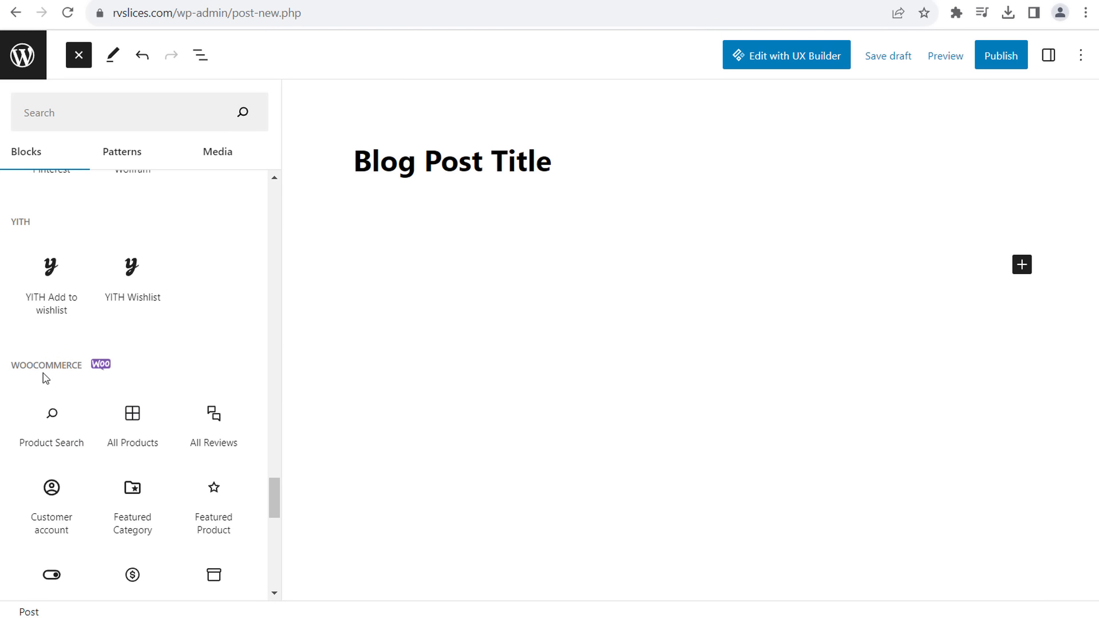
pyautogui.scroll(4, 179, 351)
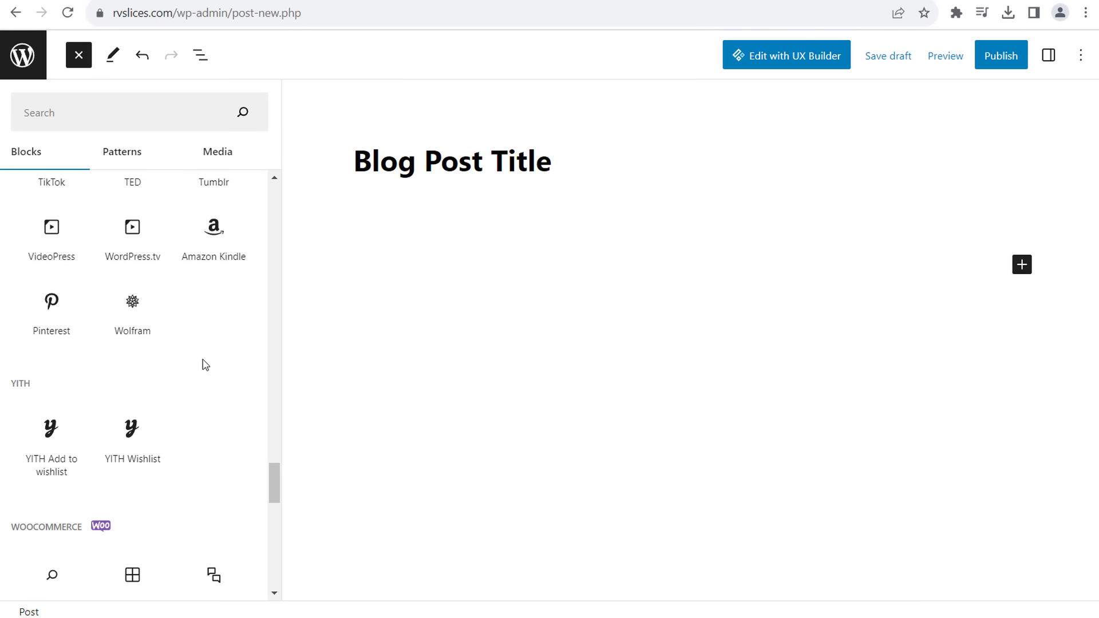
pyautogui.scroll(2, 223, 403)
pyautogui.moveTo(52, 410)
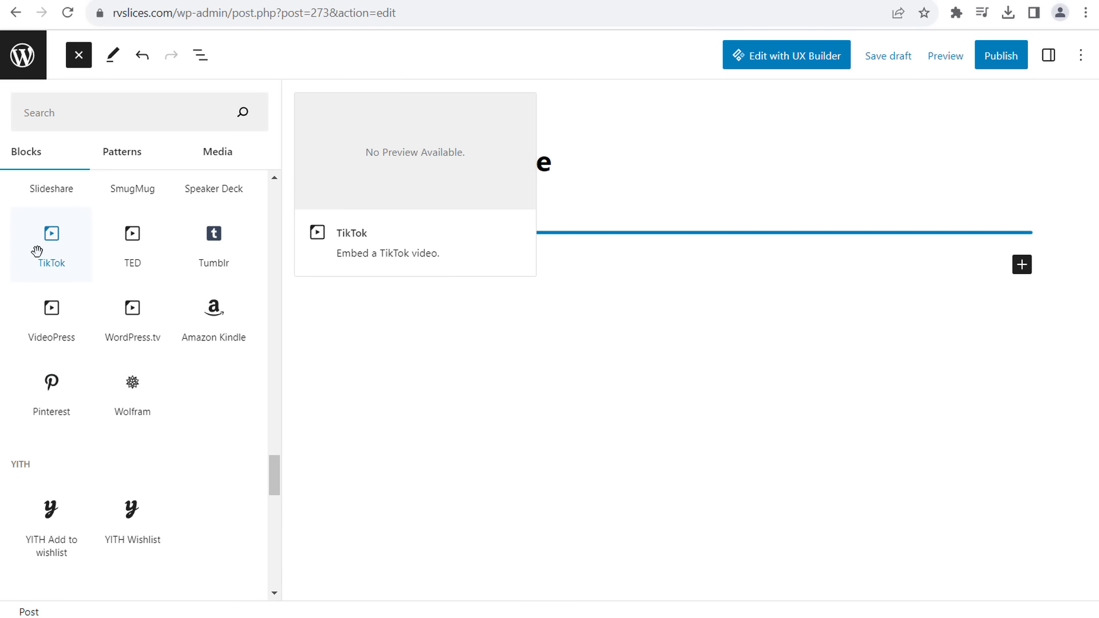
pyautogui.scroll(2, 38, 251)
pyautogui.scroll(7, 41, 258)
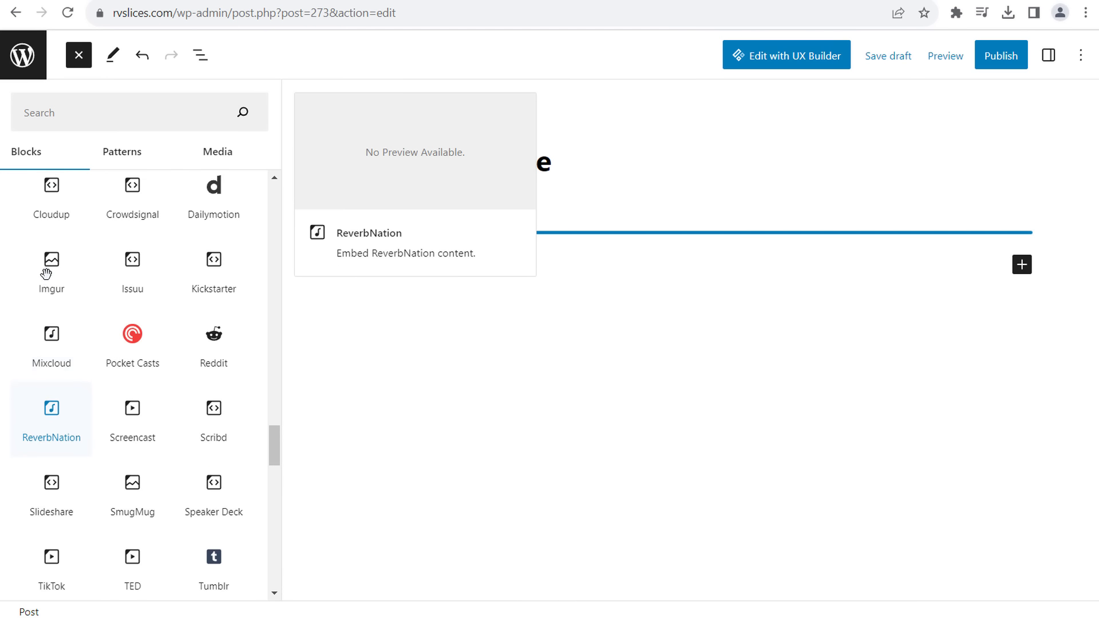
pyautogui.scroll(2, 48, 261)
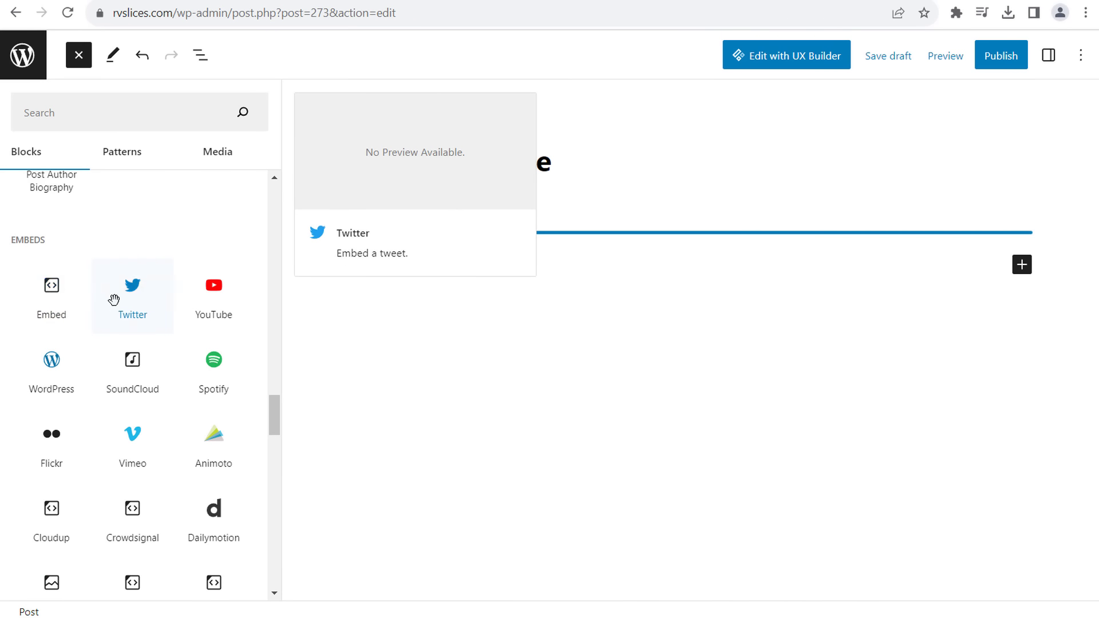
pyautogui.scroll(6, 198, 282)
pyautogui.scroll(5, 198, 282)
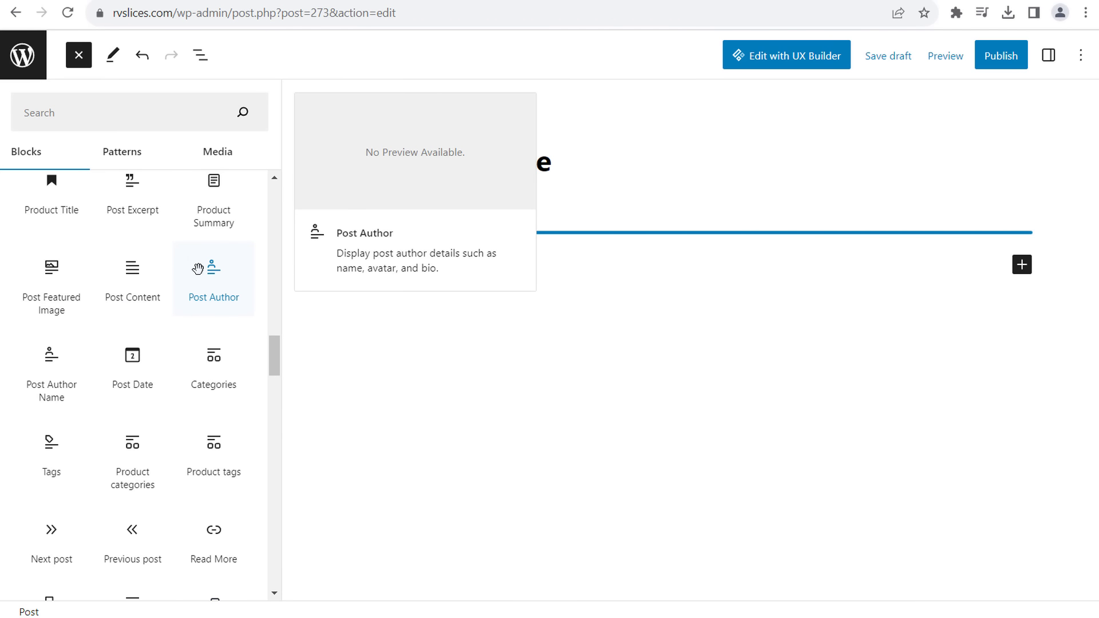
pyautogui.scroll(5, 250, 255)
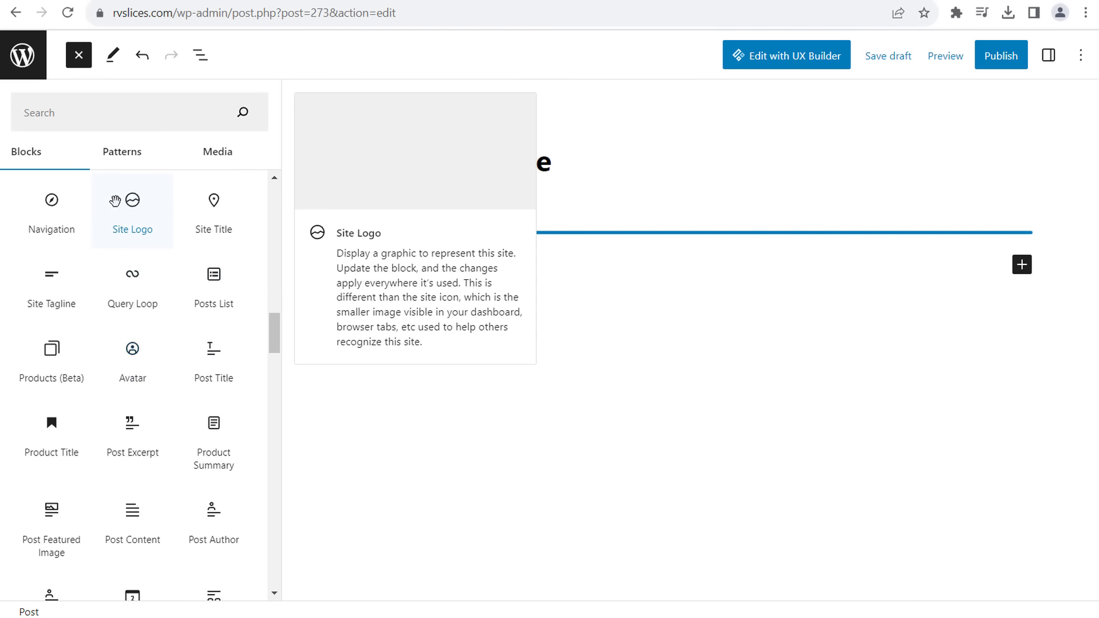
pyautogui.scroll(14, 128, 255)
pyautogui.scroll(6, 169, 252)
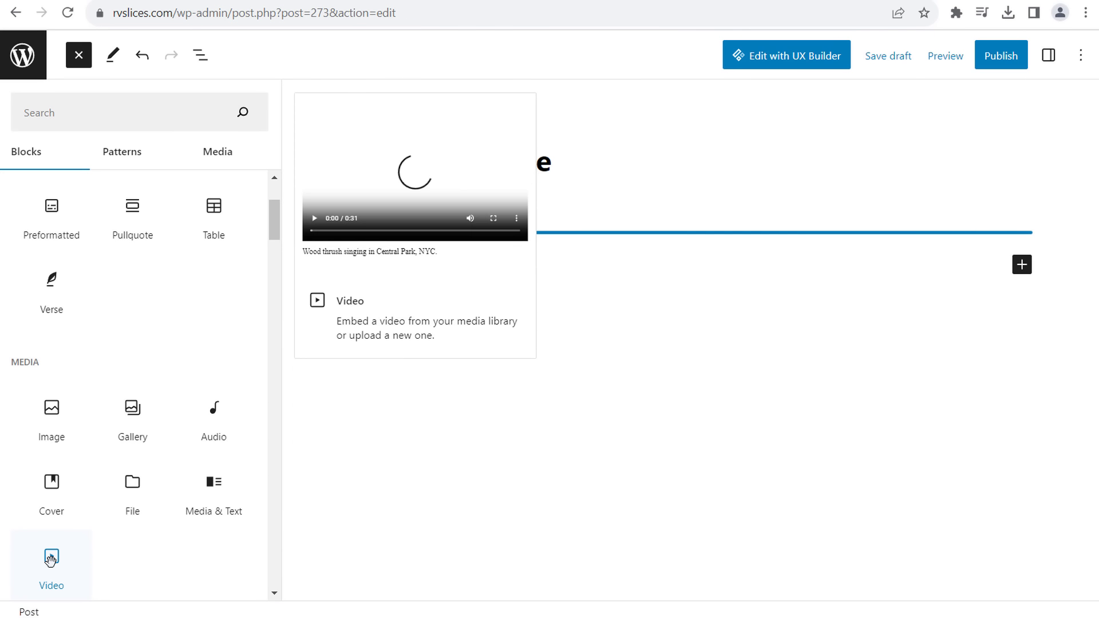
pyautogui.scroll(3, 172, 284)
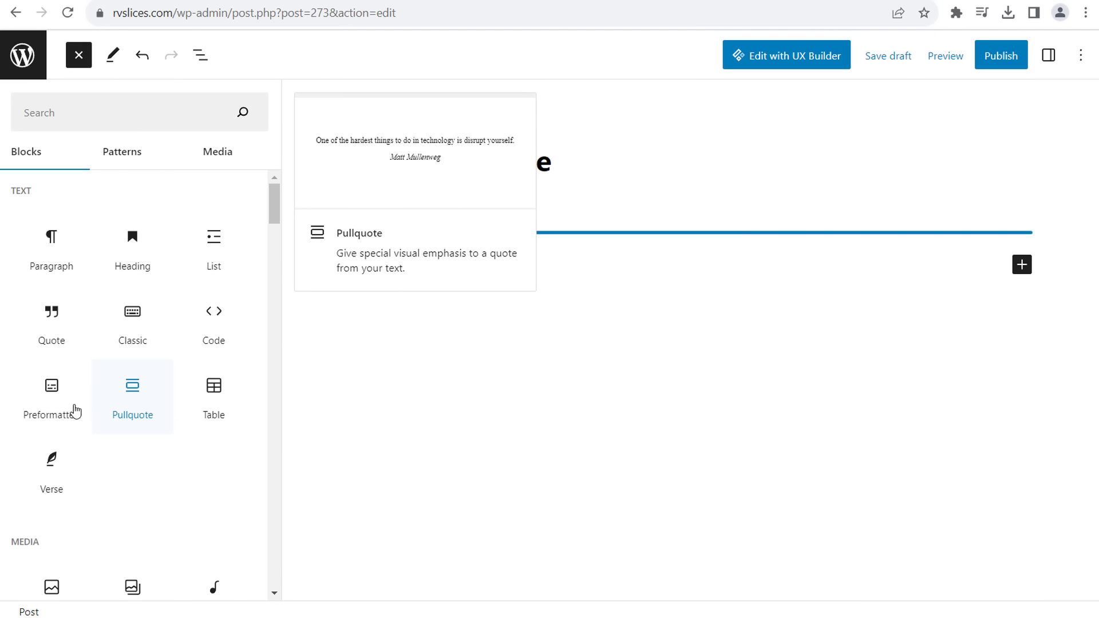
pyautogui.click(589, 466)
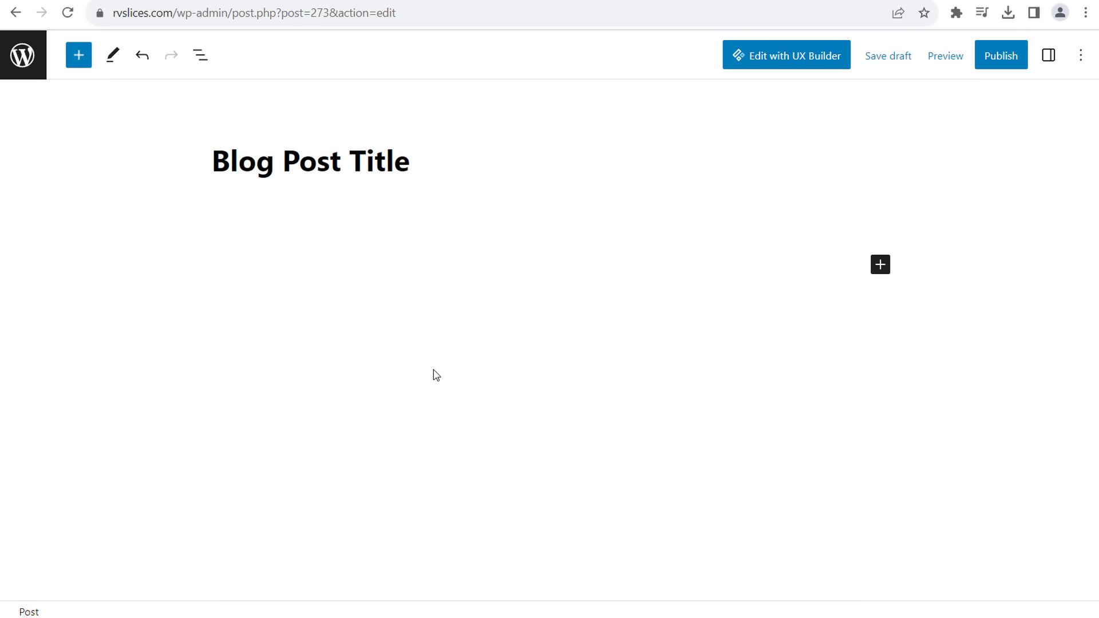
# - Stay on the draft post, open it in UX Builder and bring up Add elements
pyautogui.click(34, 66)
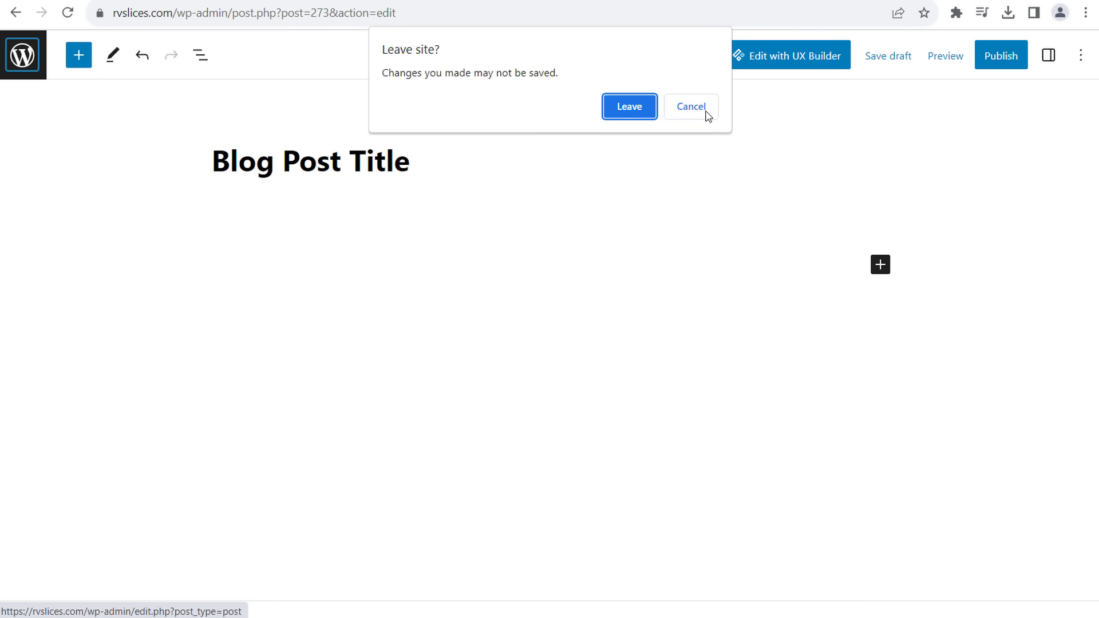
pyautogui.click(683, 105)
pyautogui.click(797, 64)
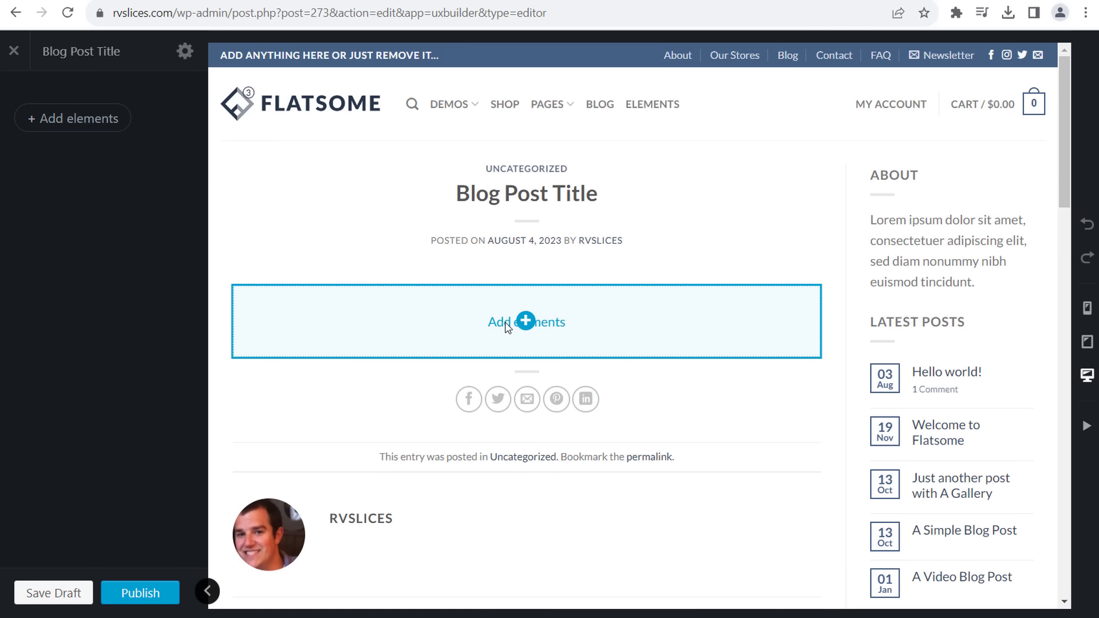
pyautogui.click(524, 325)
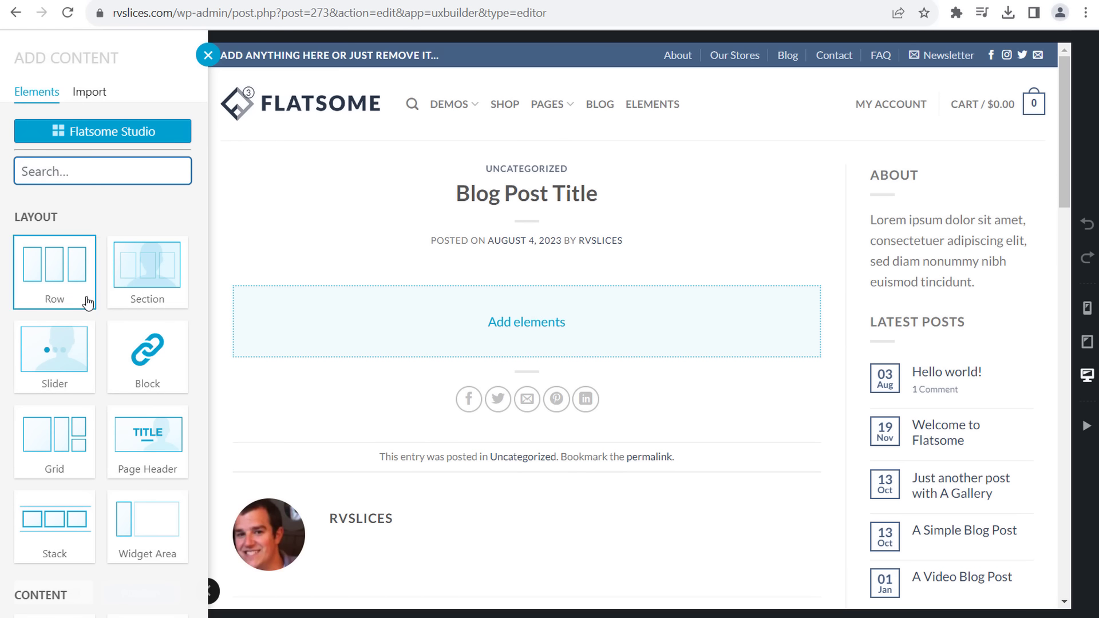
# - Close the elements list and exit UX Builder back to the block editor
pyautogui.click(208, 55)
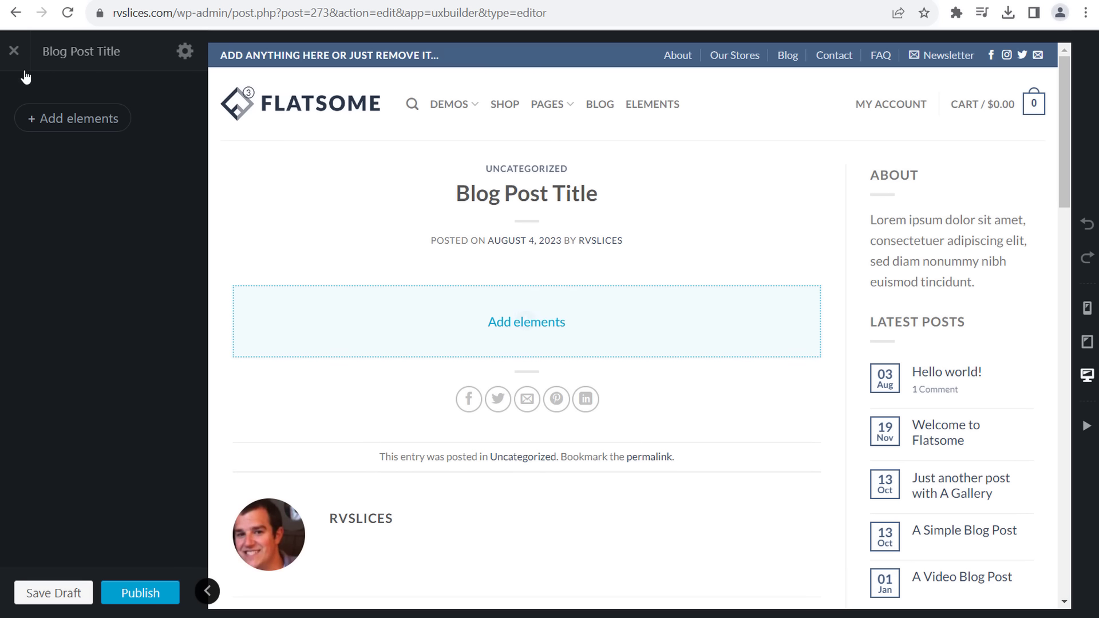
pyautogui.click(13, 51)
pyautogui.click(629, 105)
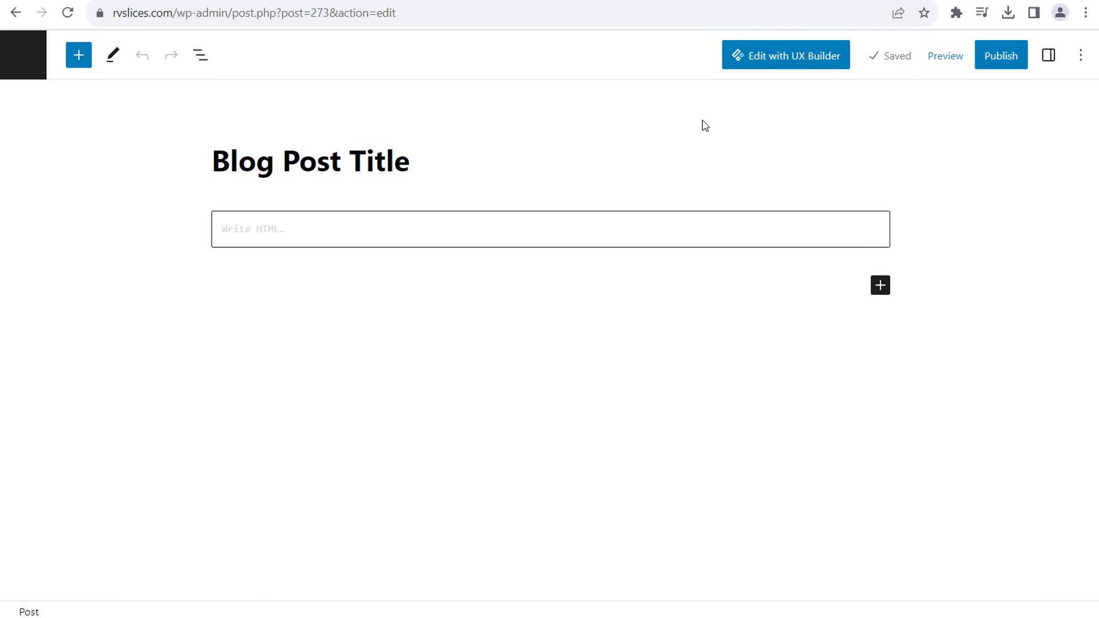
# - Show the post's Settings sidebar and toggle between its List View and Outline panels
pyautogui.click(1048, 57)
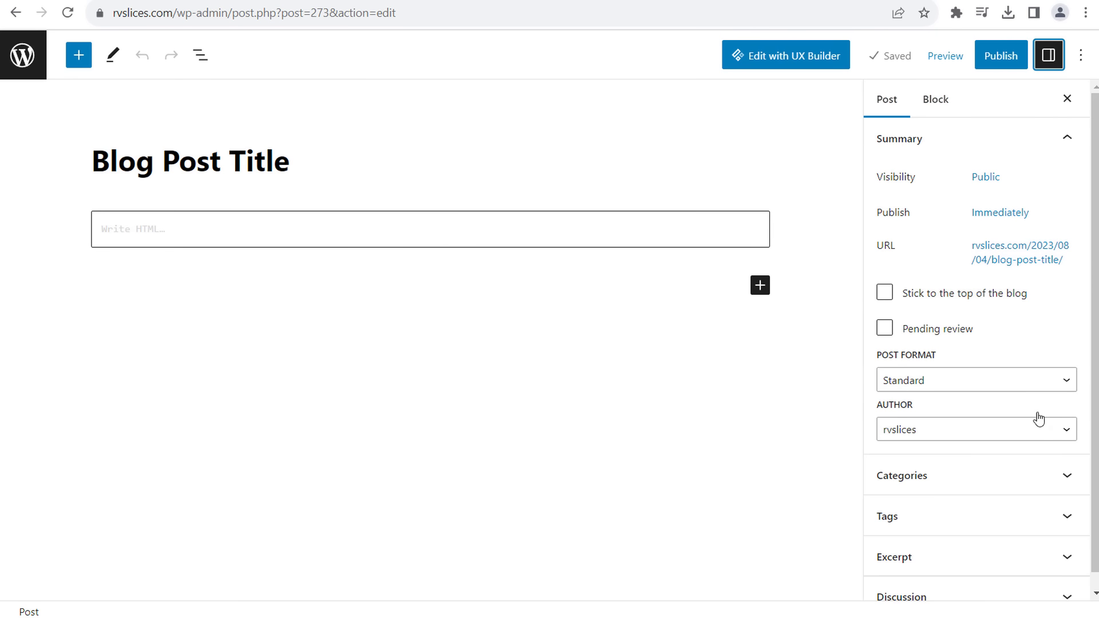
pyautogui.click(191, 55)
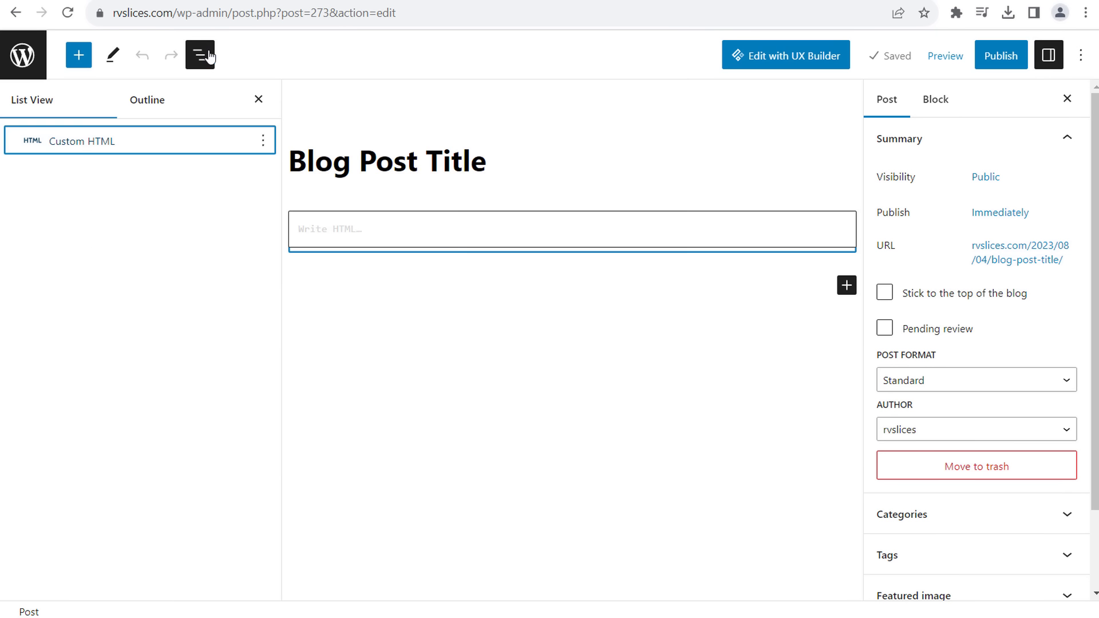
pyautogui.click(141, 105)
pyautogui.click(72, 109)
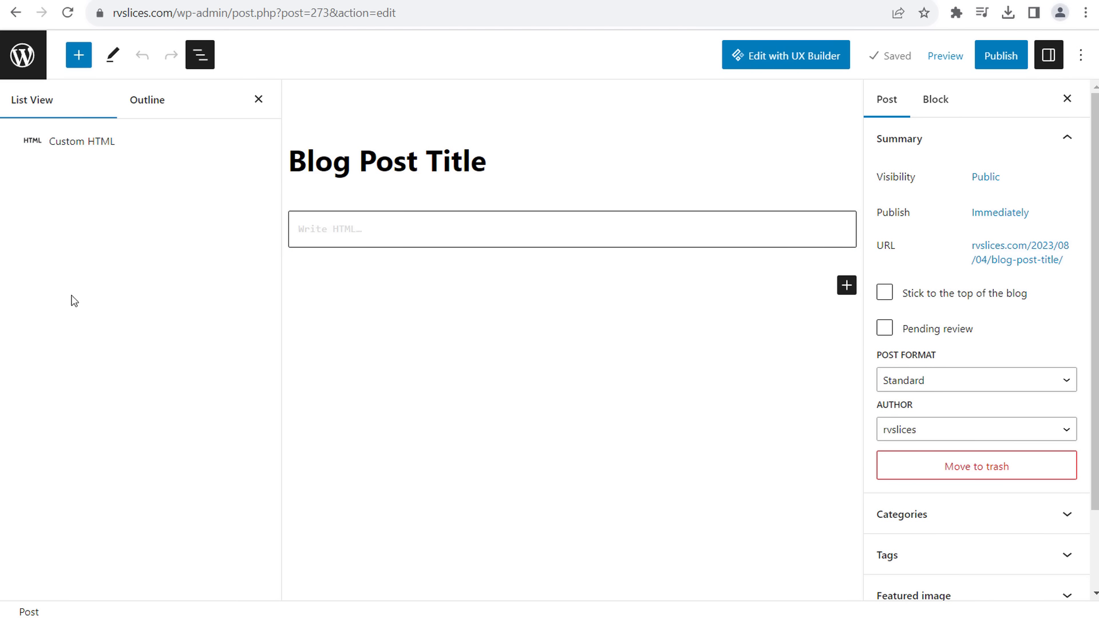
pyautogui.click(124, 102)
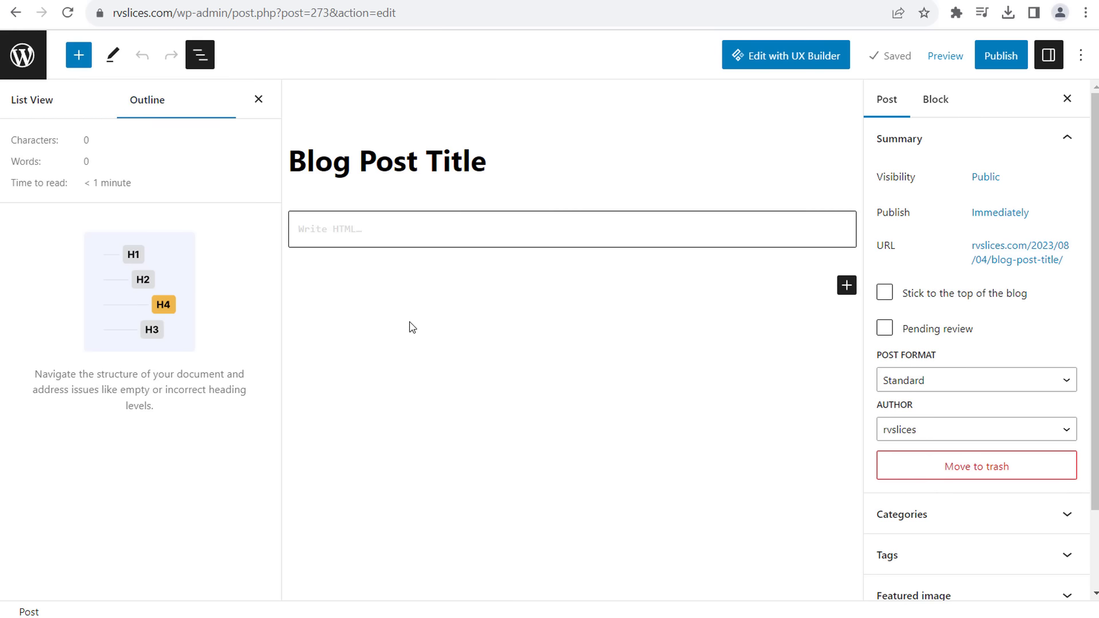
# - Add an empty paragraph below the Custom HTML block, then leave the editor without saving
pyautogui.click(536, 230)
pyautogui.click(627, 323)
pyautogui.click(790, 277)
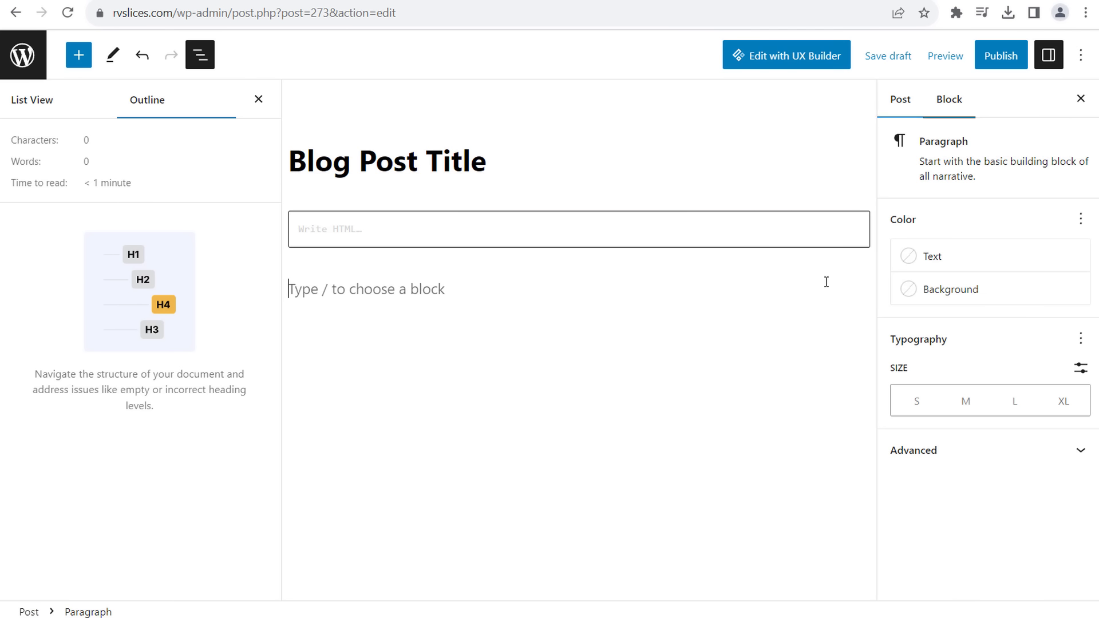
pyautogui.click(859, 285)
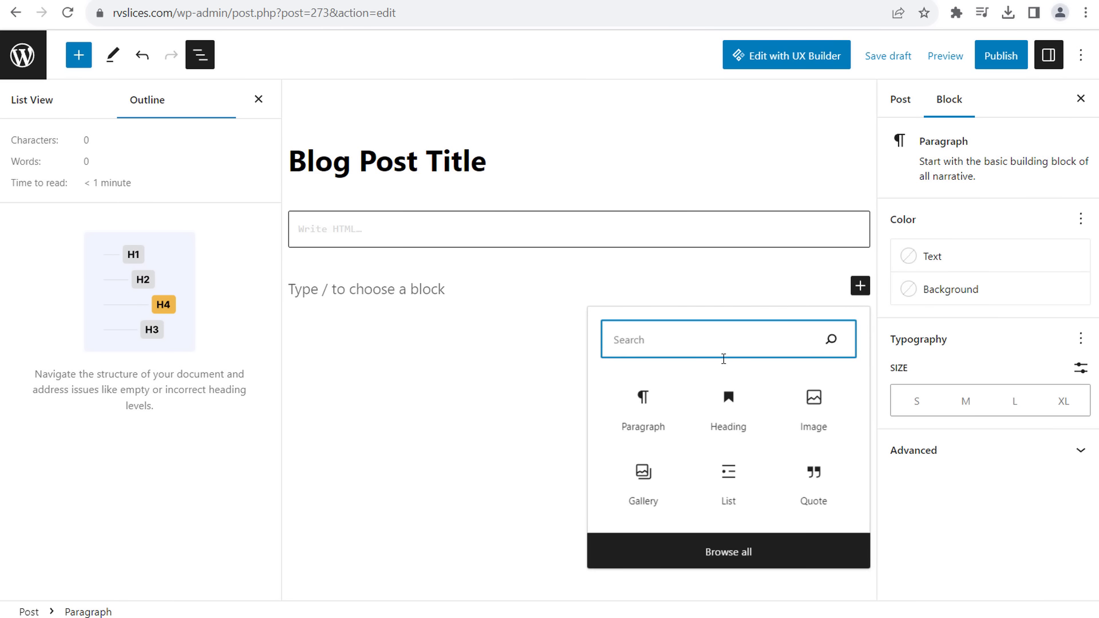
pyautogui.click(640, 393)
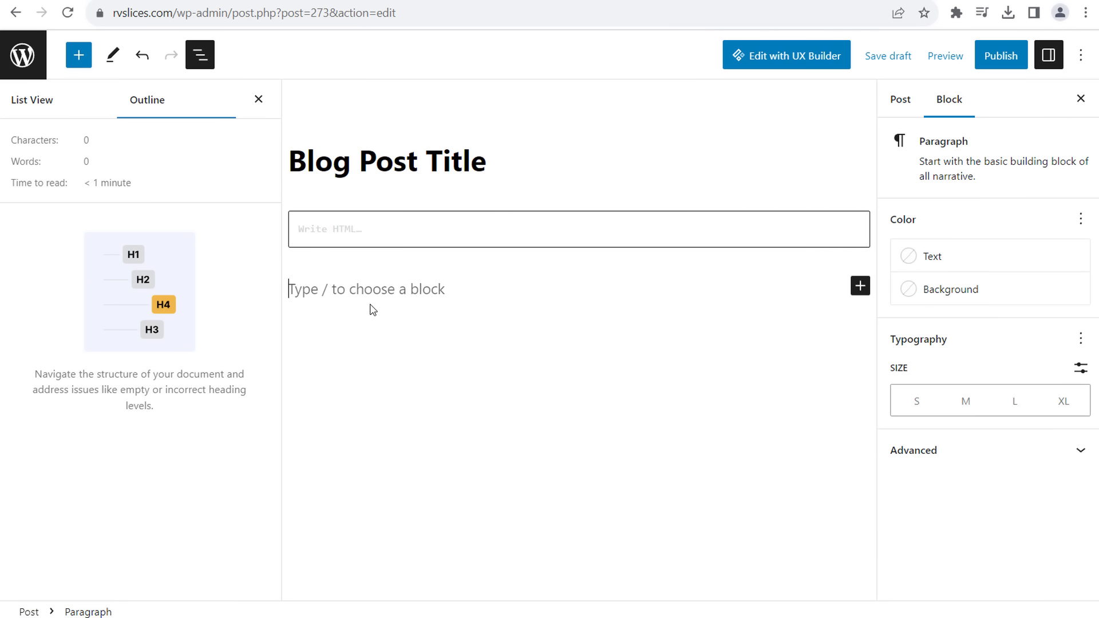
pyautogui.click(29, 101)
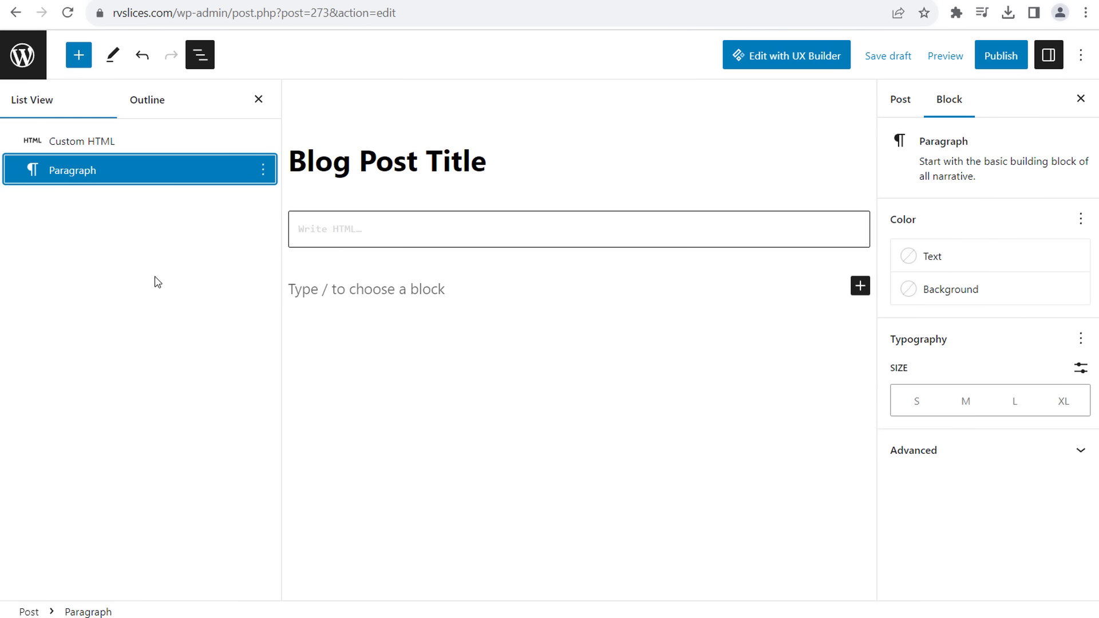
pyautogui.click(23, 54)
pyautogui.click(634, 110)
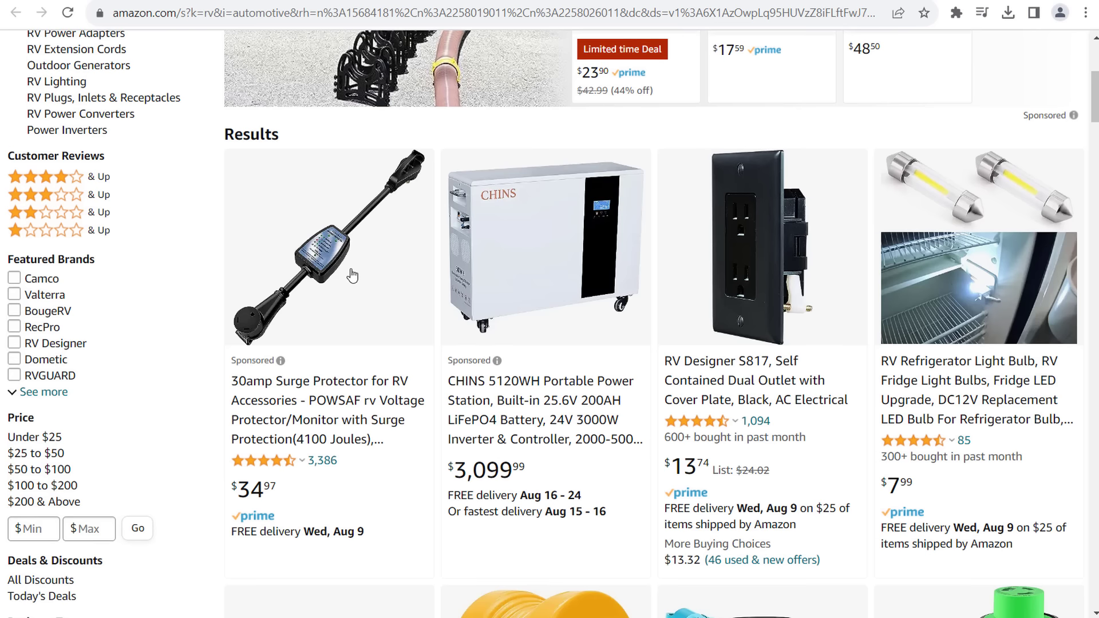
# - Filter the Amazon results to RV Lighting, then switch back to the WordPress admin tab
pyautogui.scroll(5, 344, 263)
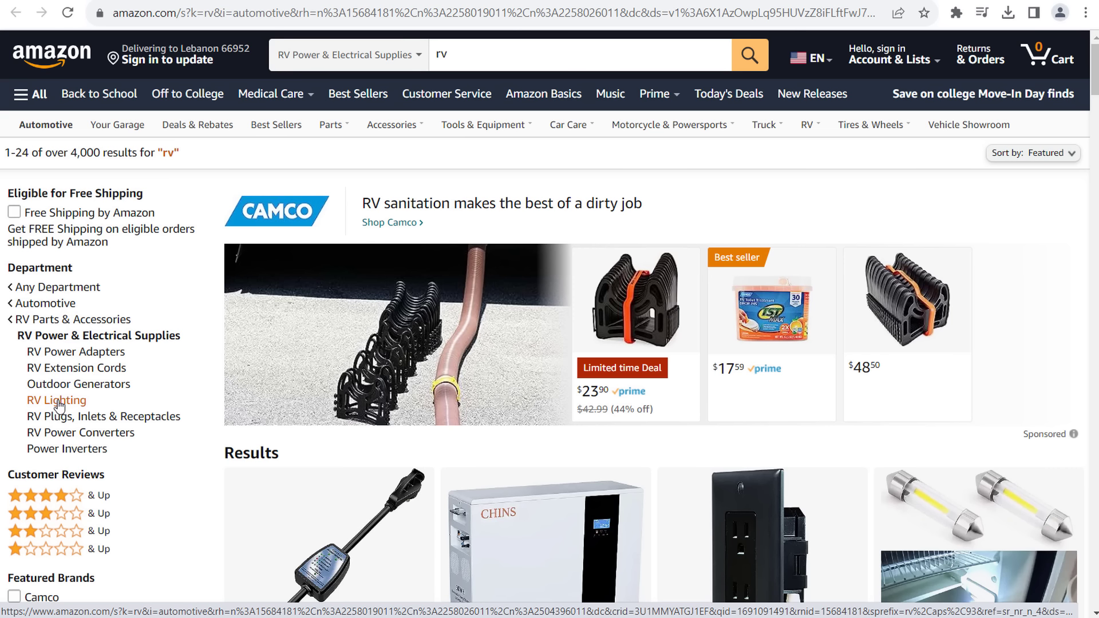
pyautogui.click(60, 402)
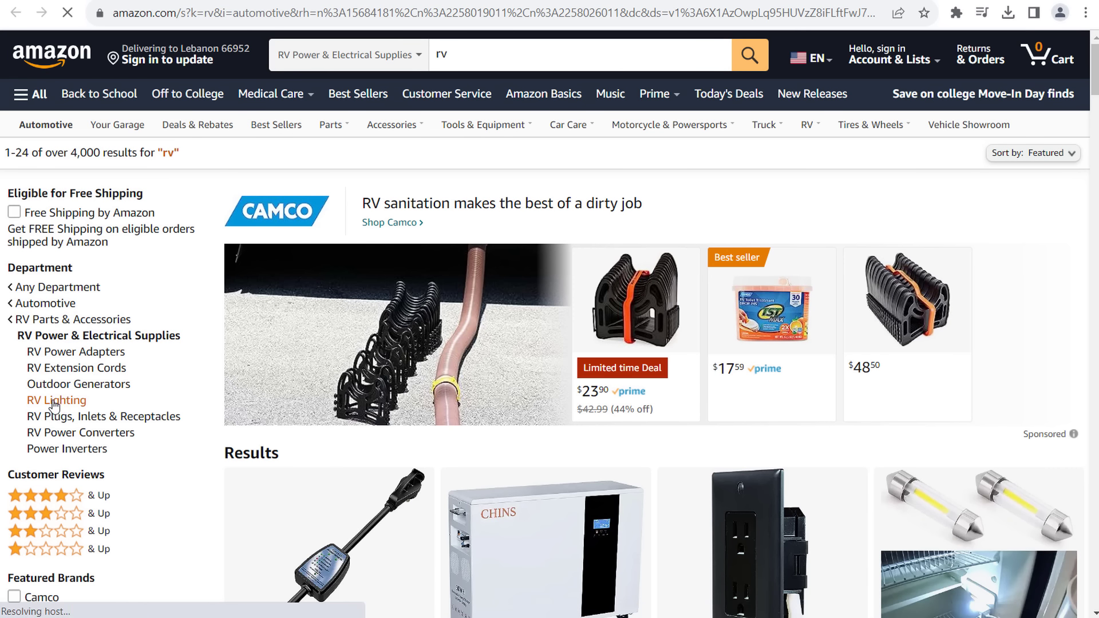
pyautogui.scroll(-5, 49, 413)
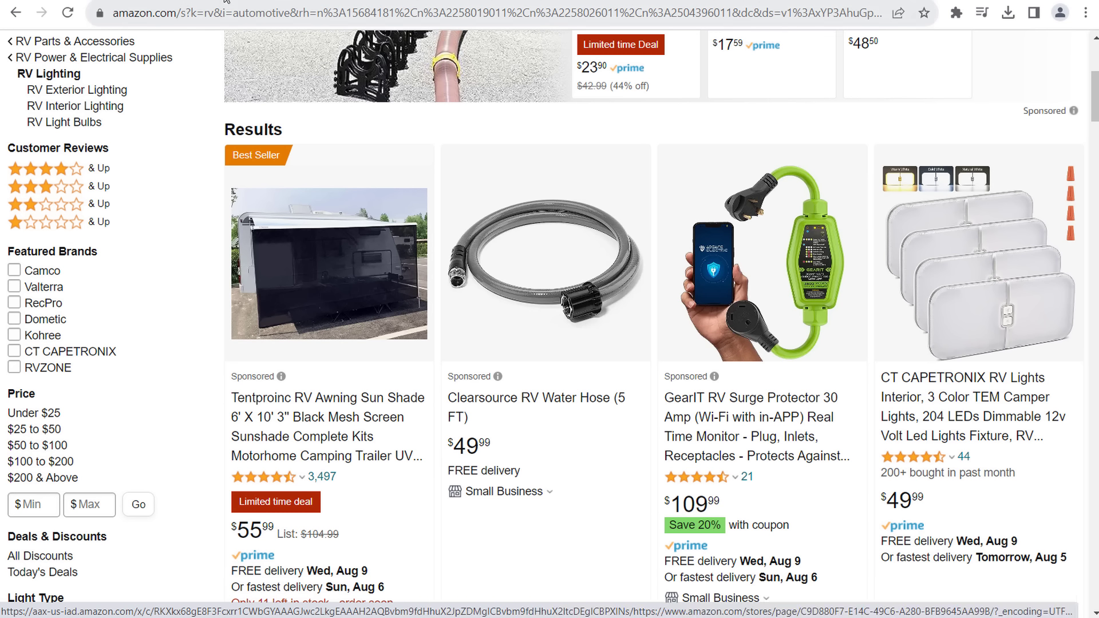
pyautogui.click(498, 0)
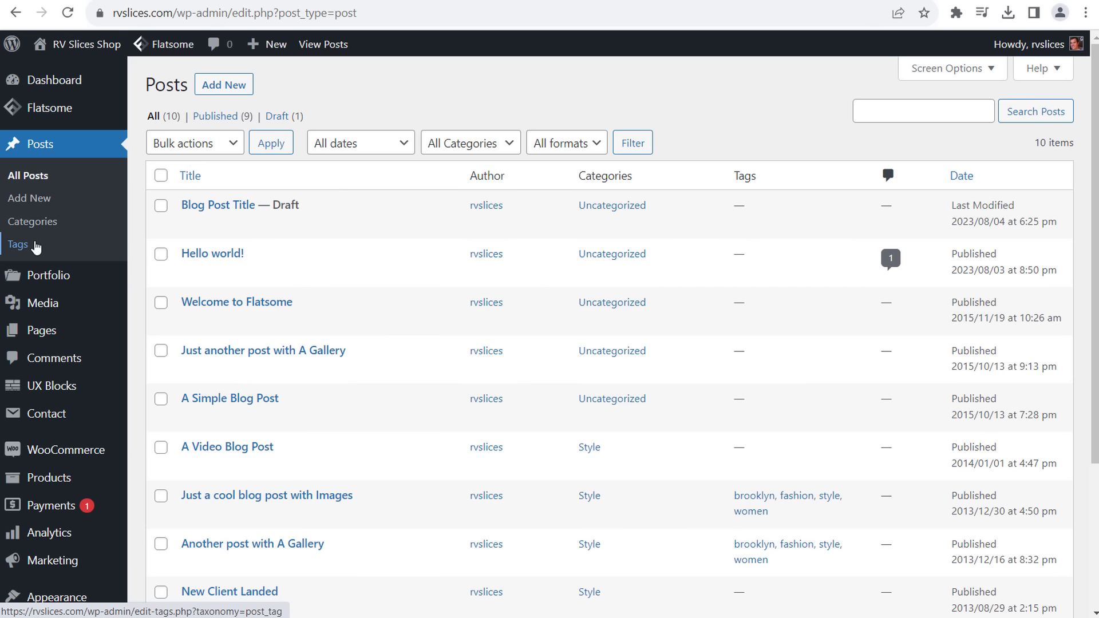
# - Open All Pages and check the Posts Page and Cart Page labels
pyautogui.moveTo(48, 336)
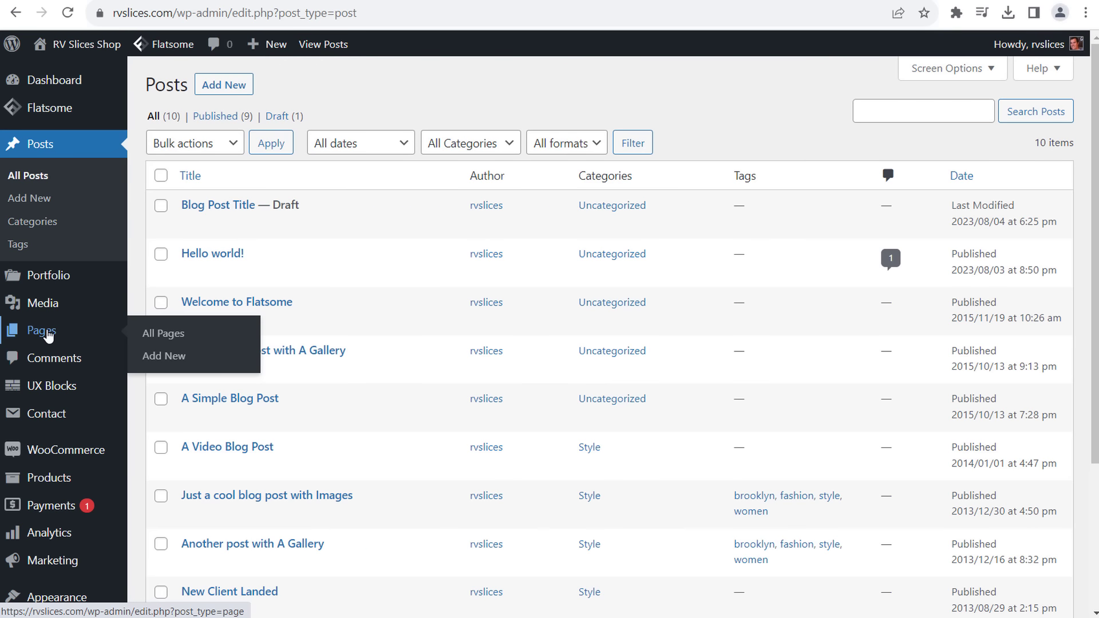
pyautogui.click(184, 332)
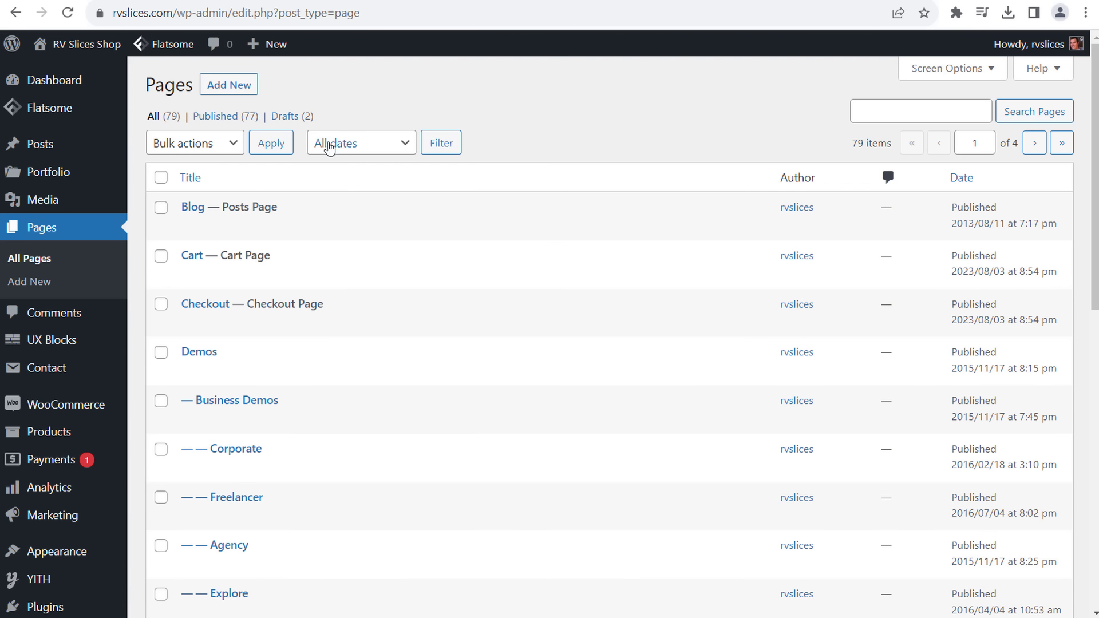
pyautogui.moveTo(278, 206); pyautogui.dragTo(208, 207)
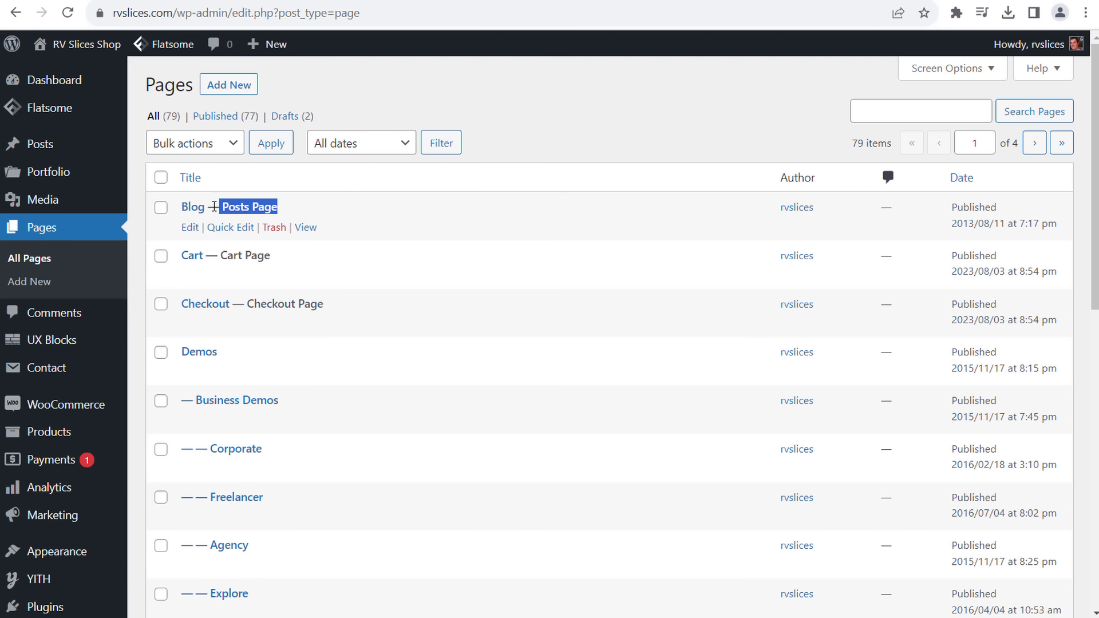
pyautogui.moveTo(299, 257); pyautogui.dragTo(218, 256)
pyautogui.click(243, 290)
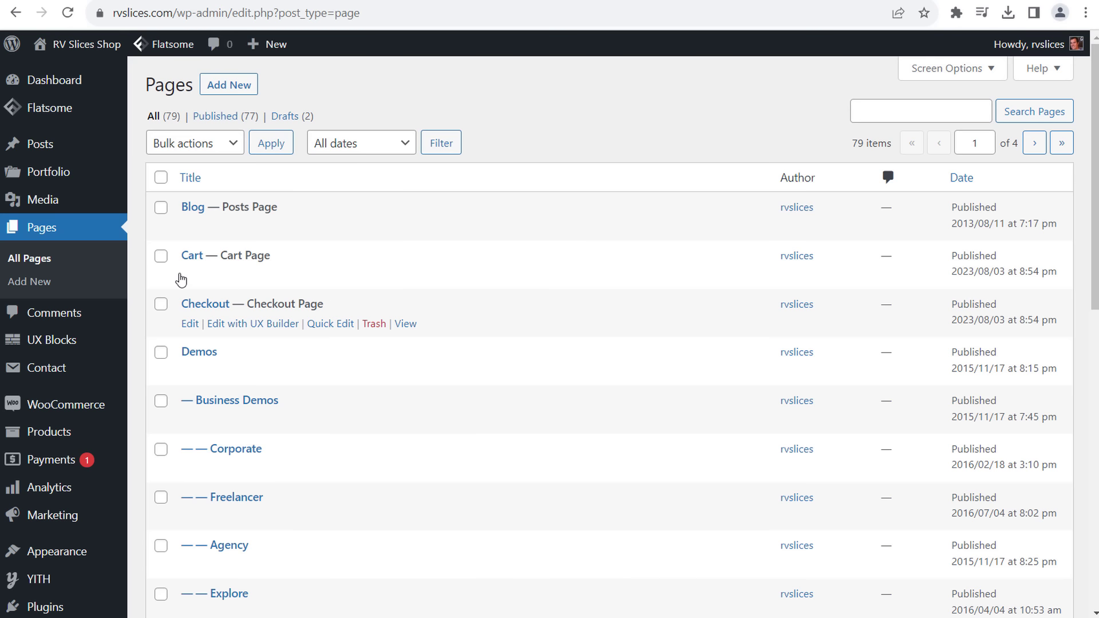
# - Tick the Cart and Checkout pages and bulk move them to the Trash
pyautogui.click(161, 256)
pyautogui.click(161, 305)
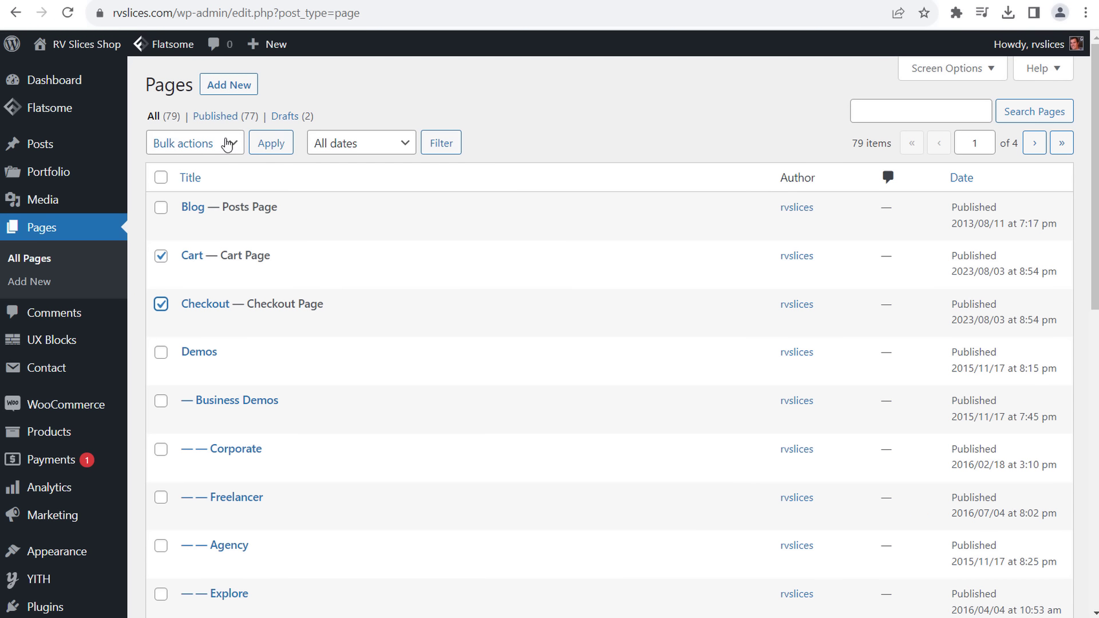
pyautogui.click(229, 143)
pyautogui.click(194, 197)
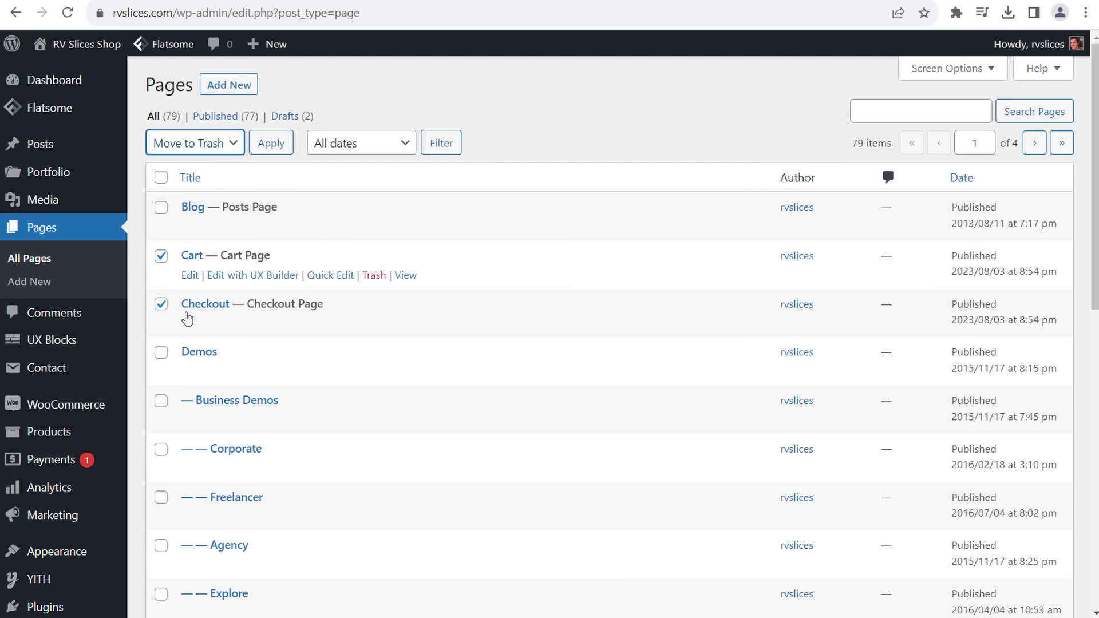
pyautogui.scroll(-4, 319, 252)
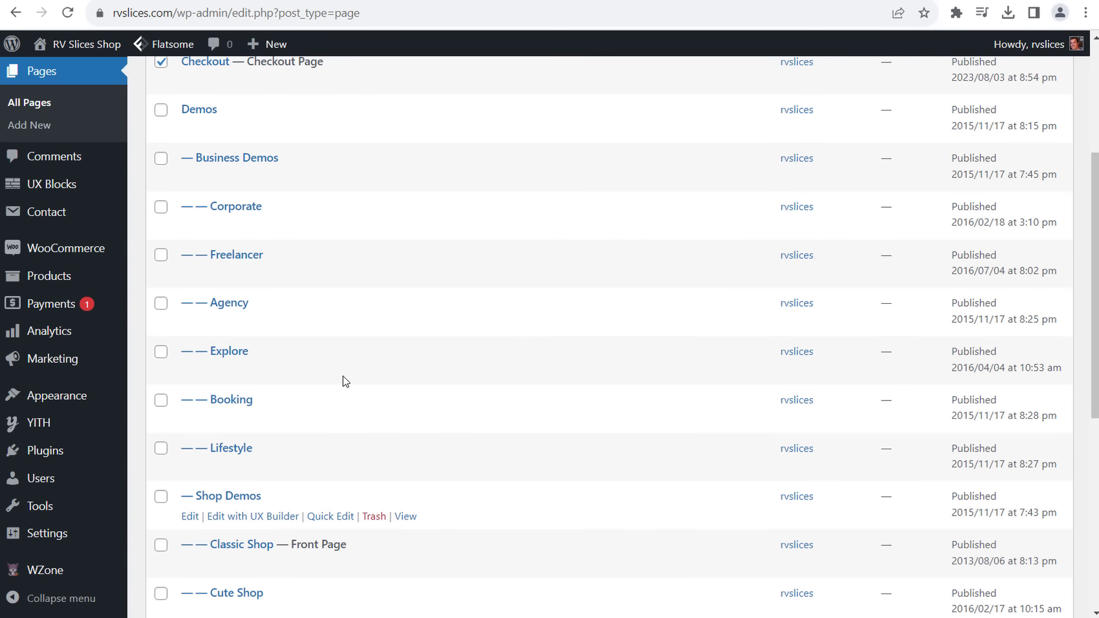
pyautogui.scroll(-3, 343, 380)
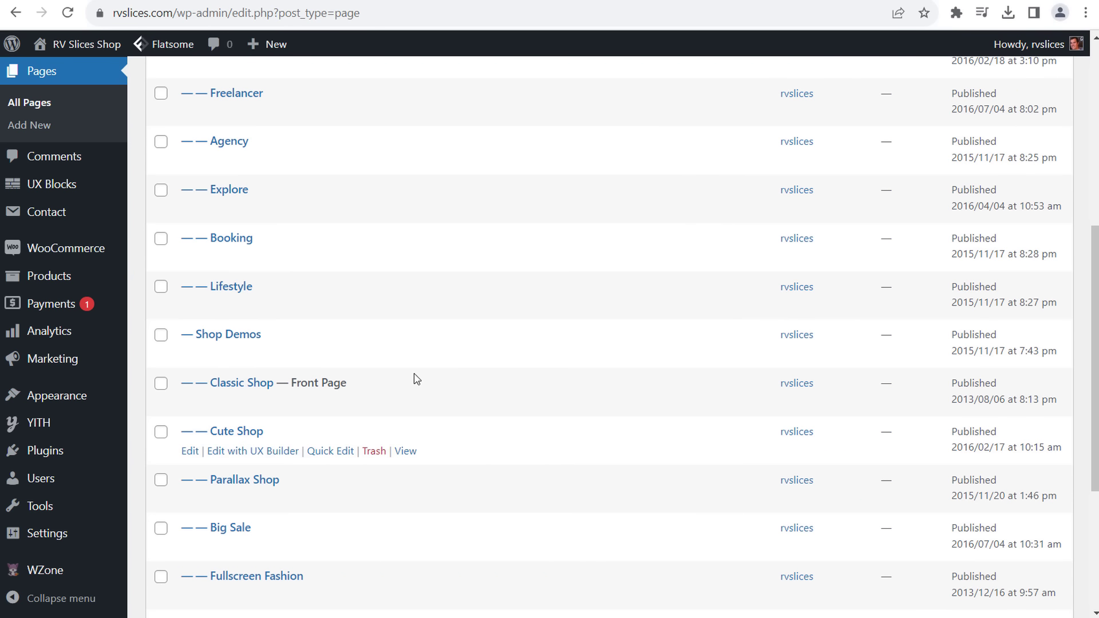
pyautogui.scroll(-5, 415, 366)
pyautogui.scroll(7, 473, 269)
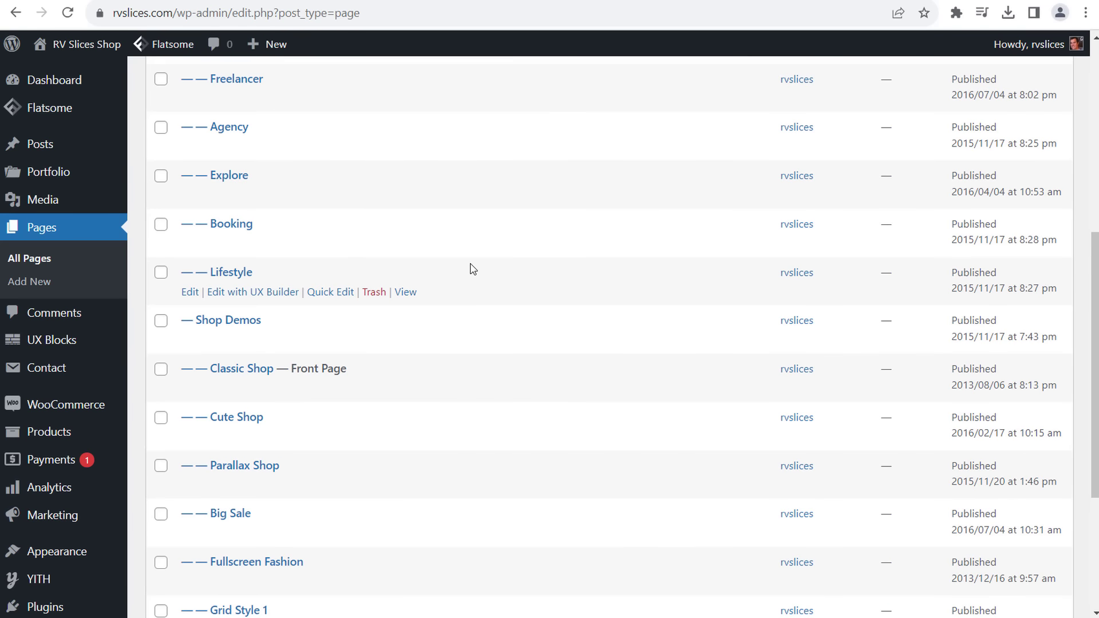
pyautogui.scroll(5, 489, 168)
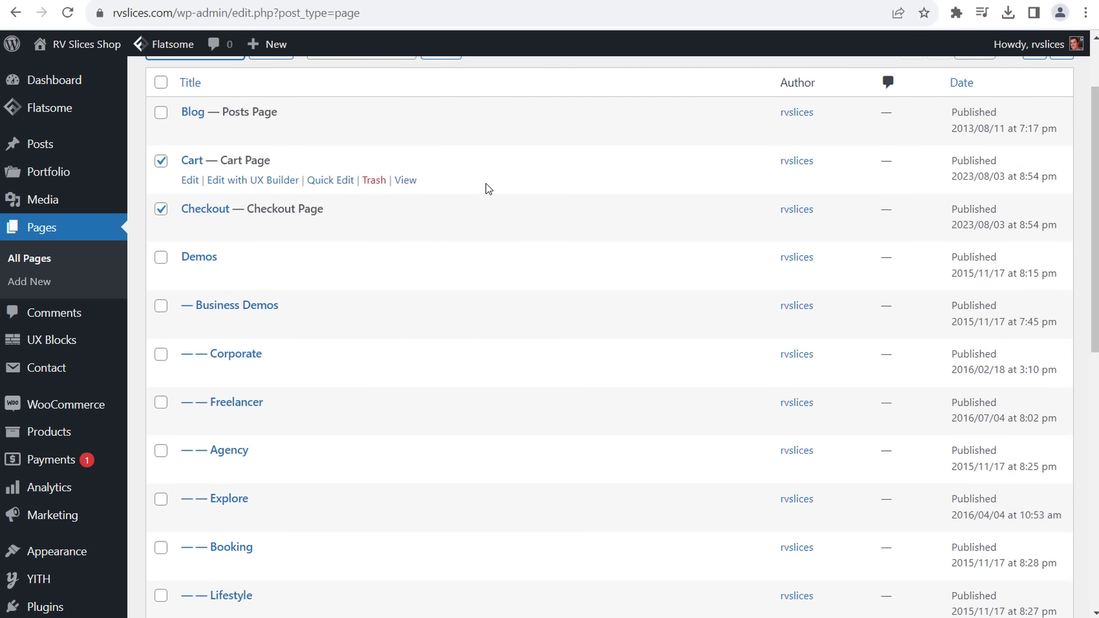
pyautogui.click(275, 144)
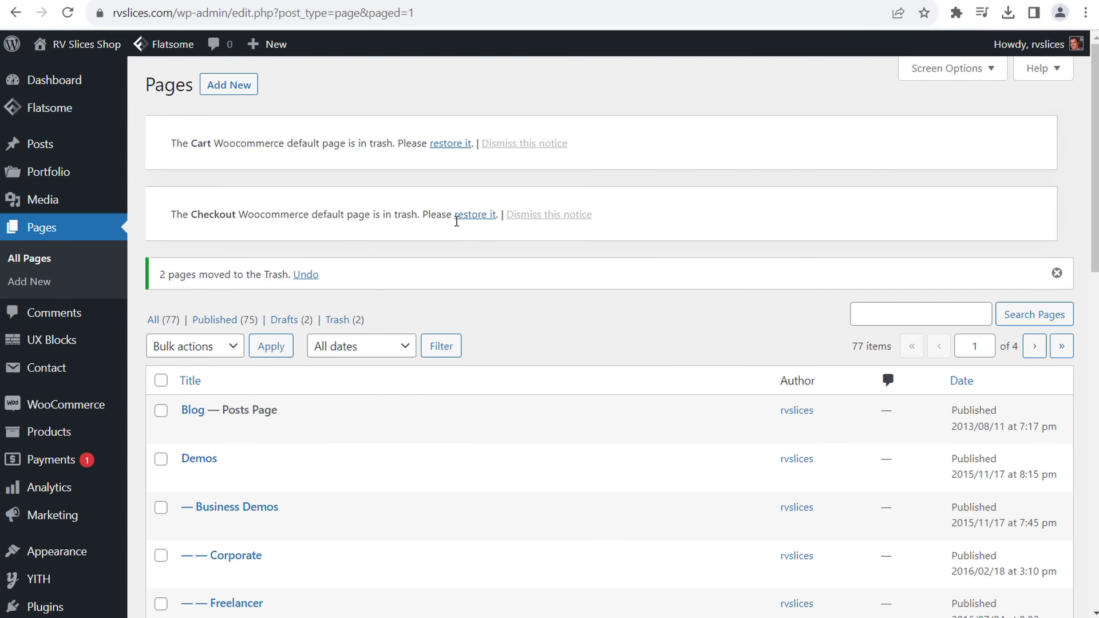
pyautogui.scroll(-12, 488, 269)
# - Open Products > All Products to list the shop's 57 published products
pyautogui.scroll(12, 489, 269)
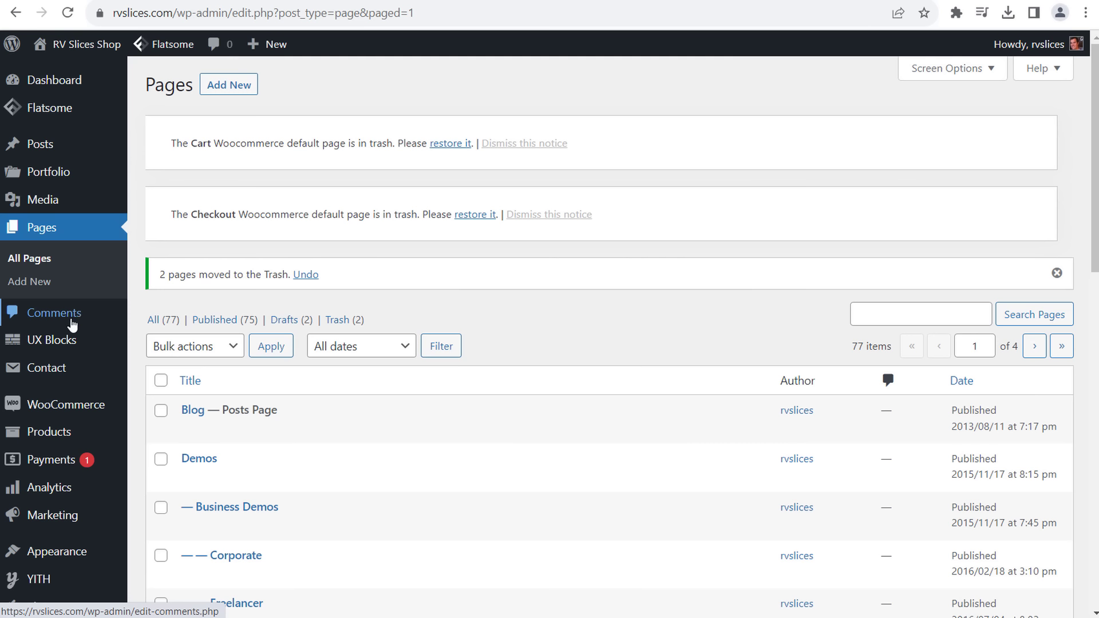
pyautogui.moveTo(49, 369)
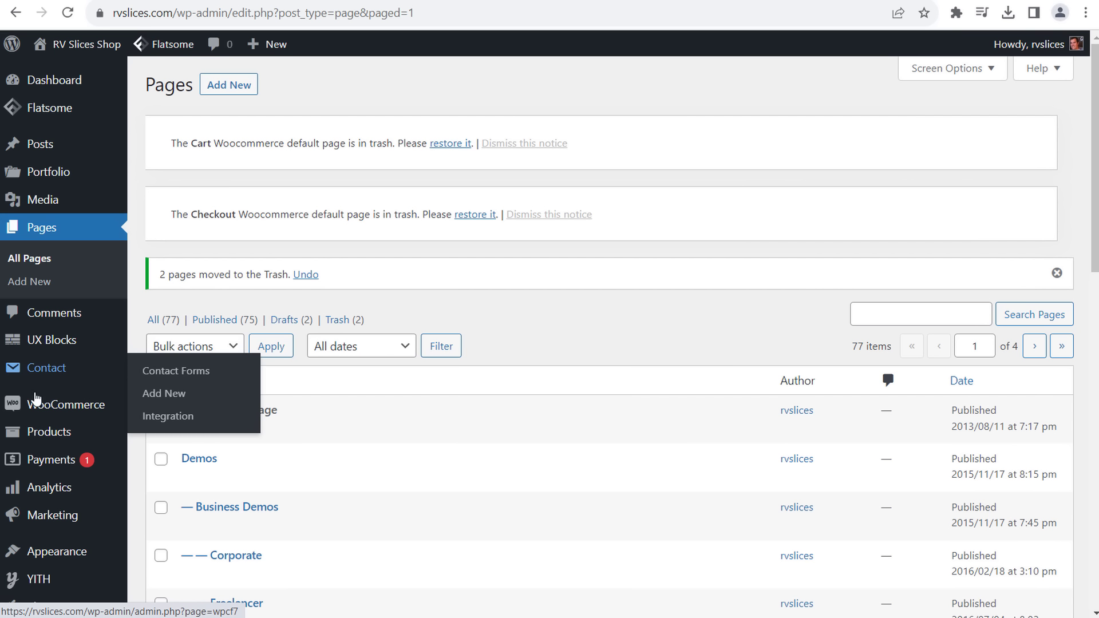
pyautogui.moveTo(43, 409)
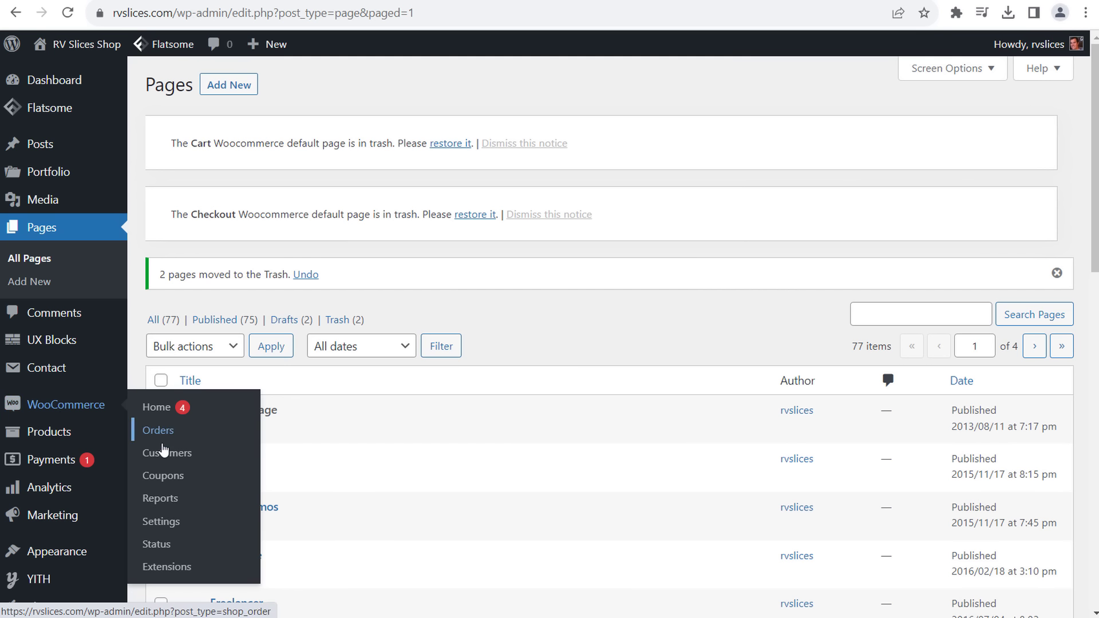
pyautogui.moveTo(58, 436)
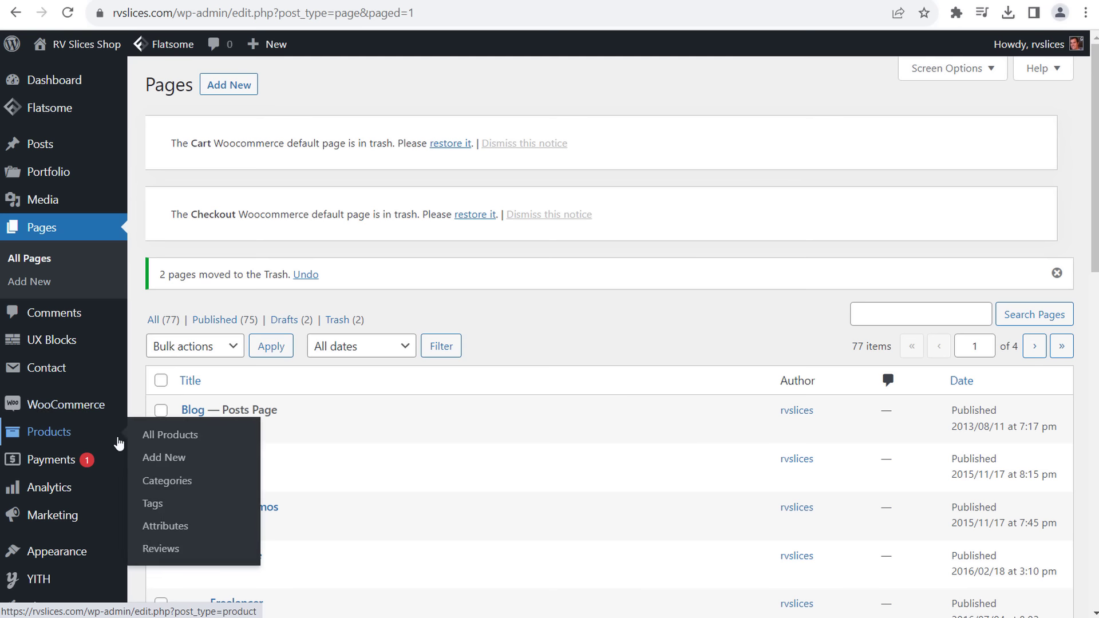
pyautogui.click(163, 435)
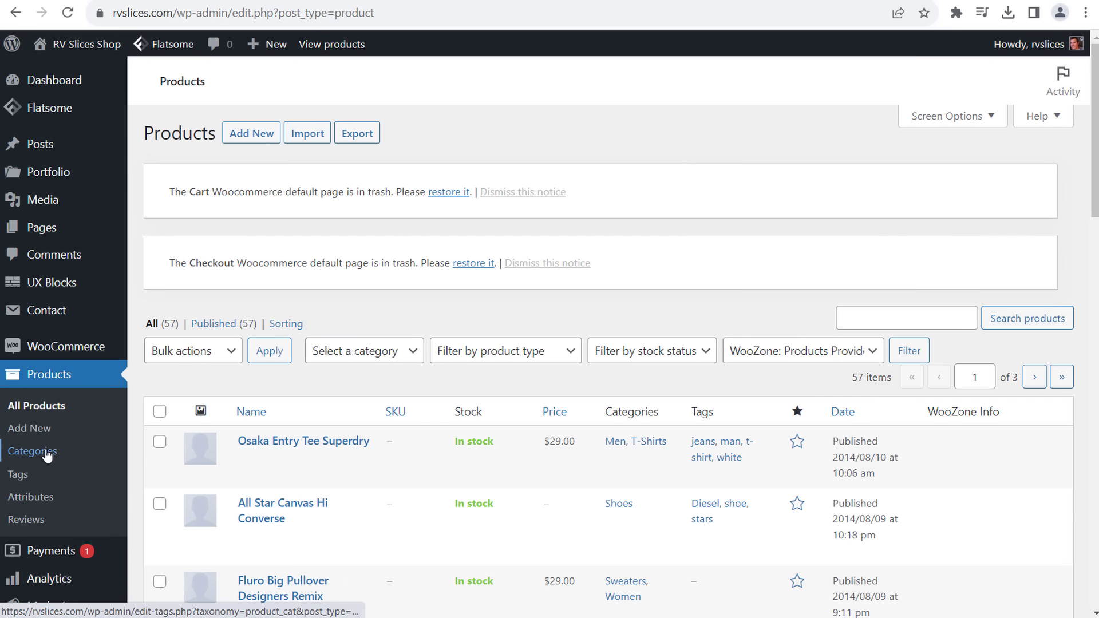
pyautogui.scroll(-20, 527, 430)
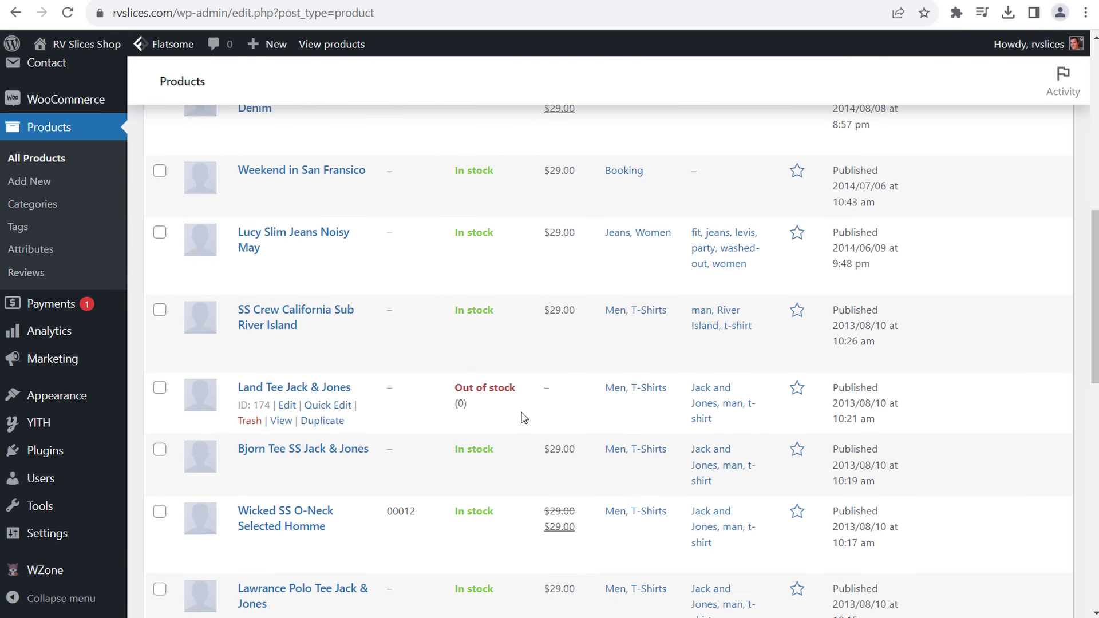
pyautogui.scroll(15, 522, 424)
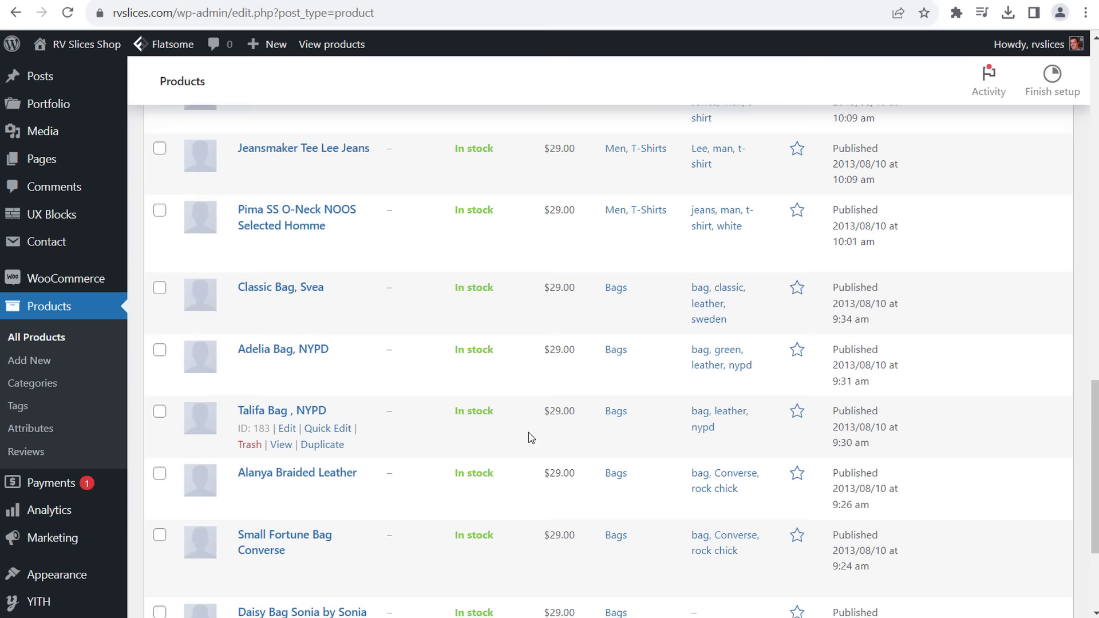
pyautogui.scroll(7, 514, 428)
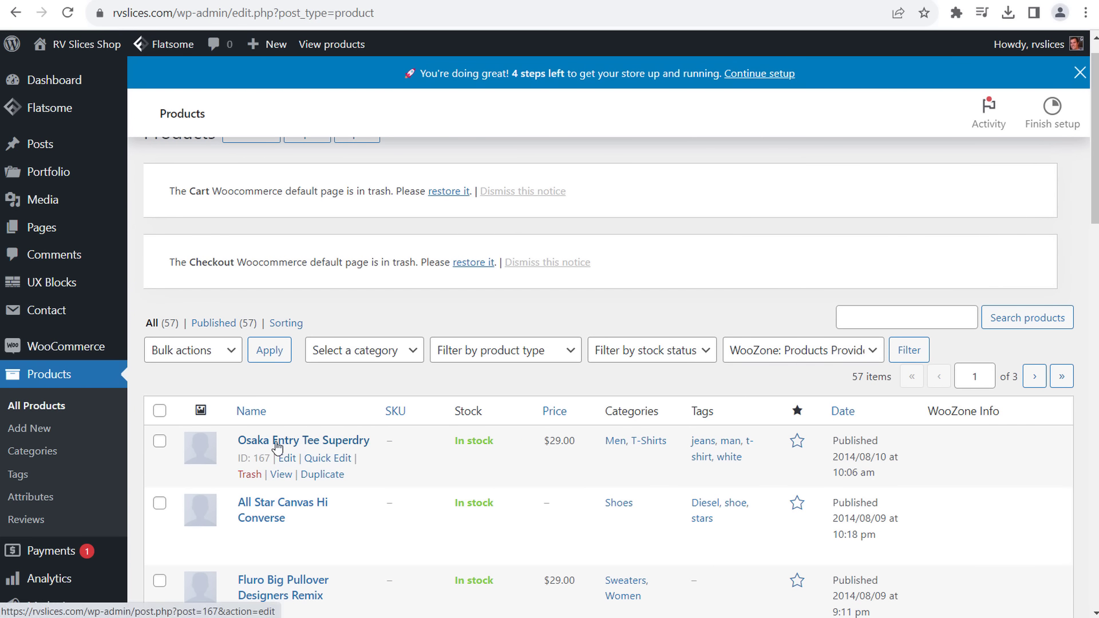
pyautogui.scroll(-4, 481, 435)
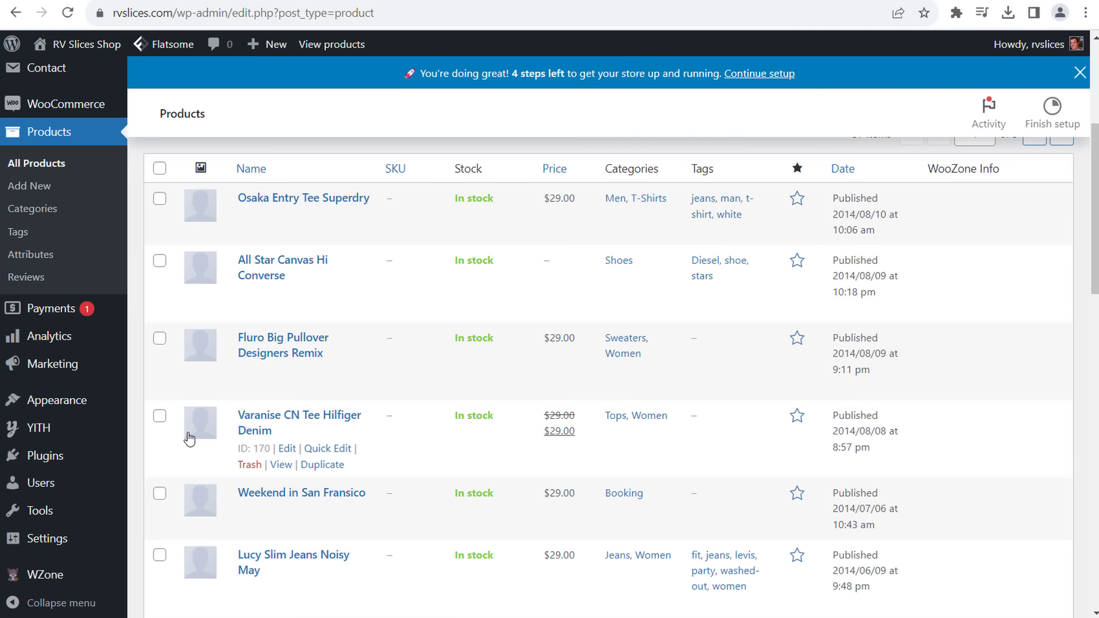
pyautogui.scroll(-15, 189, 438)
pyautogui.scroll(9, 191, 415)
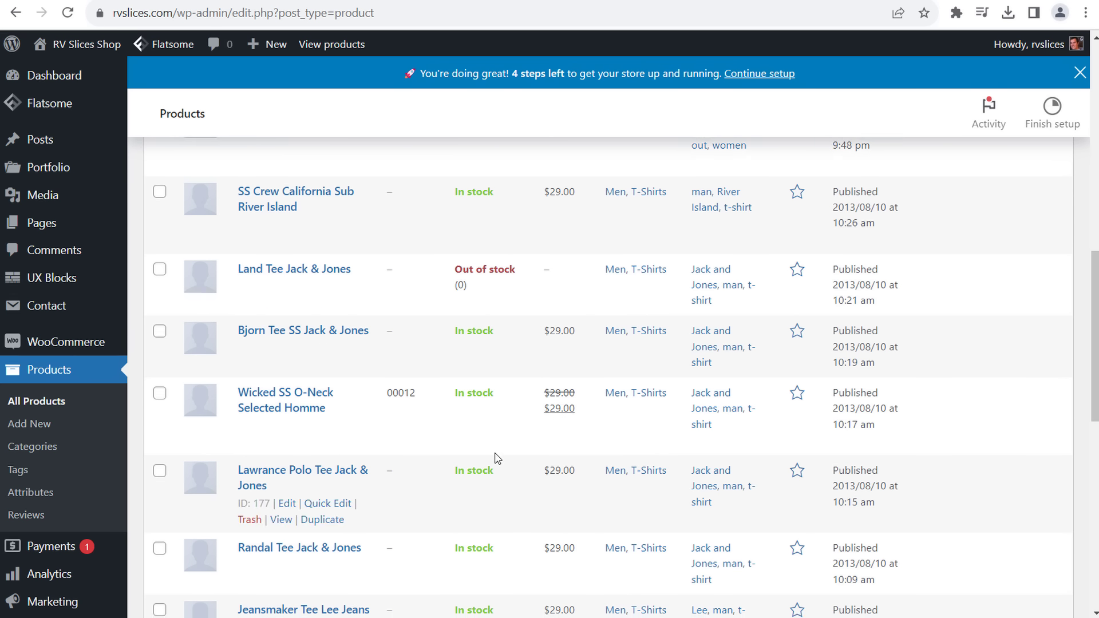
pyautogui.scroll(-1, 493, 457)
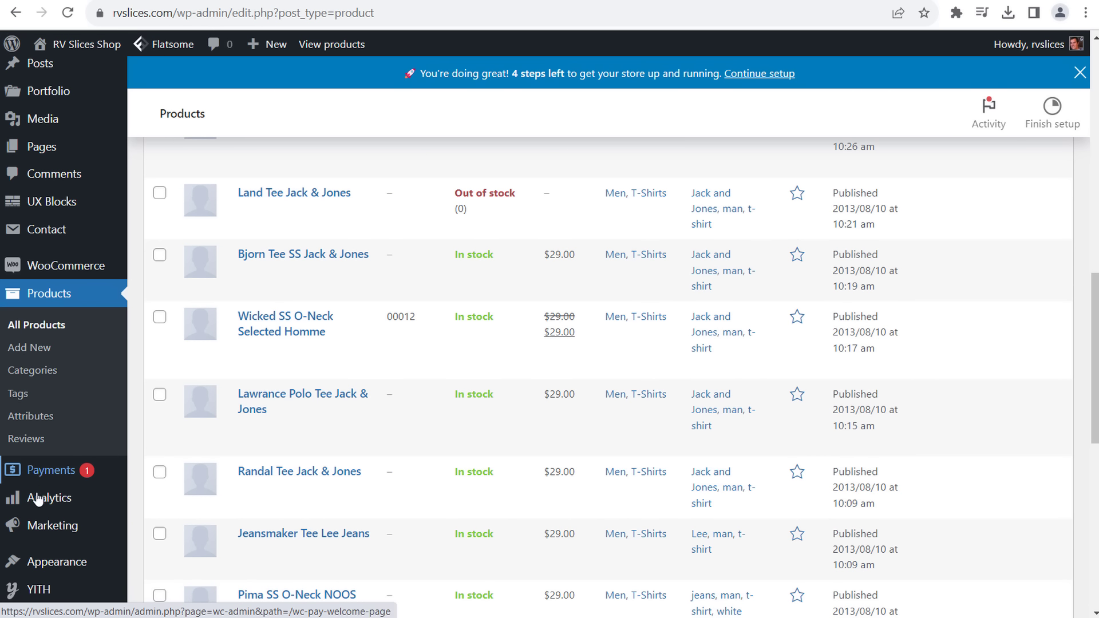
pyautogui.moveTo(41, 504)
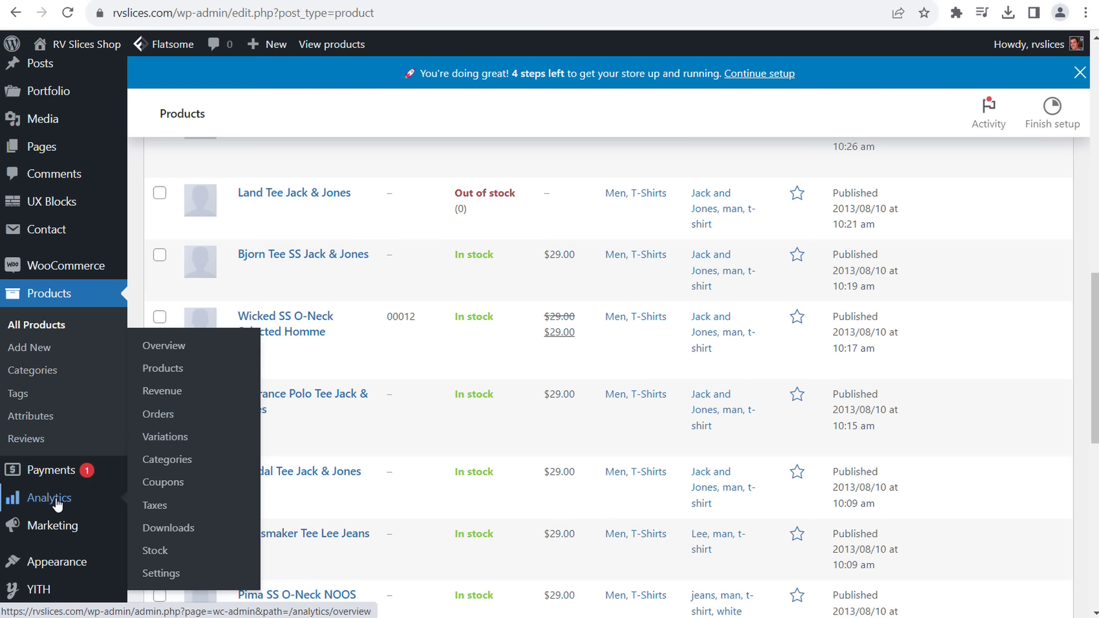
pyautogui.moveTo(56, 526)
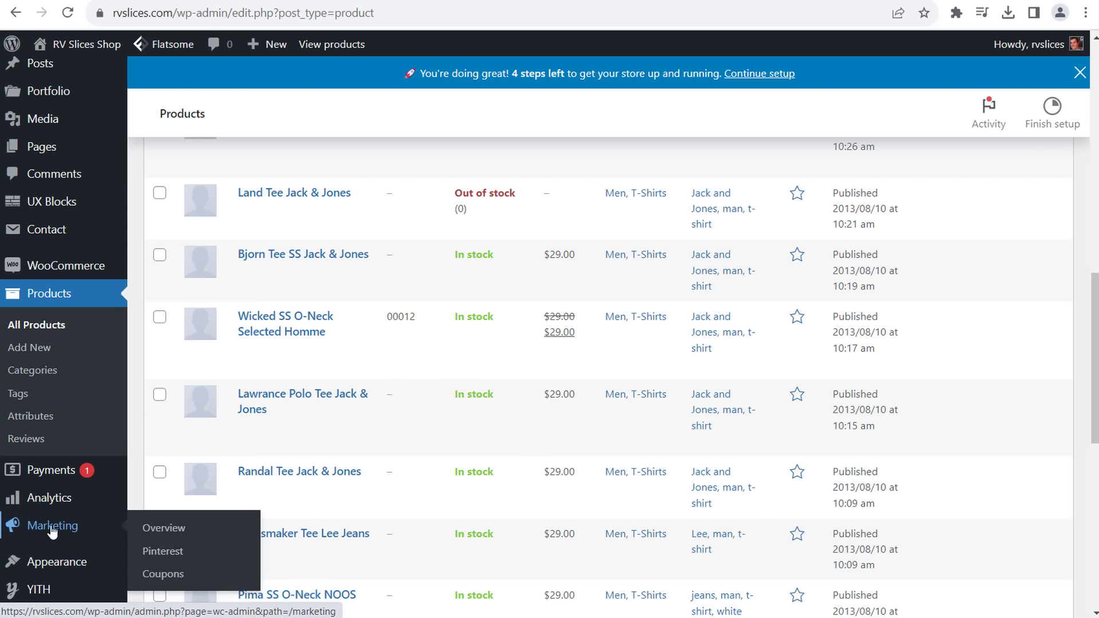
pyautogui.scroll(-7, 319, 338)
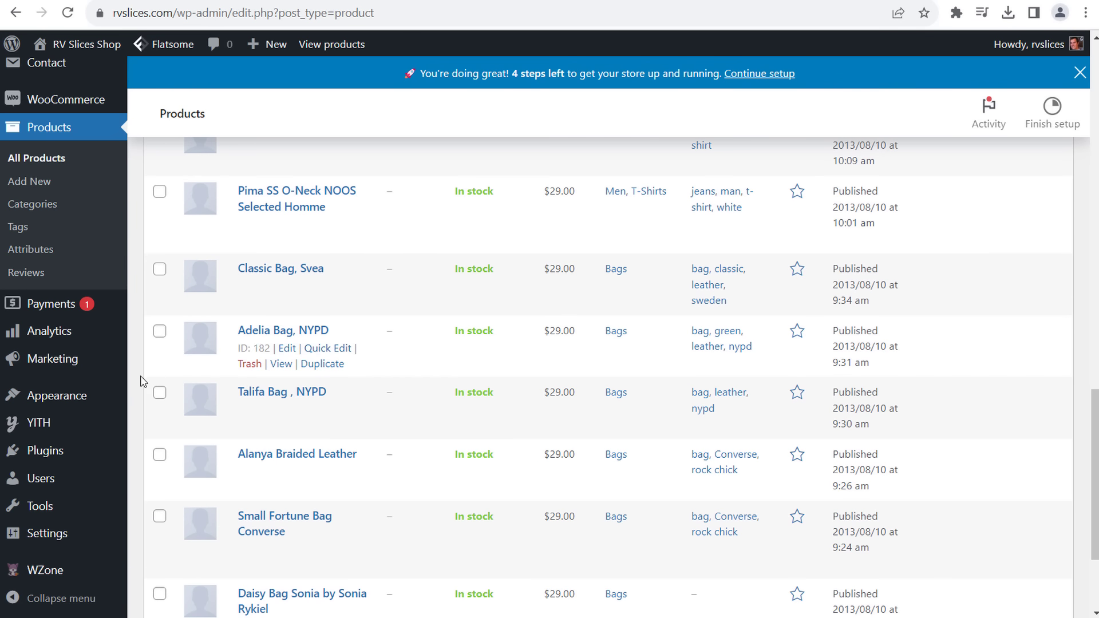
pyautogui.moveTo(69, 395)
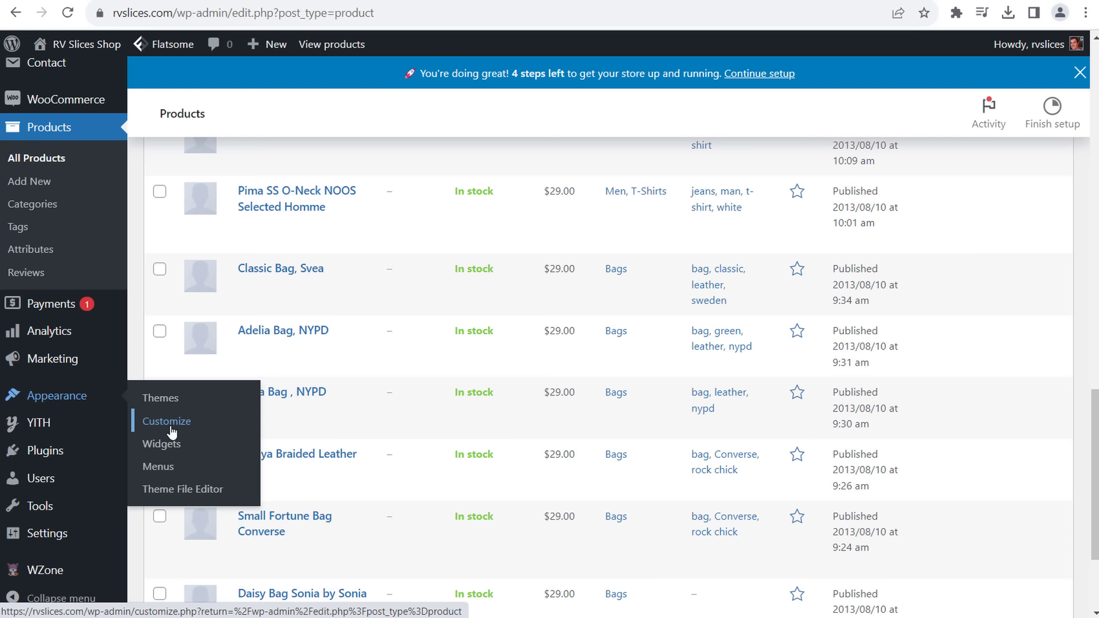
pyautogui.moveTo(39, 426)
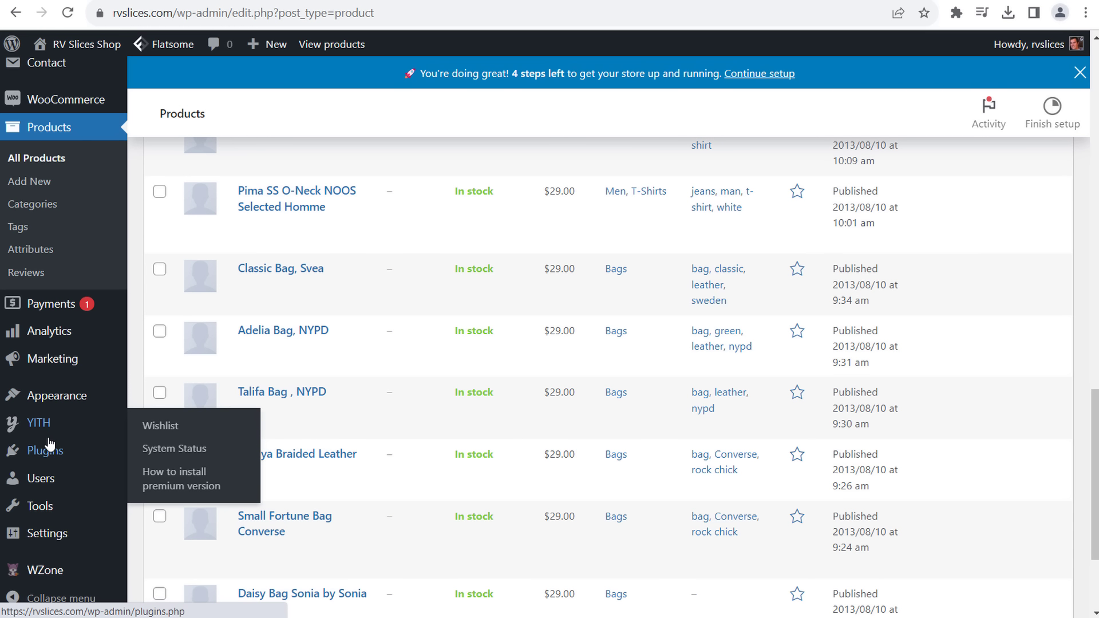
pyautogui.moveTo(46, 456)
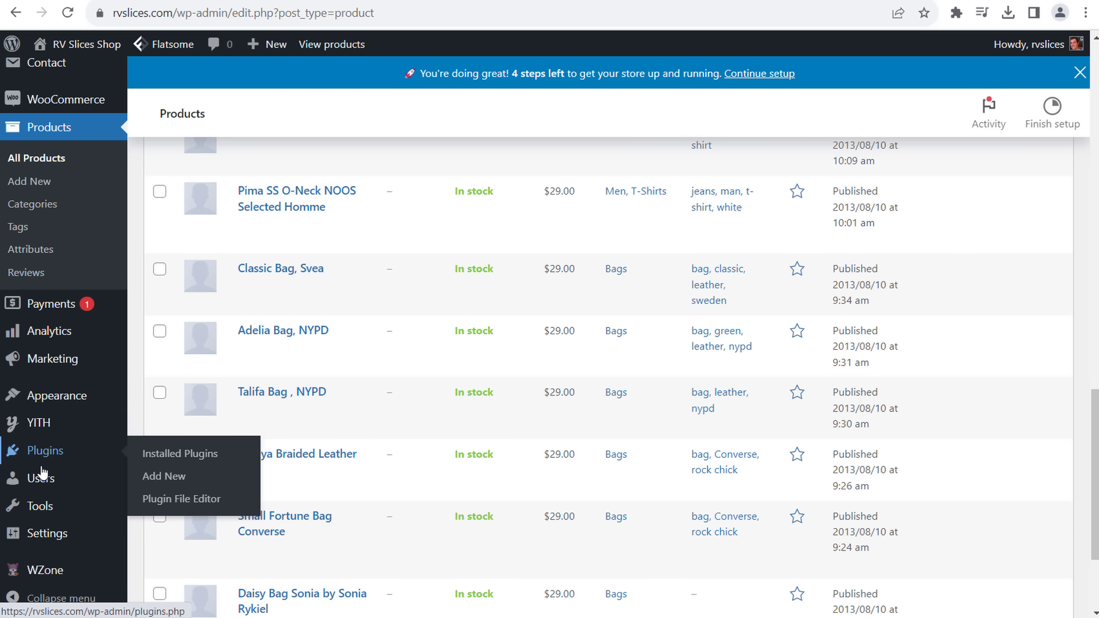
pyautogui.moveTo(28, 484)
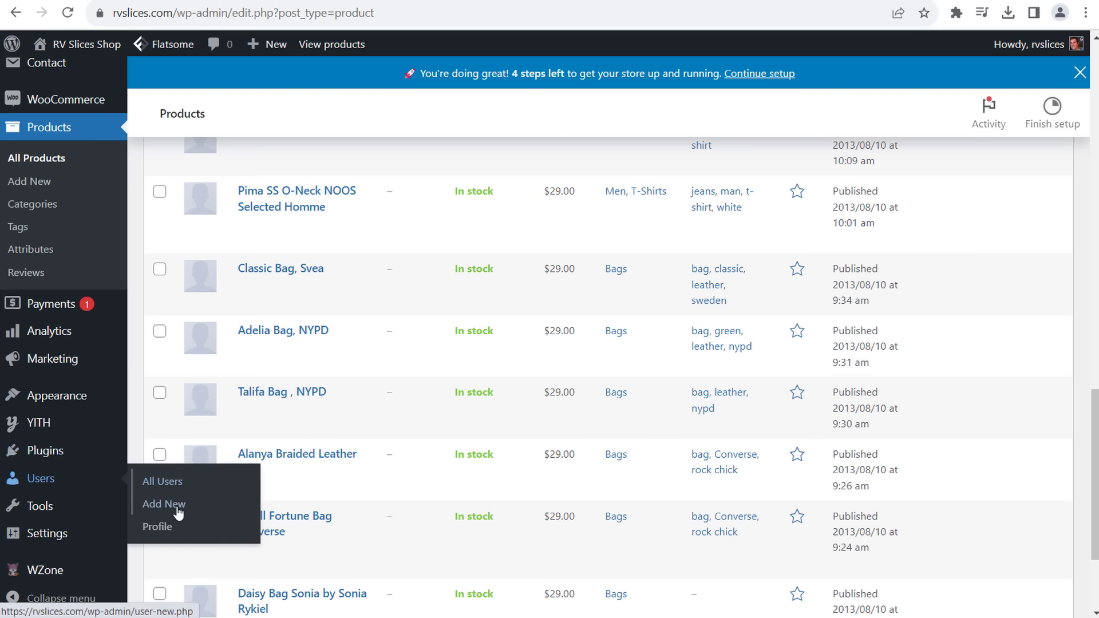
# - Open All Users and check the administrator's post count of 9
pyautogui.click(165, 482)
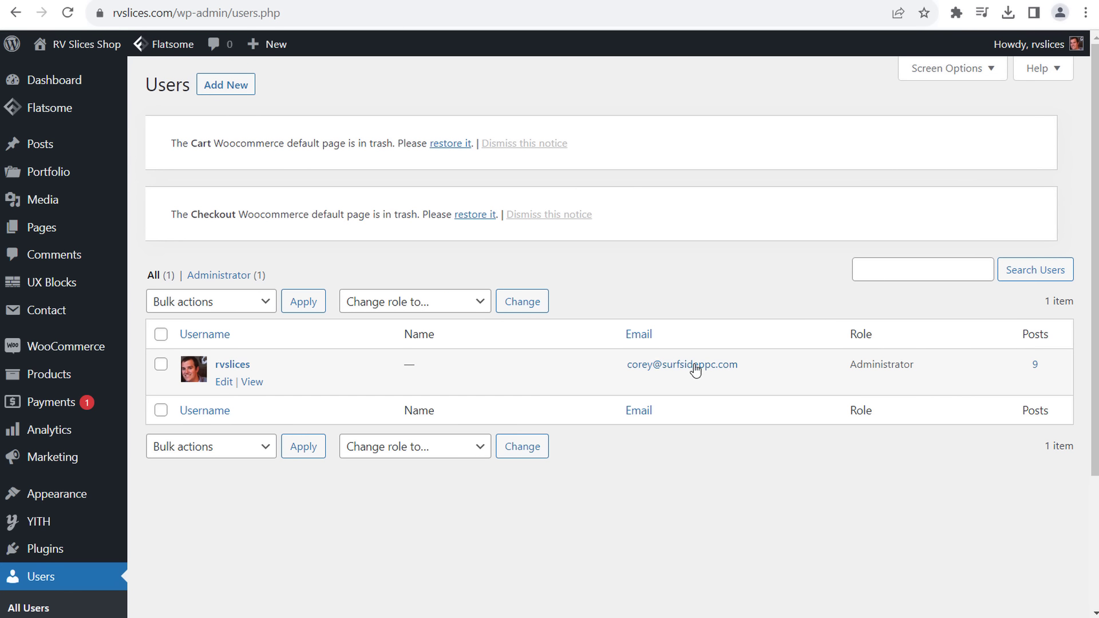
pyautogui.moveTo(1054, 368); pyautogui.dragTo(1013, 369)
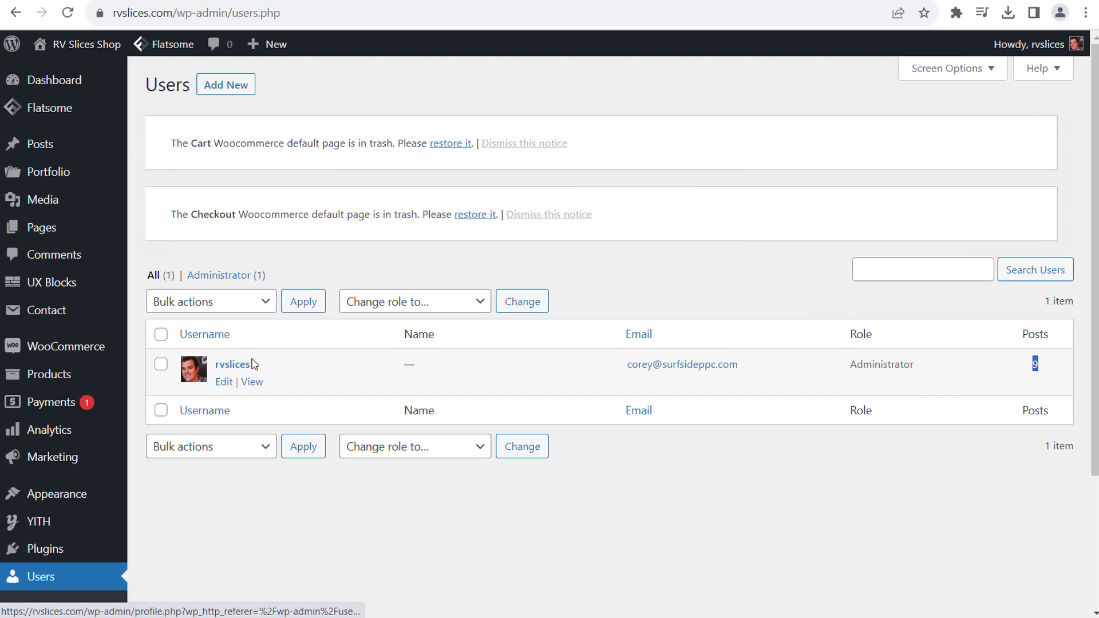
pyautogui.scroll(-3, 322, 515)
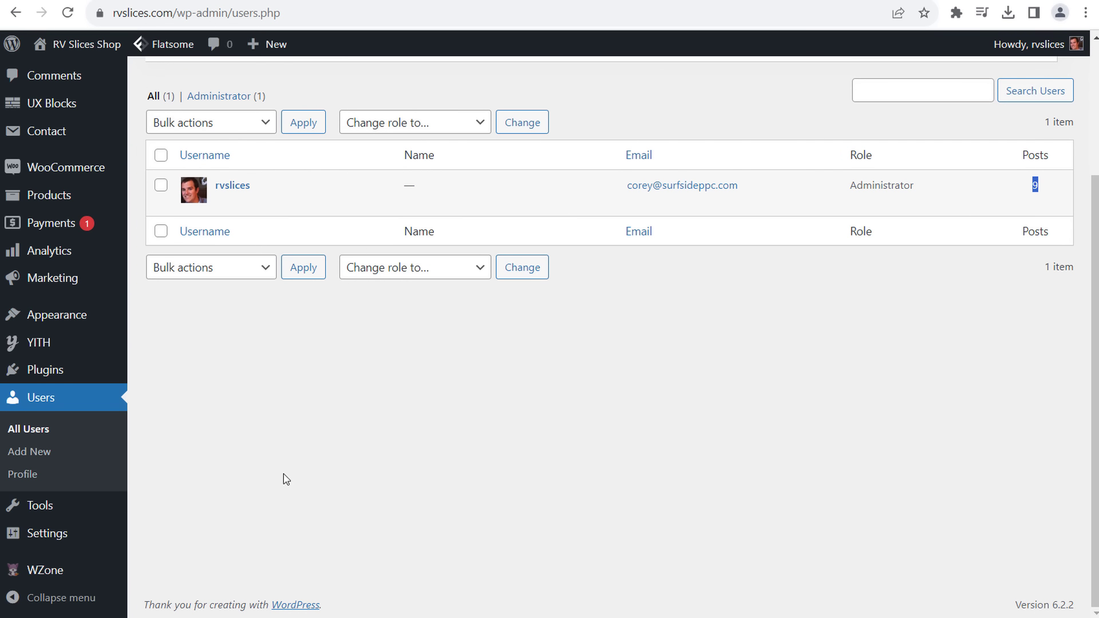
# - Go to Settings > General
pyautogui.moveTo(43, 508)
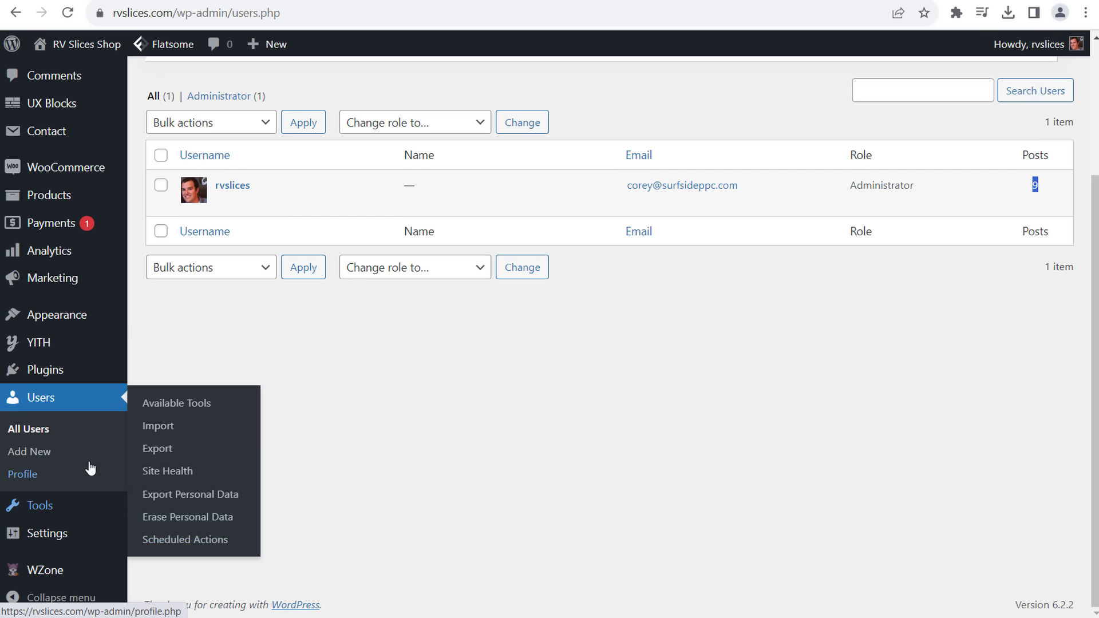
pyautogui.moveTo(51, 536)
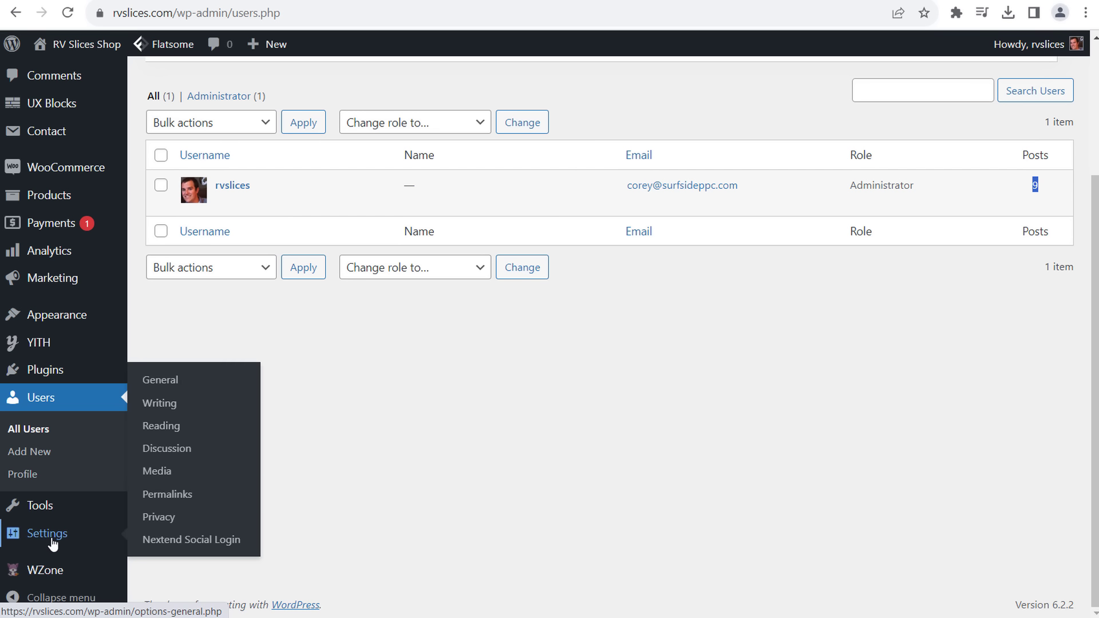
pyautogui.click(53, 544)
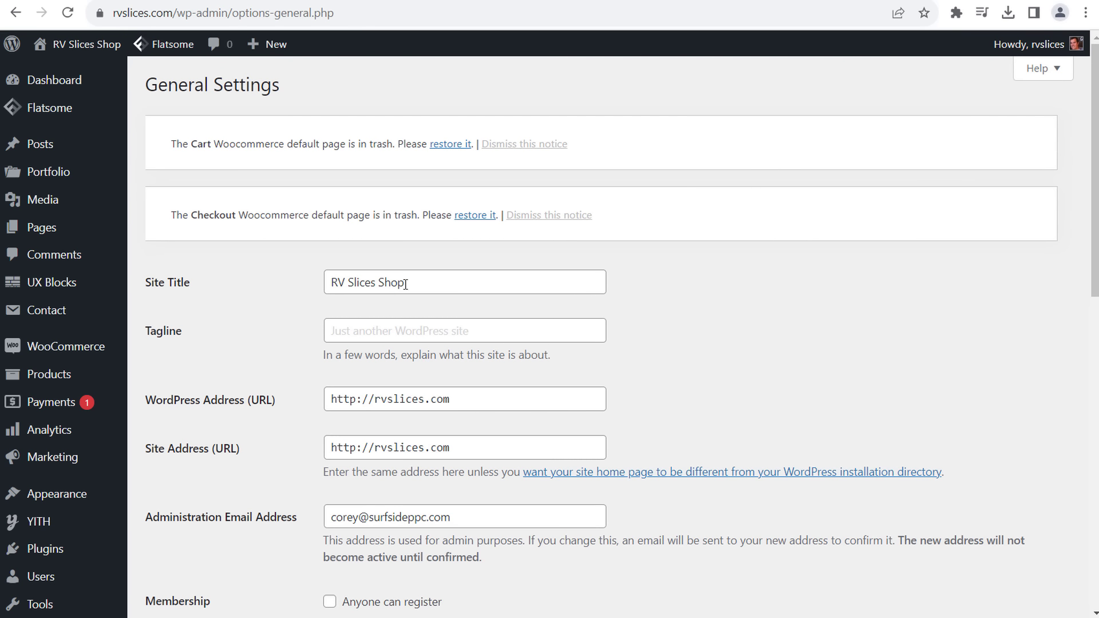
# - Enter the site tagline 'We Sell RV Parts & Accessories'
pyautogui.moveTo(416, 282); pyautogui.dragTo(258, 290)
pyautogui.click(431, 327)
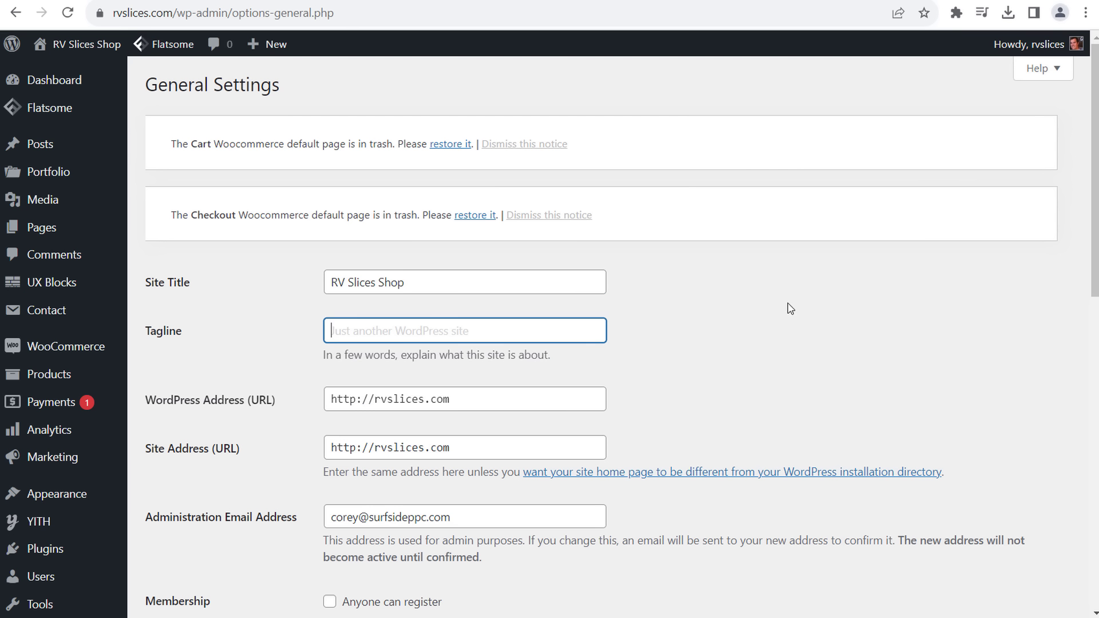
pyautogui.write('RV Parts & Acce')
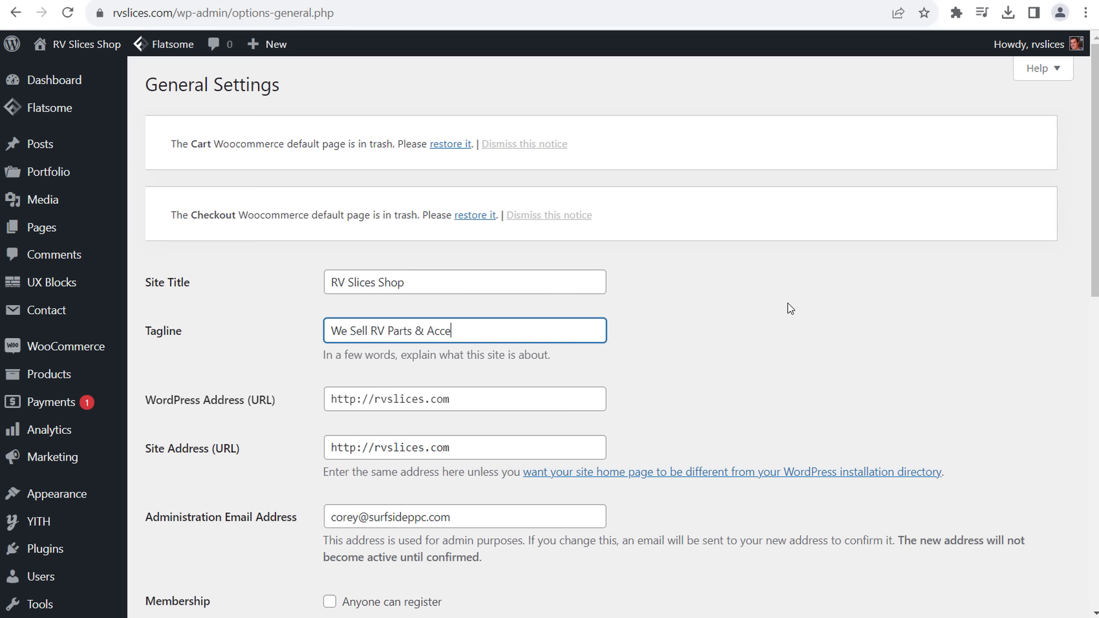
pyautogui.write('ories')
pyautogui.click(785, 307)
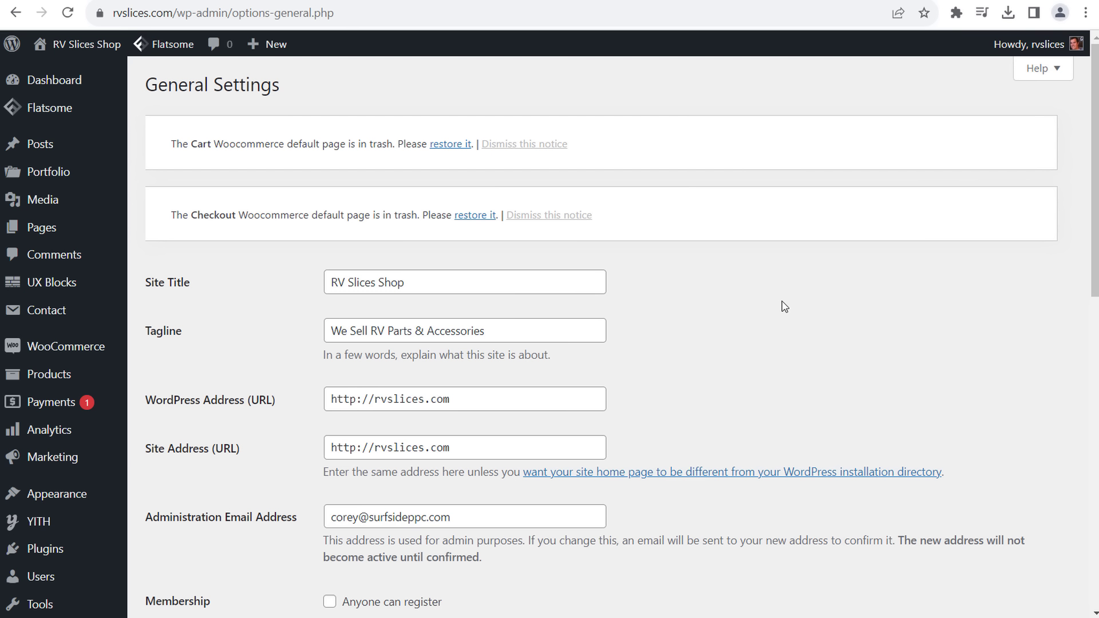
# - Change both the WordPress and site addresses to https, keeping Subscriber as the default role
pyautogui.click(360, 401)
pyautogui.write('s')
pyautogui.click(356, 447)
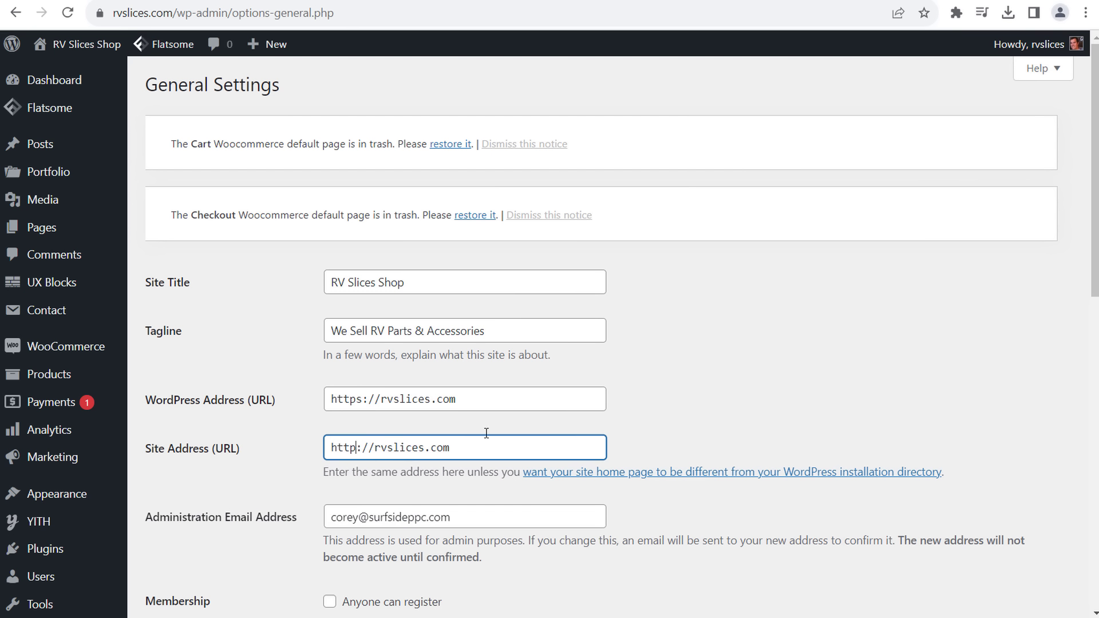
pyautogui.write('s')
pyautogui.click(728, 364)
pyautogui.scroll(-4, 749, 359)
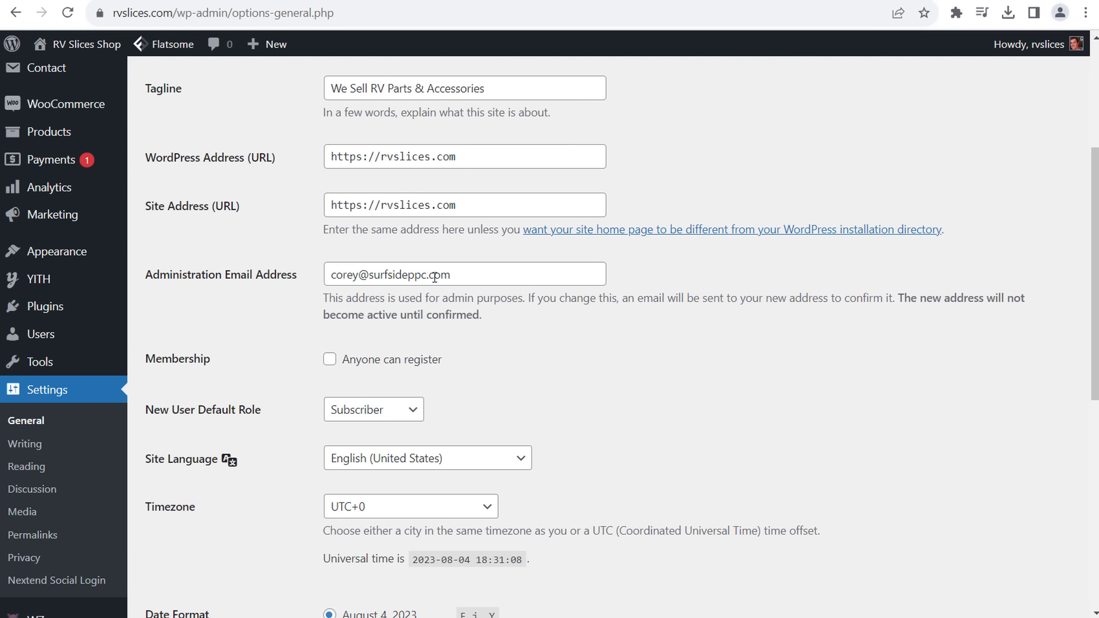
pyautogui.moveTo(497, 284); pyautogui.dragTo(326, 278)
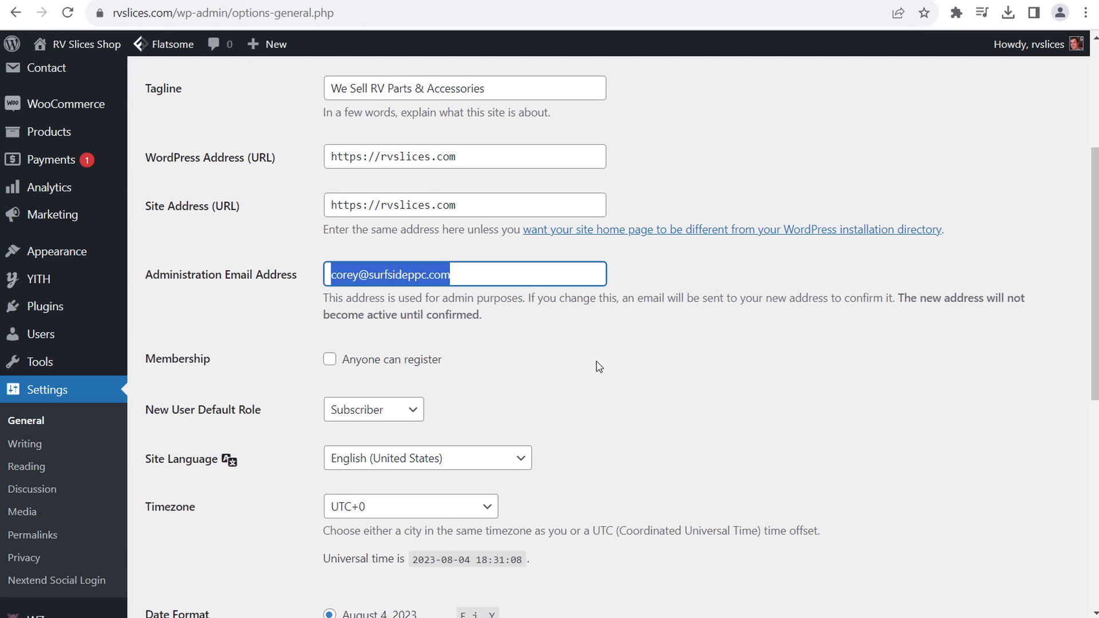
pyautogui.scroll(-1, 598, 366)
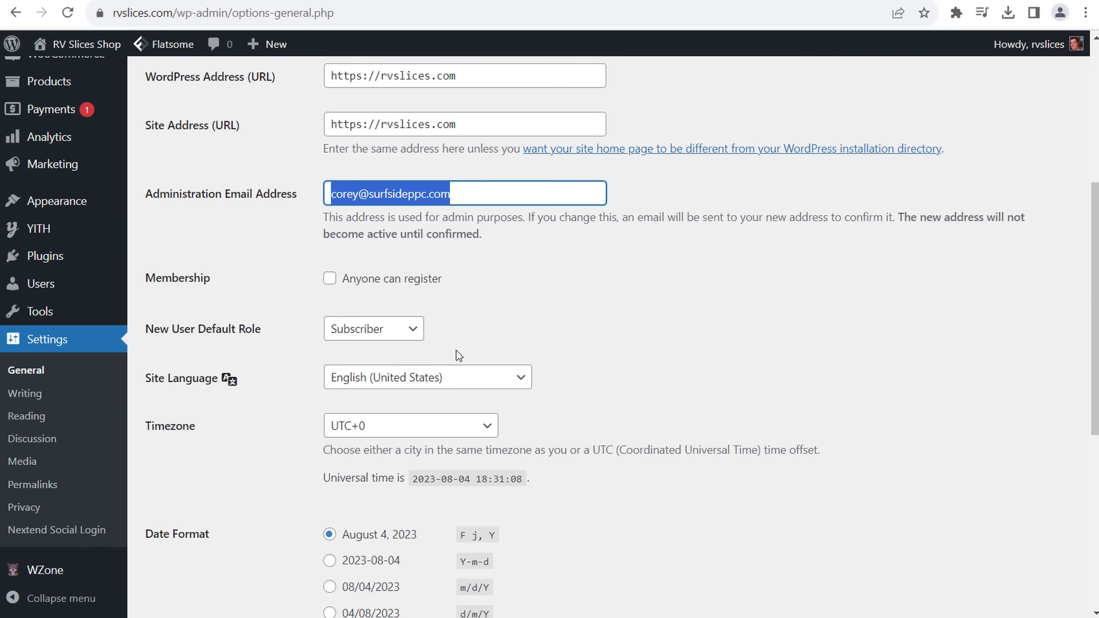
pyautogui.click(369, 333)
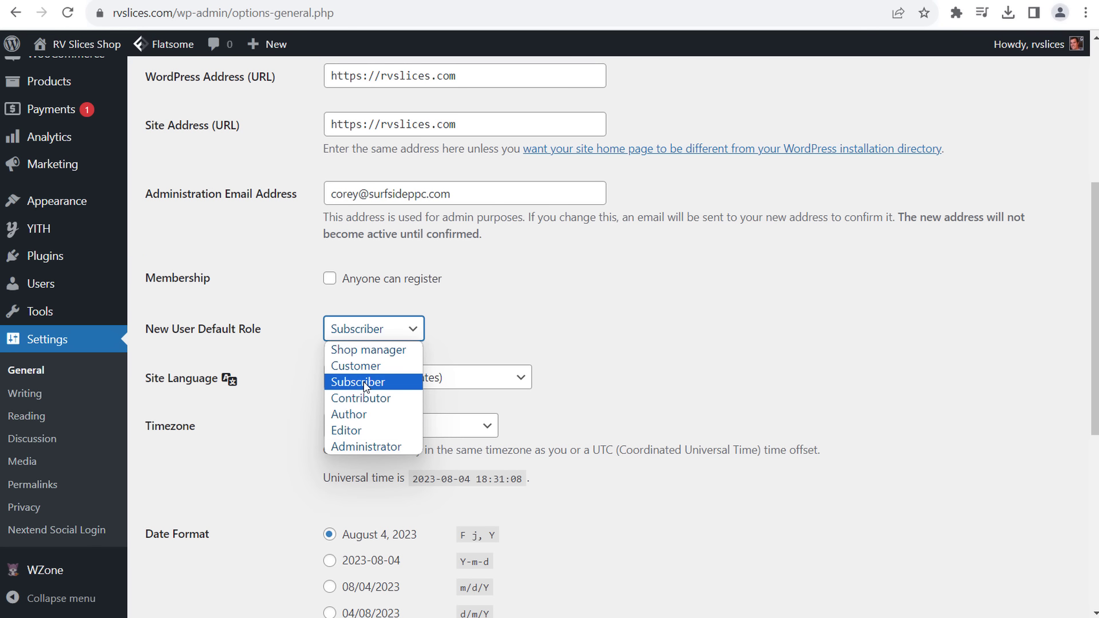
pyautogui.click(360, 381)
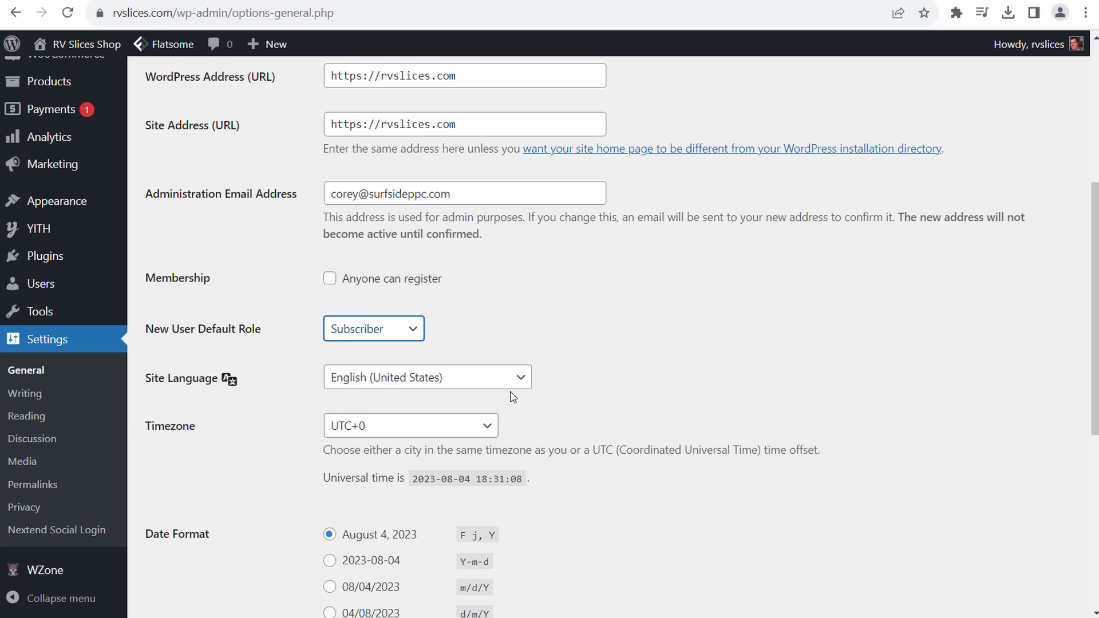
# - Save the General settings, dismissing the browser's password prompt and saving again
pyautogui.scroll(-4, 659, 369)
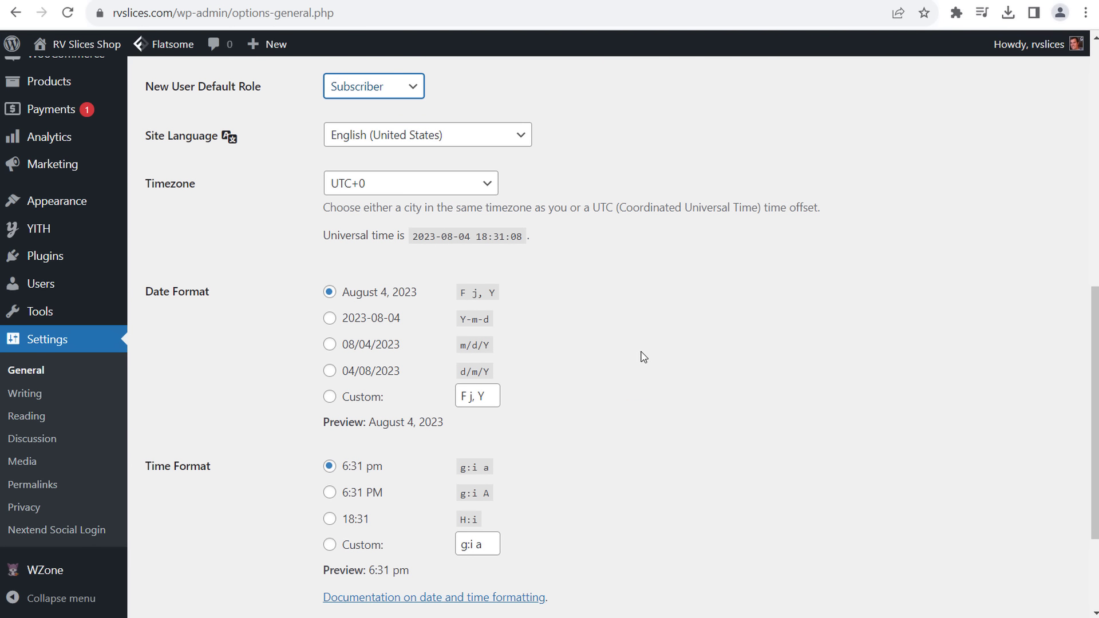
pyautogui.scroll(-3, 616, 303)
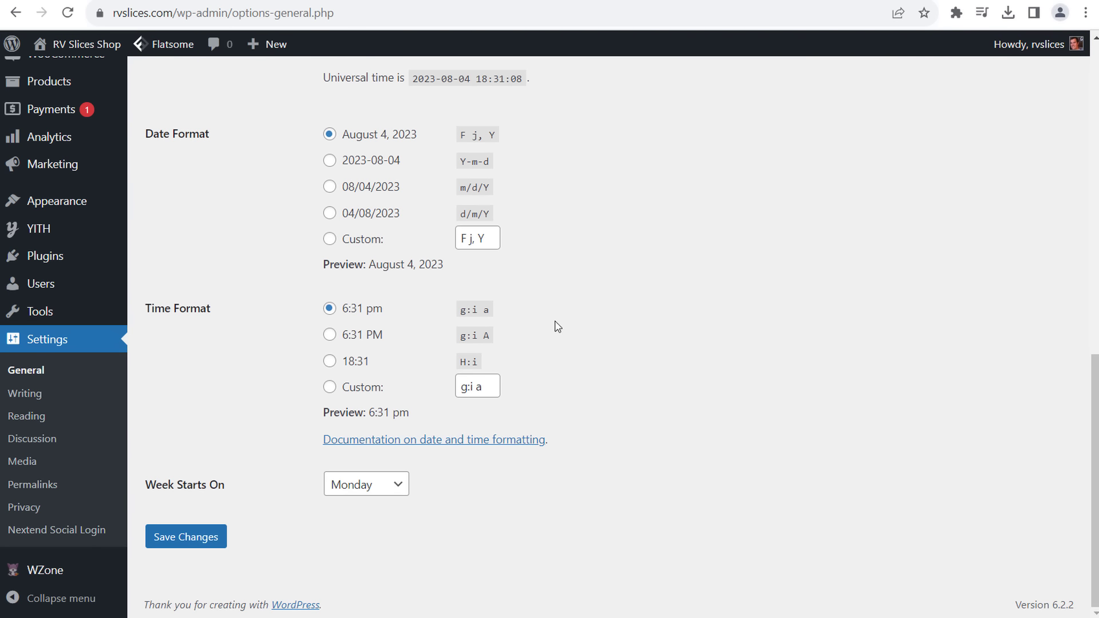
pyautogui.click(212, 545)
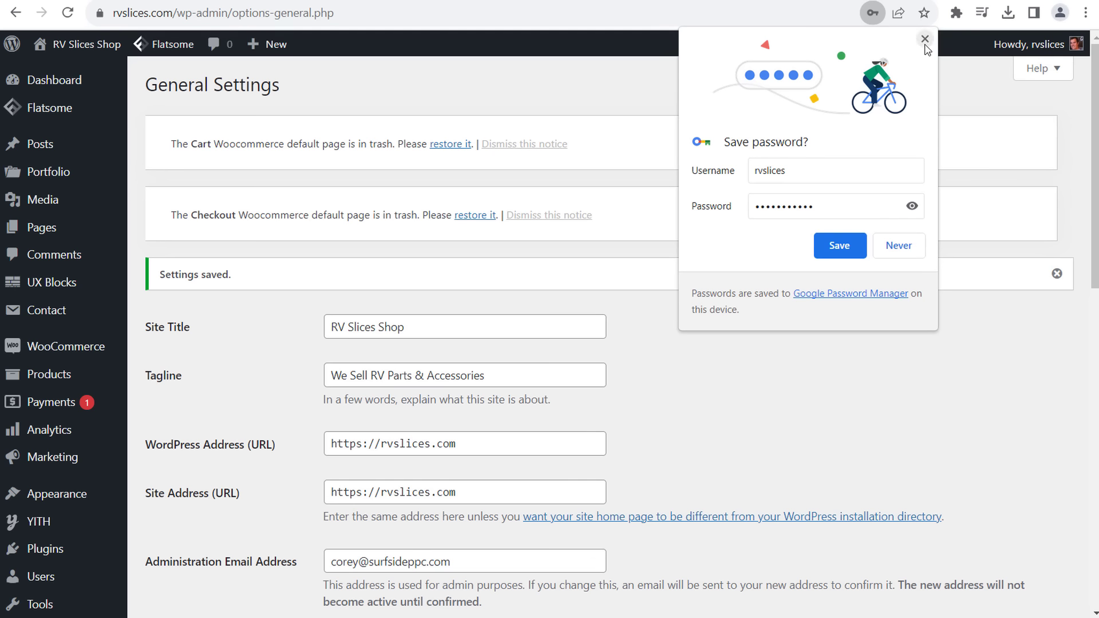
pyautogui.click(924, 39)
pyautogui.scroll(-8, 744, 338)
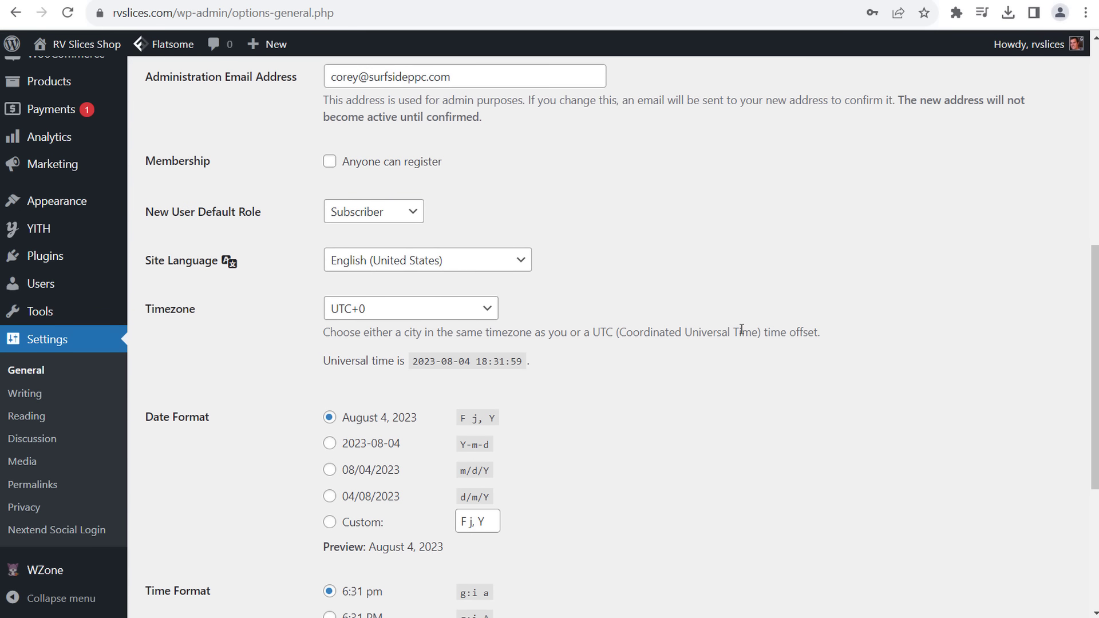
pyautogui.scroll(-5, 744, 323)
pyautogui.click(213, 538)
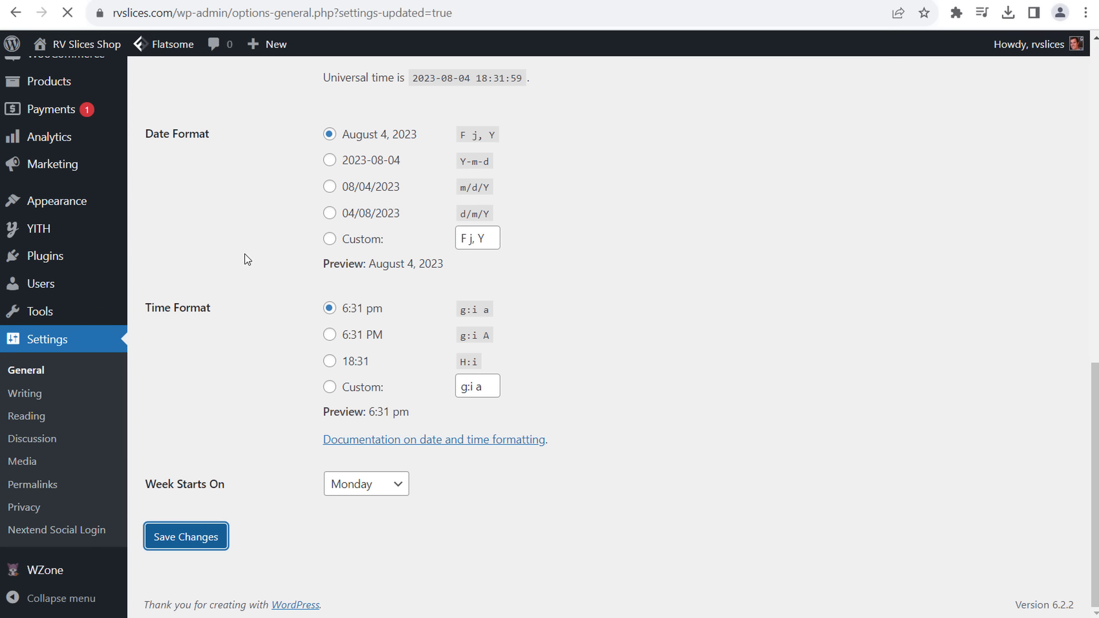
# - Go to Settings > Writing
pyautogui.scroll(-4, 240, 355)
pyautogui.scroll(-3, 243, 388)
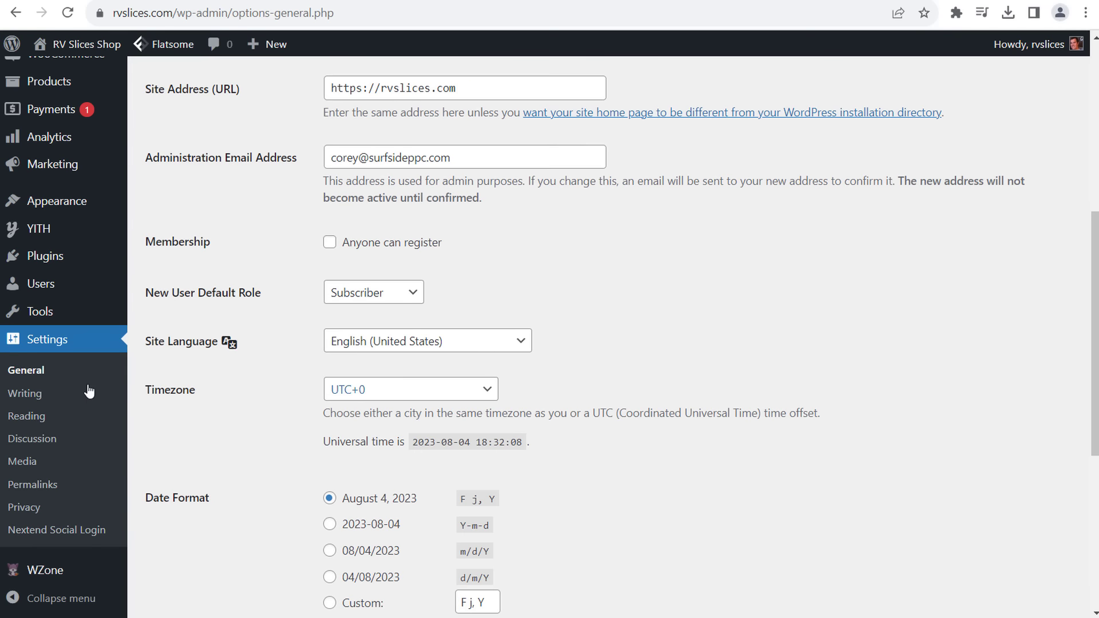
pyautogui.click(64, 394)
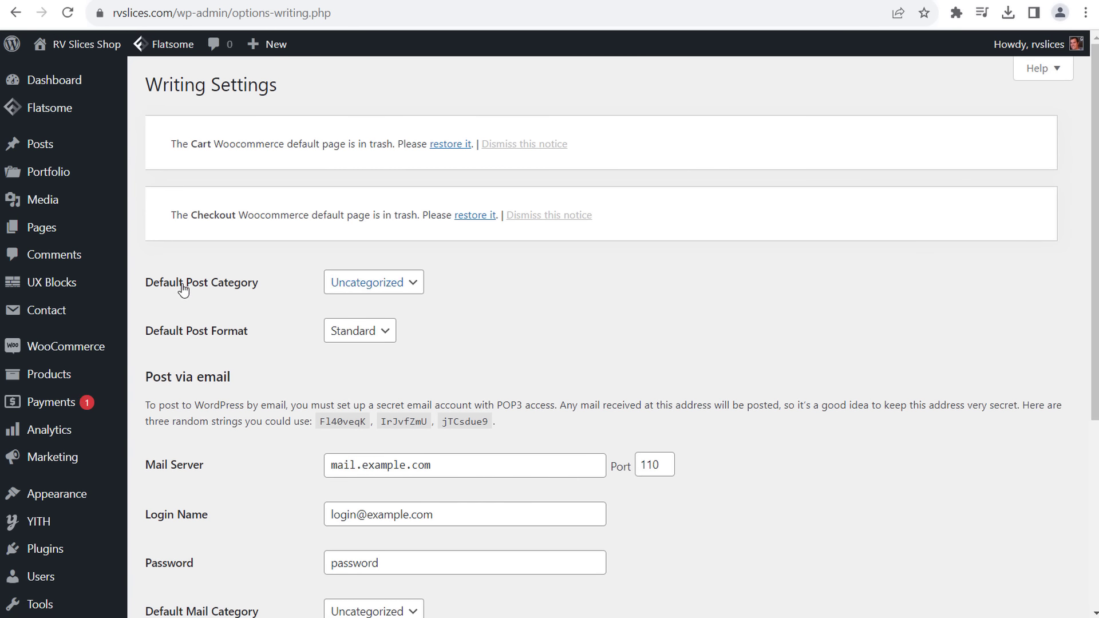
# - Keep Uncategorized and Standard as post defaults, save Writing settings, then go to Reading
pyautogui.click(352, 292)
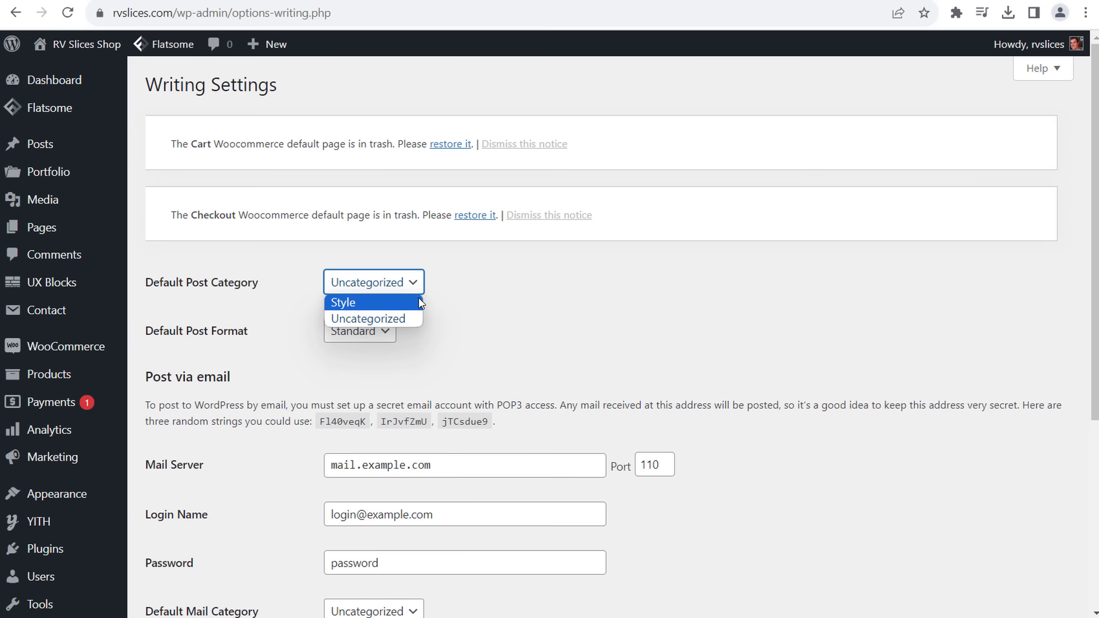
pyautogui.click(596, 306)
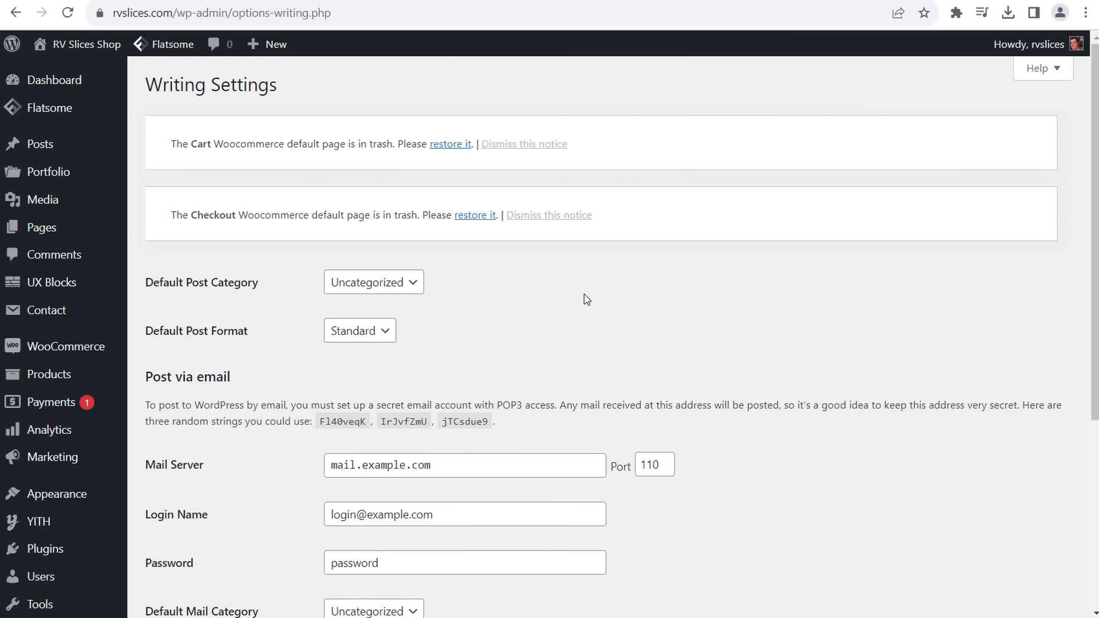
pyautogui.click(367, 331)
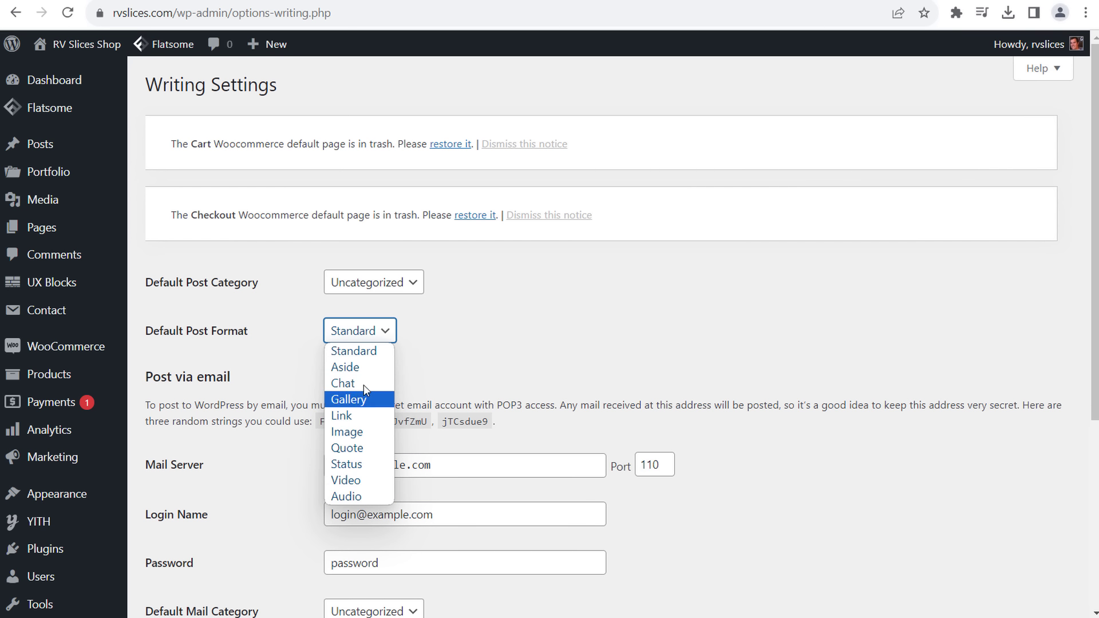
pyautogui.click(364, 355)
pyautogui.click(375, 337)
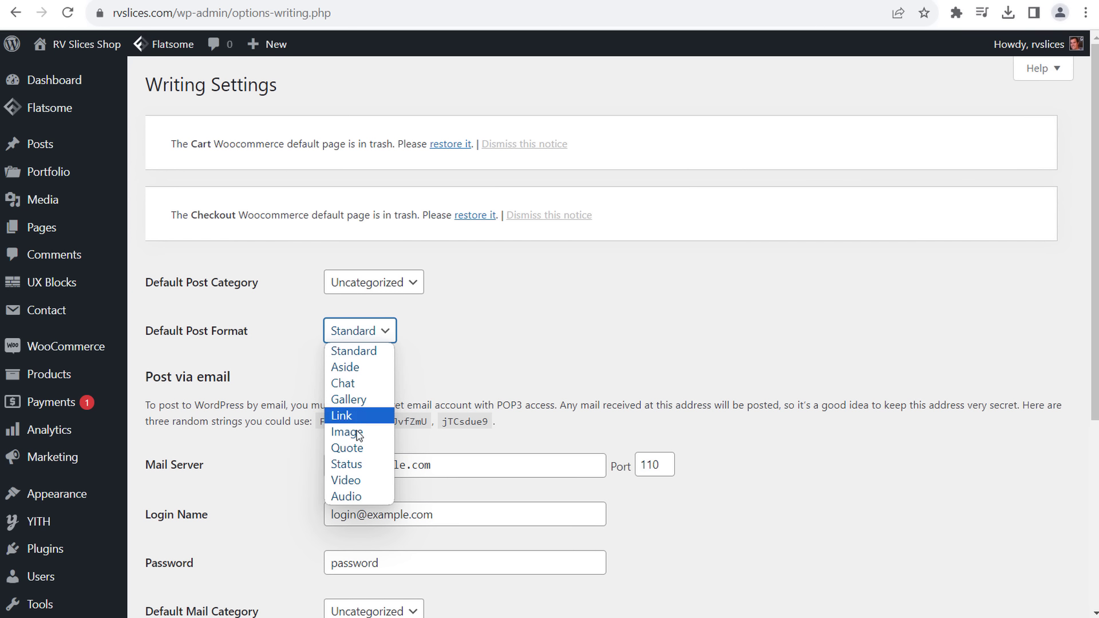
pyautogui.click(359, 334)
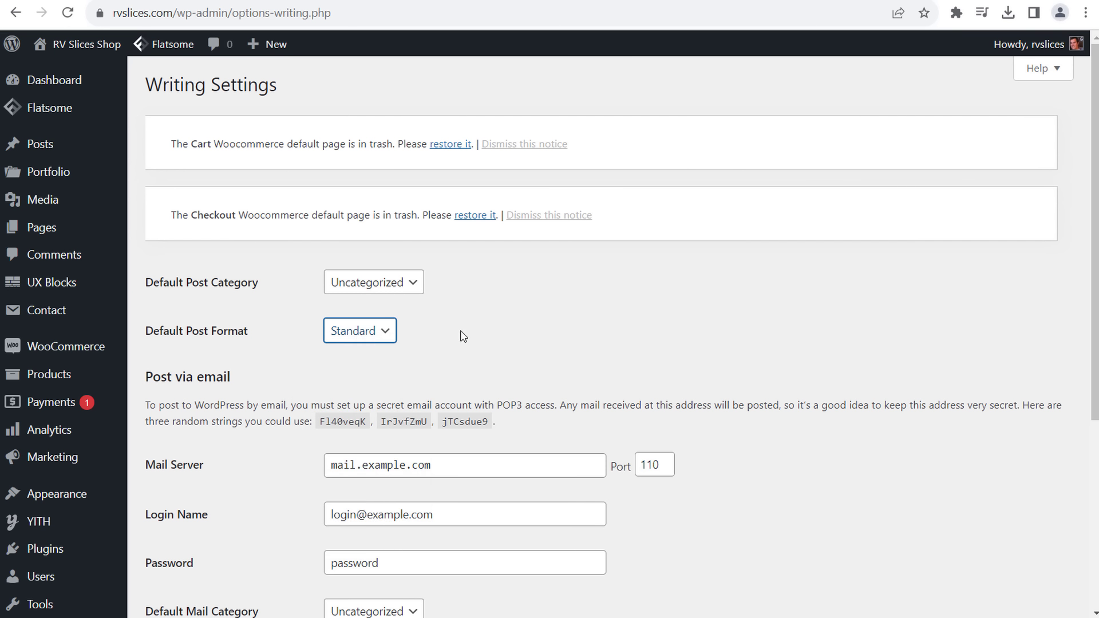
pyautogui.scroll(-5, 830, 333)
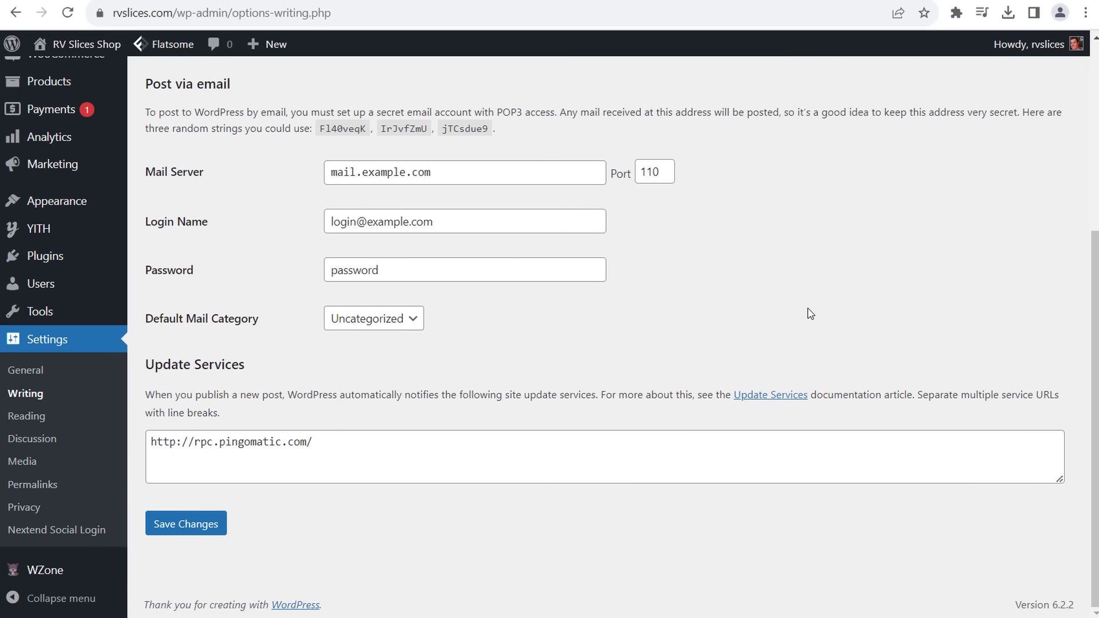
pyautogui.click(163, 526)
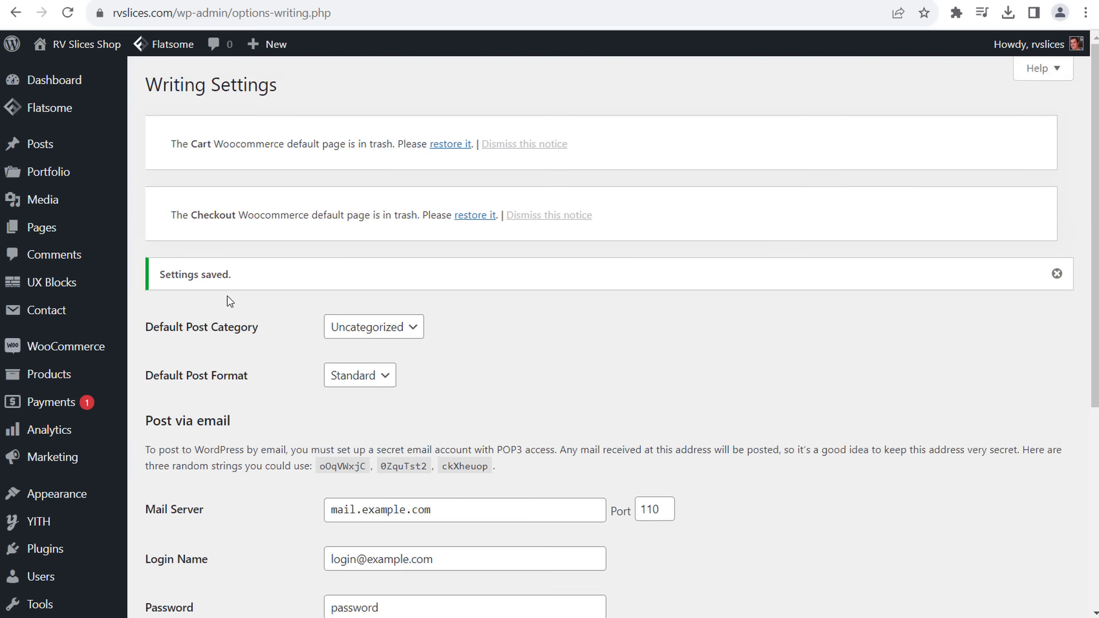
pyautogui.scroll(-6, 187, 409)
pyautogui.click(27, 385)
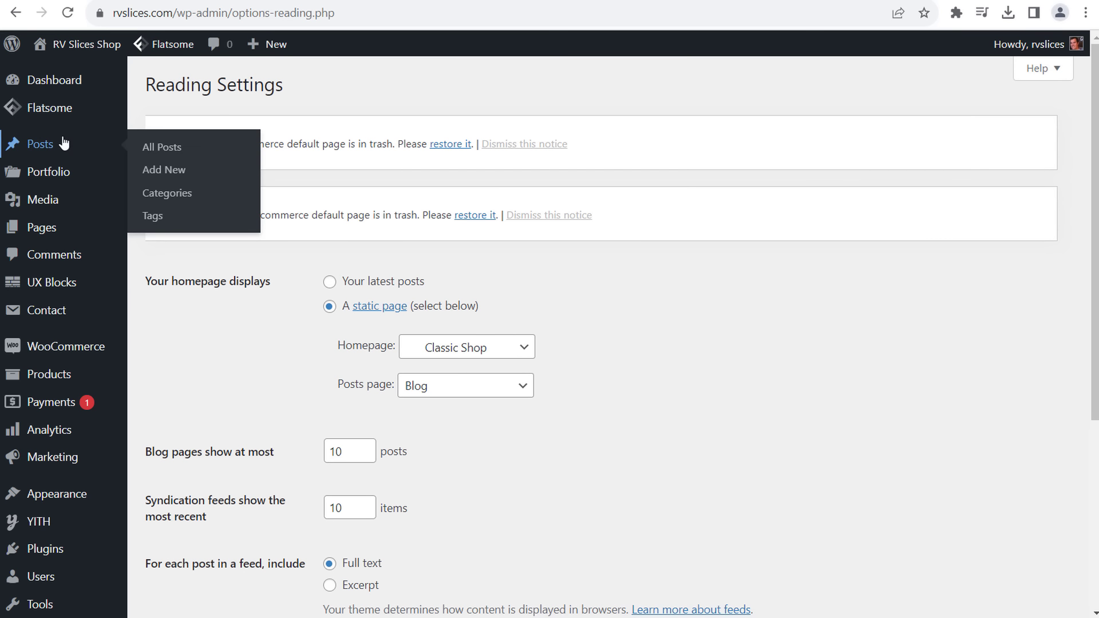
# - Keep Blog selected as the posts page in Reading settings
pyautogui.click(522, 388)
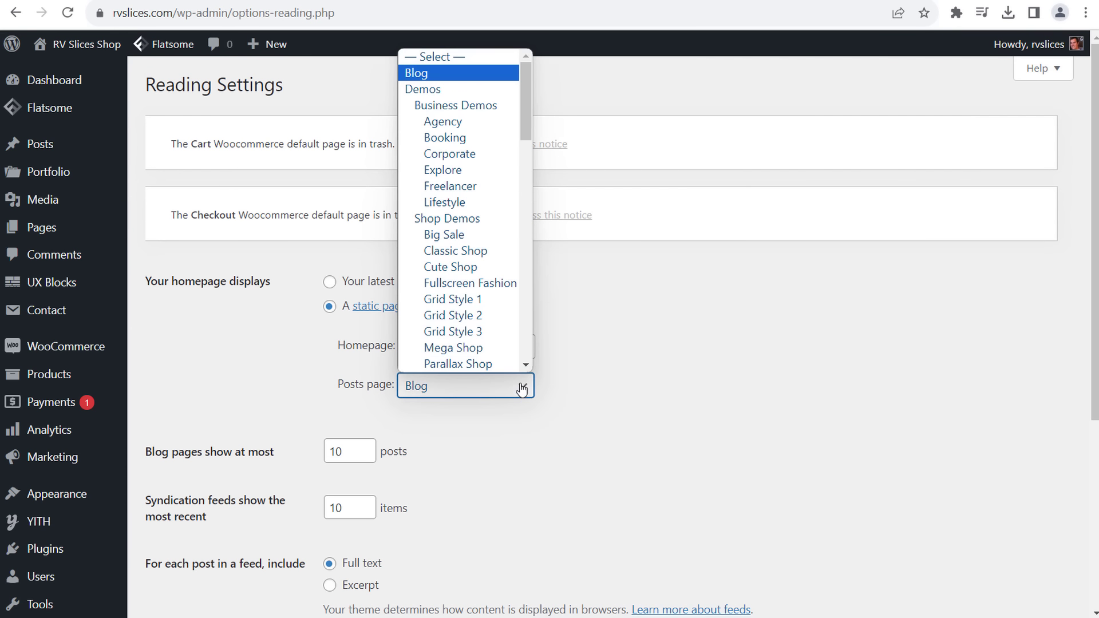
pyautogui.click(486, 68)
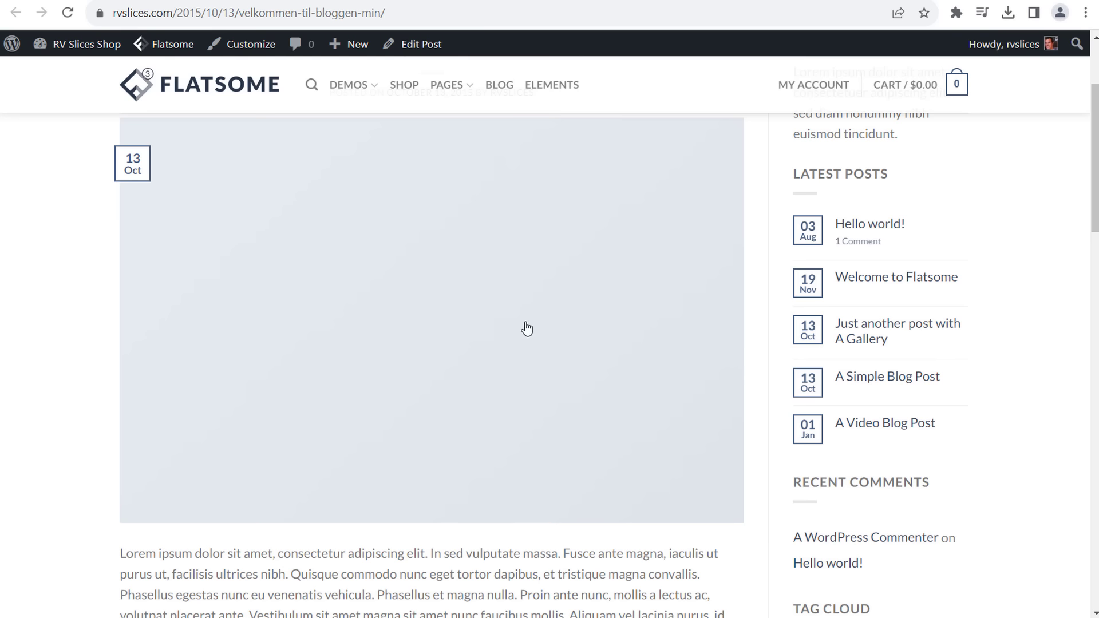
# - Browse the Flatsome storefront homepage, then return to the Reading Settings tab
pyautogui.scroll(3, 516, 314)
pyautogui.click(228, 124)
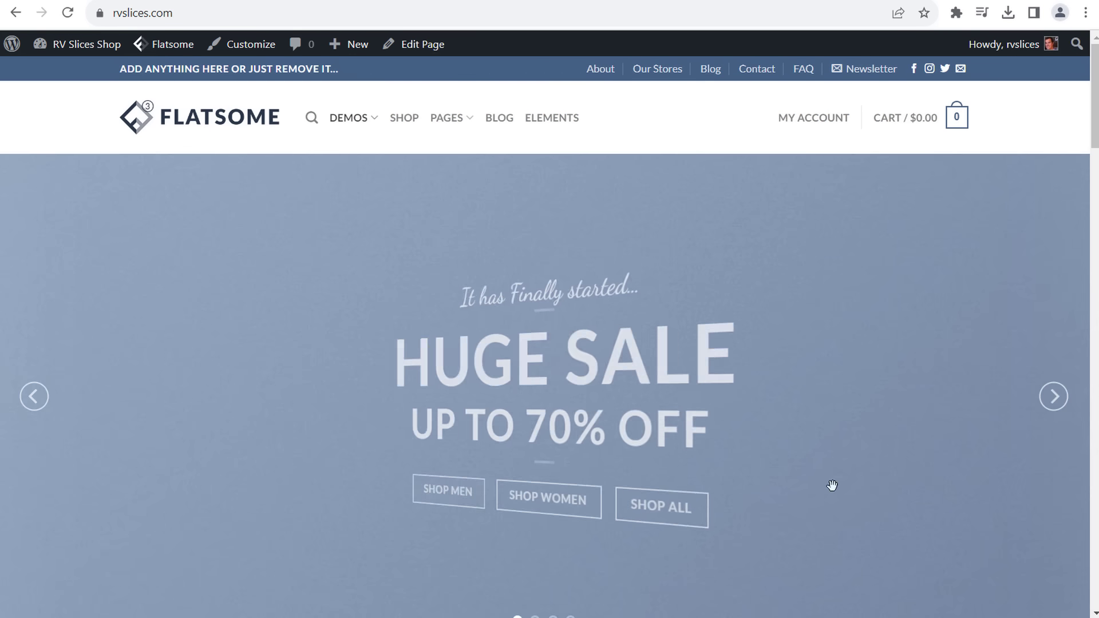
pyautogui.scroll(-6, 832, 485)
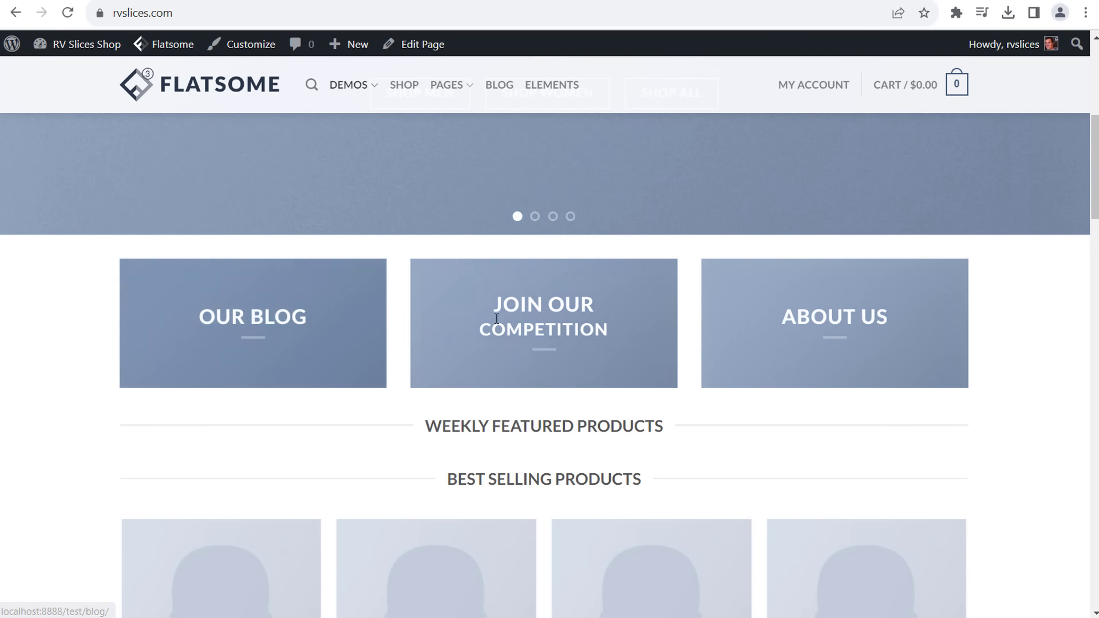
pyautogui.scroll(6, 739, 309)
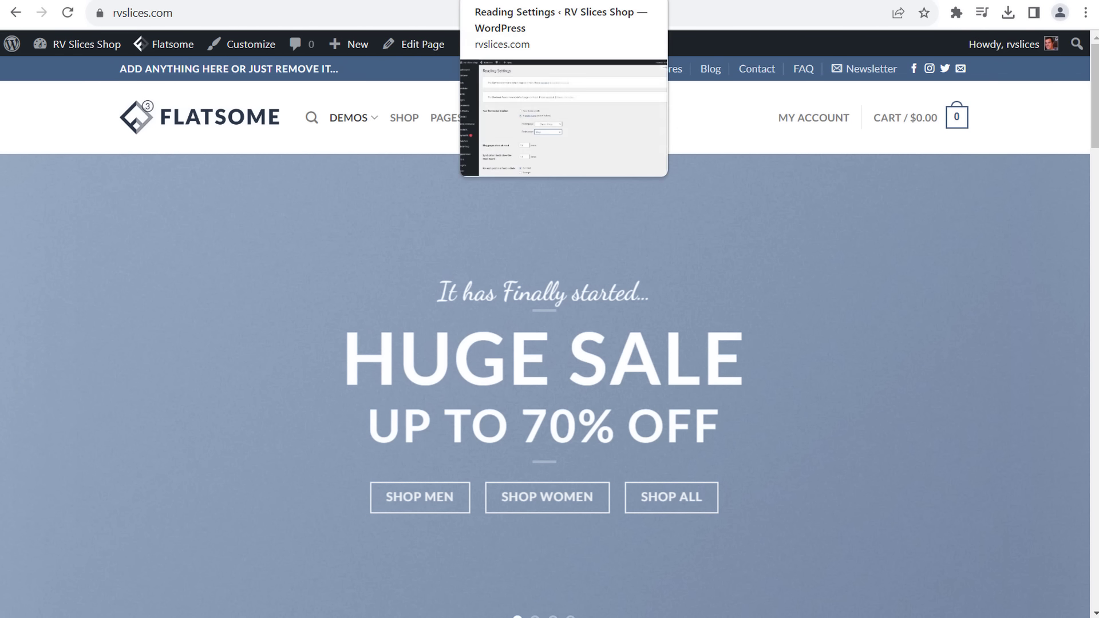
pyautogui.click(498, 0)
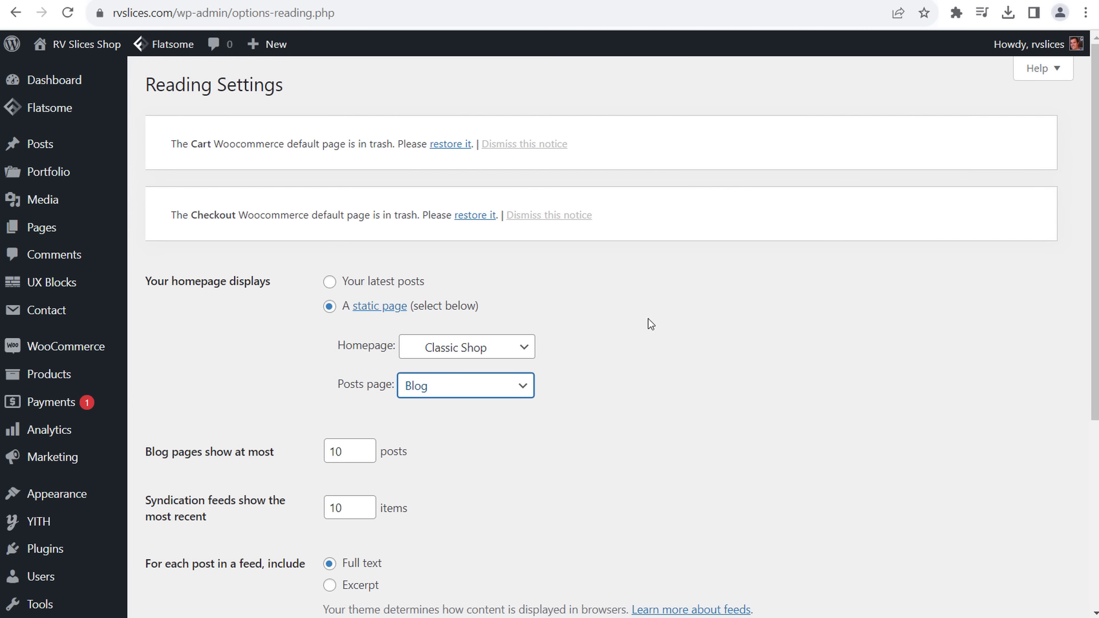
# - Dismiss the Checkout and Cart trashed-page notices, set feeds to Excerpt, and save Reading settings
pyautogui.click(551, 216)
pyautogui.click(546, 145)
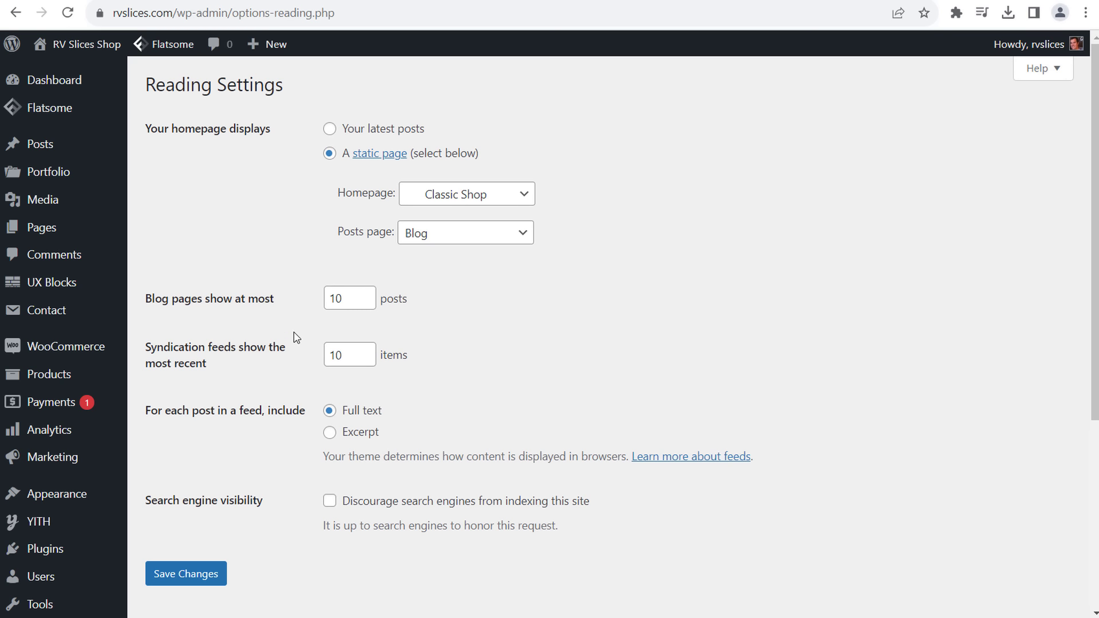
pyautogui.click(330, 433)
pyautogui.scroll(-1, 241, 495)
pyautogui.click(189, 493)
# - Go to the Settings > Permalinks page
pyautogui.scroll(-3, 202, 369)
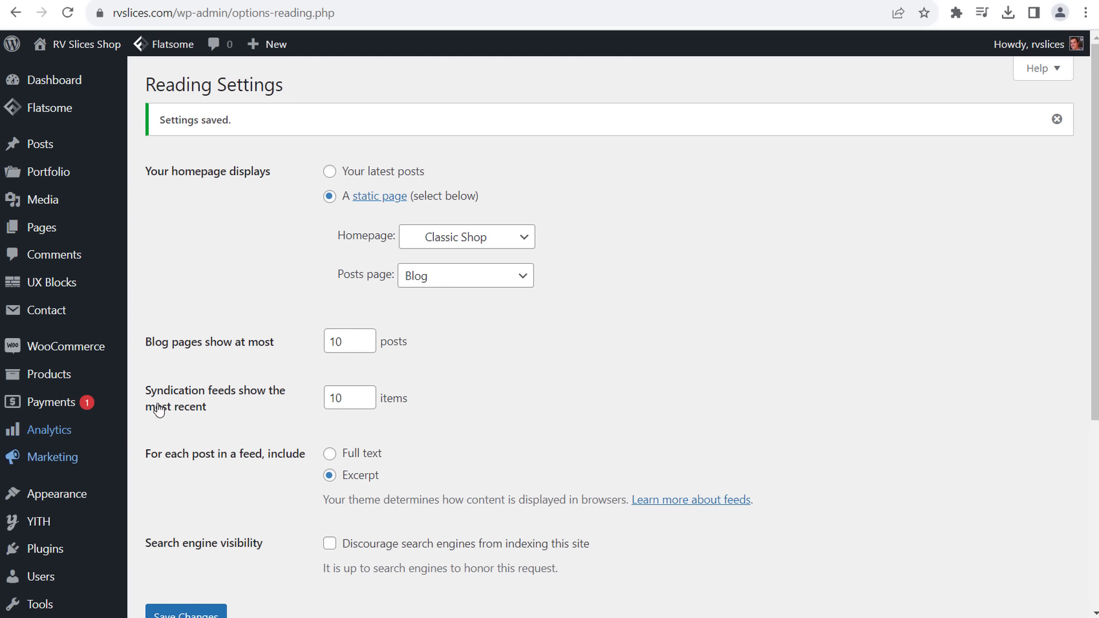
pyautogui.scroll(-5, 208, 388)
pyautogui.click(23, 490)
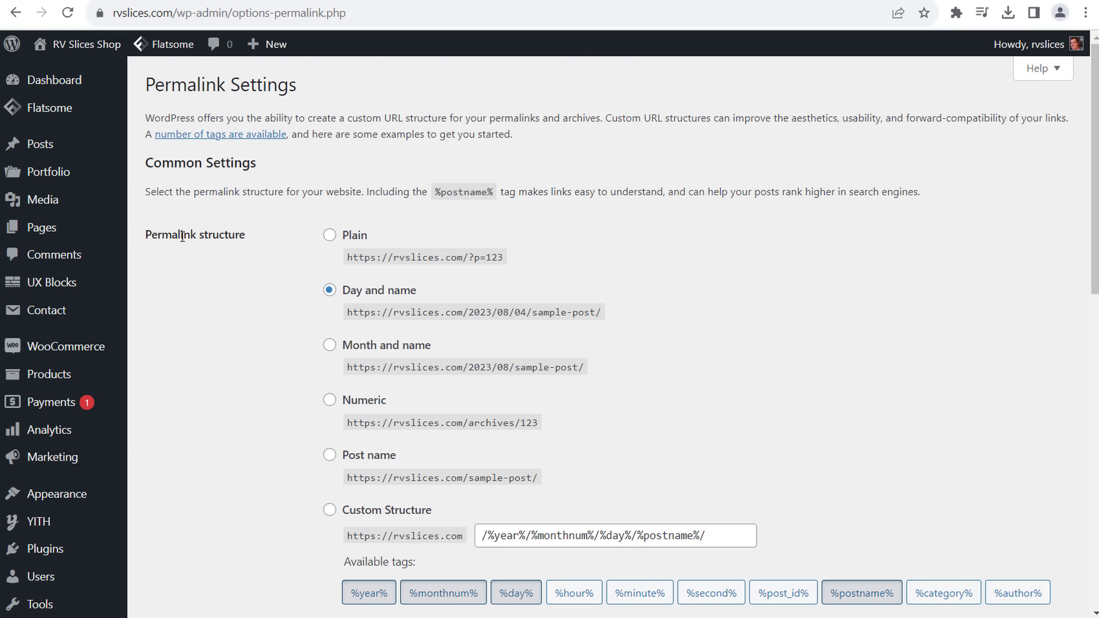
# - Choose the Post name permalink structure and set Category base 'category' and Tag base 'tag'
pyautogui.click(330, 456)
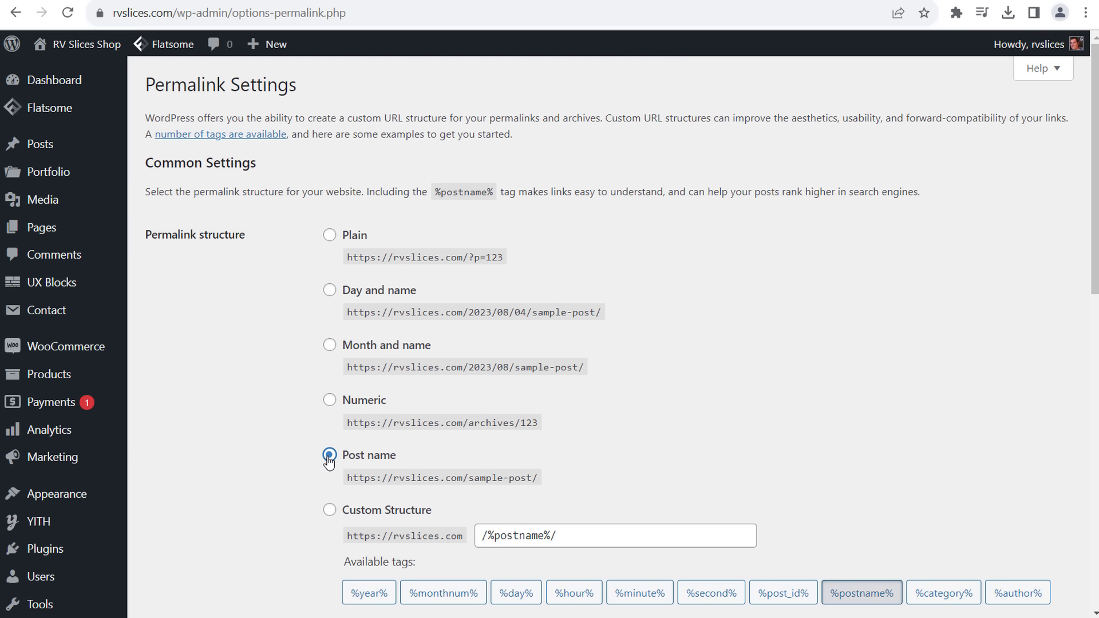
pyautogui.scroll(-5, 257, 432)
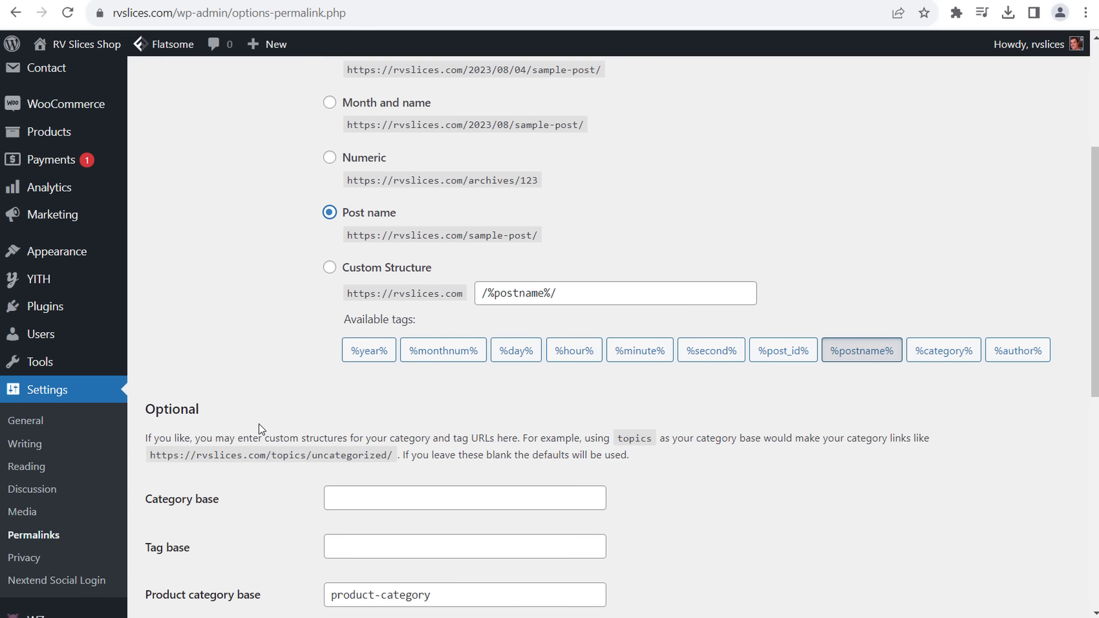
pyautogui.scroll(-1, 256, 430)
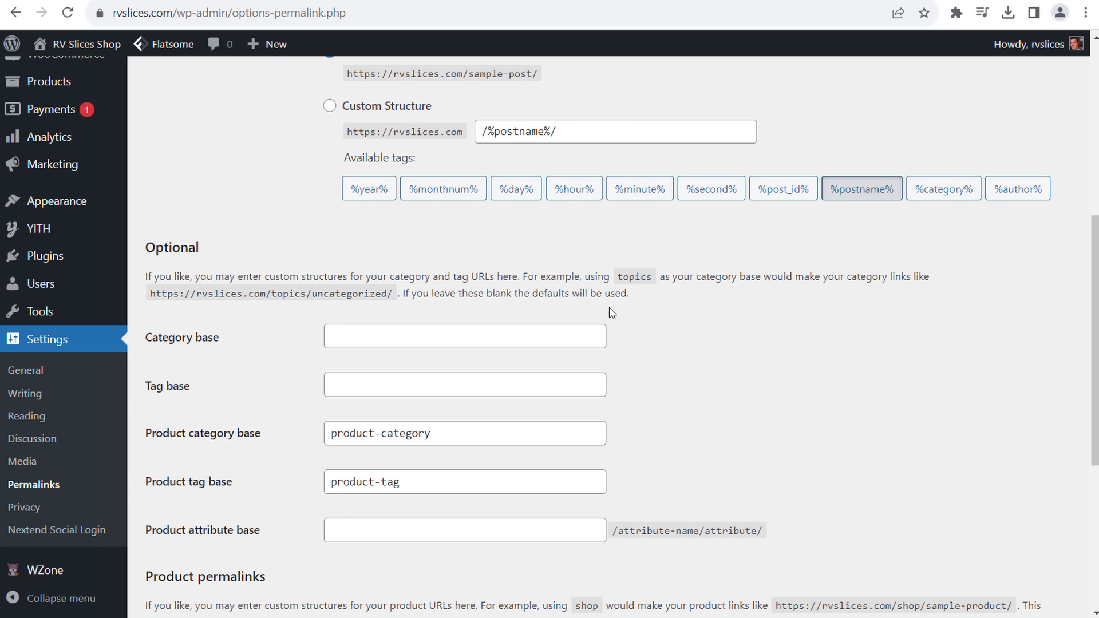
pyautogui.moveTo(208, 293); pyautogui.dragTo(389, 294)
pyautogui.click(389, 294)
pyautogui.click(432, 338)
pyautogui.click(417, 375)
pyautogui.click(424, 334)
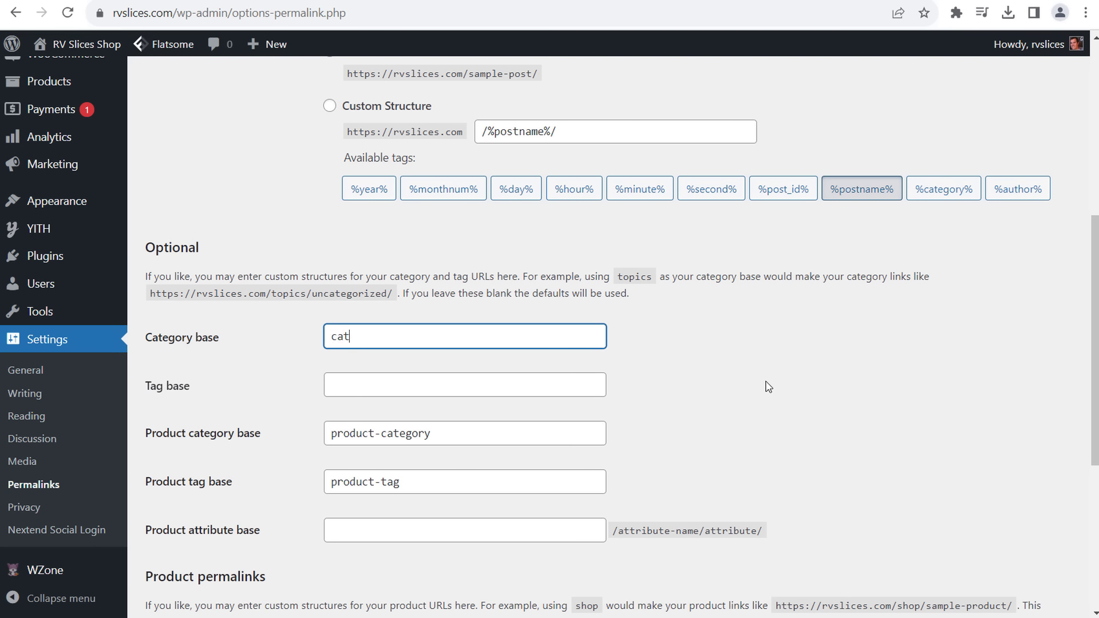
pyautogui.press('Tab')
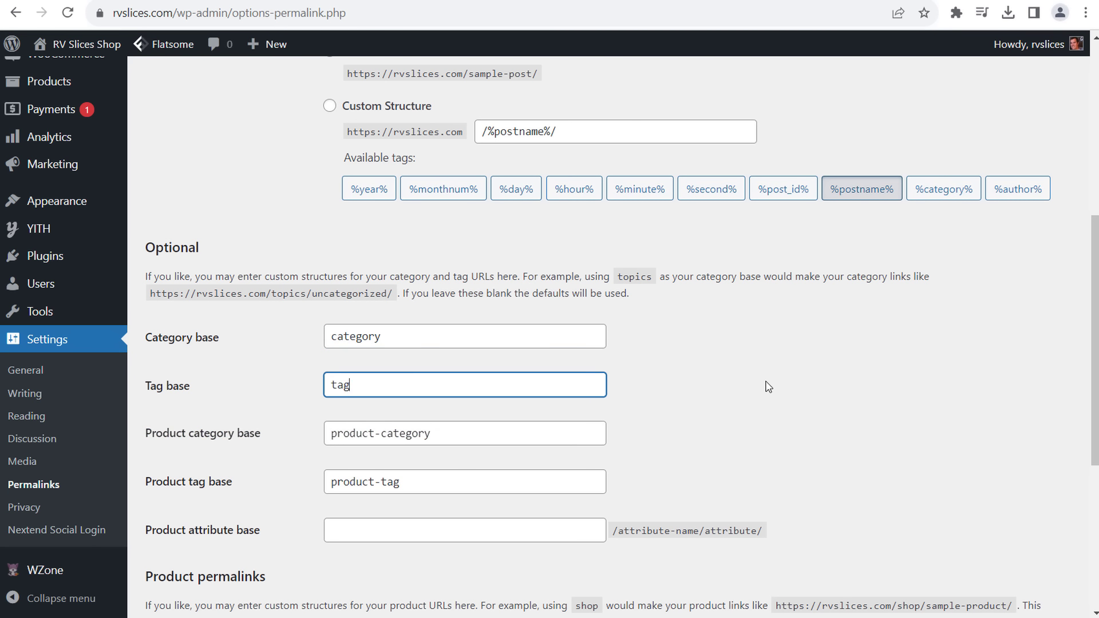
pyautogui.click(767, 387)
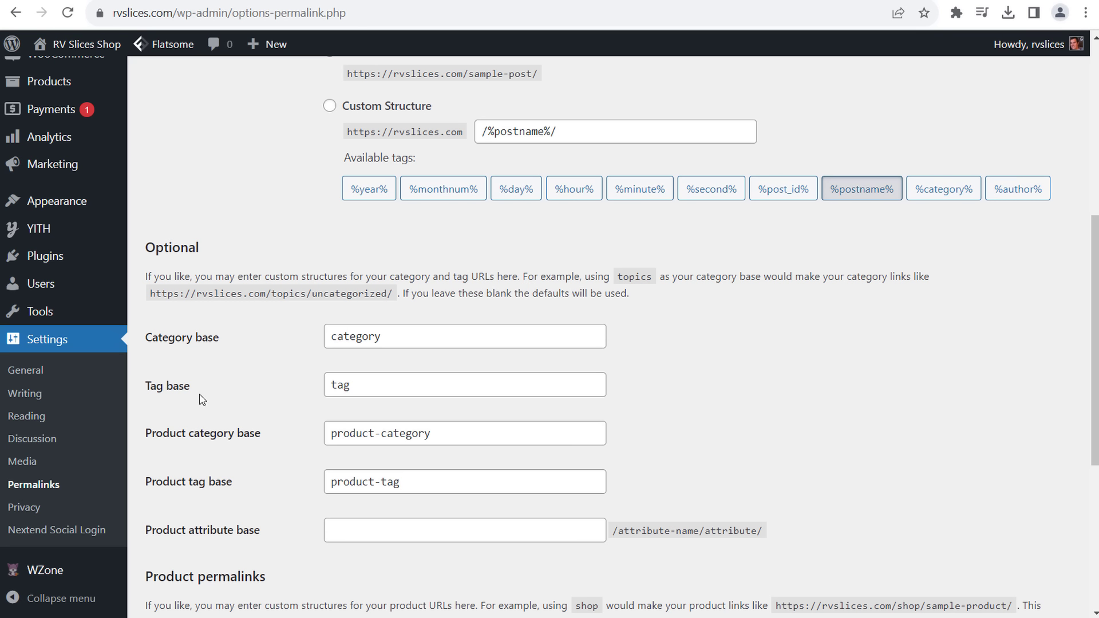
# - Change the Product category base from product-category to 'products'
pyautogui.moveTo(475, 434); pyautogui.dragTo(373, 431)
pyautogui.click(380, 433)
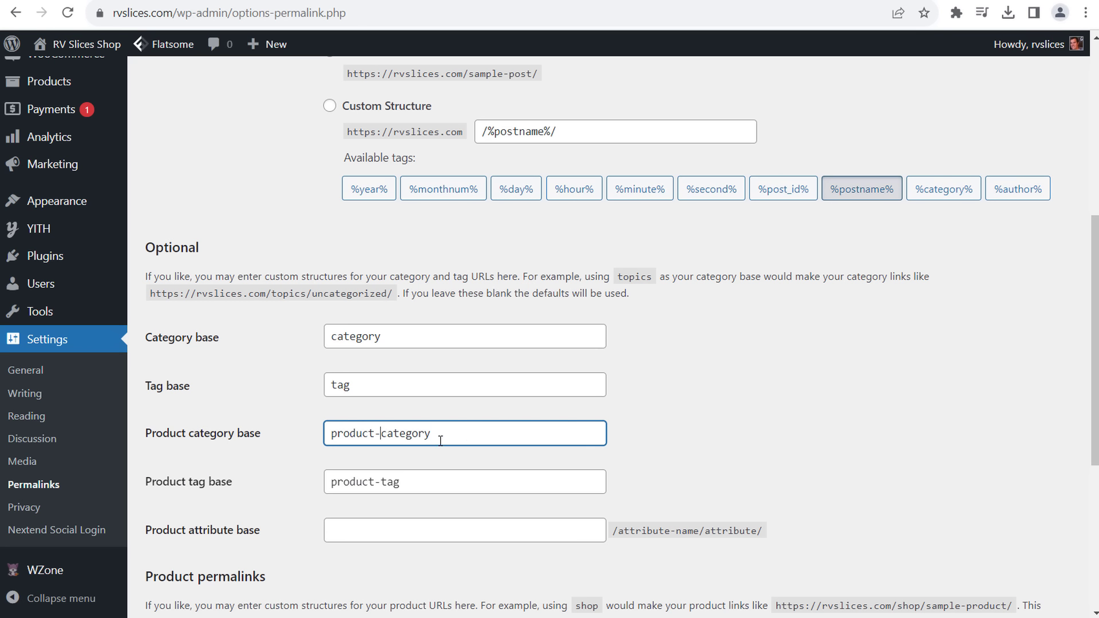
pyautogui.moveTo(452, 440); pyautogui.dragTo(377, 434)
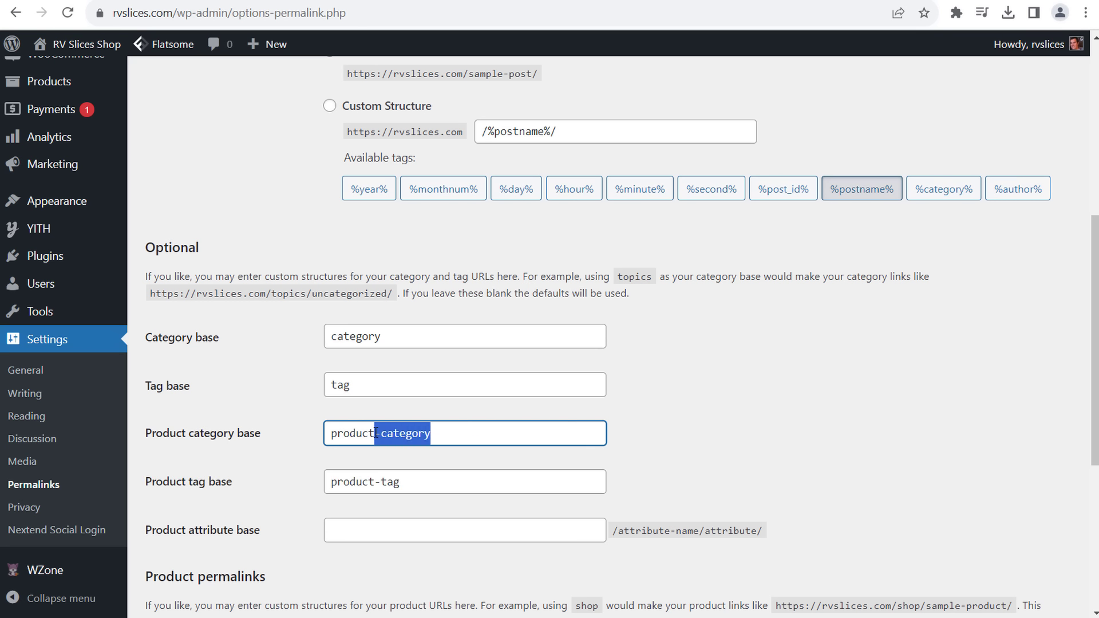
pyautogui.write('s')
pyautogui.click(738, 408)
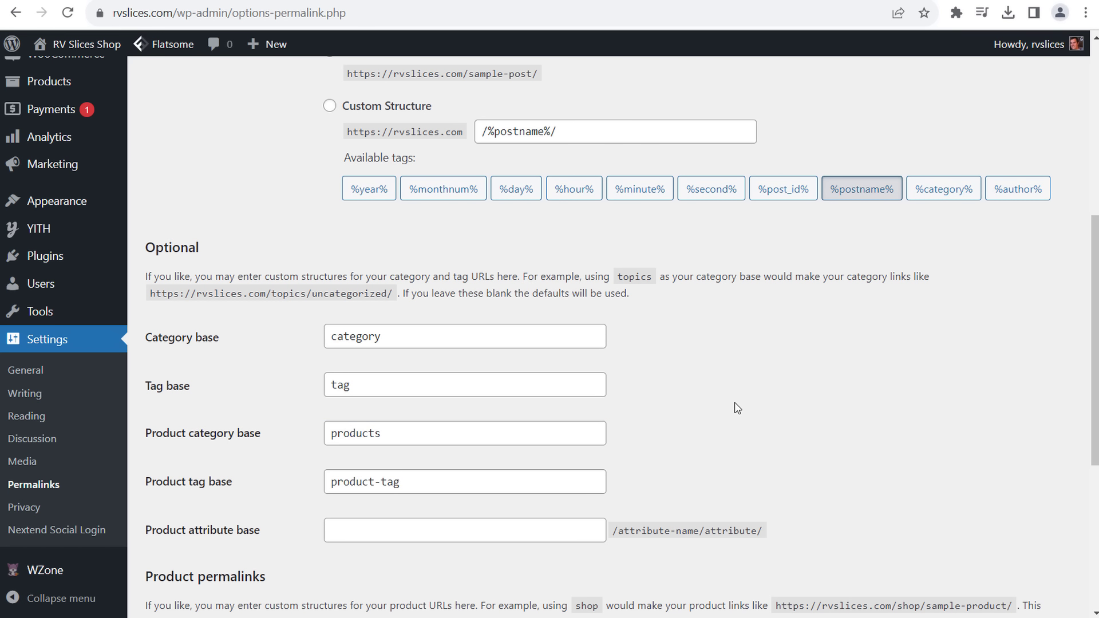
pyautogui.click(498, 433)
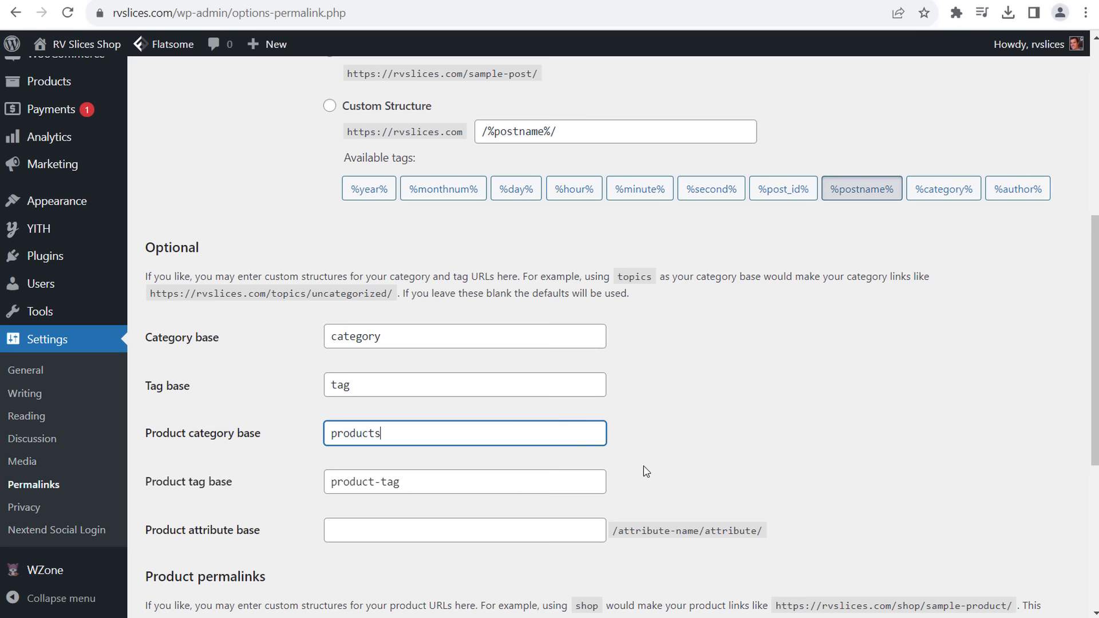
pyautogui.click(503, 487)
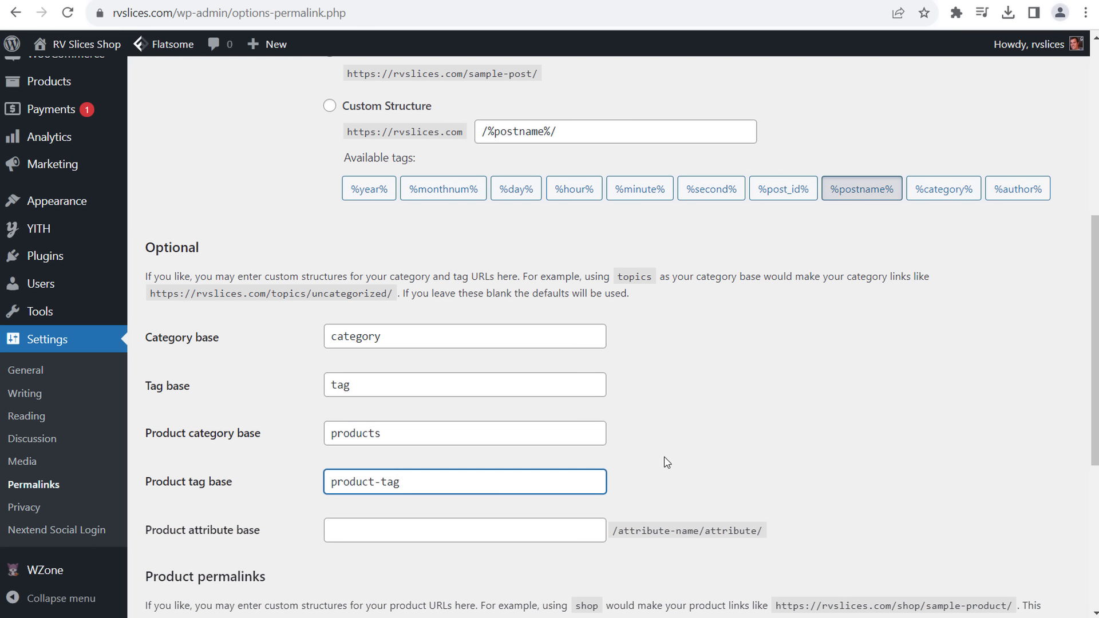
# - Review the product permalink example URLs and save the permalink settings
pyautogui.scroll(-3, 774, 449)
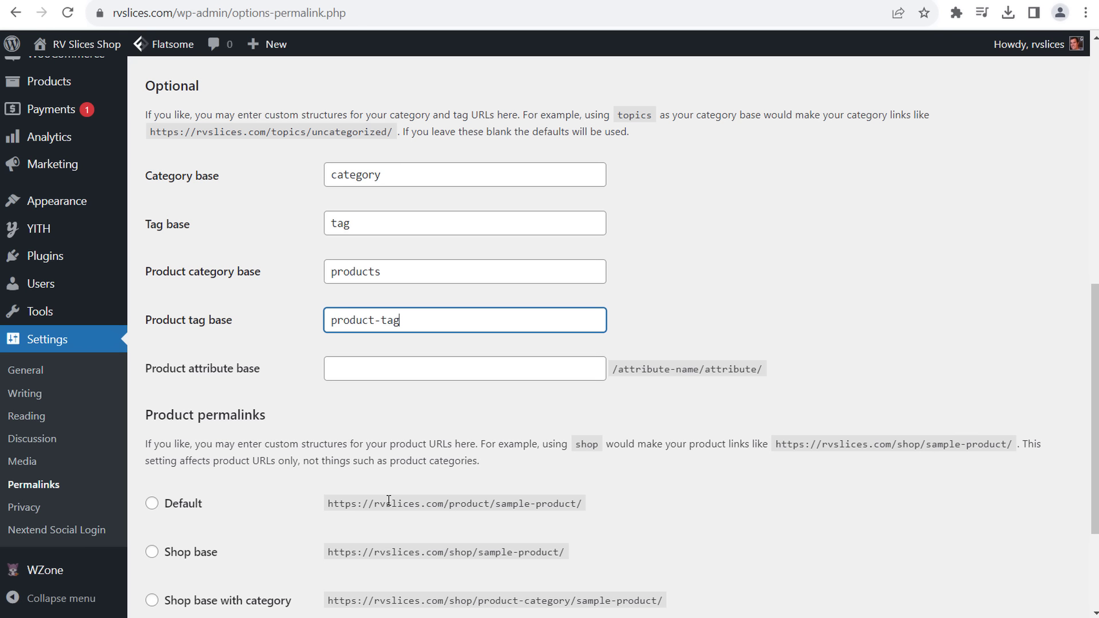
pyautogui.moveTo(495, 507); pyautogui.dragTo(601, 514)
pyautogui.click(644, 543)
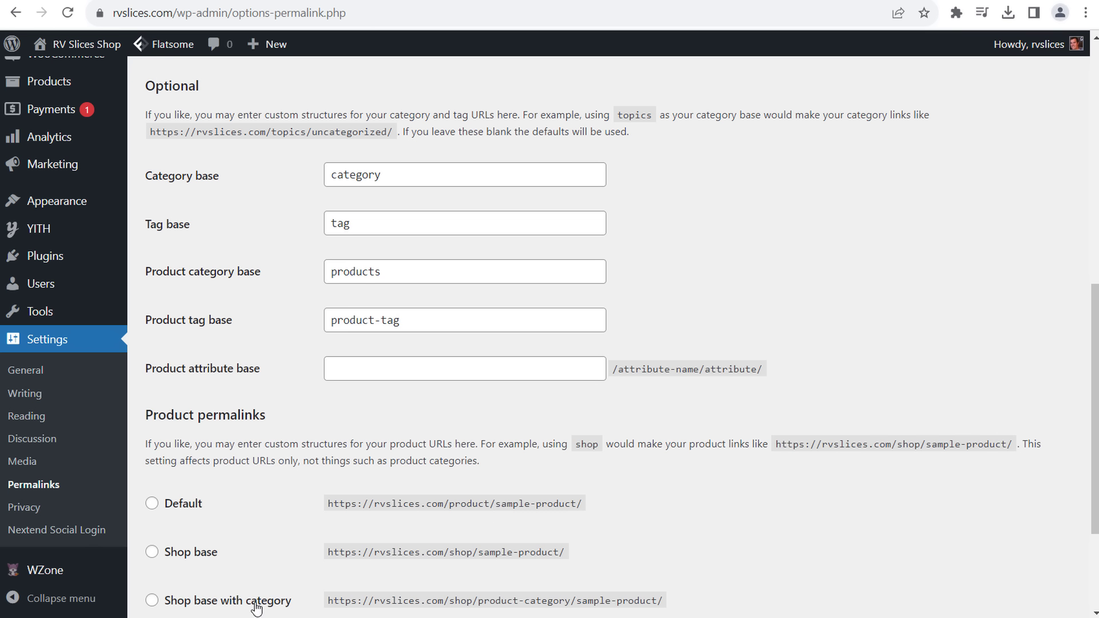
pyautogui.moveTo(415, 601); pyautogui.dragTo(757, 580)
pyautogui.click(758, 579)
pyautogui.moveTo(450, 504); pyautogui.dragTo(584, 507)
pyautogui.click(664, 525)
pyautogui.scroll(-3, 730, 522)
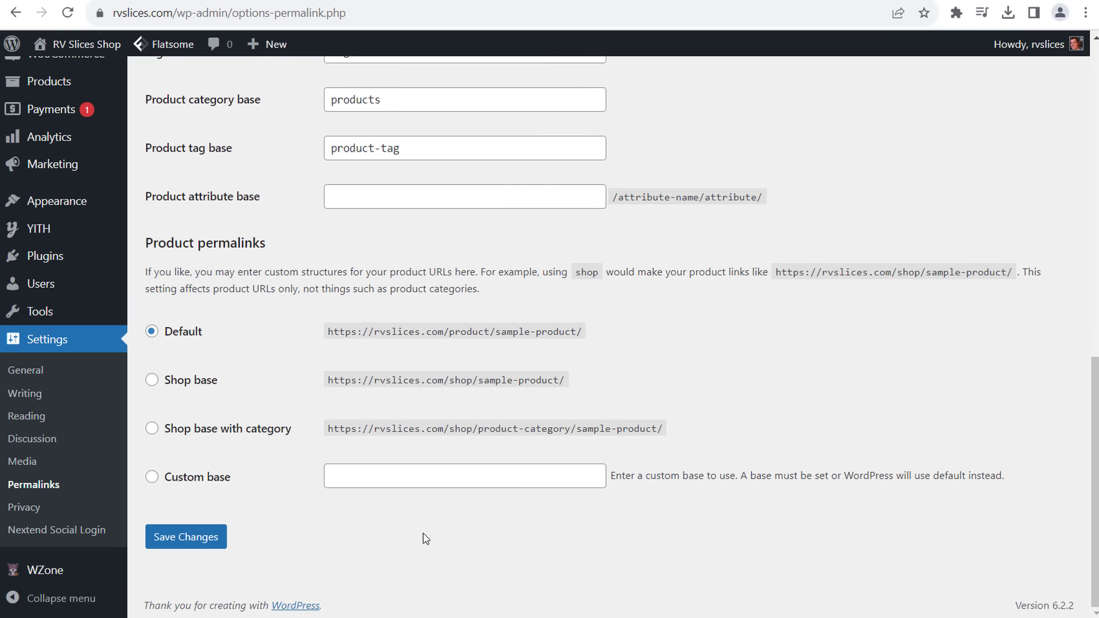
pyautogui.click(188, 545)
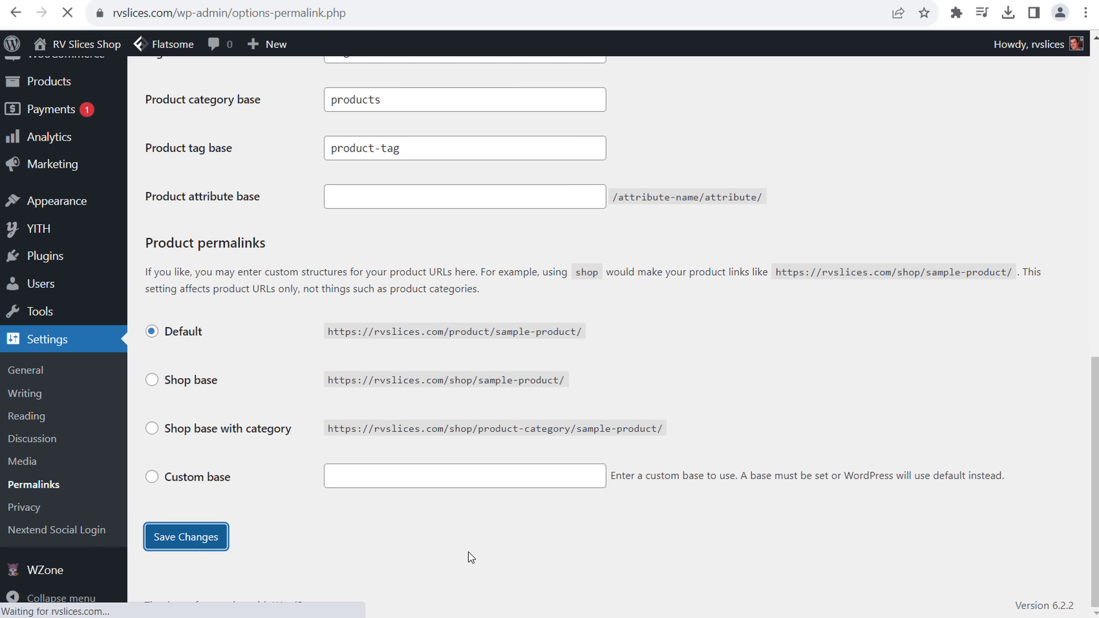
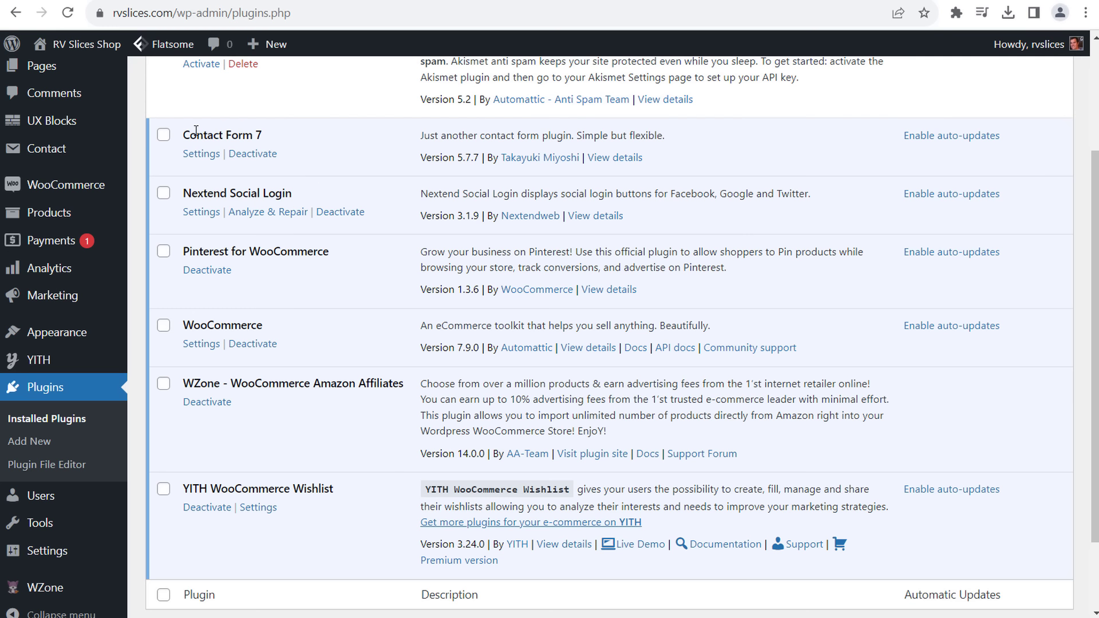
# - Highlight plugin names in the list: Contact Form 7, YITH WooCommerce Wishlist, Pinterest for WooCommerce, Nextend Social Login
pyautogui.moveTo(195, 131); pyautogui.dragTo(268, 136)
pyautogui.click(325, 139)
pyautogui.moveTo(334, 488); pyautogui.dragTo(270, 482)
pyautogui.click(265, 482)
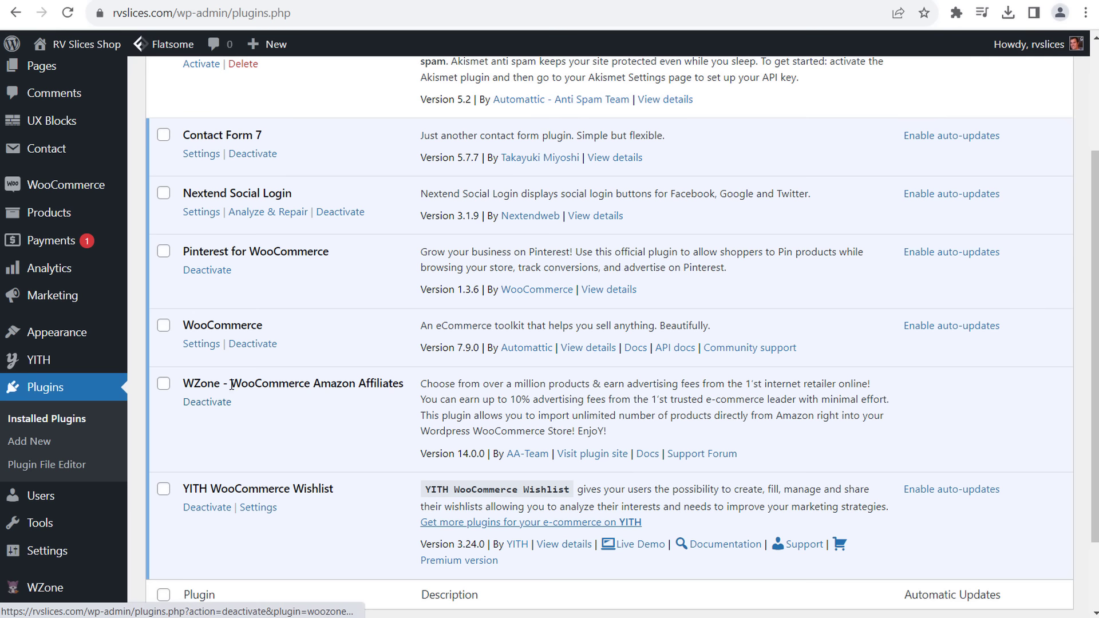
pyautogui.moveTo(368, 256); pyautogui.dragTo(160, 255)
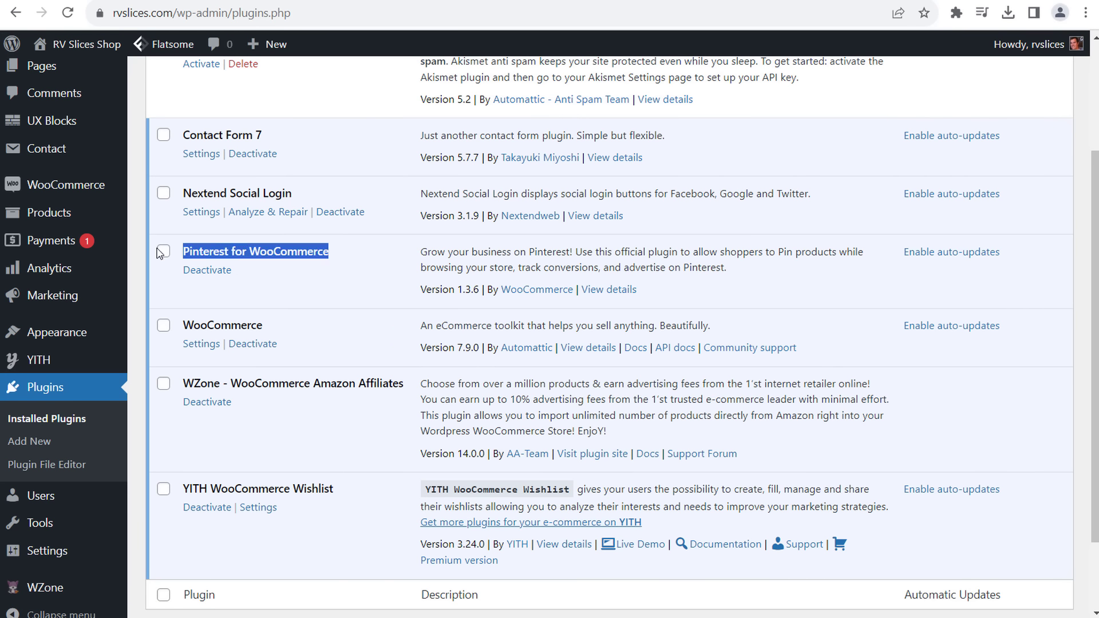
pyautogui.click(361, 256)
pyautogui.moveTo(310, 193); pyautogui.dragTo(180, 194)
pyautogui.click(300, 134)
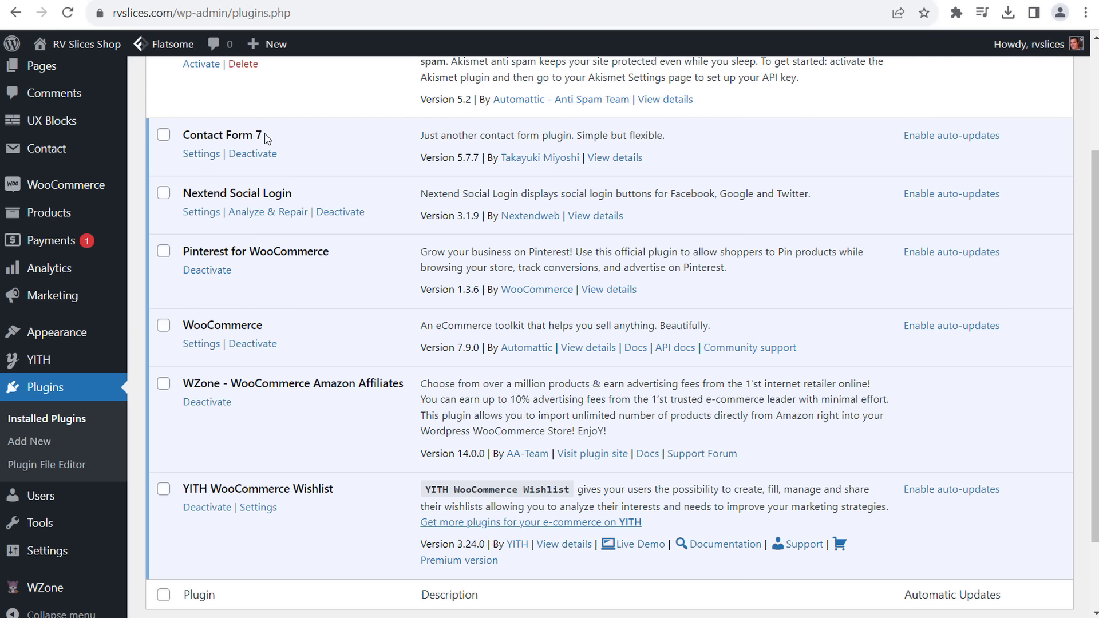
pyautogui.moveTo(300, 134); pyautogui.dragTo(182, 137)
pyautogui.moveTo(373, 486); pyautogui.dragTo(183, 486)
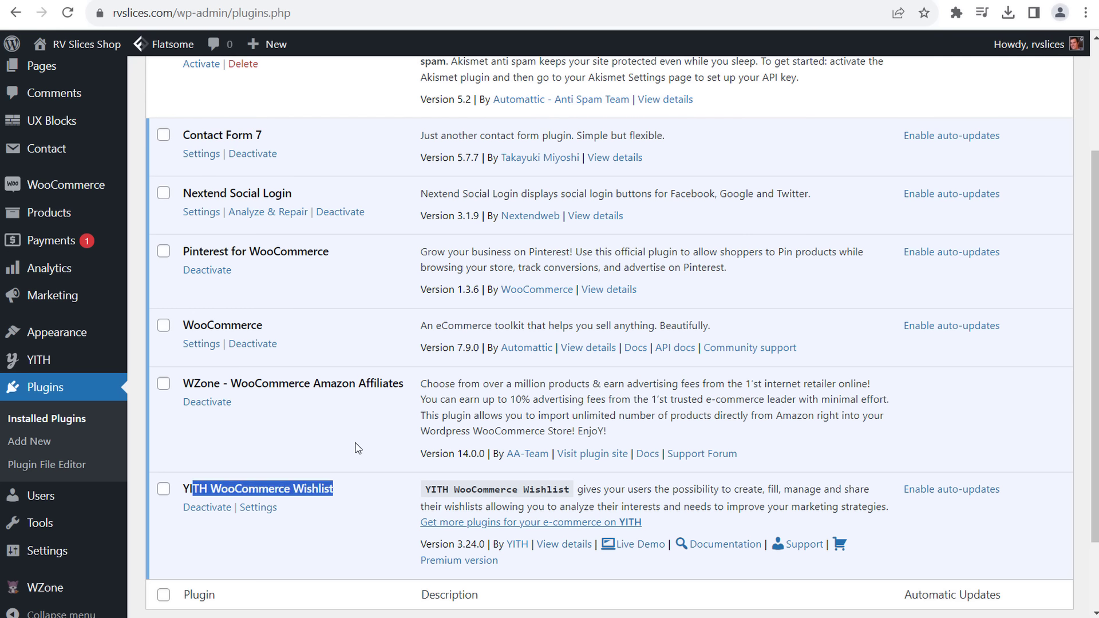
pyautogui.click(358, 445)
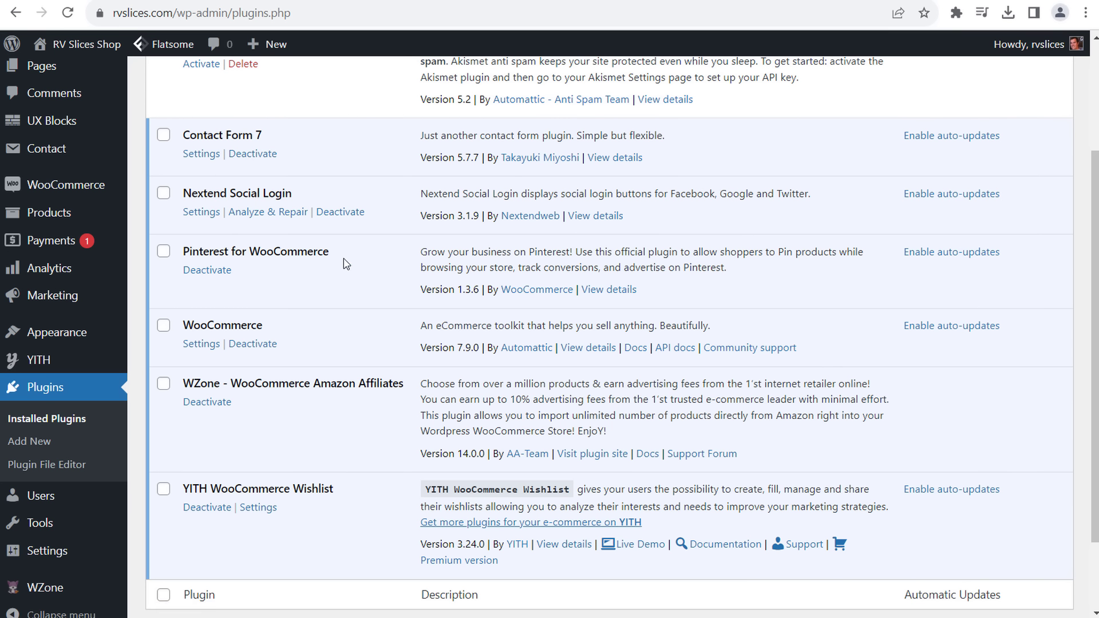
pyautogui.scroll(3, 355, 265)
# - Find Wordfence Security in the Popular plugins catalogue, then install and activate it
pyautogui.click(221, 87)
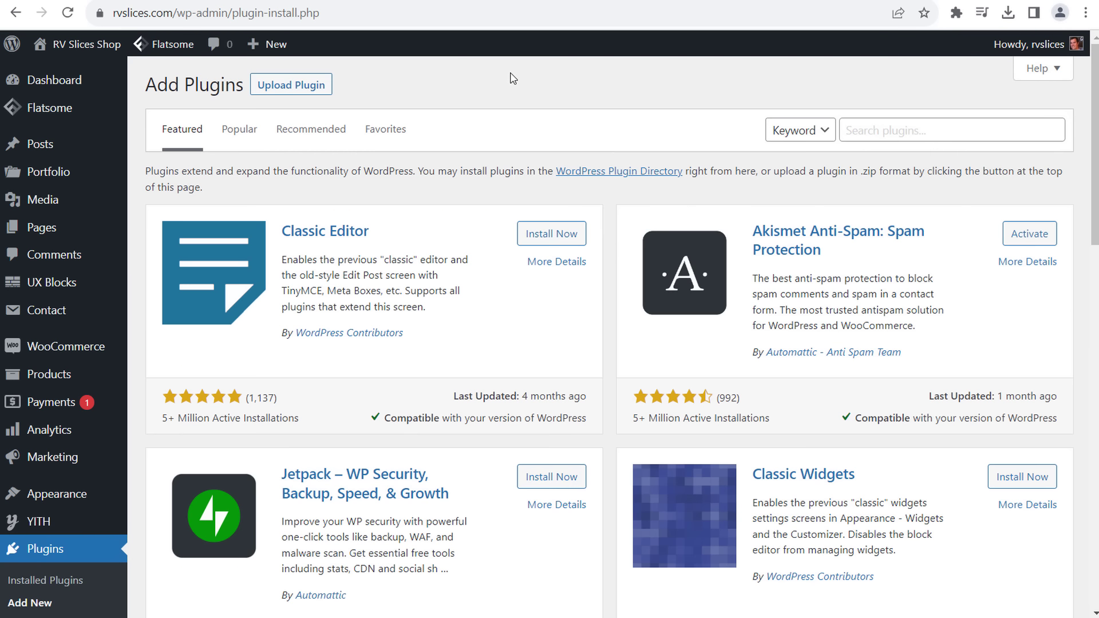
pyautogui.click(240, 134)
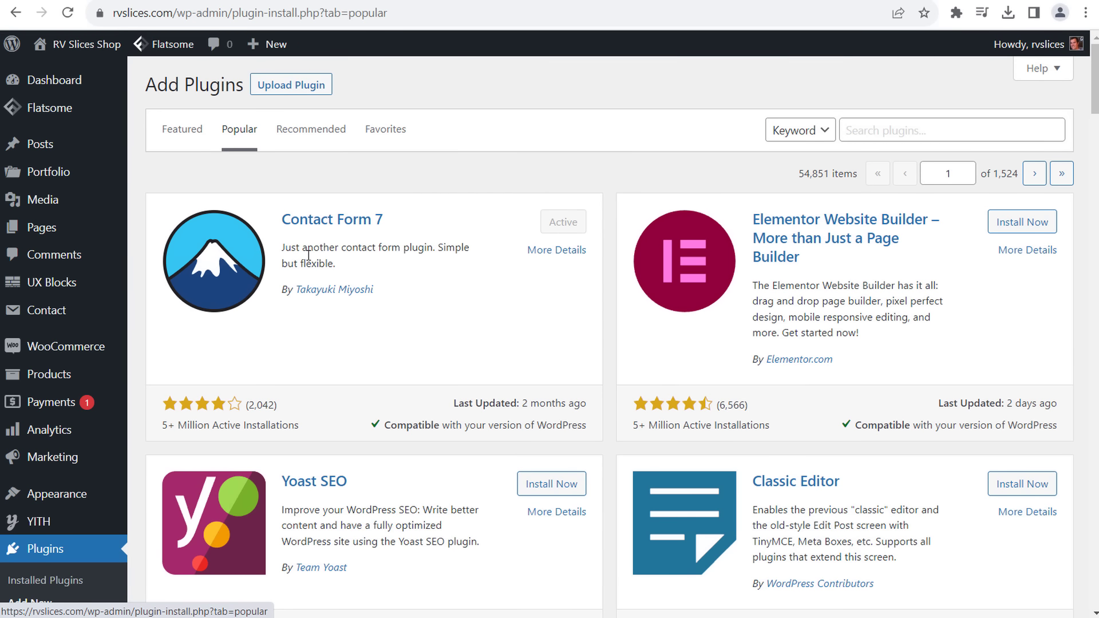
pyautogui.scroll(-3, 862, 264)
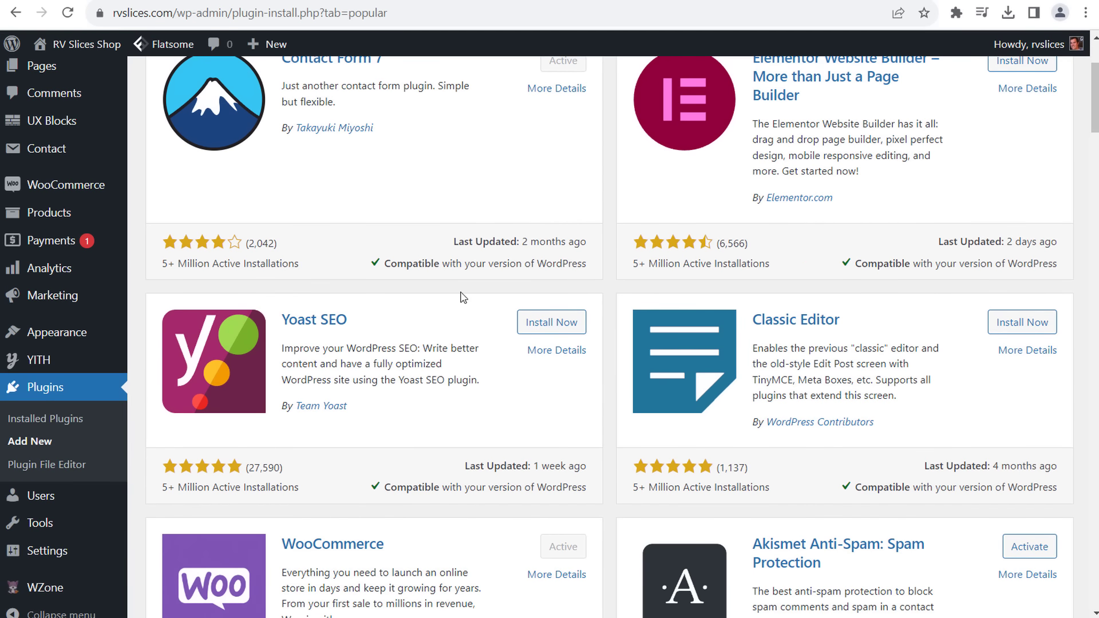
pyautogui.scroll(-4, 343, 321)
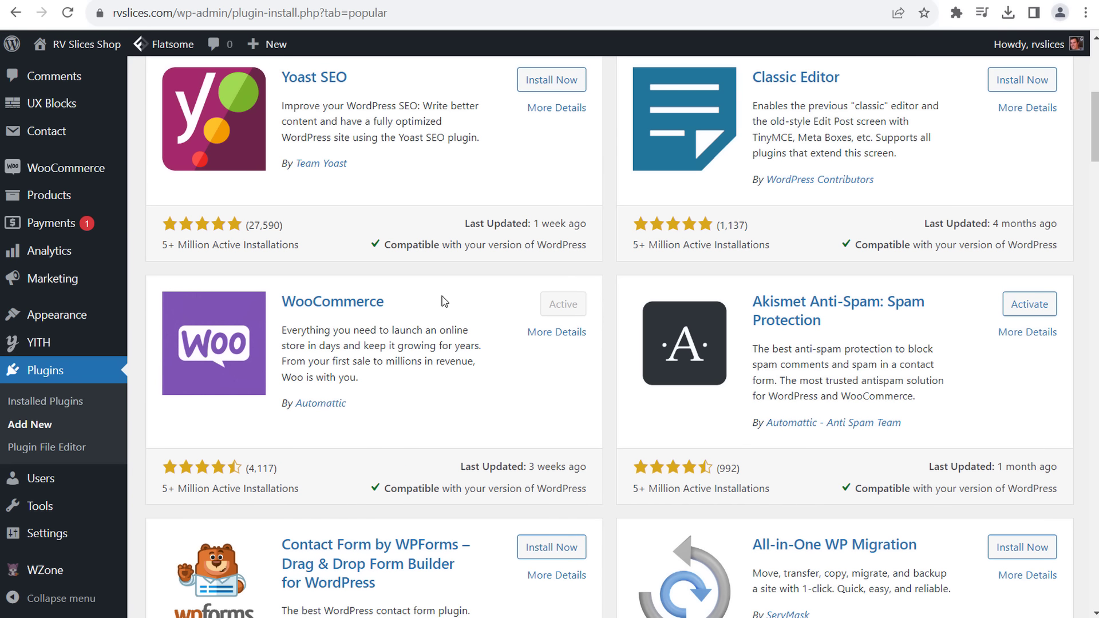
pyautogui.scroll(-7, 452, 302)
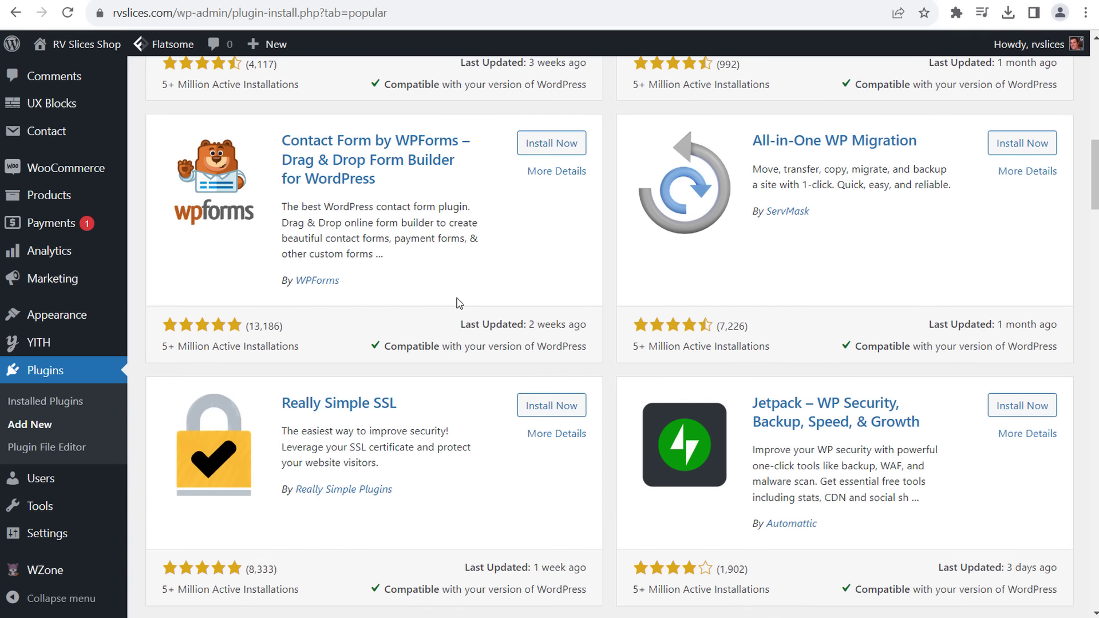
pyautogui.scroll(-3, 459, 303)
pyautogui.scroll(-16, 465, 285)
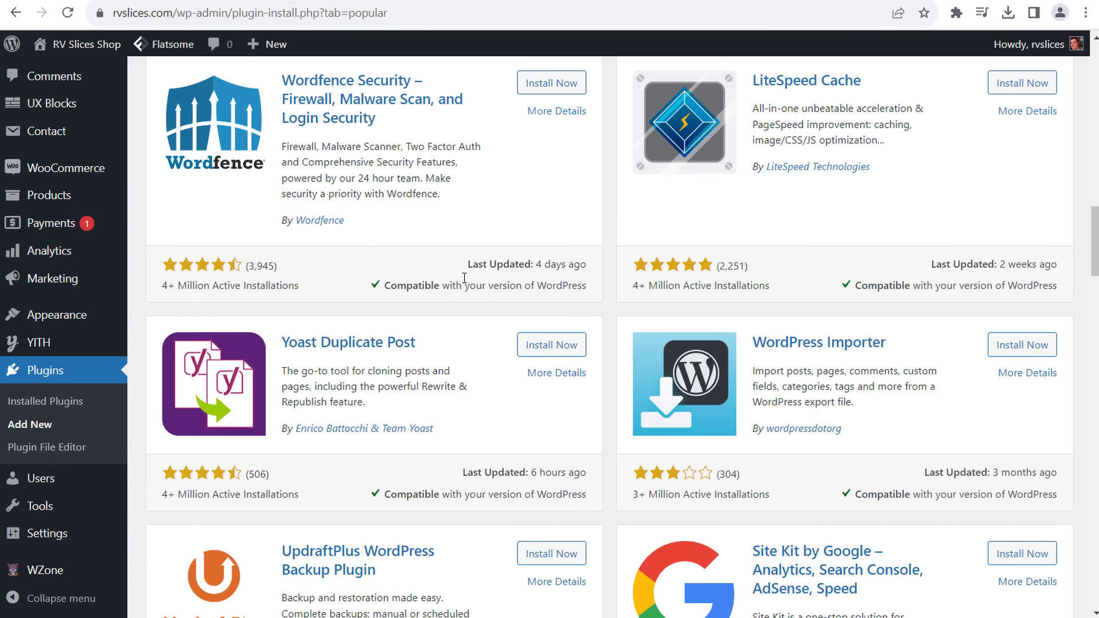
pyautogui.scroll(-5, 458, 290)
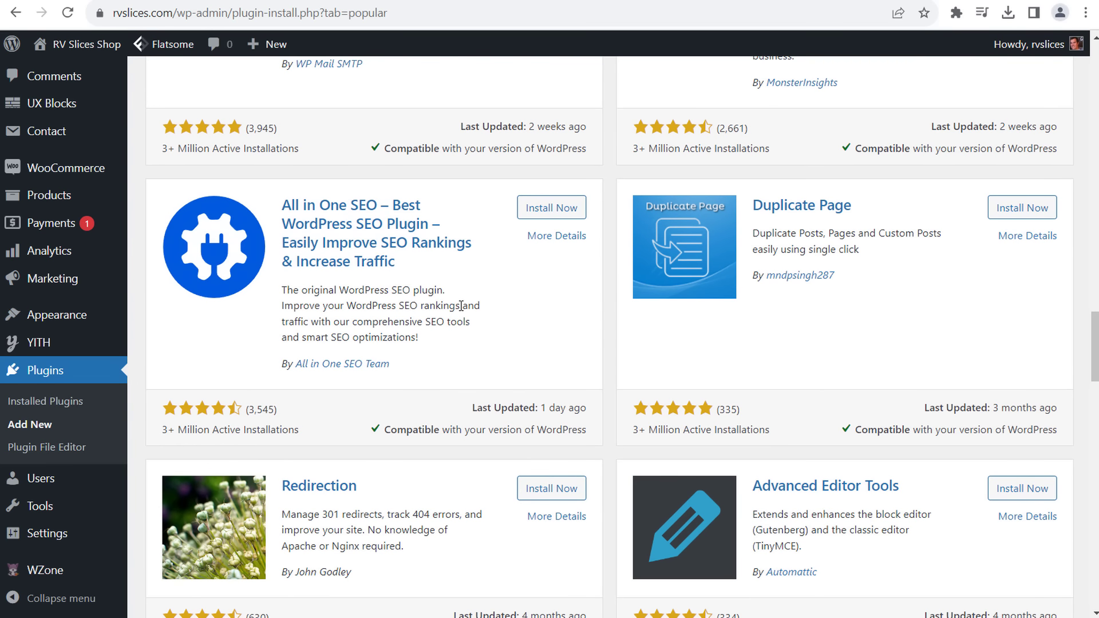
pyautogui.scroll(12, 461, 307)
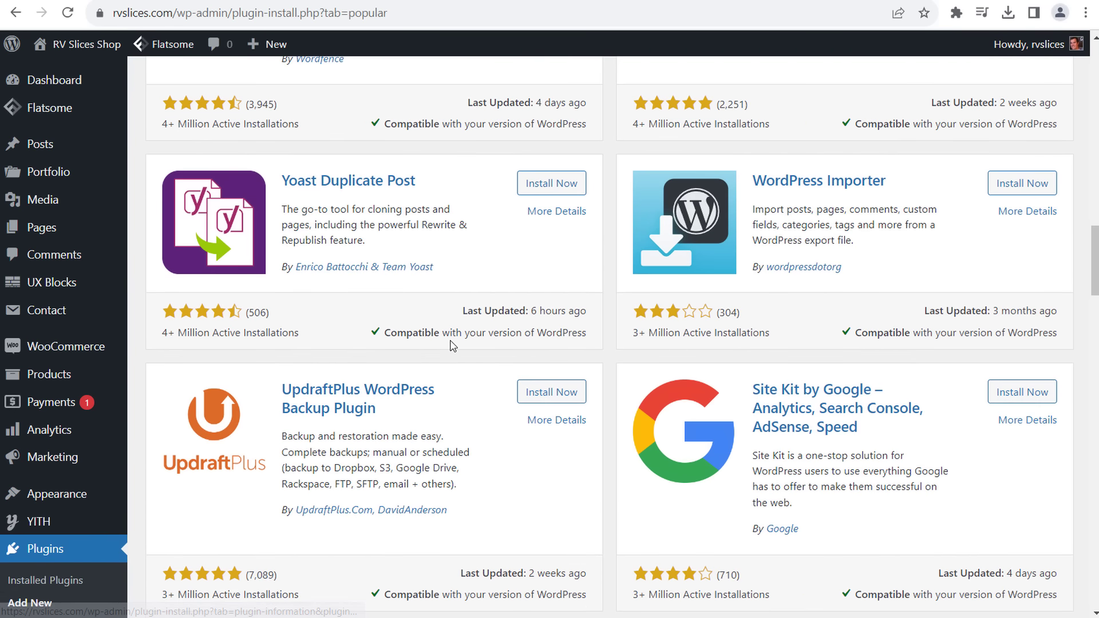
pyautogui.scroll(5, 450, 343)
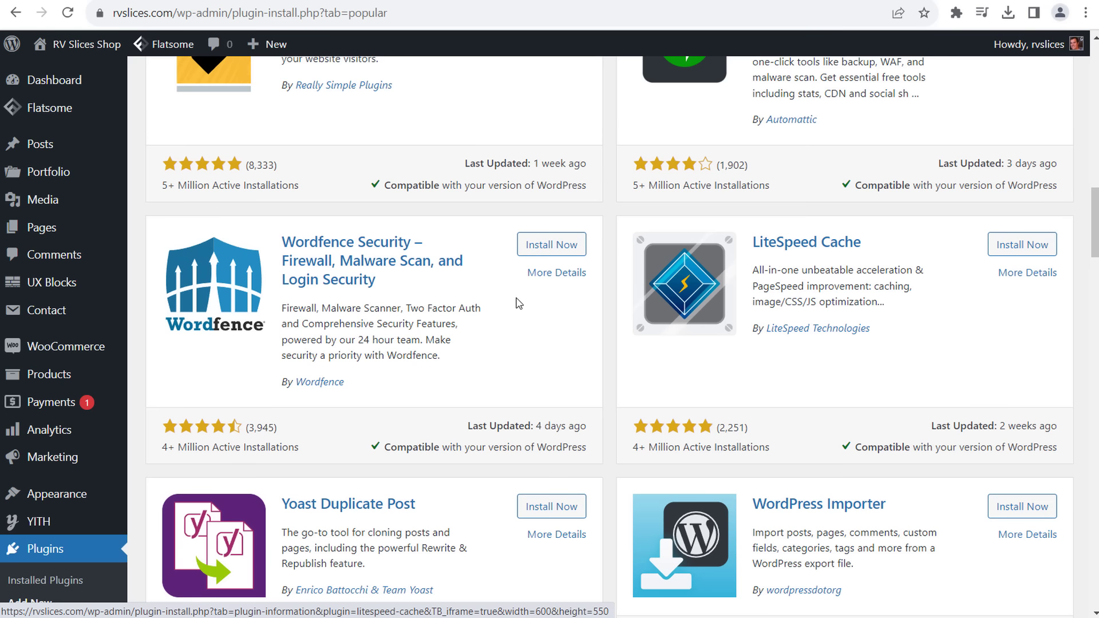
pyautogui.click(551, 247)
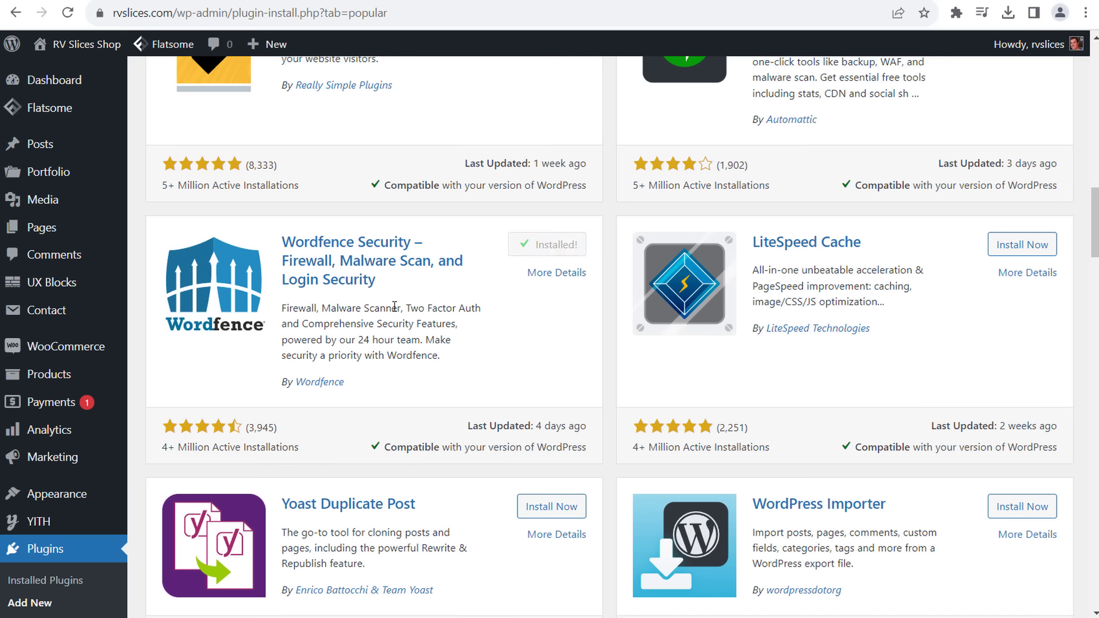
pyautogui.click(558, 245)
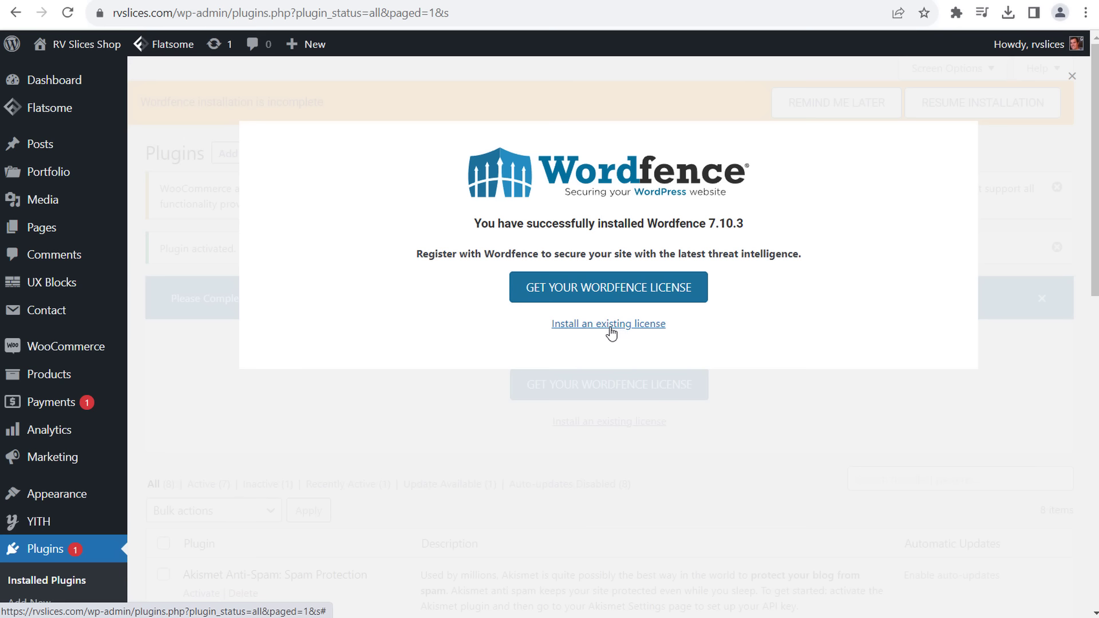
pyautogui.click(584, 298)
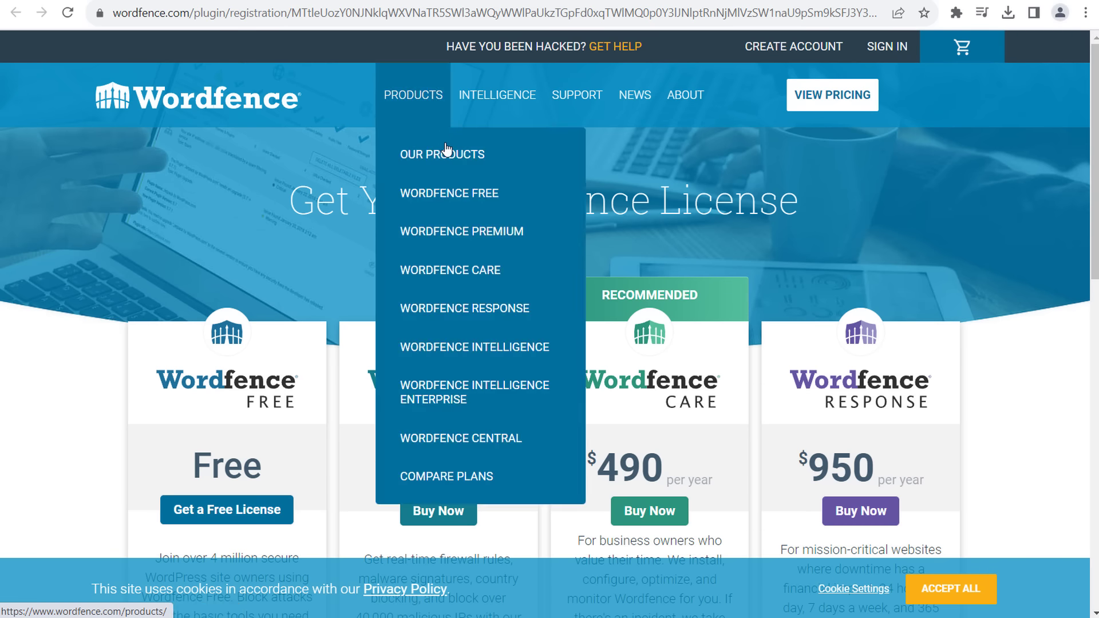
pyautogui.scroll(-3, 247, 318)
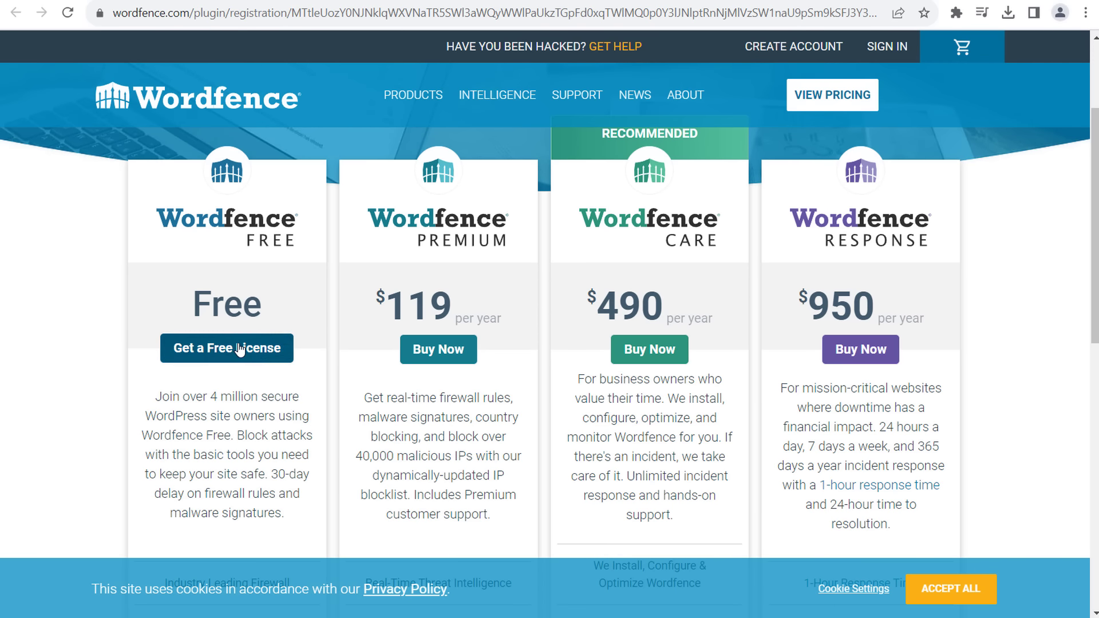
pyautogui.click(243, 348)
pyautogui.click(498, 447)
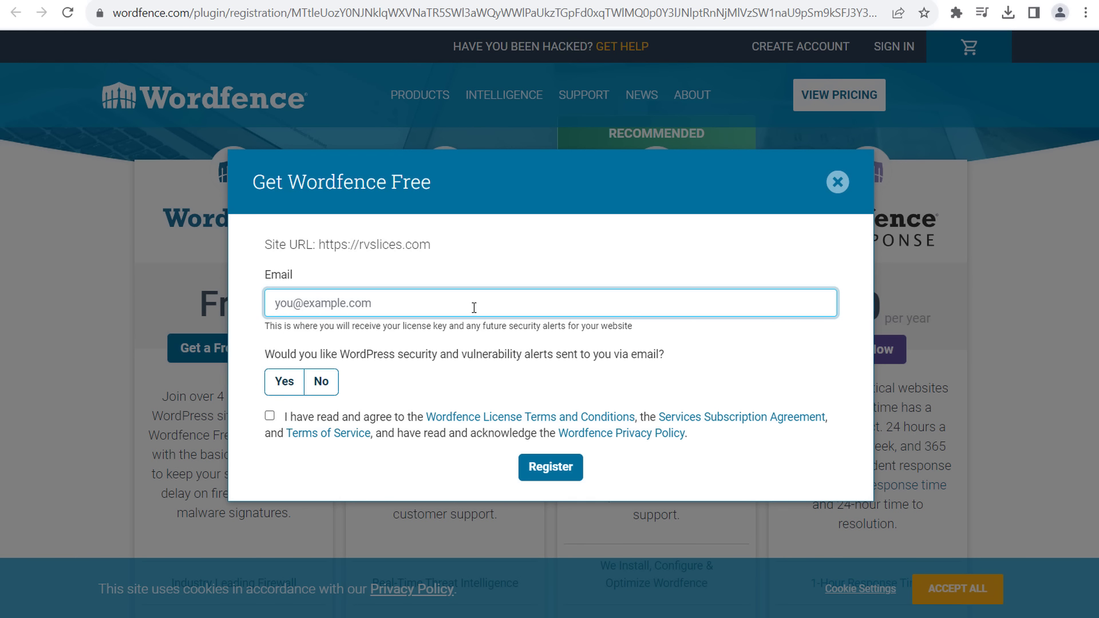
pyautogui.click(838, 183)
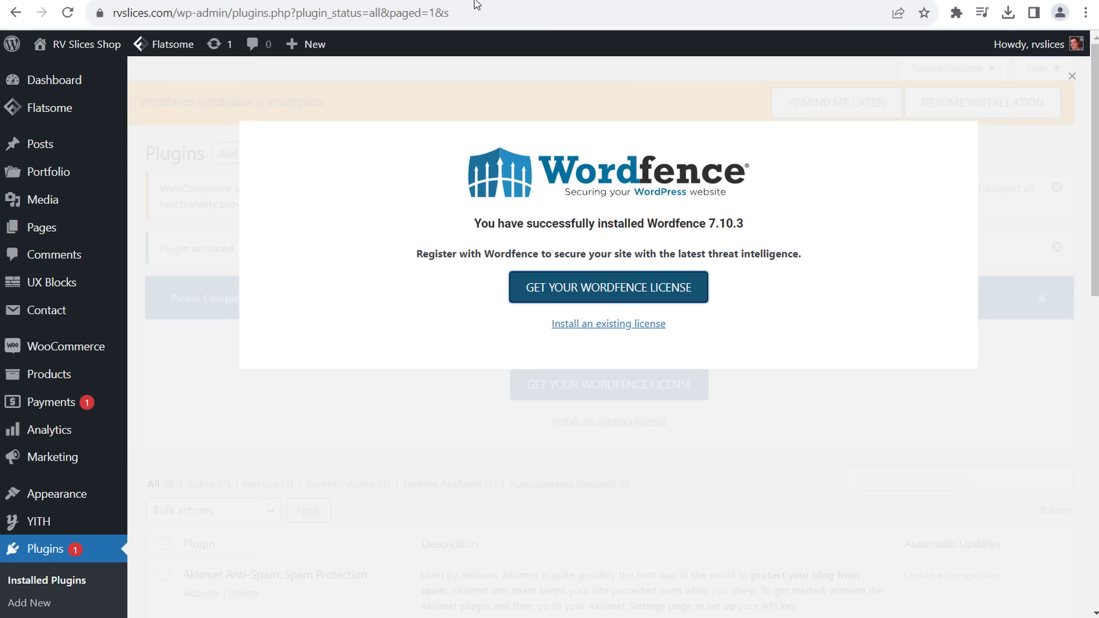
# - Dismiss the Wordfence success message and postpone the incomplete-installation reminder
pyautogui.click(640, 392)
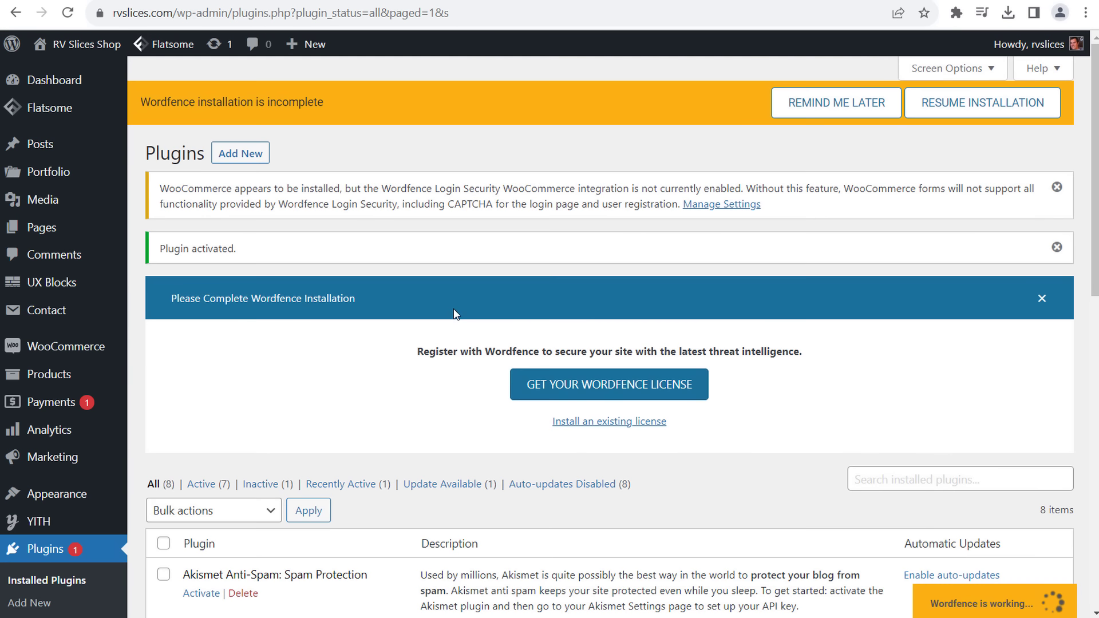
pyautogui.moveTo(243, 103); pyautogui.dragTo(356, 100)
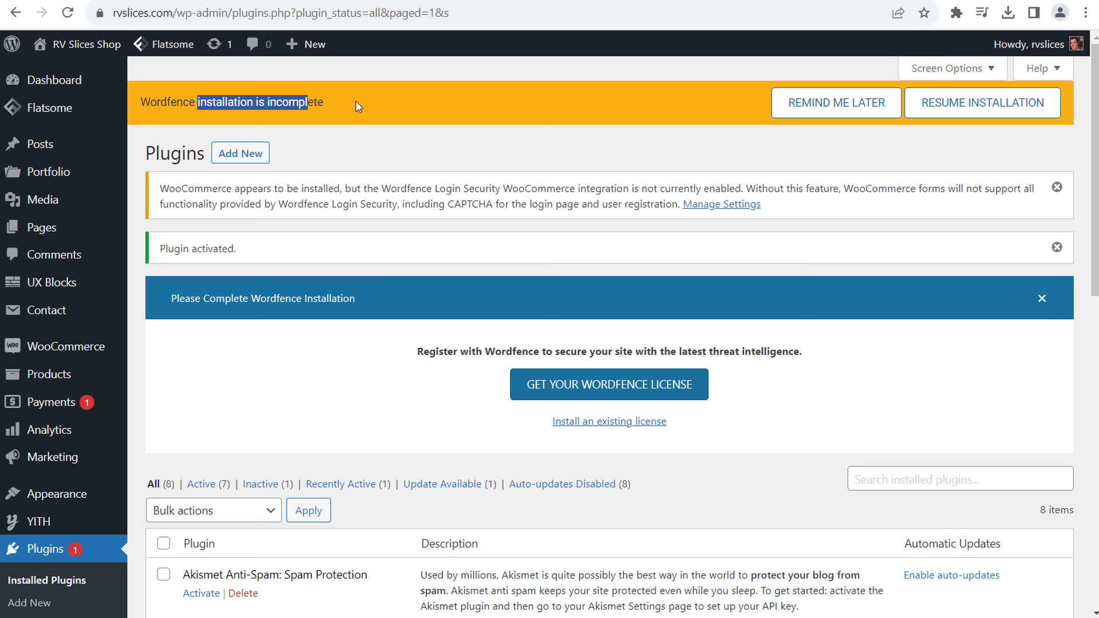
pyautogui.click(404, 100)
pyautogui.click(784, 103)
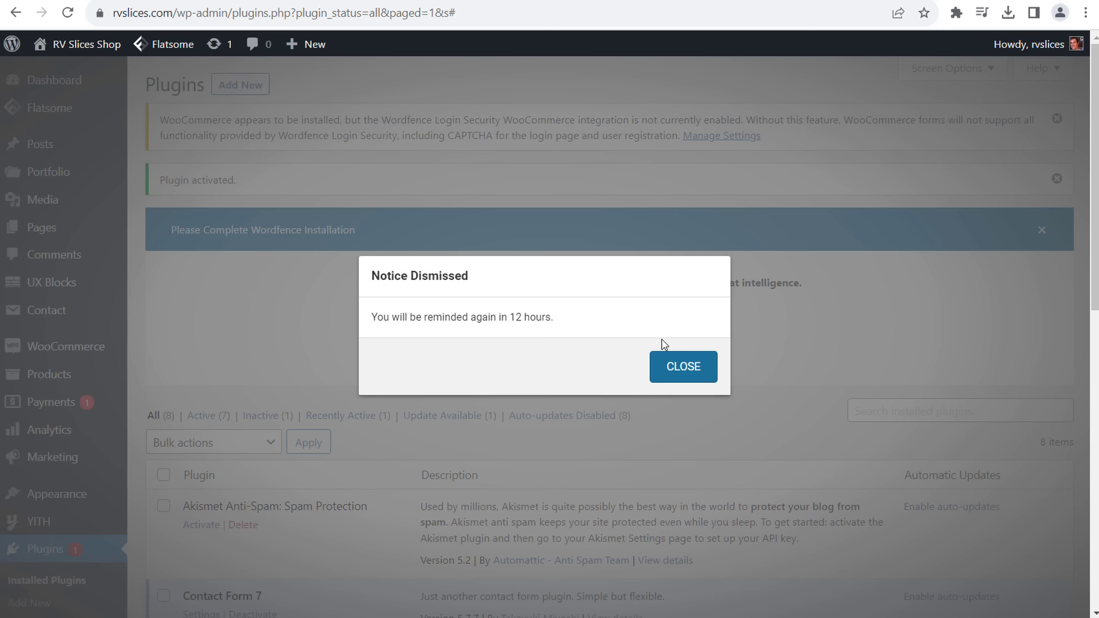
pyautogui.click(683, 365)
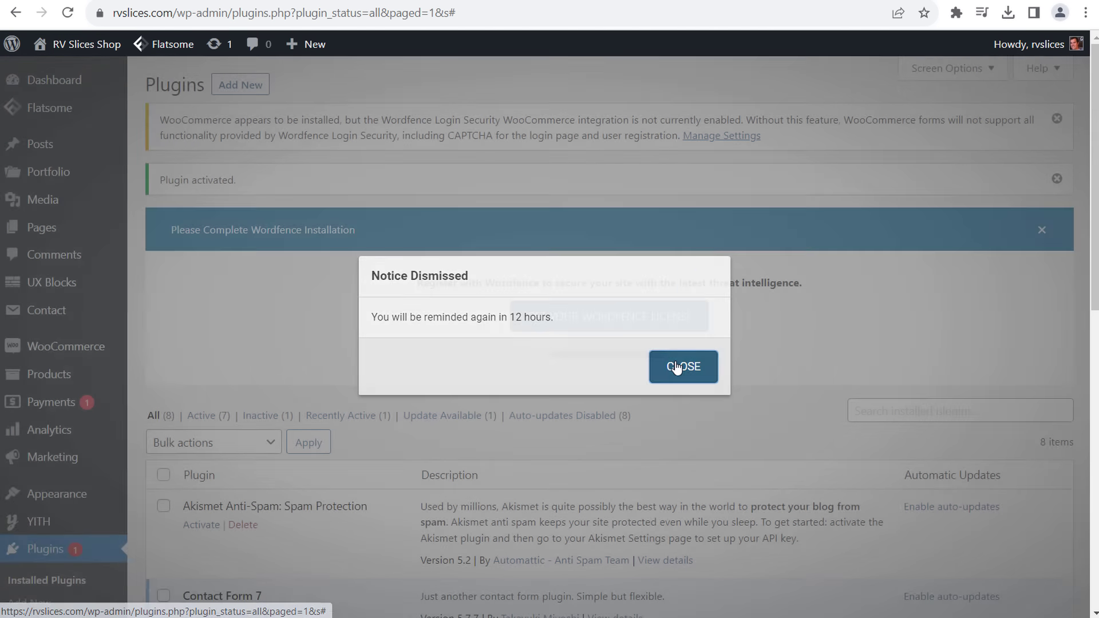
# - Update WZone to its newer version, then go to the Add Plugins page
pyautogui.scroll(-4, 166, 342)
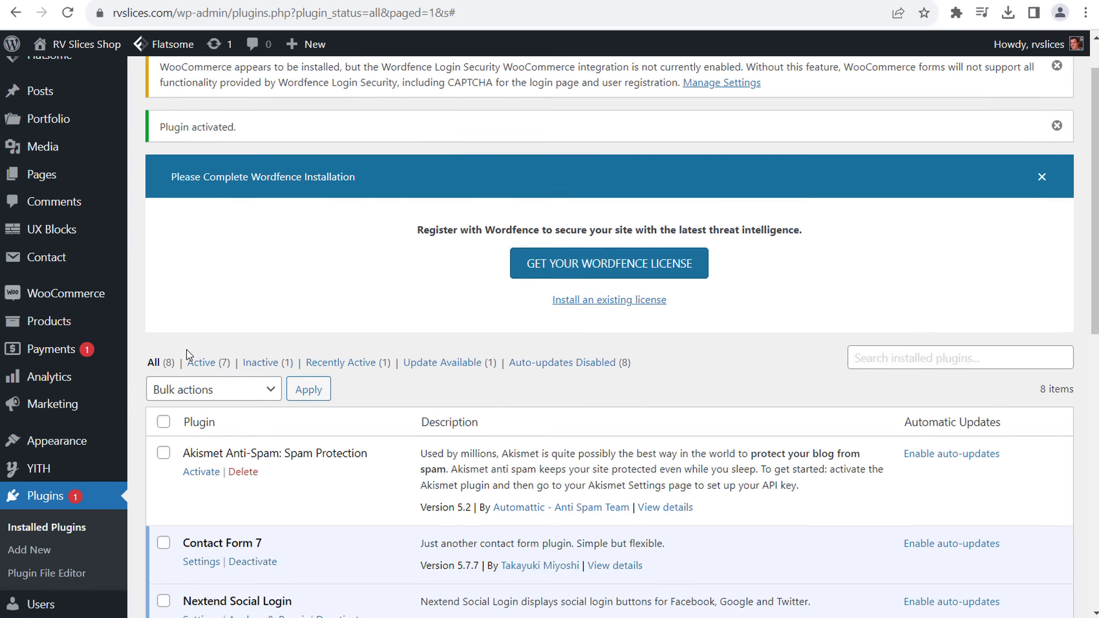
pyautogui.scroll(-7, 194, 200)
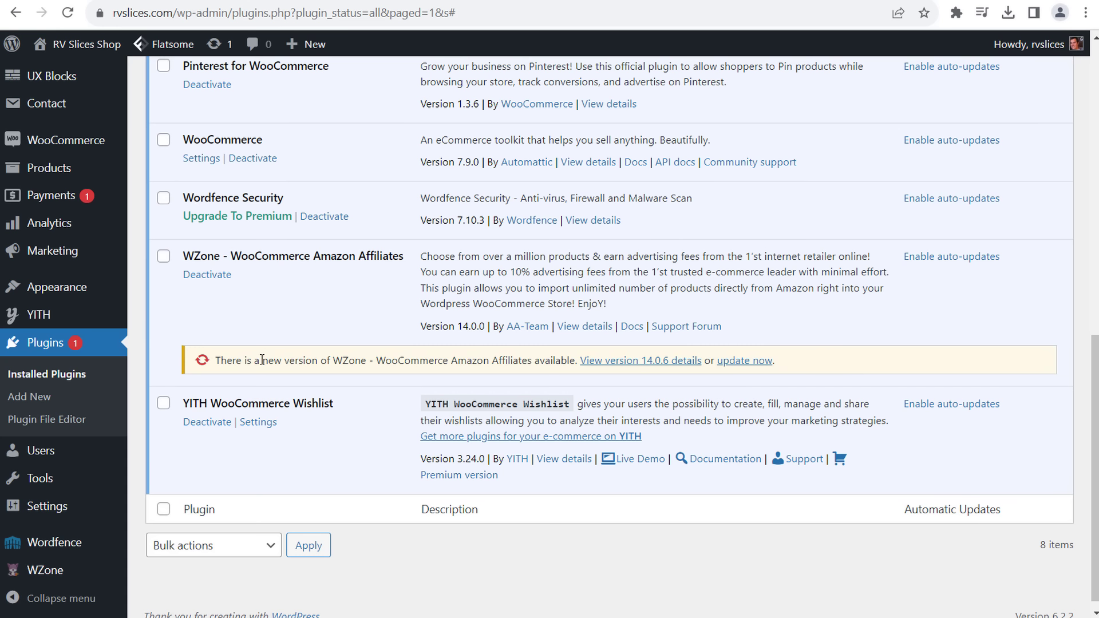
pyautogui.moveTo(262, 359); pyautogui.dragTo(398, 361)
pyautogui.click(447, 361)
pyautogui.click(744, 361)
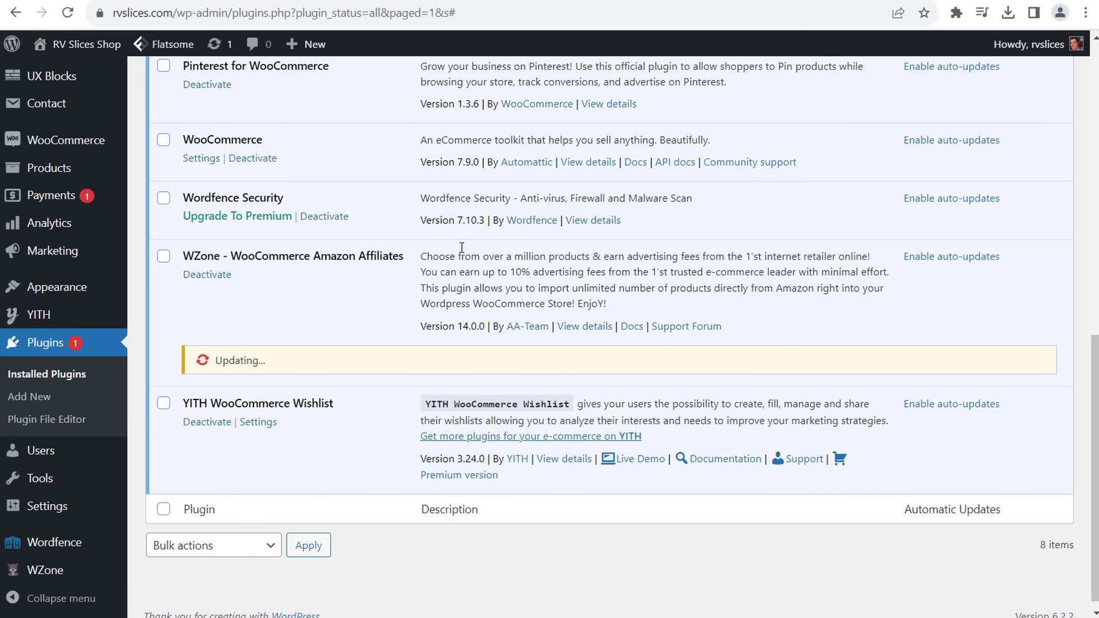
pyautogui.scroll(8, 271, 139)
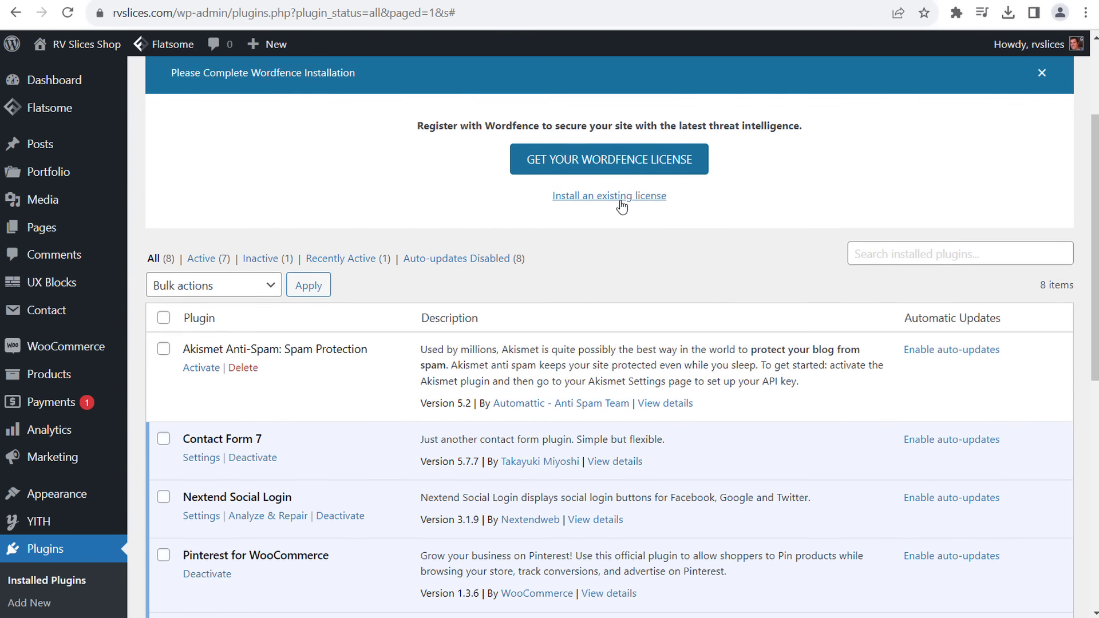
pyautogui.scroll(3, 620, 204)
pyautogui.click(243, 86)
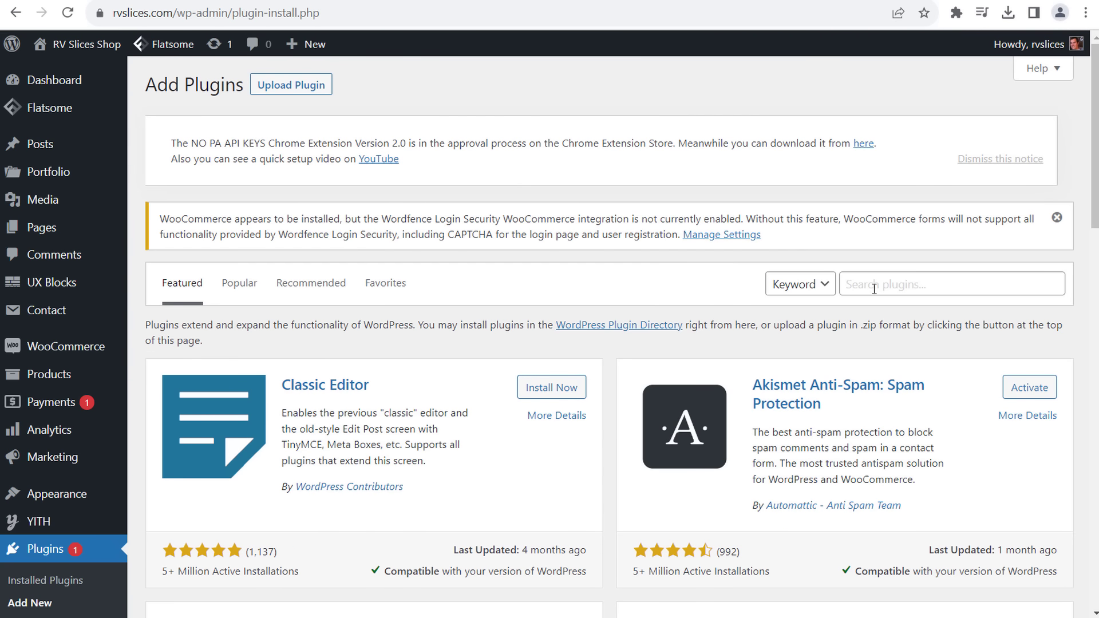
# - Browse the Featured and Popular plugin listings
pyautogui.click(874, 288)
pyautogui.scroll(-4, 658, 282)
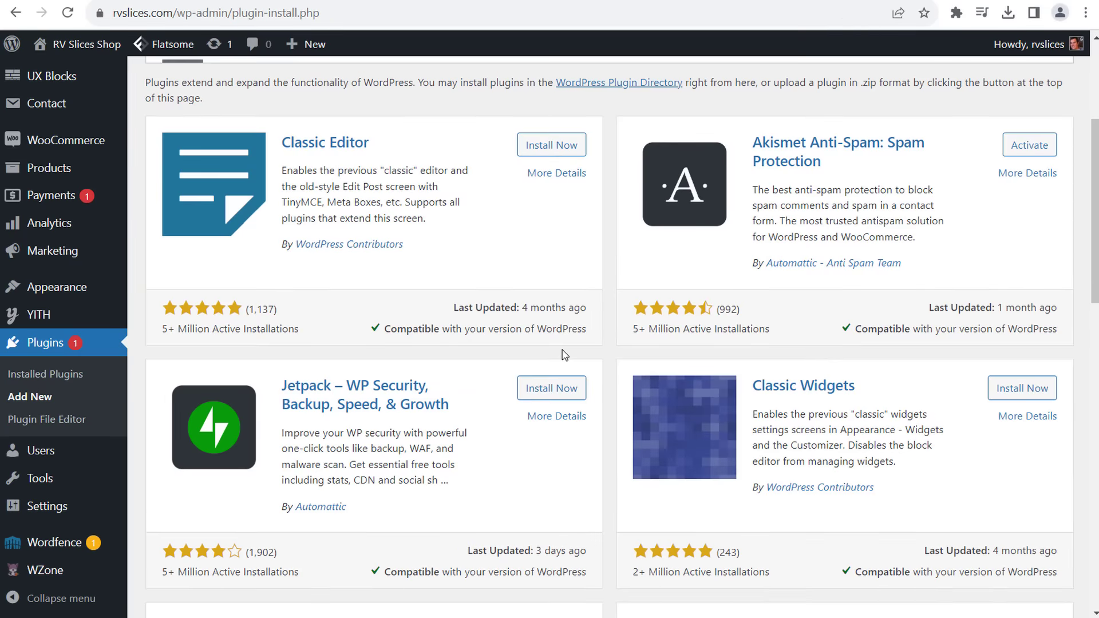
pyautogui.scroll(-4, 565, 355)
pyautogui.scroll(-12, 567, 352)
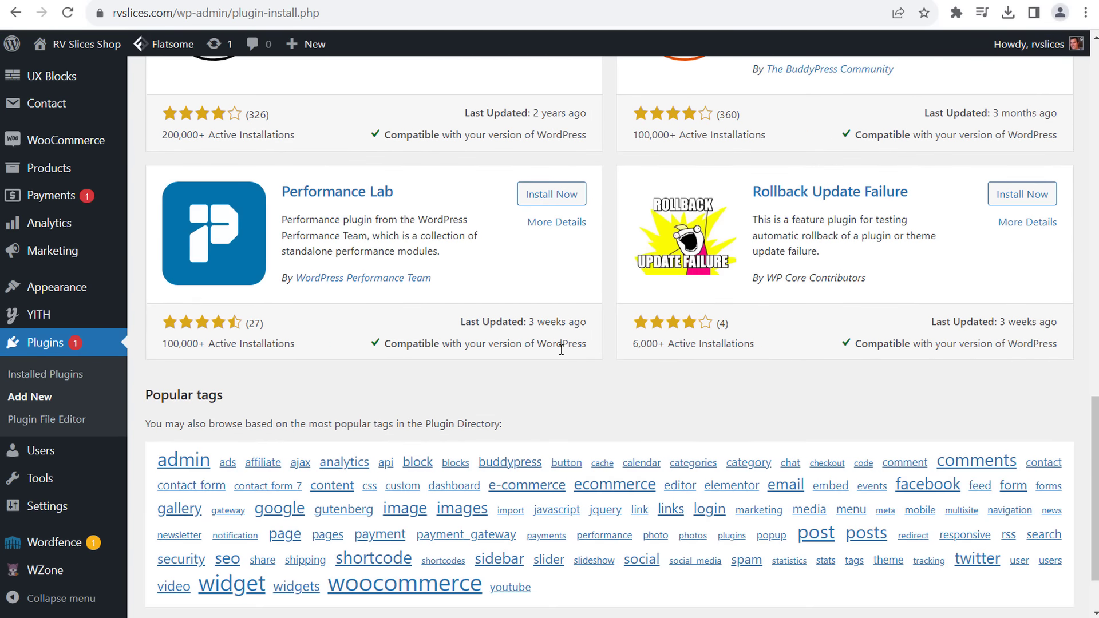
pyautogui.scroll(15, 544, 338)
pyautogui.scroll(4, 324, 270)
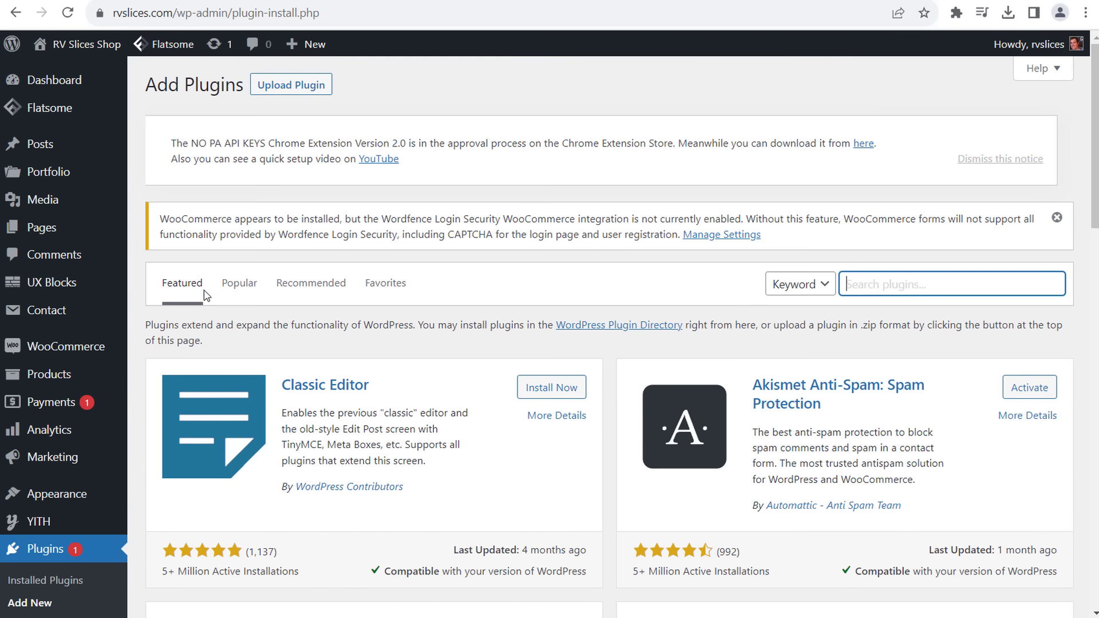
pyautogui.click(237, 284)
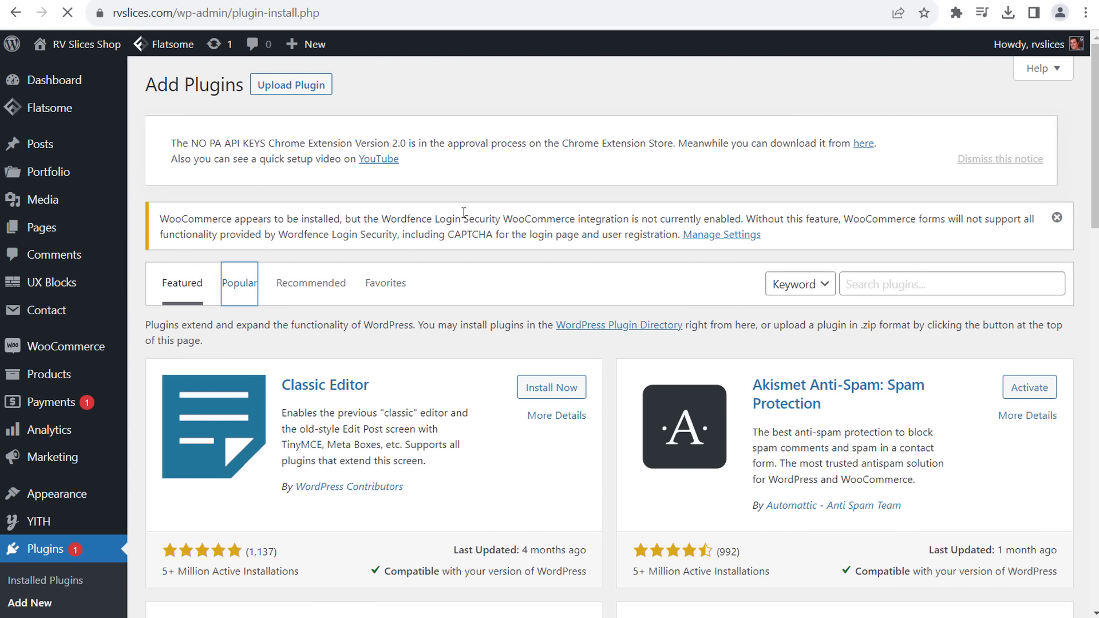
pyautogui.scroll(-4, 385, 326)
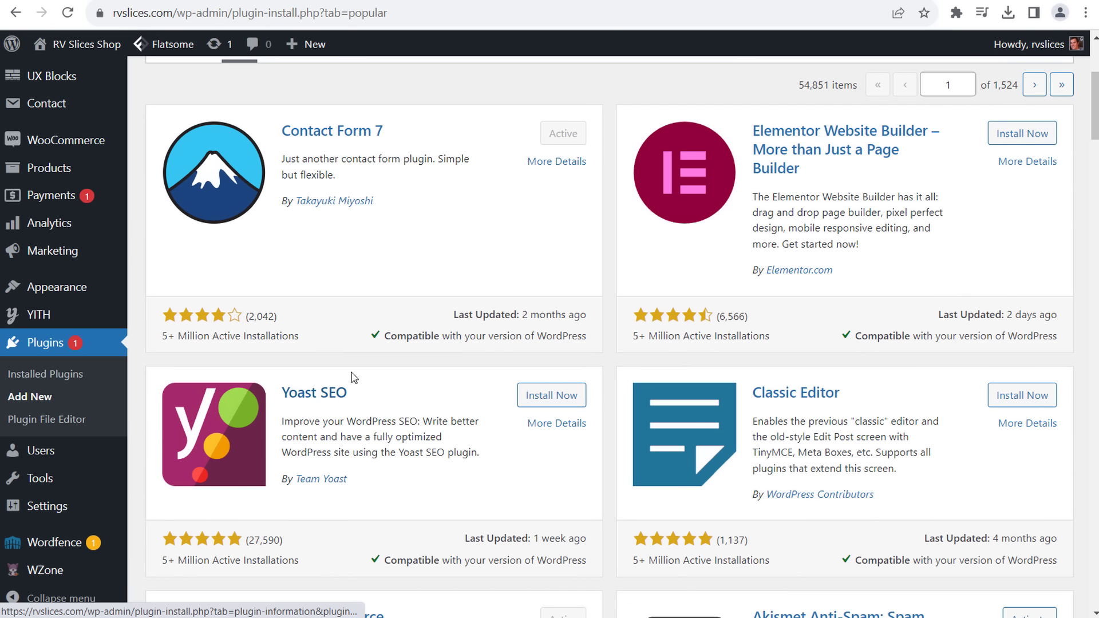
pyautogui.scroll(4, 812, 191)
# - Search the directory for 'rankmath', then install and activate Rank Math SEO
pyautogui.click(887, 288)
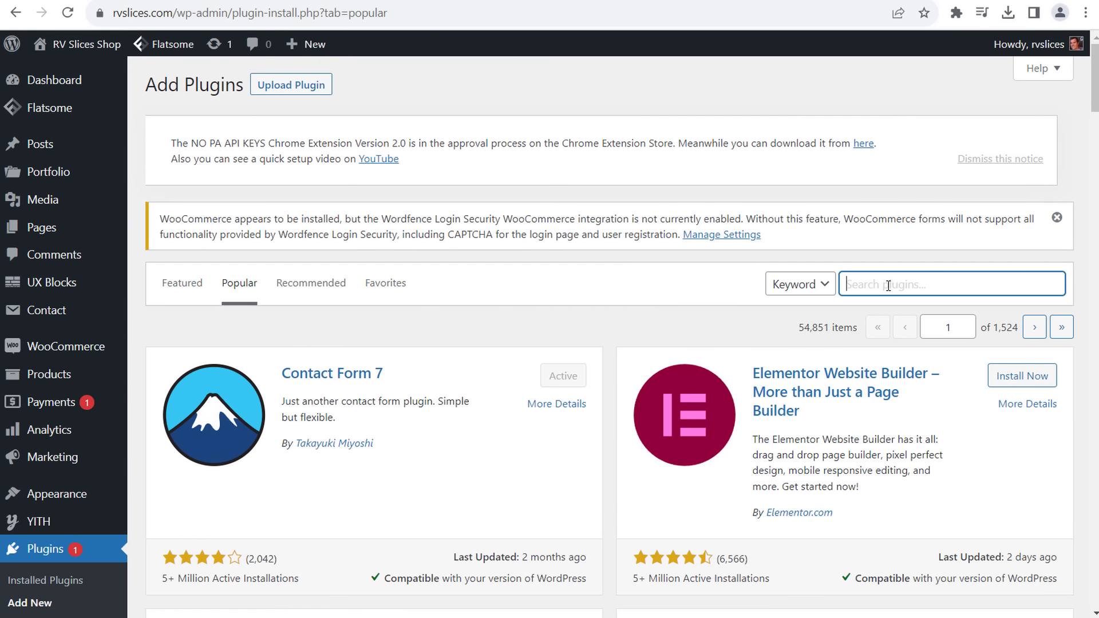
pyautogui.write('rankmath')
pyautogui.press('Return')
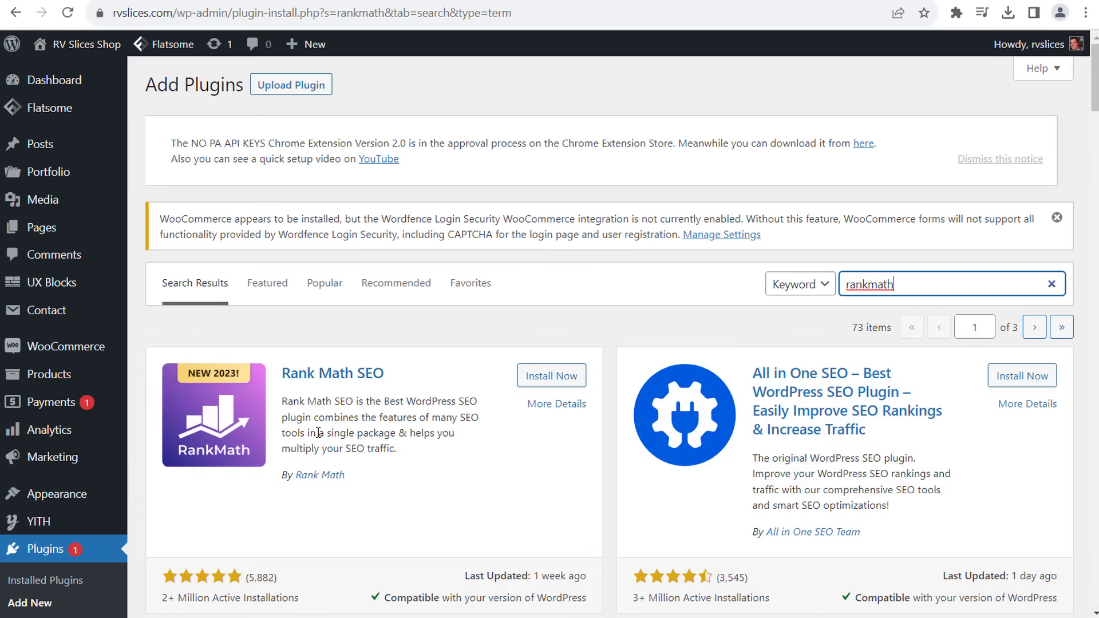
pyautogui.click(534, 381)
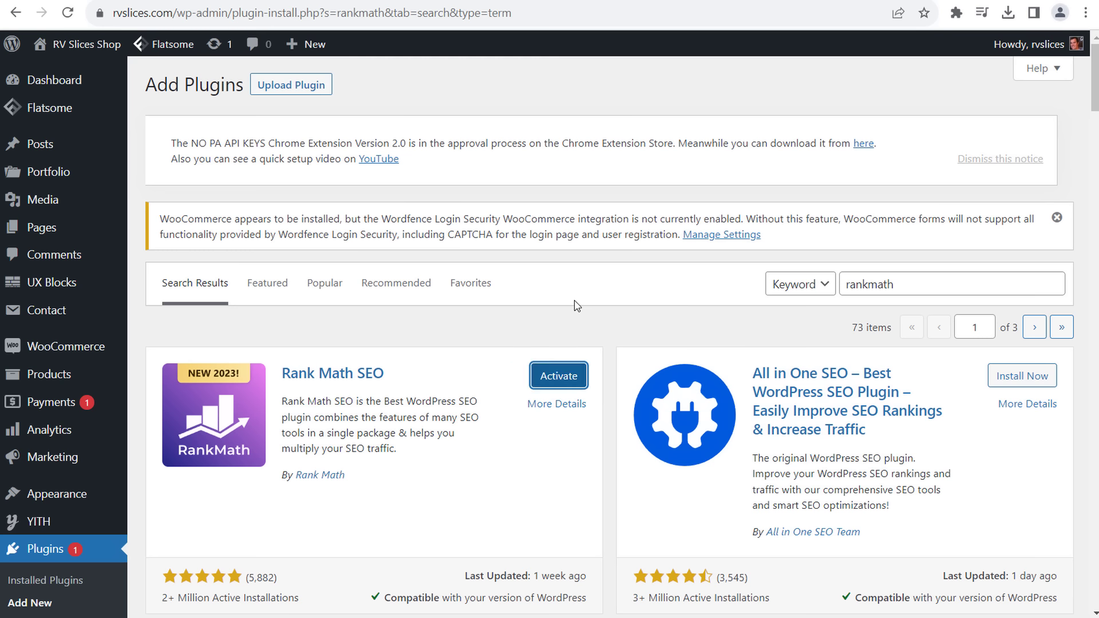
pyautogui.click(554, 382)
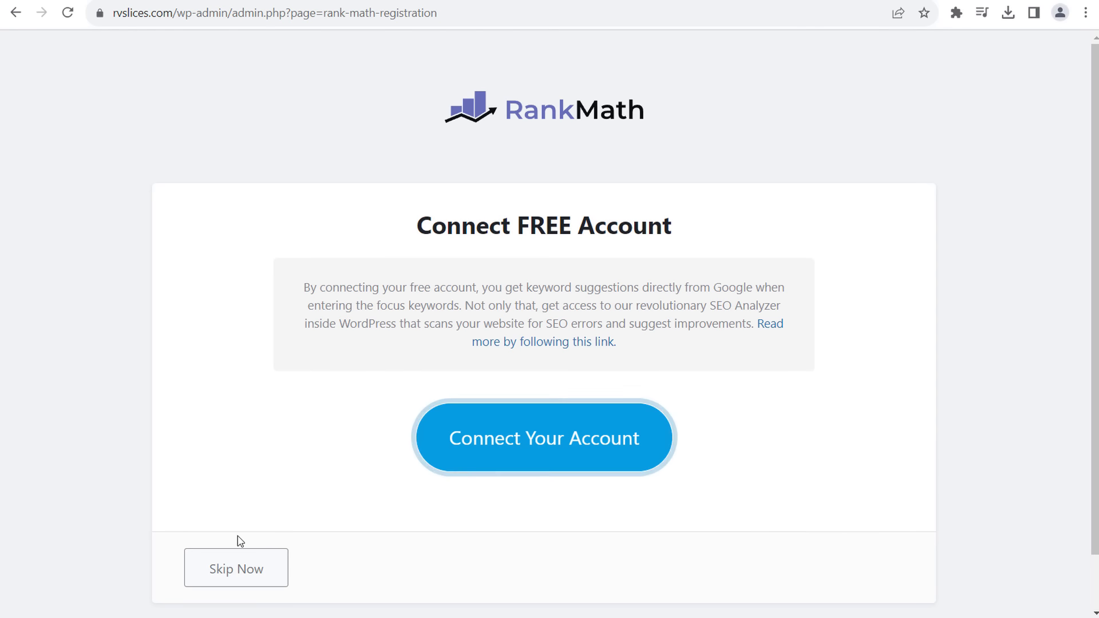
# - Skip the Rank Math account connection and leave its setup wizard for the dashboard
pyautogui.click(246, 569)
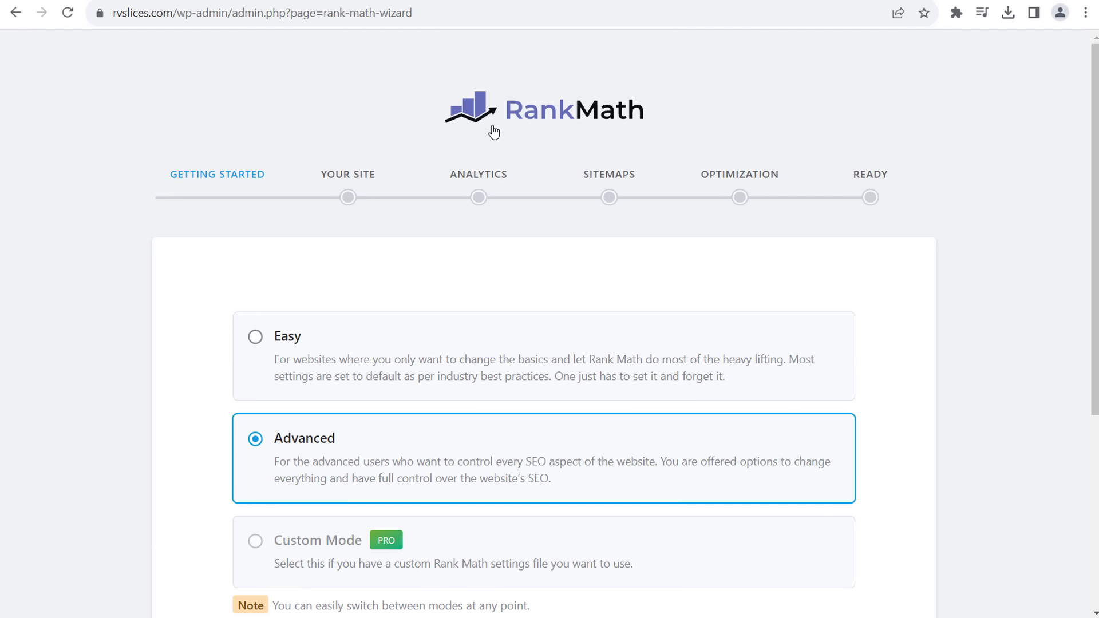
pyautogui.scroll(-4, 874, 424)
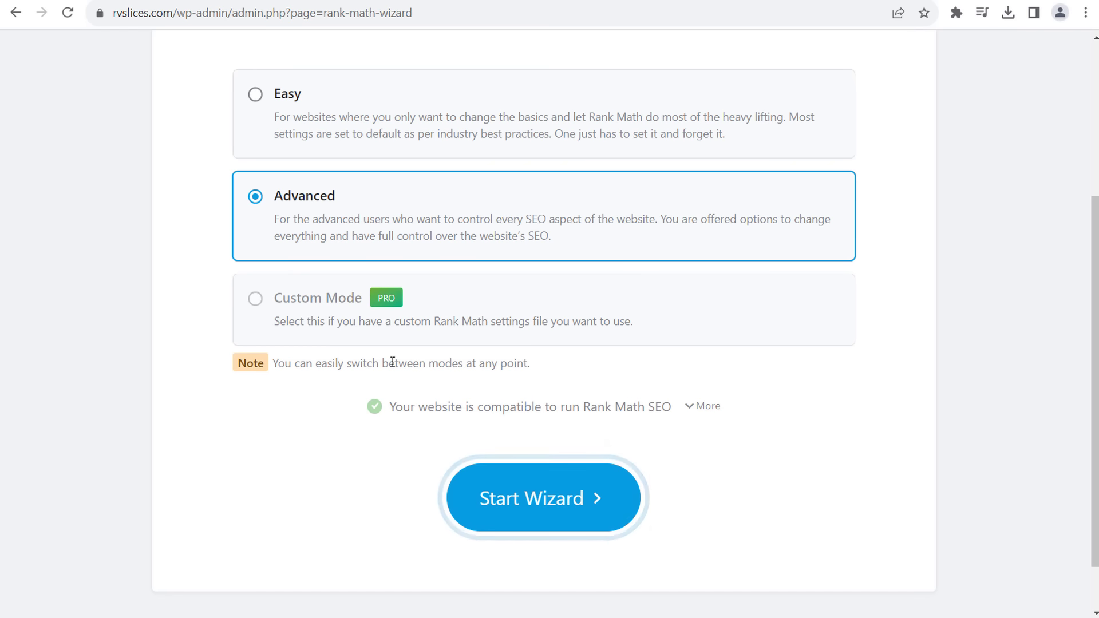
pyautogui.scroll(4, 377, 423)
pyautogui.scroll(-5, 572, 435)
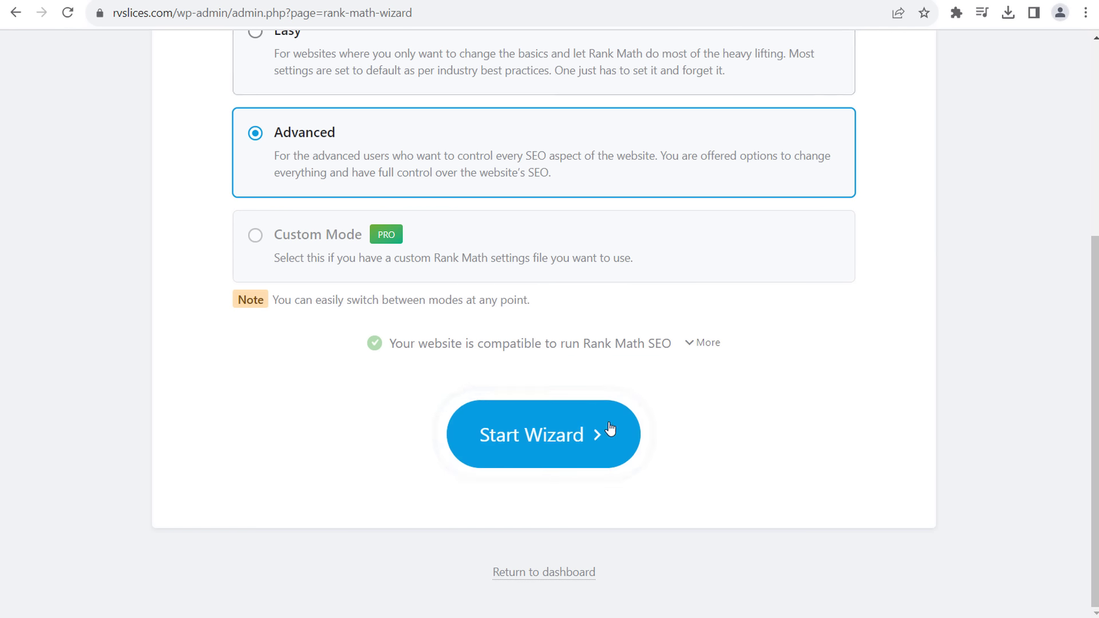
pyautogui.click(552, 577)
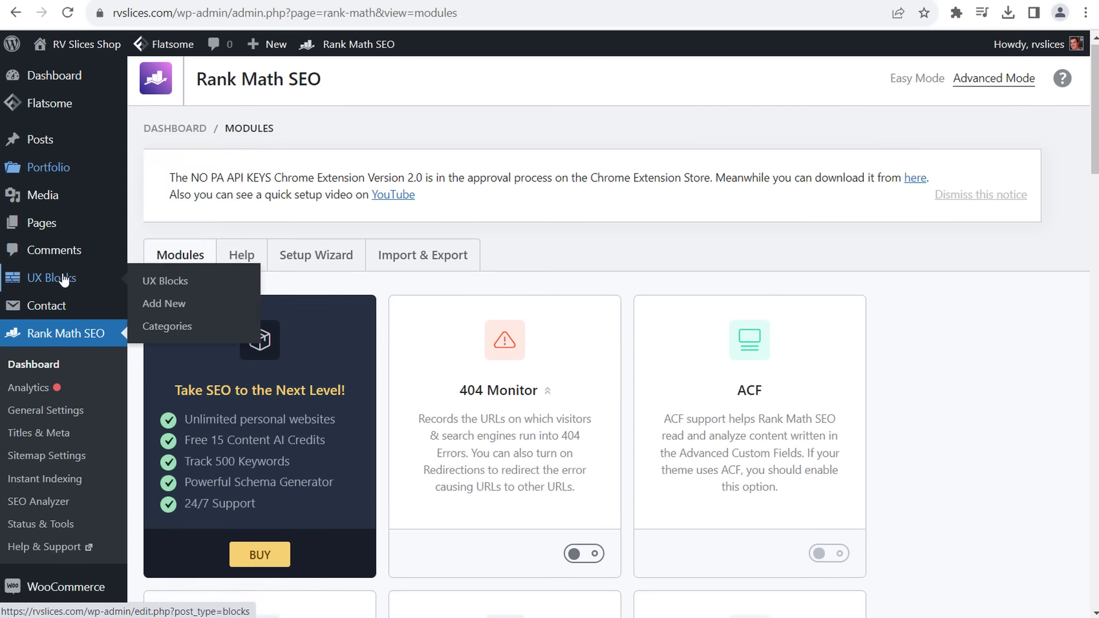
# - Open Installed Plugins, then switch to the WPForms best plugins article tab
pyautogui.scroll(-5, 34, 280)
pyautogui.moveTo(86, 479)
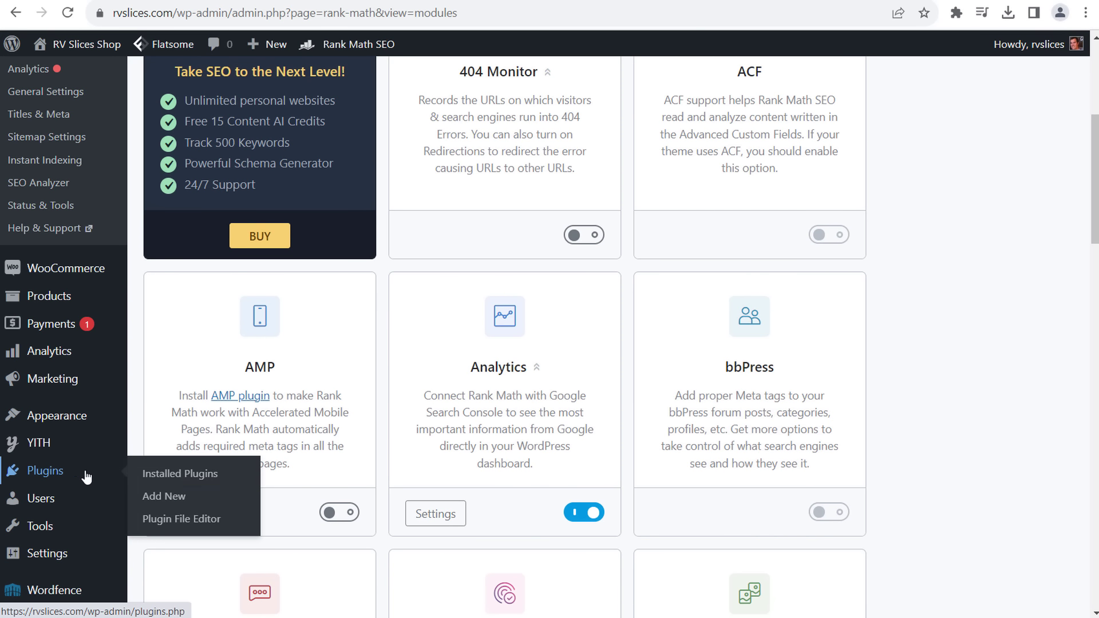
pyautogui.click(155, 475)
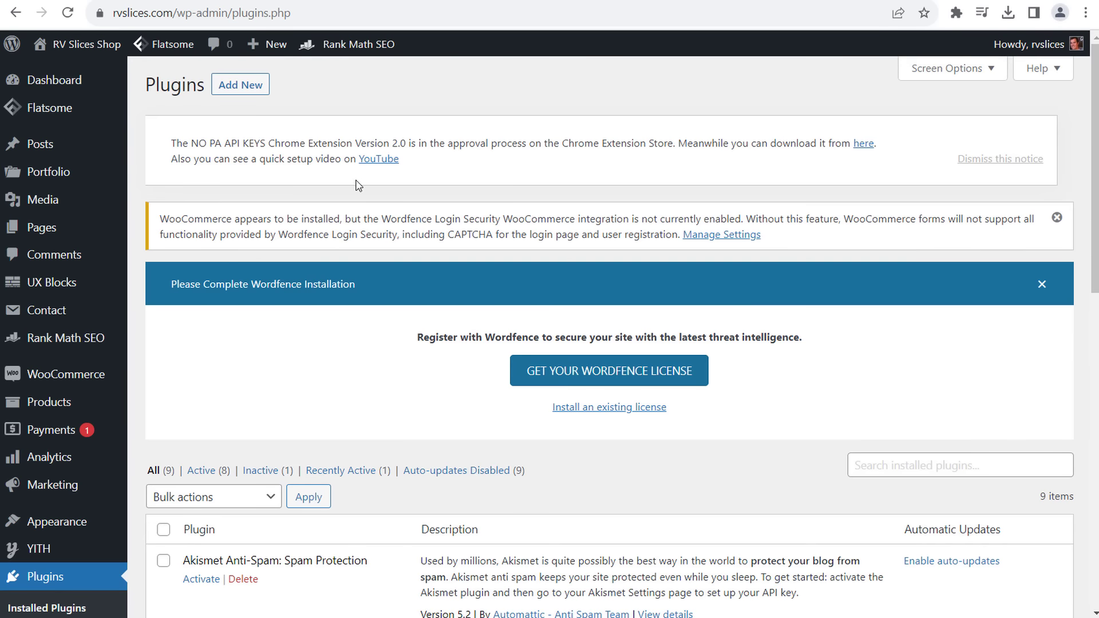
pyautogui.scroll(-1, 356, 185)
pyautogui.click(465, 1)
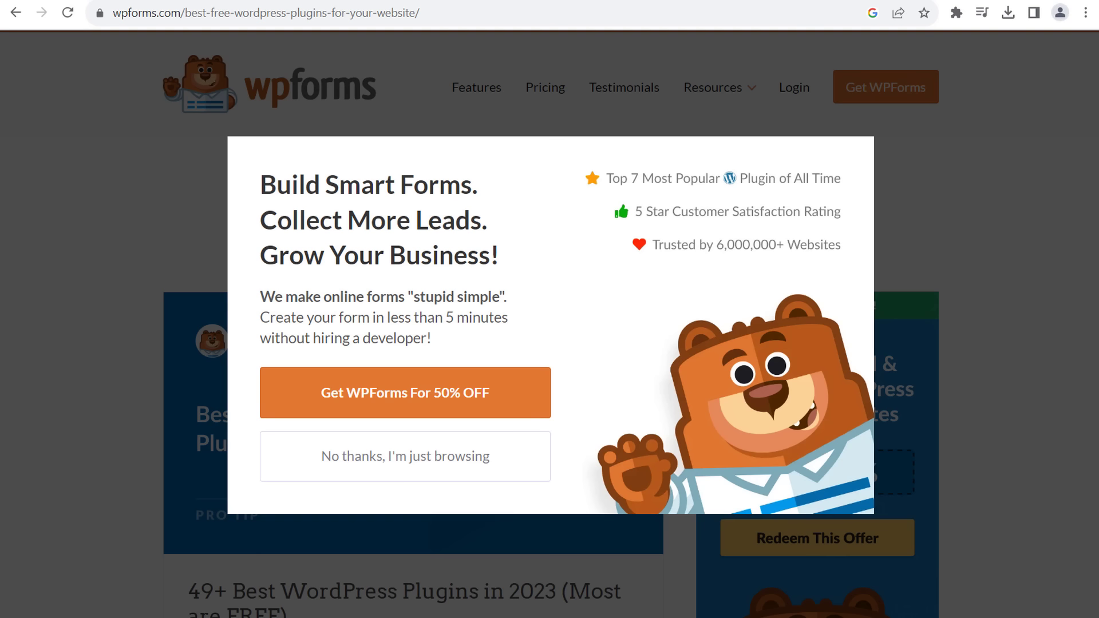
# - Dismiss the WPForms promo popup and read the first part of the plugins list
pyautogui.click(444, 458)
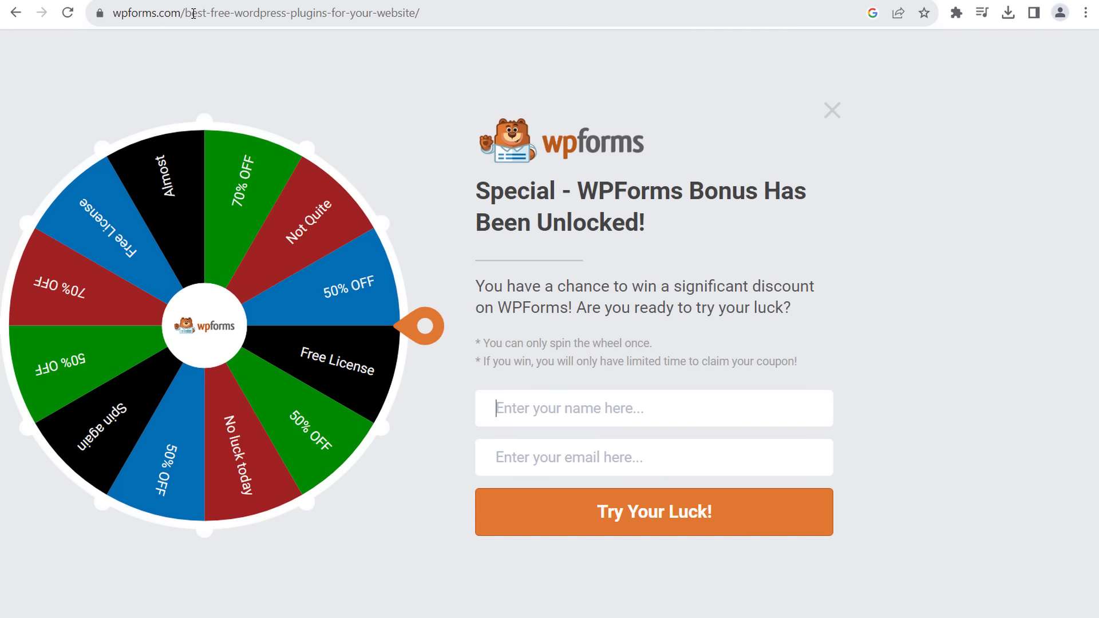
pyautogui.moveTo(351, 13); pyautogui.dragTo(836, 46)
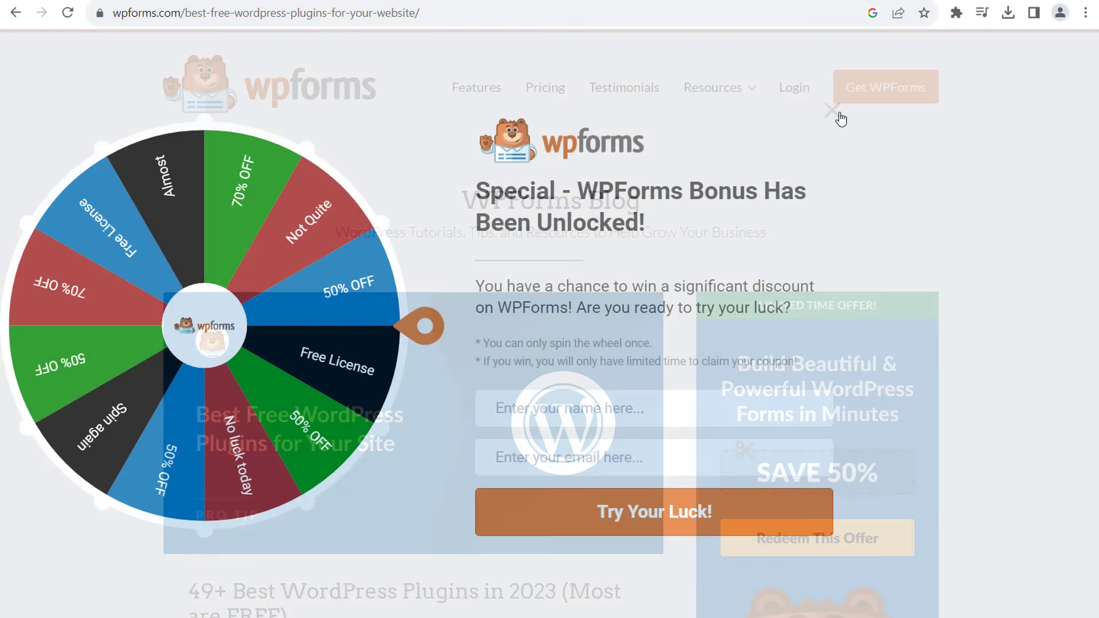
pyautogui.scroll(-5, 141, 211)
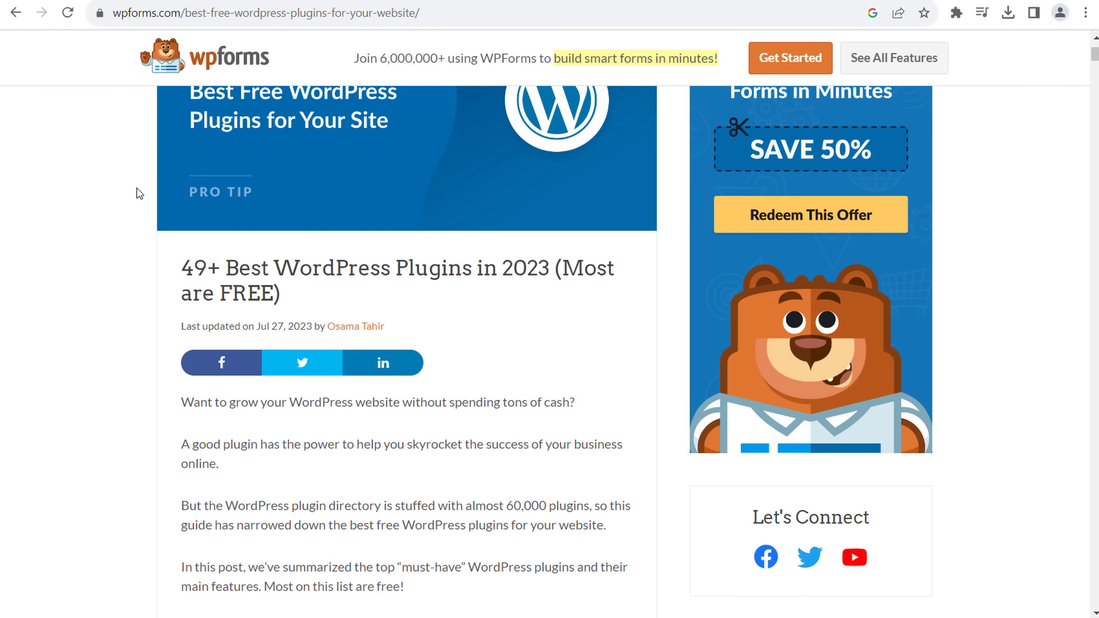
pyautogui.scroll(-8, 127, 335)
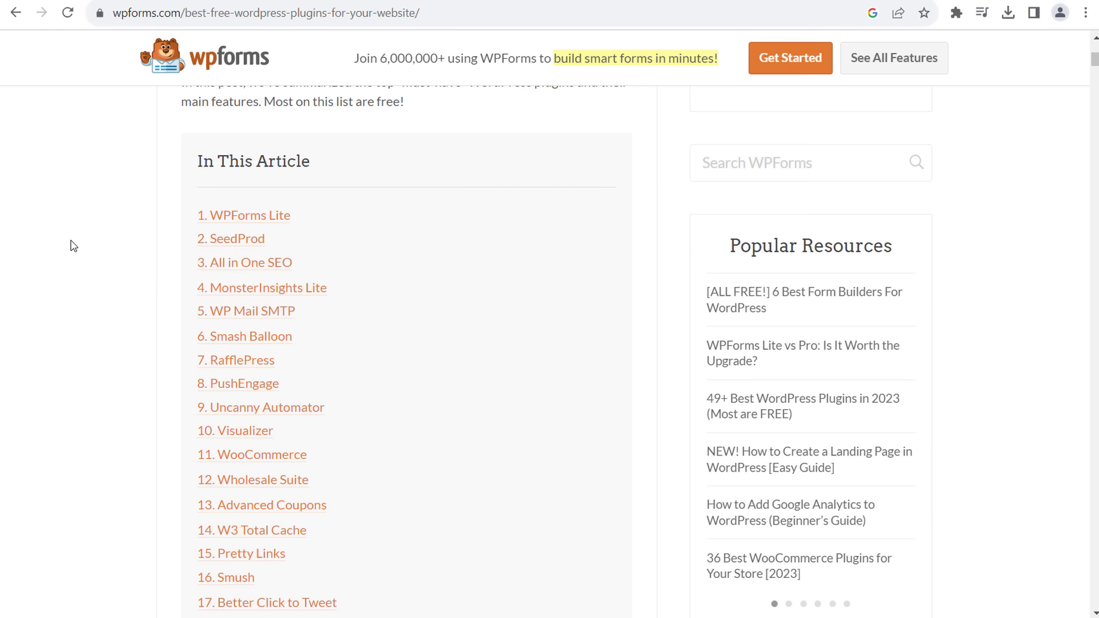
pyautogui.scroll(-2, 77, 286)
pyautogui.scroll(-15, 105, 232)
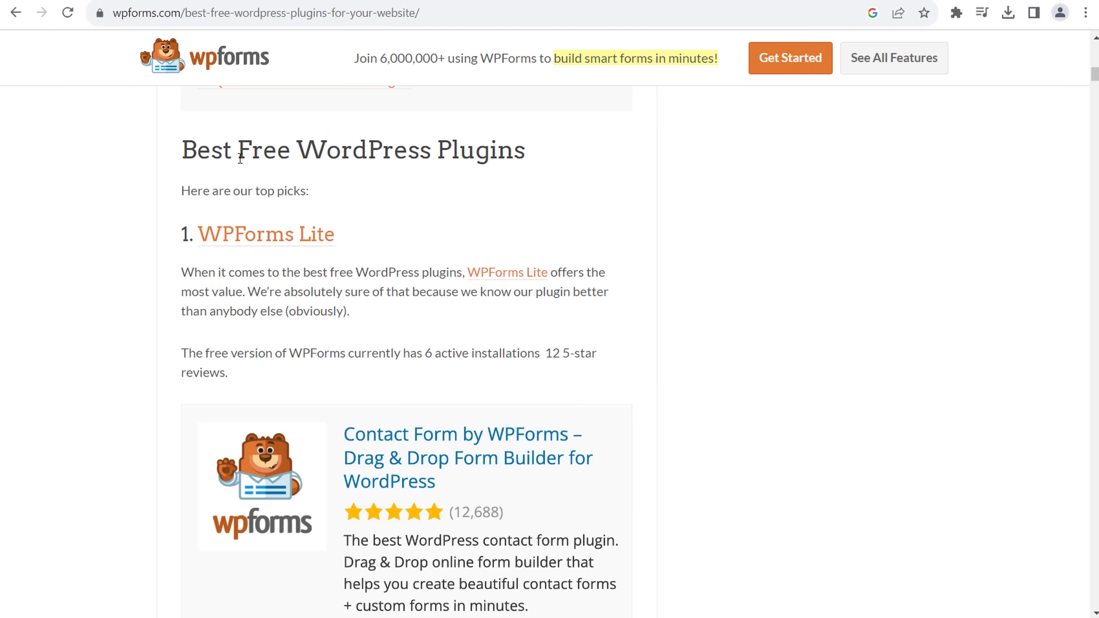
pyautogui.scroll(-3, 174, 206)
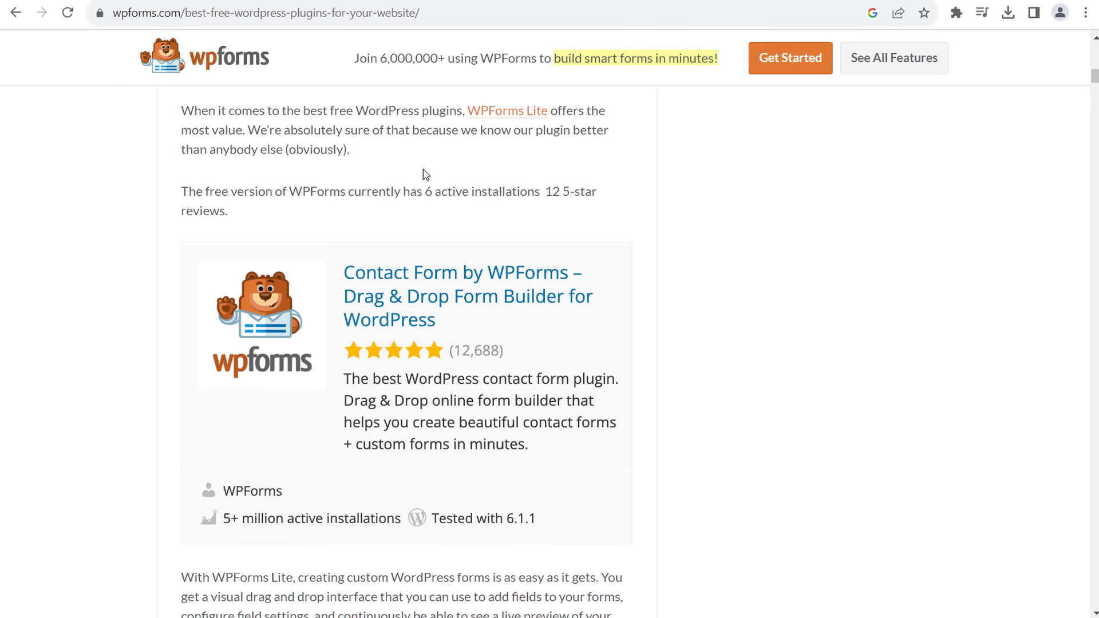
pyautogui.scroll(2, 398, 226)
pyautogui.scroll(-6, 126, 248)
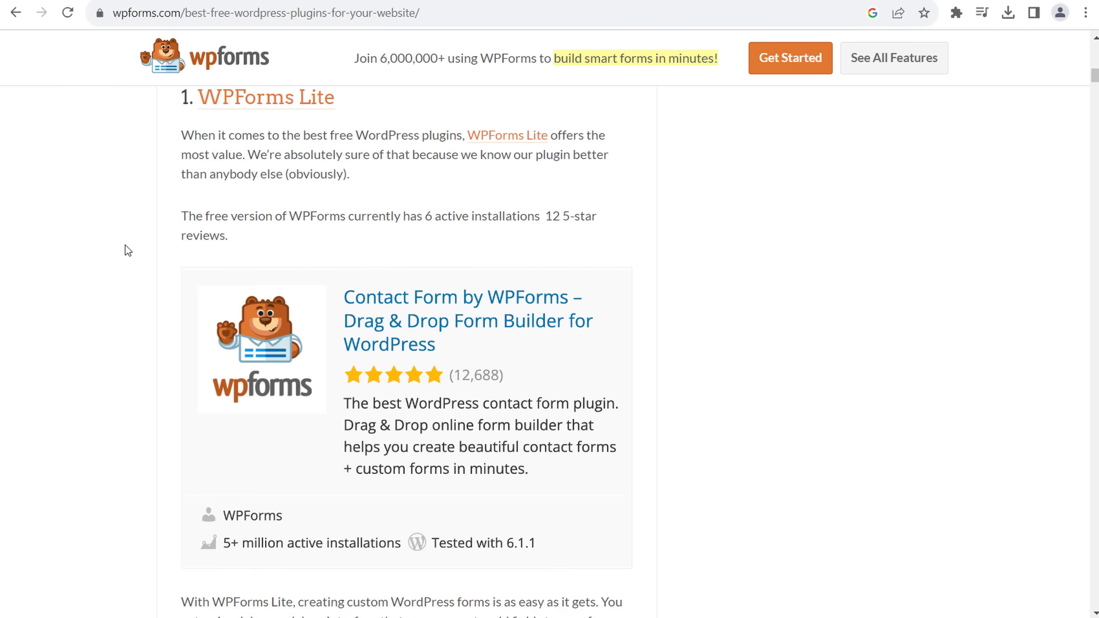
pyautogui.scroll(-5, 172, 214)
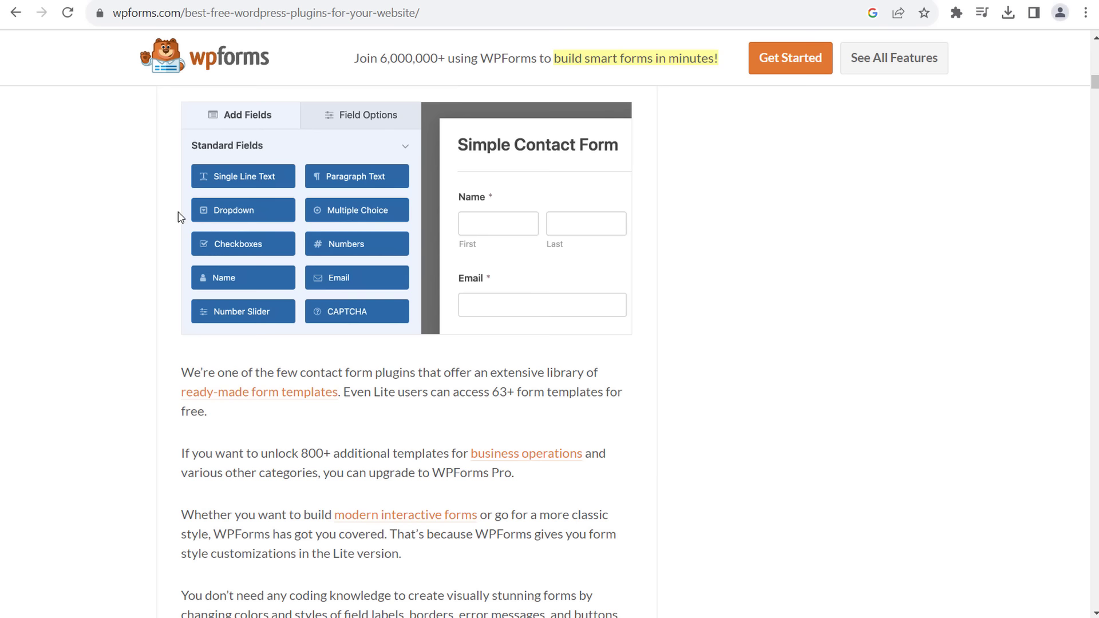
pyautogui.scroll(-19, 140, 222)
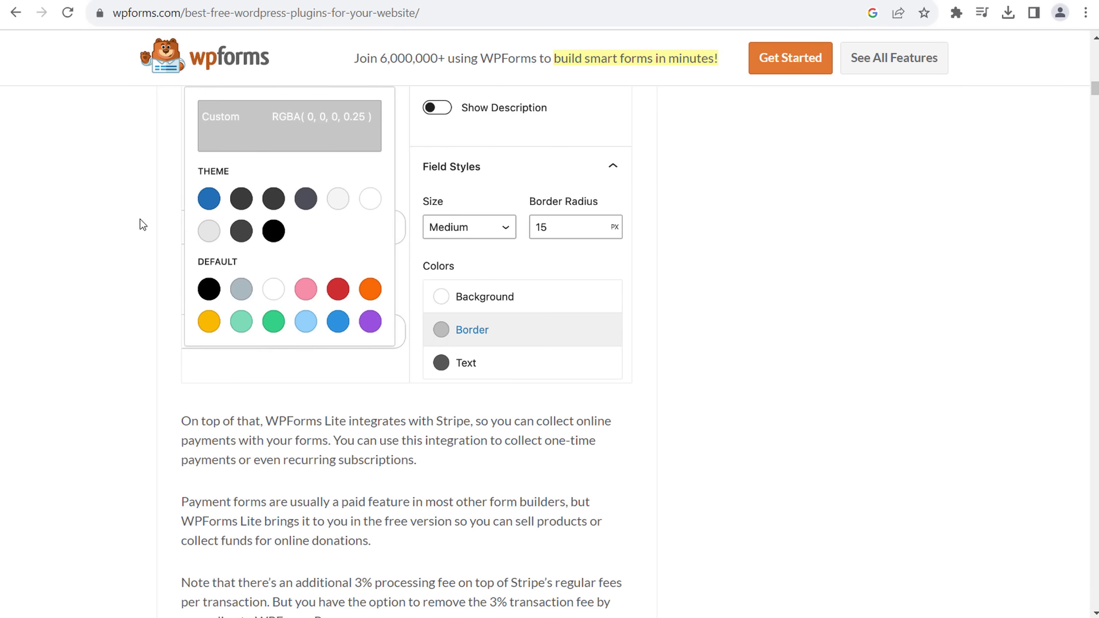
pyautogui.scroll(-12, 142, 220)
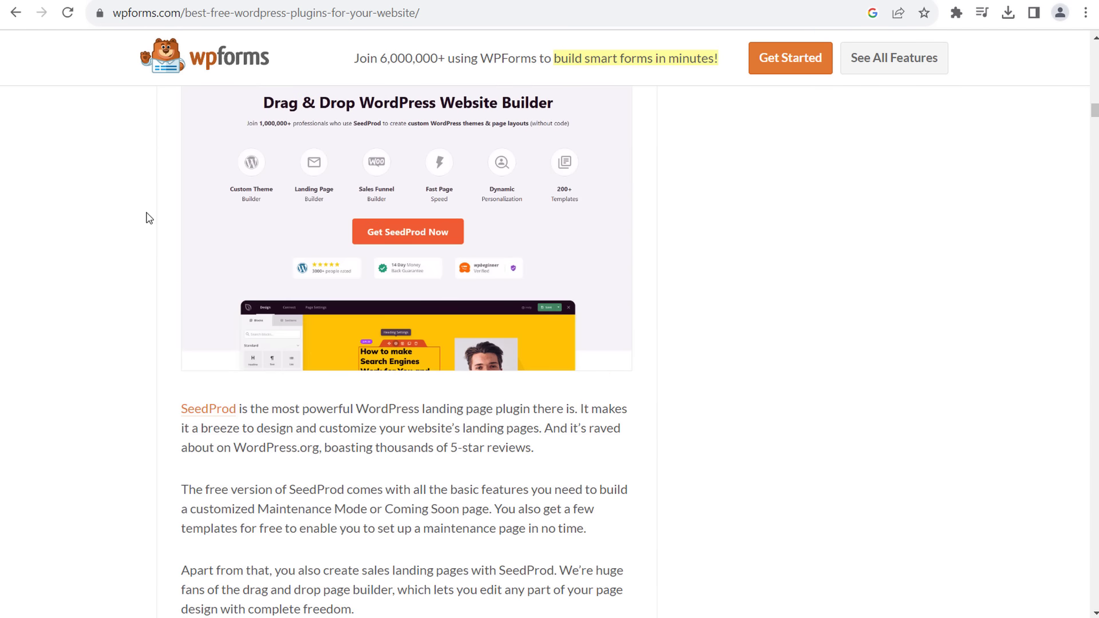
# - Continue through the rest of the article's best free WordPress plugins list
pyautogui.scroll(5, 146, 229)
pyautogui.scroll(-2, 135, 275)
pyautogui.scroll(-1, 224, 281)
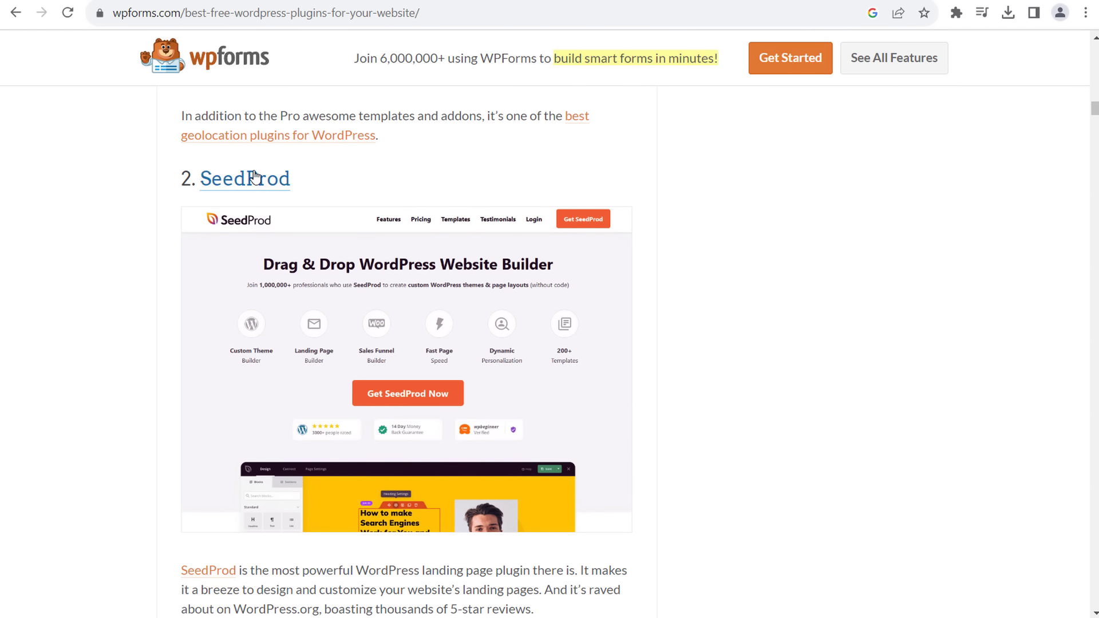
pyautogui.scroll(-5, 252, 178)
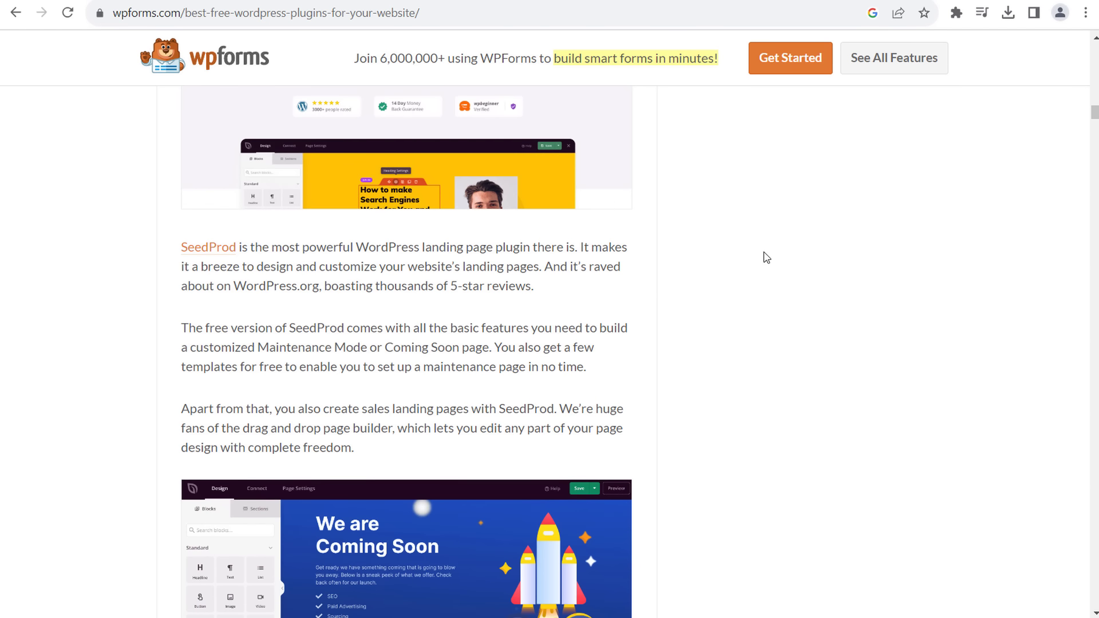
pyautogui.moveTo(1094, 113); pyautogui.dragTo(1094, 36)
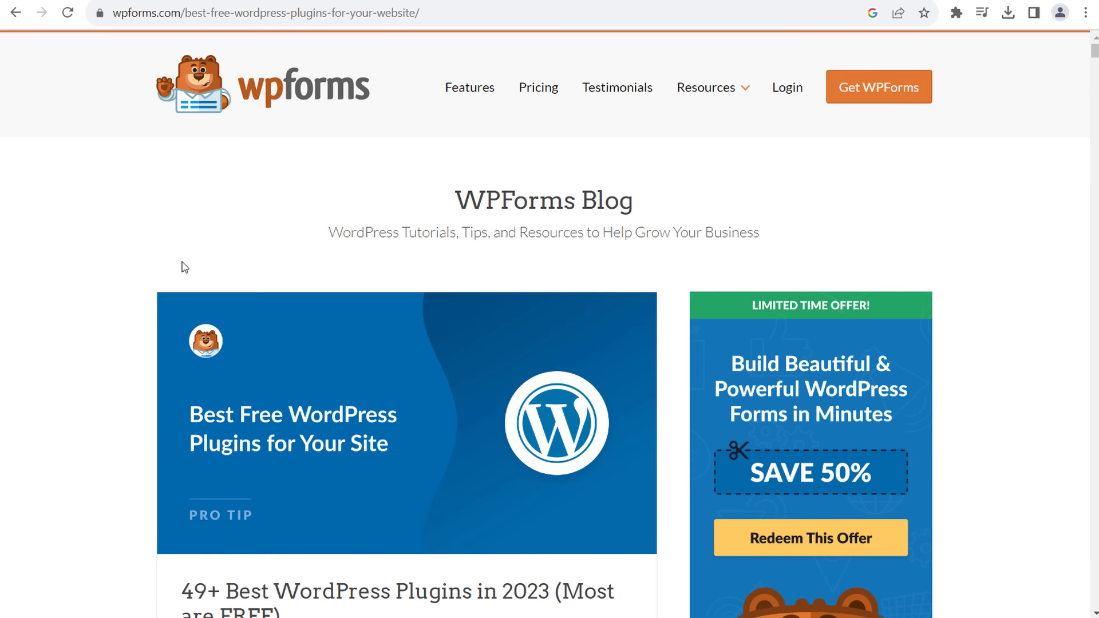
pyautogui.scroll(-7, 168, 255)
pyautogui.scroll(-4, 144, 258)
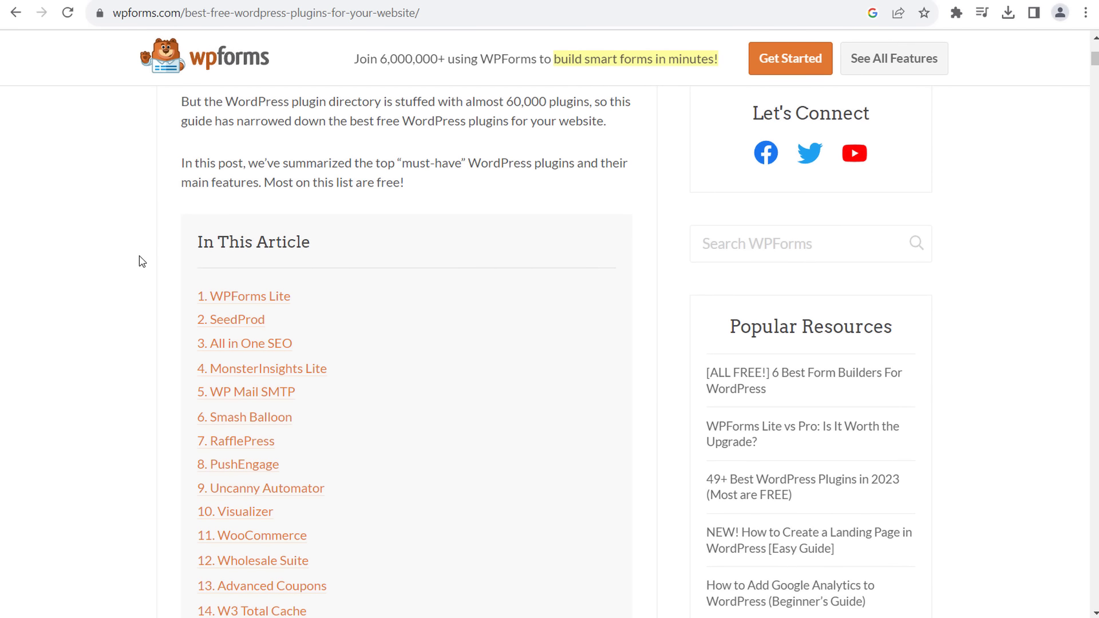
pyautogui.scroll(-1, 144, 272)
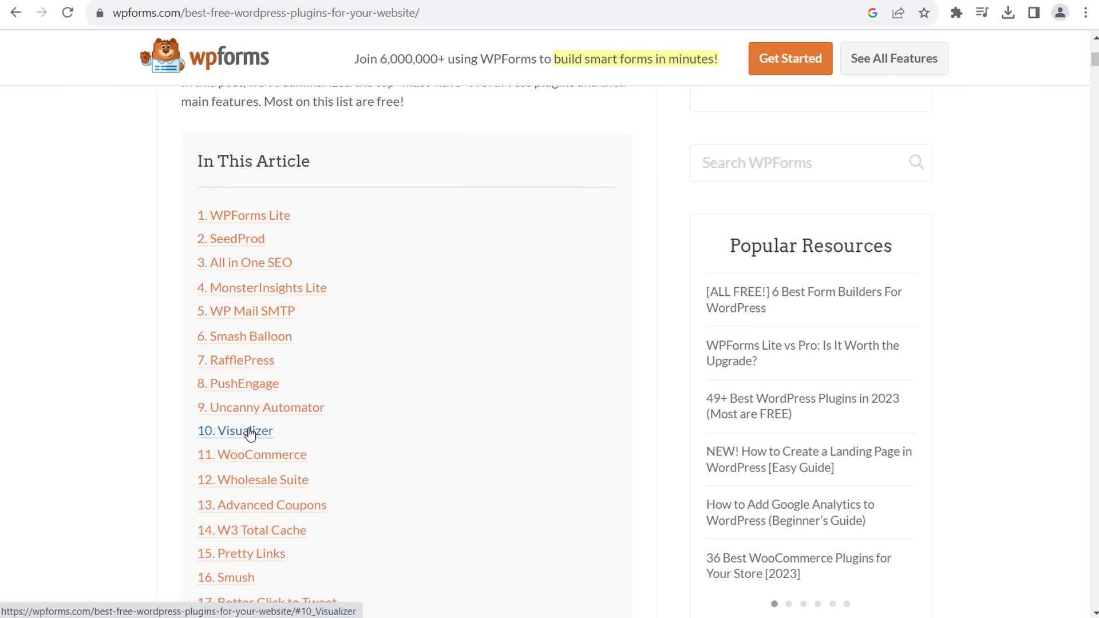
pyautogui.scroll(-3, 221, 241)
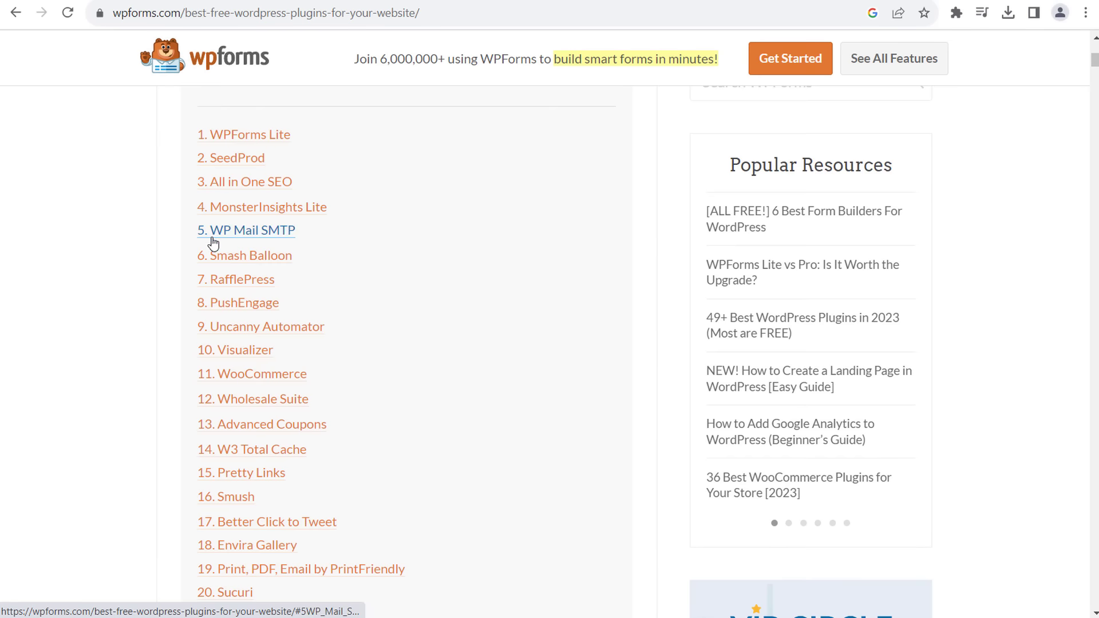
pyautogui.scroll(-2, 228, 259)
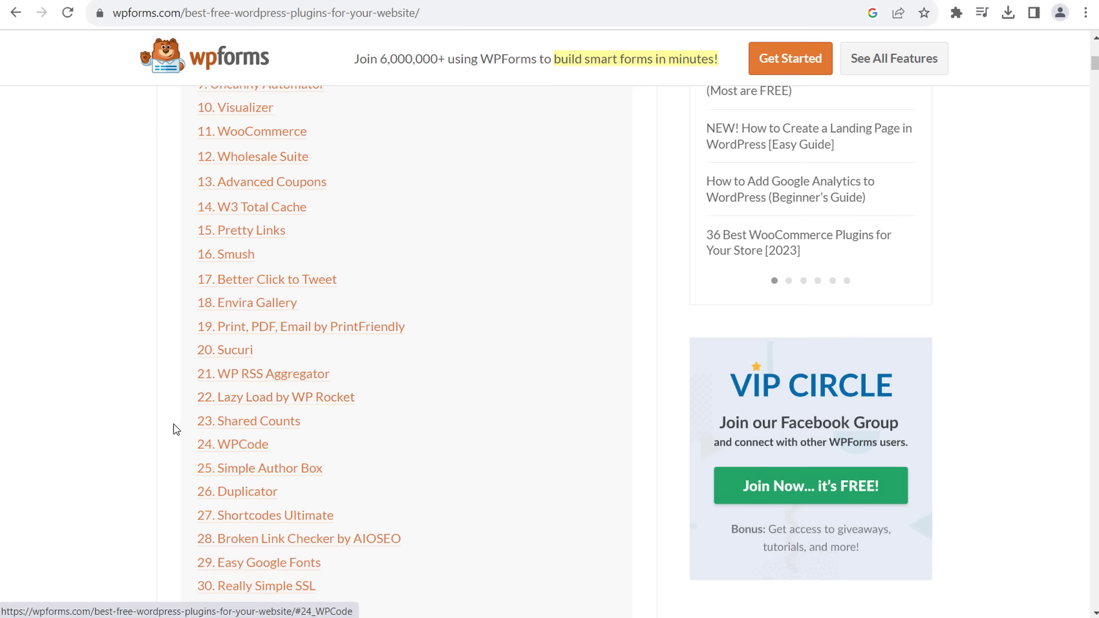
pyautogui.scroll(-4, 177, 427)
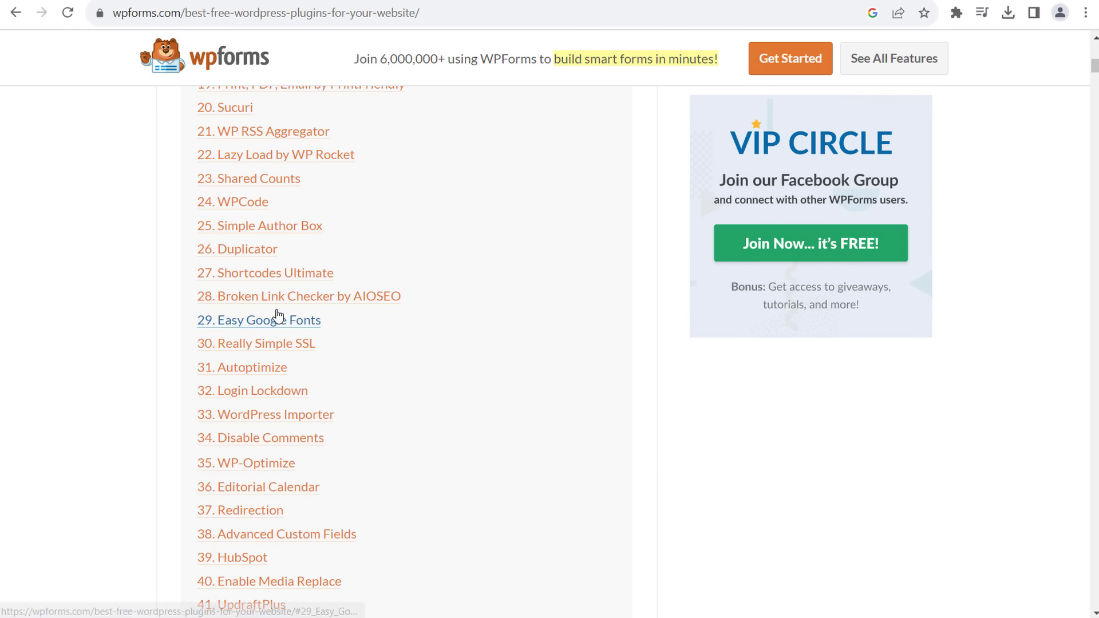
pyautogui.scroll(-2, 246, 375)
pyautogui.scroll(-1, 249, 377)
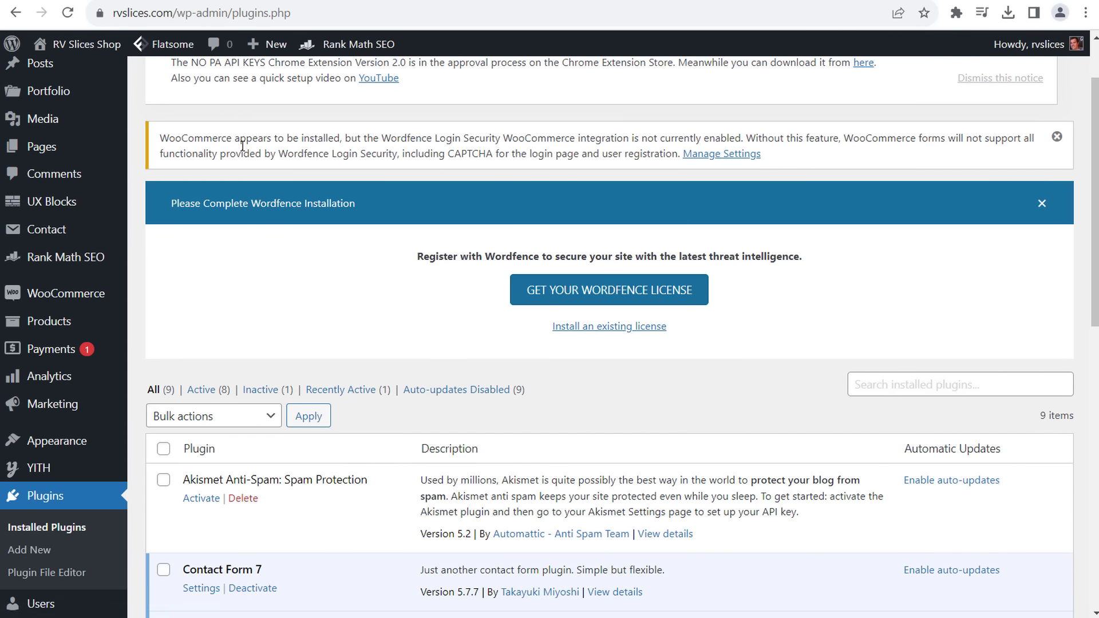
# - Open the Add Plugins page and glance back at the WPForms article
pyautogui.scroll(2, 309, 194)
pyautogui.click(247, 87)
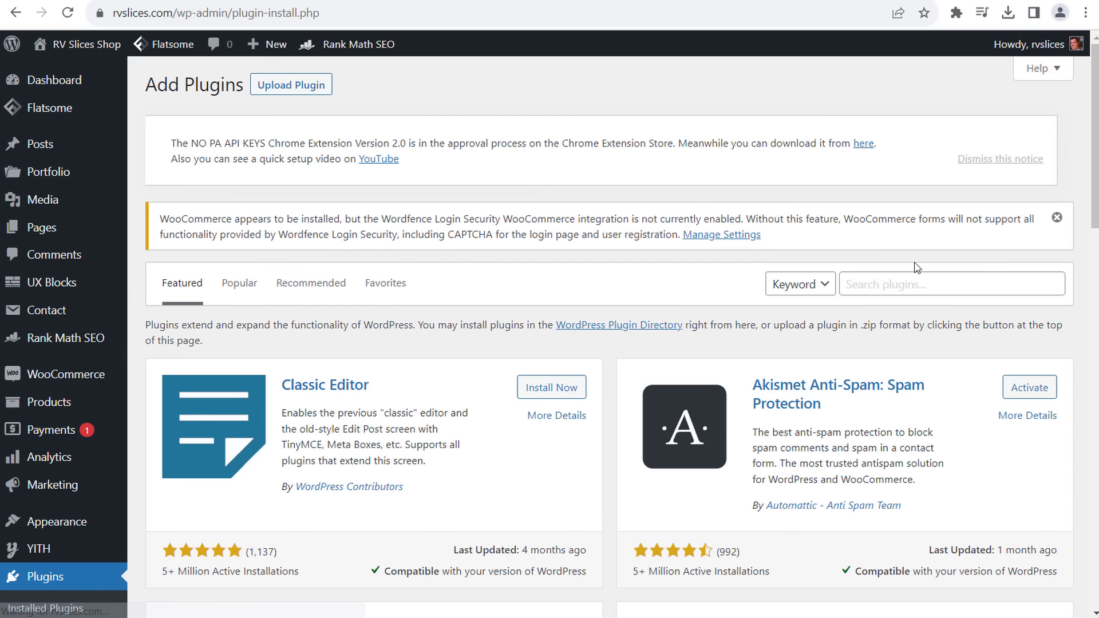
pyautogui.moveTo(1093, 117); pyautogui.dragTo(1093, 496)
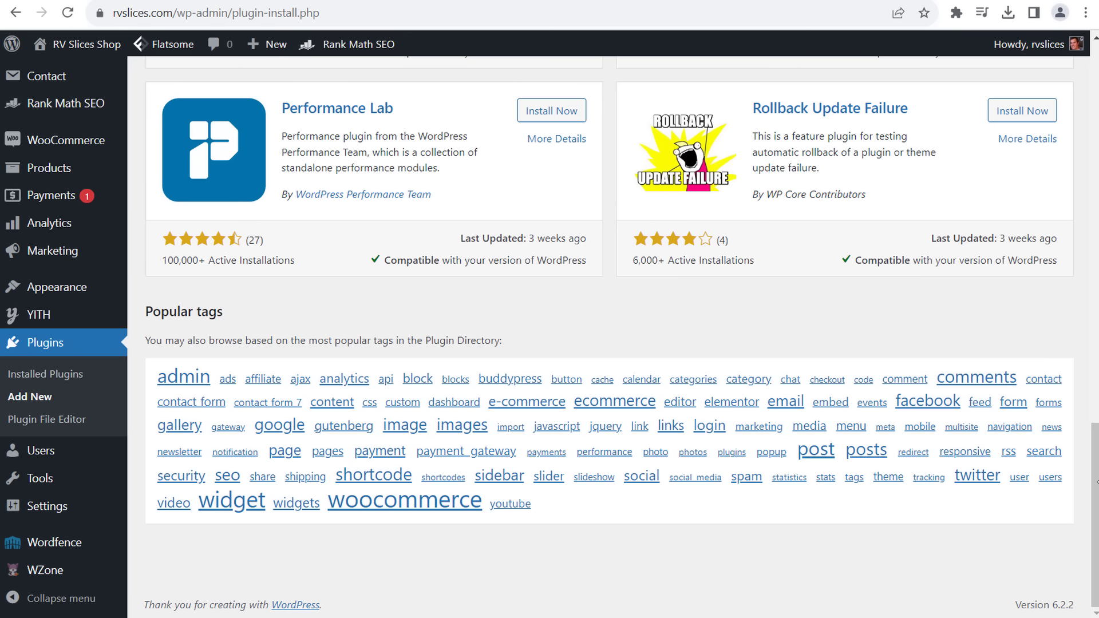
pyautogui.moveTo(1096, 482); pyautogui.dragTo(1095, 100)
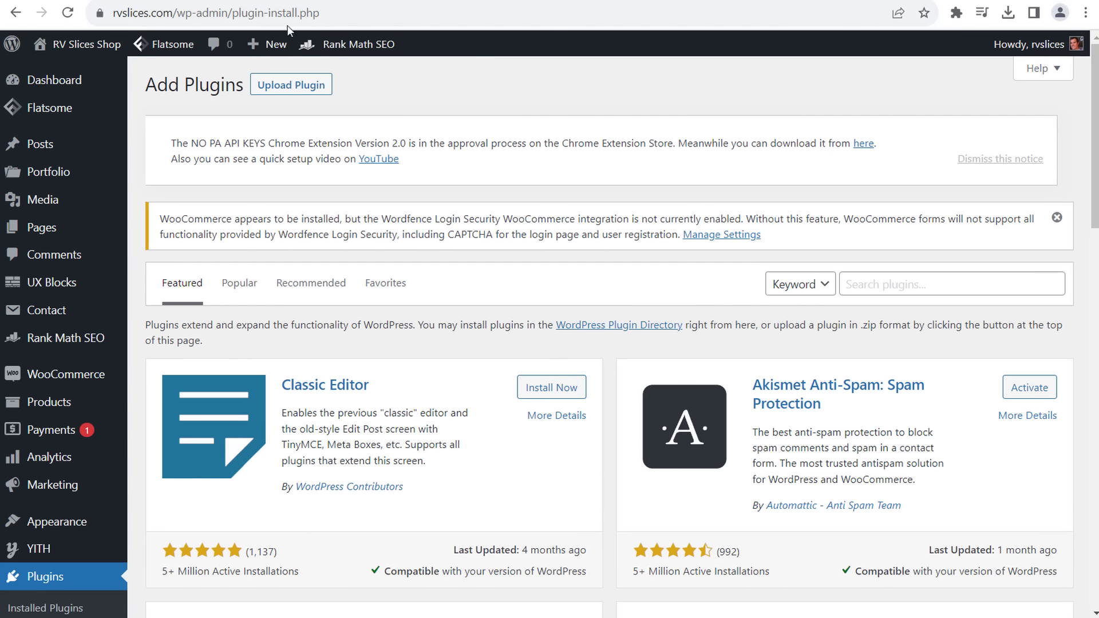
pyautogui.hotkey('ctrl', 'Tab')
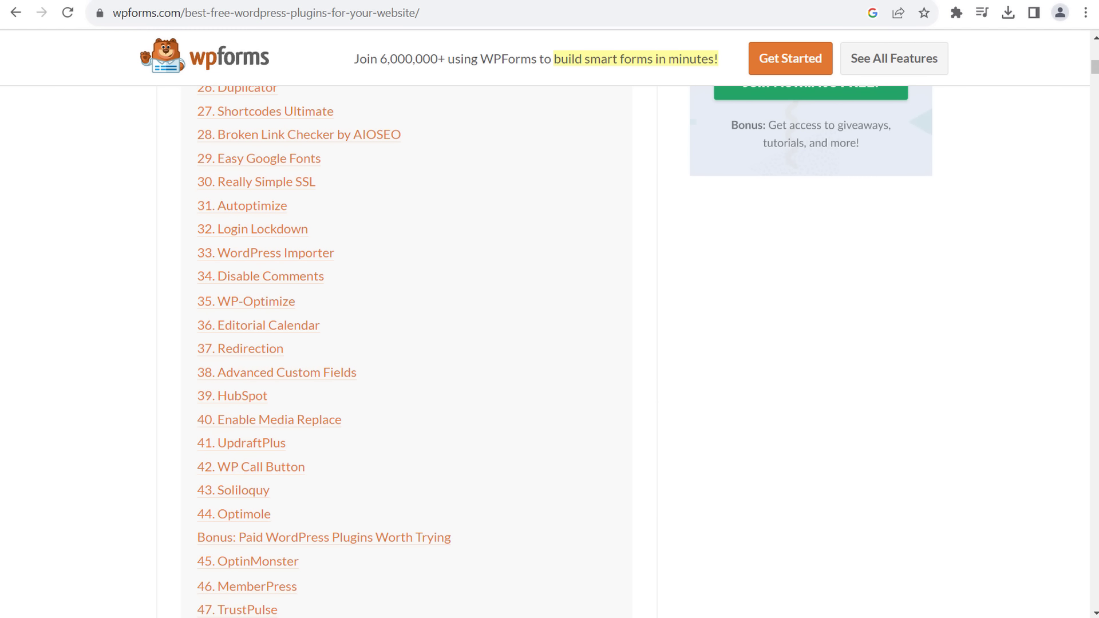
pyautogui.hotkey('ctrl', 'Tab')
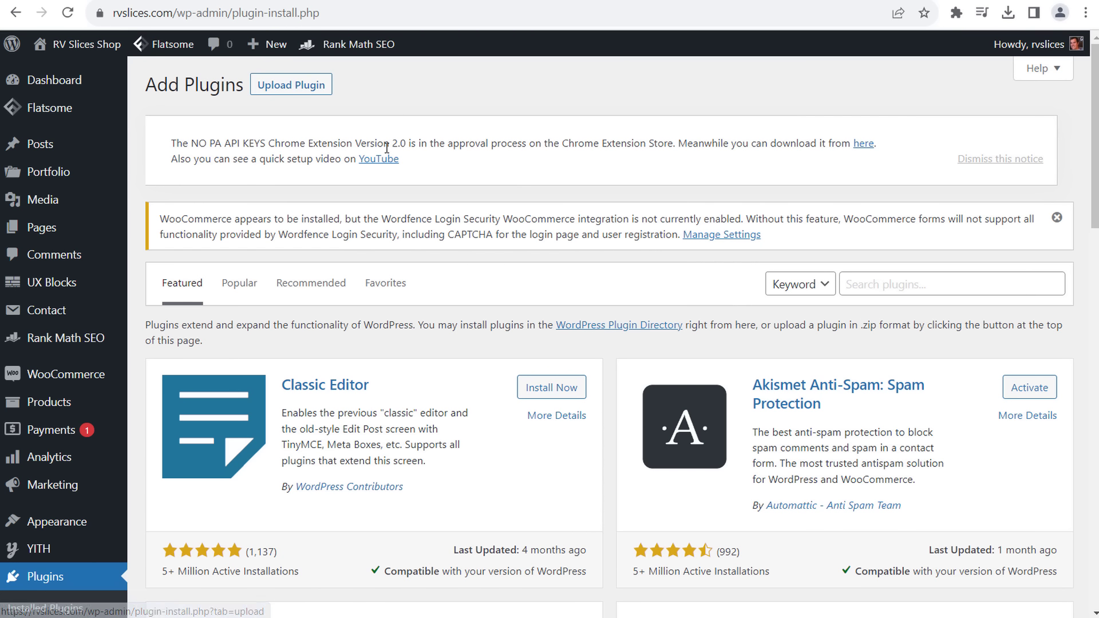
# - Search plugins for 'cache', then install and activate LiteSpeed Cache
pyautogui.click(857, 283)
pyautogui.write('cache')
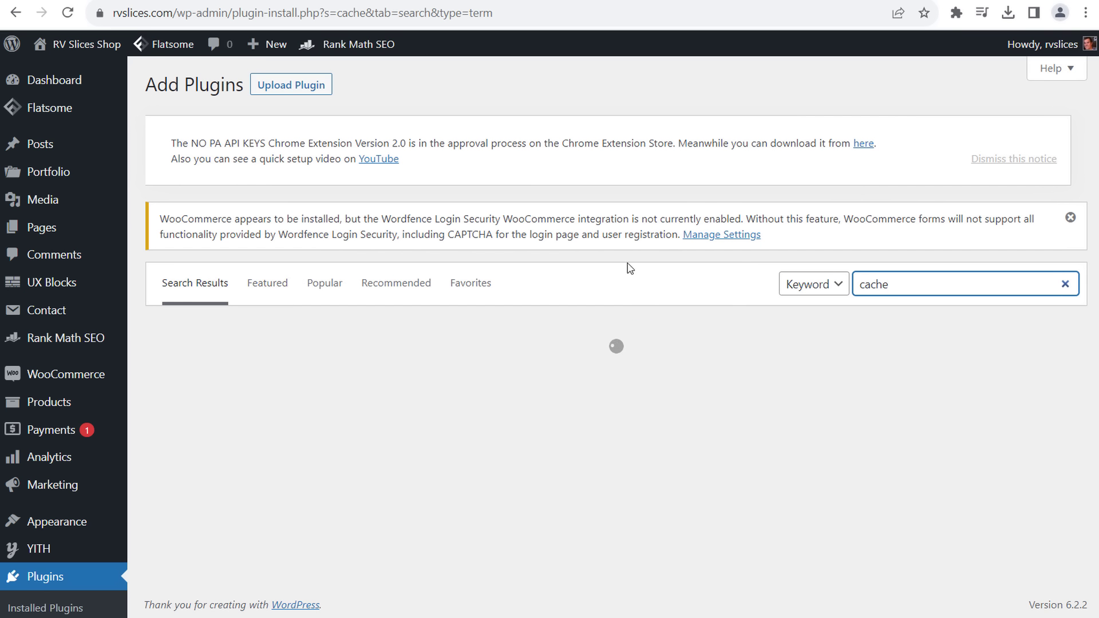
pyautogui.scroll(-4, 444, 366)
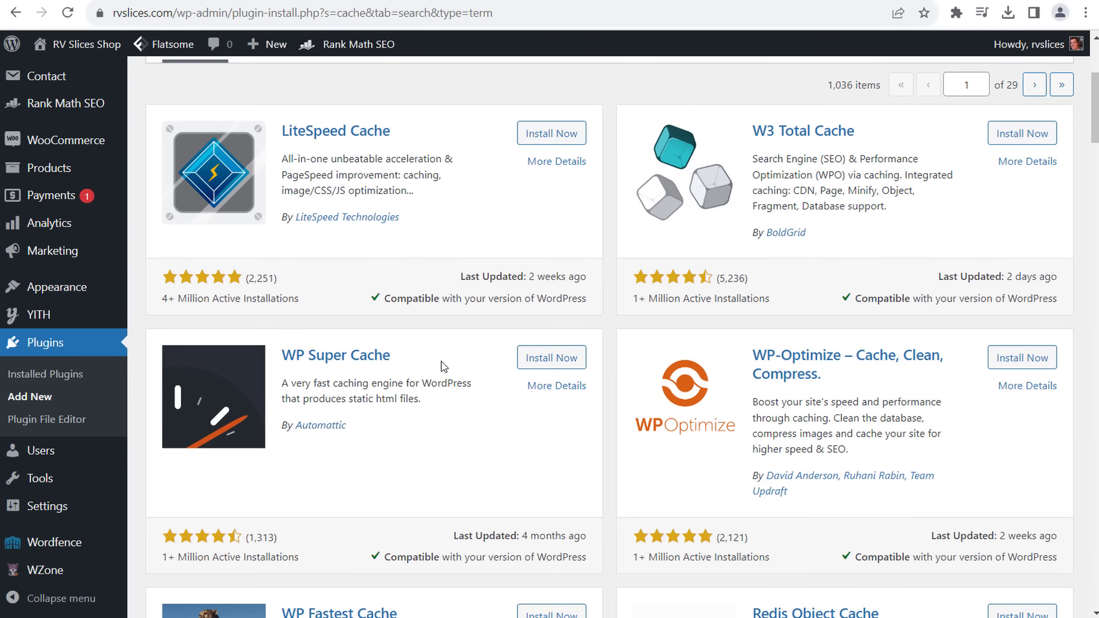
pyautogui.click(552, 133)
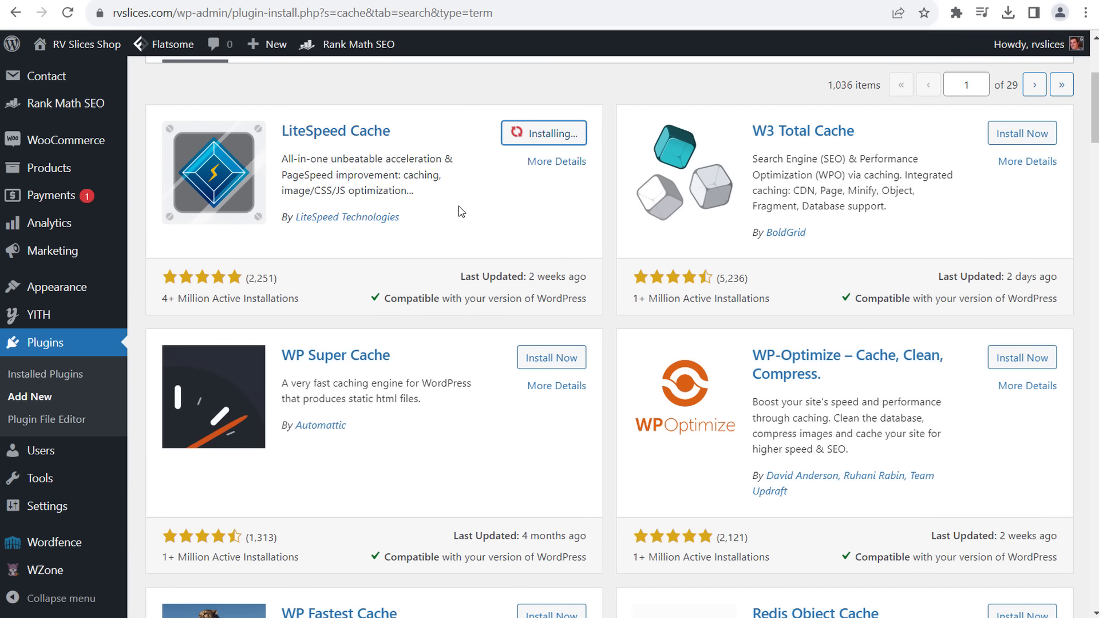
pyautogui.moveTo(302, 399); pyautogui.dragTo(395, 401)
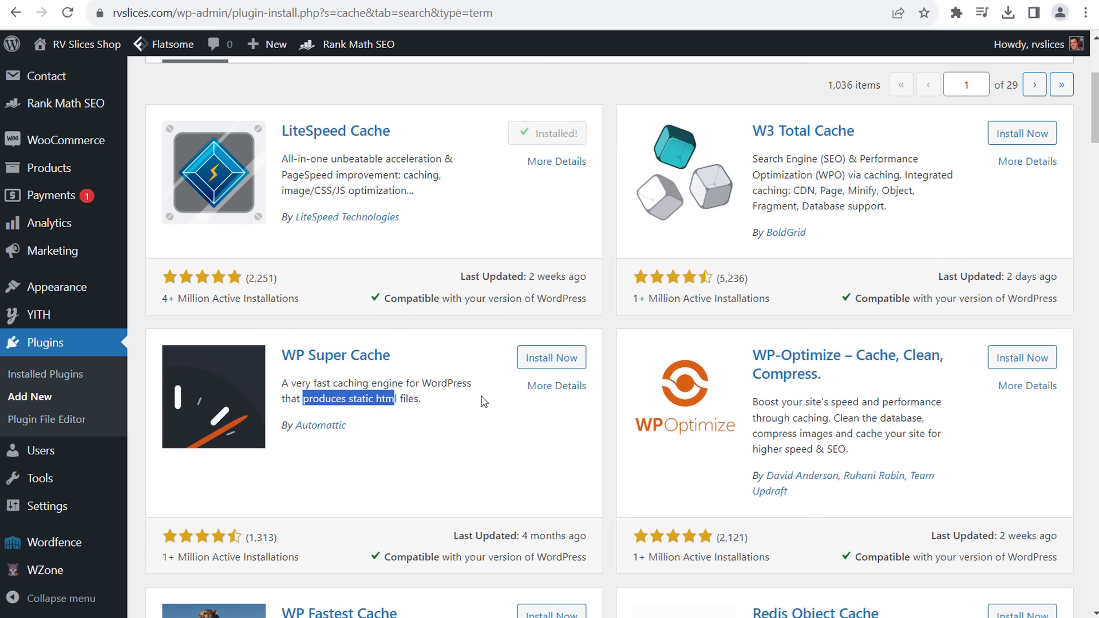
pyautogui.click(472, 328)
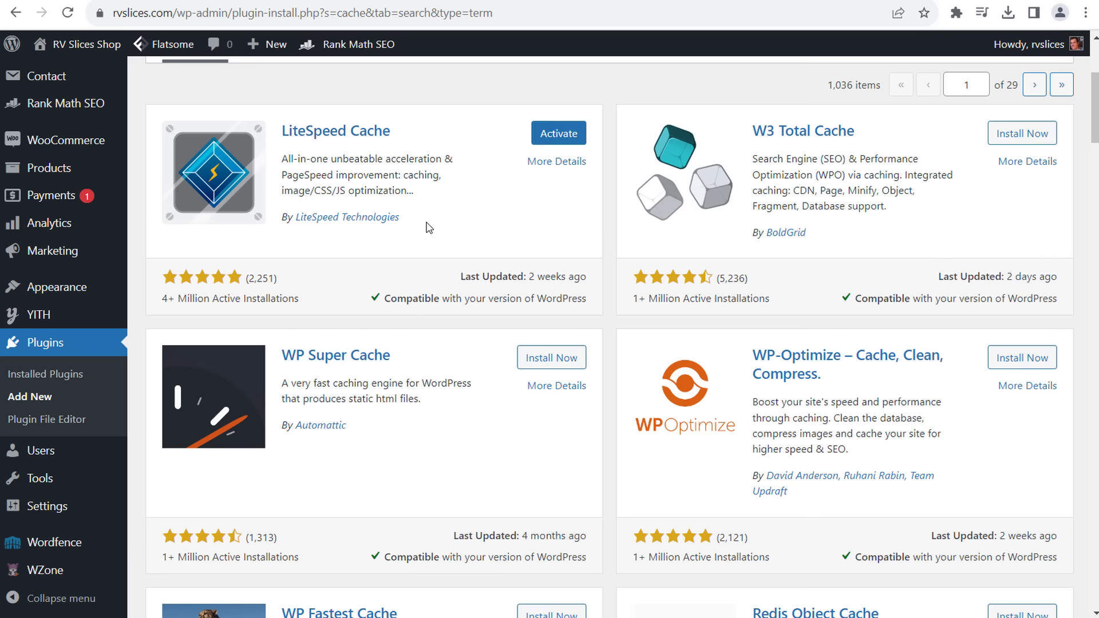
pyautogui.click(559, 134)
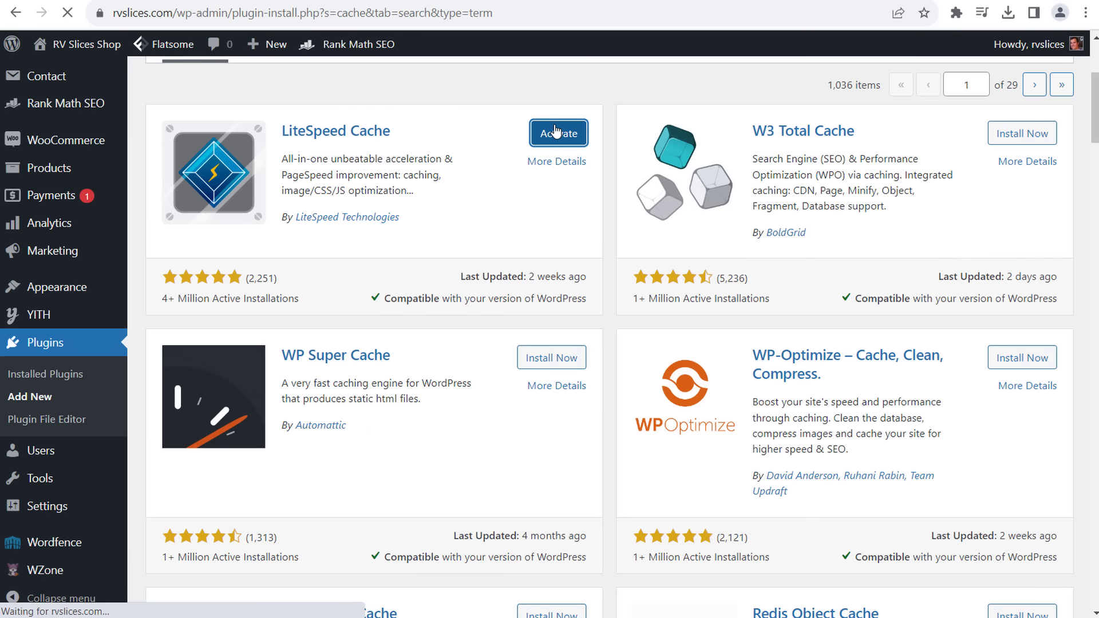
# - Locate LiteSpeed Cache in the installed plugins list and open its settings
pyautogui.scroll(-3, 623, 186)
pyautogui.scroll(-4, 623, 186)
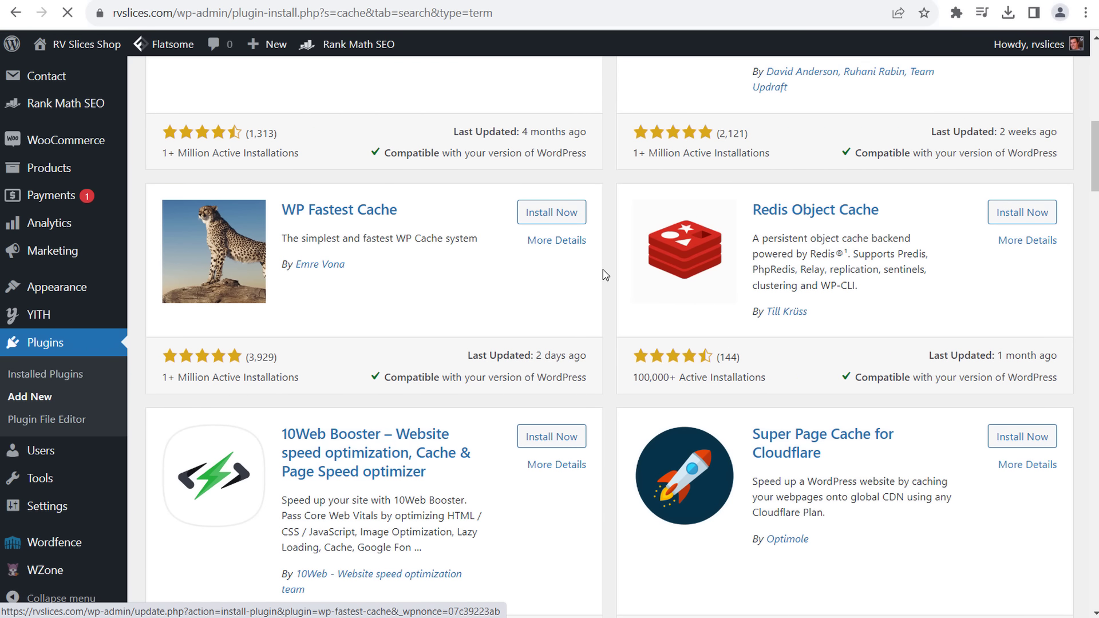
pyautogui.scroll(-3, 607, 273)
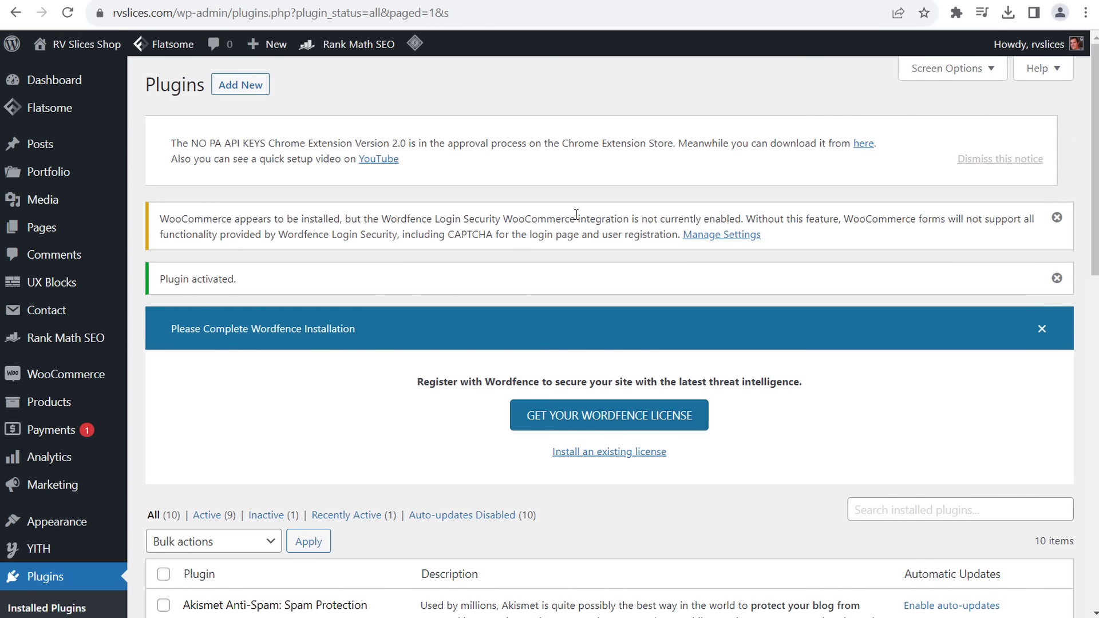
pyautogui.scroll(-7, 483, 225)
pyautogui.scroll(-1, 511, 225)
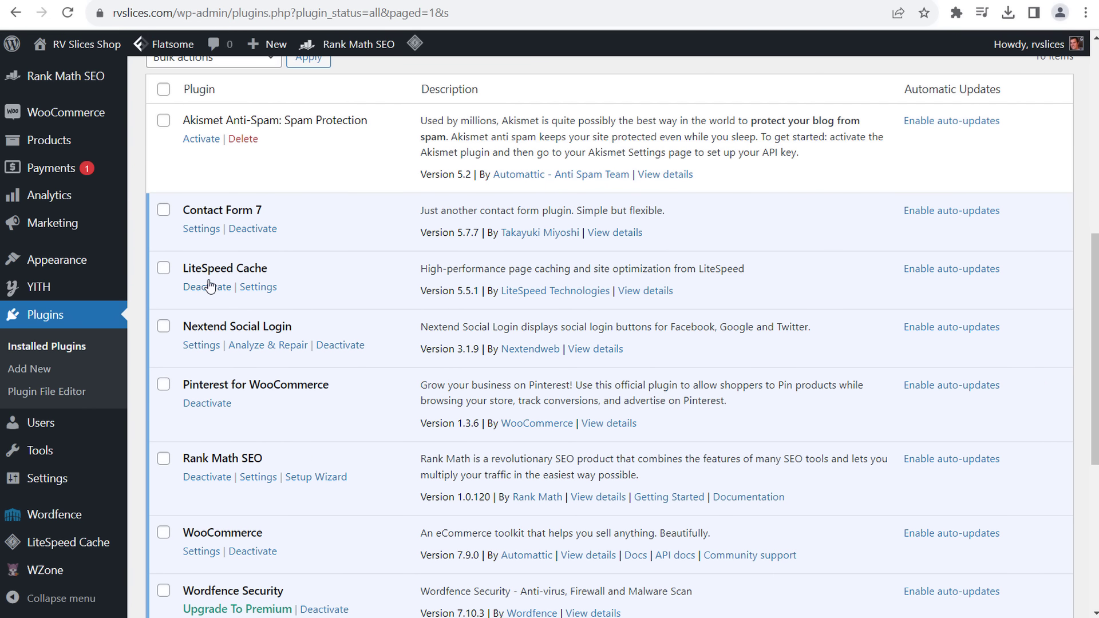
pyautogui.click(256, 288)
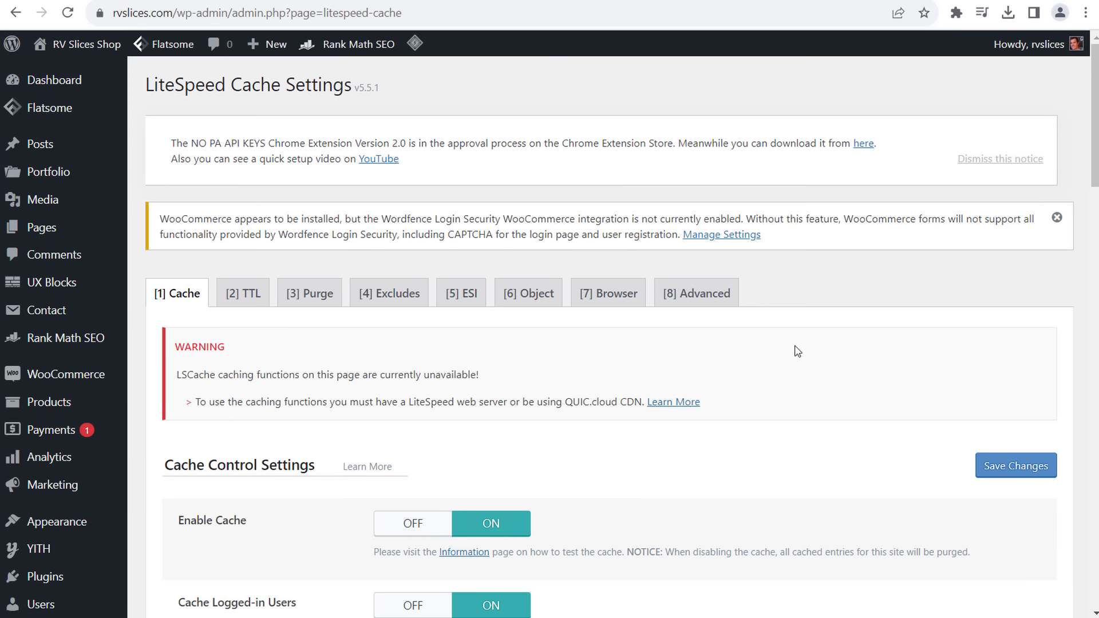
# - Save the LiteSpeed Cache settings until 'Options saved' appears, then open the Dashboard
pyautogui.scroll(-4, 743, 322)
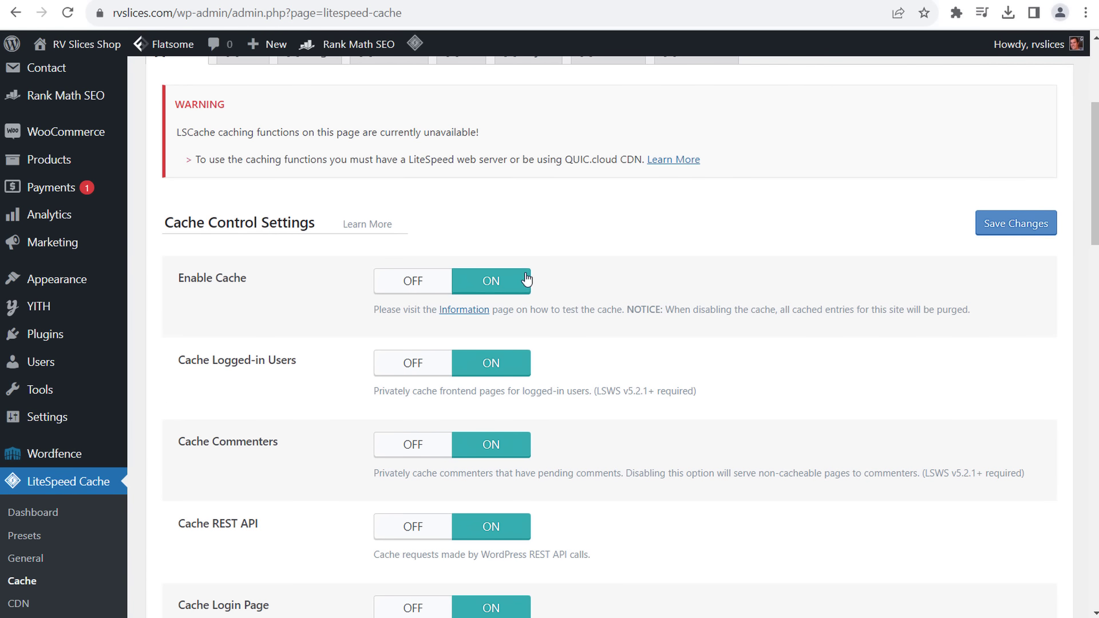
pyautogui.scroll(-8, 590, 278)
pyautogui.scroll(-14, 658, 234)
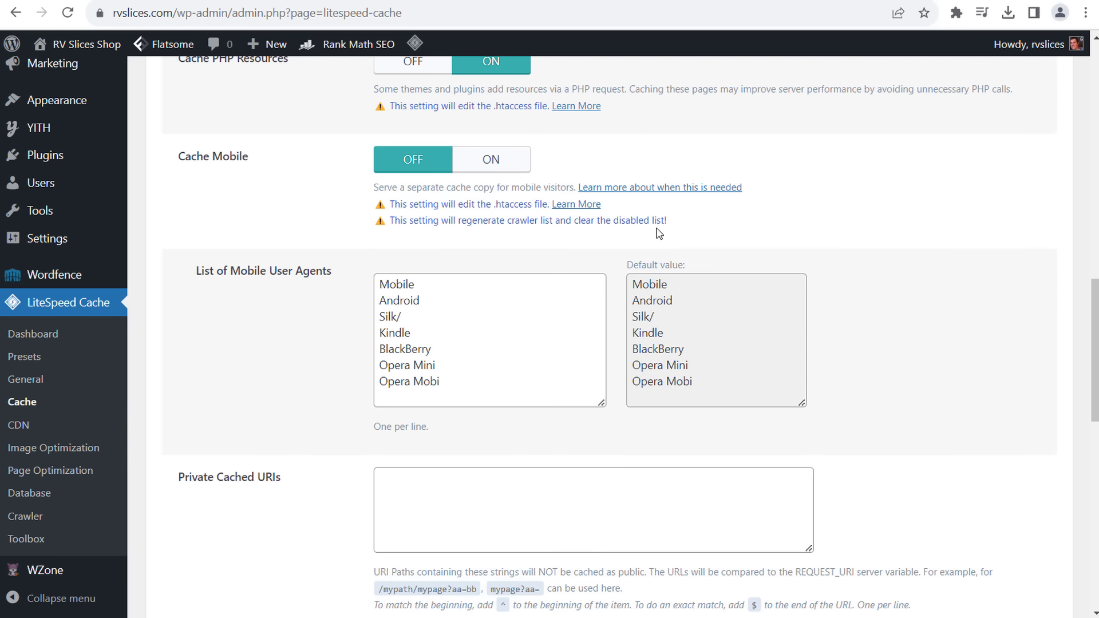
pyautogui.scroll(5, 939, 276)
pyautogui.scroll(20, 922, 275)
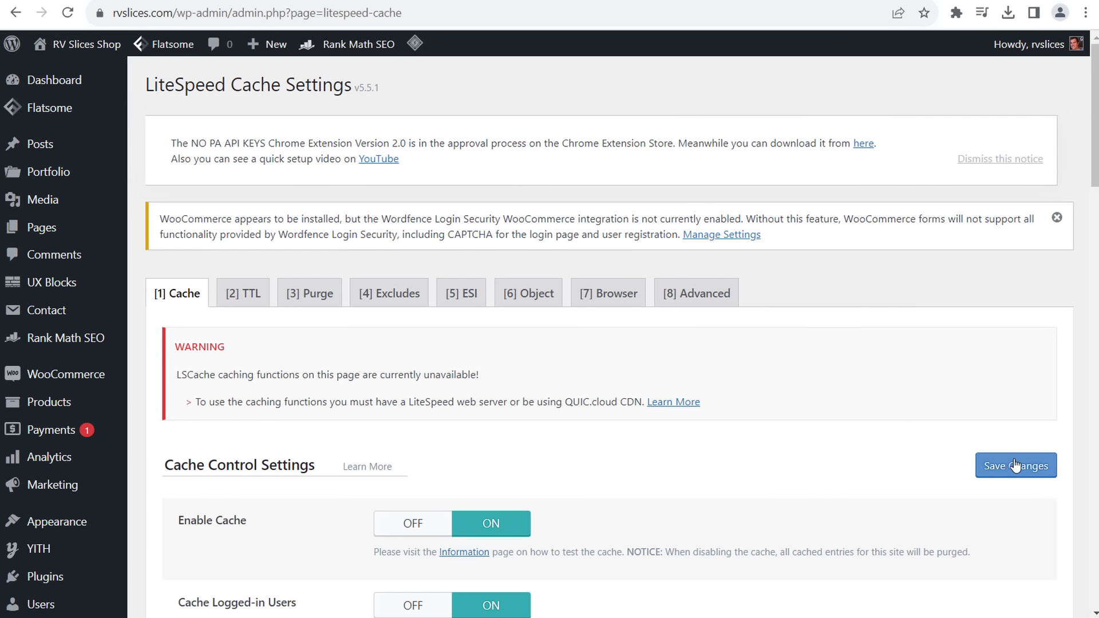
pyautogui.click(1014, 466)
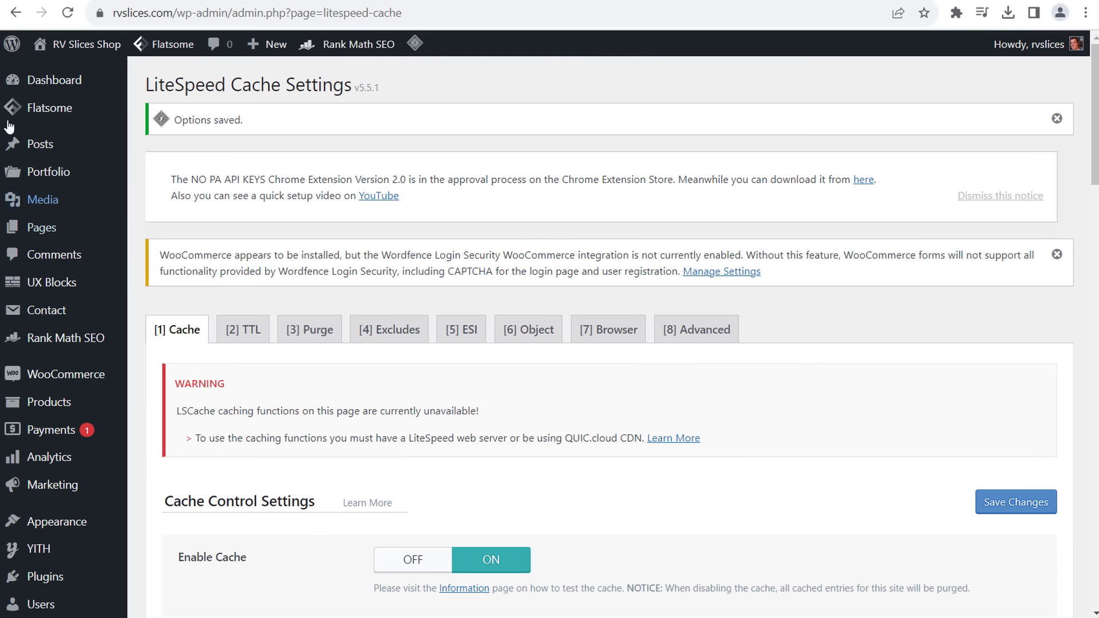
pyautogui.click(49, 85)
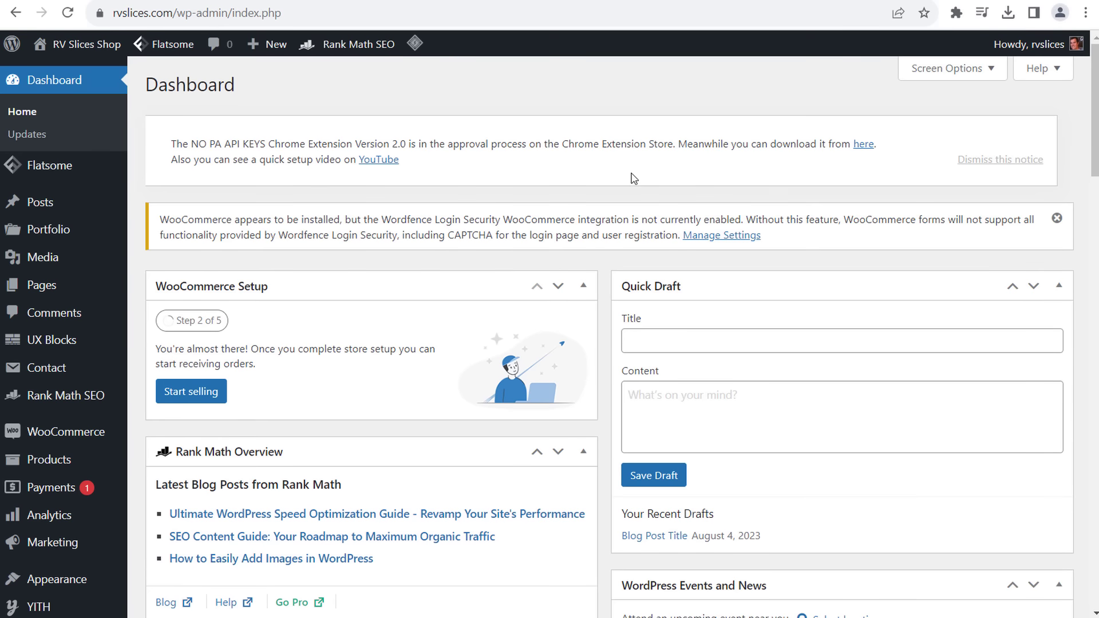
# - Go from Installed Plugins to the Add Plugins page
pyautogui.scroll(-4, 586, 143)
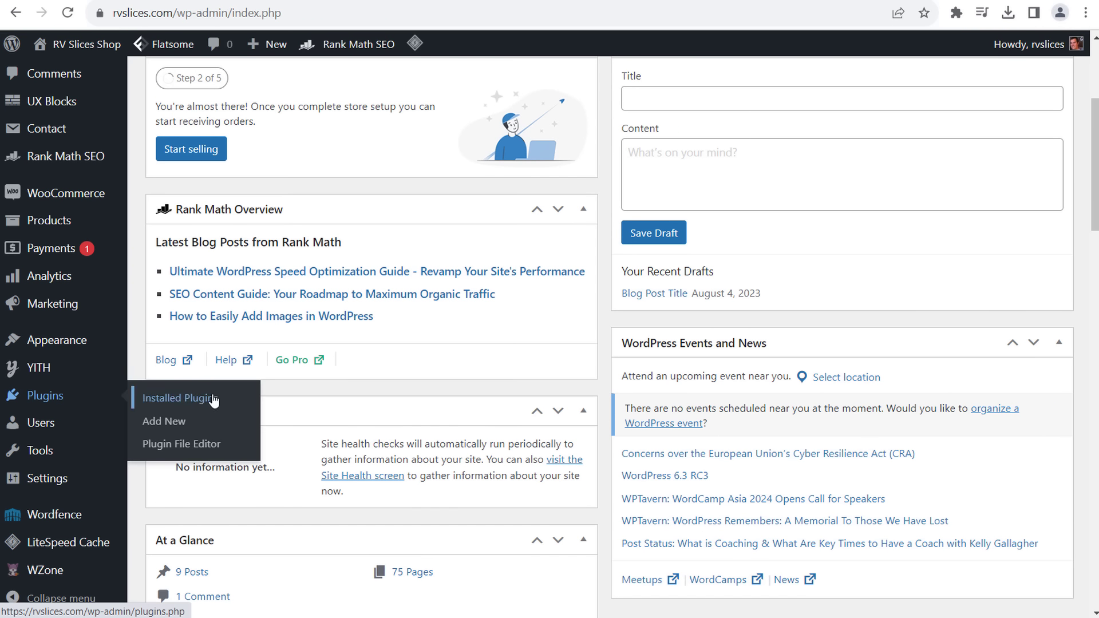
pyautogui.click(212, 398)
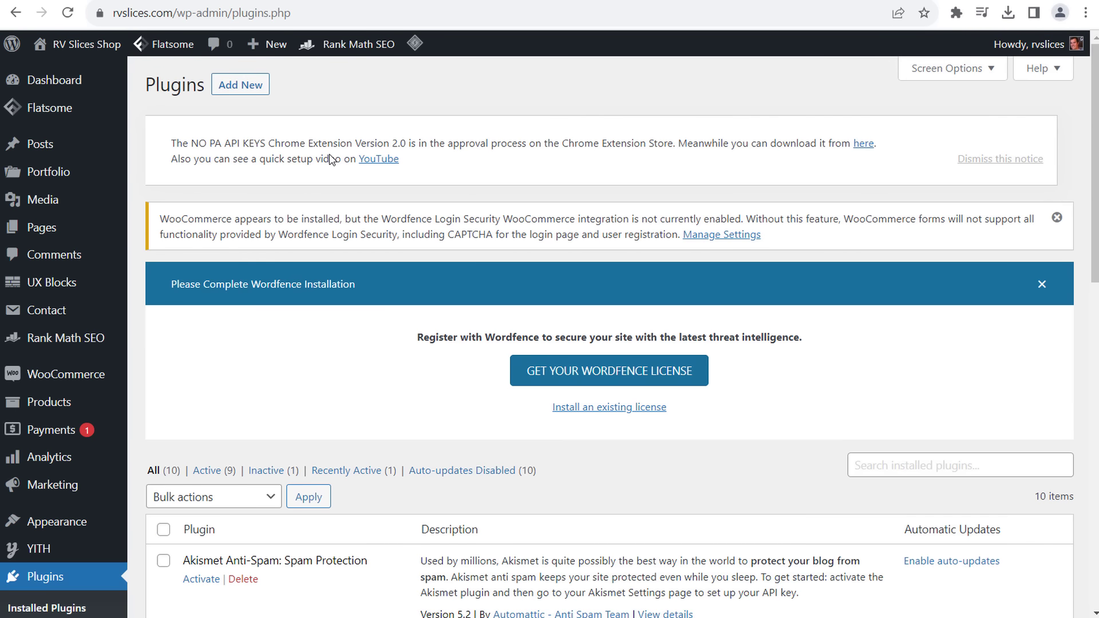
pyautogui.scroll(-6, 856, 386)
pyautogui.scroll(6, 378, 164)
pyautogui.click(241, 91)
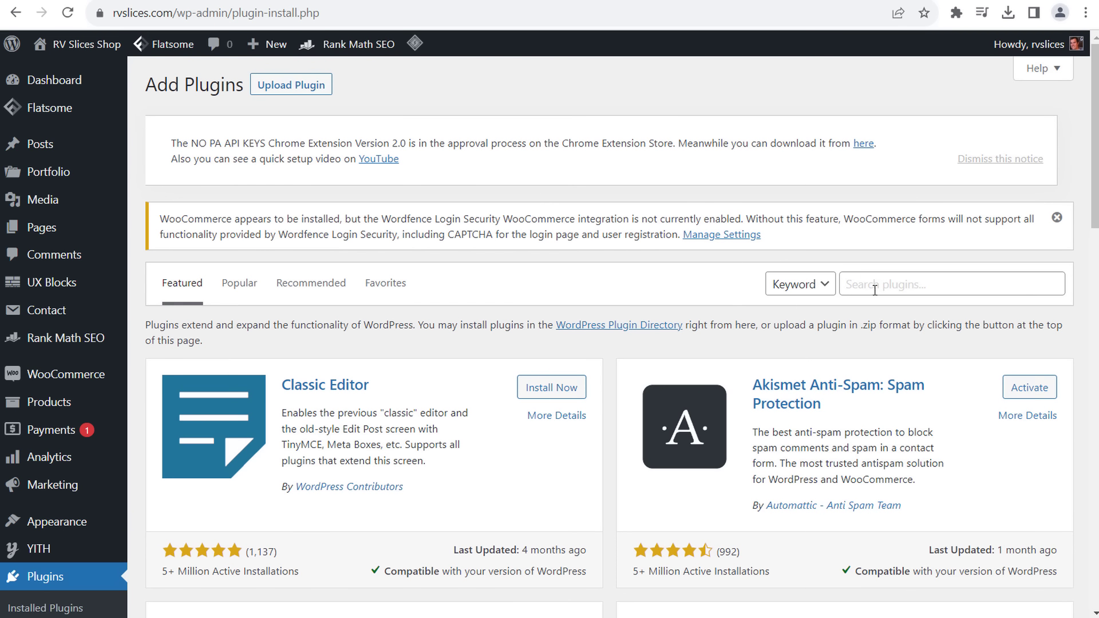
# - Search the plugin directory for 'woocommerce' and scroll through the results
pyautogui.click(874, 287)
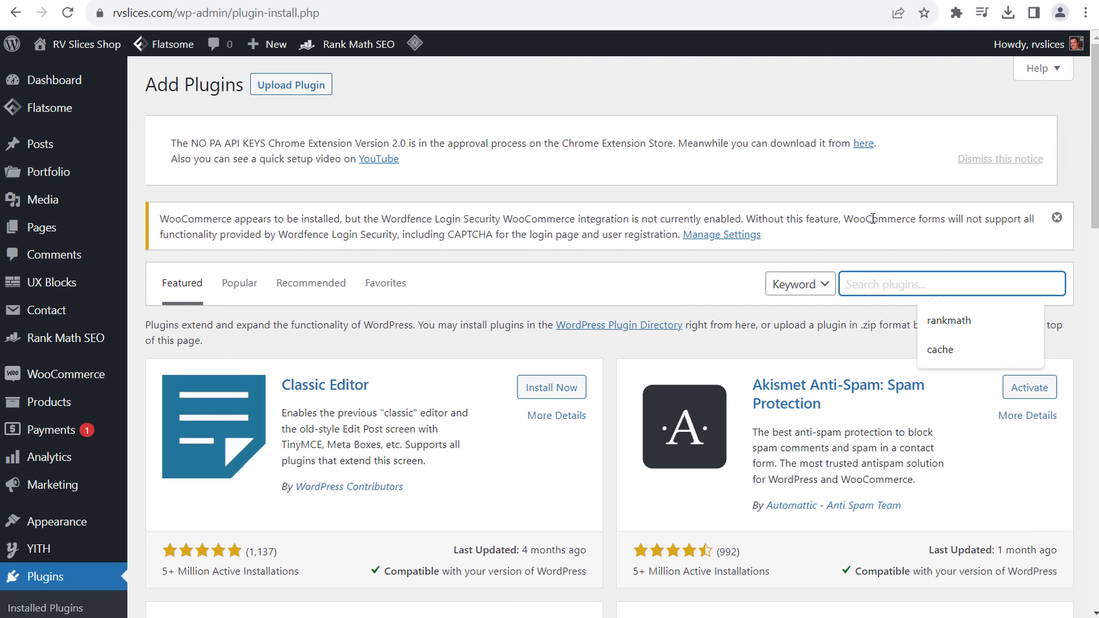
pyautogui.write('woo')
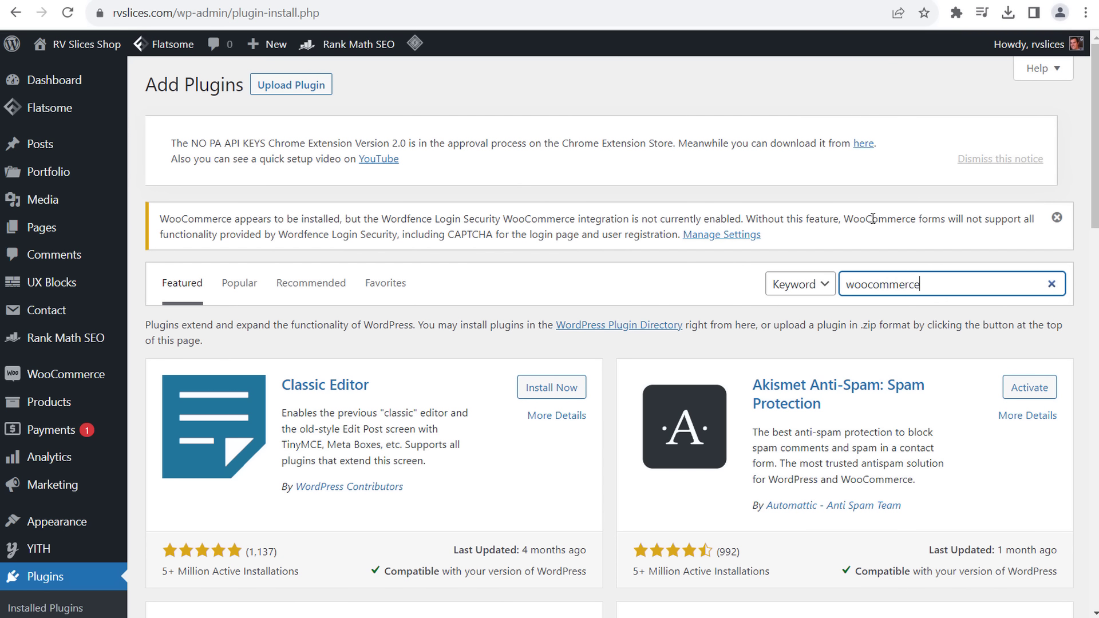
pyautogui.write('commerce')
pyautogui.press('Return')
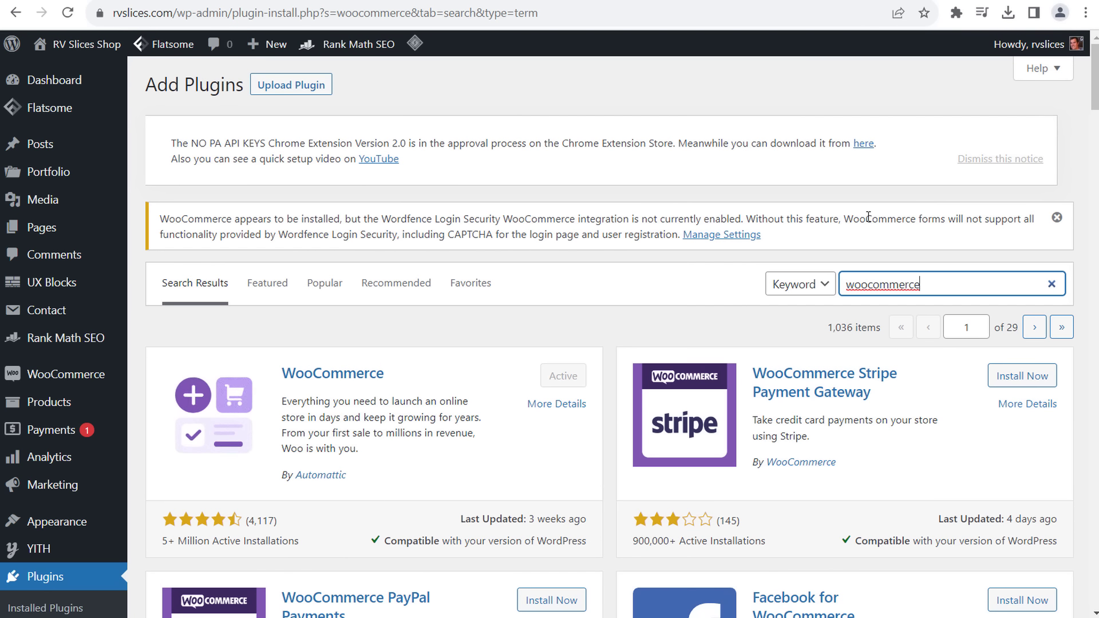
pyautogui.scroll(-13, 614, 312)
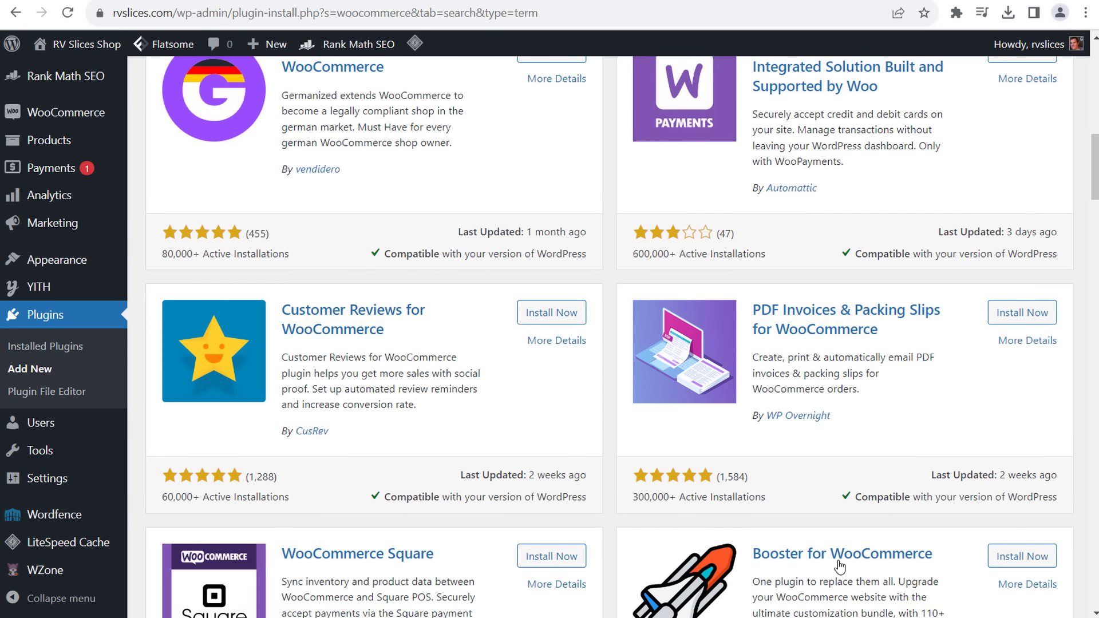
pyautogui.scroll(-11, 522, 541)
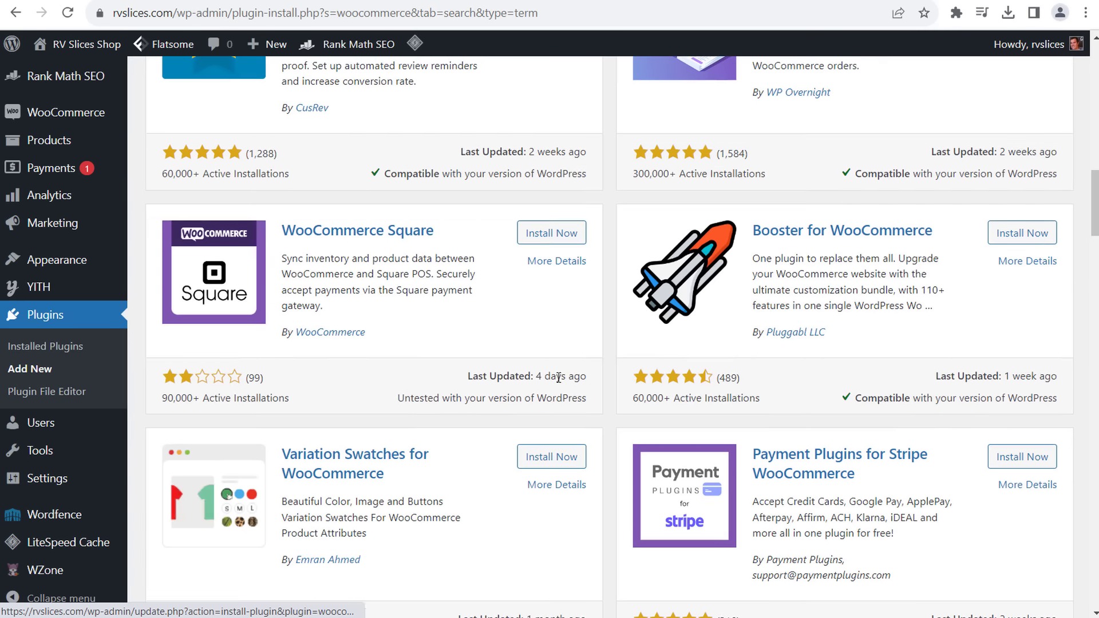
pyautogui.scroll(-8, 583, 464)
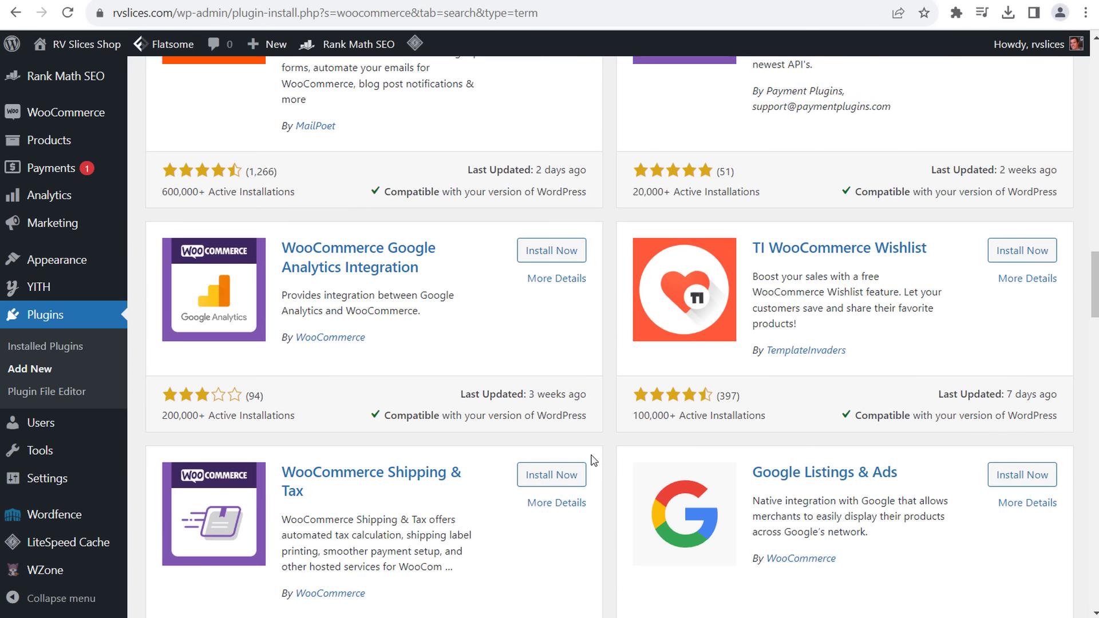
pyautogui.scroll(-7, 593, 466)
pyautogui.scroll(-5, 618, 401)
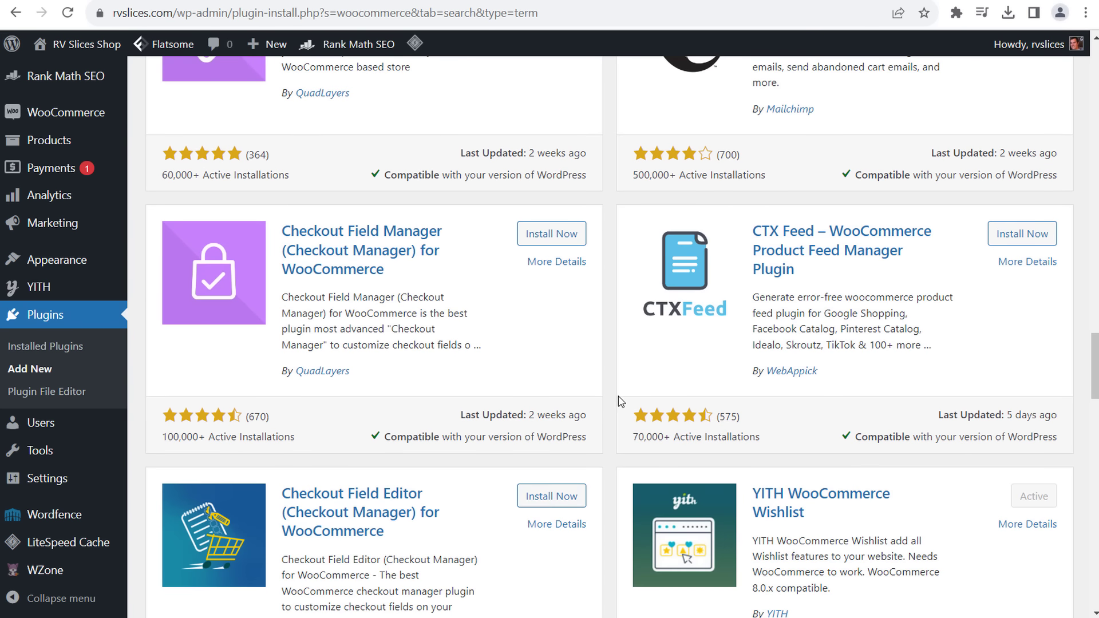
pyautogui.scroll(-4, 619, 360)
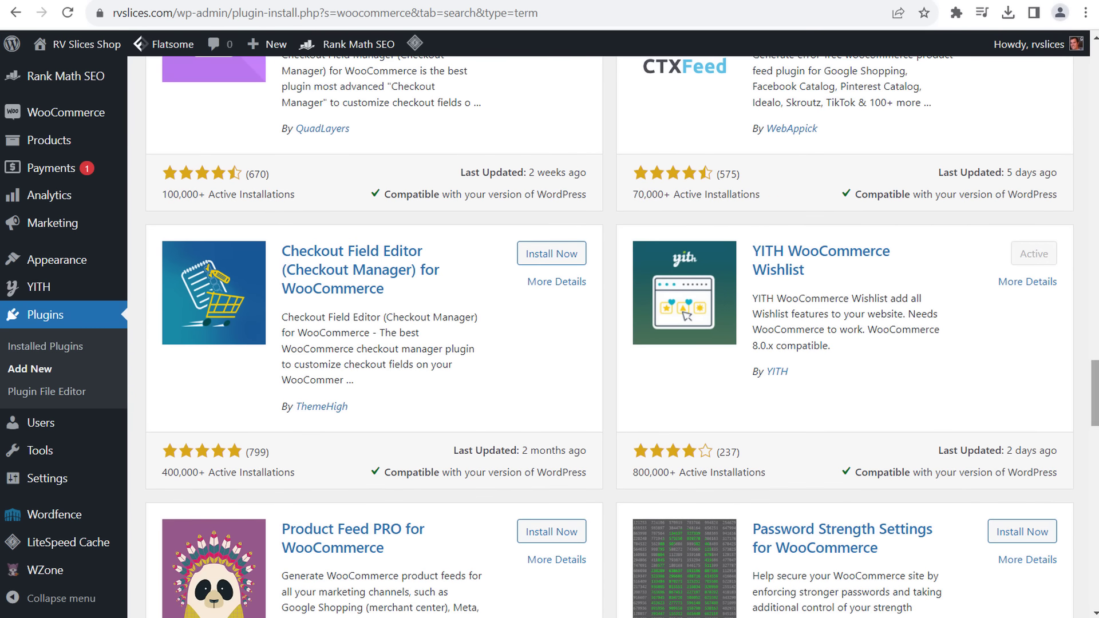
pyautogui.moveTo(1092, 389); pyautogui.dragTo(996, 115)
# - Refine the search to 'woocommerce direct', install and activate Direct Checkout for WooCommerce, then return to Add Plugins
pyautogui.write('direct')
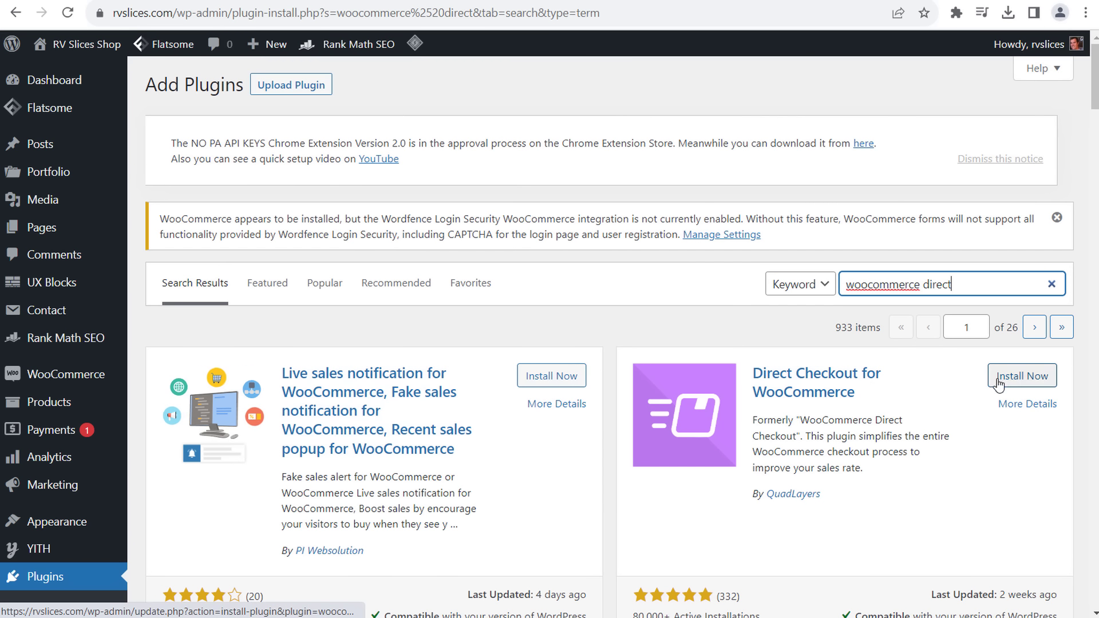
pyautogui.click(1022, 376)
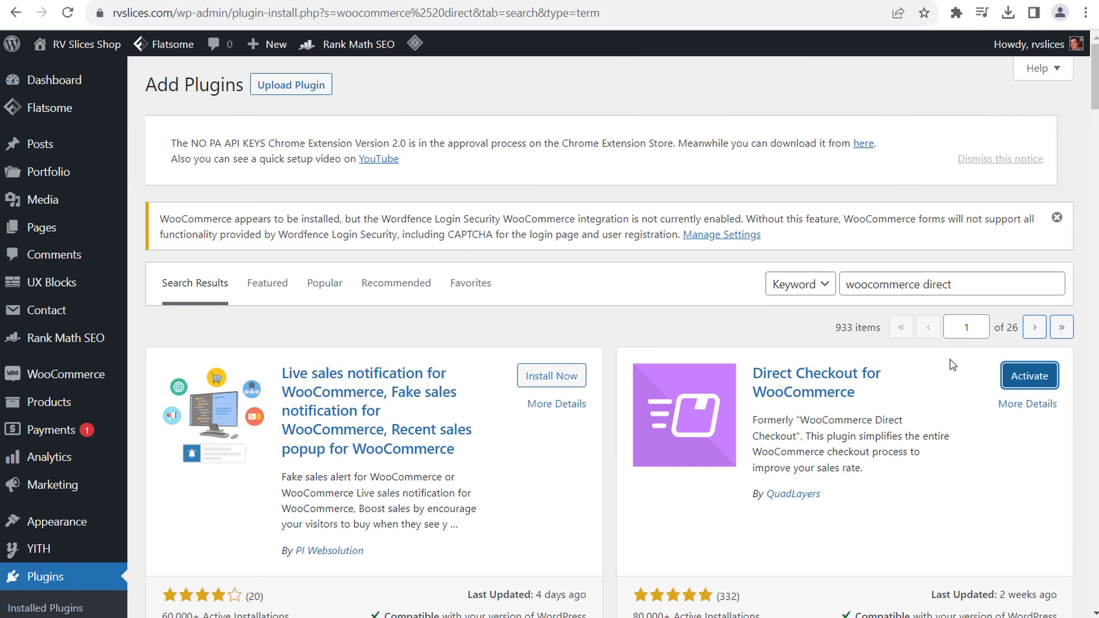
pyautogui.click(1018, 378)
pyautogui.click(252, 87)
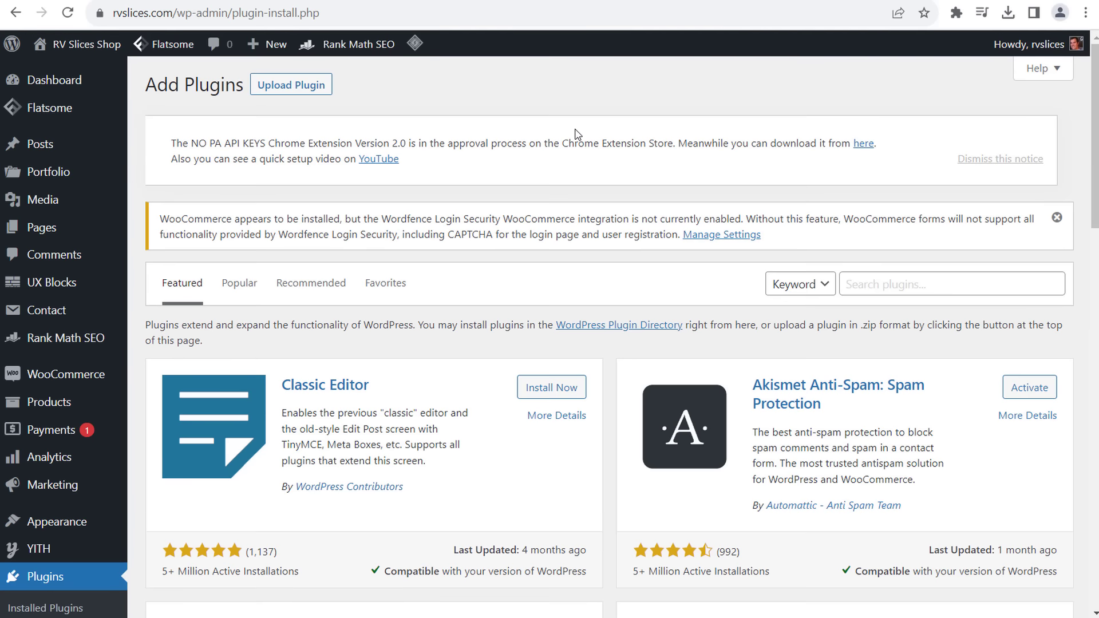
# - Search the plugin directory for 'woocommerce shortcodes' and scroll to the WooCommerce Shortcodes result
pyautogui.click(885, 274)
pyautogui.write('wo')
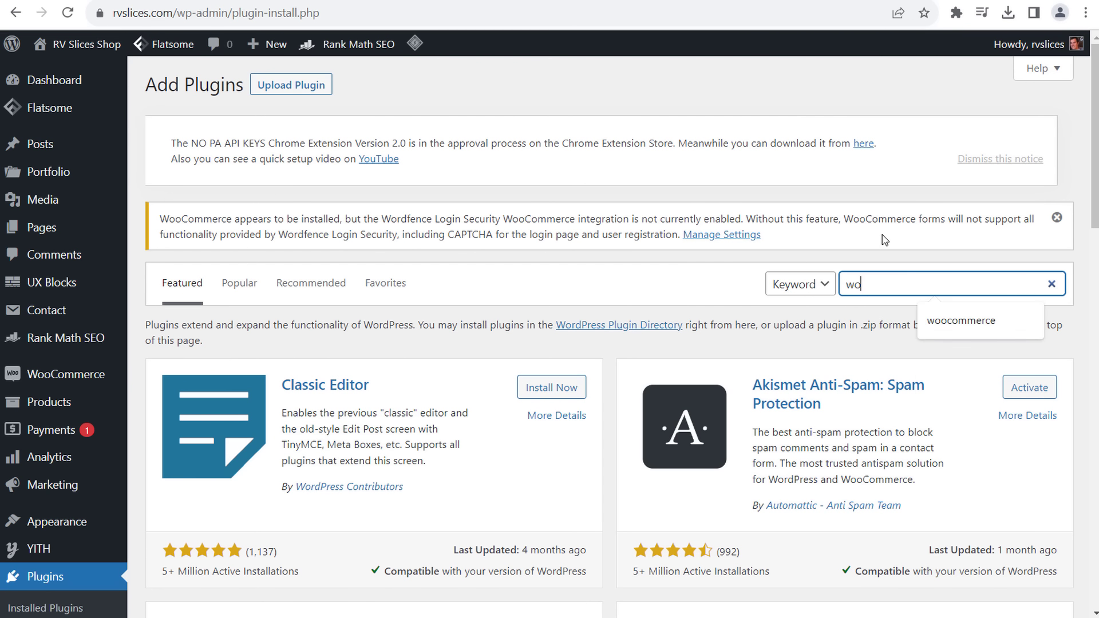
pyautogui.write('ocommerce short')
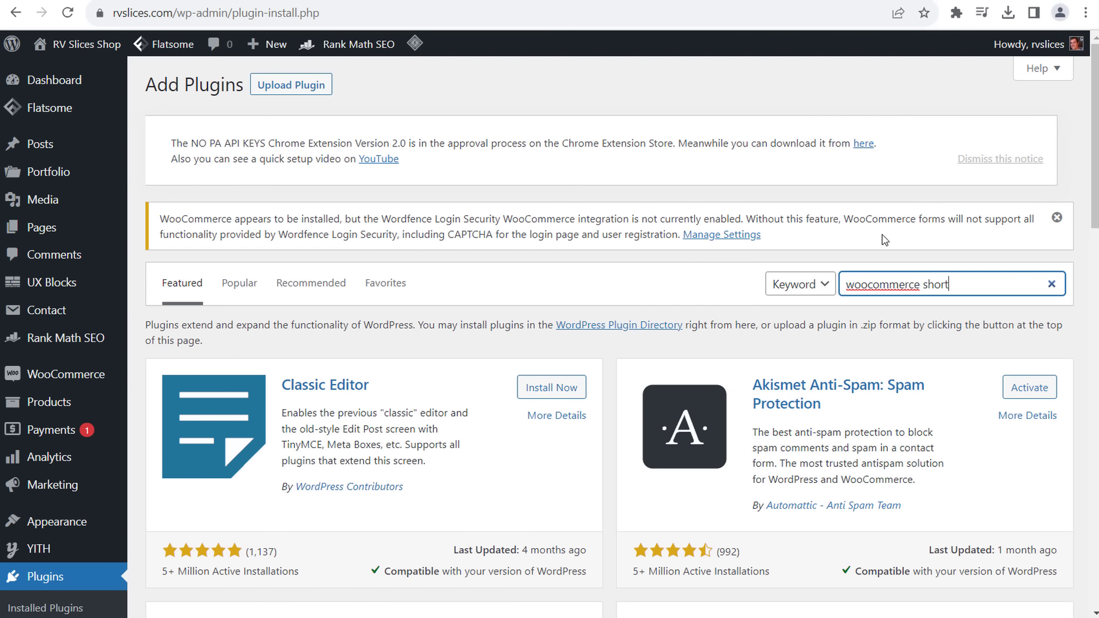
pyautogui.write('v')
pyautogui.press('BackSpace')
pyautogui.write('codes')
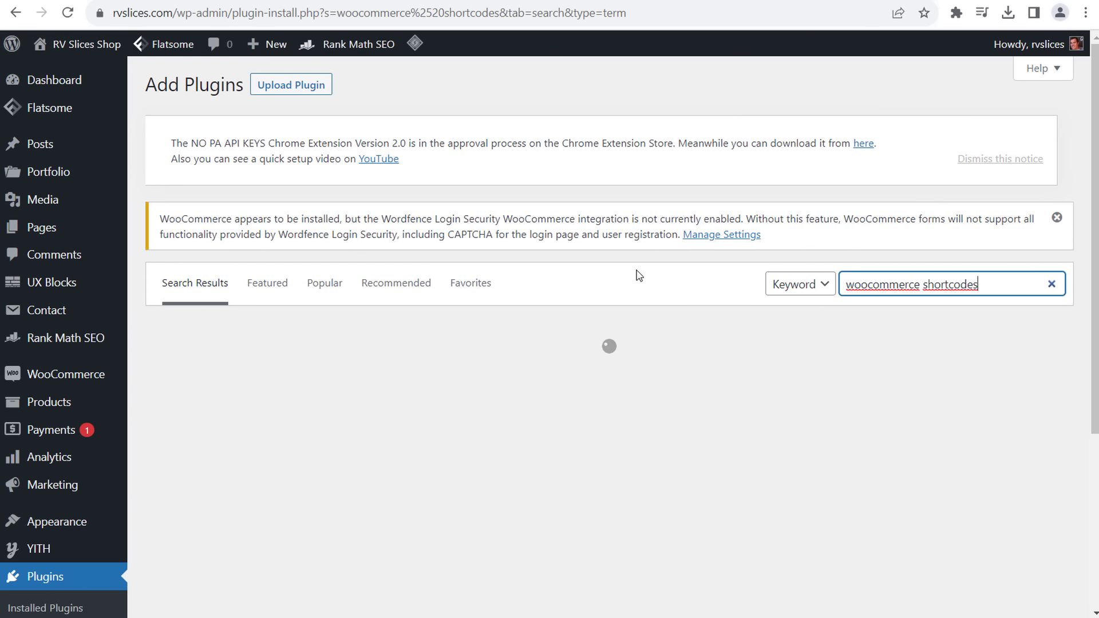
pyautogui.scroll(-7, 592, 372)
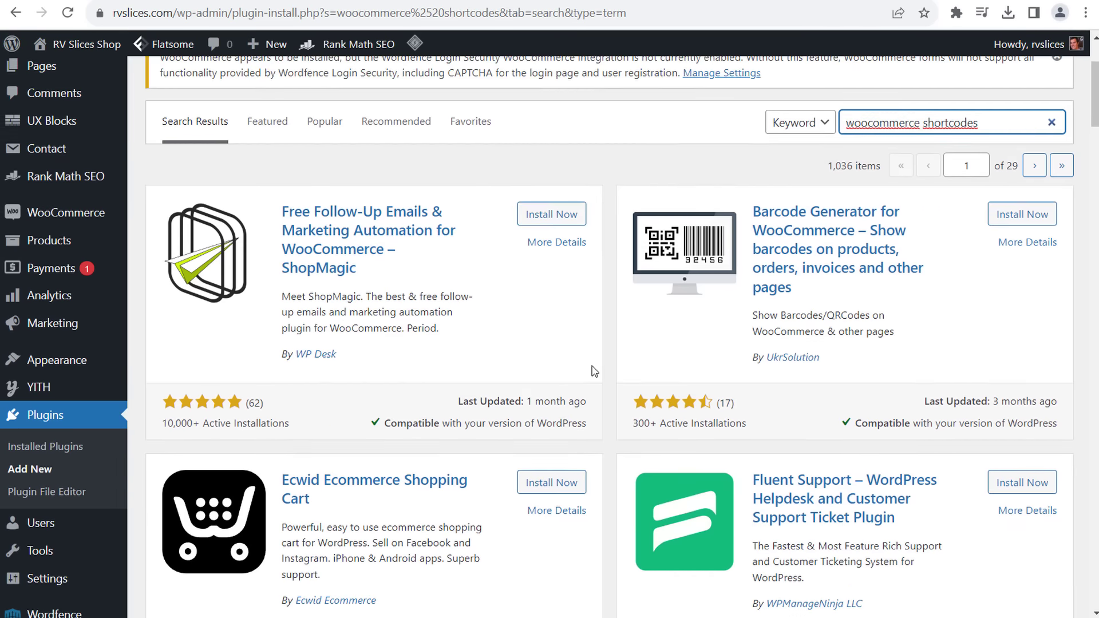
pyautogui.scroll(-17, 619, 381)
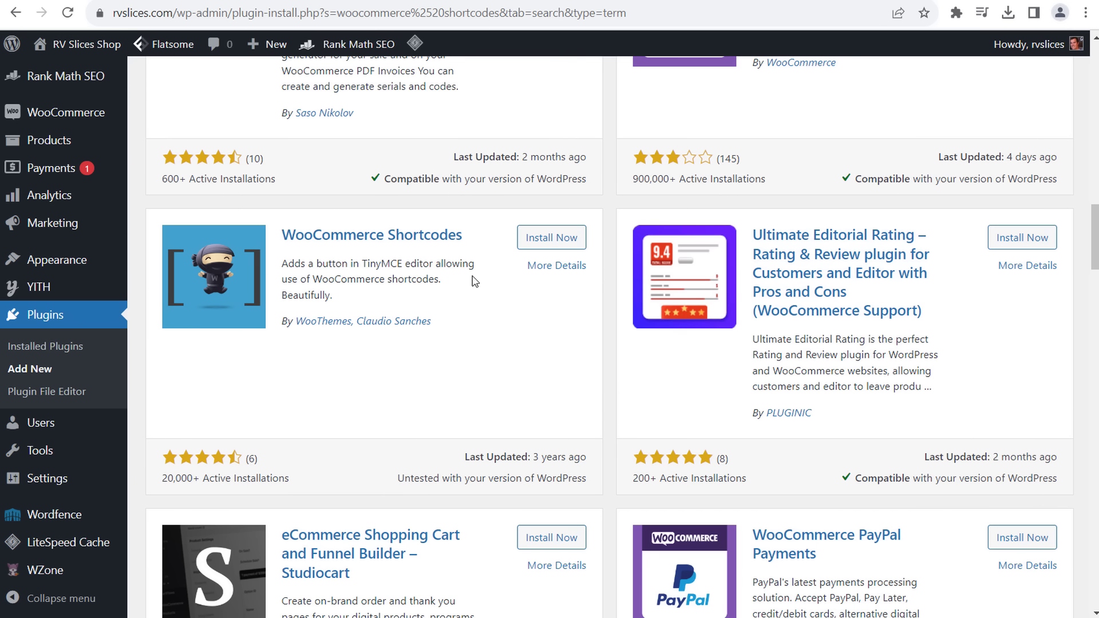
# - Install the WooCommerce Shortcodes plugin, then activate it
pyautogui.click(552, 241)
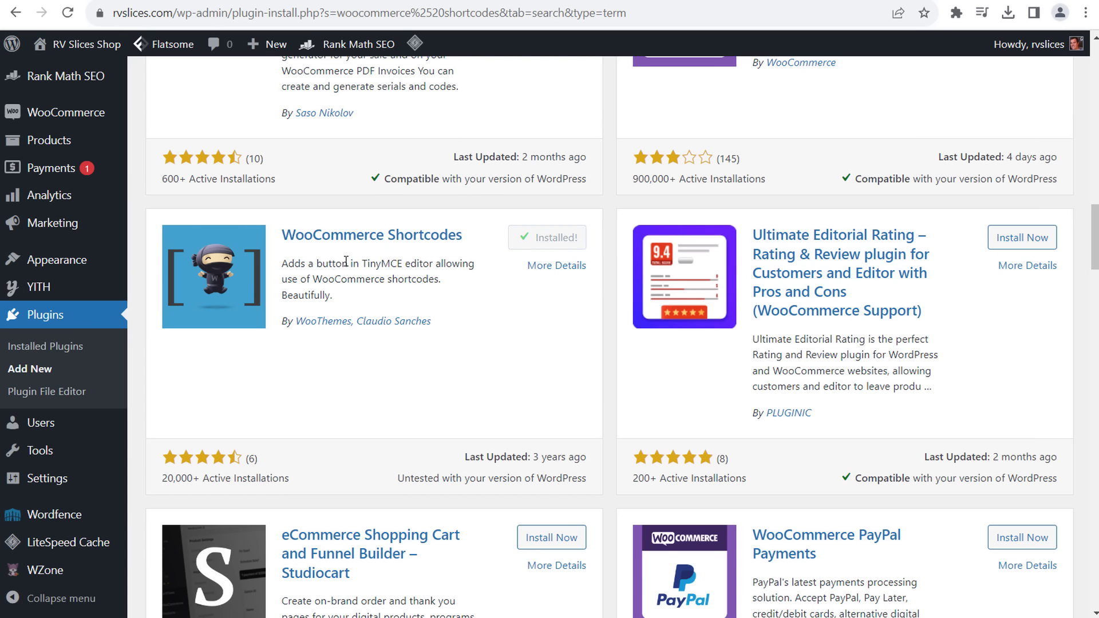
pyautogui.moveTo(332, 264); pyautogui.dragTo(416, 275)
pyautogui.click(417, 276)
pyautogui.click(553, 244)
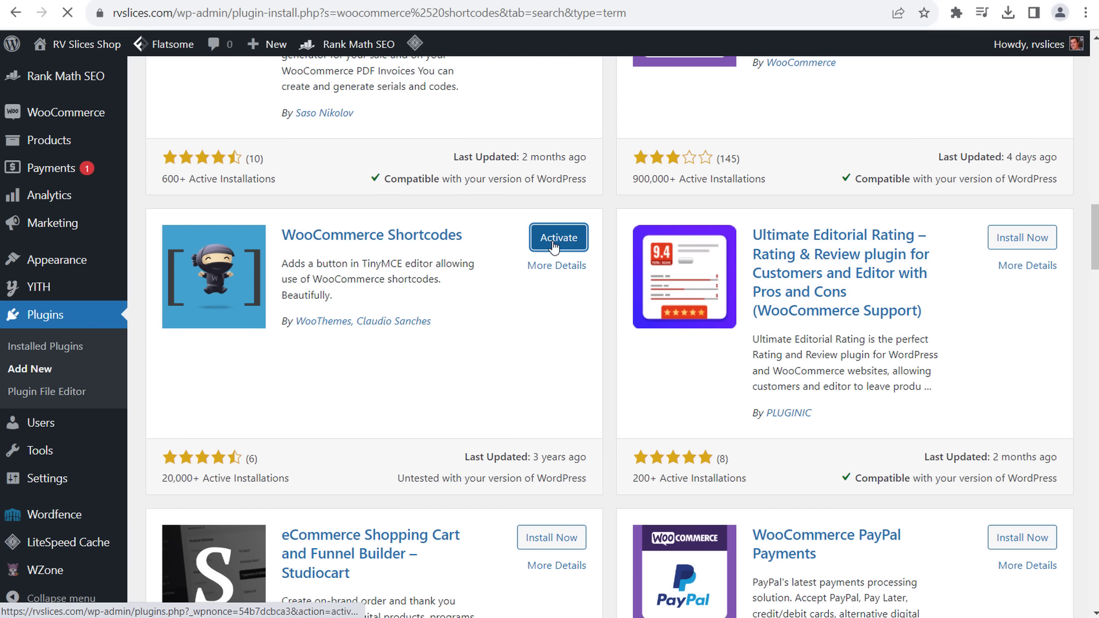
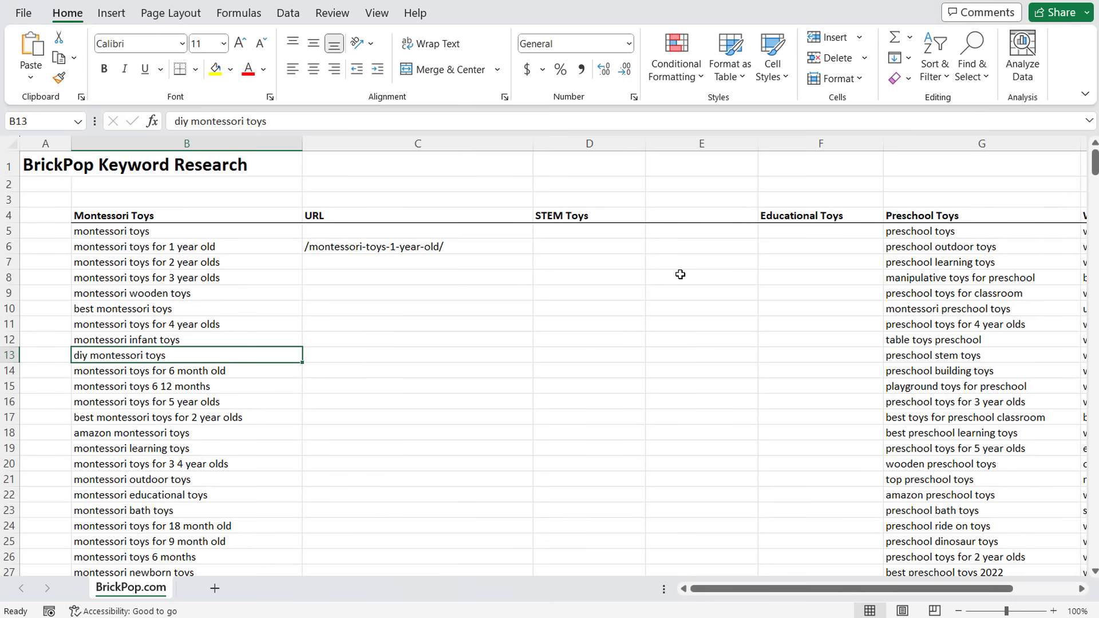
# - Move the Montessori Toys heading down to B15, keeping the existing data
pyautogui.click(667, 348)
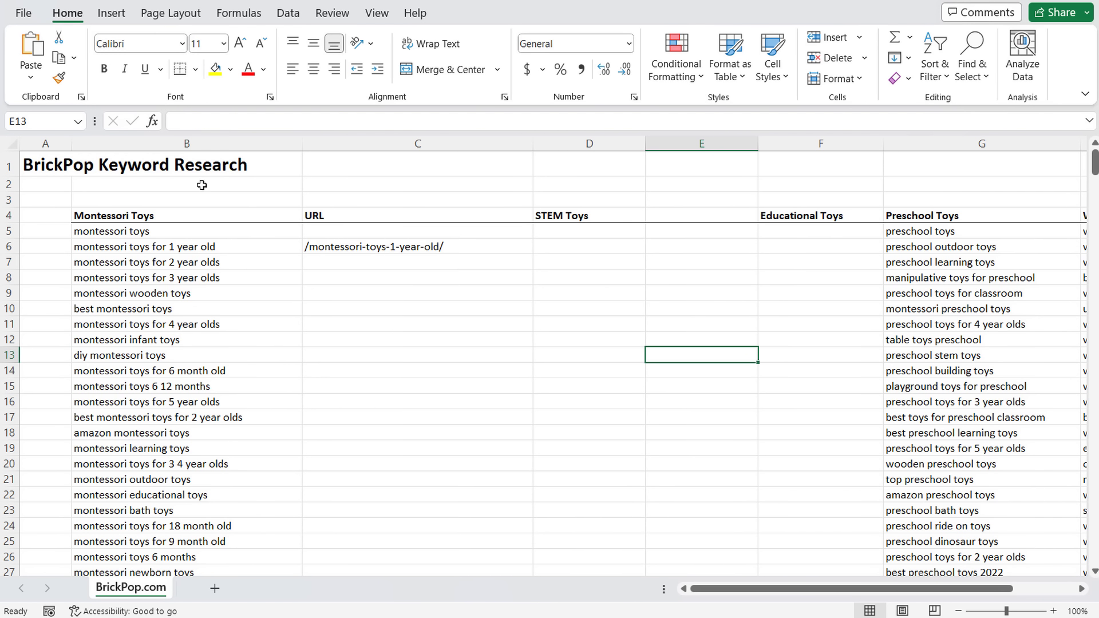
pyautogui.click(195, 144)
pyautogui.click(170, 218)
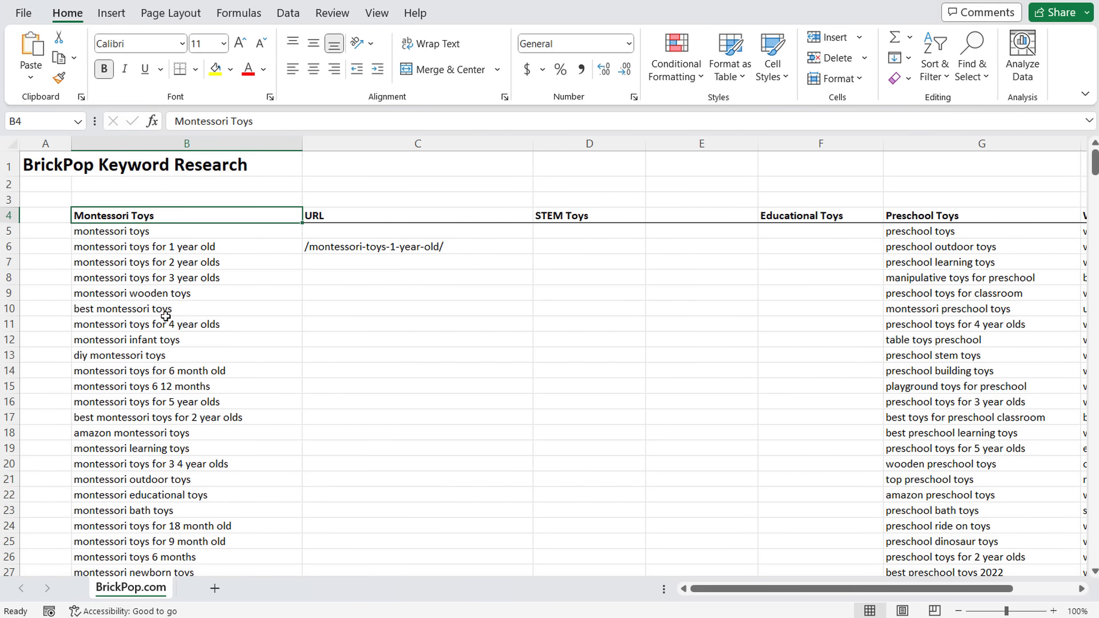
pyautogui.moveTo(197, 224); pyautogui.dragTo(206, 396)
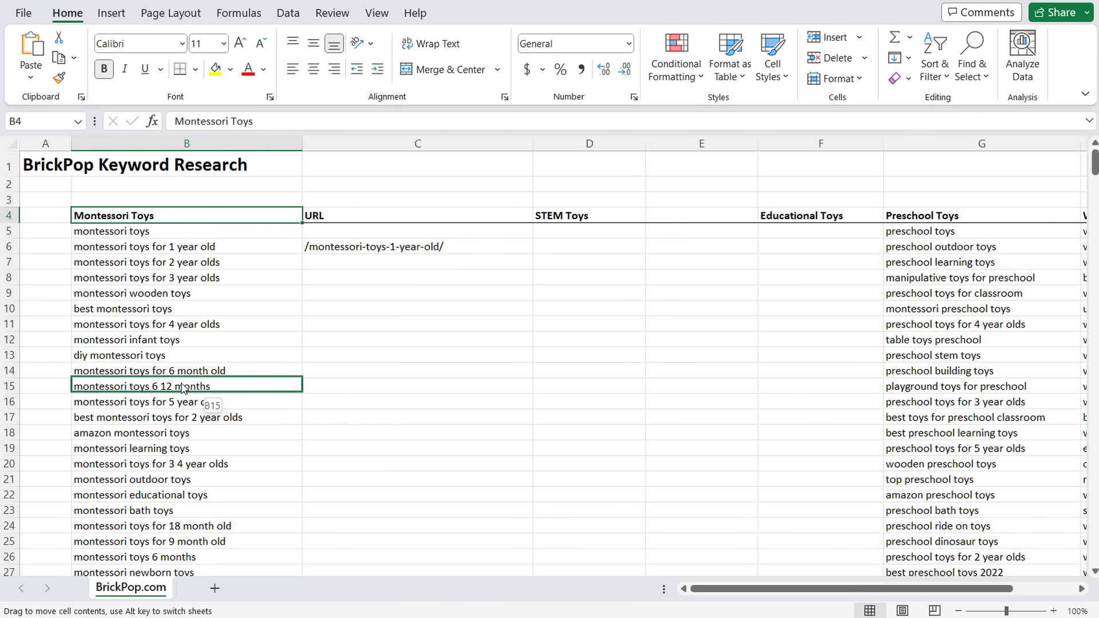
pyautogui.click(582, 348)
# - Select the top keywords of the STEM, Educational, Waldorf and Preschool Toys lists, then the Montessori heading with 13 keywords
pyautogui.moveTo(599, 216); pyautogui.dragTo(595, 293)
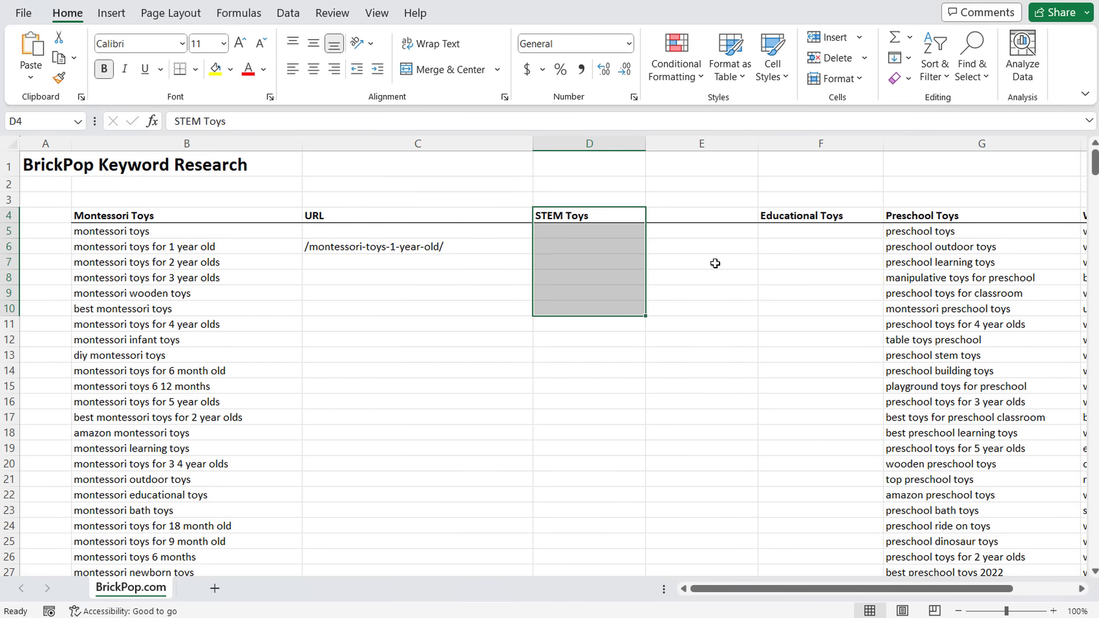
pyautogui.moveTo(797, 218); pyautogui.dragTo(830, 293)
pyautogui.moveTo(953, 217); pyautogui.dragTo(951, 263)
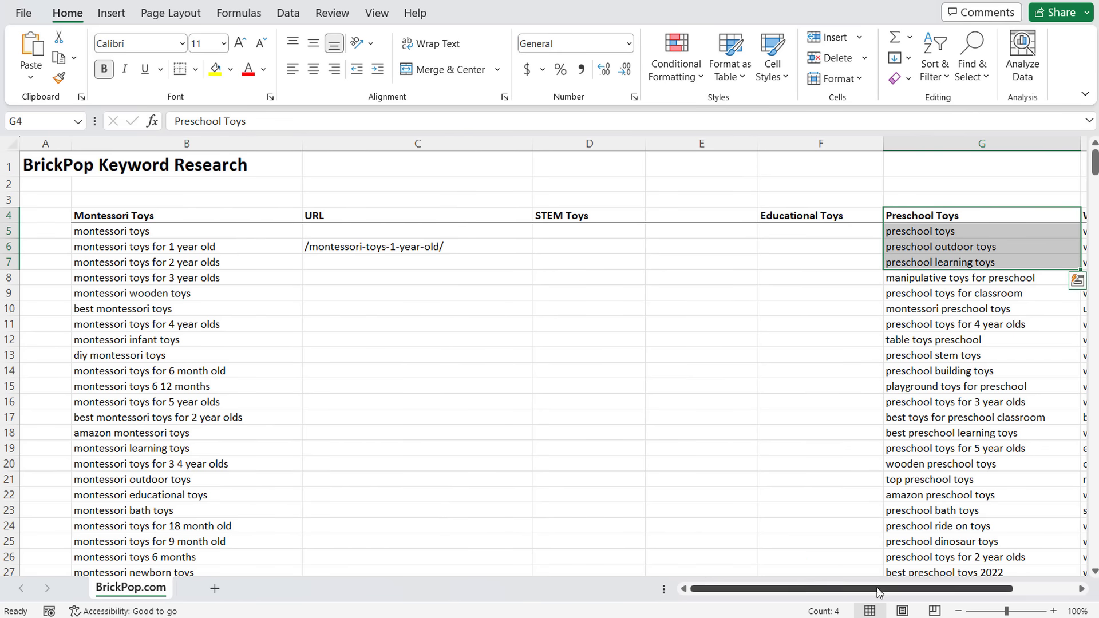
pyautogui.moveTo(881, 588); pyautogui.dragTo(943, 589)
pyautogui.moveTo(923, 223); pyautogui.dragTo(929, 294)
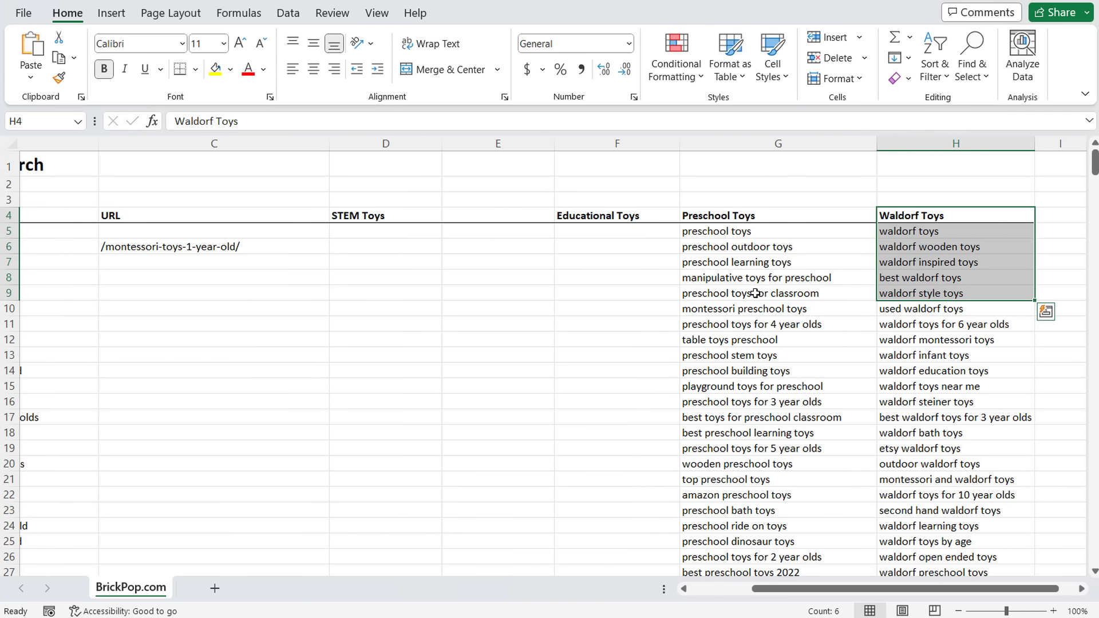
pyautogui.click(755, 292)
pyautogui.moveTo(746, 210); pyautogui.dragTo(743, 541)
pyautogui.click(625, 295)
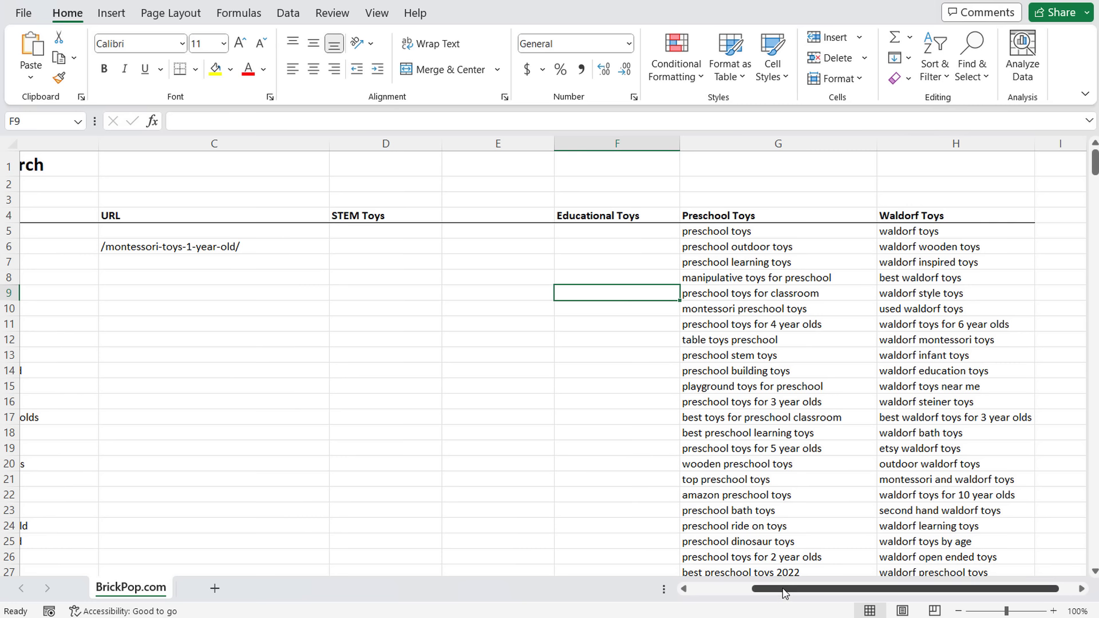
pyautogui.moveTo(778, 598); pyautogui.dragTo(722, 601)
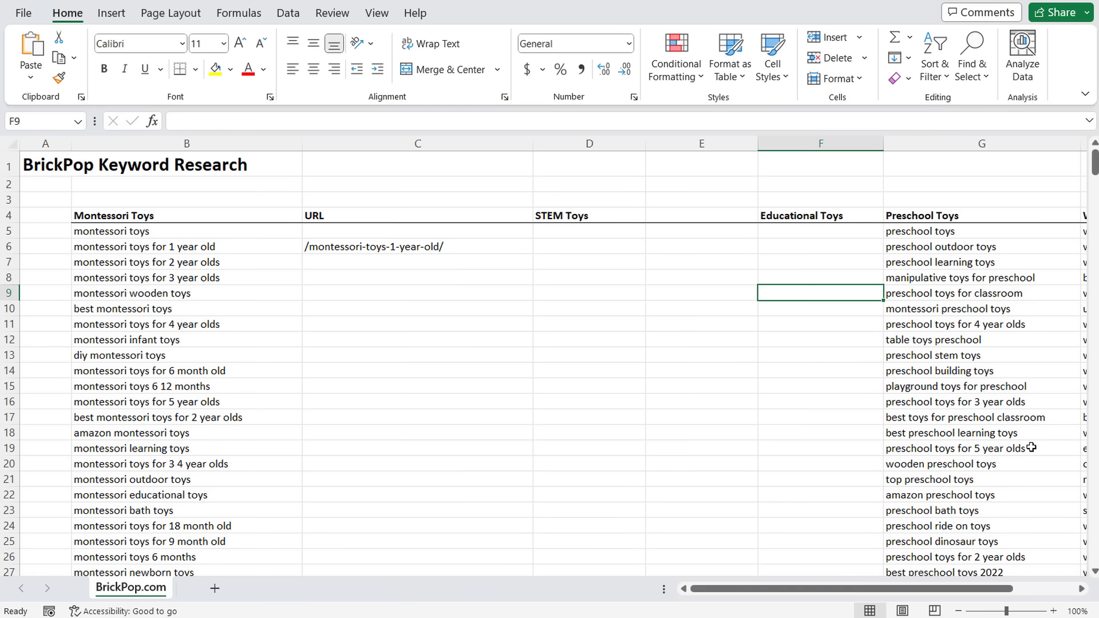
pyautogui.moveTo(203, 215); pyautogui.dragTo(196, 413)
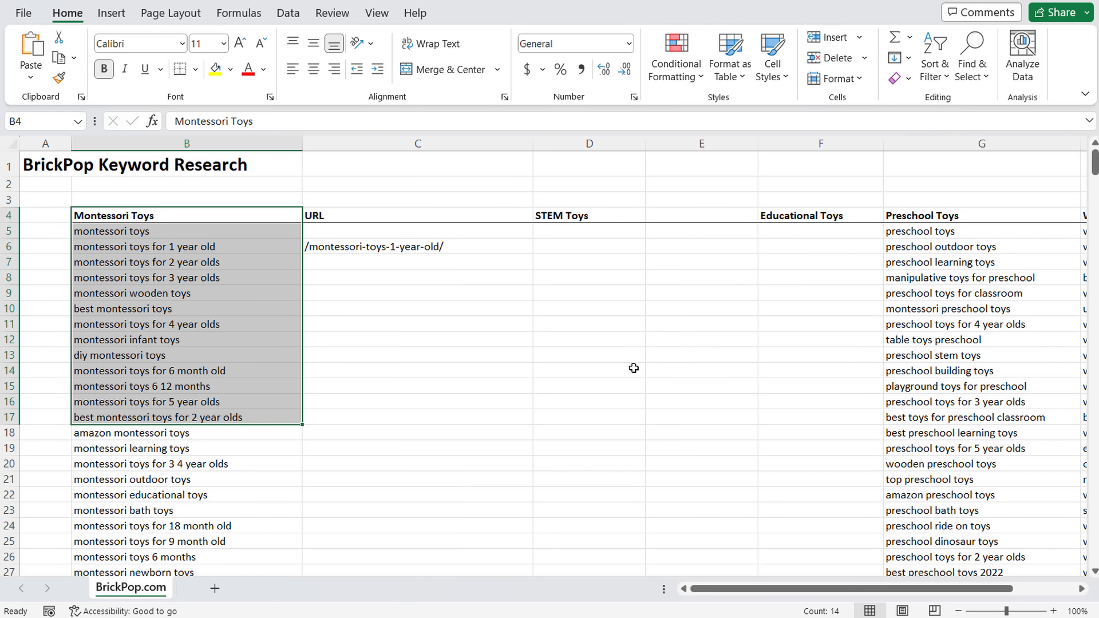
# - Search Amazon for rv across All Departments and narrow to RV Parts & Accessories
pyautogui.moveTo(650, 572)
pyautogui.click(658, 549)
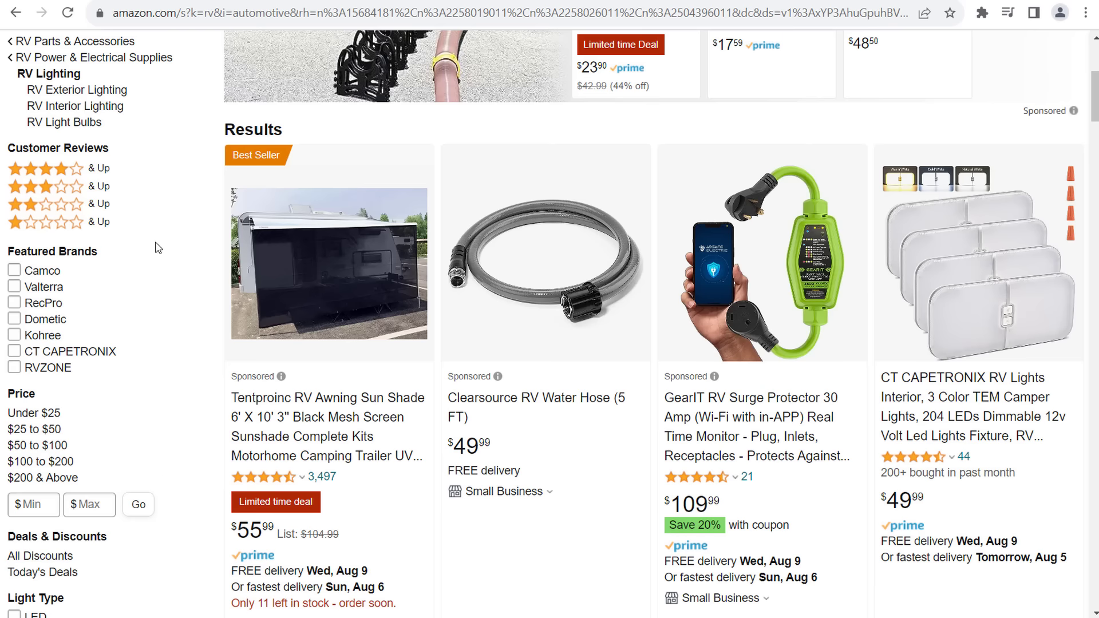
pyautogui.scroll(5, 155, 245)
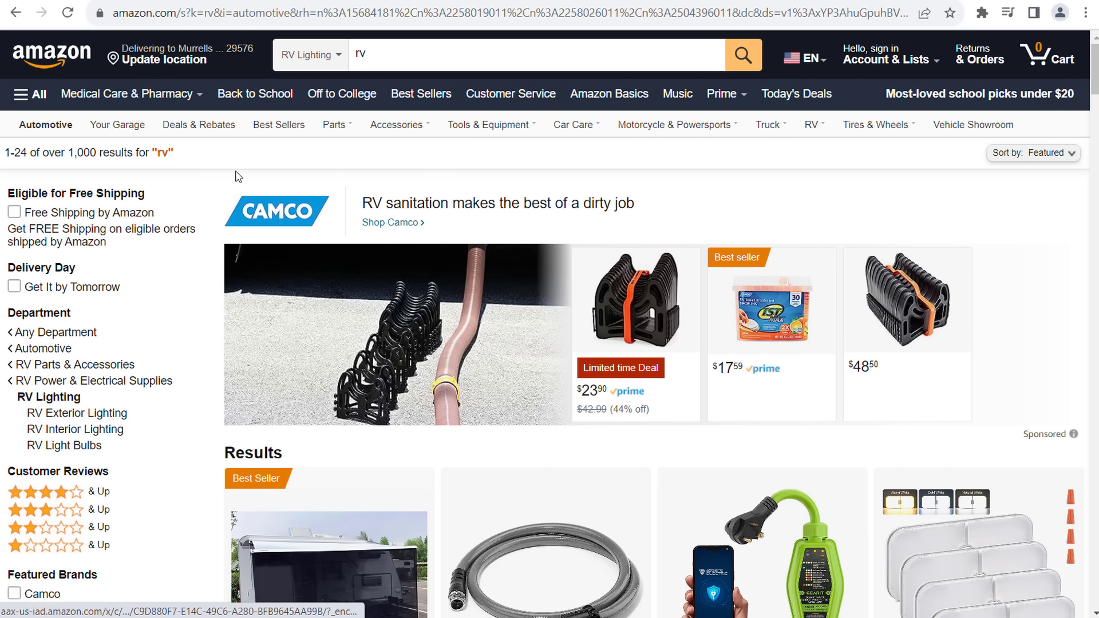
pyautogui.click(319, 57)
pyautogui.click(319, 91)
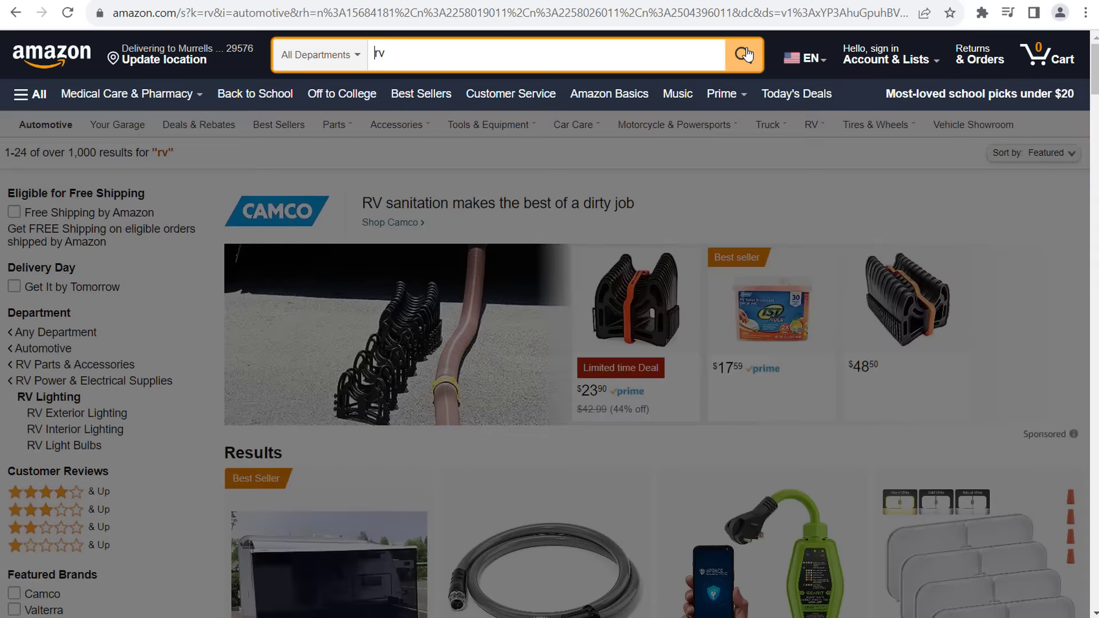
pyautogui.click(744, 54)
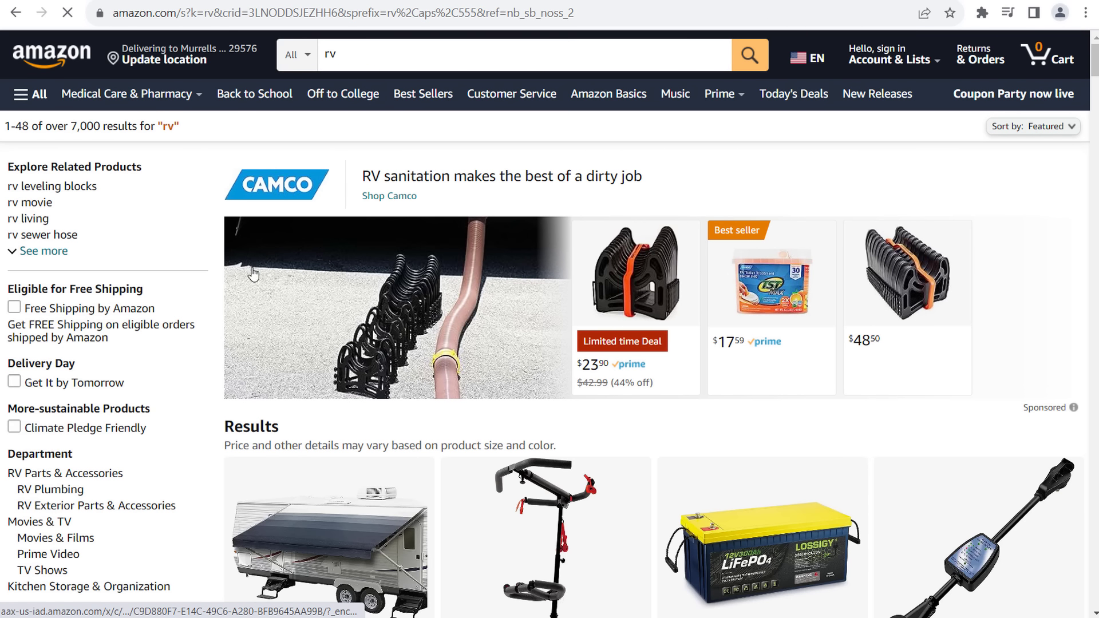
pyautogui.click(59, 477)
pyautogui.scroll(-1, 200, 362)
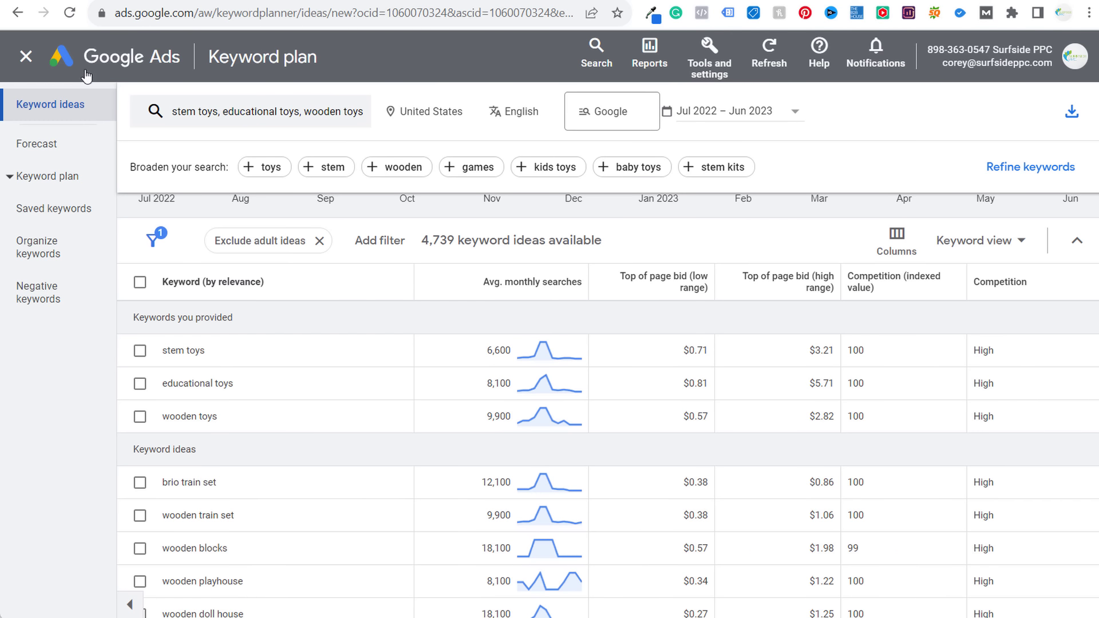
# - Leave the STEM toys ideas and start a new Discover new keywords search
pyautogui.click(41, 62)
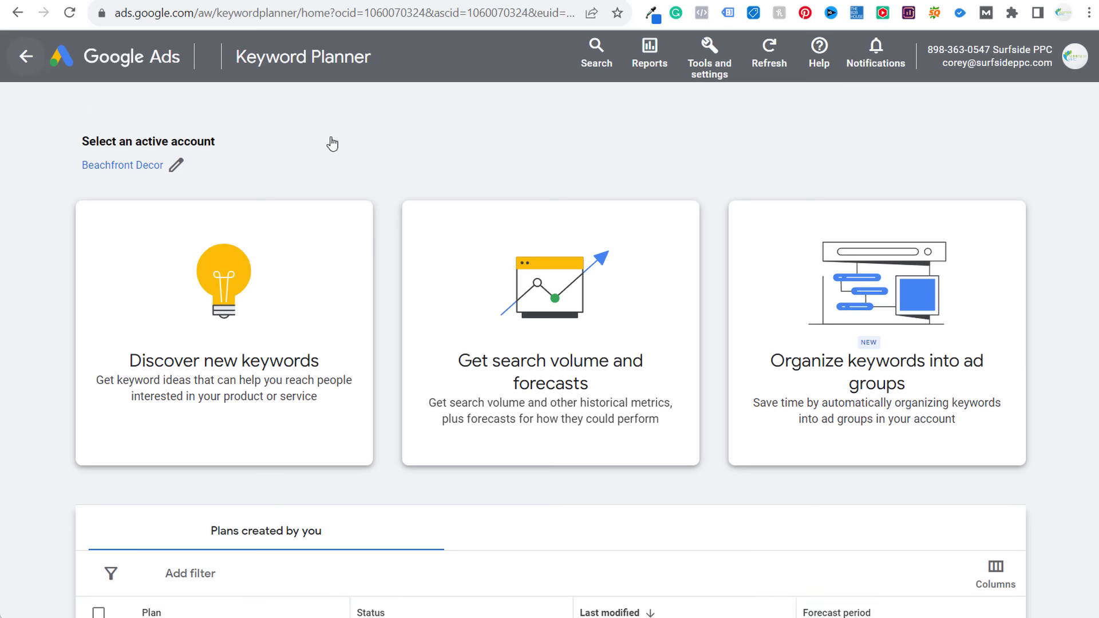
pyautogui.click(710, 57)
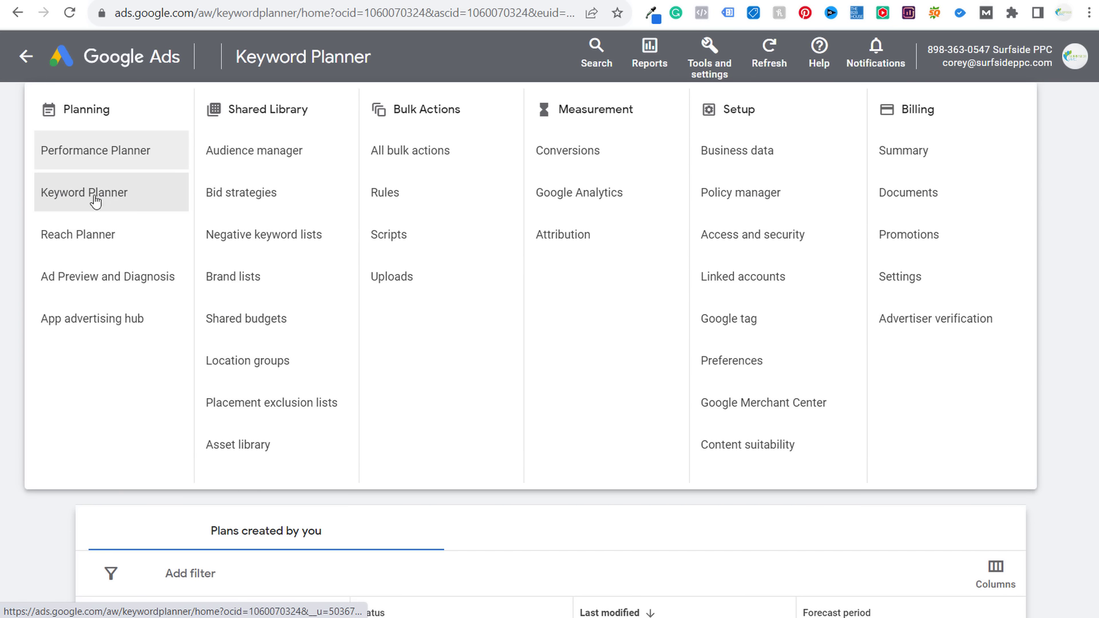
pyautogui.click(12, 573)
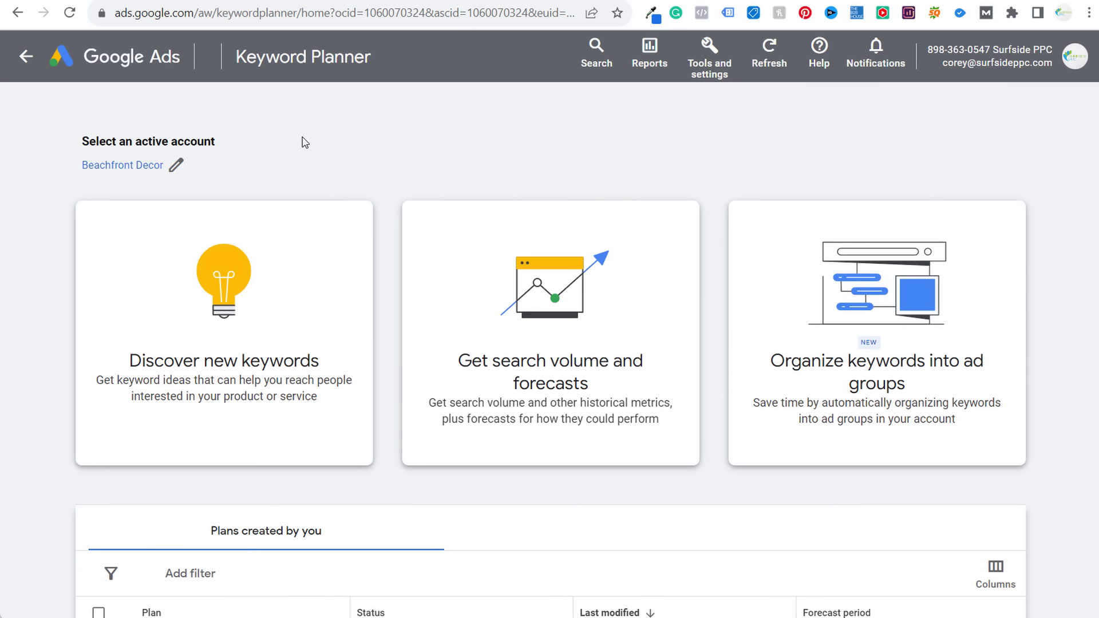
pyautogui.click(308, 266)
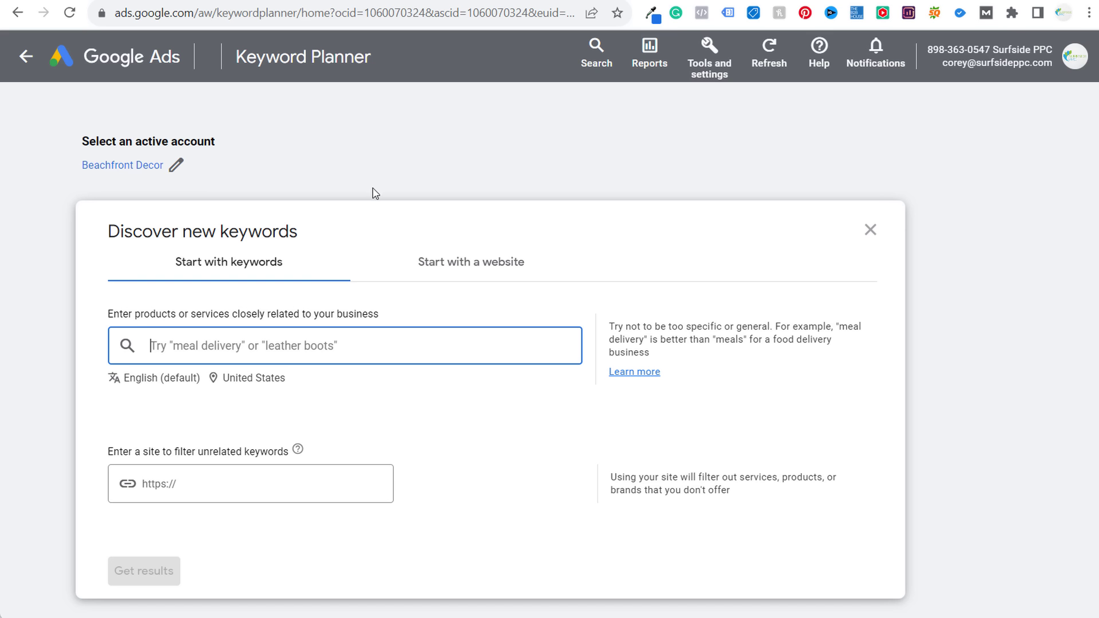
# - Enter 'rv parts' and 'rv accessories' as the two seed keywords
pyautogui.write('rv parts')
pyautogui.press('Return')
pyautogui.write('rv accessories')
pyautogui.press('Return')
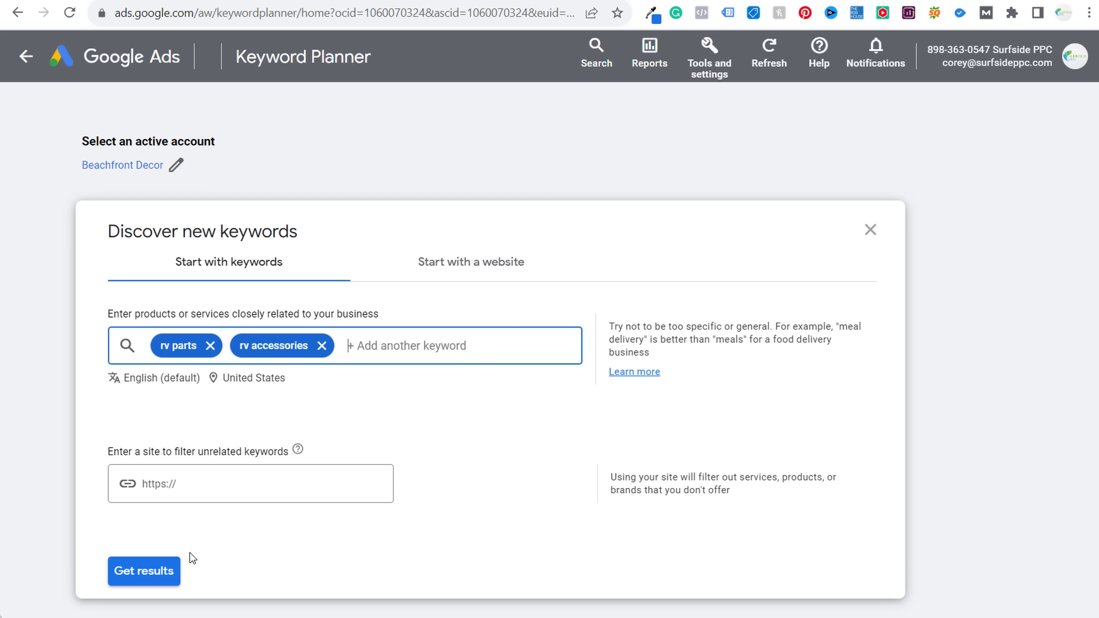
# - Get the 3,698 keyword ideas for the rv parts and rv accessories seeds
pyautogui.click(166, 571)
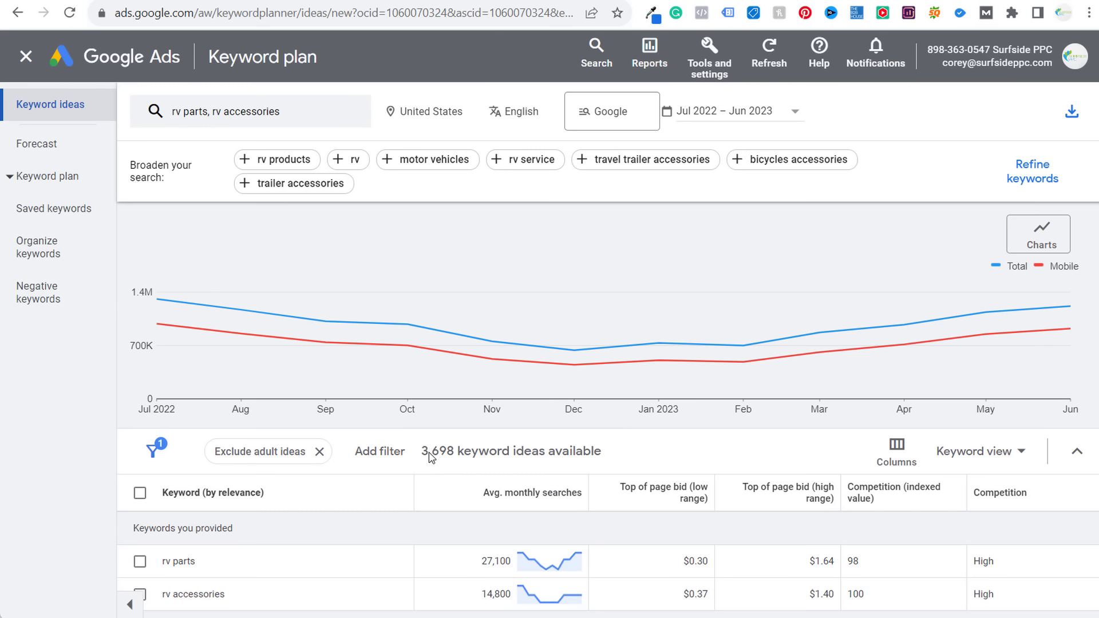
pyautogui.scroll(-7, 494, 460)
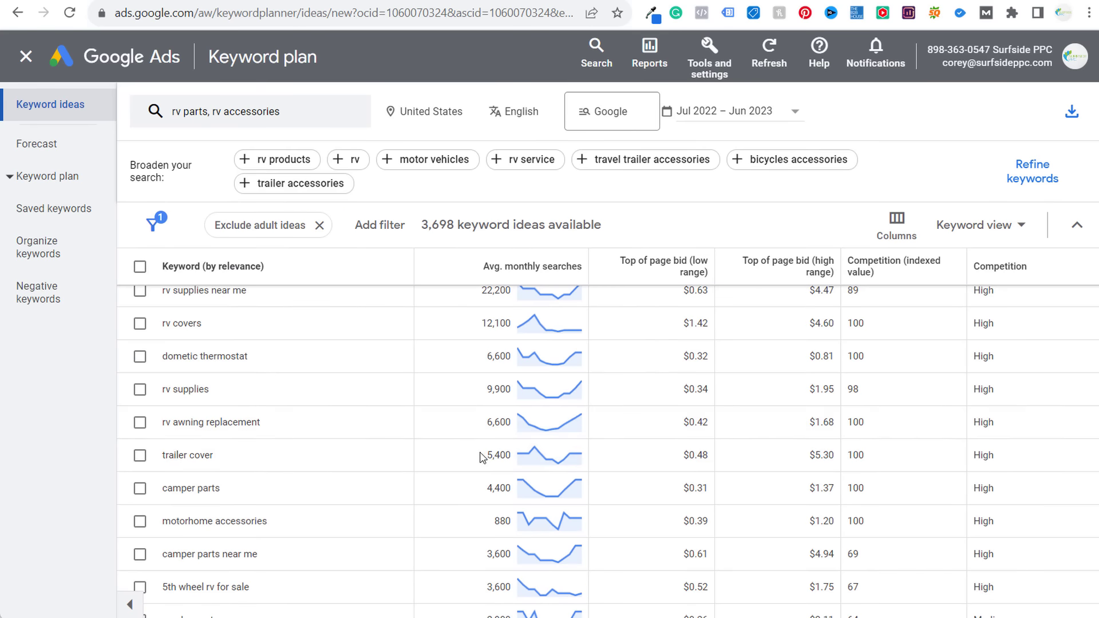
pyautogui.scroll(2, 269, 349)
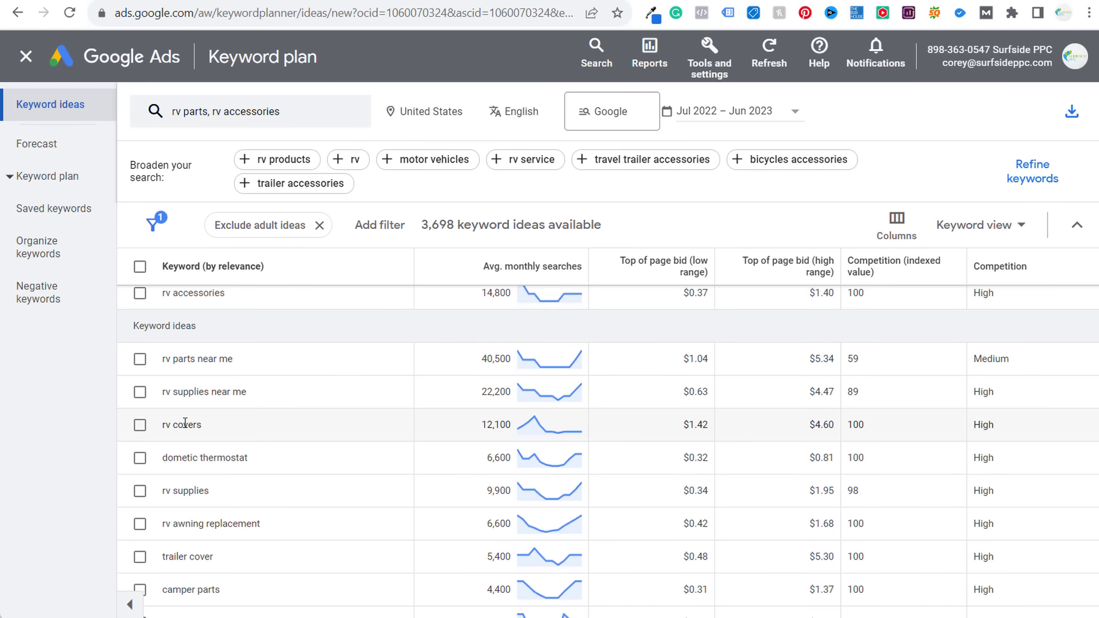
# - Highlight rv covers (12,100 searches), rv supplies (9,900) and rv awning replacement in the ideas
pyautogui.moveTo(160, 430); pyautogui.dragTo(221, 433)
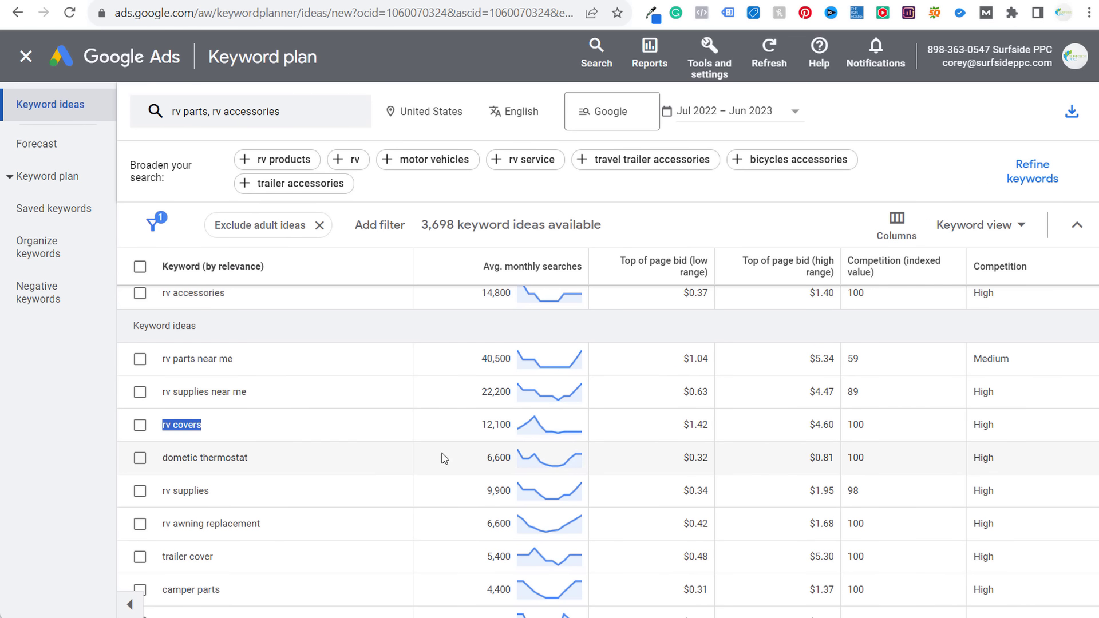
pyautogui.moveTo(467, 431); pyautogui.dragTo(515, 426)
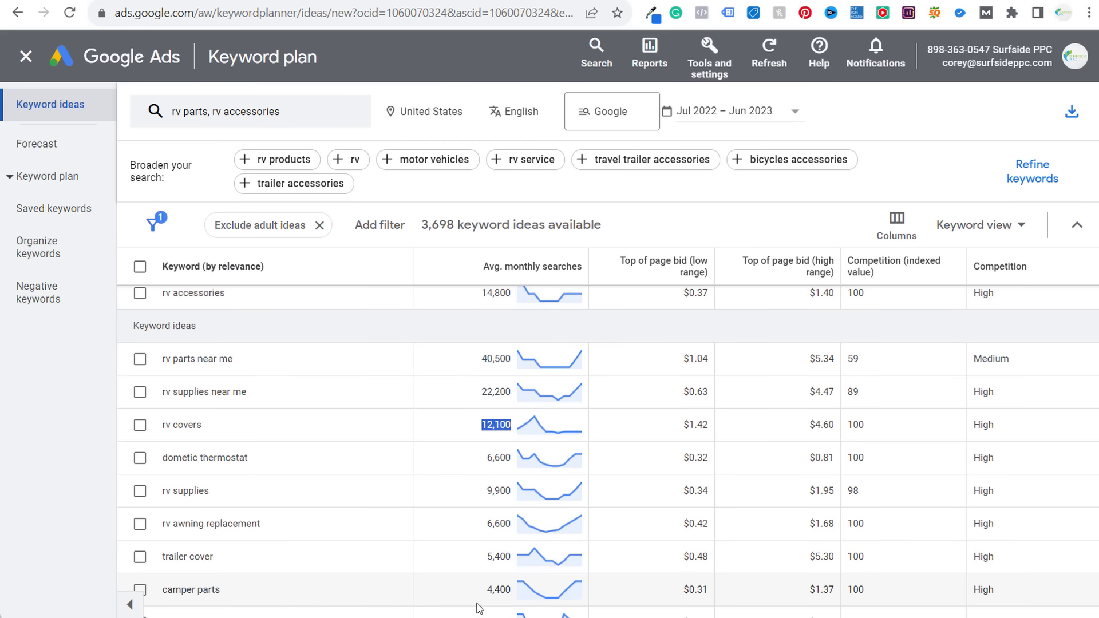
pyautogui.moveTo(221, 497); pyautogui.dragTo(166, 502)
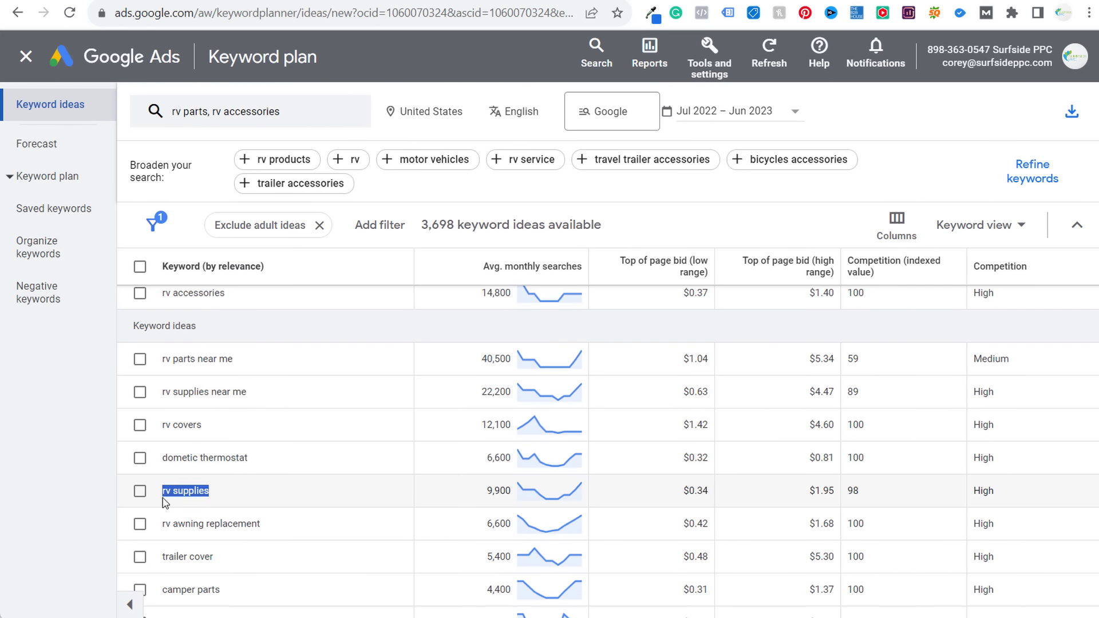
pyautogui.moveTo(514, 491); pyautogui.dragTo(458, 491)
pyautogui.click(462, 493)
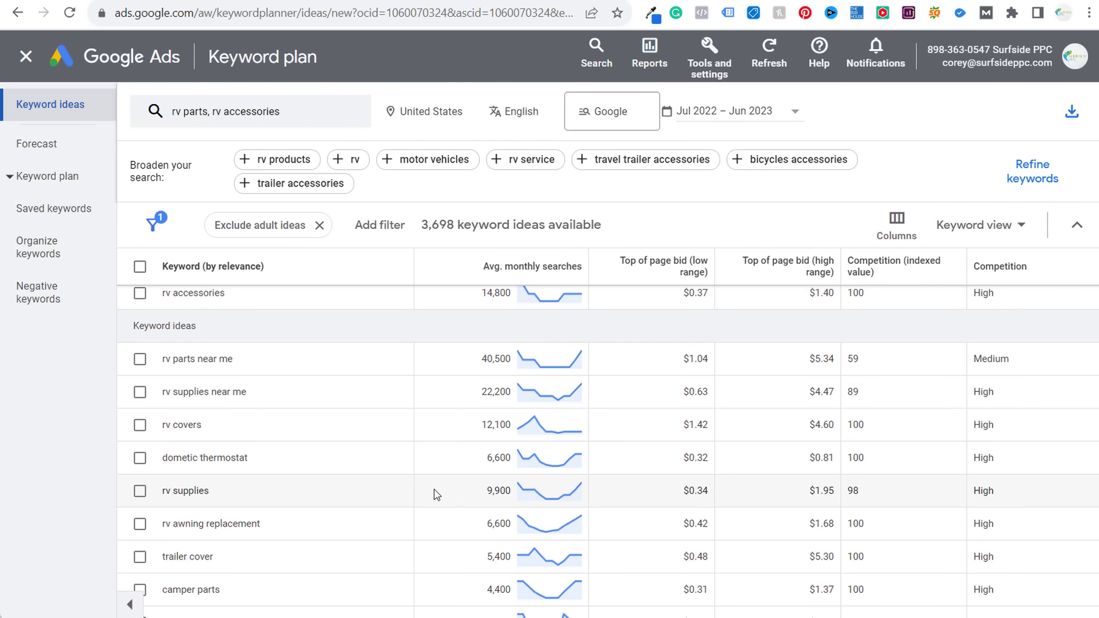
pyautogui.moveTo(307, 518); pyautogui.dragTo(204, 530)
pyautogui.click(160, 527)
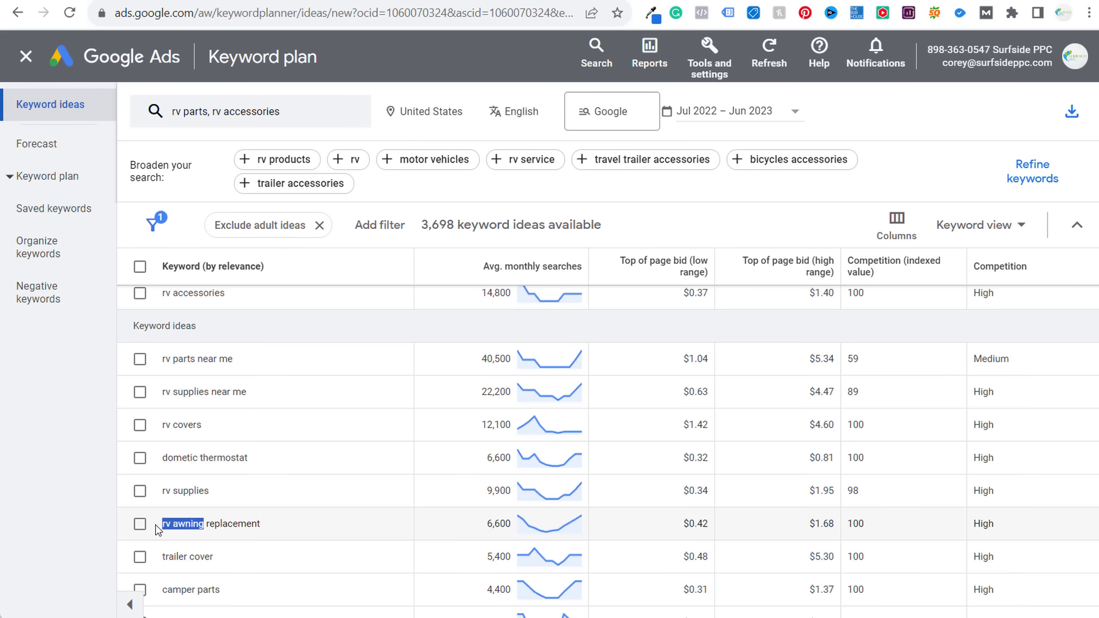
pyautogui.click(281, 120)
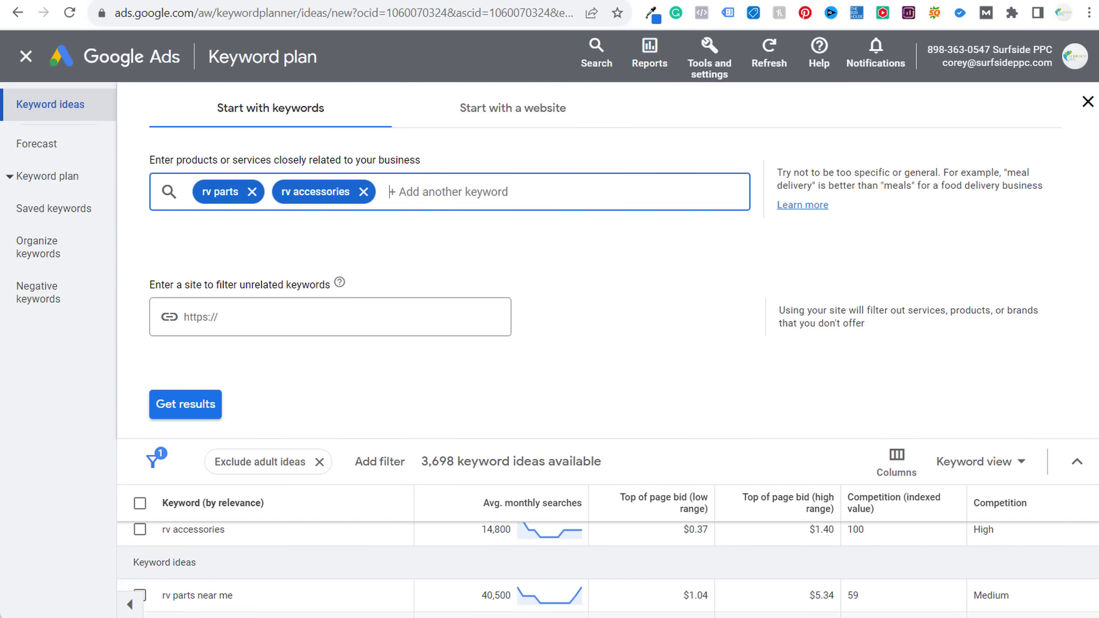
pyautogui.click(551, 617)
# - Type the heading 'RV Awning' into cell E88 of the BrickPop.com sheet
pyautogui.click(248, 557)
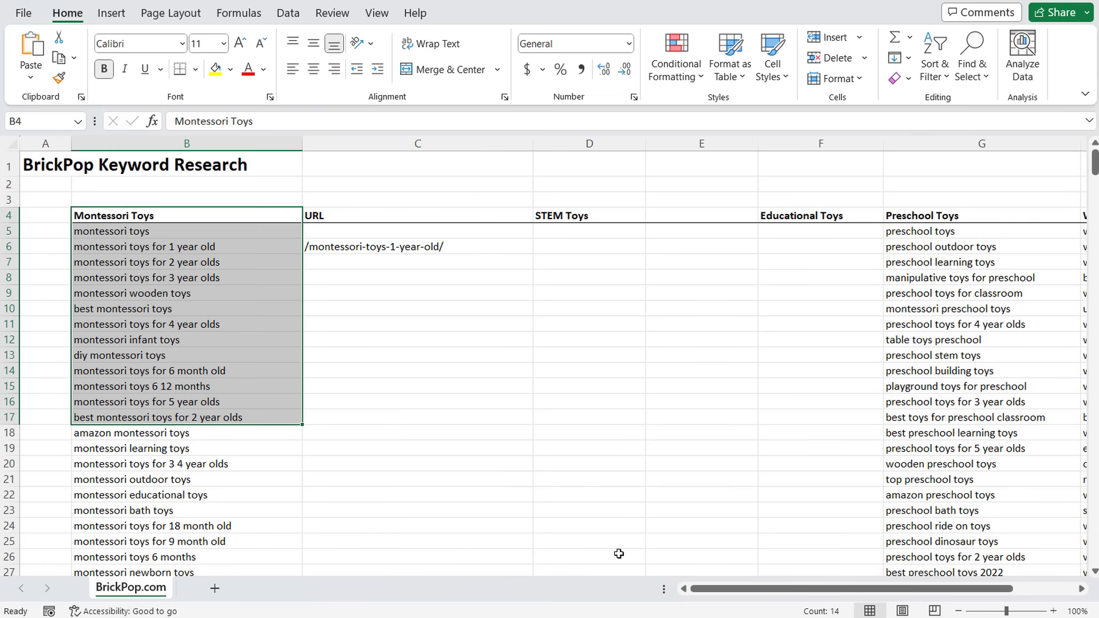
pyautogui.moveTo(716, 592); pyautogui.dragTo(792, 598)
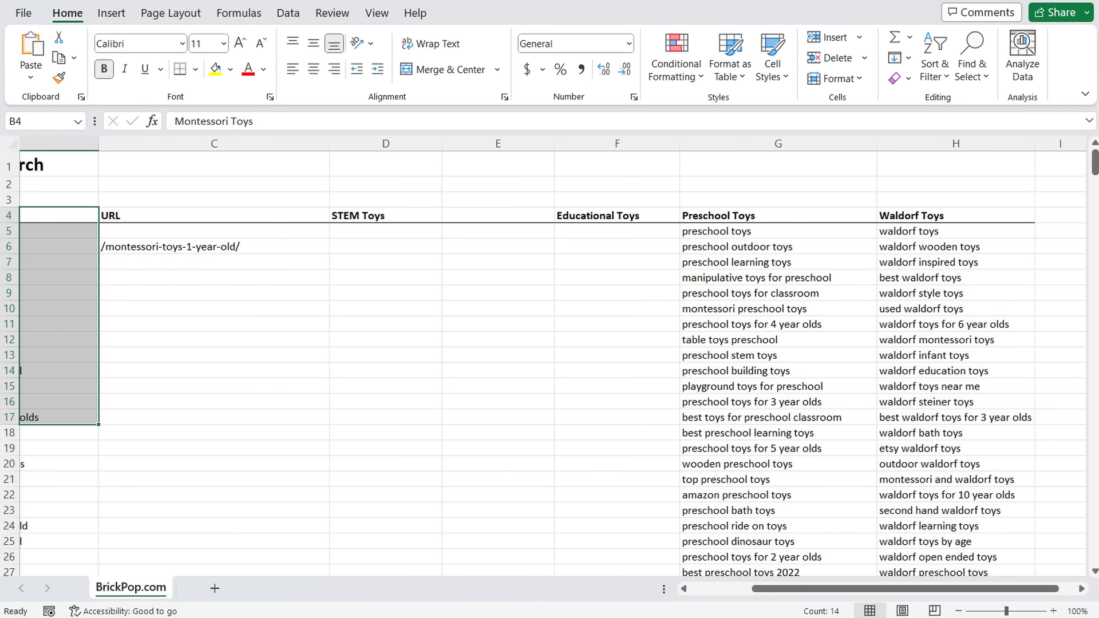
pyautogui.scroll(-16, 380, 451)
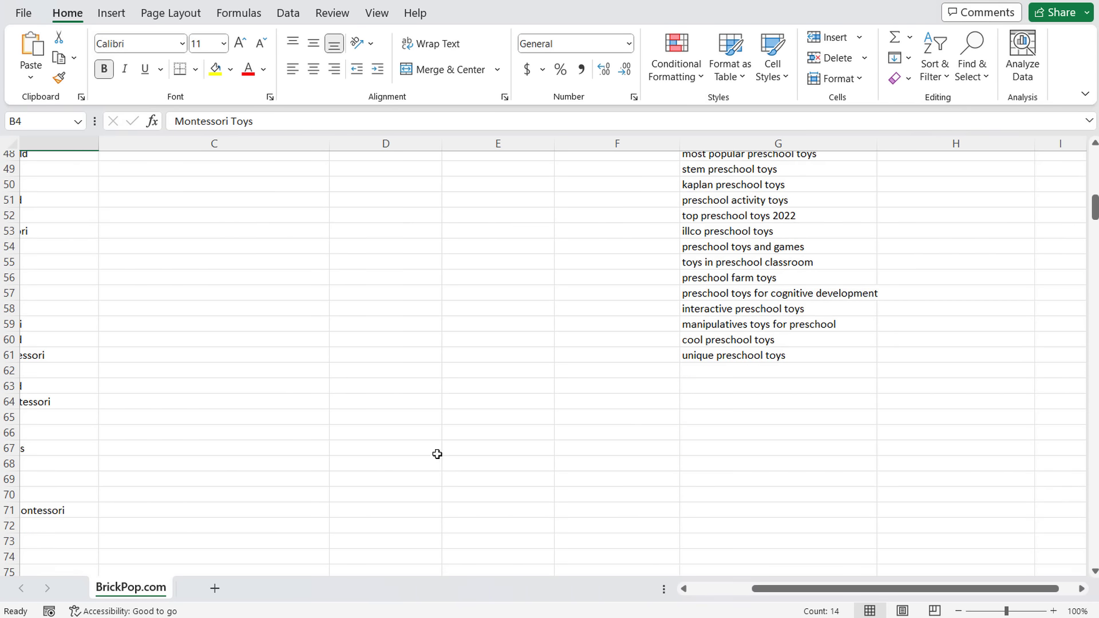
pyautogui.scroll(-8, 436, 454)
pyautogui.click(492, 401)
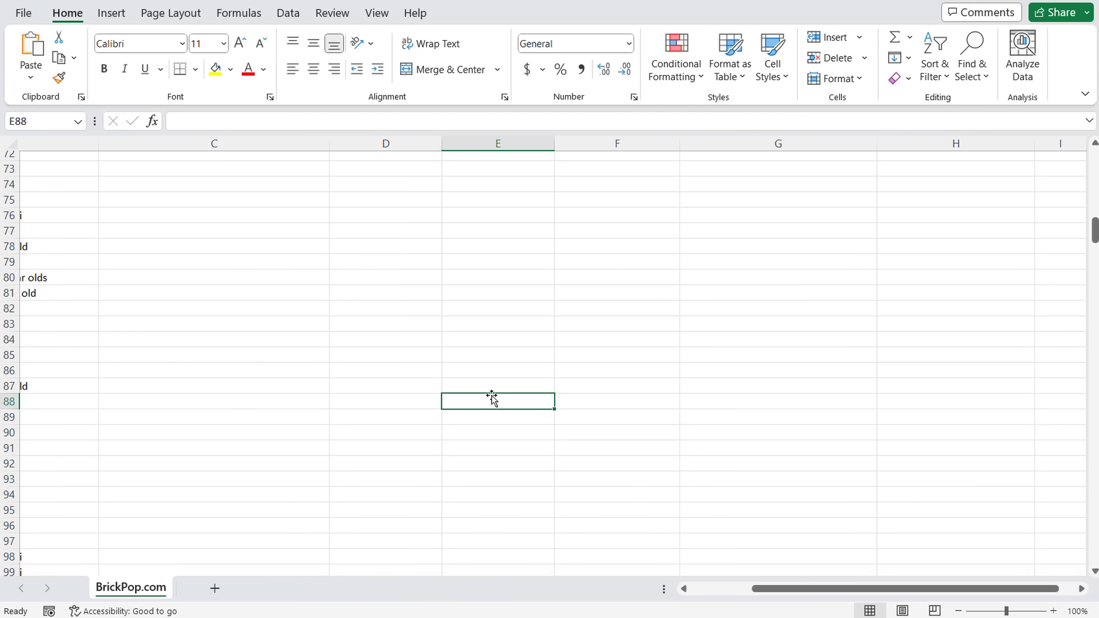
pyautogui.write('RV Awning')
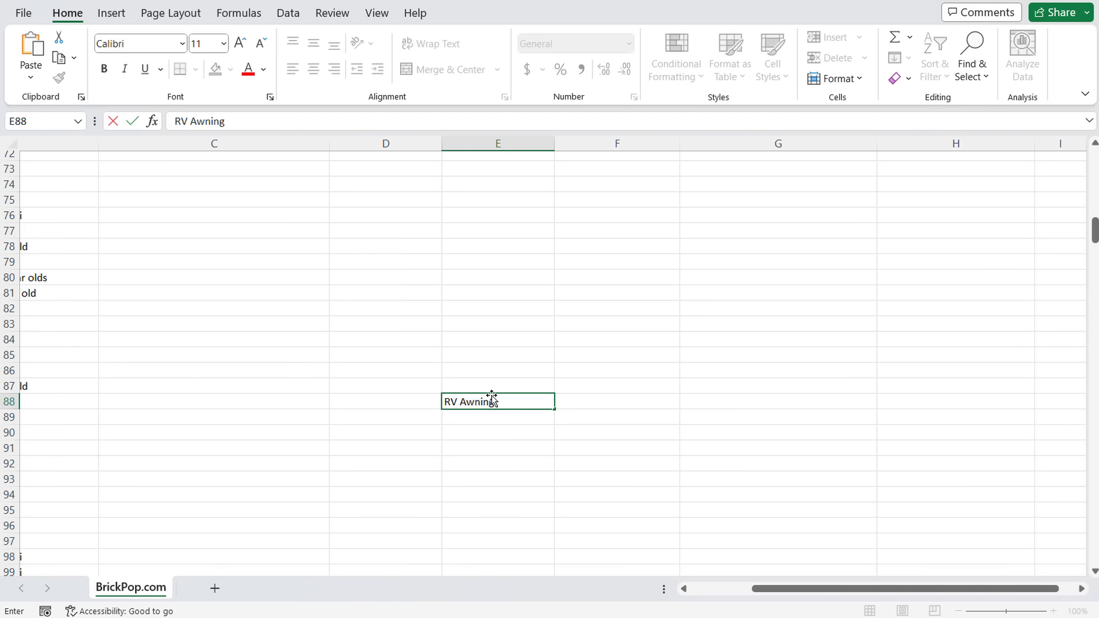
pyautogui.press('Return')
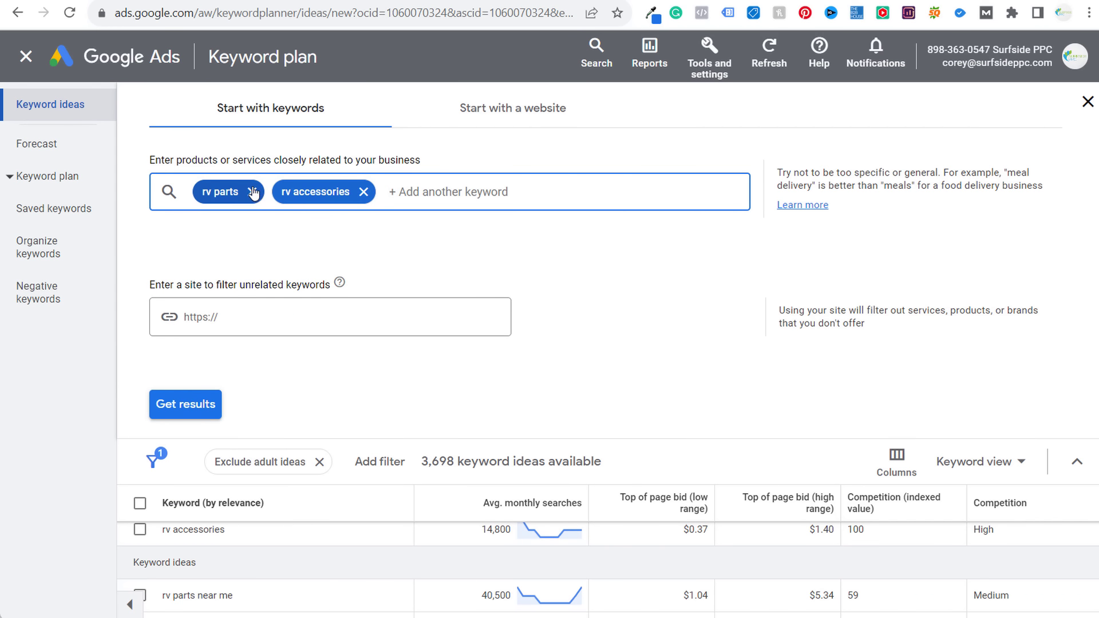
# - Replace the rv parts and rv accessories seeds with 'rv awning' and get ideas
pyautogui.click(252, 192)
pyautogui.click(284, 193)
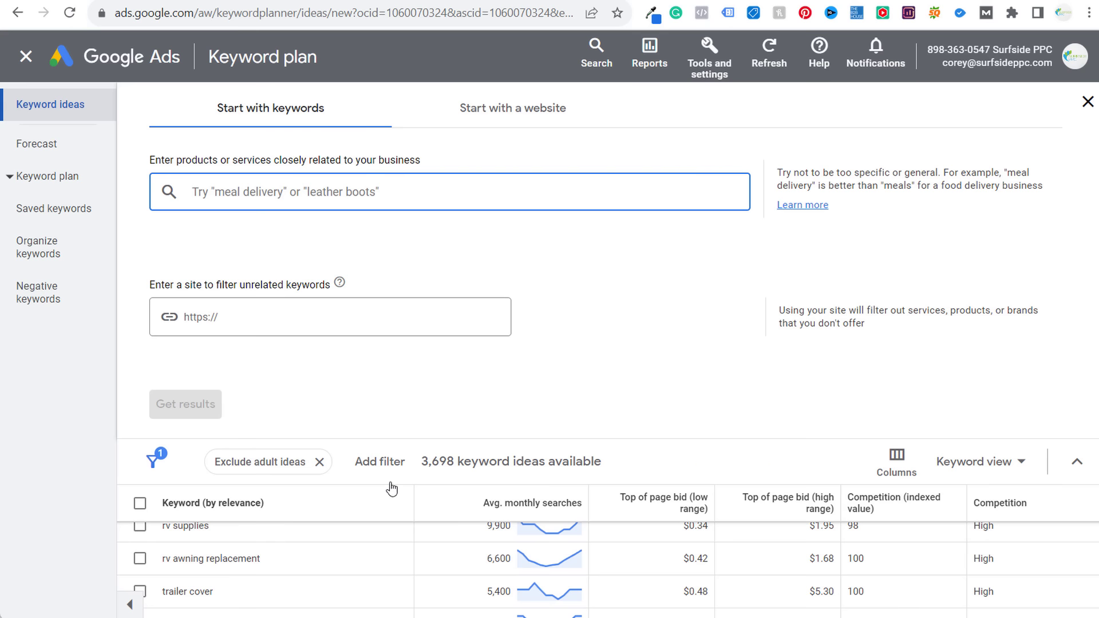
pyautogui.write('rv ')
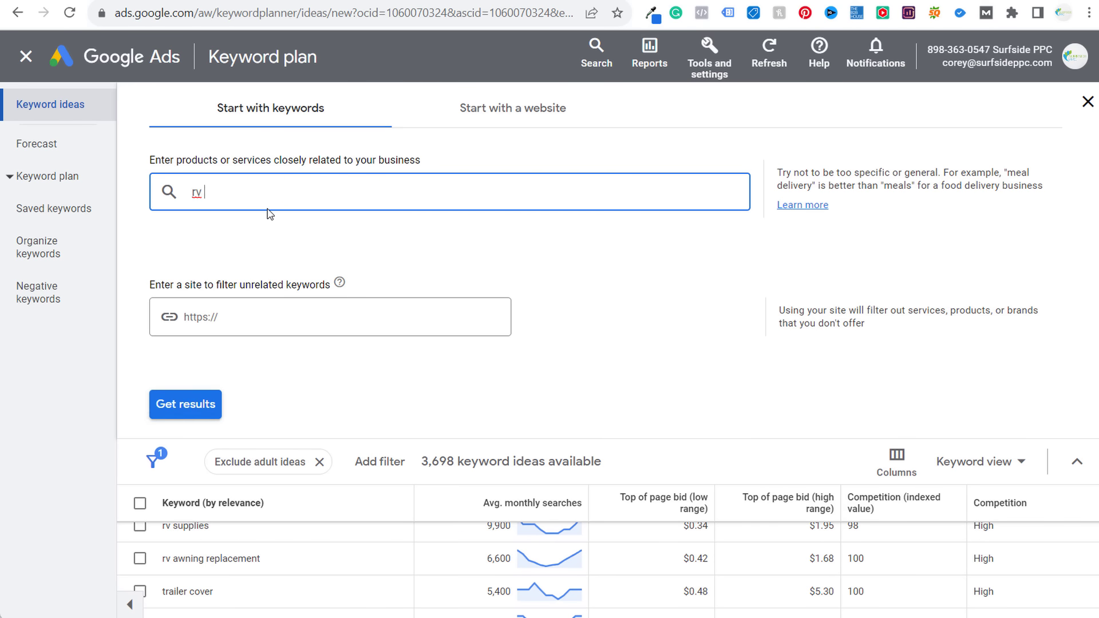
pyautogui.write('awning')
pyautogui.click(209, 404)
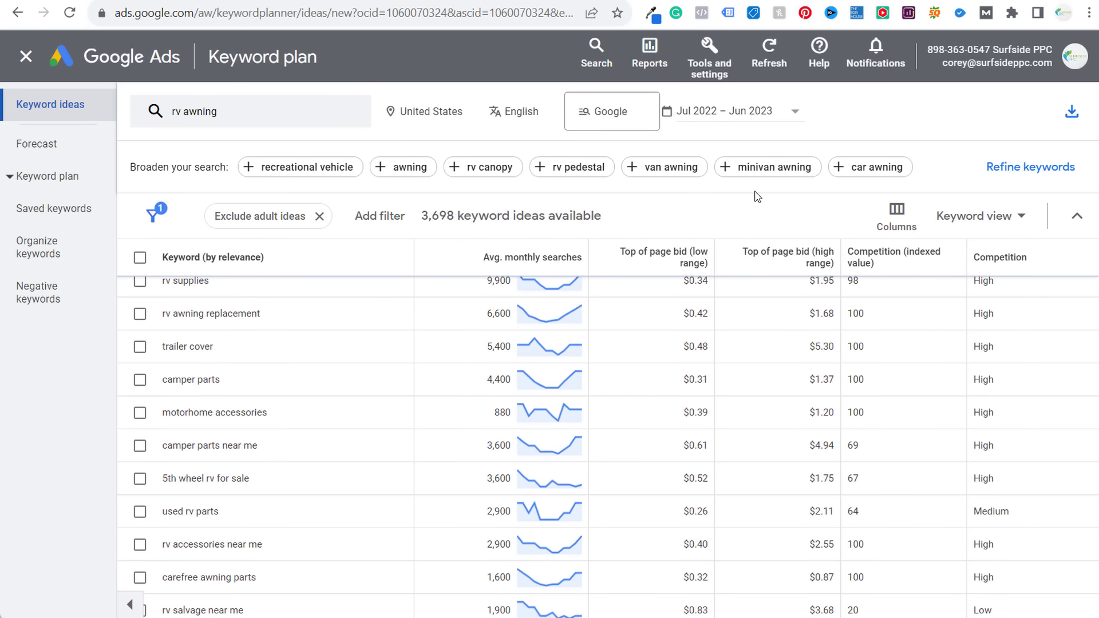
# - Add a Keyword contains 'rv awning' filter to the ideas
pyautogui.click(379, 214)
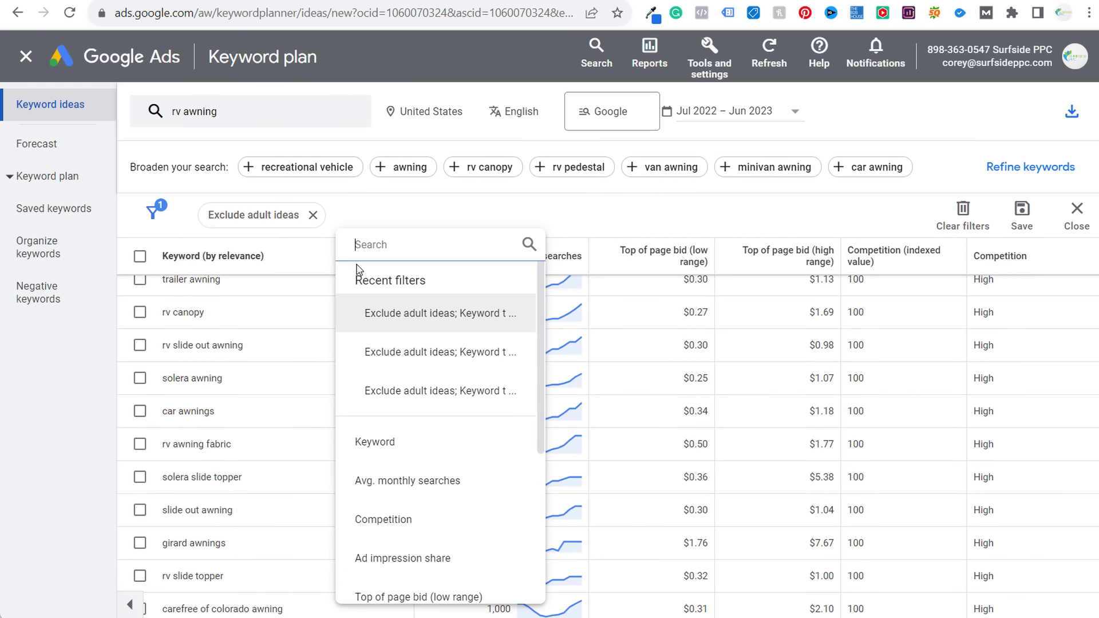
pyautogui.click(374, 435)
pyautogui.click(414, 367)
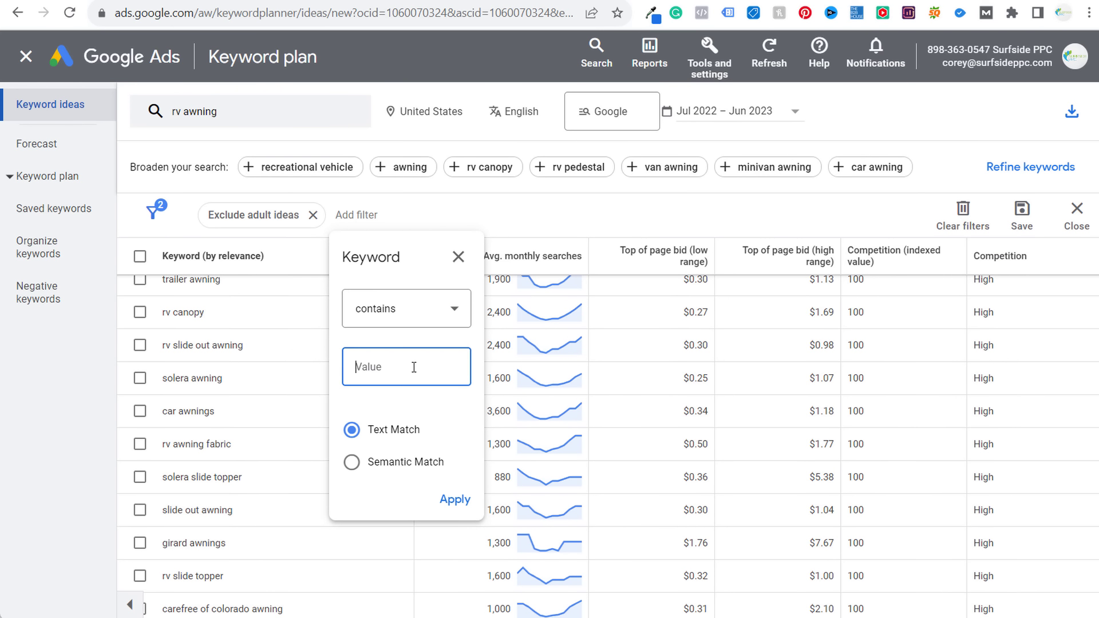
pyautogui.write('rv awning')
pyautogui.click(452, 500)
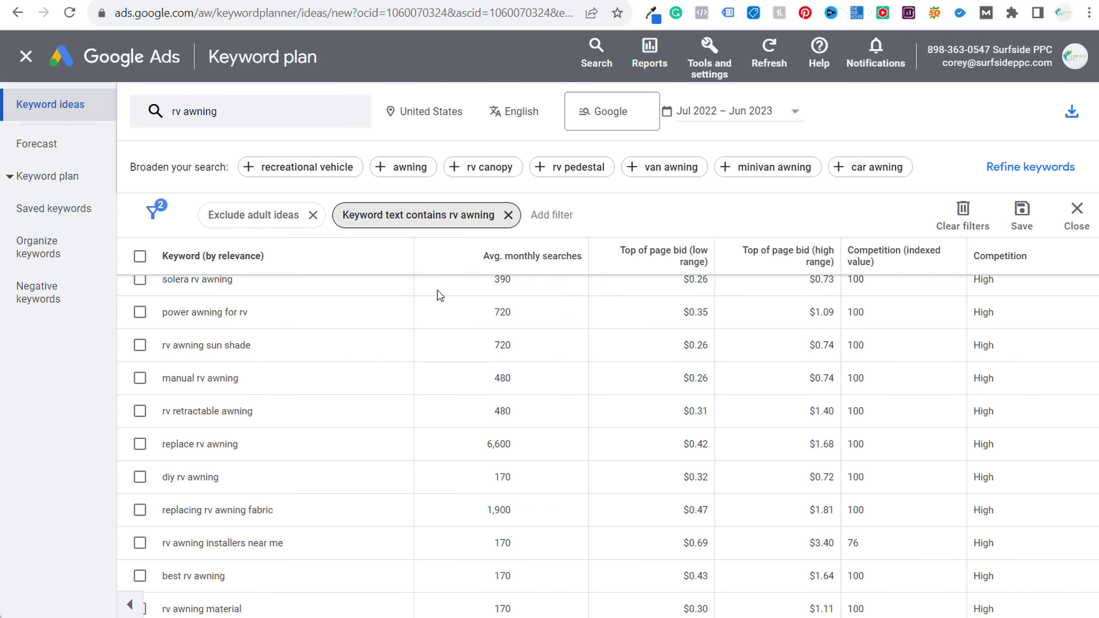
# - Add an Avg. monthly searches at-least-20 filter, leaving 178 of 1,037 ideas
pyautogui.click(551, 216)
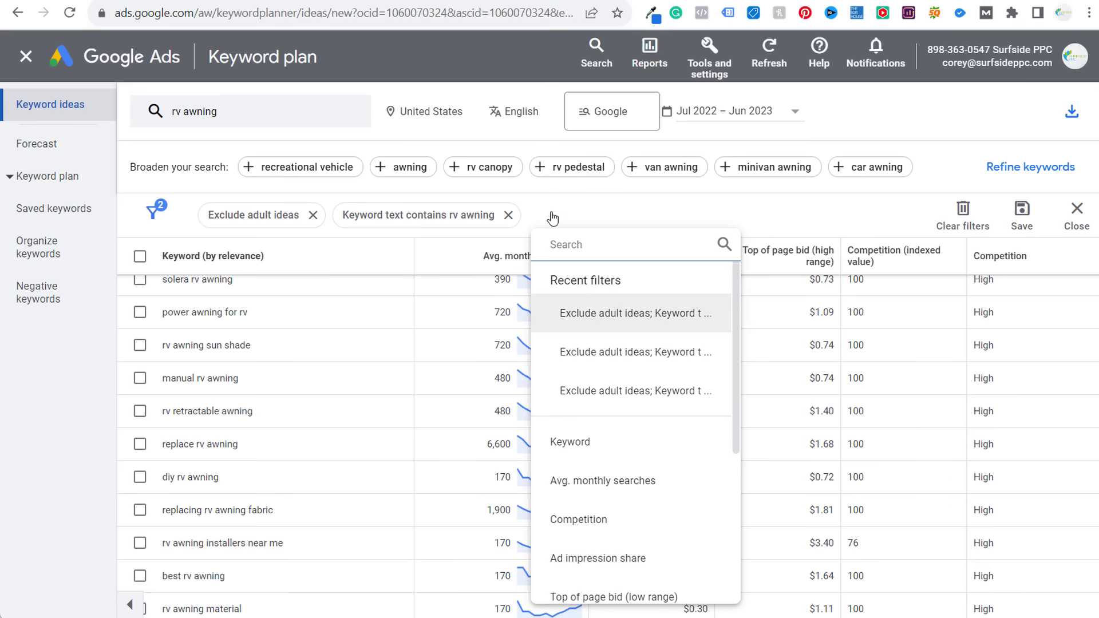
pyautogui.click(601, 481)
pyautogui.click(652, 318)
pyautogui.write('20')
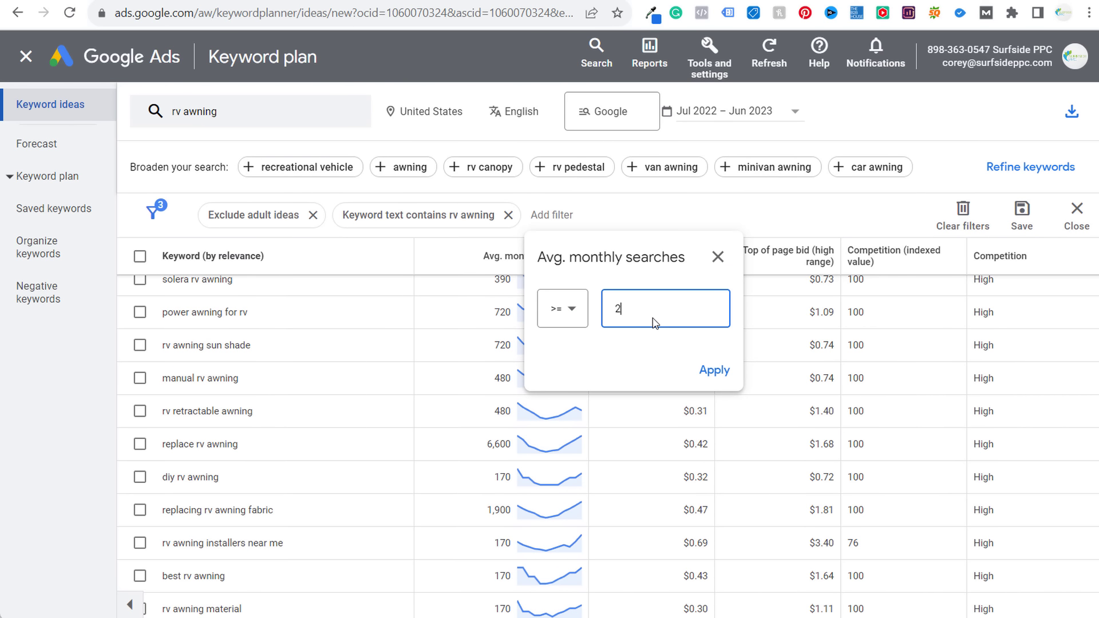
pyautogui.click(711, 372)
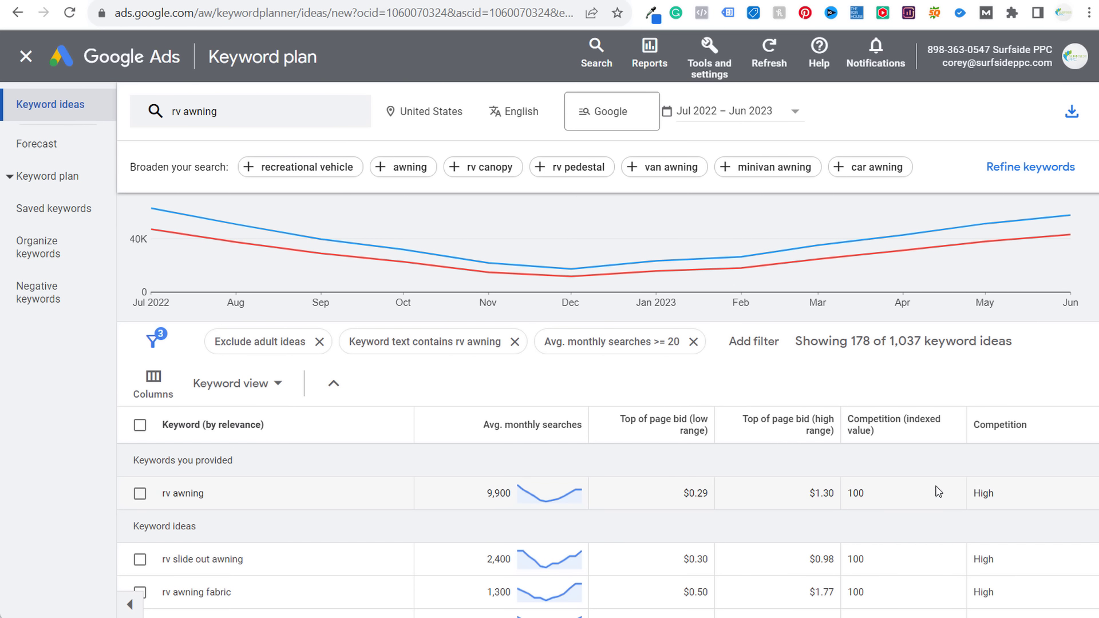
pyautogui.scroll(-2, 956, 504)
pyautogui.scroll(2, 423, 383)
pyautogui.scroll(2, 446, 359)
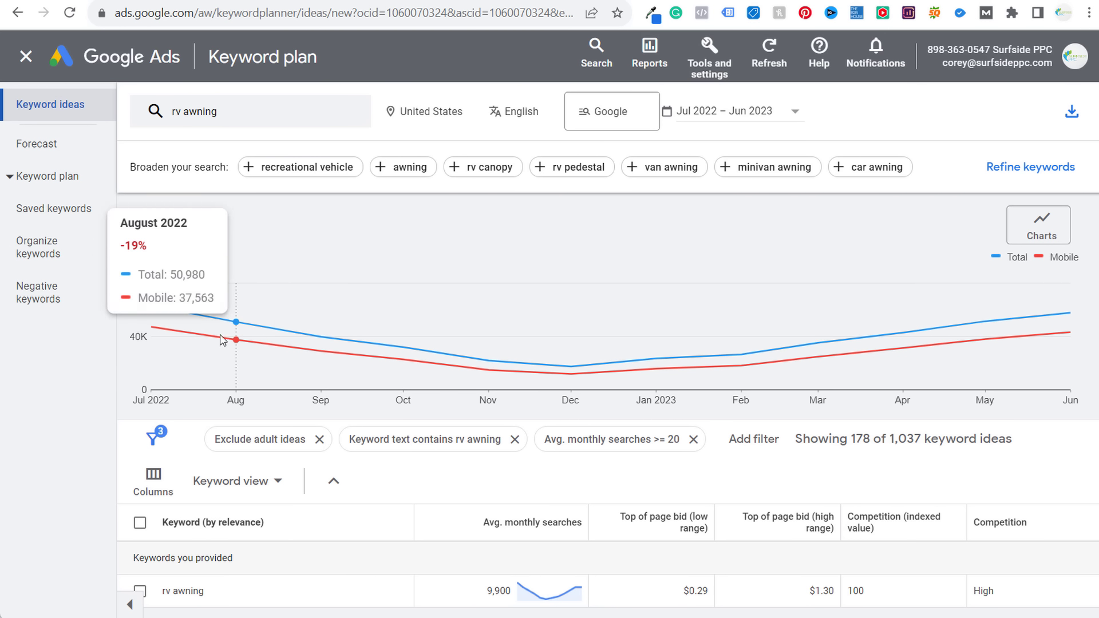
pyautogui.scroll(-2, 692, 484)
pyautogui.scroll(-3, 693, 484)
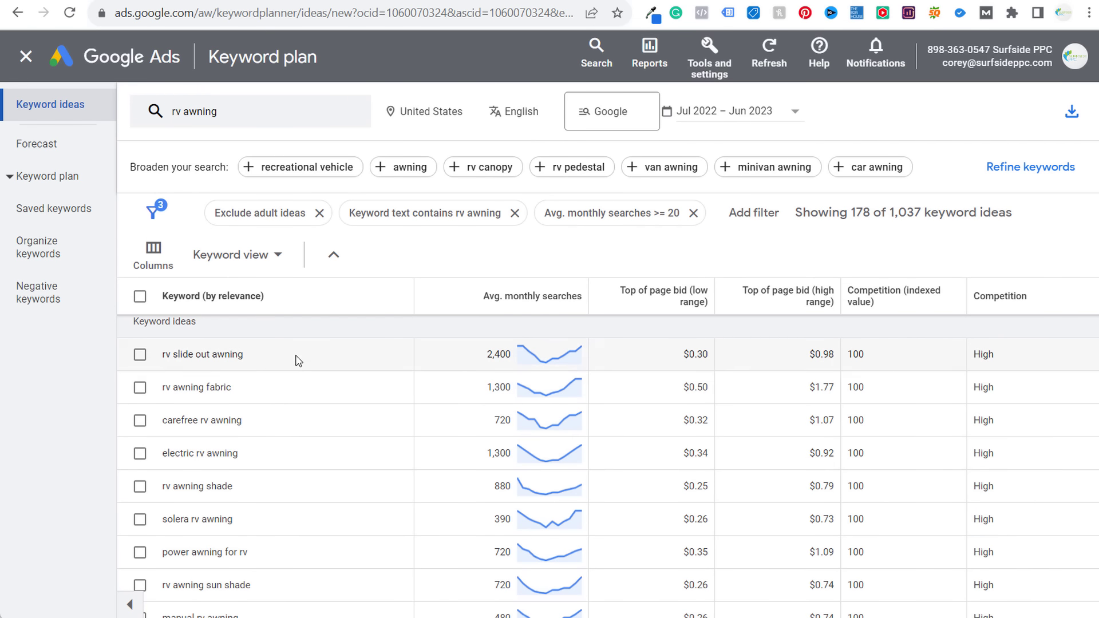
pyautogui.scroll(2, 319, 384)
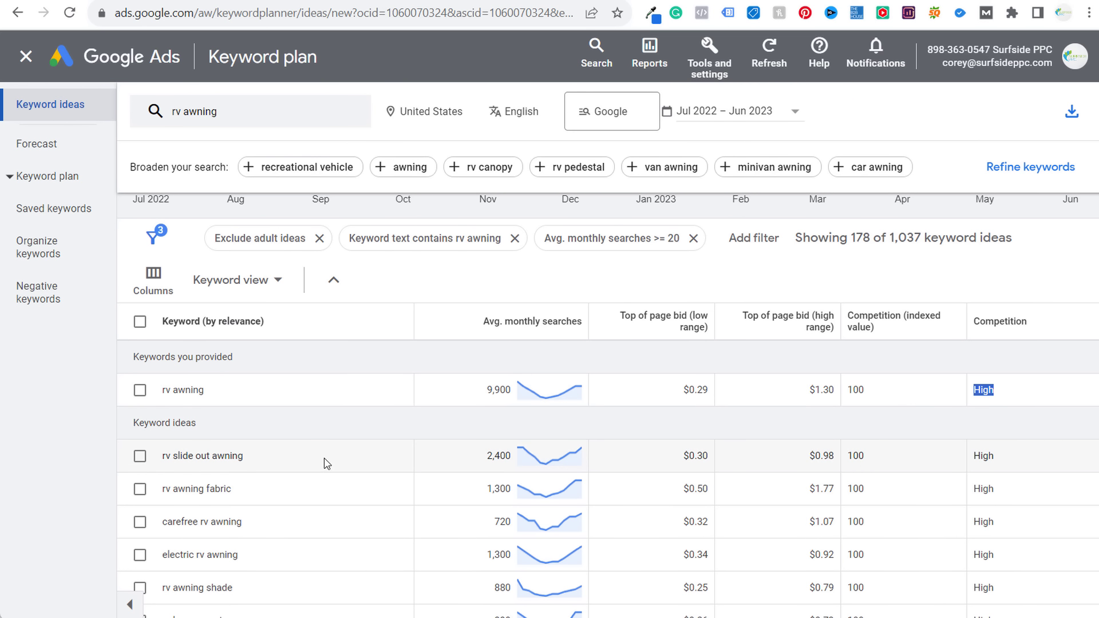
pyautogui.scroll(-2, 318, 477)
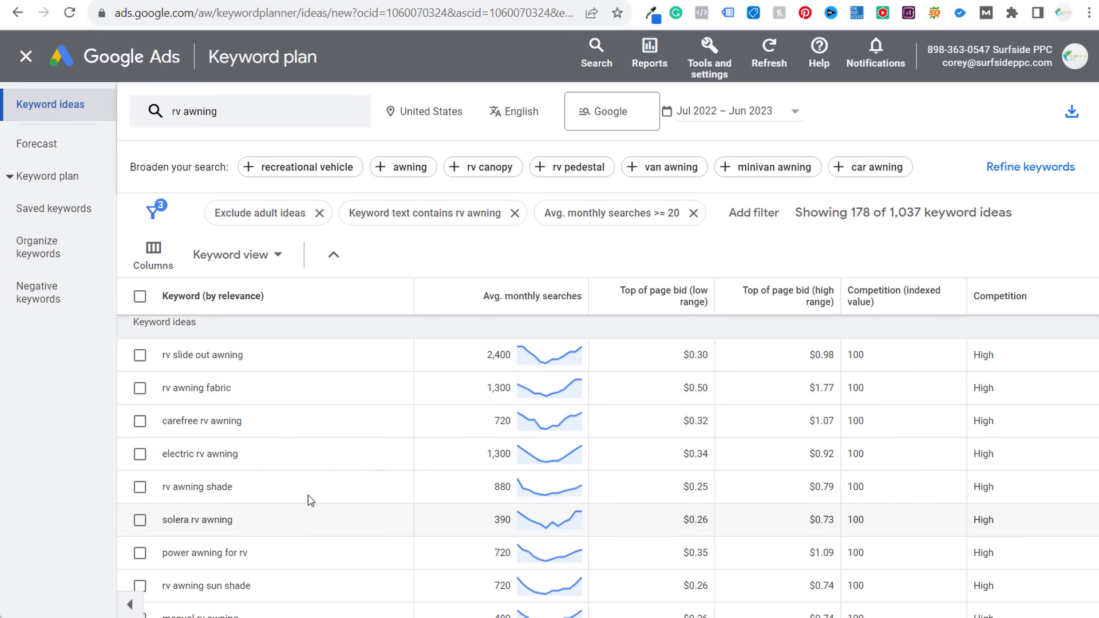
# - Download the 178 filtered rv awning ideas as a .csv, retrying after the error
pyautogui.scroll(2, 222, 388)
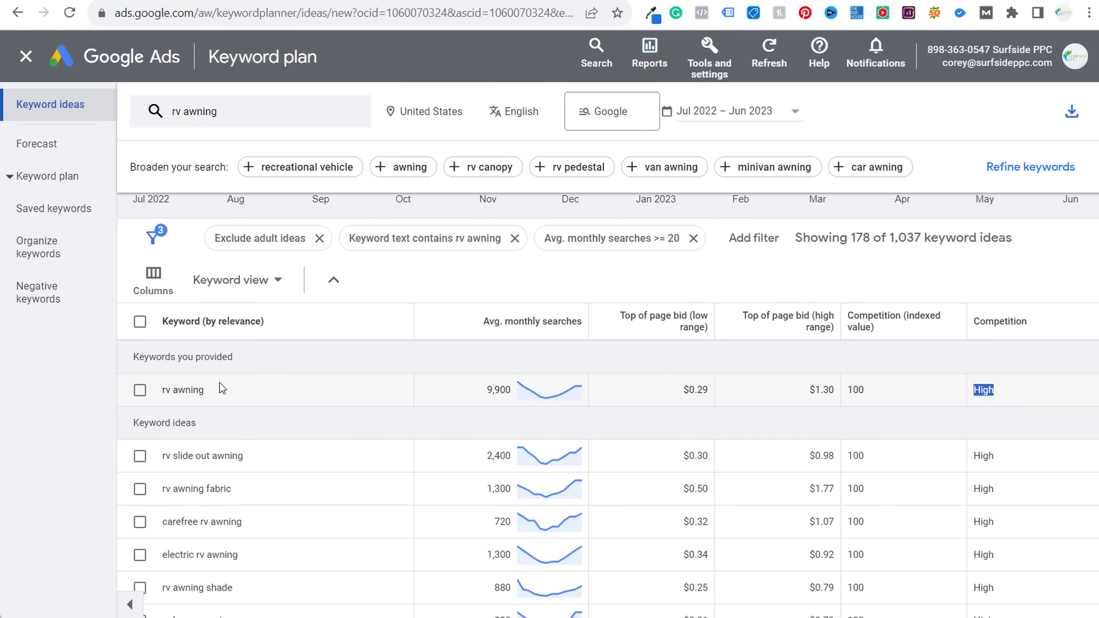
pyautogui.click(1071, 111)
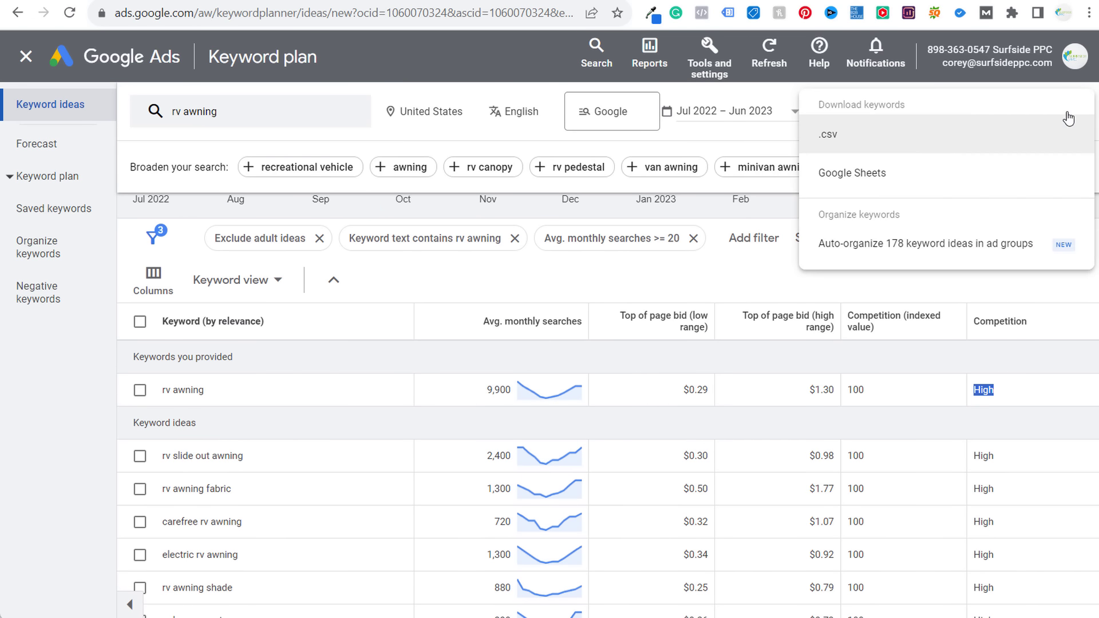
pyautogui.click(934, 135)
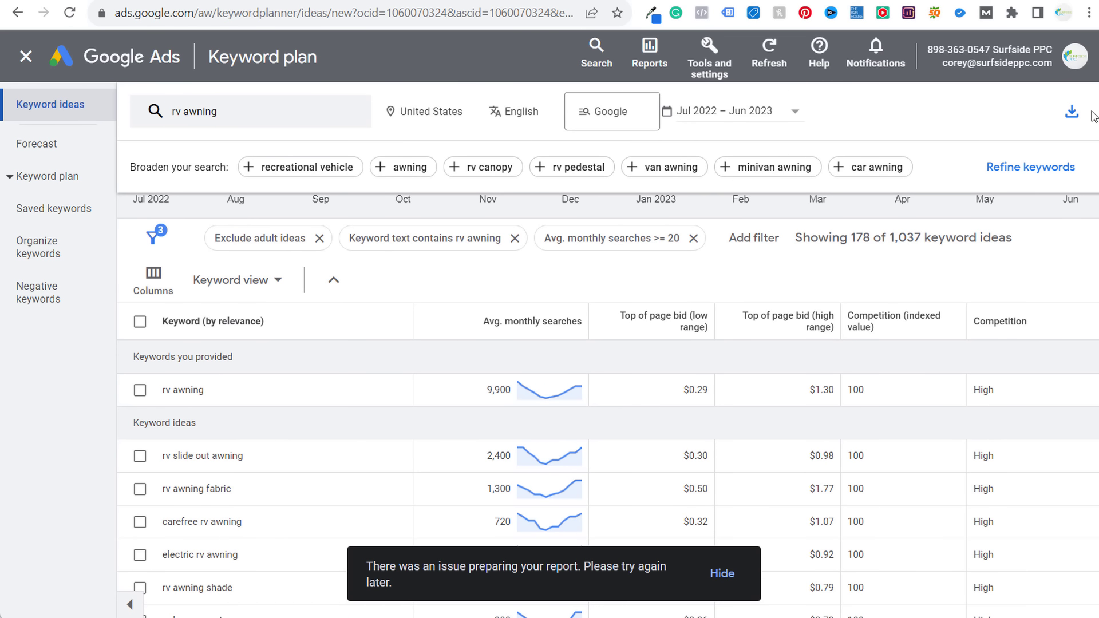
pyautogui.click(1070, 114)
pyautogui.click(886, 141)
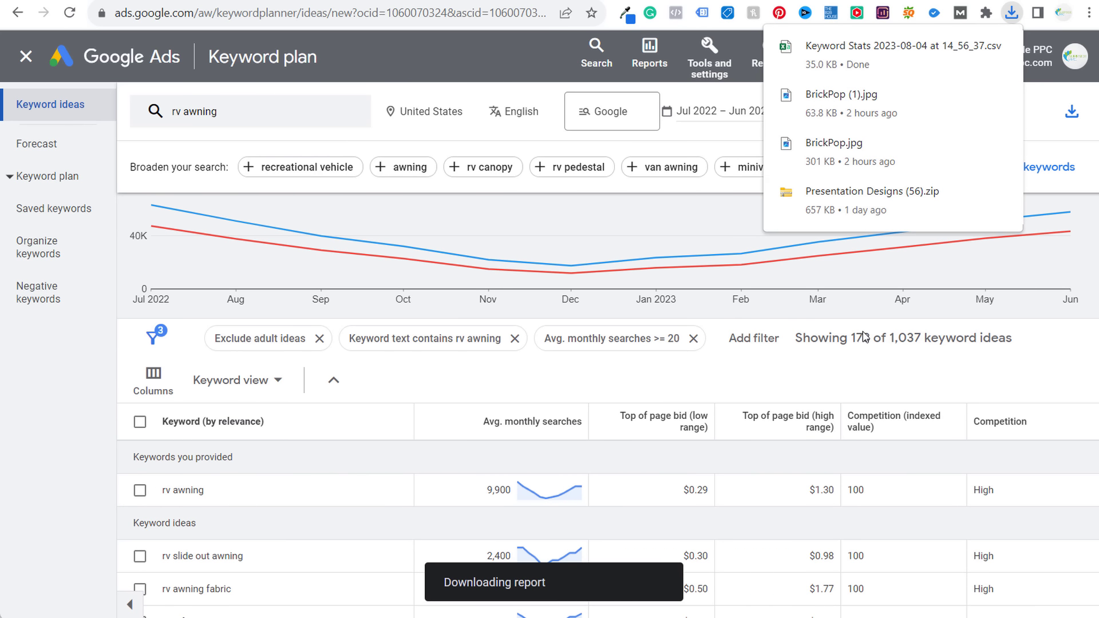
pyautogui.hotkey('alt', 'Tab')
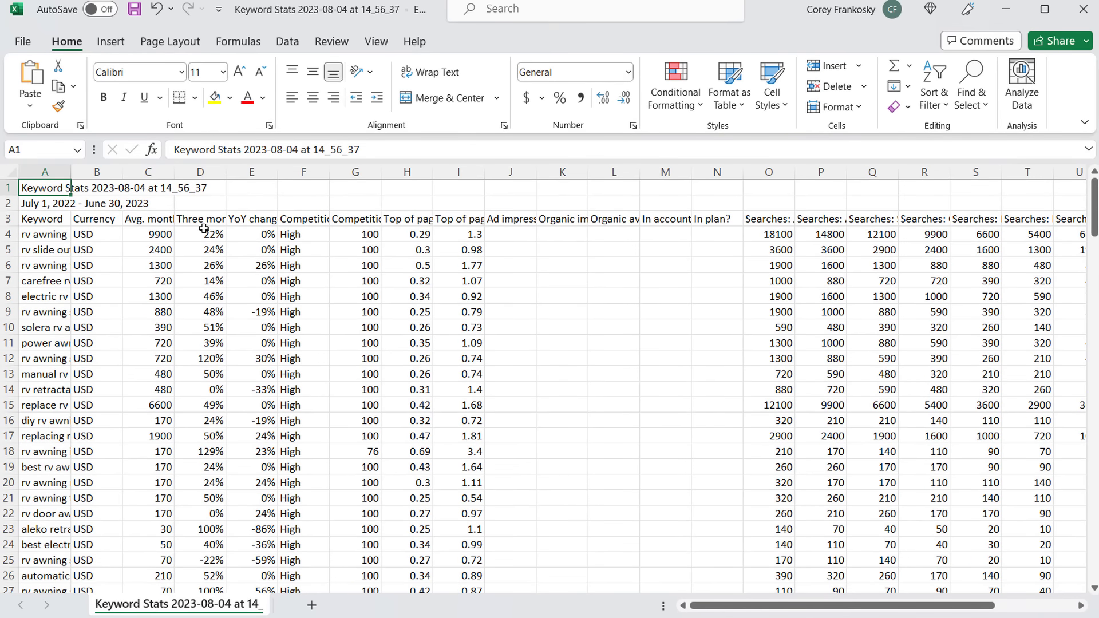
# - Delete the Currency column and the two title rows from the downloaded CSV
pyautogui.click(98, 172)
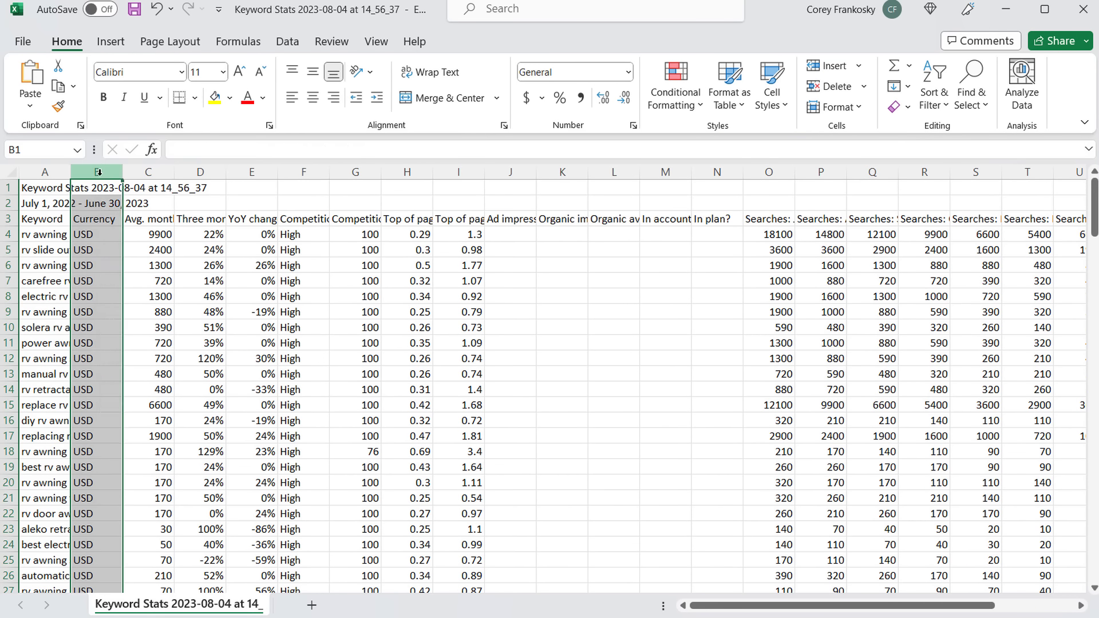
pyautogui.rightClick(99, 171)
pyautogui.click(139, 365)
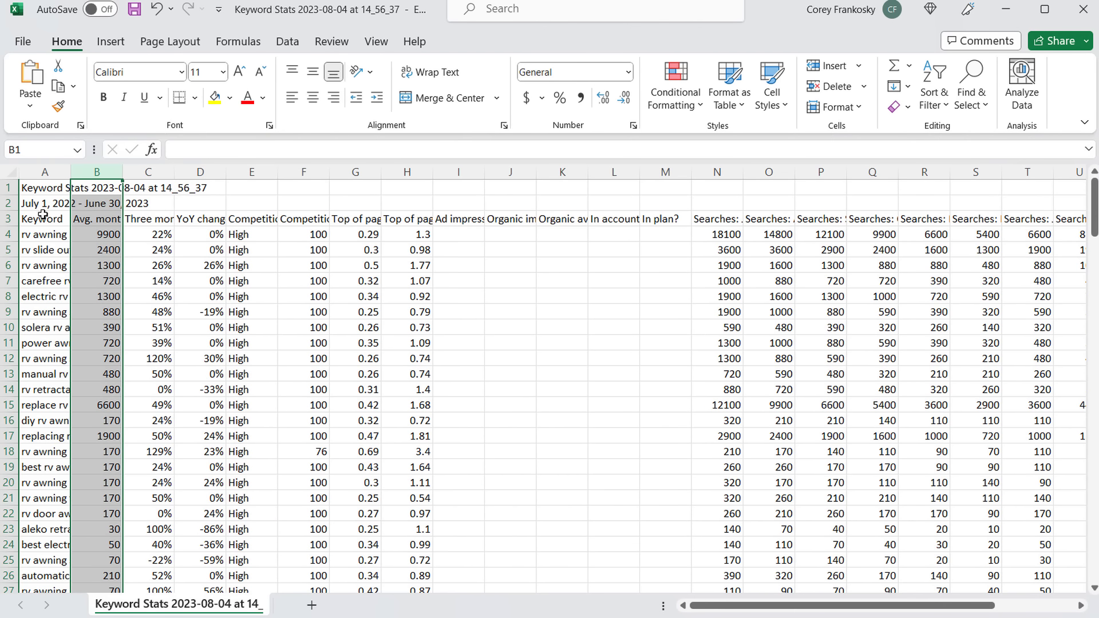
pyautogui.click(10, 201)
pyautogui.moveTo(8, 204); pyautogui.dragTo(6, 187)
pyautogui.rightClick(6, 187)
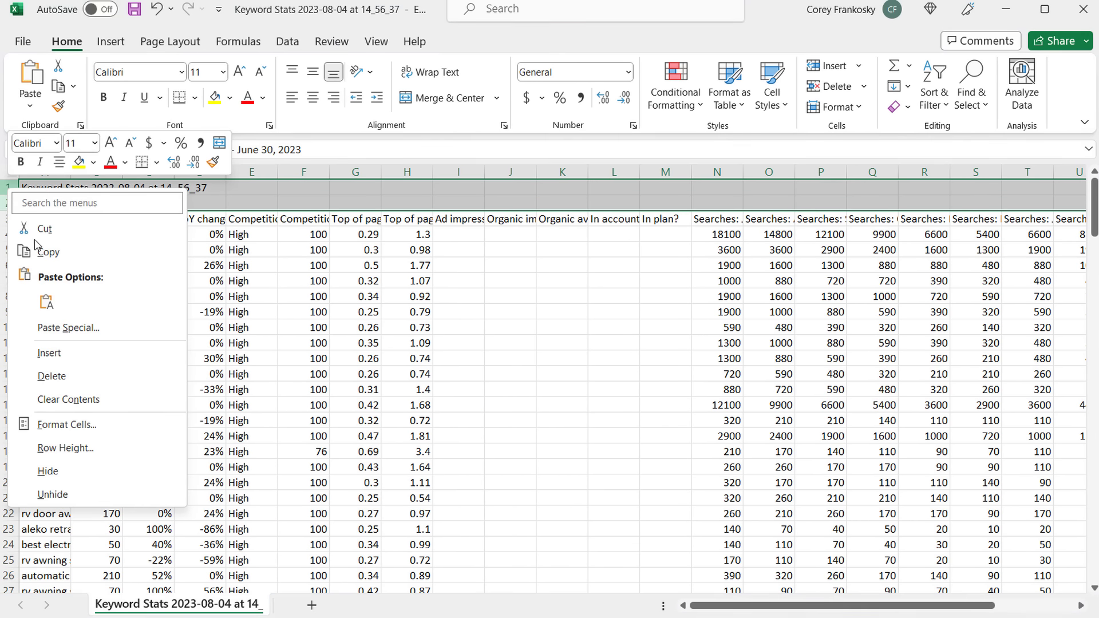
pyautogui.click(61, 375)
# - Sort the table by Avg. monthly searches, largest to smallest, and widen column A
pyautogui.click(97, 171)
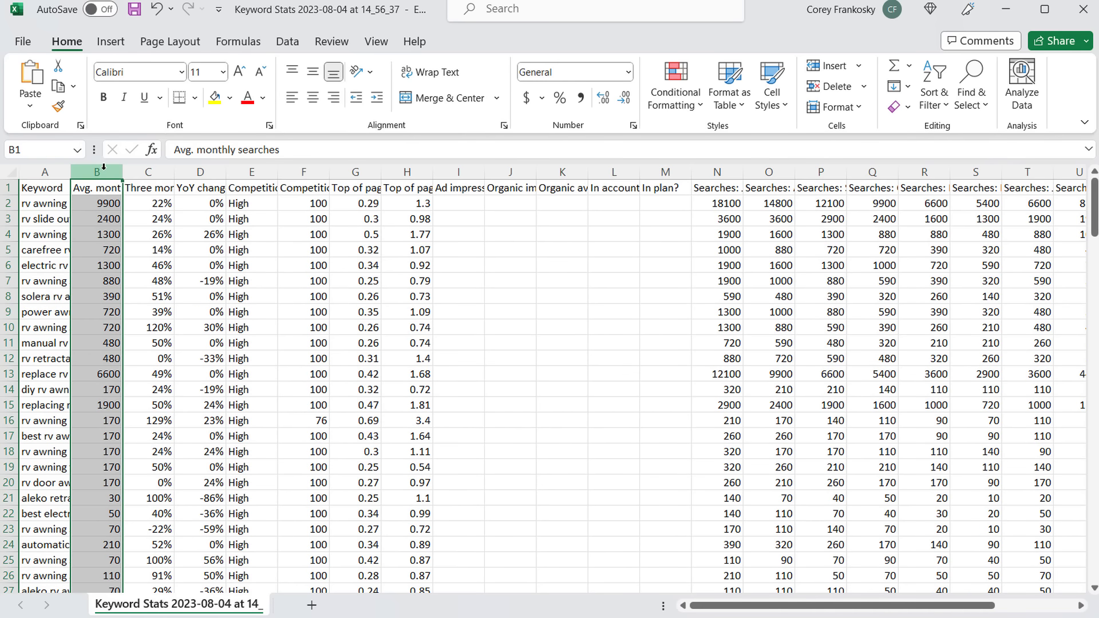
pyautogui.click(287, 41)
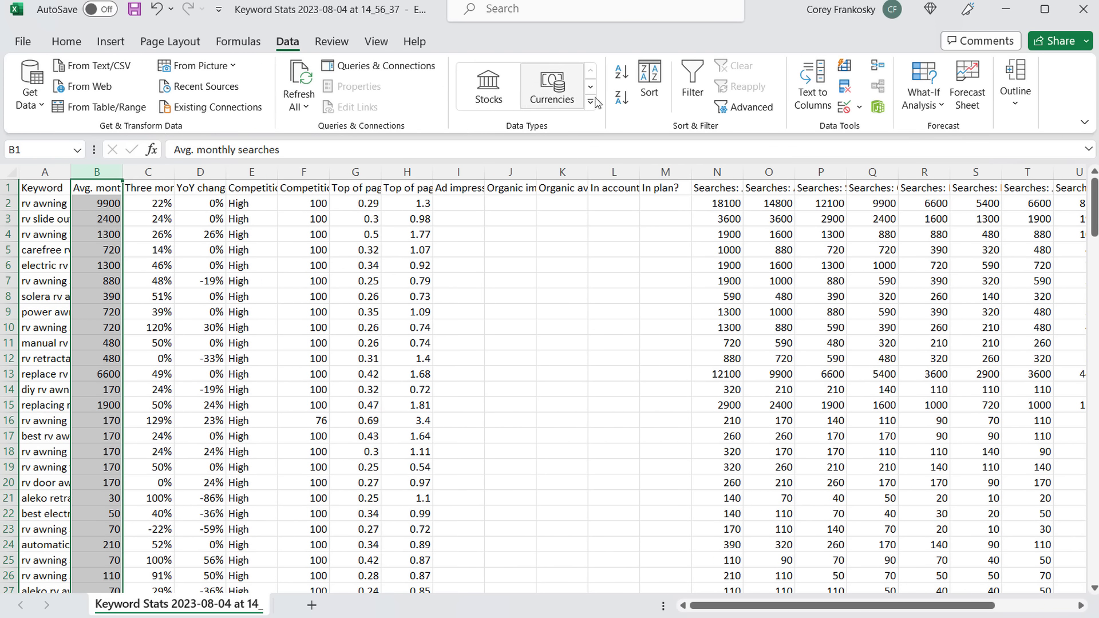
pyautogui.click(621, 97)
pyautogui.click(631, 341)
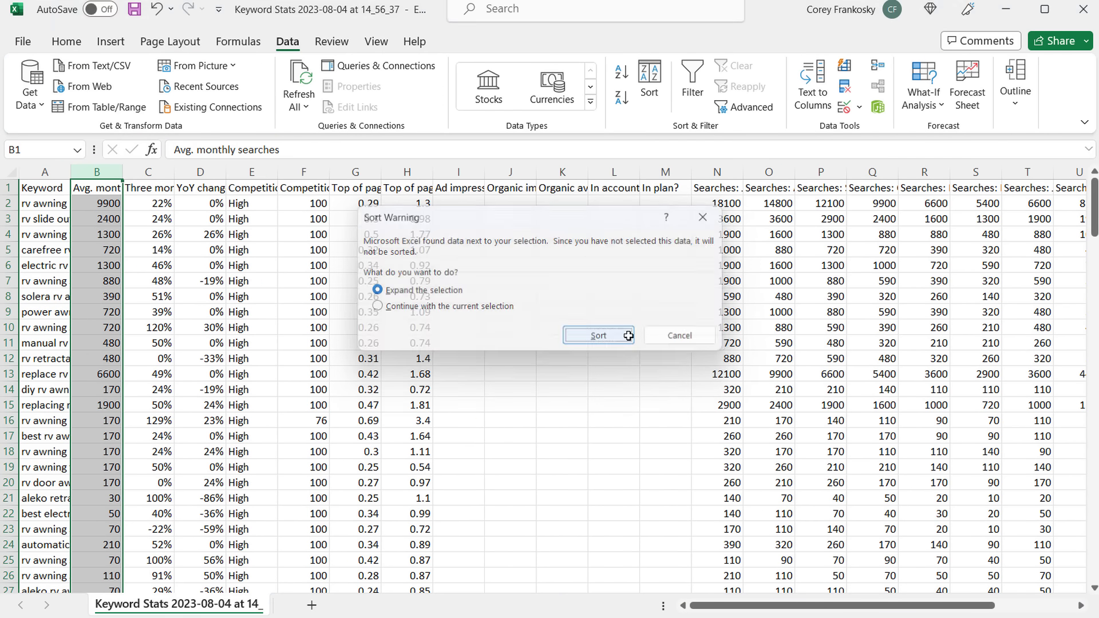
pyautogui.moveTo(75, 182); pyautogui.dragTo(287, 172)
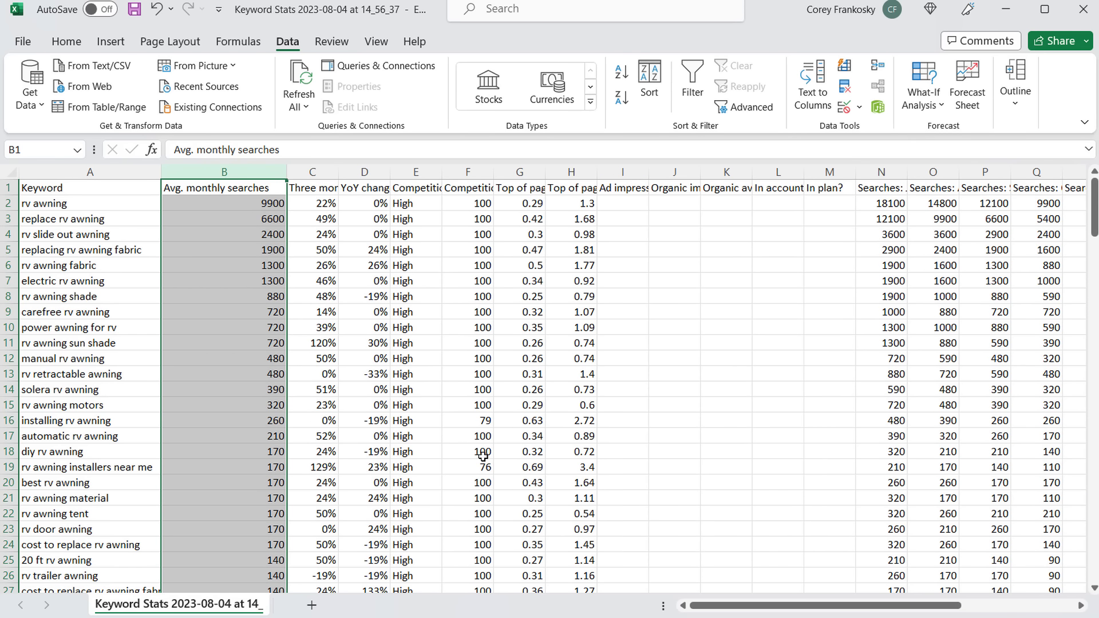
# - Copy the keyword list and paste it under the RV Awning heading in BrickPop.com
pyautogui.click(483, 456)
pyautogui.moveTo(57, 204); pyautogui.dragTo(106, 571)
pyautogui.hotkey('ctrl', 'c')
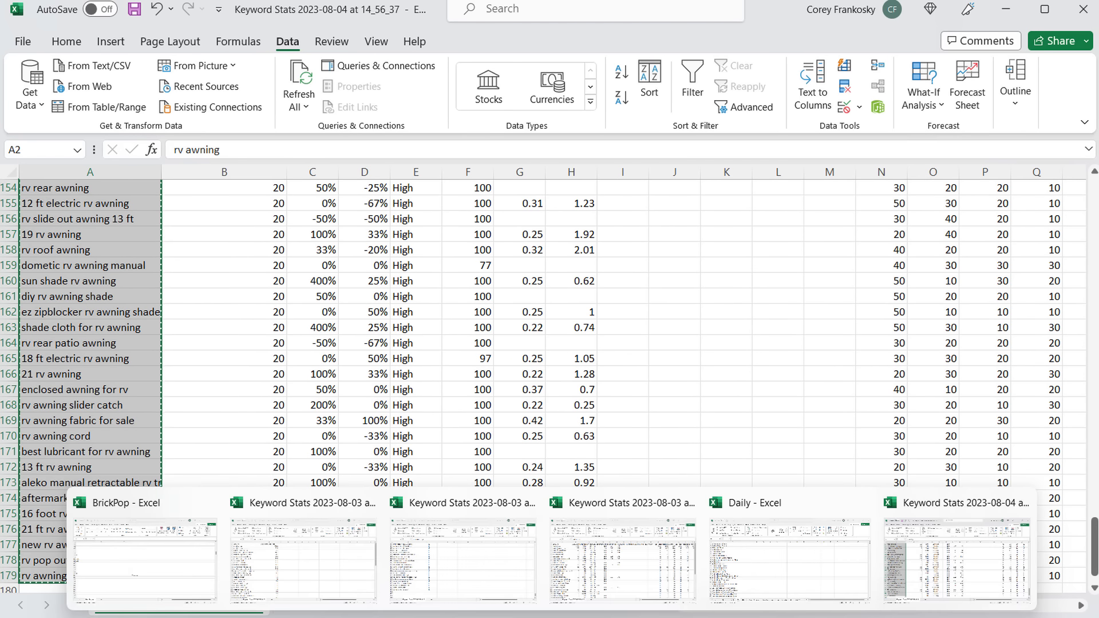
pyautogui.click(150, 566)
pyautogui.hotkey('ctrl', 'v')
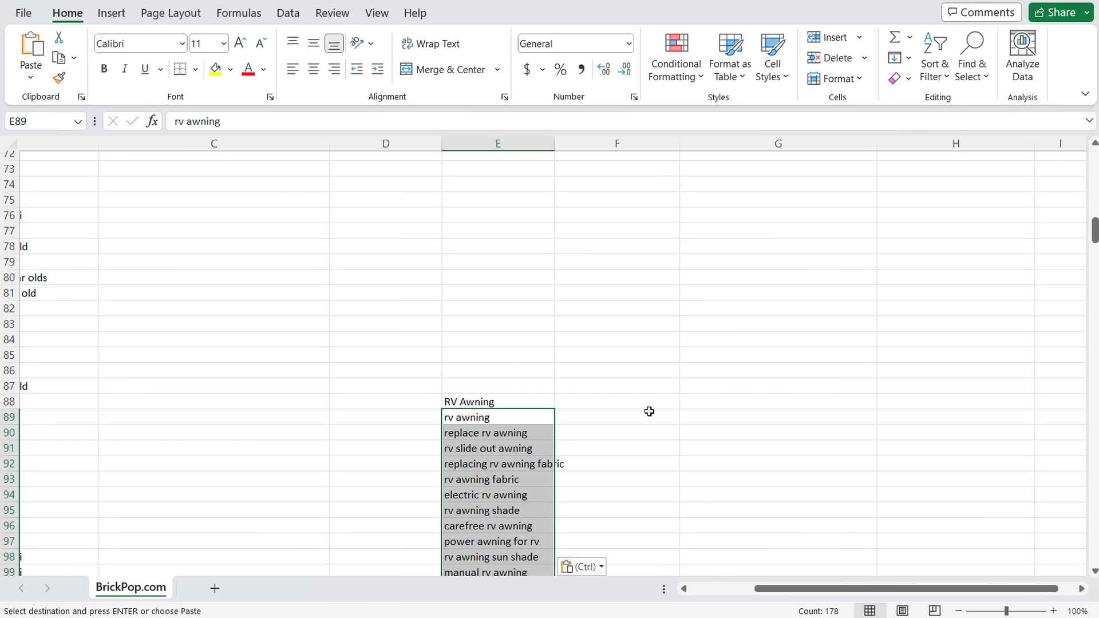
# - Select the electric rv awning keyword in cell E94
pyautogui.scroll(-2, 648, 410)
pyautogui.click(659, 422)
pyautogui.moveTo(494, 399); pyautogui.dragTo(658, 397)
pyautogui.click(793, 460)
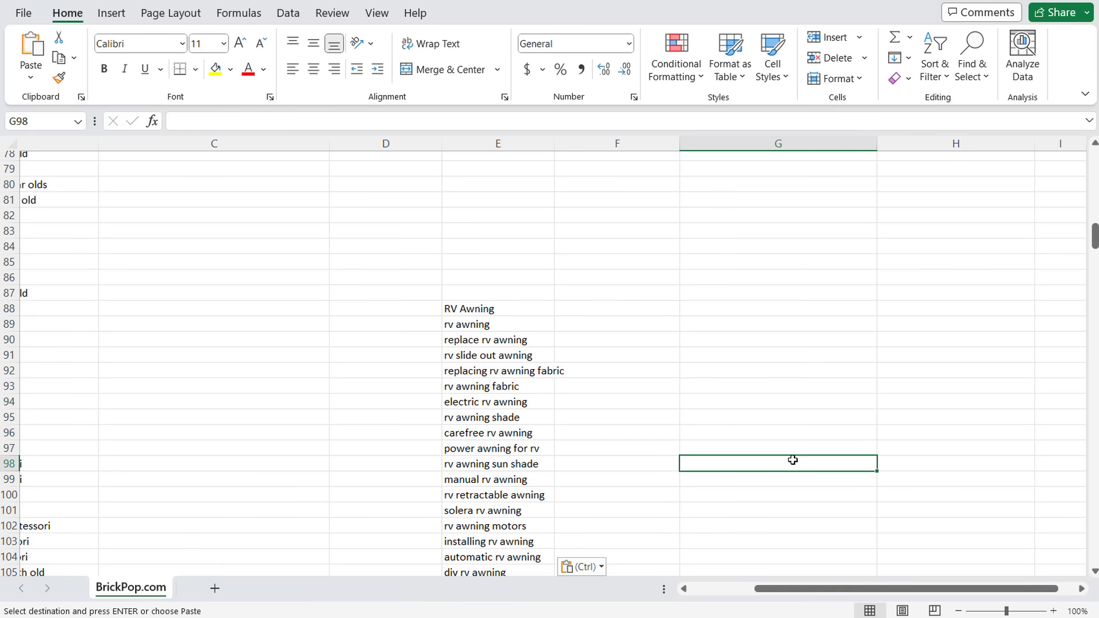
pyautogui.click(517, 405)
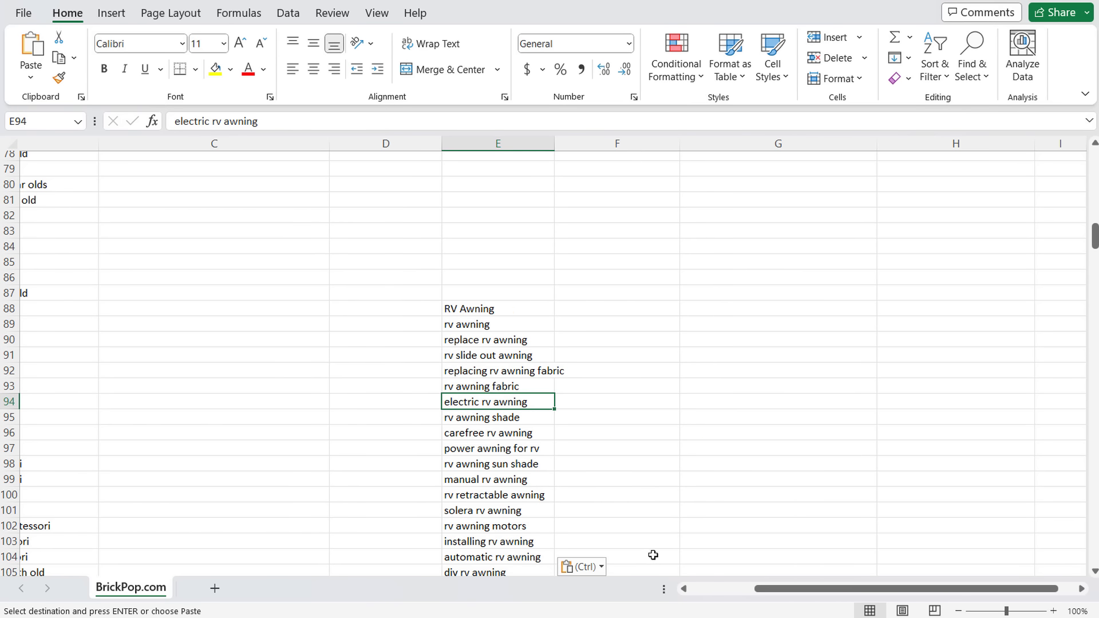
pyautogui.click(730, 550)
# - Search Google for 'electric rv awning' and try its replacement parts suggestion
pyautogui.hotkey('ctrl', 't')
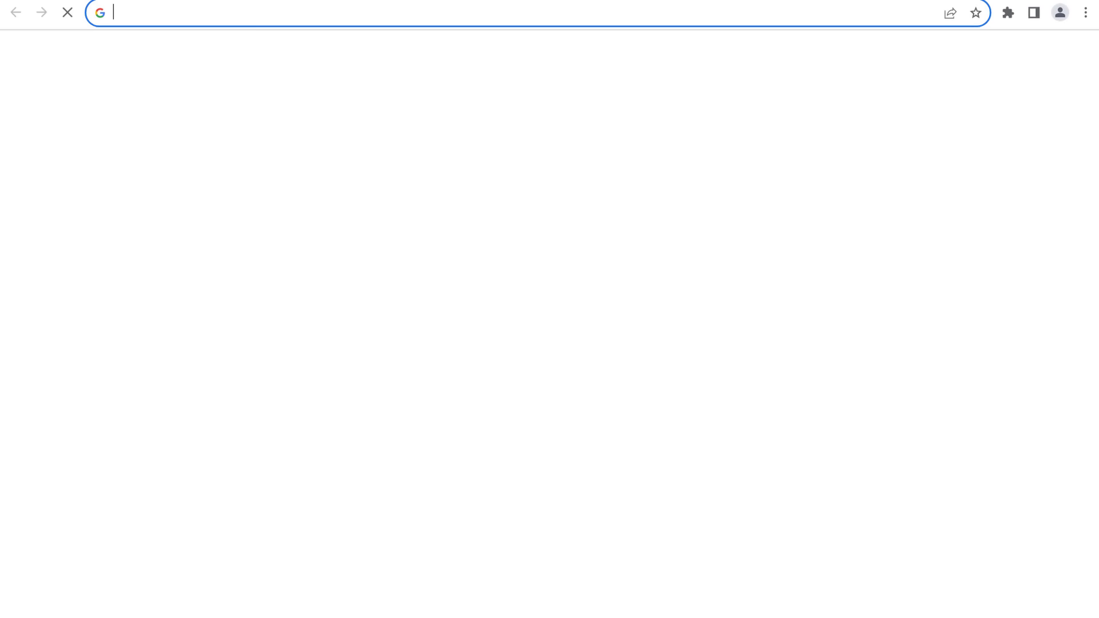
pyautogui.write('electric rv awning')
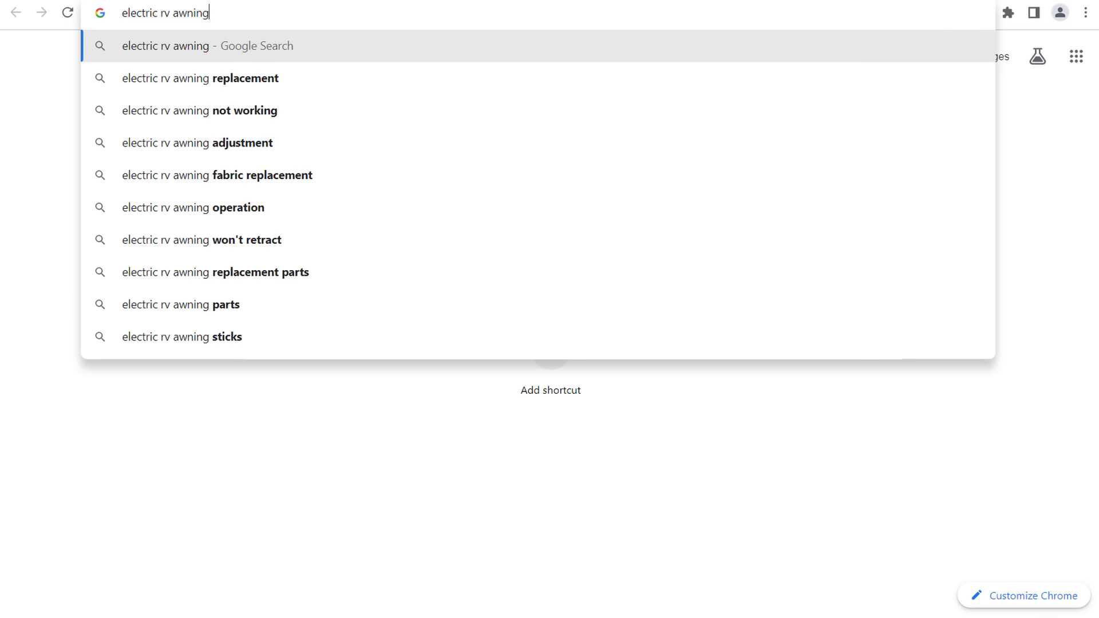
pyautogui.press('Return')
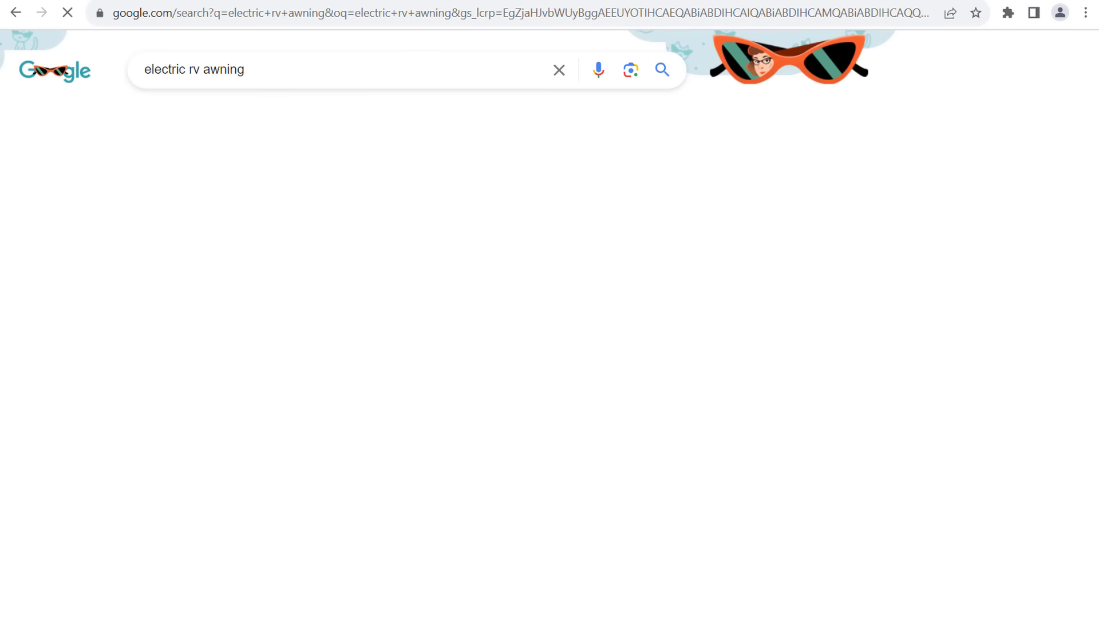
pyautogui.click(298, 73)
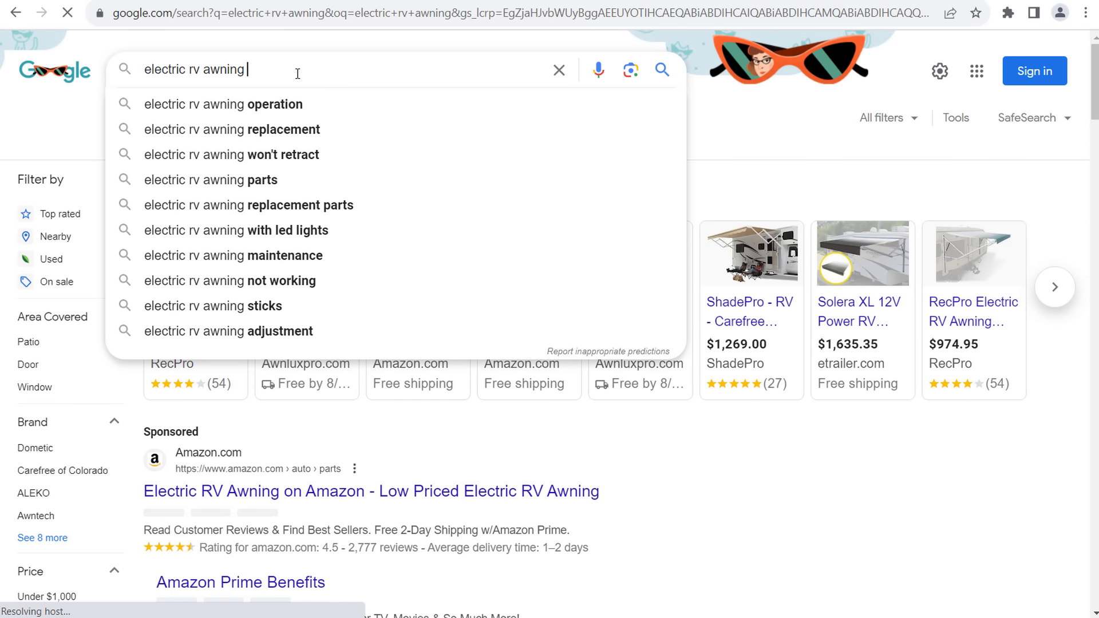
pyautogui.click(196, 81)
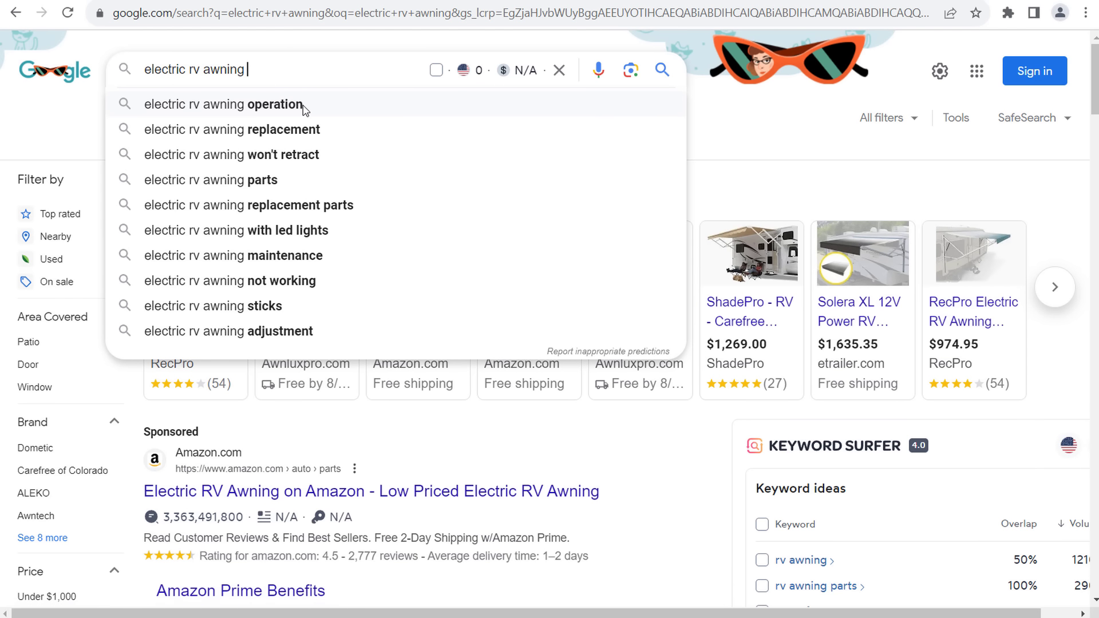
pyautogui.click(322, 205)
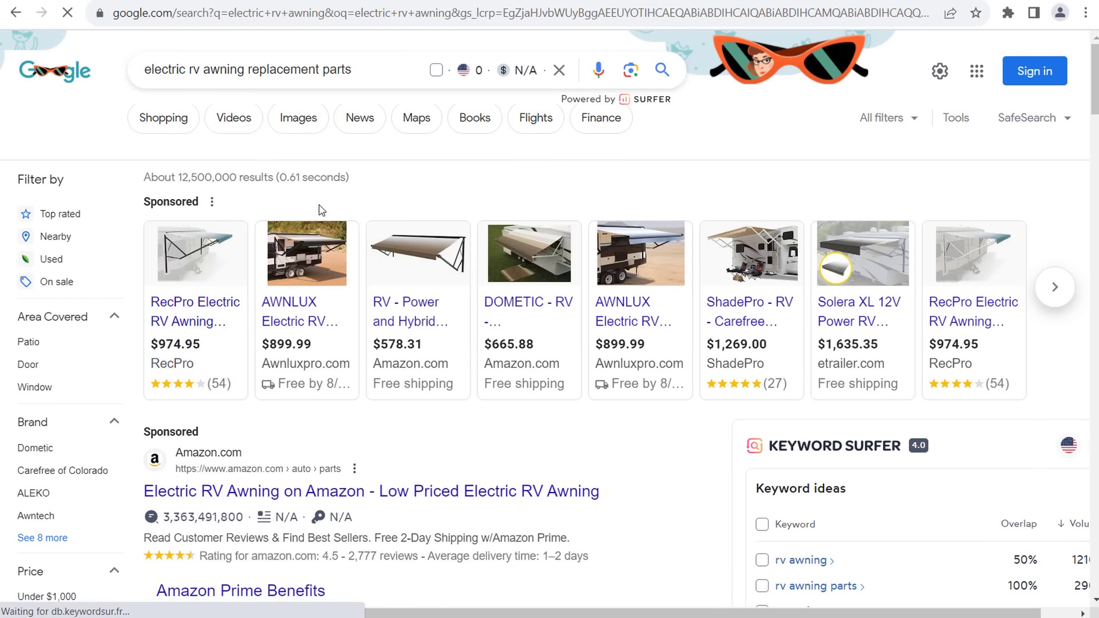
# - Return to the electric rv awning results and review its suggestions and Keyword Surfer ideas
pyautogui.click(14, 13)
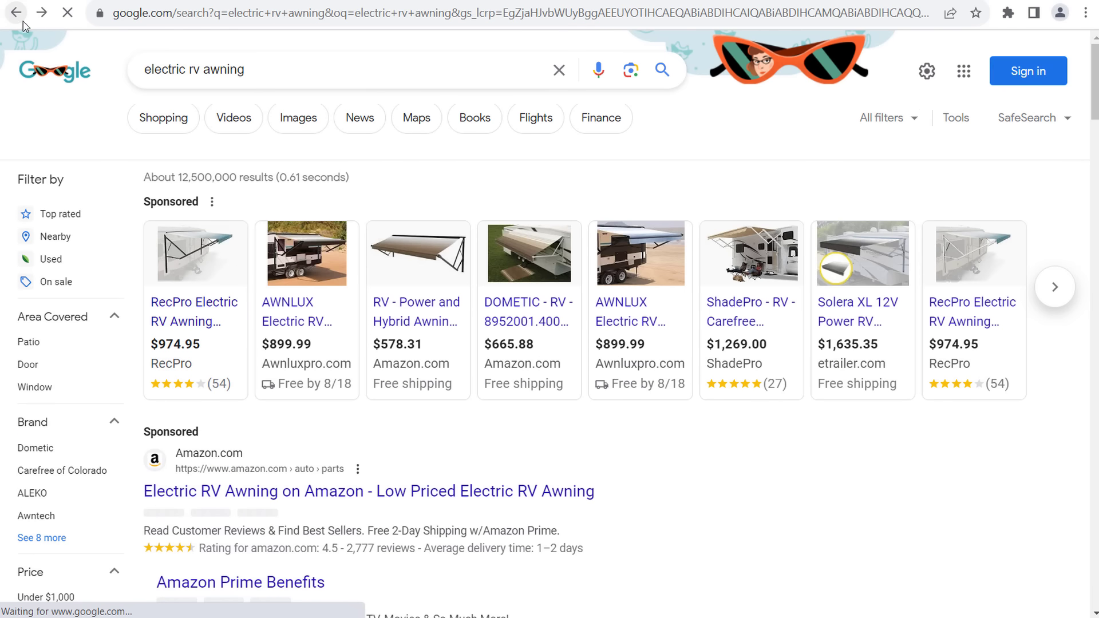
pyautogui.click(306, 69)
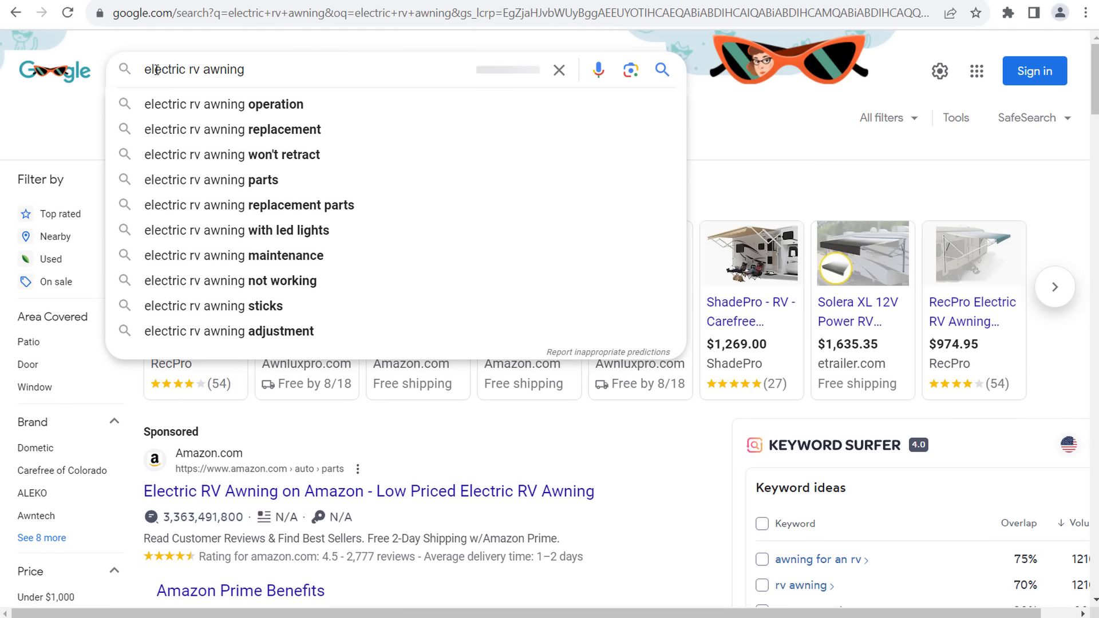
pyautogui.moveTo(148, 70); pyautogui.dragTo(211, 69)
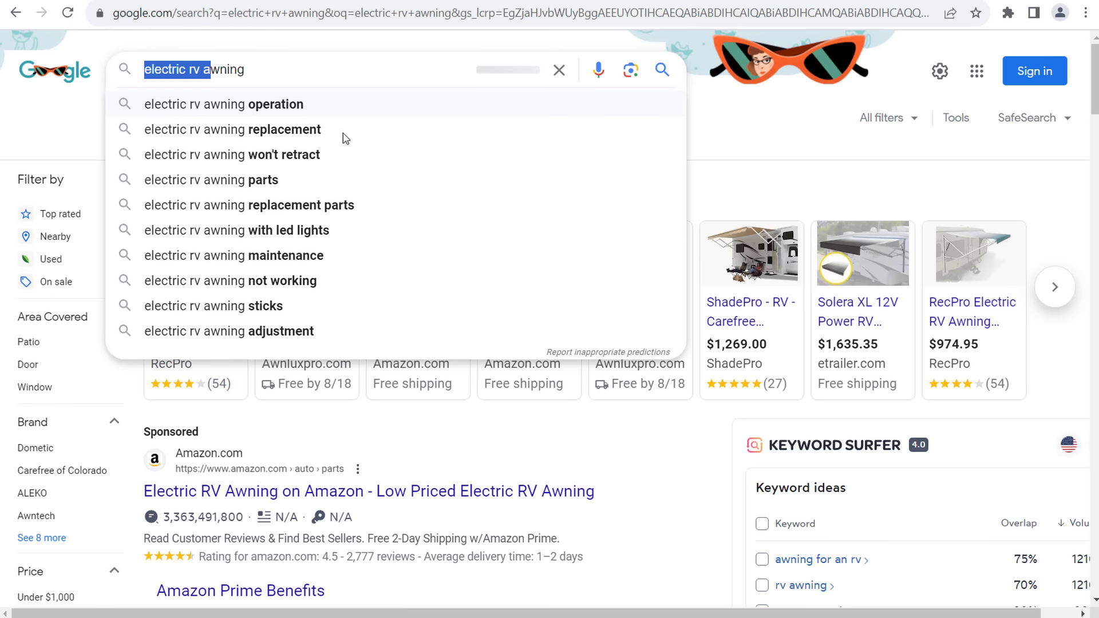
pyautogui.click(876, 179)
pyautogui.scroll(-3, 579, 312)
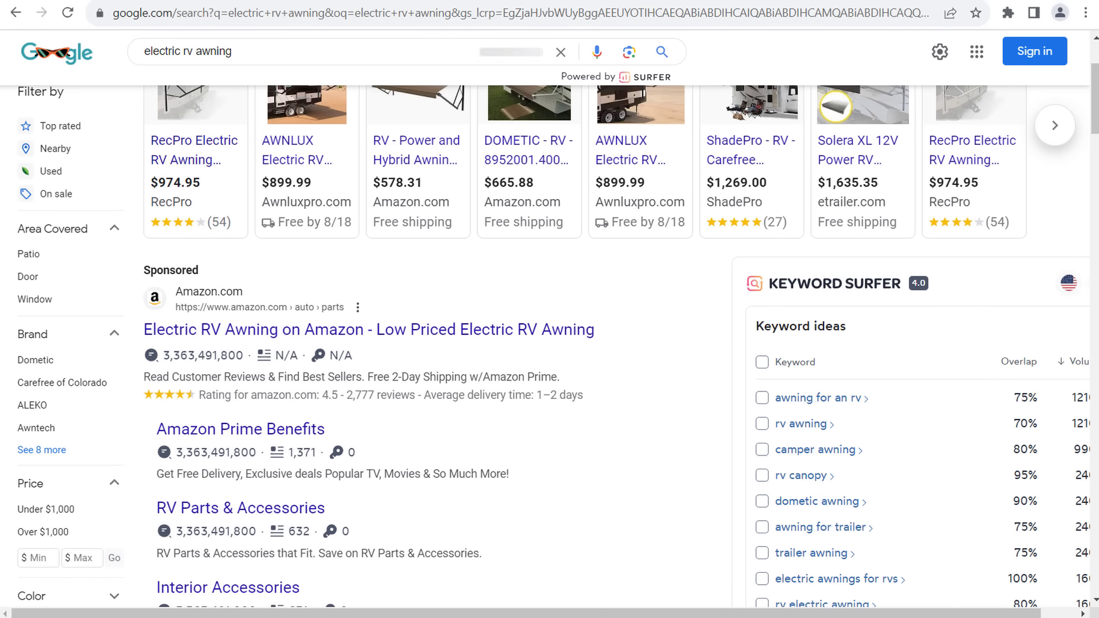
pyautogui.hotkey('ctrl', 't')
# - Search for 'keyword surfer' and open the Keyword Surfer extension page
pyautogui.write('keyword surfer')
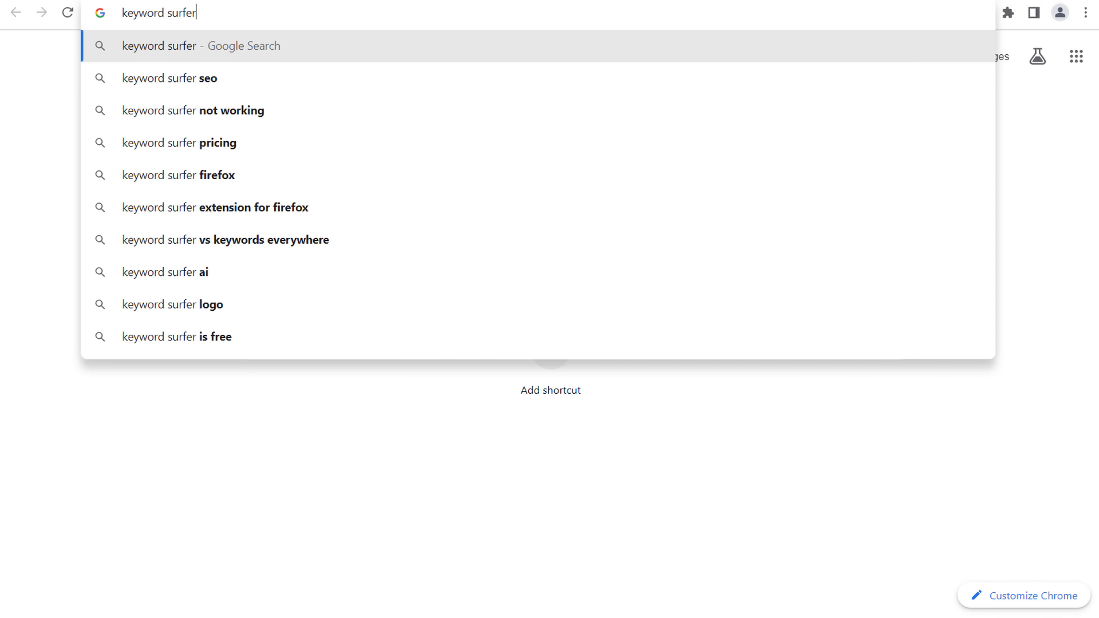
pyautogui.press('Return')
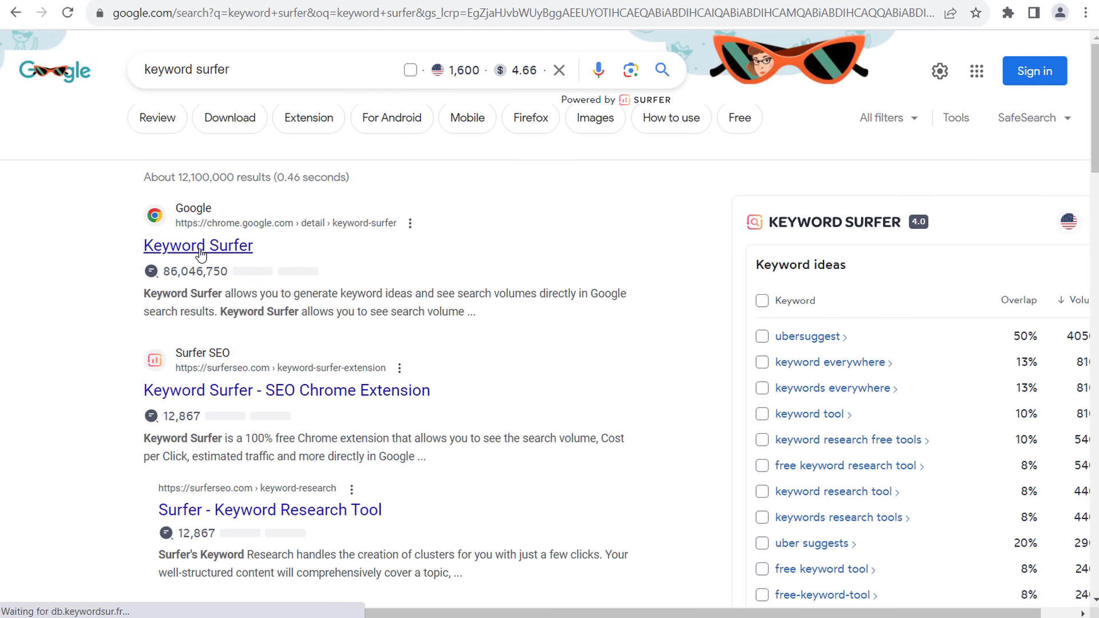
pyautogui.click(200, 250)
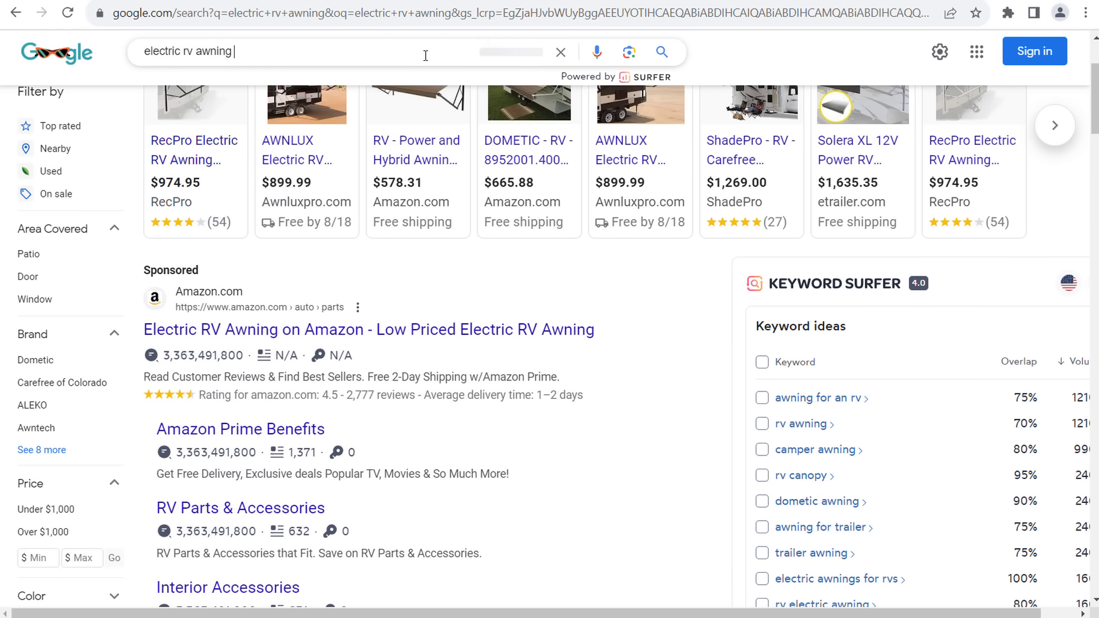
pyautogui.click(425, 56)
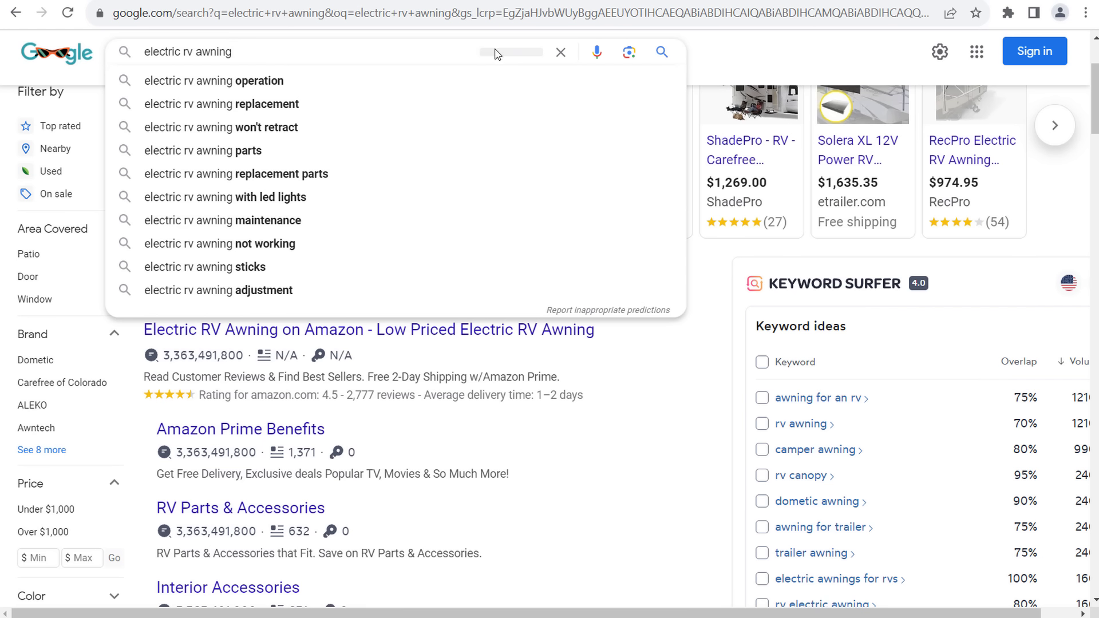
pyautogui.click(767, 61)
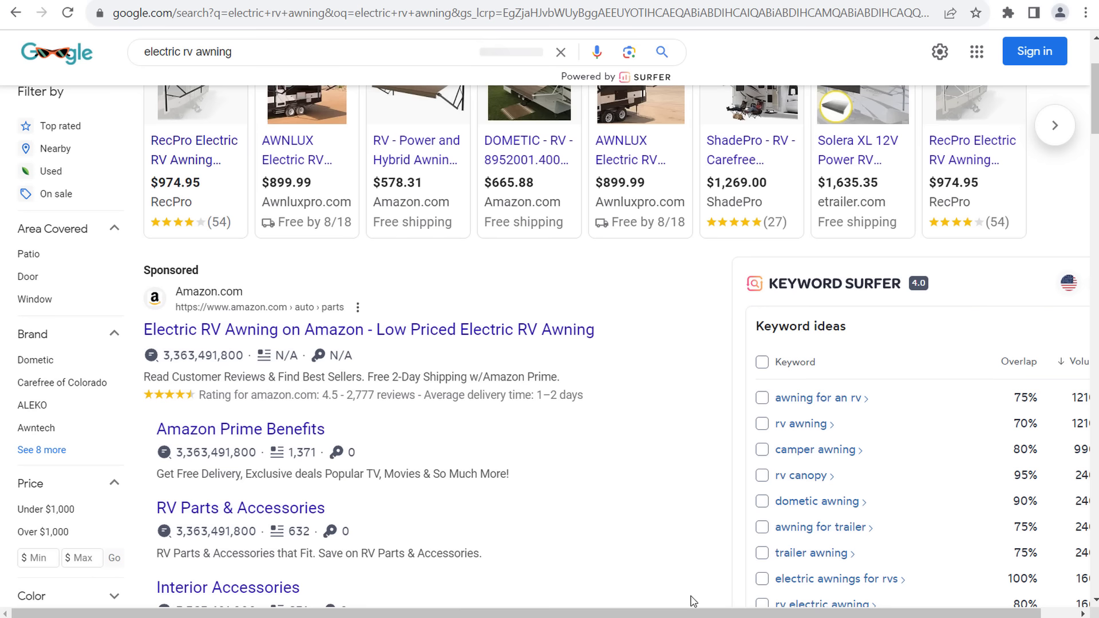
# - Scroll the electric rv awning results down to the product listings, then return to the workbook
pyautogui.moveTo(692, 613); pyautogui.dragTo(731, 613)
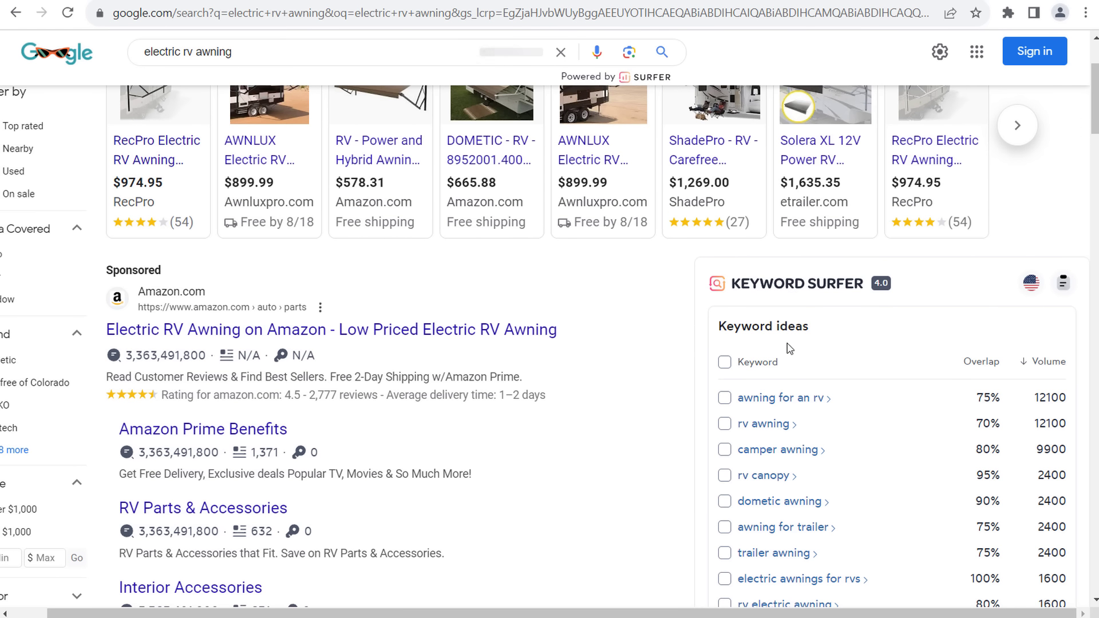
pyautogui.scroll(-3, 906, 374)
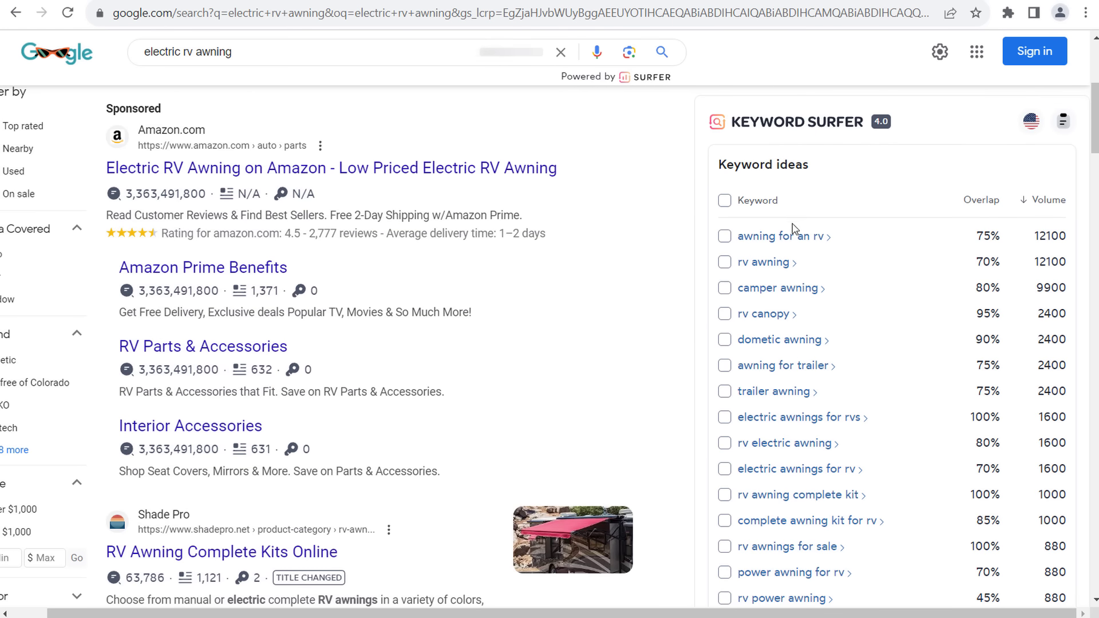
pyautogui.scroll(-3, 790, 371)
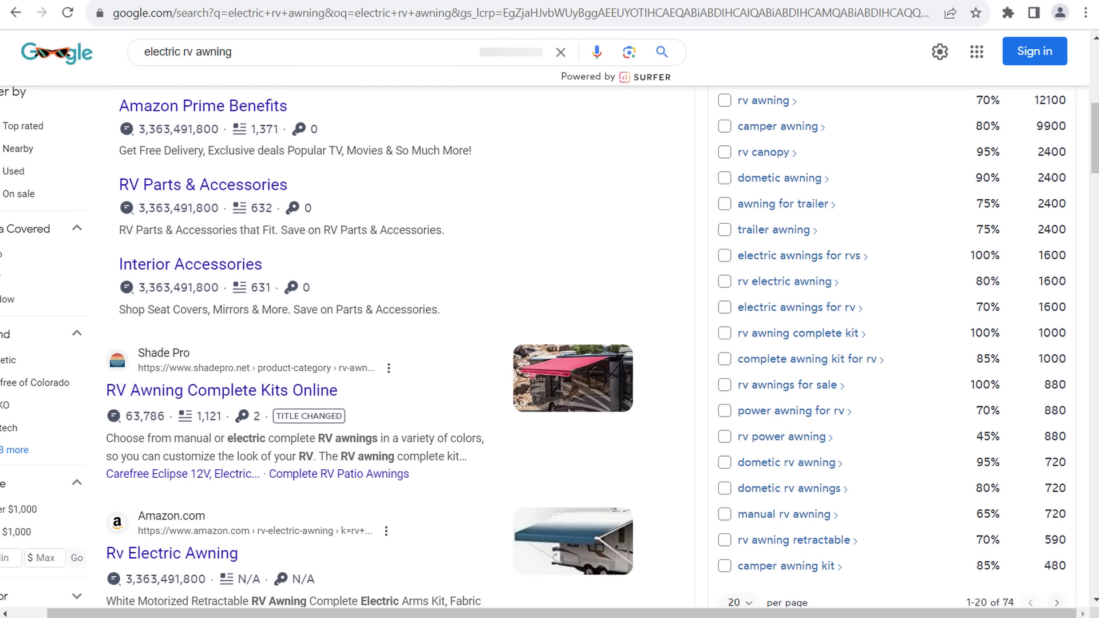
pyautogui.moveTo(598, 613); pyautogui.dragTo(560, 614)
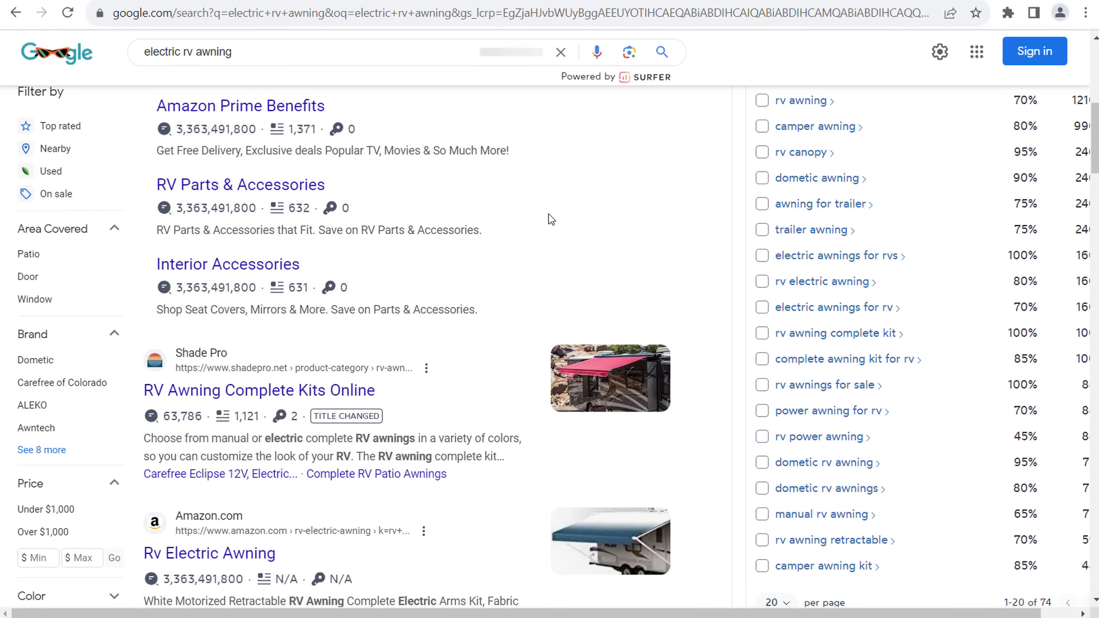
pyautogui.scroll(10, 548, 222)
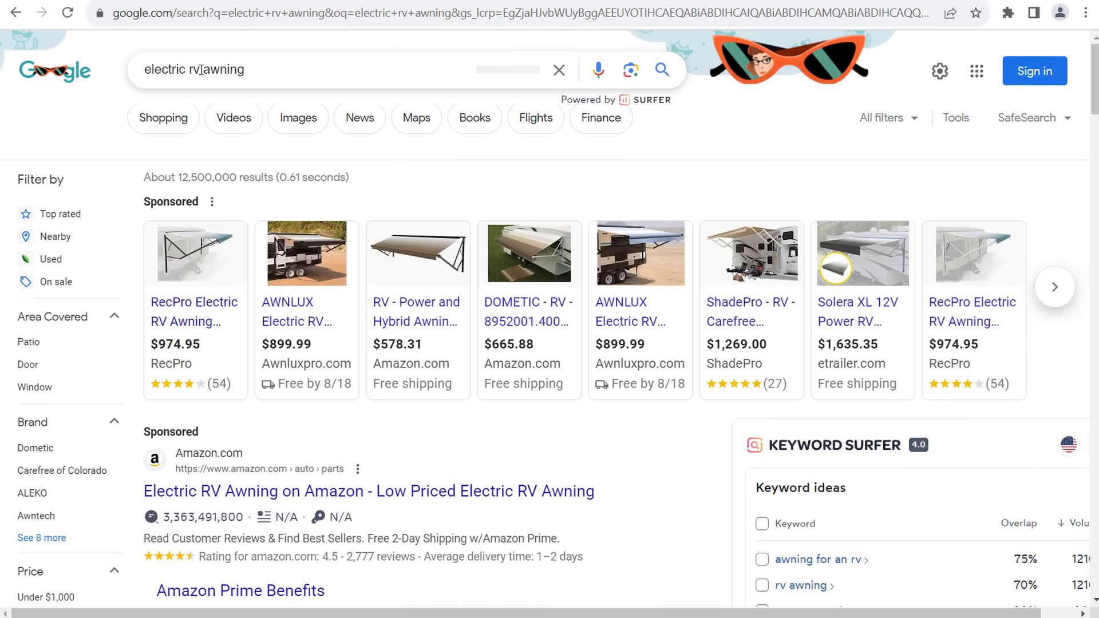
pyautogui.scroll(-8, 657, 363)
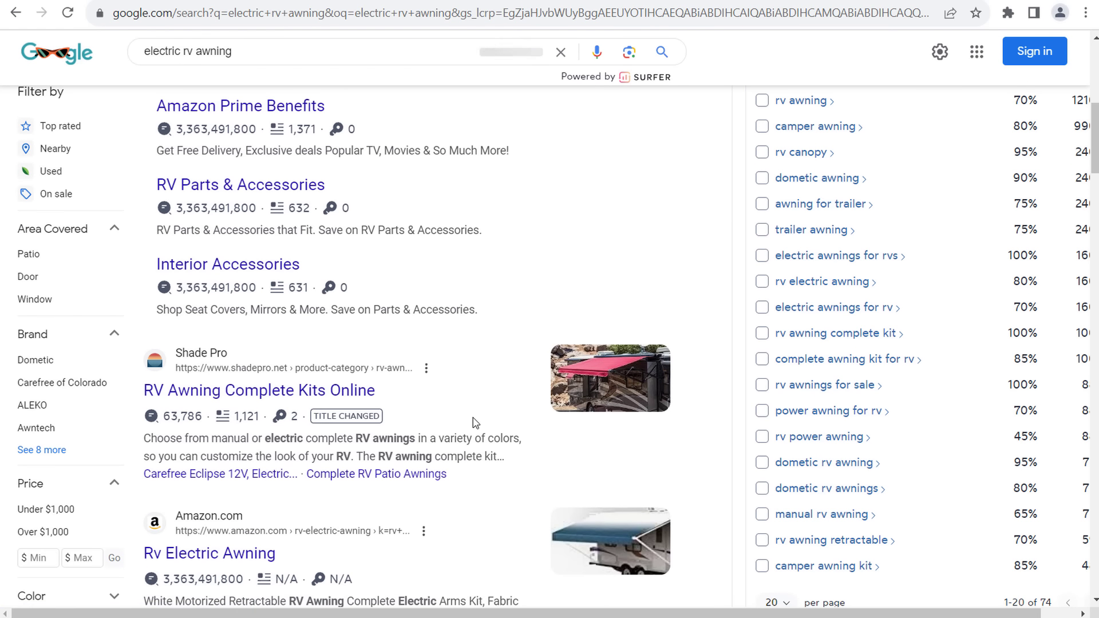
pyautogui.scroll(1, 284, 373)
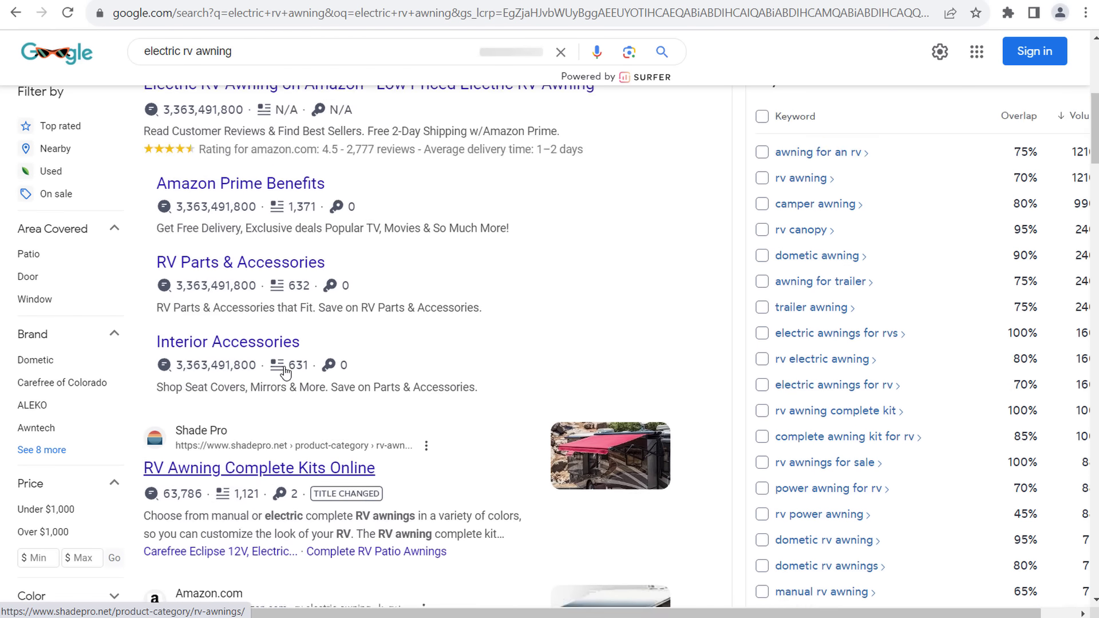
pyautogui.scroll(1, 284, 372)
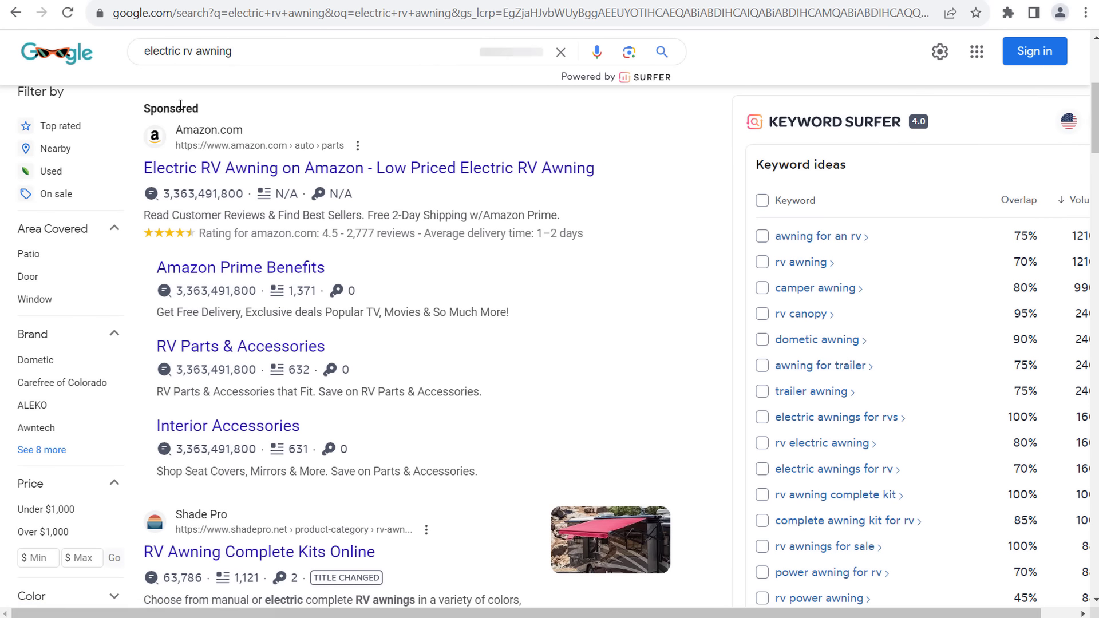
pyautogui.scroll(-5, 380, 262)
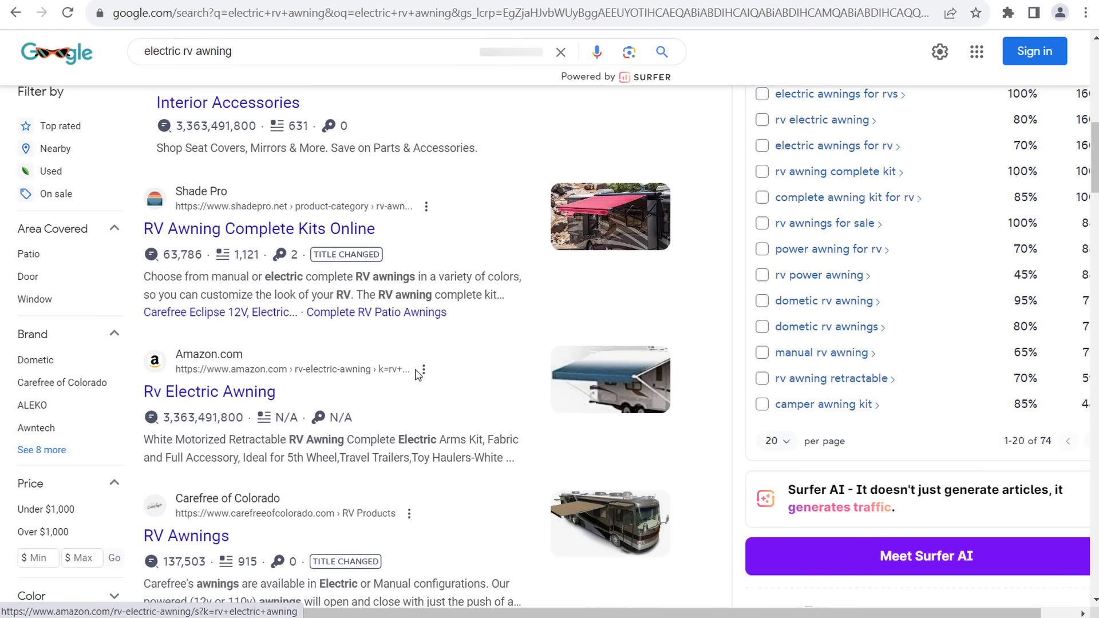
pyautogui.scroll(-2, 419, 375)
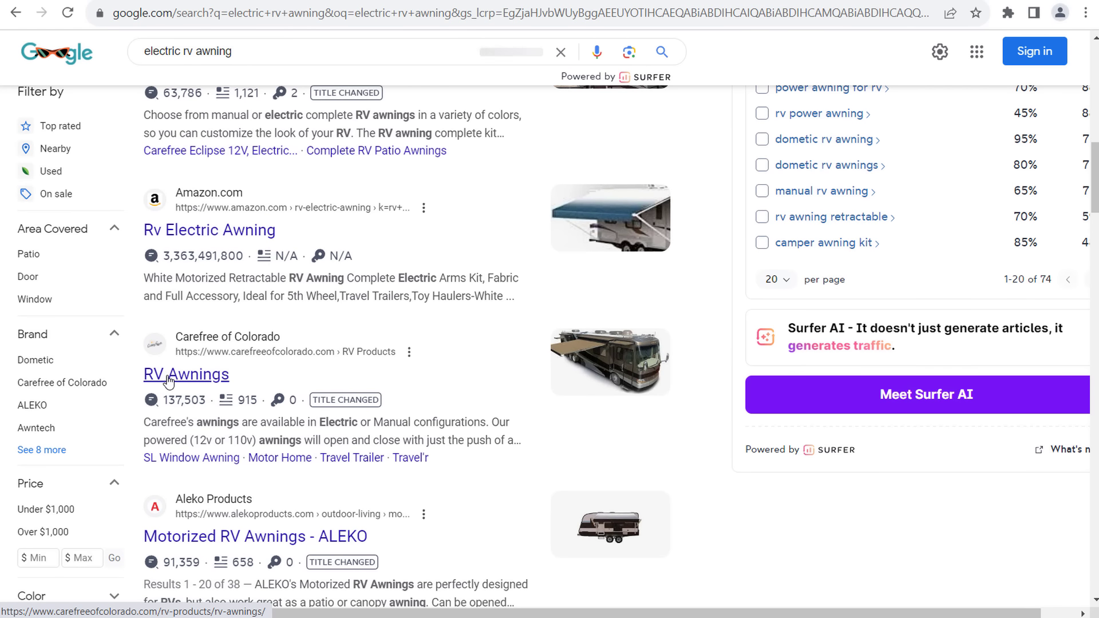
pyautogui.scroll(-3, 210, 368)
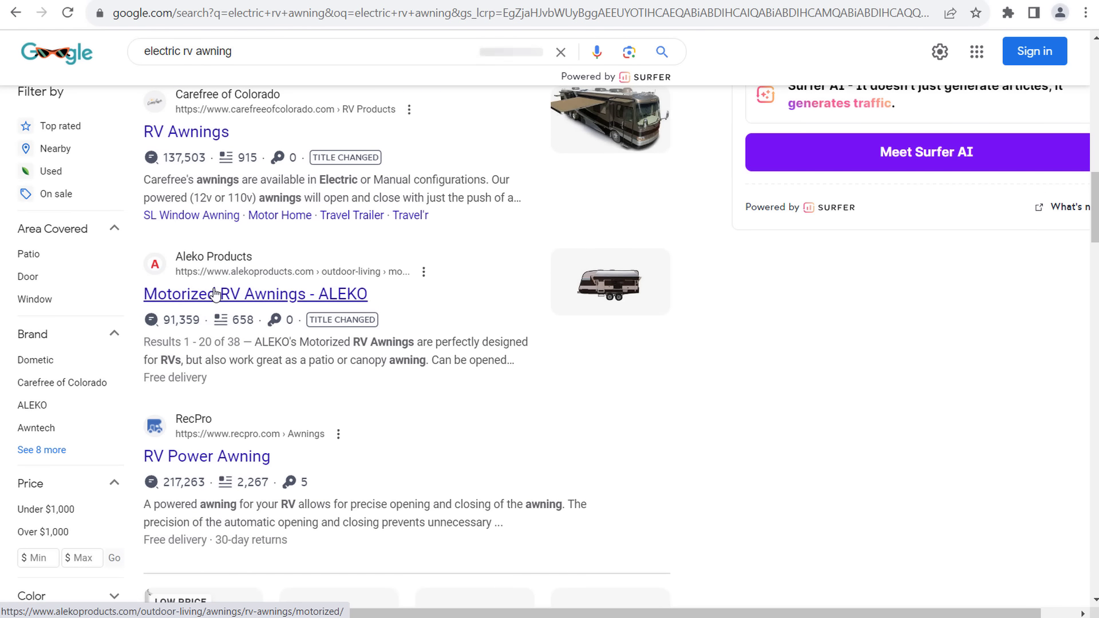
pyautogui.scroll(-2, 380, 373)
pyautogui.scroll(-4, 504, 276)
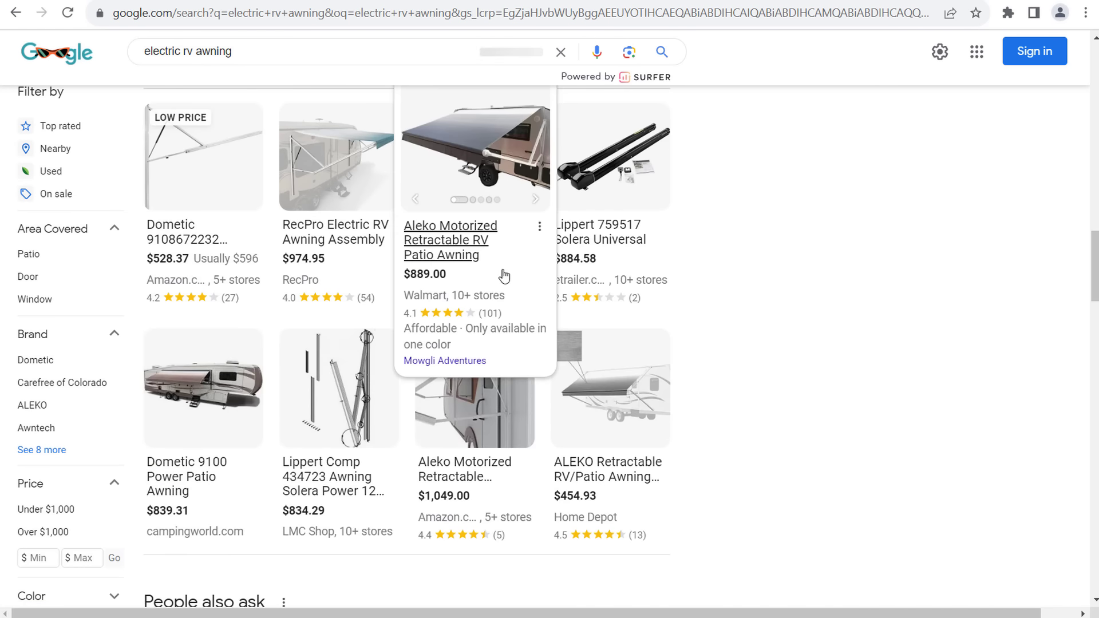
pyautogui.scroll(-6, 726, 300)
pyautogui.scroll(-1, 841, 324)
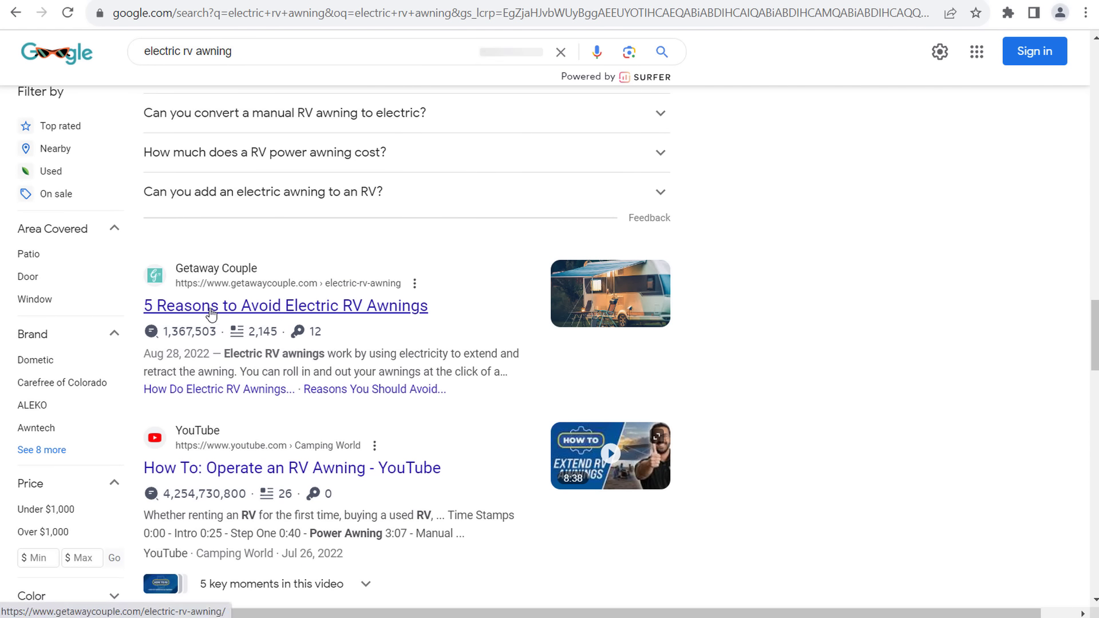
pyautogui.scroll(-2, 260, 309)
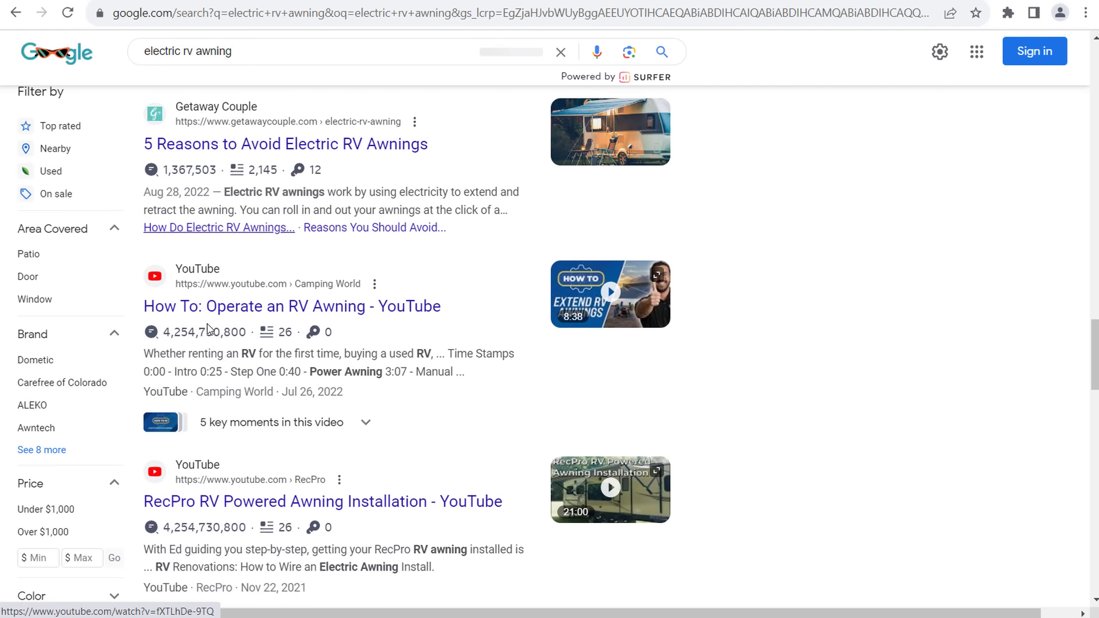
pyautogui.scroll(-3, 394, 358)
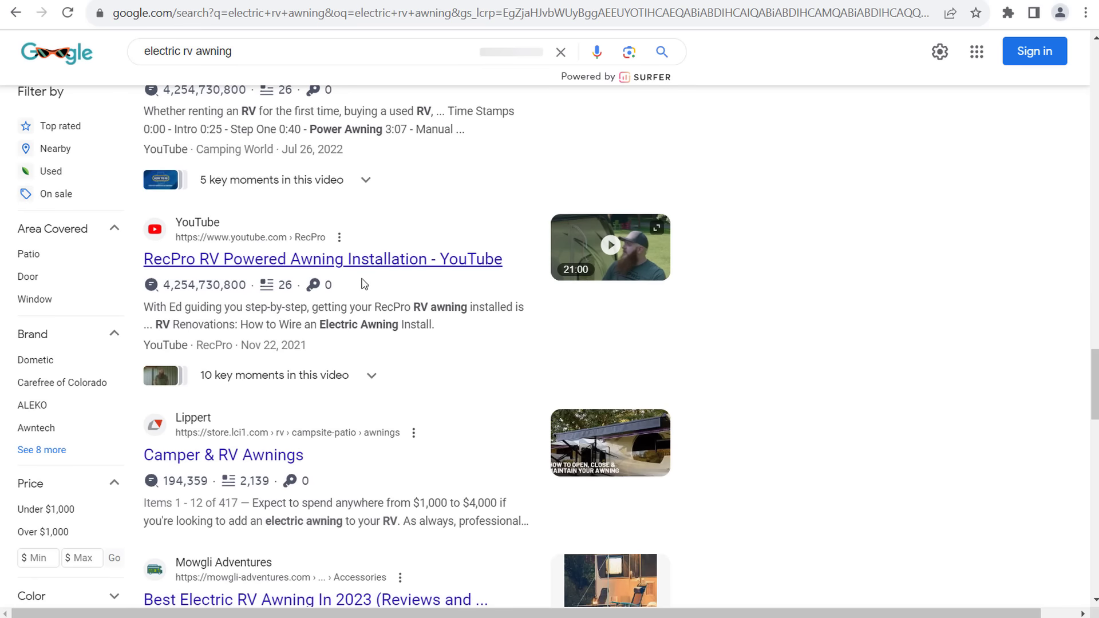
pyautogui.scroll(-2, 364, 318)
pyautogui.scroll(-3, 739, 298)
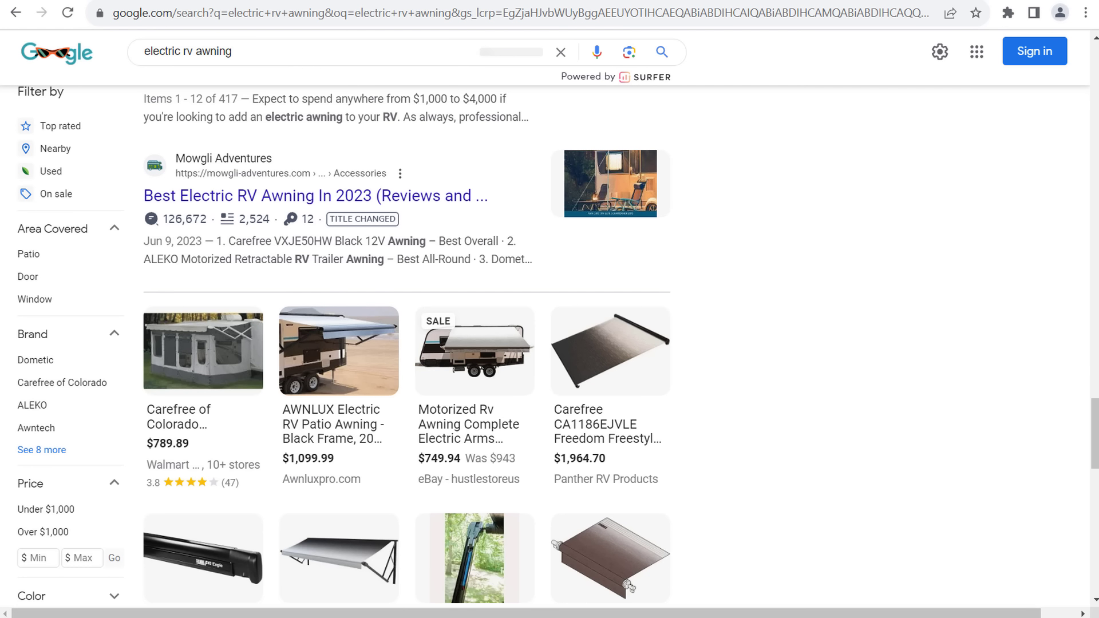
pyautogui.moveTo(552, 617)
pyautogui.click(131, 565)
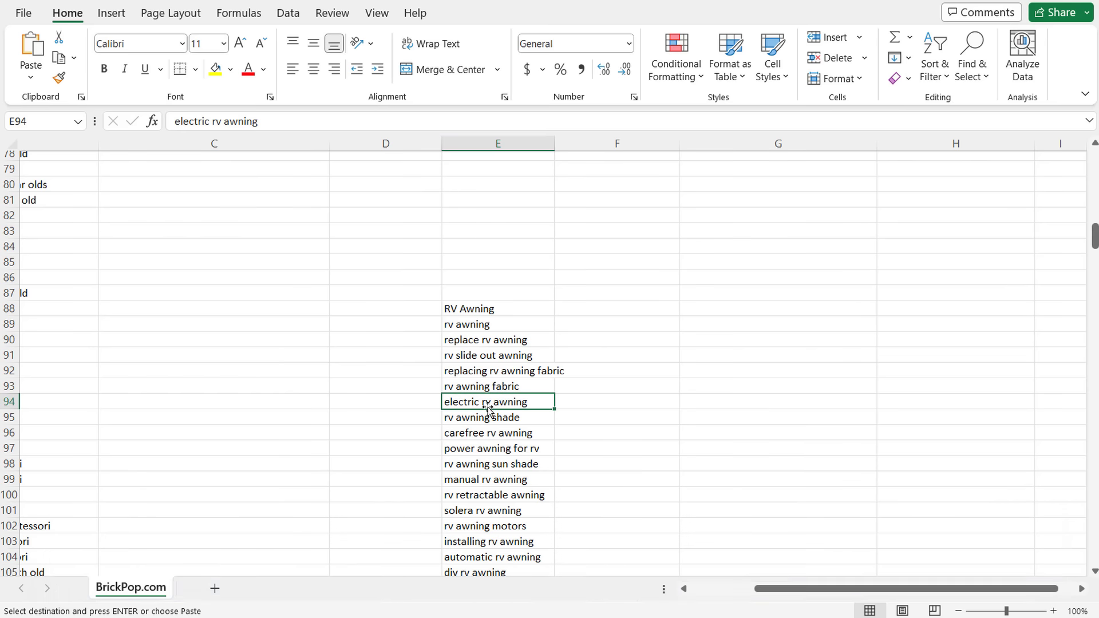
# - Find and pick the 20 ft RV awning keyword in the RV Awning keyword list
pyautogui.click(498, 322)
pyautogui.click(496, 308)
pyautogui.moveTo(500, 324); pyautogui.dragTo(500, 578)
pyautogui.click(620, 358)
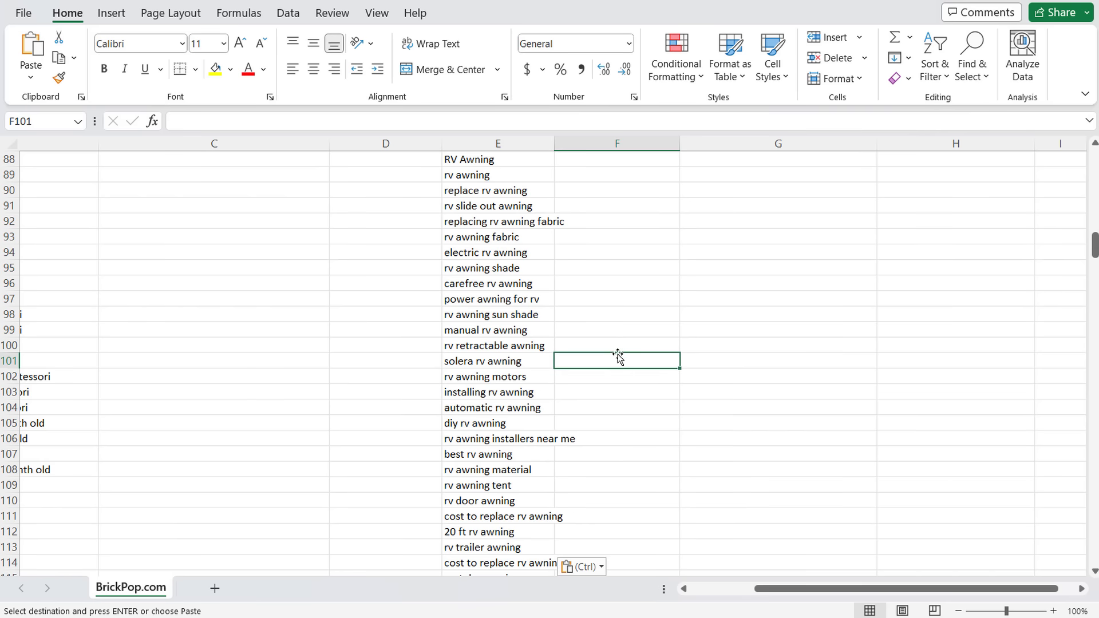
pyautogui.scroll(-2, 622, 473)
pyautogui.click(480, 435)
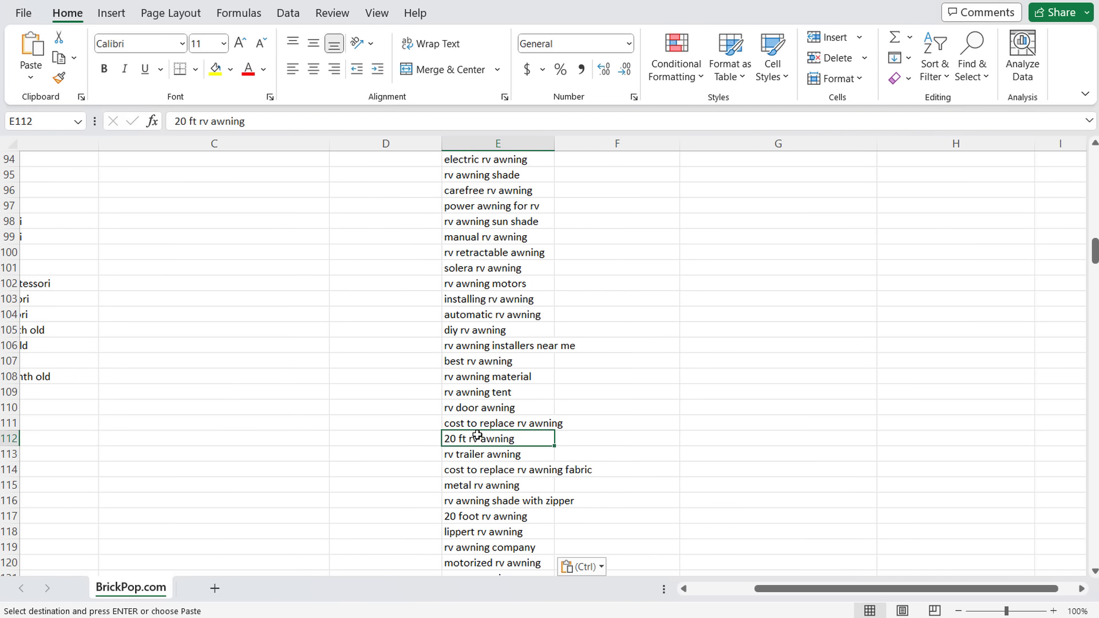
# - Enter '12 Best 20 Foot RV Awnings 2023' in G106 and its rvslices.com URL in G107
pyautogui.click(739, 344)
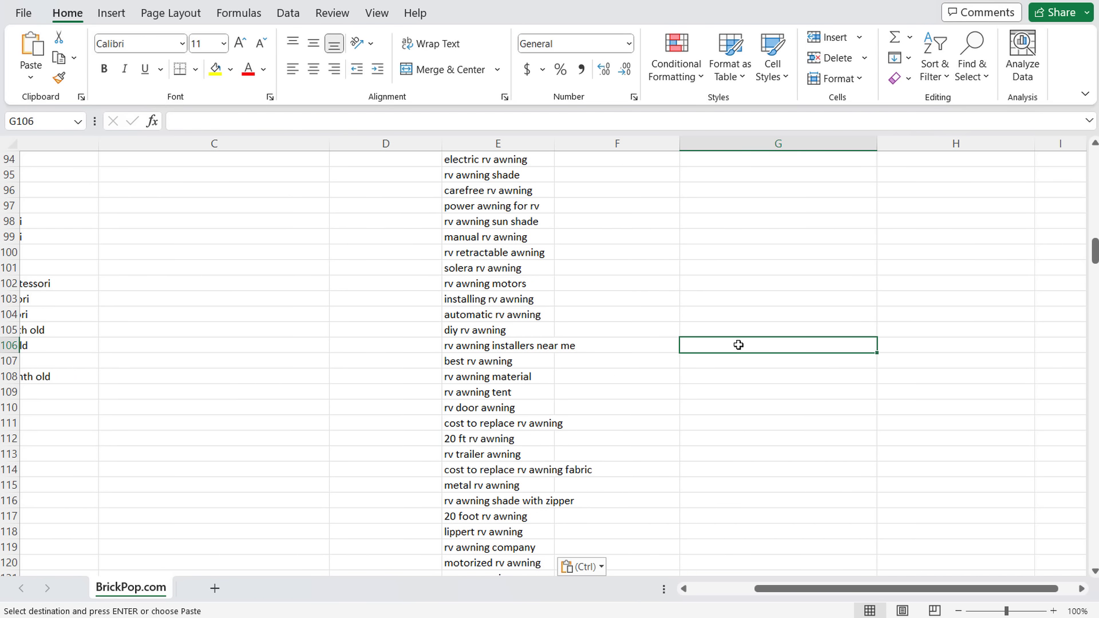
pyautogui.write('12 Best 20 Foo')
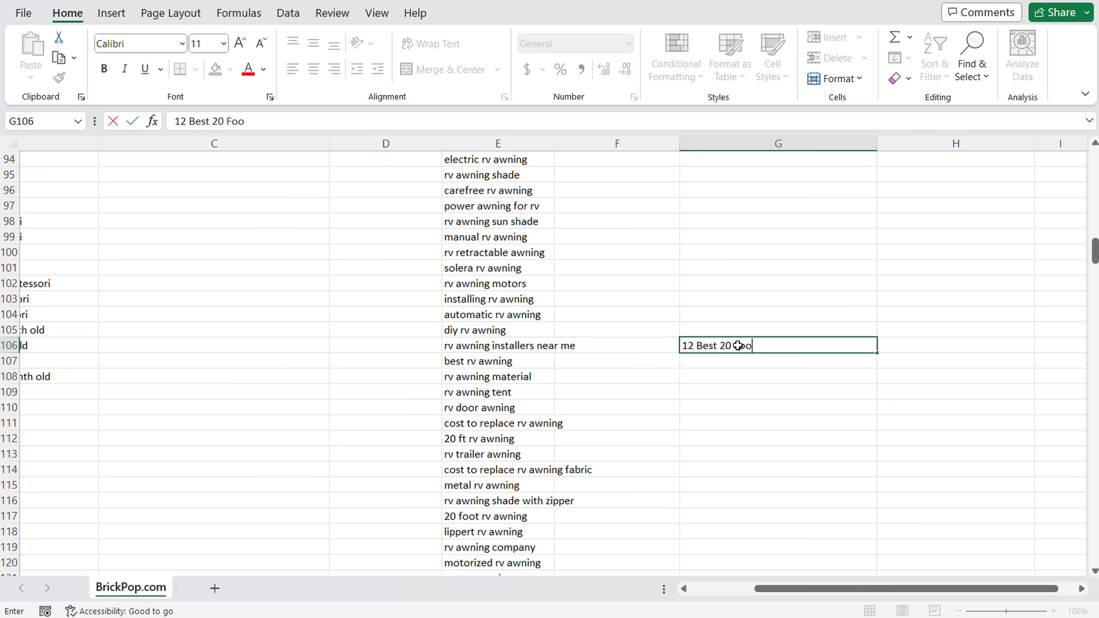
pyautogui.write('t RV Awnings 2023')
pyautogui.press('Return')
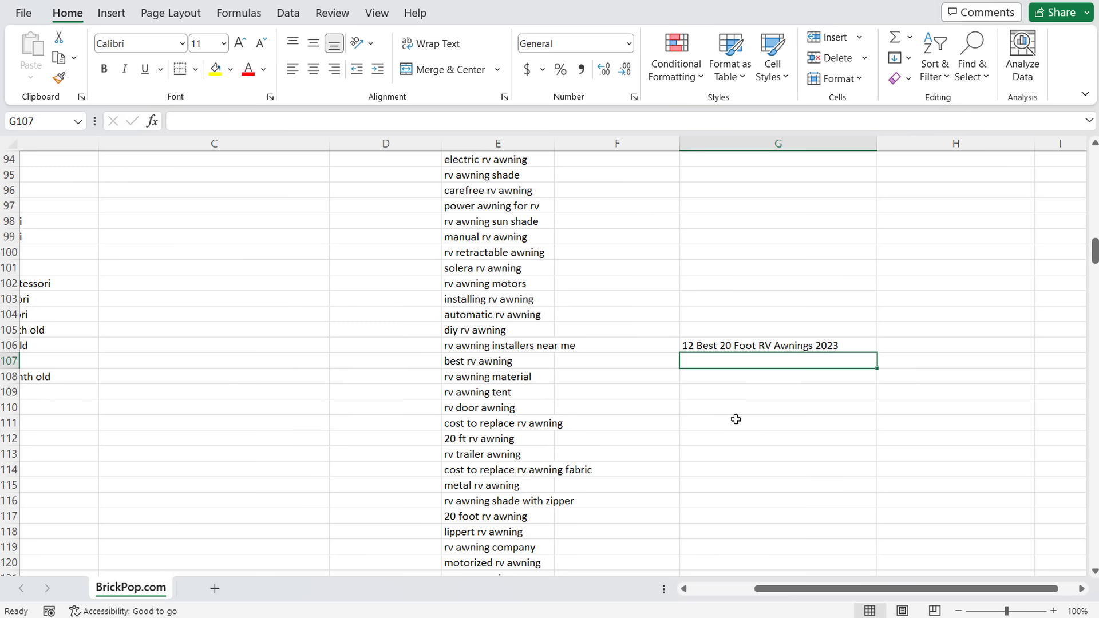
pyautogui.write('rvslices.com/')
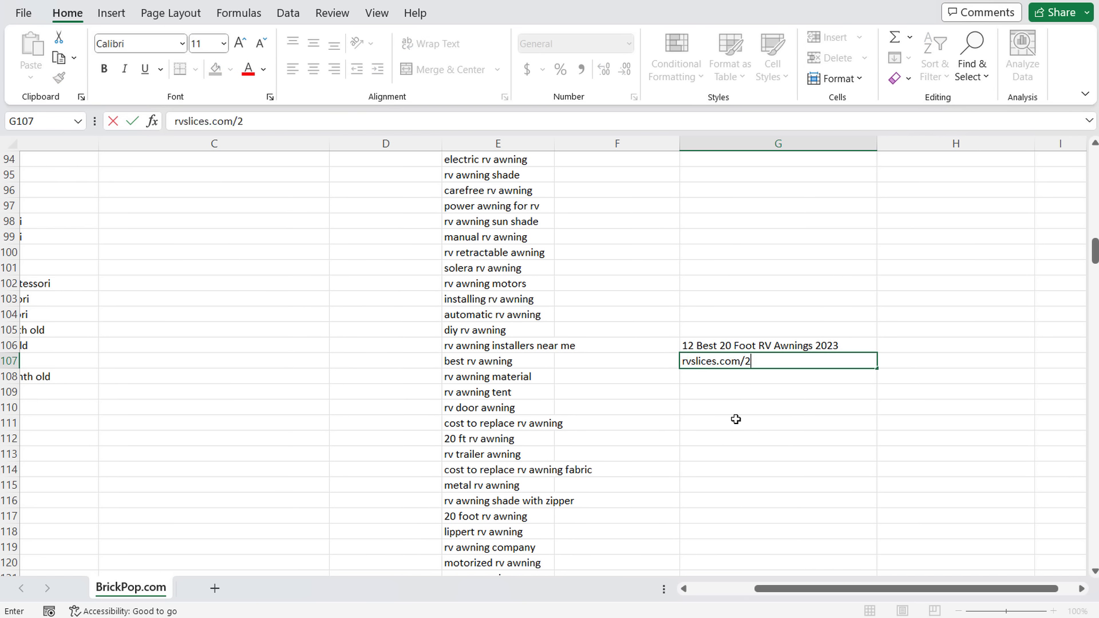
pyautogui.write('20-foot-r')
pyautogui.write('v-awnain')
pyautogui.write('ing')
pyautogui.click(736, 419)
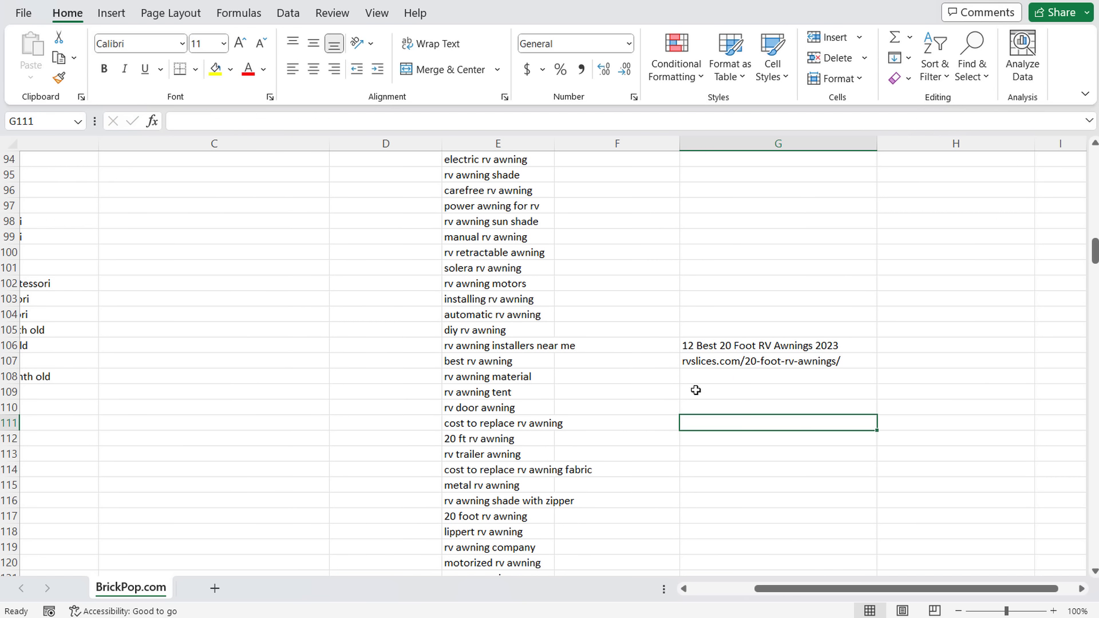
pyautogui.click(762, 345)
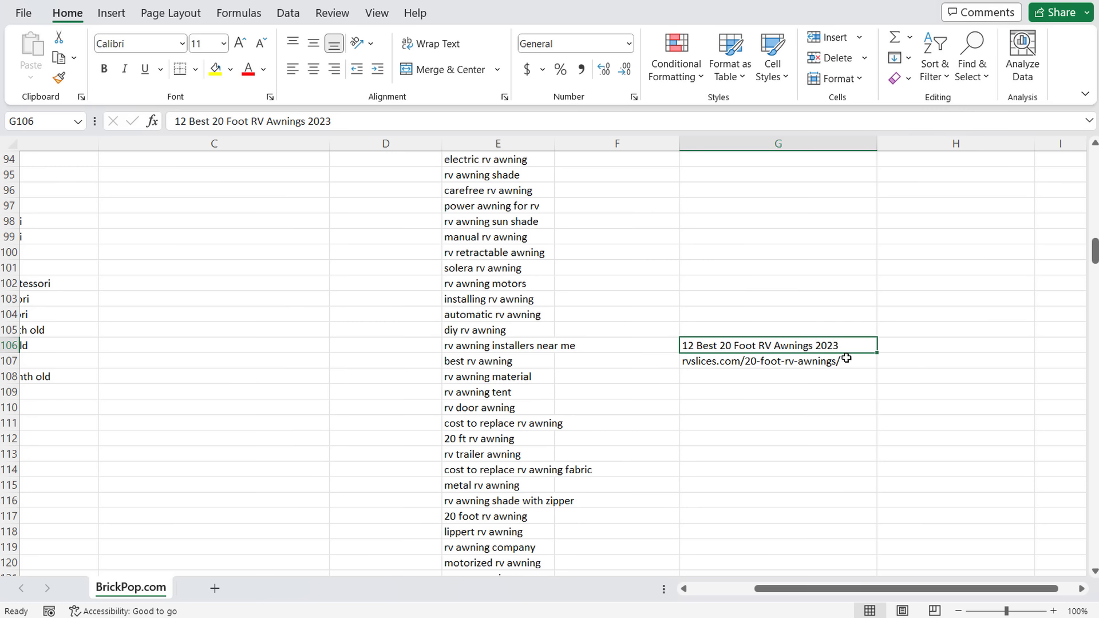
# - Change the year in the G106 post title from 2023 to 2024
pyautogui.click(356, 124)
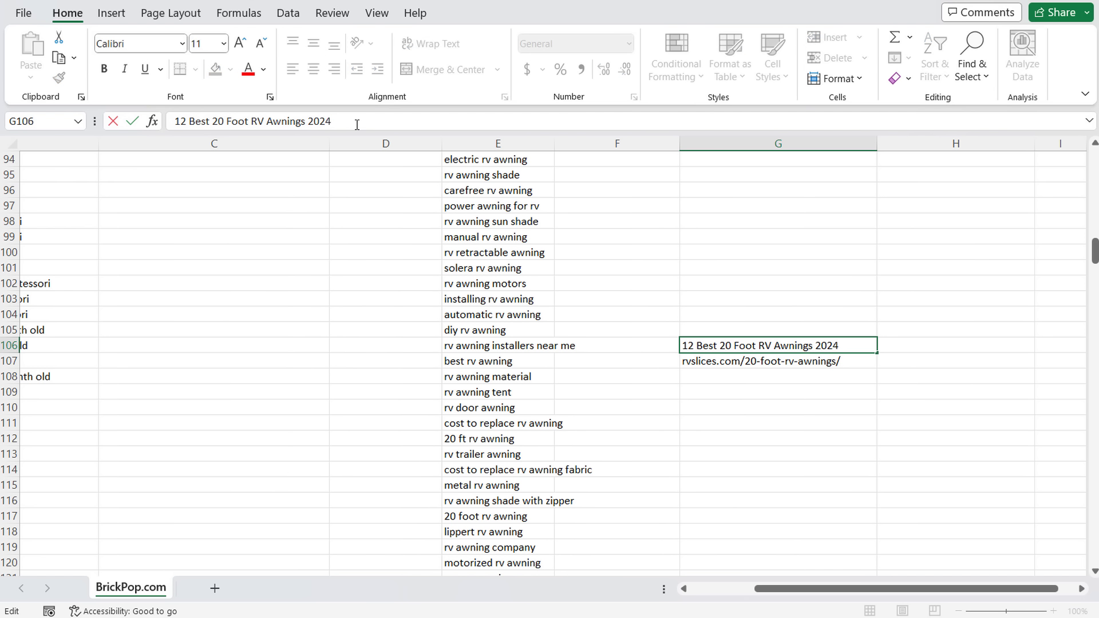
pyautogui.write('4')
pyautogui.press('Return')
pyautogui.click(756, 342)
pyautogui.click(767, 363)
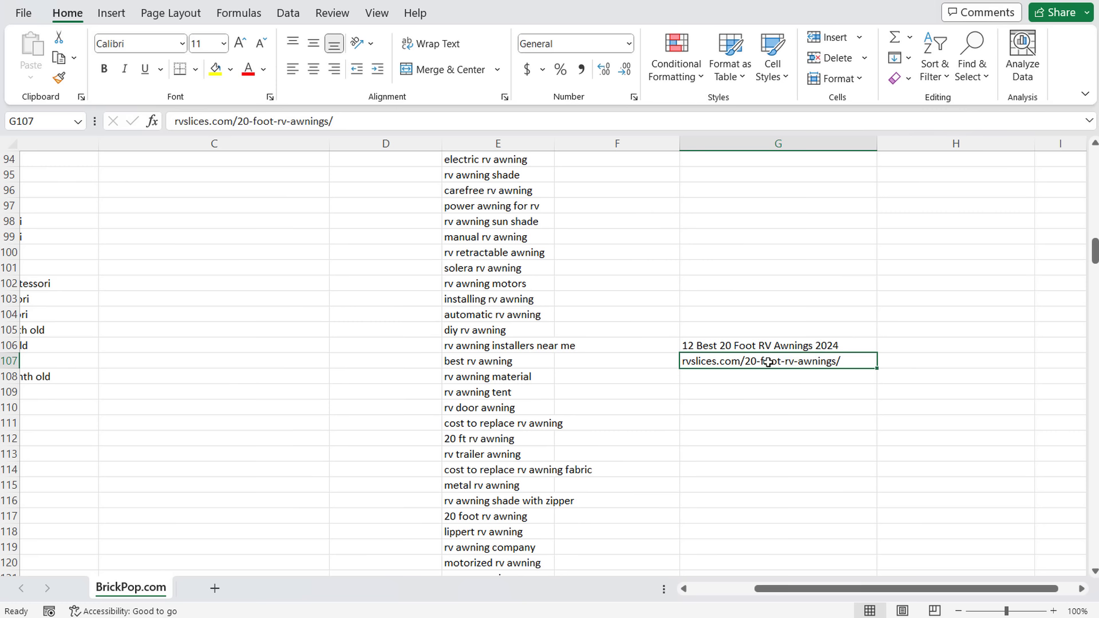
pyautogui.click(776, 346)
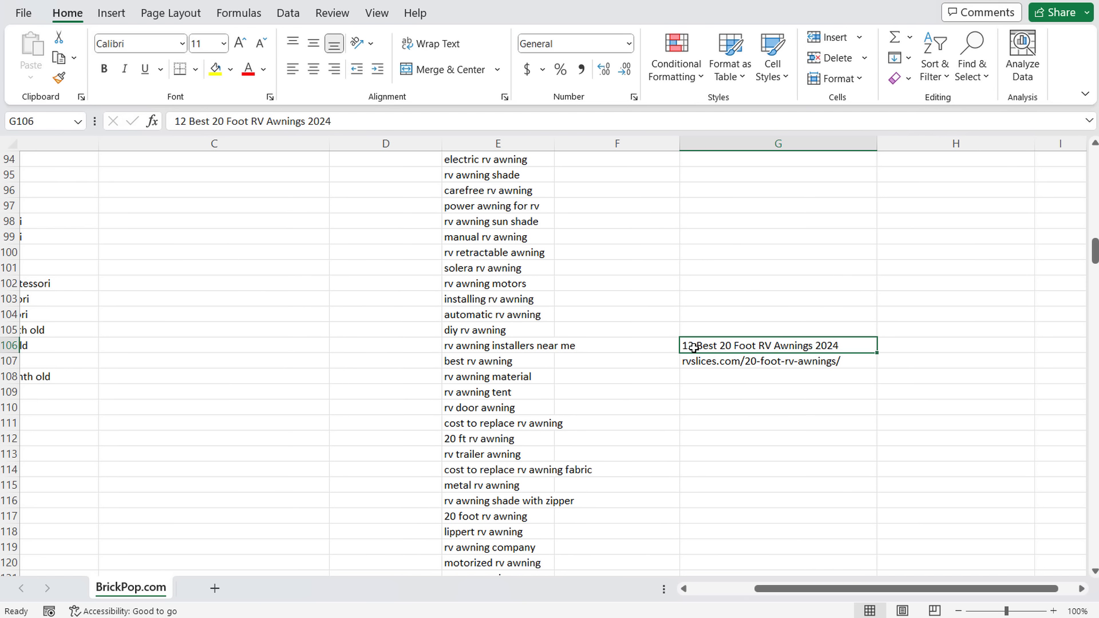
# - Change the title's count from 12 to 5, giving '5 Best 20 Foot RV Awnings 2024'
pyautogui.click(184, 124)
pyautogui.press('BackSpace')
pyautogui.write('6')
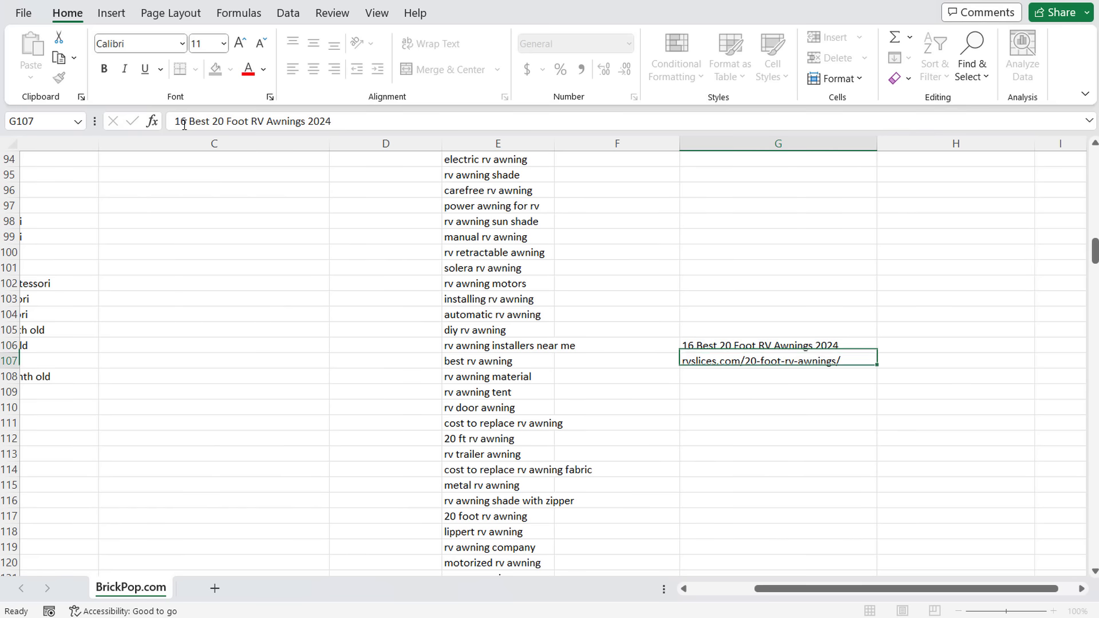
pyautogui.press('Return')
pyautogui.click(773, 345)
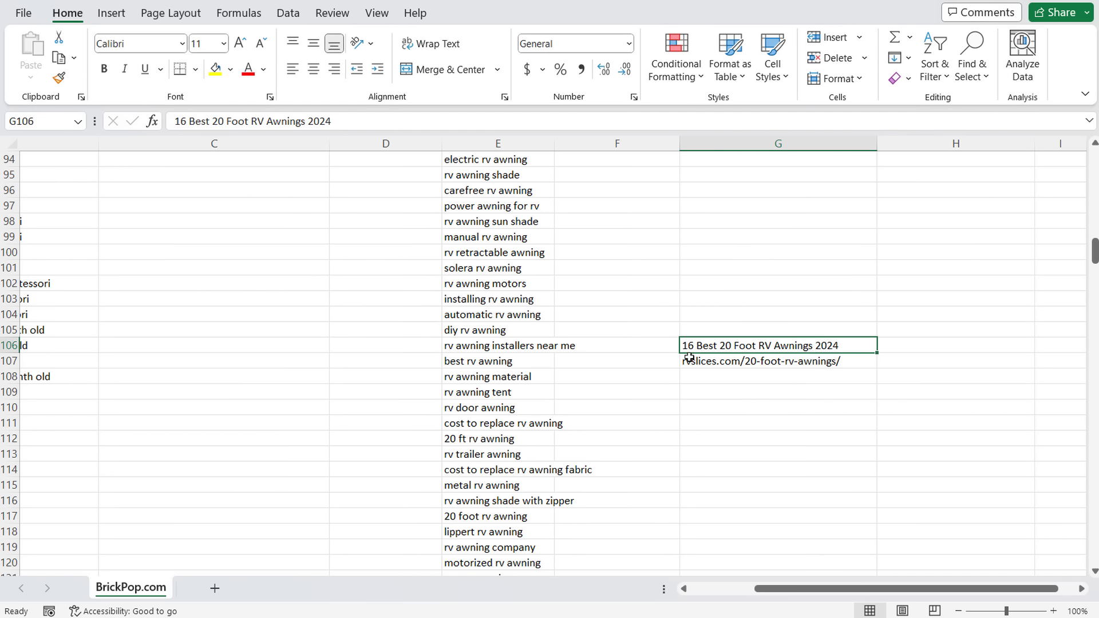
pyautogui.moveTo(186, 123); pyautogui.dragTo(170, 122)
pyautogui.write('5')
pyautogui.press('Return')
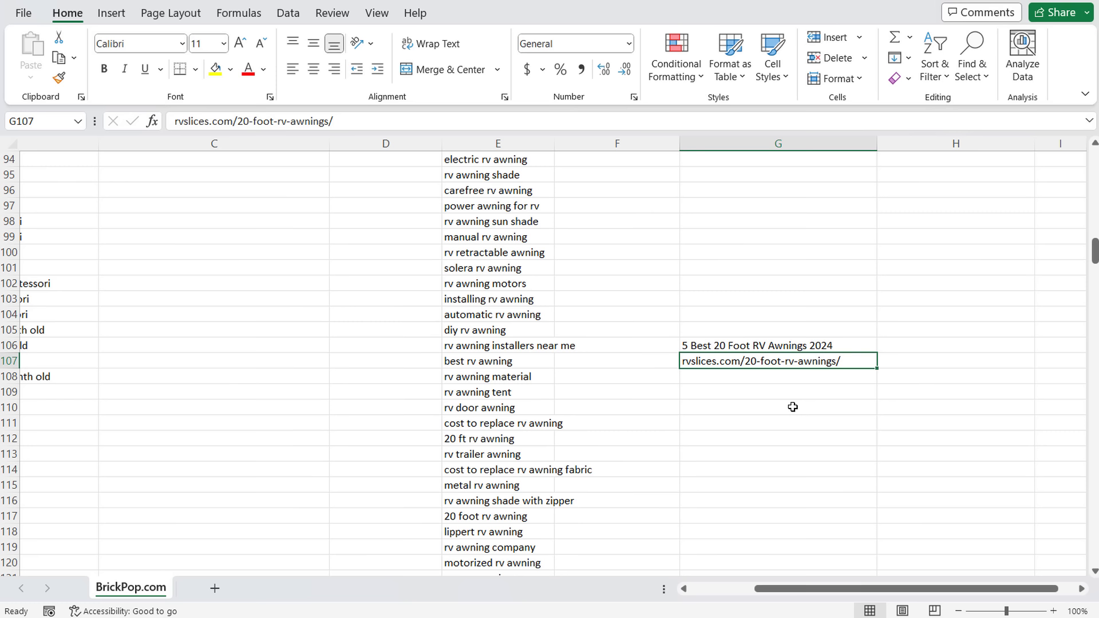
# - Scroll back to the top of the sheet and clear the keyword selection
pyautogui.scroll(-2, 479, 391)
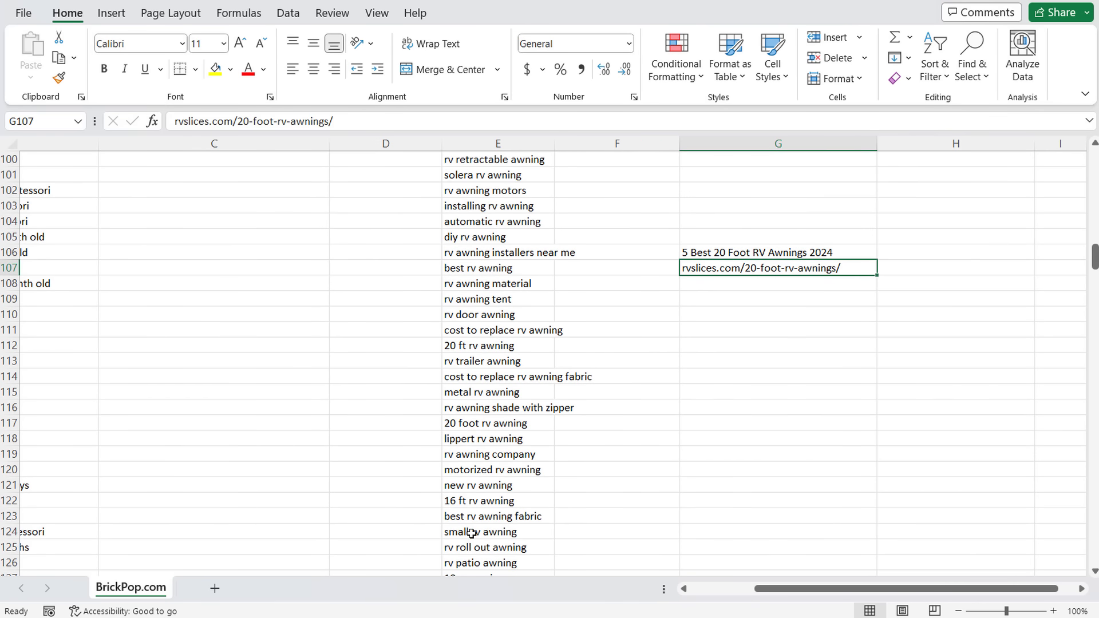
pyautogui.moveTo(469, 532); pyautogui.dragTo(473, 170)
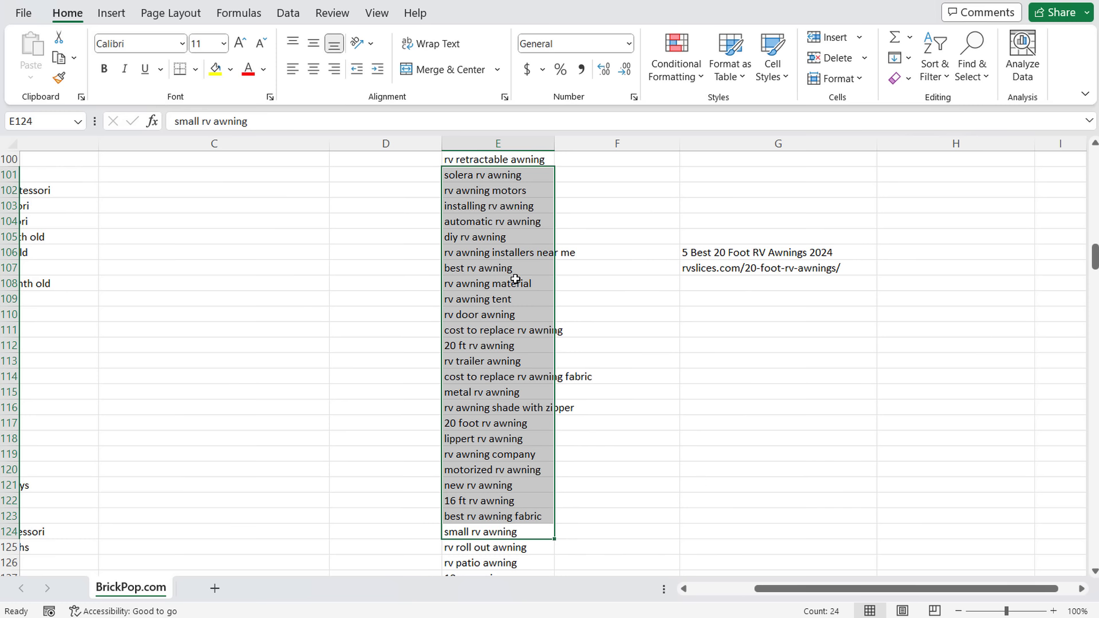
pyautogui.scroll(3, 509, 252)
pyautogui.click(787, 500)
pyautogui.moveTo(801, 588); pyautogui.dragTo(738, 588)
pyautogui.moveTo(1095, 249); pyautogui.dragTo(1095, 160)
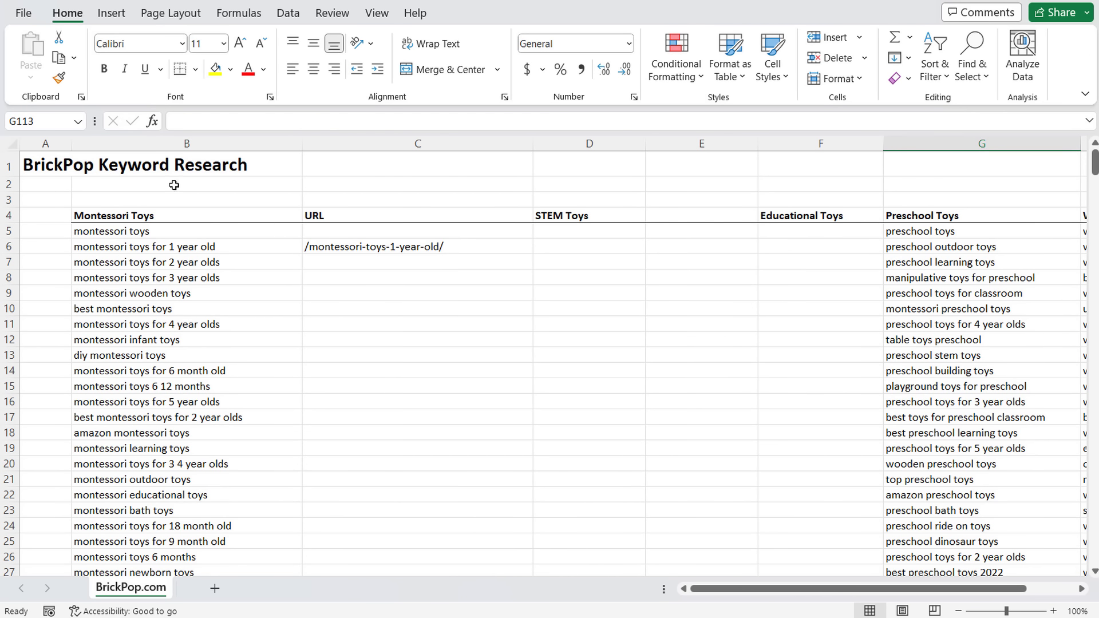
pyautogui.click(122, 217)
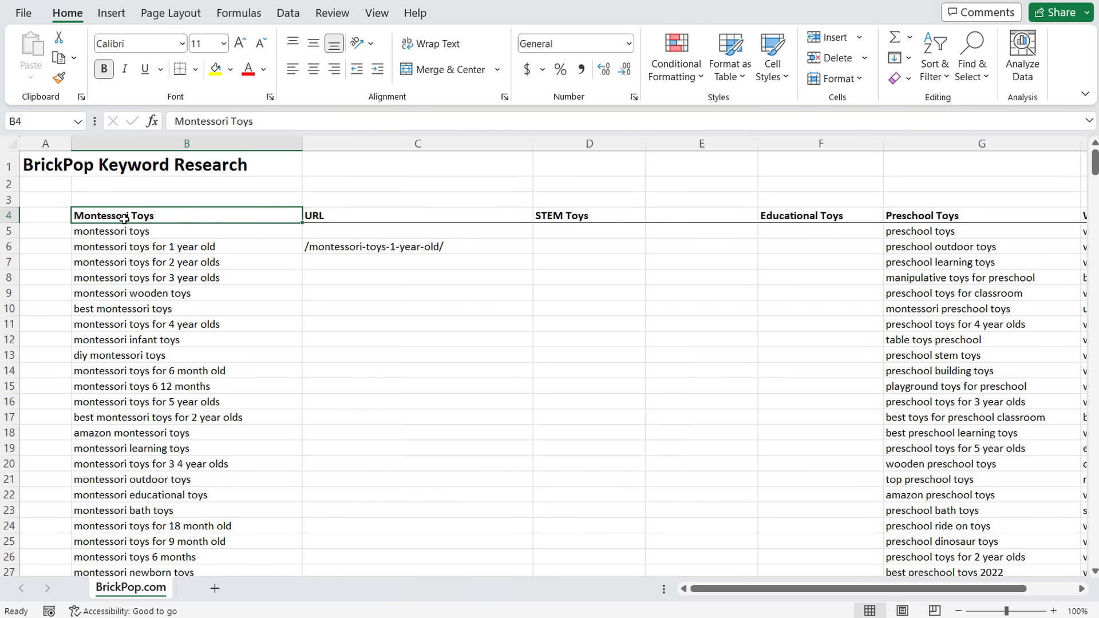
pyautogui.click(563, 210)
pyautogui.click(854, 215)
pyautogui.click(591, 206)
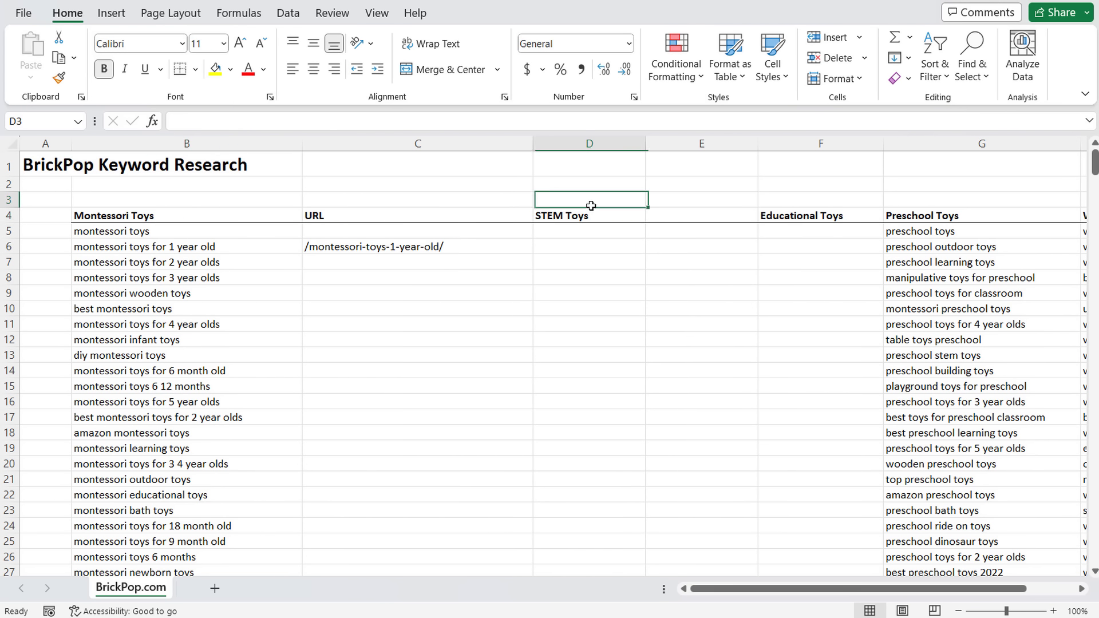
pyautogui.moveTo(589, 216); pyautogui.dragTo(601, 417)
pyautogui.click(604, 355)
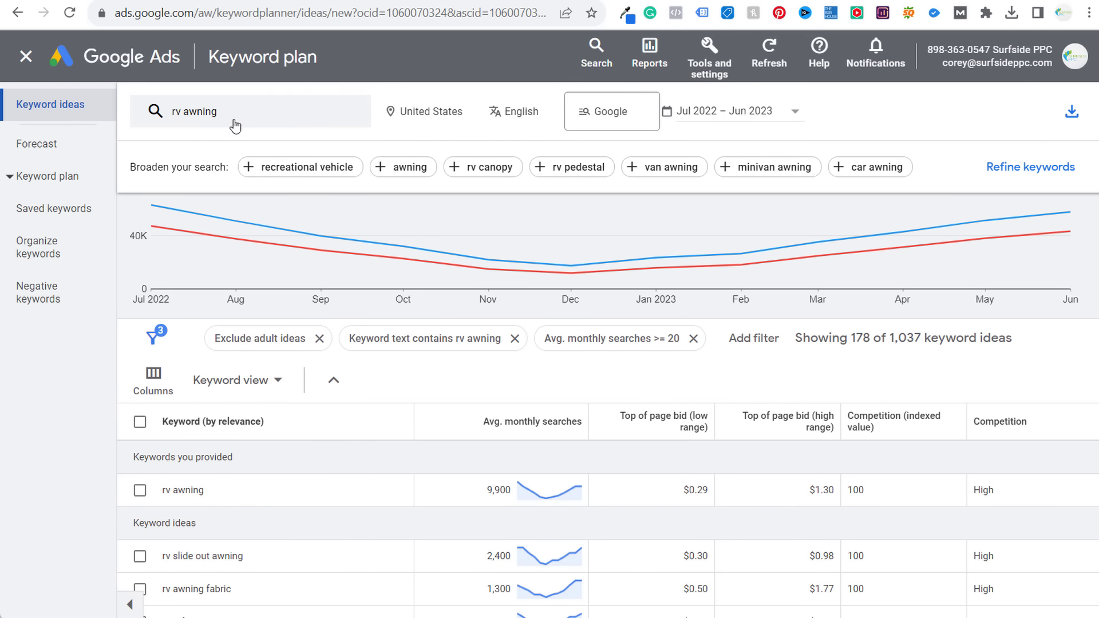
# - Replace the rv awning keyword with 'stem toys' and get new keyword ideas
pyautogui.click(229, 115)
pyautogui.click(262, 192)
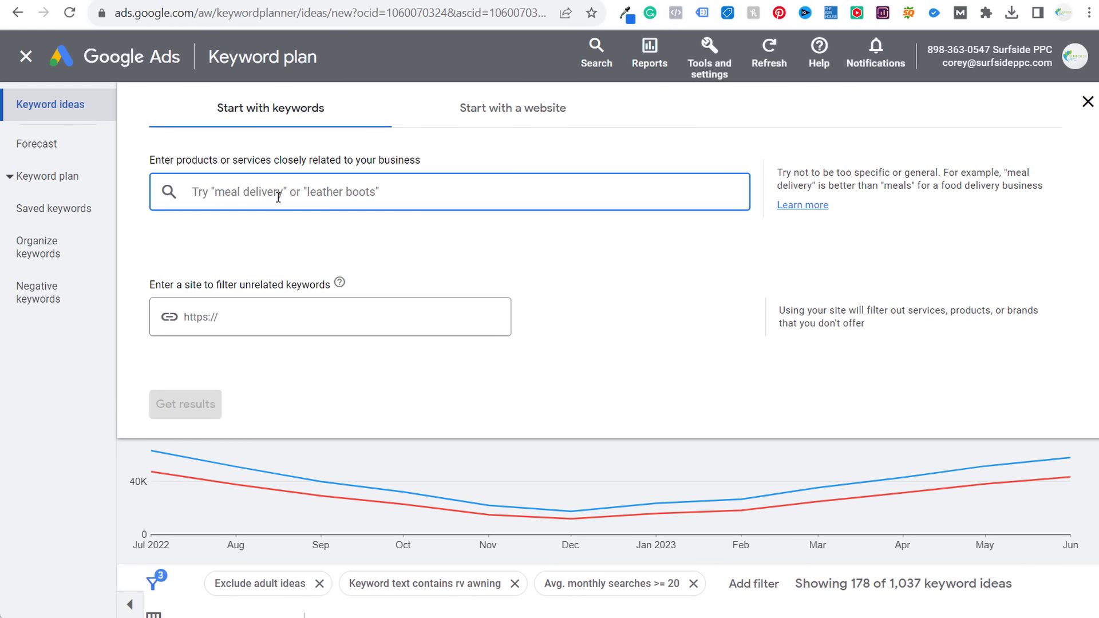
pyautogui.write('stem toys')
pyautogui.press('Return')
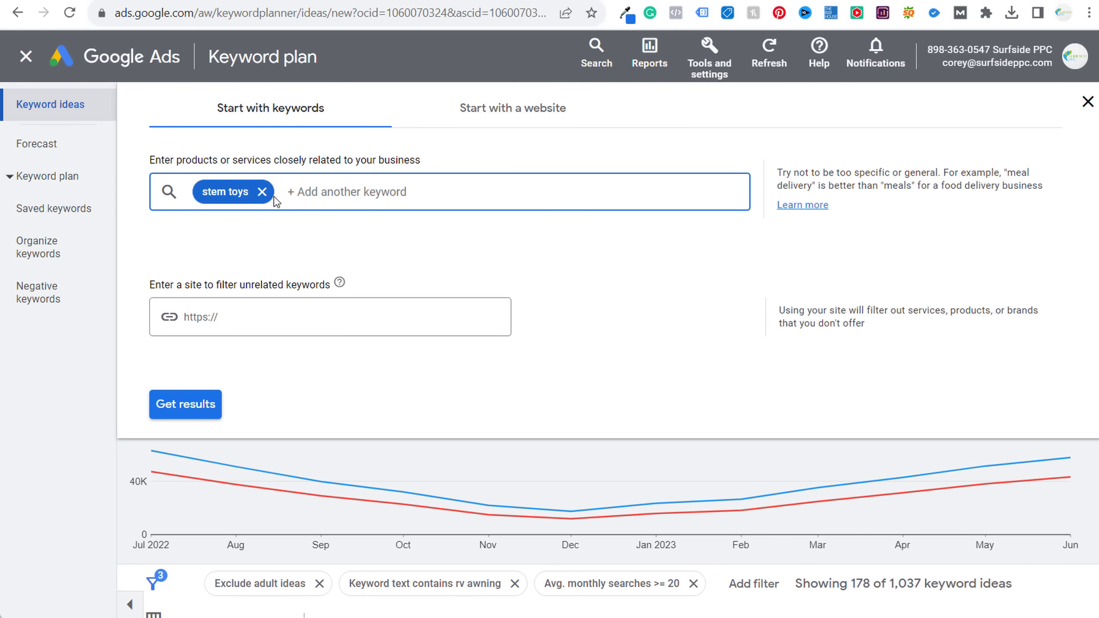
pyautogui.click(200, 414)
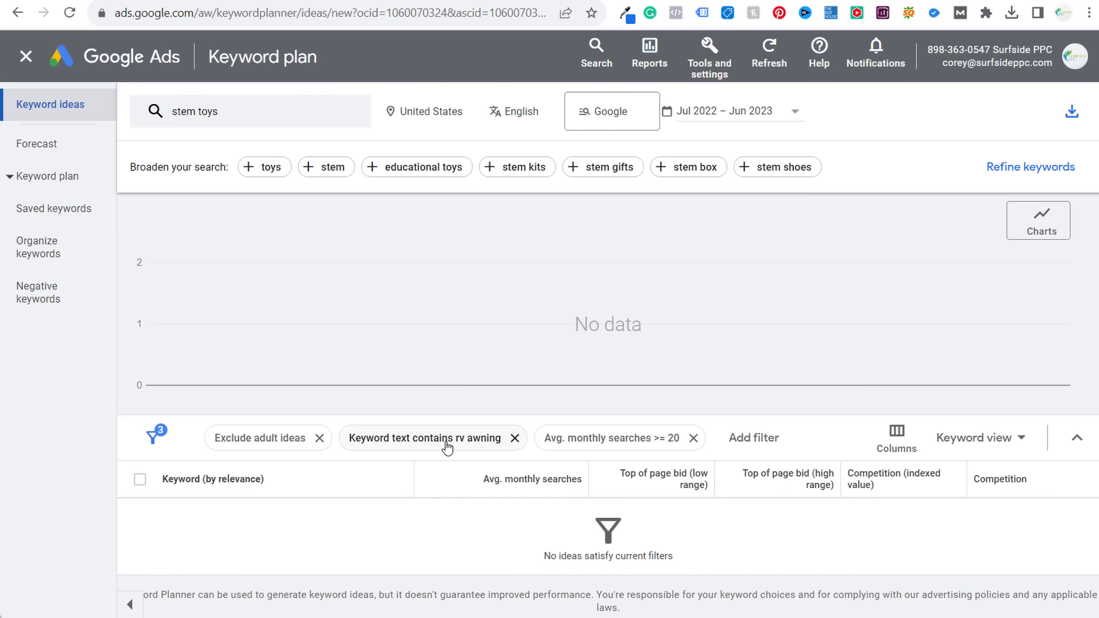
# - Change the keyword-text filter from rv awning to 'stem'
pyautogui.click(444, 442)
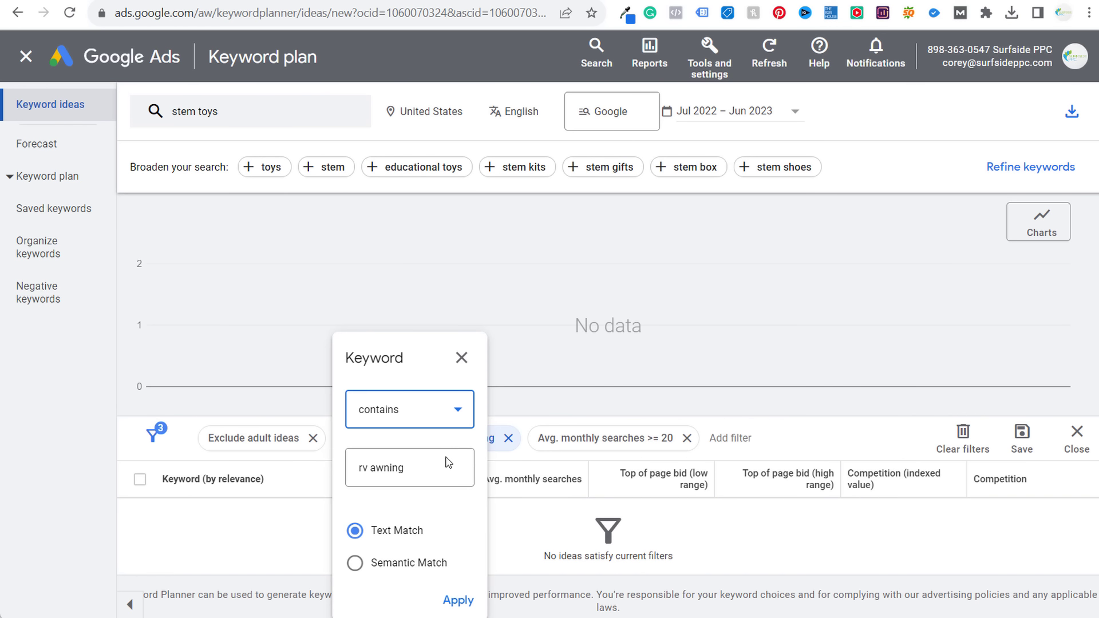
pyautogui.click(417, 476)
pyautogui.moveTo(410, 474); pyautogui.dragTo(343, 472)
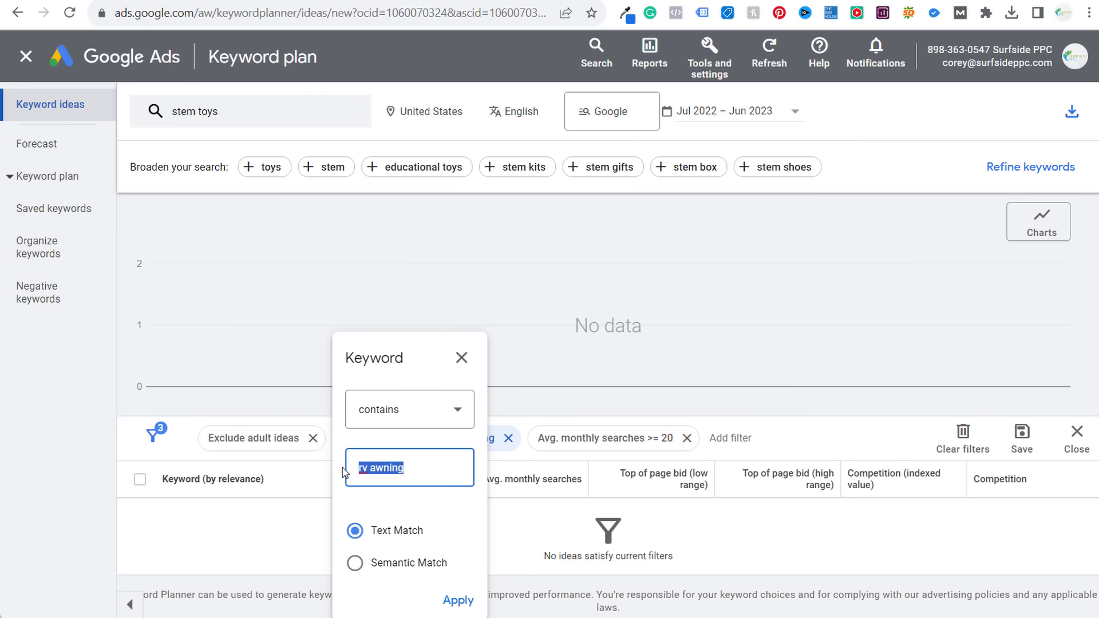
pyautogui.write('stem toys')
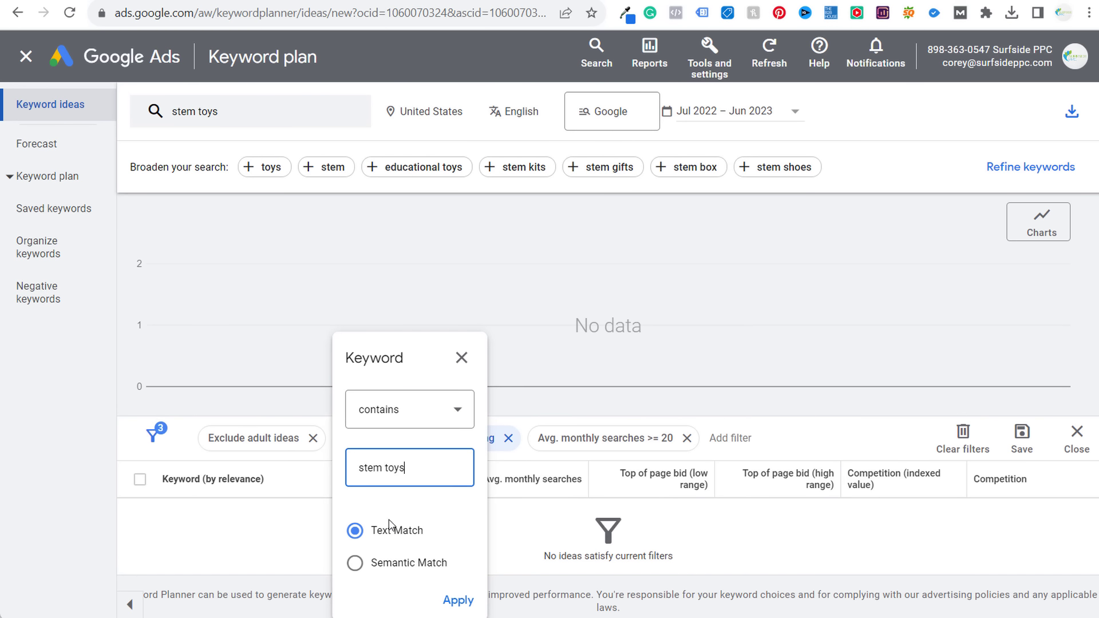
pyautogui.click(455, 600)
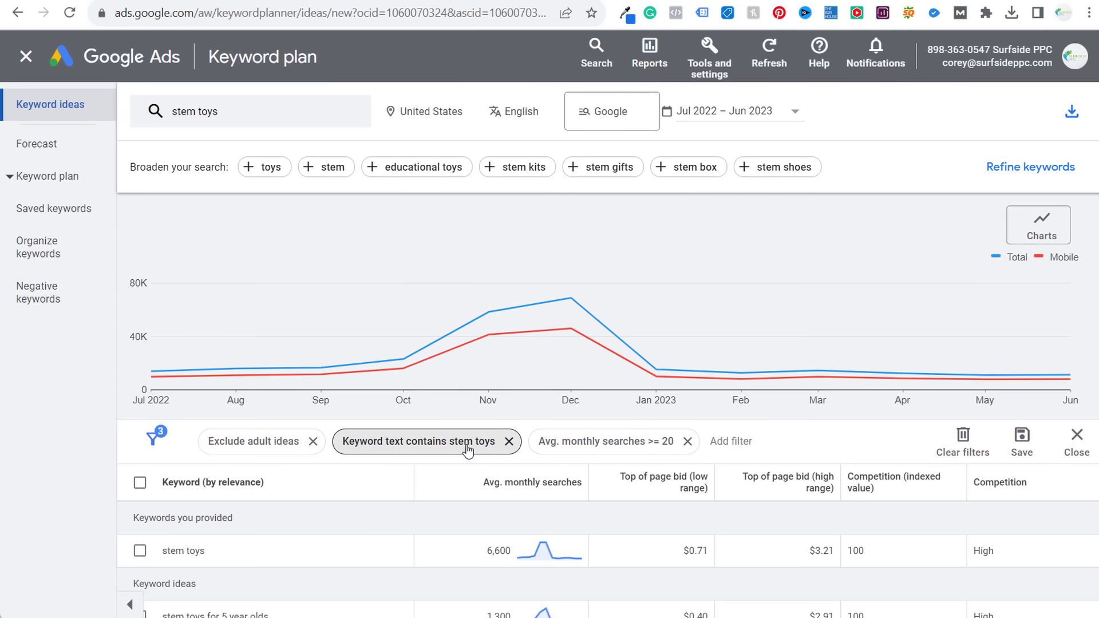
pyautogui.click(468, 451)
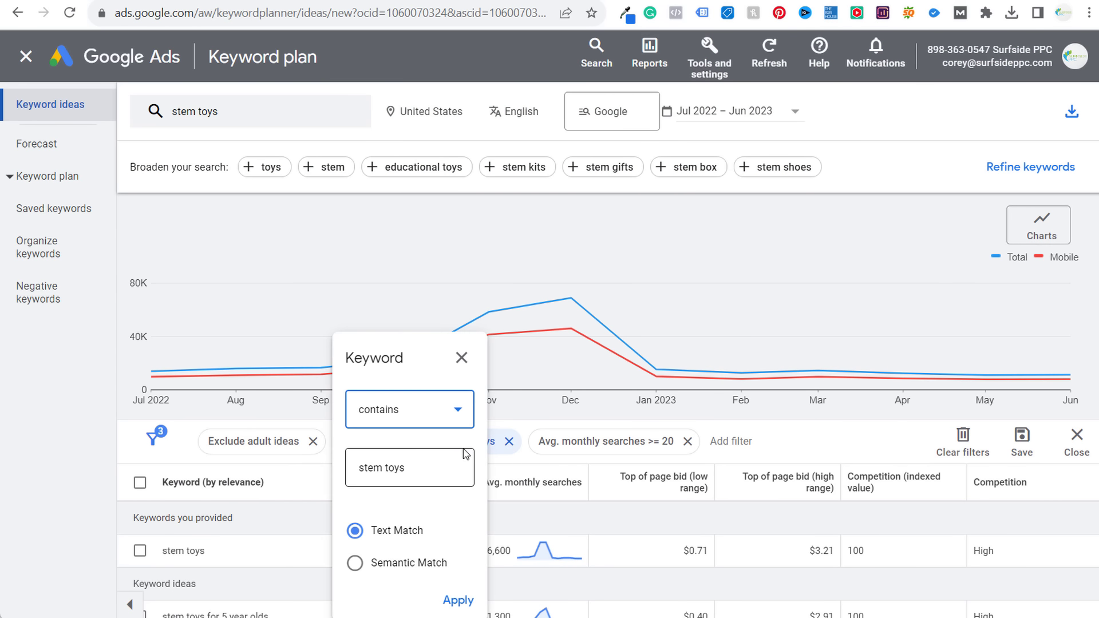
pyautogui.click(465, 362)
# - Keep the average monthly searches filter at a minimum of 20, leaving 128 of 1,317 ideas
pyautogui.click(599, 442)
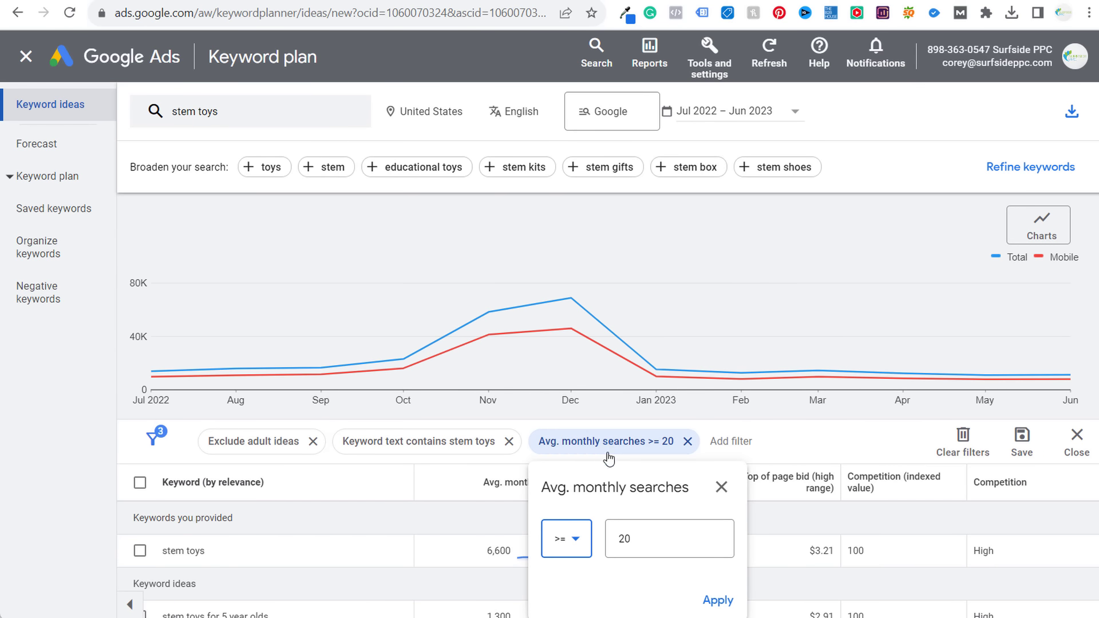
pyautogui.click(722, 487)
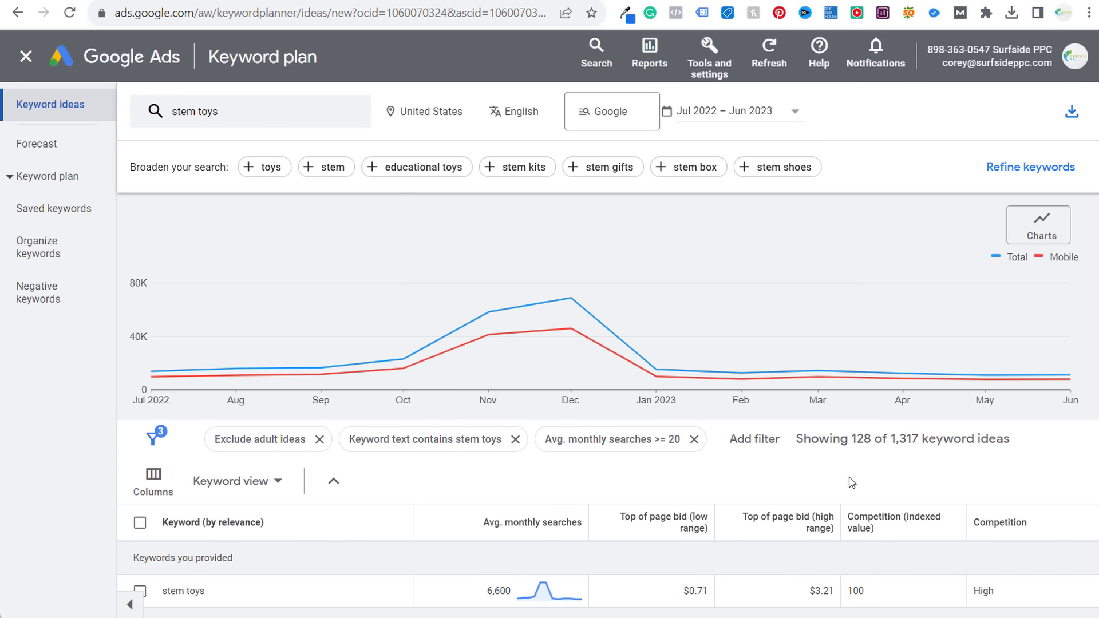
pyautogui.scroll(-5, 852, 457)
pyautogui.scroll(5, 797, 449)
pyautogui.click(1076, 113)
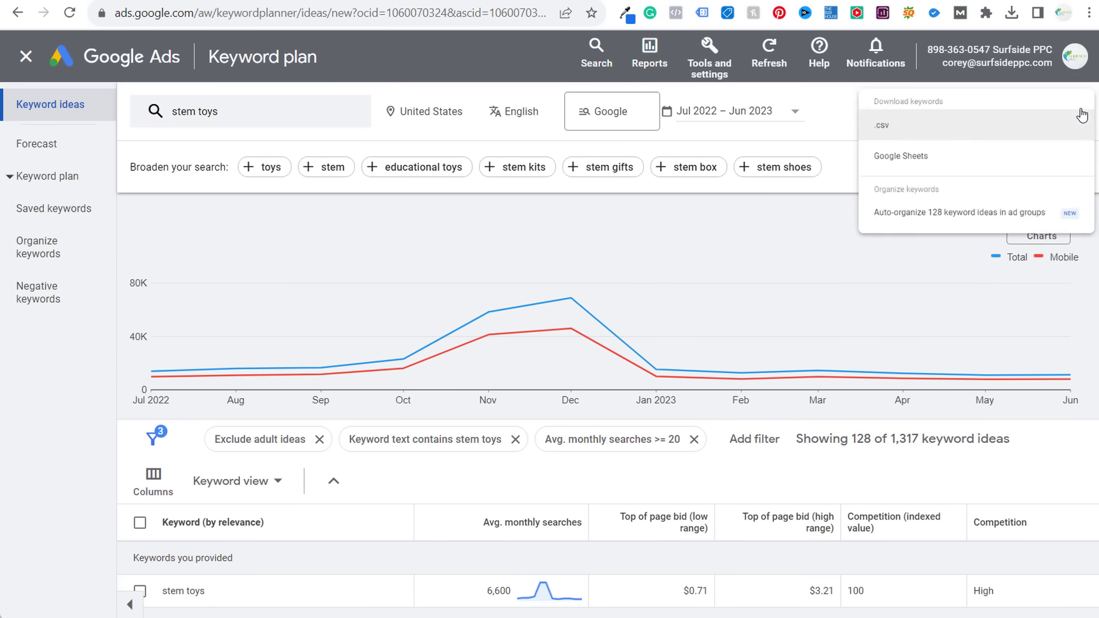
# - Download the stem toys ideas as .csv and open Keyword Stats 2023-08-04 at 15_01_28.csv in Excel
pyautogui.click(910, 137)
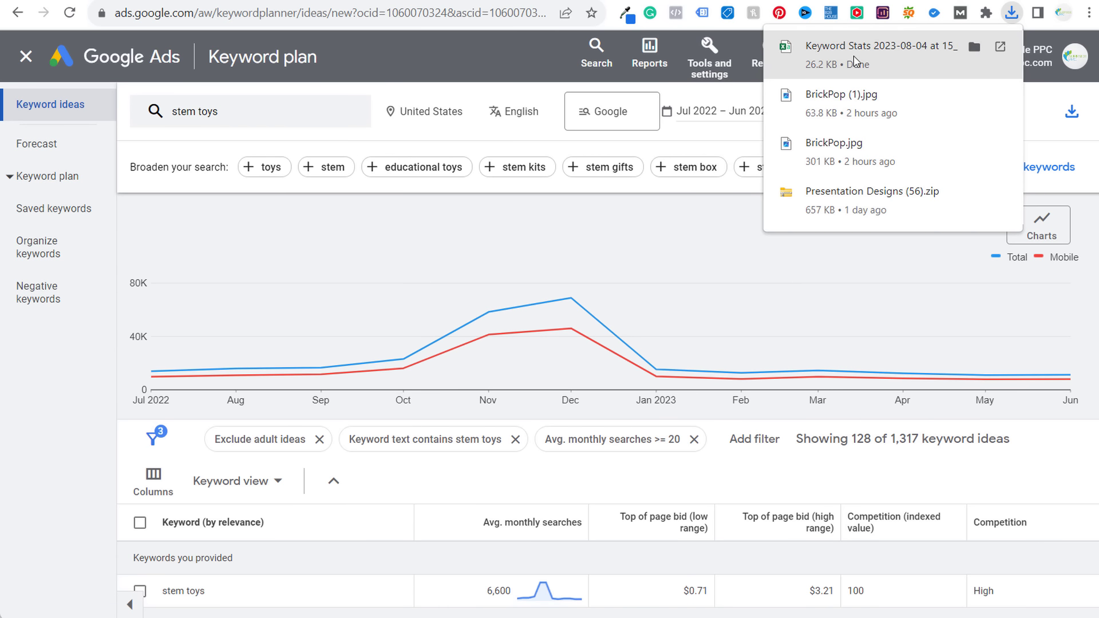
pyautogui.hotkey('alt', 'Tab')
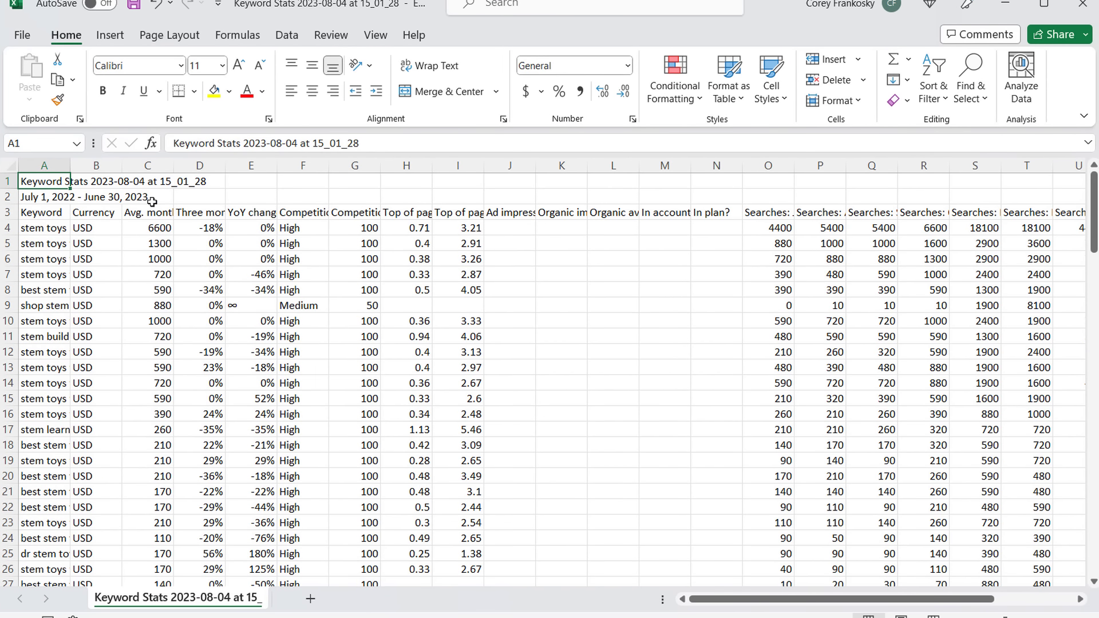
# - Delete the Currency column and the title and date-range rows from the CSV
pyautogui.rightClick(103, 166)
pyautogui.click(141, 358)
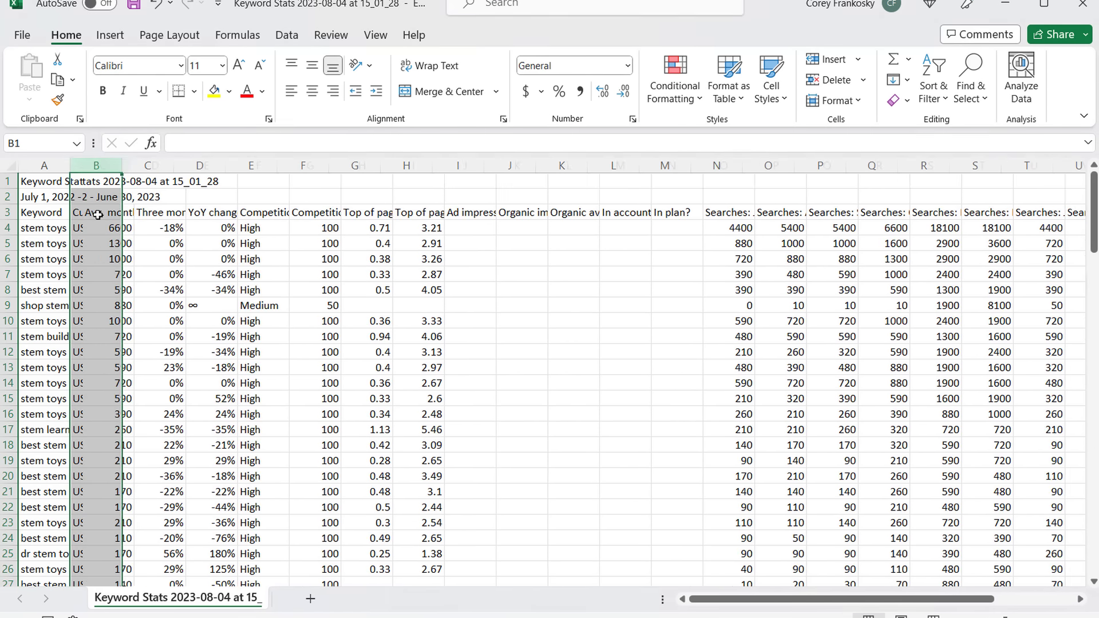
pyautogui.moveTo(8, 197); pyautogui.dragTo(9, 181)
pyautogui.rightClick(16, 194)
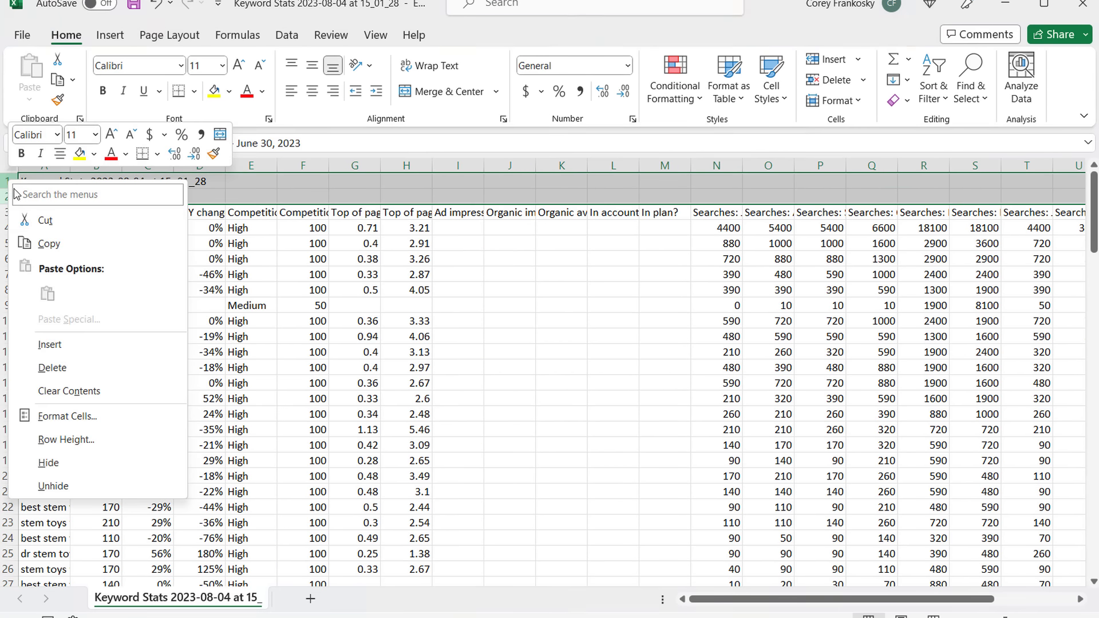
pyautogui.click(52, 368)
# - Sort by Avg. monthly searches largest to smallest with whole rows, then copy keywords A2:A129
pyautogui.click(96, 165)
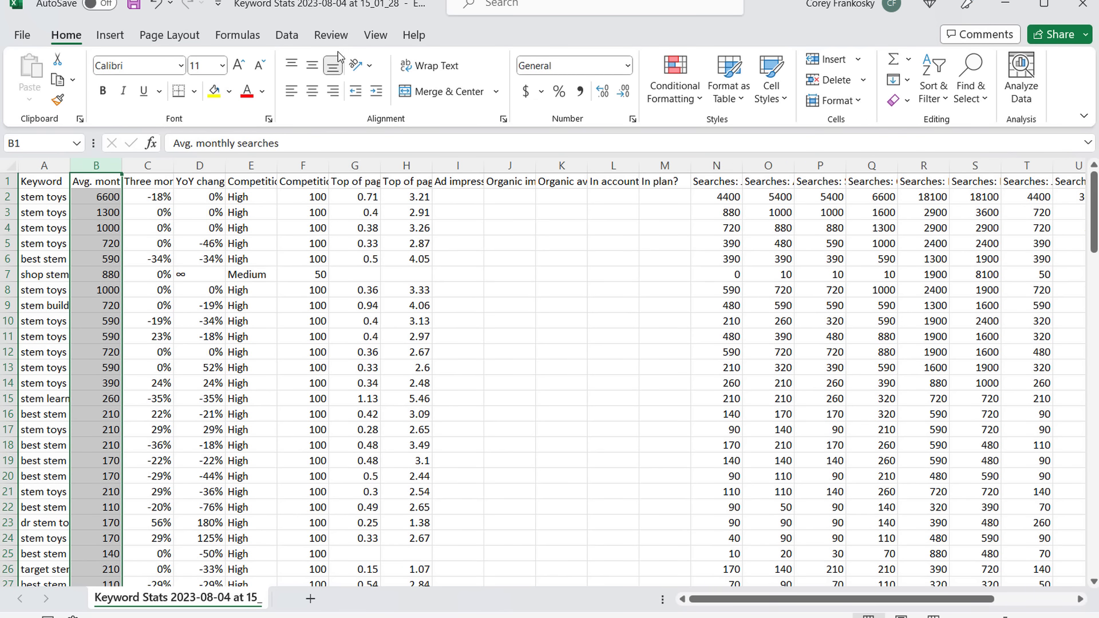
pyautogui.click(297, 42)
pyautogui.click(621, 91)
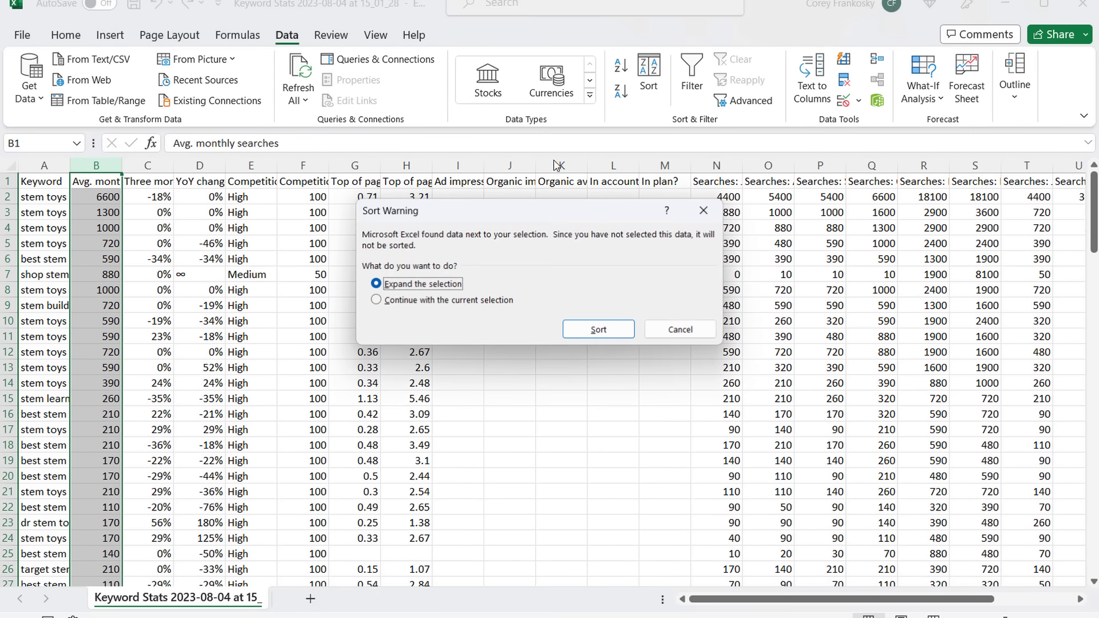
pyautogui.click(618, 332)
pyautogui.moveTo(42, 196); pyautogui.dragTo(54, 554)
pyautogui.hotkey('ctrl', 'c')
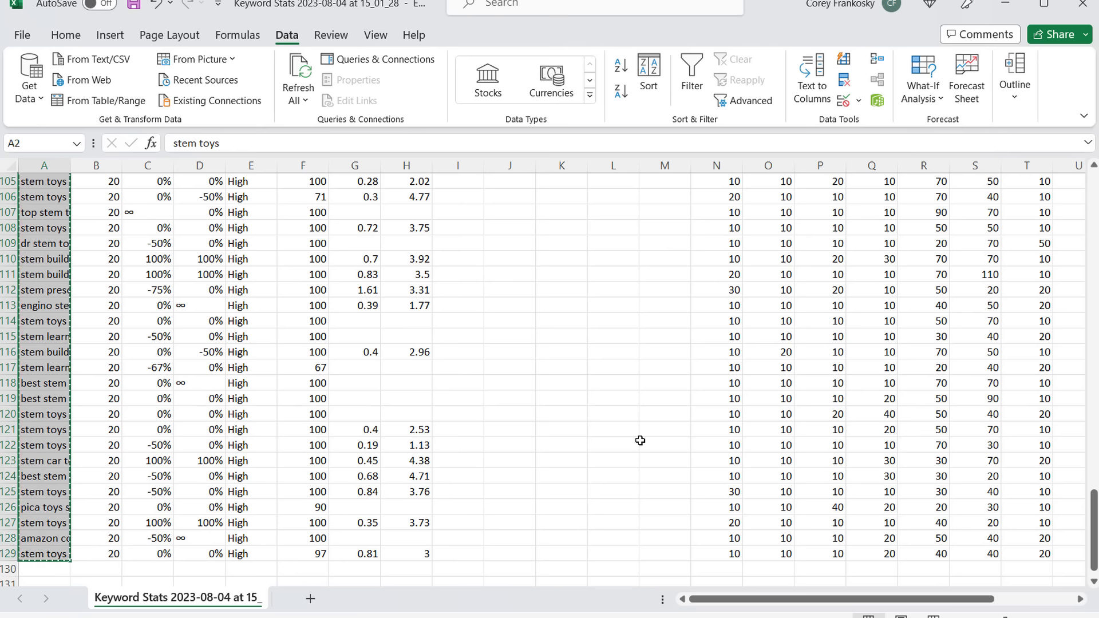
# - Paste the stem toys keywords at D5 in the BrickPop sheet and widen column D
pyautogui.moveTo(610, 616)
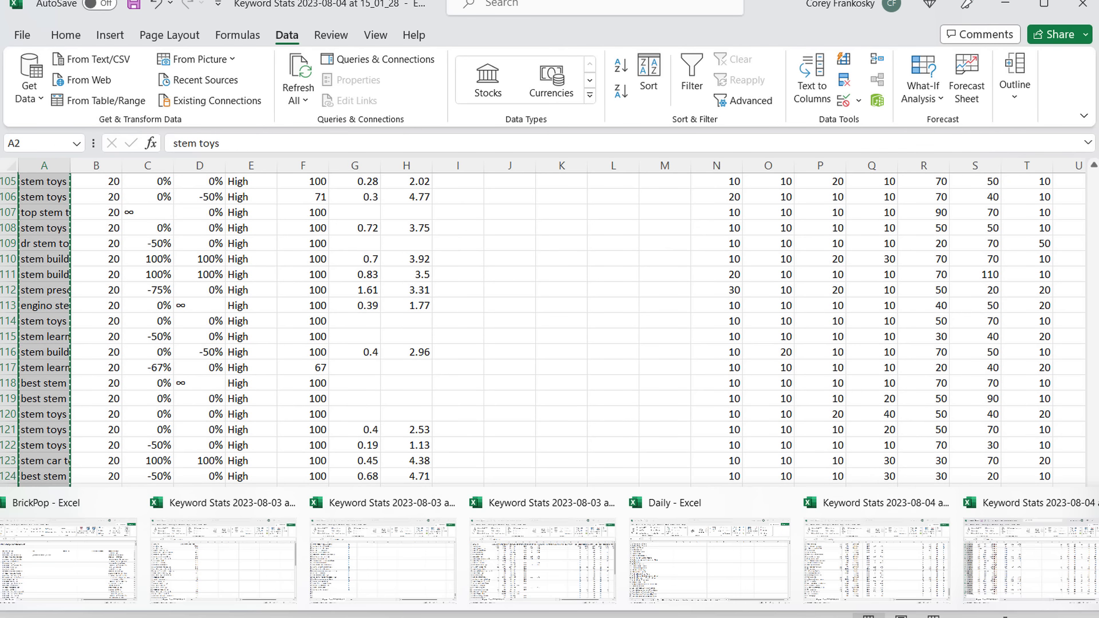
pyautogui.click(95, 558)
pyautogui.click(549, 226)
pyautogui.hotkey('ctrl', 'v')
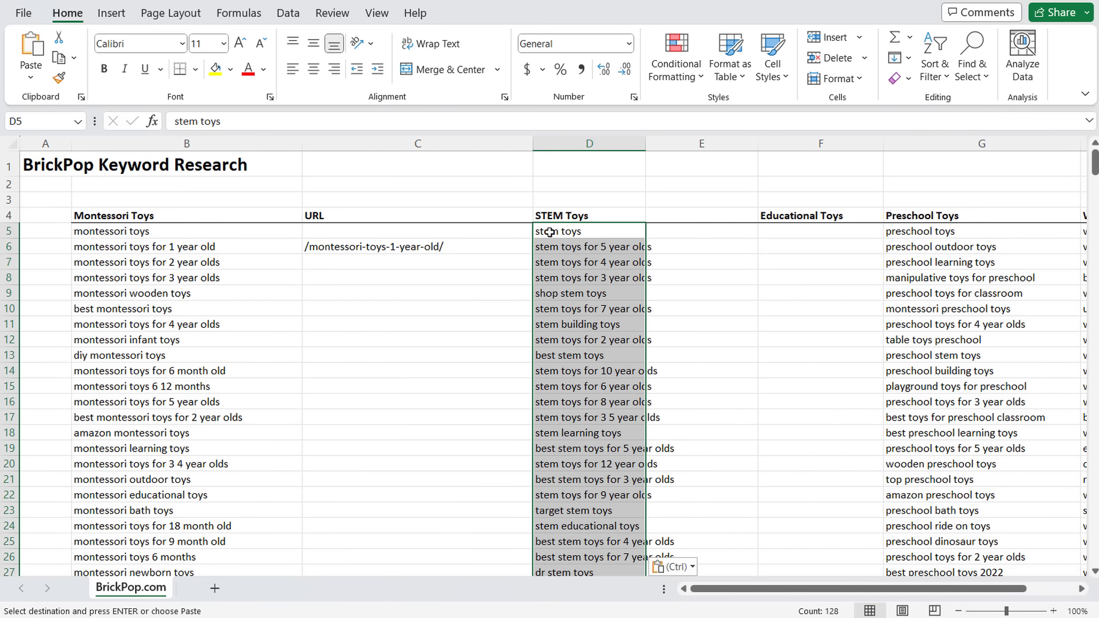
pyautogui.click(687, 273)
pyautogui.moveTo(646, 143); pyautogui.dragTo(685, 143)
pyautogui.click(769, 382)
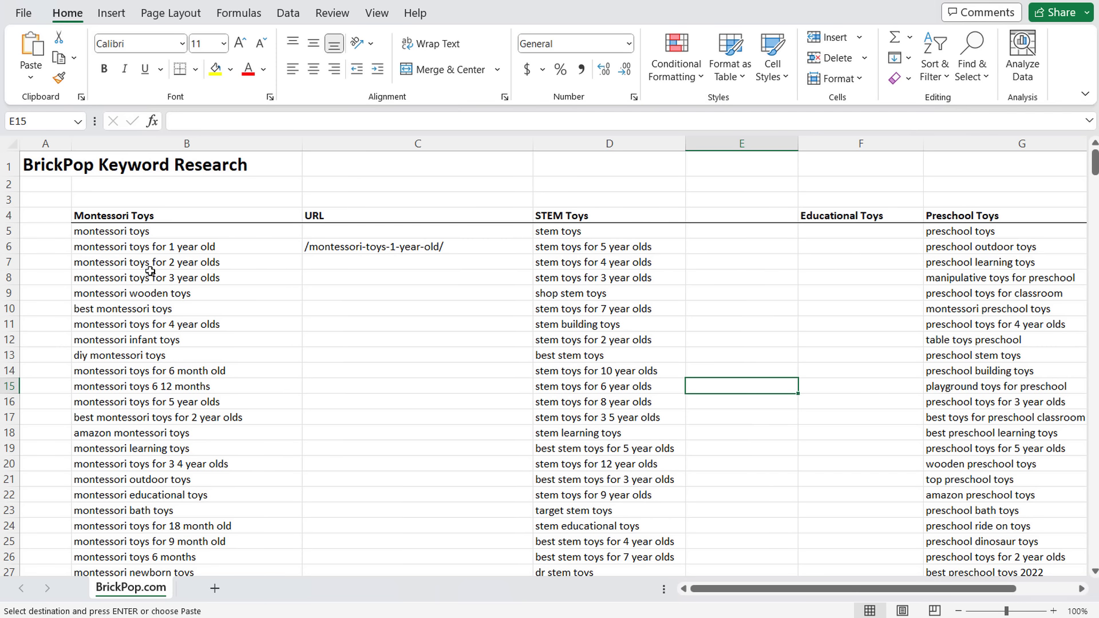
# - Review the Montessori keywords in column A and select the top eighteen STEM keywords D5:D22
pyautogui.click(155, 246)
pyautogui.click(180, 268)
pyautogui.click(58, 243)
pyautogui.moveTo(58, 243); pyautogui.dragTo(56, 444)
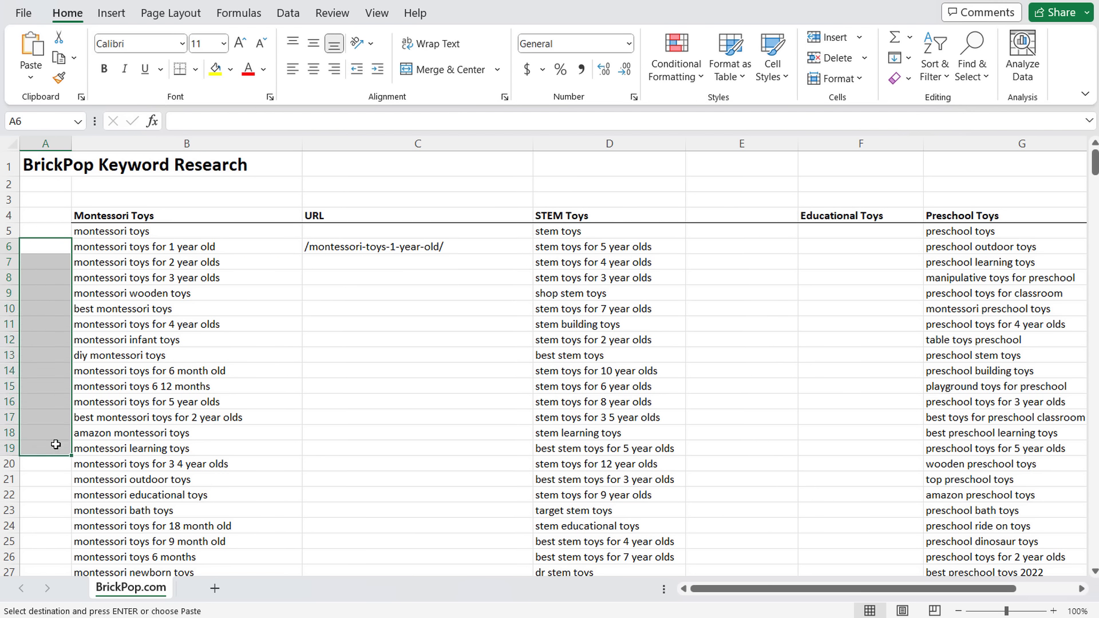
pyautogui.click(55, 482)
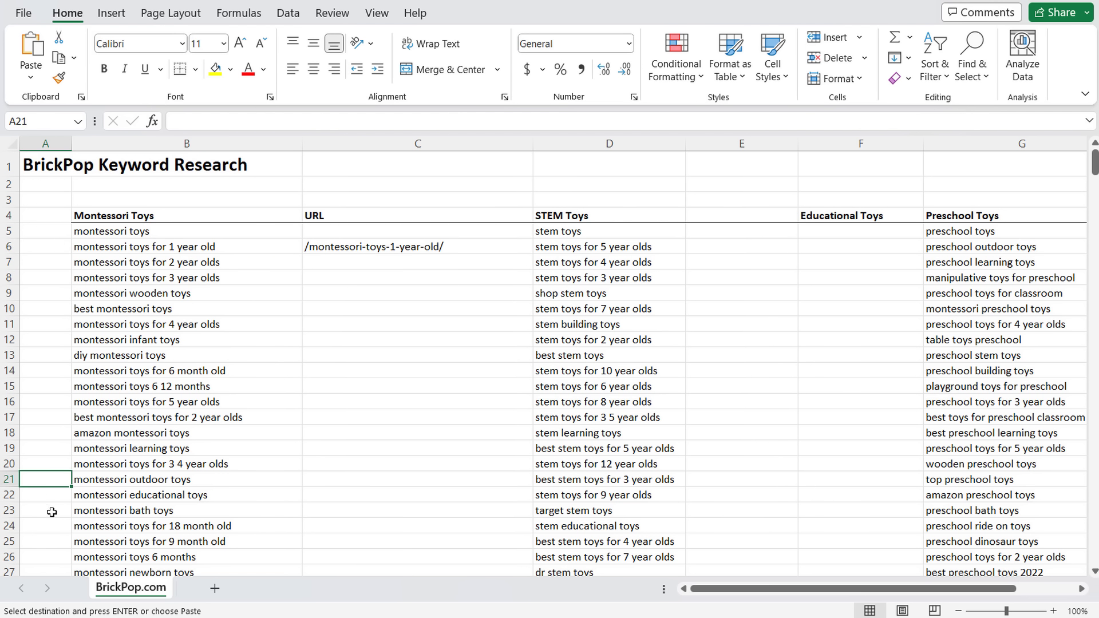
pyautogui.click(107, 512)
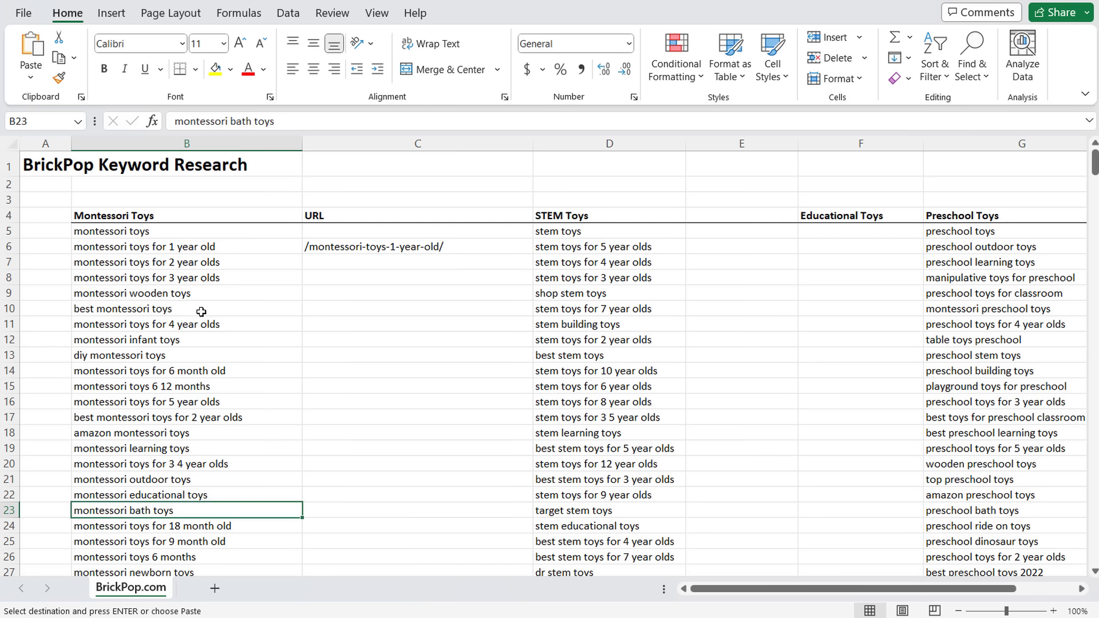
pyautogui.click(175, 247)
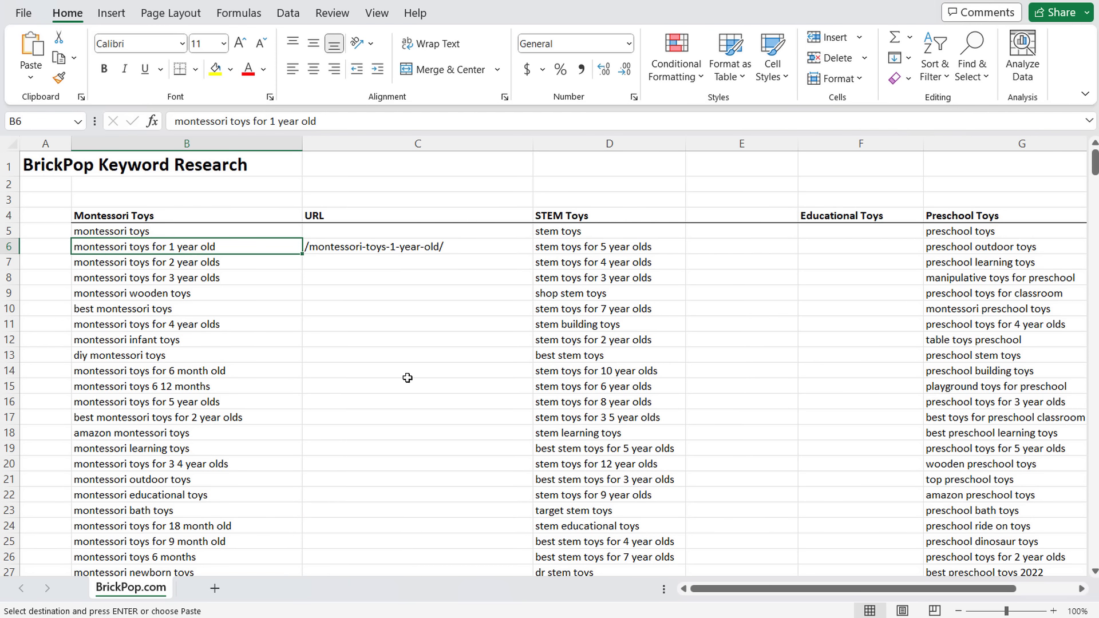
pyautogui.moveTo(624, 231); pyautogui.dragTo(624, 487)
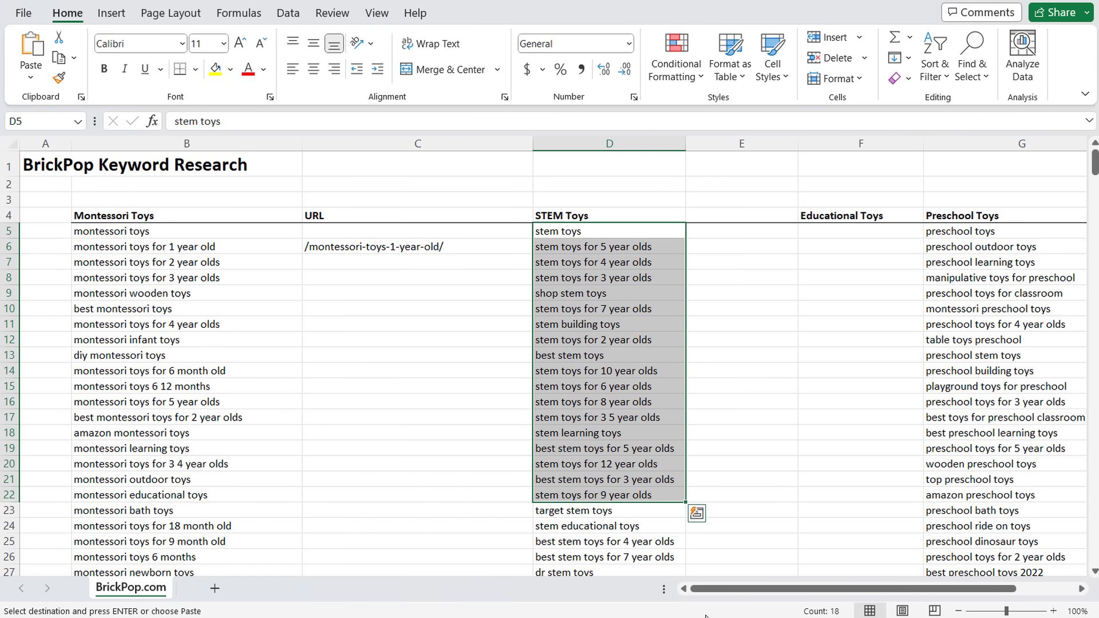
# - Open the Brick Pop post 18 Best Montessori Bath Toys 2023 and scroll through it
pyautogui.click(715, 573)
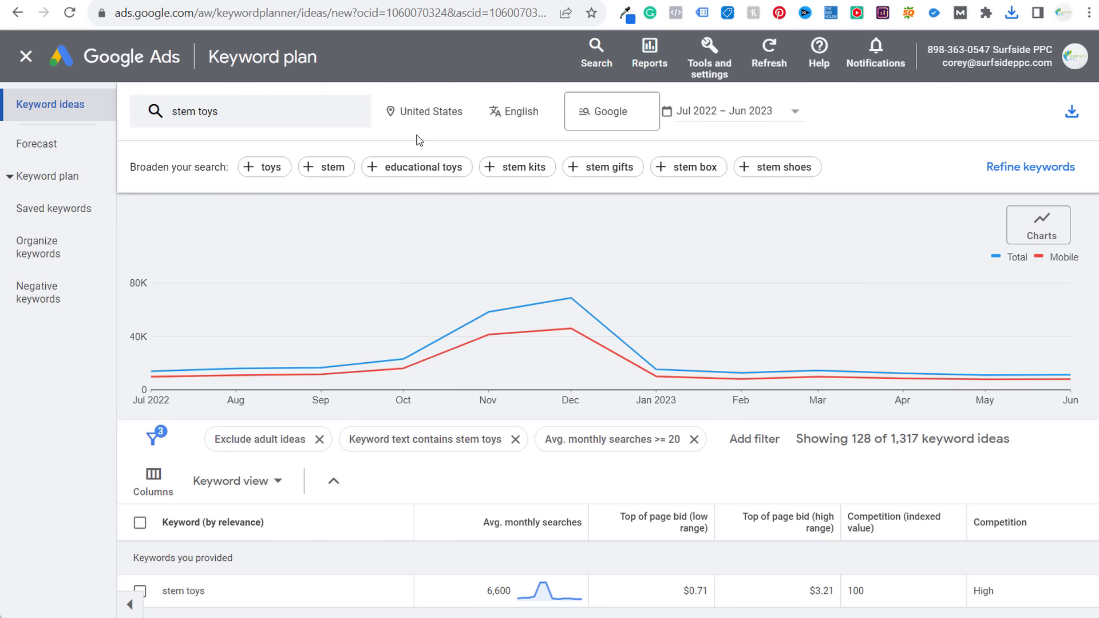
pyautogui.click(389, 1)
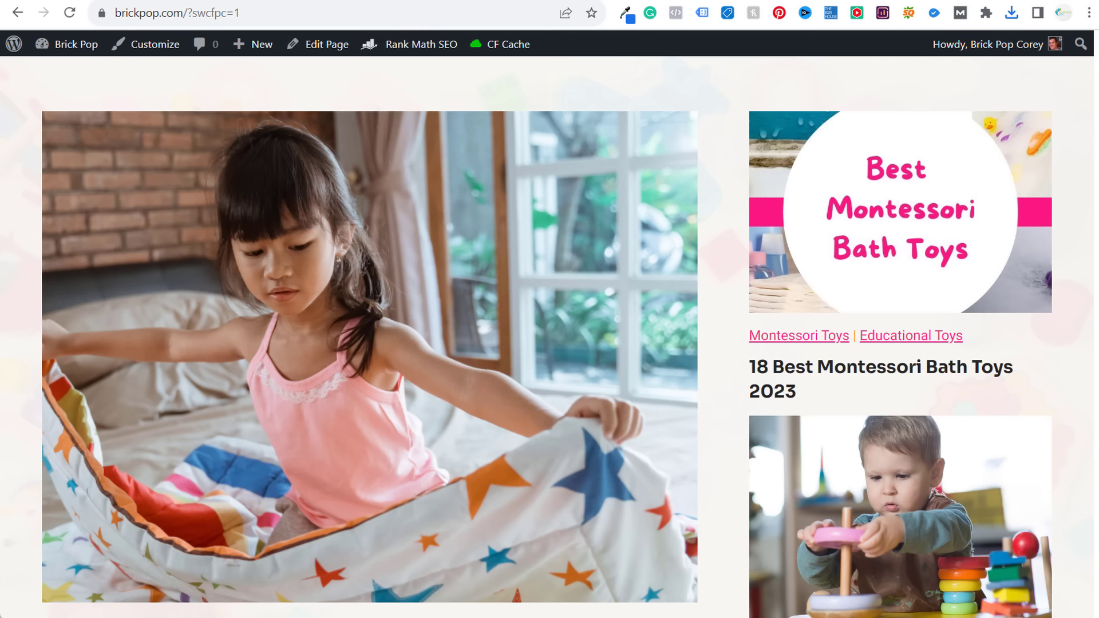
pyautogui.click(844, 373)
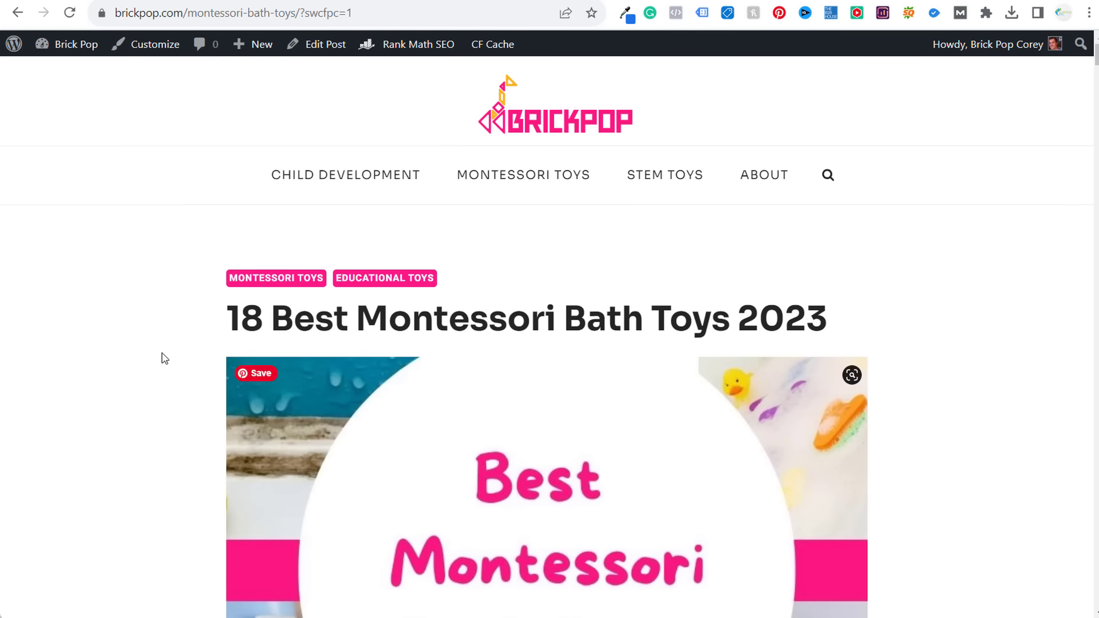
pyautogui.scroll(-15, 212, 355)
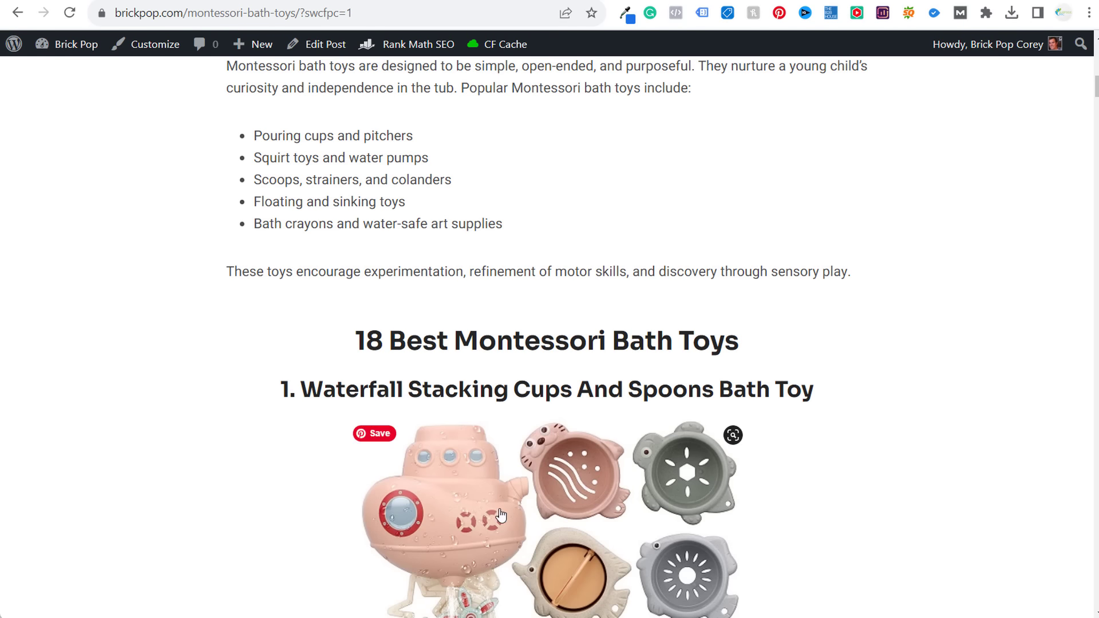
pyautogui.scroll(-4, 501, 515)
pyautogui.scroll(13, 515, 458)
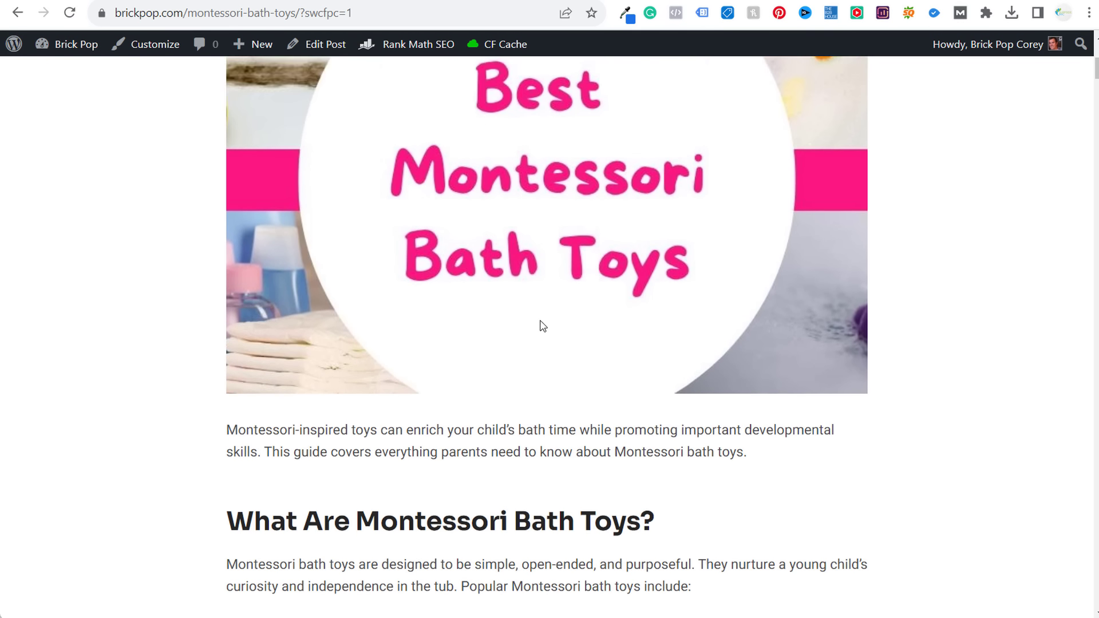
pyautogui.scroll(1, 542, 326)
# - Check the Amazon bath toy page, then copy 'Montessori Bath Toys' from the post title into a new tab
pyautogui.click(428, 0)
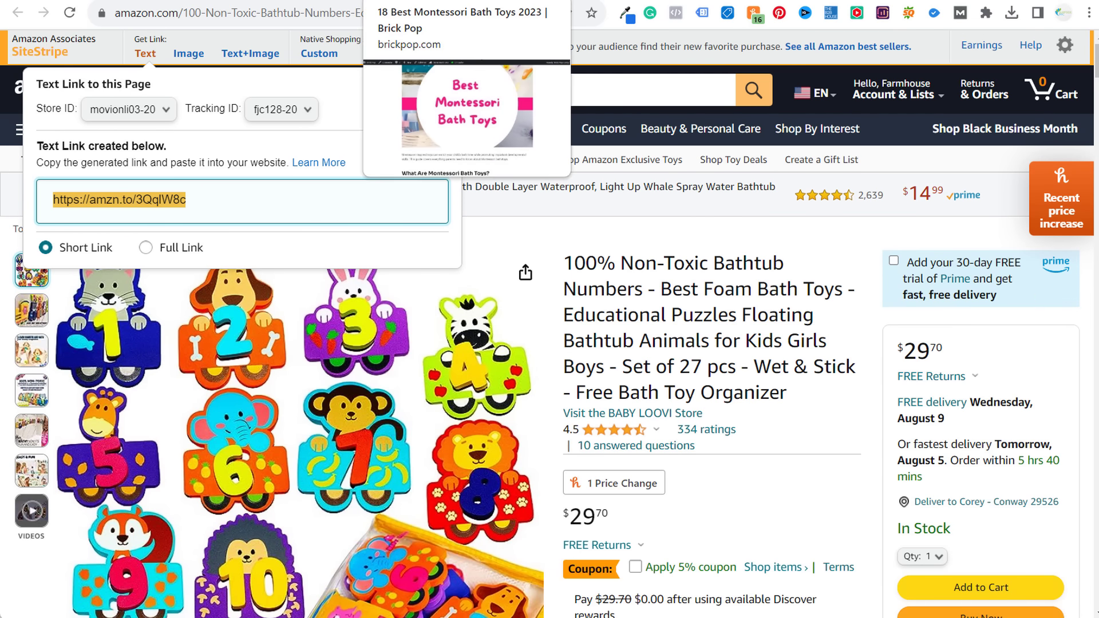
pyautogui.click(395, 2)
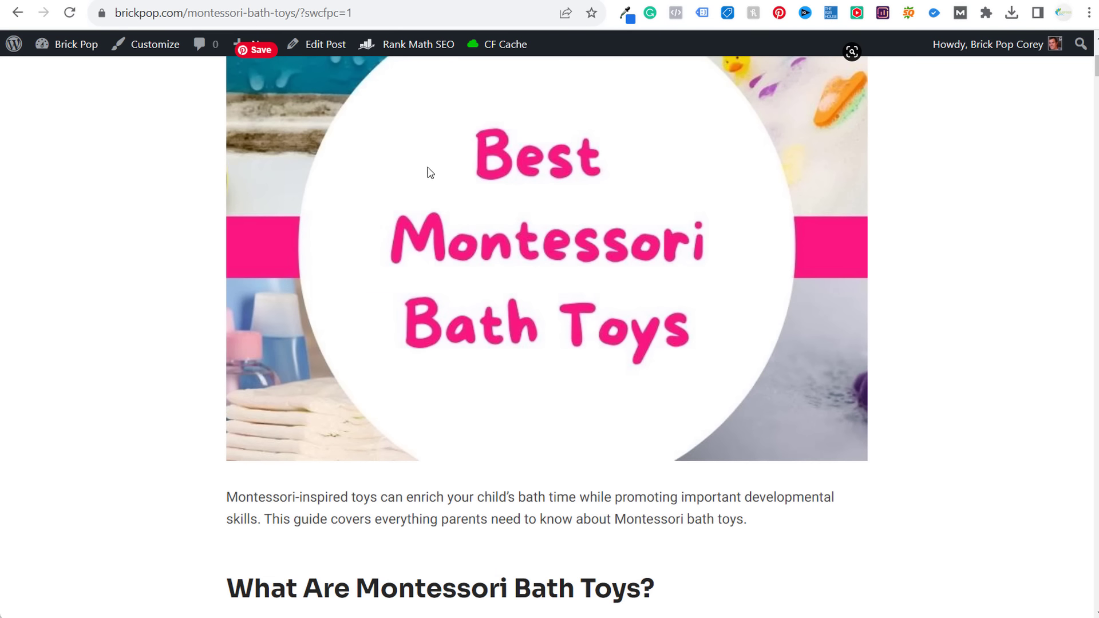
pyautogui.scroll(5, 431, 183)
pyautogui.moveTo(230, 320); pyautogui.dragTo(838, 318)
pyautogui.click(913, 306)
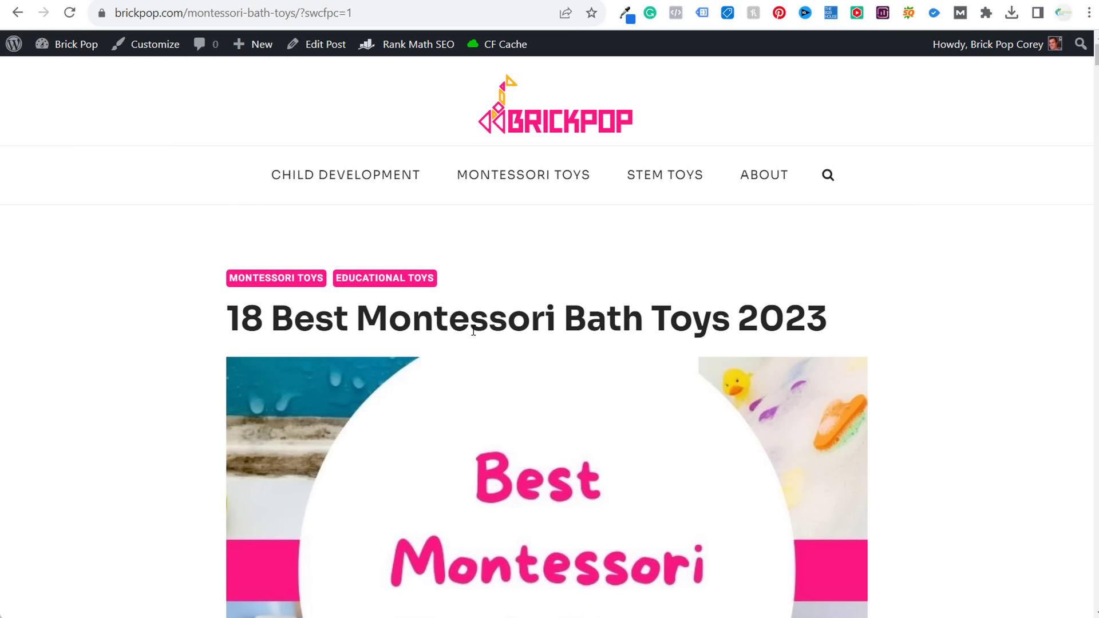
pyautogui.moveTo(369, 313); pyautogui.dragTo(728, 312)
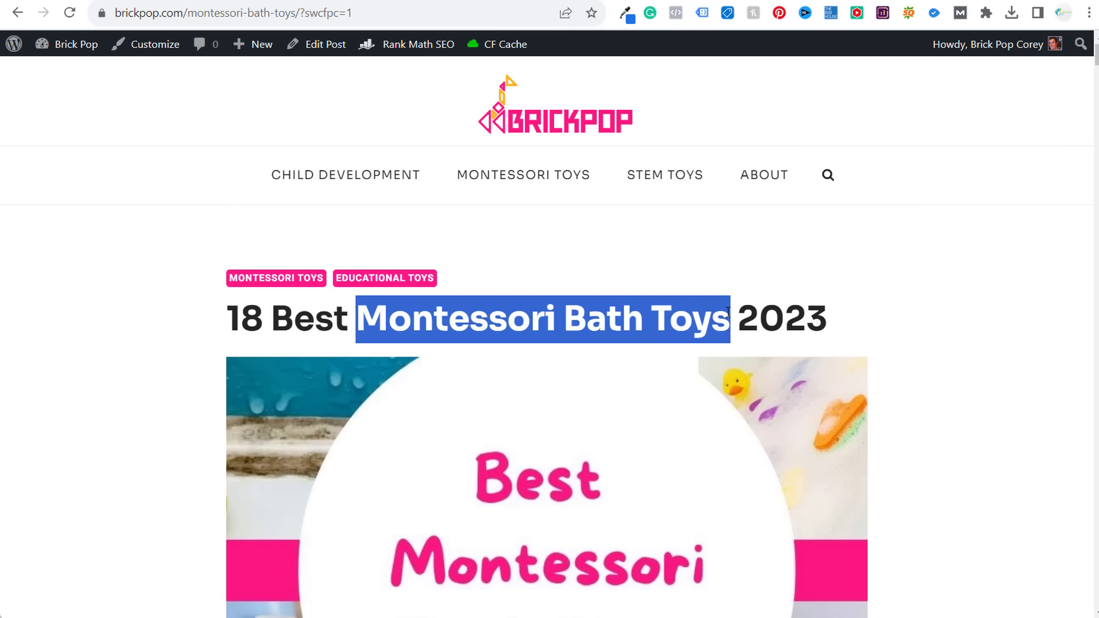
pyautogui.hotkey('ctrl', 'c')
pyautogui.hotkey('ctrl', 't')
# - Search Google for 'montessori bath toys' and check result dates Oct 19, 2022 and Feb 18, 2020
pyautogui.hotkey('ctrl', 'v')
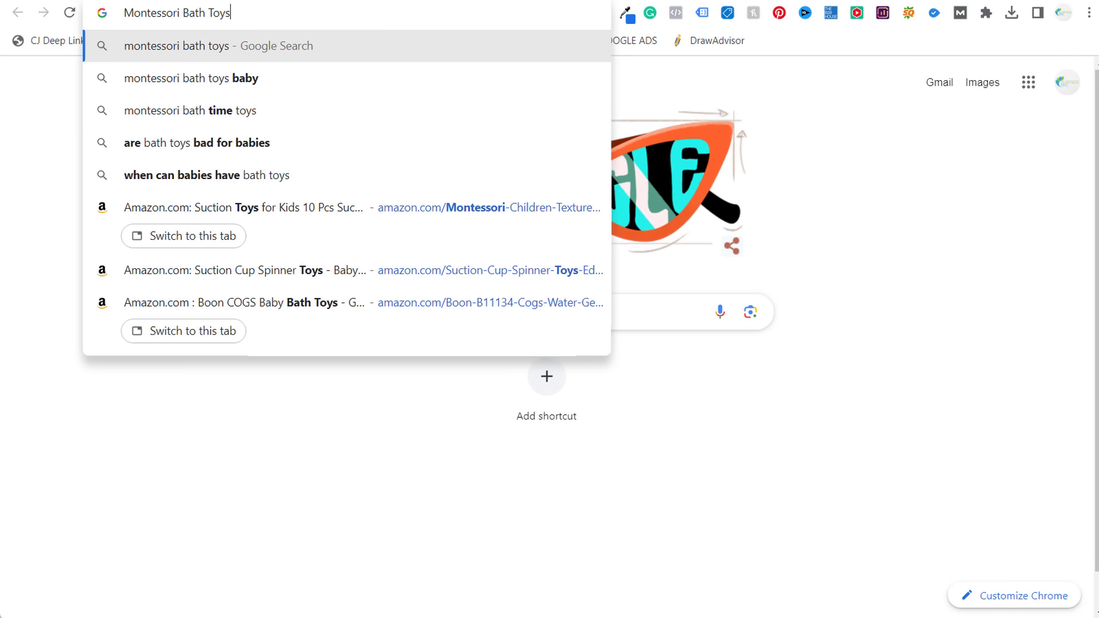
pyautogui.press('Return')
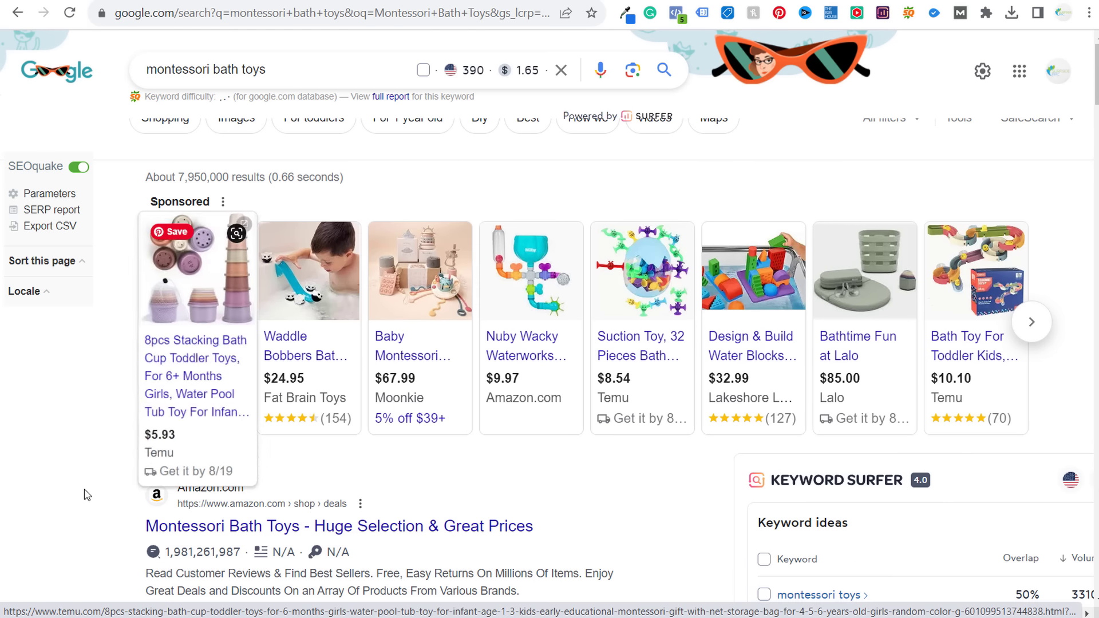
pyautogui.scroll(-4, 106, 435)
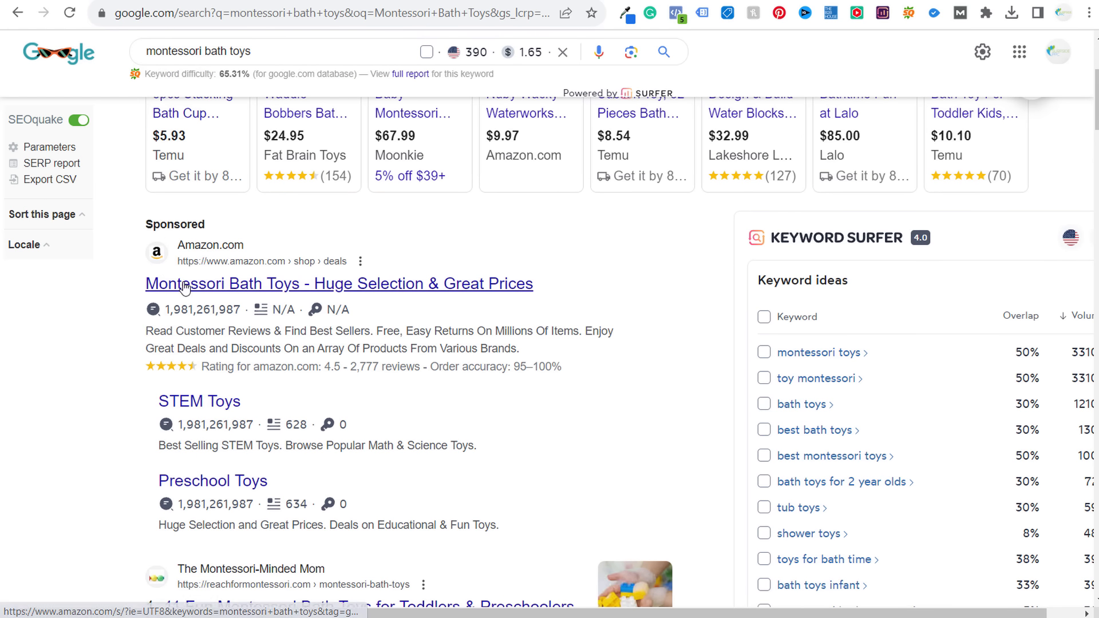
pyautogui.scroll(-3, 109, 400)
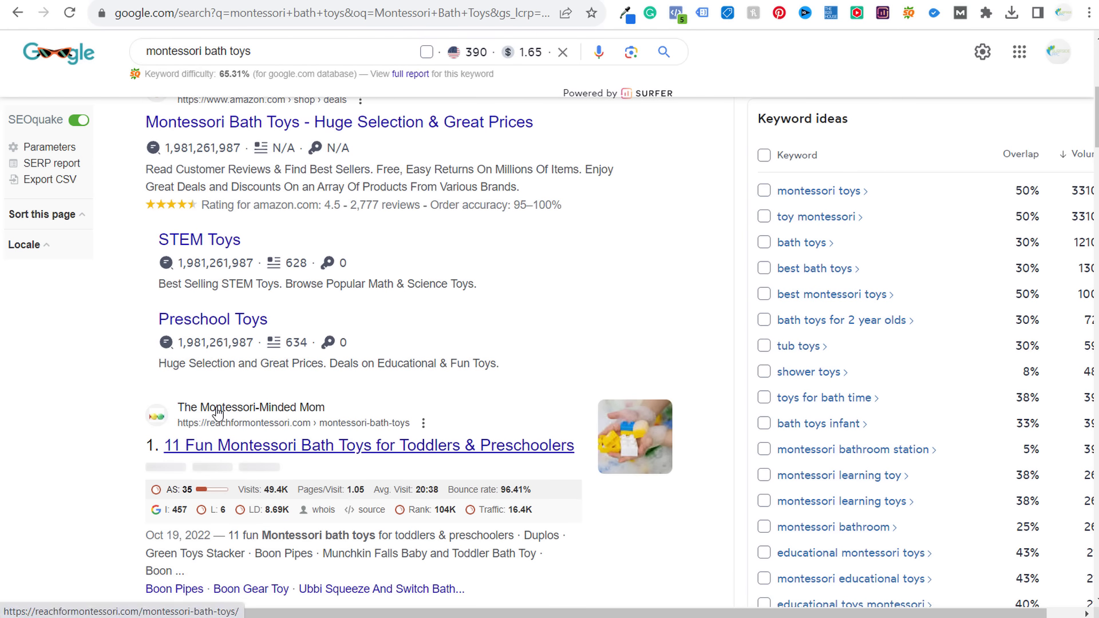
pyautogui.scroll(-4, 138, 400)
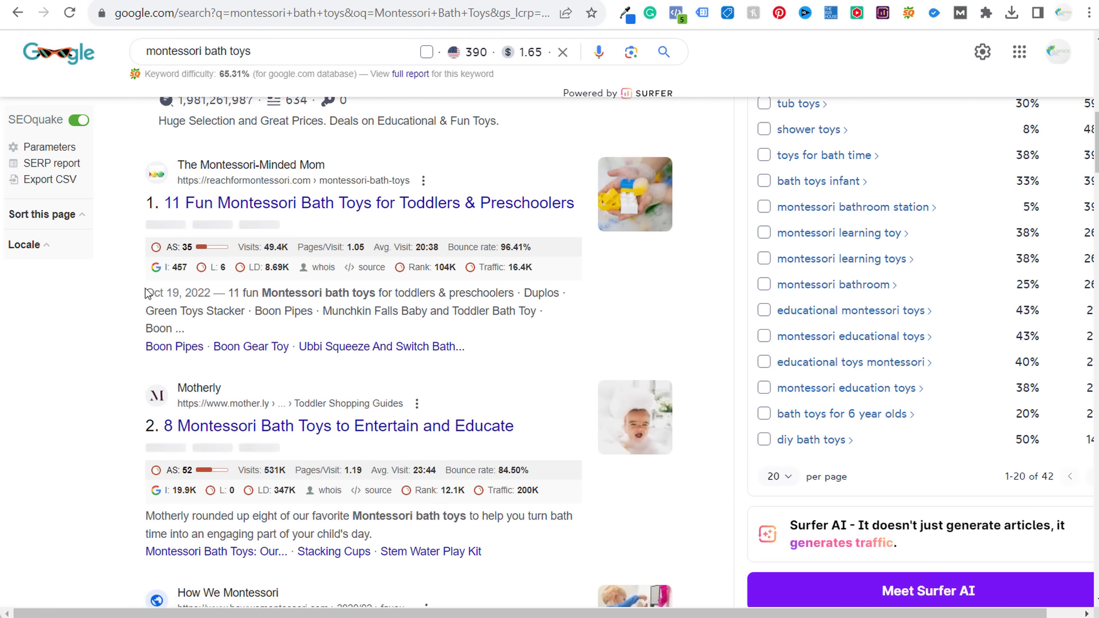
pyautogui.moveTo(145, 294); pyautogui.dragTo(218, 292)
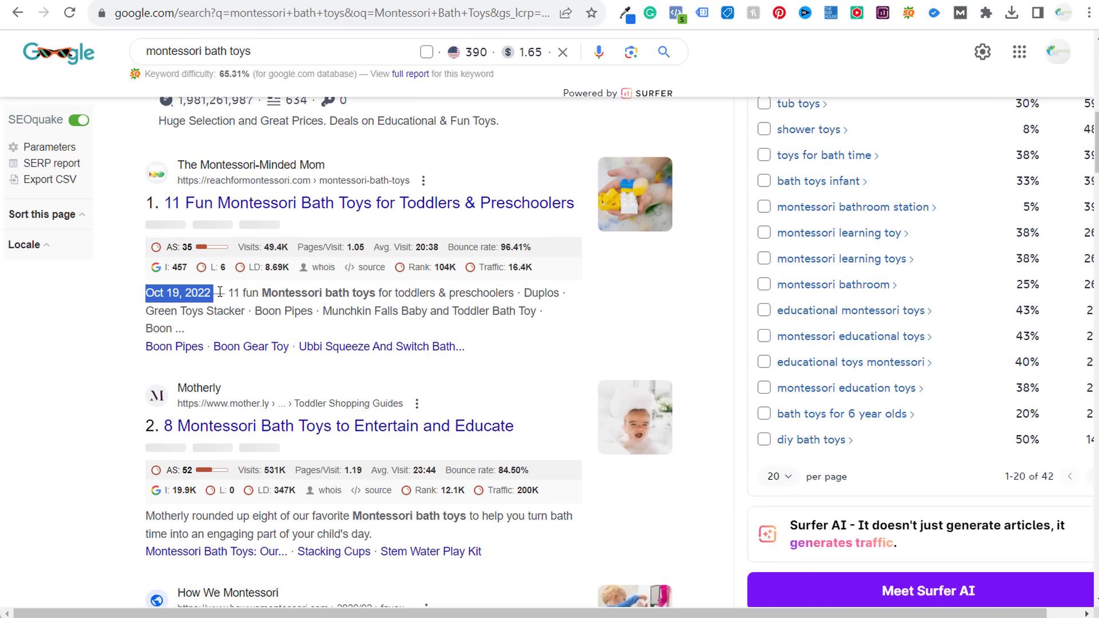
pyautogui.click(214, 308)
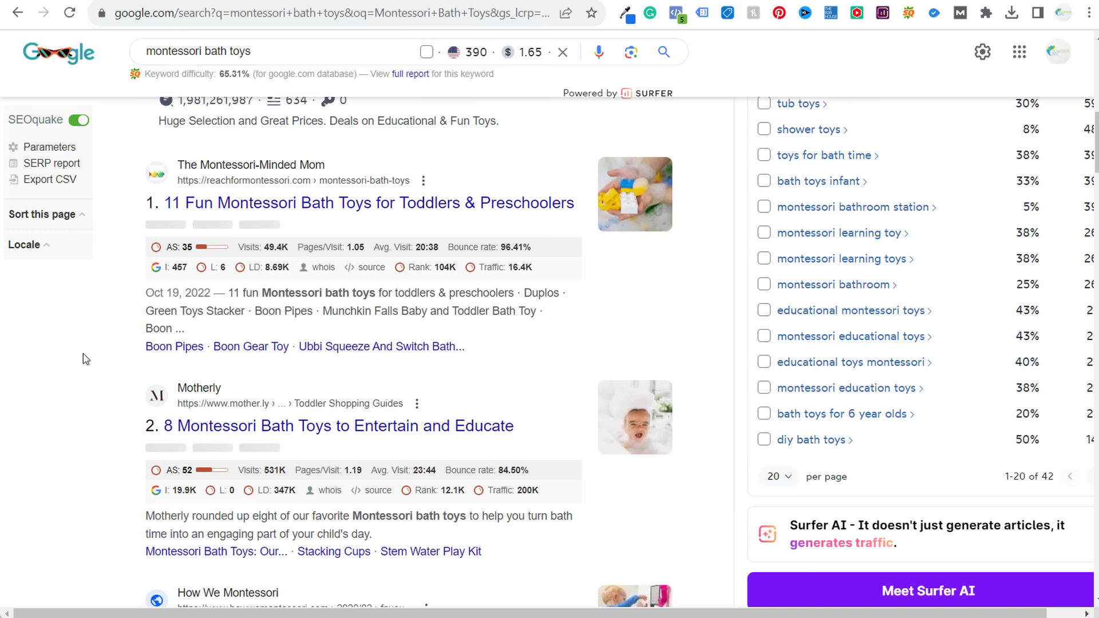
pyautogui.scroll(-4, 94, 371)
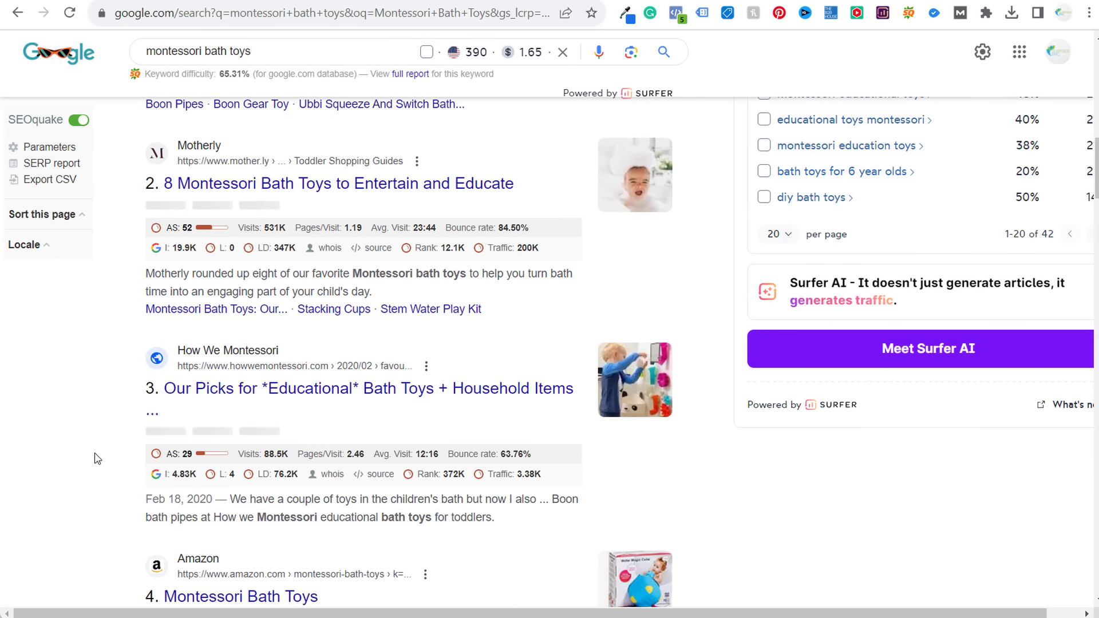
pyautogui.scroll(-3, 112, 435)
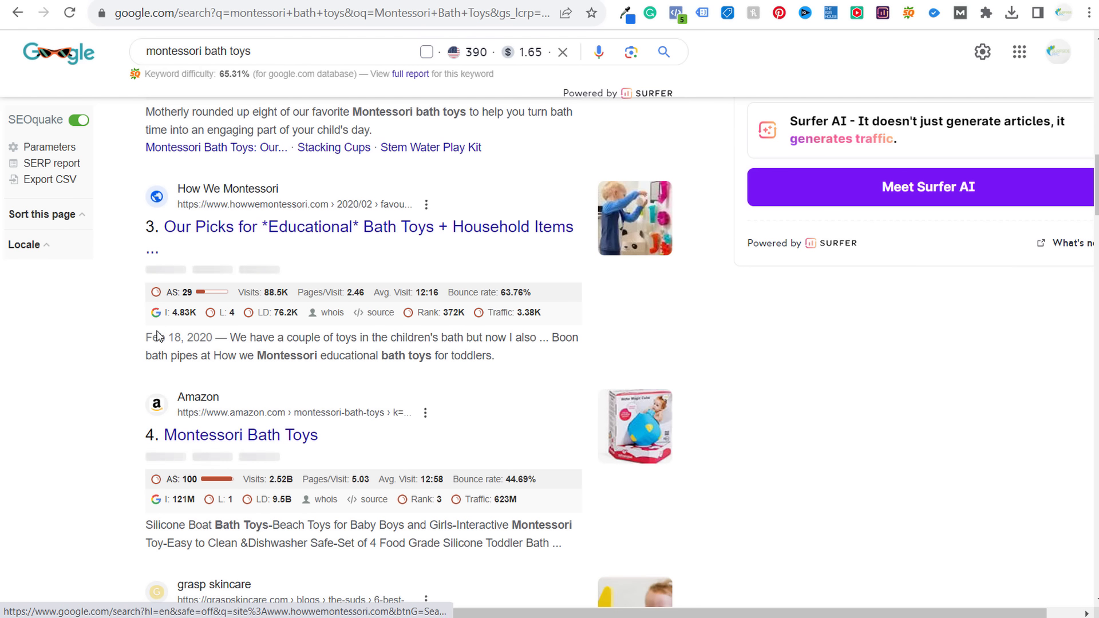
pyautogui.moveTo(144, 337); pyautogui.dragTo(213, 338)
pyautogui.click(98, 389)
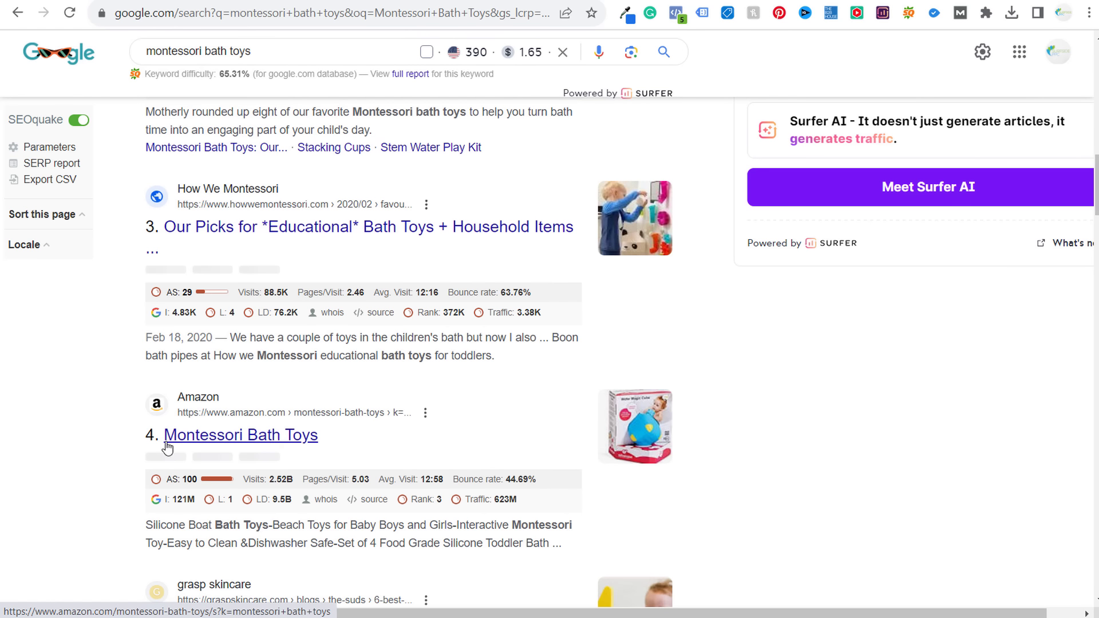
# - Scroll further down to check result 12's publish date, then scroll back up
pyautogui.scroll(-3, 39, 481)
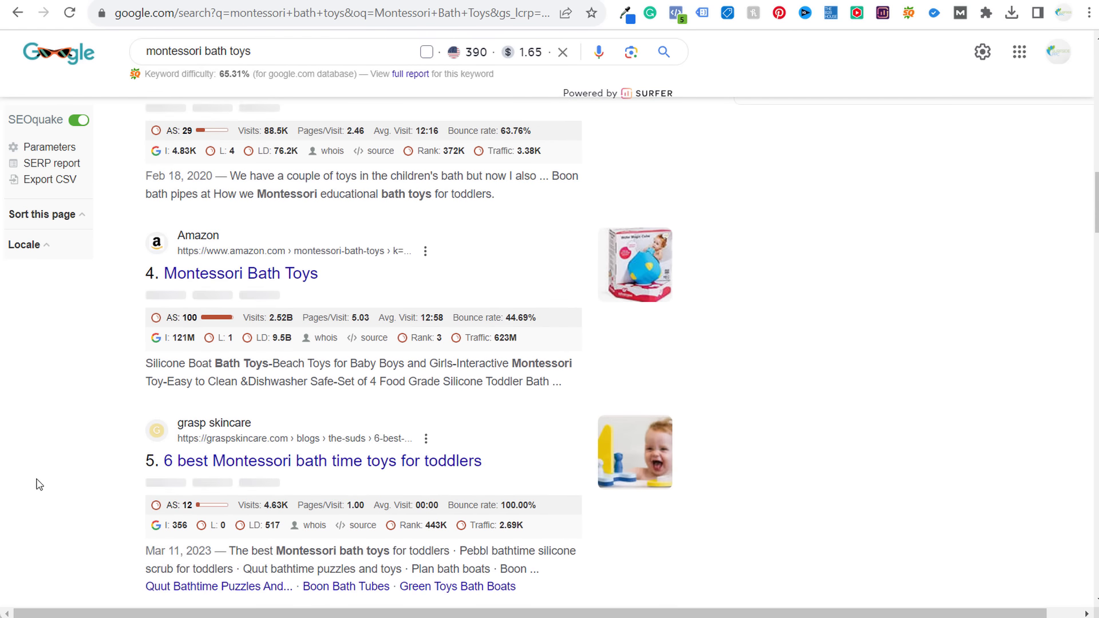
pyautogui.scroll(-2, 67, 452)
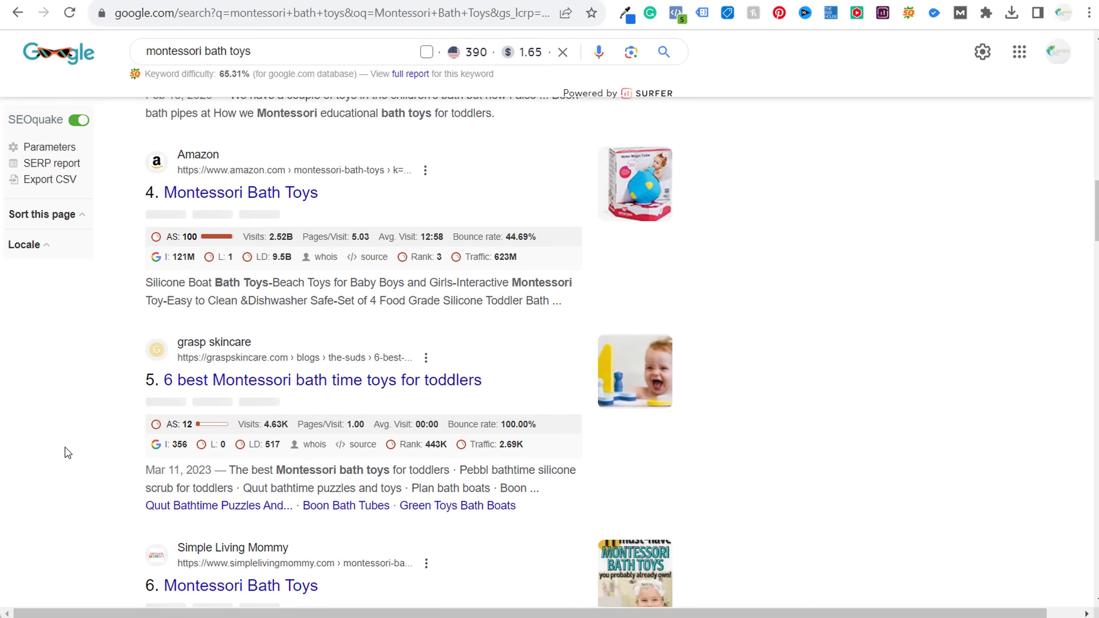
pyautogui.scroll(-4, 43, 424)
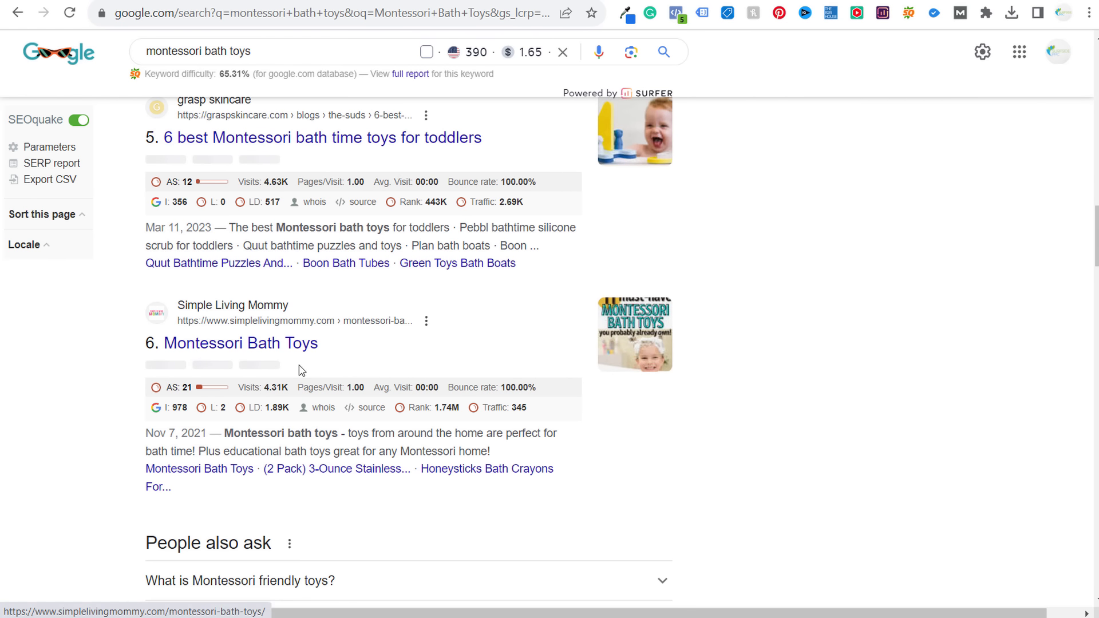
pyautogui.scroll(-13, 117, 361)
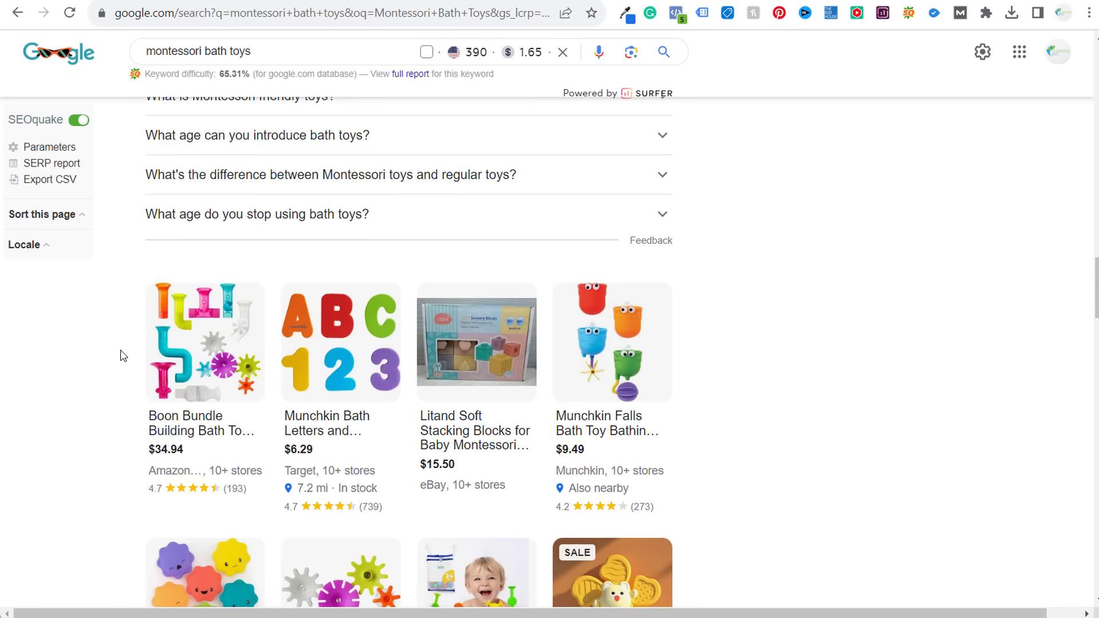
pyautogui.scroll(-10, 131, 312)
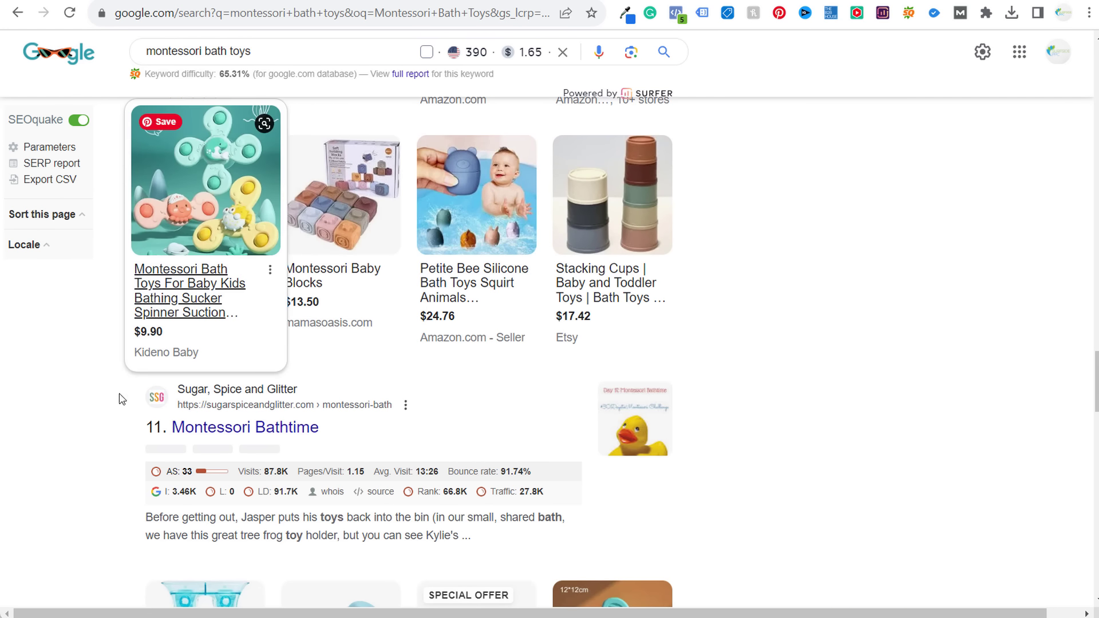
pyautogui.scroll(-1, 137, 407)
pyautogui.scroll(-10, 216, 344)
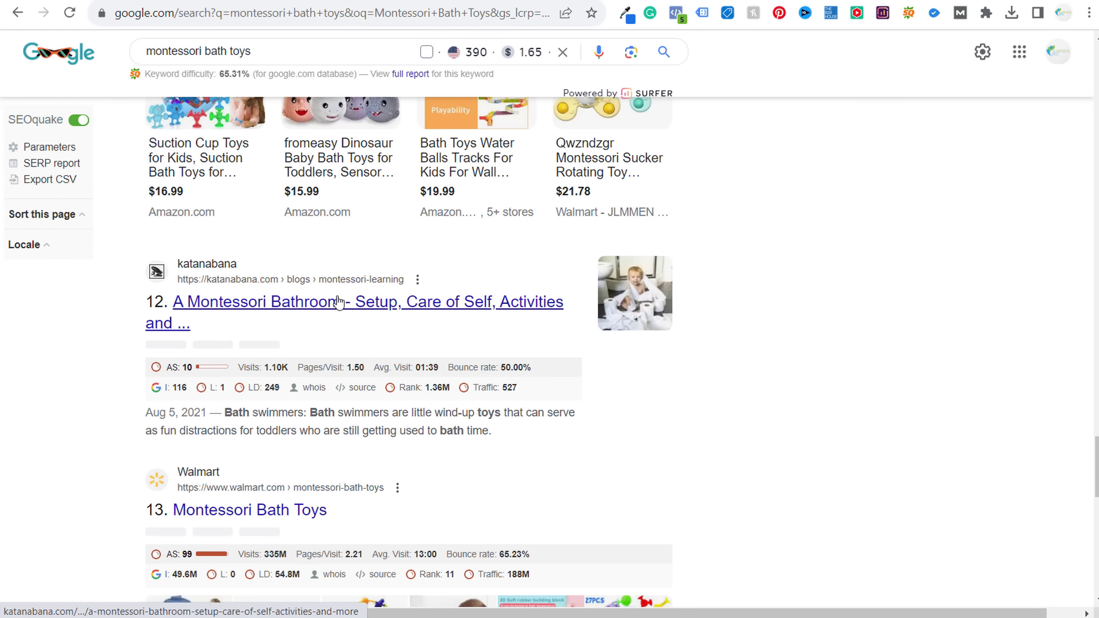
pyautogui.moveTo(145, 413); pyautogui.dragTo(233, 415)
pyautogui.click(263, 414)
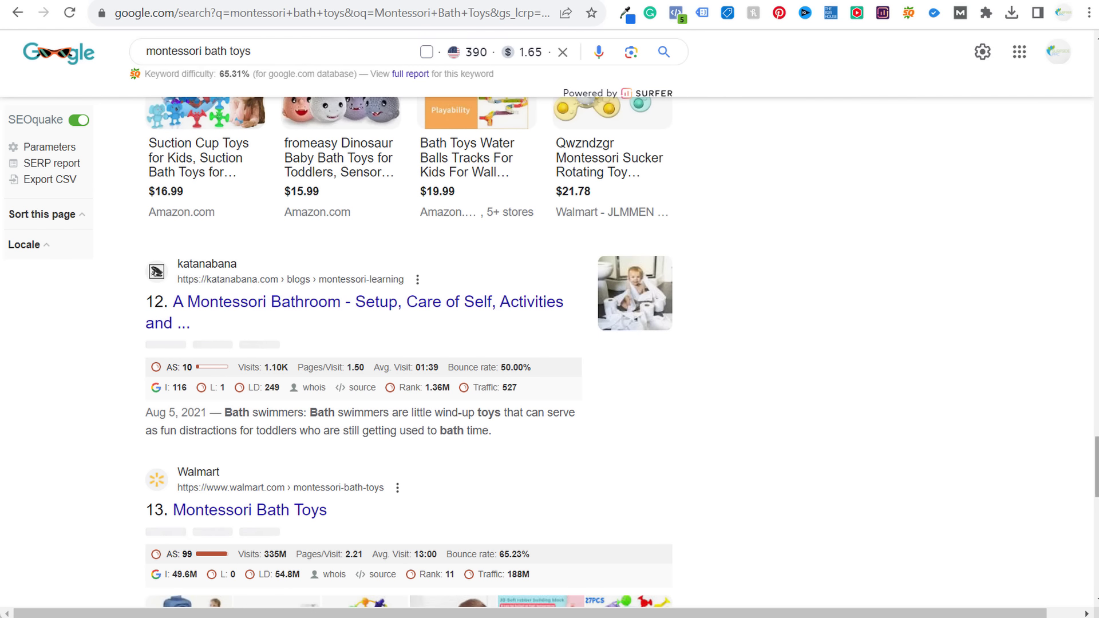
pyautogui.scroll(20, 546, 319)
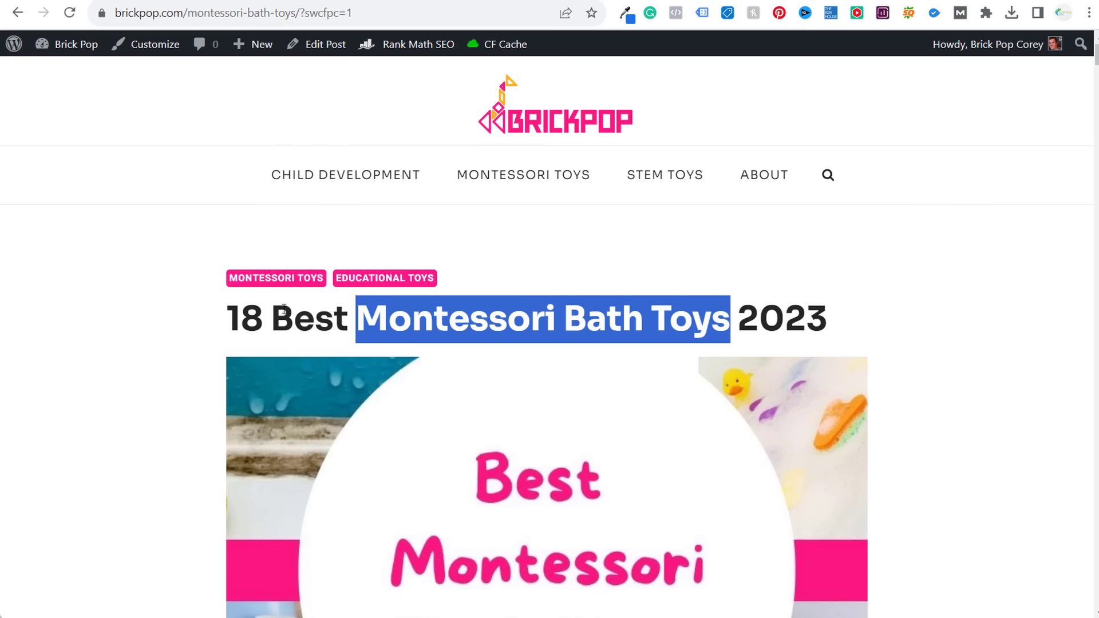
# - Copy the Montessori bath toys post's URL from the address bar and return to the BrickPop workbook
pyautogui.click(560, 299)
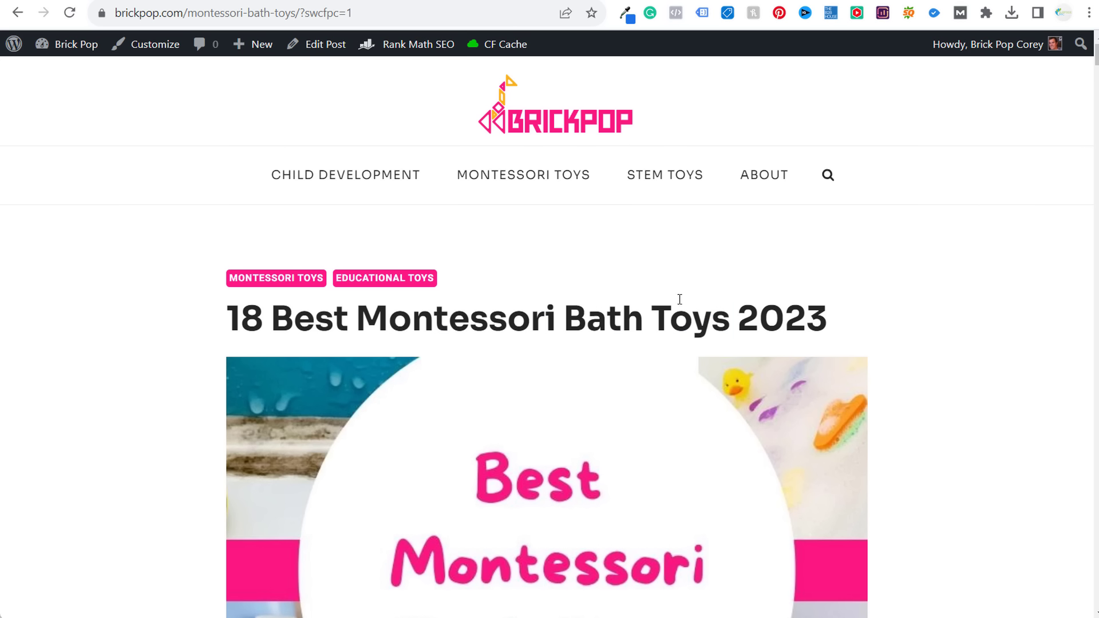
pyautogui.scroll(-4, 280, 261)
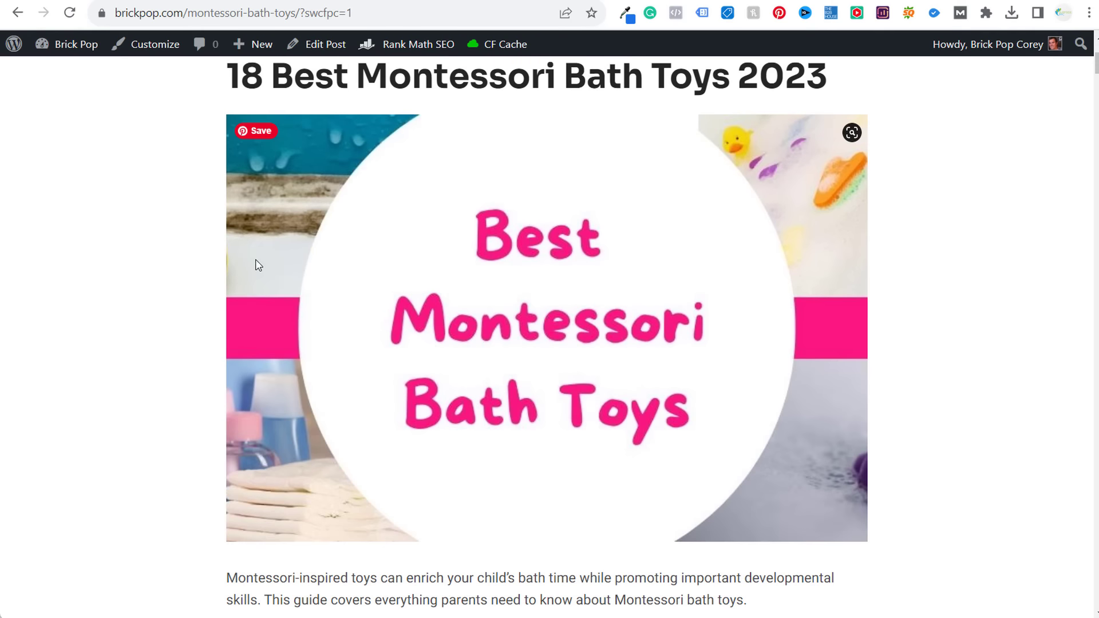
pyautogui.scroll(3, 172, 326)
pyautogui.moveTo(203, 252); pyautogui.dragTo(918, 253)
pyautogui.click(919, 252)
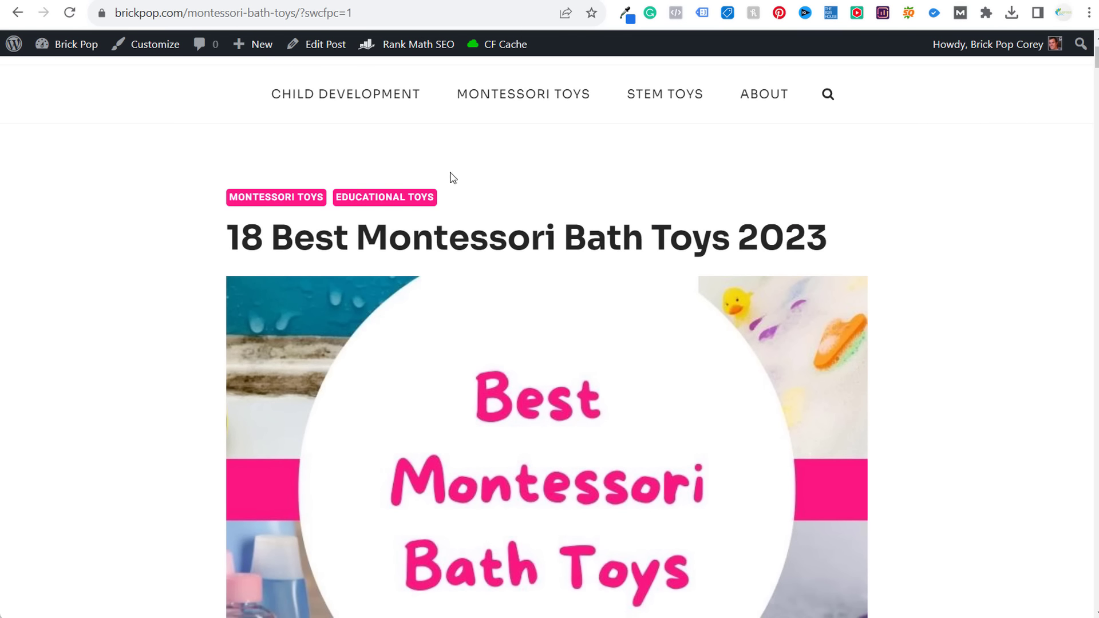
pyautogui.moveTo(299, 15); pyautogui.dragTo(110, 14)
pyautogui.hotkey('ctrl', 'c')
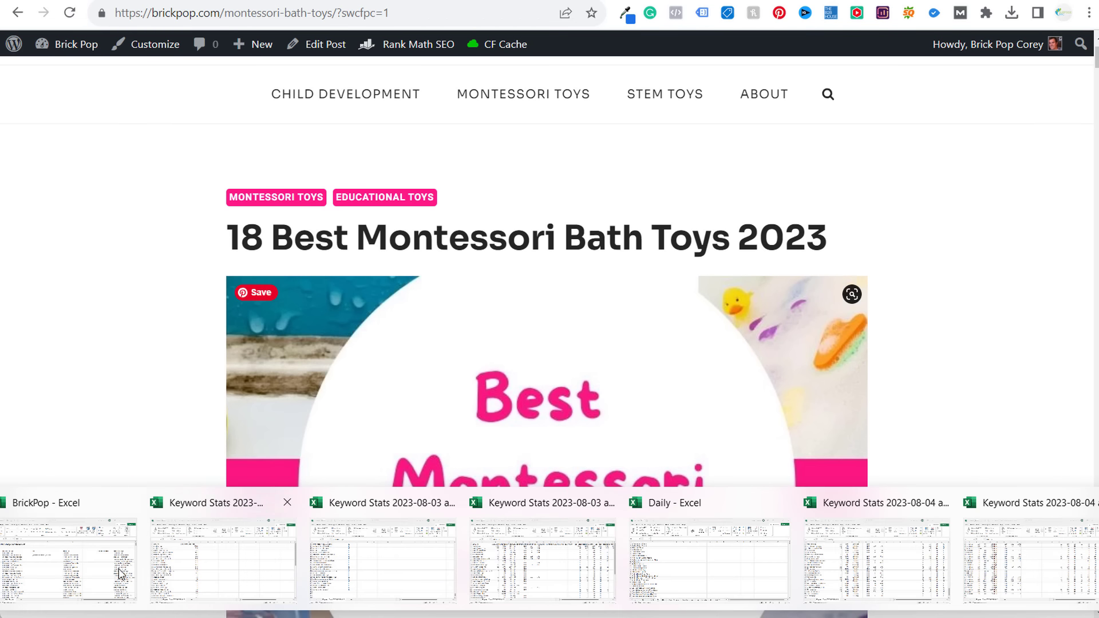
pyautogui.click(73, 551)
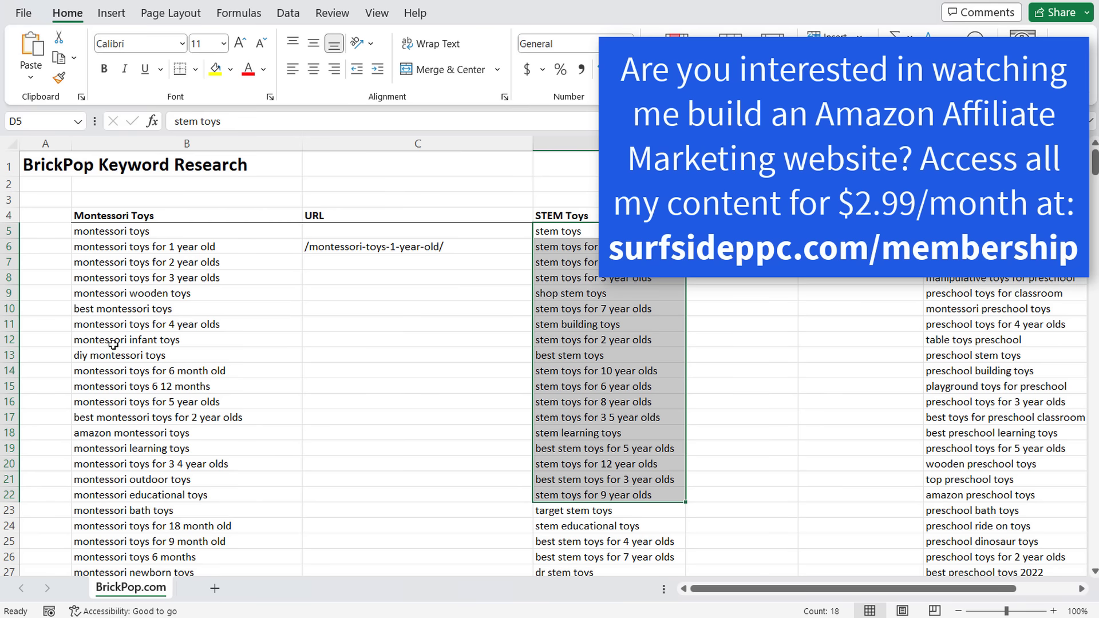
# - Paste the post address into C23 and trim it to the /montessori-bath-toys/ path
pyautogui.moveTo(102, 510); pyautogui.dragTo(363, 517)
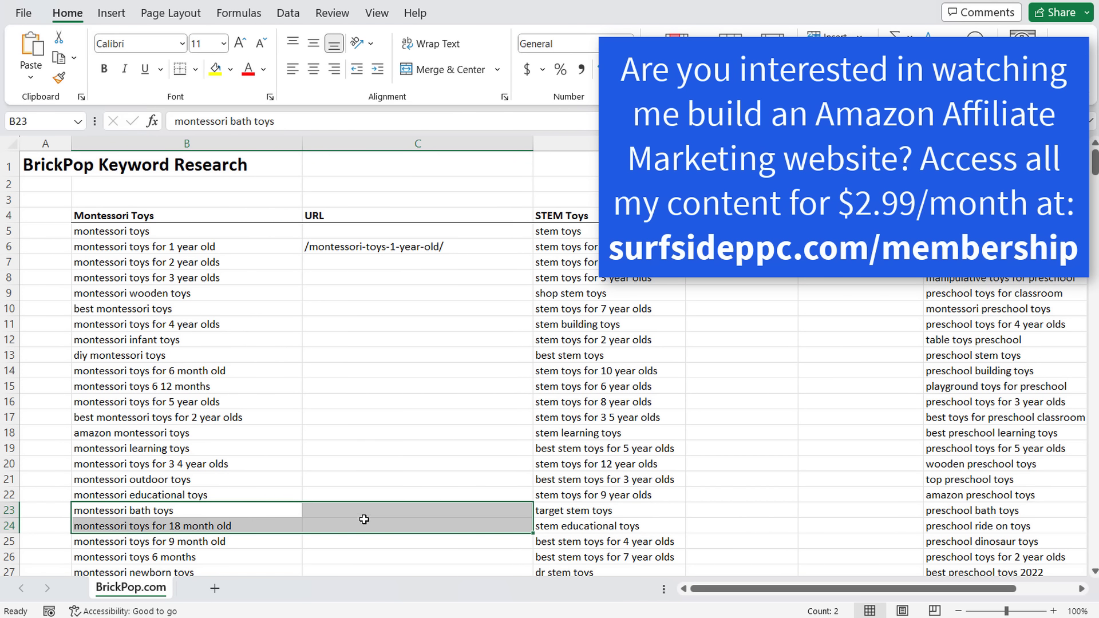
pyautogui.click(362, 513)
pyautogui.hotkey('ctrl', 'v')
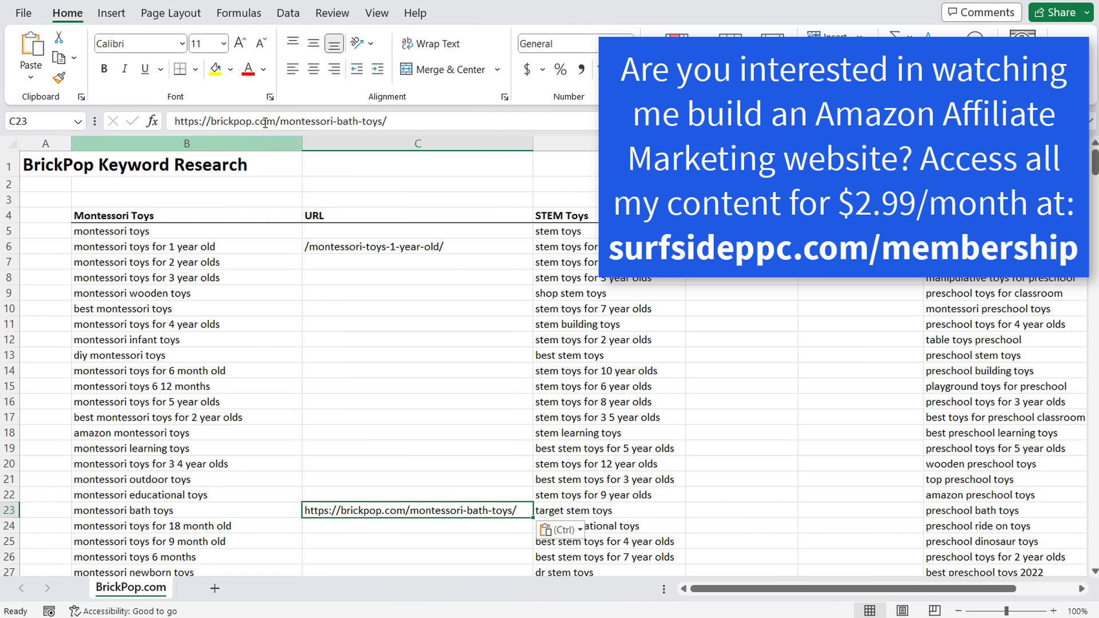
pyautogui.moveTo(276, 121); pyautogui.dragTo(152, 123)
pyautogui.press('BackSpace')
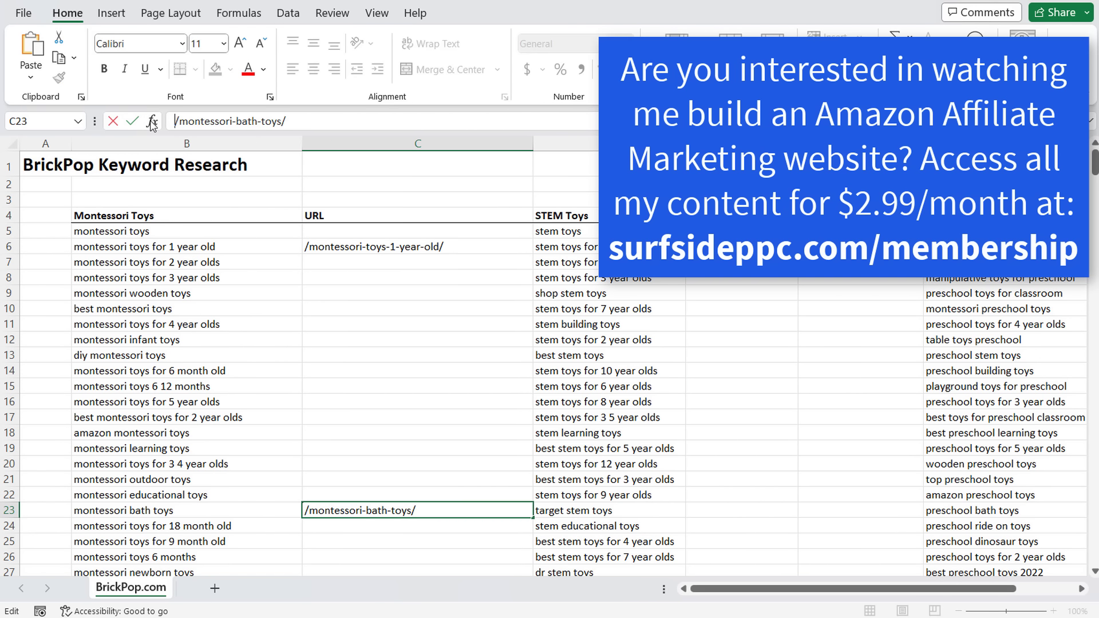
pyautogui.press('Return')
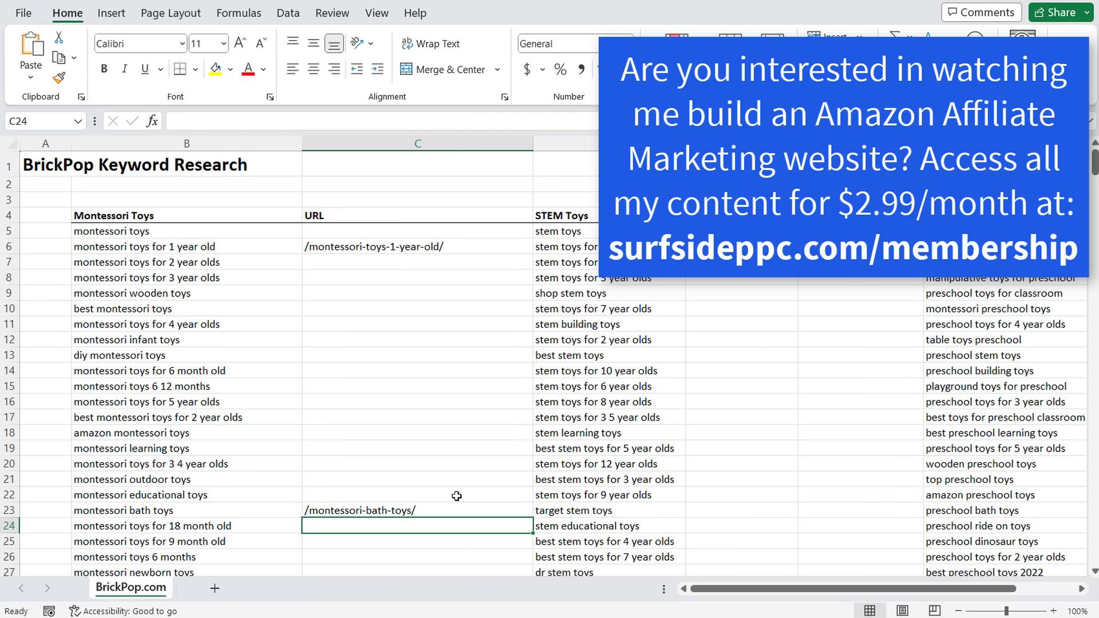
# - Review the Montessori Toys keywords in column B against their URL cells
pyautogui.click(448, 510)
pyautogui.click(241, 513)
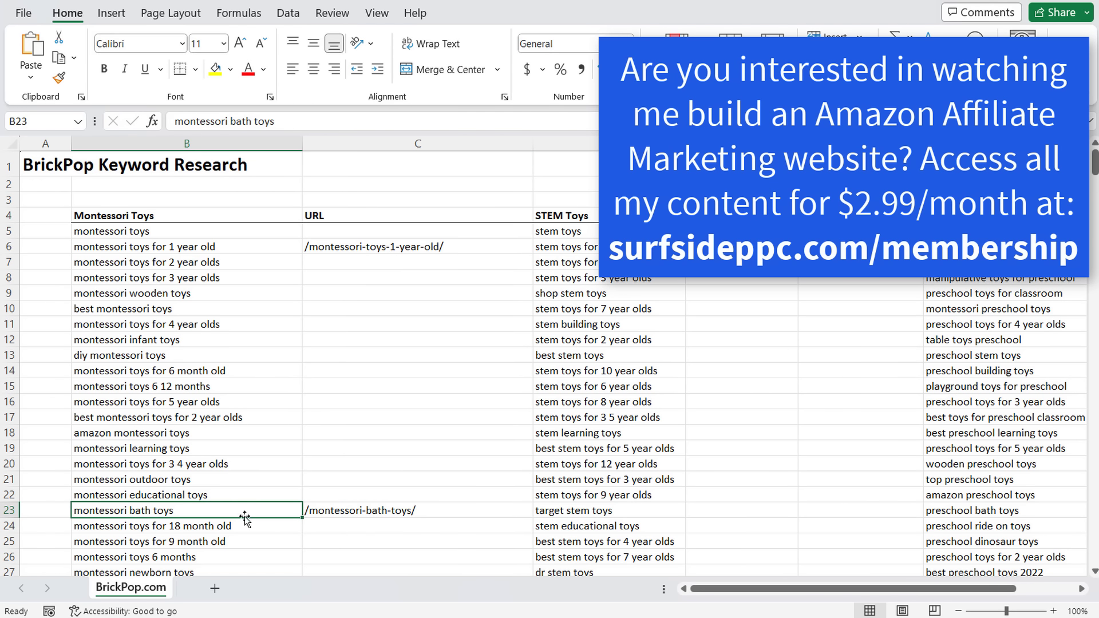
pyautogui.moveTo(183, 235); pyautogui.dragTo(179, 564)
pyautogui.click(241, 540)
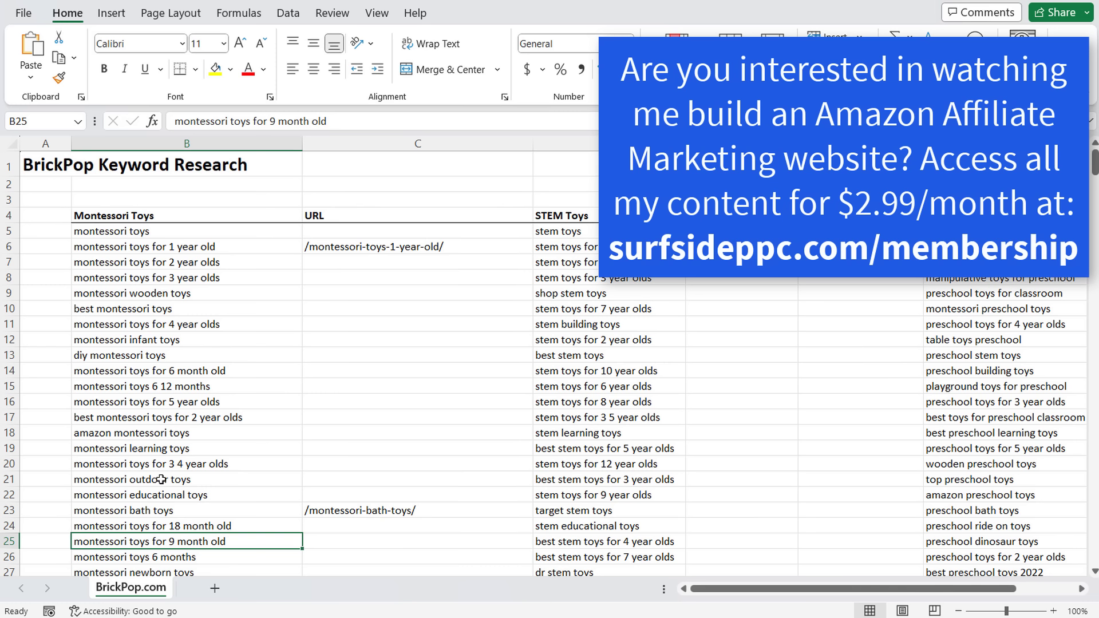
pyautogui.click(357, 498)
pyautogui.click(366, 477)
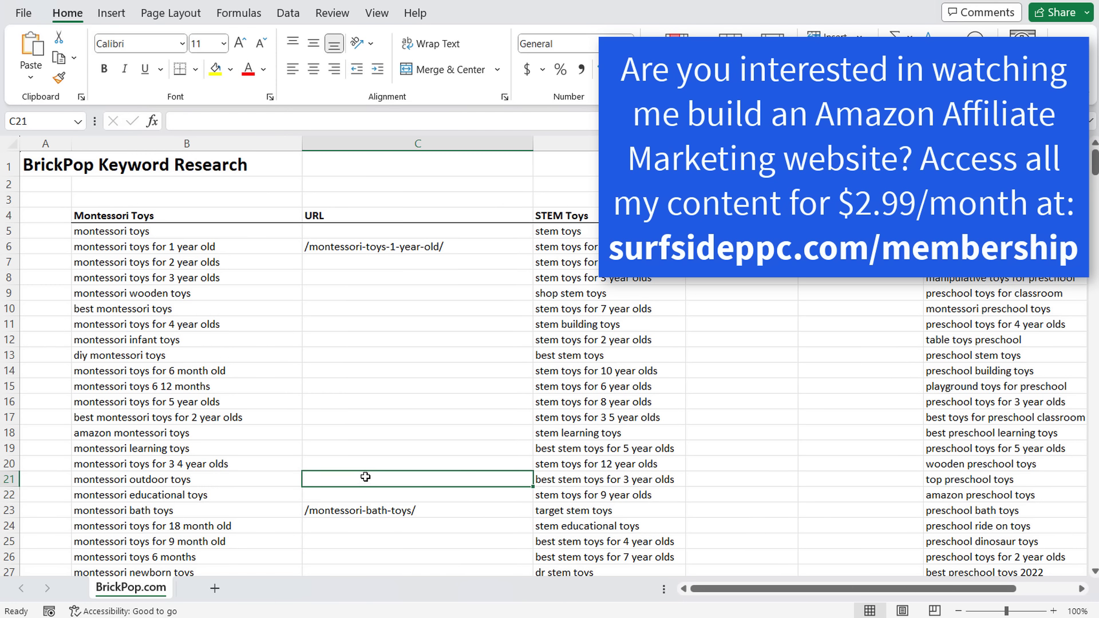
pyautogui.click(167, 480)
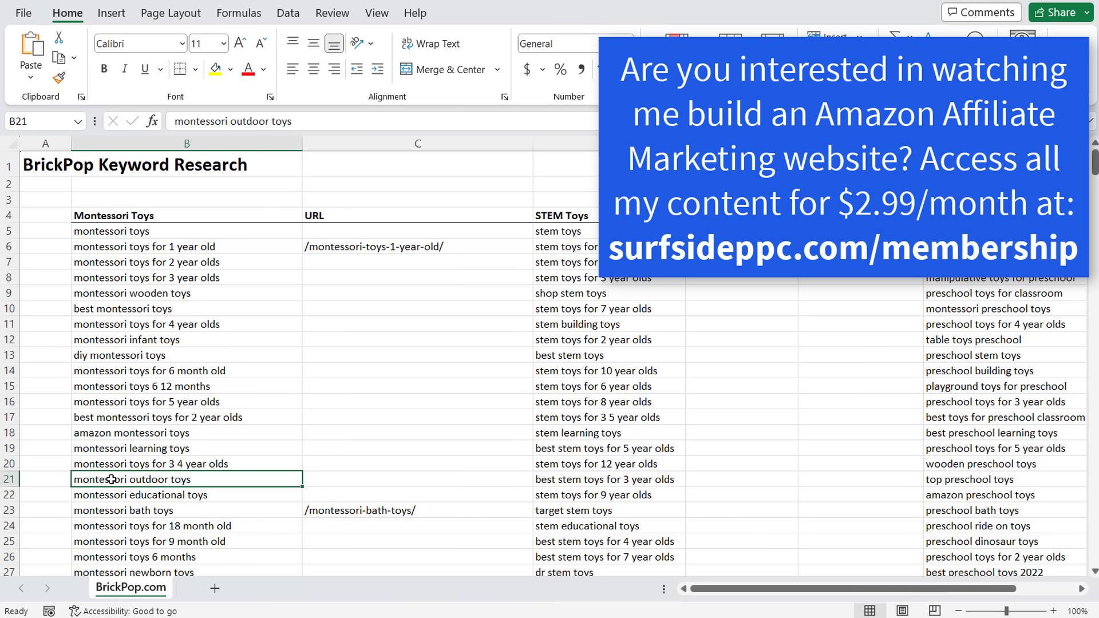
# - Enter /montessori-outdoor-toys/ in C21, then clear it again and return to the browser
pyautogui.click(342, 475)
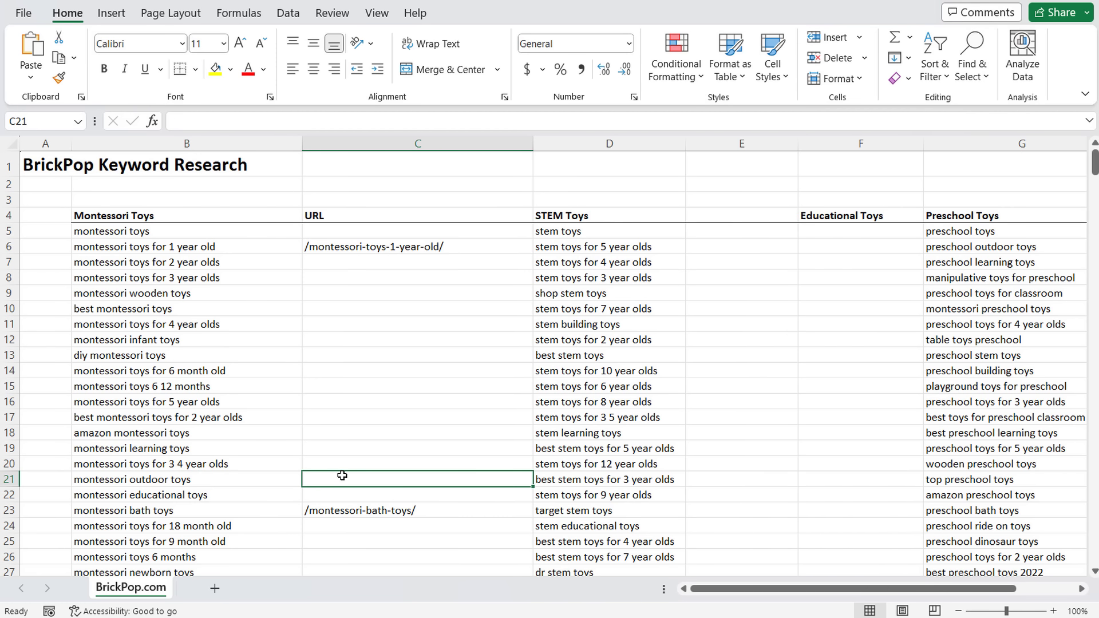
pyautogui.press('alt')
pyautogui.press('m')
pyautogui.press('o')
pyautogui.press('Escape')
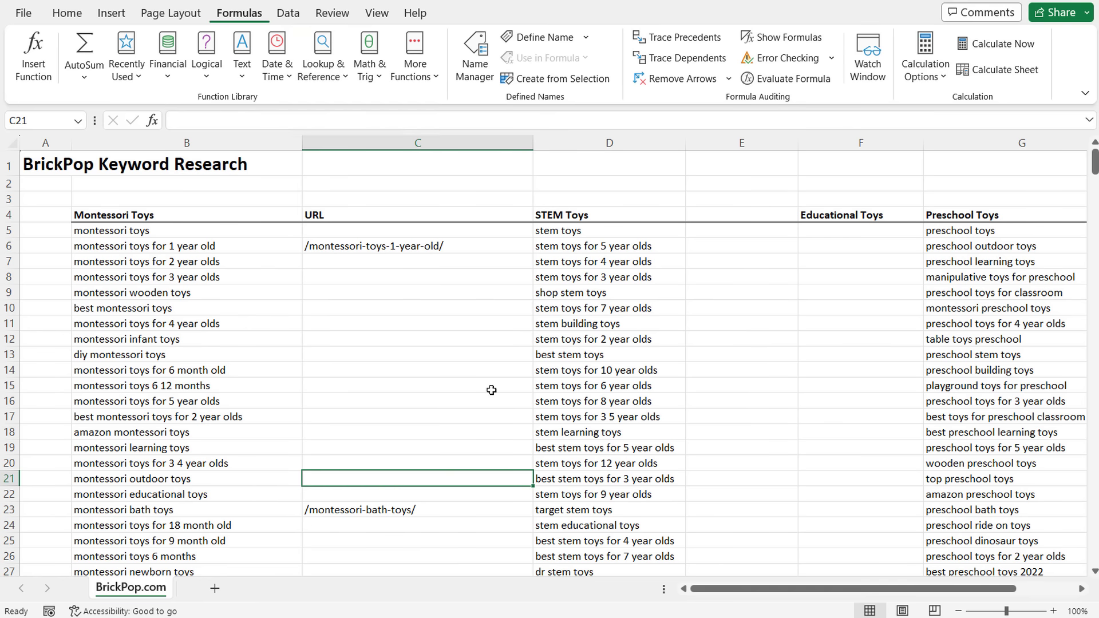
pyautogui.write('/montessori')
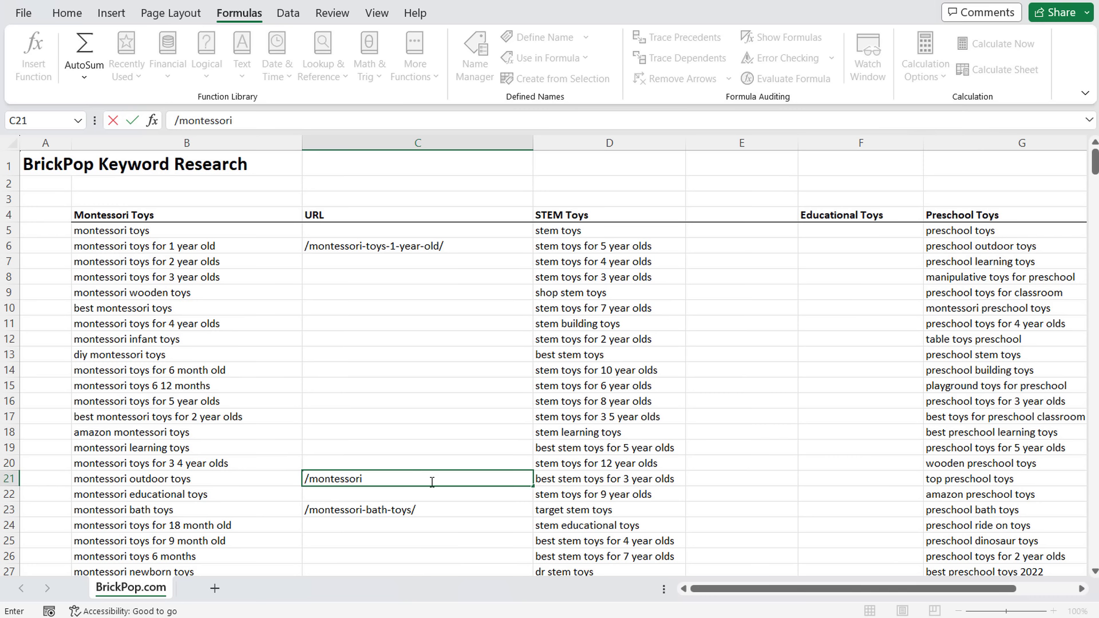
pyautogui.write('-outdoor-toys/')
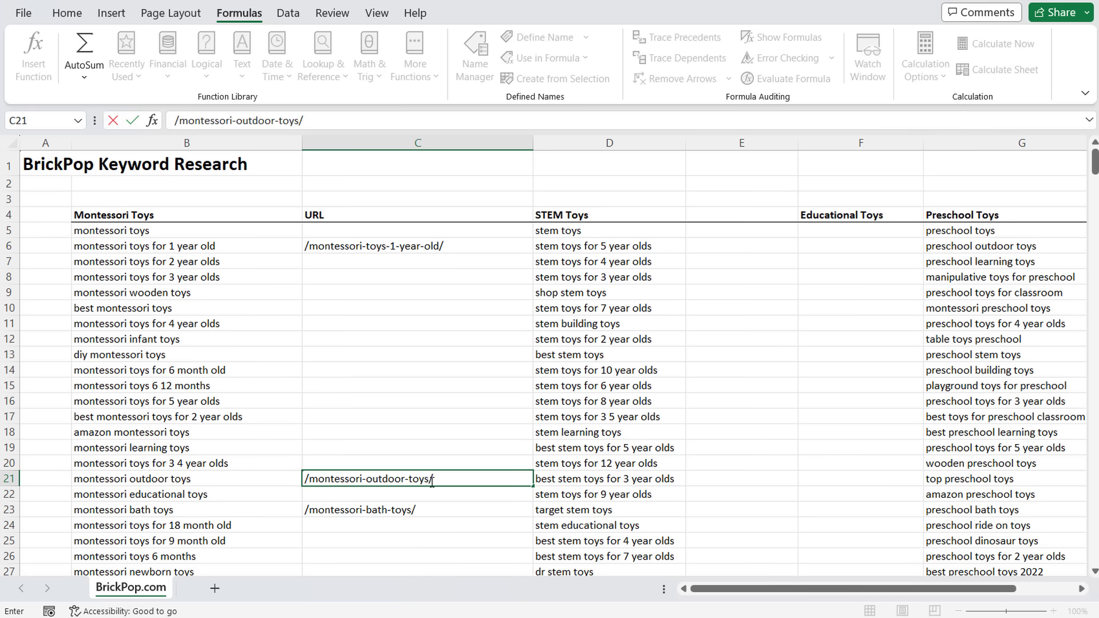
pyautogui.moveTo(434, 480); pyautogui.dragTo(313, 488)
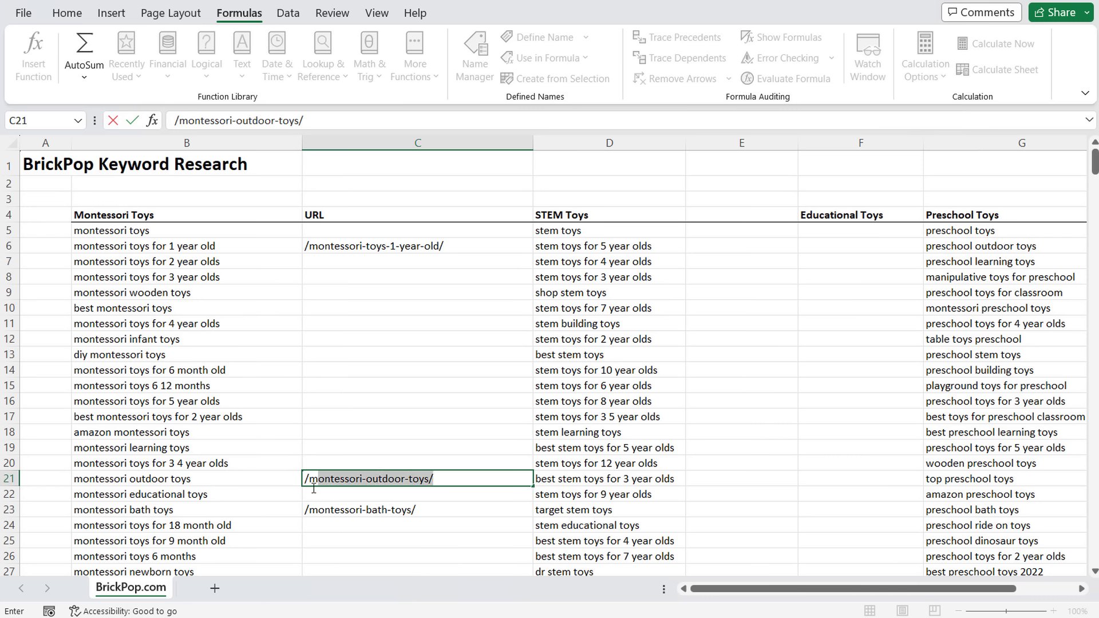
pyautogui.press('BackSpace')
pyautogui.click(387, 382)
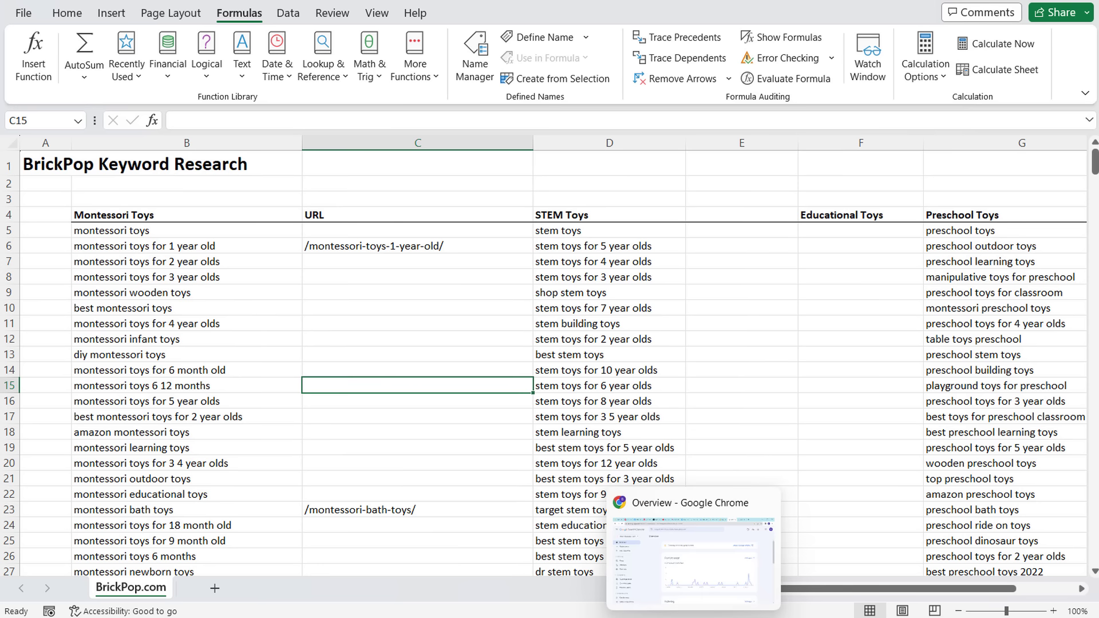
pyautogui.click(678, 596)
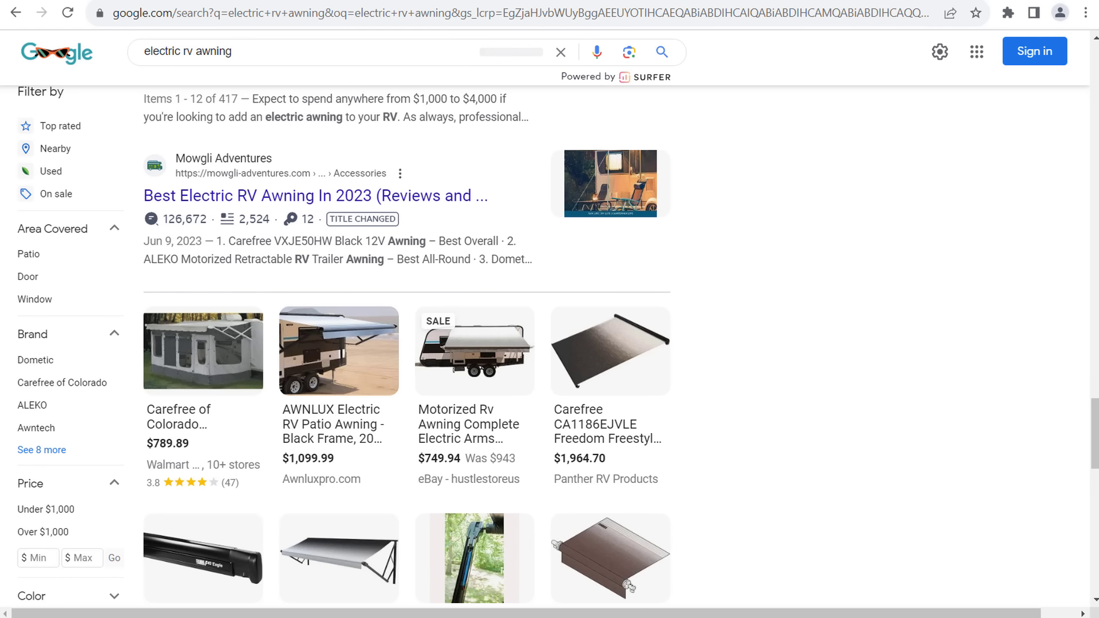
# - Bring up the bath toys post and skim its intro paragraph and first heading
pyautogui.click(664, 615)
pyautogui.scroll(-4, 777, 220)
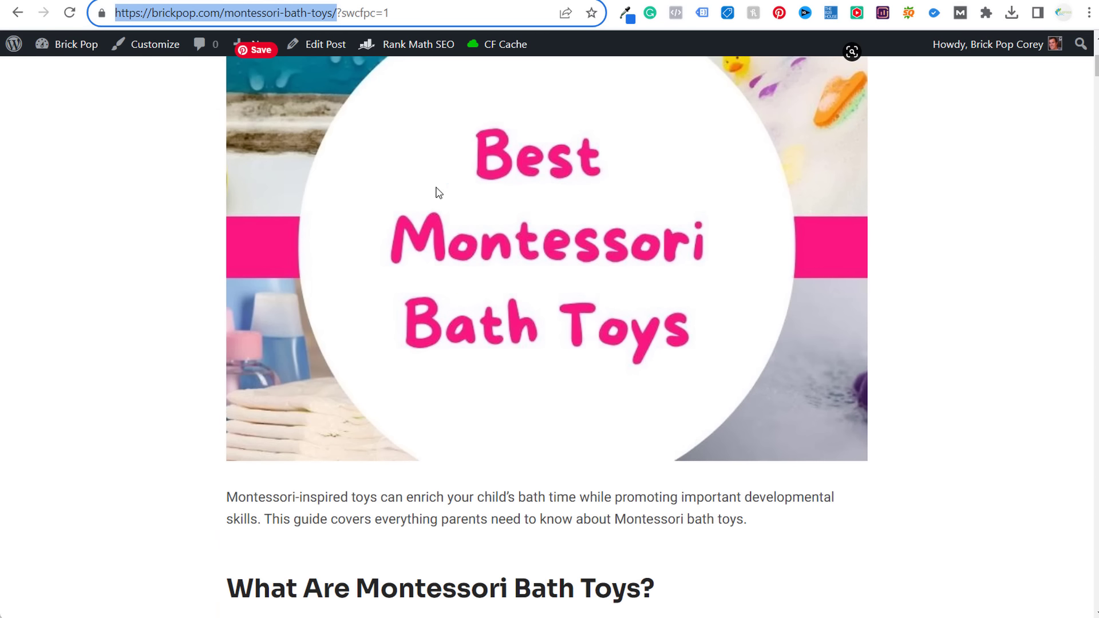
pyautogui.scroll(-3, 640, 177)
pyautogui.moveTo(235, 331); pyautogui.dragTo(847, 385)
pyautogui.click(707, 359)
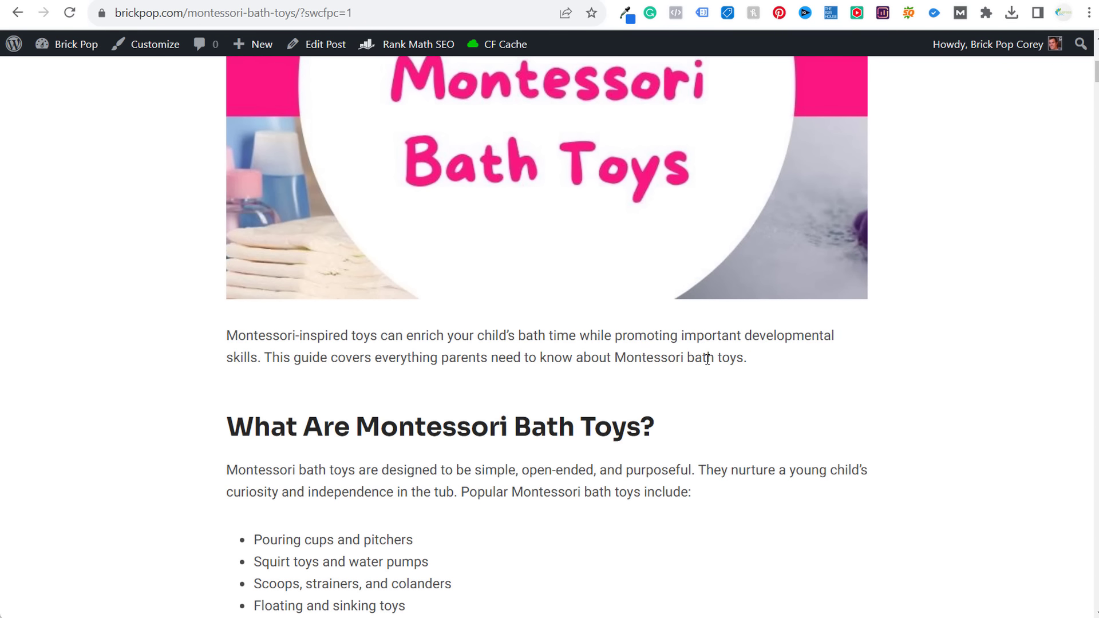
# - Read the 'What Are Montessori Bath Toys?' section and continue down to the product picks
pyautogui.scroll(-3, 155, 304)
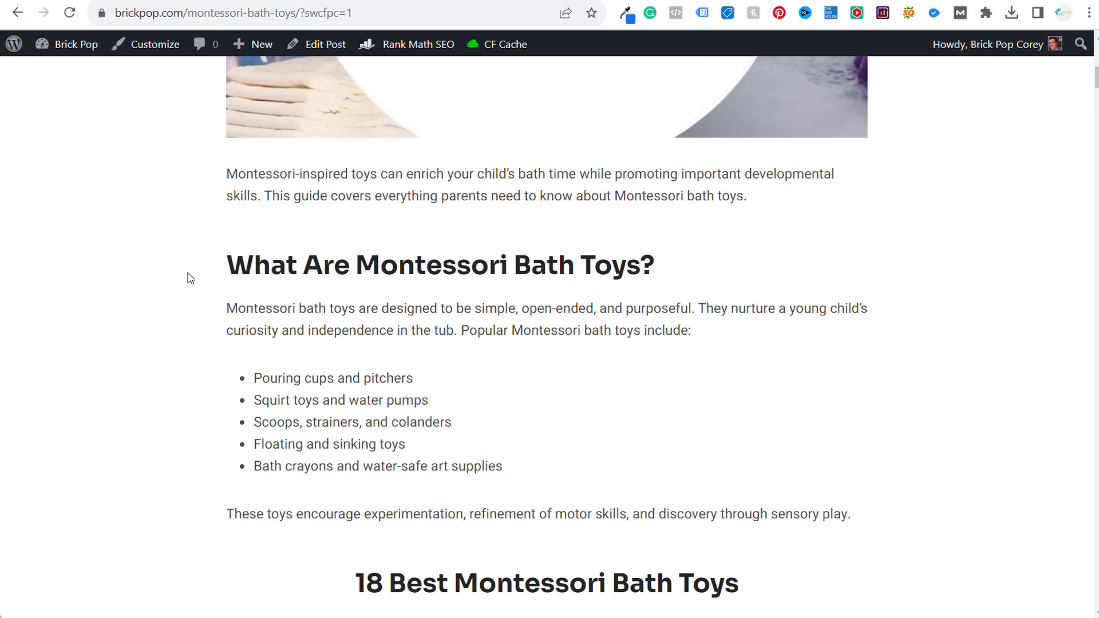
pyautogui.moveTo(233, 262); pyautogui.dragTo(685, 273)
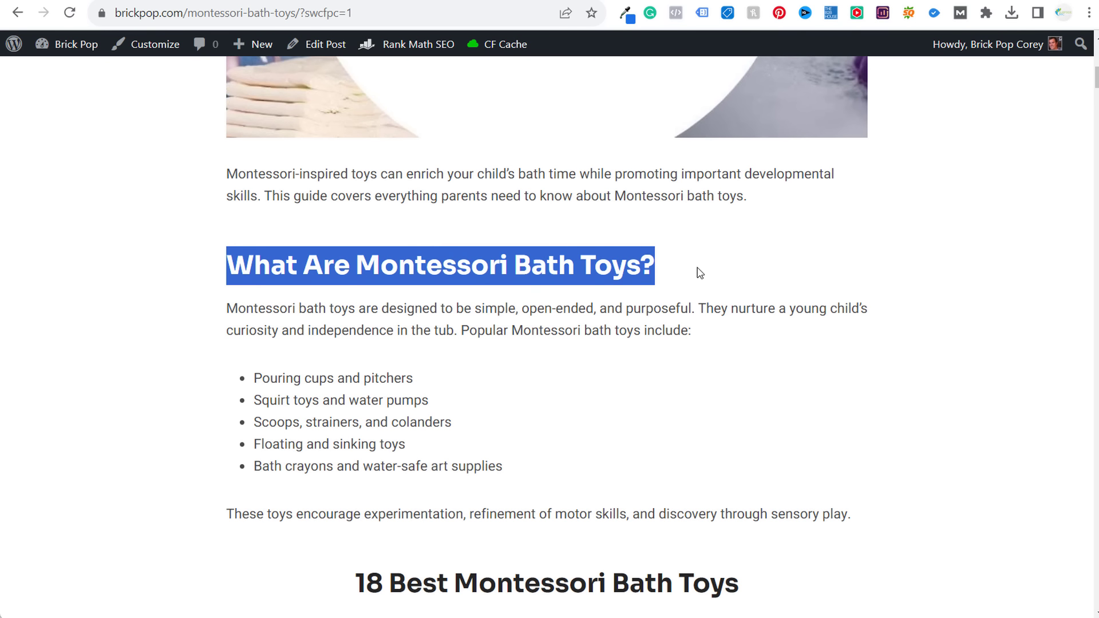
pyautogui.moveTo(225, 309); pyautogui.dragTo(334, 309)
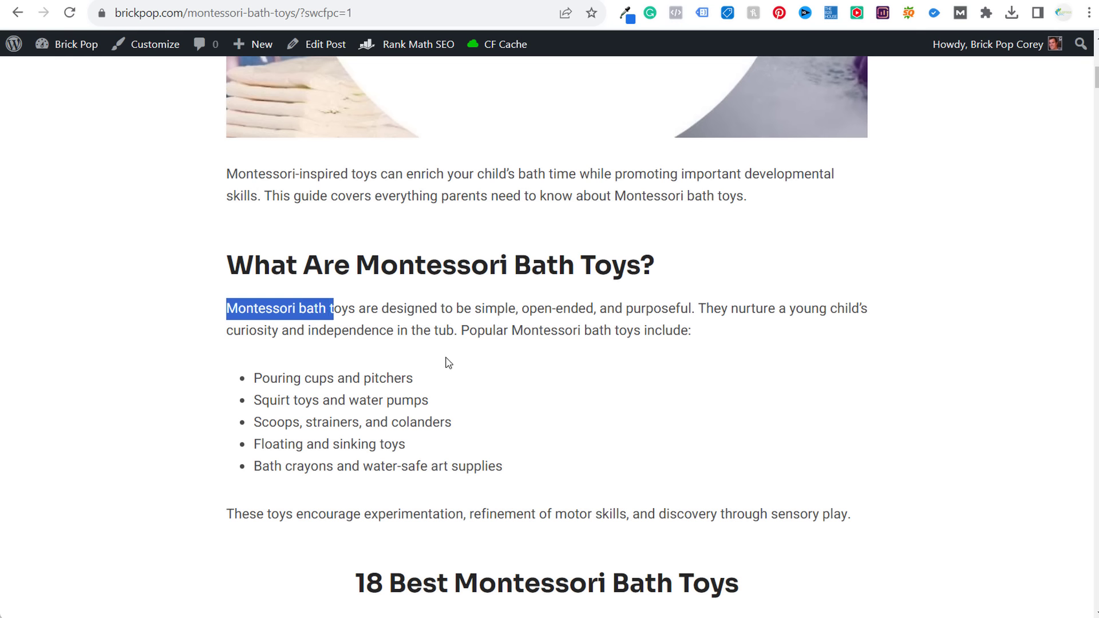
pyautogui.moveTo(252, 308); pyautogui.dragTo(597, 309)
pyautogui.click(810, 314)
pyautogui.scroll(-4, 943, 334)
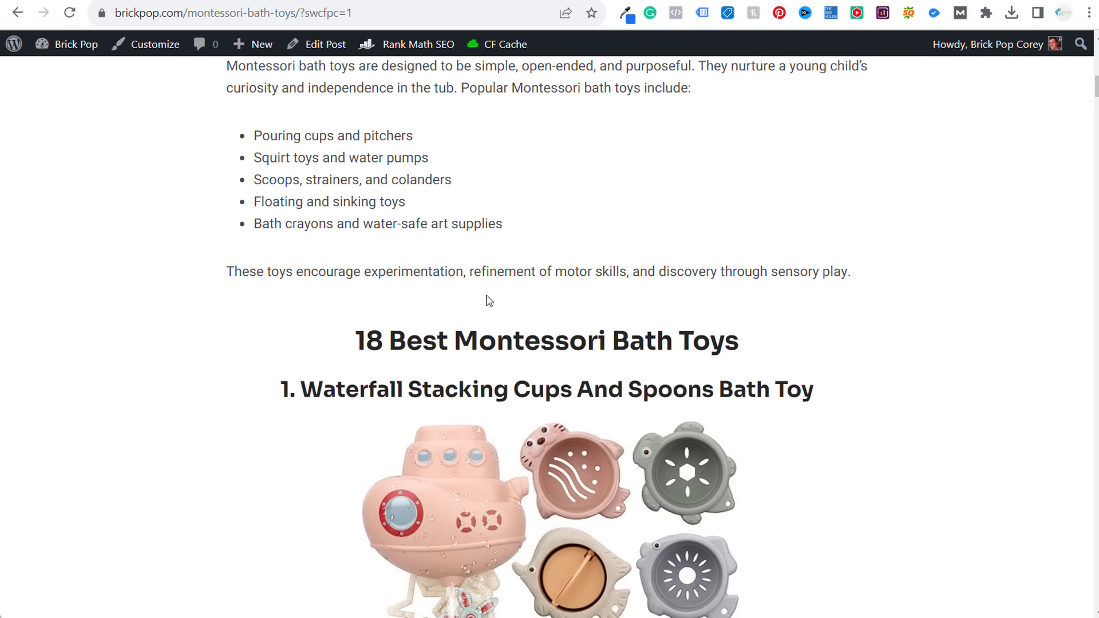
pyautogui.scroll(-3, 838, 253)
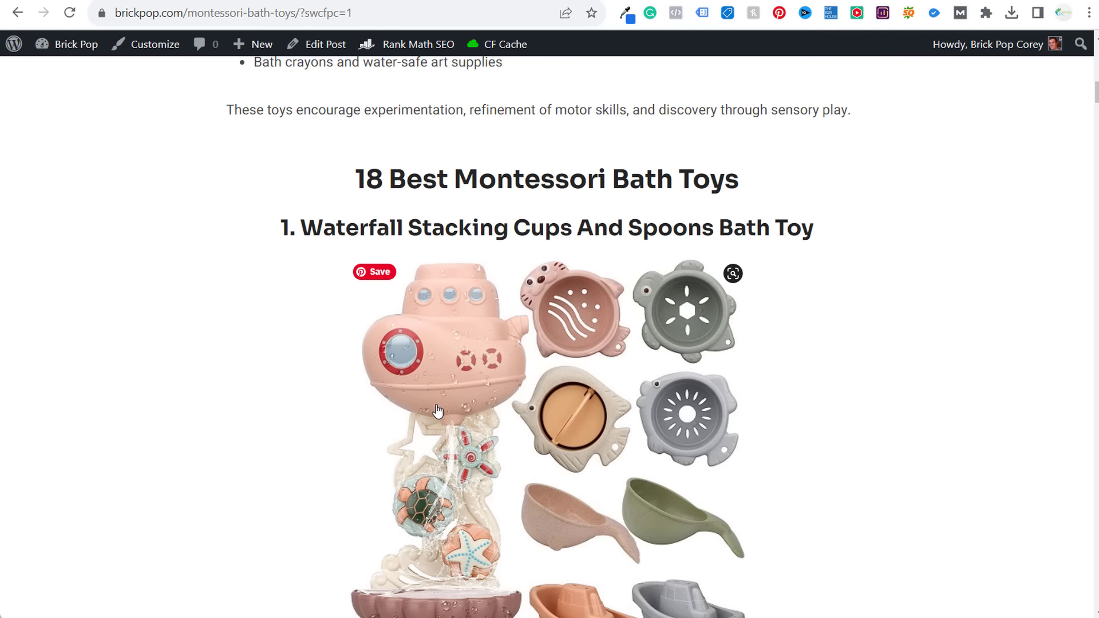
pyautogui.scroll(-5, 166, 274)
pyautogui.scroll(4, 157, 269)
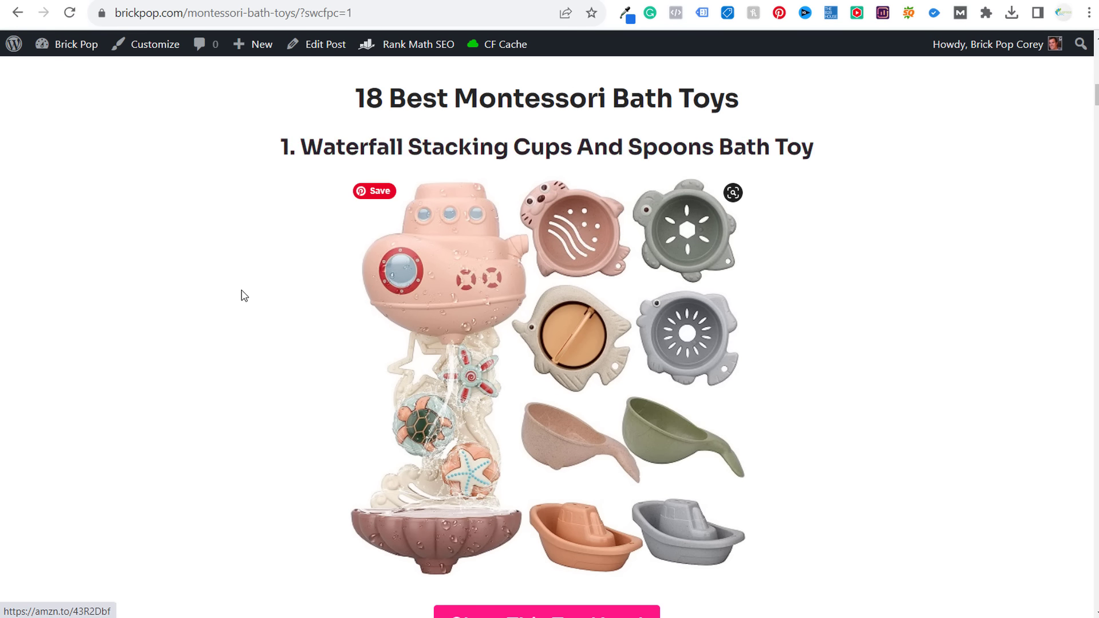
pyautogui.scroll(-4, 332, 510)
pyautogui.scroll(-11, 374, 458)
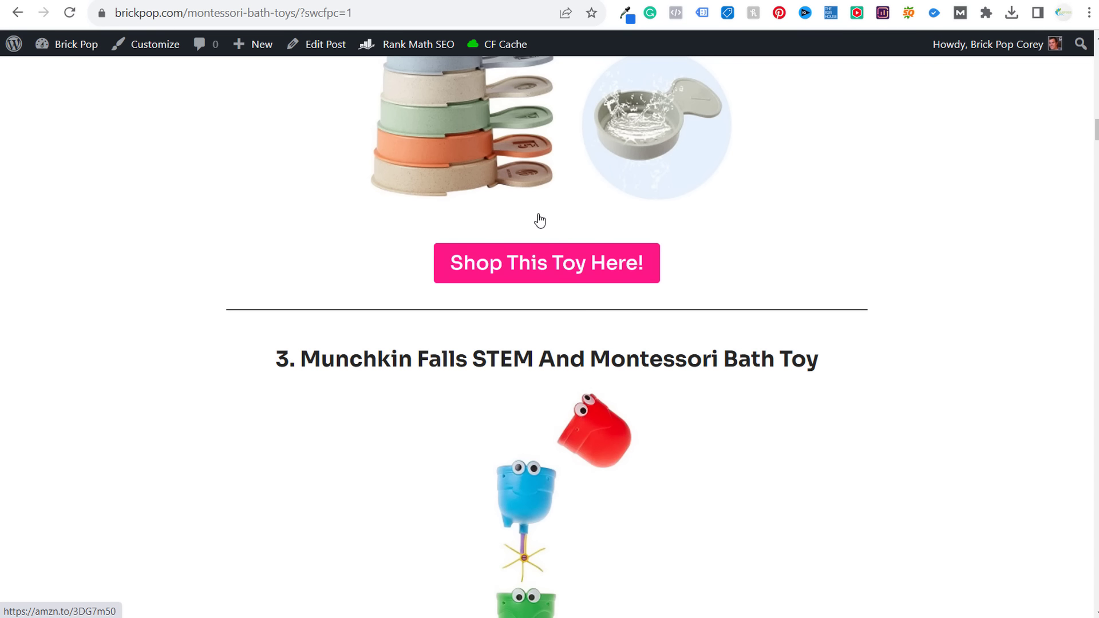
# - Check the Munchkin Falls ($9.39) Amazon page's five feature bullets, then return to the post
pyautogui.click(435, 1)
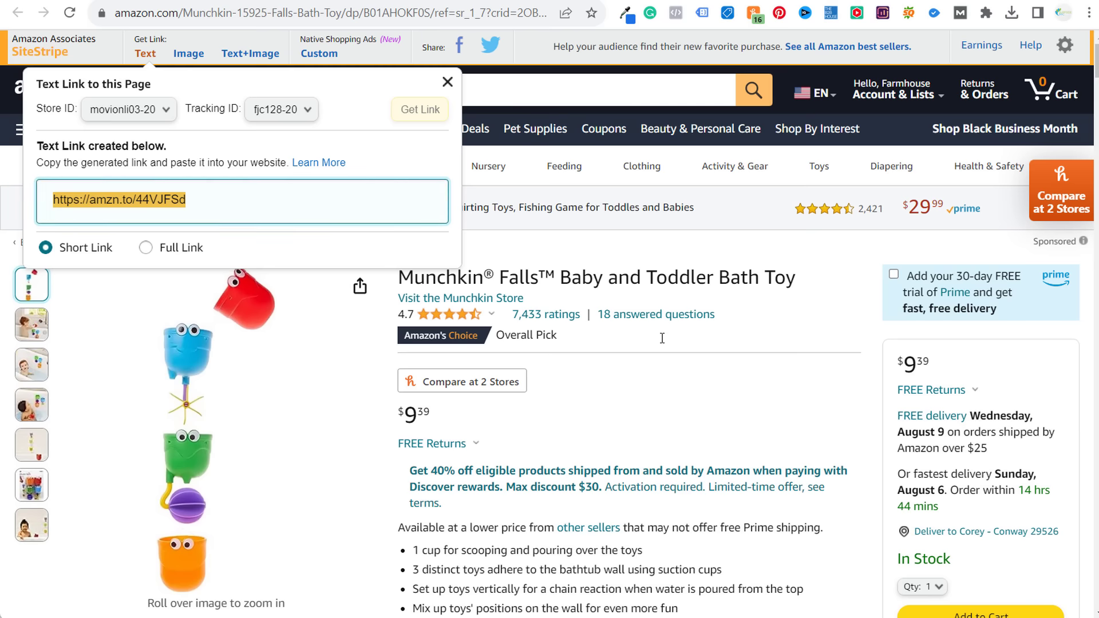
pyautogui.scroll(-4, 441, 441)
pyautogui.moveTo(417, 307); pyautogui.dragTo(558, 309)
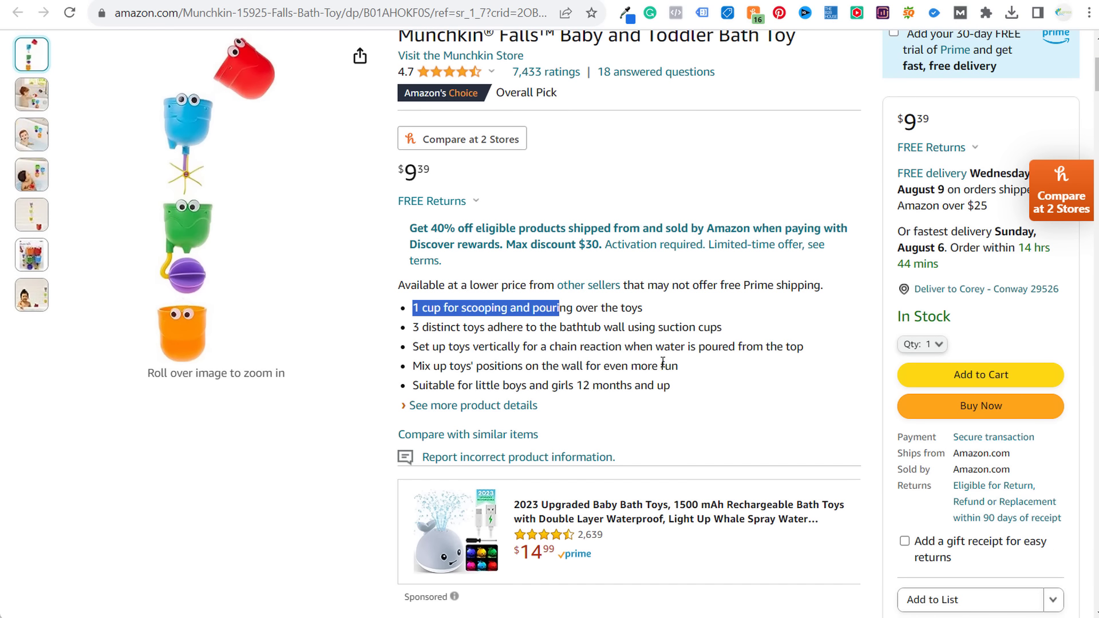
pyautogui.moveTo(694, 384); pyautogui.dragTo(693, 384)
pyautogui.click(687, 378)
pyautogui.scroll(3, 609, 324)
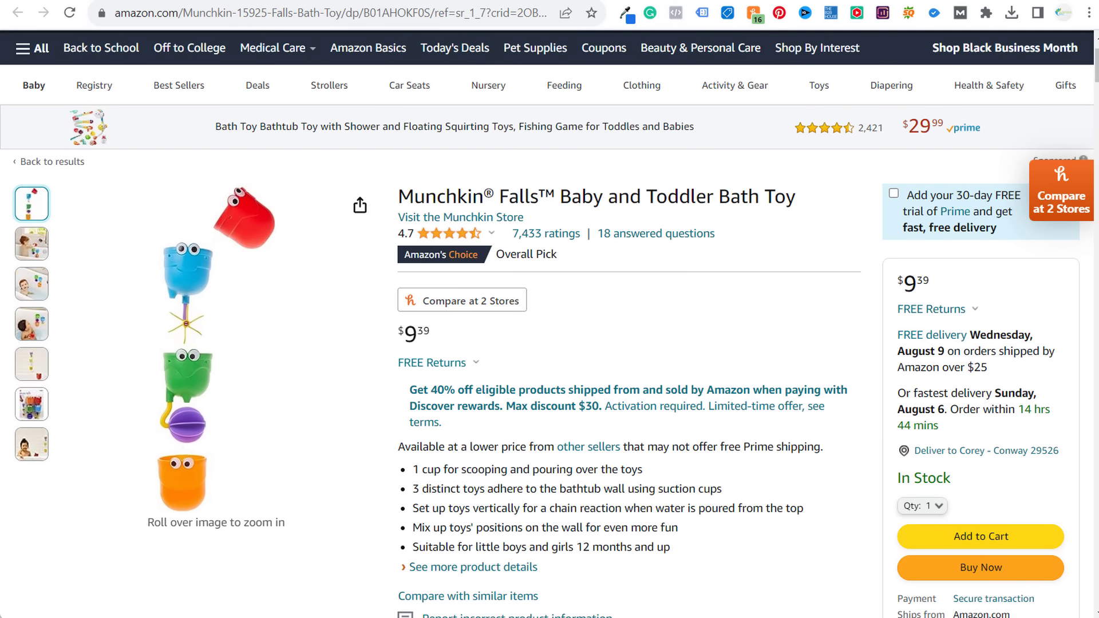
pyautogui.hotkey('ctrl', 'Tab')
pyautogui.scroll(8, 822, 304)
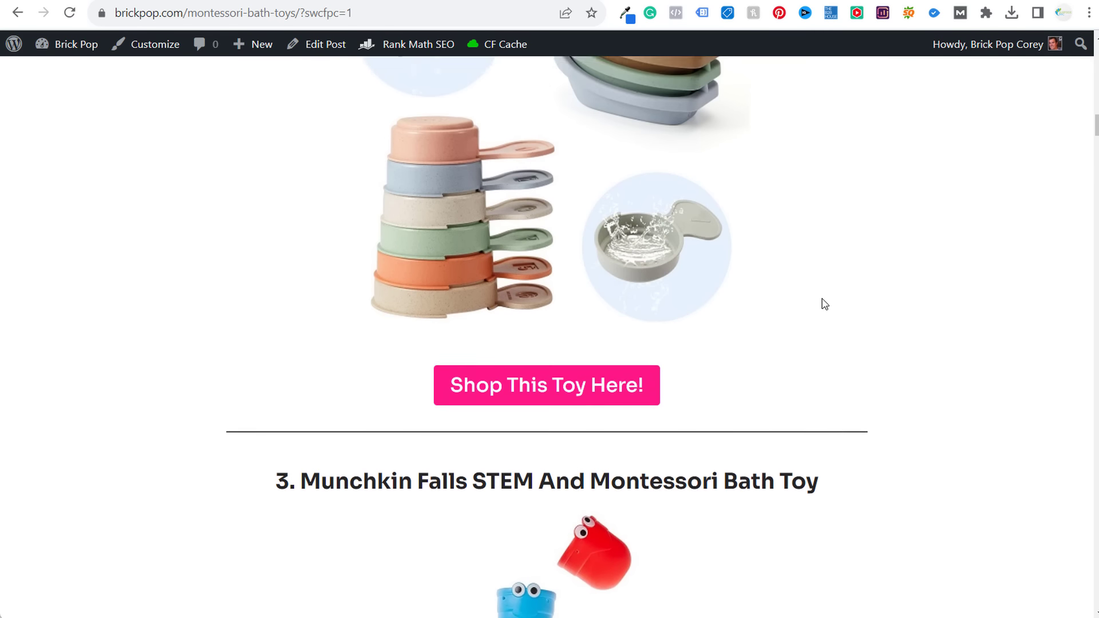
pyautogui.scroll(4, 822, 294)
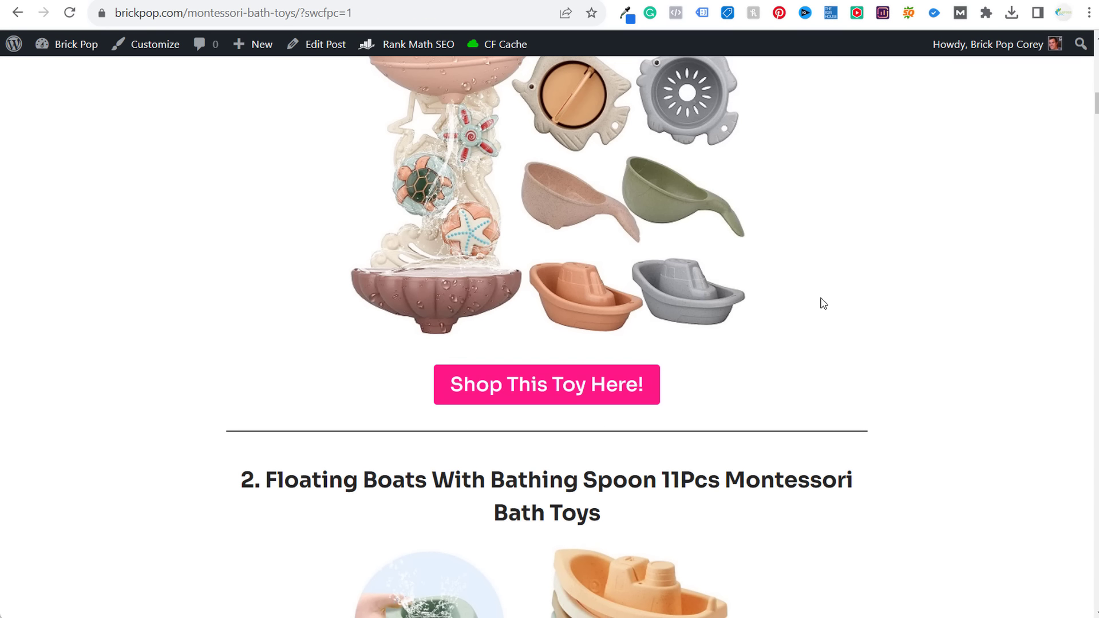
pyautogui.scroll(3, 810, 284)
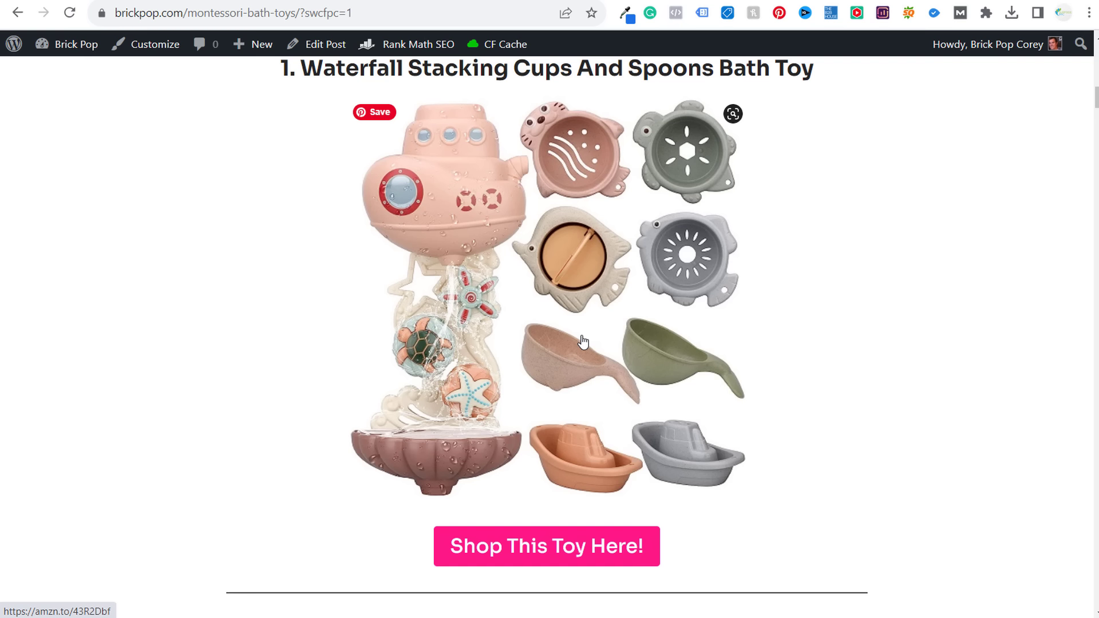
pyautogui.scroll(7, 579, 332)
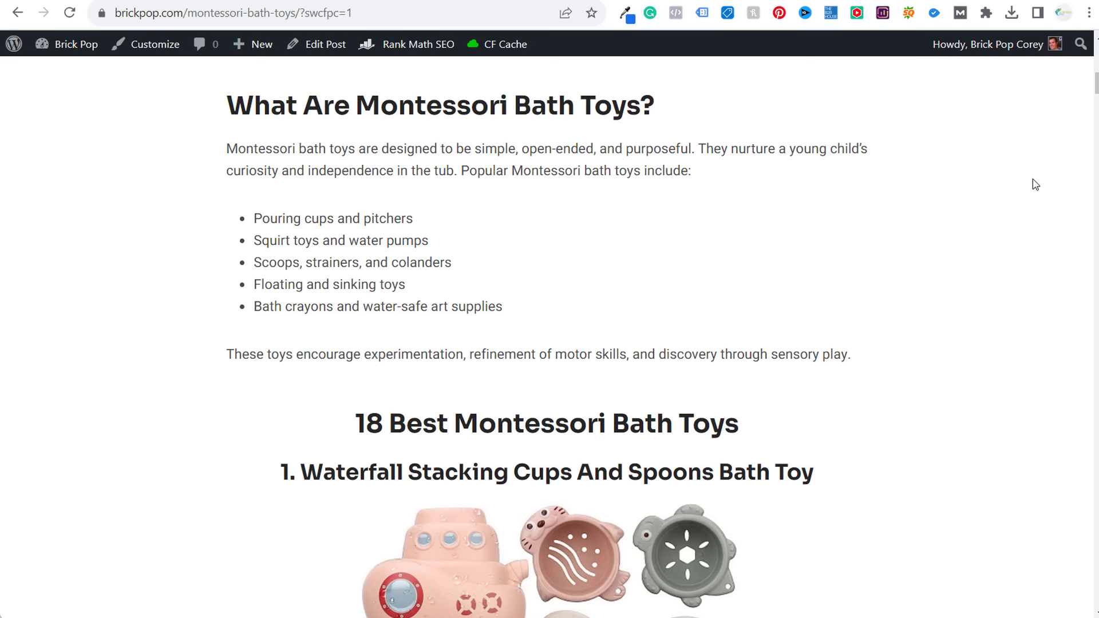
pyautogui.scroll(-3, 1033, 183)
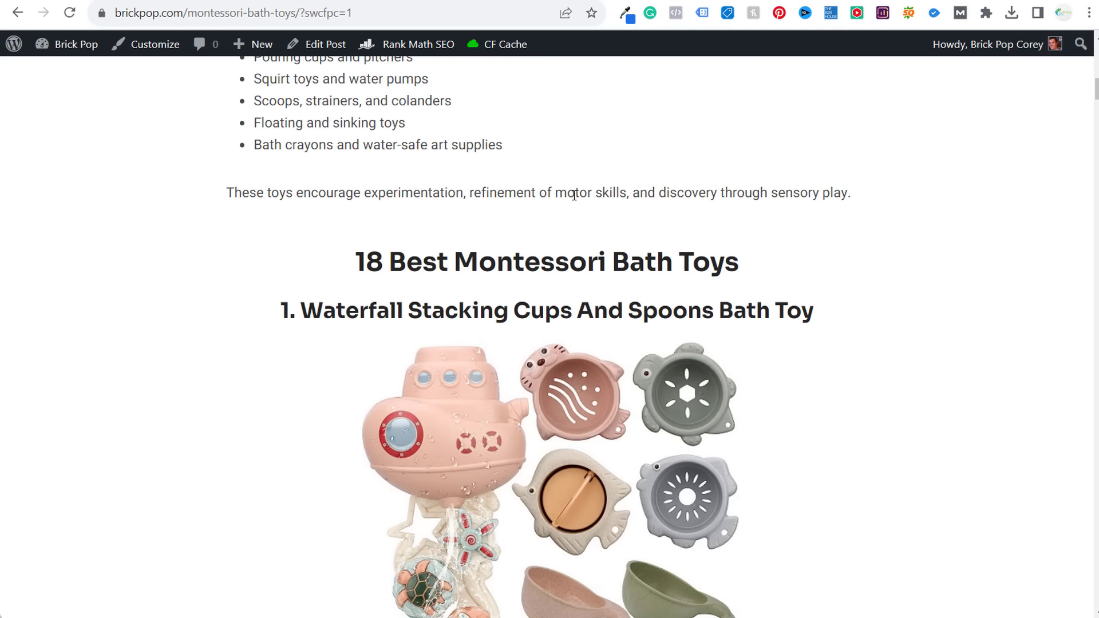
# - Skim down the post through the 'Why Kids Need Montessori Bath Toys' and types sections
pyautogui.scroll(-4, 851, 265)
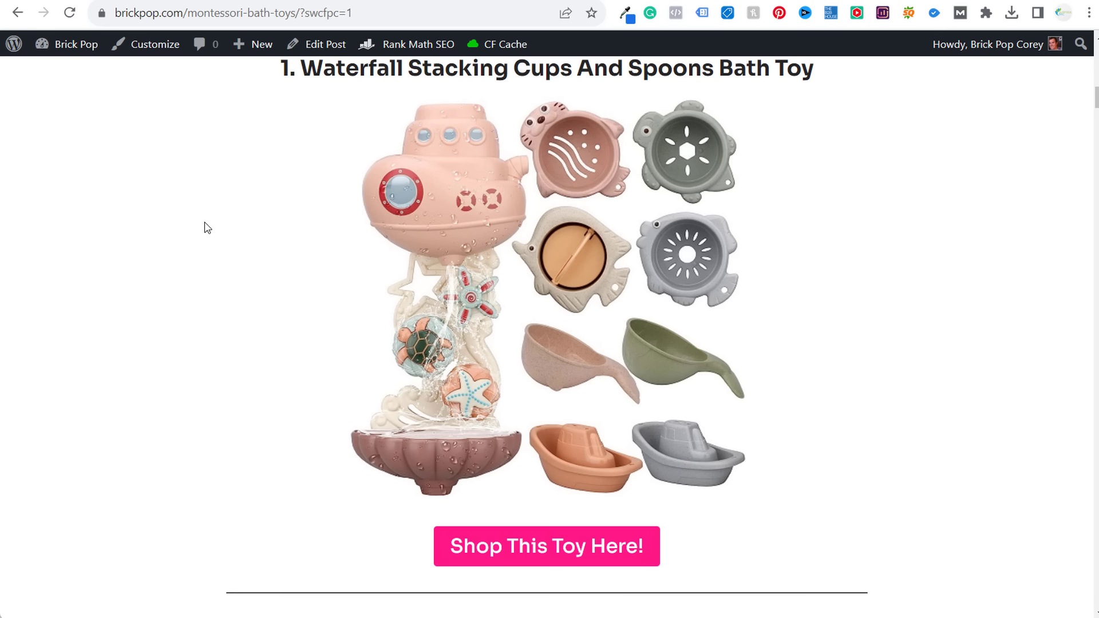
pyautogui.scroll(-12, 206, 228)
pyautogui.scroll(-20, 197, 213)
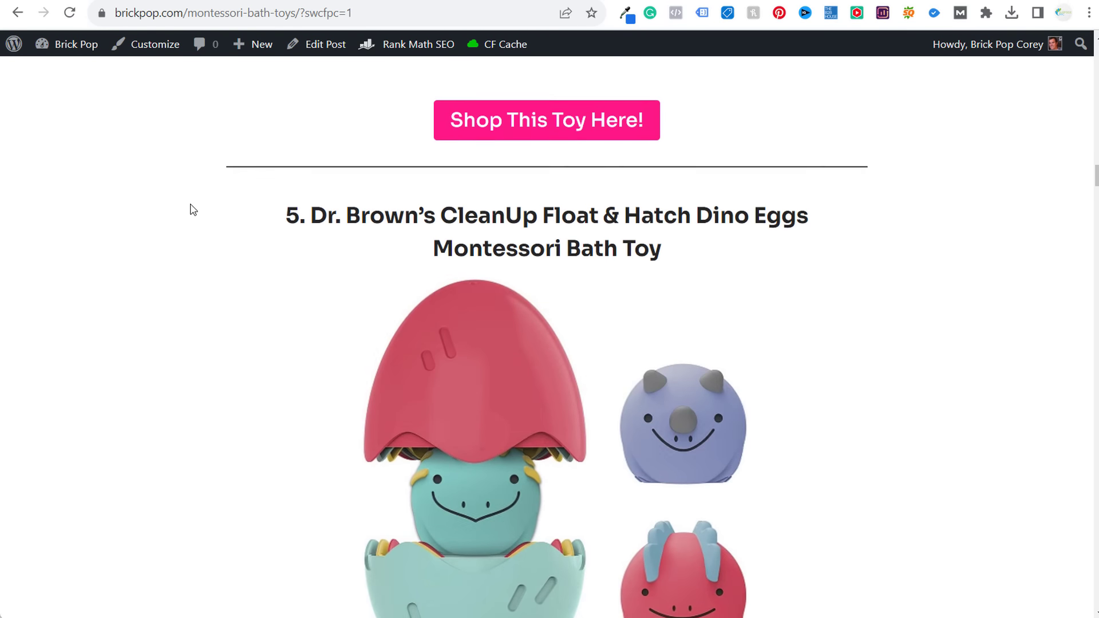
pyautogui.scroll(-20, 189, 206)
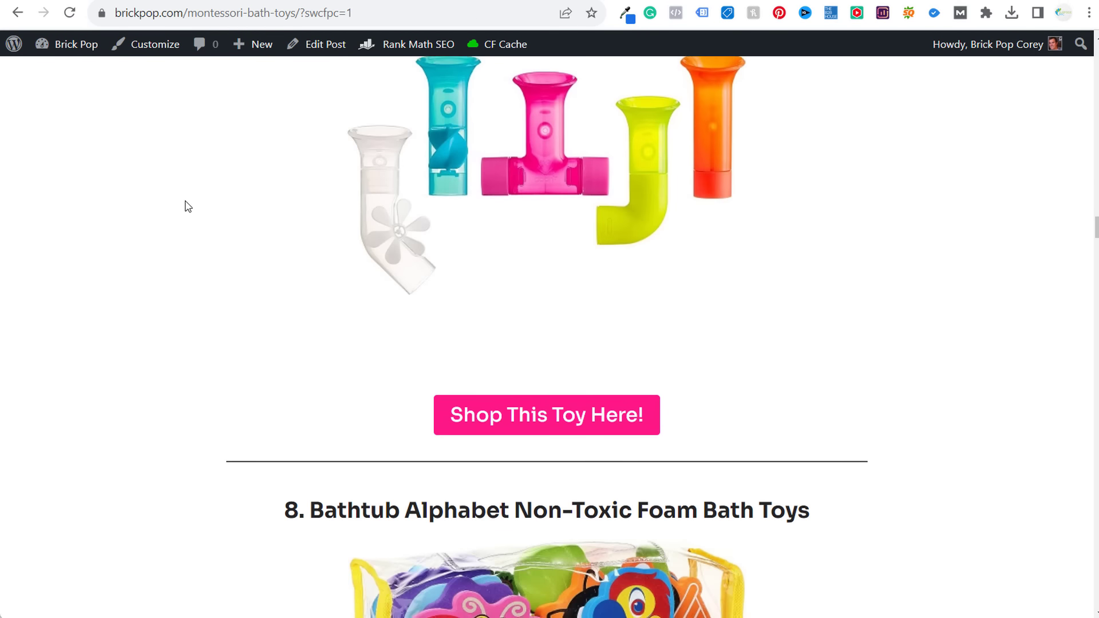
pyautogui.scroll(-20, 547, 321)
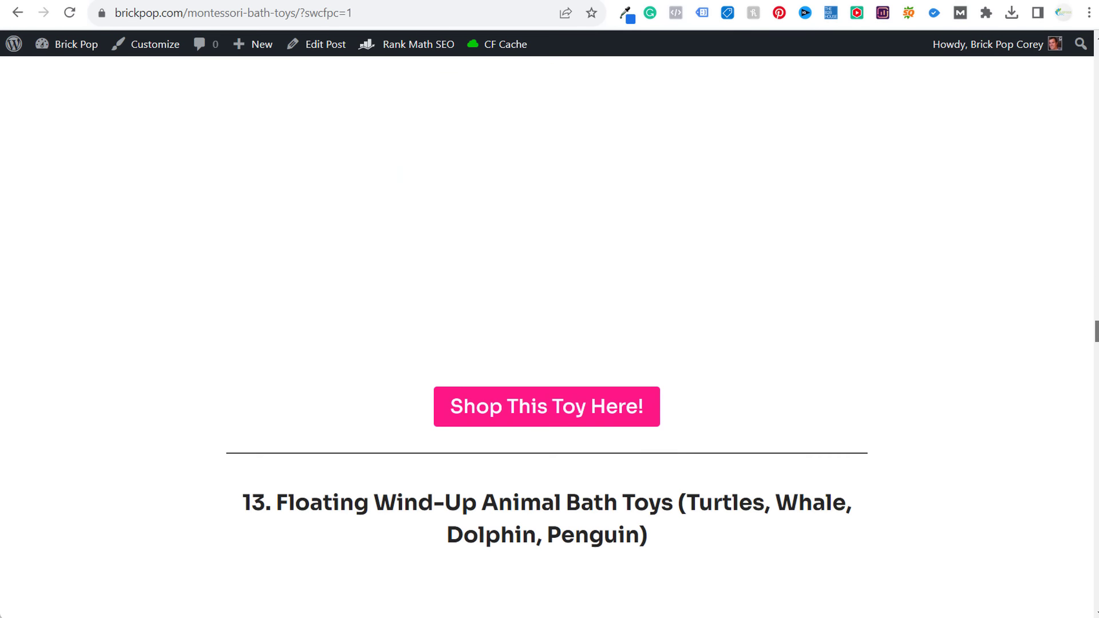
pyautogui.scroll(-20, 861, 378)
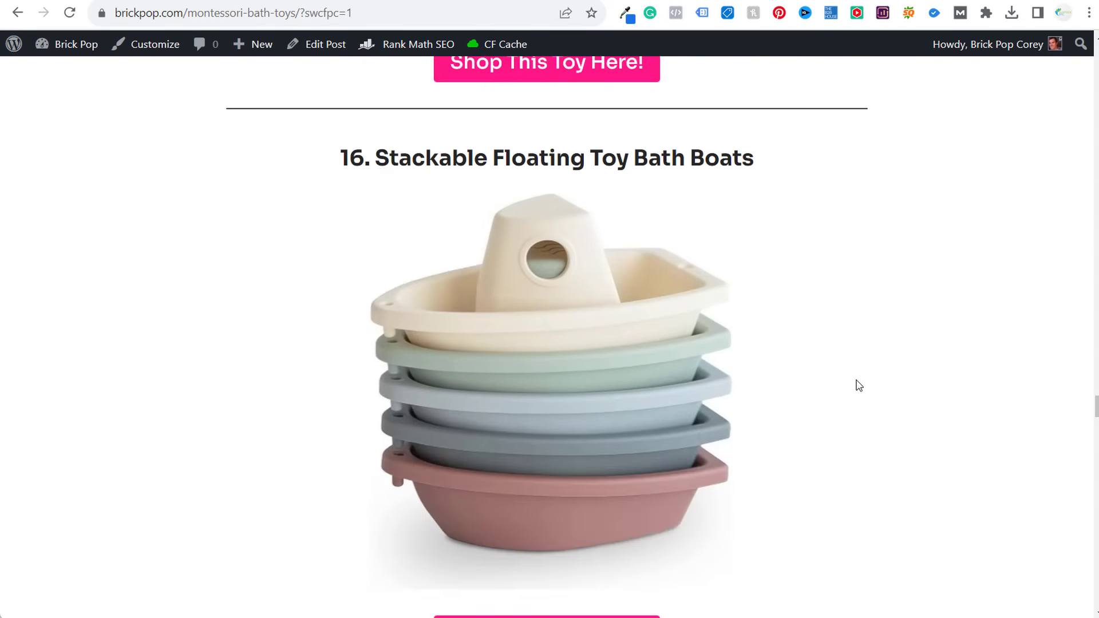
pyautogui.scroll(20, 851, 384)
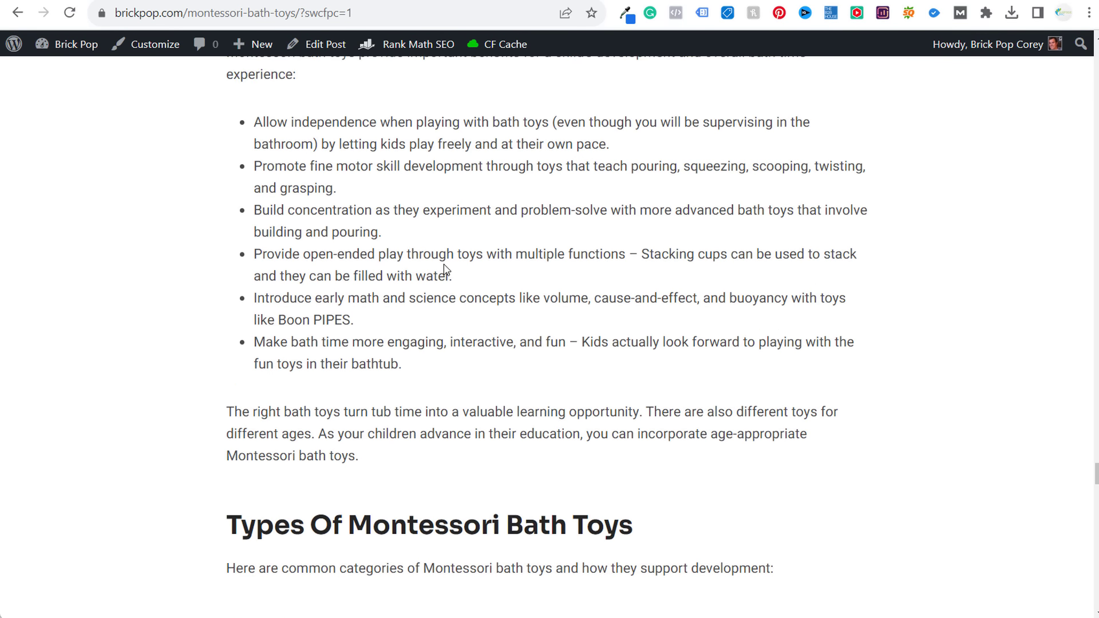
pyautogui.moveTo(286, 150); pyautogui.dragTo(628, 161)
pyautogui.click(640, 225)
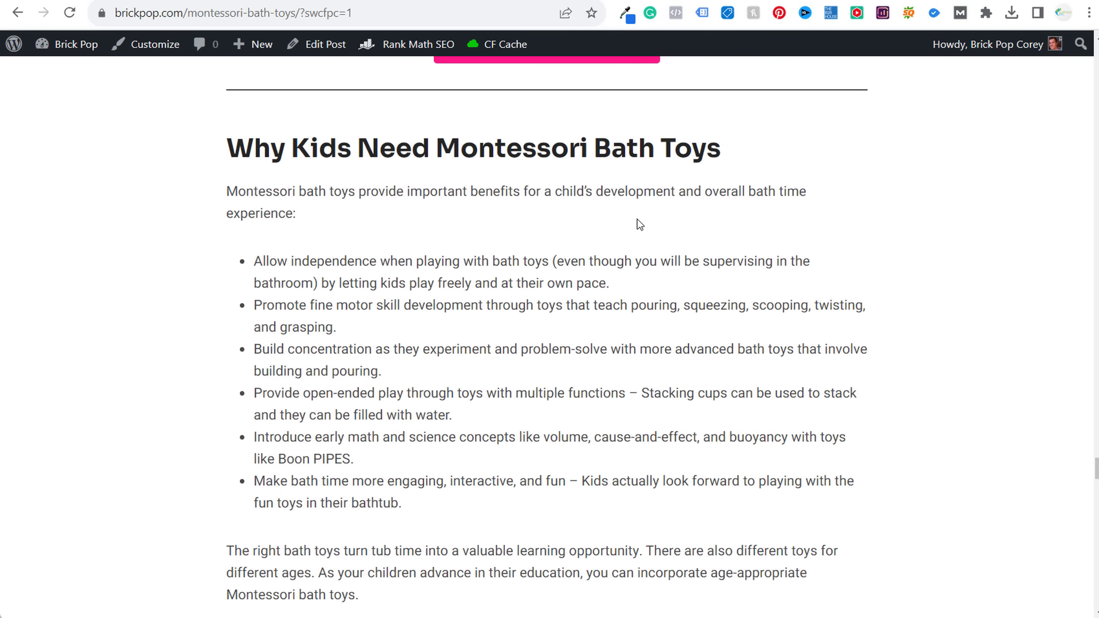
pyautogui.scroll(-5, 637, 220)
pyautogui.moveTo(274, 252); pyautogui.dragTo(605, 262)
pyautogui.click(378, 217)
pyautogui.scroll(-3, 377, 217)
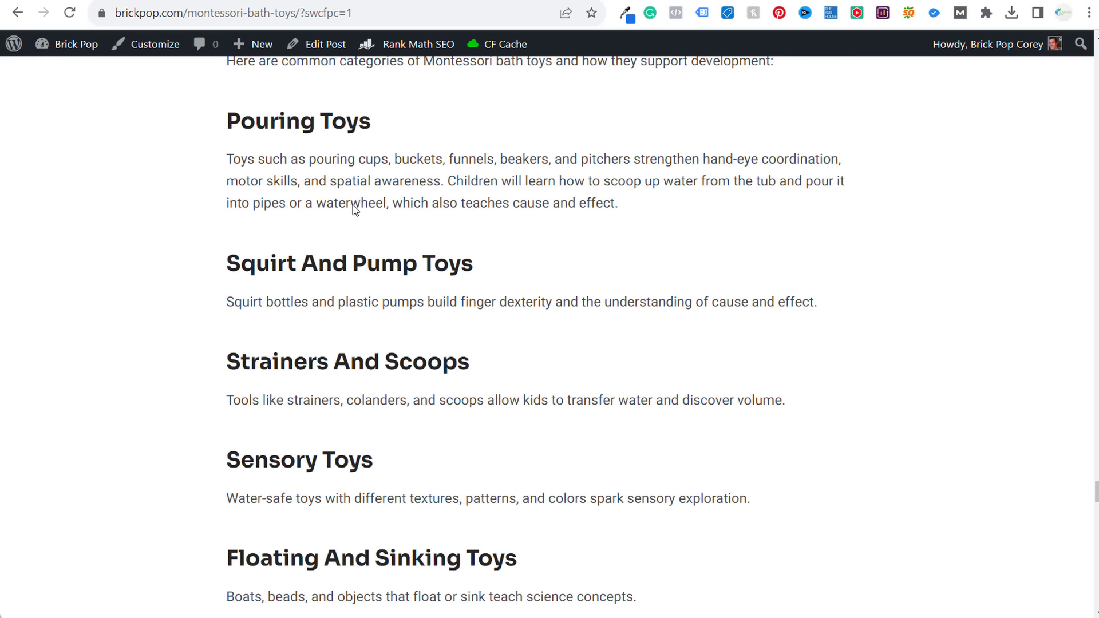
pyautogui.moveTo(214, 132); pyautogui.dragTo(683, 325)
pyautogui.scroll(-8, 682, 334)
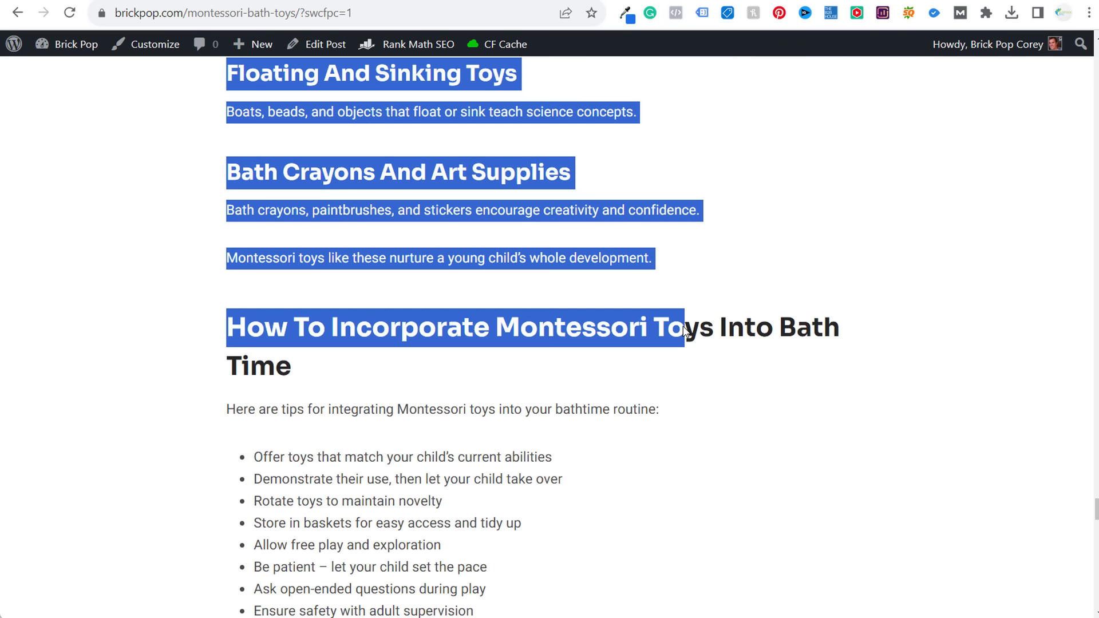
pyautogui.click(630, 319)
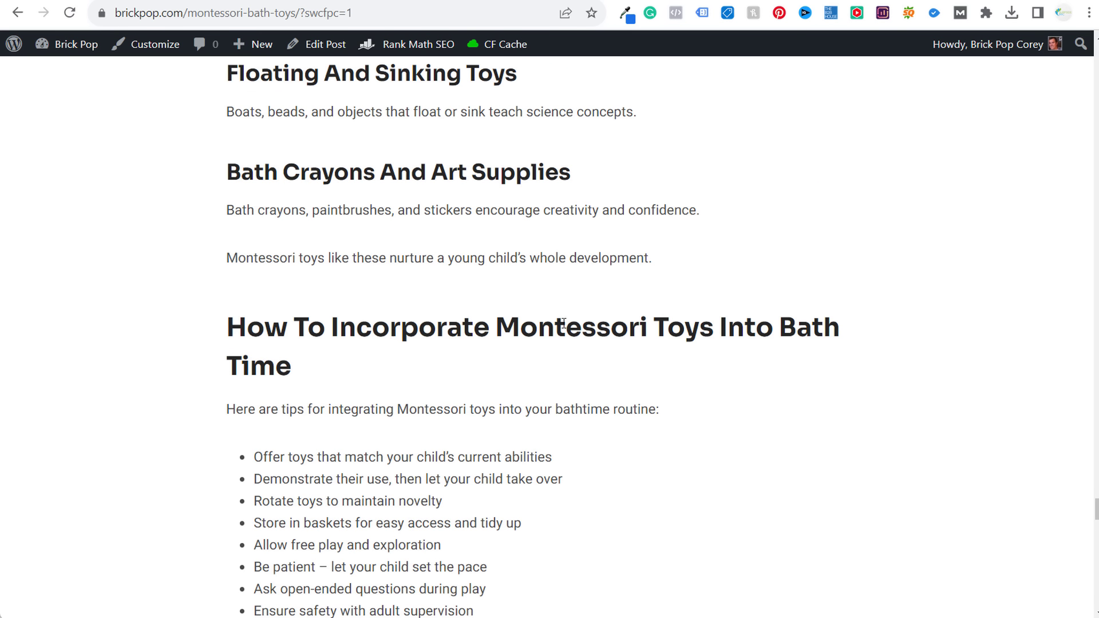
# - Skim the Benefits and Conclusion headings, then scroll back up to pick 1, Waterfall Stacking Cups
pyautogui.scroll(-7, 767, 351)
pyautogui.moveTo(229, 355); pyautogui.dragTo(535, 360)
pyautogui.click(534, 361)
pyautogui.scroll(-4, 442, 342)
pyautogui.moveTo(237, 118); pyautogui.dragTo(524, 111)
pyautogui.click(658, 233)
pyautogui.scroll(-1, 361, 314)
pyautogui.scroll(-4, 362, 315)
pyautogui.moveTo(261, 361); pyautogui.dragTo(342, 362)
pyautogui.click(498, 387)
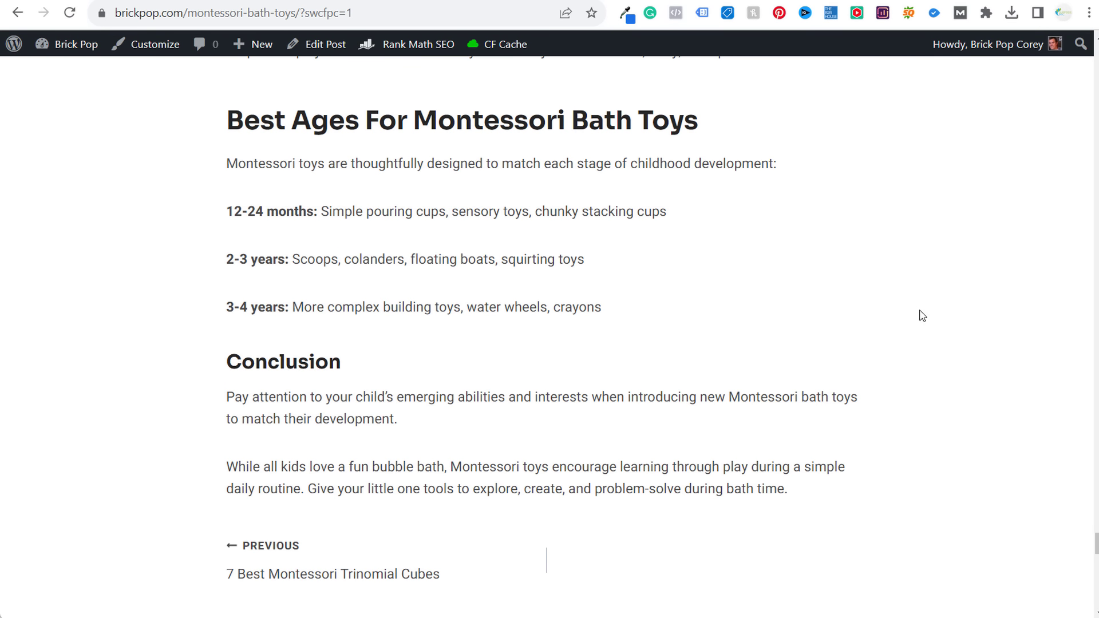
pyautogui.scroll(13, 915, 312)
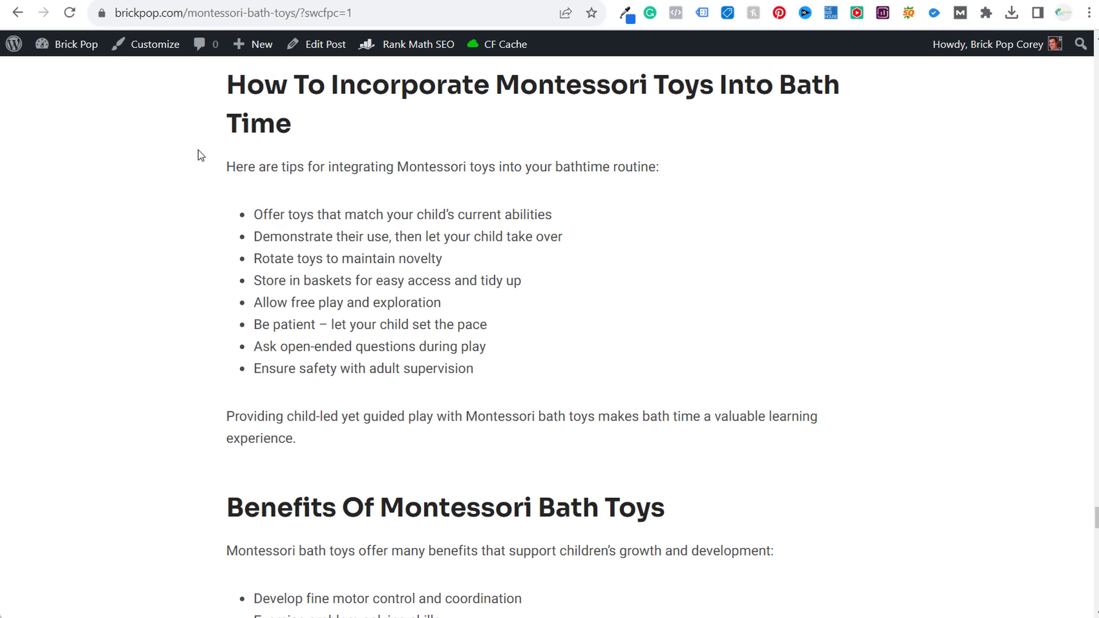
pyautogui.scroll(12, 751, 287)
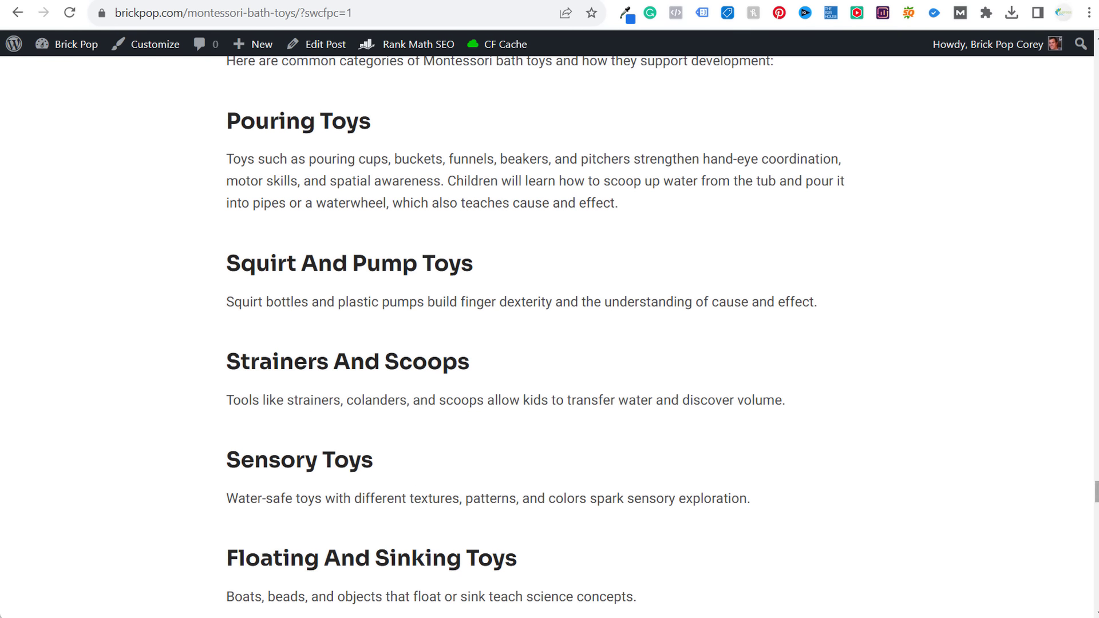
pyautogui.scroll(20, 546, 337)
pyautogui.moveTo(1095, 323); pyautogui.dragTo(1093, 109)
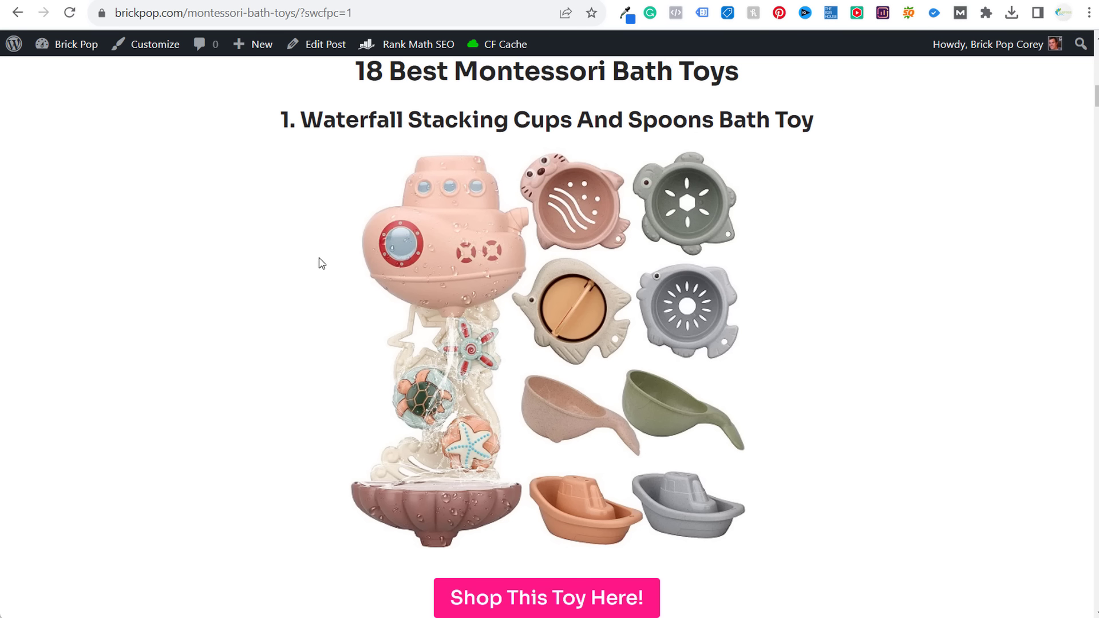
# - View Google results for montessori bath toys, its 390 monthly volume and Keyword Surfer ideas
pyautogui.click(718, 0)
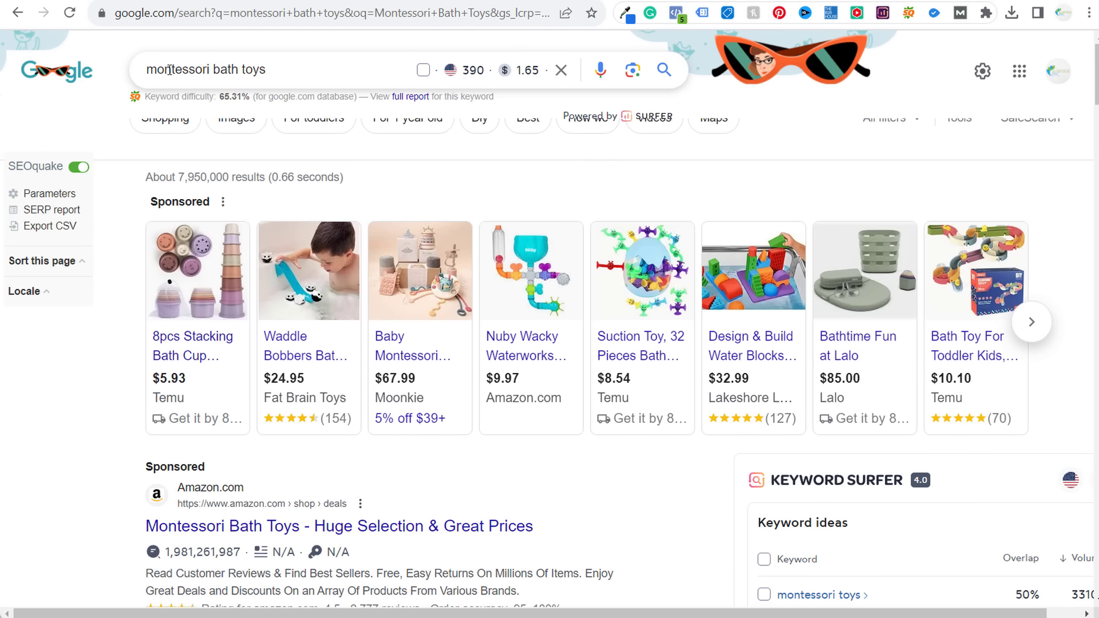
pyautogui.moveTo(475, 68)
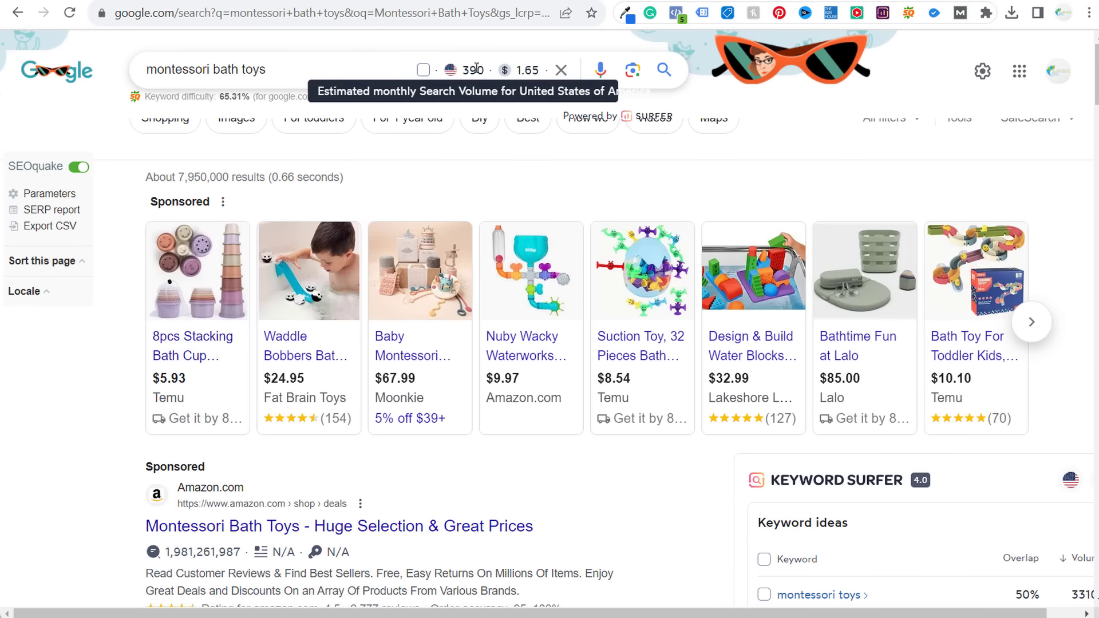
pyautogui.scroll(-6, 83, 395)
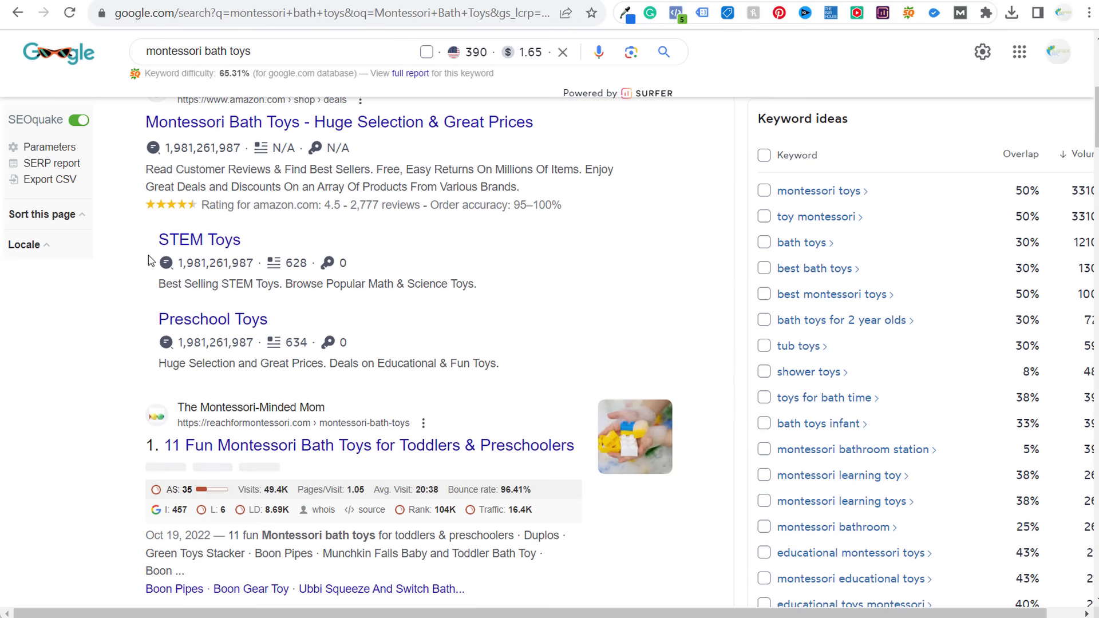
pyautogui.scroll(-4, 83, 395)
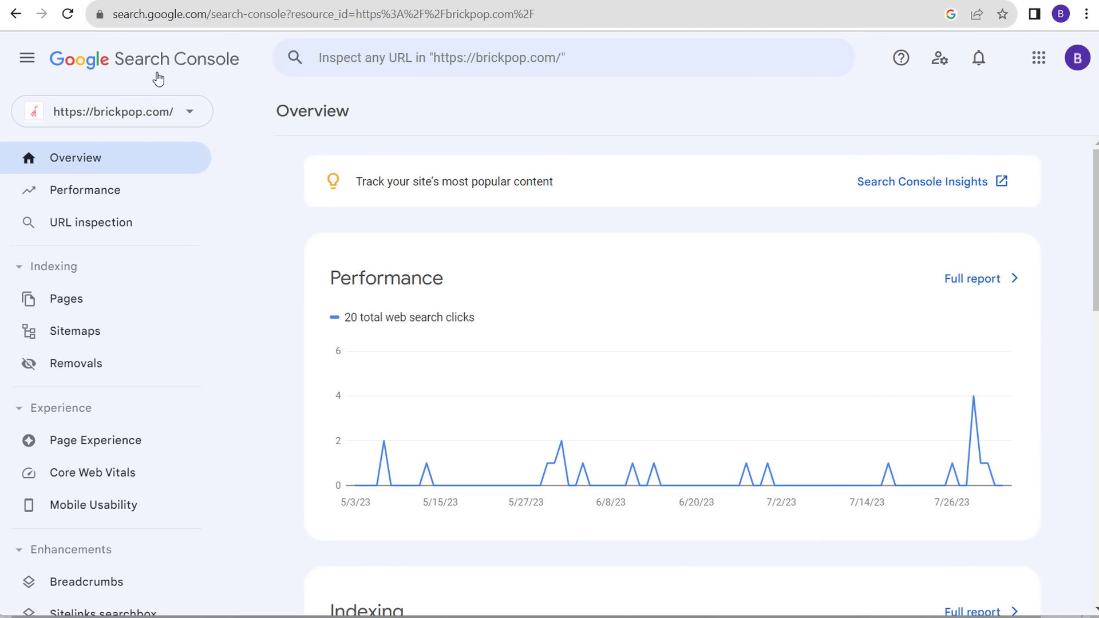
# - List brickpop.com's pages by impressions in the Performance report and open the diy-stem-kits page
pyautogui.click(154, 198)
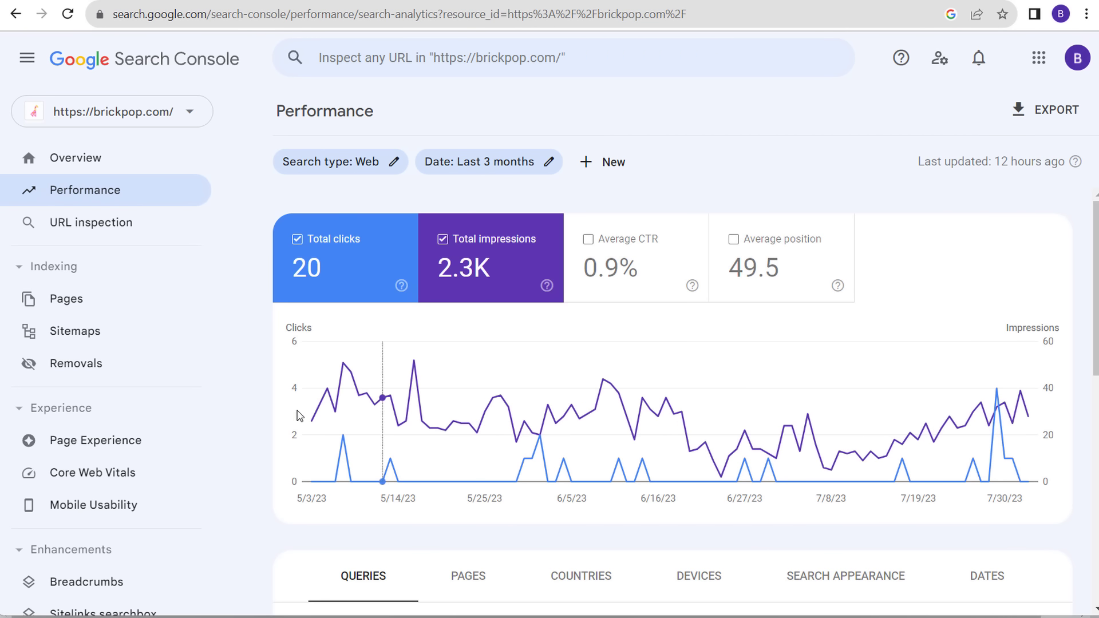
pyautogui.moveTo(1000, 400)
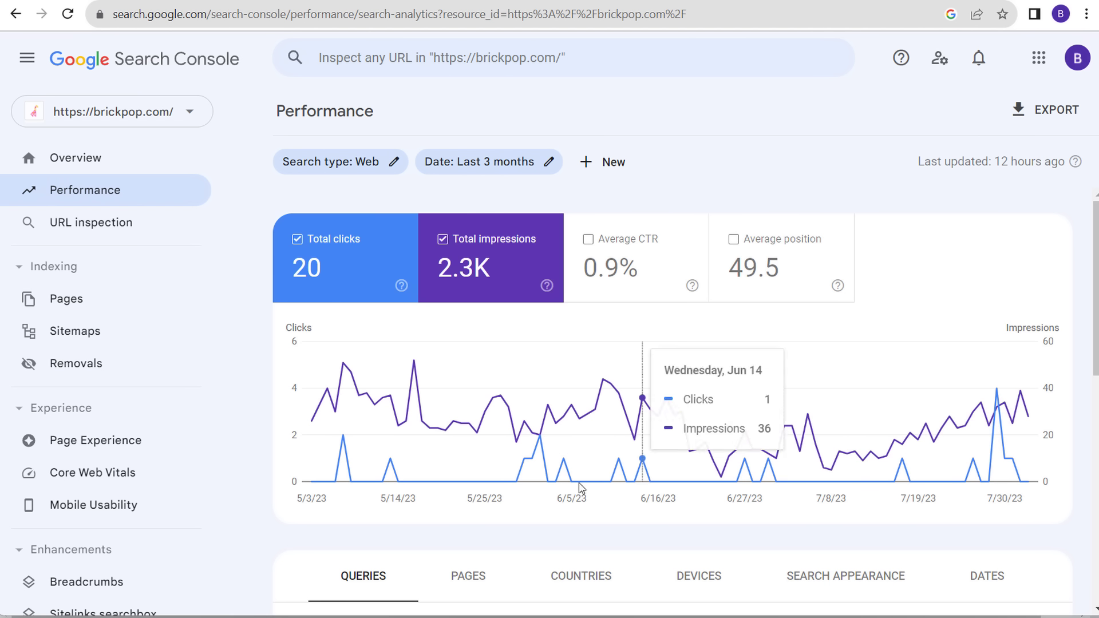
pyautogui.scroll(-5, 842, 400)
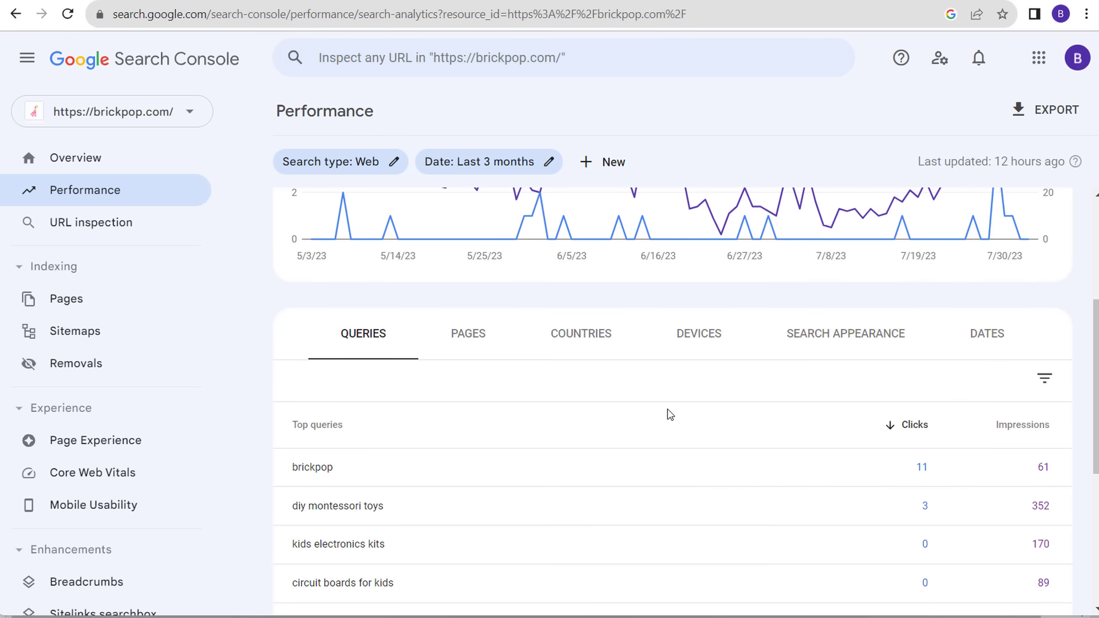
pyautogui.scroll(-1, 656, 428)
pyautogui.scroll(-1, 657, 429)
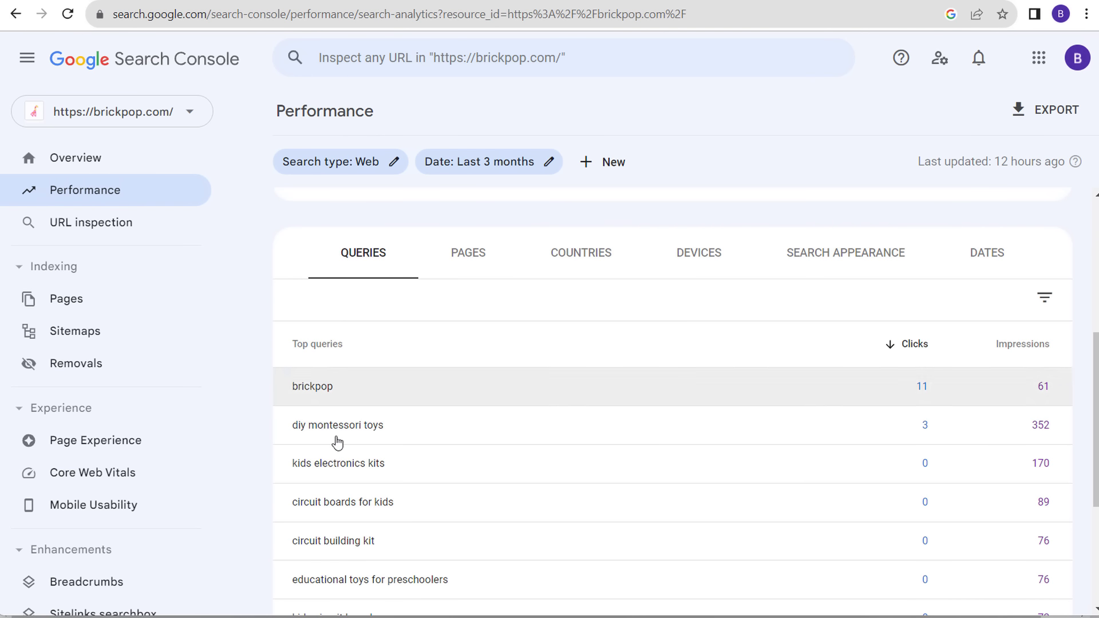
pyautogui.scroll(-3, 725, 415)
pyautogui.scroll(3, 744, 417)
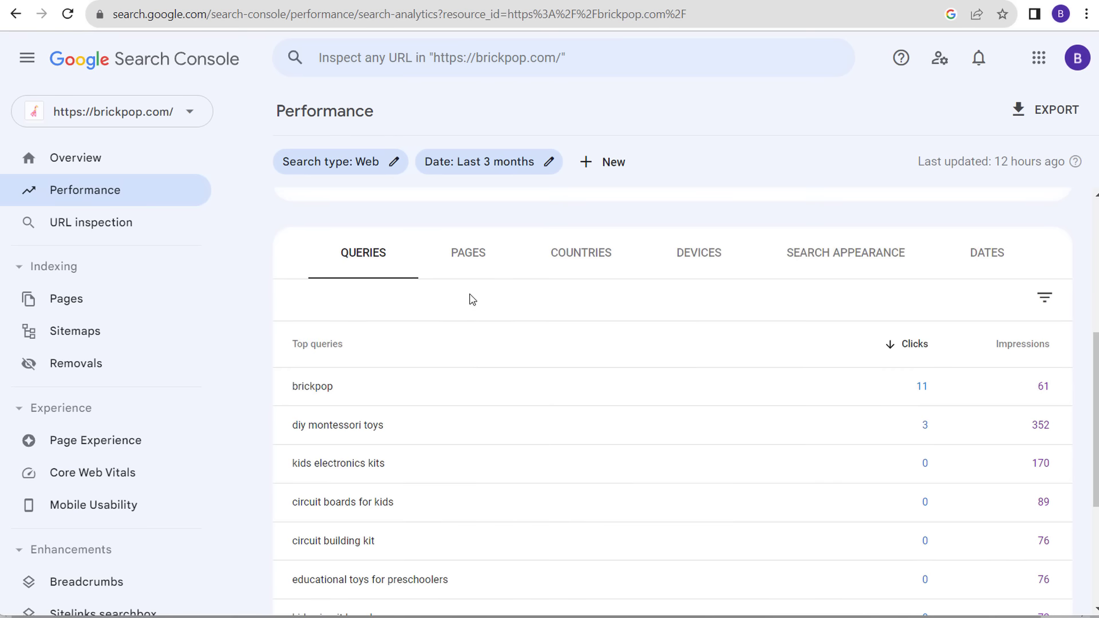
pyautogui.click(469, 262)
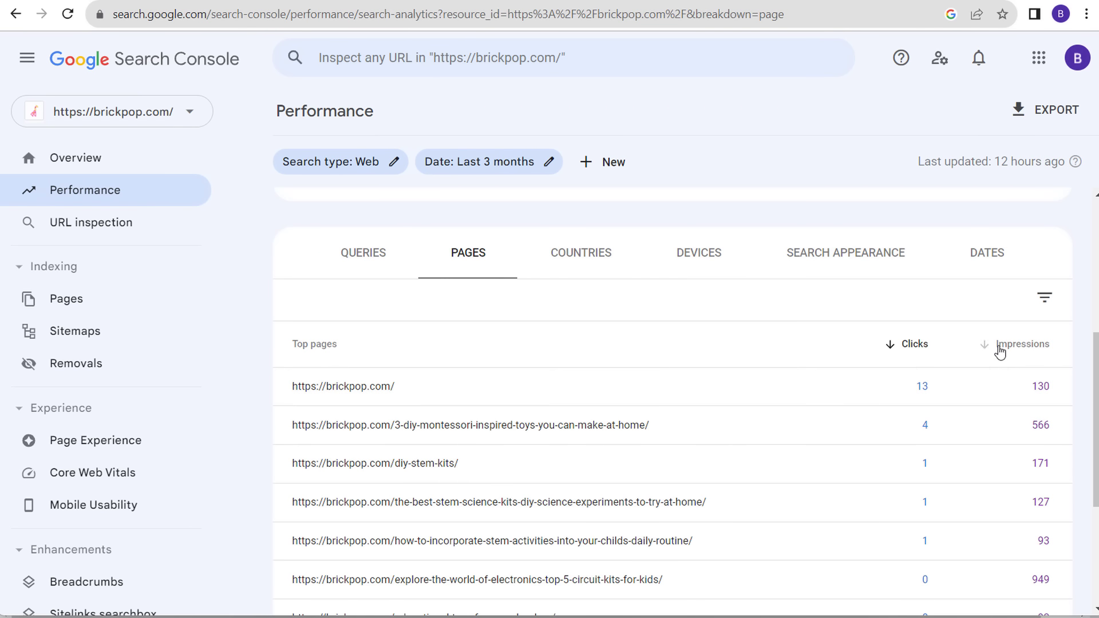
pyautogui.click(1001, 345)
pyautogui.scroll(-3, 590, 460)
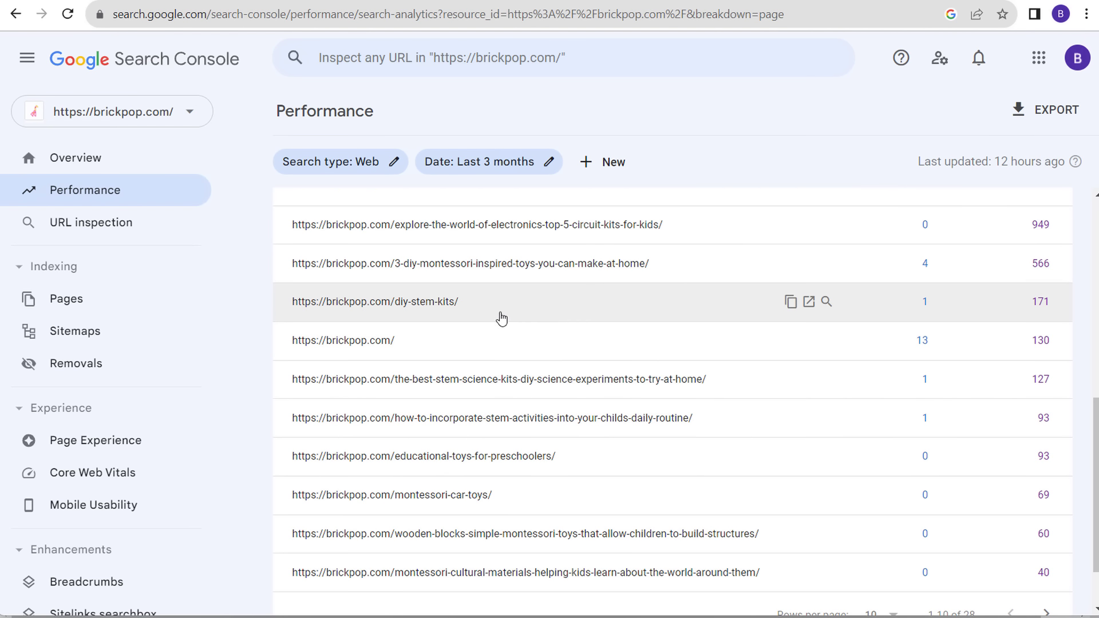
pyautogui.click(809, 305)
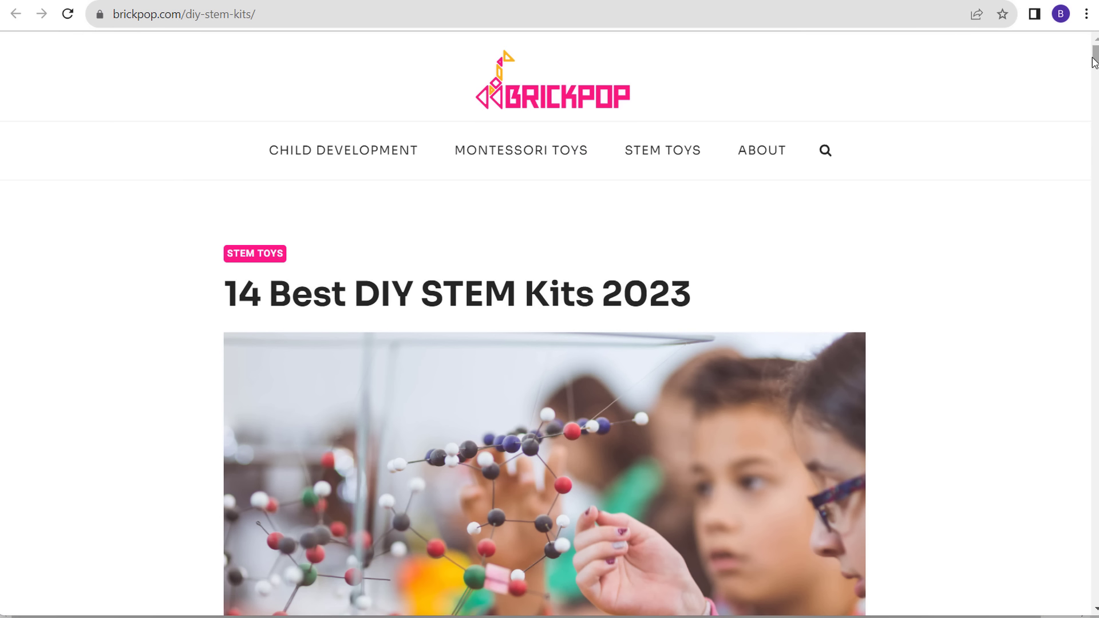
# - Follow the 'Best Price For This STEM Kit Here!' link to Amazon and generate a SiteStripe text link
pyautogui.moveTo(1093, 56); pyautogui.dragTo(1089, 96)
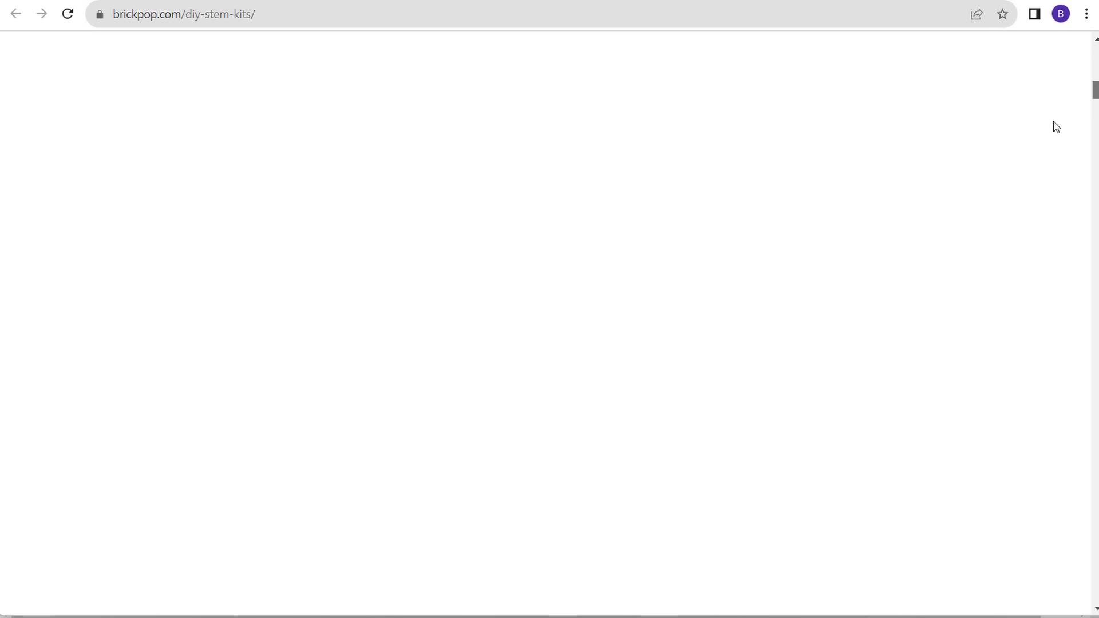
pyautogui.moveTo(231, 265); pyautogui.dragTo(793, 328)
pyautogui.click(793, 328)
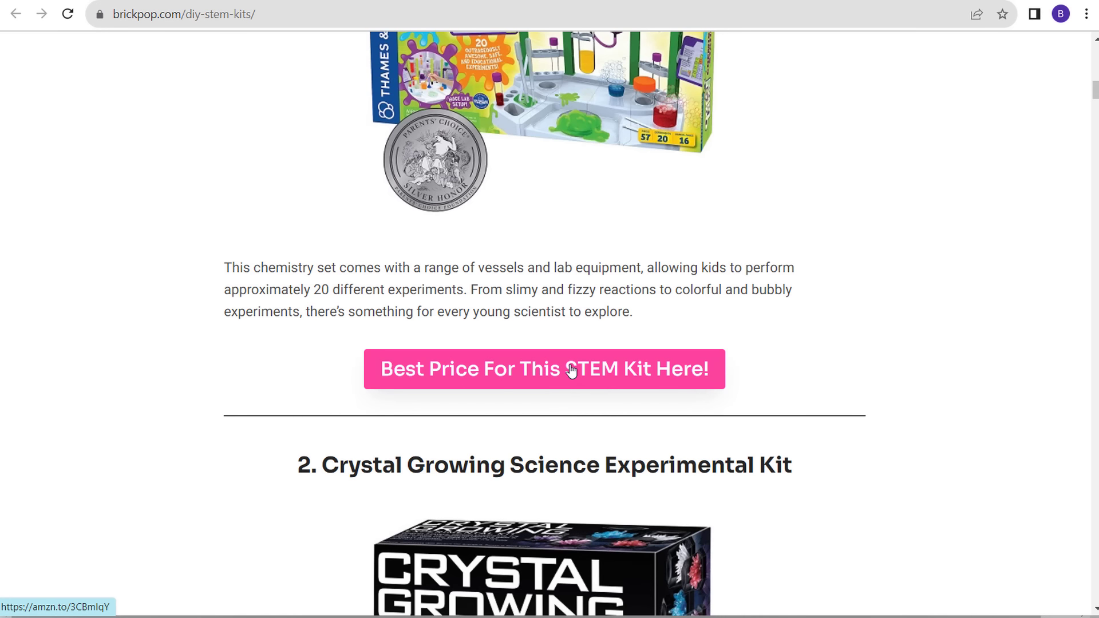
pyautogui.click(516, 377)
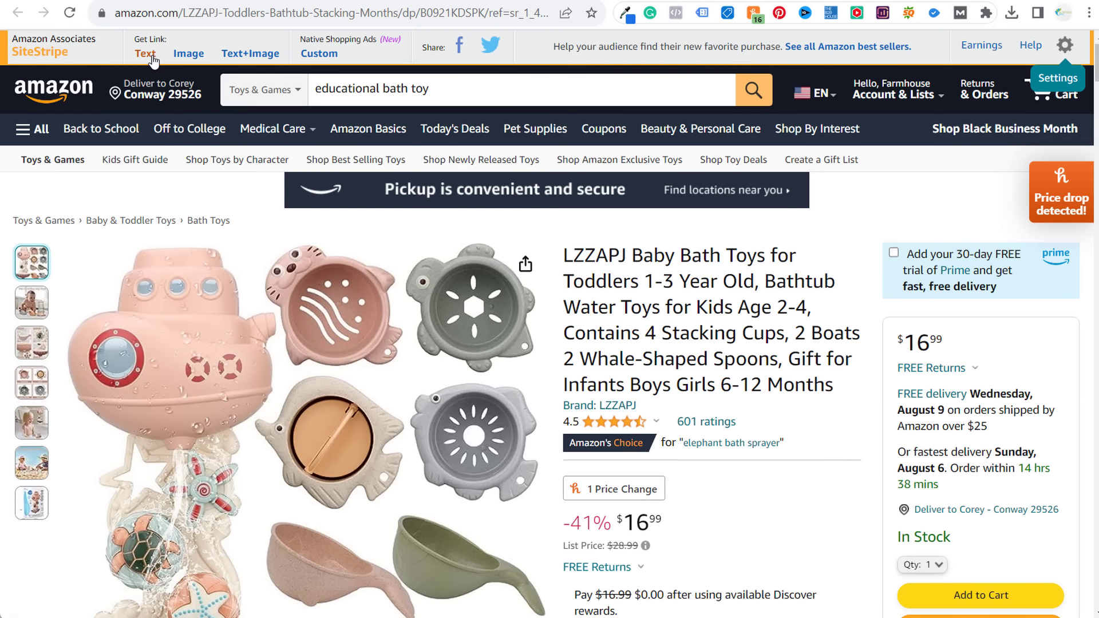
pyautogui.click(150, 54)
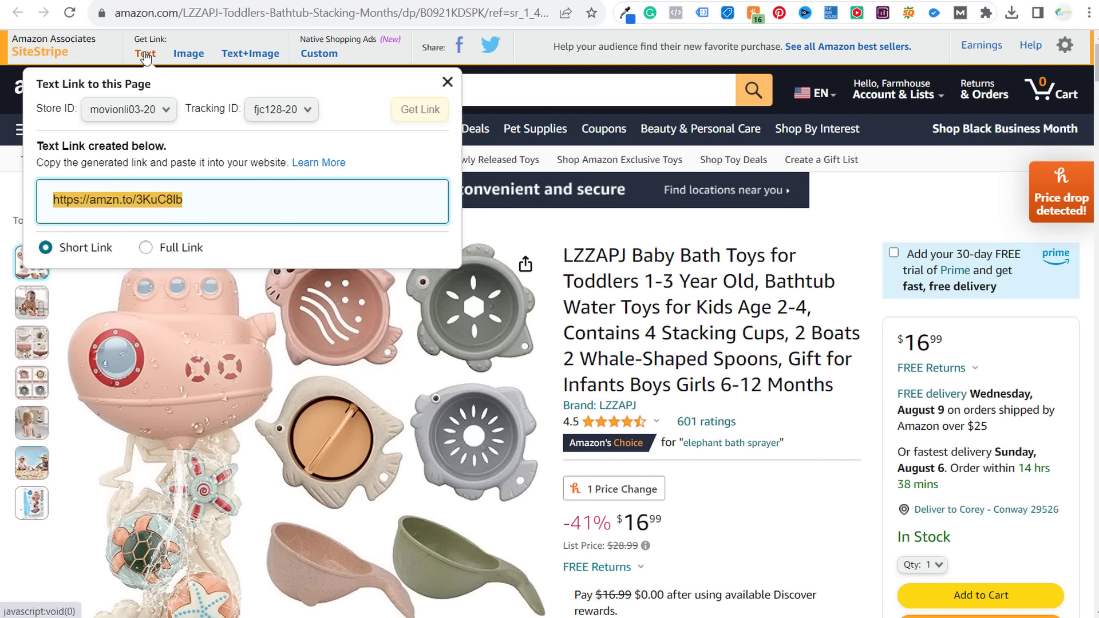
# - Compare SiteStripe's Image, Text+Image and native shopping ad codes for the bath toy set, then close them
pyautogui.click(189, 56)
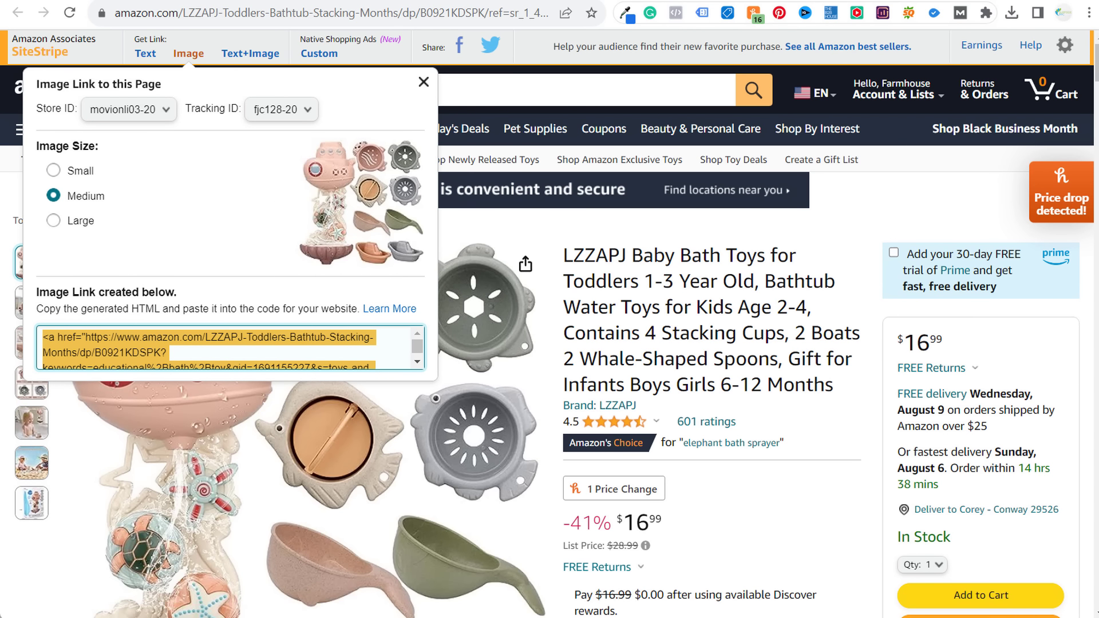
pyautogui.click(172, 1)
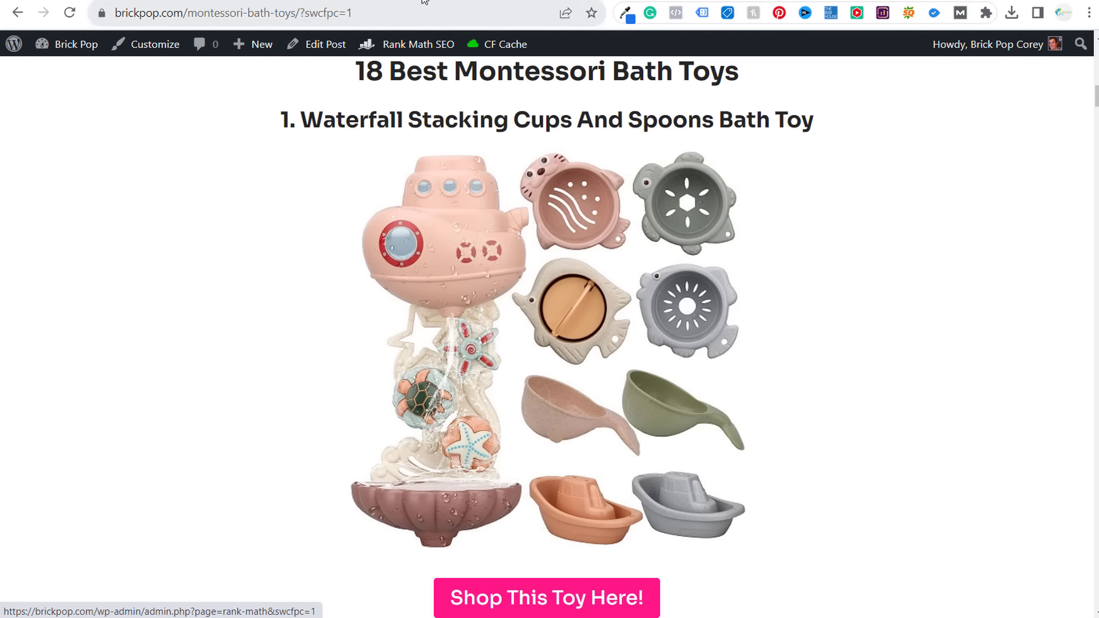
pyautogui.click(425, 2)
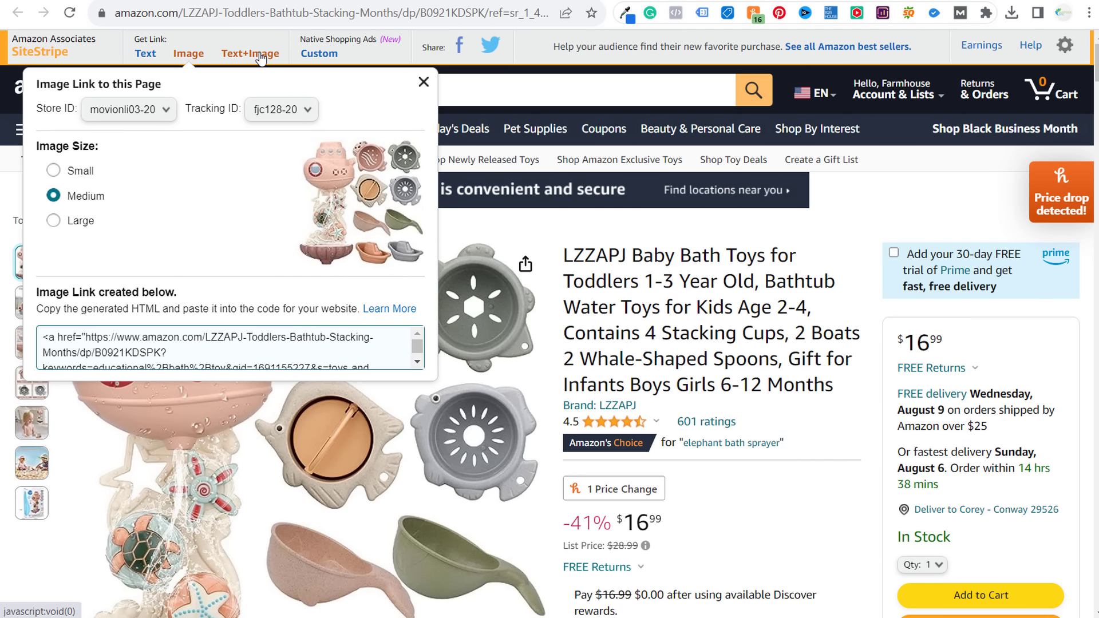
pyautogui.click(252, 54)
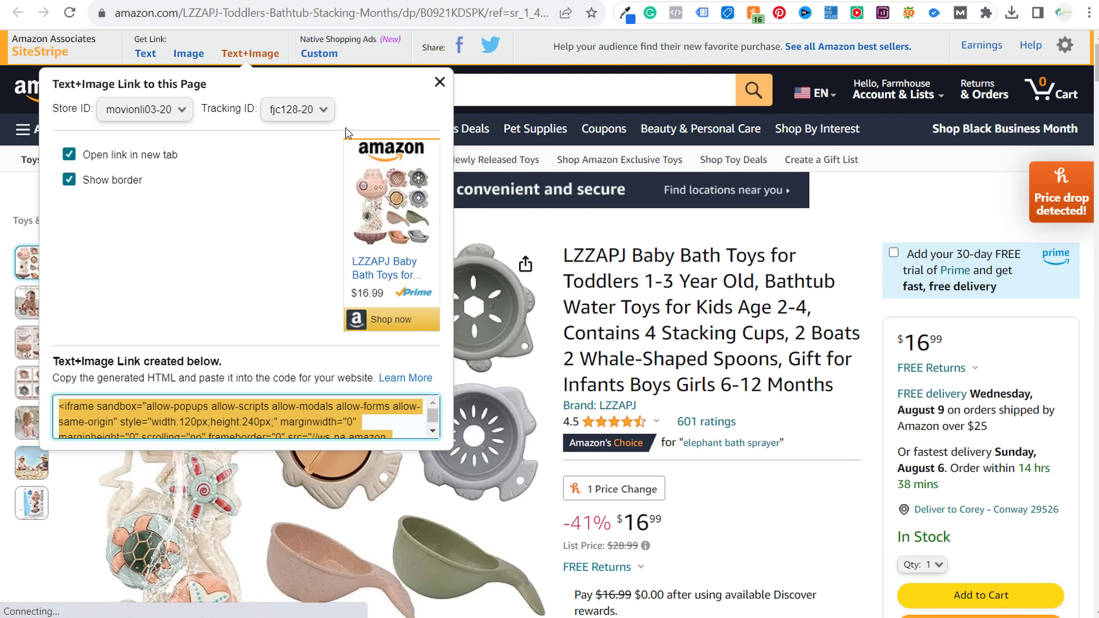
pyautogui.click(327, 55)
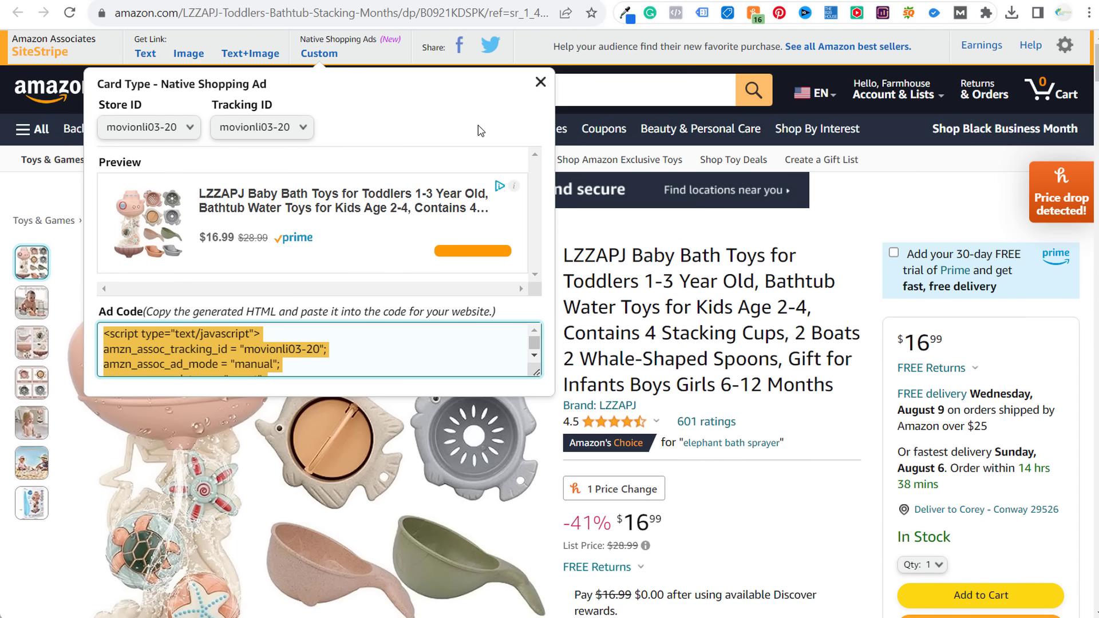
pyautogui.click(540, 82)
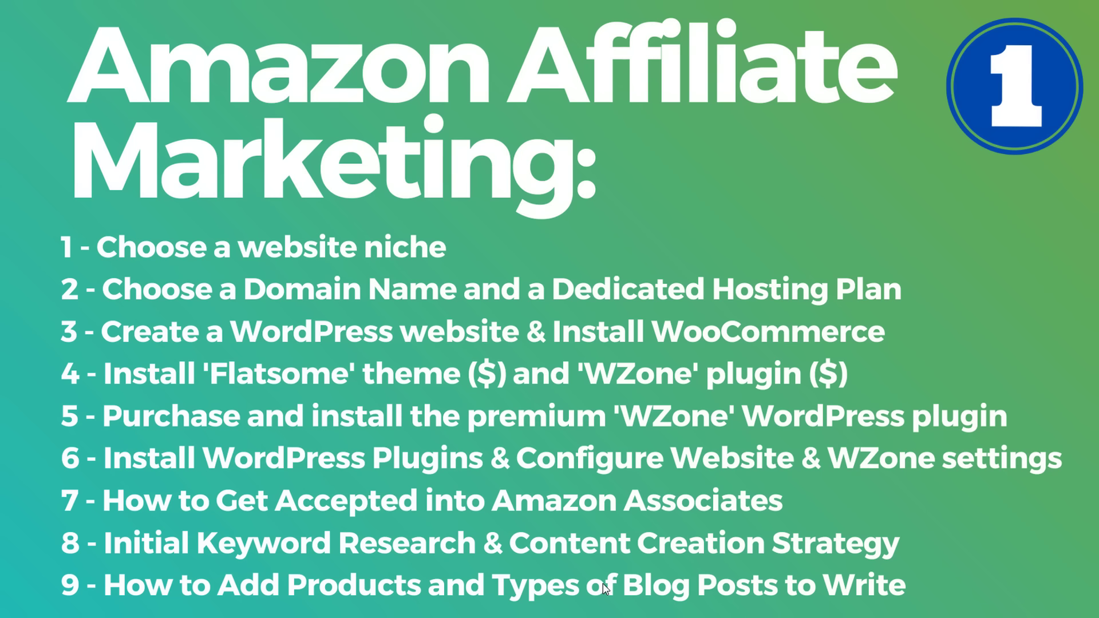
# - Look over the Montessori Toys keywords in B4:B23 and their mapped URLs in the BrickPop workbook
pyautogui.moveTo(601, 617)
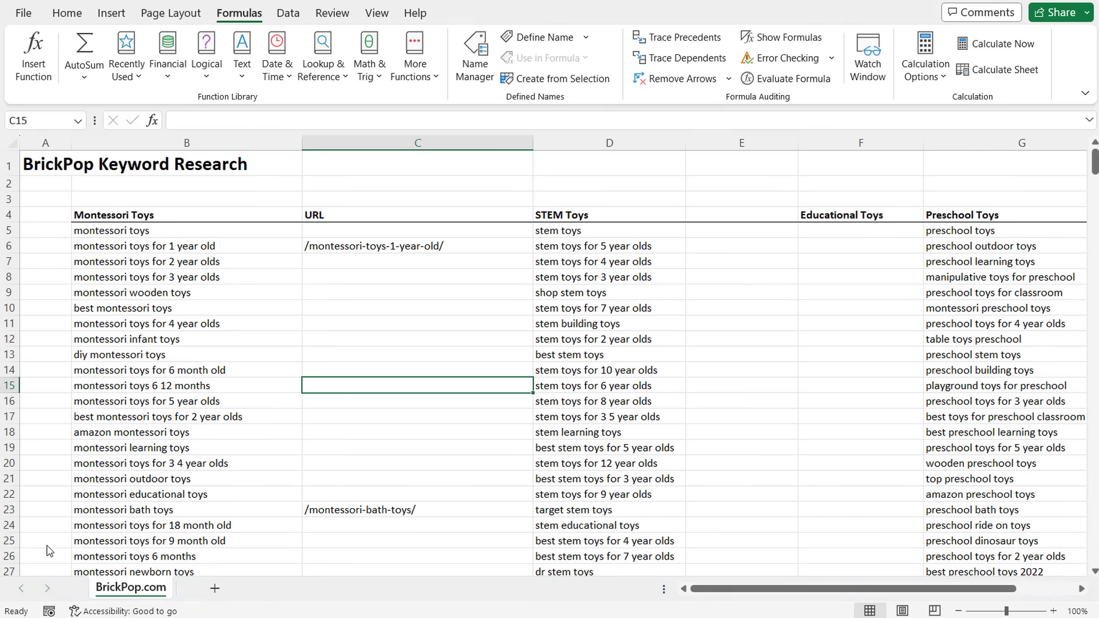
pyautogui.click(101, 546)
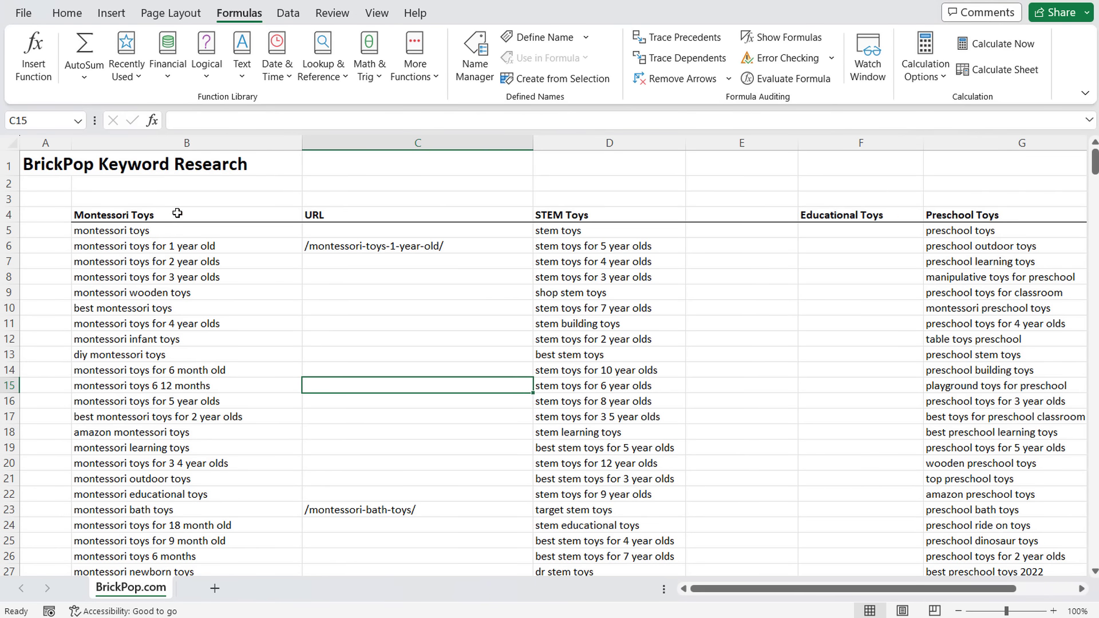
pyautogui.moveTo(178, 214); pyautogui.dragTo(183, 510)
pyautogui.click(187, 494)
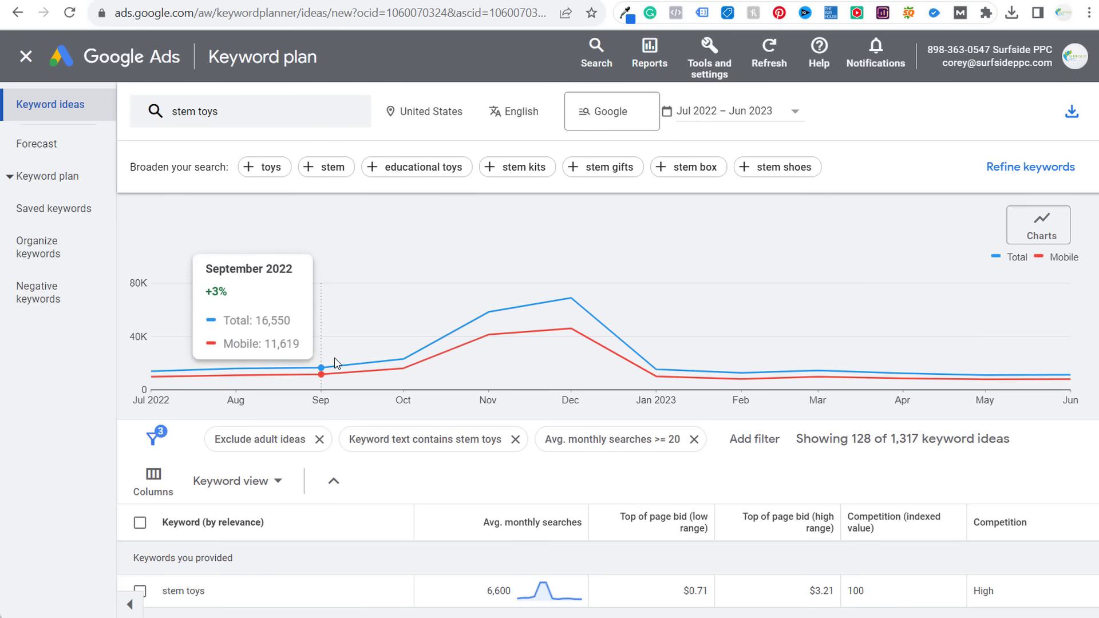
pyautogui.scroll(-4, 483, 393)
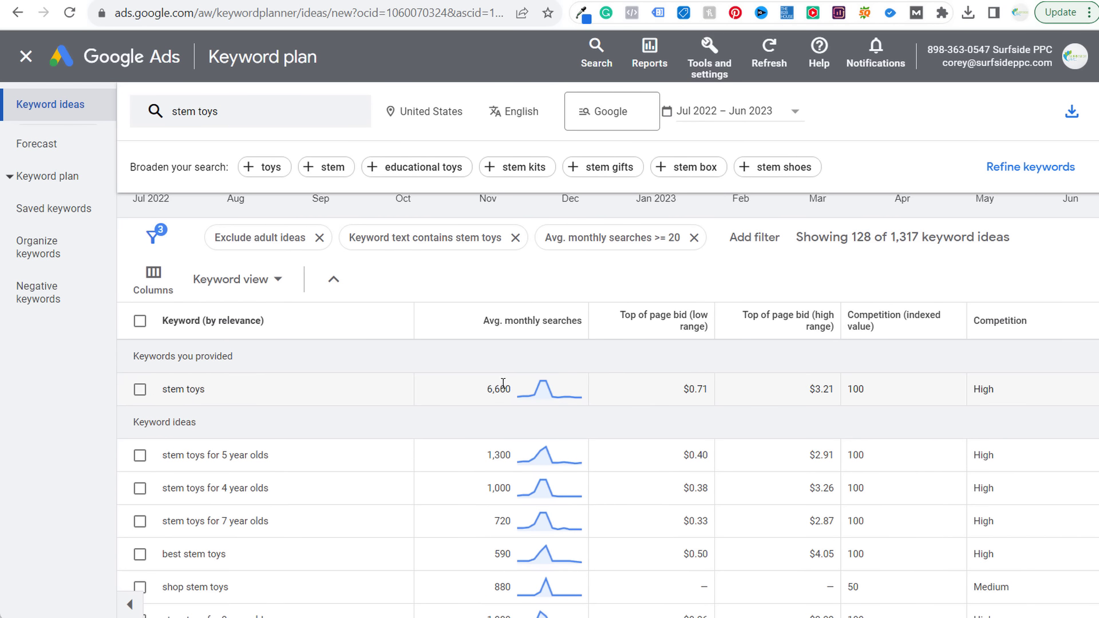
# - Sort the stem toys ideas by average monthly searches, then reselect Montessori keywords B5:B25 in Excel
pyautogui.click(512, 322)
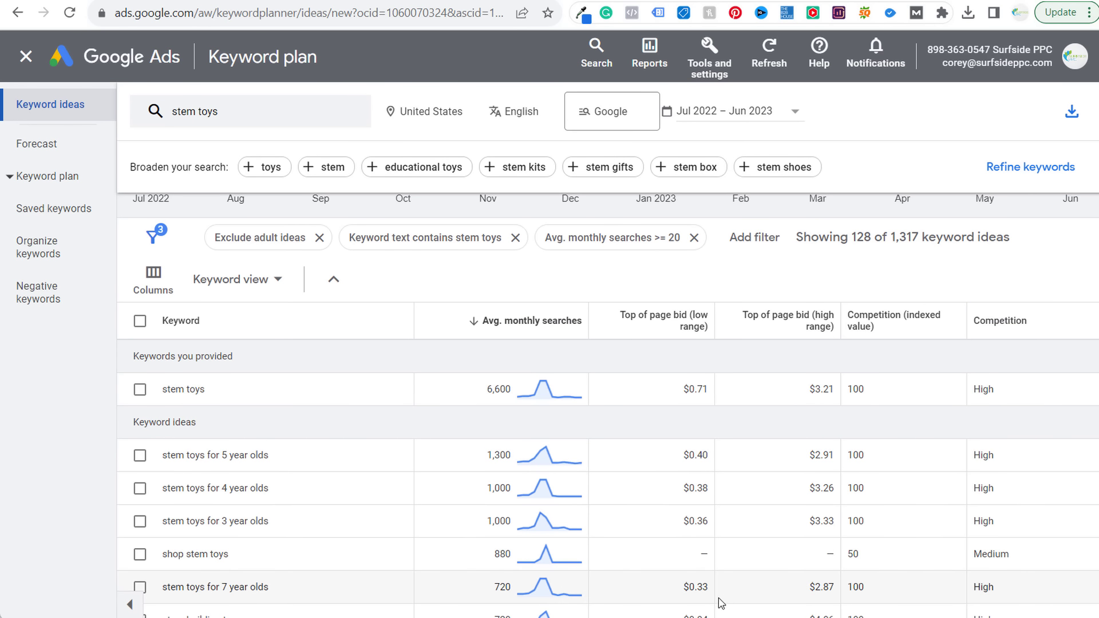
pyautogui.moveTo(550, 617)
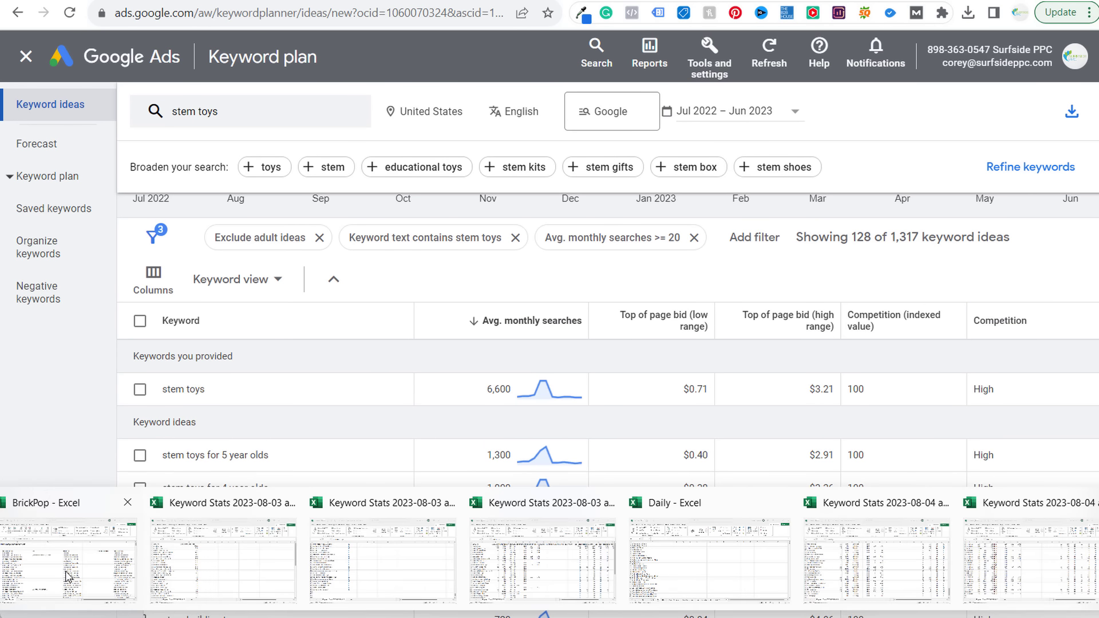
pyautogui.click(67, 575)
pyautogui.moveTo(145, 226); pyautogui.dragTo(189, 538)
pyautogui.click(188, 522)
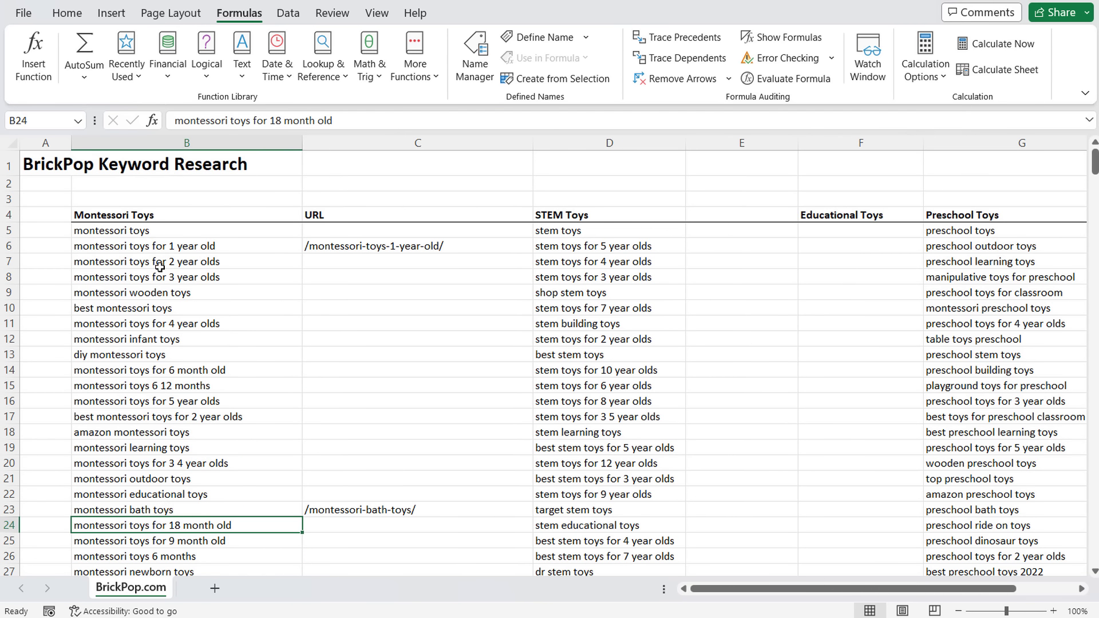
pyautogui.click(375, 266)
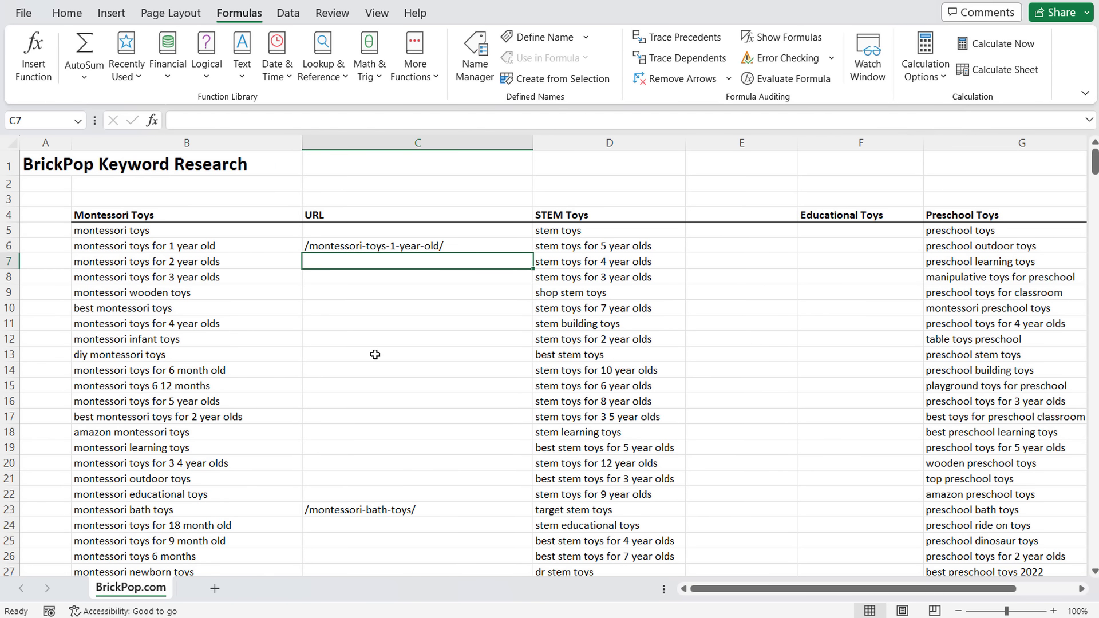
pyautogui.write('1000')
pyautogui.press('Return')
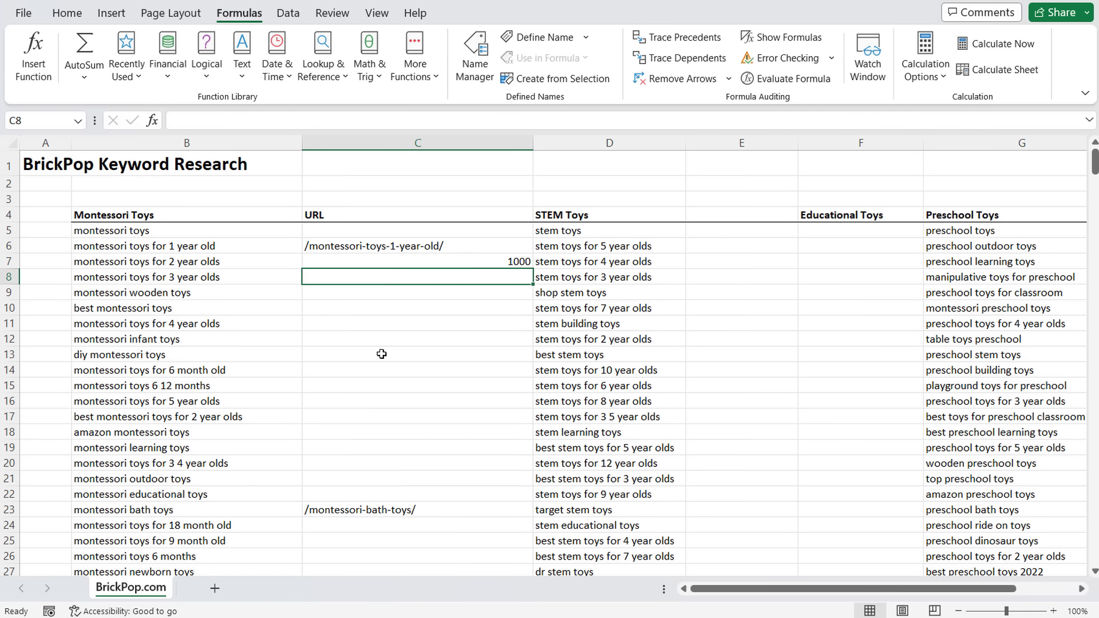
pyautogui.click(127, 522)
pyautogui.click(127, 509)
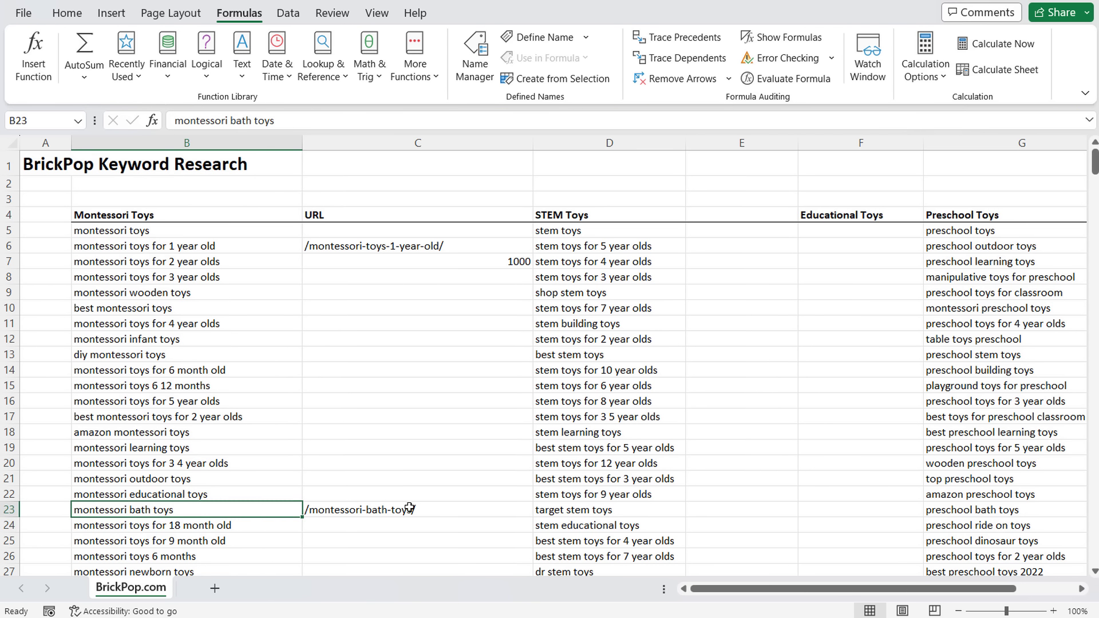
pyautogui.click(434, 510)
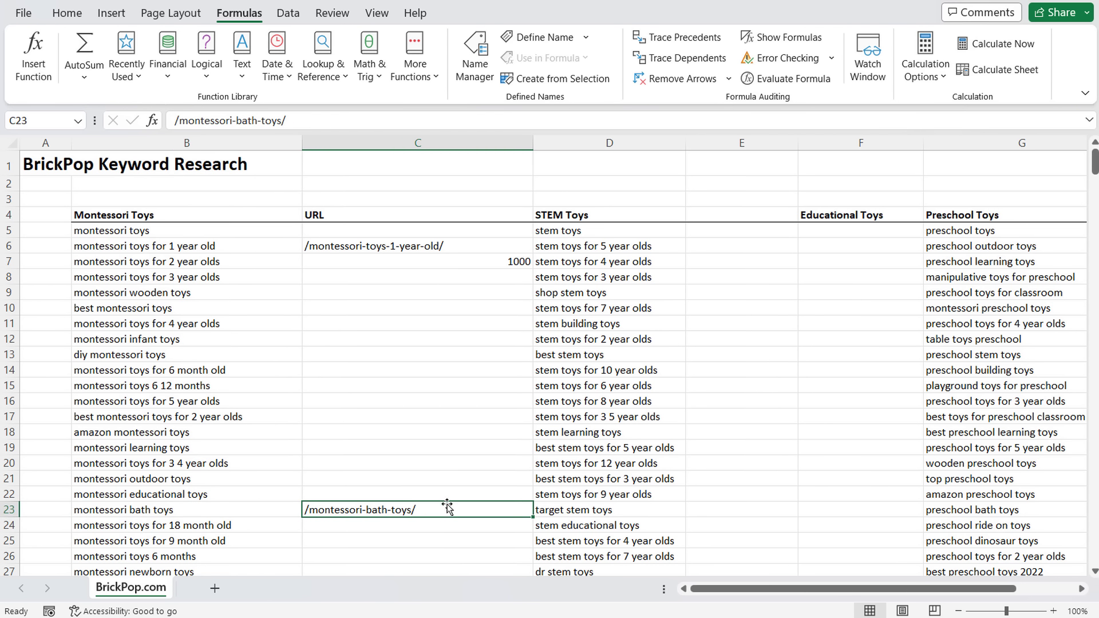
pyautogui.click(196, 515)
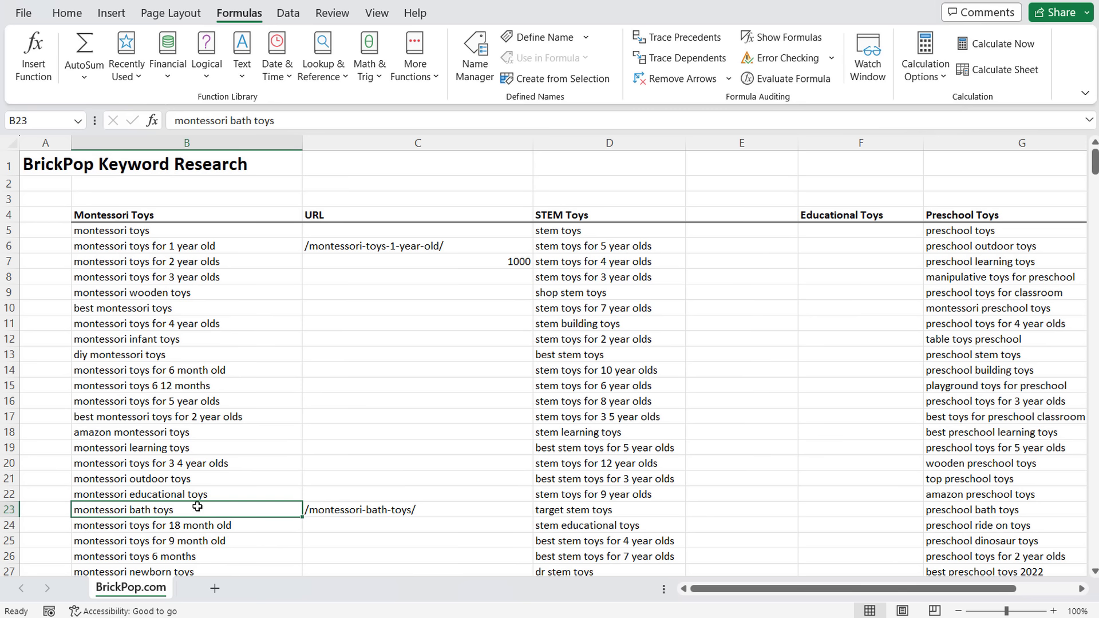
pyautogui.click(425, 267)
pyautogui.press('Delete')
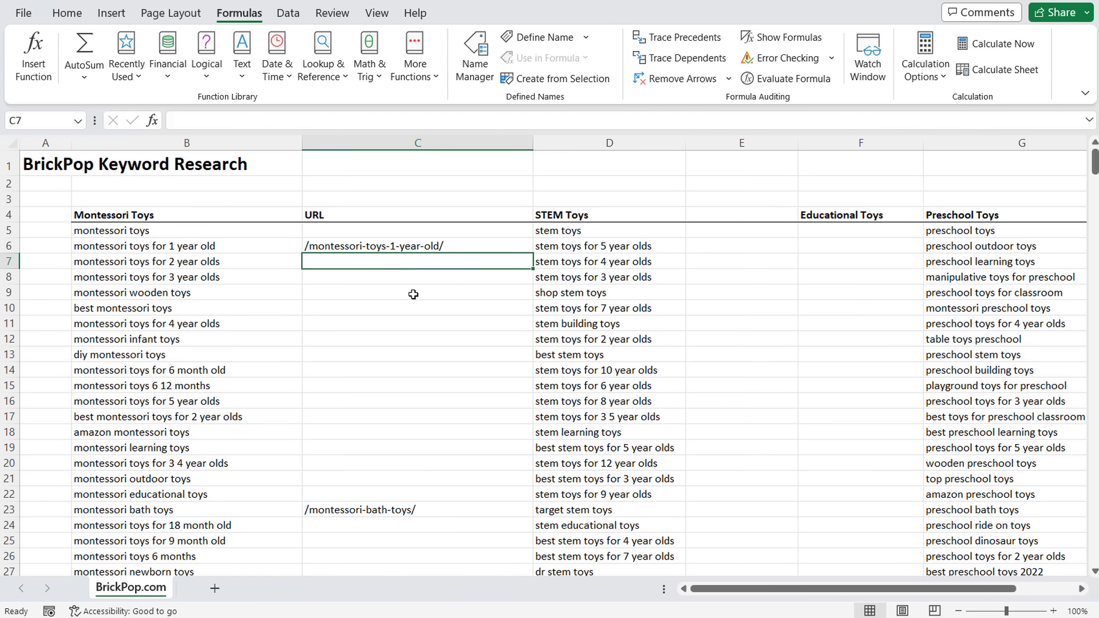
pyautogui.scroll(-20, 297, 358)
pyautogui.scroll(-6, 273, 357)
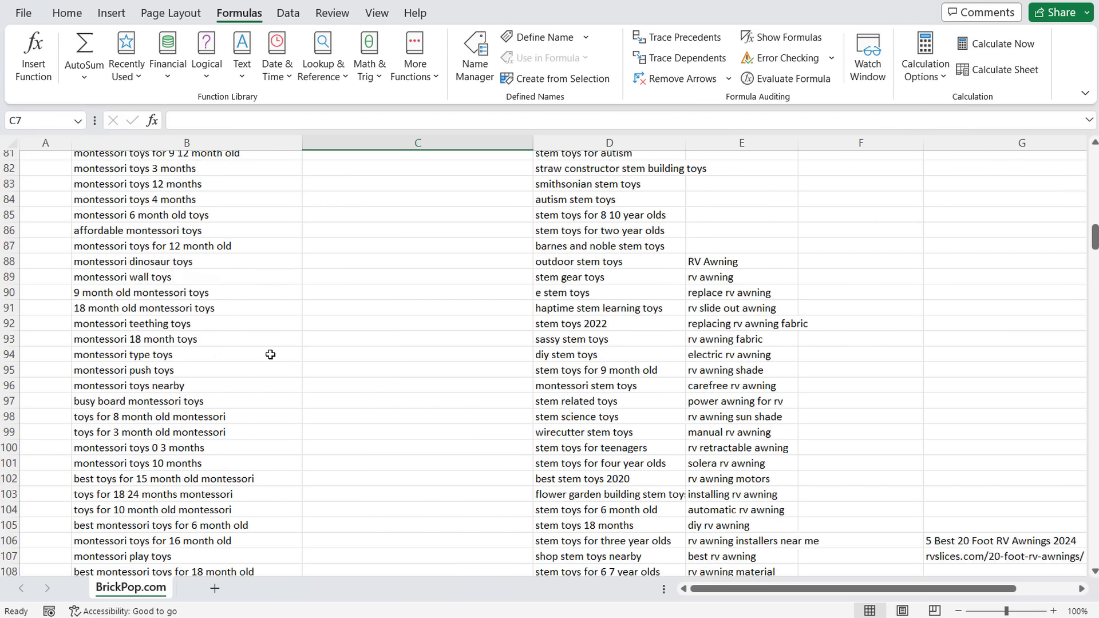
pyautogui.click(195, 401)
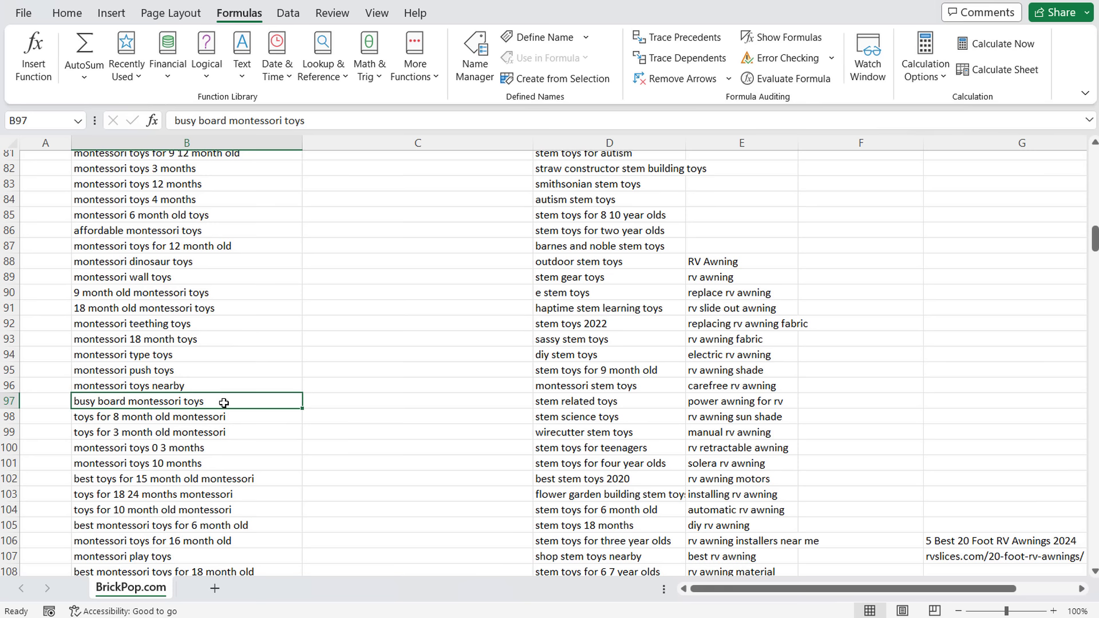
pyautogui.scroll(19, 224, 403)
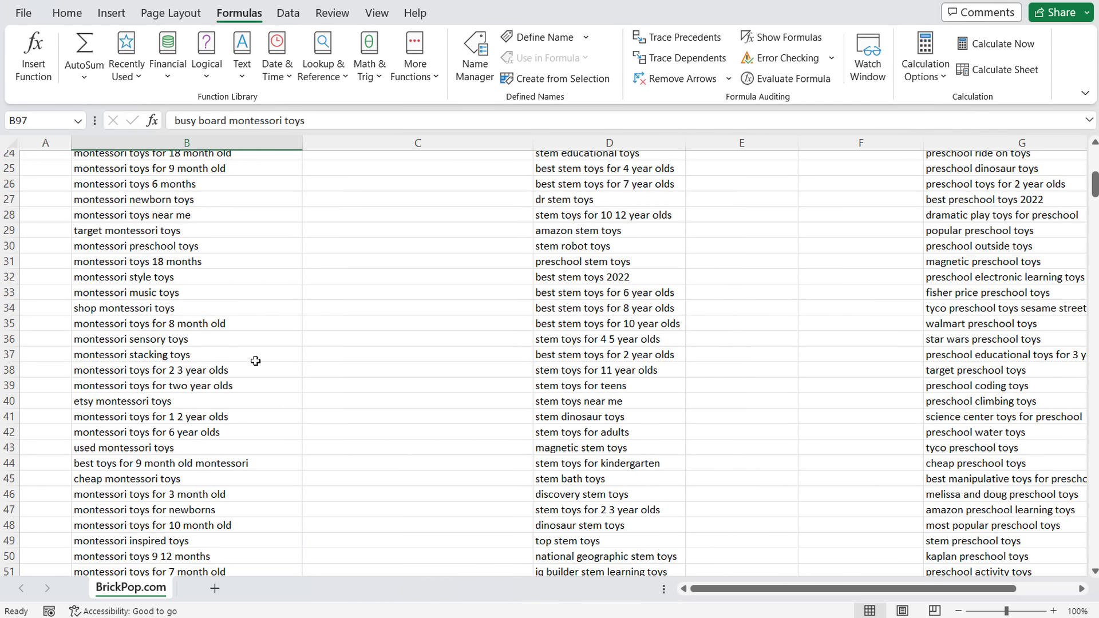
pyautogui.scroll(8, 255, 334)
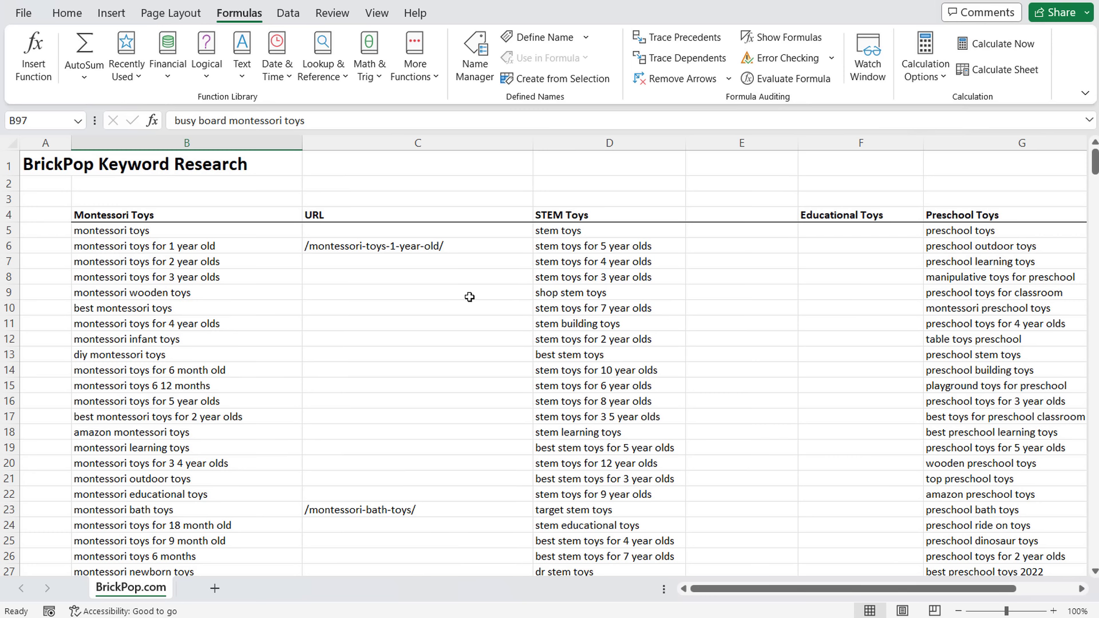
pyautogui.click(209, 260)
pyautogui.click(204, 279)
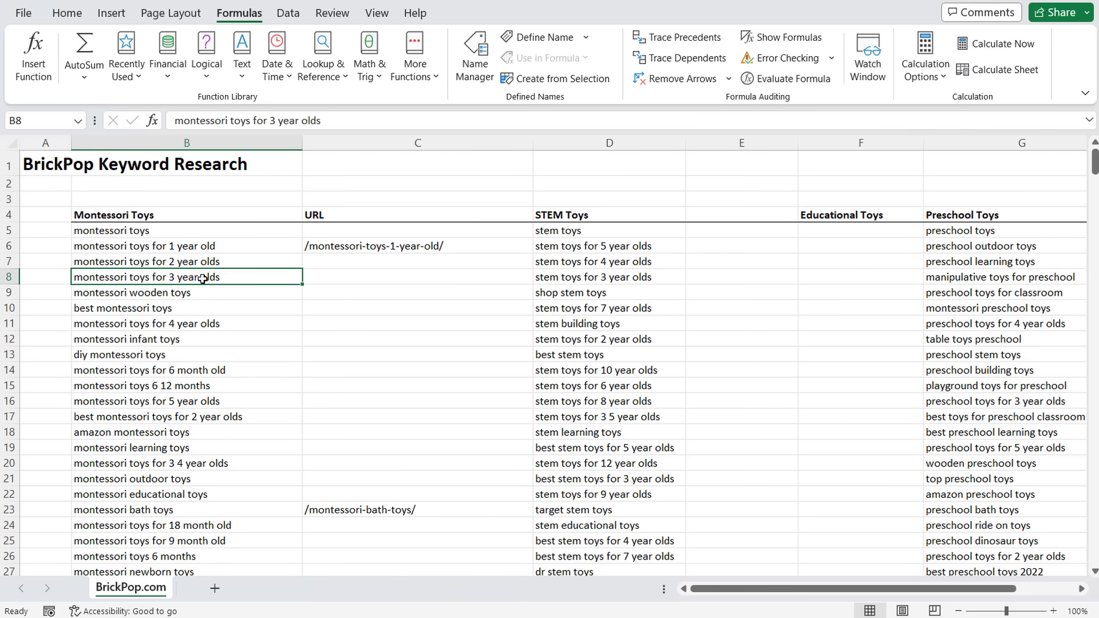
pyautogui.click(193, 231)
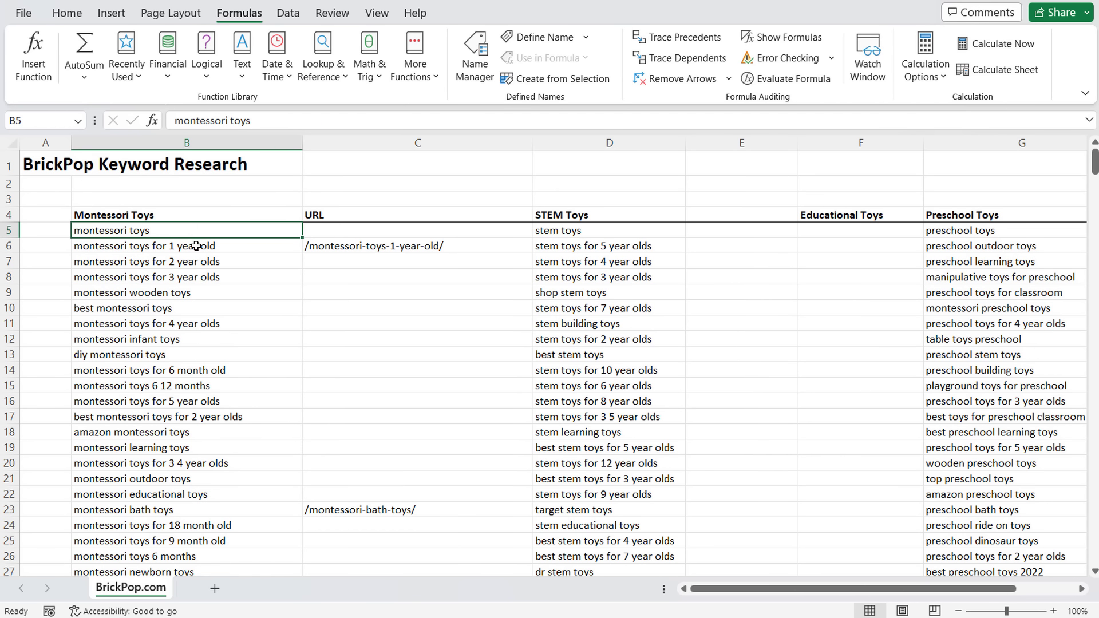
pyautogui.click(195, 246)
pyautogui.click(203, 261)
pyautogui.click(207, 277)
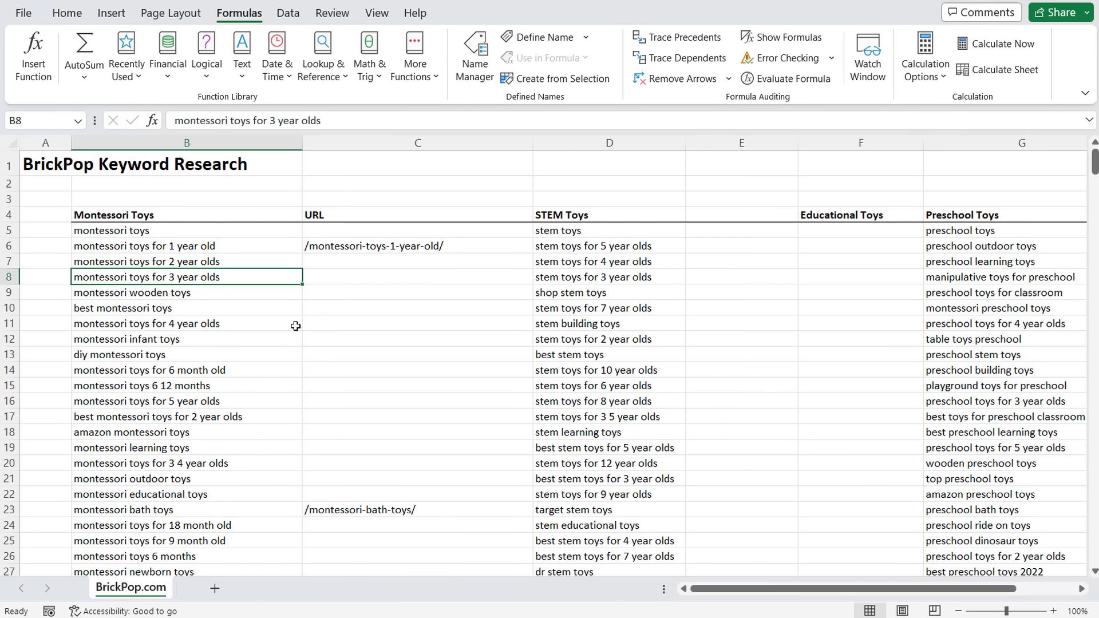
pyautogui.click(133, 294)
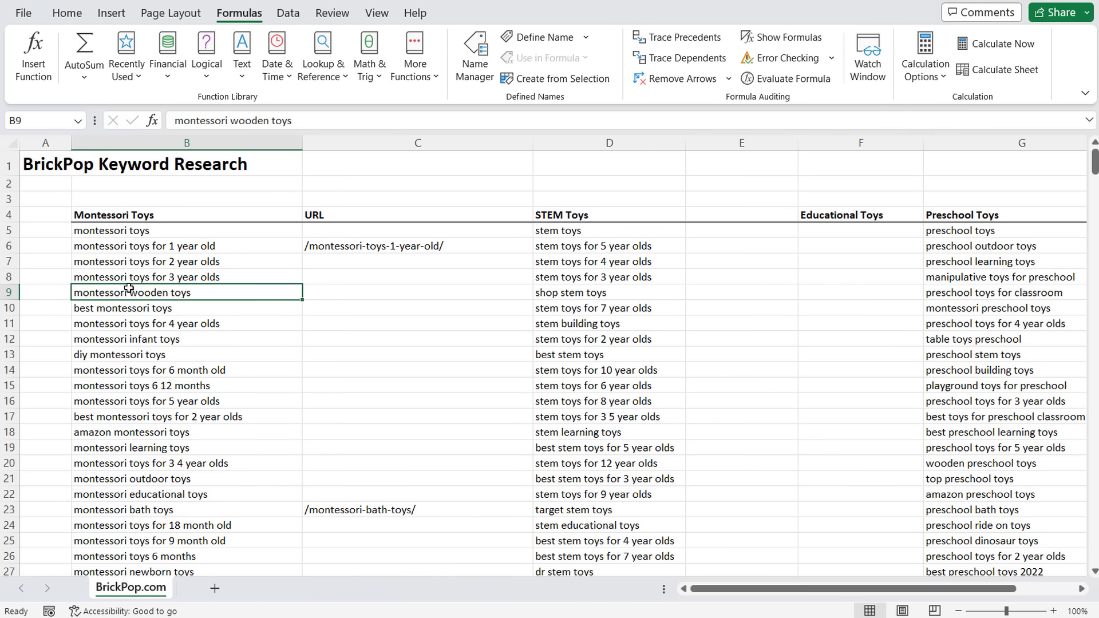
pyautogui.click(128, 280)
pyautogui.click(138, 262)
pyautogui.click(148, 247)
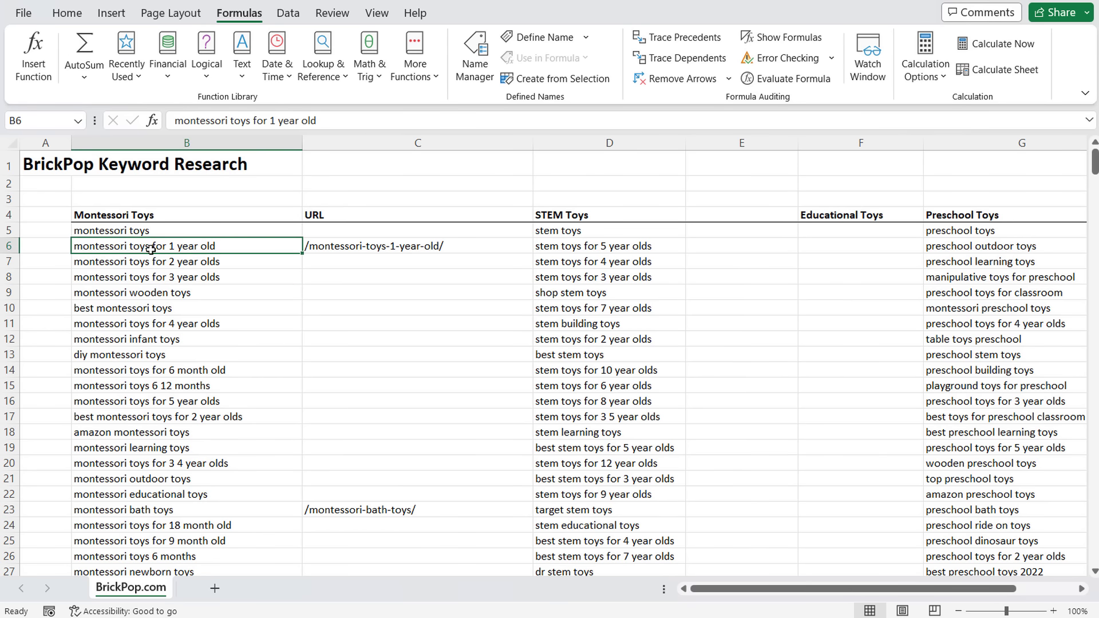
pyautogui.click(146, 229)
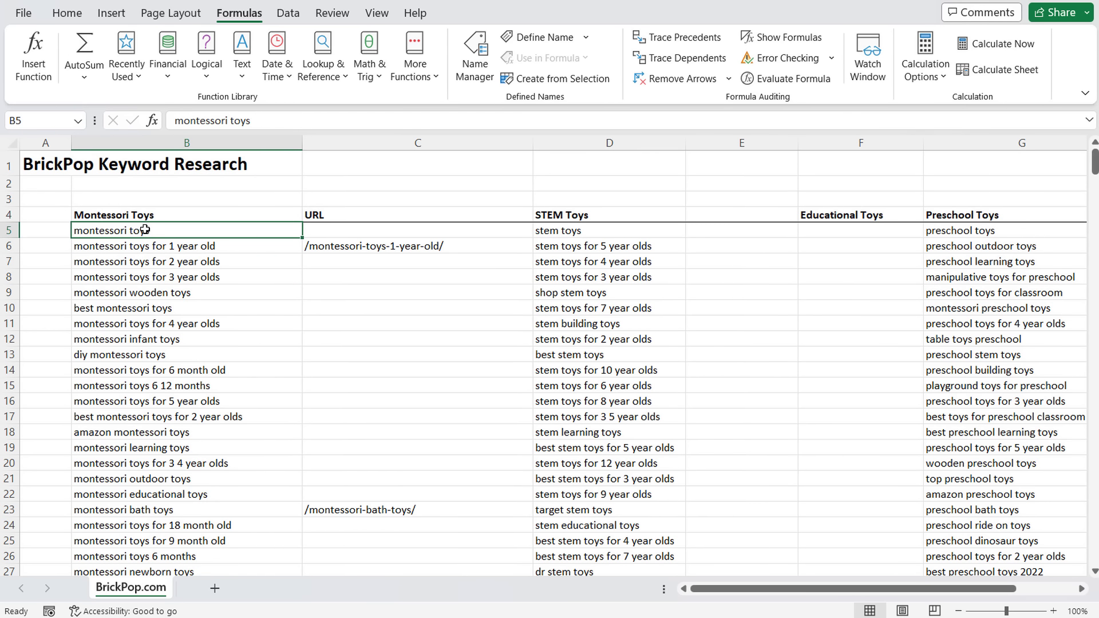
pyautogui.click(145, 246)
pyautogui.click(144, 262)
pyautogui.click(145, 277)
pyautogui.click(145, 292)
pyautogui.click(144, 308)
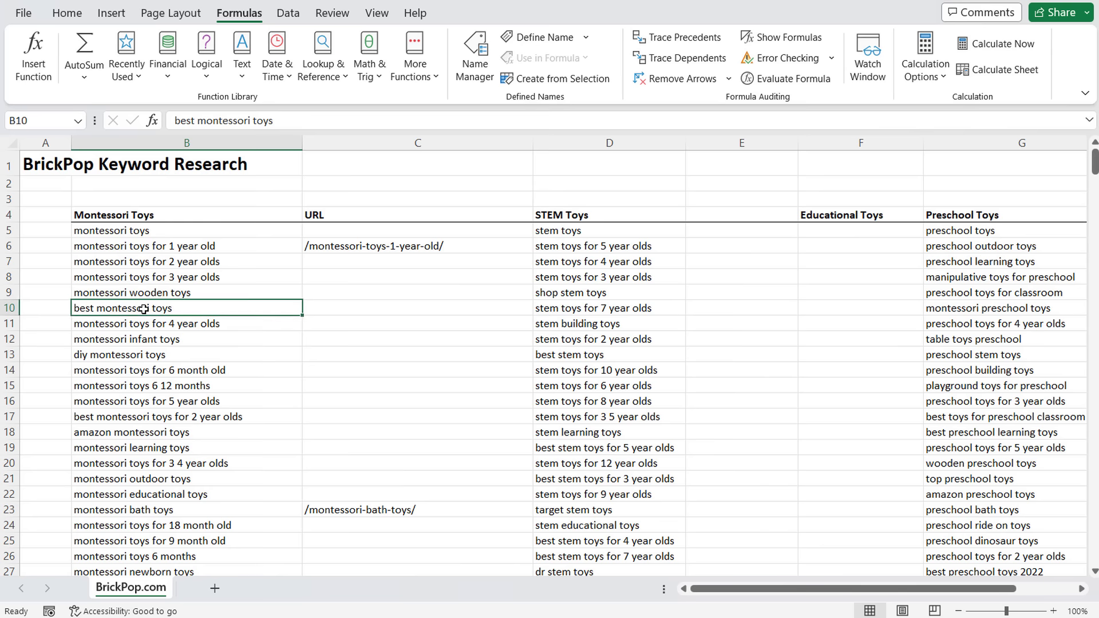
pyautogui.click(155, 234)
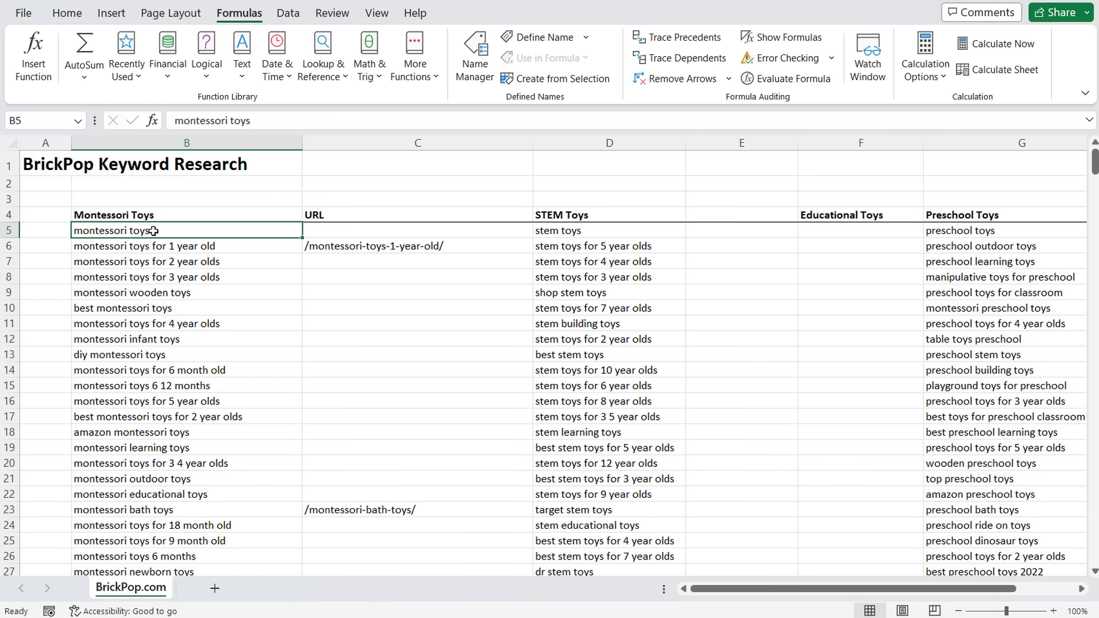
pyautogui.moveTo(153, 246); pyautogui.dragTo(157, 558)
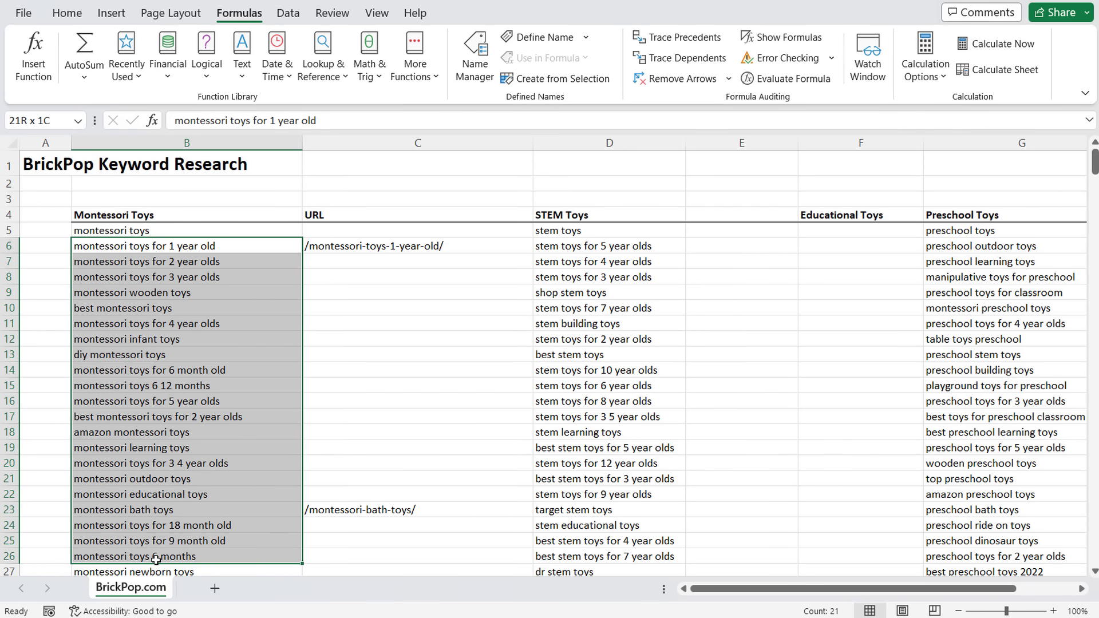
pyautogui.click(375, 434)
pyautogui.moveTo(211, 250); pyautogui.dragTo(207, 581)
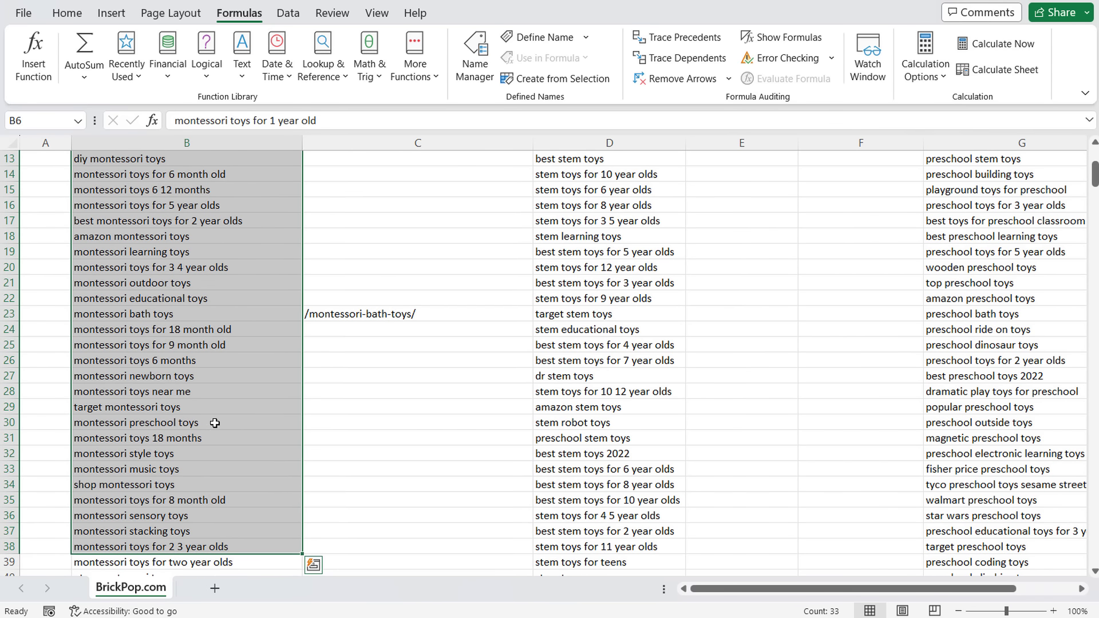
pyautogui.click(215, 423)
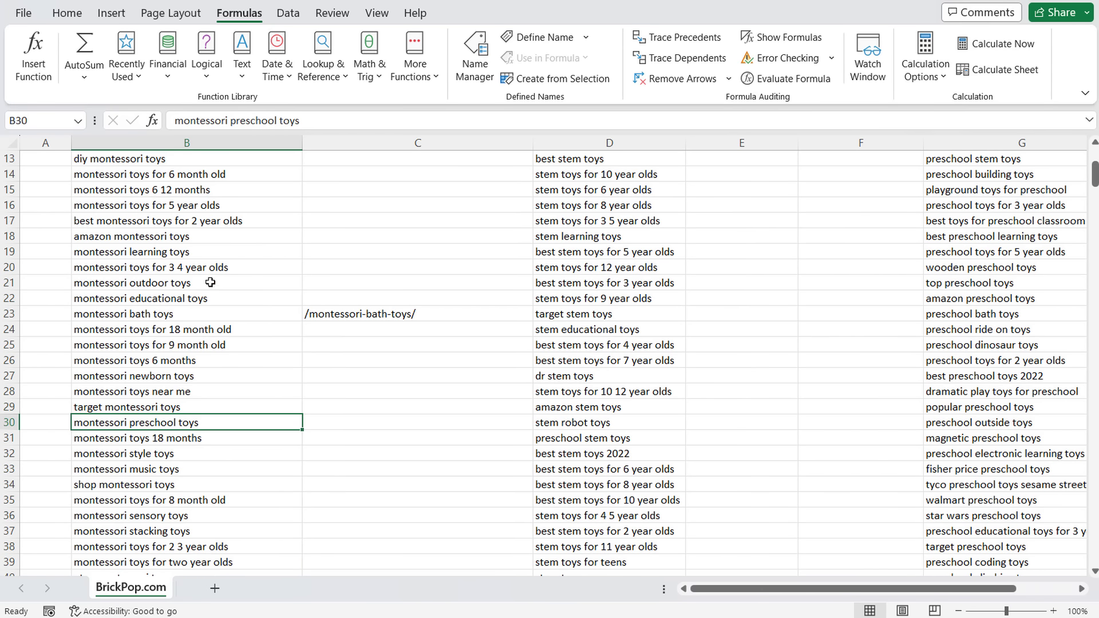
pyautogui.scroll(4, 239, 295)
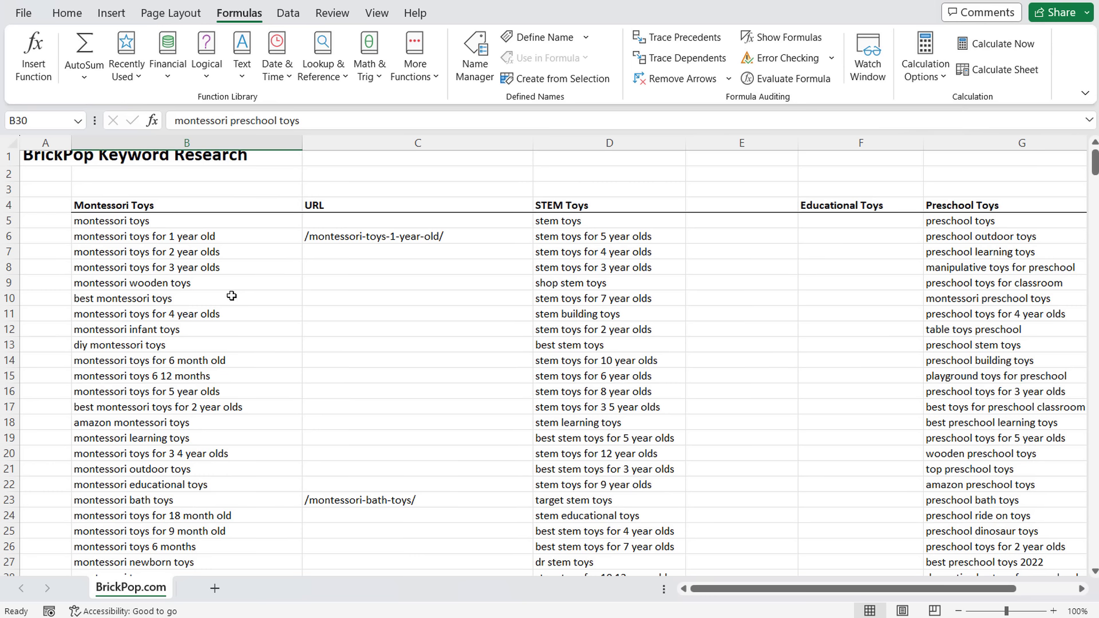
pyautogui.click(230, 204)
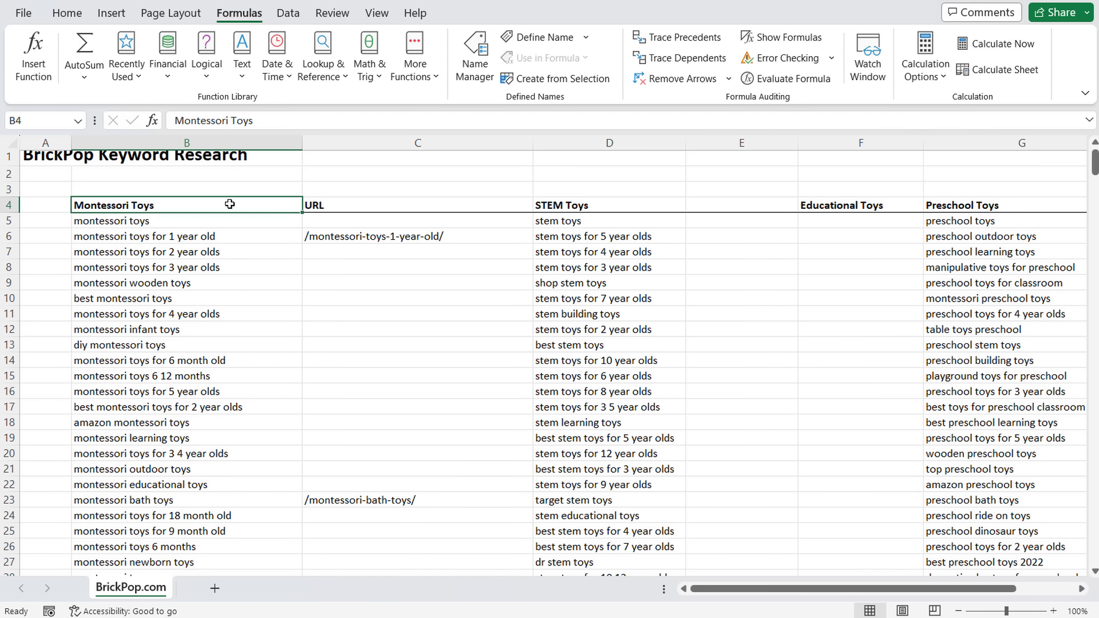
pyautogui.moveTo(226, 221); pyautogui.dragTo(201, 451)
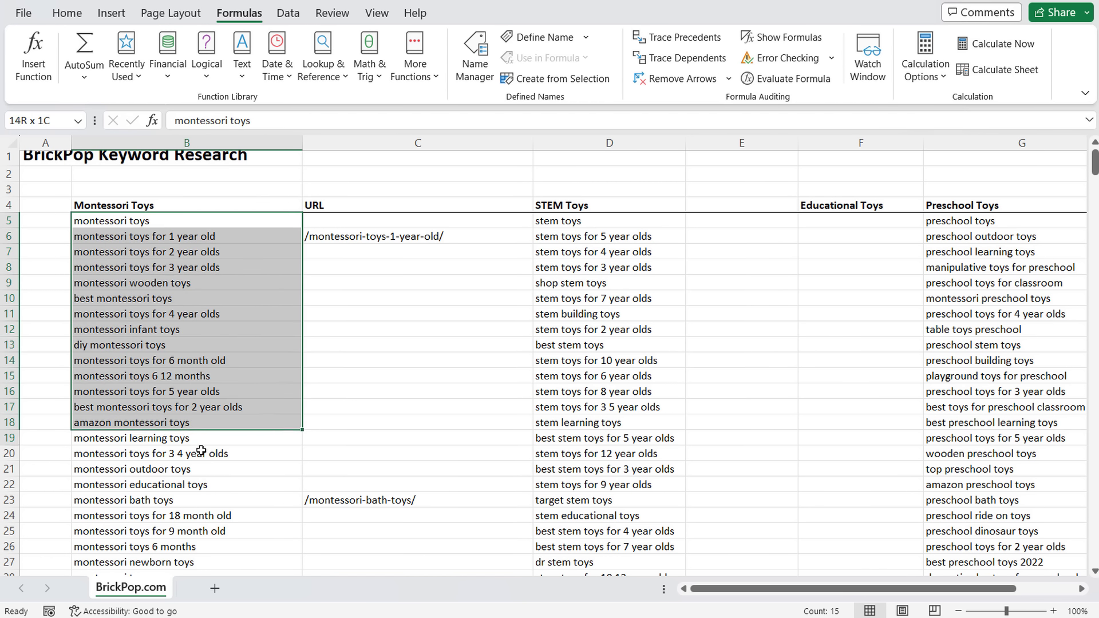
pyautogui.click(96, 227)
pyautogui.click(103, 204)
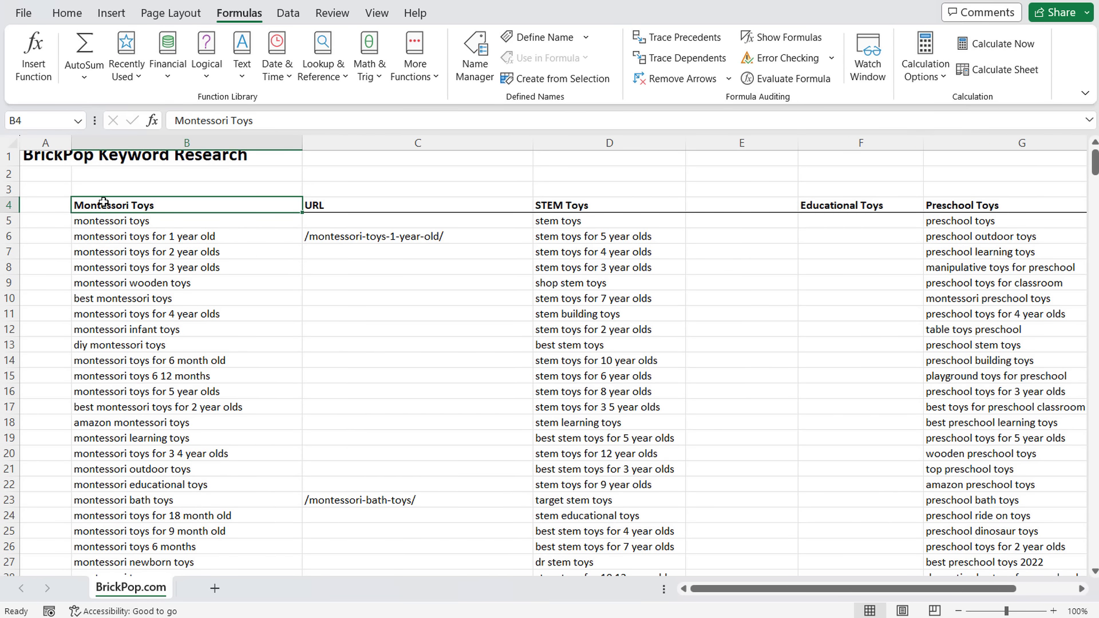
pyautogui.click(103, 218)
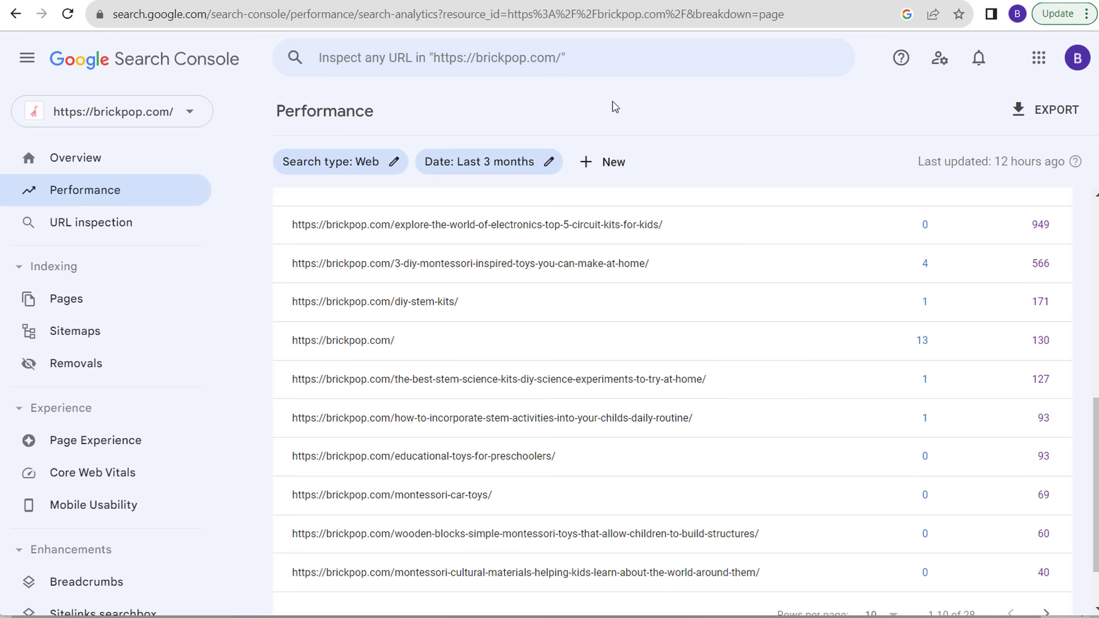
# - Scroll to the top of brickpop.com's Search Console Performance report showing 20 clicks and 2.3K impressions
pyautogui.scroll(8, 614, 107)
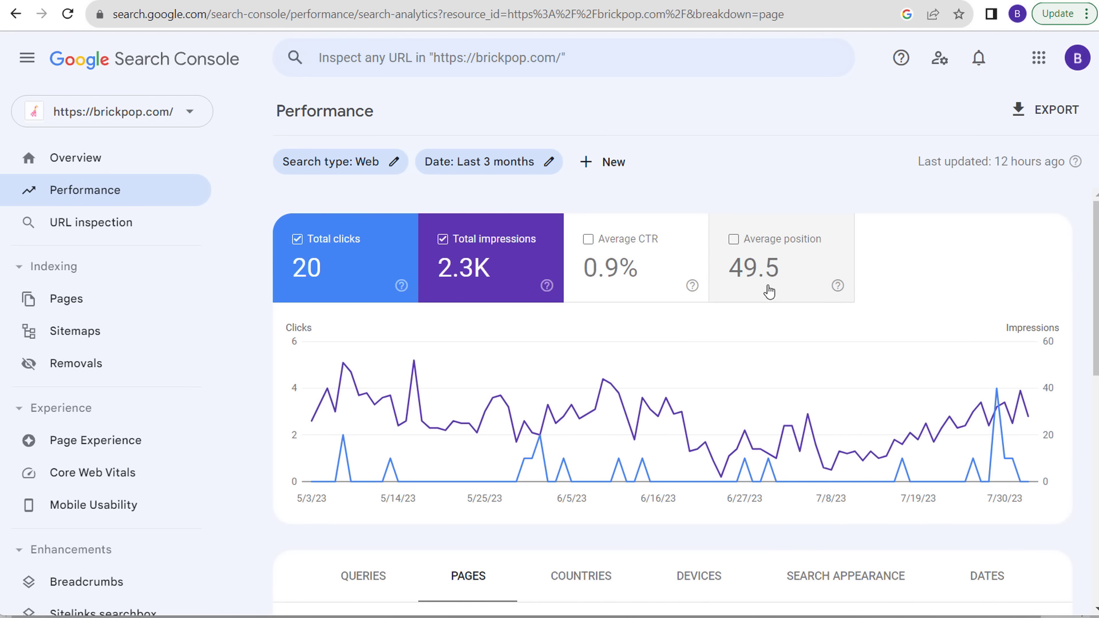
pyautogui.moveTo(414, 371)
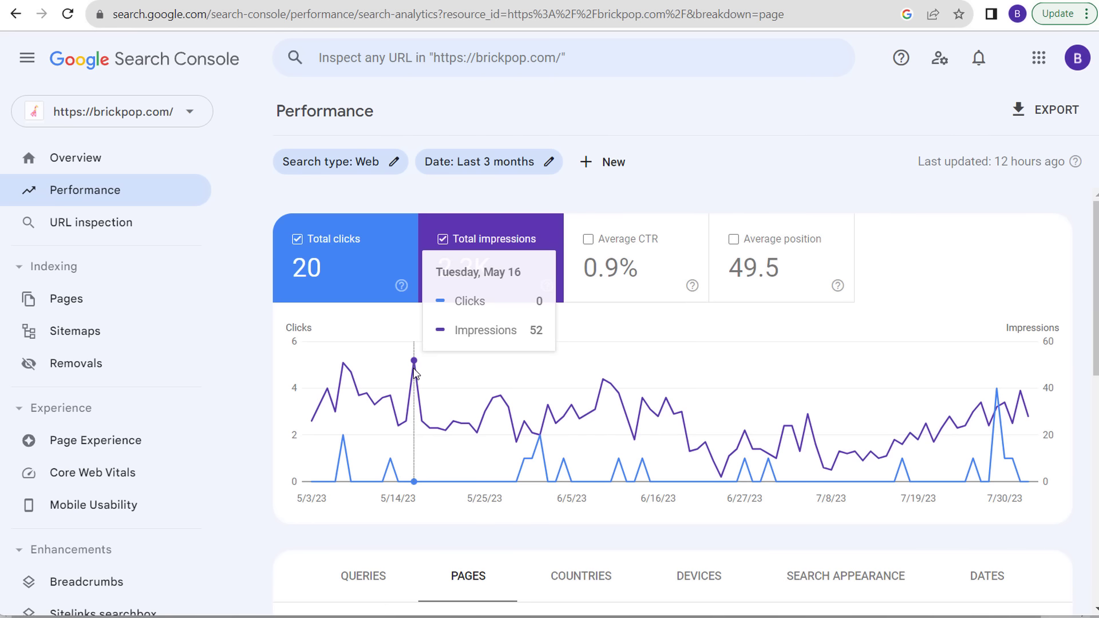
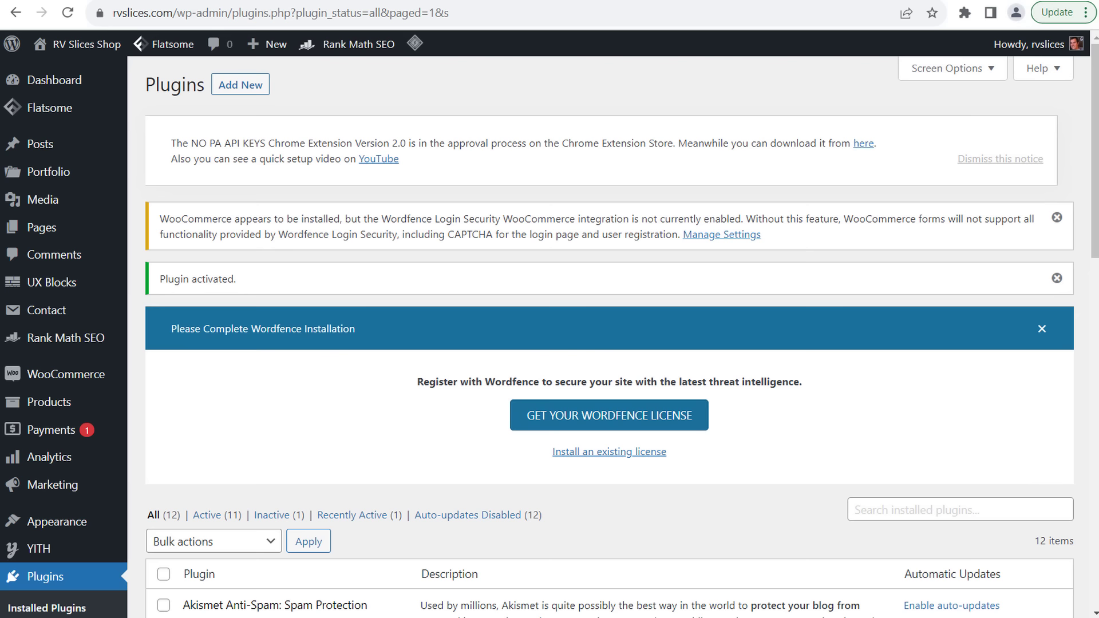
# - Scroll the Plugins page, then move to the Amazon 'rv' results in RV Parts & Accessories
pyautogui.scroll(-8, 383, 318)
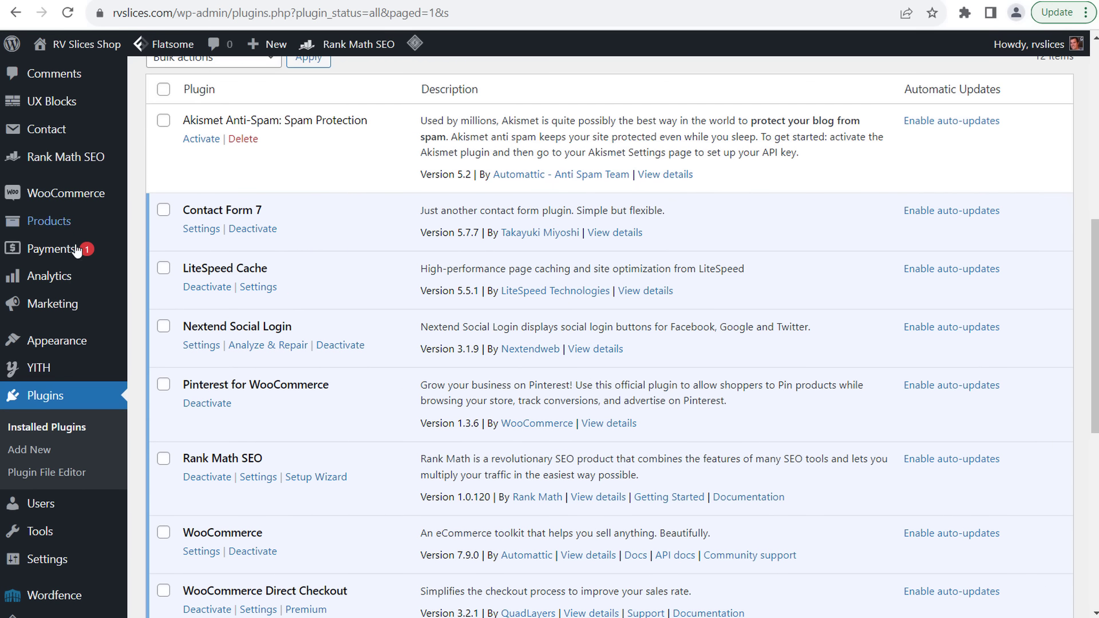
pyautogui.moveTo(51, 222)
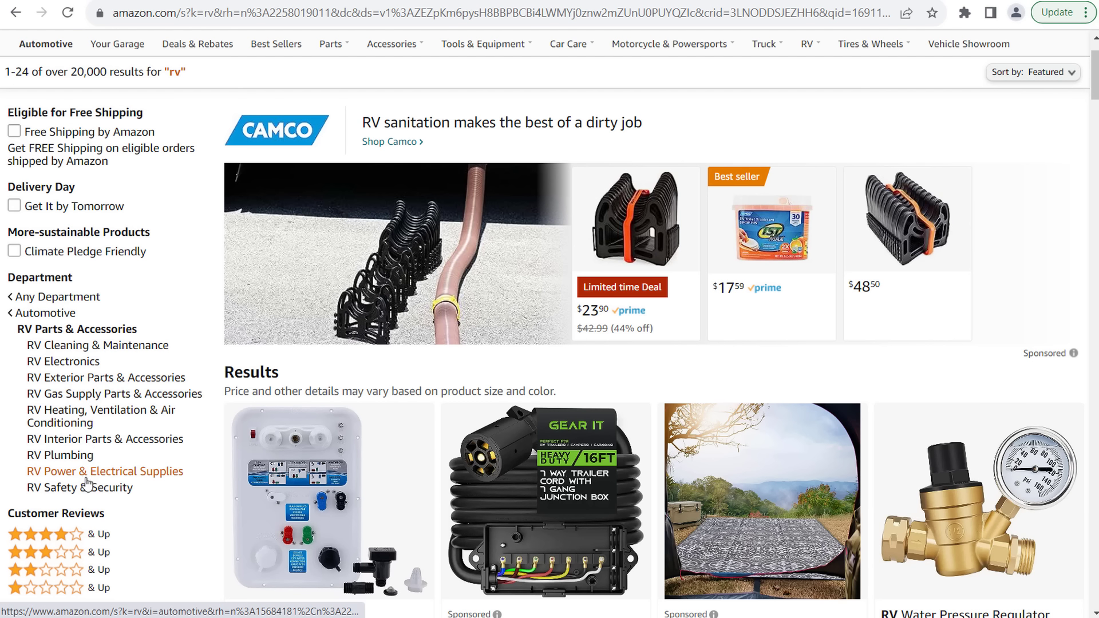
# - Filter Amazon's rv results to RV Cleaning & Maintenance cleaners, then return to the 16 store categories
pyautogui.click(103, 346)
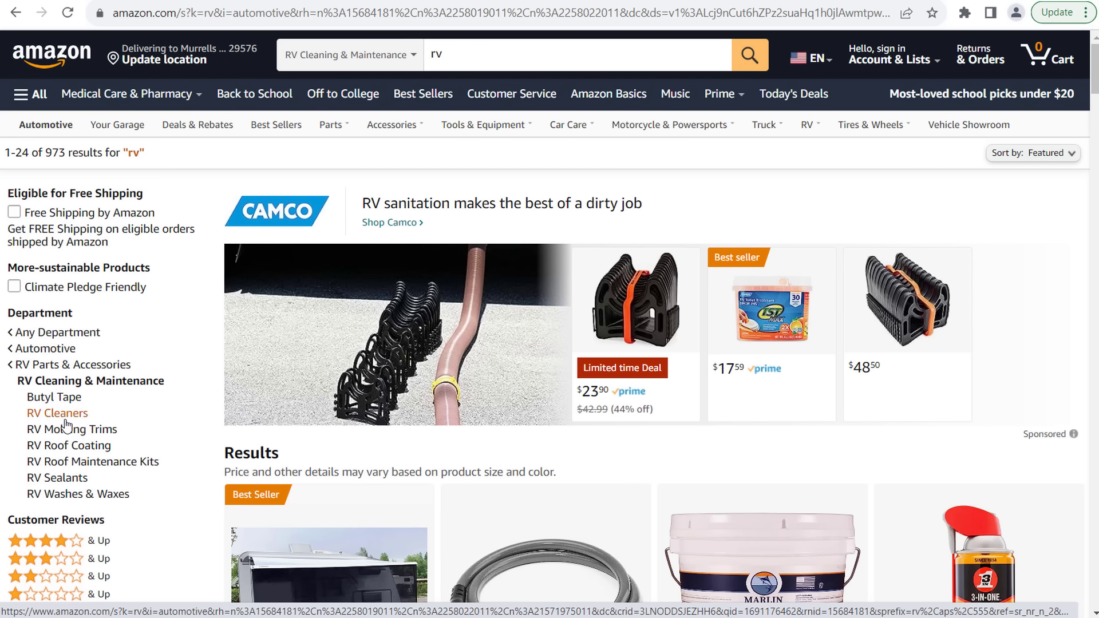
pyautogui.scroll(-4, 172, 446)
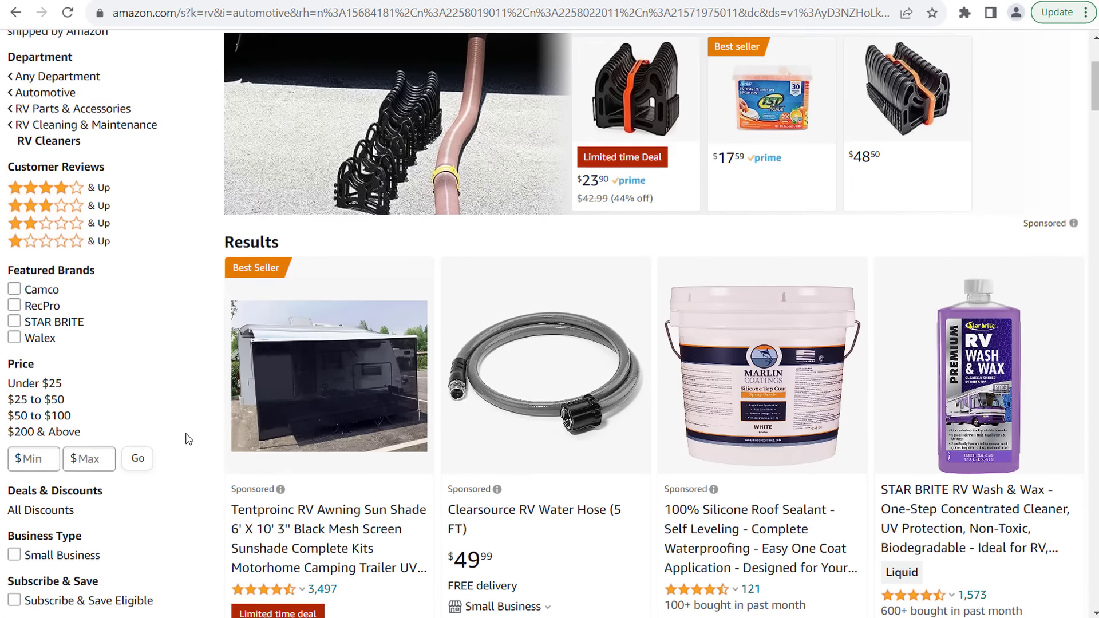
pyautogui.scroll(-9, 707, 372)
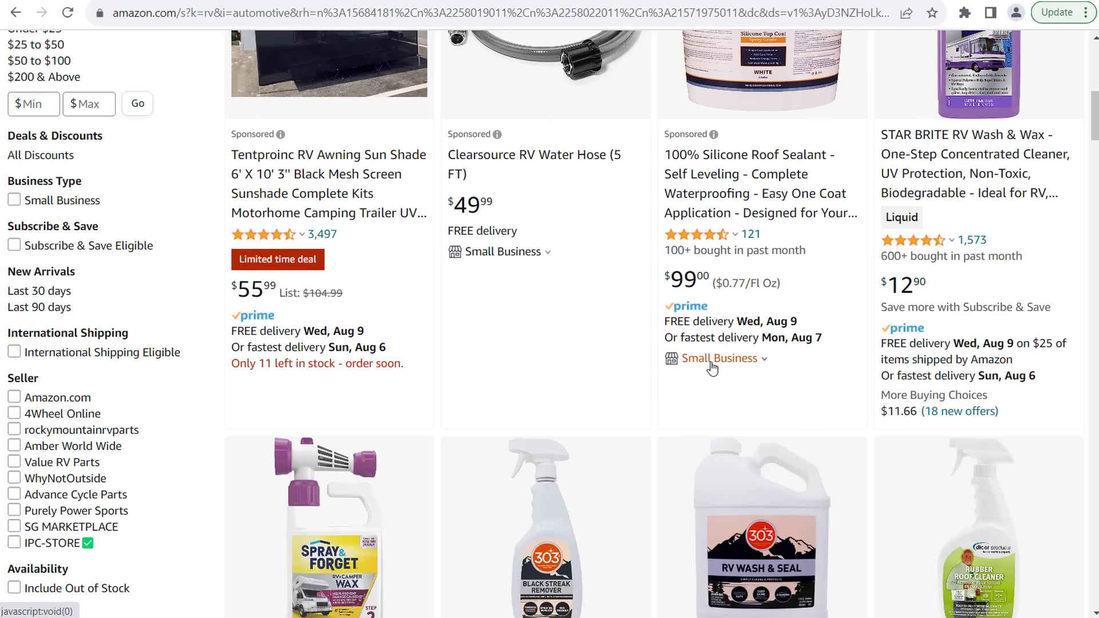
pyautogui.scroll(-2, 712, 363)
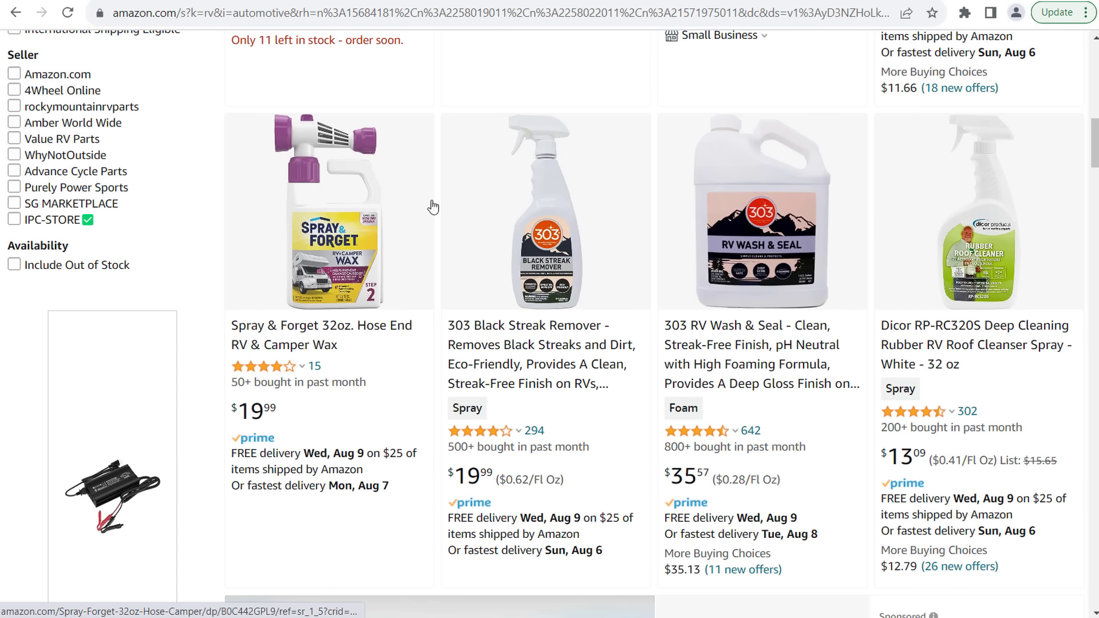
pyautogui.scroll(3, 507, 176)
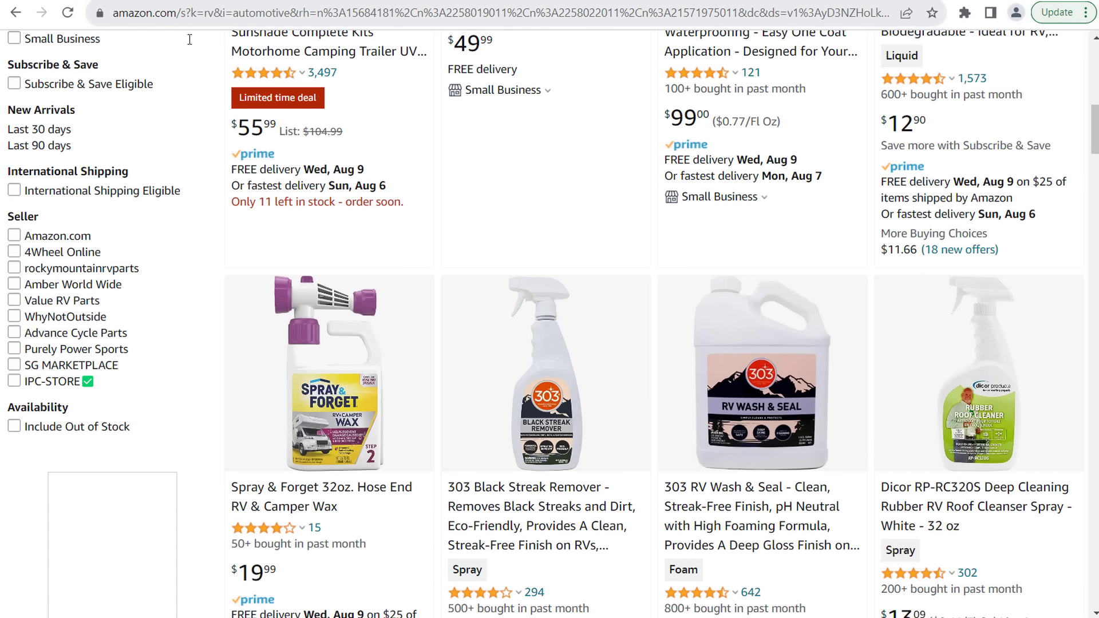
pyautogui.click(418, 2)
pyautogui.scroll(-7, 422, 286)
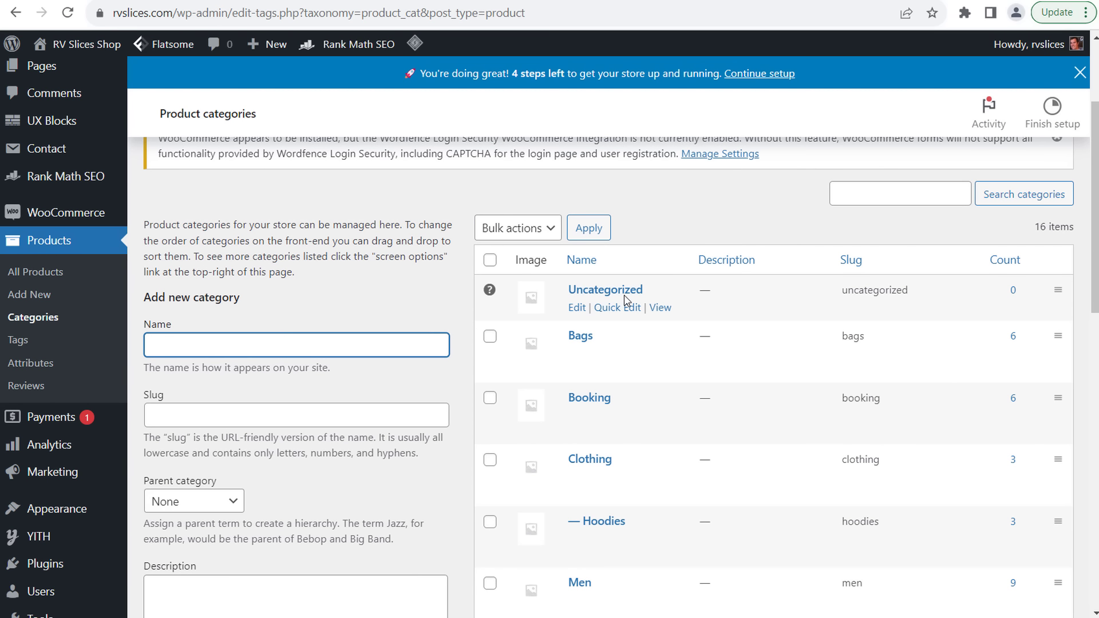
pyautogui.scroll(-10, 812, 259)
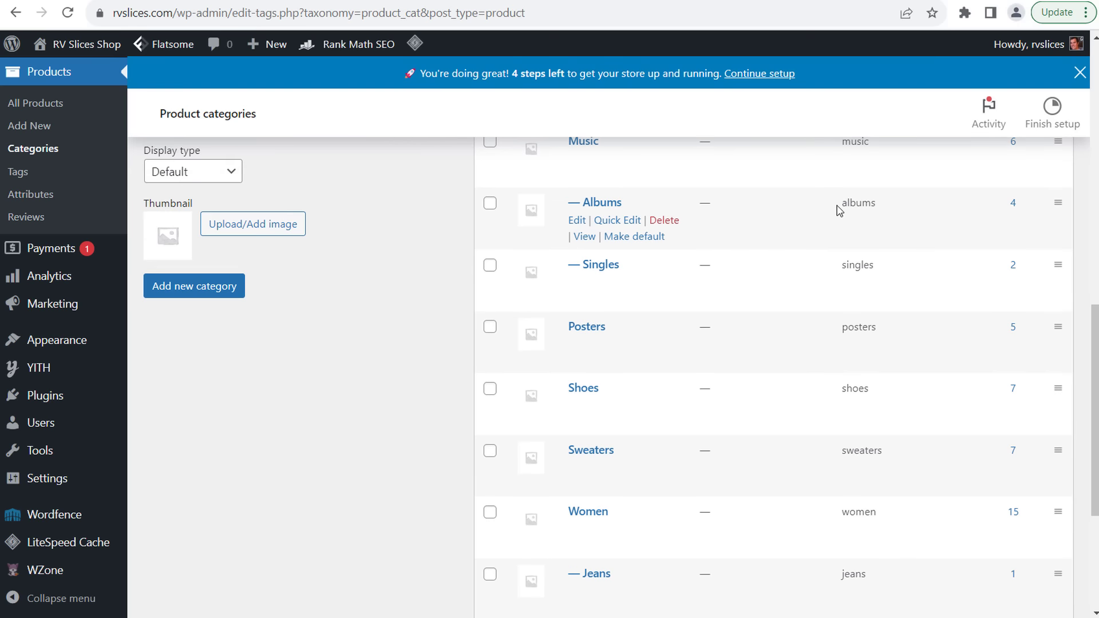
pyautogui.scroll(17, 859, 355)
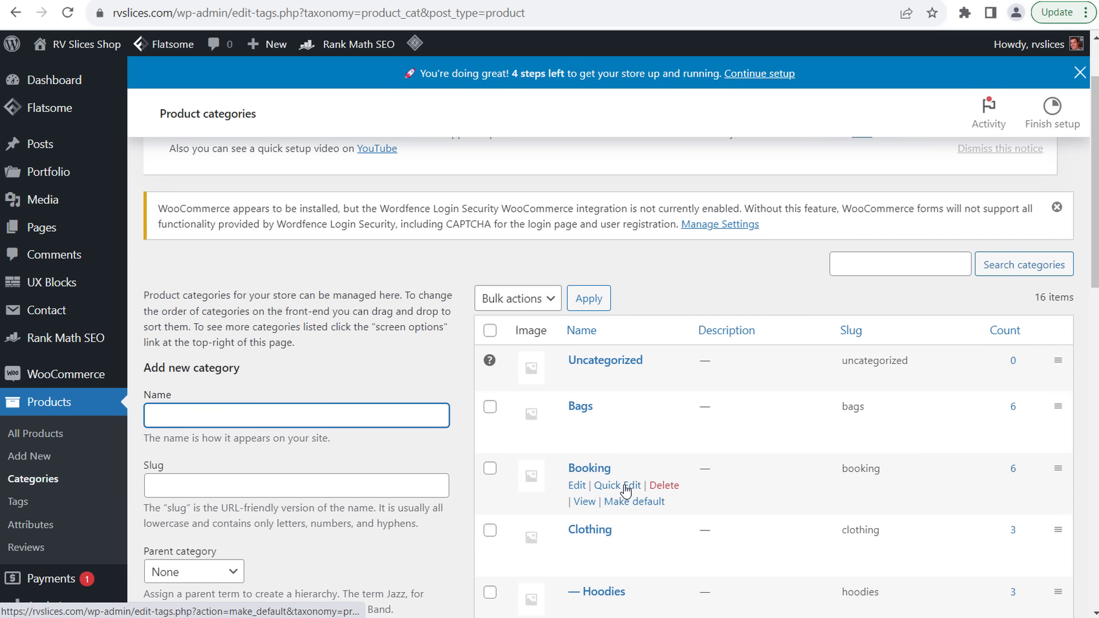
pyautogui.scroll(-1, 676, 570)
pyautogui.scroll(-3, 676, 569)
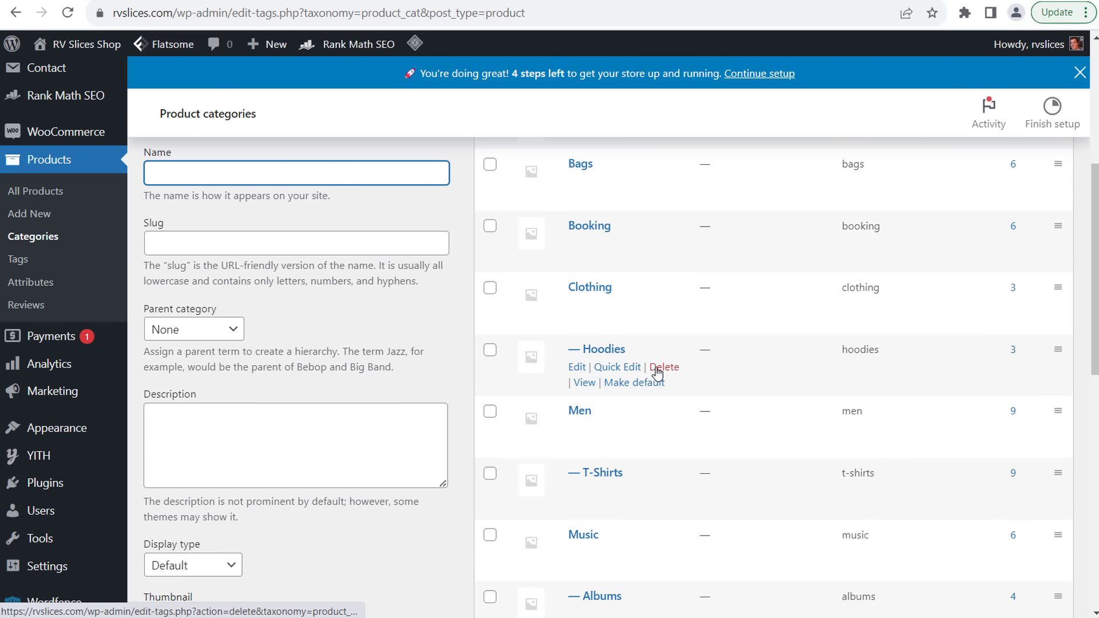
pyautogui.scroll(4, 255, 180)
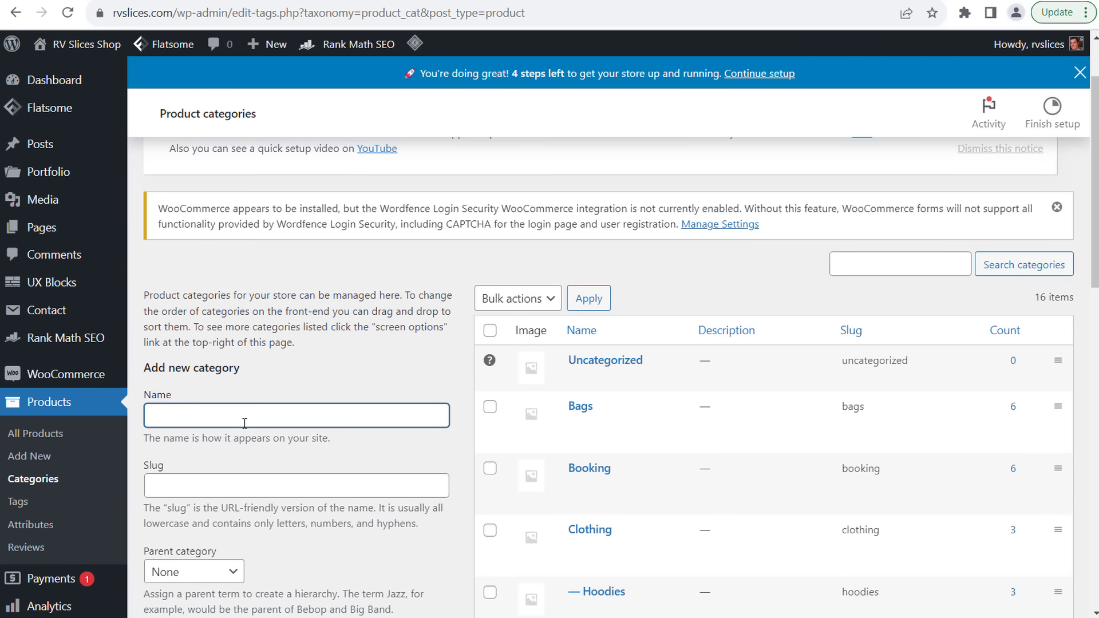
pyautogui.scroll(-12, 224, 424)
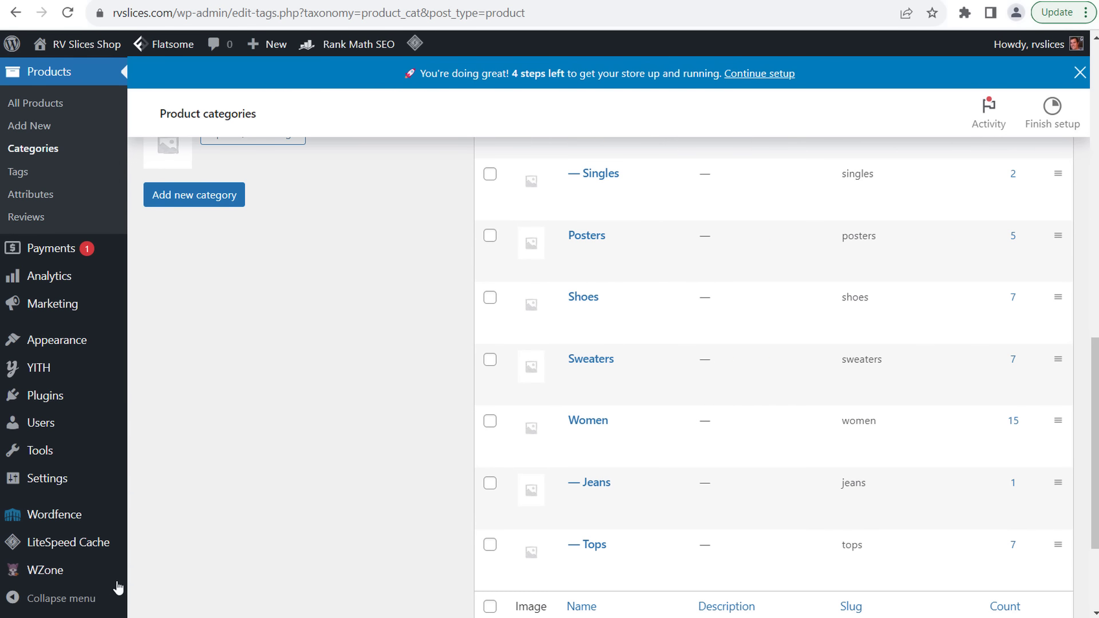
pyautogui.moveTo(85, 582)
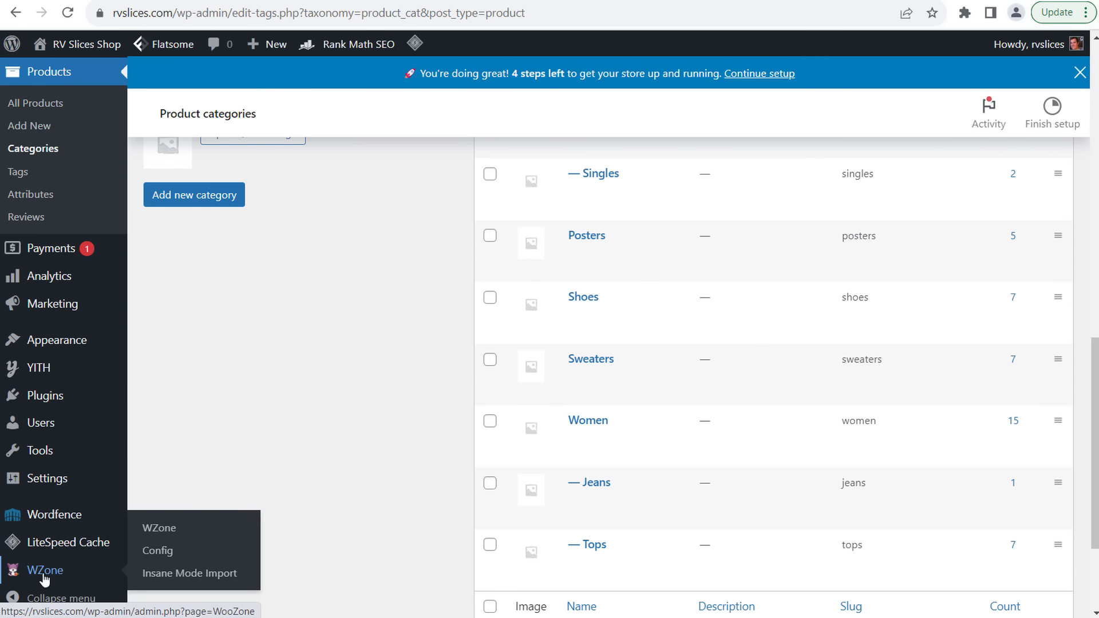
# - Go to WZone's Import Products page and follow its link to the WZone NO PA API extension
pyautogui.click(177, 535)
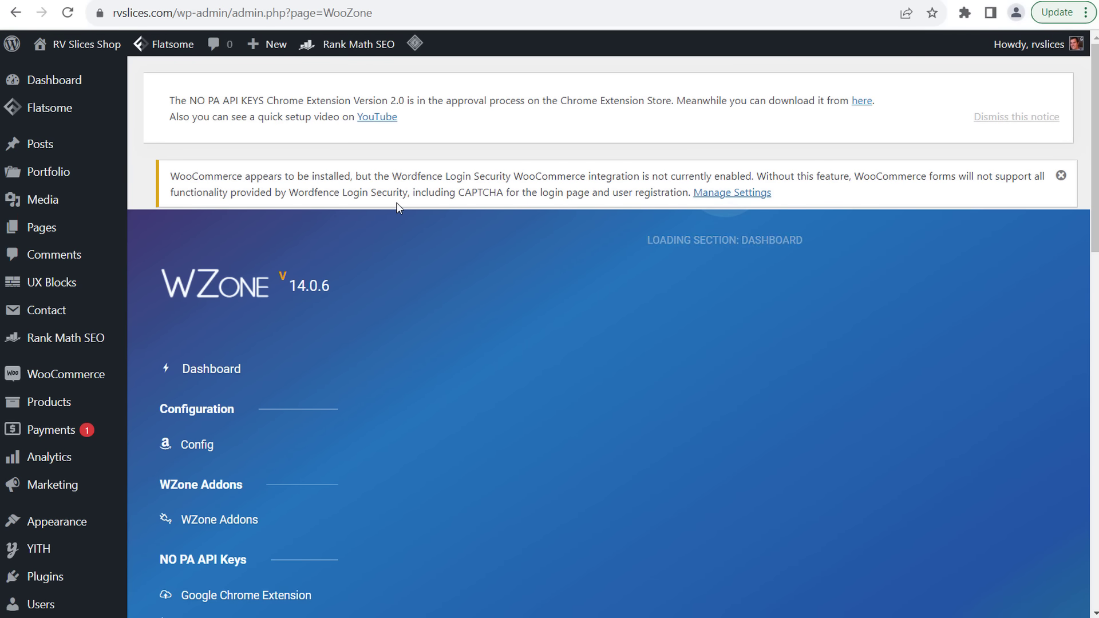
pyautogui.scroll(-4, 352, 270)
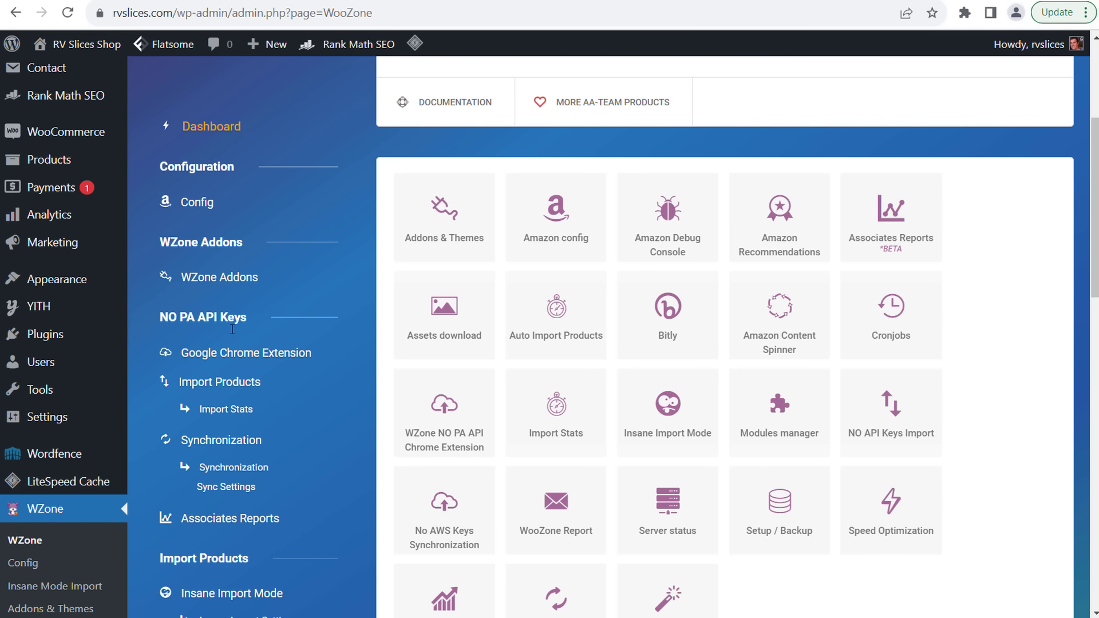
pyautogui.click(232, 384)
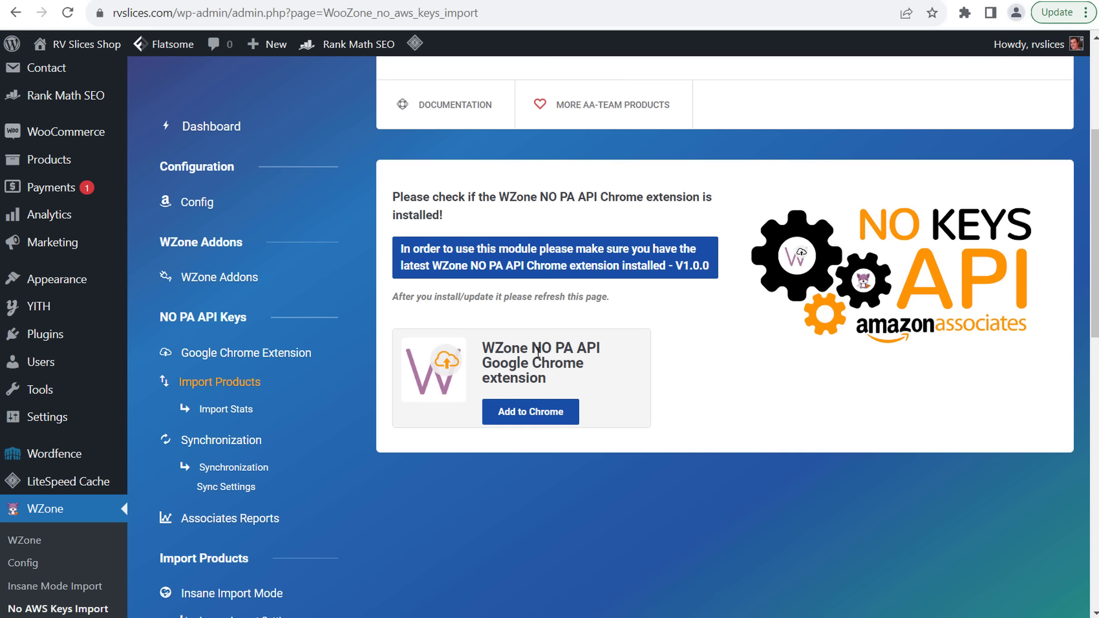
pyautogui.moveTo(484, 347); pyautogui.dragTo(591, 345)
pyautogui.click(595, 346)
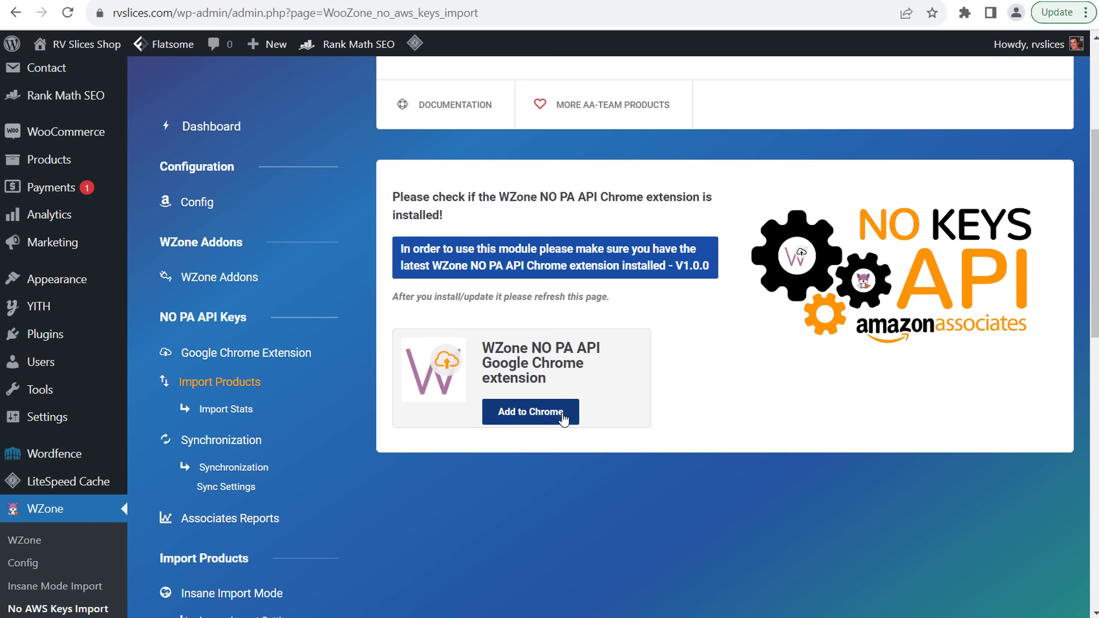
pyautogui.click(551, 414)
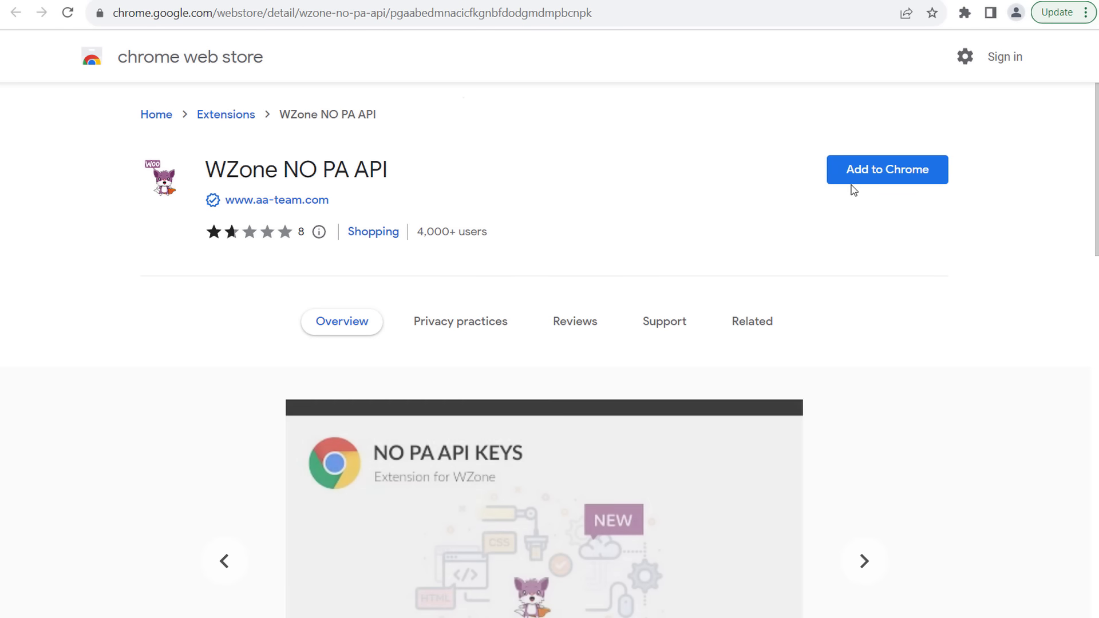
# - Add the WZone NO PA API extension to Chrome and go back to the WZone tab
pyautogui.click(869, 179)
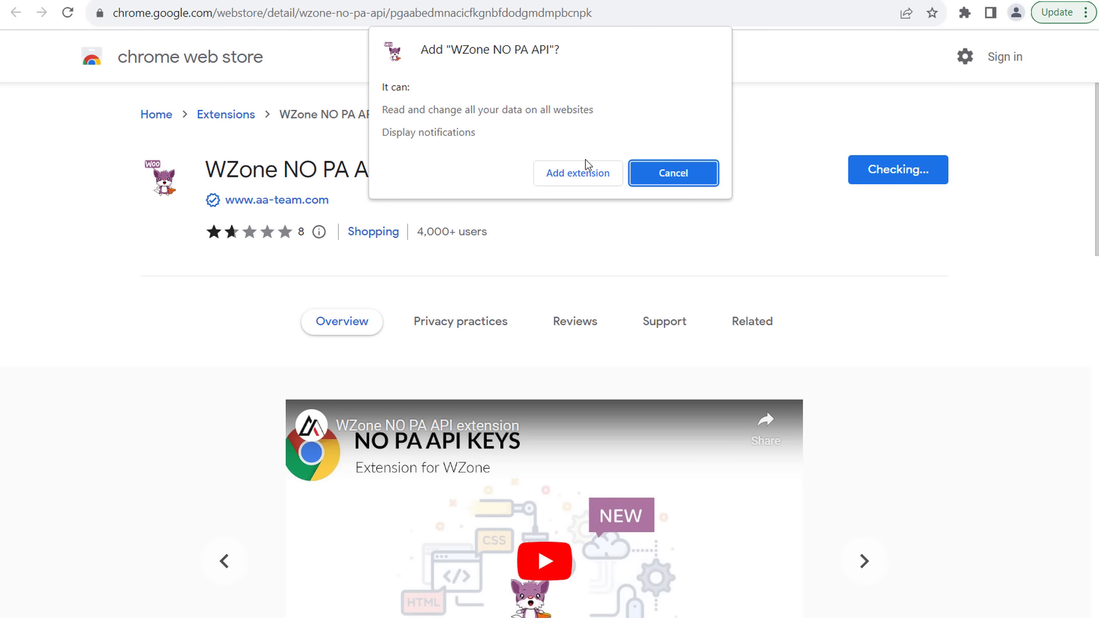
pyautogui.click(576, 174)
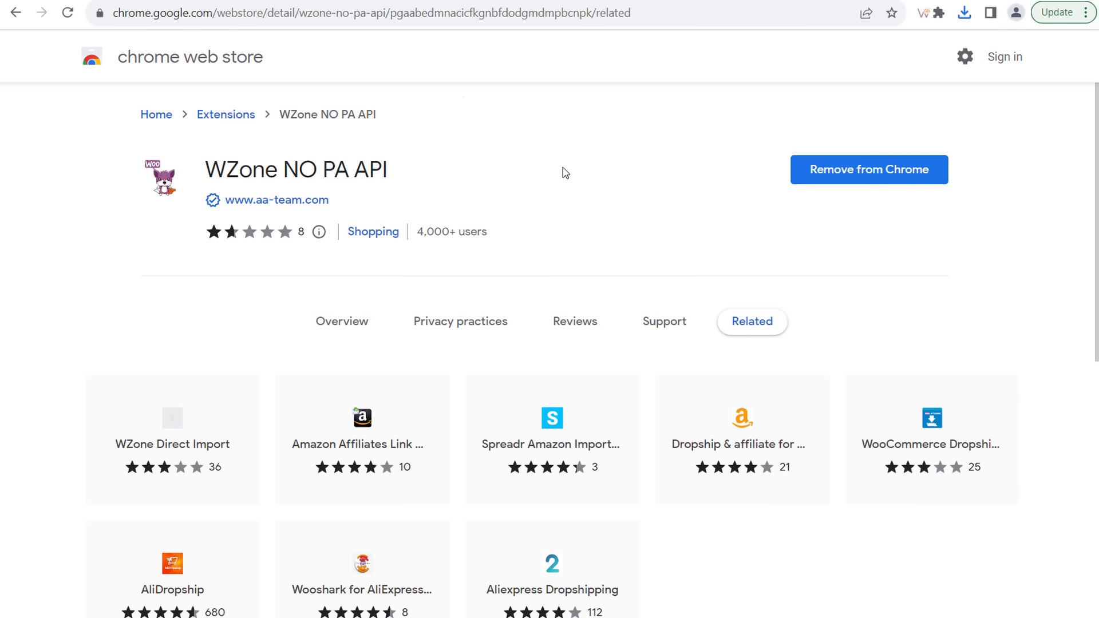
pyautogui.click(340, 1)
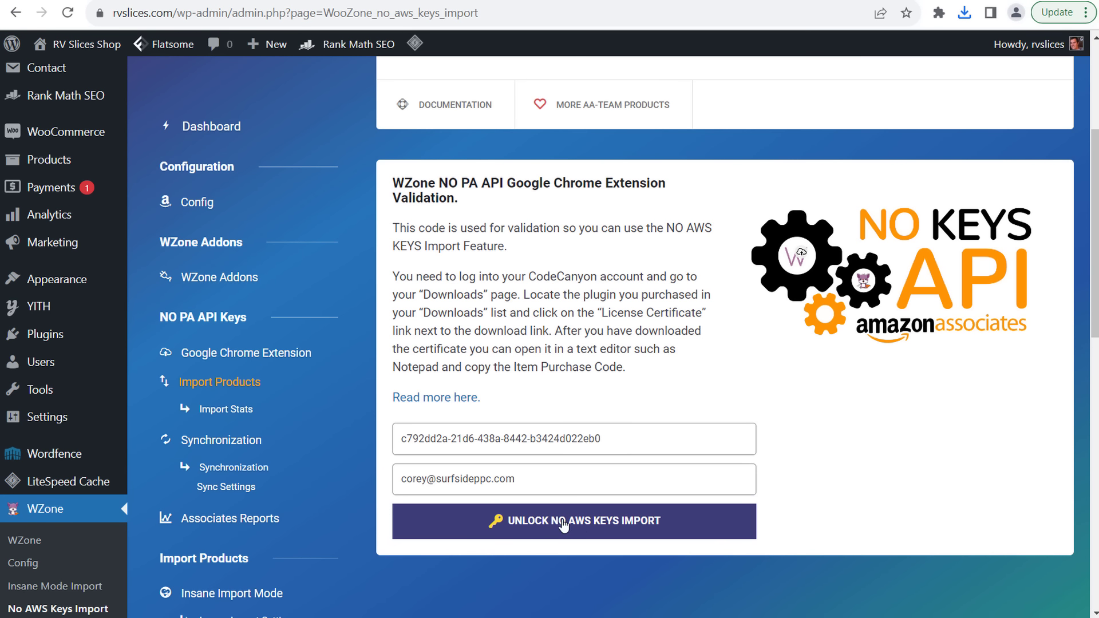
# - Unlock No AWS Keys Import, keeping United States, All Departments and Featured sorting
pyautogui.click(563, 524)
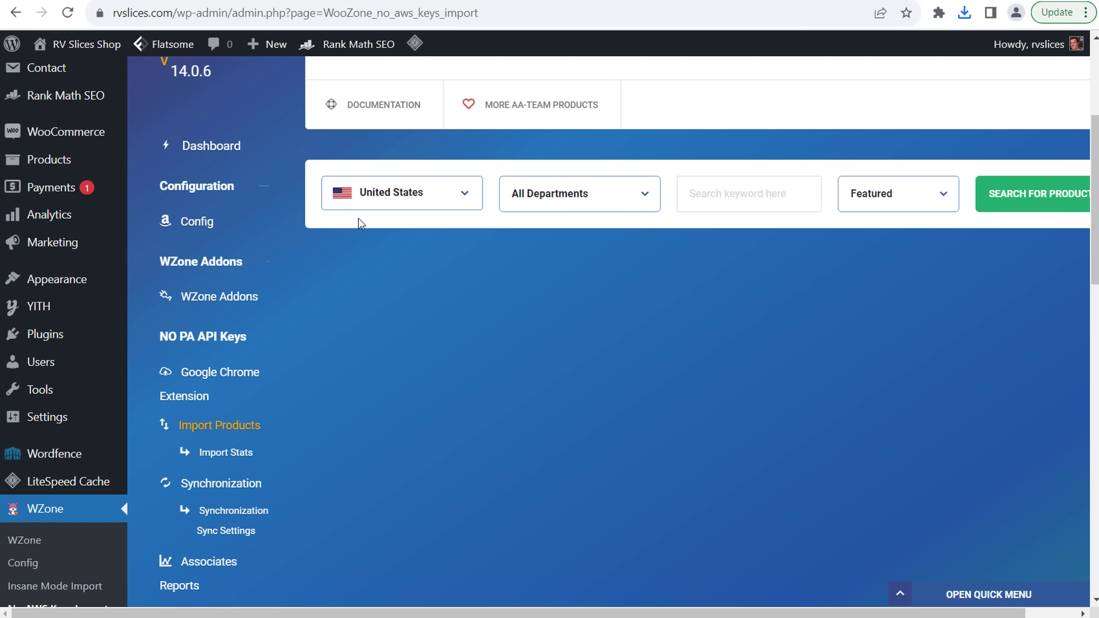
pyautogui.click(369, 201)
pyautogui.click(380, 232)
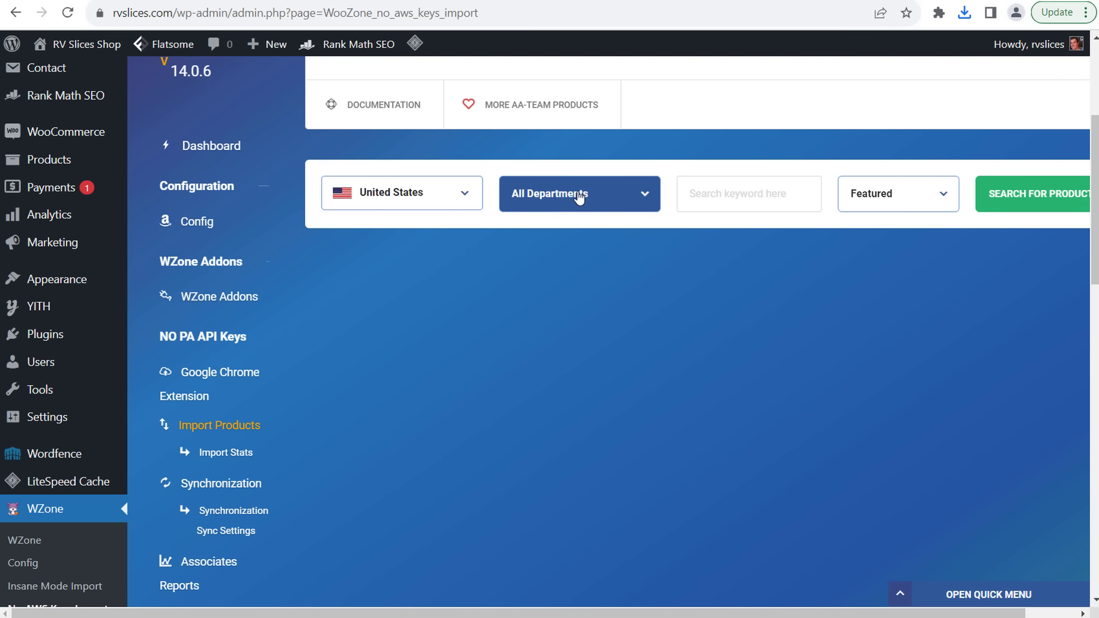
pyautogui.click(582, 197)
pyautogui.click(583, 196)
pyautogui.click(888, 196)
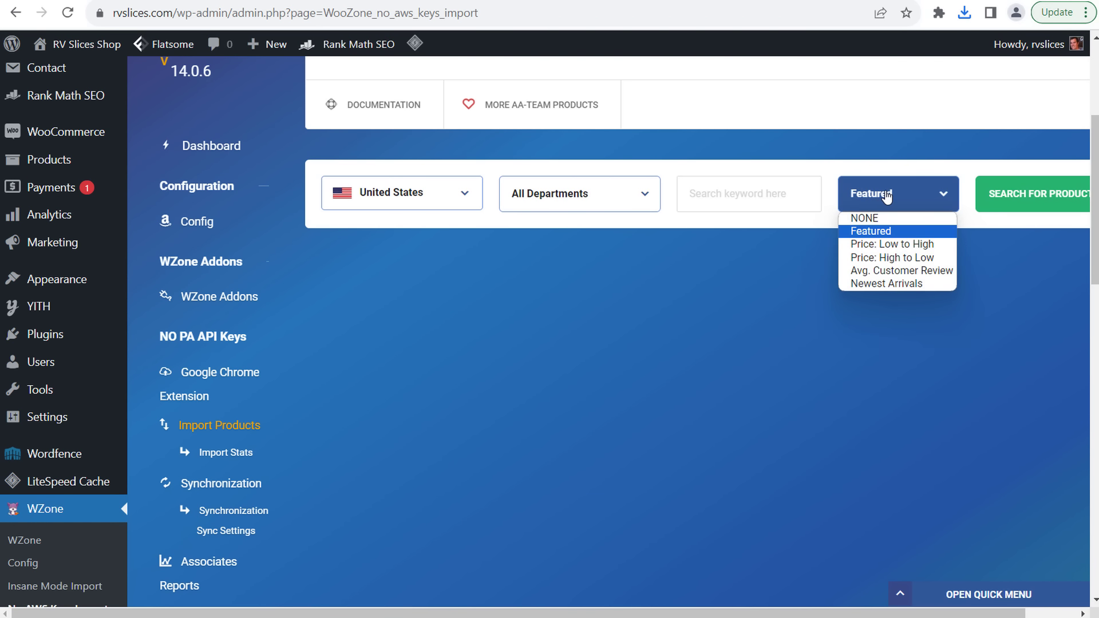
pyautogui.click(887, 197)
# - Search Amazon for the 'RV Cleaners' keyword to list importable products
pyautogui.click(793, 198)
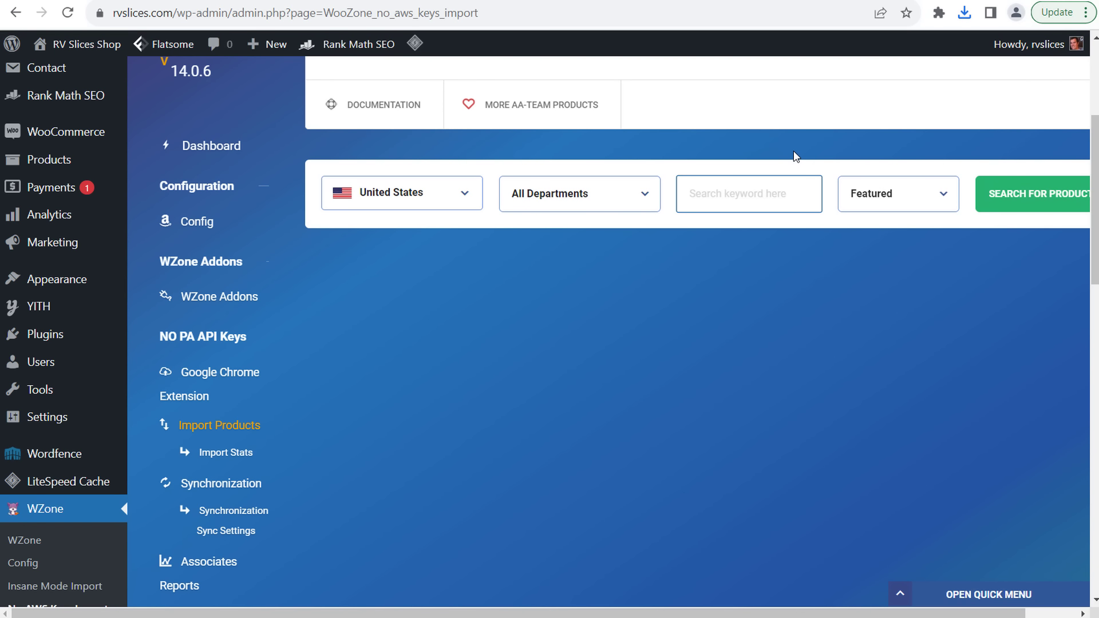
pyautogui.write('RV Cleaners')
pyautogui.click(1007, 195)
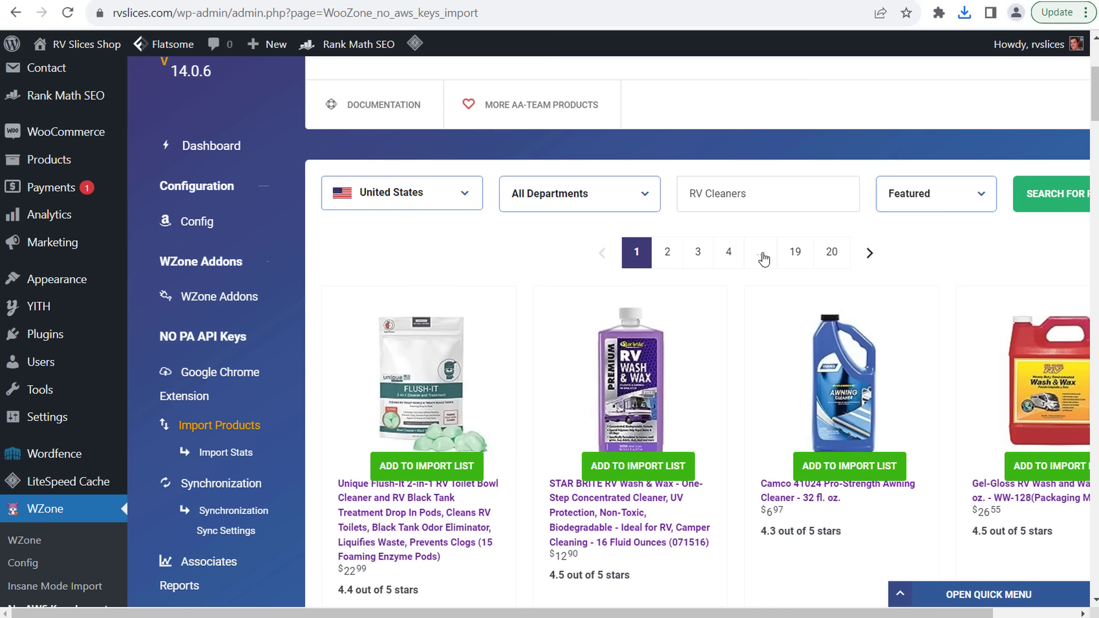
# - Add Flush-It pods, STAR BRITE Wash & Wax, Camco awning cleaner and Gel-Gloss to the import list
pyautogui.scroll(-1, 510, 275)
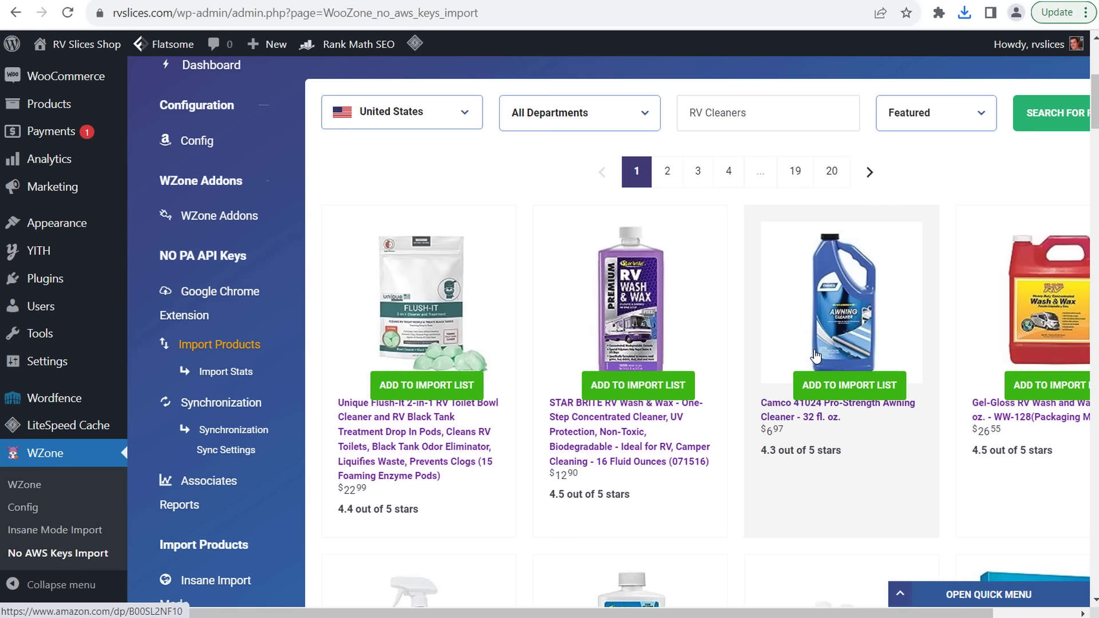
pyautogui.click(401, 385)
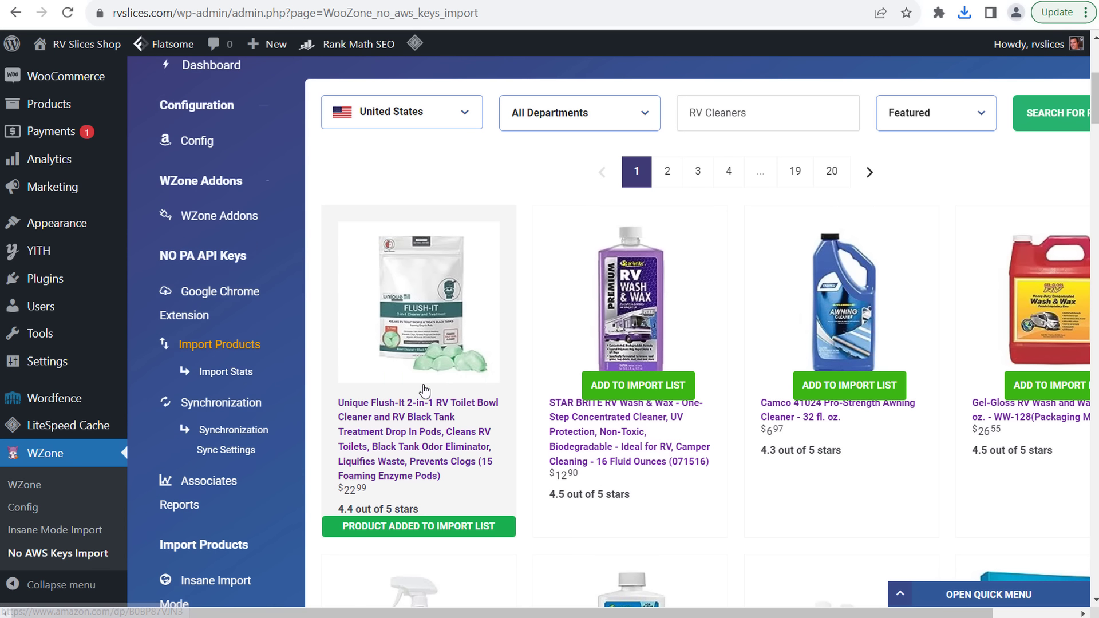
pyautogui.click(638, 385)
pyautogui.click(807, 389)
pyautogui.click(1049, 384)
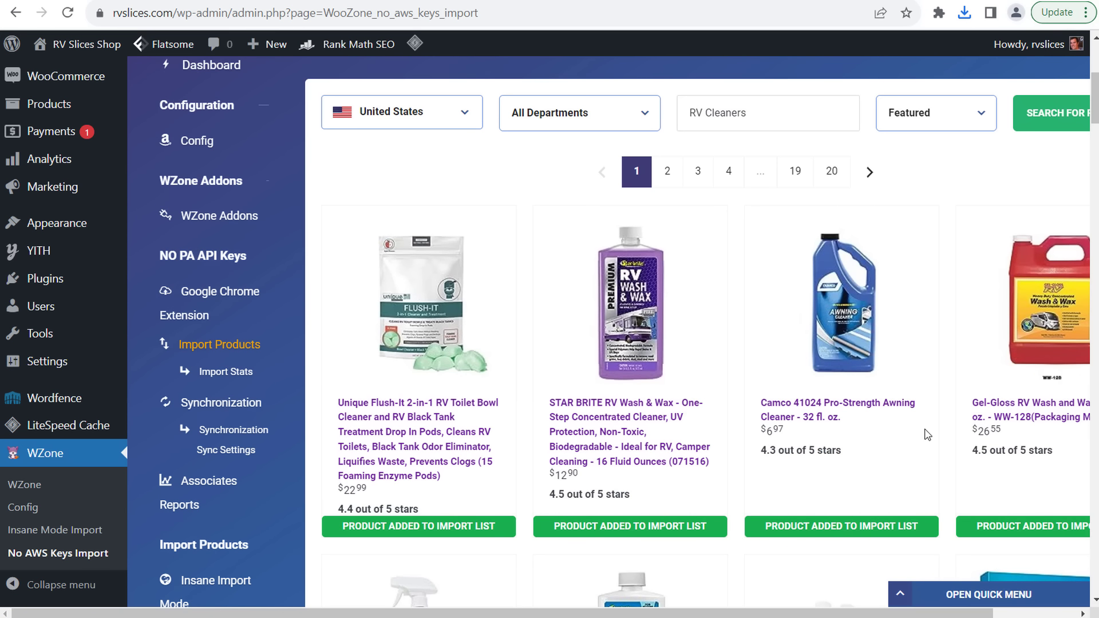
# - Scroll down to the Import List panel to review the four queued products
pyautogui.moveTo(743, 608); pyautogui.dragTo(854, 614)
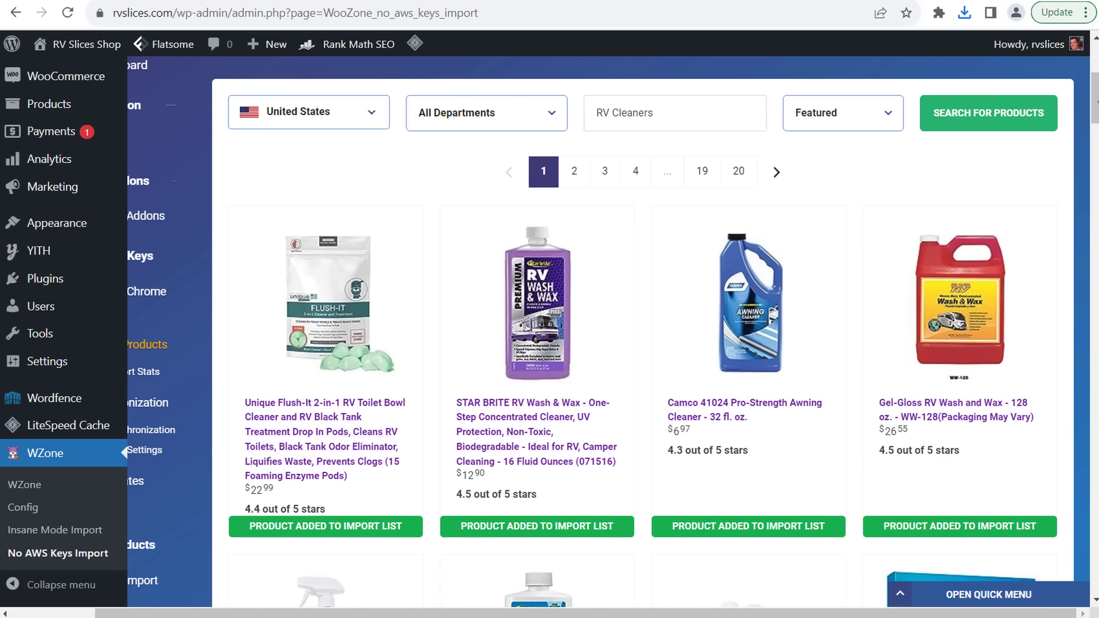
pyautogui.moveTo(1095, 97); pyautogui.dragTo(1094, 157)
pyautogui.scroll(-20, 737, 448)
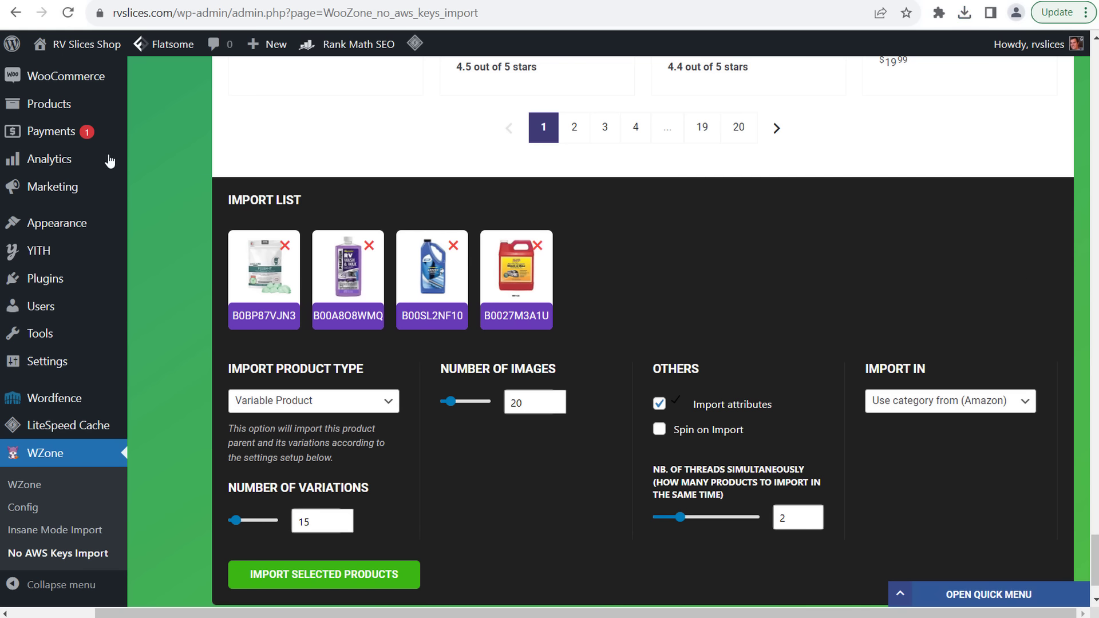
pyautogui.scroll(5, 138, 321)
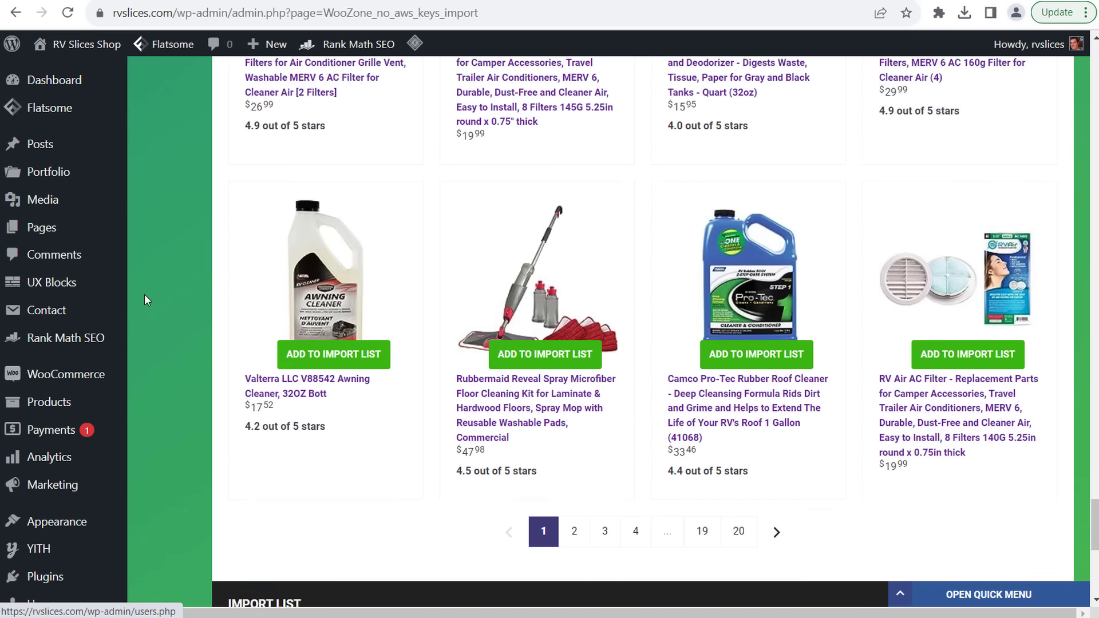
pyautogui.scroll(10, 145, 284)
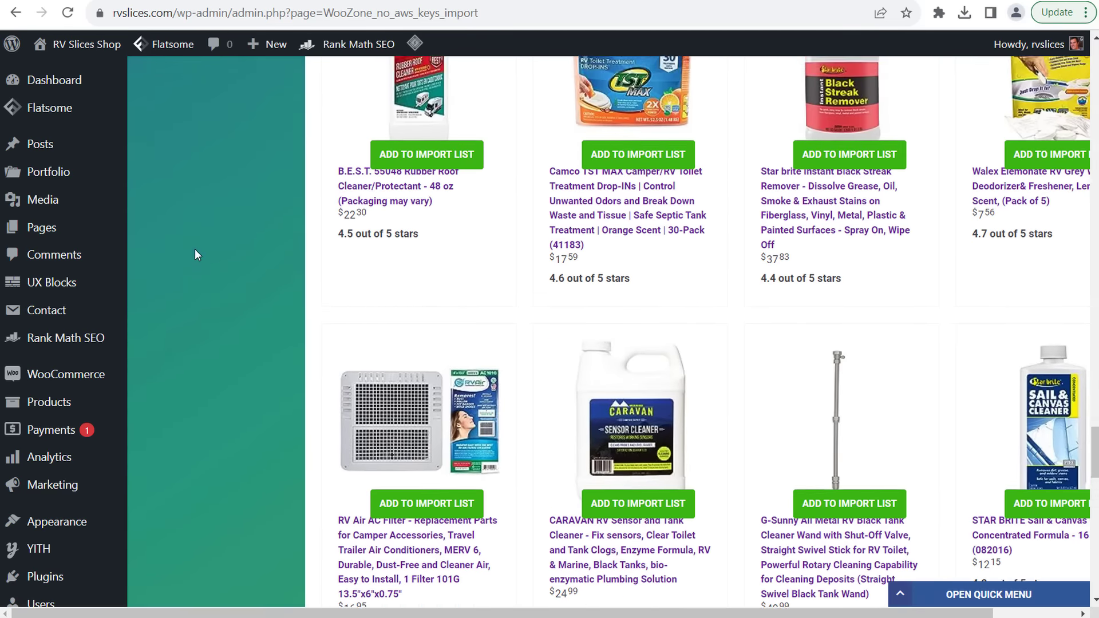
pyautogui.scroll(20, 198, 249)
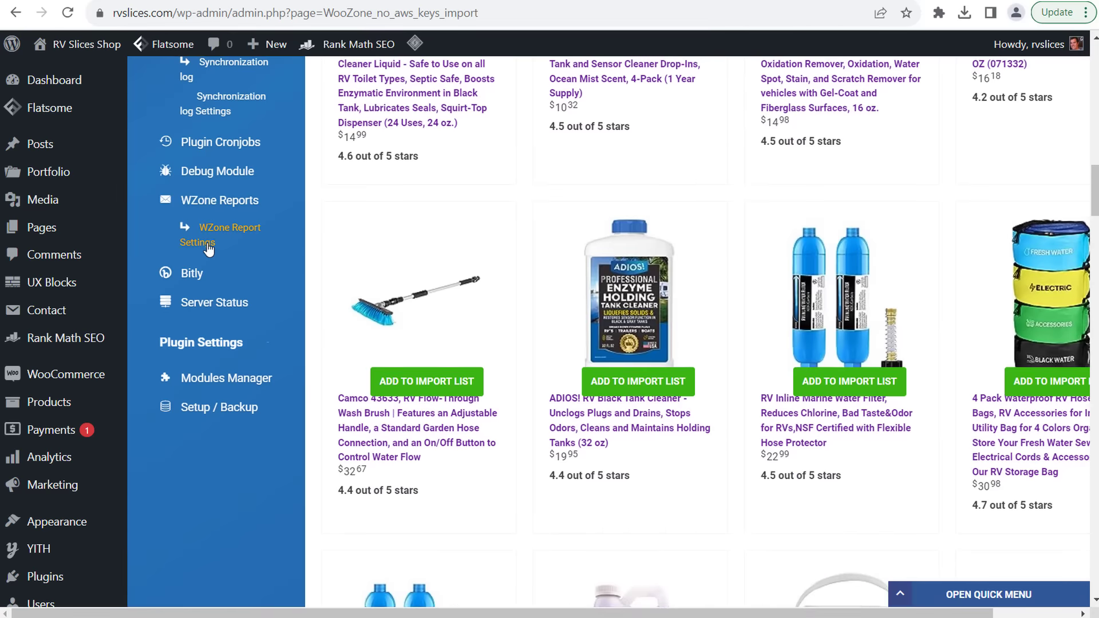
pyautogui.scroll(8, 208, 246)
pyautogui.scroll(3, 280, 329)
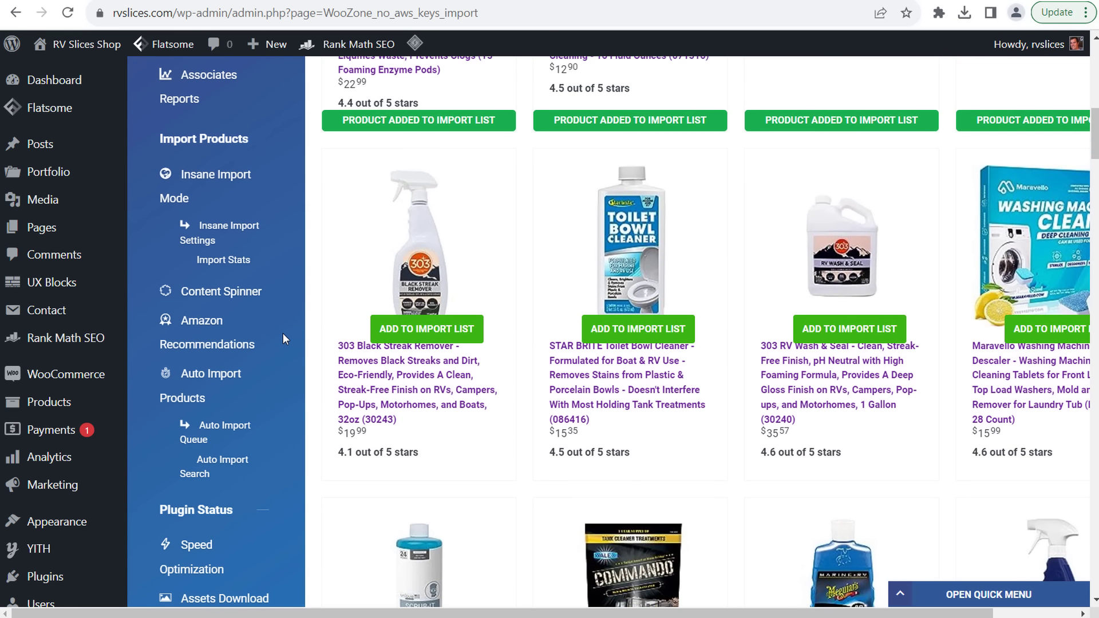
pyautogui.scroll(4, 192, 177)
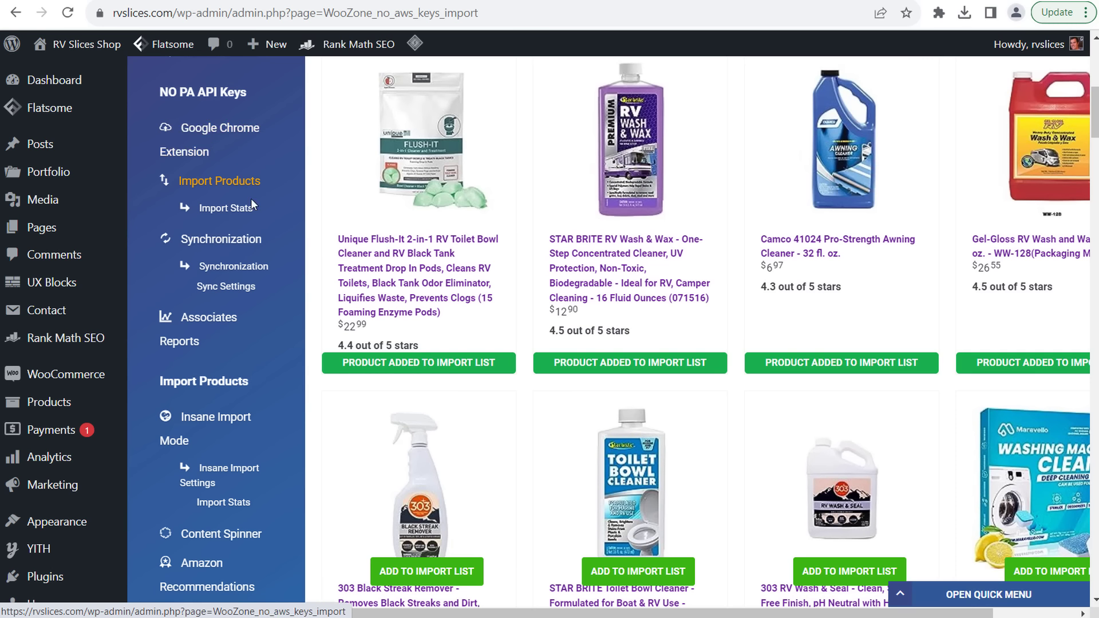
pyautogui.moveTo(1095, 112); pyautogui.dragTo(1074, 582)
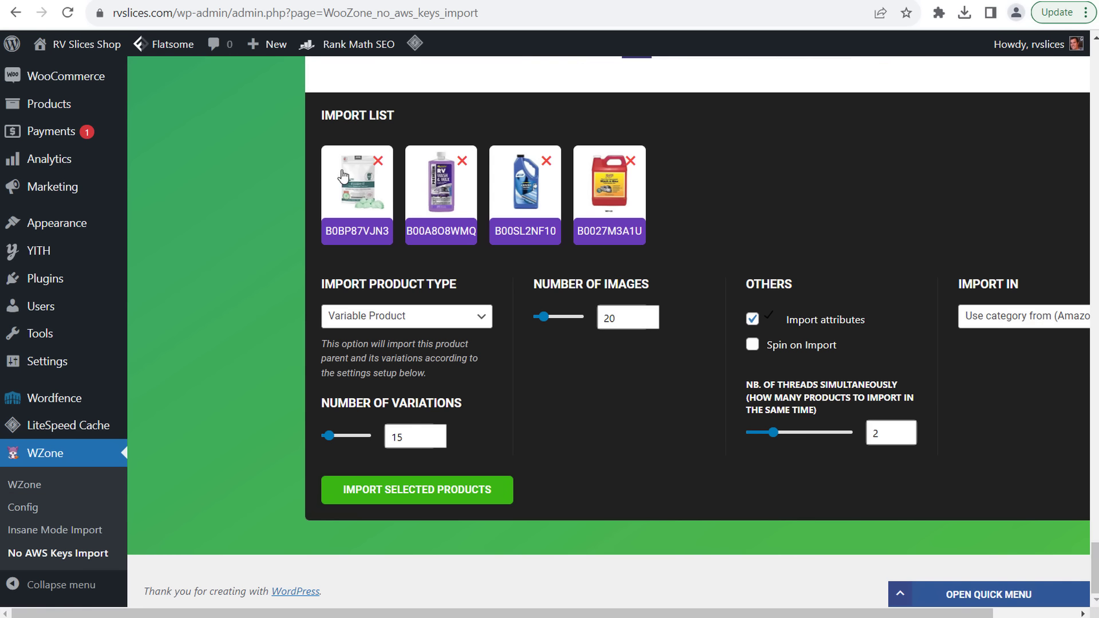
# - Set the Import Product Type to Simple Product
pyautogui.click(466, 319)
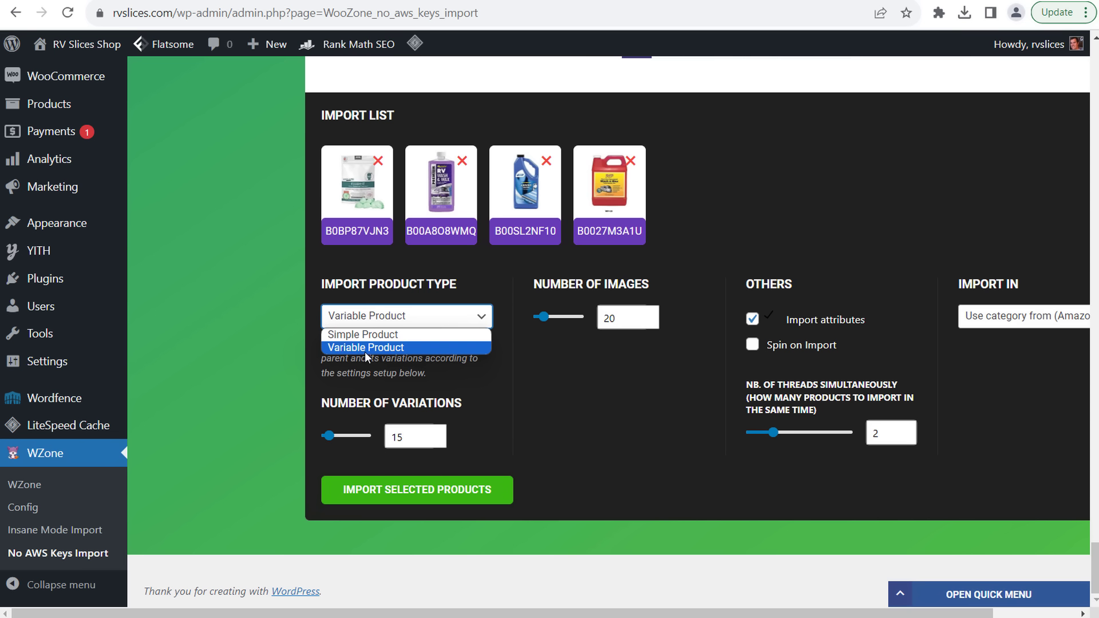
pyautogui.click(347, 337)
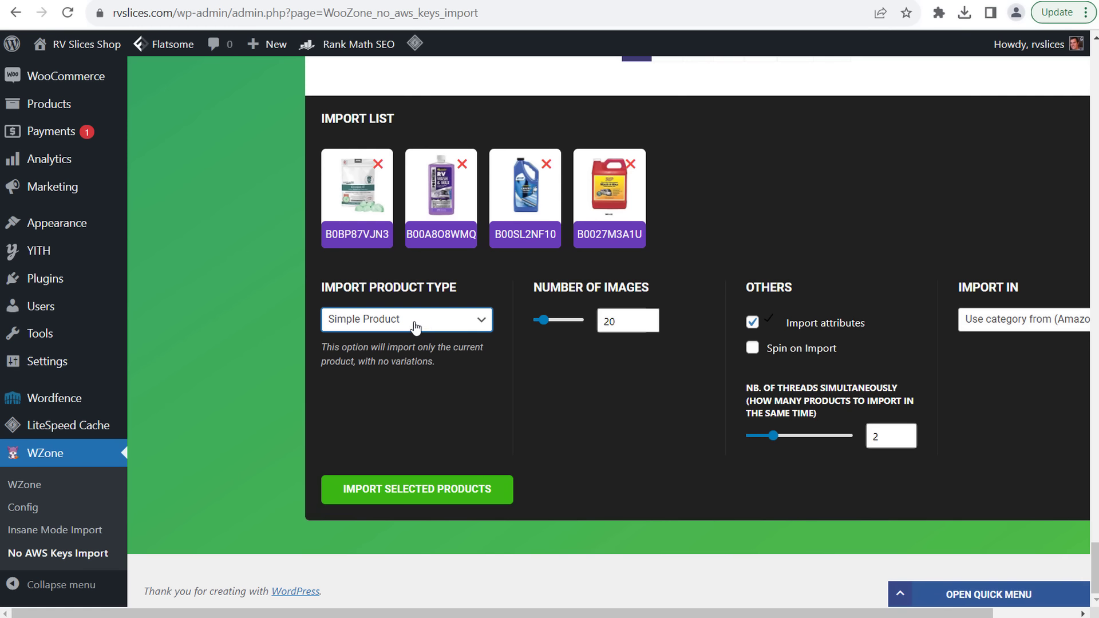
pyautogui.click(415, 327)
pyautogui.click(399, 352)
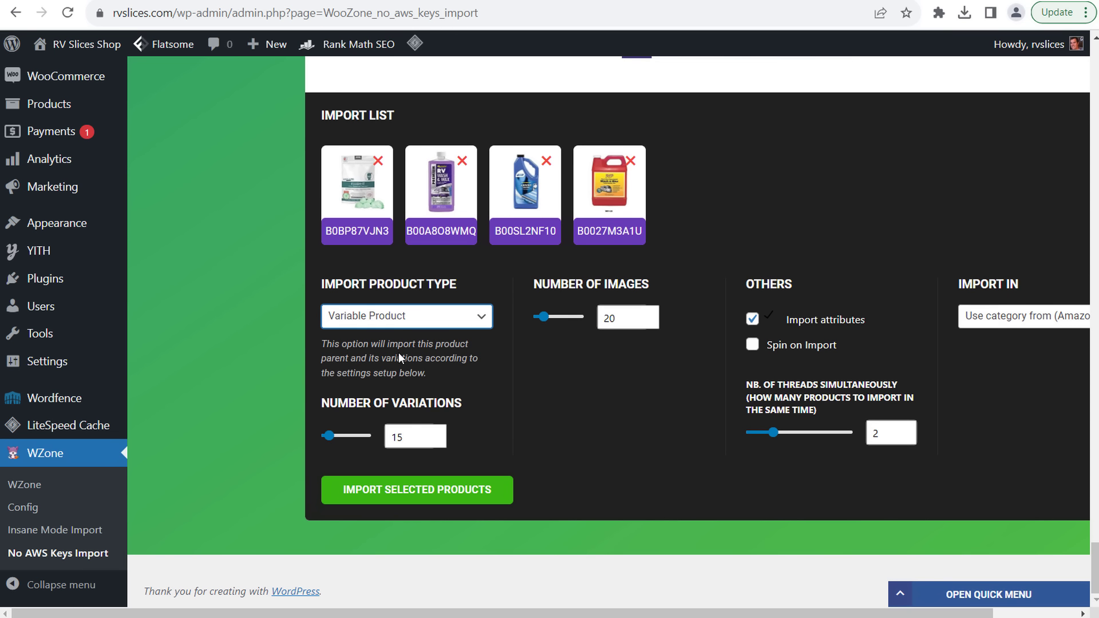
pyautogui.click(475, 317)
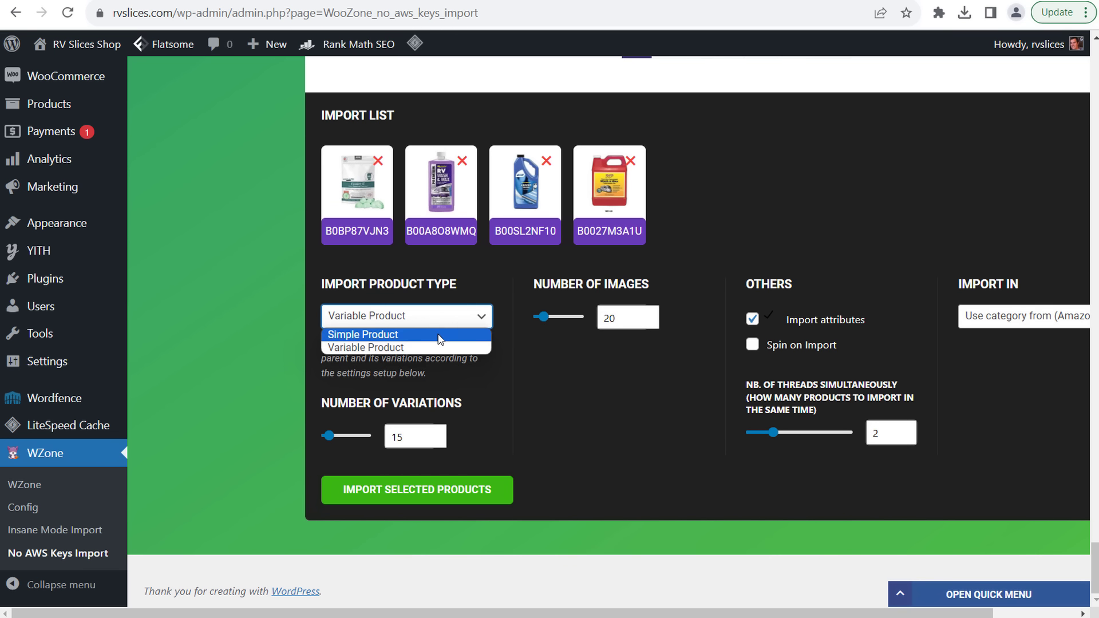
pyautogui.click(439, 335)
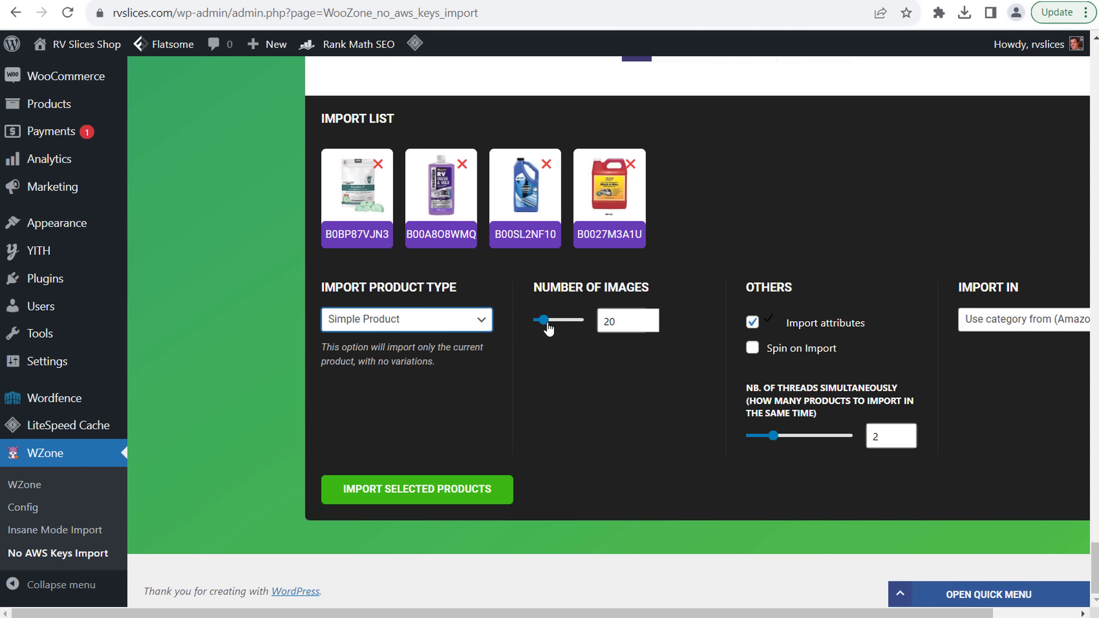
# - Import 3 images per product, turn on Spin on Import, and keep Amazon categories
pyautogui.moveTo(548, 328); pyautogui.dragTo(542, 332)
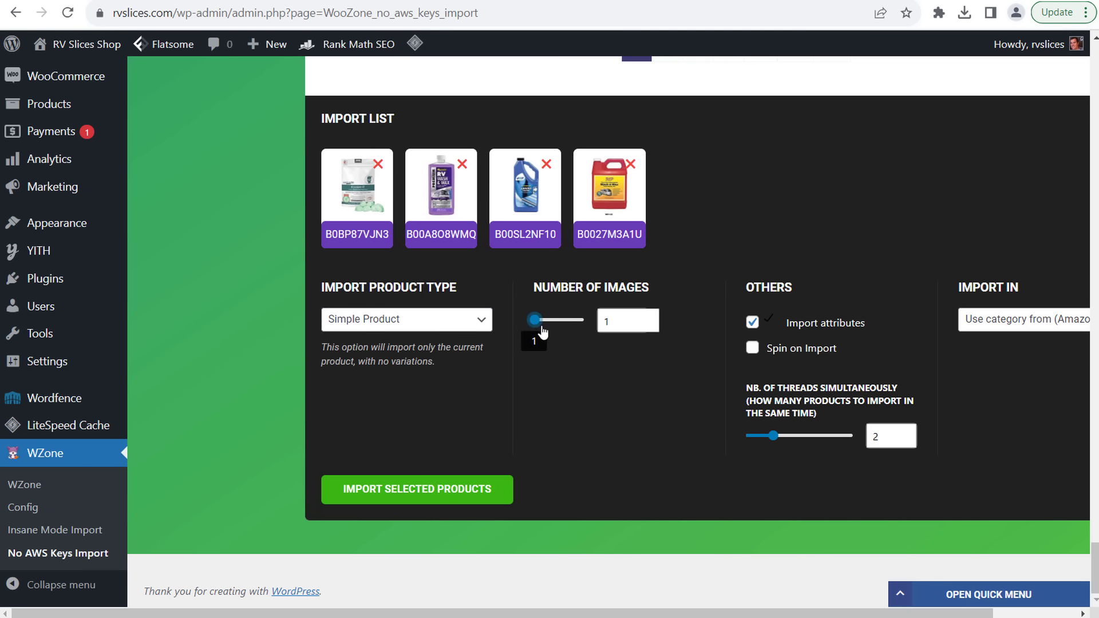
pyautogui.doubleClick(599, 320)
pyautogui.click(674, 415)
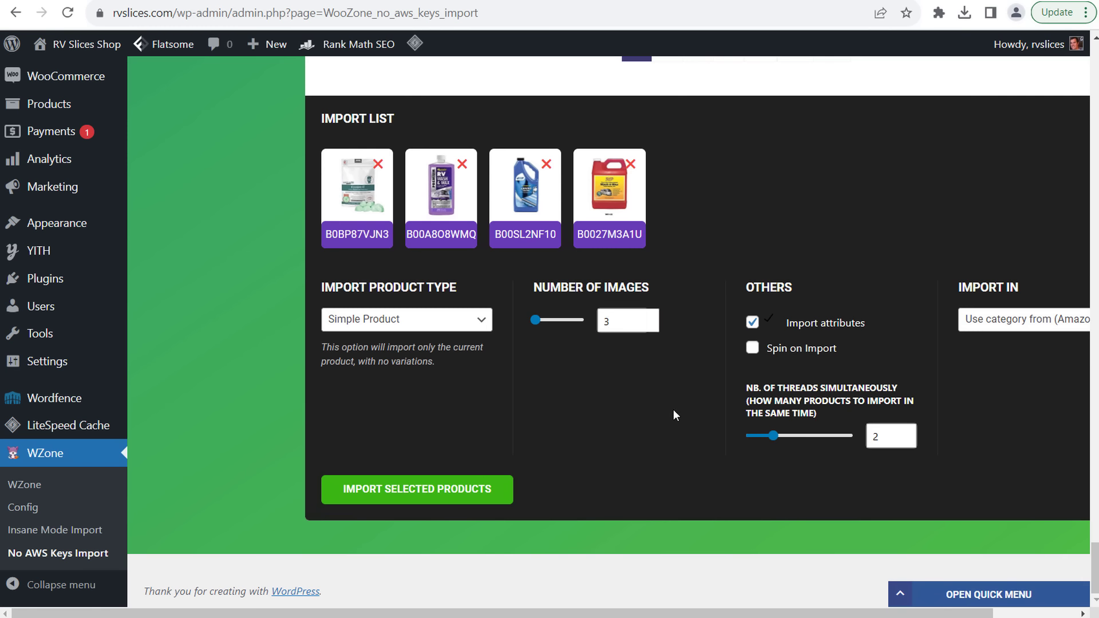
pyautogui.click(753, 350)
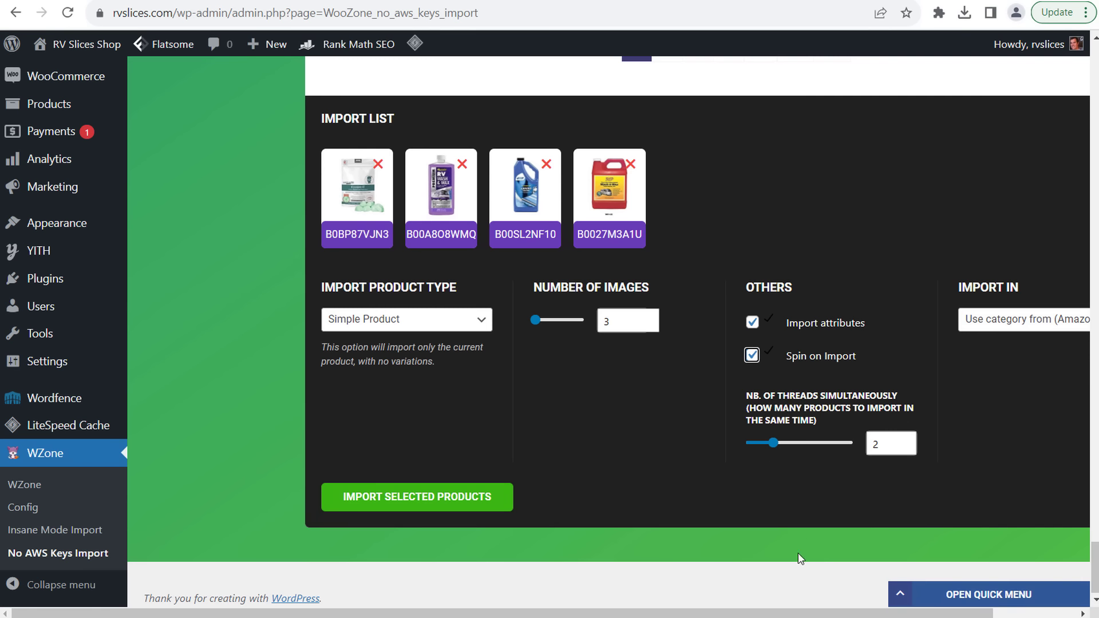
pyautogui.moveTo(795, 612); pyautogui.dragTo(880, 612)
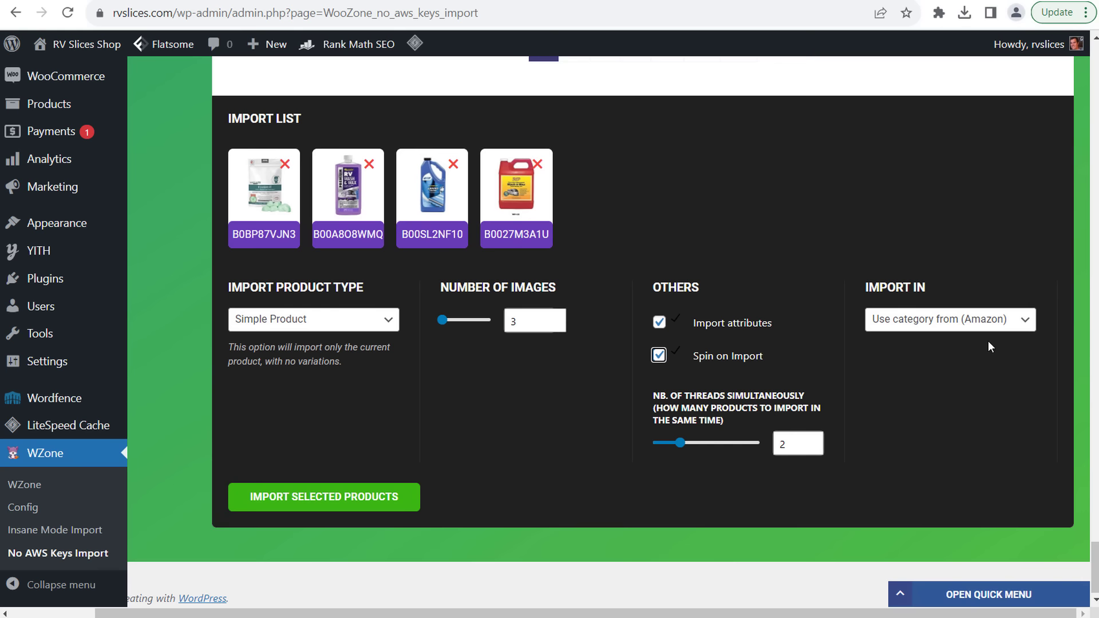
pyautogui.click(980, 322)
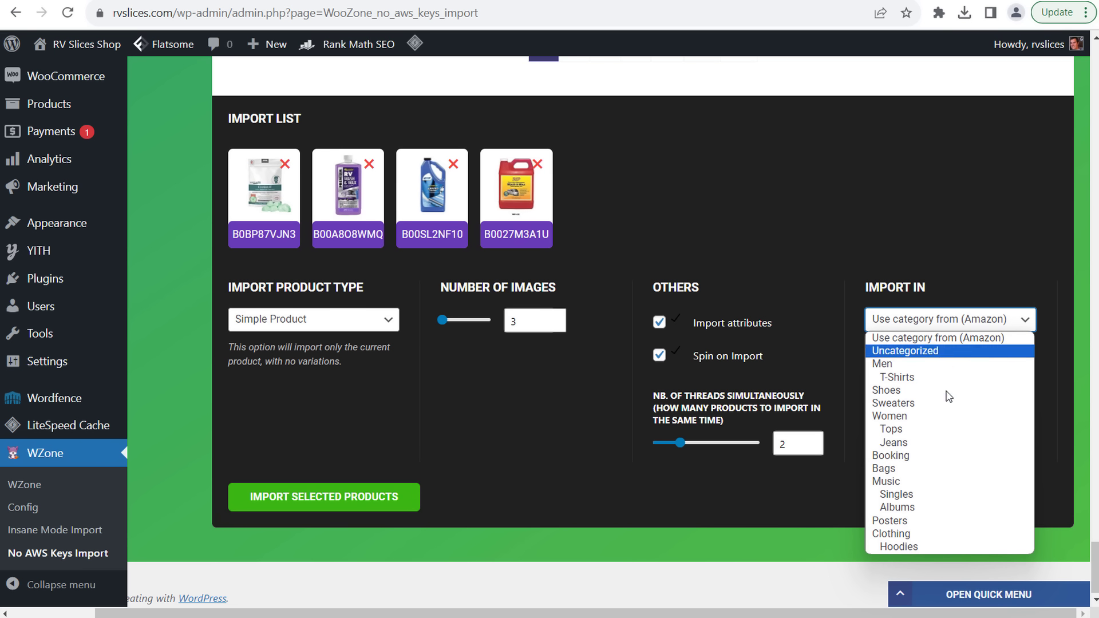
pyautogui.click(967, 339)
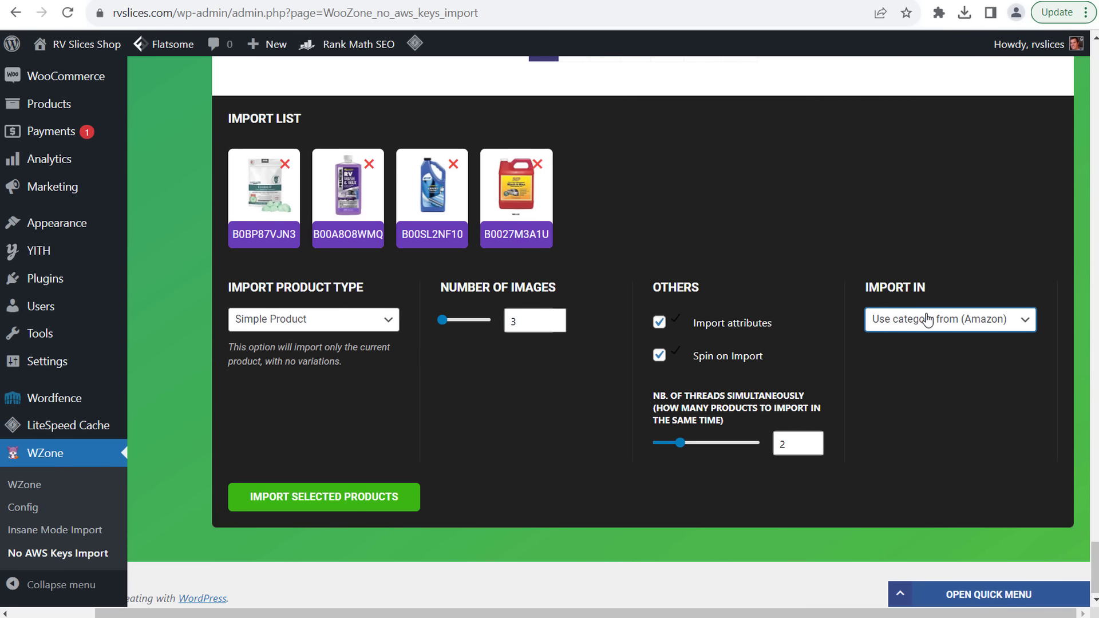
# - Import the four selected RV cleaners and follow the Import Log until three are valid
pyautogui.click(336, 502)
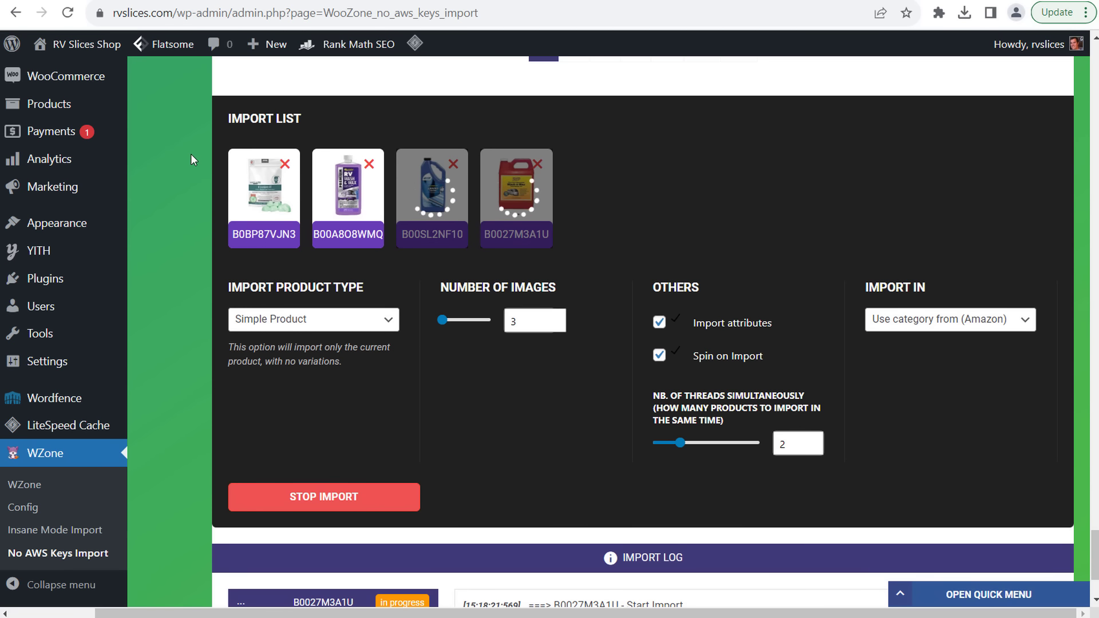
pyautogui.scroll(-1, 190, 366)
pyautogui.scroll(-1, 193, 328)
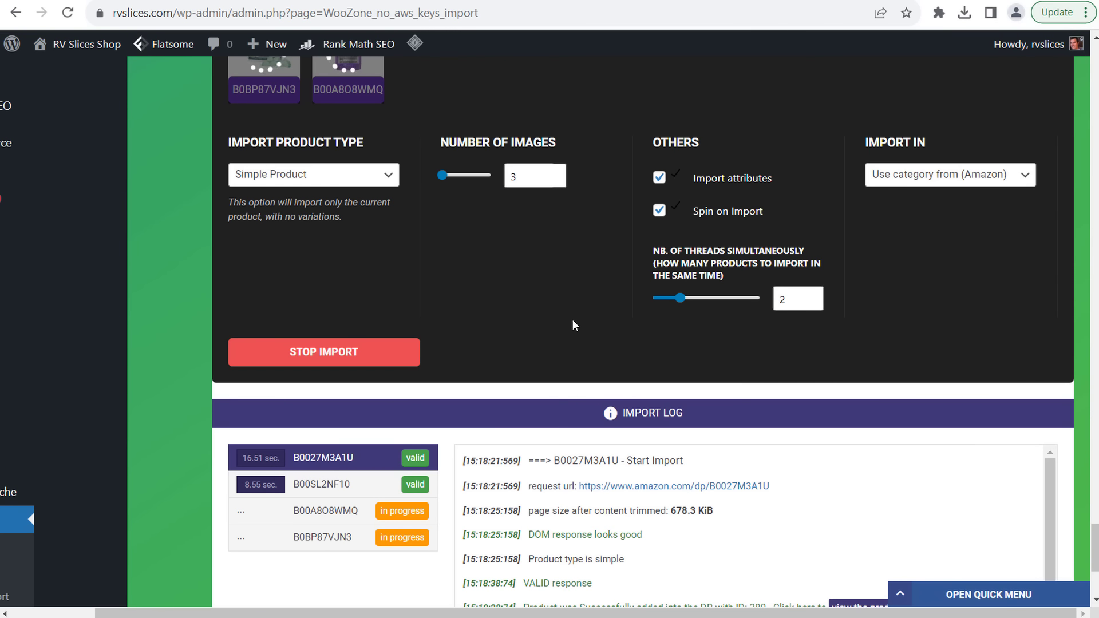
pyautogui.scroll(1, 573, 320)
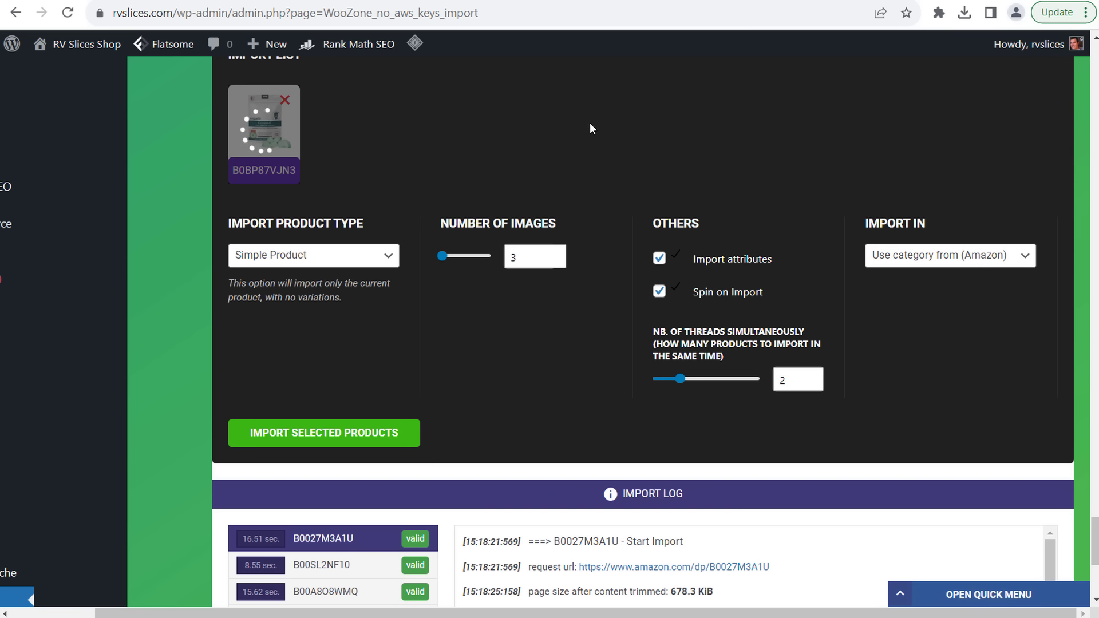
pyautogui.scroll(-4, 580, 229)
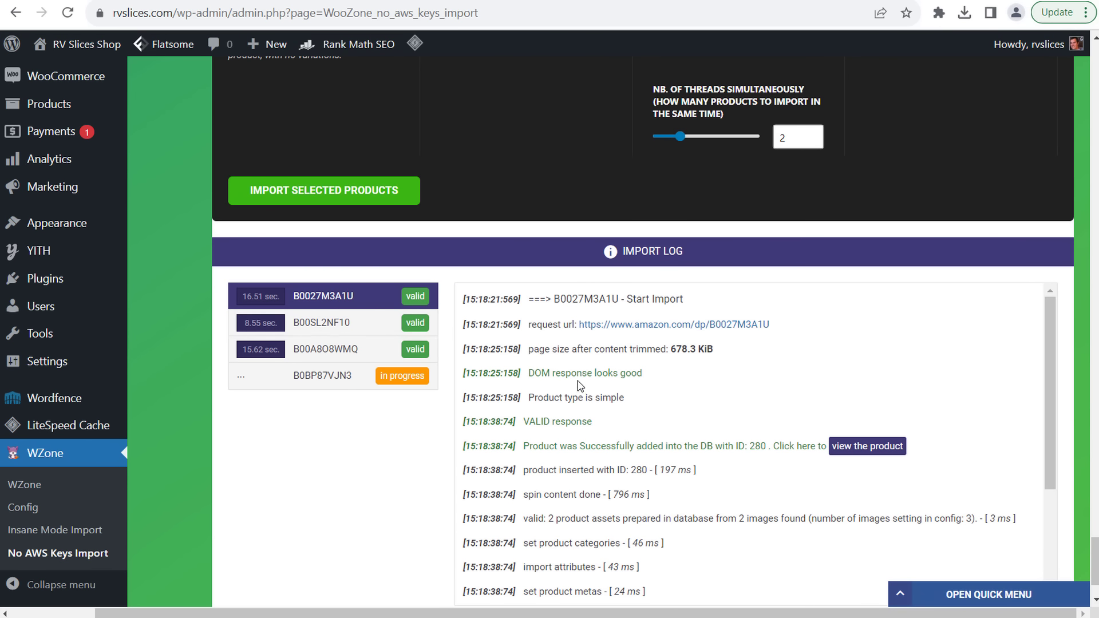
pyautogui.scroll(4, 572, 372)
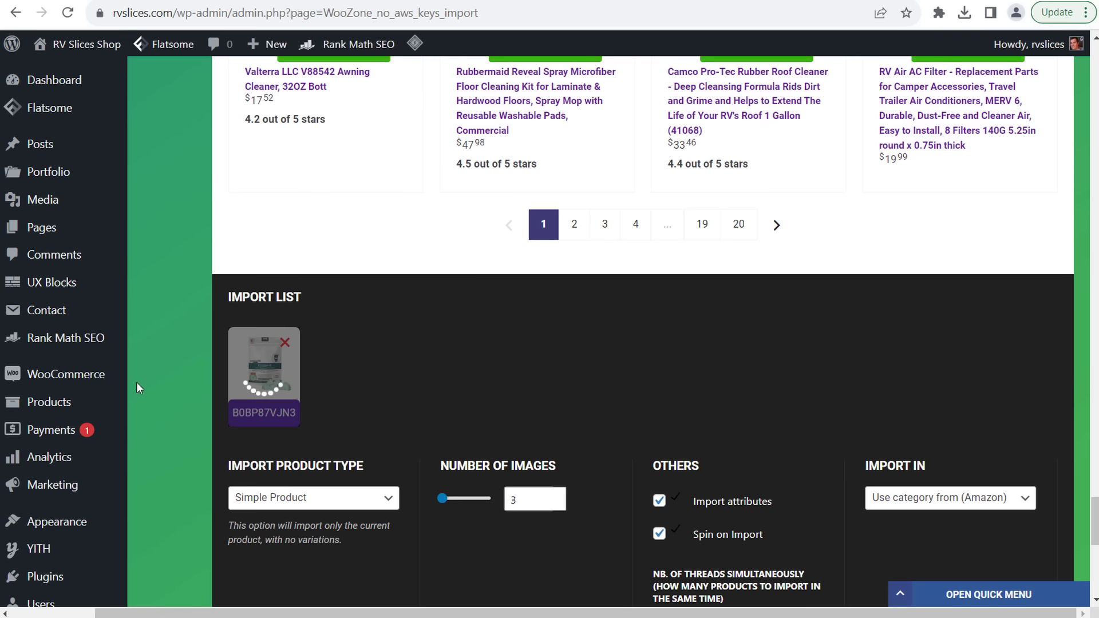
pyautogui.moveTo(95, 406)
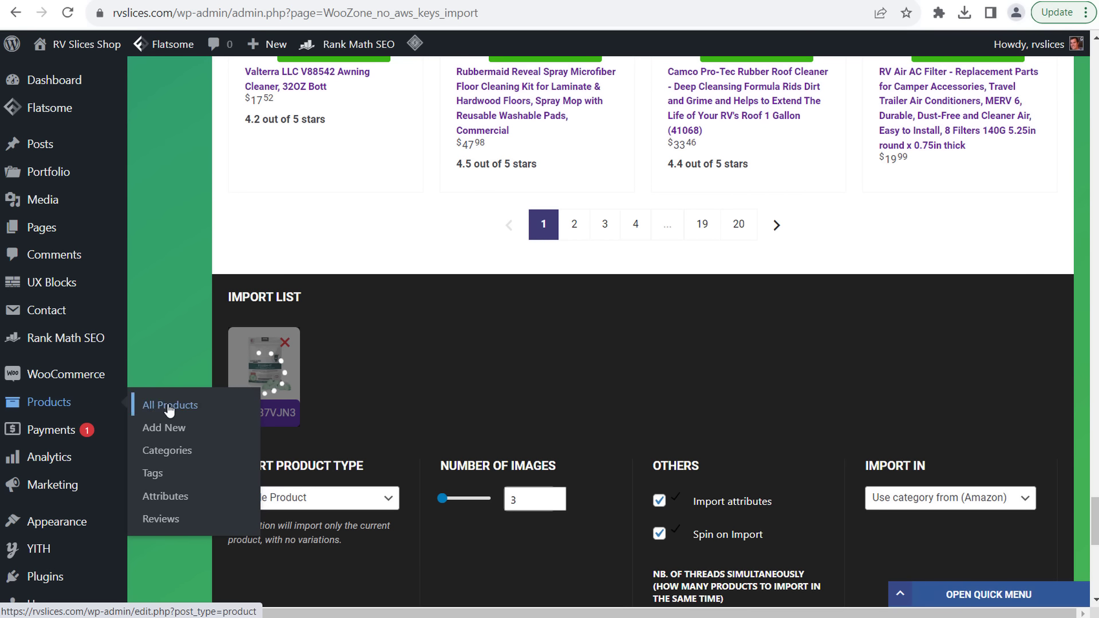
pyautogui.click(150, 404)
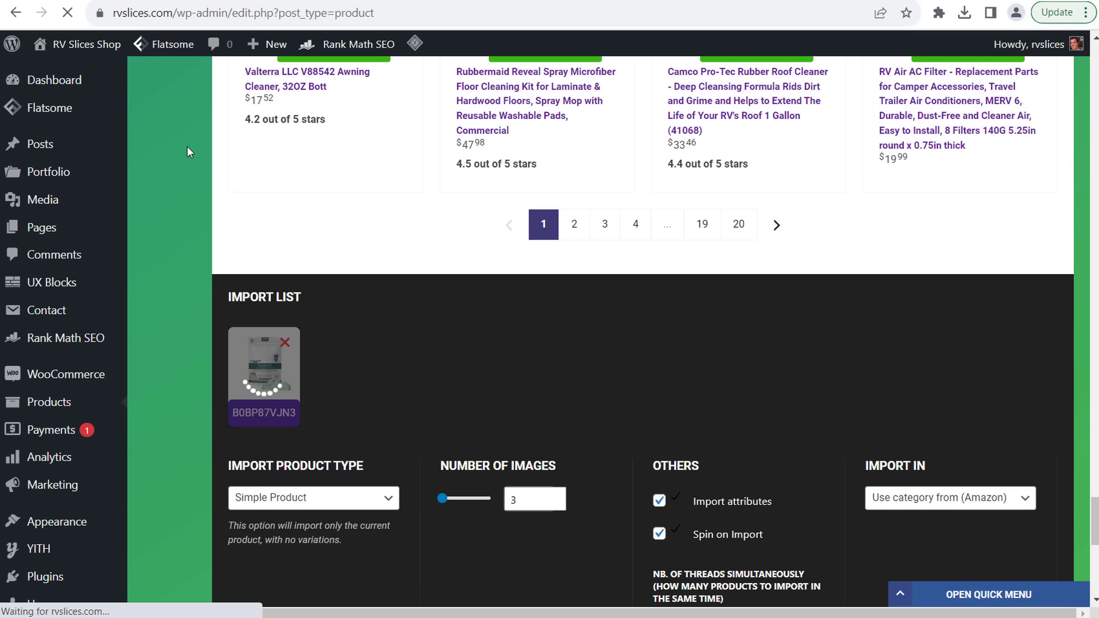
pyautogui.scroll(-5, 243, 312)
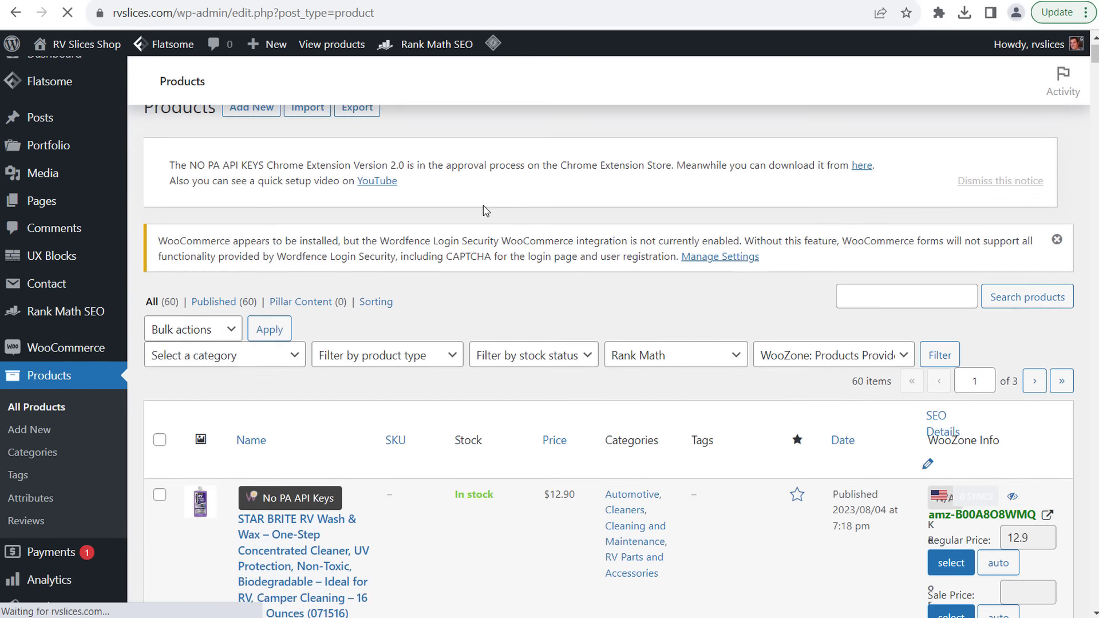
pyautogui.scroll(-10, 366, 290)
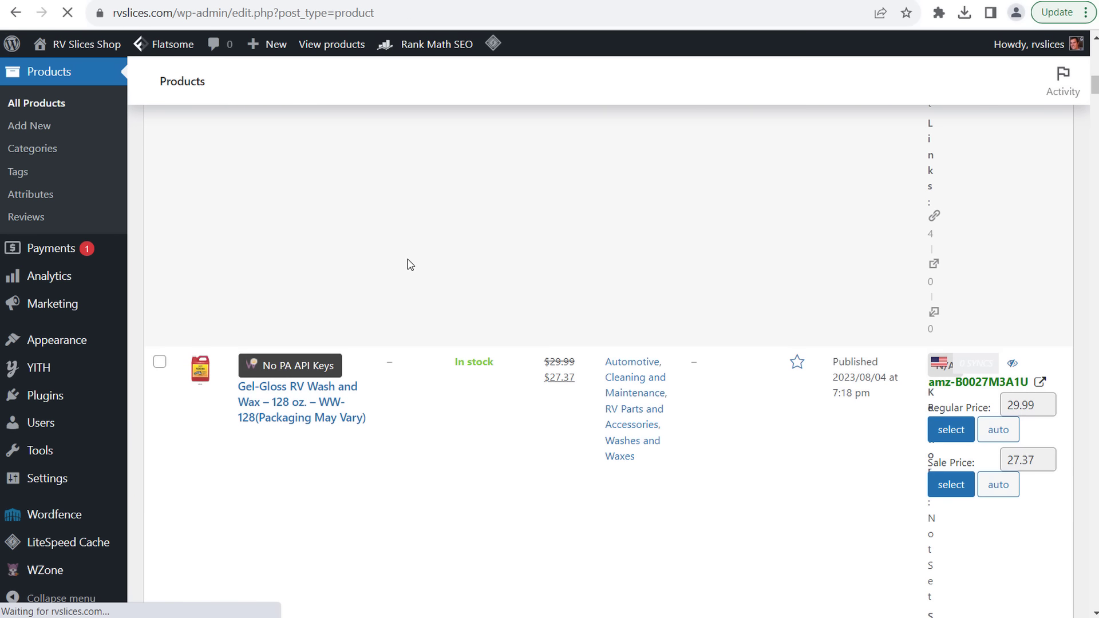
pyautogui.scroll(-10, 454, 366)
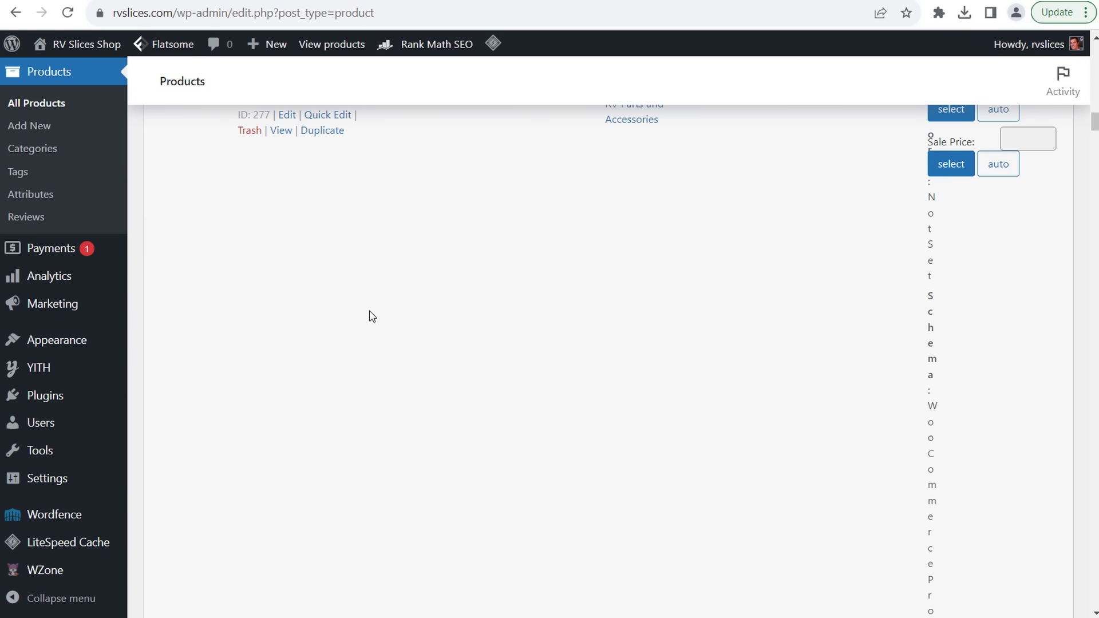
pyautogui.scroll(-7, 344, 298)
pyautogui.scroll(20, 351, 309)
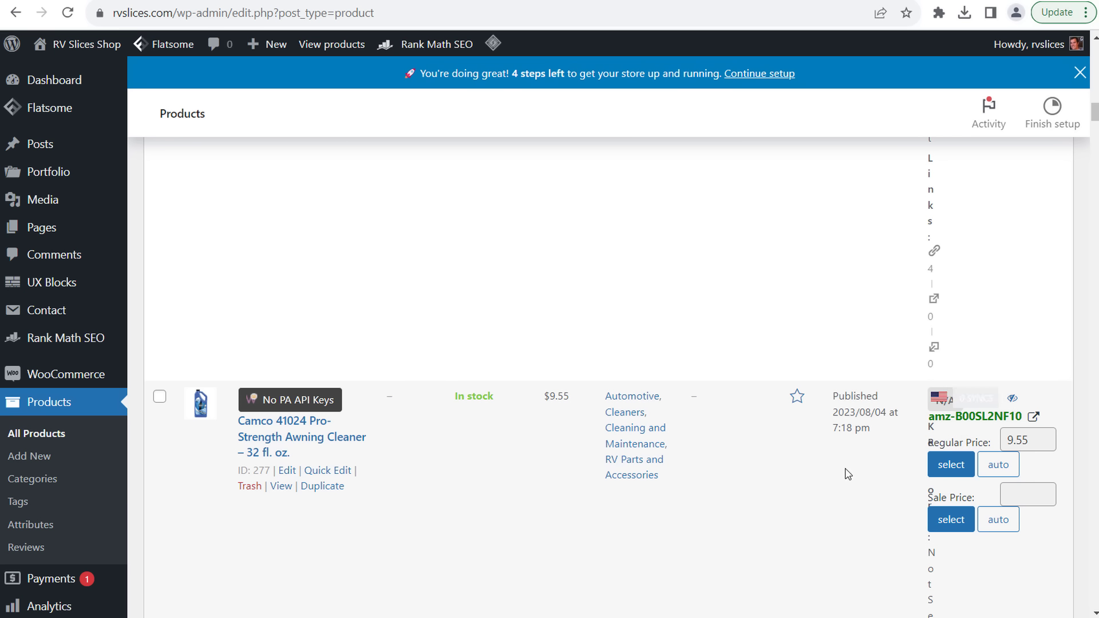
pyautogui.scroll(3, 846, 471)
pyautogui.scroll(-12, 843, 446)
pyautogui.scroll(3, 880, 431)
pyautogui.scroll(1, 886, 431)
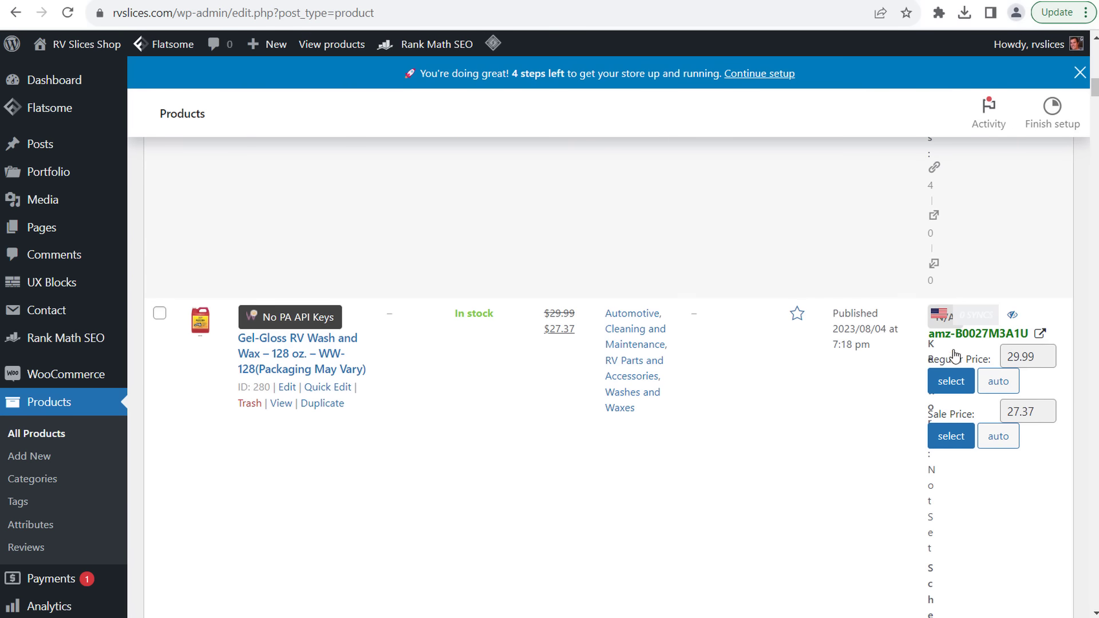
pyautogui.scroll(-4, 785, 424)
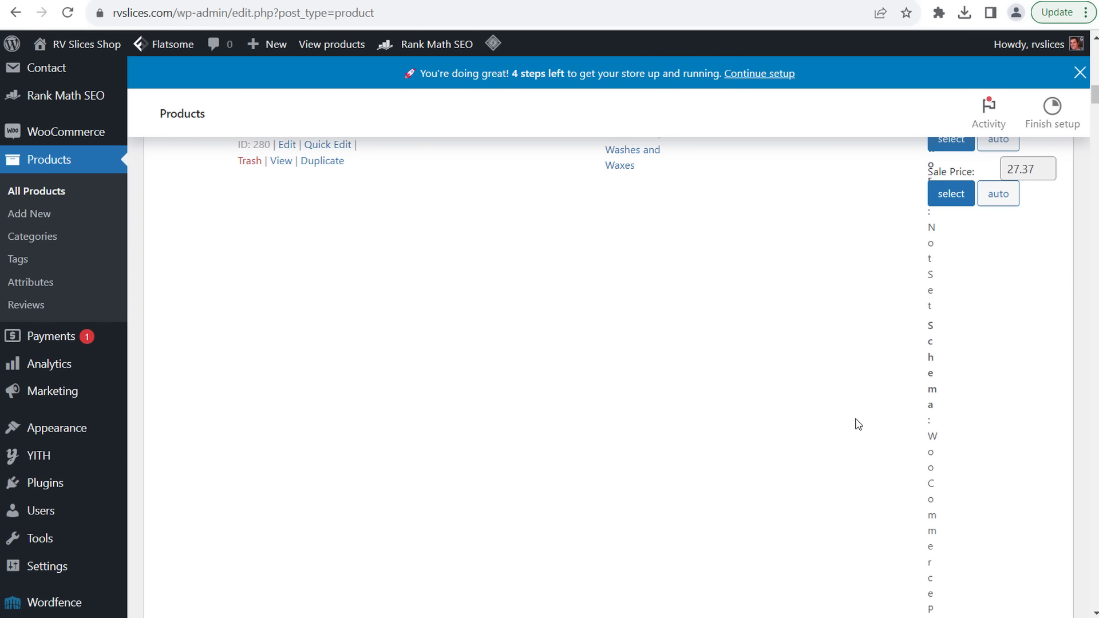
pyautogui.scroll(7, 859, 420)
pyautogui.scroll(10, 859, 415)
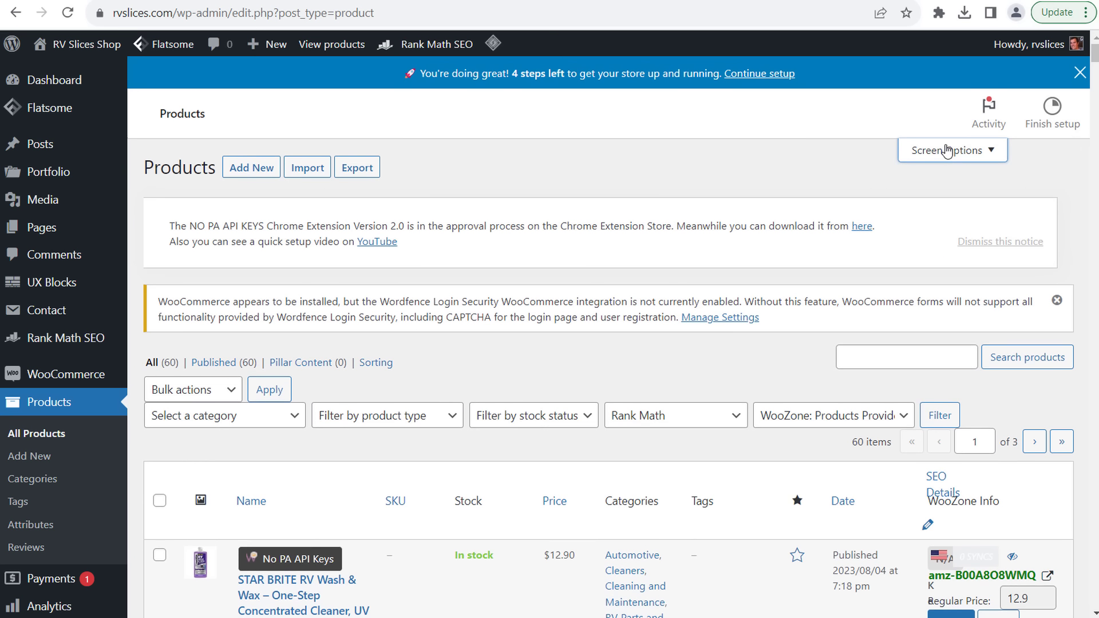
# - In Screen Options, untick SEO Details and keep the WooZone Info column shown
pyautogui.click(948, 150)
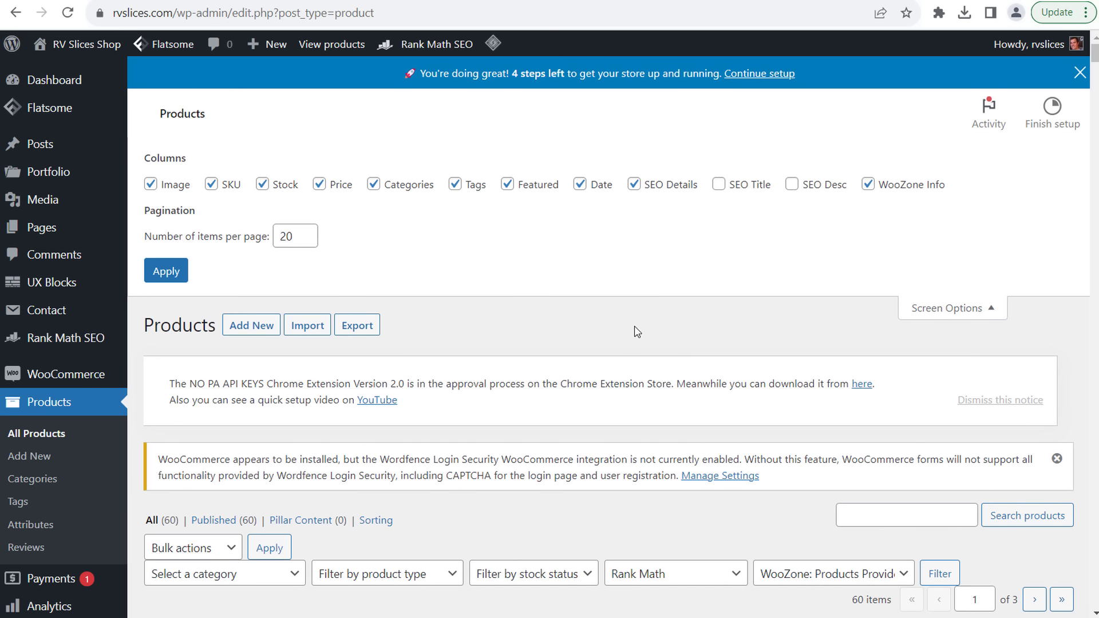
pyautogui.click(869, 184)
pyautogui.scroll(-5, 871, 352)
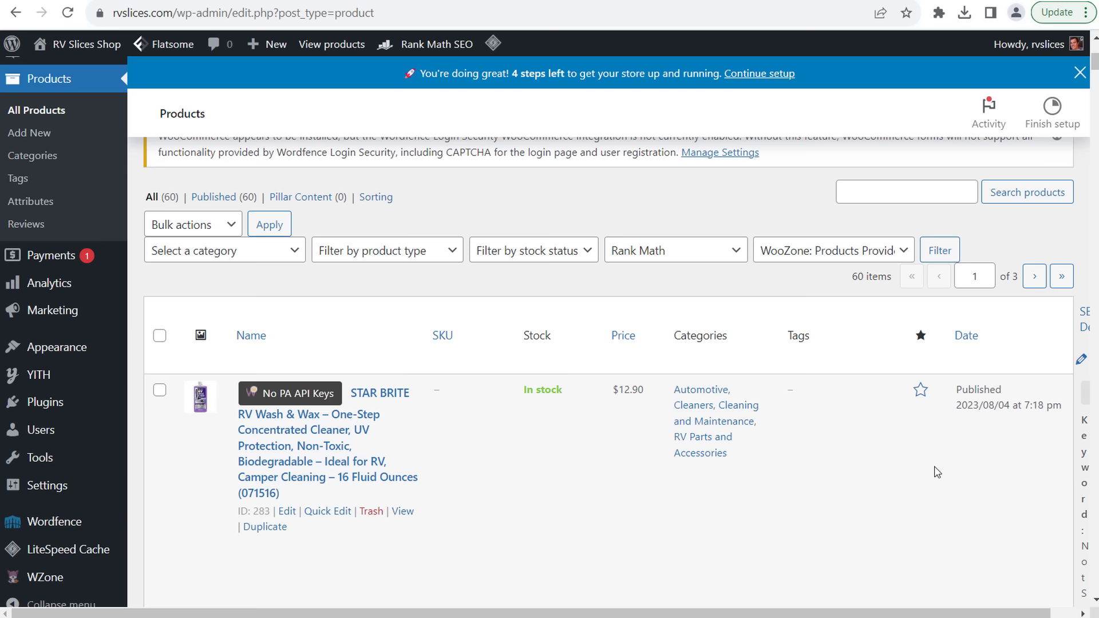
pyautogui.scroll(5, 977, 489)
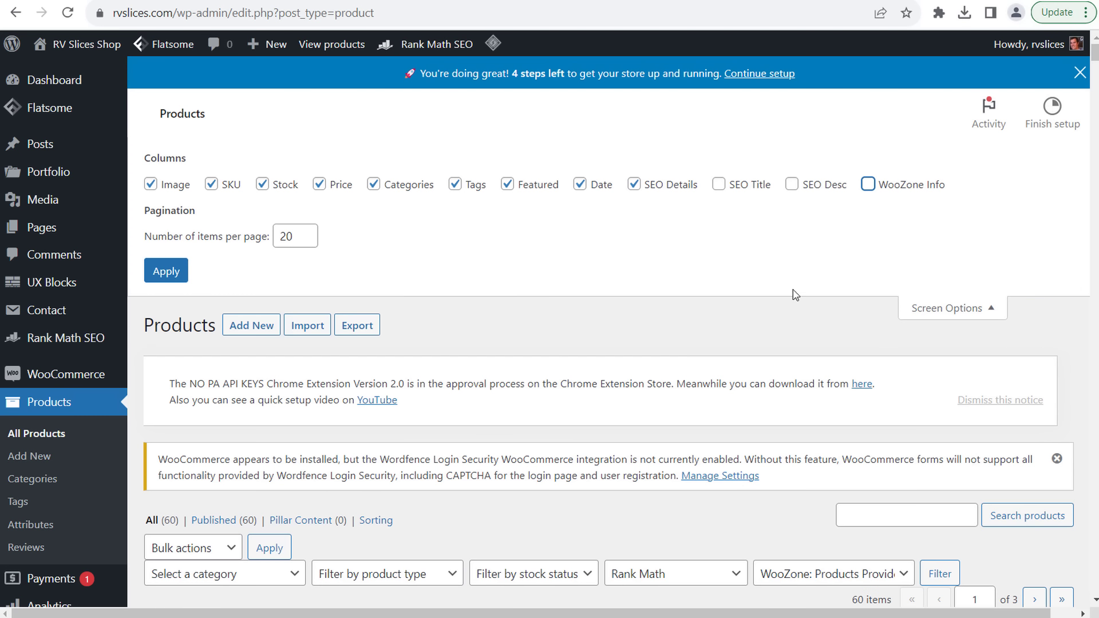
pyautogui.click(634, 185)
pyautogui.scroll(-5, 890, 477)
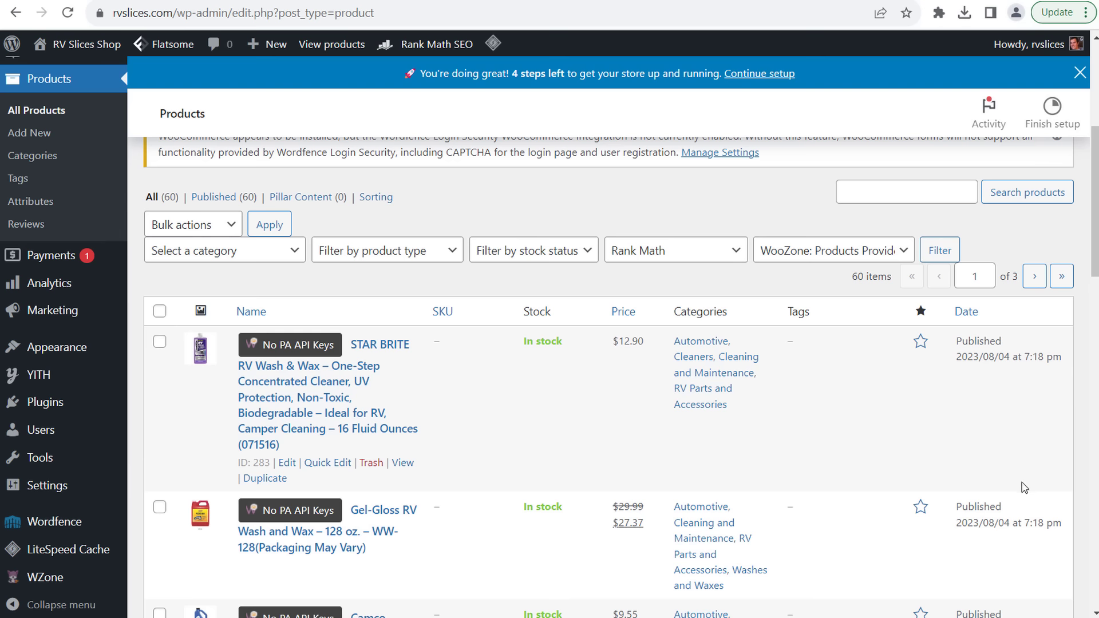
pyautogui.scroll(5, 915, 351)
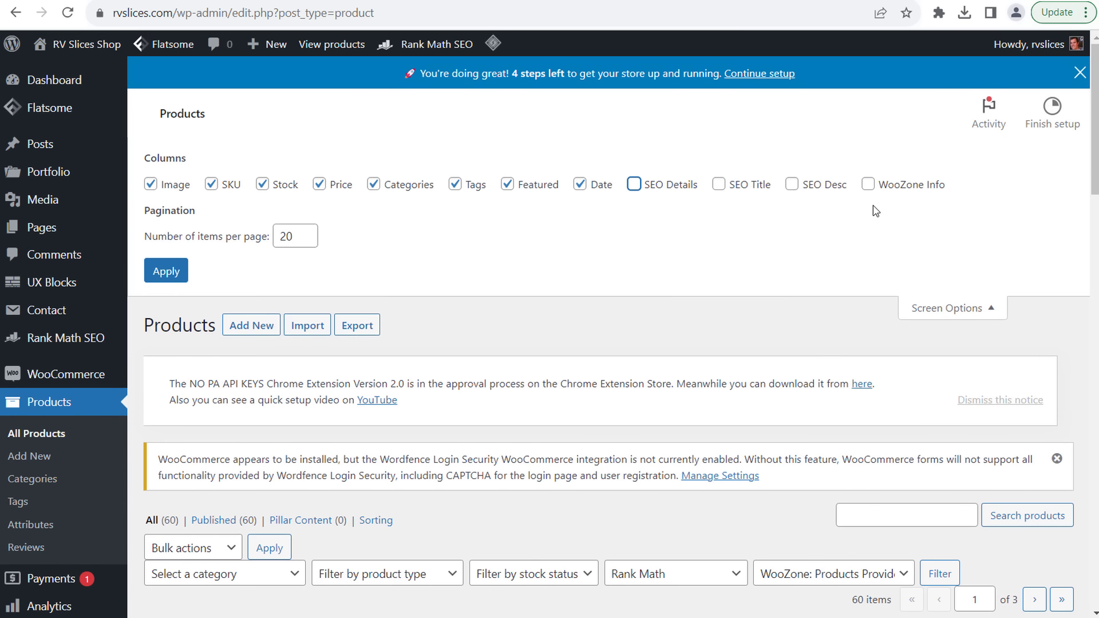
pyautogui.click(867, 184)
pyautogui.scroll(-10, 807, 318)
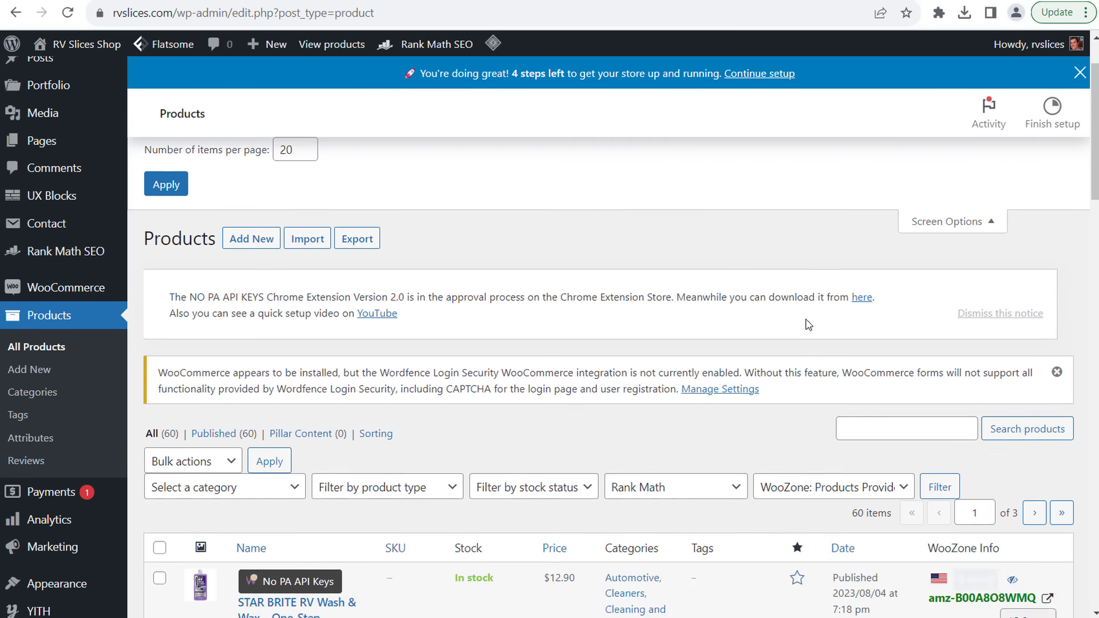
pyautogui.scroll(3, 806, 323)
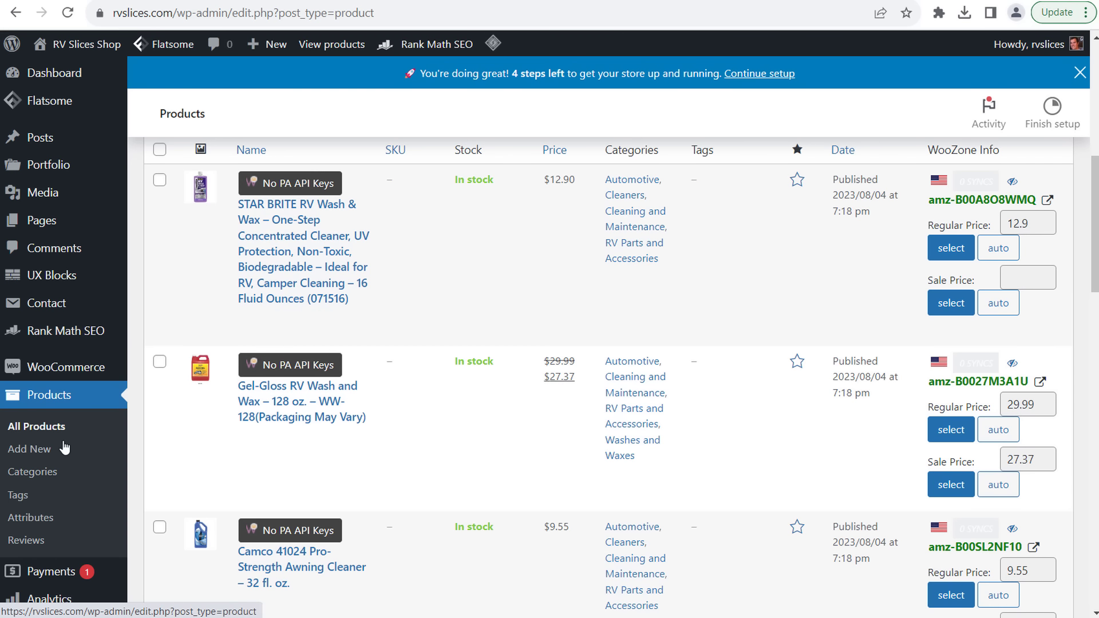
# - Open the Automotive category's edit page, leaving its parent category at None
pyautogui.click(32, 472)
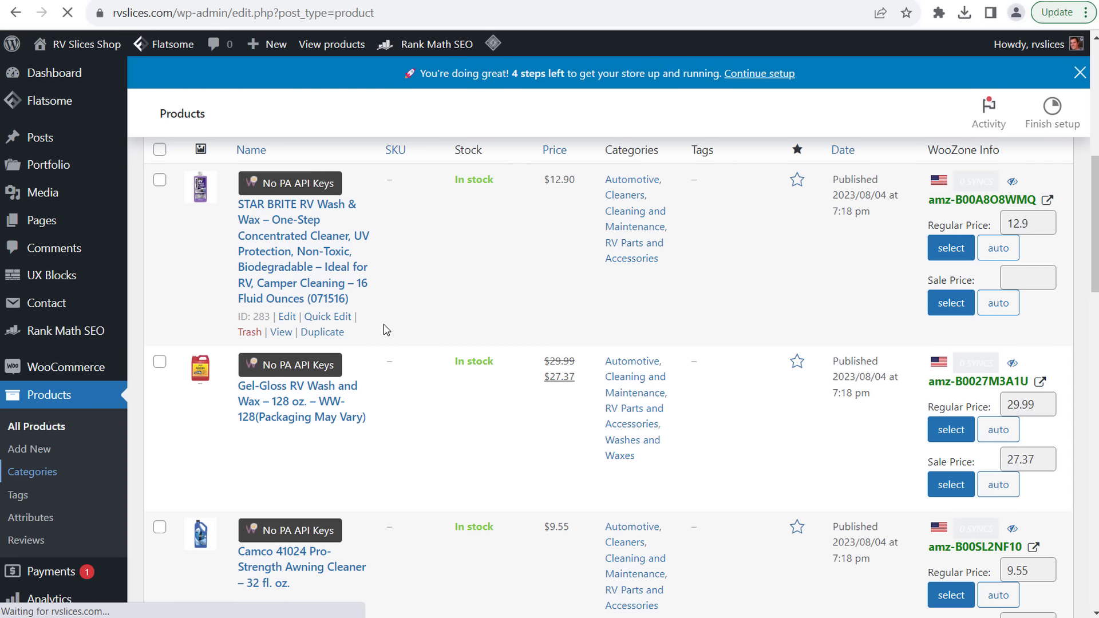
pyautogui.scroll(-3, 463, 258)
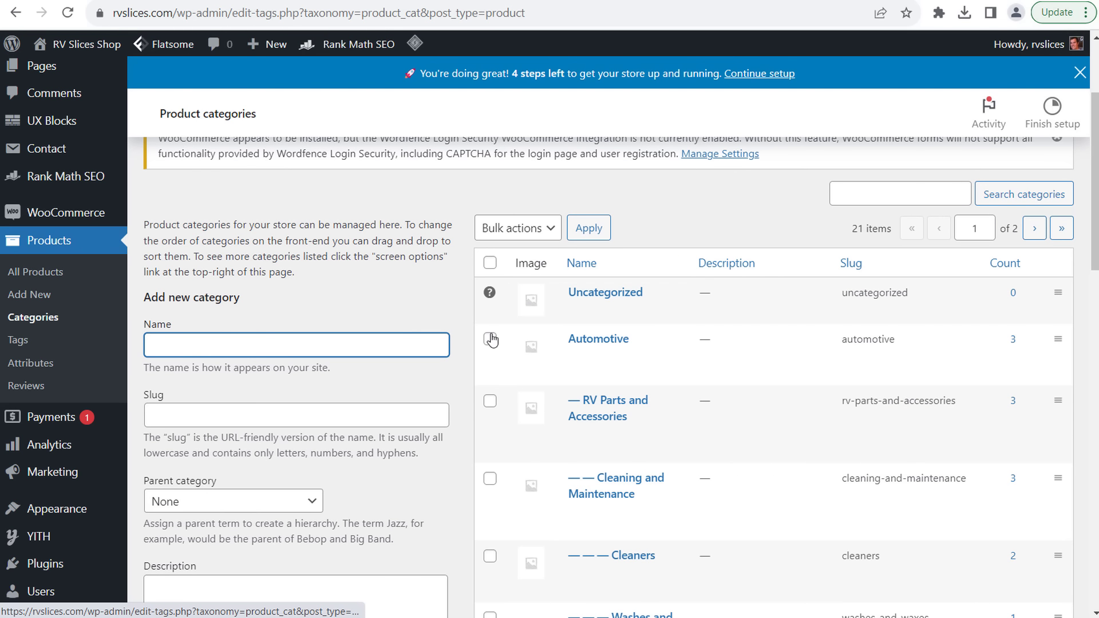
pyautogui.rightClick(577, 357)
pyautogui.click(577, 356)
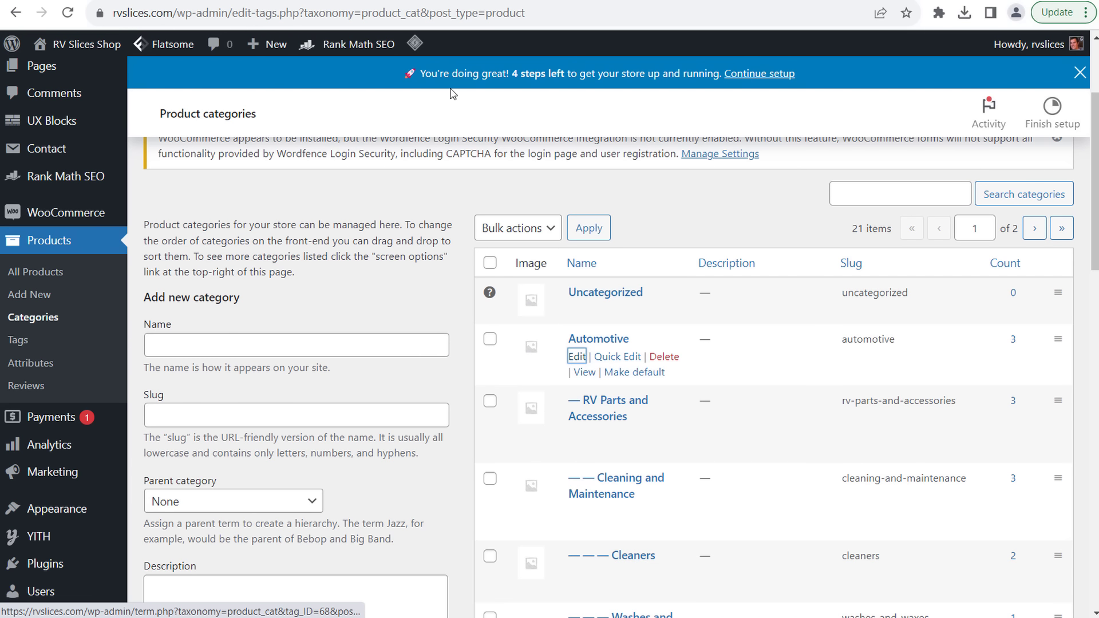
pyautogui.click(577, 356)
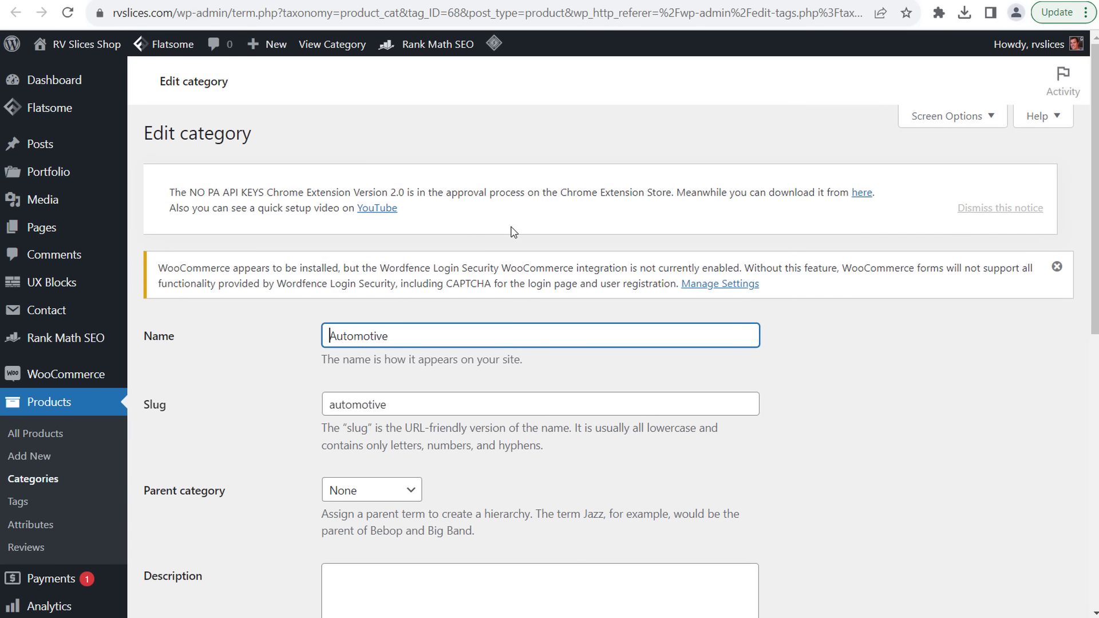
pyautogui.press('Tab')
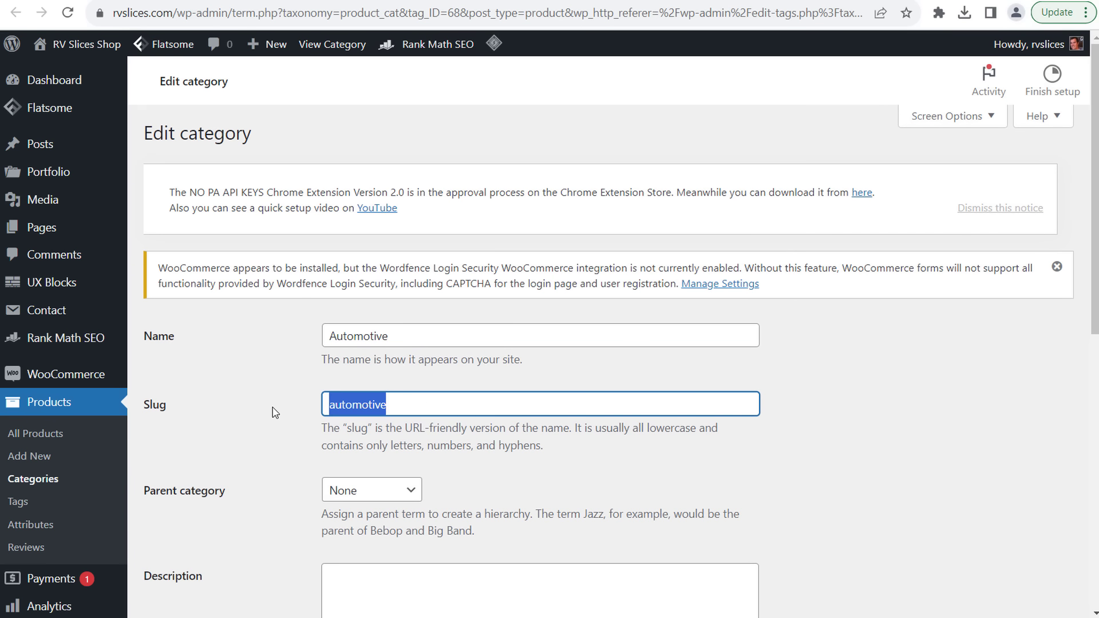
pyautogui.scroll(-3, 260, 427)
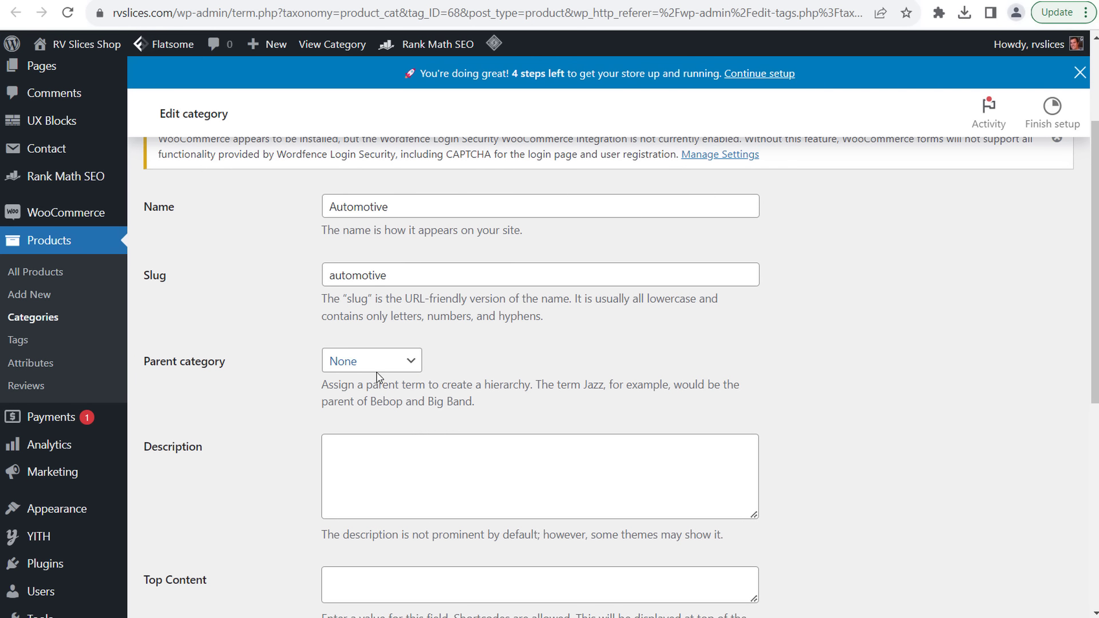
pyautogui.click(369, 362)
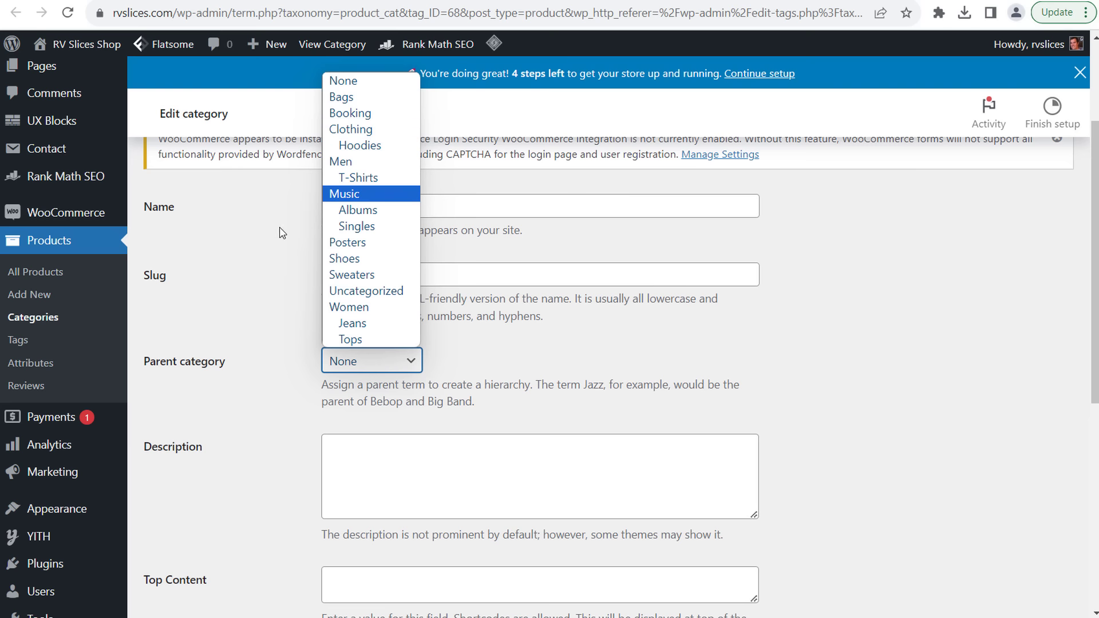
pyautogui.click(342, 81)
pyautogui.click(268, 286)
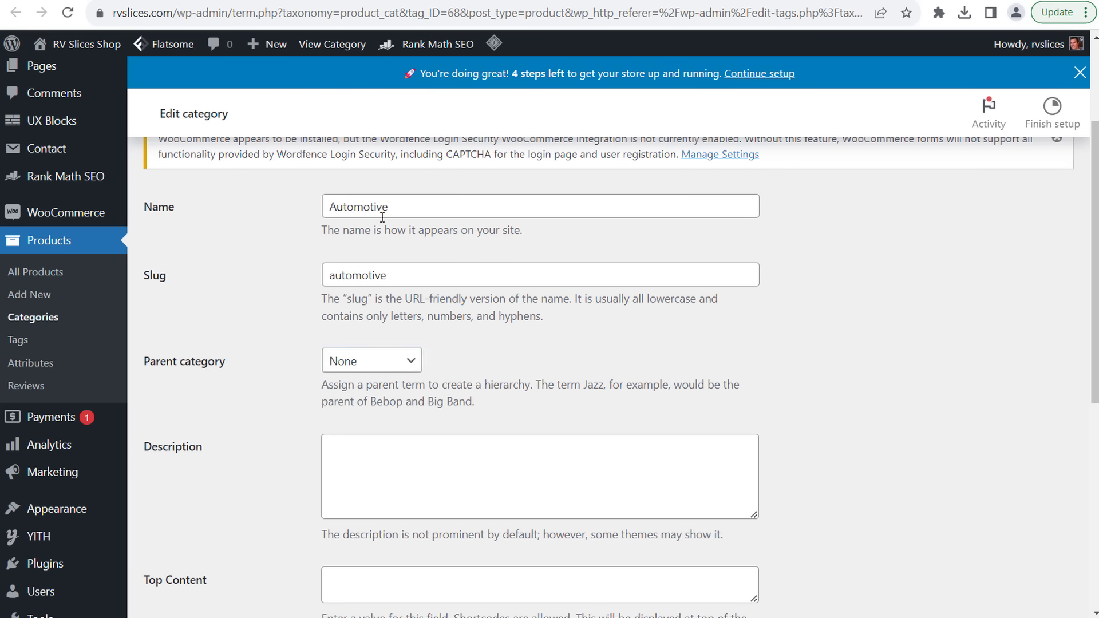
pyautogui.scroll(-4, 853, 254)
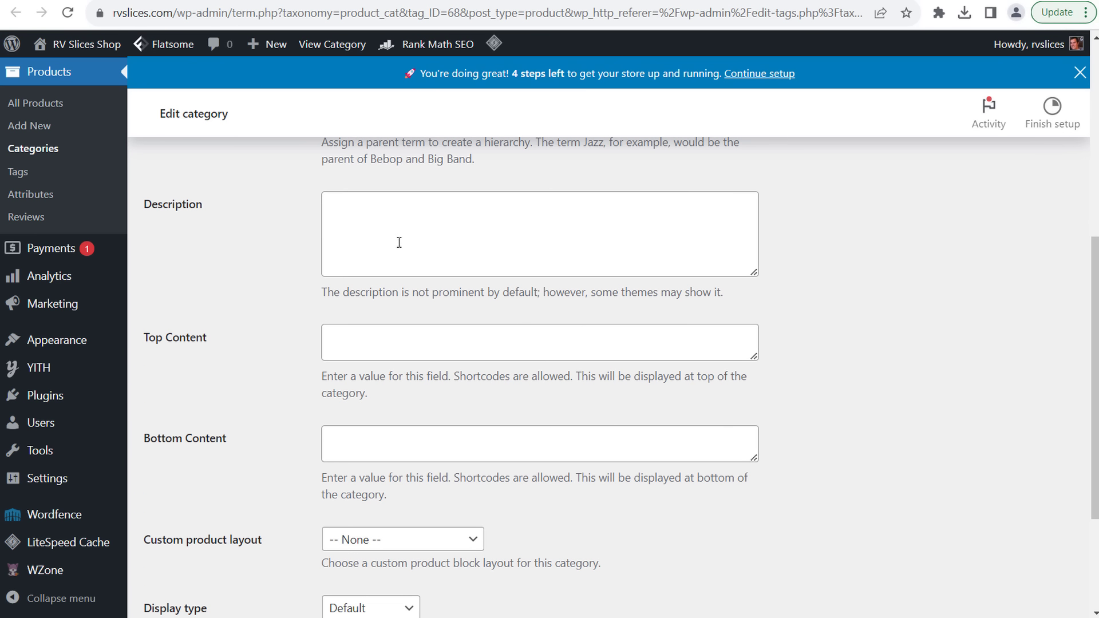
# - Check the description and Top Content fields, then finish 'Why You Need RV Cleaners' in Bottom Content
pyautogui.click(440, 229)
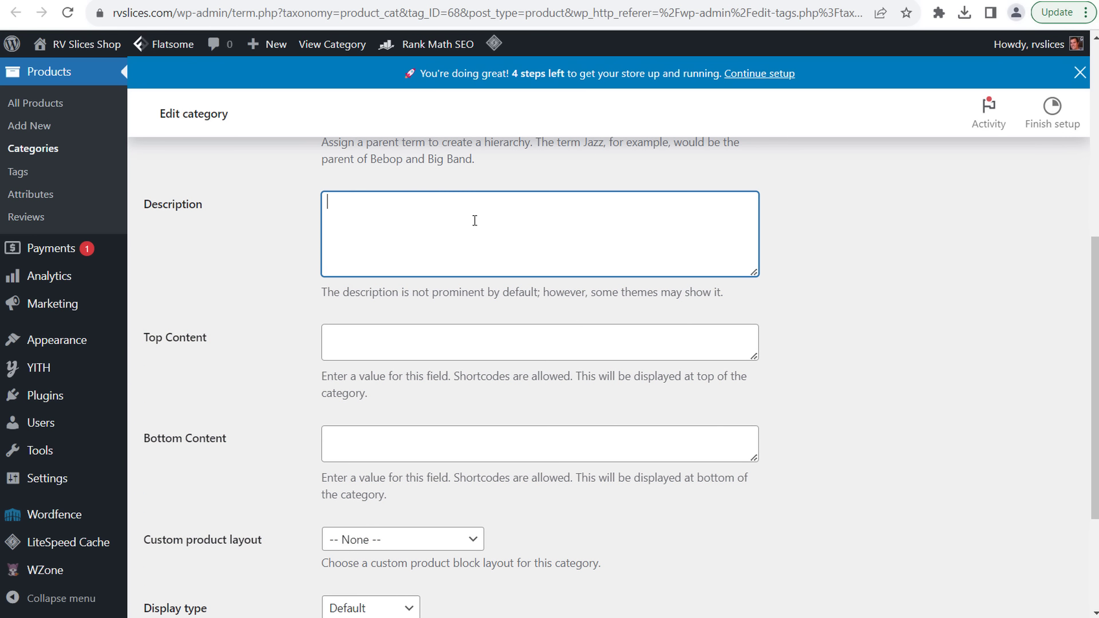
pyautogui.click(415, 333)
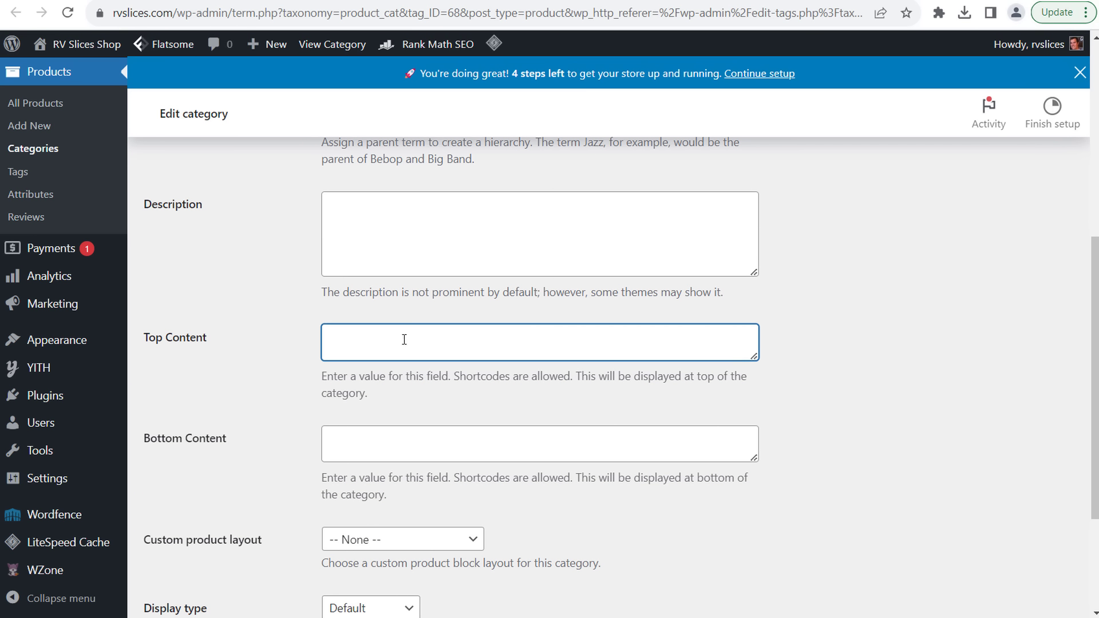
pyautogui.click(434, 256)
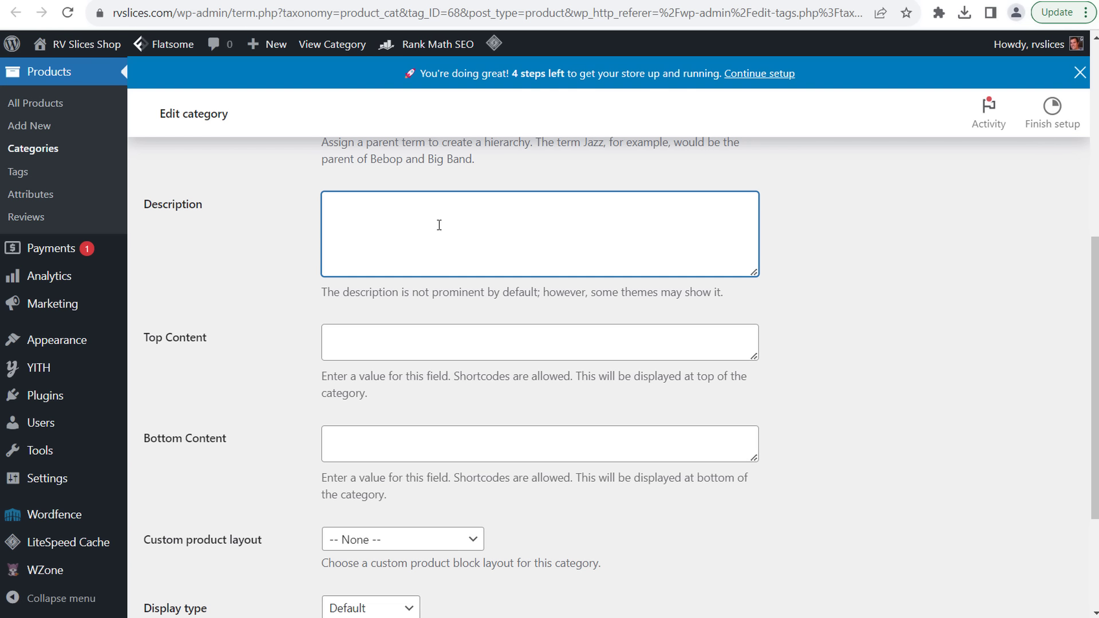
pyautogui.click(402, 348)
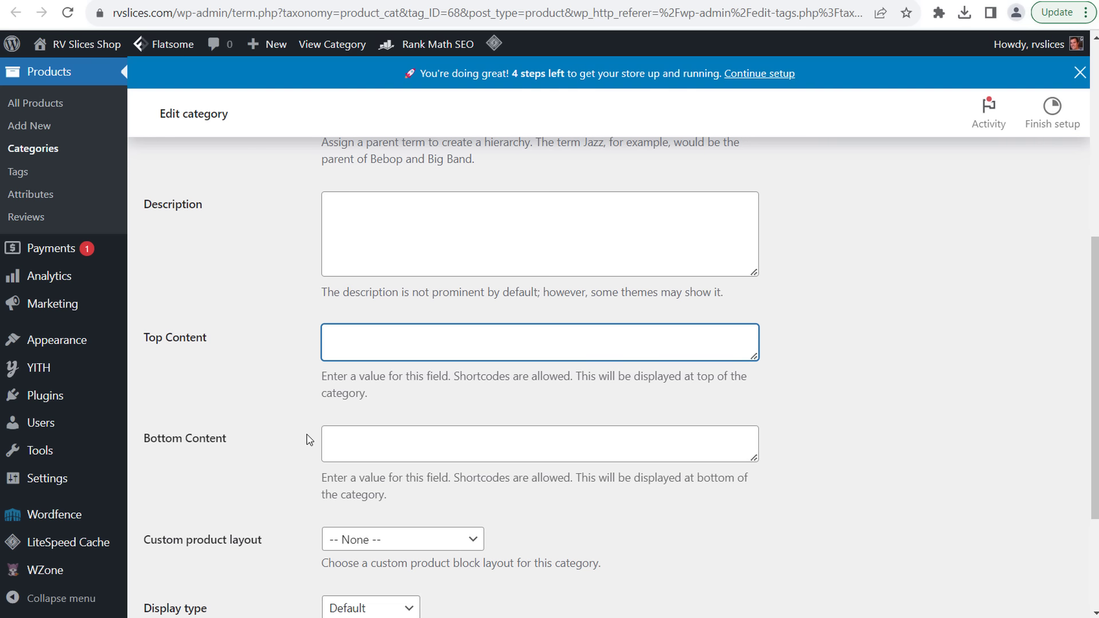
pyautogui.click(395, 436)
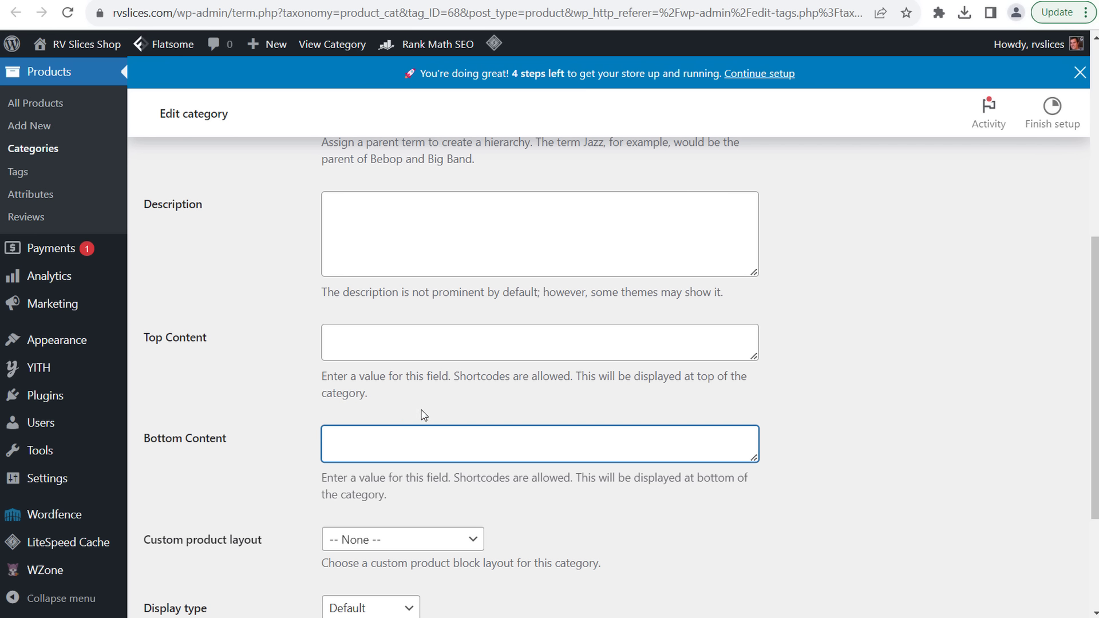
pyautogui.scroll(10, 379, 435)
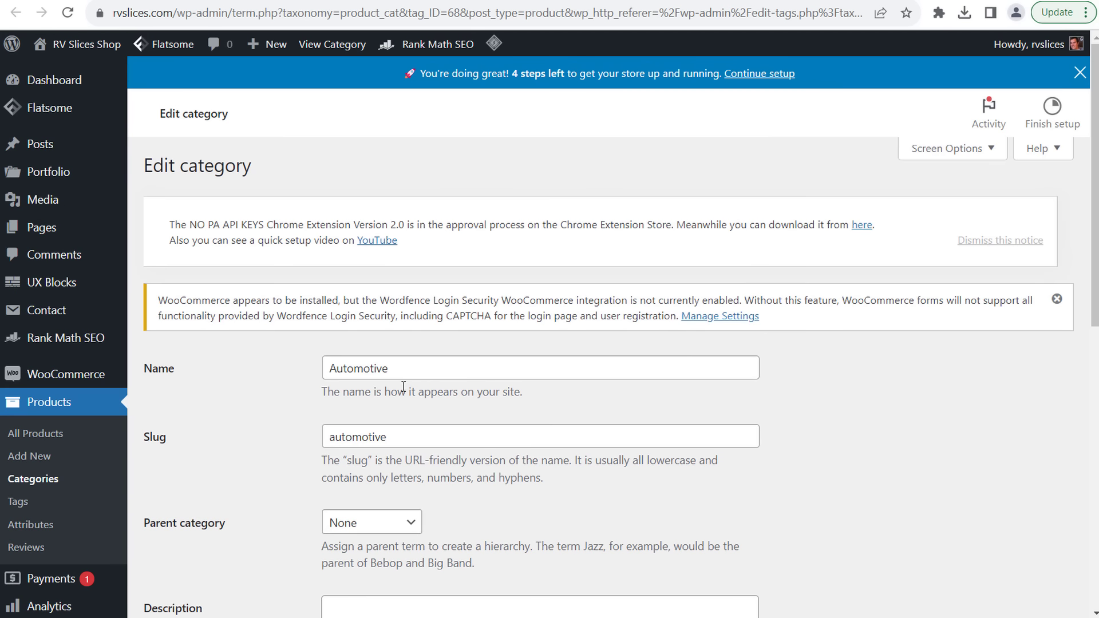
pyautogui.scroll(-8, 410, 373)
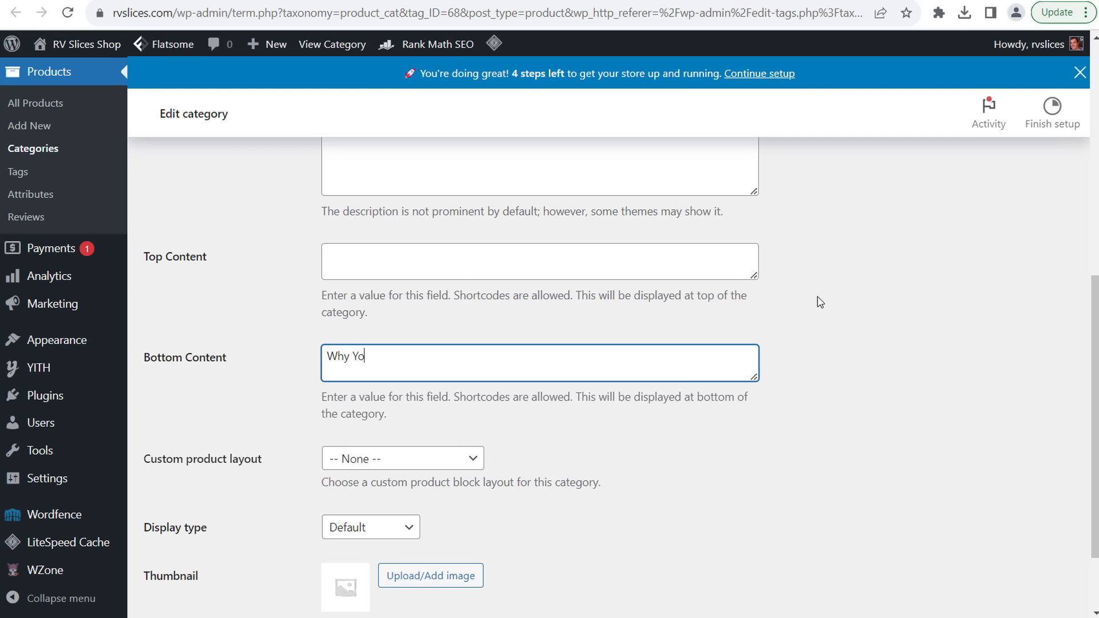
pyautogui.write('u Need RV Cleaners')
pyautogui.press('Return')
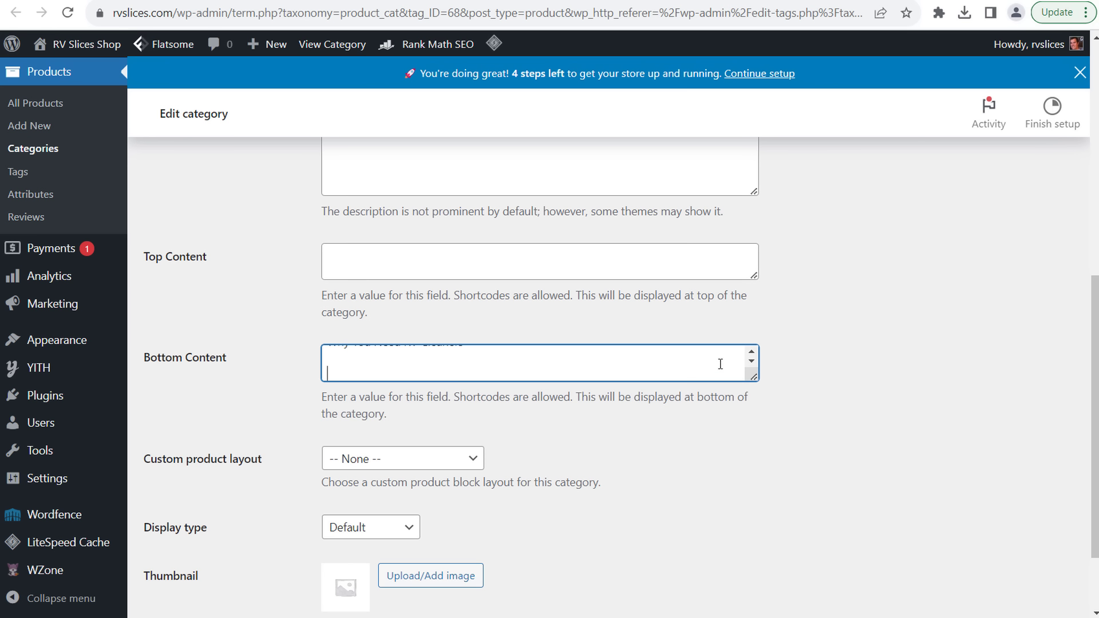
# - Cut the Bottom Content text and leave the custom product layout at -- None --
pyautogui.moveTo(365, 372); pyautogui.dragTo(241, 357)
pyautogui.hotkey('ctrl', 'x')
pyautogui.click(400, 459)
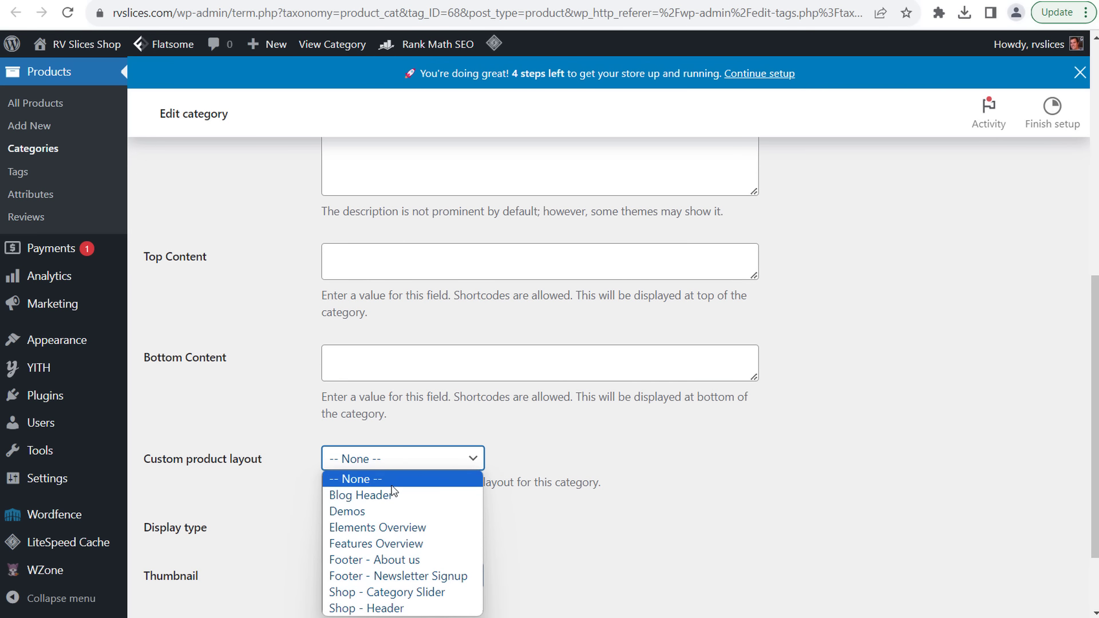
pyautogui.click(399, 478)
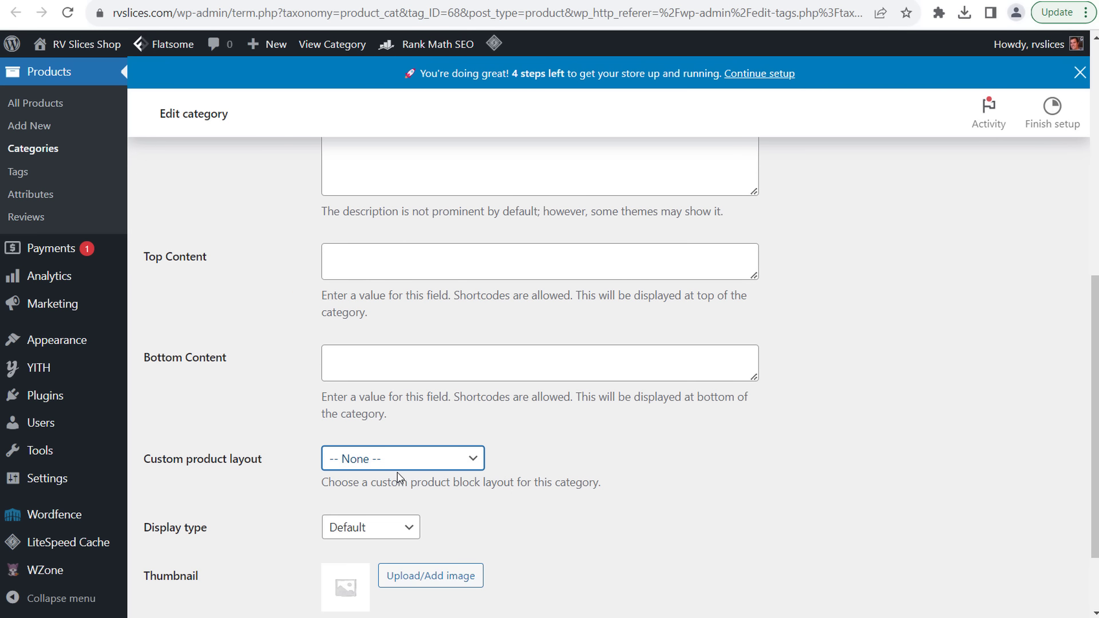
pyautogui.click(714, 462)
pyautogui.scroll(-2, 714, 459)
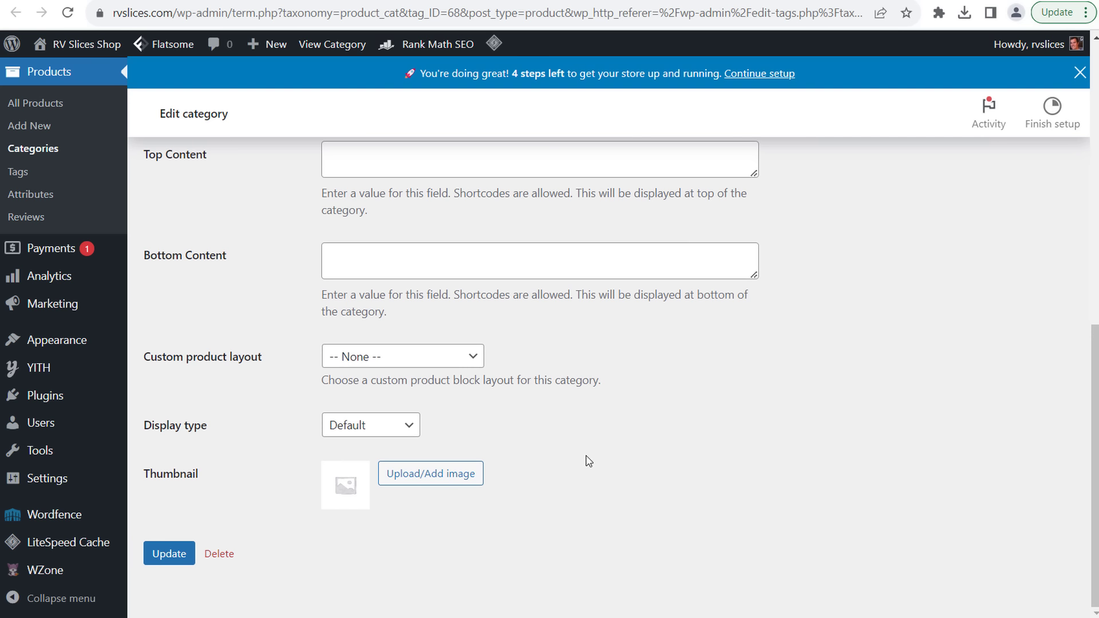
pyautogui.scroll(15, 694, 441)
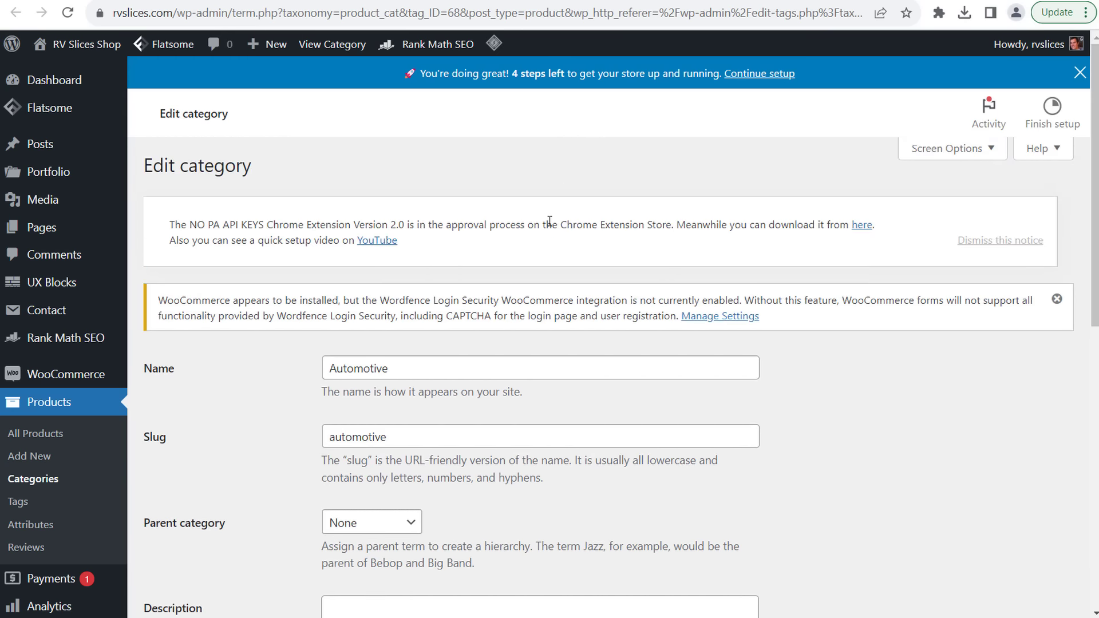
pyautogui.scroll(-15, 238, 431)
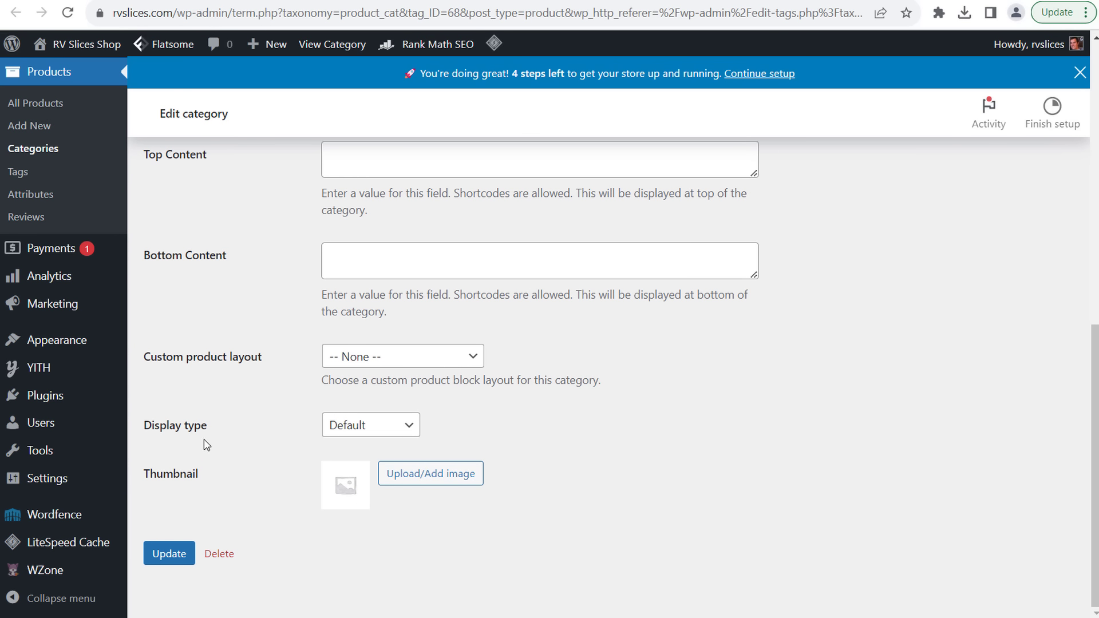
pyautogui.scroll(15, 422, 362)
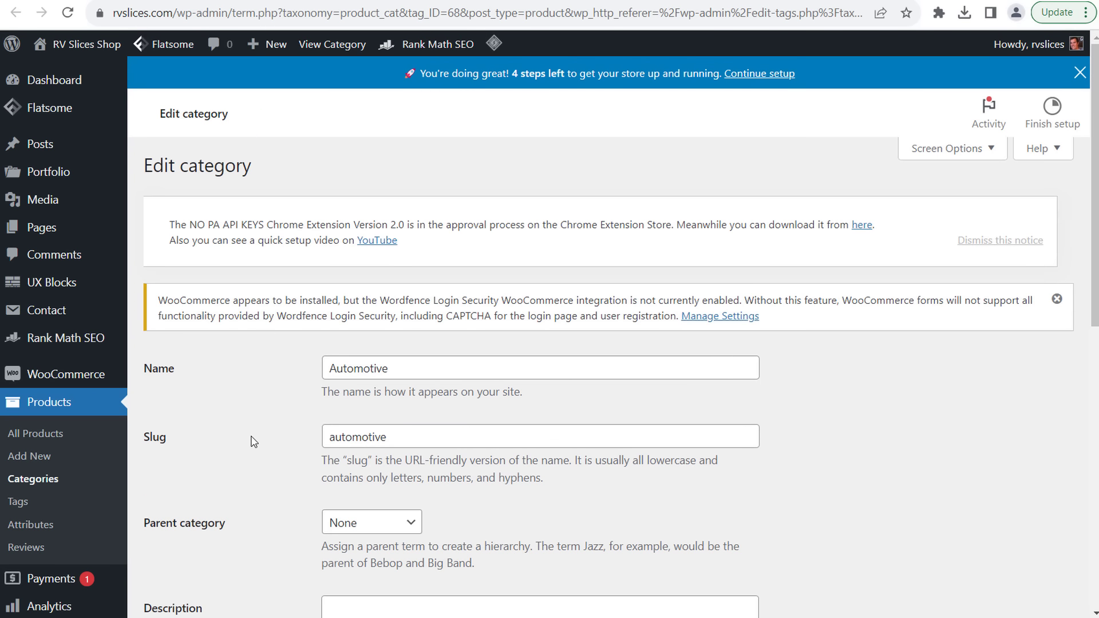
pyautogui.moveTo(101, 345)
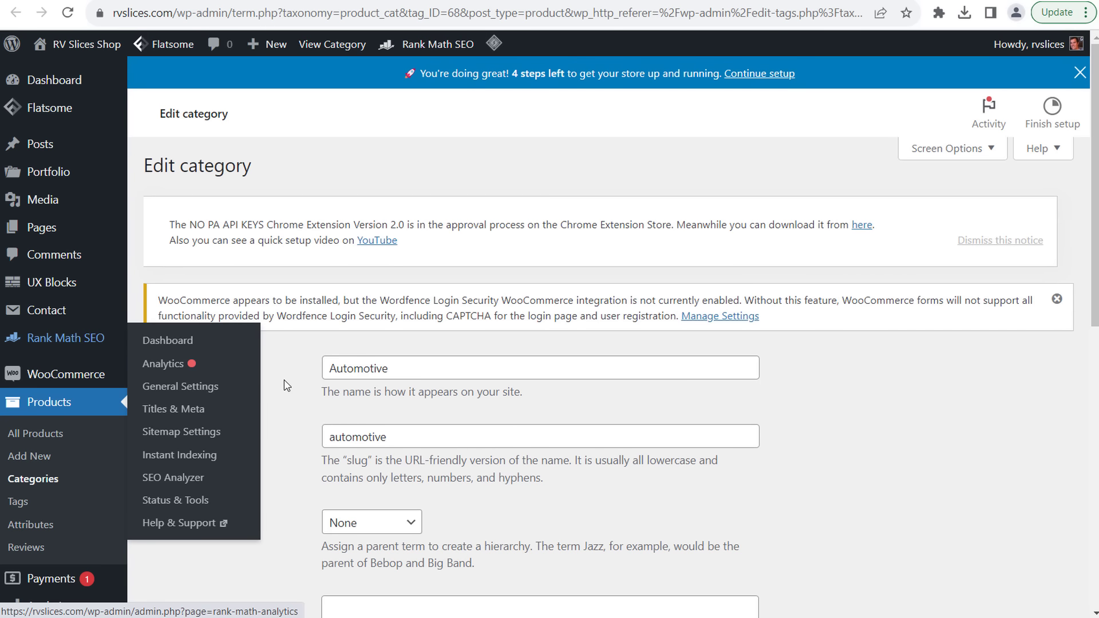
pyautogui.scroll(-15, 287, 370)
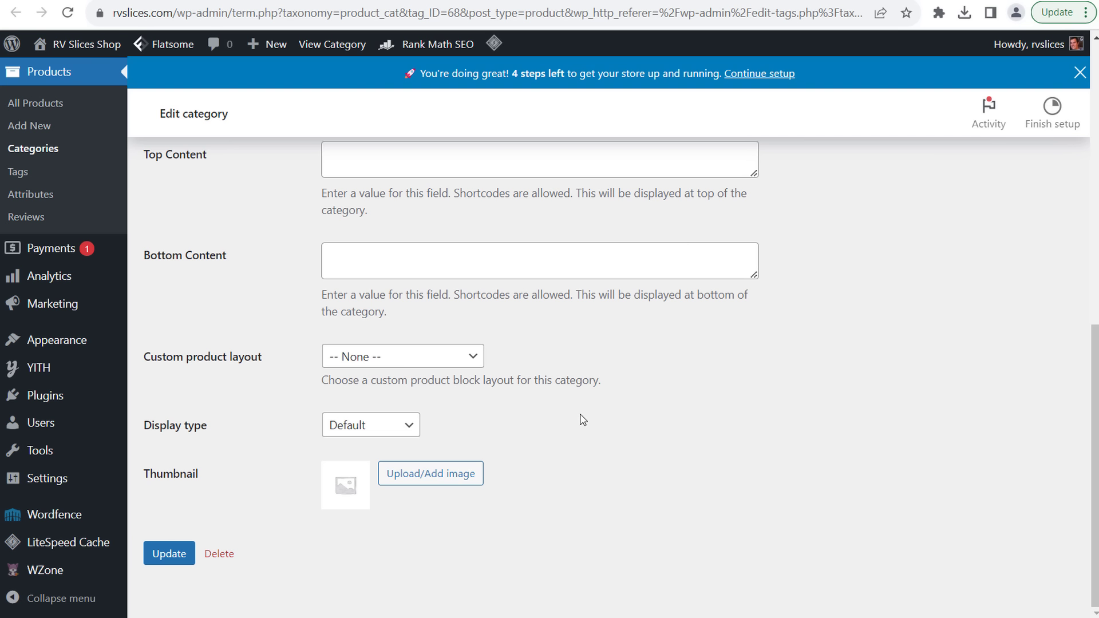
# - Reopen the Product categories list, then go back to Amazon's rv results under RV Cleaners
pyautogui.click(84, 107)
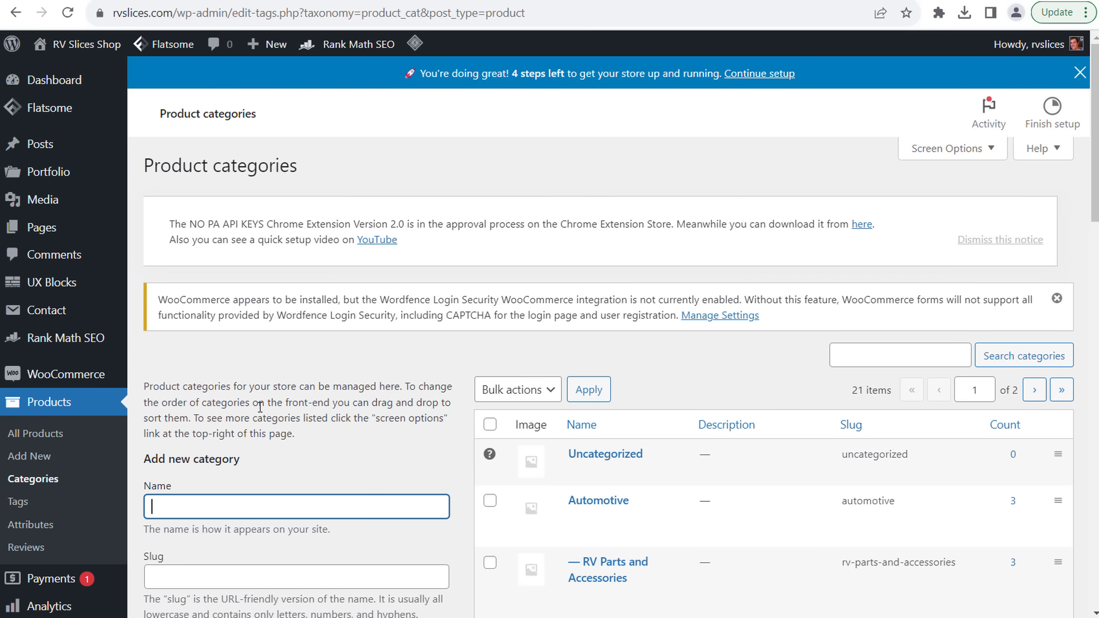
pyautogui.scroll(-5, 275, 408)
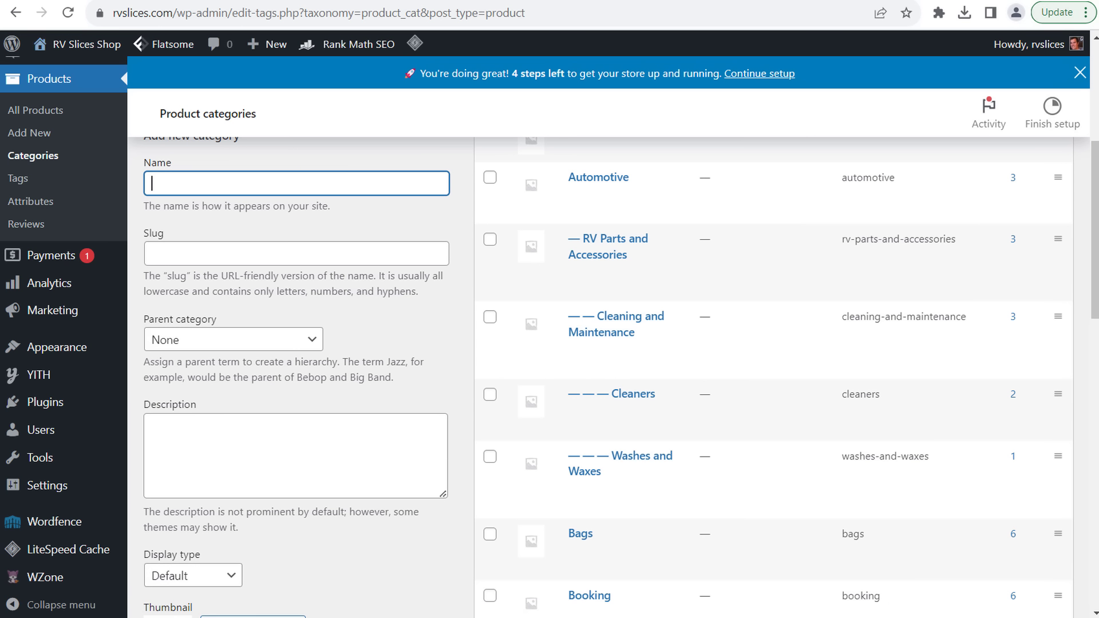
pyautogui.hotkey('ctrl', 'Tab')
pyautogui.scroll(10, 154, 209)
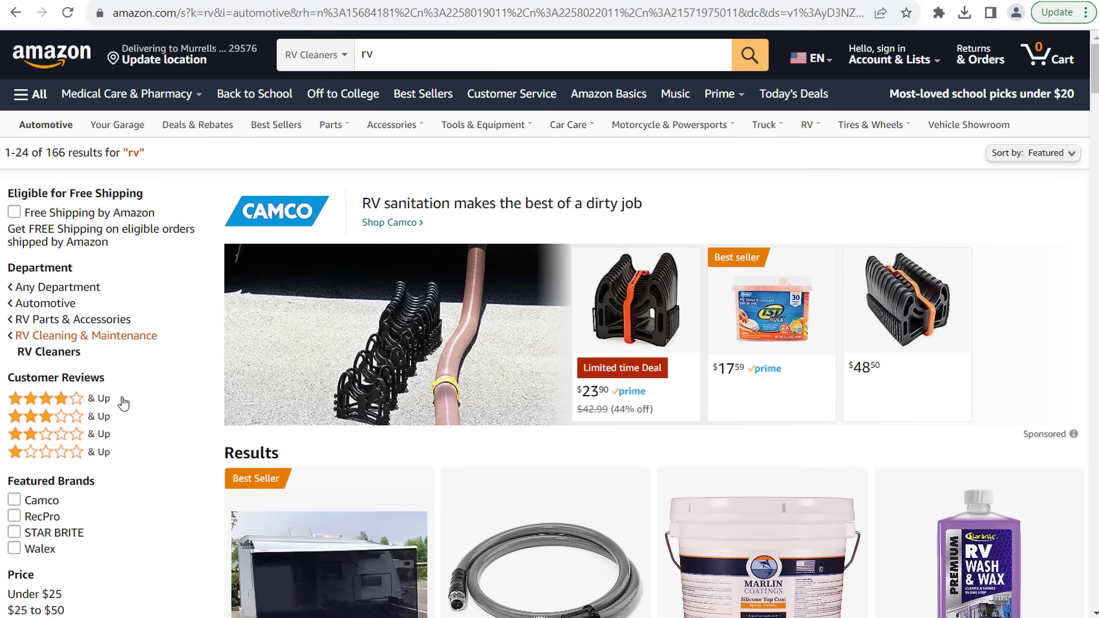
# - Browse Amazon's RV Cleaning & Maintenance results, then the RV Molding Trims results
pyautogui.click(53, 336)
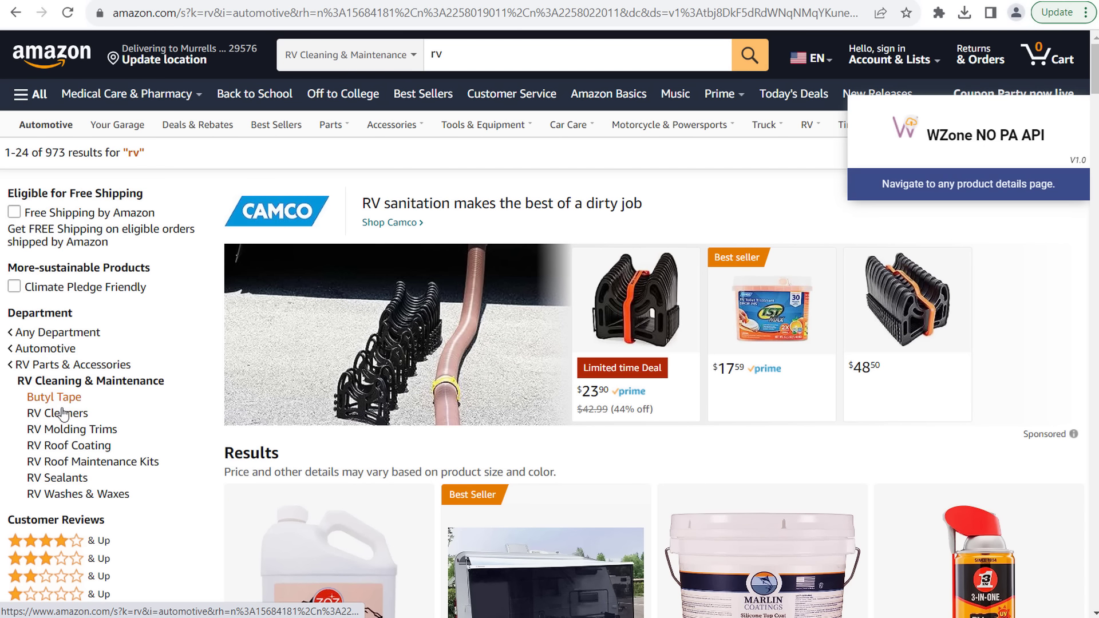
pyautogui.moveTo(16, 372); pyautogui.dragTo(170, 387)
pyautogui.click(170, 387)
pyautogui.doubleClick(131, 380)
pyautogui.click(91, 389)
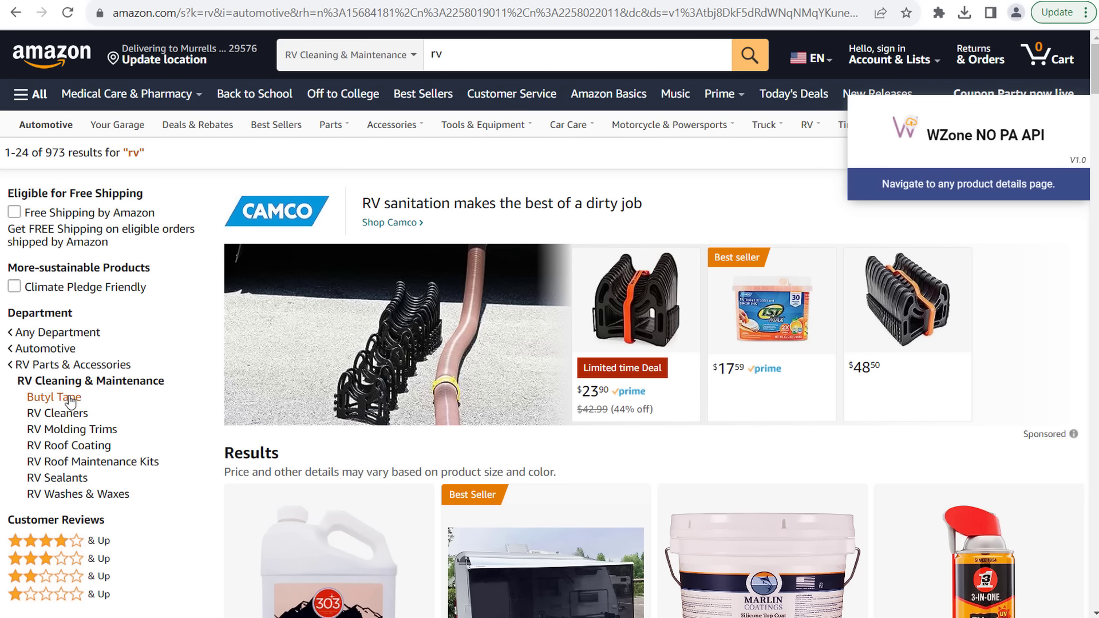
pyautogui.click(52, 430)
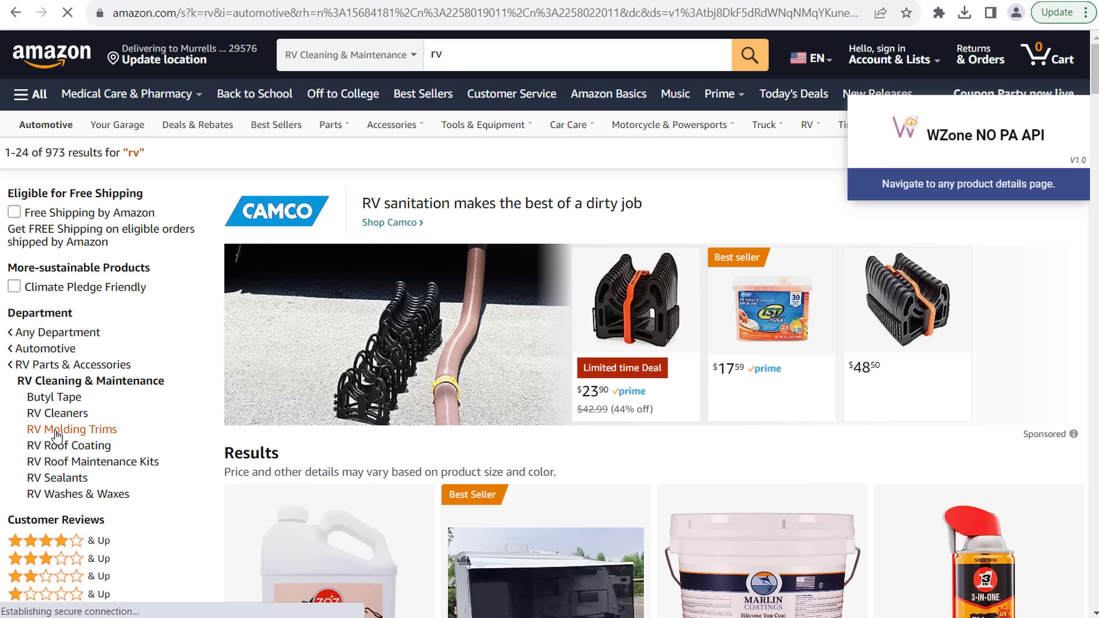
pyautogui.scroll(-10, 490, 387)
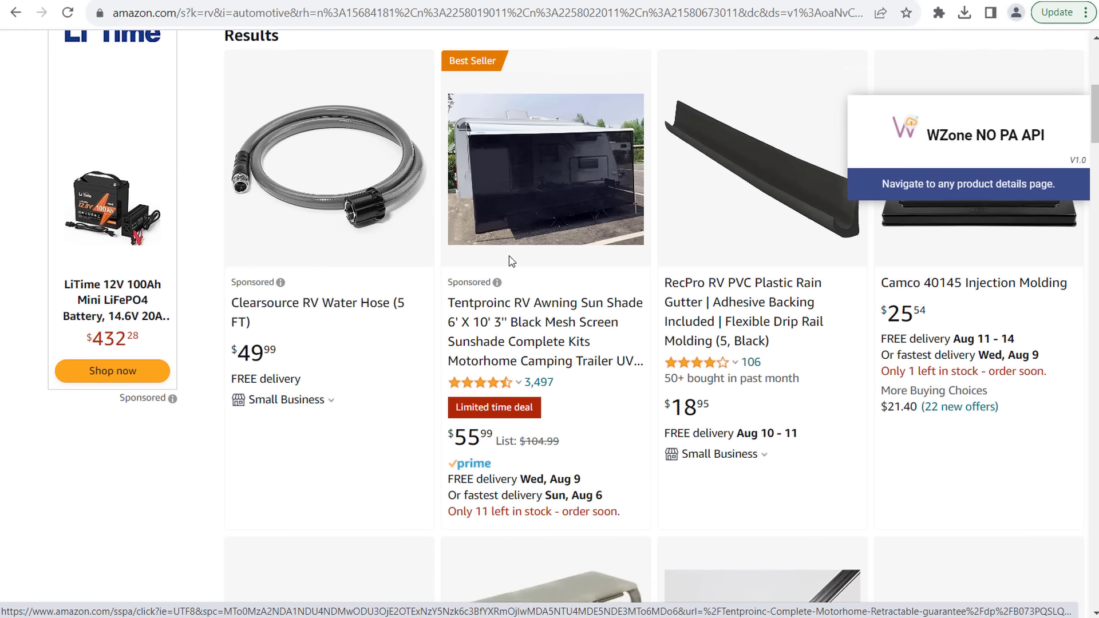
pyautogui.scroll(15, 155, 272)
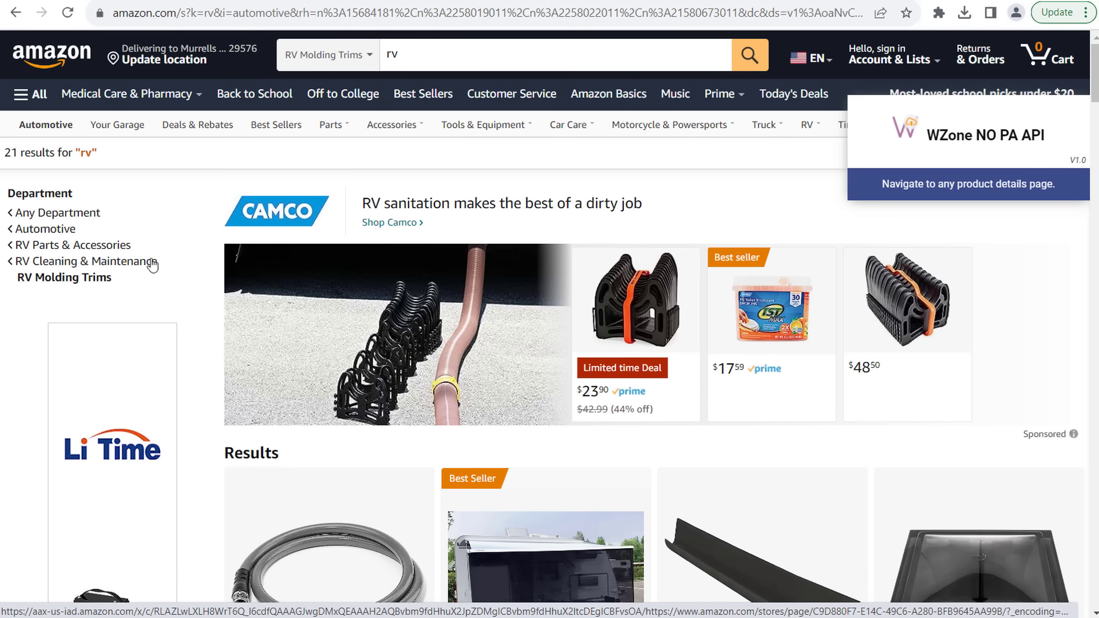
# - Return to RV Cleaning & Maintenance, open RV Sealants, then go back to WordPress categories
pyautogui.click(103, 266)
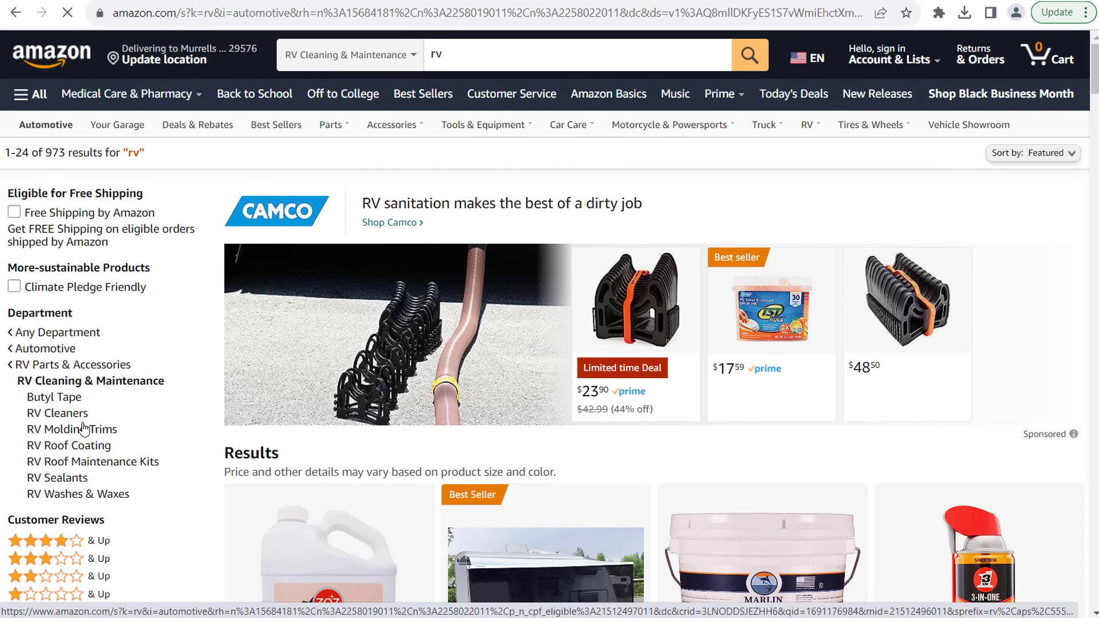
pyautogui.click(57, 479)
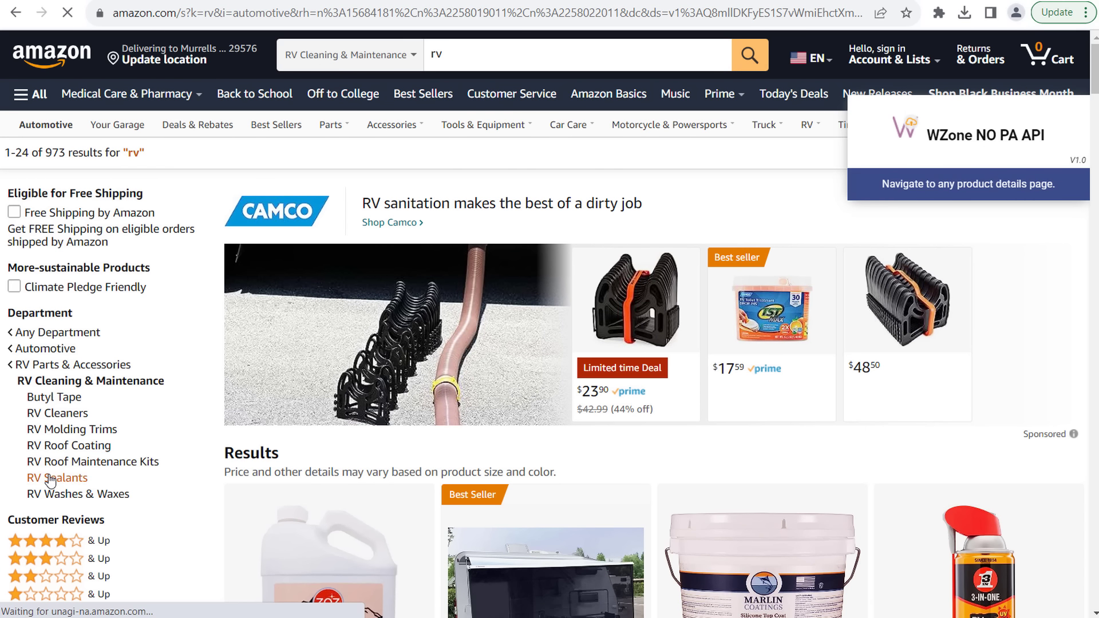
pyautogui.scroll(-7, 526, 328)
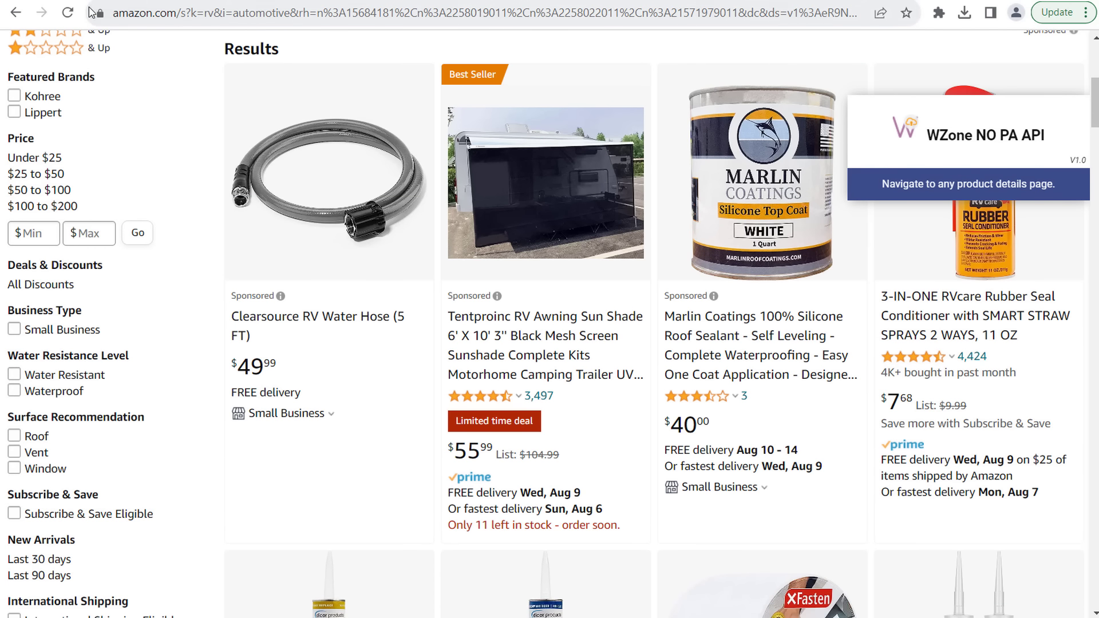
pyautogui.click(366, 2)
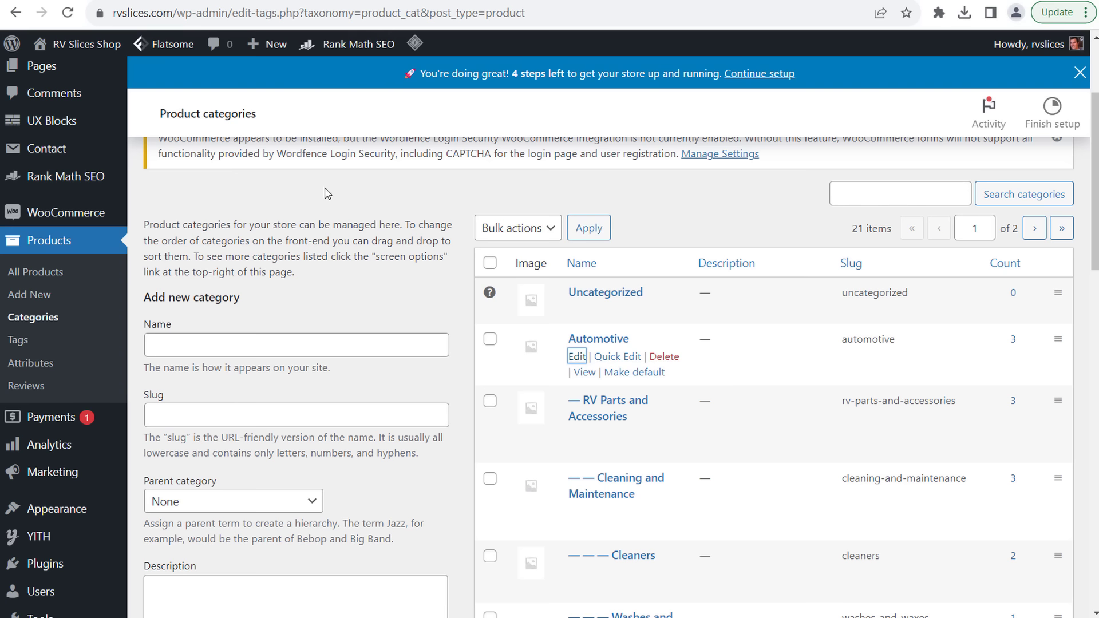
# - Quick-edit Cleaning and Maintenance, prefixing its name with 'RV' and its slug with 'rv-'
pyautogui.scroll(-1, 376, 368)
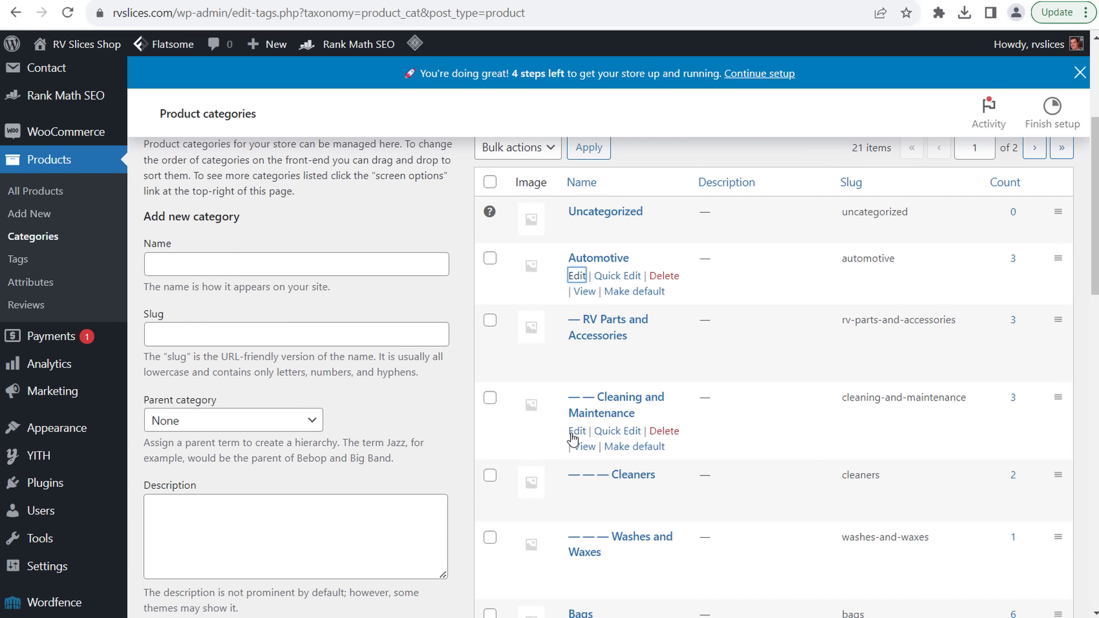
pyautogui.click(618, 431)
pyautogui.click(555, 428)
pyautogui.write('RV Cleaning and Maintenance')
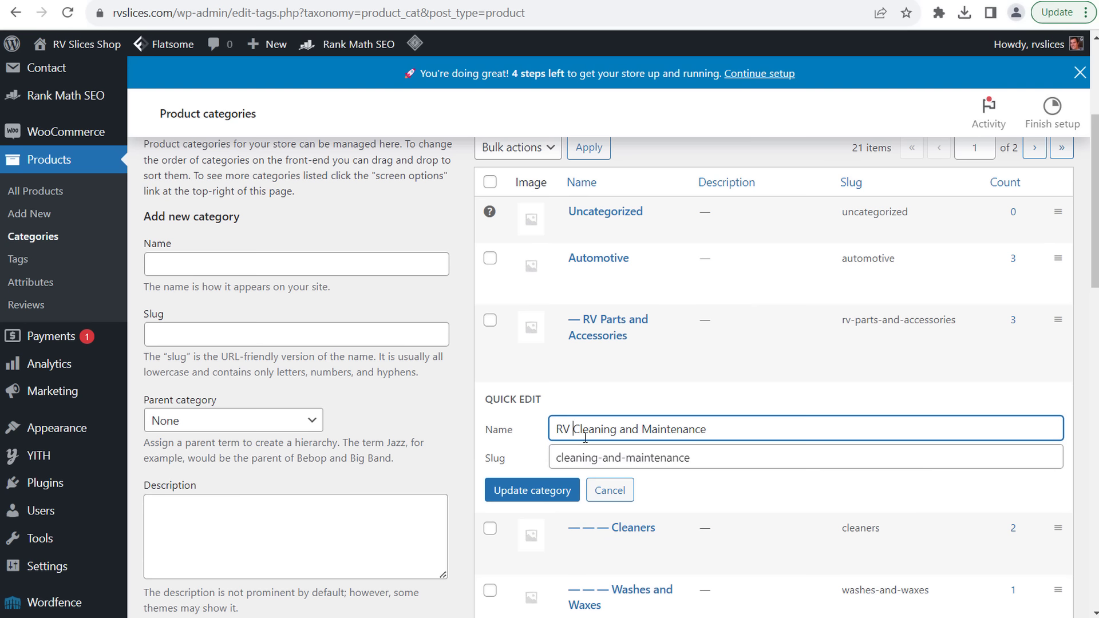
pyautogui.click(558, 459)
pyautogui.write('rv-')
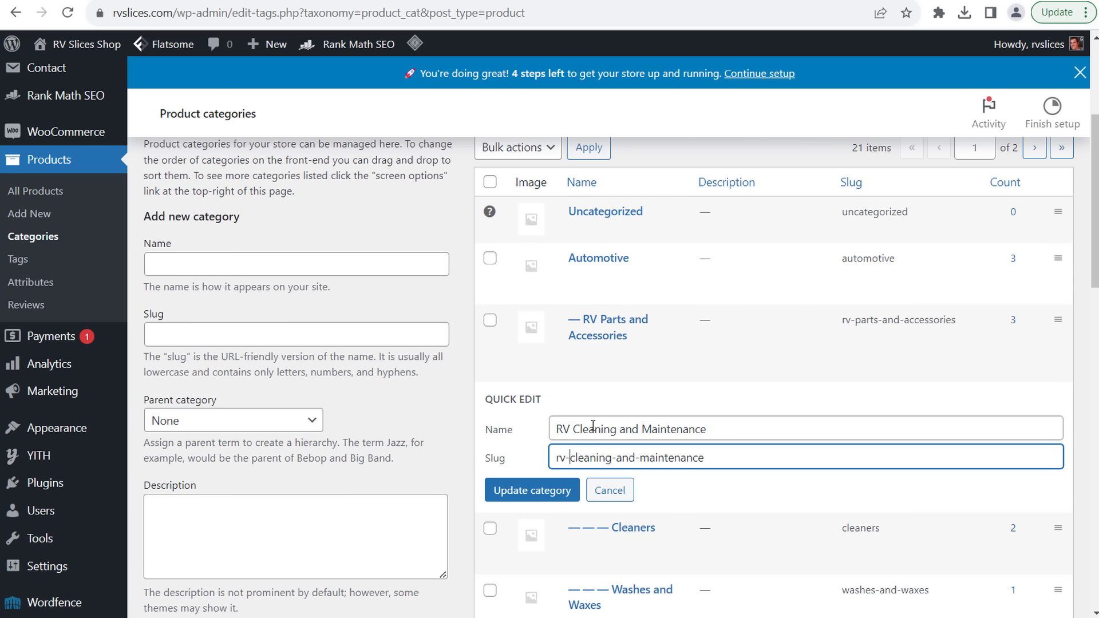
pyautogui.click(532, 492)
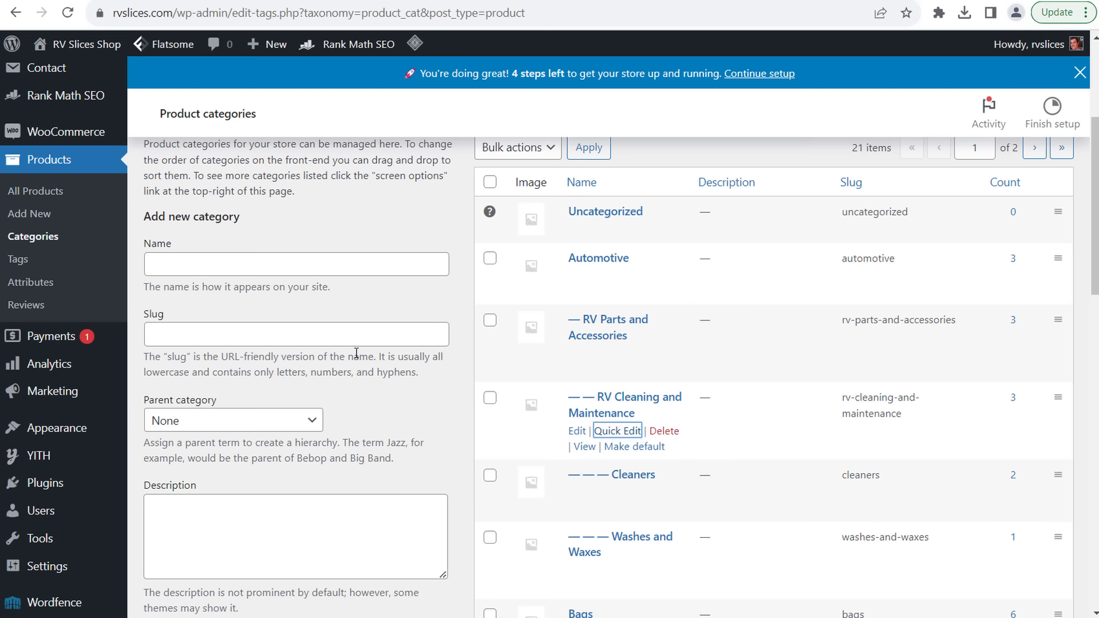
pyautogui.click(302, 262)
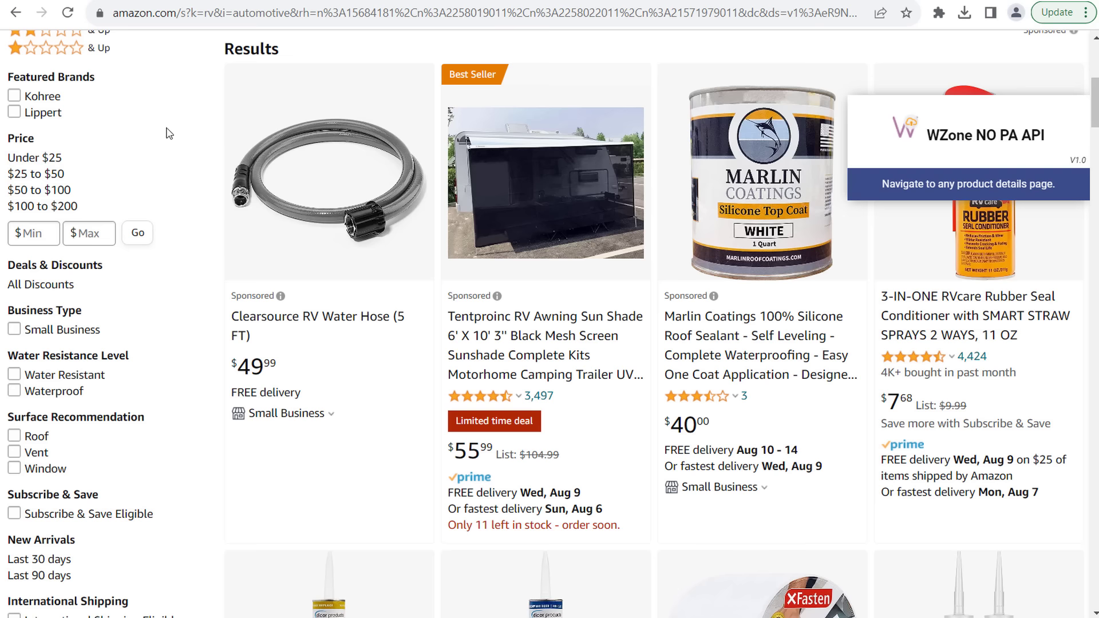
pyautogui.scroll(7, 169, 133)
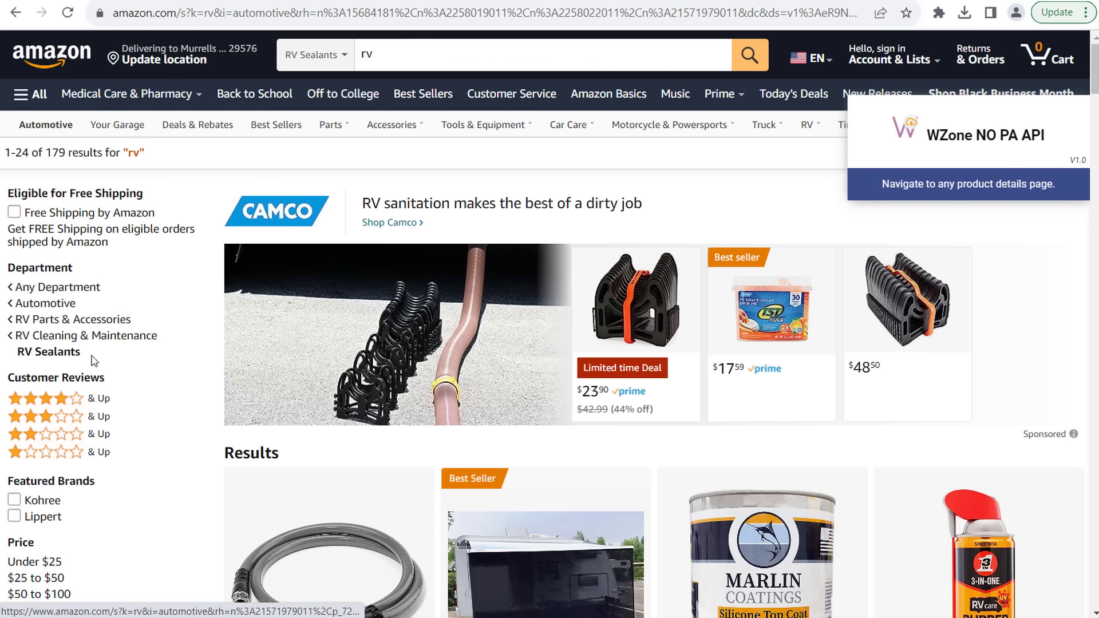
# - Name the new category RV Sealants with parent RV Cleaning and Maintenance
pyautogui.tripleClick(19, 357)
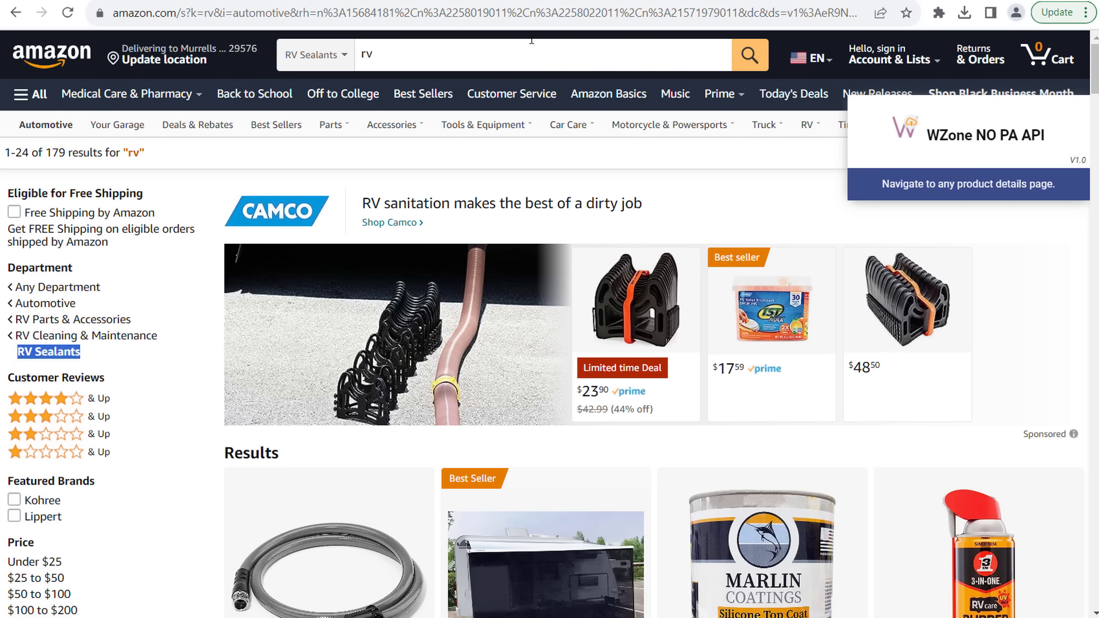
pyautogui.write('RV Sealants')
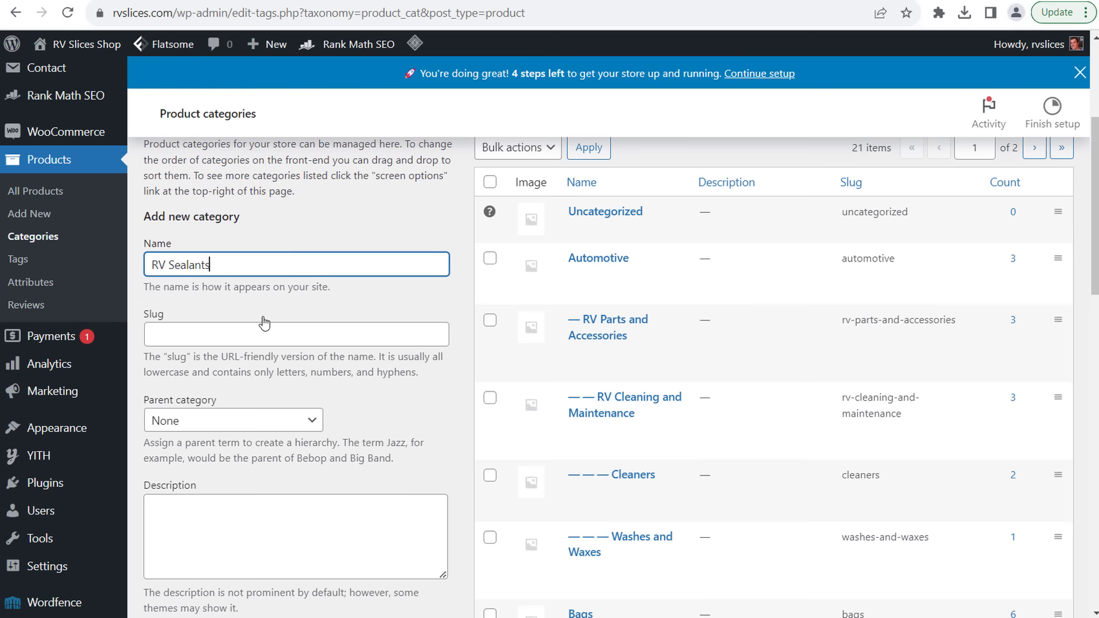
pyautogui.click(257, 329)
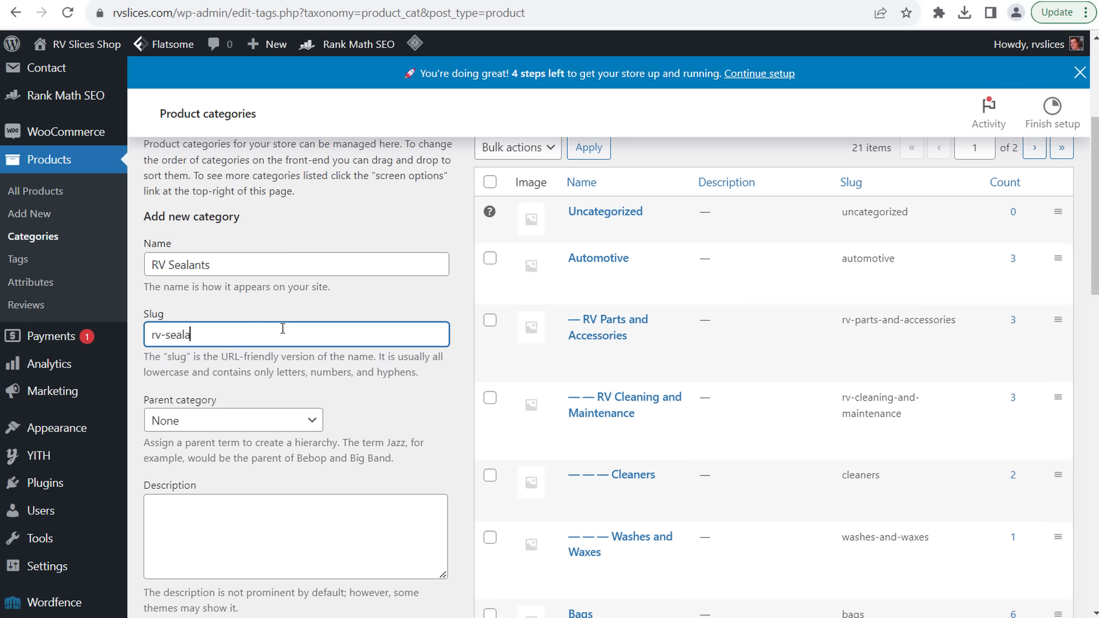
pyautogui.click(295, 421)
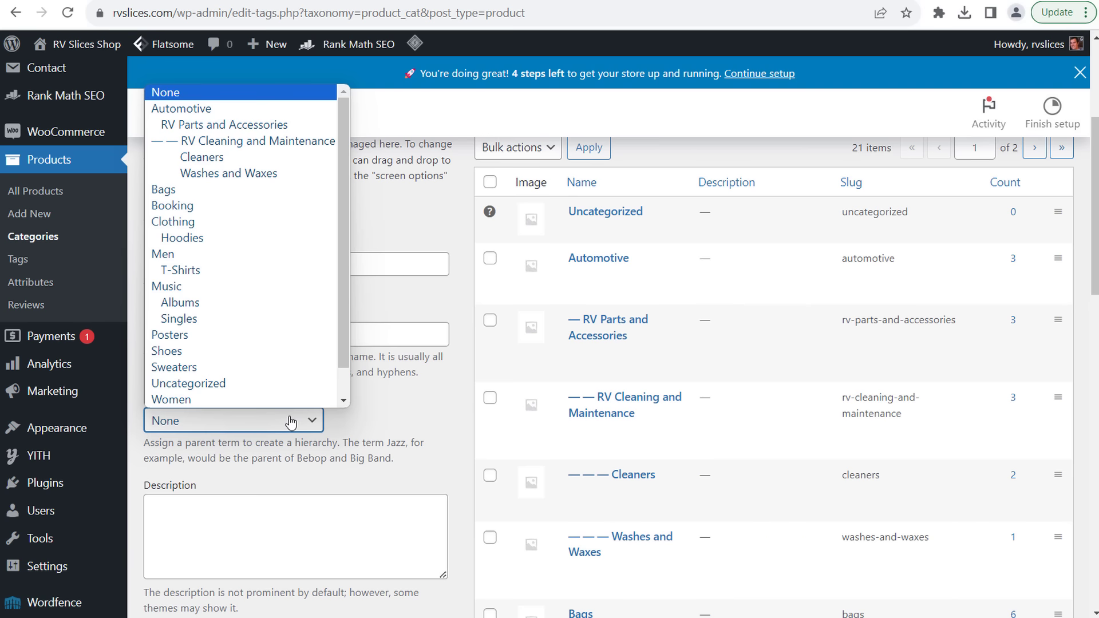
pyautogui.click(253, 144)
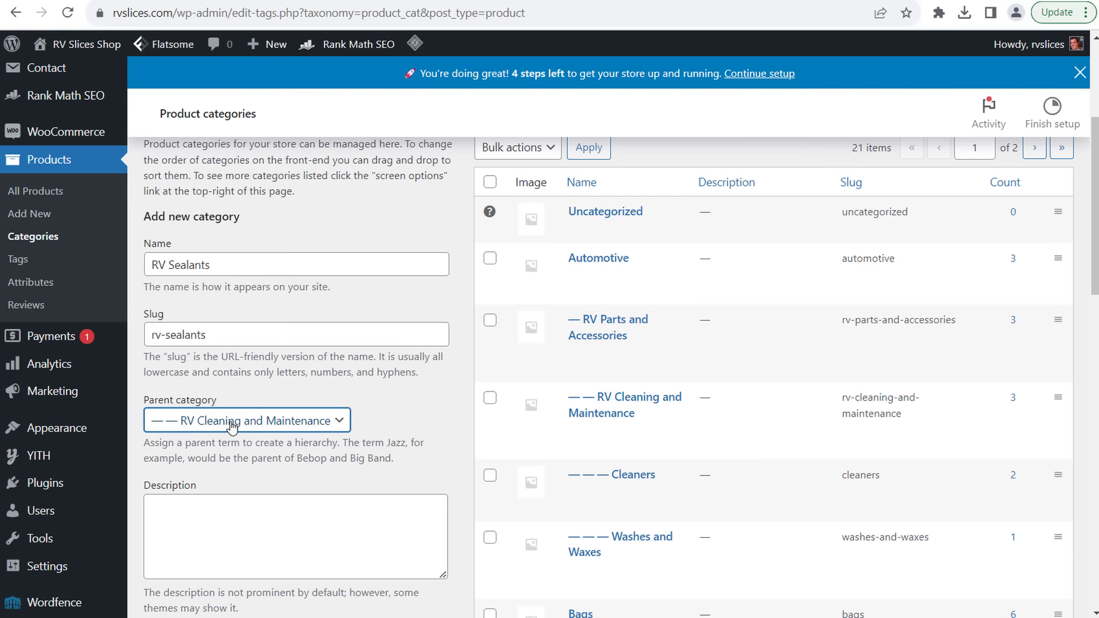
# - Write the RV sealants description, keep Display type Default, and add the category
pyautogui.scroll(-3, 390, 415)
pyautogui.click(199, 361)
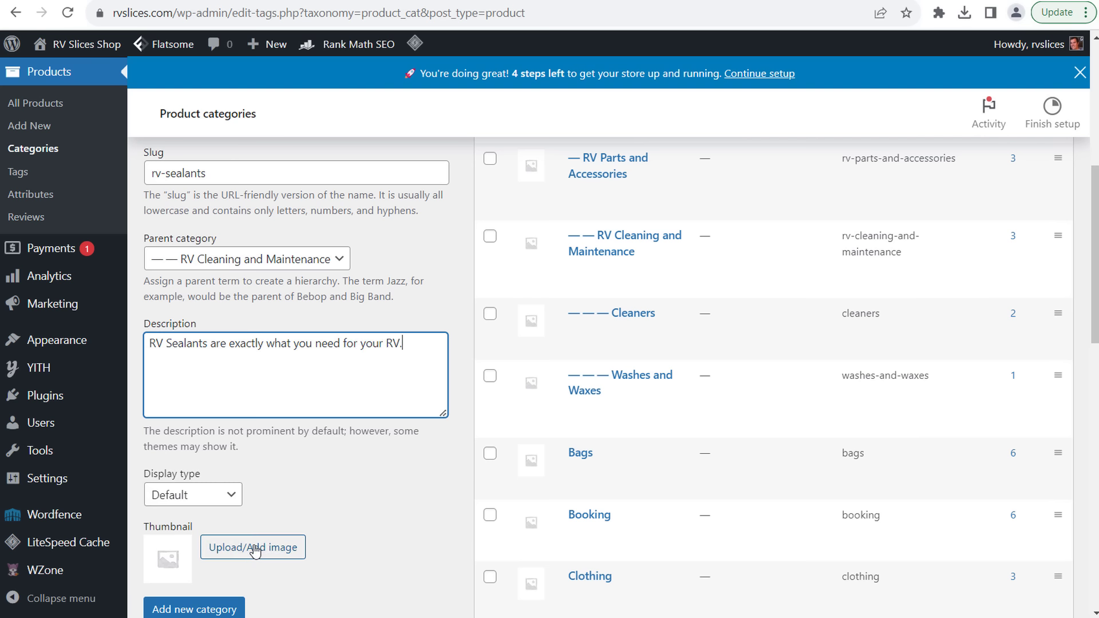
pyautogui.click(210, 500)
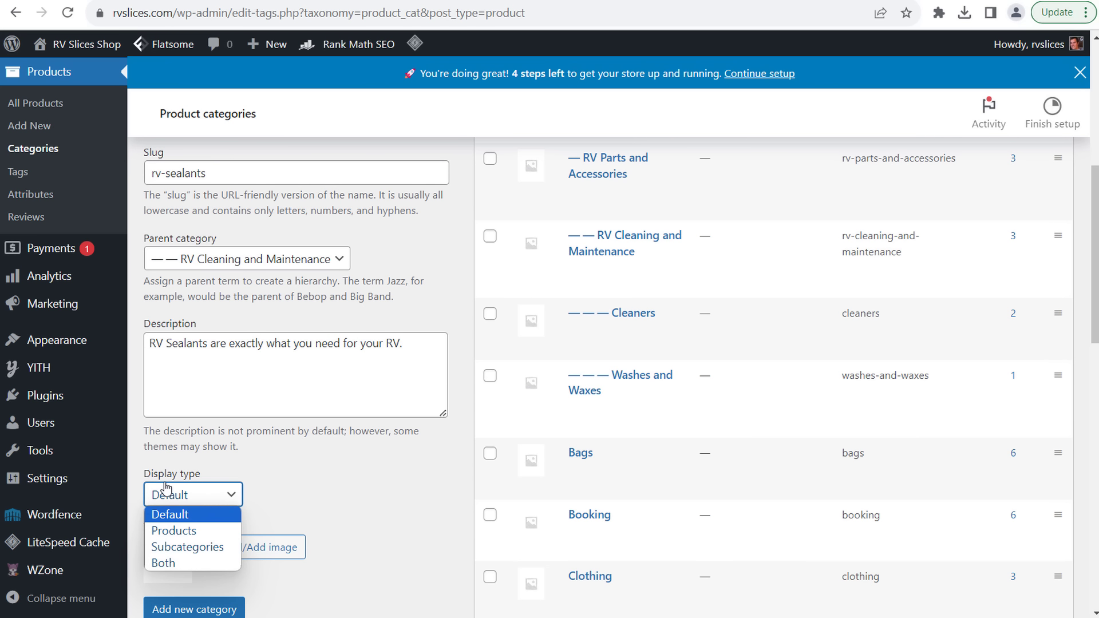
pyautogui.click(193, 518)
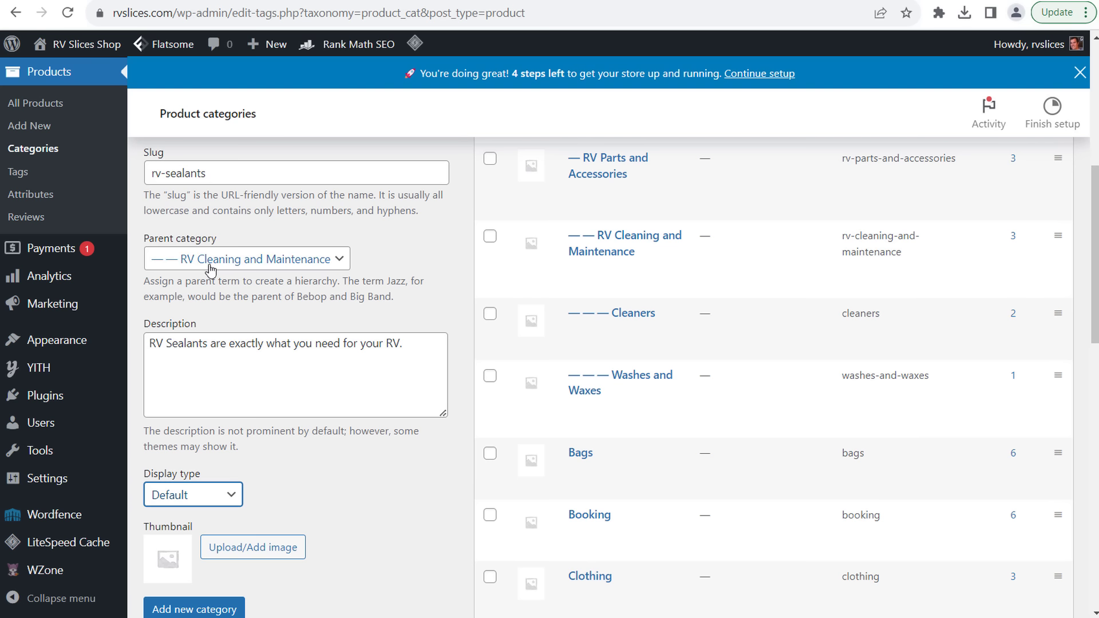
pyautogui.scroll(-4, 212, 269)
pyautogui.click(192, 372)
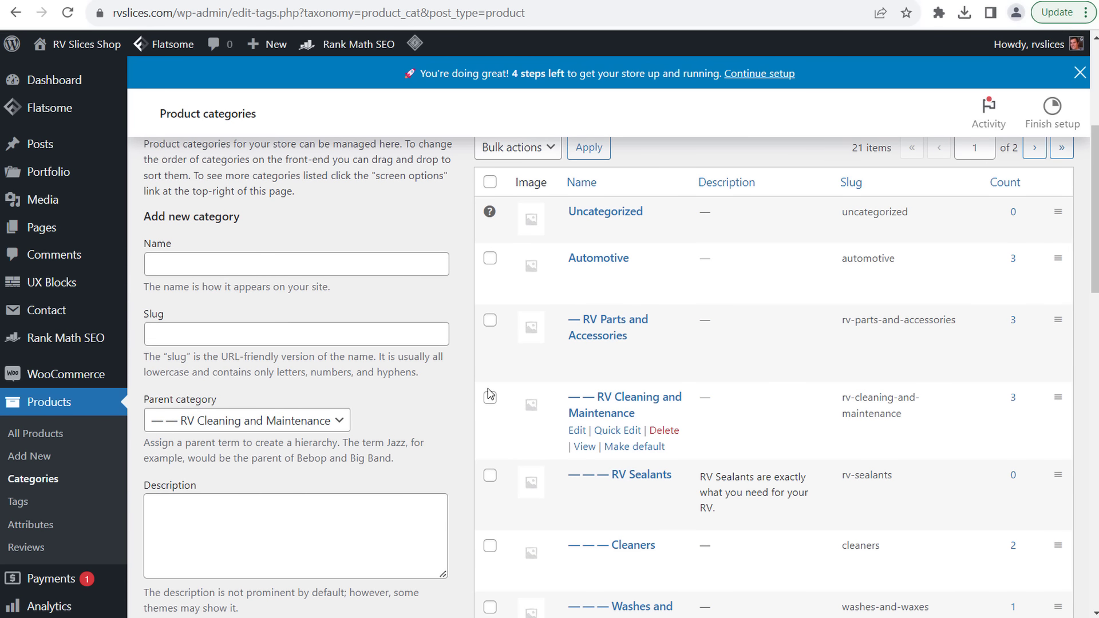
# - Clear the stray text selection and dismiss the feedback prompt
pyautogui.moveTo(785, 481); pyautogui.dragTo(714, 482)
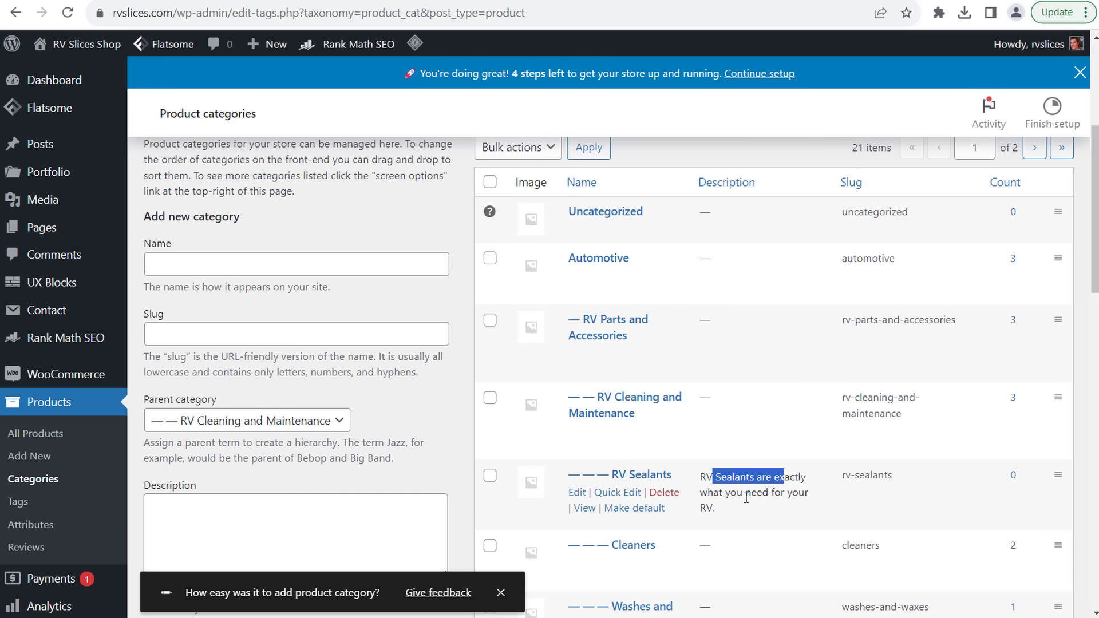
pyautogui.click(746, 497)
pyautogui.scroll(-5, 400, 410)
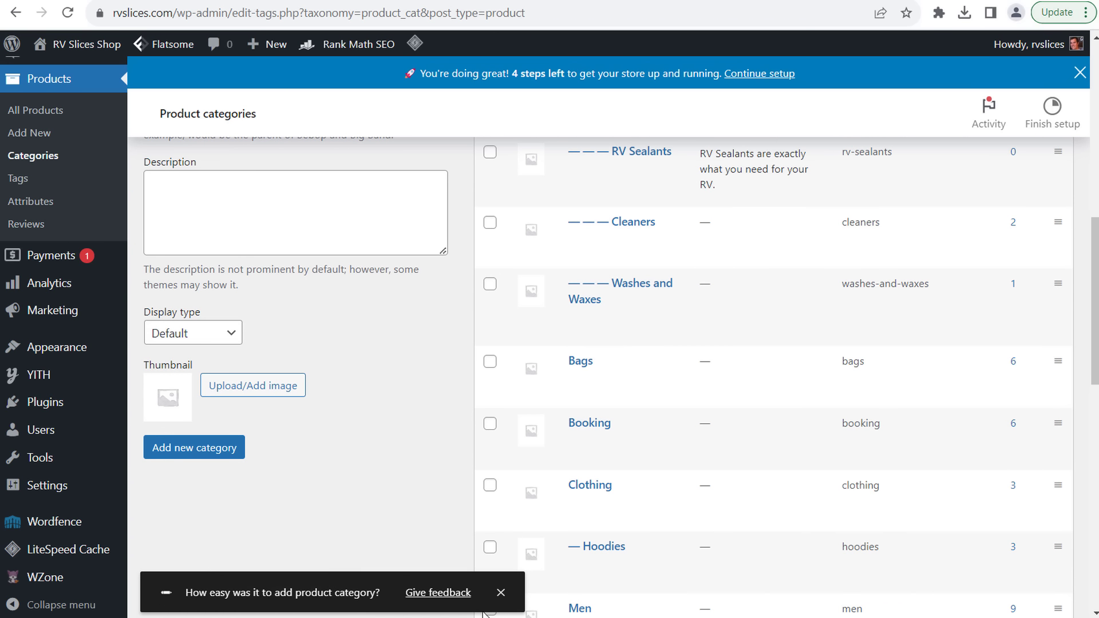
pyautogui.click(501, 594)
pyautogui.scroll(-4, 331, 442)
# - Search WZone's Import Products page for 'rv sel' sealant products
pyautogui.moveTo(69, 579)
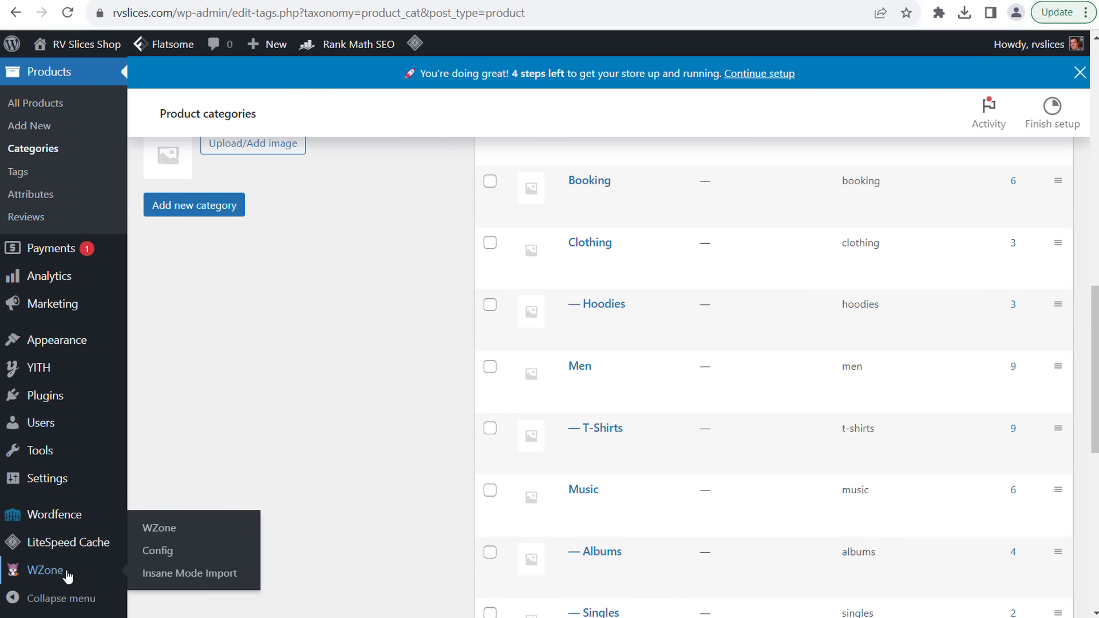
pyautogui.click(163, 529)
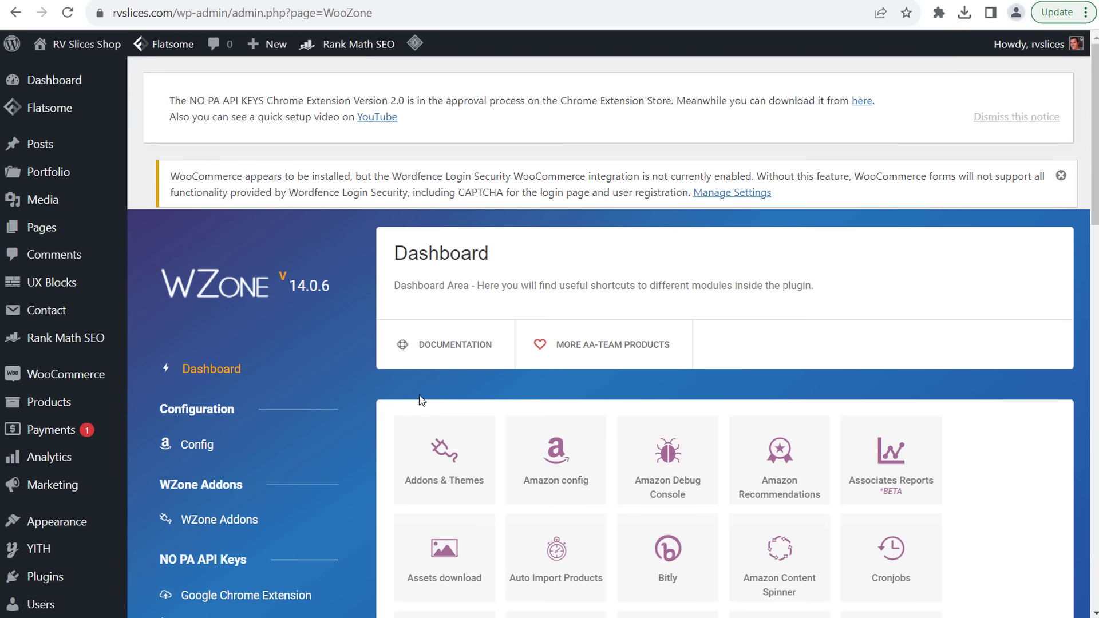
pyautogui.scroll(-5, 337, 385)
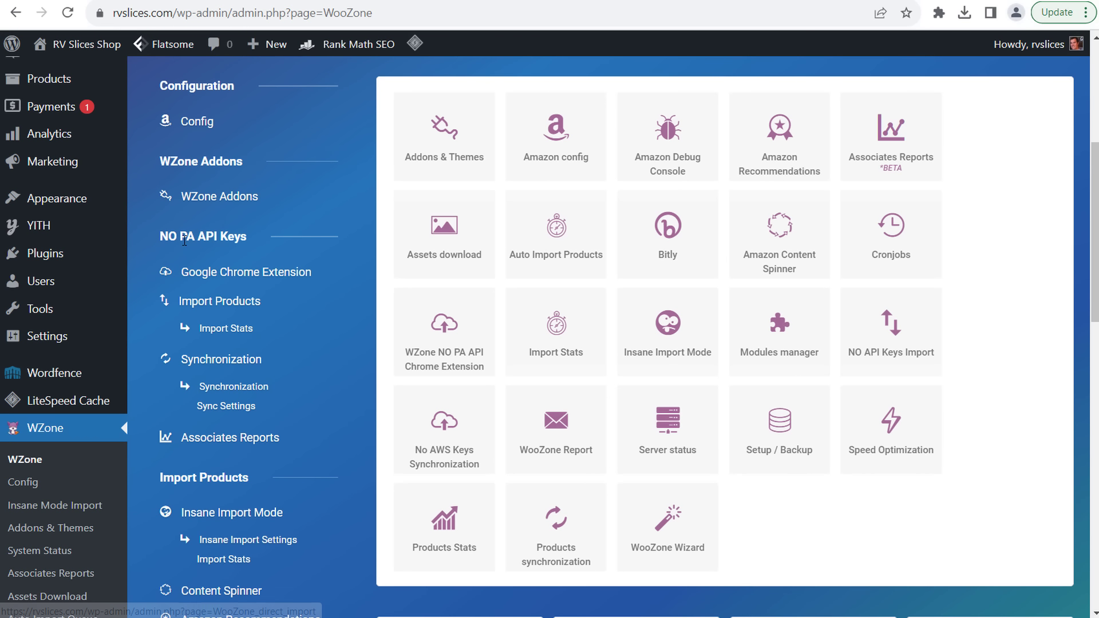
pyautogui.click(226, 305)
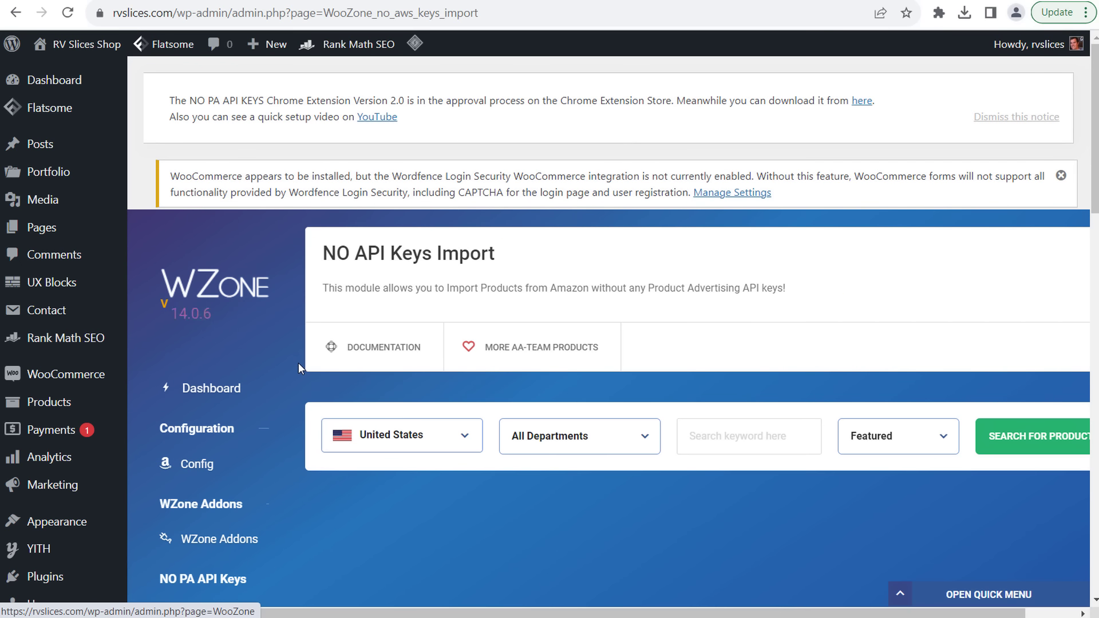
pyautogui.scroll(-3, 708, 261)
pyautogui.click(744, 189)
pyautogui.write('rv sel')
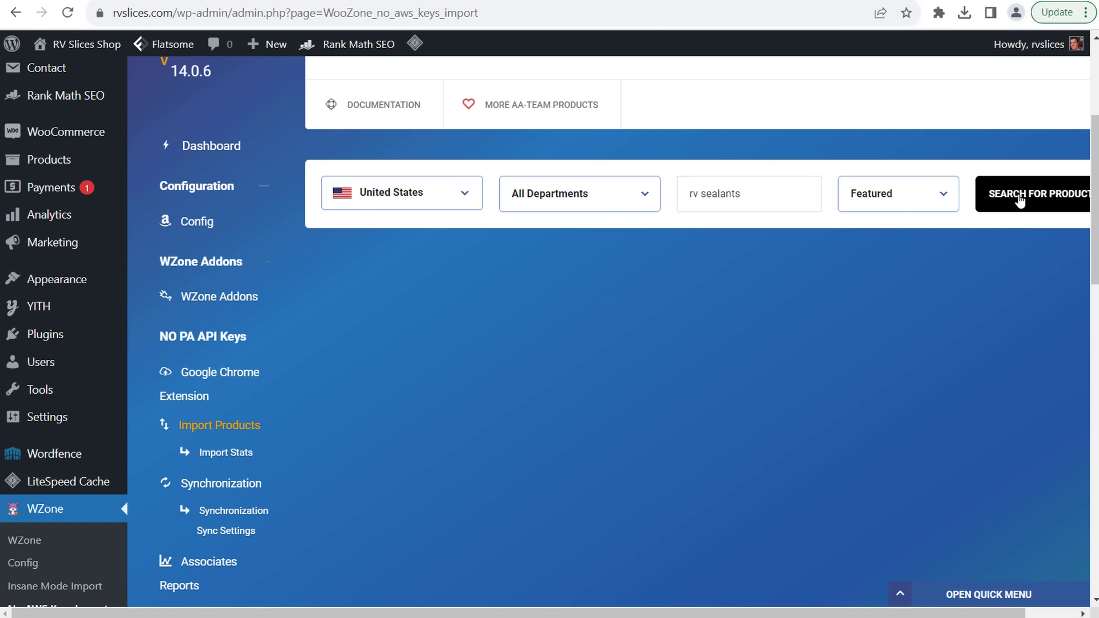
pyautogui.click(976, 179)
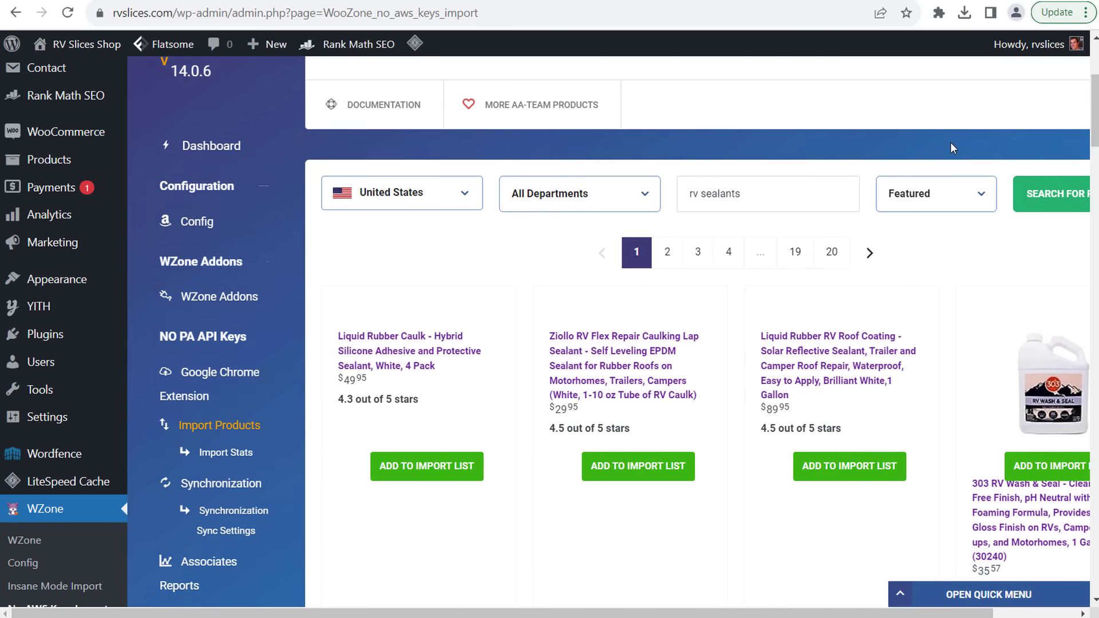
# - Queue Ziollo RV Flex Repair, Liquid Rubber Caulk, Liquid Rubber RV Roof Coating and 303 RV Wash & Seal
pyautogui.scroll(-2, 939, 200)
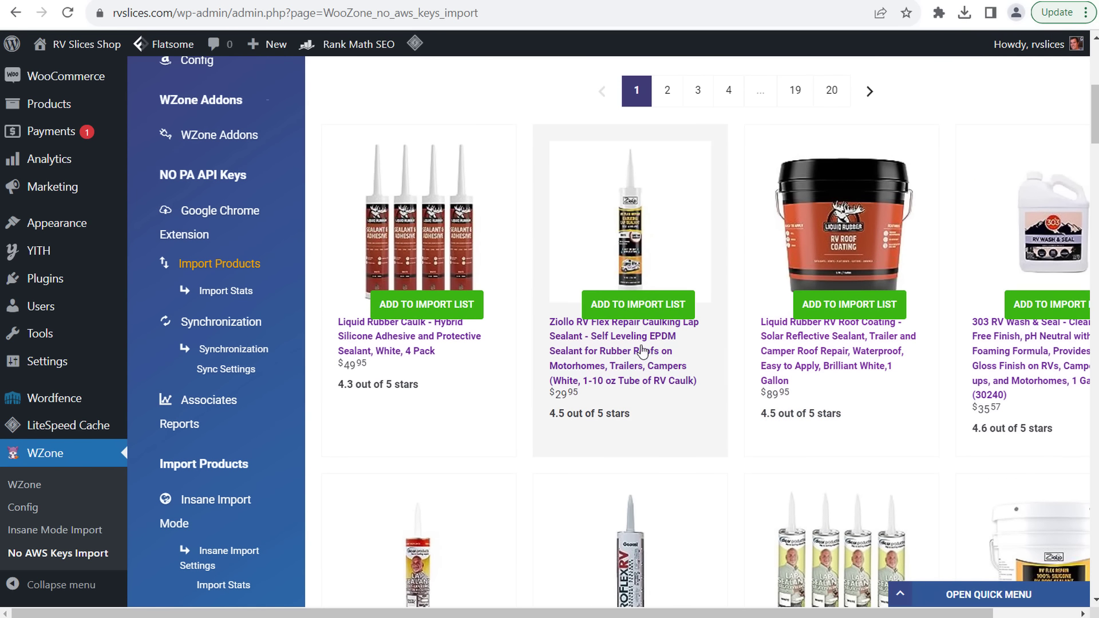
pyautogui.click(637, 305)
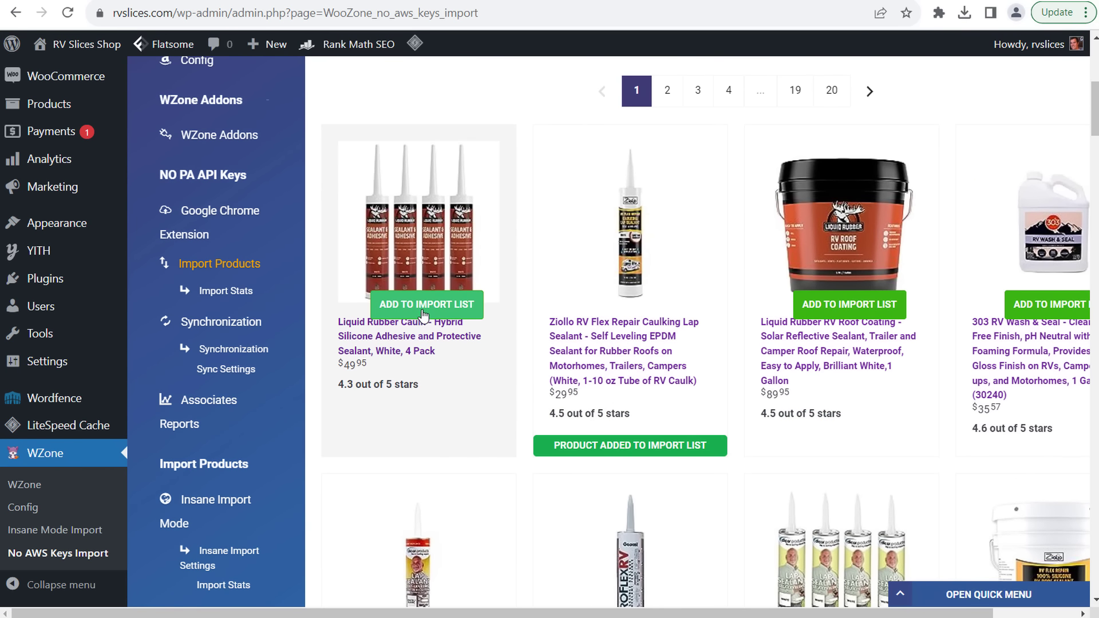
pyautogui.click(423, 311)
pyautogui.click(862, 315)
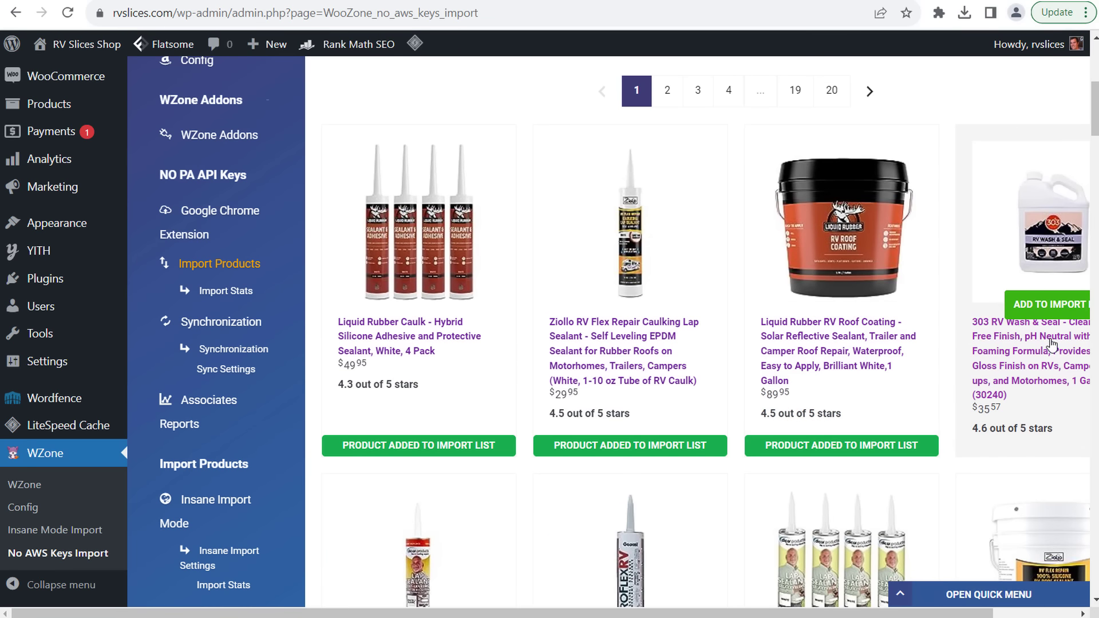
pyautogui.click(1062, 308)
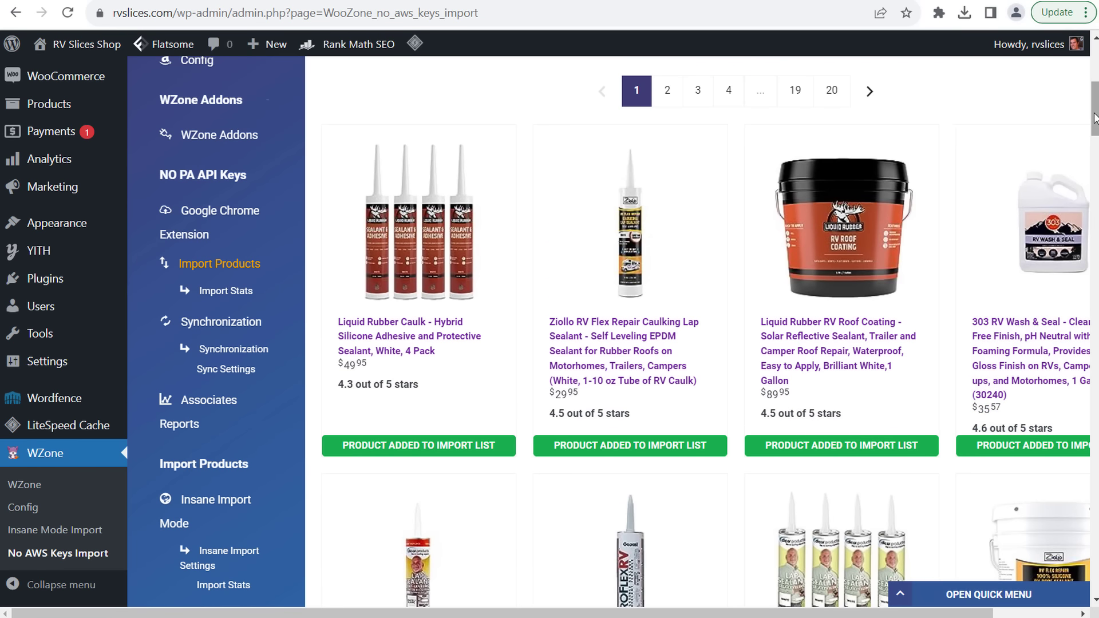
# - Check the Geocel Pro Flex RV sealant on Amazon, then queue it for import
pyautogui.scroll(-3, 841, 400)
pyautogui.click(611, 396)
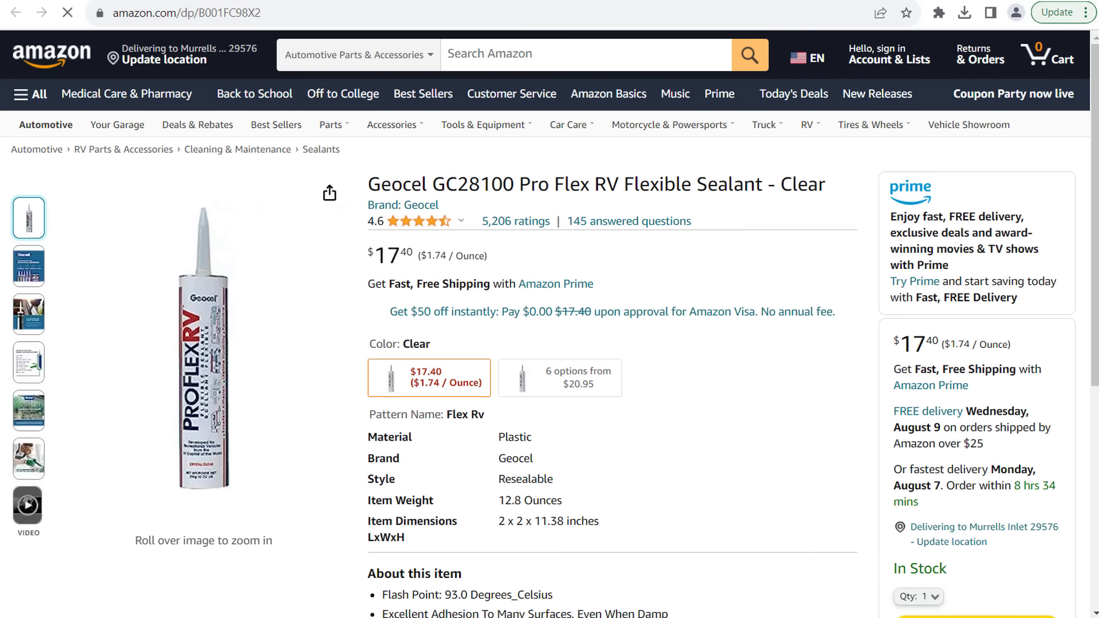
pyautogui.hotkey('ctrl', 'w')
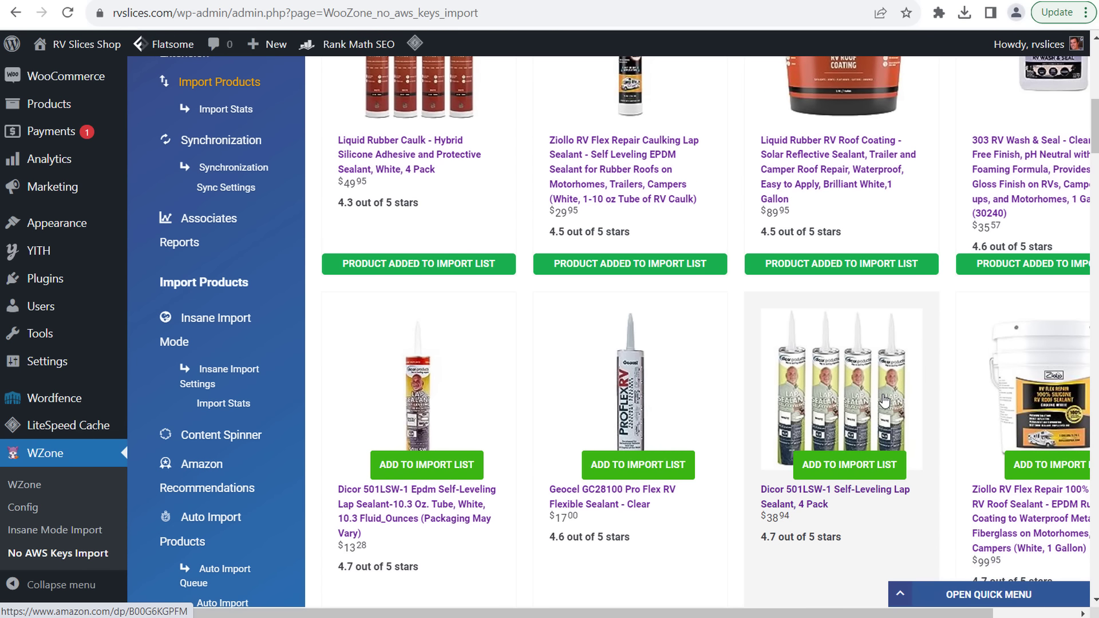
pyautogui.hotkey('ctrl', 'f')
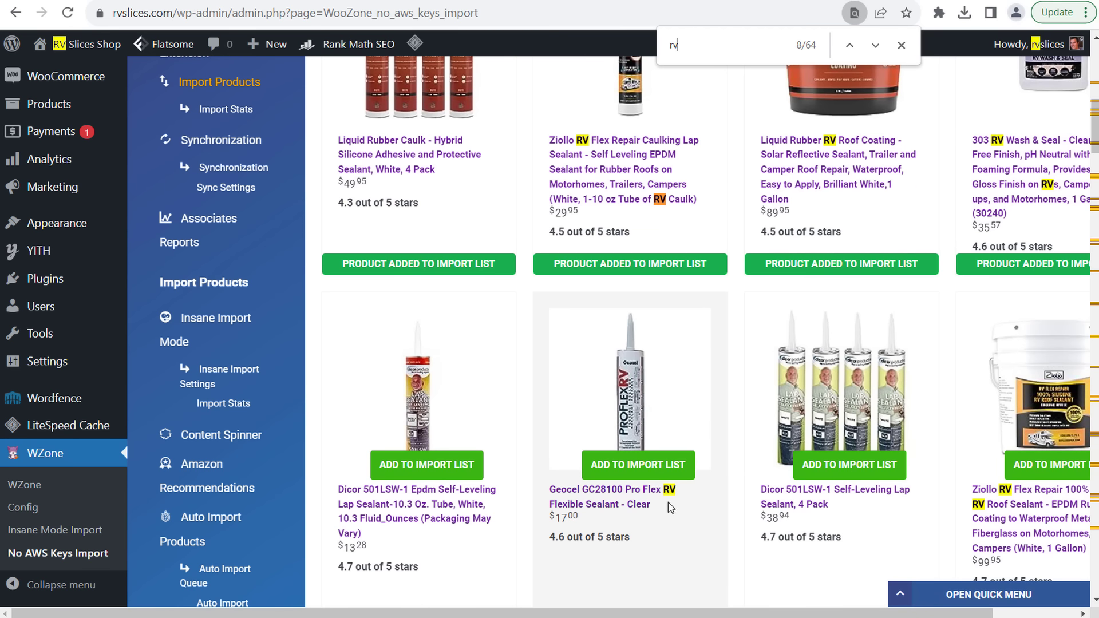
pyautogui.click(623, 474)
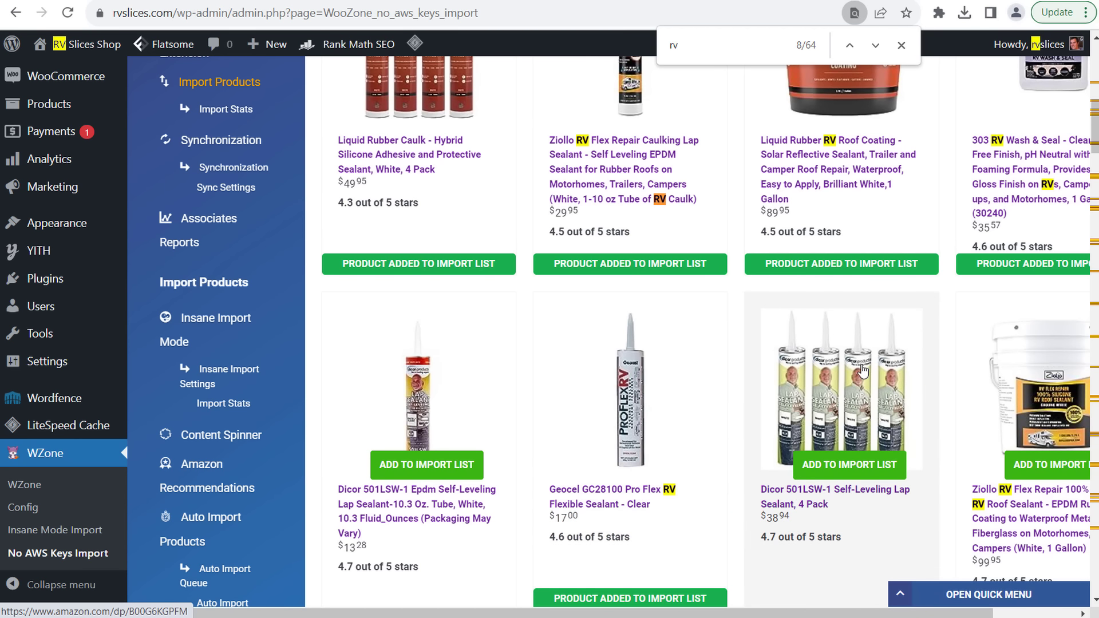
pyautogui.click(857, 474)
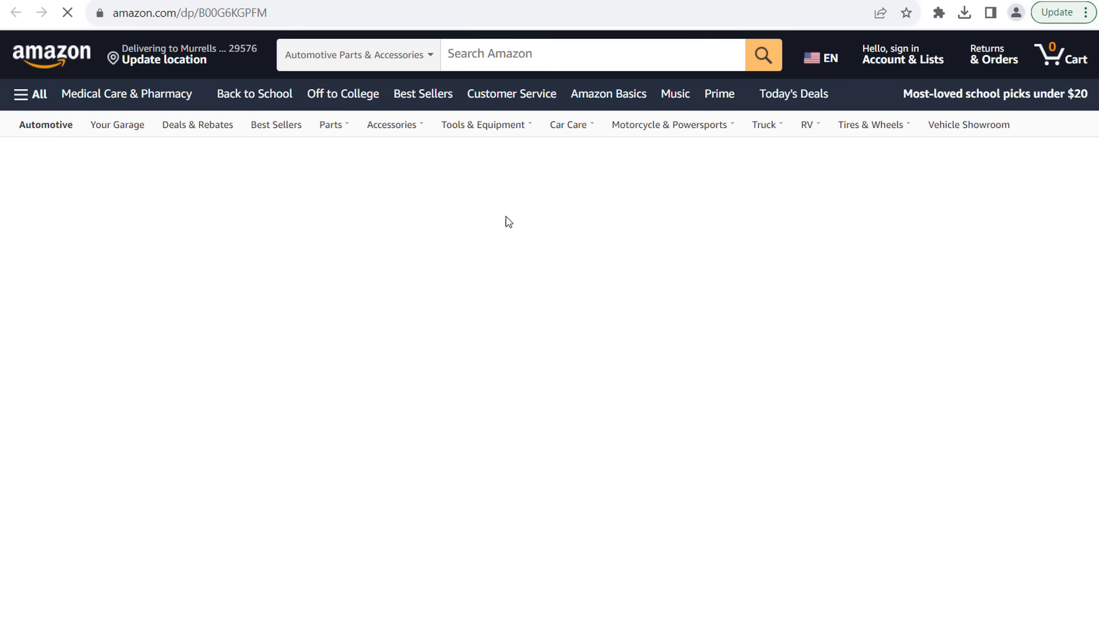
# - Scroll through the Dicor 501LSW-1 lap sealant 4 Pack page ($38.94) and back up
pyautogui.scroll(-4, 705, 381)
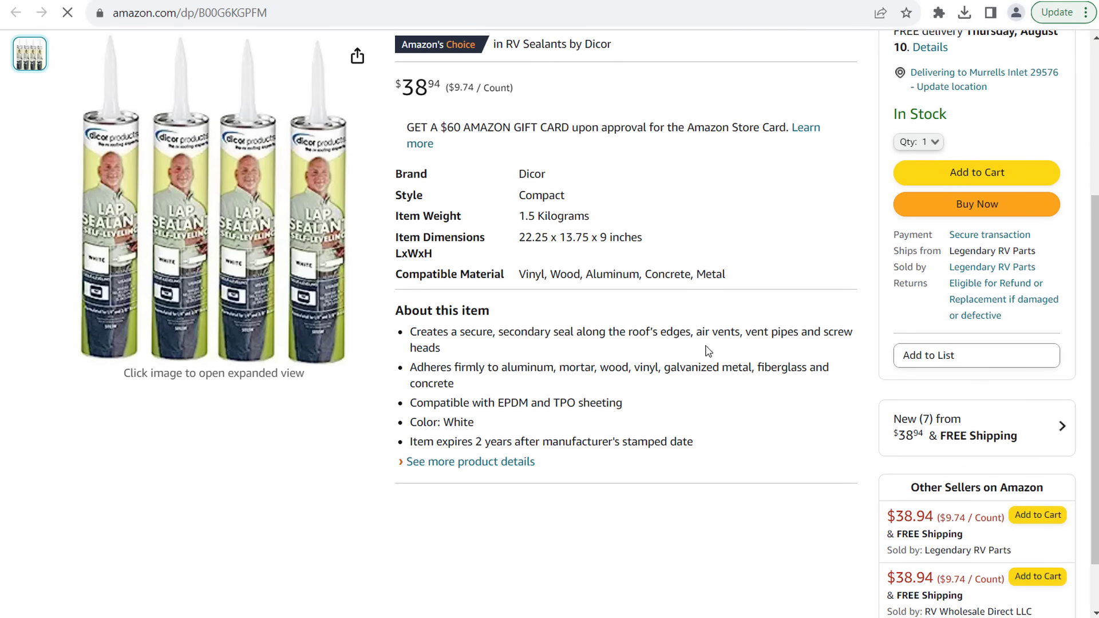
pyautogui.scroll(4, 778, 441)
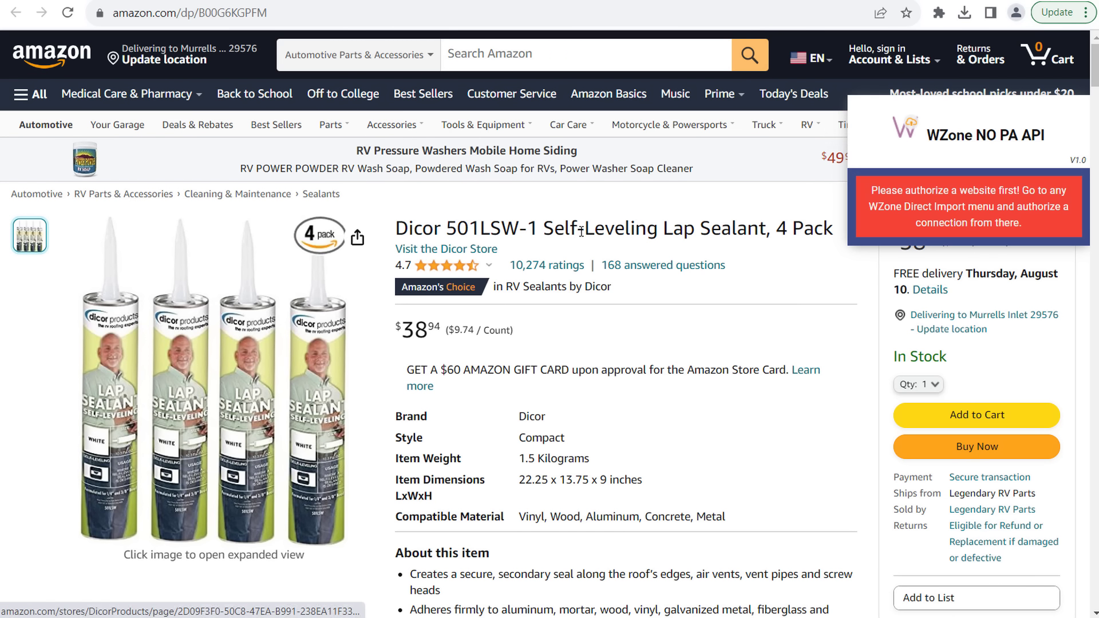
# - Back in WZone, queue the Dicor 4 Pack sealant for import
pyautogui.click(415, 0)
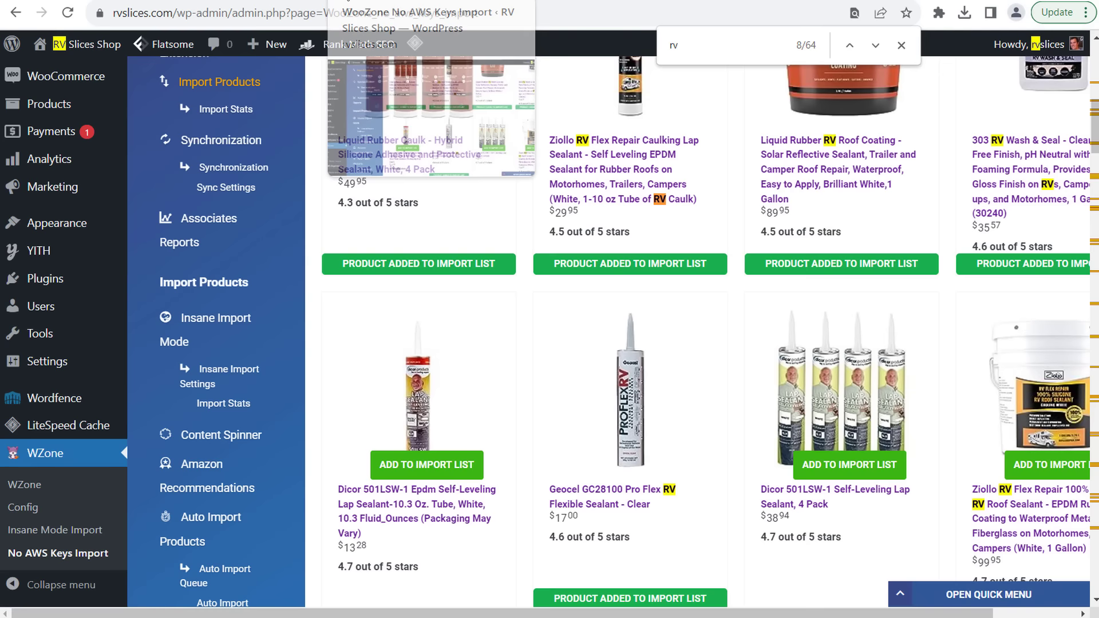
pyautogui.click(822, 465)
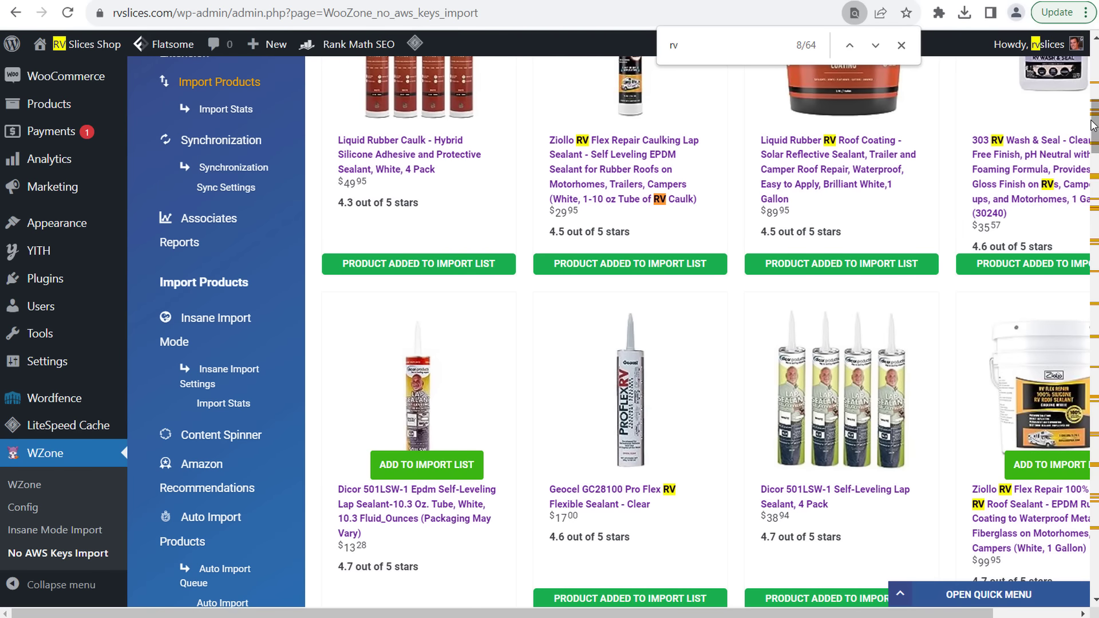
pyautogui.scroll(-15, 1065, 532)
pyautogui.scroll(-7, 1066, 532)
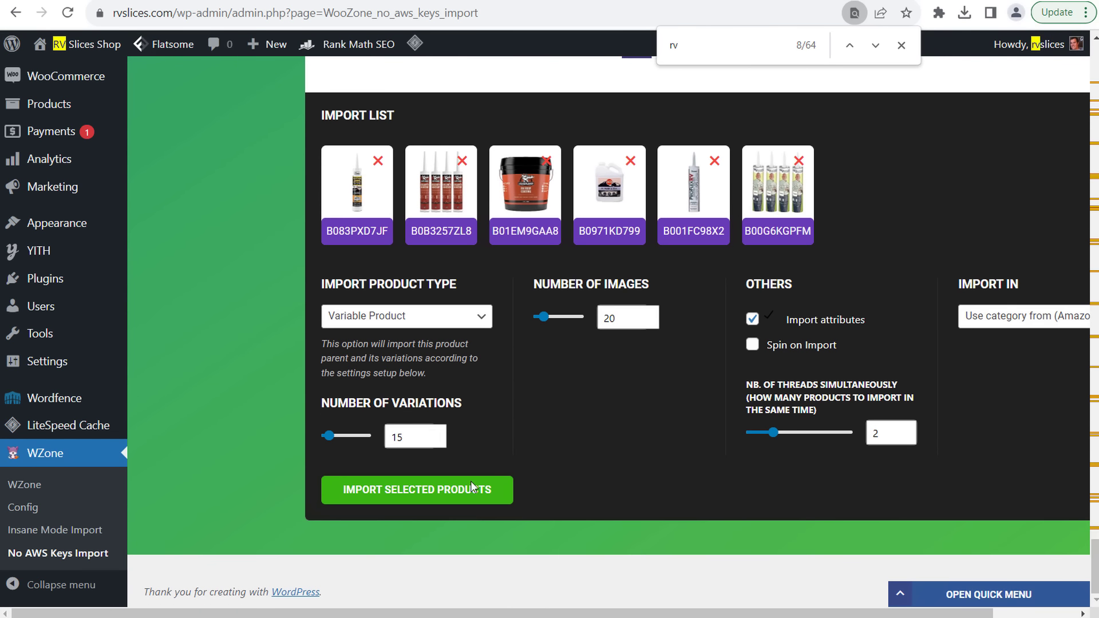
# - Set import type Simple Product, 3 images, Spin on Import checked, threads kept at 2
pyautogui.click(433, 320)
pyautogui.click(403, 333)
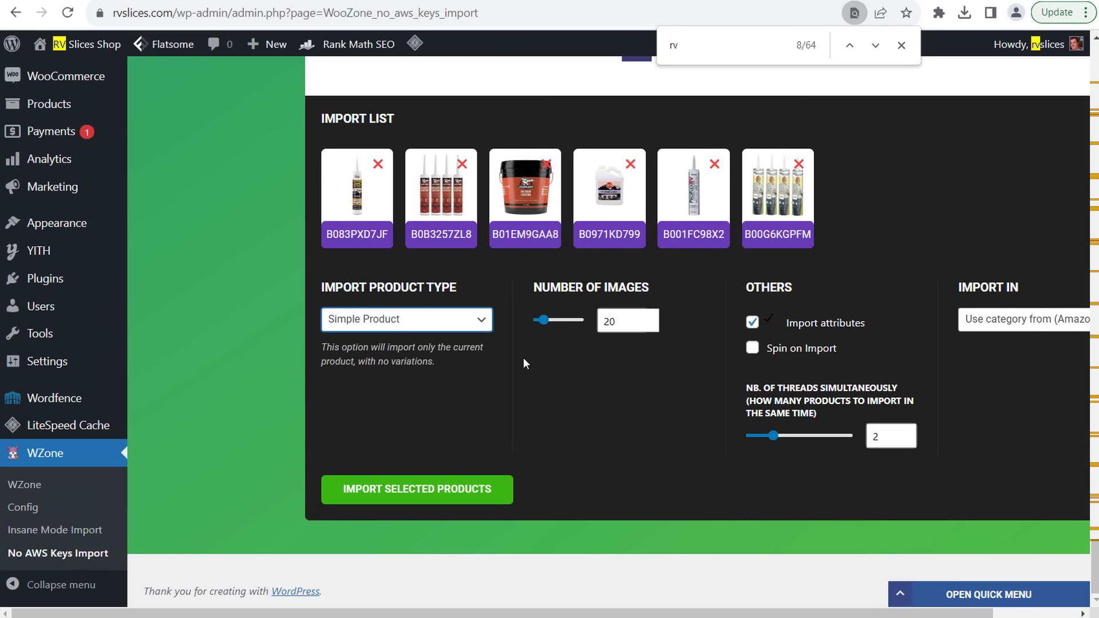
pyautogui.moveTo(624, 328); pyautogui.dragTo(575, 333)
pyautogui.write('3')
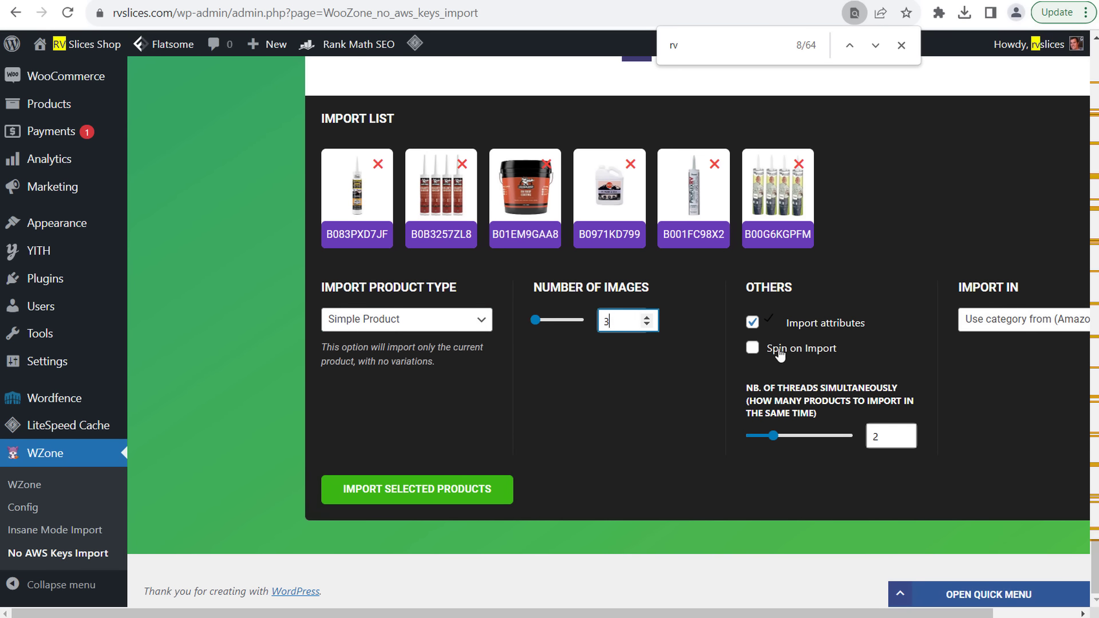
pyautogui.click(752, 348)
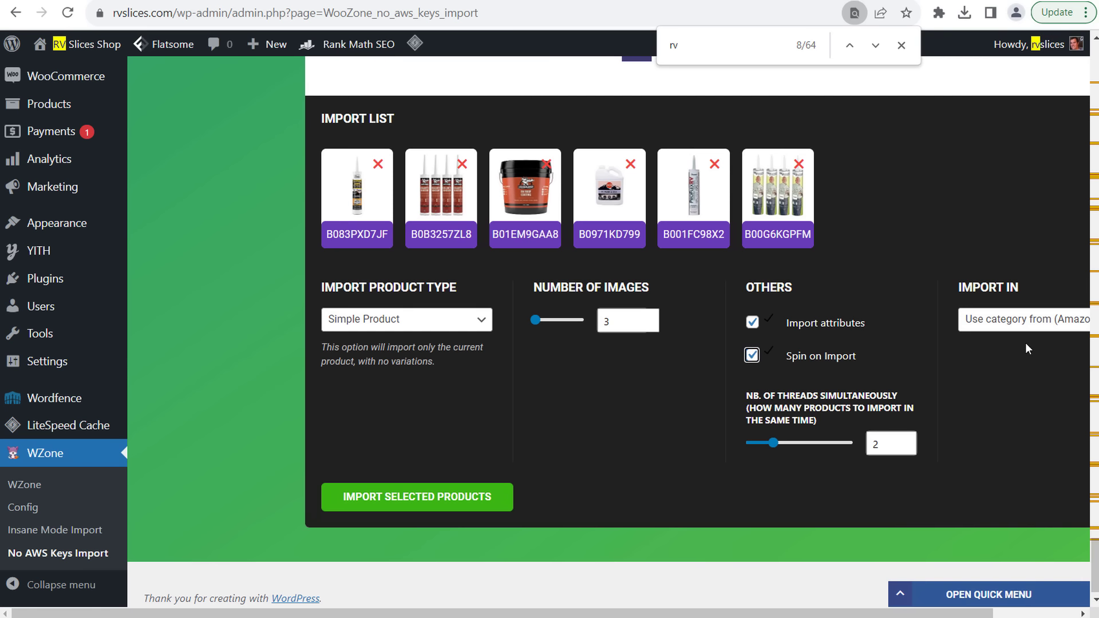
pyautogui.click(1036, 326)
pyautogui.click(783, 459)
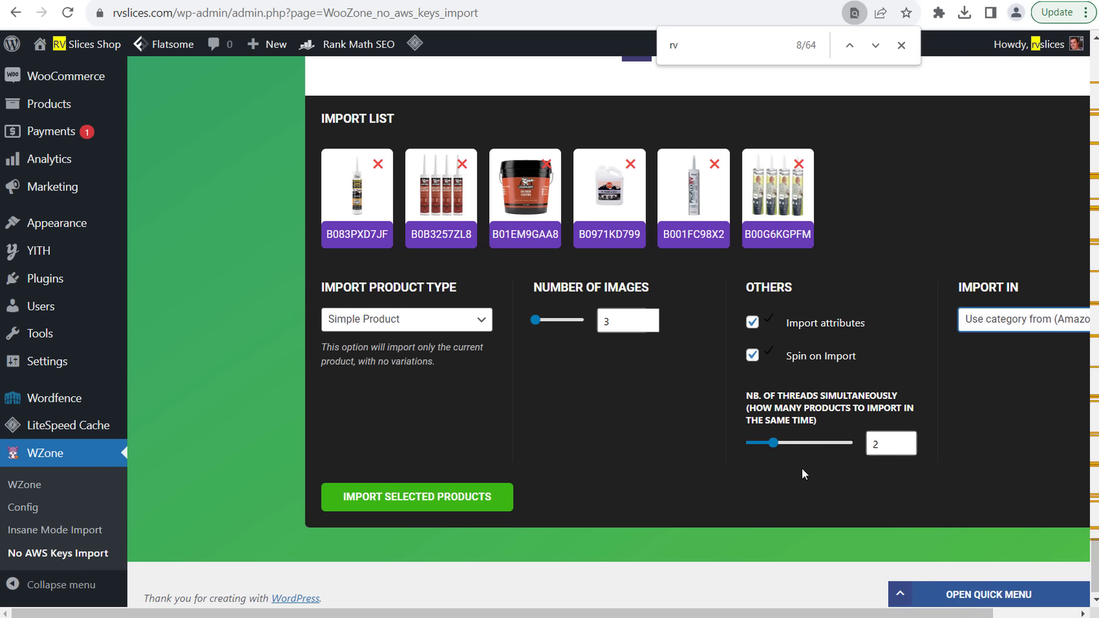
pyautogui.moveTo(770, 446); pyautogui.dragTo(798, 451)
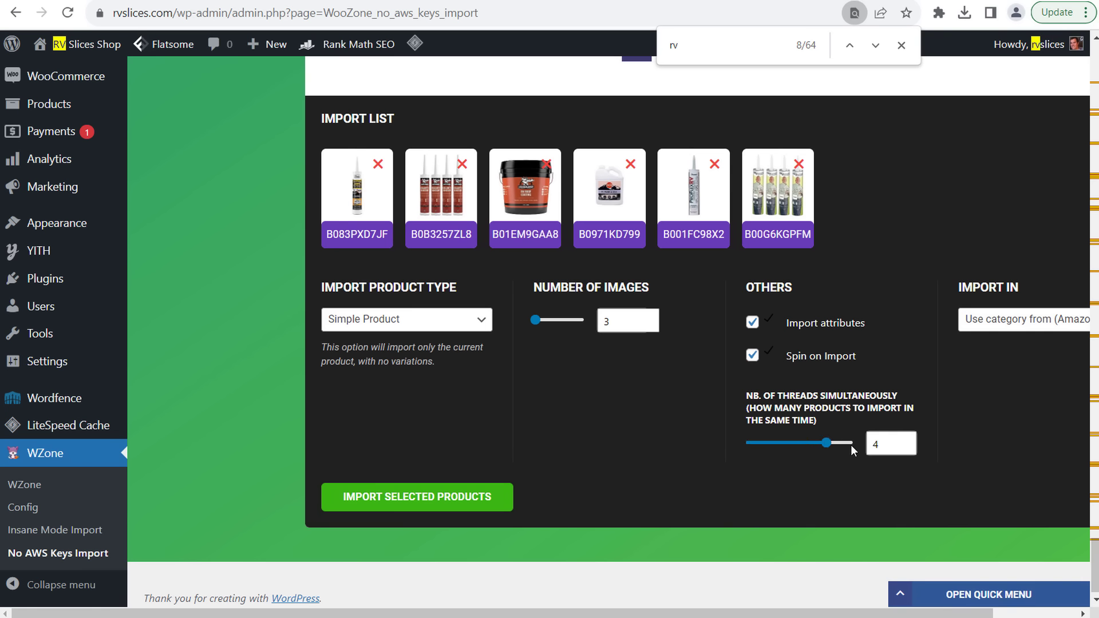
pyautogui.moveTo(828, 447); pyautogui.dragTo(775, 446)
# - Choose RV Sealants as the import category and import the six selected products
pyautogui.click(1037, 320)
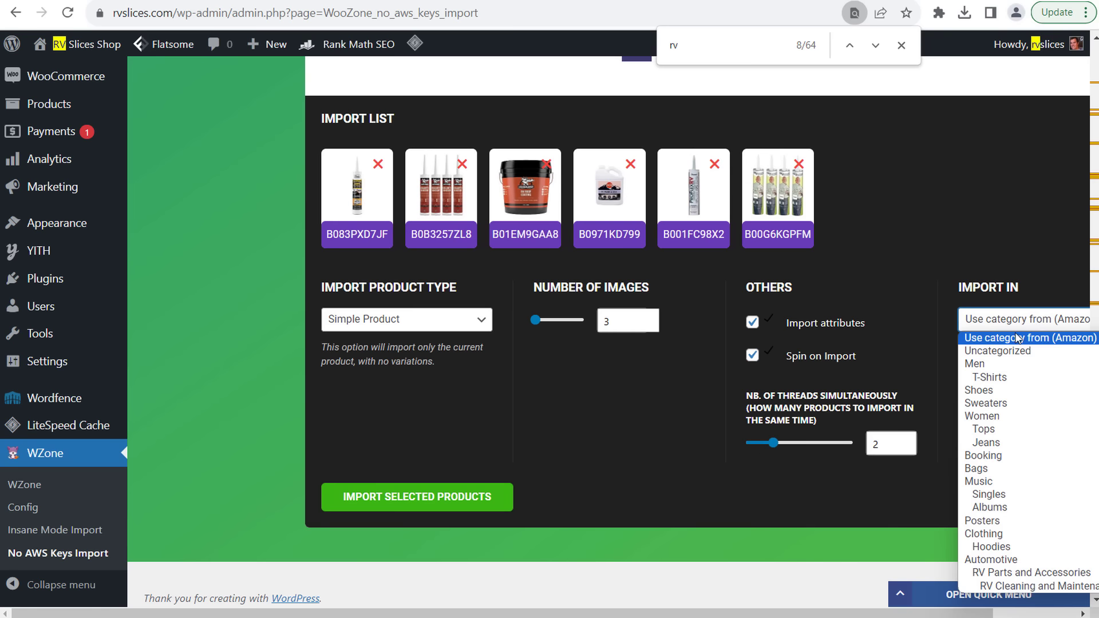
pyautogui.scroll(-1, 1030, 448)
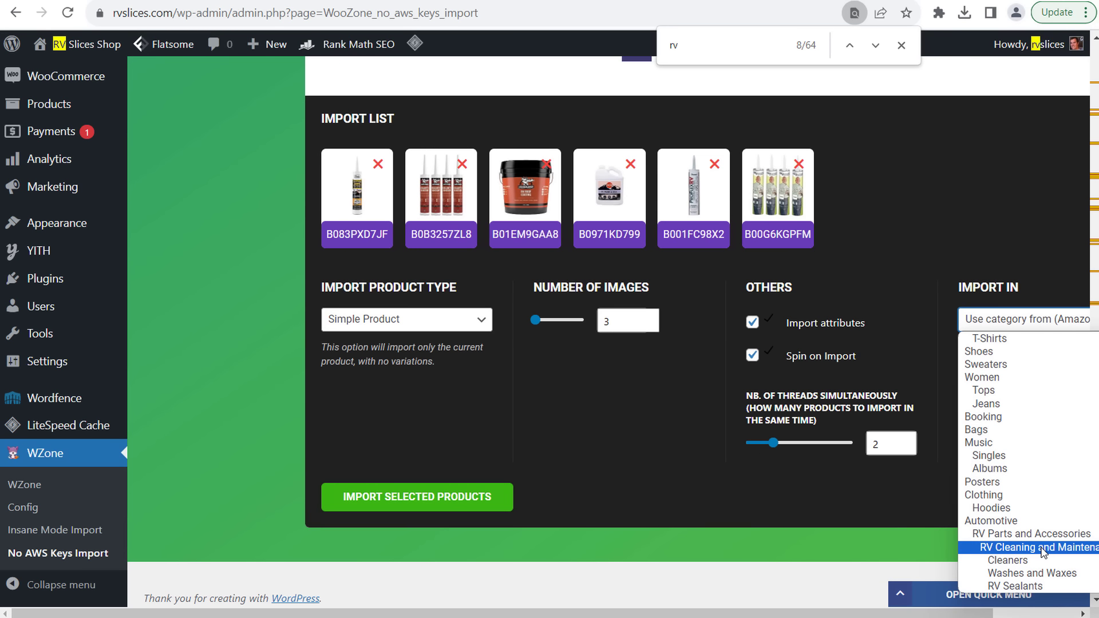
pyautogui.click(1030, 586)
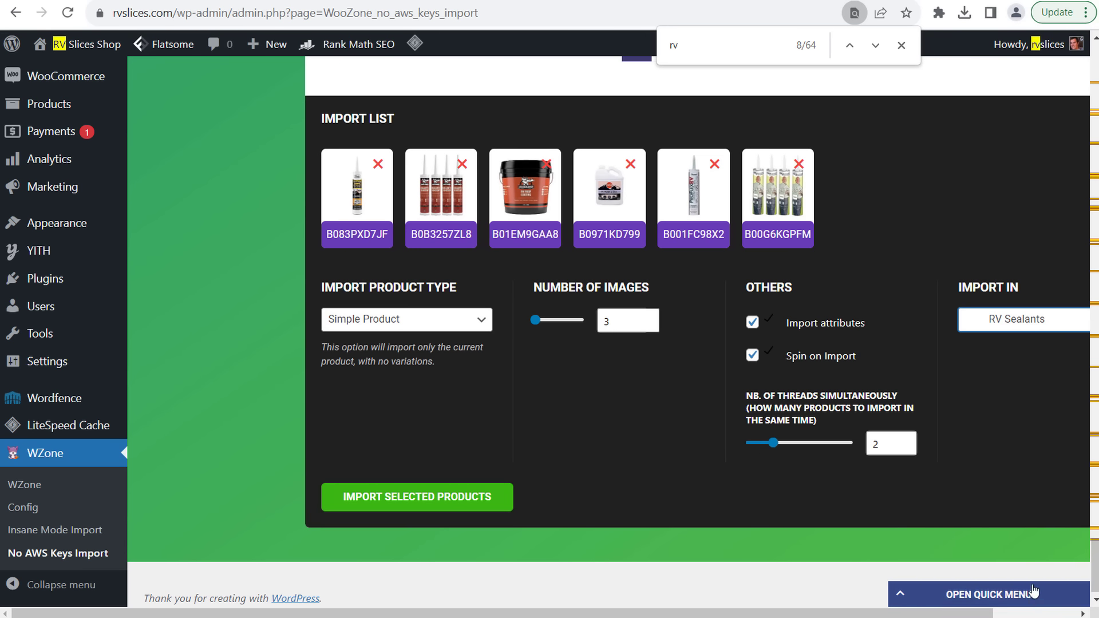
pyautogui.click(444, 494)
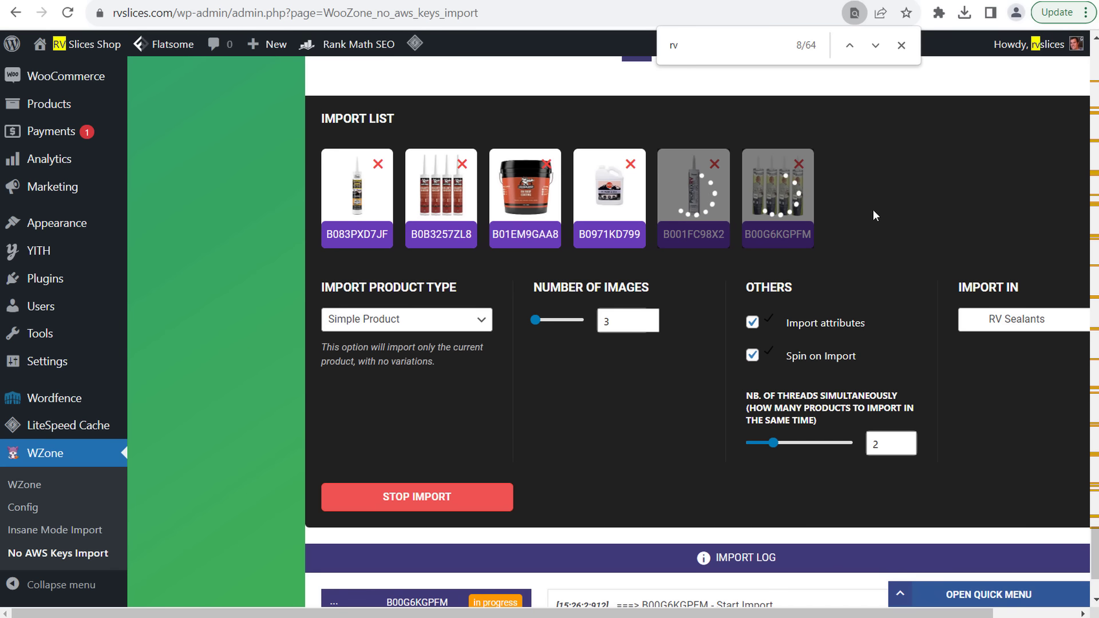
# - Close the find bar and follow the six-product import until it finishes
pyautogui.click(902, 47)
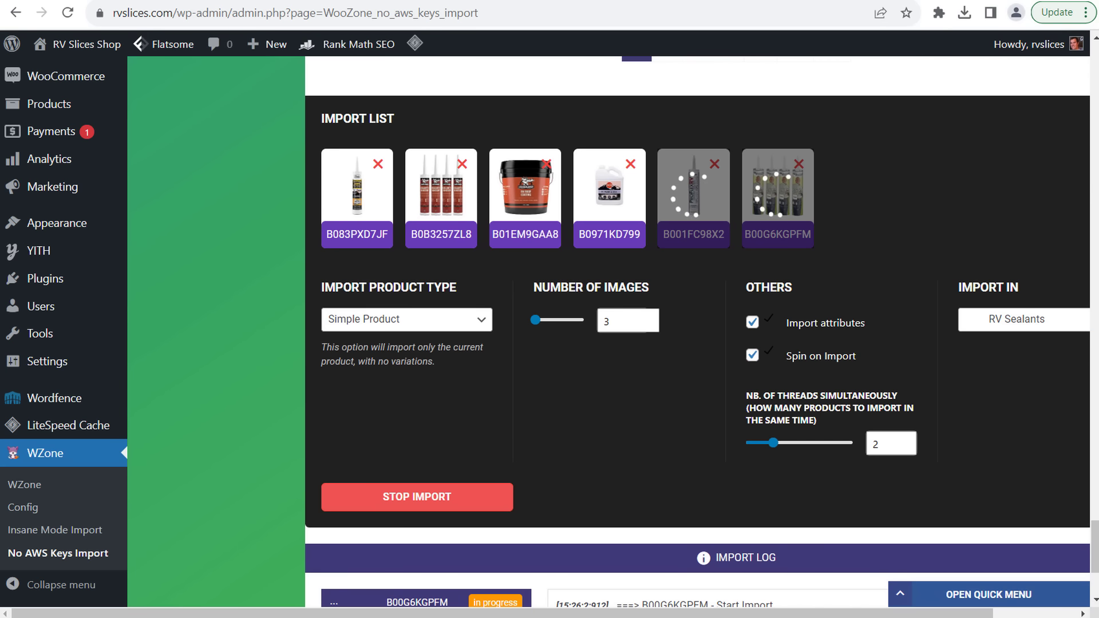
pyautogui.scroll(1, 1097, 532)
pyautogui.moveTo(1097, 533); pyautogui.dragTo(1097, 183)
pyautogui.scroll(2, 710, 167)
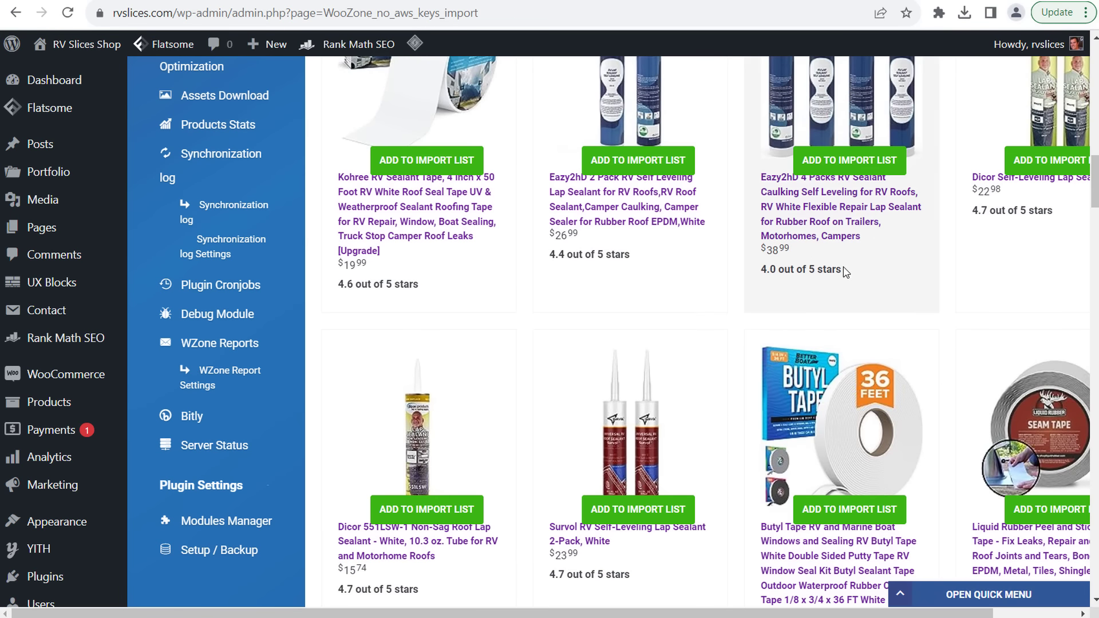
pyautogui.scroll(4, 844, 268)
pyautogui.scroll(10, 854, 276)
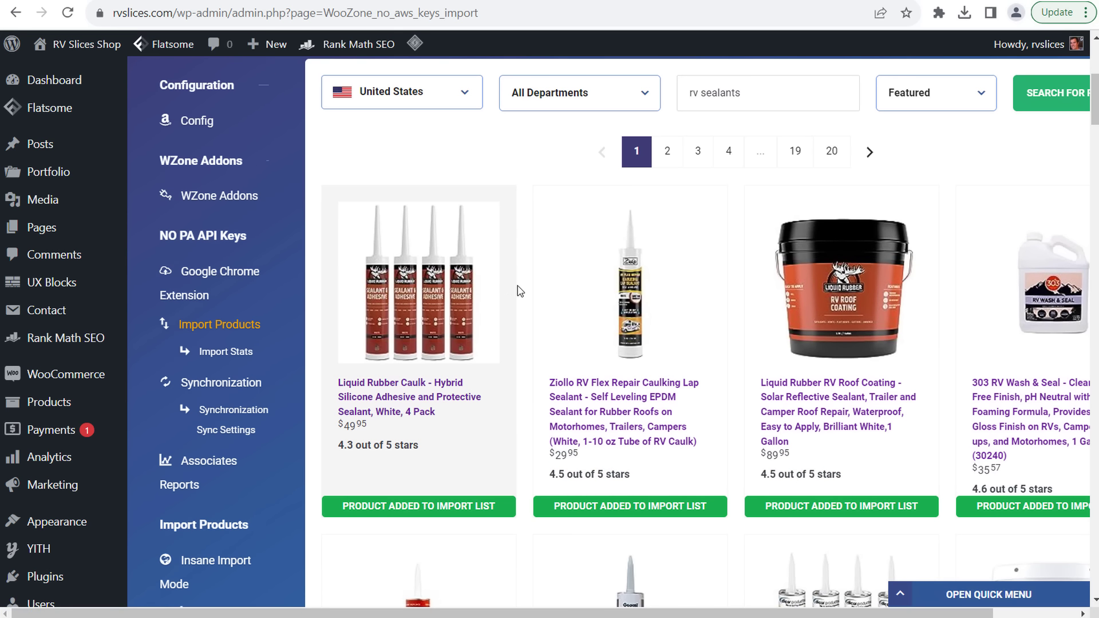
pyautogui.scroll(-8, 1019, 286)
pyautogui.scroll(-15, 697, 332)
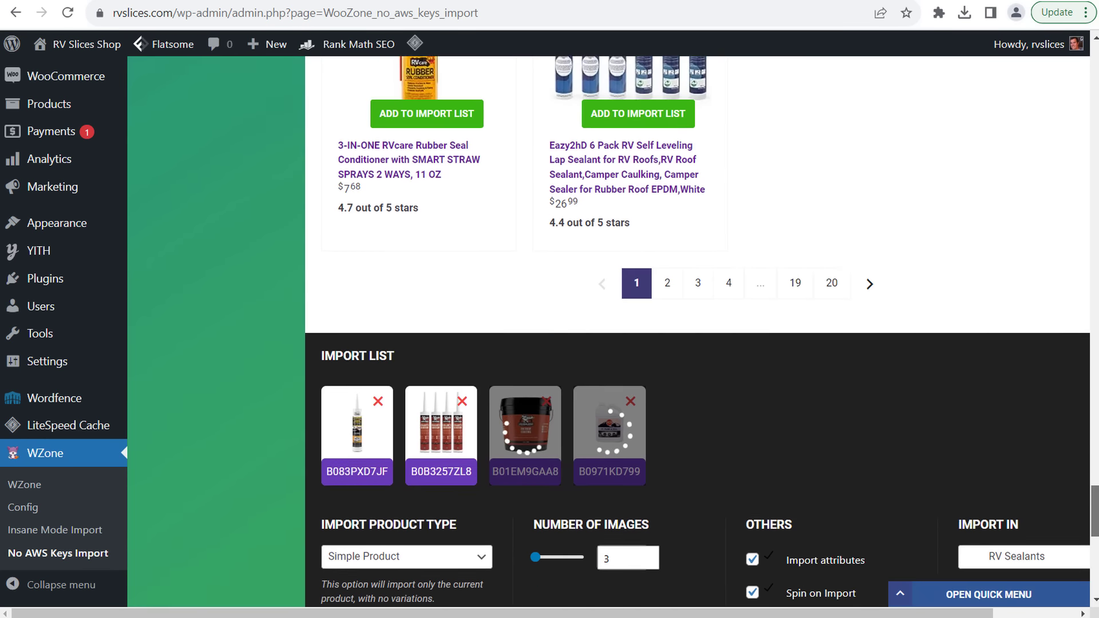
pyautogui.scroll(-2, 697, 332)
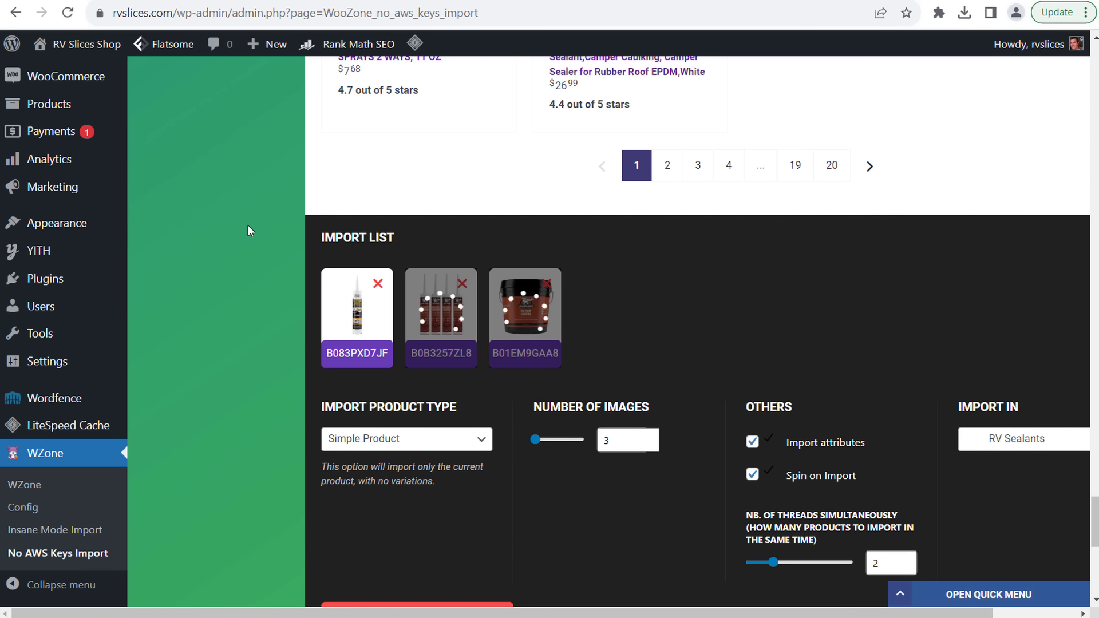
pyautogui.scroll(-6, 252, 215)
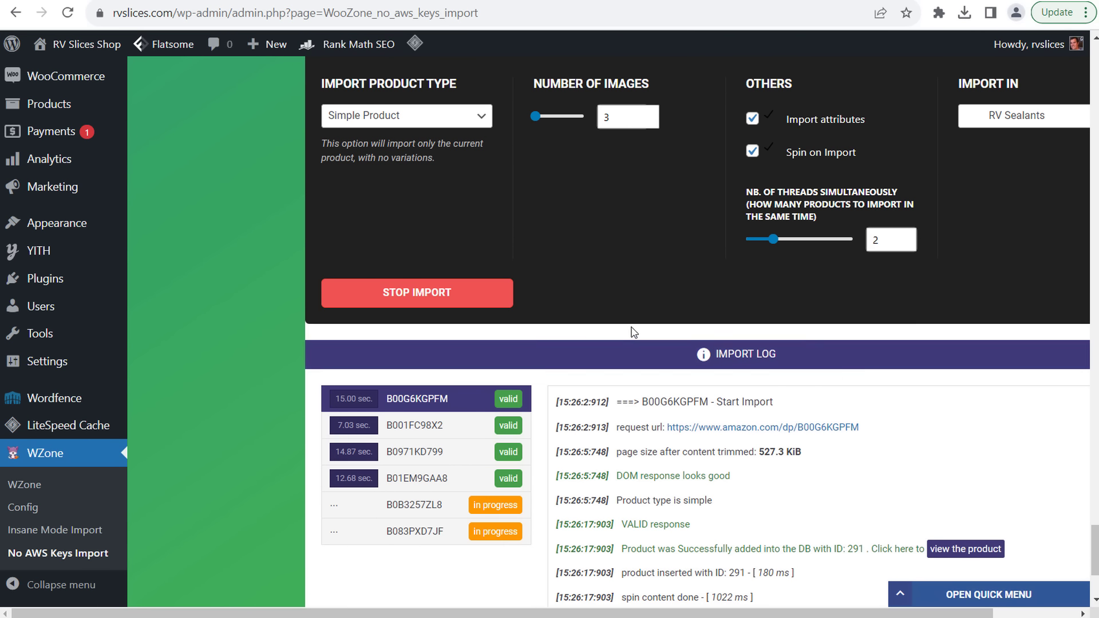
pyautogui.scroll(5, 213, 347)
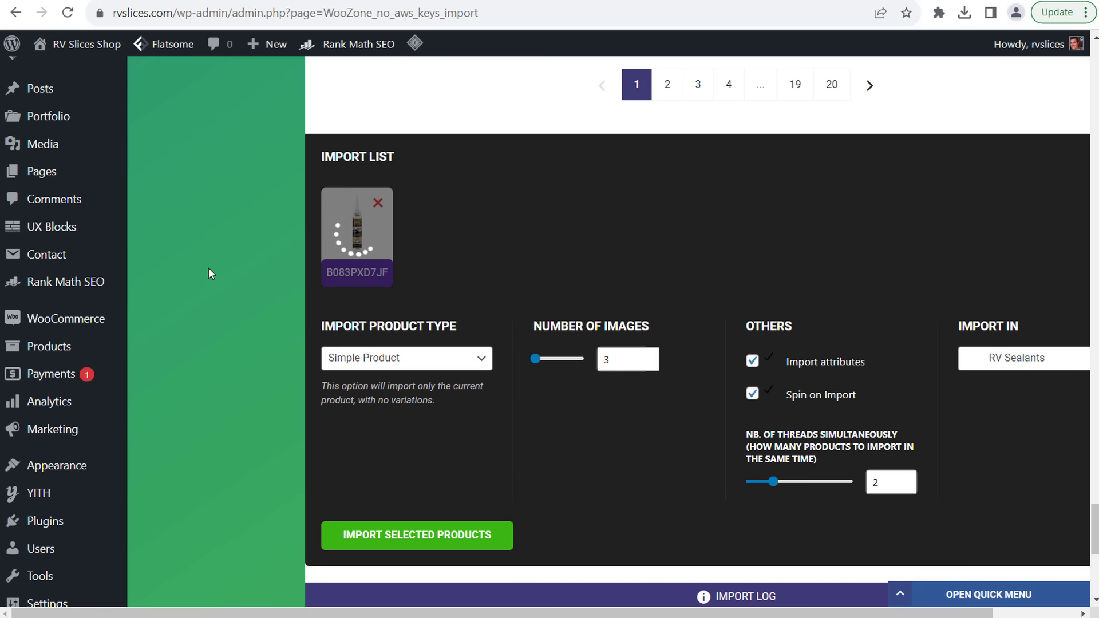
pyautogui.scroll(-3, 208, 269)
pyautogui.scroll(-2, 207, 270)
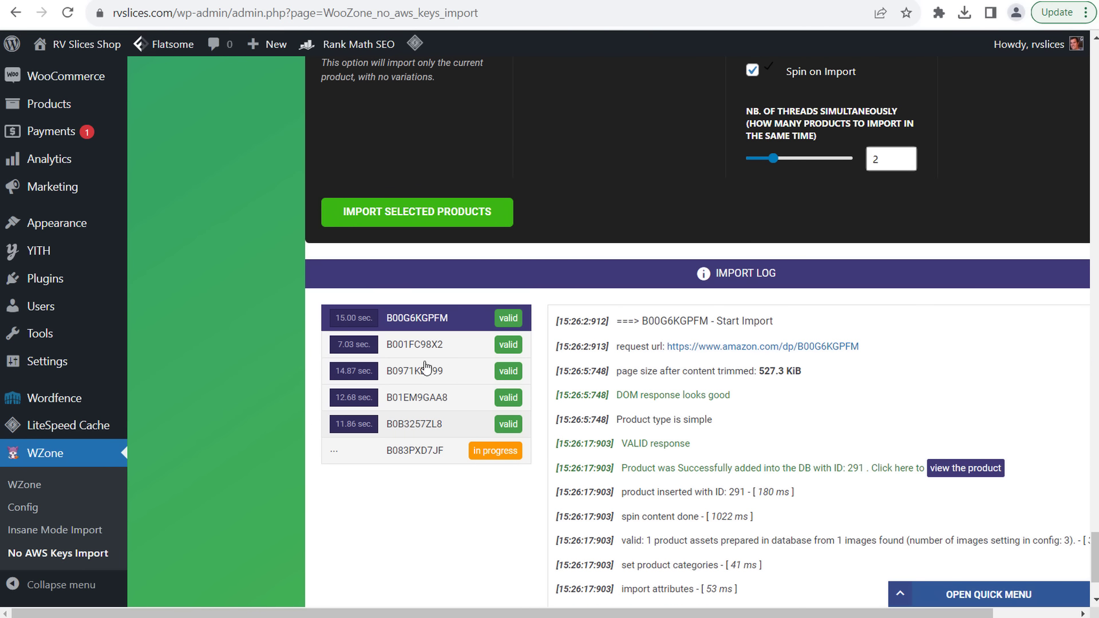
pyautogui.scroll(4, 211, 345)
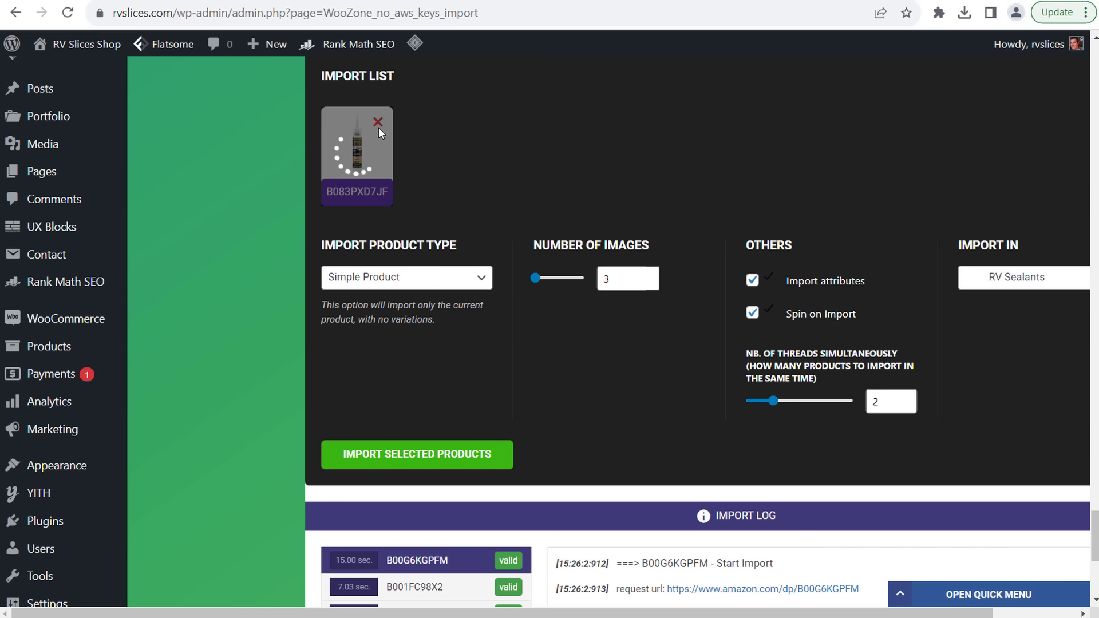
pyautogui.scroll(2, 444, 336)
pyautogui.scroll(3, 445, 336)
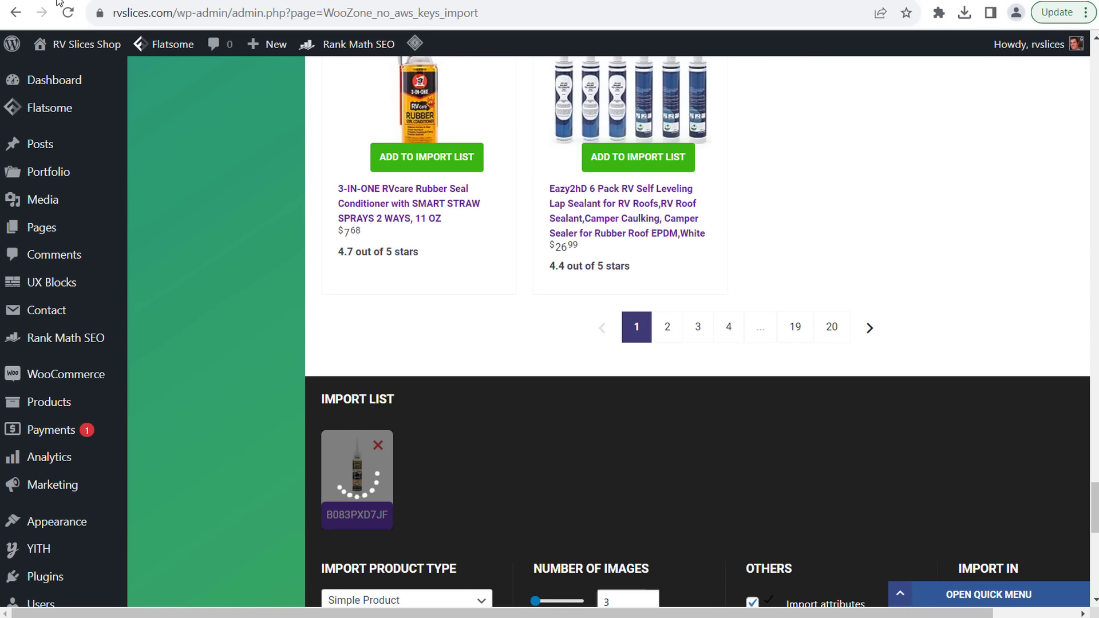
pyautogui.scroll(-7, 836, 184)
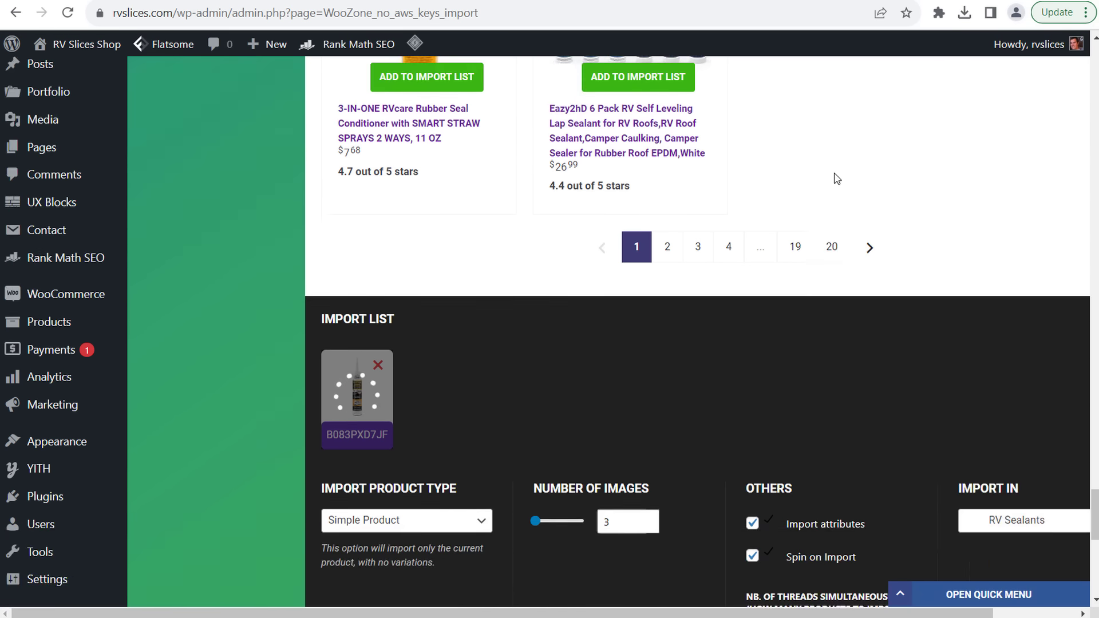
pyautogui.scroll(5, 836, 218)
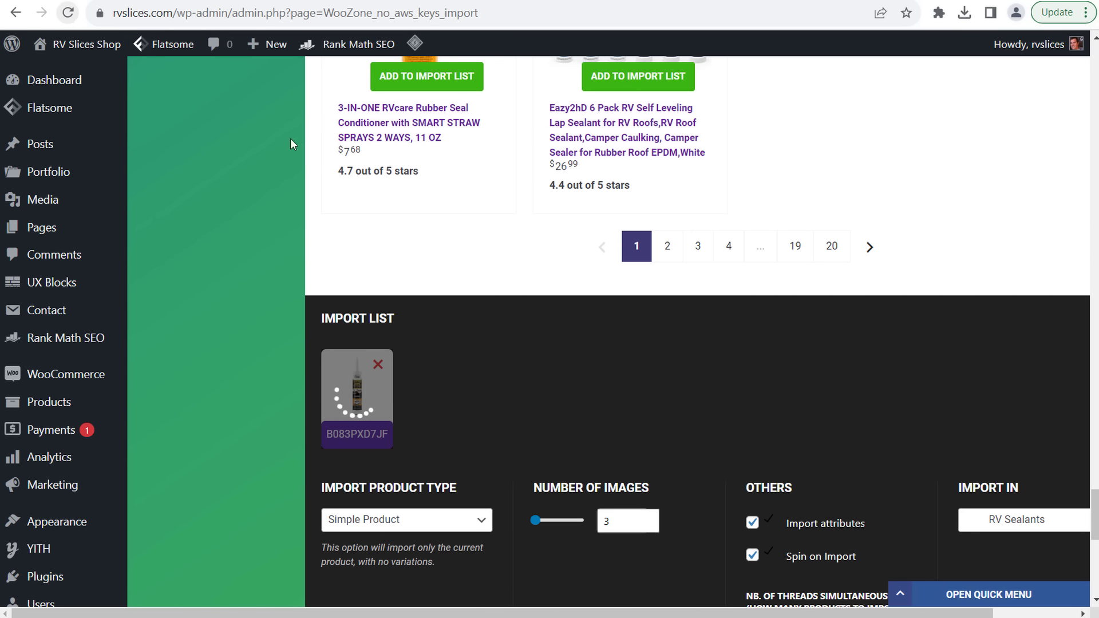
# - Queue the 3-IN-ONE RVcare seal conditioner and Eazy2hD 6 Pack lap sealant, then import them
pyautogui.click(423, 77)
pyautogui.click(647, 77)
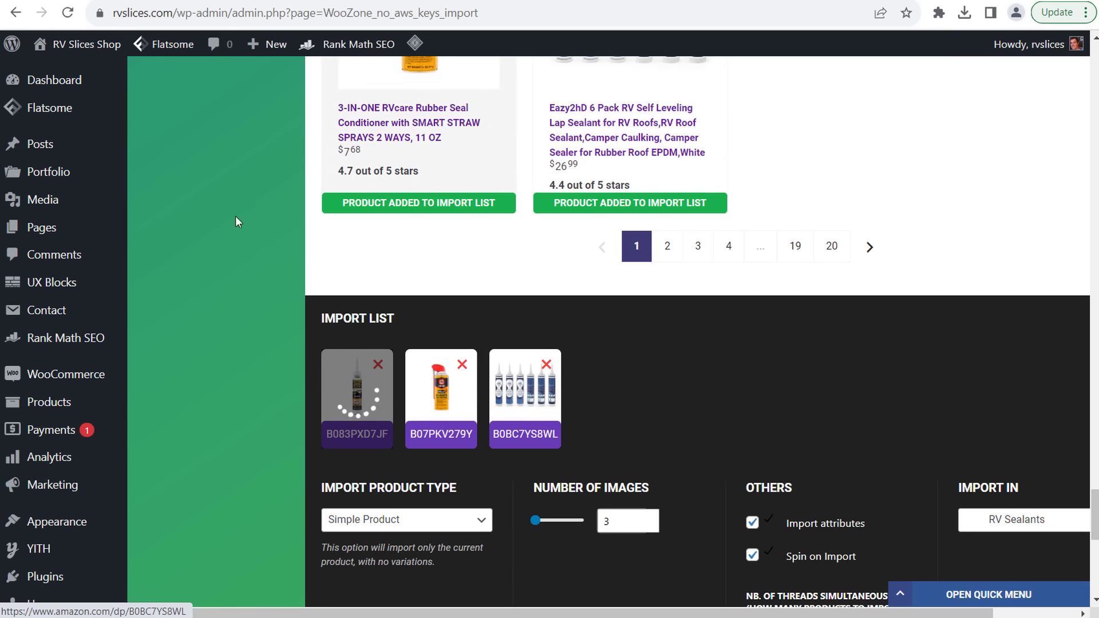
pyautogui.scroll(-3, 407, 555)
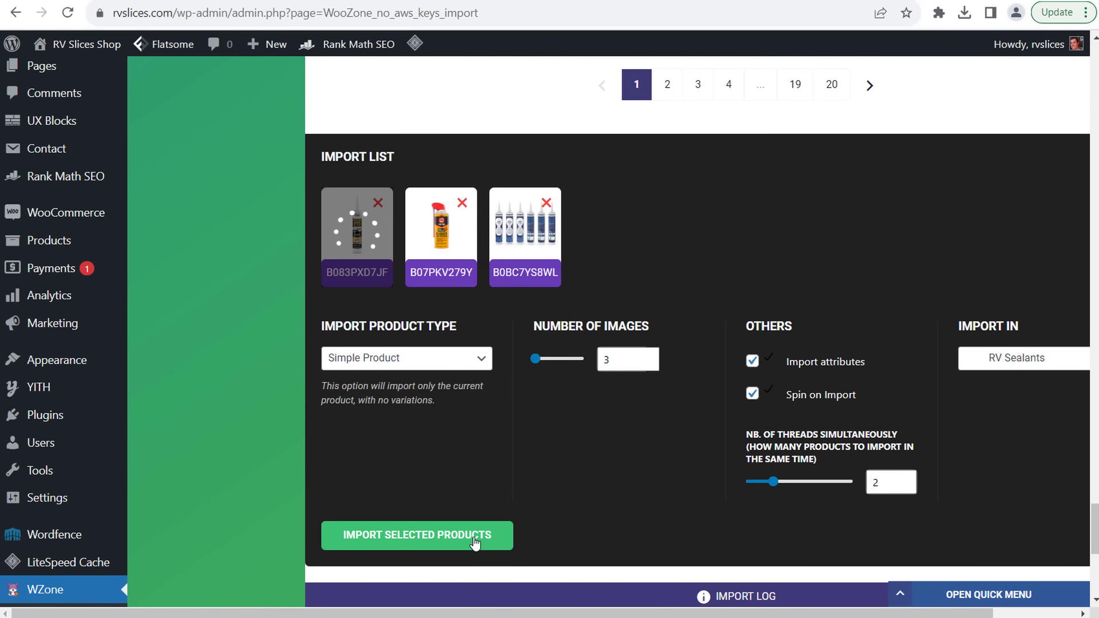
pyautogui.click(480, 543)
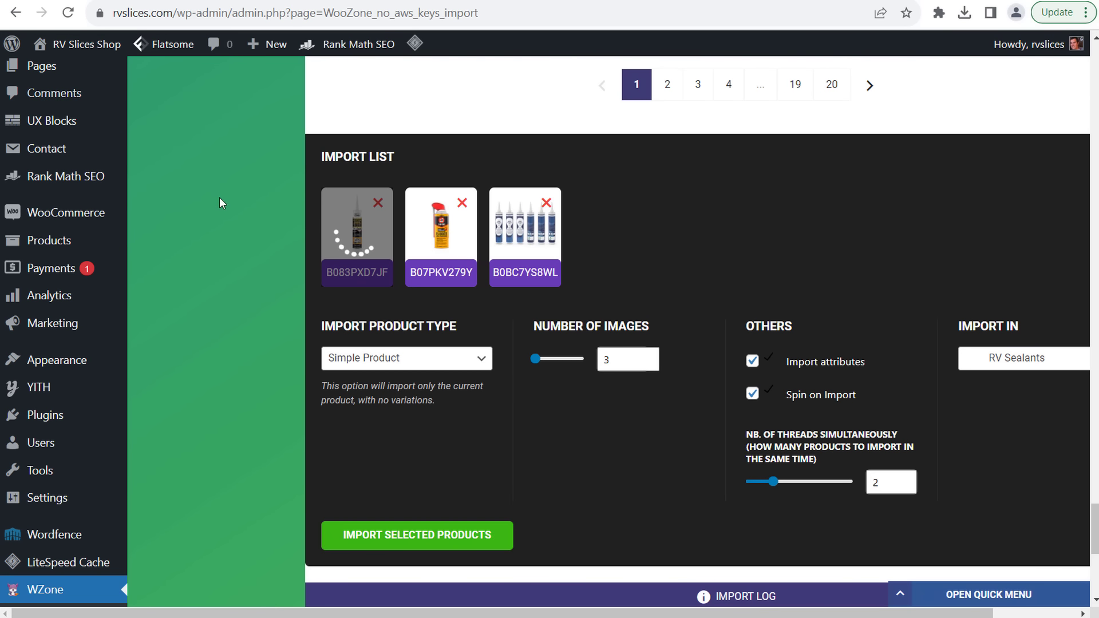
pyautogui.scroll(6, 221, 201)
# - Open Products > Categories and confirm RV Sealants holds 5 products among 22 categories
pyautogui.moveTo(77, 400)
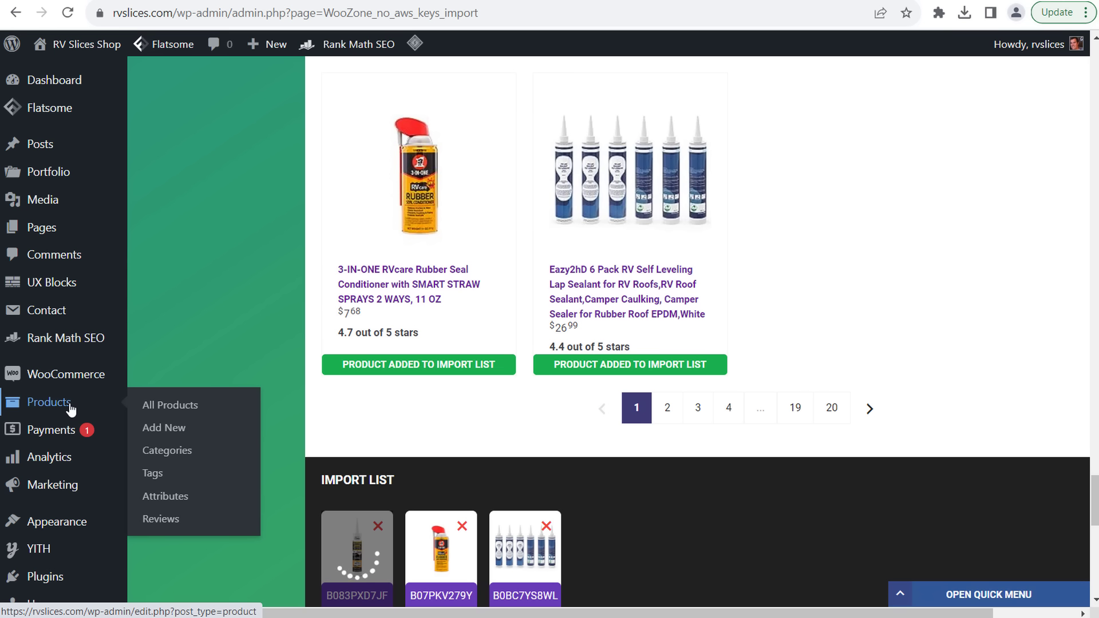
pyautogui.click(179, 456)
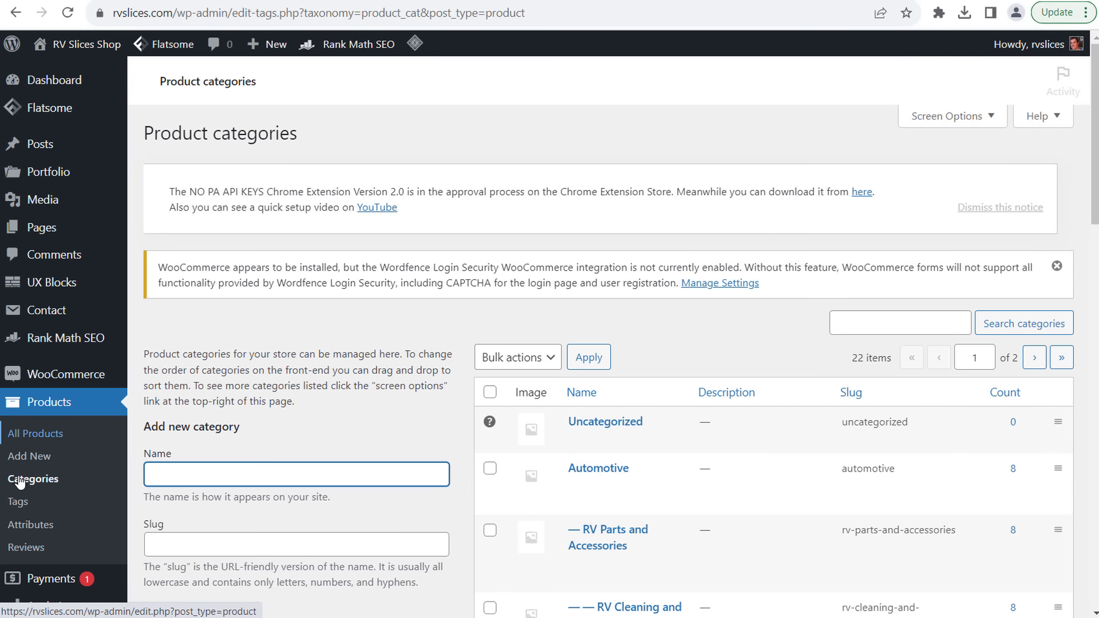
pyautogui.scroll(-6, 37, 481)
pyautogui.moveTo(38, 487)
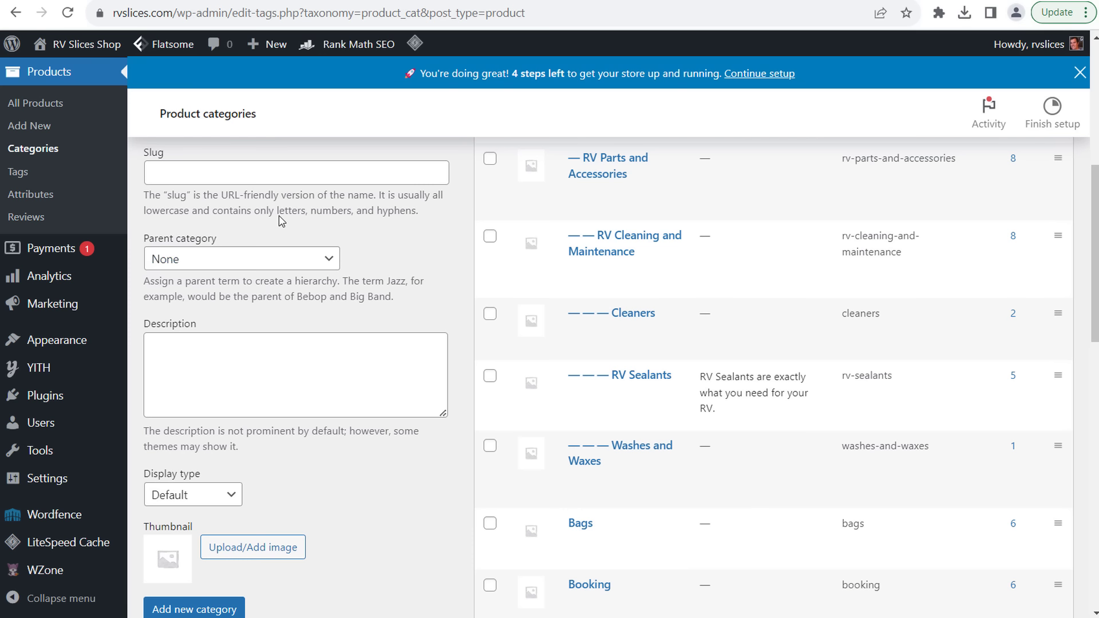
pyautogui.scroll(5, 856, 306)
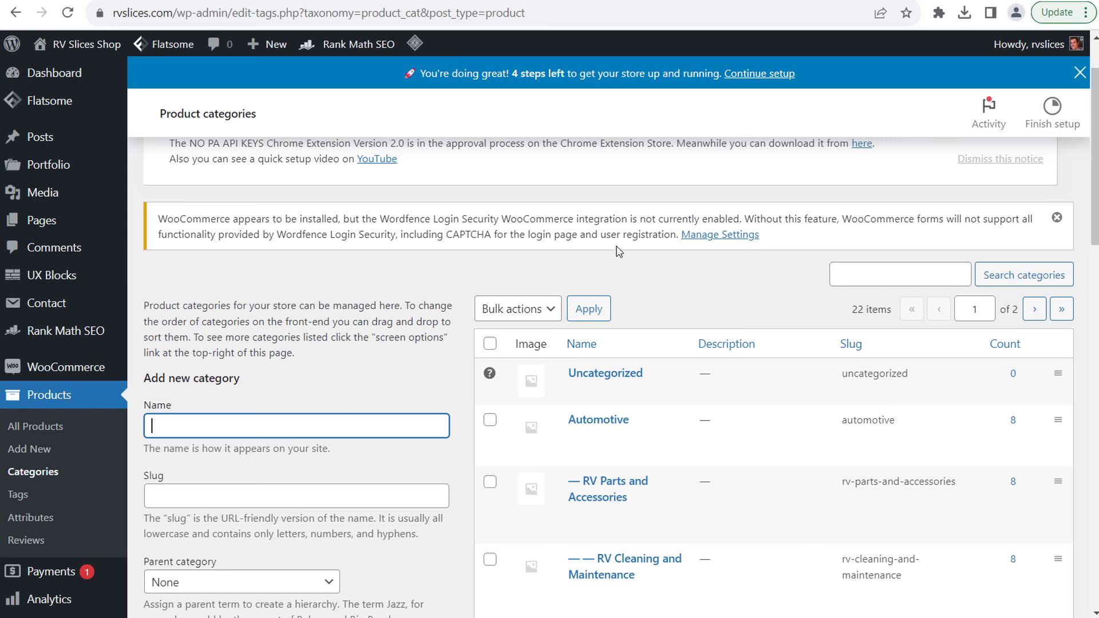
pyautogui.click(853, 314)
pyautogui.doubleClick(876, 313)
pyautogui.click(876, 314)
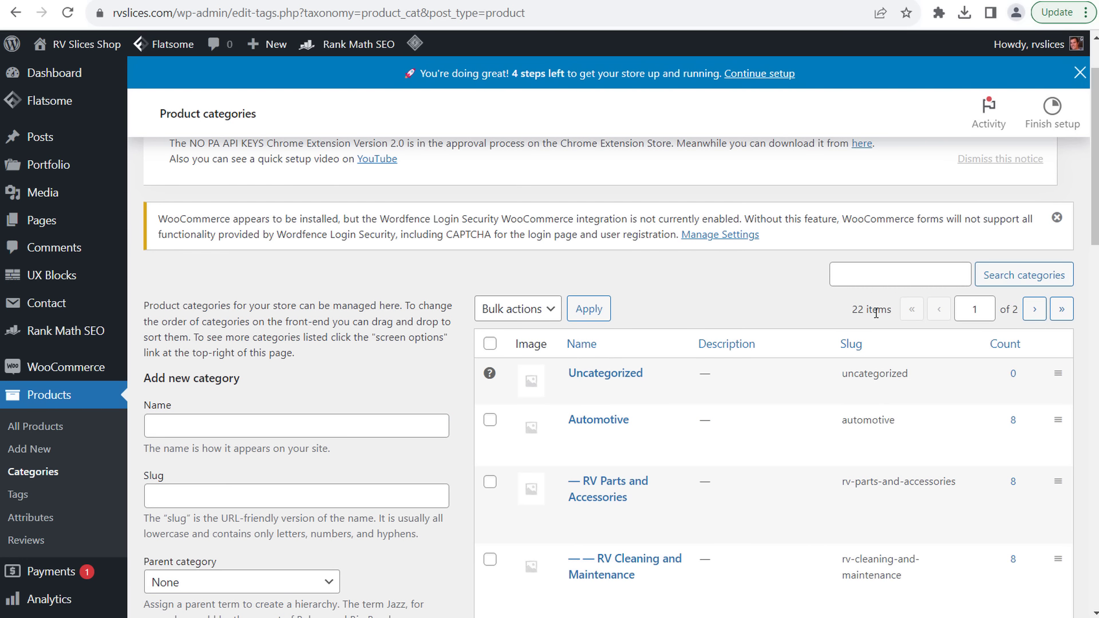
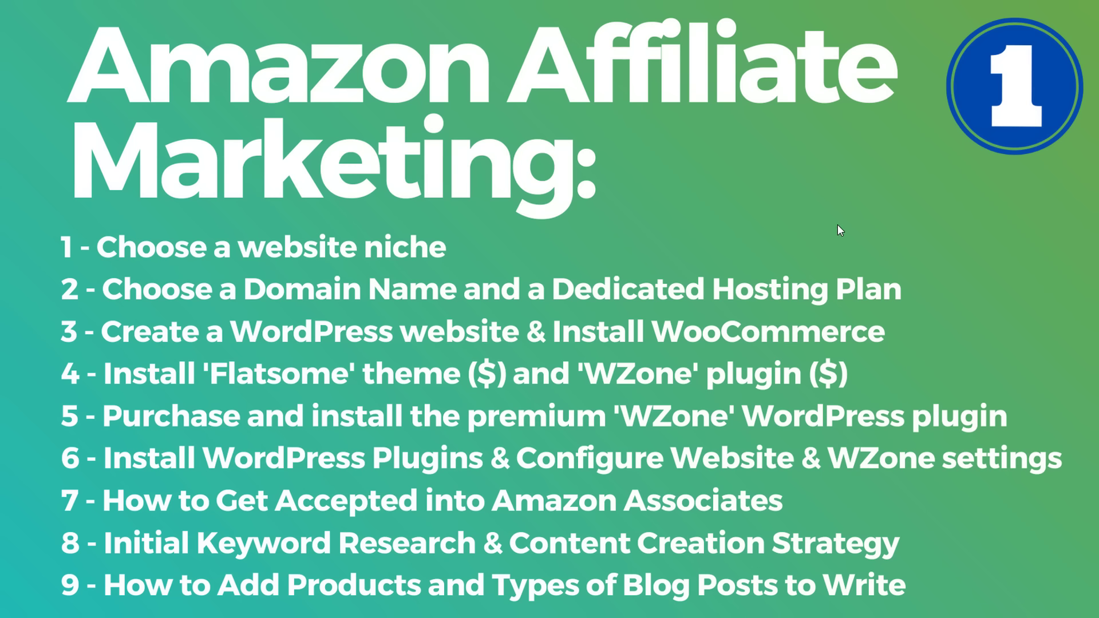
# - Show the second outline slide with steps 10–15, then go back to the first outline slide
pyautogui.hotkey('alt', 'Tab')
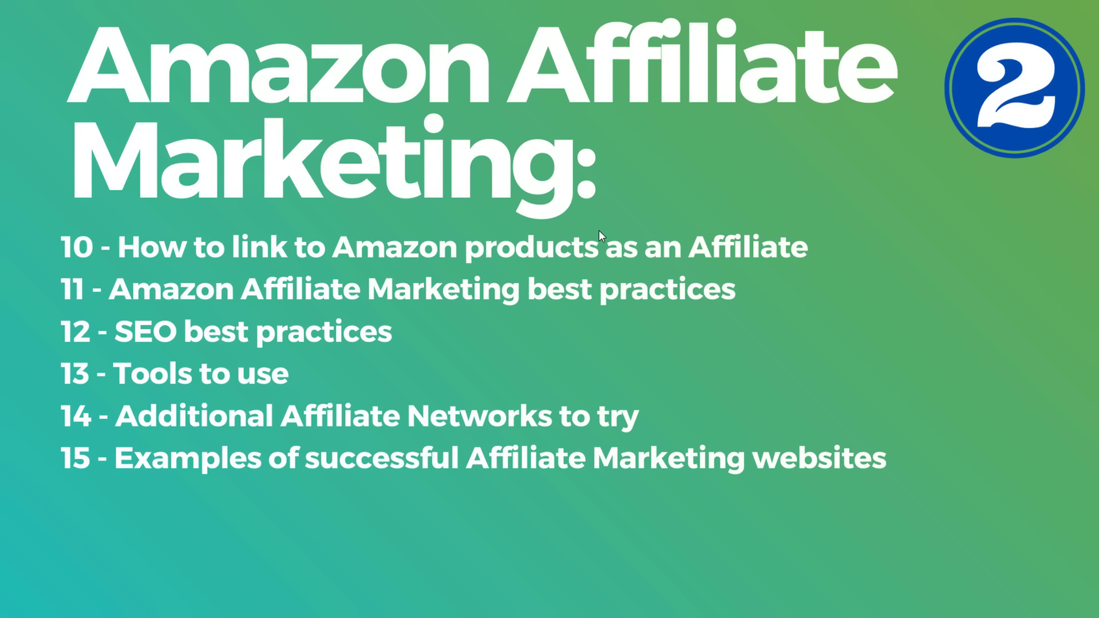
pyautogui.hotkey('alt', 'Tab')
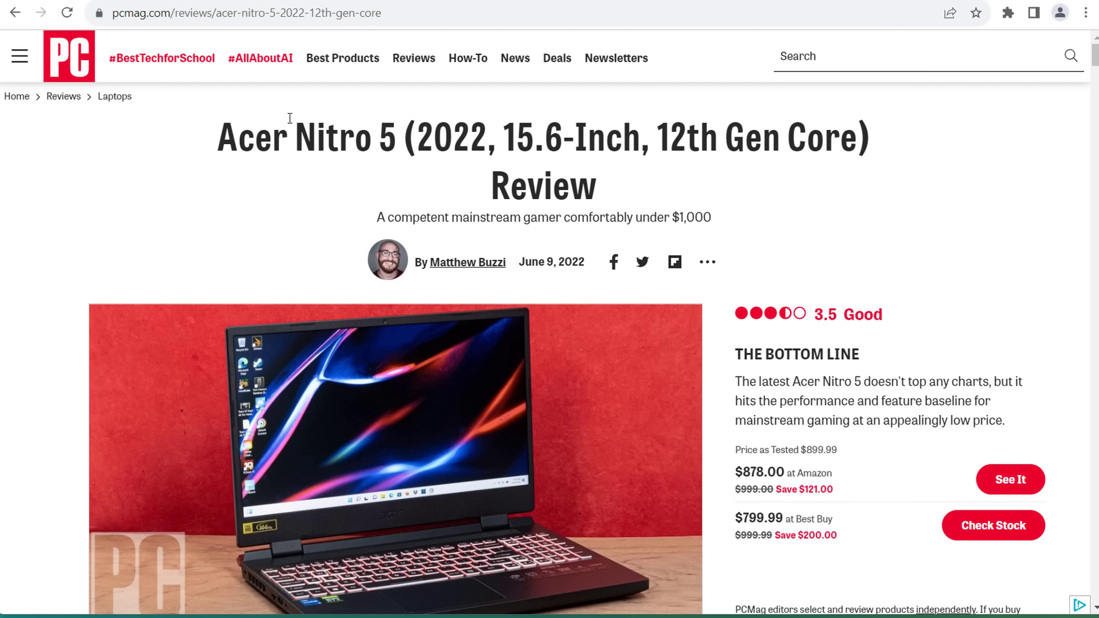
# - Highlight the Acer Nitro 5 review title and its pros, then expand the full specs table
pyautogui.moveTo(227, 135); pyautogui.dragTo(400, 143)
pyautogui.click(442, 138)
pyautogui.scroll(-8, 74, 175)
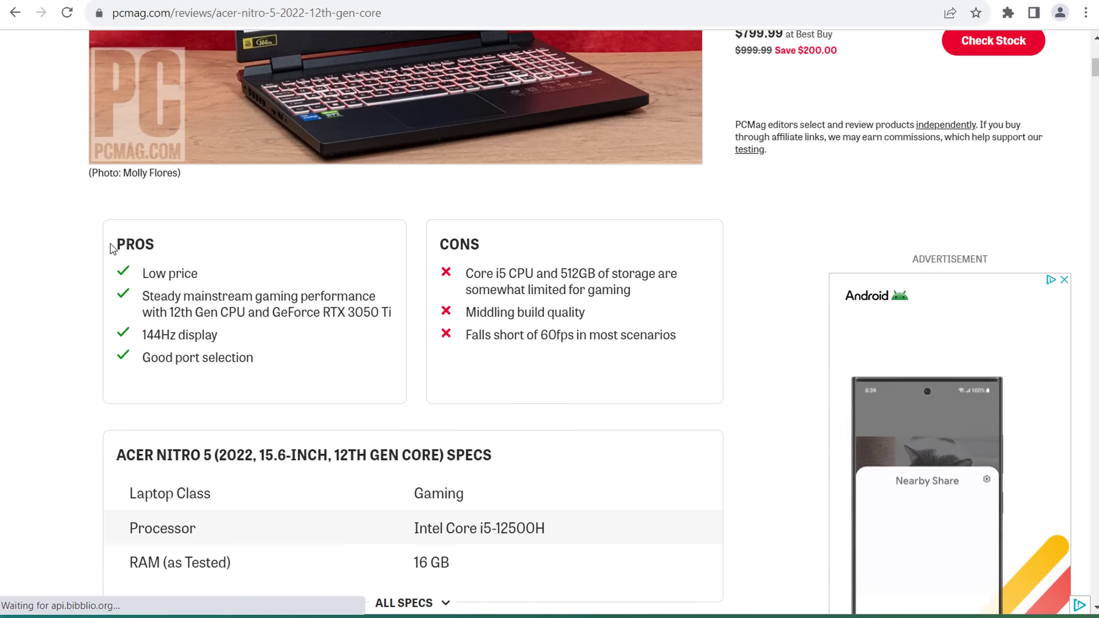
pyautogui.moveTo(113, 244); pyautogui.dragTo(219, 335)
pyautogui.scroll(-3, 103, 298)
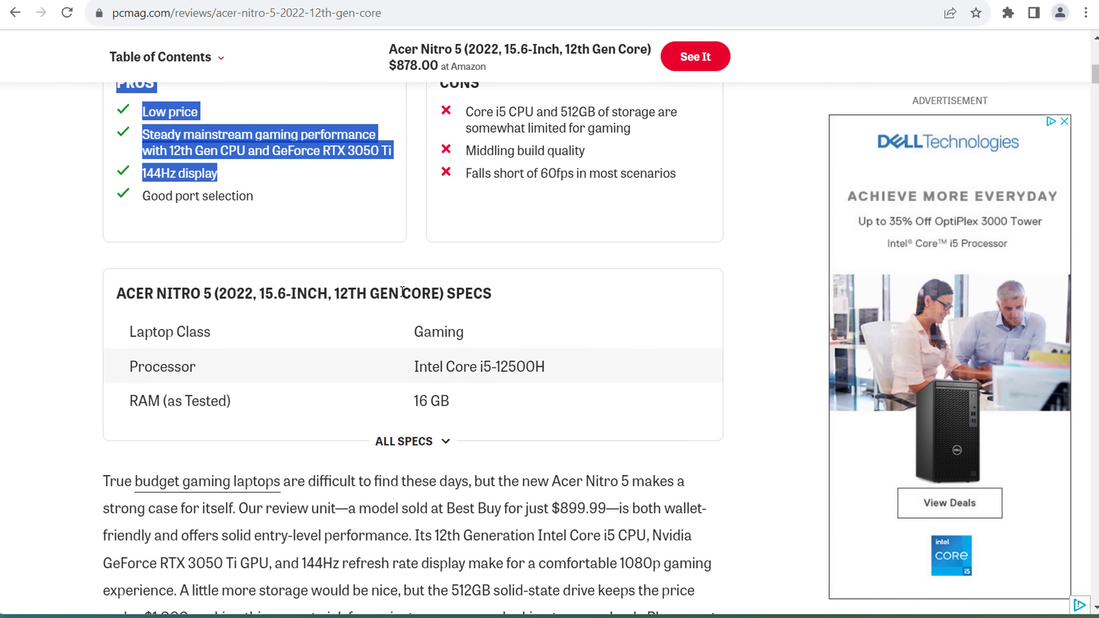
pyautogui.click(406, 441)
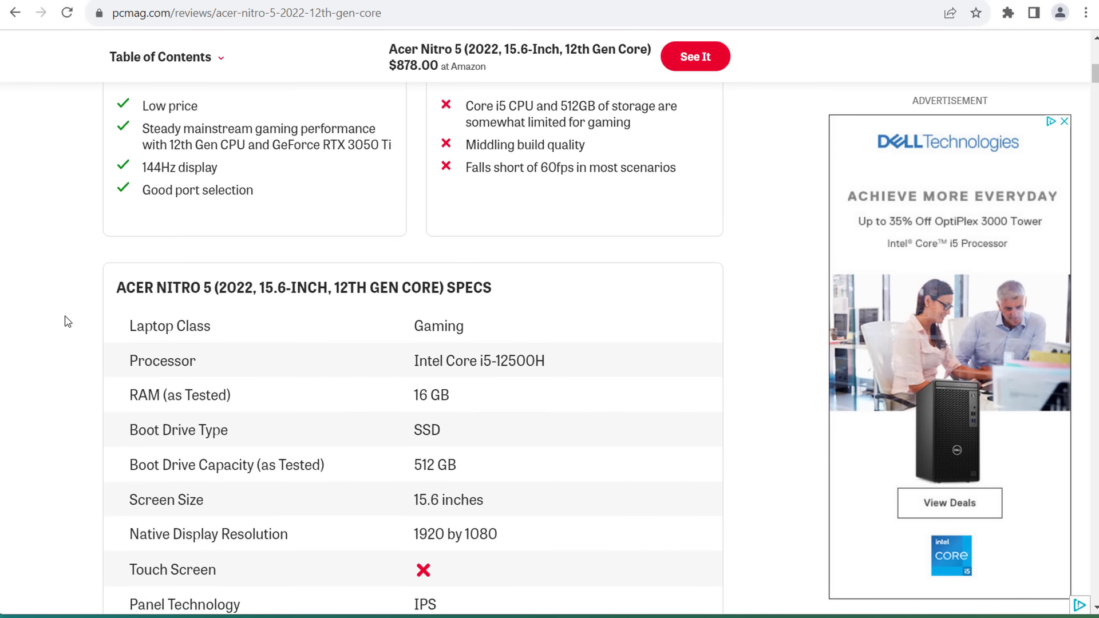
# - Read further down the review, highlighting a paragraph, and dismiss the email sign-up popup
pyautogui.scroll(-8, 66, 303)
pyautogui.scroll(-4, 66, 287)
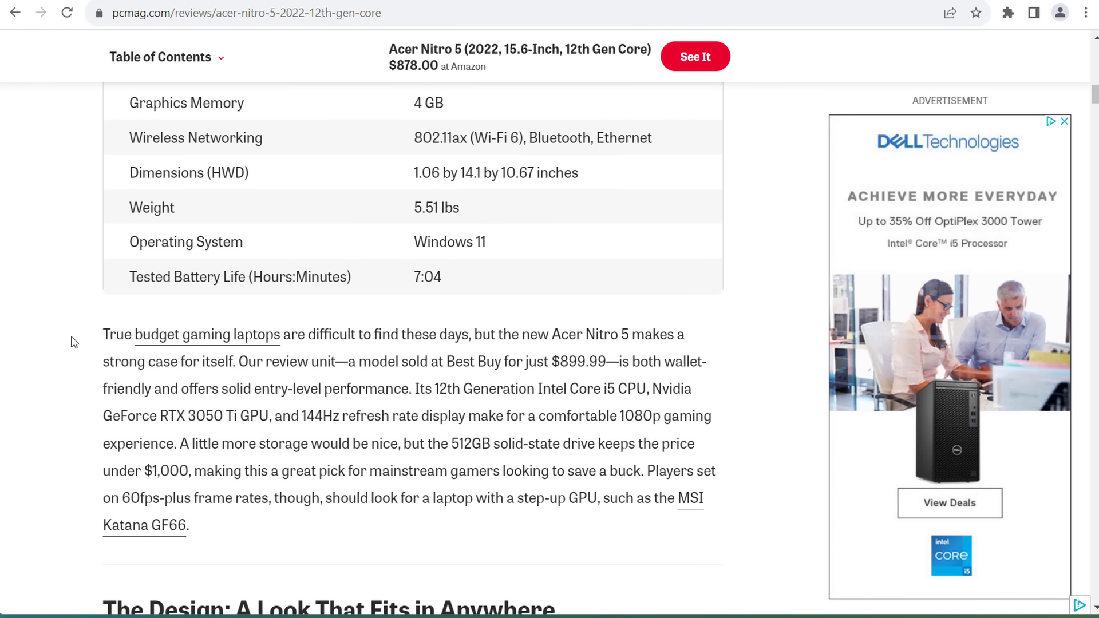
pyautogui.moveTo(72, 337); pyautogui.dragTo(612, 475)
pyautogui.click(613, 475)
pyautogui.scroll(-8, 535, 352)
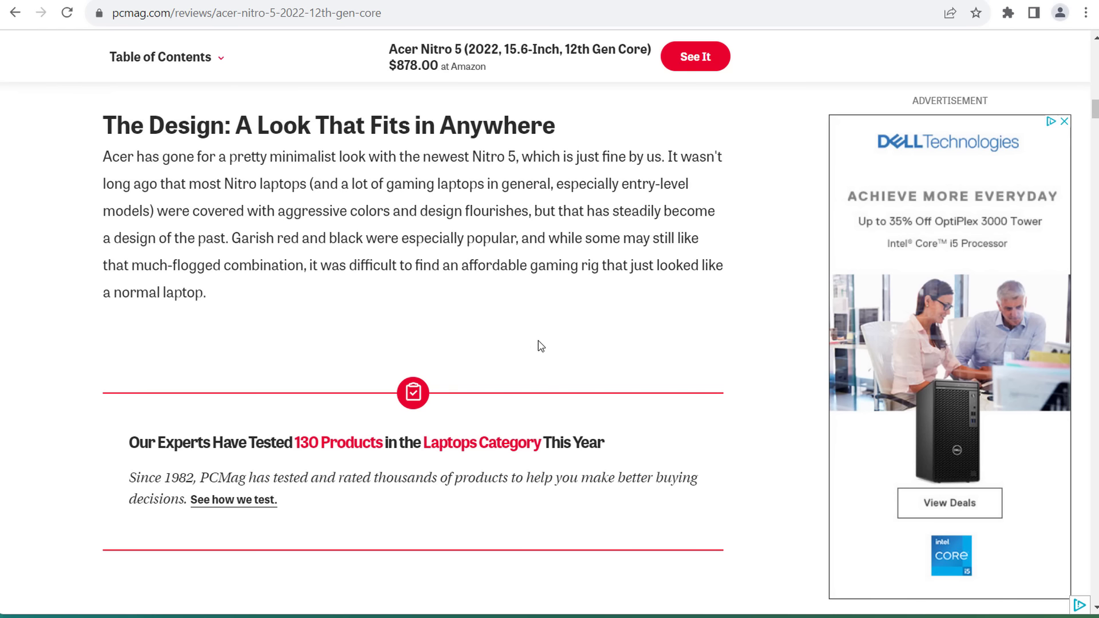
pyautogui.scroll(-10, 535, 352)
pyautogui.scroll(-12, 538, 341)
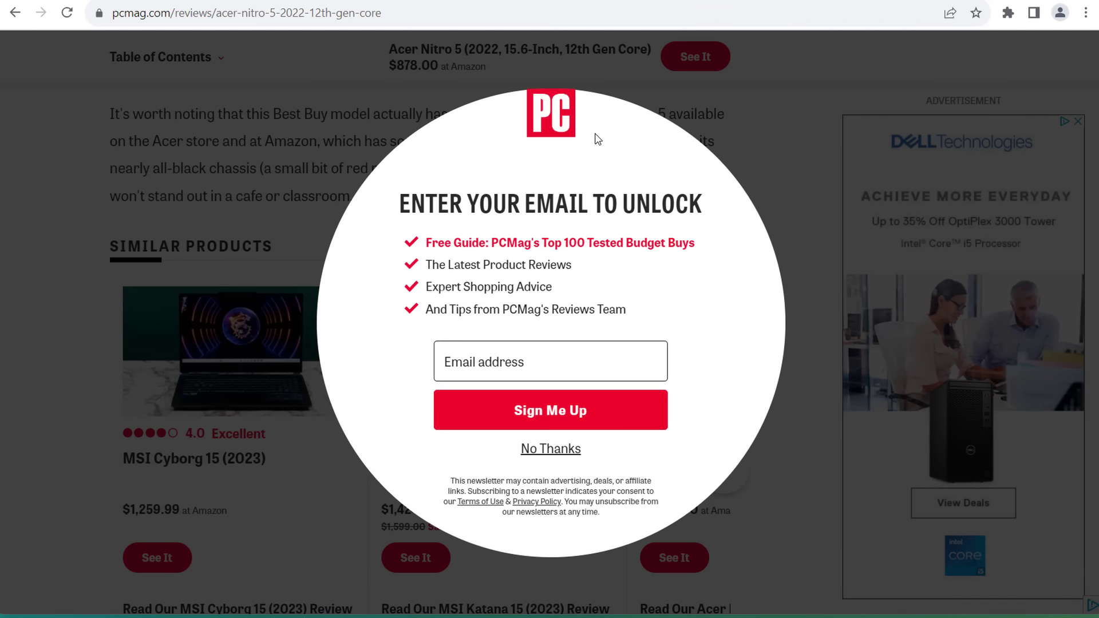
pyautogui.click(484, 449)
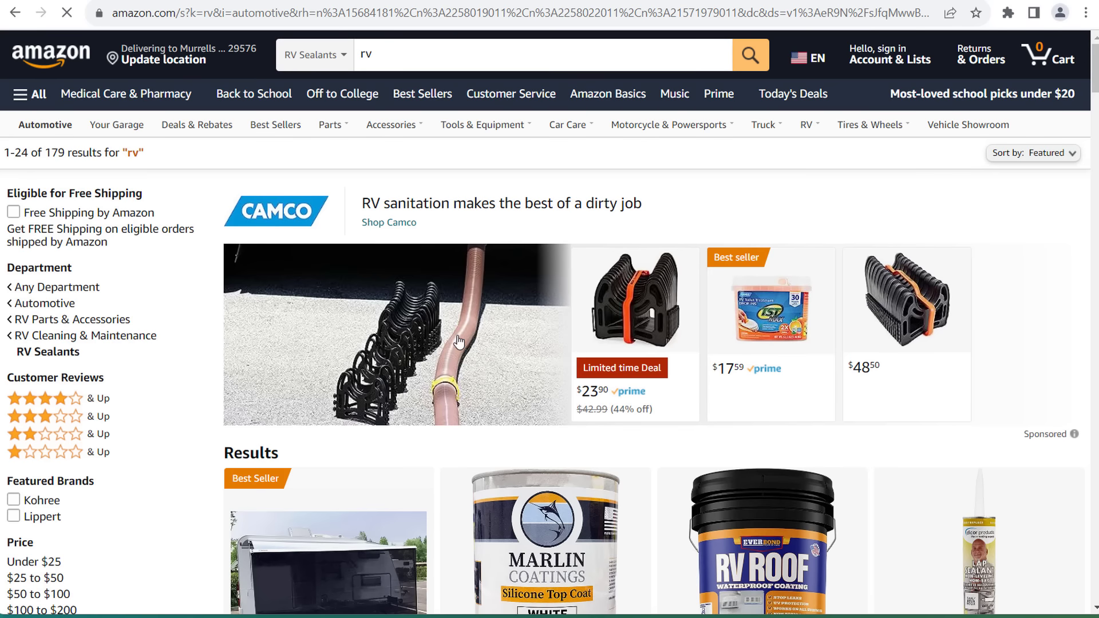
# - Browse the Amazon 'rv' results, such as awning shades and roof sealants, then switch to Wirecutter
pyautogui.scroll(-5, 785, 411)
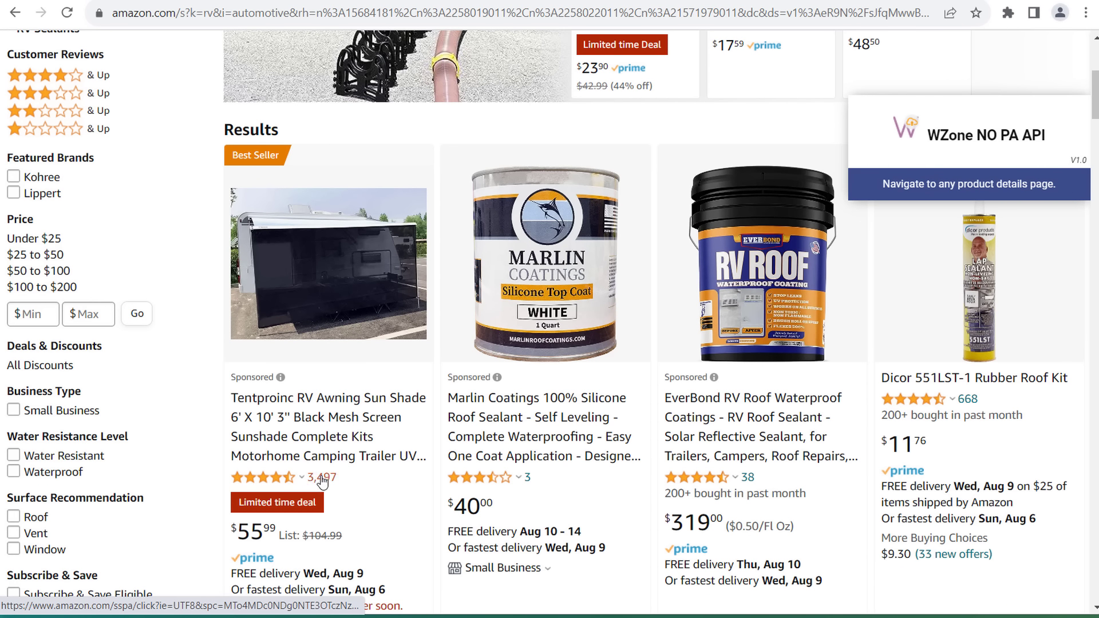
pyautogui.moveTo(317, 487)
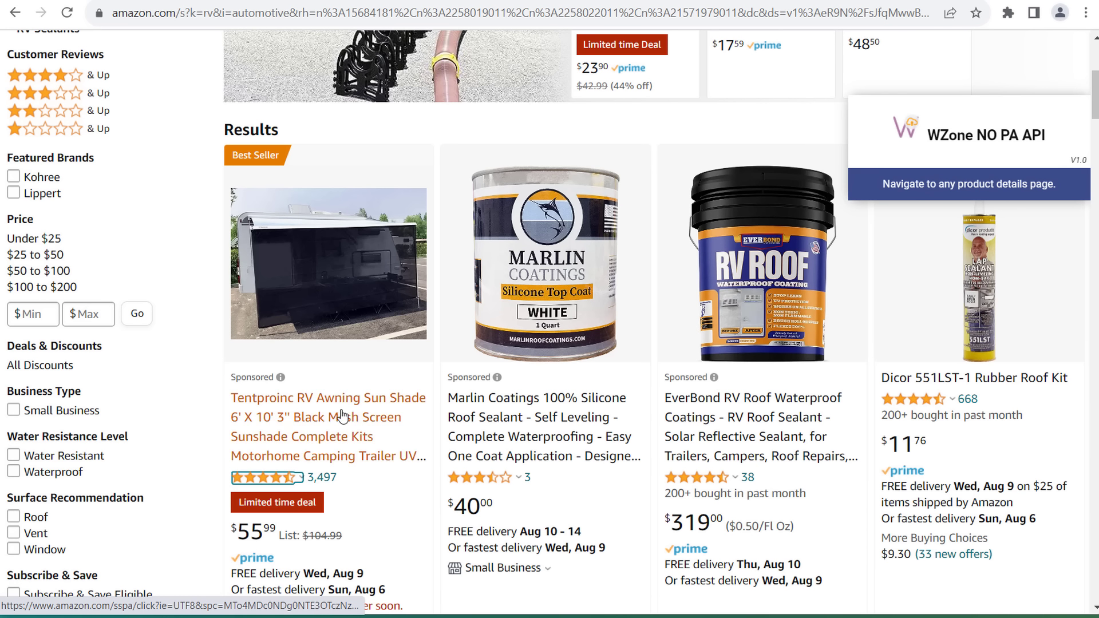
pyautogui.scroll(-5, 341, 417)
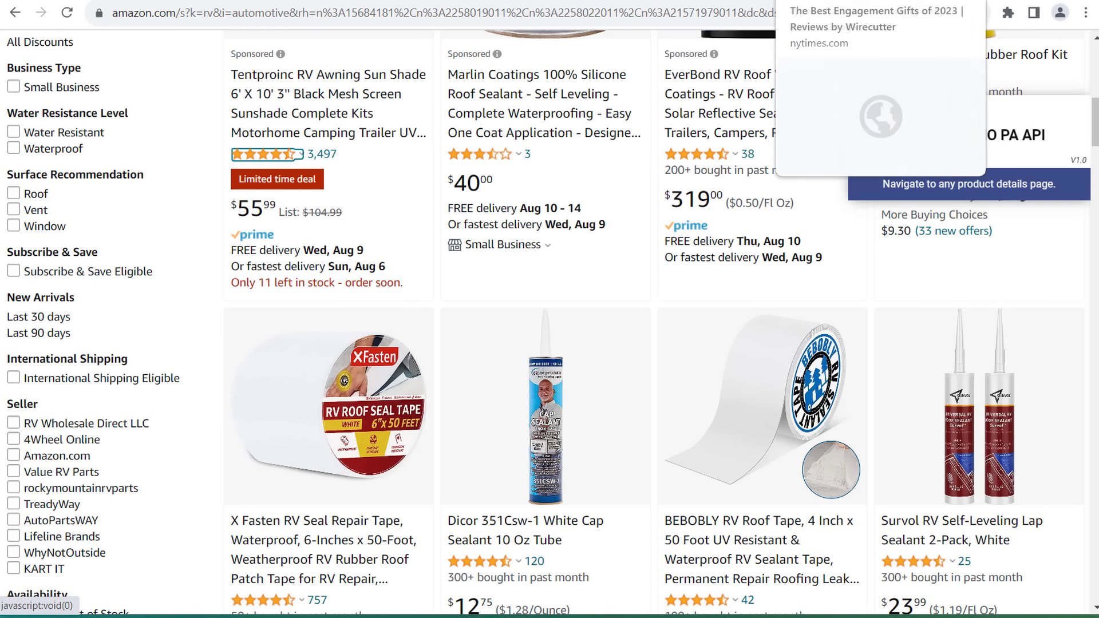
pyautogui.click(738, 1)
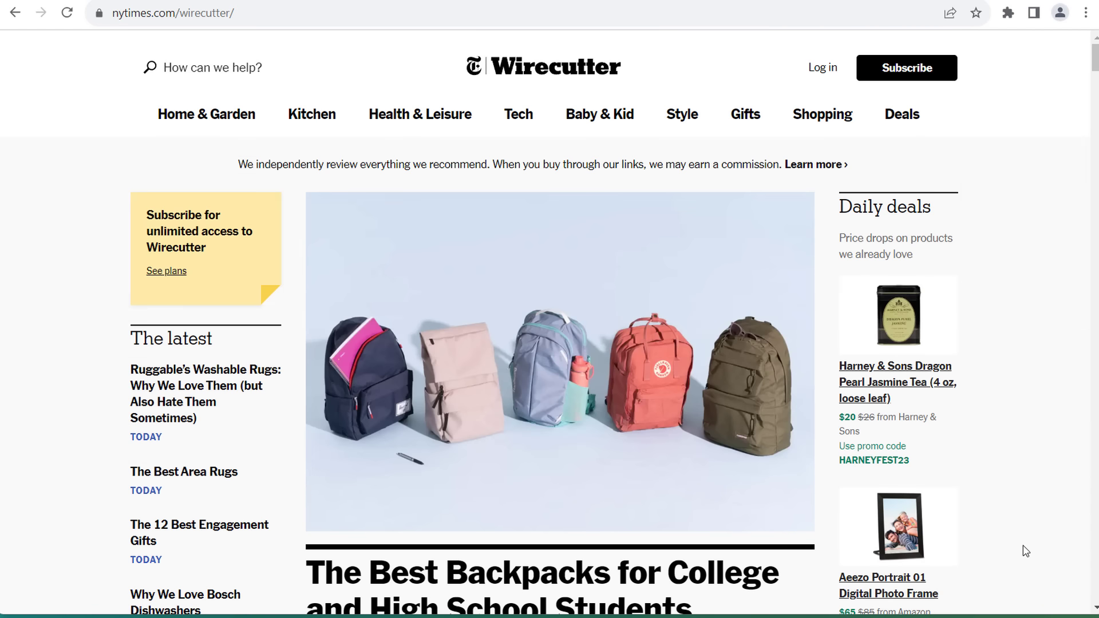
# - Scroll through the Wirecutter homepage, the white sneakers cleaning guide and the engagement gifts page
pyautogui.scroll(-1, 1036, 498)
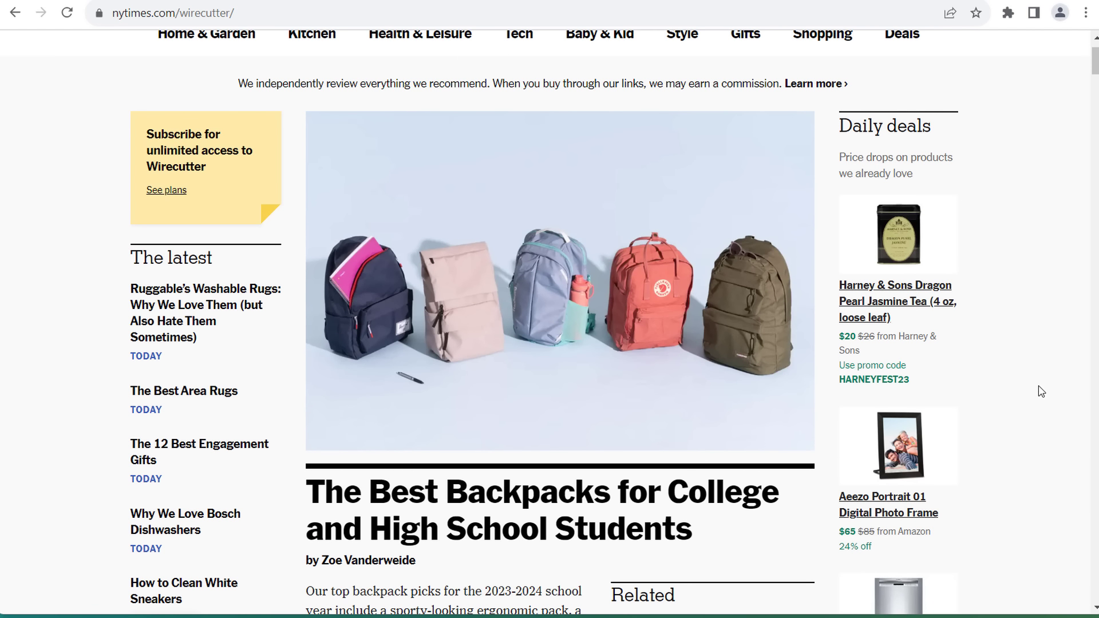
pyautogui.scroll(-1, 1037, 363)
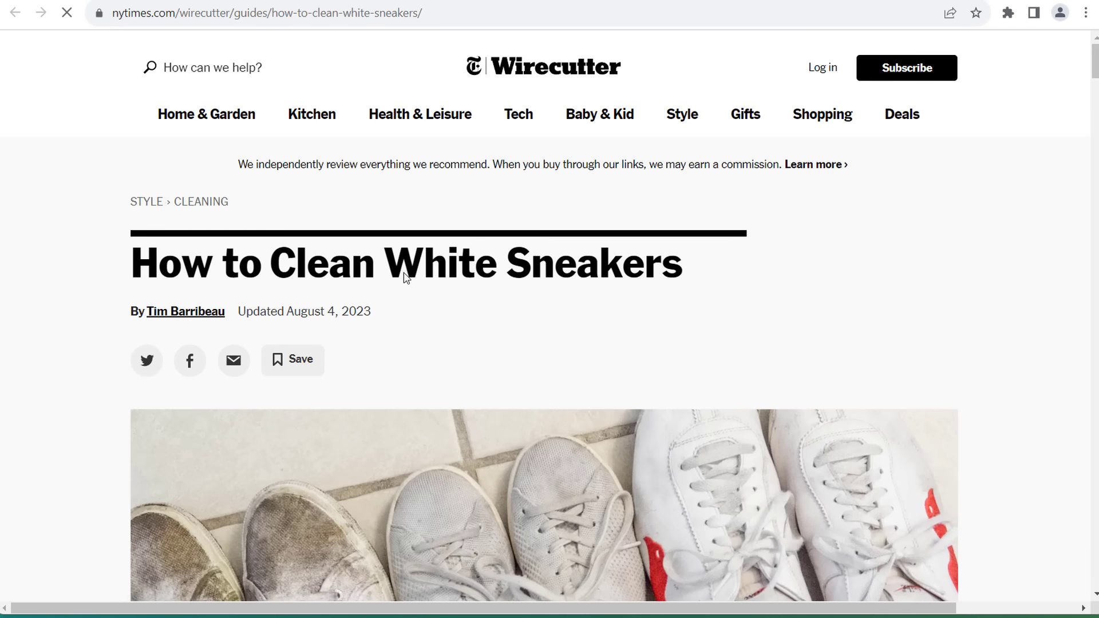
pyautogui.scroll(-4, 163, 306)
pyautogui.scroll(-8, 159, 304)
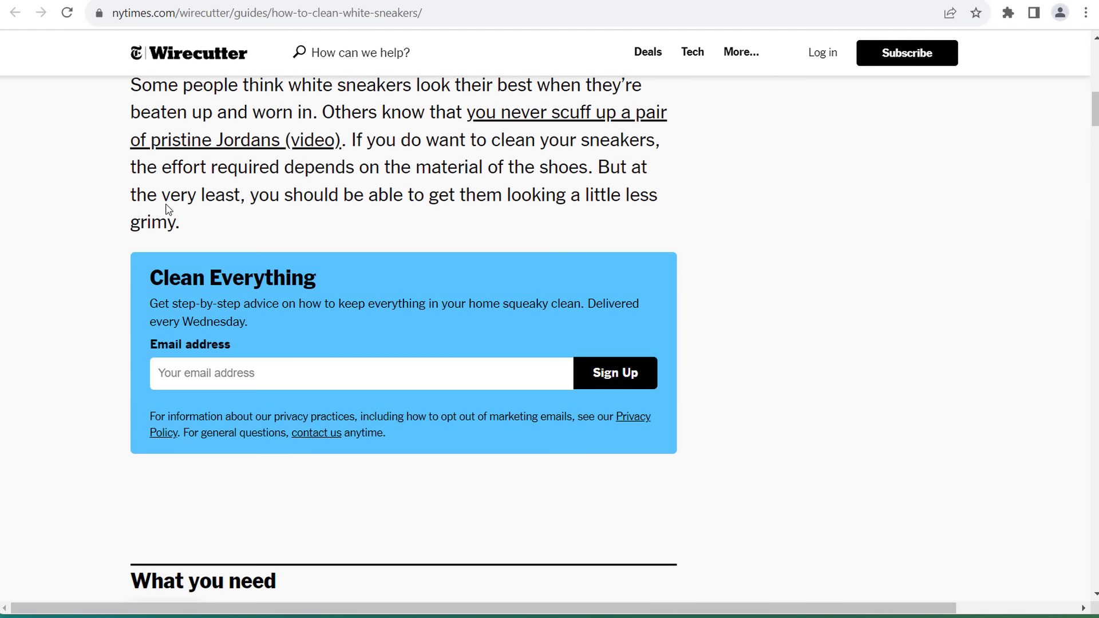
pyautogui.scroll(-7, 81, 189)
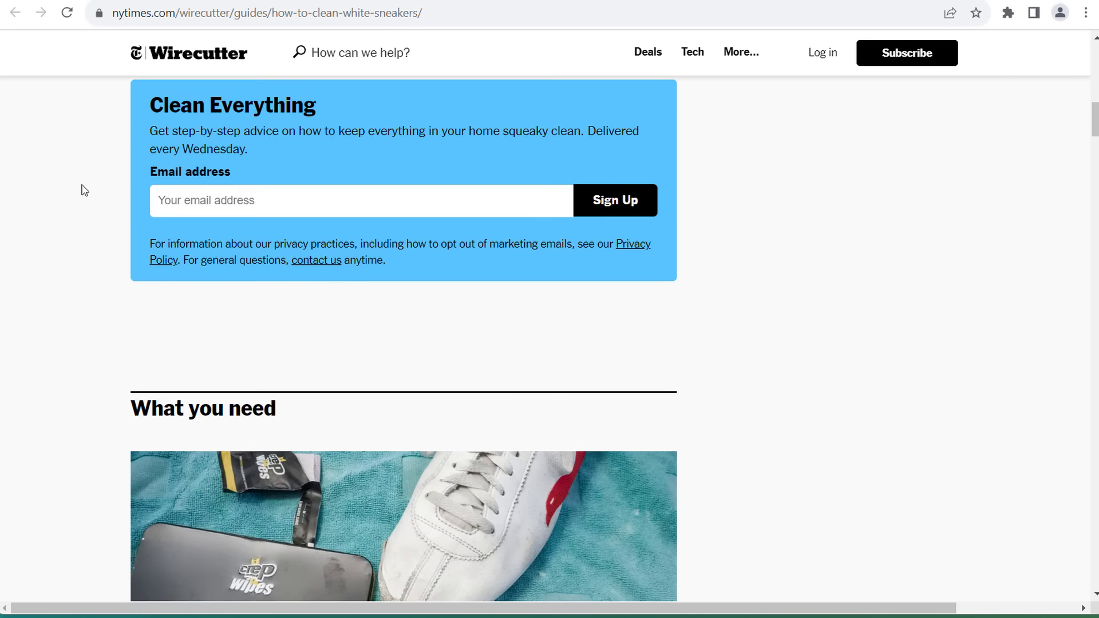
pyautogui.scroll(-1, 92, 401)
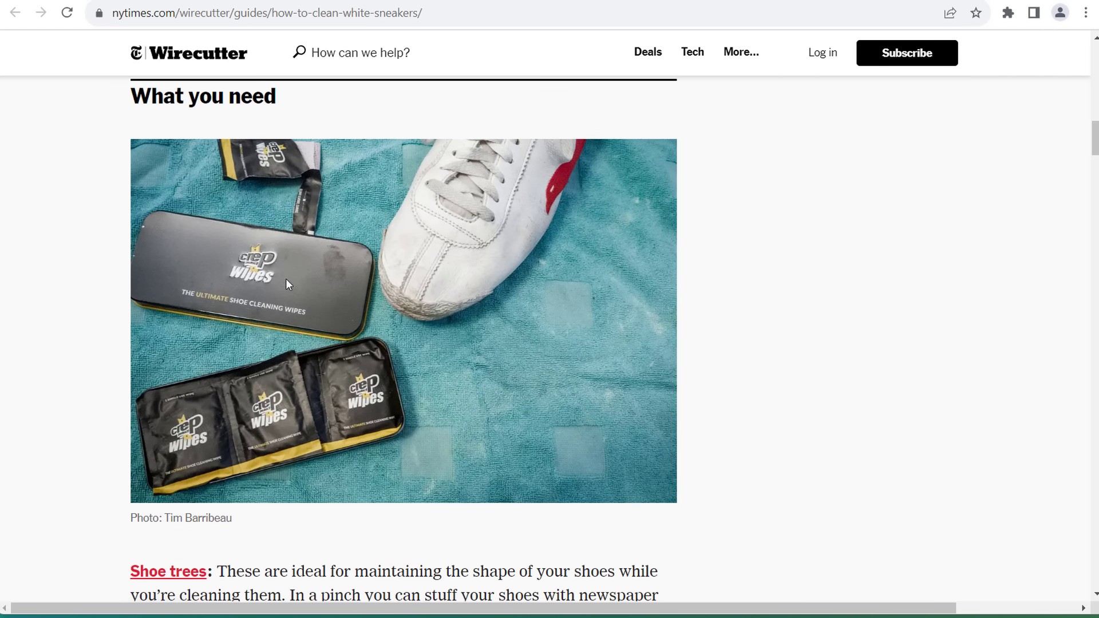
pyautogui.scroll(-5, 57, 366)
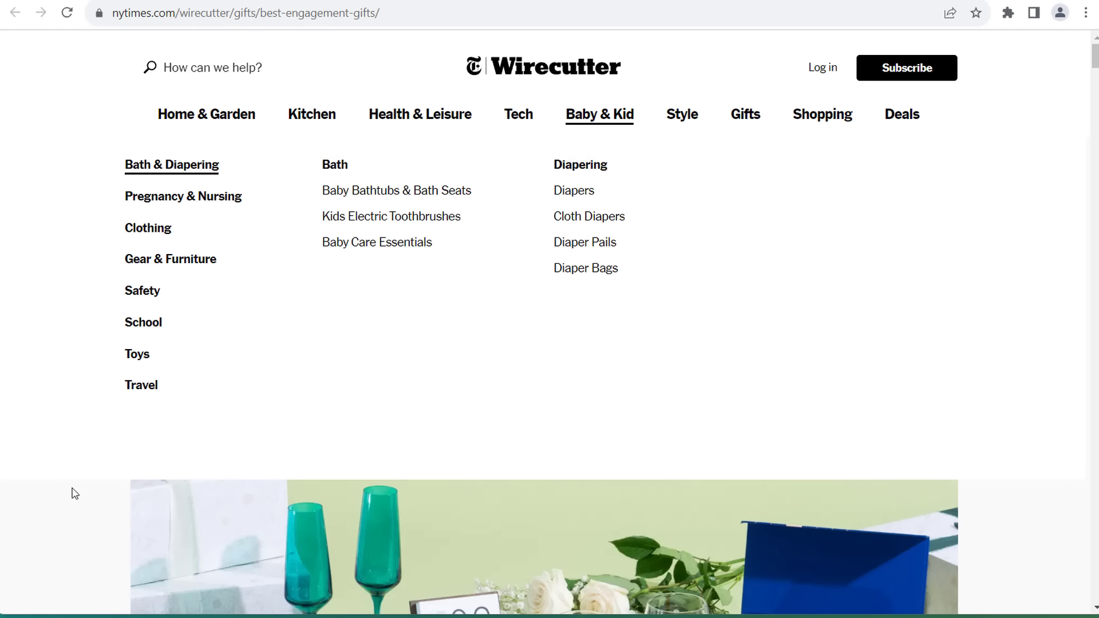
pyautogui.scroll(-4, 80, 388)
pyautogui.scroll(4, 105, 366)
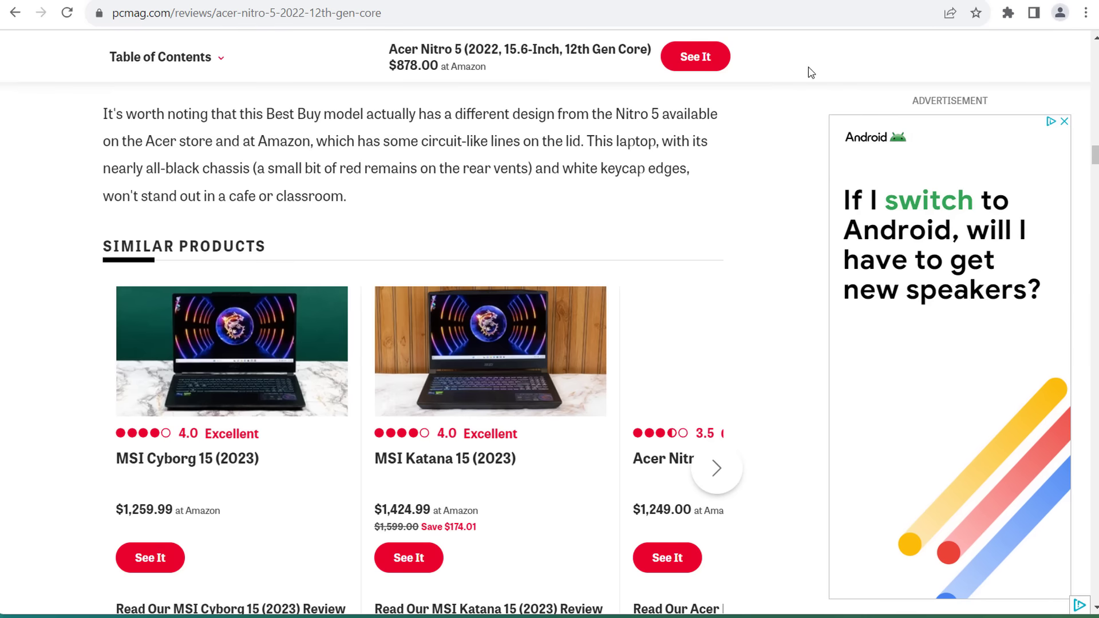
pyautogui.scroll(20, 663, 246)
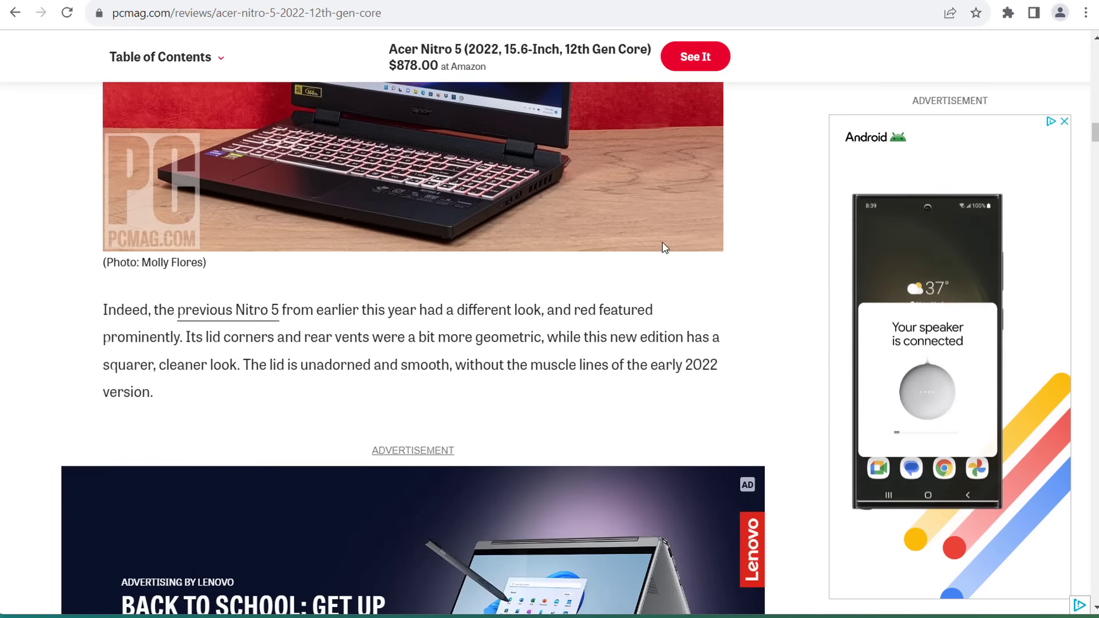
# - Return to the Wirecutter homepage and scroll through its stories to finish browsing
pyautogui.scroll(6, 662, 252)
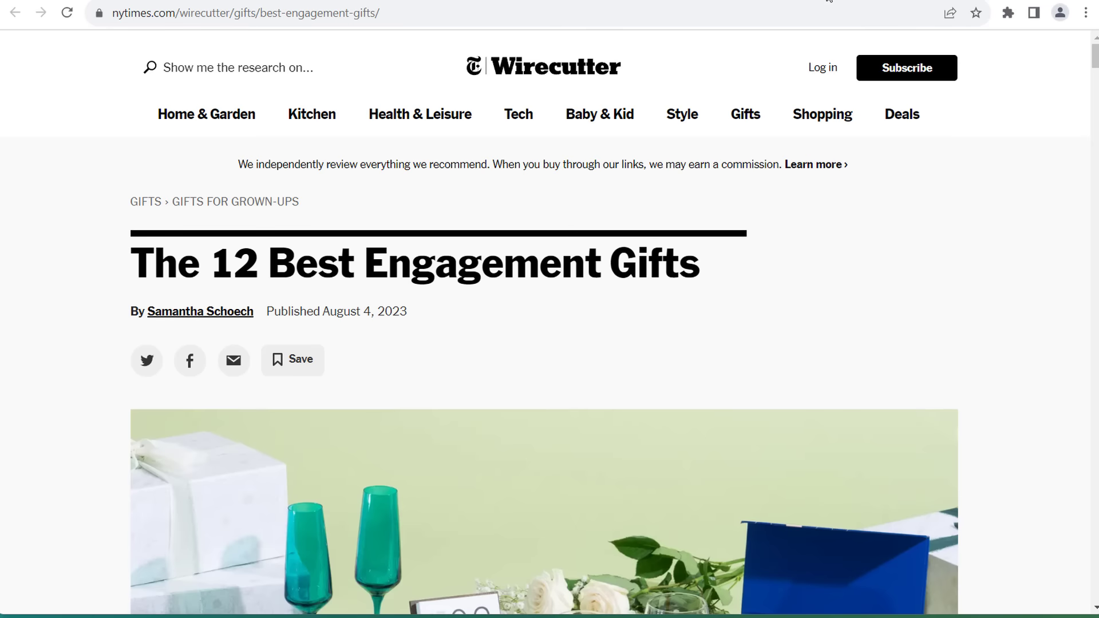
pyautogui.moveTo(745, 114)
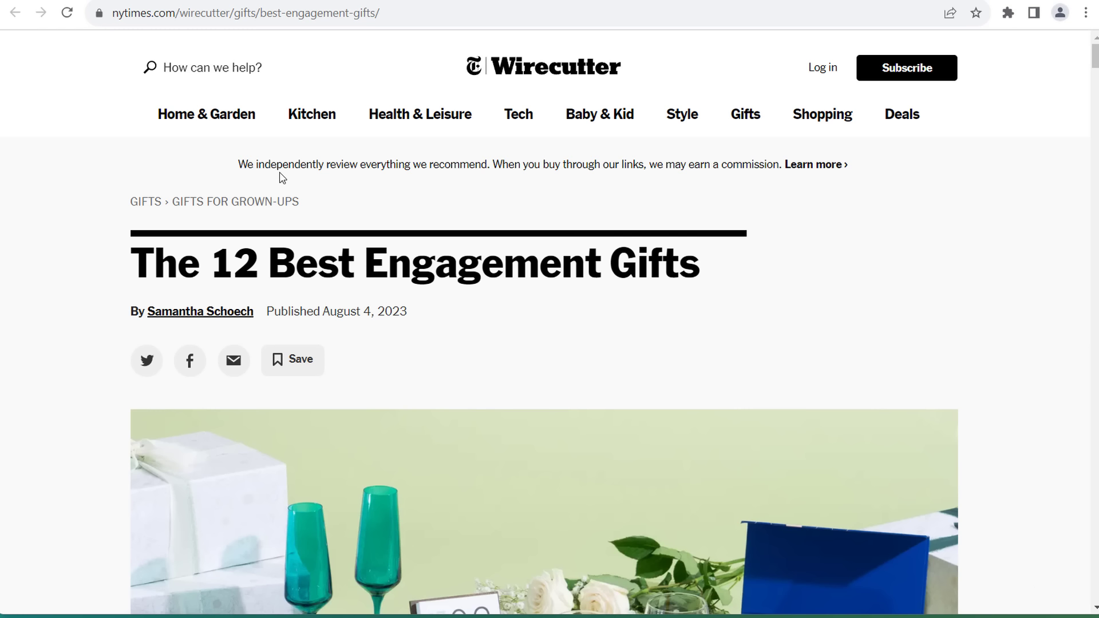
pyautogui.click(795, 1)
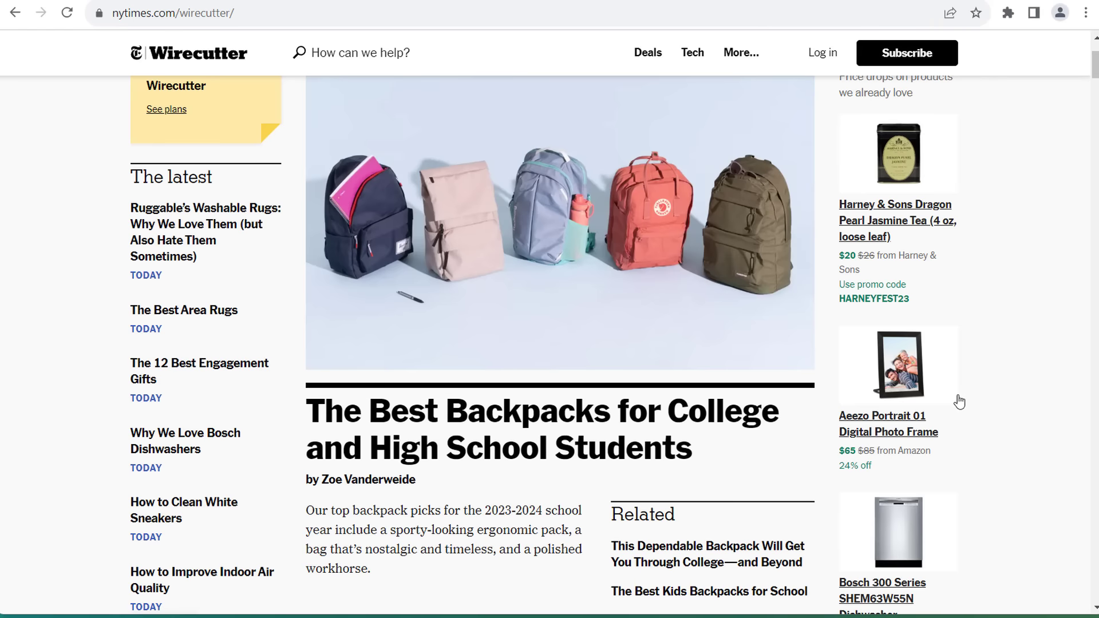
pyautogui.scroll(-2, 998, 351)
pyautogui.scroll(-8, 72, 340)
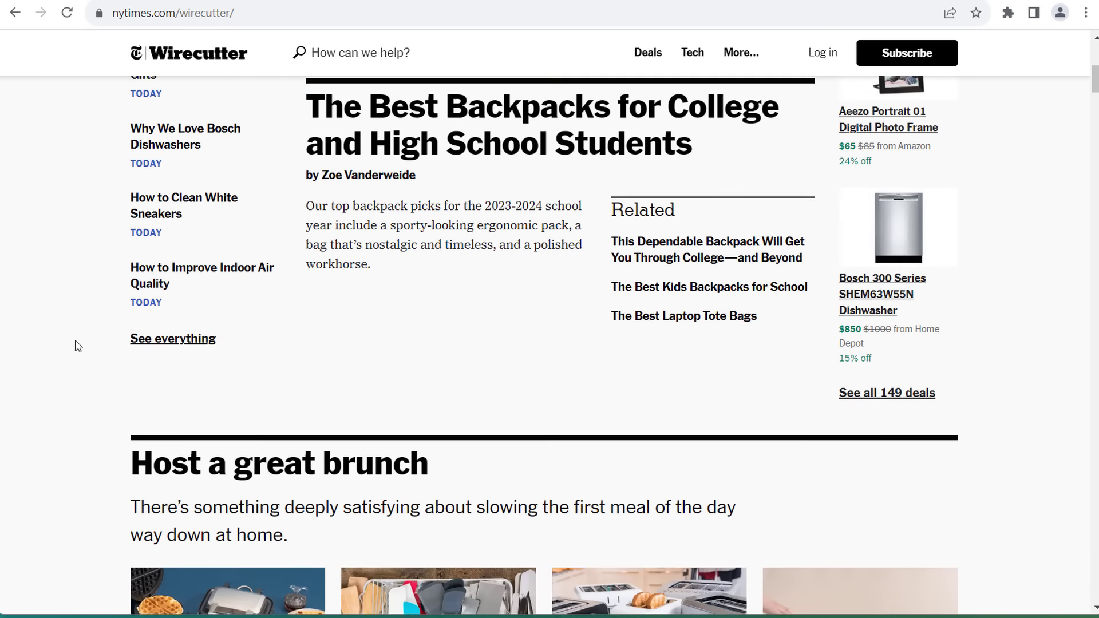
pyautogui.scroll(-4, 61, 331)
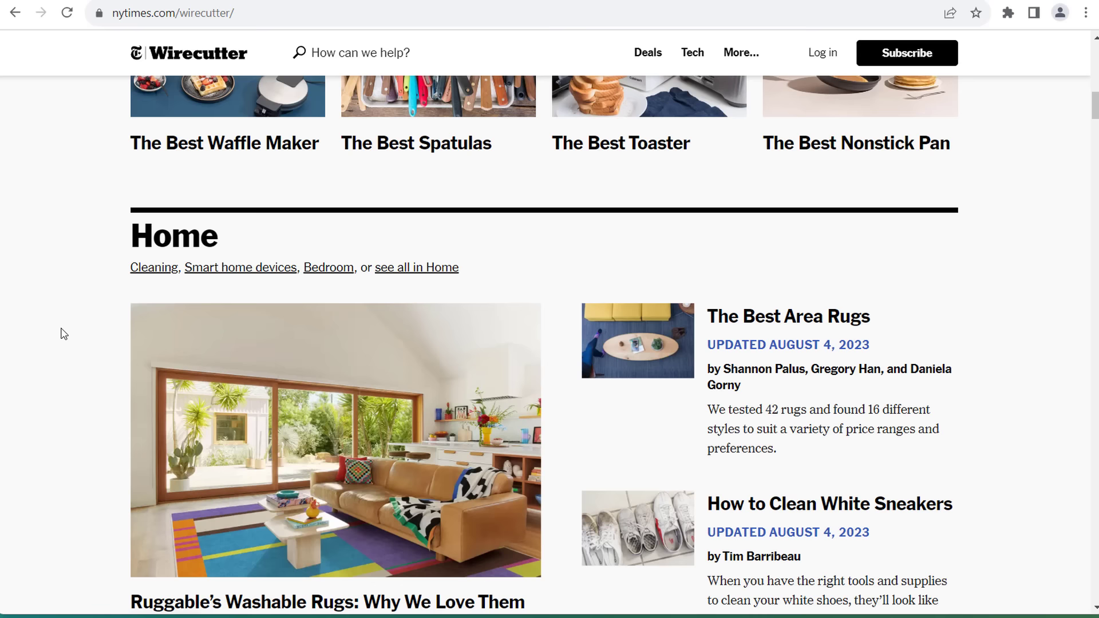
pyautogui.scroll(3, 708, 360)
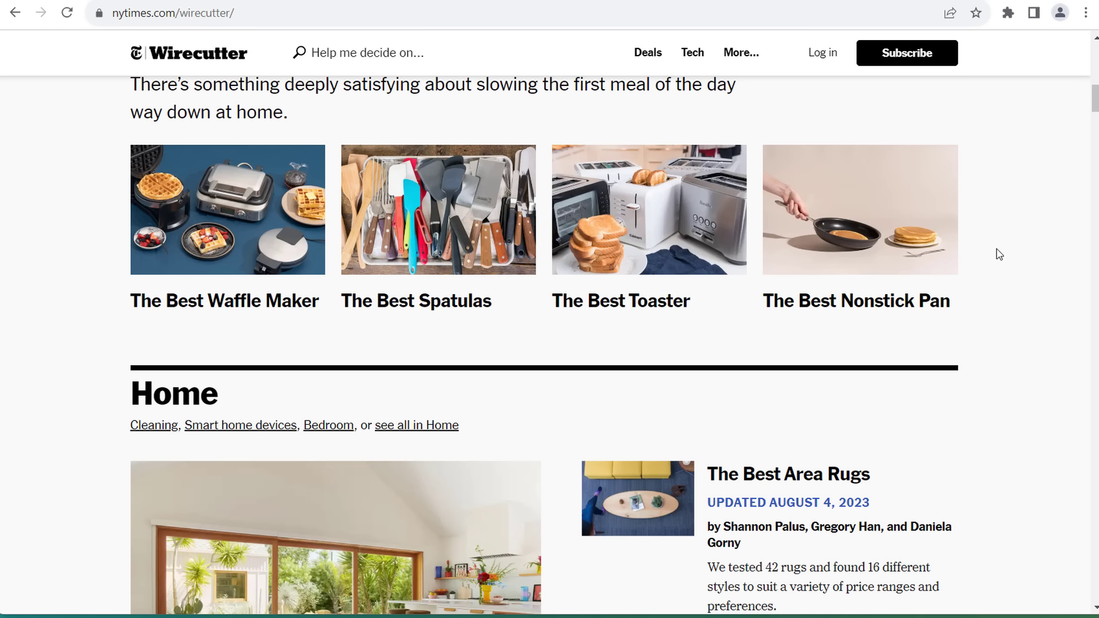
pyautogui.scroll(-4, 1001, 255)
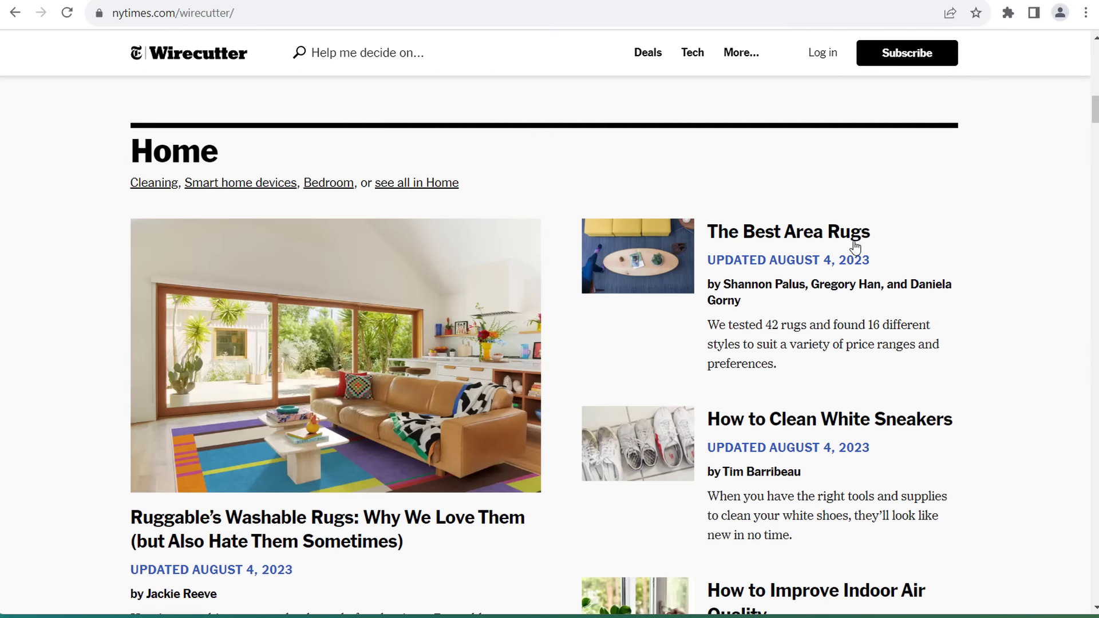
pyautogui.scroll(-4, 105, 358)
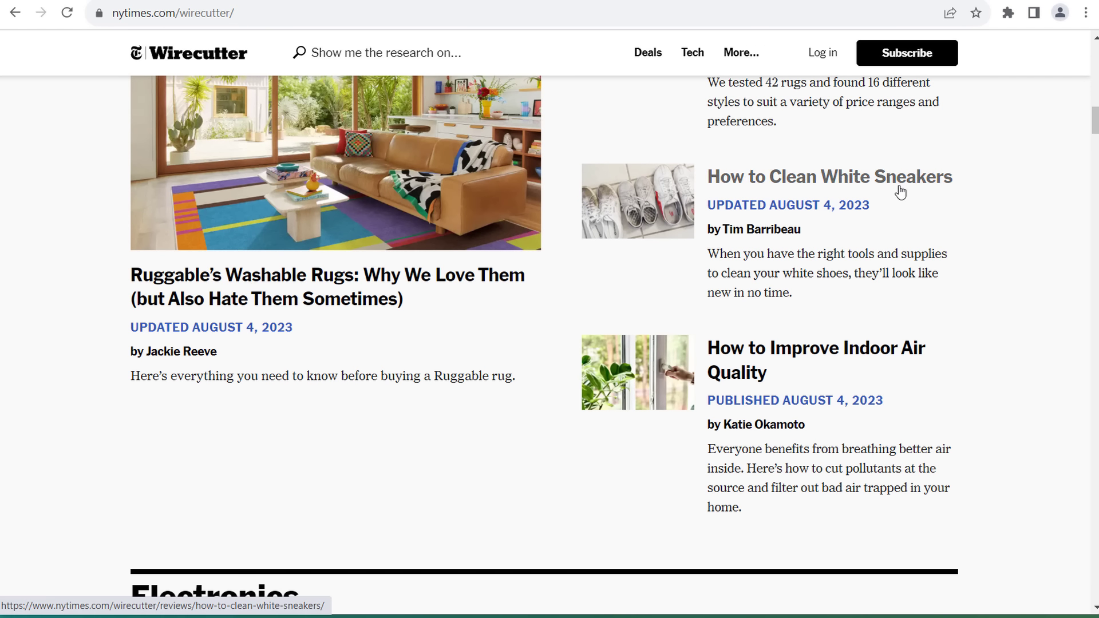
pyautogui.scroll(-7, 927, 218)
pyautogui.scroll(-3, 1001, 311)
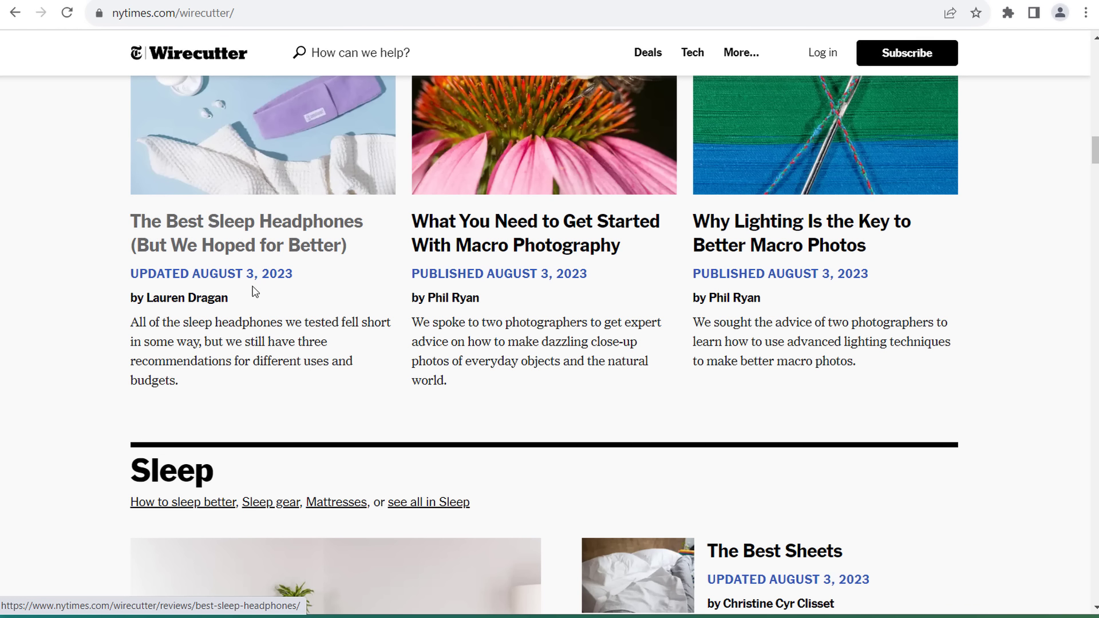
pyautogui.scroll(-7, 343, 324)
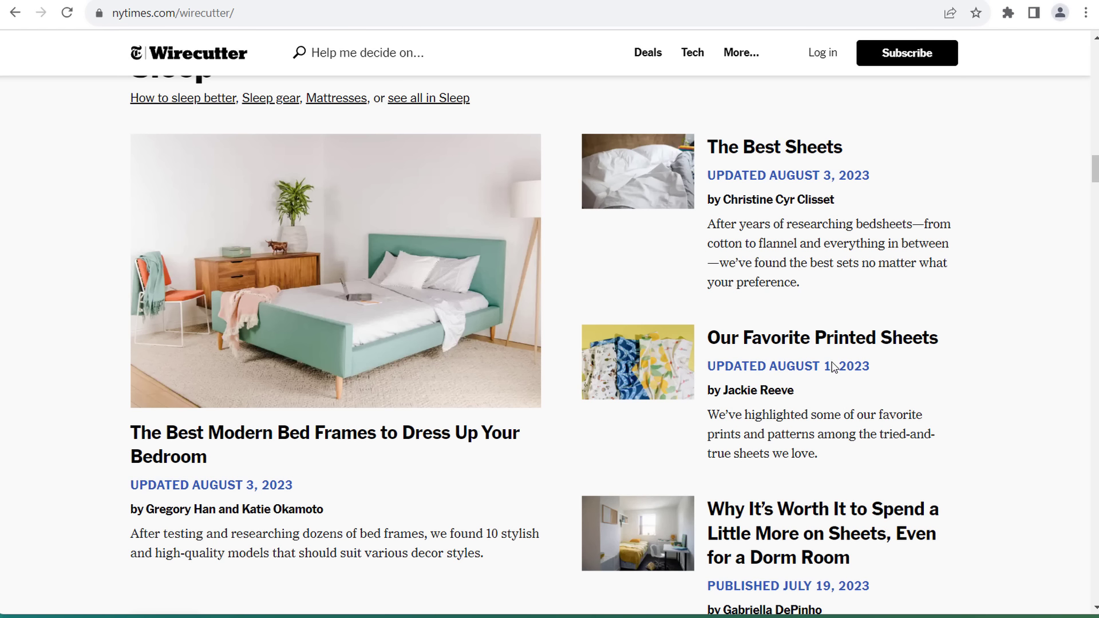
pyautogui.scroll(-9, 835, 367)
pyautogui.scroll(-1, 1003, 350)
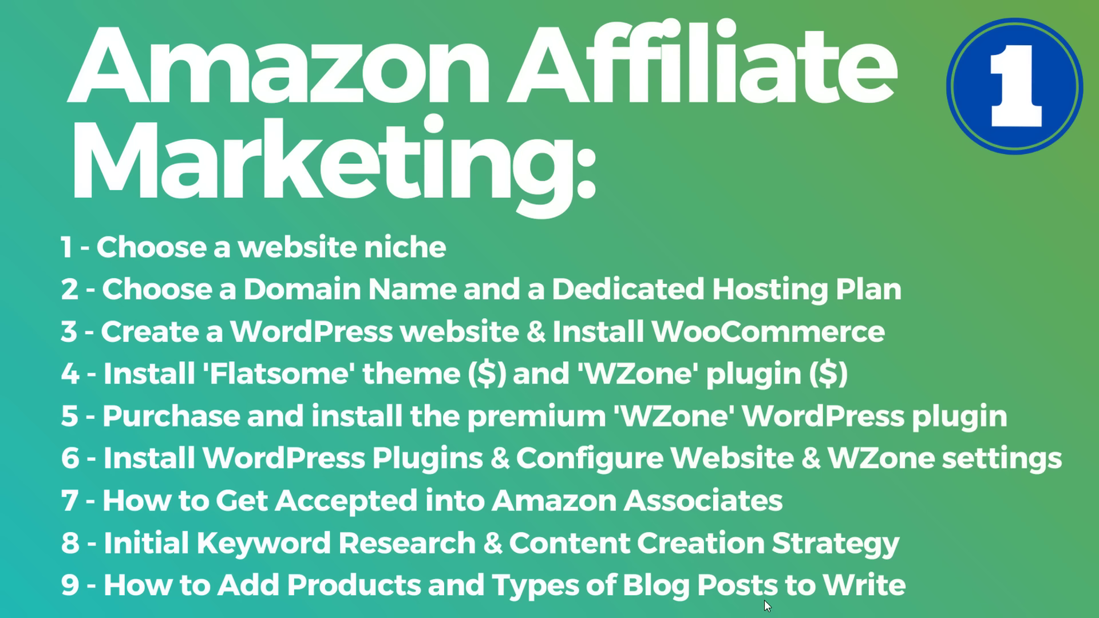
# - Advance to the slide listing steps 10 to 15
pyautogui.press('Right')
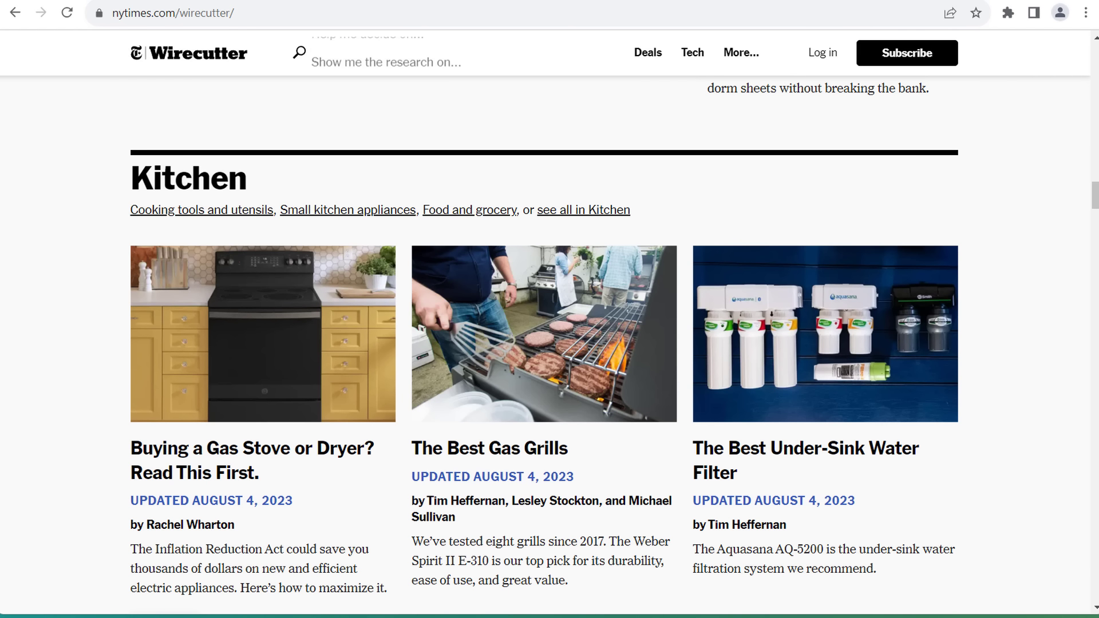
# - Search Google for 'best wordpress plugins' and open WPBeginner's 24 Must Have WordPress Plugins article
pyautogui.hotkey('ctrl', 't')
pyautogui.write('best w')
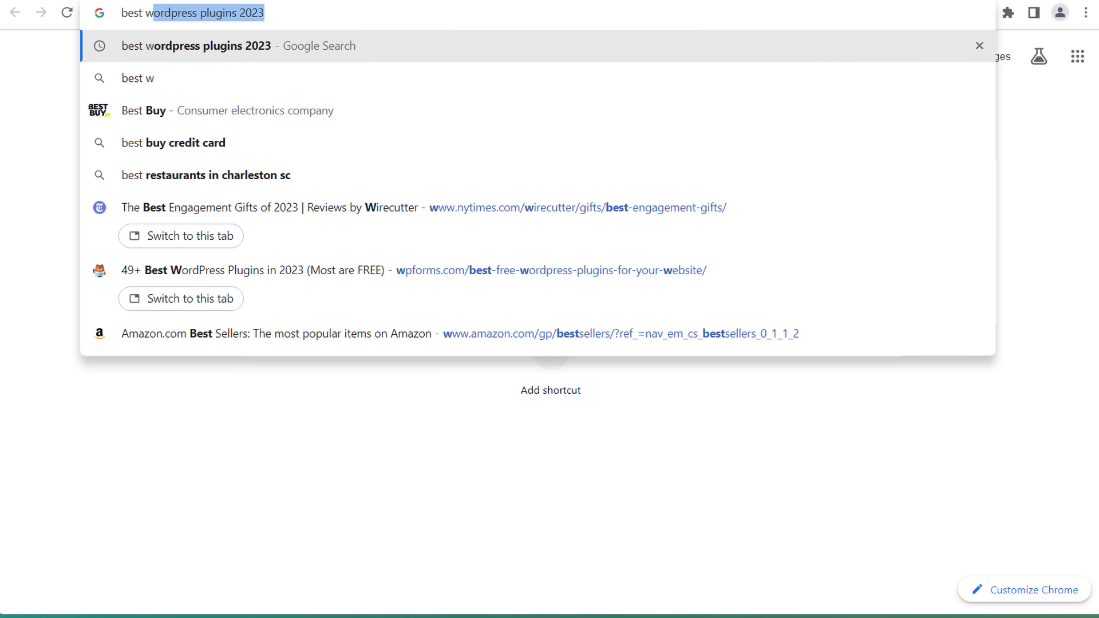
pyautogui.write('ordpress plugins')
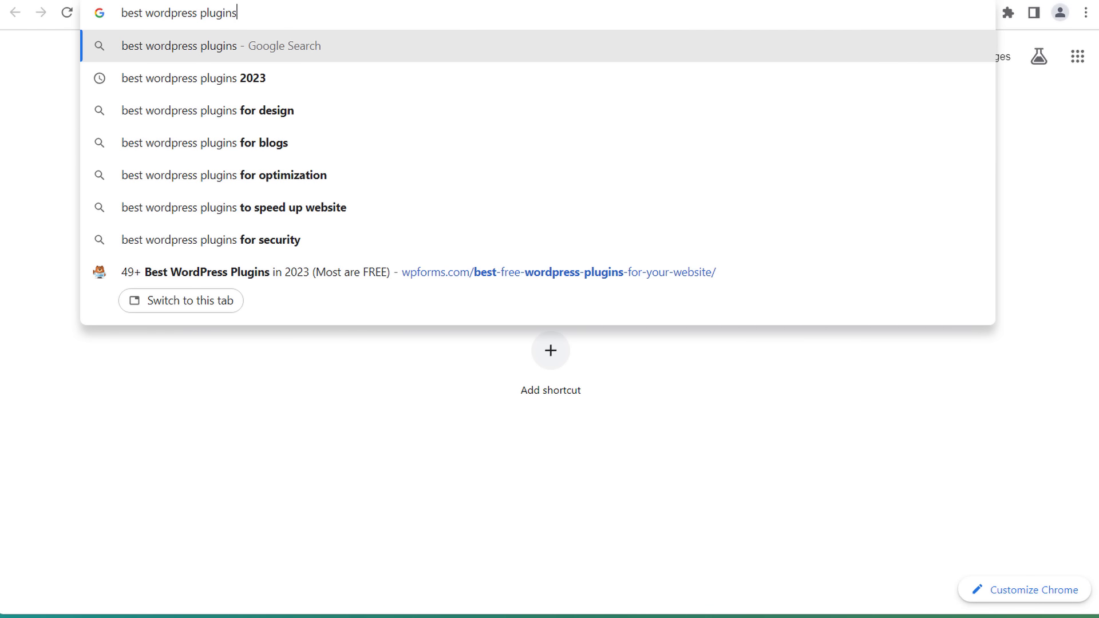
pyautogui.press('Return')
pyautogui.scroll(-5, 59, 300)
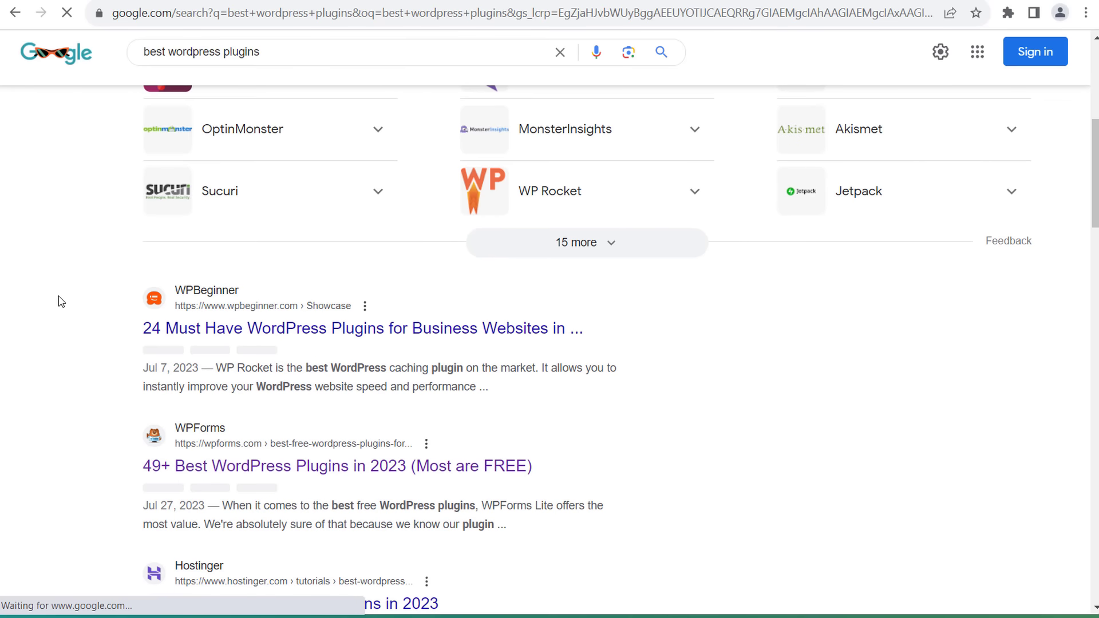
pyautogui.scroll(-1, 57, 366)
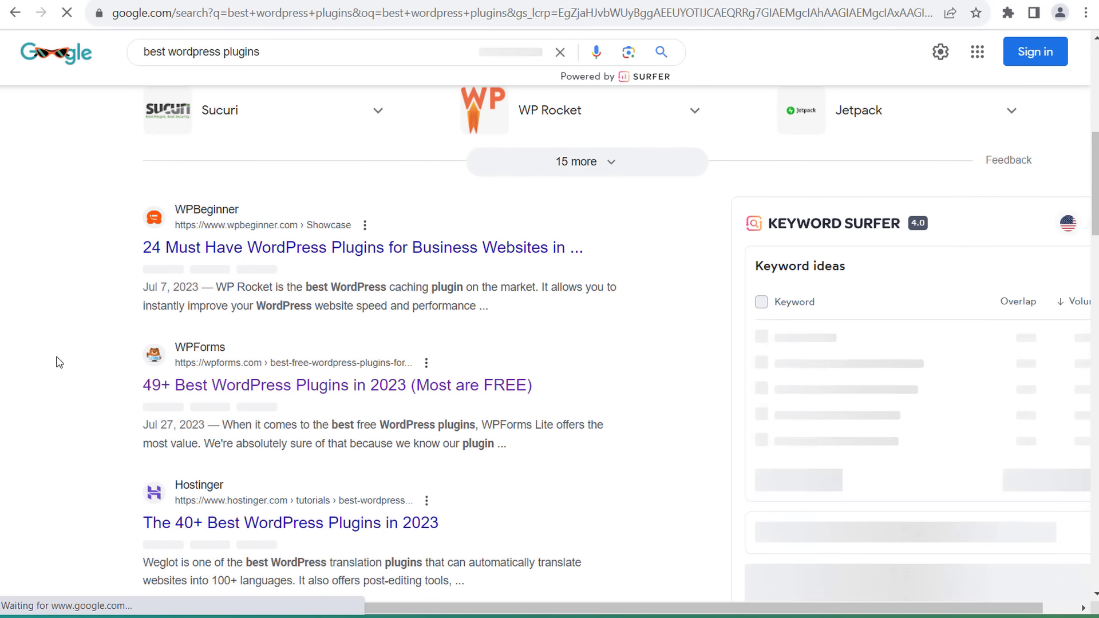
pyautogui.click(343, 249)
# - Skim the article and find 'wp r' on the page to locate WP Rocket
pyautogui.scroll(-7, 84, 337)
pyautogui.scroll(-10, 85, 337)
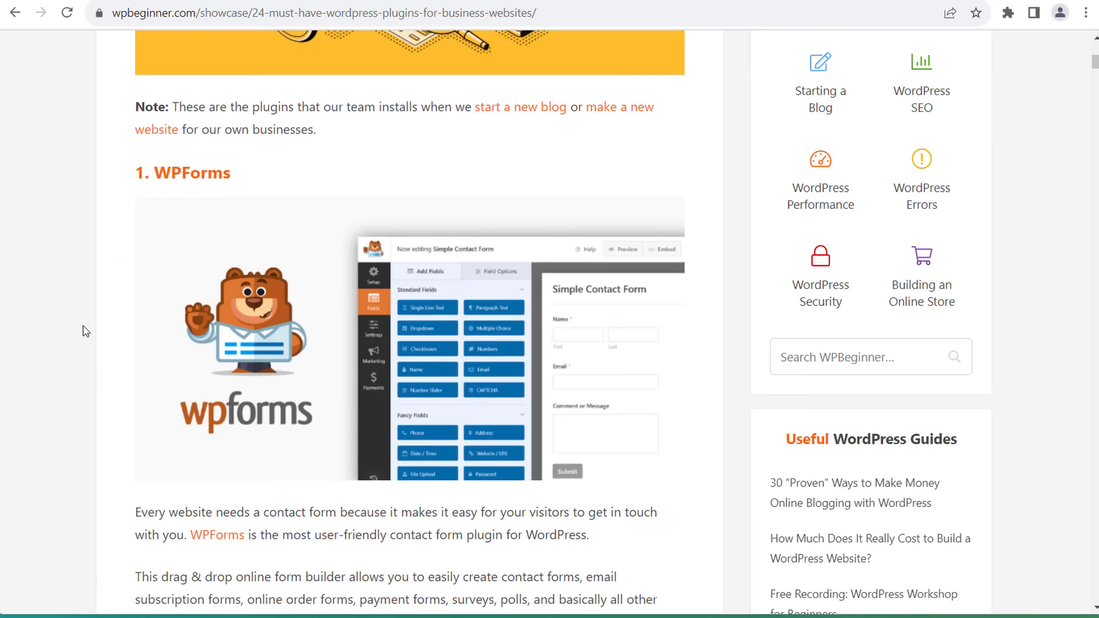
pyautogui.scroll(1, 85, 339)
pyautogui.scroll(-6, 89, 385)
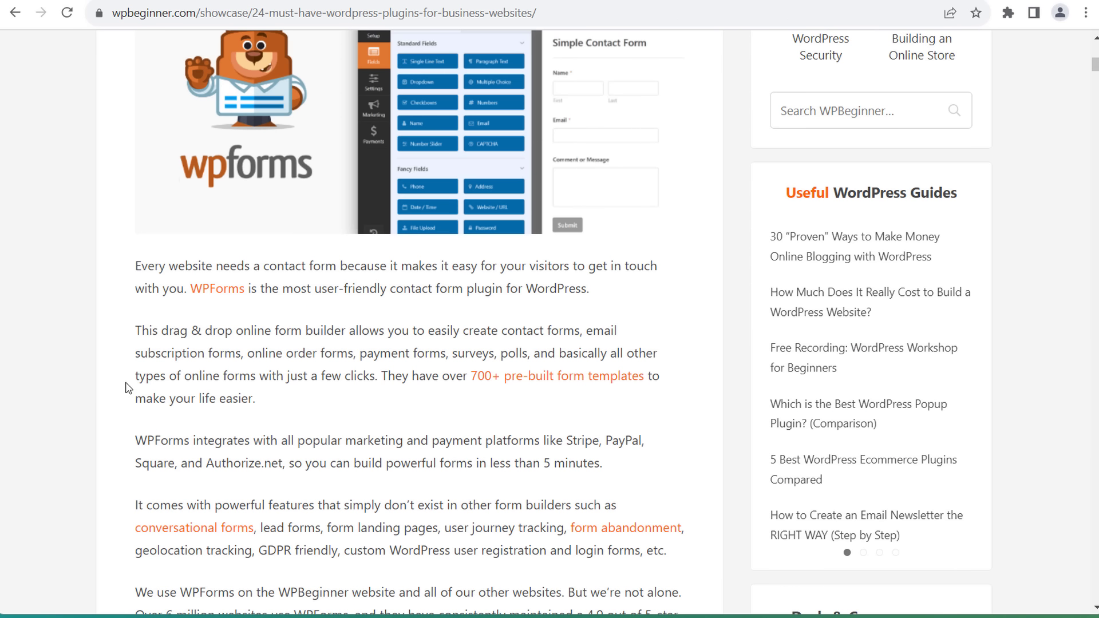
pyautogui.scroll(-6, 125, 343)
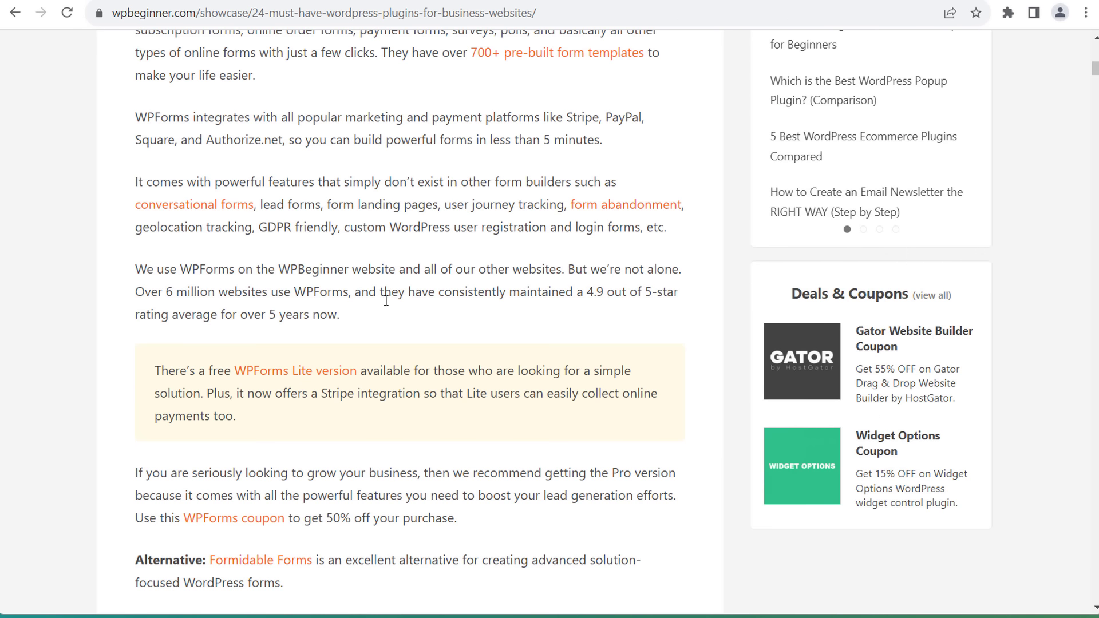
pyautogui.scroll(10, 385, 300)
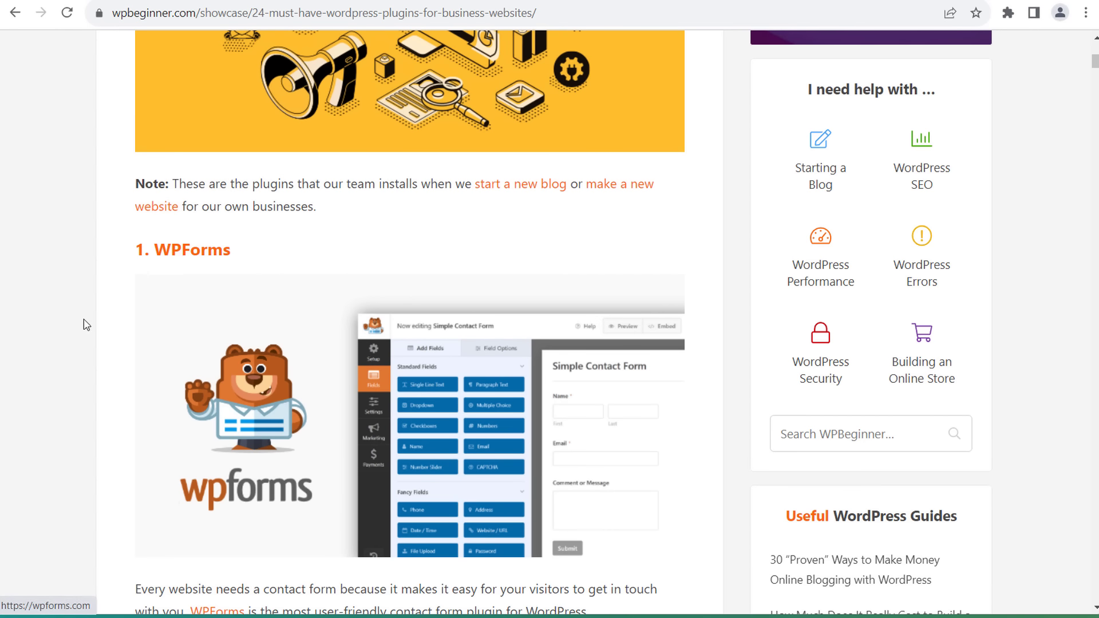
pyautogui.scroll(-15, 74, 335)
pyautogui.scroll(5, 75, 335)
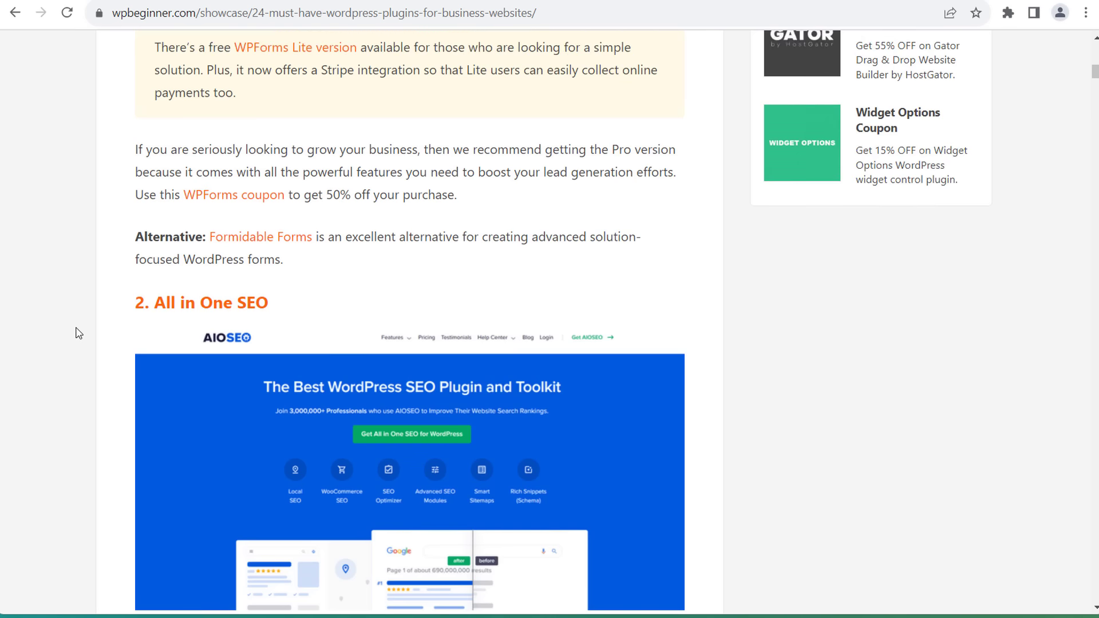
pyautogui.hotkey('ctrl', 'f')
pyautogui.write('wp r')
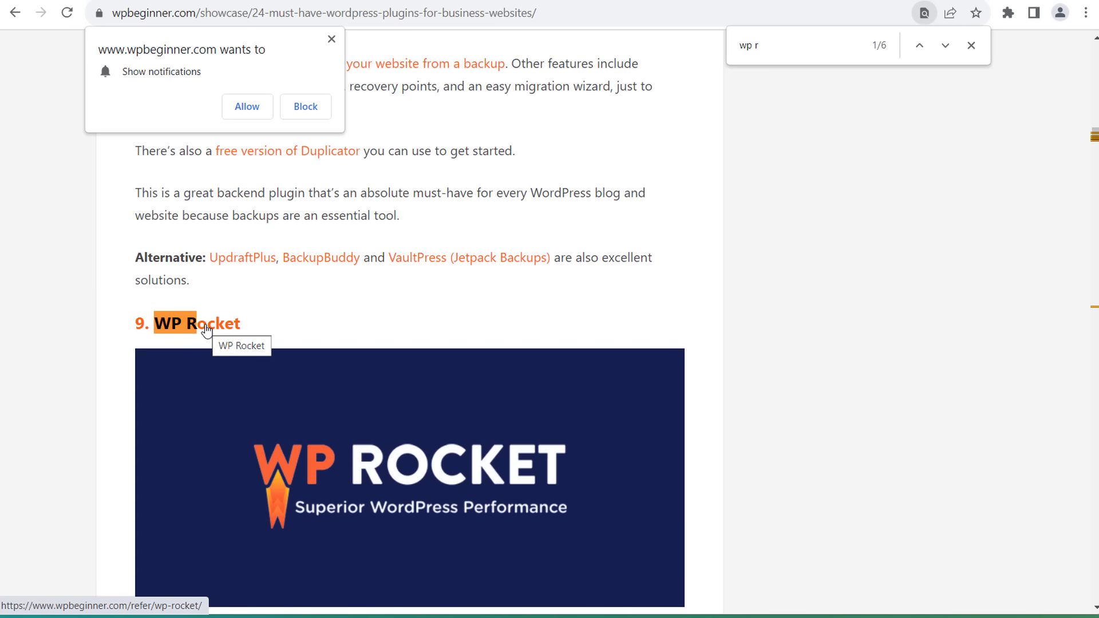
pyautogui.scroll(-9, 114, 372)
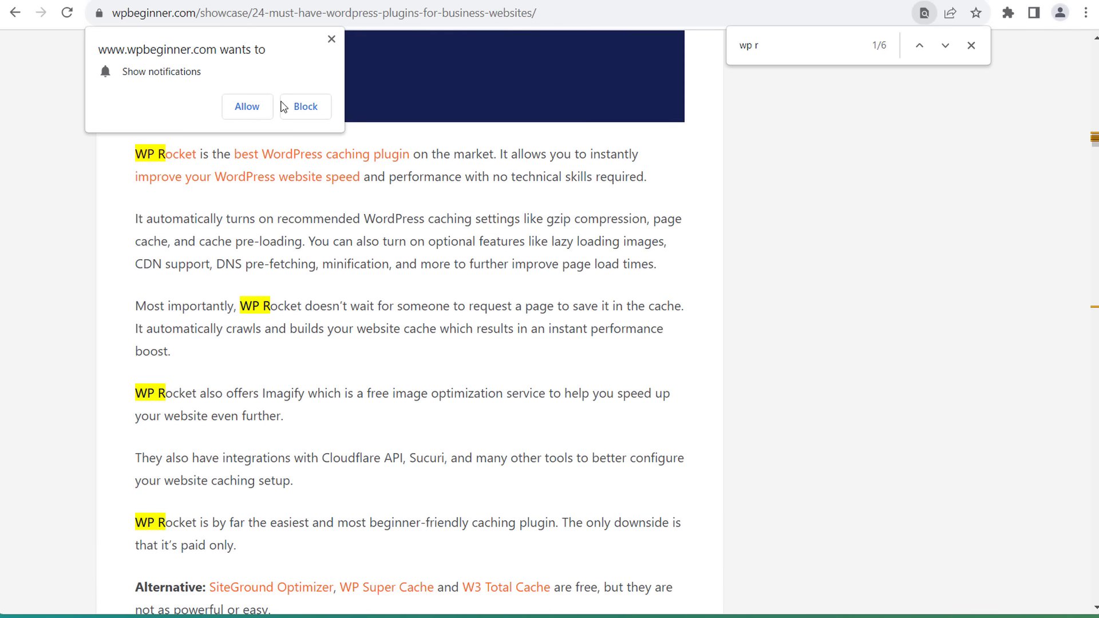
pyautogui.click(332, 40)
pyautogui.scroll(12, 561, 280)
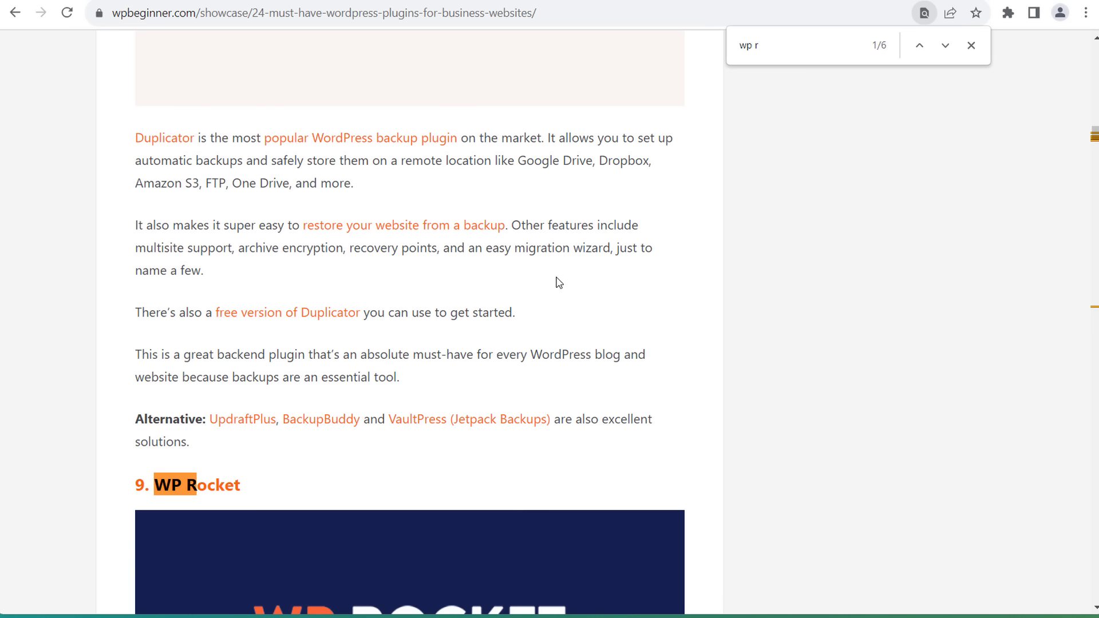
pyautogui.scroll(10, 553, 280)
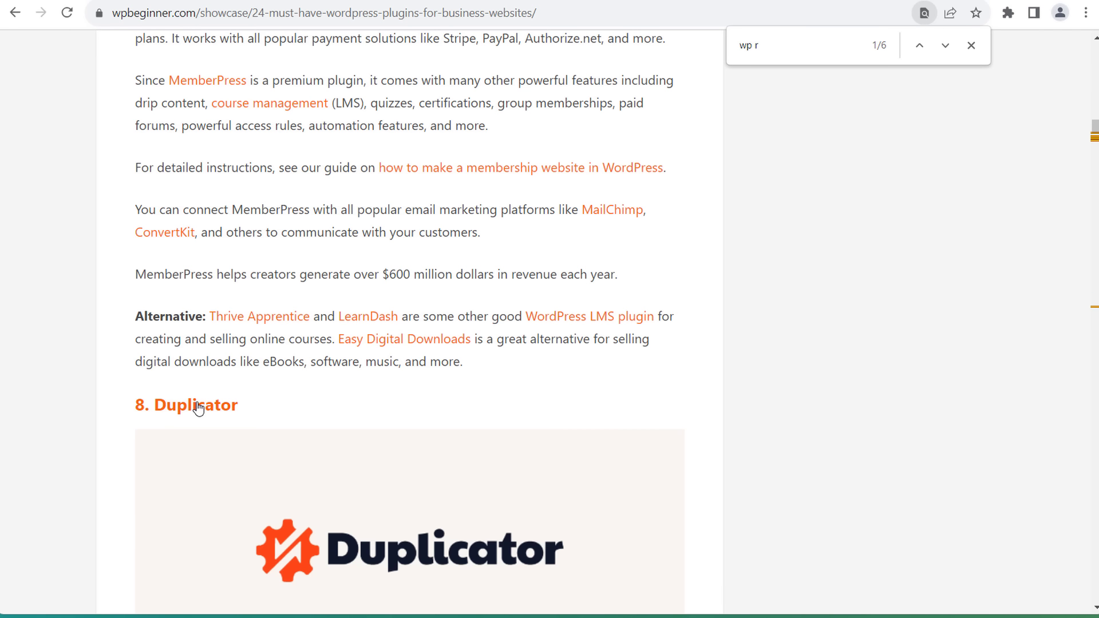
pyautogui.scroll(12, 197, 408)
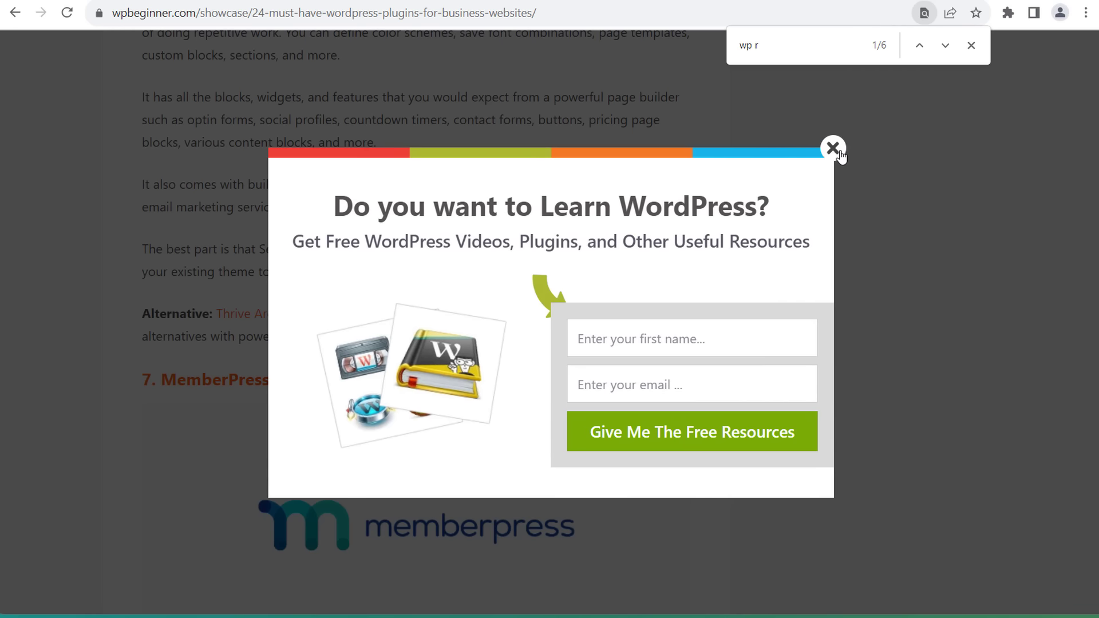
# - Close the free WordPress resources popup and the find bar, then keep reading the article
pyautogui.click(833, 149)
pyautogui.moveTo(1094, 119); pyautogui.dragTo(1092, 36)
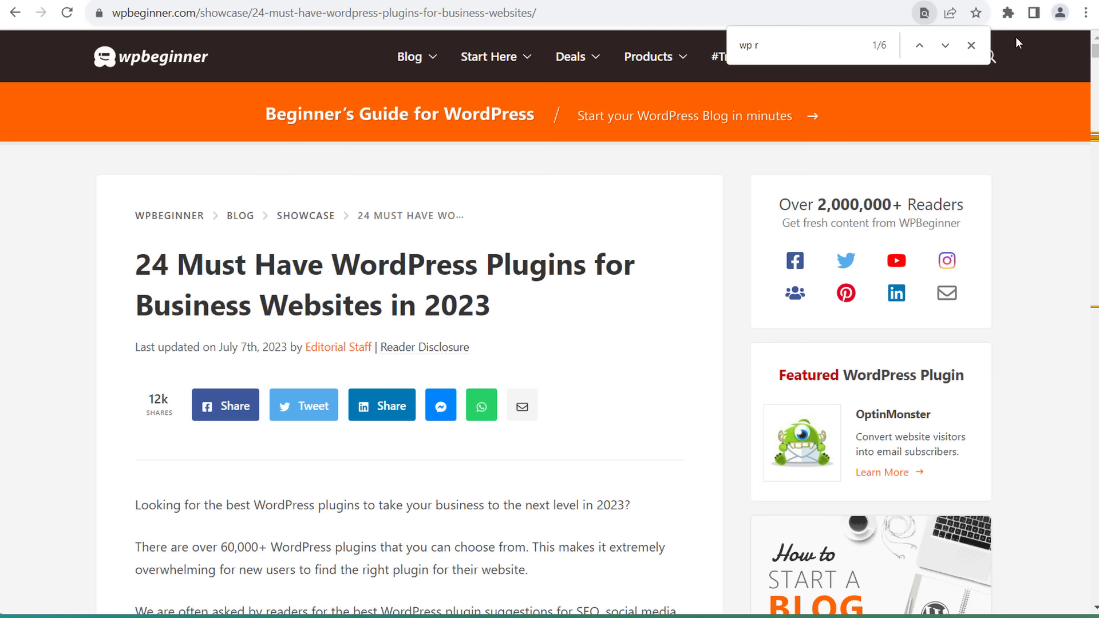
pyautogui.click(970, 45)
pyautogui.scroll(-1, 902, 399)
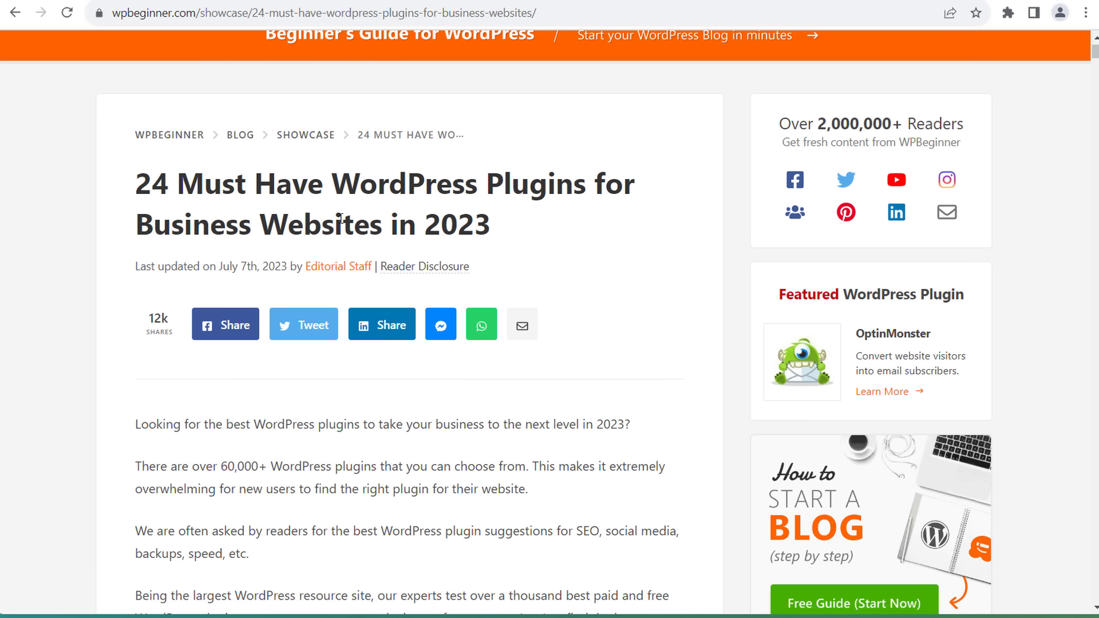
pyautogui.scroll(-7, 852, 229)
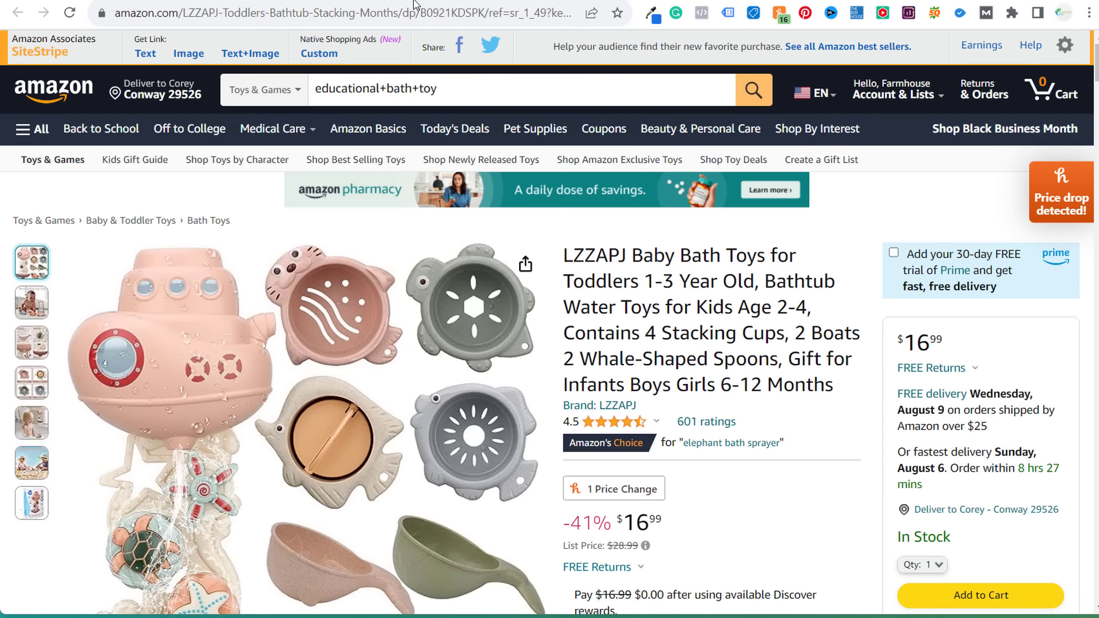
# - Generate a SiteStripe short text link for the bath toys with the RV Slices tracking ID and select it
pyautogui.moveTo(393, 319)
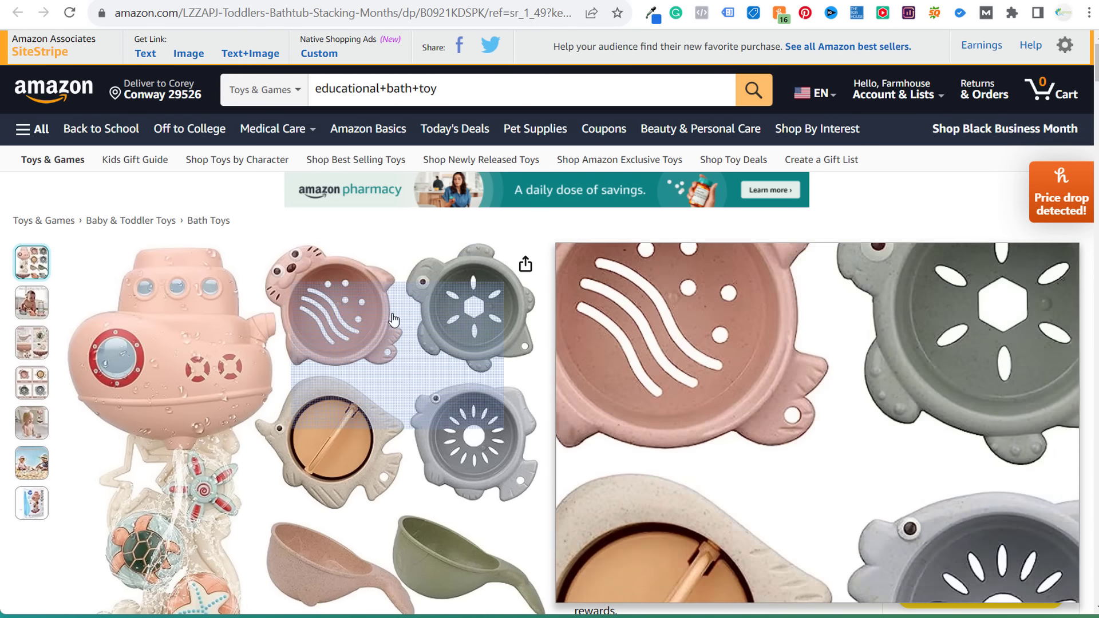
pyautogui.click(146, 53)
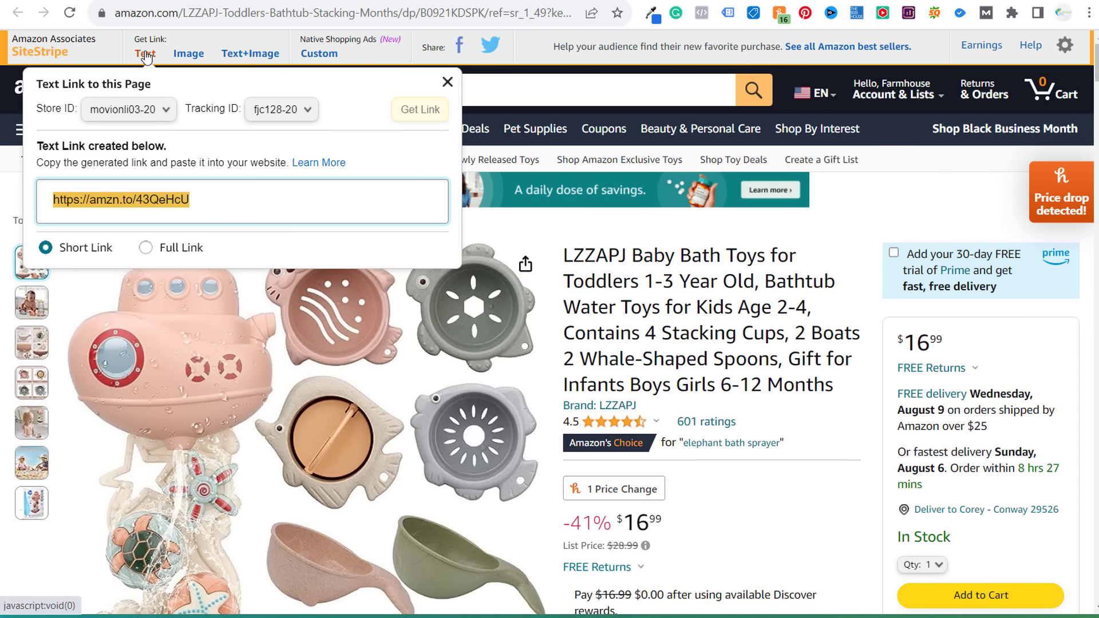
pyautogui.click(277, 109)
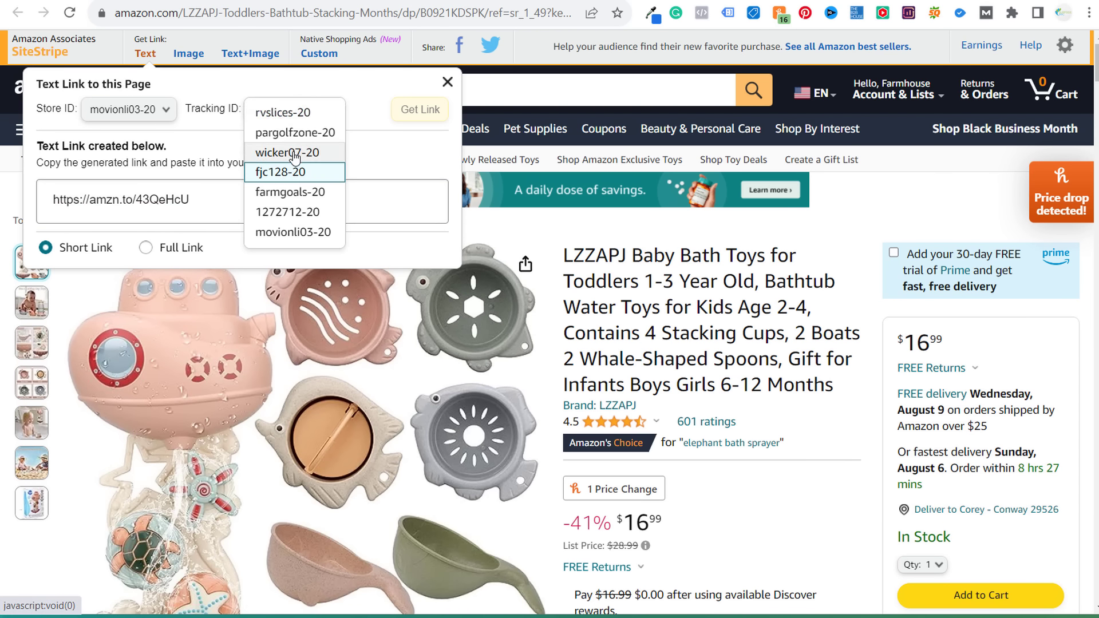
pyautogui.click(279, 112)
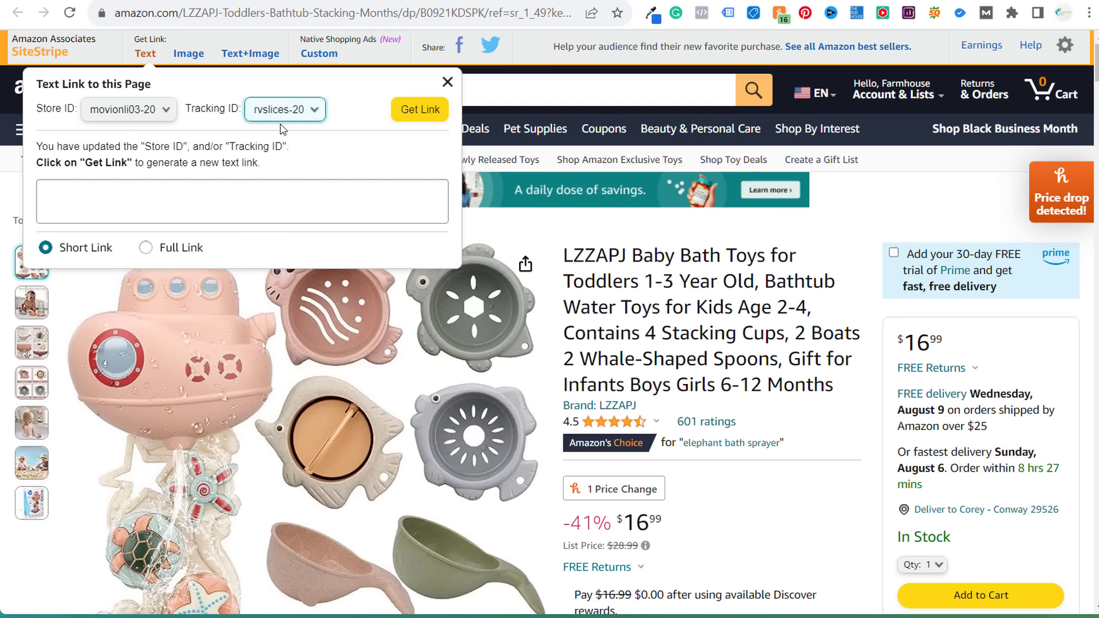
pyautogui.click(200, 57)
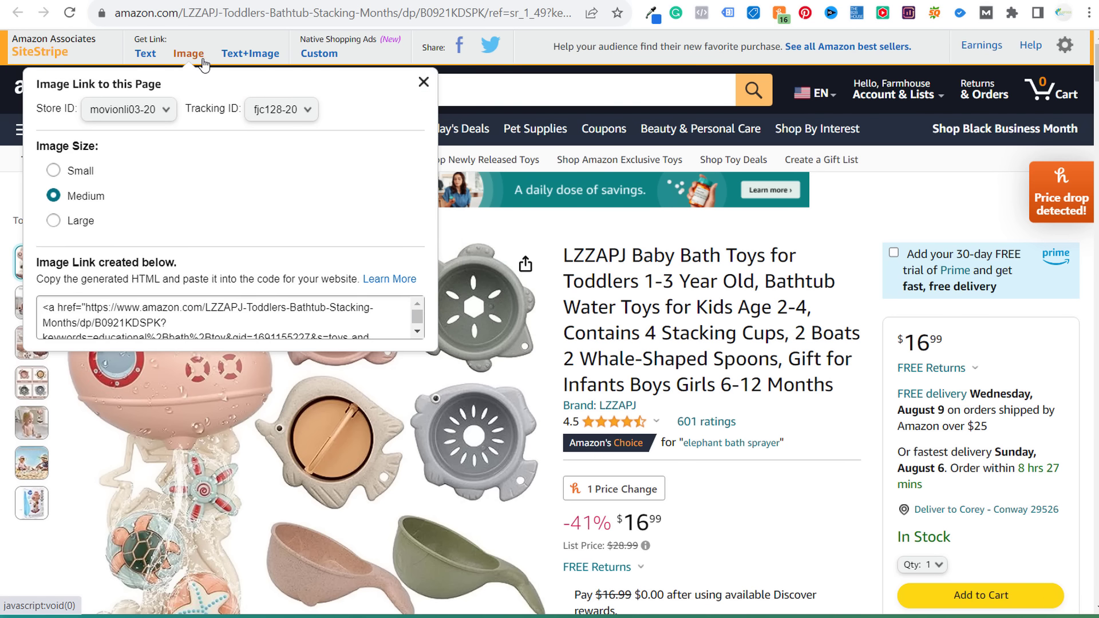
pyautogui.click(248, 54)
pyautogui.click(146, 53)
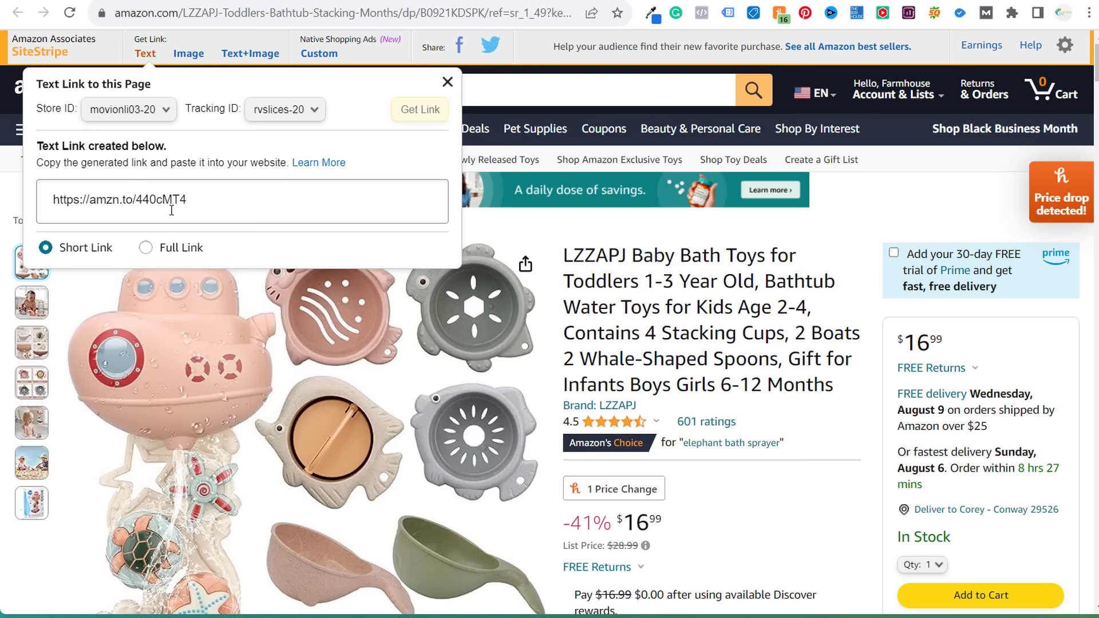
pyautogui.click(171, 210)
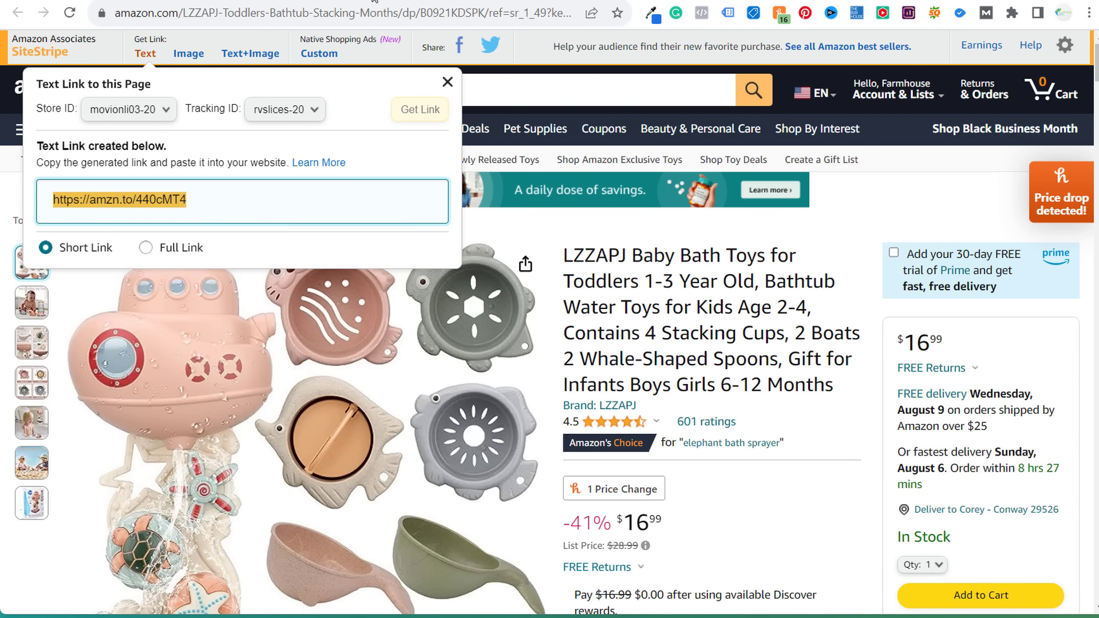
pyautogui.hotkey('ctrl', 'Tab')
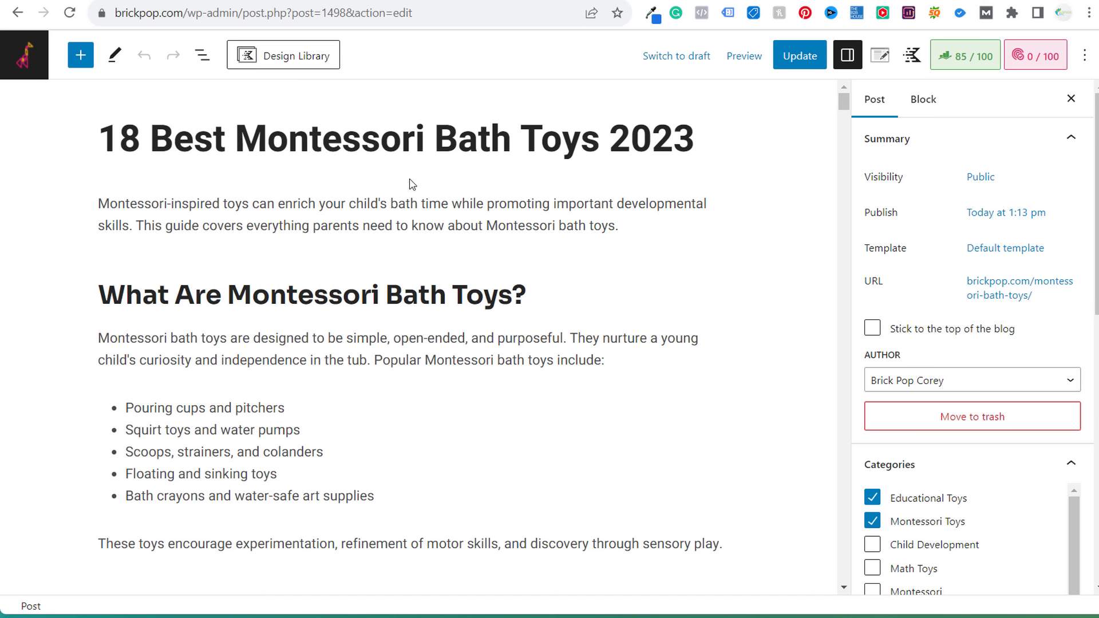
# - Get a SiteStripe text link on the floating boats product page, then return to the post
pyautogui.scroll(-15, 376, 187)
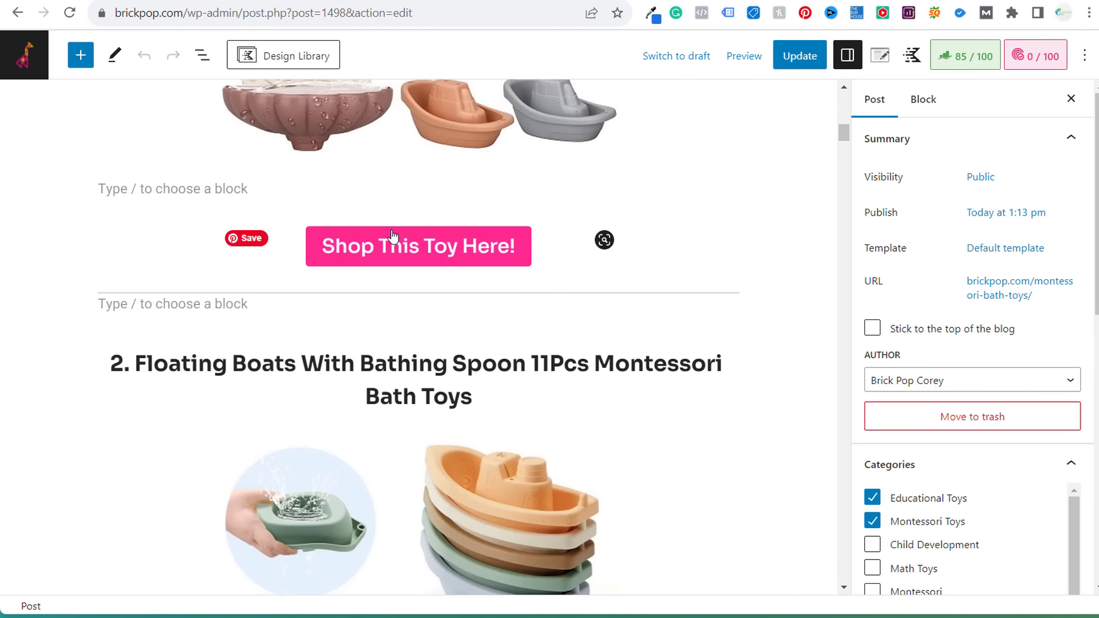
pyautogui.hotkey('ctrl', 'Tab')
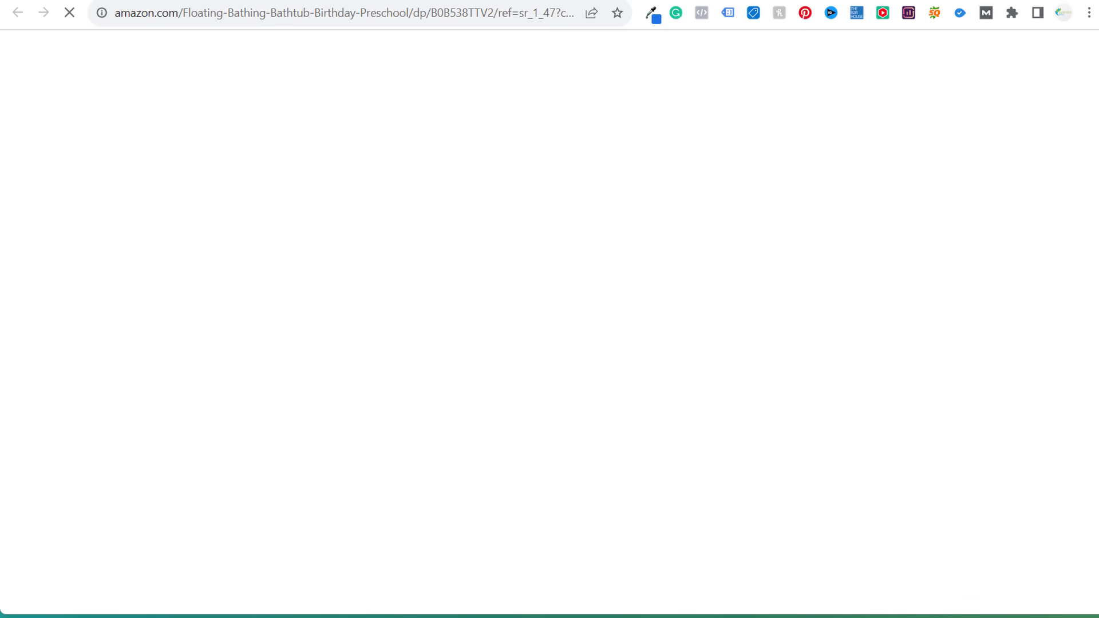
pyautogui.click(145, 54)
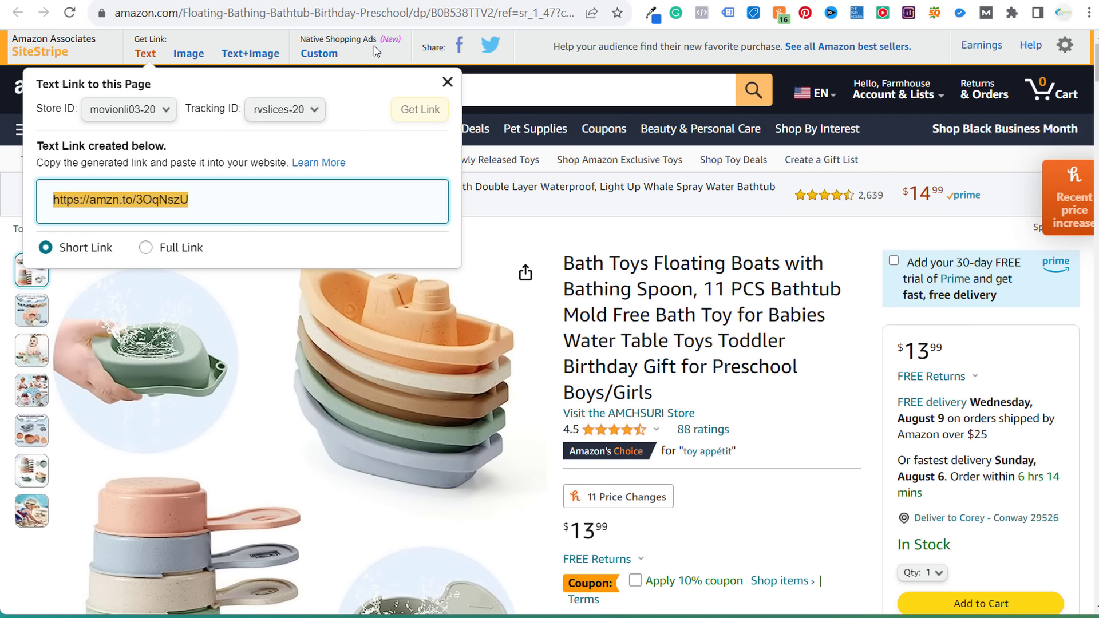
pyautogui.hotkey('ctrl', 'shift', 'Tab')
# - Select the floating boats image and follow its amzn.to link to the Amazon product page
pyautogui.click(408, 400)
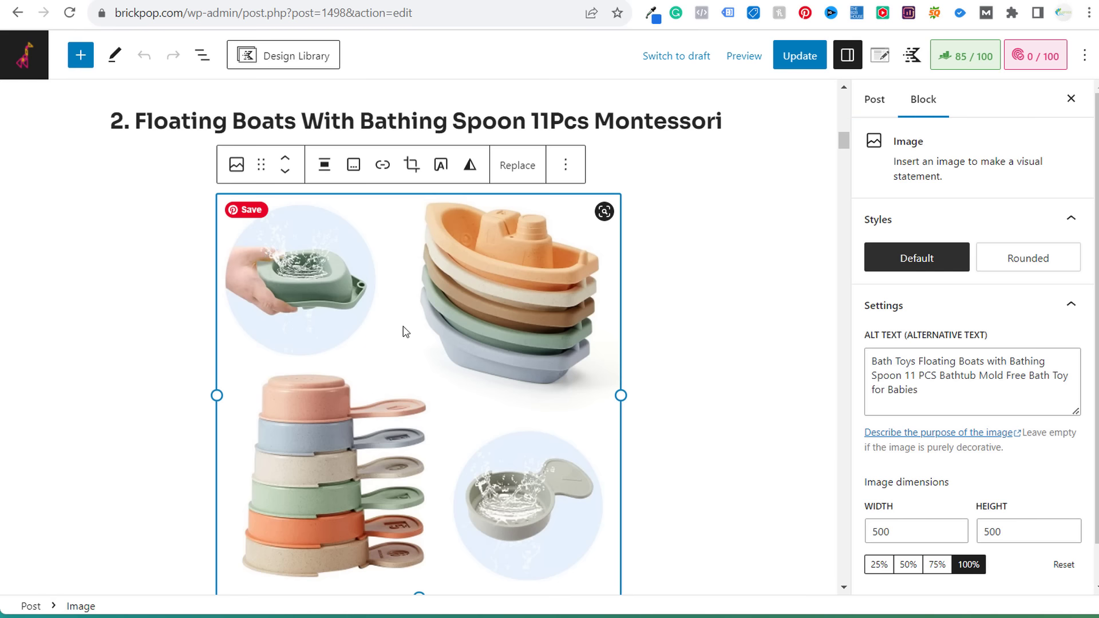
pyautogui.click(383, 166)
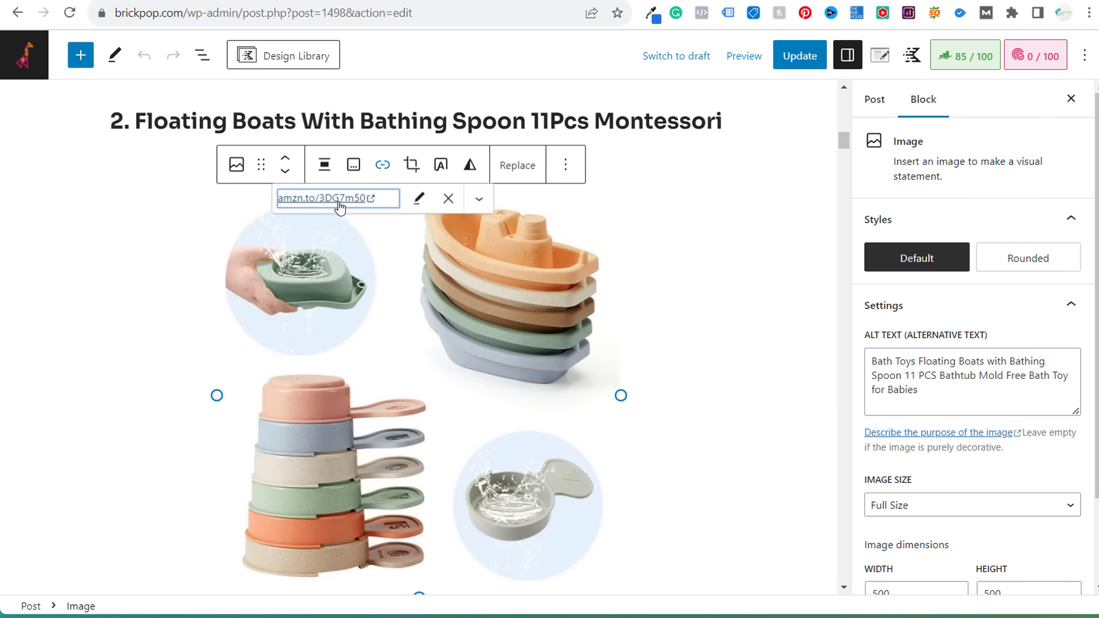
pyautogui.click(765, 226)
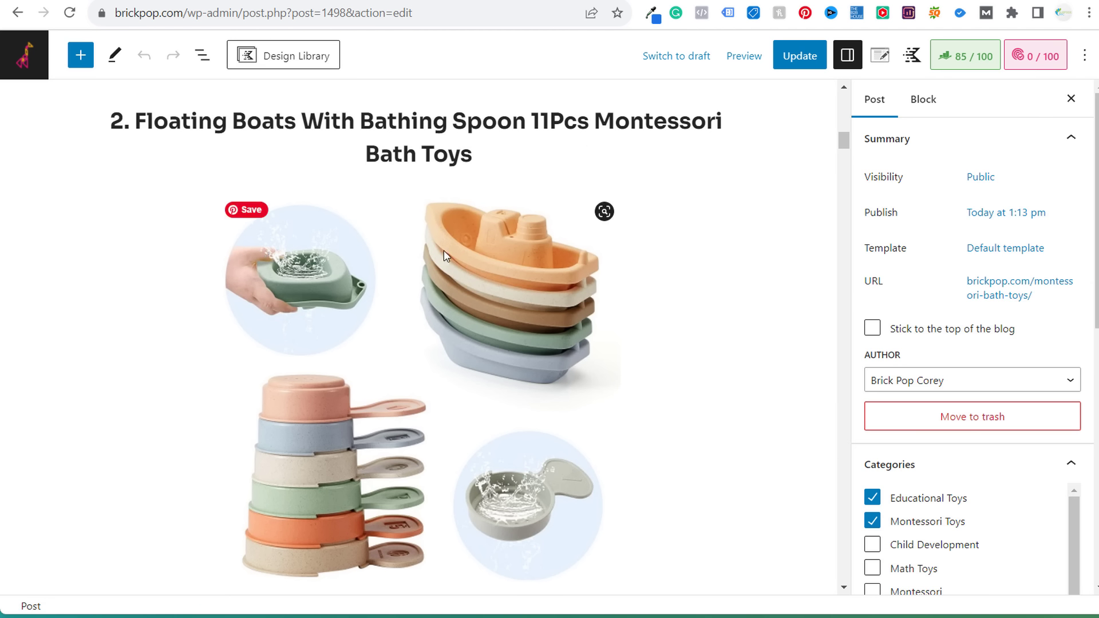
pyautogui.click(387, 276)
pyautogui.click(382, 165)
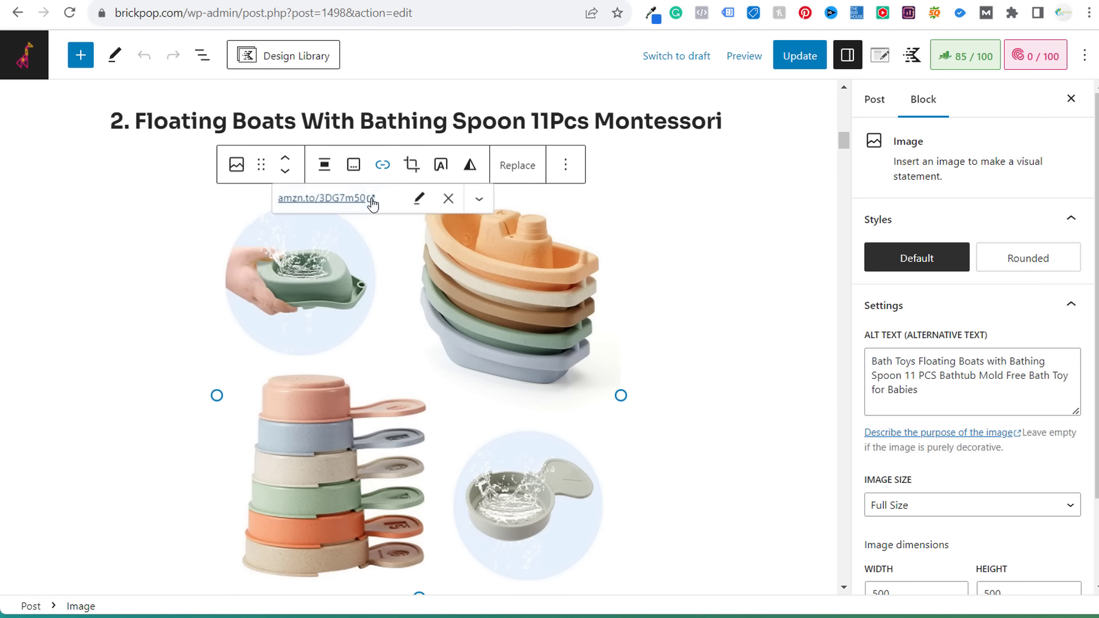
pyautogui.click(322, 198)
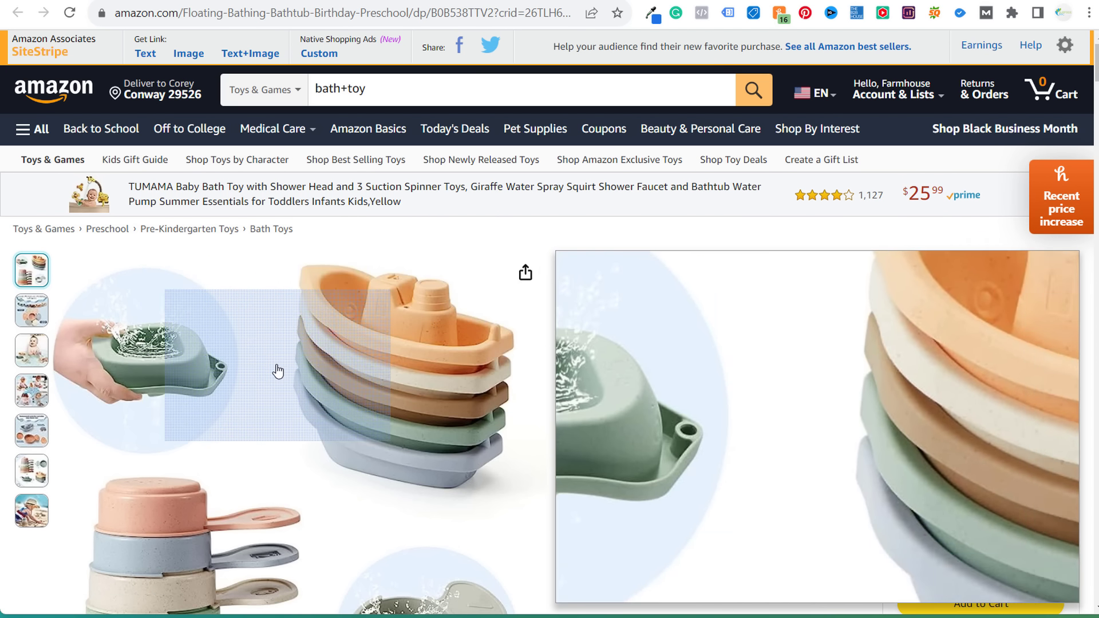
# - Search Amazon for montessori toys and generate a SiteStripe short text link to the results
pyautogui.tripleClick(389, 92)
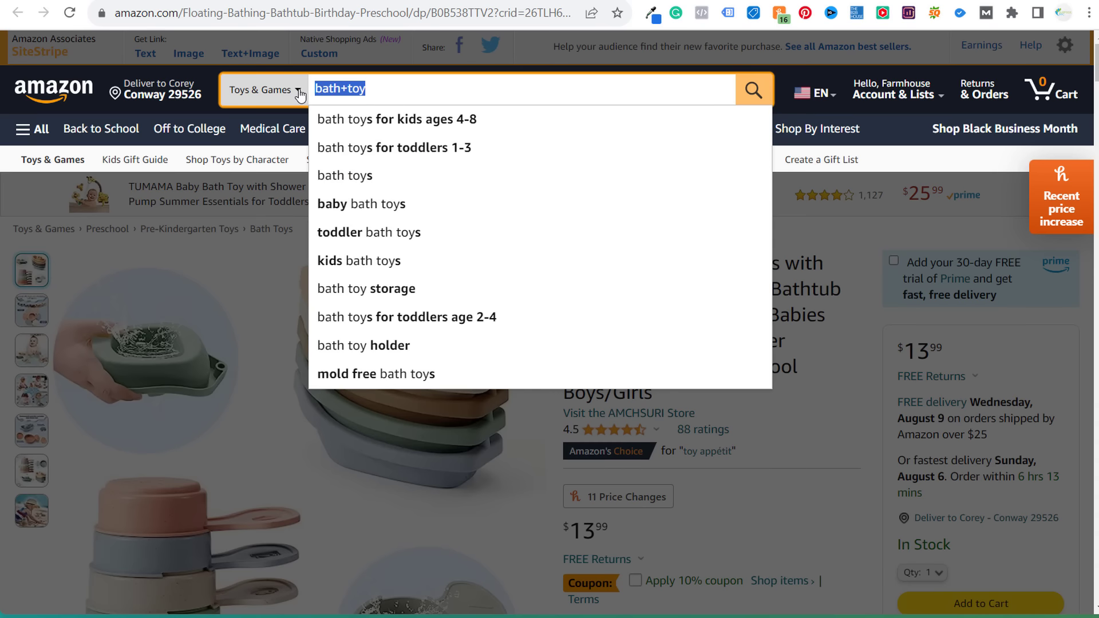
pyautogui.write('montesosori toys')
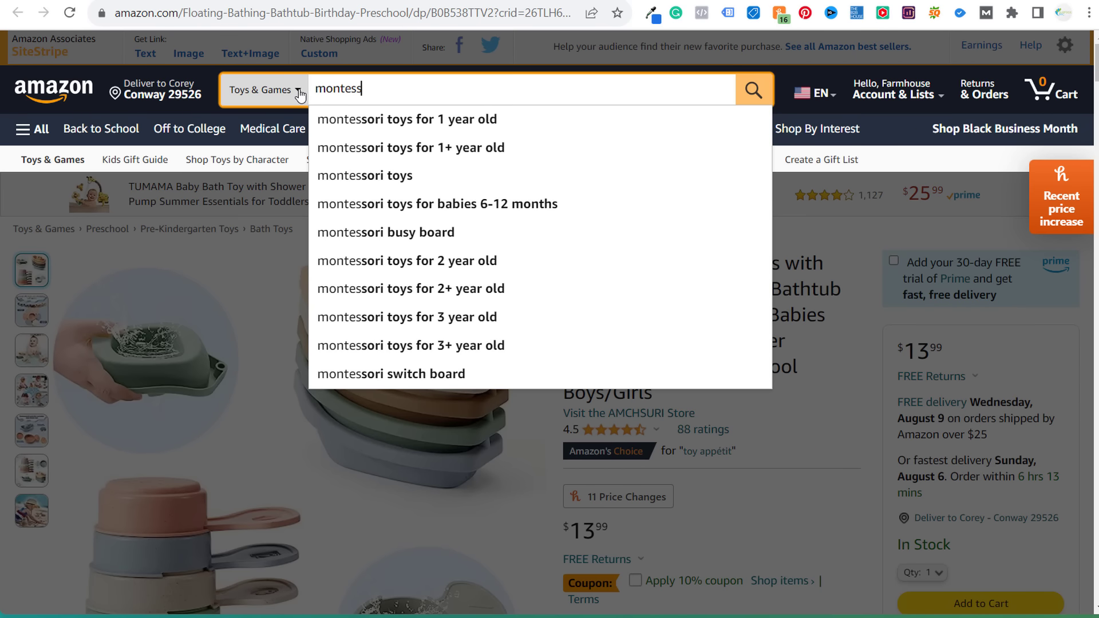
pyautogui.press('Return')
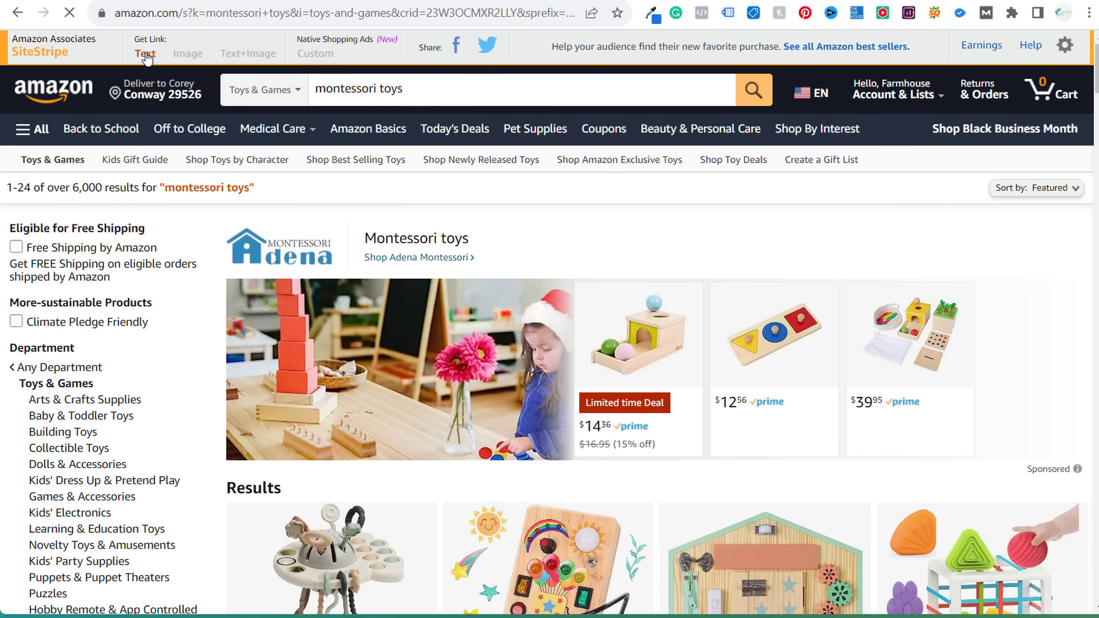
pyautogui.click(146, 55)
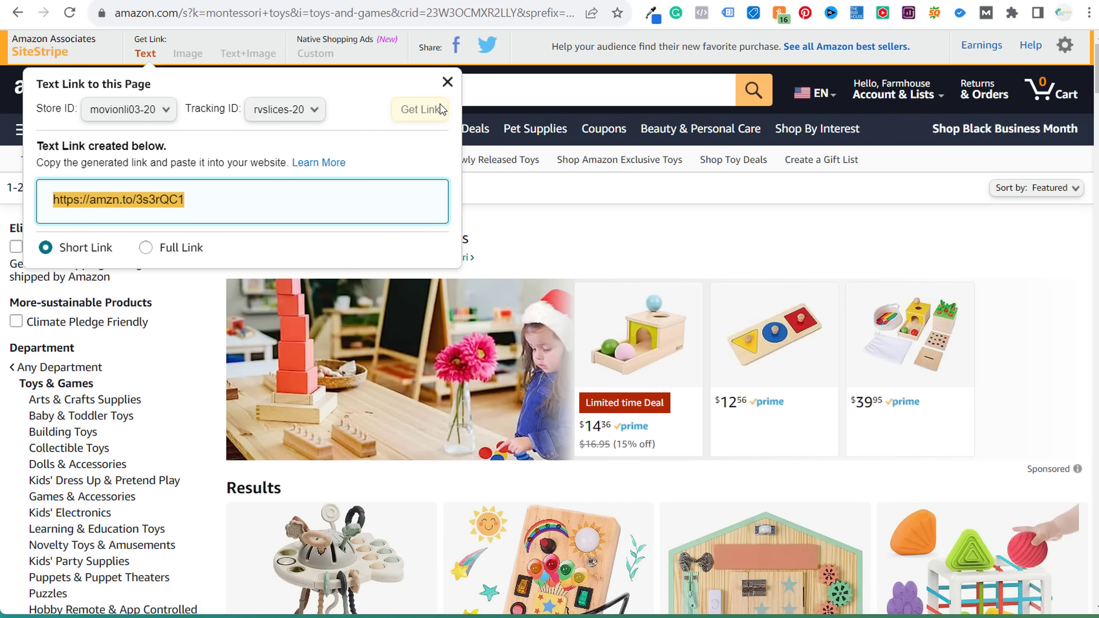
pyautogui.click(448, 82)
# - Scroll the montessori toys results and open then close the SiteStripe settings
pyautogui.scroll(-5, 526, 360)
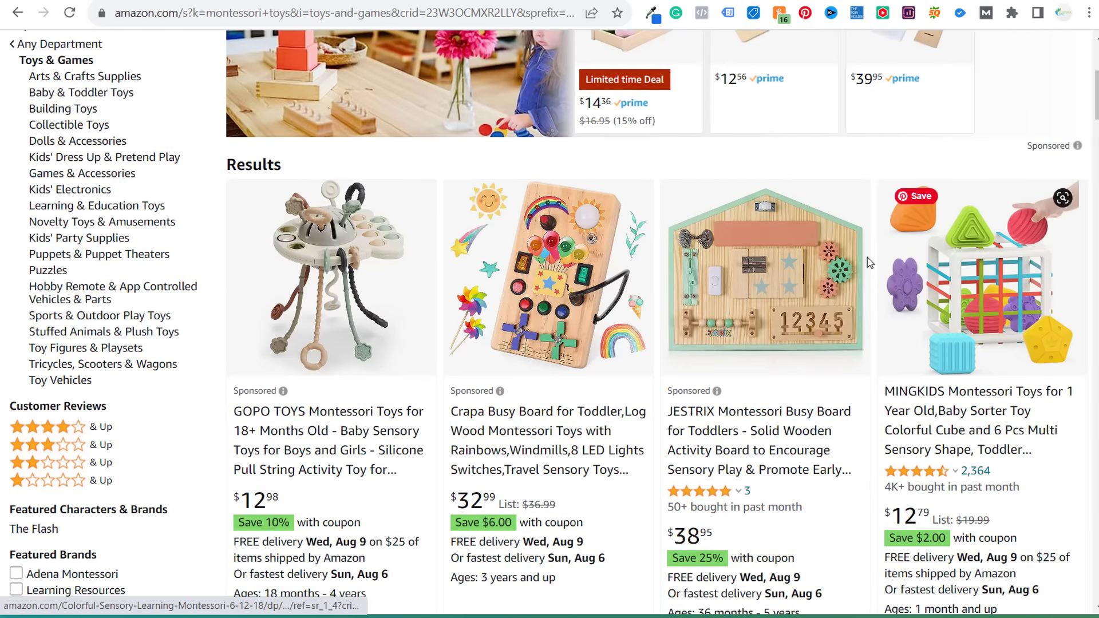
pyautogui.scroll(-10, 864, 265)
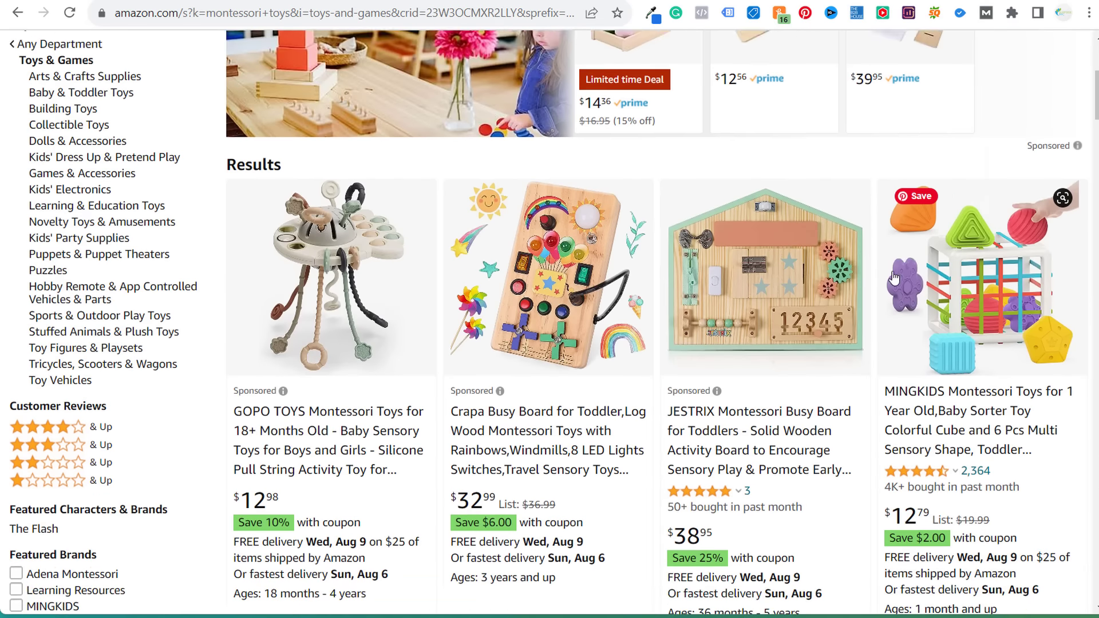
pyautogui.scroll(5, 895, 278)
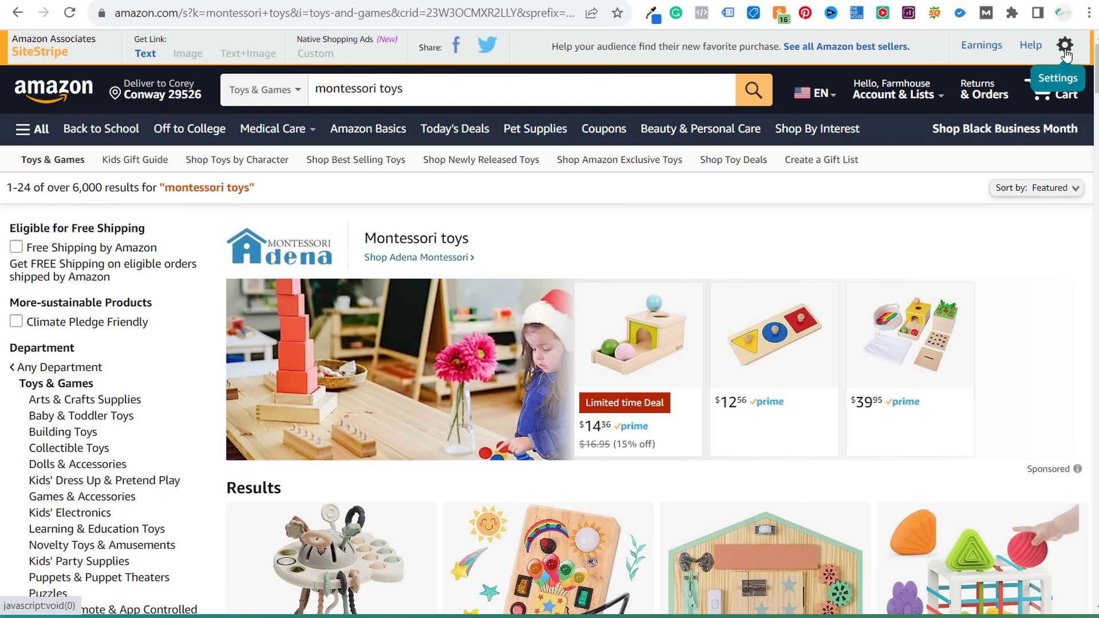
pyautogui.click(1064, 44)
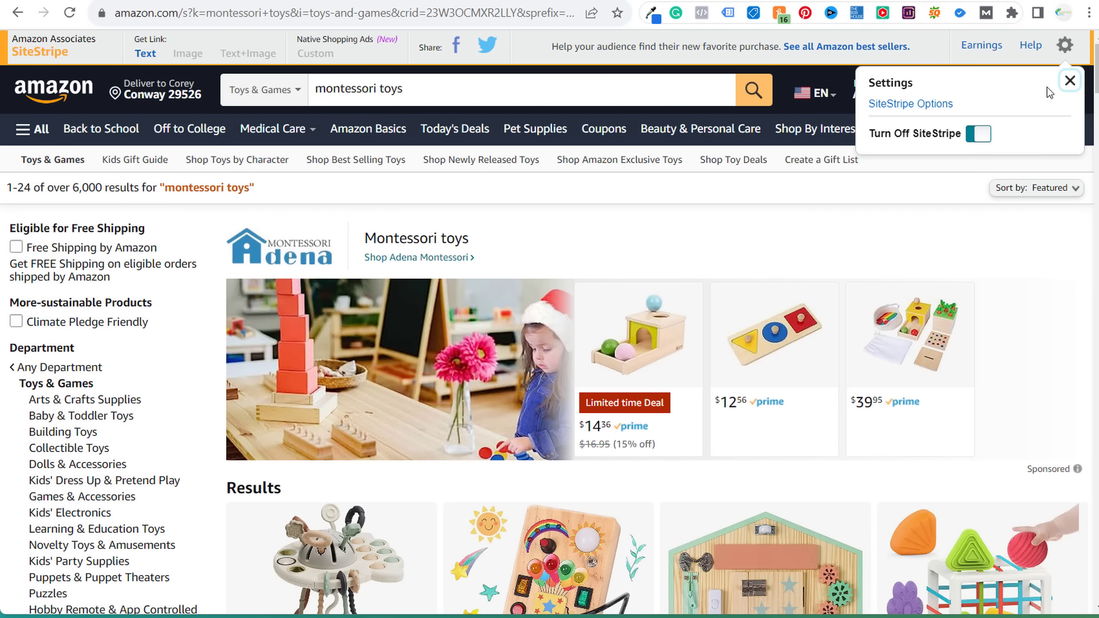
pyautogui.click(1065, 83)
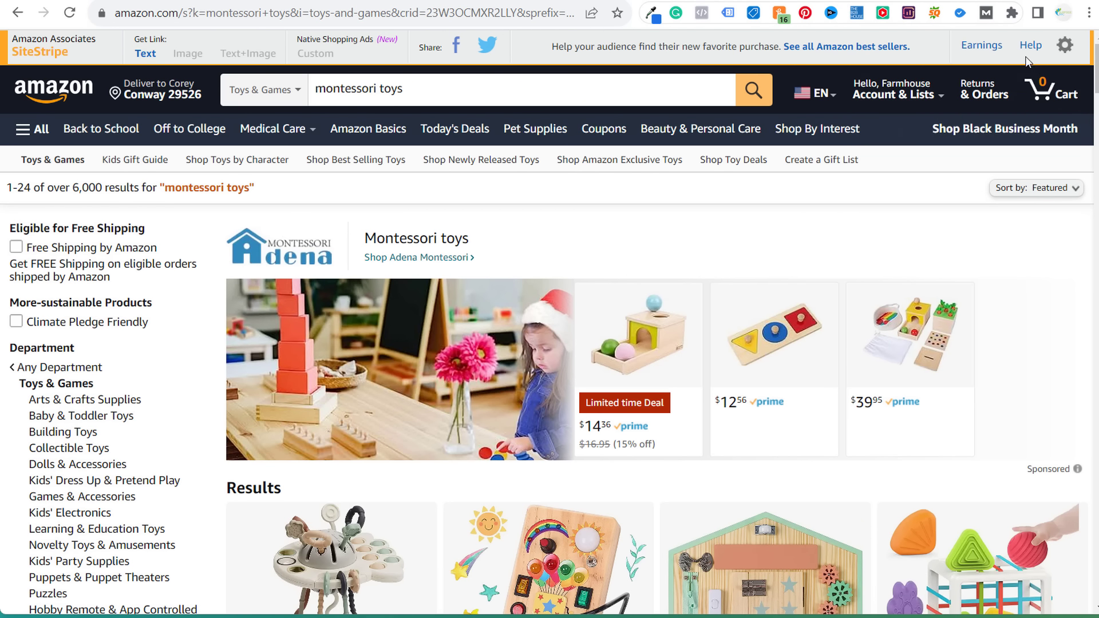
# - In Amazon Associates, choose the Business & Industrial Supplies product line with the Industrial Adhesives subcategory
pyautogui.click(979, 52)
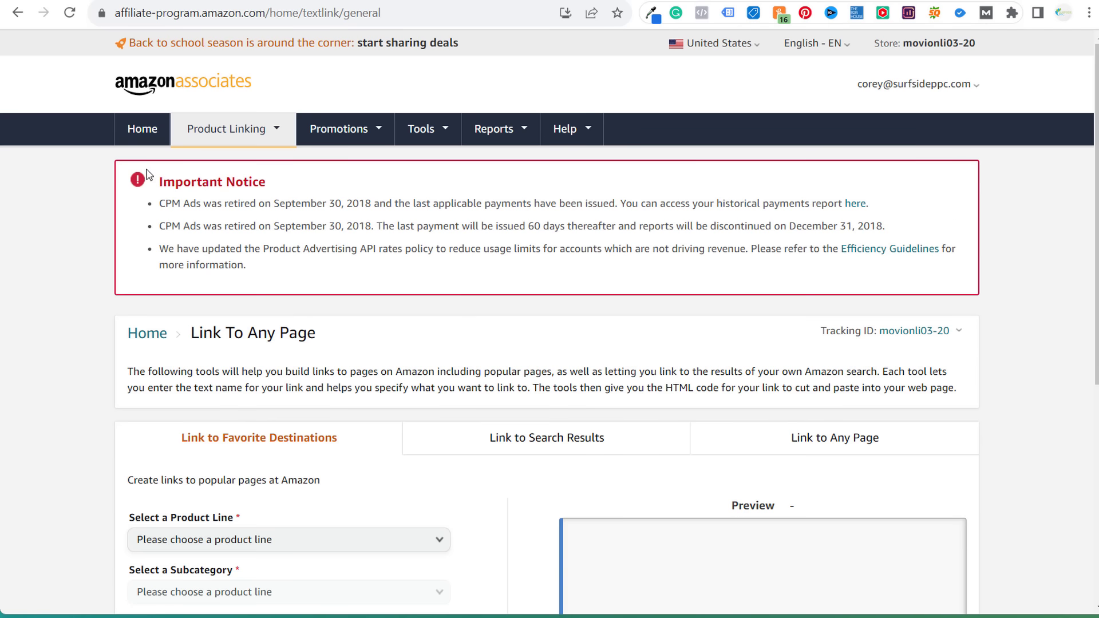
pyautogui.moveTo(239, 133)
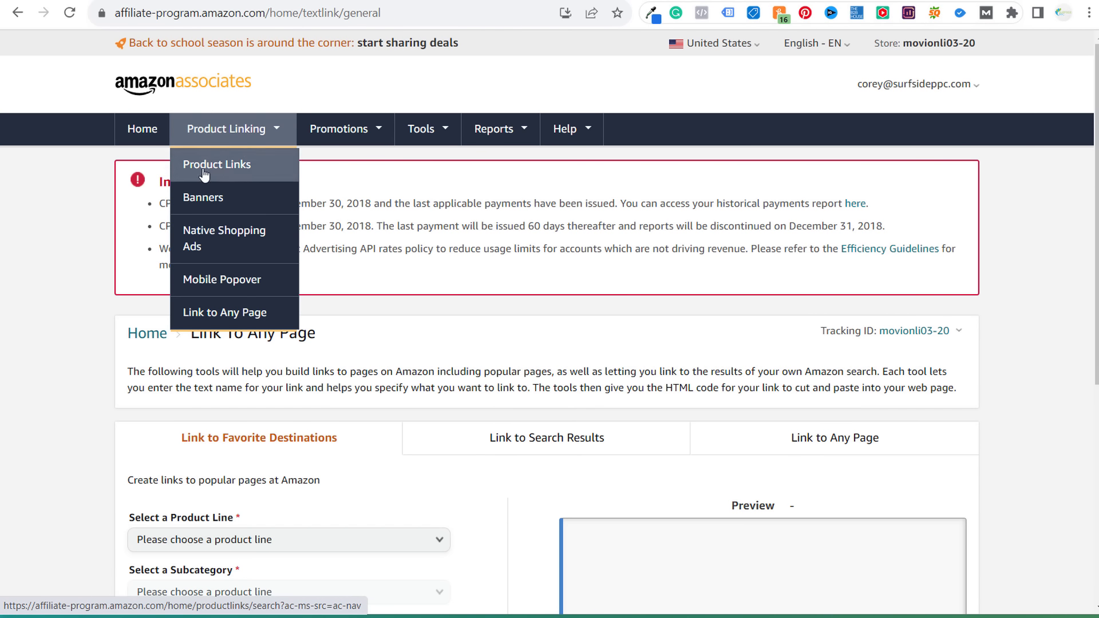
pyautogui.scroll(-3, 57, 383)
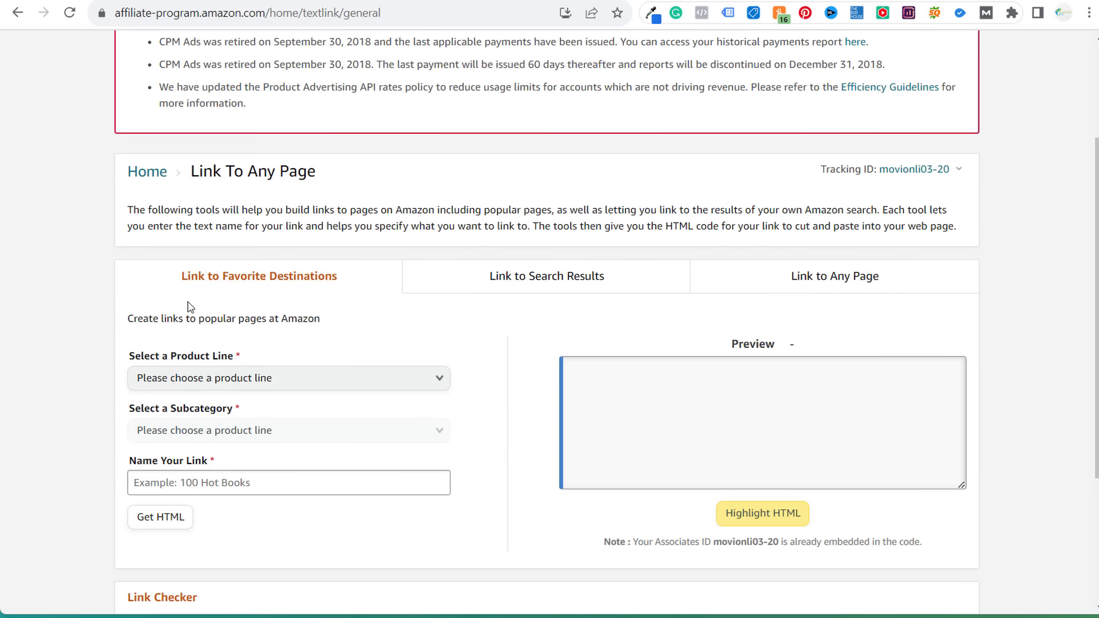
pyautogui.click(337, 385)
pyautogui.click(277, 207)
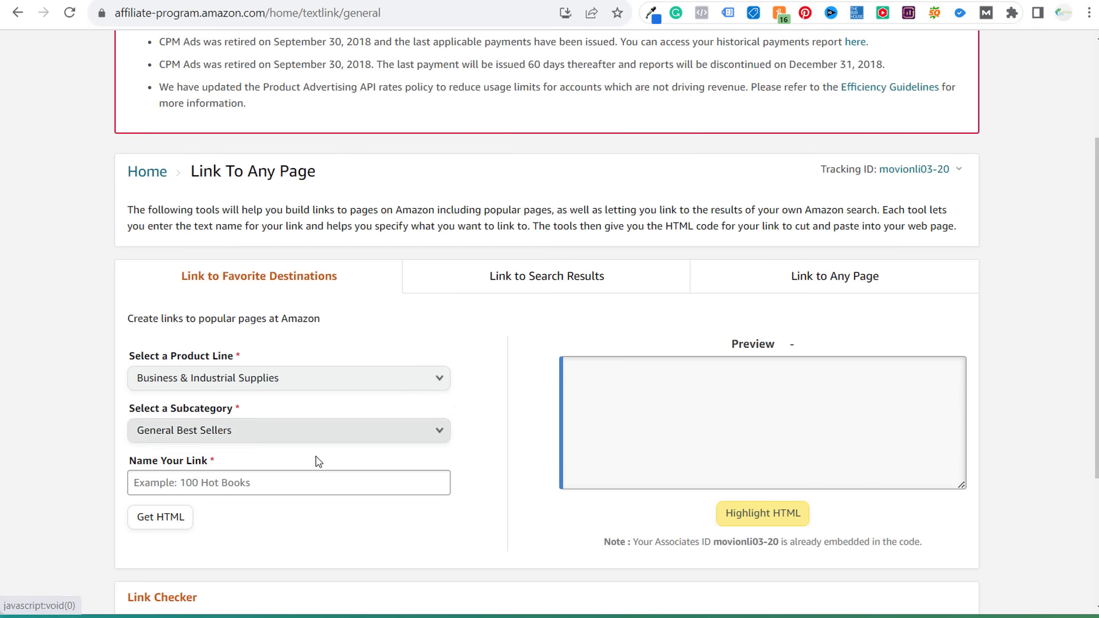
pyautogui.click(307, 435)
pyautogui.click(302, 310)
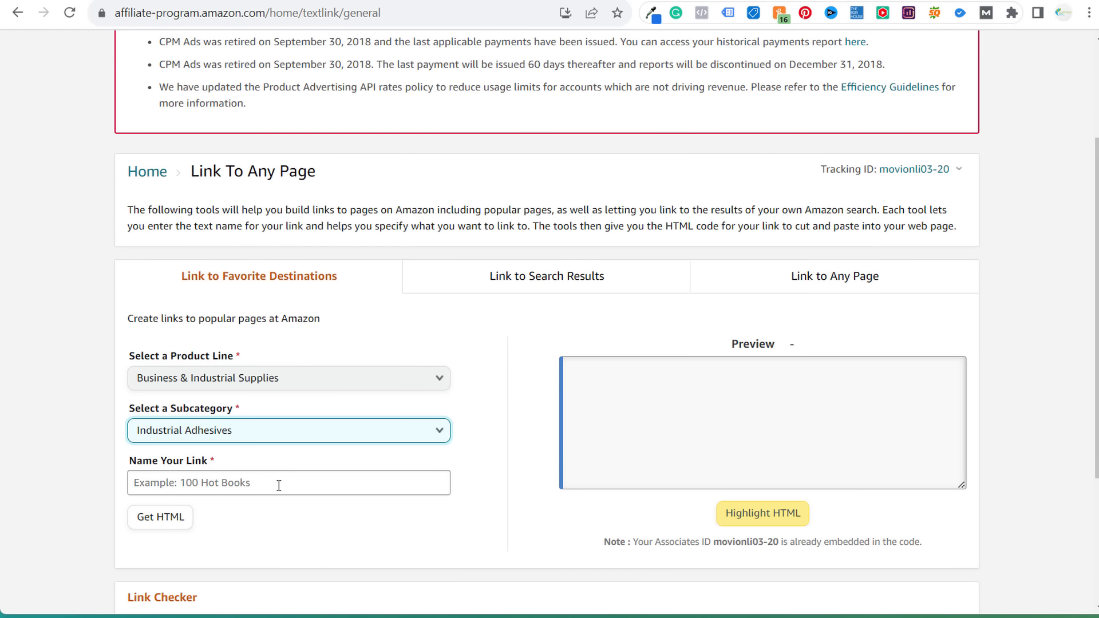
# - Name the link 'Ind' and generate the Industrial Adhesives link HTML
pyautogui.click(251, 484)
pyautogui.click(154, 516)
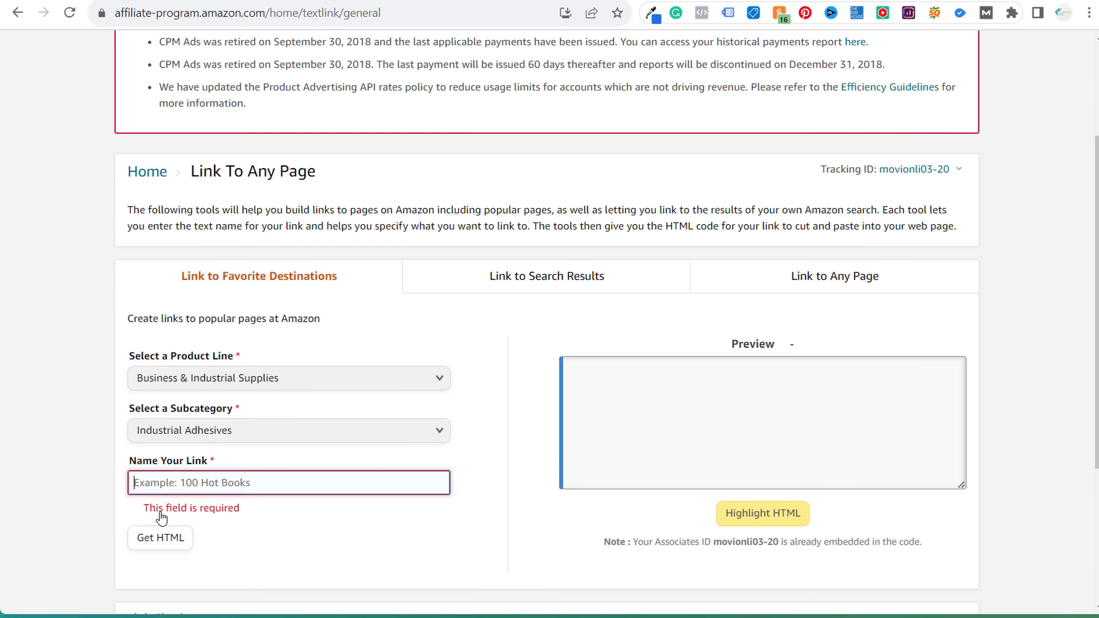
pyautogui.scroll(-4, 195, 418)
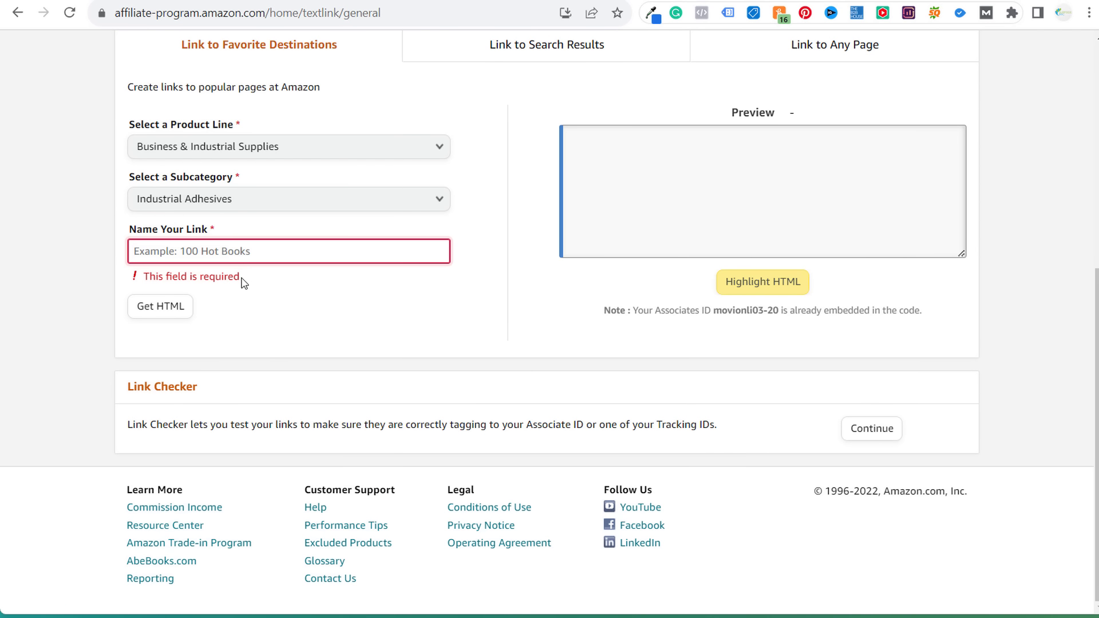
pyautogui.click(237, 259)
pyautogui.write('Industrial Adhesives')
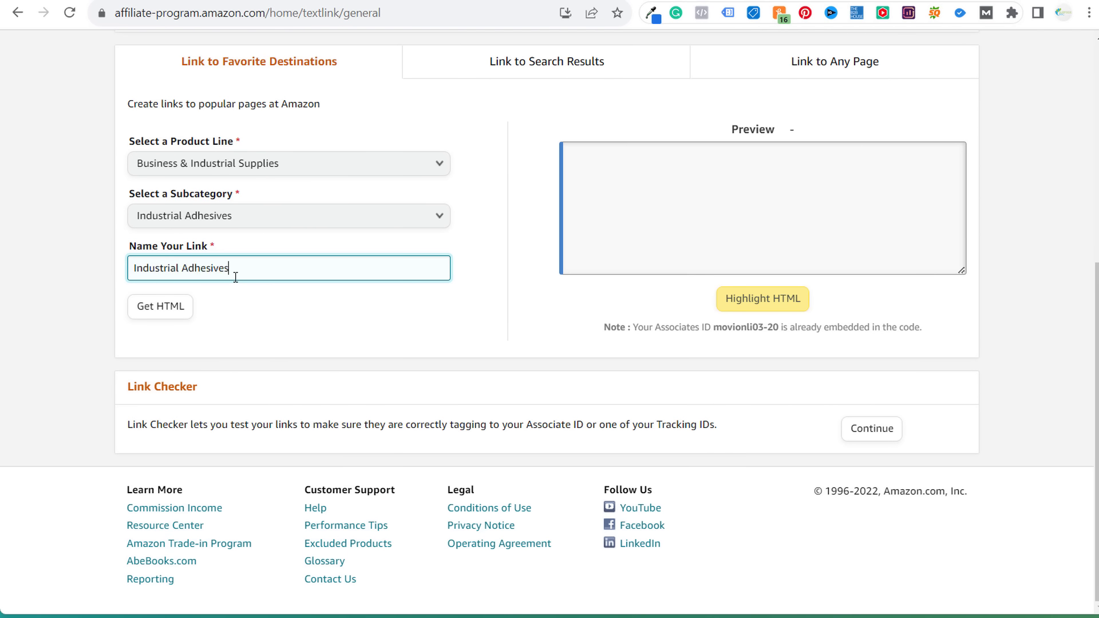
pyautogui.click(416, 329)
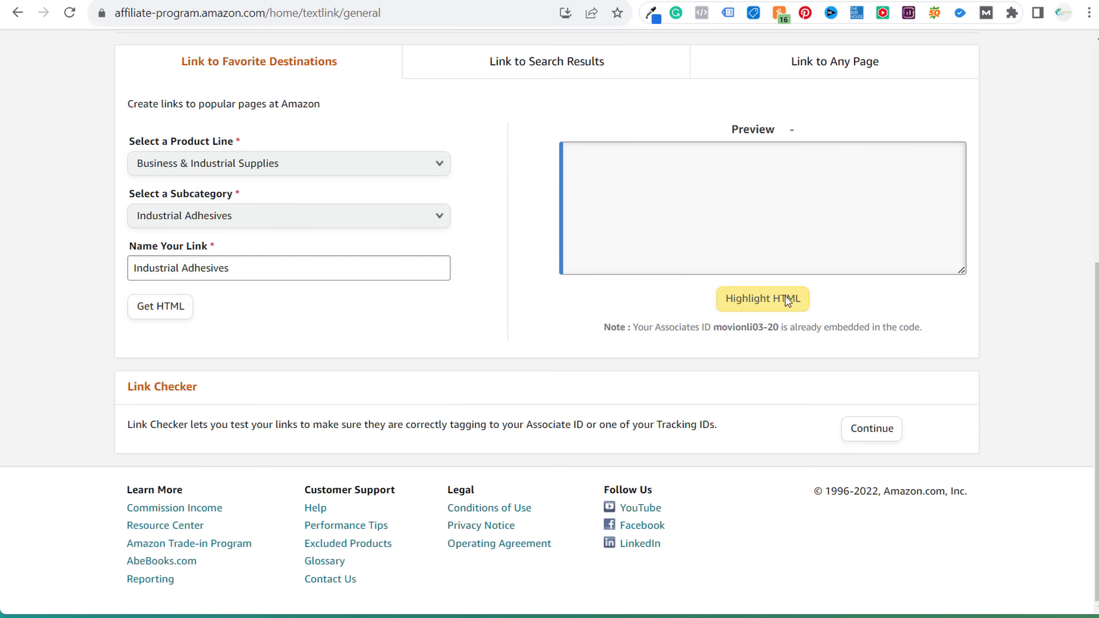
pyautogui.click(159, 309)
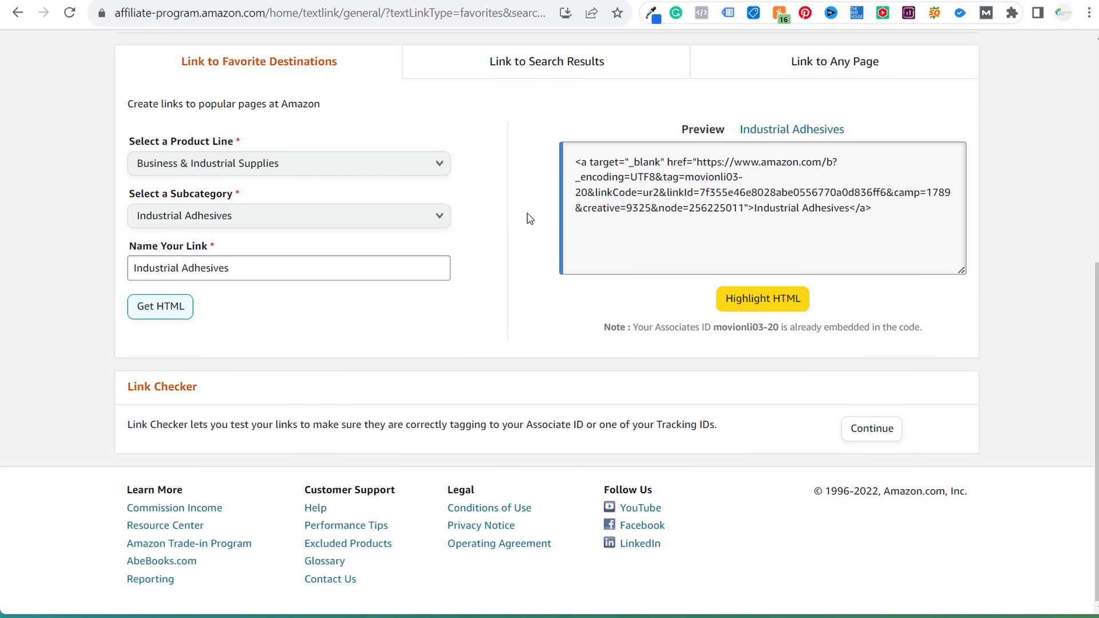
# - Highlight the generated code, test the link's target page, then go to Link to Search Results
pyautogui.click(781, 303)
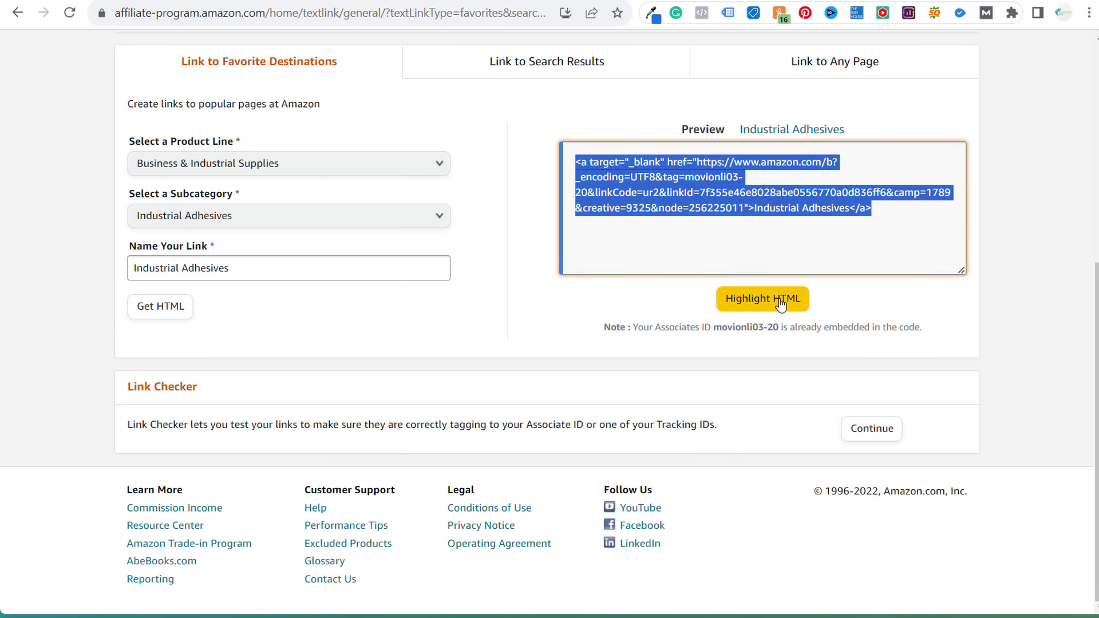
pyautogui.click(818, 129)
pyautogui.scroll(-5, 497, 395)
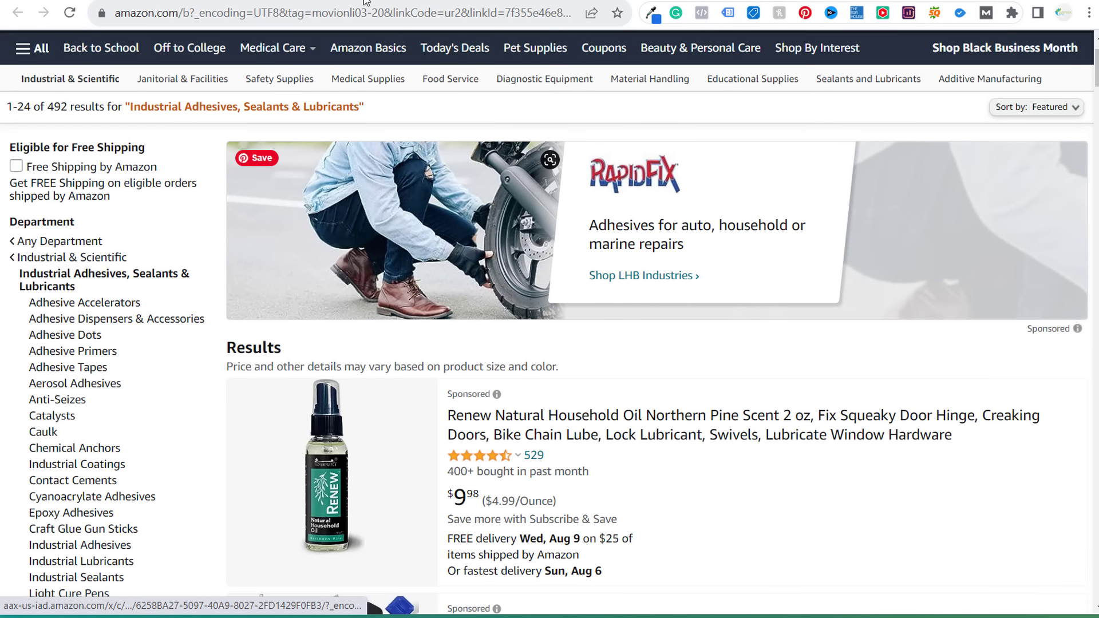
pyautogui.click(369, 1)
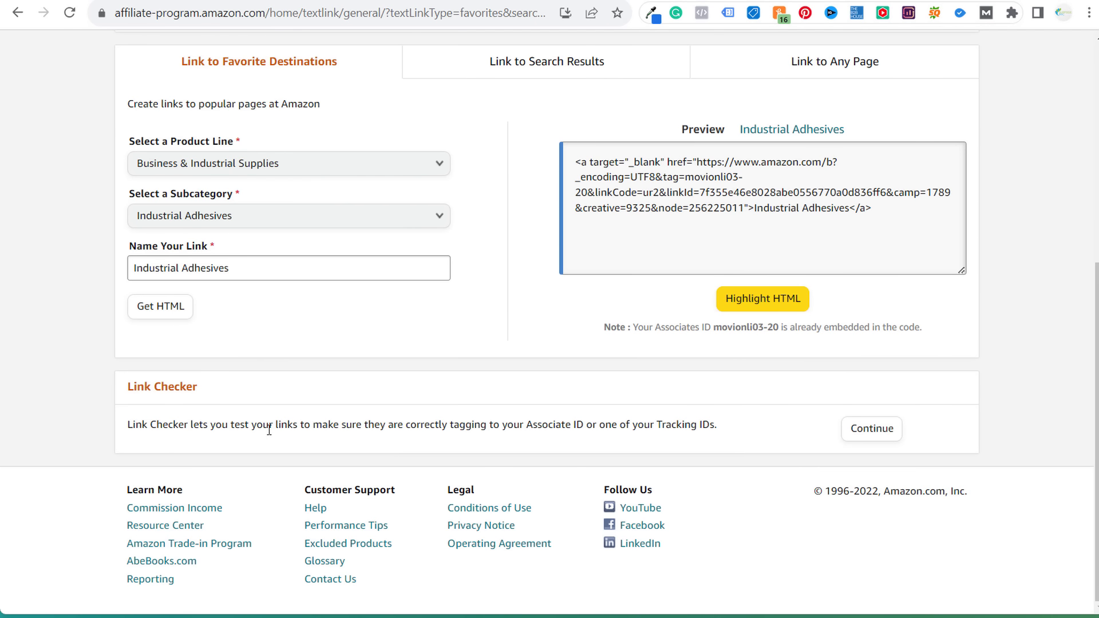
pyautogui.moveTo(182, 424); pyautogui.dragTo(544, 425)
pyautogui.click(567, 421)
pyautogui.click(552, 72)
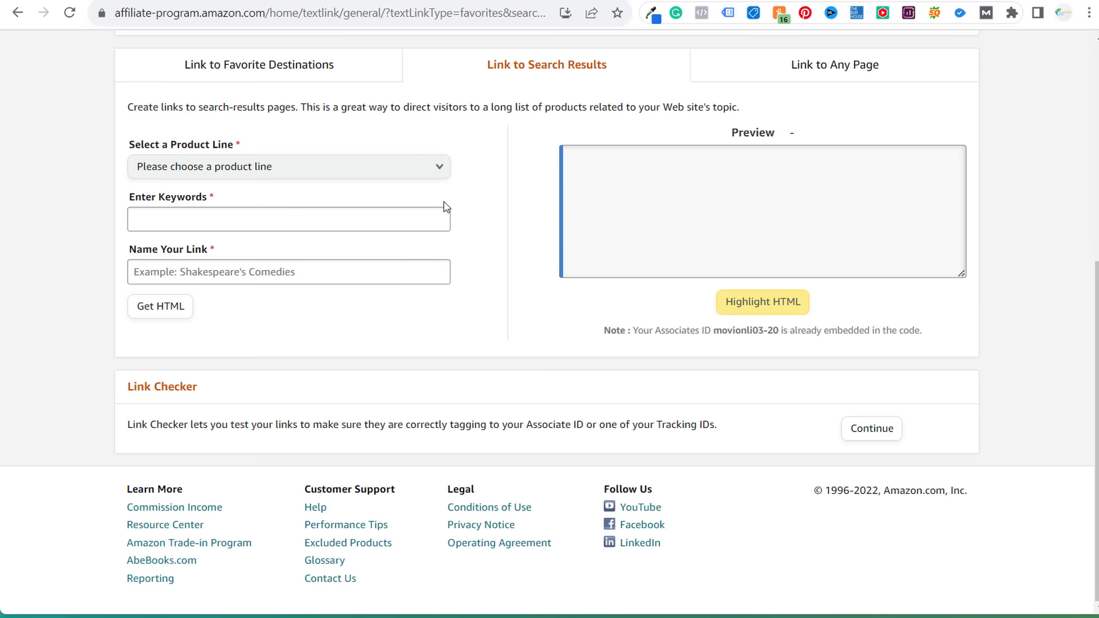
# - Generate HTML for a Baby & Nursery search-results link named CribsLink
pyautogui.click(431, 170)
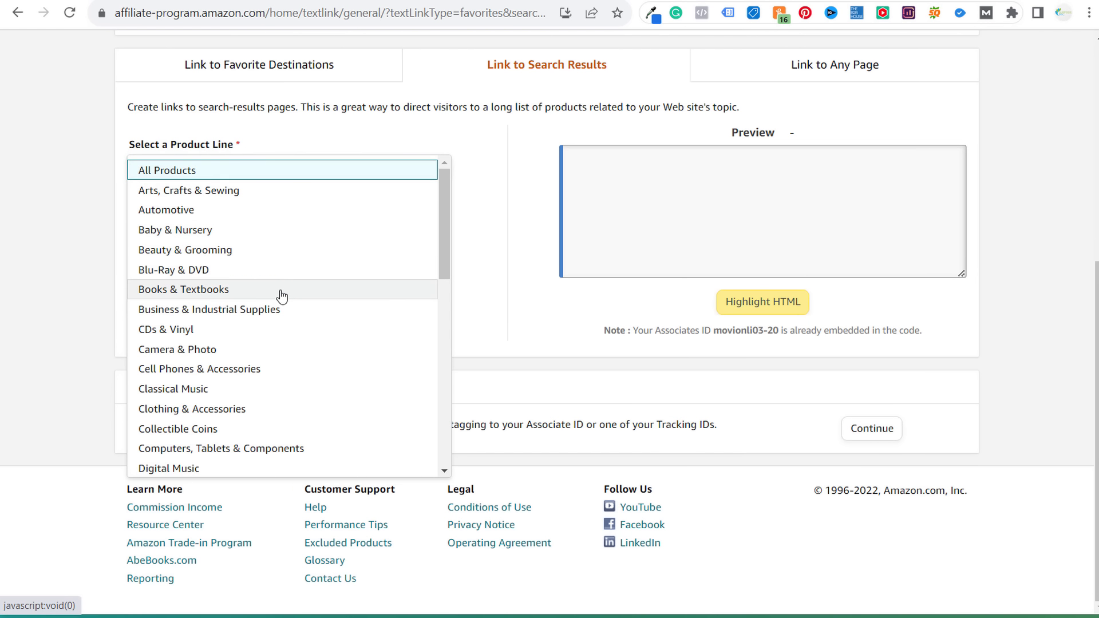
pyautogui.click(243, 229)
pyautogui.click(272, 220)
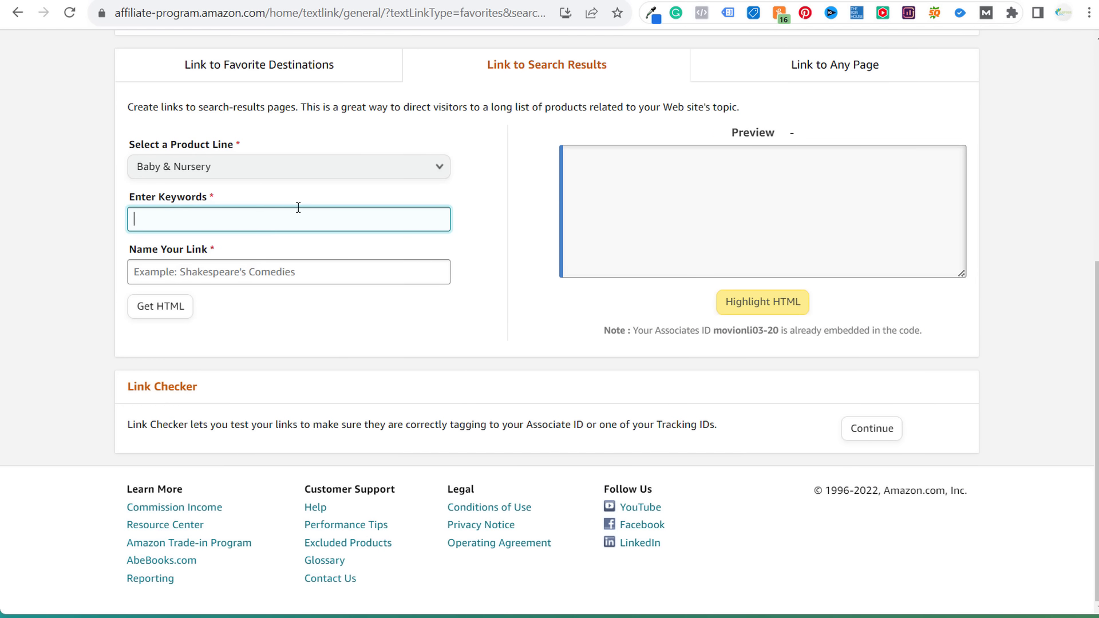
pyautogui.click(276, 273)
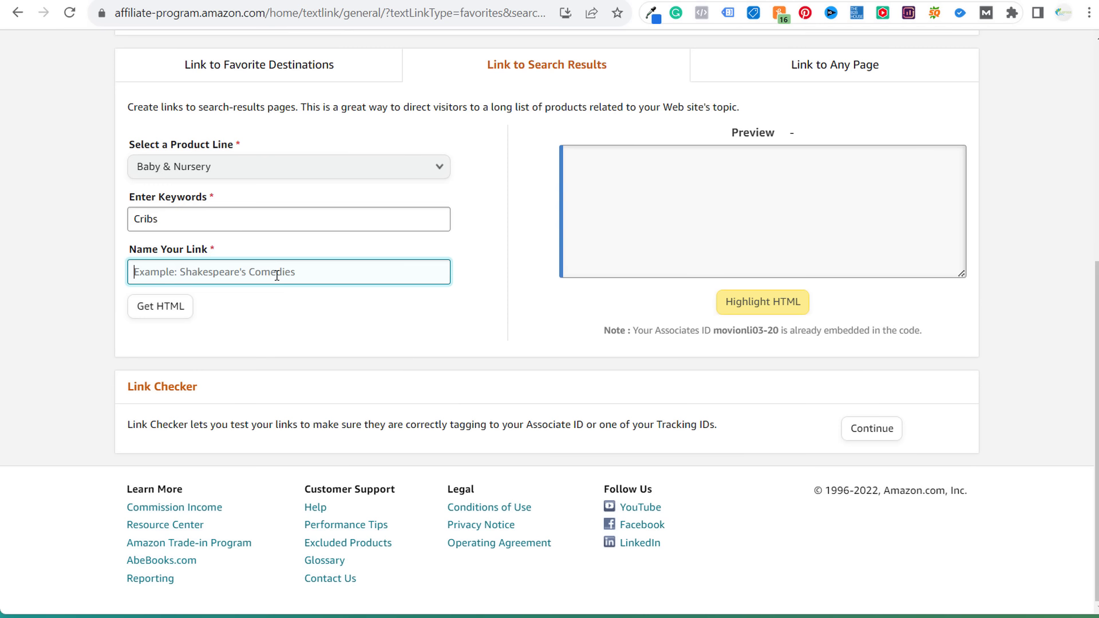
pyautogui.write('CribsLink')
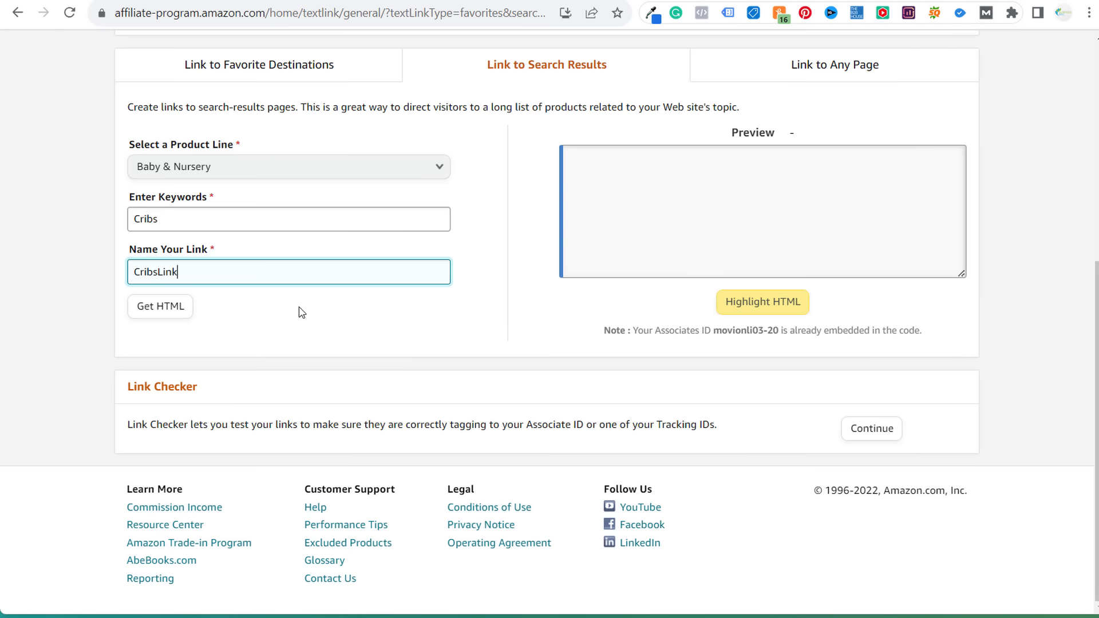
pyautogui.click(170, 313)
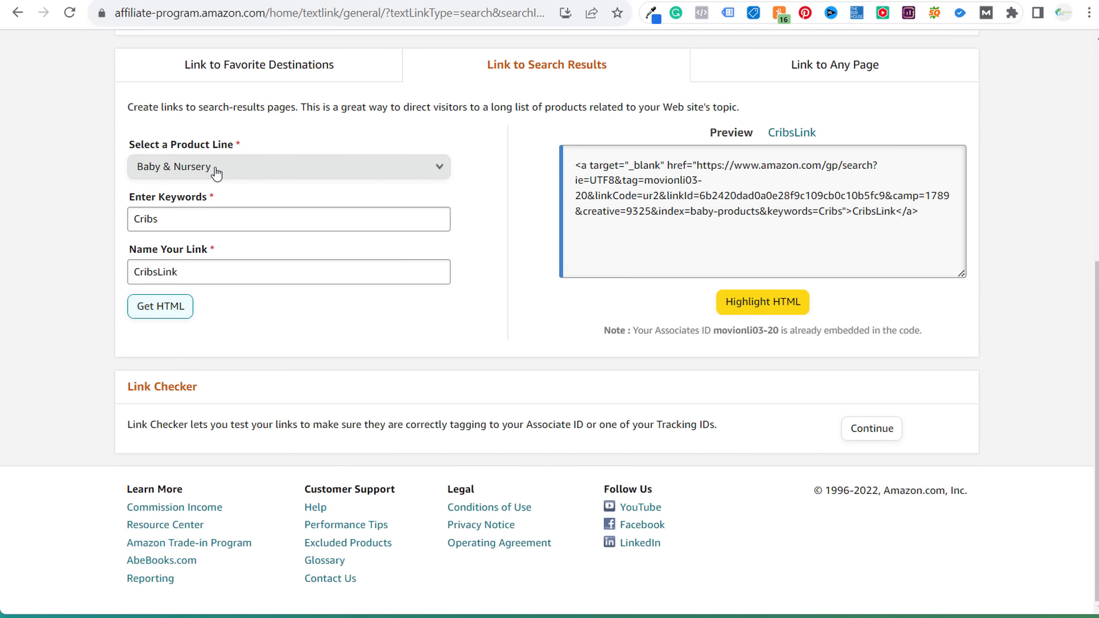
# - In Link to Any Page, paste the Boon Cogs Water Gears product page URL
pyautogui.click(872, 67)
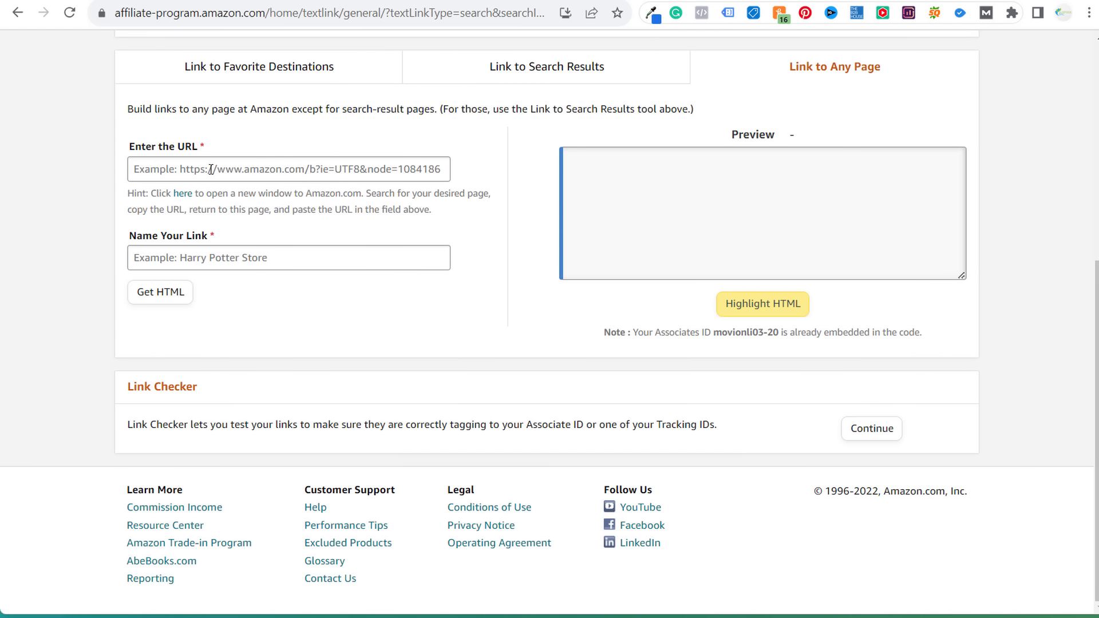
pyautogui.click(480, 1)
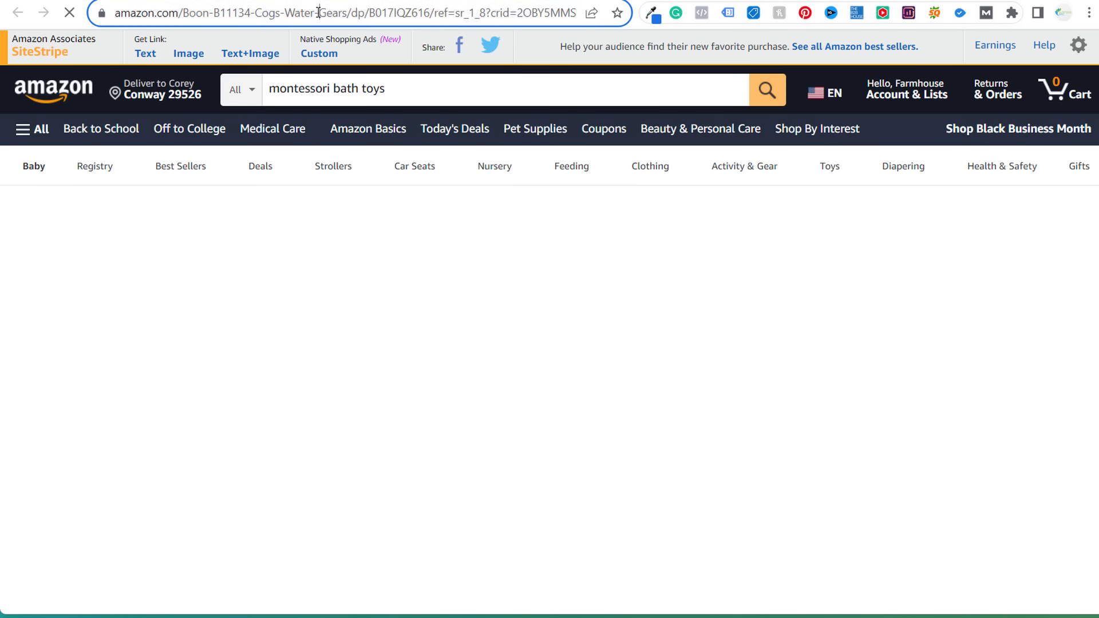
pyautogui.click(316, 12)
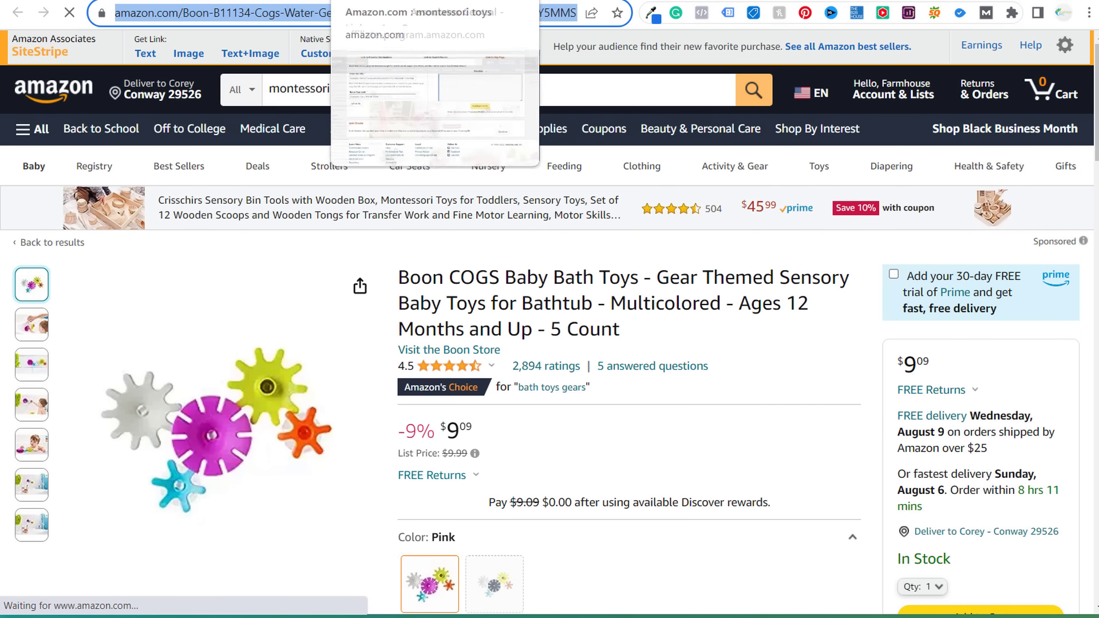
pyautogui.click(401, 1)
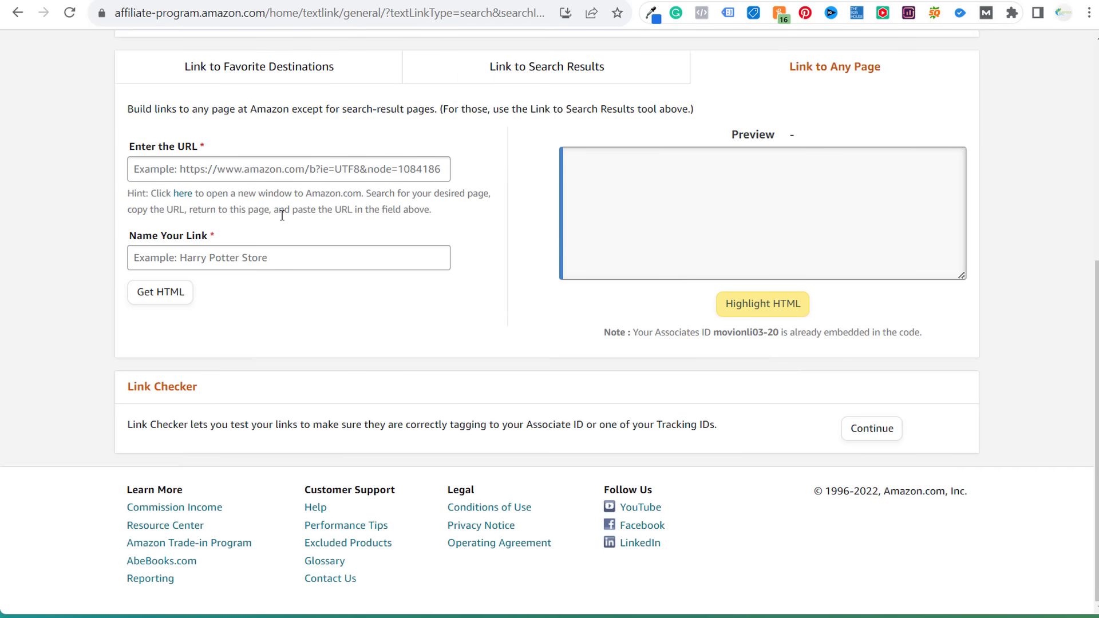
pyautogui.click(284, 163)
pyautogui.hotkey('ctrl', 'v')
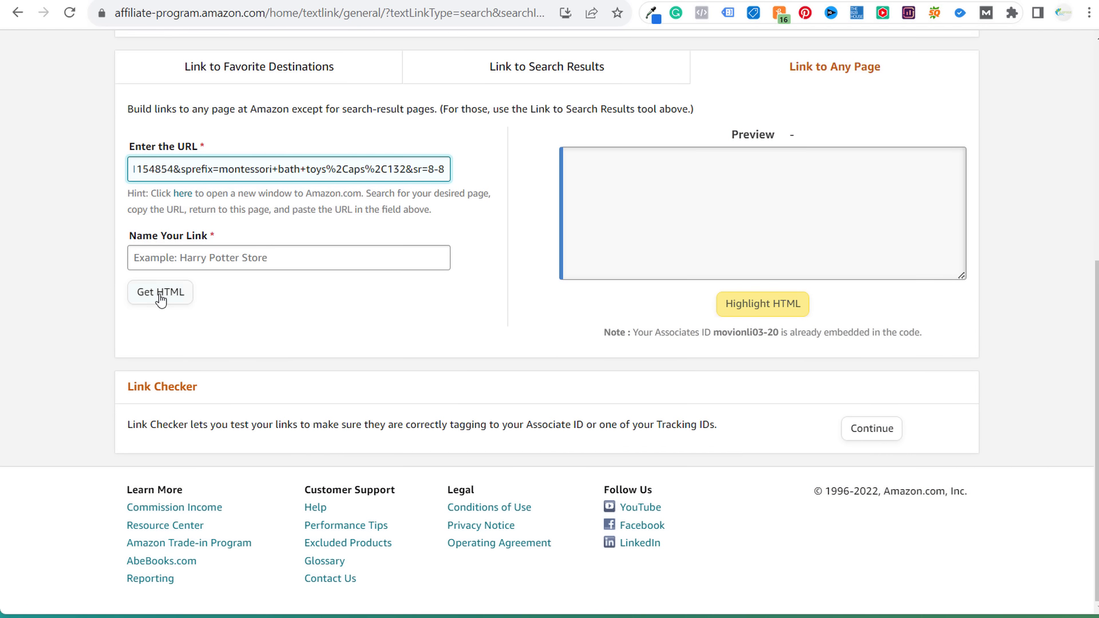
# - Name the link 'aa' and generate its HTML
pyautogui.click(161, 299)
pyautogui.click(250, 257)
pyautogui.write('aa')
pyautogui.click(177, 298)
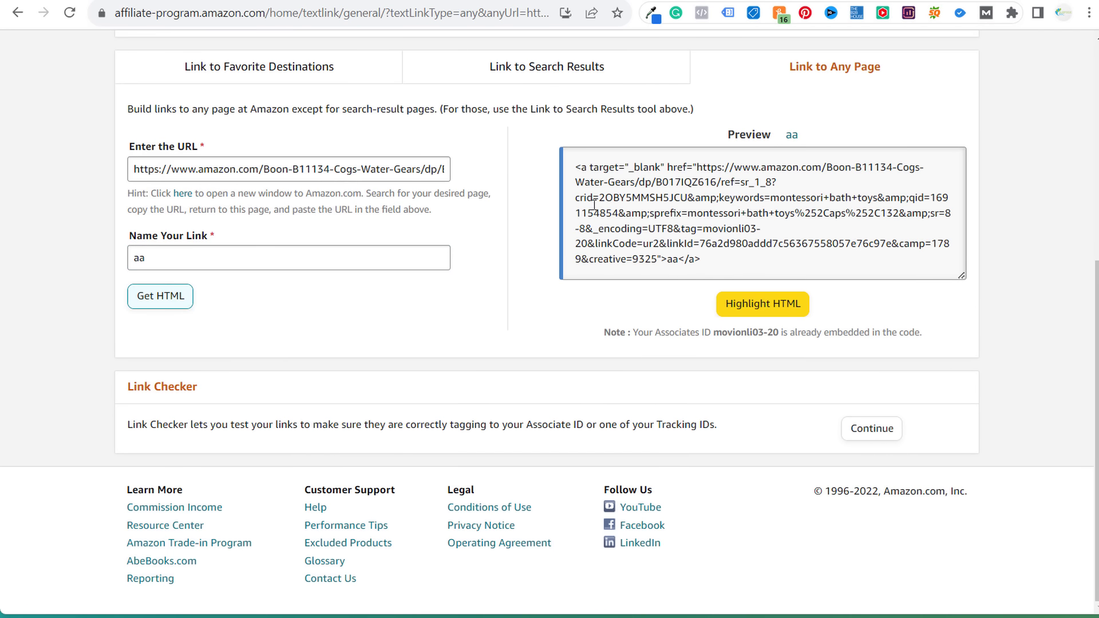
pyautogui.scroll(3, 456, 215)
pyautogui.scroll(5, 295, 142)
pyautogui.moveTo(229, 148)
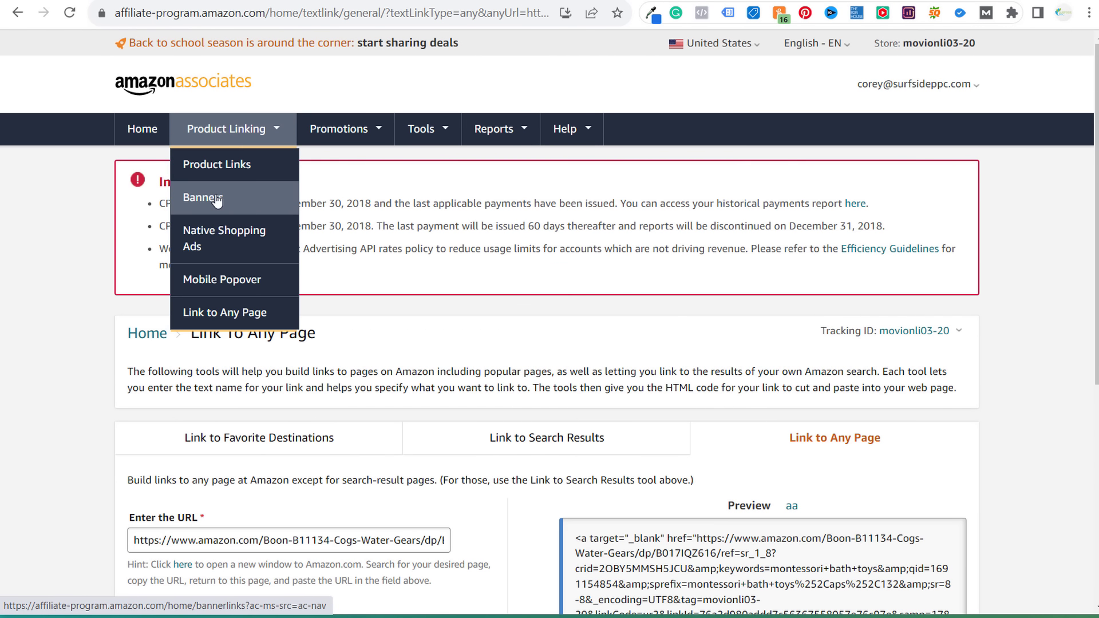
# - Open Banner Links and highlight the creation-end and stop-working dates in the retirement notice
pyautogui.click(216, 201)
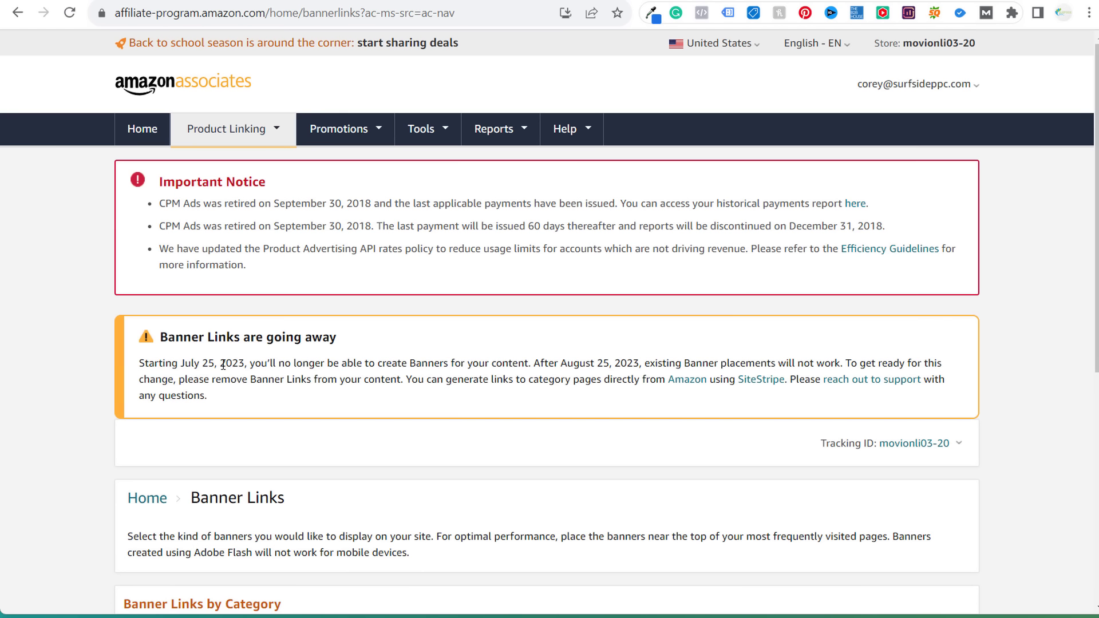
pyautogui.moveTo(172, 363); pyautogui.dragTo(380, 363)
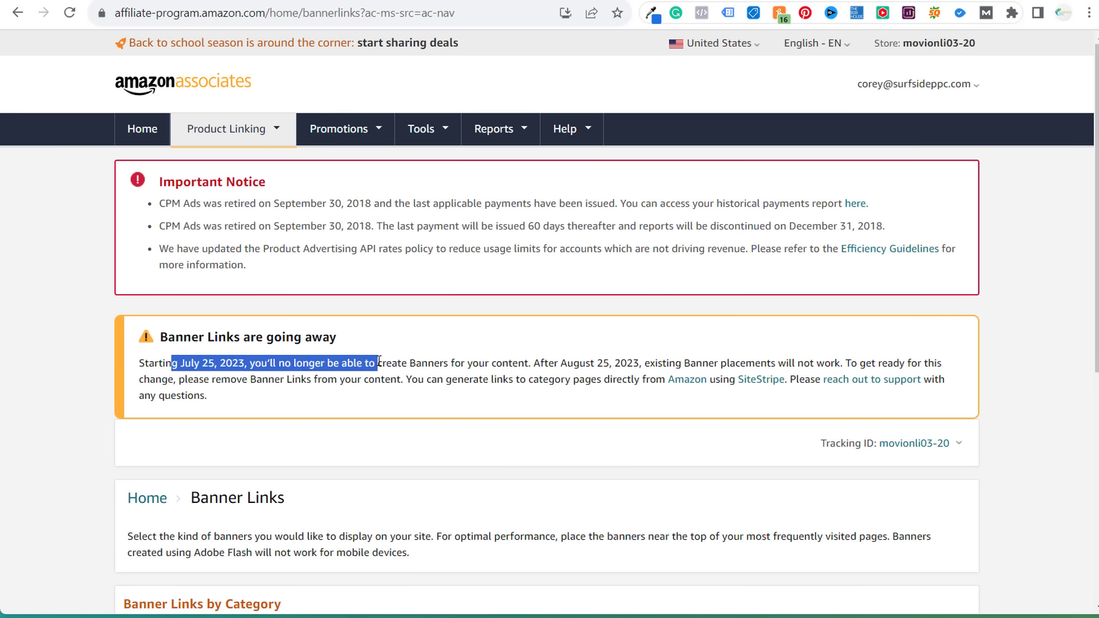
pyautogui.click(441, 359)
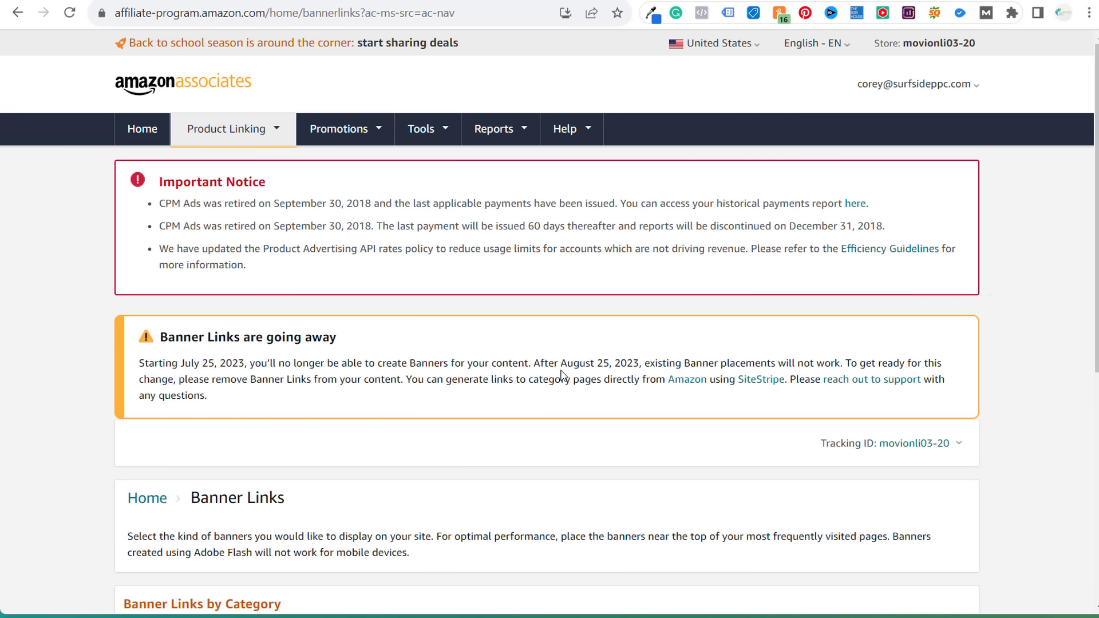
pyautogui.moveTo(554, 367); pyautogui.dragTo(623, 365)
pyautogui.click(713, 363)
pyautogui.click(630, 370)
pyautogui.scroll(-4, 633, 373)
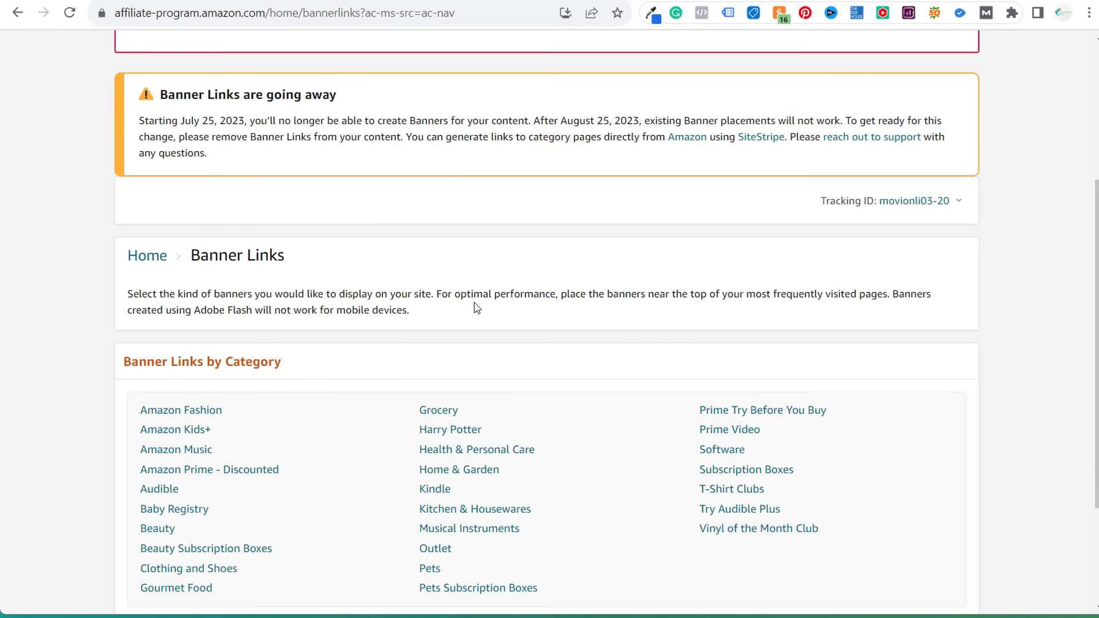
pyautogui.scroll(-3, 351, 427)
pyautogui.scroll(10, 320, 274)
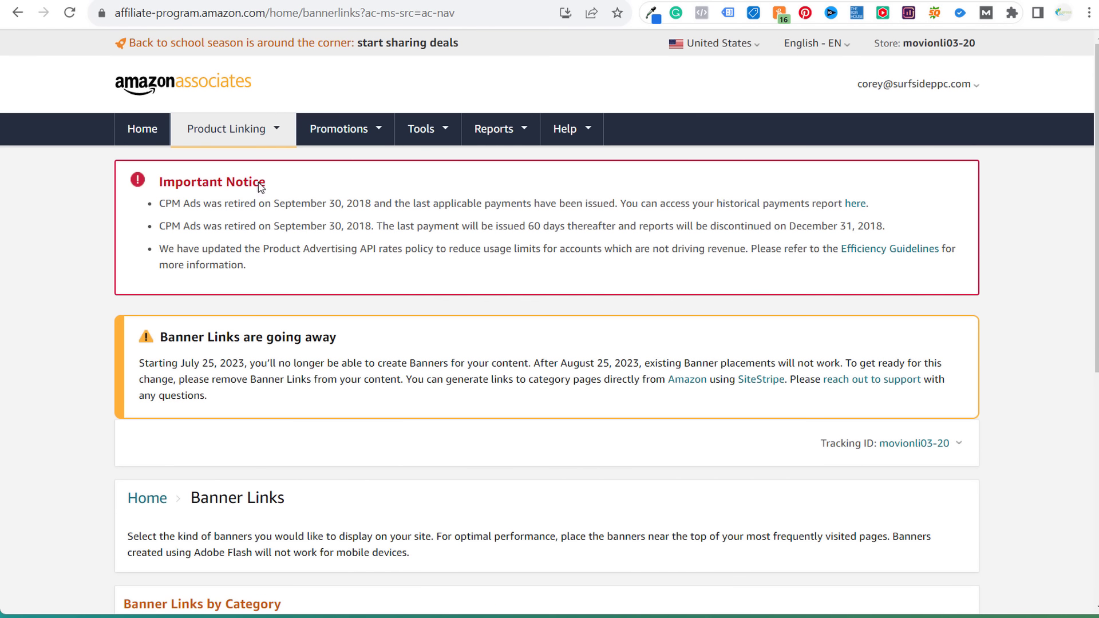
# - Open Native Shopping Ads and read its August 25, 2023 shutdown warning
pyautogui.moveTo(229, 129)
pyautogui.click(195, 314)
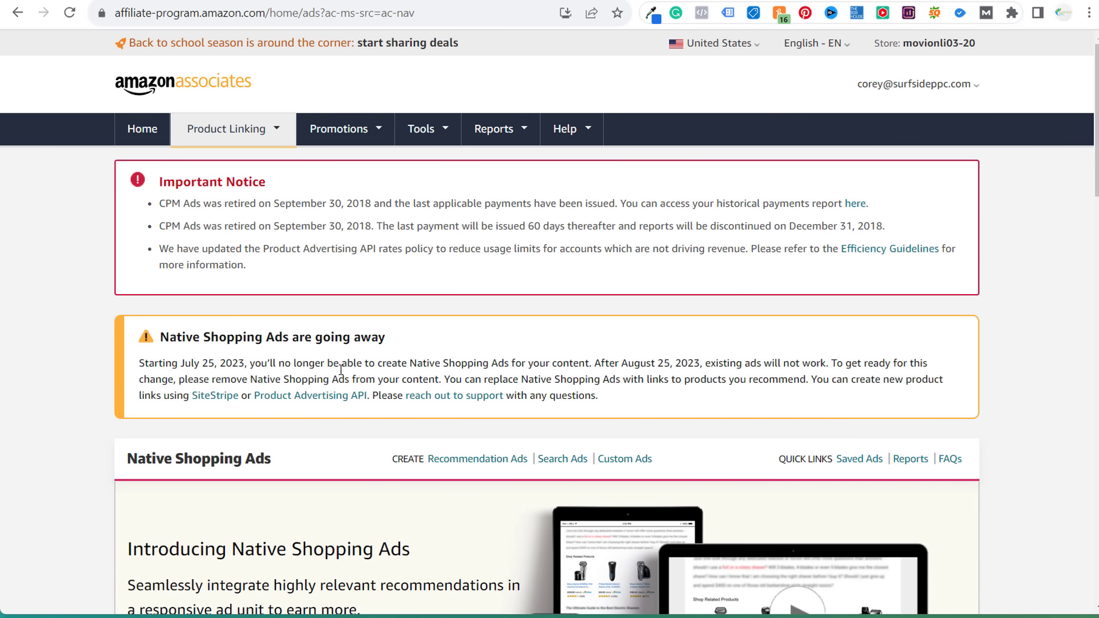
pyautogui.scroll(-7, 25, 298)
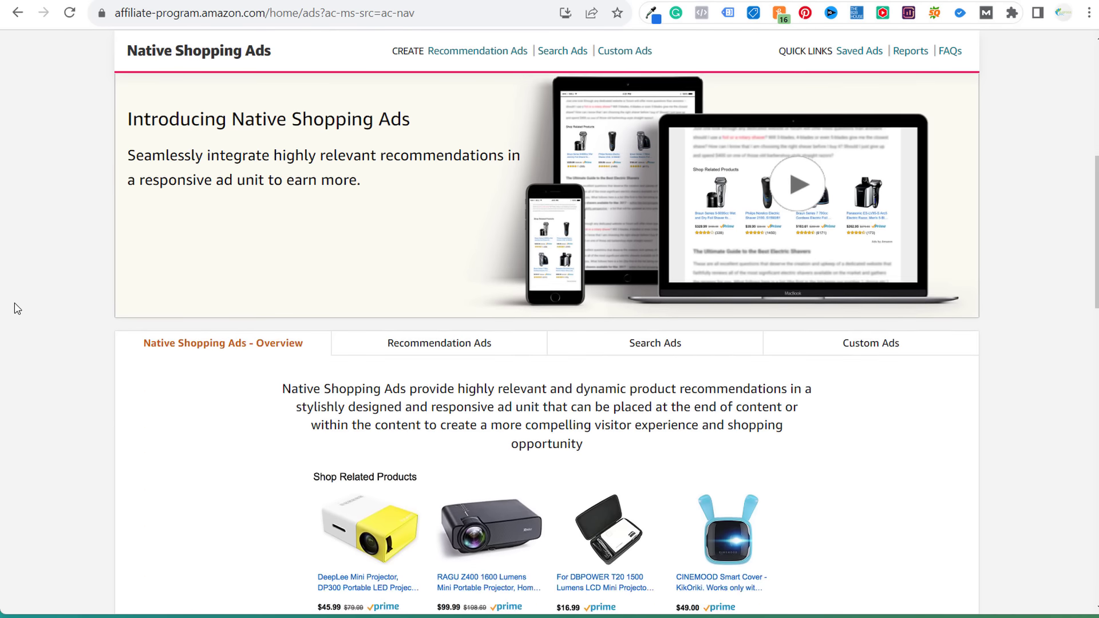
pyautogui.scroll(-11, 24, 314)
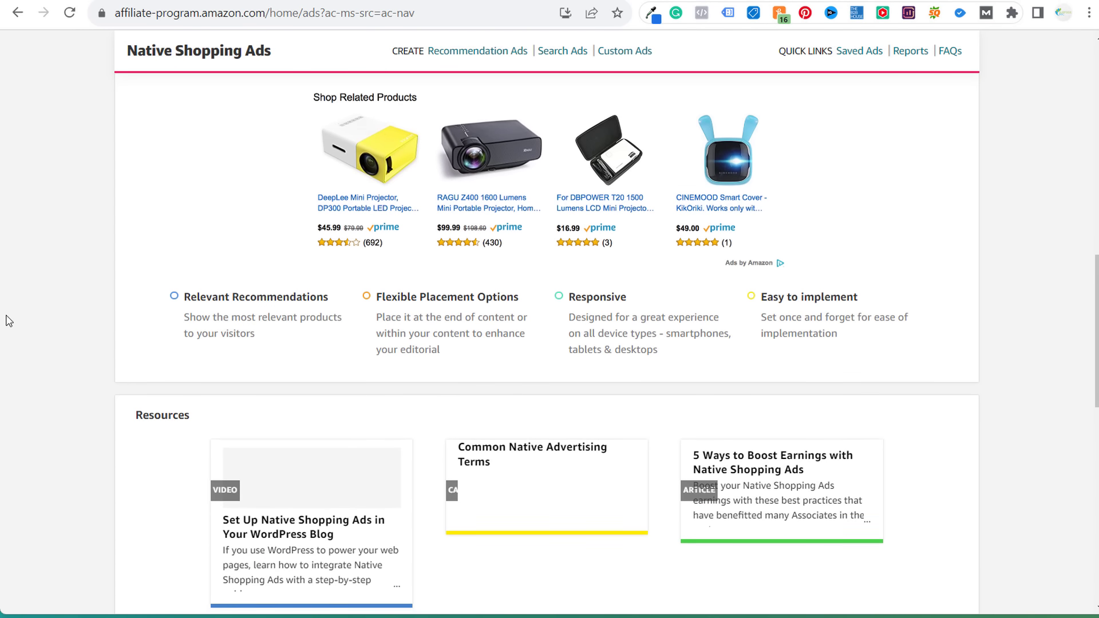
pyautogui.scroll(4, 22, 318)
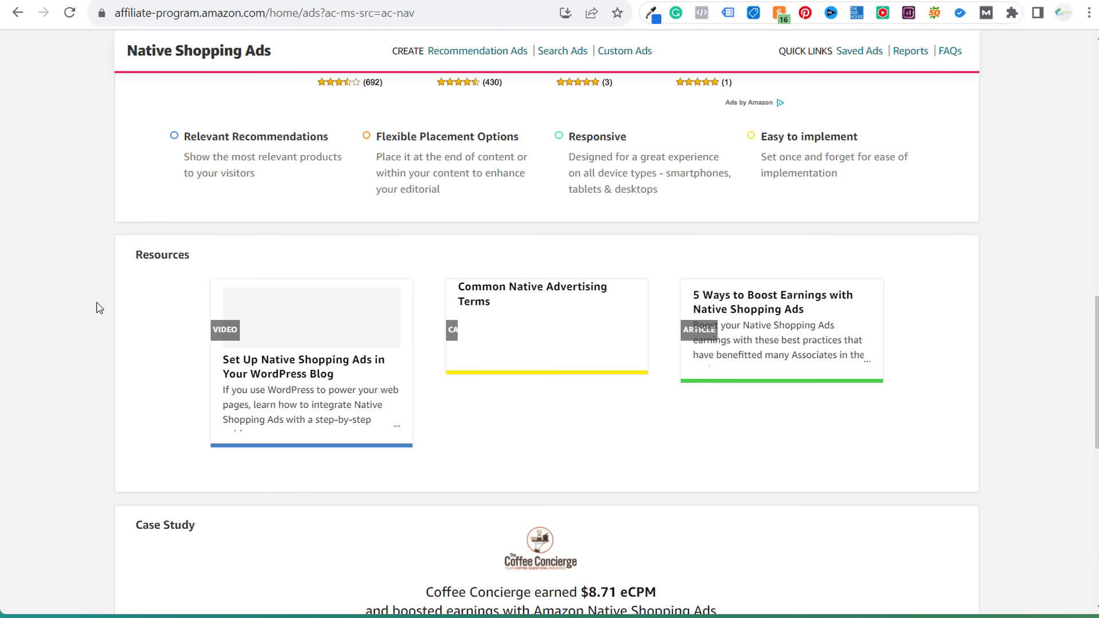
pyautogui.scroll(14, 891, 391)
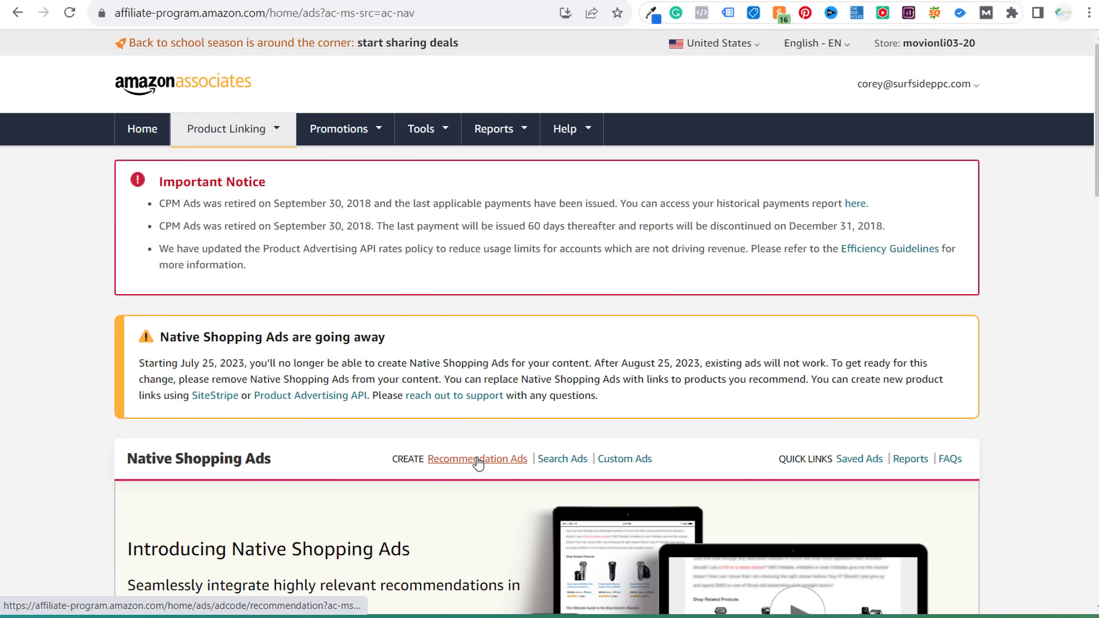
pyautogui.moveTo(242, 133)
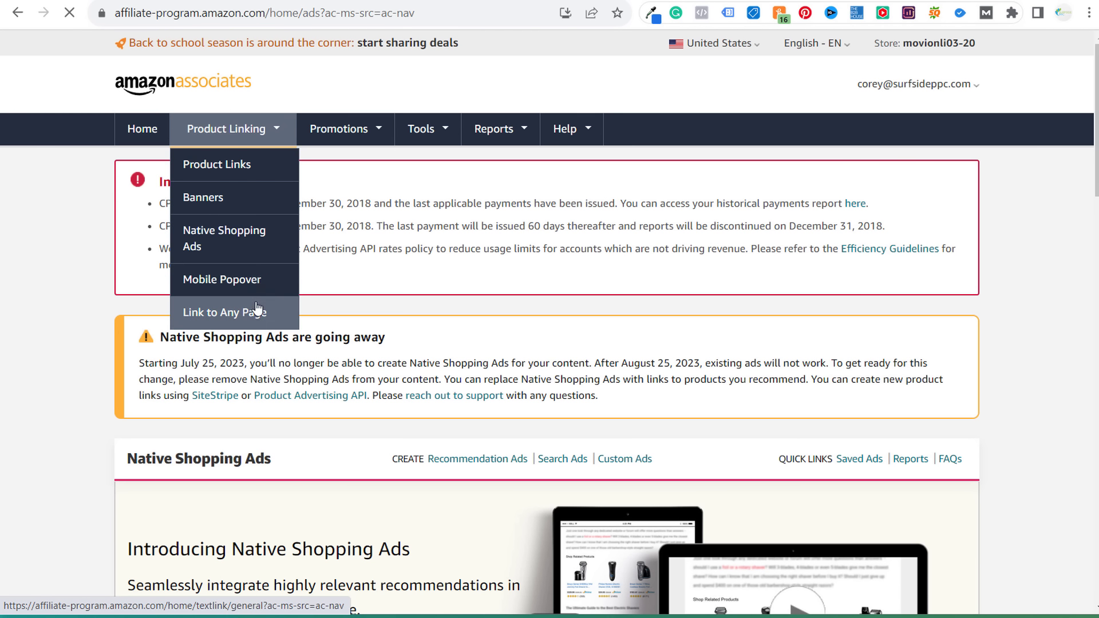
pyautogui.scroll(-10, 80, 293)
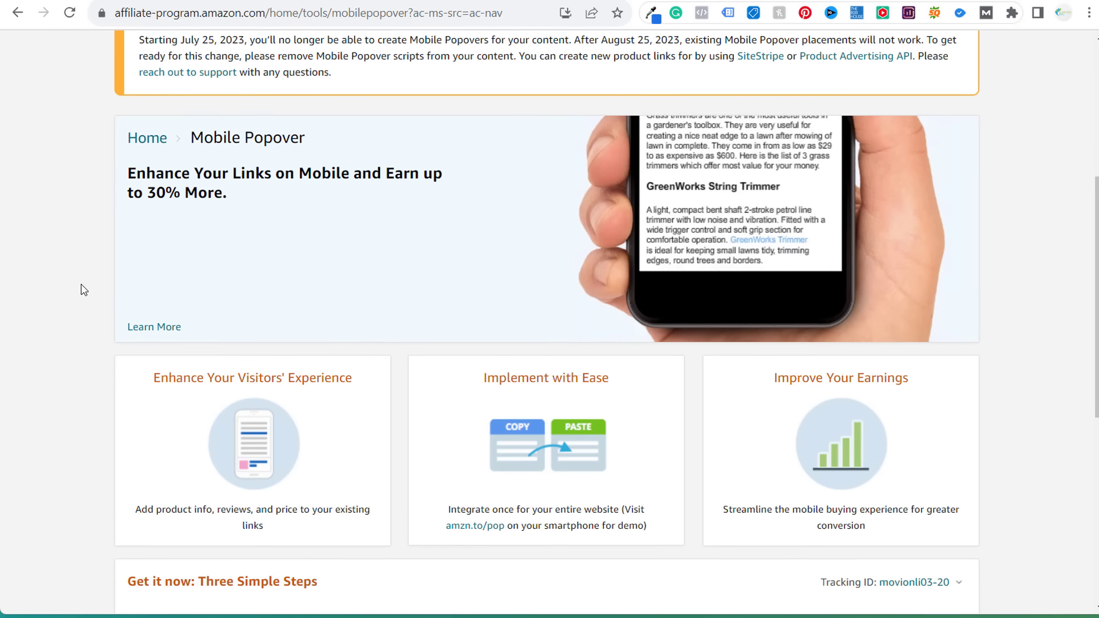
pyautogui.scroll(-1, 382, 501)
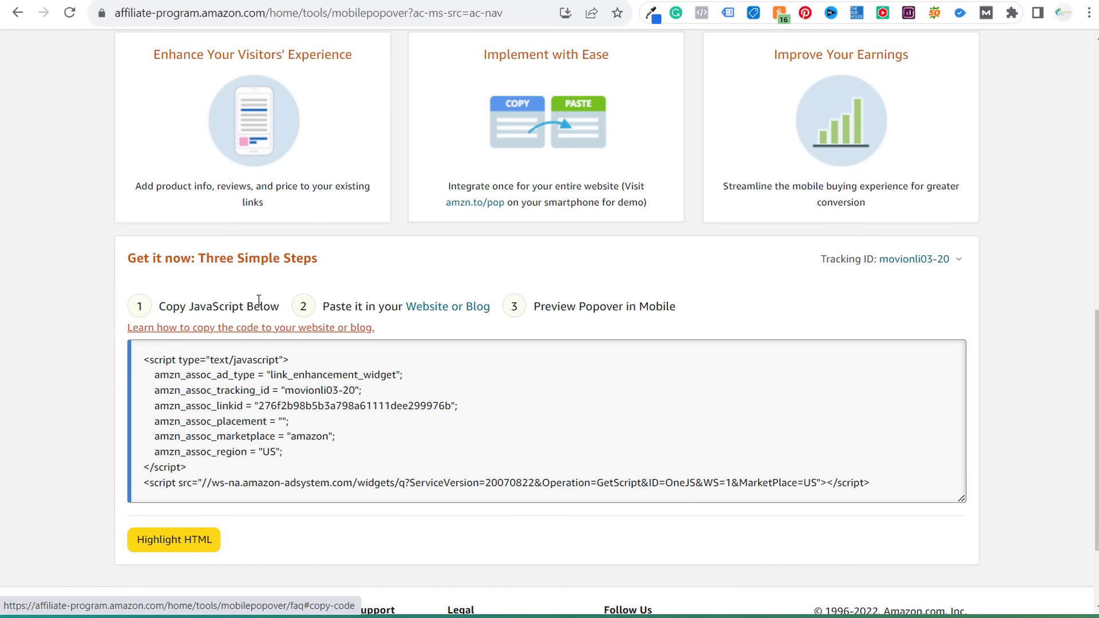
pyautogui.scroll(8, 241, 274)
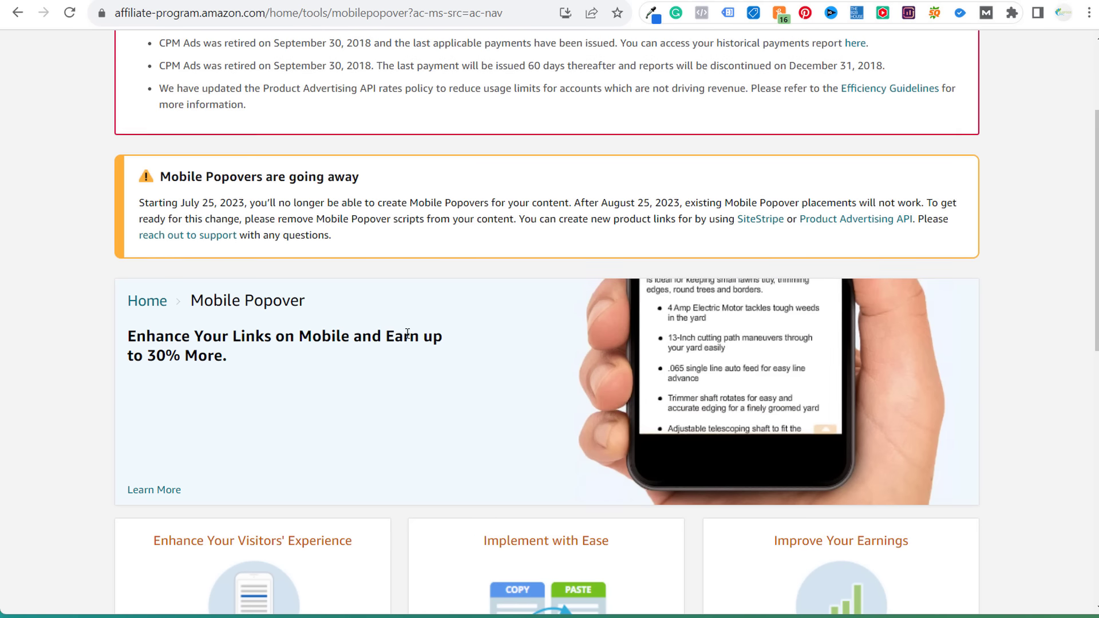
pyautogui.scroll(3, 409, 338)
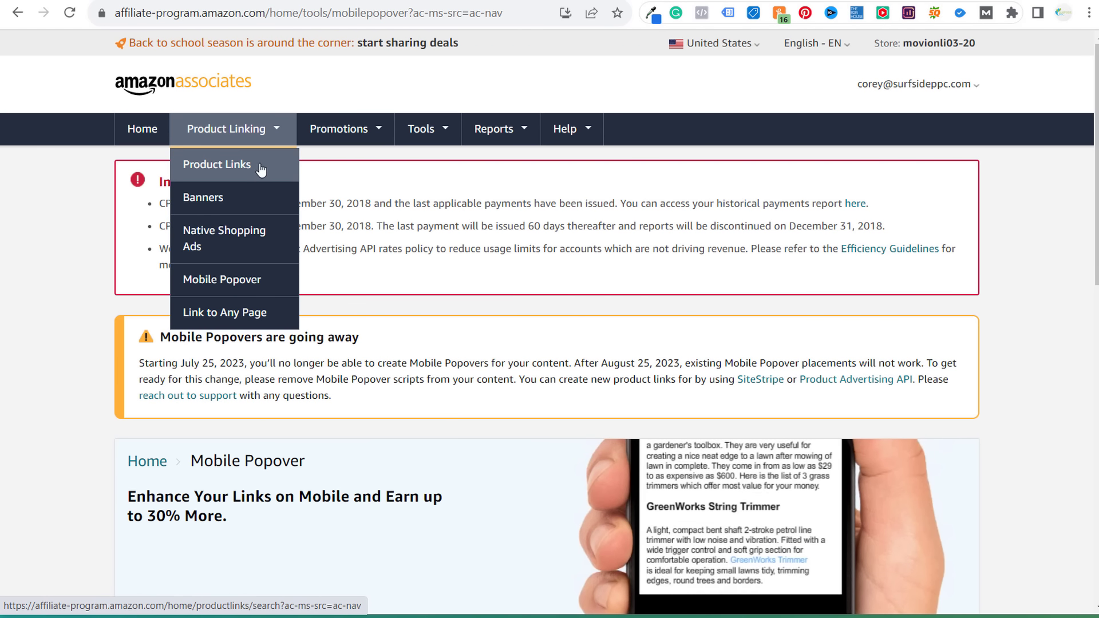
pyautogui.moveTo(347, 142)
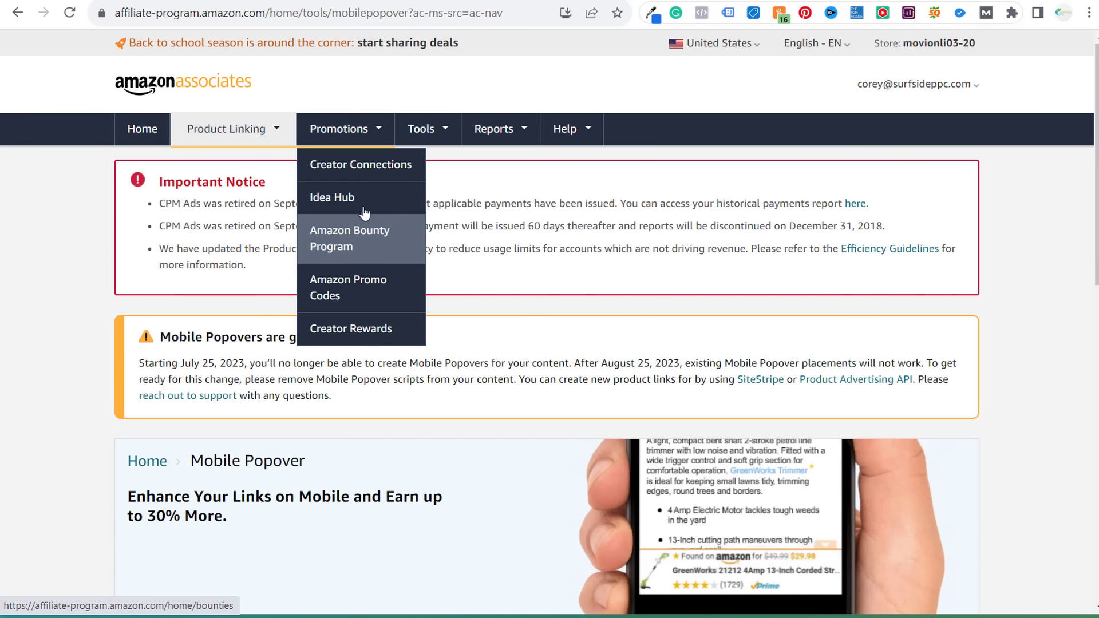
# - Open Creator Connections and view the 99+ new opportunities for Farmhouse Goals
pyautogui.click(364, 177)
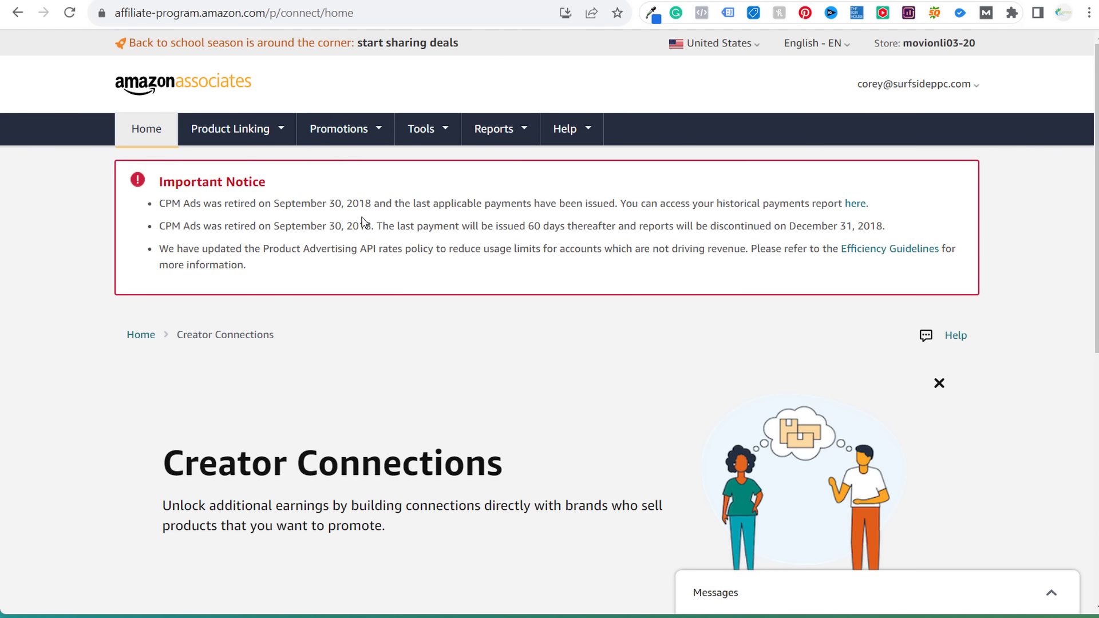
pyautogui.scroll(-4, 370, 254)
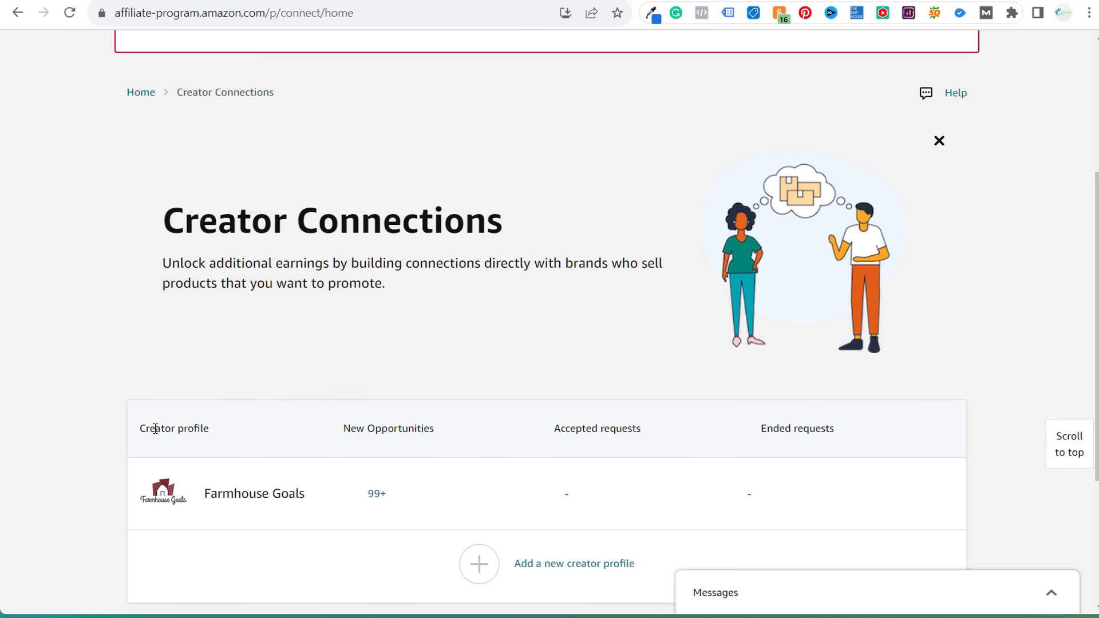
pyautogui.click(382, 497)
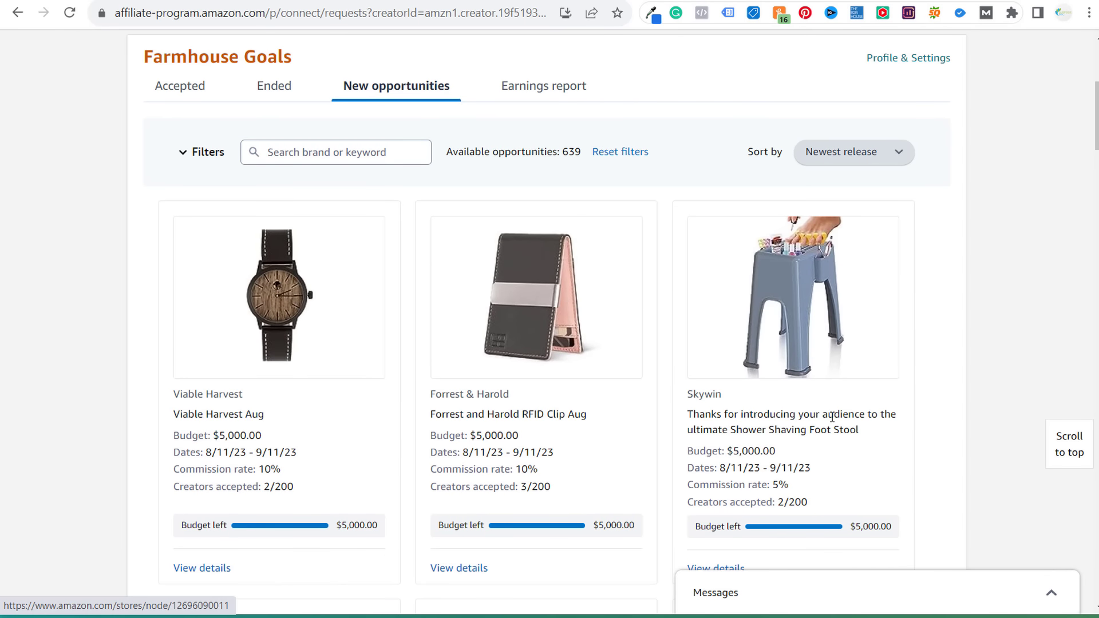
pyautogui.scroll(-5, 834, 401)
pyautogui.scroll(-4, 731, 375)
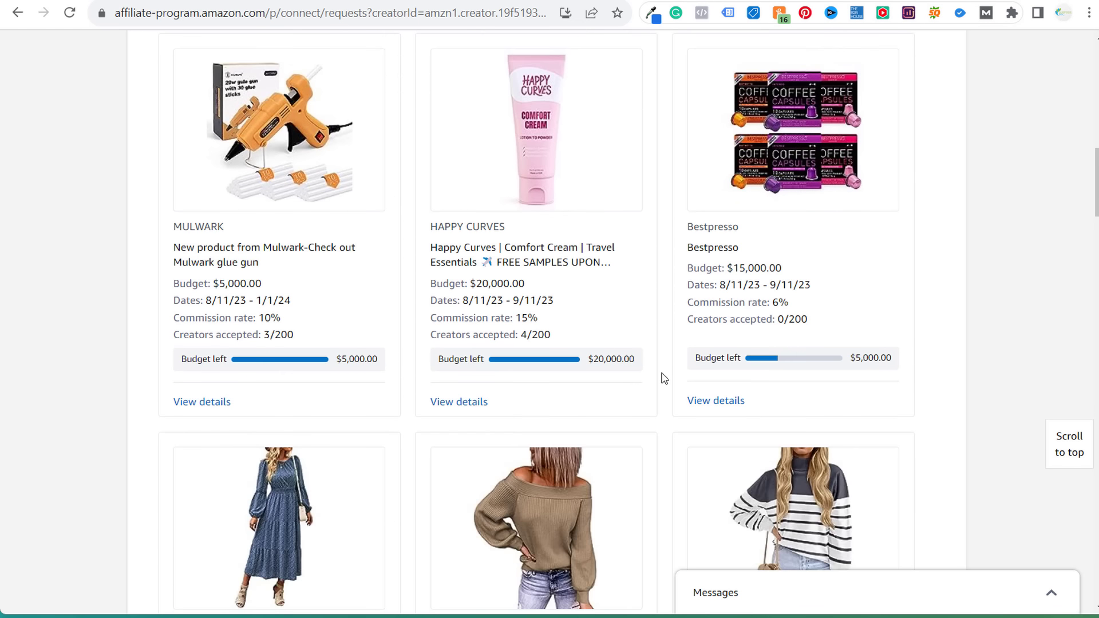
pyautogui.scroll(15, 658, 375)
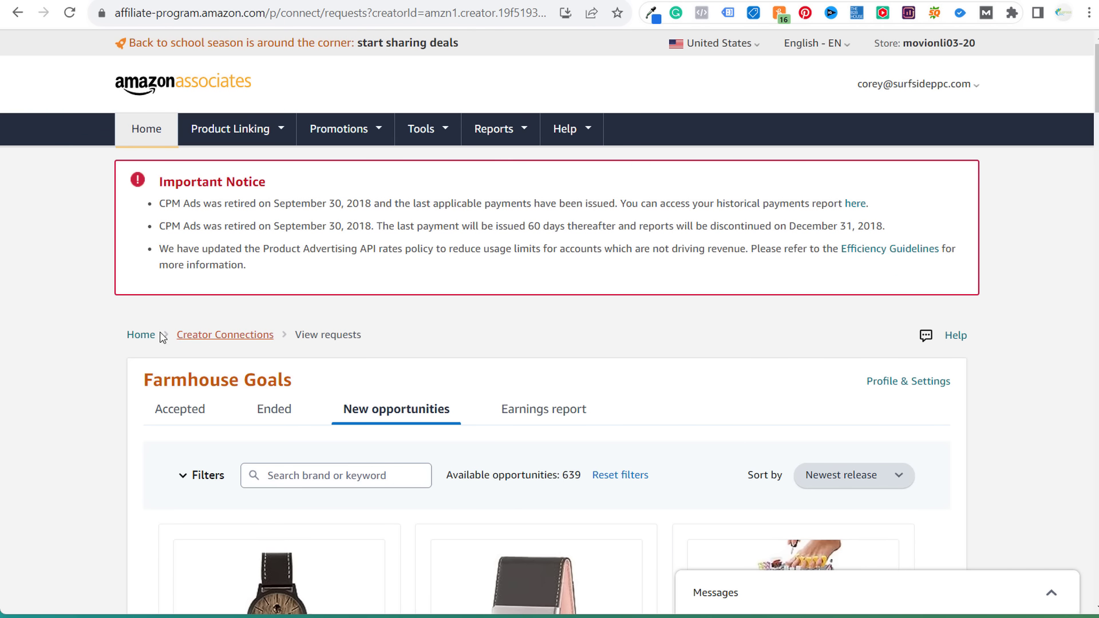
# - Return to the Associates home page and open the Idea Hub
pyautogui.click(146, 337)
pyautogui.moveTo(338, 130)
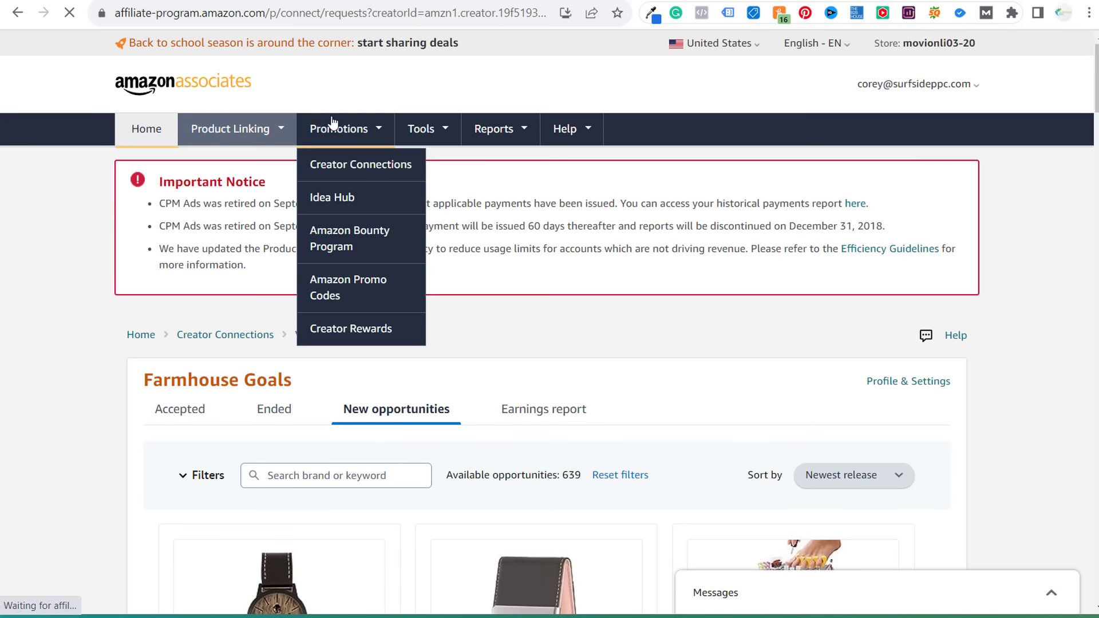
pyautogui.click(337, 198)
# - Scroll through the Idea Hub promotions and deals, then switch to the '18 Best Montessori Bath Toys' post
pyautogui.moveTo(435, 137)
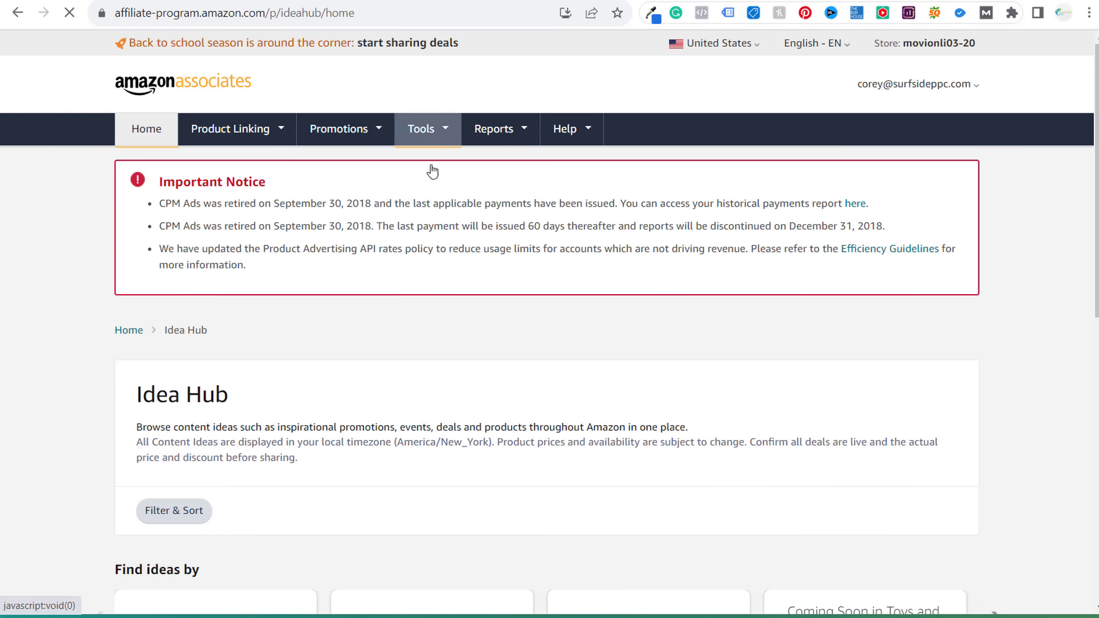
pyautogui.scroll(-4, 426, 250)
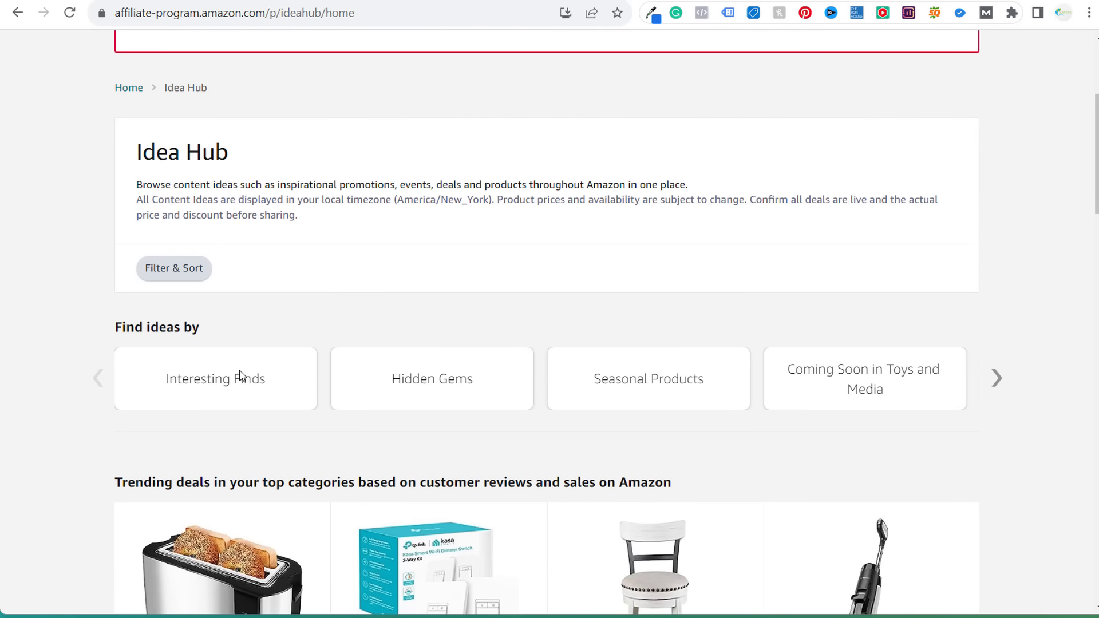
pyautogui.scroll(-8, 554, 395)
pyautogui.scroll(-8, 804, 340)
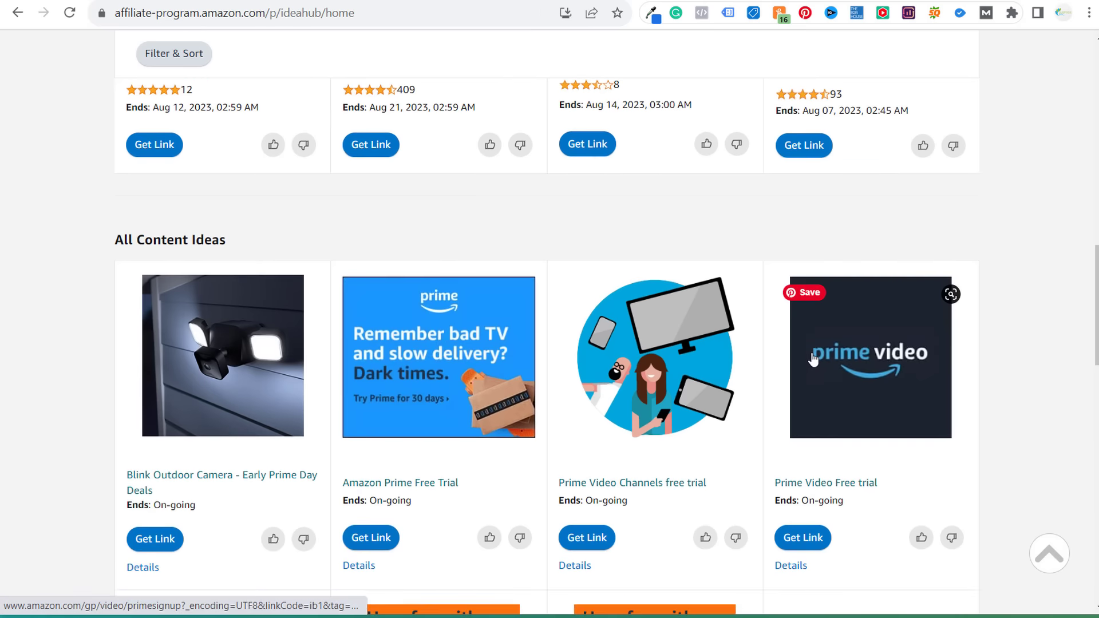
pyautogui.scroll(12, 895, 380)
pyautogui.scroll(9, 903, 364)
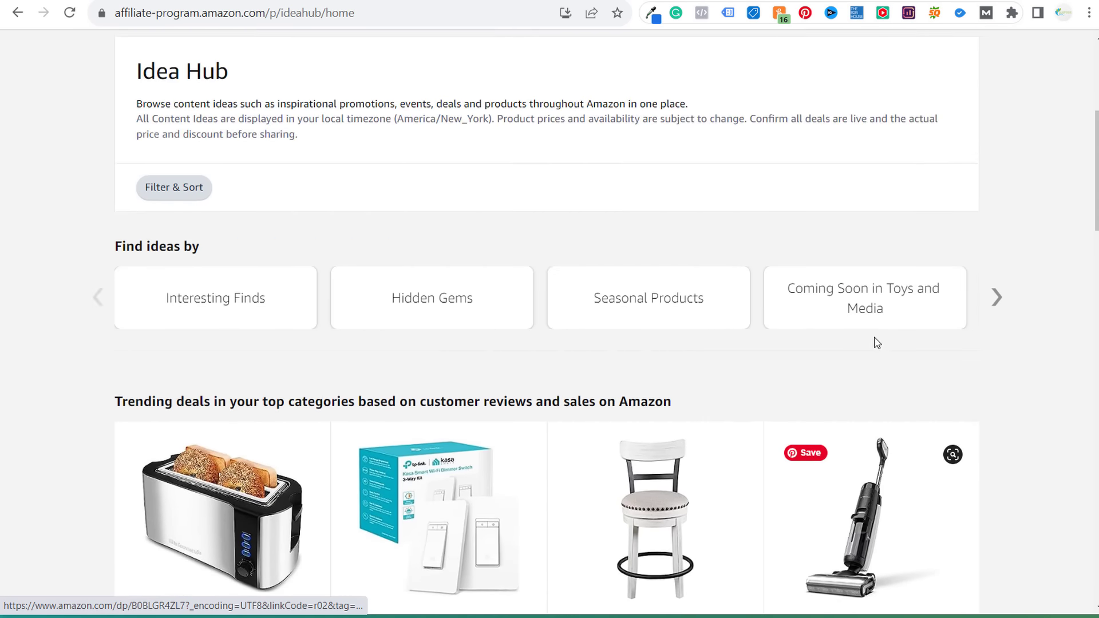
pyautogui.moveTo(259, 141)
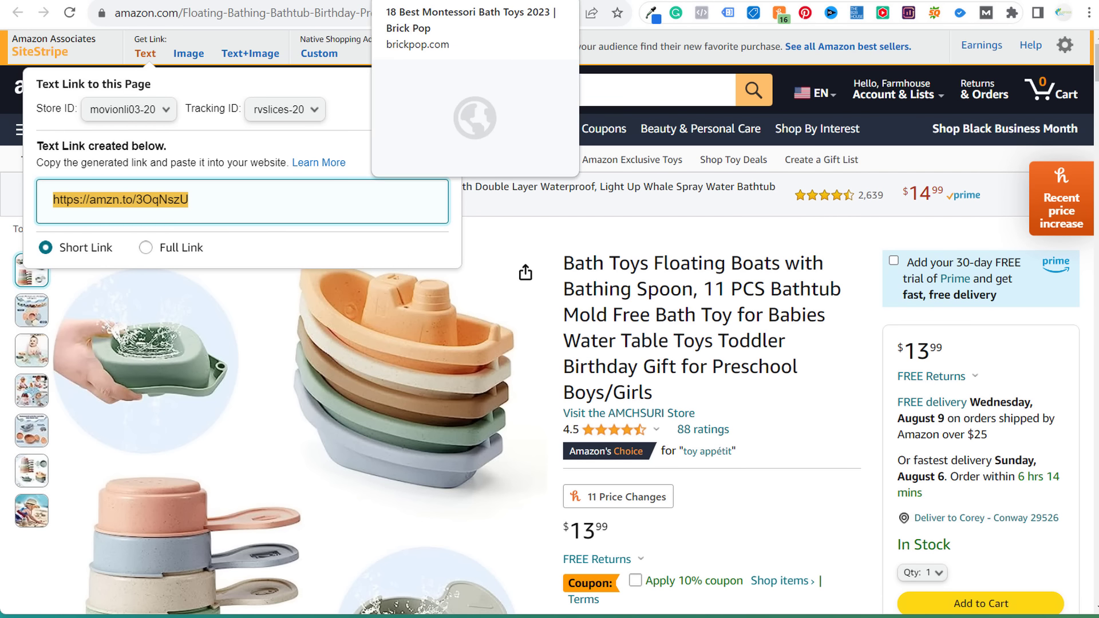
pyautogui.click(441, 0)
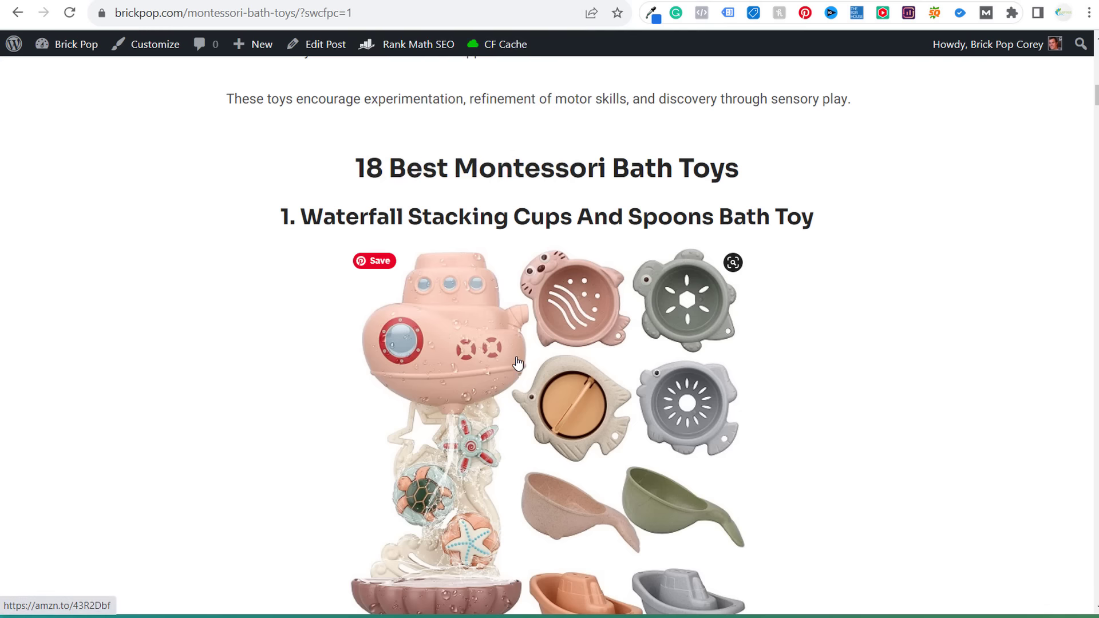
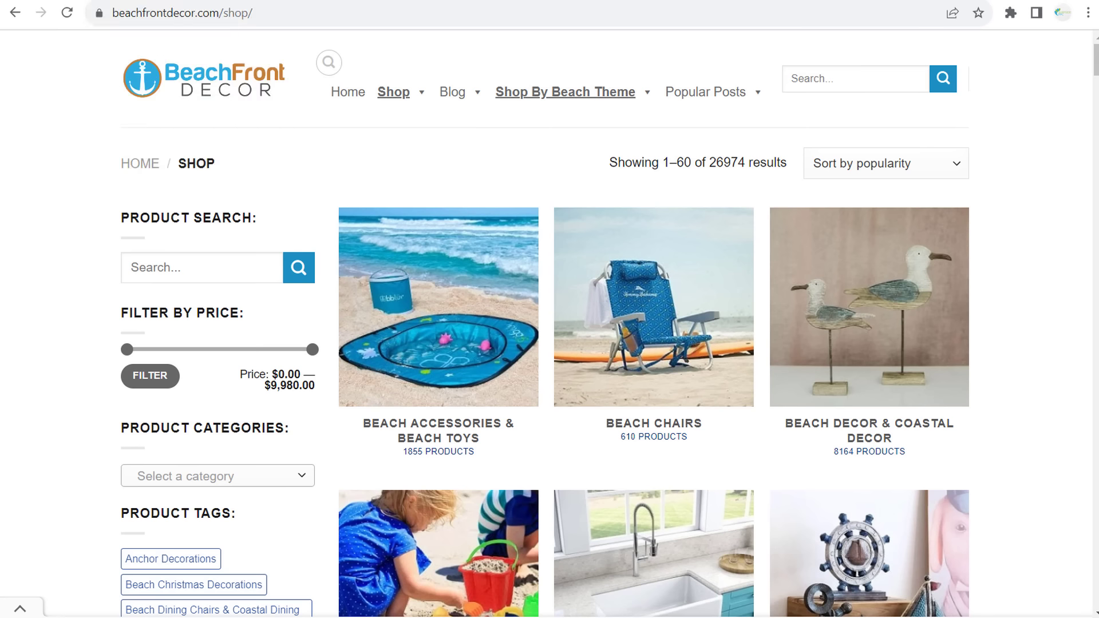
# - Scroll to Beach Front Decor's Affiliate Disclaimer heading and note the disclaimer page address
pyautogui.scroll(-8, 540, 356)
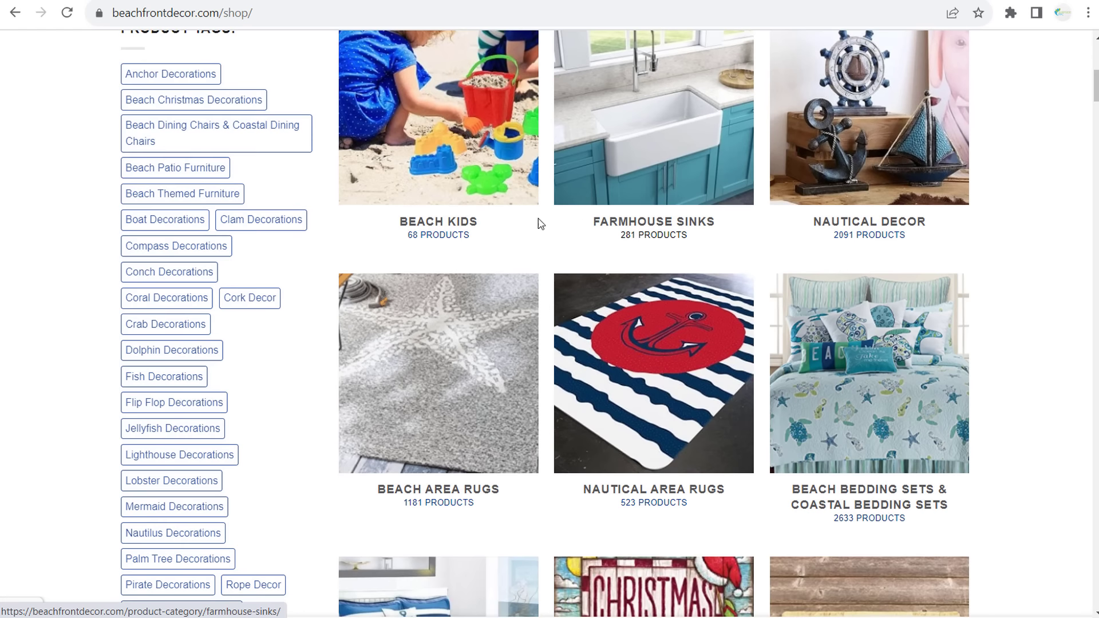
pyautogui.scroll(-8, 540, 223)
pyautogui.scroll(-4, 569, 282)
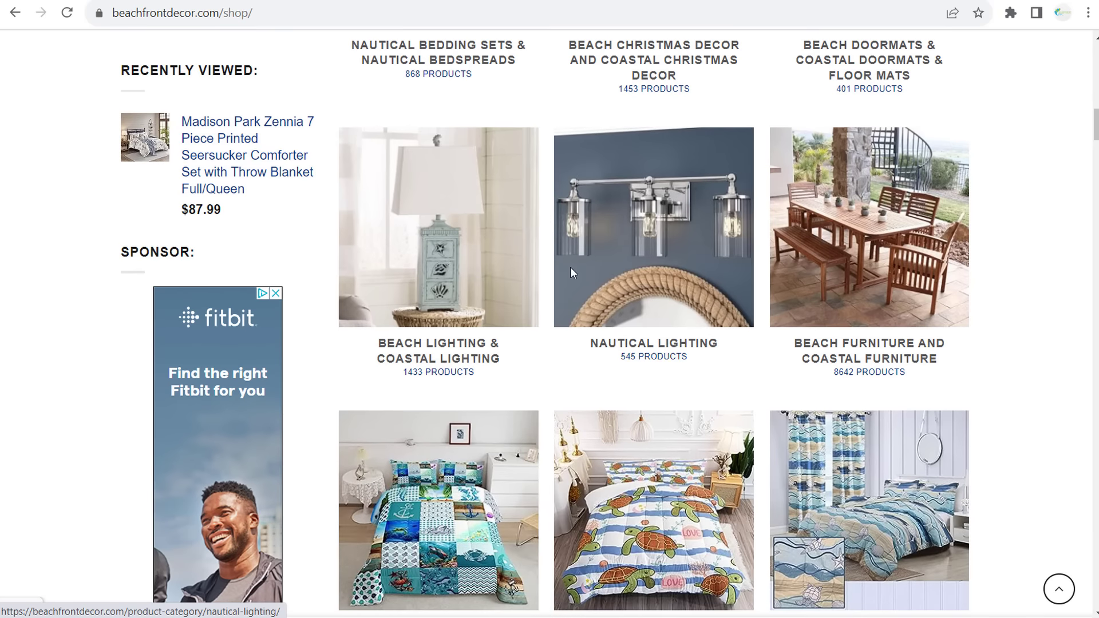
pyautogui.scroll(-1, 572, 272)
pyautogui.scroll(10, 608, 269)
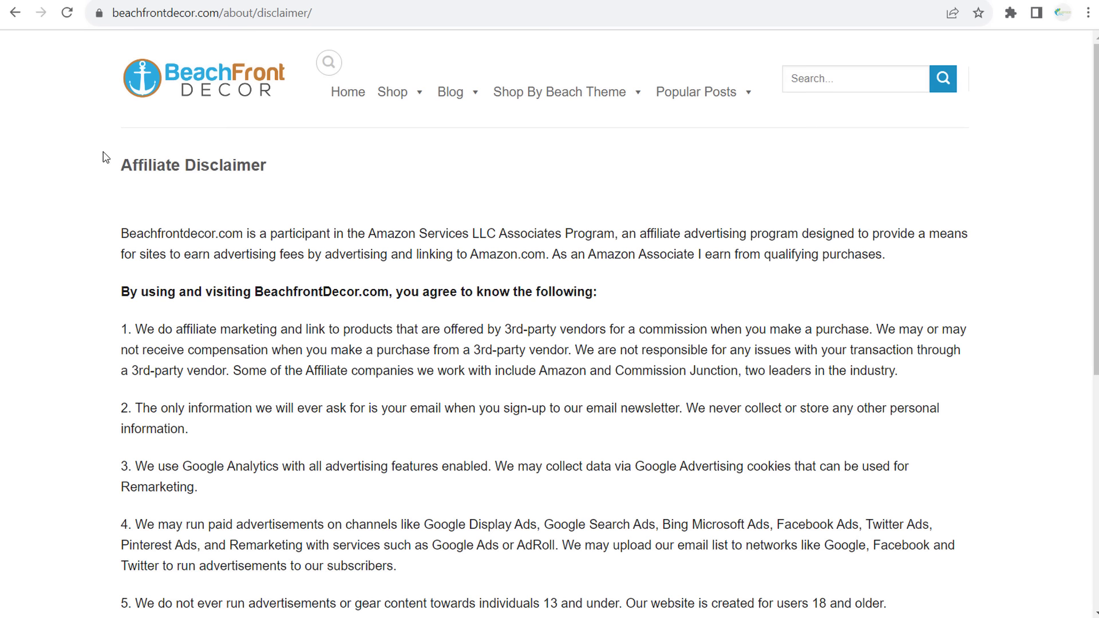
pyautogui.moveTo(119, 165); pyautogui.dragTo(658, 338)
pyautogui.click(523, 42)
pyautogui.click(186, 12)
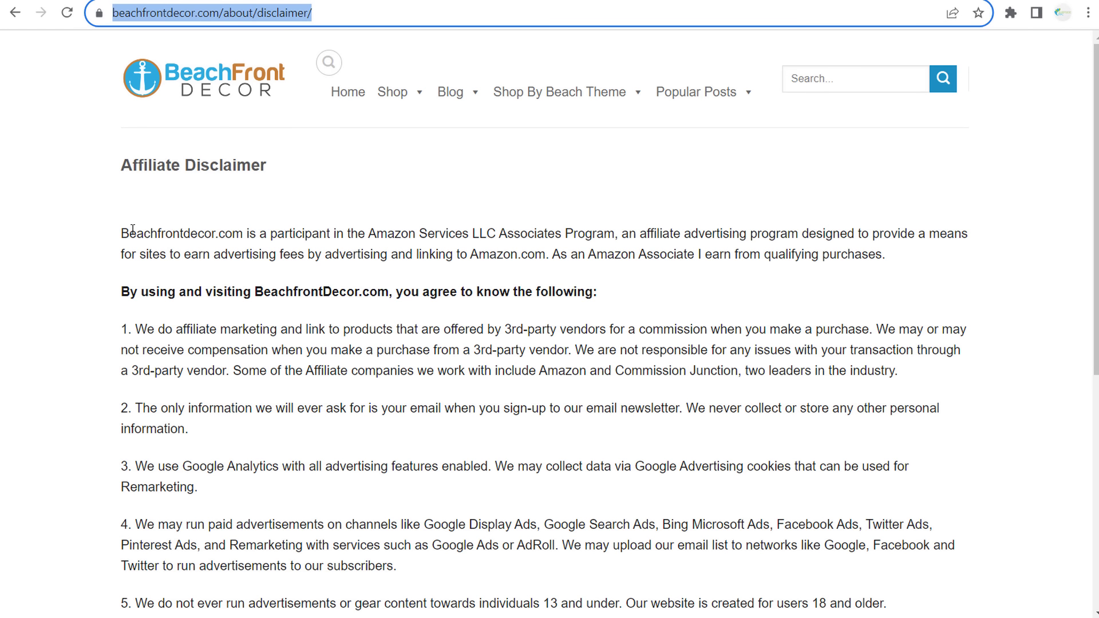
# - Read the disclaimer's opening paragraph, the BeachfrontDecor.com sentence, and items 2 and 3
pyautogui.moveTo(121, 233); pyautogui.dragTo(233, 233)
pyautogui.click(332, 248)
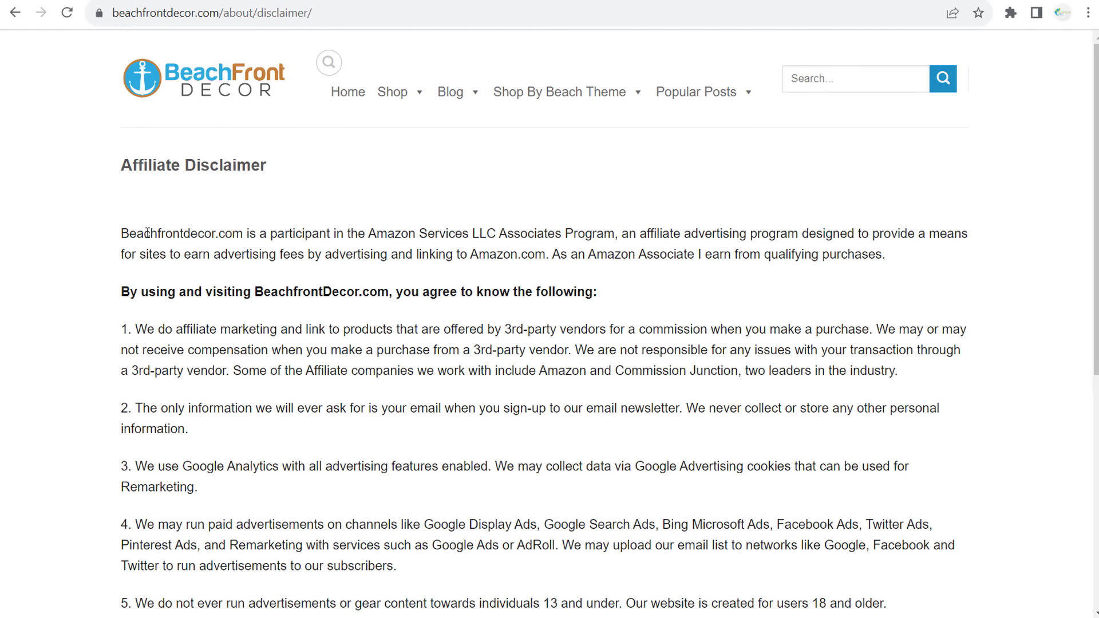
pyautogui.moveTo(139, 234); pyautogui.dragTo(237, 231)
pyautogui.click(177, 122)
pyautogui.moveTo(136, 293); pyautogui.dragTo(493, 293)
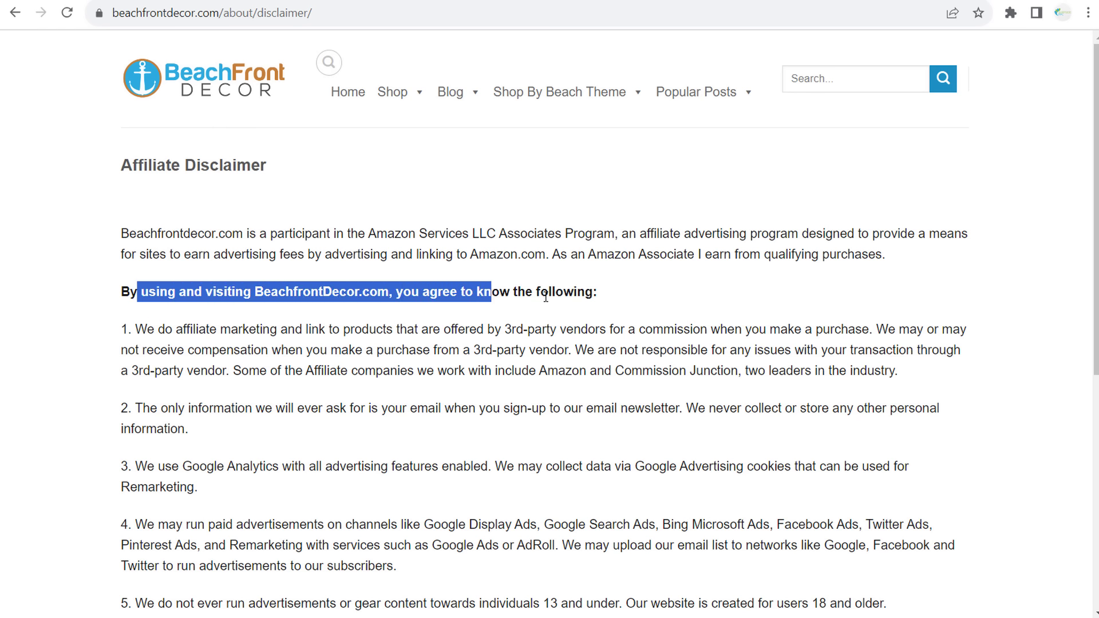
pyautogui.click(546, 296)
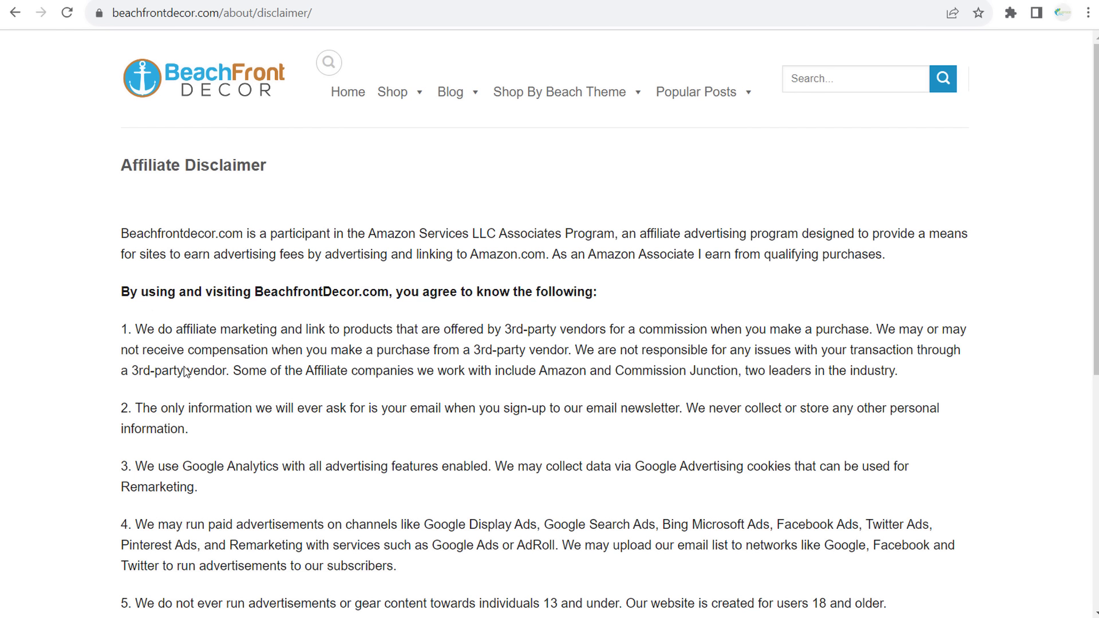
pyautogui.moveTo(184, 408); pyautogui.dragTo(428, 410)
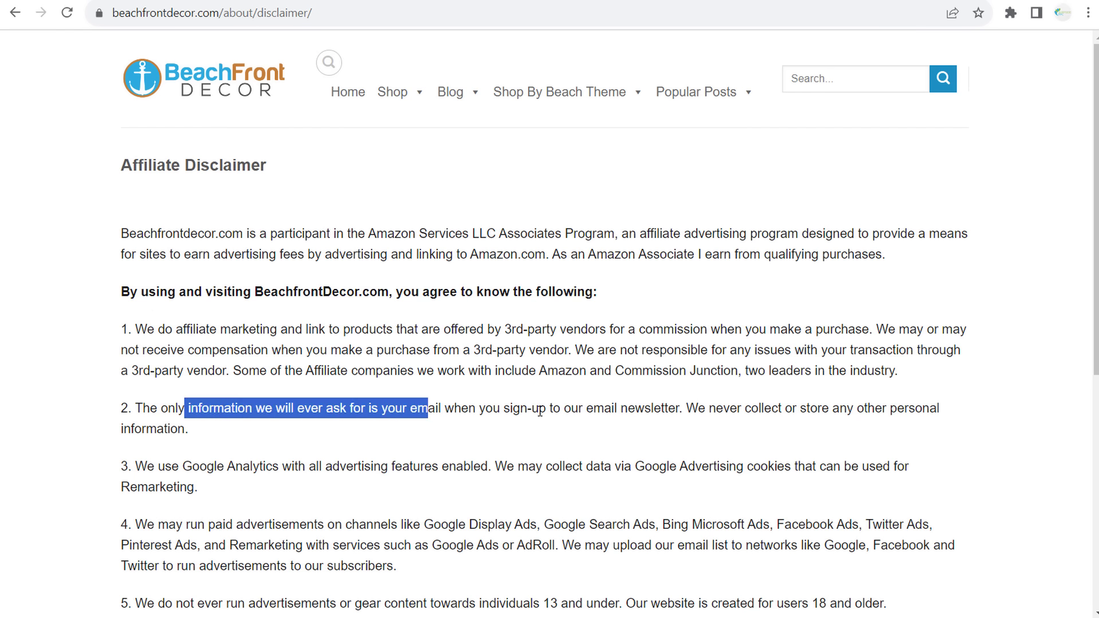
pyautogui.click(540, 411)
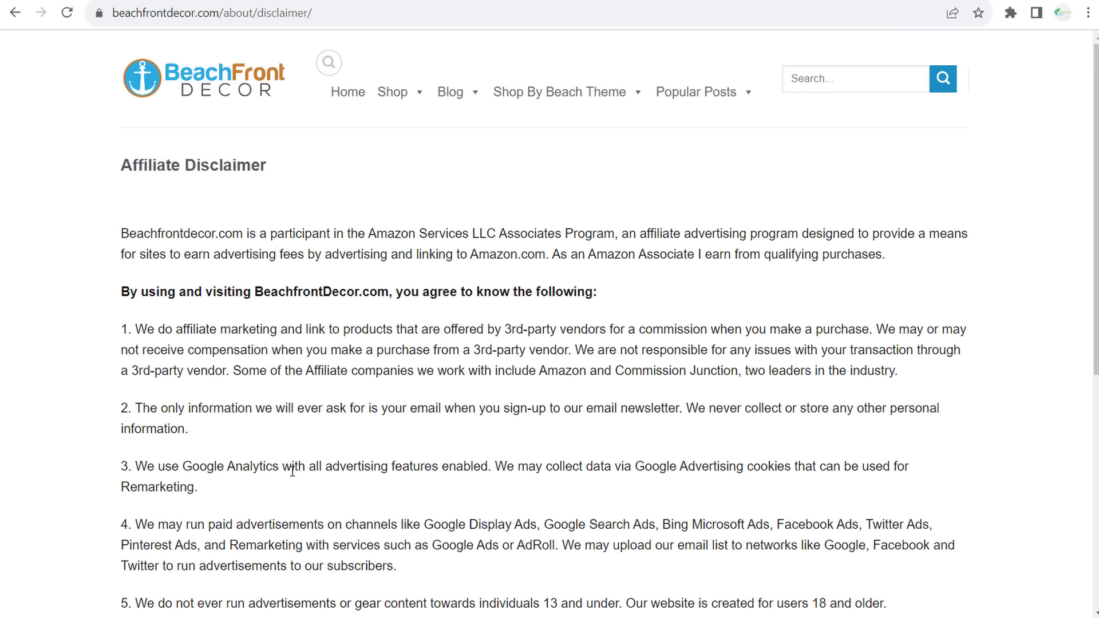
pyautogui.moveTo(158, 467); pyautogui.dragTo(322, 466)
pyautogui.click(343, 464)
# - Return to the Beach Chandeliers article and locate its Affiliate Disclaimer link
pyautogui.hotkey('alt', 'Left')
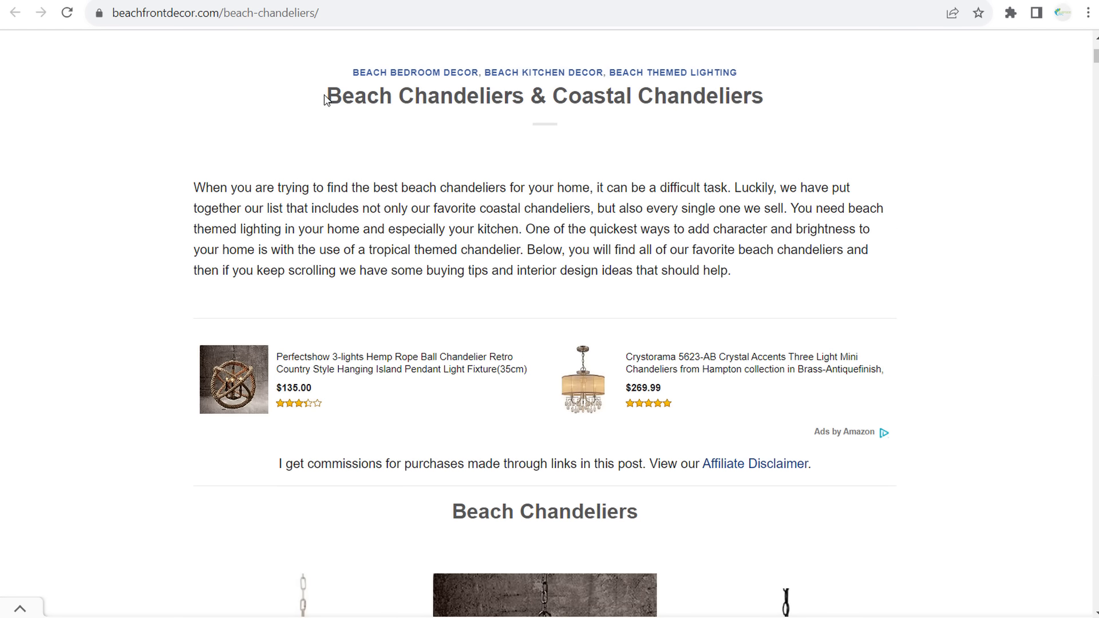
pyautogui.moveTo(325, 98); pyautogui.dragTo(744, 98)
pyautogui.click(823, 149)
pyautogui.scroll(-1, 147, 240)
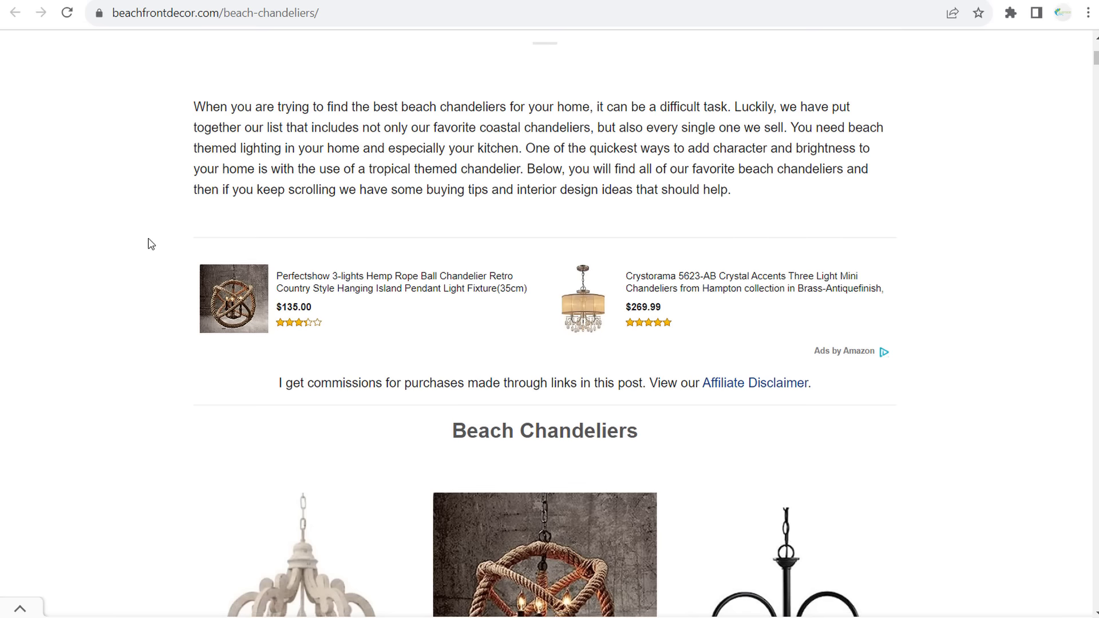
pyautogui.moveTo(279, 383); pyautogui.dragTo(701, 389)
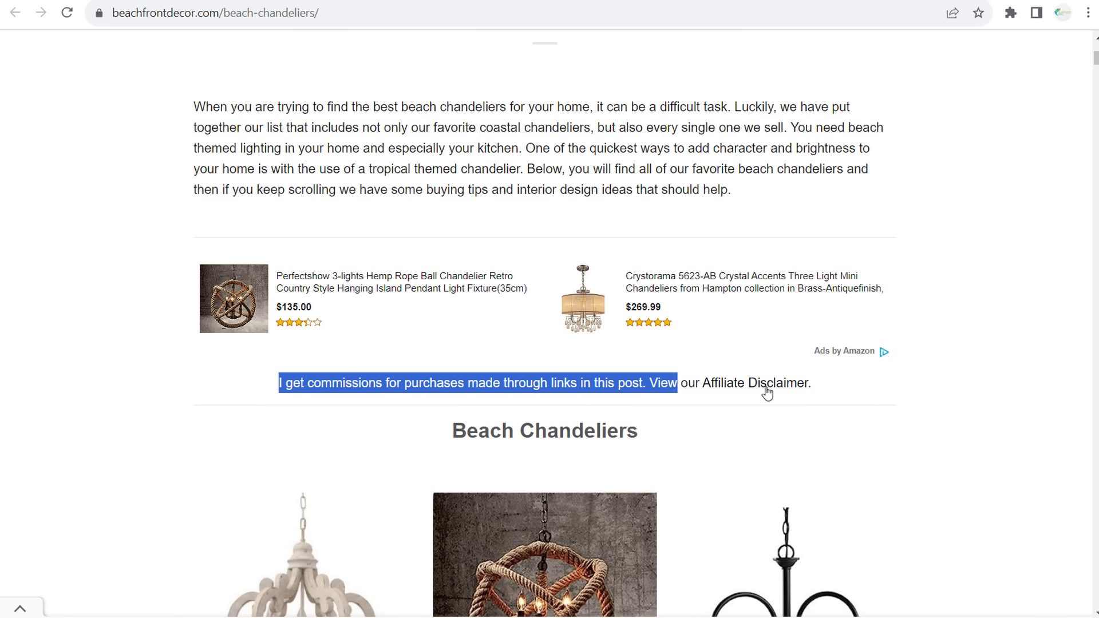
# - Reopen the Affiliate Disclaimer page and copy its full disclaimer text
pyautogui.click(736, 389)
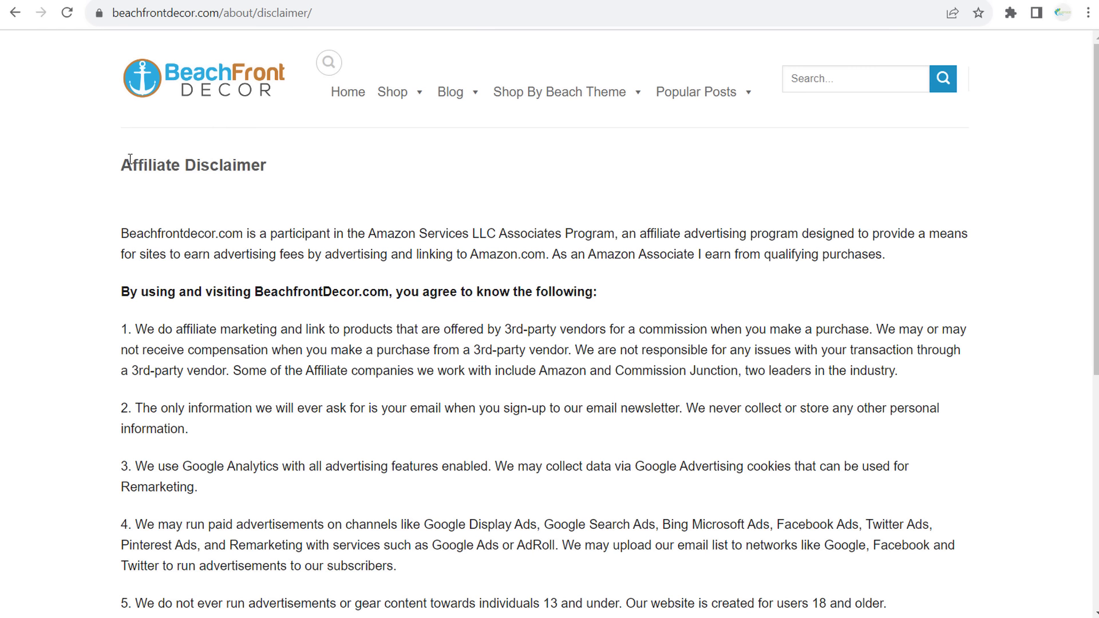
pyautogui.moveTo(122, 163); pyautogui.dragTo(748, 569)
pyautogui.scroll(-4, 635, 252)
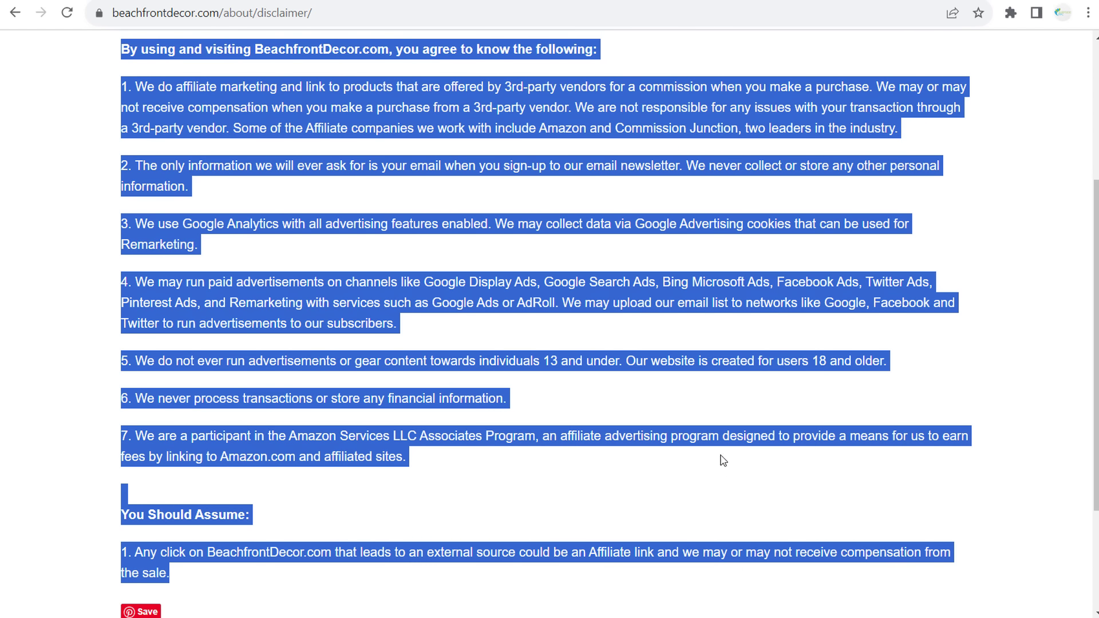
pyautogui.click(343, 0)
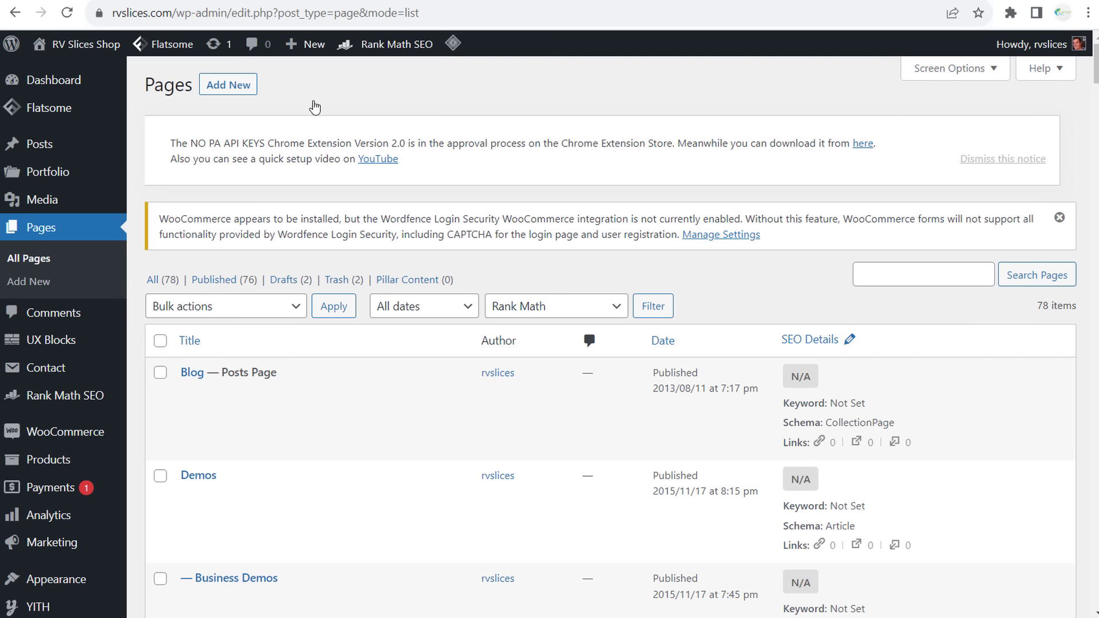
# - Create a new page titled 'Affiliate Disclaimer' and paste the copied disclaimer text into it
pyautogui.click(229, 87)
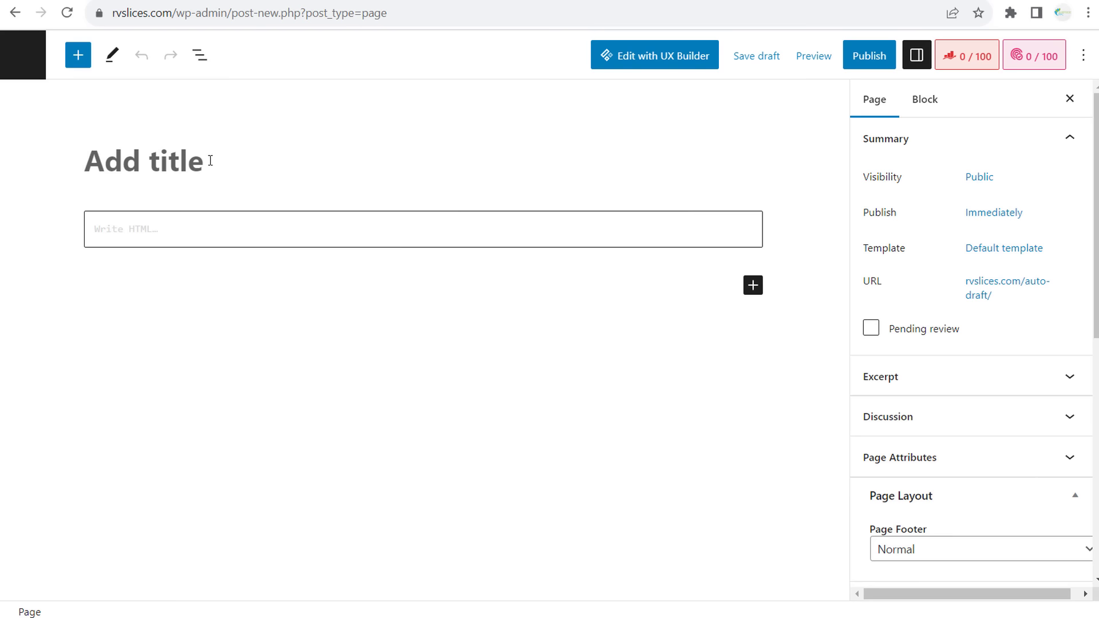
pyautogui.write('Affiliate ')
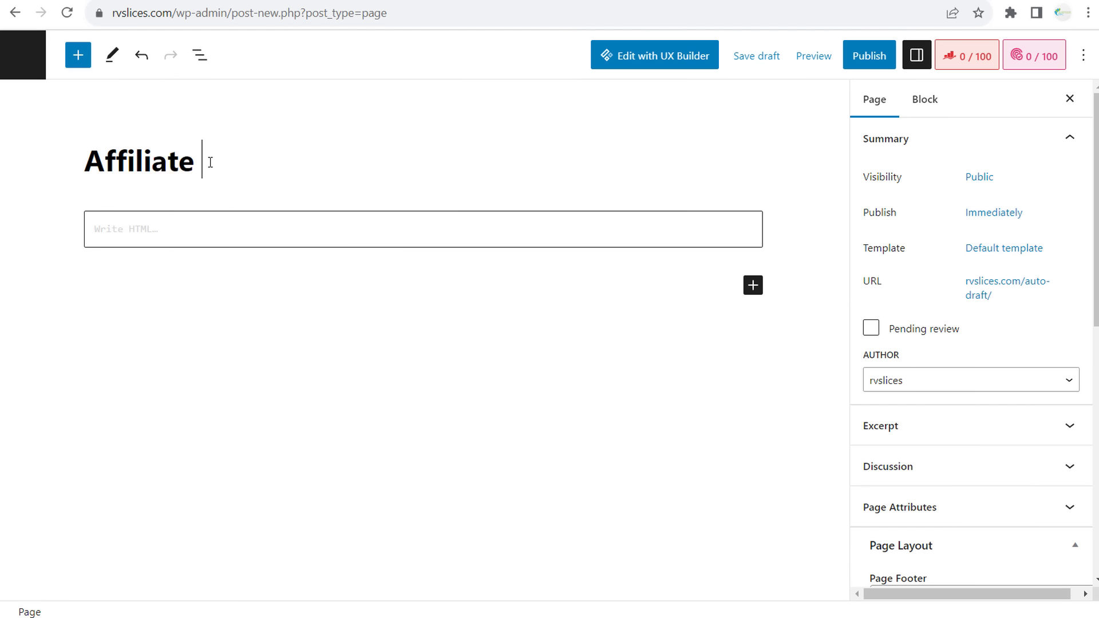
pyautogui.write('Disclaimer')
pyautogui.click(616, 292)
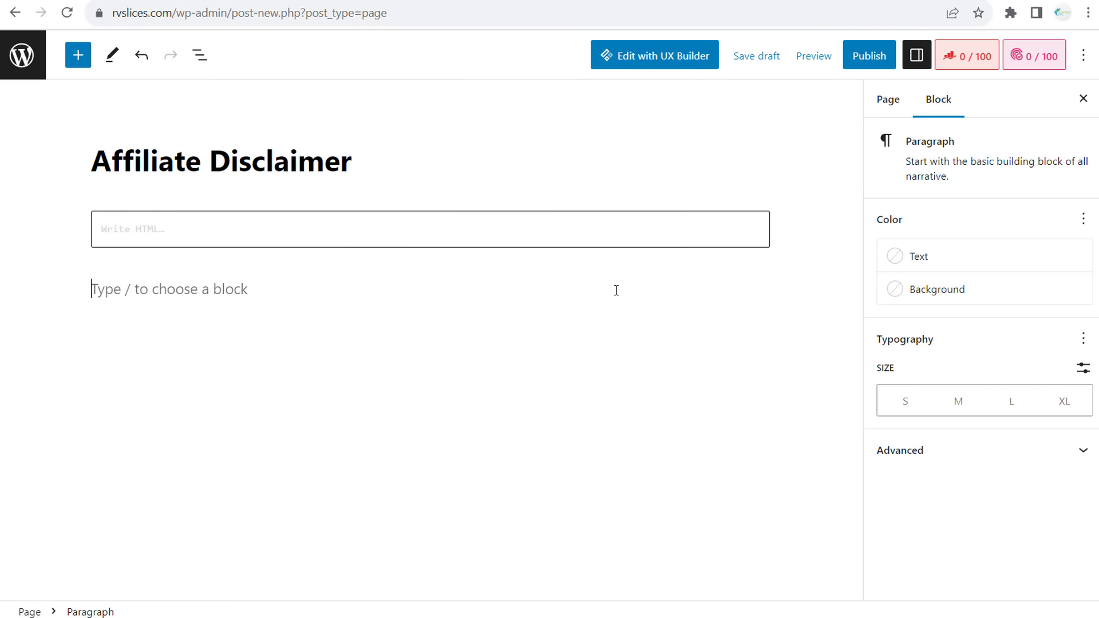
pyautogui.hotkey('ctrl', 'v')
pyautogui.scroll(7, 563, 300)
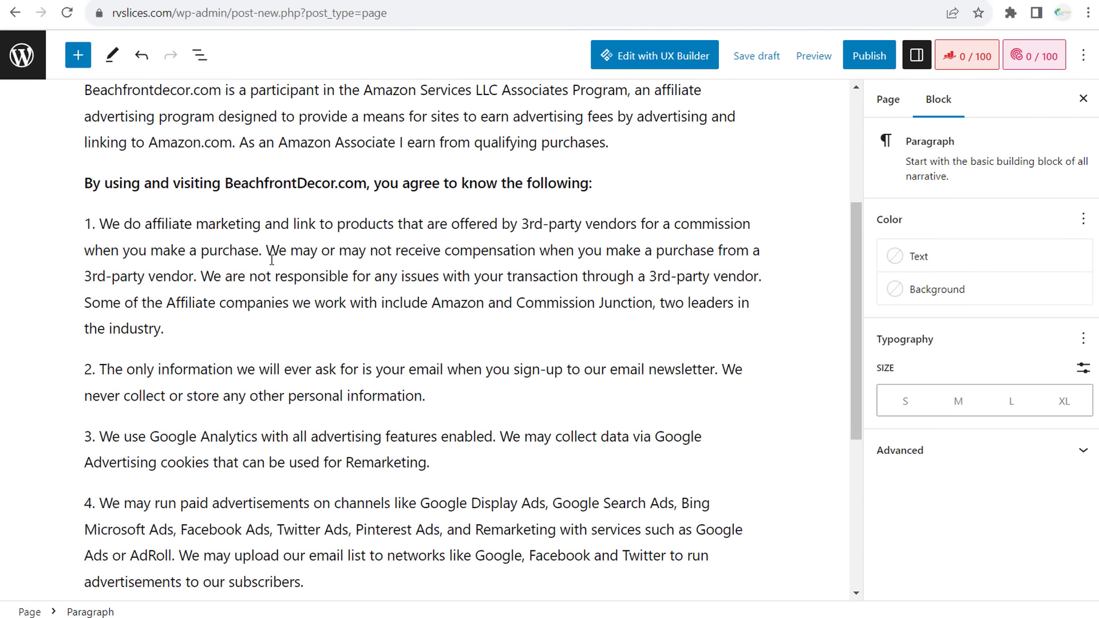
# - Replace BeachfrontDecor with RVSlices in the bold sentence and the opening paragraph
pyautogui.moveTo(227, 263); pyautogui.dragTo(334, 264)
pyautogui.write('RVSlicec')
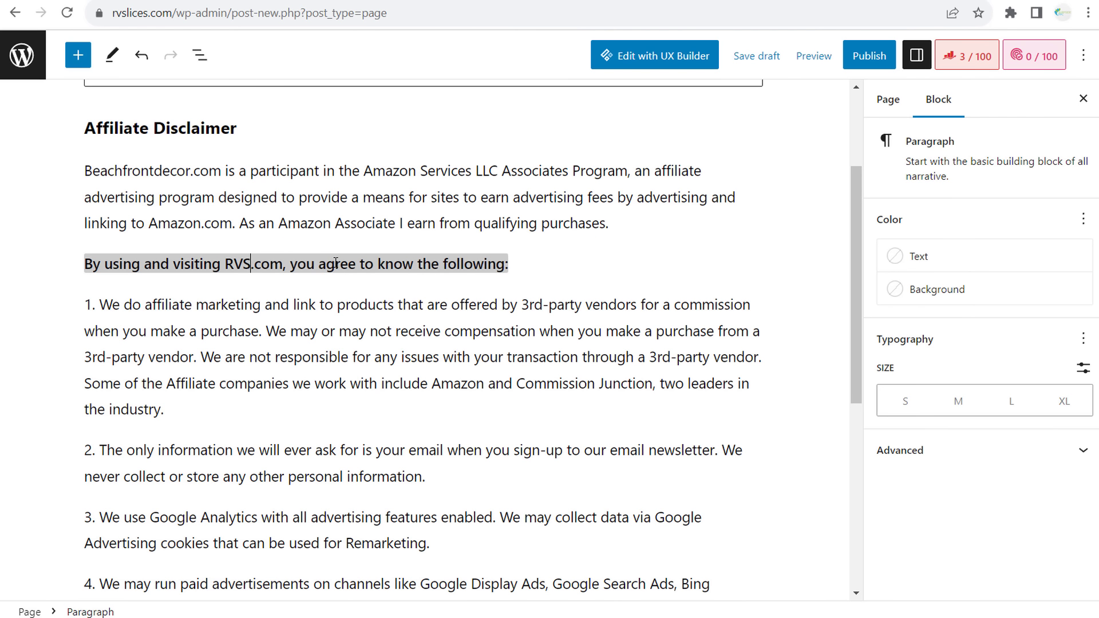
pyautogui.press('BackSpace')
pyautogui.write('s')
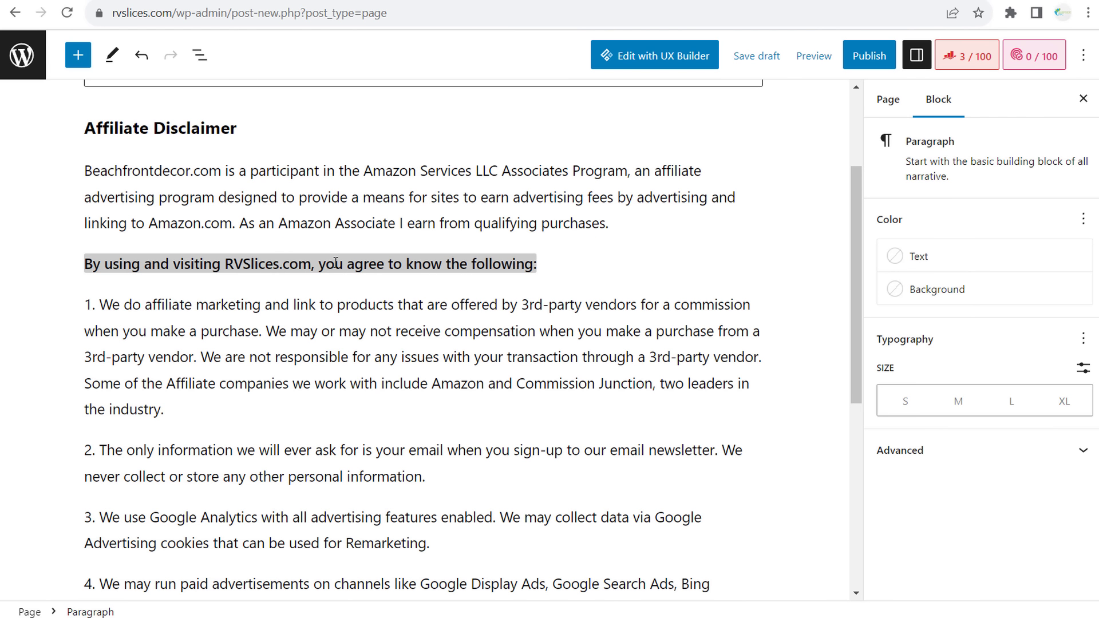
pyautogui.doubleClick(149, 170)
pyautogui.write('RVSlices')
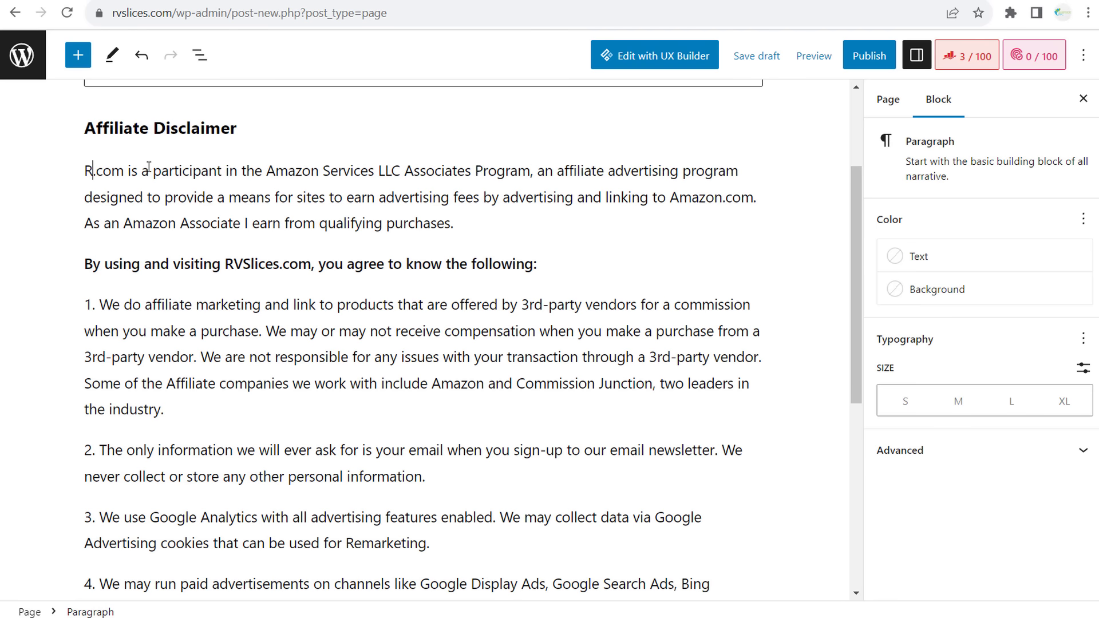
# - Search for remaining 'beachf' mentions and change the last item's name to RVSlices.com
pyautogui.hotkey('ctrl', 'f')
pyautogui.write('beachf')
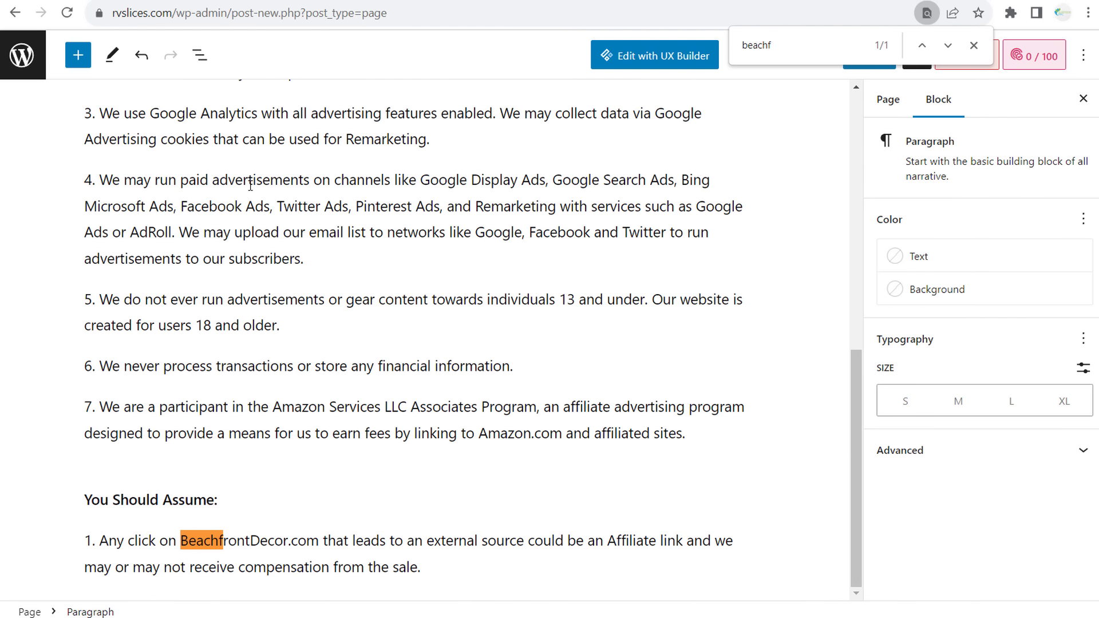
pyautogui.moveTo(182, 540); pyautogui.dragTo(287, 541)
pyautogui.write('RVs')
pyautogui.press('BackSpace')
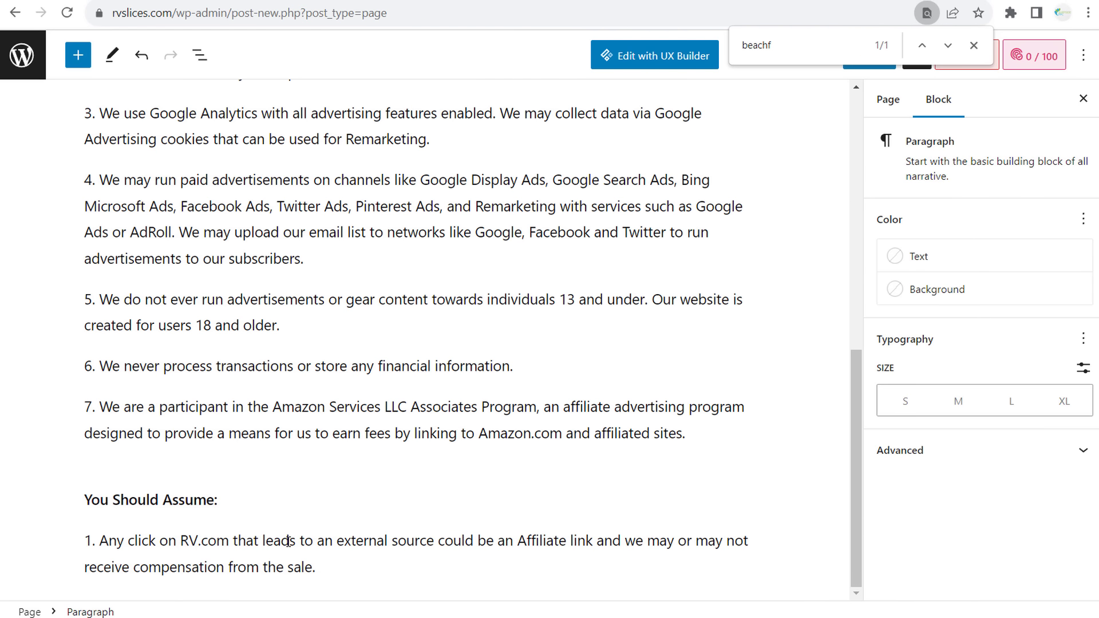
pyautogui.write('Slices.com')
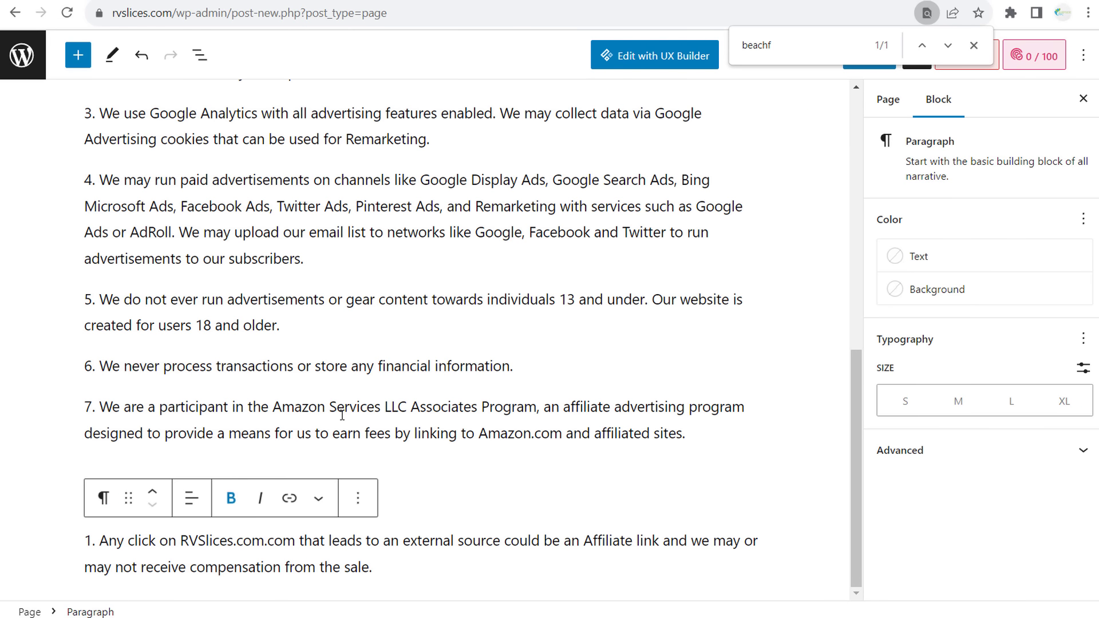
pyautogui.scroll(3, 515, 392)
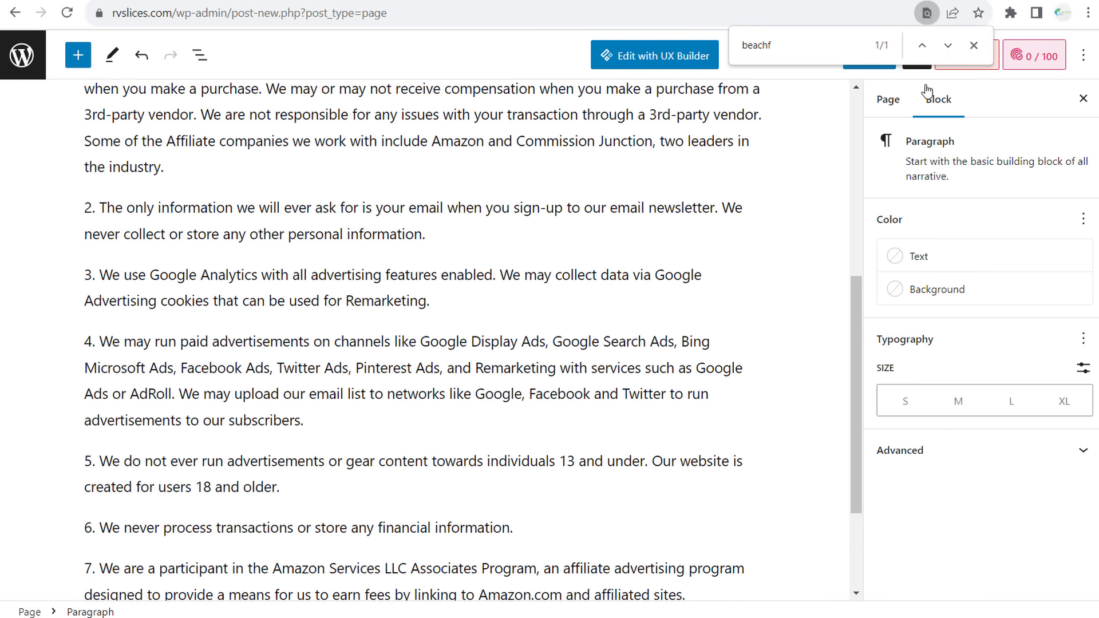
pyautogui.click(973, 46)
pyautogui.scroll(7, 497, 365)
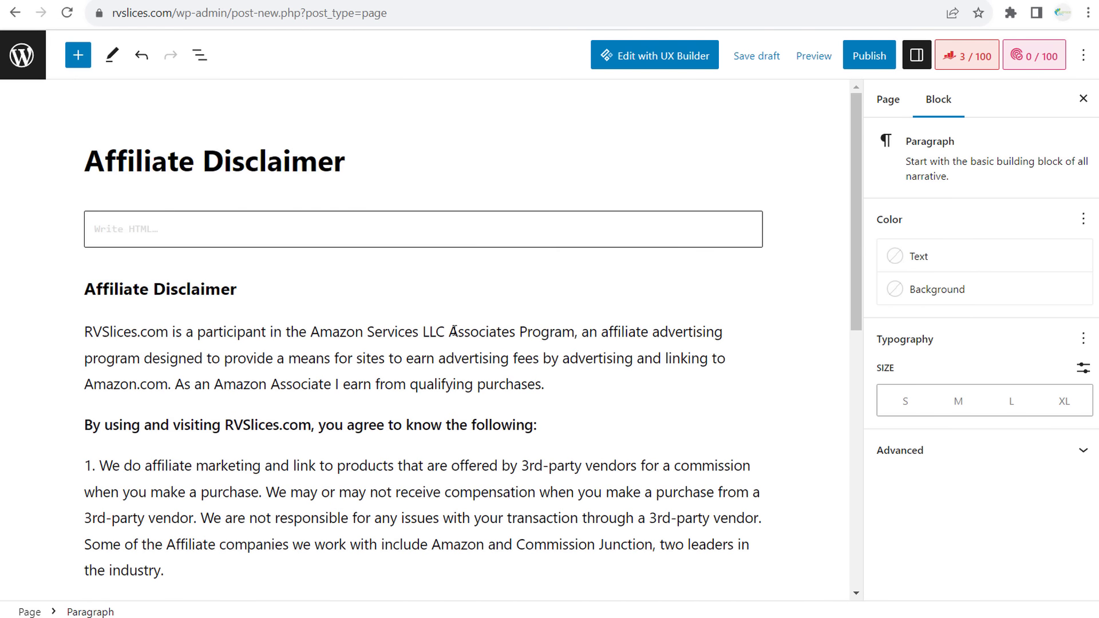
# - Delete the duplicate Affiliate Disclaimer heading text and publish the page
pyautogui.moveTo(241, 291); pyautogui.dragTo(70, 292)
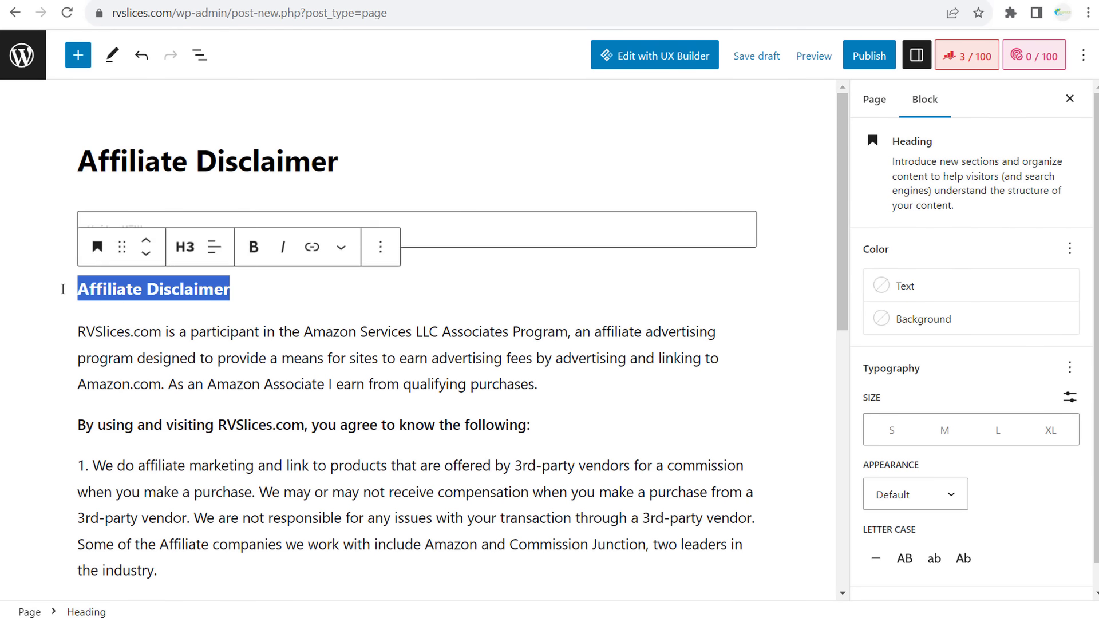
pyautogui.press('BackSpace')
pyautogui.press('BackSpace')
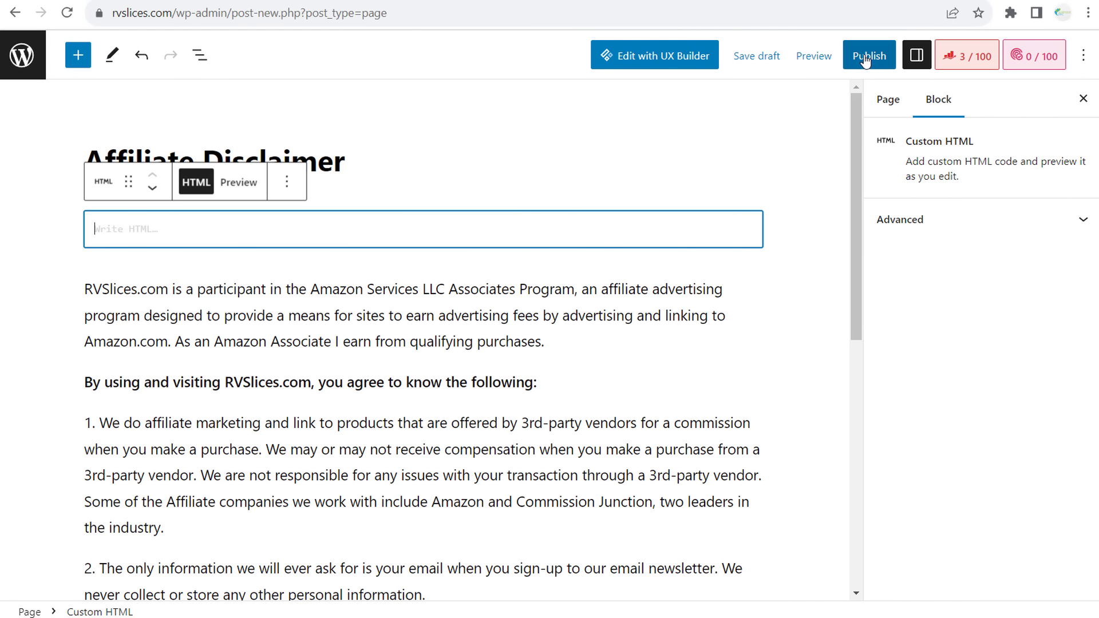
pyautogui.click(887, 102)
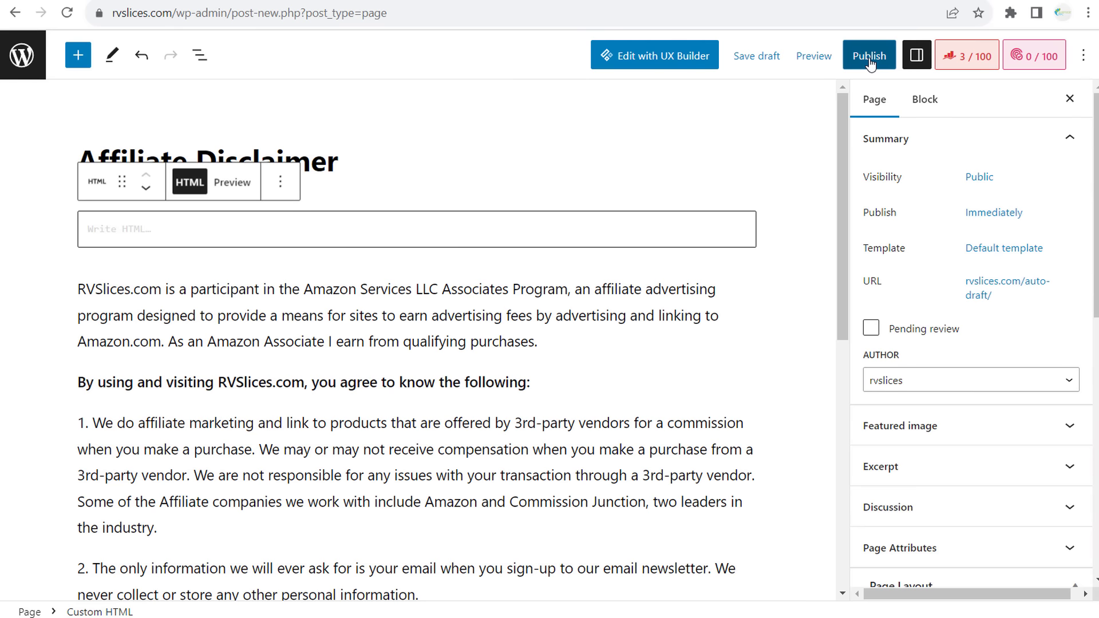
pyautogui.click(865, 56)
pyautogui.click(956, 55)
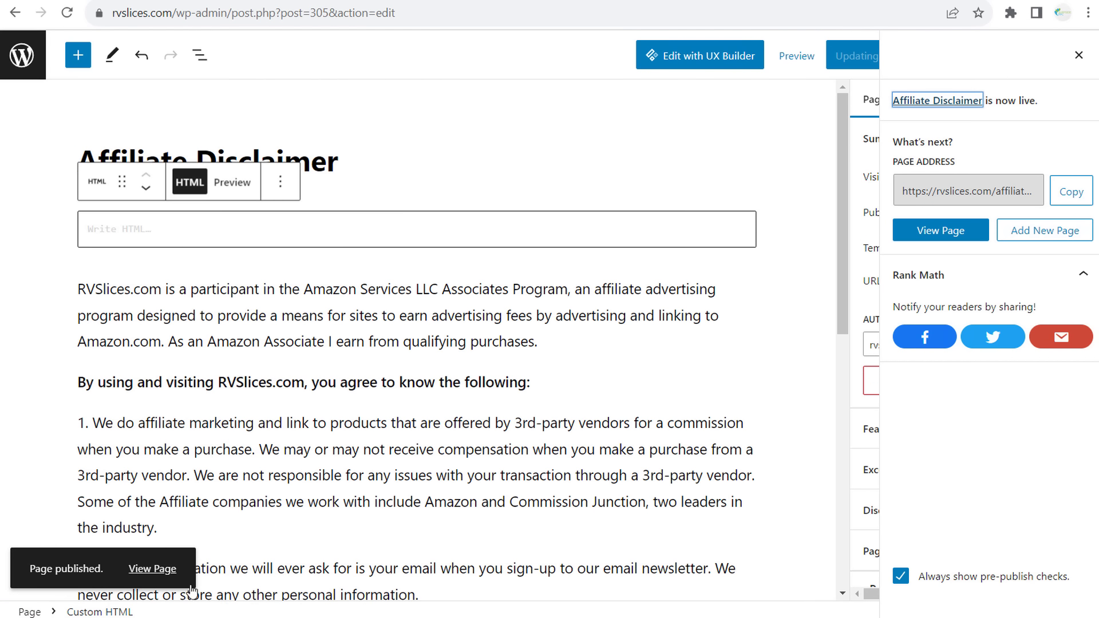
# - Open the published Affiliate Disclaimer in a new tab and review its text through item 4
pyautogui.rightClick(161, 570)
pyautogui.click(218, 430)
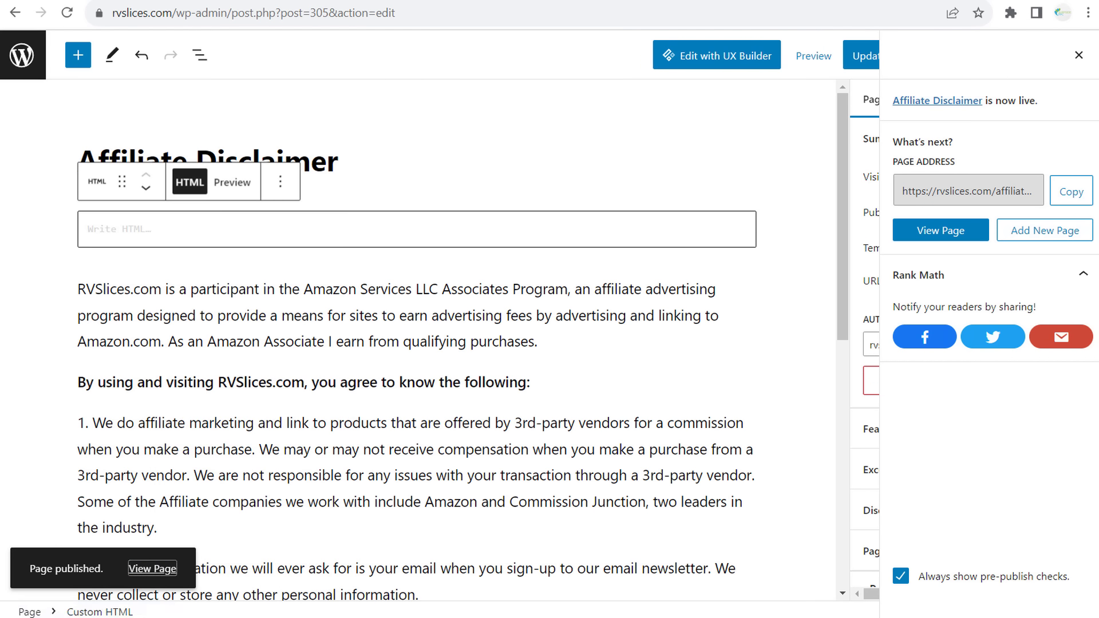
pyautogui.click(372, 1)
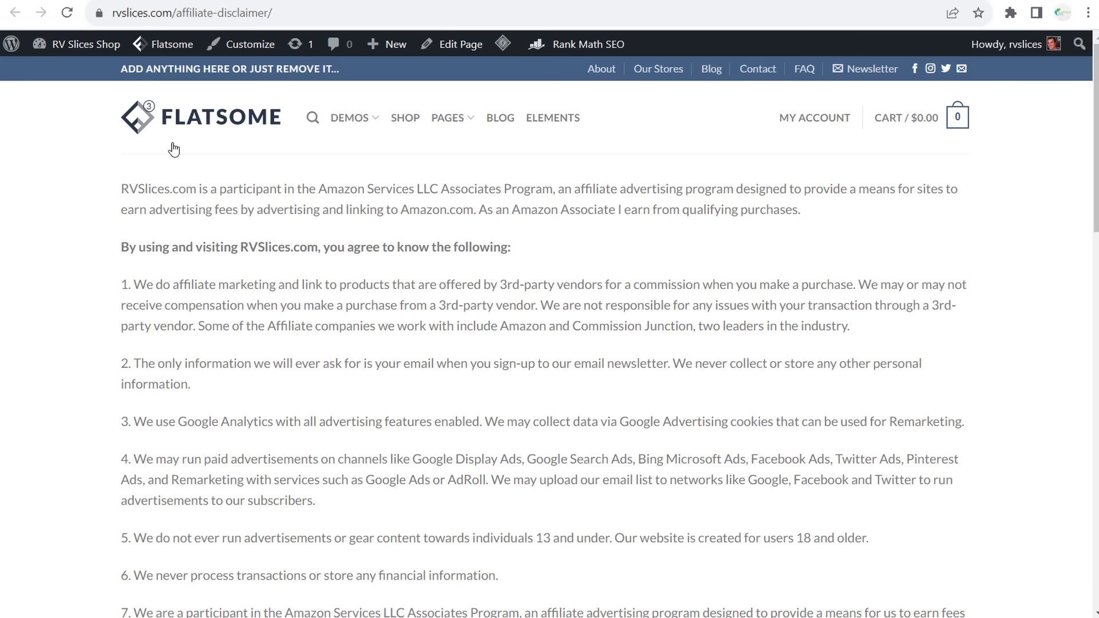
pyautogui.moveTo(129, 186); pyautogui.dragTo(432, 188)
pyautogui.click(121, 223)
pyautogui.moveTo(121, 188); pyautogui.dragTo(503, 189)
pyautogui.moveTo(596, 190); pyautogui.dragTo(1001, 412)
pyautogui.click(922, 353)
pyautogui.scroll(5, 799, 354)
pyautogui.moveTo(111, 189); pyautogui.dragTo(1016, 452)
pyautogui.click(453, 101)
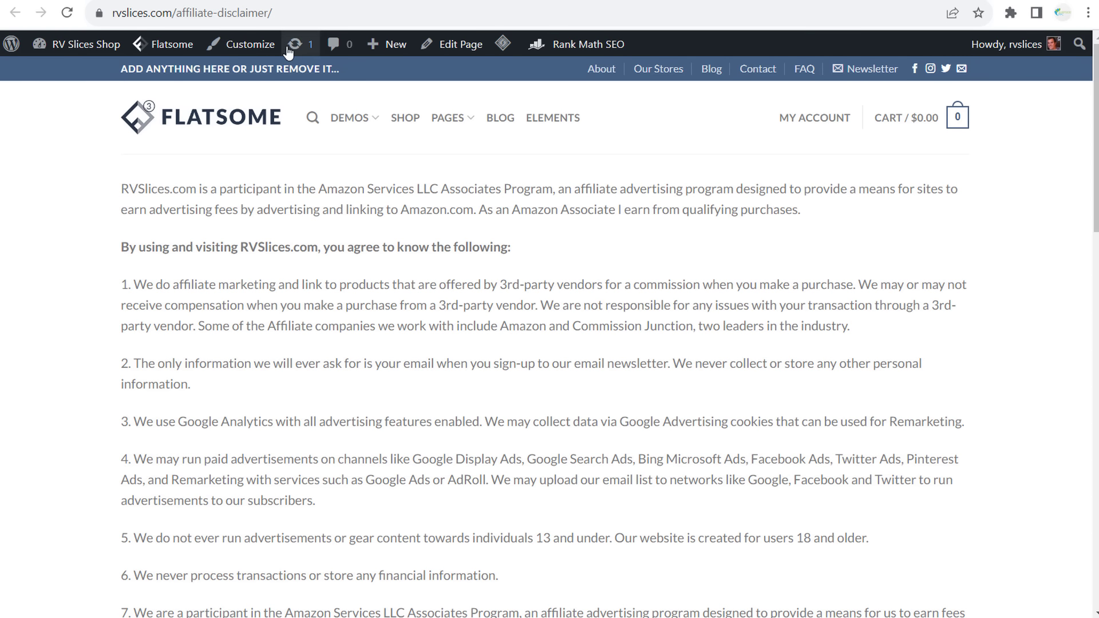
# - Check the live page's address, then return to the editor and dismiss the publish summary
pyautogui.click(165, 12)
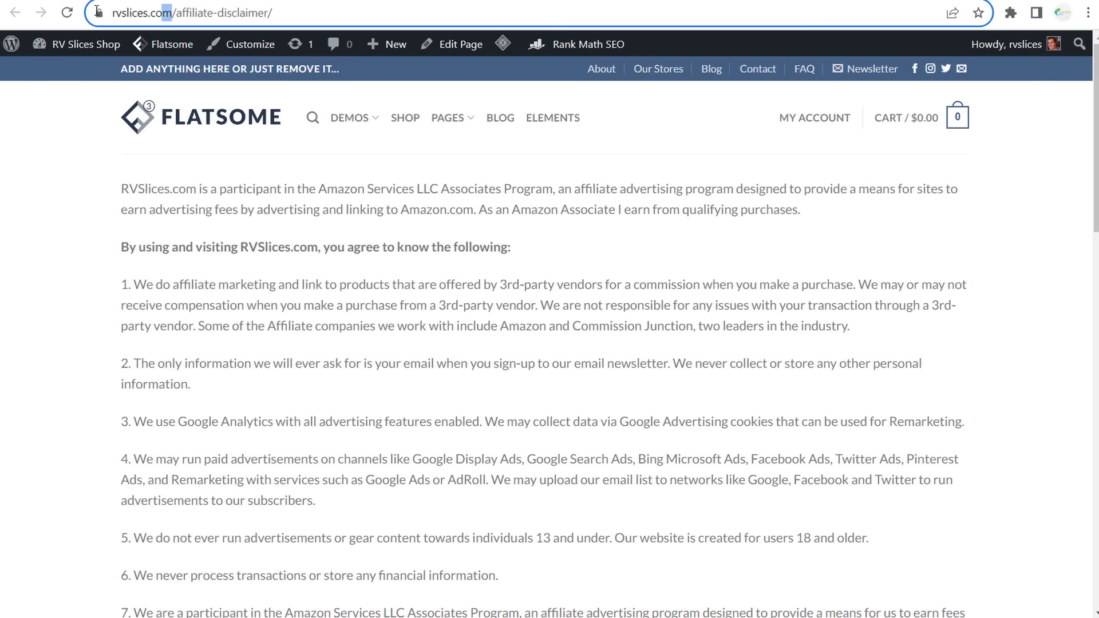
pyautogui.click(268, 279)
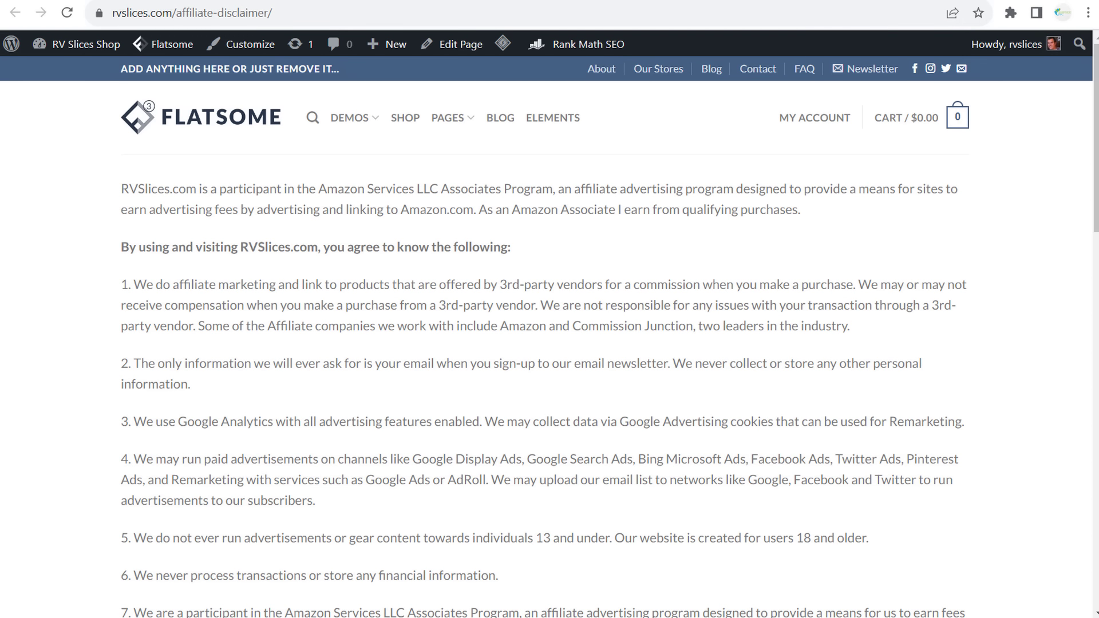
pyautogui.click(391, 0)
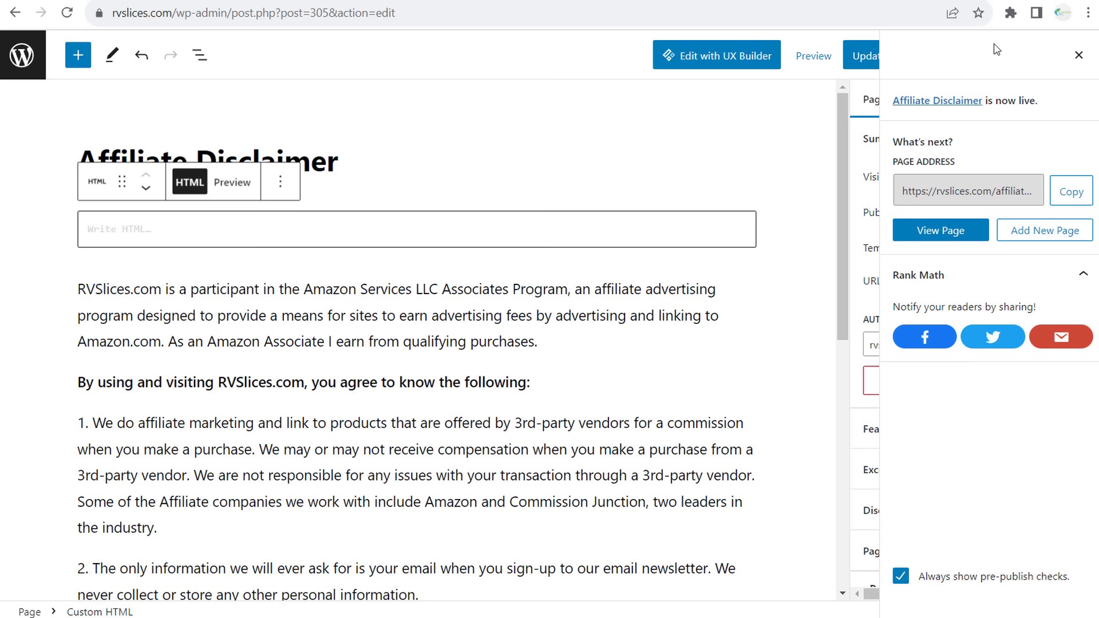
pyautogui.click(1079, 55)
# - Reload Termly and review the generated privacy policy preview on the dashboard
pyautogui.click(64, 18)
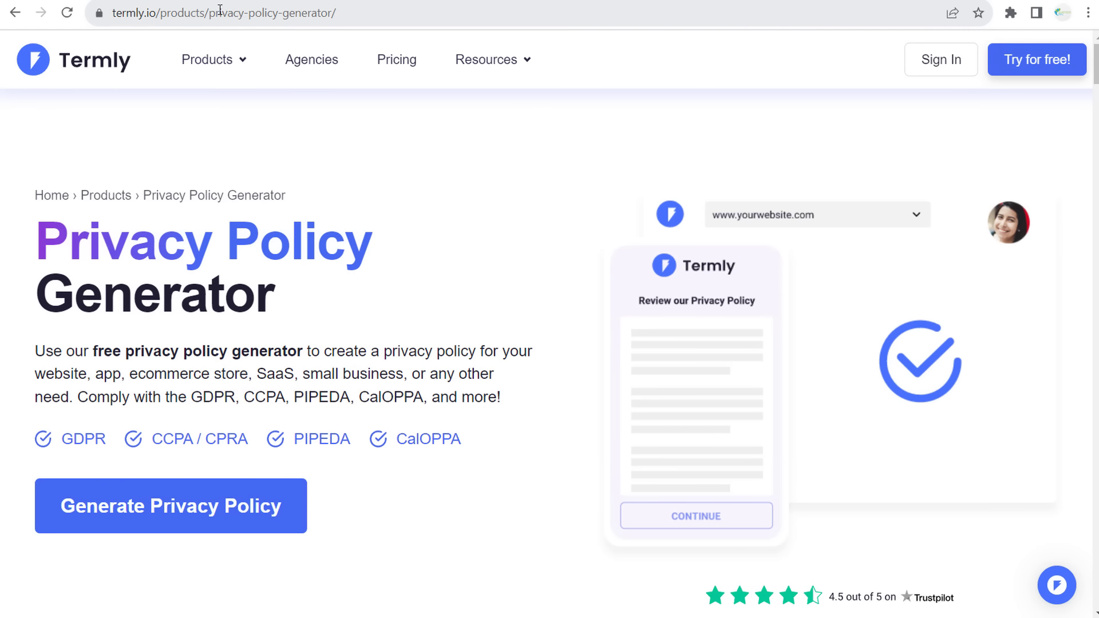
pyautogui.moveTo(158, 12); pyautogui.dragTo(99, 7)
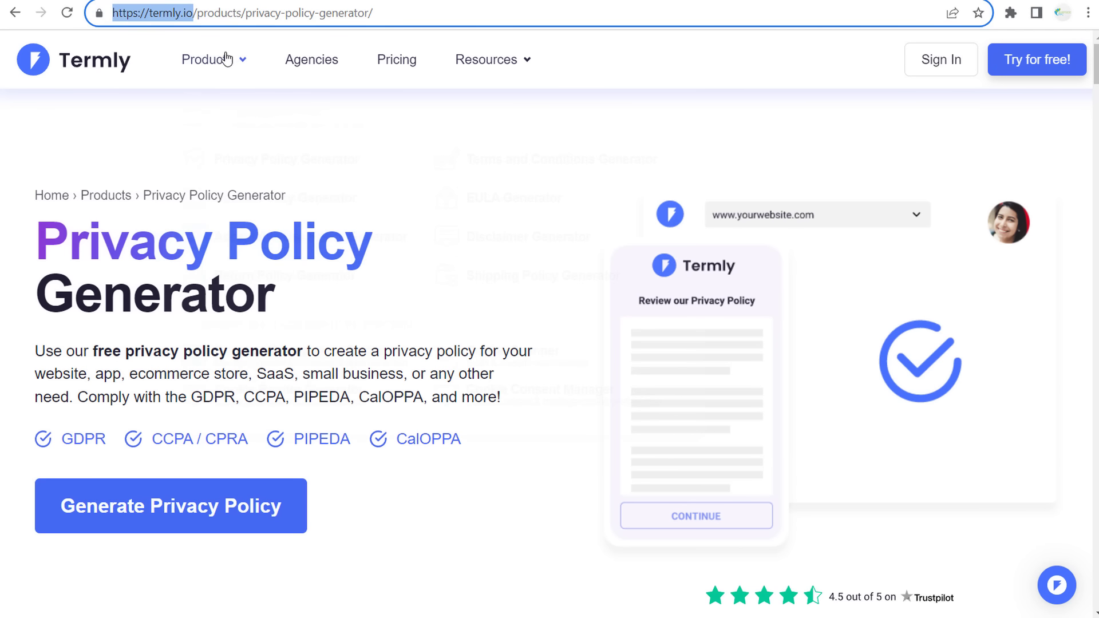
pyautogui.moveTo(221, 59)
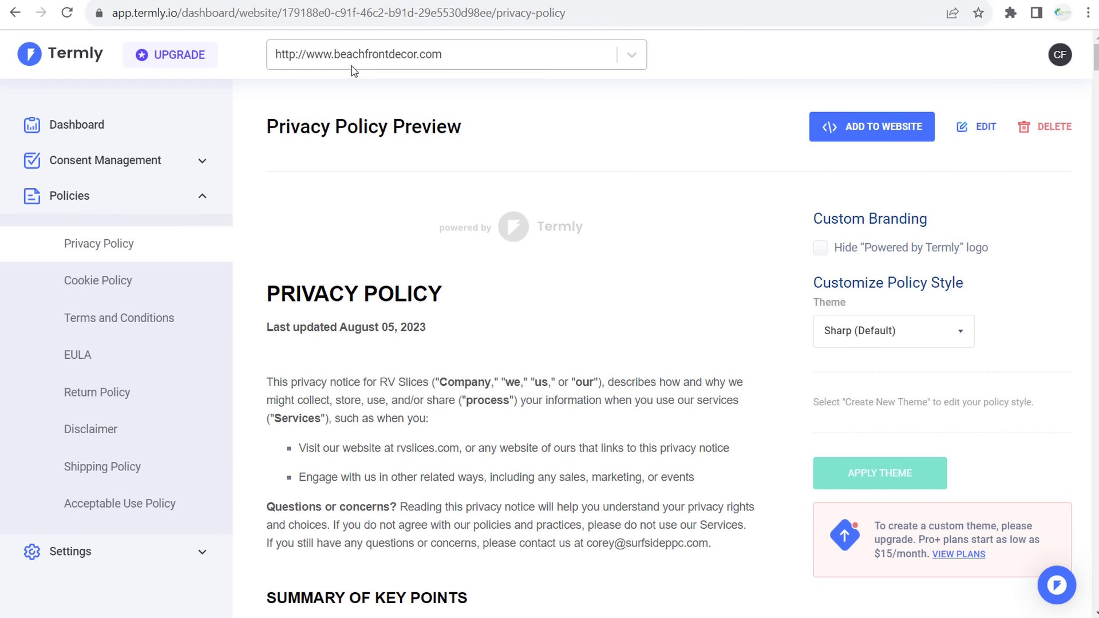
pyautogui.scroll(-1, 383, 285)
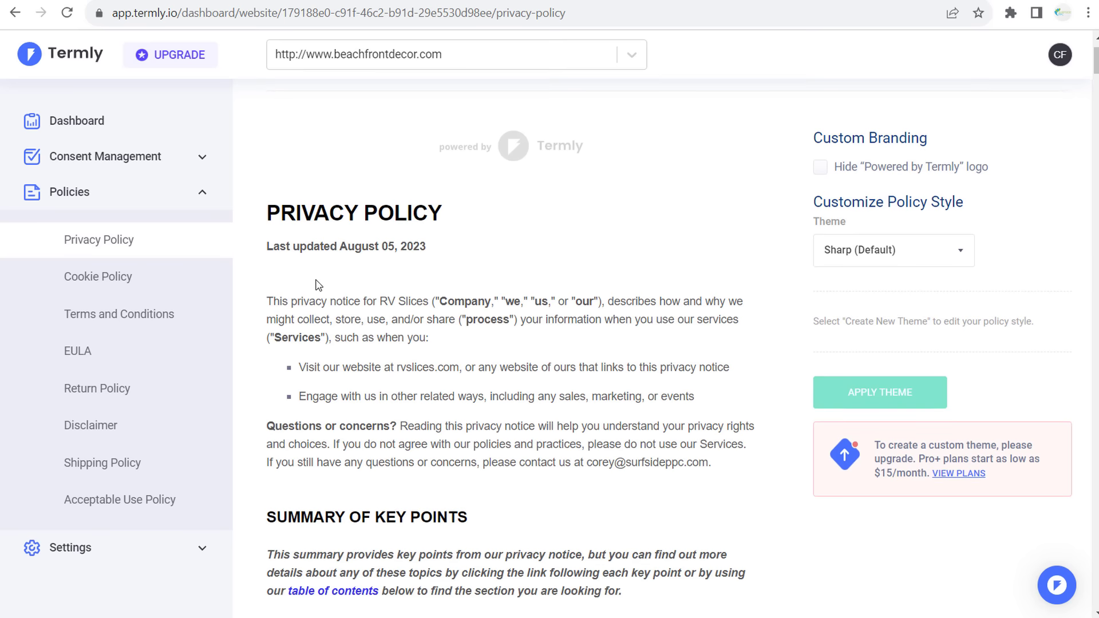
pyautogui.moveTo(267, 301); pyautogui.dragTo(646, 444)
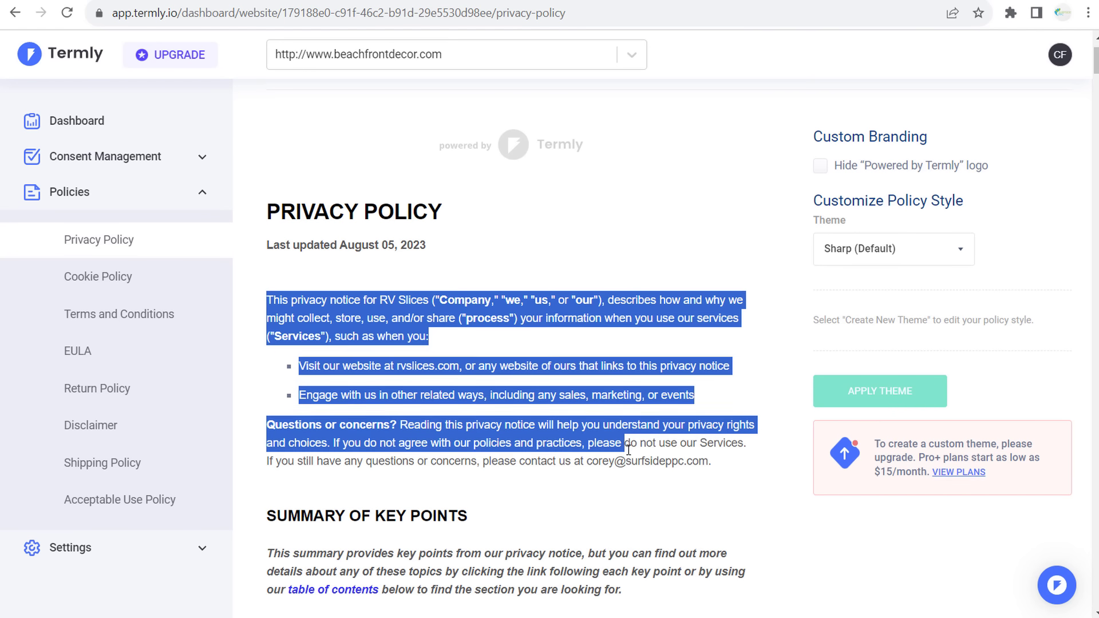
pyautogui.scroll(-4, 636, 386)
pyautogui.scroll(4, 640, 387)
pyautogui.click(640, 387)
pyautogui.scroll(2, 640, 388)
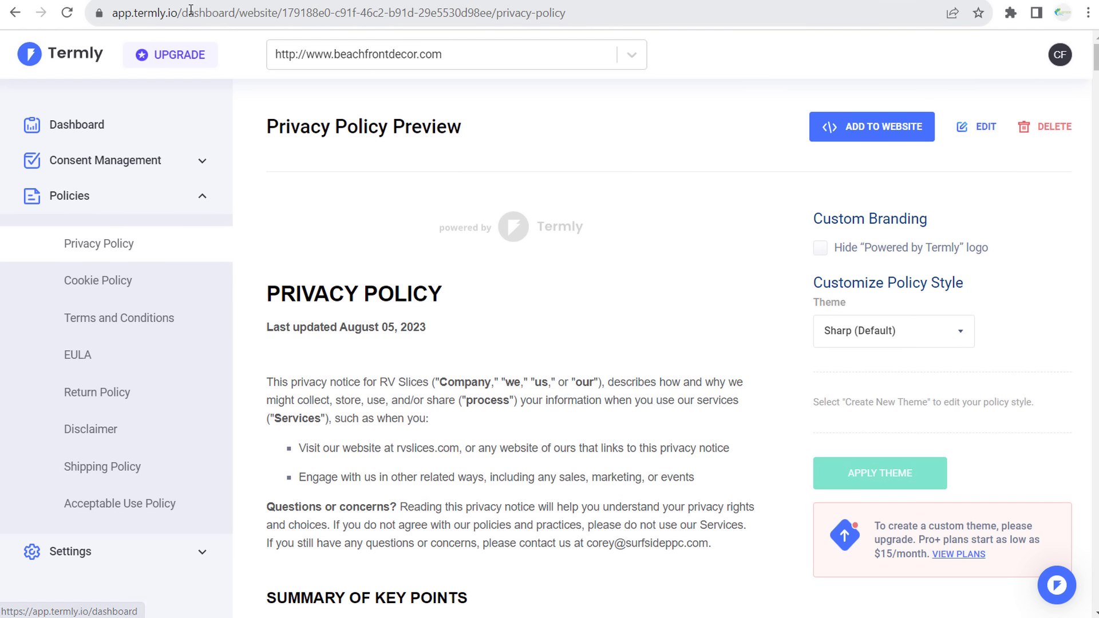
# - Copy the privacy policy's HTML format code from Termly's Add to Website options
pyautogui.moveTo(234, 13); pyautogui.dragTo(94, 12)
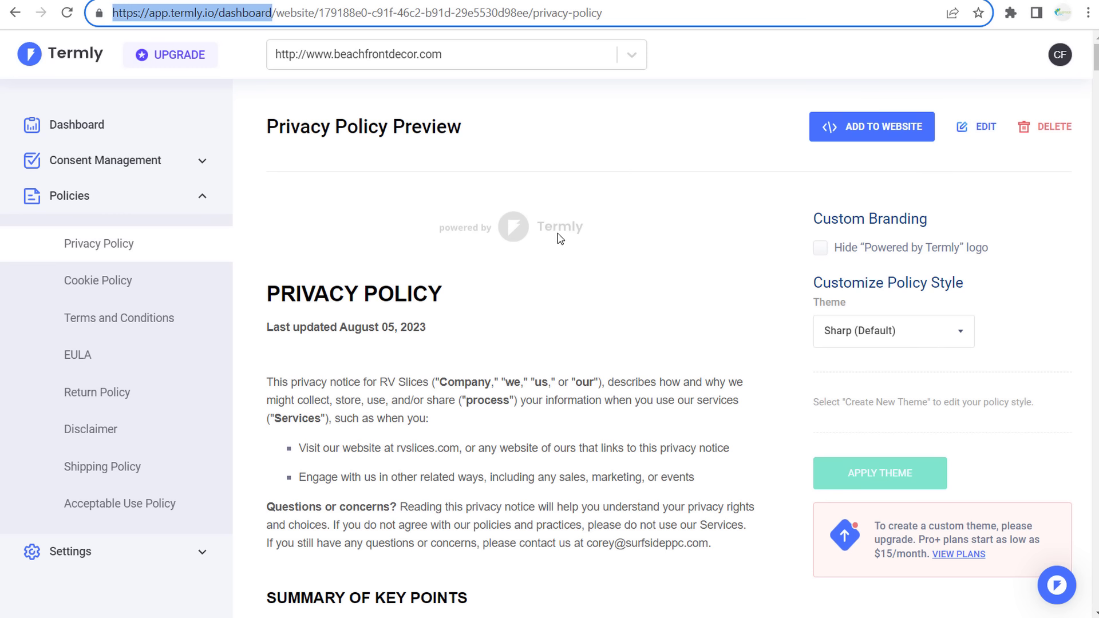
pyautogui.click(659, 137)
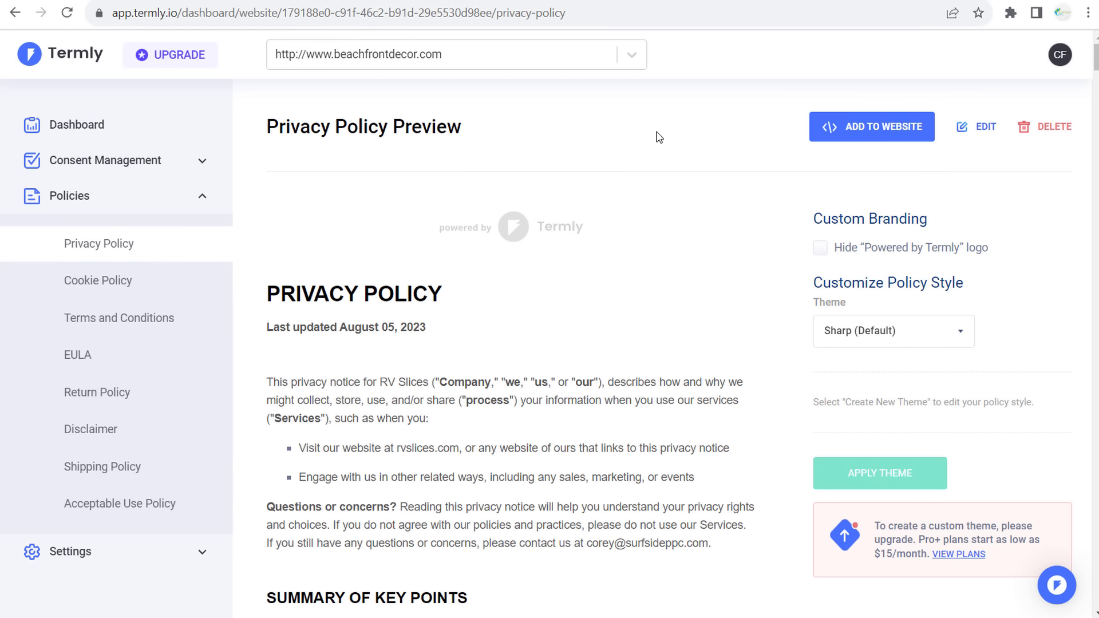
pyautogui.click(891, 131)
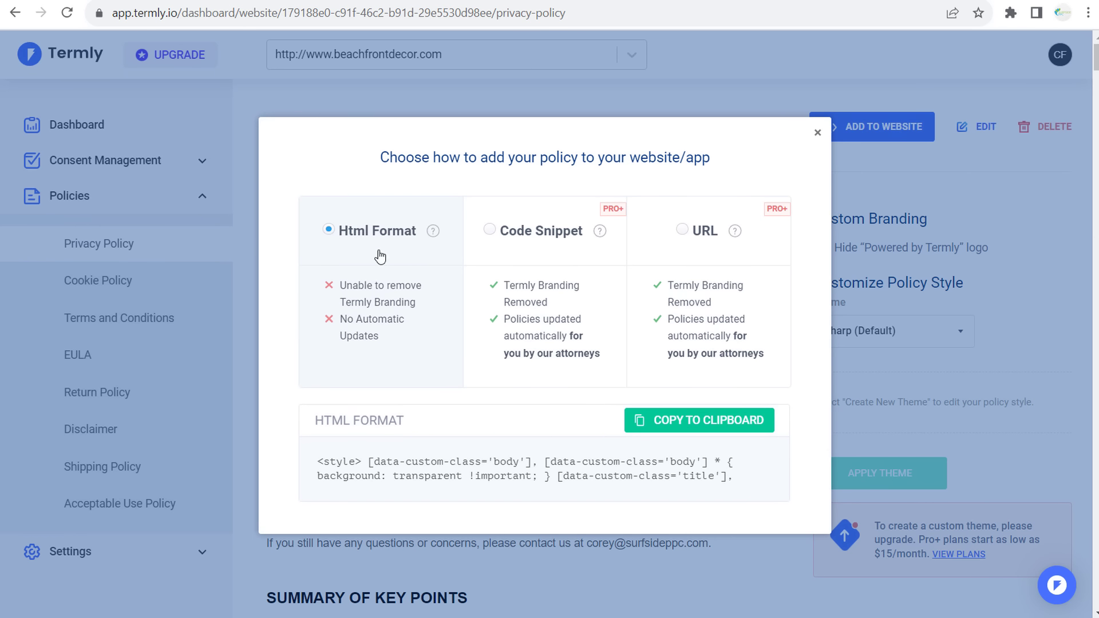
pyautogui.click(695, 430)
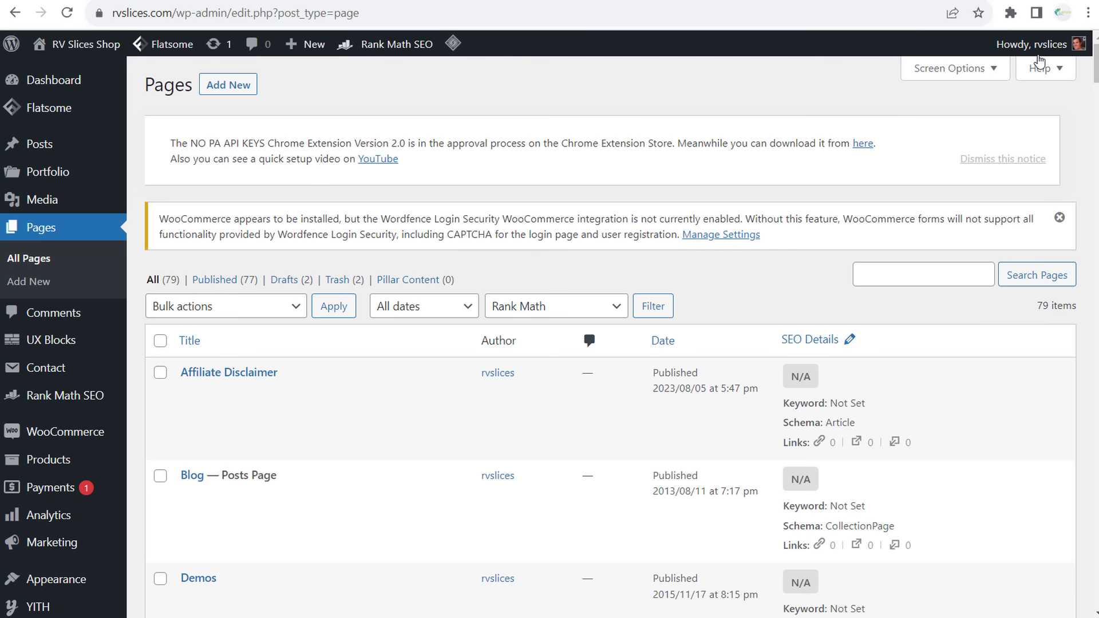
# - Find the Privacy Policy page in the Pages list and open it for editing
pyautogui.hotkey('ctrl', 'f')
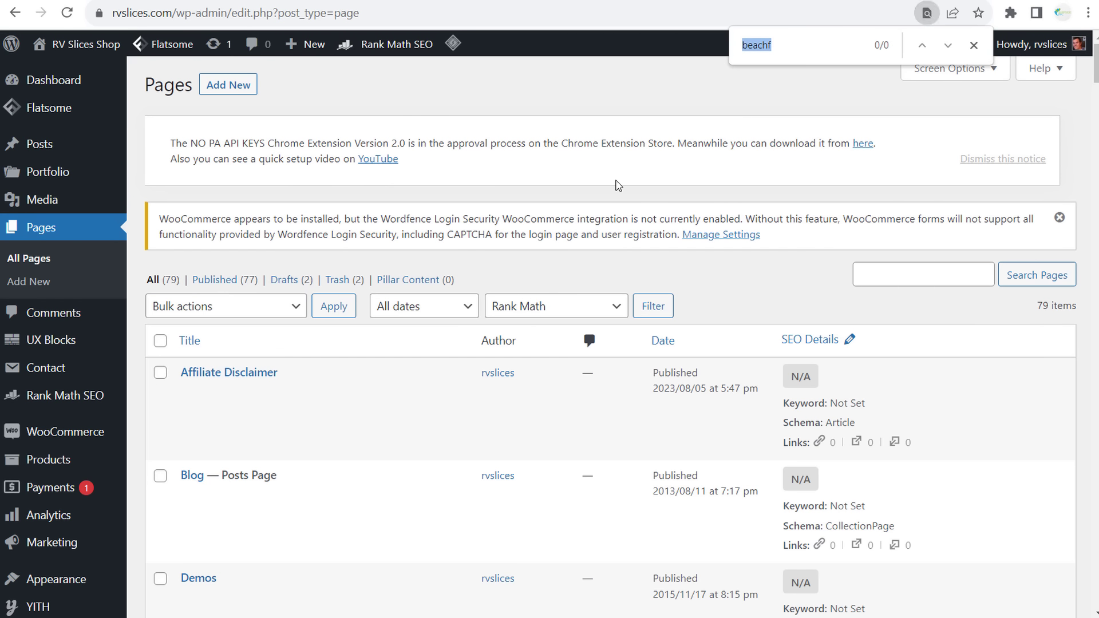
pyautogui.write('priv')
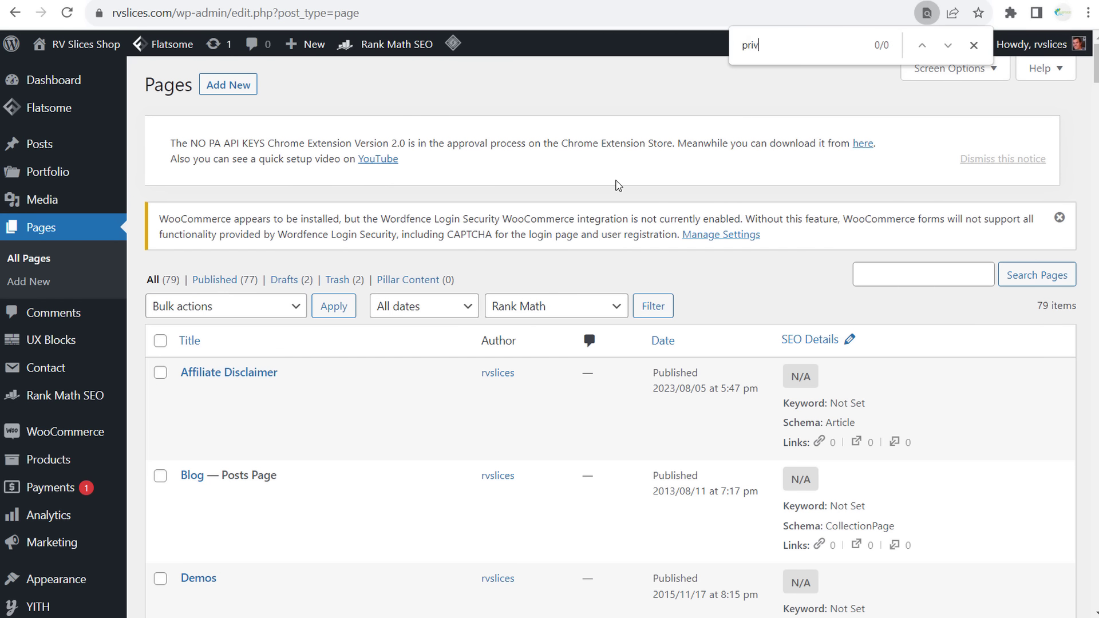
pyautogui.write('acy polc')
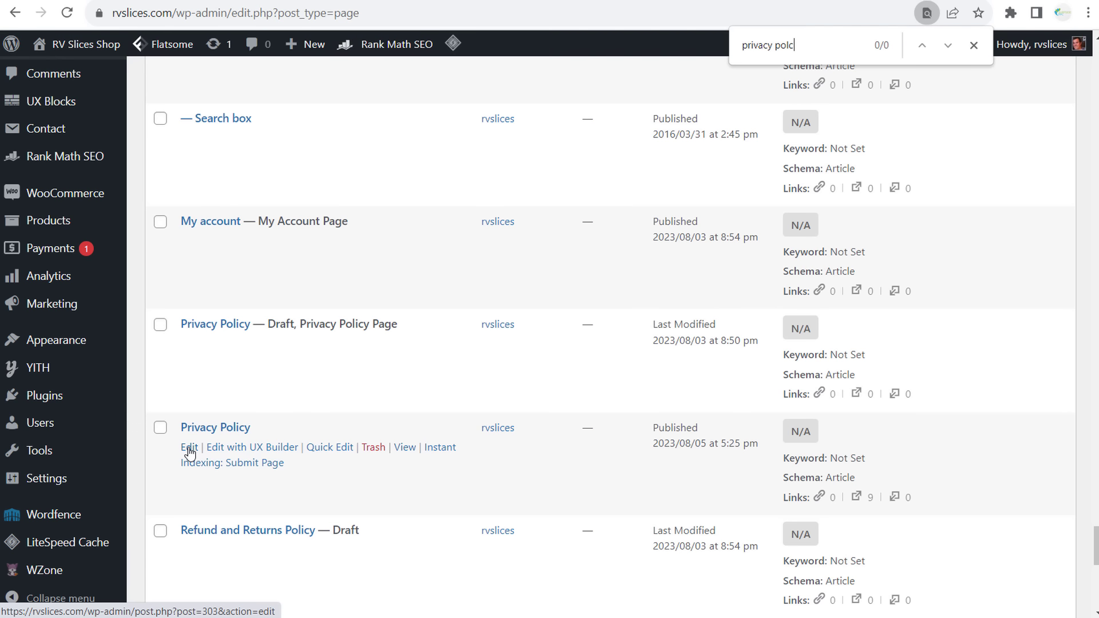
pyautogui.click(189, 451)
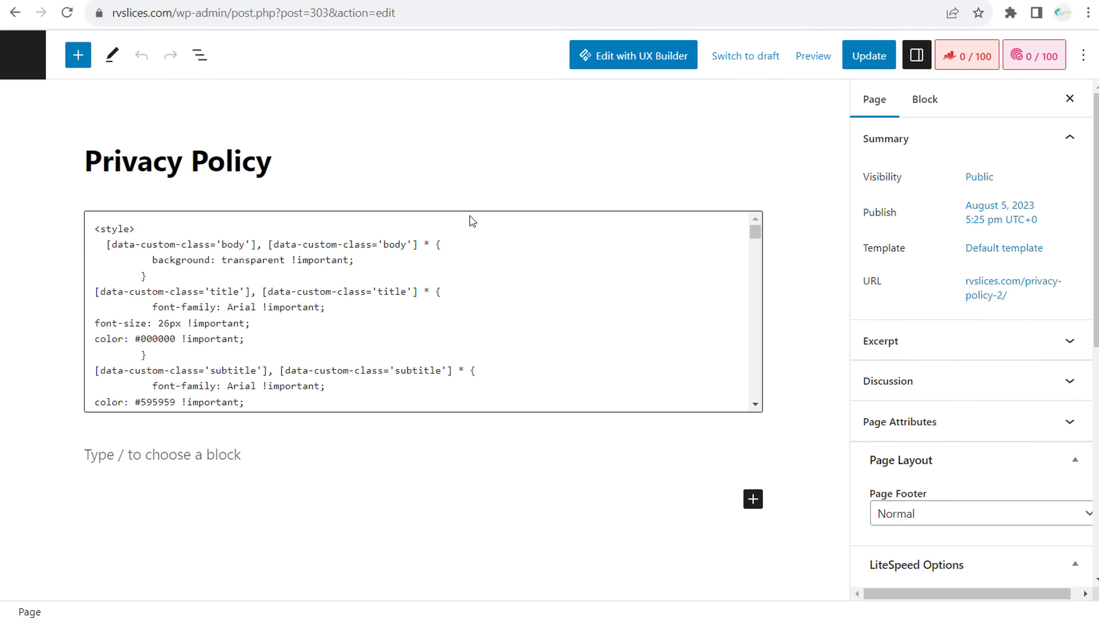
# - Add a Custom HTML block and paste the Termly privacy policy code into it
pyautogui.click(752, 500)
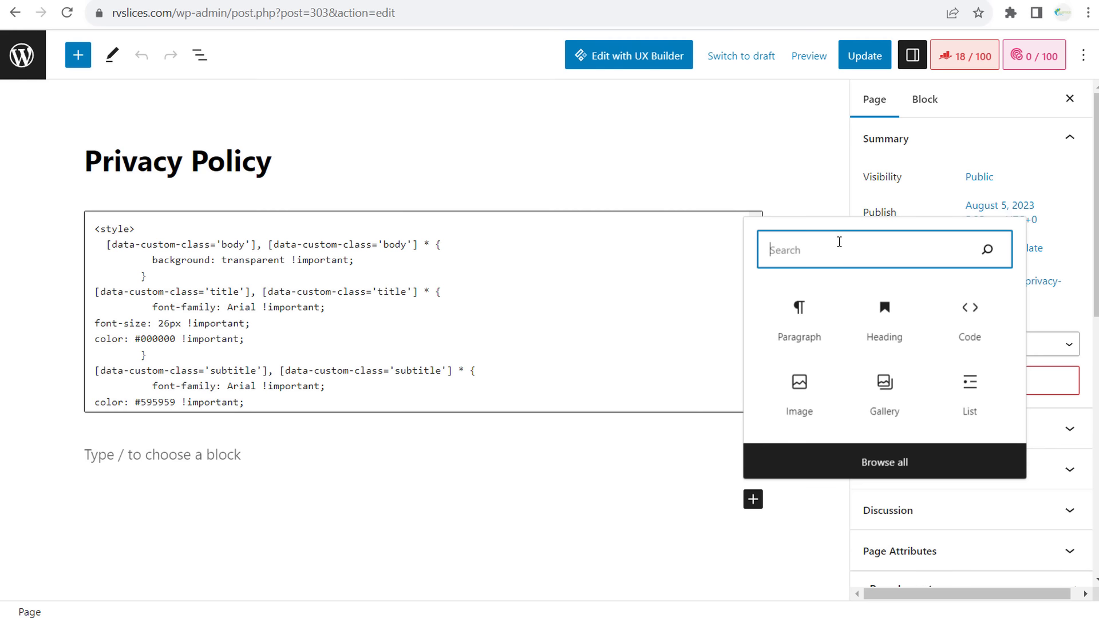
pyautogui.write('html')
pyautogui.click(799, 407)
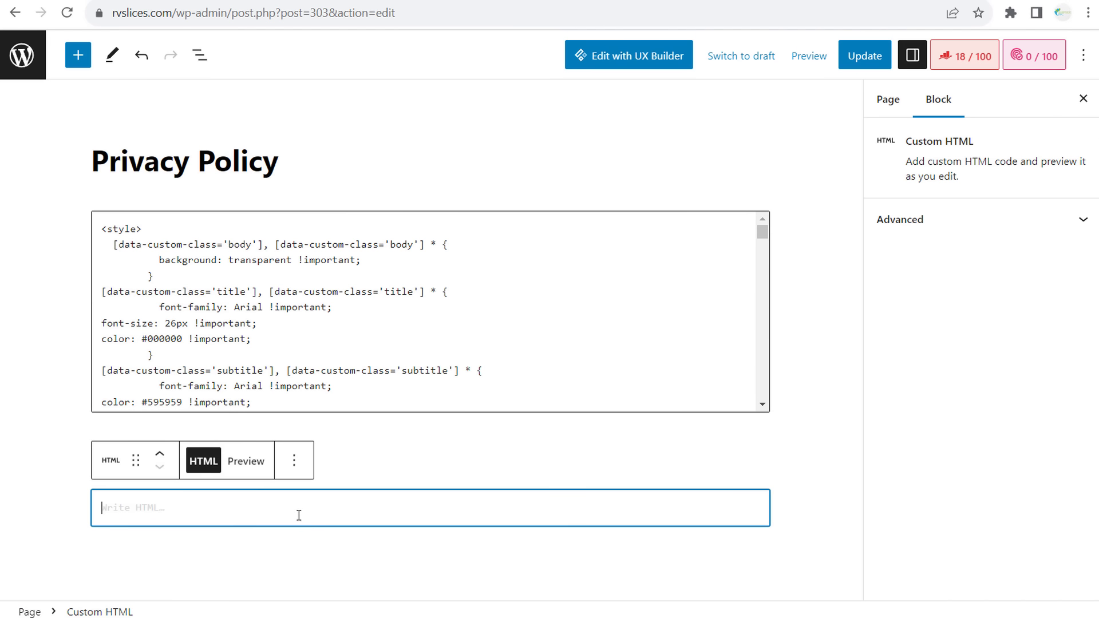
pyautogui.hotkey('ctrl', 'v')
pyautogui.scroll(-1, 742, 352)
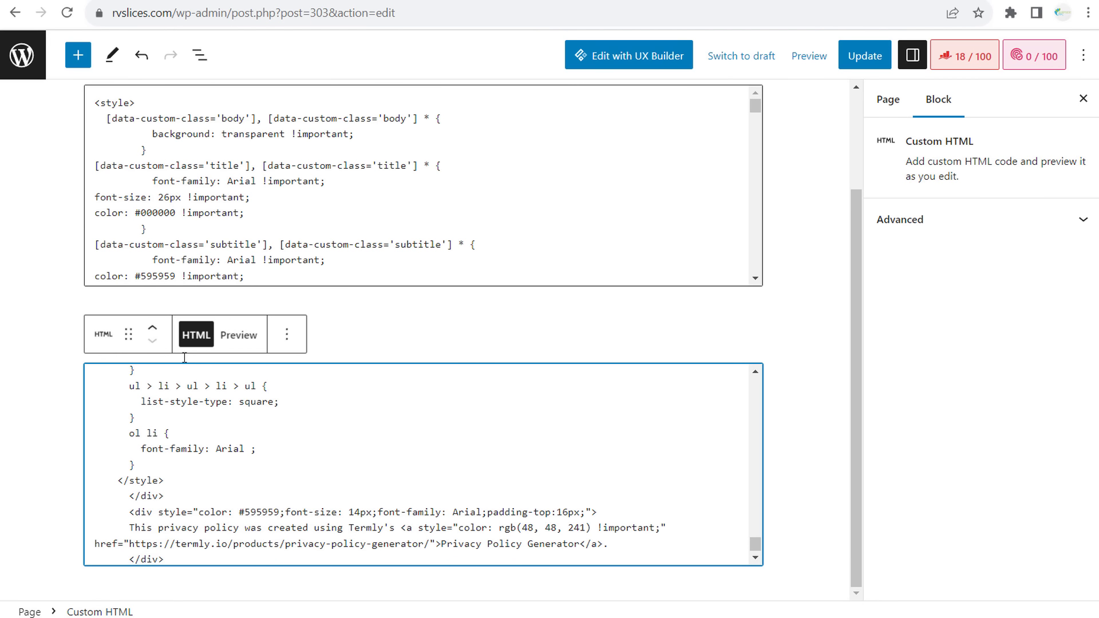
pyautogui.click(104, 335)
pyautogui.click(286, 334)
pyautogui.scroll(-3, 356, 167)
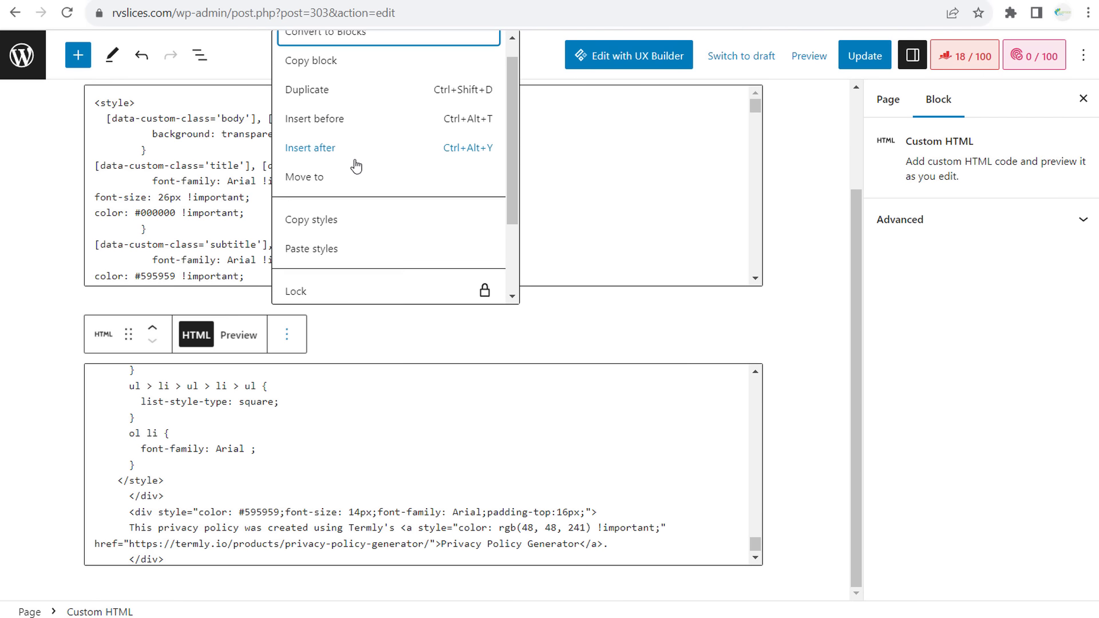
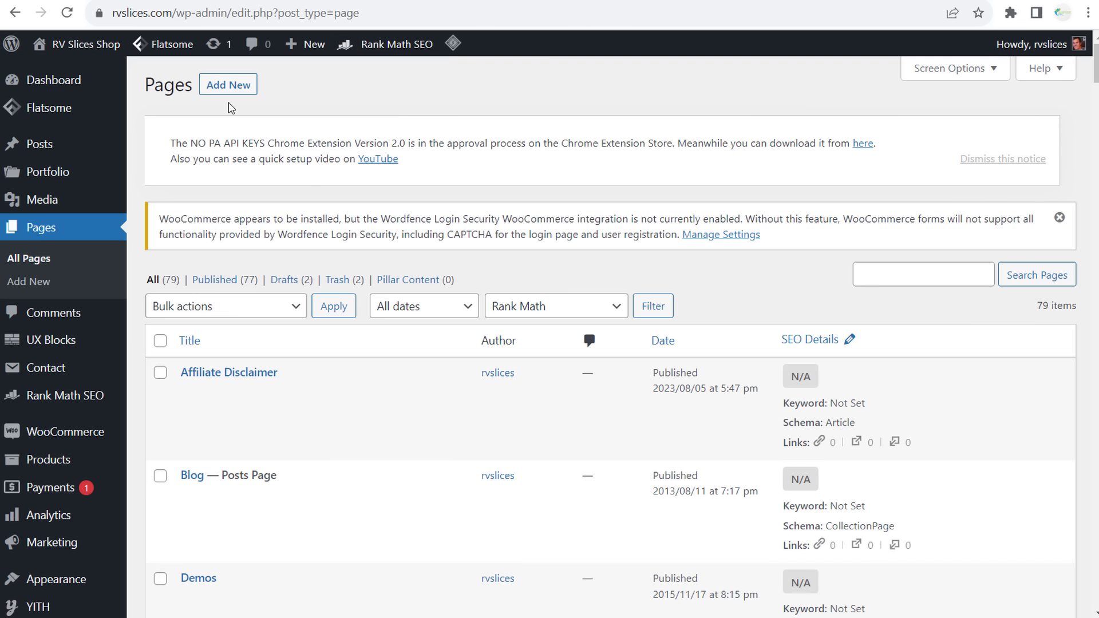
# - Bring up the admin Pages list showing all 79 site pages
pyautogui.moveTo(93, 373)
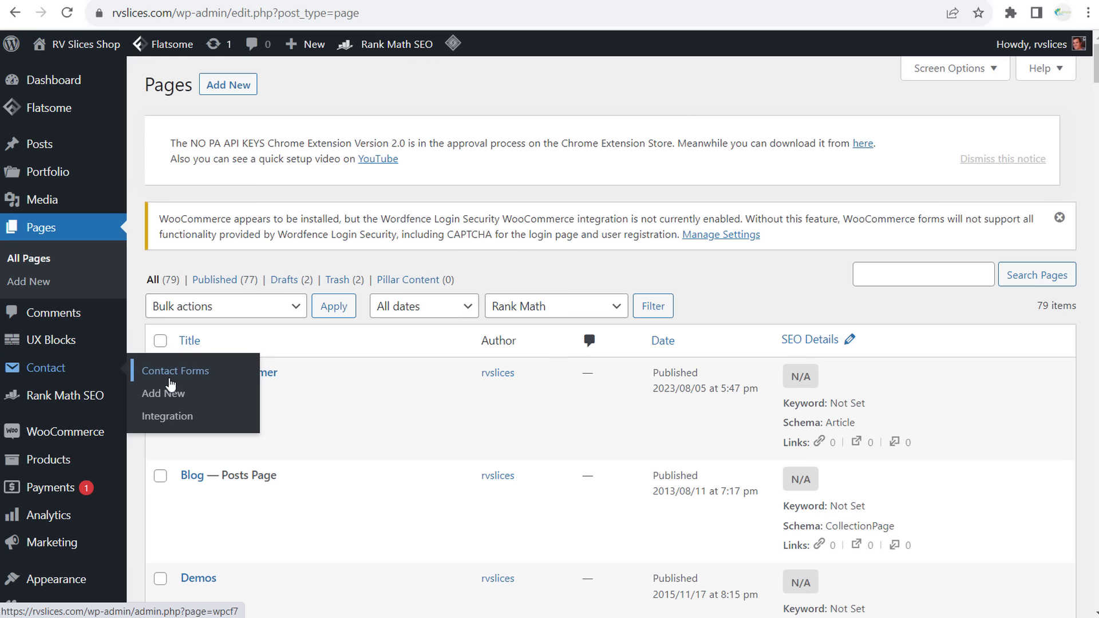
# - Open the Contact form from the Contact Forms list in a new editor tab
pyautogui.click(175, 373)
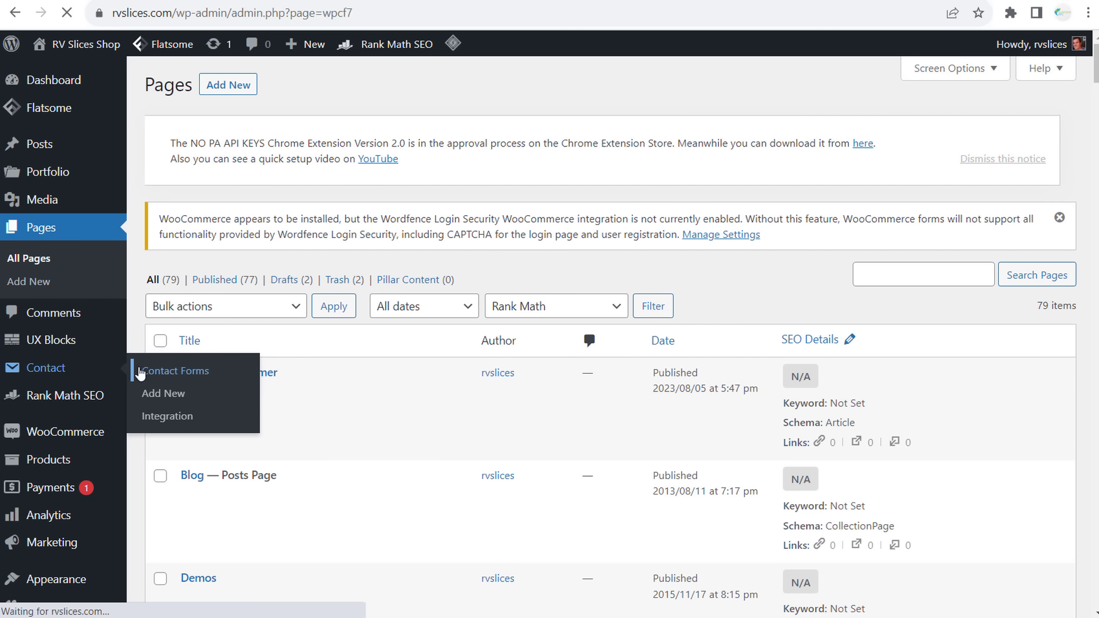
pyautogui.scroll(-1, 416, 256)
pyautogui.scroll(-5, 416, 256)
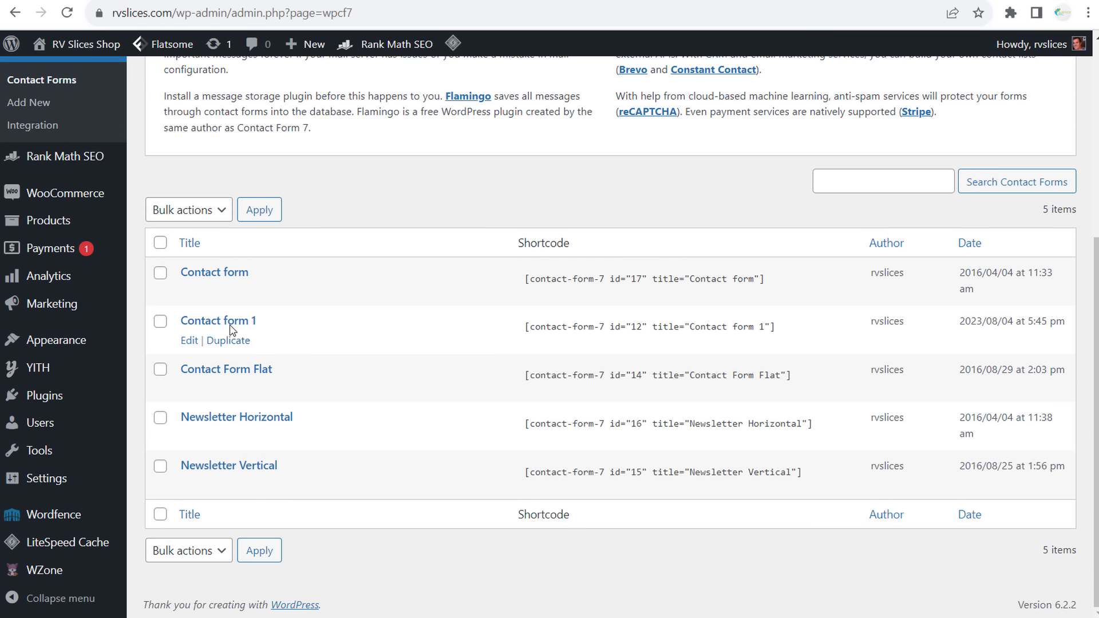
pyautogui.rightClick(184, 297)
pyautogui.click(247, 312)
pyautogui.hotkey('ctrl', 'Tab')
# - Review the Simple contact form preset and the Contact form's field template
pyautogui.scroll(-5, 515, 262)
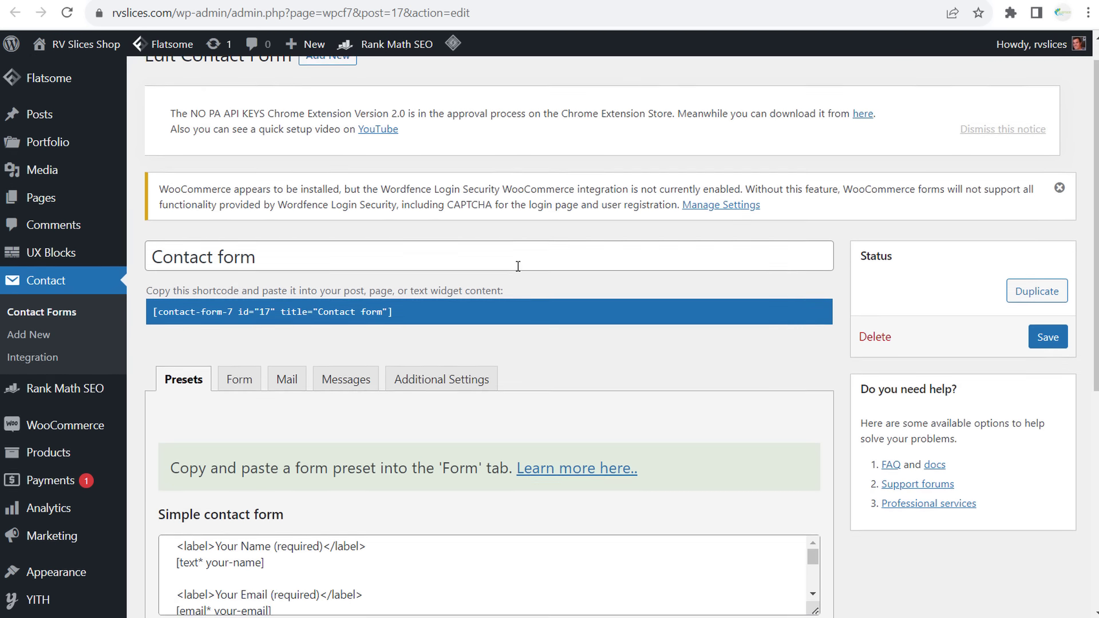
pyautogui.scroll(-2, 571, 412)
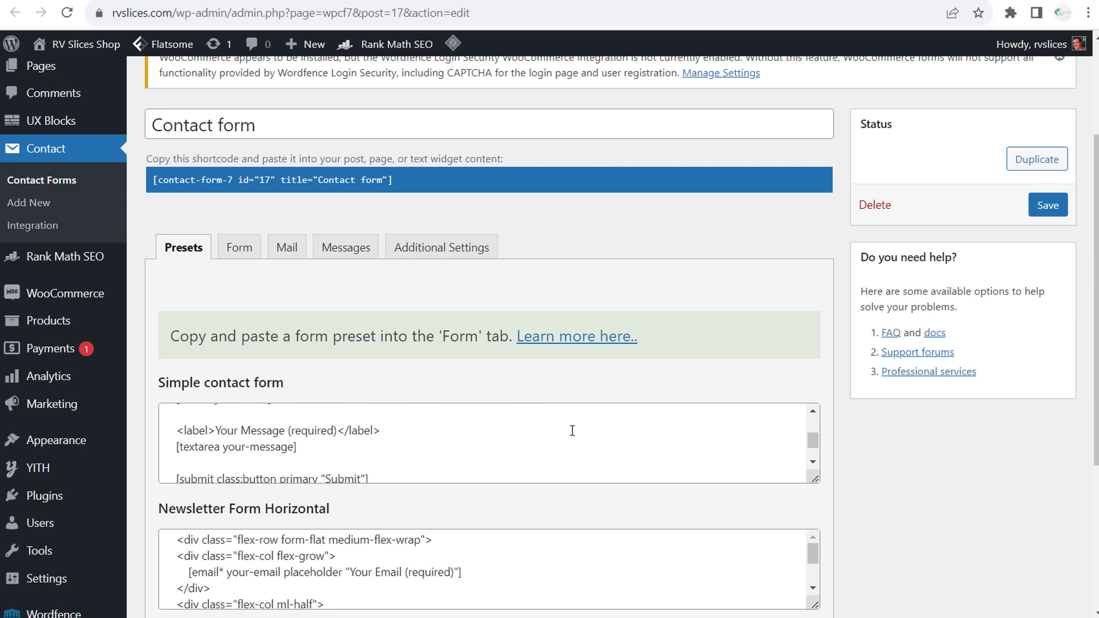
pyautogui.scroll(-5, 862, 490)
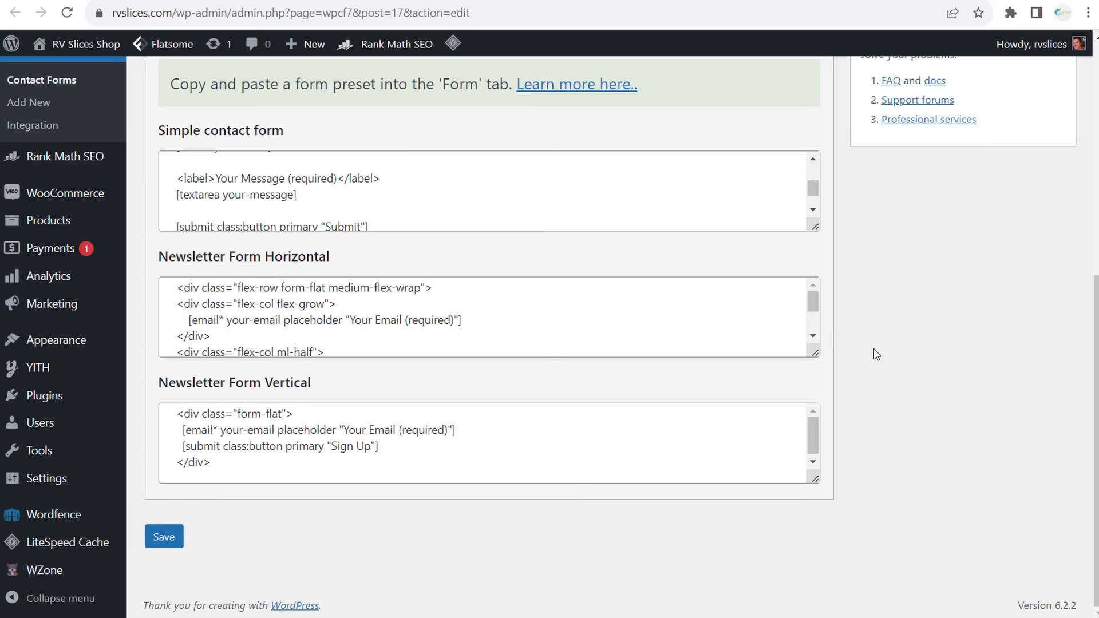
pyautogui.click(813, 210)
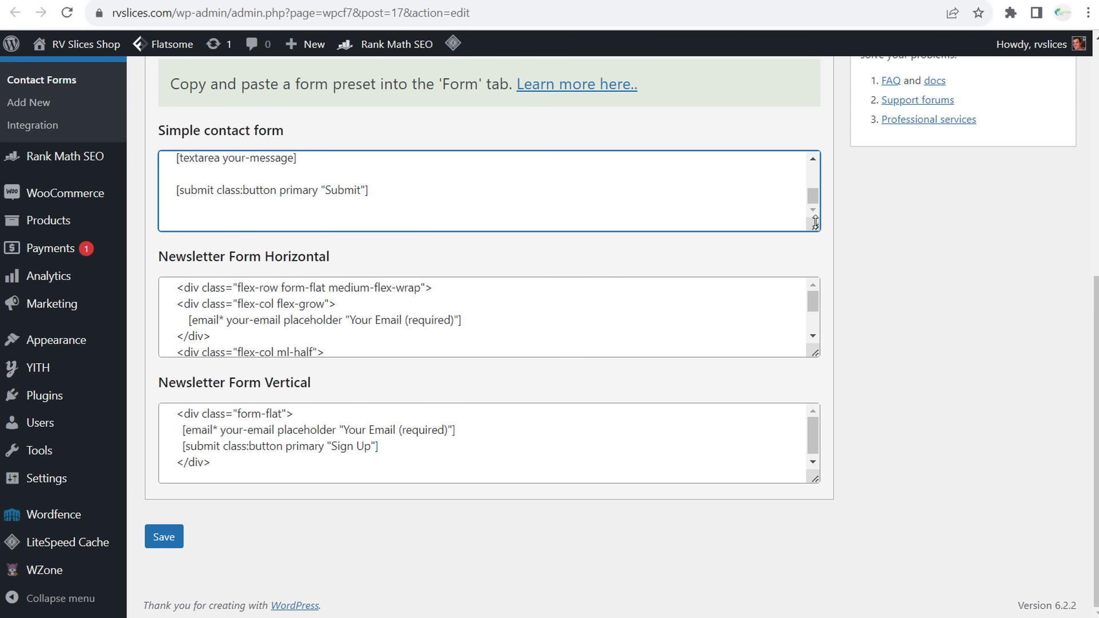
pyautogui.moveTo(815, 228); pyautogui.dragTo(816, 385)
pyautogui.scroll(5, 765, 336)
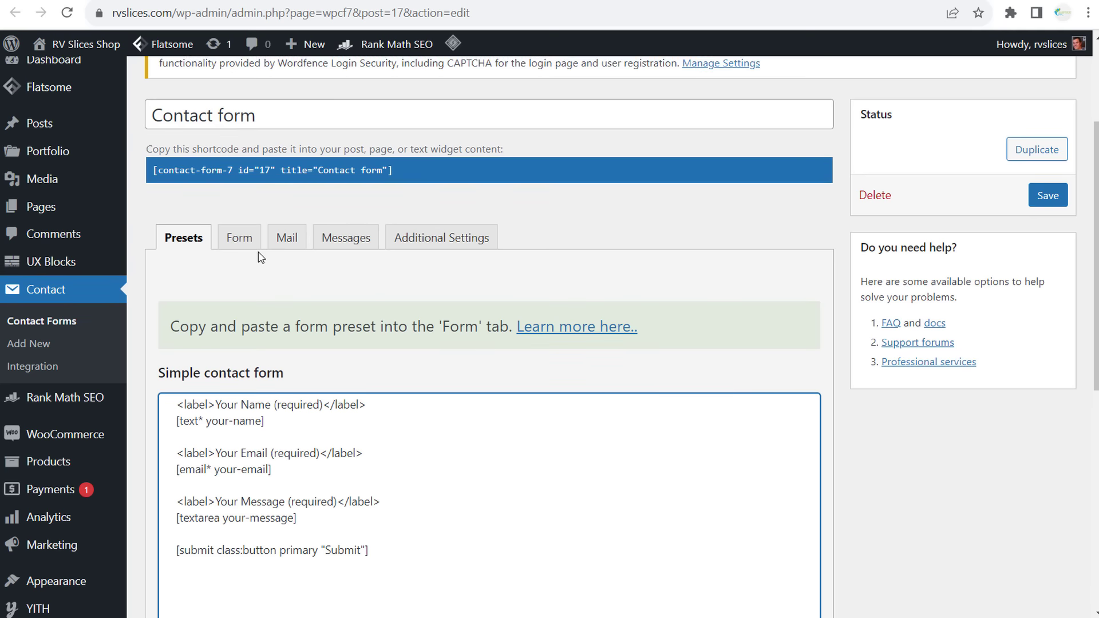
pyautogui.click(244, 245)
pyautogui.scroll(-4, 474, 472)
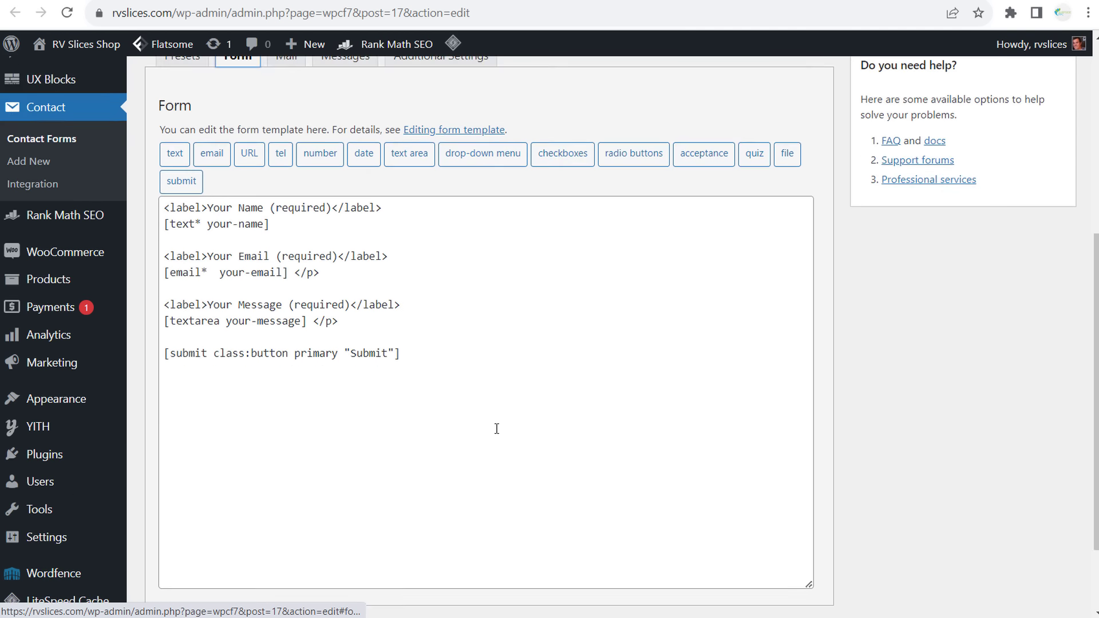
pyautogui.scroll(2, 401, 286)
pyautogui.click(182, 86)
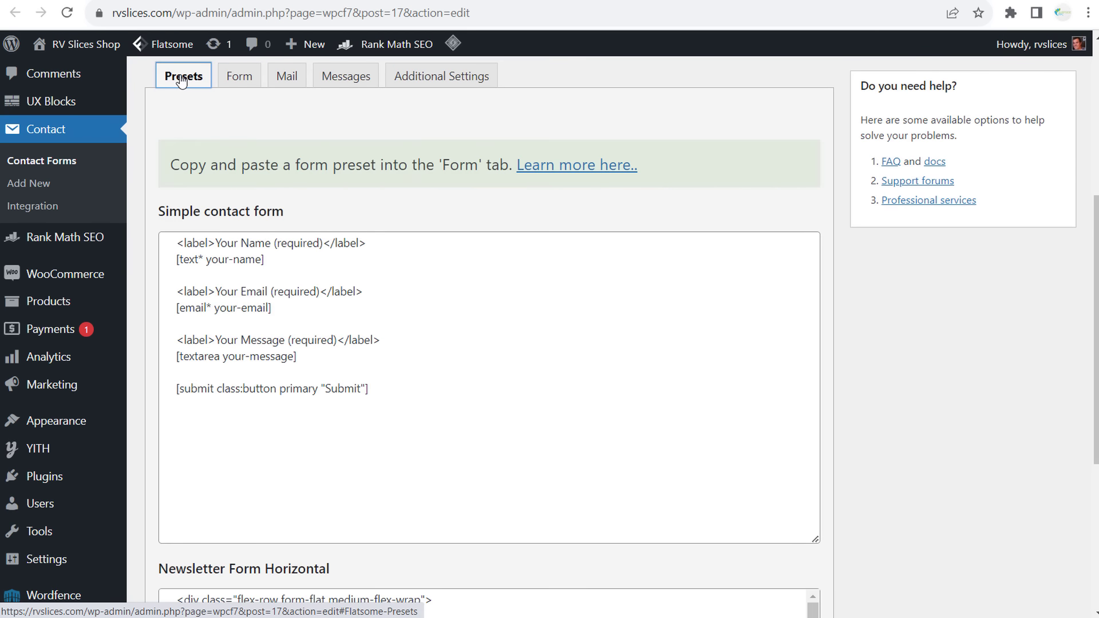
# - Copy the shortcode [contact-form-7 id="17" title="Contact form"] and return to the forms list
pyautogui.scroll(1, 195, 177)
pyautogui.scroll(4, 194, 177)
pyautogui.click(159, 251)
pyautogui.hotkey('ctrl', 'c')
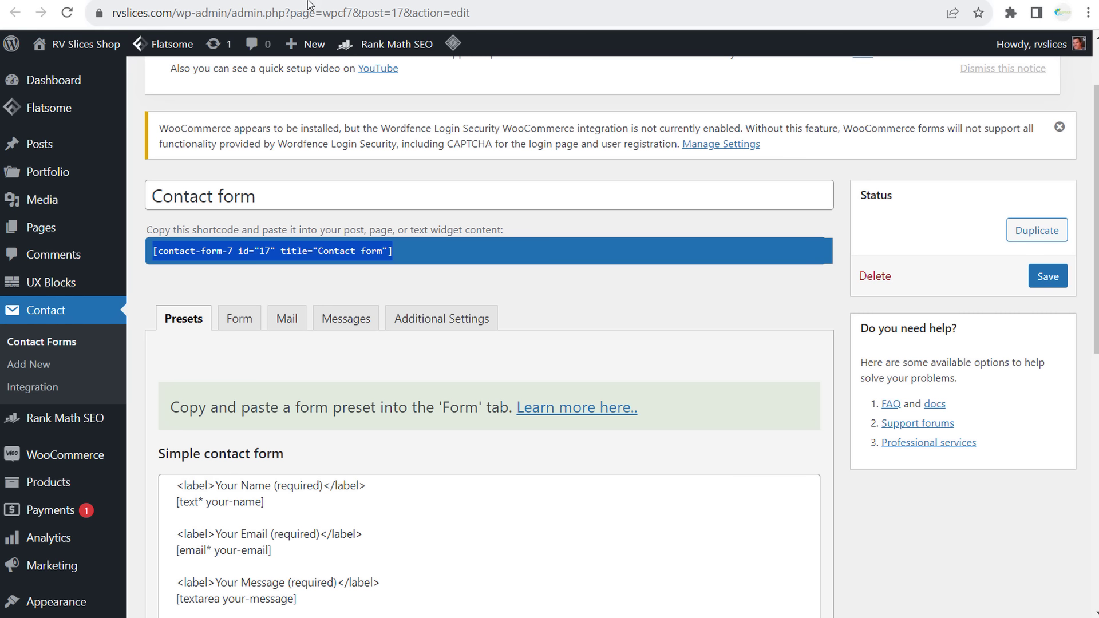
pyautogui.hotkey('alt', 'Left')
pyautogui.scroll(5, 384, 222)
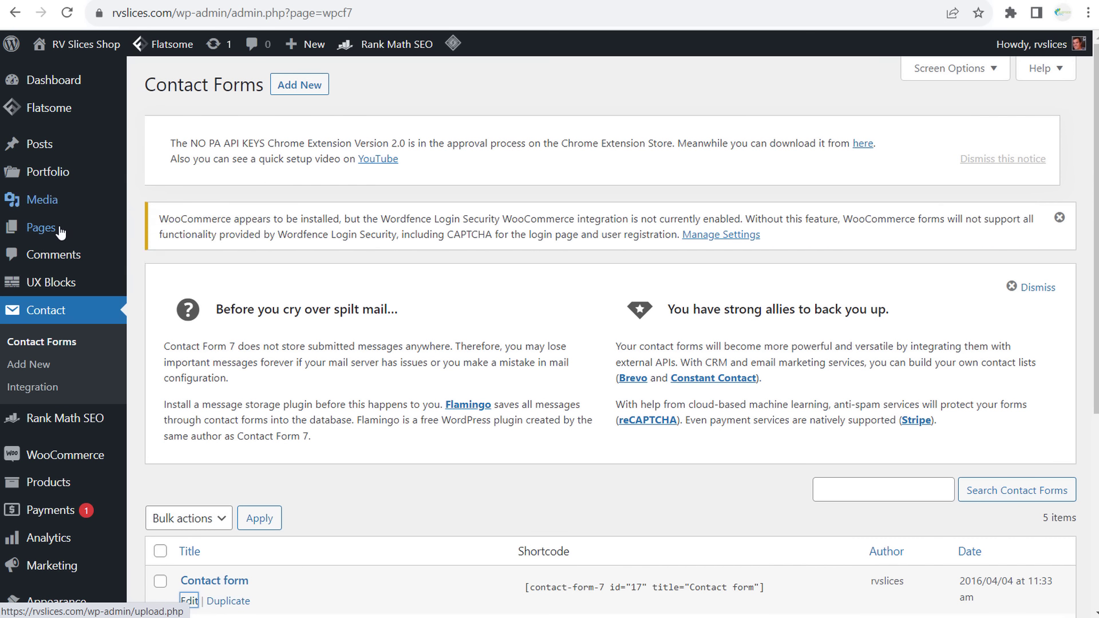
# - Create a new page titled 'Contact Us Today' with a Shortcode block holding the contact form shortcode
pyautogui.click(155, 256)
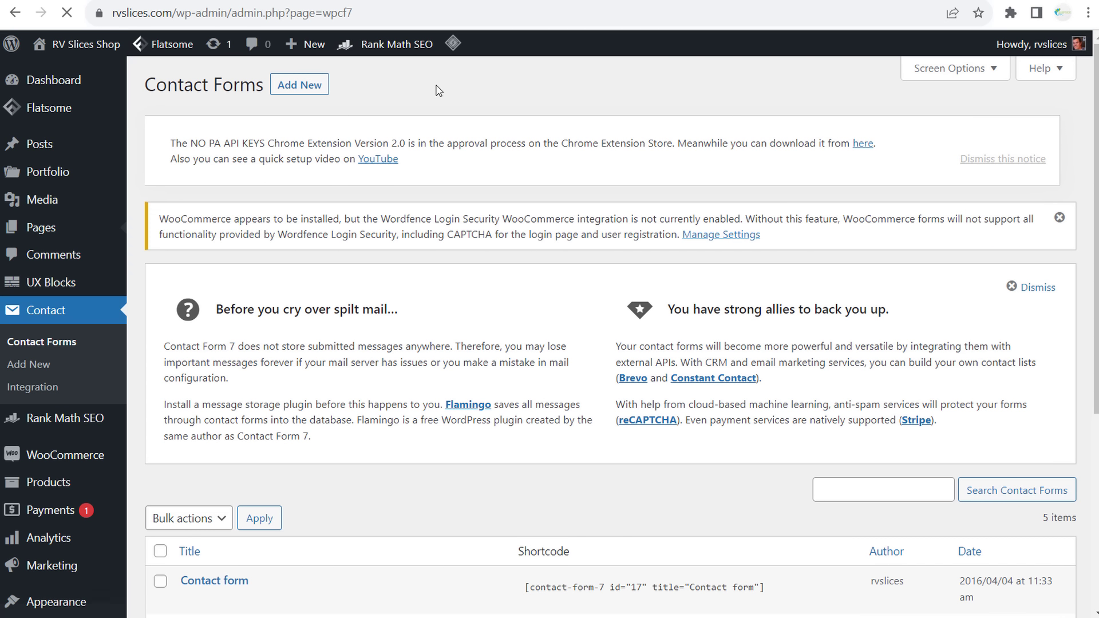
pyautogui.write('Cont')
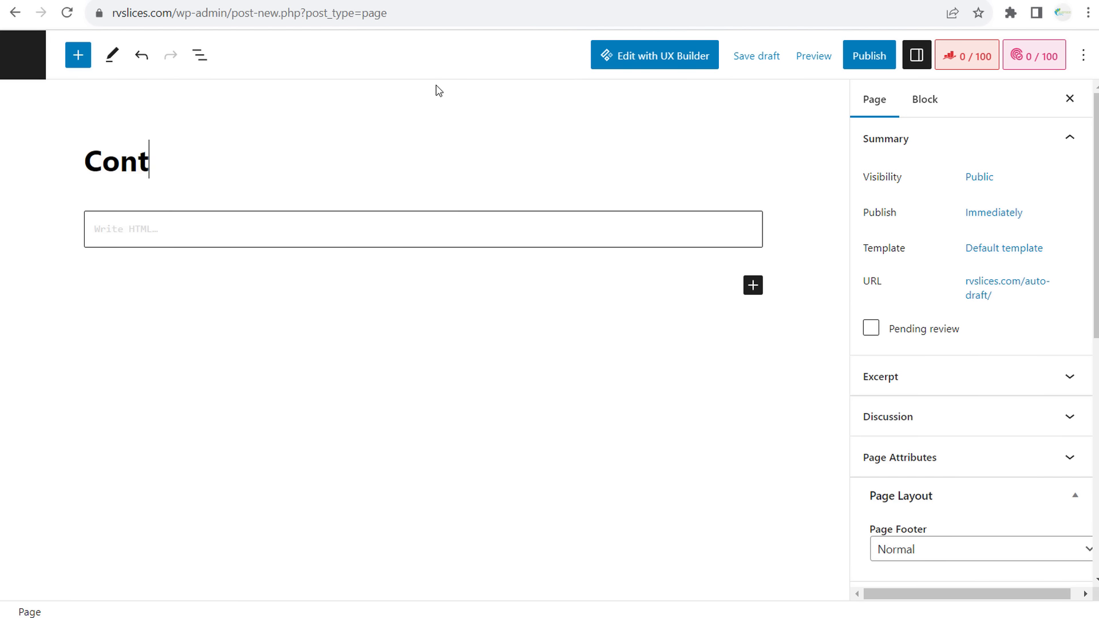
pyautogui.write('act Us Today')
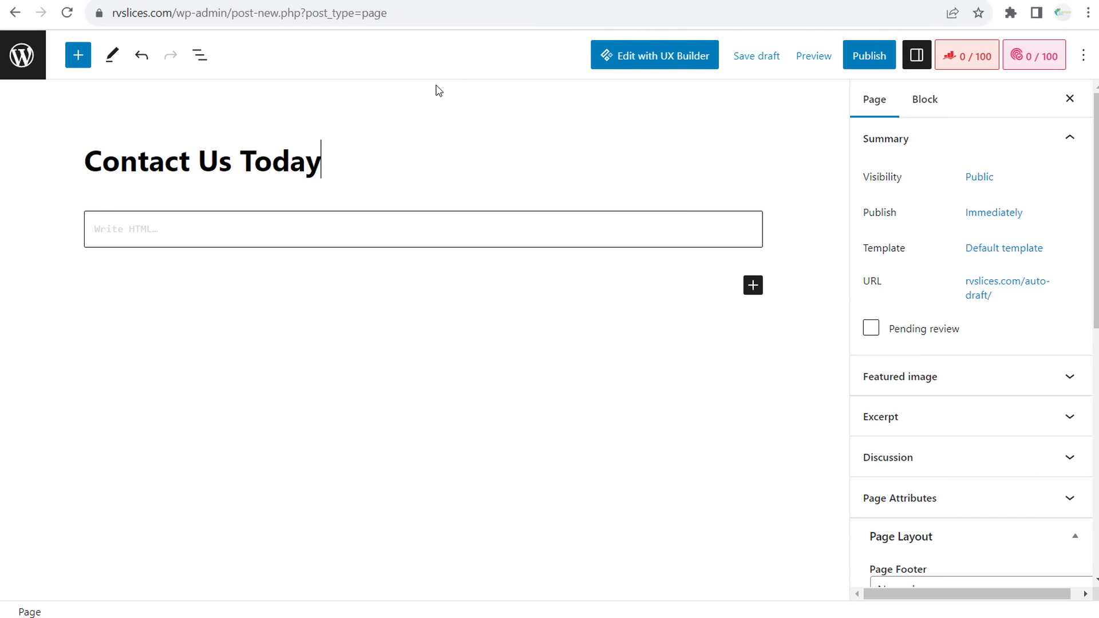
pyautogui.click(712, 292)
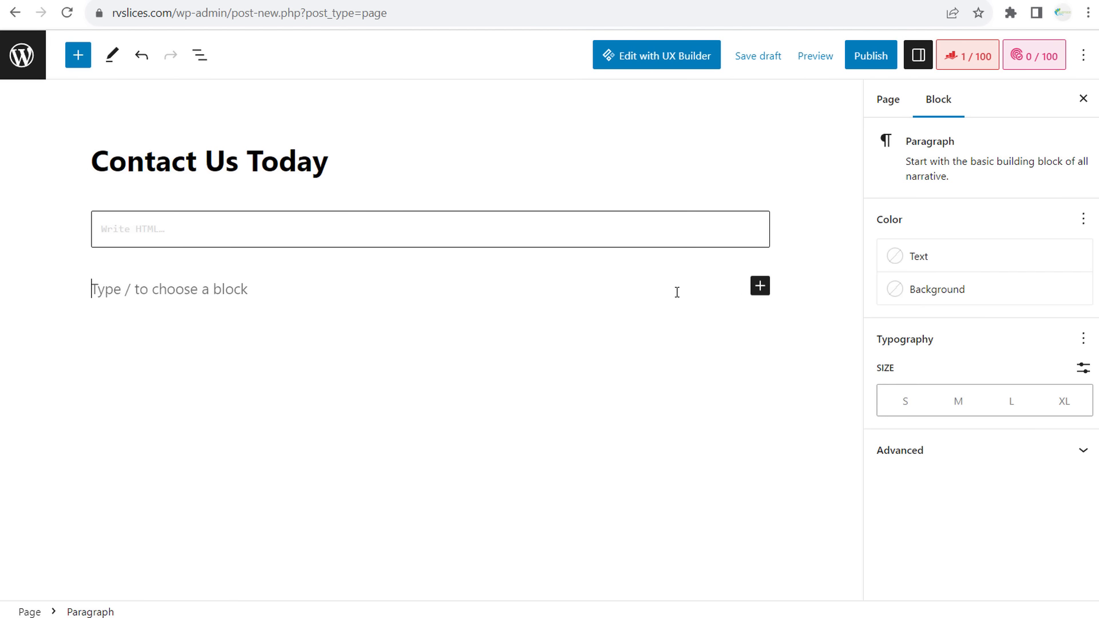
pyautogui.click(760, 288)
pyautogui.write('shortcode')
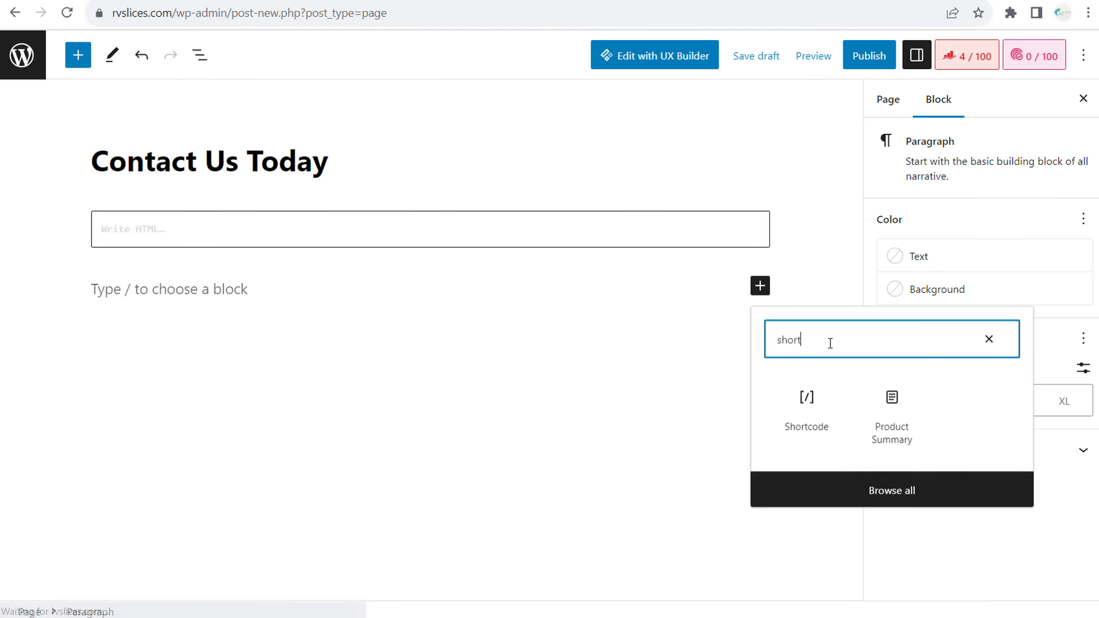
pyautogui.click(799, 398)
pyautogui.hotkey('ctrl', 'v')
# - Publish the page, open it live in a new tab, and try its Name and Message fields
pyautogui.click(345, 405)
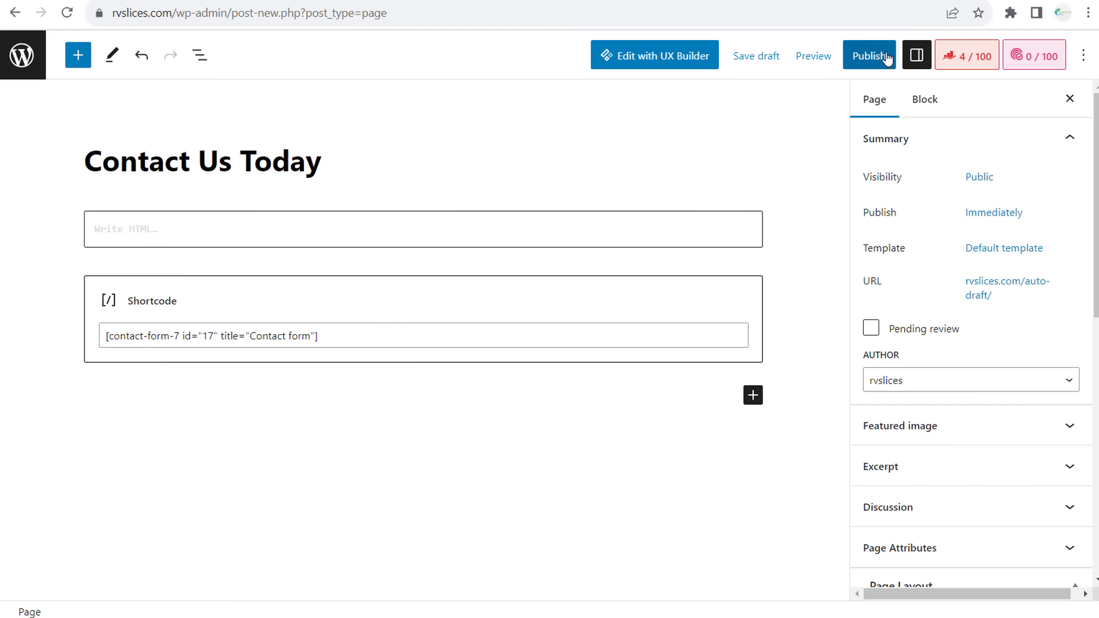
pyautogui.click(854, 55)
pyautogui.click(942, 56)
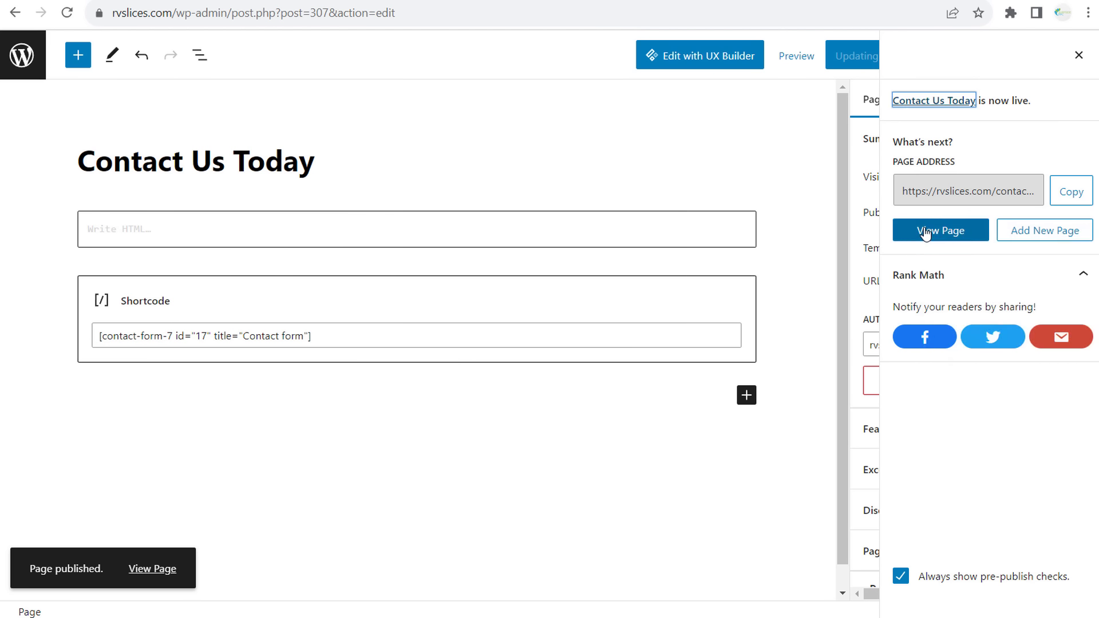
pyautogui.rightClick(941, 230)
pyautogui.click(990, 243)
pyautogui.click(314, 0)
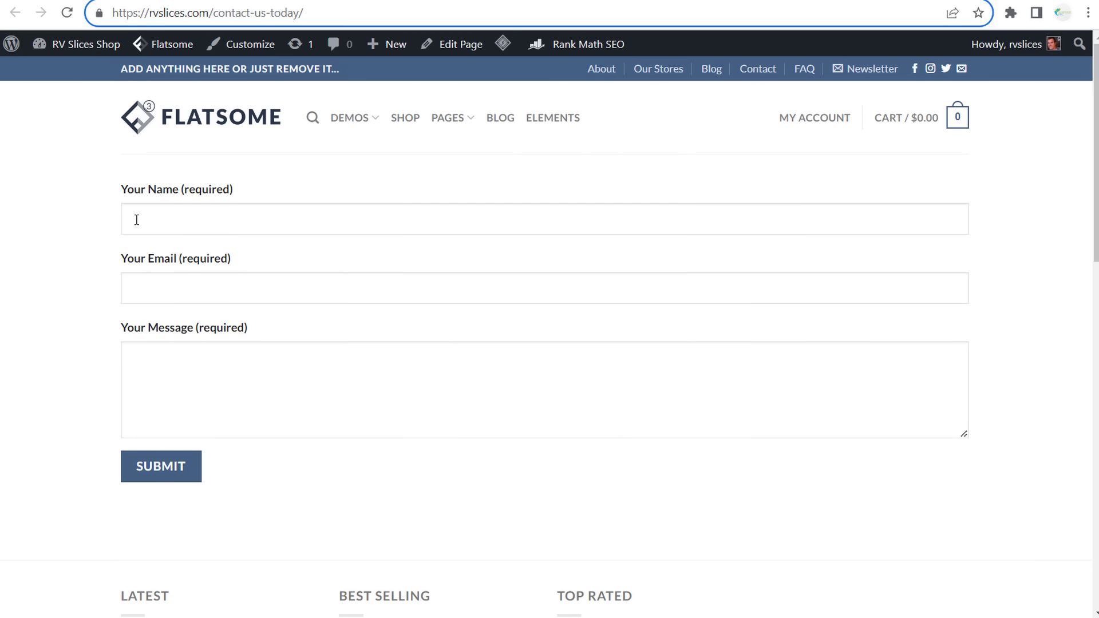
pyautogui.click(261, 232)
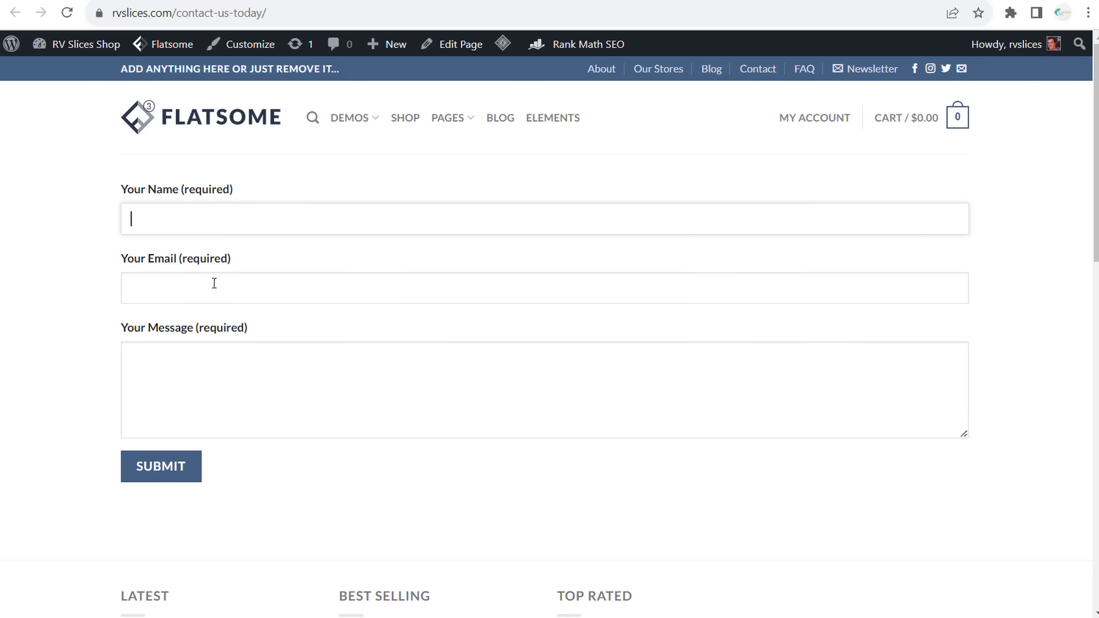
pyautogui.click(218, 344)
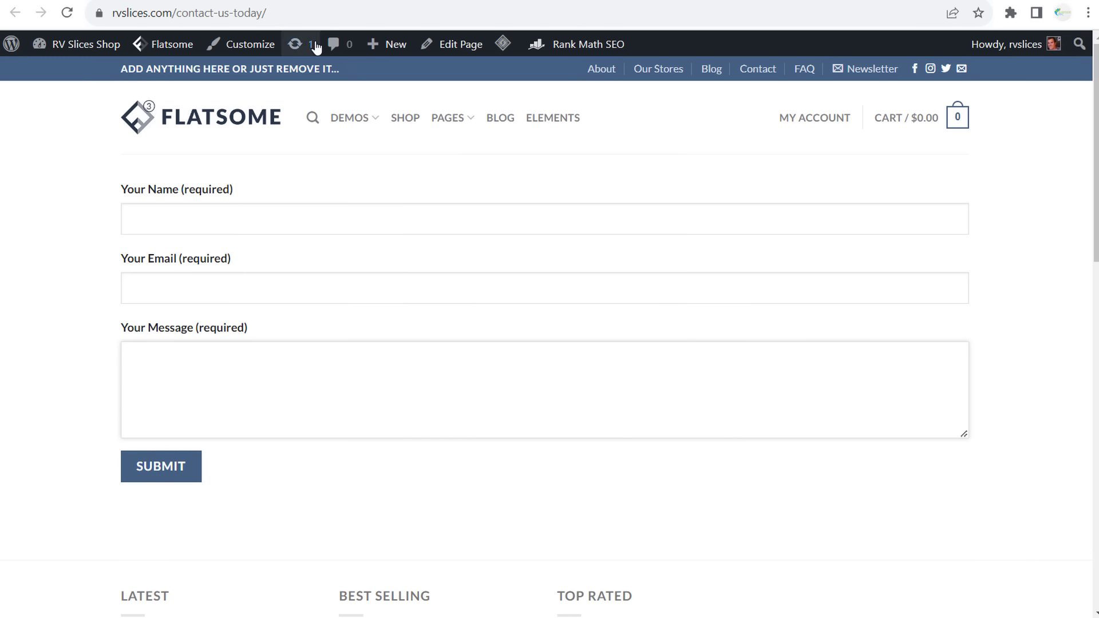
pyautogui.click(281, 1)
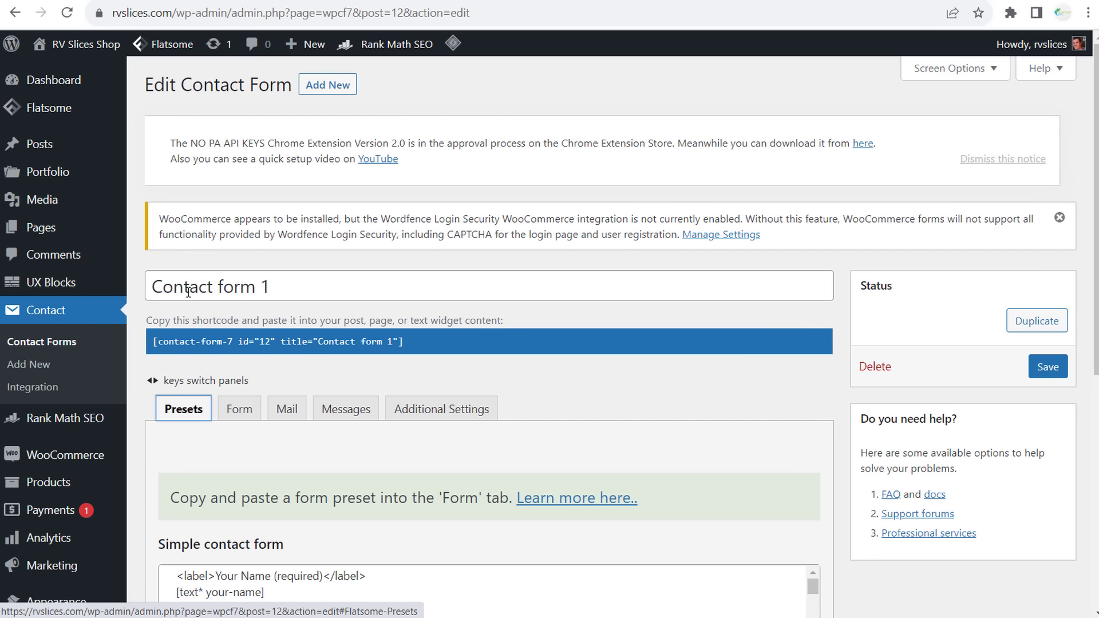
pyautogui.scroll(-3, 189, 292)
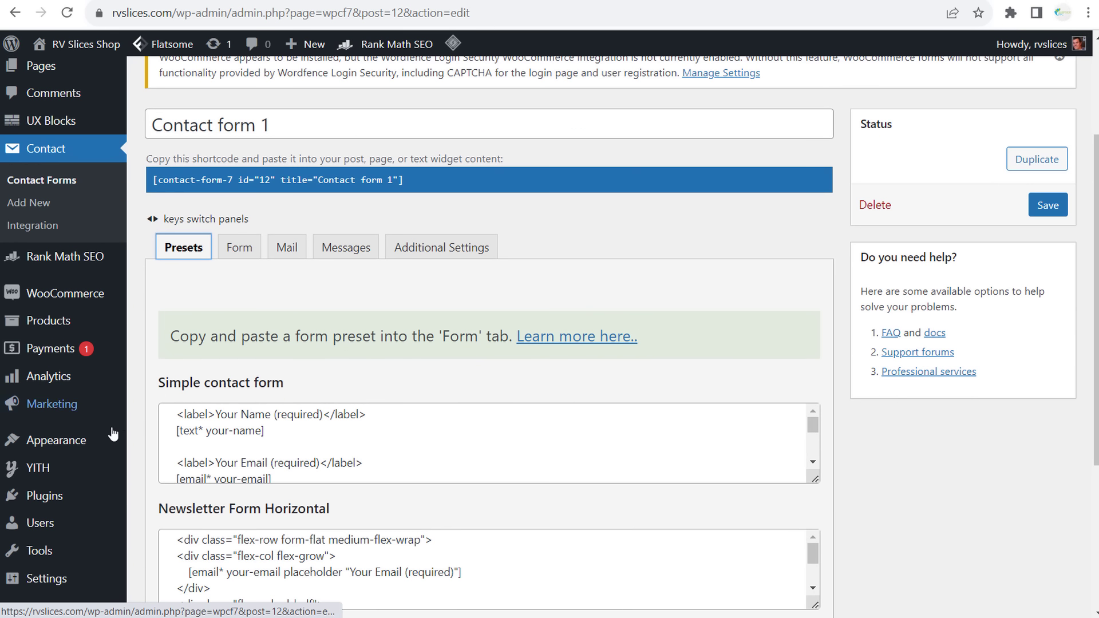
pyautogui.moveTo(102, 445)
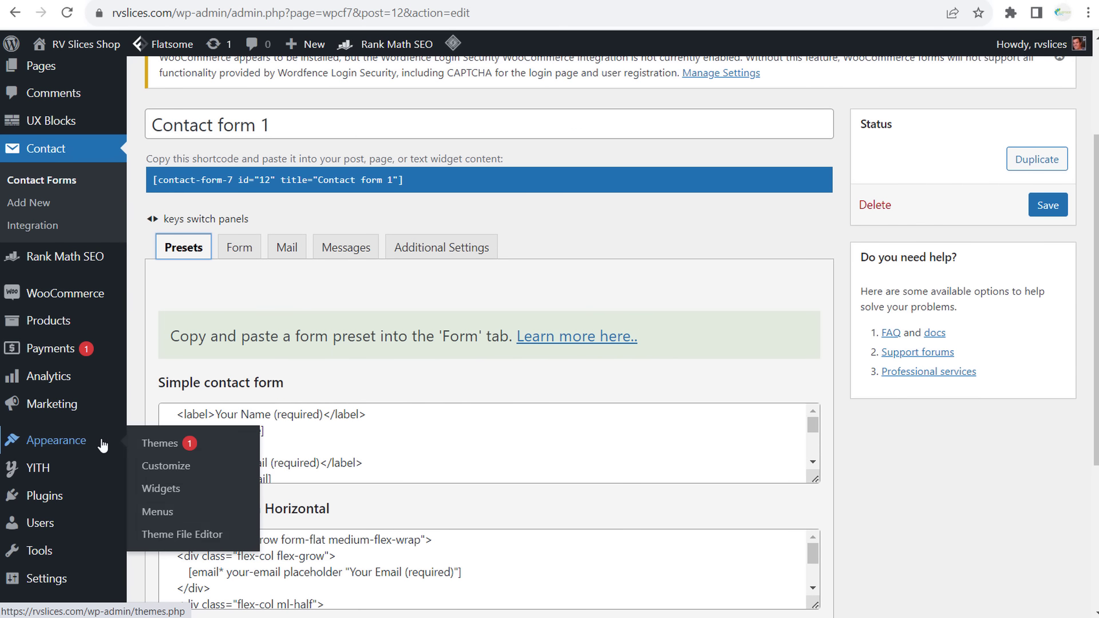
pyautogui.click(166, 511)
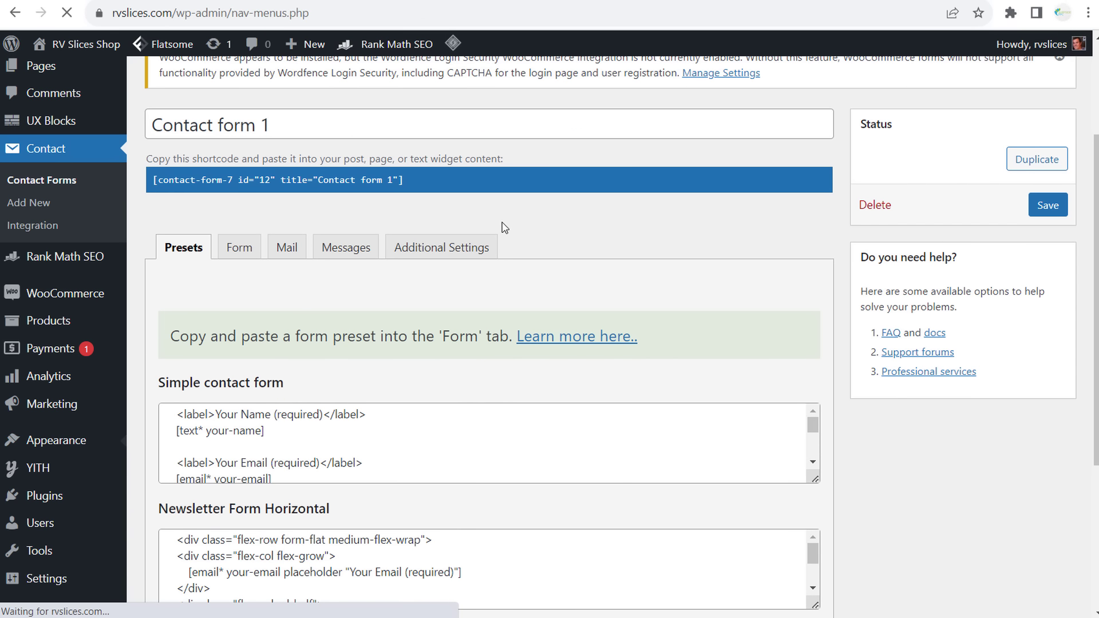
pyautogui.scroll(-4, 810, 269)
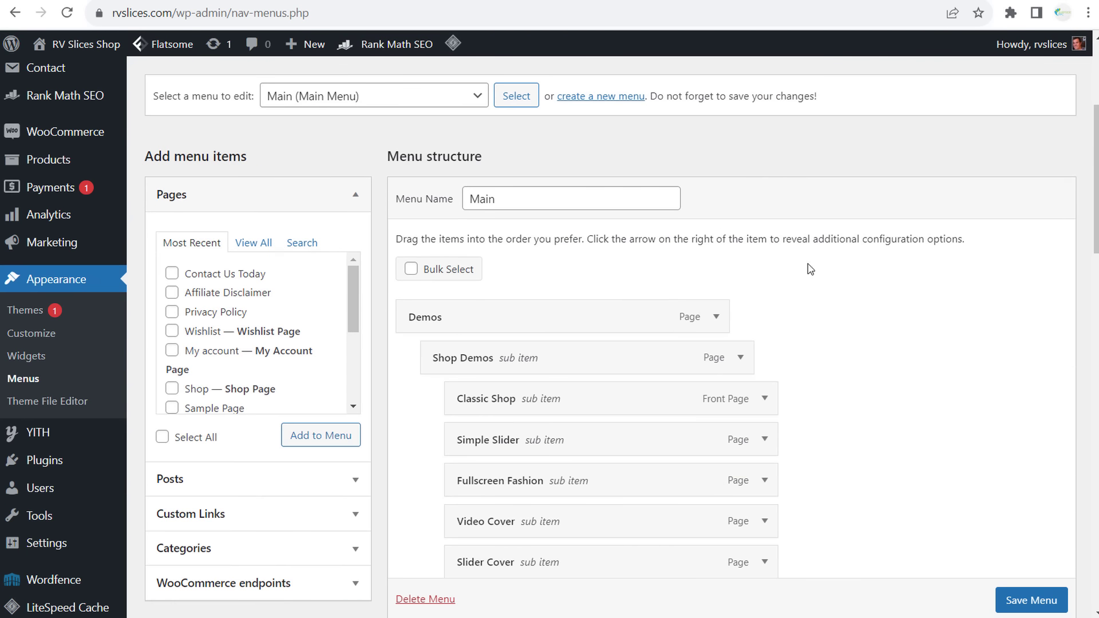
pyautogui.click(471, 98)
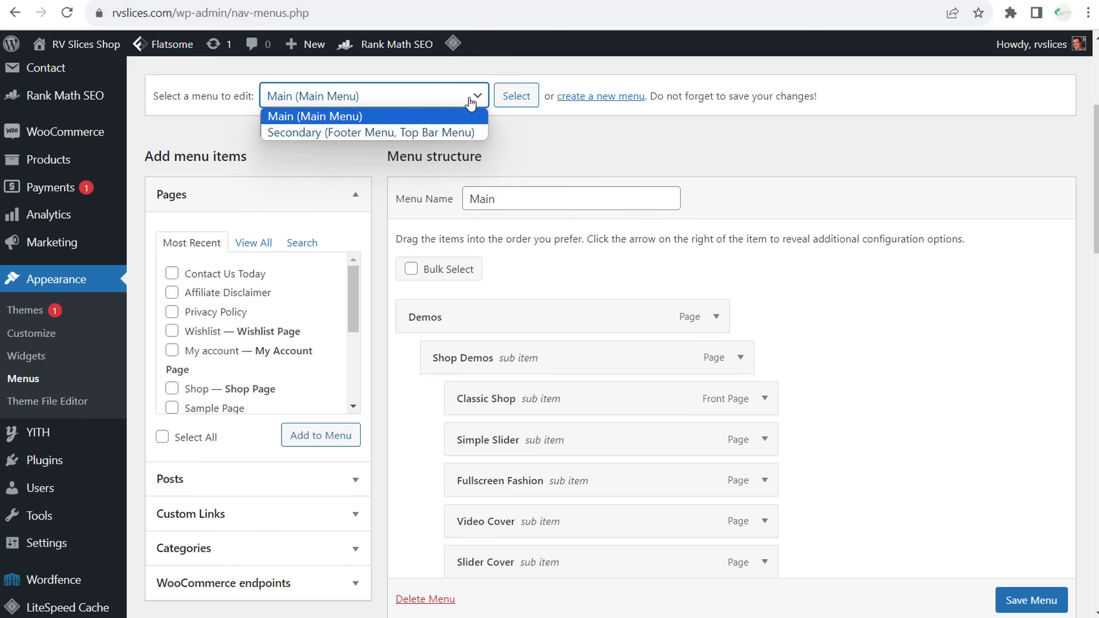
pyautogui.click(355, 133)
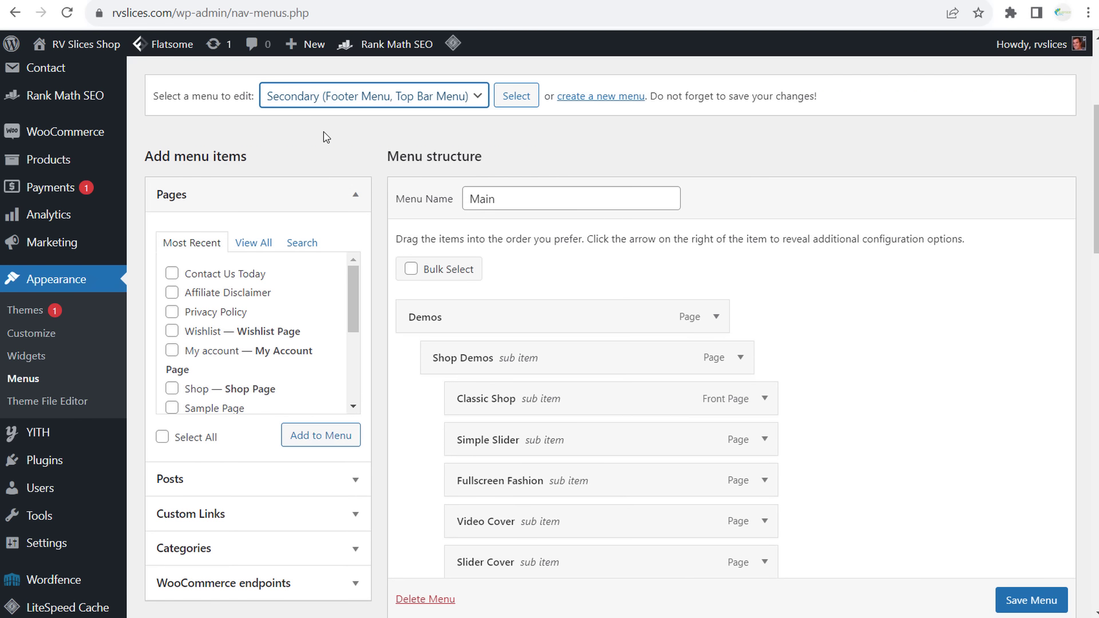
pyautogui.scroll(-1, 777, 163)
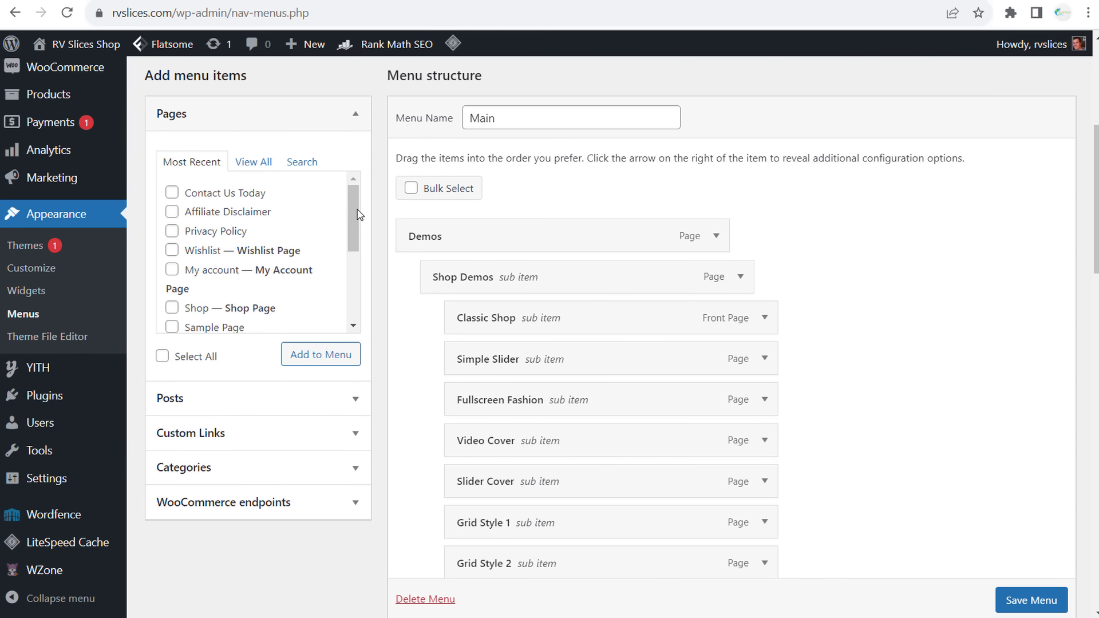
pyautogui.scroll(-4, 604, 384)
pyautogui.scroll(-13, 604, 384)
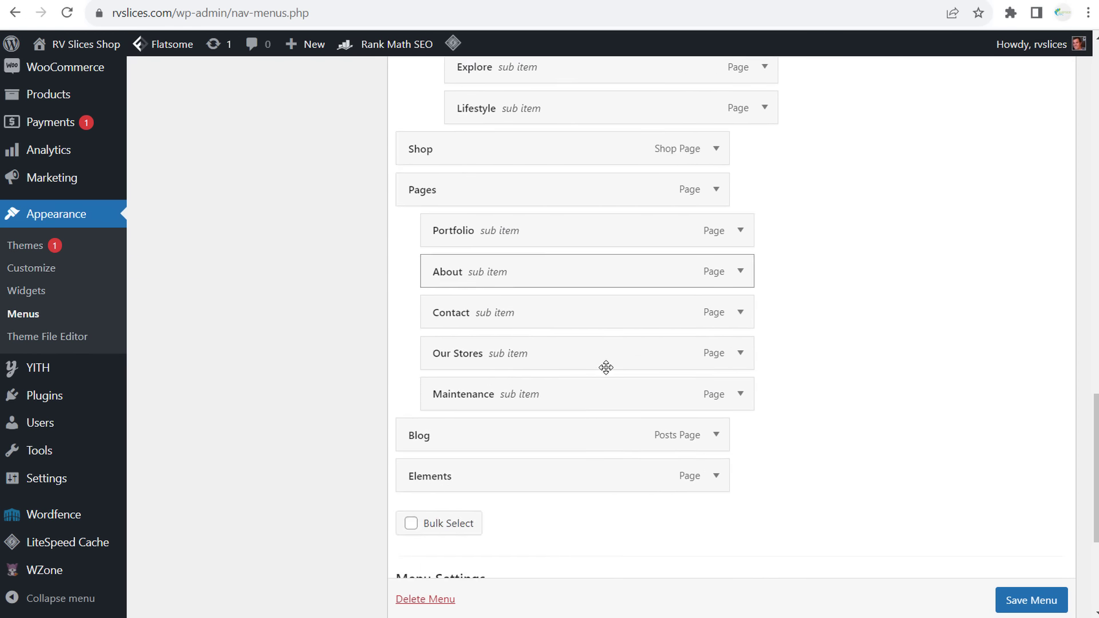
pyautogui.scroll(14, 604, 358)
pyautogui.scroll(3, 604, 358)
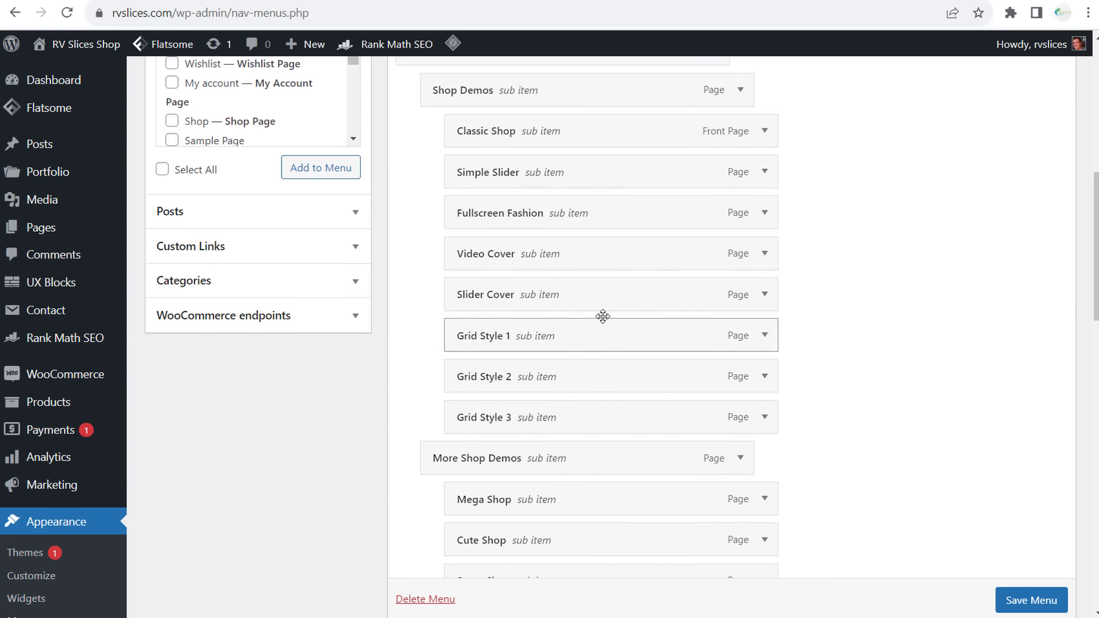
pyautogui.click(761, 208)
pyautogui.click(762, 207)
pyautogui.click(764, 248)
pyautogui.click(764, 248)
pyautogui.click(764, 329)
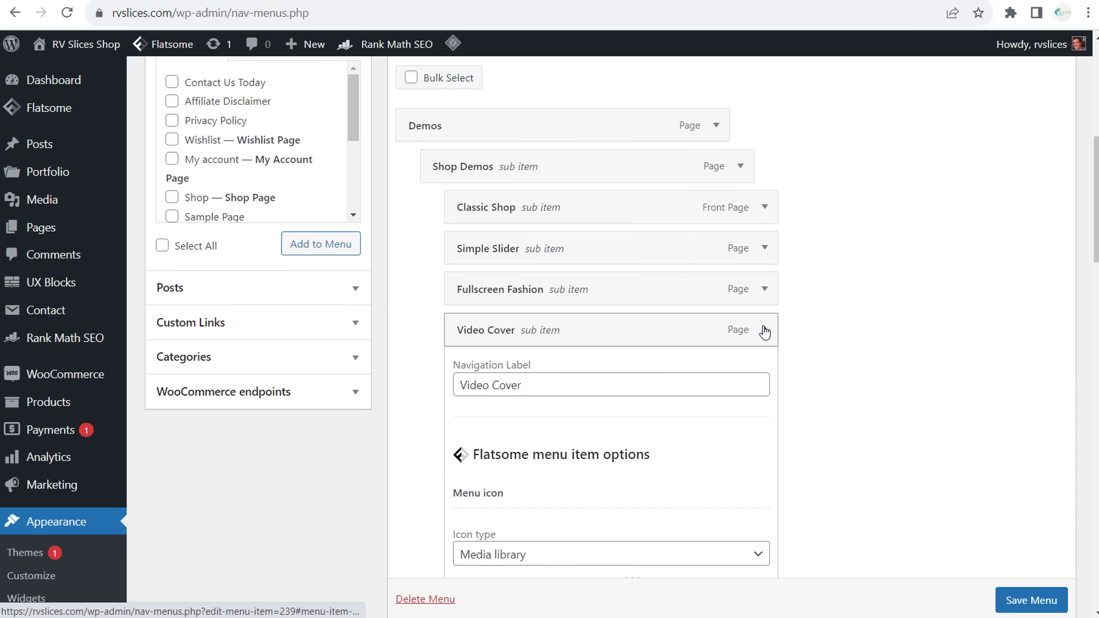
pyautogui.click(764, 330)
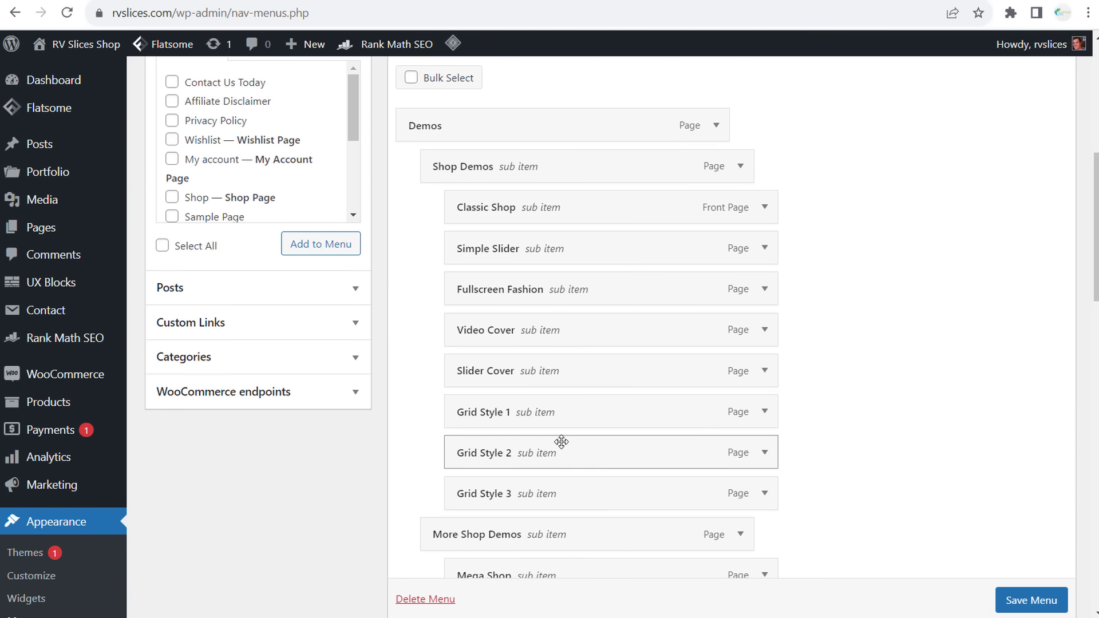
pyautogui.click(765, 452)
pyautogui.scroll(-4, 845, 423)
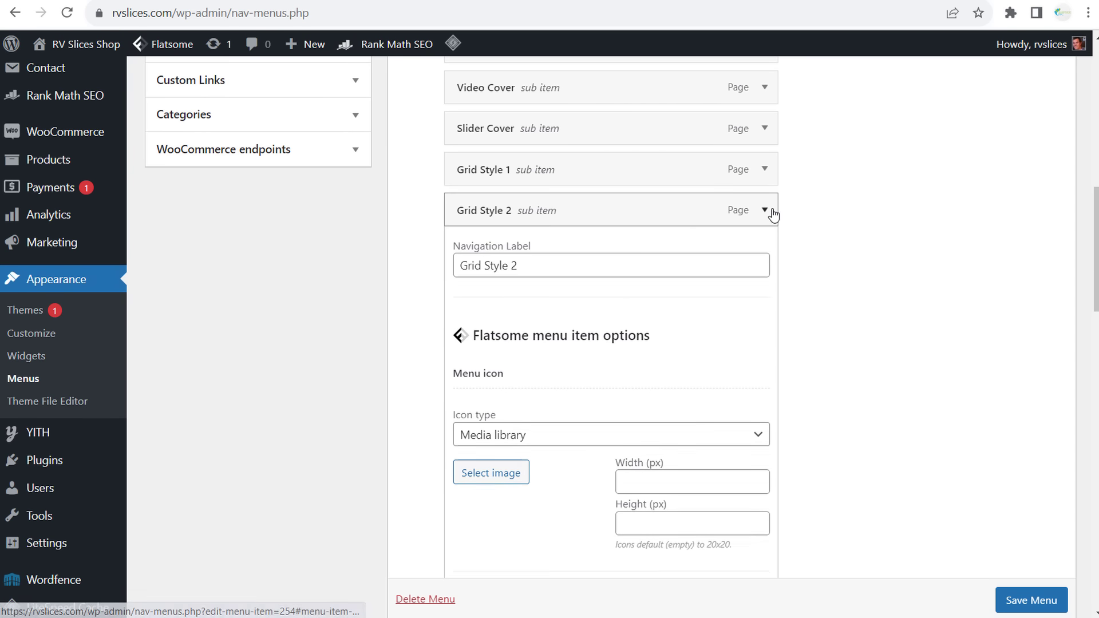
pyautogui.click(765, 210)
pyautogui.scroll(8, 362, 246)
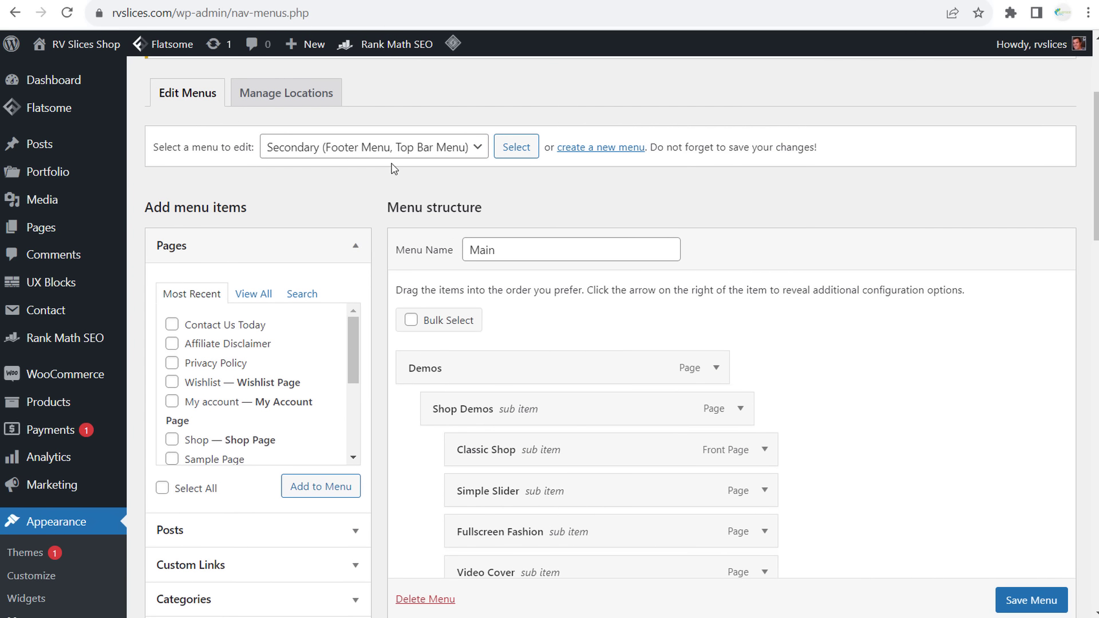
# - Create a new menu named Footer Menu assigned to the Footer Menu location
pyautogui.click(271, 92)
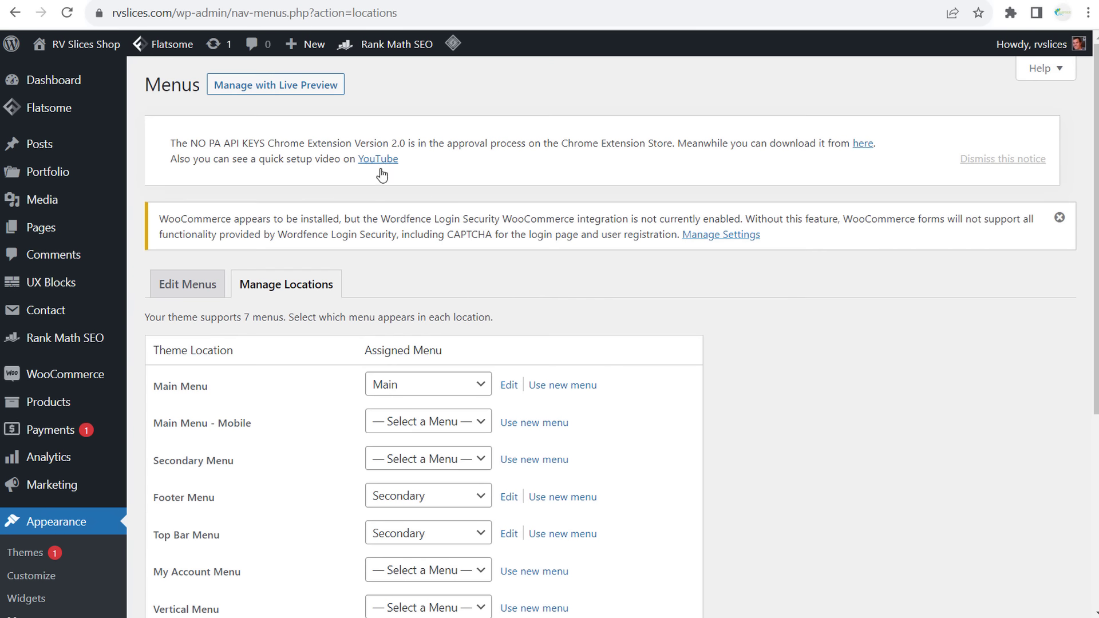
pyautogui.scroll(-4, 827, 318)
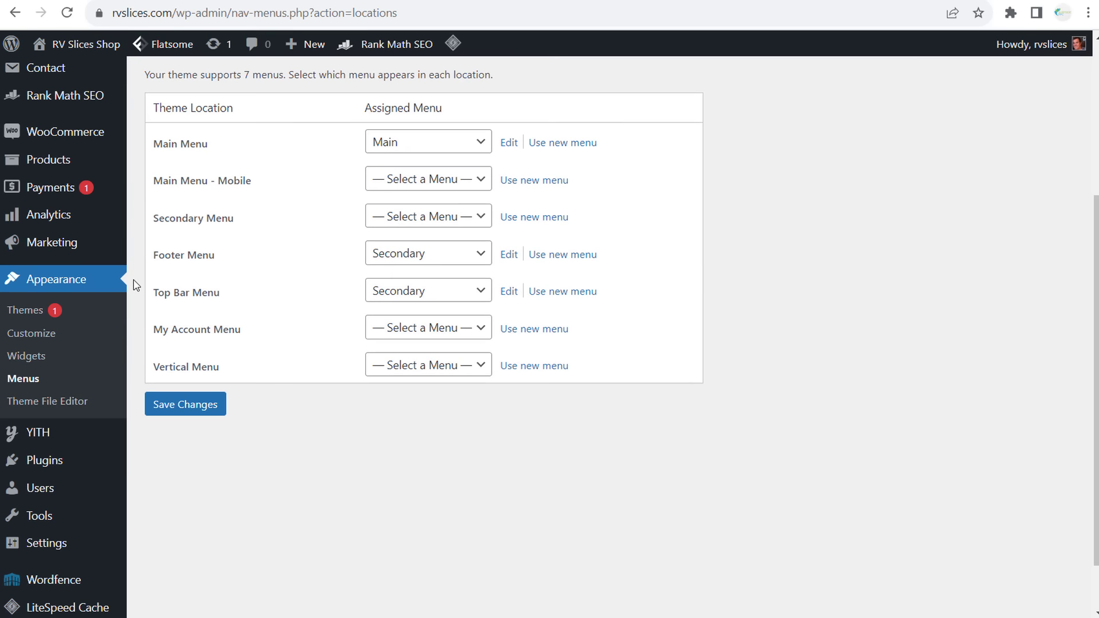
pyautogui.click(403, 264)
pyautogui.click(403, 260)
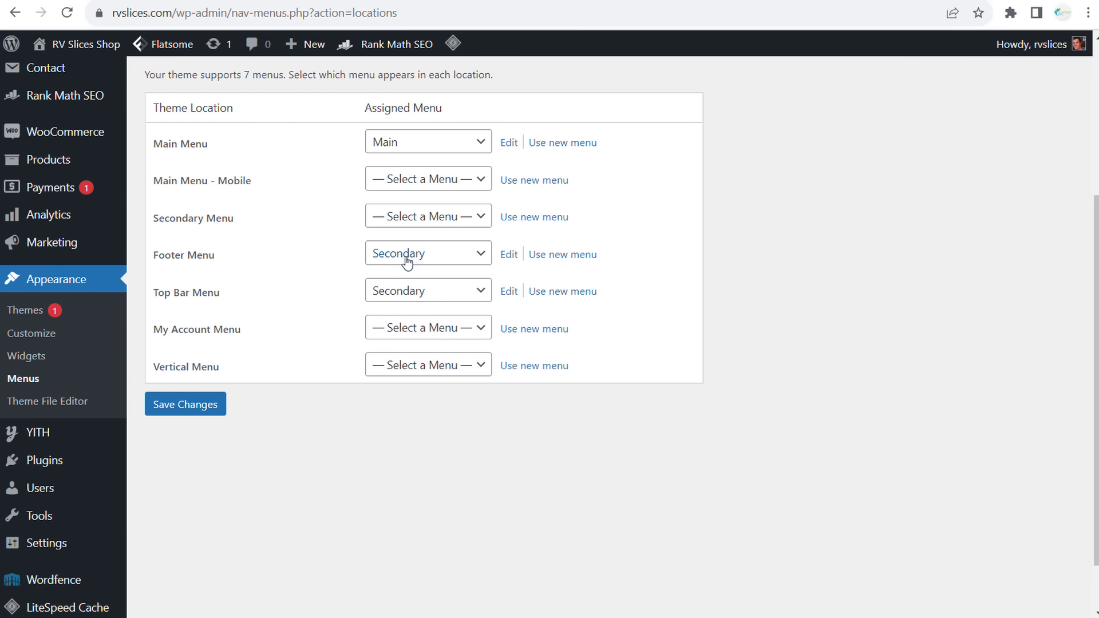
pyautogui.click(558, 259)
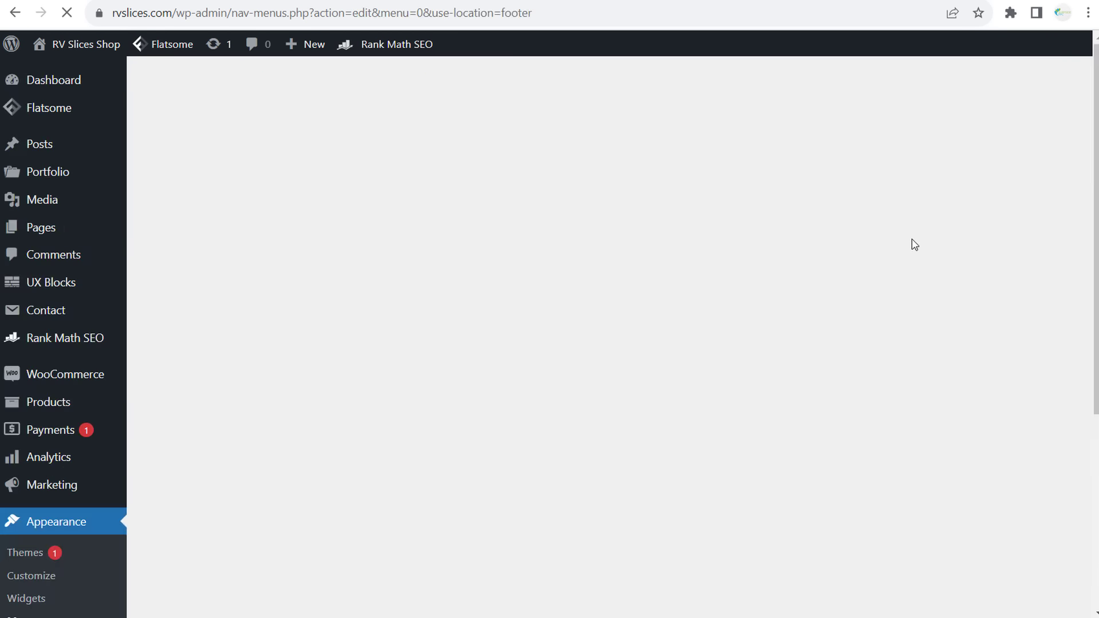
pyautogui.scroll(-4, 329, 392)
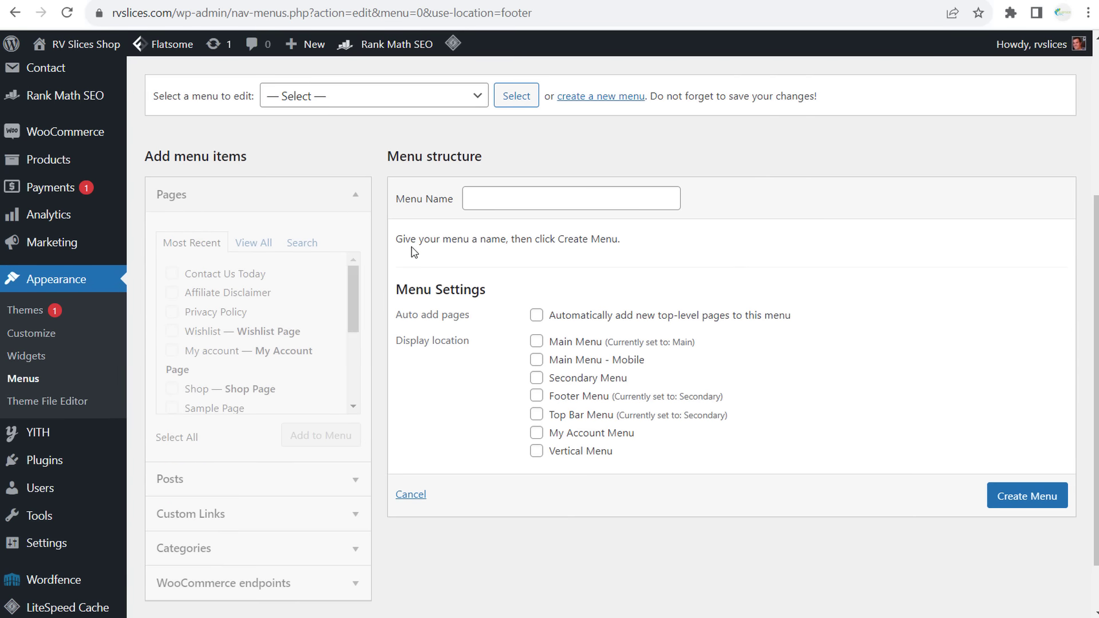
pyautogui.click(515, 200)
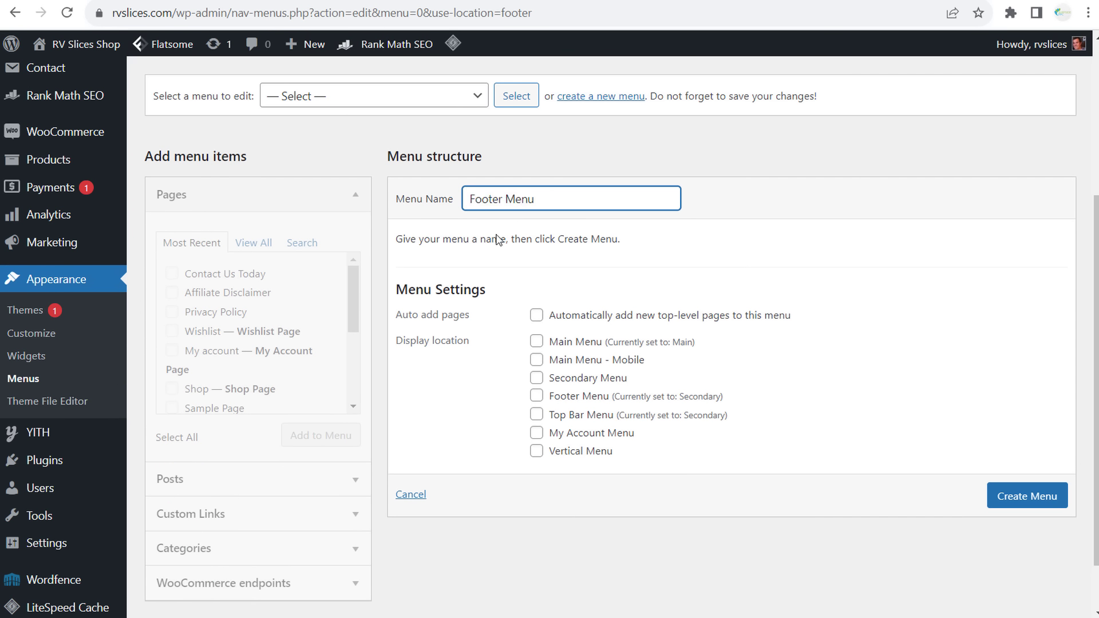
pyautogui.click(537, 396)
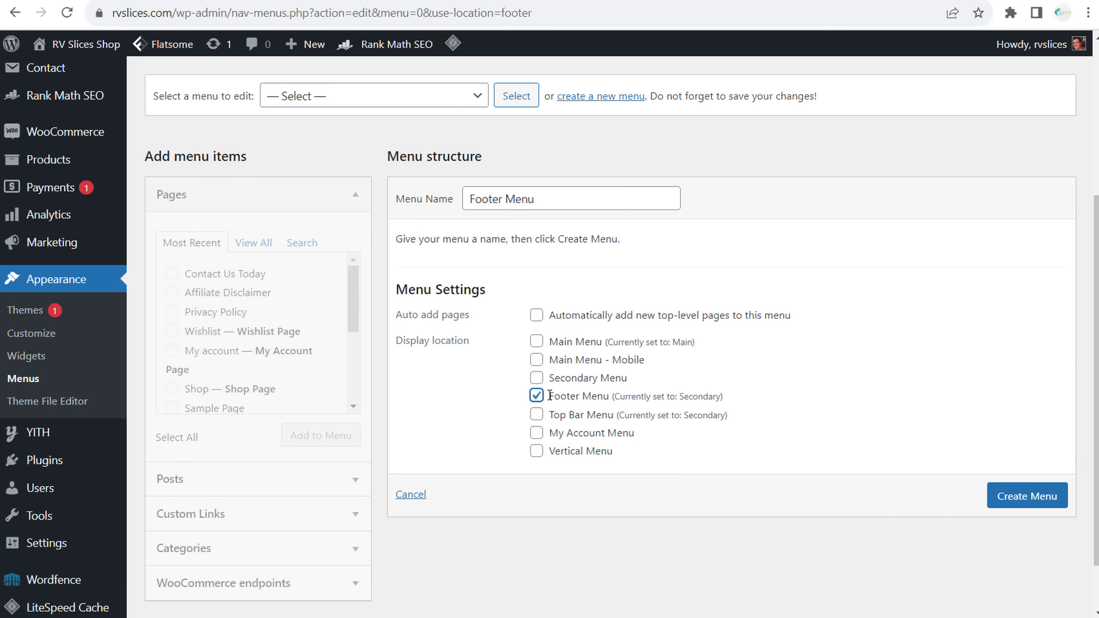
pyautogui.click(1030, 498)
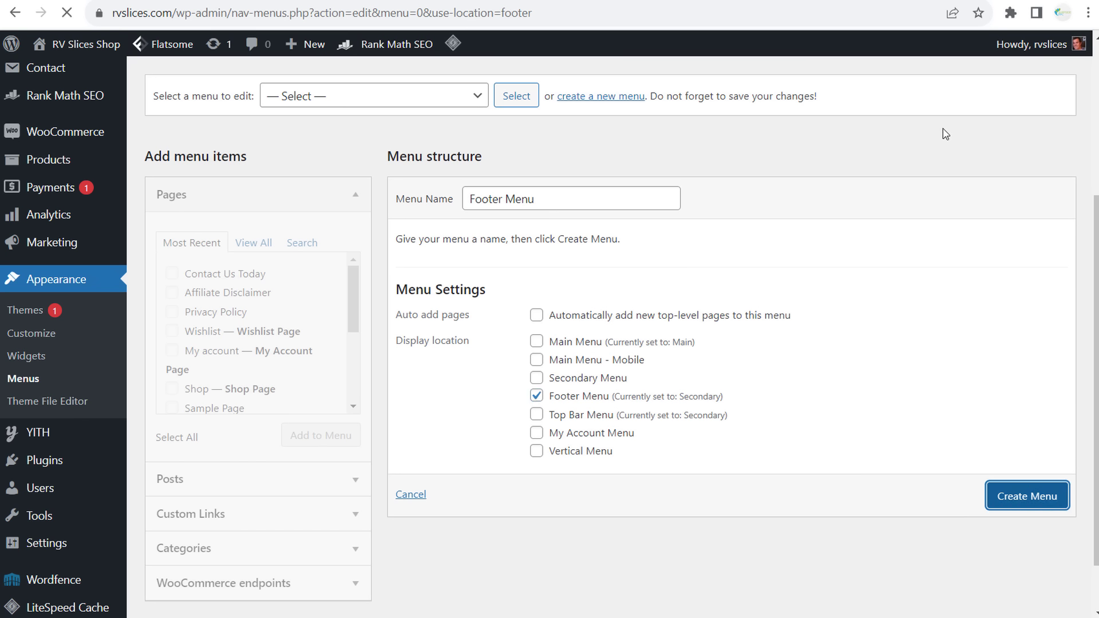
# - Add Privacy Policy, Affiliate Disclaimer and Contact Us Today pages to the Footer Menu and save it
pyautogui.scroll(-3, 905, 227)
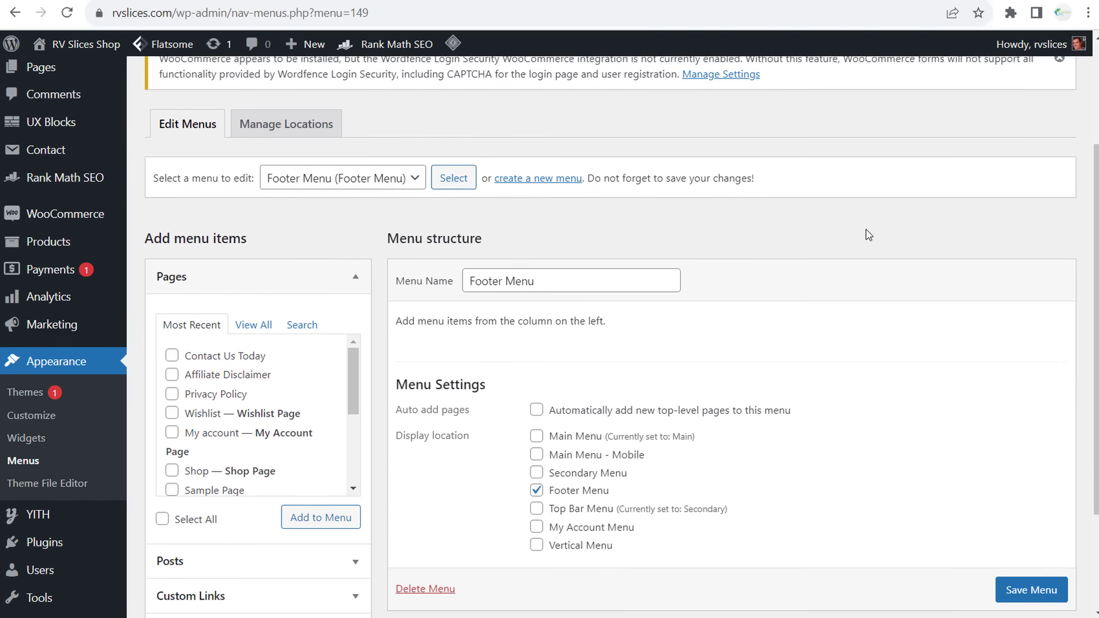
pyautogui.scroll(-3, 393, 252)
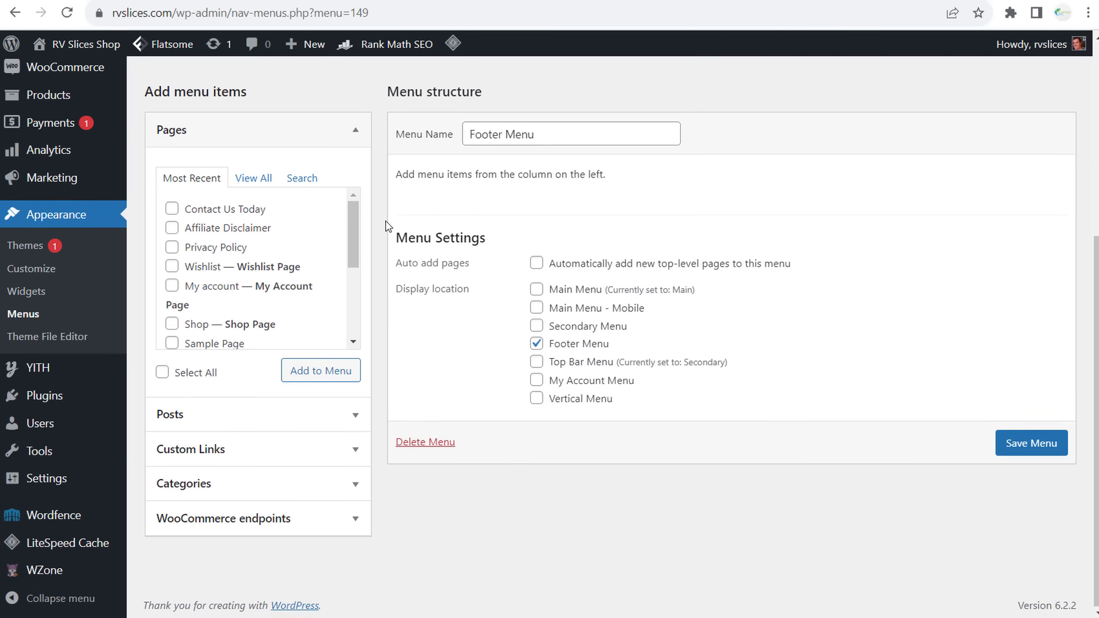
pyautogui.click(171, 247)
pyautogui.click(172, 227)
pyautogui.click(172, 208)
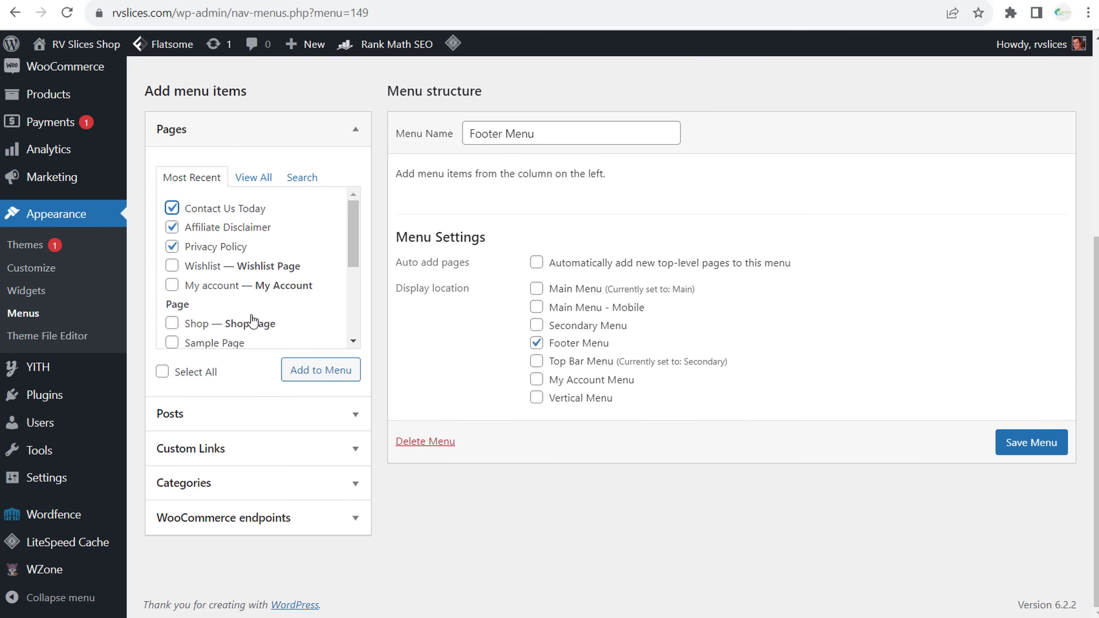
pyautogui.scroll(-2, 298, 254)
pyautogui.click(312, 375)
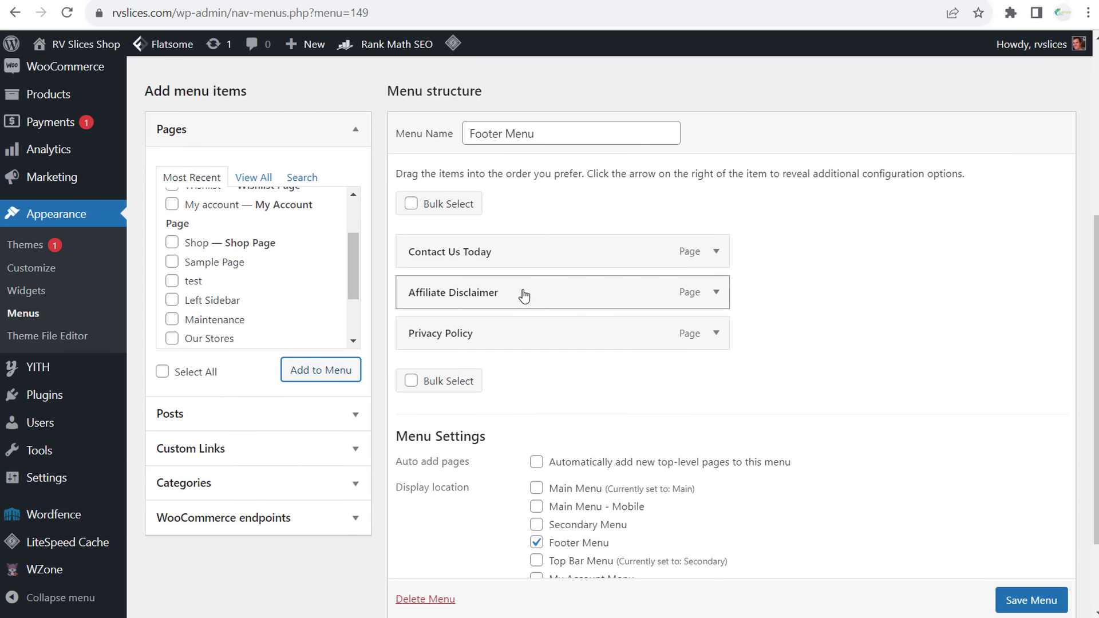
pyautogui.scroll(-3, 1031, 551)
pyautogui.click(1032, 532)
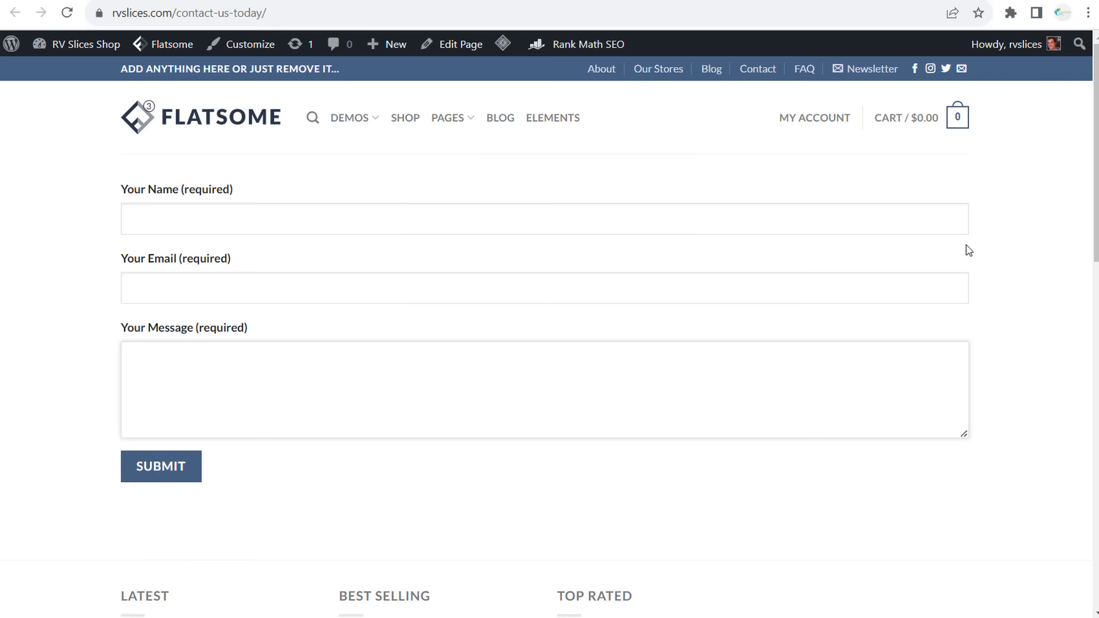
# - Reload the live page to check the three new footer links, then go home via the FLATSOME logo
pyautogui.scroll(-10, 967, 252)
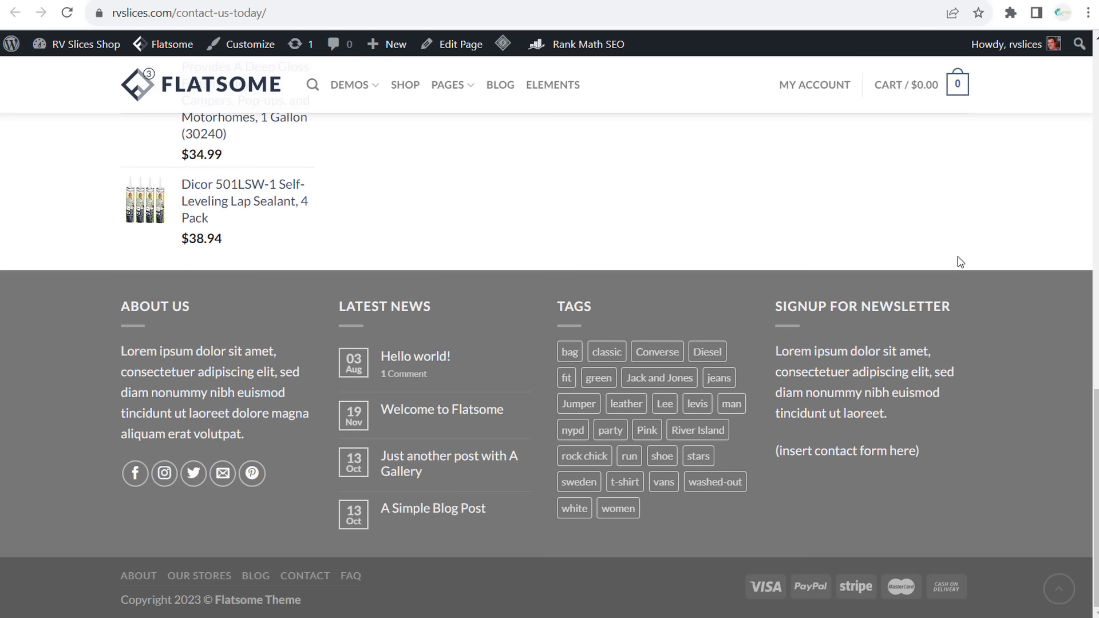
pyautogui.moveTo(880, 364)
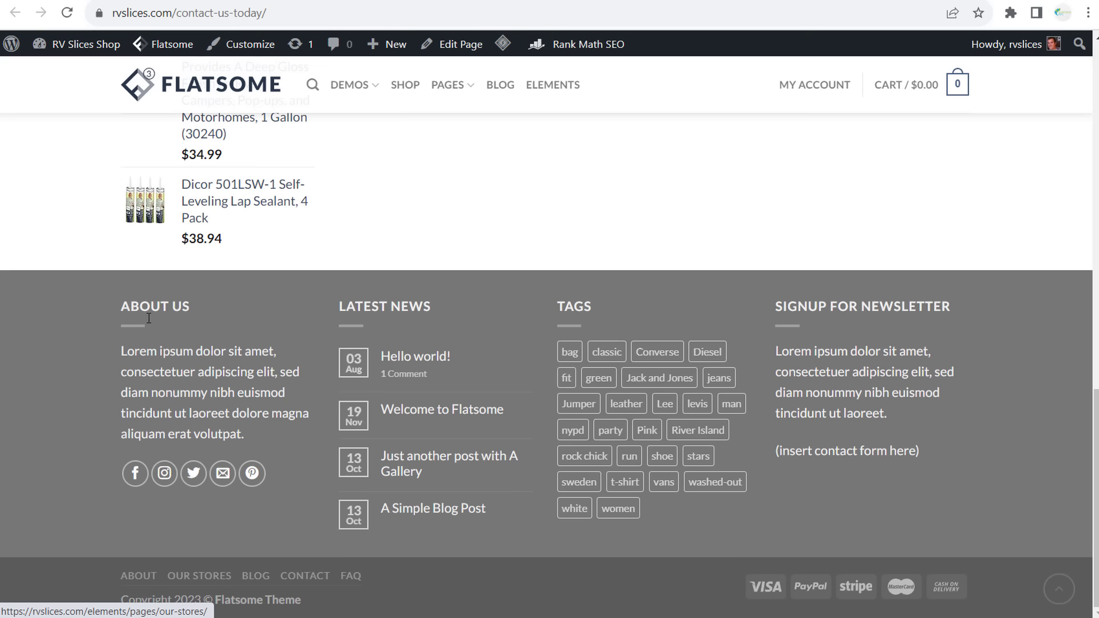
pyautogui.click(67, 12)
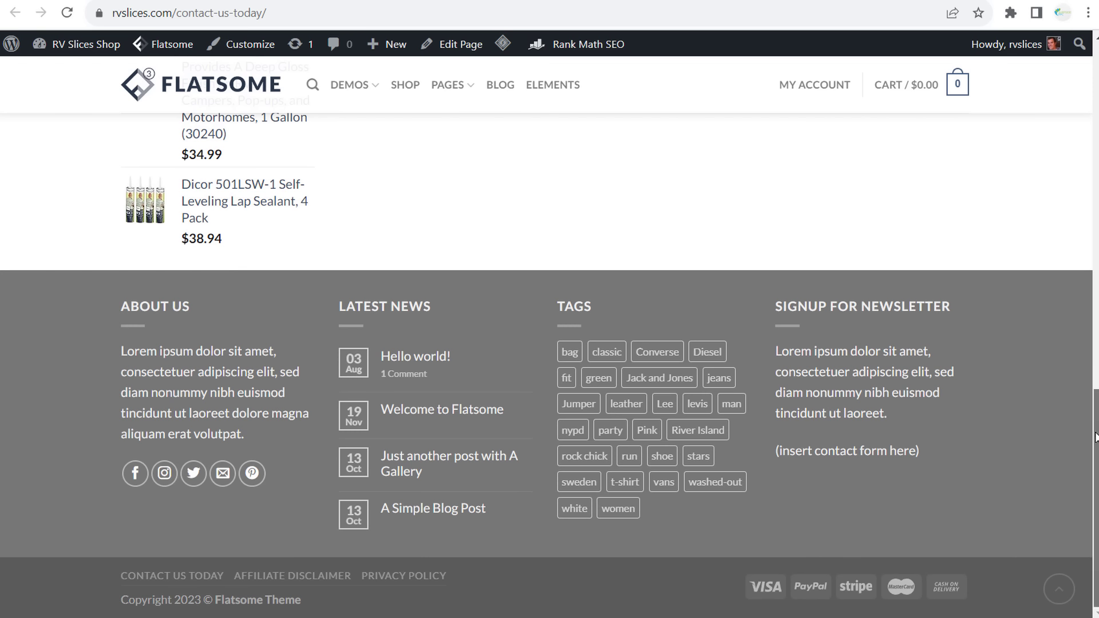
pyautogui.moveTo(1091, 449); pyautogui.dragTo(1090, 86)
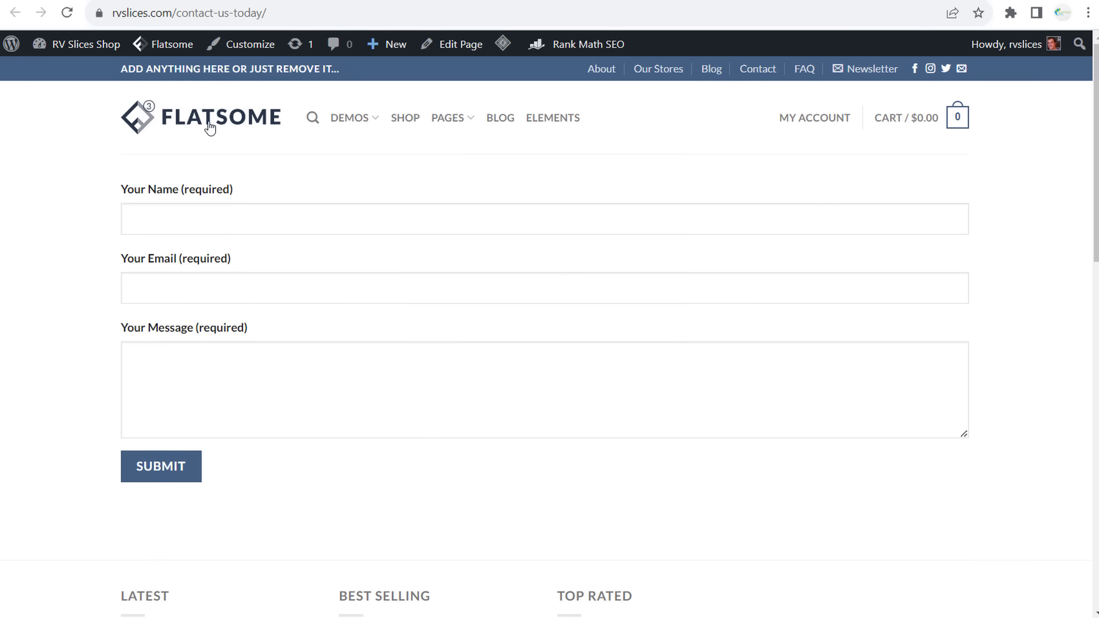
pyautogui.click(183, 119)
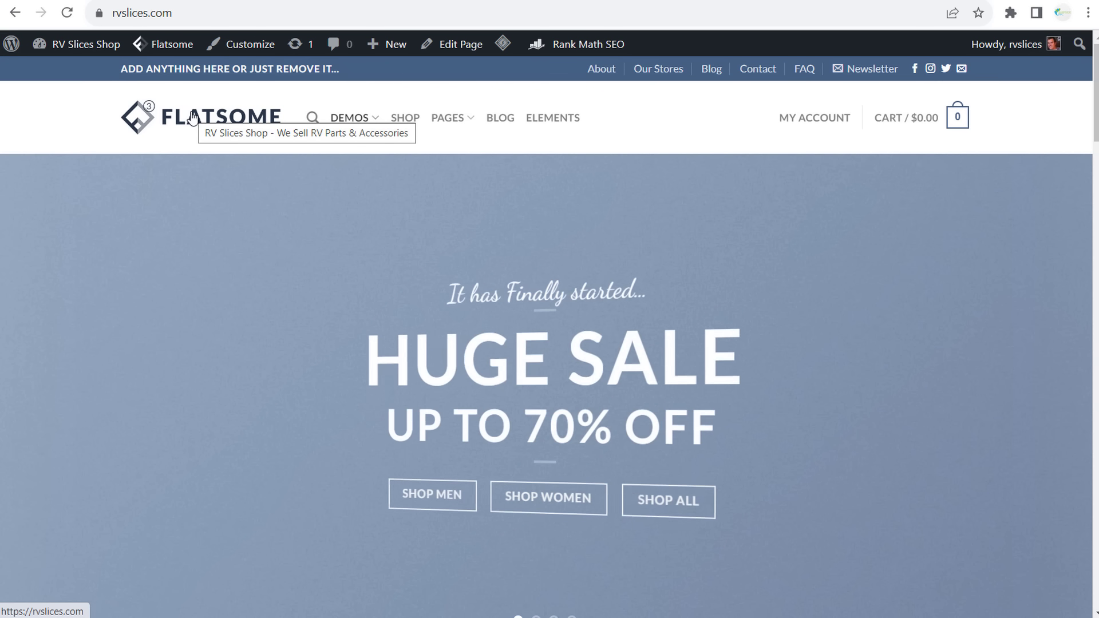
# - Edit the Classic Shop homepage and switch it into the UX Builder
pyautogui.scroll(-5, 736, 278)
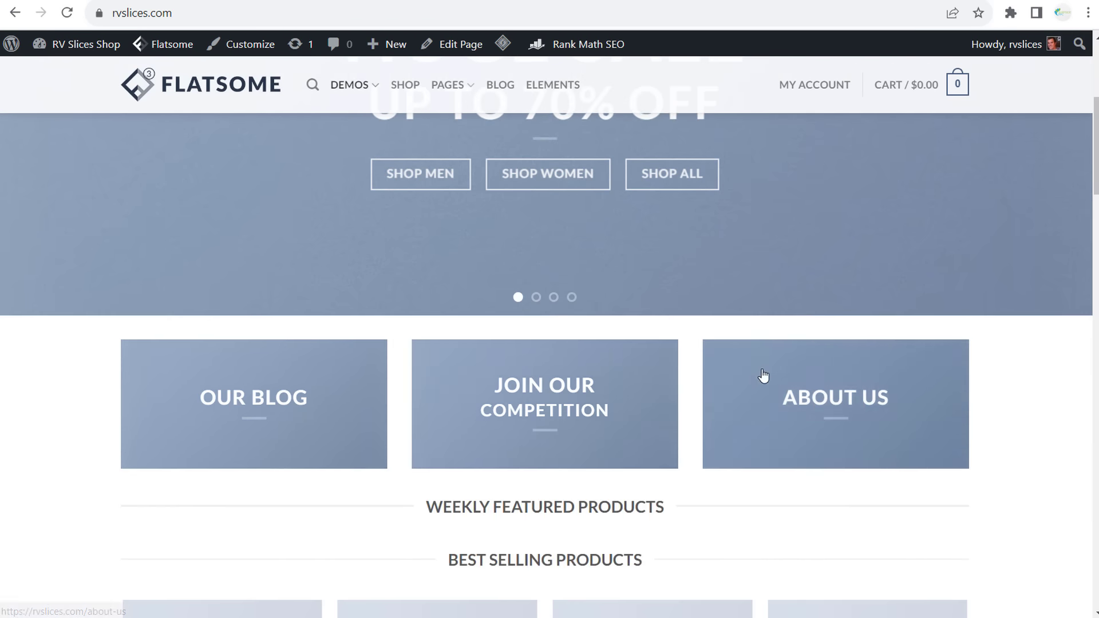
pyautogui.scroll(5, 763, 376)
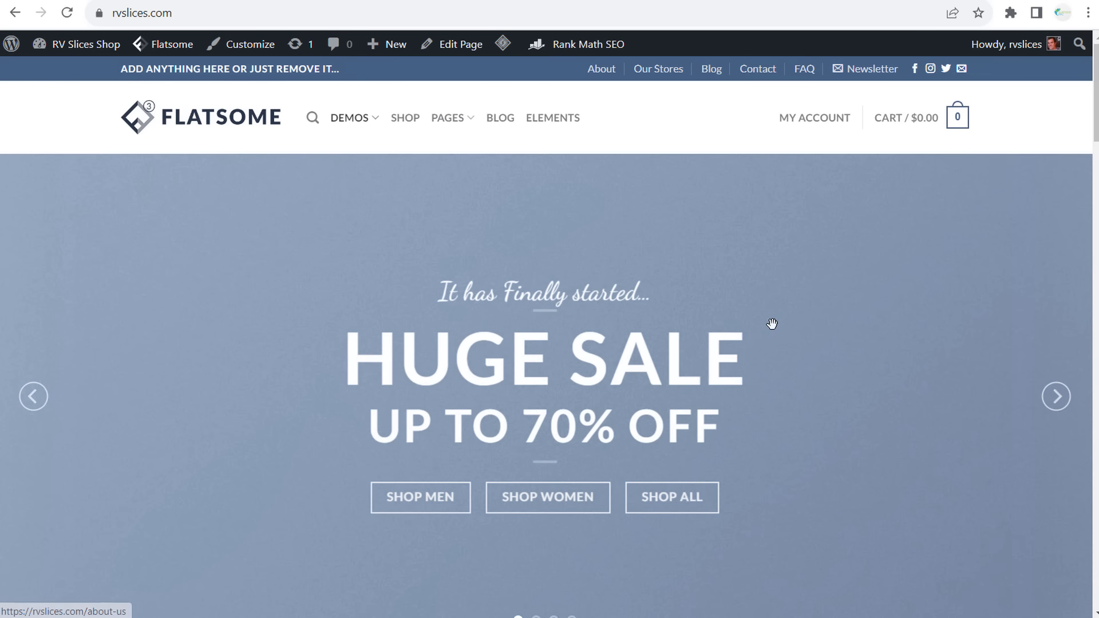
pyautogui.click(457, 47)
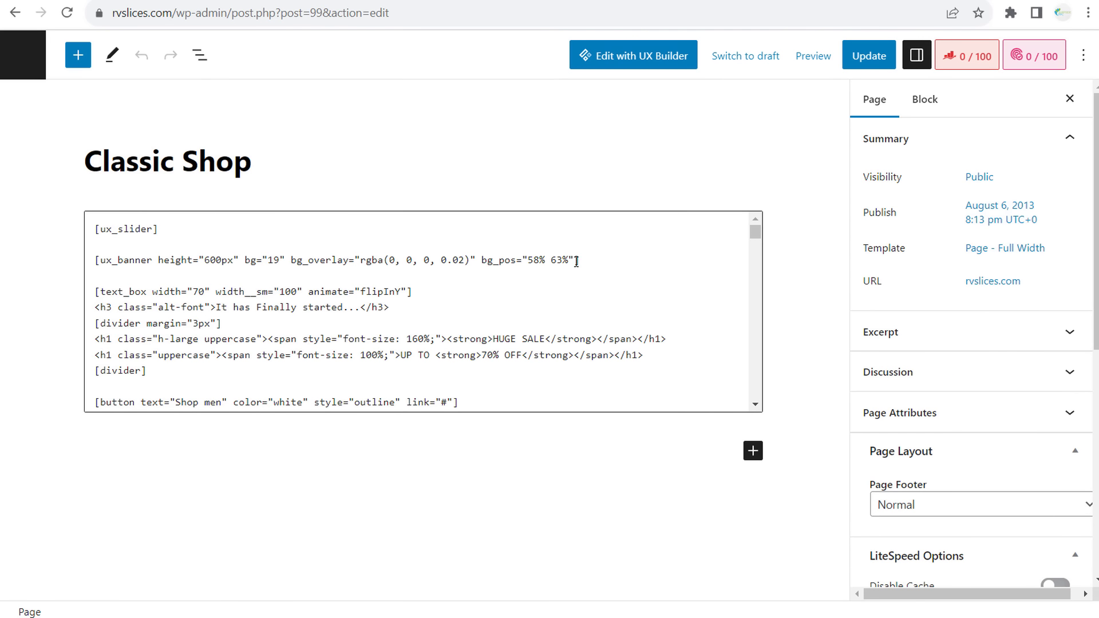
pyautogui.moveTo(759, 237)
pyautogui.mouseDown()
pyautogui.moveTo(761, 250)
pyautogui.moveTo(763, 232)
pyautogui.mouseUp()
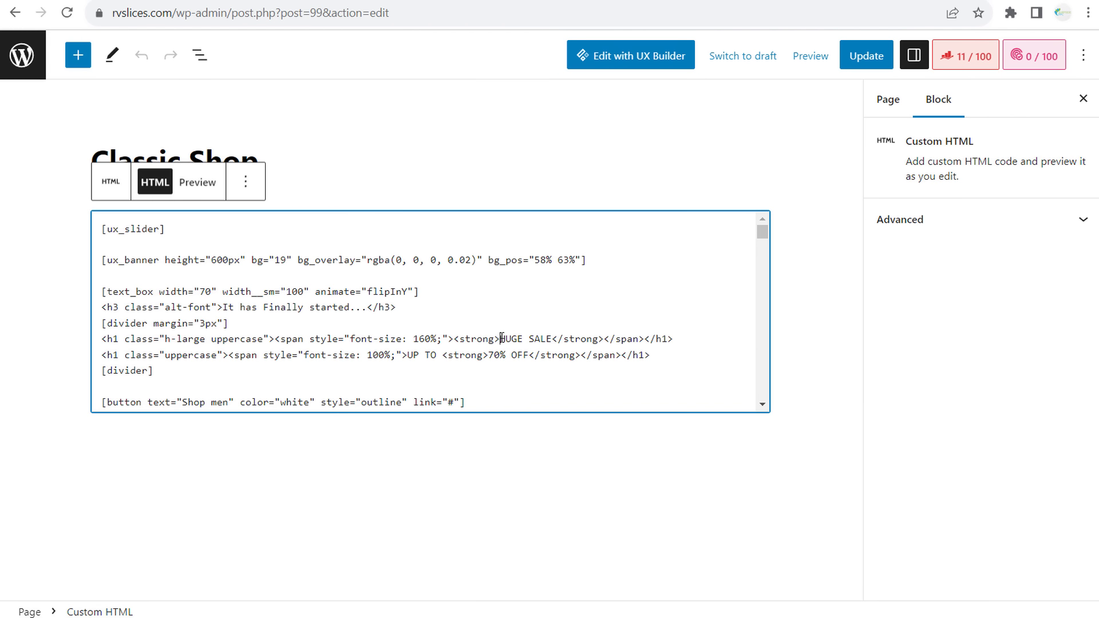
pyautogui.click(562, 338)
pyautogui.click(634, 66)
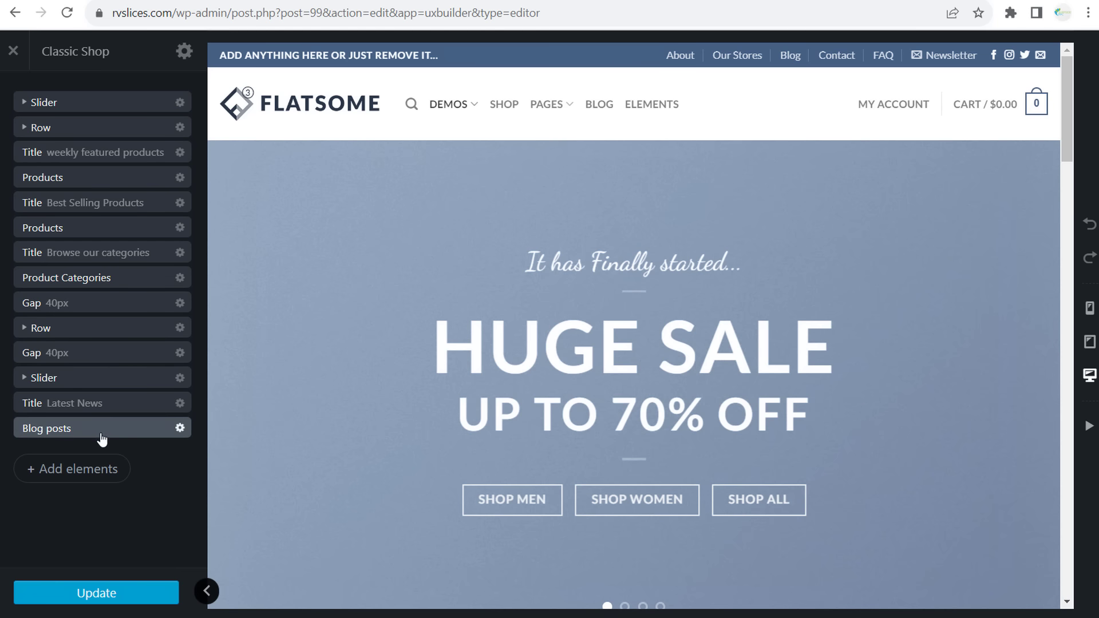
# - Find the row of three feature boxes and retitle the middle one '24/7 Customer Service'
pyautogui.click(121, 175)
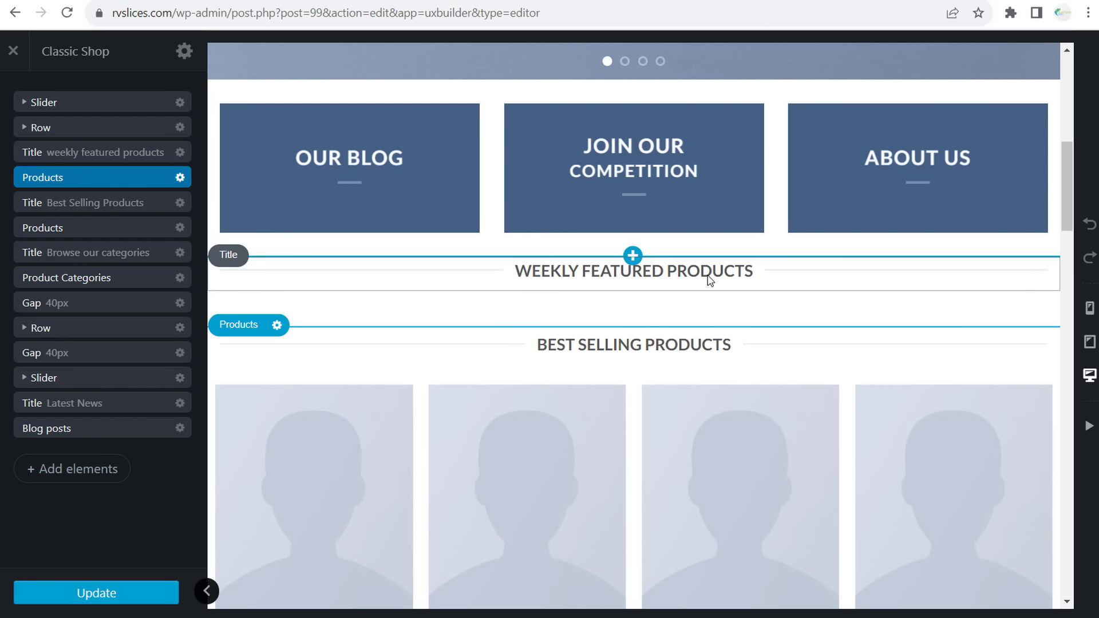
pyautogui.click(107, 303)
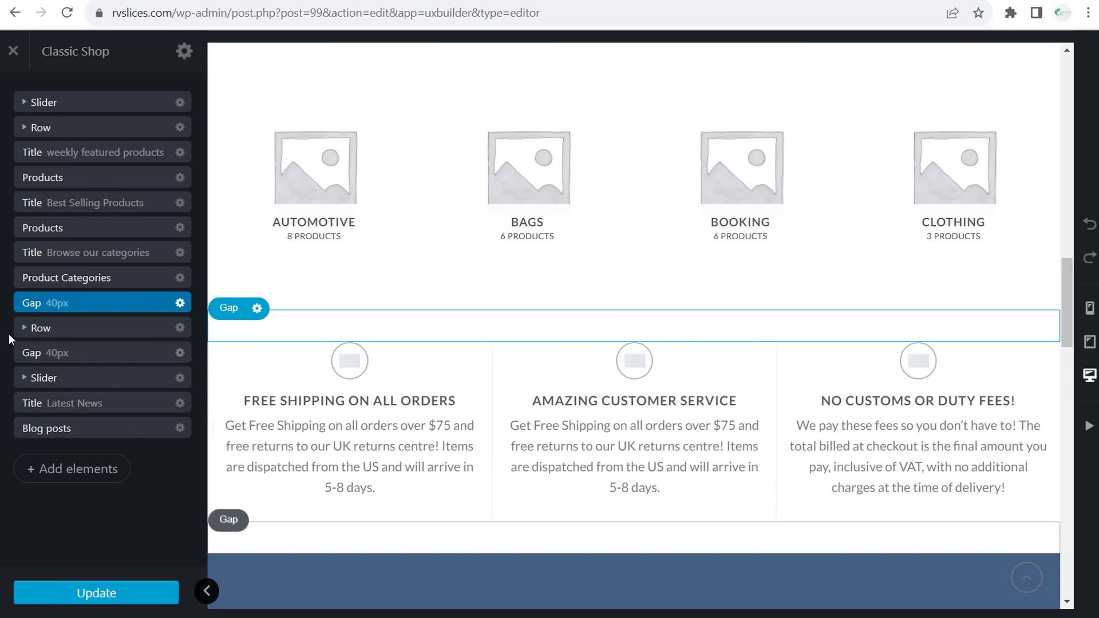
pyautogui.click(79, 331)
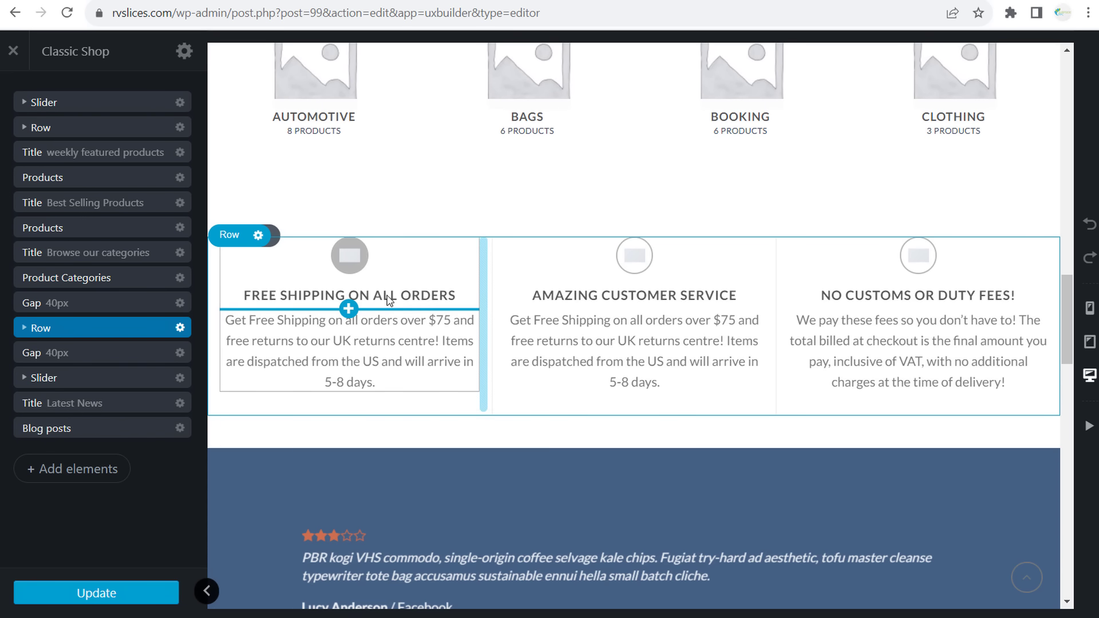
pyautogui.click(698, 303)
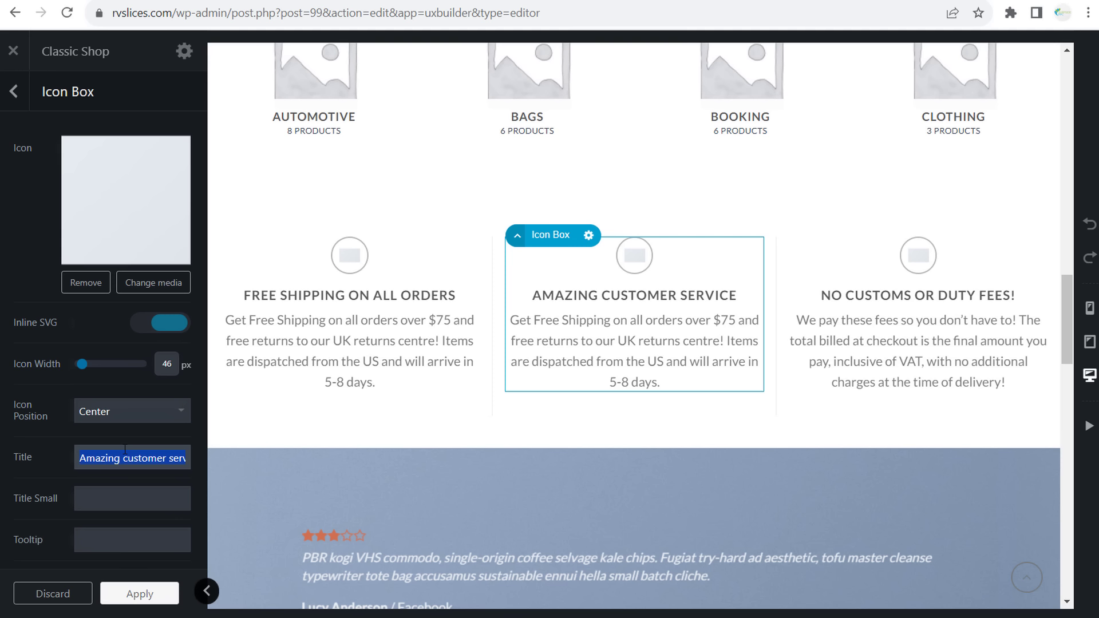
pyautogui.write('24/7 Customer ')
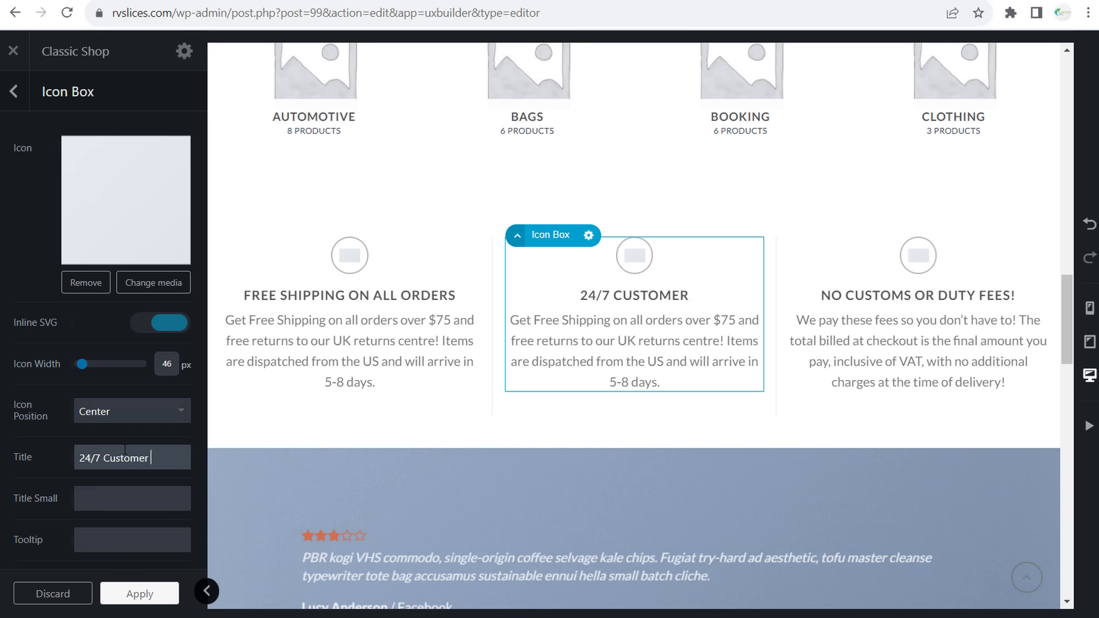
pyautogui.write('Service')
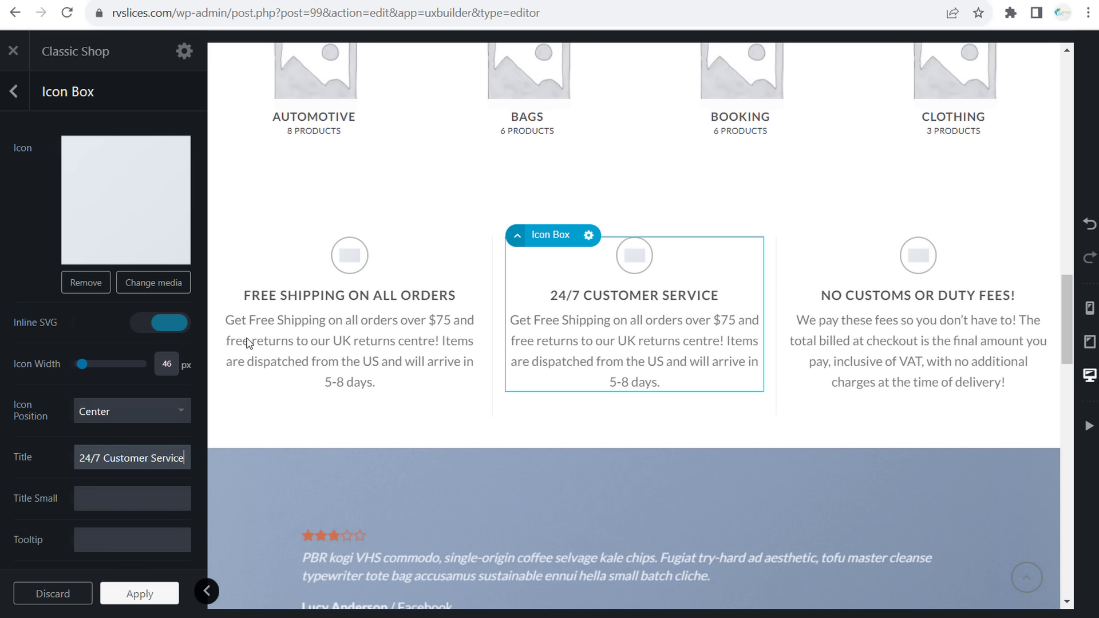
pyautogui.click(702, 171)
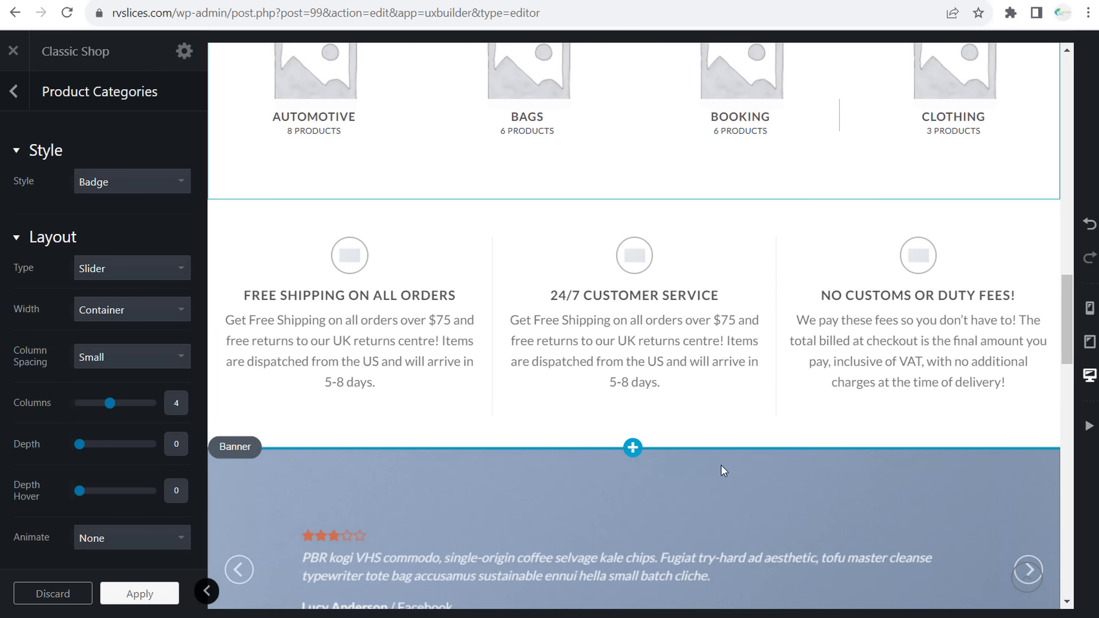
pyautogui.click(720, 429)
pyautogui.scroll(10, 527, 246)
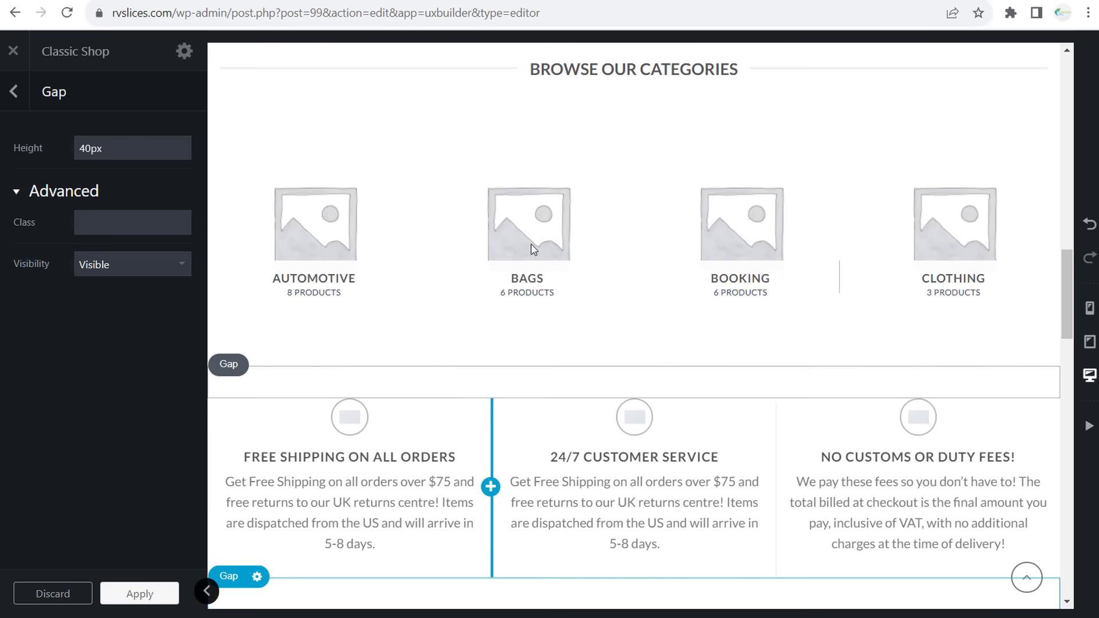
pyautogui.scroll(10, 540, 230)
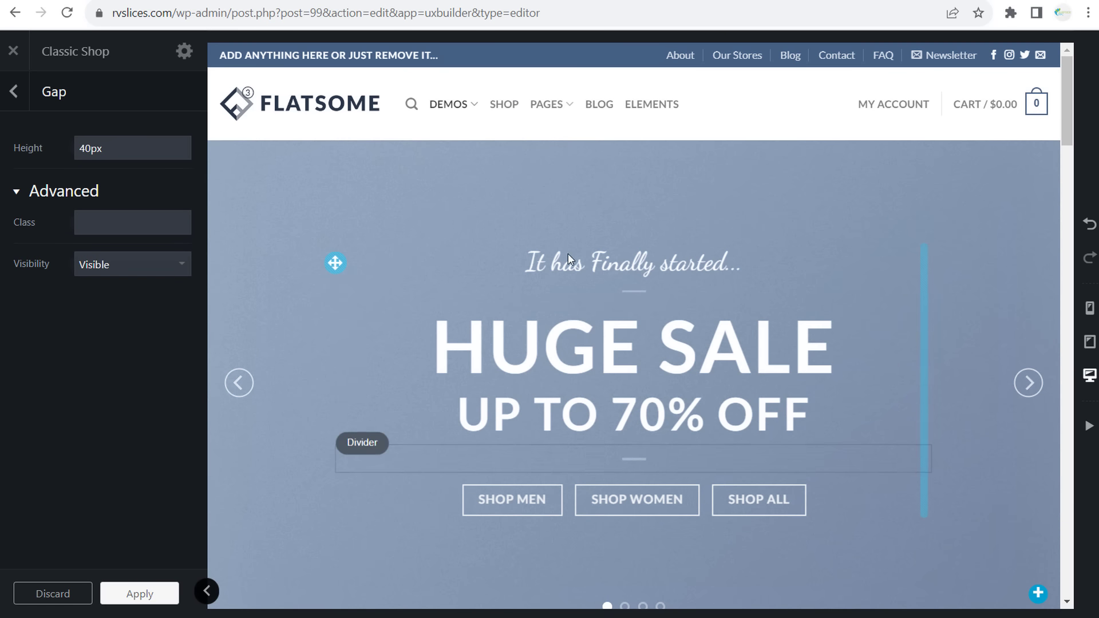
# - Select the homepage Slider and expand it and its first Banner in the layers list
pyautogui.click(13, 91)
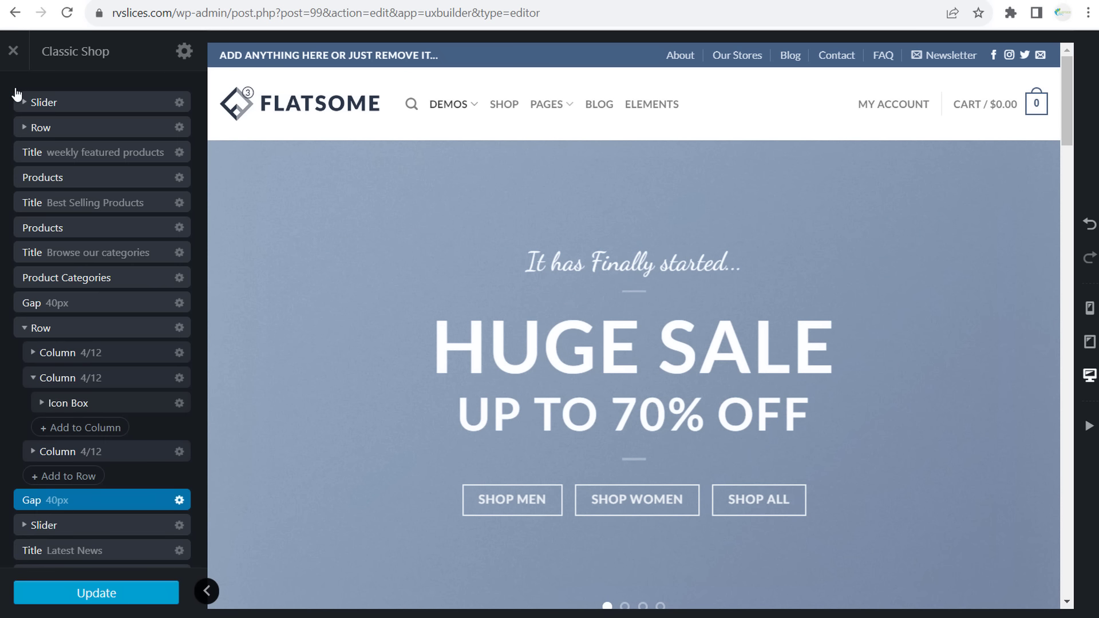
pyautogui.click(86, 102)
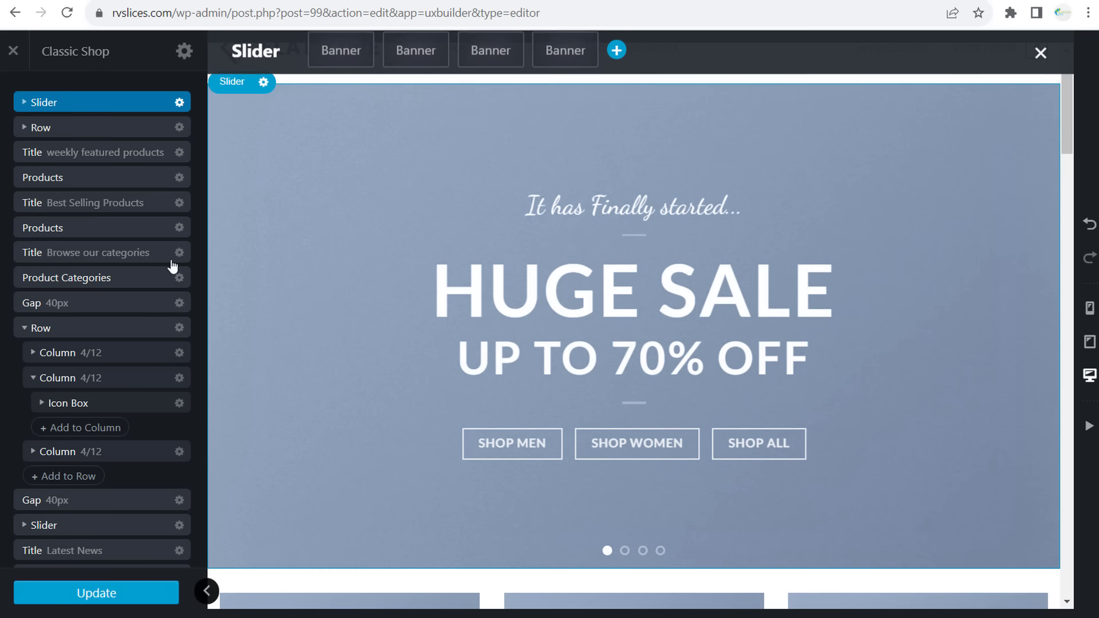
pyautogui.click(25, 102)
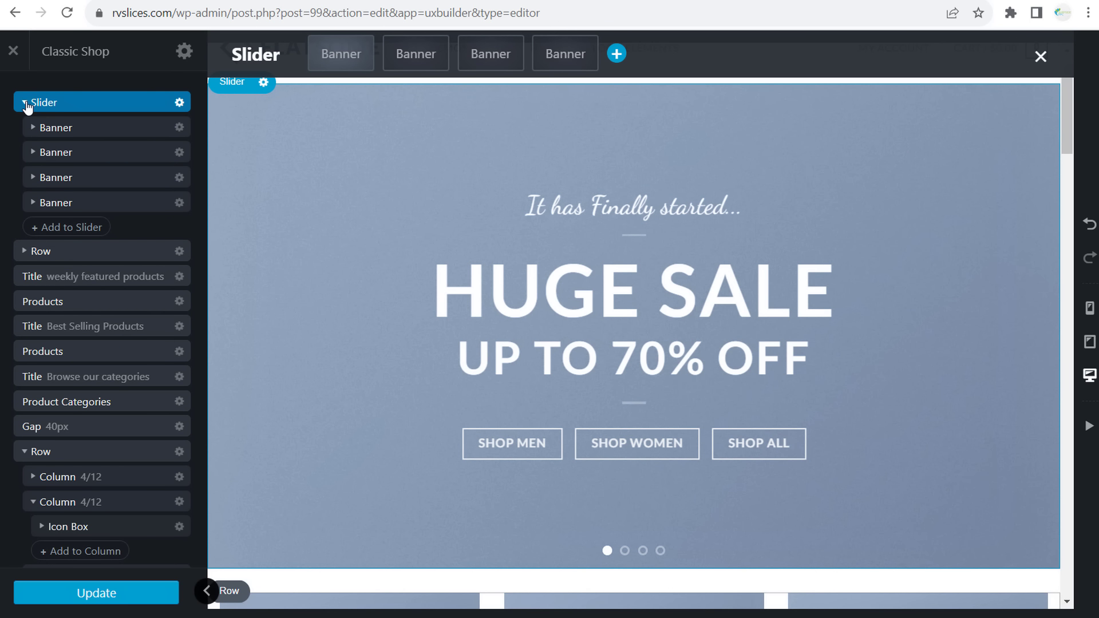
pyautogui.click(89, 134)
pyautogui.click(32, 129)
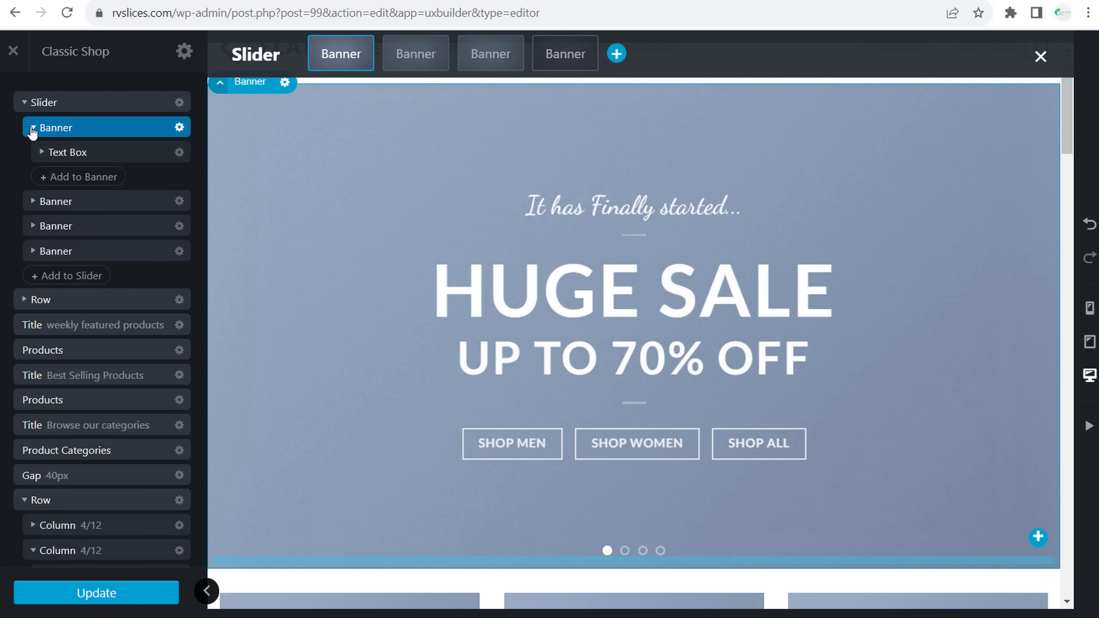
# - Cycle through all four slides back to HUGE SALE, then close the UX Builder
pyautogui.click(624, 550)
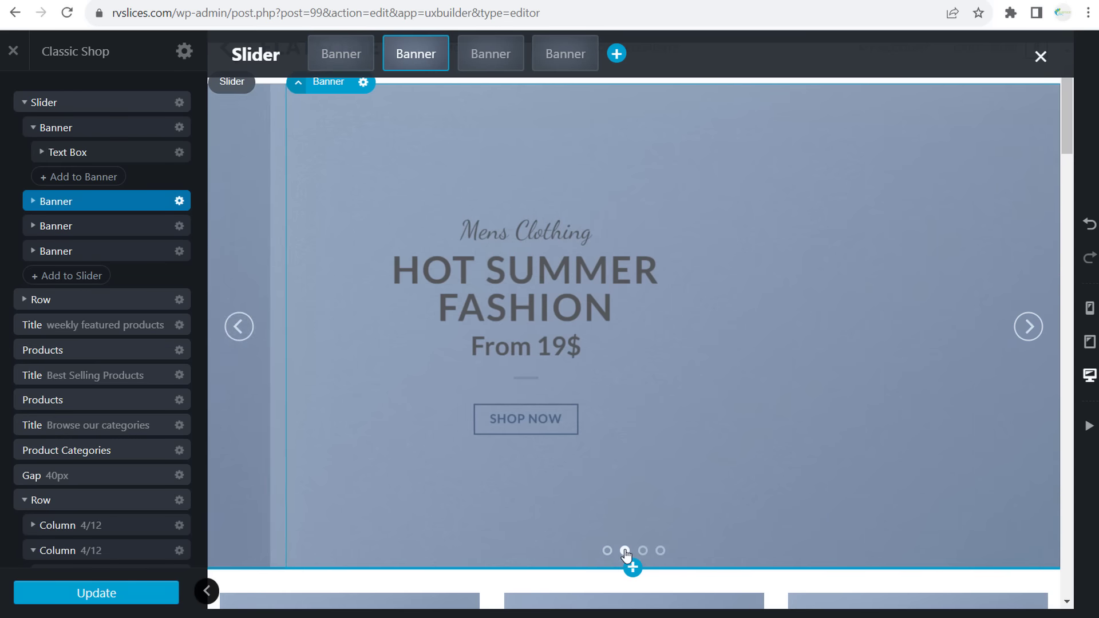
pyautogui.click(643, 551)
pyautogui.click(661, 551)
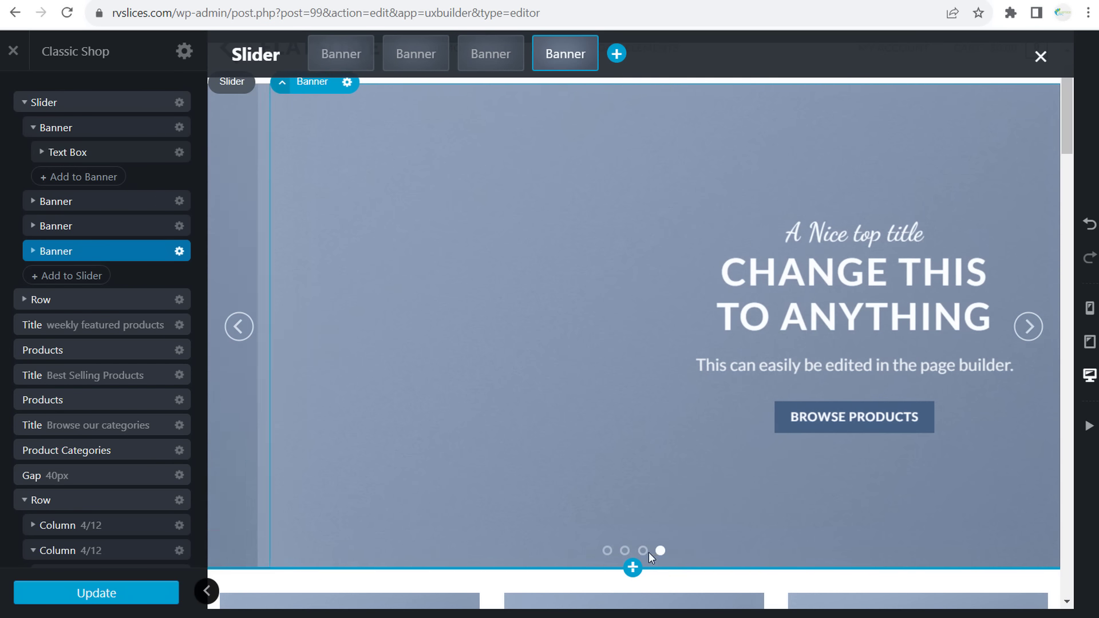
pyautogui.click(642, 550)
pyautogui.click(625, 551)
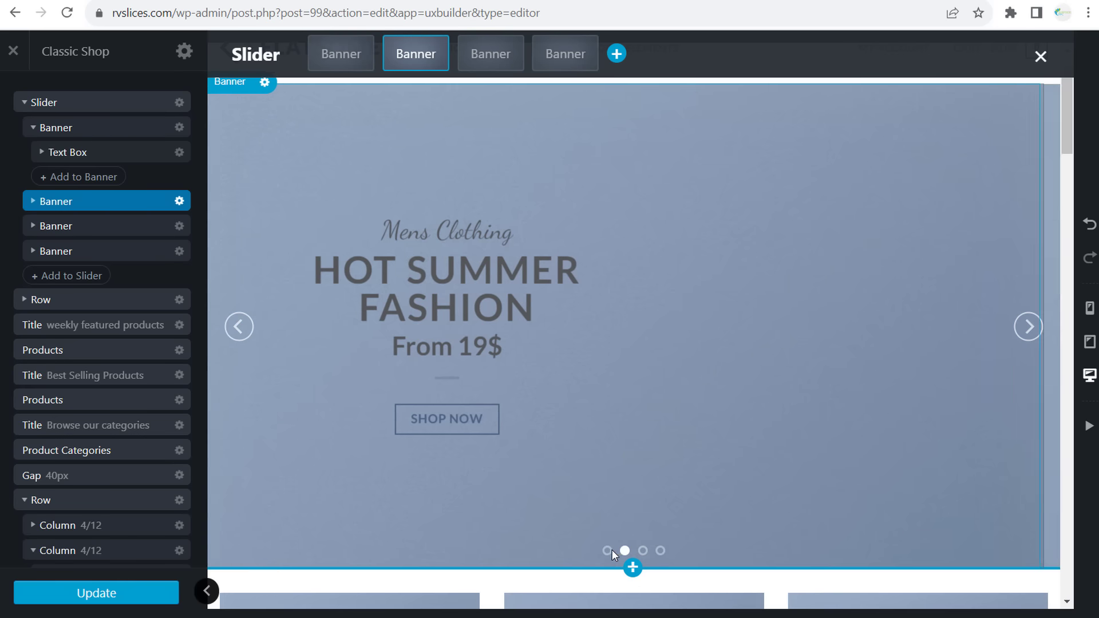
pyautogui.click(607, 551)
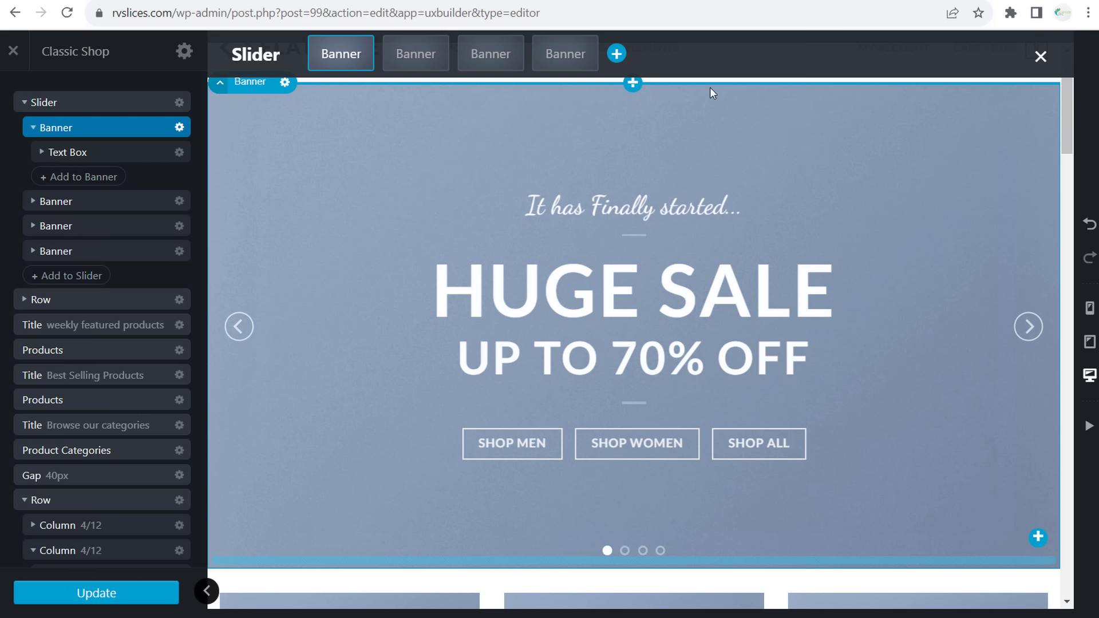
pyautogui.click(13, 51)
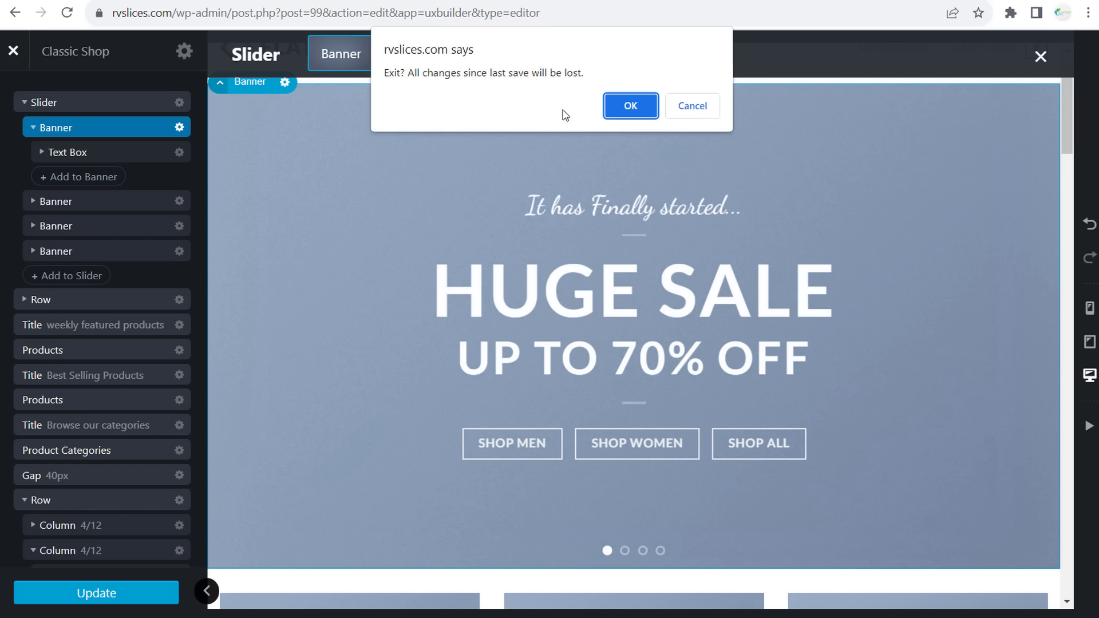
# - Discard the builder changes and open the live Corporate page in a new tab from All Pages
pyautogui.click(618, 105)
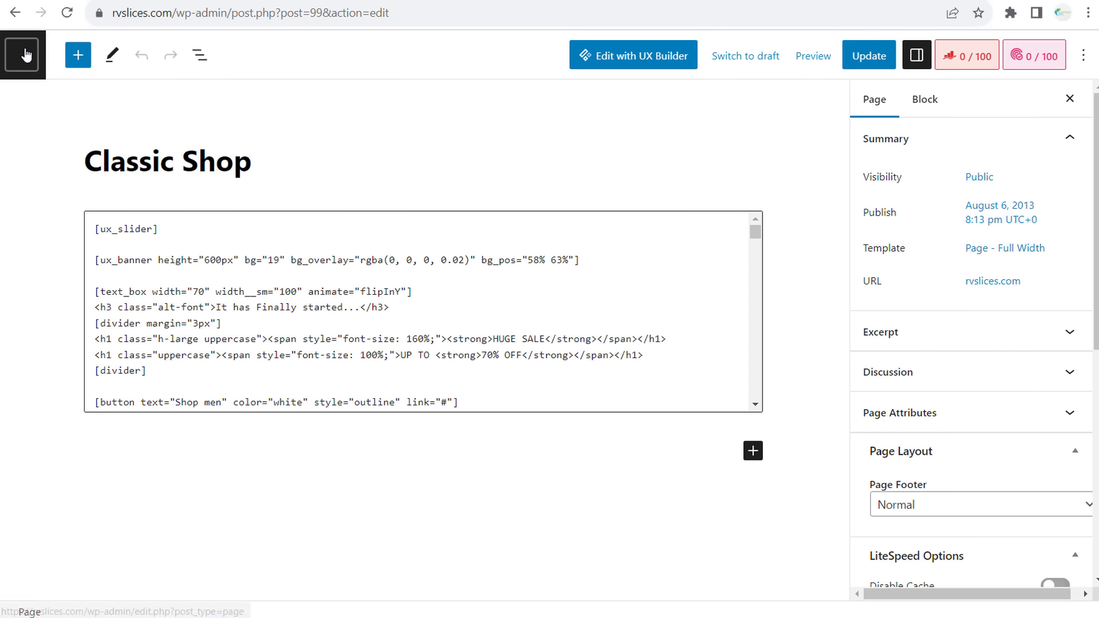
pyautogui.click(25, 55)
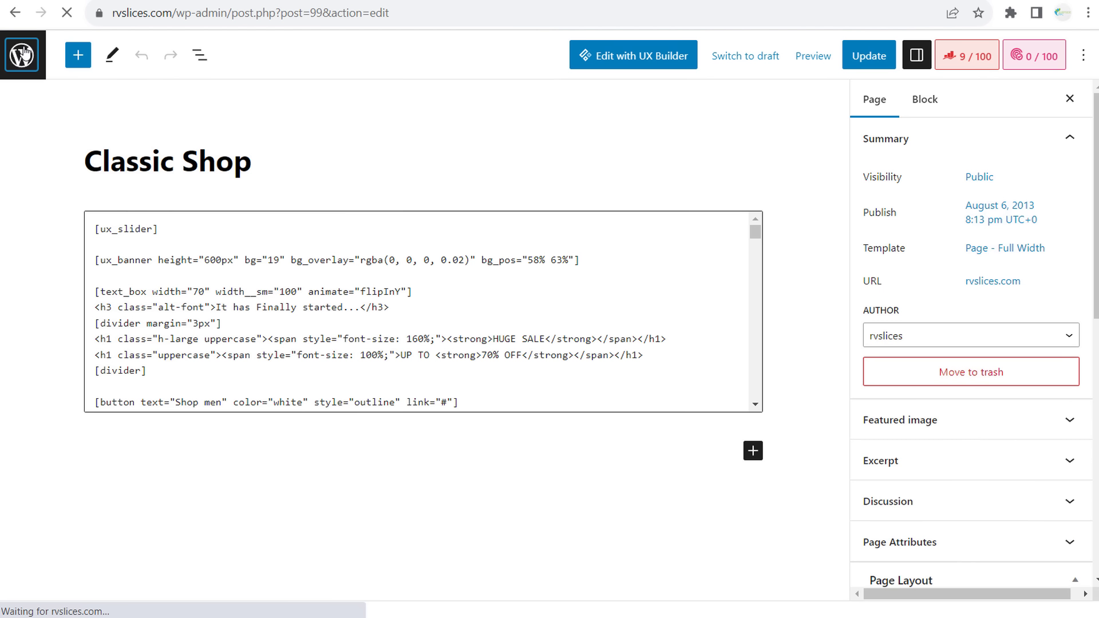
pyautogui.click(23, 54)
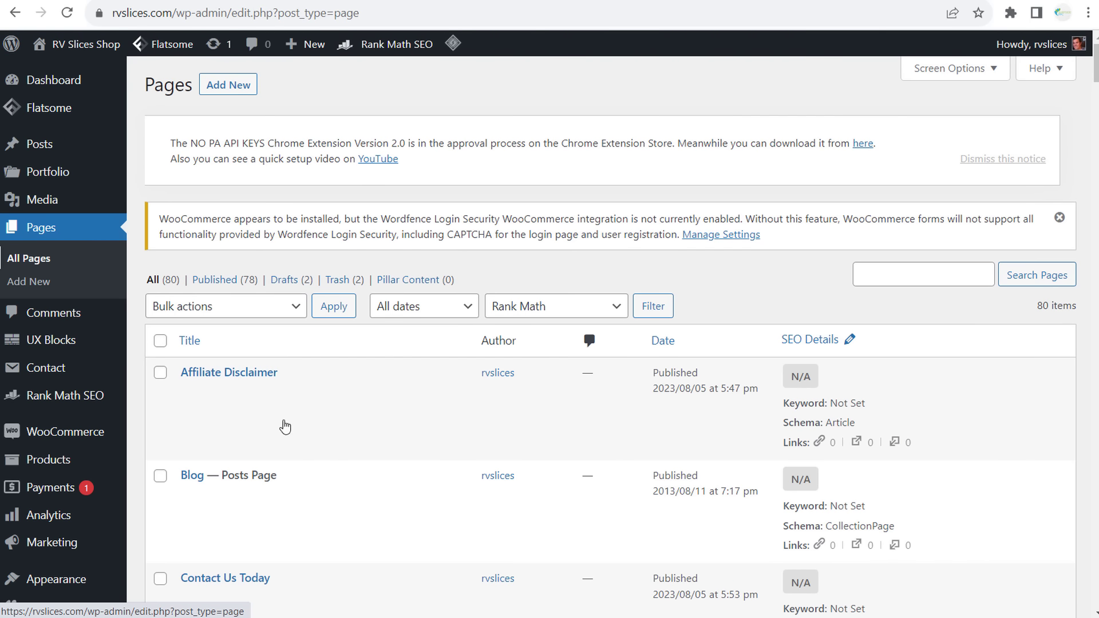
pyautogui.scroll(-10, 284, 427)
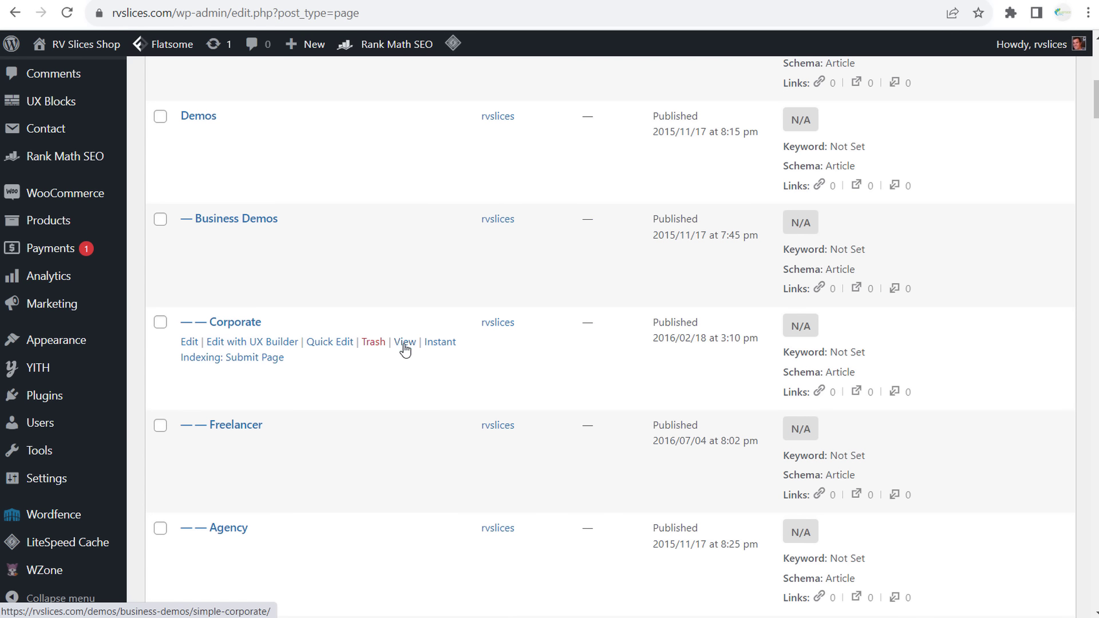
pyautogui.rightClick(404, 343)
pyautogui.click(475, 359)
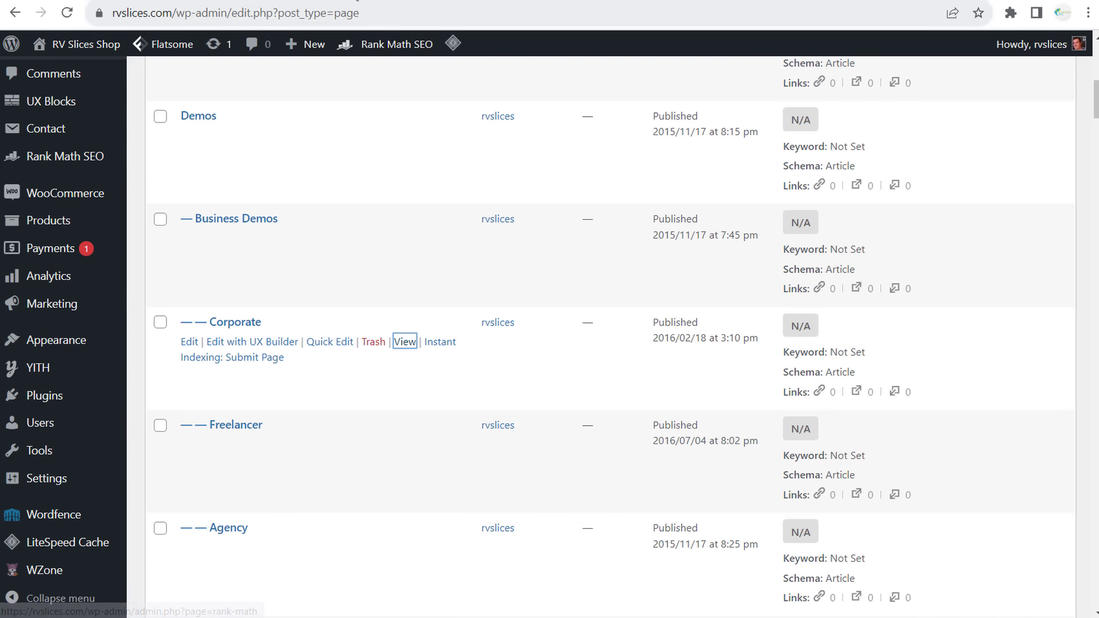
pyautogui.hotkey('ctrl', 'Tab')
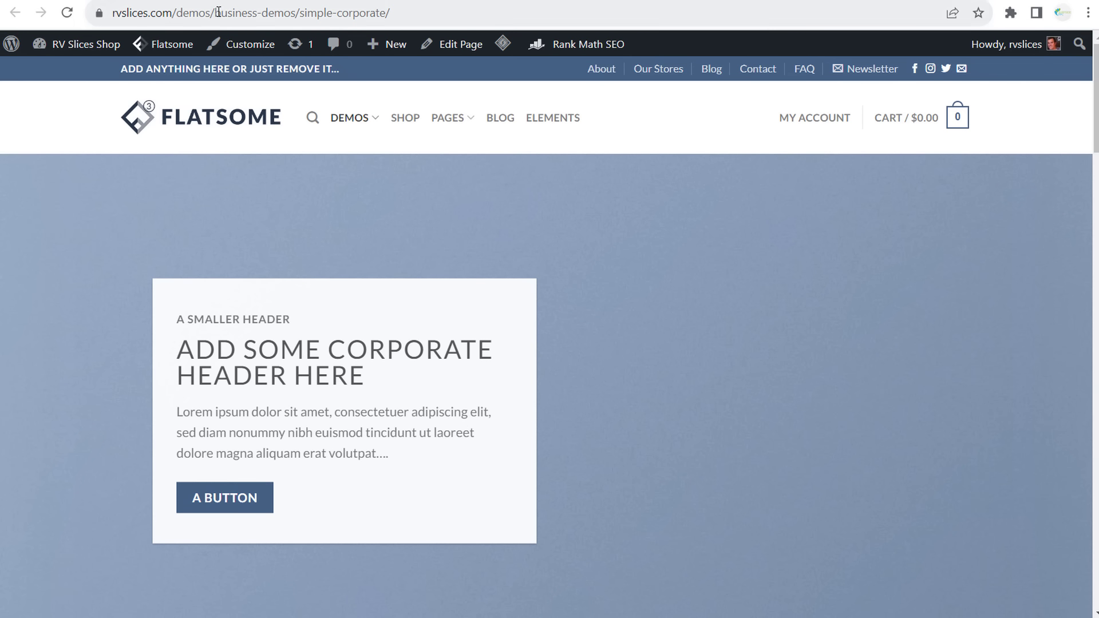
# - Scroll through the Corporate demo, close its tab, then open and exit the Corporate page editor
pyautogui.scroll(-15, 512, 304)
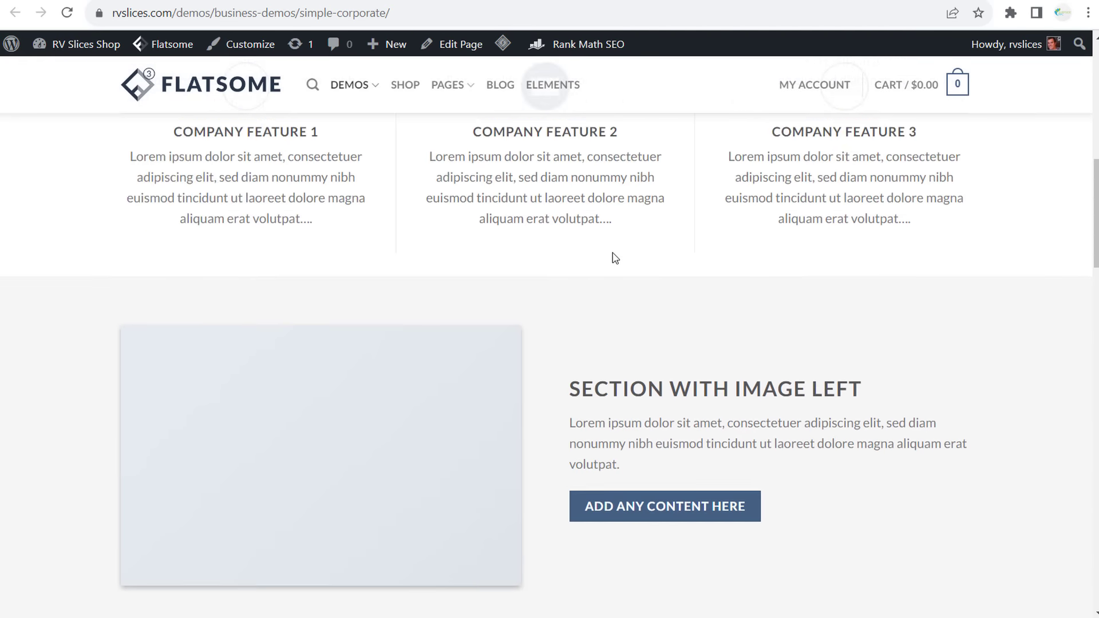
pyautogui.scroll(-20, 615, 253)
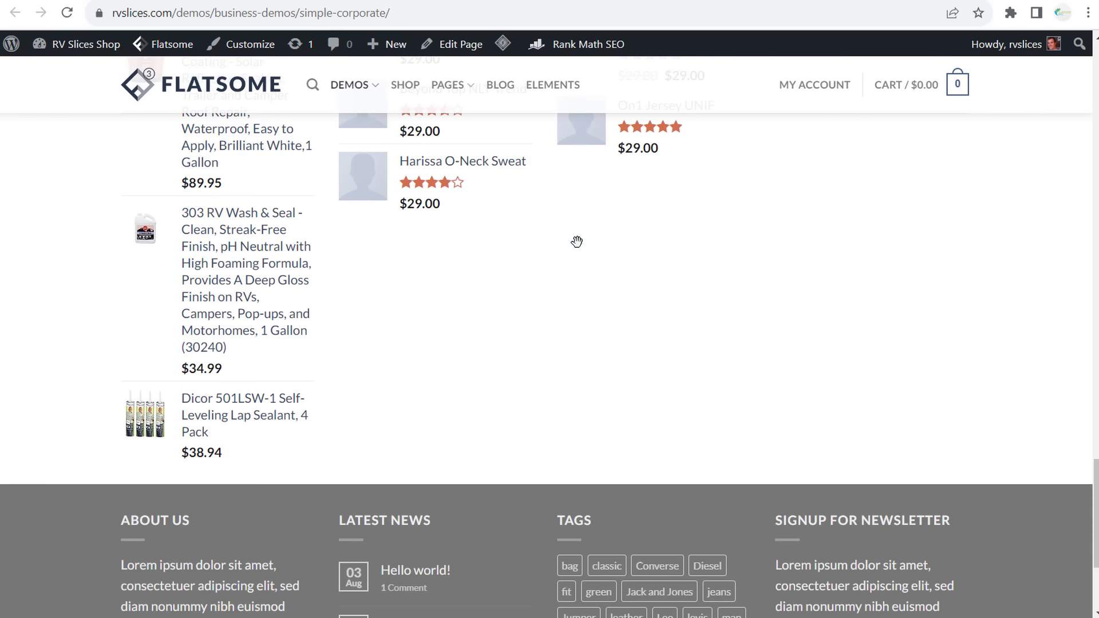
pyautogui.scroll(8, 577, 243)
pyautogui.scroll(20, 576, 246)
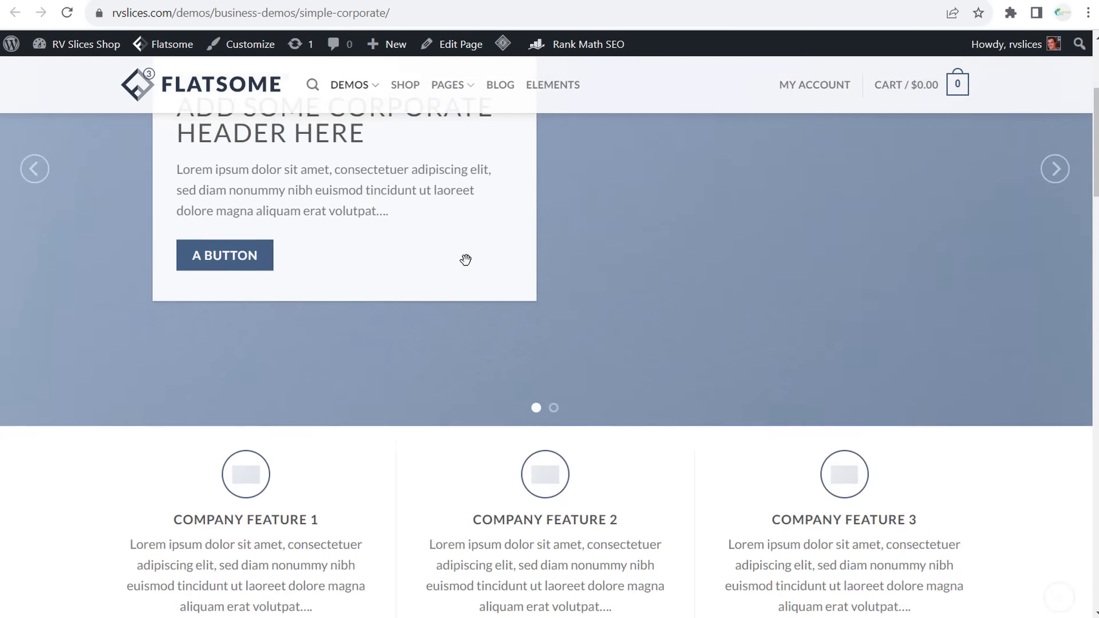
pyautogui.hotkey('ctrl', 'w')
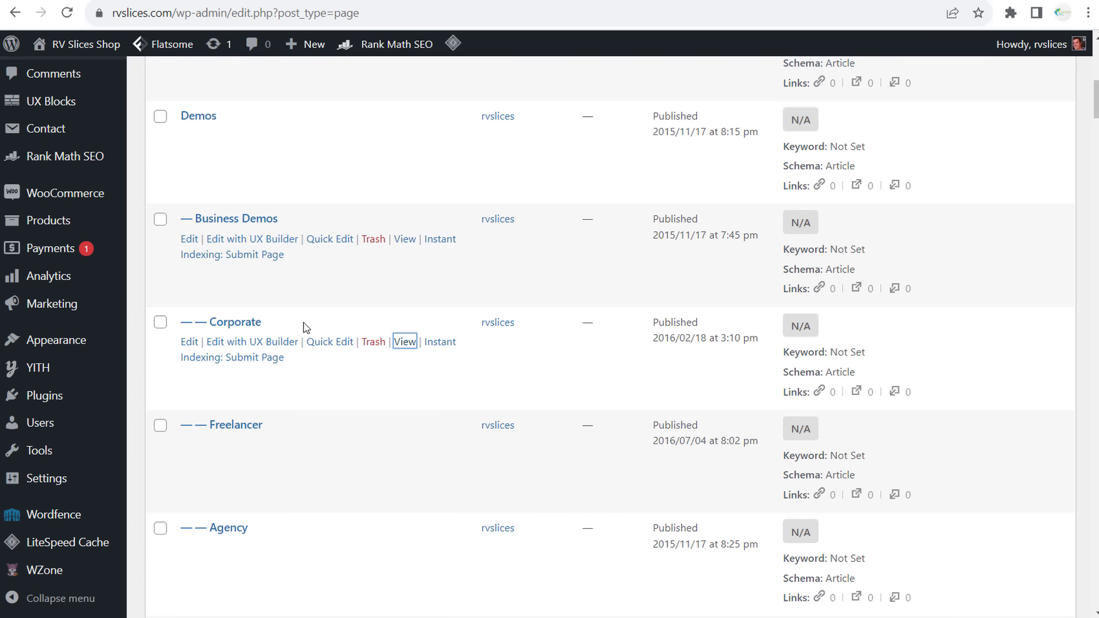
pyautogui.click(189, 342)
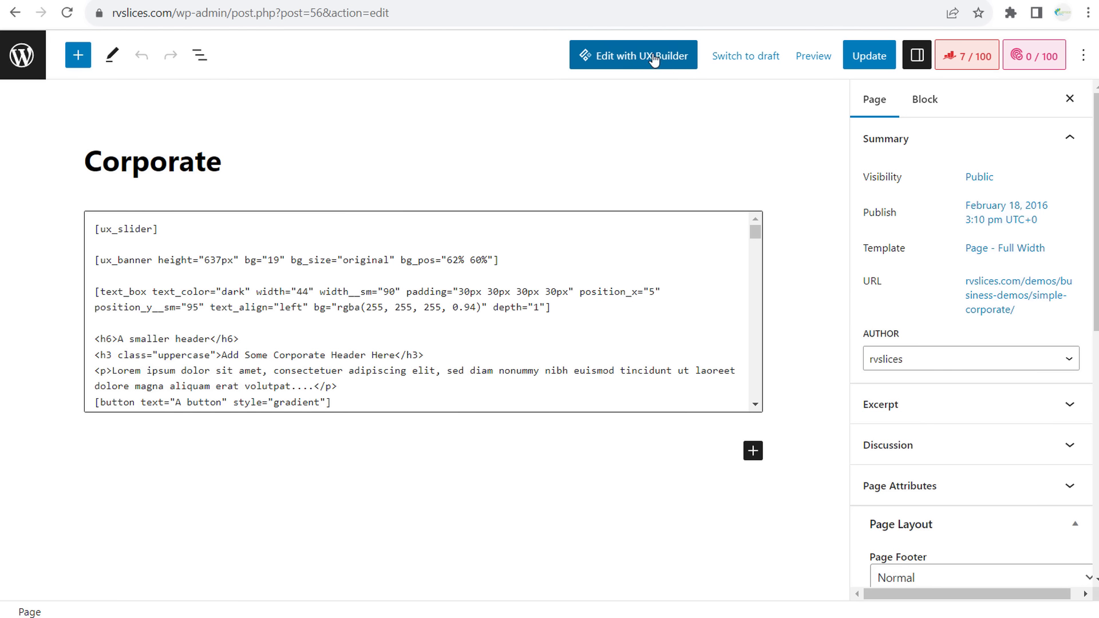
pyautogui.click(31, 58)
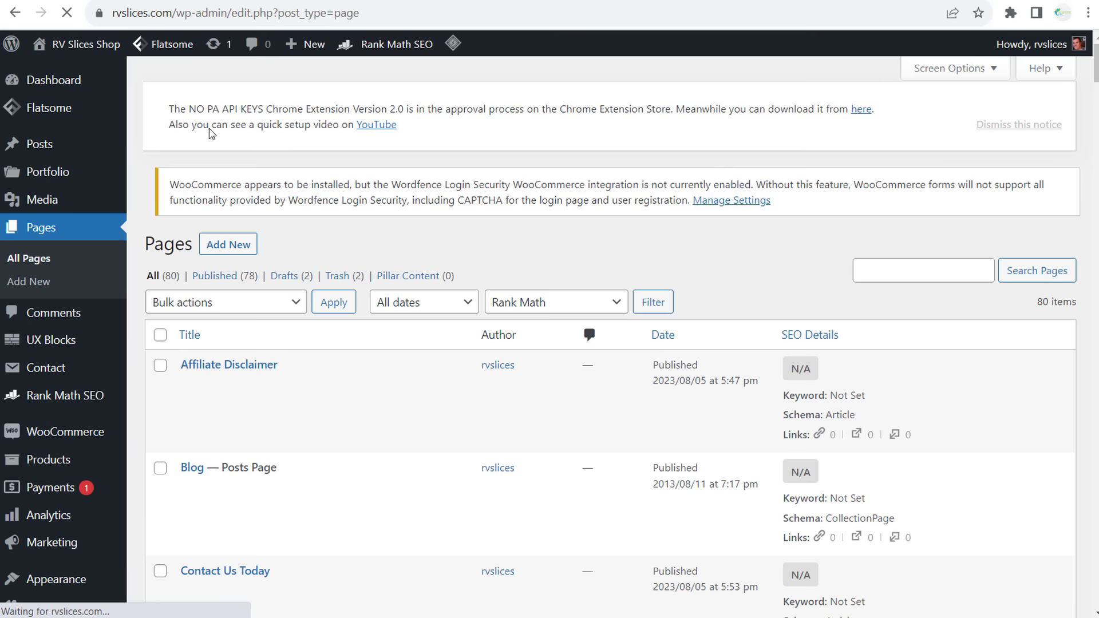
# - In Reading Settings, choose the Corporate page as the static homepage and save the changes
pyautogui.scroll(-4, 137, 452)
pyautogui.moveTo(69, 481)
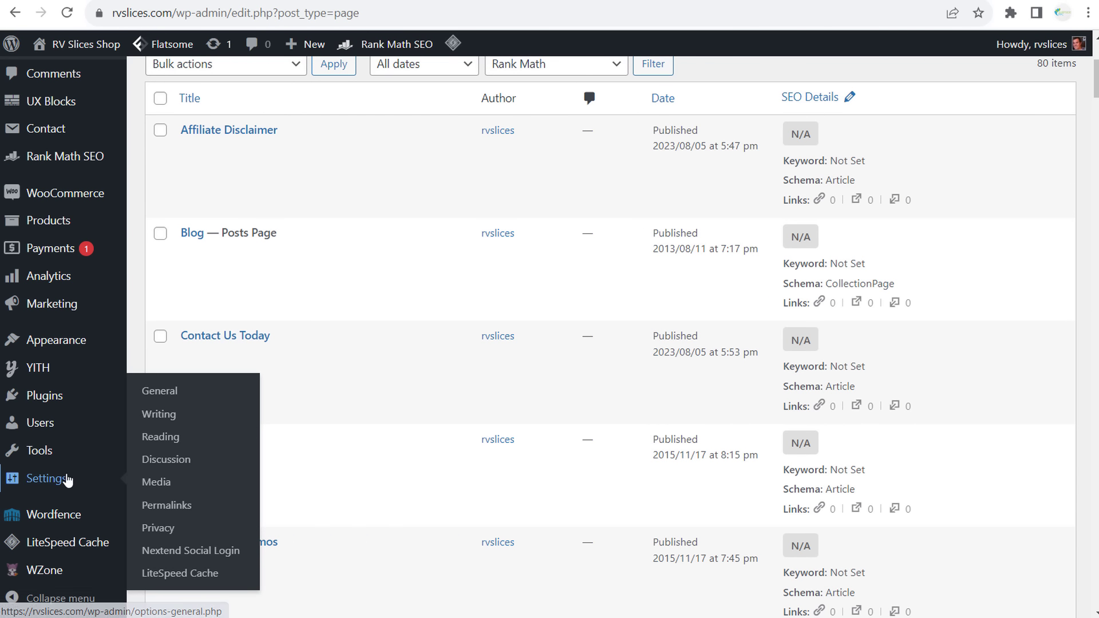
pyautogui.click(209, 445)
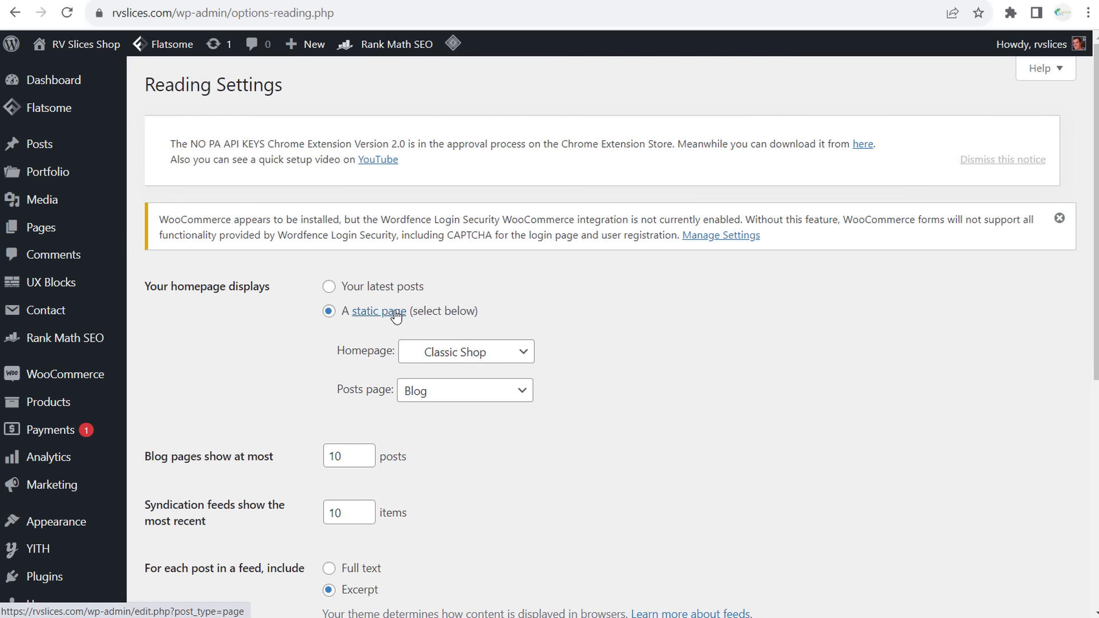
pyautogui.click(479, 354)
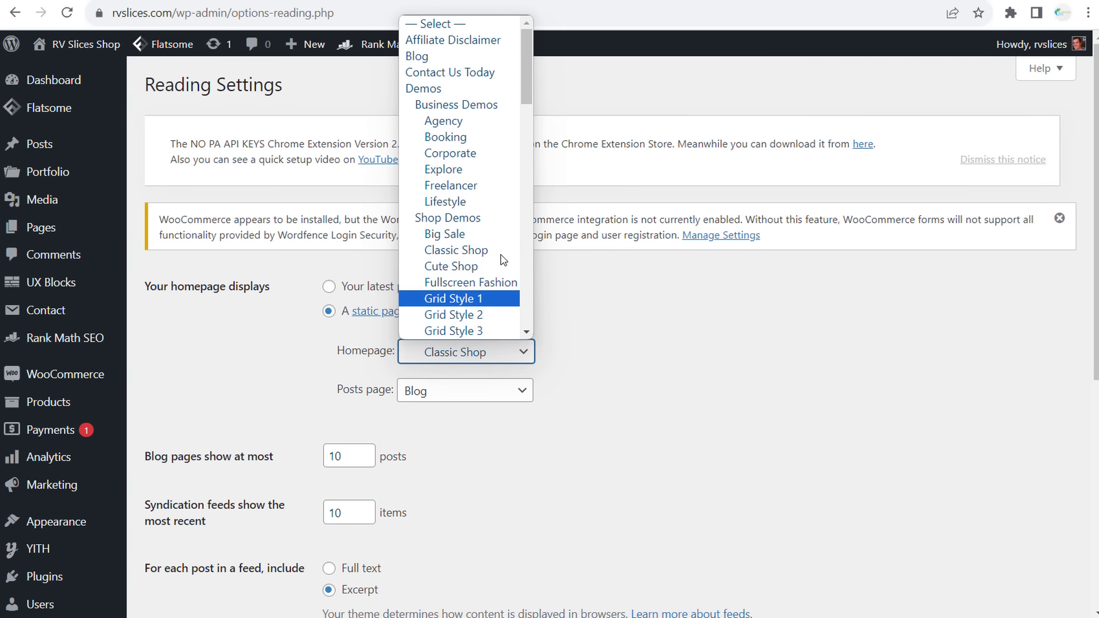
pyautogui.click(470, 154)
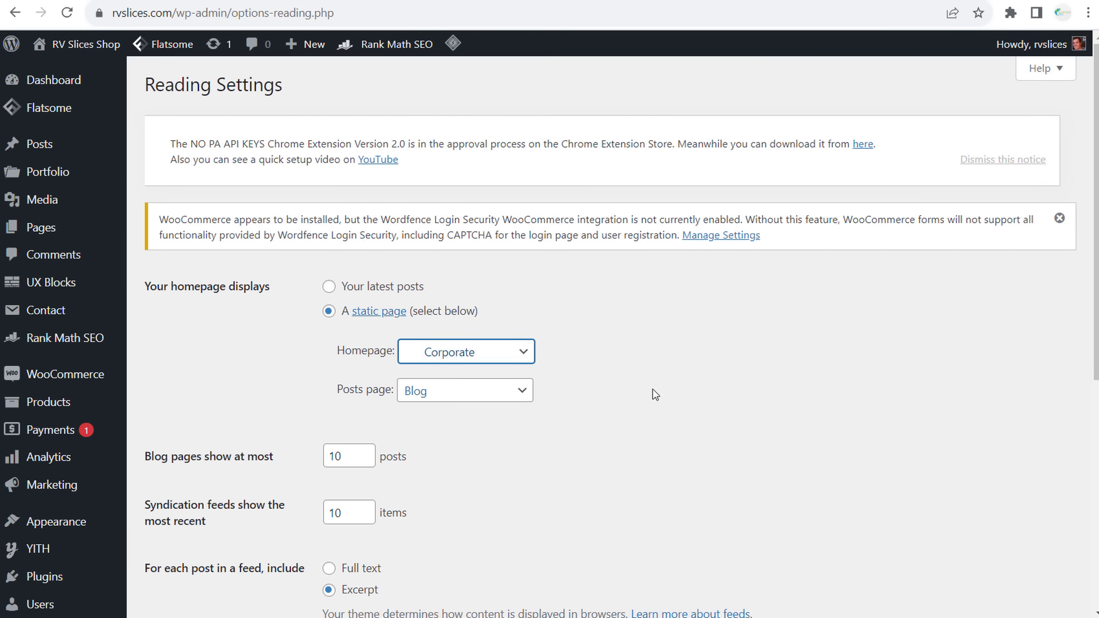
pyautogui.scroll(-7, 767, 286)
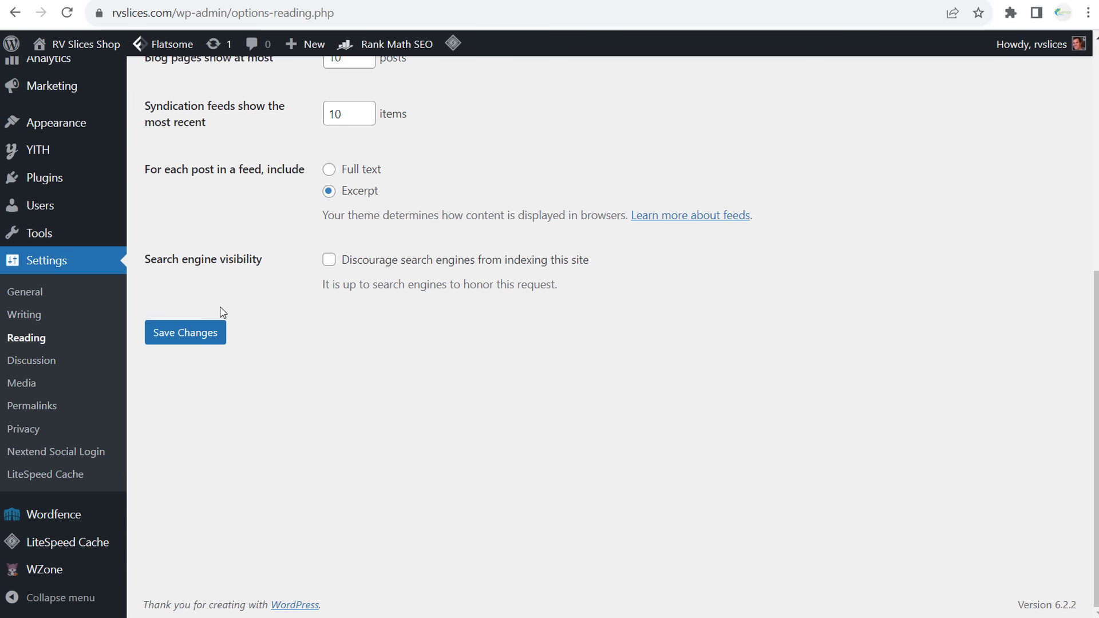
pyautogui.click(212, 332)
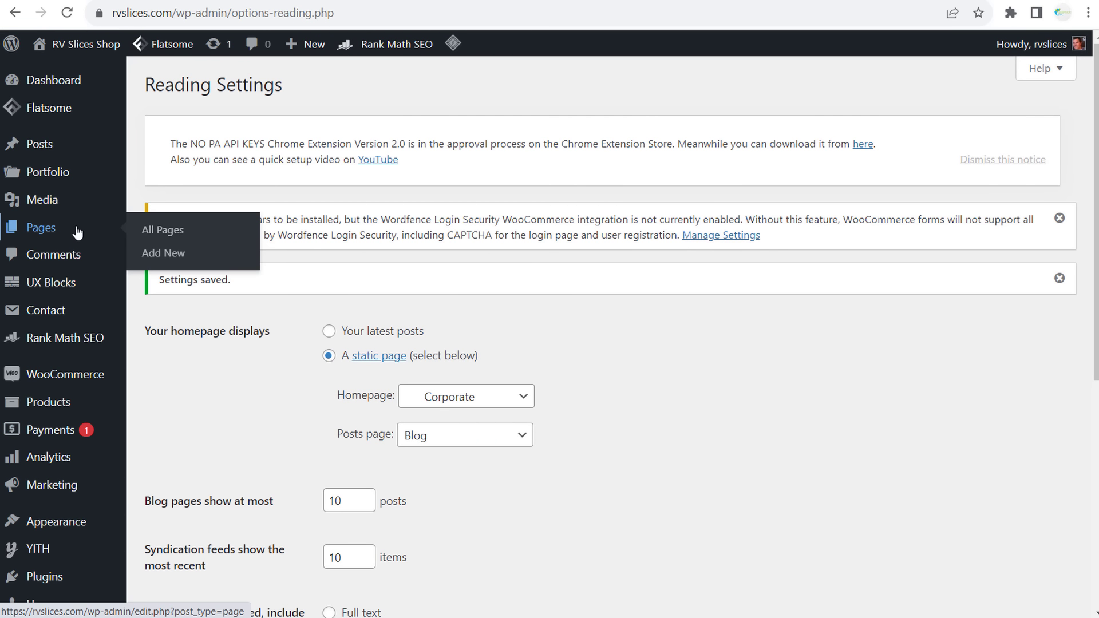
# - Quick Edit the Business Demos page to Draft status, then open the site link's context menu
pyautogui.click(170, 227)
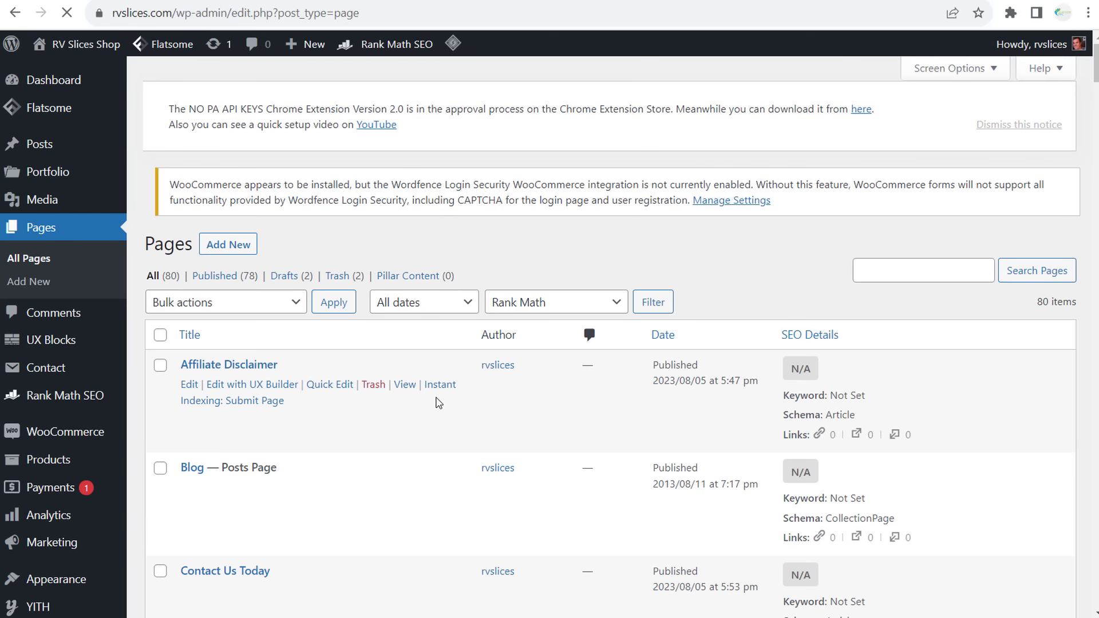
pyautogui.scroll(-7, 437, 395)
pyautogui.scroll(-3, 436, 395)
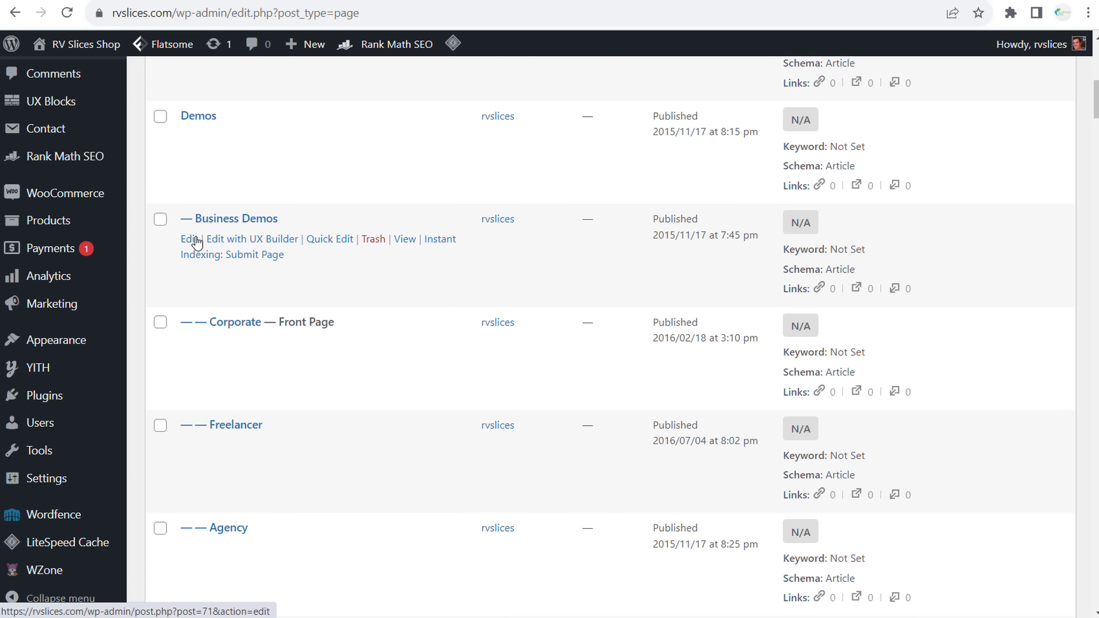
pyautogui.click(332, 240)
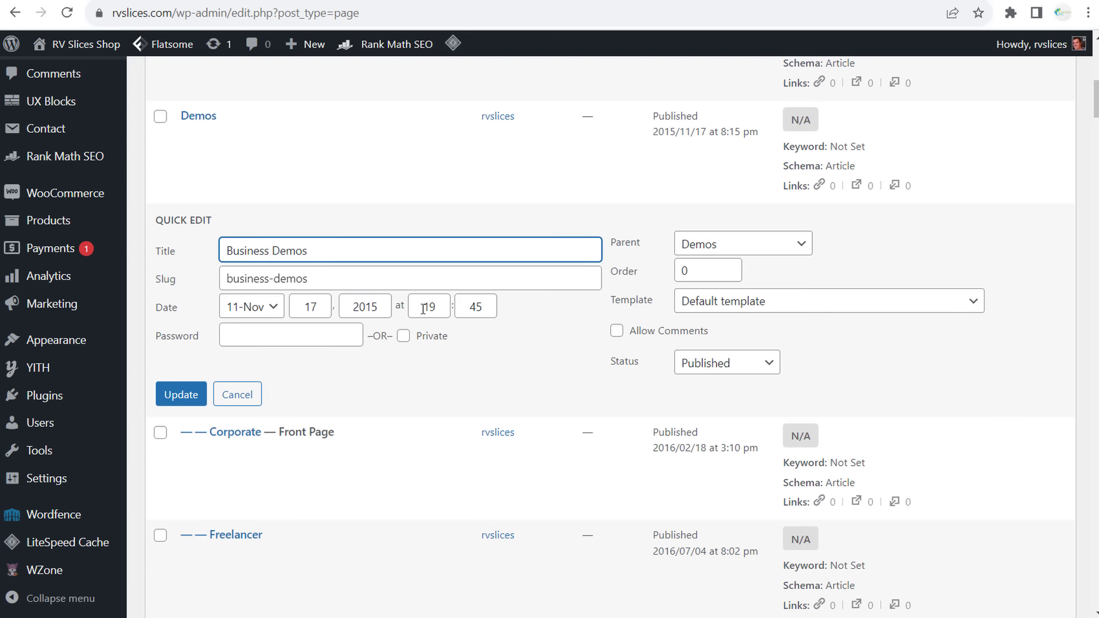
pyautogui.click(761, 367)
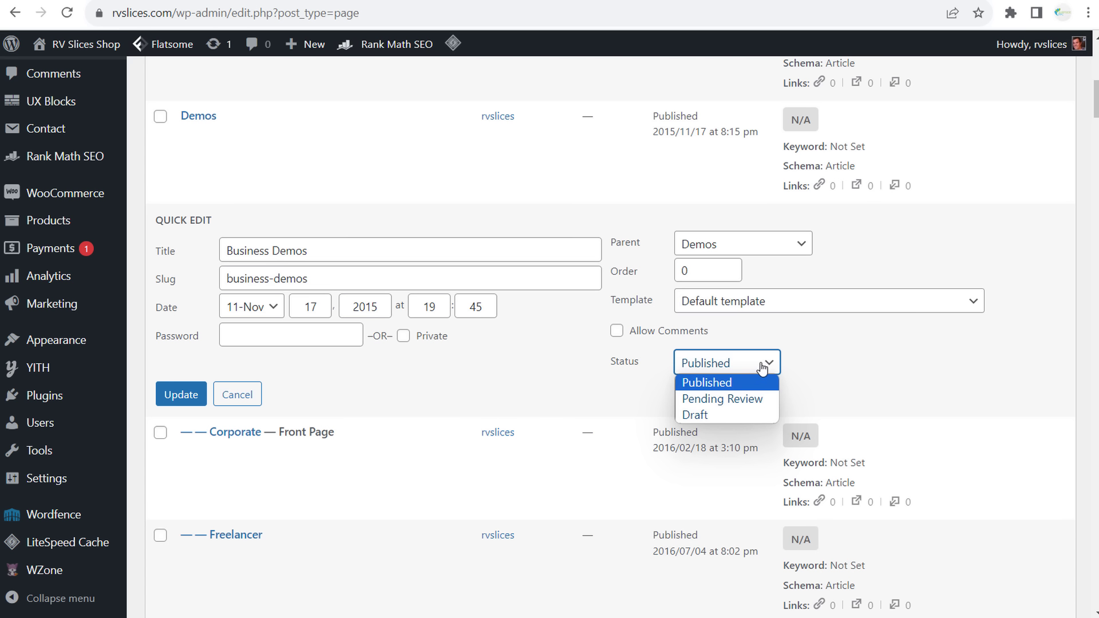
pyautogui.click(743, 416)
pyautogui.click(181, 401)
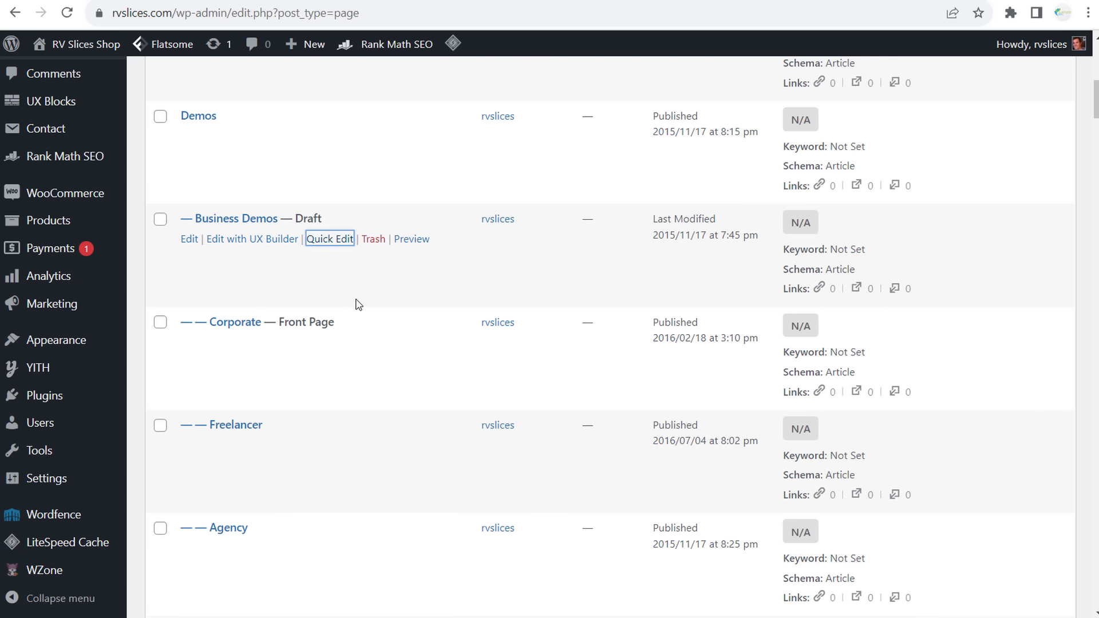
pyautogui.moveTo(57, 44)
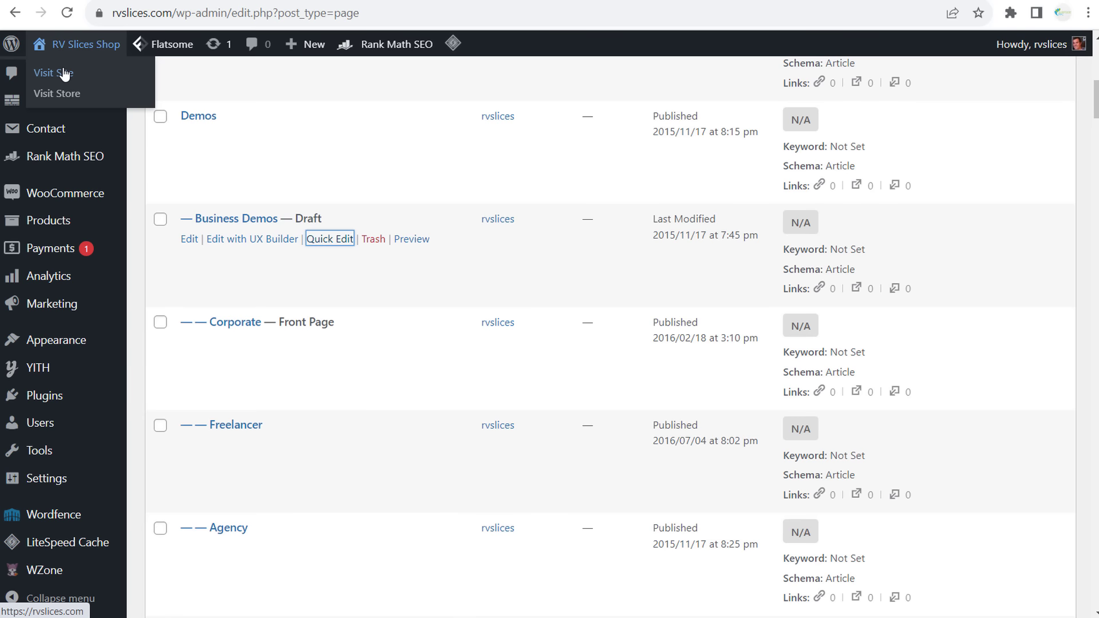
pyautogui.rightClick(86, 74)
pyautogui.click(106, 81)
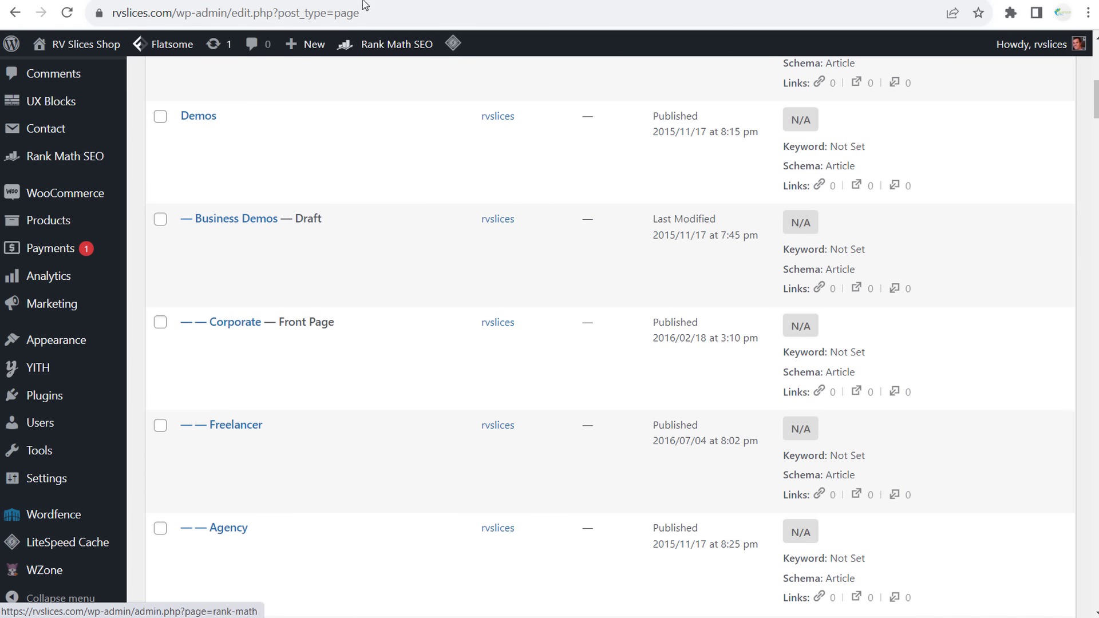
pyautogui.hotkey('ctrl', 'Tab')
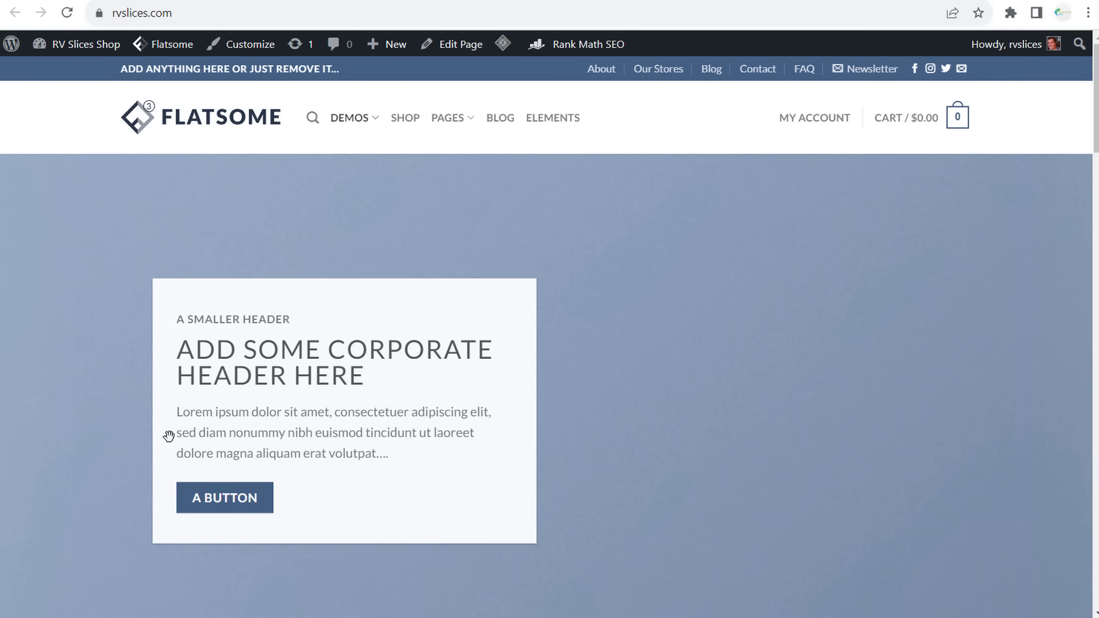
pyautogui.scroll(-4, 192, 190)
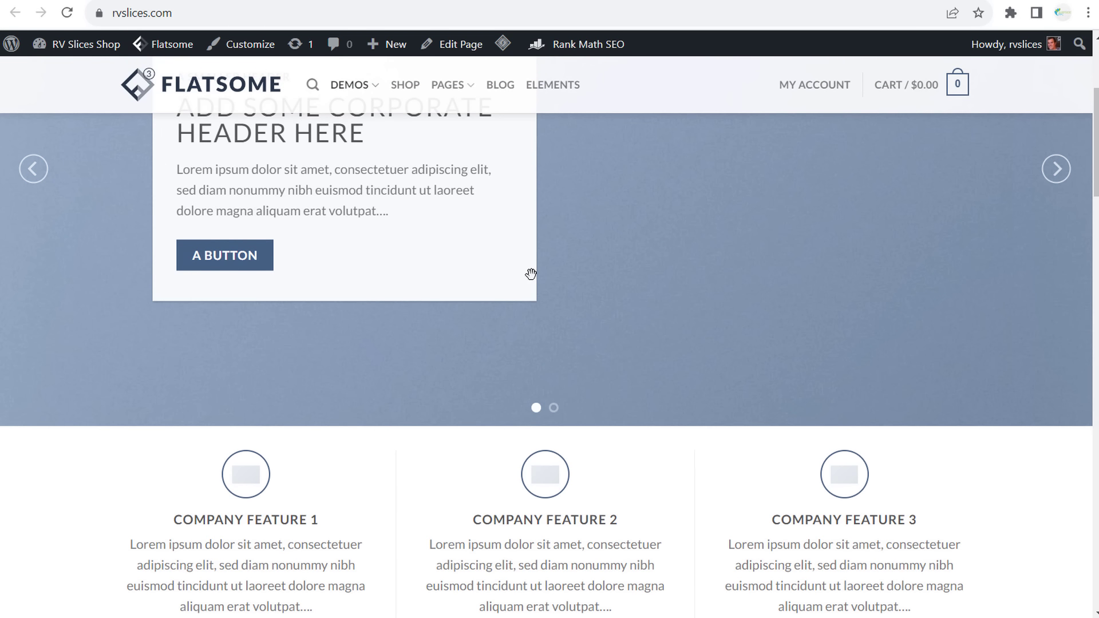
pyautogui.scroll(4, 801, 250)
pyautogui.click(1056, 411)
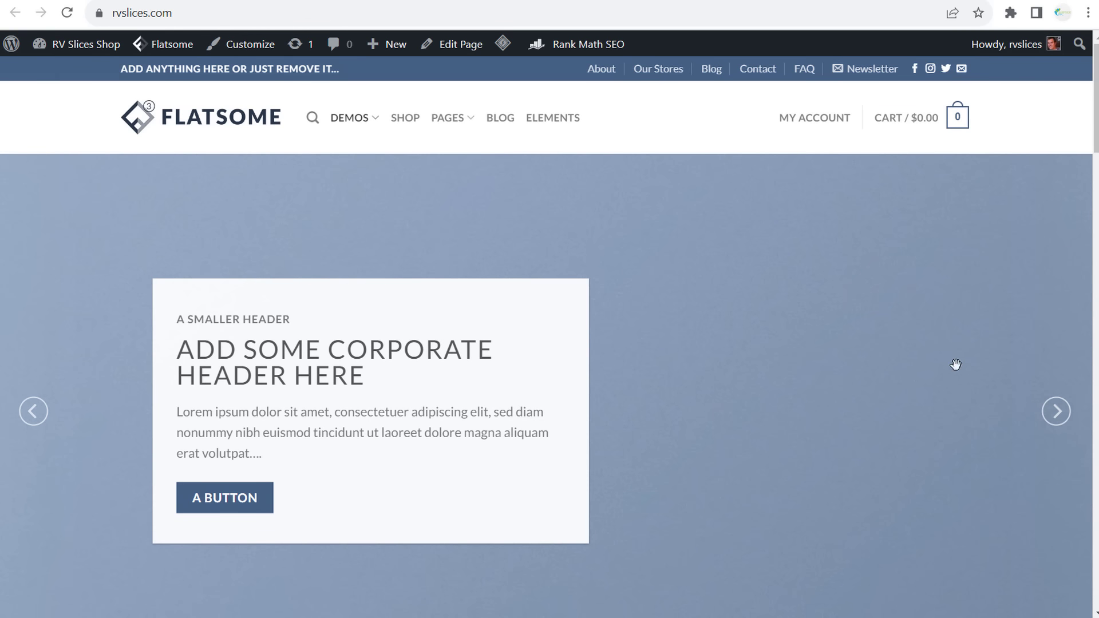
pyautogui.moveTo(183, 351); pyautogui.dragTo(267, 360)
pyautogui.scroll(-5, 787, 321)
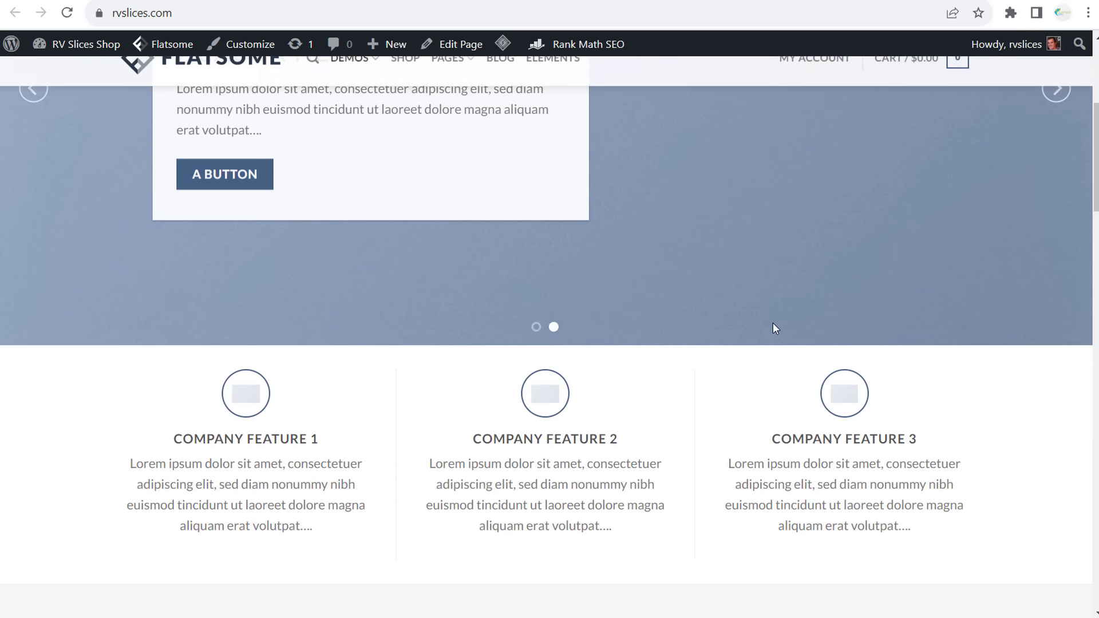
pyautogui.scroll(-4, 778, 328)
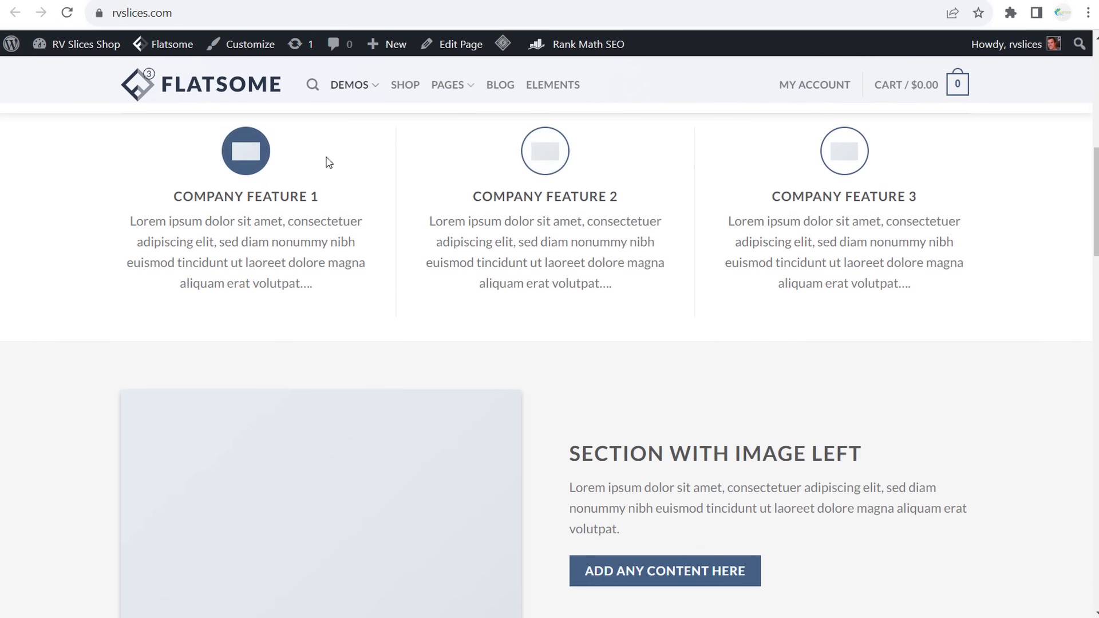
pyautogui.scroll(9, 274, 171)
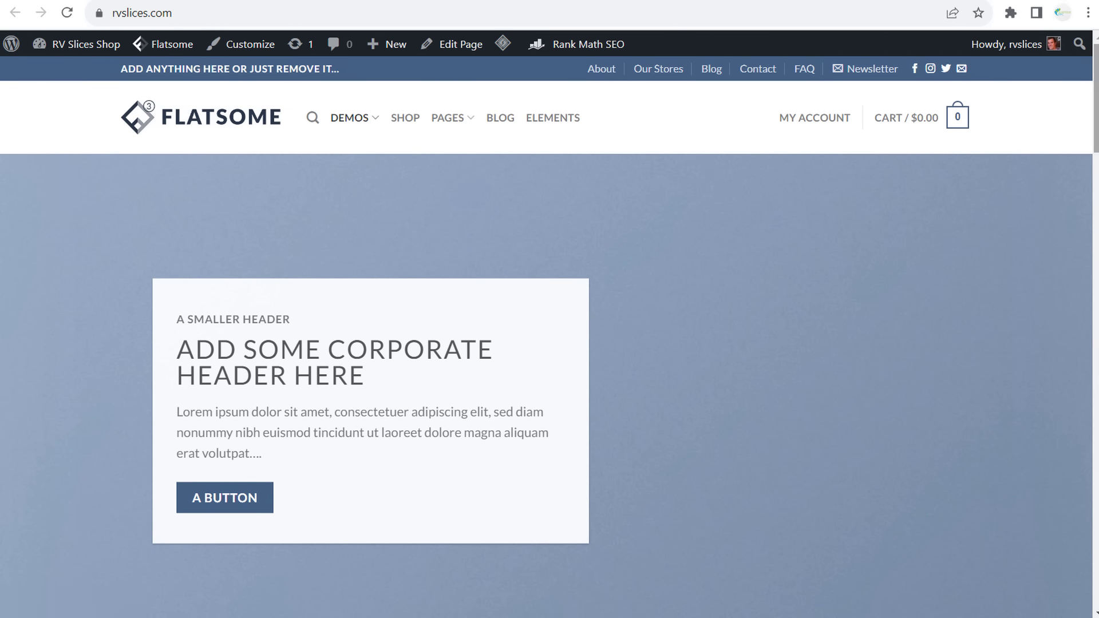
pyautogui.scroll(-15, 549, 366)
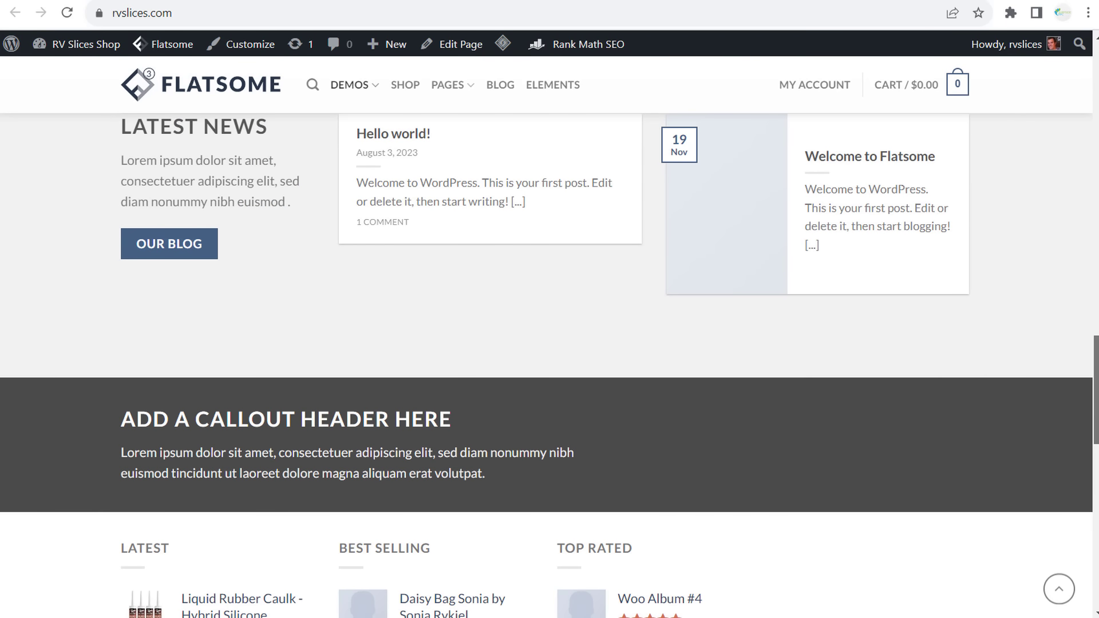
pyautogui.scroll(-8, 550, 366)
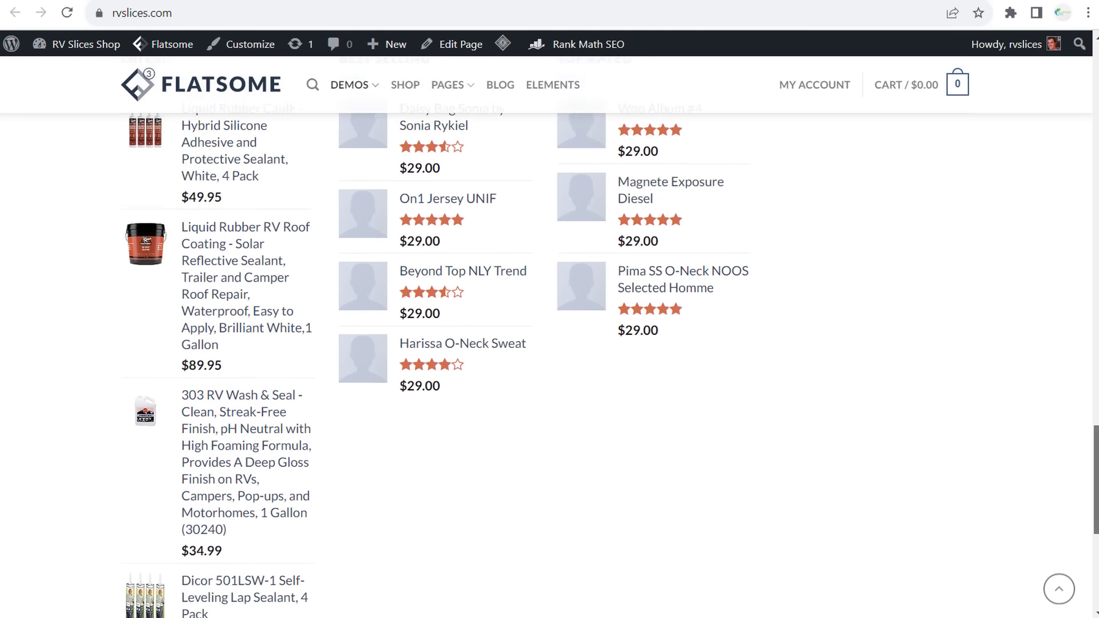
pyautogui.scroll(-5, 549, 367)
pyautogui.press('Home')
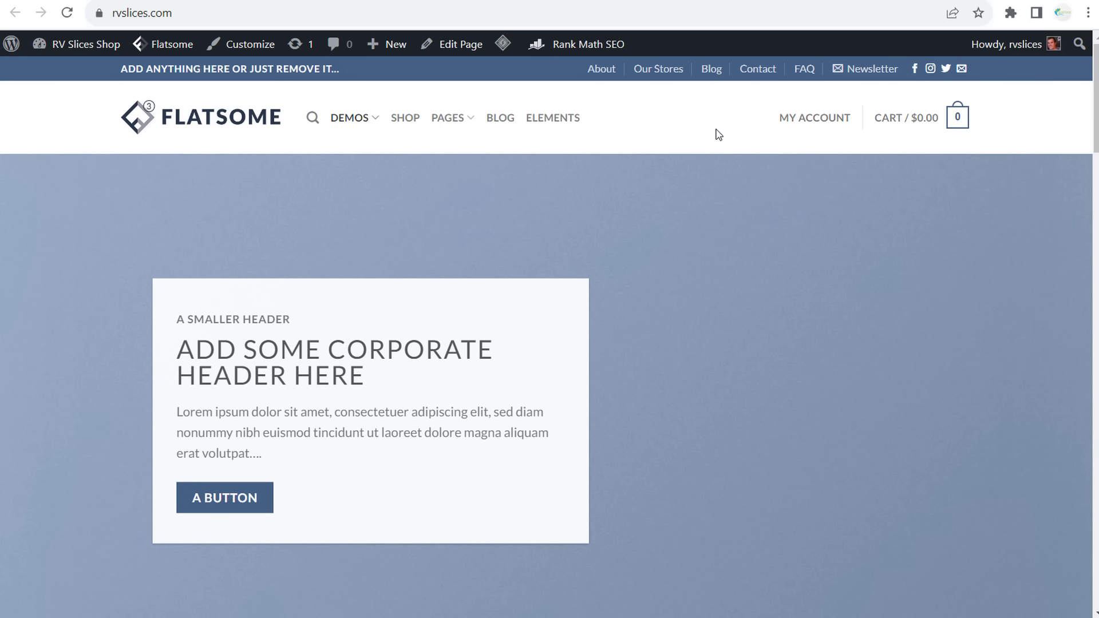
pyautogui.moveTo(704, 172)
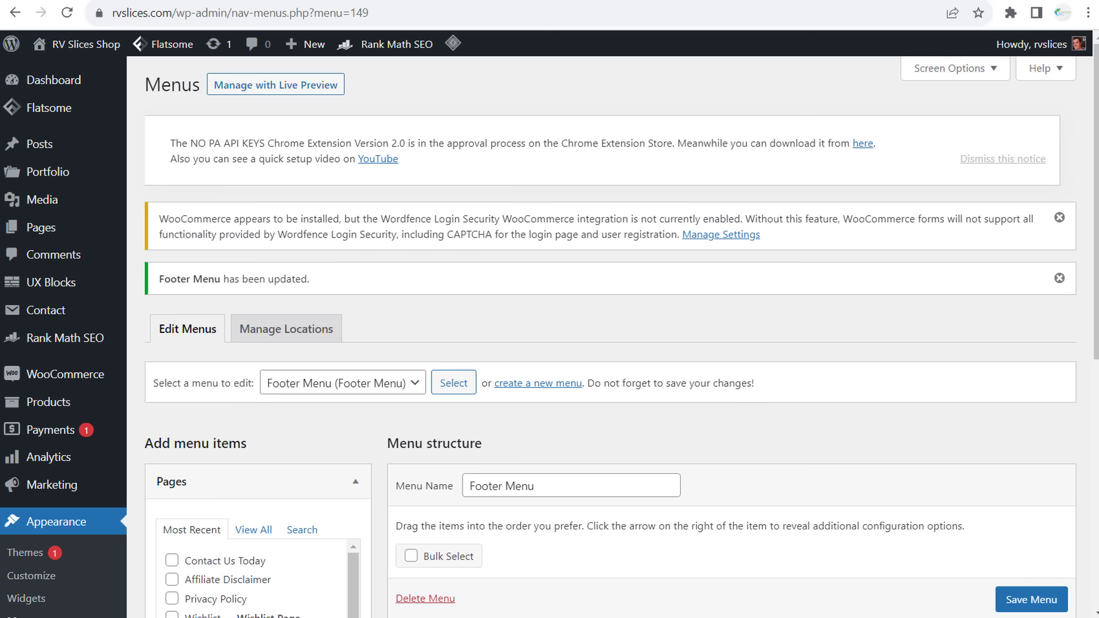
# - Create a new post titled '10 Best Electric RV Awnings 2023' with an empty paragraph block
pyautogui.moveTo(61, 150)
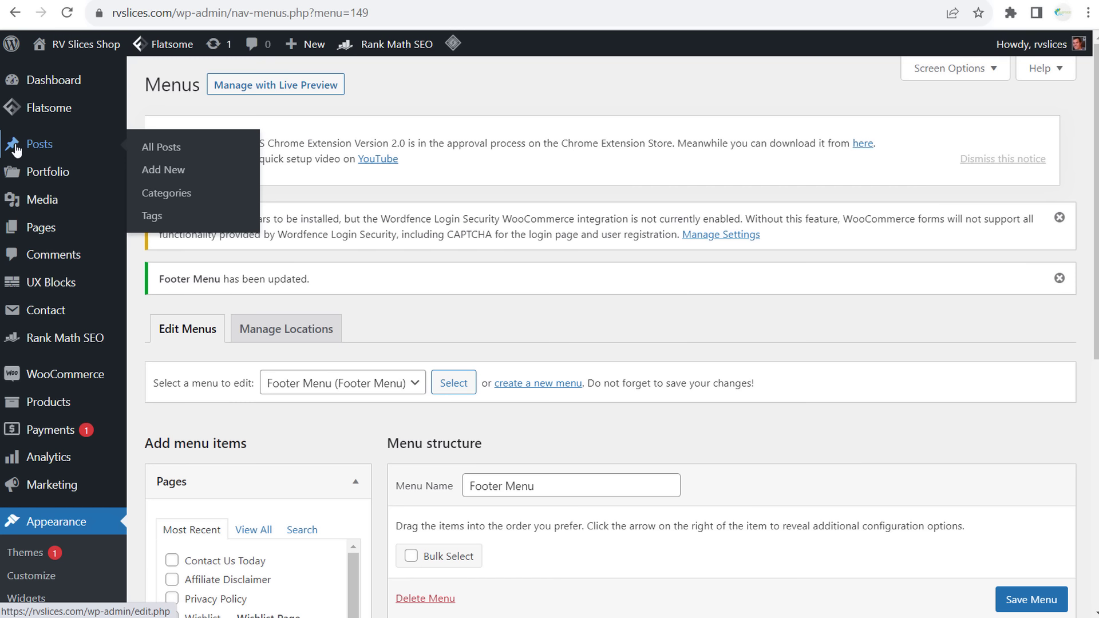
pyautogui.moveTo(50, 233)
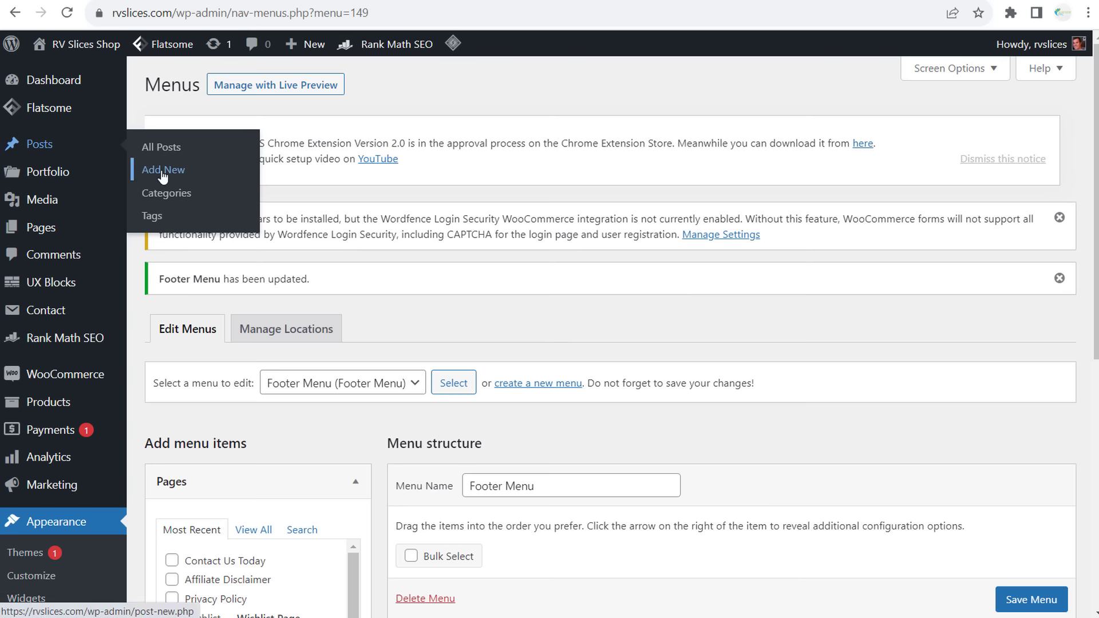
pyautogui.click(164, 172)
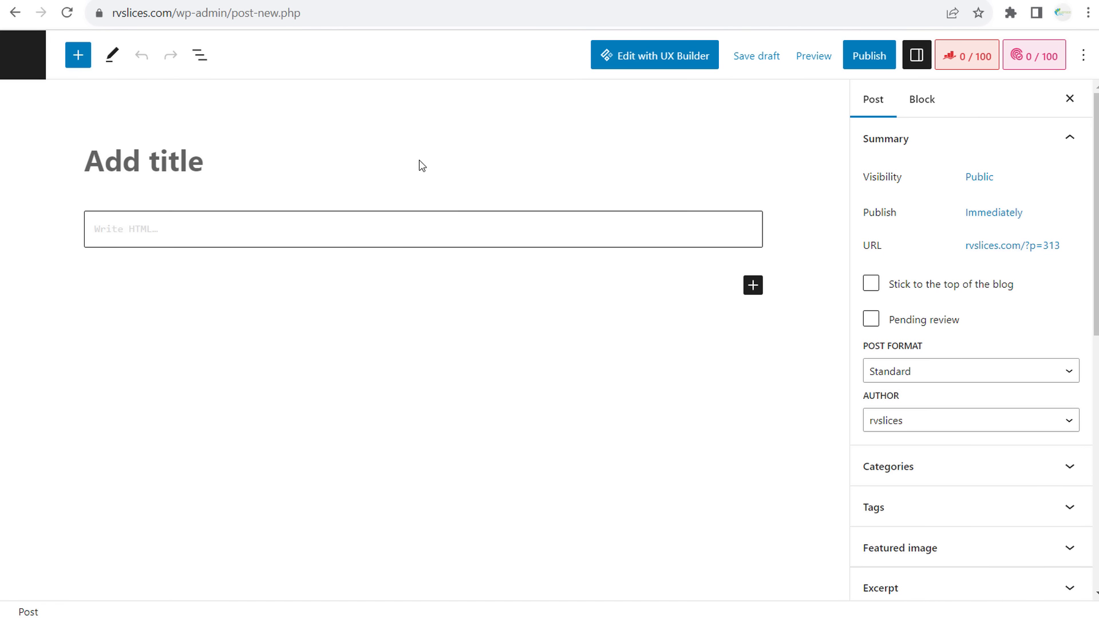
pyautogui.write('10')
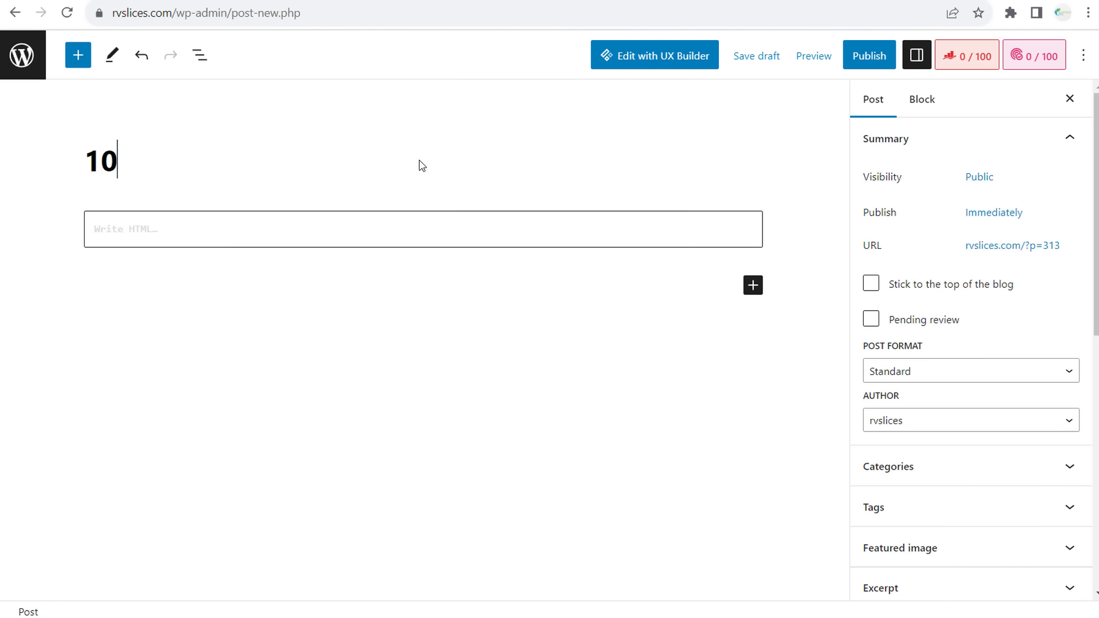
pyautogui.write(' Best Electri')
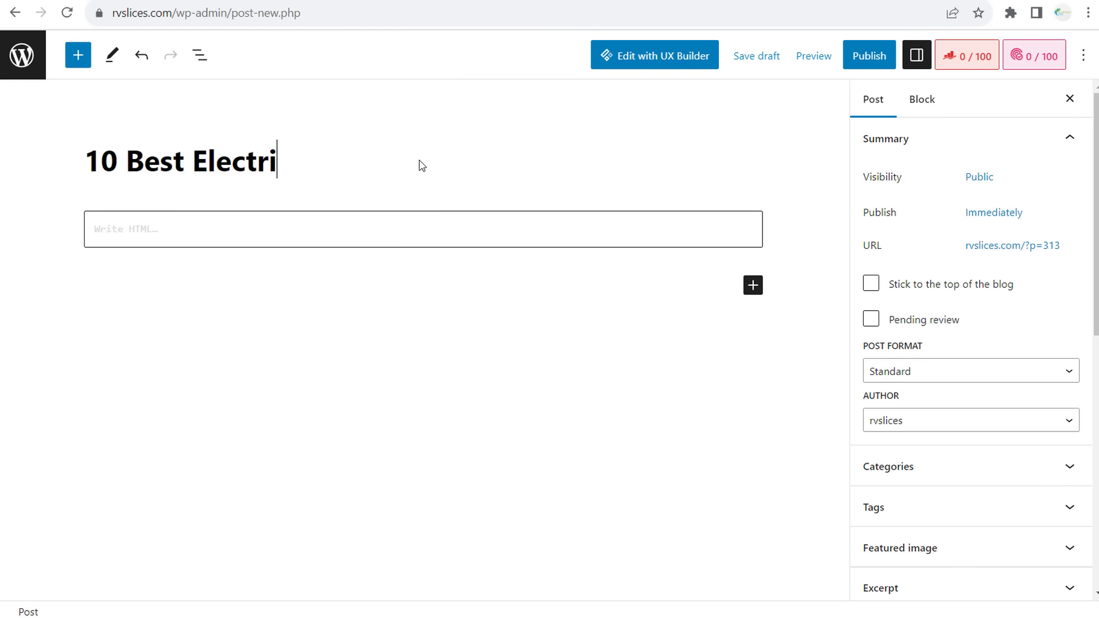
pyautogui.write('c RV Awnings 2023')
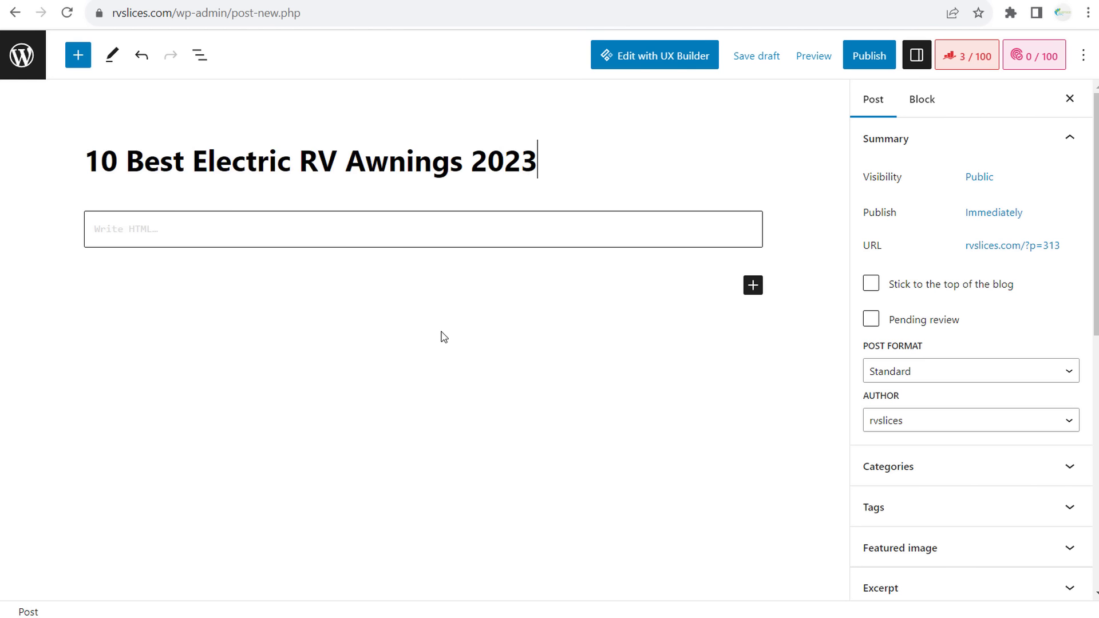
pyautogui.click(449, 283)
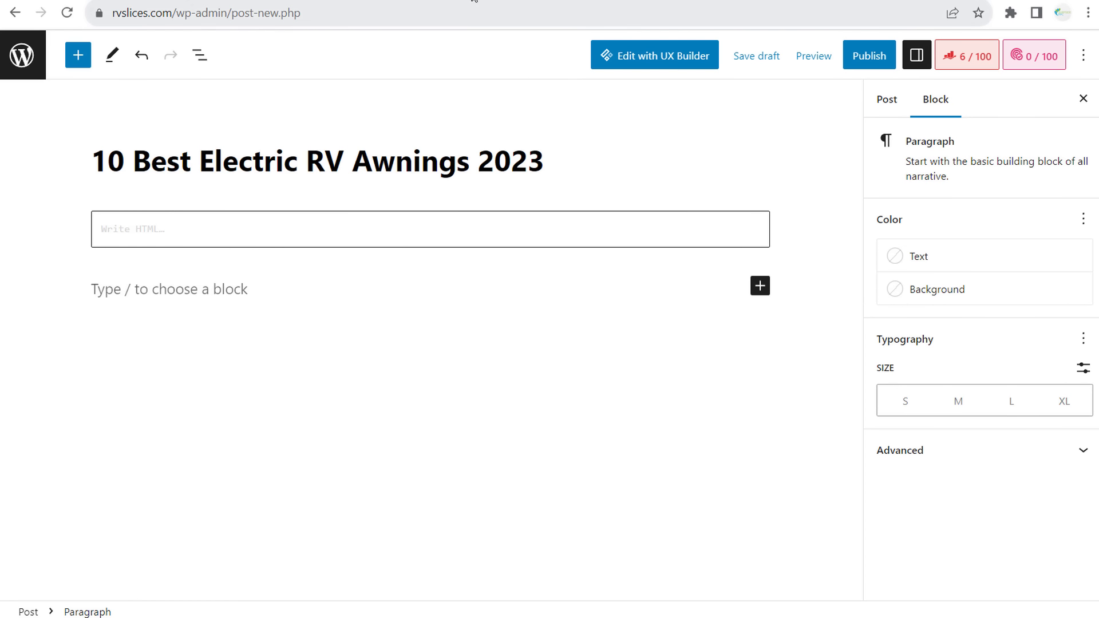
pyautogui.click(474, 0)
# - Search Amazon's All Departments for 'electric rv awning' and scroll through the results
pyautogui.click(350, 55)
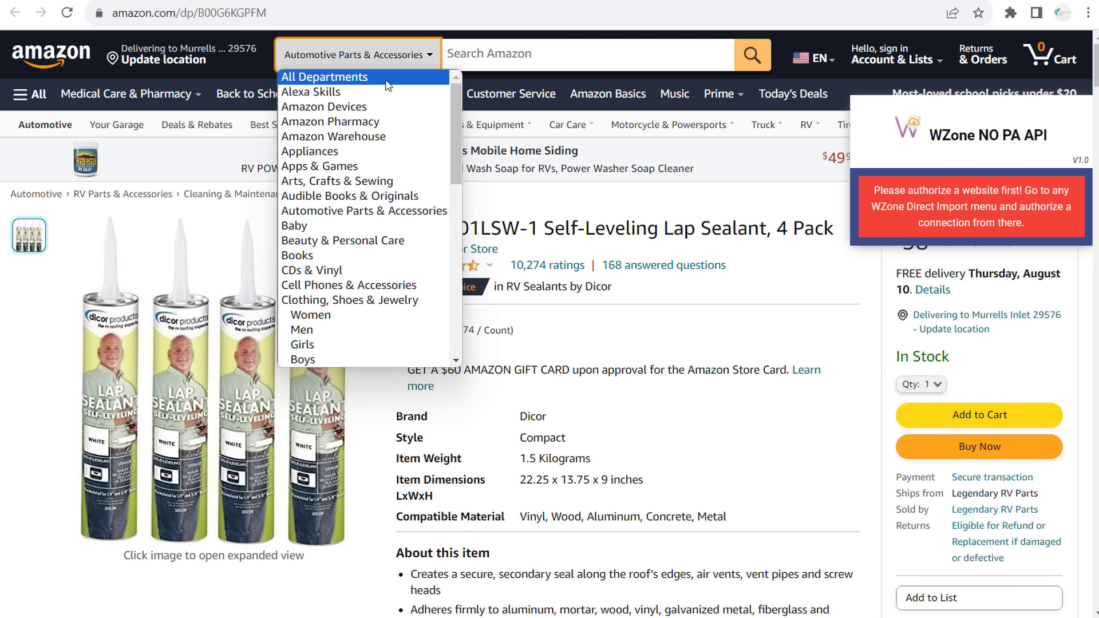
pyautogui.click(326, 75)
pyautogui.write('electr')
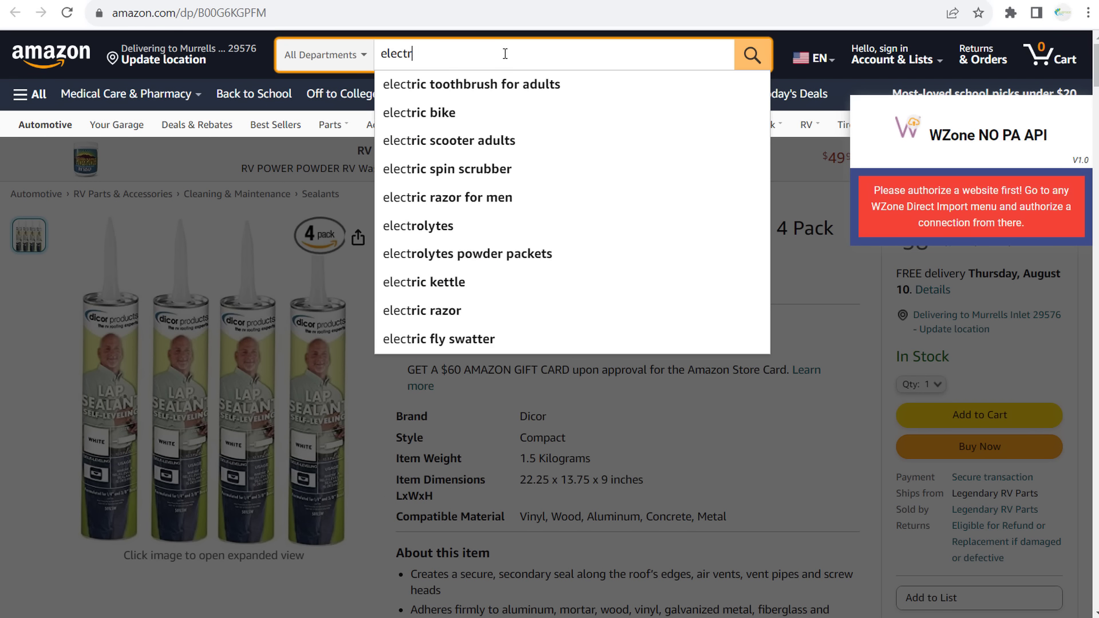
pyautogui.write('ic rv awning')
pyautogui.press('Return')
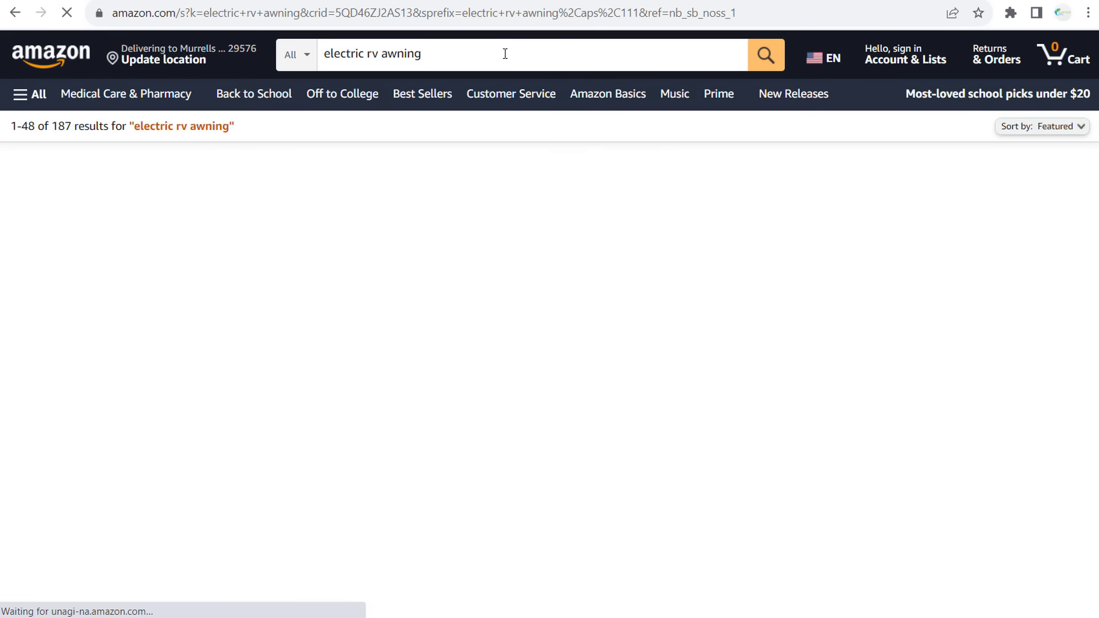
pyautogui.scroll(-4, 478, 260)
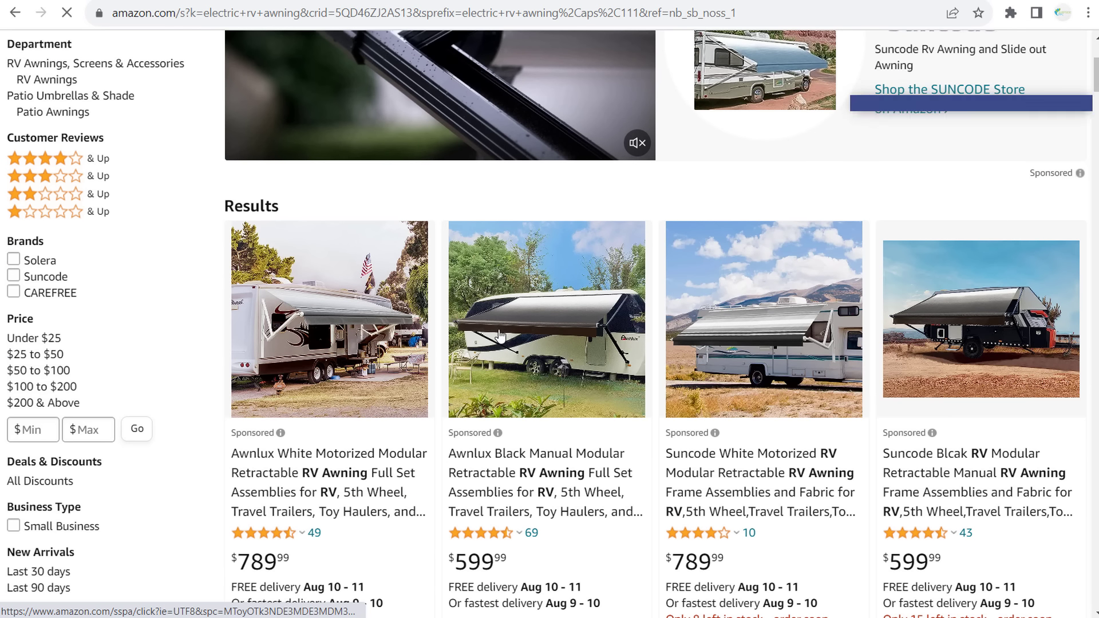
pyautogui.scroll(-3, 1013, 338)
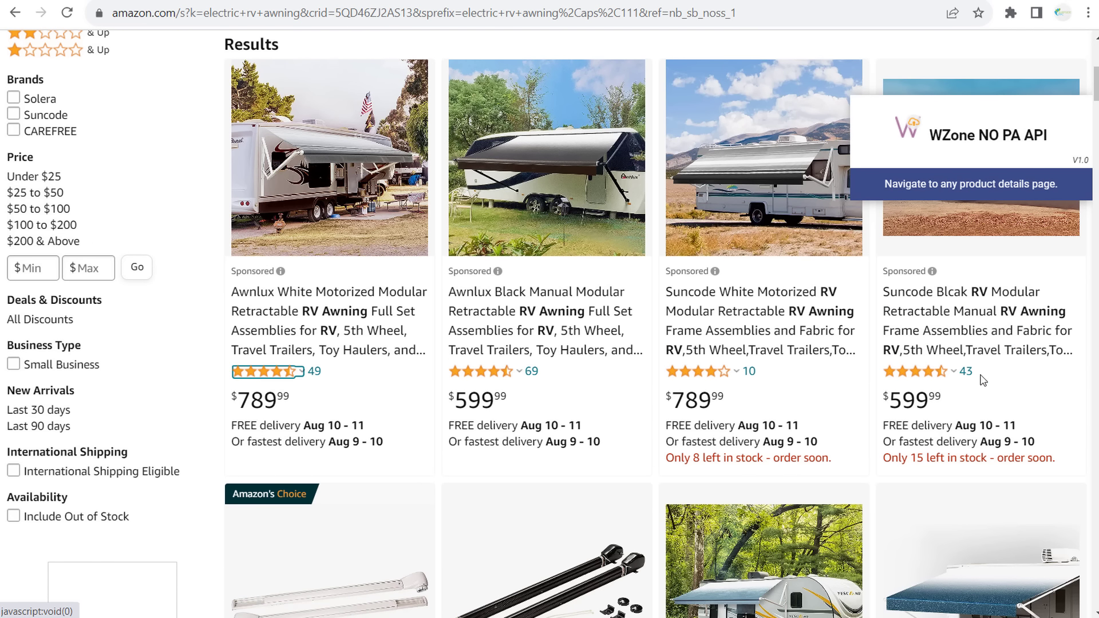
pyautogui.scroll(-7, 805, 274)
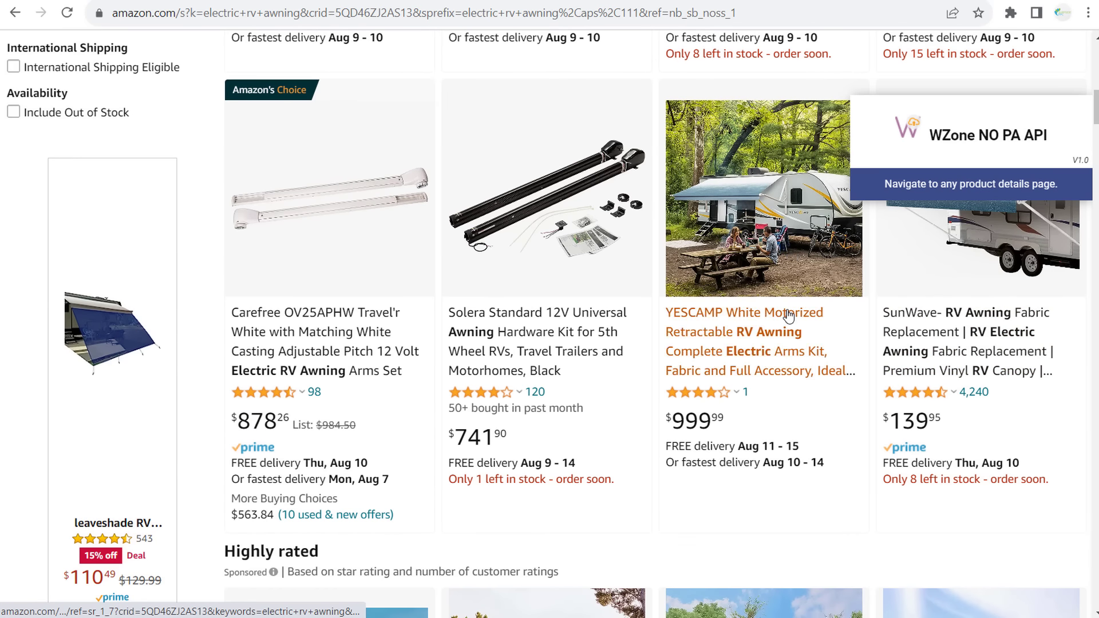
pyautogui.scroll(-8, 790, 344)
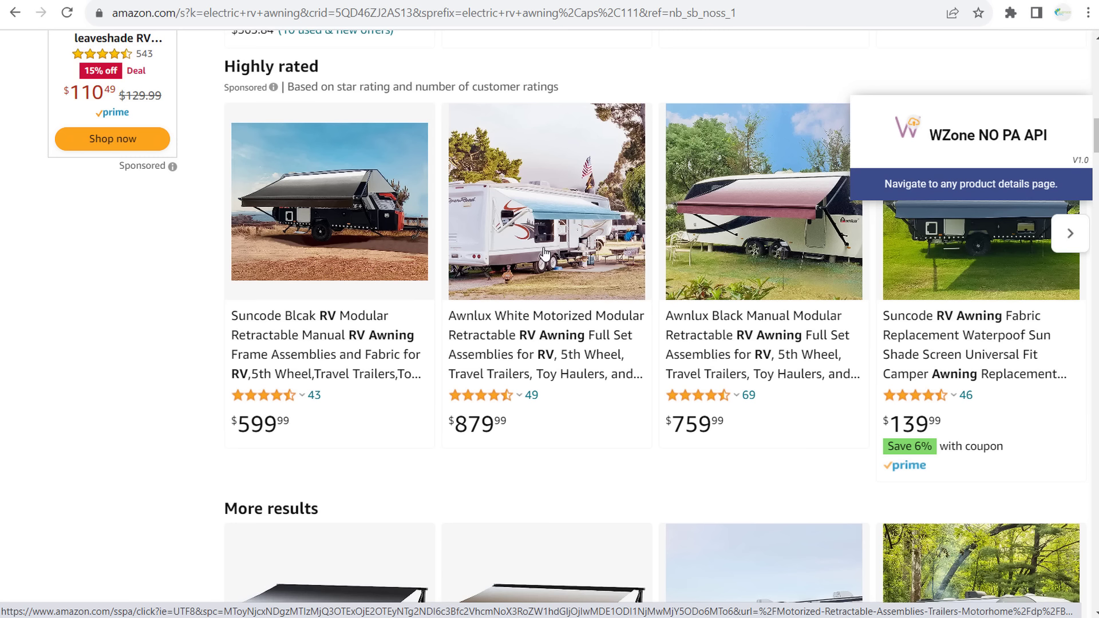
pyautogui.scroll(15, 543, 254)
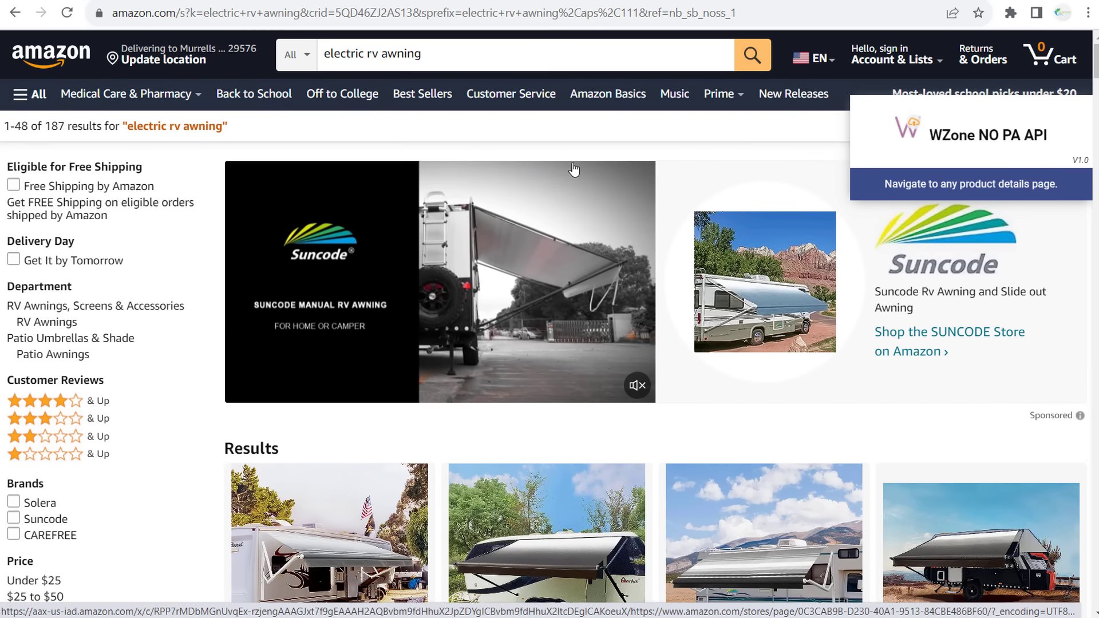
pyautogui.hotkey('ctrl', 't')
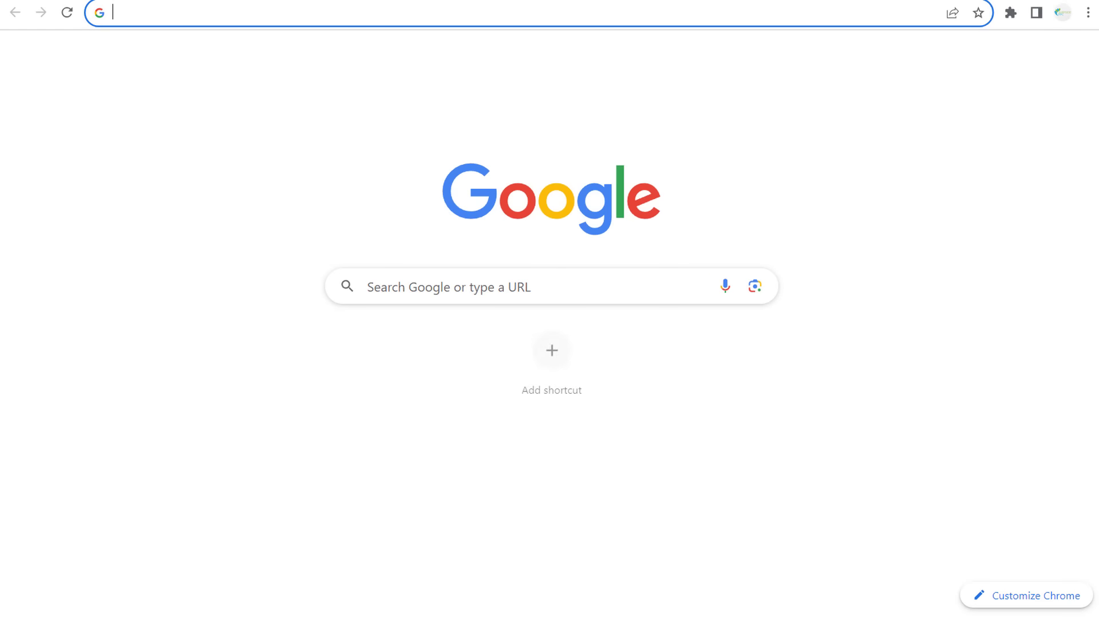
# - Search Google for 'claude' and follow the Claude 2 announcement to the claude.ai login email field
pyautogui.write('claude')
pyautogui.press('Return')
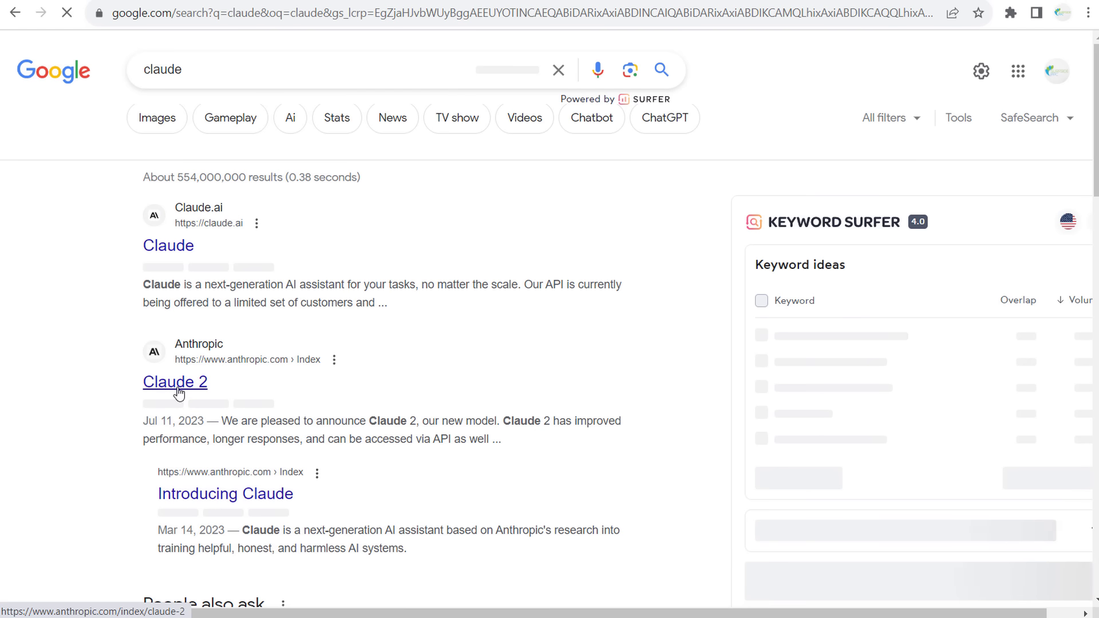
pyautogui.click(177, 389)
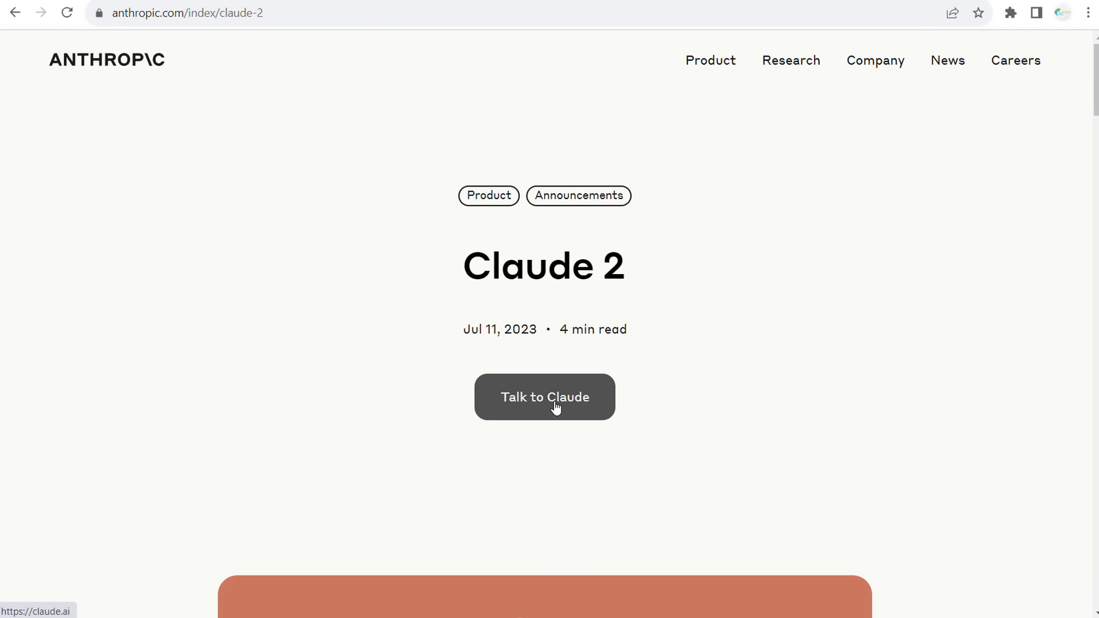
pyautogui.click(557, 407)
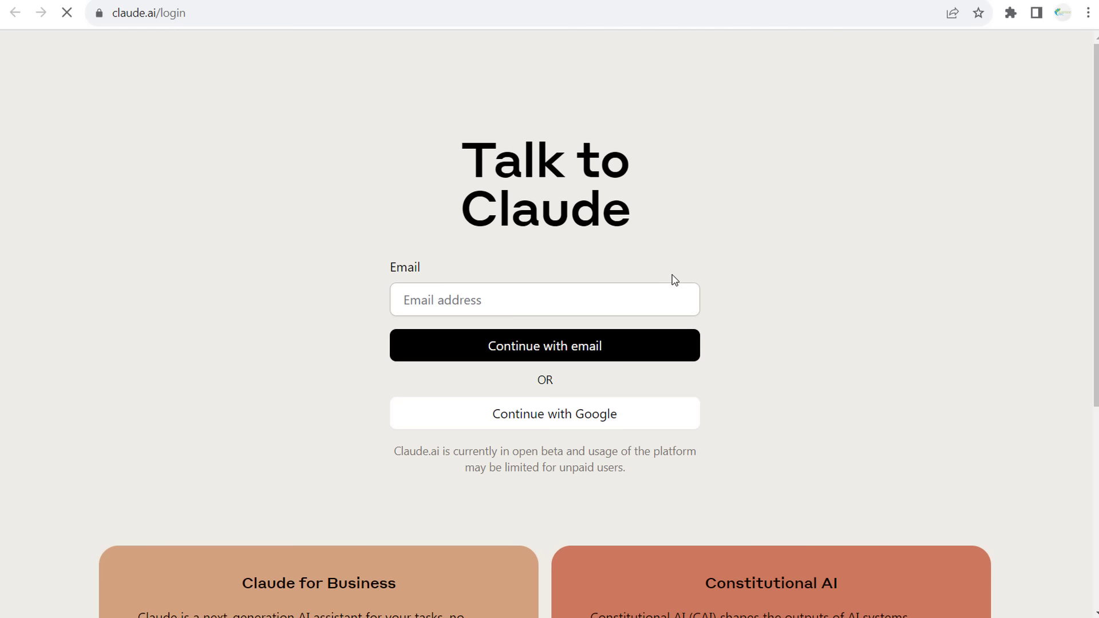
pyautogui.click(512, 295)
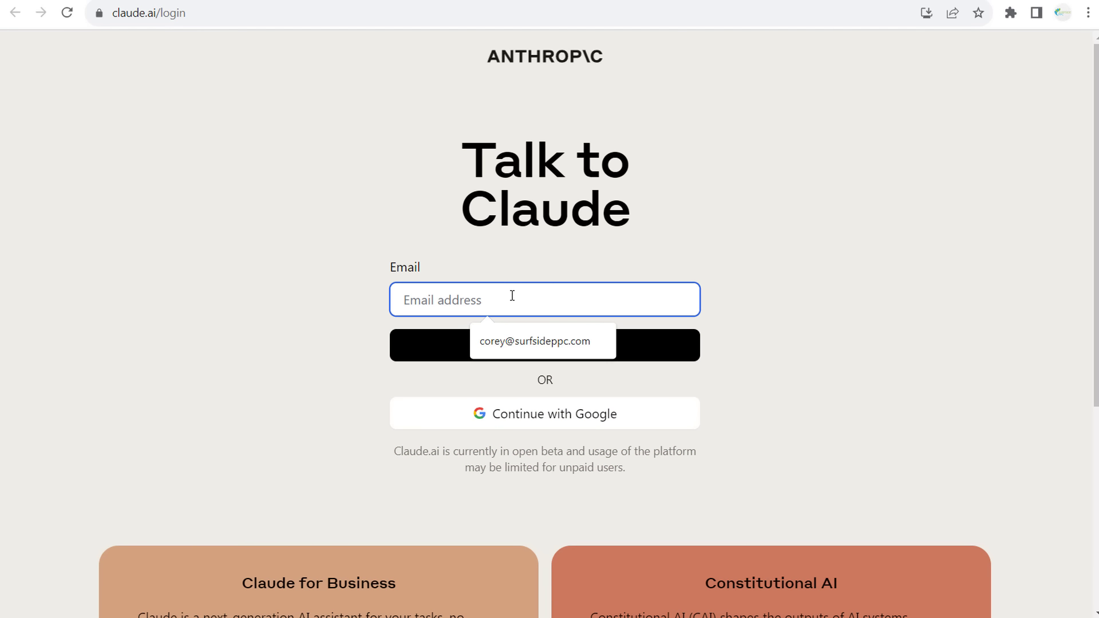
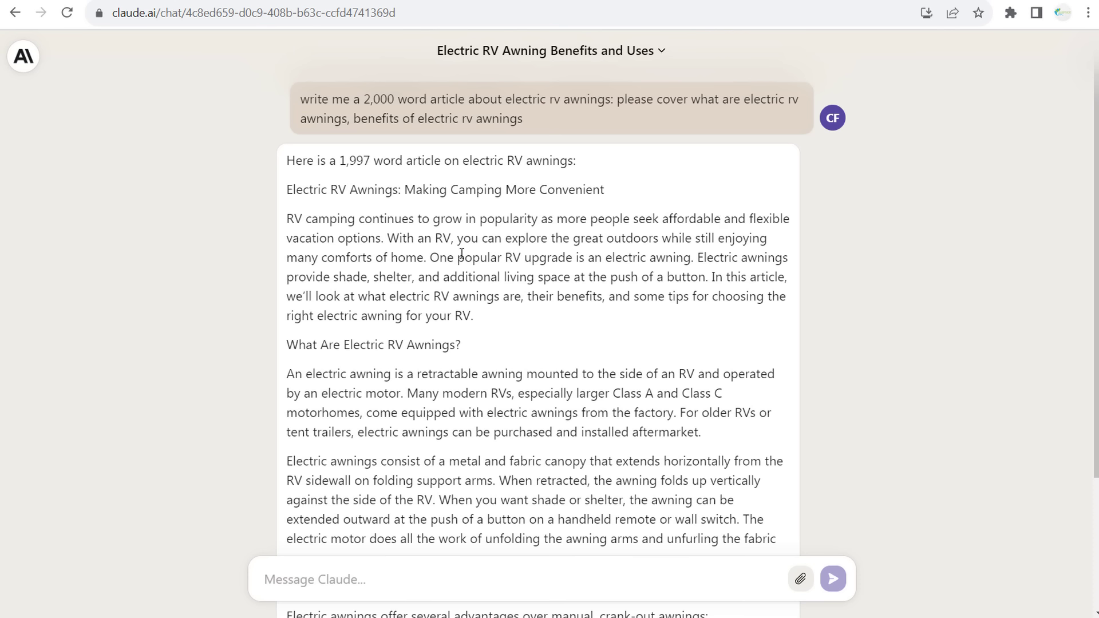
# - Read through the intro of Claude's awning article, highlighting phrases like the additional living space
pyautogui.moveTo(387, 238); pyautogui.dragTo(743, 239)
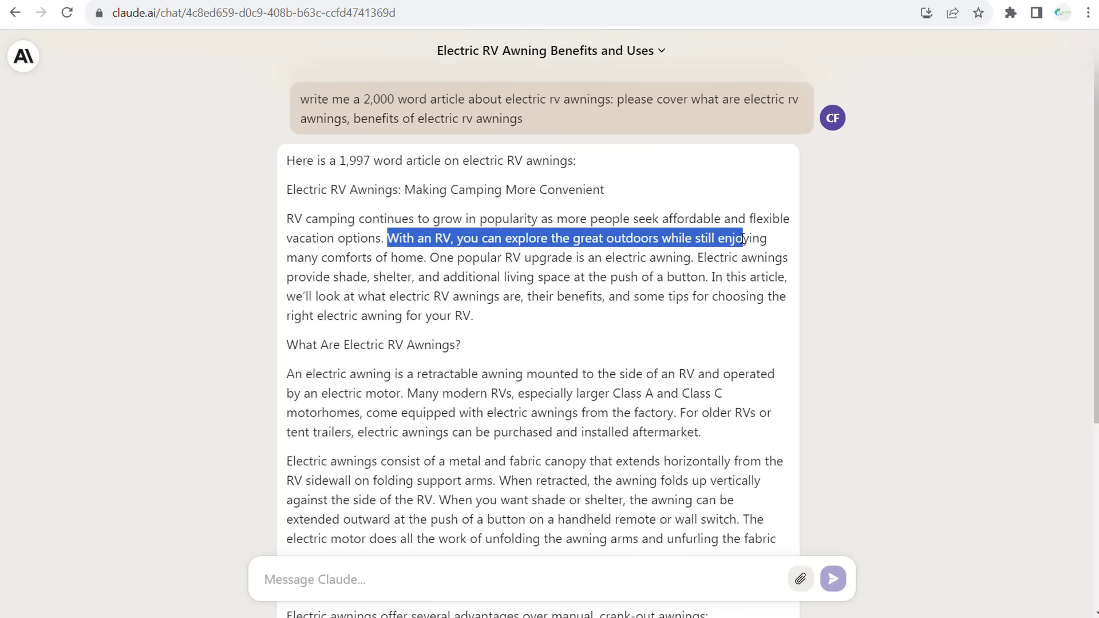
pyautogui.click(499, 256)
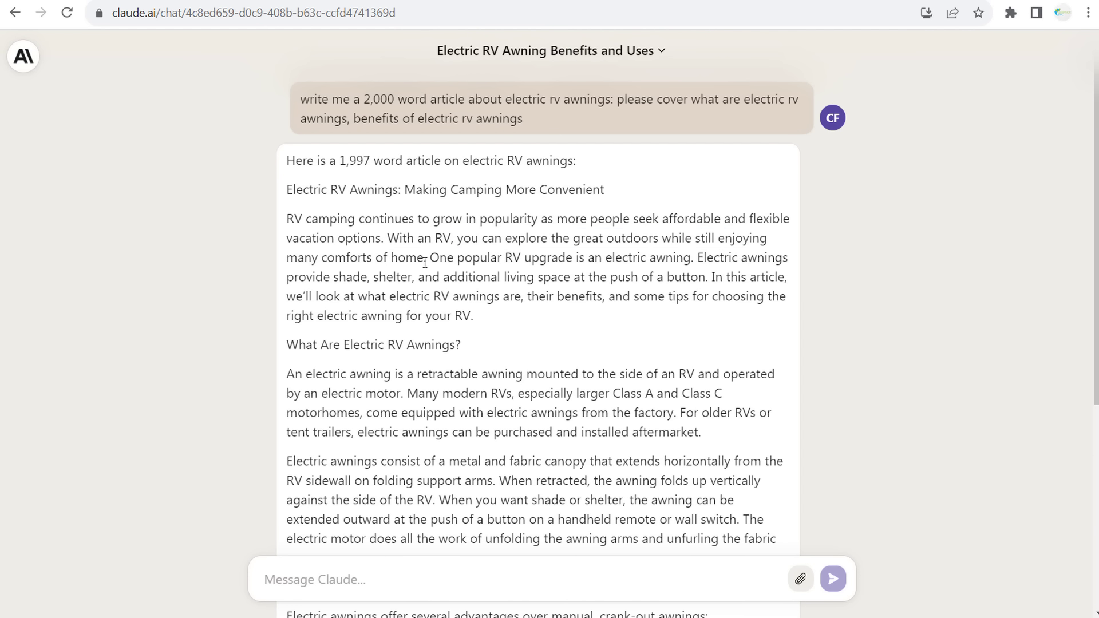
pyautogui.moveTo(446, 258); pyautogui.dragTo(601, 250)
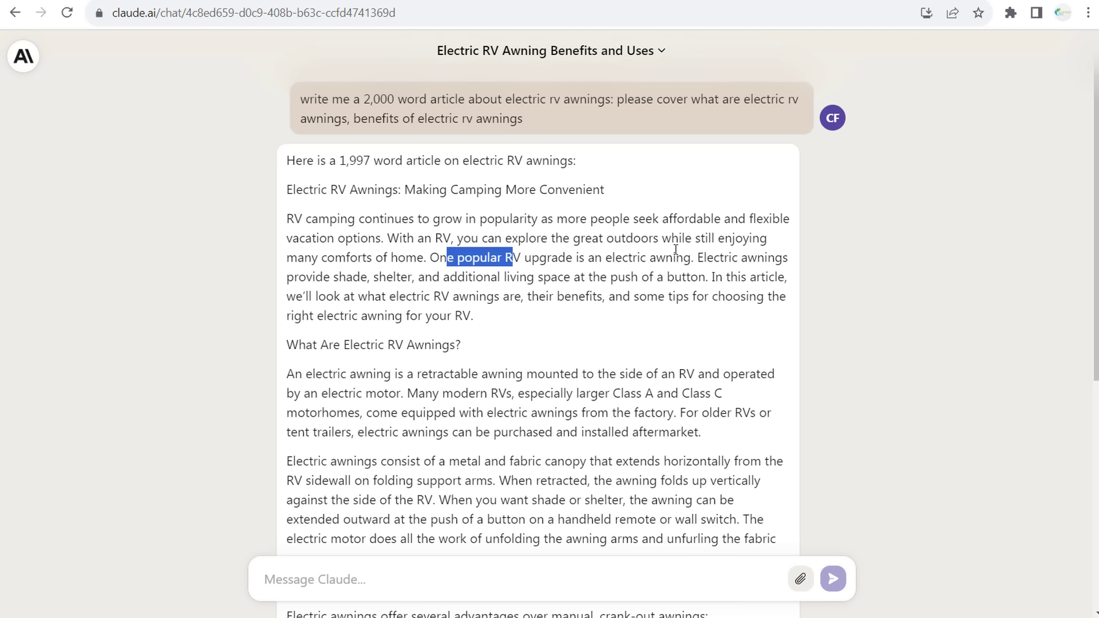
pyautogui.moveTo(458, 277); pyautogui.dragTo(644, 270)
pyautogui.click(644, 271)
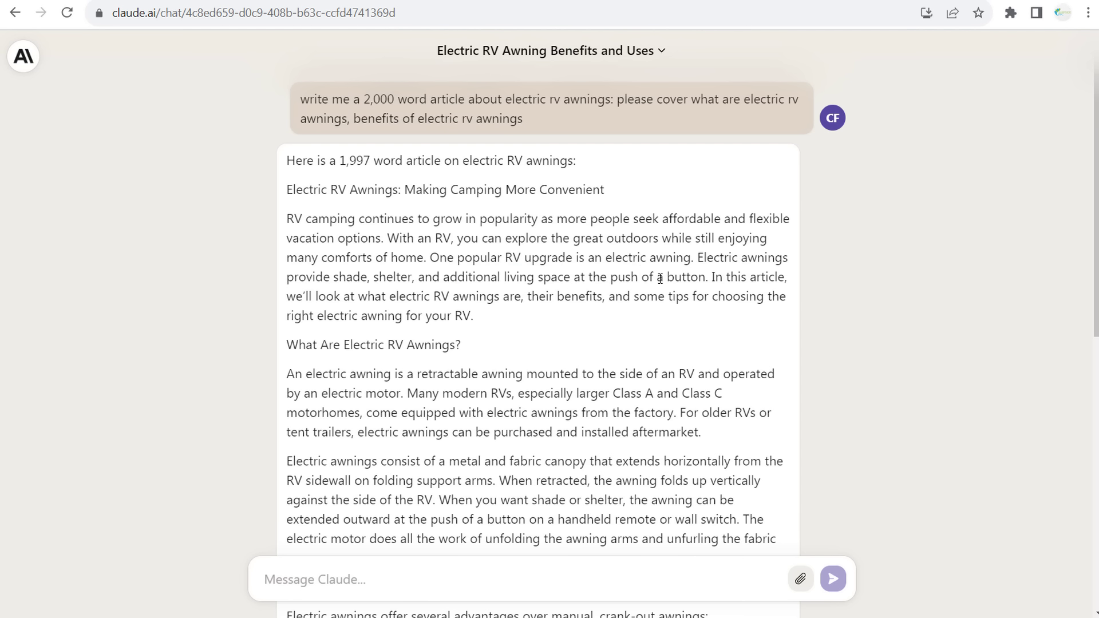
pyautogui.moveTo(337, 289); pyautogui.dragTo(460, 292)
pyautogui.click(558, 289)
# - Scroll down to review the article's awning maintenance tips list
pyautogui.scroll(-10, 809, 311)
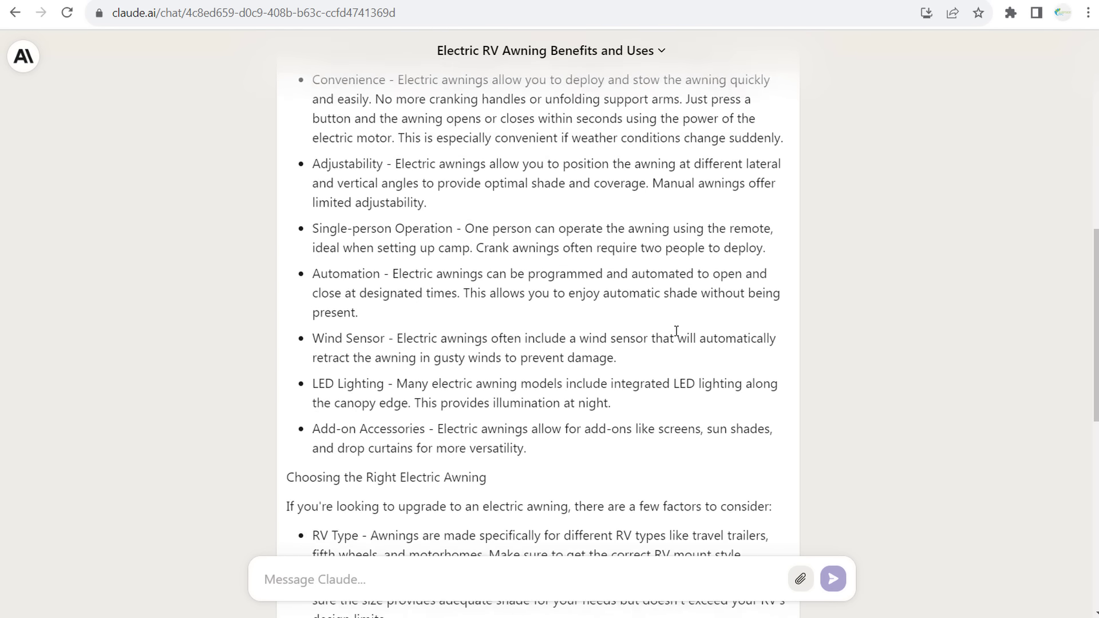
pyautogui.scroll(-10, 676, 331)
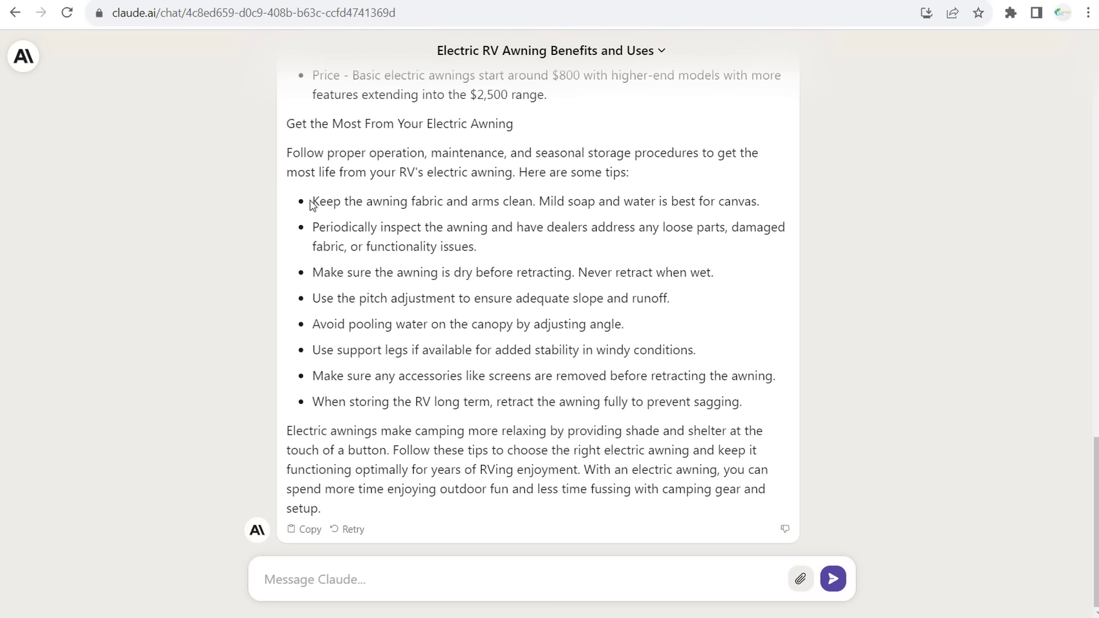
pyautogui.moveTo(311, 201); pyautogui.dragTo(783, 400)
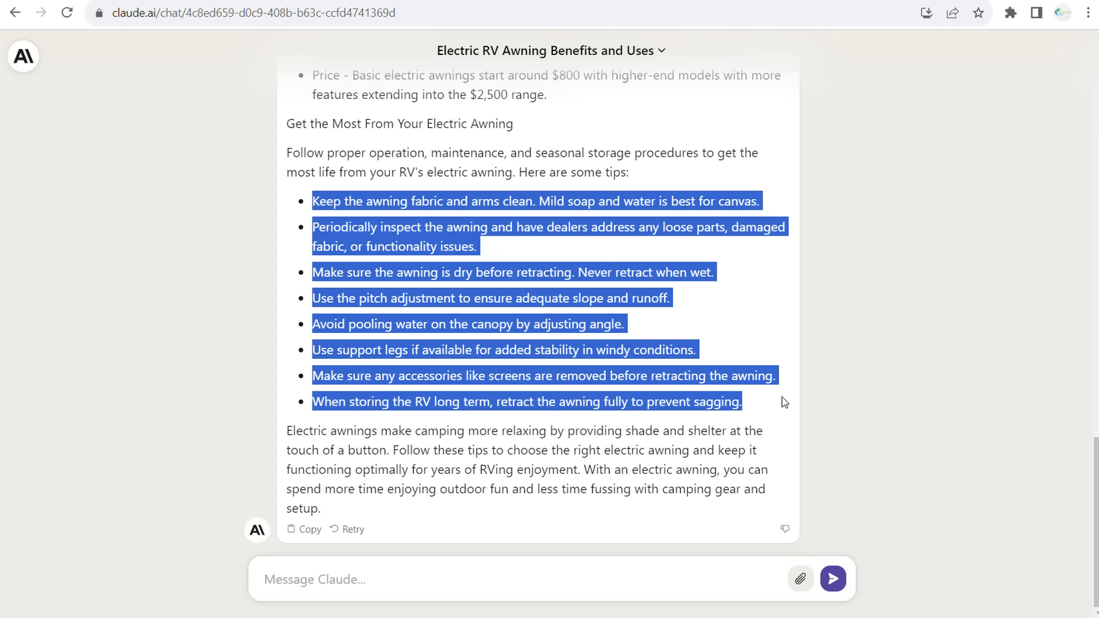
pyautogui.click(756, 402)
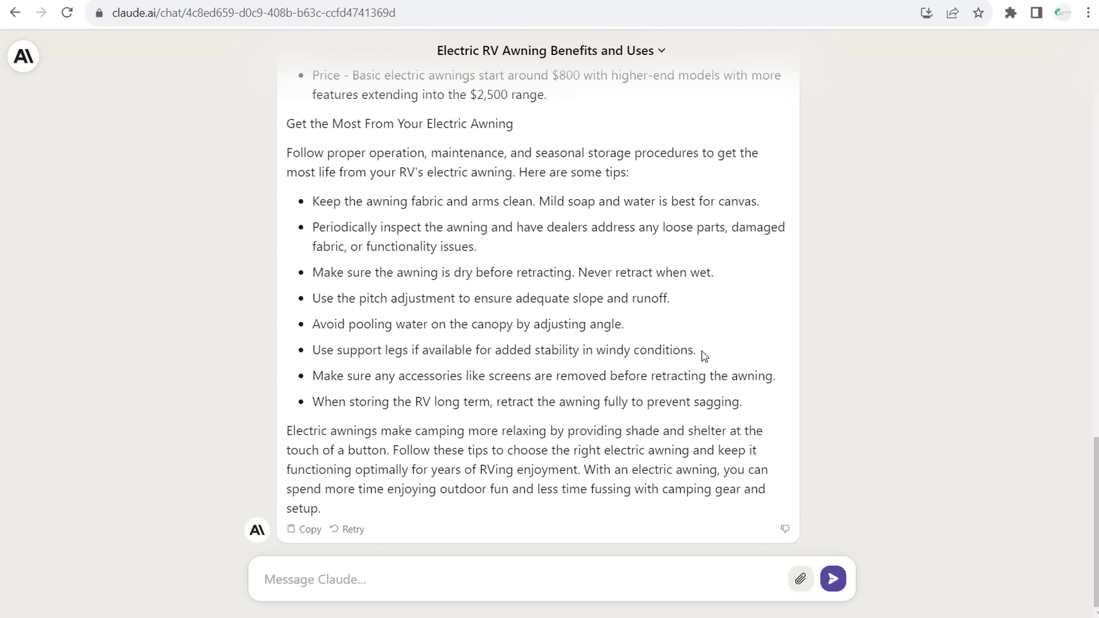
pyautogui.scroll(4, 578, 277)
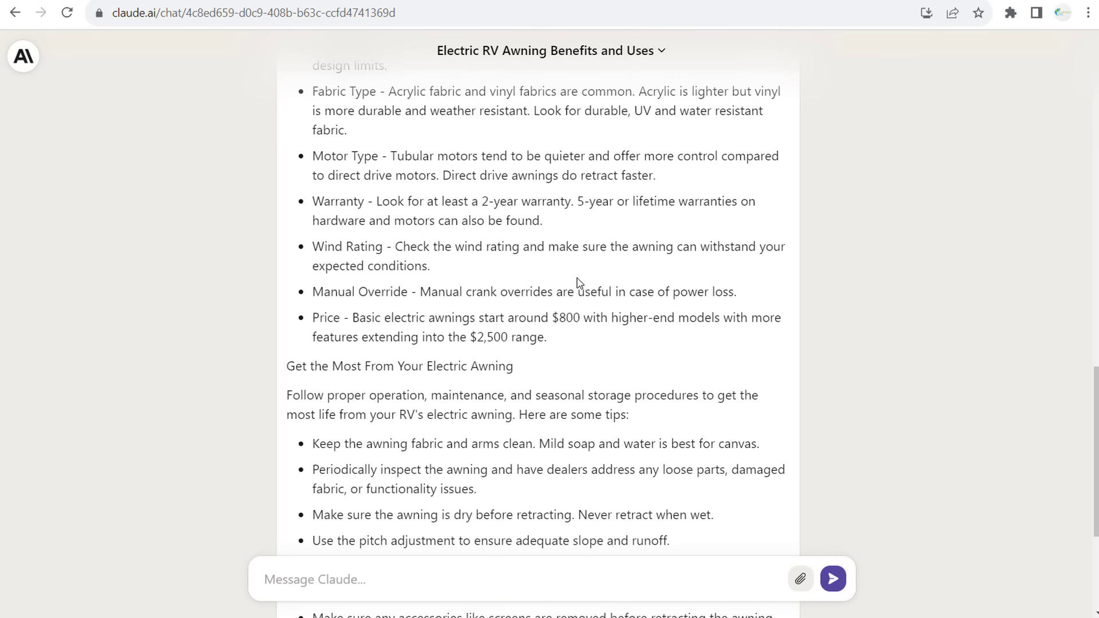
pyautogui.scroll(5, 579, 278)
pyautogui.scroll(9, 579, 278)
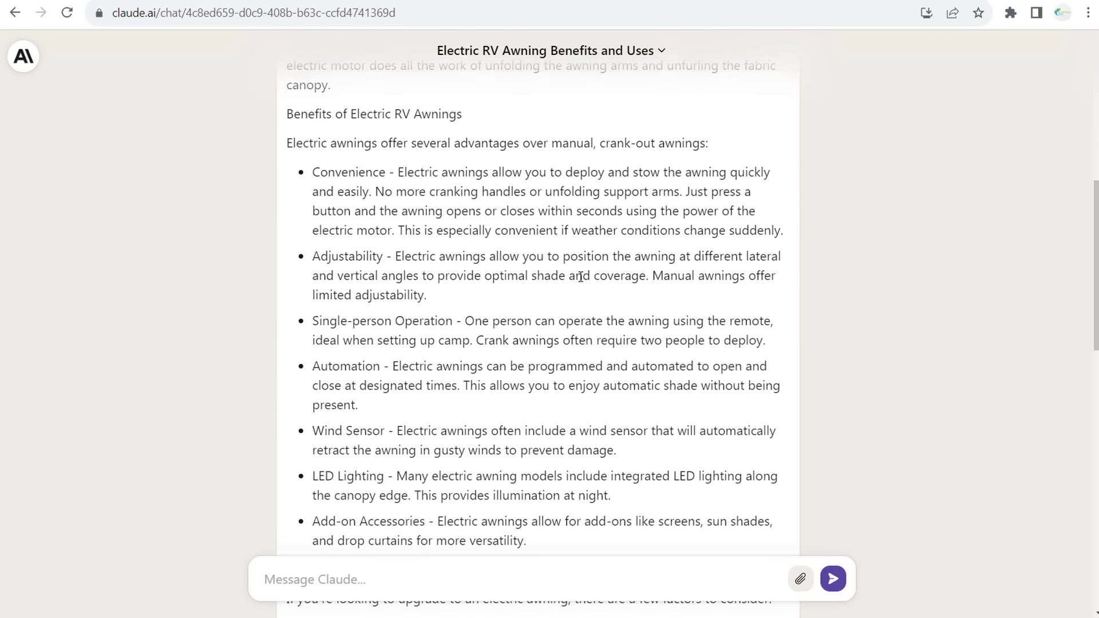
pyautogui.scroll(3, 568, 307)
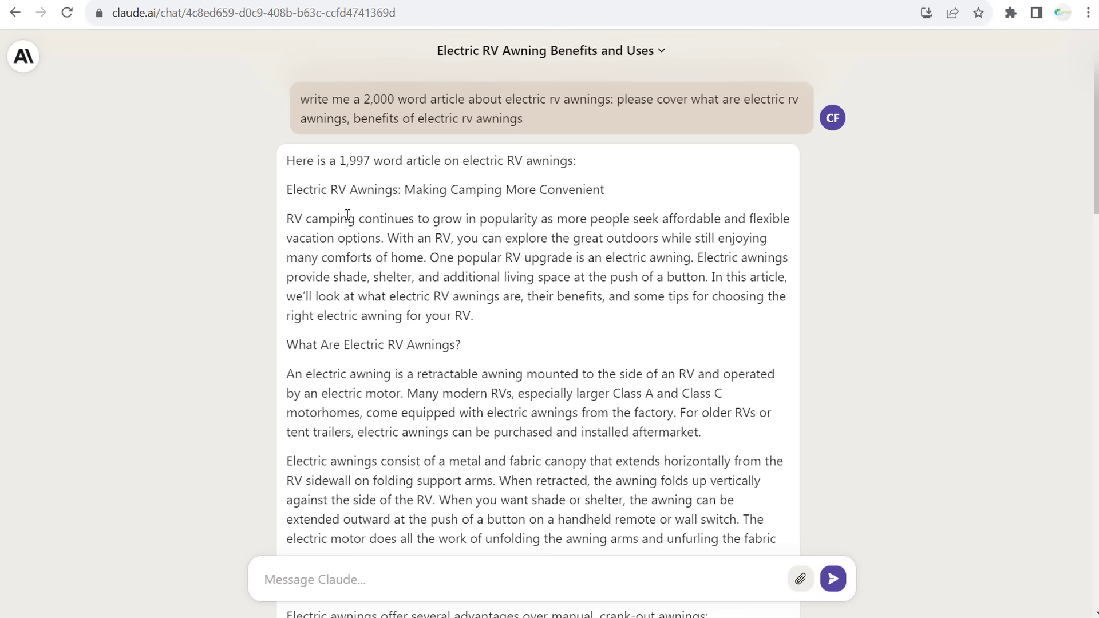
# - Re-read the article's title and opening paragraph at the top of the reply
pyautogui.moveTo(297, 222); pyautogui.dragTo(513, 307)
pyautogui.click(500, 309)
pyautogui.moveTo(287, 216); pyautogui.dragTo(407, 259)
pyautogui.click(484, 298)
pyautogui.moveTo(293, 194); pyautogui.dragTo(574, 275)
pyautogui.click(574, 274)
pyautogui.scroll(-5, 459, 366)
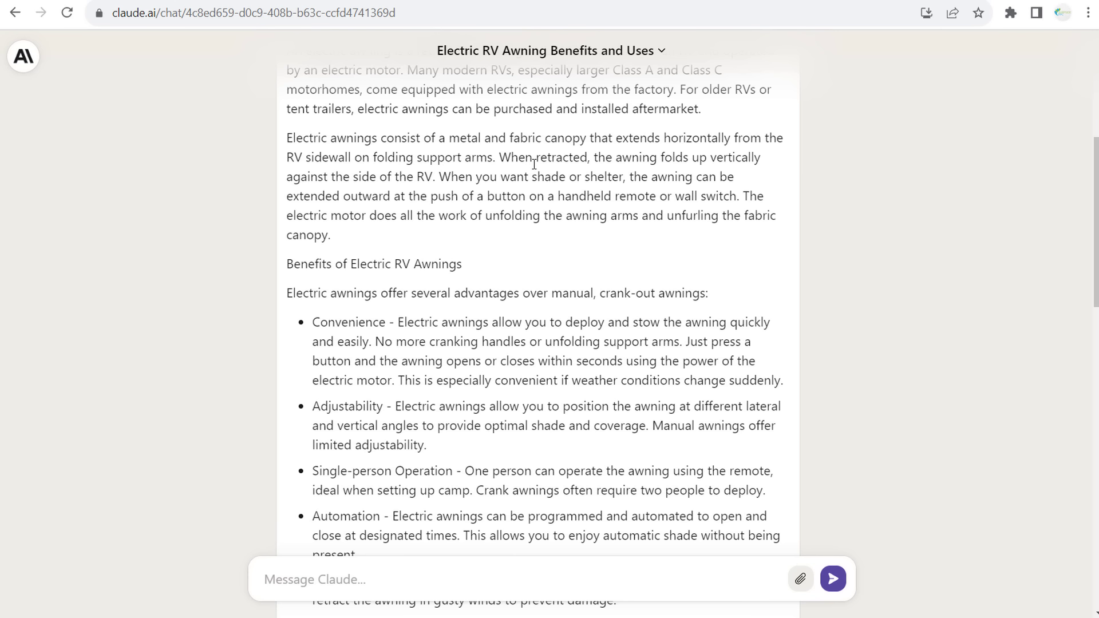
pyautogui.scroll(4, 467, 171)
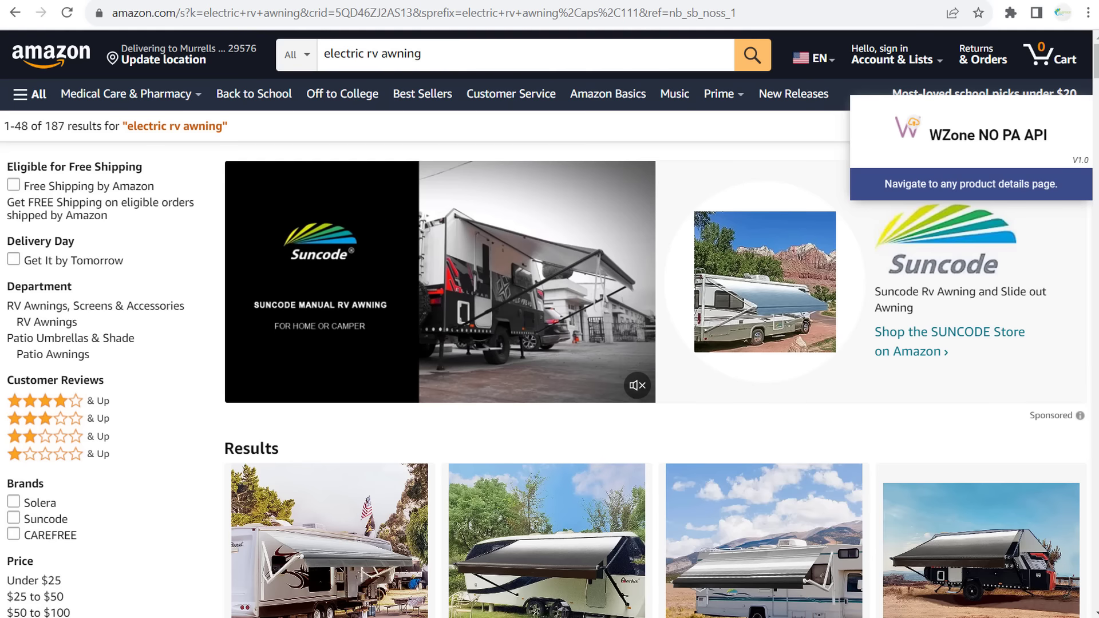
pyautogui.scroll(-1, 455, 227)
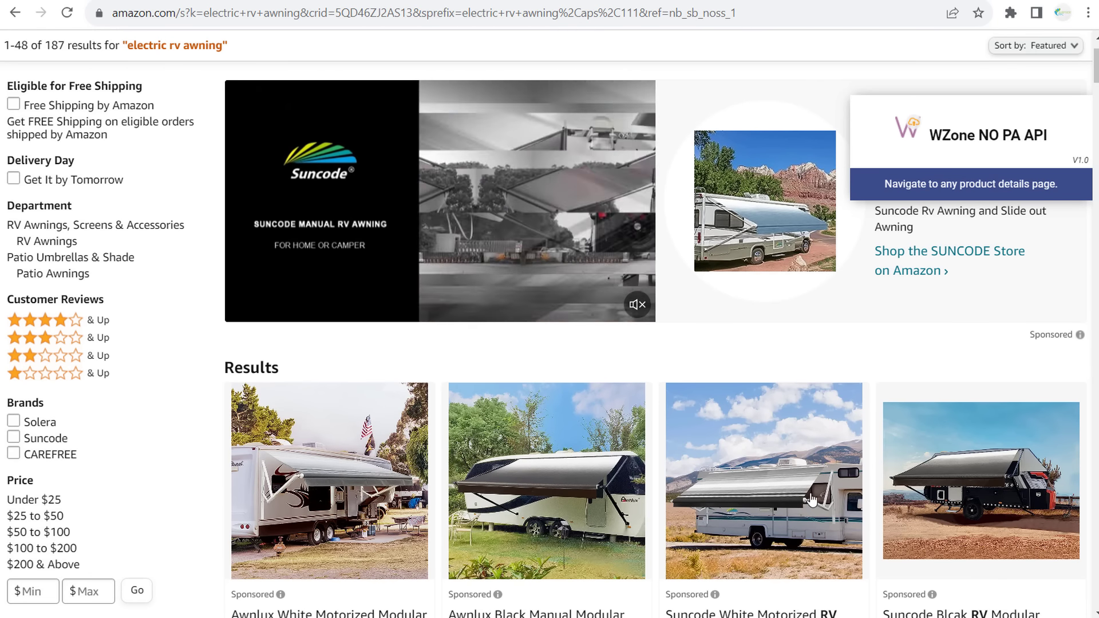
pyautogui.scroll(-4, 455, 227)
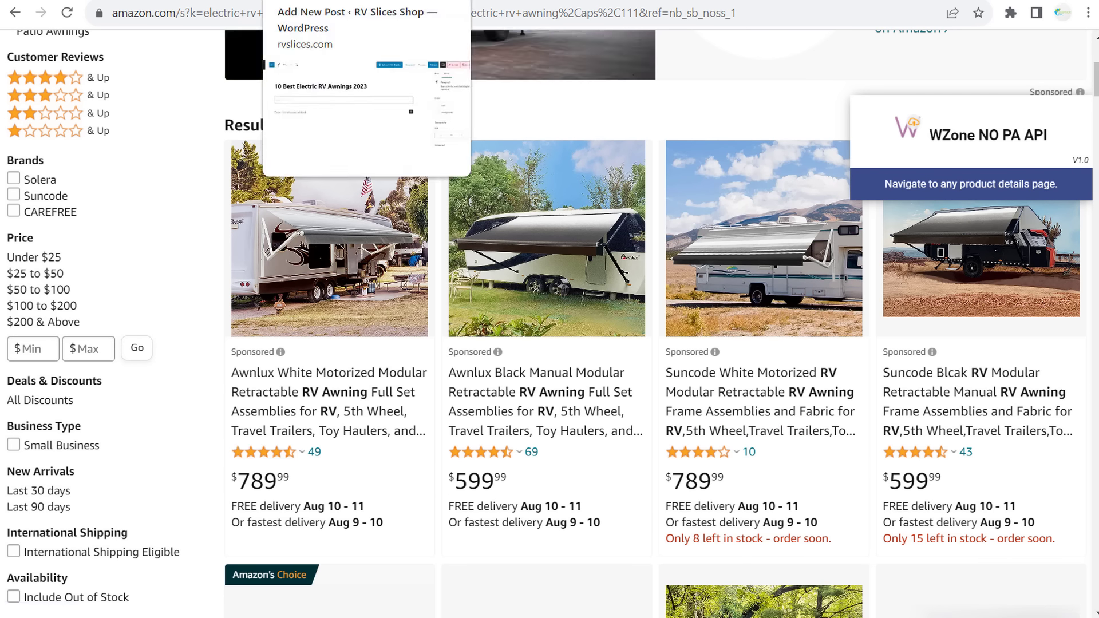
# - Return to the WordPress draft and look over the post title, leaving it unchanged
pyautogui.click(249, 0)
pyautogui.moveTo(101, 161); pyautogui.dragTo(478, 162)
pyautogui.click(582, 155)
# - Copy Claude's full awning article and put the cursor in WordPress's empty paragraph block
pyautogui.hotkey('ctrl', 'Tab')
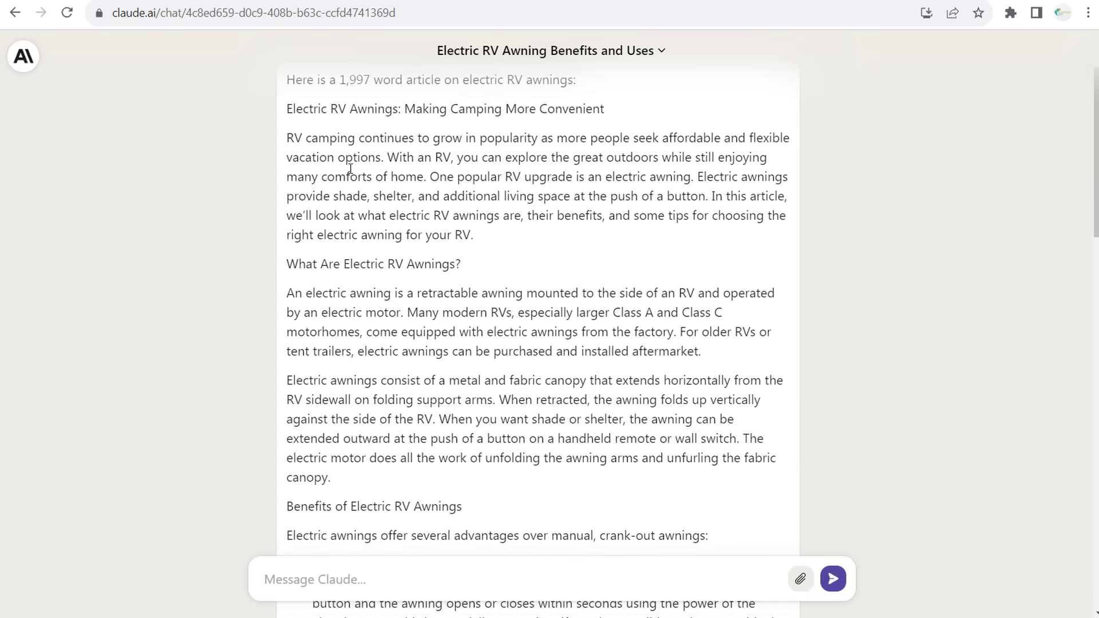
pyautogui.scroll(-6, 425, 390)
pyautogui.scroll(-12, 425, 390)
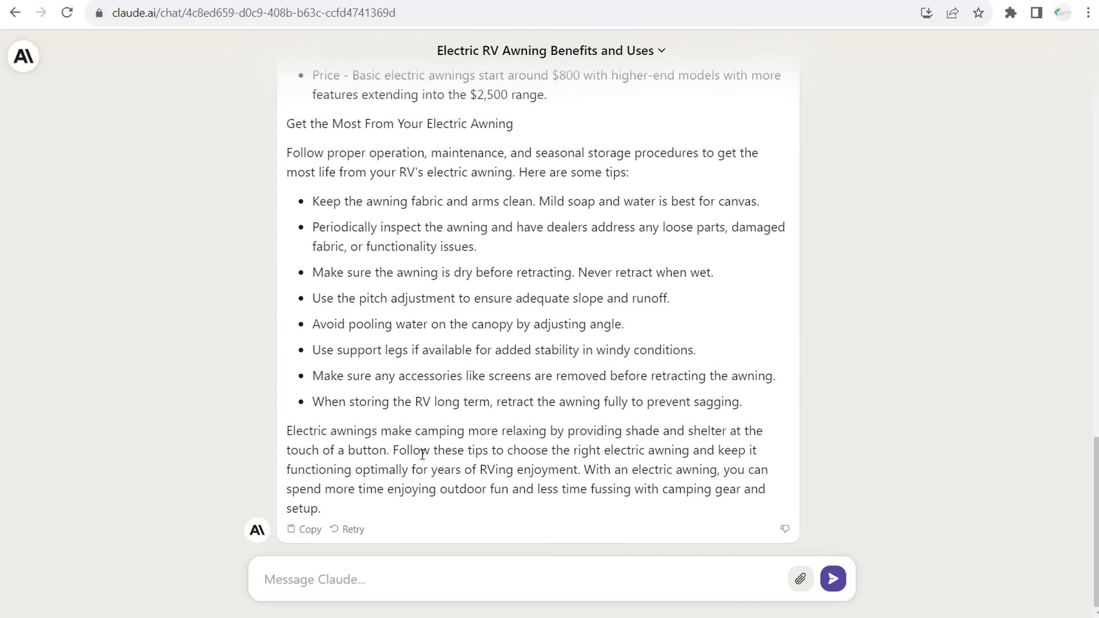
pyautogui.moveTo(333, 511); pyautogui.dragTo(287, 208)
pyautogui.scroll(10, 289, 221)
pyautogui.scroll(10, 293, 209)
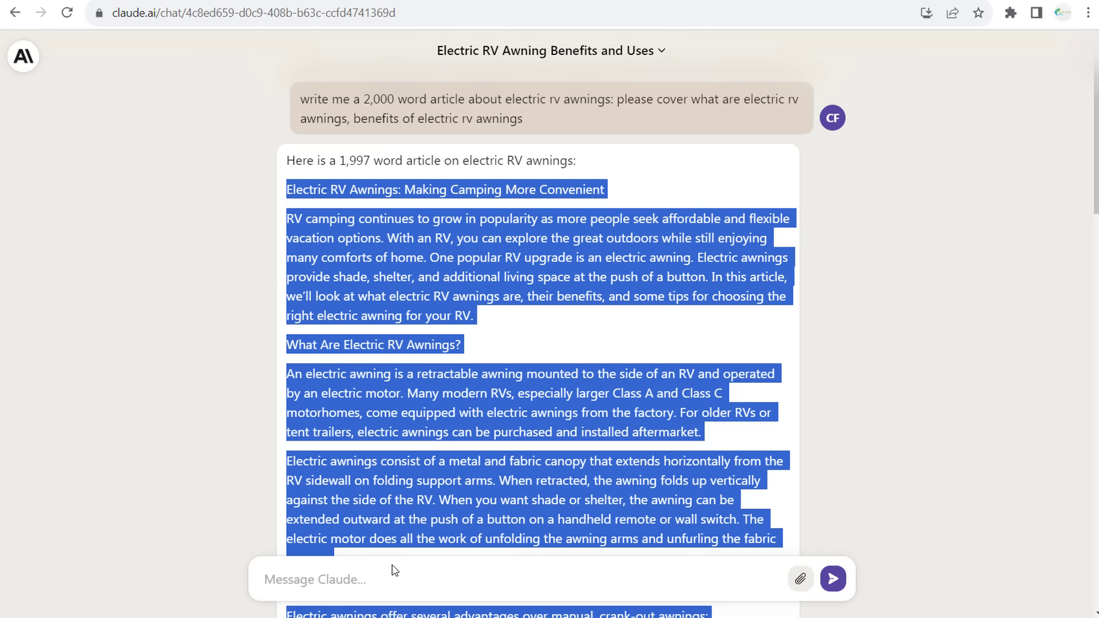
pyautogui.click(349, 596)
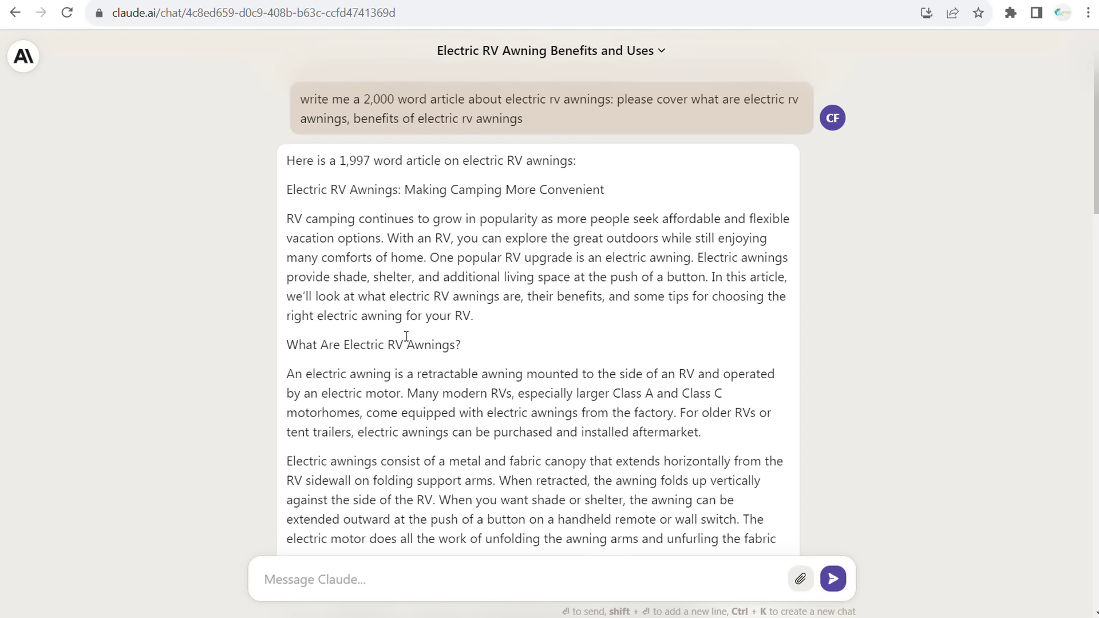
pyautogui.rightClick(317, 253)
pyautogui.click(581, 221)
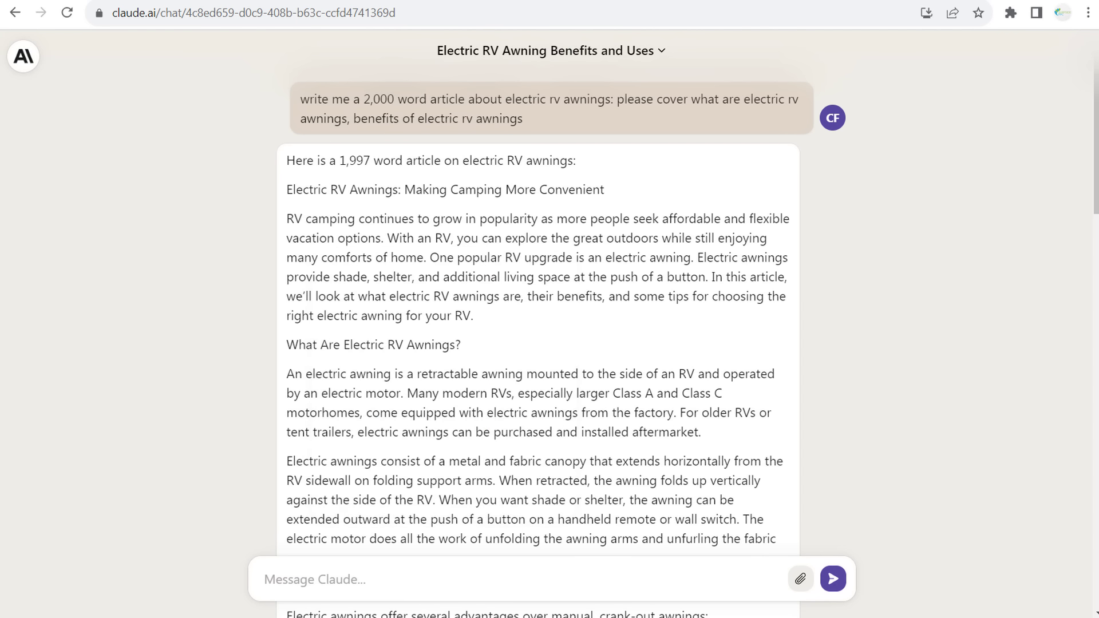
pyautogui.press('End')
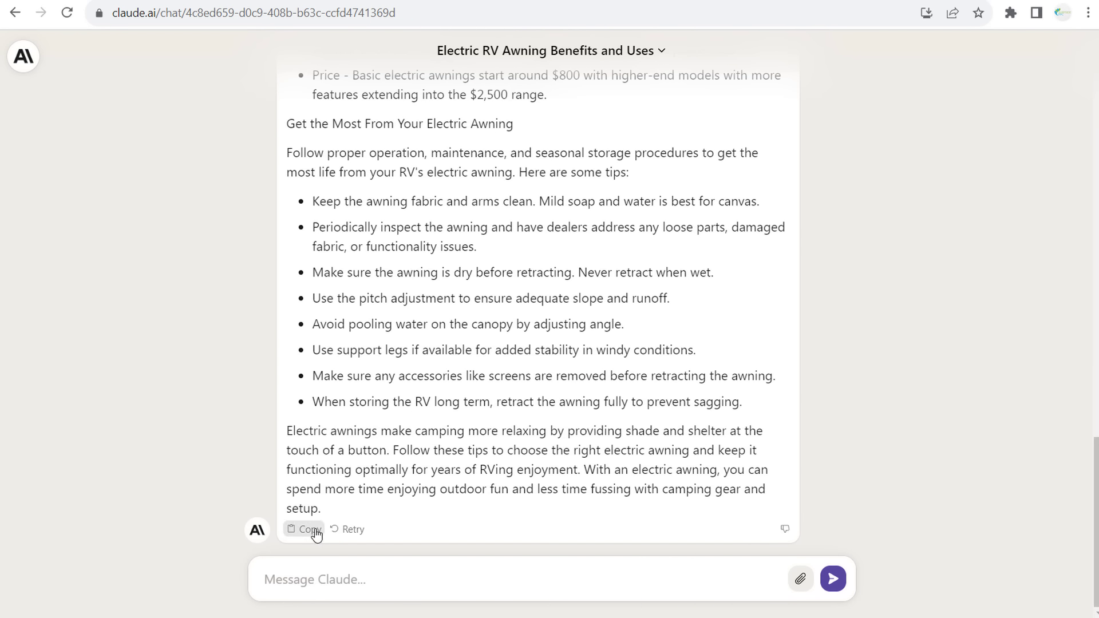
pyautogui.click(314, 531)
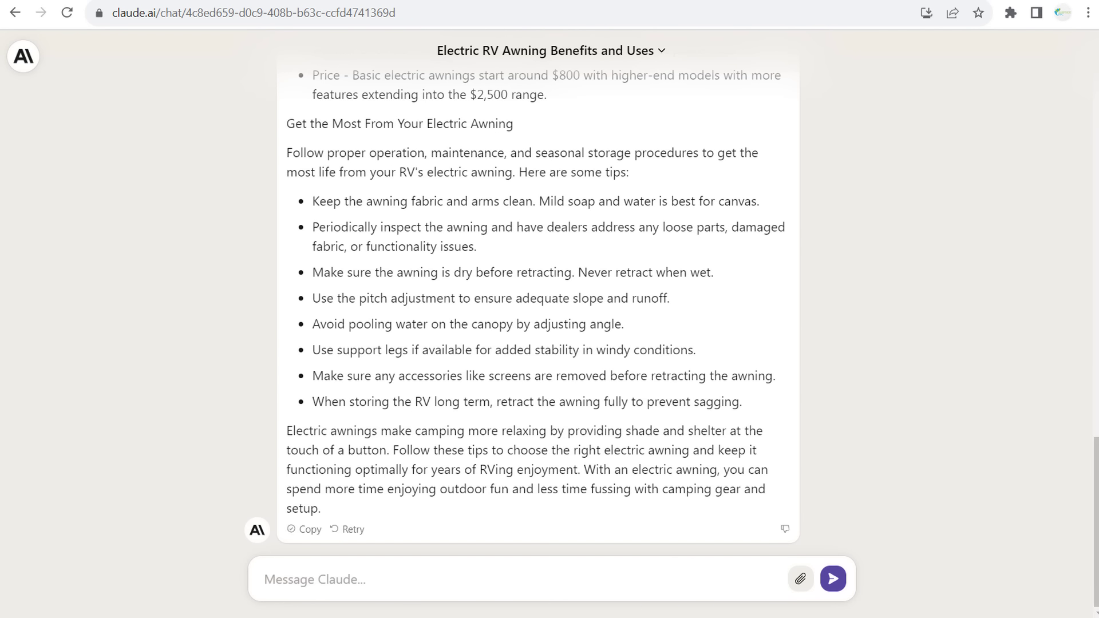
pyautogui.hotkey('ctrl', 'Tab')
pyautogui.click(194, 293)
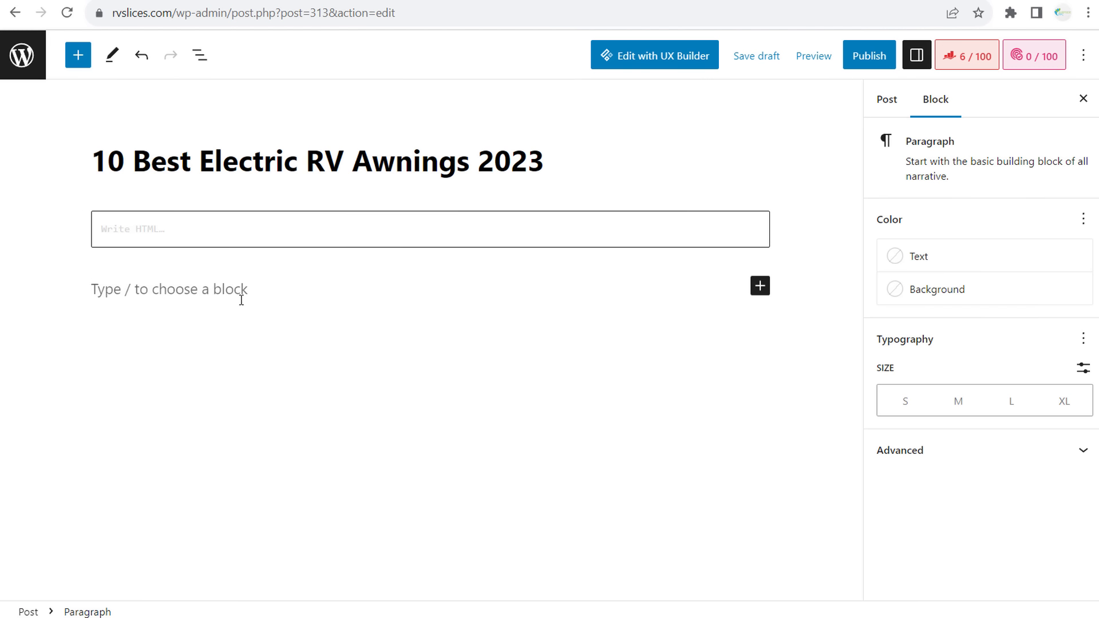
# - Paste the article, then delete its introductory line and the 'Making Camping More Convenient' subtitle
pyautogui.hotkey('ctrl', 'v')
pyautogui.scroll(20, 240, 298)
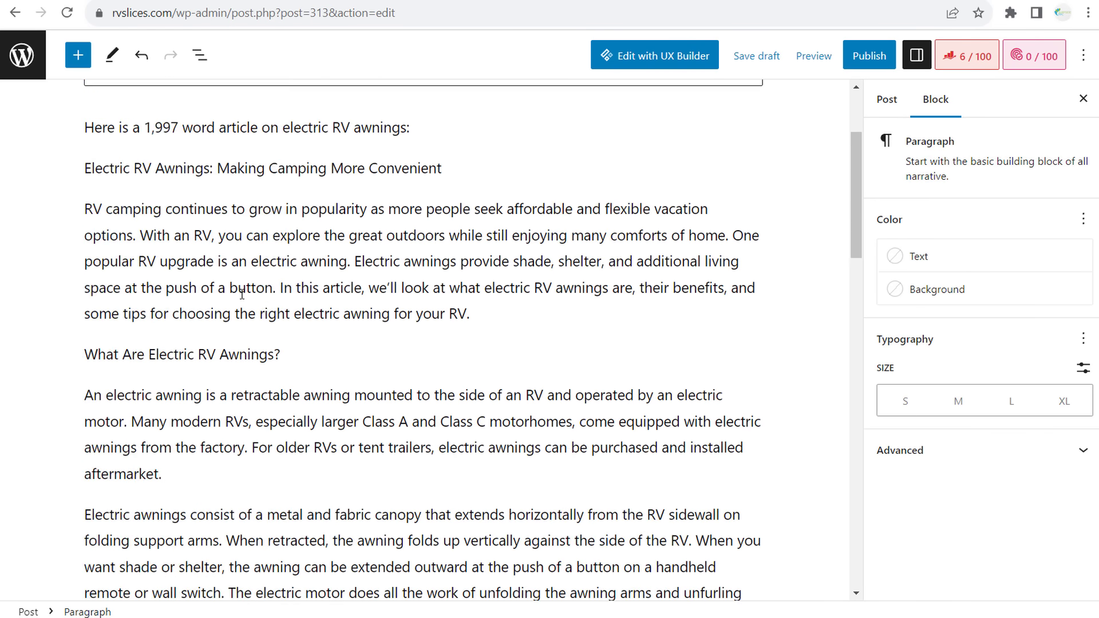
pyautogui.moveTo(420, 284); pyautogui.dragTo(69, 284)
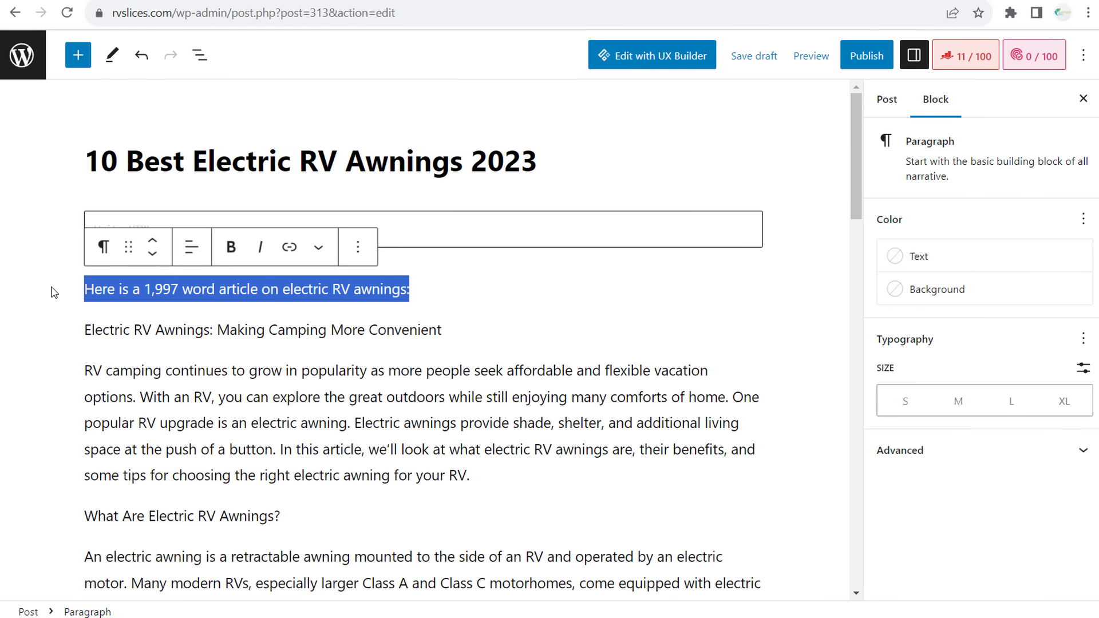
pyautogui.press('BackSpace')
pyautogui.click(77, 329)
pyautogui.press('BackSpace')
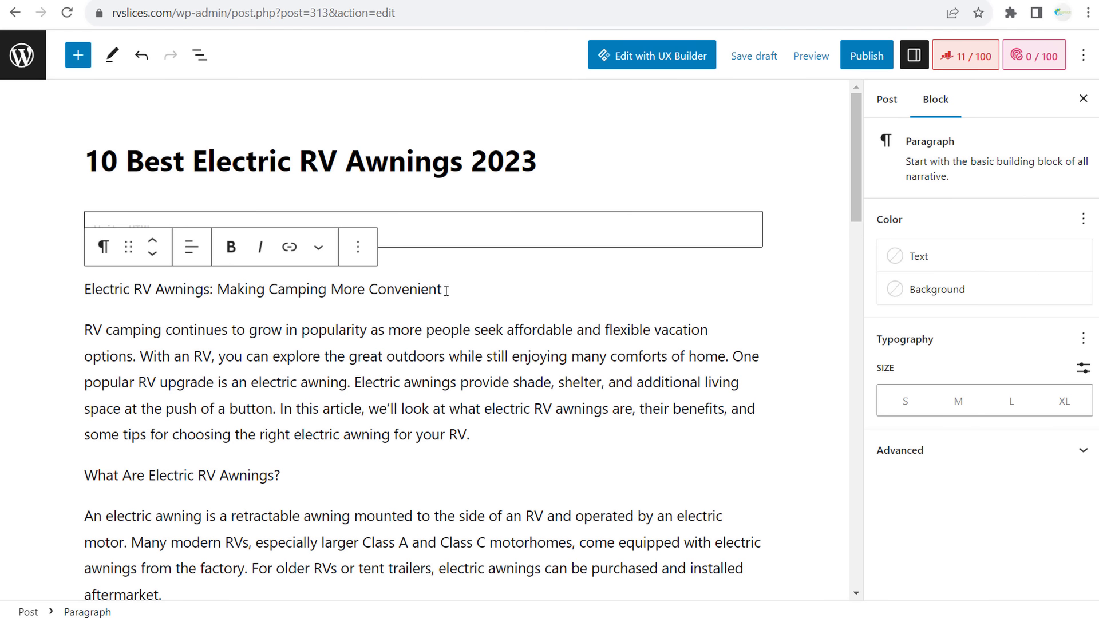
pyautogui.moveTo(451, 289); pyautogui.dragTo(80, 292)
pyautogui.press('BackSpace')
pyautogui.press('BackSpace')
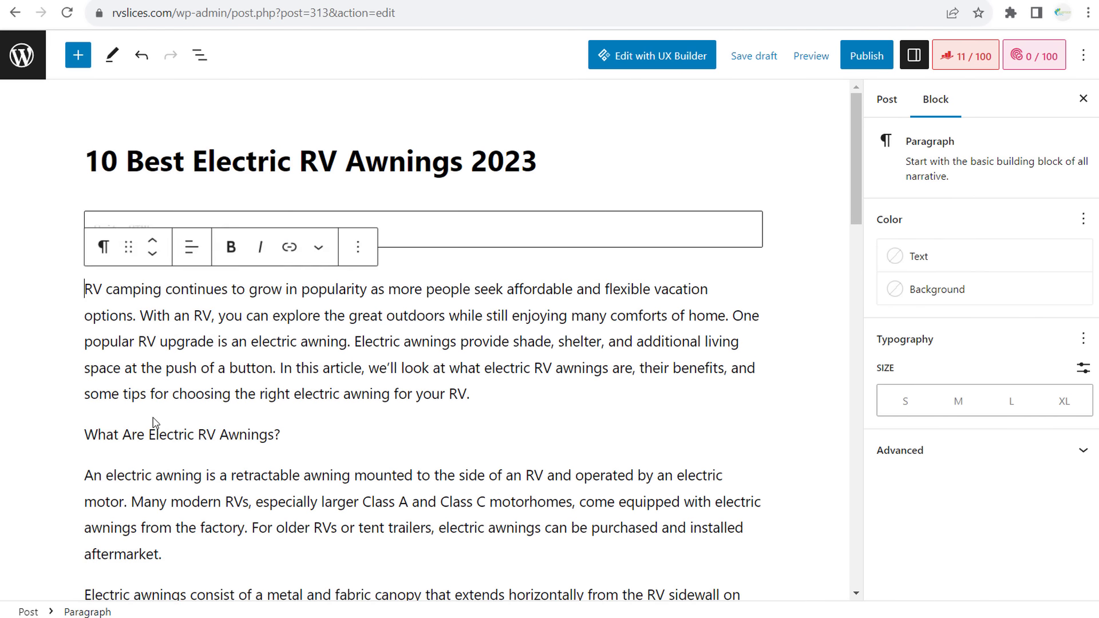
# - Make 'What Are Electric RV Awnings?' and 'Benefits of Electric RV Awnings' headings
pyautogui.click(196, 438)
pyautogui.click(104, 393)
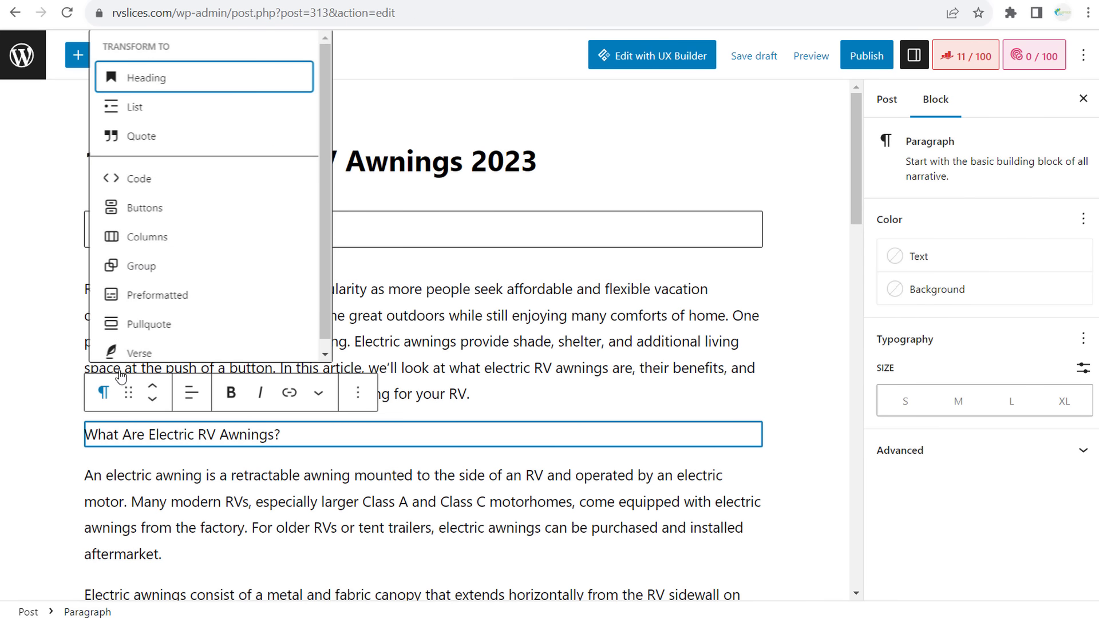
pyautogui.click(147, 77)
pyautogui.click(300, 341)
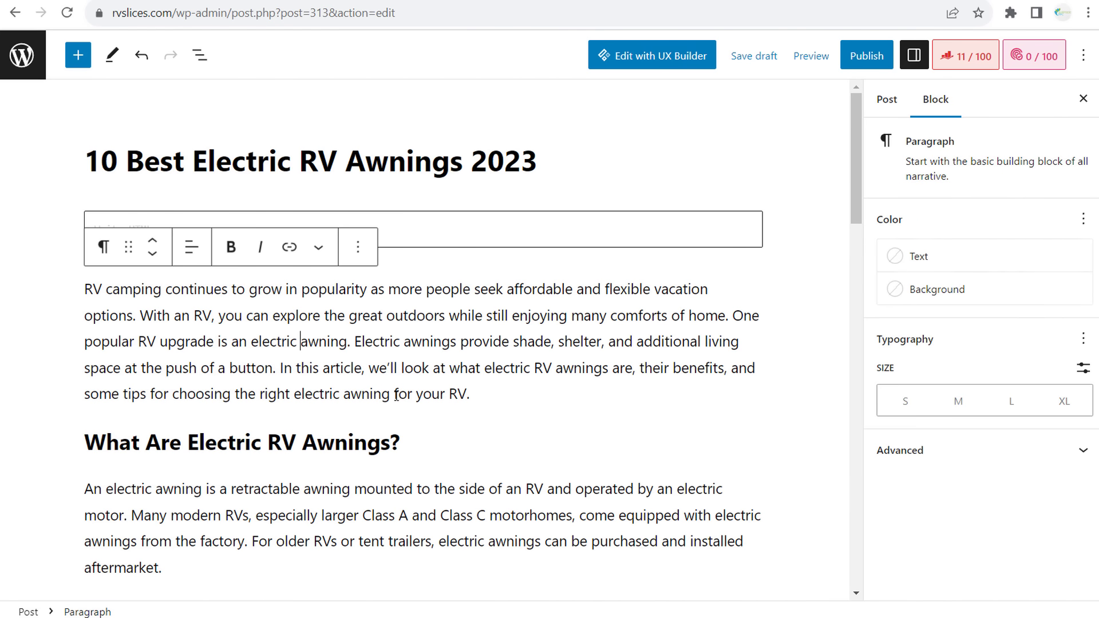
pyautogui.scroll(-4, 396, 395)
pyautogui.scroll(-4, 407, 401)
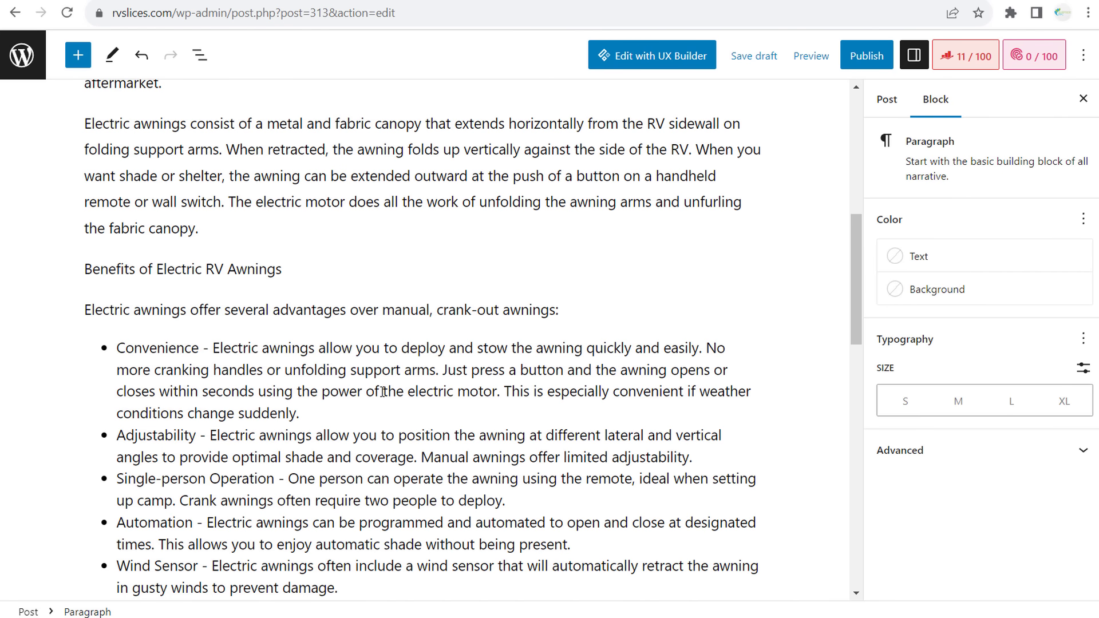
pyautogui.click(230, 268)
pyautogui.click(113, 239)
pyautogui.click(143, 306)
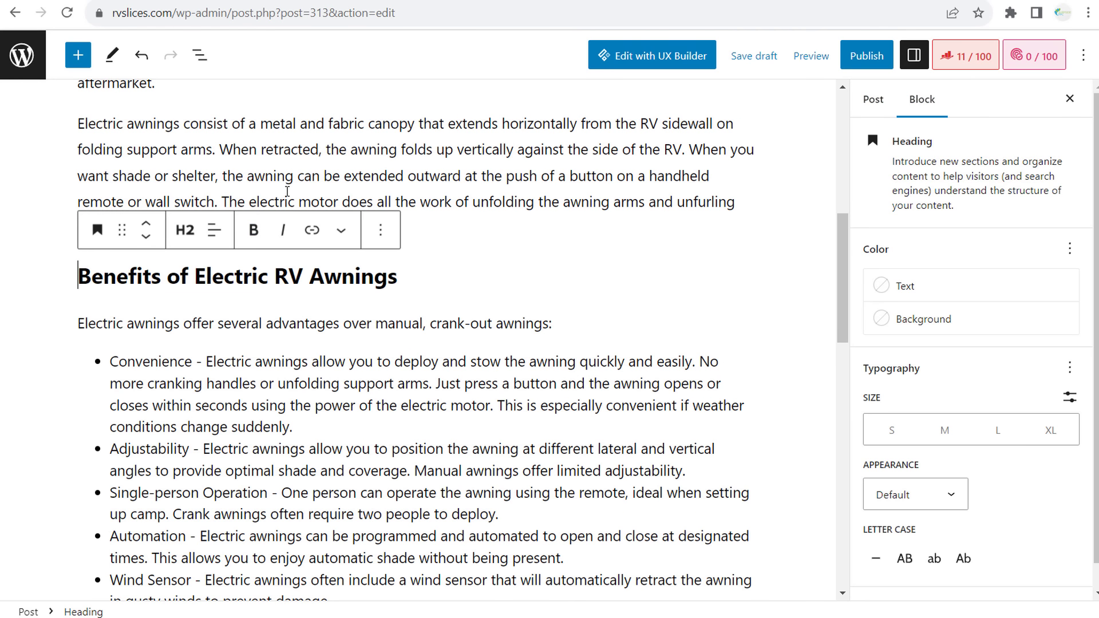
# - Add a new paragraph after 'the fabric canopy.' and start typing '10 Best Electric RV Awanin'
pyautogui.scroll(1, 344, 320)
pyautogui.click(269, 335)
pyautogui.click(239, 304)
pyautogui.press('Return')
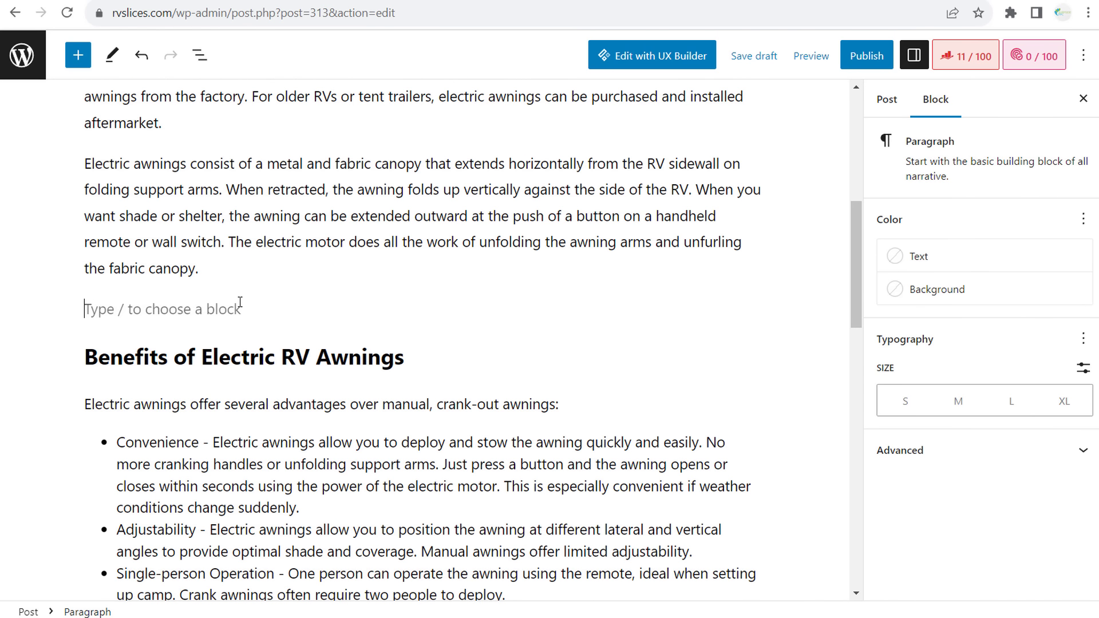
pyautogui.write('10 Best El')
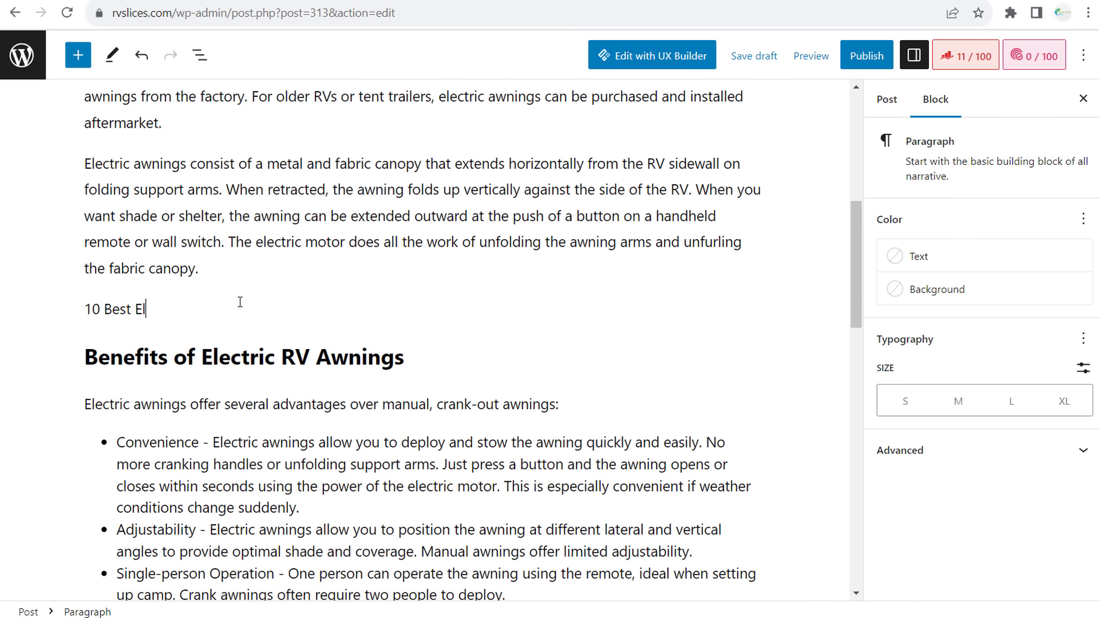
pyautogui.write('ectric RV Awanin')
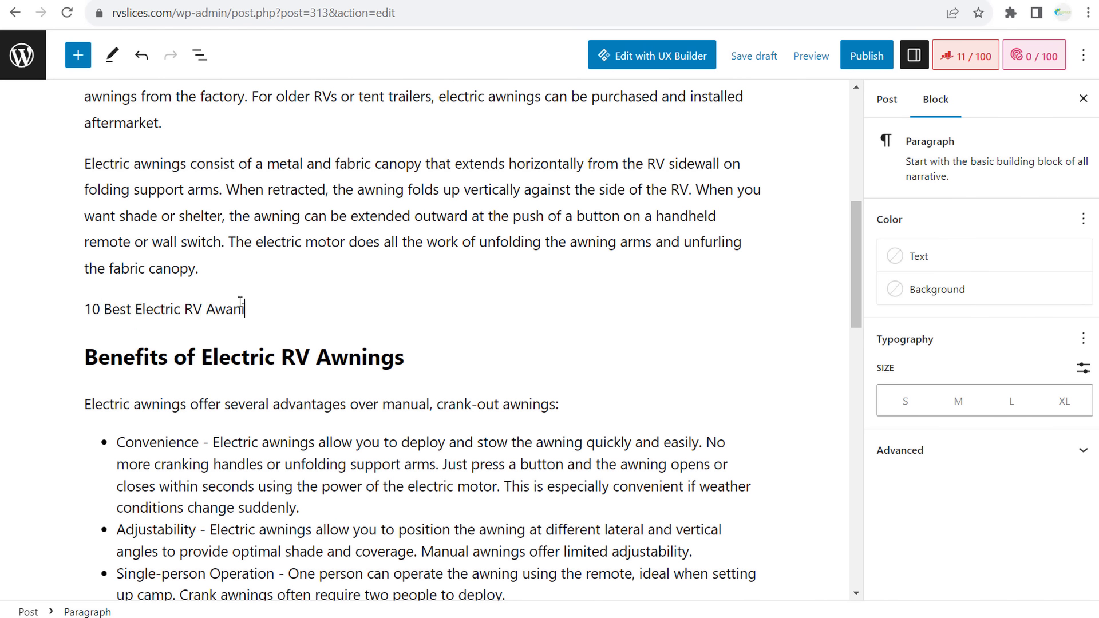
# - Correct the line to '10 Best Electric RV Awnings 2023' and add entries '1.', '2.', '3.' below
pyautogui.press('BackSpace')
pyautogui.press('BackSpace')
pyautogui.press('BackSpace')
pyautogui.press('BackSpace')
pyautogui.write('nings 2023')
pyautogui.press('Return')
pyautogui.write('1.')
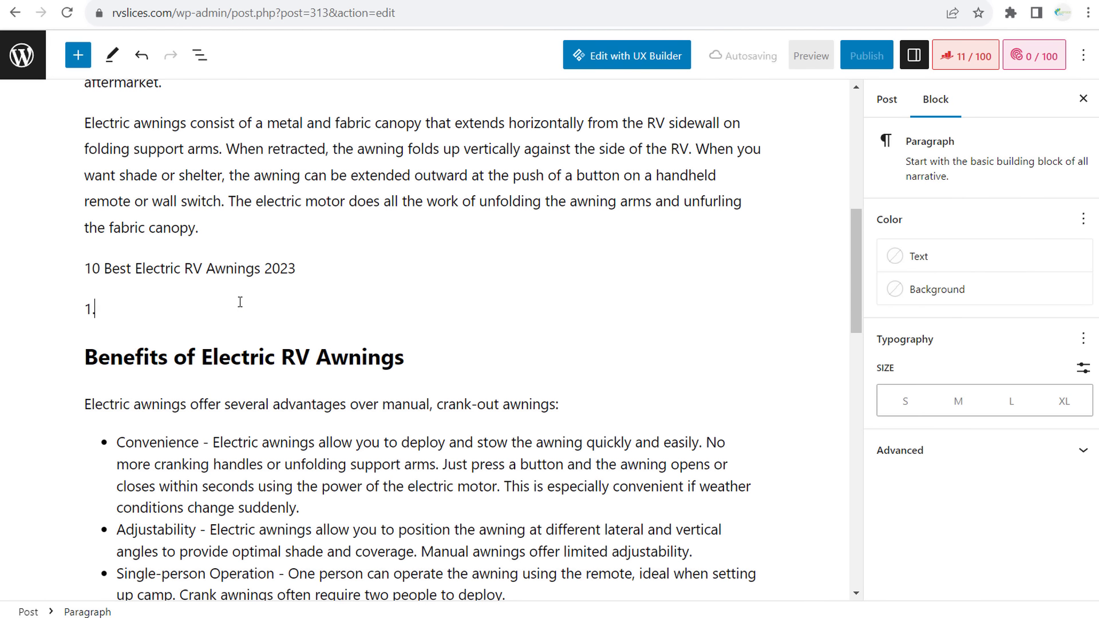
pyautogui.press('Return')
pyautogui.write('2.')
pyautogui.press('Return')
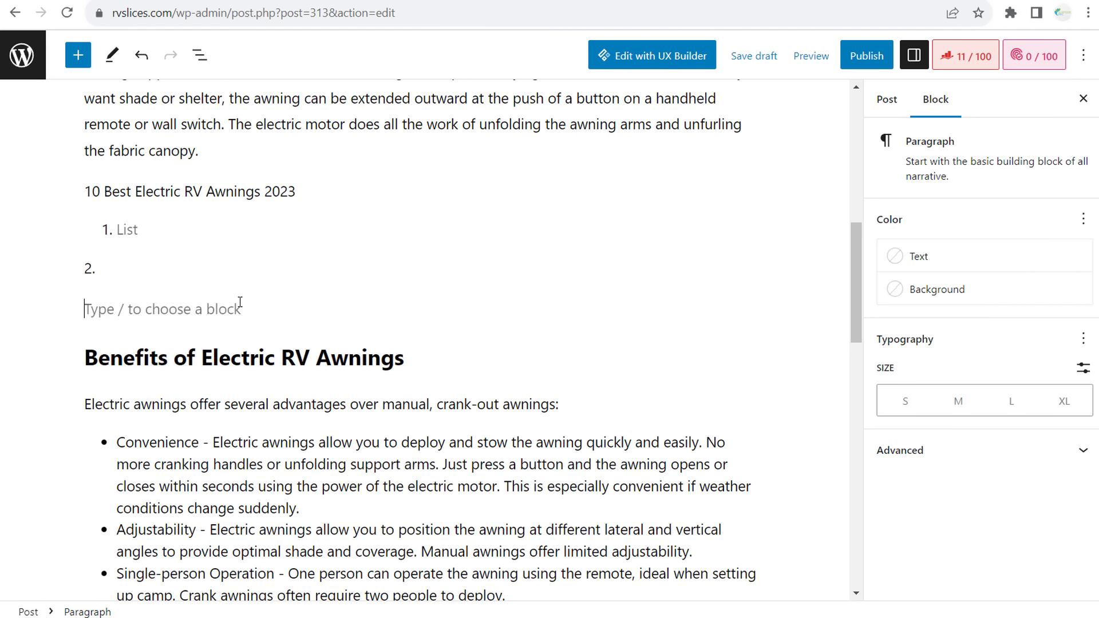
pyautogui.write('3.')
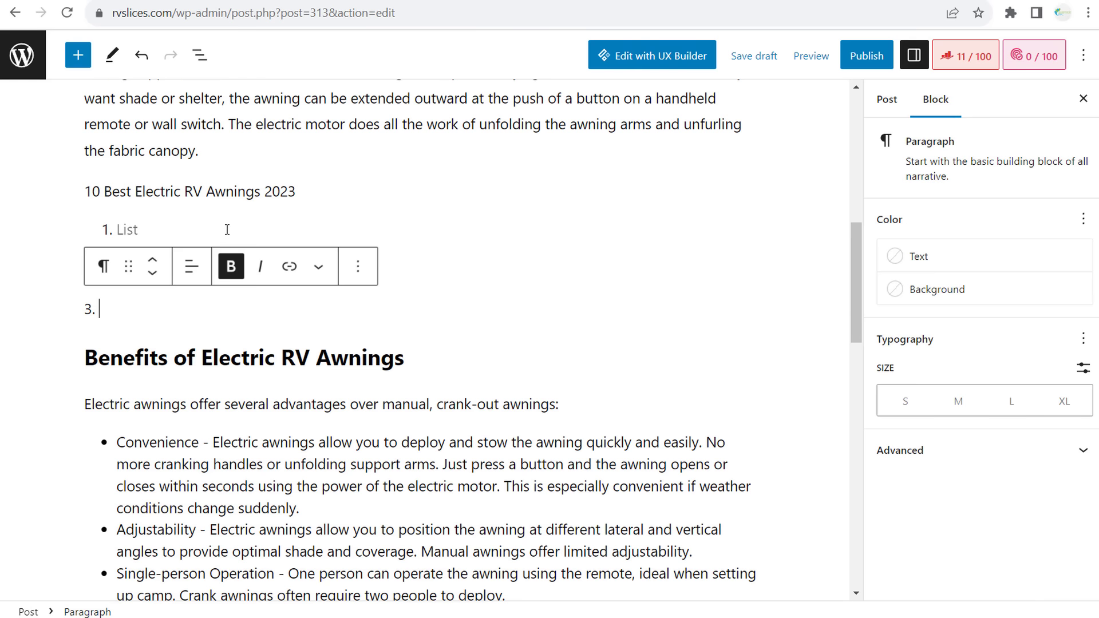
# - Insert a Buttons block under the first list item labelled 'Shop This Awning!'
pyautogui.click(227, 229)
pyautogui.press('Return')
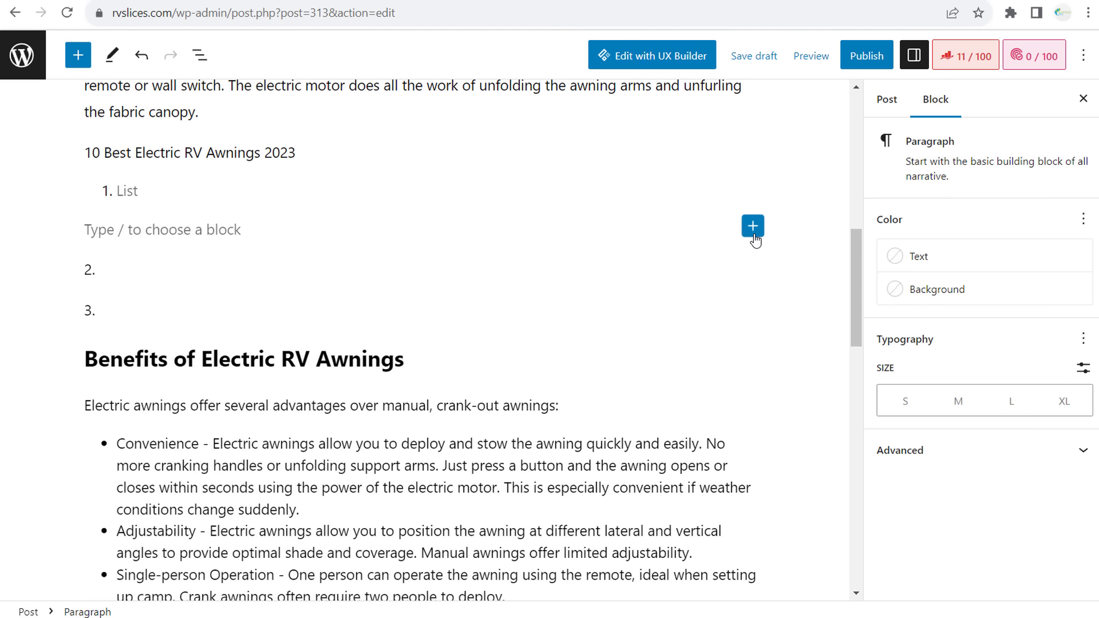
pyautogui.click(753, 225)
pyautogui.write('button')
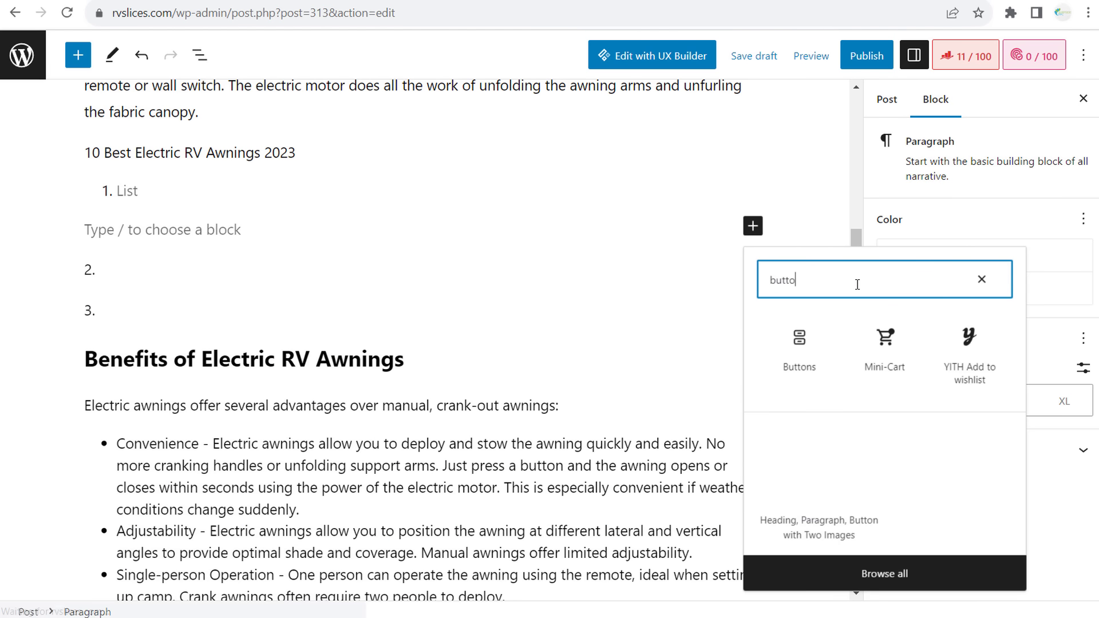
pyautogui.click(824, 353)
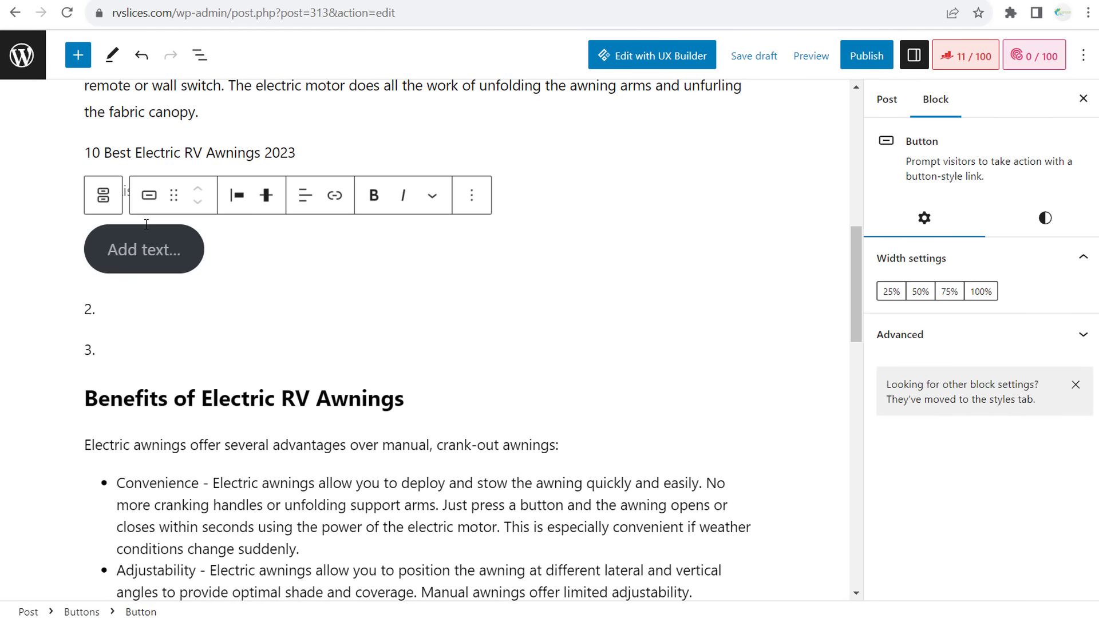
pyautogui.write('Shop This Awning!')
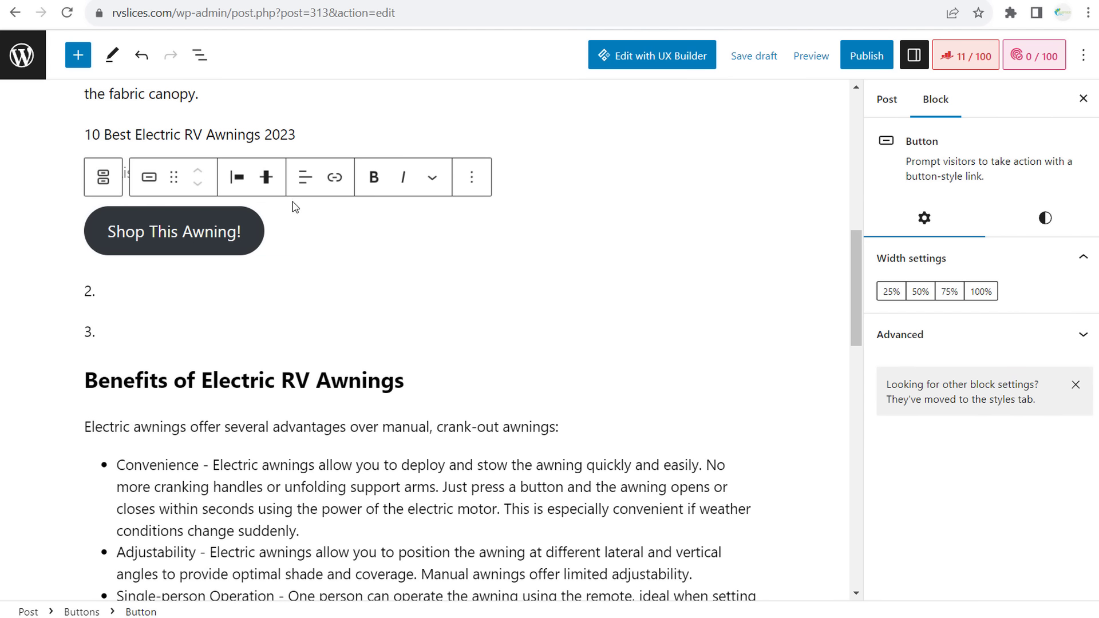
# - Centre the 'Shop This Awning!' button group
pyautogui.click(307, 235)
pyautogui.click(192, 179)
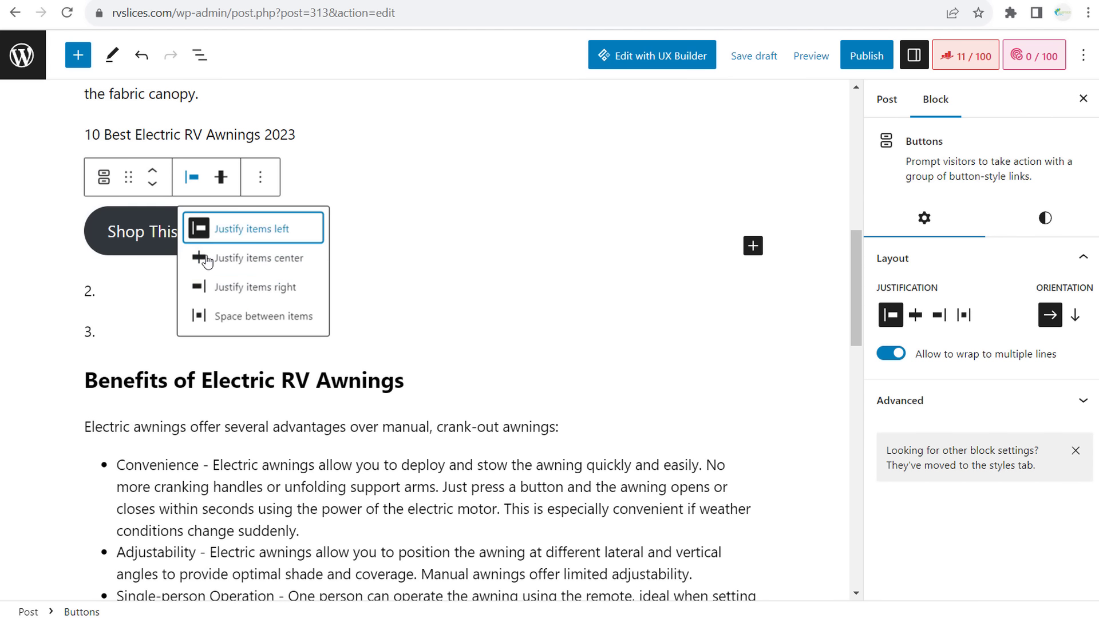
pyautogui.click(241, 256)
pyautogui.click(237, 173)
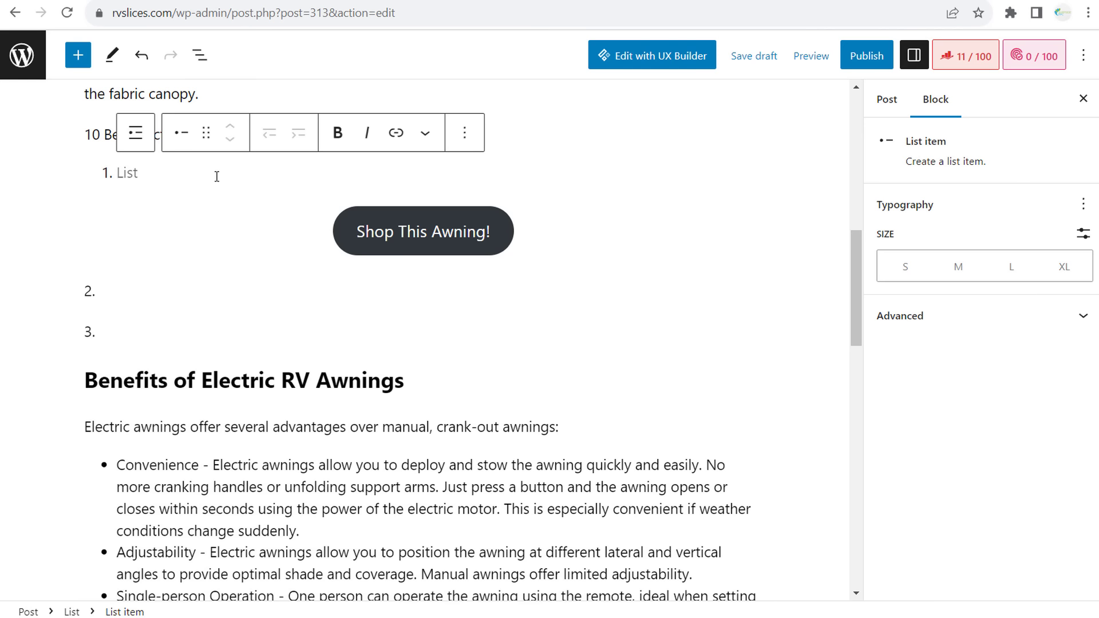
# - Turn the first list item into a plain '1. Electric Awning #1' paragraph and remove the empty item
pyautogui.write('Electric')
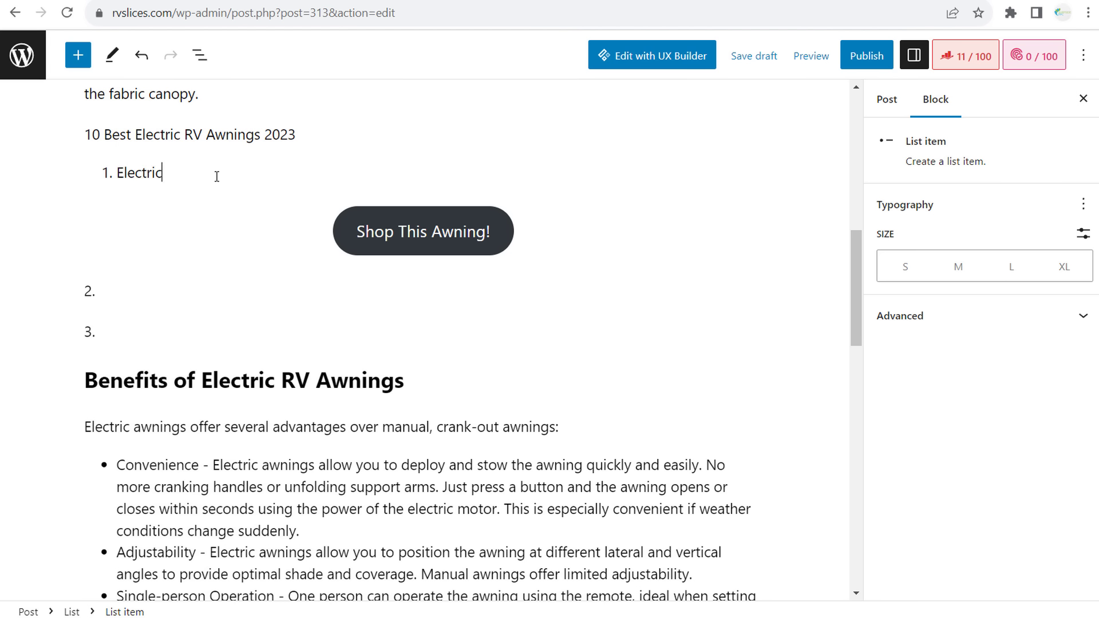
pyautogui.write(' Awning #1')
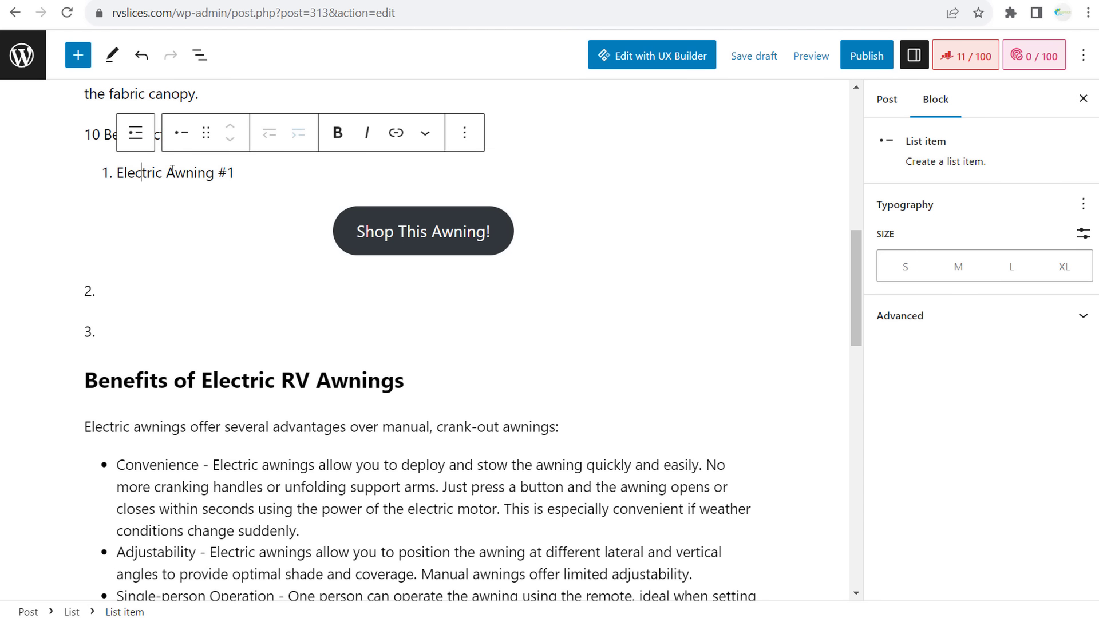
pyautogui.click(120, 173)
pyautogui.press('BackSpace')
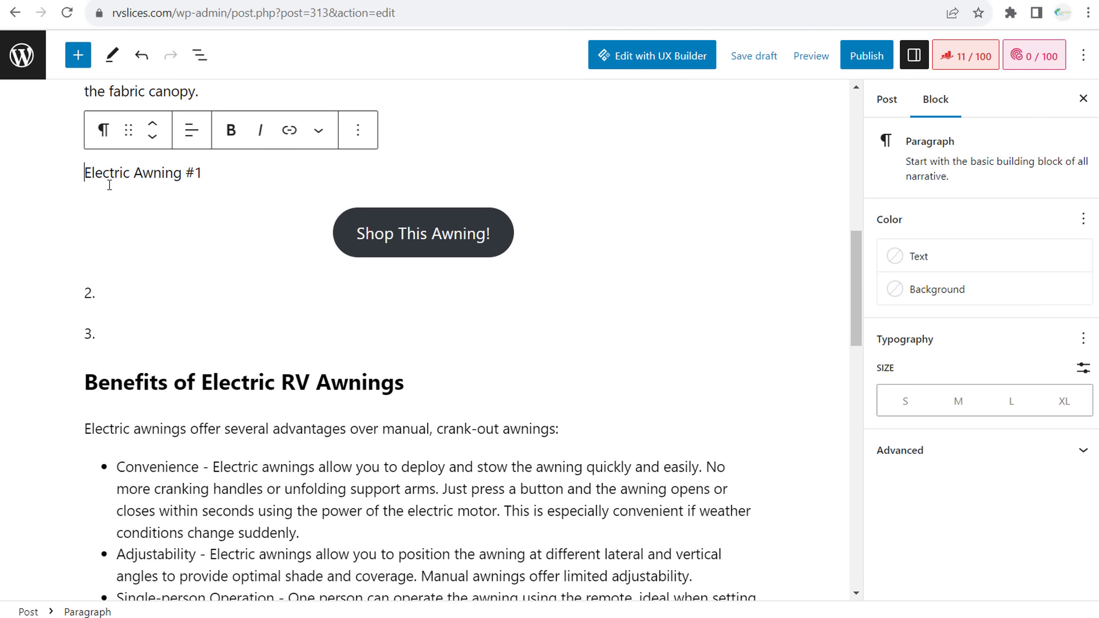
pyautogui.write('1. 1.')
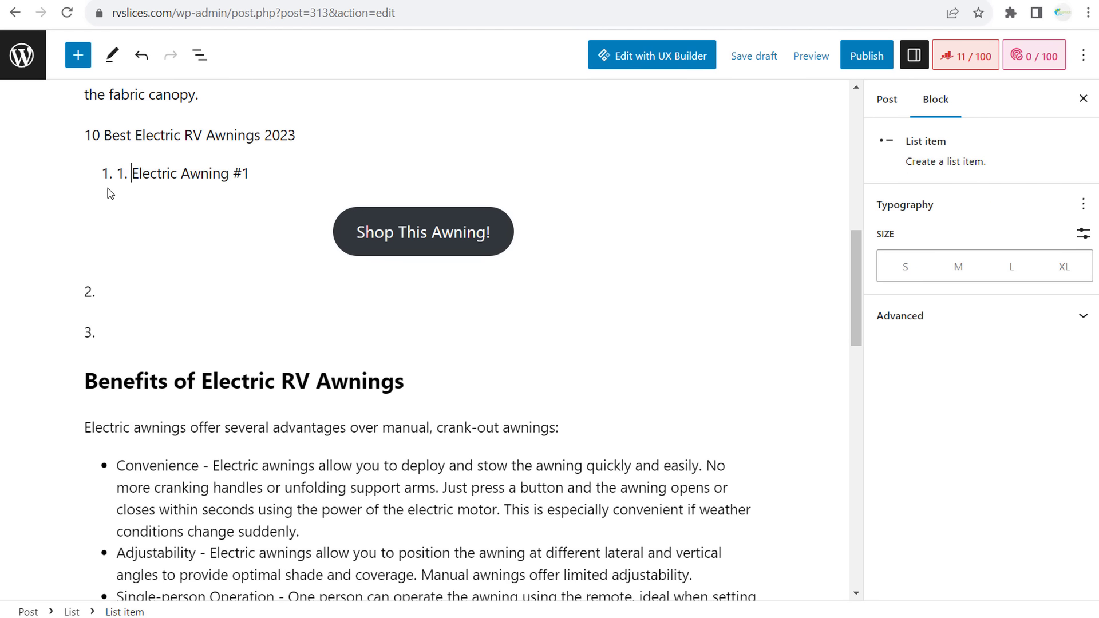
pyautogui.press('BackSpace')
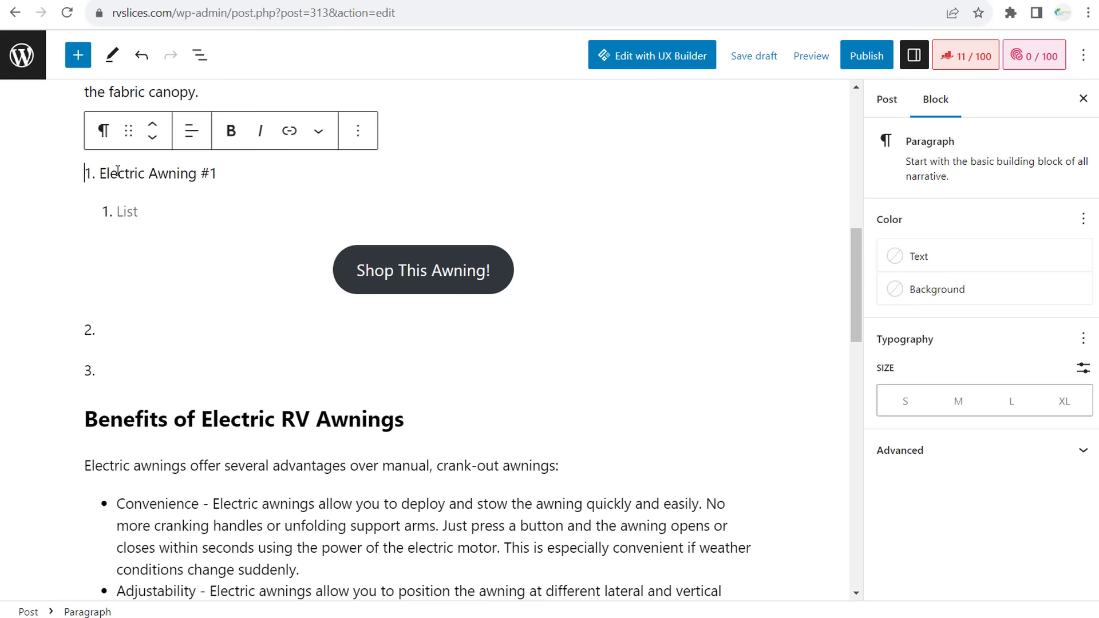
pyautogui.click(127, 214)
pyautogui.press('BackSpace')
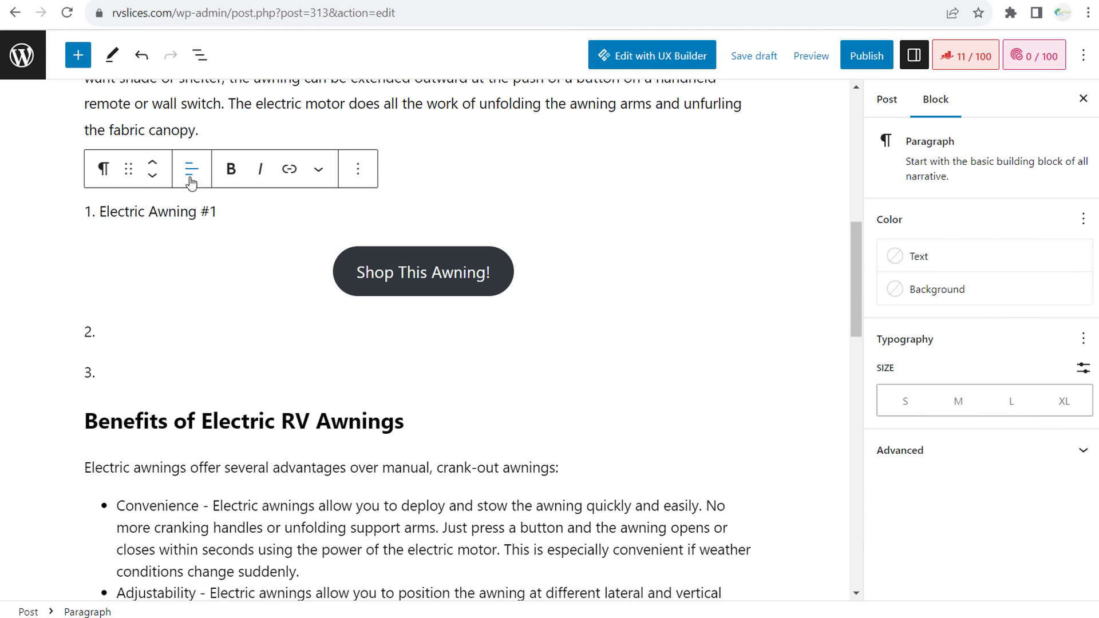
# - Centre the line, convert it to an H3 heading, and add an empty block below
pyautogui.click(192, 168)
pyautogui.click(239, 261)
pyautogui.click(103, 168)
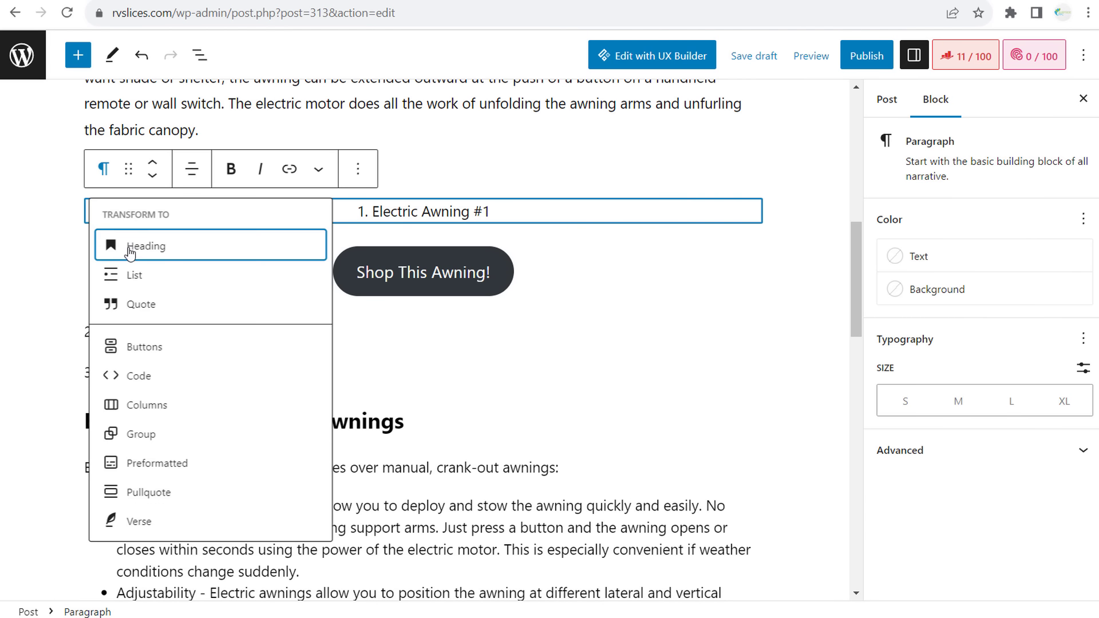
pyautogui.click(153, 255)
pyautogui.click(184, 172)
pyautogui.click(195, 282)
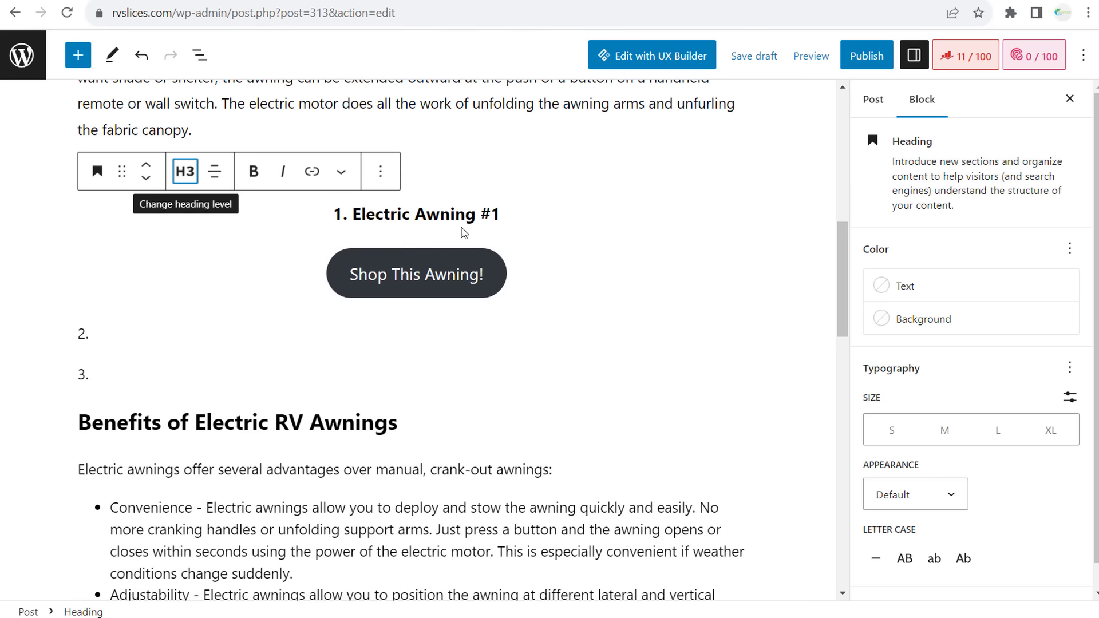
pyautogui.click(528, 213)
pyautogui.press('Return')
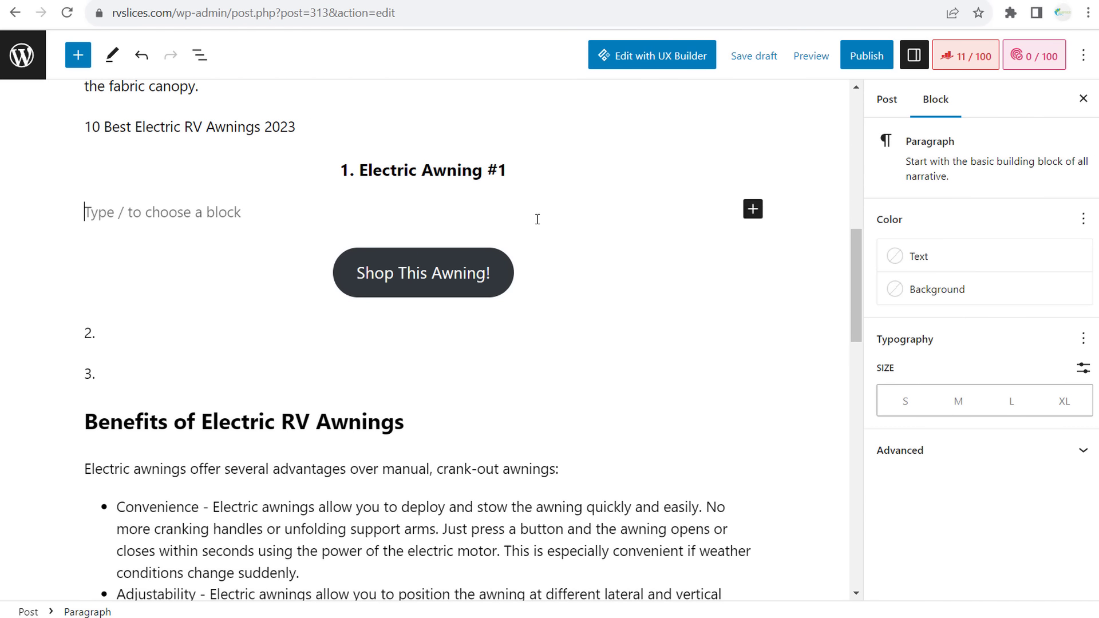
# - Insert the dark Media Library image below the heading, resize it to 383 px, and centre it
pyautogui.click(752, 211)
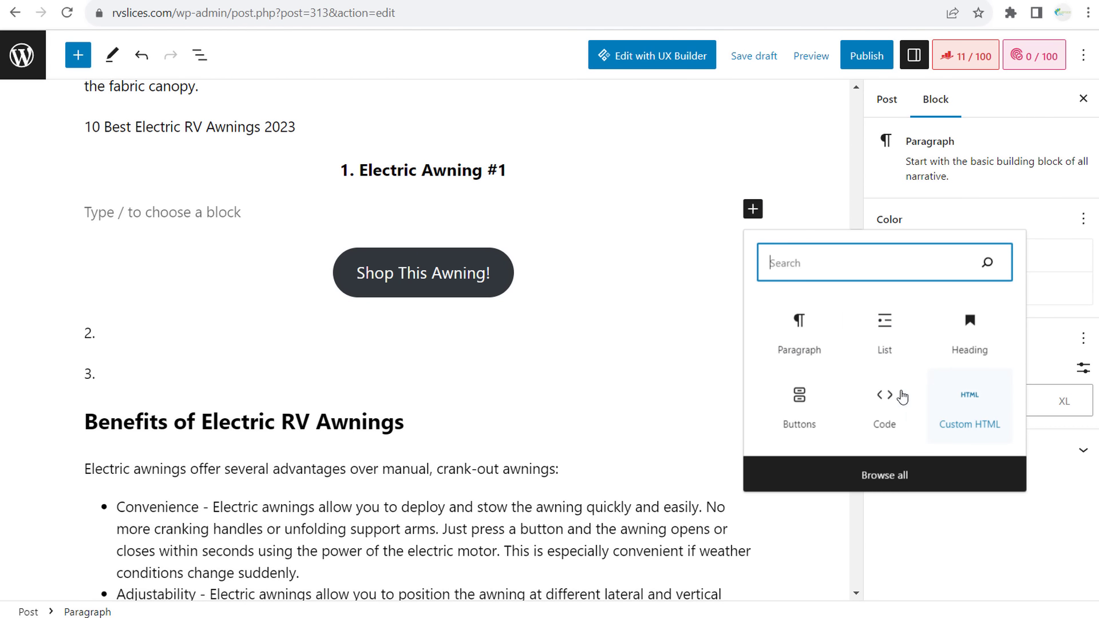
pyautogui.write('image')
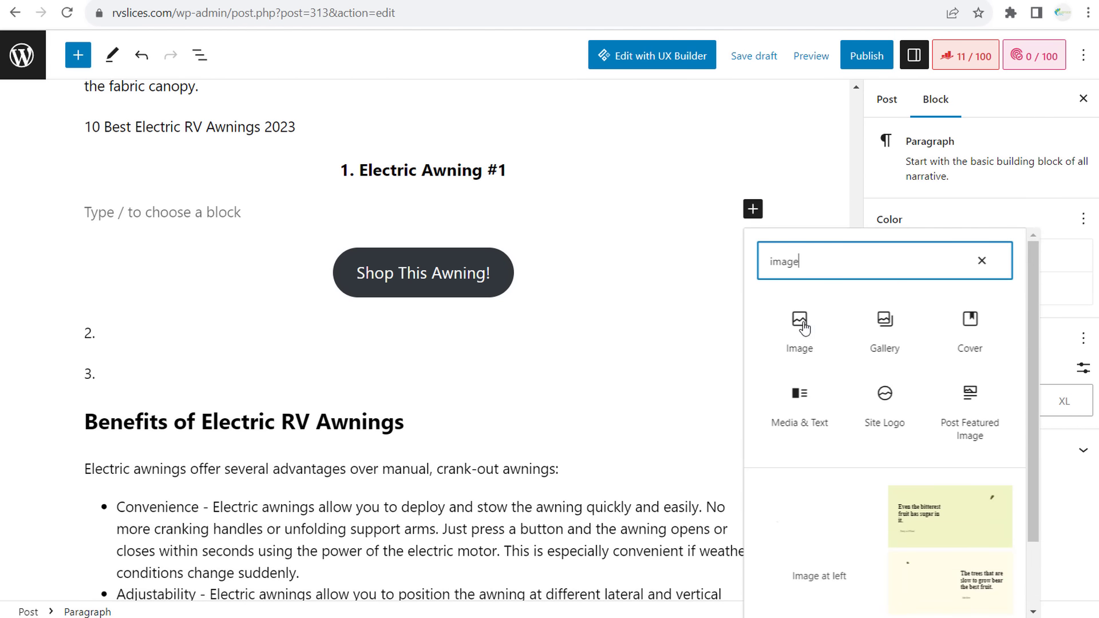
pyautogui.press('Return')
pyautogui.click(194, 316)
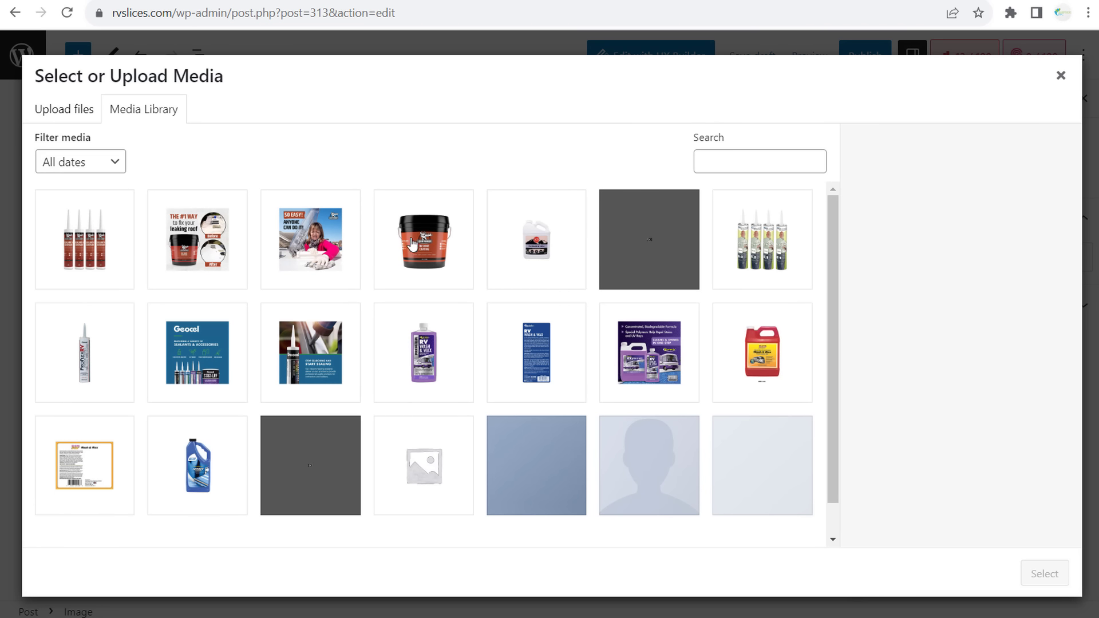
pyautogui.scroll(-1, 479, 379)
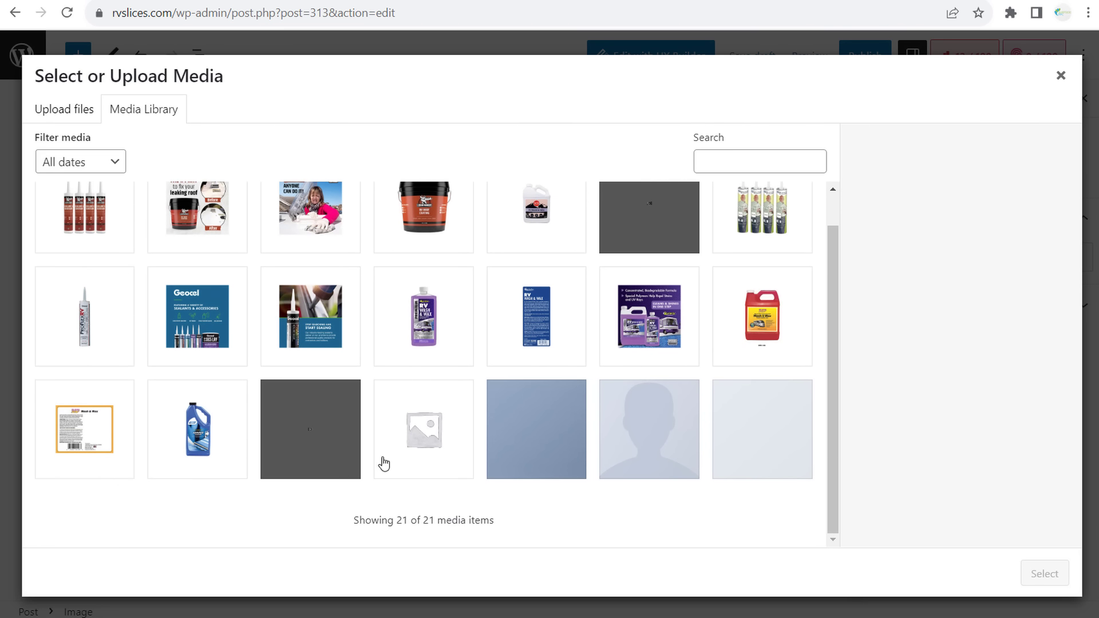
pyautogui.click(299, 436)
pyautogui.click(1020, 569)
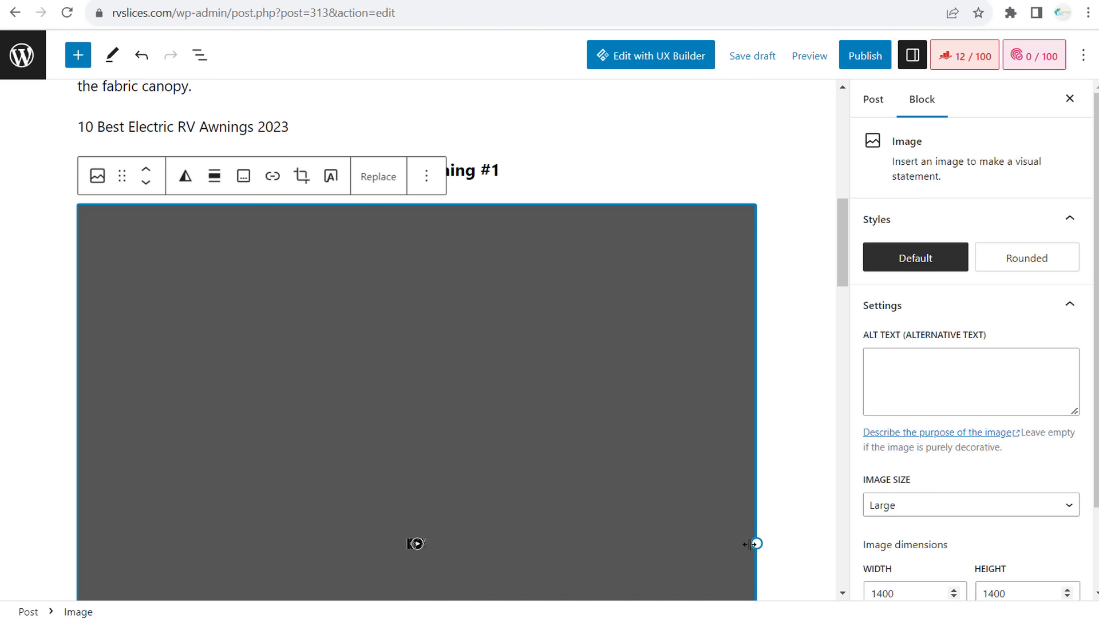
pyautogui.moveTo(752, 541); pyautogui.dragTo(386, 366)
pyautogui.click(216, 176)
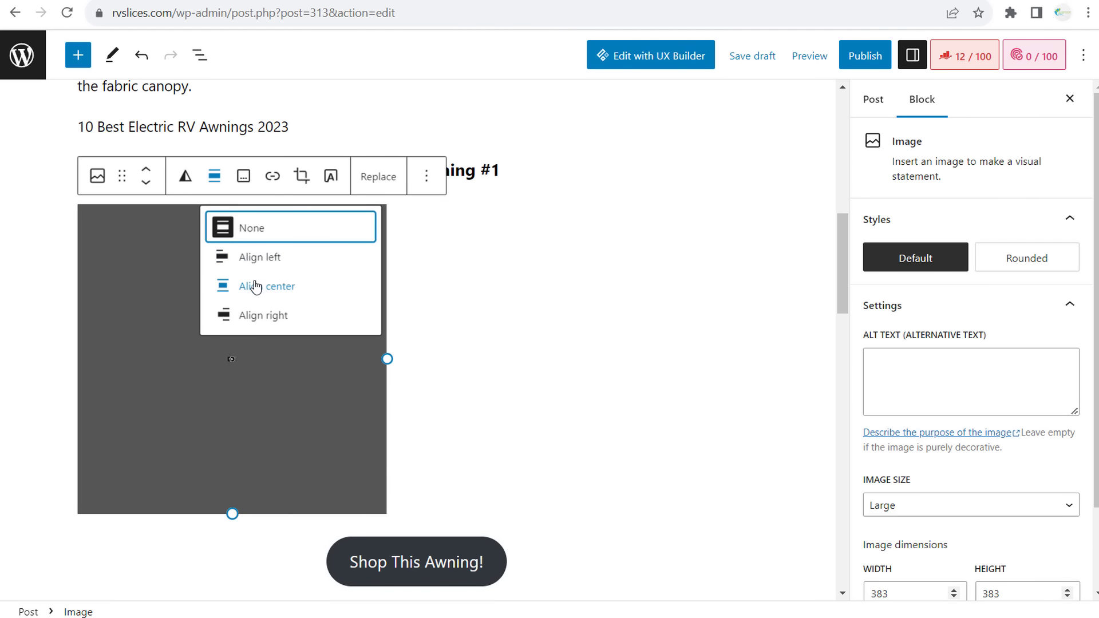
pyautogui.click(274, 285)
# - Add a centred paragraph 'Short description about why this electric rv awning is the best' under the image
pyautogui.press('Return')
pyautogui.write('S')
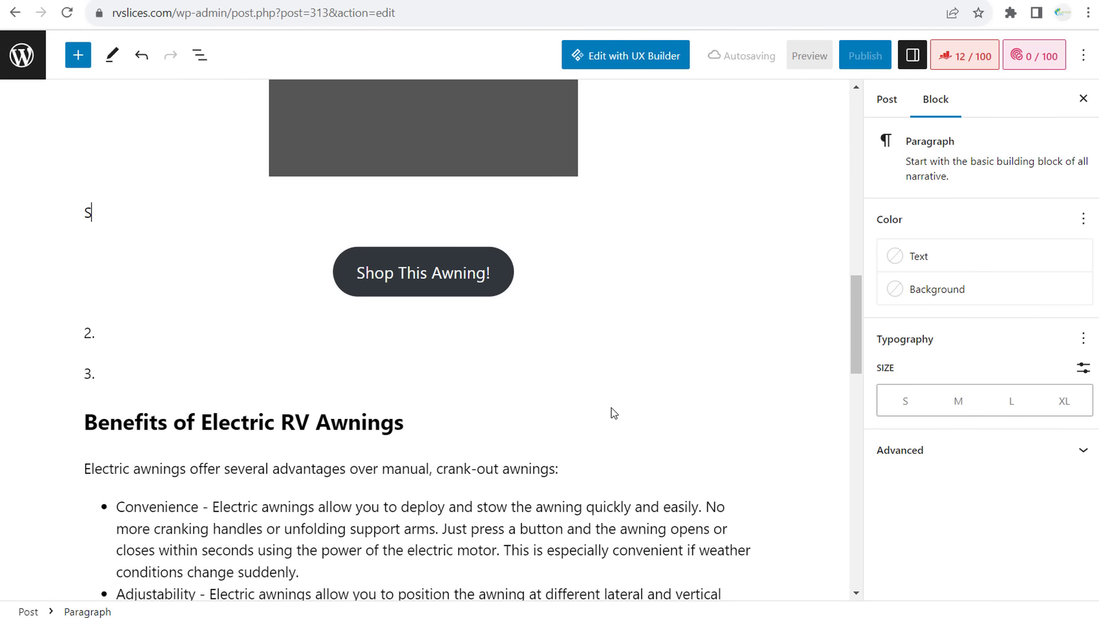
pyautogui.write('hort description')
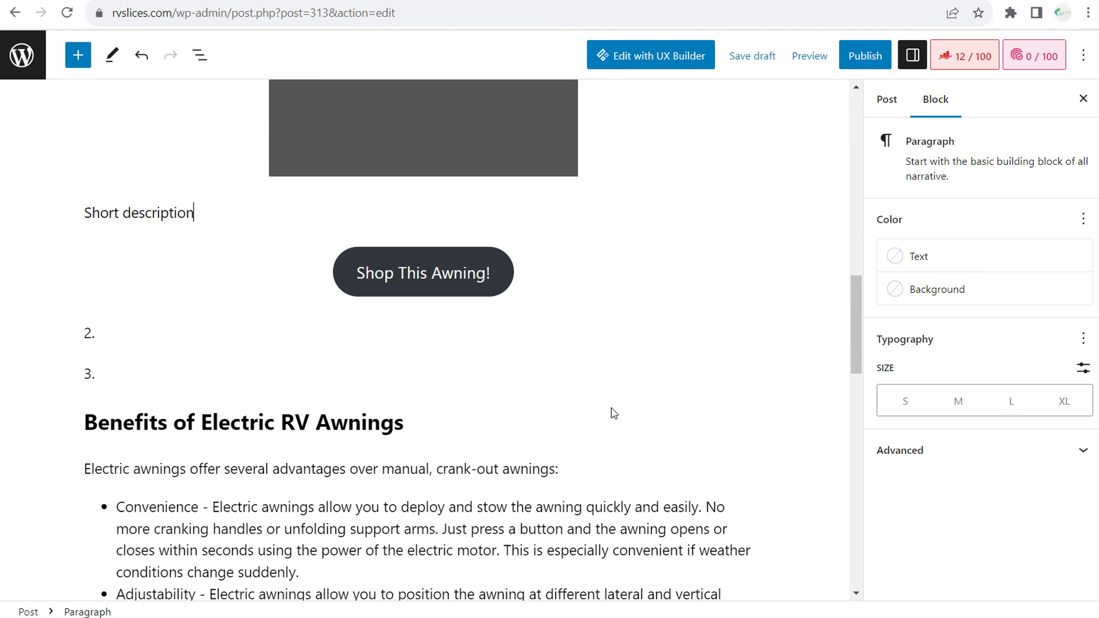
pyautogui.write(' about why this electric rv awwni')
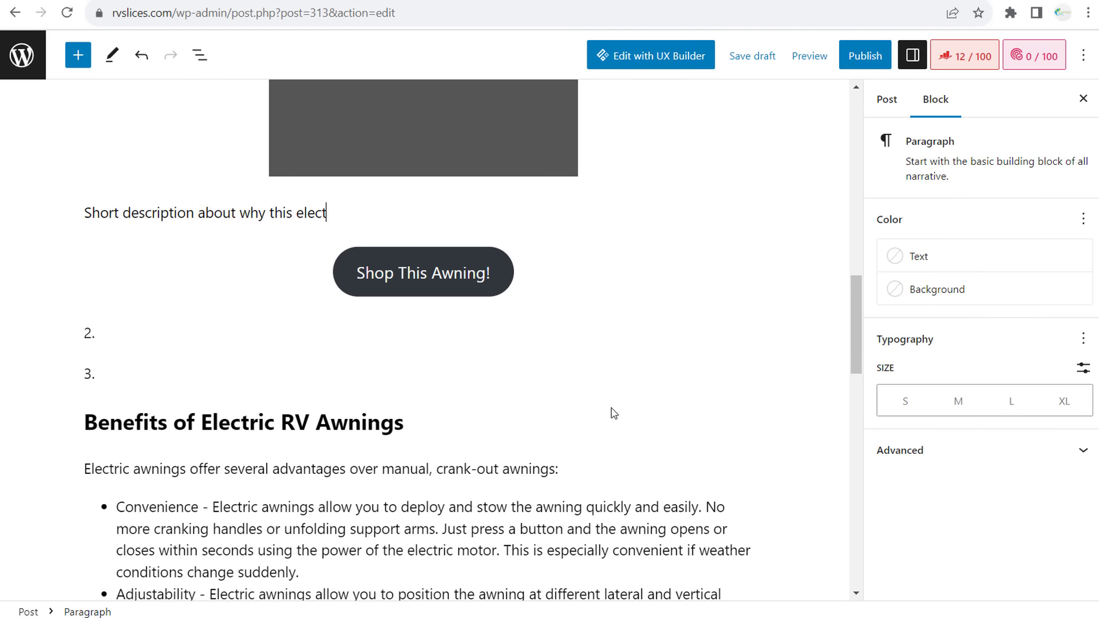
pyautogui.press('BackSpace')
pyautogui.press('BackSpace')
pyautogui.press('BackSpace')
pyautogui.write('ning is the best!')
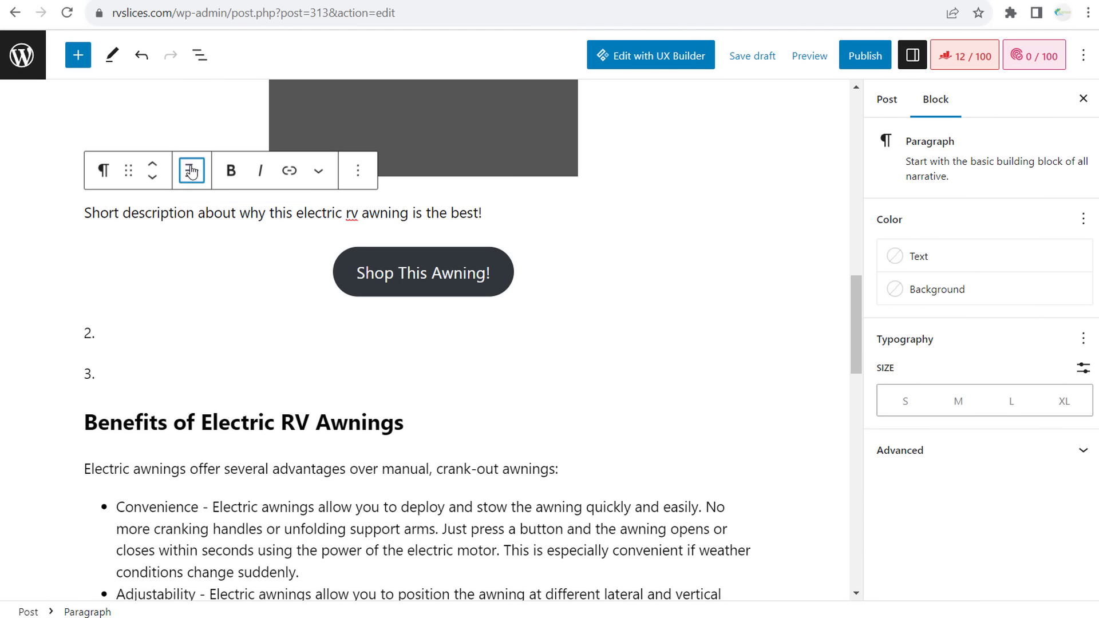
pyautogui.click(191, 171)
pyautogui.click(235, 253)
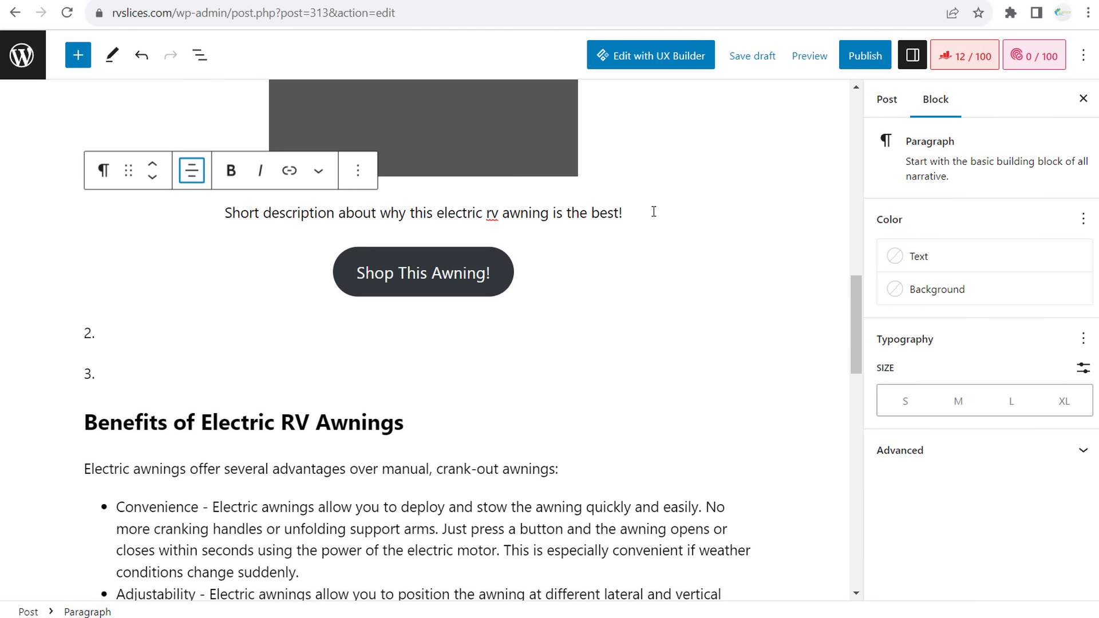
# - Convert '10 Best Electric RV Awnings 2023' into a centred H2 heading
pyautogui.scroll(5, 573, 257)
pyautogui.scroll(1, 328, 159)
pyautogui.click(176, 195)
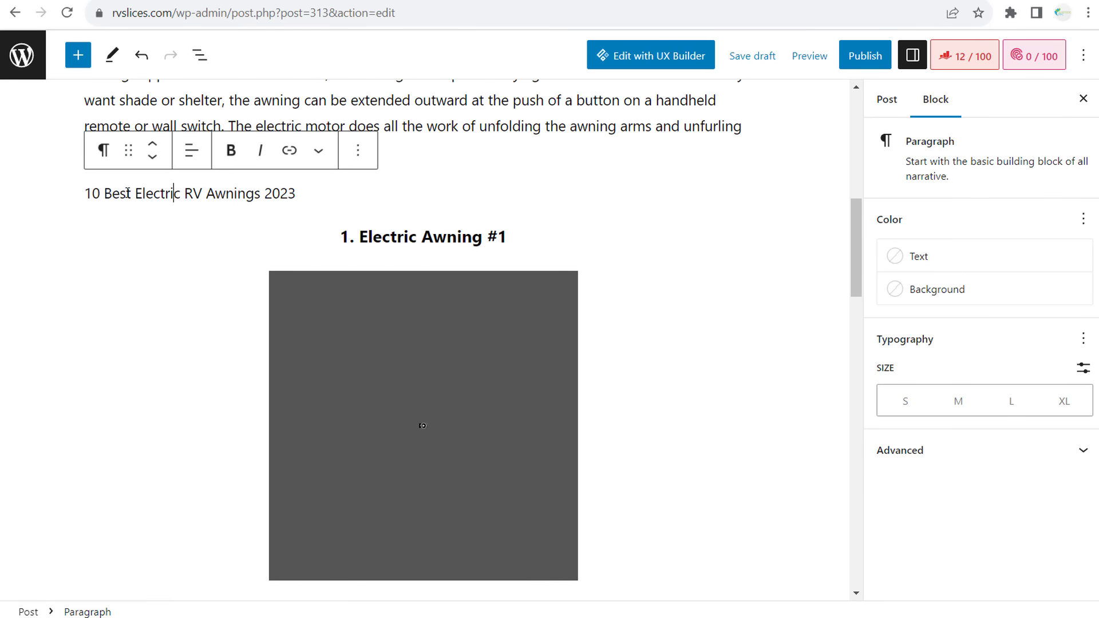
pyautogui.click(103, 150)
pyautogui.click(149, 223)
pyautogui.click(214, 154)
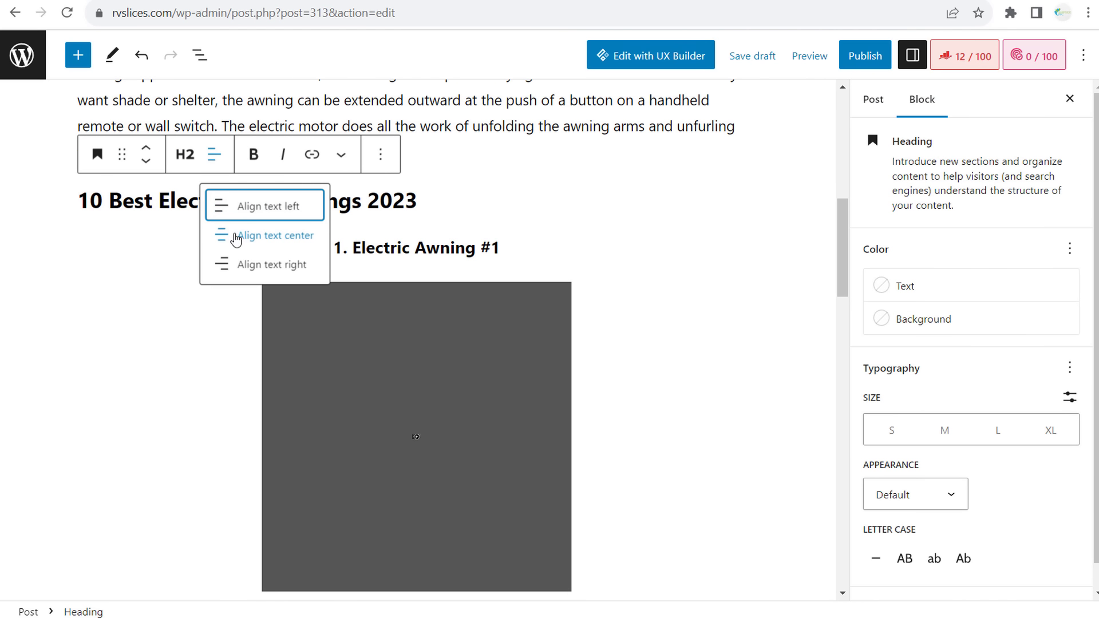
pyautogui.click(260, 235)
# - Add an intro paragraph under the H2: 'Here are the top-rated electric RV awnings from our experience…'
pyautogui.click(662, 209)
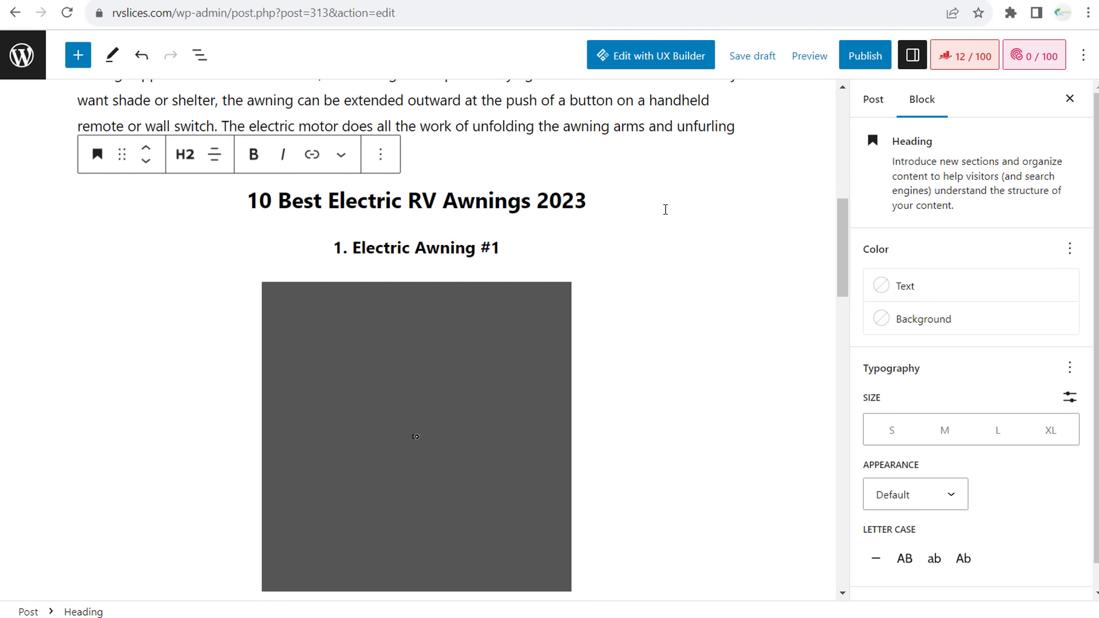
pyautogui.press('Return')
pyautogui.write('Here are the ')
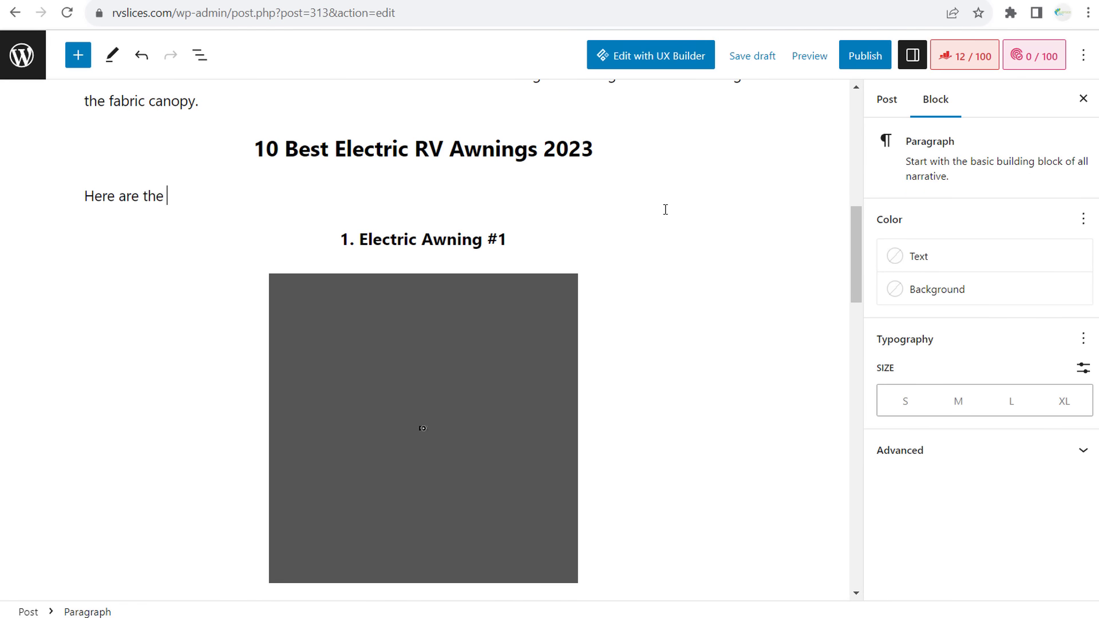
pyautogui.write('top-rated electric RV aw')
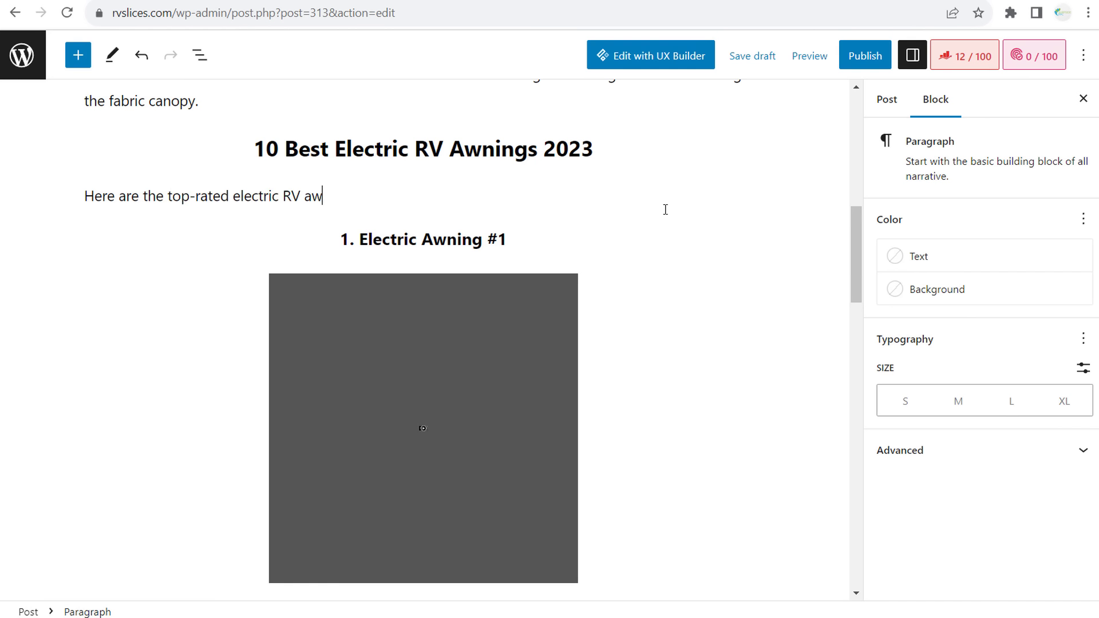
pyautogui.write('nings from our e')
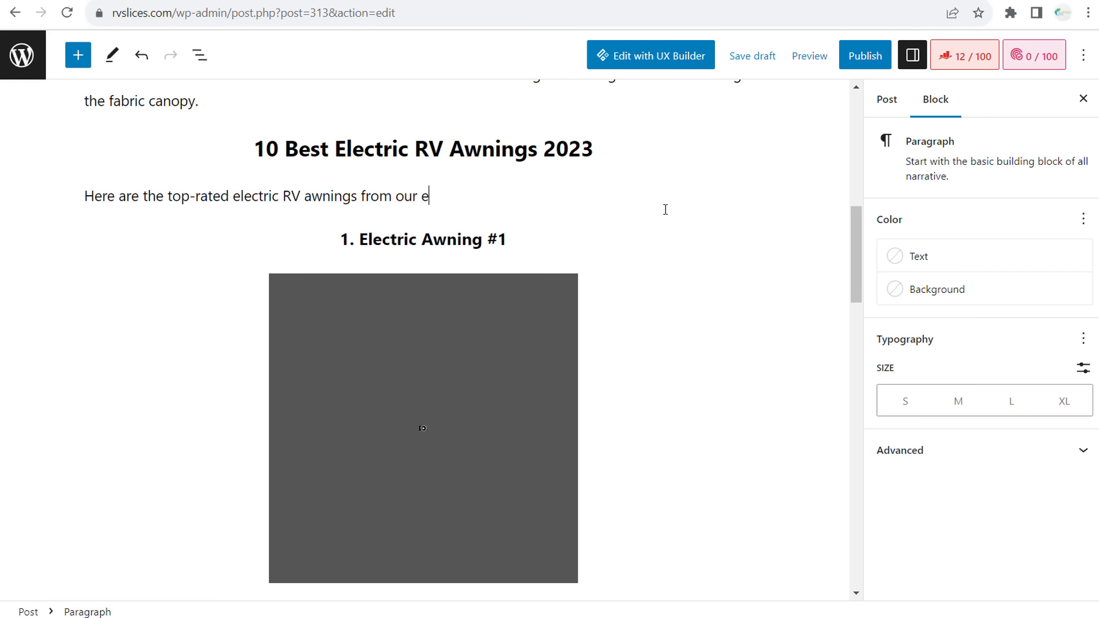
pyautogui.write('xperience. We t')
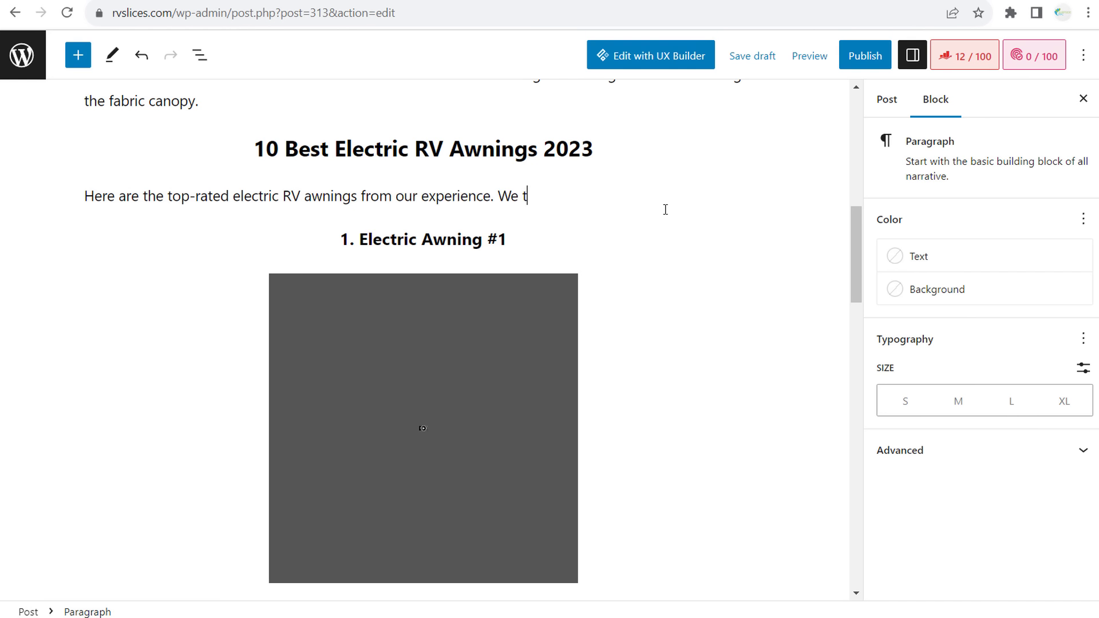
pyautogui.write('ested these pr')
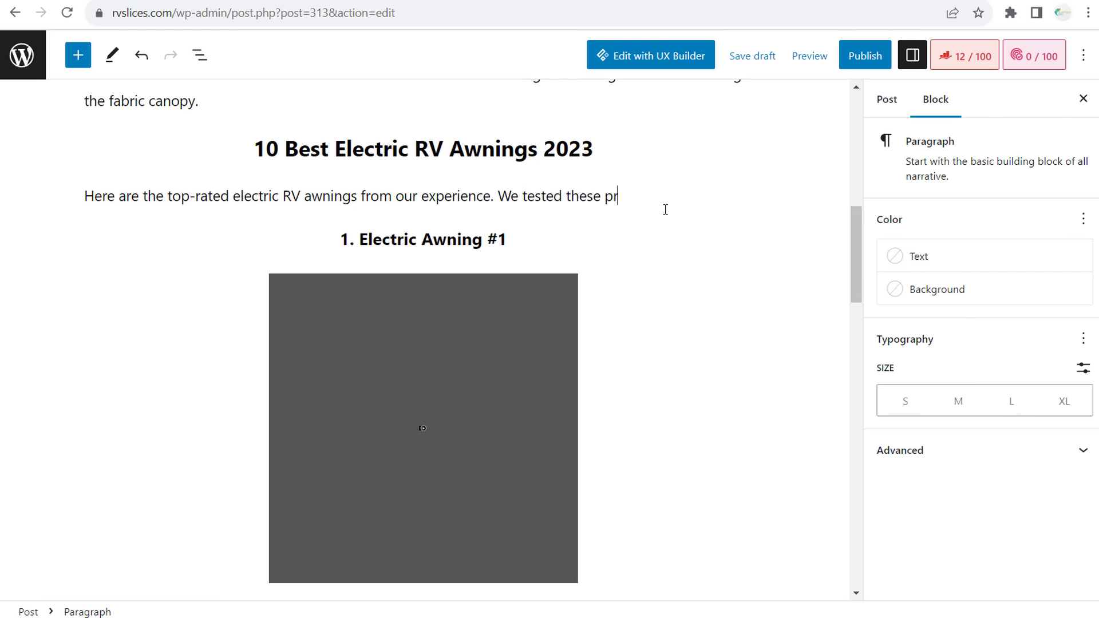
pyautogui.write('oducts and all of them')
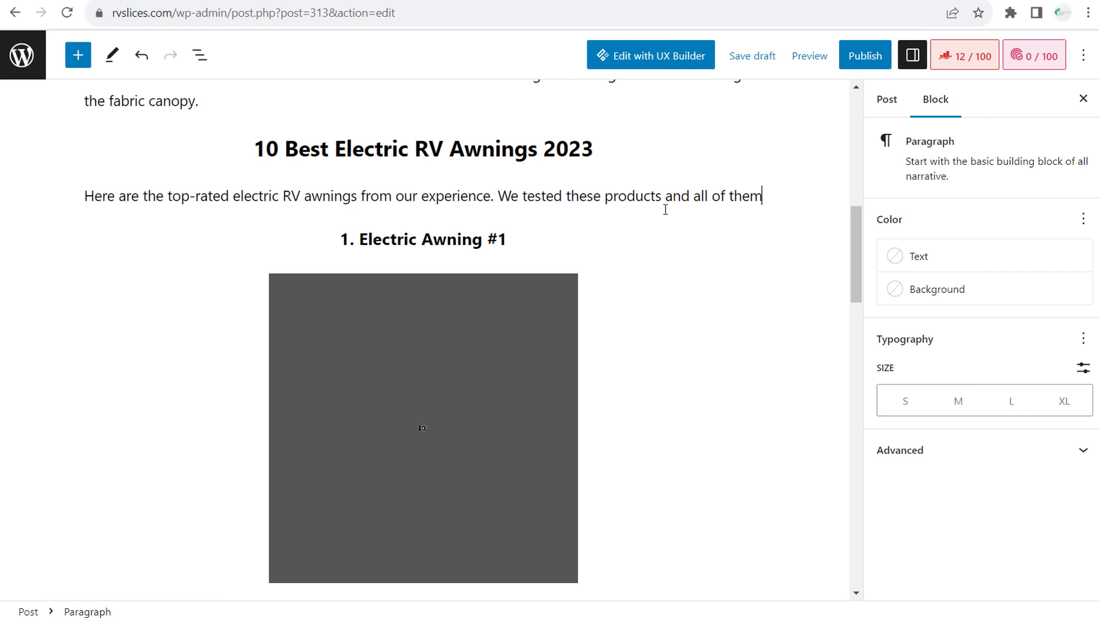
pyautogui.write(' are recommended by us.')
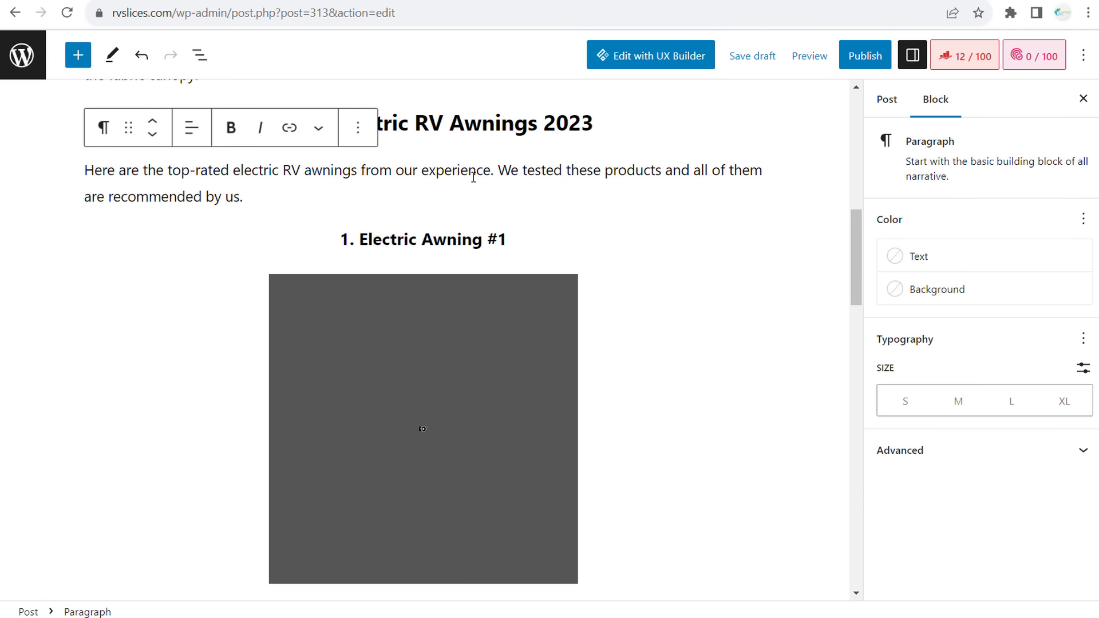
# - Select the grey placeholder image under the 'Electric Awning #1' heading to show its settings
pyautogui.scroll(-1, 470, 192)
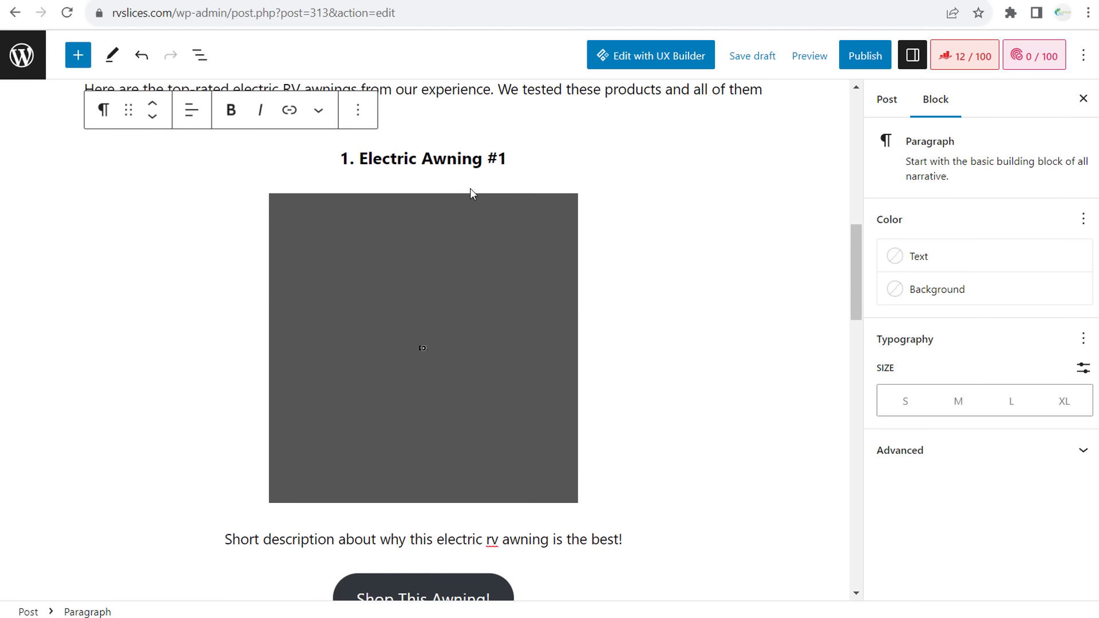
pyautogui.click(435, 157)
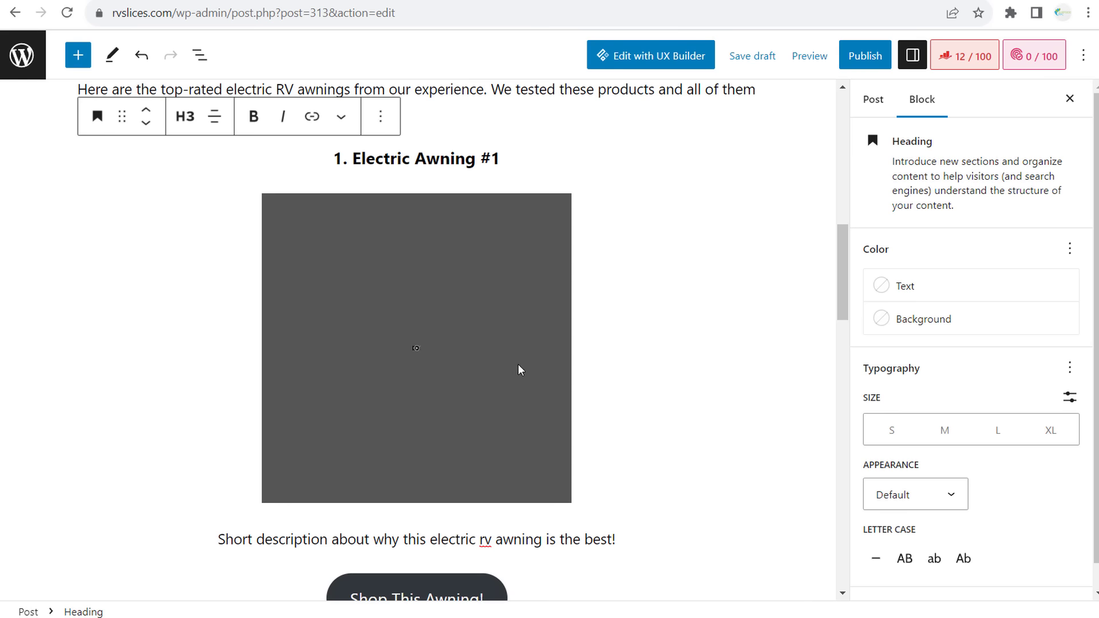
pyautogui.click(507, 431)
pyautogui.scroll(-1, 515, 397)
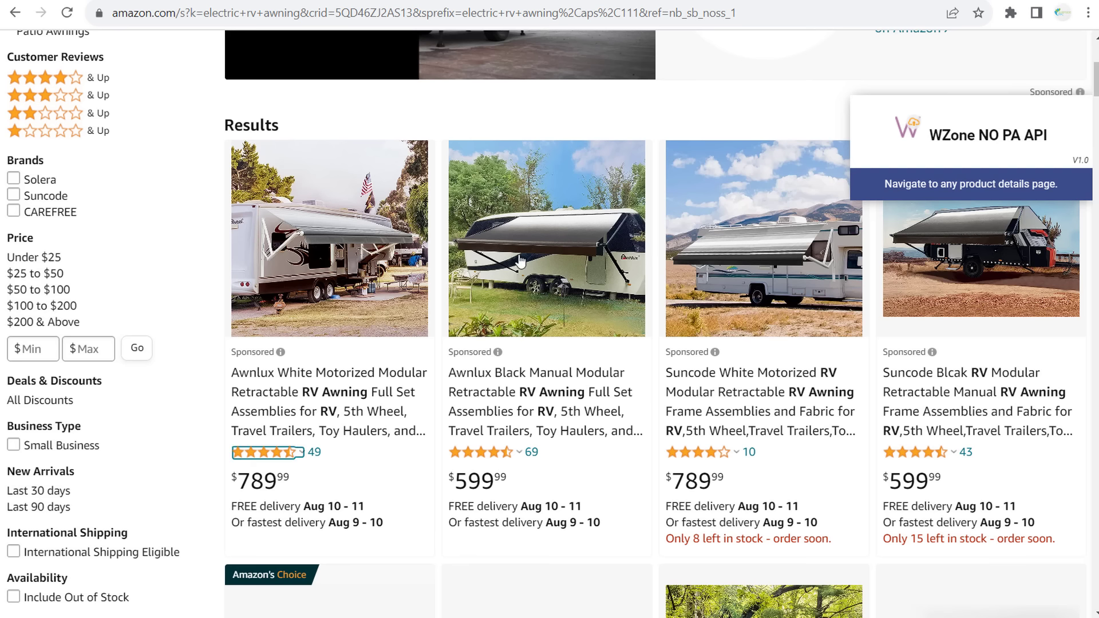
# - Open the Awnlux Black Manual Modular Retractable RV Awning listing in a new window
pyautogui.rightClick(590, 211)
pyautogui.click(637, 242)
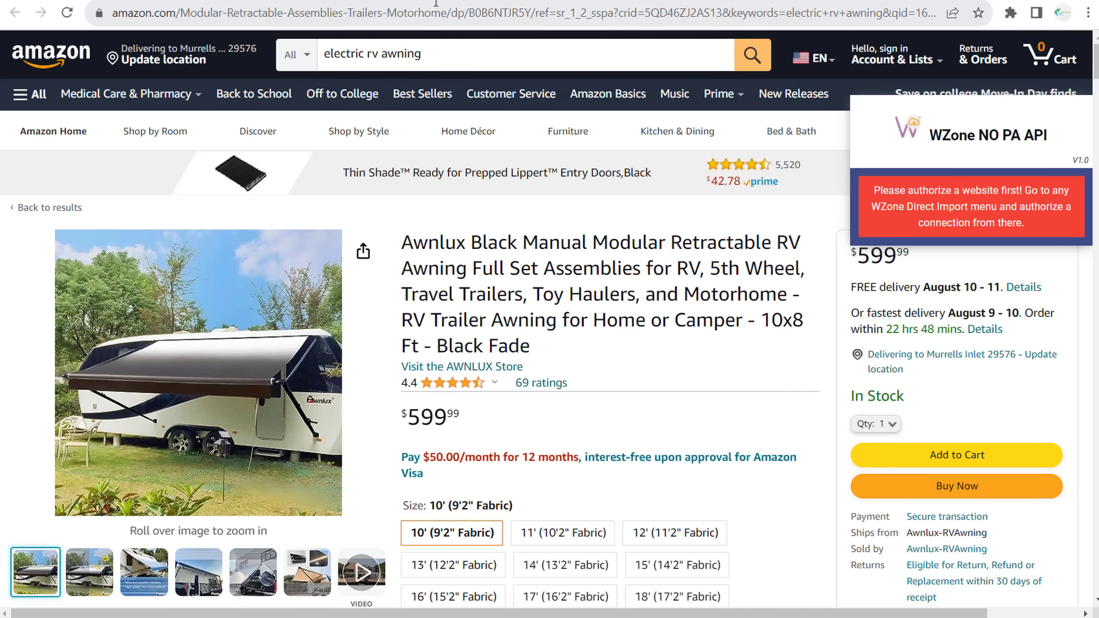
# - Back in WordPress, open the link options of the placeholder image and the Shop This Awning! button
pyautogui.click(243, 0)
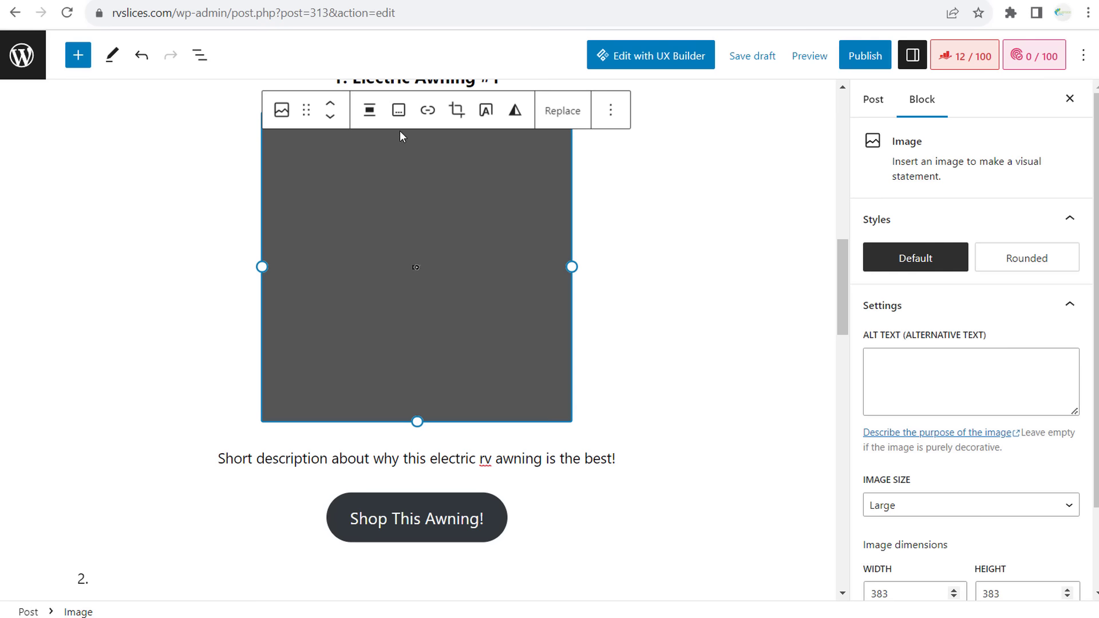
pyautogui.click(428, 110)
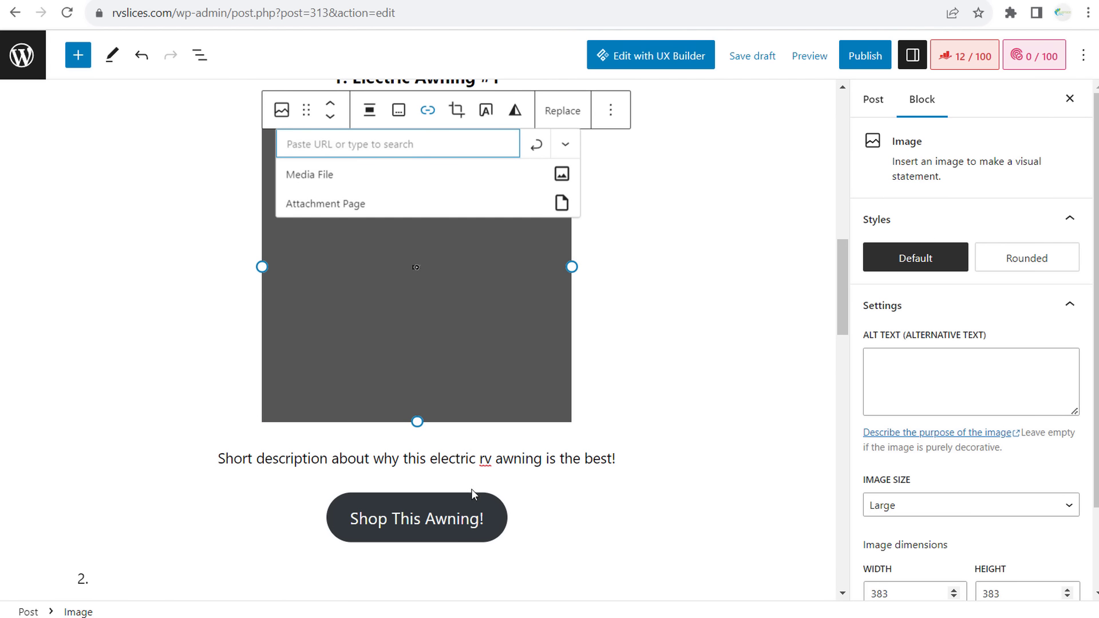
pyautogui.click(688, 347)
pyautogui.click(450, 518)
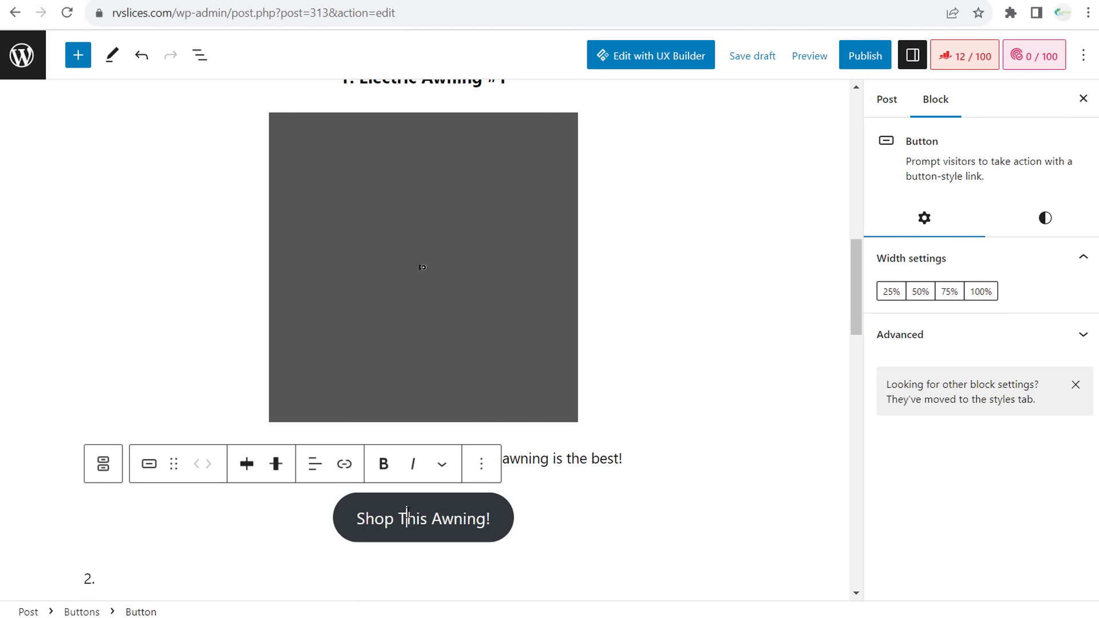
pyautogui.click(344, 464)
# - Reselect the Shop button, then highlight 'Electric RV Awning' in the H2 heading
pyautogui.scroll(3, 537, 250)
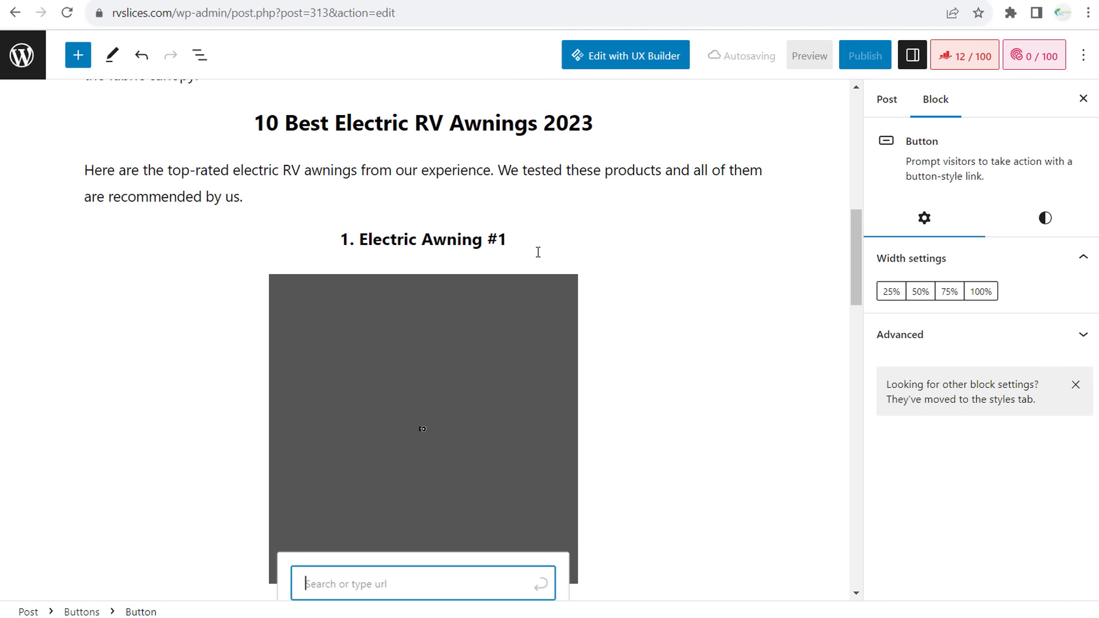
pyautogui.moveTo(550, 240); pyautogui.dragTo(240, 213)
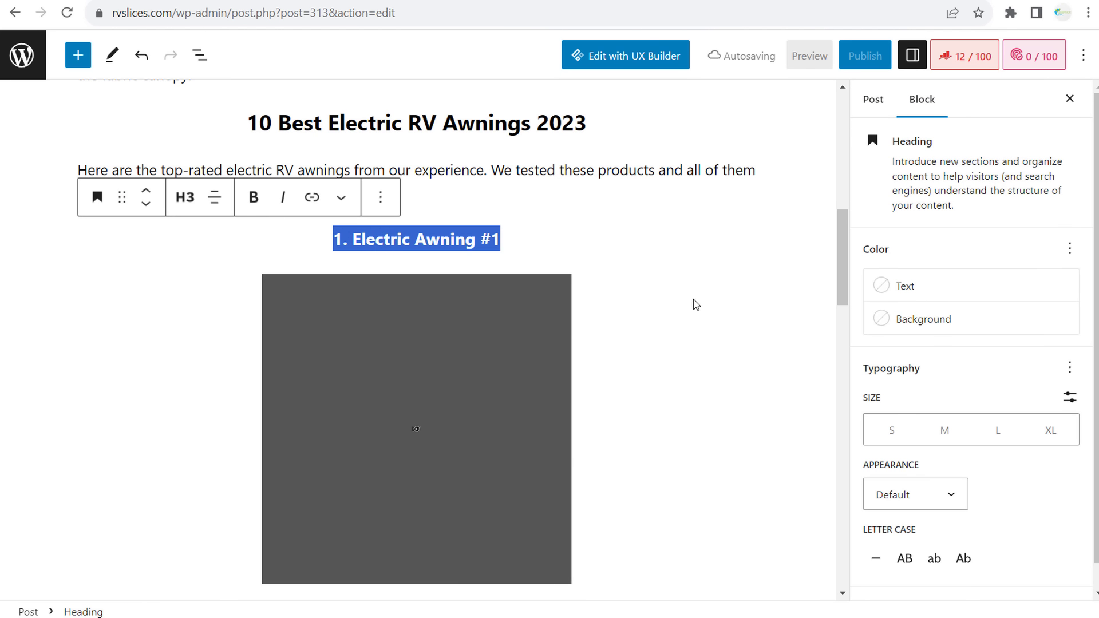
pyautogui.scroll(-4, 686, 303)
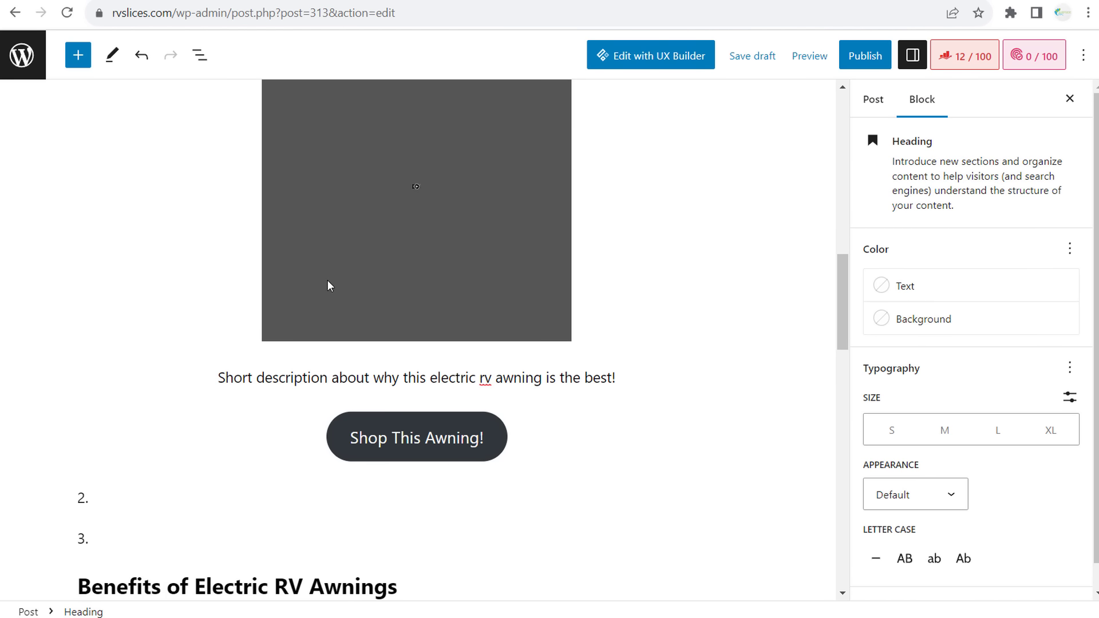
pyautogui.click(414, 445)
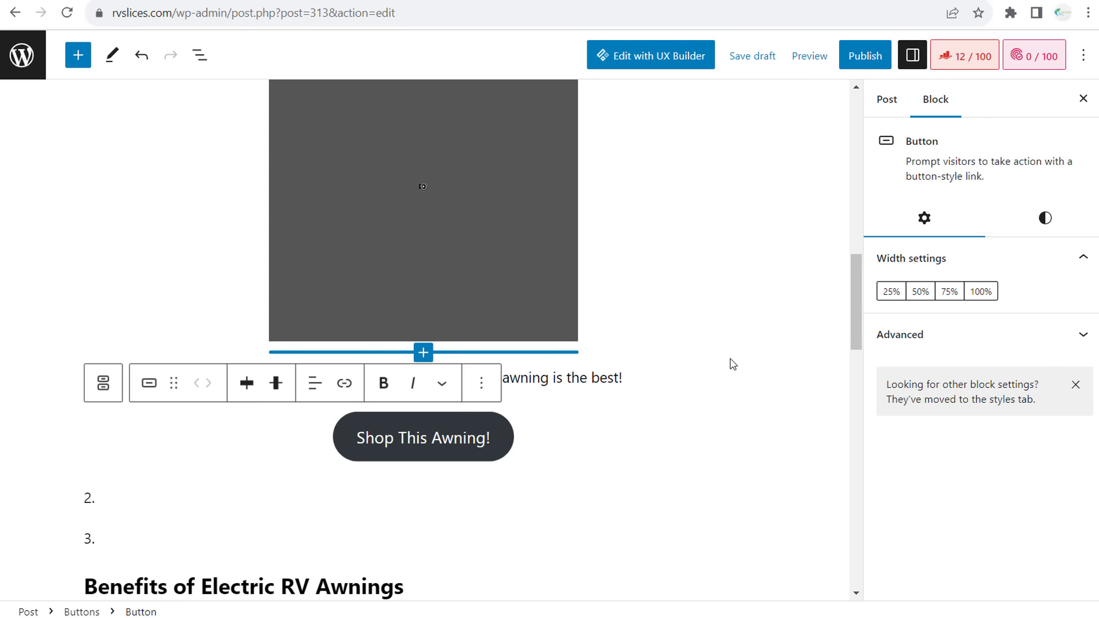
pyautogui.scroll(10, 729, 362)
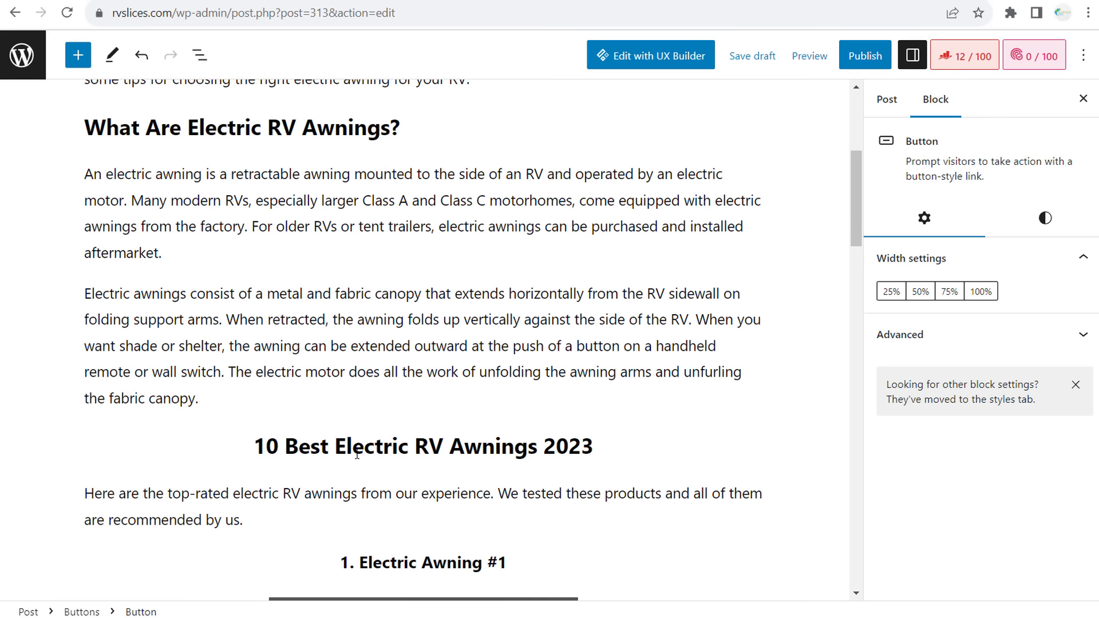
pyautogui.moveTo(340, 447); pyautogui.dragTo(527, 445)
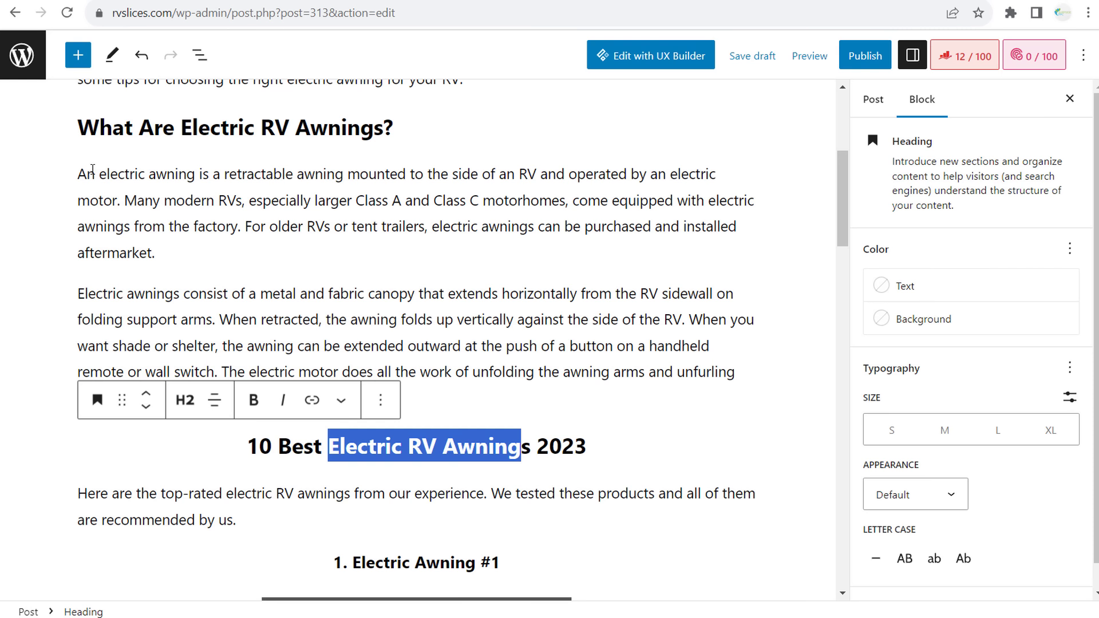
# - From the Claude awning chat tab, search the web for 'chatgpt' and open the ChatGPT website
pyautogui.click(916, 1)
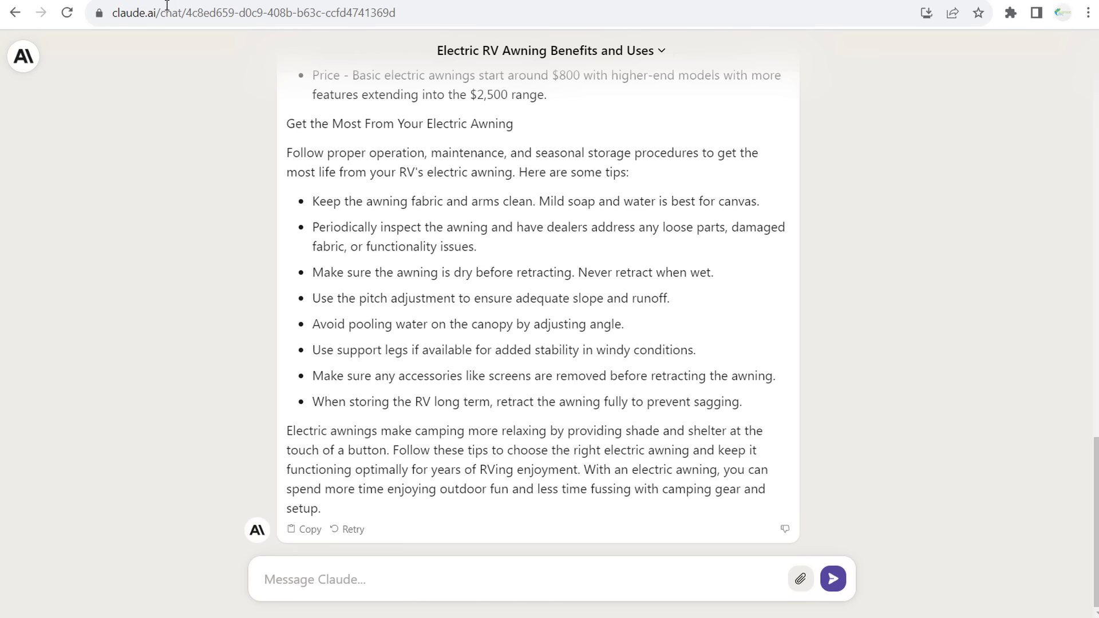
pyautogui.click(421, 12)
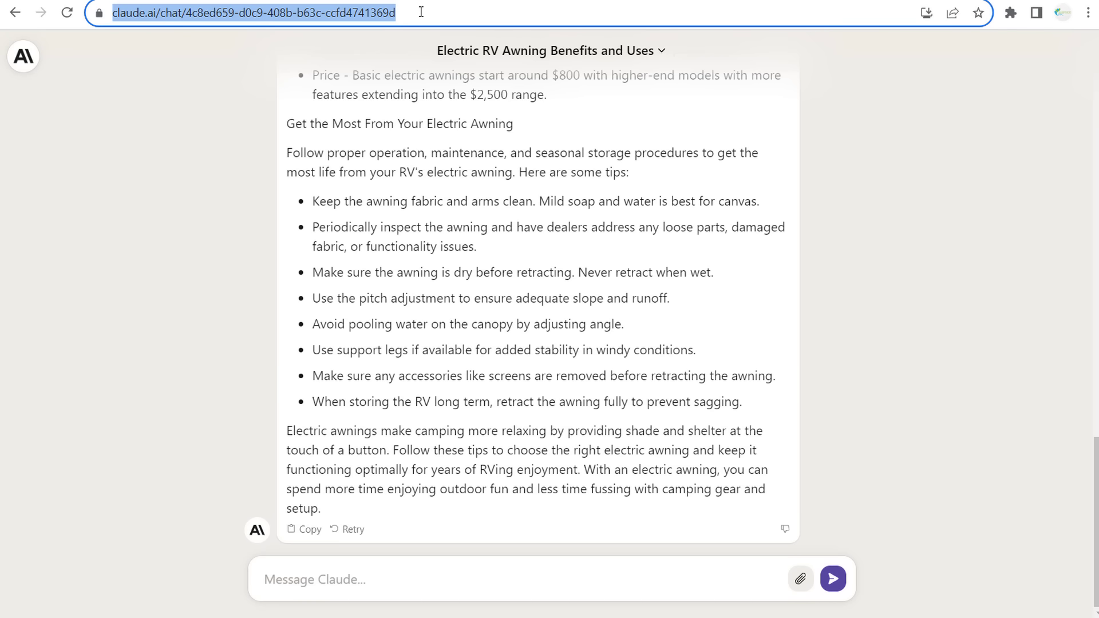
pyautogui.write('chatgpt')
pyautogui.press('Return')
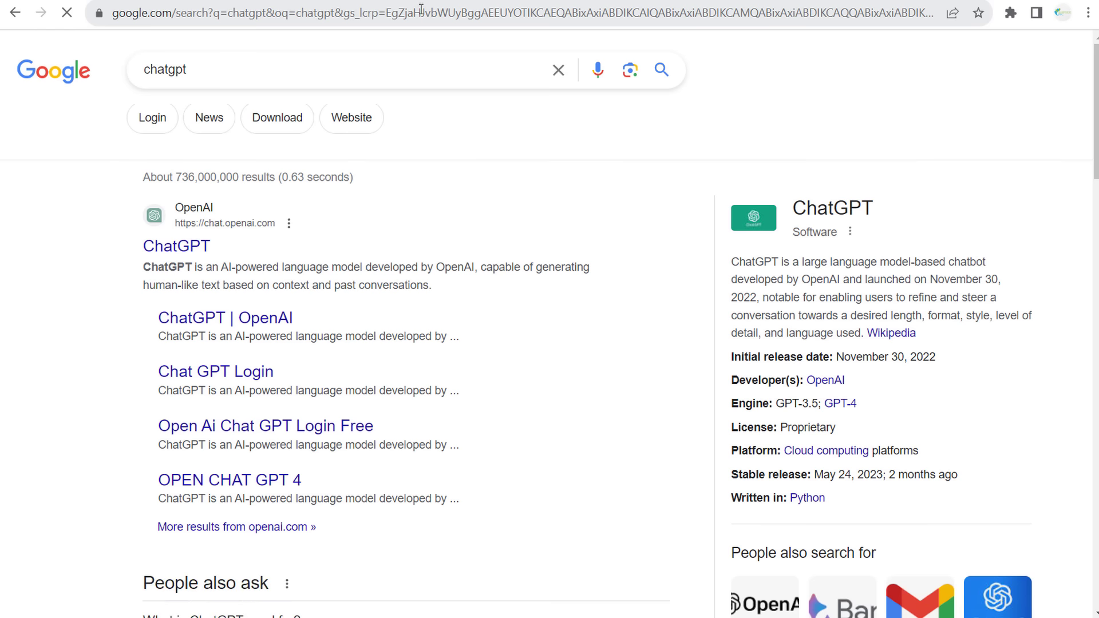
pyautogui.click(170, 245)
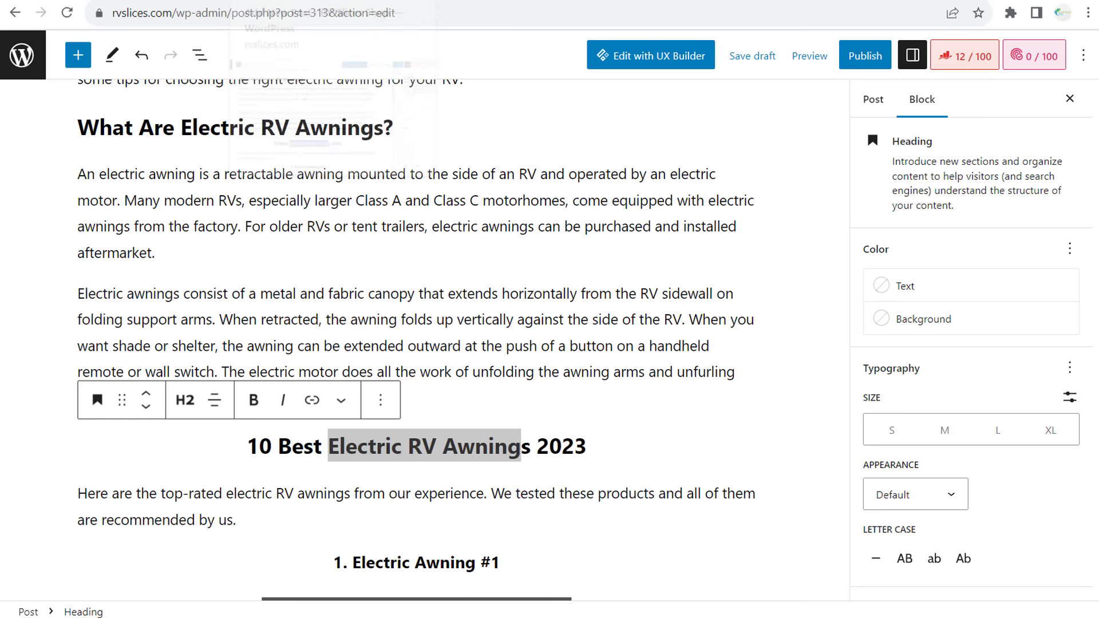
# - Return to the '10 Best Electric RV Awnings 2023' editor and scroll up to its title and intro
pyautogui.click(320, 201)
pyautogui.scroll(5, 577, 223)
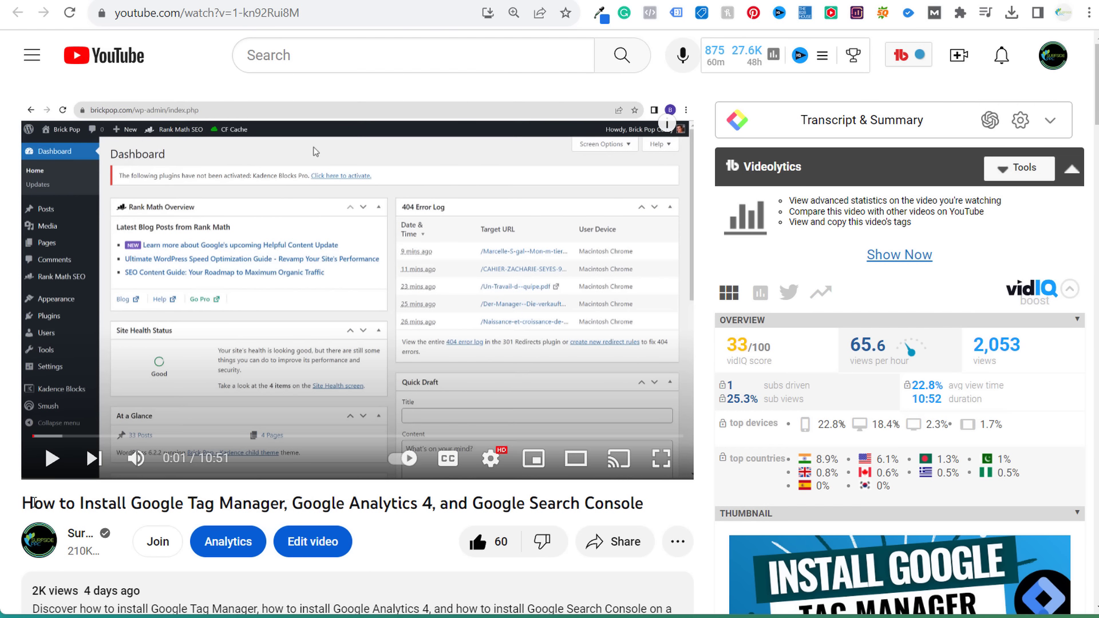
pyautogui.moveTo(25, 503); pyautogui.dragTo(308, 499)
pyautogui.moveTo(332, 502); pyautogui.dragTo(667, 510)
pyautogui.click(667, 510)
pyautogui.moveTo(23, 503); pyautogui.dragTo(185, 504)
pyautogui.click(233, 503)
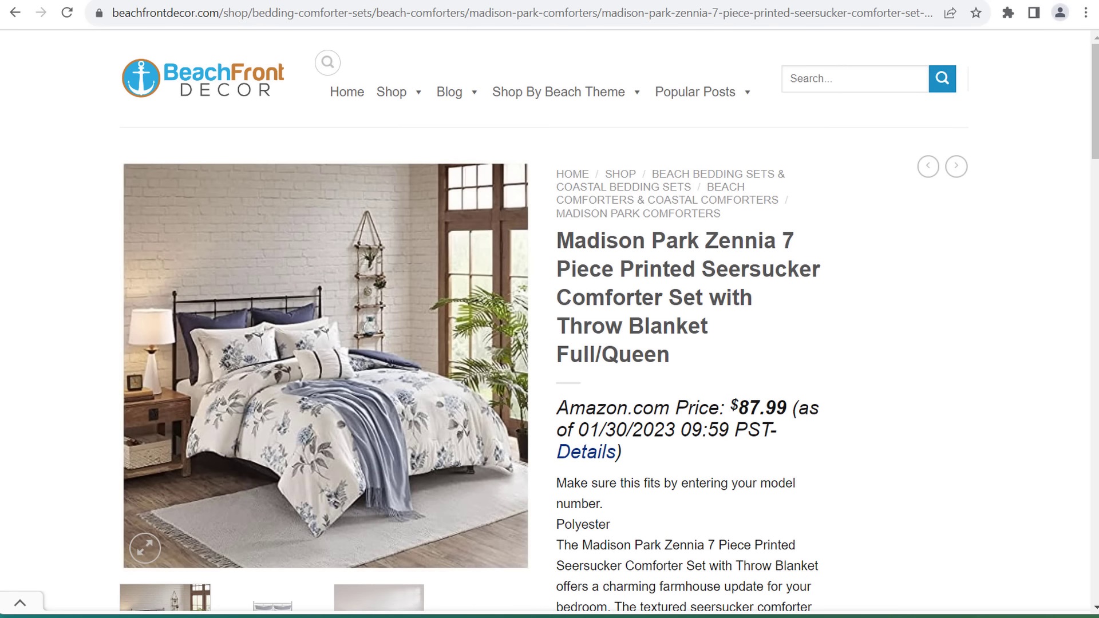
# - Visit surfsideppc.com/membership in a new tab, dismiss the member notice, then go to the wp-admin Product categories page
pyautogui.hotkey('ctrl', 't')
pyautogui.write('surfsideppc')
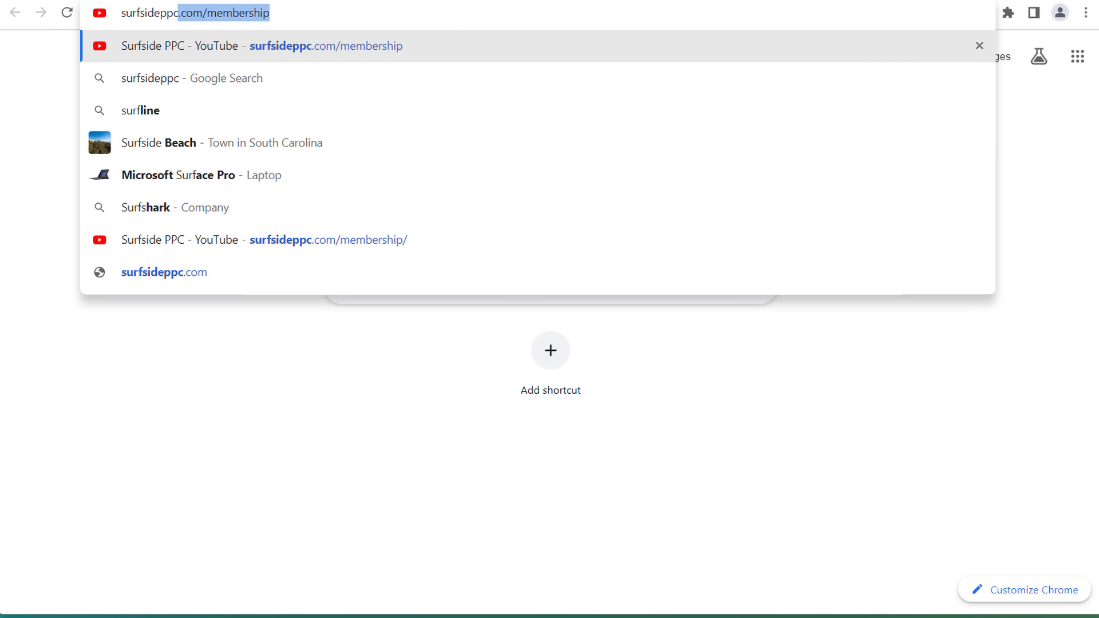
pyautogui.write('.com/membership')
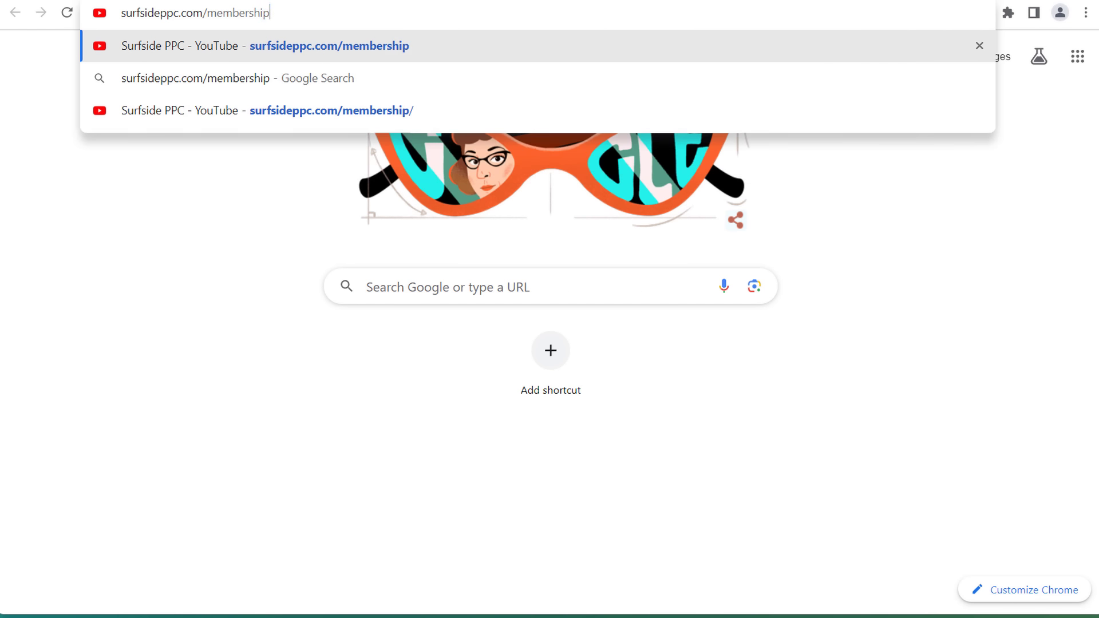
pyautogui.press('Return')
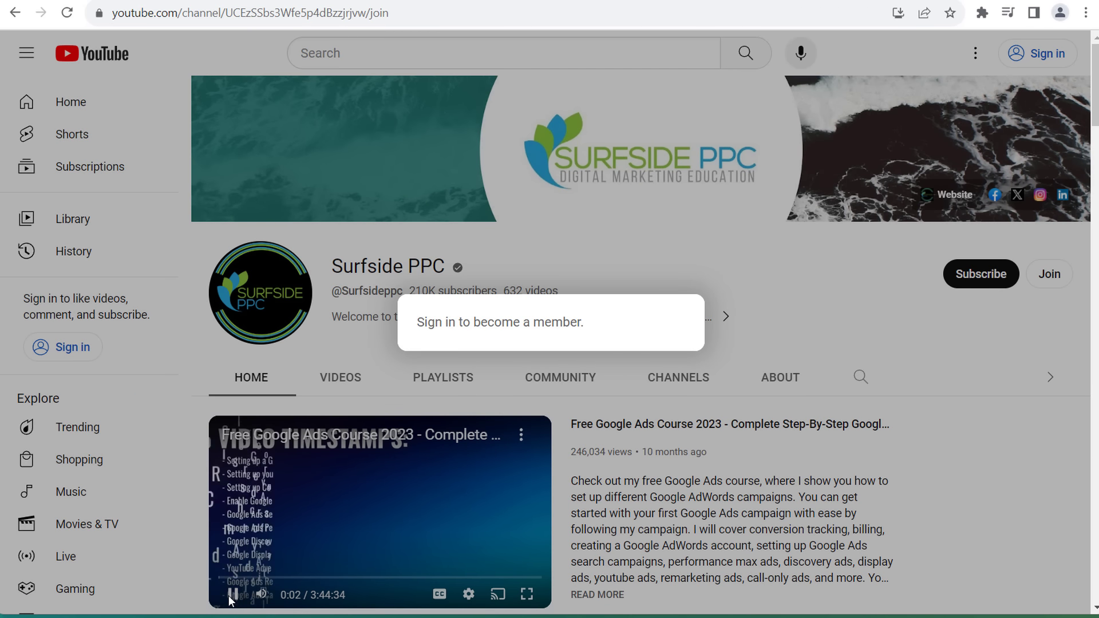
pyautogui.click(632, 265)
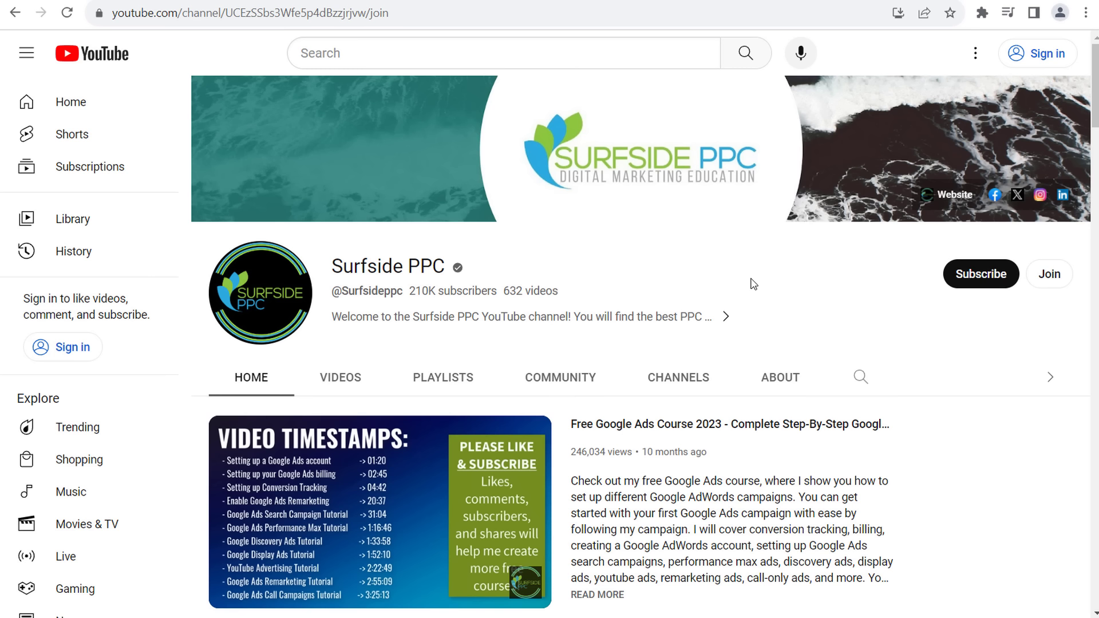
pyautogui.click(363, 0)
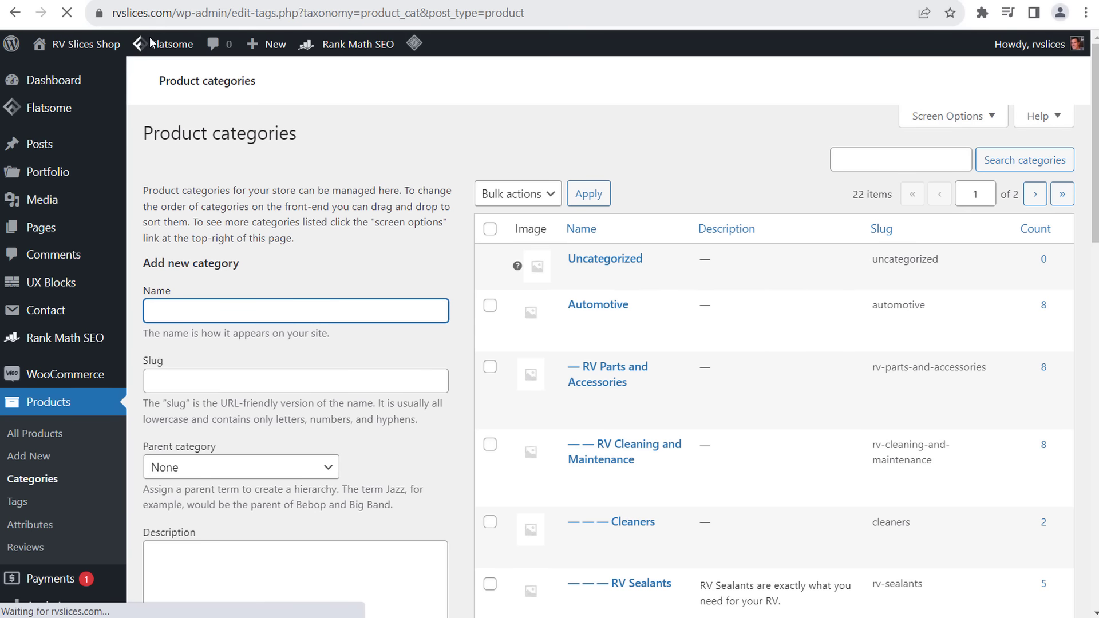
pyautogui.moveTo(65, 56)
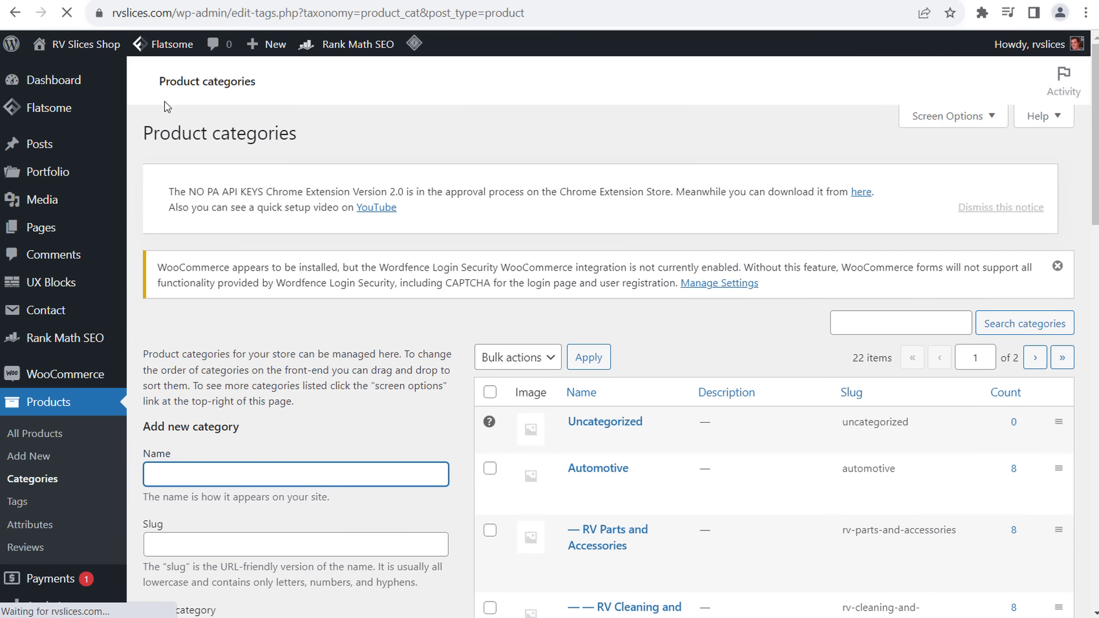
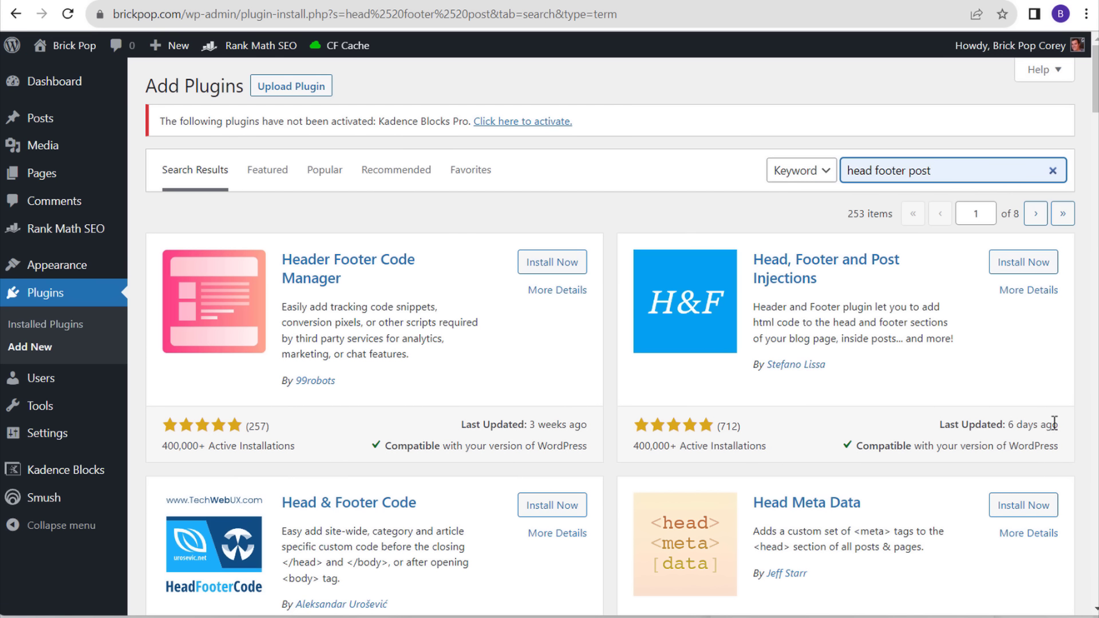
# - Review the plugin's rating count, active installs and last-updated date
pyautogui.moveTo(1063, 424); pyautogui.dragTo(975, 426)
pyautogui.click(975, 426)
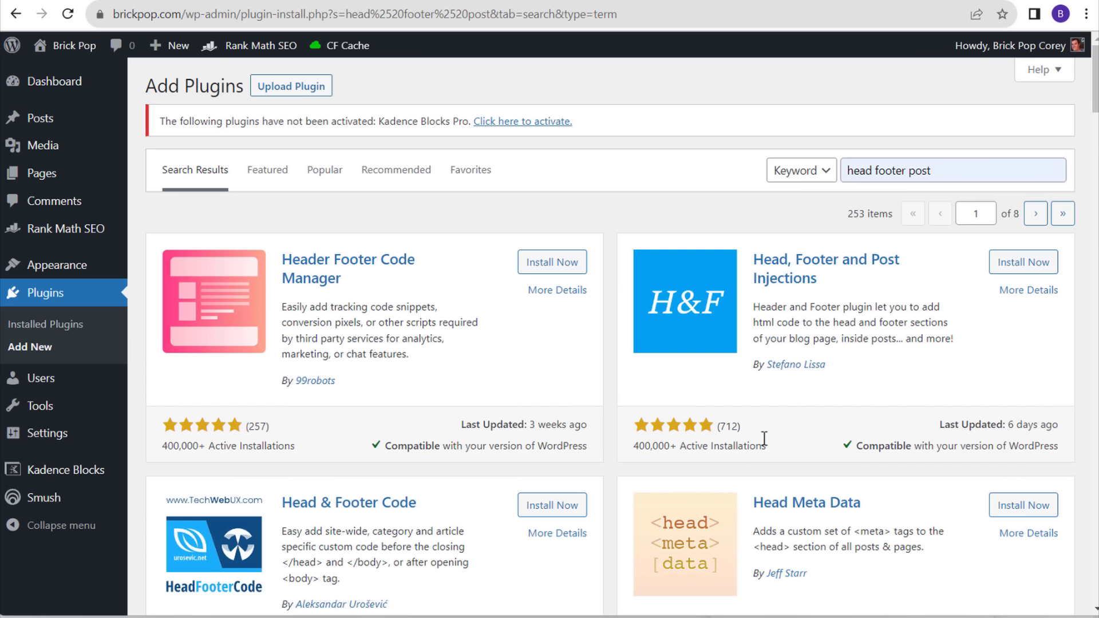
pyautogui.moveTo(764, 438); pyautogui.dragTo(685, 446)
pyautogui.click(739, 446)
pyautogui.moveTo(933, 424); pyautogui.dragTo(1022, 425)
pyautogui.click(1023, 423)
# - Install and activate Head, Footer and Post Injections, and open its Head and Footer settings
pyautogui.click(1016, 264)
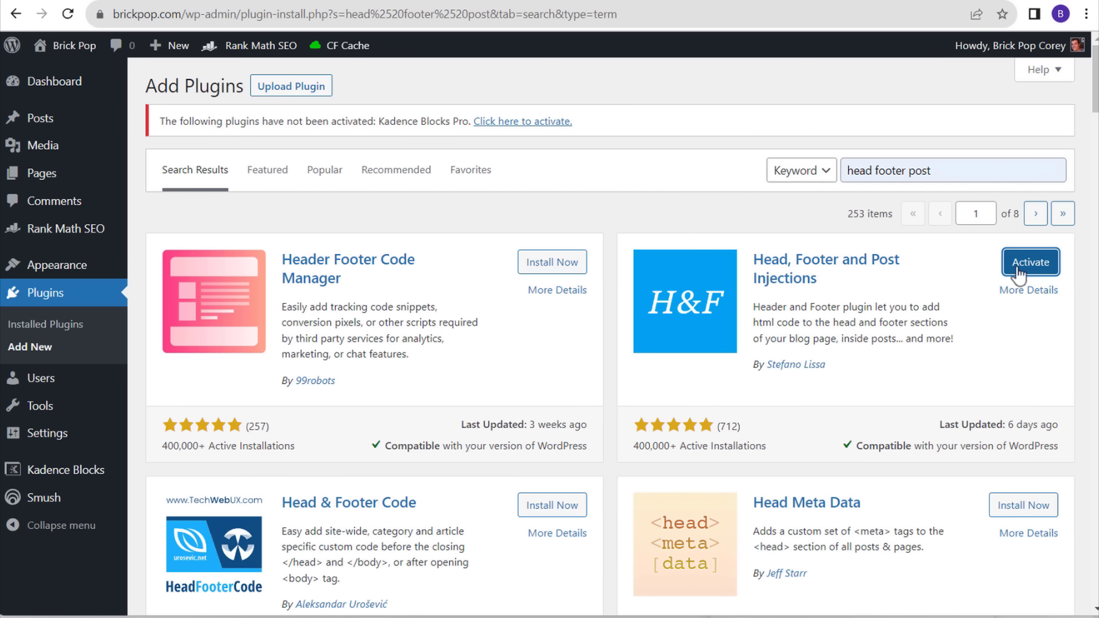
pyautogui.click(1025, 264)
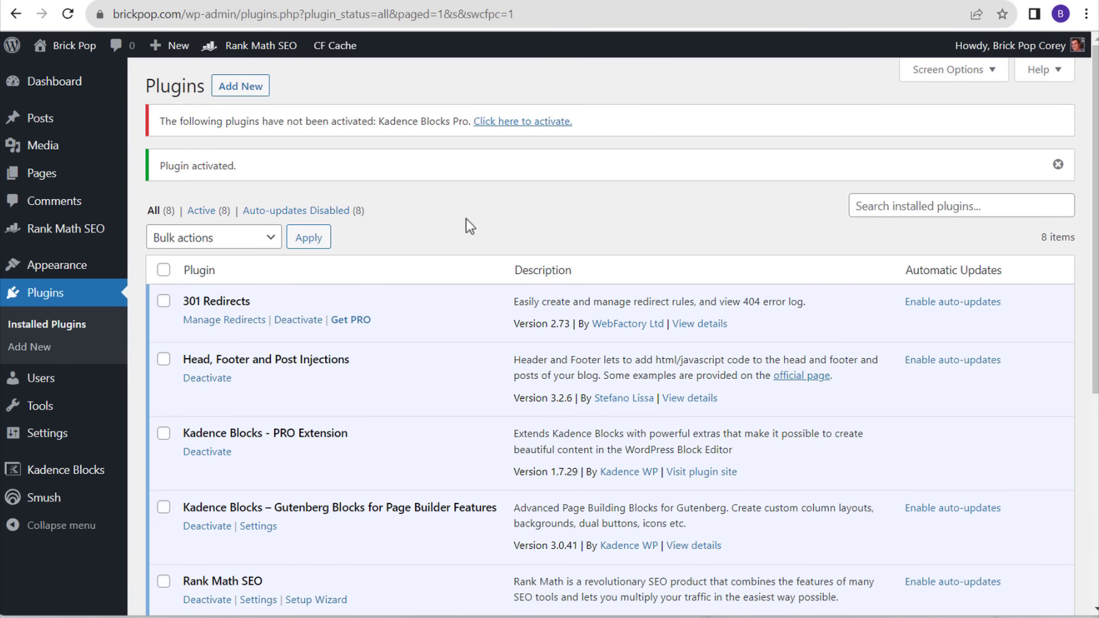
pyautogui.scroll(-5, 466, 222)
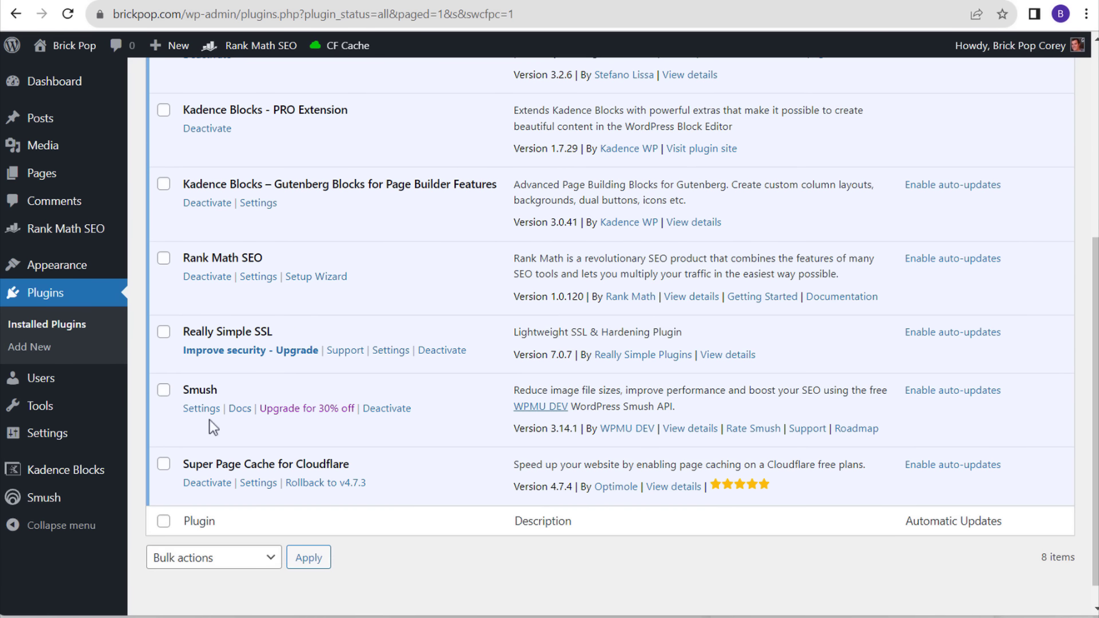
pyautogui.moveTo(35, 438)
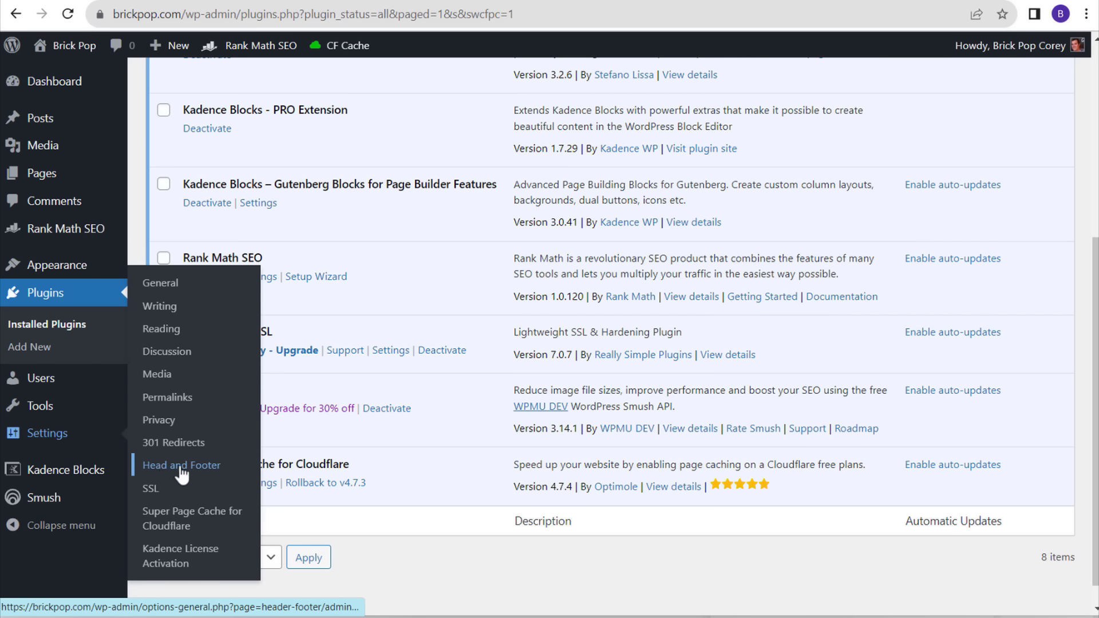
pyautogui.click(203, 471)
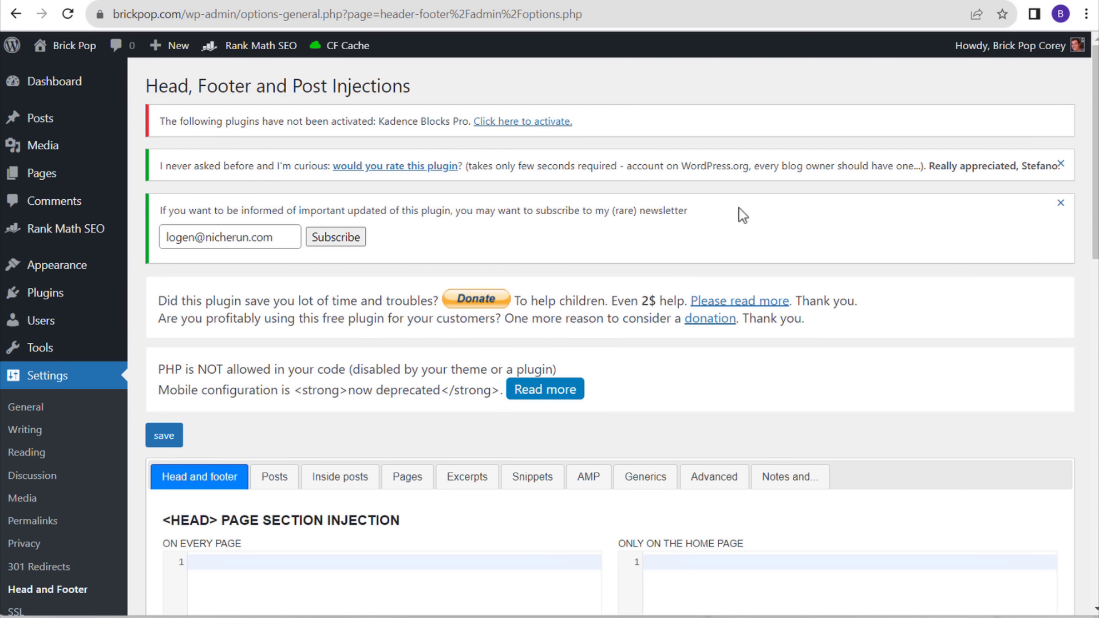
# - Scroll to the injection editors, then switch to the Google Tag Manager home page
pyautogui.moveTo(1095, 91); pyautogui.dragTo(1095, 235)
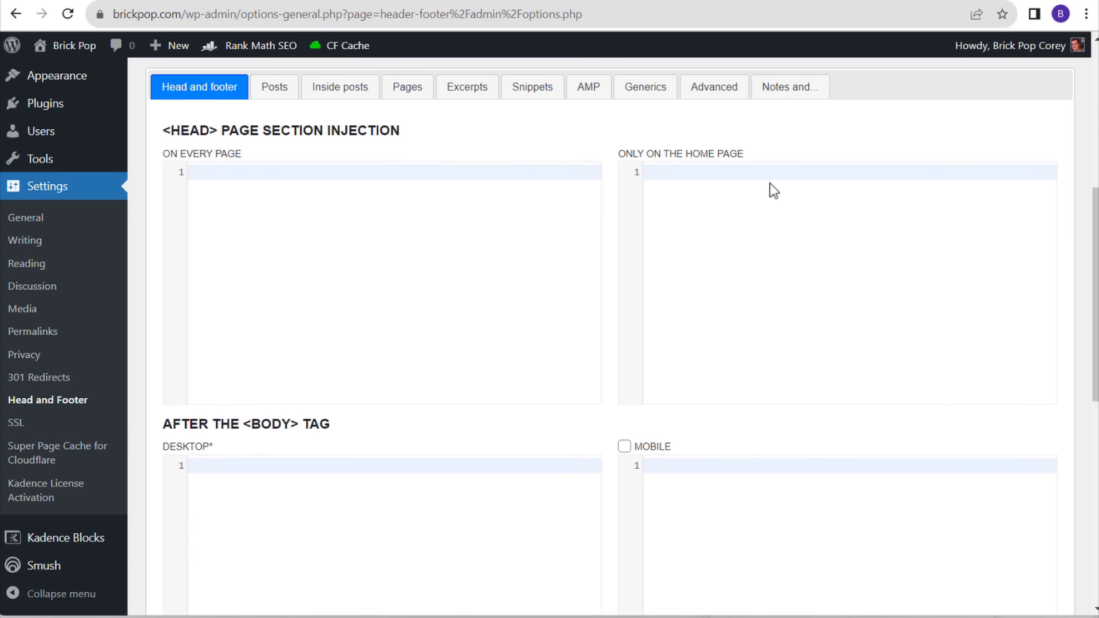
pyautogui.click(704, 0)
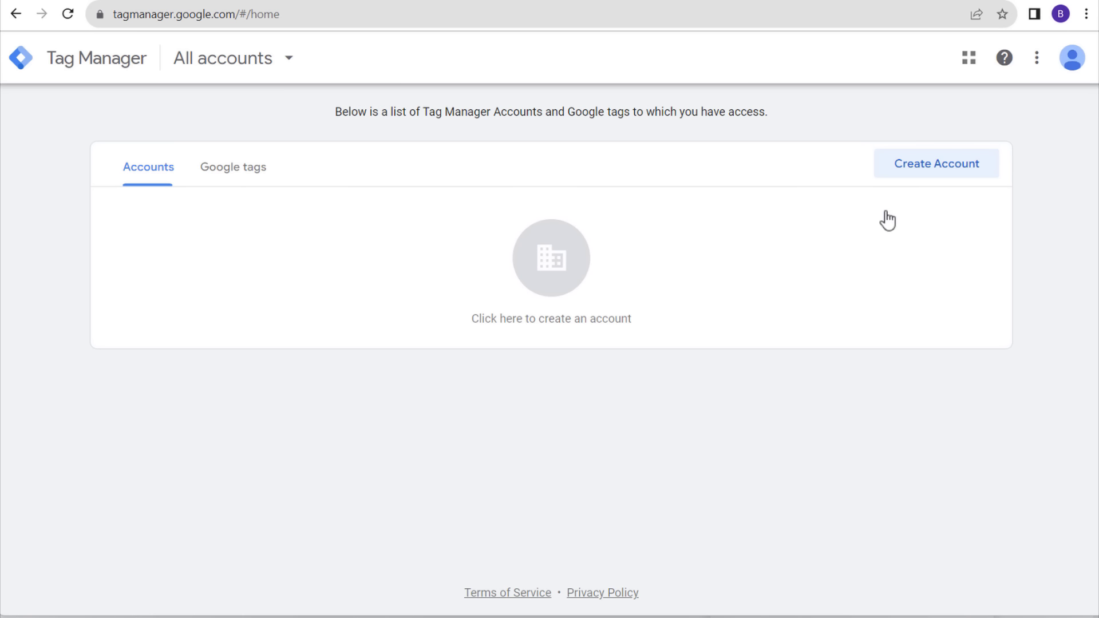
# - Start a new Tag Manager account named Brick
pyautogui.click(904, 171)
pyautogui.click(308, 293)
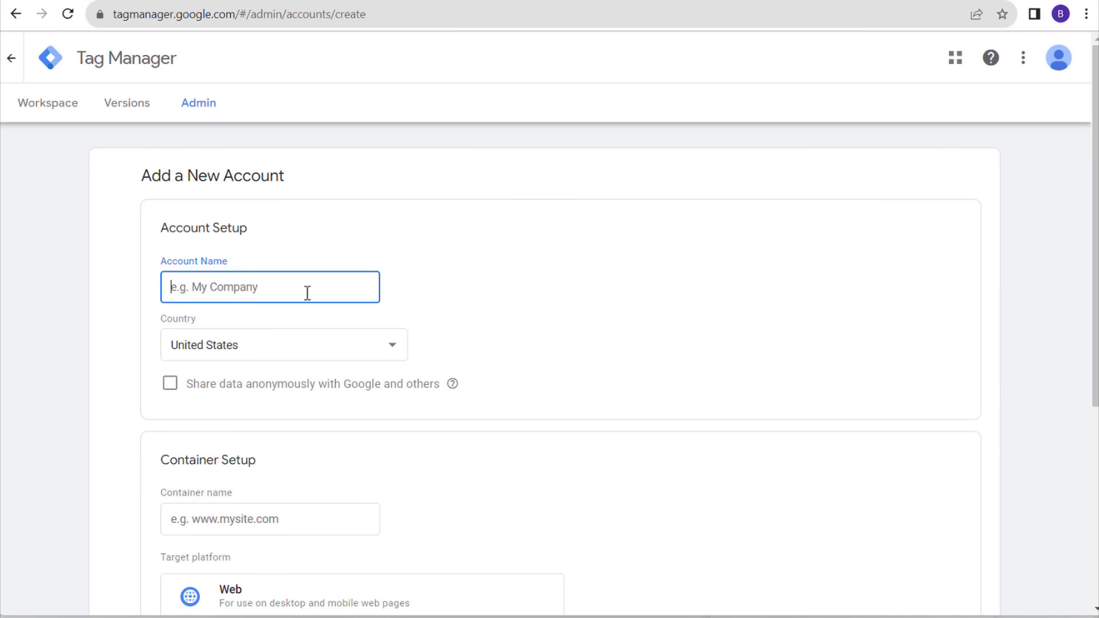
pyautogui.write('Brickpop')
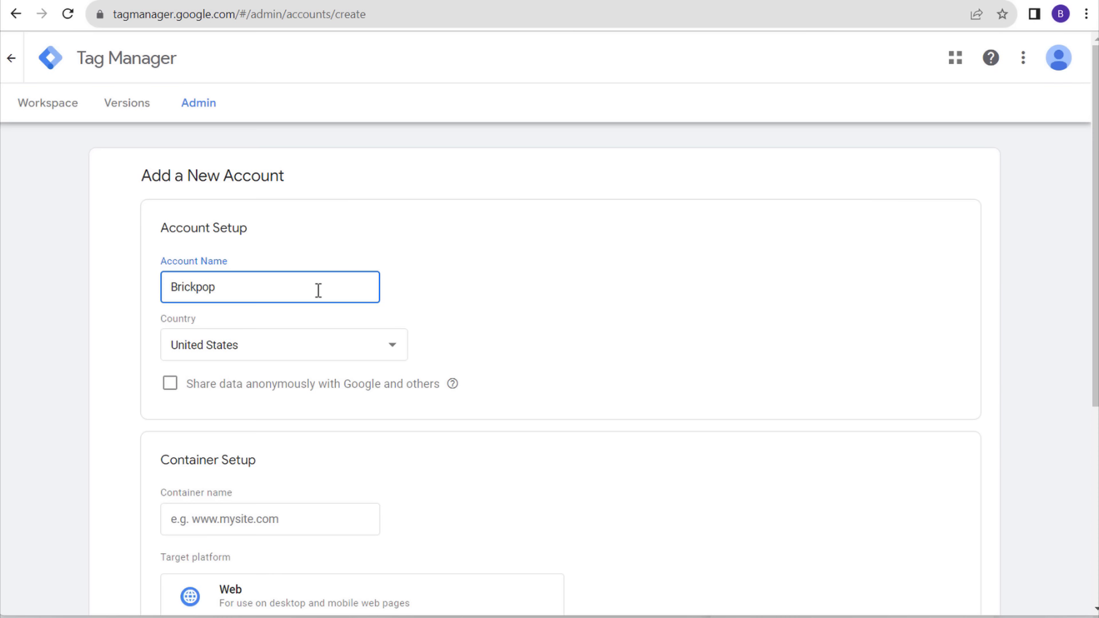
pyautogui.click(672, 291)
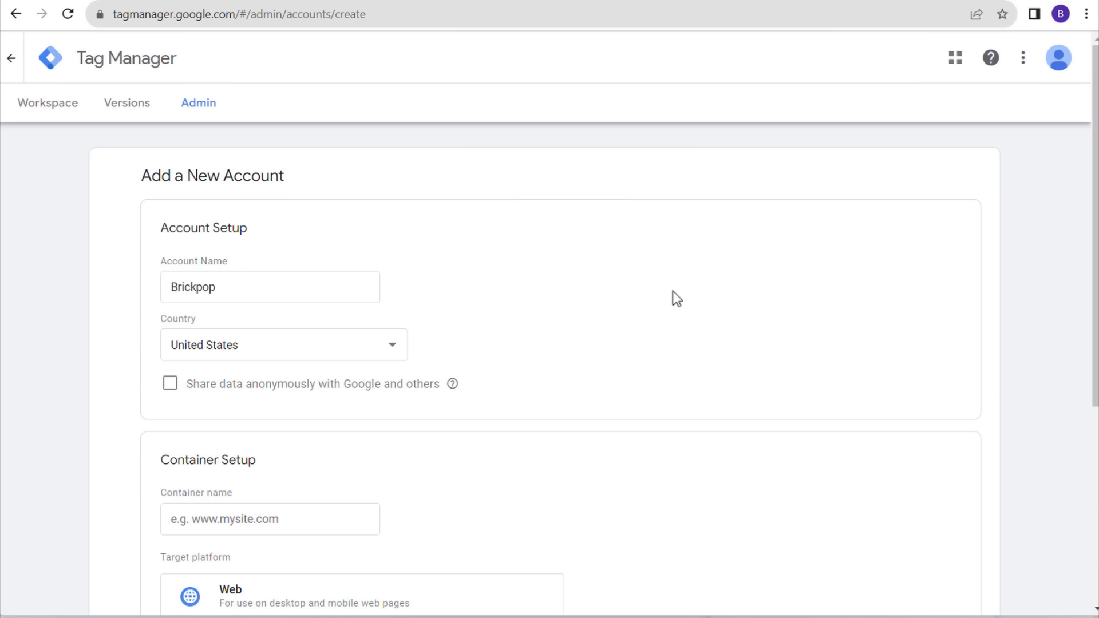
pyautogui.scroll(-2, 561, 315)
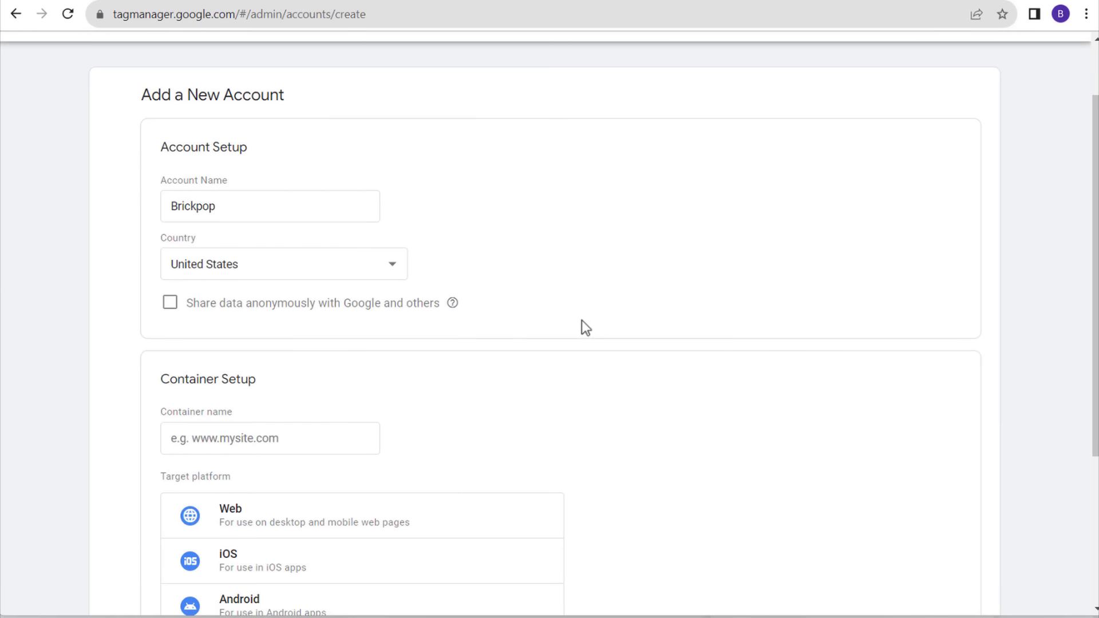
pyautogui.scroll(-2, 582, 318)
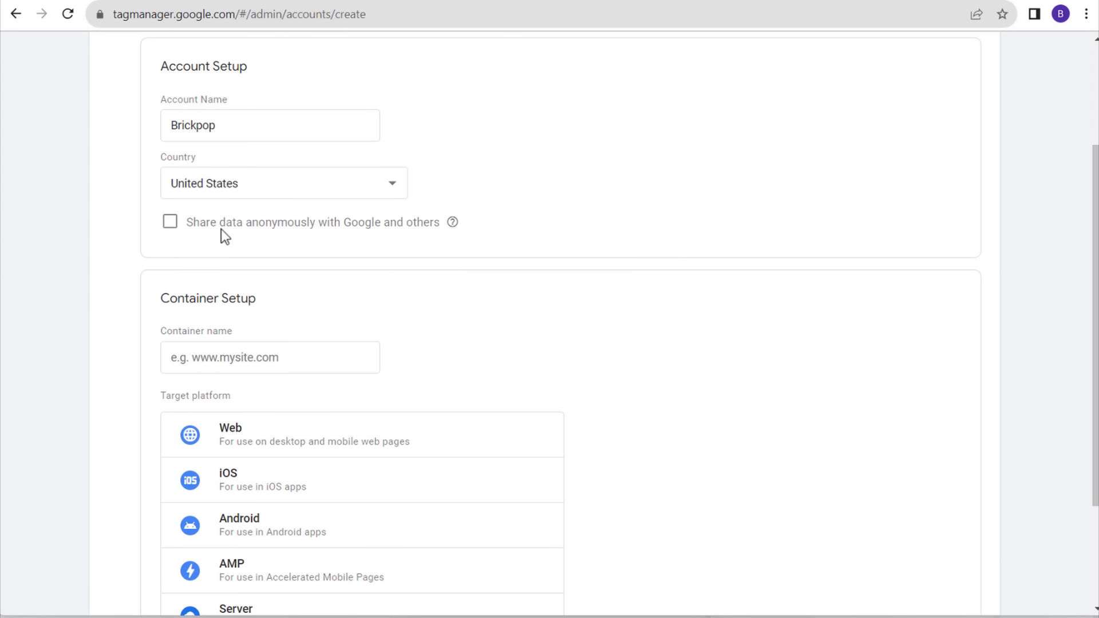
pyautogui.scroll(-2, 767, 305)
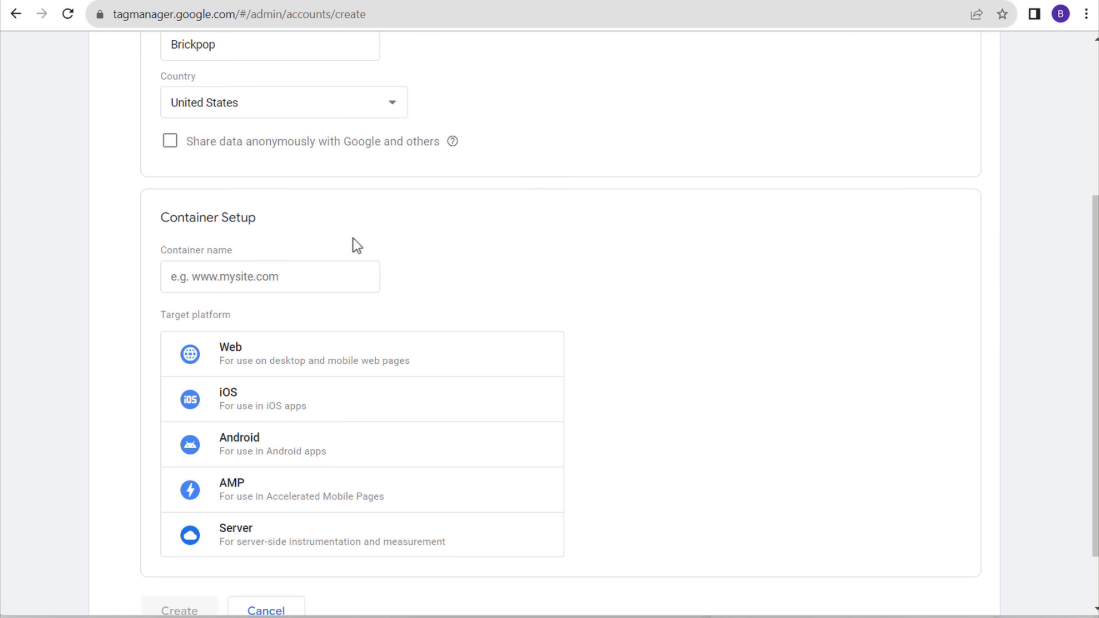
# - Add a Web container named brickpop.com, create it, and accept both sets of terms
pyautogui.click(258, 281)
pyautogui.write('bric')
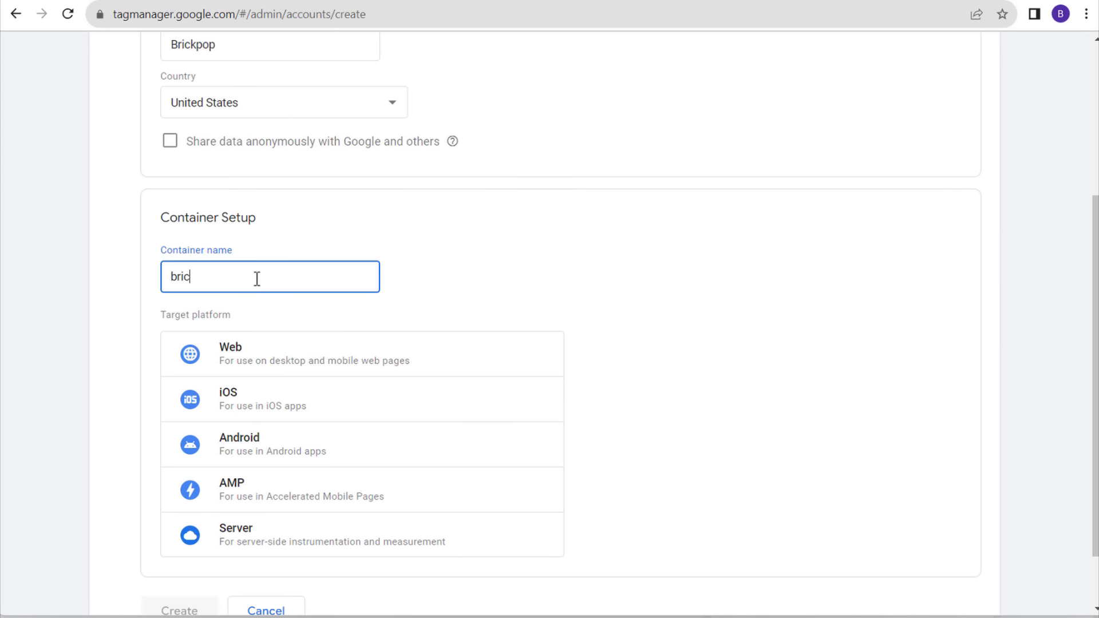
pyautogui.write('kpop.com')
pyautogui.click(291, 361)
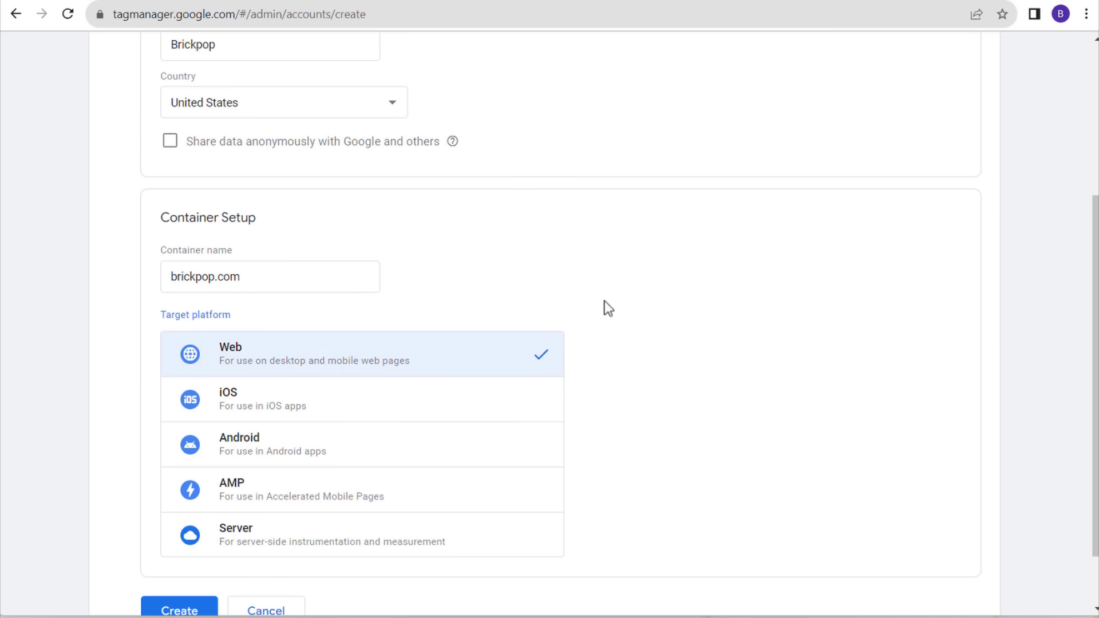
pyautogui.scroll(-1, 641, 287)
pyautogui.click(198, 537)
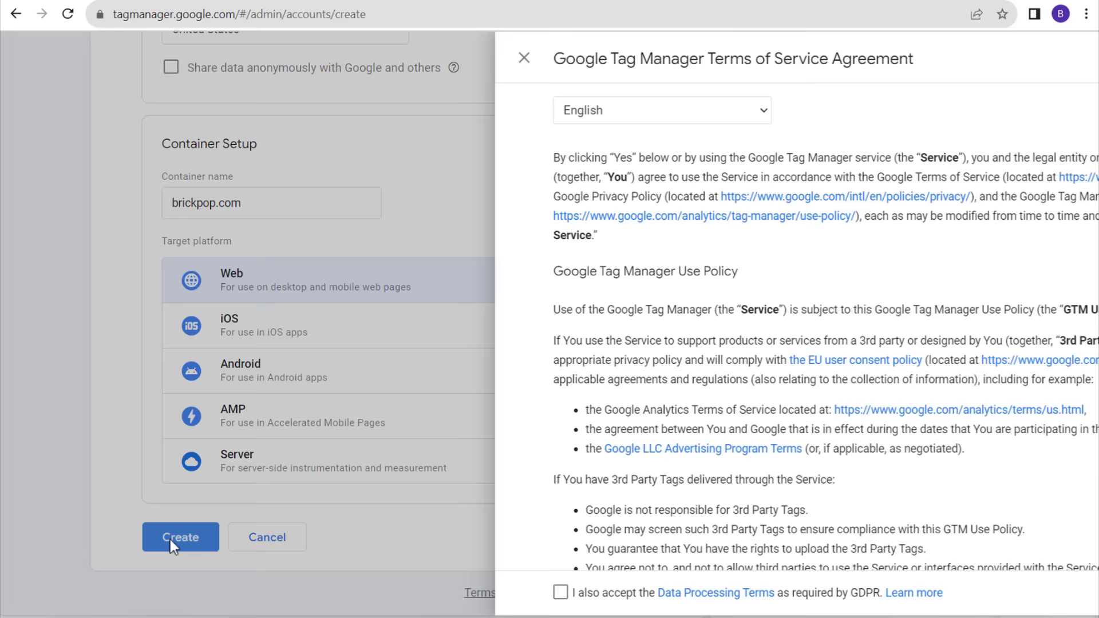
pyautogui.scroll(-6, 916, 219)
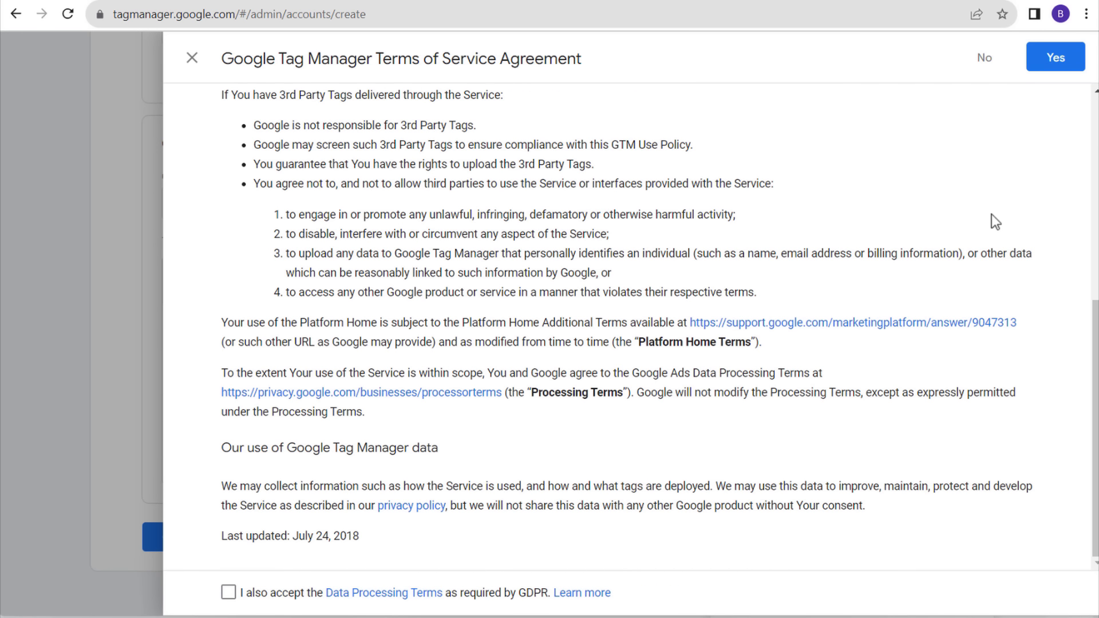
pyautogui.click(229, 593)
pyautogui.click(1053, 59)
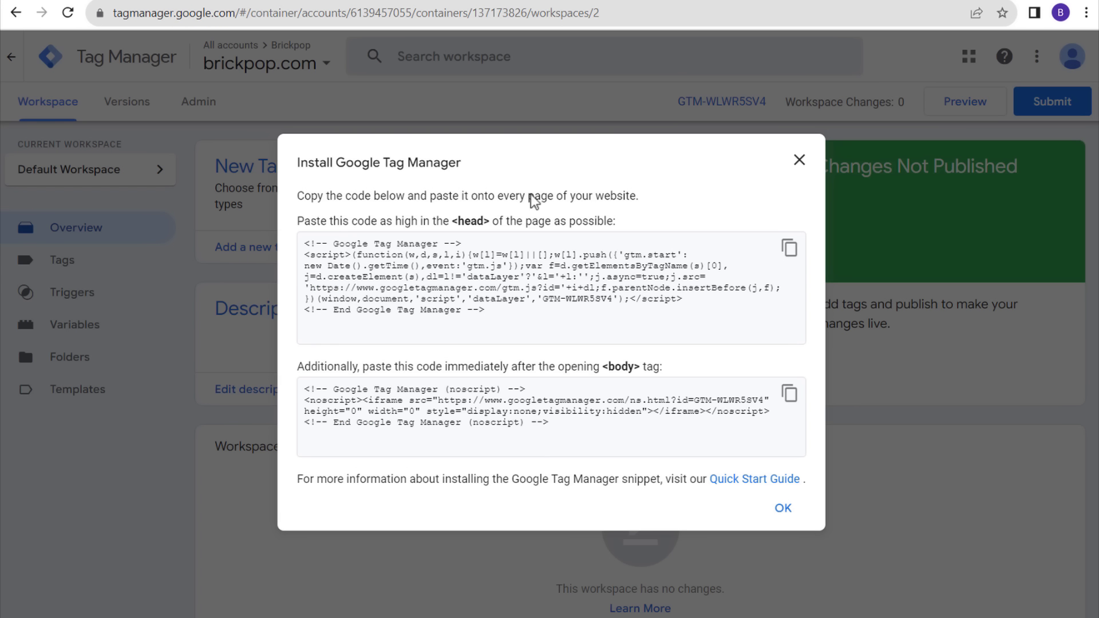
# - Copy the container's <head> code from the Install Google Tag Manager dialog
pyautogui.moveTo(295, 163); pyautogui.dragTo(538, 173)
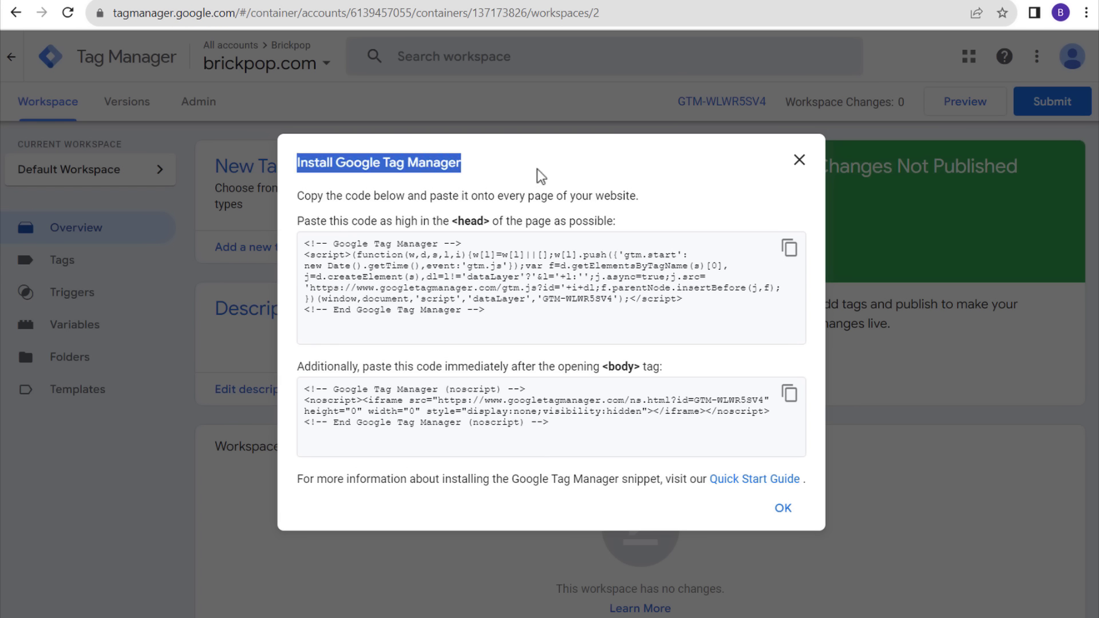
pyautogui.click(541, 174)
pyautogui.click(789, 248)
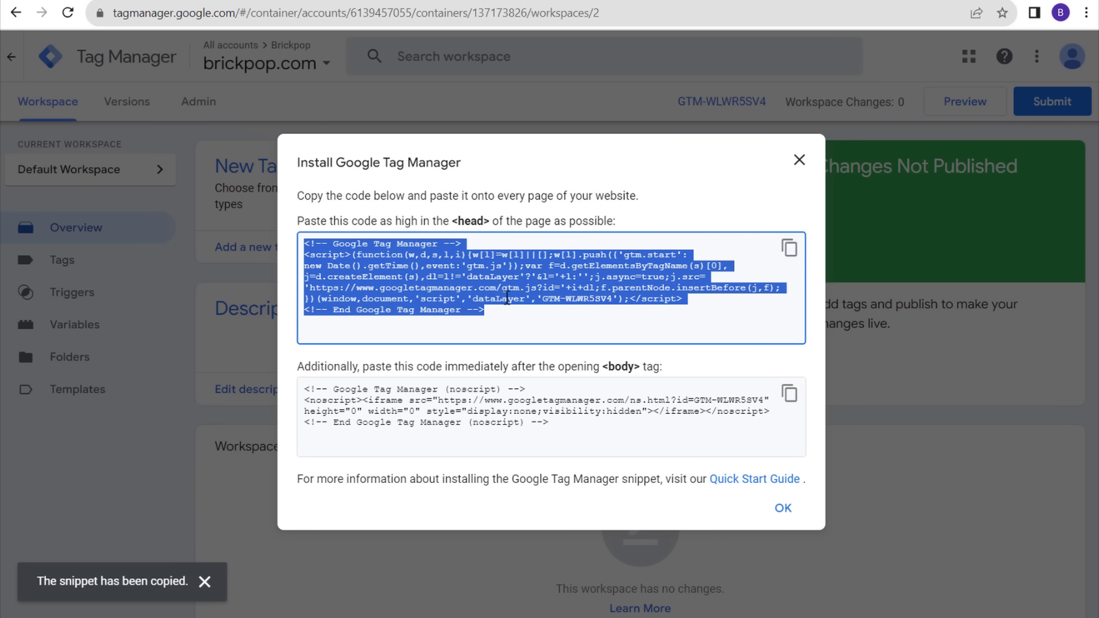
# - Paste the Tag Manager head snippet into WordPress's 'On every page' head editor
pyautogui.click(630, 1)
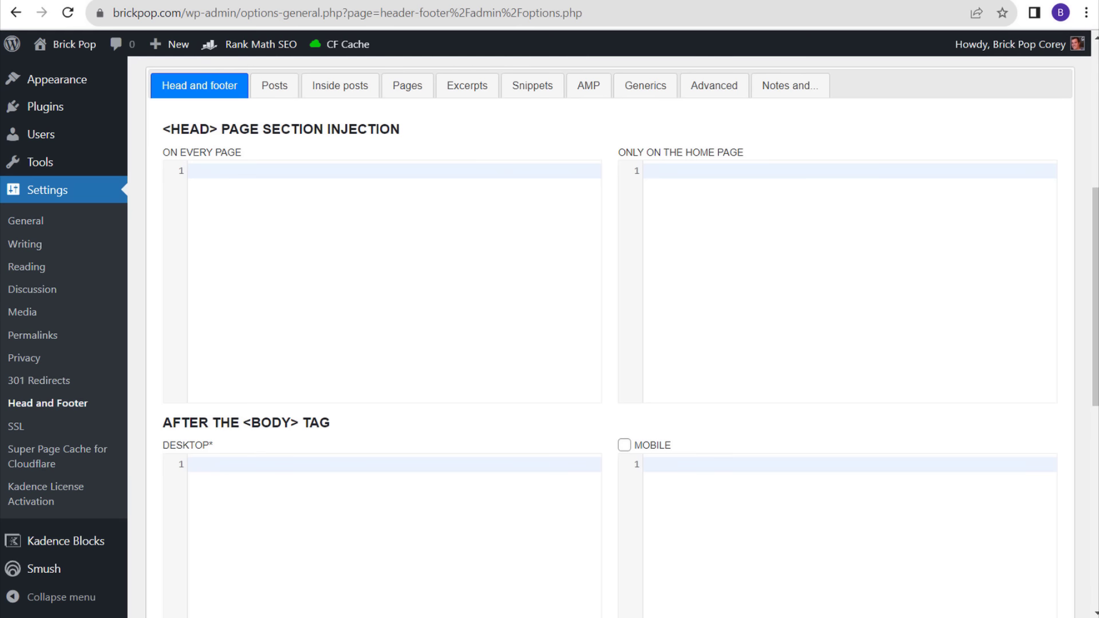
pyautogui.click(351, 220)
pyautogui.hotkey('ctrl', 'v')
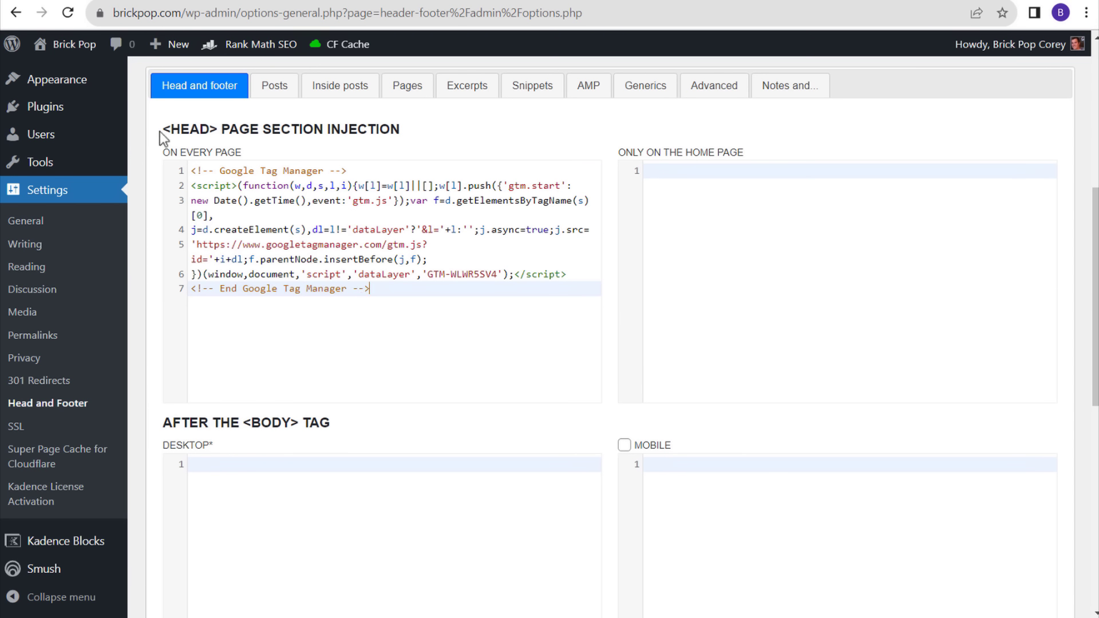
pyautogui.moveTo(160, 132); pyautogui.dragTo(402, 125)
pyautogui.click(474, 126)
# - Copy the <body> noscript snippet from Tag Manager's install dialog
pyautogui.click(705, 2)
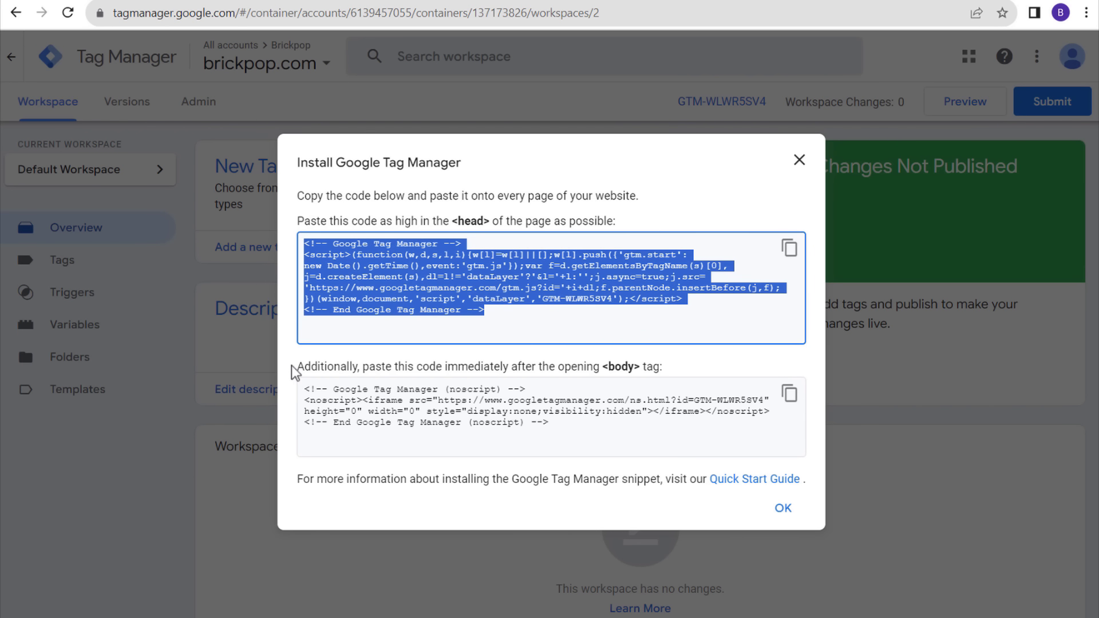
pyautogui.moveTo(293, 370); pyautogui.dragTo(550, 371)
pyautogui.click(603, 367)
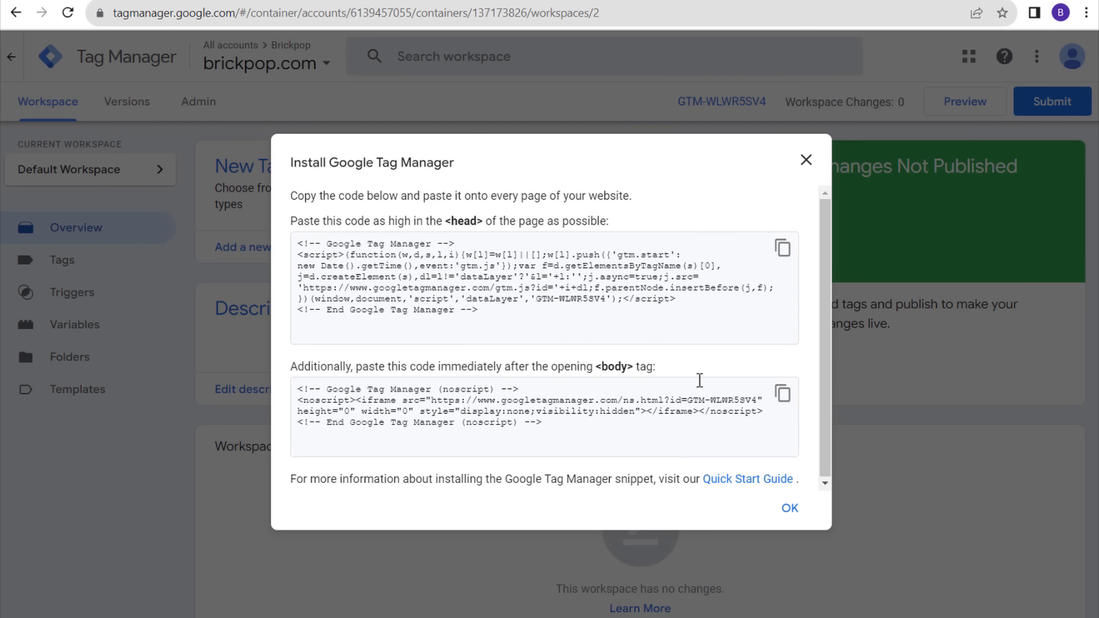
pyautogui.click(783, 394)
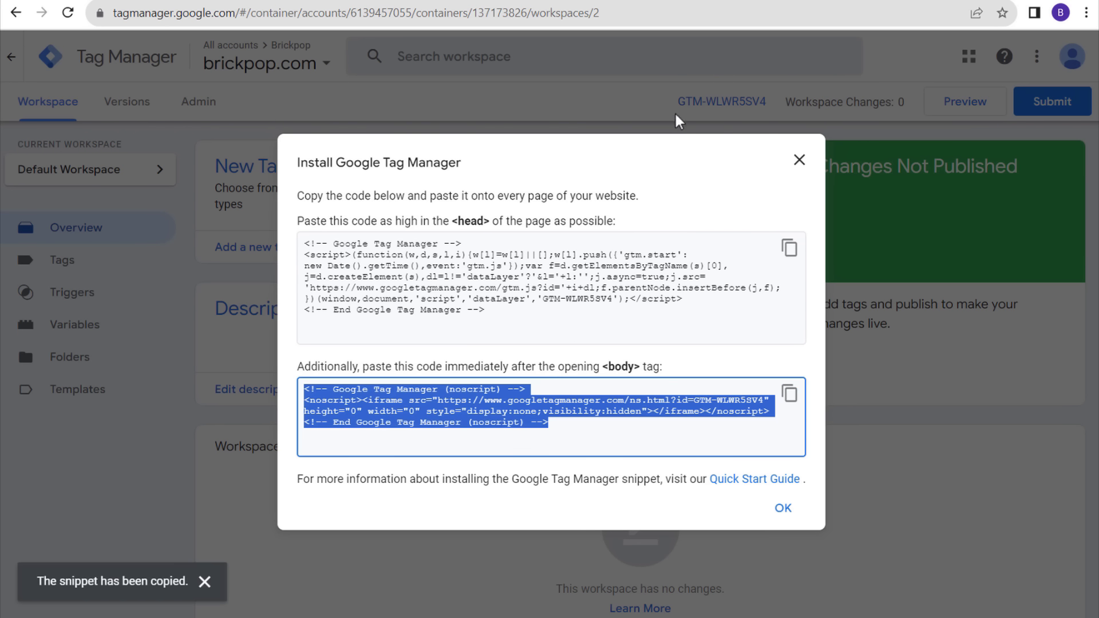
pyautogui.click(643, 3)
# - Paste the noscript snippet into the desktop and mobile after-body fields, enabling mobile
pyautogui.hotkey('ctrl', 'v')
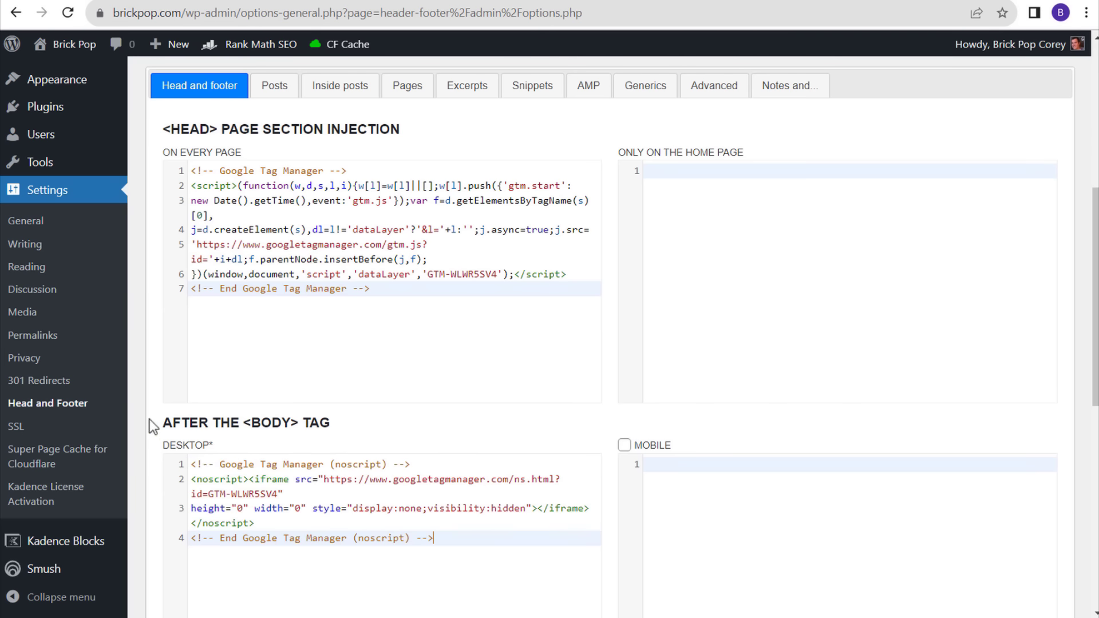
pyautogui.tripleClick(198, 423)
pyautogui.click(361, 423)
pyautogui.scroll(-1, 391, 411)
pyautogui.scroll(-1, 391, 411)
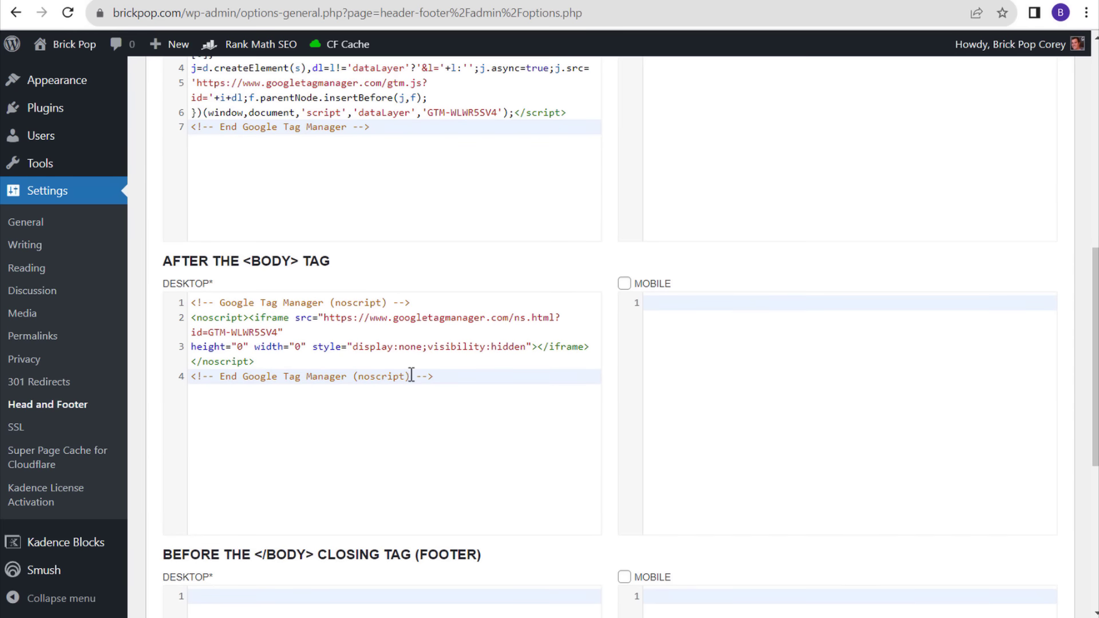
pyautogui.click(733, 355)
pyautogui.hotkey('ctrl', 'v')
pyautogui.click(624, 283)
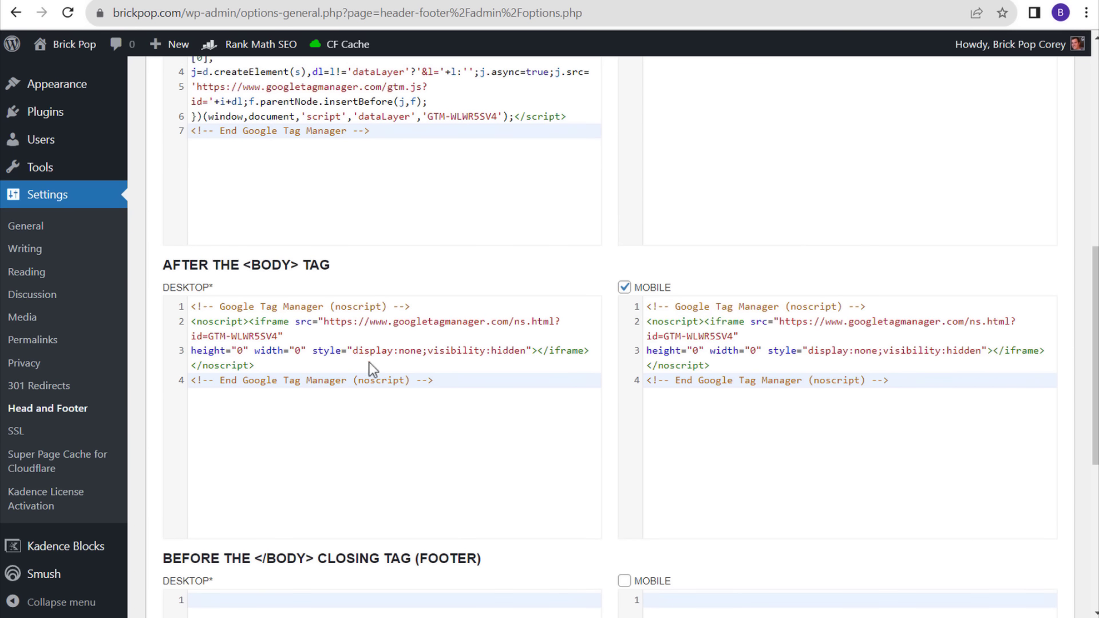
# - Save the WordPress header and footer settings and close Tag Manager's install dialog
pyautogui.scroll(3, 369, 362)
pyautogui.scroll(-8, 468, 283)
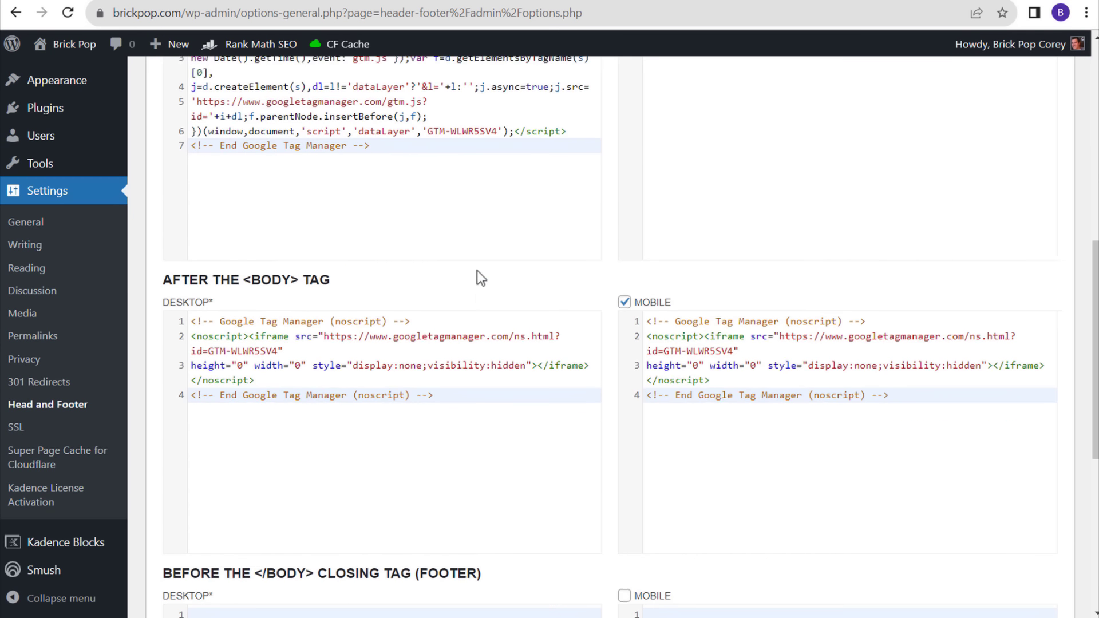
pyautogui.click(166, 537)
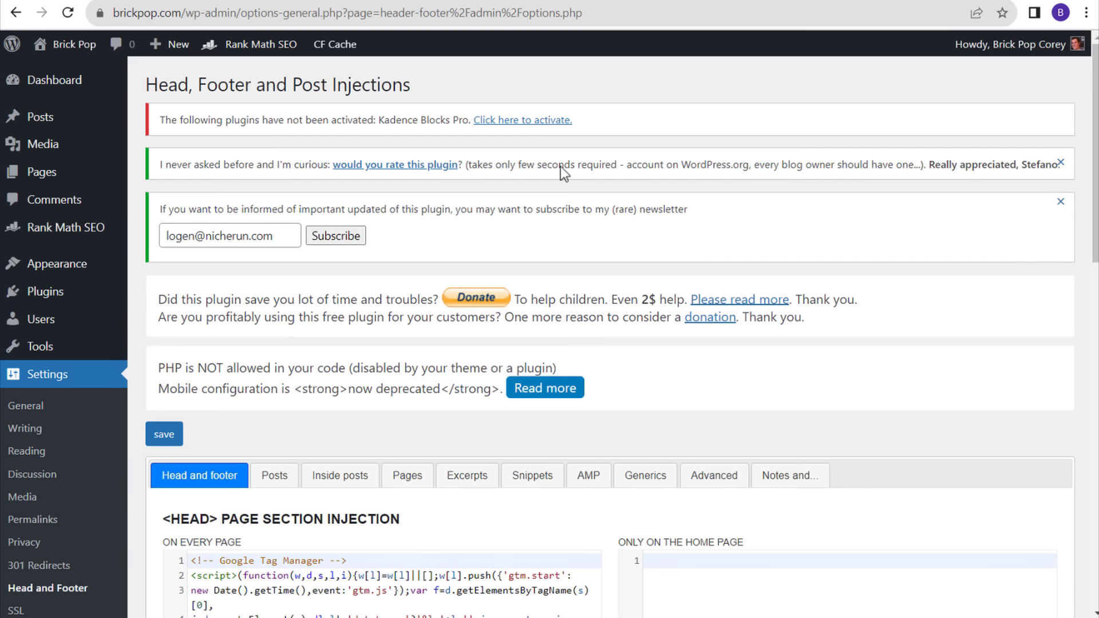
pyautogui.click(702, 0)
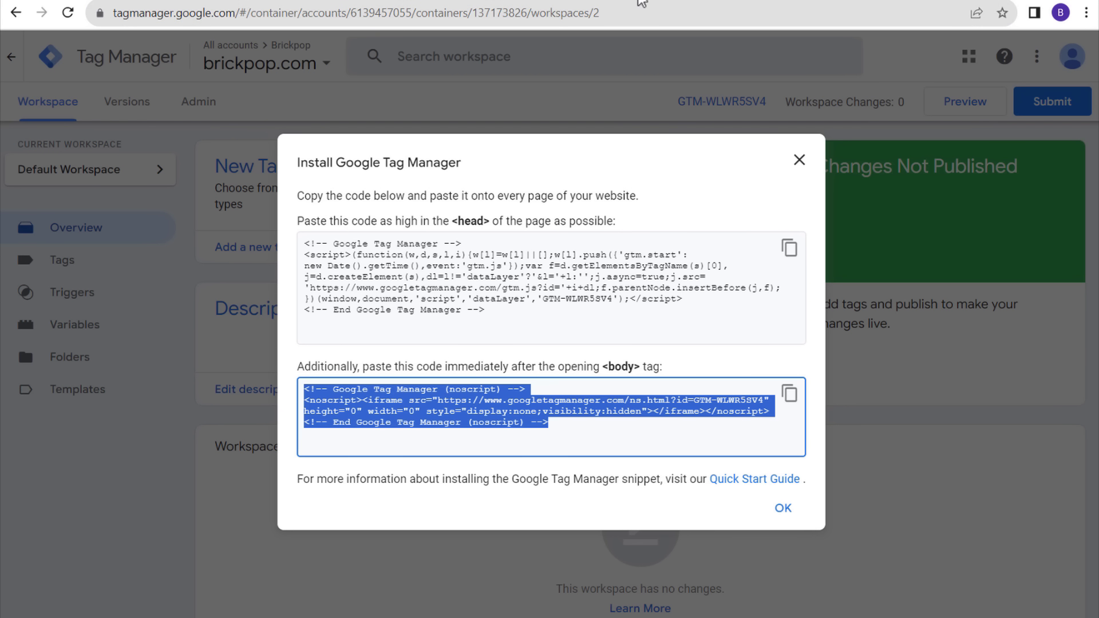
pyautogui.click(639, 1)
pyautogui.scroll(-4, 494, 327)
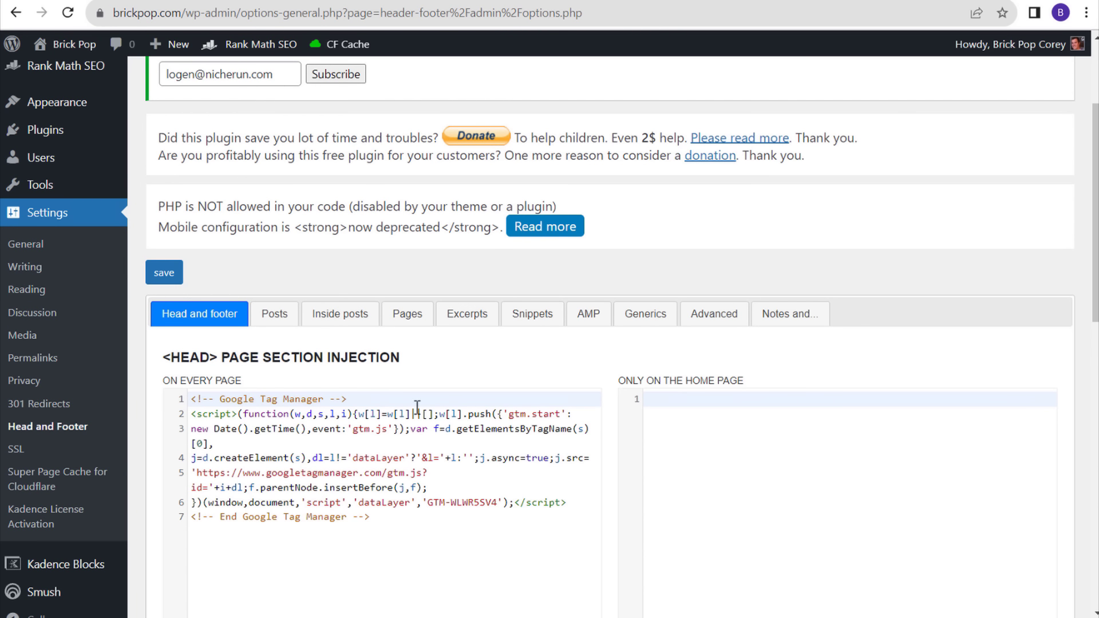
pyautogui.scroll(3, 382, 421)
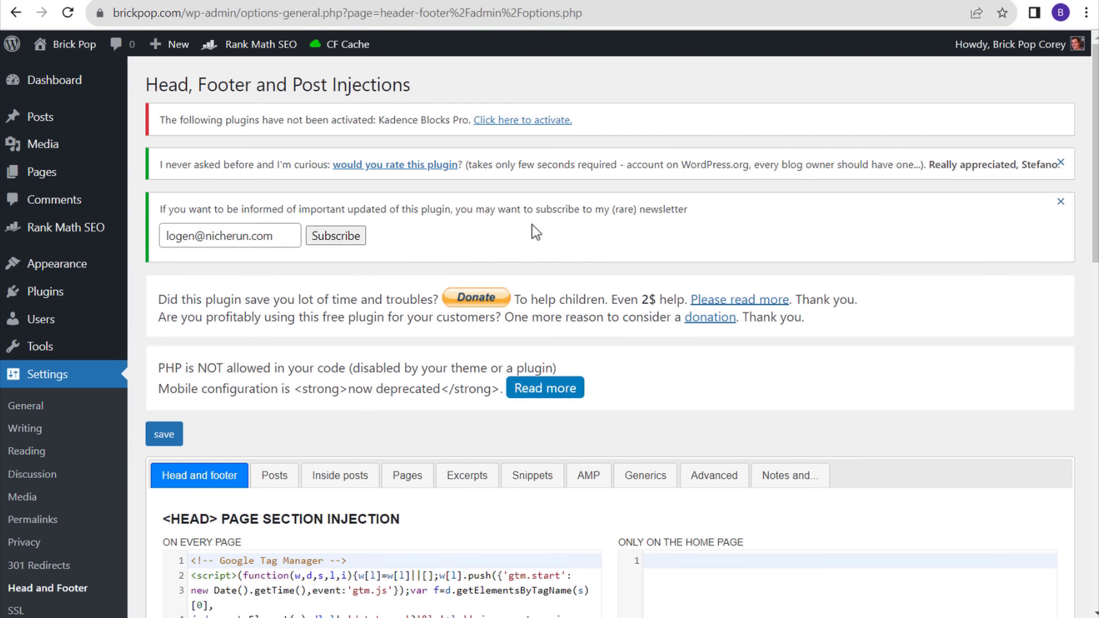
pyautogui.scroll(-12, 535, 229)
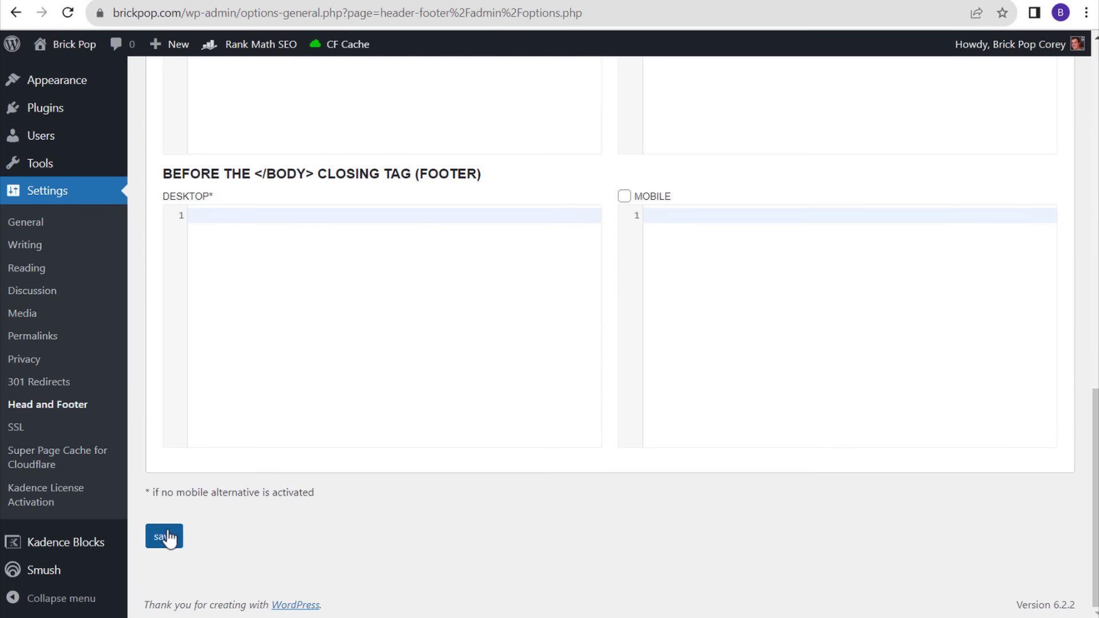
pyautogui.click(166, 537)
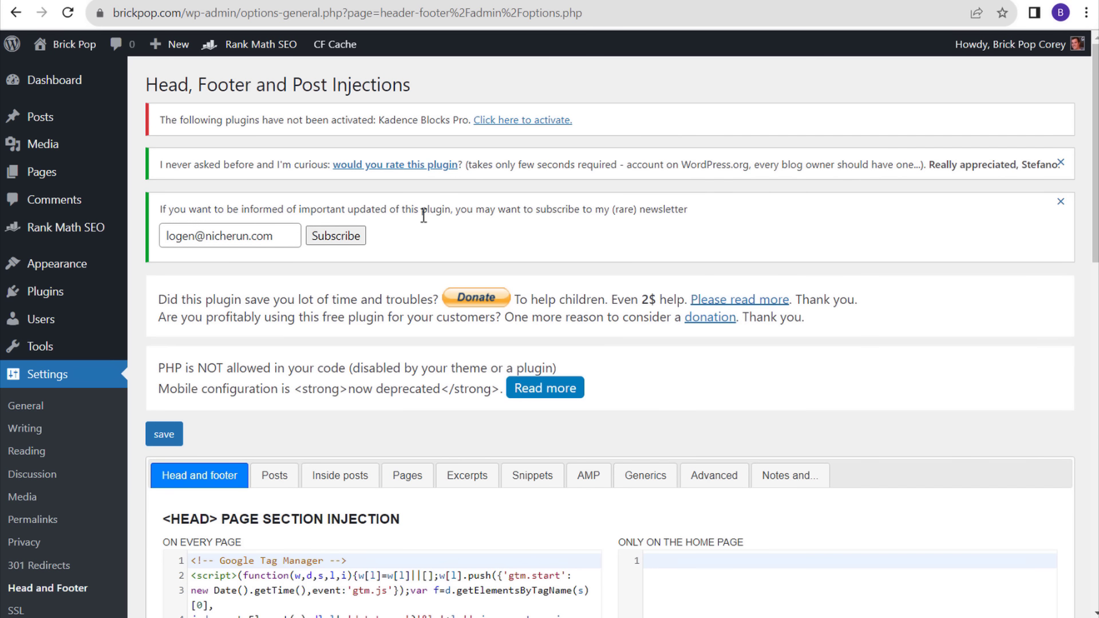
pyautogui.scroll(-2, 418, 422)
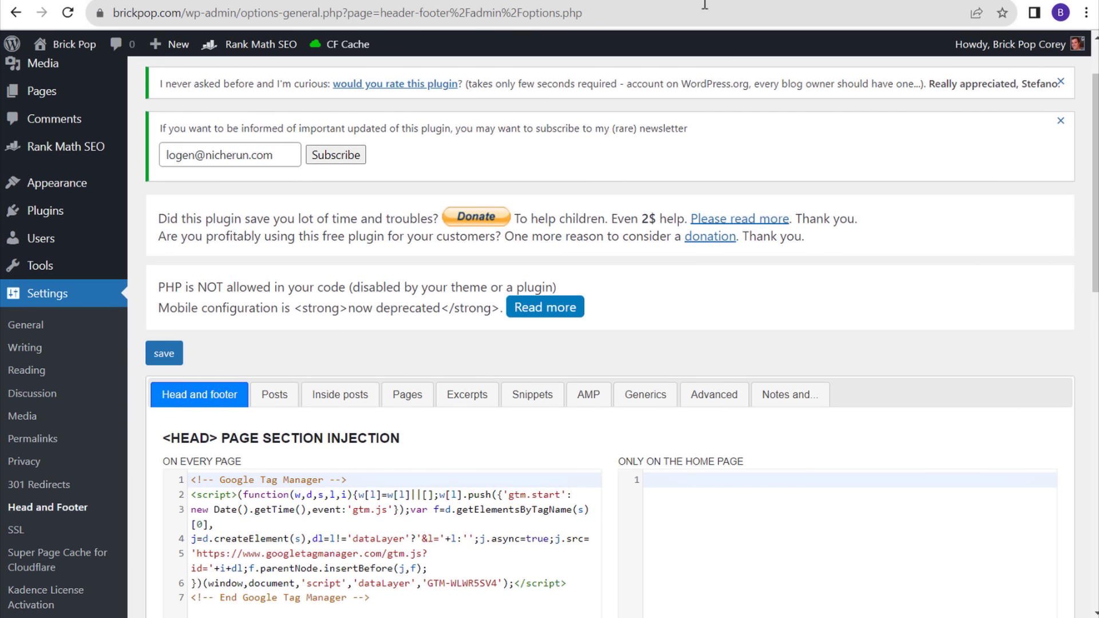
pyautogui.hotkey('ctrl', 'Tab')
pyautogui.click(798, 159)
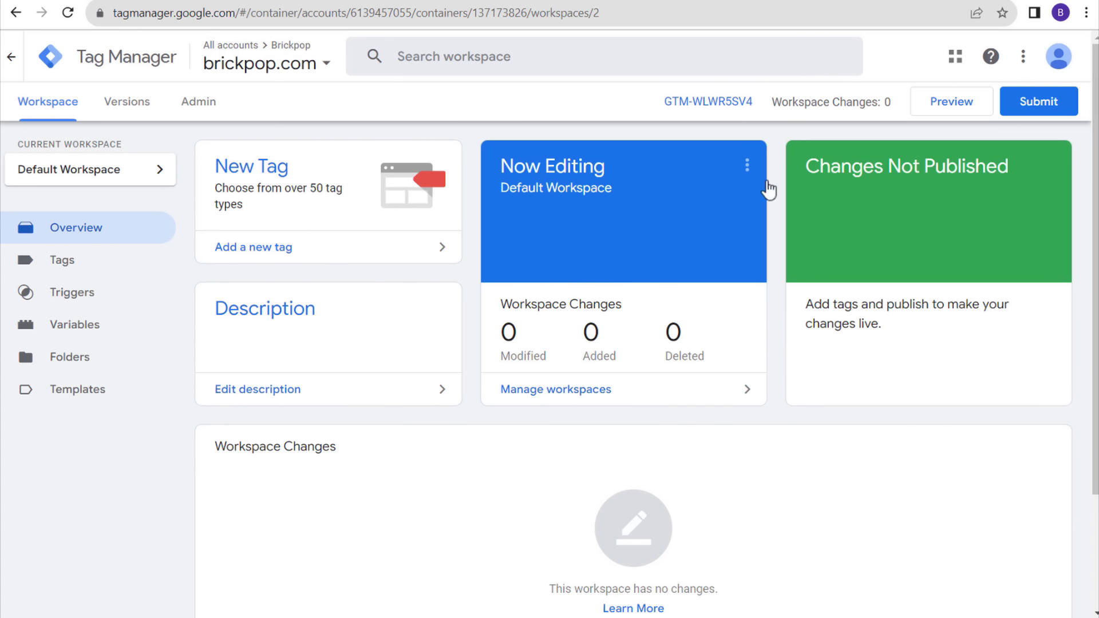
# - Submit the workspace with version name and description 'Added GTM pixels to website' and publish
pyautogui.moveTo(806, 170); pyautogui.dragTo(1020, 172)
pyautogui.click(192, 57)
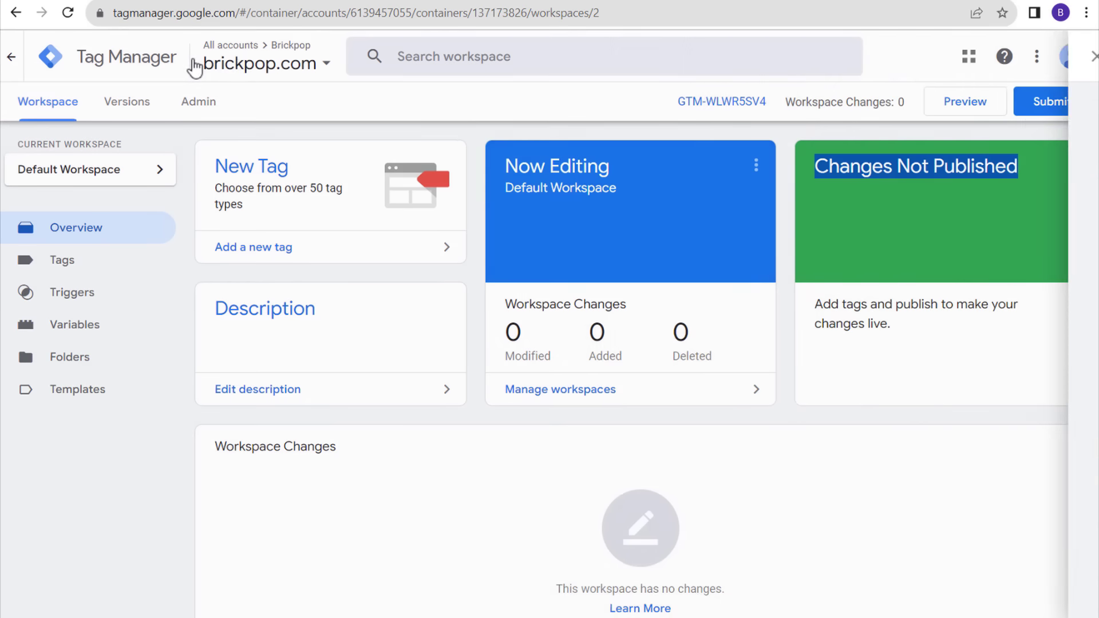
pyautogui.click(1034, 111)
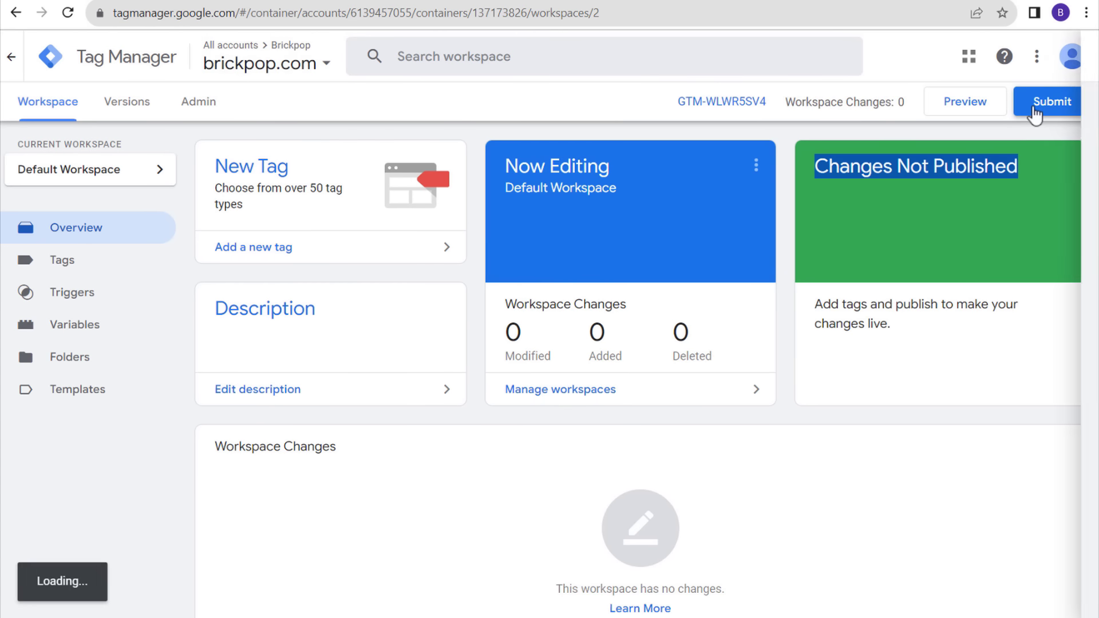
pyautogui.click(400, 235)
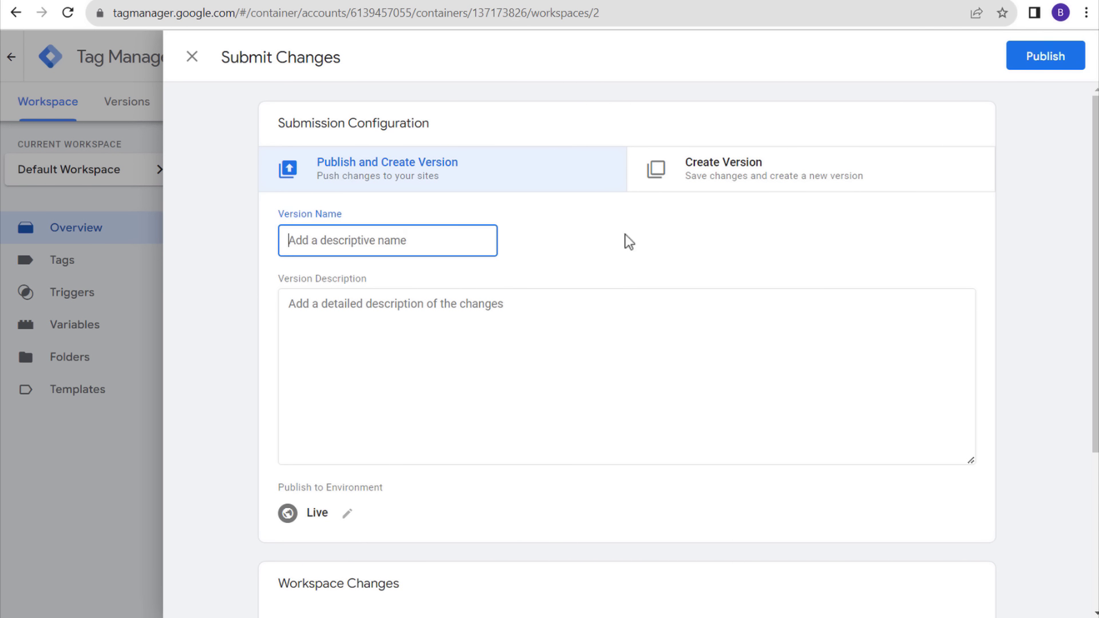
pyautogui.write('Added GTM pixels to website')
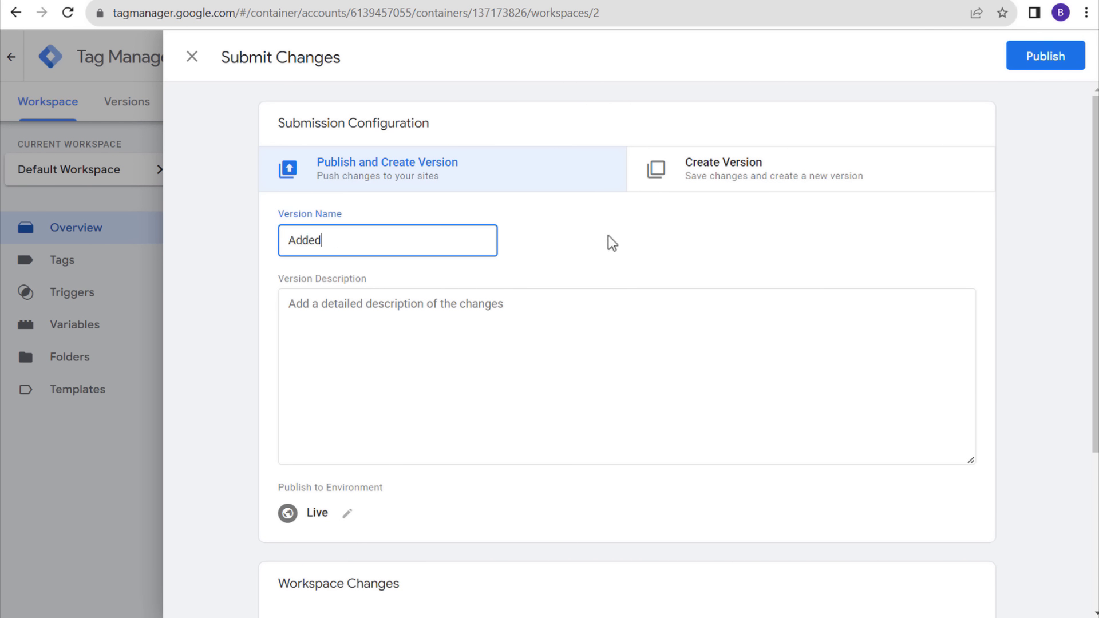
pyautogui.press('Tab')
pyautogui.write('Added GTM pixels to website')
pyautogui.moveTo(280, 215); pyautogui.dragTo(366, 220)
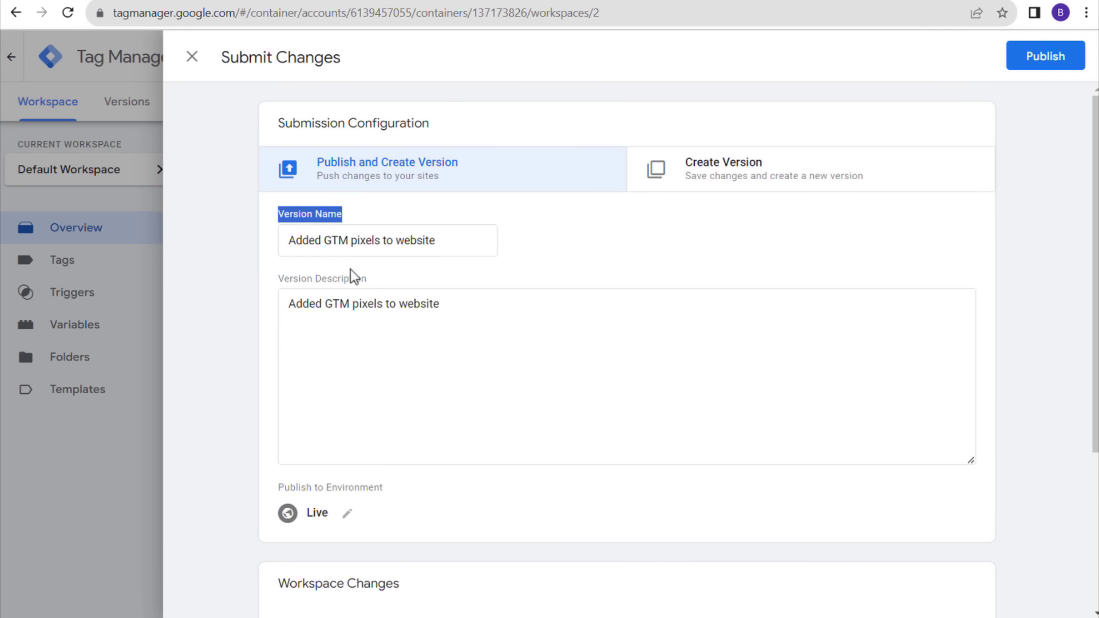
pyautogui.click(606, 268)
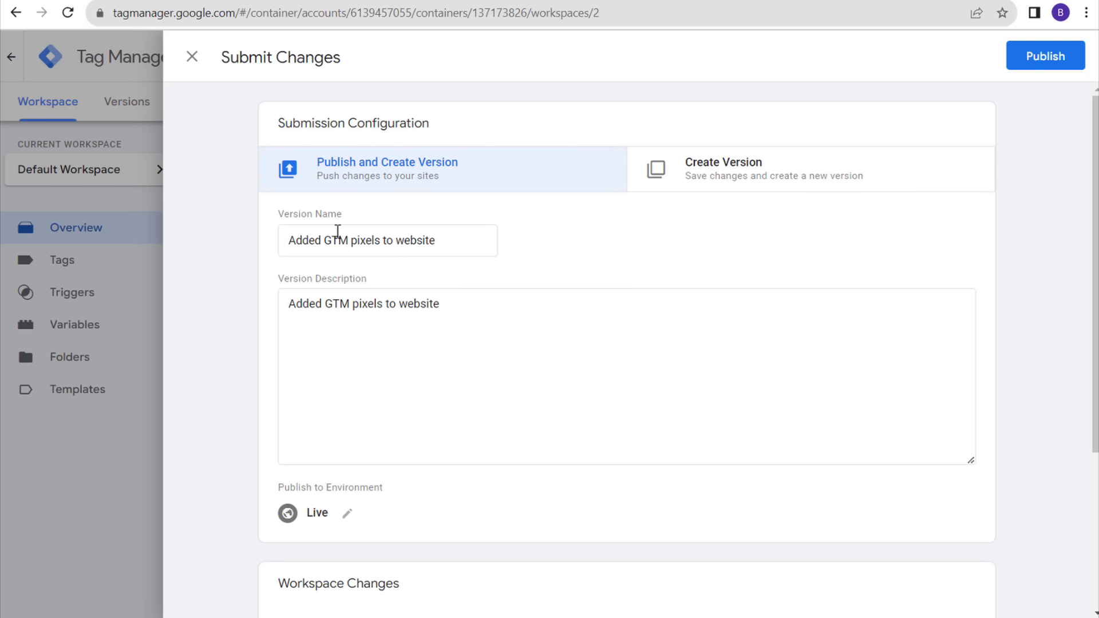
pyautogui.click(1035, 60)
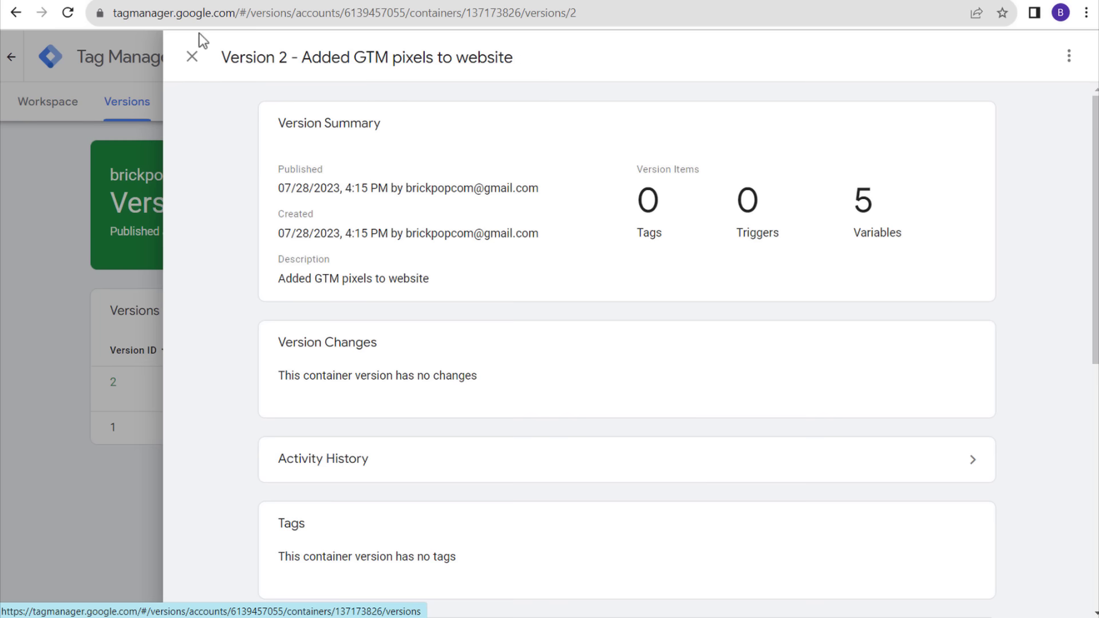
# - Close the Version 2 summary panel
pyautogui.click(193, 56)
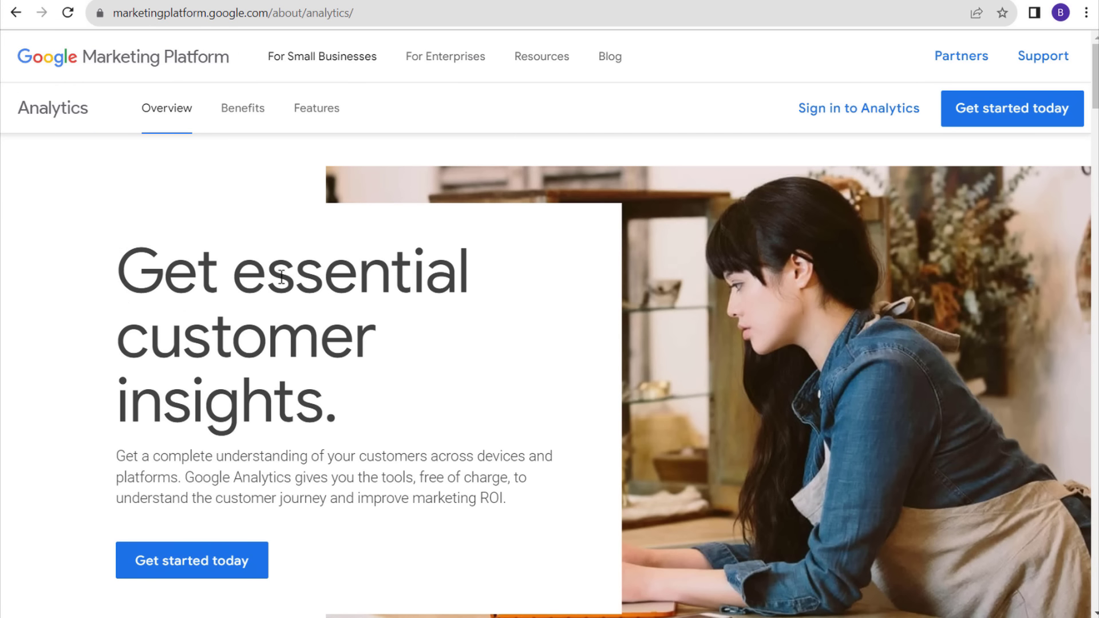
# - Start measuring in Google Analytics with a new account named Brick and continue
pyautogui.click(1042, 113)
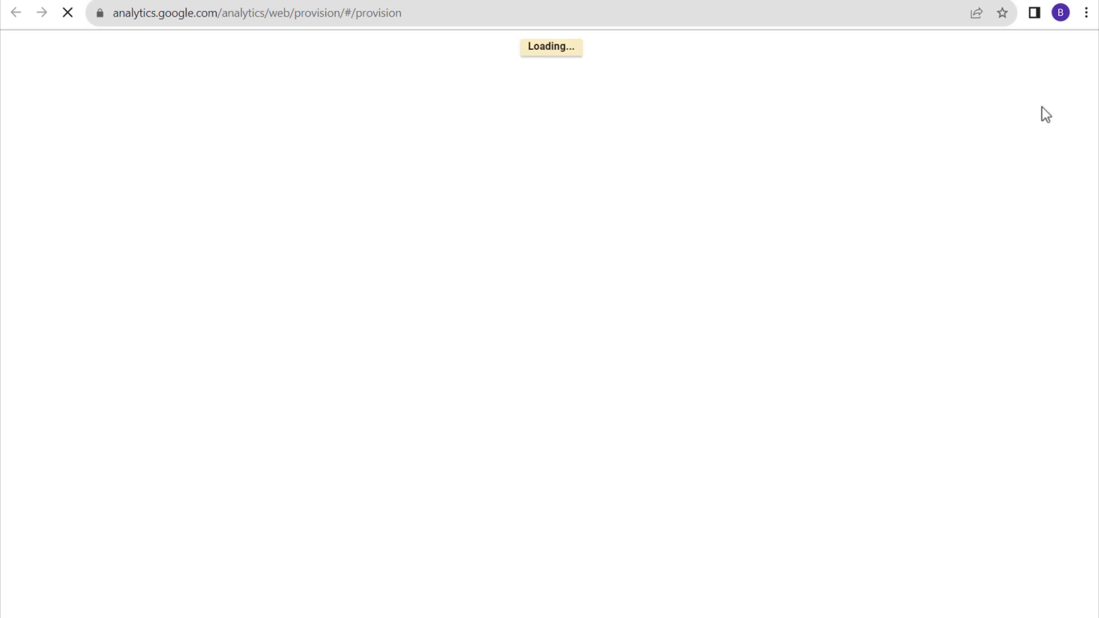
pyautogui.scroll(-3, 451, 198)
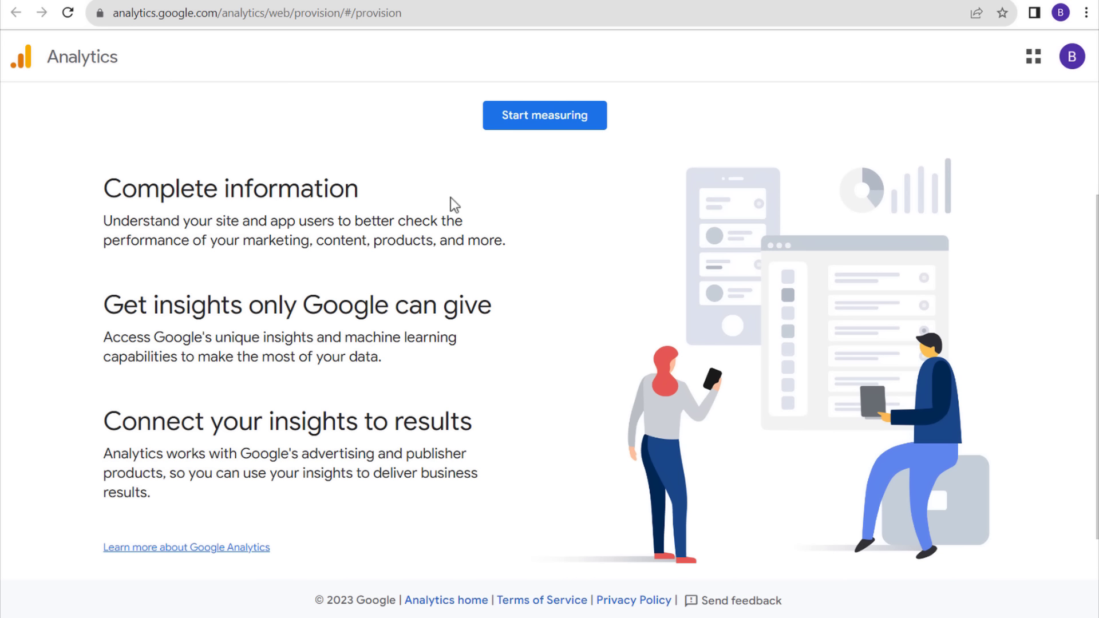
pyautogui.scroll(3, 372, 344)
pyautogui.click(527, 277)
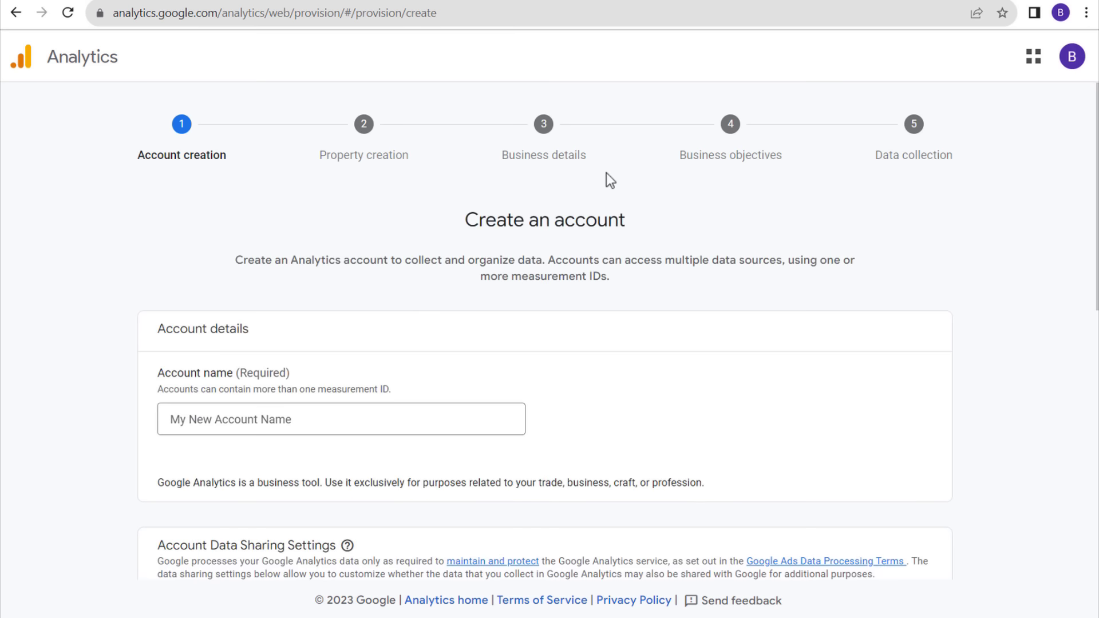
pyautogui.click(208, 416)
pyautogui.write('Brickpop')
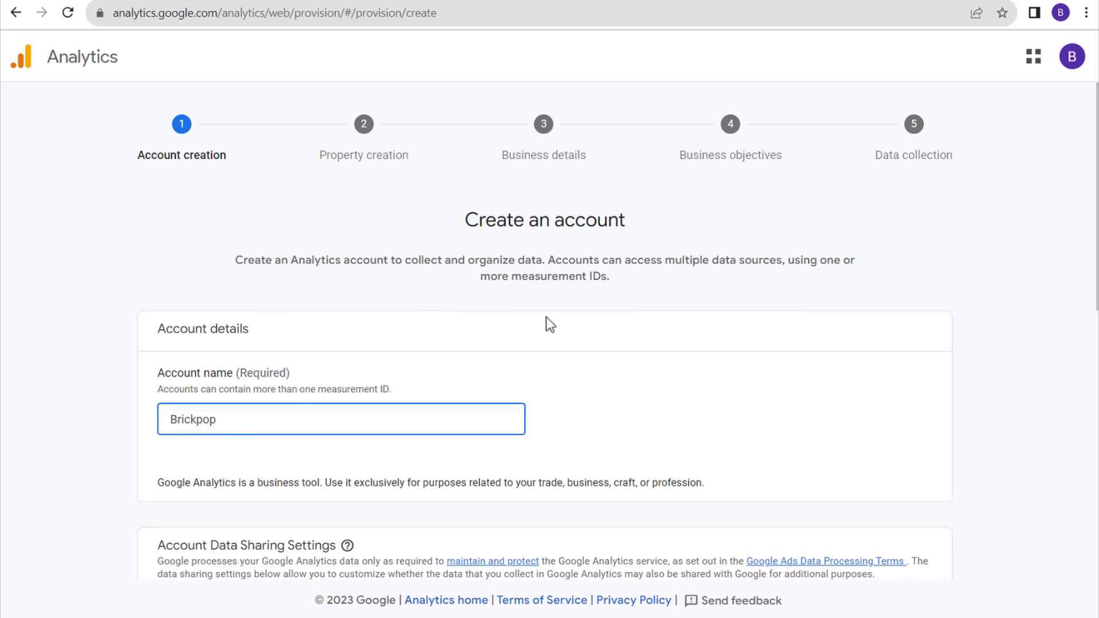
pyautogui.scroll(-10, 582, 287)
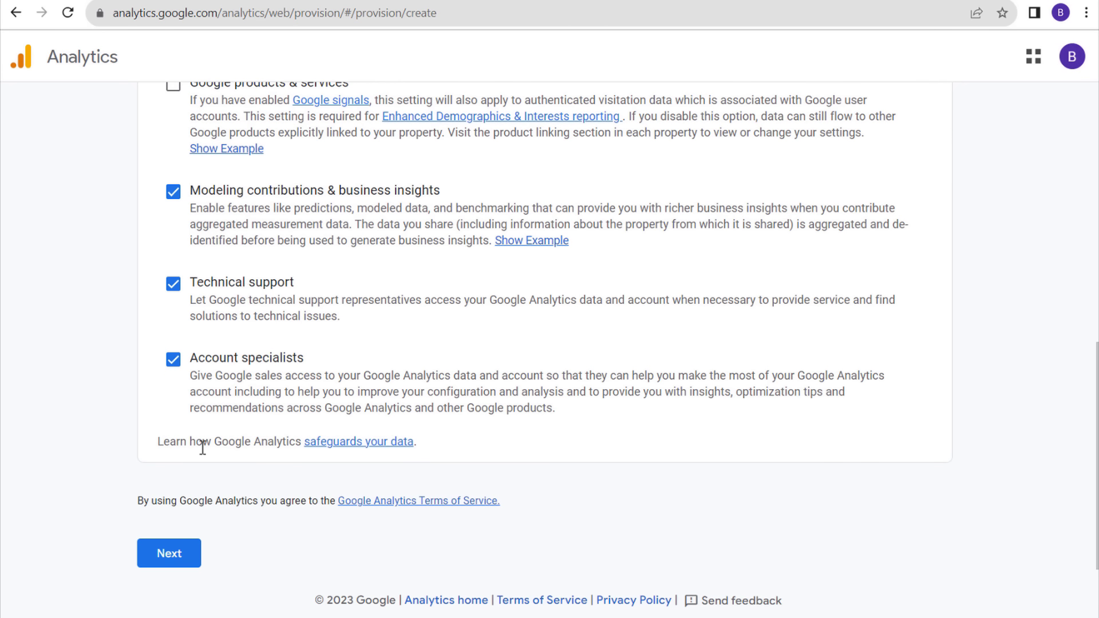
pyautogui.click(169, 553)
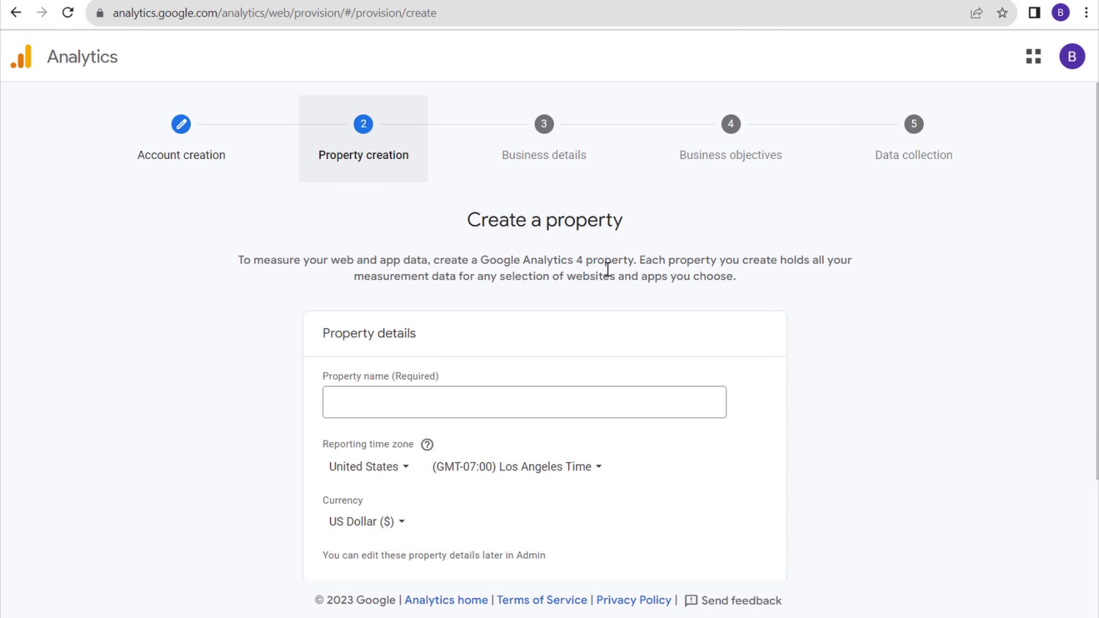
# - Name the property Brickpop, set New York reporting time, show advanced options and continue
pyautogui.scroll(-2, 604, 267)
pyautogui.click(420, 280)
pyautogui.write('Brickpop')
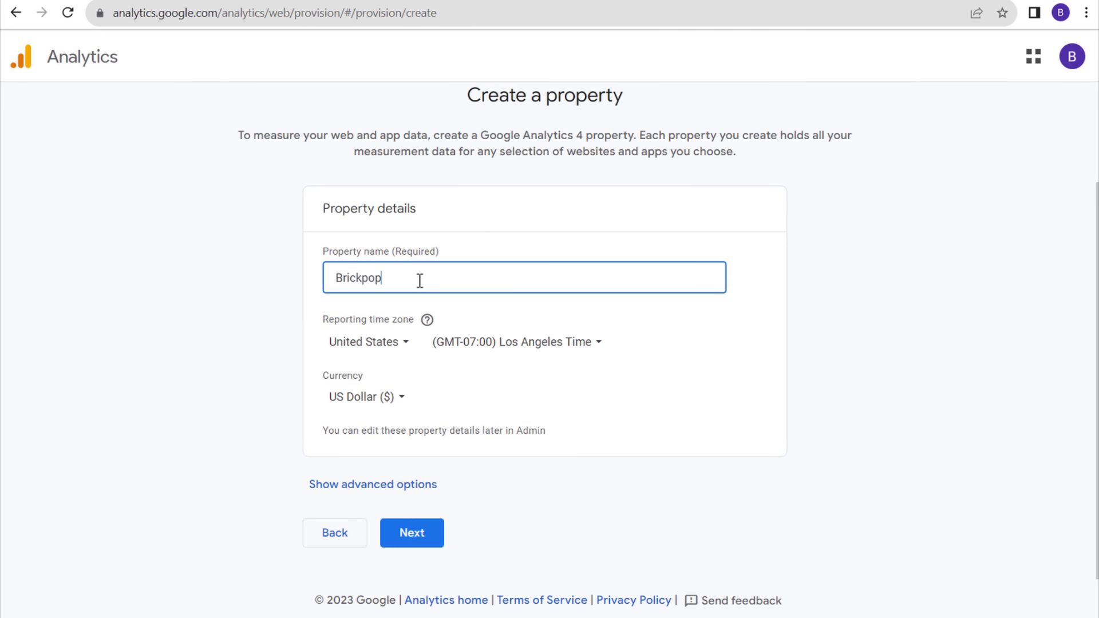
pyautogui.click(535, 342)
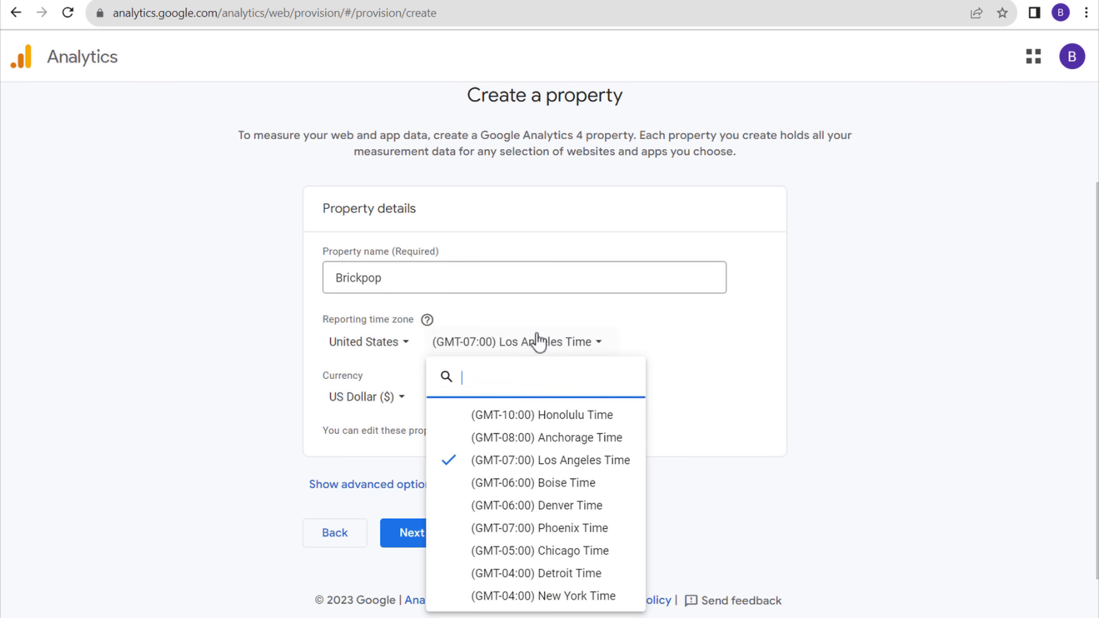
pyautogui.click(544, 596)
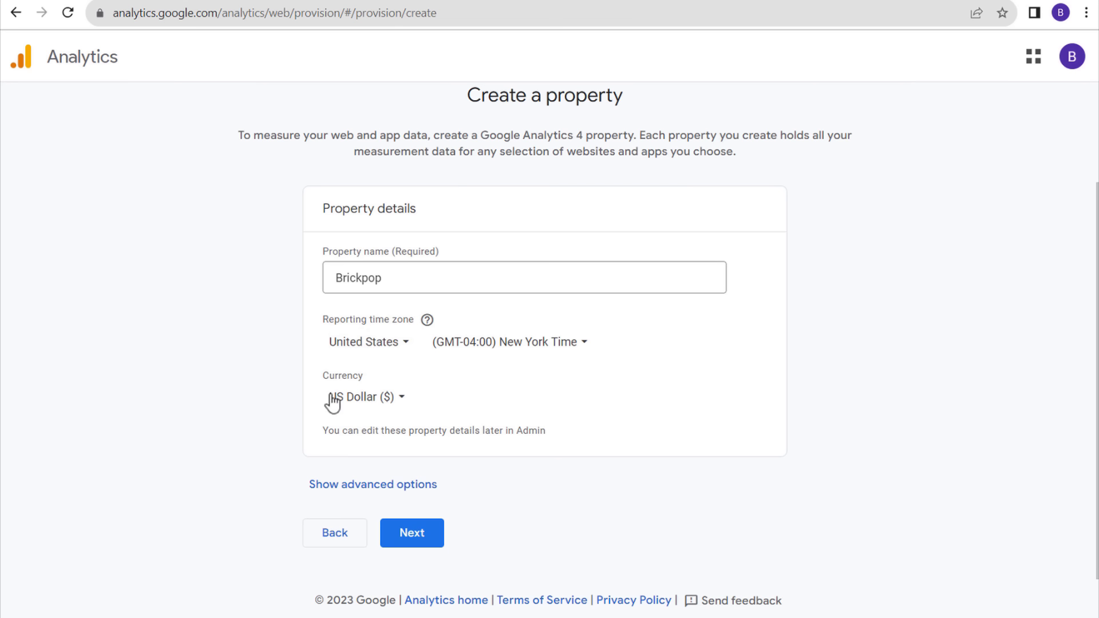
pyautogui.click(336, 486)
pyautogui.scroll(-3, 226, 405)
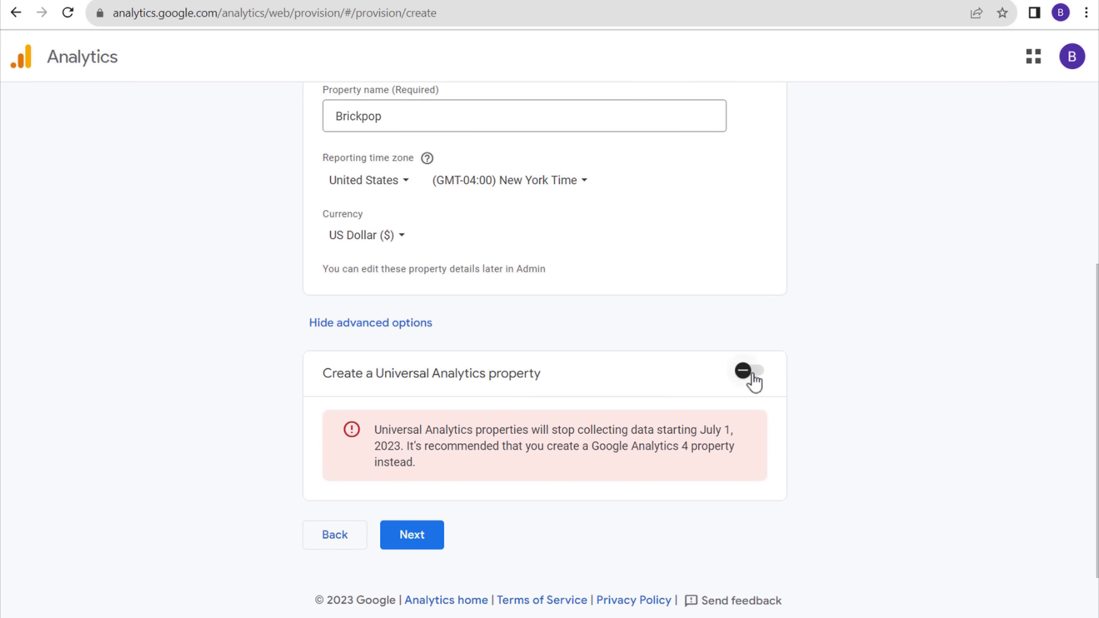
pyautogui.click(415, 539)
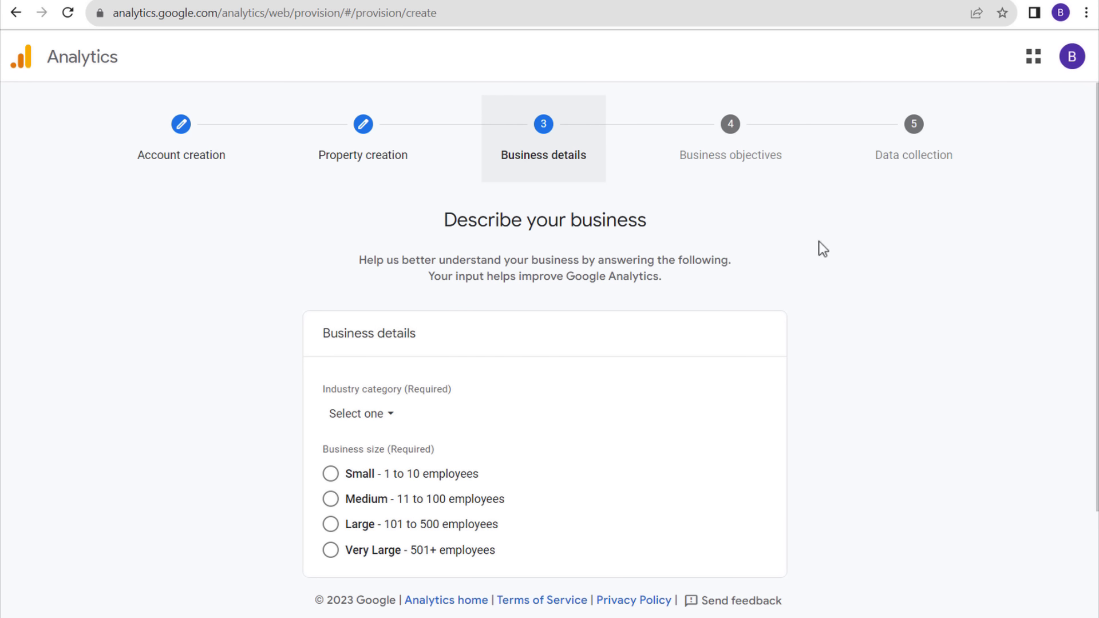
# - Choose Hobbies & Leisure as the industry category
pyautogui.scroll(-2, 801, 332)
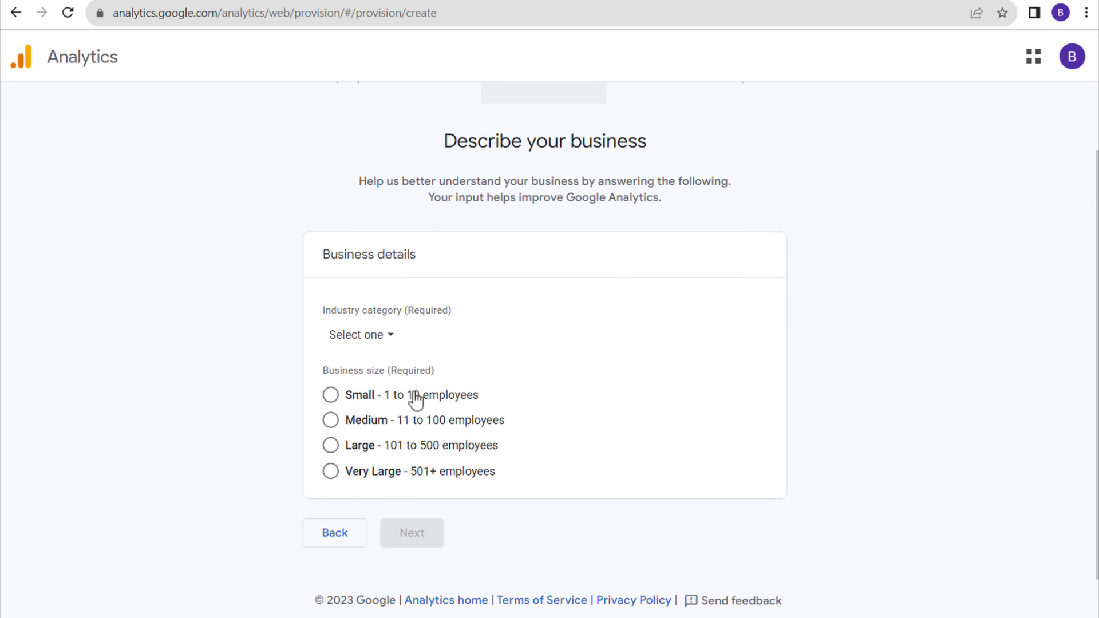
pyautogui.click(375, 337)
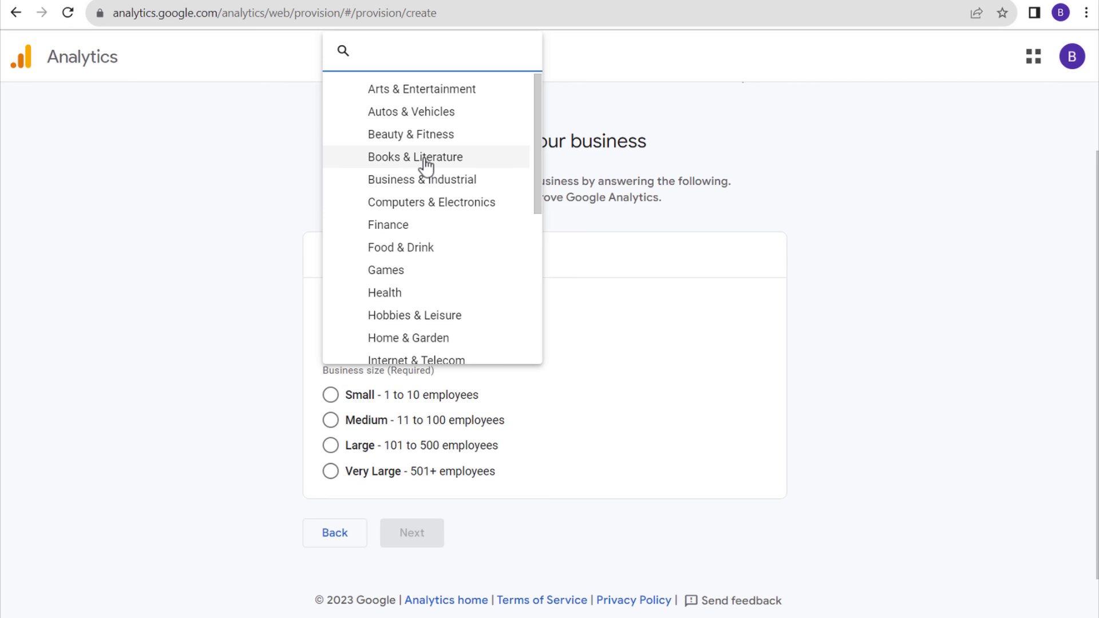
pyautogui.write('toy')
pyautogui.press('BackSpace')
pyautogui.press('BackSpace')
pyautogui.press('BackSpace')
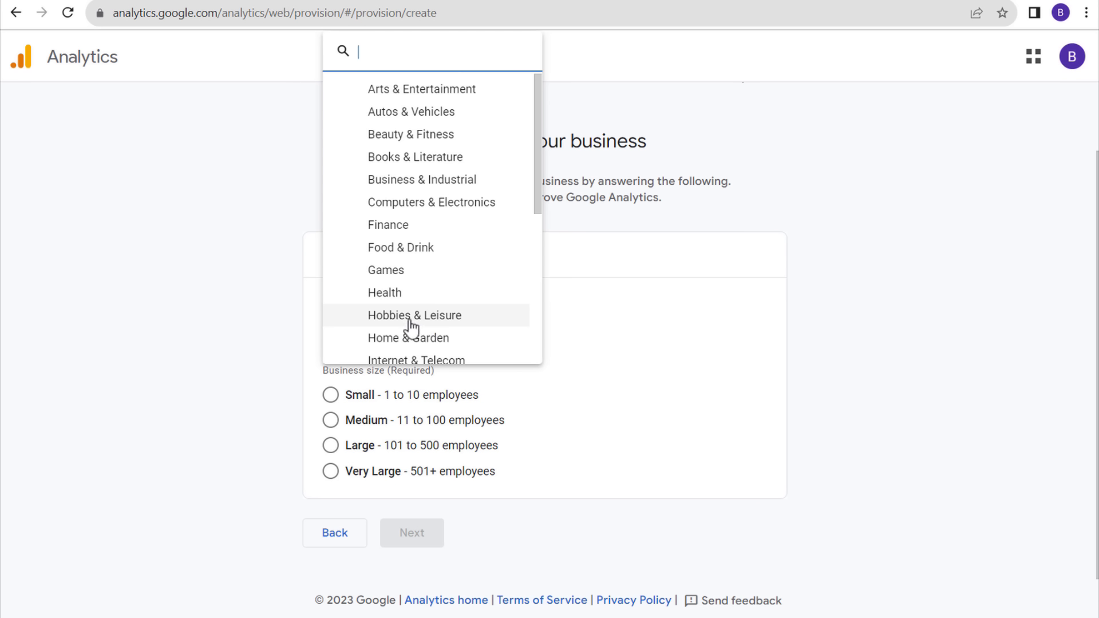
pyautogui.click(410, 315)
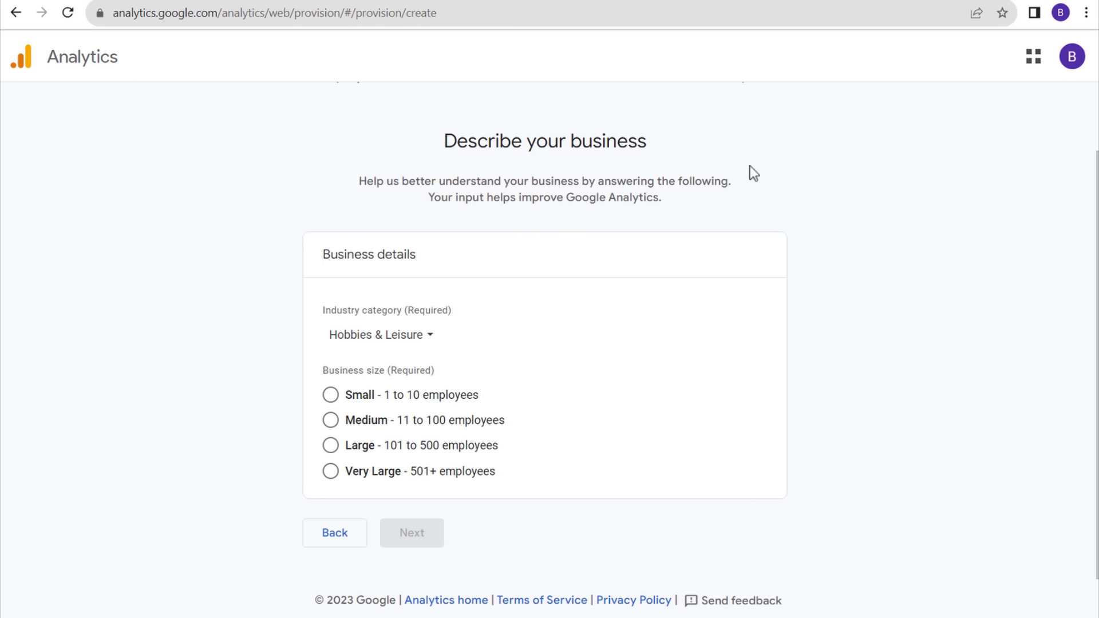
# - Keep Hobbies & Leisure, set business size to Small (1 to 10 employees), and continue
pyautogui.click(362, 338)
pyautogui.scroll(-3, 466, 246)
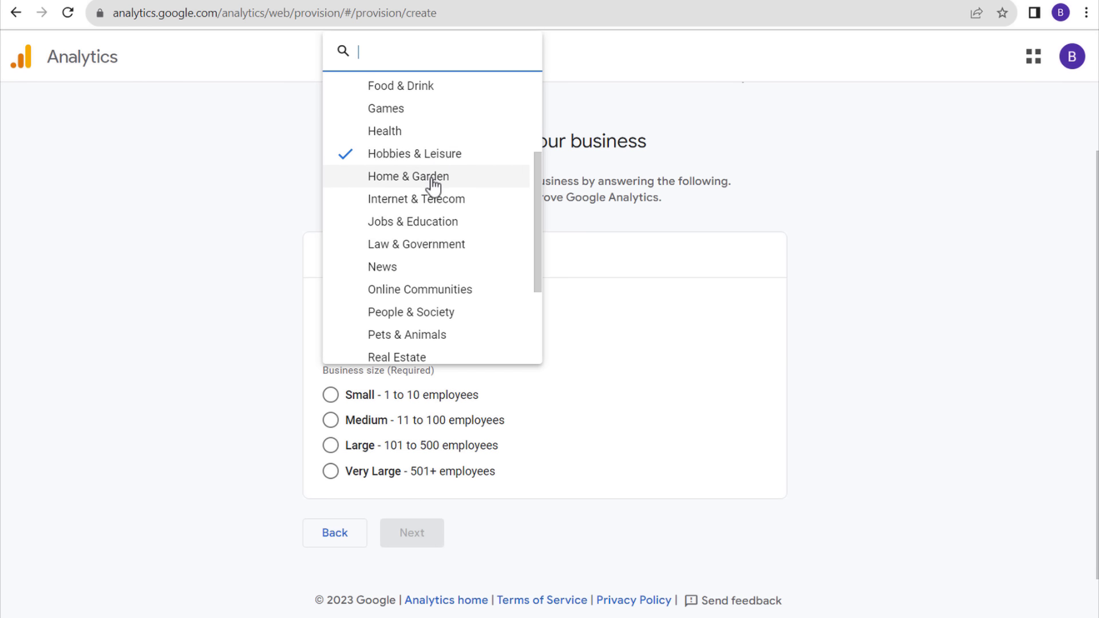
pyautogui.scroll(-3, 438, 198)
pyautogui.scroll(5, 452, 314)
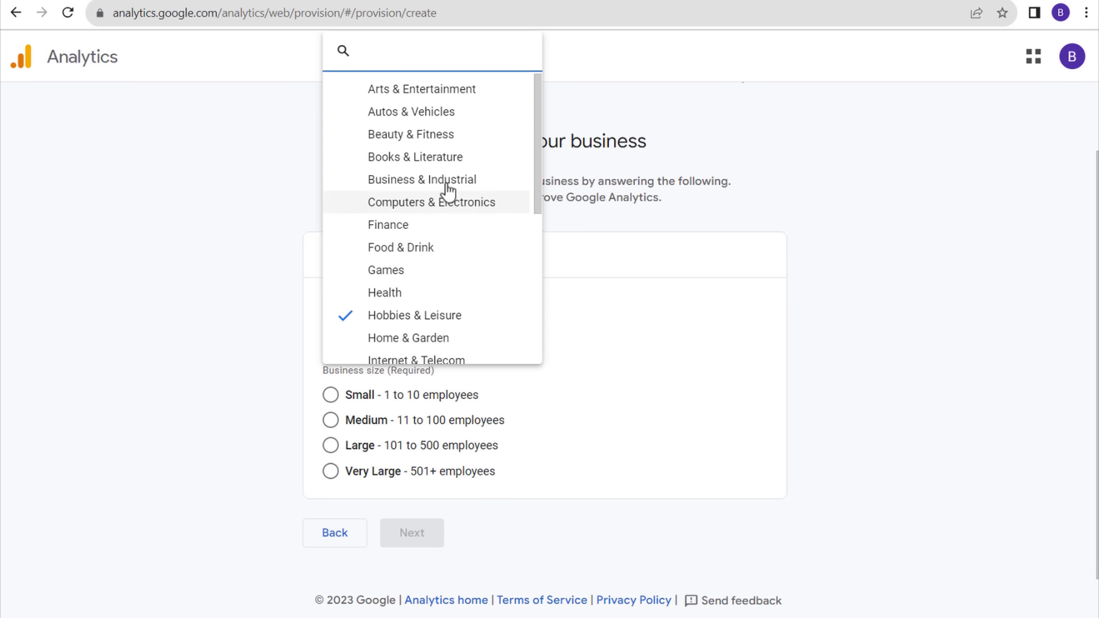
pyautogui.click(425, 318)
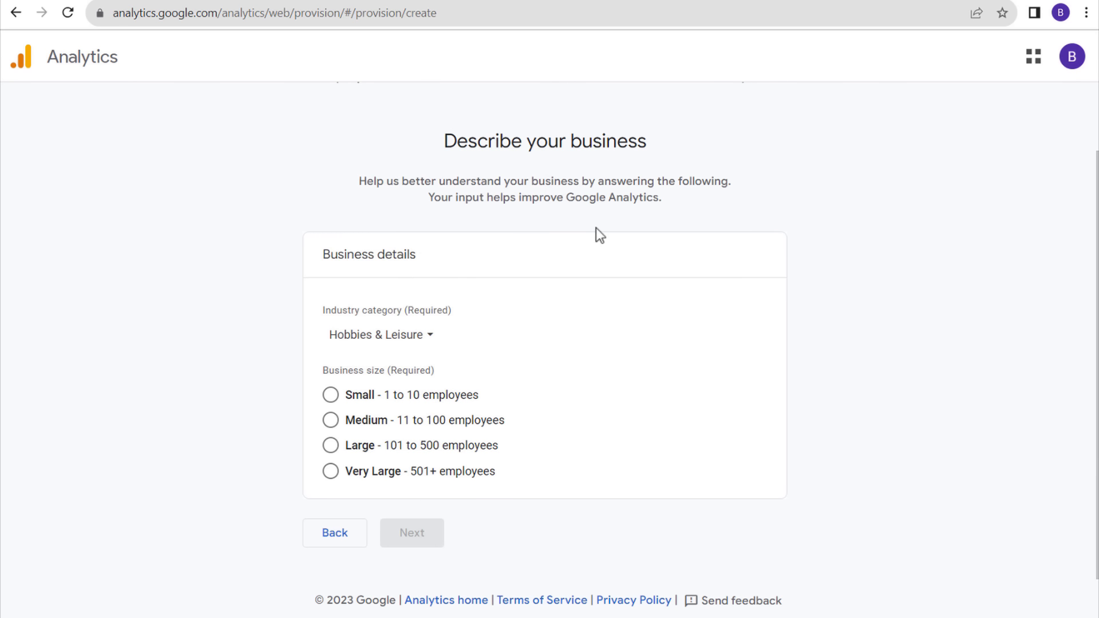
pyautogui.click(360, 335)
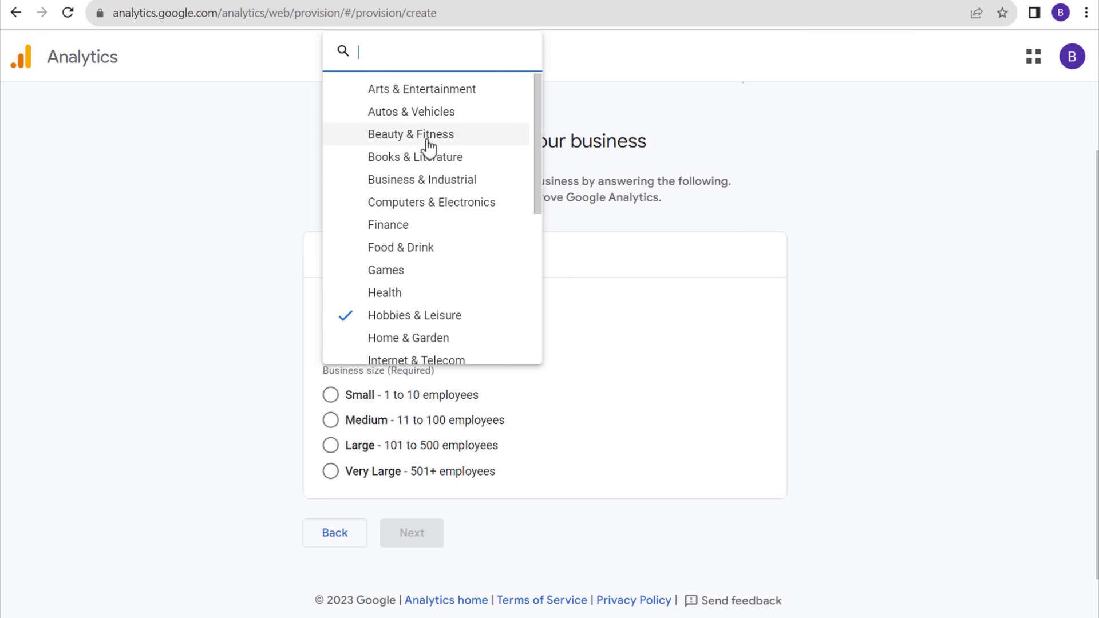
pyautogui.click(395, 316)
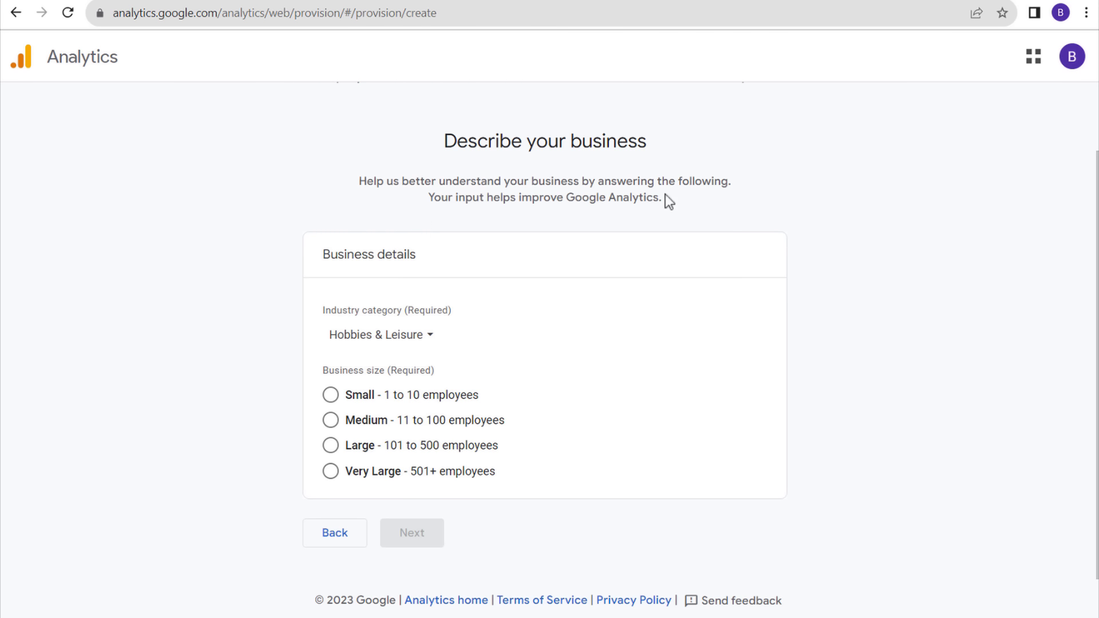
pyautogui.click(330, 394)
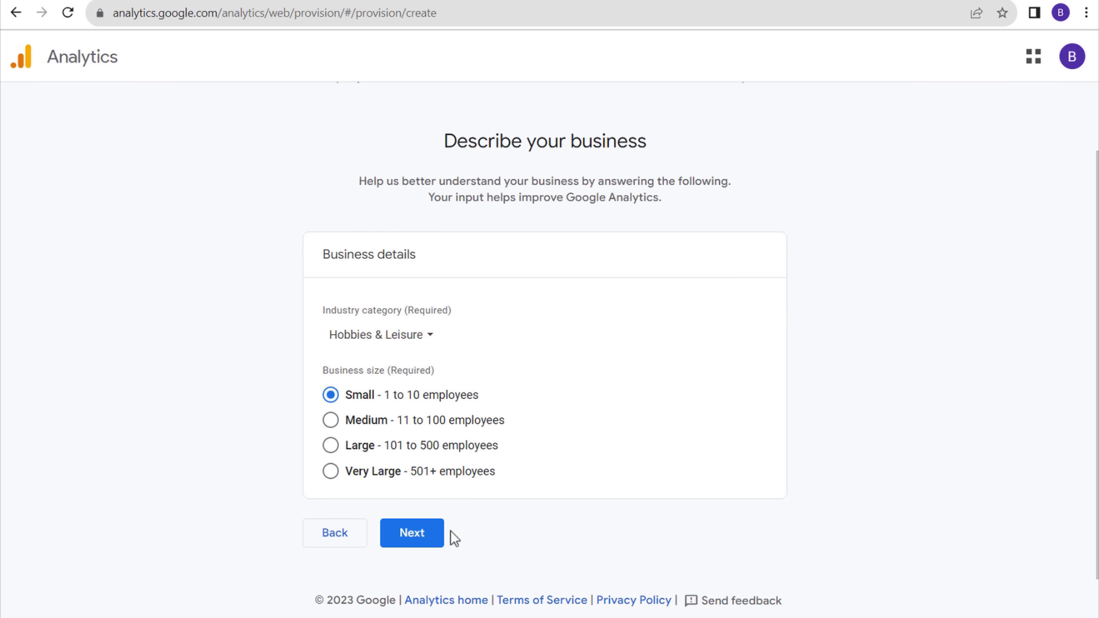
pyautogui.click(416, 532)
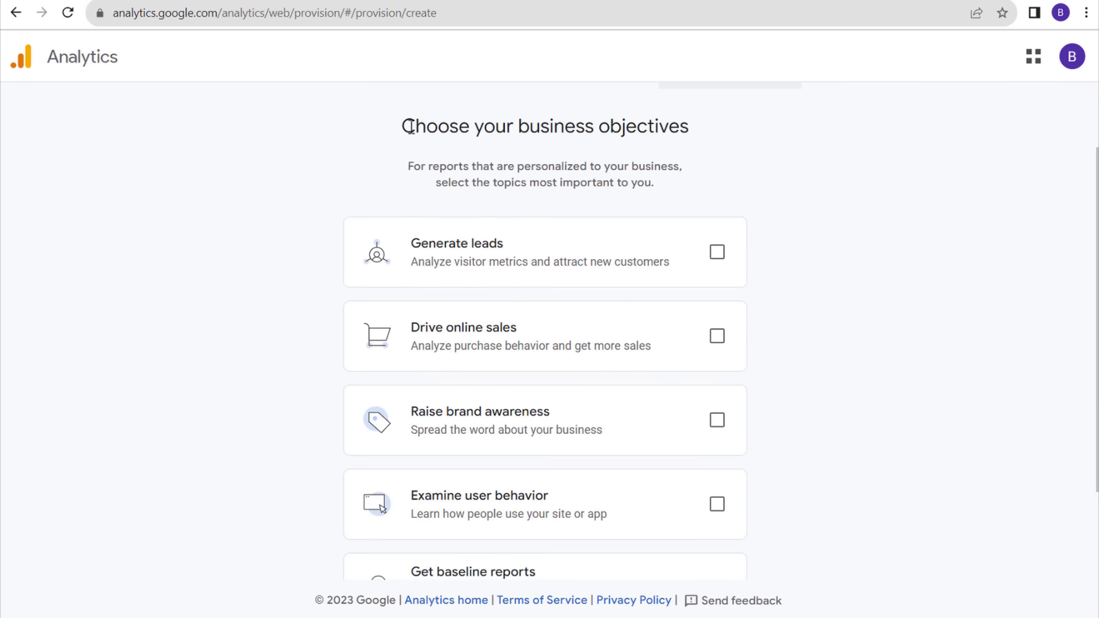
# - Select Generate leads, Raise brand awareness and Examine user behavior as business objectives
pyautogui.click(717, 256)
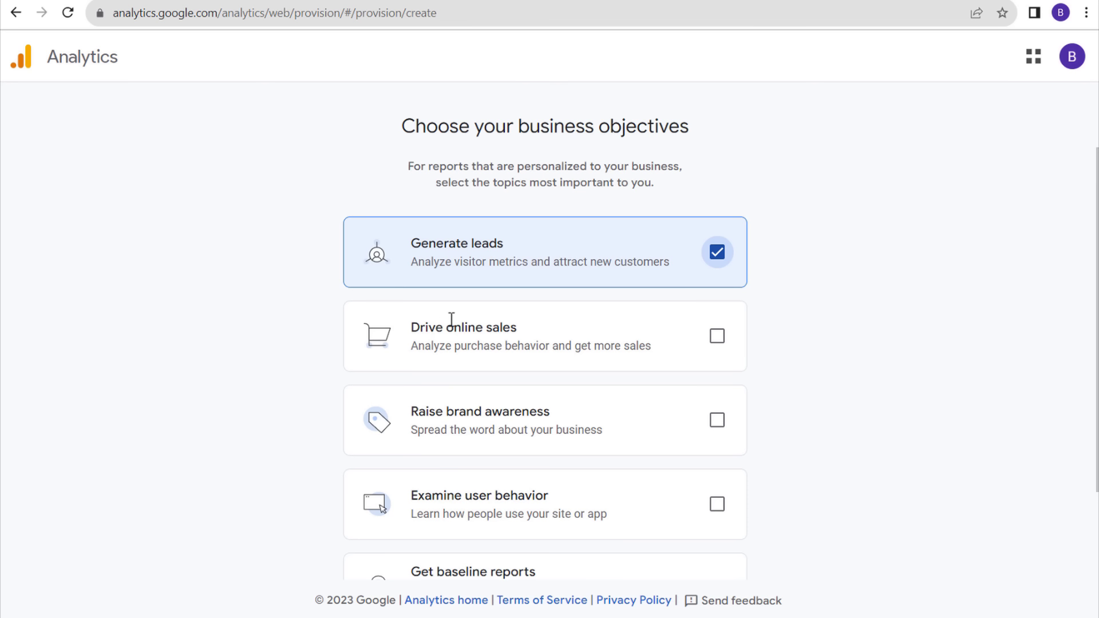
pyautogui.scroll(-3, 892, 235)
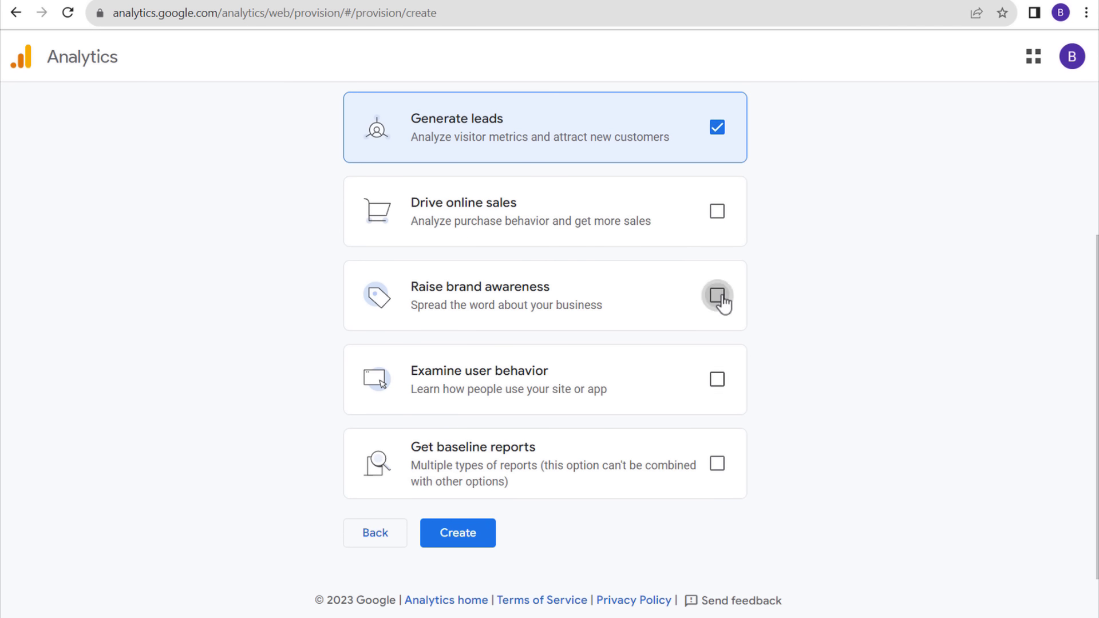
pyautogui.click(719, 297)
pyautogui.click(719, 381)
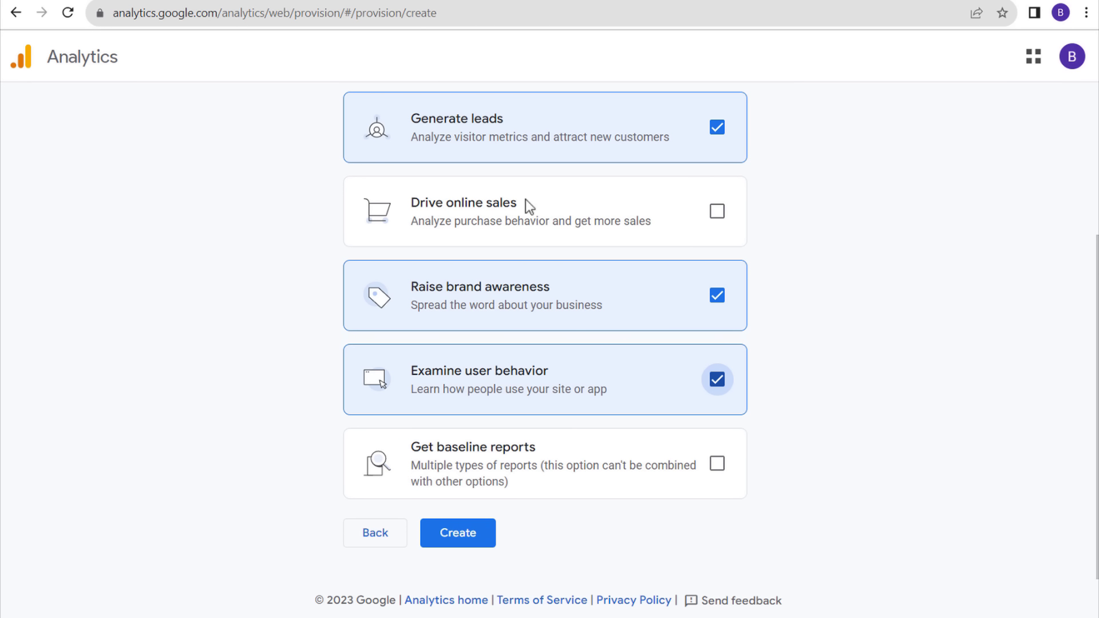
# - Create the account, accepting the Data Processing Terms and the Analytics terms of service
pyautogui.click(473, 532)
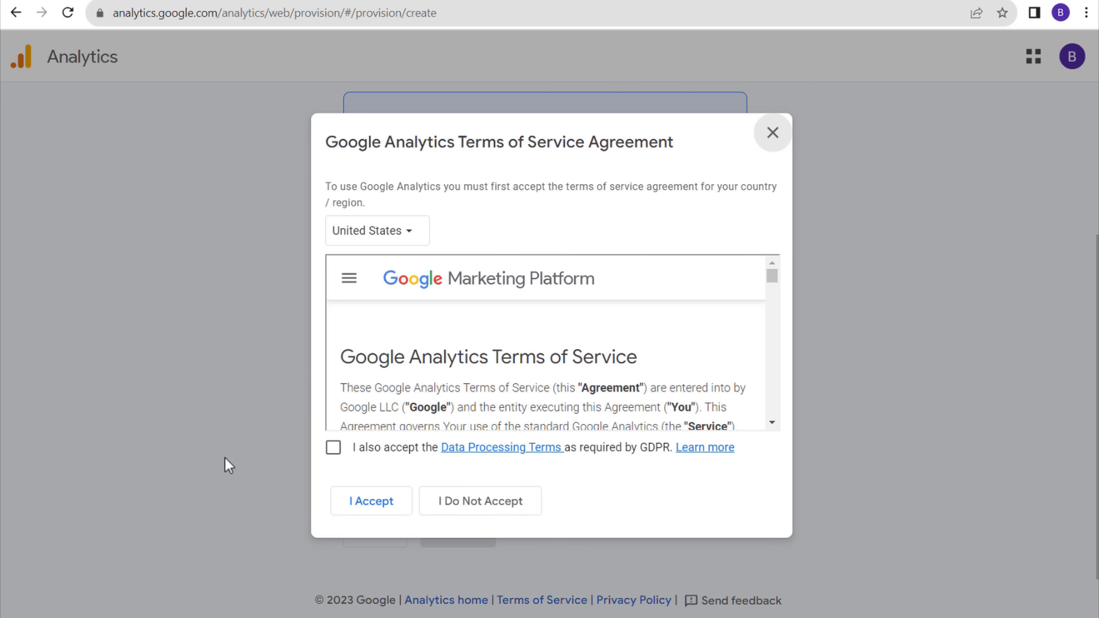
pyautogui.click(333, 447)
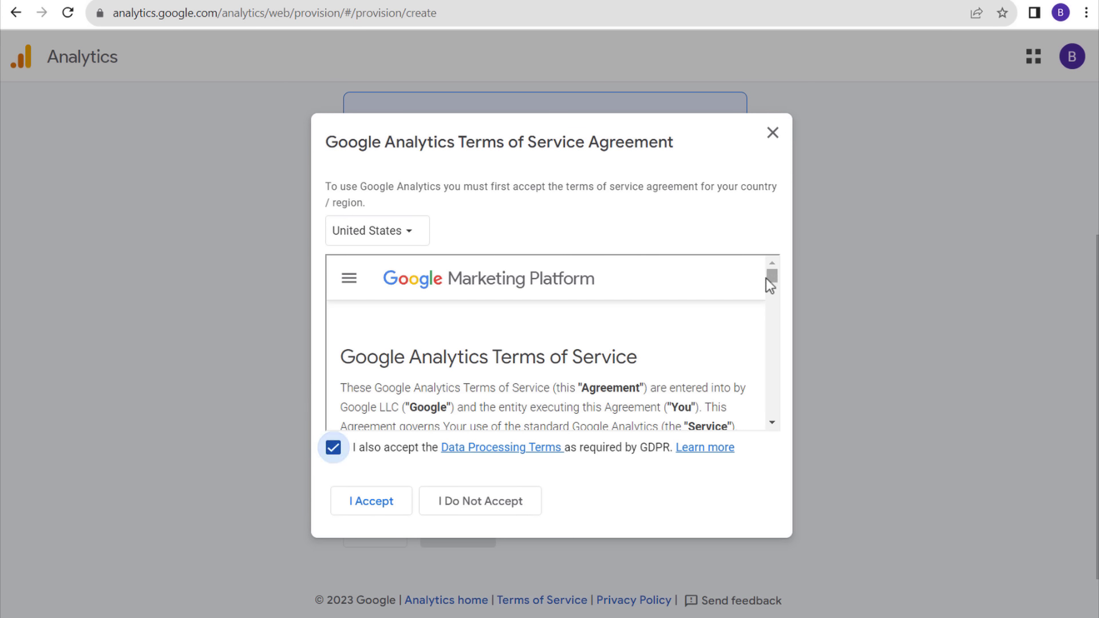
pyautogui.moveTo(771, 276); pyautogui.dragTo(775, 431)
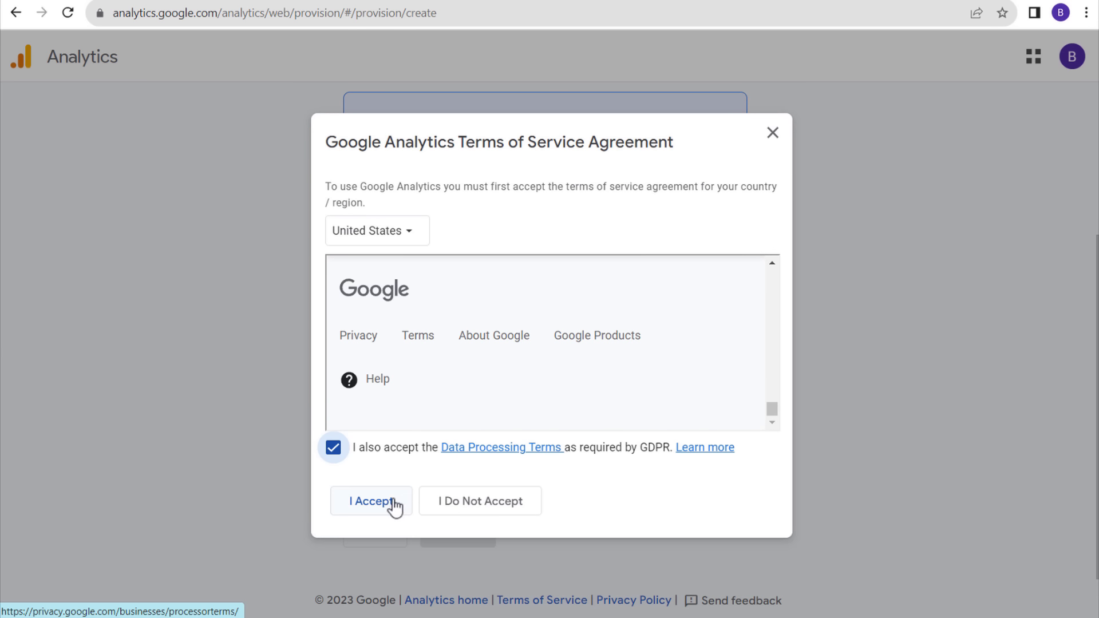
pyautogui.click(372, 501)
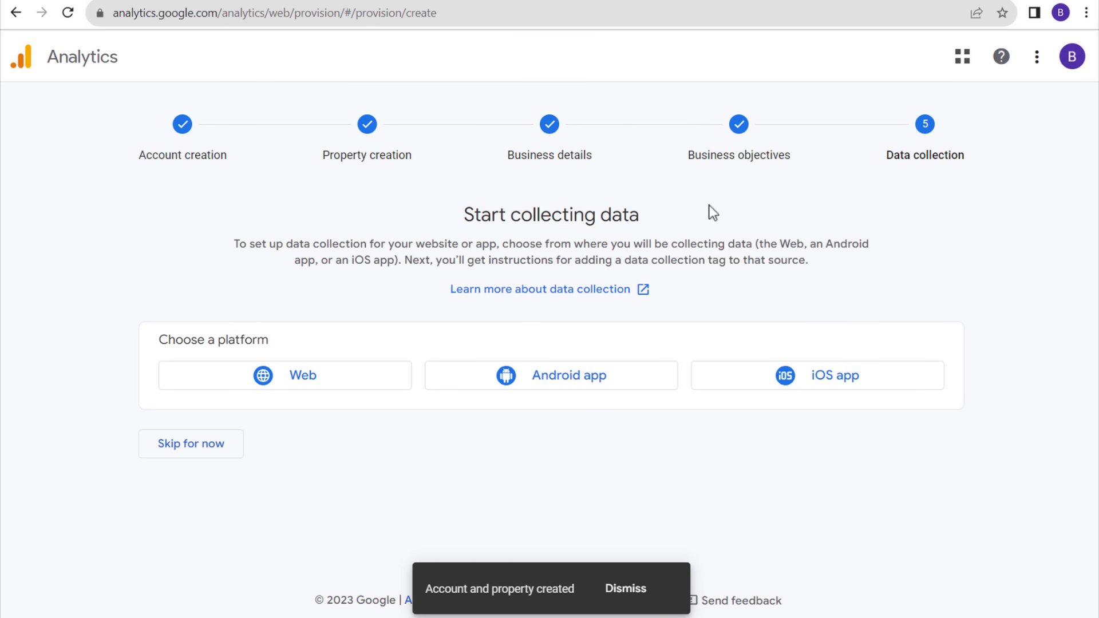
# - Start a Web data stream for brickpop.com and name it Brickpop
pyautogui.click(316, 388)
pyautogui.click(404, 199)
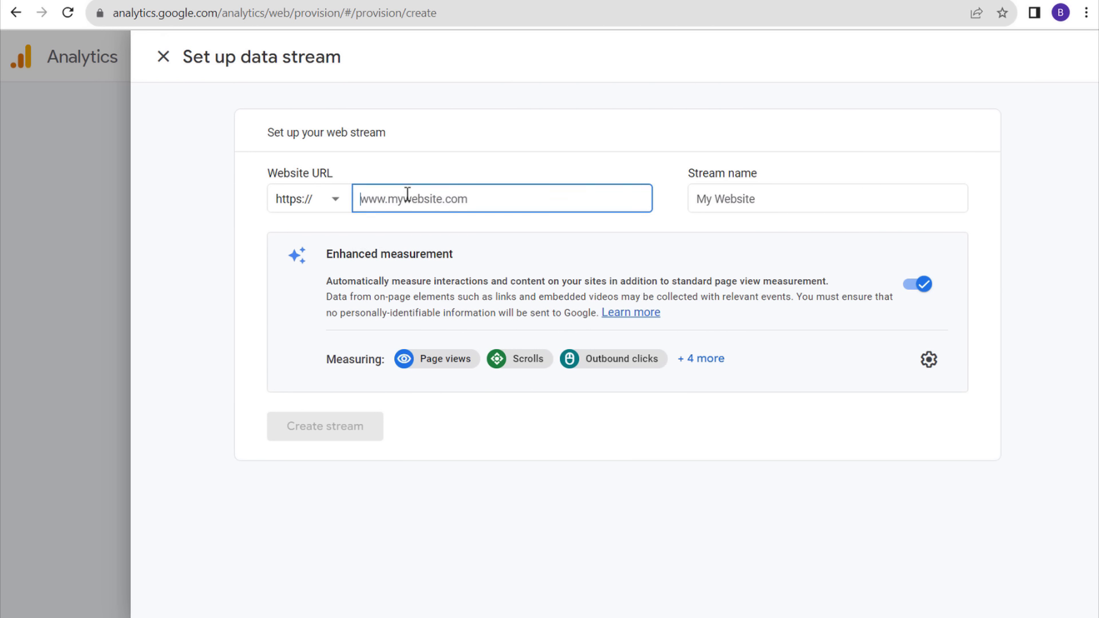
pyautogui.write('brickpop.com')
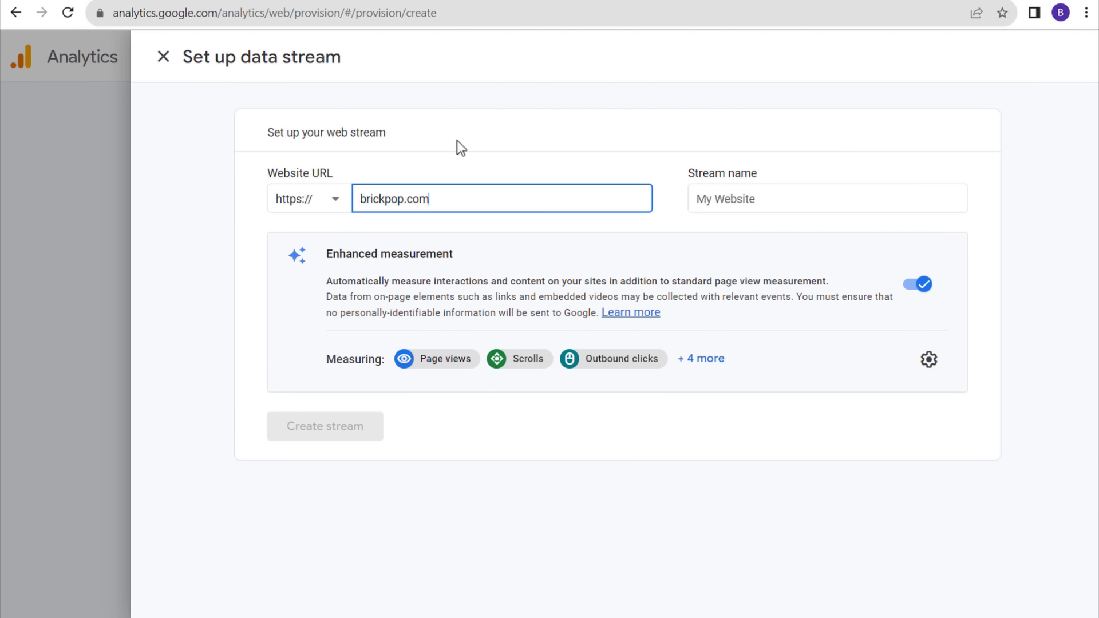
pyautogui.press('Tab')
pyautogui.write('Brick')
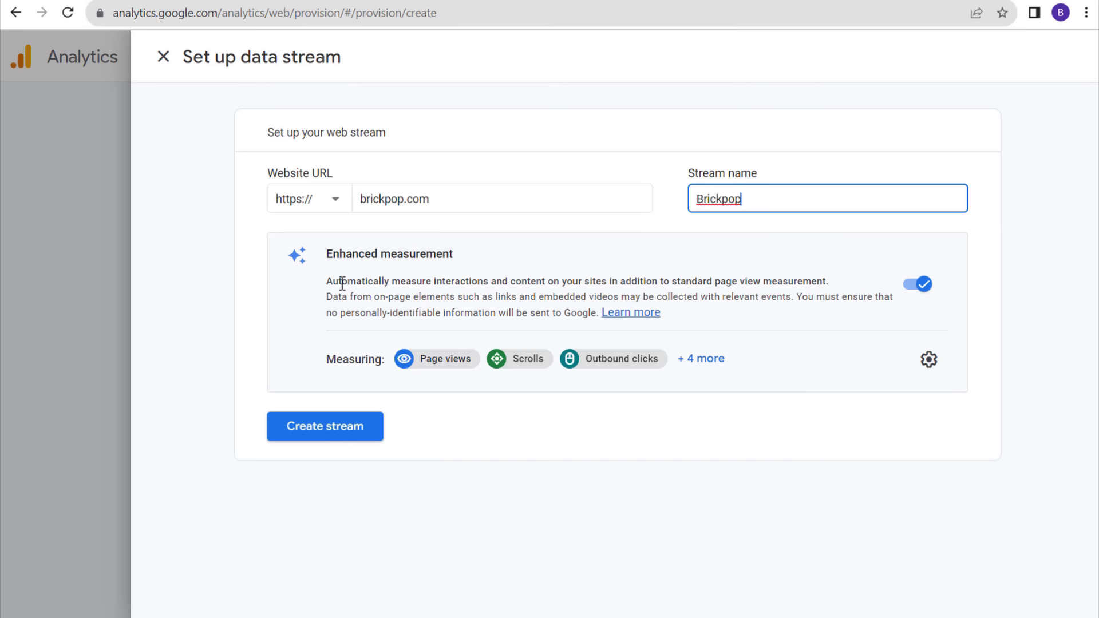
pyautogui.moveTo(328, 282); pyautogui.dragTo(446, 283)
pyautogui.click(446, 283)
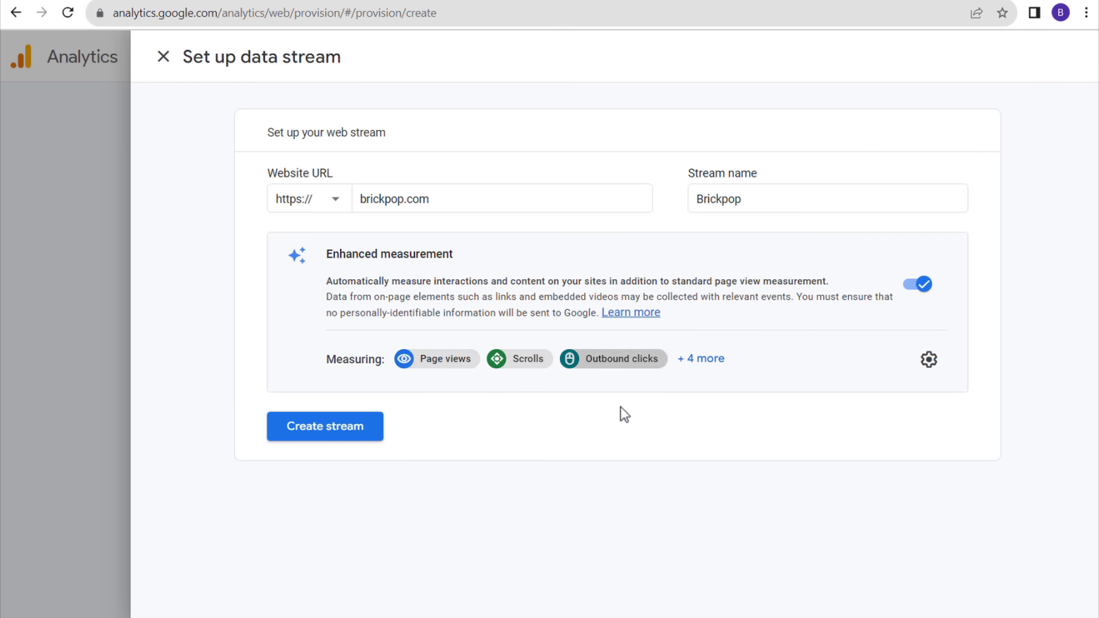
# - Create the Brickpop stream, close the install instructions, and copy its Measurement ID
pyautogui.click(332, 435)
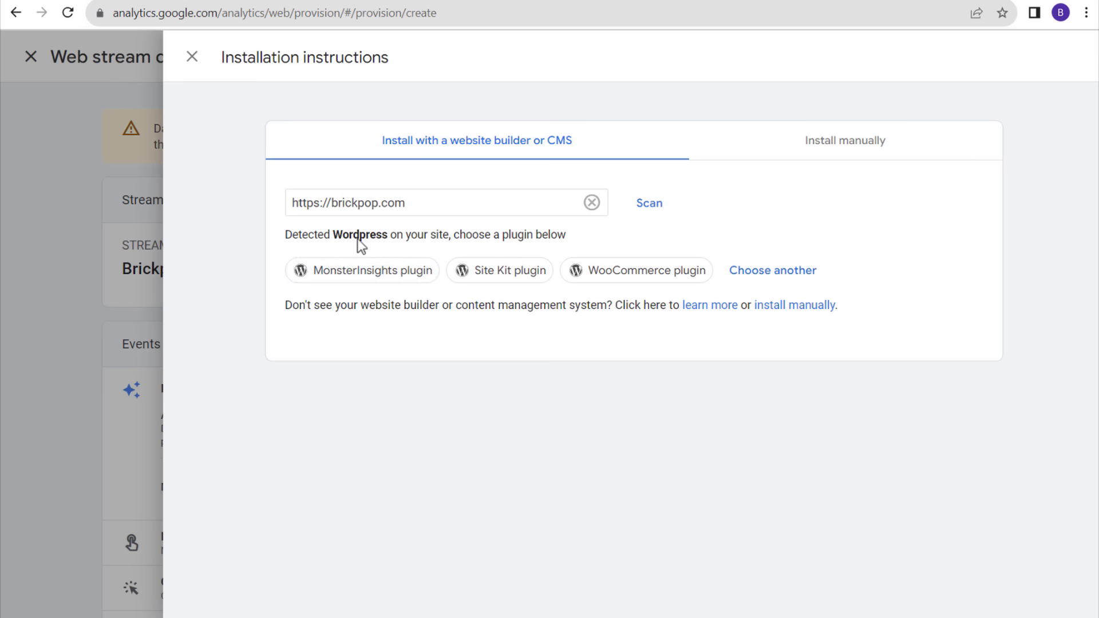
pyautogui.moveTo(301, 235); pyautogui.dragTo(455, 233)
pyautogui.click(456, 236)
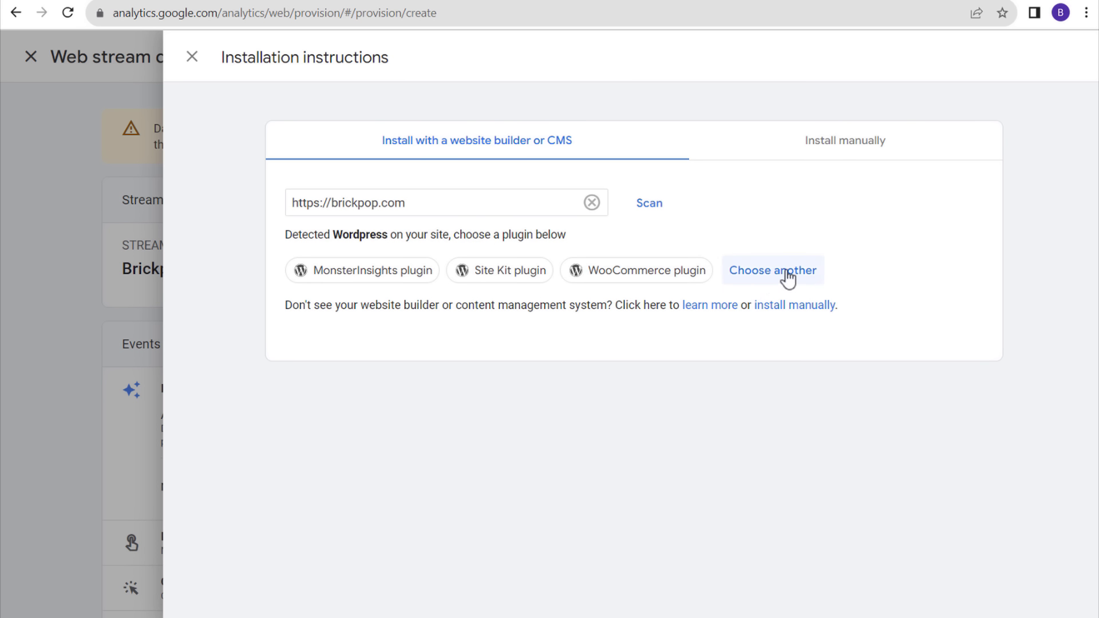
pyautogui.click(839, 149)
pyautogui.click(191, 56)
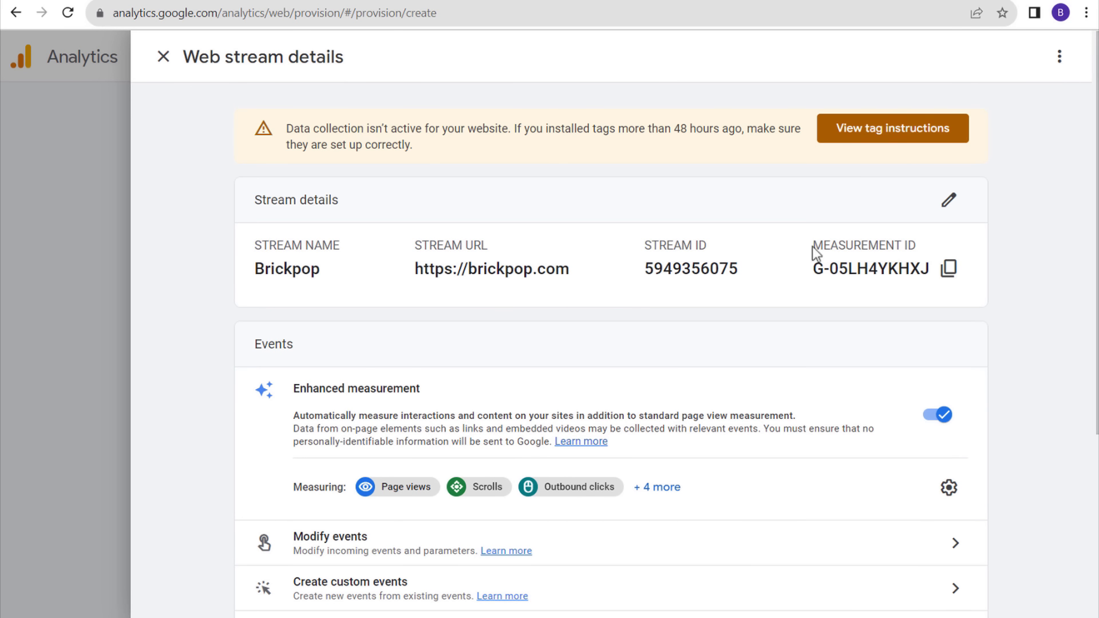
pyautogui.moveTo(813, 245); pyautogui.dragTo(927, 254)
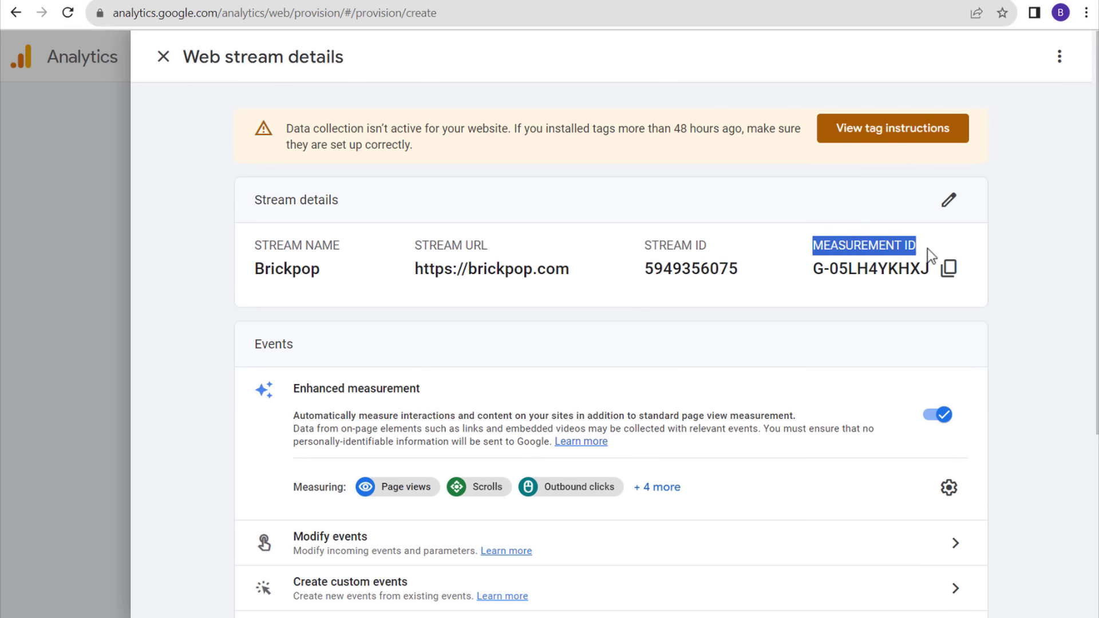
pyautogui.click(949, 270)
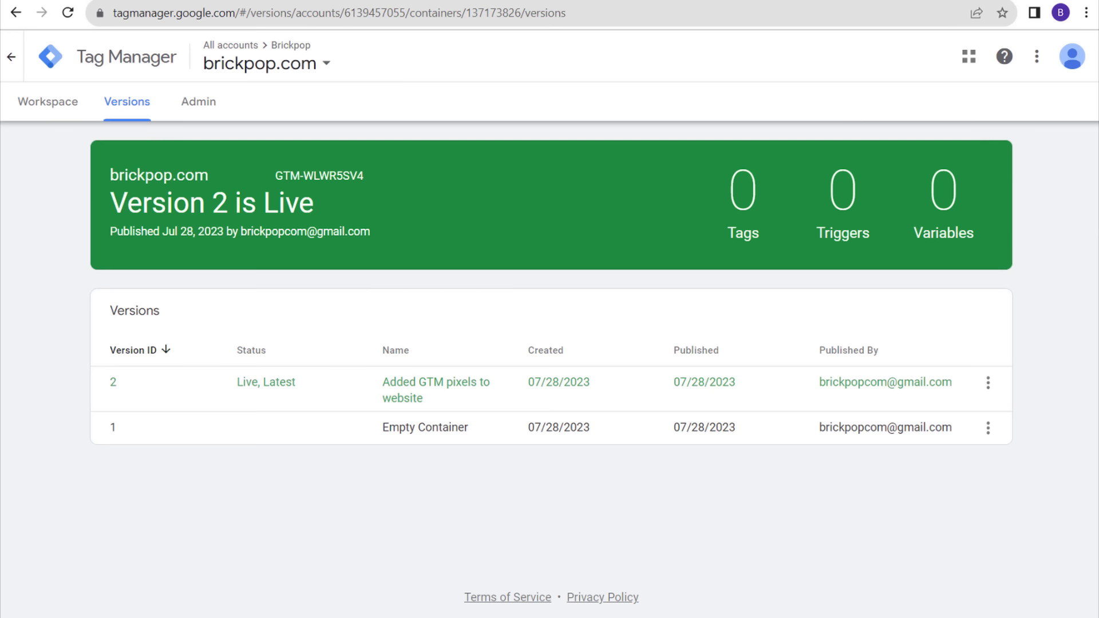
# - Create a GA4 Configuration tag named 'GA4 Congiguration Tag' firing on All Pages
pyautogui.click(37, 106)
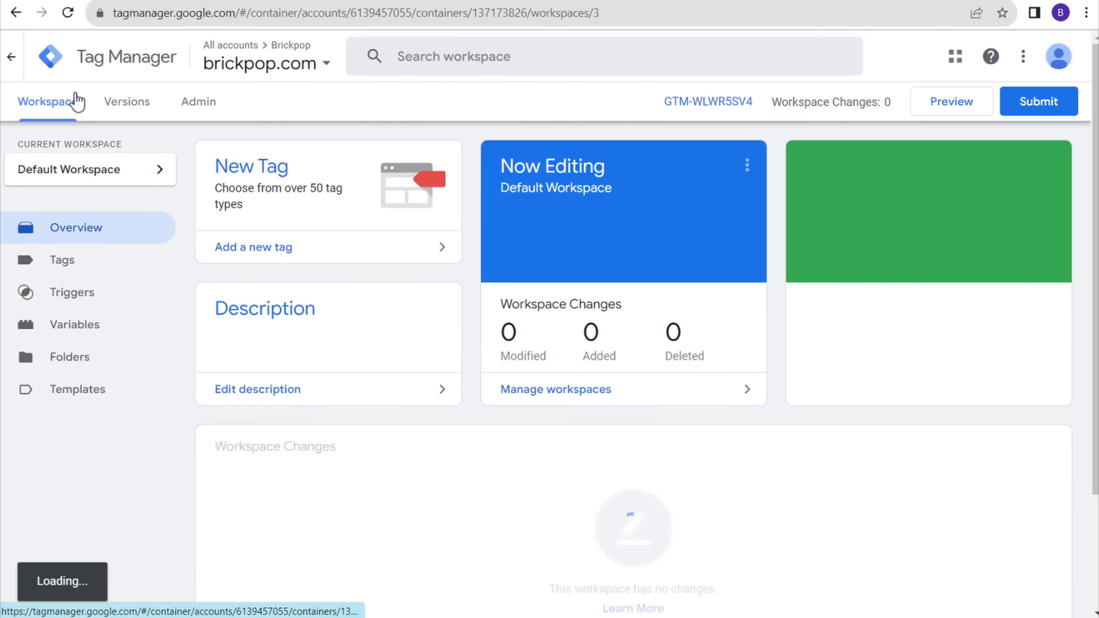
pyautogui.click(314, 252)
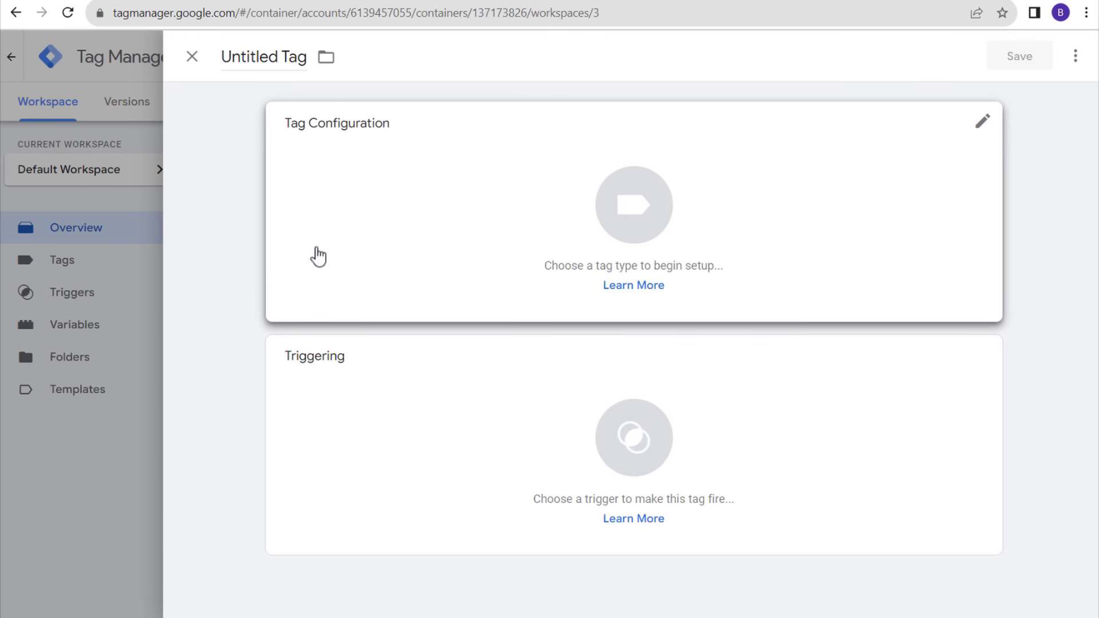
pyautogui.click(416, 168)
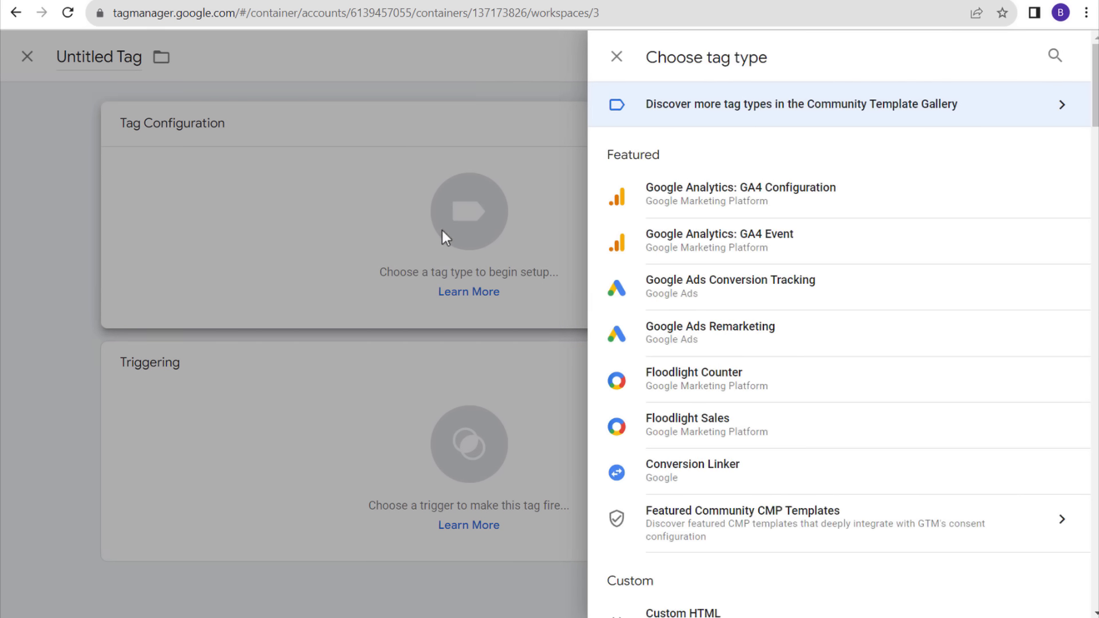
pyautogui.click(798, 201)
pyautogui.click(243, 56)
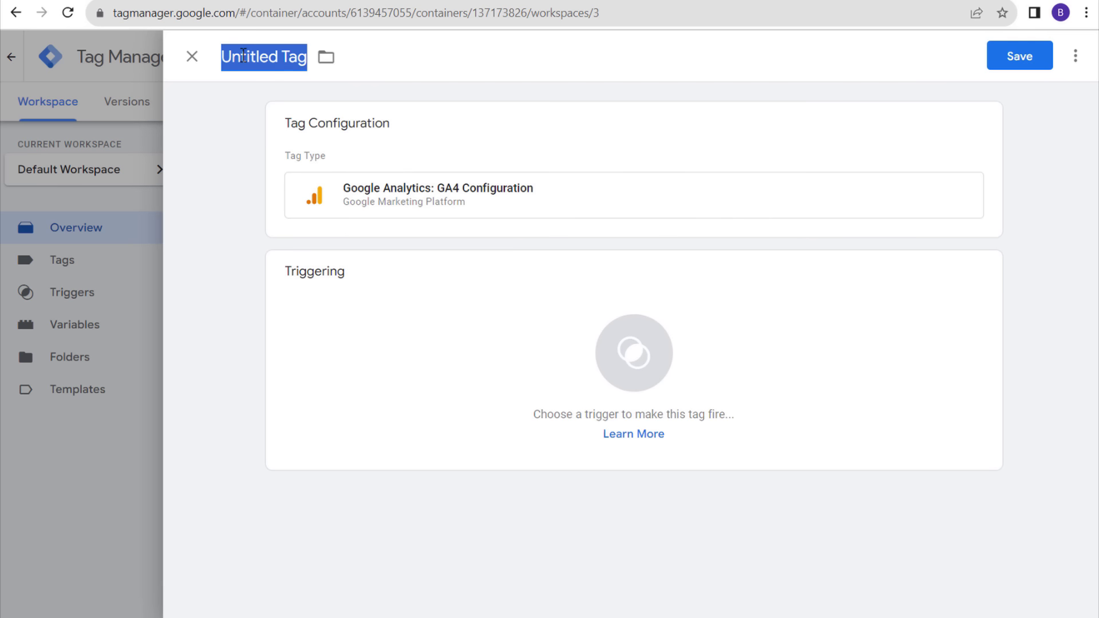
pyautogui.write('GA4 ')
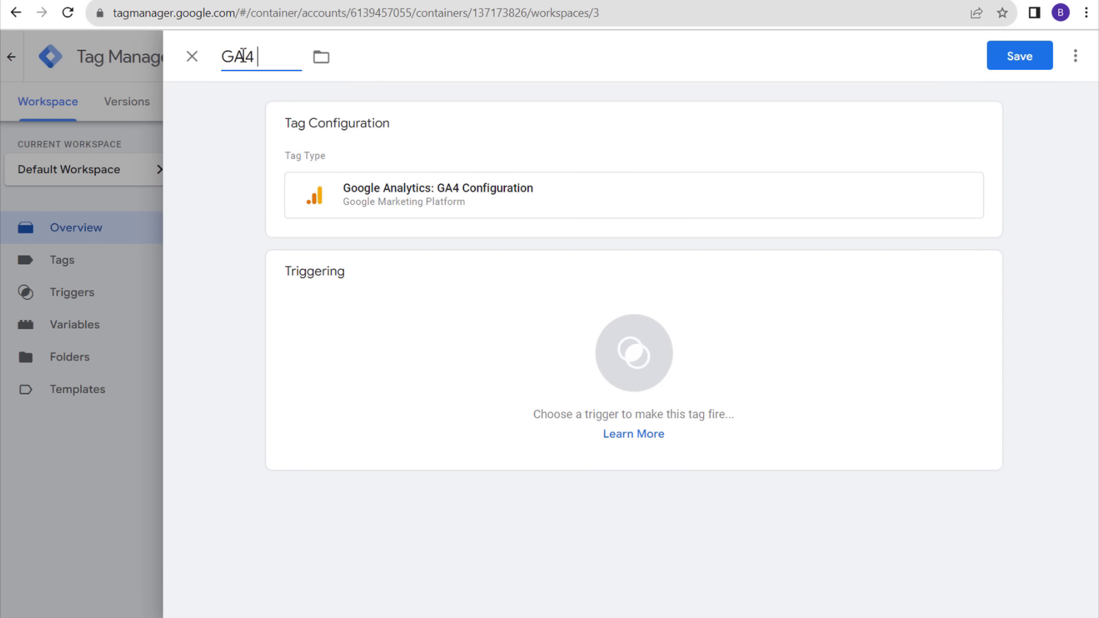
pyautogui.write('Congigur')
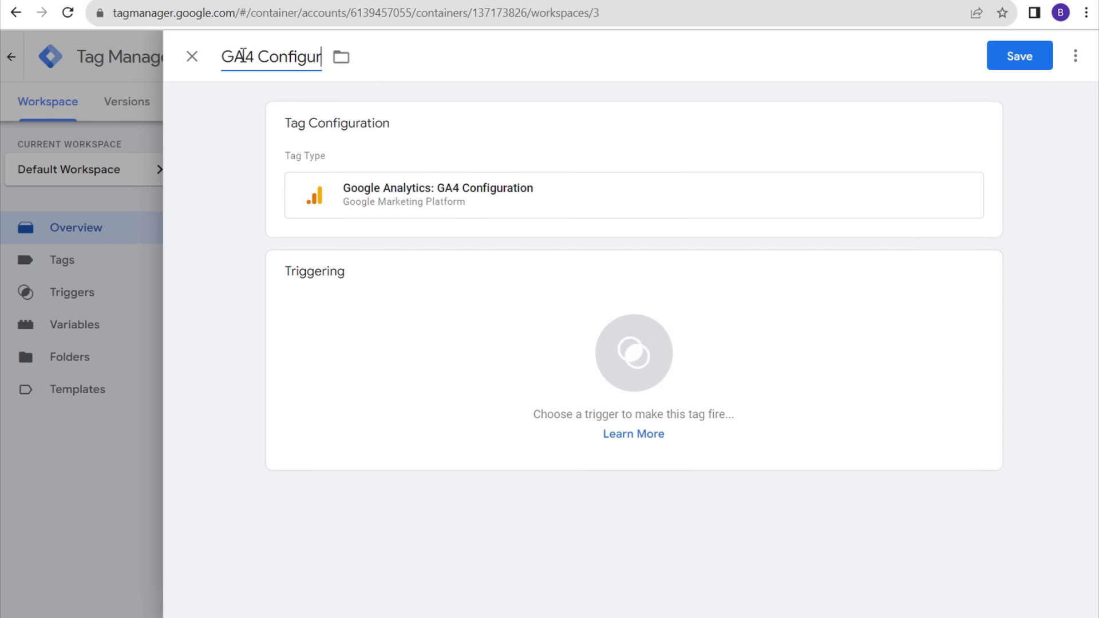
pyautogui.write('ation Tag')
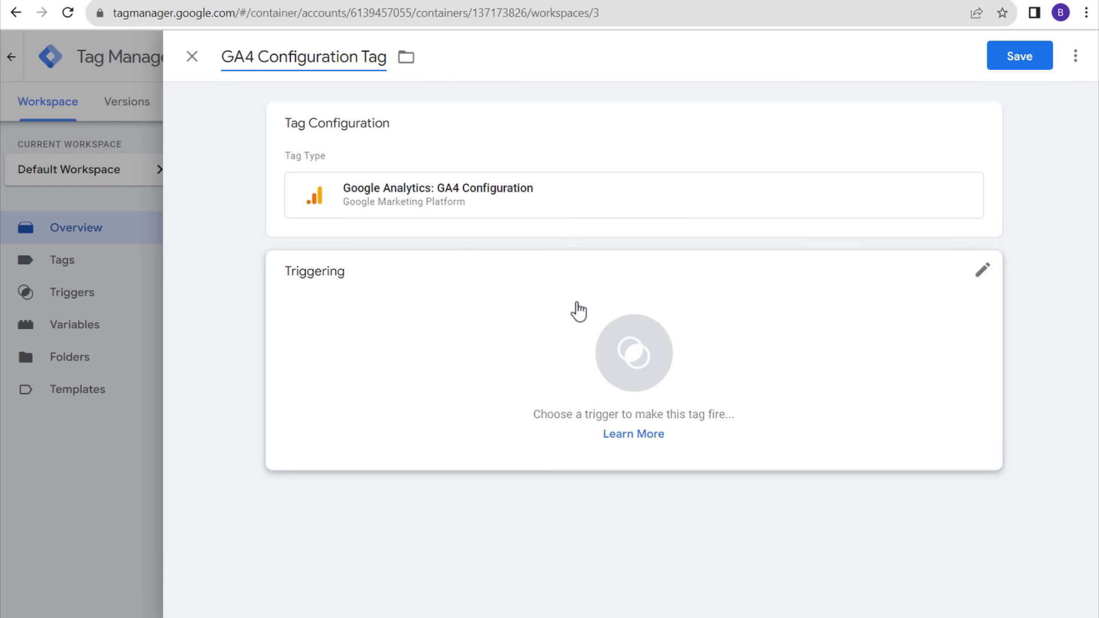
pyautogui.click(577, 311)
pyautogui.click(325, 133)
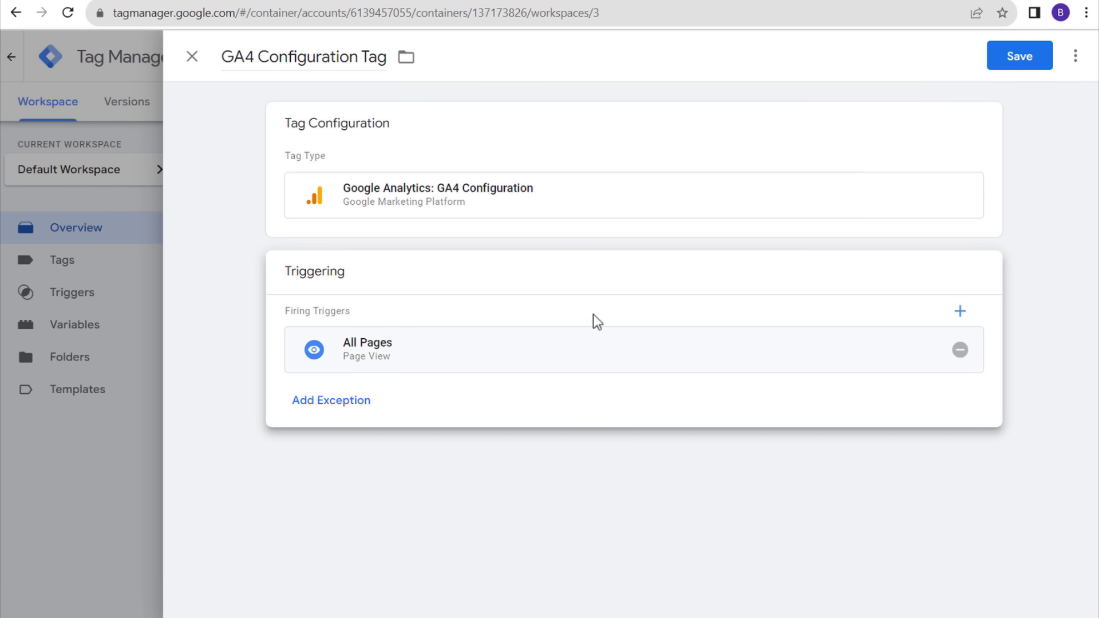
# - Paste the Measurement ID into the tag configuration and save the tag
pyautogui.click(449, 139)
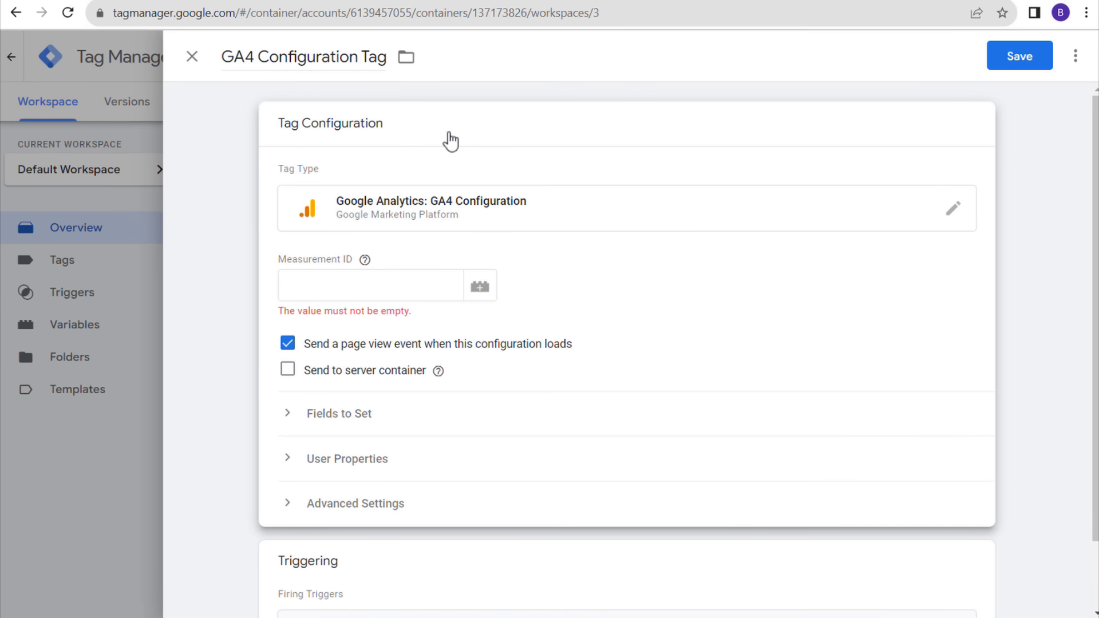
pyautogui.click(325, 290)
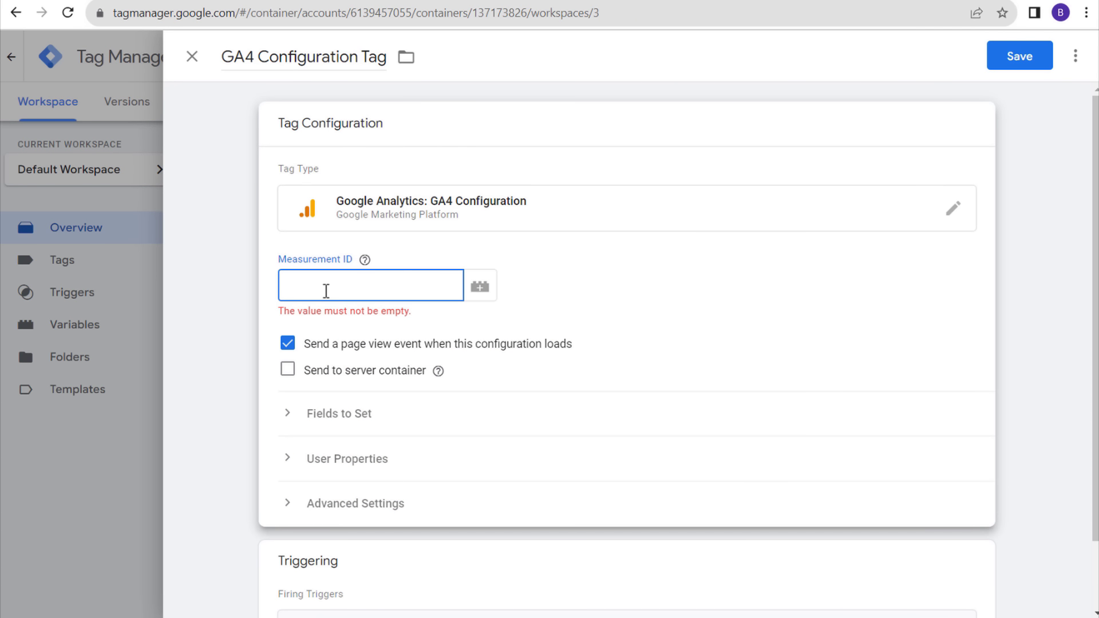
pyautogui.hotkey('ctrl', 'v')
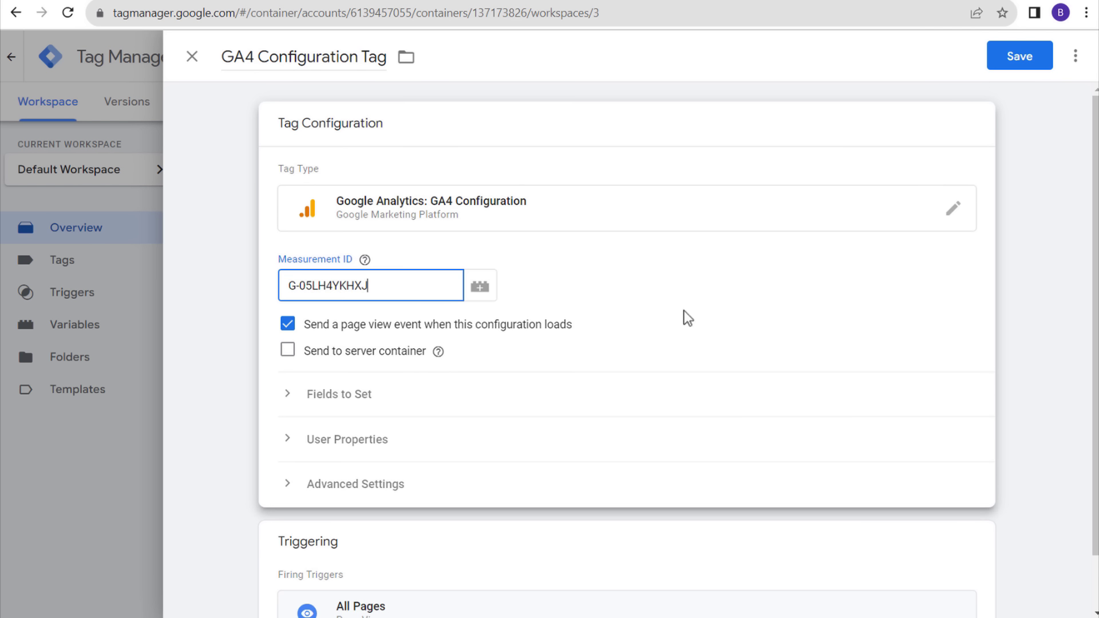
pyautogui.scroll(-1, 683, 310)
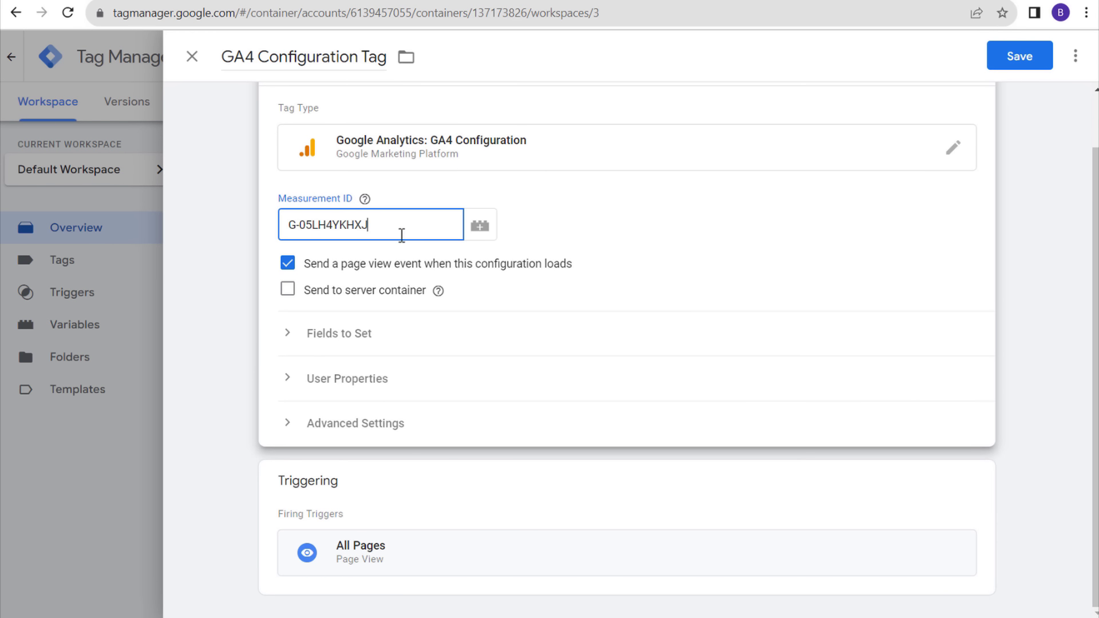
pyautogui.scroll(1, 592, 273)
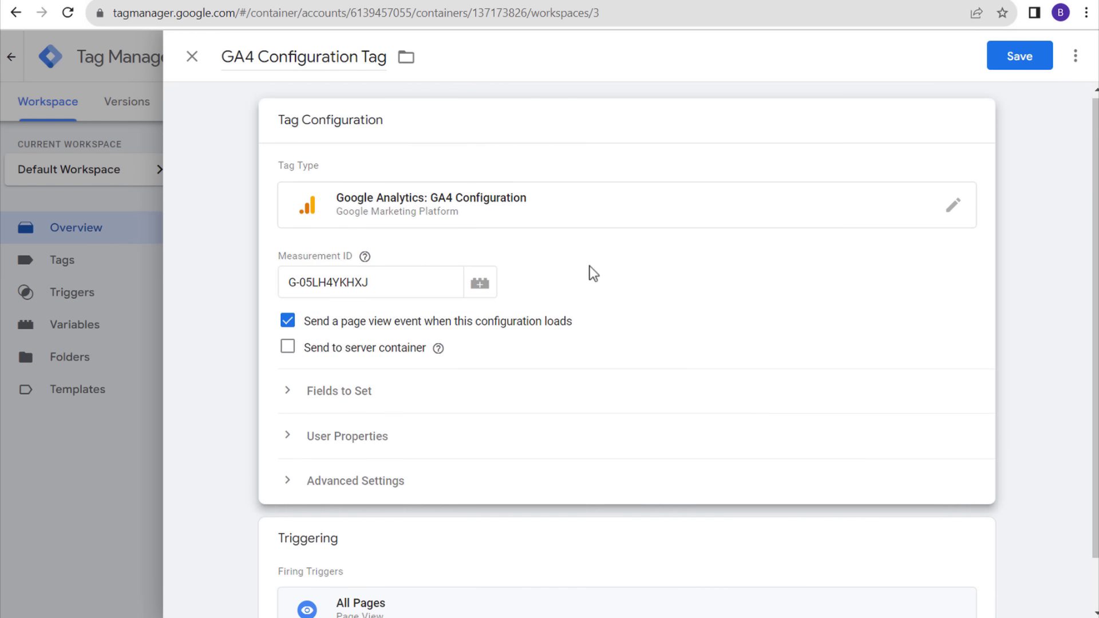
pyautogui.click(1017, 63)
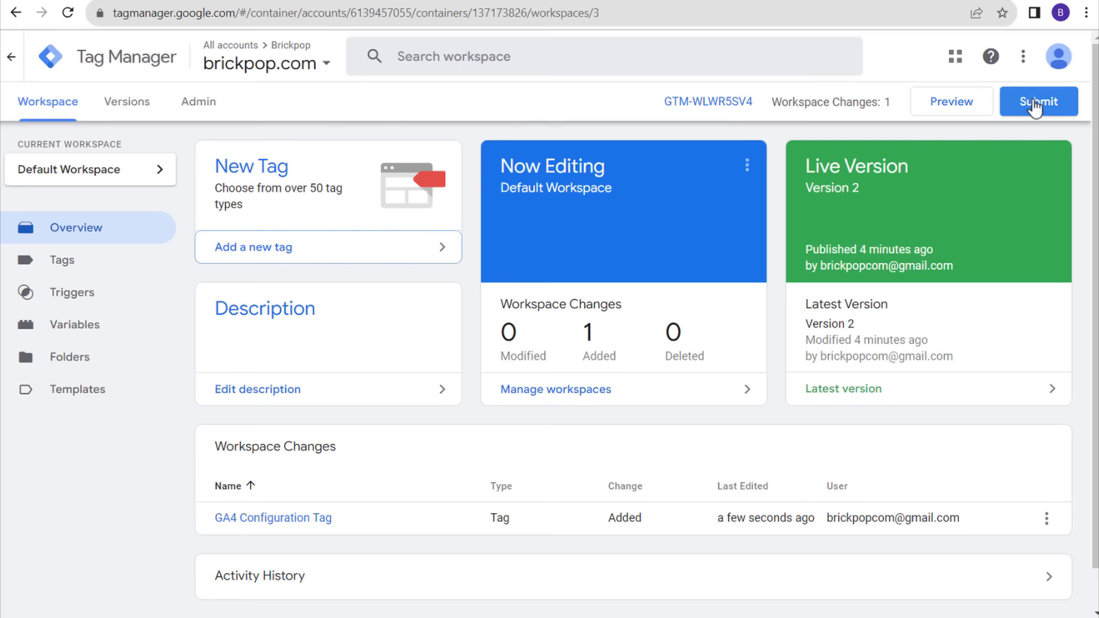
# - Publish the workspace as a version named and described 'Added GA4 Configuration'
pyautogui.click(1025, 106)
pyautogui.click(428, 250)
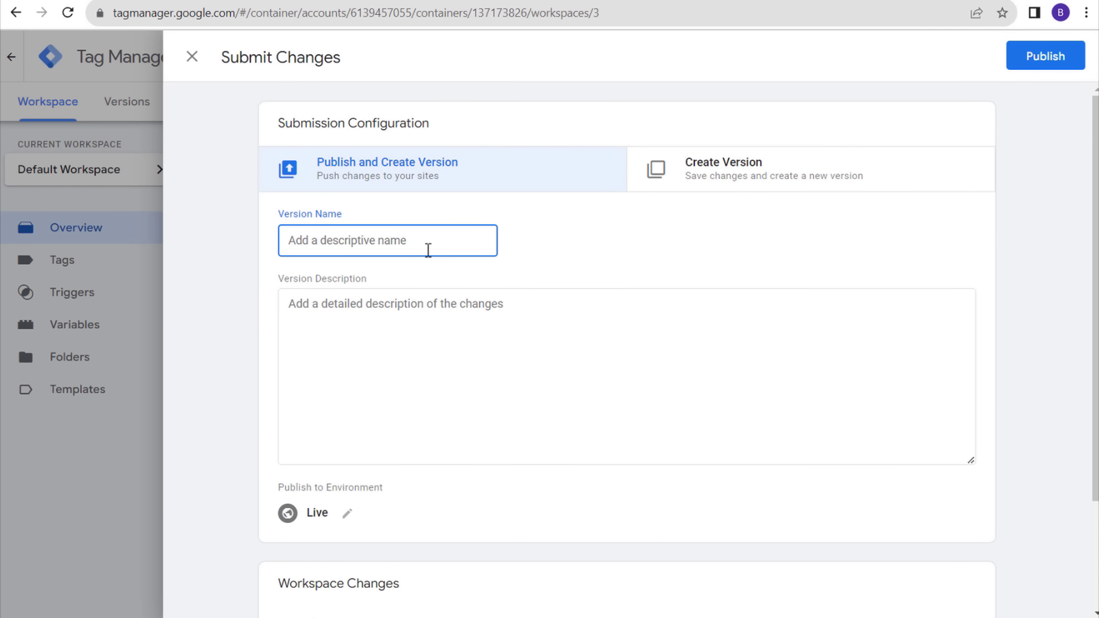
pyautogui.write('Added GA4 Config')
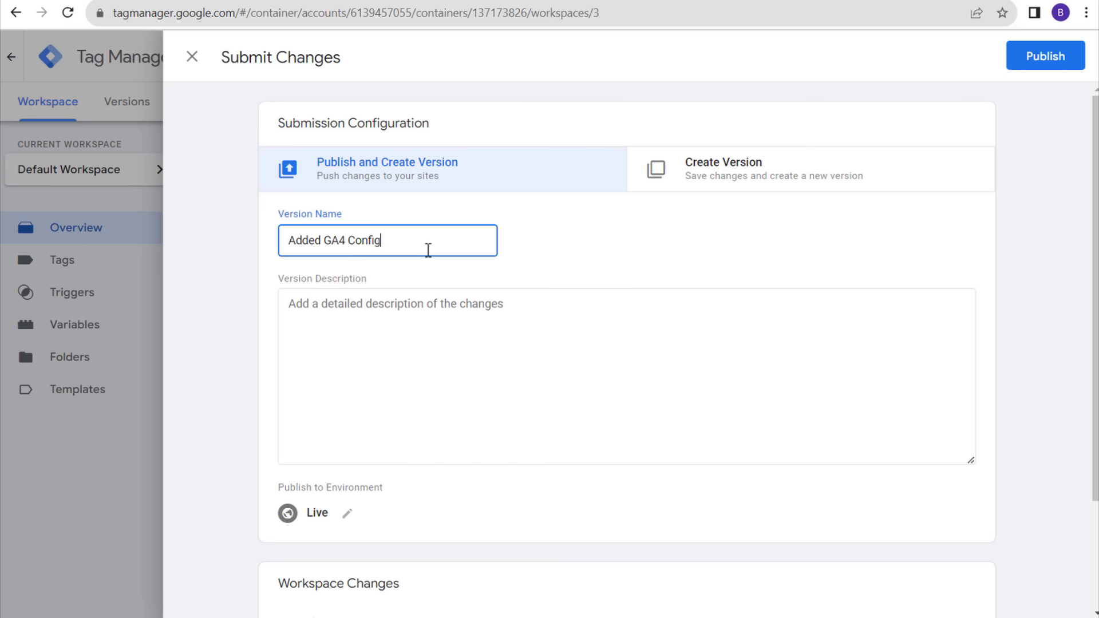
pyautogui.write('uration')
pyautogui.moveTo(428, 250); pyautogui.dragTo(258, 255)
pyautogui.hotkey('ctrl', 'c')
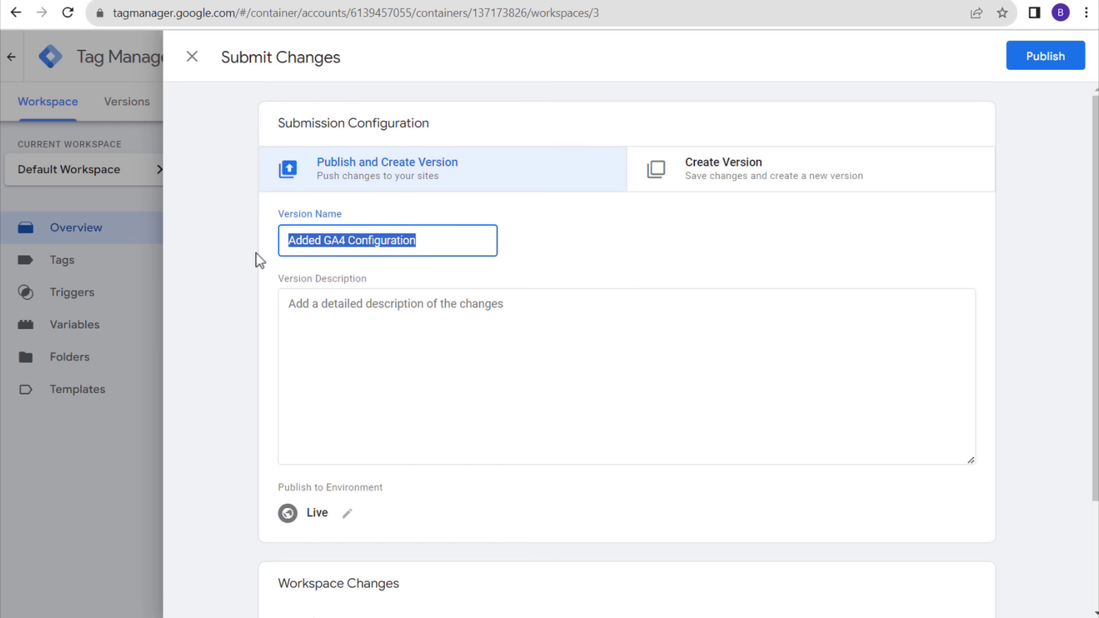
pyautogui.click(363, 300)
pyautogui.hotkey('ctrl', 'v')
pyautogui.click(1045, 56)
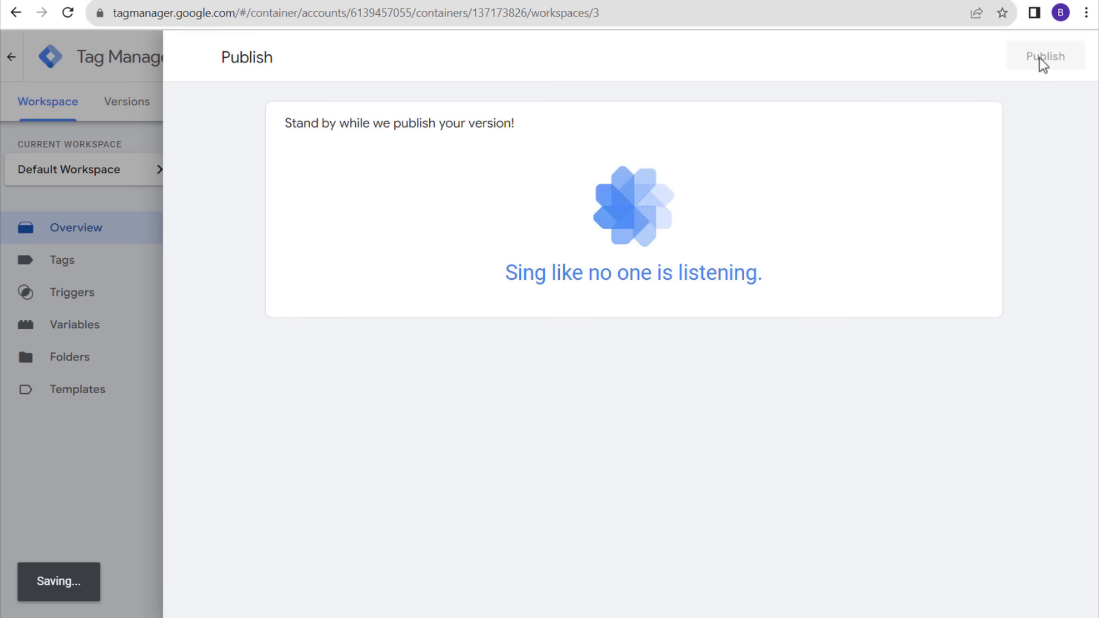
pyautogui.click(796, 1)
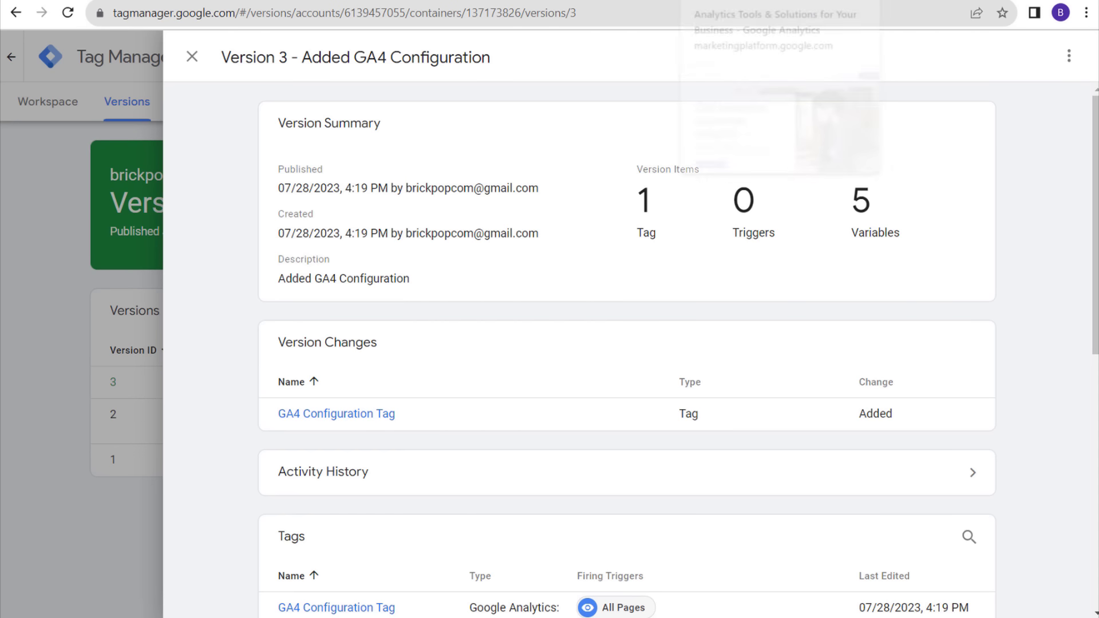
pyautogui.click(783, 1)
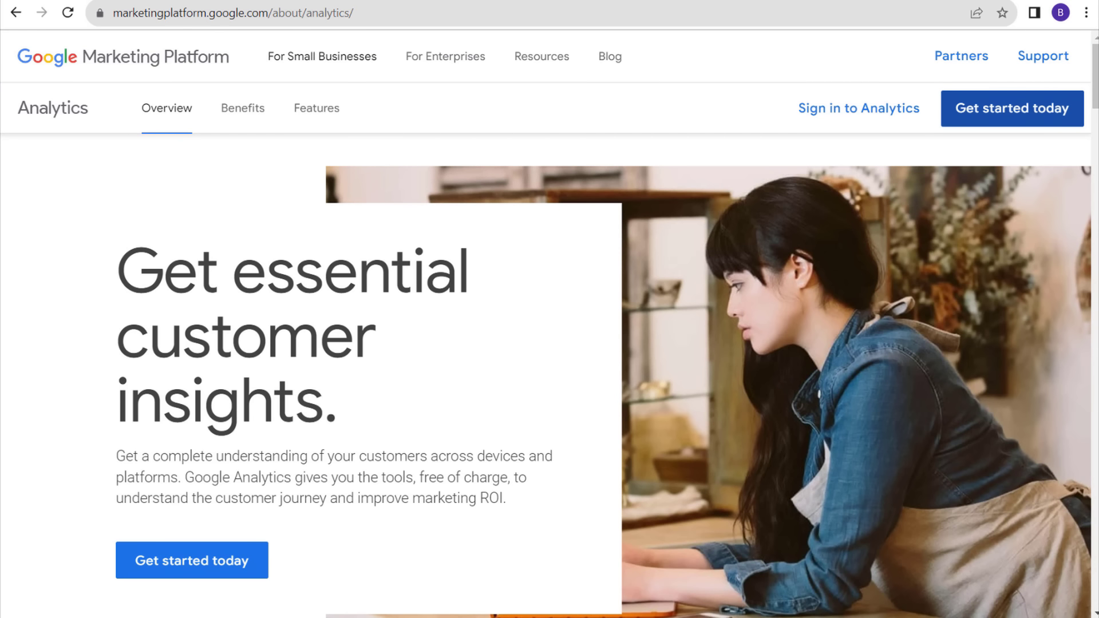
# - Close the Brickpop web stream details, get past the Data collection step, and continue to Home
pyautogui.click(939, 1)
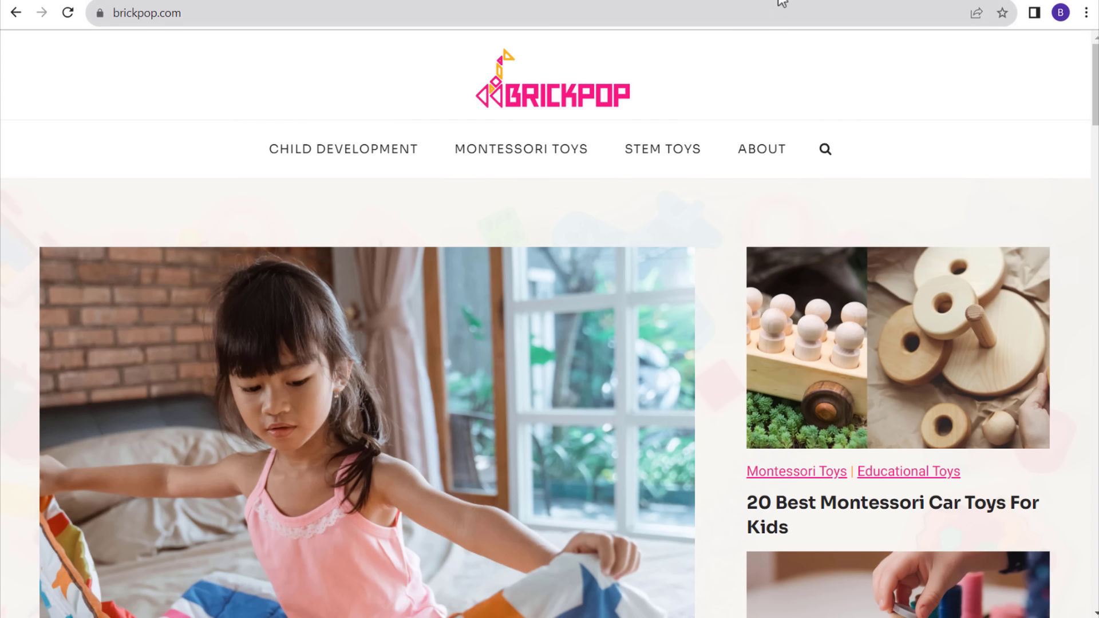
pyautogui.click(746, 1)
pyautogui.click(163, 55)
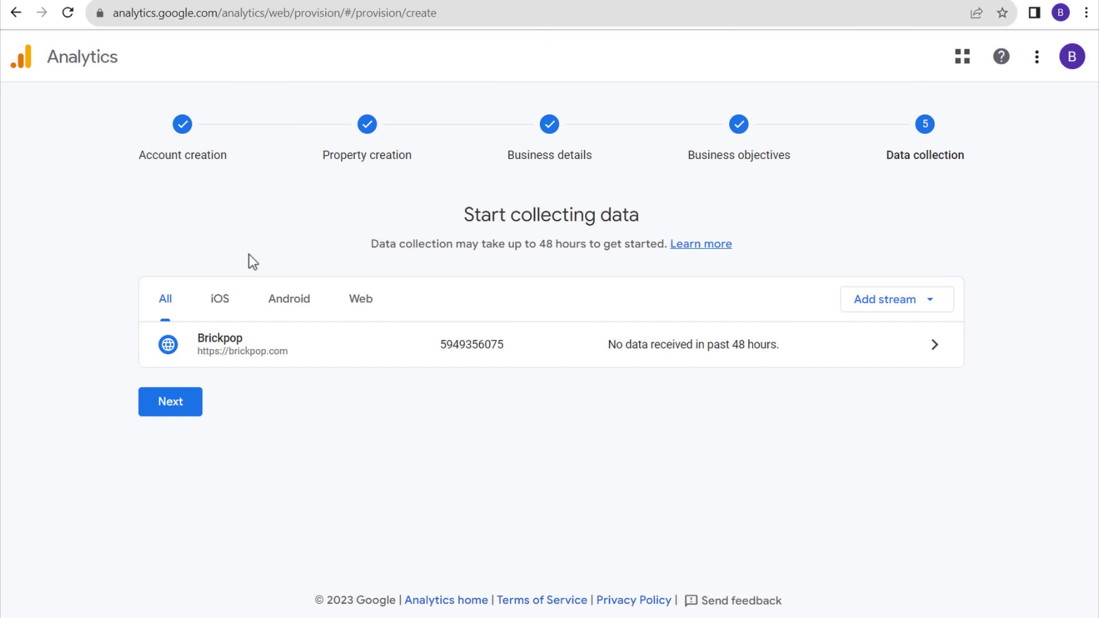
pyautogui.click(164, 411)
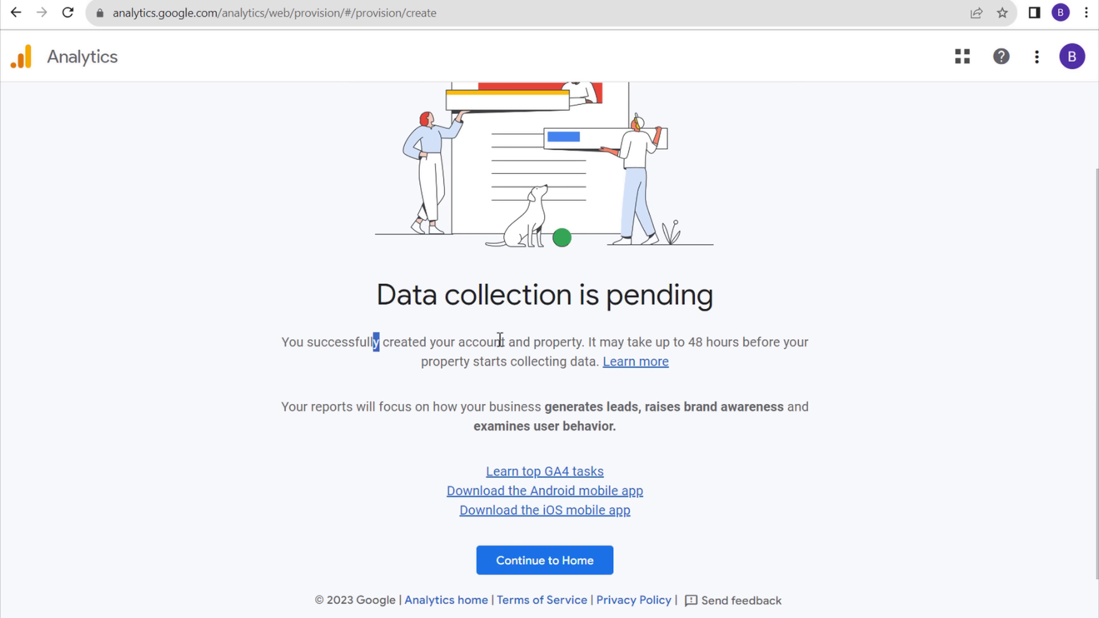
pyautogui.moveTo(494, 343); pyautogui.dragTo(583, 340)
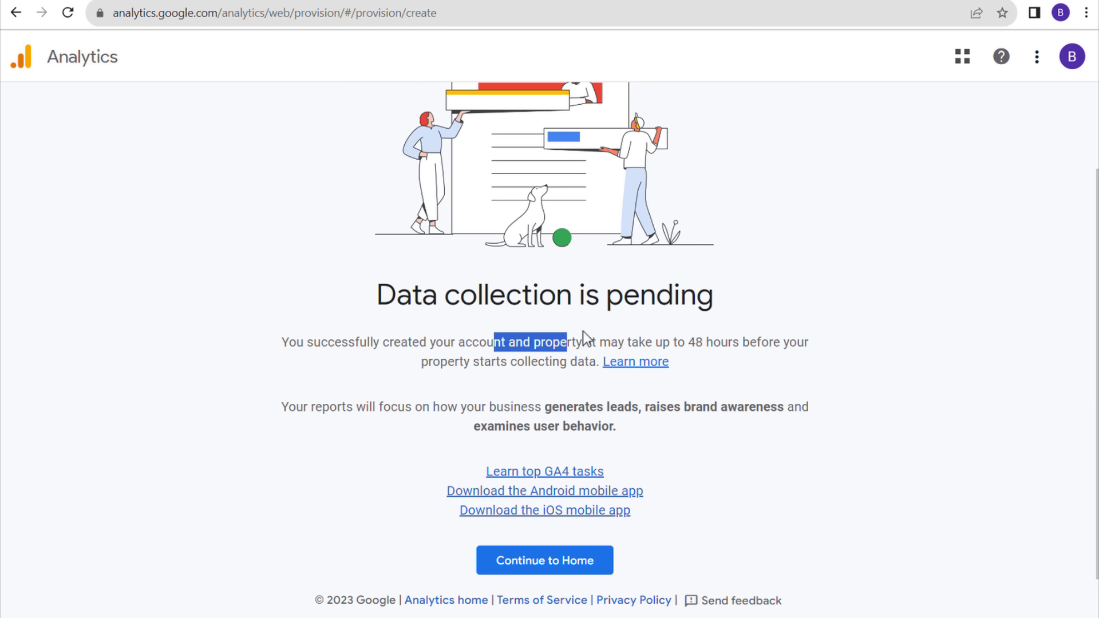
pyautogui.click(664, 342)
pyautogui.click(558, 570)
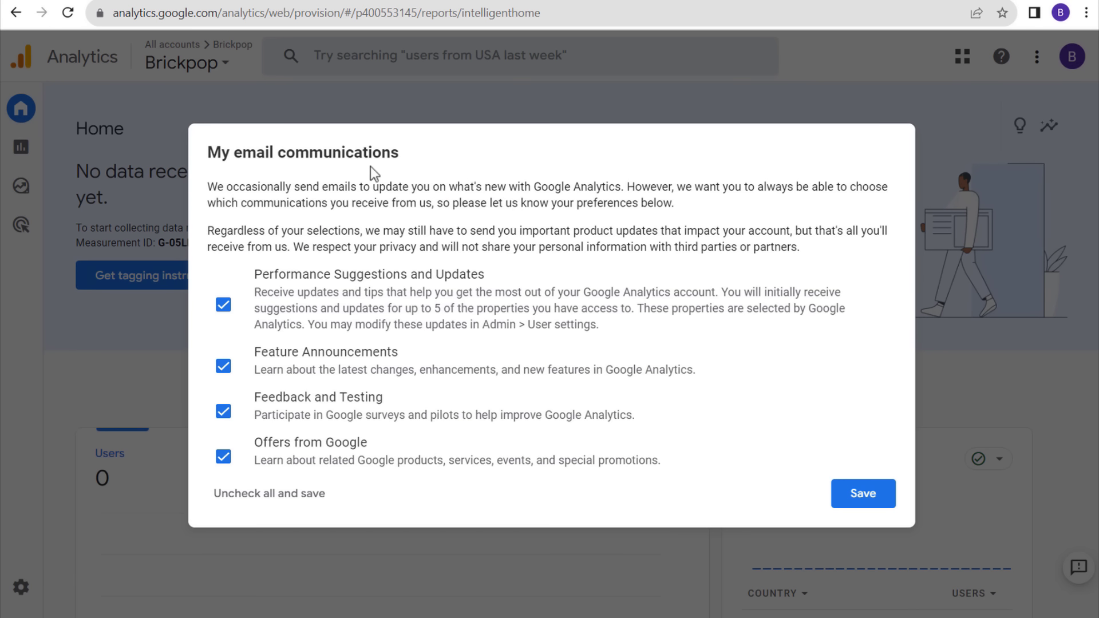
# - Untick performance suggestions, feature announcements, feedback and testing, and Offers from Google emails, then save
pyautogui.click(224, 305)
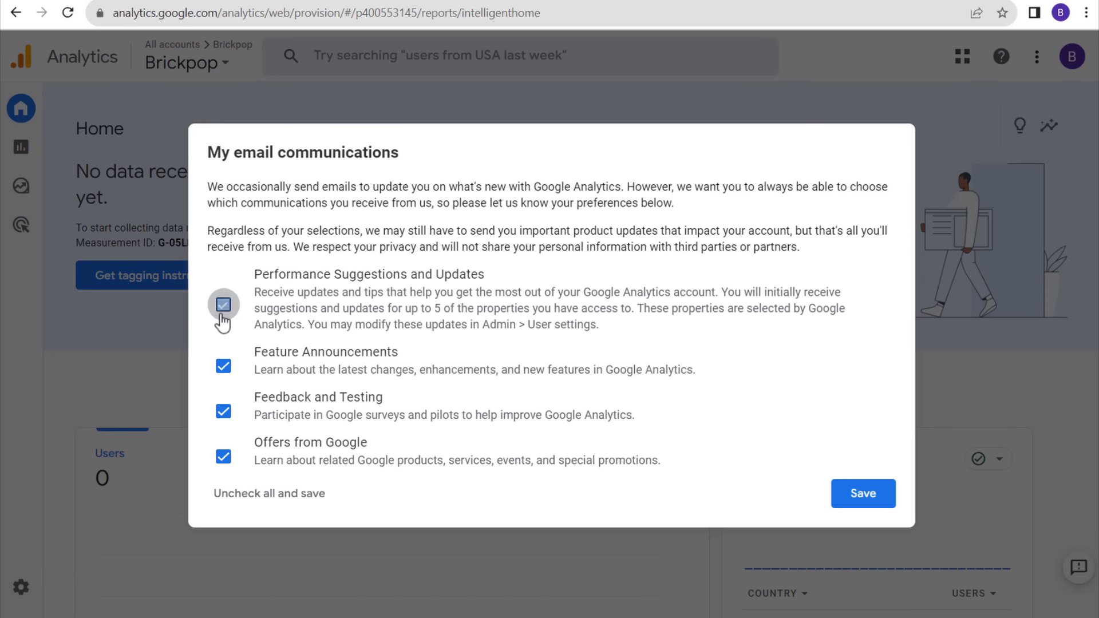
pyautogui.click(223, 366)
pyautogui.click(223, 411)
pyautogui.click(223, 456)
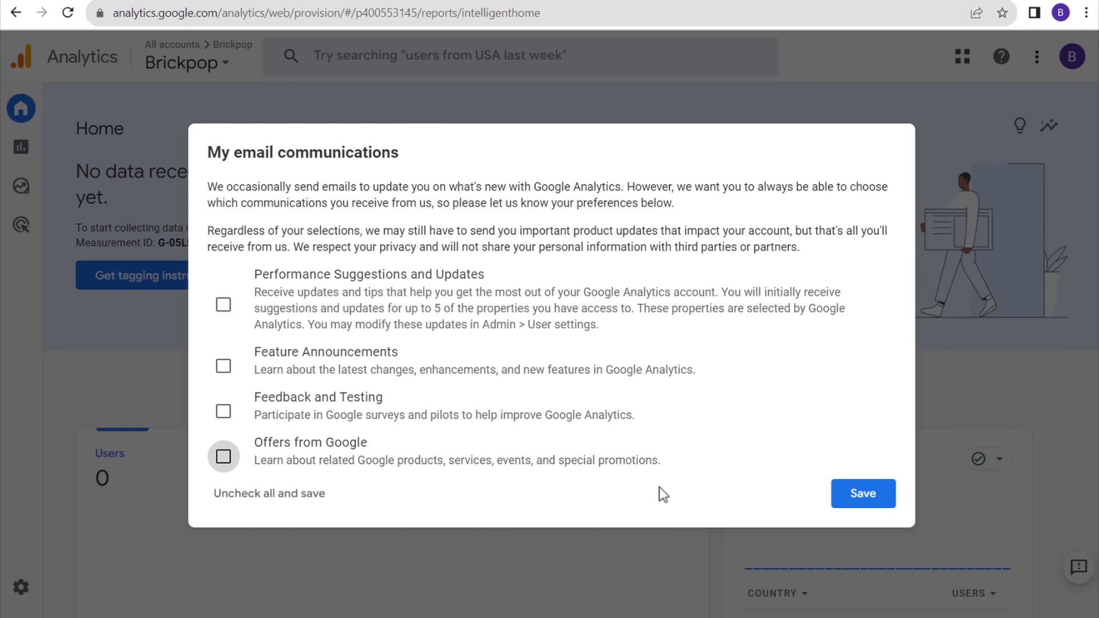
pyautogui.click(863, 494)
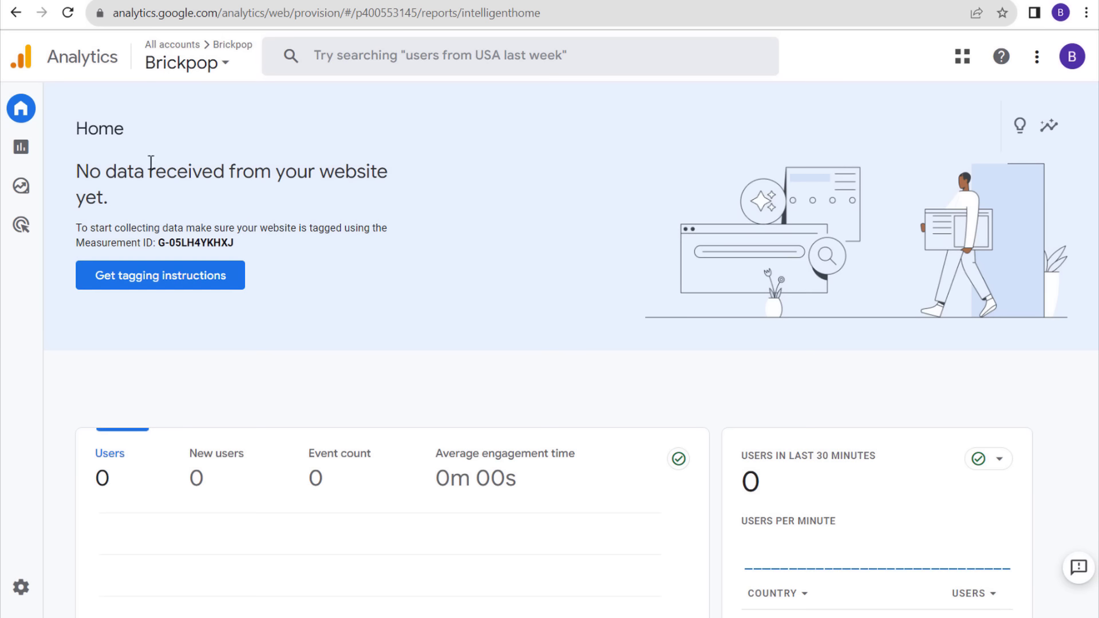
pyautogui.moveTo(117, 167); pyautogui.dragTo(252, 167)
pyautogui.click(360, 162)
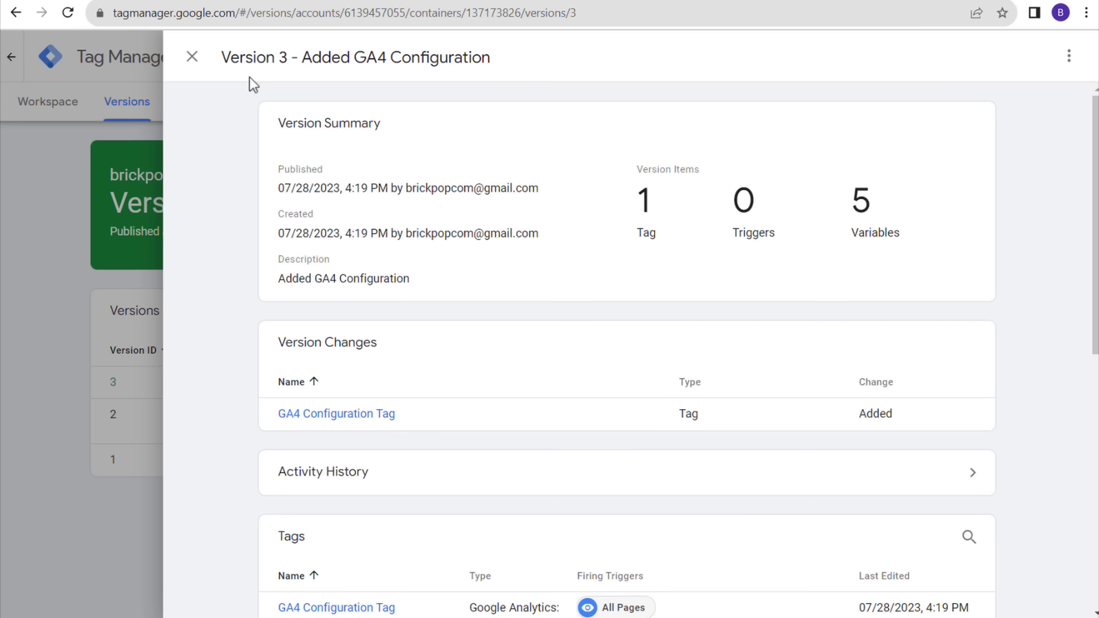
# - Close the Version 3 panel and check the Tags list shows the GA4 Configuration Tag on All Pages
pyautogui.click(191, 57)
pyautogui.click(70, 121)
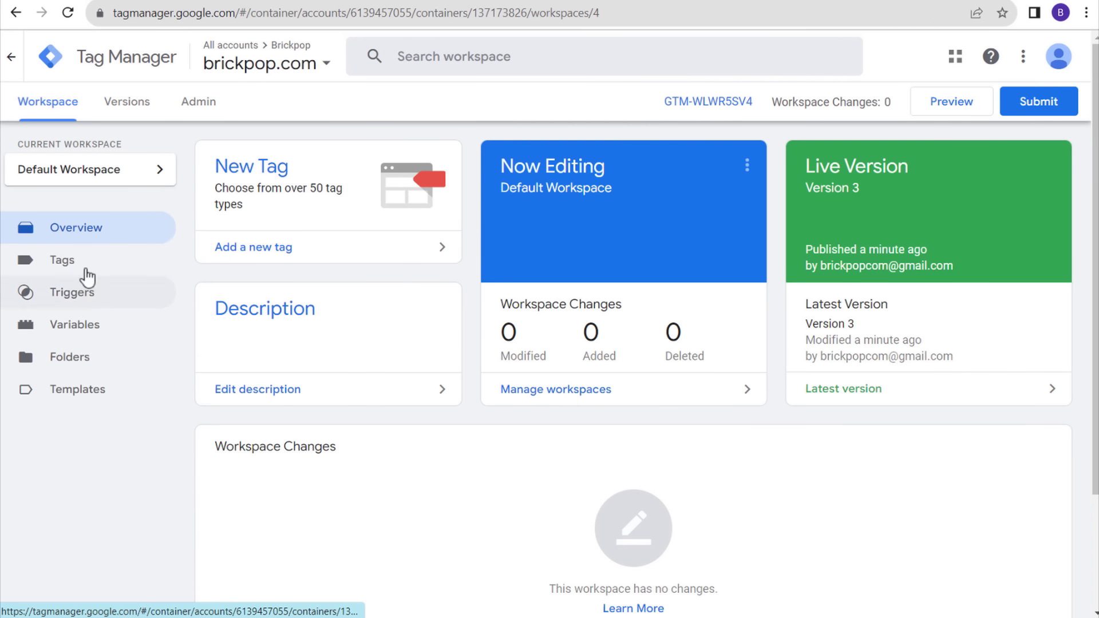
pyautogui.click(82, 269)
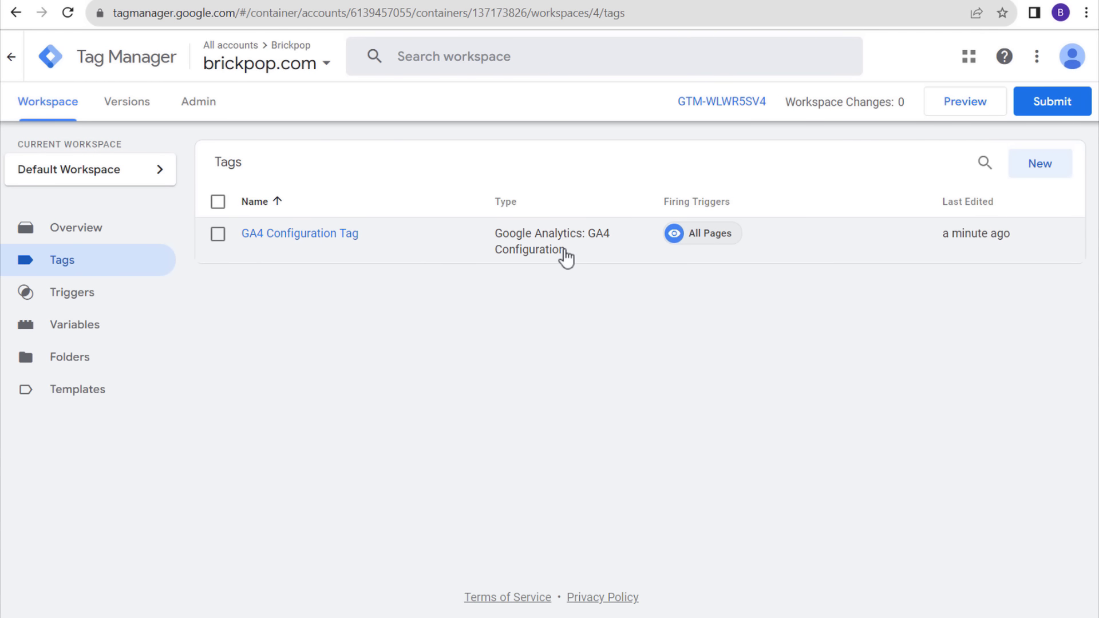
pyautogui.moveTo(1040, 238); pyautogui.dragTo(920, 241)
pyautogui.click(902, 318)
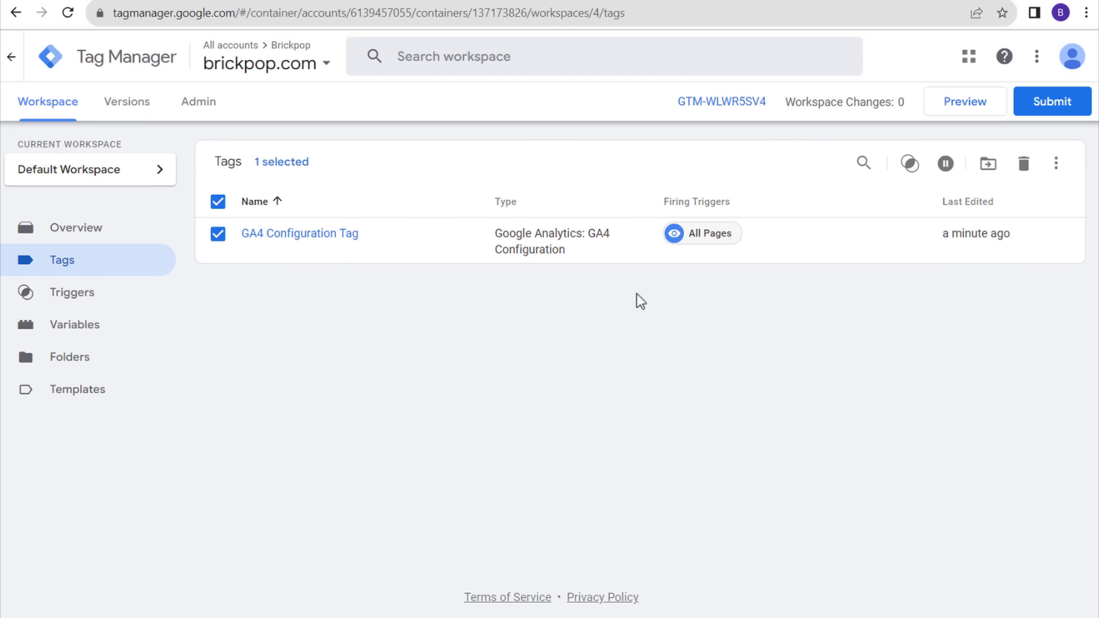
pyautogui.moveTo(490, 243); pyautogui.dragTo(594, 331)
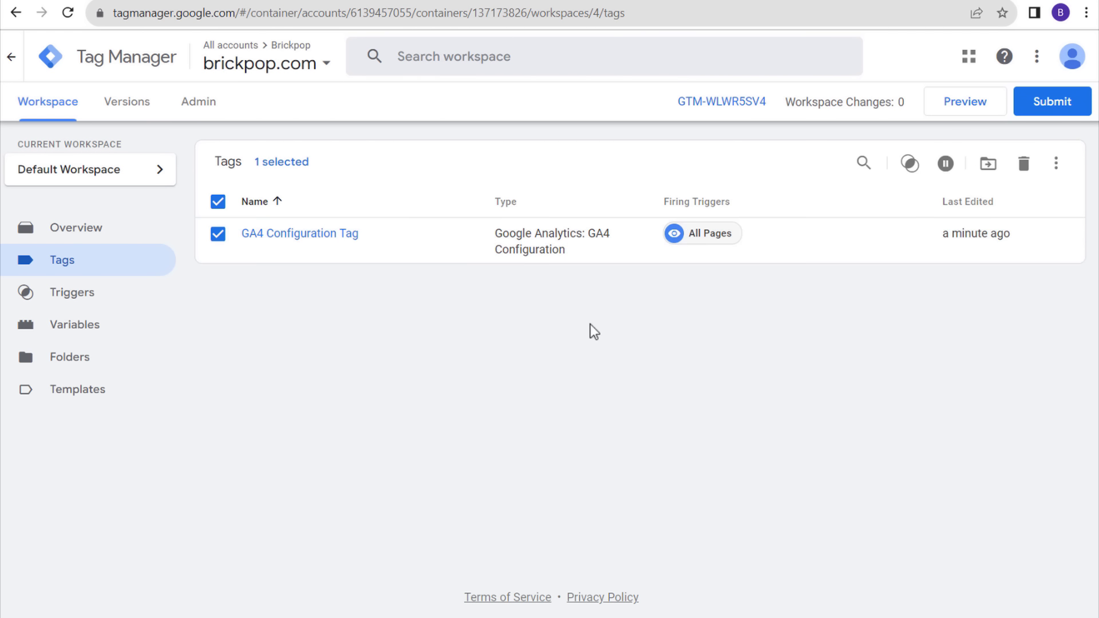
pyautogui.click(68, 232)
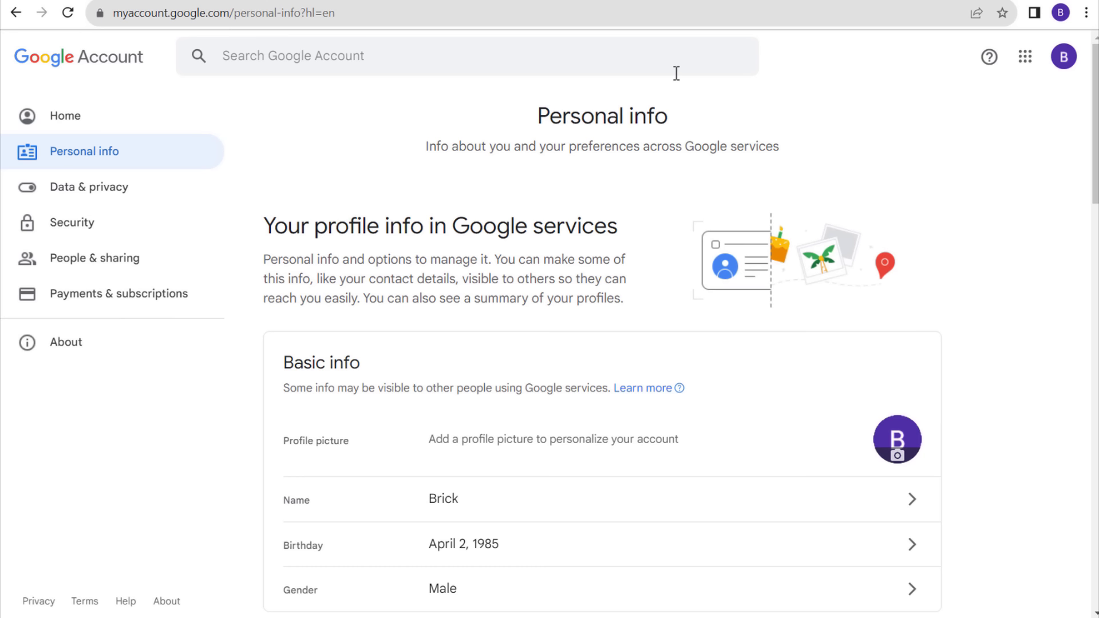
pyautogui.click(789, 2)
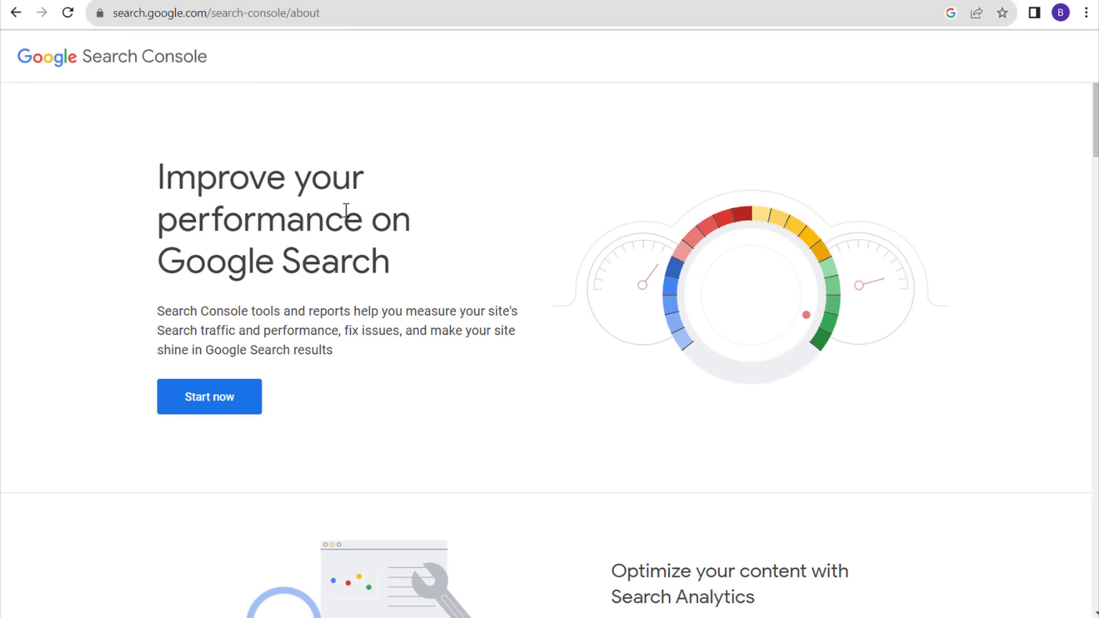
pyautogui.click(218, 400)
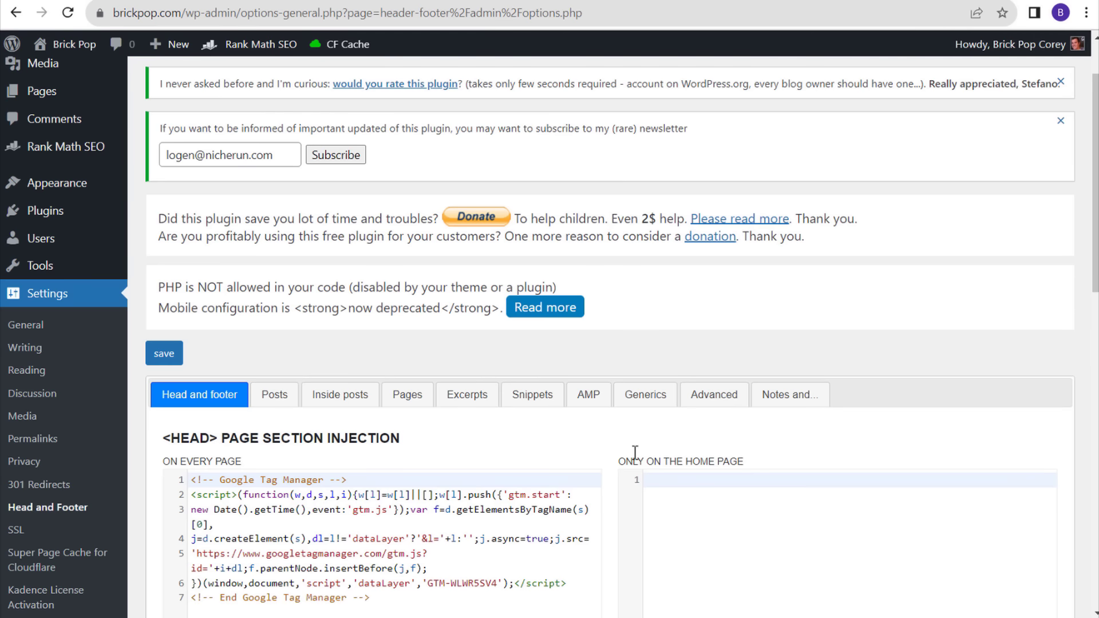
pyautogui.scroll(-4, 480, 377)
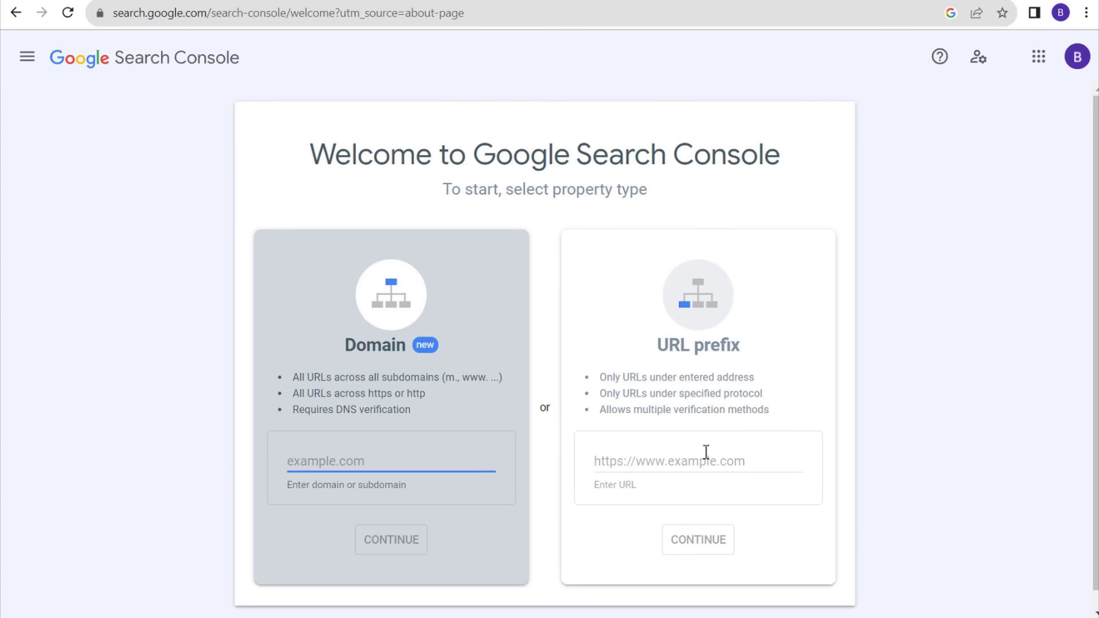
pyautogui.click(702, 462)
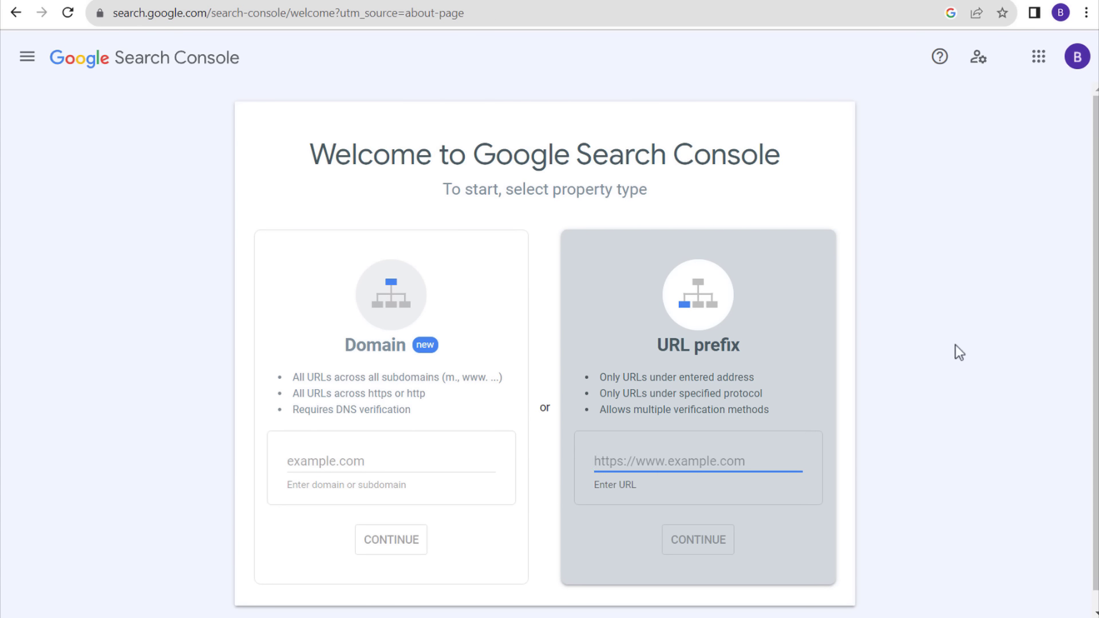
pyautogui.write('https://brickpop.com')
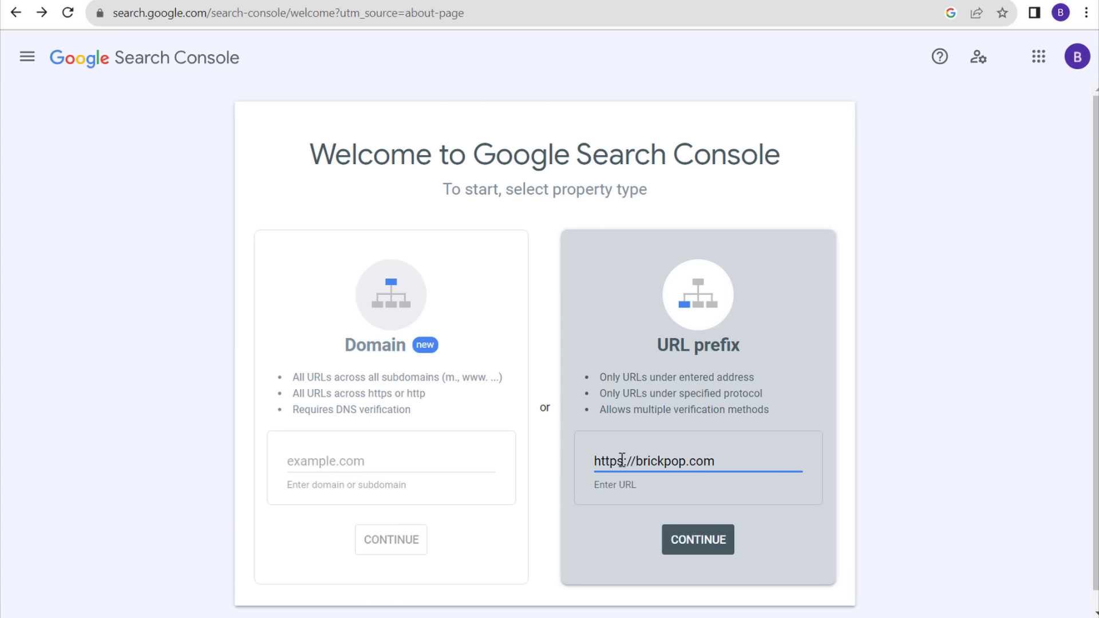
pyautogui.click(695, 544)
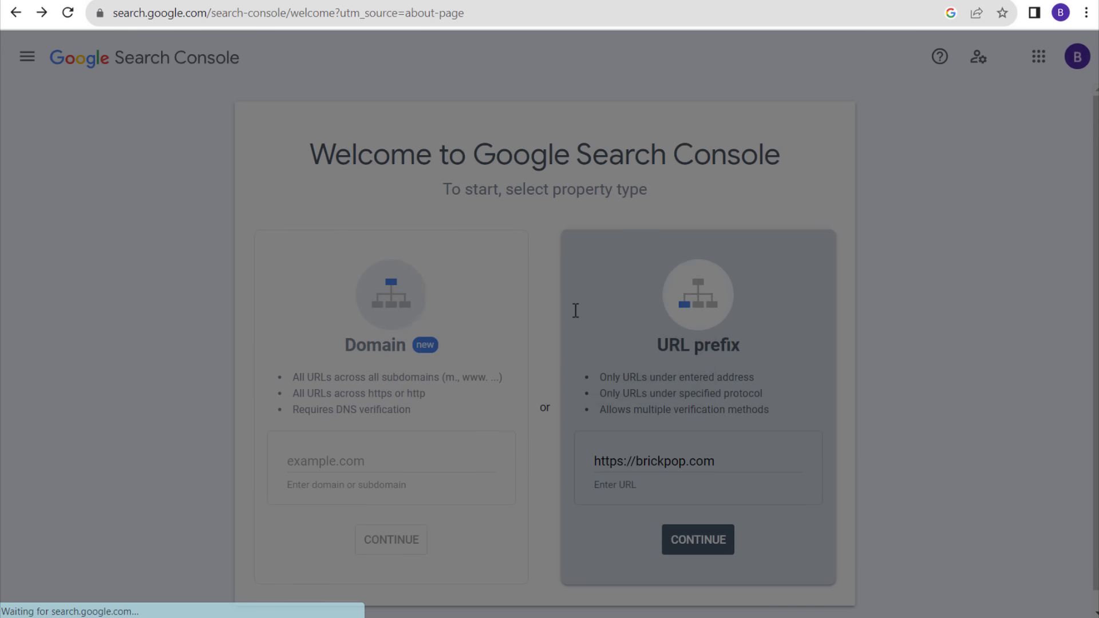
# - Review the 'Ownership auto verified' confirmation naming Google Tag Manager as the verification method
pyautogui.moveTo(349, 243); pyautogui.dragTo(518, 241)
pyautogui.click(360, 315)
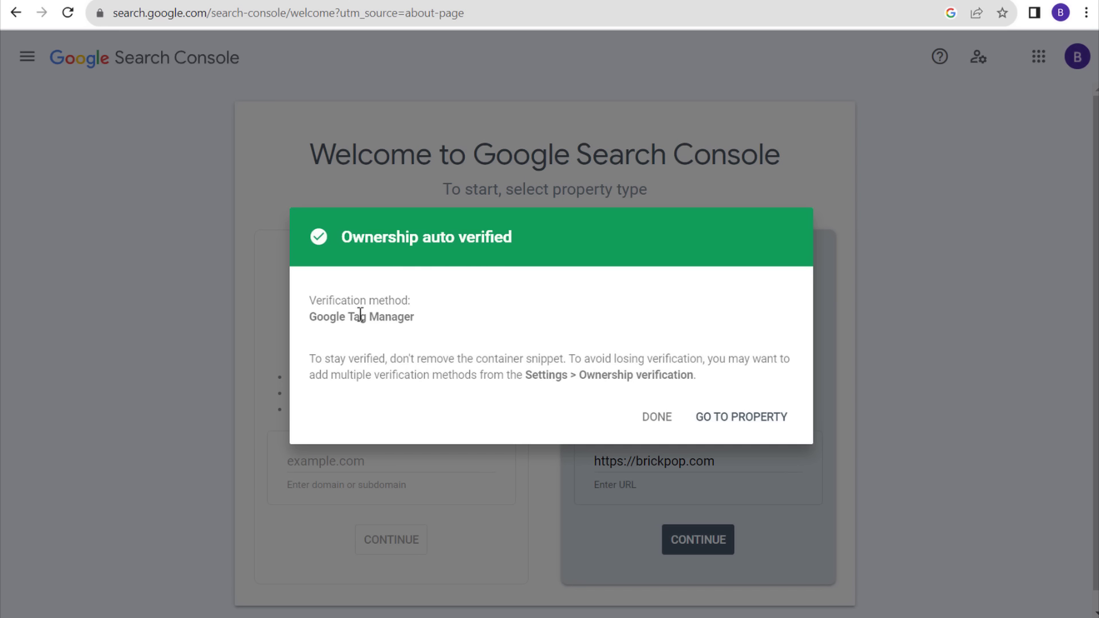
pyautogui.moveTo(324, 321); pyautogui.dragTo(448, 321)
pyautogui.click(461, 313)
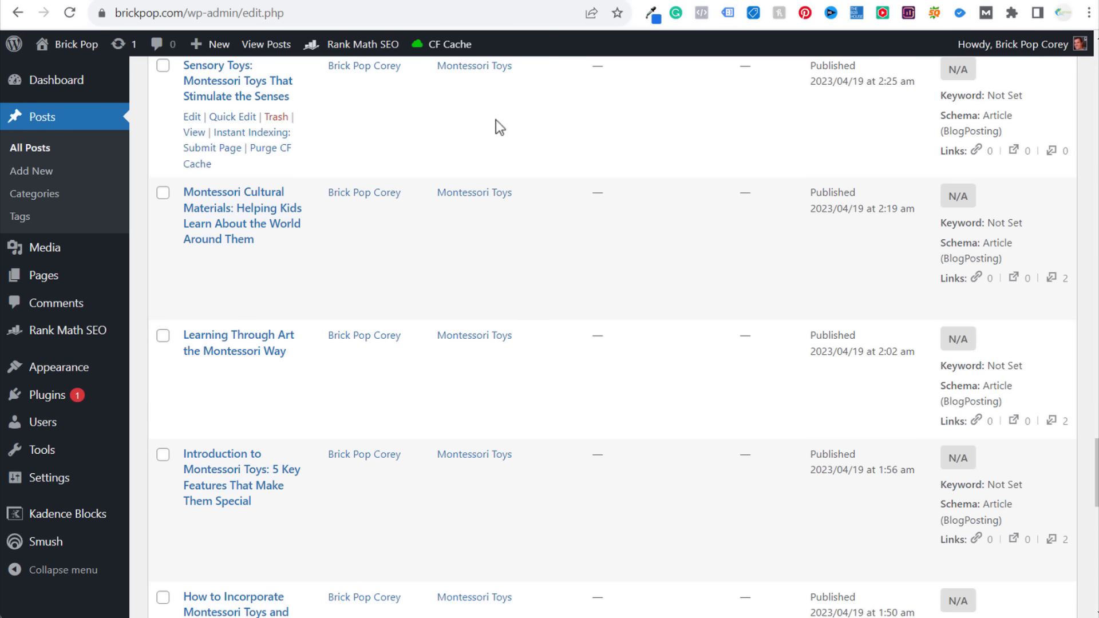
pyautogui.moveTo(452, 47)
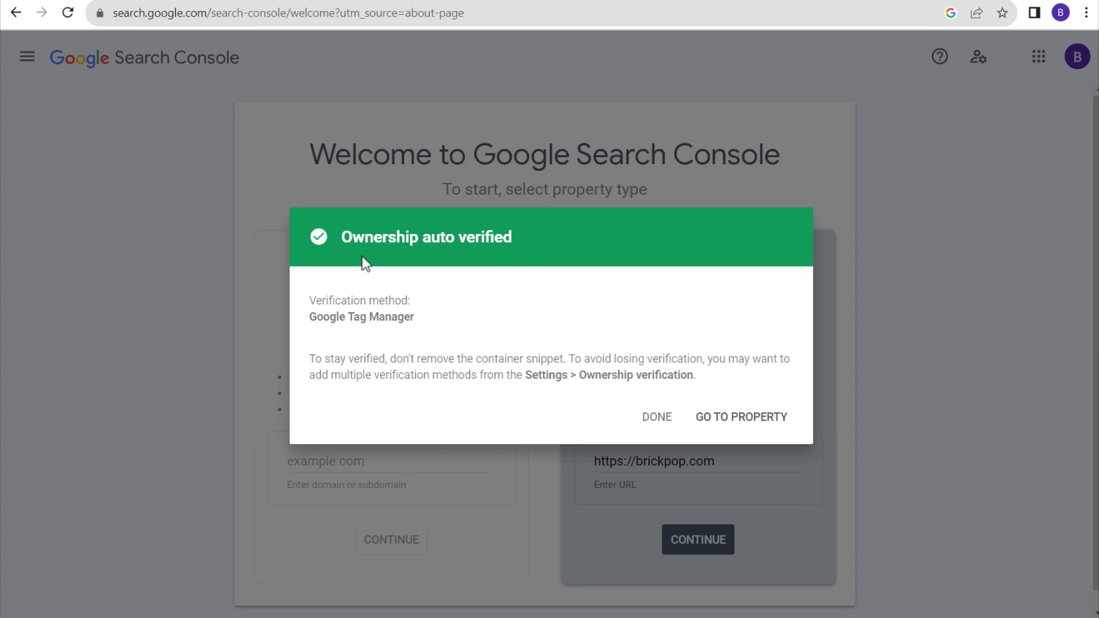
# - Go to the brickpop.com property, dismiss the tour tips, and open the full Performance report
pyautogui.click(776, 421)
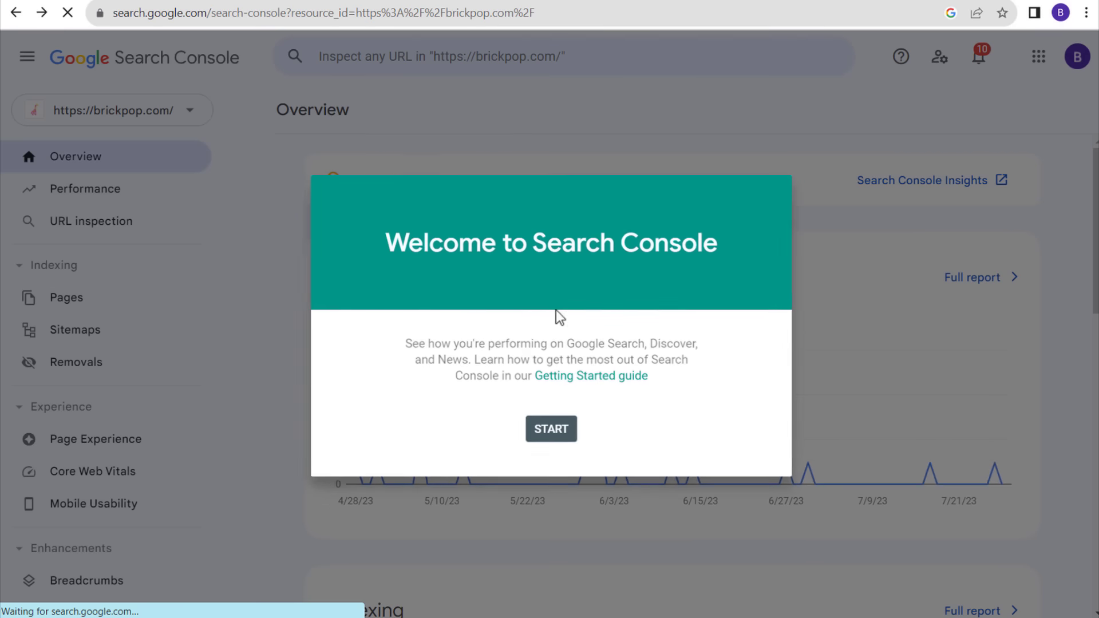
pyautogui.click(551, 441)
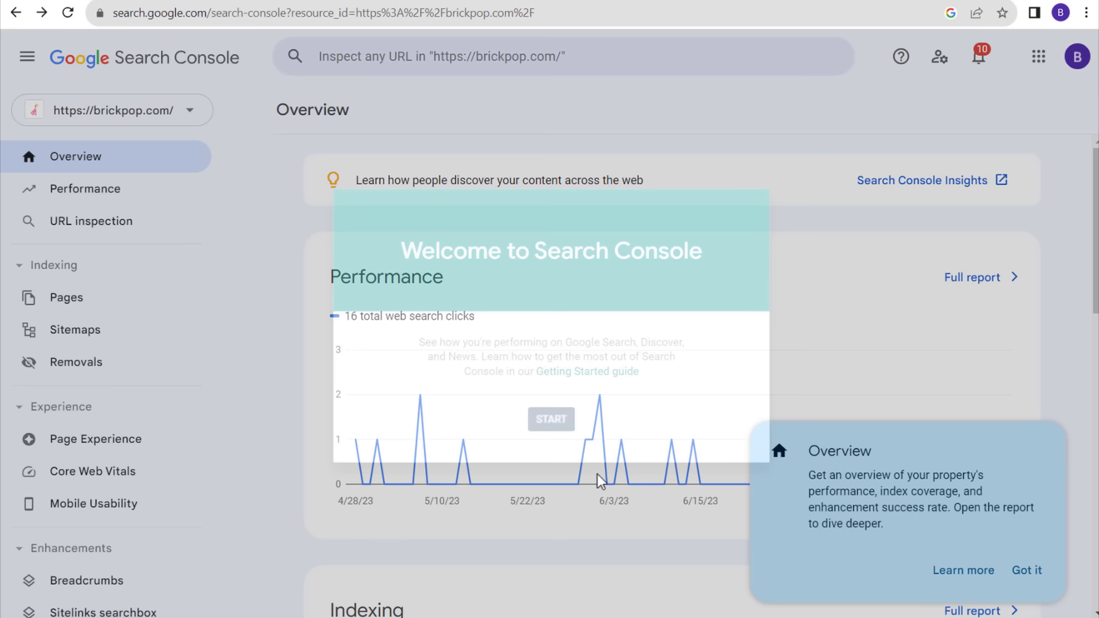
pyautogui.click(1027, 569)
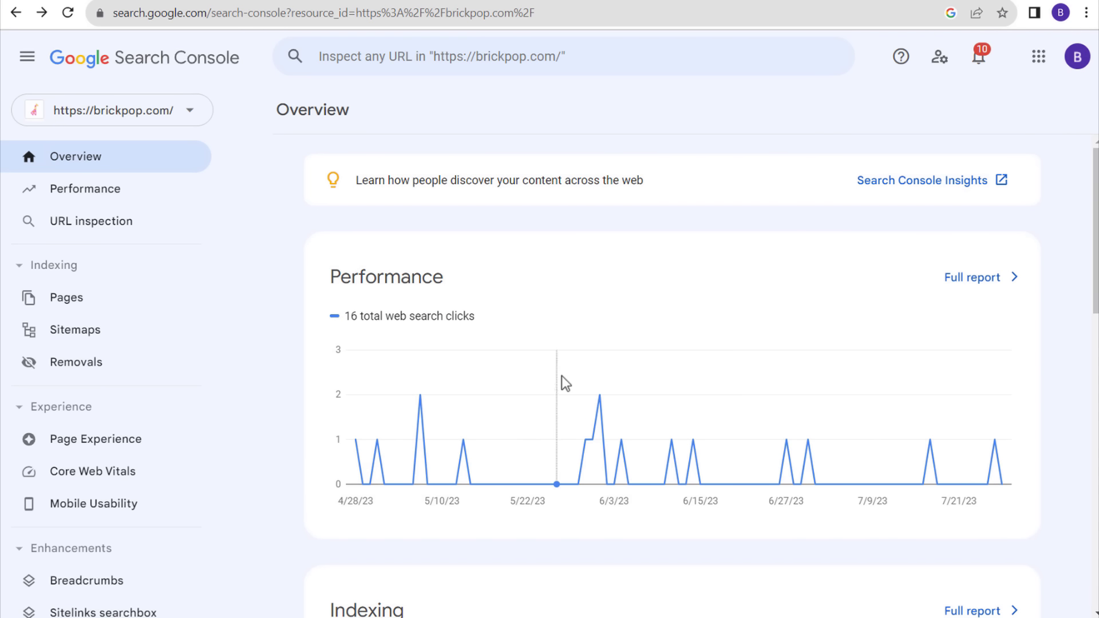
pyautogui.scroll(-4, 568, 338)
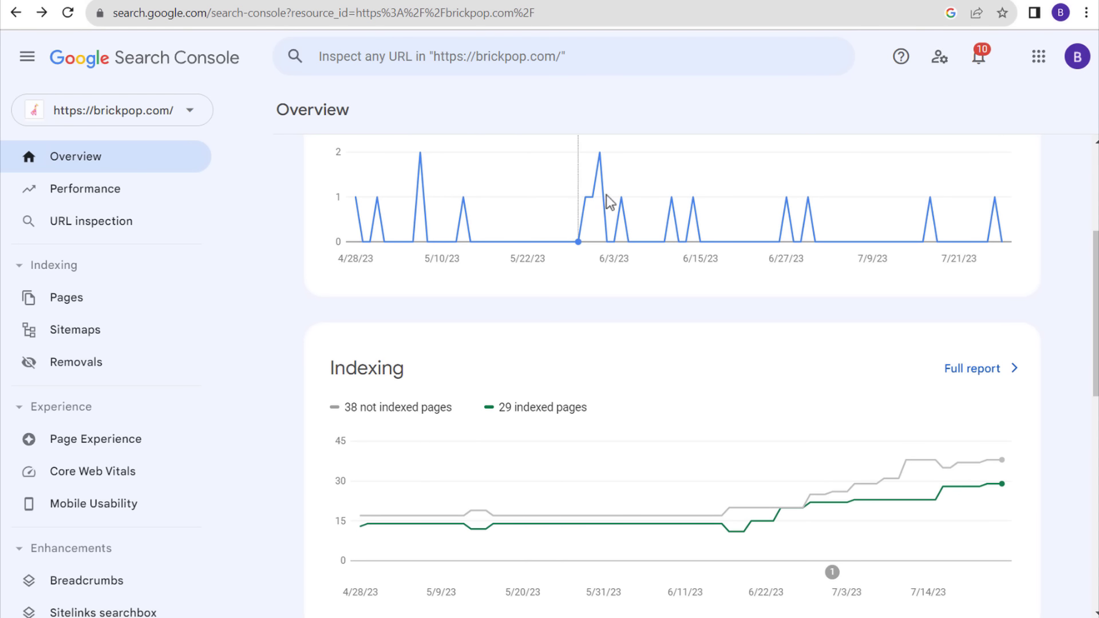
pyautogui.scroll(3, 624, 224)
pyautogui.click(990, 202)
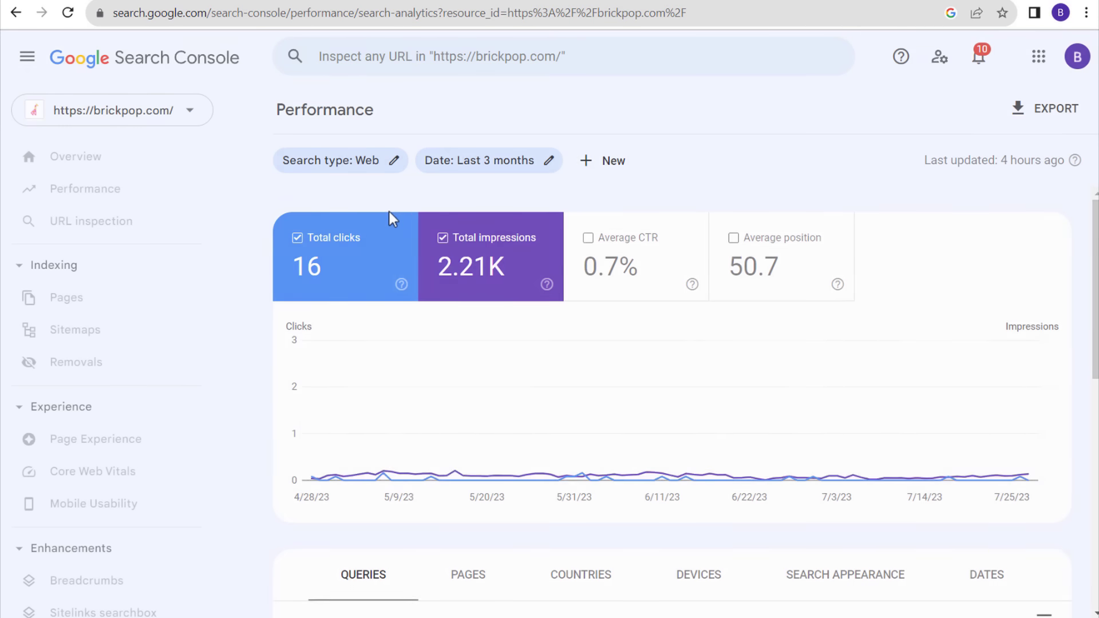
pyautogui.click(1026, 568)
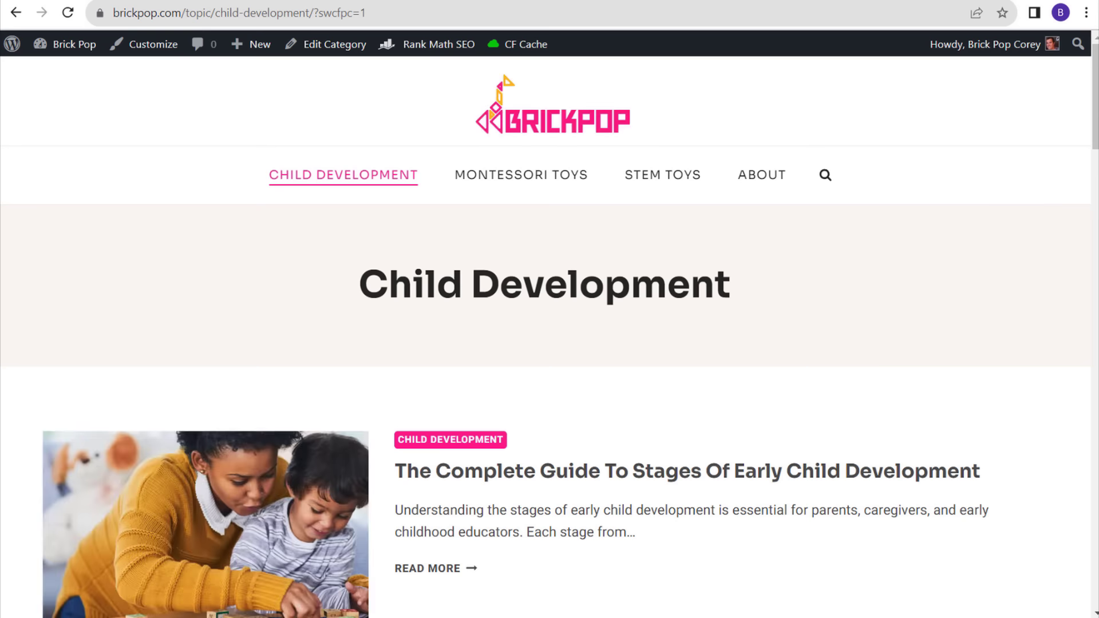
# - Load the Brickpop homepage and confirm Realtime shows 1 user in the last 30 minutes
pyautogui.click(527, 129)
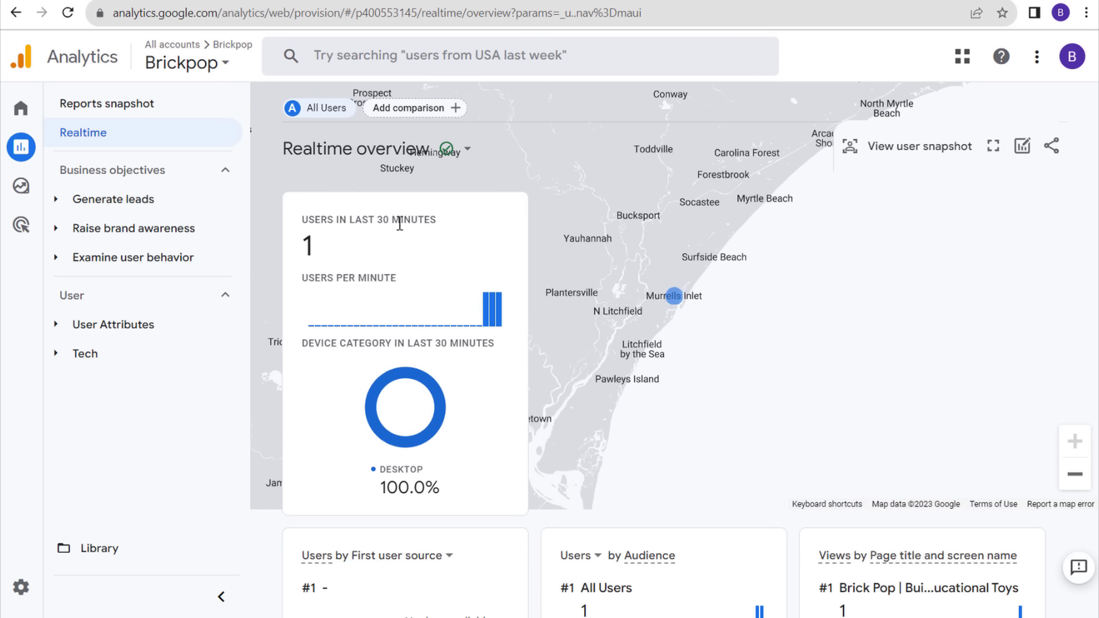
pyautogui.moveTo(323, 250); pyautogui.dragTo(284, 245)
pyautogui.click(367, 257)
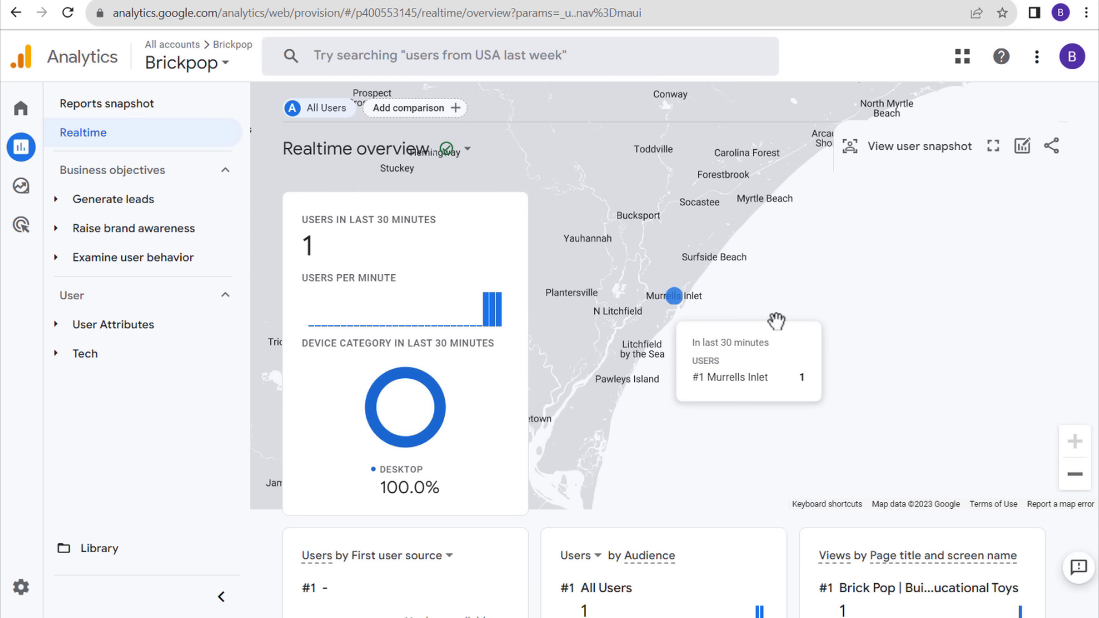
# - Review the Realtime cards for the desktop user and 3 page_view events, then return to WordPress Head and Footer
pyautogui.scroll(-4, 813, 304)
pyautogui.scroll(-2, 765, 295)
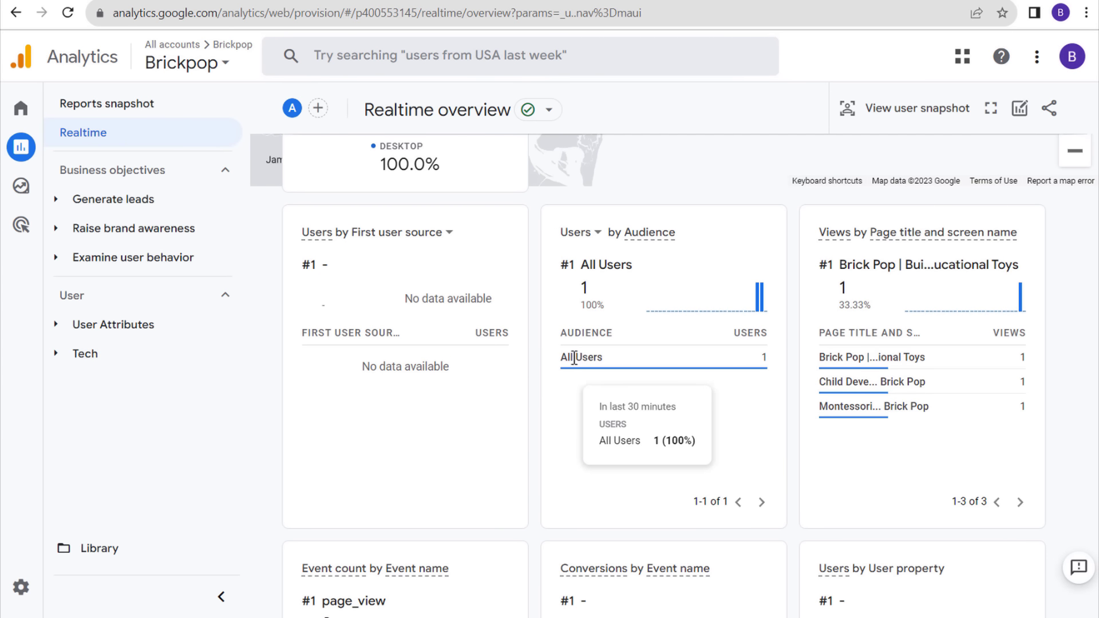
pyautogui.scroll(-1, 644, 423)
pyautogui.scroll(-4, 644, 423)
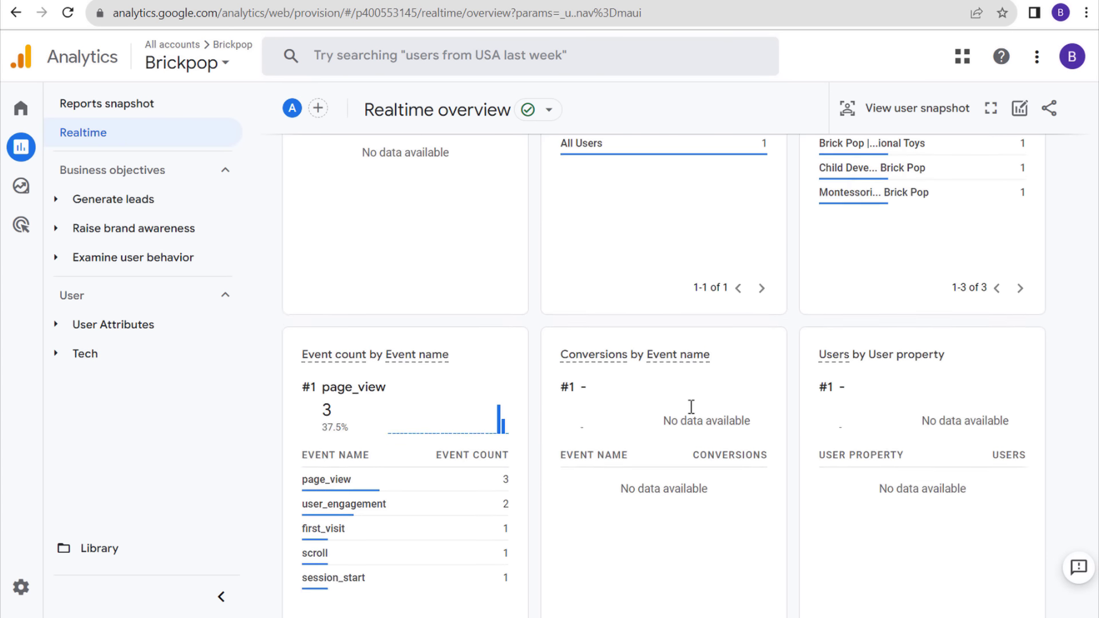
pyautogui.scroll(10, 631, 395)
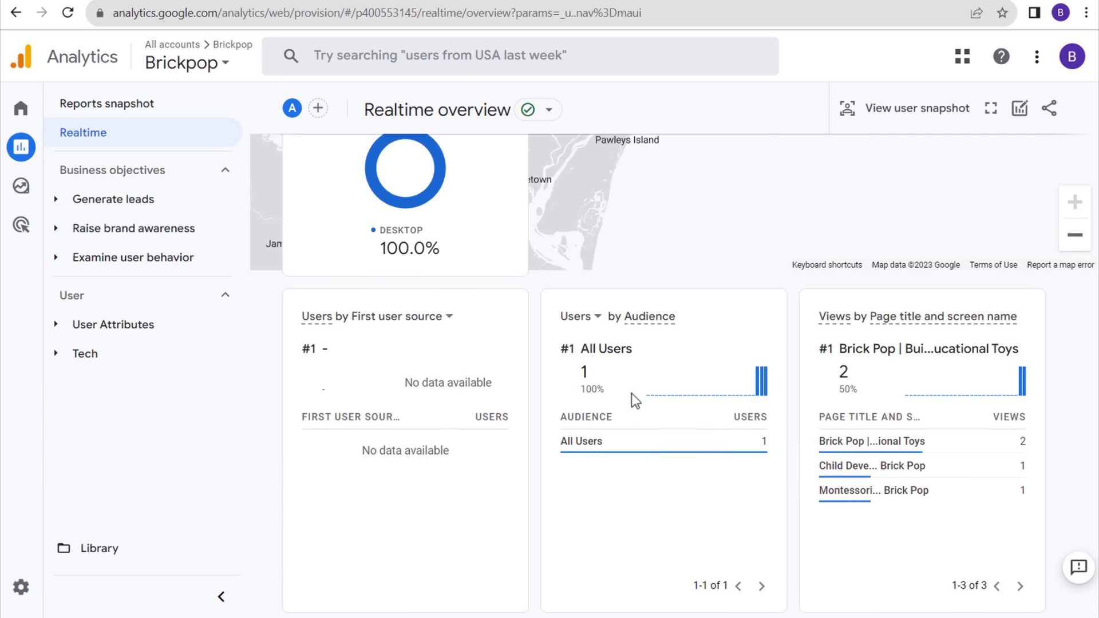
pyautogui.click(538, 4)
pyautogui.scroll(-5, 471, 217)
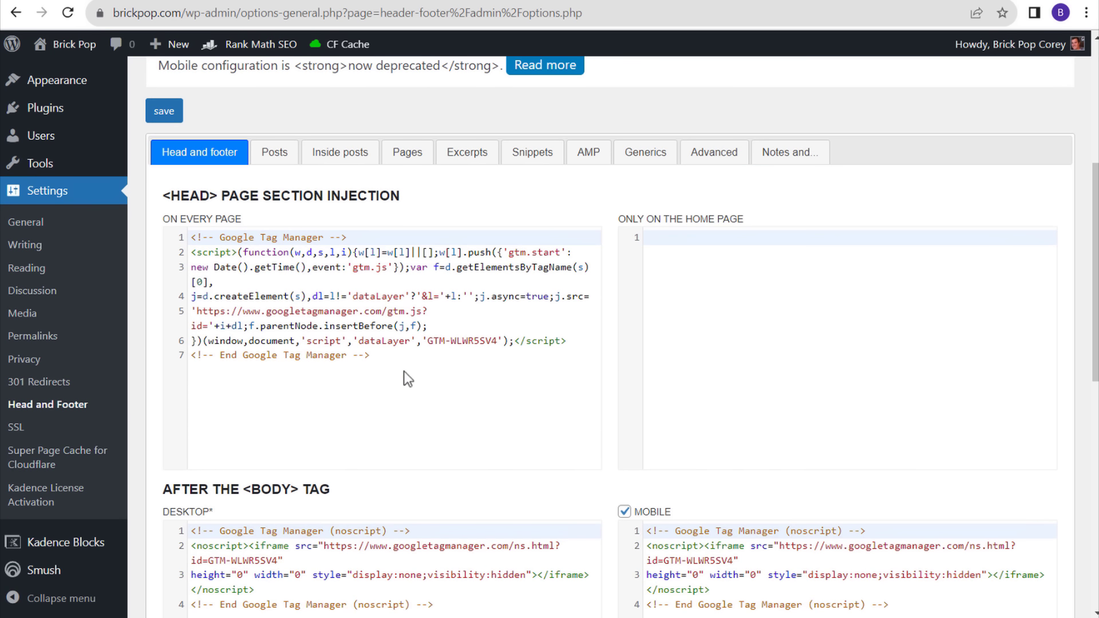
# - Look over the Tag Manager workspace and the Search Console Performance report
pyautogui.click(616, 3)
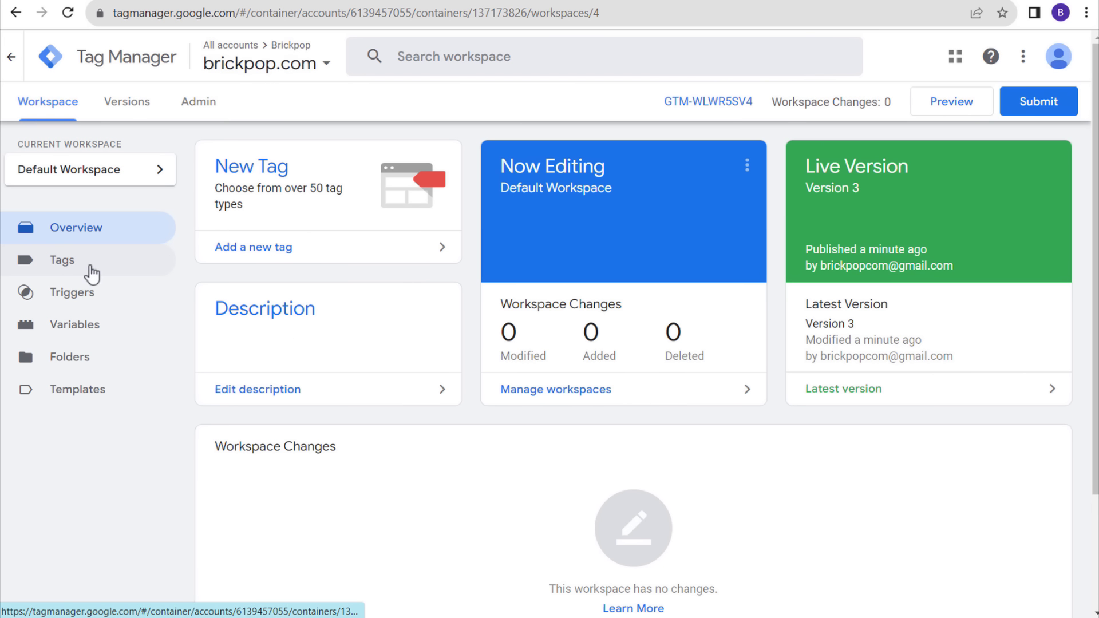
pyautogui.click(710, 5)
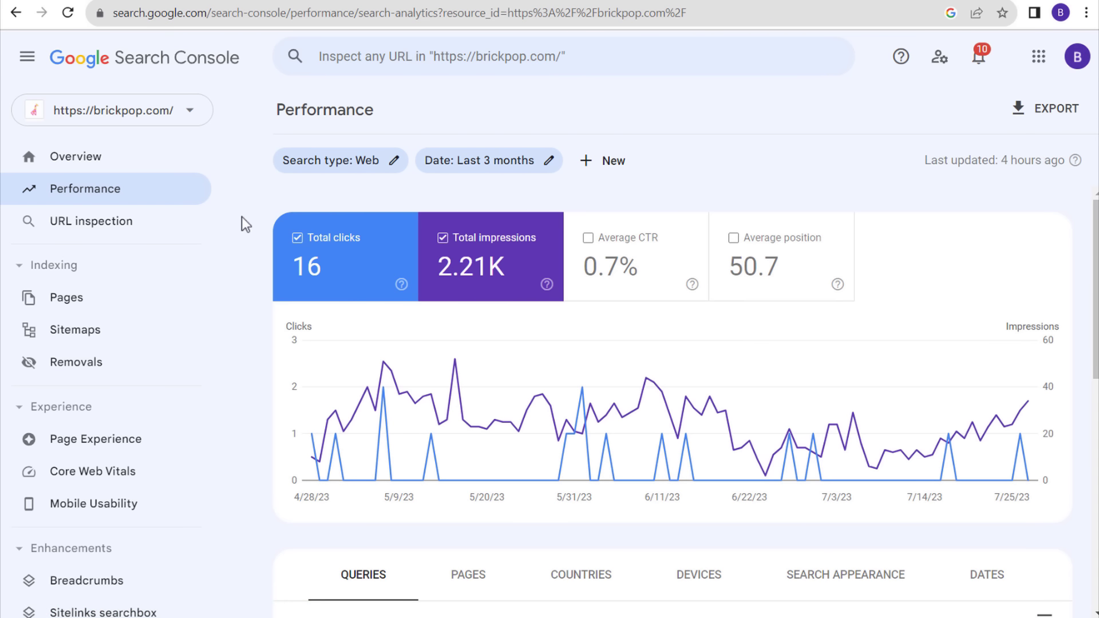
pyautogui.scroll(-6, 227, 241)
pyautogui.scroll(-5, 146, 269)
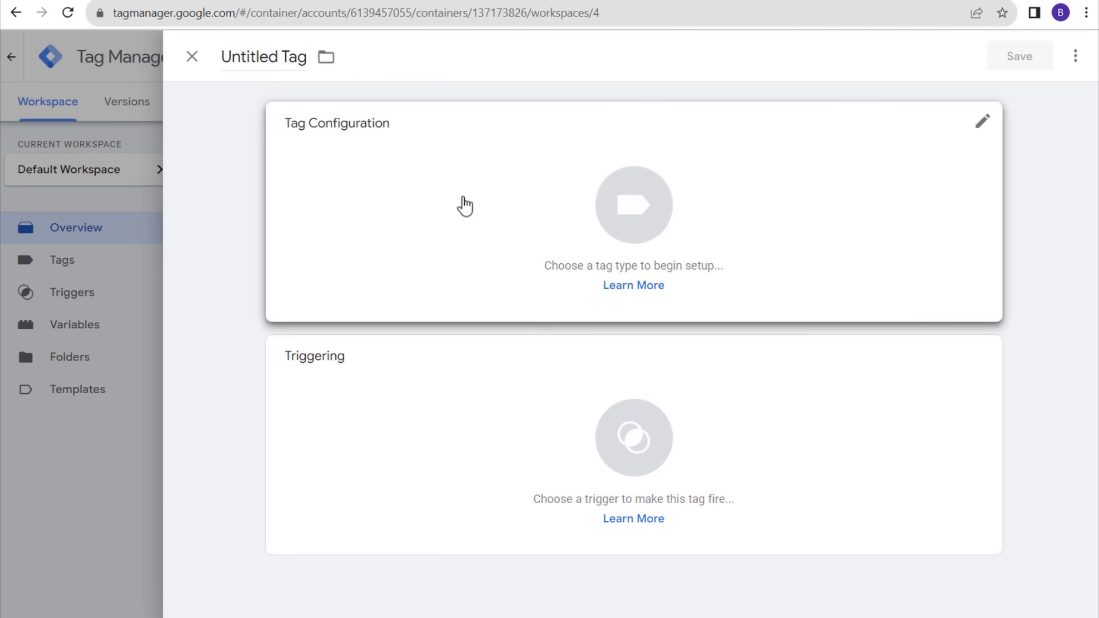
# - Browse the tag types for a new tag, then close the list and discard the Untitled Tag
pyautogui.click(461, 204)
pyautogui.scroll(-10, 891, 269)
pyautogui.scroll(-20, 891, 276)
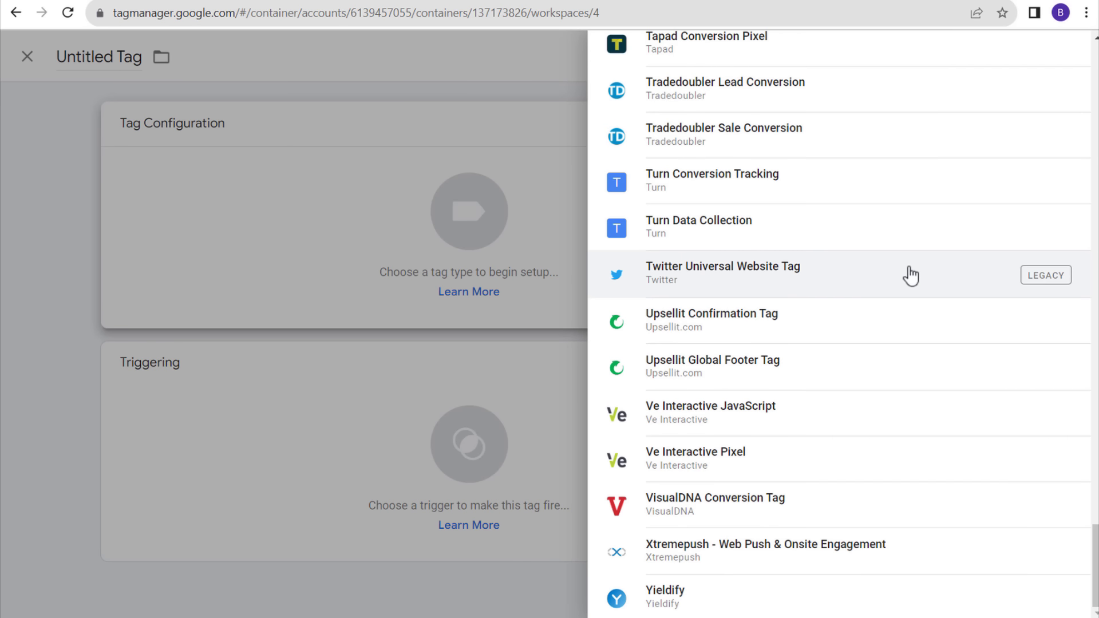
pyautogui.scroll(20, 910, 267)
pyautogui.scroll(7, 909, 293)
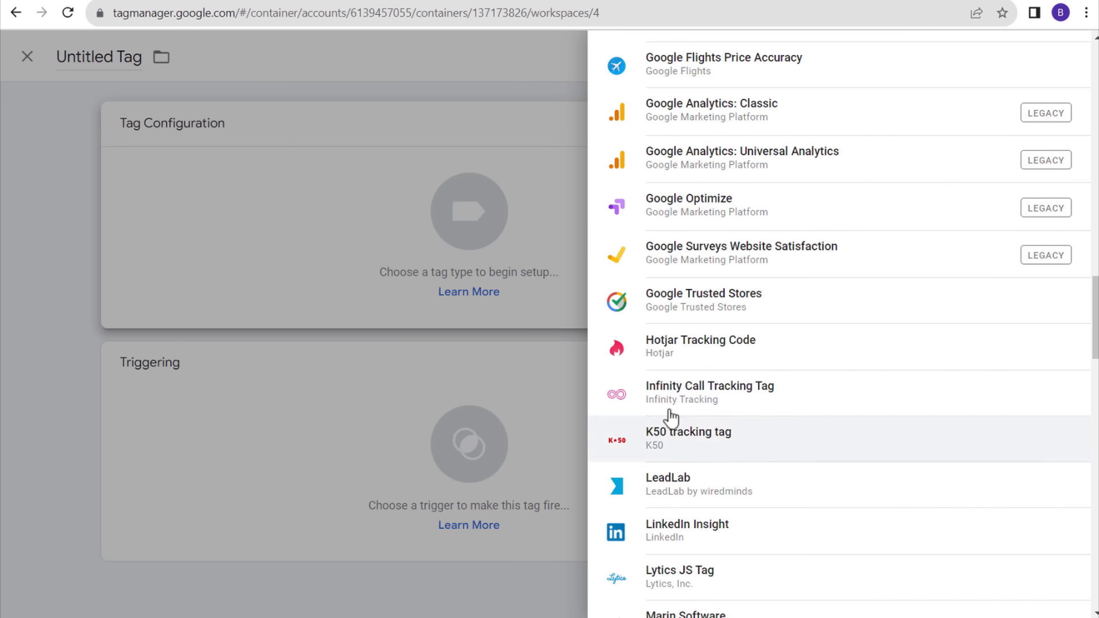
pyautogui.click(532, 69)
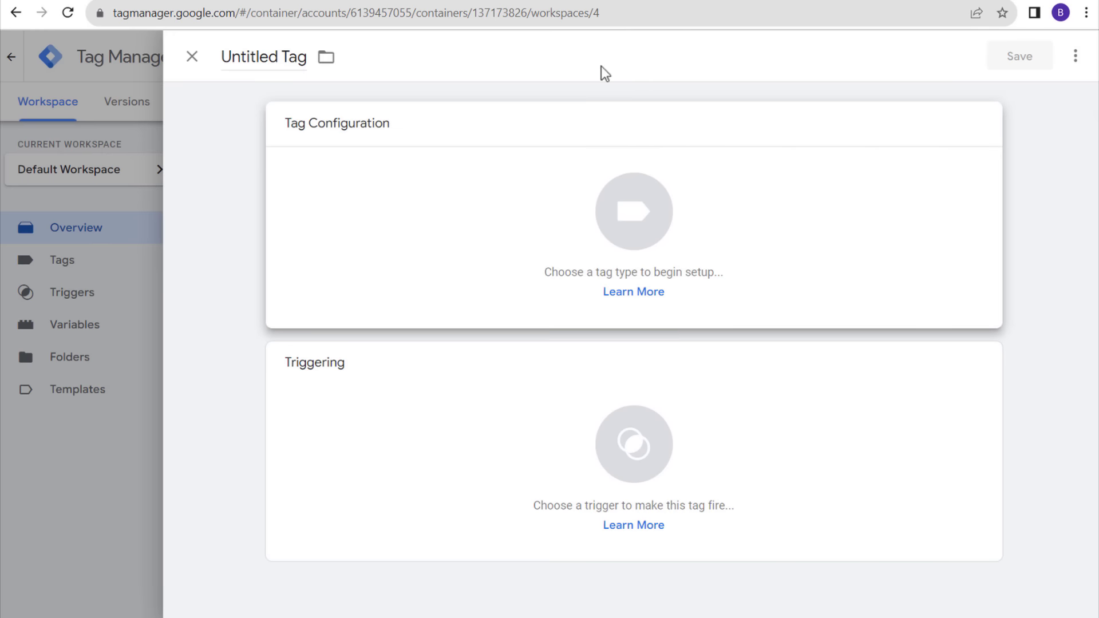
pyautogui.click(192, 58)
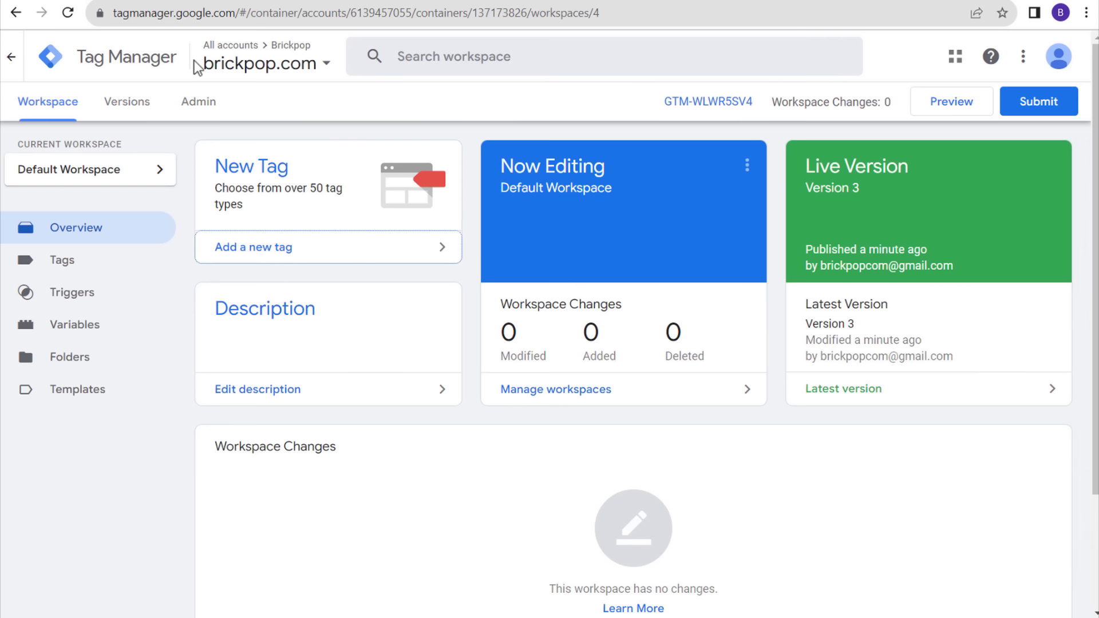